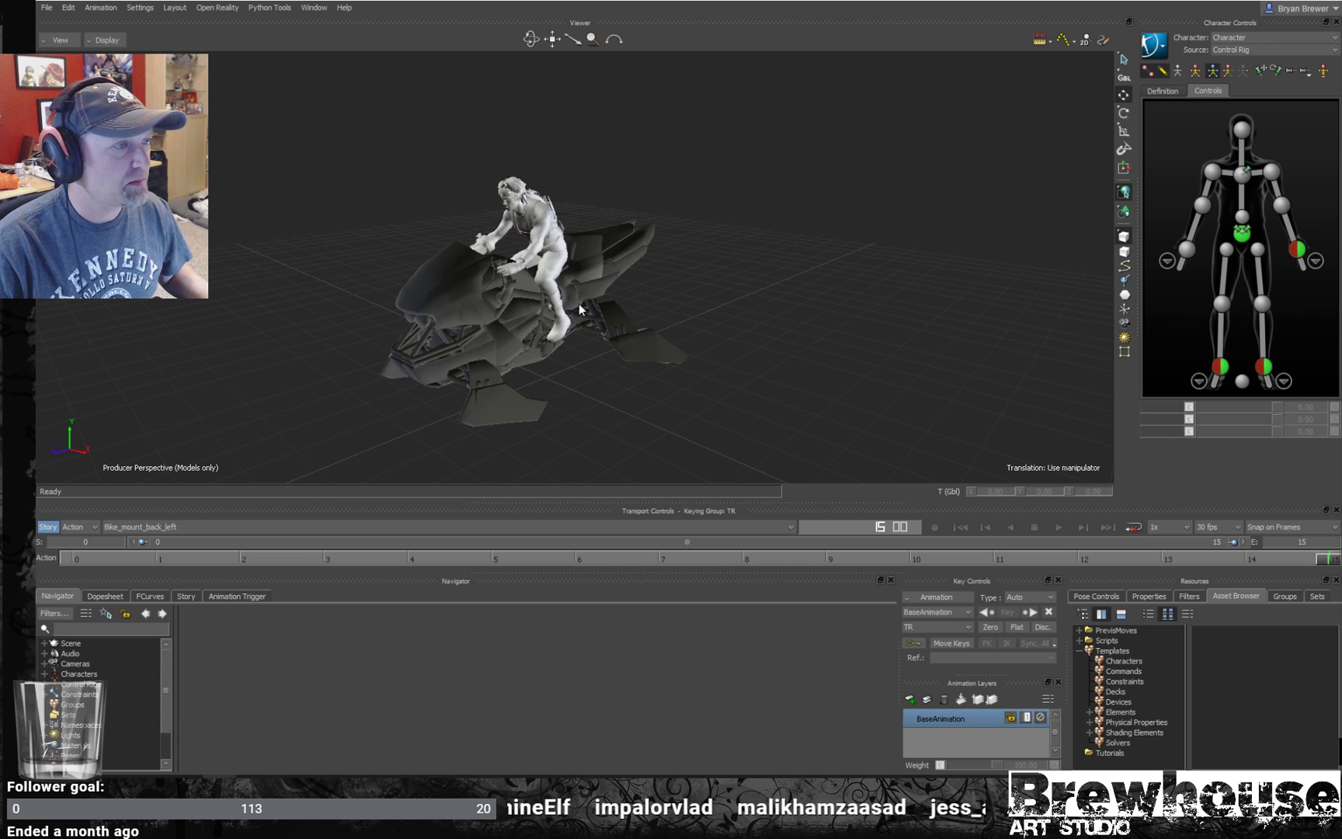
- Play back the Bike_mount_back_left take and examine the rider's mount onto the bike from several angles
left_click_drag(618, 296, 697, 372, "alt")
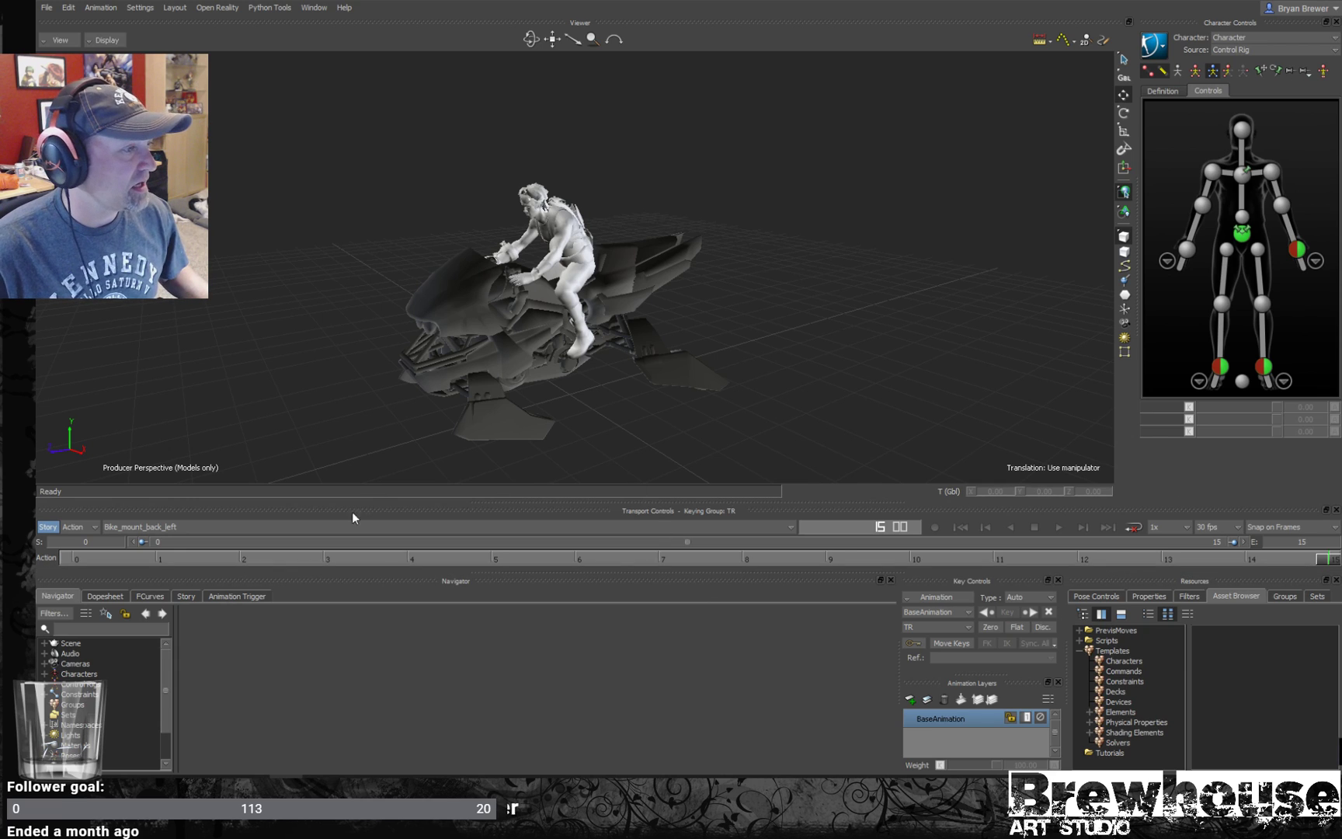
left_click_drag(263, 553, 35, 528)
key("space")
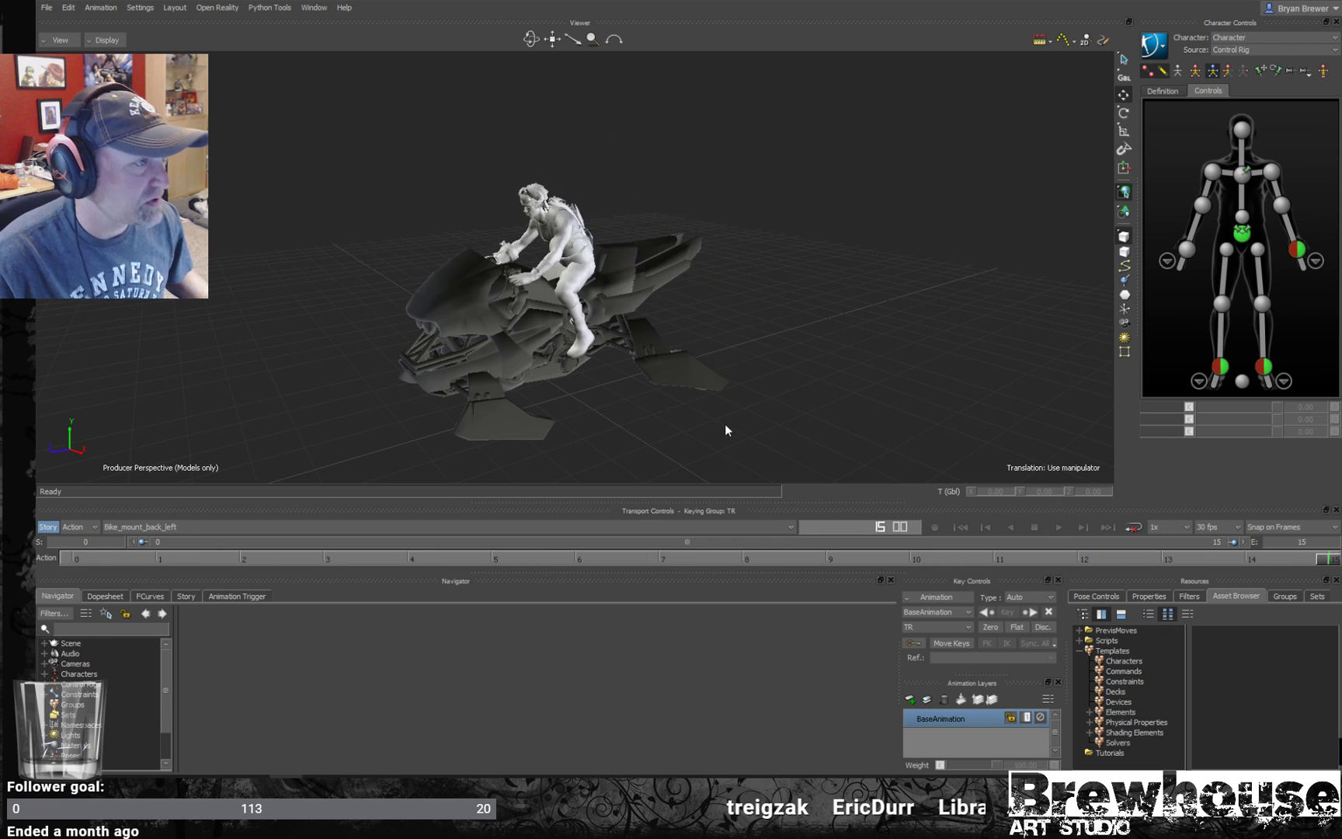
key("space")
left_click_drag(751, 399, 890, 372, "ctrl")
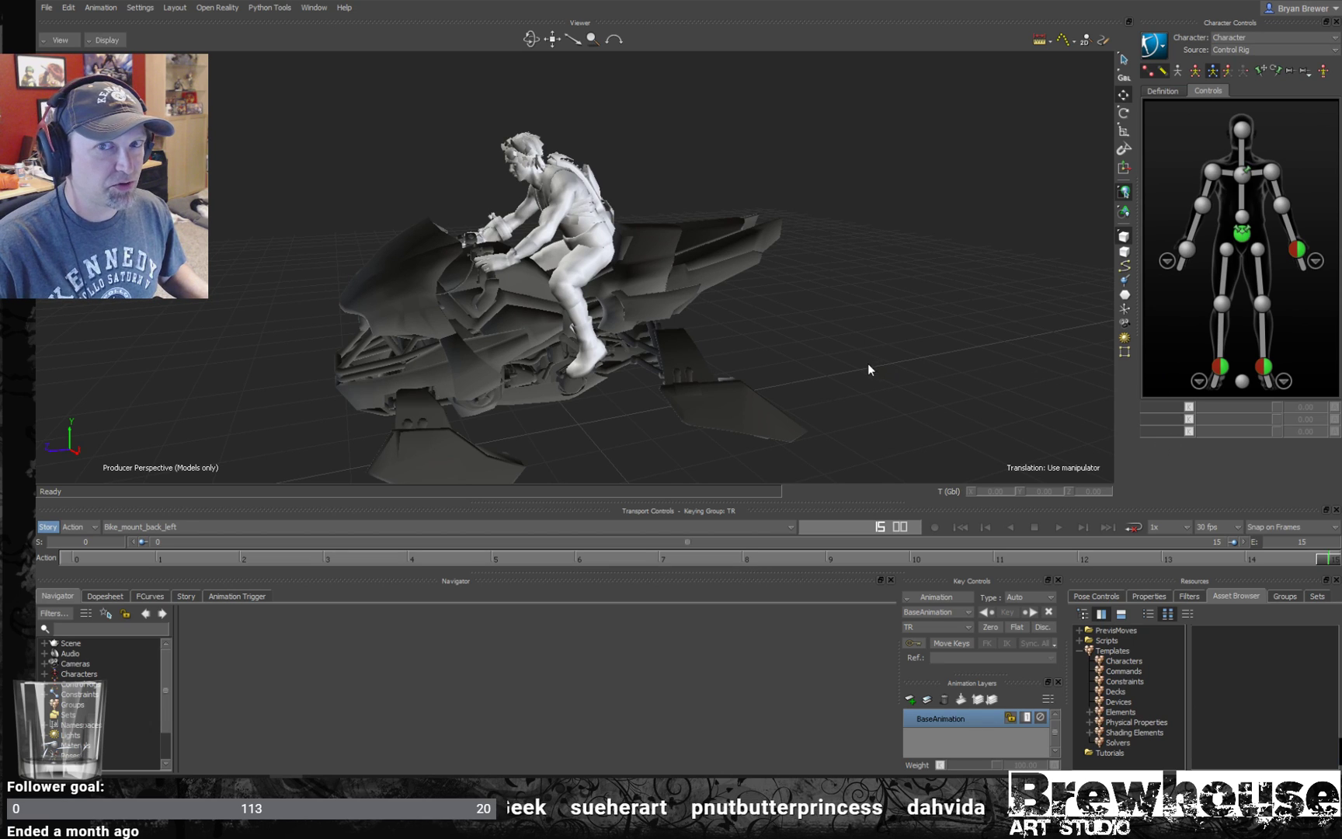
mouse_move(848, 374)
left_mouse_down("ctrl+shift")
mouse_move(922, 362)
mouse_move(832, 372)
left_mouse_up("ctrl+shift")
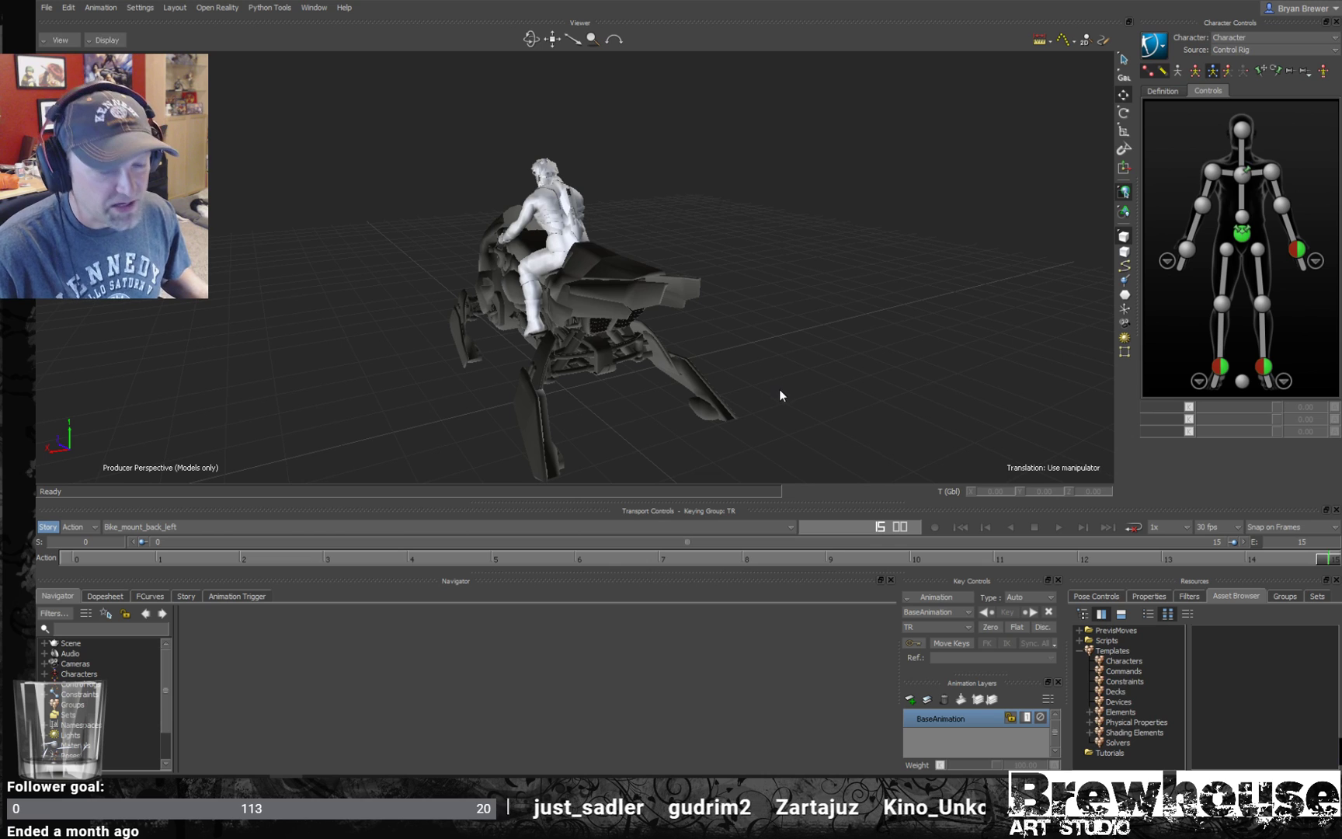
left_click_drag(793, 382, 821, 409, "alt")
key("ctrl+space")
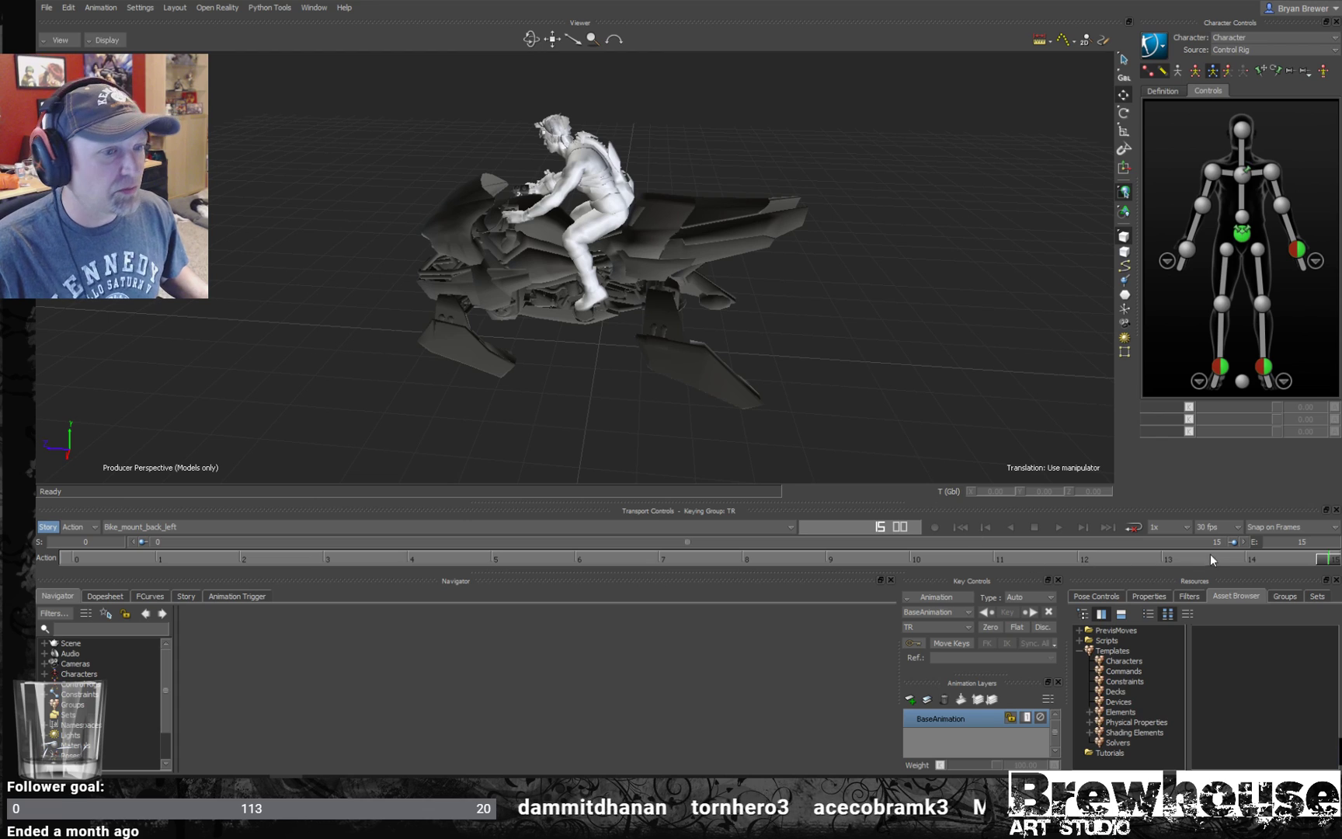
- Scrub the Bike_mount_back_left take back to frame 0 and examine the rider's first poses
left_click_drag(1312, 565, 35, 419)
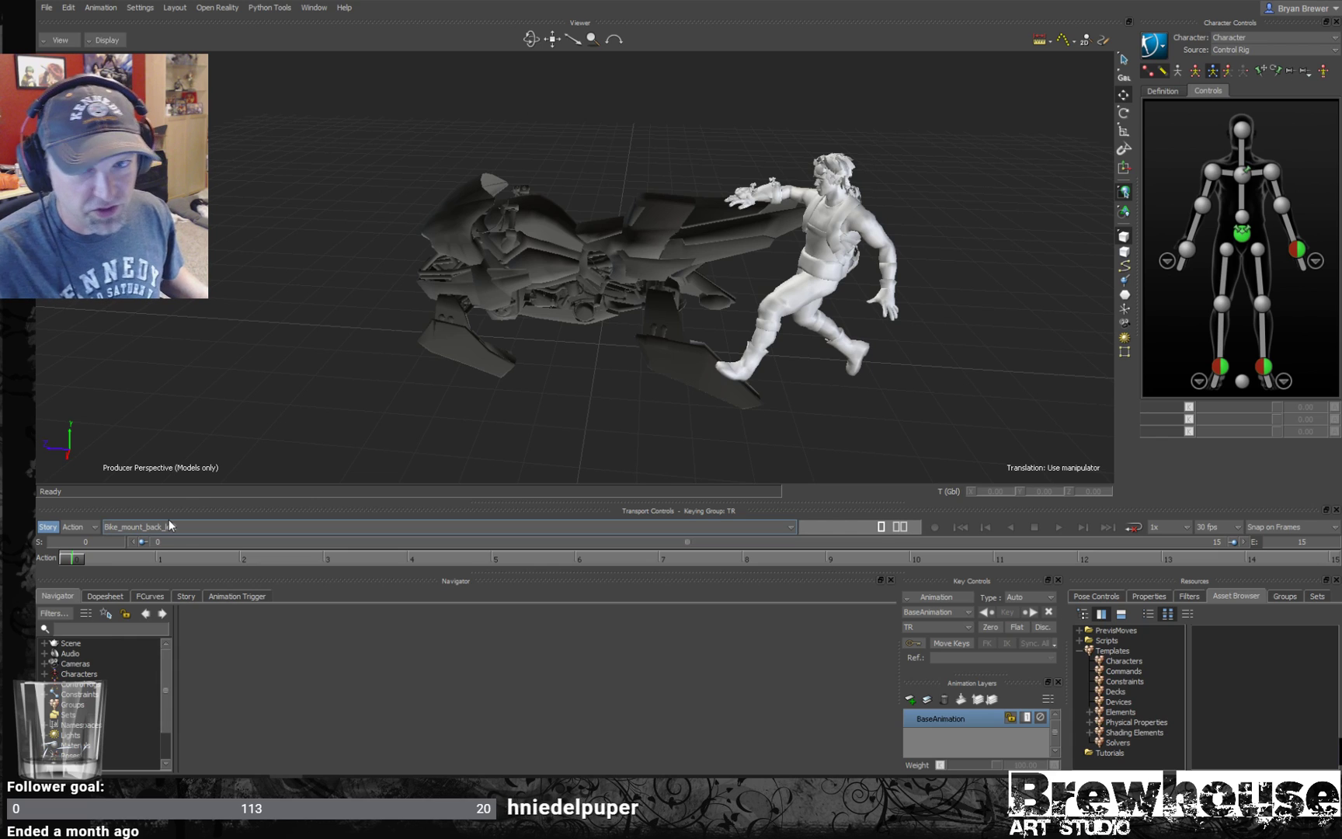
mouse_move(70, 557)
left_mouse_down()
mouse_move(350, 567)
mouse_move(1022, 552)
mouse_move(282, 531)
mouse_move(132, 499)
left_mouse_up()
mouse_move(162, 557)
left_mouse_down()
mouse_move(89, 557)
mouse_move(541, 569)
mouse_move(214, 554)
mouse_move(37, 521)
mouse_move(209, 538)
mouse_move(1328, 556)
mouse_move(542, 528)
mouse_move(74, 553)
left_mouse_up()
- Switch to the Bike_mount_left take and review the mount by scrubbing and playing it from behind the bike
left_click(264, 526)
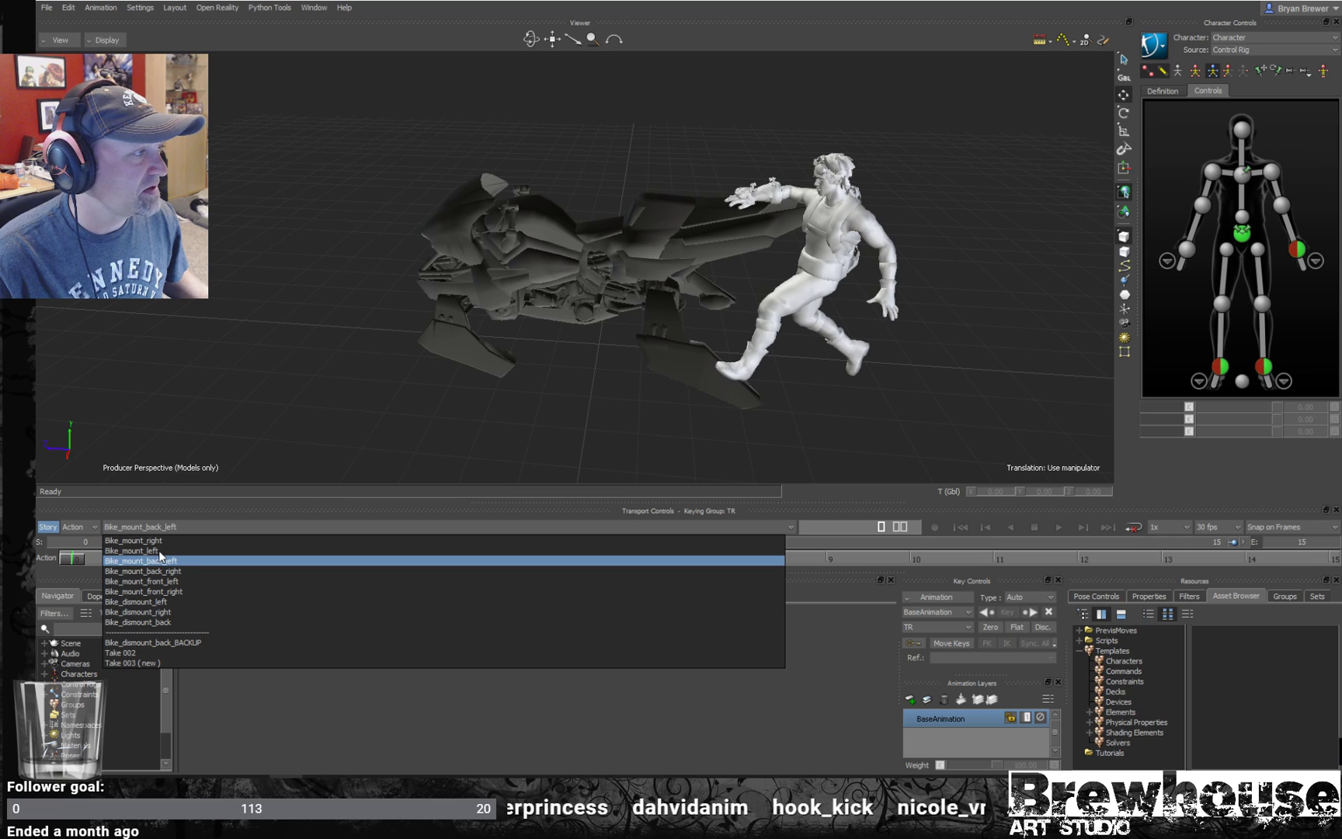
left_click_drag(528, 423, 481, 428, "ctrl+shift")
left_click_drag(72, 559, 883, 566)
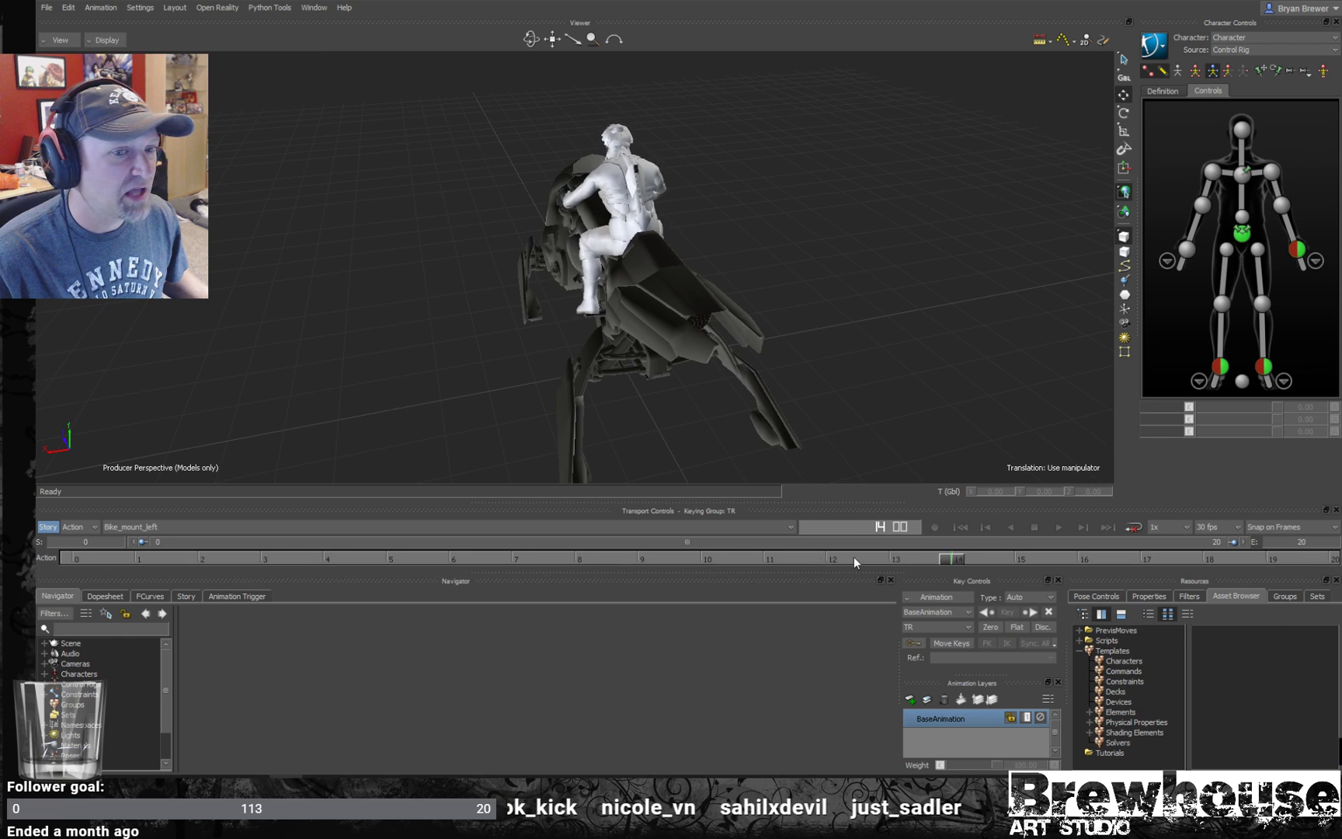
key("space")
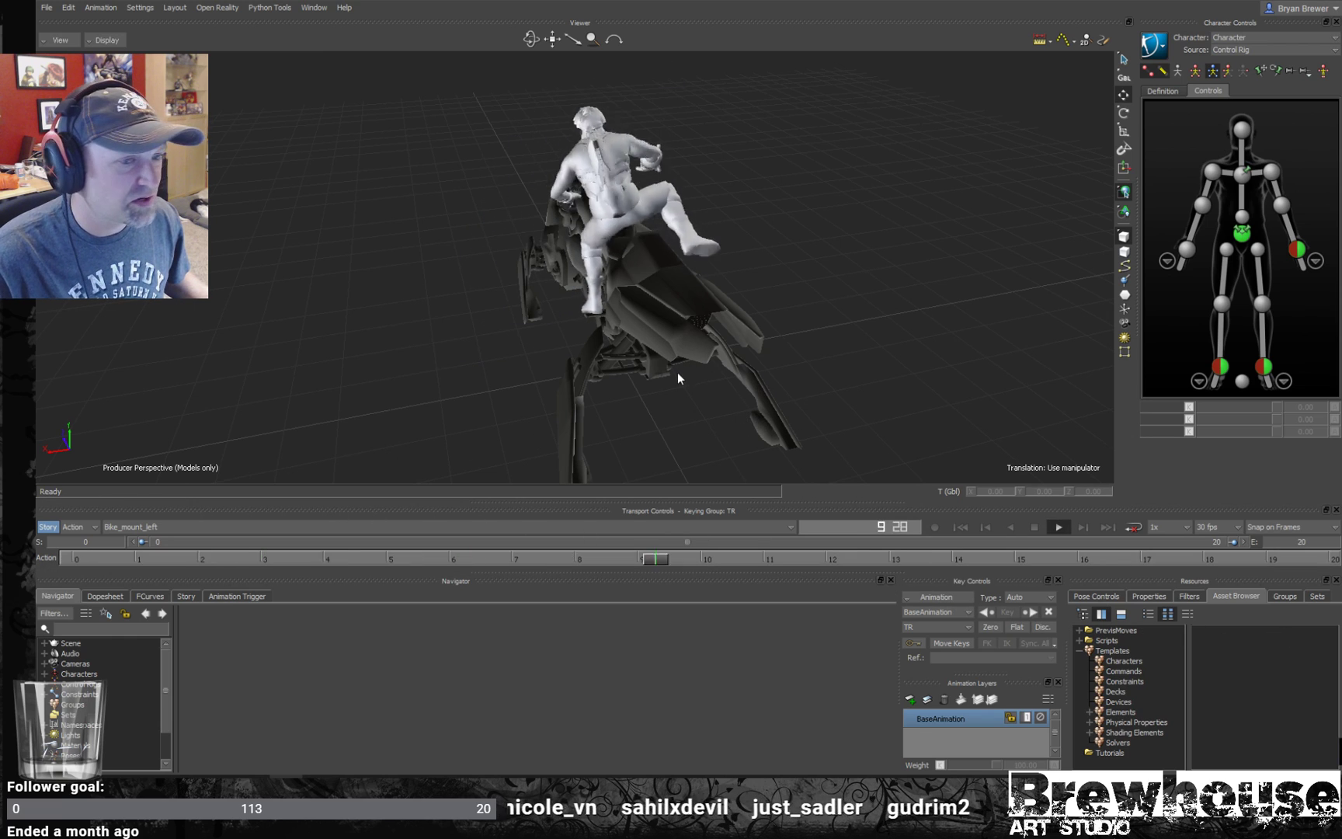
key("space")
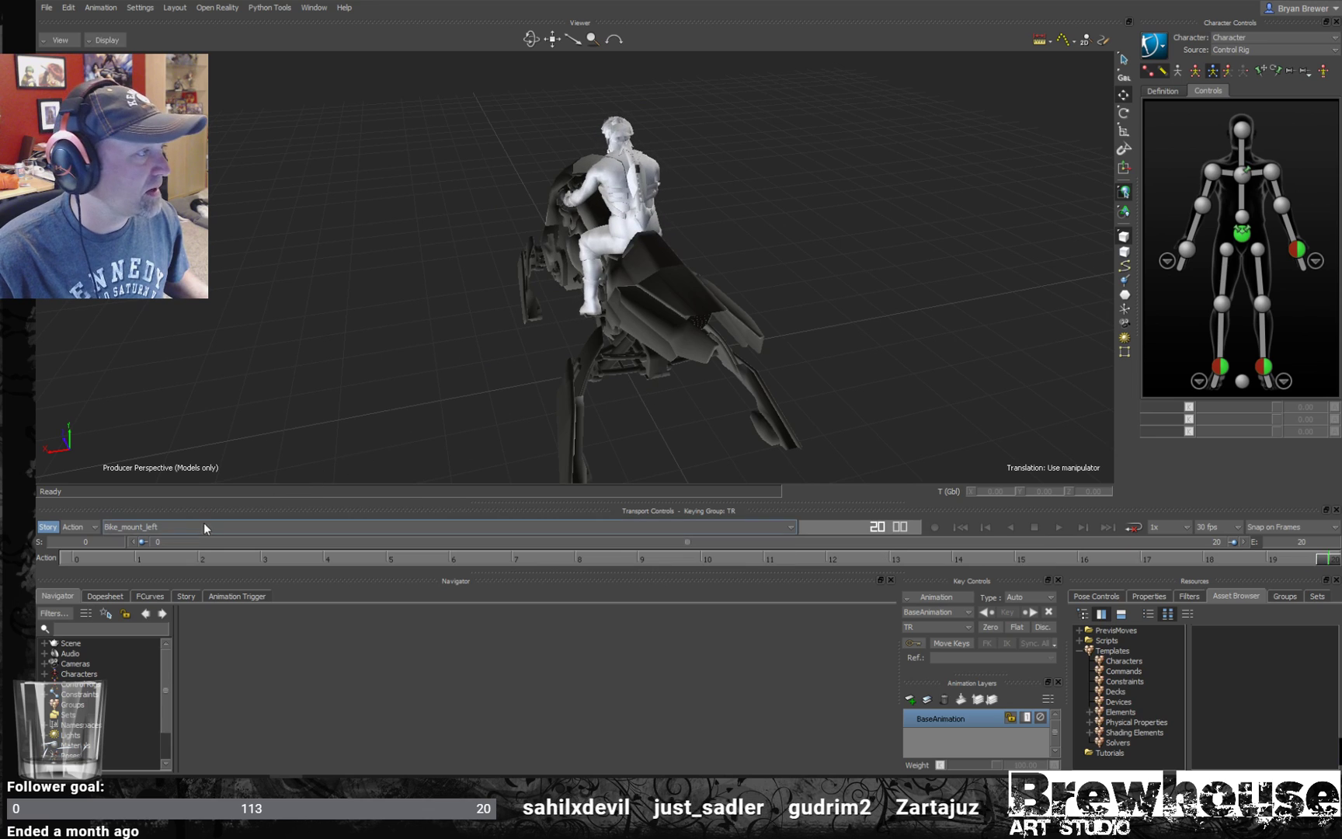
- Switch to the Bike_mount_back_left take and play it from behind the bike
left_click(203, 527)
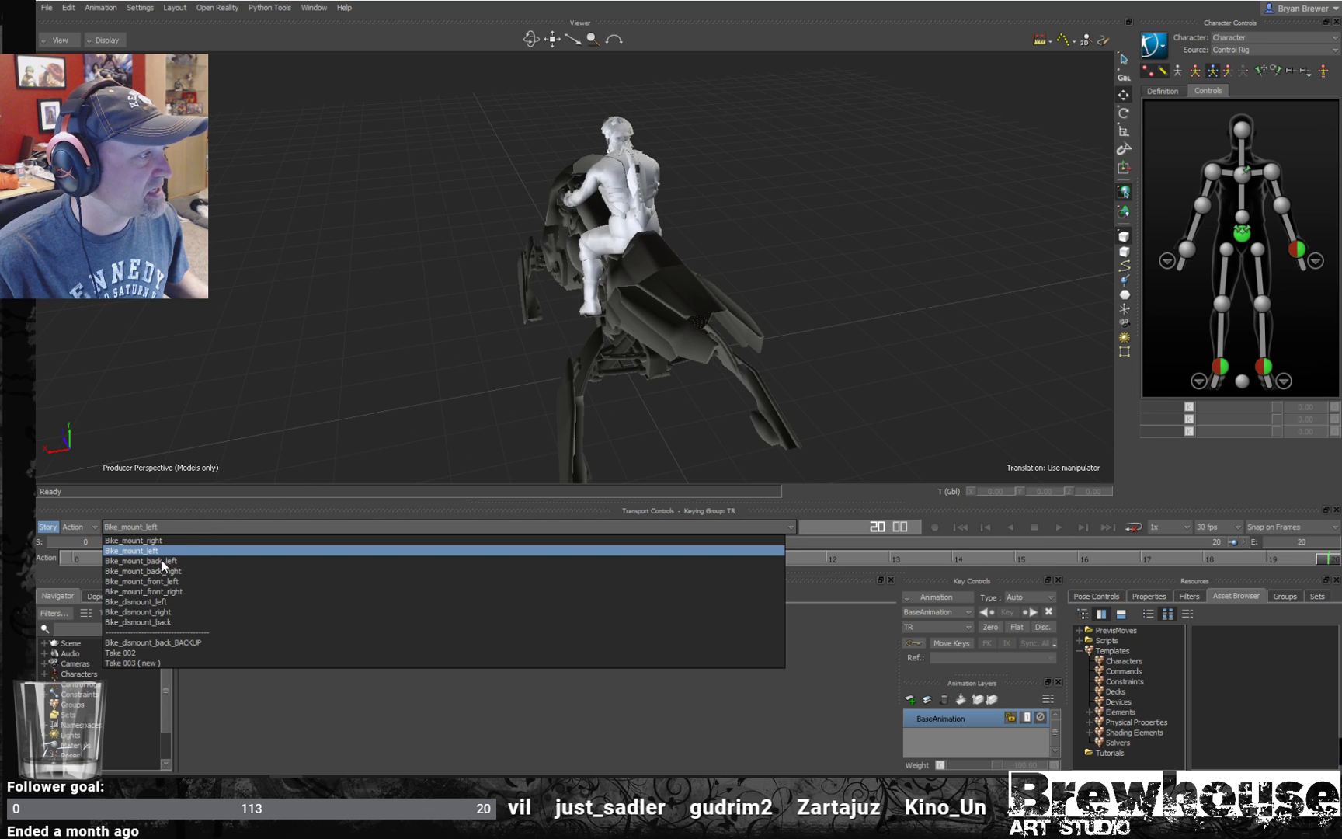
left_click(161, 560)
key("space")
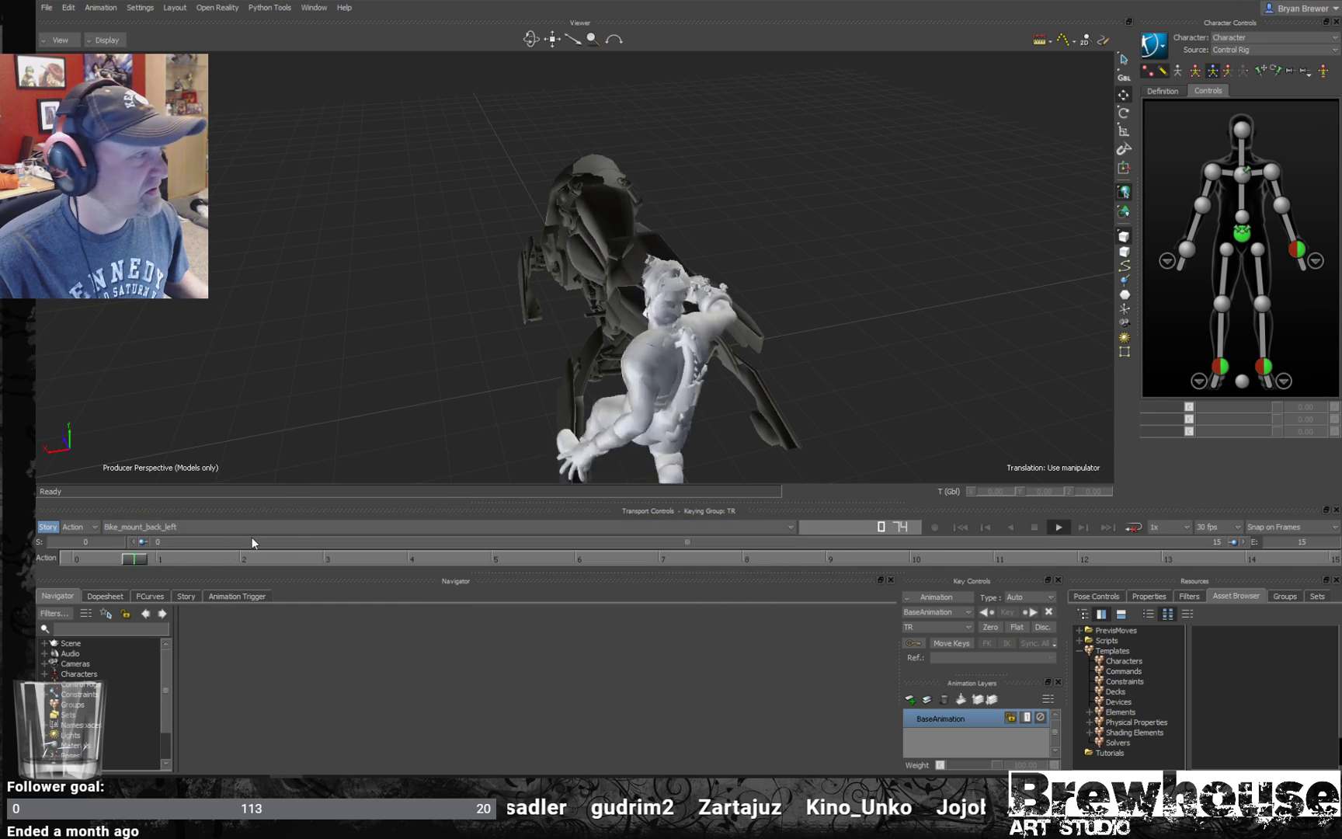
- Switch to the Bike_mount_right take and play it from directly behind the bike
left_click(194, 528)
left_click(167, 551)
middle_click_drag(466, 403, 605, 394)
middle_click_drag(720, 387, 757, 402)
key("space")
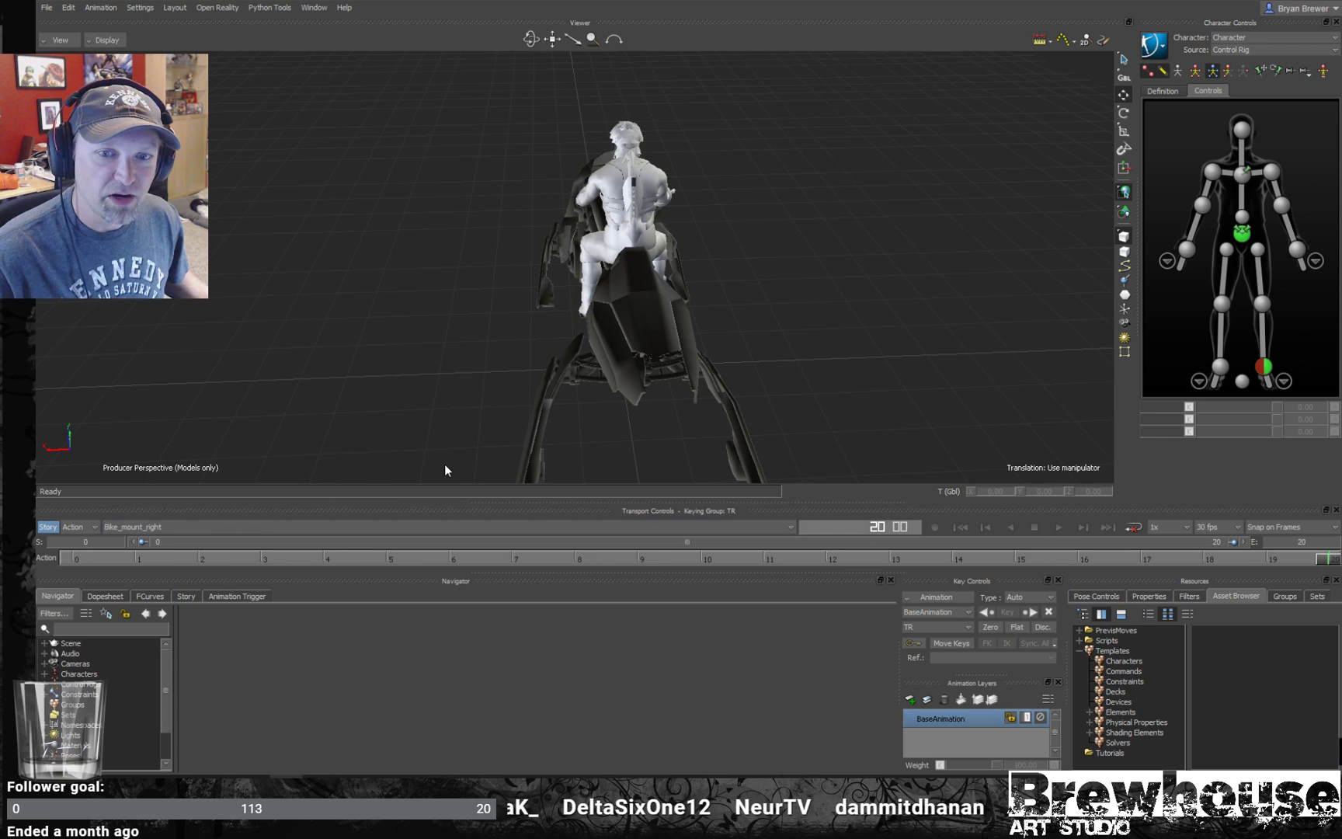
- Switch to the Bike_mount_left take and examine the mounted rider from behind and from the side
left_click(182, 527)
left_click(148, 550)
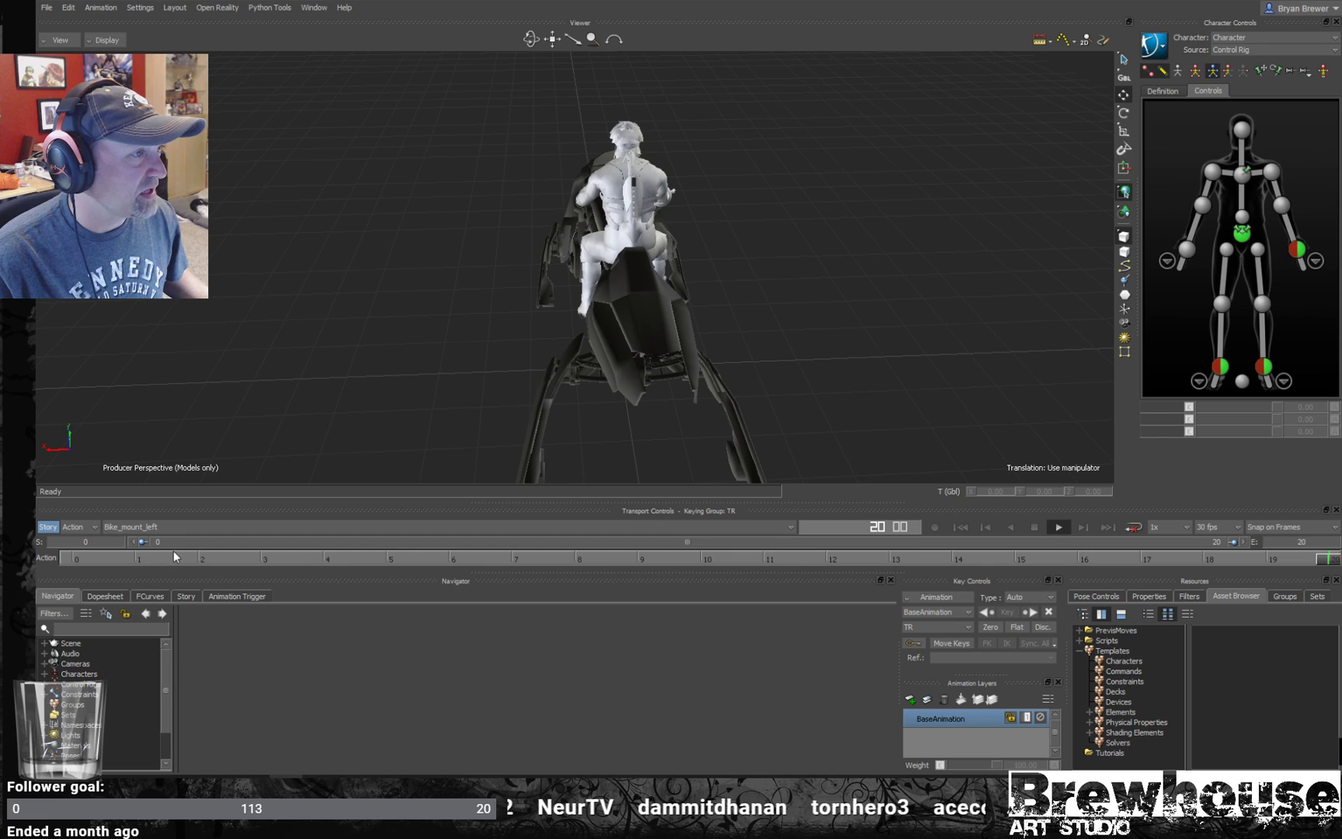
left_click_drag(514, 422, 601, 383)
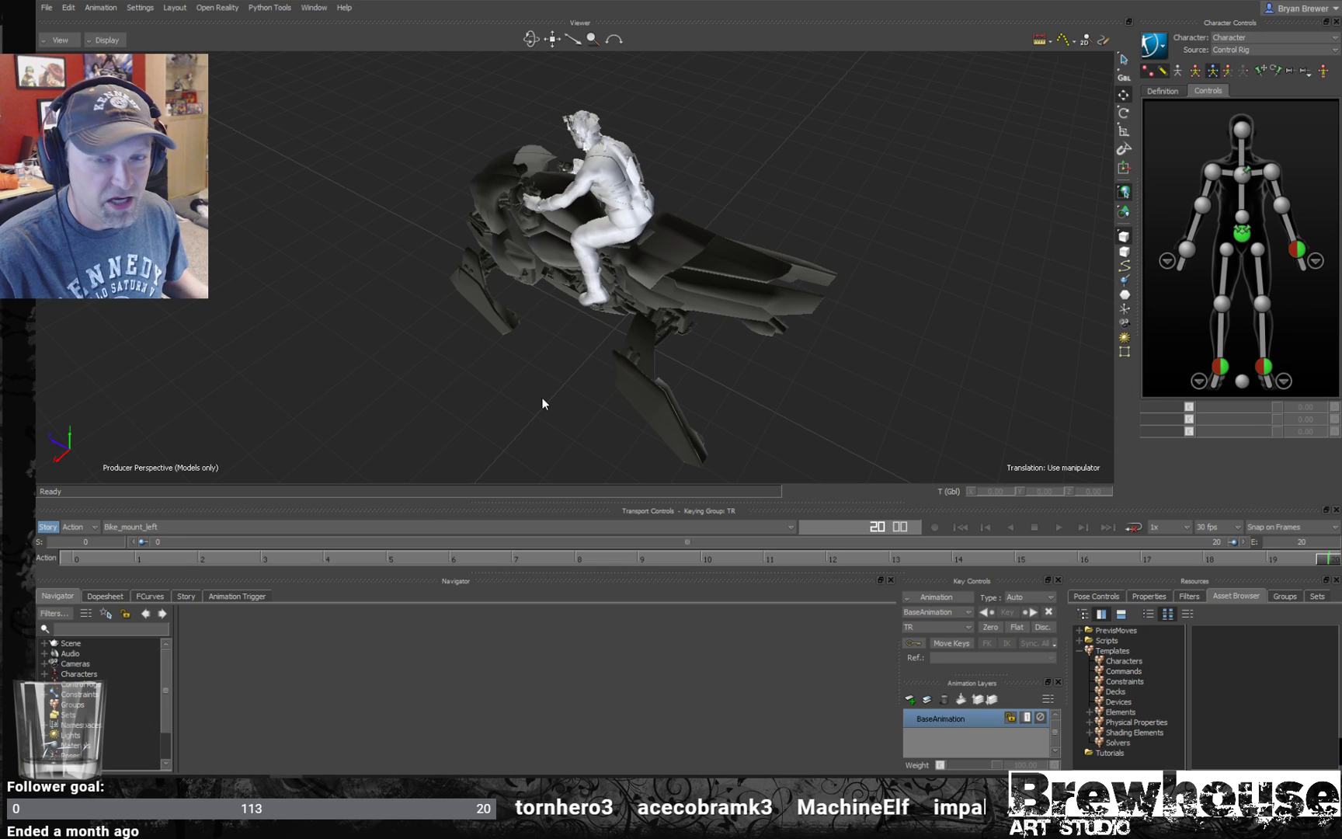
left_click_drag(674, 359, 551, 409)
key("ctrl+space")
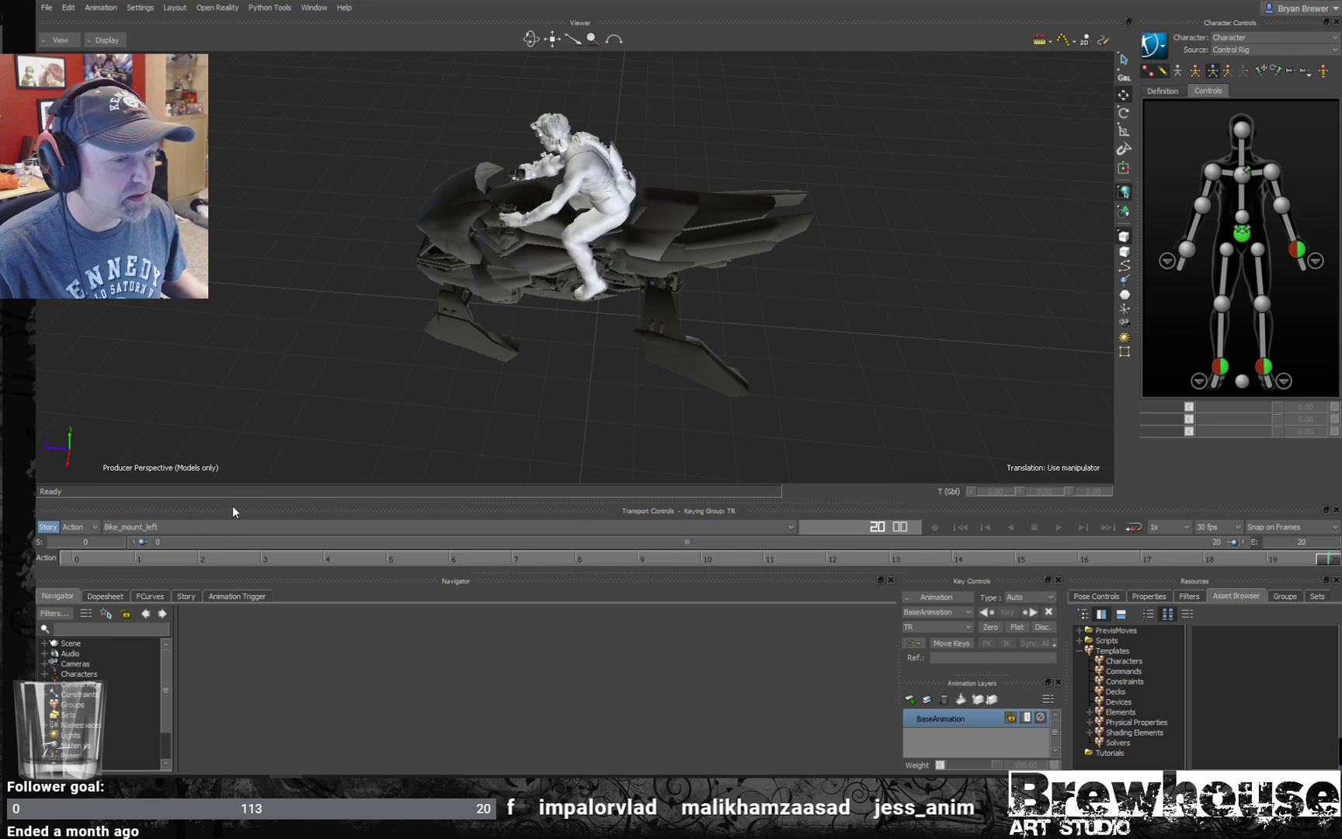
- Switch to the Bike_mount_right take, return to frame 0 and review the mount from behind the bike
left_click(237, 527)
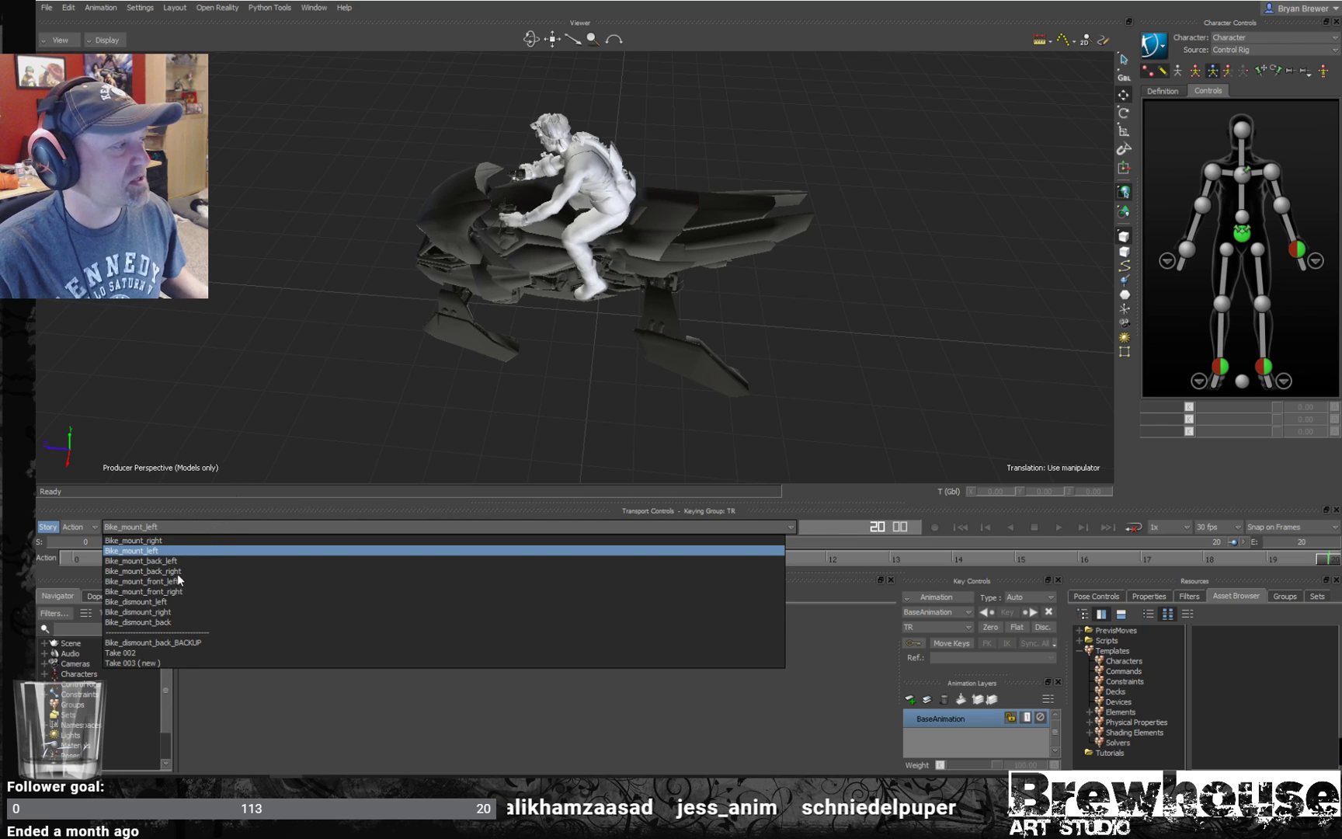
left_click(157, 541)
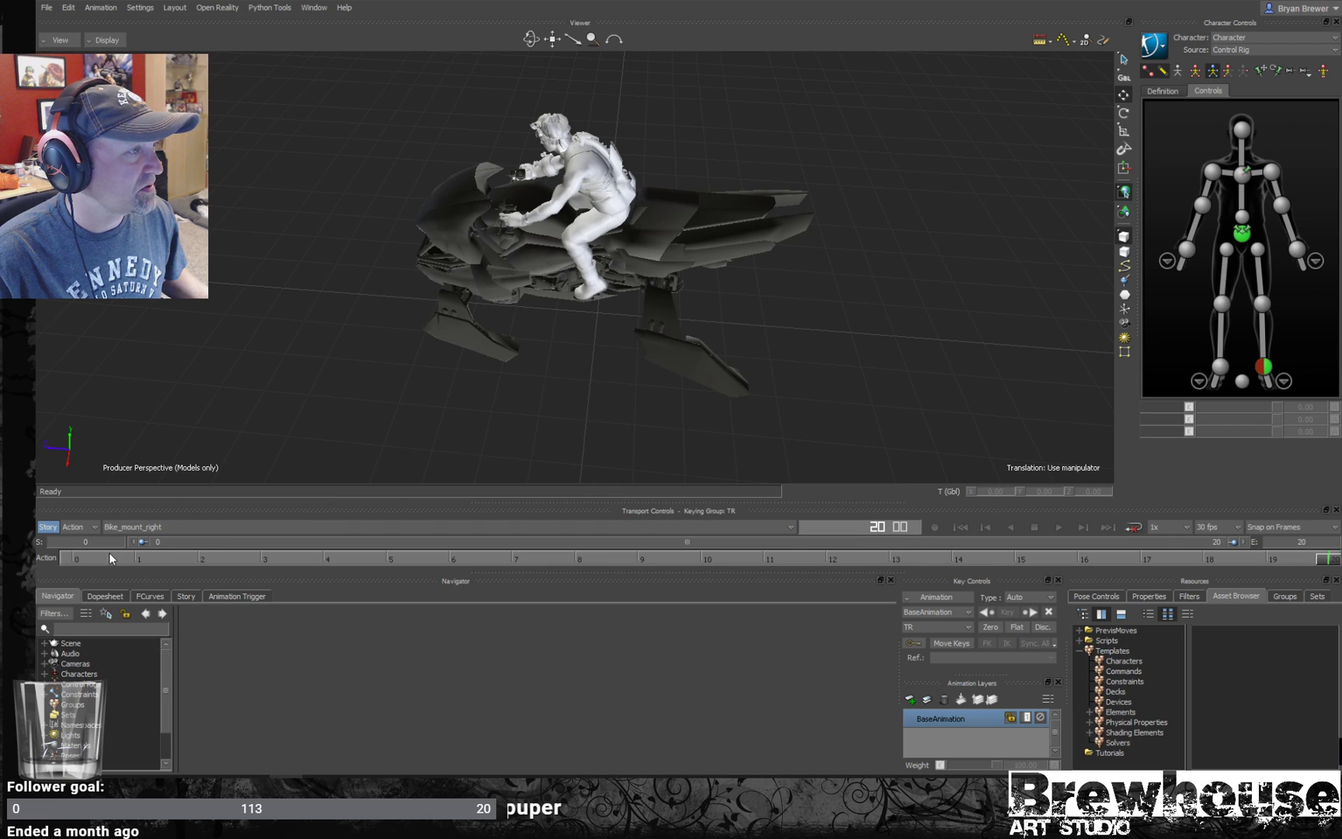
left_click_drag(110, 559, 53, 553)
left_click_drag(560, 395, 297, 452)
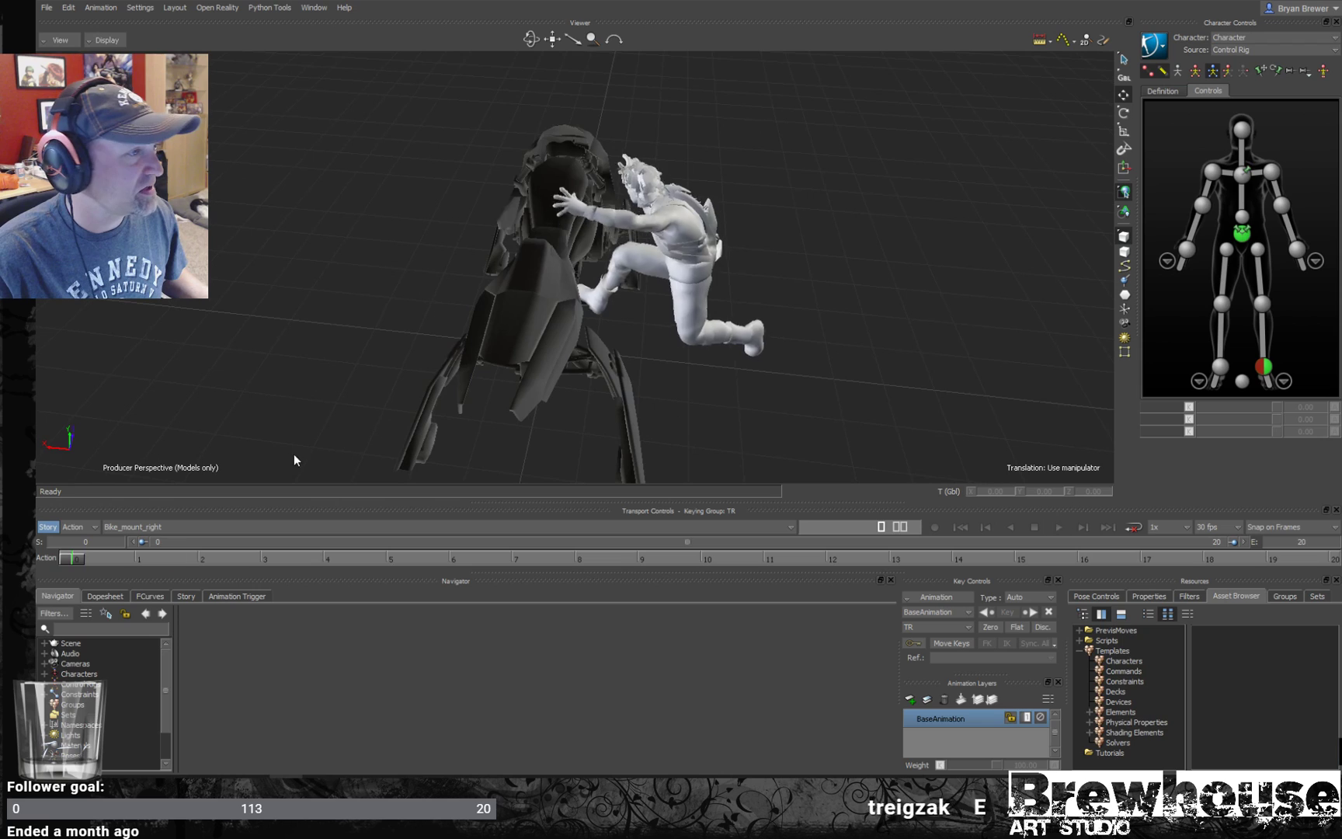
- Switch to the Bike_mount_front_left take and review the mount from the bike's front and side
left_click(179, 527)
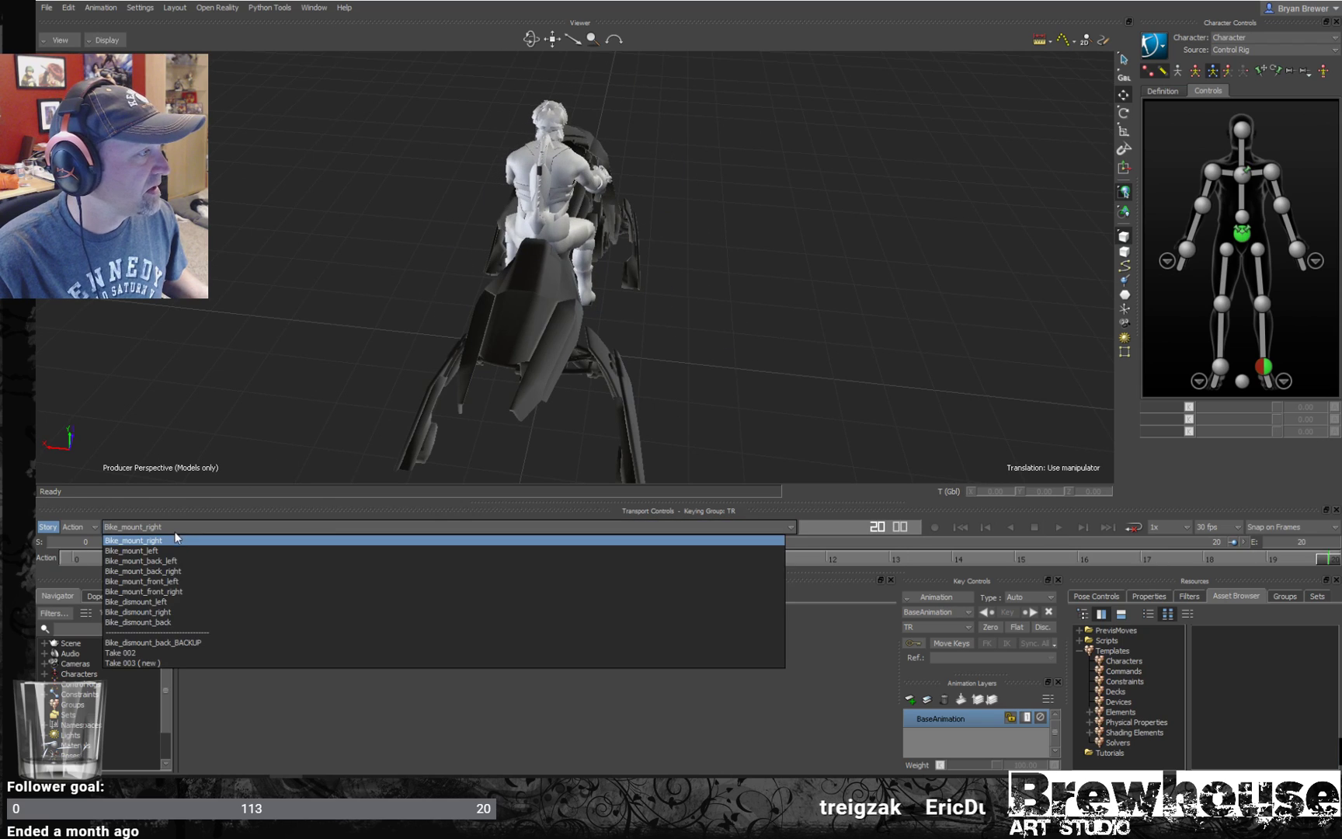
left_click(168, 582)
left_click_drag(536, 394, 697, 392)
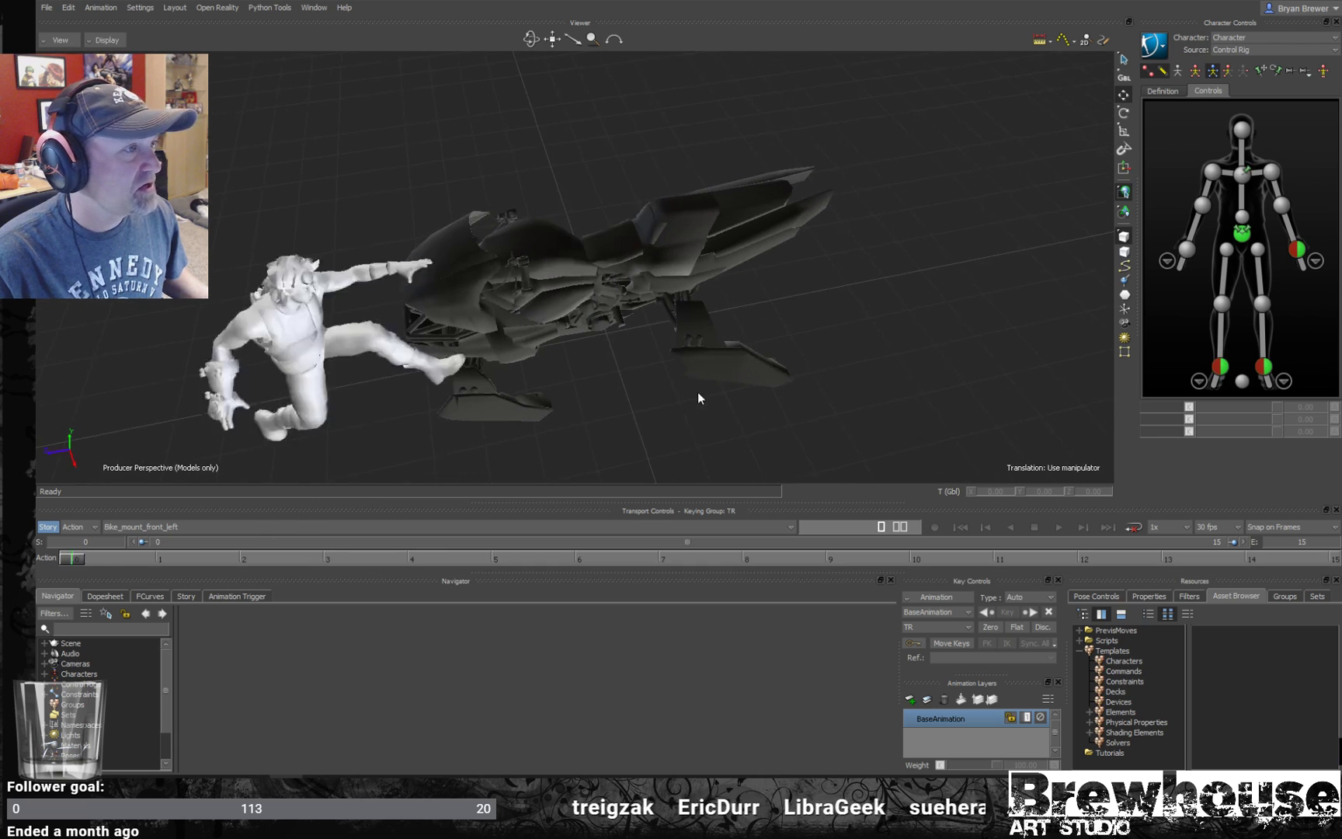
left_click_drag(634, 428, 549, 440)
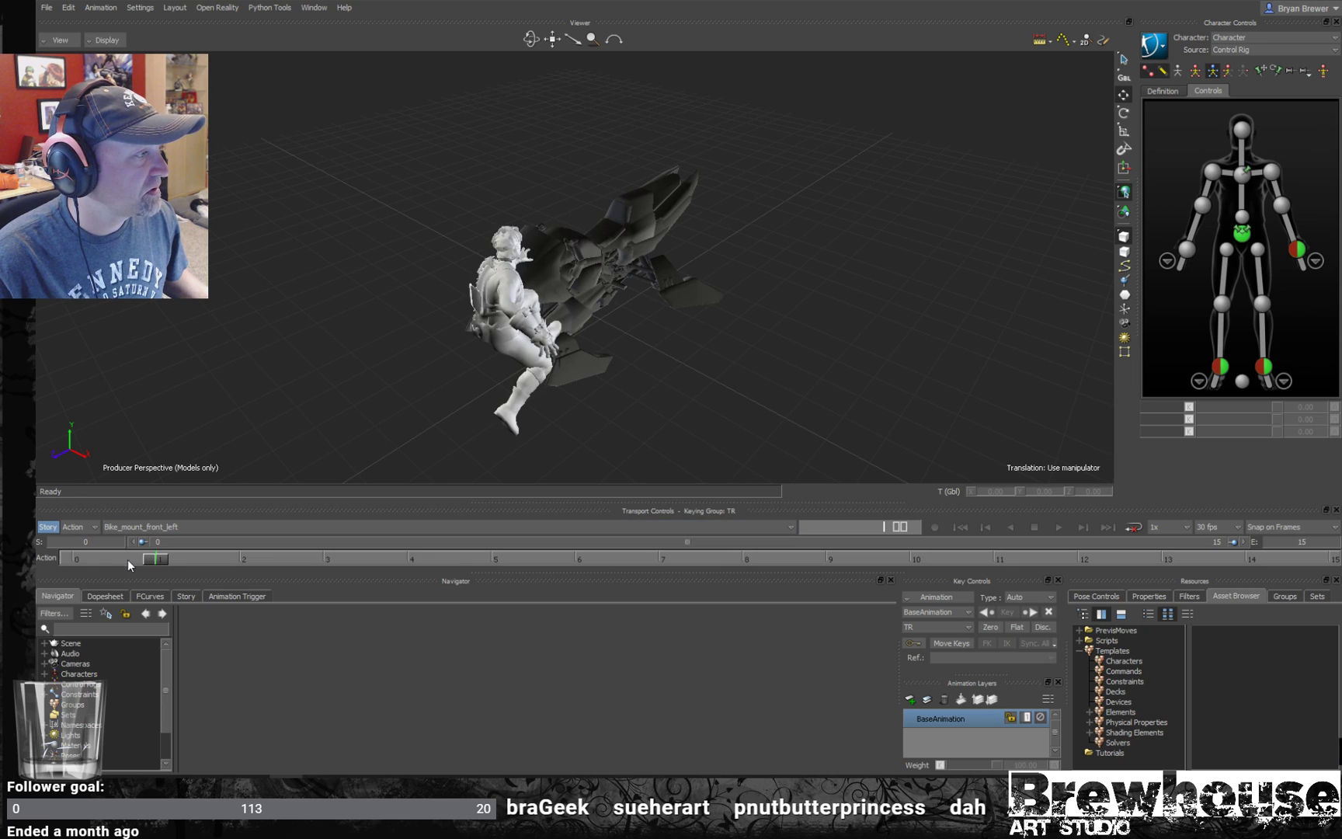
left_click_drag(501, 415, 577, 410)
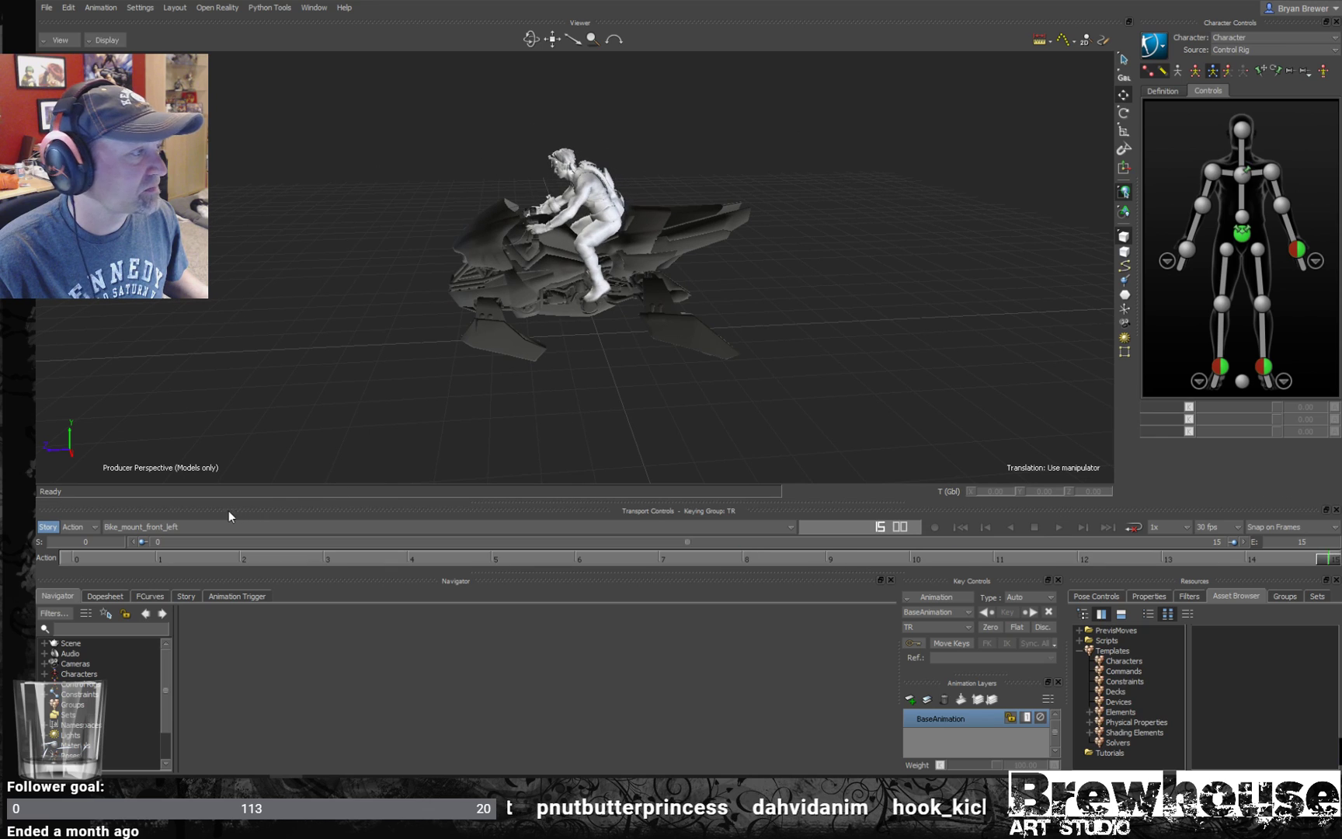
- Switch to the Bike_mount_front_right take and review the mount from in front of the bike
left_click(199, 528)
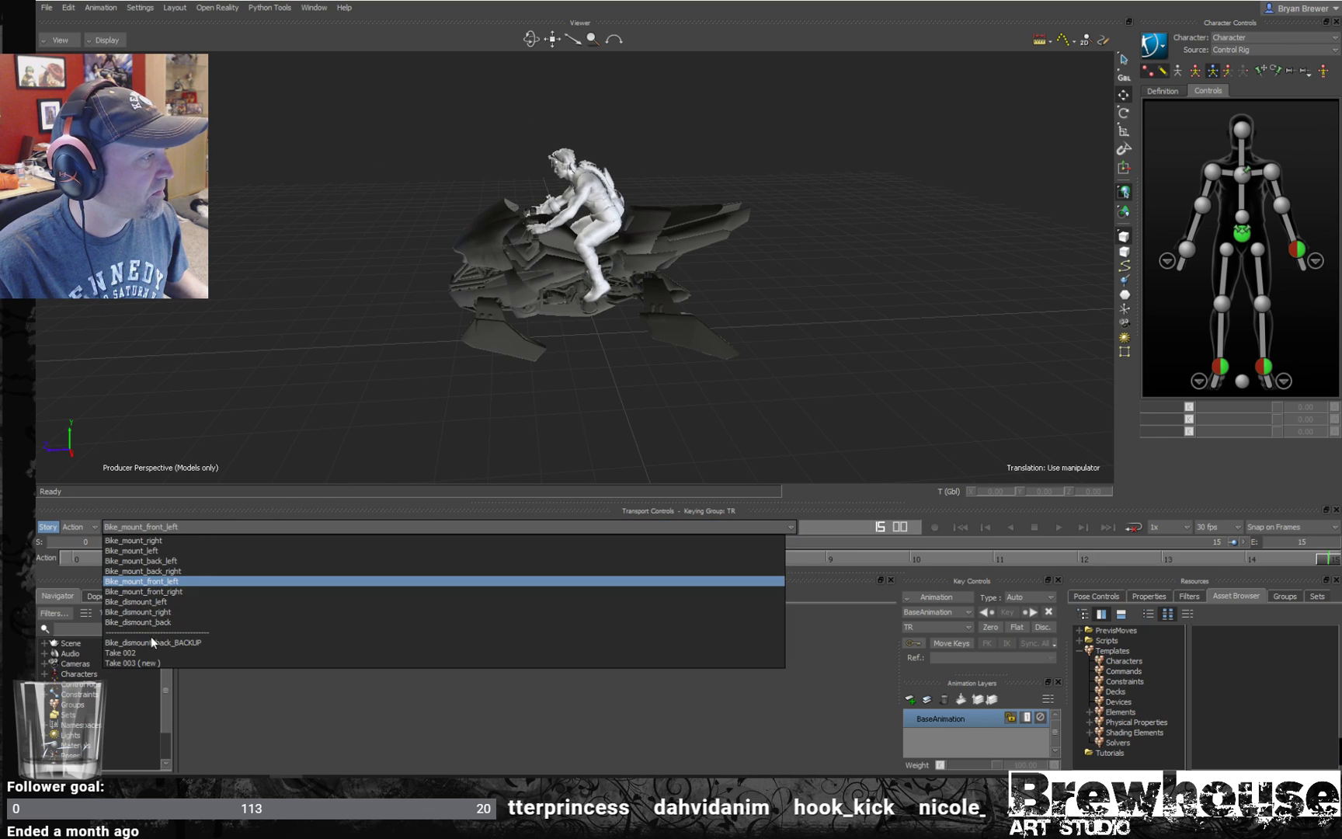
left_click(172, 592)
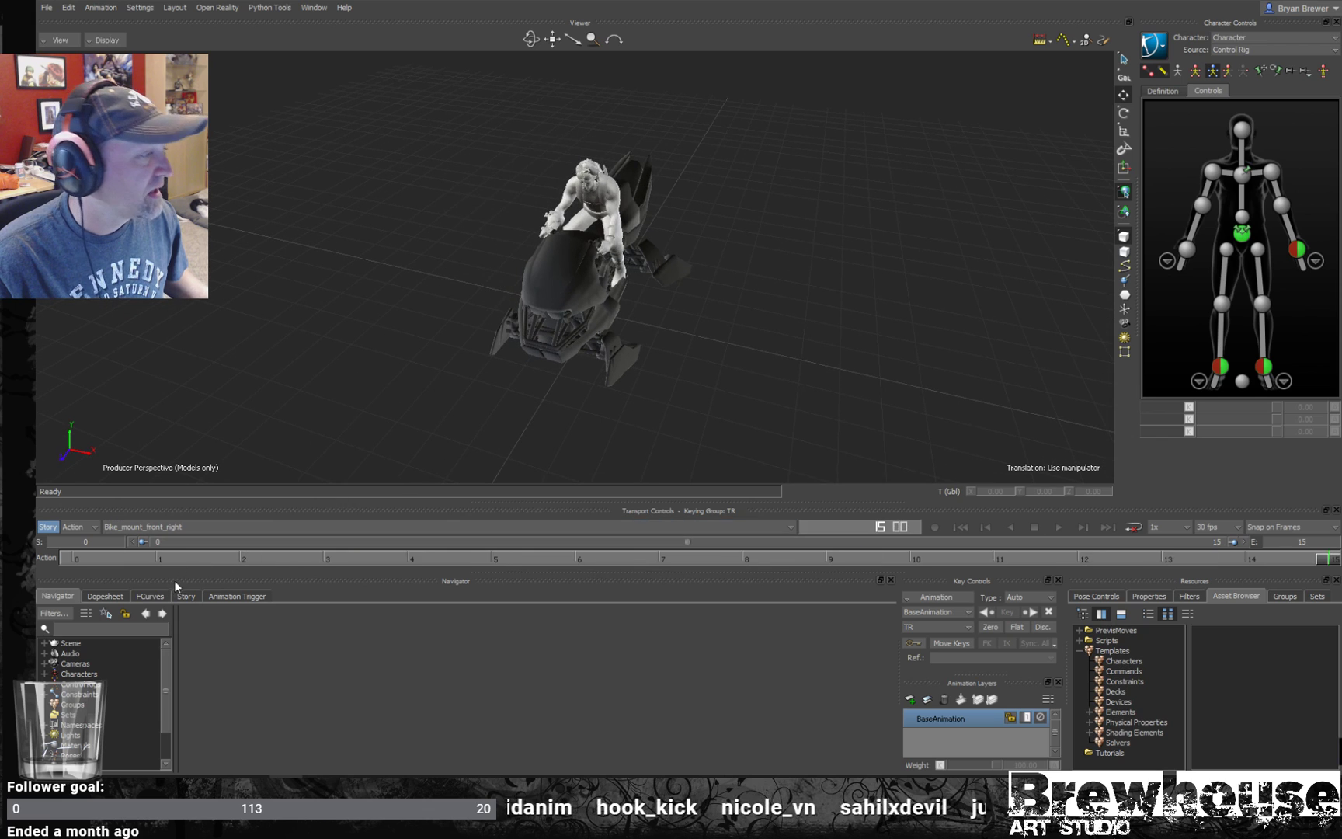
left_click(246, 526)
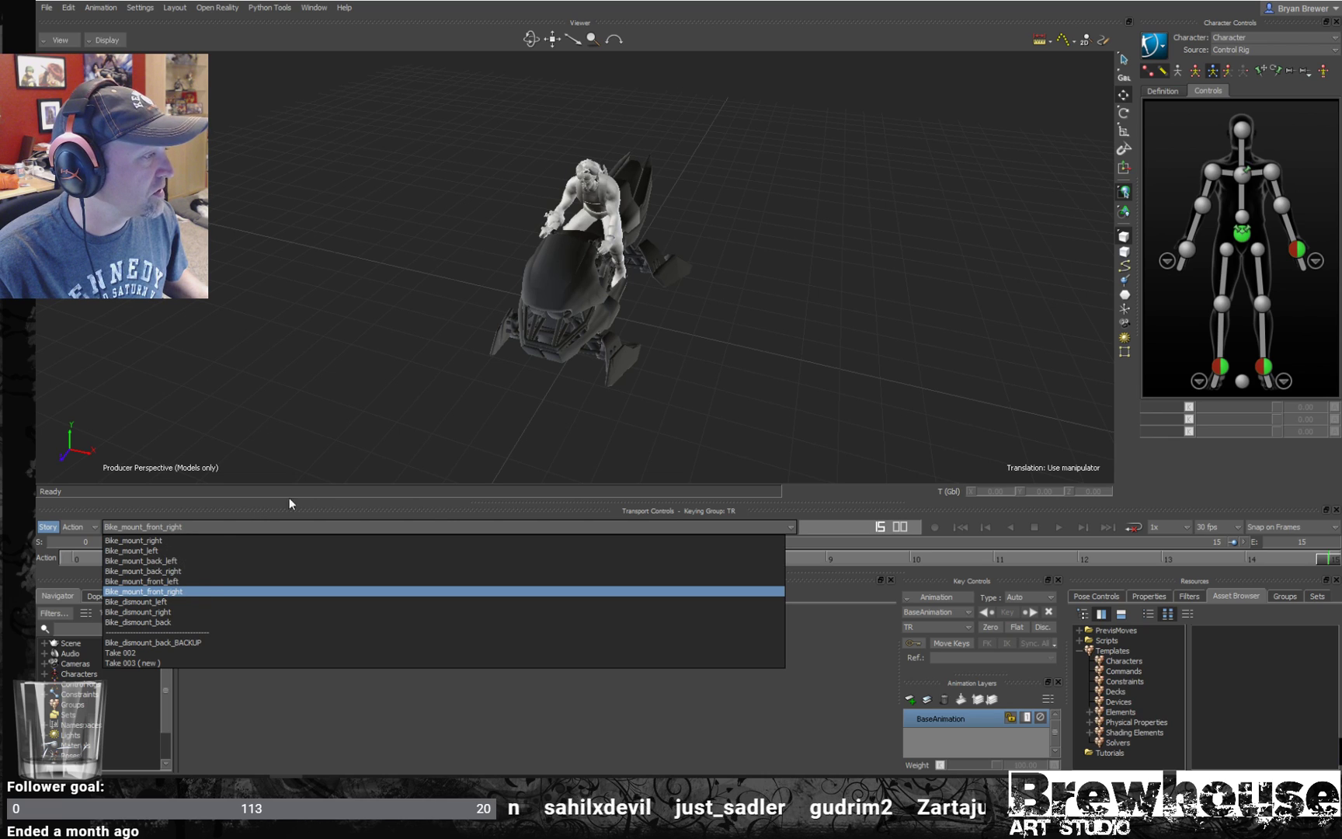
left_click(536, 381)
- Switch to the Bike_dismount_left take and examine the rider's dismount from the bike's side and front
left_click(214, 526)
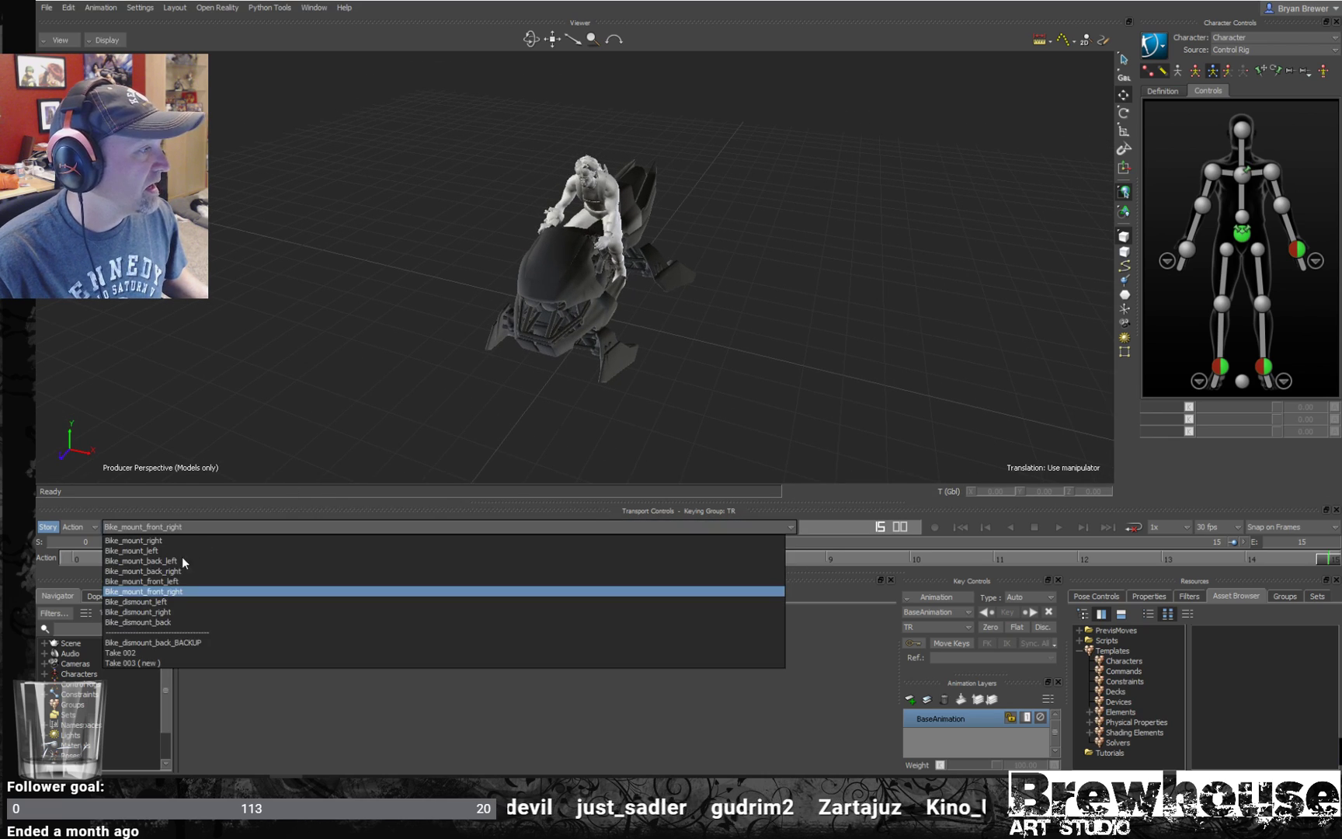
left_click(137, 602)
left_click_drag(456, 428, 902, 354, "ctrl+shift")
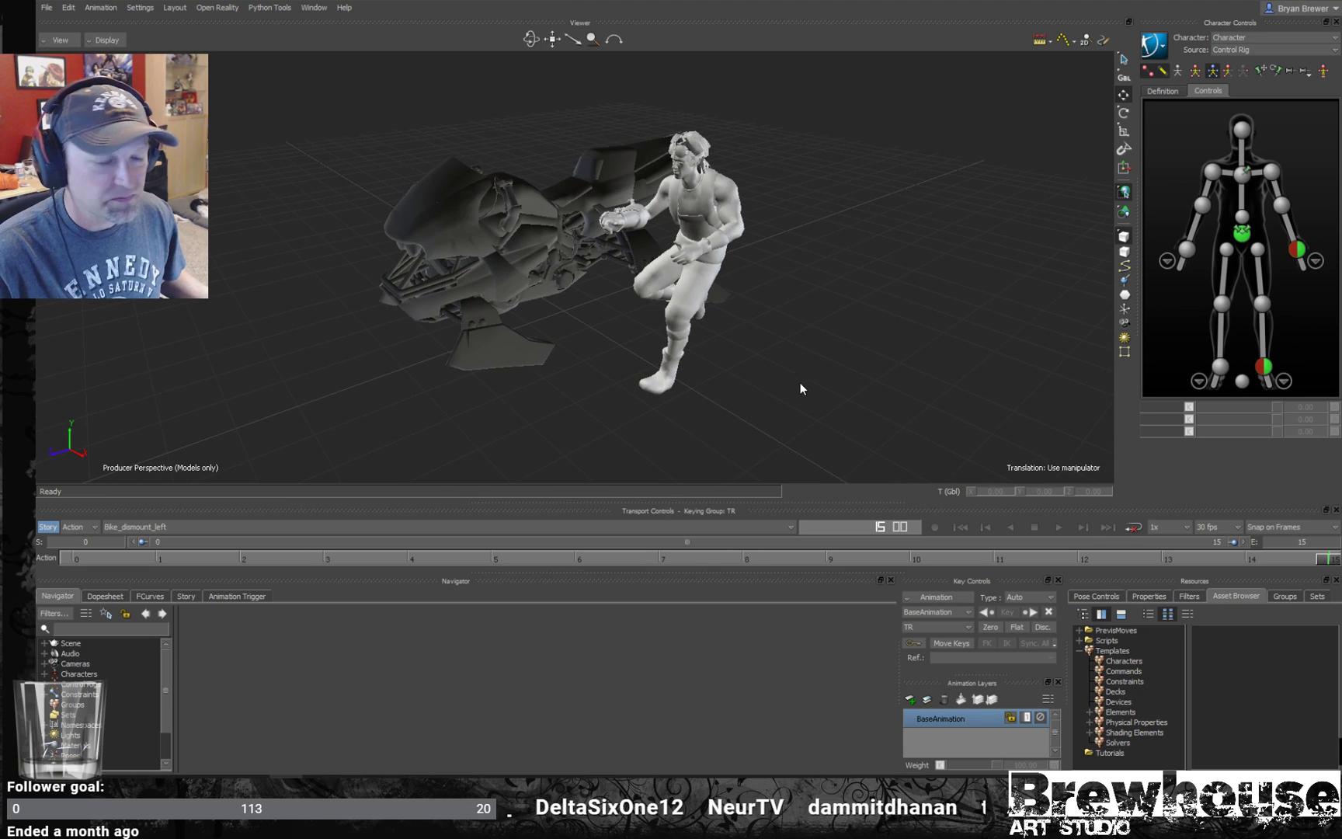
left_click_drag(802, 386, 813, 359, "ctrl+shift")
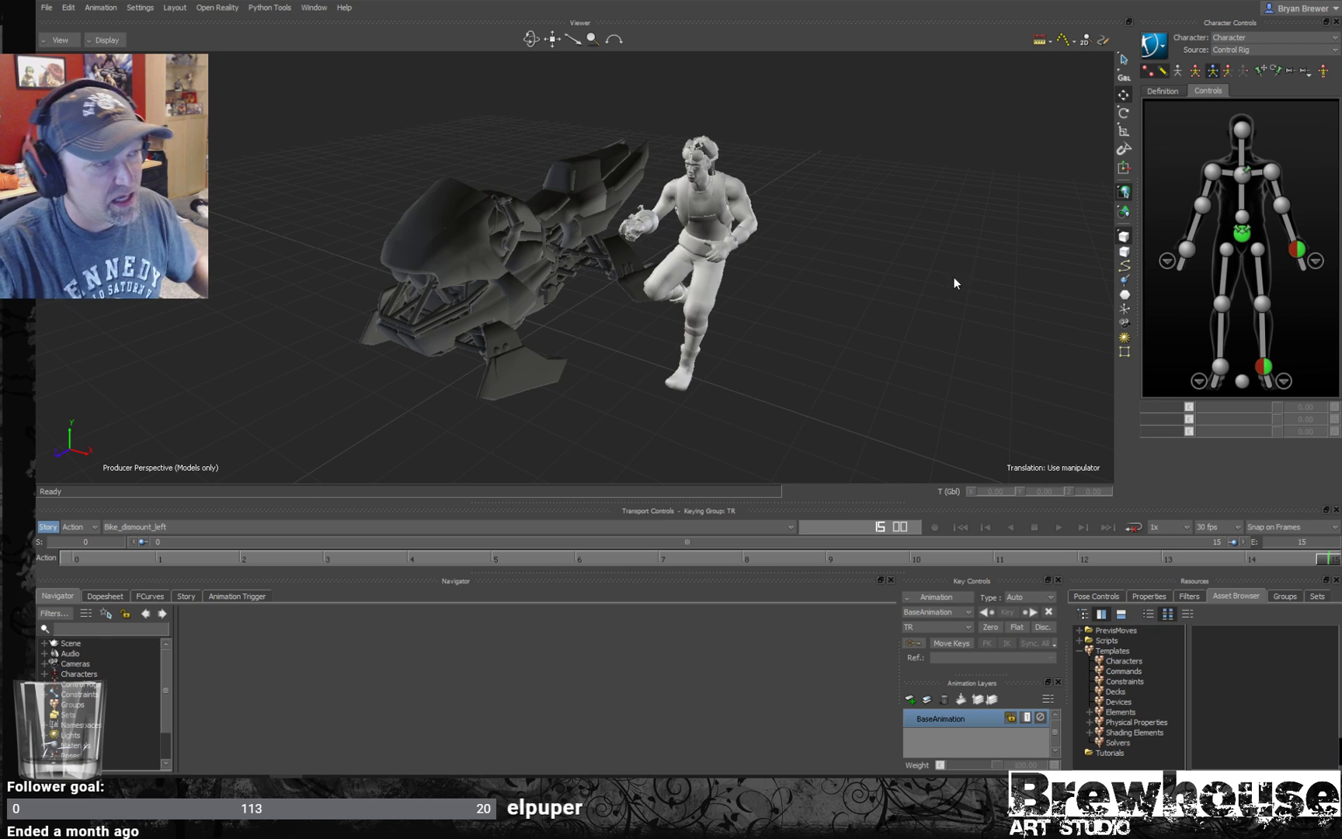
left_click_drag(692, 394, 823, 301, "alt")
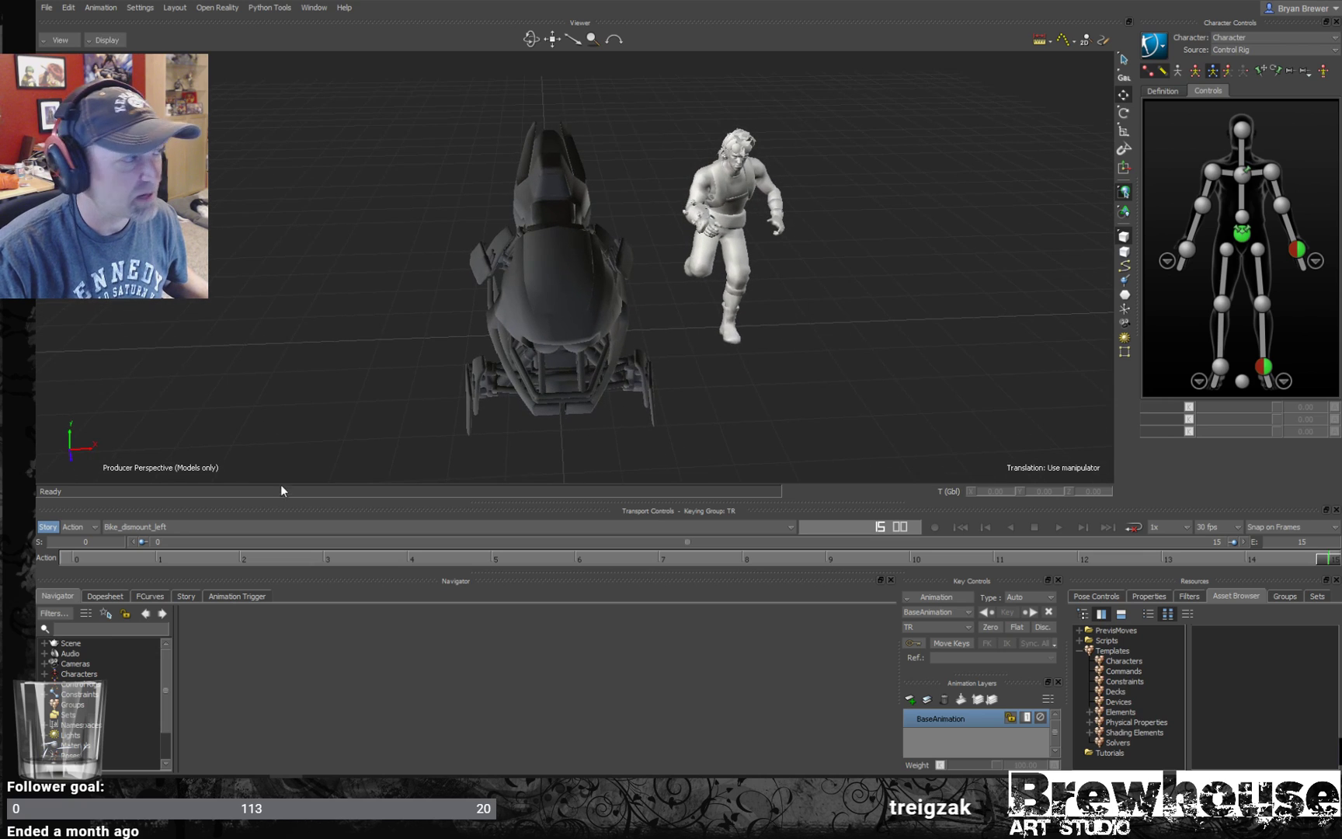
- Switch to the Bike_dismount_right take and review the dismount from in front of the bike and from its side
left_click(208, 527)
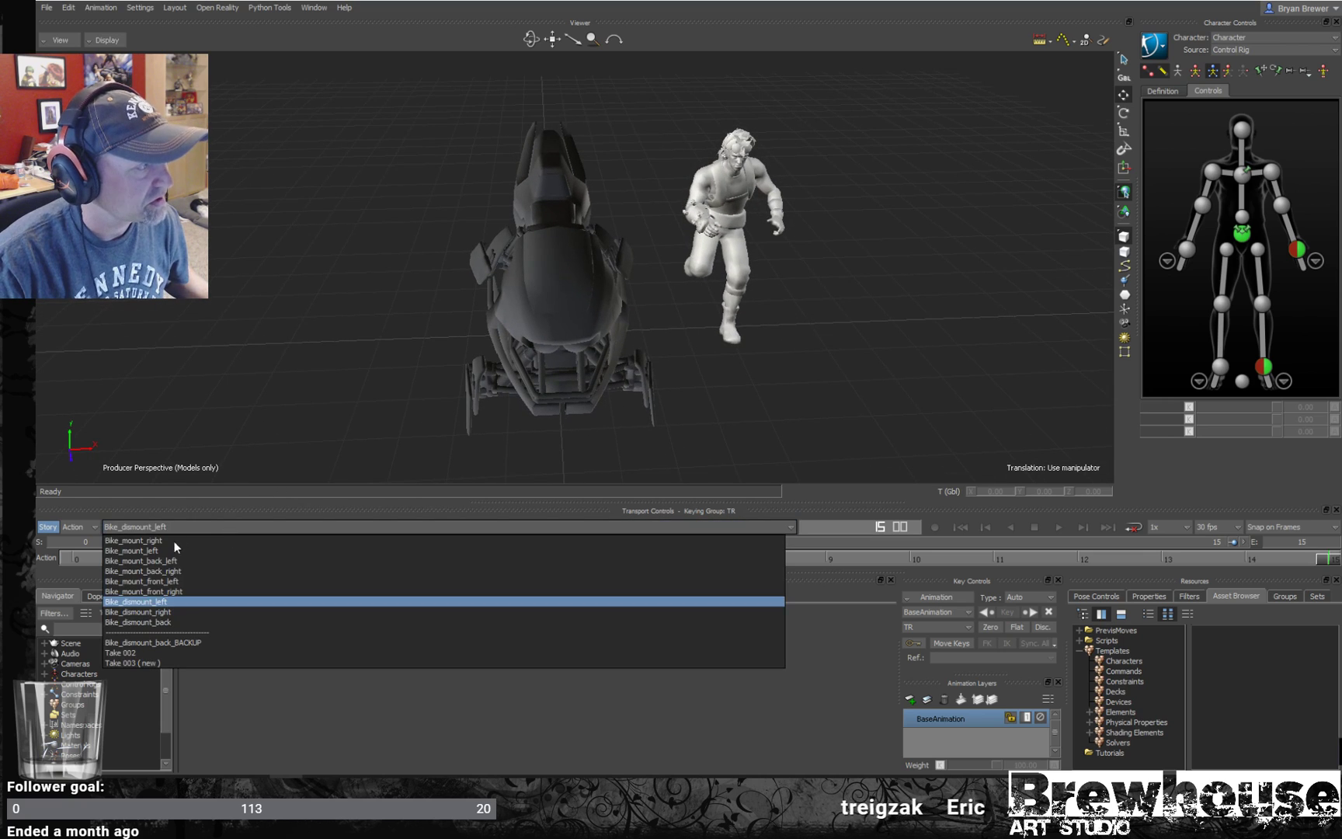
left_click(159, 613)
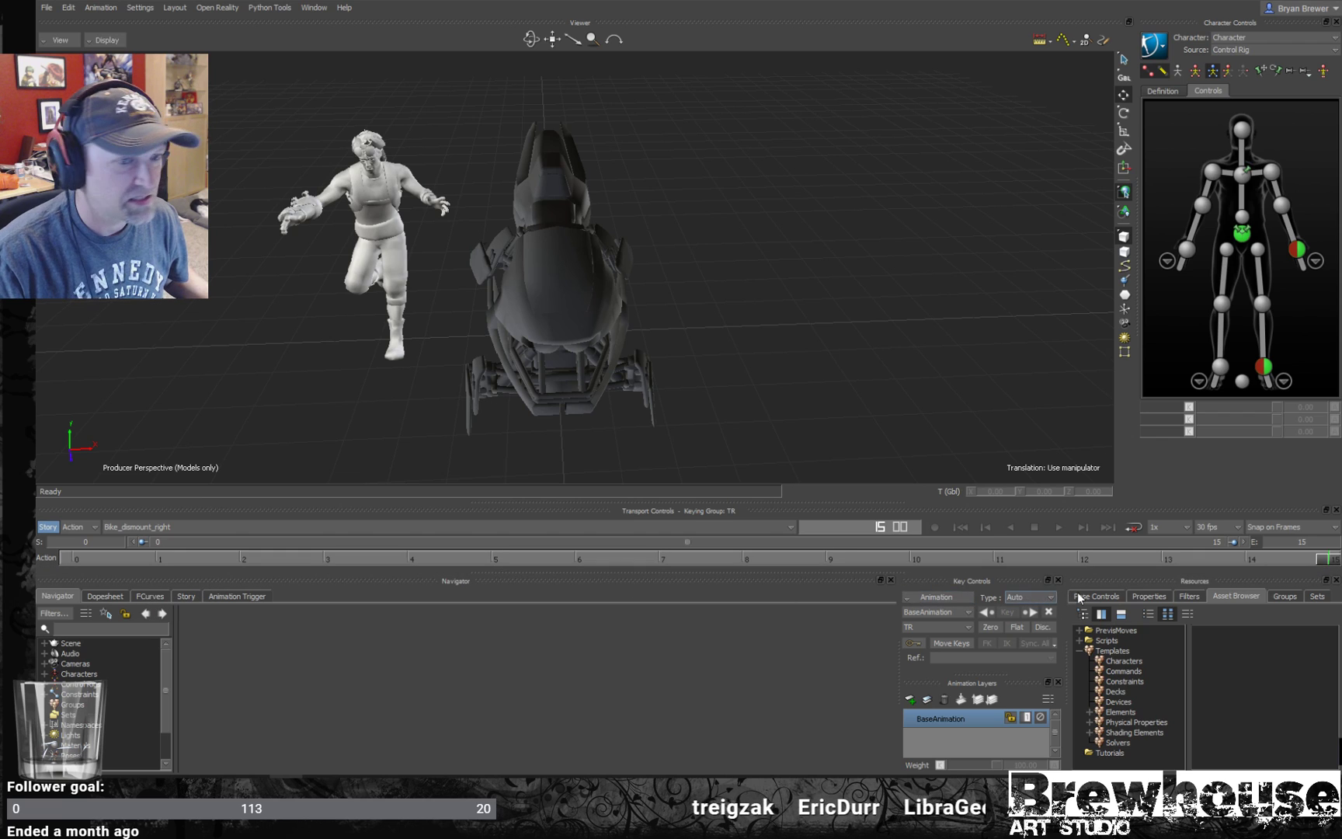
left_click_drag(1325, 563, 1203, 480)
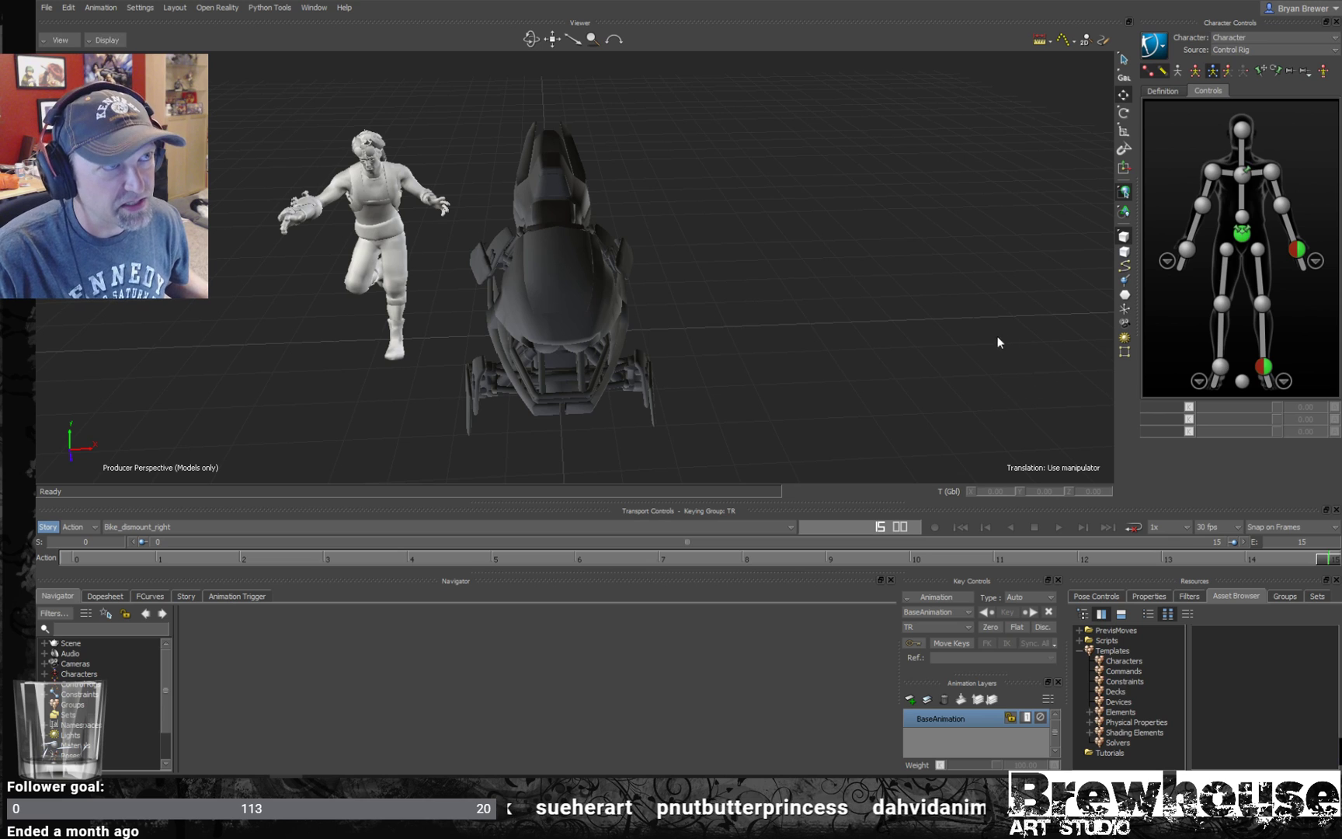
mouse_move(888, 353)
middle_mouse_down()
mouse_move(946, 370)
mouse_move(911, 367)
middle_mouse_up()
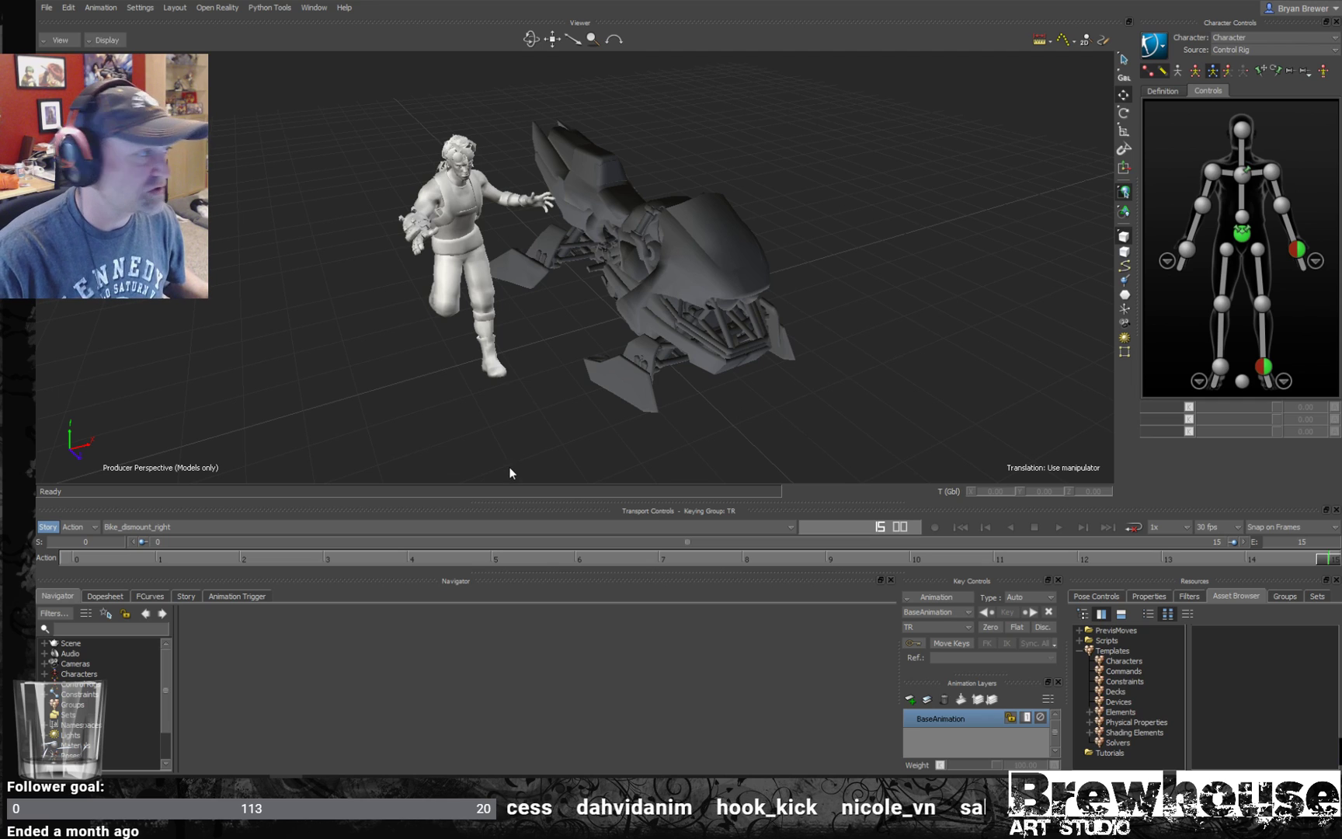
- Switch to the Bike_dismount_back take and play the rider's backward dismount from the bike's side
left_click(209, 528)
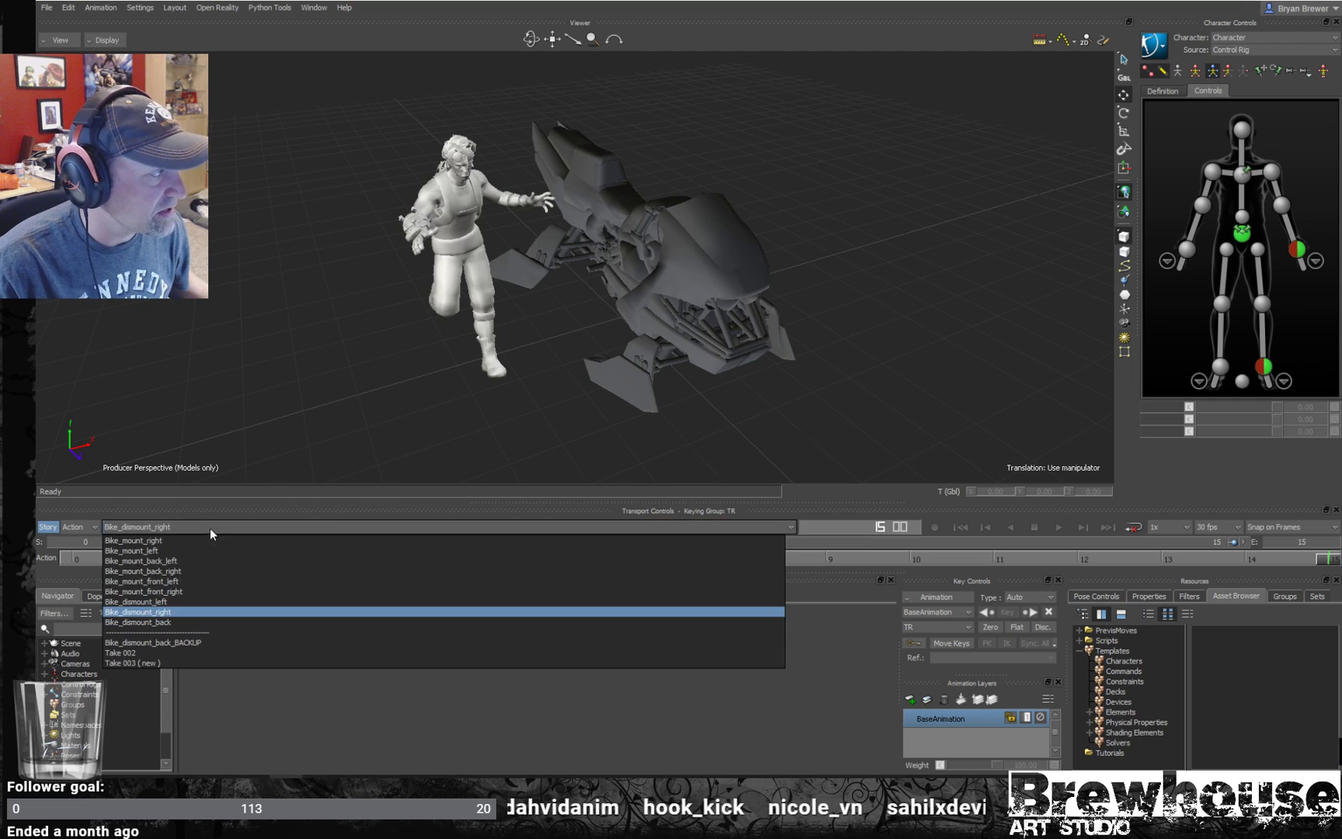
left_click(153, 624)
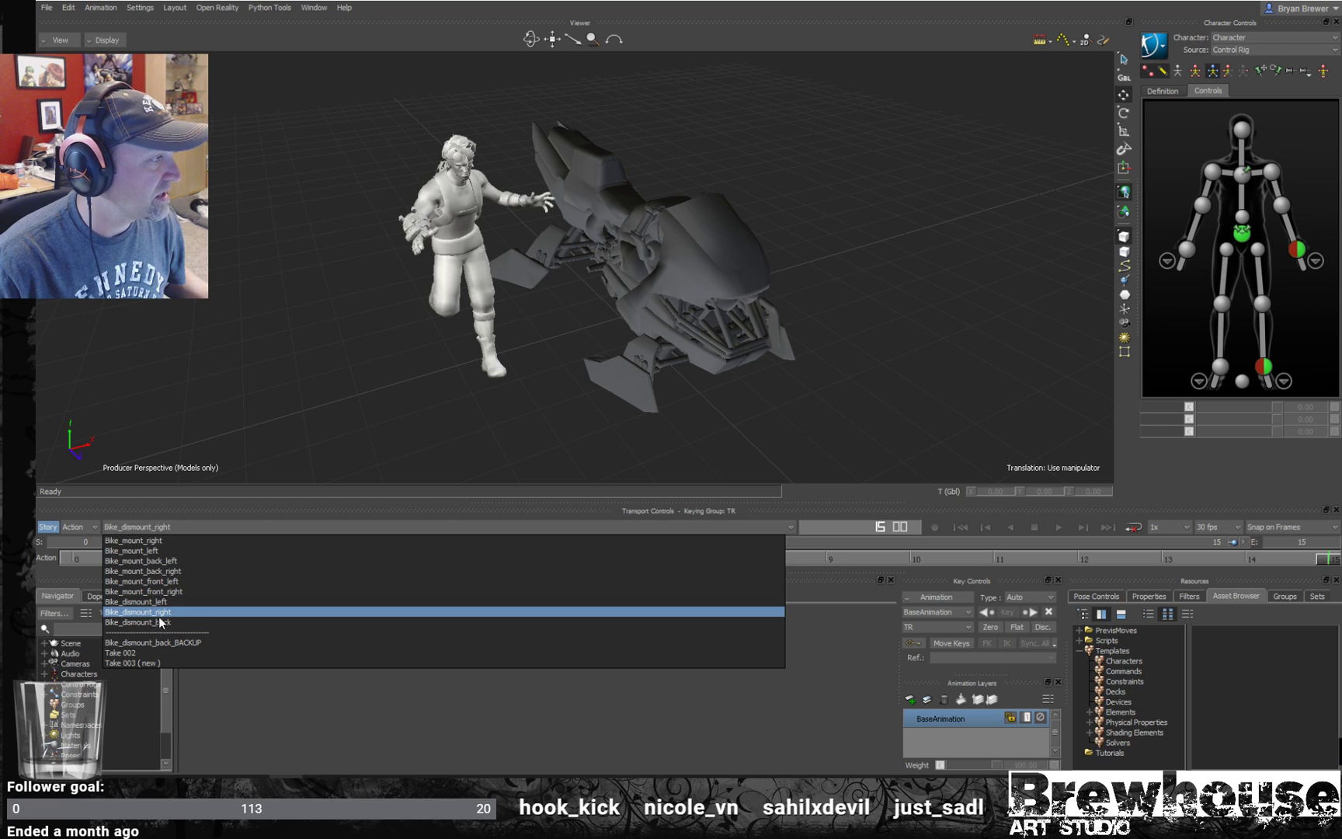
left_click_drag(355, 561, 42, 530)
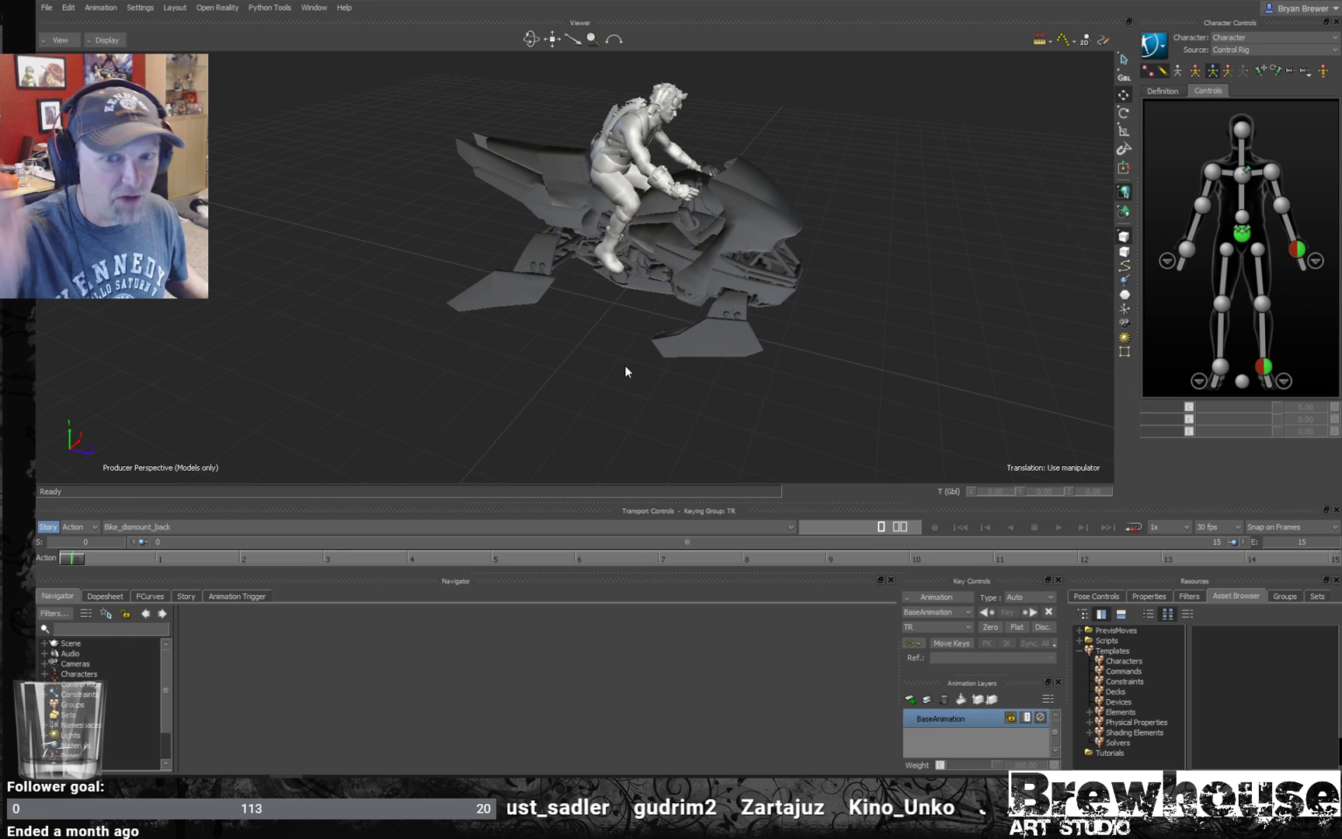
key("ctrl+space")
mouse_move(903, 374)
left_mouse_down("ctrl+shift")
mouse_move(901, 354)
mouse_move(909, 391)
left_mouse_up("ctrl+shift")
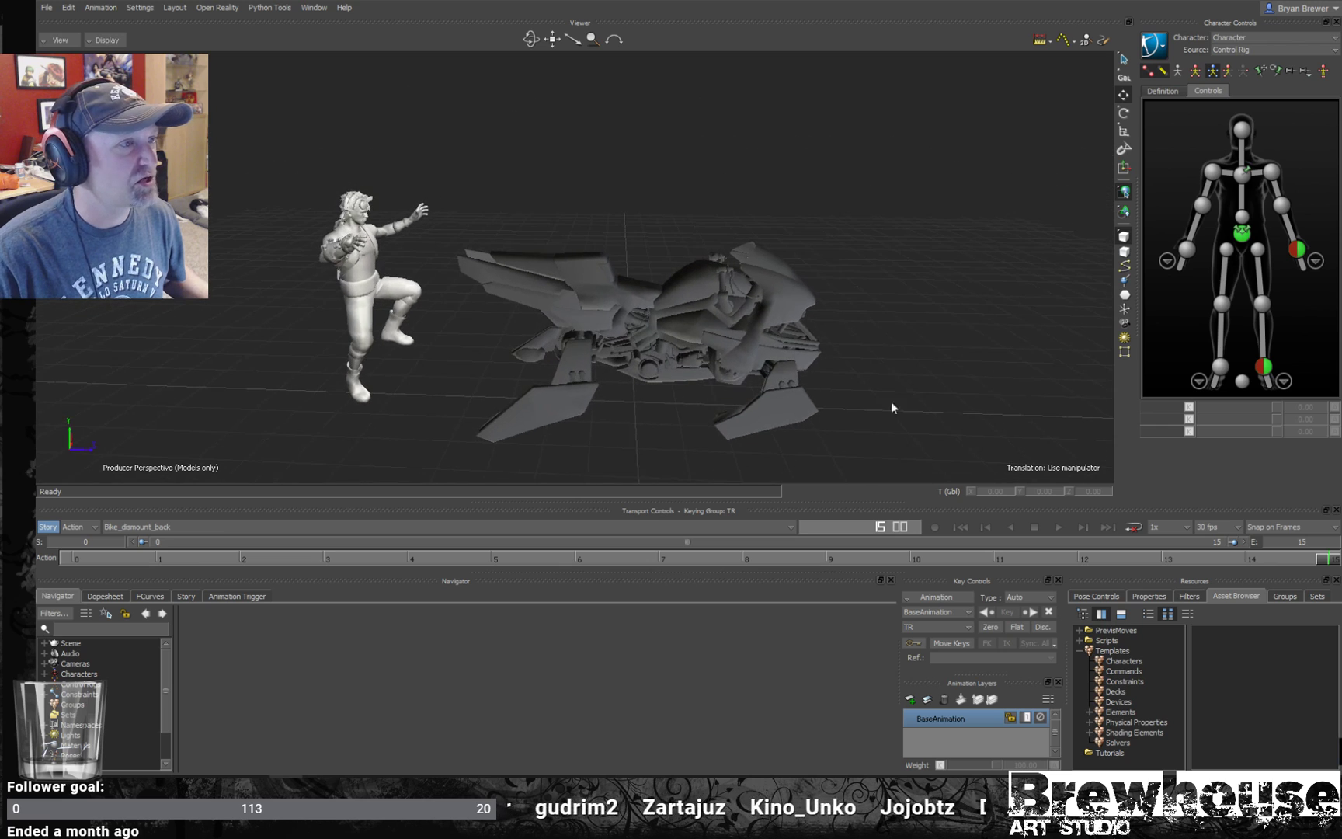
left_click(191, 558)
left_click_drag(138, 558, 67, 565)
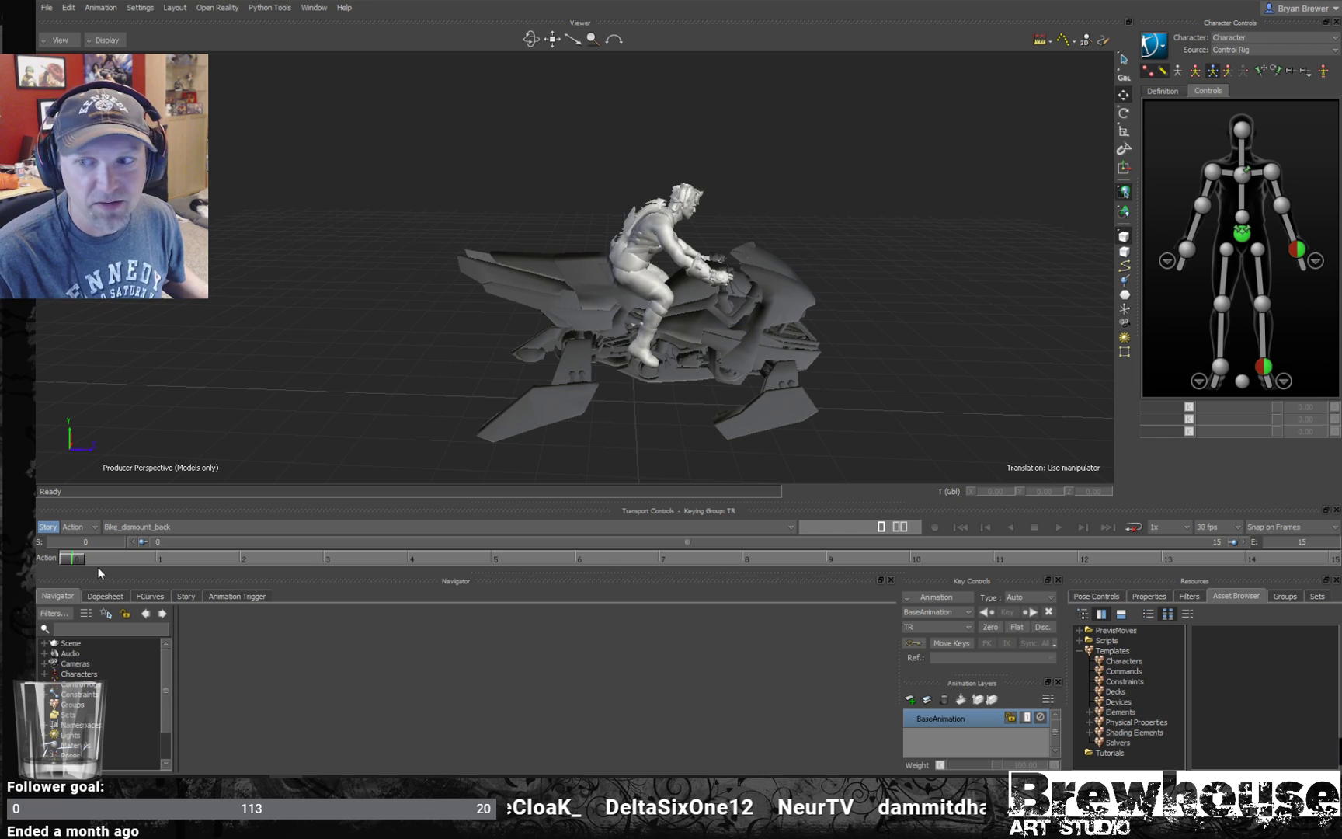
- Scrub through the backward dismount from the bike's side and examine it from in front of the bike
left_click_drag(101, 567, 910, 582)
left_click_drag(817, 572, 485, 596)
left_click_drag(738, 428, 636, 455, "alt")
left_click_drag(474, 565, 1108, 591)
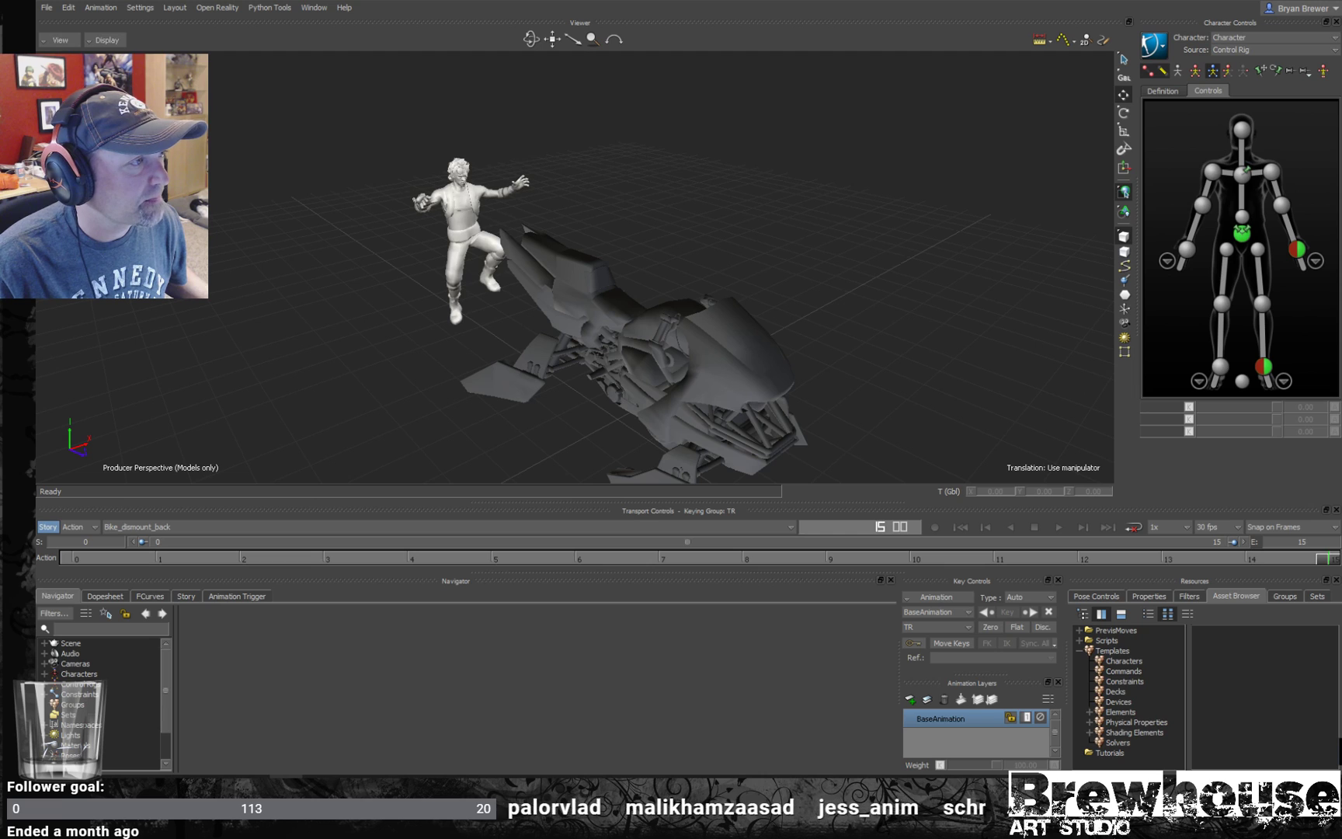
left_click_drag(822, 330, 728, 395, "ctrl+shift")
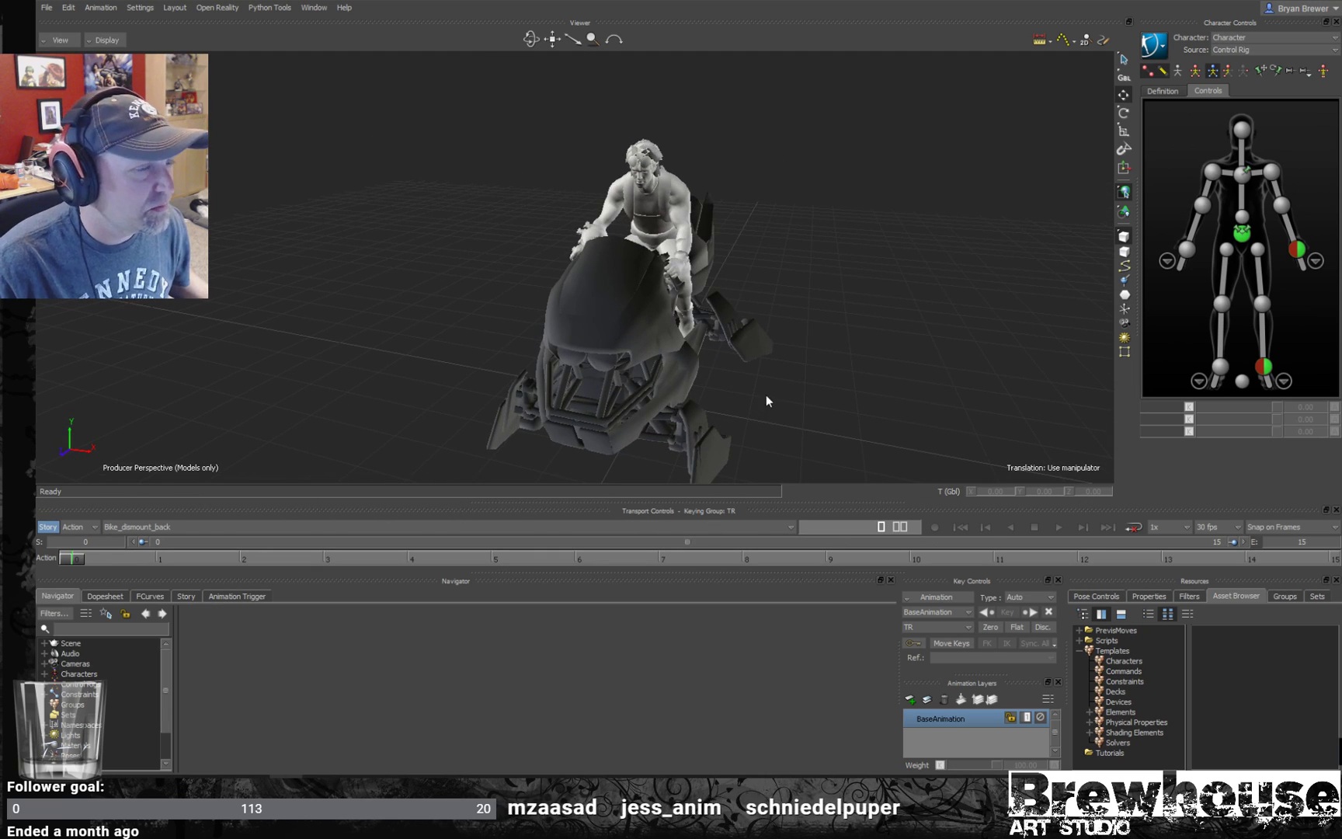
left_click_drag(842, 388, 802, 378, "ctrl+shift")
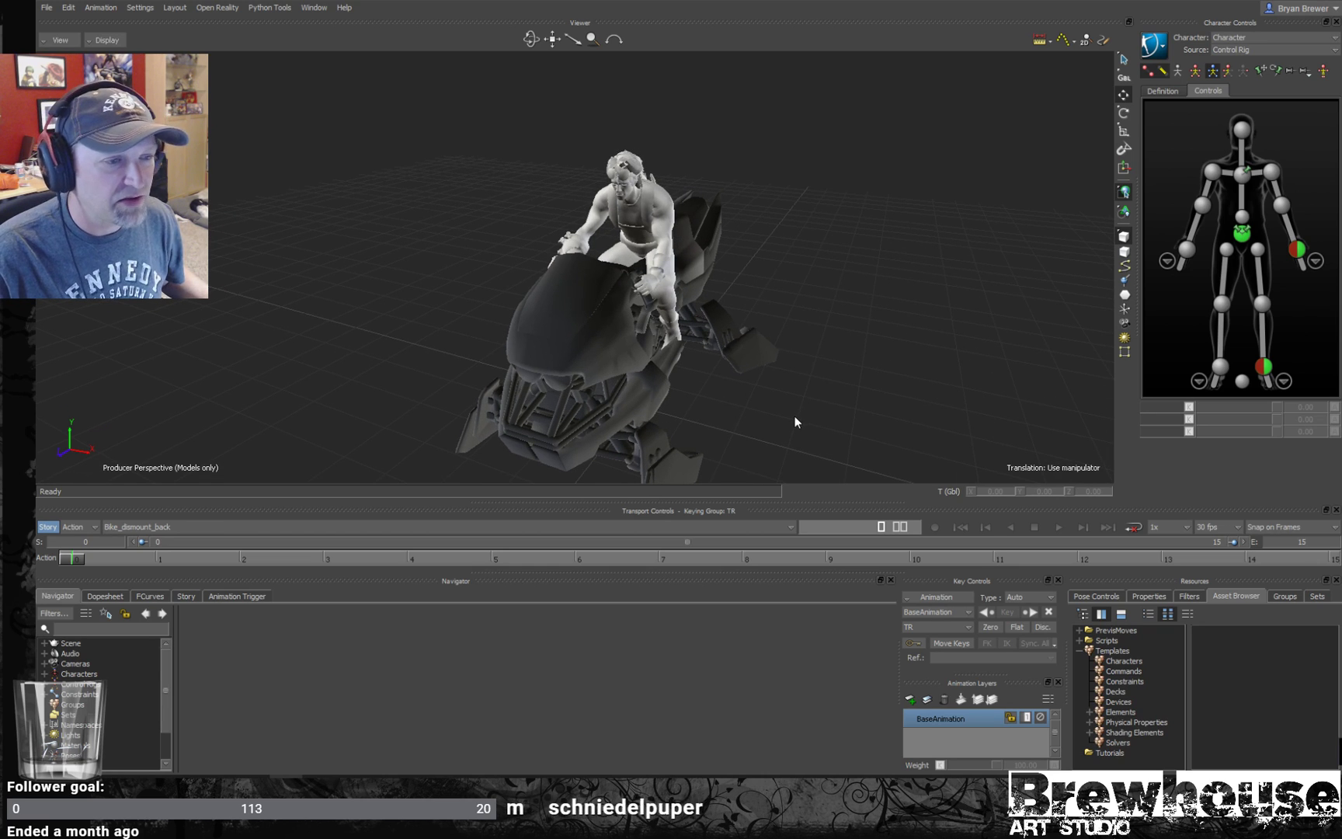
- Switch to the Bike_mount_right take and scrub through the mount from above the bike's front
left_click(218, 527)
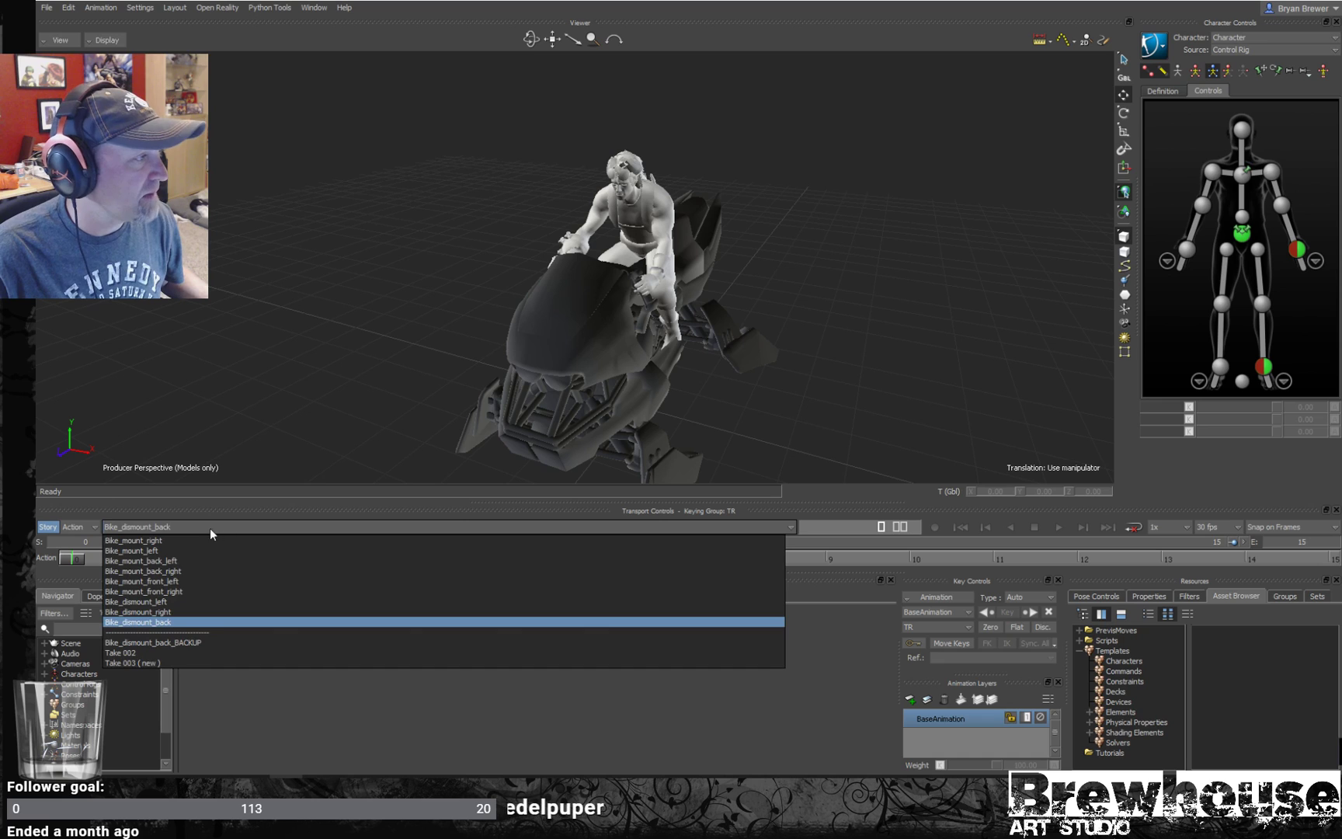
left_click(149, 541)
left_click_drag(705, 416, 657, 464, "ctrl+shift")
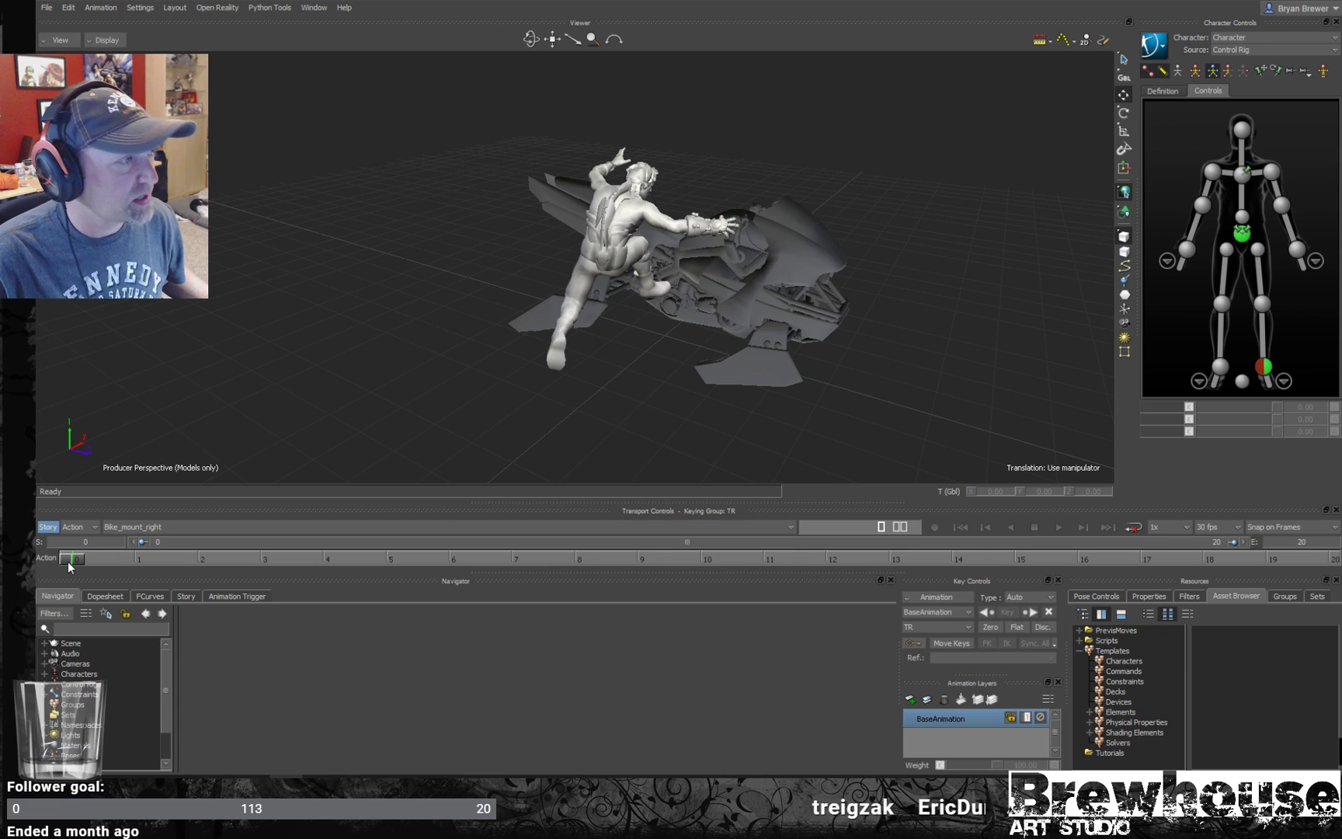
left_click_drag(114, 563, 35, 552)
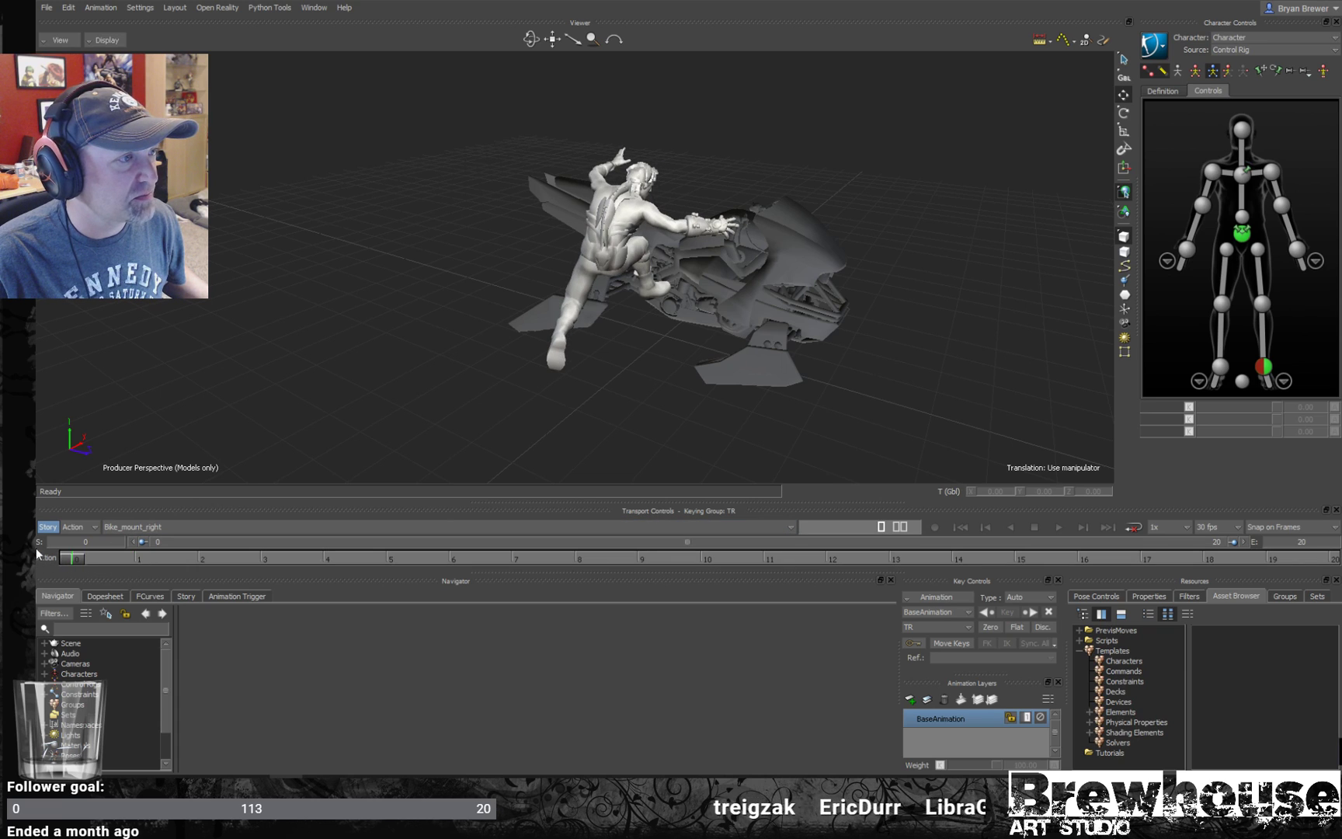
left_click_drag(469, 415, 368, 437)
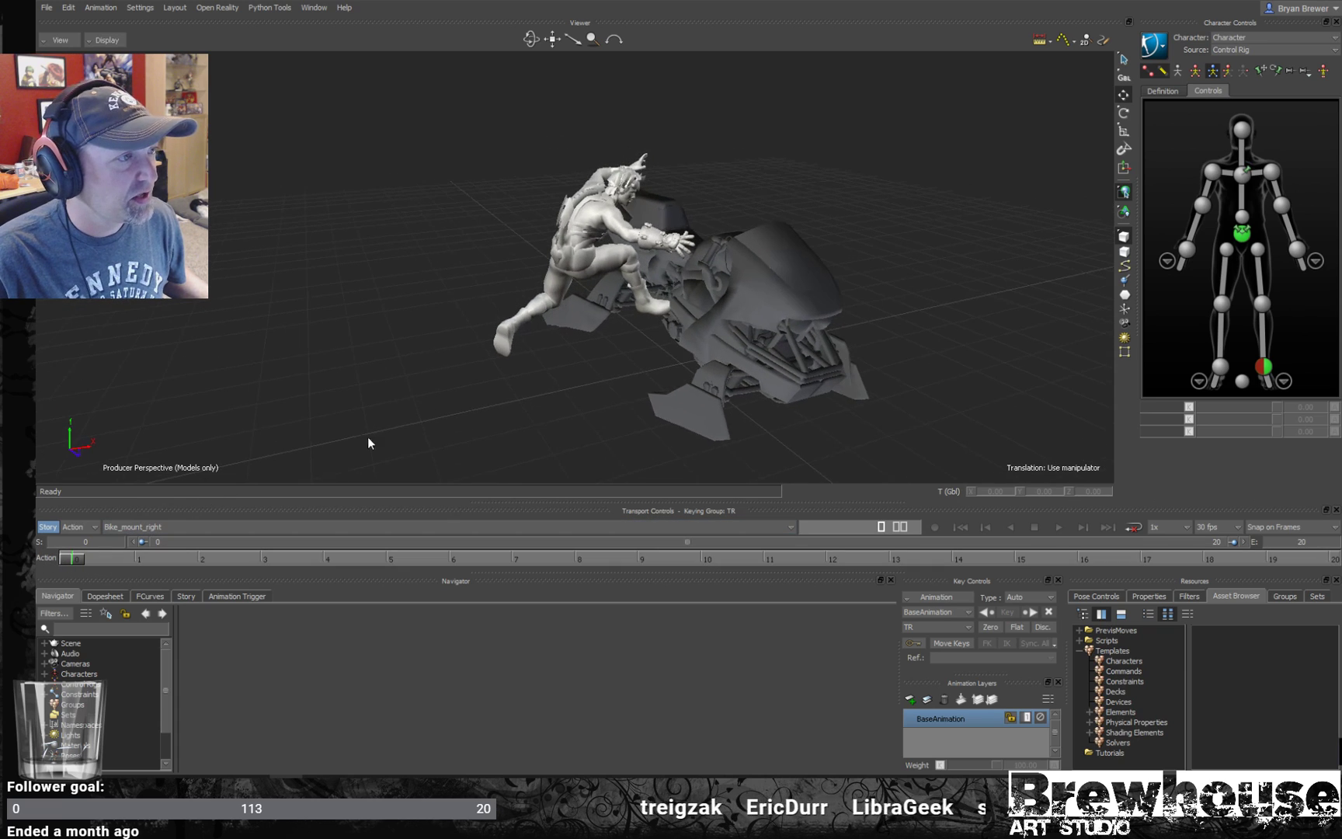
left_click_drag(272, 448, 196, 546)
left_click_drag(72, 559, 575, 559)
left_click(74, 558)
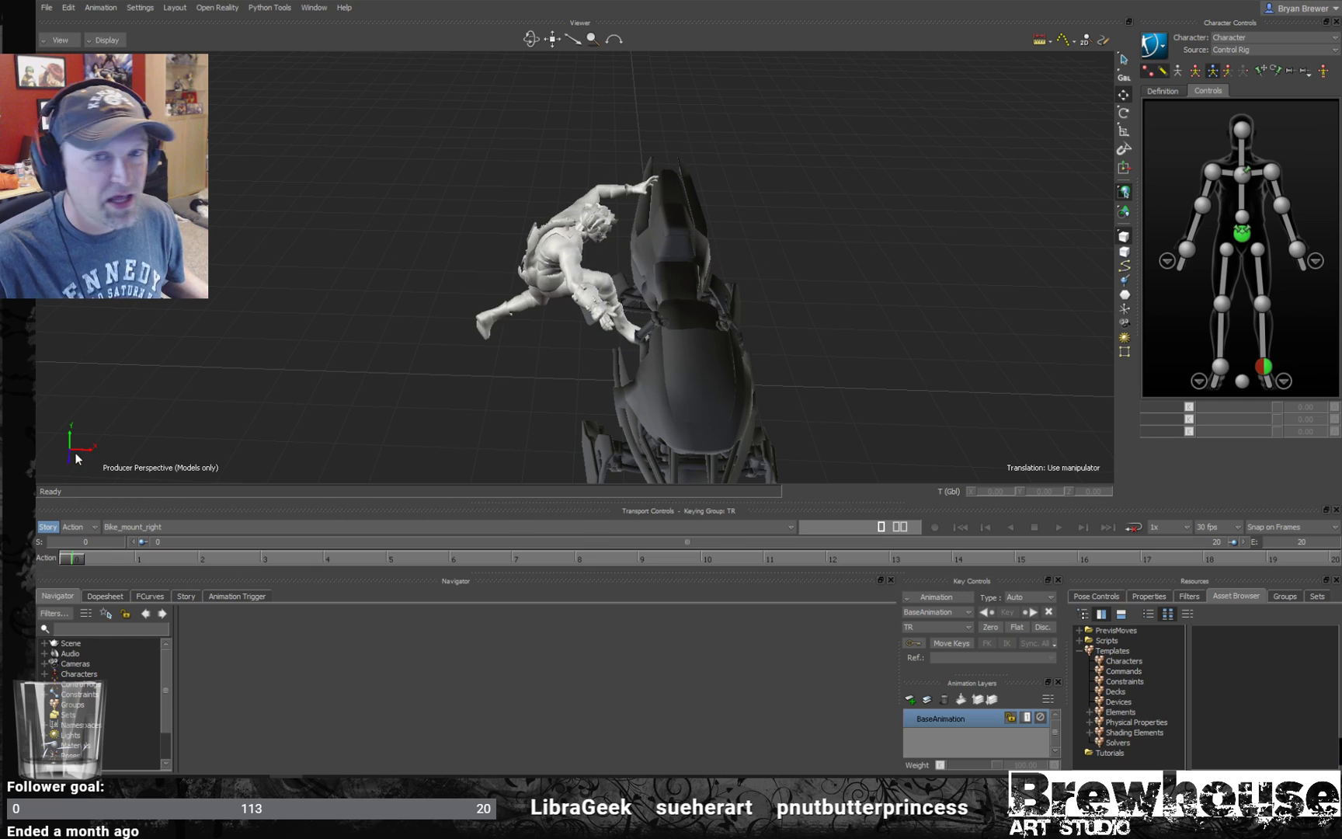
- Replay the Bike_mount_right take from frame 0, examining the rider's leap onto the bike from the side
left_click_drag(717, 423, 620, 396)
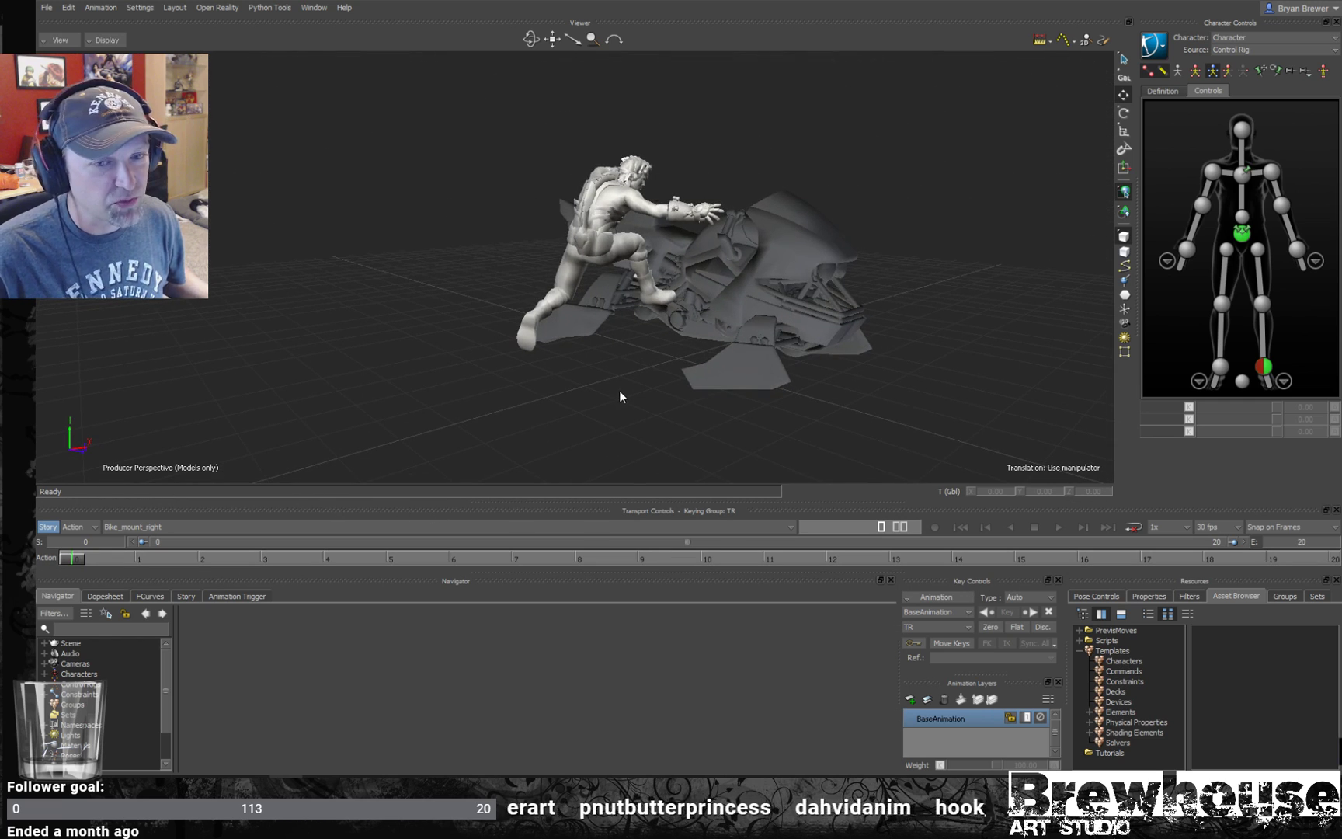
mouse_move(706, 421)
left_mouse_down()
mouse_move(767, 412)
mouse_move(722, 423)
left_mouse_up()
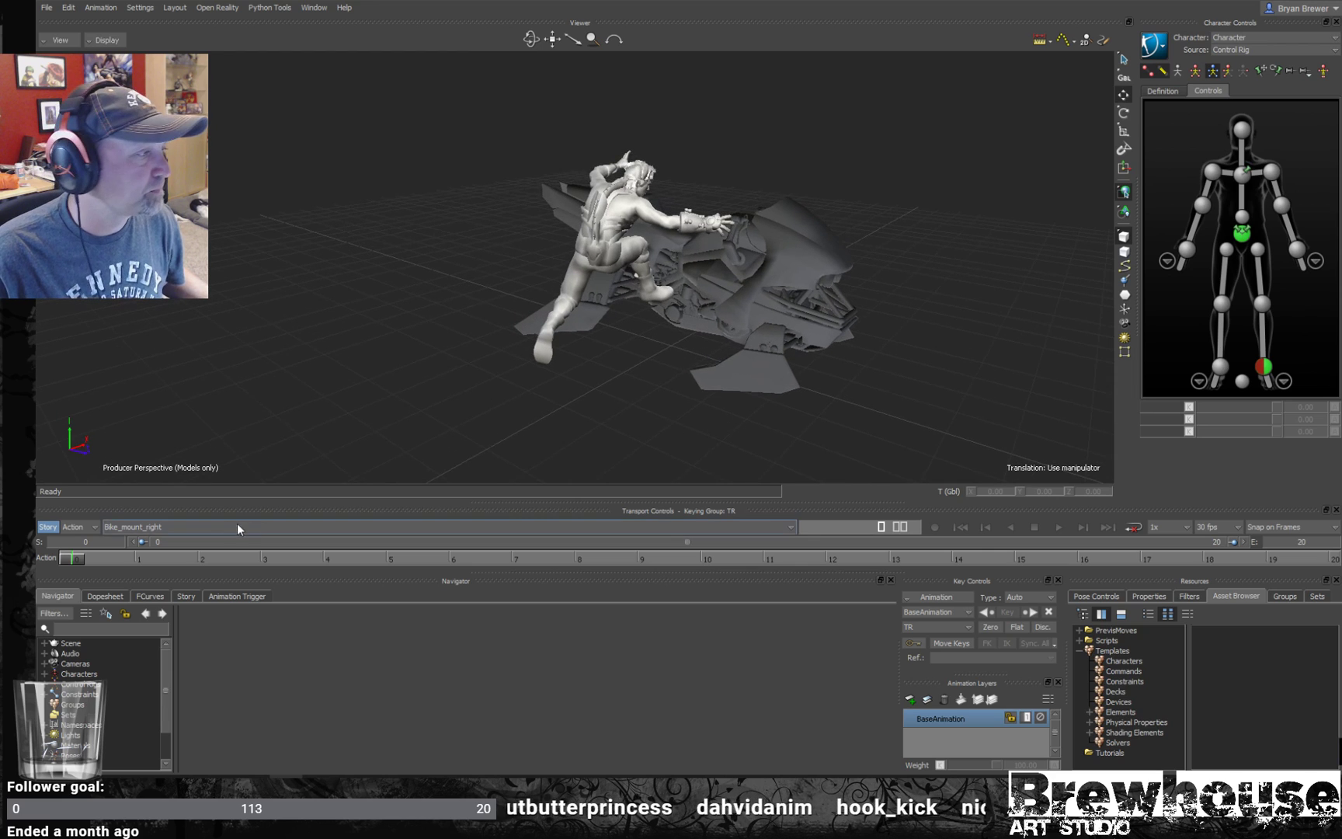
left_click_drag(81, 561, 386, 557)
left_click_drag(371, 475, 35, 485)
key("ctrl+space")
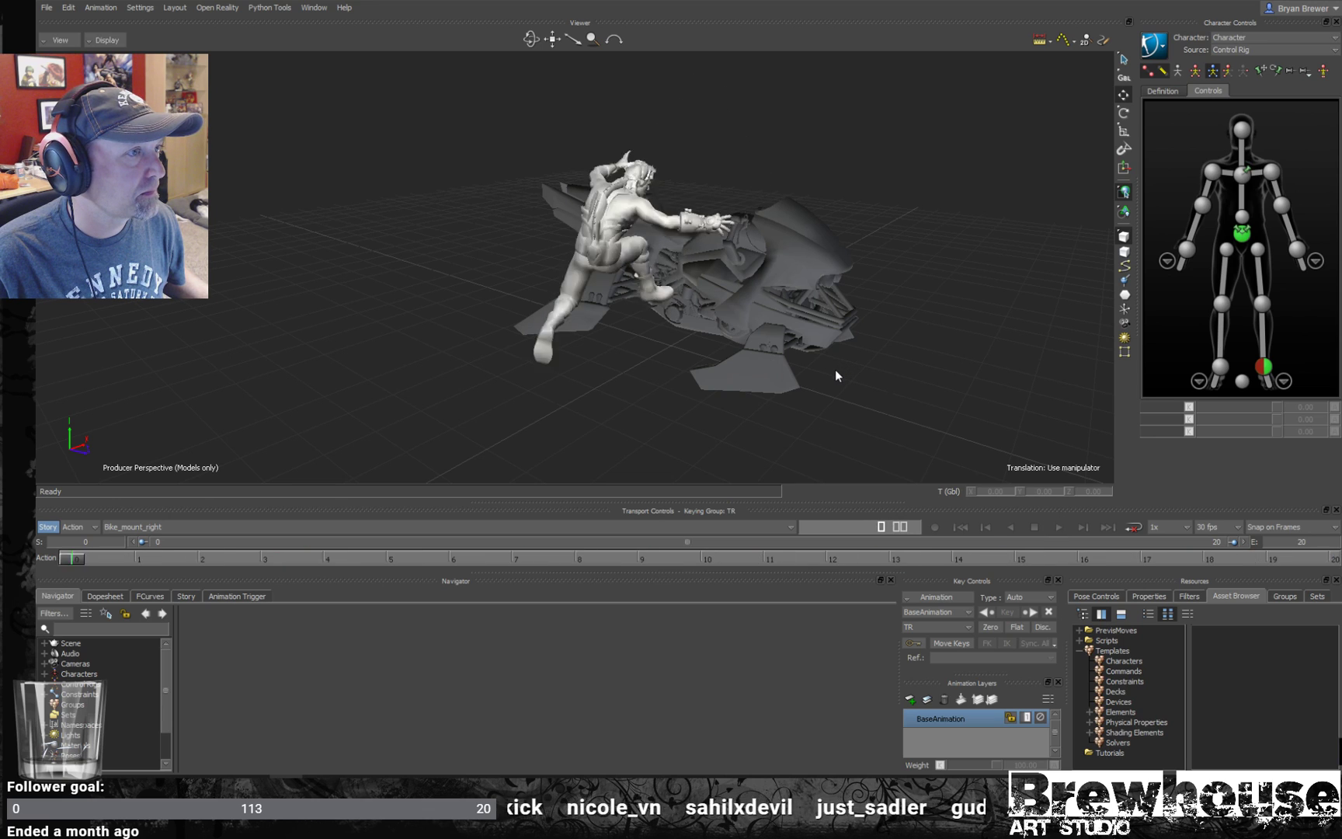
- Switch to the Bike_mount_back_left take and scrub through its opening frames from the bike's side
left_click(261, 527)
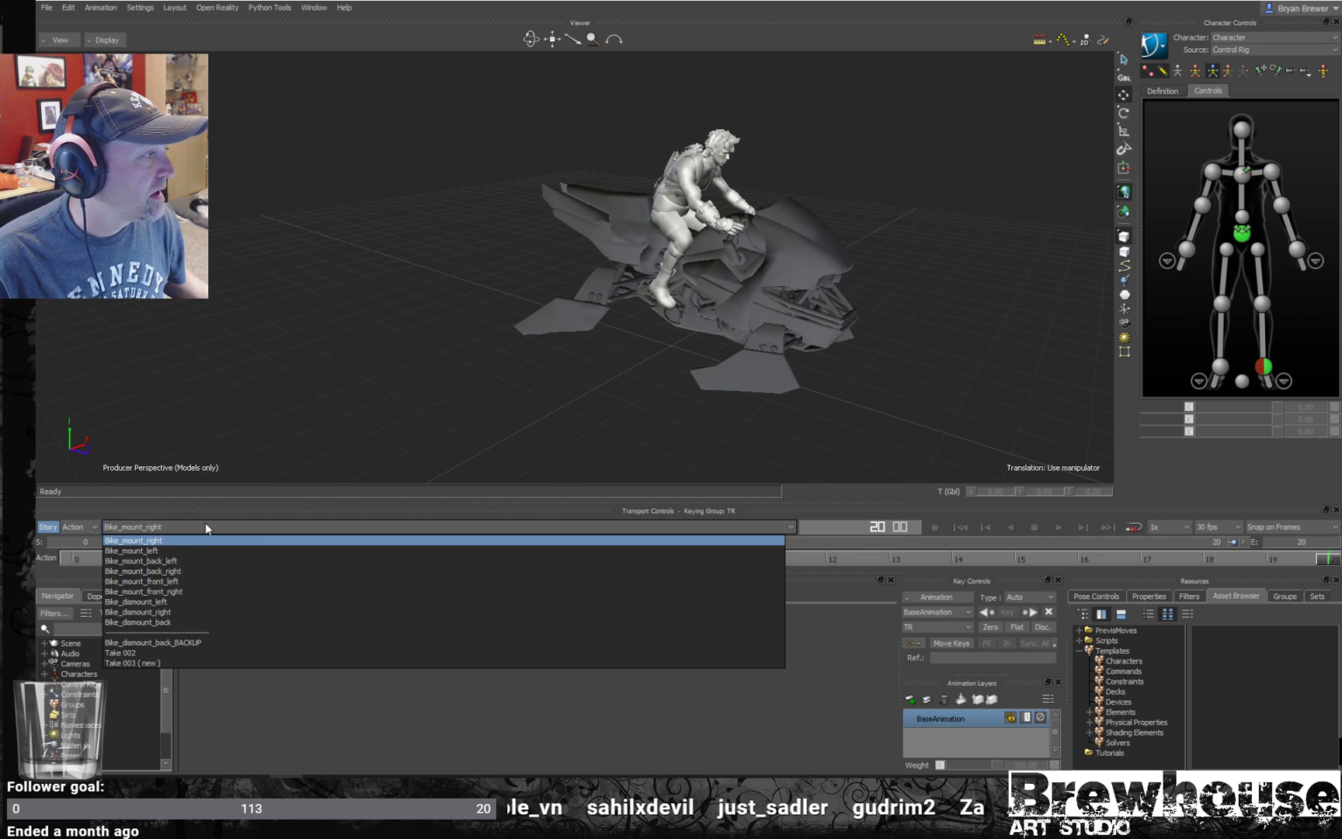
left_click(155, 561)
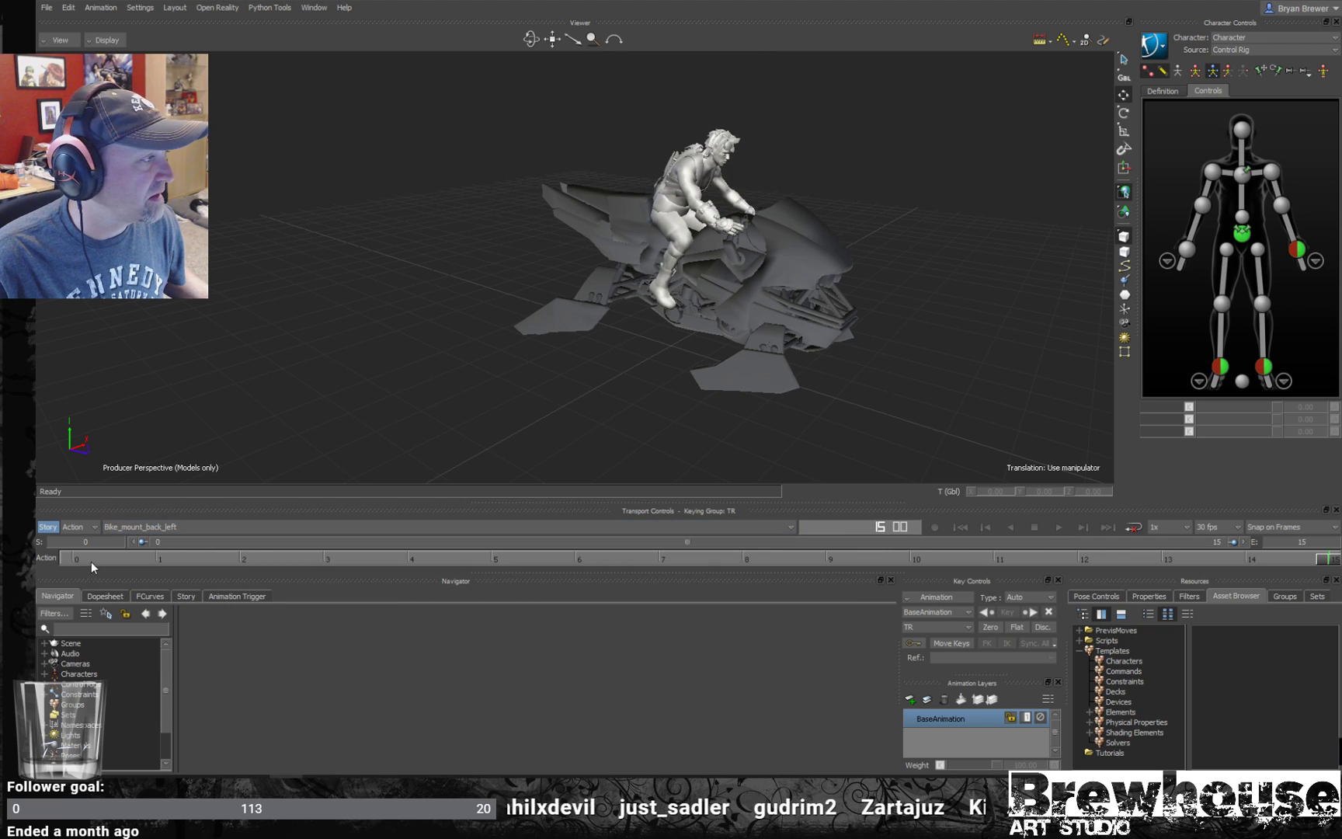
left_click(91, 561)
left_click_drag(435, 404, 536, 433, "ctrl+shift")
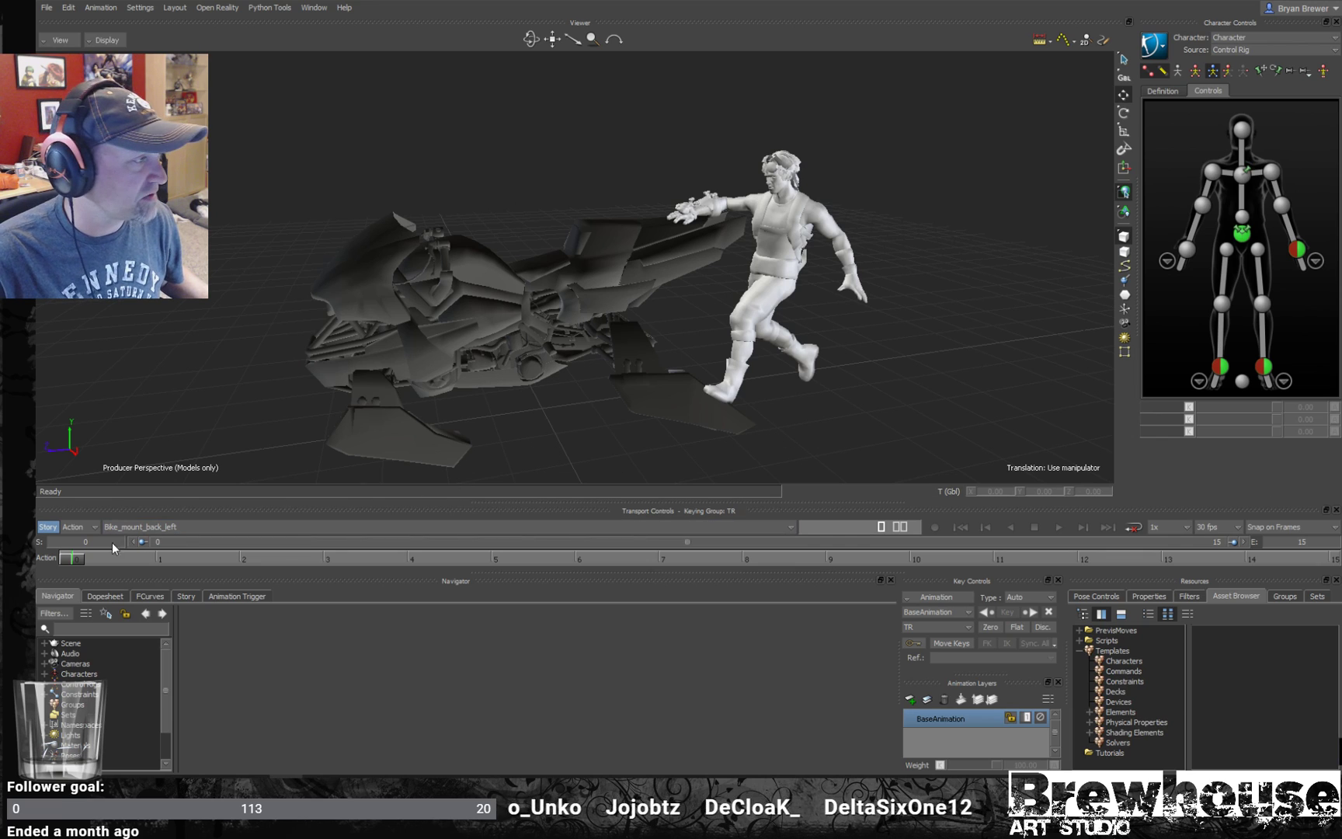
left_click(155, 558)
left_click(291, 559)
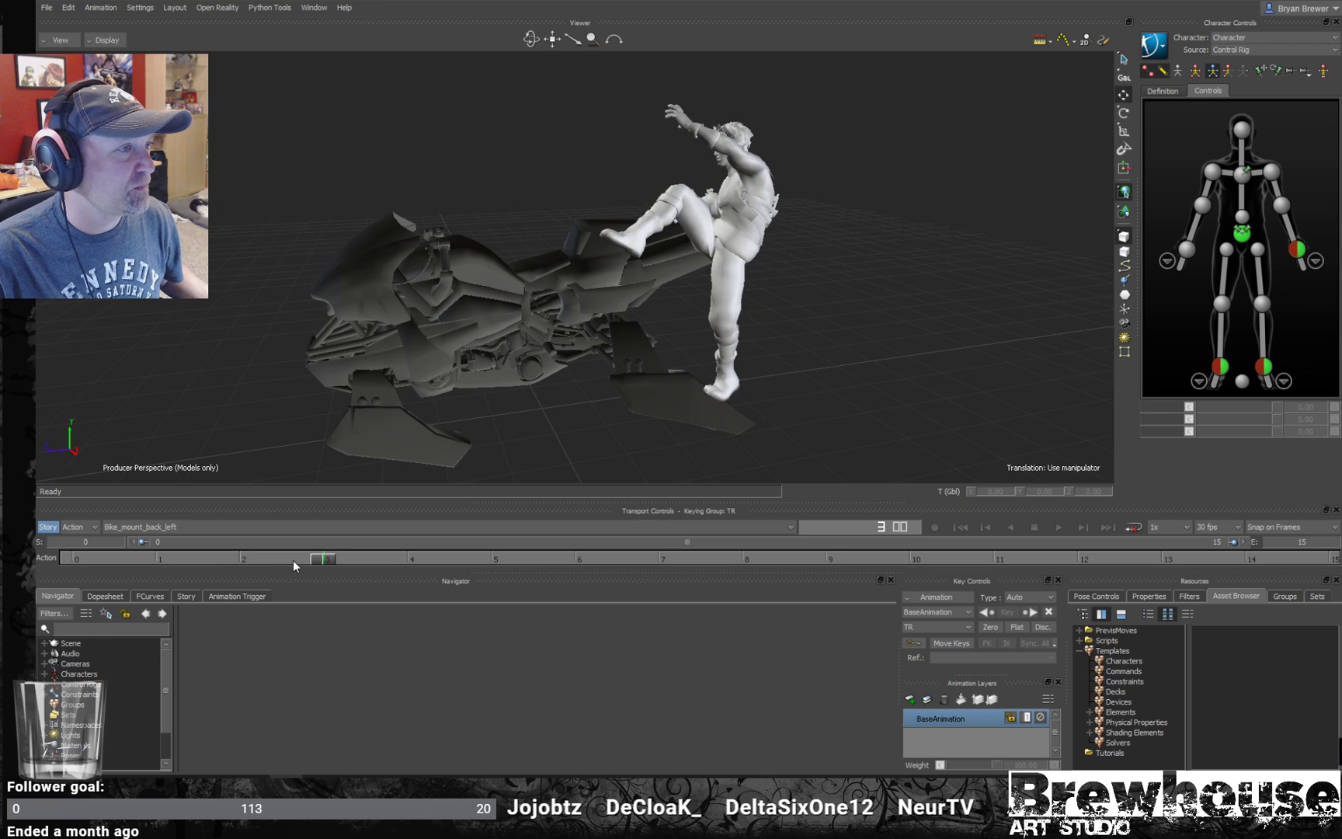
left_click_drag(361, 560, 36, 489)
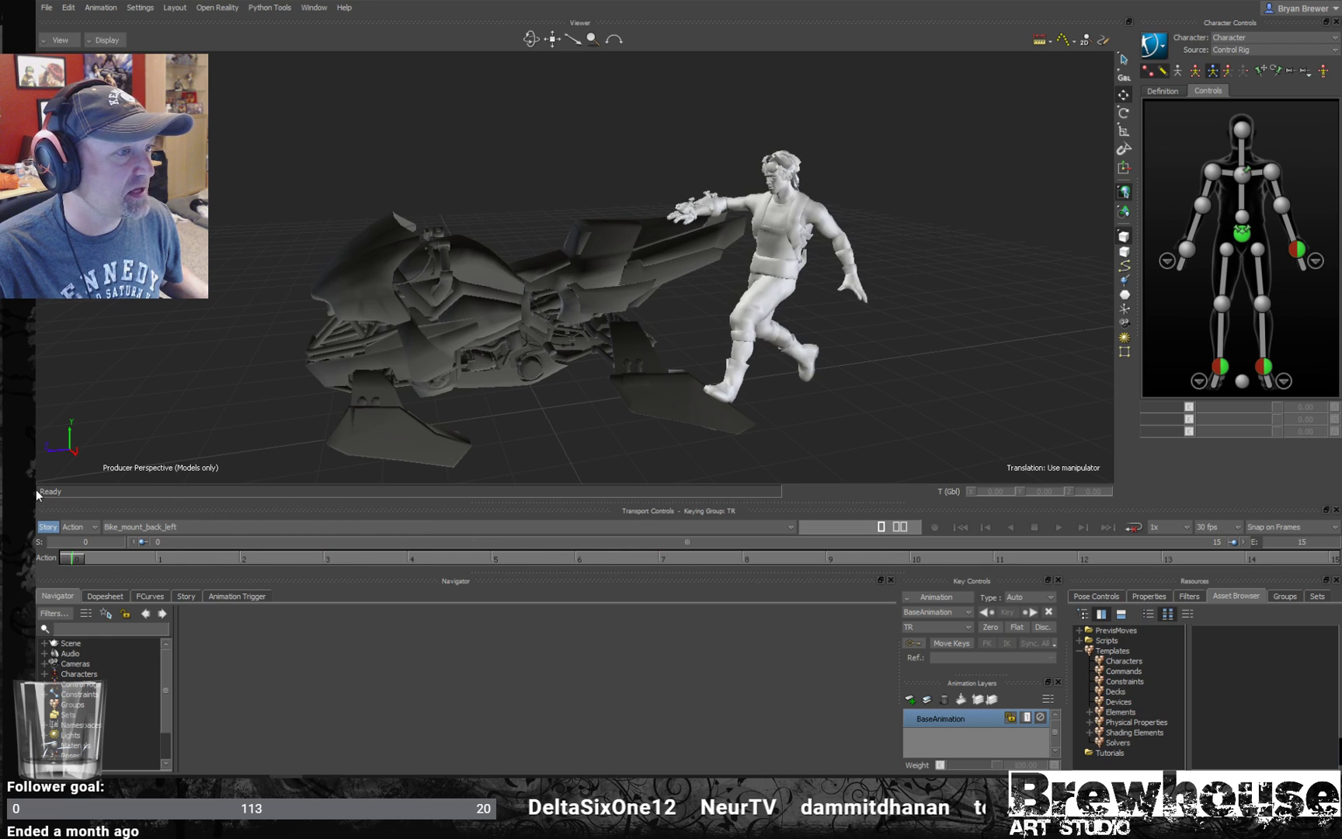
- Play the Bike_mount_back_left take from the start and review the mount from the bike's rear and front
left_click_drag(688, 381, 541, 332, "ctrl+shift")
left_click_drag(59, 556, 78, 504)
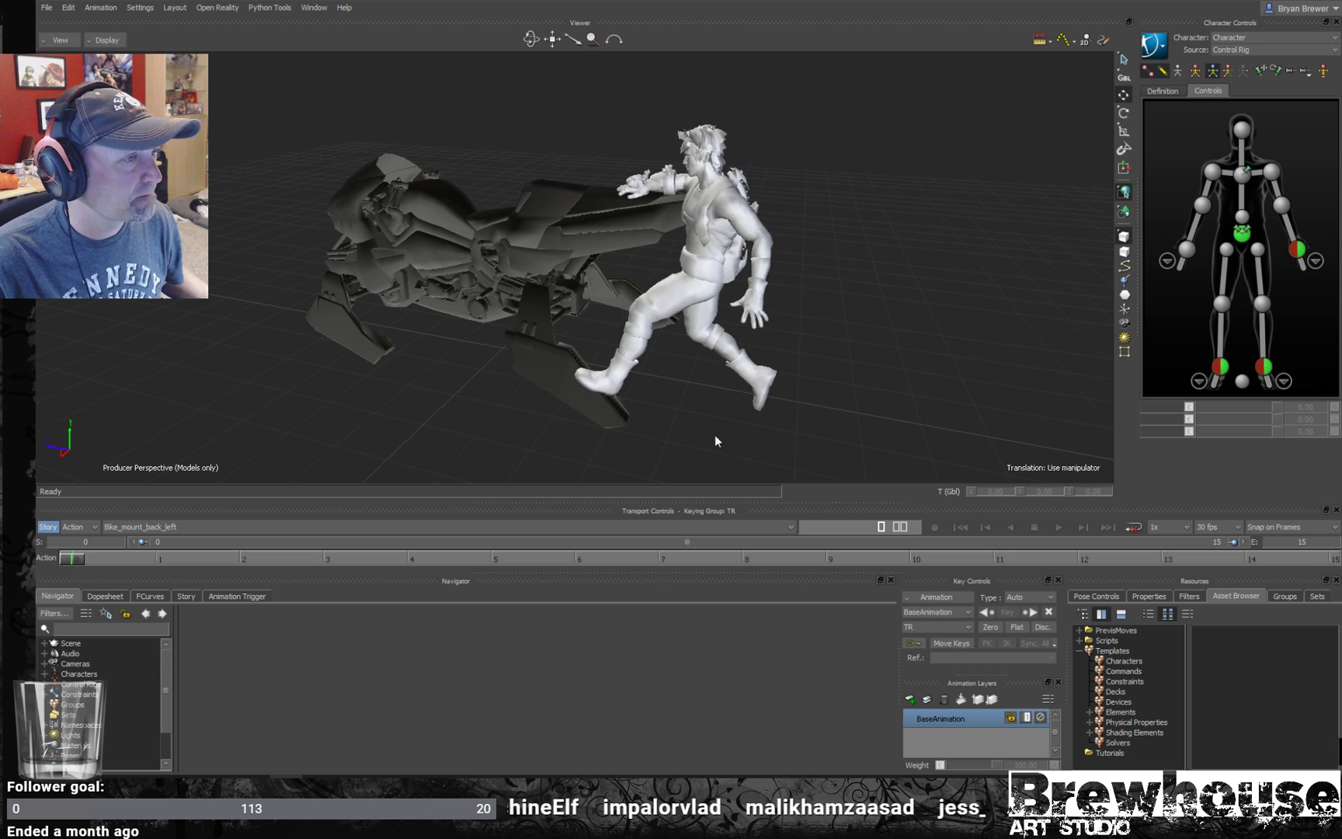
key("space")
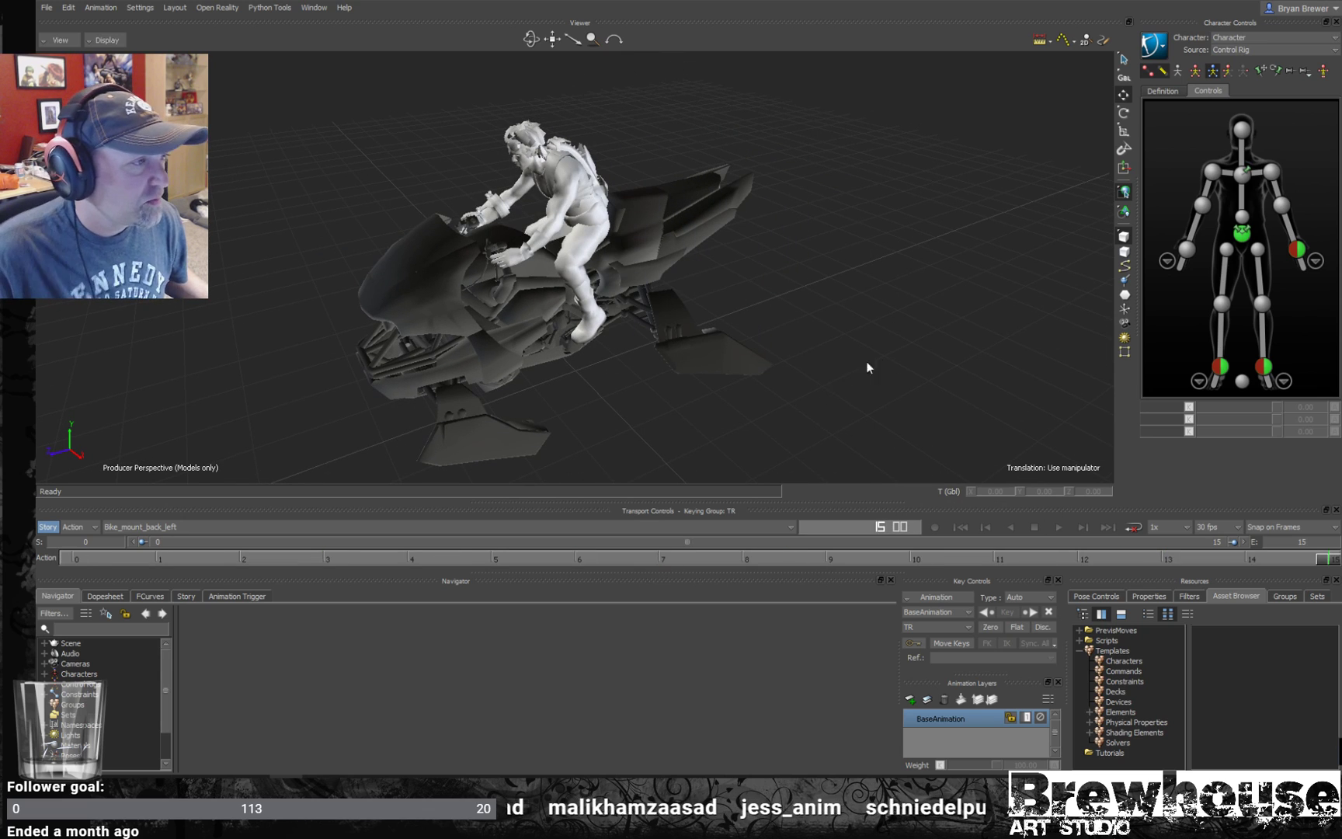
left_click_drag(829, 376, 889, 342, "alt")
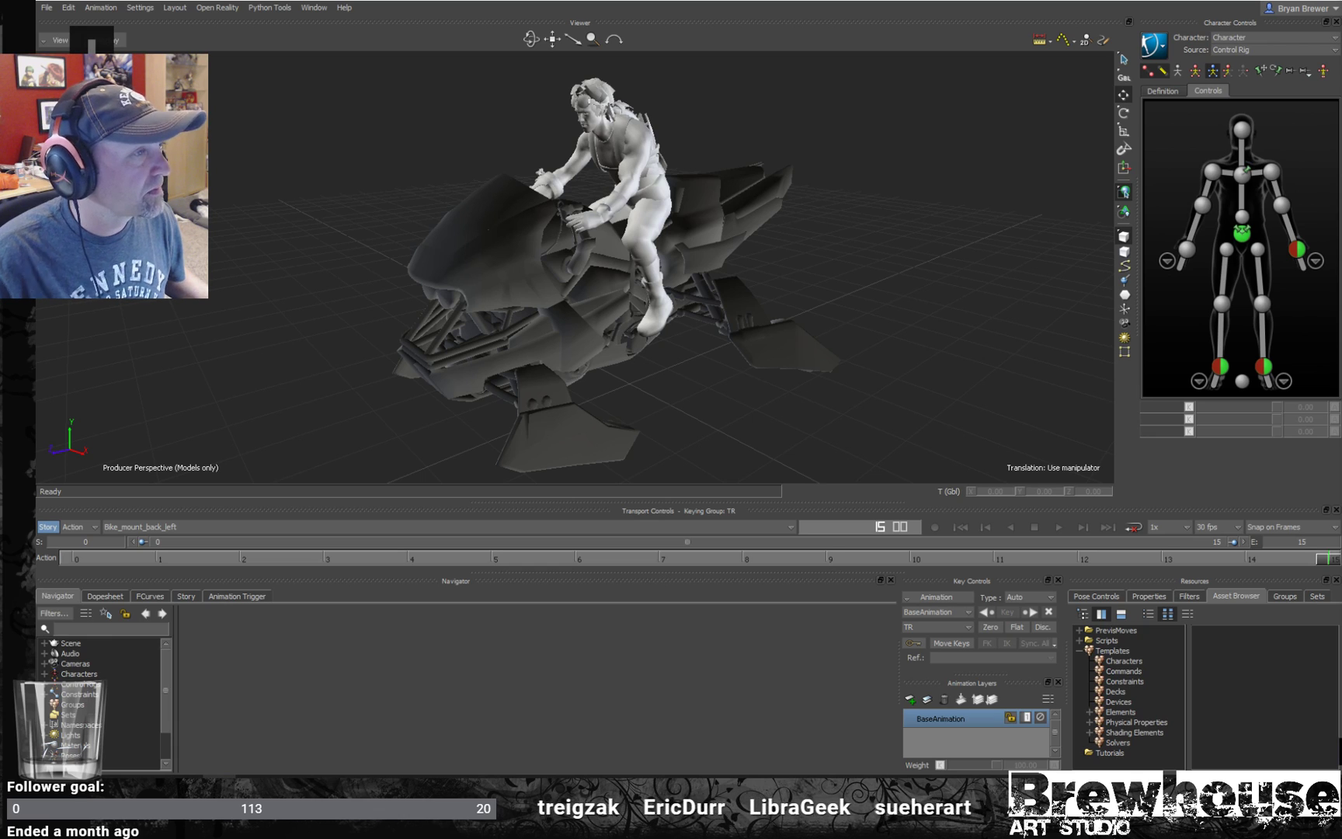
left_click_drag(908, 136, 752, 143)
left_click_drag(481, 161, 547, 147)
key("ctrl+space")
key("ctrl+space")
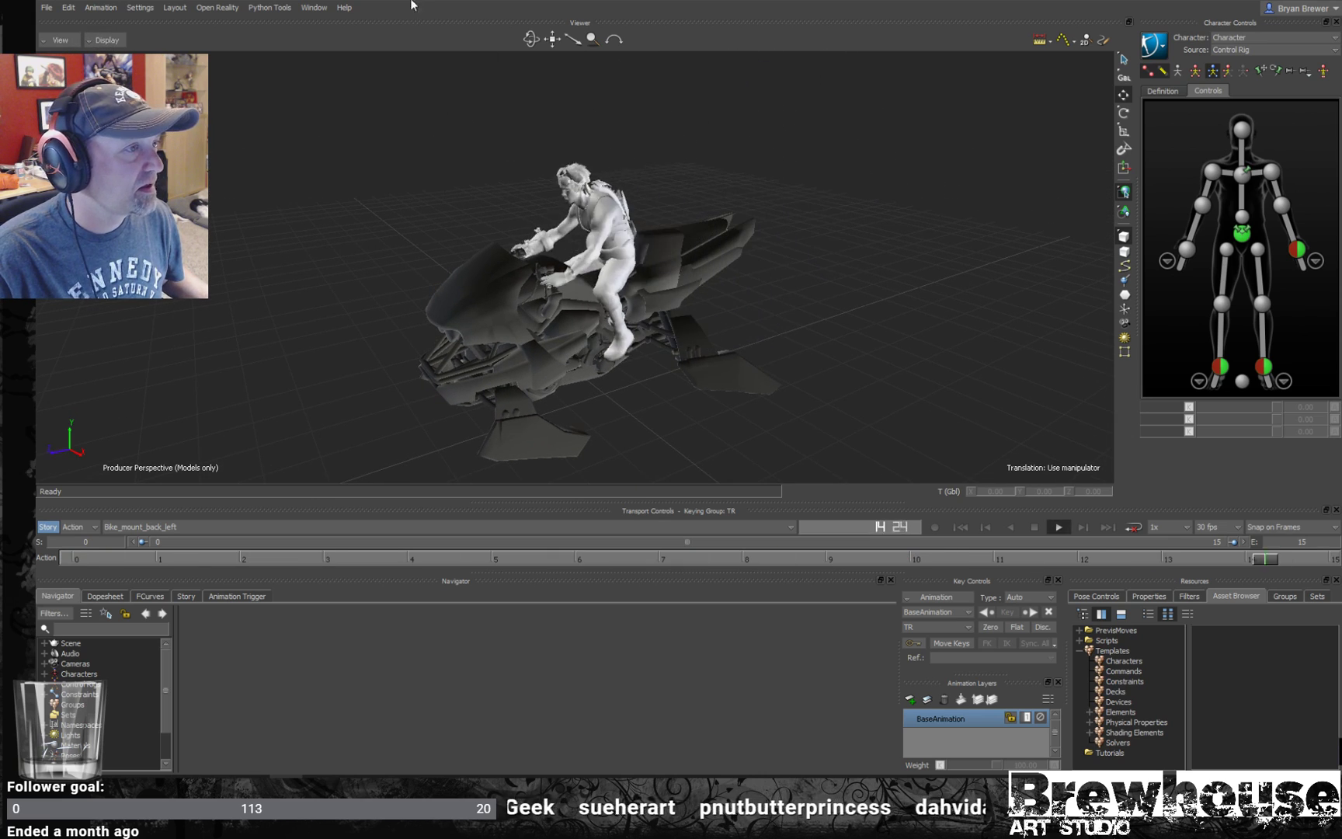
- Open Character.fbx from the Mobu folder with Take 002 included and inspect the character in the perspective view
left_click(48, 8)
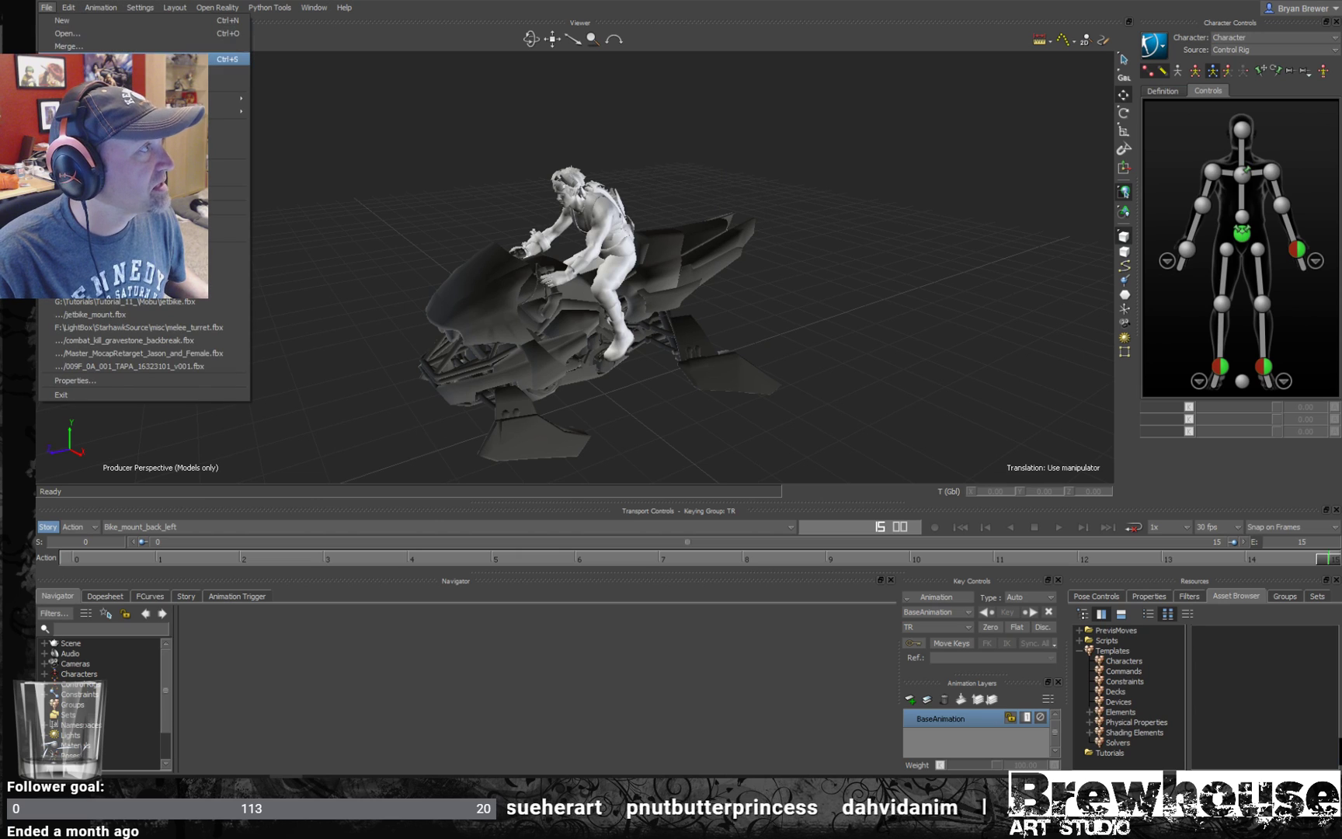
left_click(75, 34)
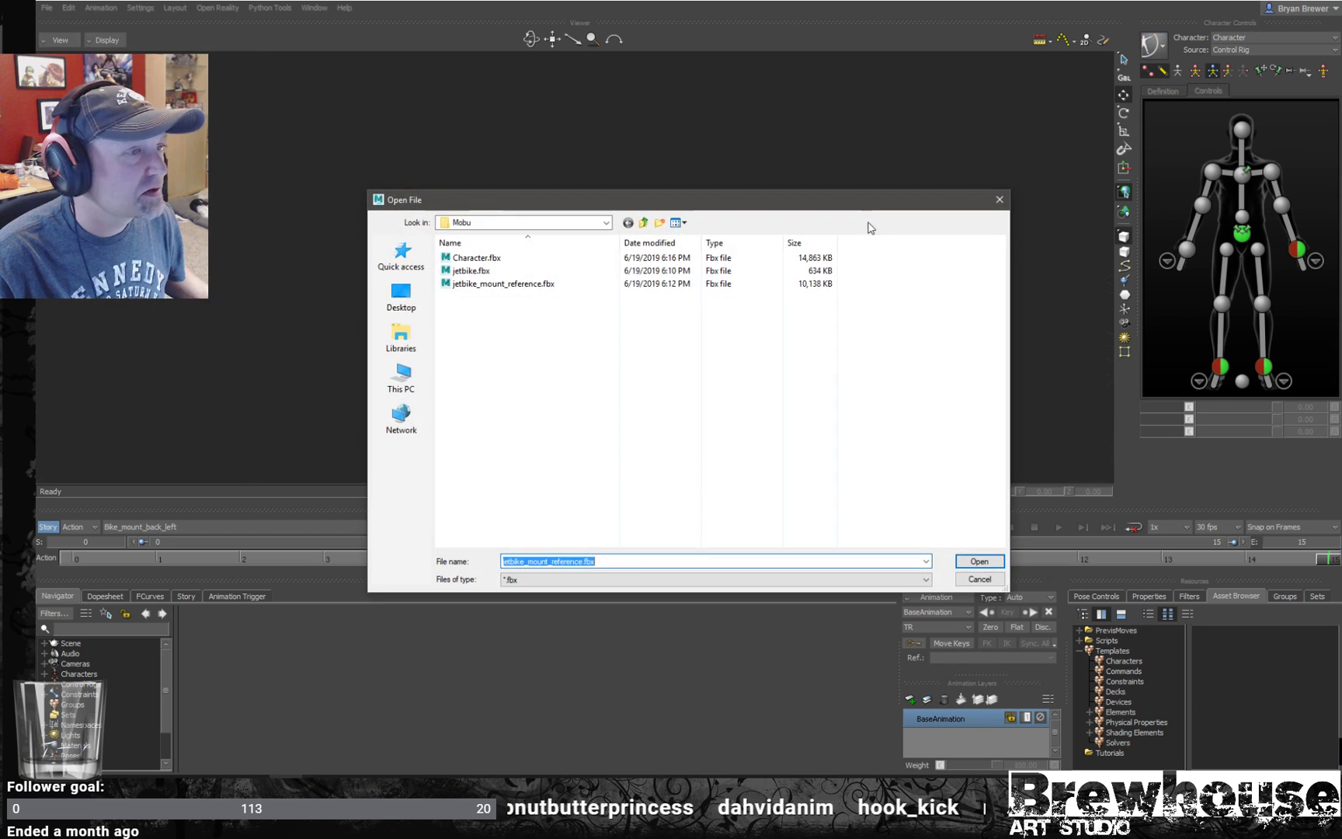
left_click(513, 258)
left_click(977, 562)
left_click(689, 428)
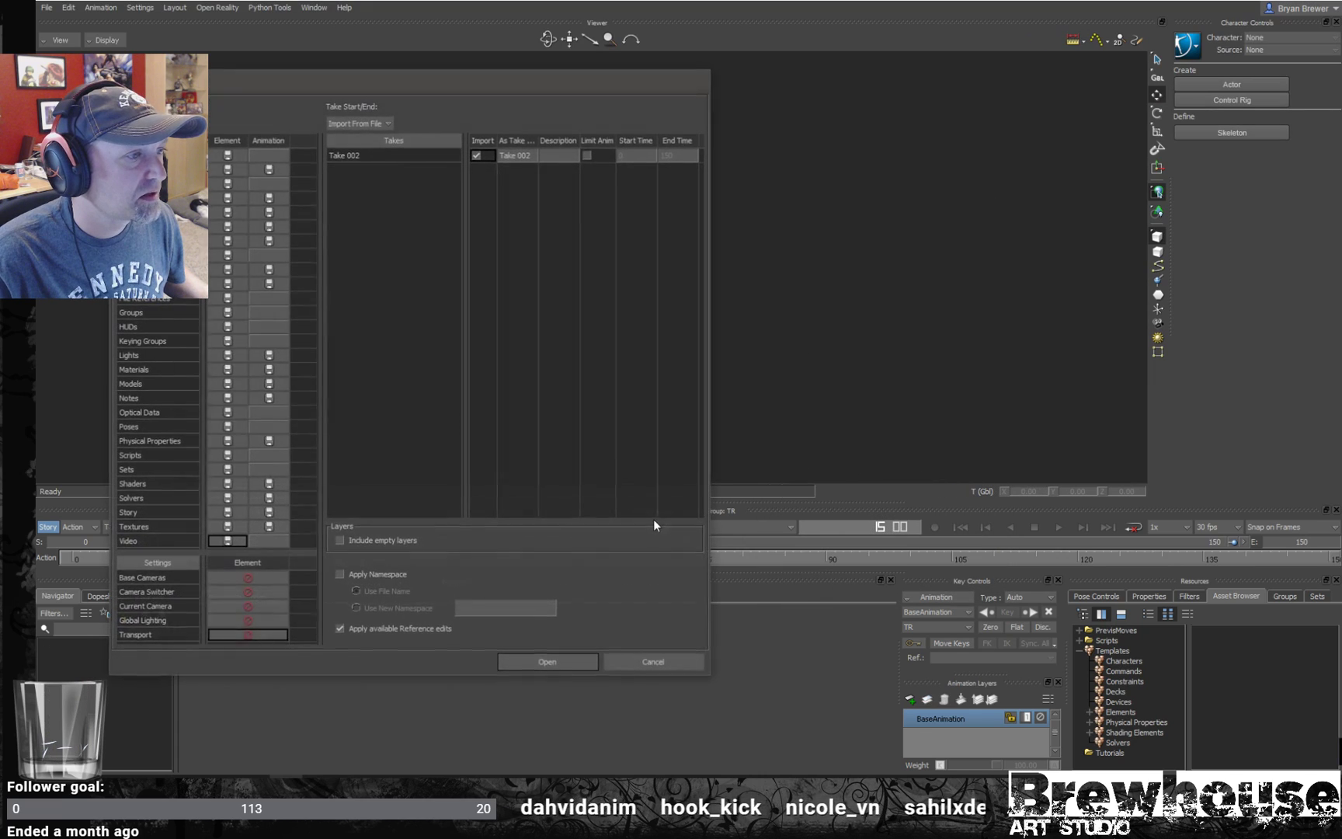
left_click(512, 660)
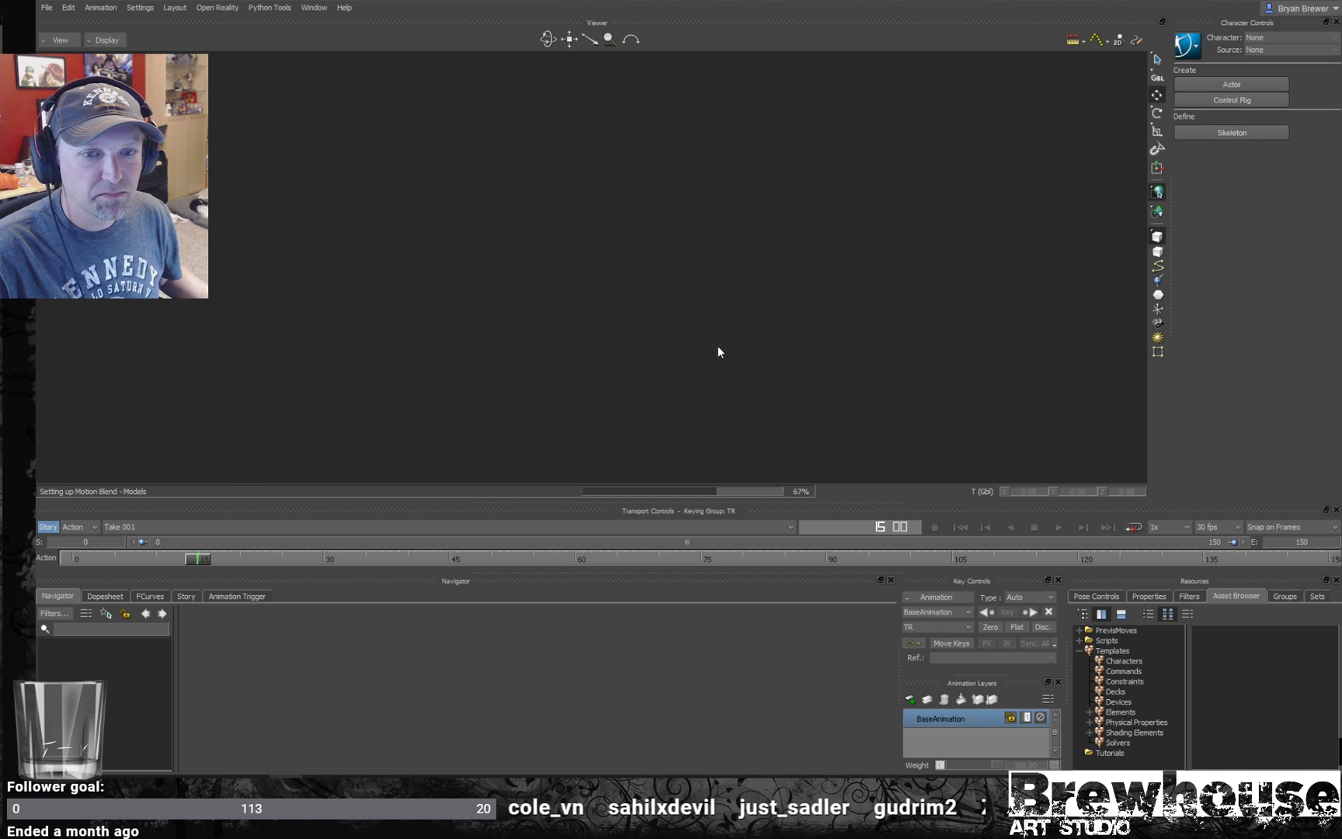
middle_click_drag(429, 339, 468, 327, "alt")
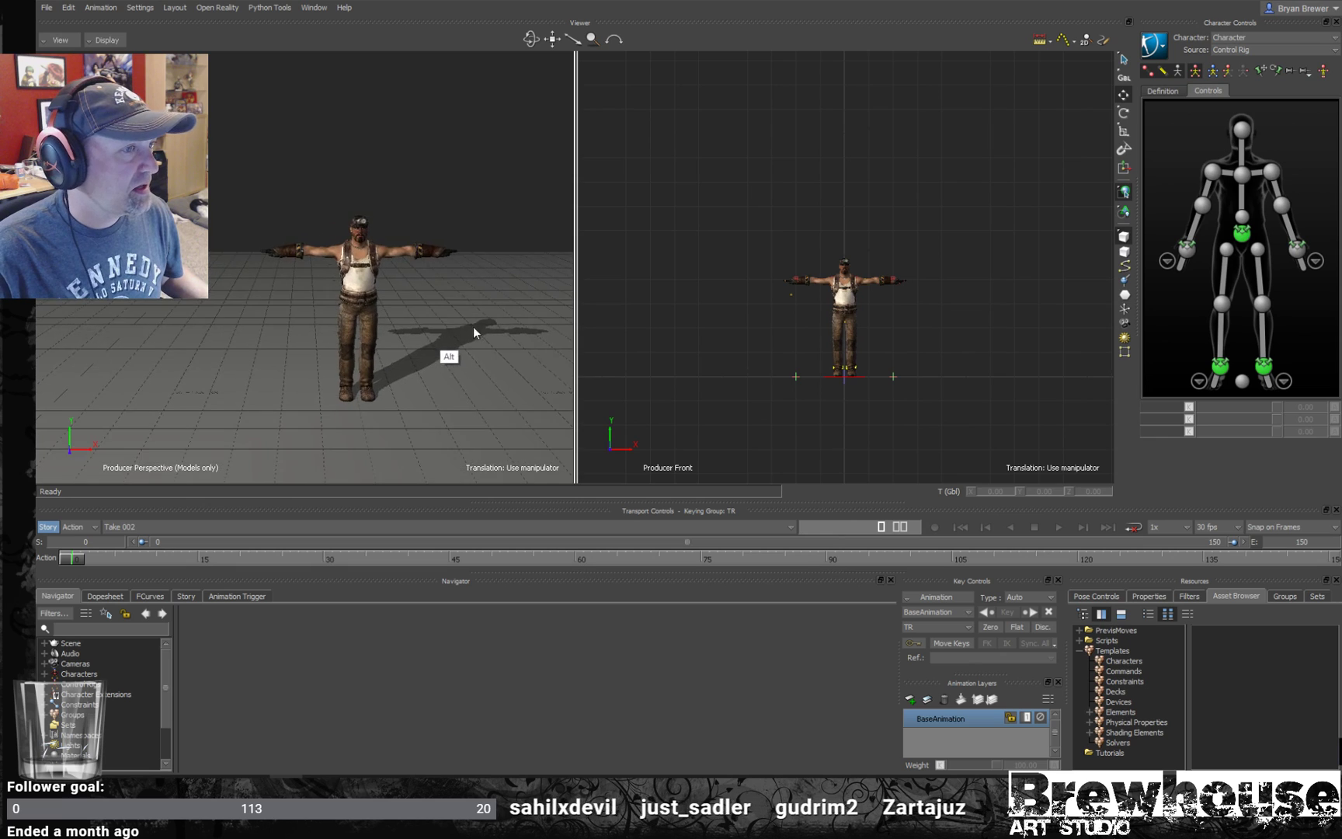
left_click_drag(419, 295, 462, 309, "alt")
right_click_drag(462, 308, 490, 324, "alt")
left_click_drag(489, 325, 433, 315, "alt")
middle_click_drag(433, 314, 418, 308, "alt")
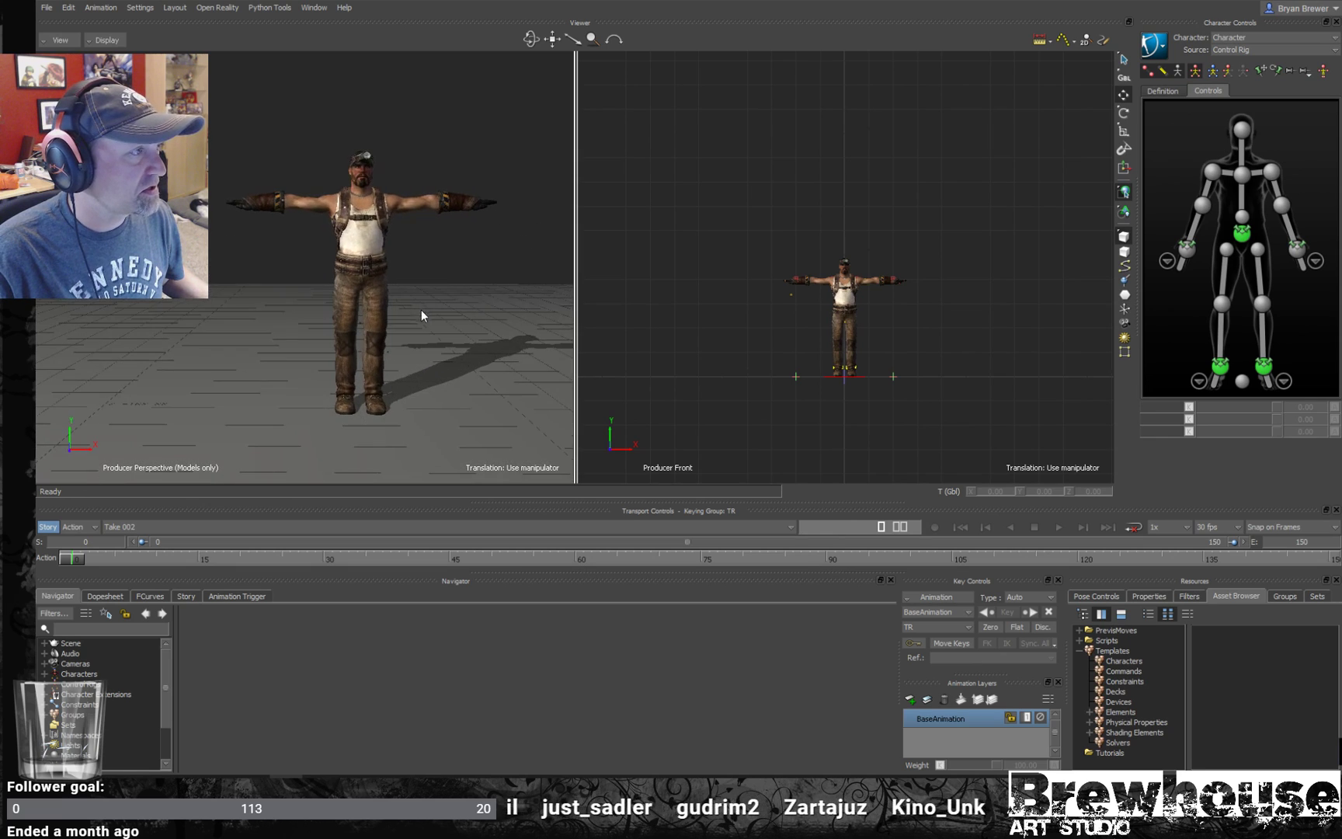
left_click(47, 7)
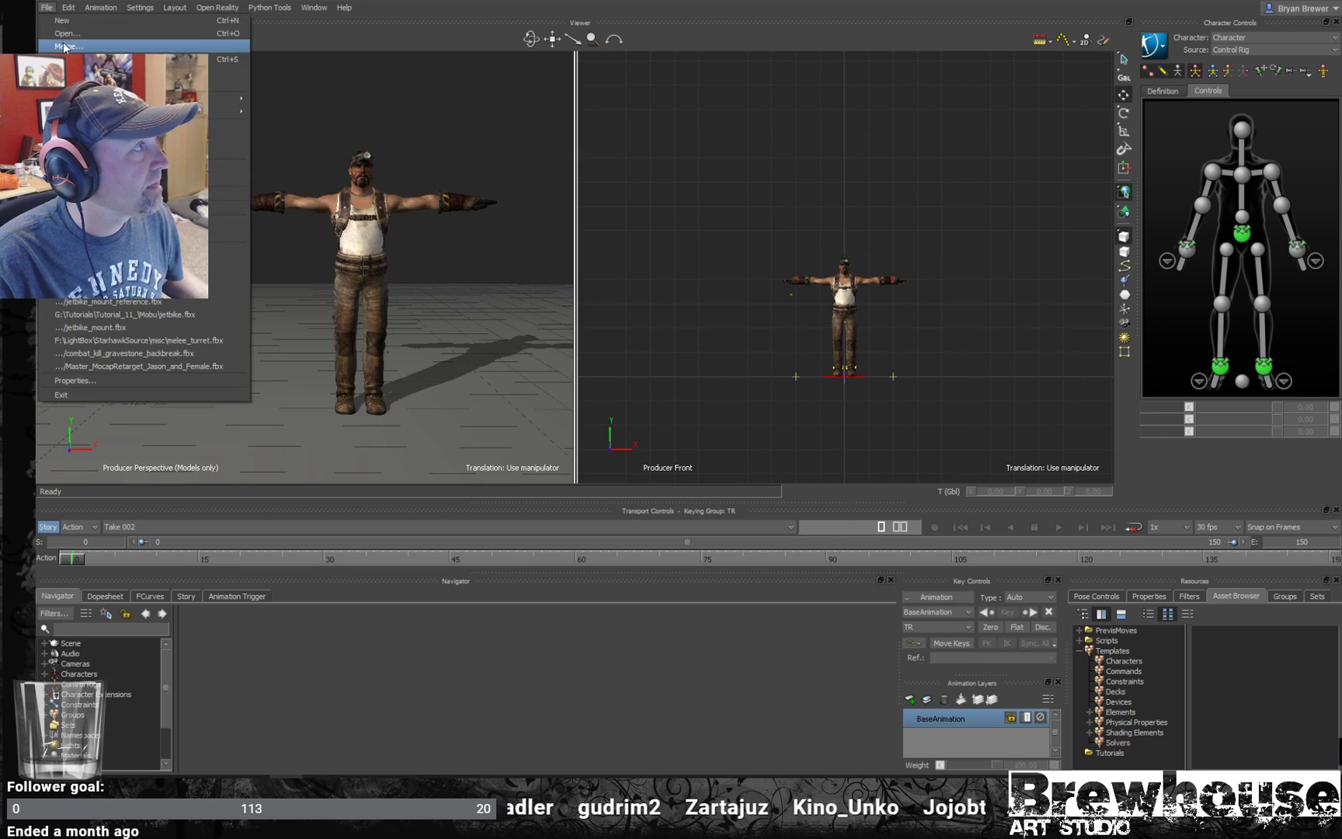
left_click(69, 34)
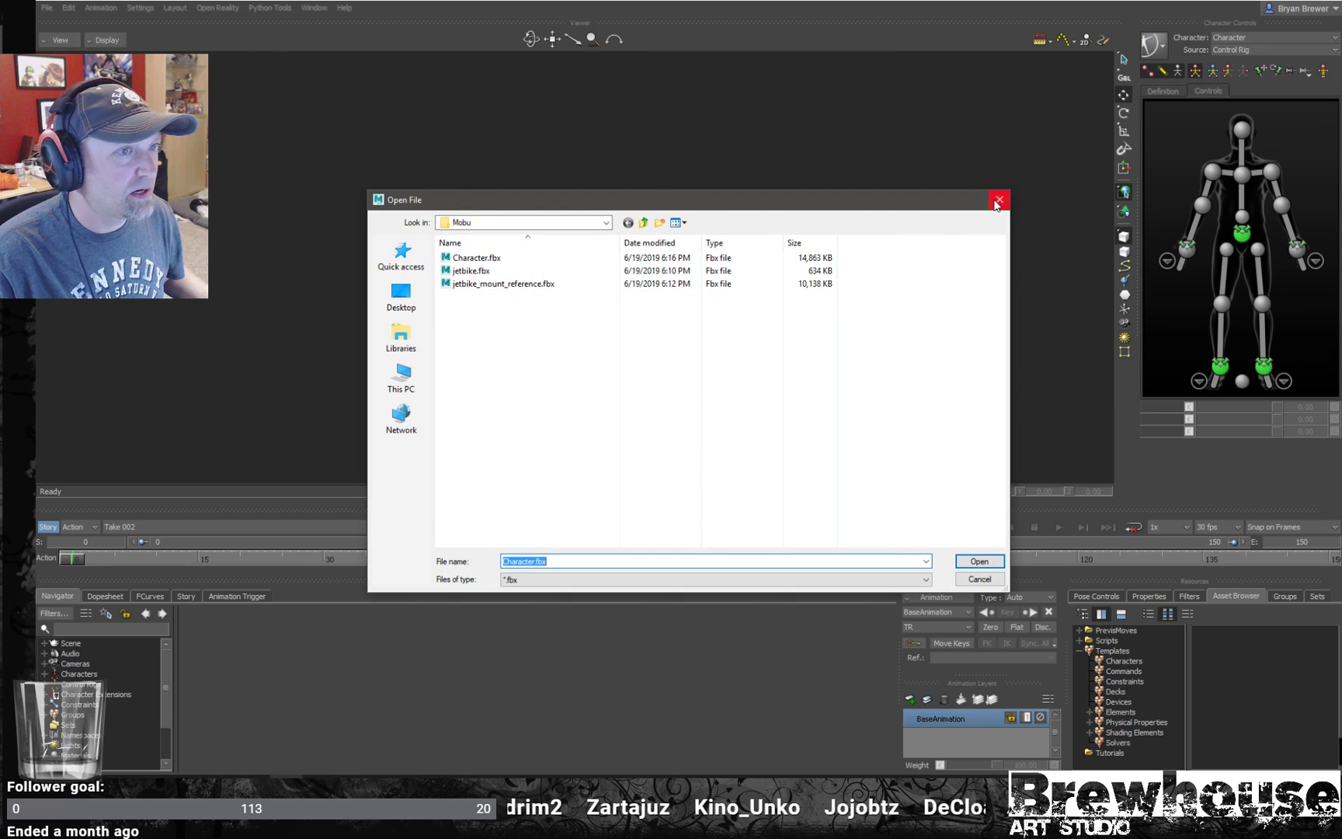
left_click(995, 200)
- Merge jetbike.fbx from the Mobu folder into the scene, leaving out all animation and Take 002
left_click(46, 7)
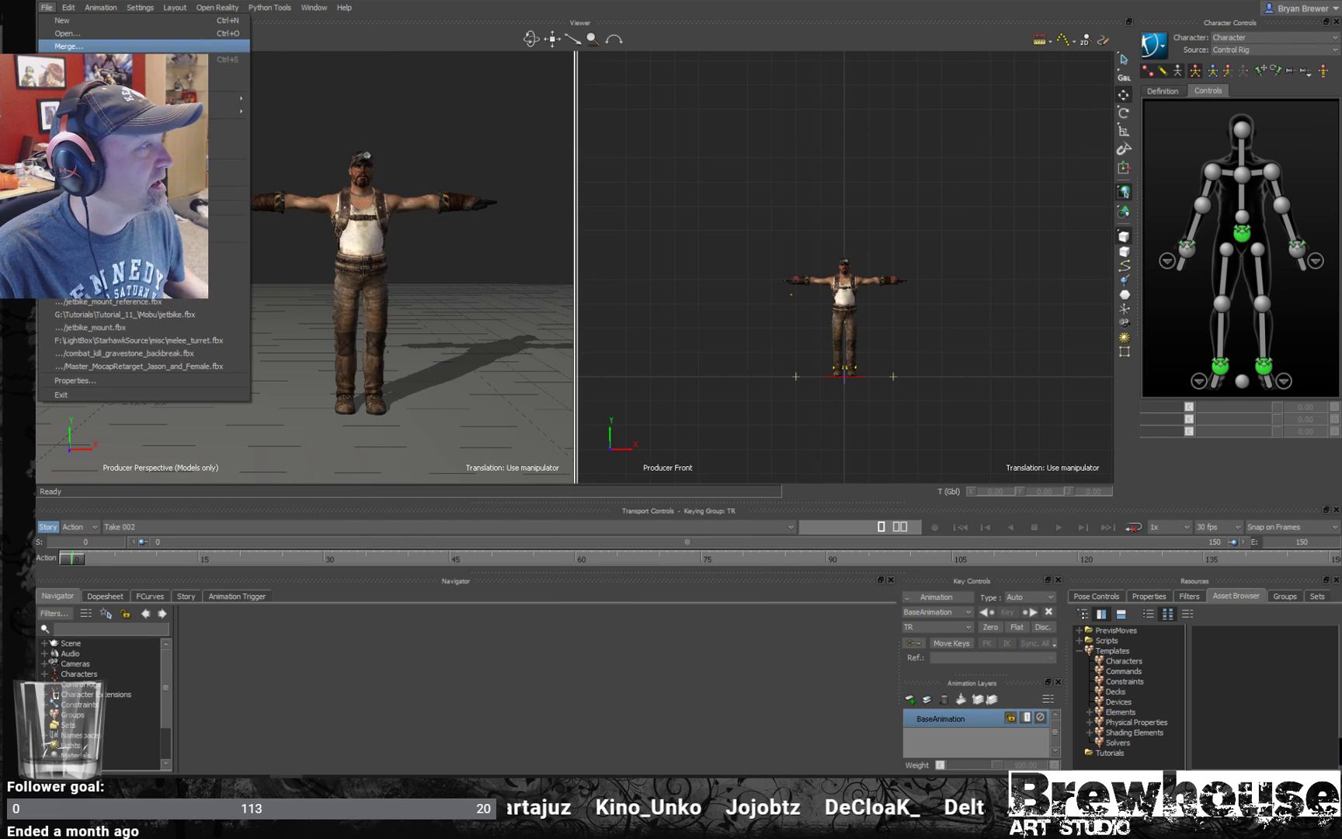
left_click(70, 46)
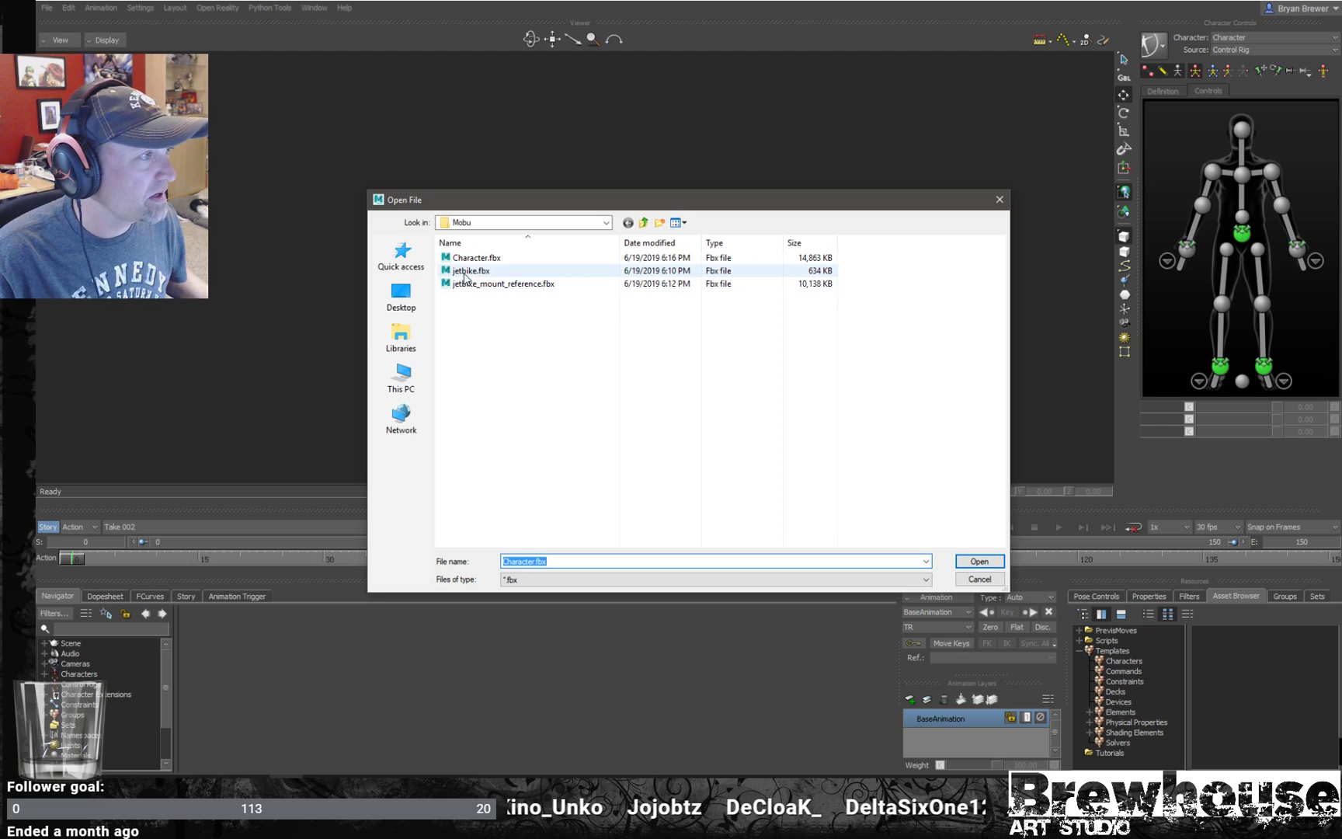
left_click(471, 271)
left_click(979, 560)
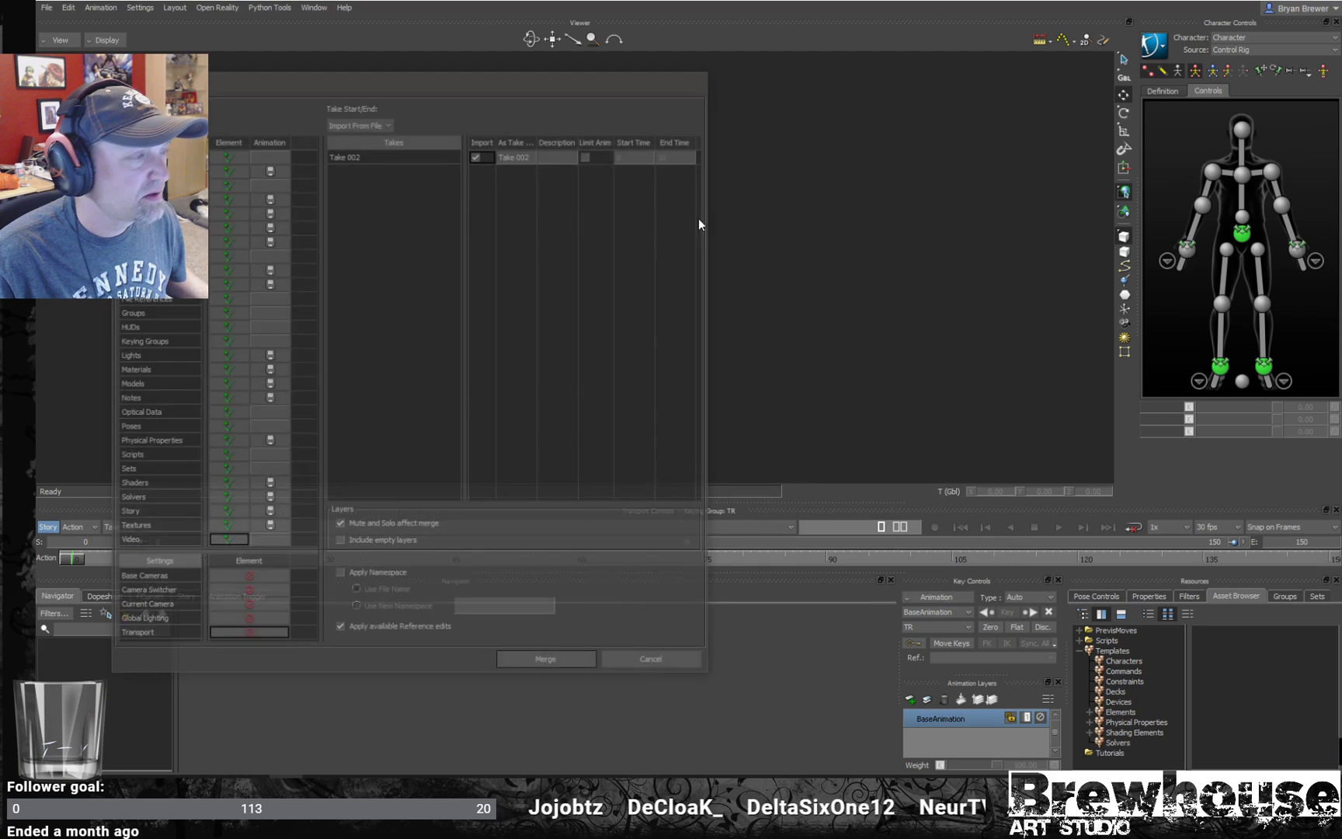
left_click(277, 142)
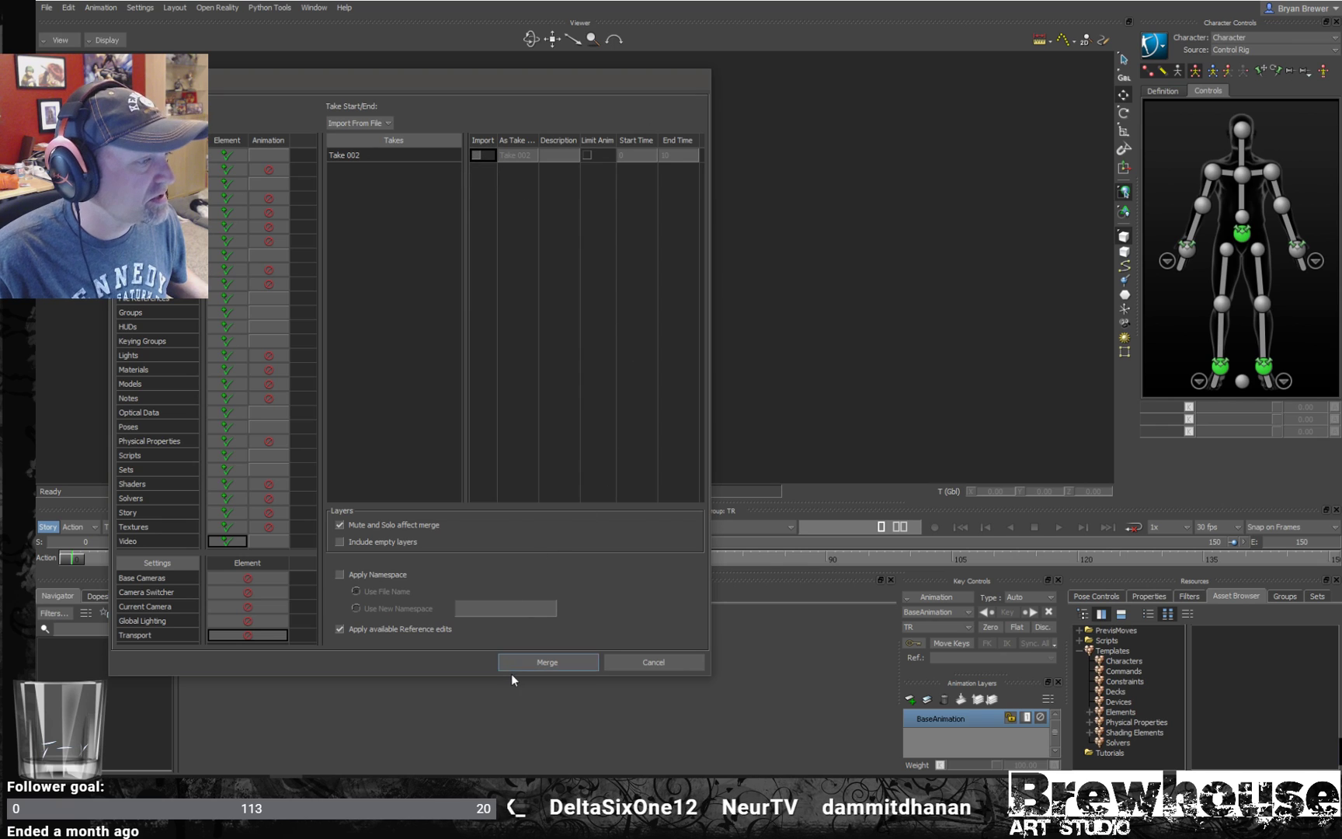
left_click(548, 666)
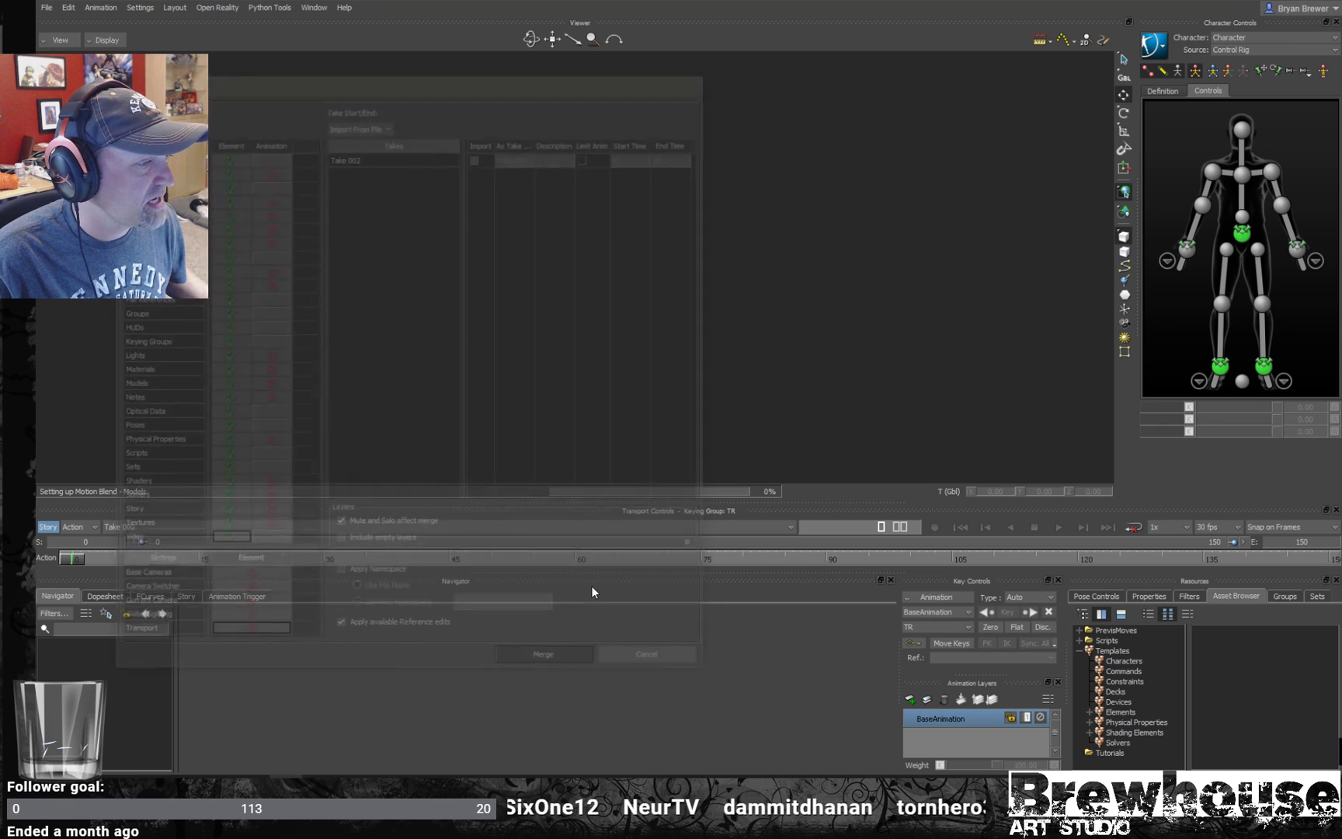
- Release the pins on the character's right and left wrist effectors
mouse_move(416, 276)
middle_mouse_down()
mouse_move(408, 230)
mouse_move(384, 249)
mouse_move(387, 184)
mouse_move(370, 261)
mouse_move(408, 270)
mouse_move(408, 293)
mouse_move(388, 335)
mouse_move(341, 357)
mouse_move(367, 376)
mouse_move(349, 408)
mouse_move(401, 289)
mouse_move(410, 220)
mouse_move(351, 287)
mouse_move(332, 378)
mouse_move(416, 296)
middle_mouse_up()
middle_click_drag(572, 213, 524, 273)
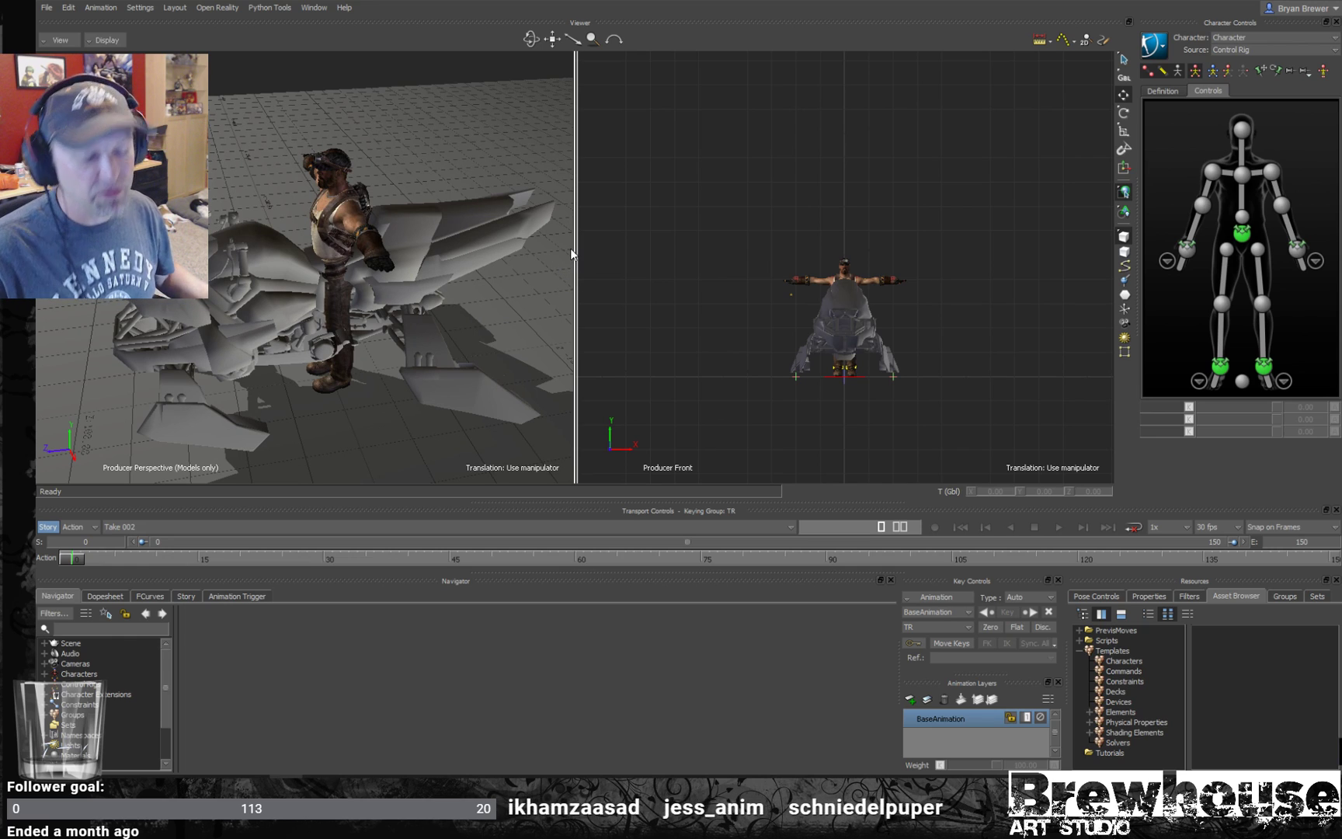
middle_click_drag(431, 287, 499, 246)
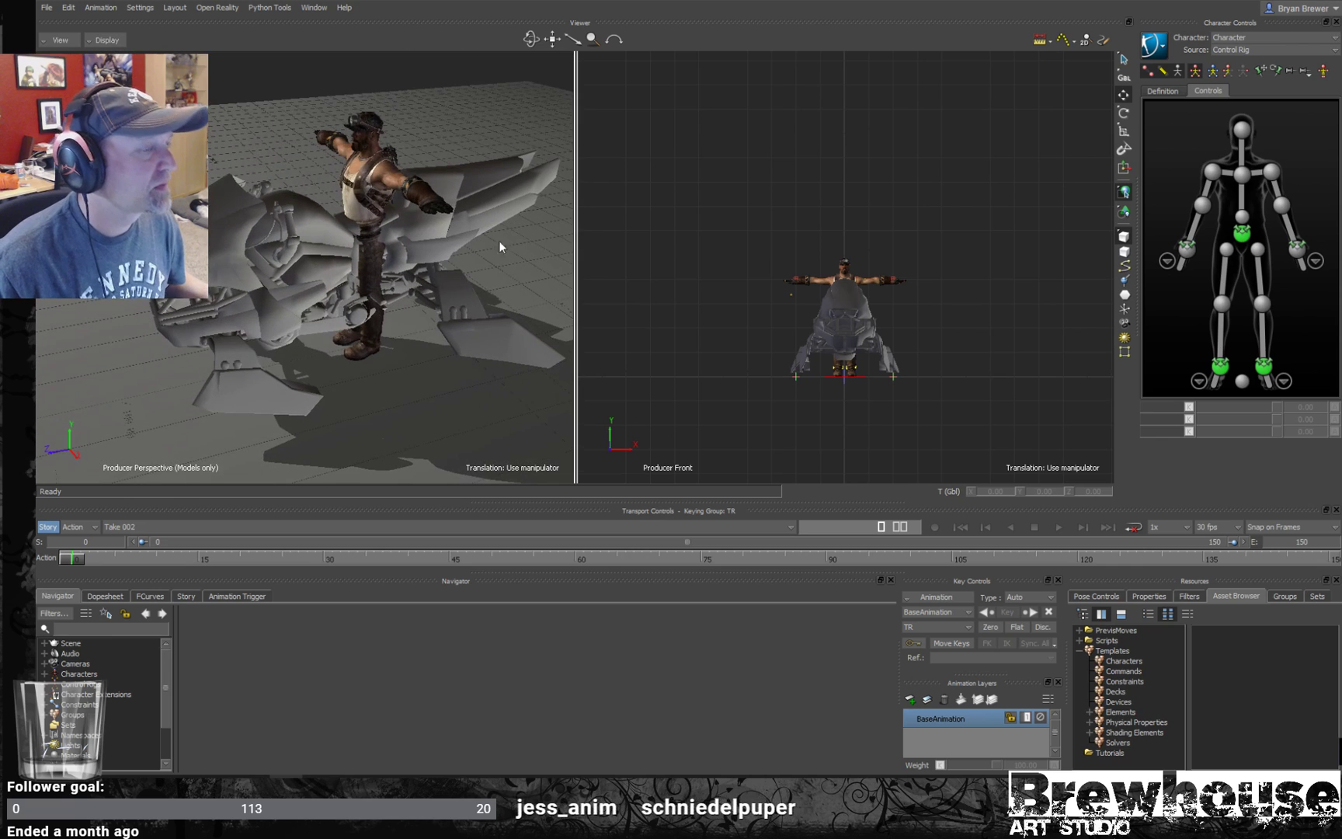
left_click(1192, 250)
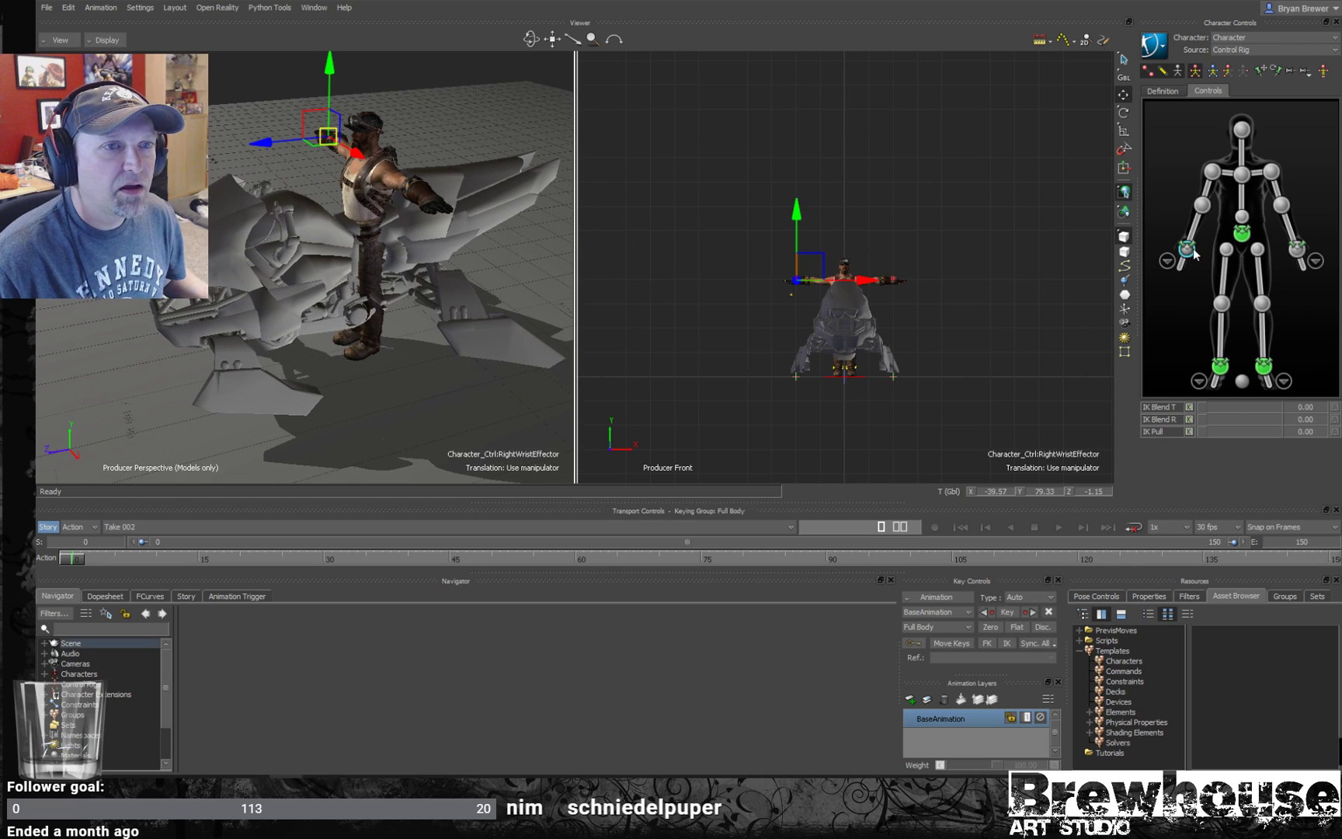
left_click(1297, 249)
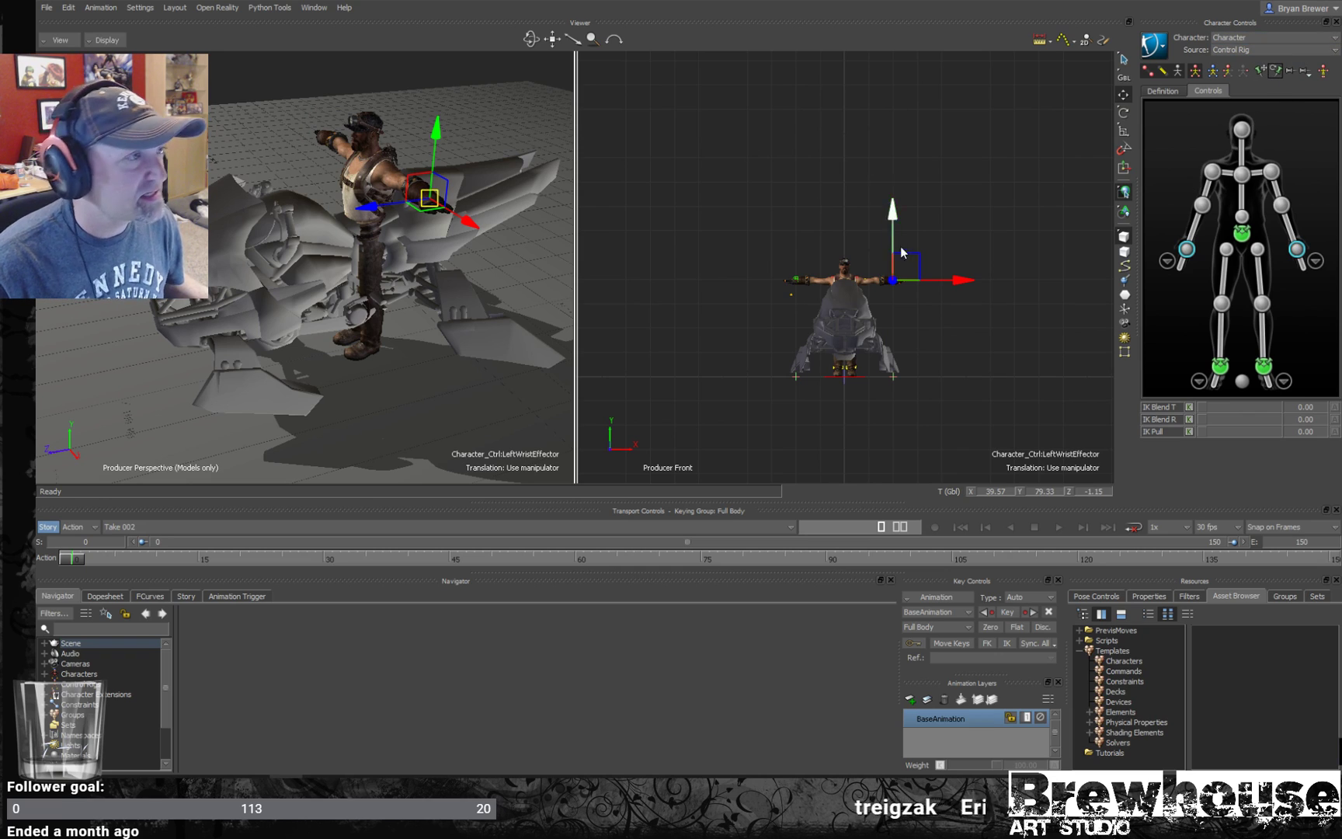
- Try to move the character back from the bike using only the hips effector, and undo the attempt
left_click(1244, 235)
left_click_drag(394, 250, 349, 287, "alt")
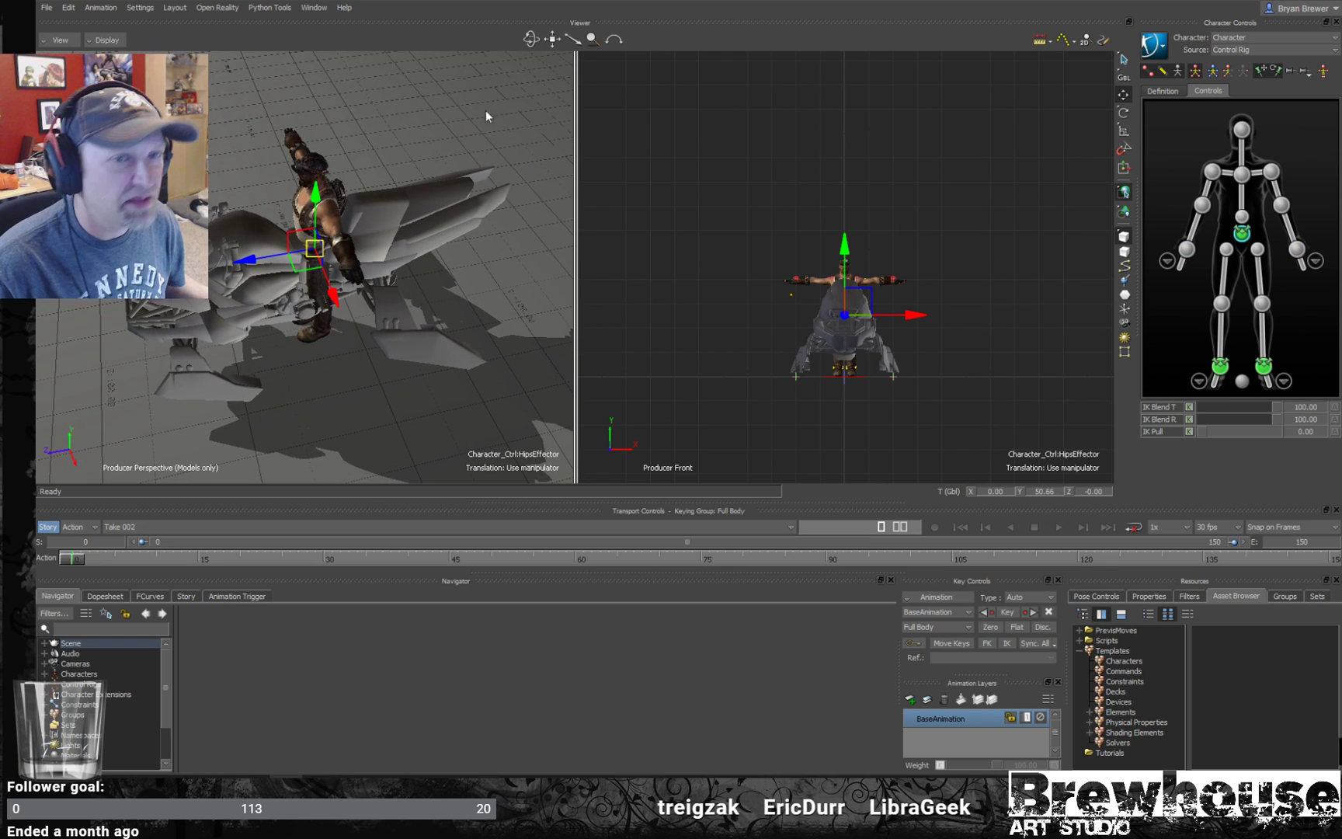
left_click_drag(416, 247, 281, 247, "alt")
key("ctrl+z")
left_click_drag(544, 227, 483, 198, "alt")
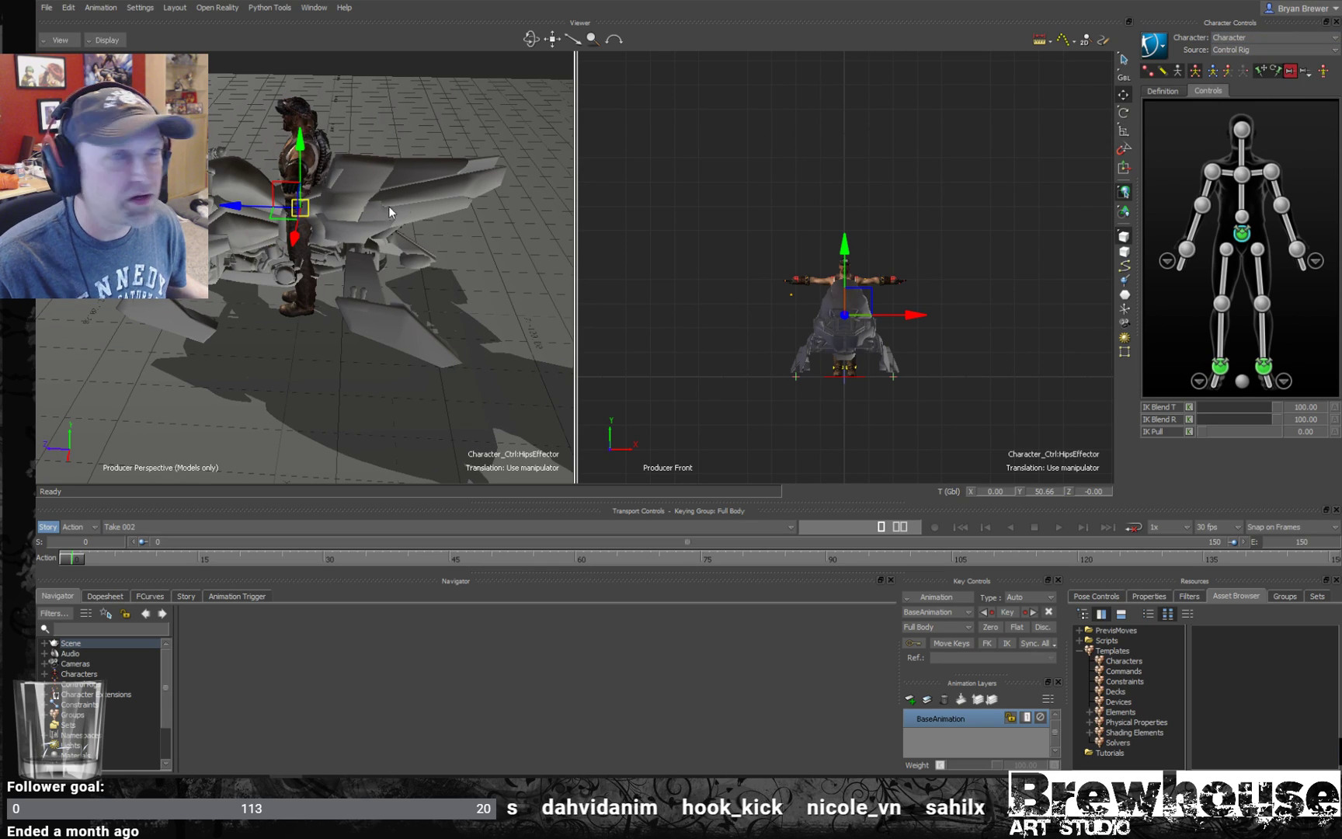
left_click_drag(260, 208, 463, 249)
left_click_drag(473, 247, 441, 259, "ctrl+shift")
left_click_drag(455, 206, 505, 205)
key("ctrl+z")
key("ctrl+z")
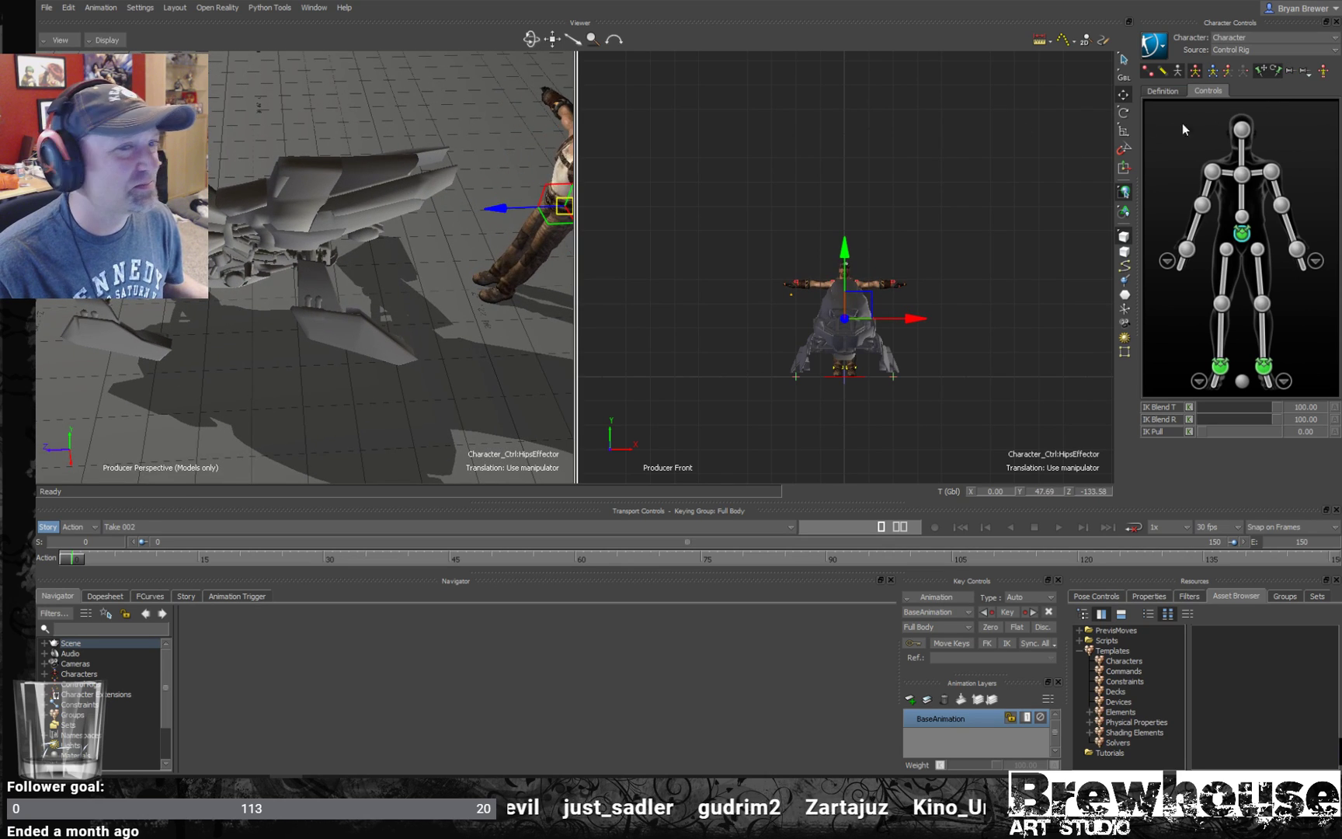
- Move the hips and both ankle effectors together, placing the character behind the bike with the hips at about Z -147, in a single perspective view
left_click(1221, 366)
left_click_drag(479, 294, 439, 277)
key("ctrl+1")
left_click_drag(643, 231, 610, 234, "ctrl+shift")
left_click_drag(657, 307, 686, 286)
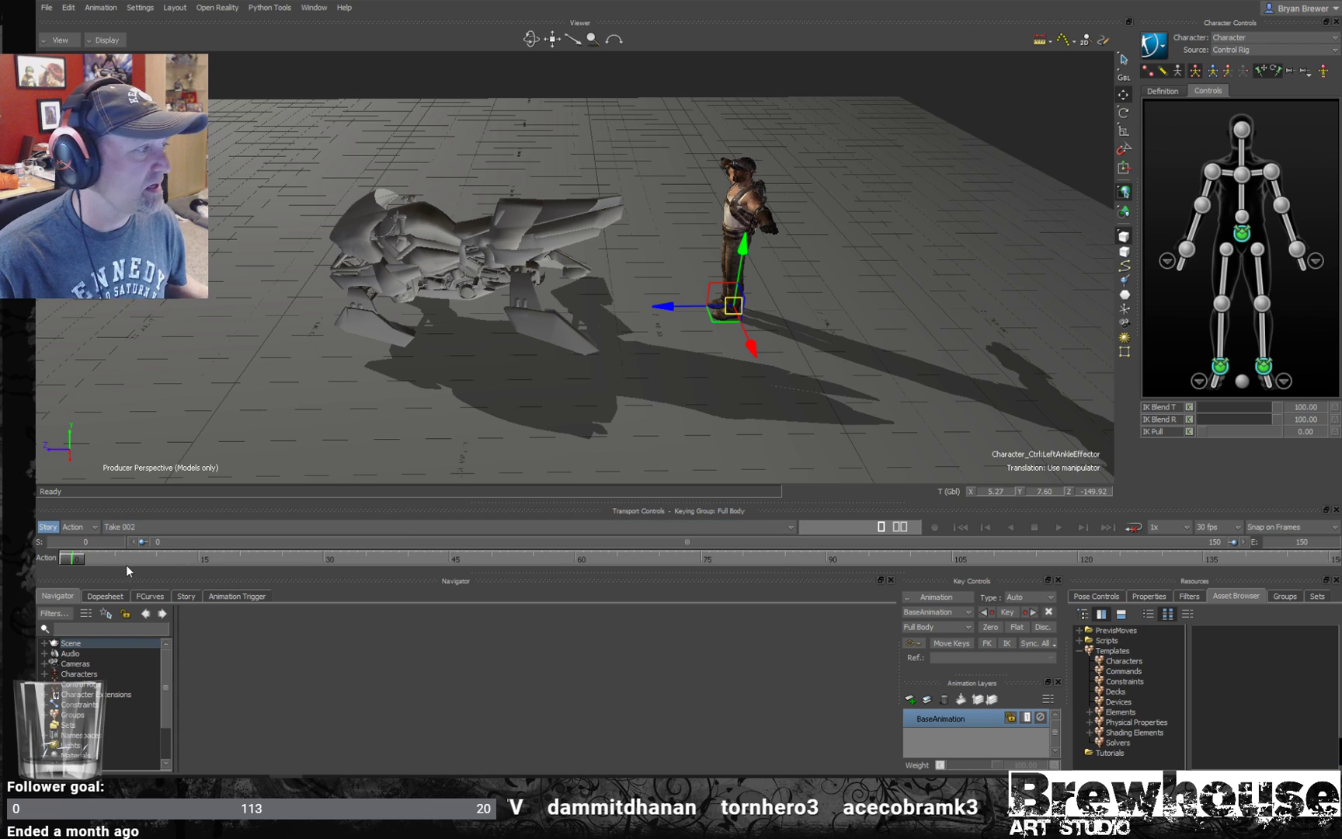
- Go to frame 30, create a new take and set its end frame to 30
left_click_drag(75, 560, 95, 563)
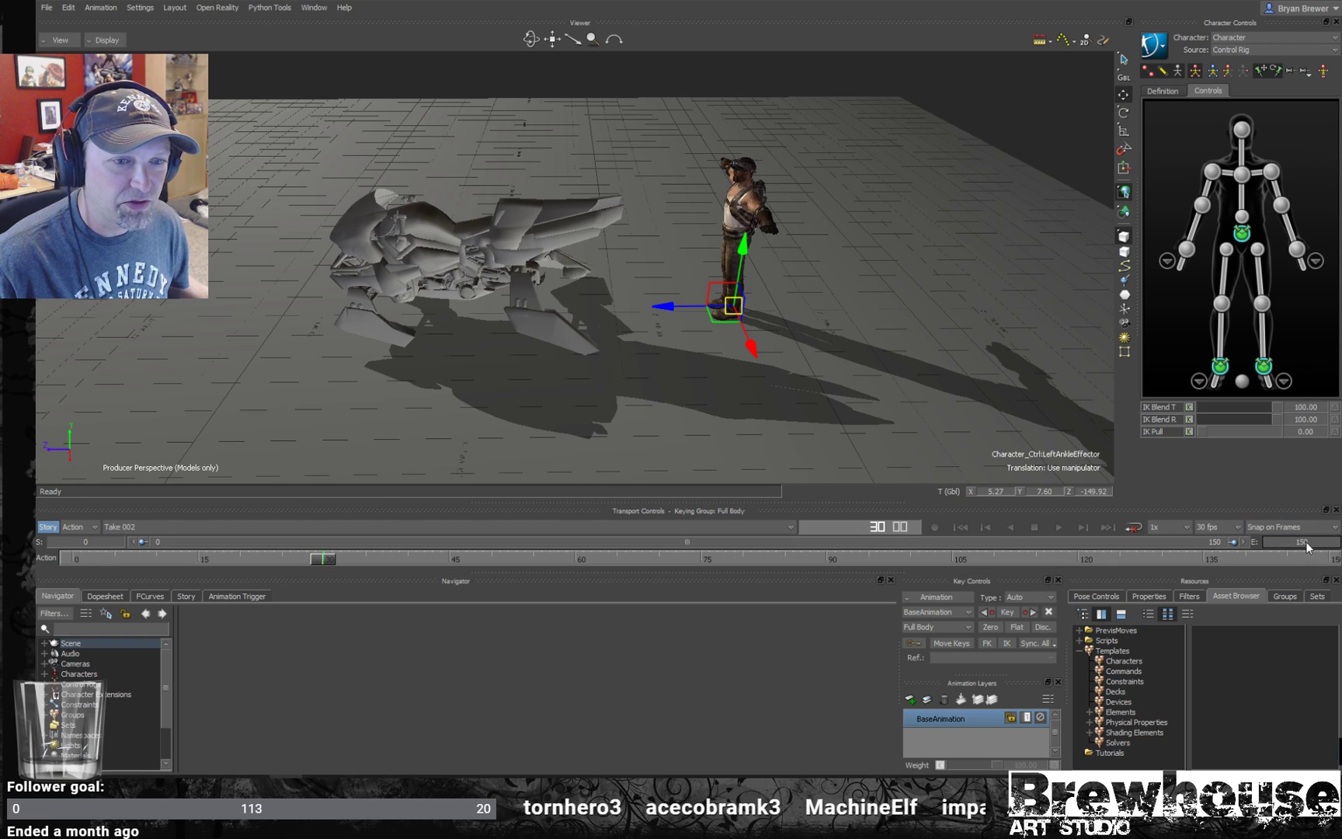
left_click(191, 525)
left_click(134, 552)
left_click(712, 426)
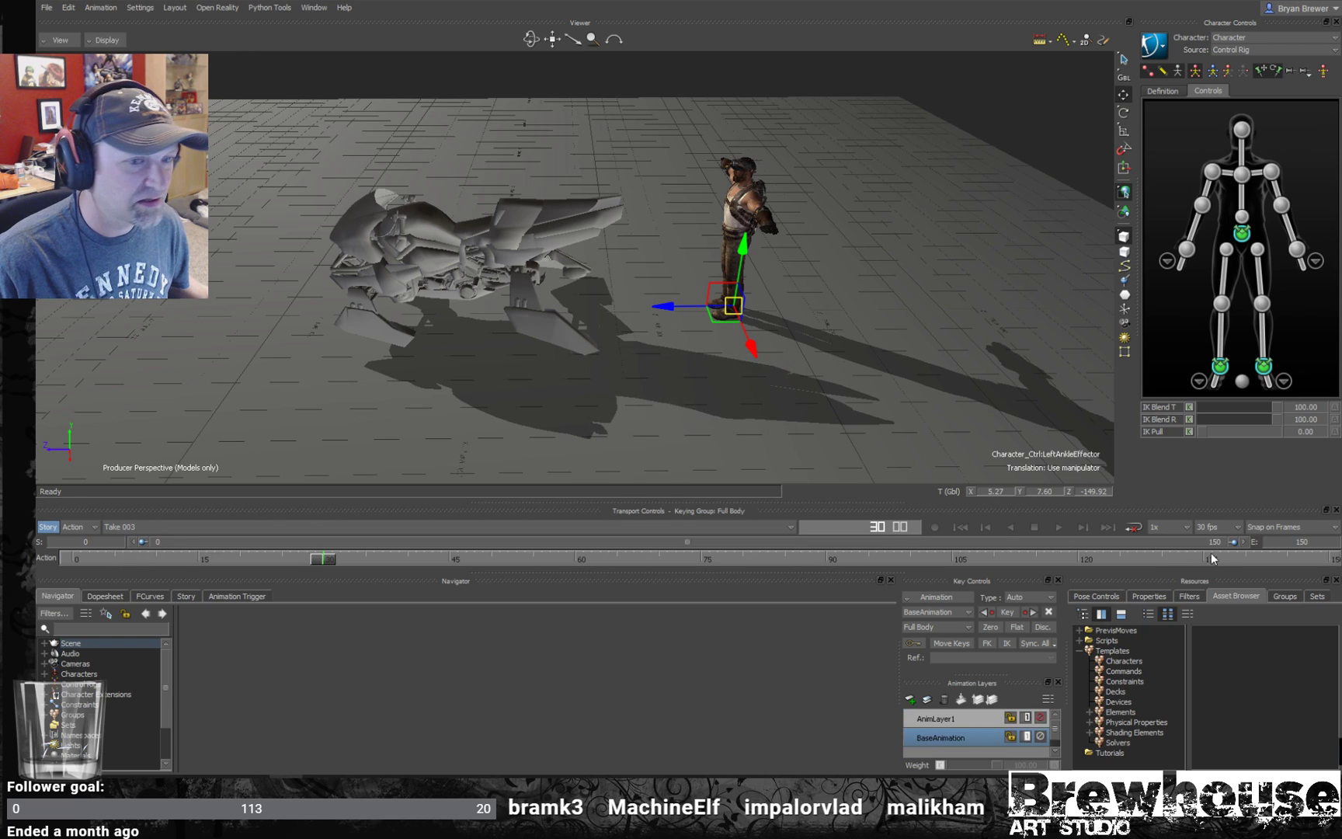
double_click(1294, 543)
type("3")
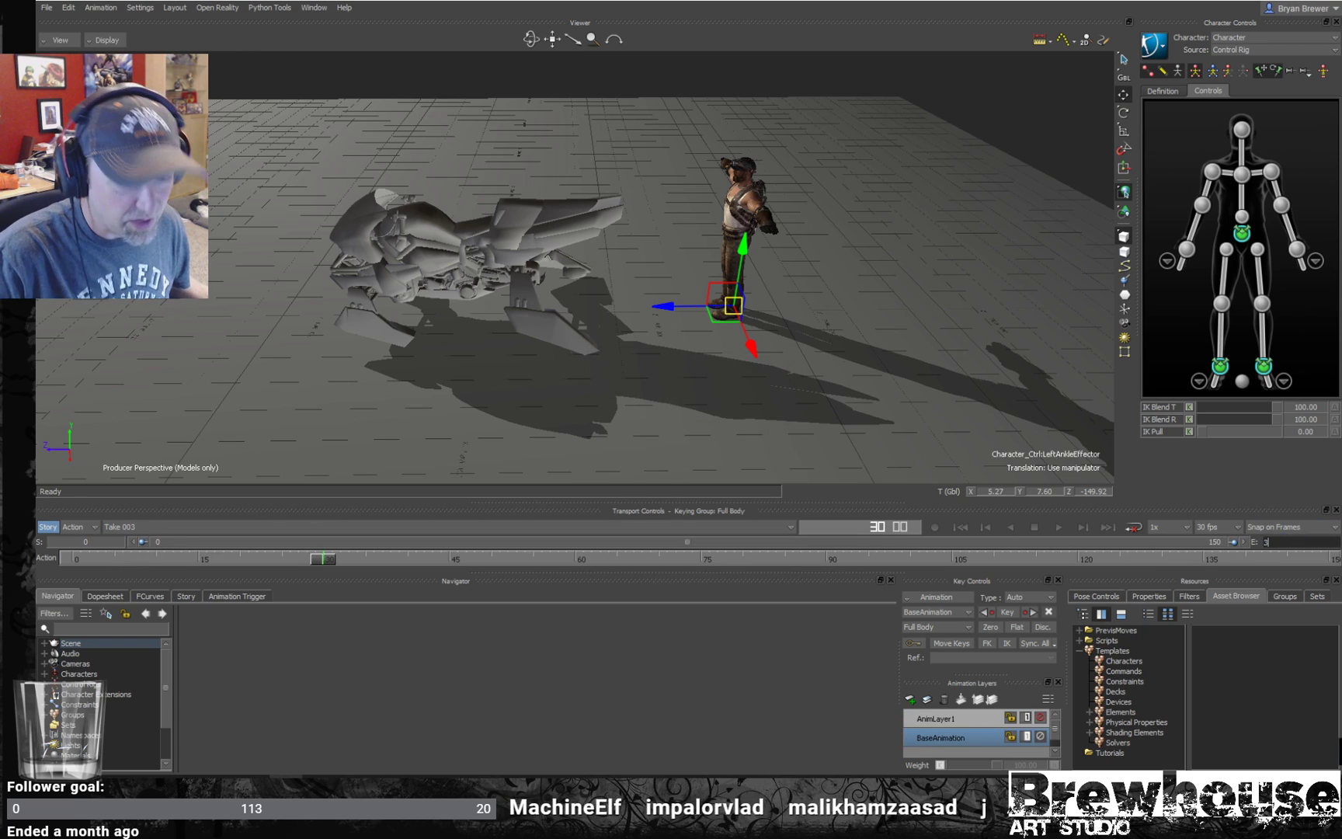
type("0")
key("Return")
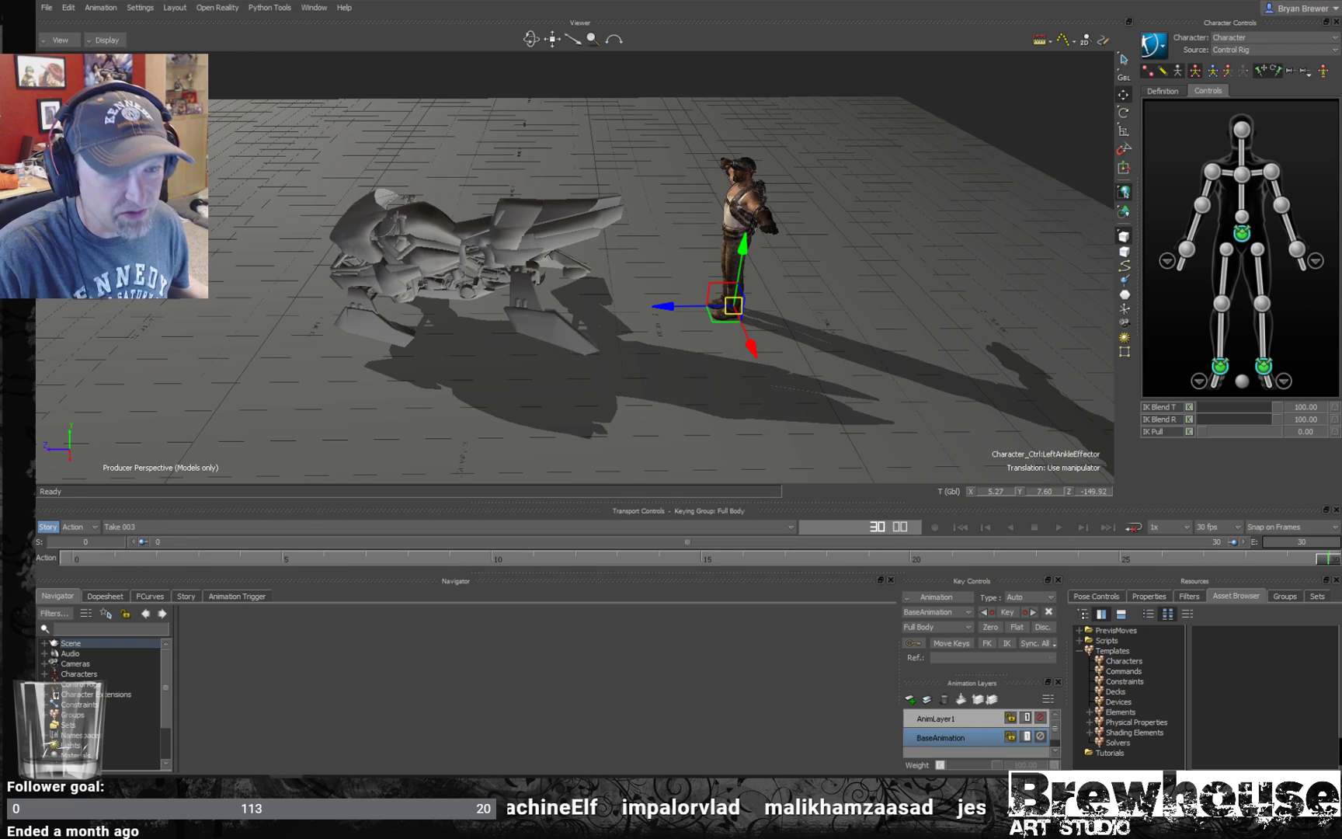
- Examine the hips and right wrist effectors, and multi-select the bones of both arms, the shoulders and the neck
left_click(1244, 234)
mouse_move(803, 252)
left_mouse_down("ctrl")
mouse_move(863, 241)
mouse_move(829, 282)
mouse_move(766, 273)
mouse_move(796, 270)
left_mouse_up("ctrl")
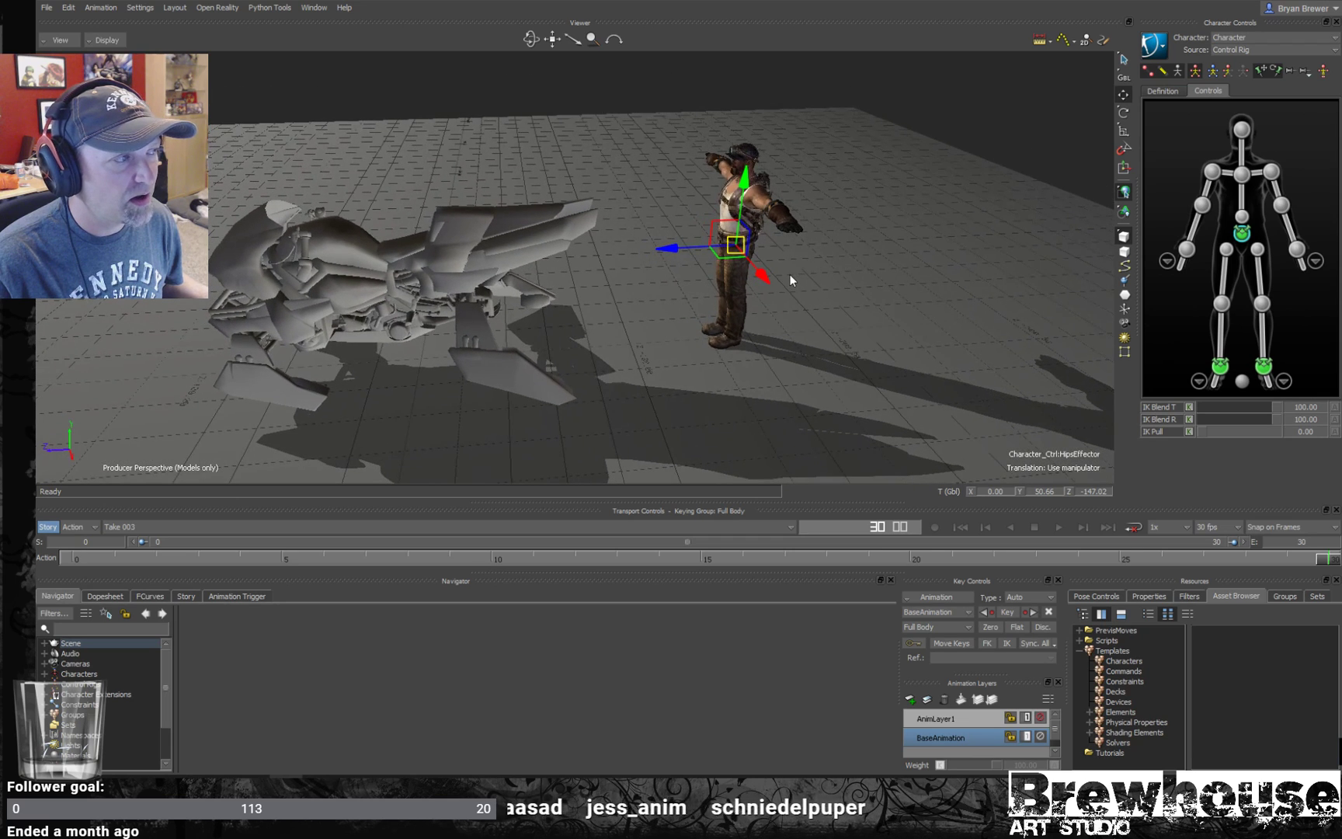
left_click(1187, 248)
left_click(1184, 265)
left_click(1188, 249)
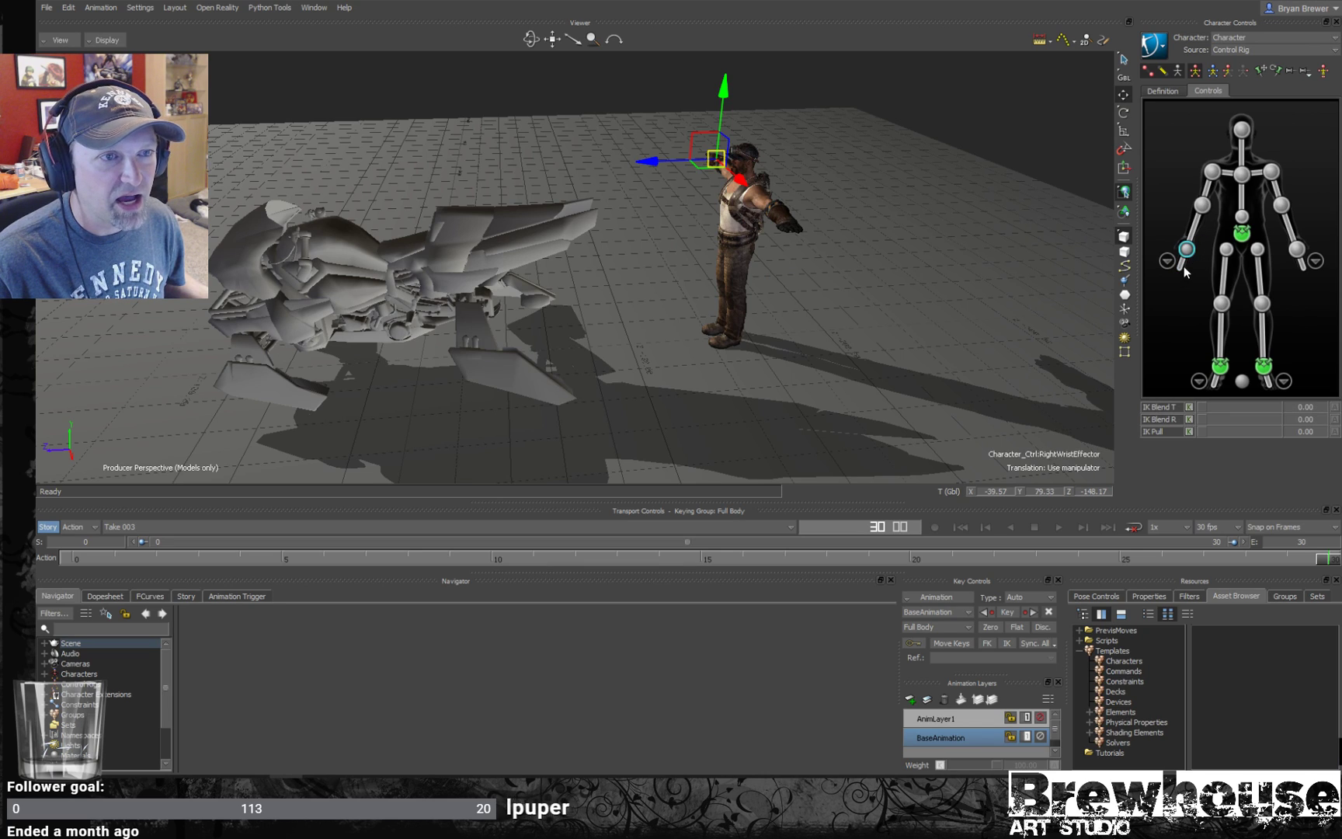
left_click(1182, 265)
left_click(1196, 234)
left_click(1227, 172)
left_click(1244, 159)
left_click(1273, 187)
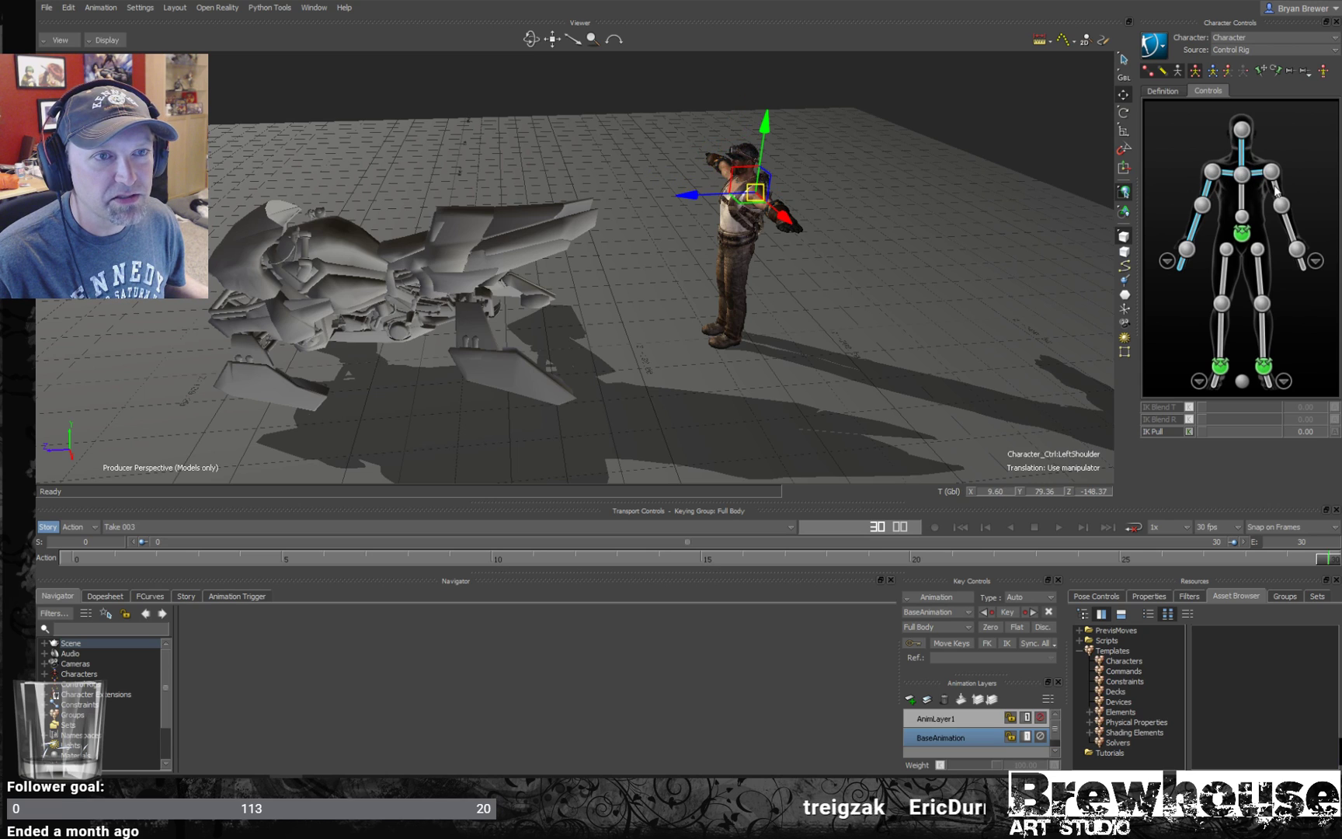
left_click(1289, 237)
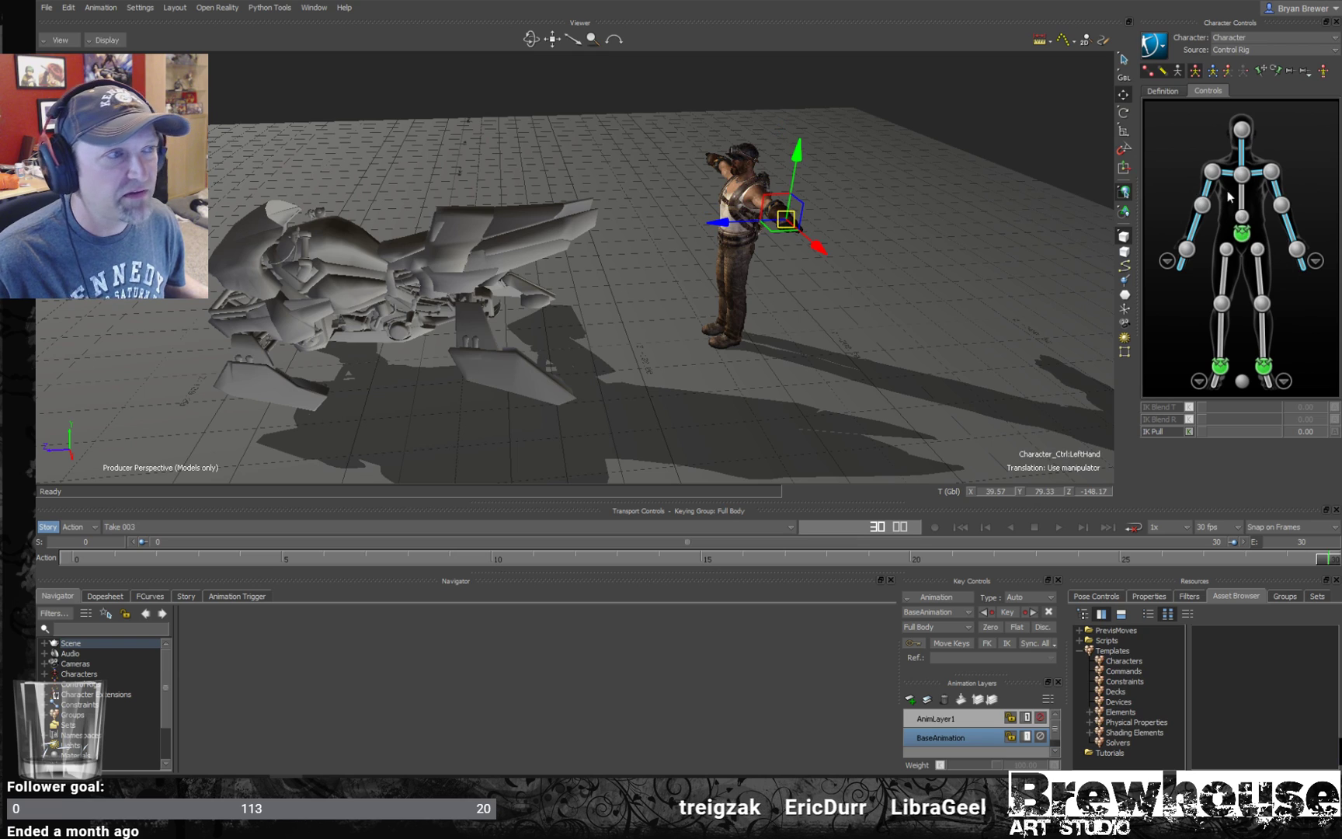
- Rotate the left upper arm bone to lower the character's straight left arm
left_click(1276, 190)
scroll(839, 216, "up", 3)
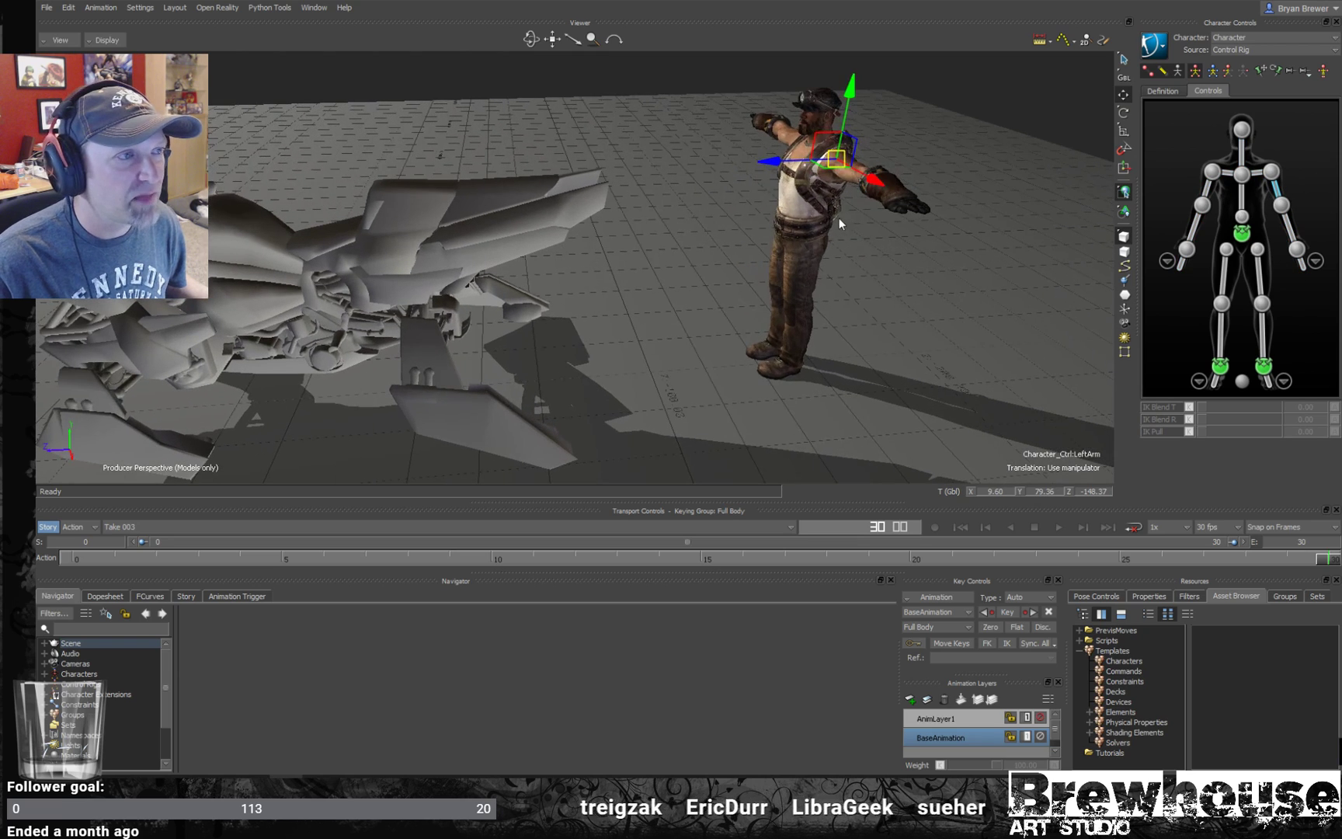
key("r")
scroll(835, 207, "up", 4)
left_click_drag(801, 218, 893, 175)
- Undo the last change and try to shift the left shoulder effector with the translation manipulator
left_click(1271, 171)
key("ctrl+z")
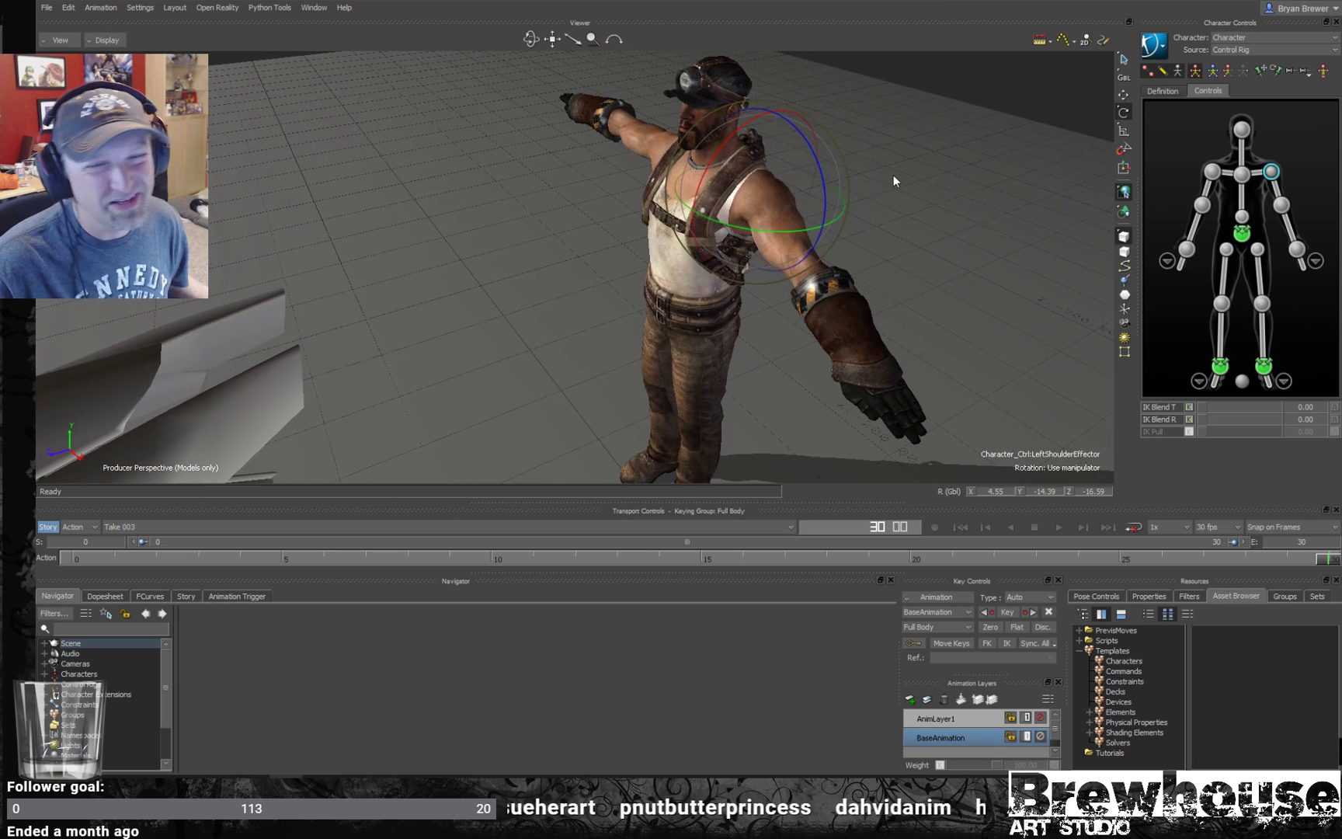
key("t")
mouse_move(768, 141)
left_mouse_down()
mouse_move(769, 125)
mouse_move(769, 136)
left_mouse_up()
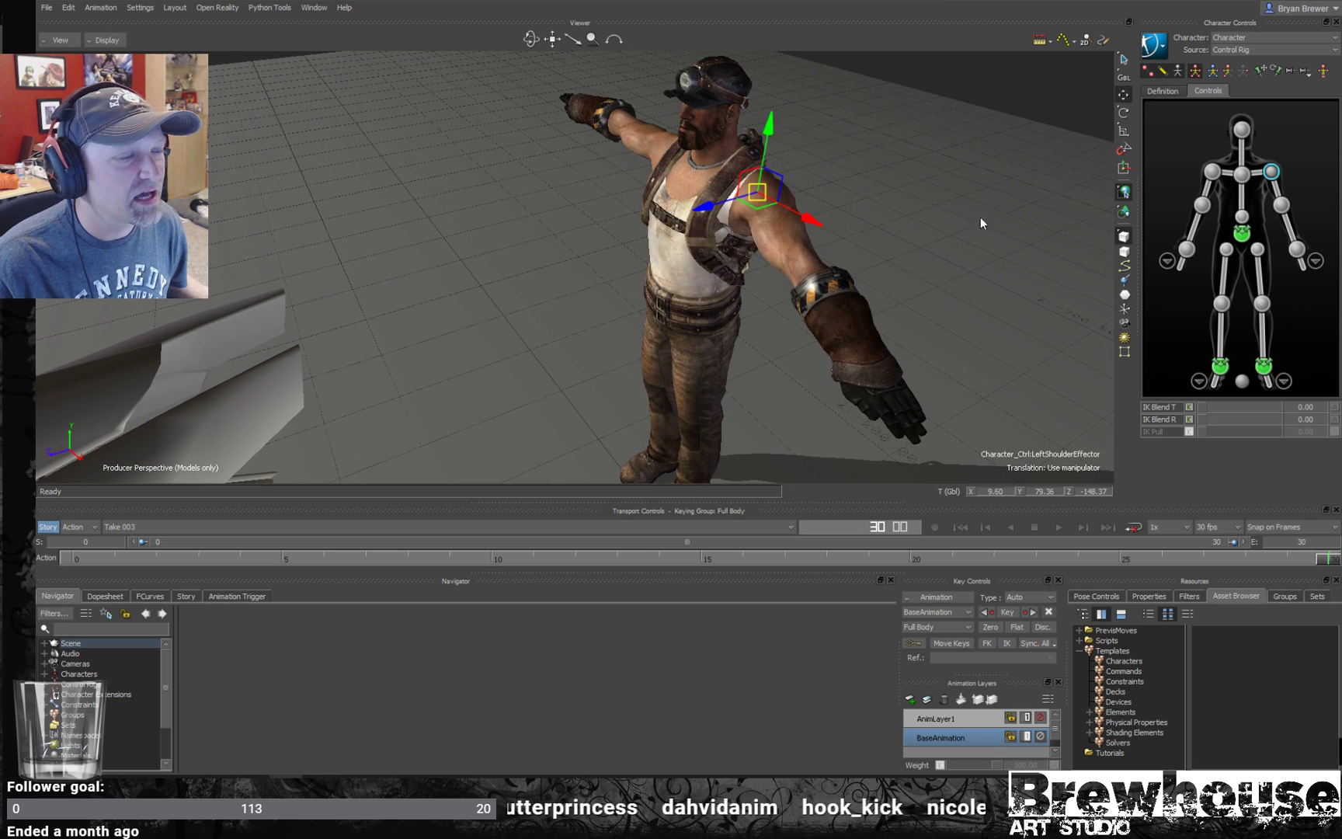
- Pull the left wrist effector toward the waist, to about X 29, Y 71, Z -137, so the elbow bends
left_click(1295, 249)
left_click_drag(808, 194, 775, 356)
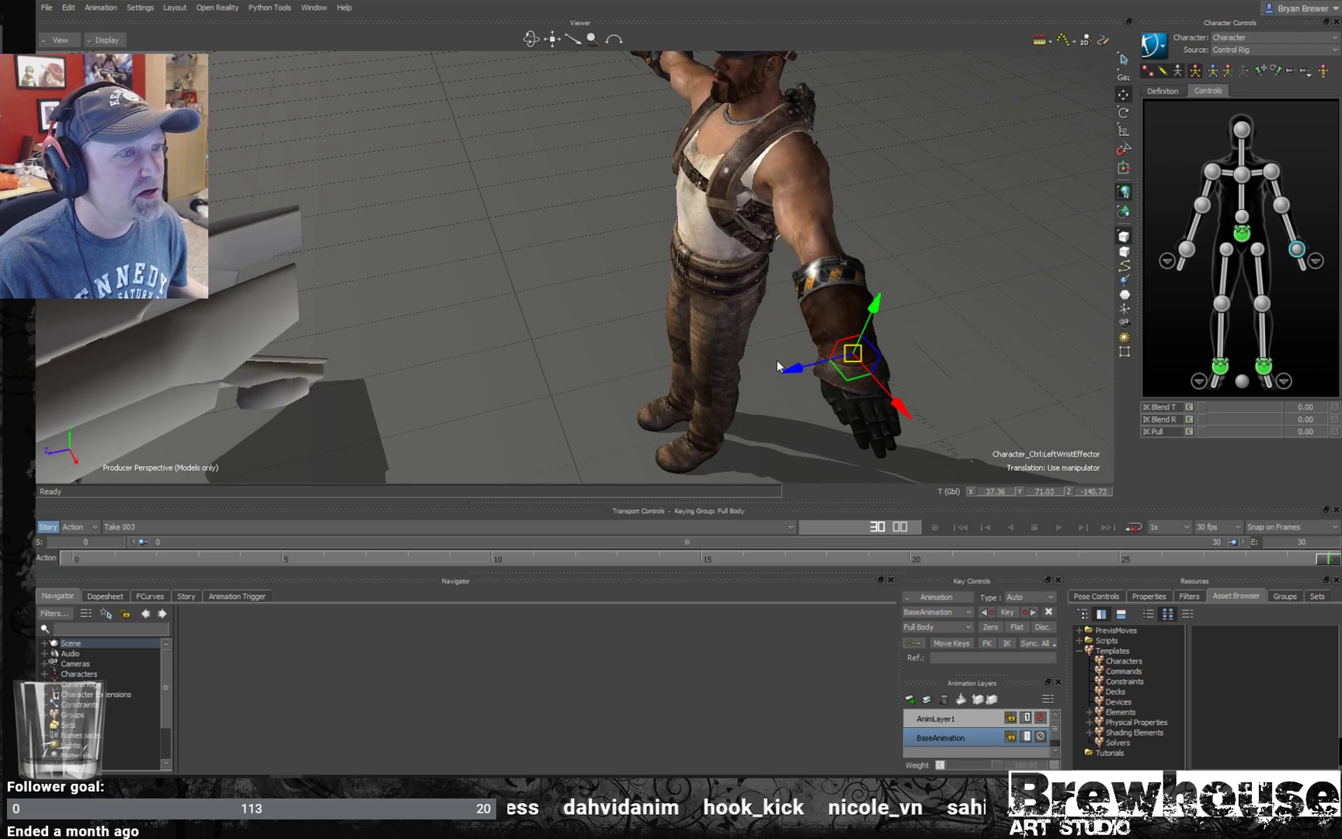
left_click_drag(854, 377, 792, 330)
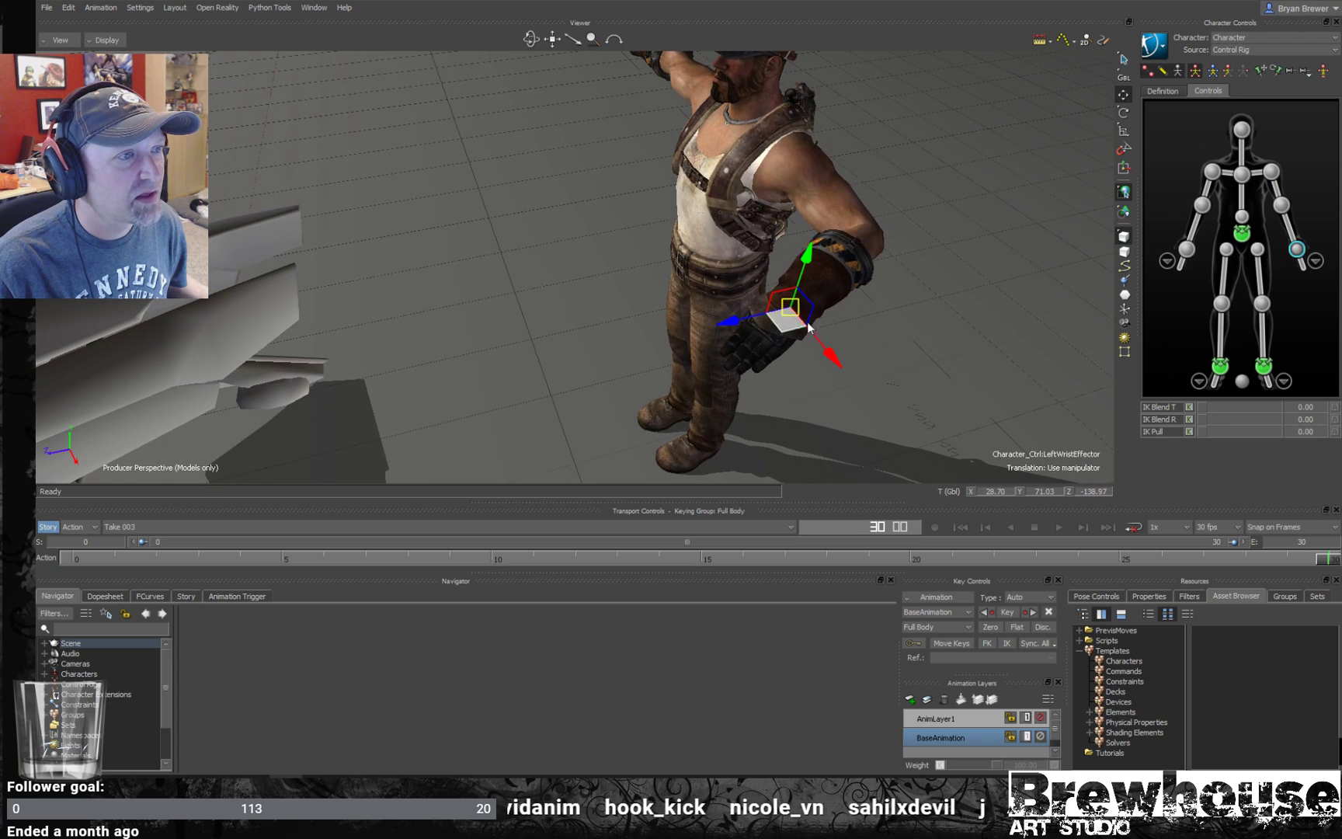
- Try rotating the left forearm bone with the rotation manipulator
left_click(1285, 230)
key("e")
left_click_drag(853, 282, 1000, 251)
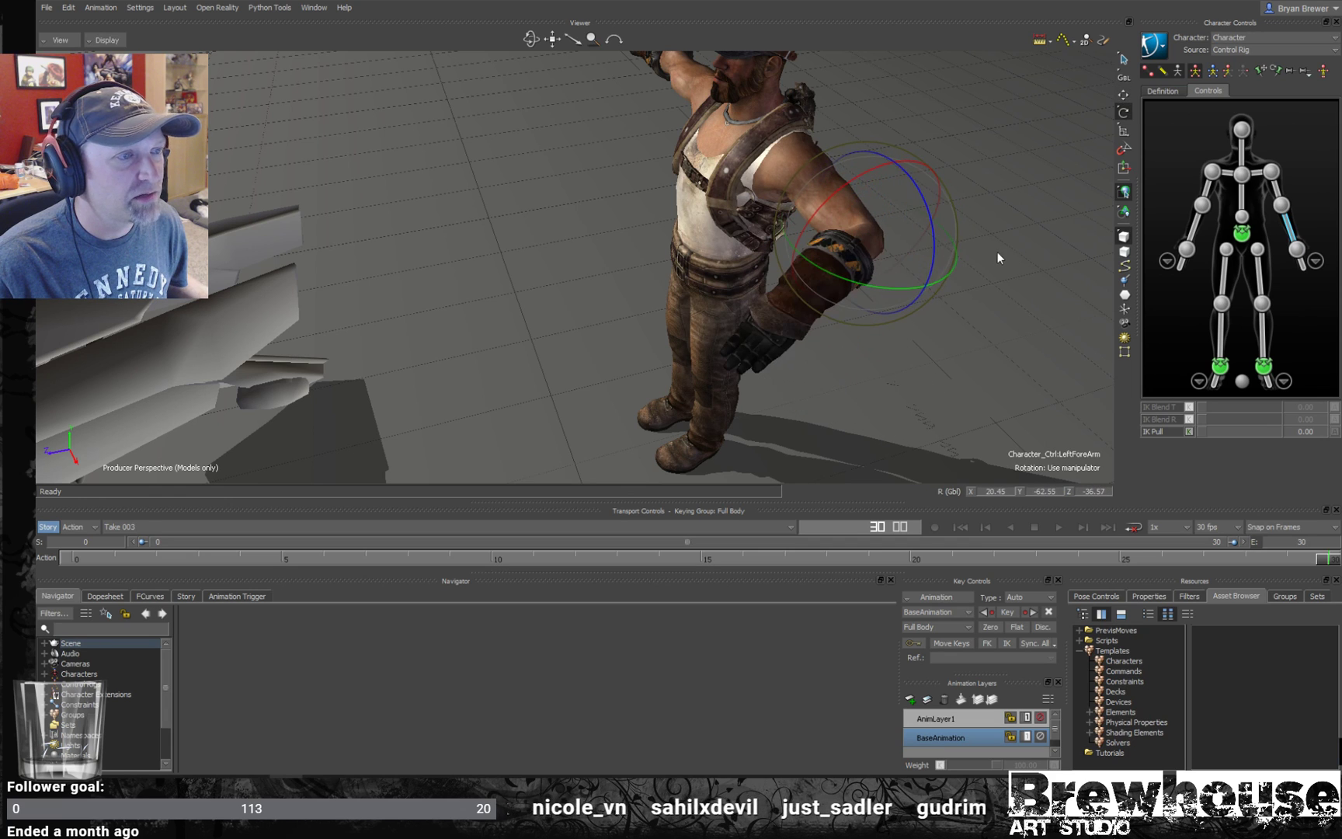
left_click_drag(829, 255, 870, 269)
- Compare the unpinned left wrist effector with the pinned left ankle effector
scroll(871, 266, "down", 5)
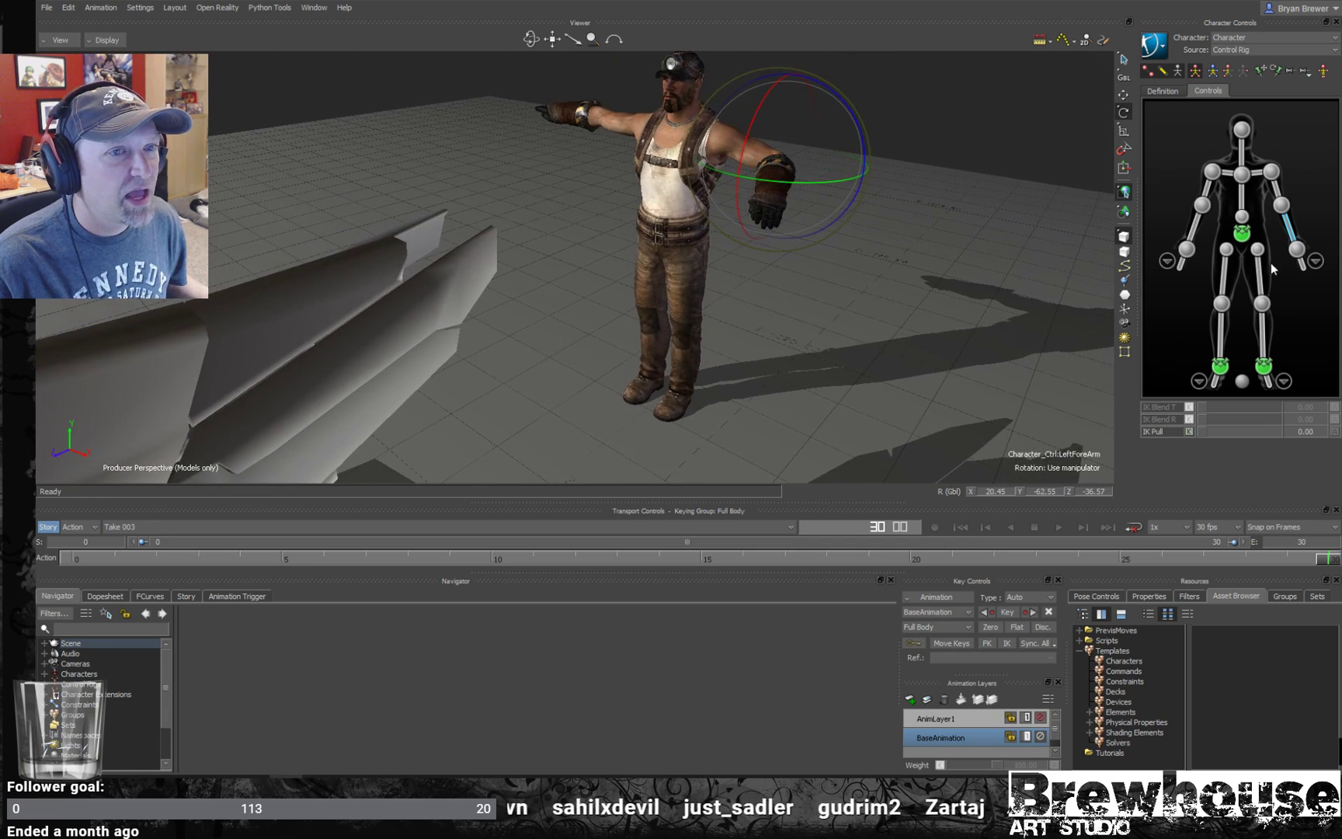
left_click(1298, 250)
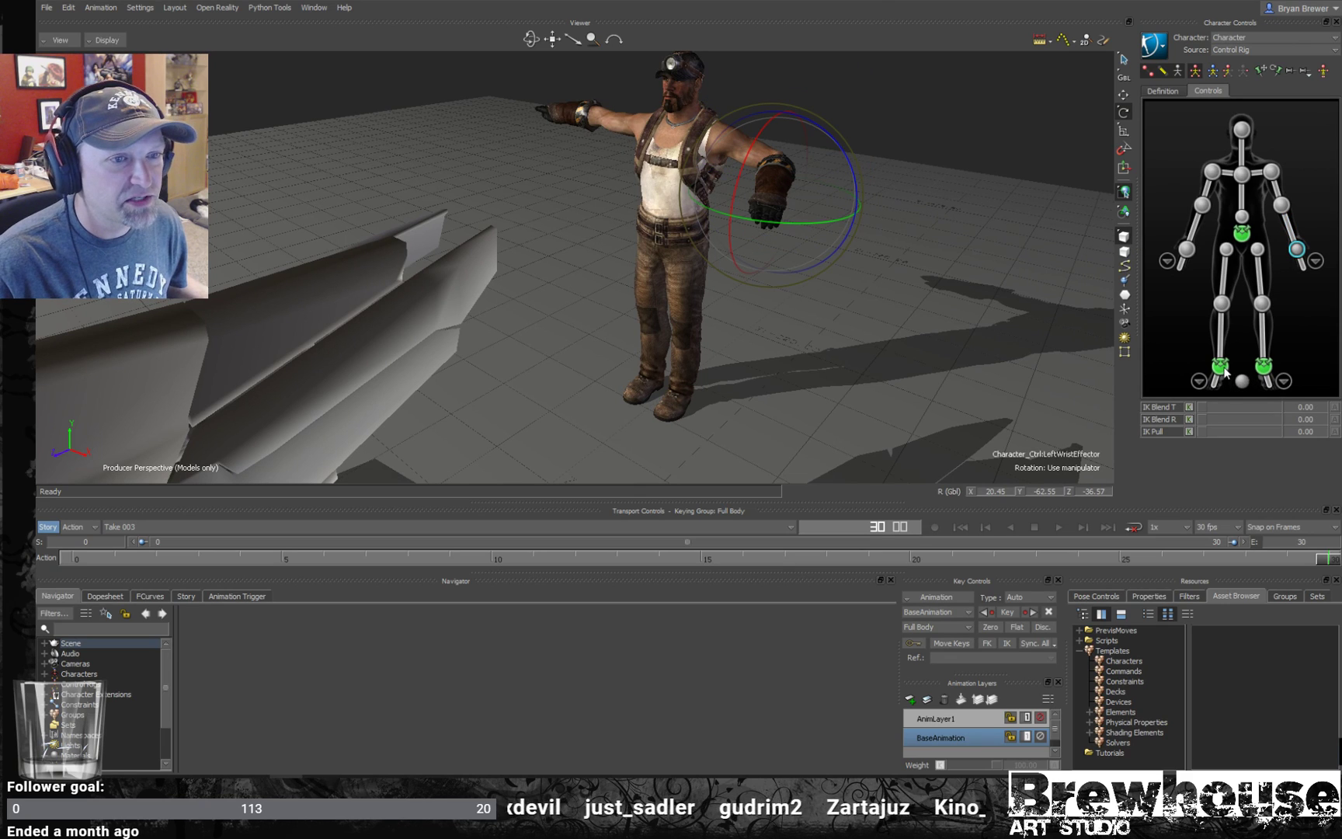
left_click(1264, 366)
scroll(827, 332, "up", 3)
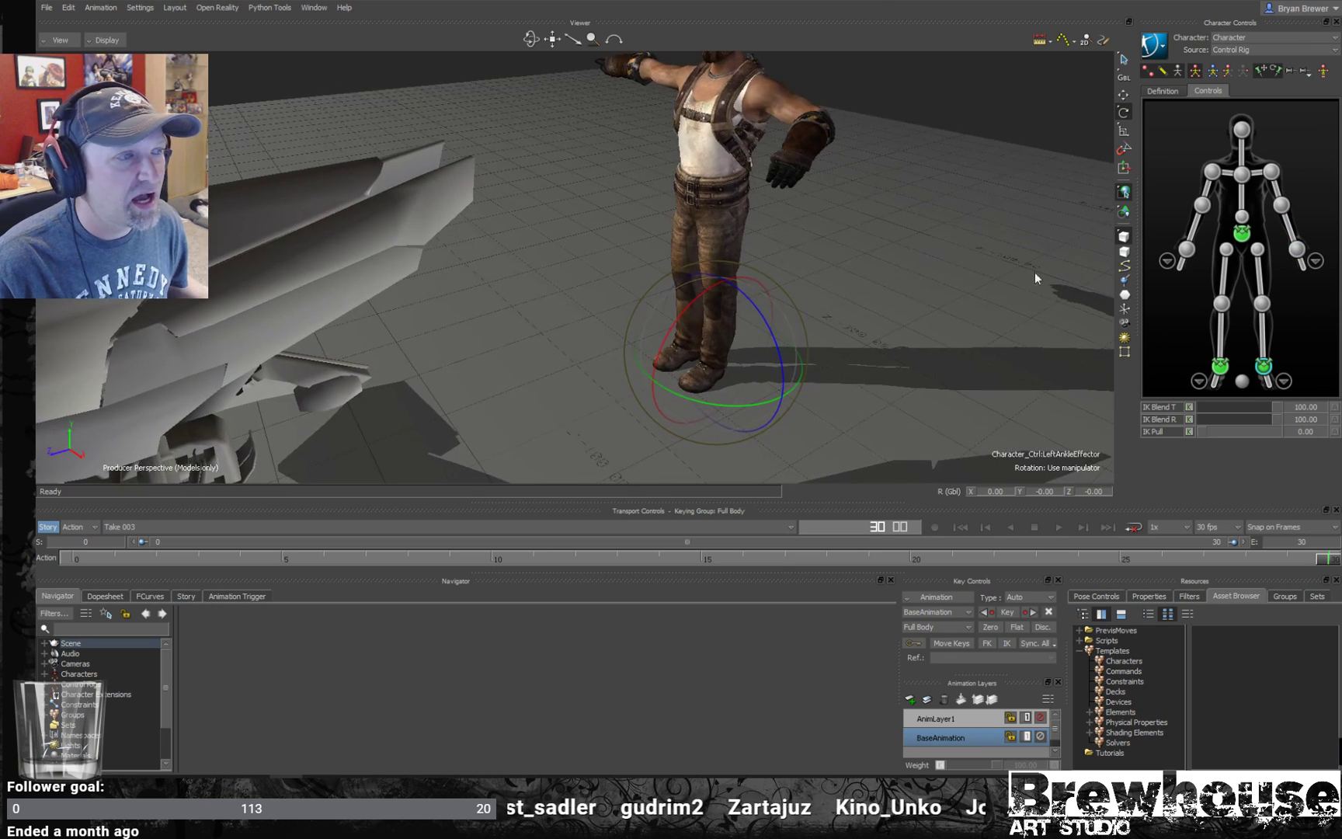
- Test moving the hips effector vertically with both ankles pinned, viewing the character's full body
left_click(1238, 236)
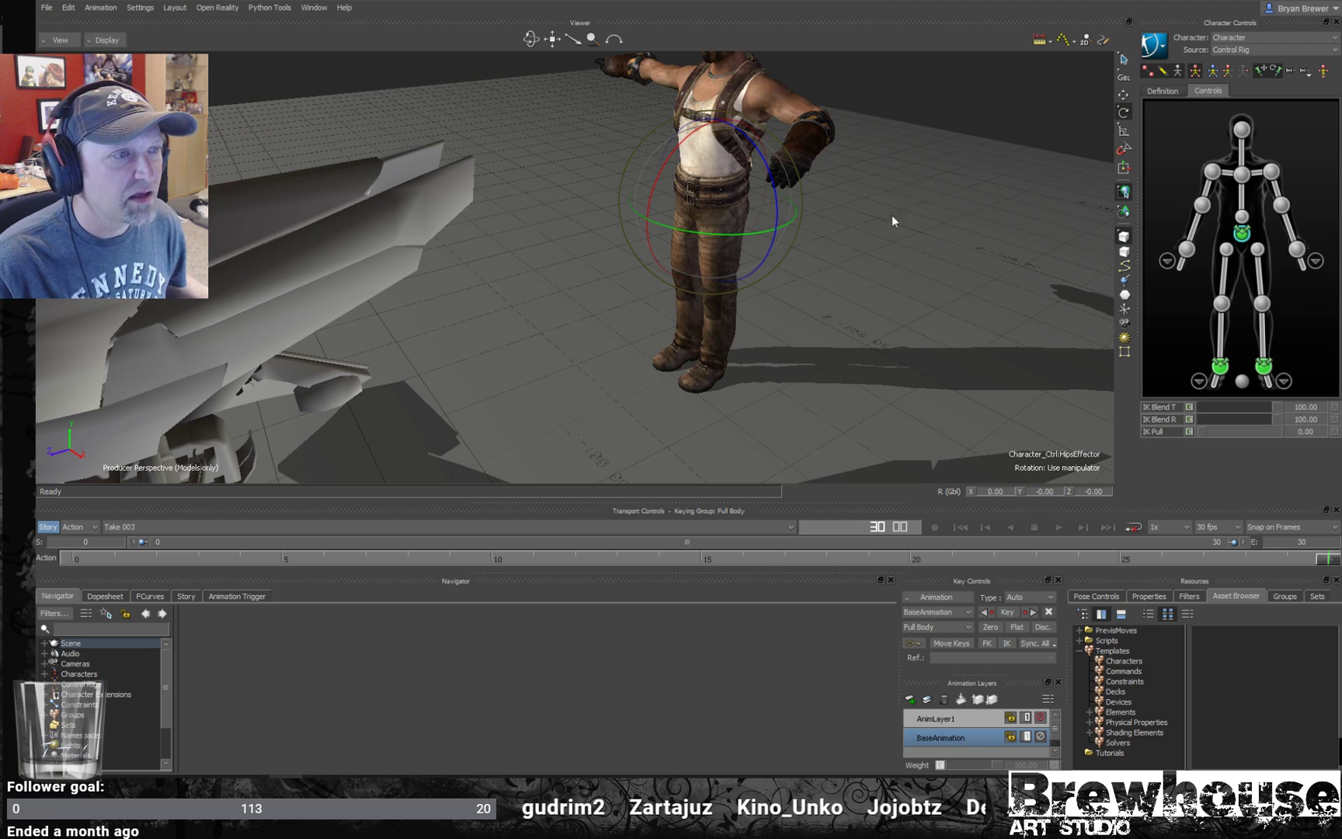
scroll(877, 233, "up", 2)
key("t")
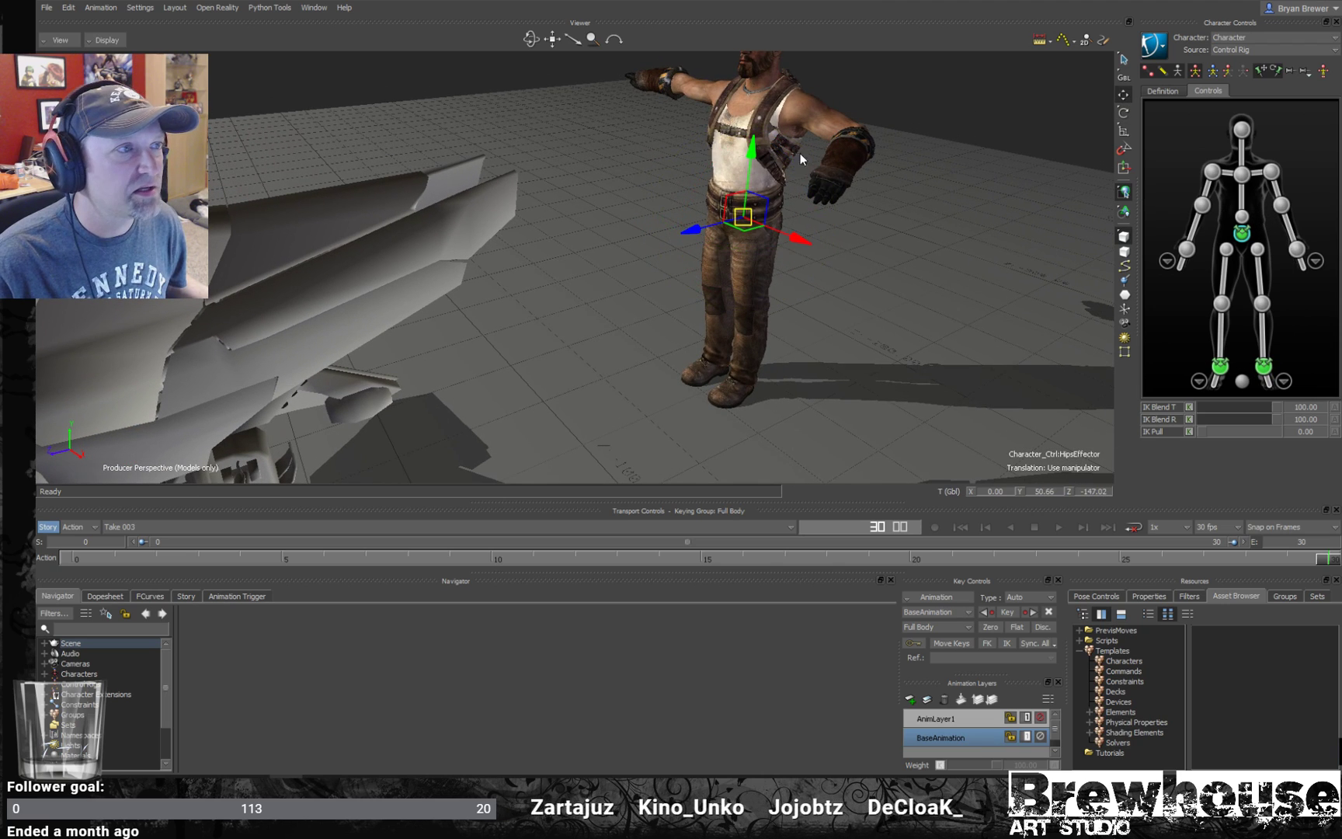
left_click(754, 148)
left_click(1240, 242)
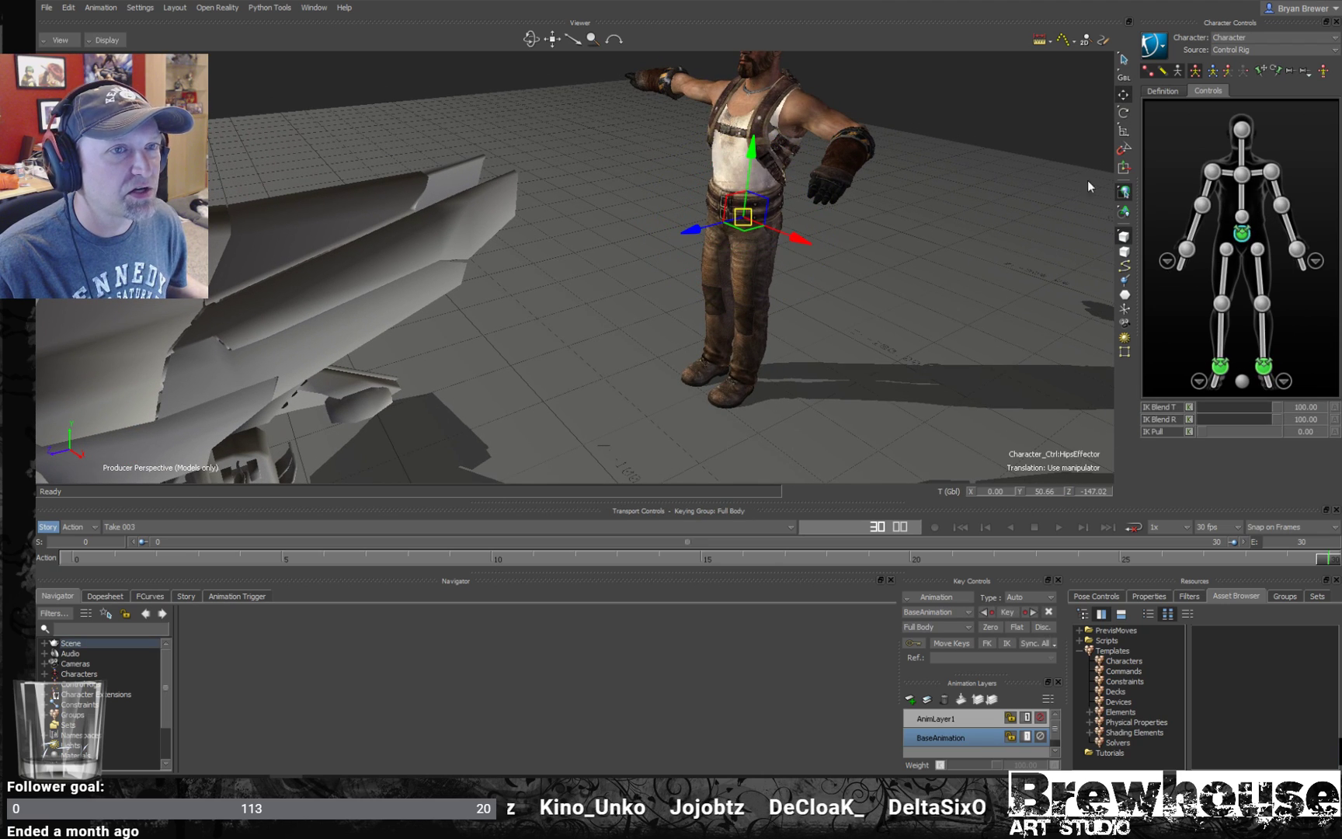
left_click_drag(761, 116, 739, 92)
left_click_drag(943, 207, 923, 176, "ctrl+shift")
left_click_drag(845, 249, 893, 225, "ctrl+shift")
- Release the rotation pins on the right and left ankle effectors
left_click(1220, 366)
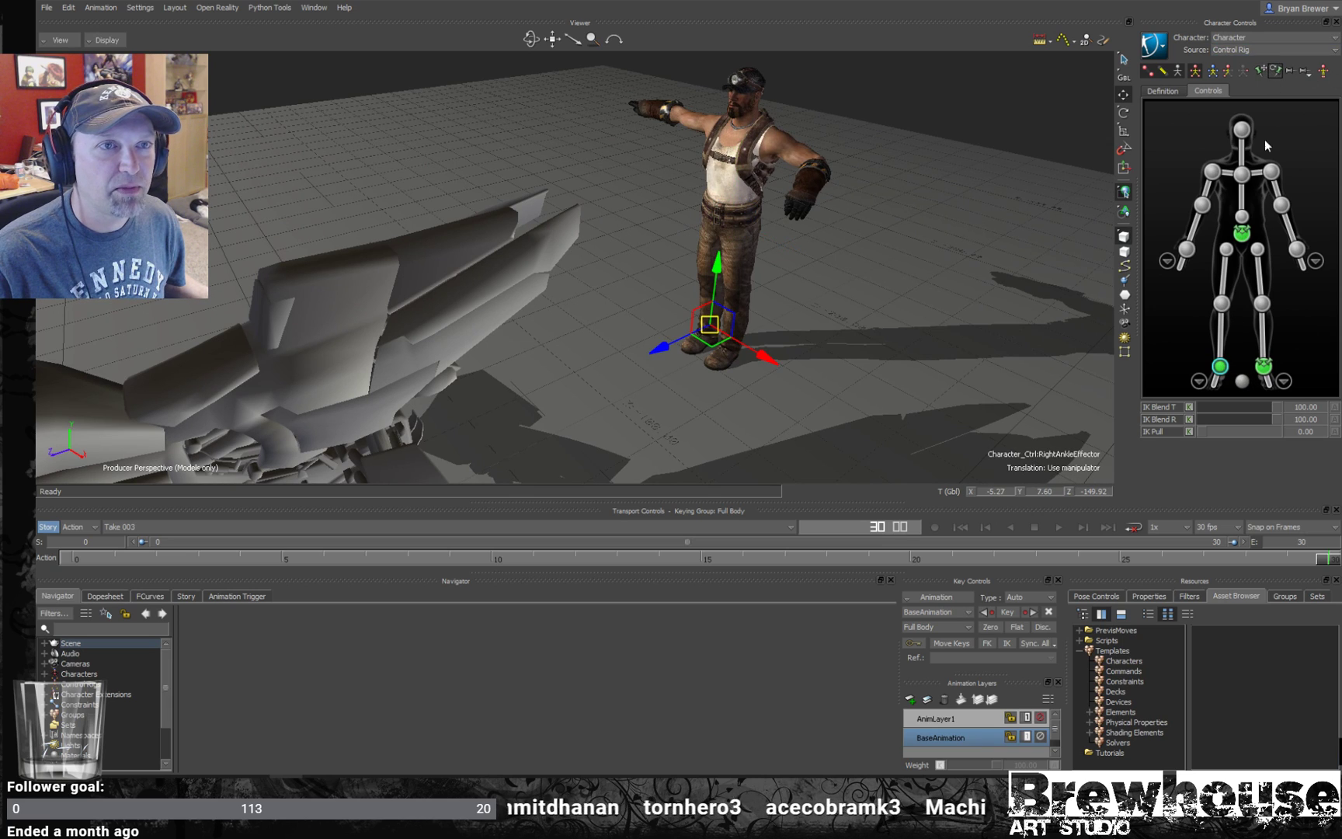
left_click(1262, 367)
left_click(1275, 70)
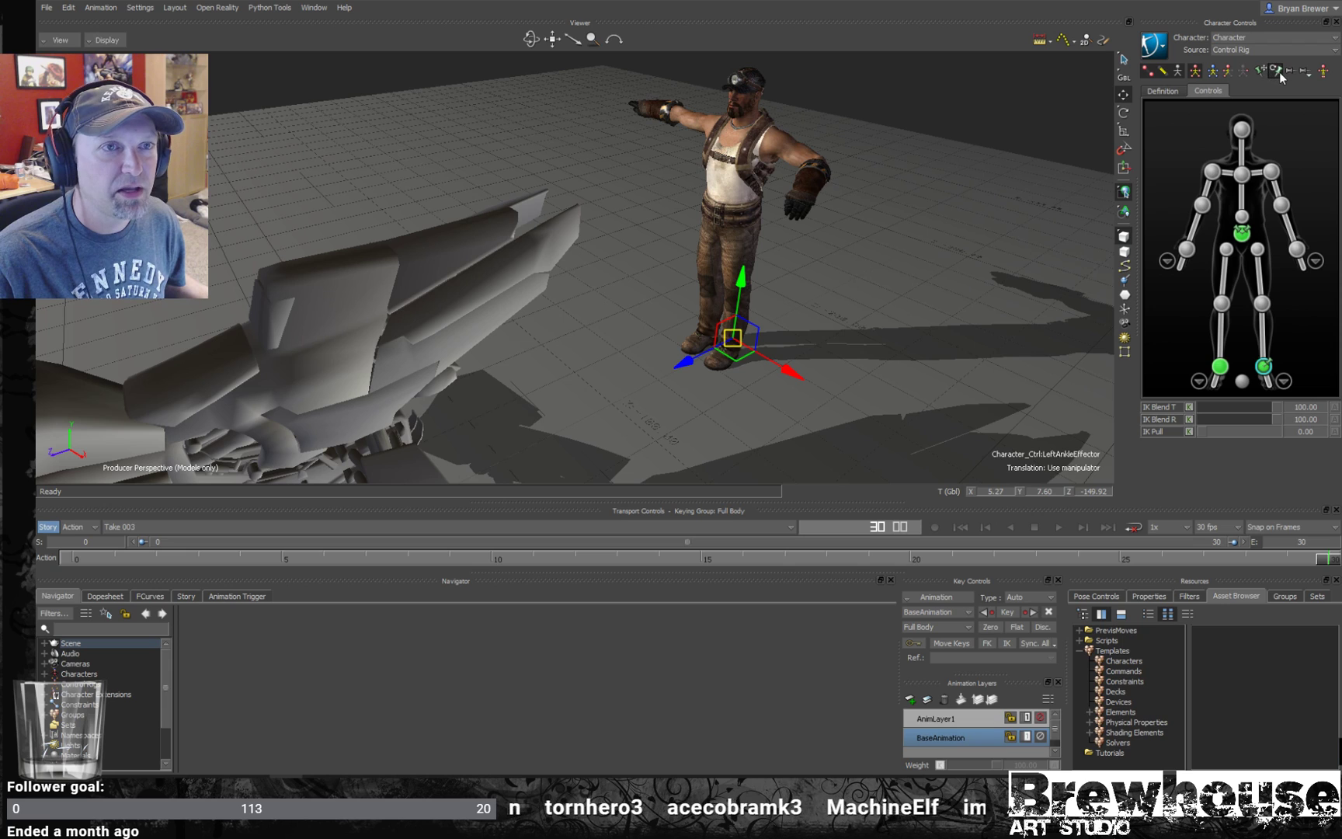
- Pin the right and left ankle effectors in both translation and rotation
left_click(1243, 234)
left_click_drag(736, 151, 1047, 182)
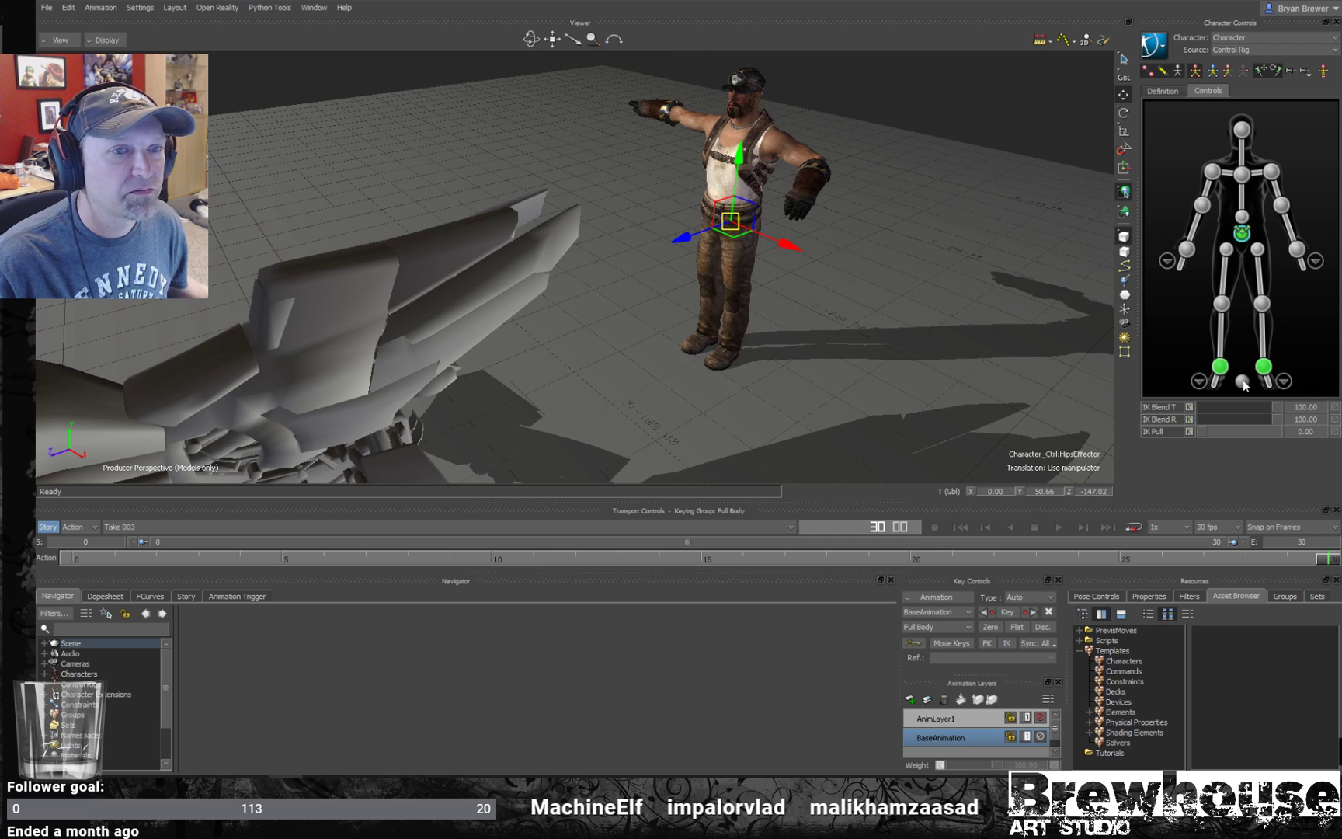
left_click(1220, 368)
left_click(1265, 72)
left_click(858, 318)
left_click_drag(857, 319, 741, 268, "alt")
middle_click_drag(741, 269, 772, 237, "alt")
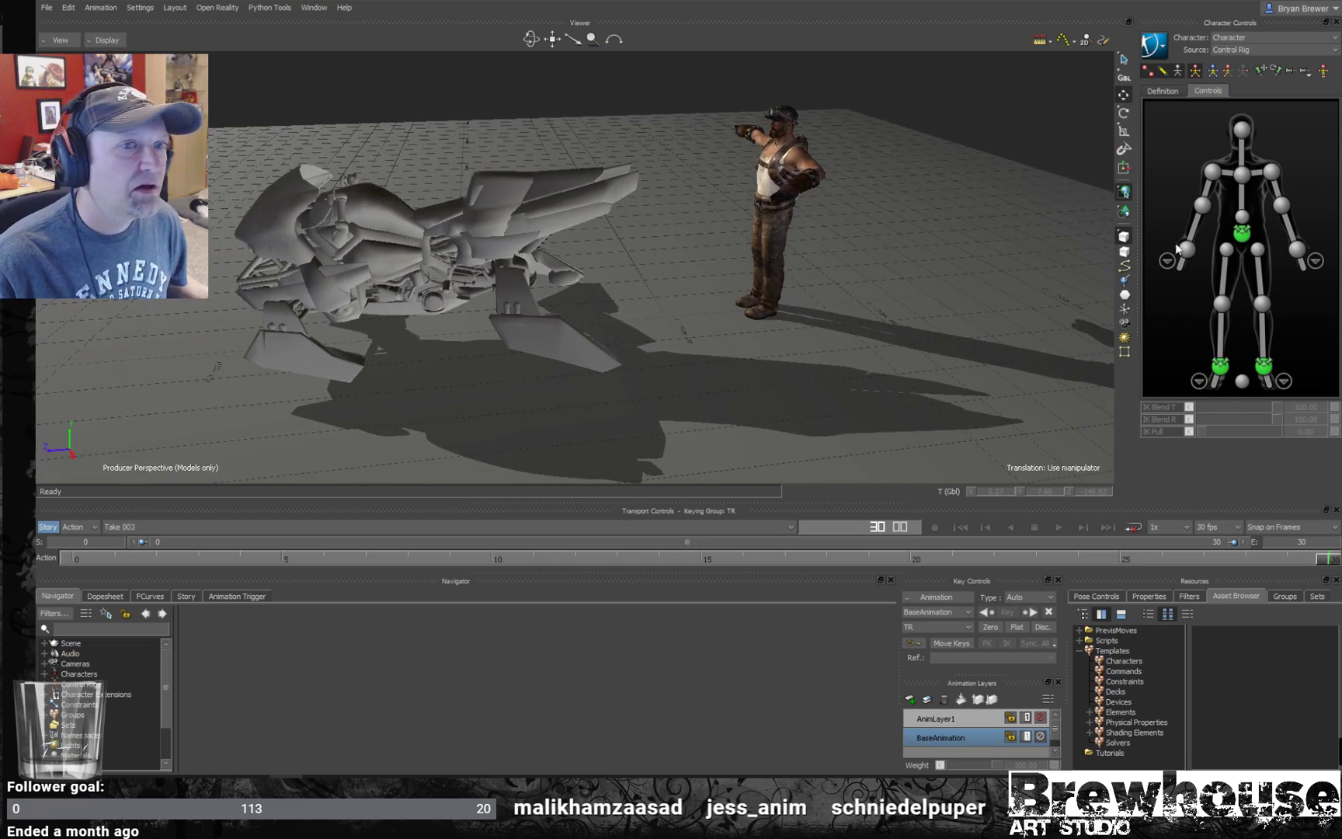
- Check the hips effector and the character's distance from the jetbike with both ankles pinned
left_click(1242, 232)
left_click_drag(726, 279, 688, 483, "alt")
left_click_drag(816, 245, 845, 232, "alt")
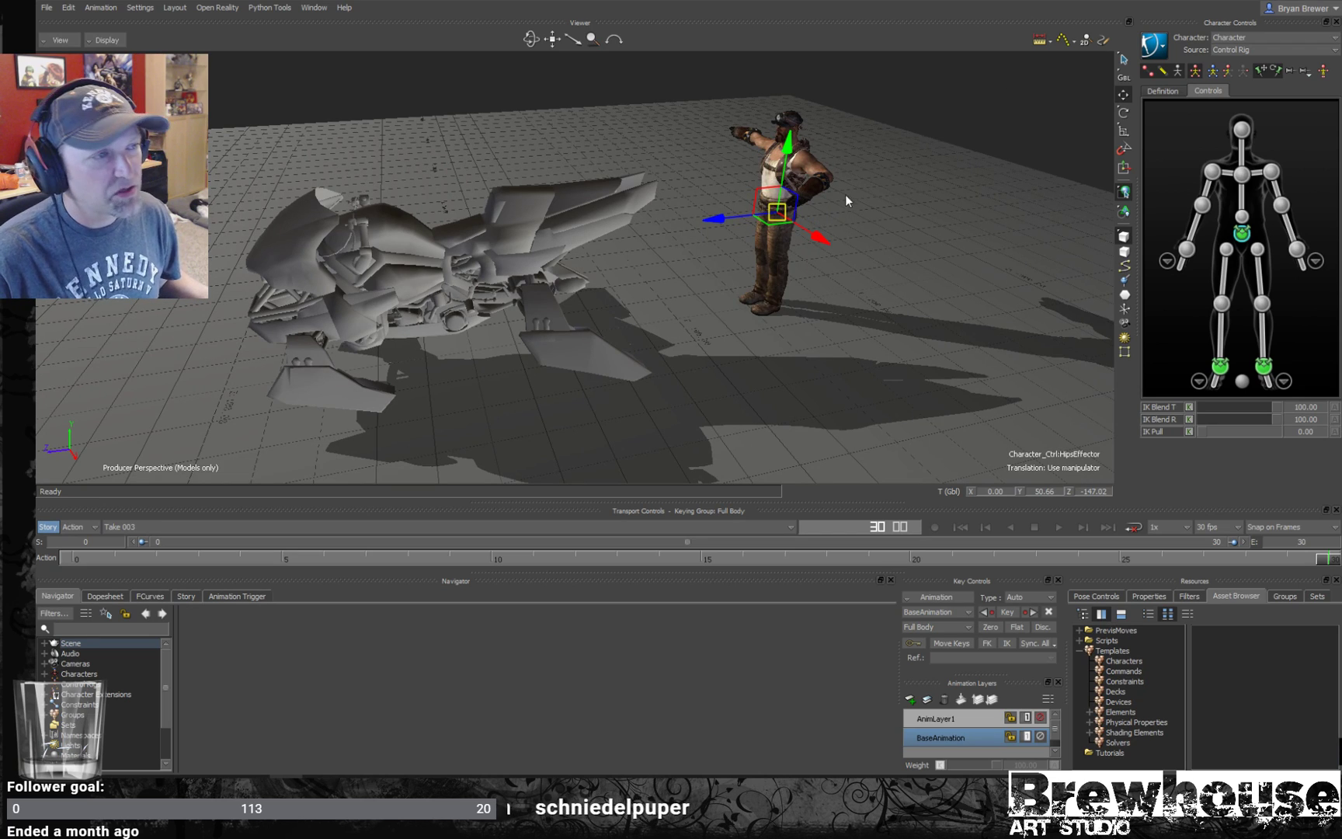
mouse_move(864, 205)
left_mouse_down("alt")
mouse_move(822, 203)
mouse_move(745, 233)
mouse_move(649, 319)
mouse_move(805, 284)
mouse_move(785, 326)
left_mouse_up("alt")
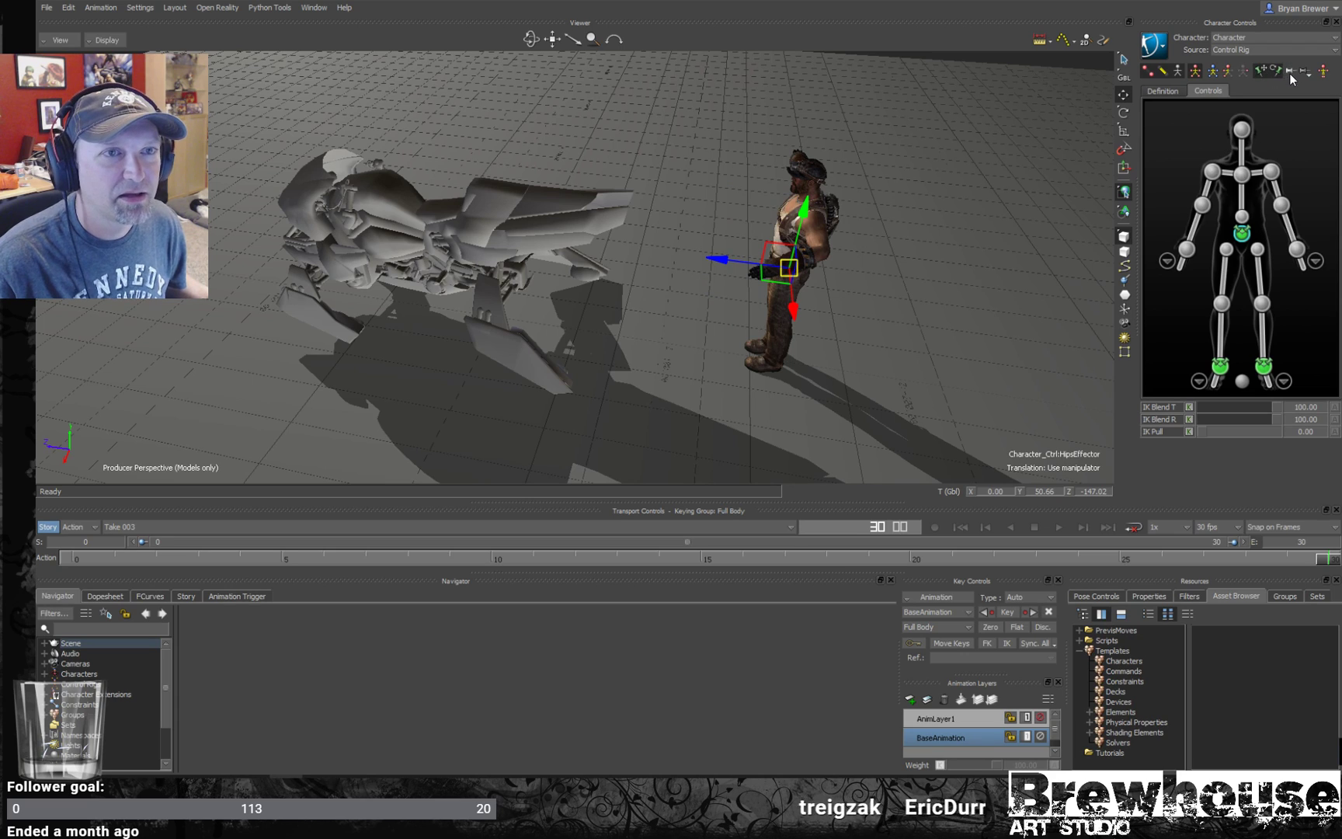
- Release the translation and rotation pins on both ankle effectors
left_click(1218, 372)
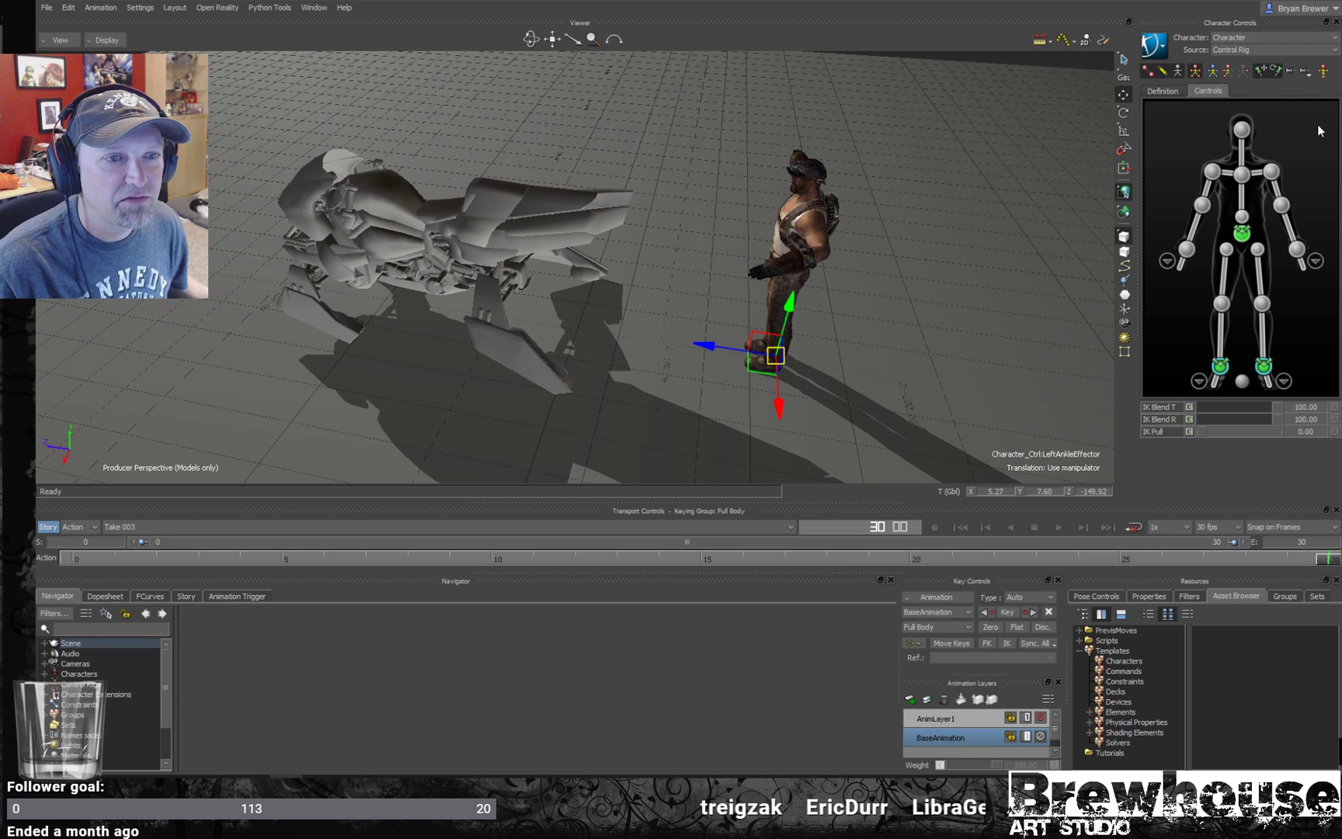
left_click(1262, 74)
left_click(1274, 71)
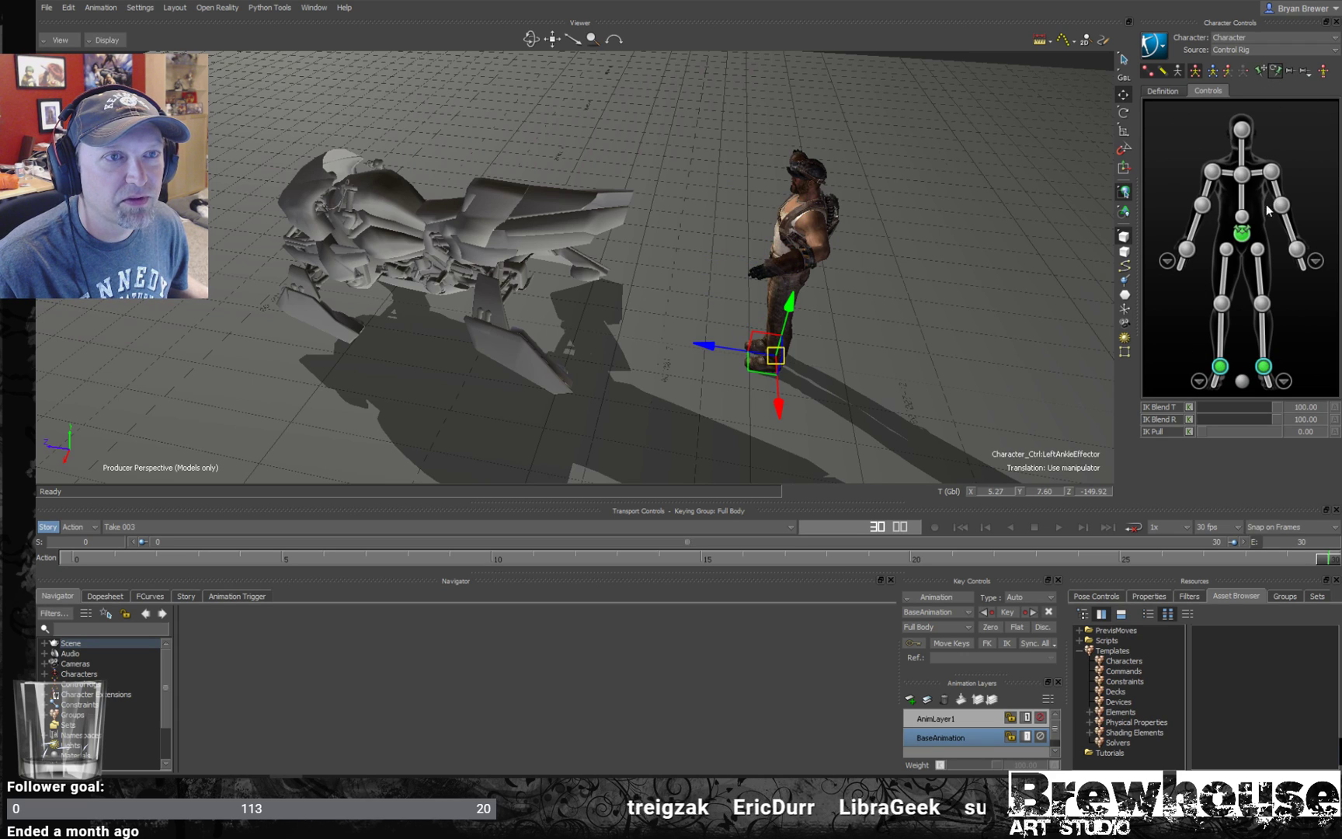
- Move the character by the hips effector so he stands close beside the rear of the jetbike
left_click(1241, 235)
left_click_drag(784, 270, 659, 299)
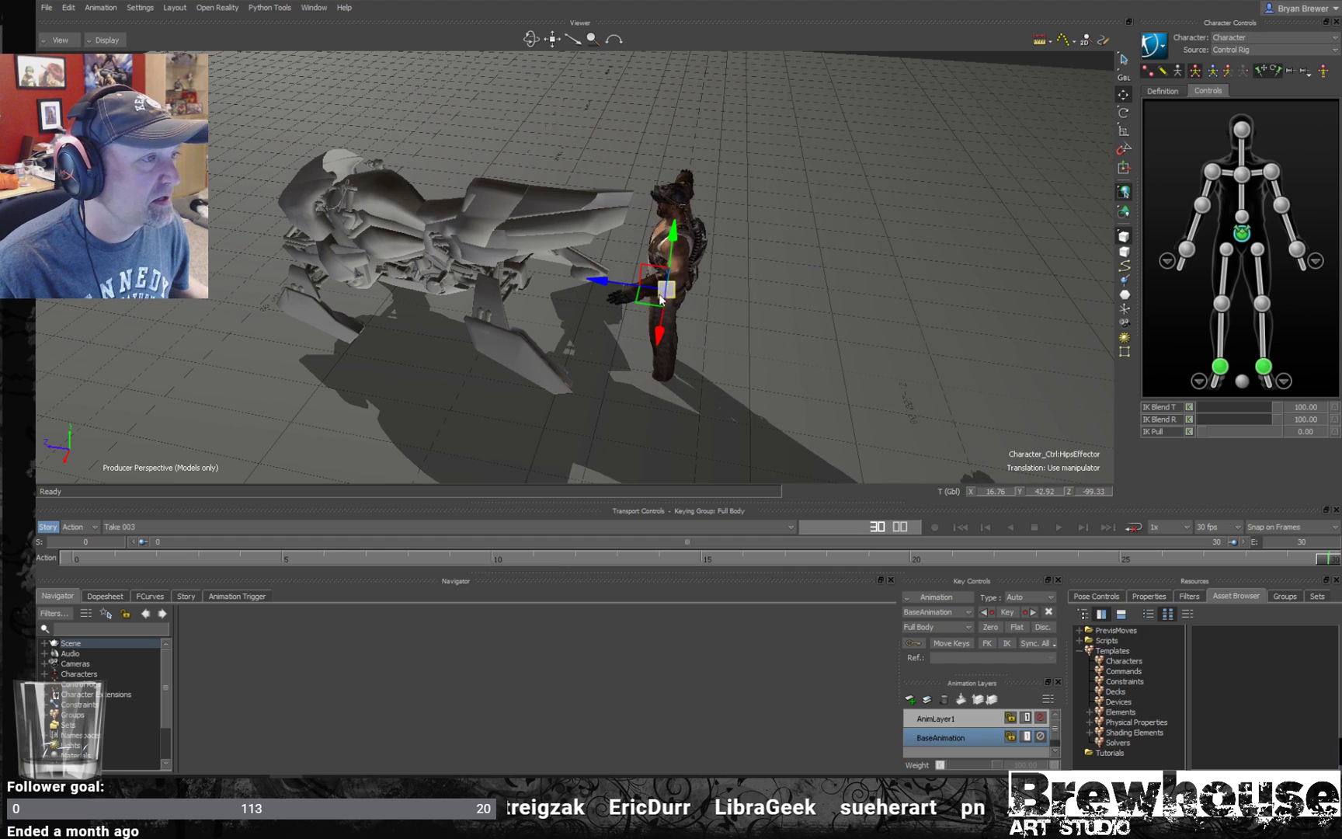
key("ctrl+z")
left_click_drag(779, 272, 661, 310)
left_click_drag(749, 253, 710, 272, "alt")
right_click_drag(710, 271, 670, 291, "alt")
left_click_drag(670, 292, 880, 234, "alt")
left_click(1220, 366)
left_click_drag(938, 313, 680, 332, "alt")
left_click(682, 331)
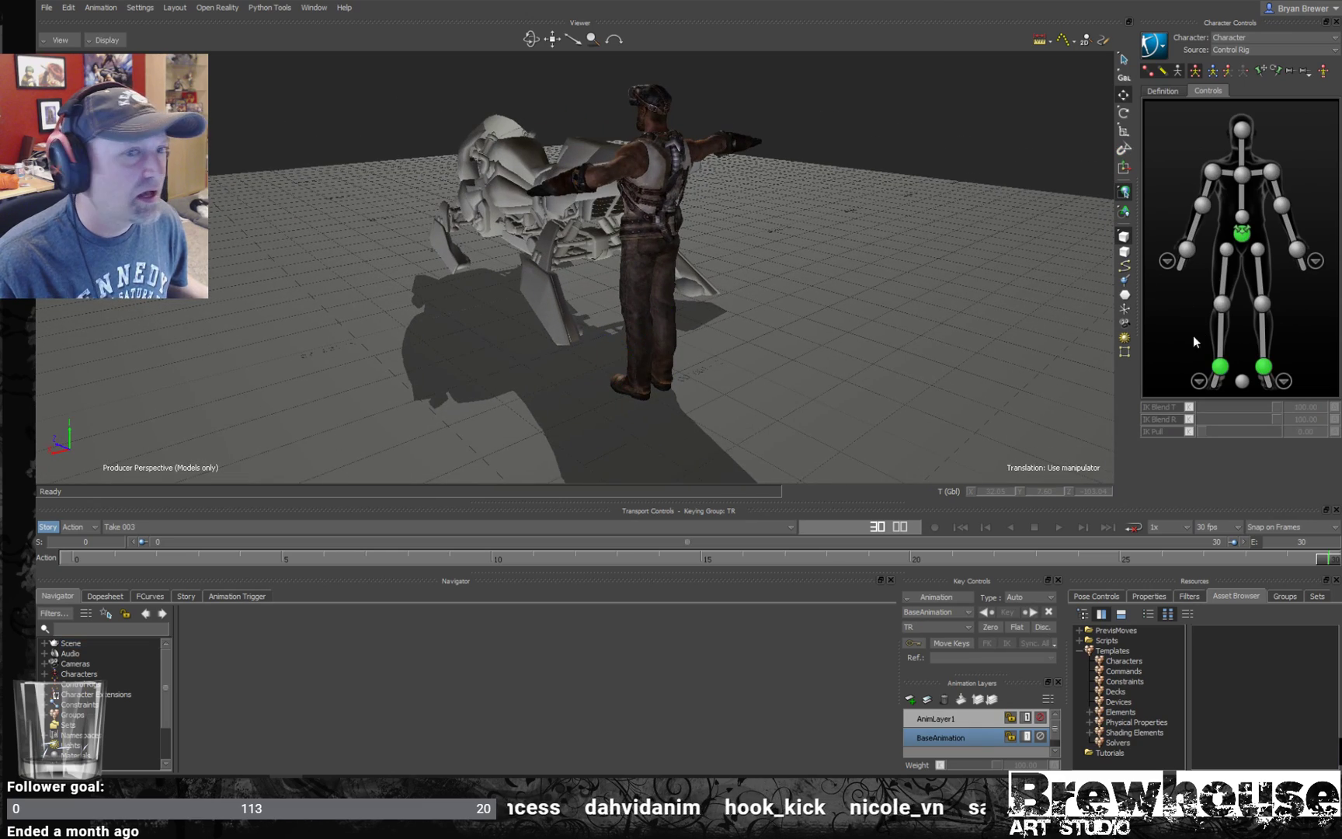
- Raise the left ankle effector toward the jetbike's lower rear fin and shift the hips effector to about X 37, Y 51, Z -77
left_click(1264, 367)
left_click_drag(667, 342, 737, 339, "alt")
left_click_drag(760, 257, 683, 266, "alt")
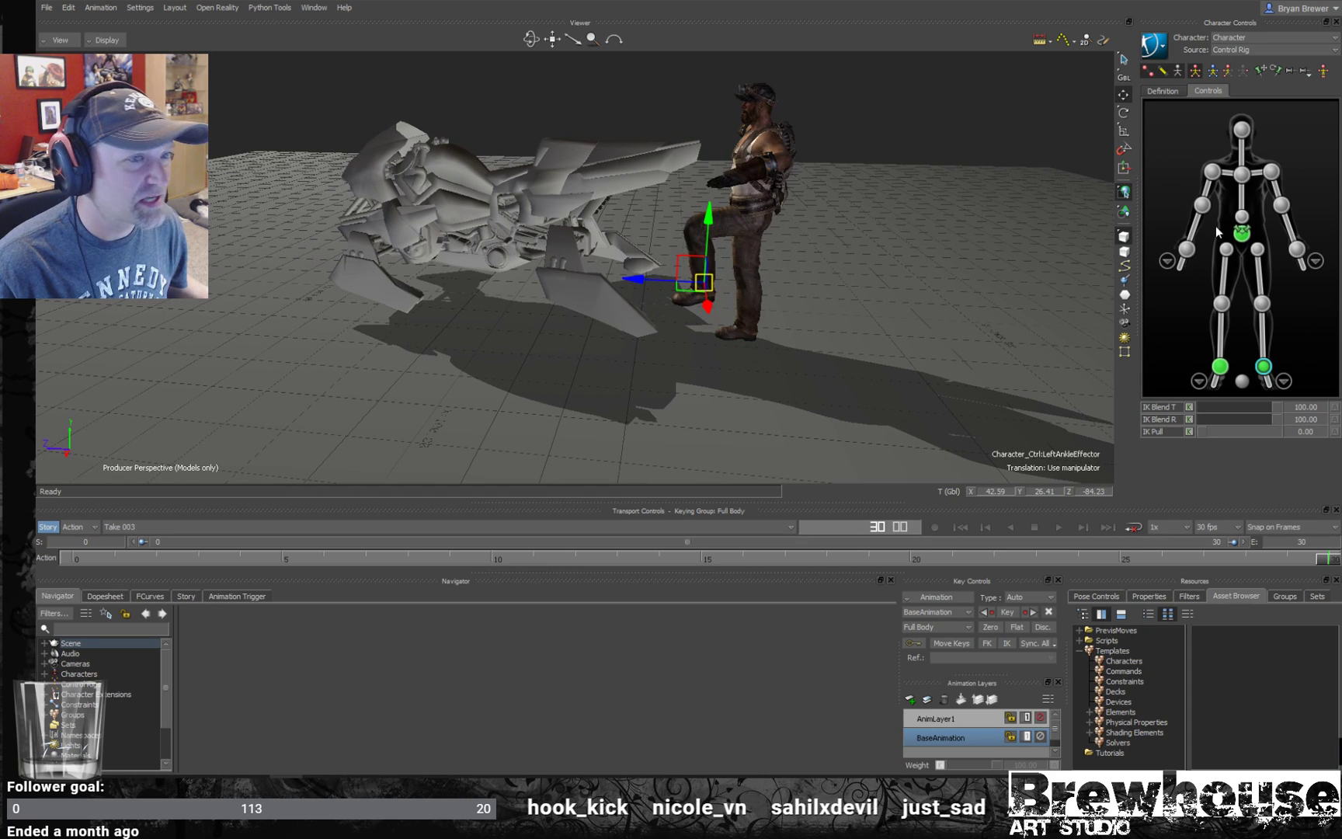
left_click(1241, 233)
left_click_drag(734, 215, 804, 274)
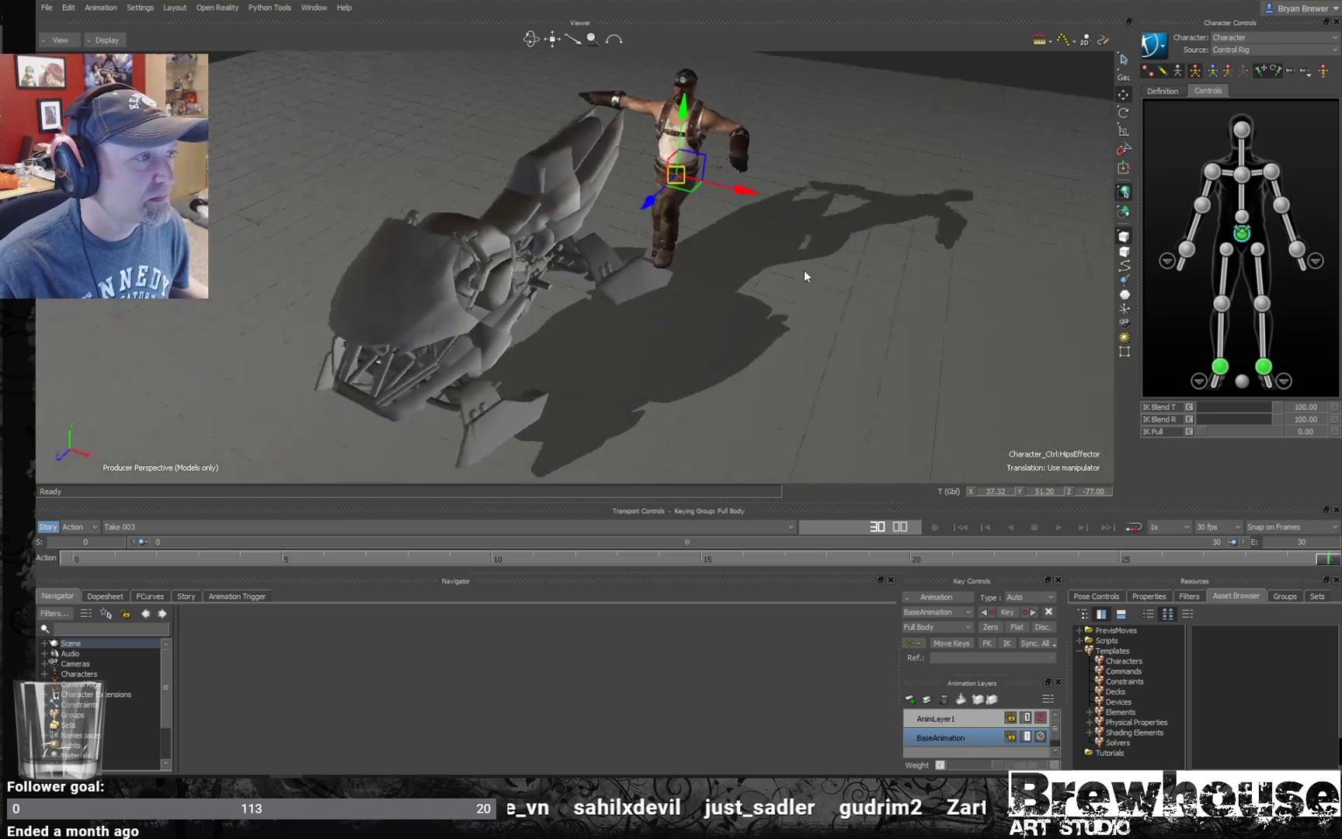
right_click_drag(804, 273, 828, 279, "alt")
left_click_drag(828, 279, 848, 236, "alt")
- Rotate and reposition the left ankle effector so the boot tilts to match the slope of the jetbike's lower rear fin
left_click(1262, 368)
left_click_drag(837, 288, 760, 223, "alt")
key("e")
left_click_drag(697, 263, 716, 212)
key("w")
key("e")
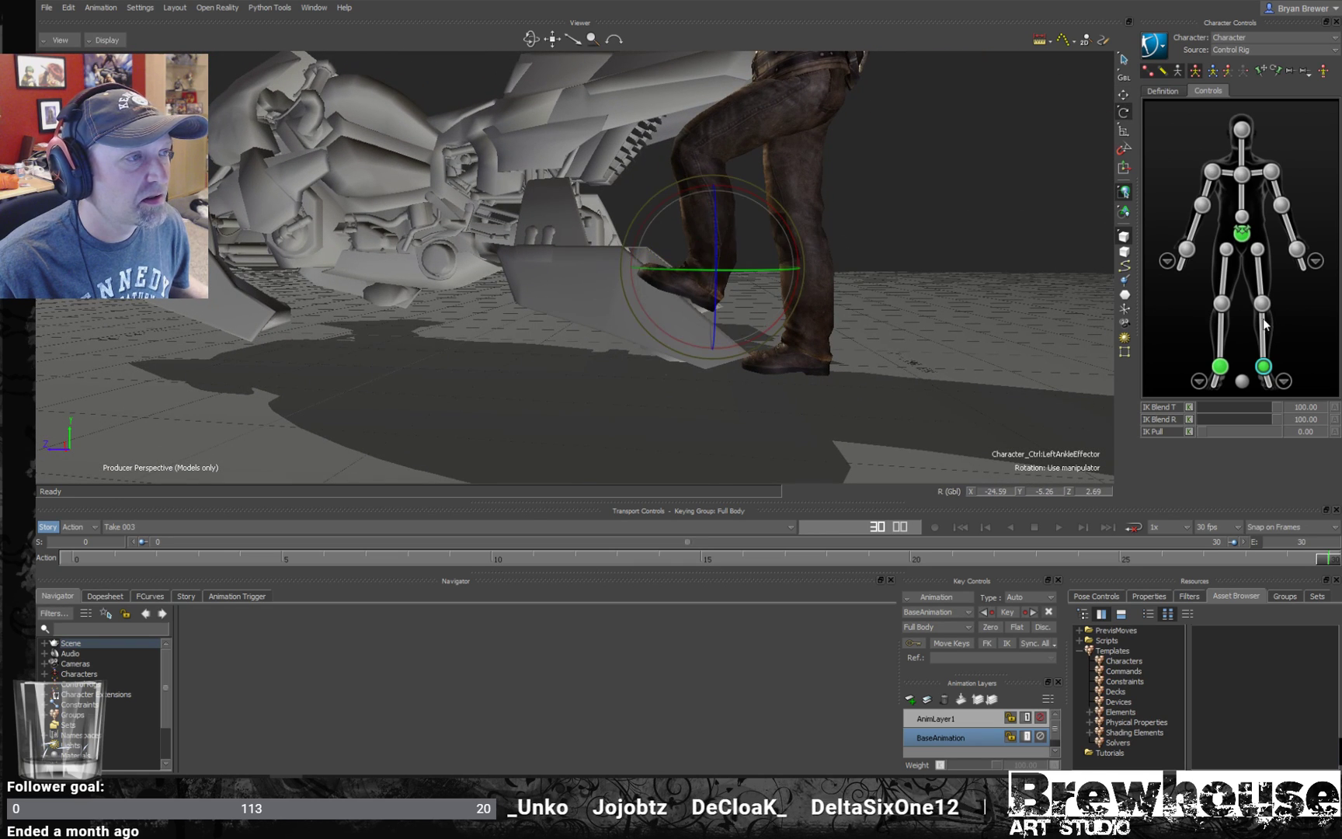
- Open the left foot's detailed controls and rotate the left foot effector to bend the toes upward
left_click(1284, 381)
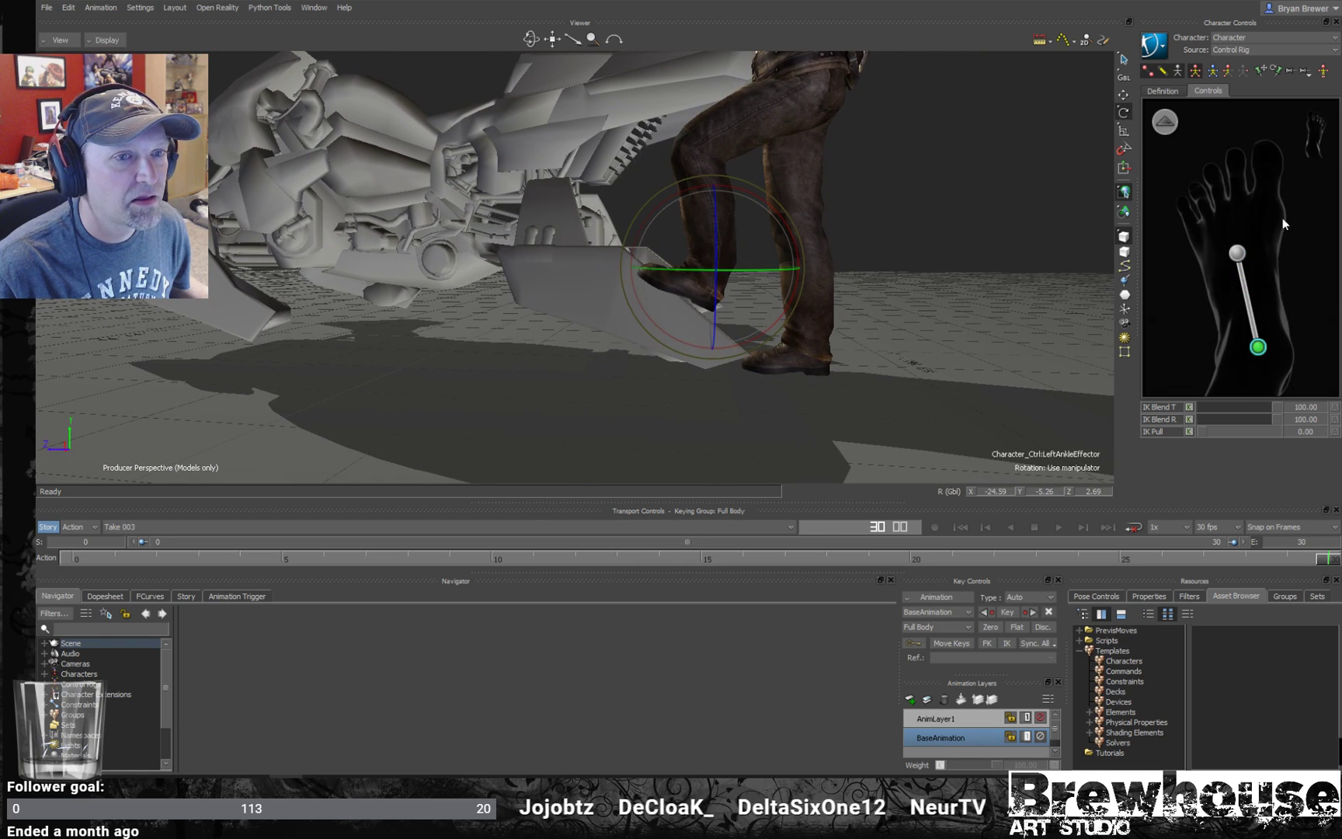
left_click(1236, 252)
left_click_drag(737, 236, 740, 242)
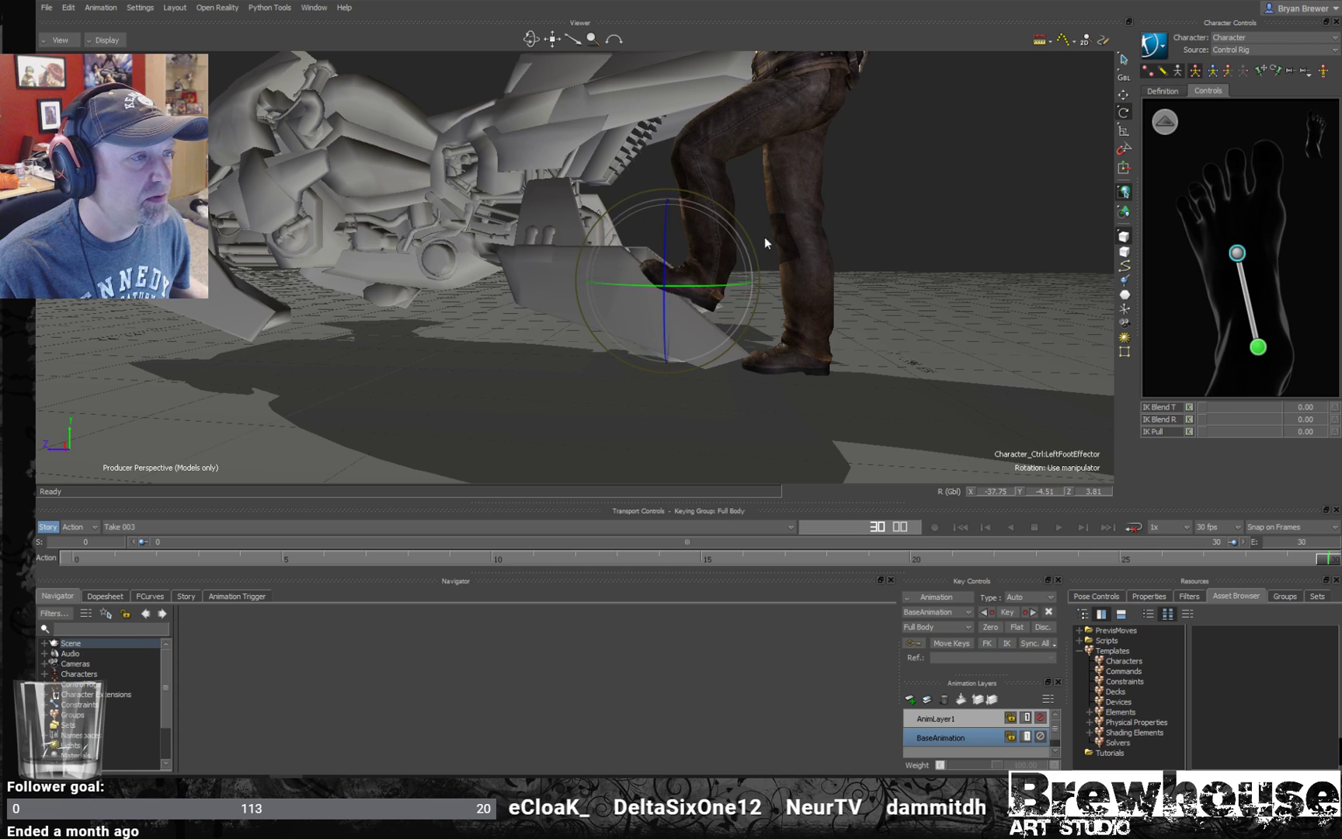
- Move the left ankle effector to about X 38.5, Y 21.7, Z -62.2 and key the full-body pose at frame 30
left_click(1257, 346)
key("w")
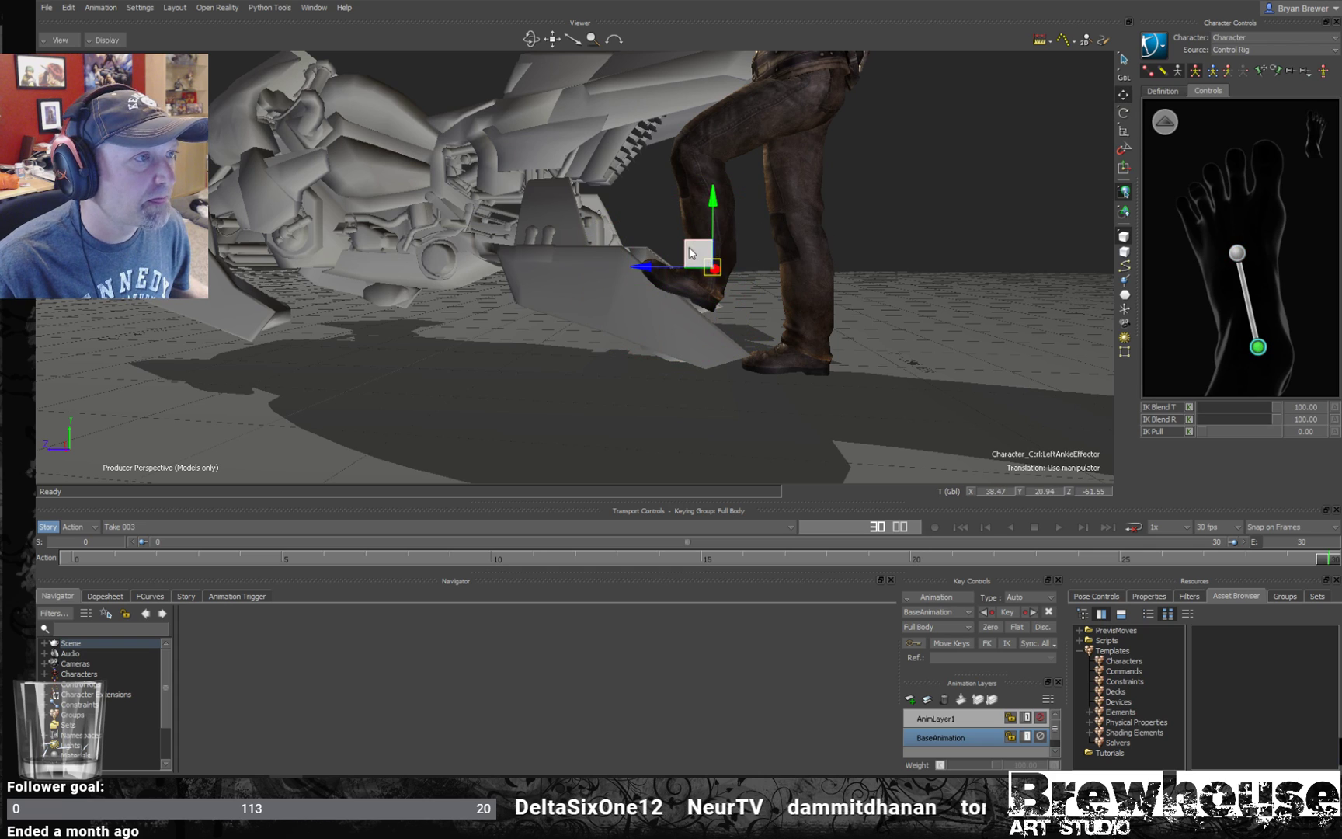
key("k")
left_click_drag(893, 232, 711, 269, "ctrl+shift")
scroll(713, 239, "down", 3)
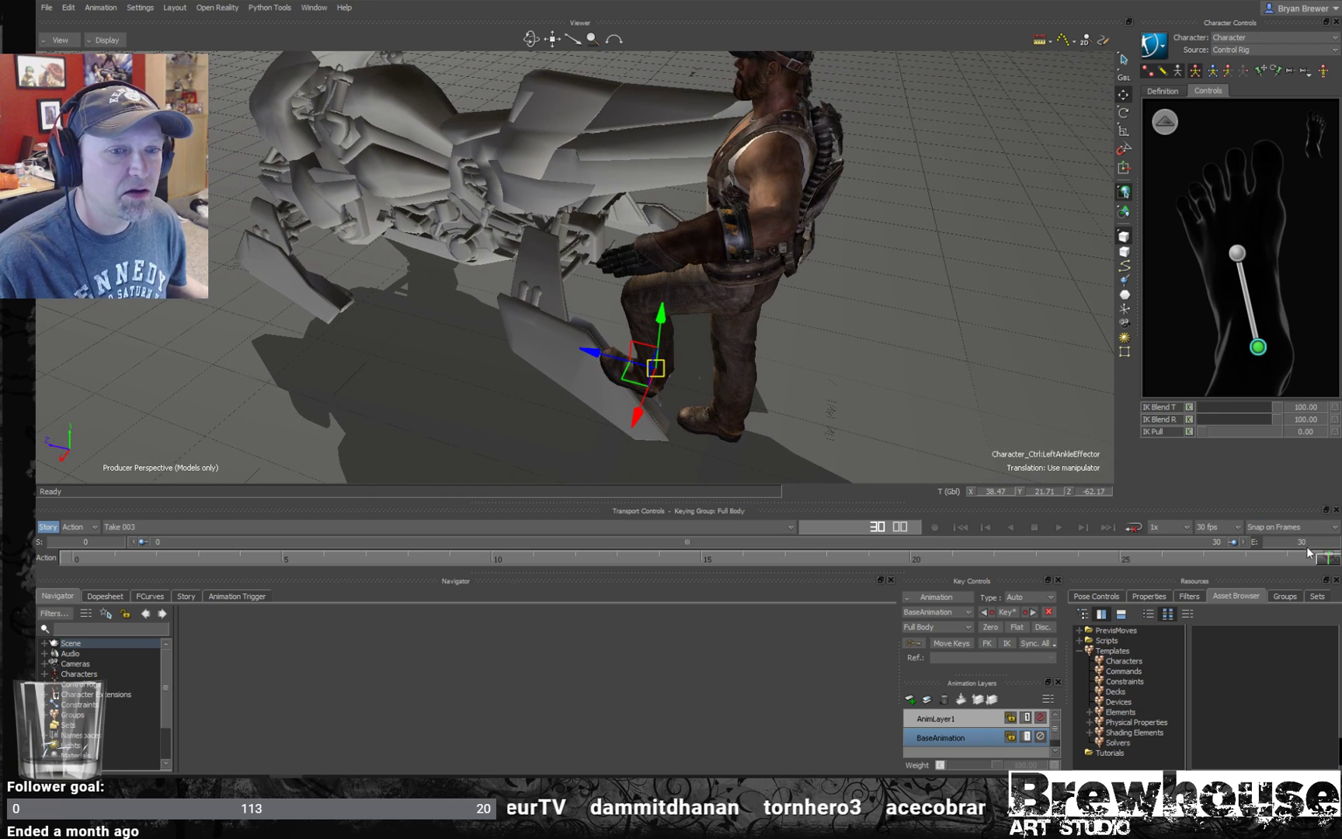
- Move the pose key from frame 30 to frame 0 and set the current time to frame 0
mouse_move(1329, 559)
left_mouse_down()
mouse_move(267, 511)
mouse_move(94, 545)
left_mouse_up()
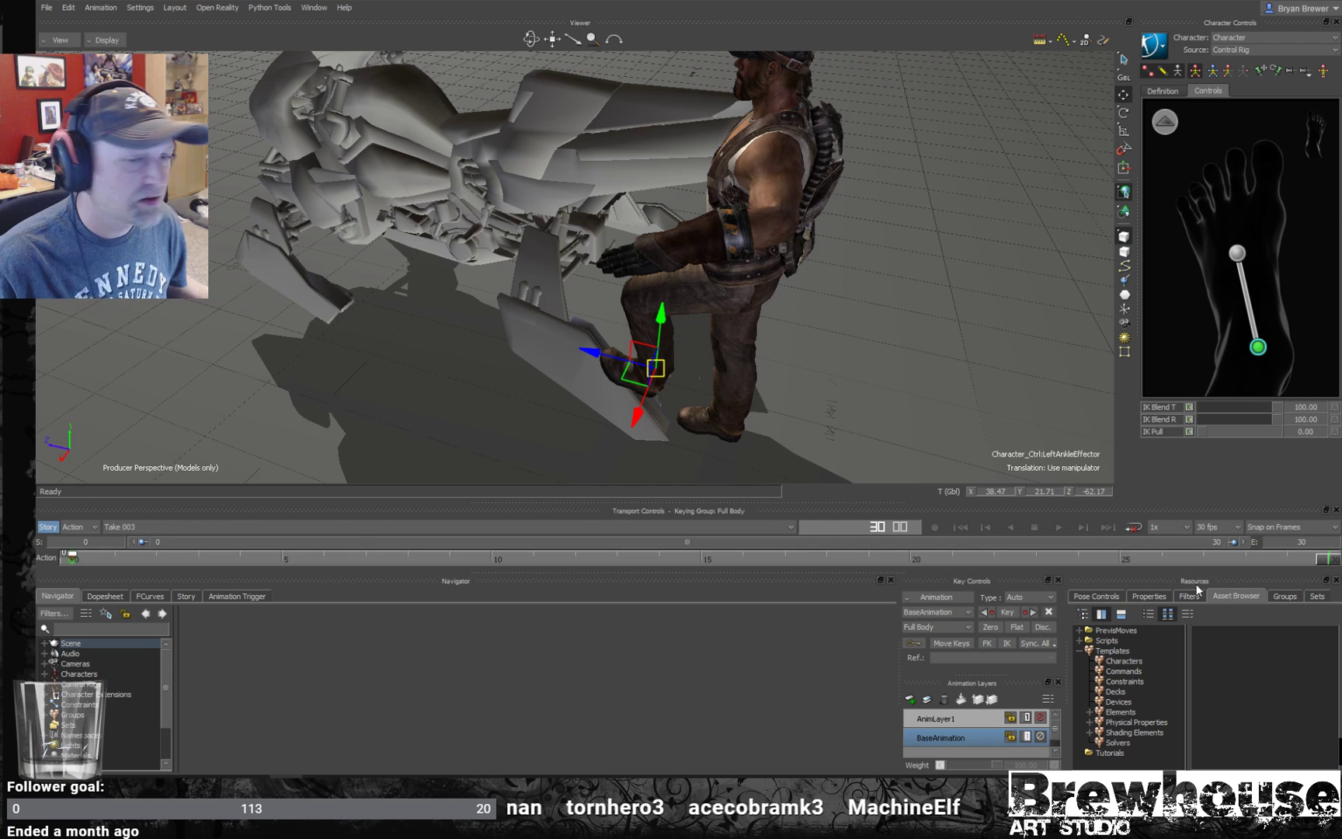
mouse_move(1324, 561)
left_mouse_down()
mouse_move(1261, 542)
mouse_move(246, 485)
mouse_move(60, 512)
left_mouse_up()
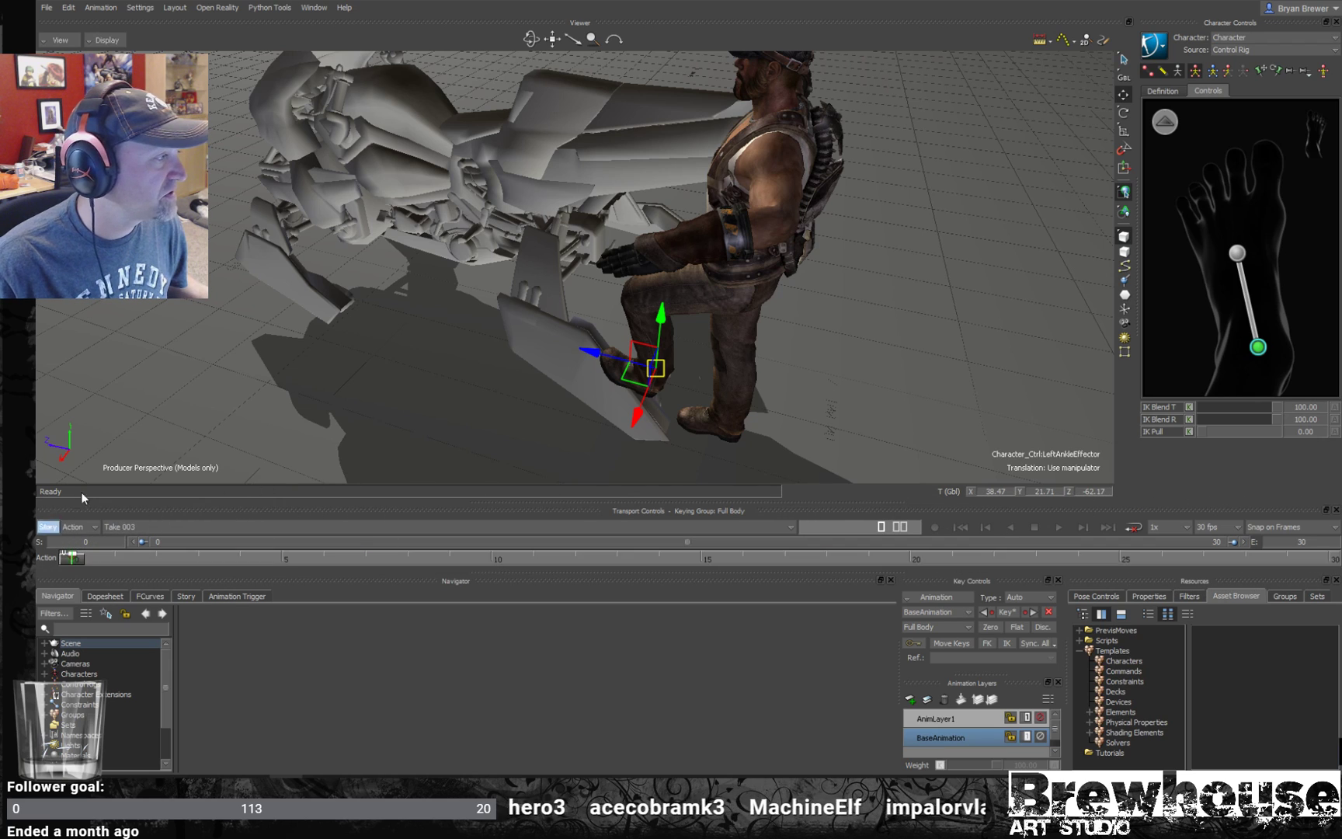
left_click_drag(762, 477, 926, 225, "ctrl+shift")
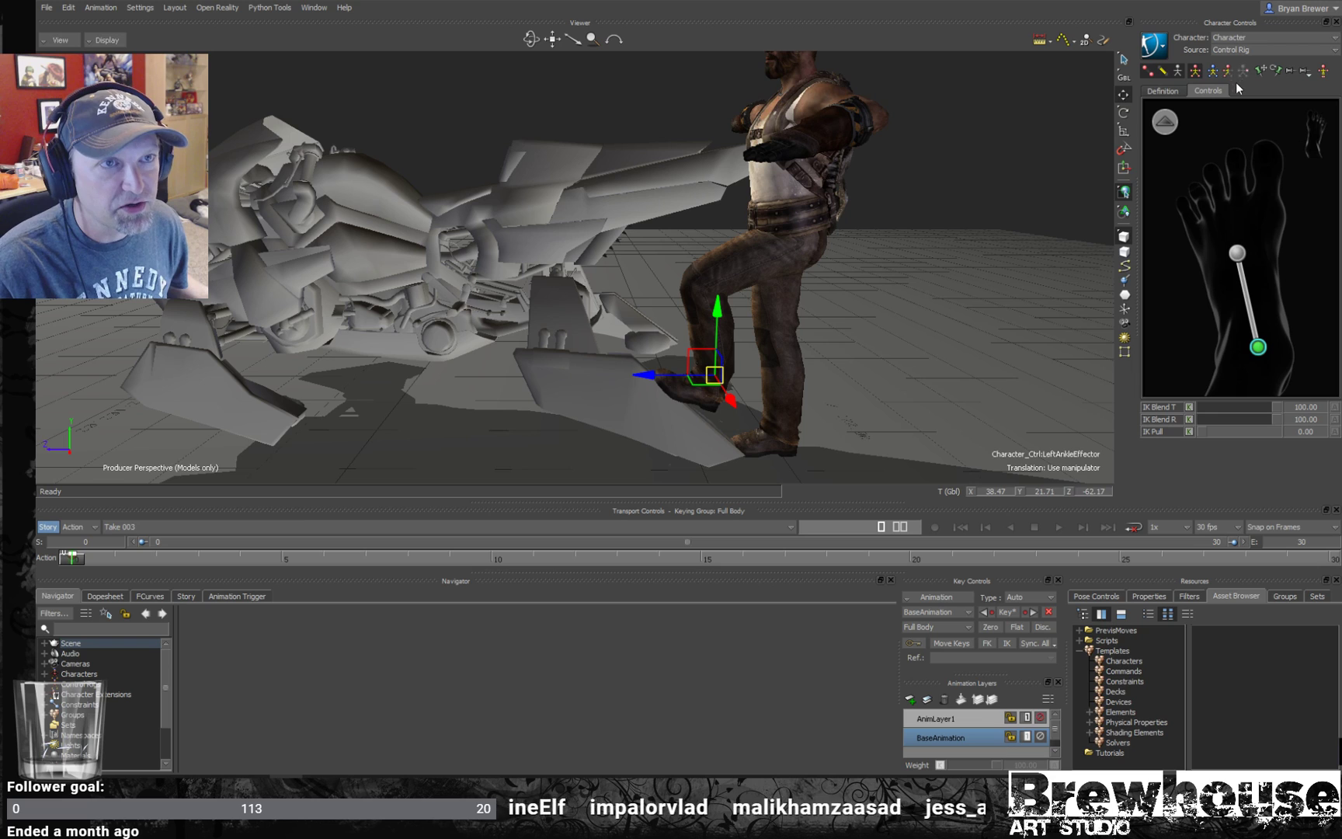
left_click_drag(868, 224, 901, 174, "ctrl+shift")
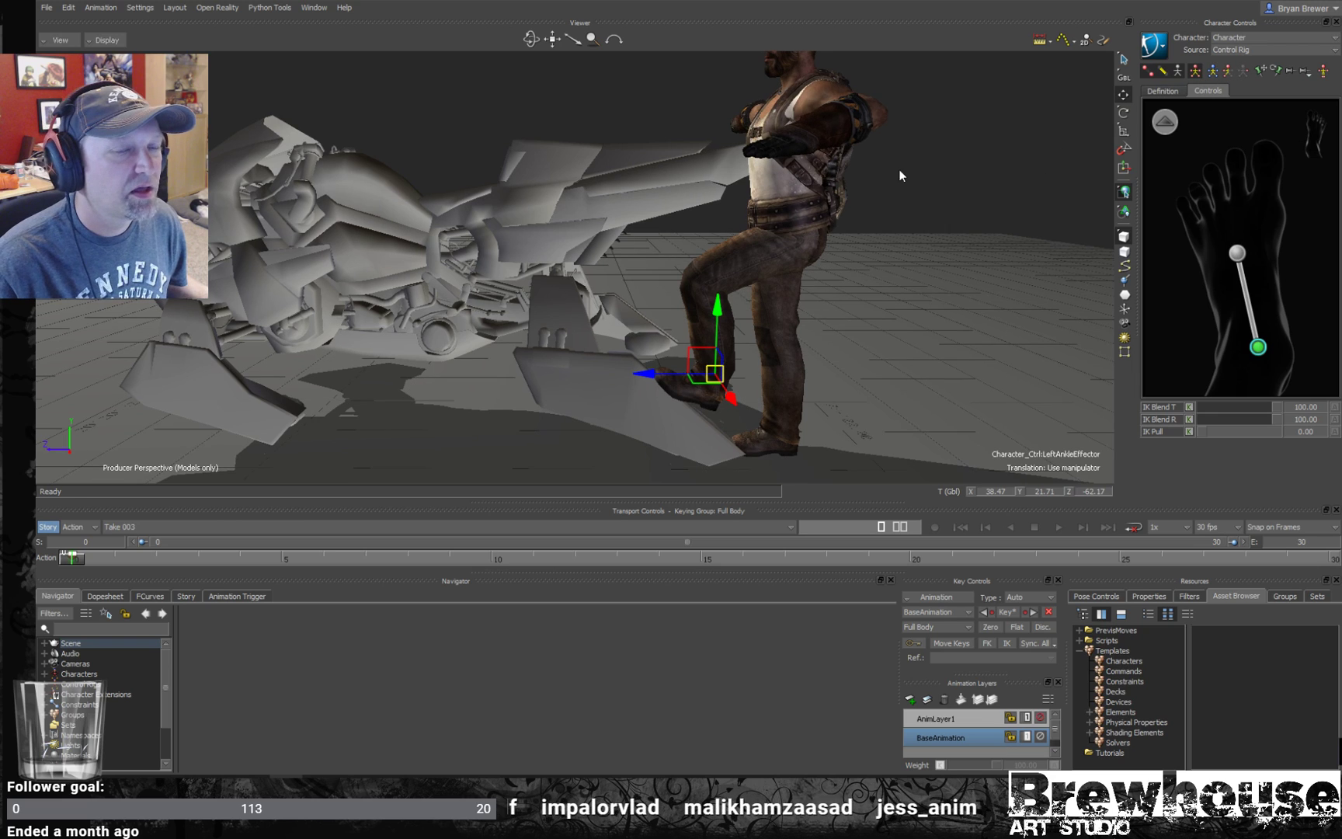
- Return to the full-body character controls and try rotating the hips effector
left_click(1165, 122)
left_click(1220, 366)
left_click_drag(745, 326, 861, 301, "ctrl+shift")
left_click(1242, 234)
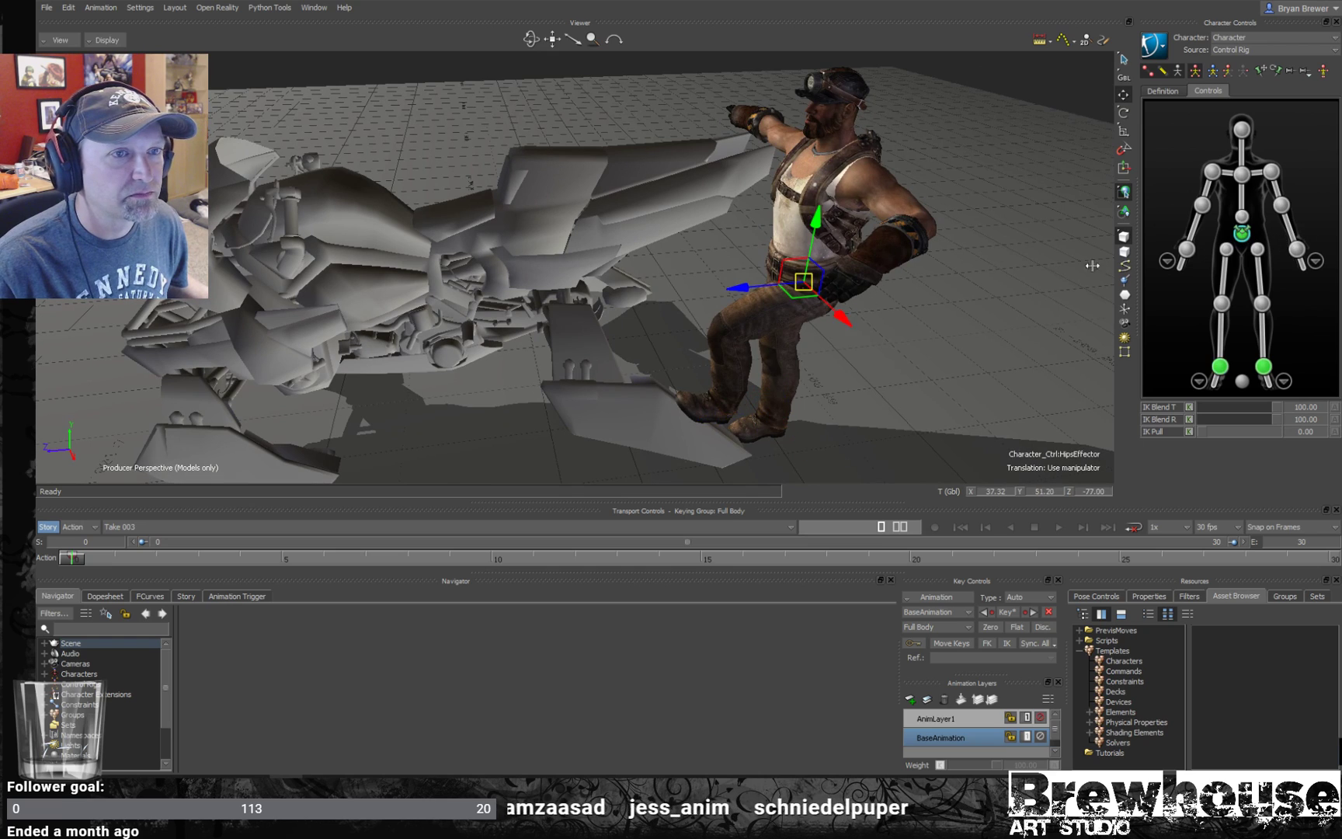
key("e")
left_click_drag(825, 205, 803, 211)
key("ctrl+z")
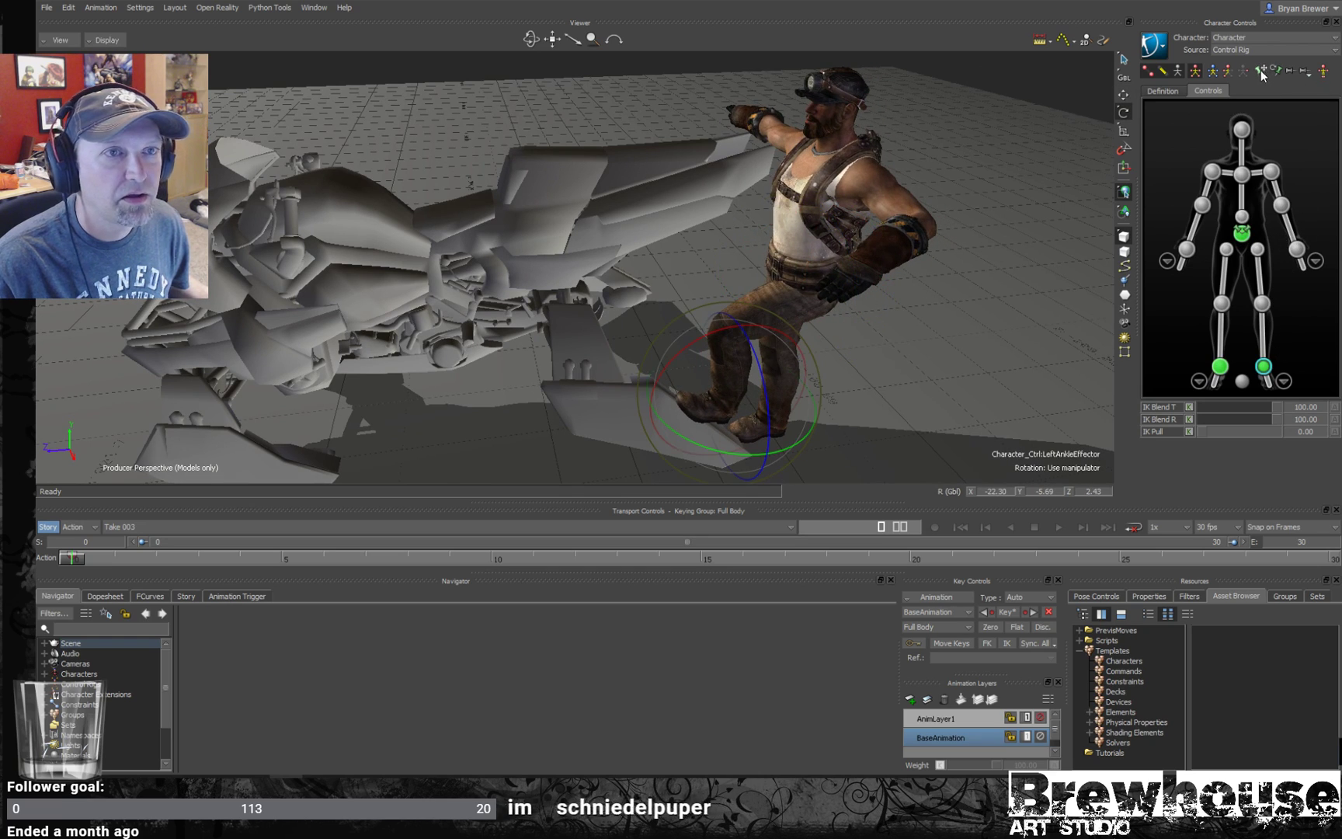
- With the left ankle pinned in translation and rotation, move and rotate the hips and upper body toward the jetbike
left_click(822, 253)
left_click_drag(788, 214, 715, 202)
key("t")
left_click(720, 193)
key("r")
left_click_drag(818, 106, 822, 81)
left_click_drag(822, 81, 1067, 106, "alt")
- Move the right wrist effector so the right hand rests on top of the jetbike's rear fin
left_click(1187, 248)
key("t")
left_click_drag(827, 138, 704, 119, "alt")
left_click_drag(613, 148, 566, 299)
key("e")
left_click_drag(751, 194, 823, 256, "alt")
- Pin the right wrist effector in translation and rotation to hold the hand on the jetbike's rear fin
left_click(1212, 172)
left_click_drag(843, 168, 903, 159, "alt")
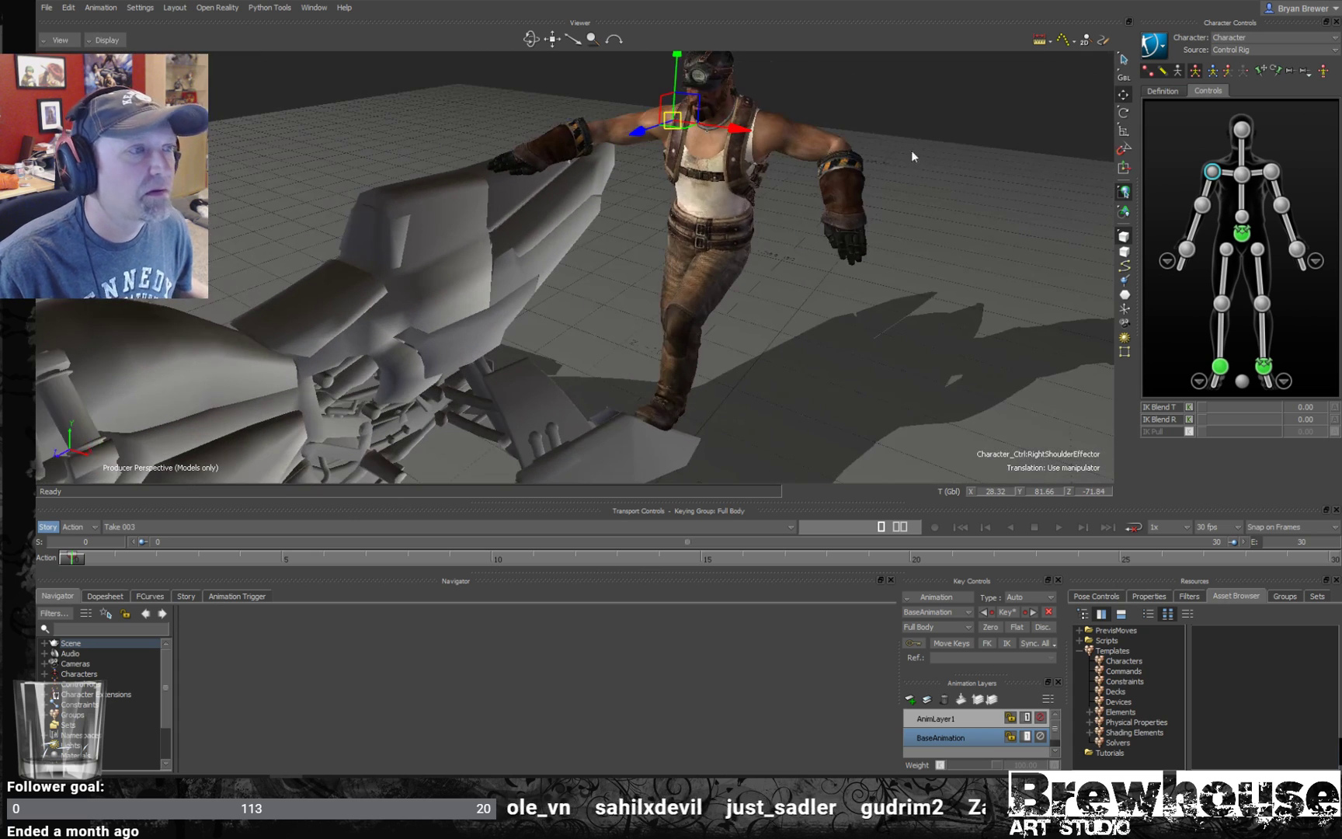
left_click(1241, 232)
key("r")
left_click_drag(740, 278, 726, 281)
left_click(1186, 248)
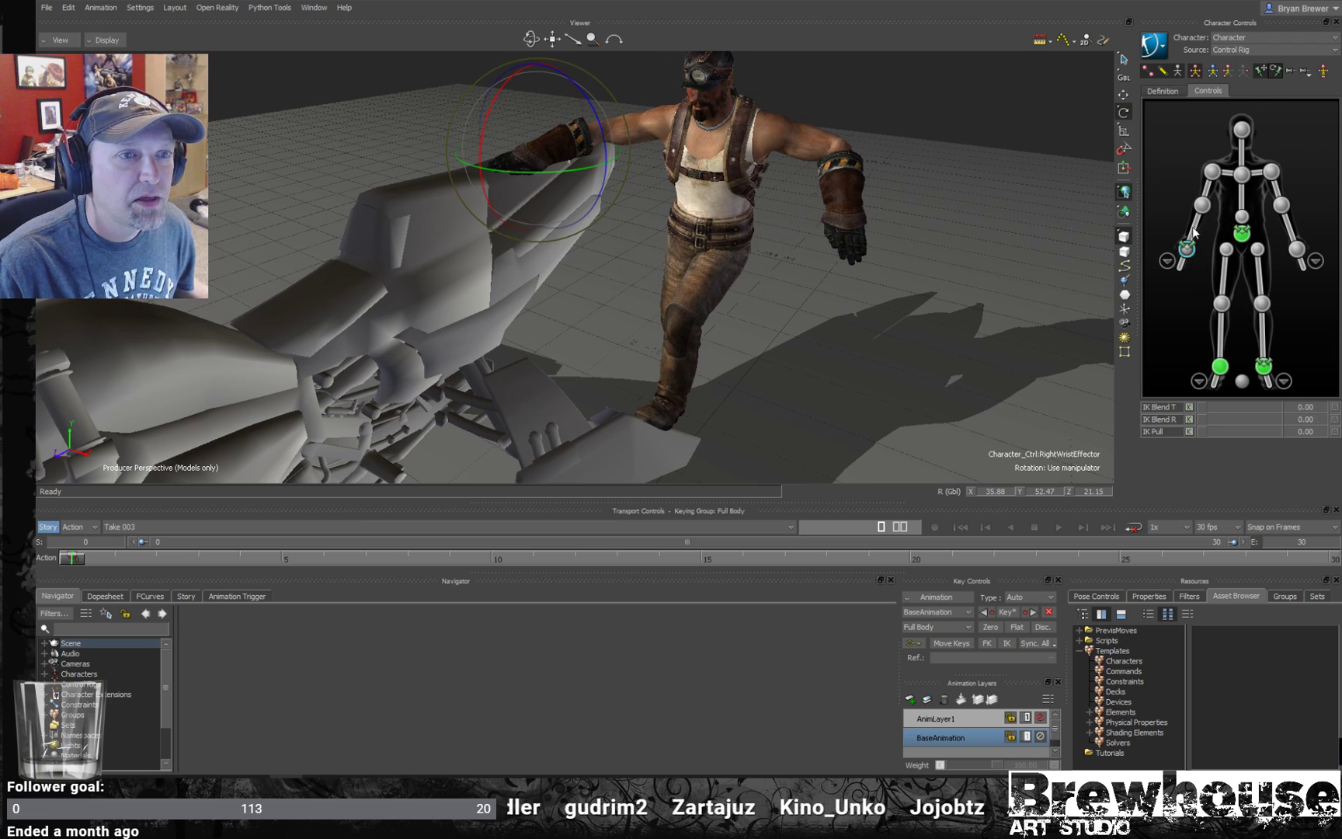
middle_click_drag(761, 196, 1061, 244)
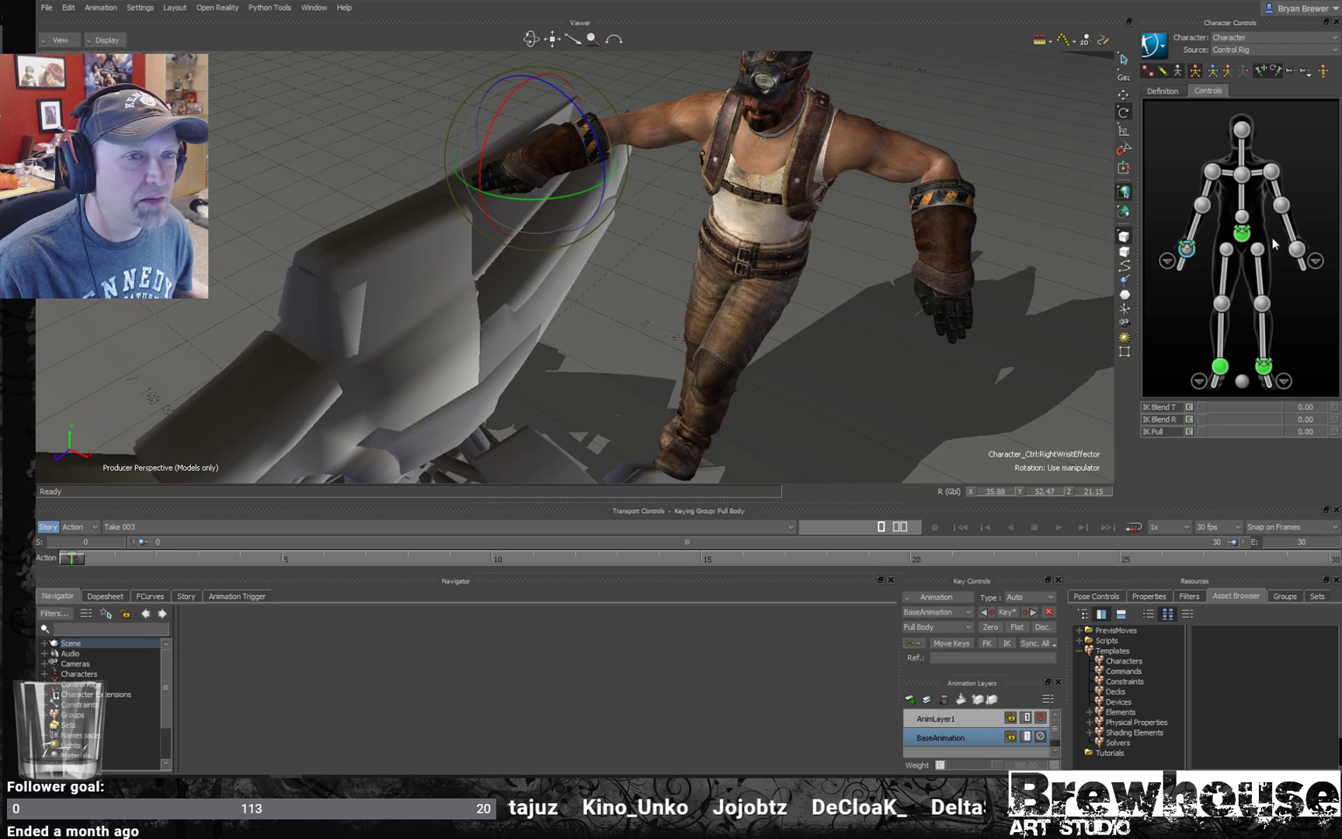
- Rotate the hips effector to about -38.5 degrees around global Y and refine its tilt in local space
left_click(1244, 233)
mouse_move(775, 305)
left_mouse_down()
mouse_move(775, 317)
mouse_move(745, 321)
mouse_move(754, 314)
left_mouse_up()
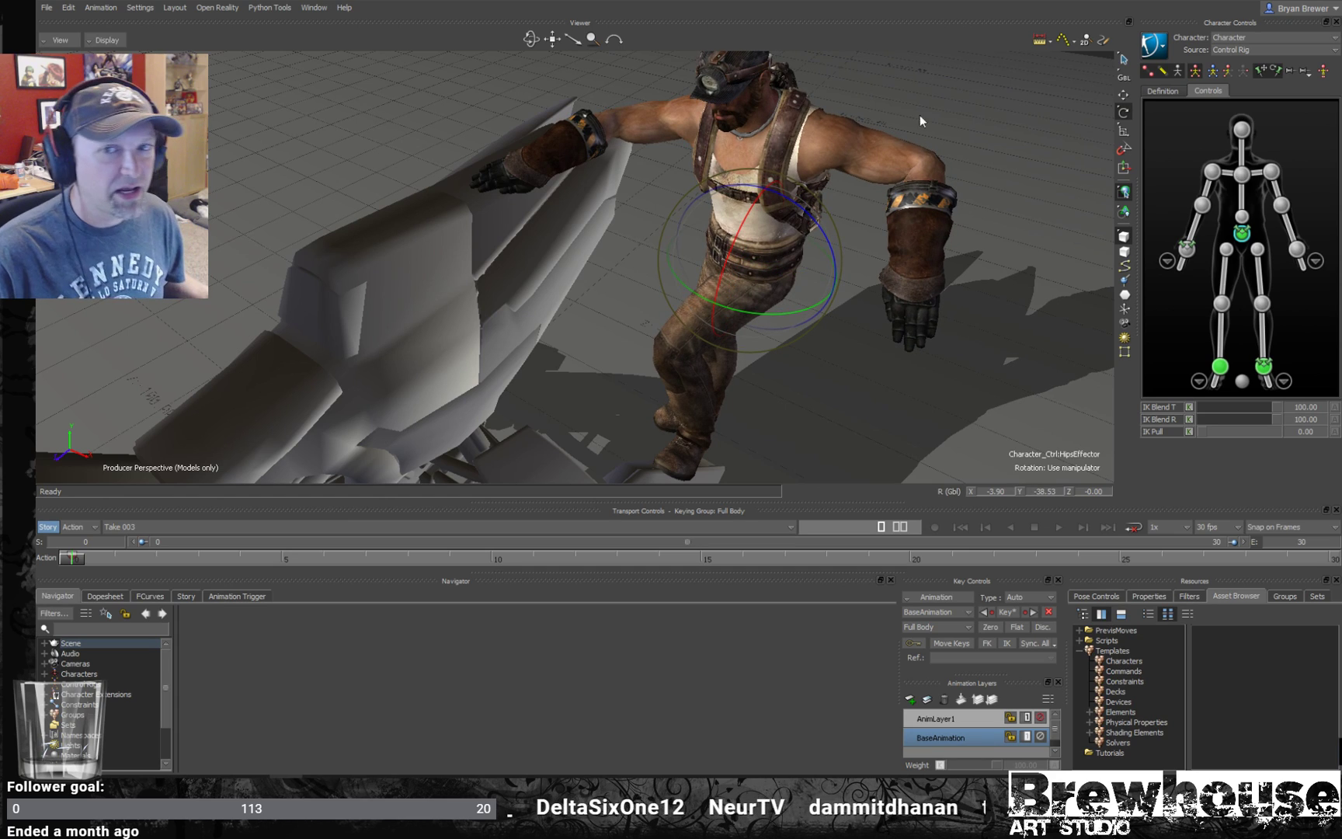
left_click_drag(836, 222, 737, 230, "ctrl+shift")
key("ctrl+z")
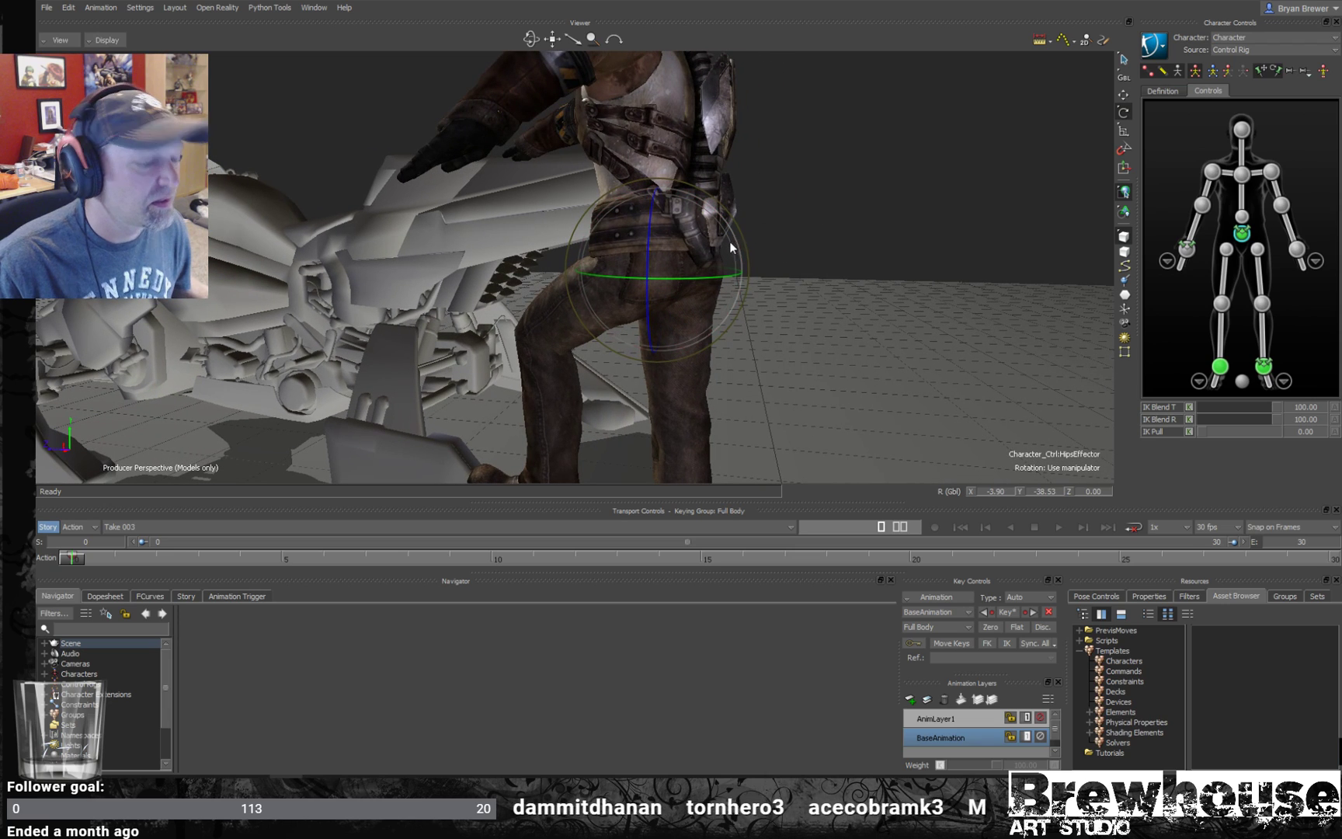
key("F6")
left_click_drag(720, 246, 720, 246)
left_click_drag(783, 223, 955, 260, "ctrl+shift")
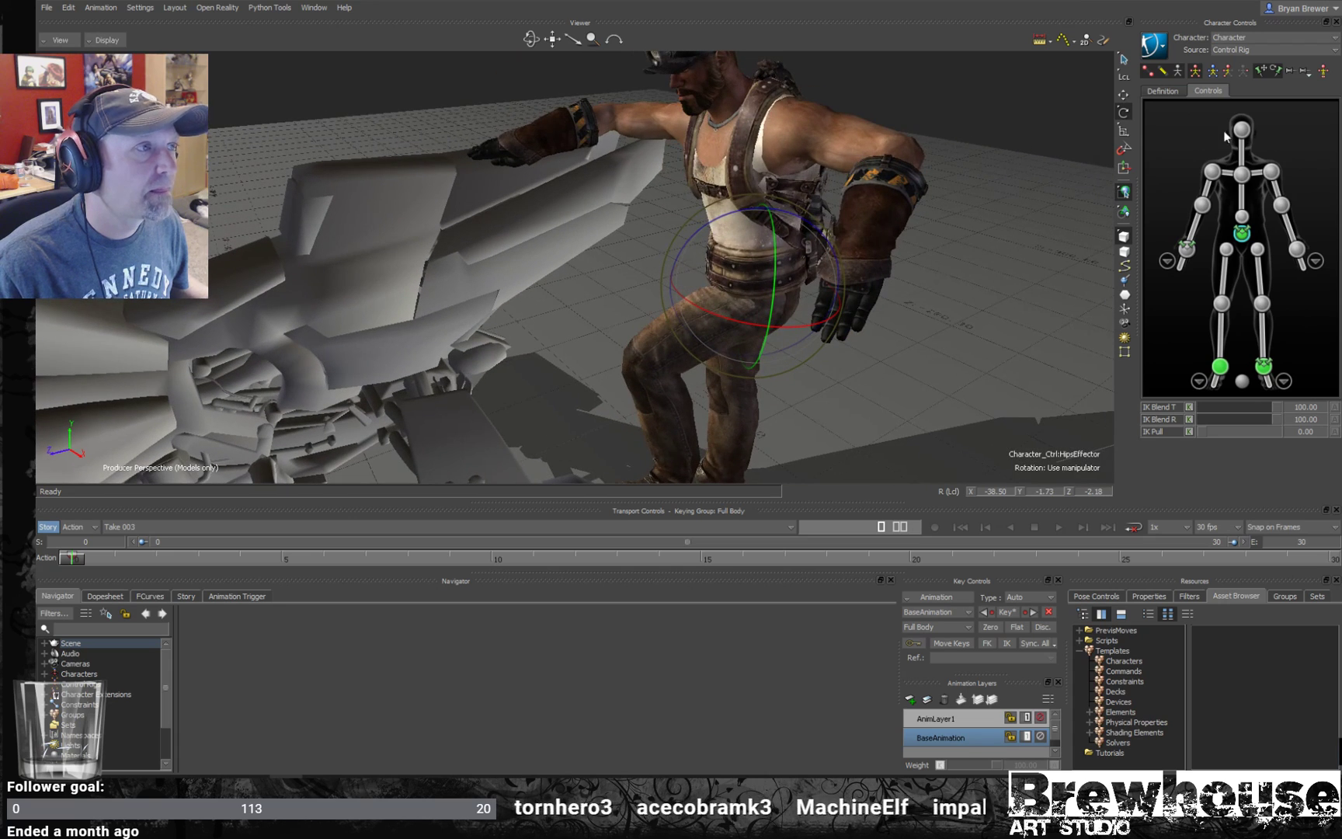
- Rotate the chest effector to lean the upper body toward the jetbike and check the head from the front
left_click(1239, 171)
mouse_move(669, 113)
left_mouse_down()
mouse_move(728, 164)
mouse_move(749, 119)
mouse_move(687, 130)
left_mouse_up()
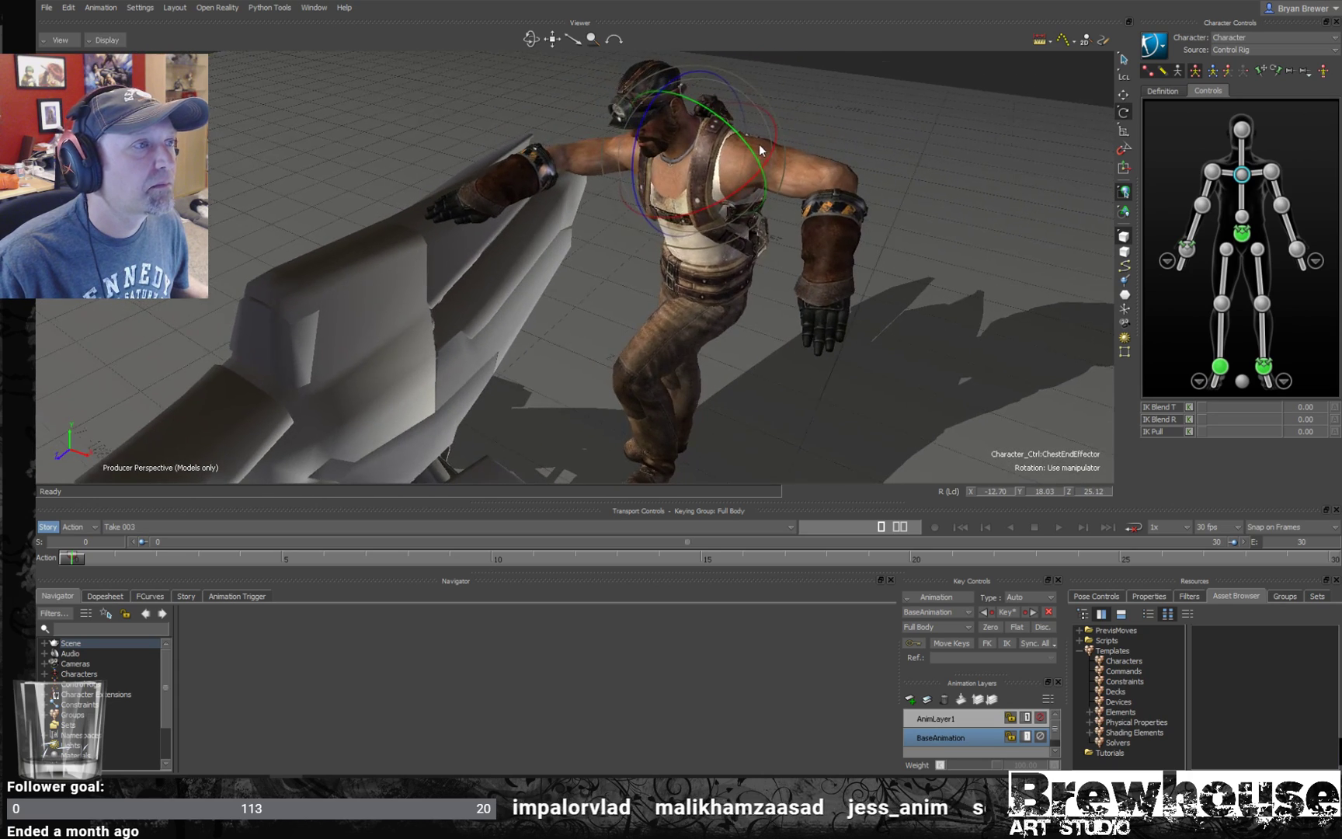
left_click(1242, 129)
left_click_drag(1086, 131, 762, 93, "ctrl+shift")
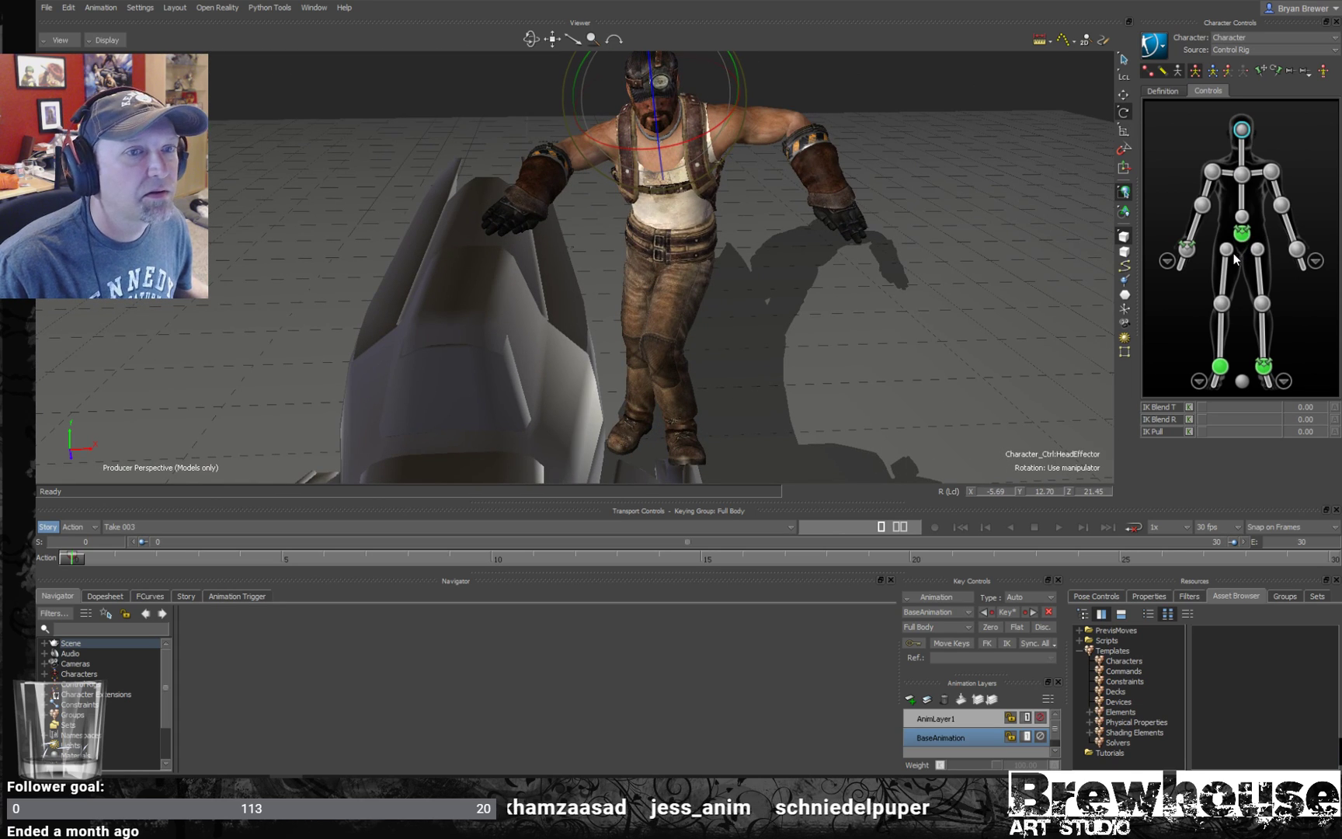
- Examine the left hip and right shoulder effectors from behind and above the character
left_click(1257, 250)
left_click_drag(702, 276, 720, 203)
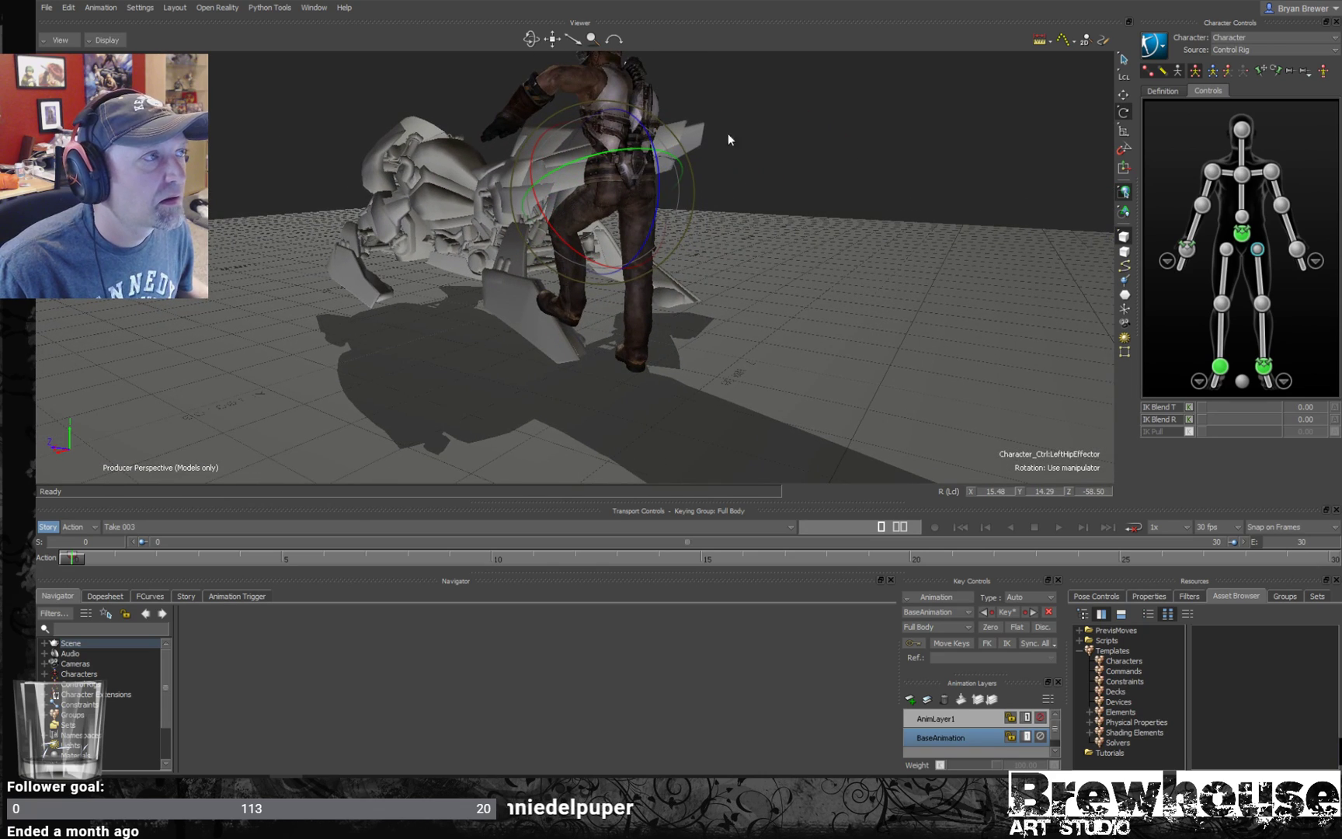
left_click(1211, 170)
left_click_drag(823, 132, 1142, 148, "ctrl+shift")
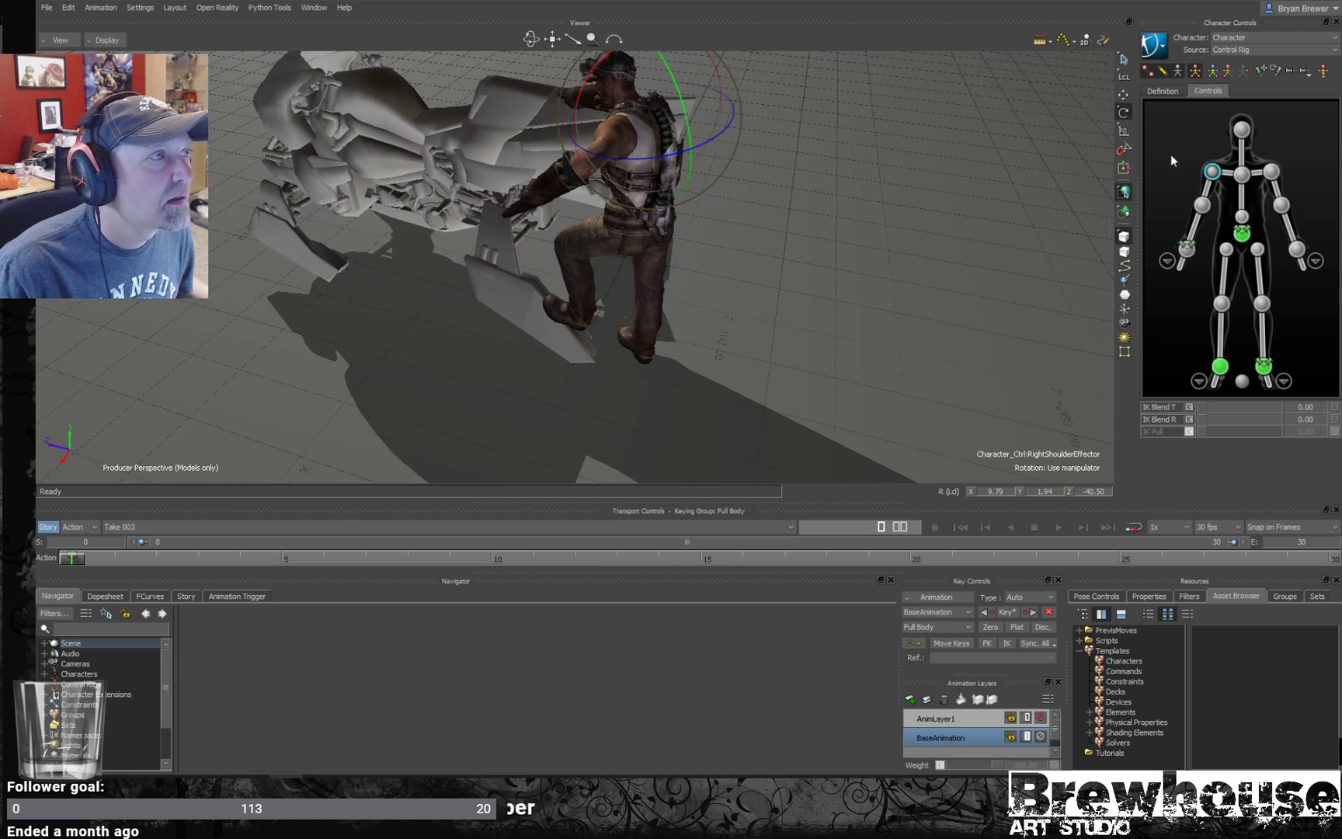
- Move and rotate the left shoulder effector to adjust the free arm's pose
left_click(1271, 171)
left_click_drag(944, 137, 712, 149, "ctrl+shift")
key("t")
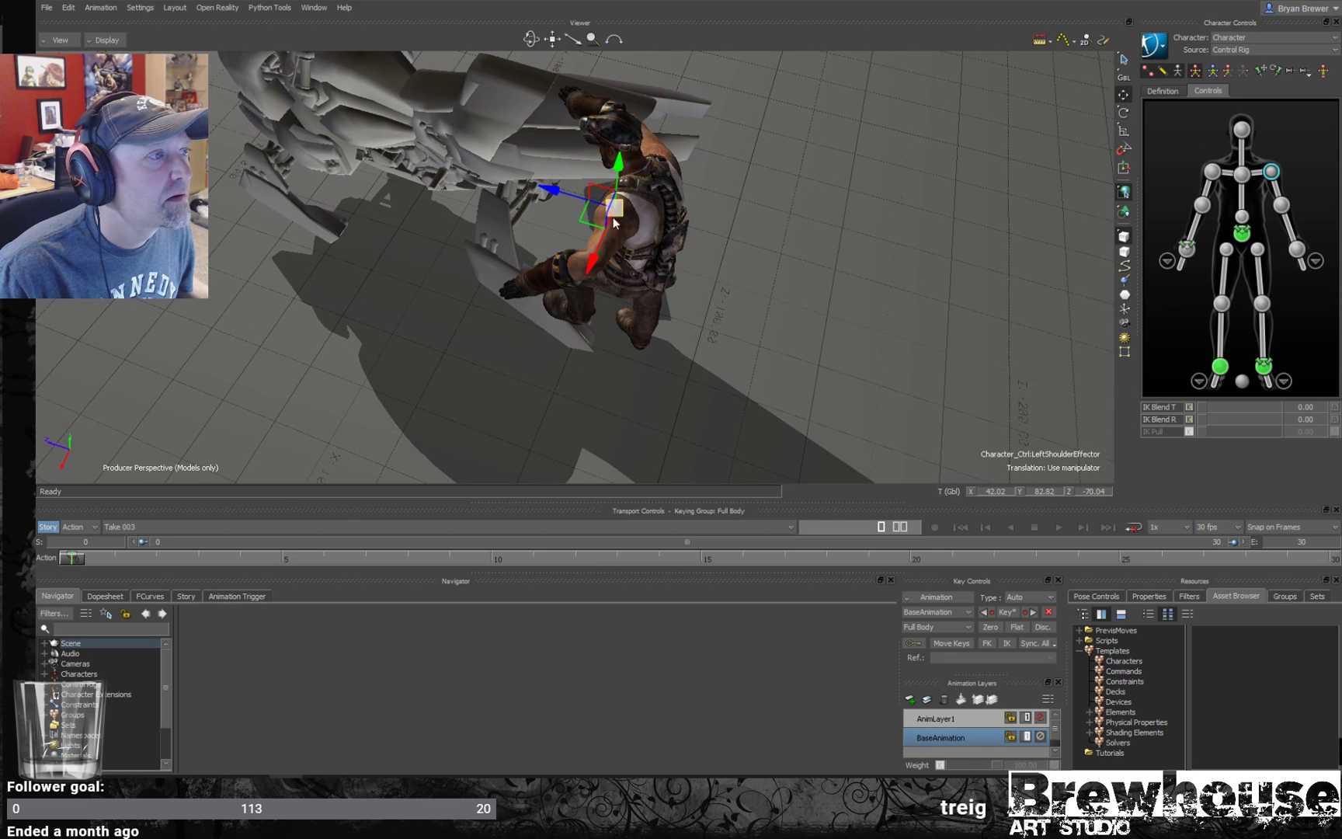
left_click_drag(594, 220, 601, 224)
key("r")
left_click_drag(631, 278, 773, 186)
- Move the left wrist effector outward from the body to about X 64, Y 69, Z -82
left_click(1297, 250)
key("t")
left_click_drag(867, 194, 815, 186, "ctrl+shift")
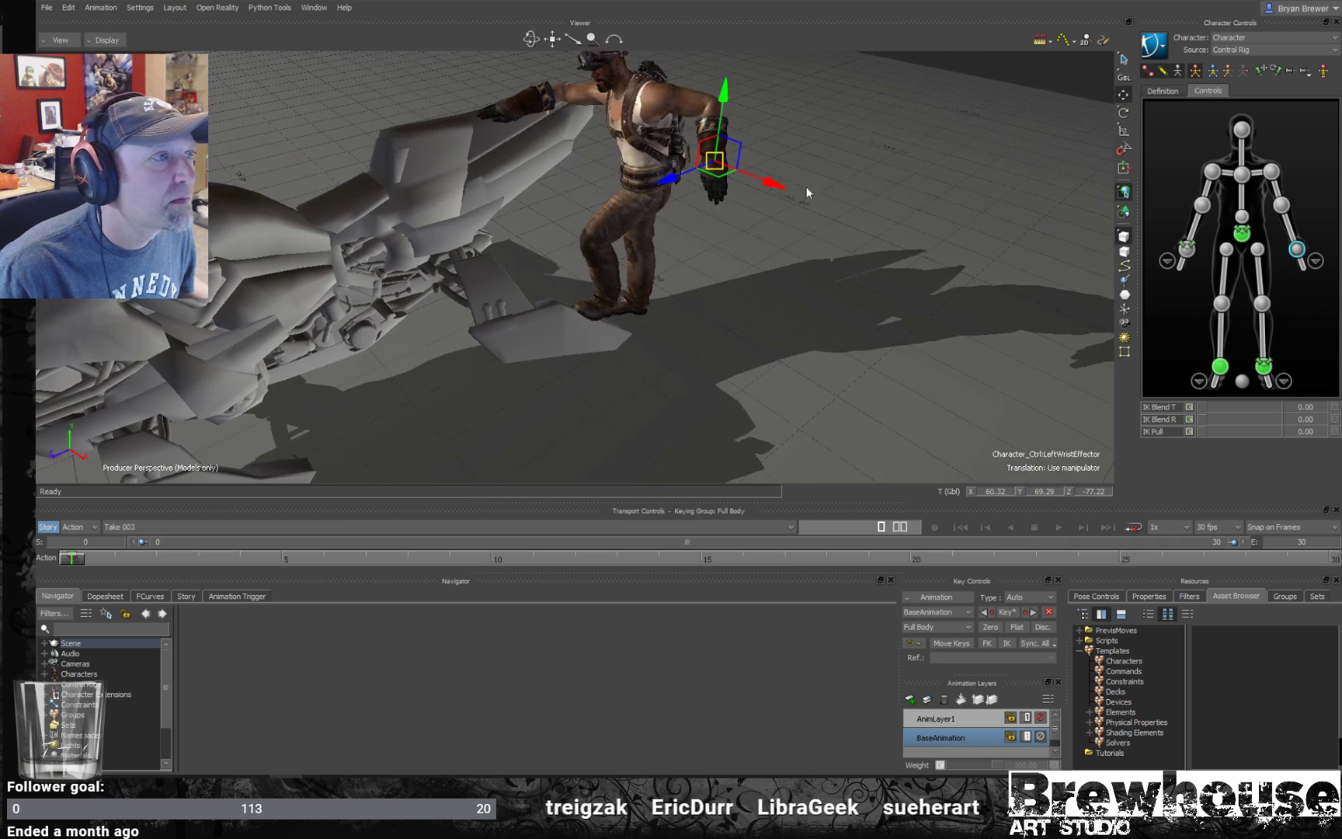
left_click_drag(720, 181, 745, 177)
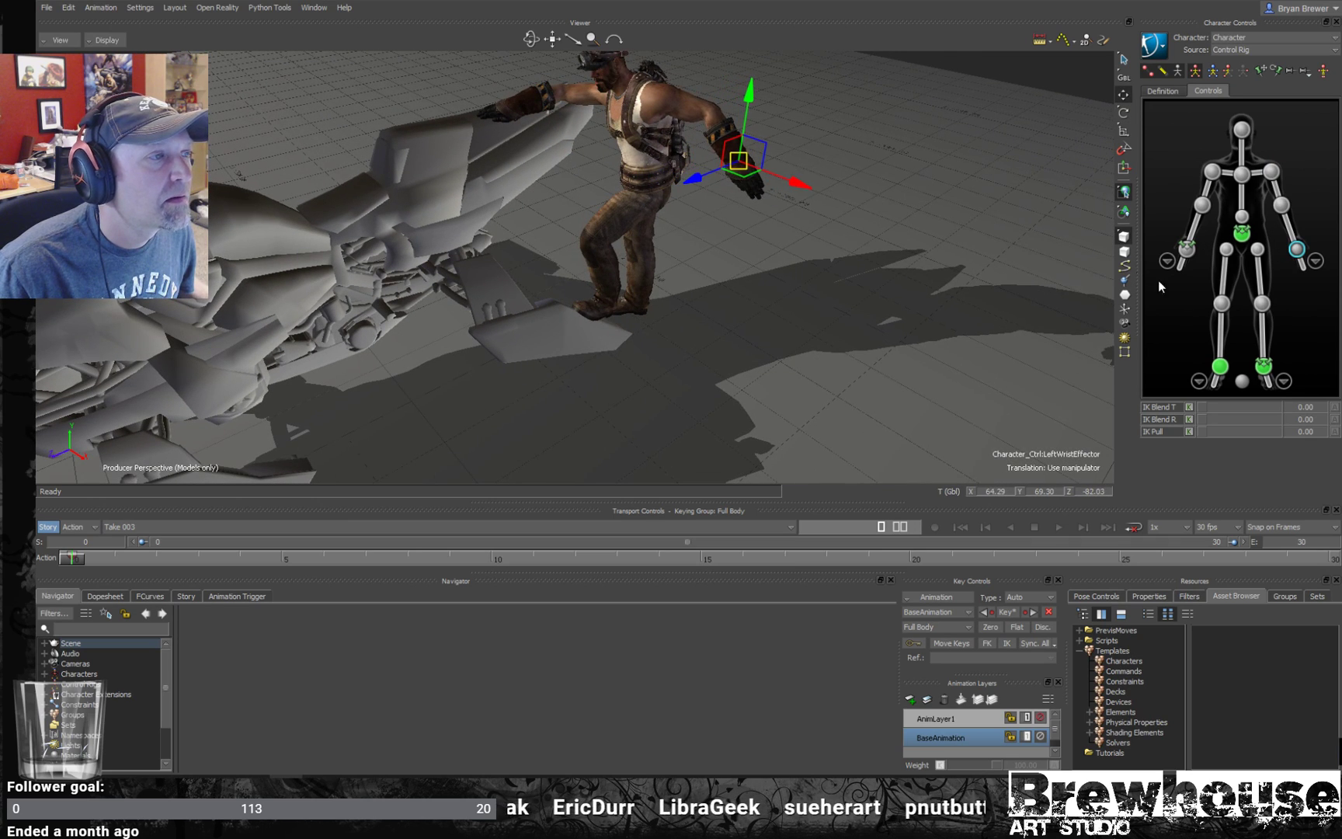
- Lift the right ankle effector off the ground and back behind the character, ready for rotating
left_click(1220, 366)
left_click_drag(752, 240, 856, 223, "ctrl+shift")
key("r")
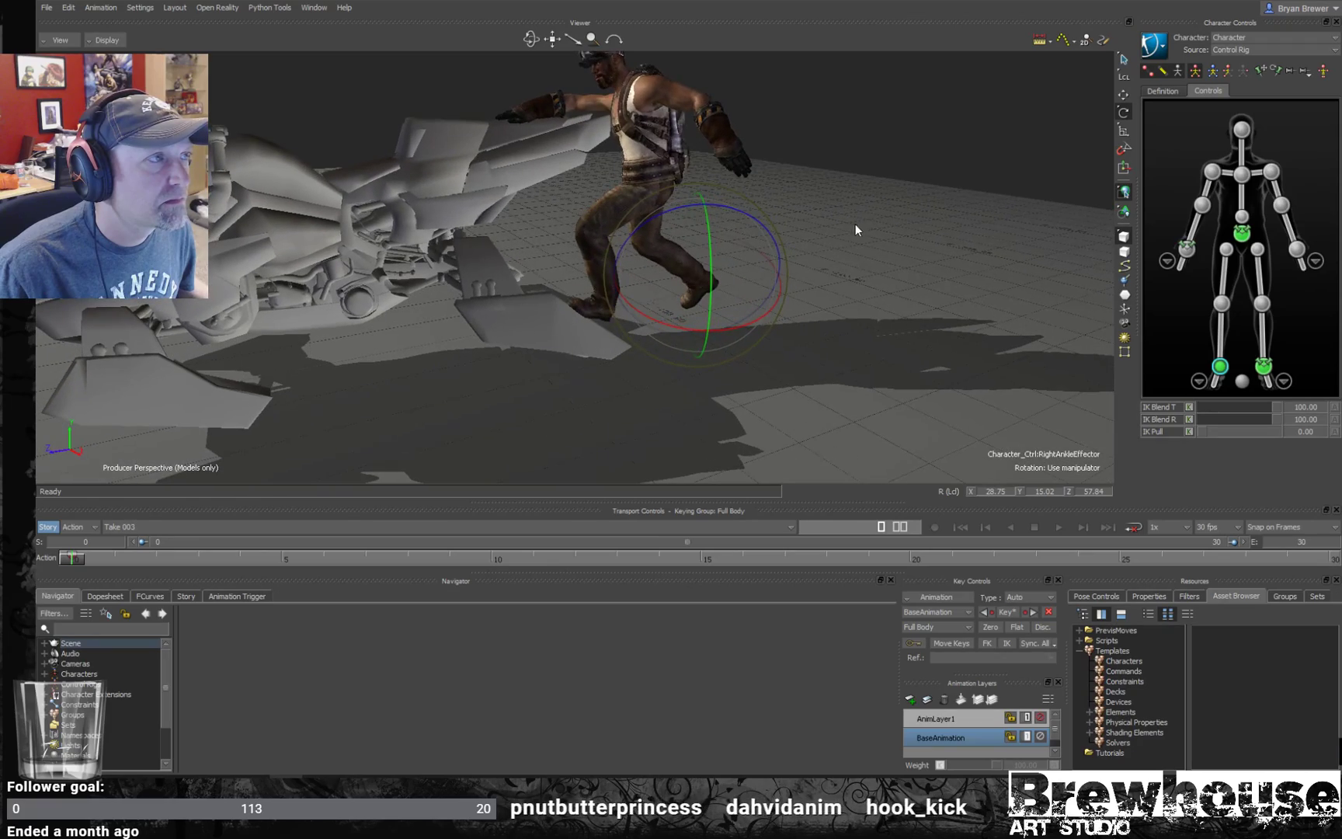
- Split the viewer into two panes and show the rig's schematic, framed on the hand and finger joints, beside the perspective view
mouse_move(758, 227)
left_mouse_down("ctrl+shift")
mouse_move(796, 200)
mouse_move(814, 303)
mouse_move(699, 222)
mouse_move(775, 202)
mouse_move(747, 221)
left_mouse_up("ctrl+shift")
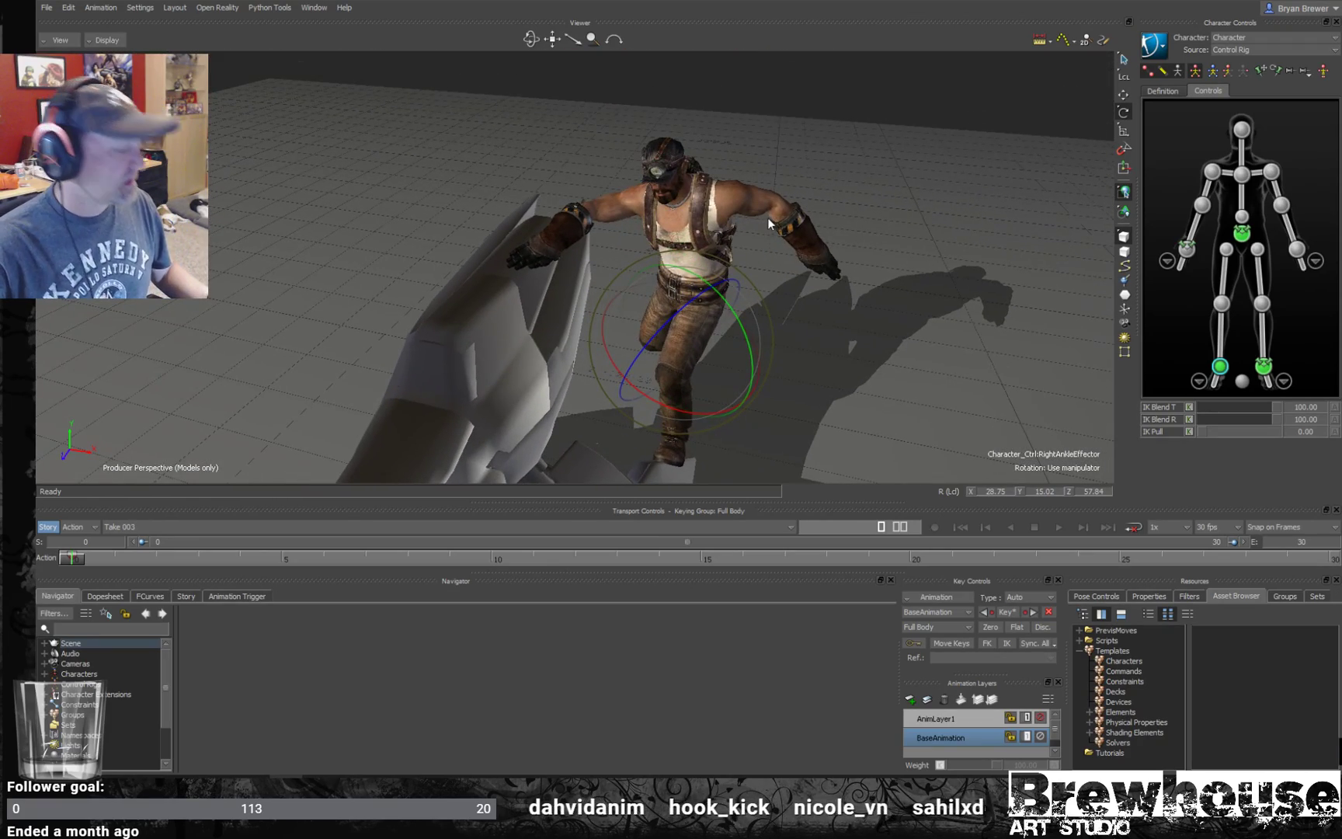
key("ctrl+2")
key("ctrl+w")
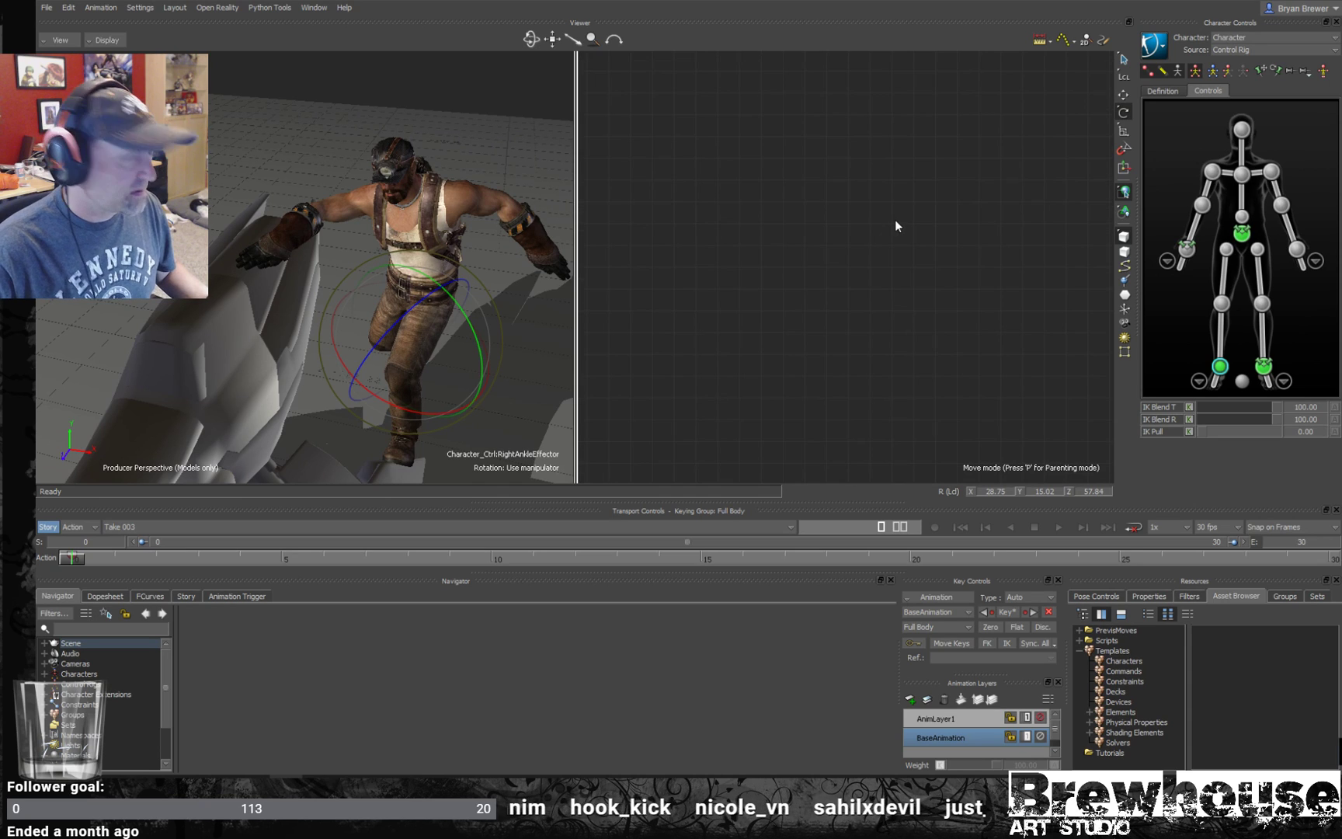
key("f")
left_click_drag(773, 293, 1020, 139, "shift")
mouse_move(751, 324)
left_mouse_down("shift")
mouse_move(878, 258)
mouse_move(804, 238)
left_mouse_up("shift")
left_click_drag(410, 303, 460, 299, "ctrl+shift")
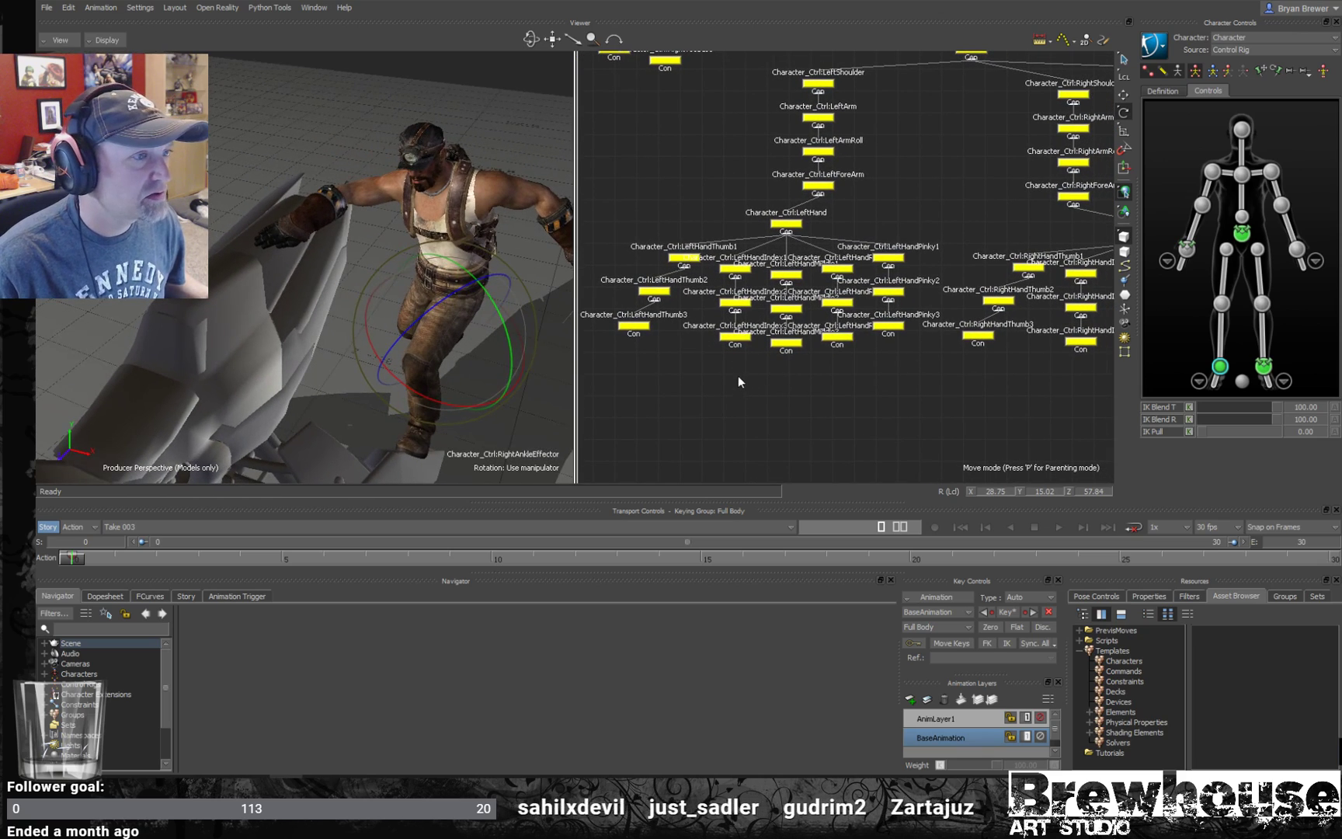
- Rotate the right thumb's base joint to about X 18, Y -24, Z -41 and bend its two outer joints to about Z 10
left_click_drag(738, 378, 751, 314)
key("t")
left_click_drag(1002, 348, 940, 275, "shift")
left_click_drag(354, 299, 491, 334, "ctrl")
left_click_drag(885, 229, 887, 232)
left_click(878, 233)
key("r")
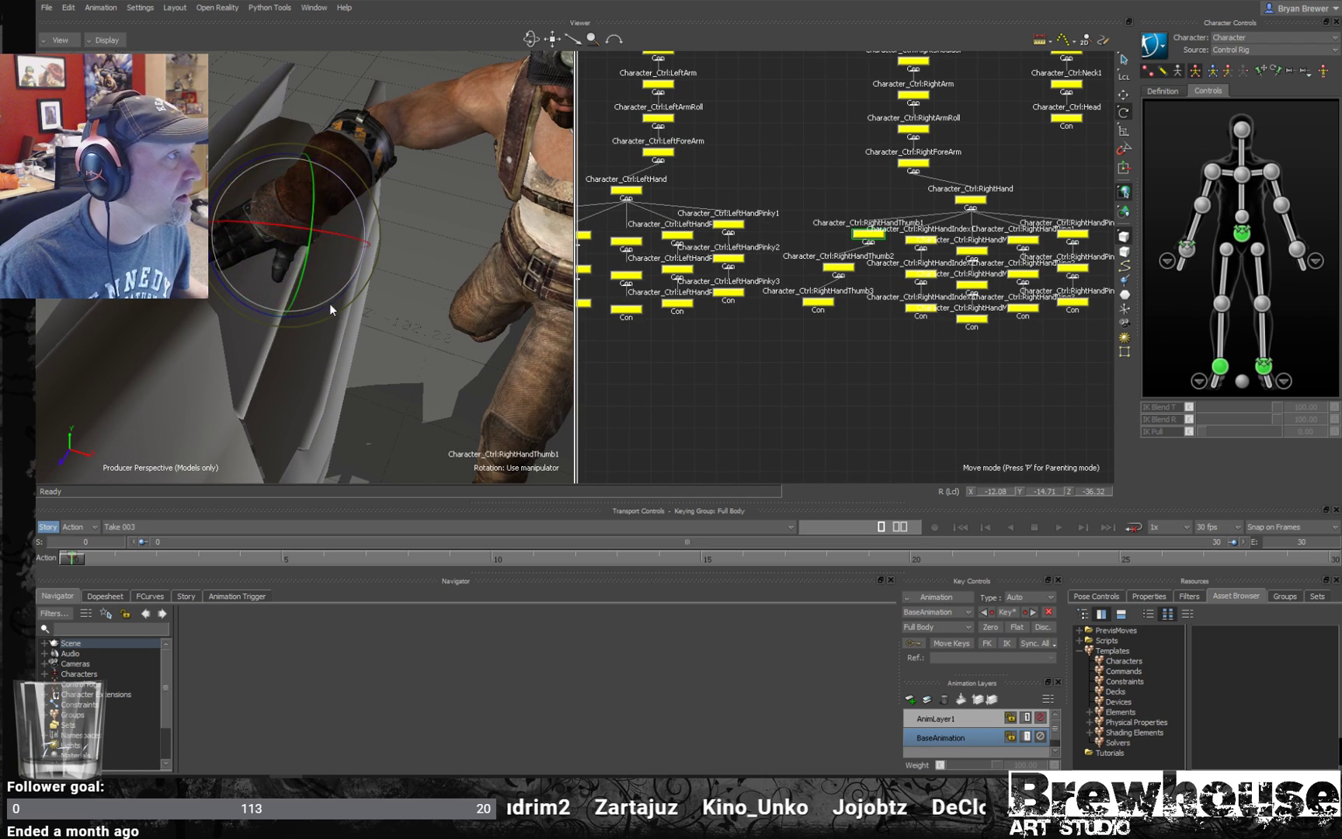
left_click_drag(334, 291, 326, 224)
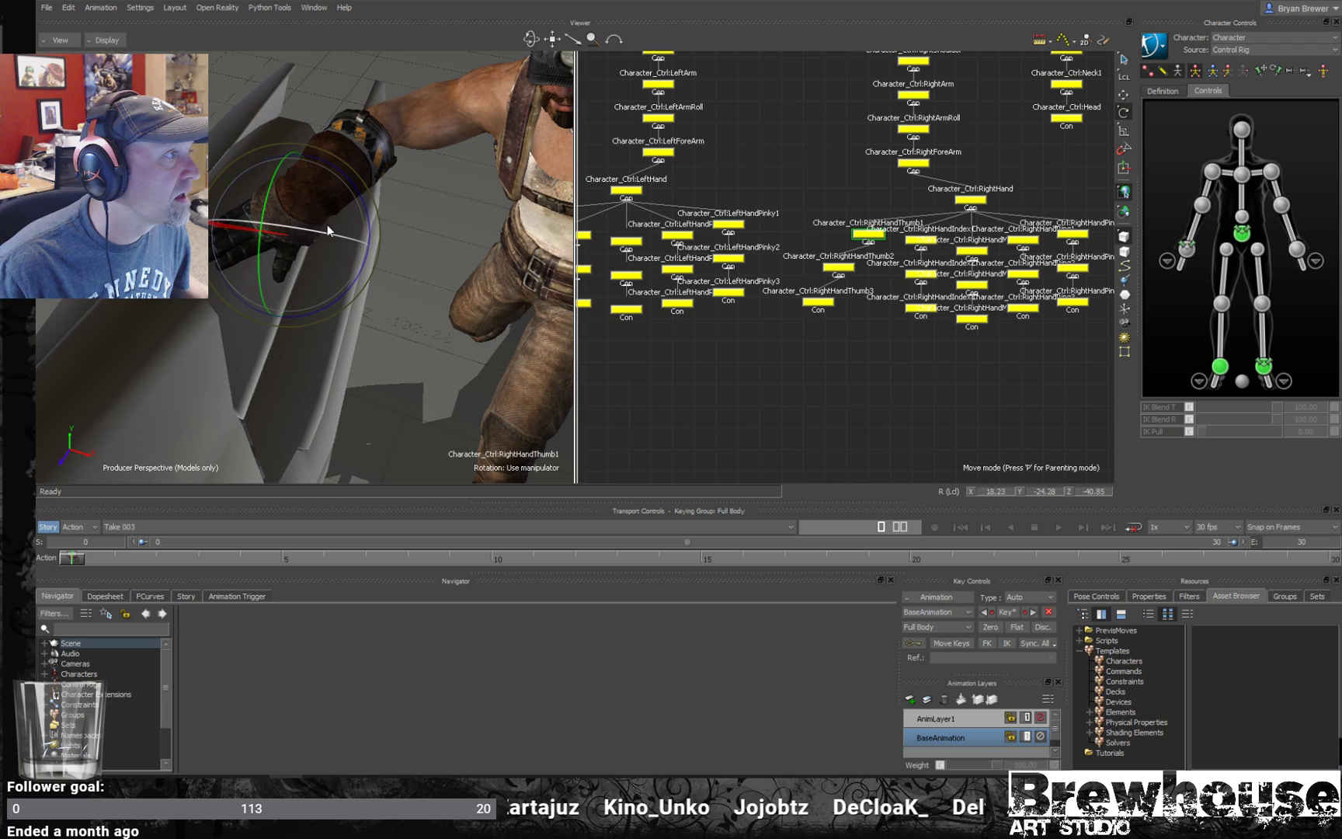
left_click_drag(754, 321, 859, 264)
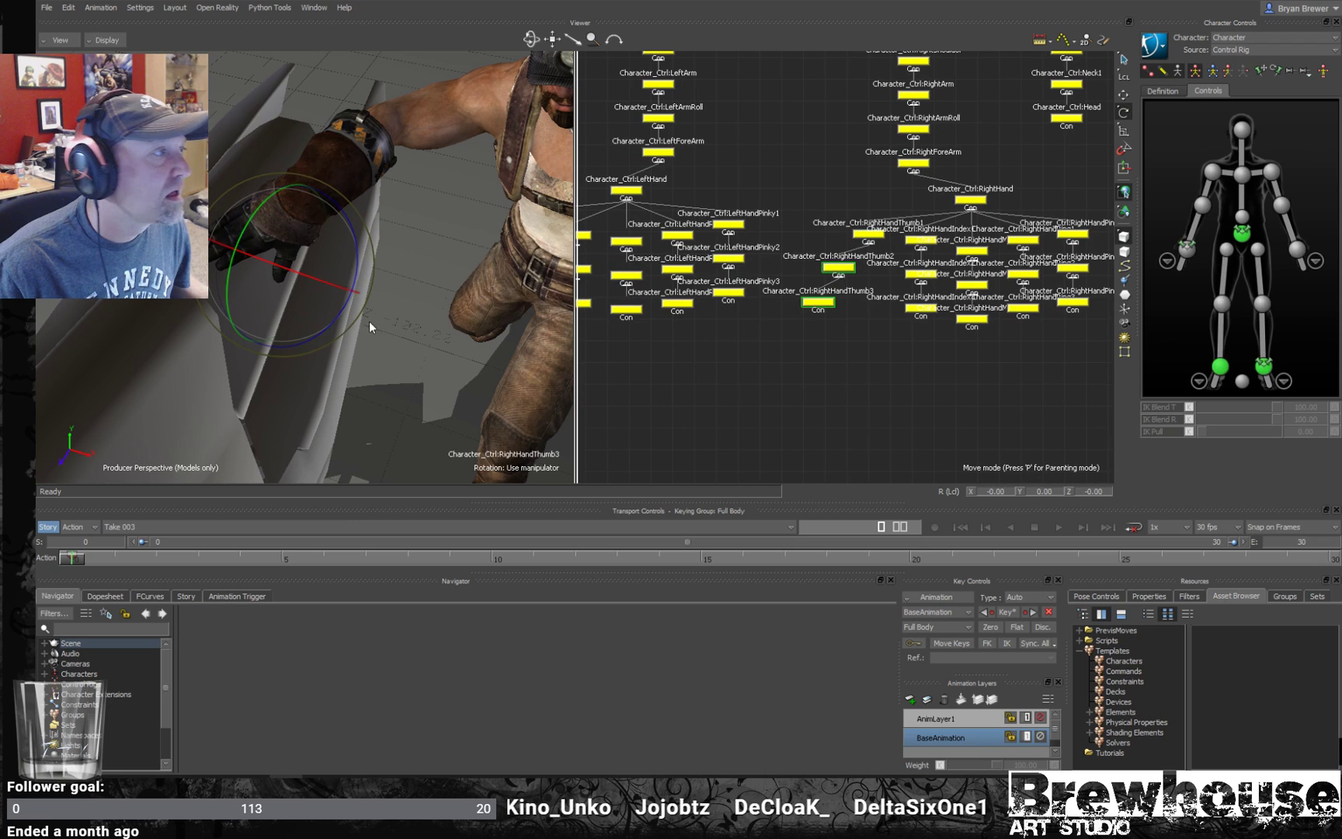
left_click_drag(332, 322, 350, 315)
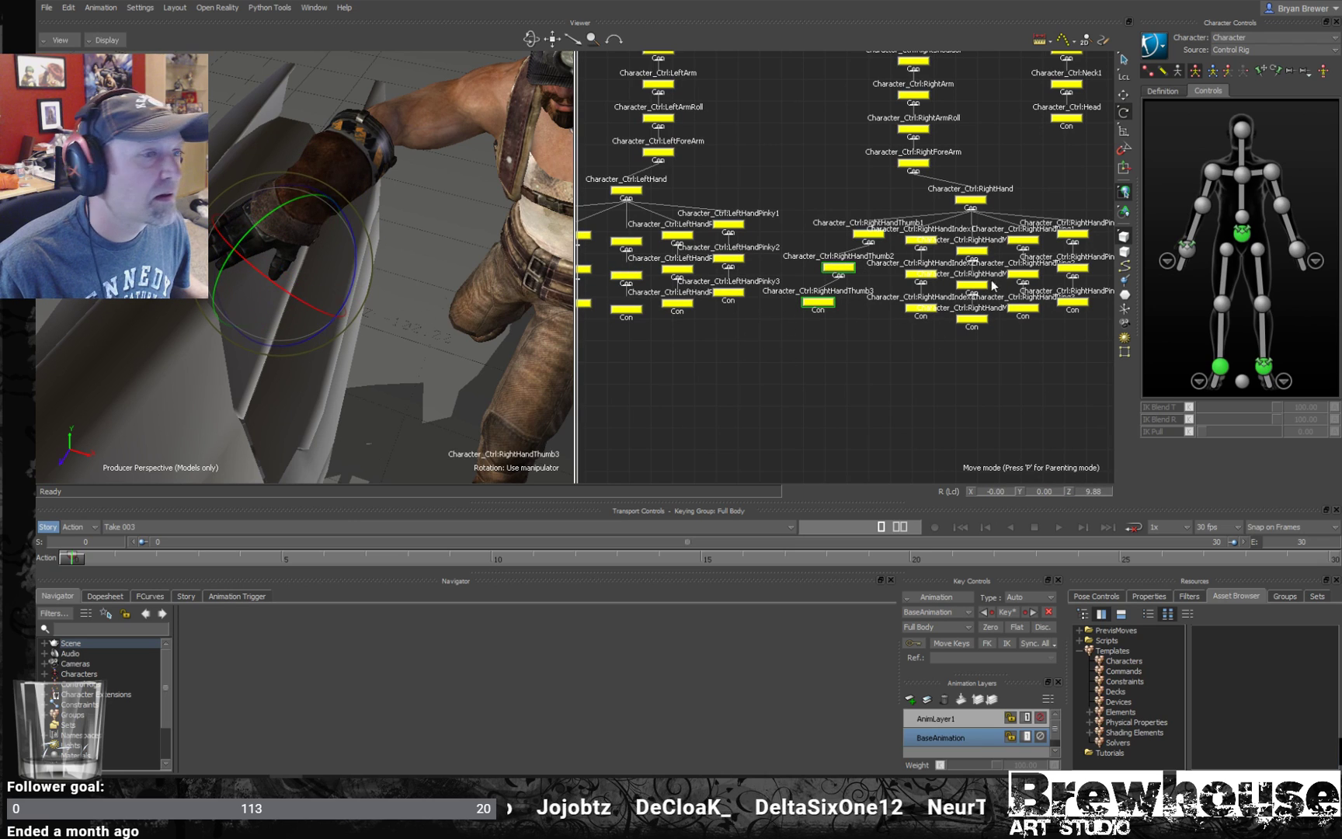
- Rotate the base joints of the right hand's fingers sideways to spread them, with the pinky at about Y 21
left_click_drag(915, 248, 910, 254)
left_click_drag(350, 247, 497, 268, "ctrl+shift")
left_click_drag(383, 307, 482, 268)
left_click(1022, 240)
left_click(1072, 234)
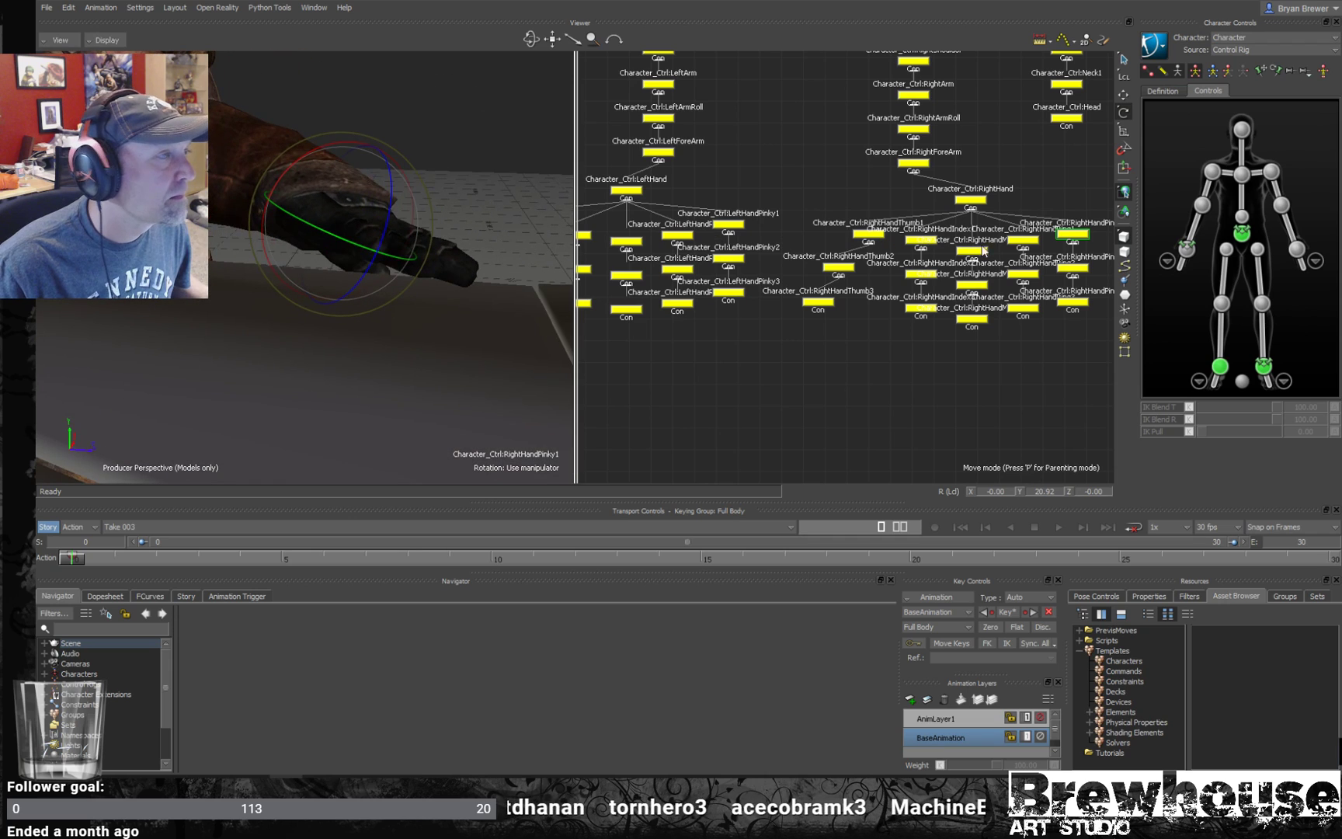
- Curl the right pinky by rotating its two outer joints and turning its base joint to about X 8, Y 20, Z 22
left_click_drag(1073, 351, 1068, 258)
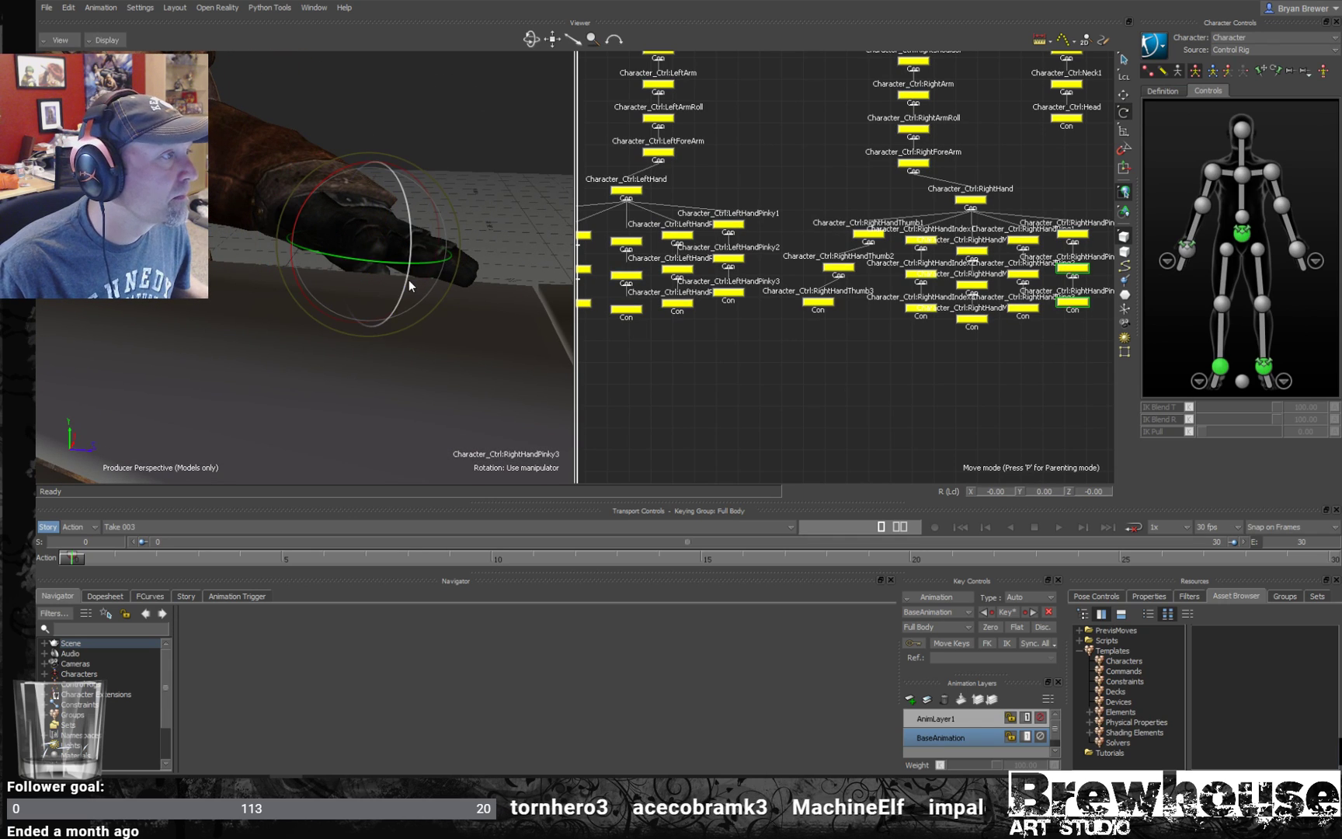
left_click_drag(379, 354, 393, 388)
left_click(1063, 231)
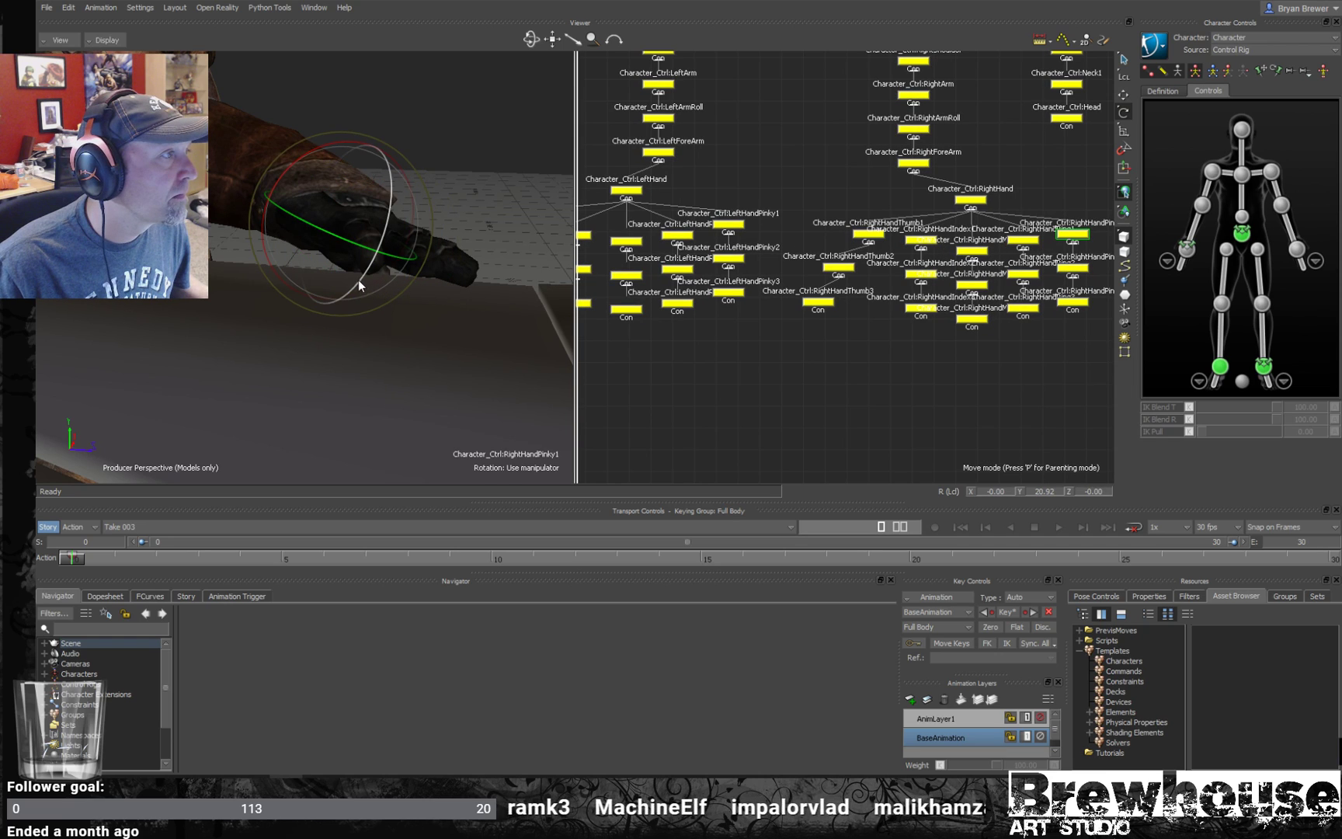
left_click_drag(337, 335, 315, 418)
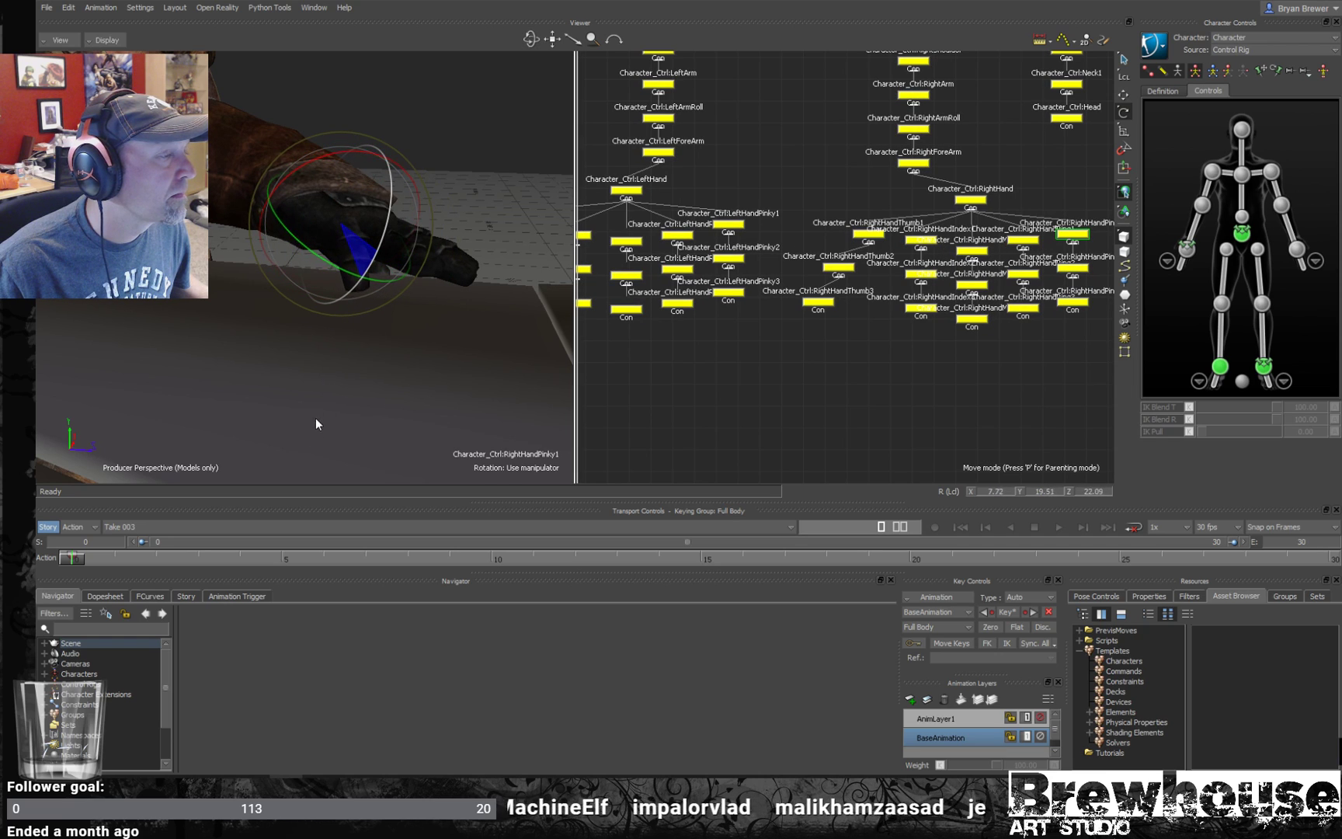
- Curl the right ring finger by rotating all three joints and bending the outer two further, and select the middle finger's end joint
left_click_drag(1048, 344, 1019, 225)
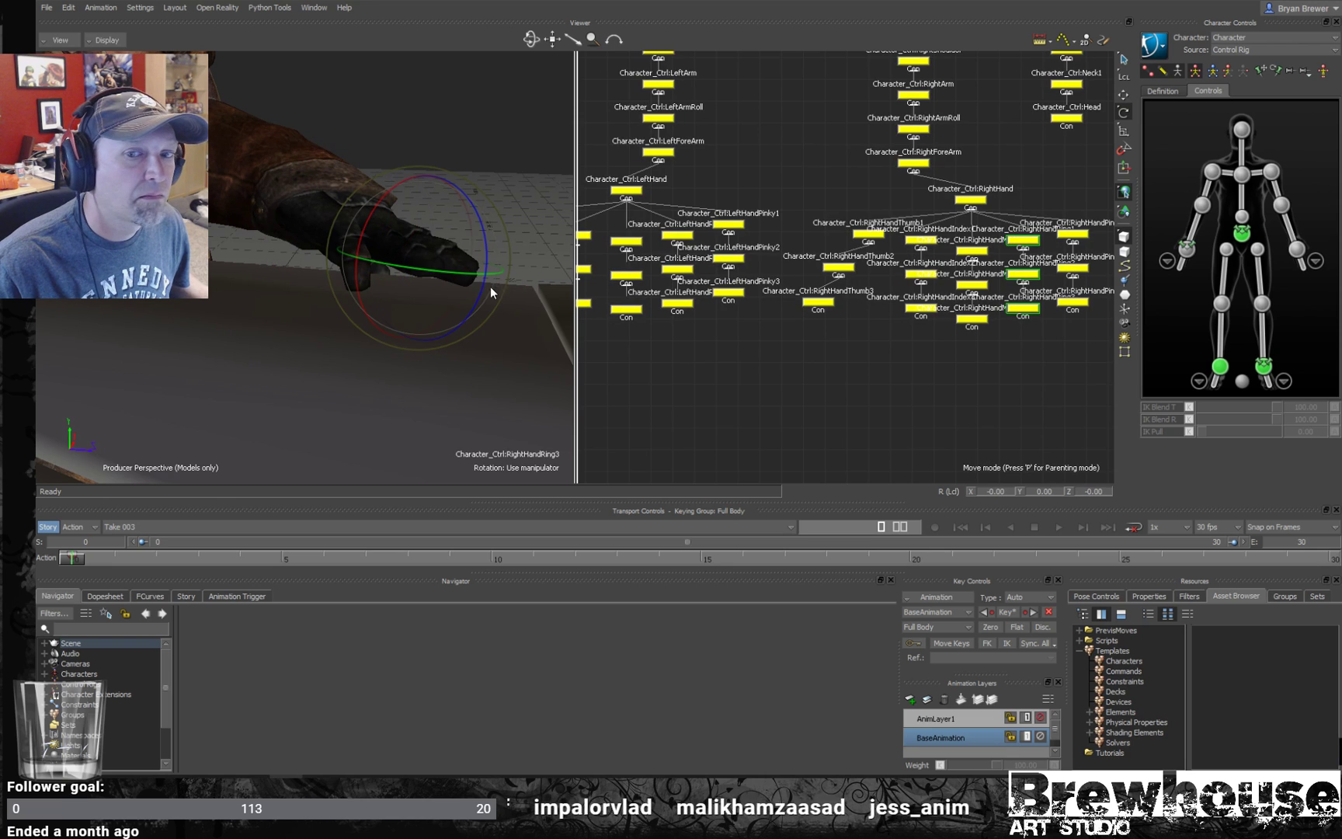
left_click_drag(474, 302, 450, 357)
left_click(1024, 241, "ctrl")
left_click_drag(472, 306, 448, 337)
key("t")
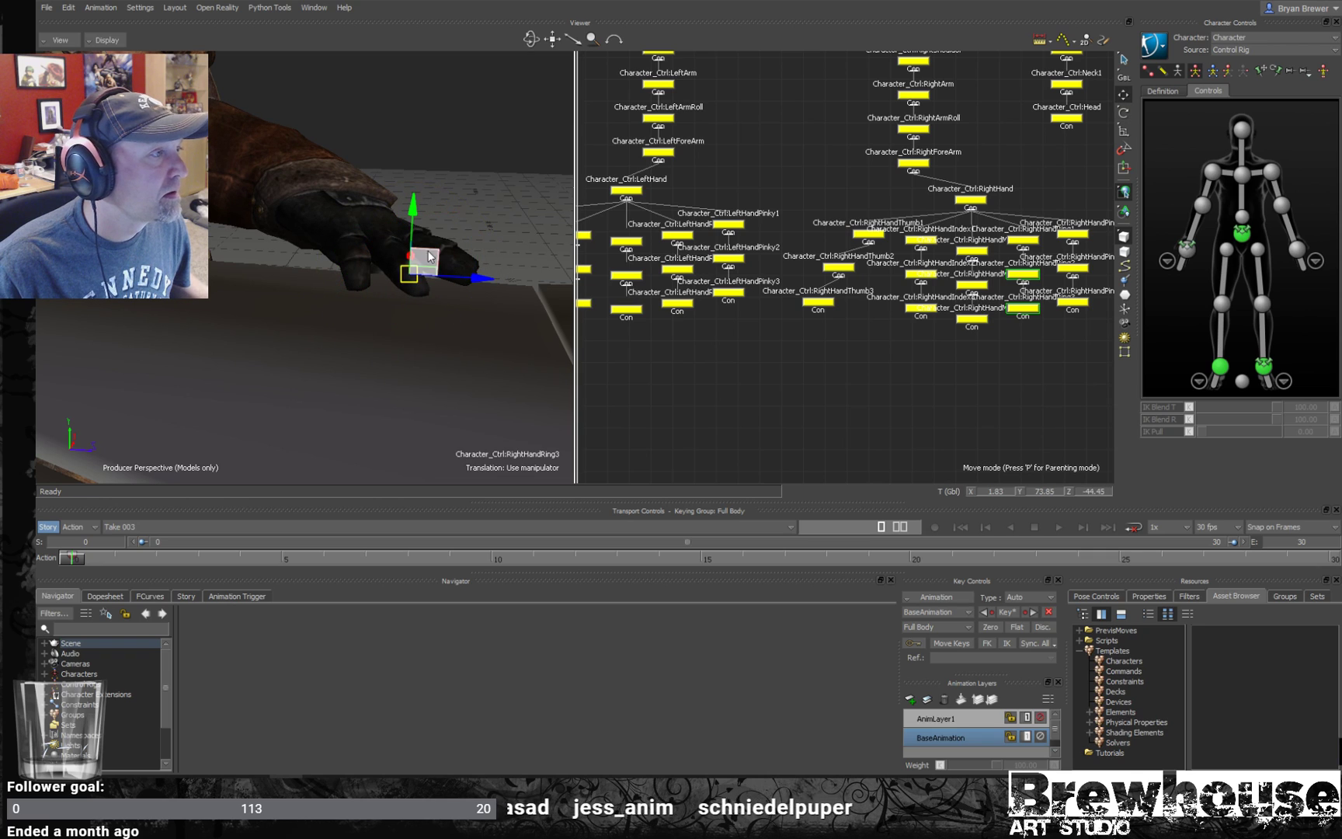
key("t")
left_click_drag(401, 305, 405, 298)
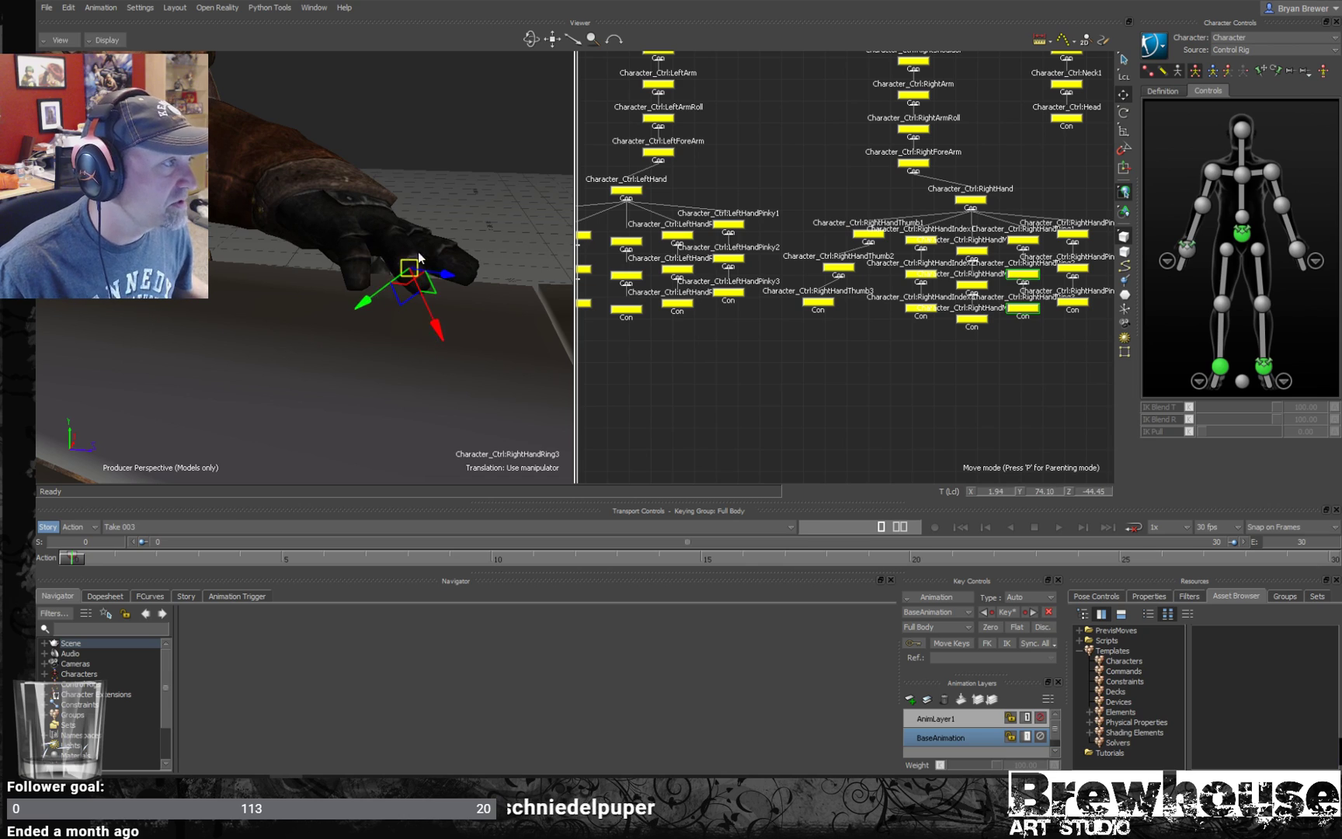
key("r")
key("t")
left_click_drag(395, 308, 401, 372)
left_click_drag(978, 340, 971, 313)
left_click_drag(466, 326, 404, 256, "alt")
- Raise the right shoulder effector slightly to about Y 80
key("e")
left_click(1214, 174)
left_click_drag(575, 193, 533, 188, "alt")
key("t")
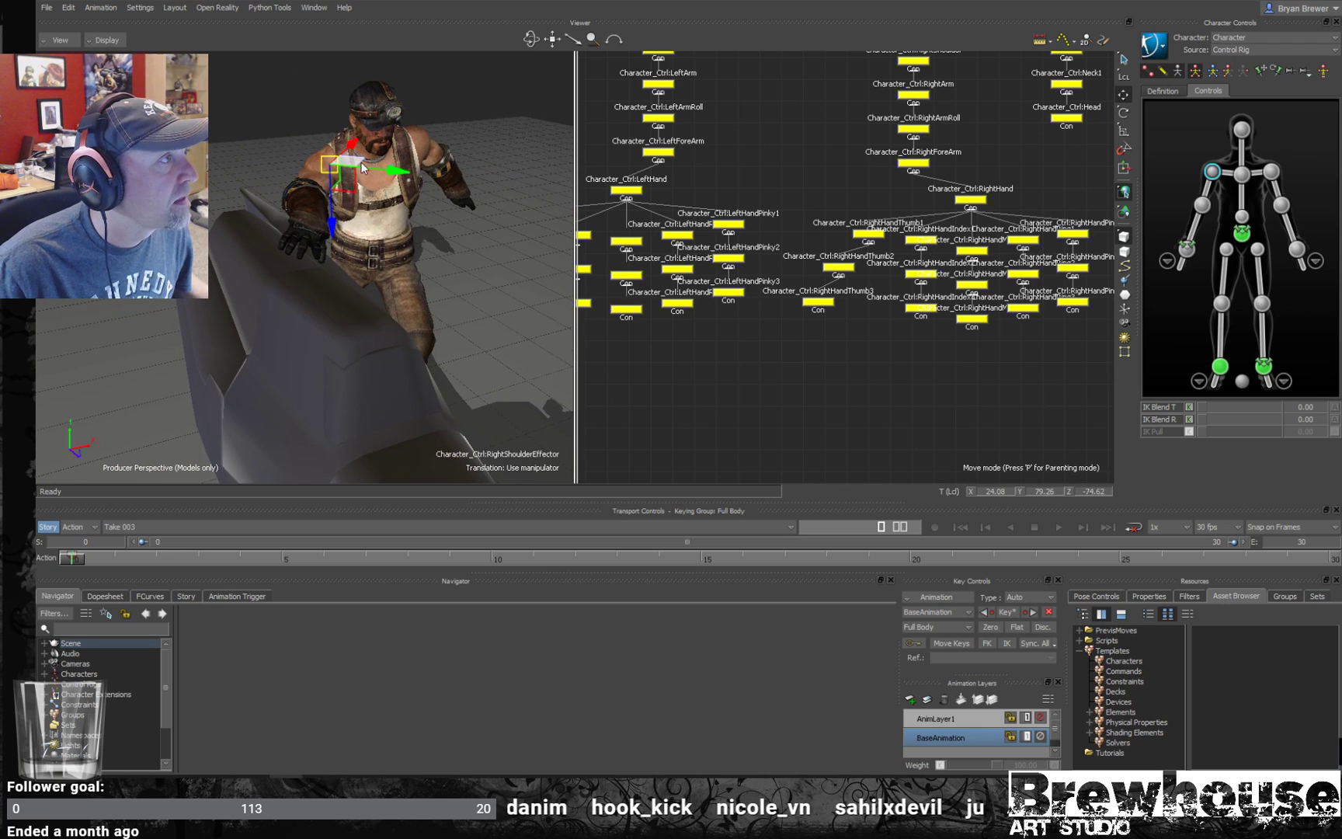
key("F5")
left_click_drag(335, 98, 337, 95)
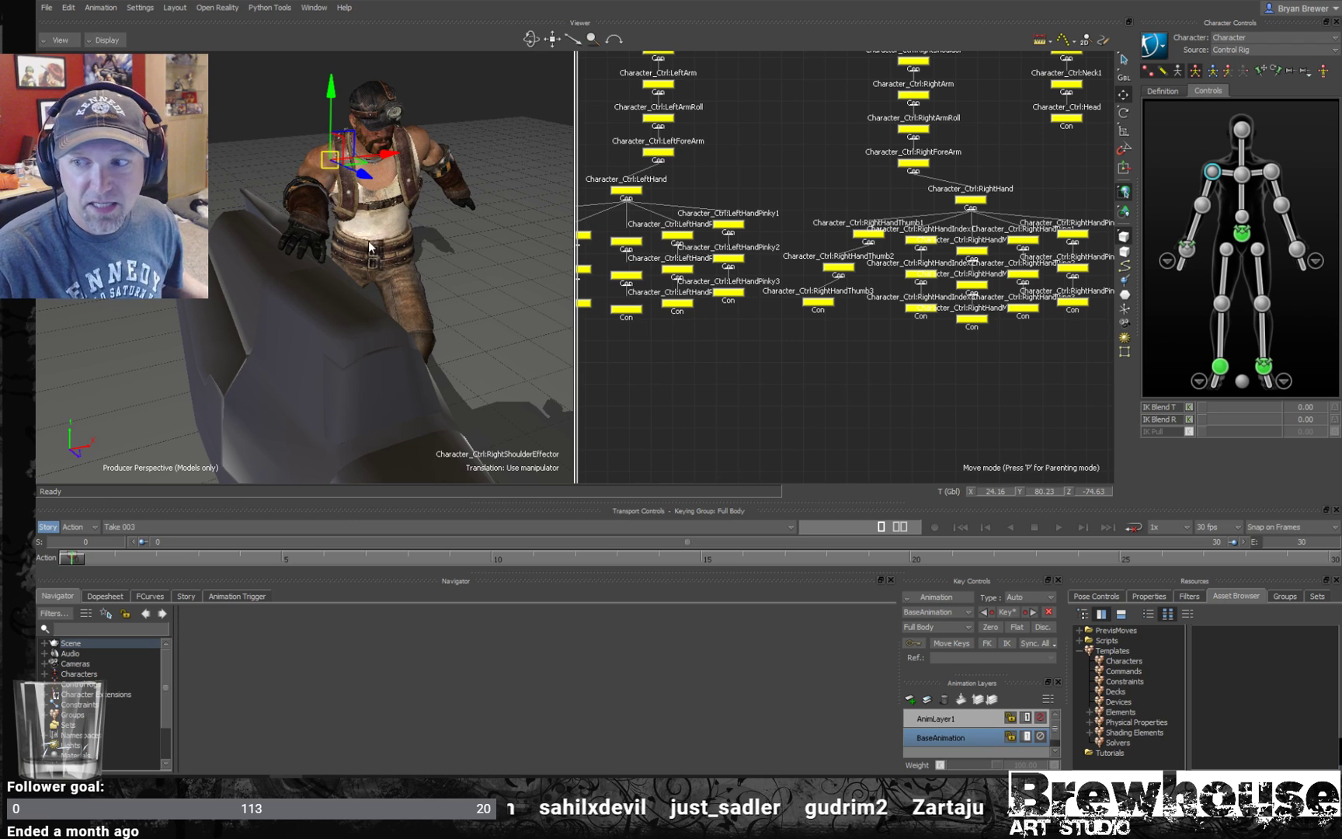
- Rotate the chest end effector and turn the head effector to about X -6, Y 8, Z 10
left_click_drag(311, 259, 338, 247, "ctrl+shift")
left_click(1242, 174)
key("r")
left_click_drag(404, 172, 456, 164, "ctrl+shift")
left_click_drag(426, 213, 444, 221, "ctrl+shift")
left_click(1242, 132)
left_click_drag(426, 119, 371, 91)
- Show the head effector's translation and rotation function curves and enlarge the curve editor area
left_click(149, 596)
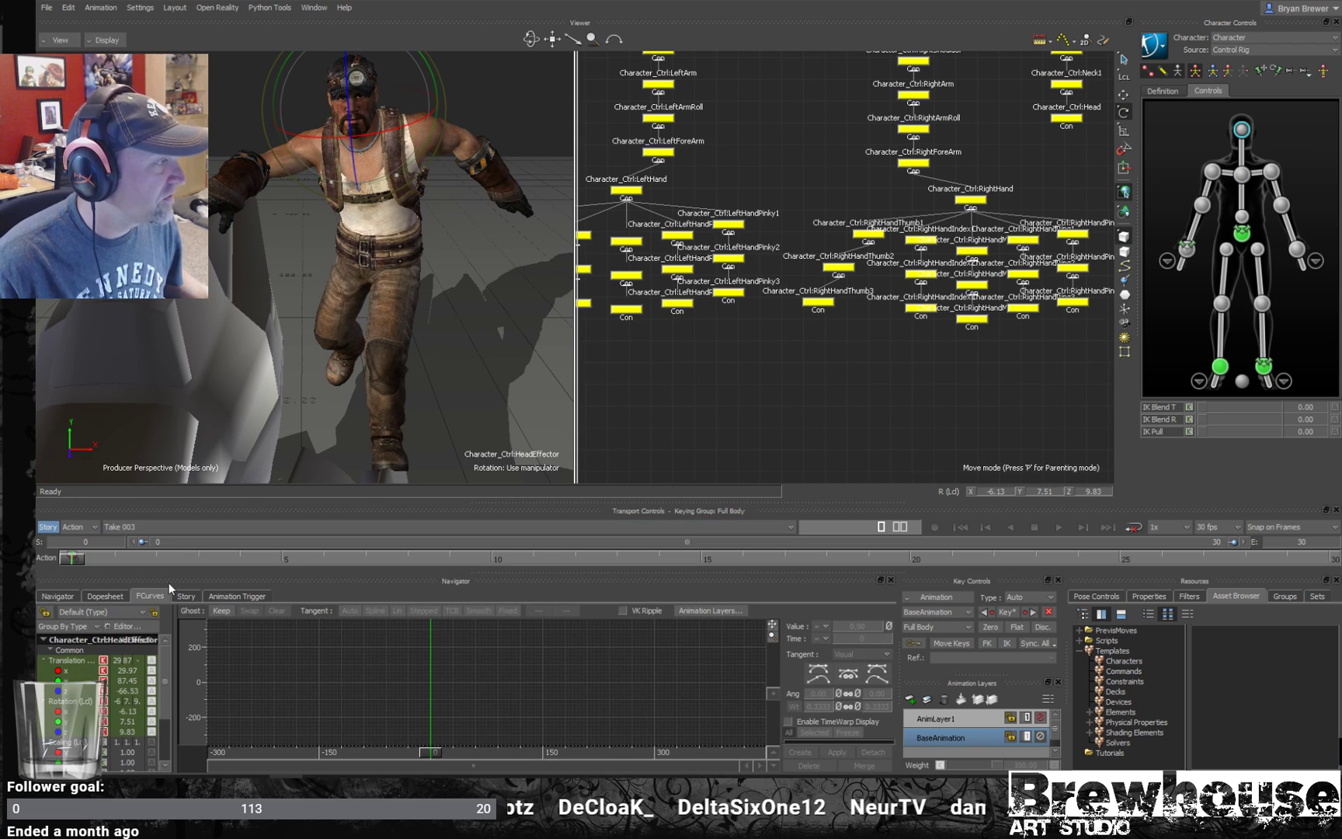
left_click(70, 661)
left_click(71, 701, "ctrl")
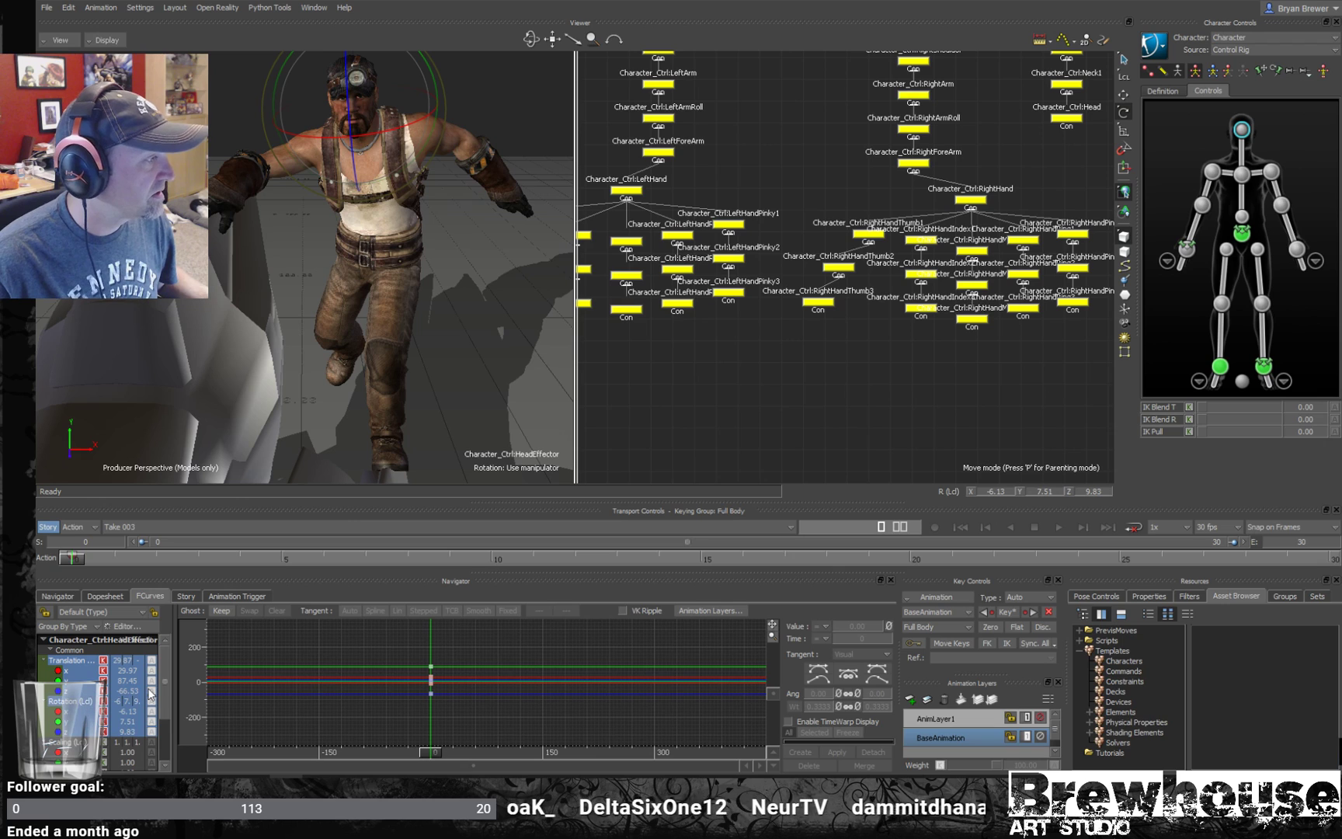
left_click_drag(433, 416, 498, 320, "ctrl")
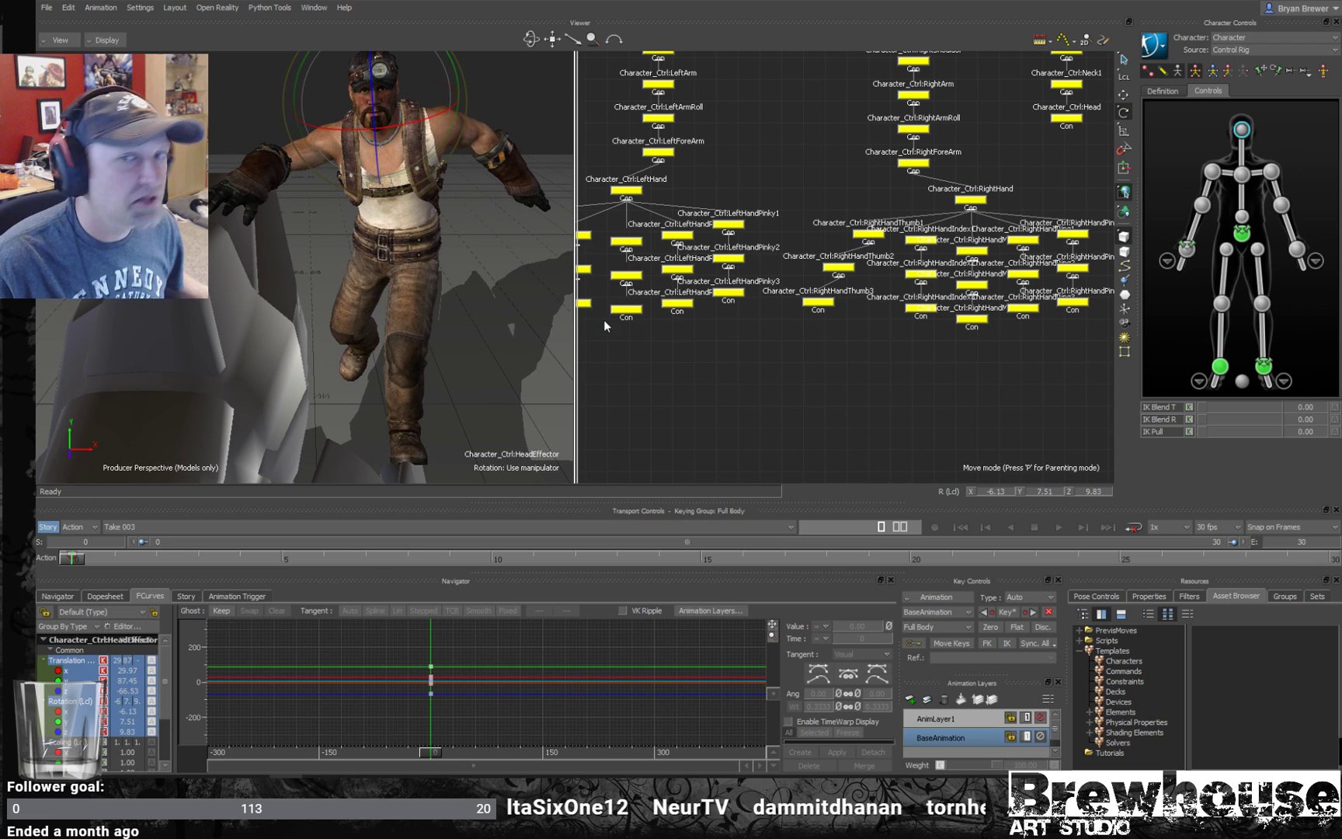
left_click_drag(348, 335, 284, 339, "ctrl")
left_click_drag(497, 491, 512, 454)
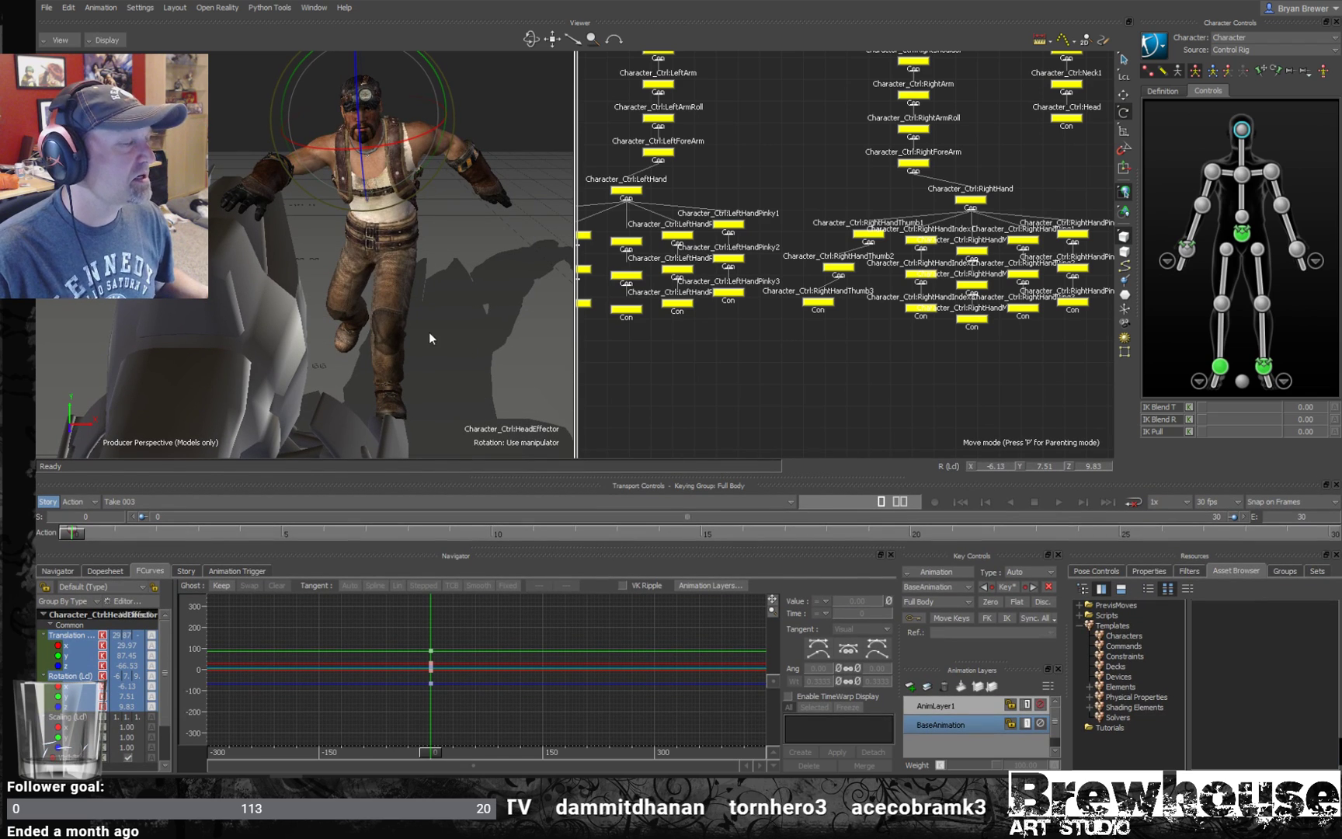
- Rotate the left hip effector slightly to adjust the supporting leg
left_click_drag(462, 318, 438, 301, "ctrl")
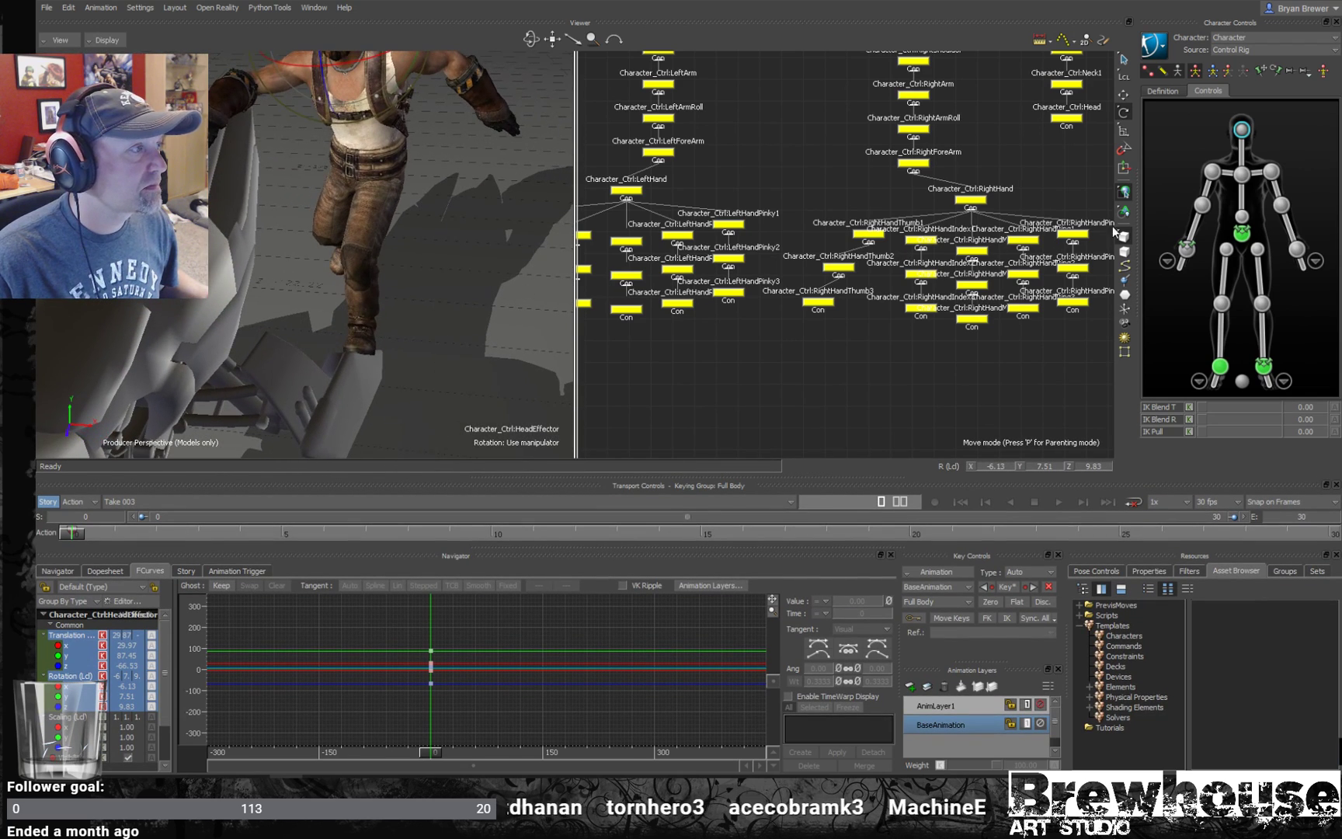
left_click(1257, 250)
left_click_drag(405, 207, 427, 210)
left_click_drag(489, 254, 474, 291, "ctrl+shift")
- Rotate the hips effector to about X -39, Y 3, Z -6 and the chest end effector to about X -8, Y 11, Z 29
left_click(1242, 234)
left_click_drag(430, 239, 375, 330, "ctrl+shift")
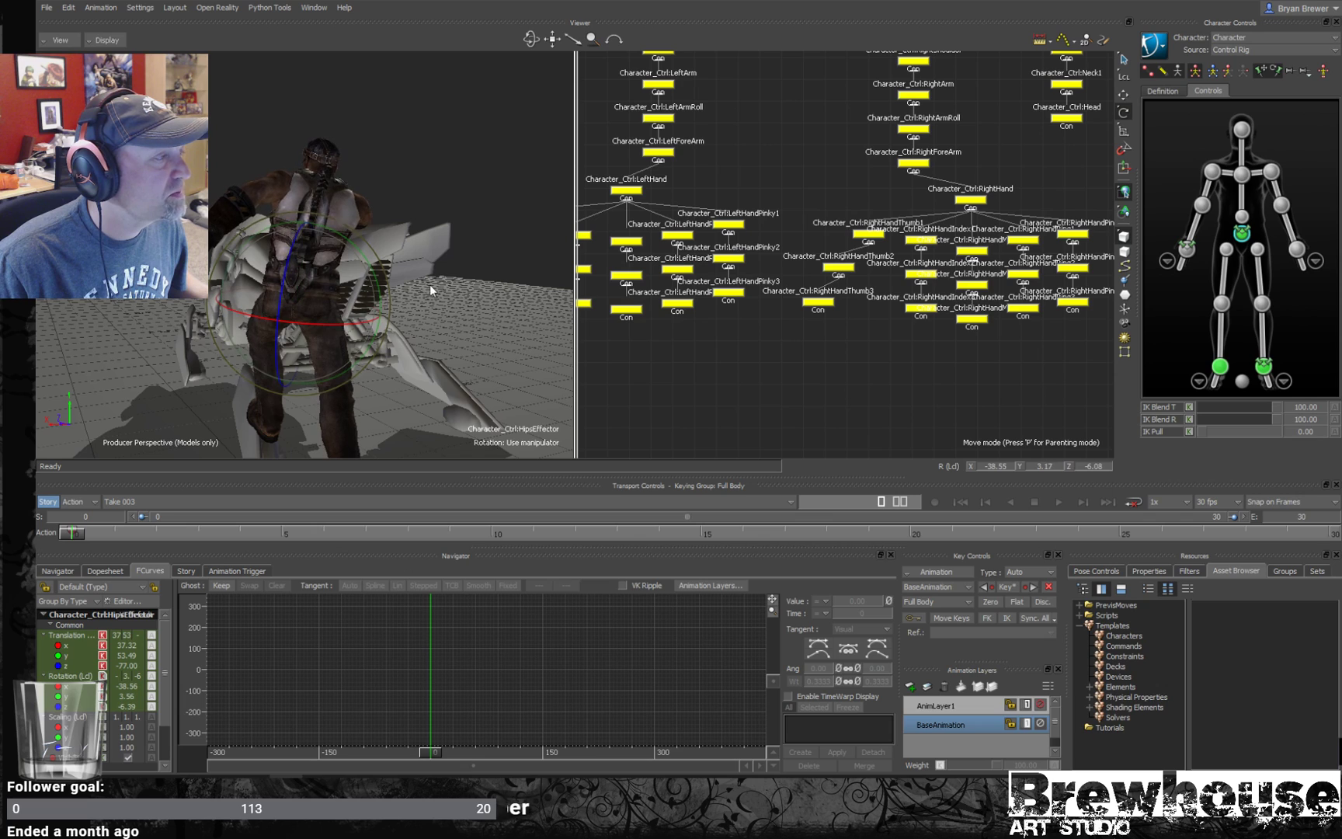
left_click(1240, 179)
left_click_drag(263, 251, 288, 277)
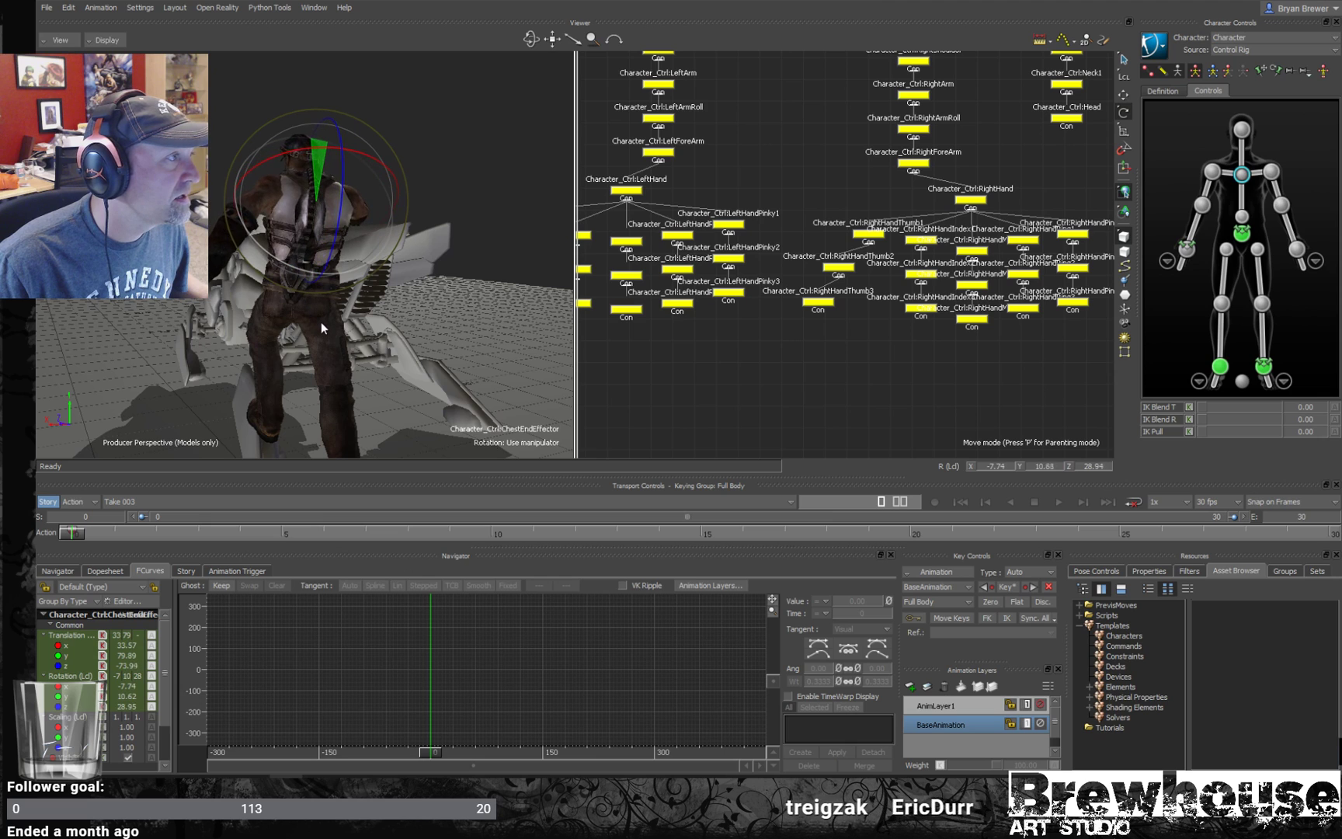
left_click_drag(340, 352, 324, 221, "ctrl+shift")
- Lower the right wrist effector to about Y 76 and rotate it to about X -26, Y -57, Z 9
left_click(1185, 250)
left_click_drag(466, 221, 397, 205, "ctrl+shift")
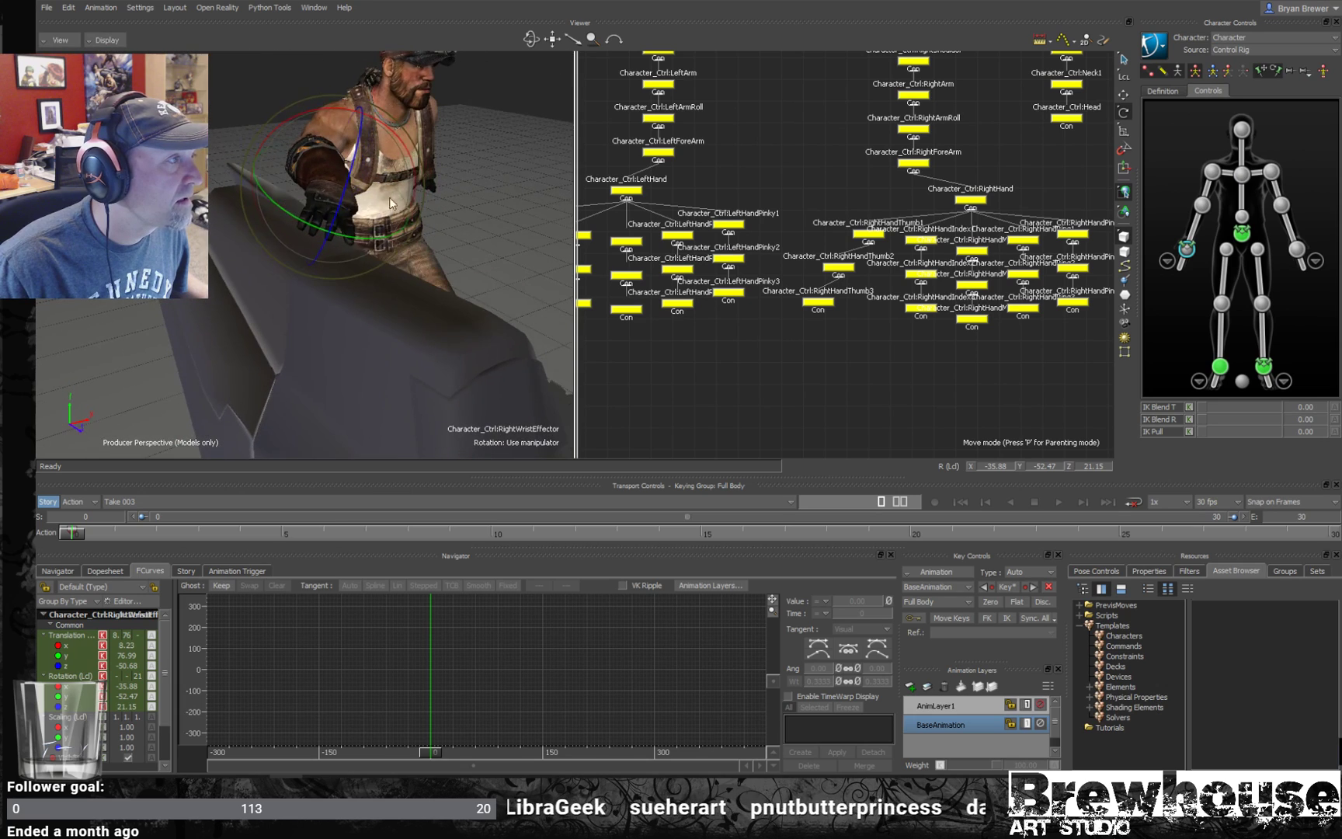
key("t")
left_click_drag(335, 120, 307, 208)
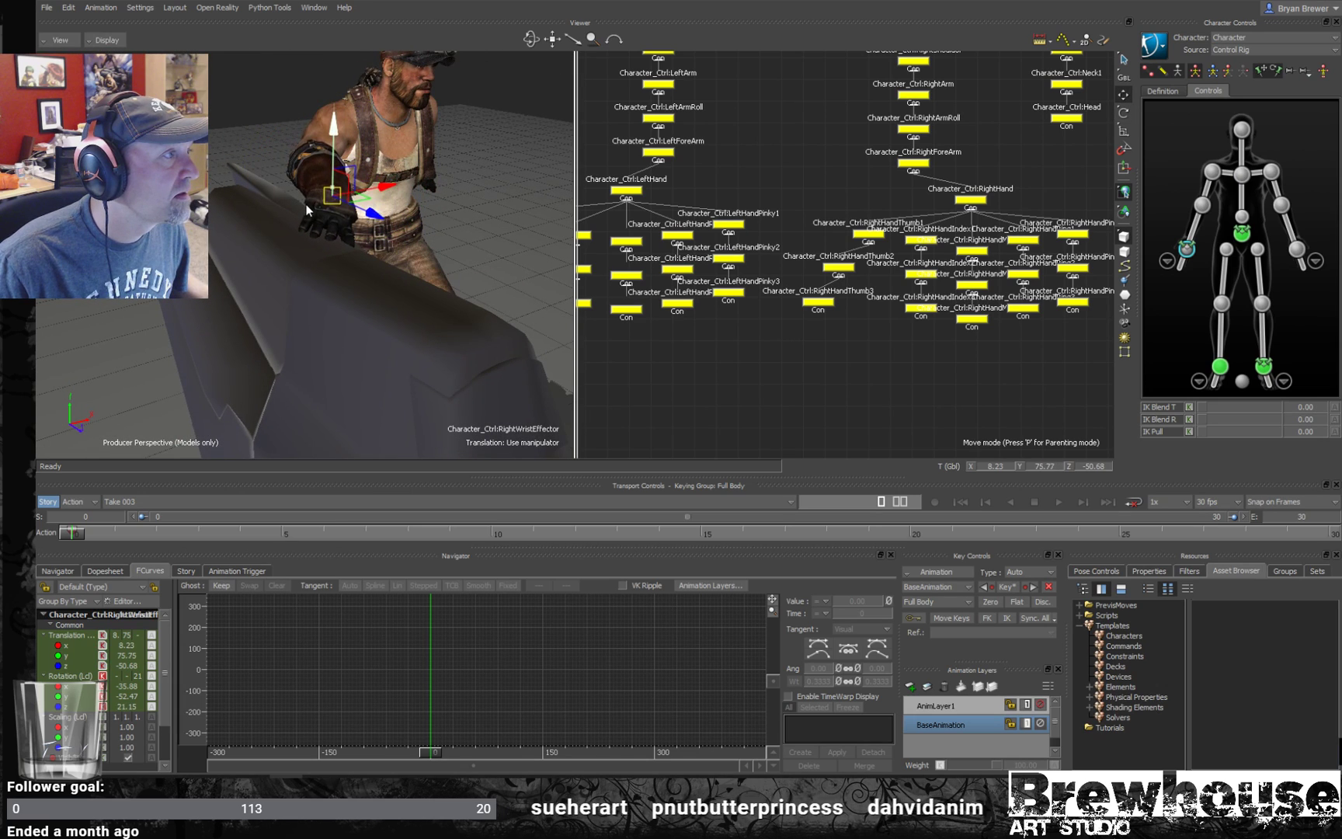
key("r")
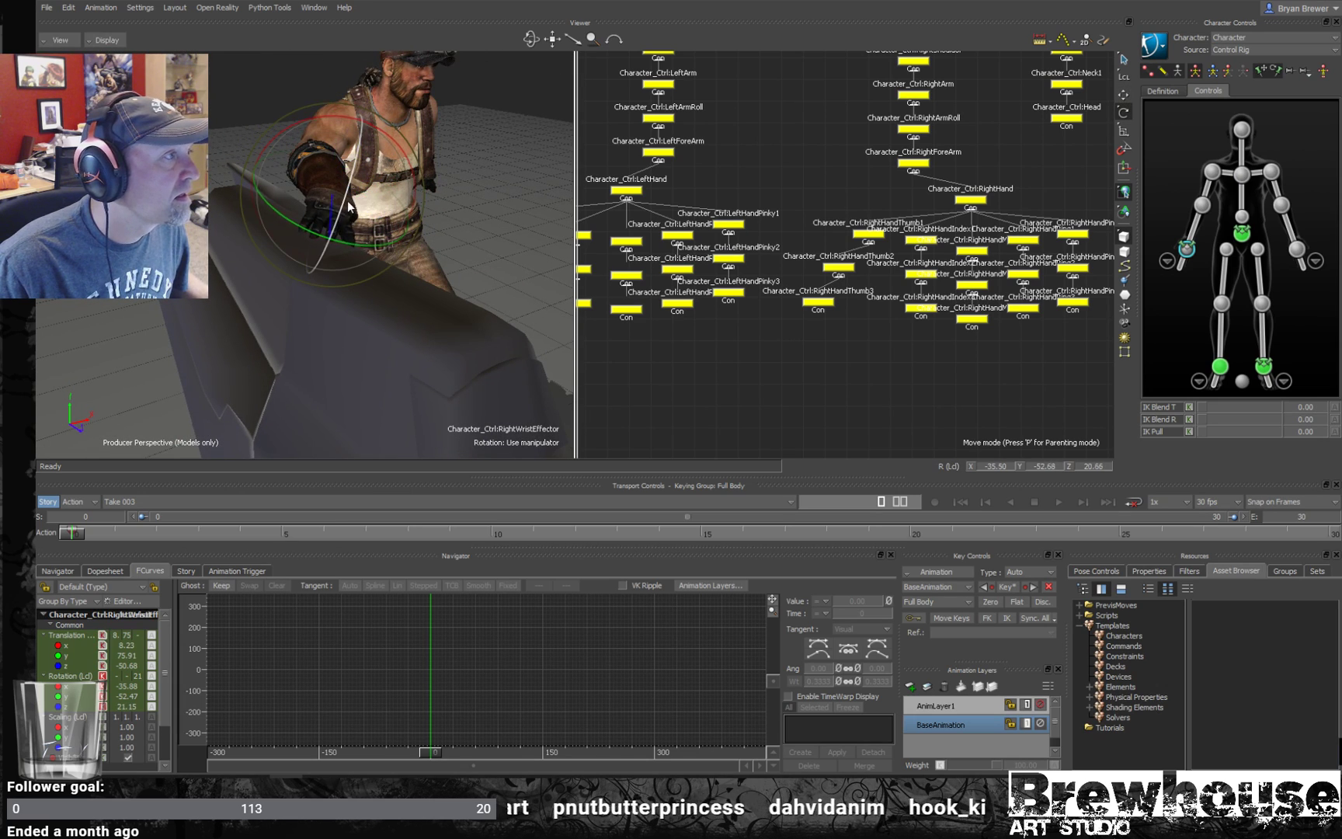
left_click_drag(409, 217, 487, 14, "ctrl+shift")
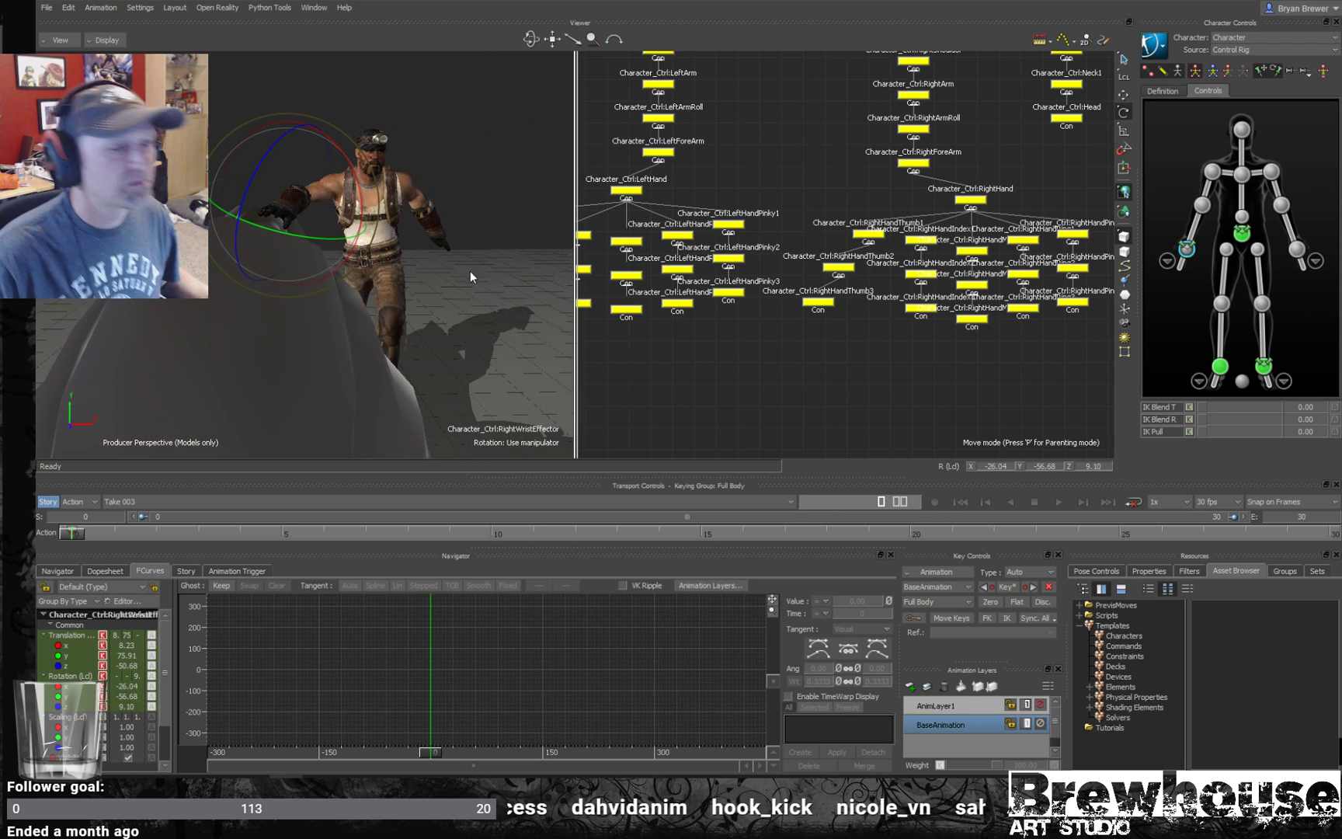
- Raise the left shoulder effector to about Y 83
left_click_drag(454, 276, 348, 233, "ctrl+shift")
left_click(1272, 174)
key("t")
left_click_drag(381, 161, 392, 142)
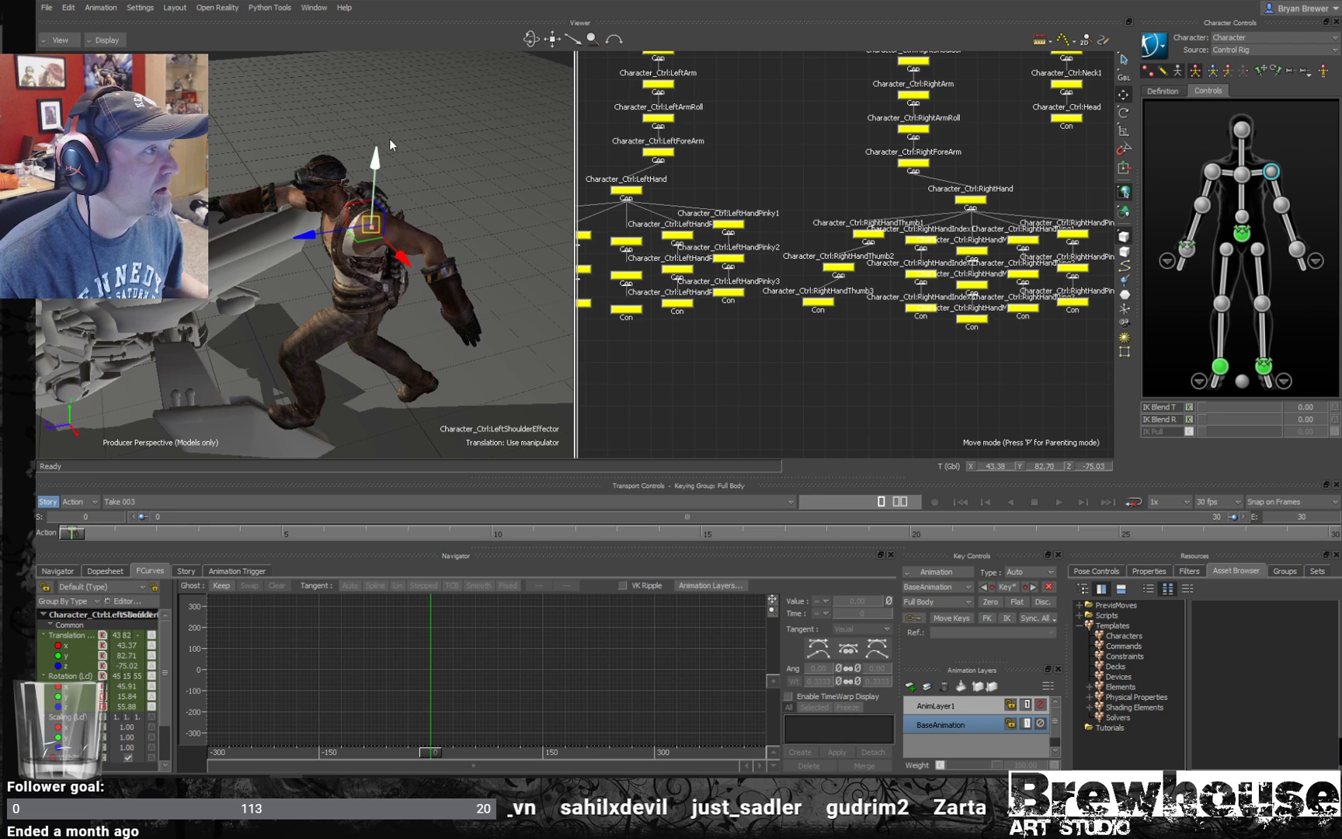
- Curl the left hand's four fingers together by rotating all their joints to about Z 15
mouse_move(383, 193)
left_mouse_down("ctrl+shift")
mouse_move(427, 204)
mouse_move(386, 217)
mouse_move(404, 209)
left_mouse_up("ctrl+shift")
left_click_drag(715, 282, 889, 280, "shift")
left_click_drag(627, 312, 719, 204)
key("r")
left_click_drag(454, 208, 497, 256, "ctrl")
left_click_drag(923, 340, 817, 268)
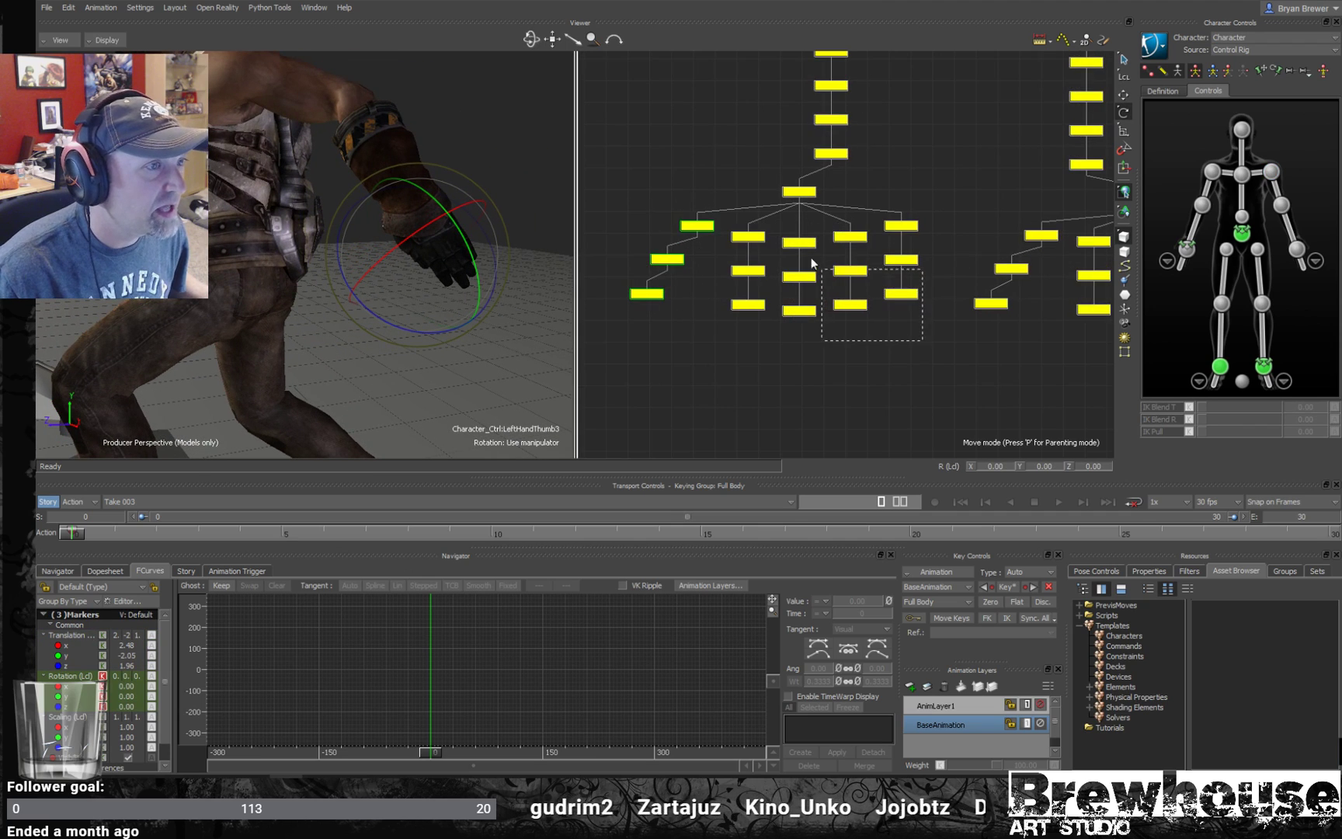
left_click_drag(739, 220, 740, 220)
left_click_drag(517, 248, 576, 350, "ctrl+shift")
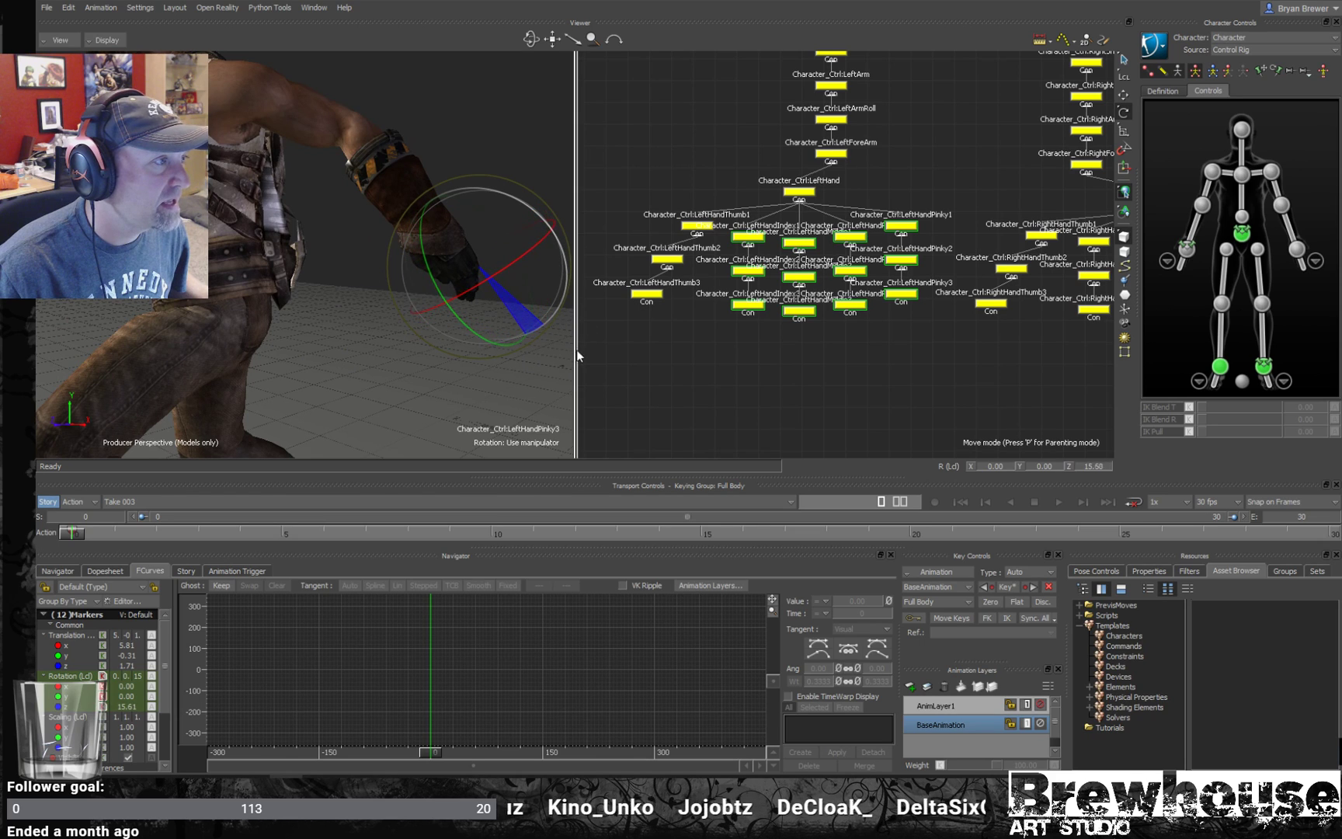
- Spread the left hand's fingers by rotating their base joints sideways, with the pinky at about Y -17
left_click(901, 226)
left_click(850, 236, "shift")
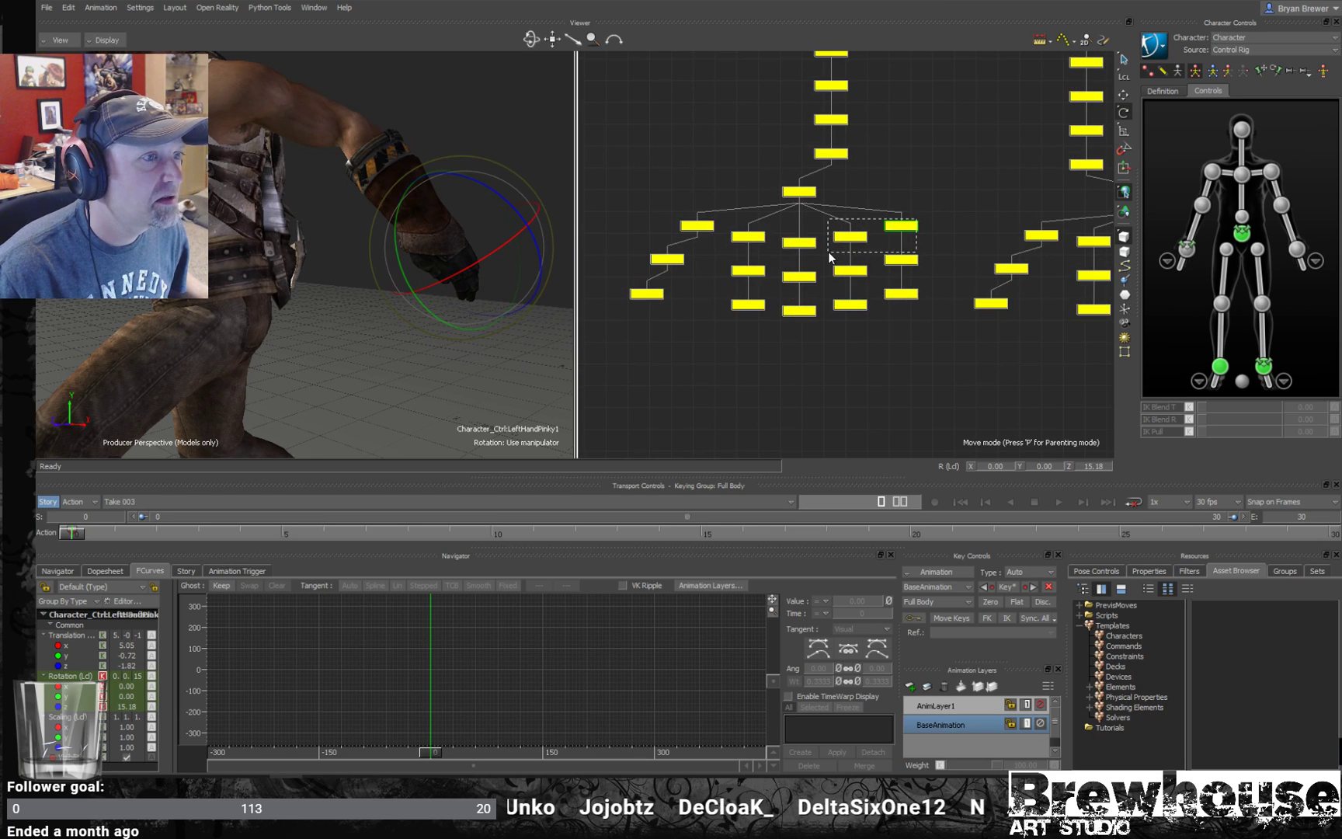
left_click_drag(535, 284, 348, 314, "ctrl+shift")
left_click(886, 227)
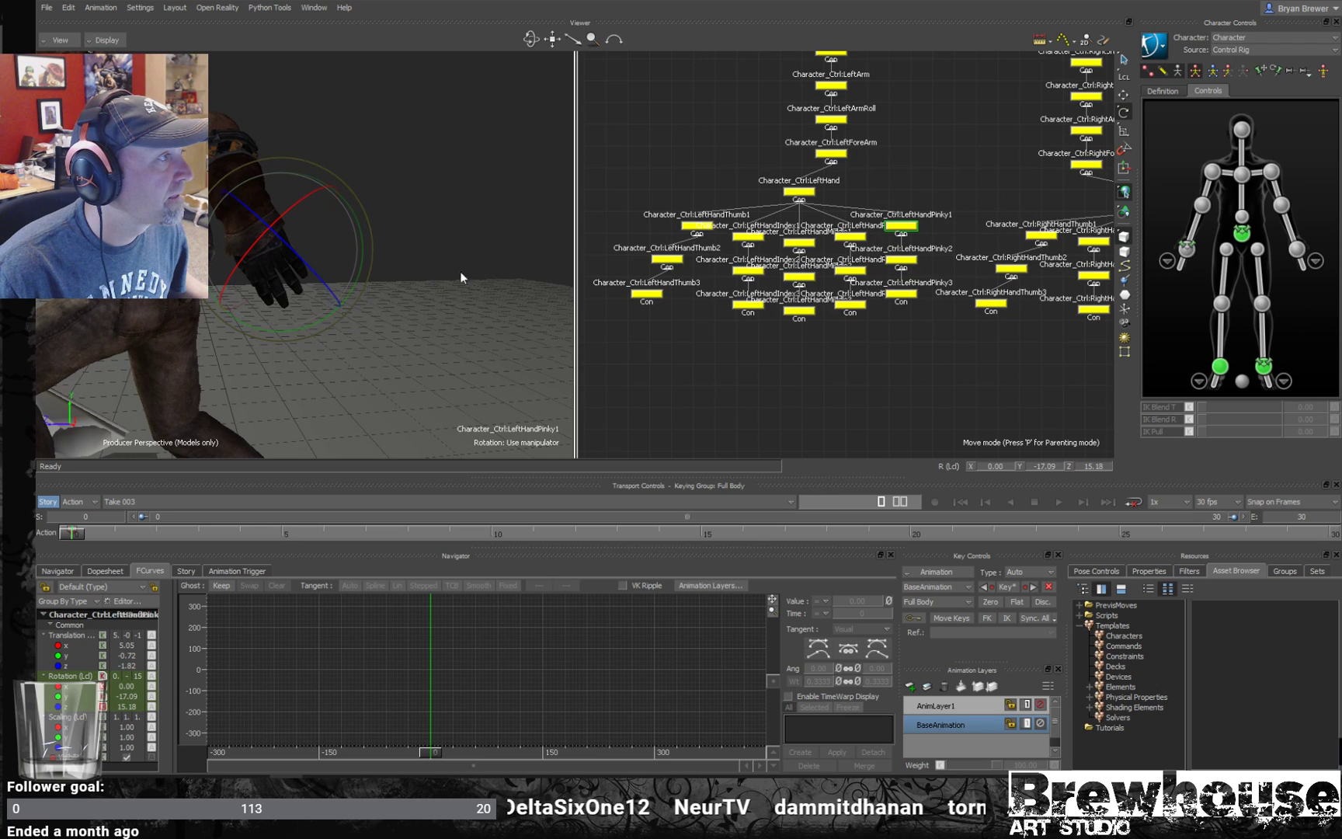
left_click(748, 236)
left_click_drag(458, 257, 311, 336, "ctrl+shift")
- Bend the left thumb's two outer joints inward to about Z 11
left_click(703, 225)
left_click_drag(627, 313, 683, 256)
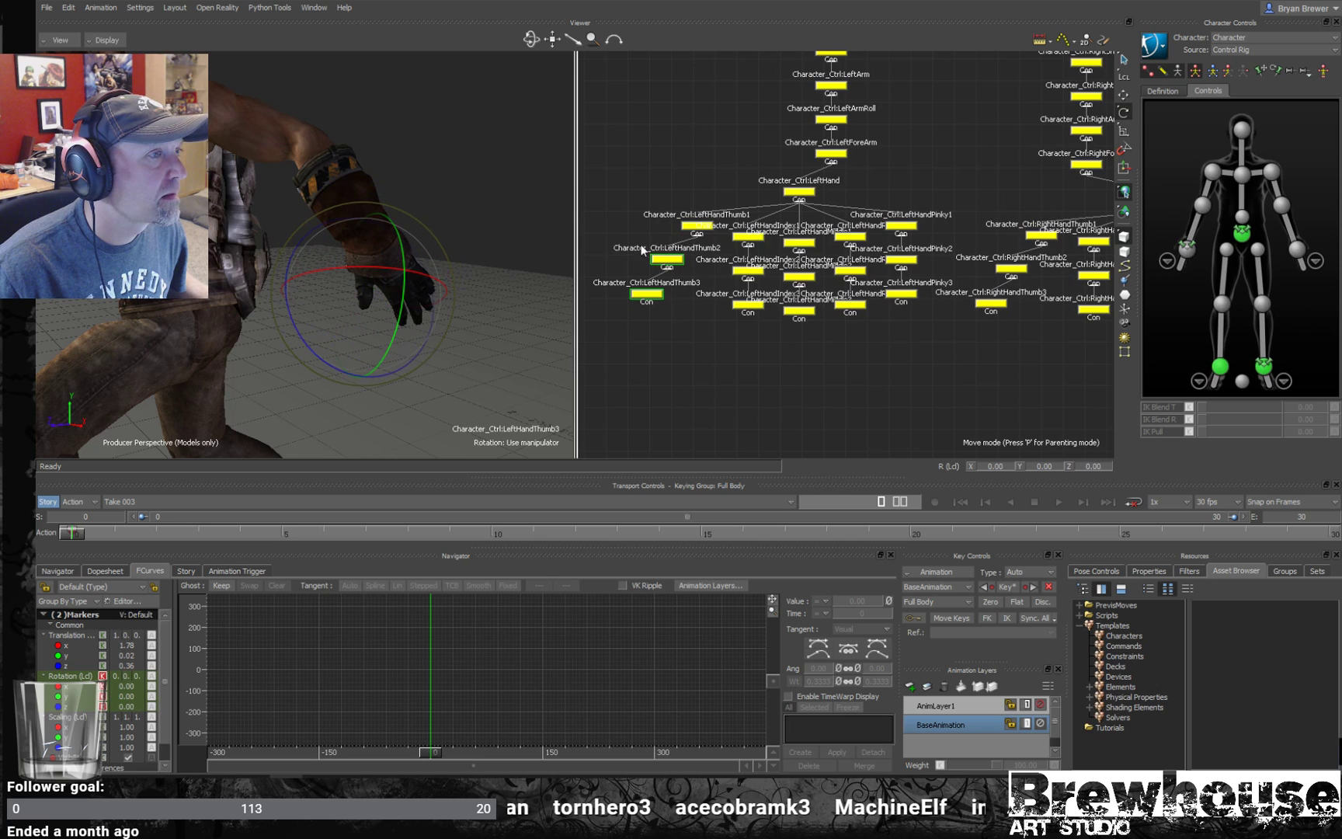
left_click_drag(314, 349, 377, 395)
left_click_drag(415, 289, 372, 283, "ctrl+shift")
left_click(694, 226)
key("t")
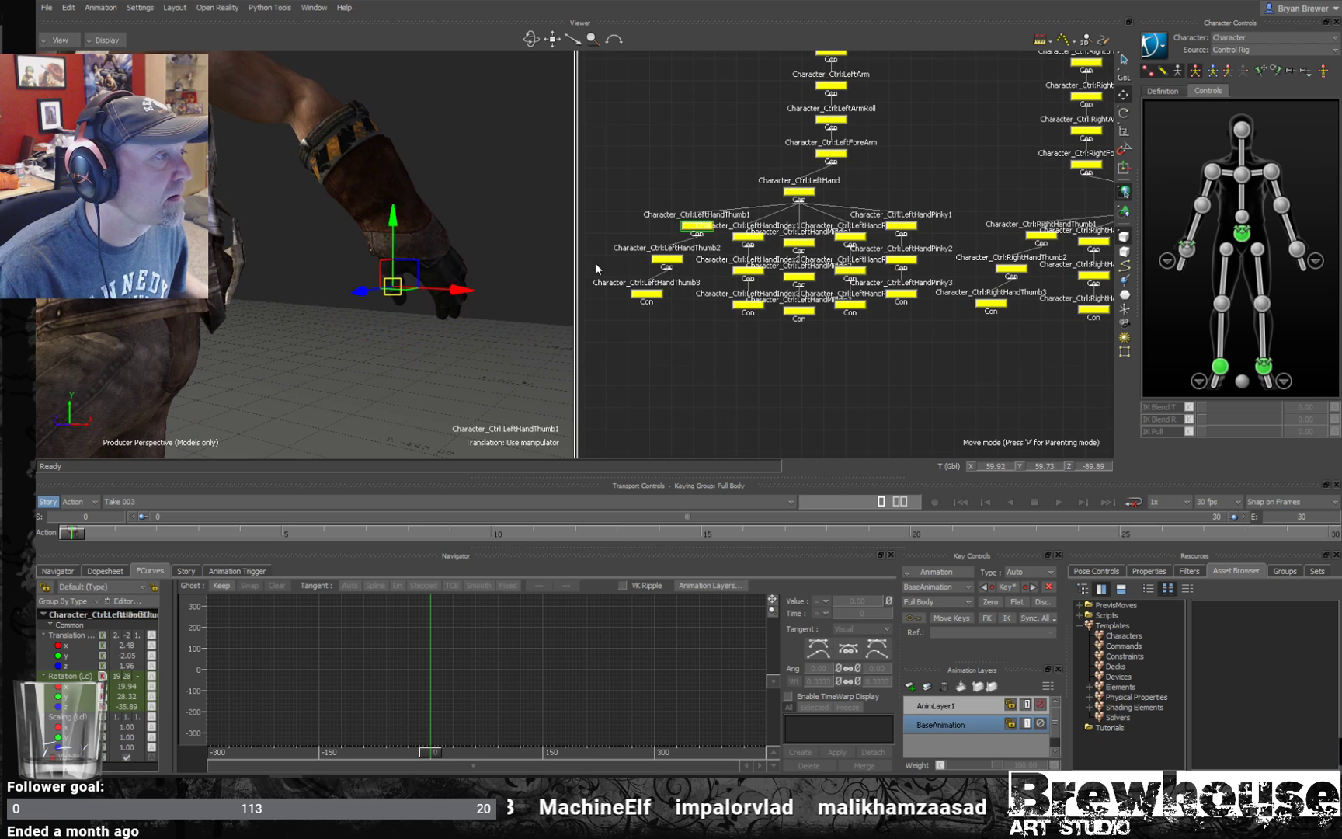
left_click(646, 293)
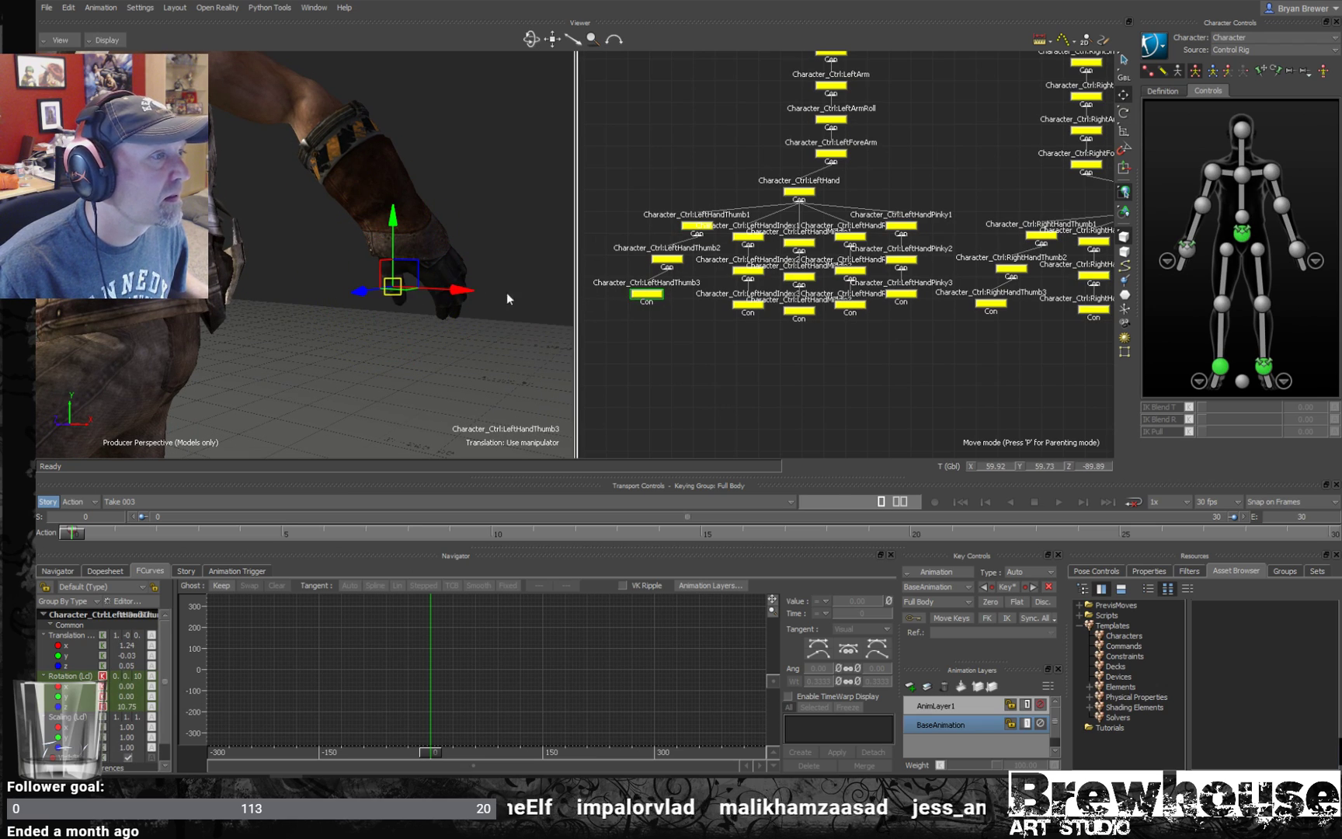
key("F5")
key("F5")
key("F5")
left_click_drag(417, 295, 403, 290)
left_click_drag(479, 235, 629, 185, "ctrl+shift")
- Try to rotate the left shoulder effector to change the angle of the left arm
left_click(1297, 250)
key("r")
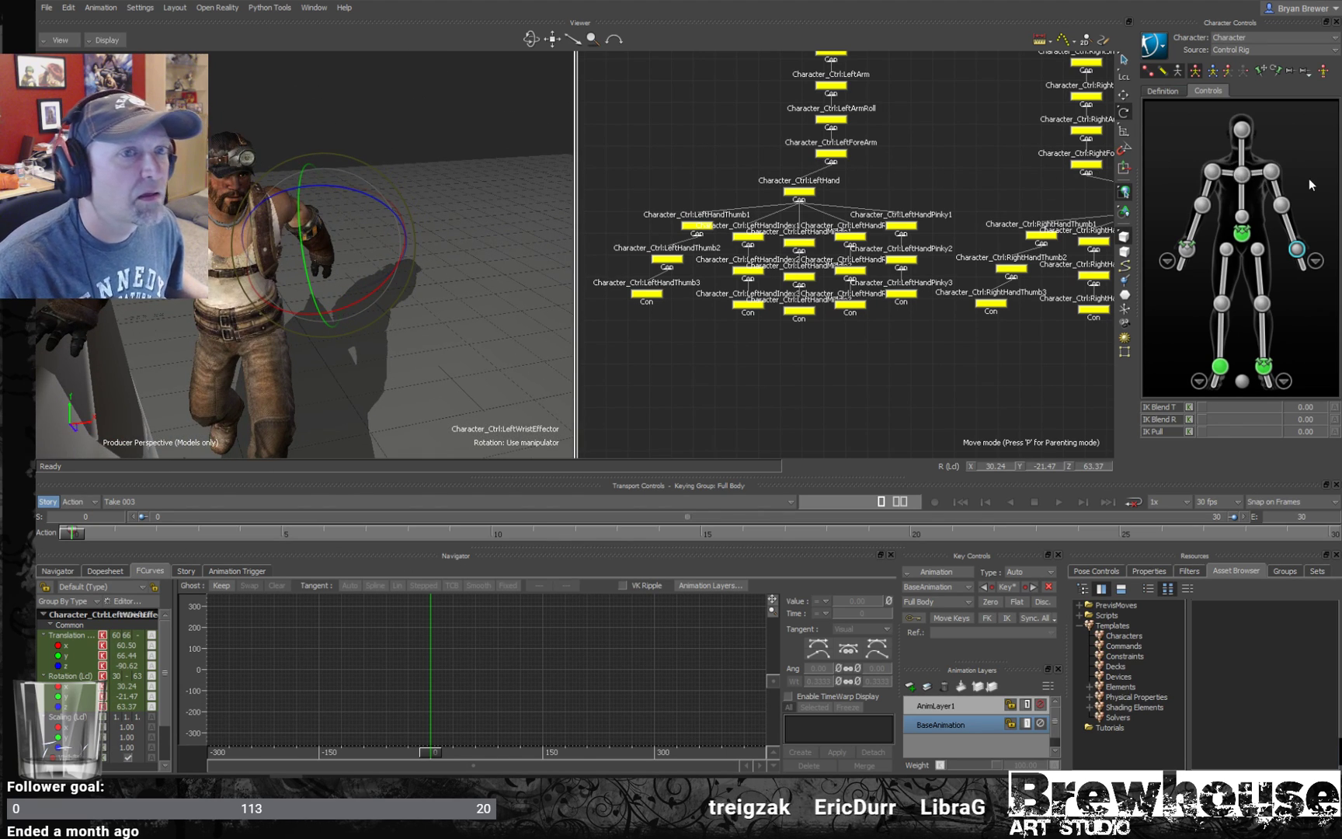
left_click_drag(453, 225, 548, 247, "ctrl+shift")
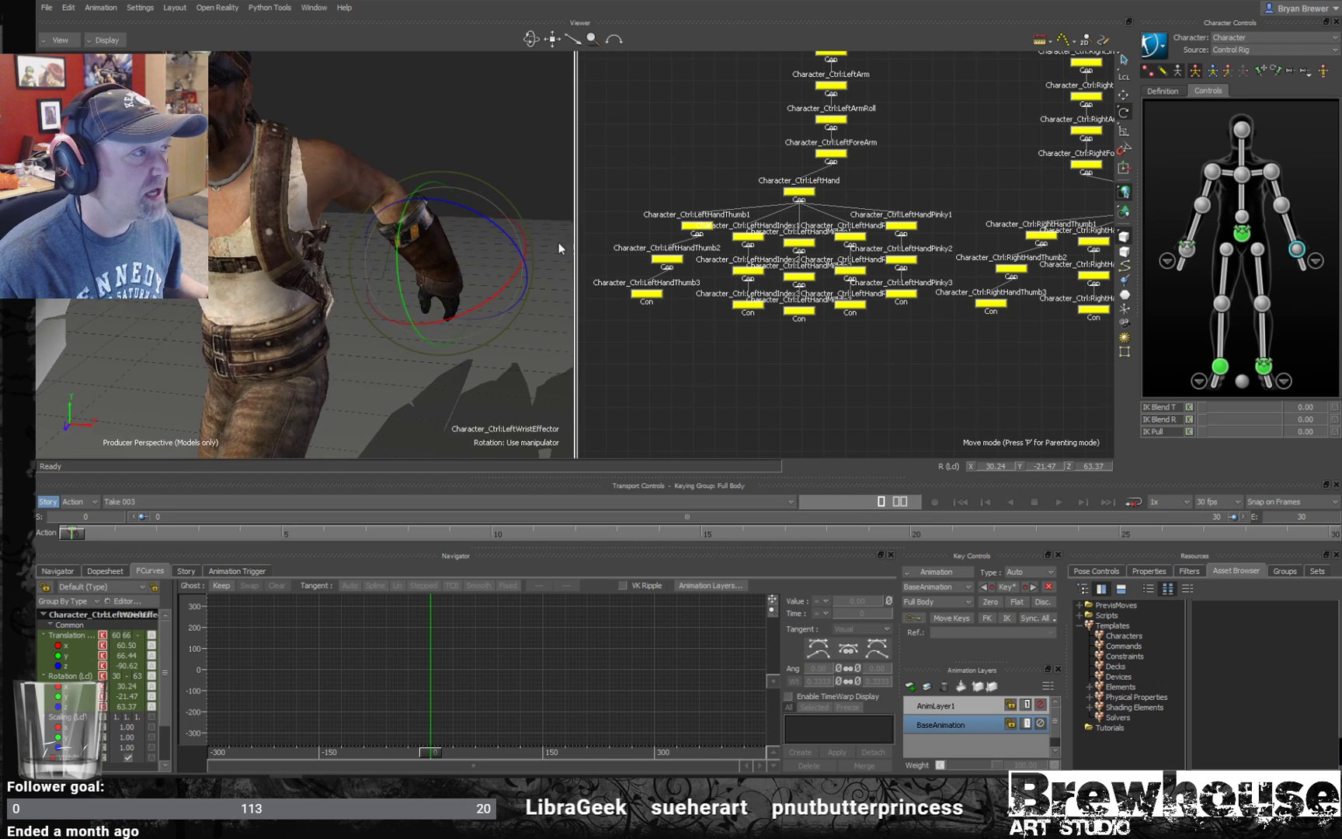
left_click(1272, 172)
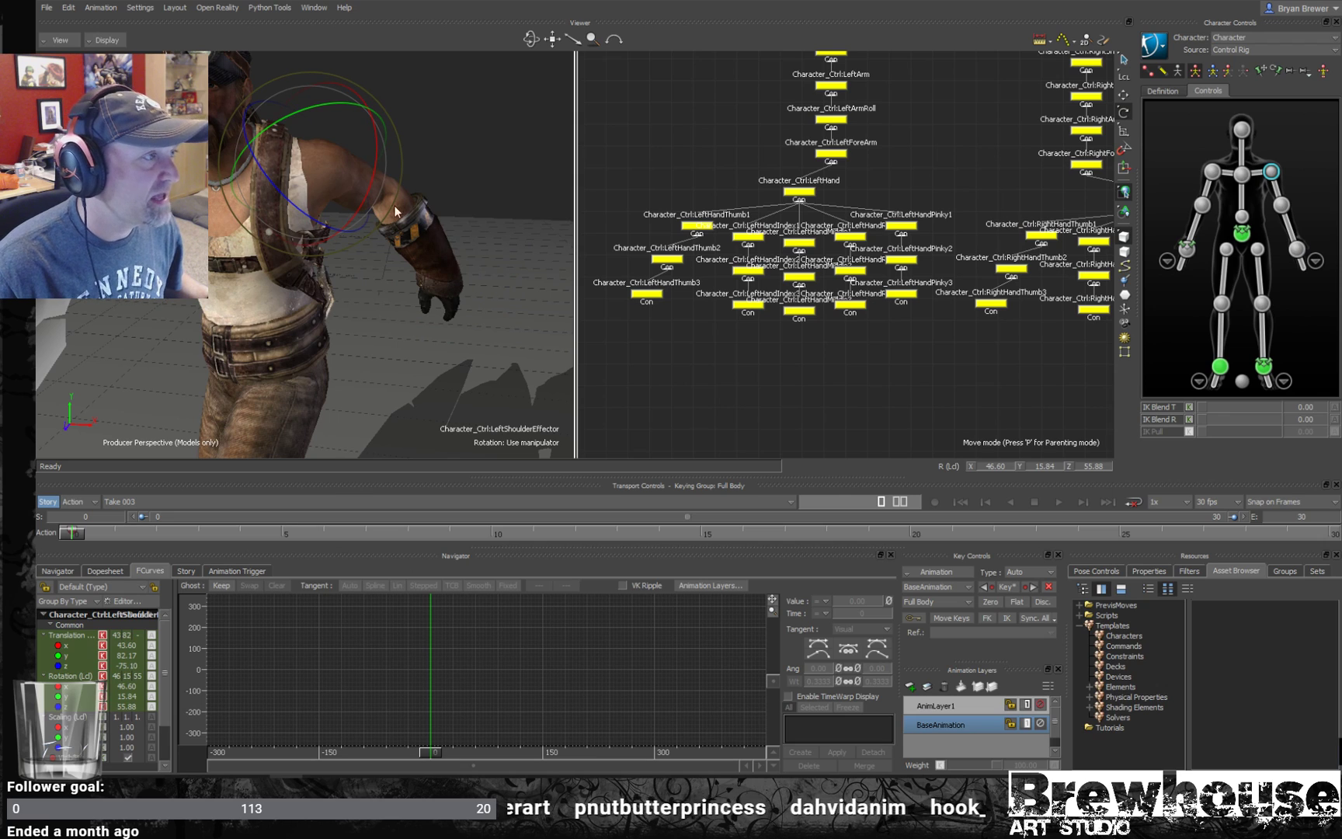
left_click_drag(364, 195, 363, 199)
key("ctrl+z")
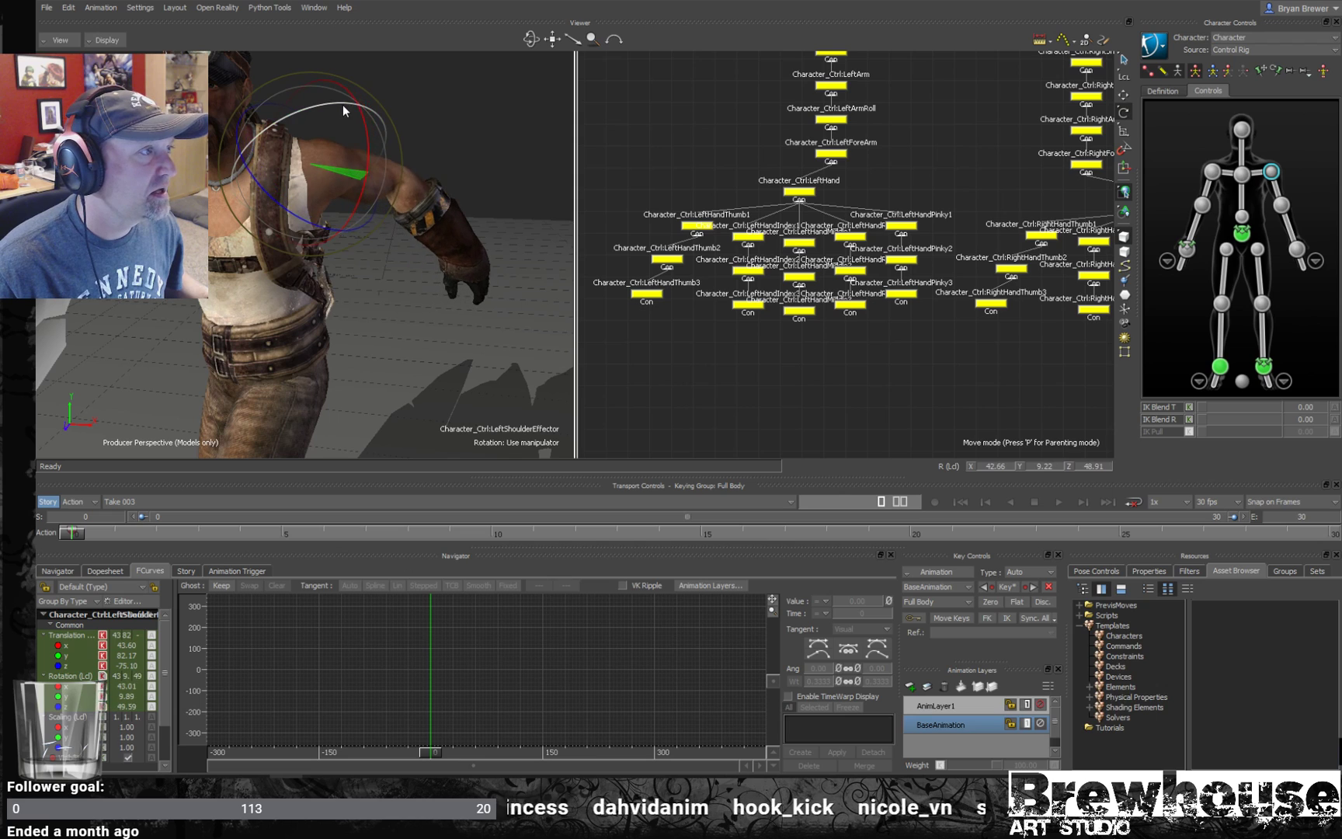
left_click(1257, 250)
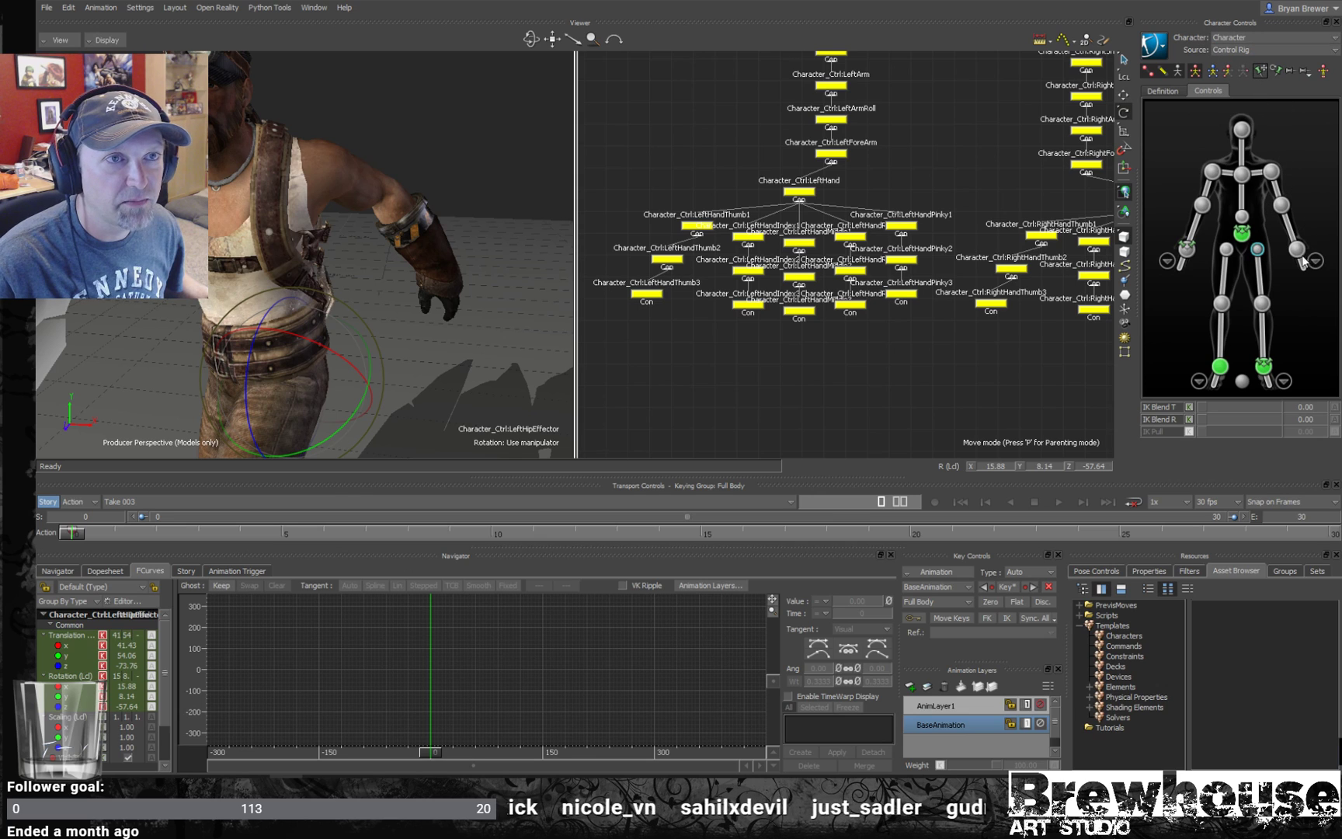
- Rotate the left shoulder effector to about X 50, Y 13, Z 49 and the left wrist effector to about X 46, Y -27, Z 67
left_click(1296, 249)
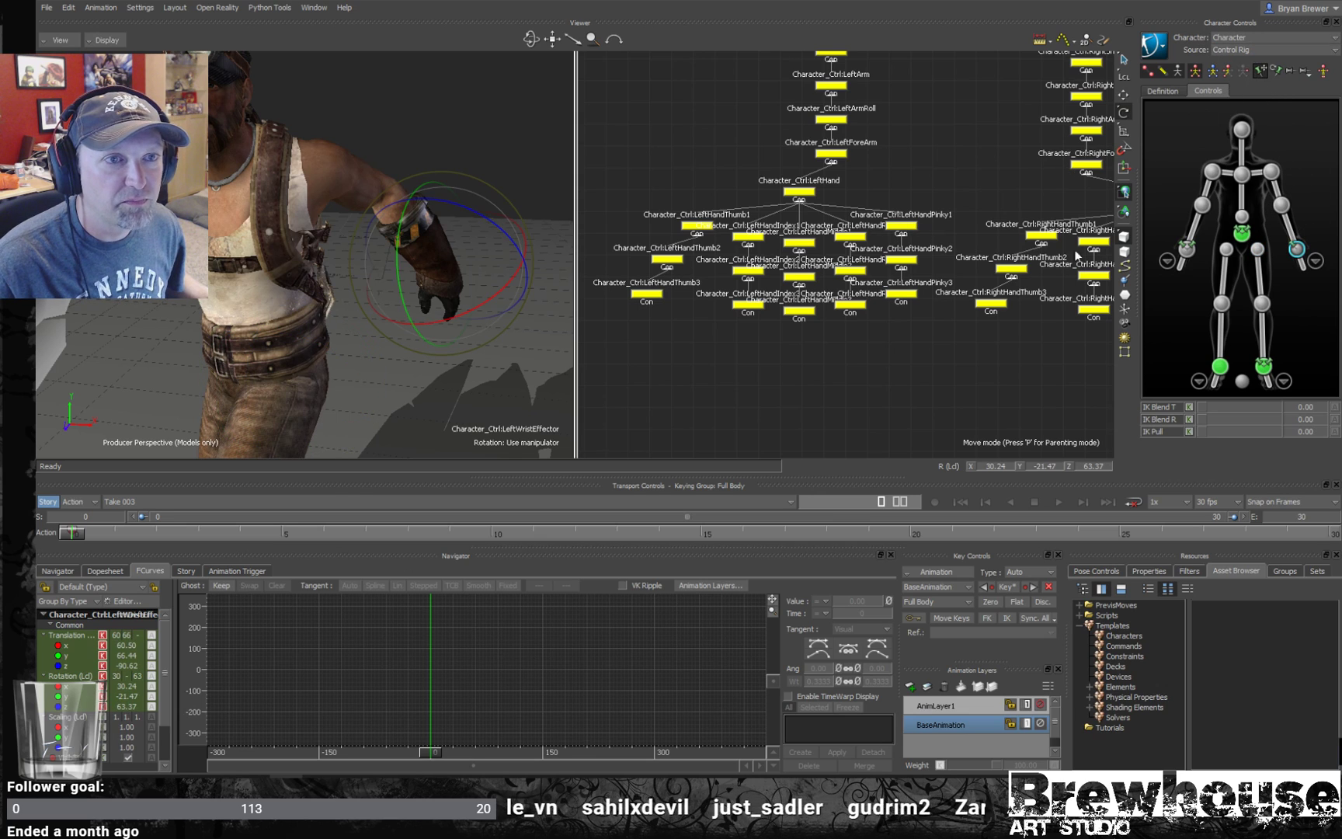
left_click_drag(372, 156, 573, 226, "alt")
left_click(1272, 171)
left_click(1296, 248)
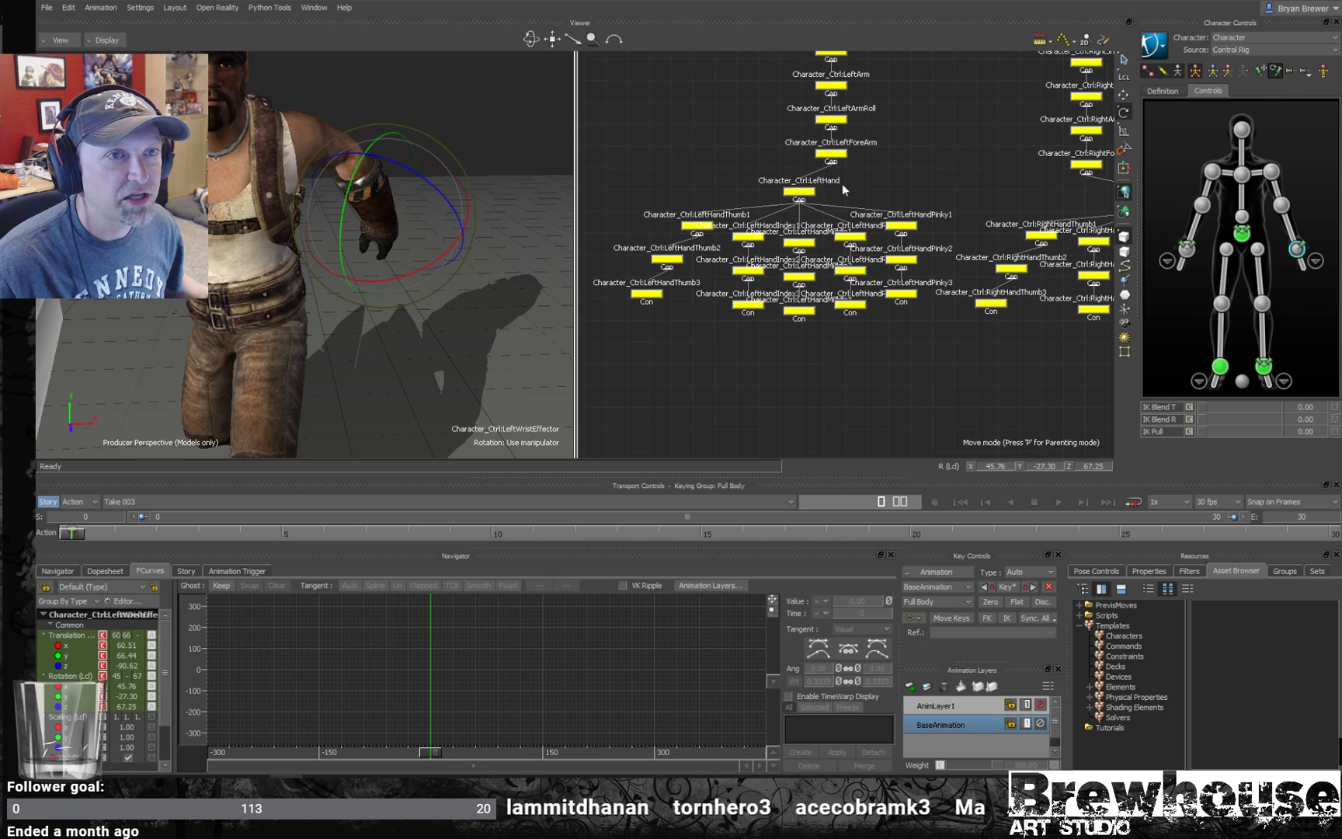
left_click_drag(500, 230, 399, 245, "alt")
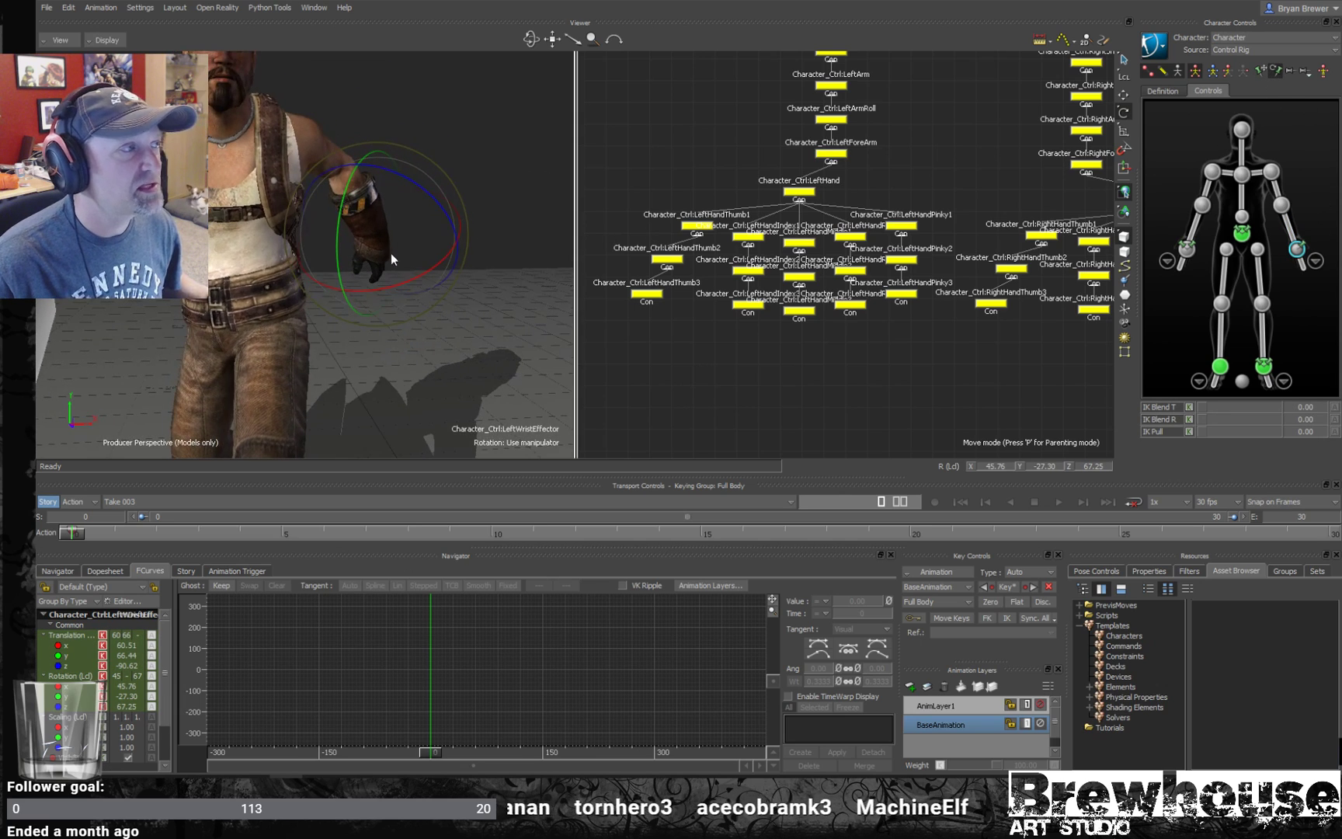
- Fine-tune the left shoulder effector's rotation to about X 51, Y 13, Z 48
left_click(1270, 172)
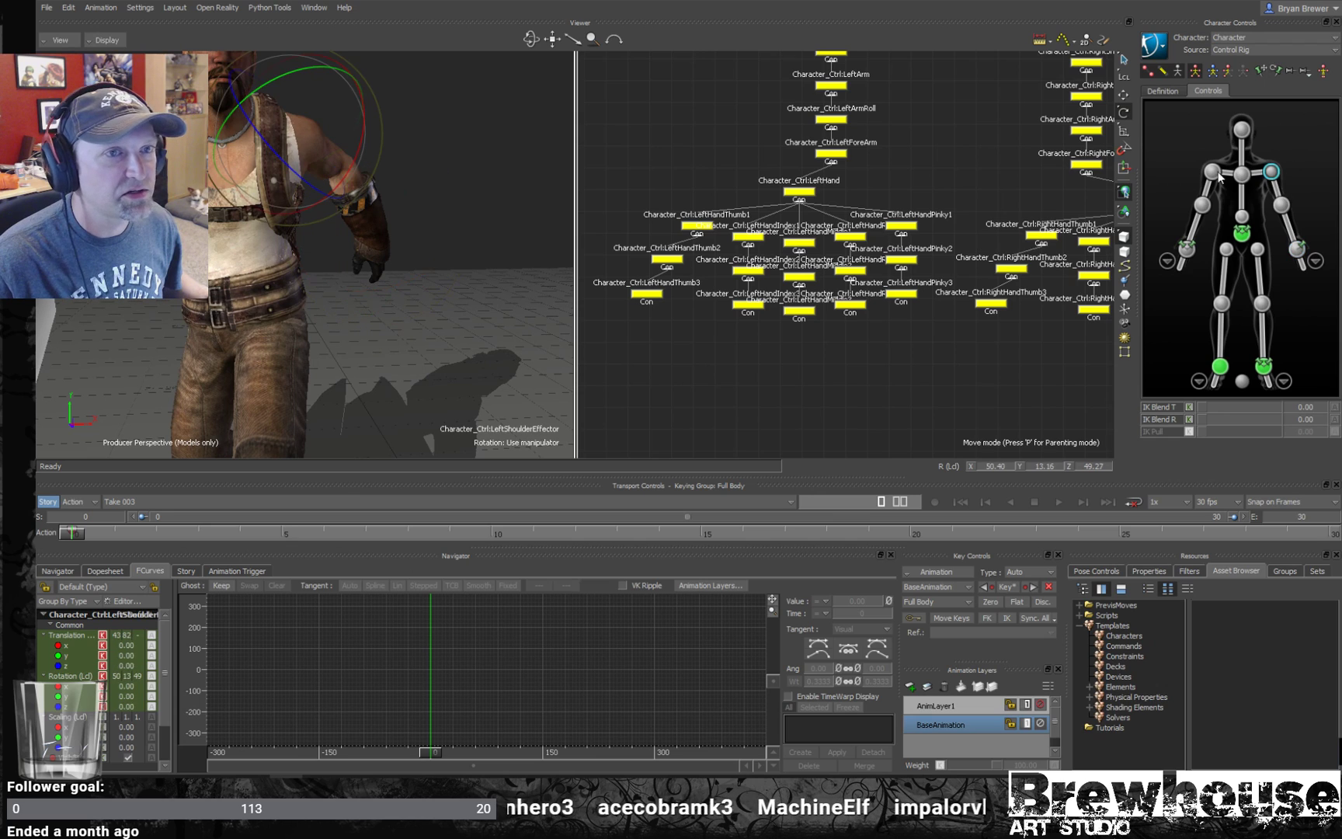
left_click_drag(432, 111, 468, 189, "alt")
key("ctrl+z")
middle_click_drag(467, 188, 456, 178, "alt")
mouse_move(459, 241)
left_mouse_down("alt")
mouse_move(359, 251)
mouse_move(430, 255)
mouse_move(444, 223)
mouse_move(466, 249)
left_mouse_up("alt")
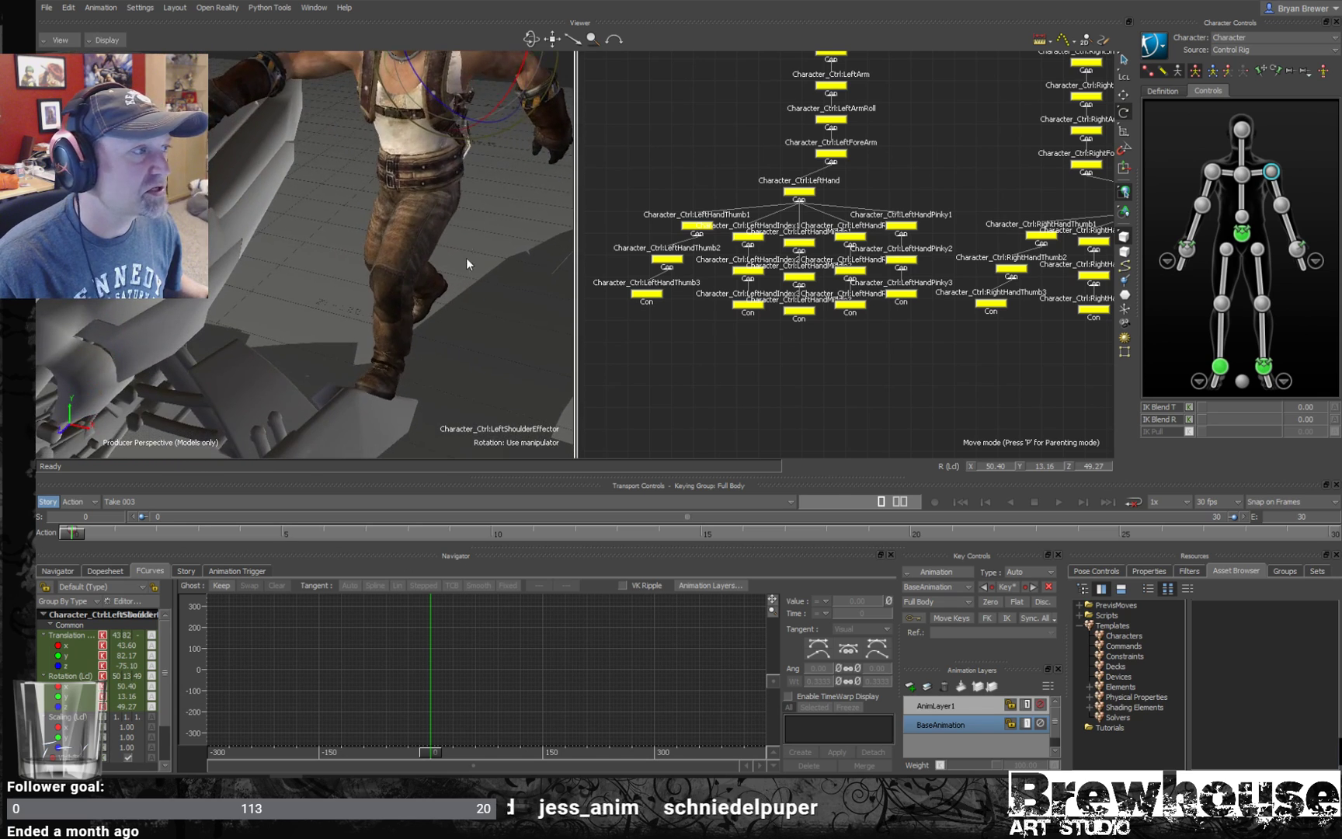
left_click_drag(365, 260, 673, 190, "alt")
left_click(1297, 250)
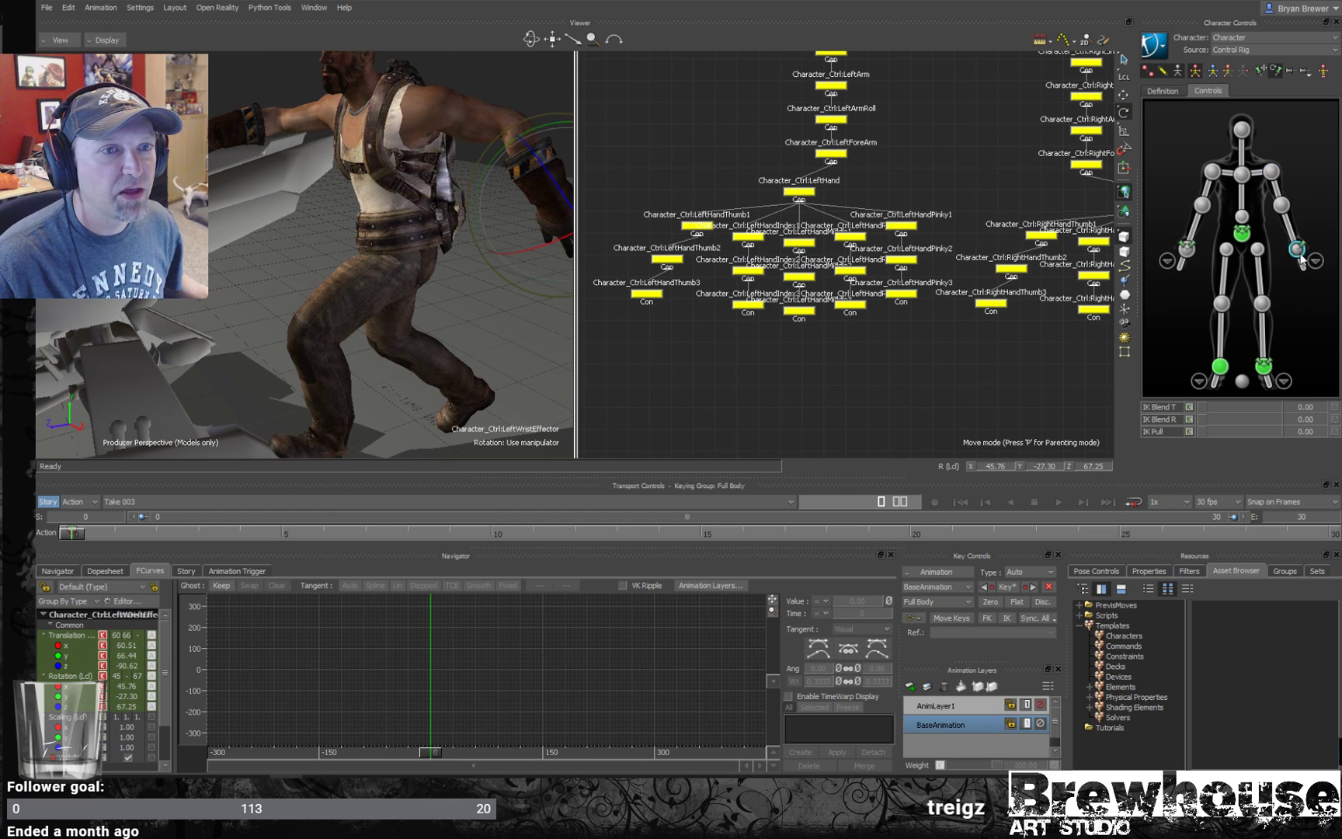
left_click_drag(425, 214, 426, 223, "alt")
left_click_drag(473, 234, 1175, 210)
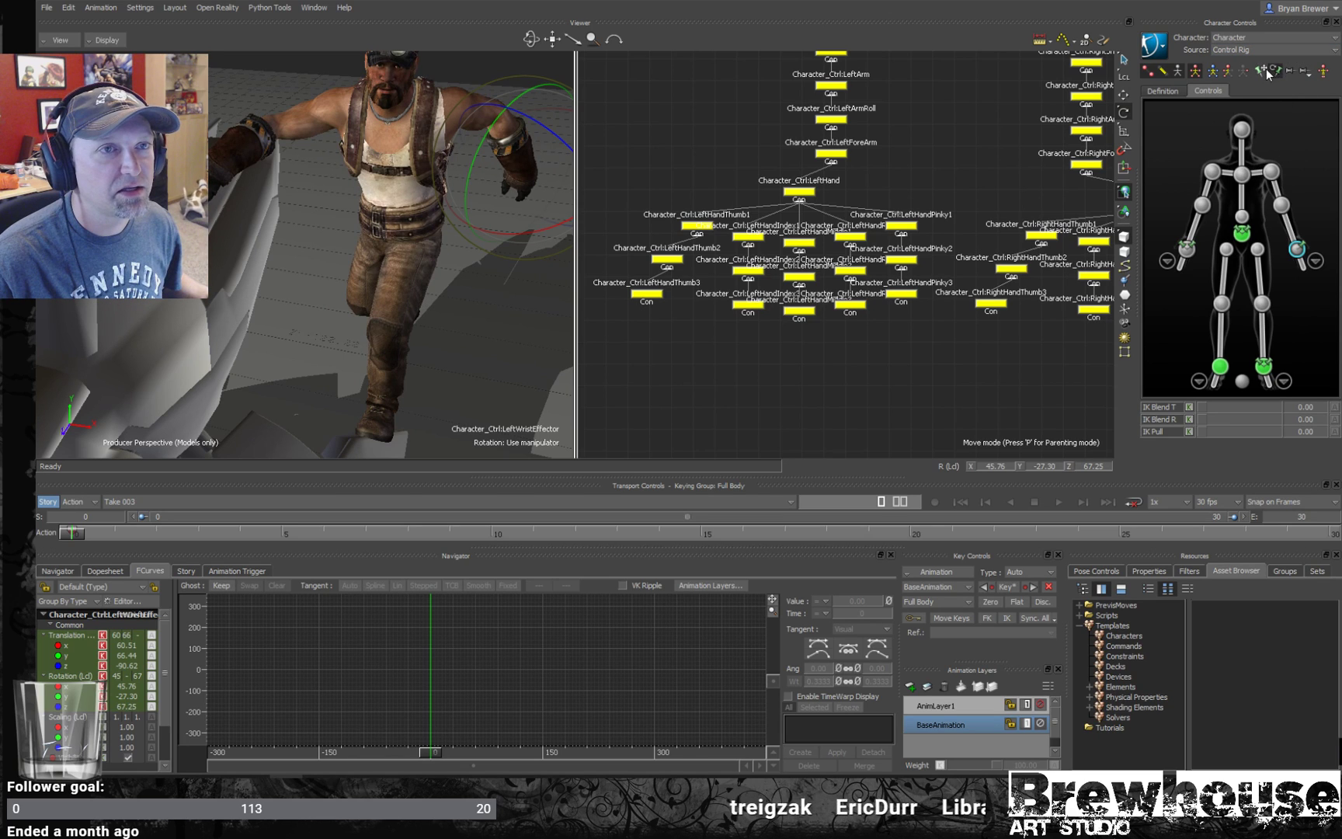
left_click_drag(425, 207, 536, 254, "ctrl+shift")
left_click(381, 160)
left_click_drag(408, 186, 514, 150)
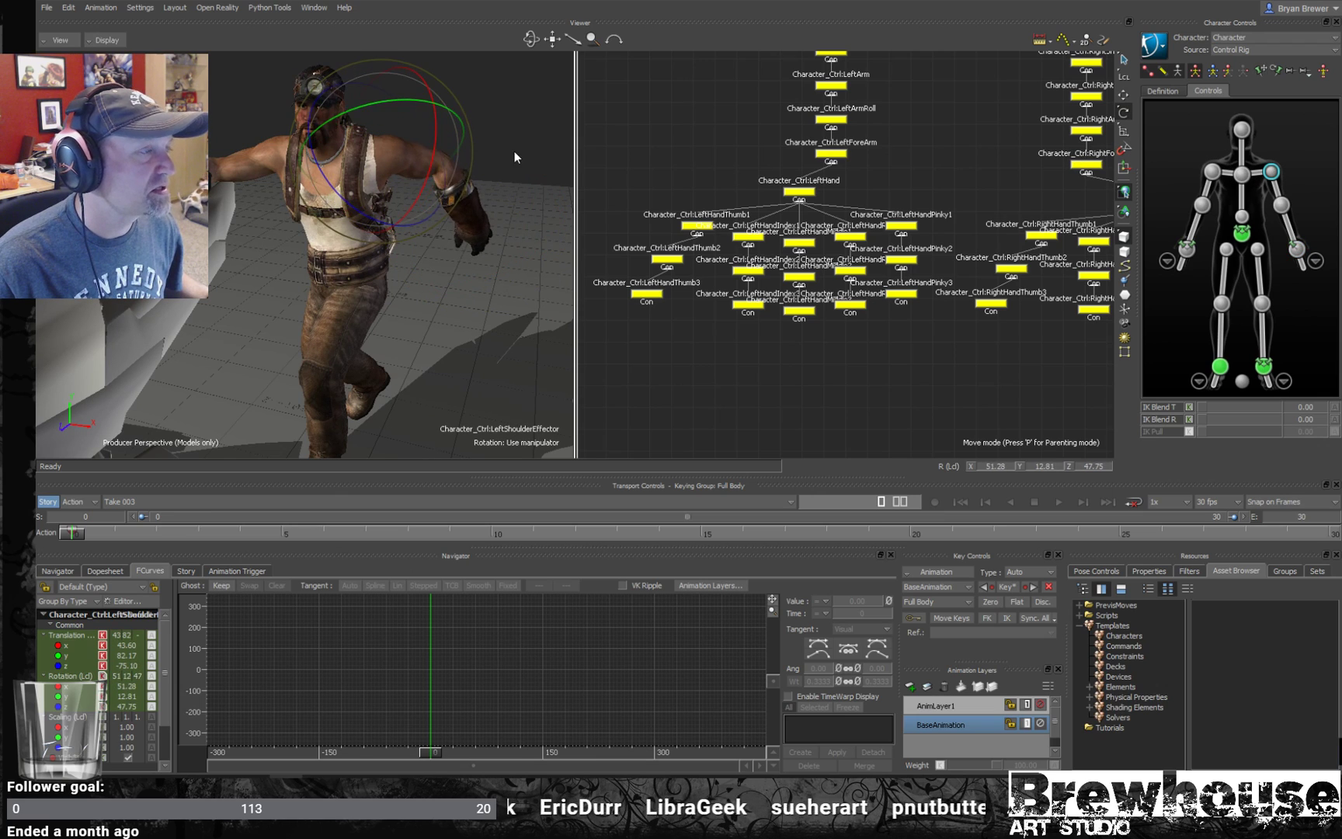
- Rotate the head effector to about X -18, Y 1, Z 12
left_click(1242, 129)
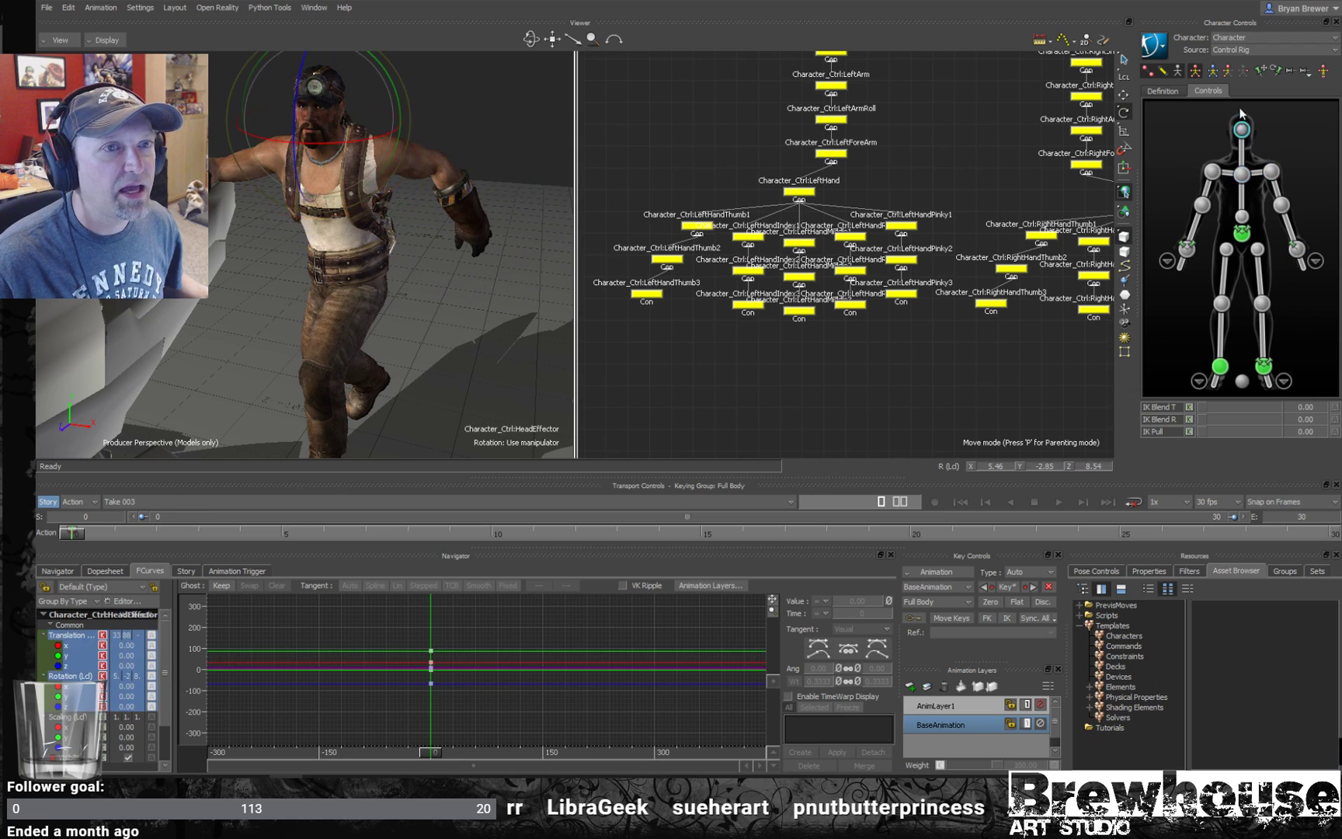
left_click_drag(373, 194, 438, 178)
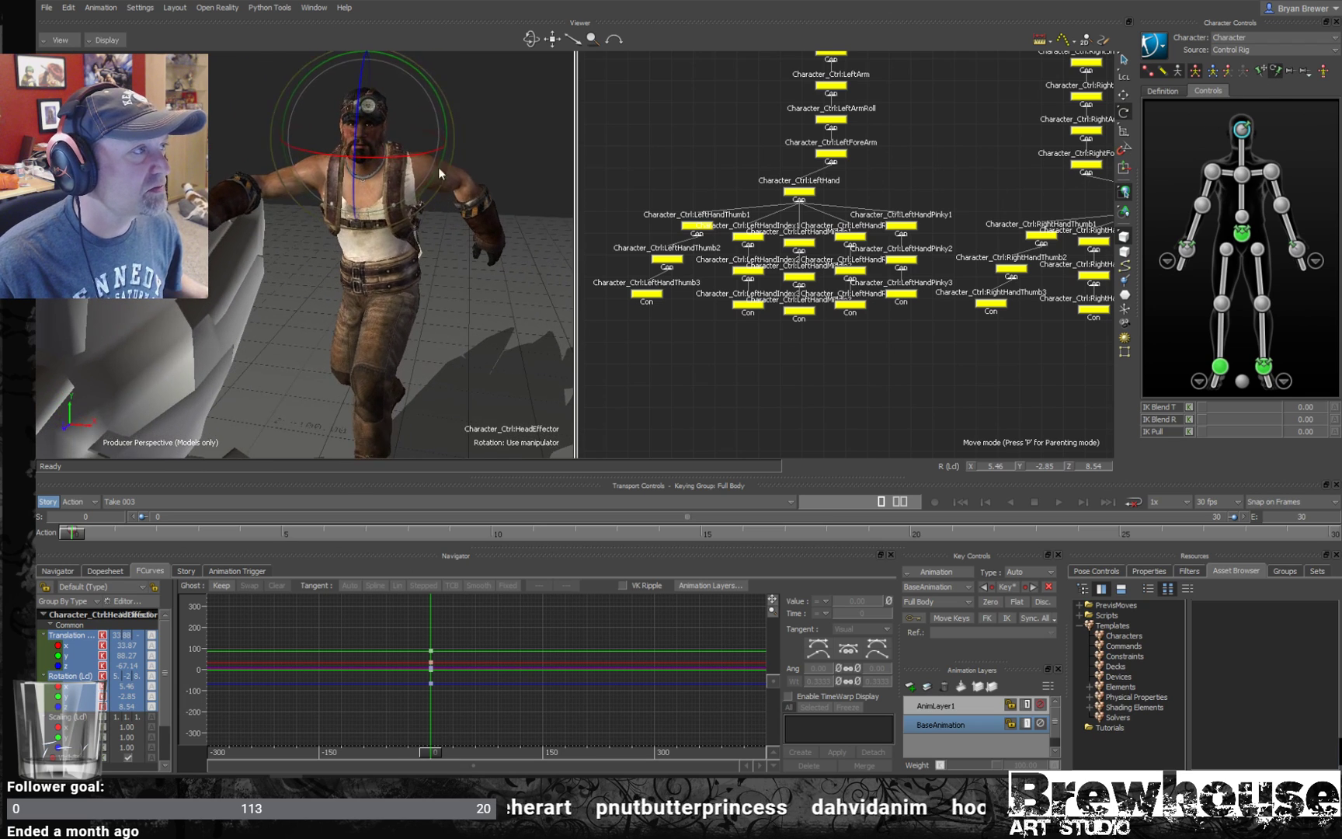
mouse_move(402, 109)
left_mouse_down()
mouse_move(396, 132)
mouse_move(428, 183)
mouse_move(421, 109)
mouse_move(396, 114)
mouse_move(411, 140)
mouse_move(373, 182)
mouse_move(438, 175)
mouse_move(422, 140)
mouse_move(440, 127)
mouse_move(353, 154)
mouse_move(416, 129)
left_mouse_up()
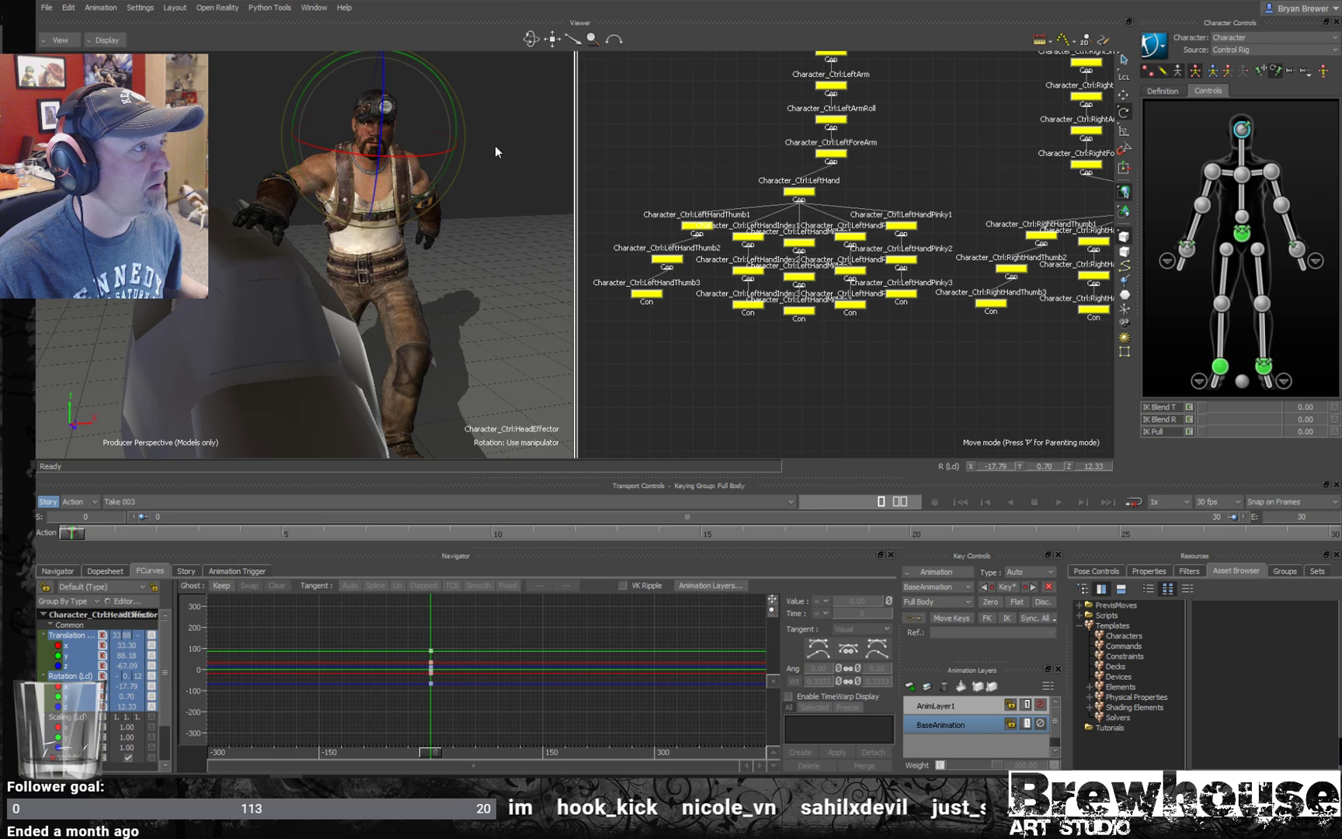
- Try rotating the hips effector with the chest end effector's translation pinned
left_click(1242, 176)
left_click_drag(357, 194, 399, 196)
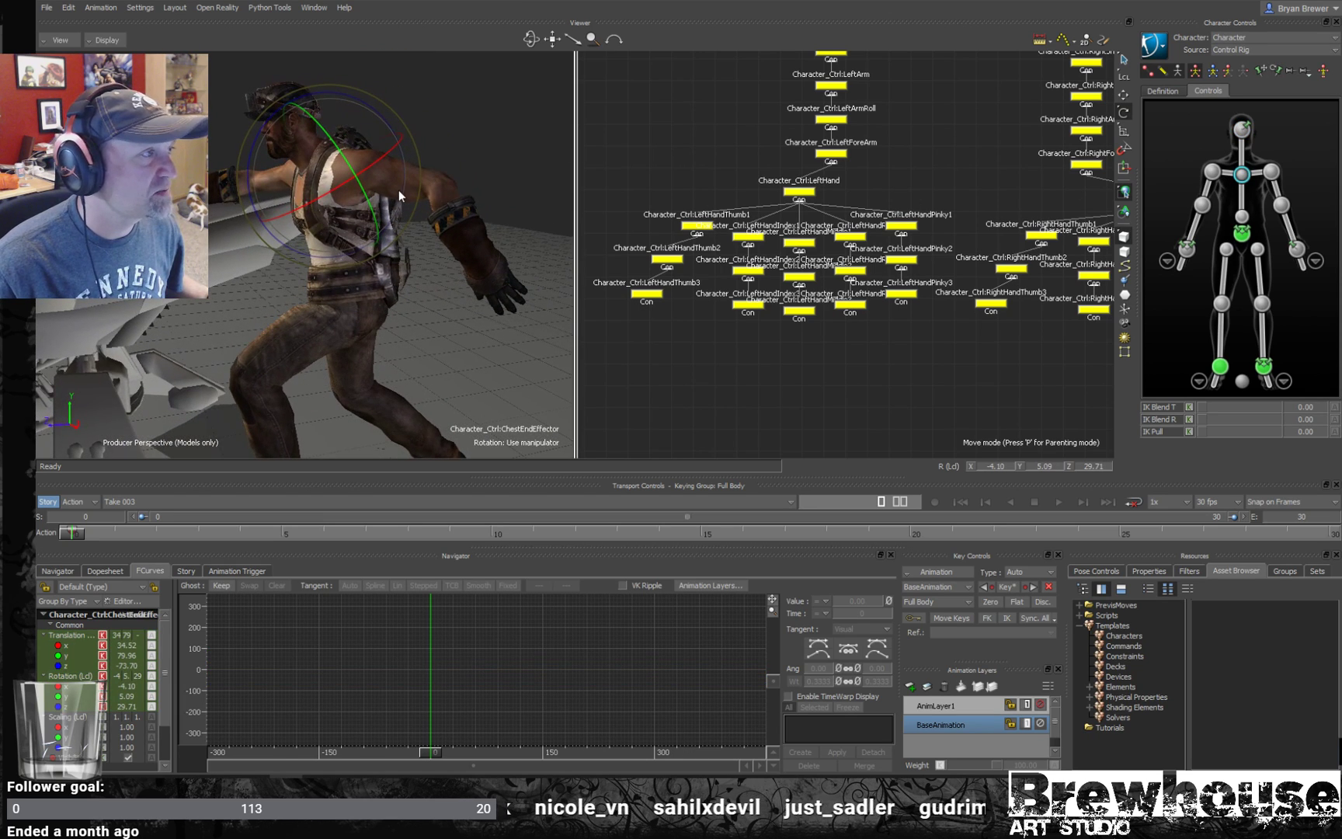
left_click(1263, 70)
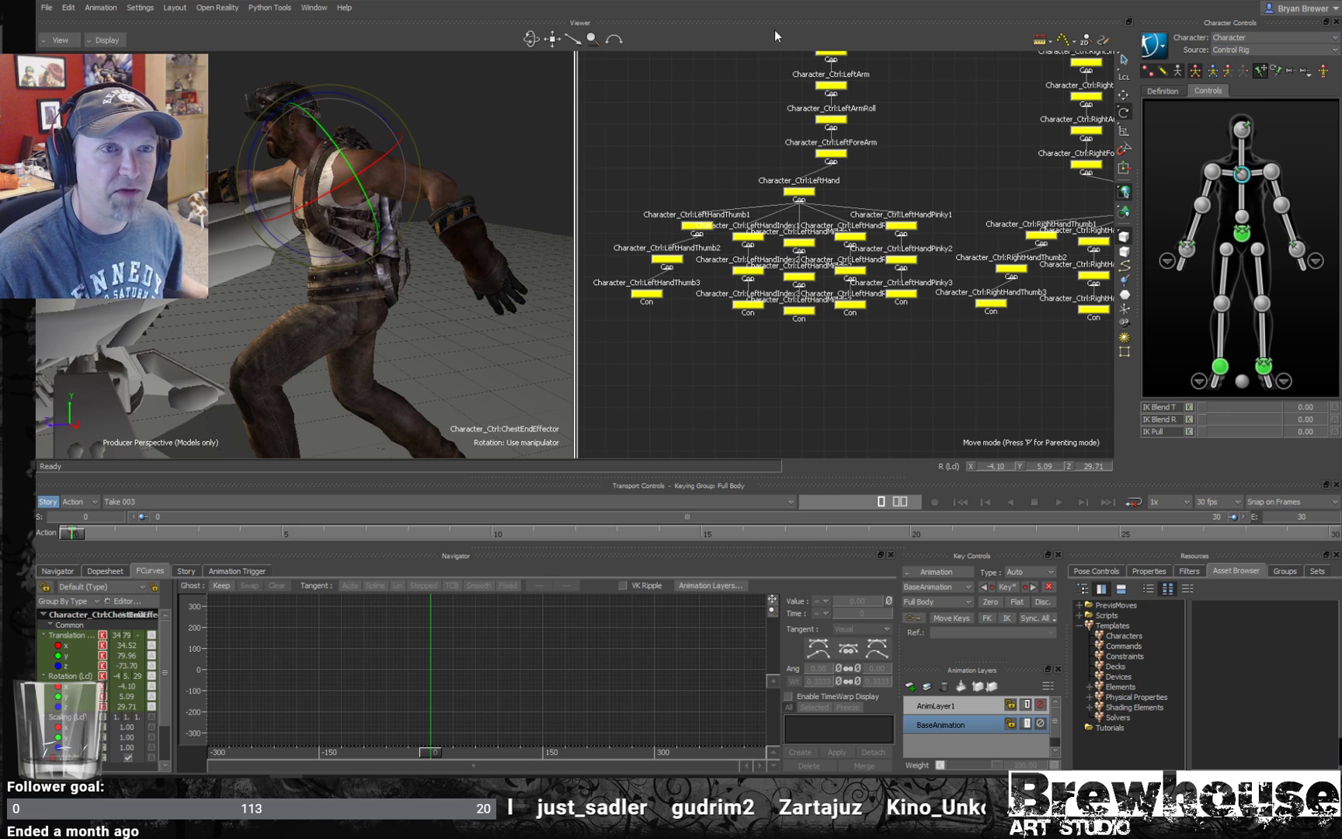
left_click_drag(370, 257, 503, 311)
left_click(1244, 233)
key("ctrl+z")
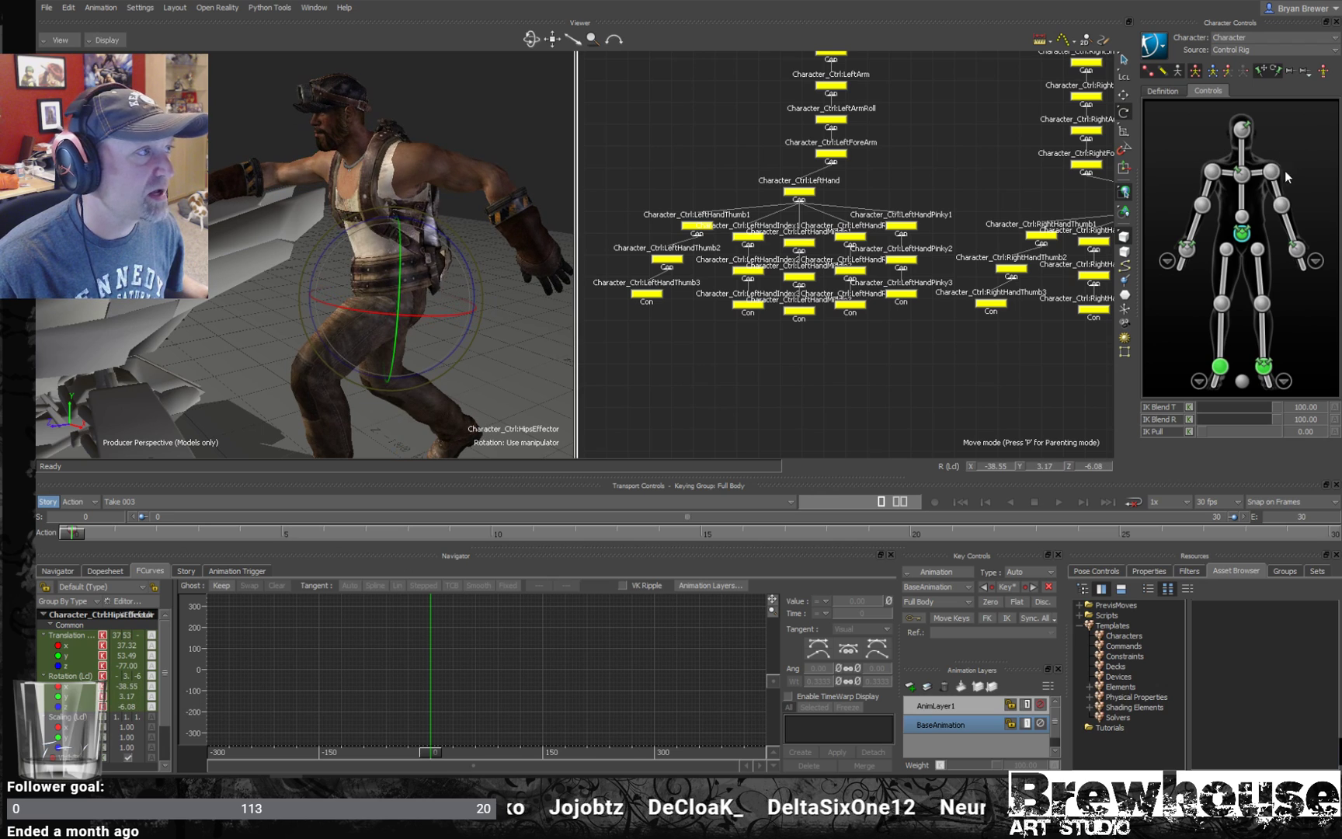
- Try rotating the hips effector with the chest end effector's rotation pinned
left_click(1241, 176)
left_click(1275, 71)
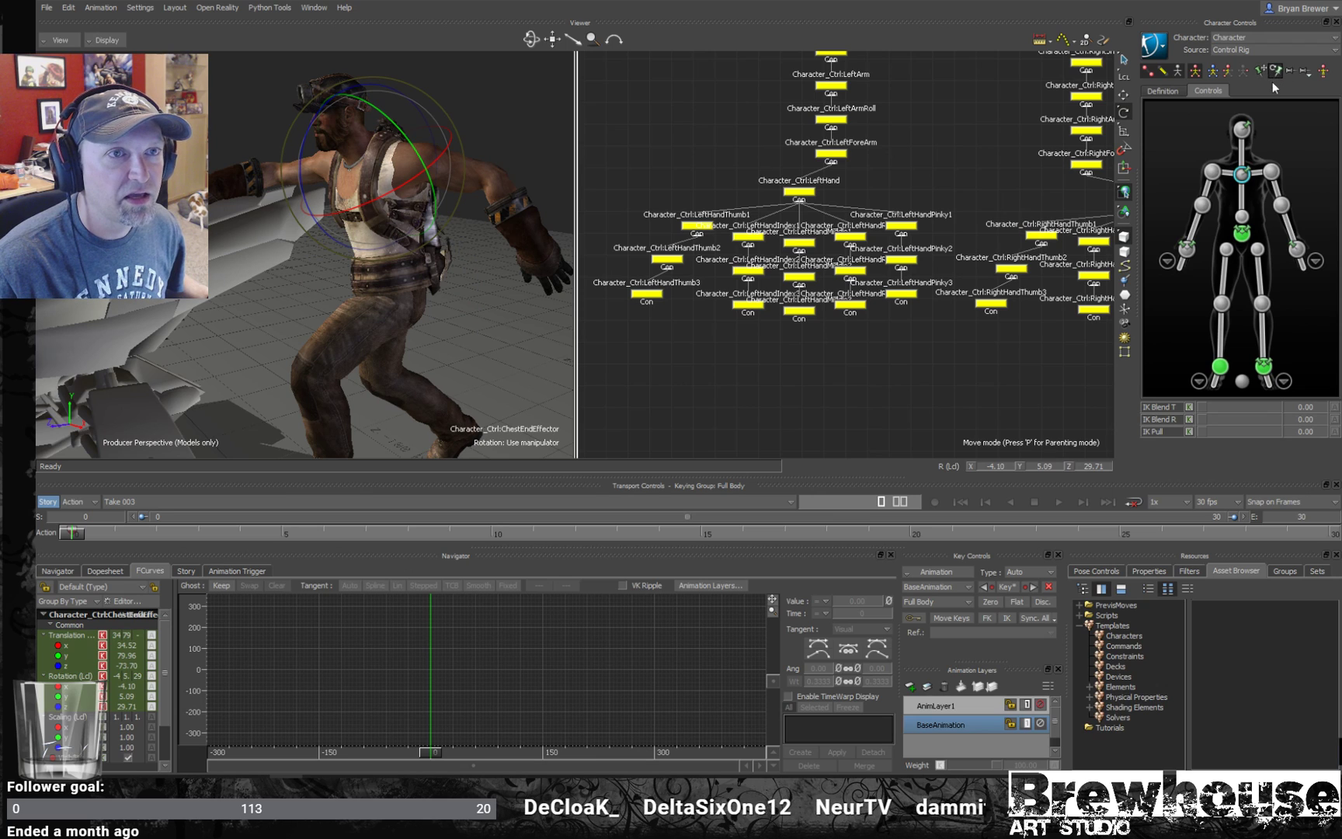
left_click(1242, 236)
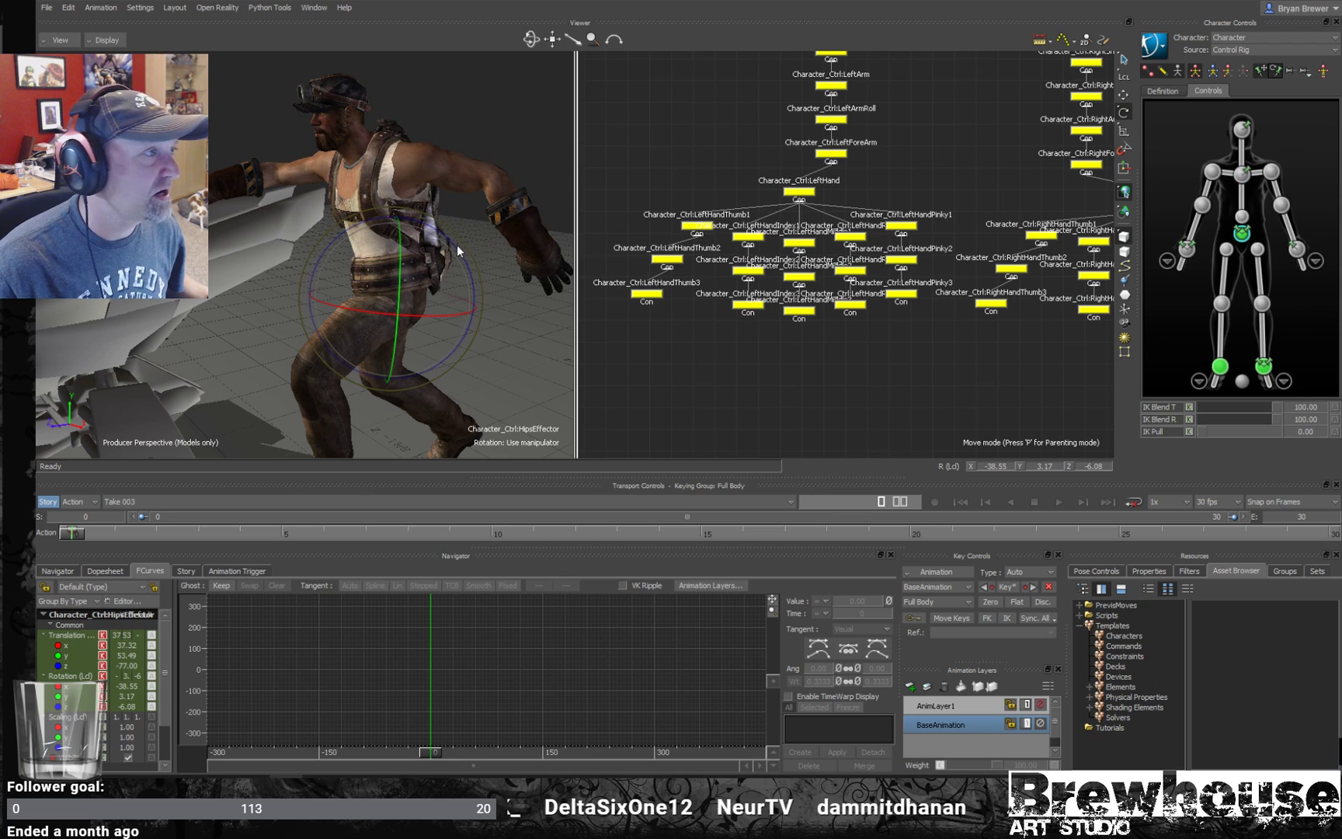
left_click_drag(458, 250, 1314, 151)
- Pin the chest end effector's translation and rotate the hips effector to about X -39, Y -2, Z -13
left_click(1246, 175)
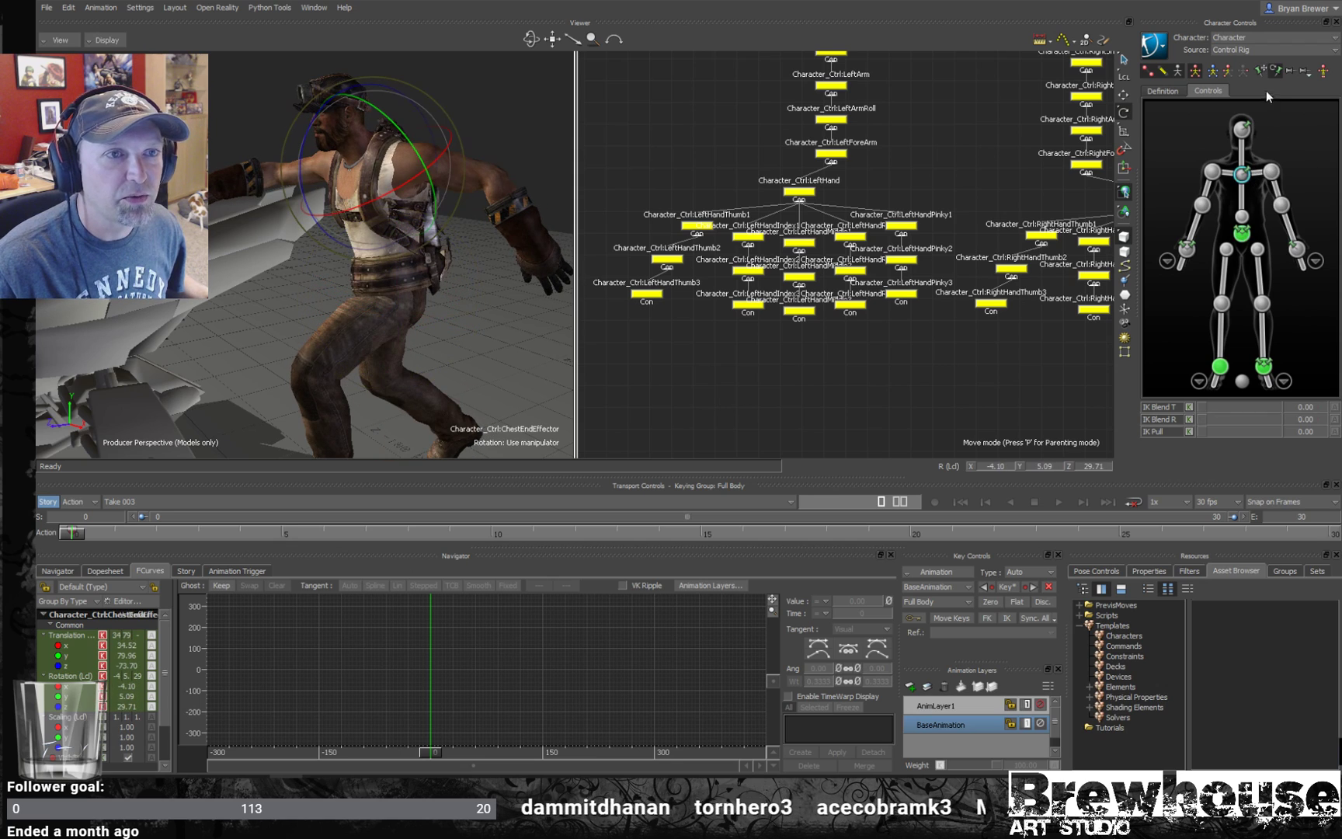
left_click(1261, 72)
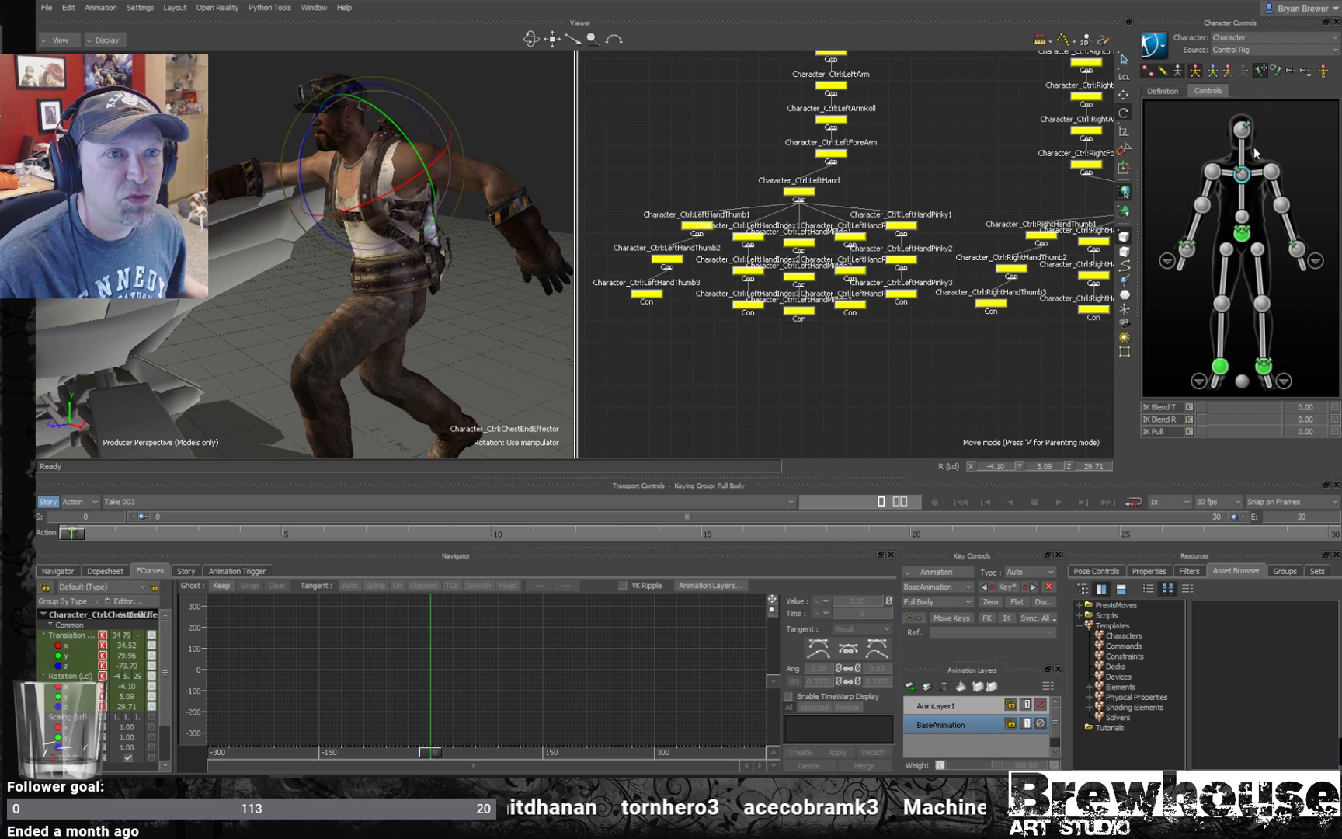
left_click(1241, 233)
left_click_drag(378, 240, 342, 246, "ctrl+shift")
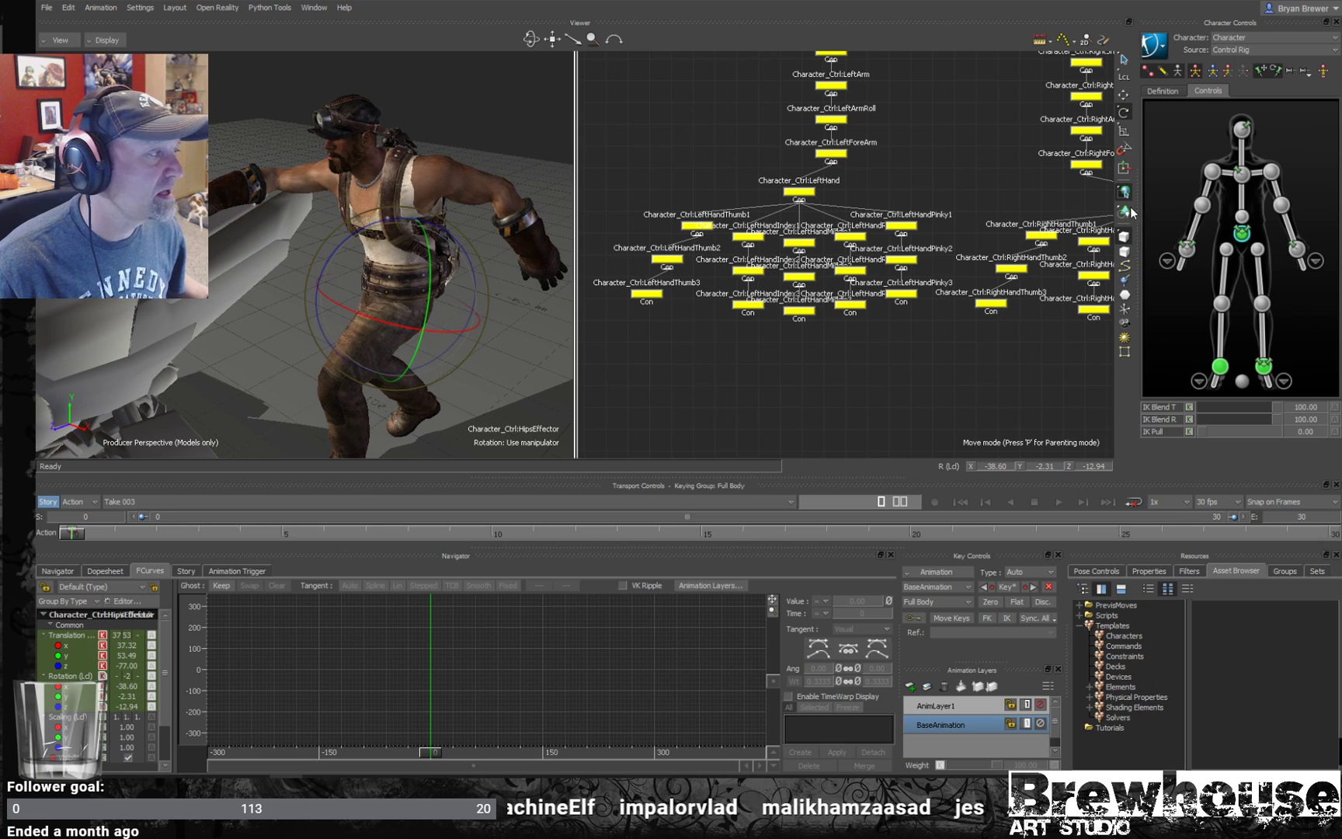
left_click(1241, 176)
left_click(1240, 235)
mouse_move(455, 234)
left_mouse_down("alt")
mouse_move(422, 227)
mouse_move(444, 243)
left_mouse_up("alt")
left_click(1296, 247)
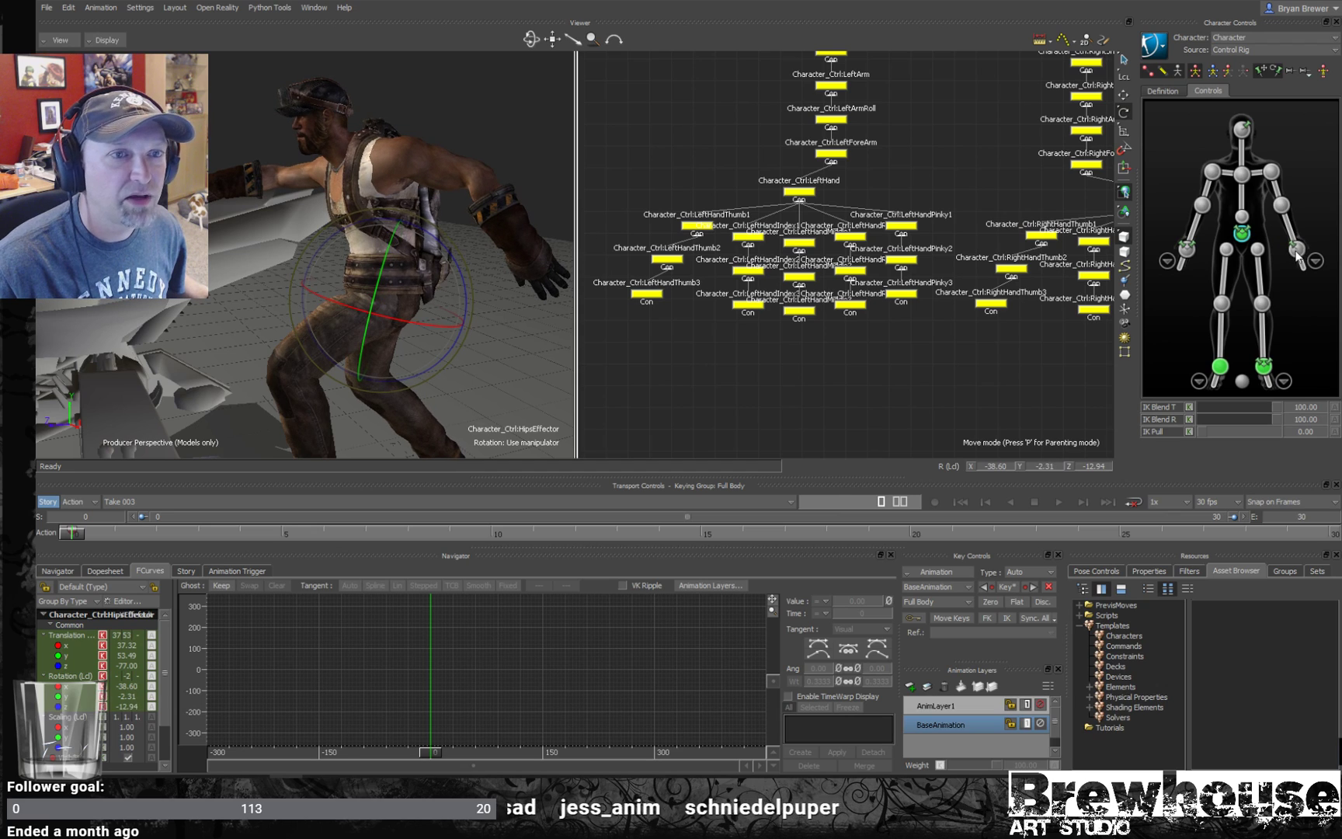
left_click(1240, 234)
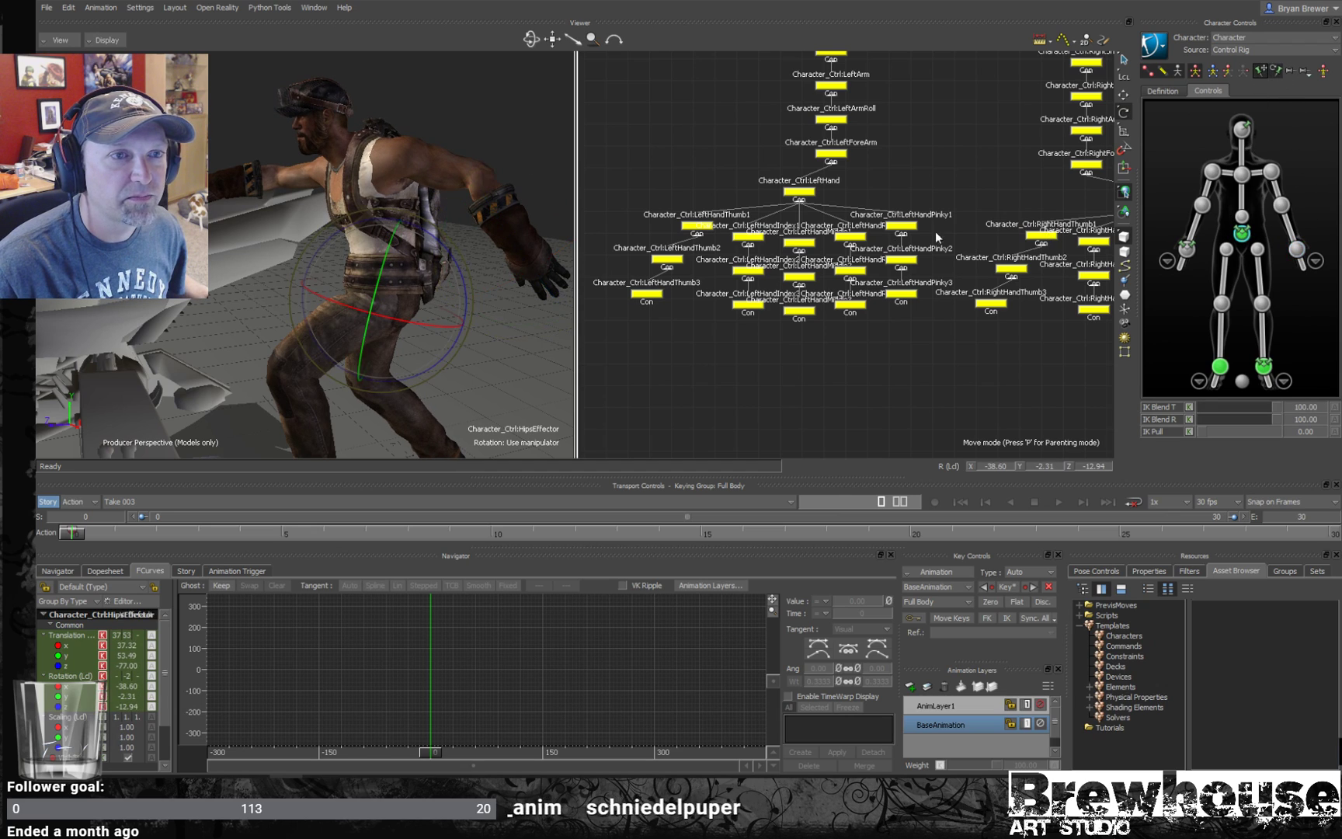
- Move the hips effector down and back to about Y 48.5, Z -81 and rotate it to about Y -7, Z -3
left_click_drag(501, 245, 461, 275, "alt")
left_click_drag(460, 275, 404, 268, "alt")
middle_click_drag(420, 289, 426, 200, "alt")
mouse_move(426, 199)
left_mouse_down("alt")
mouse_move(465, 227)
mouse_move(398, 216)
mouse_move(431, 229)
mouse_move(475, 221)
mouse_move(444, 201)
left_mouse_up("alt")
key("t")
key("t")
left_click_drag(400, 172, 430, 279)
left_click_drag(380, 236, 451, 204)
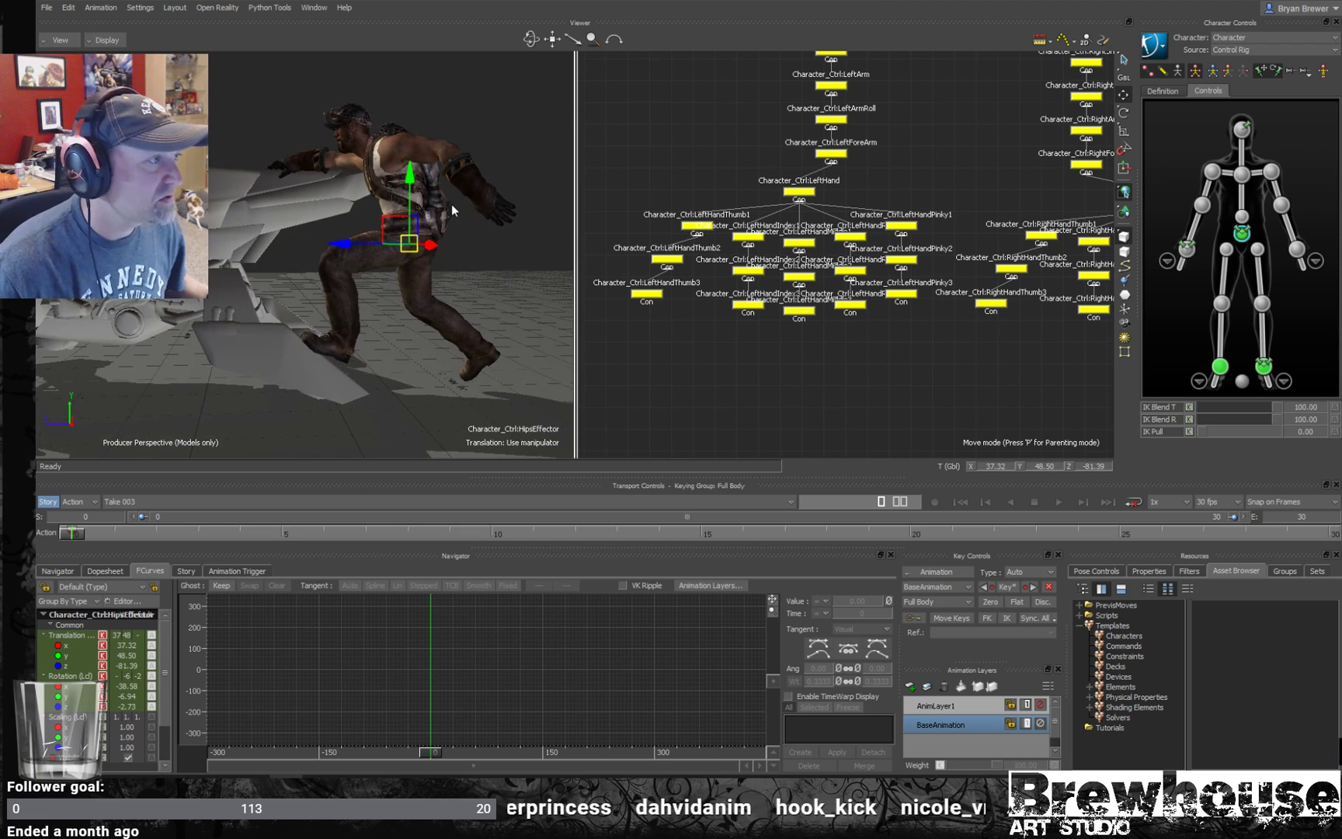
- Adjust the left ankle effector to reposition the trailing foot
left_click(1264, 366)
left_click_drag(340, 334, 426, 360)
left_click_drag(439, 303, 435, 303)
left_click_drag(410, 223, 488, 225, "alt")
left_click(1243, 234)
left_click_drag(413, 247, 297, 363, "alt")
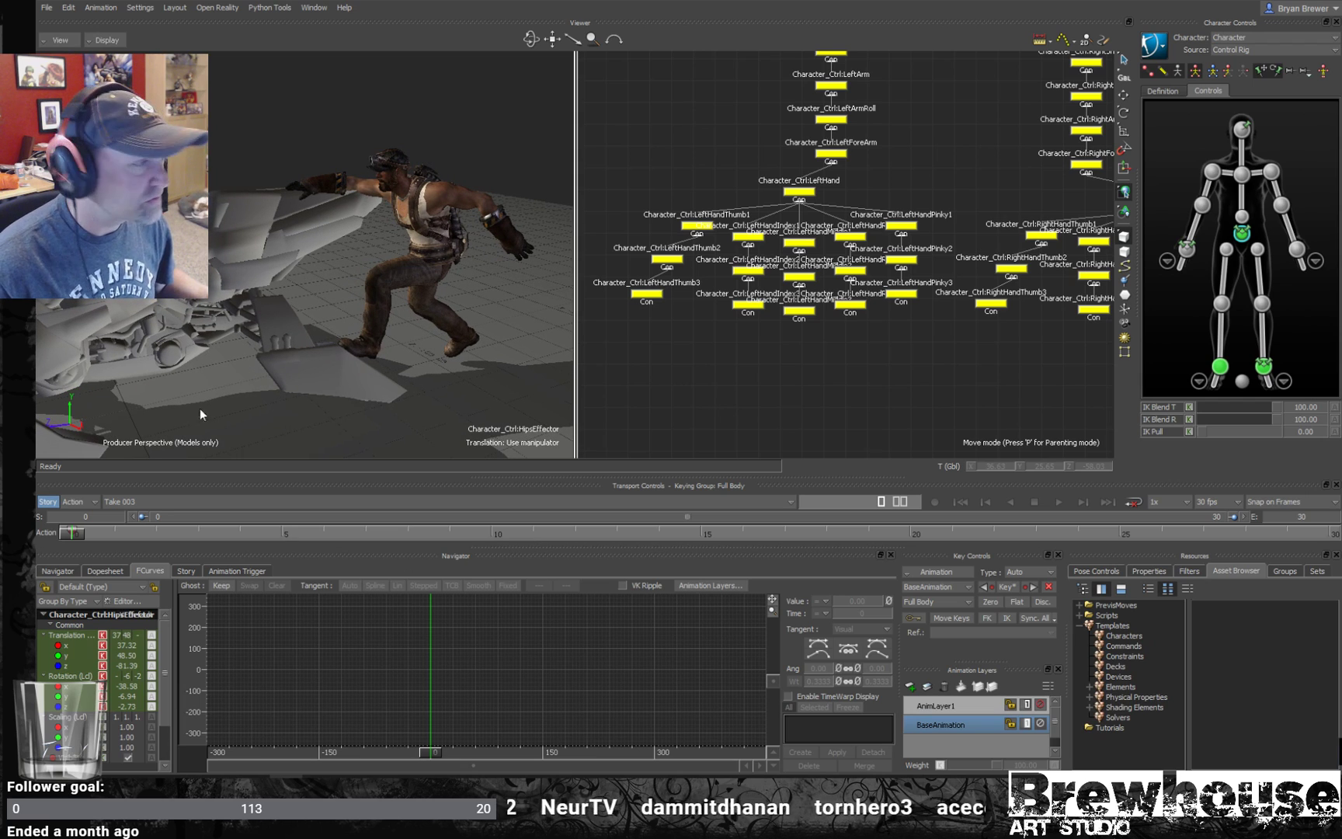
left_click_drag(273, 404, 252, 449, "alt")
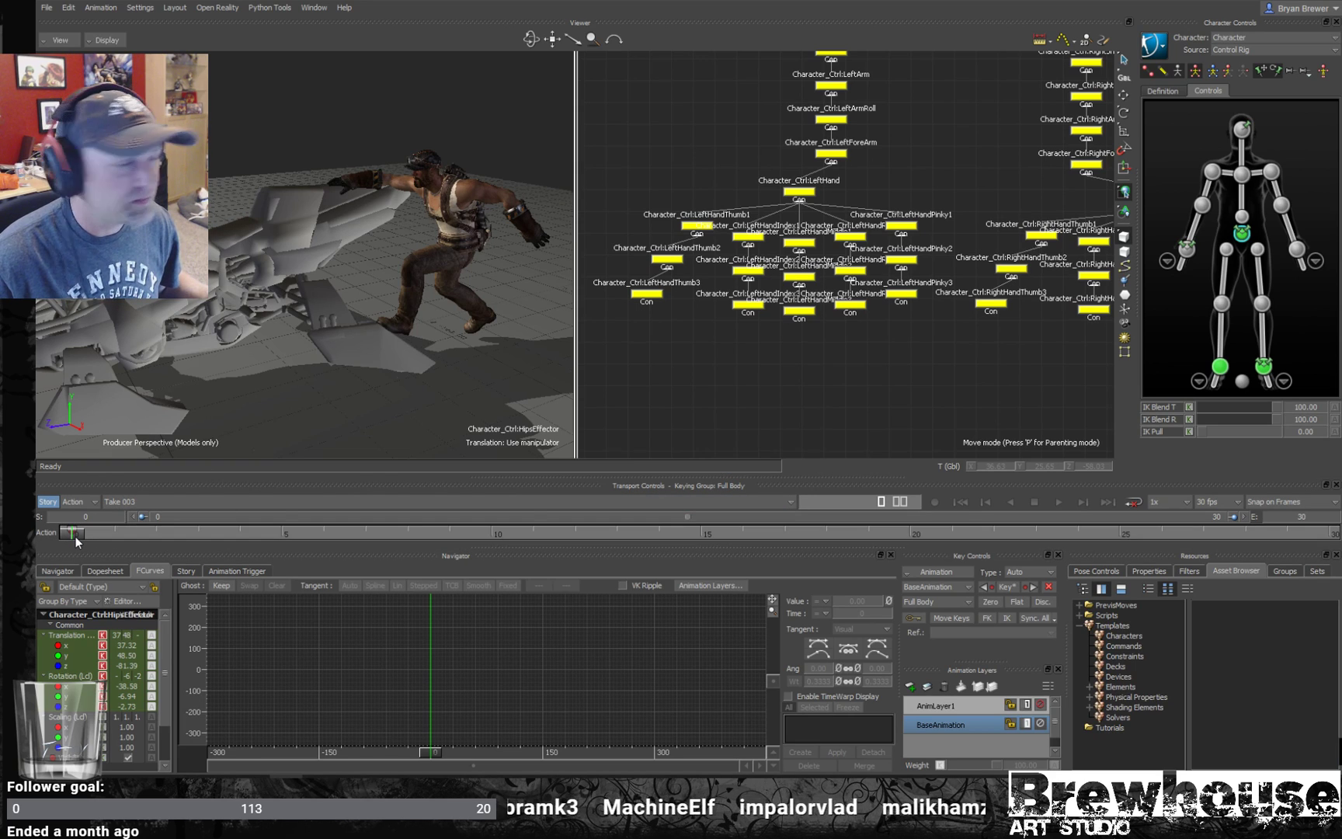
- Scrub the take's timeline to frame 30 and back to frame 6
left_click_drag(77, 533, 1318, 546)
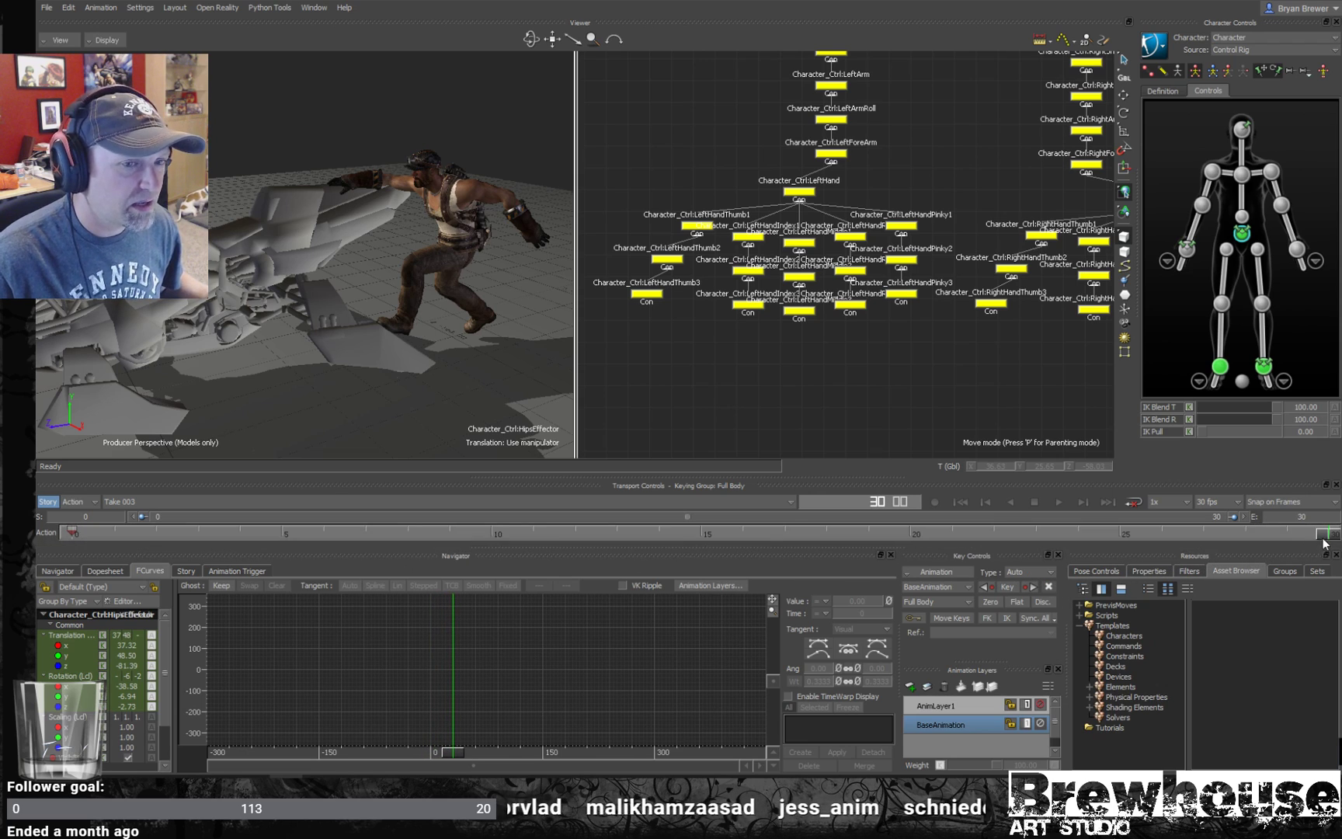
left_click_drag(664, 534, 614, 539)
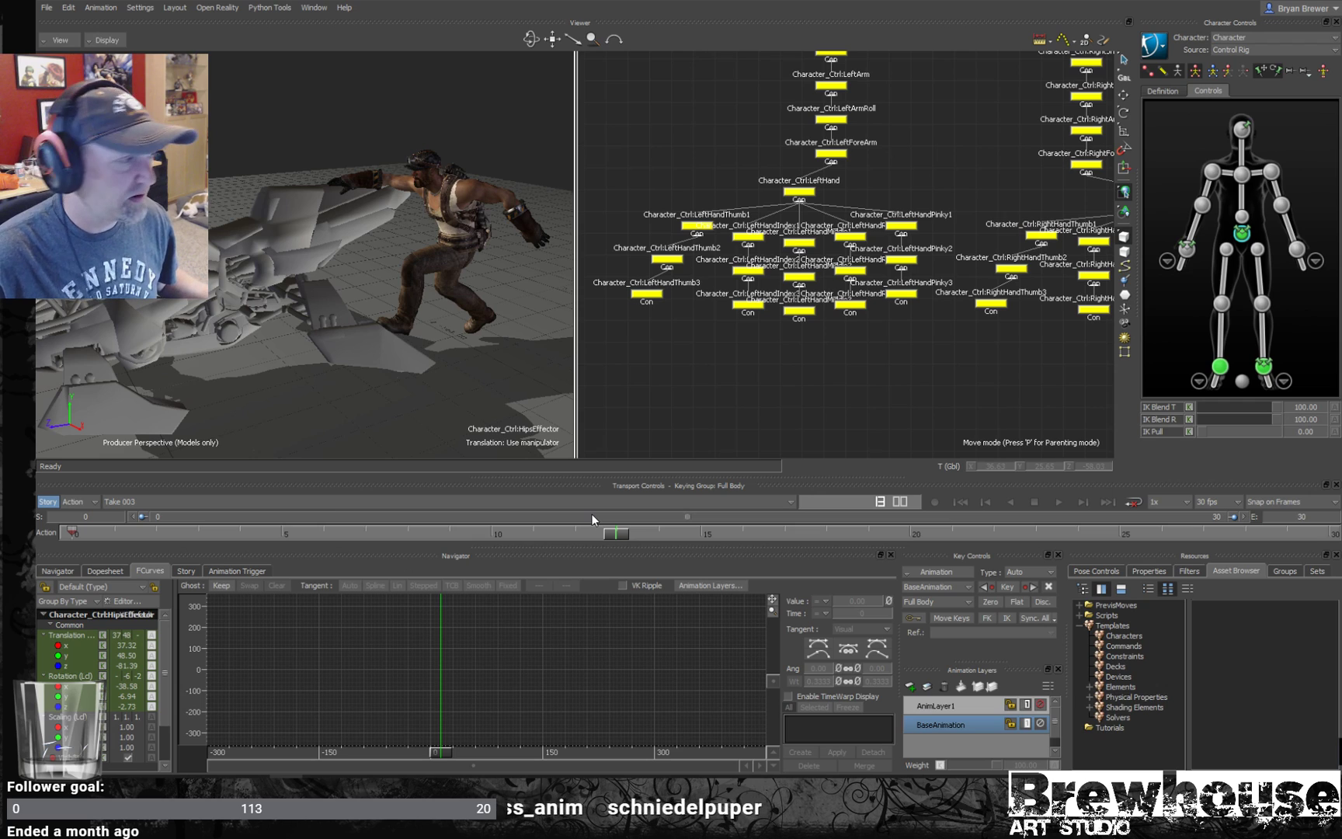
left_click_drag(606, 534, 340, 510)
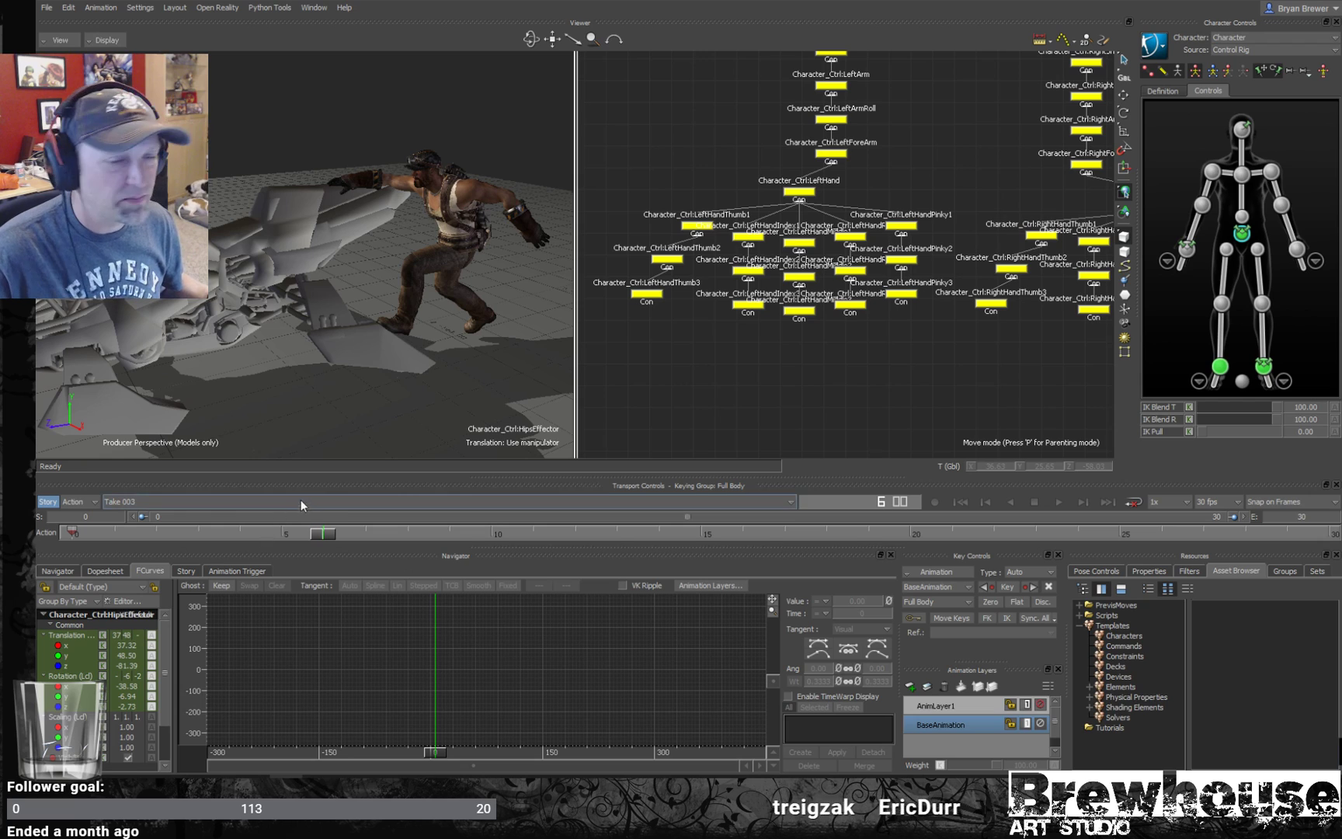
- Go back to frame 0 and set the key interpolation type to Step
left_click_drag(305, 533, 68, 535)
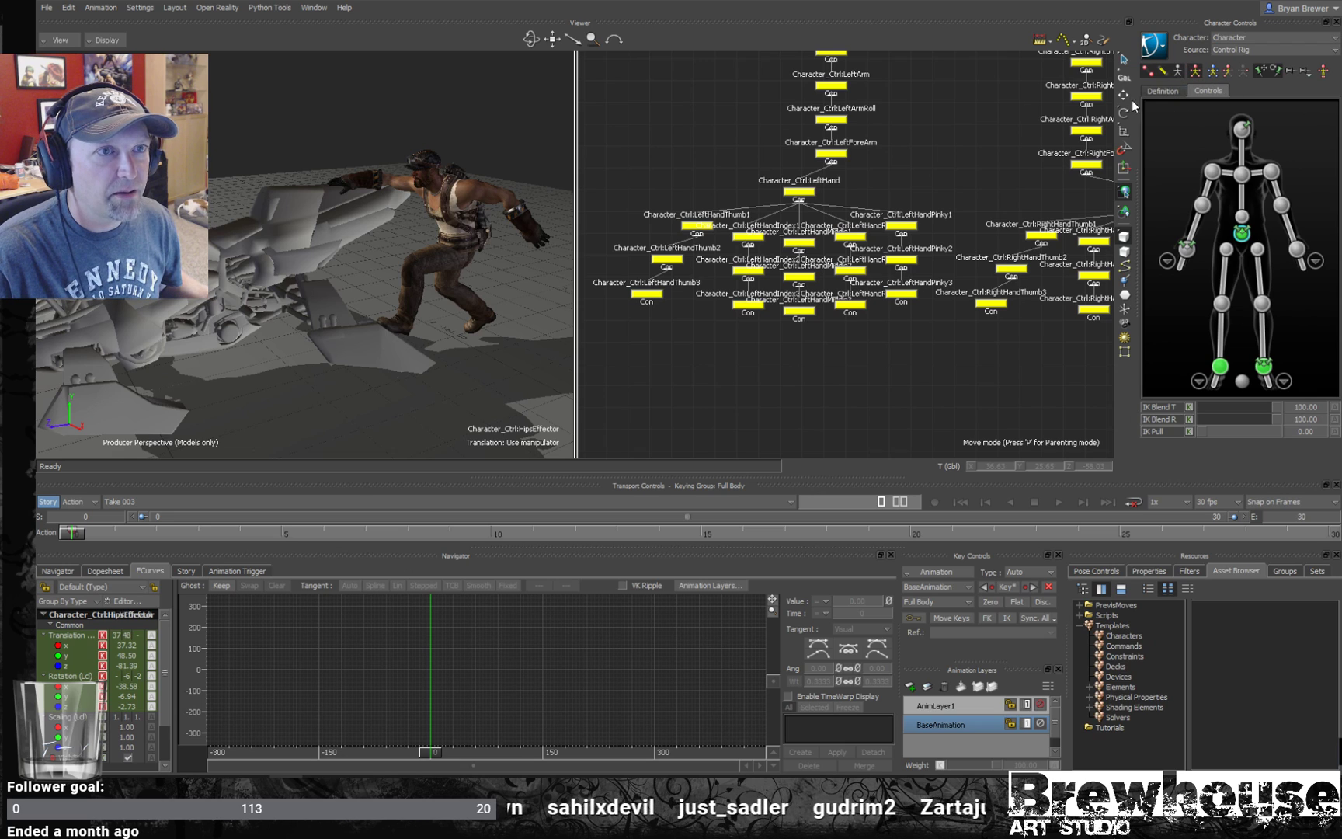
scroll(910, 284, "down", 8)
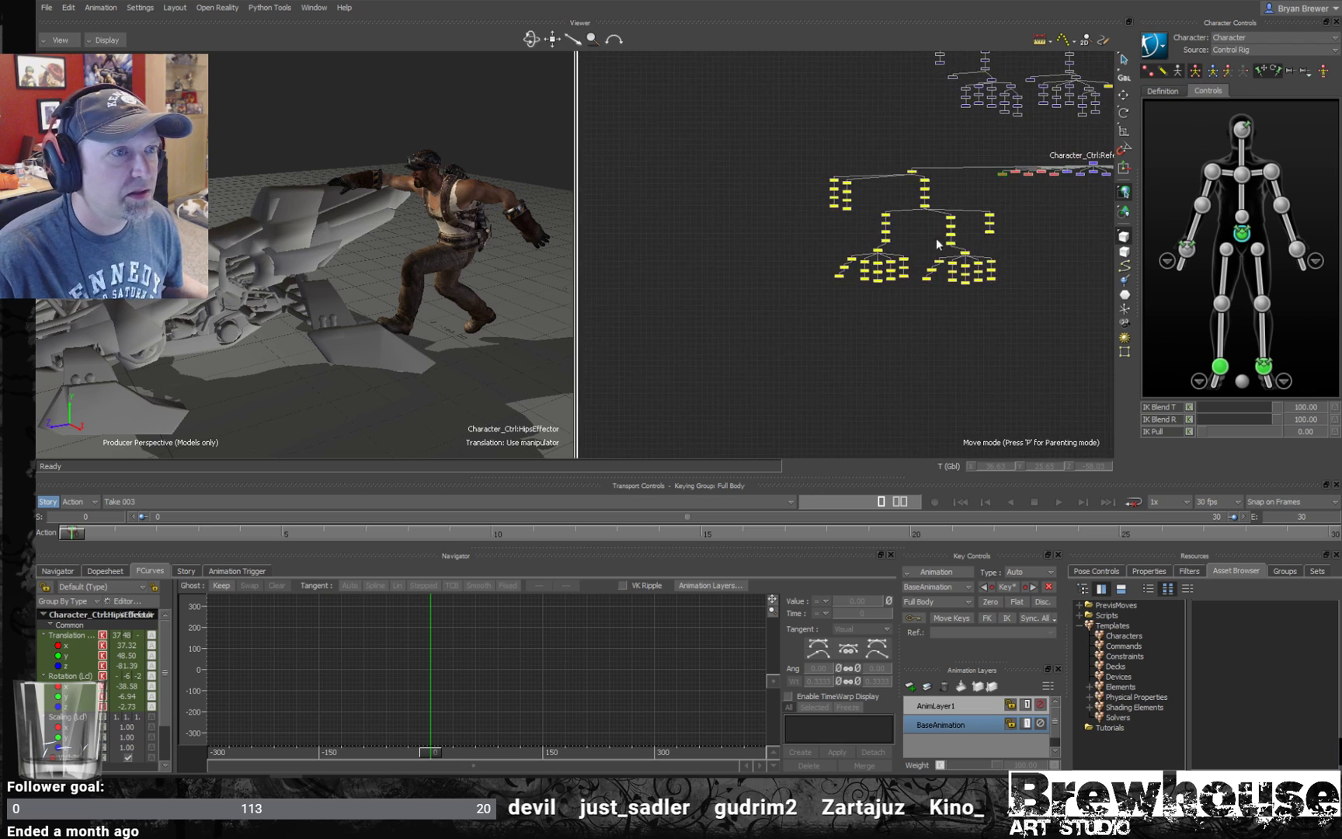
left_click_drag(907, 273, 908, 270)
middle_click_drag(908, 270, 871, 401)
left_click(961, 305)
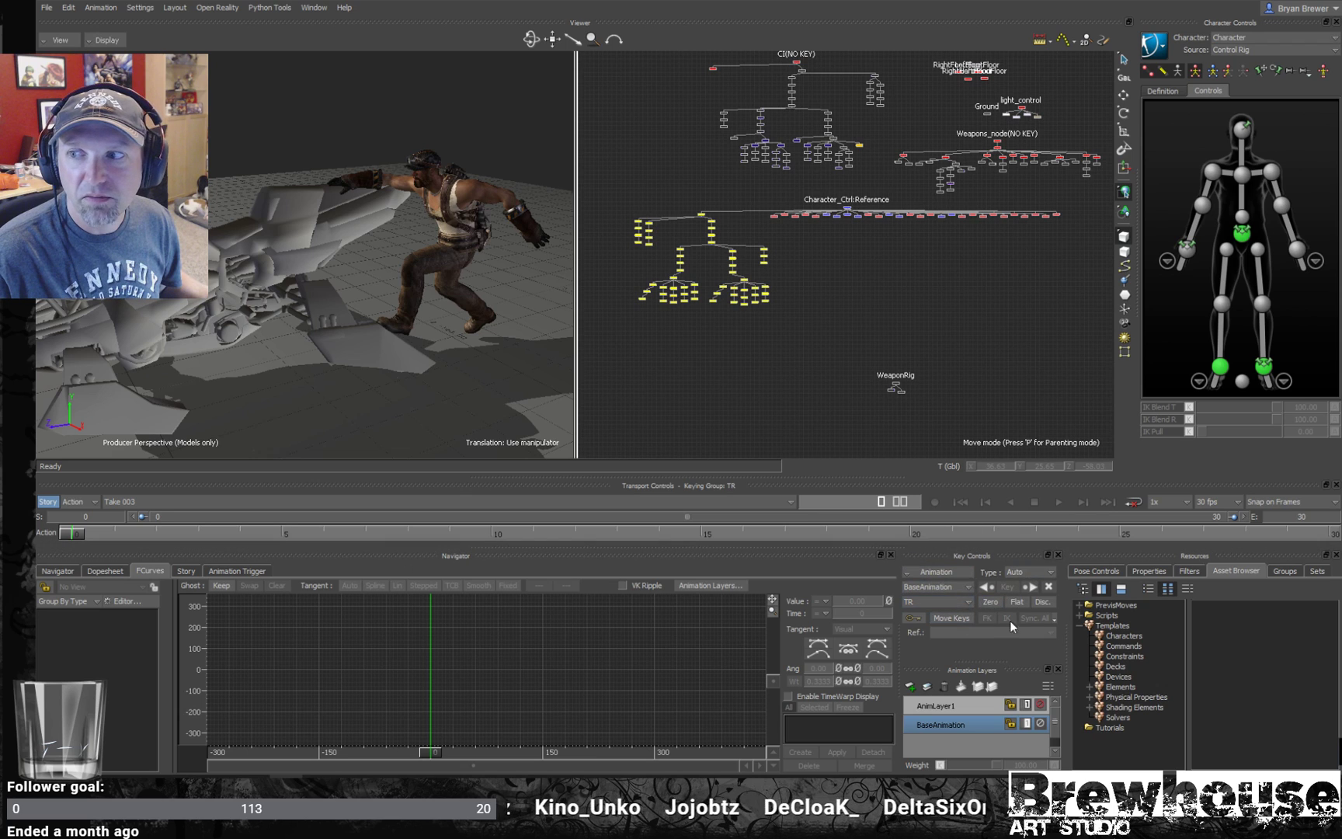
left_click(1047, 574)
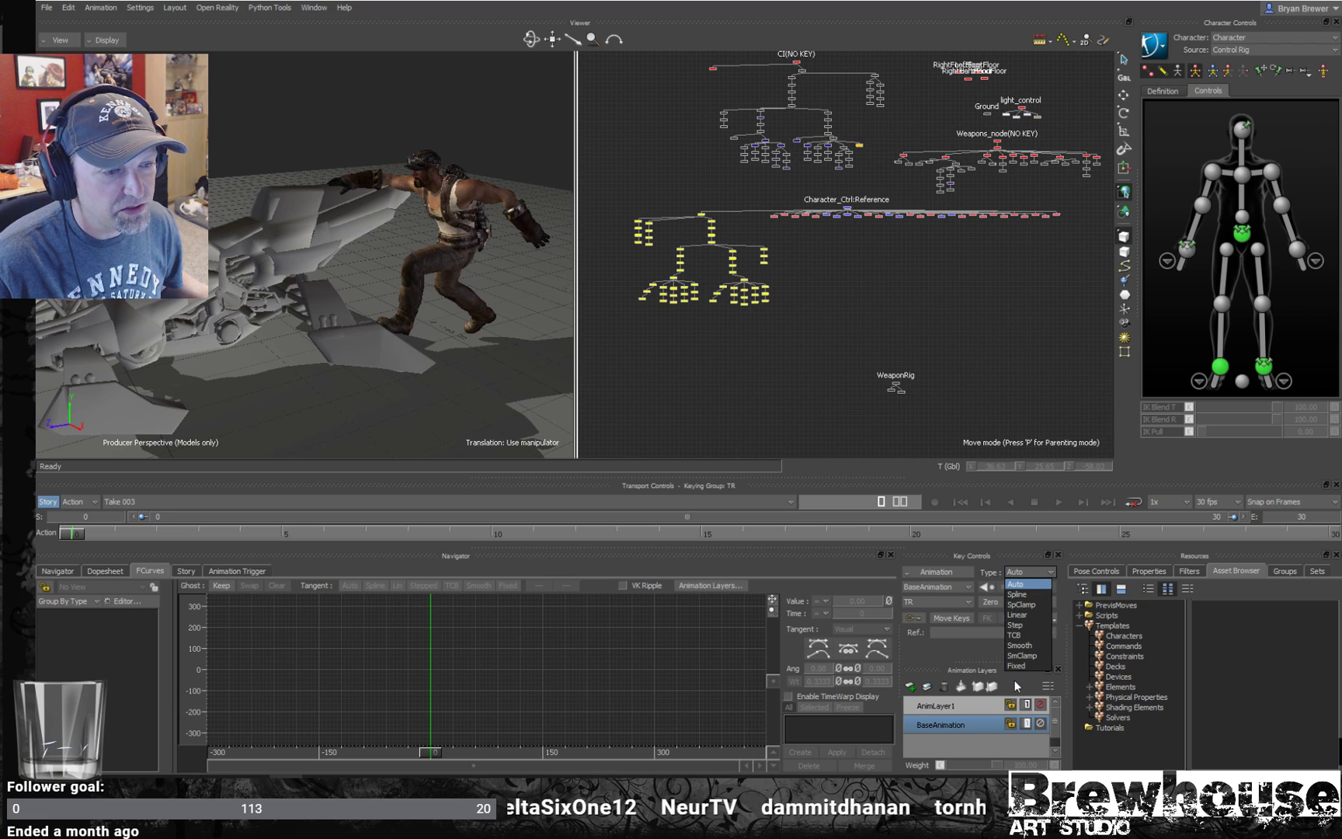
left_click(1015, 625)
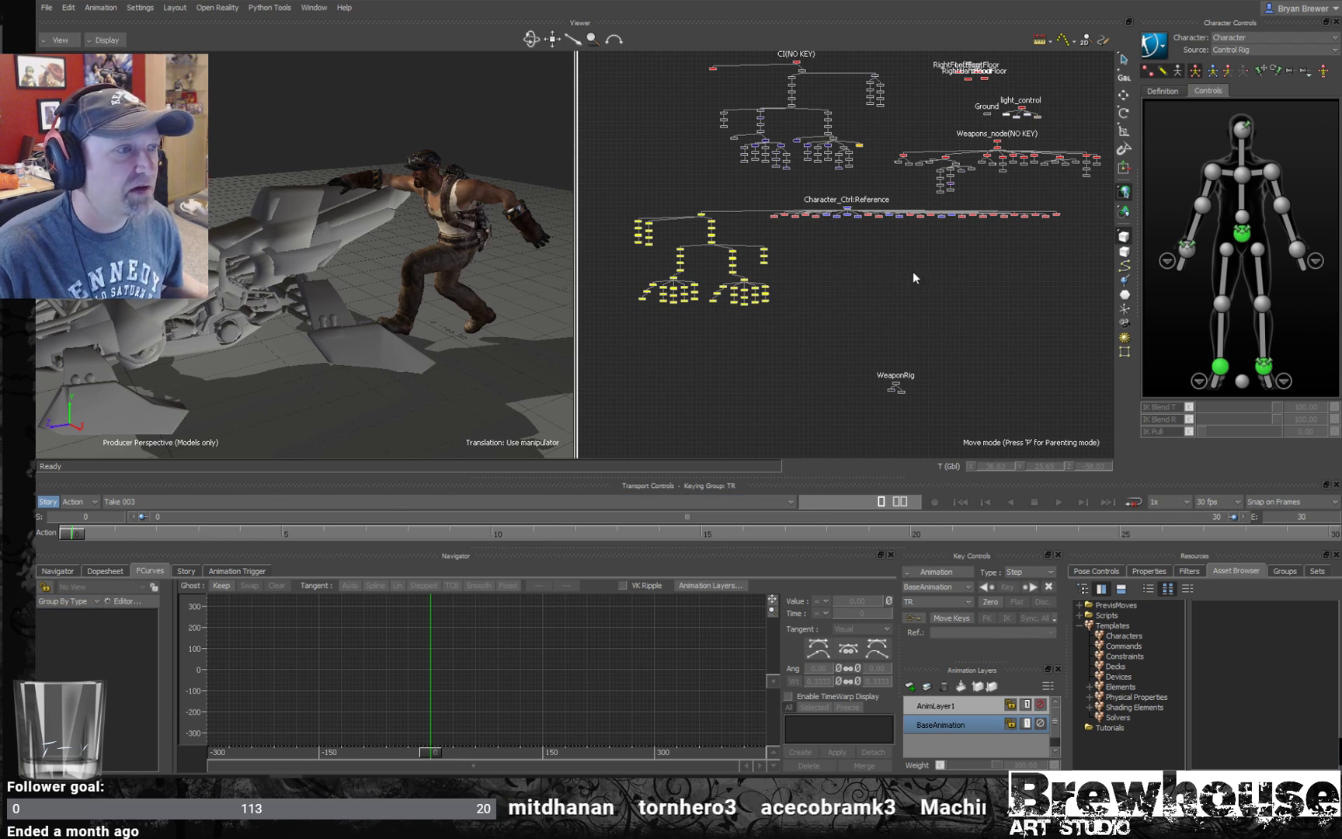
- Select all the control rig effectors and set their frame 0 keys to Stepped tangents
left_click_drag(1081, 214, 1080, 212)
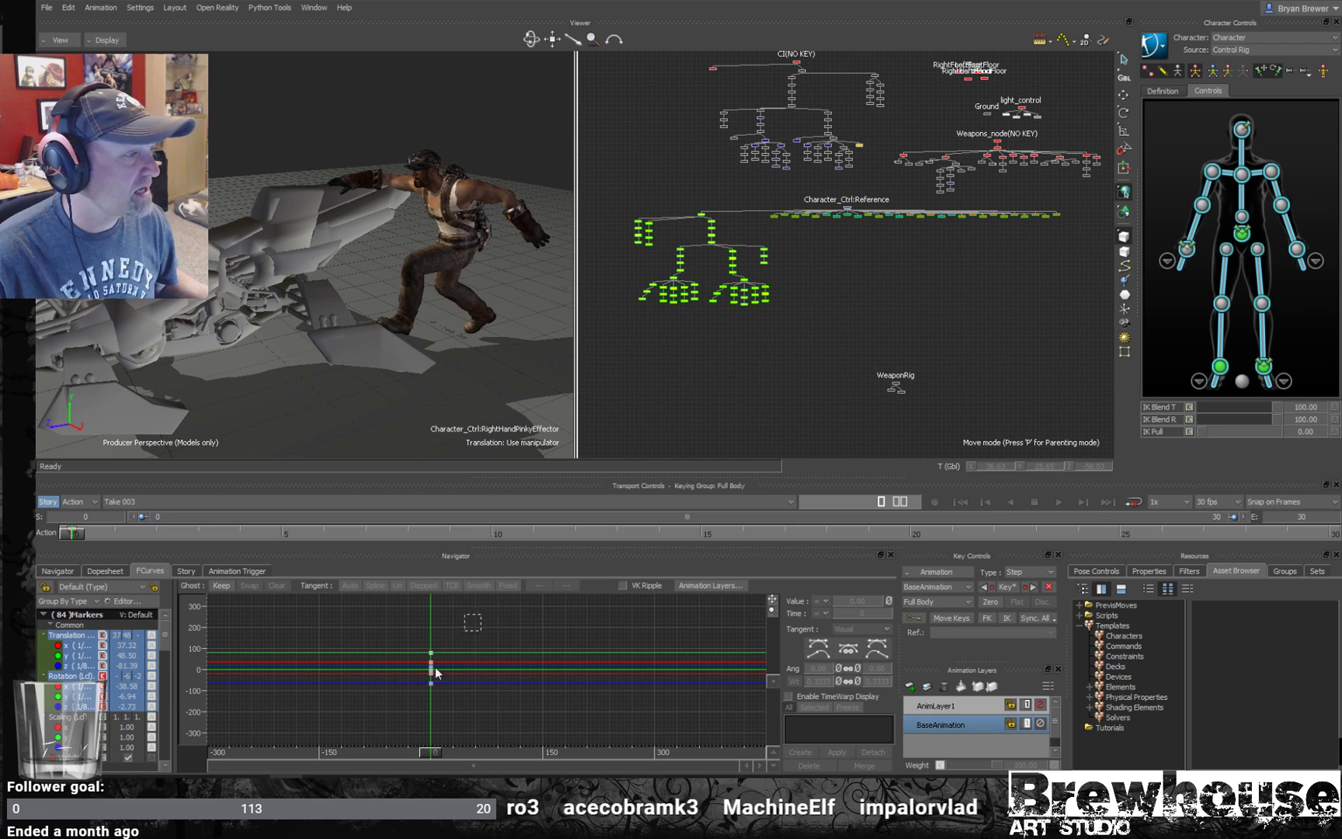
key("ctrl+a")
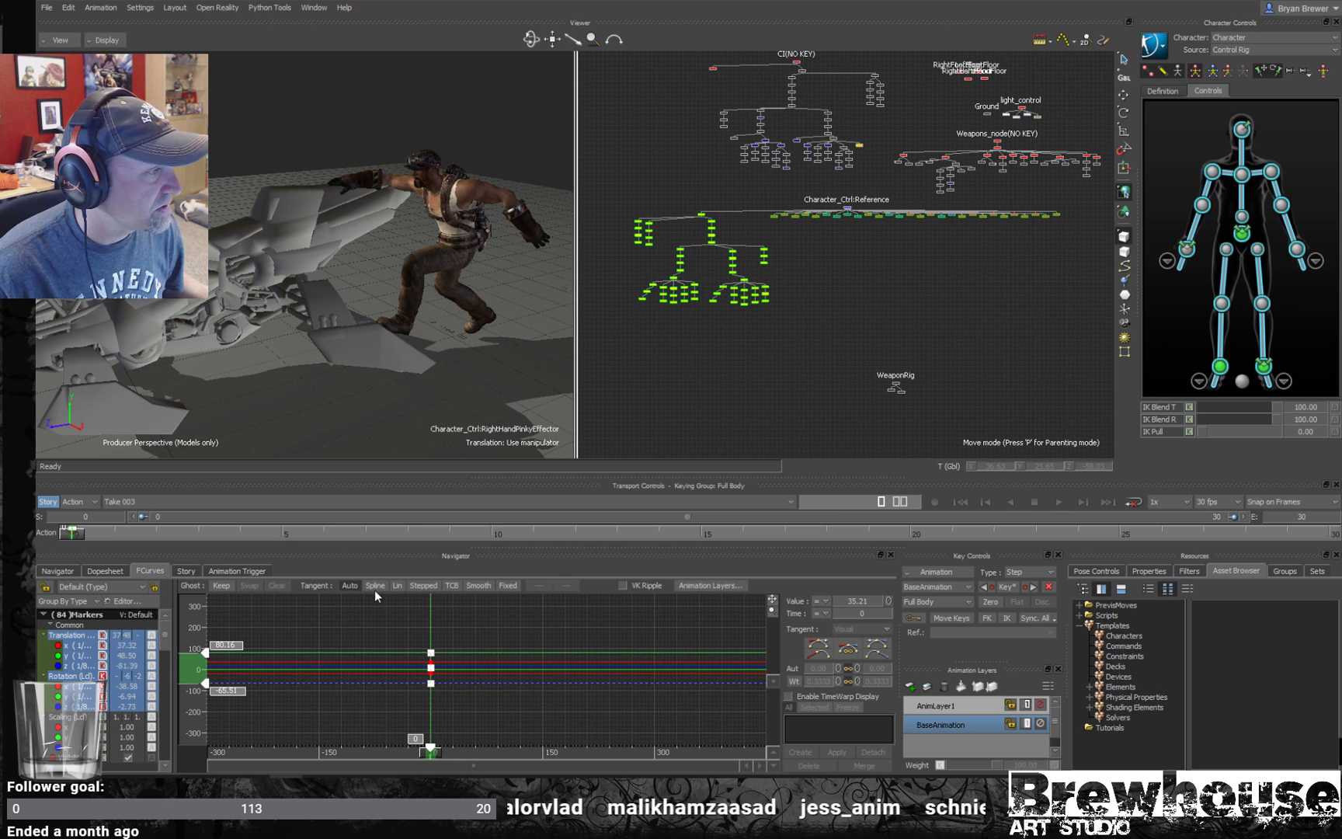
left_click(425, 585)
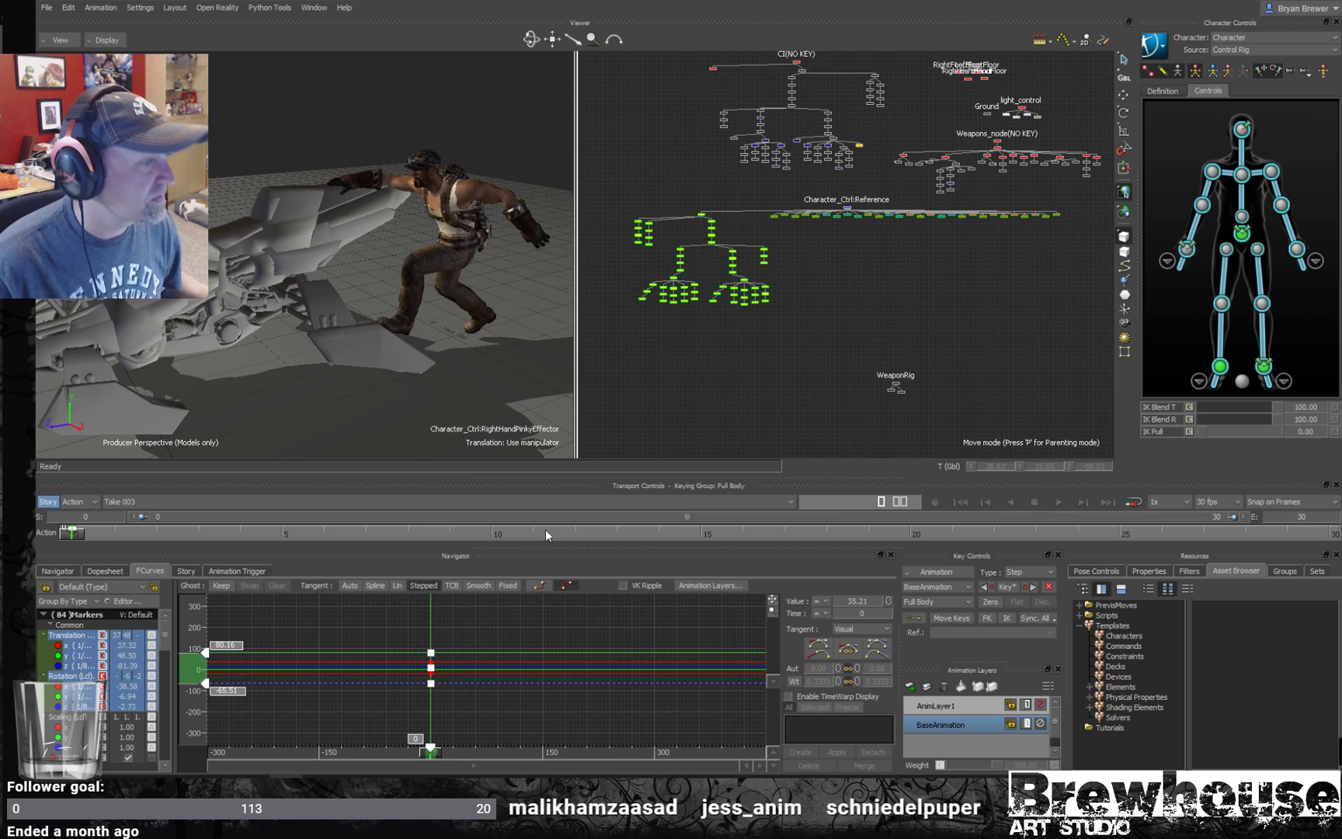
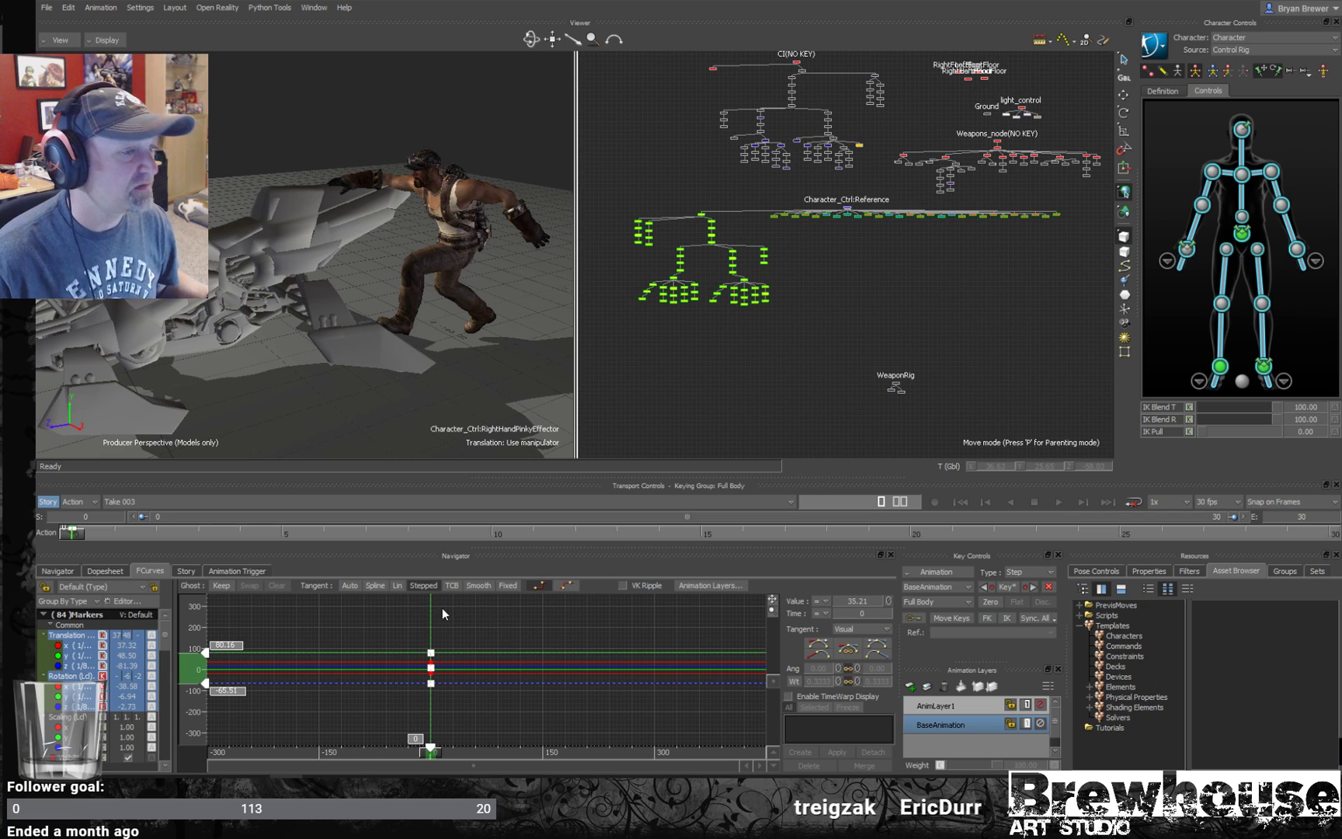
left_click(560, 649)
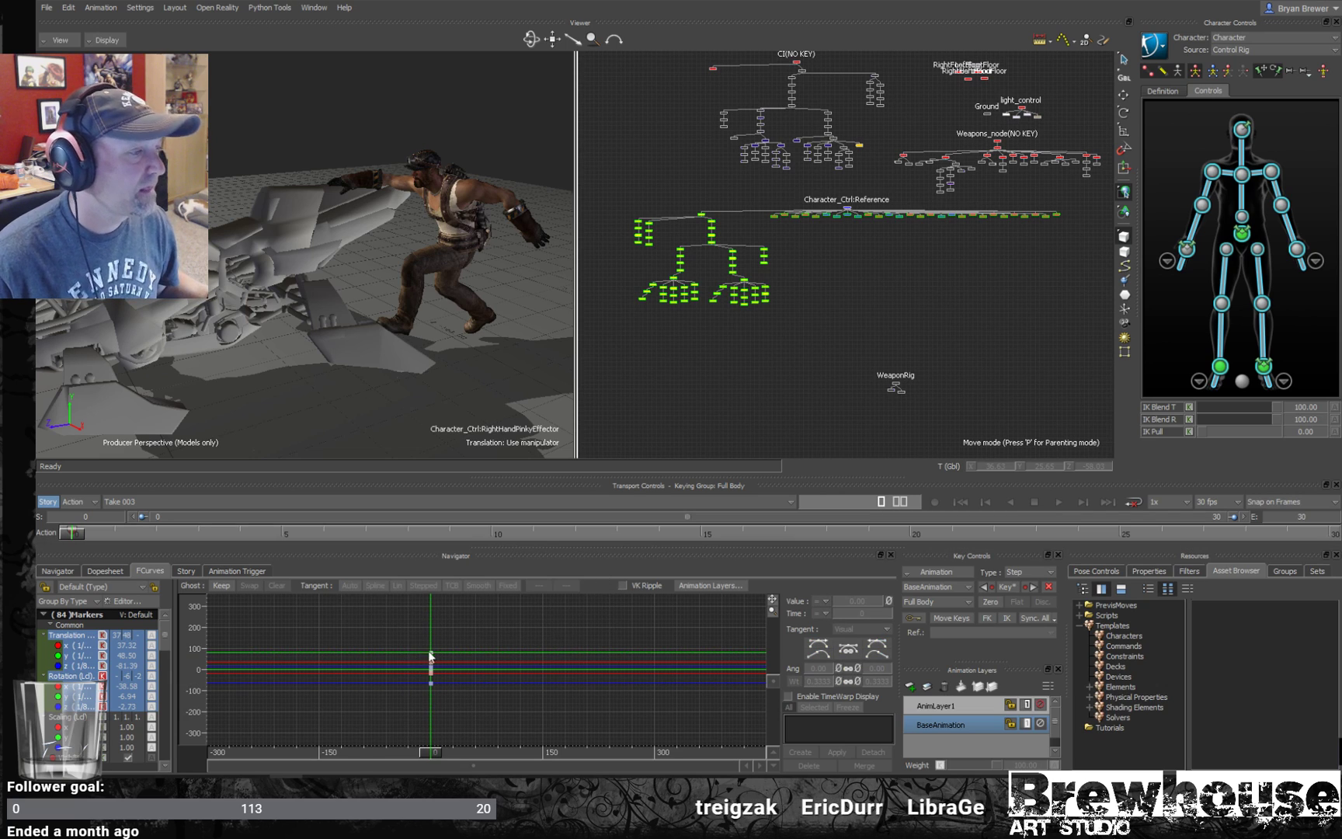
left_click_drag(435, 647, 417, 697)
left_click(539, 628)
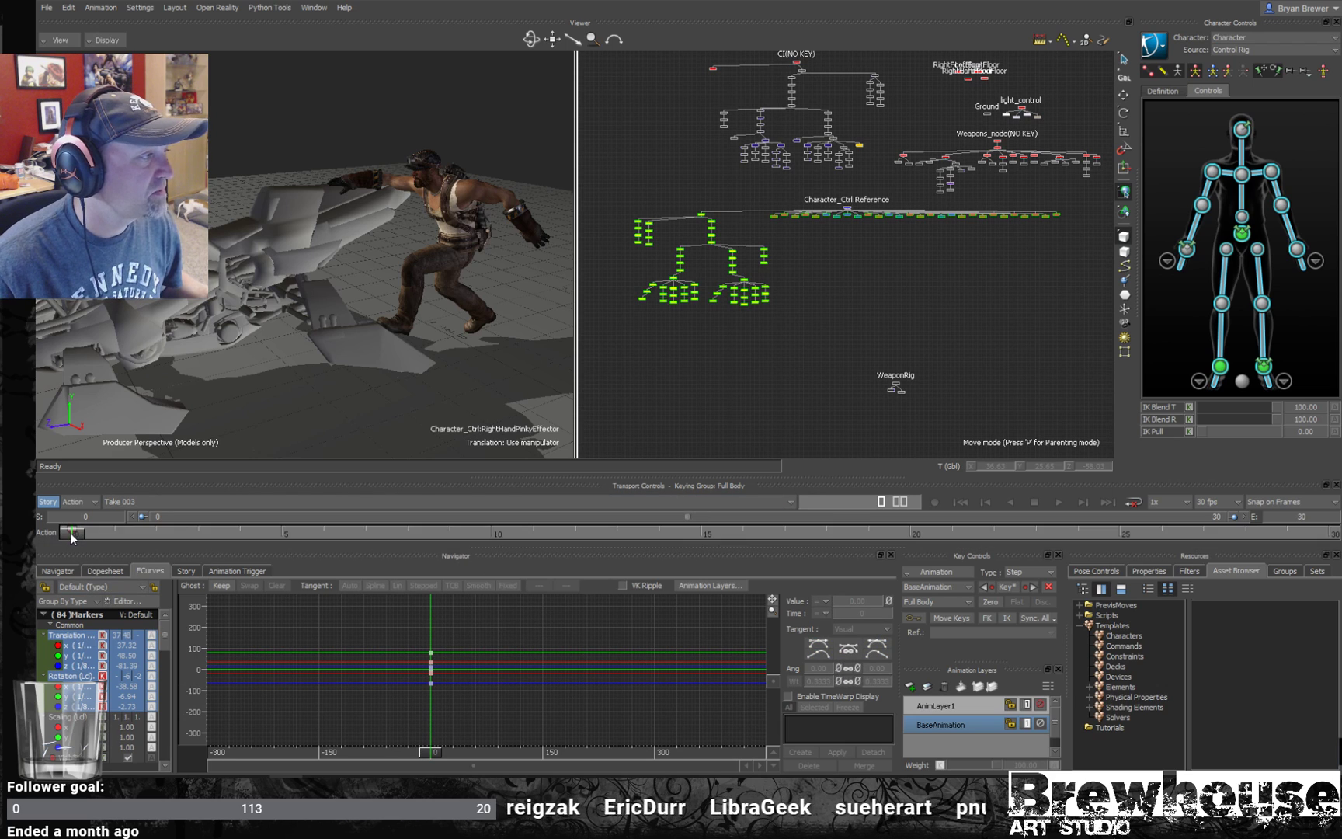
- Go to frame 30 and unpin the left ankle and right wrist effectors
left_click_drag(95, 536, 719, 561)
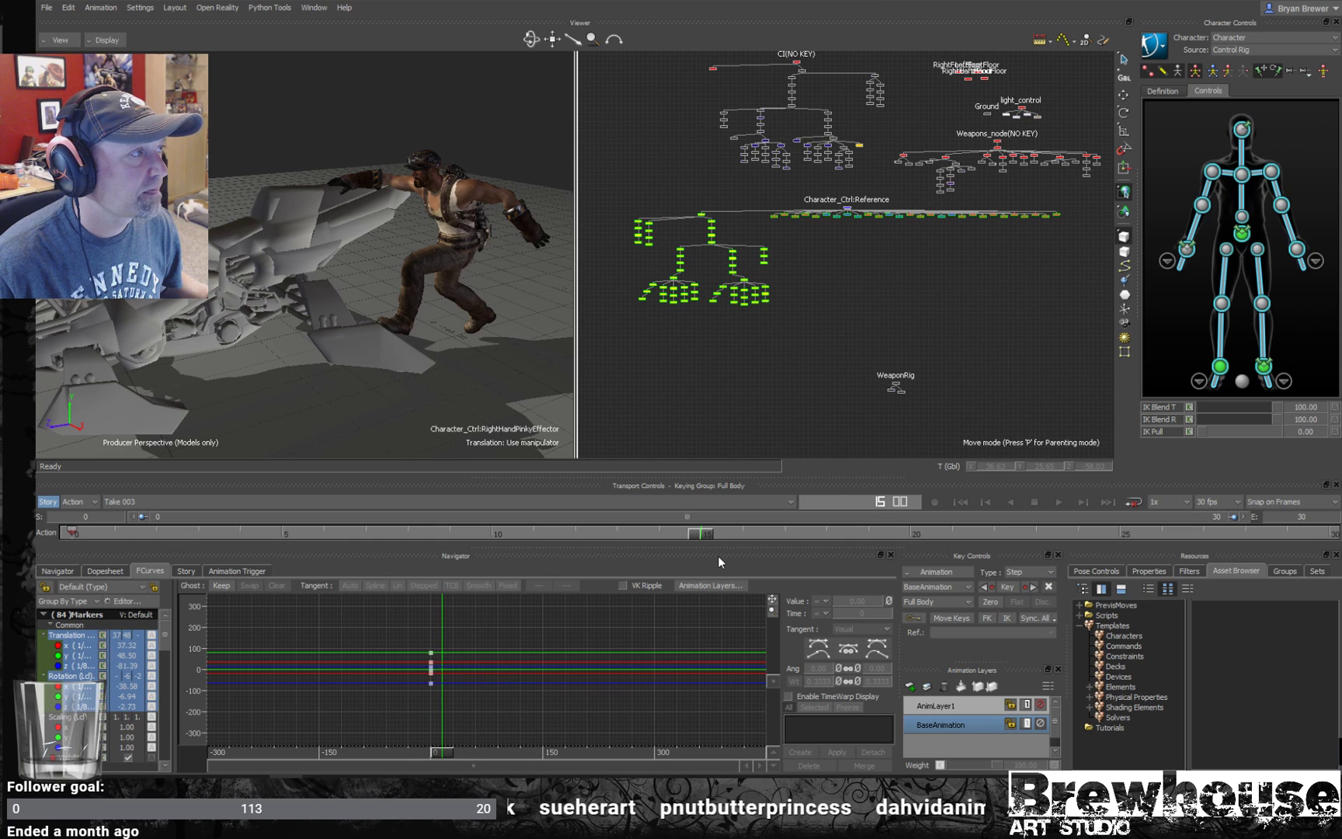
left_click_drag(551, 339, 1049, 292)
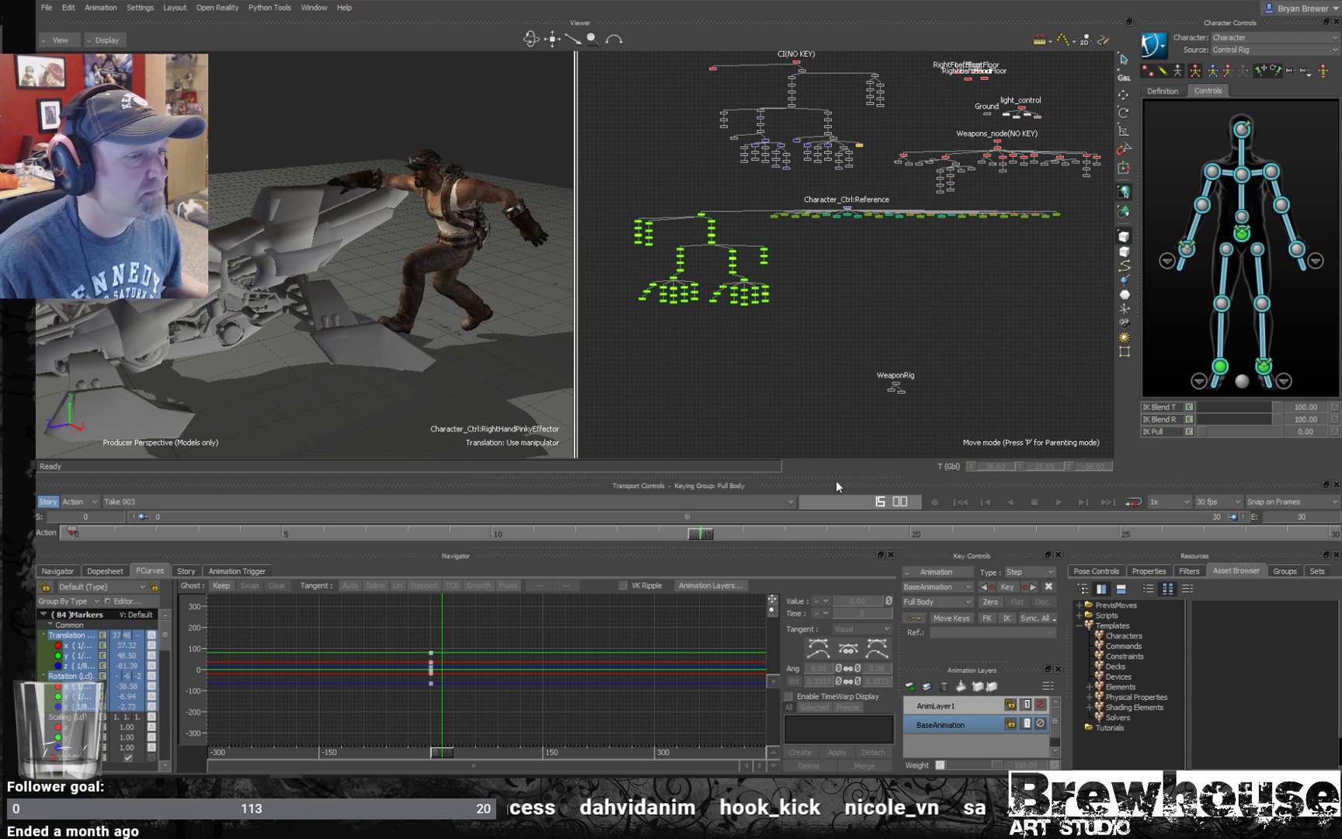
left_click_drag(356, 346, 434, 377)
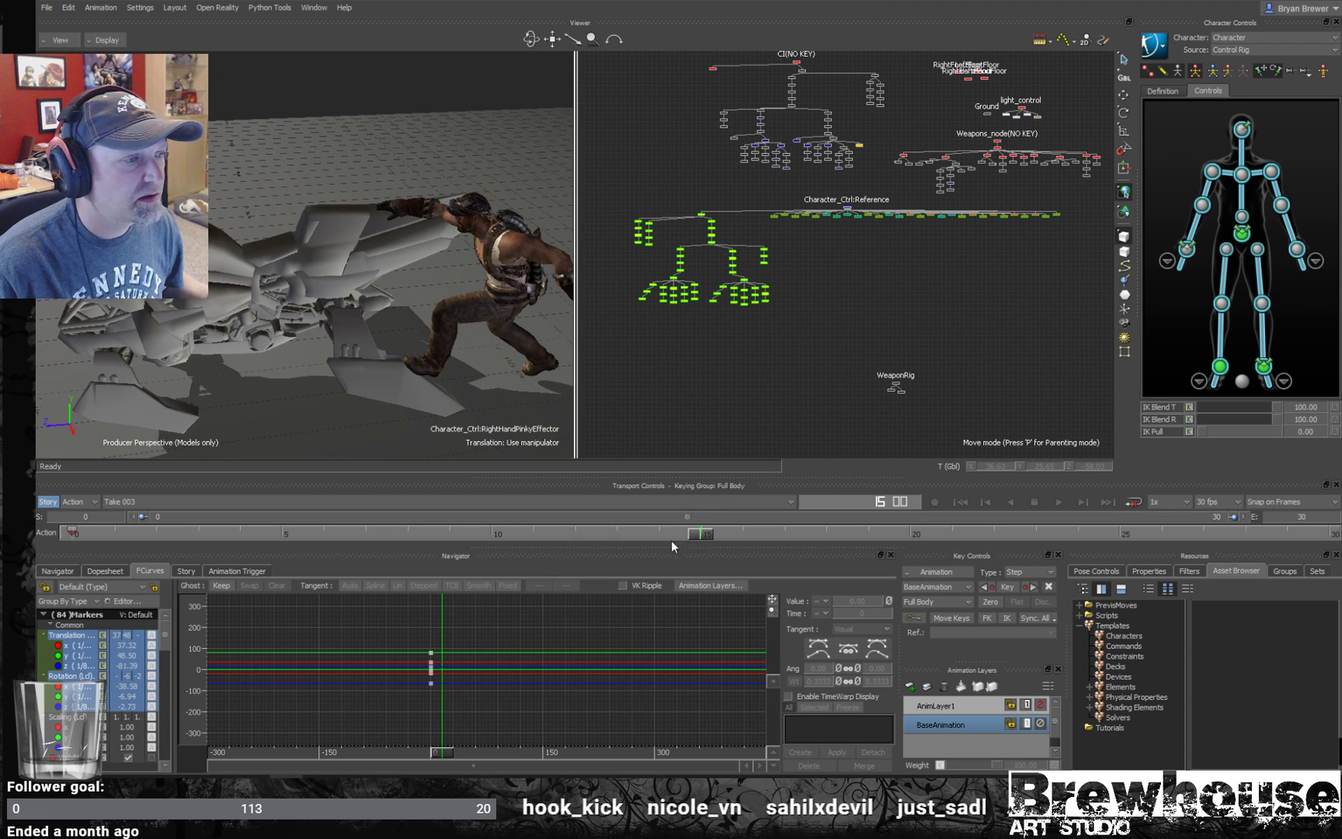
left_click_drag(699, 533, 1277, 544)
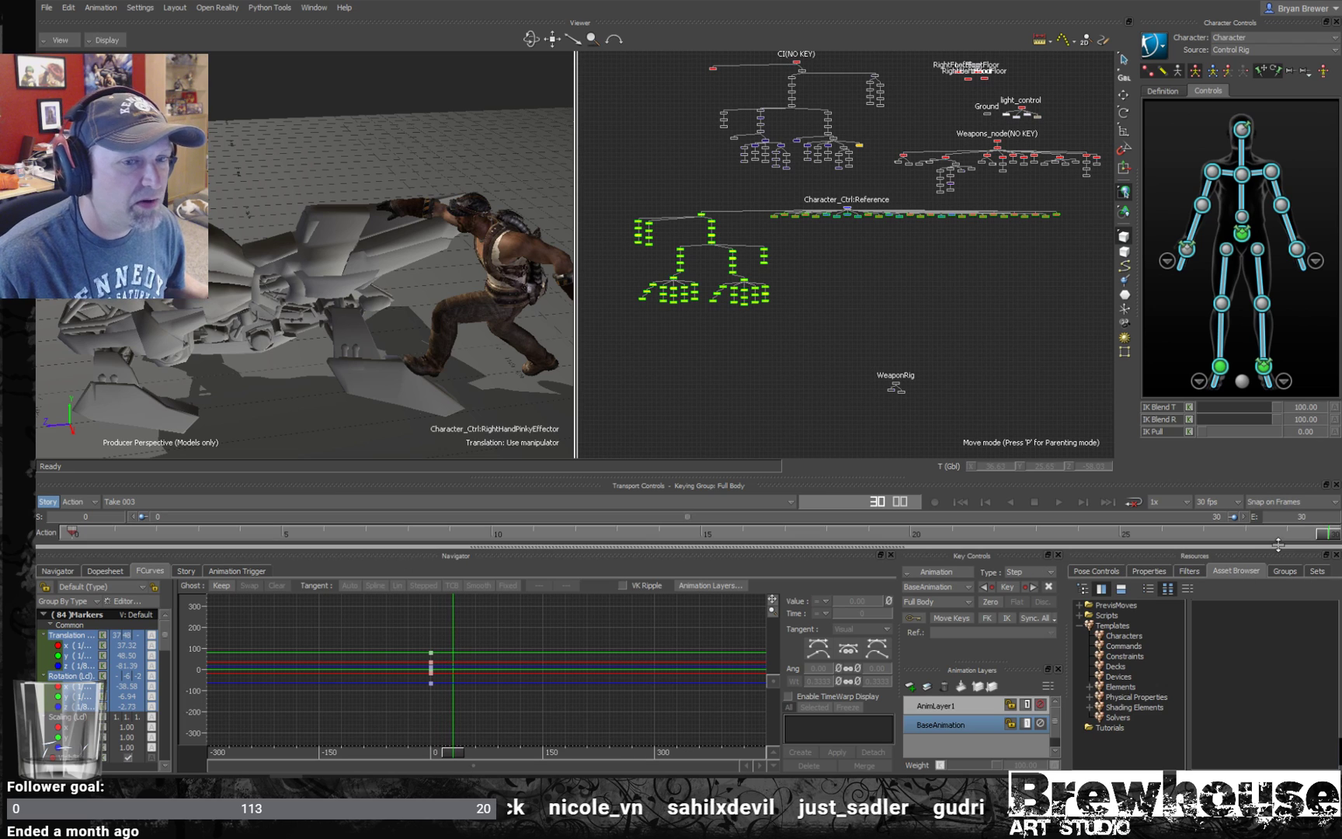
left_click_drag(510, 294, 536, 332)
left_click(992, 307)
left_click(1242, 233)
left_click_drag(489, 299, 581, 257)
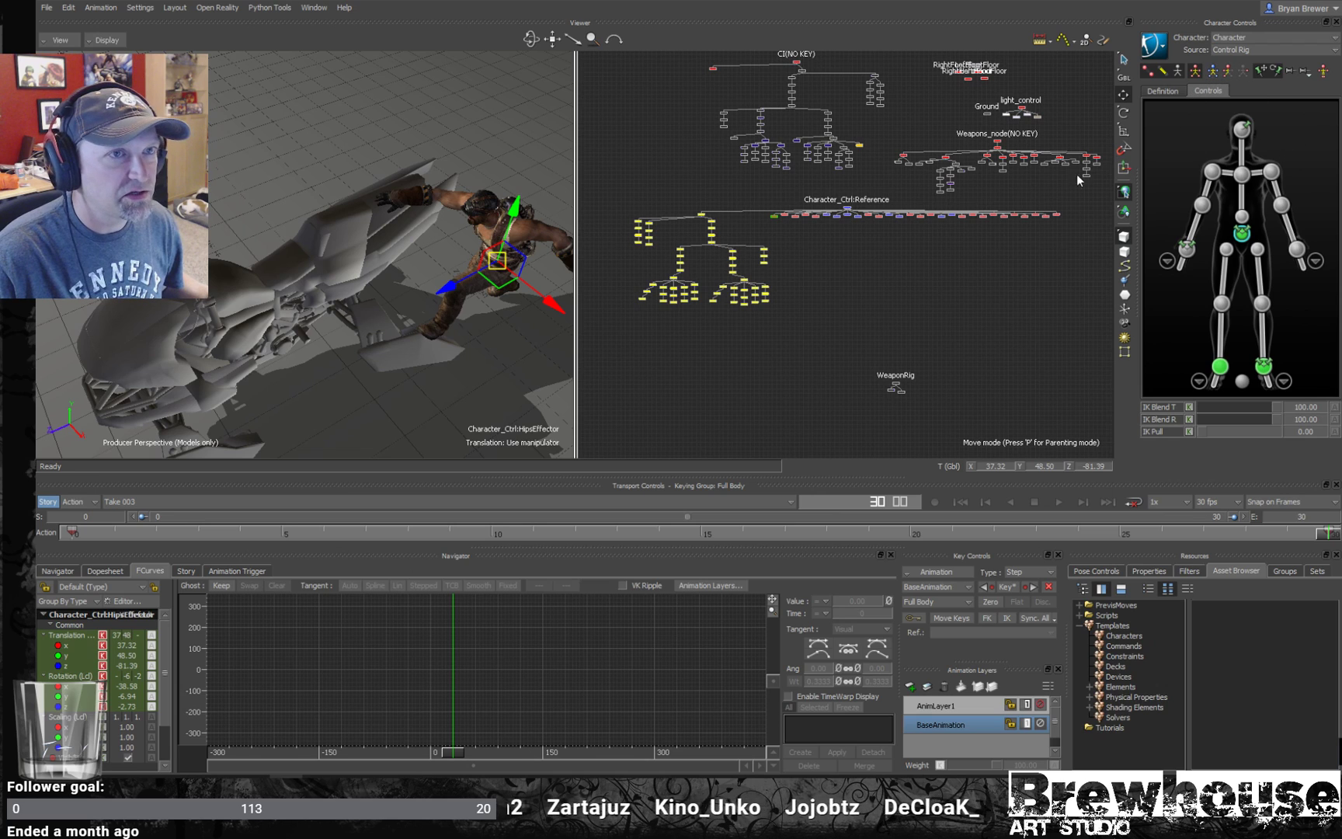
left_click_drag(476, 285, 716, 229)
left_click(1271, 367)
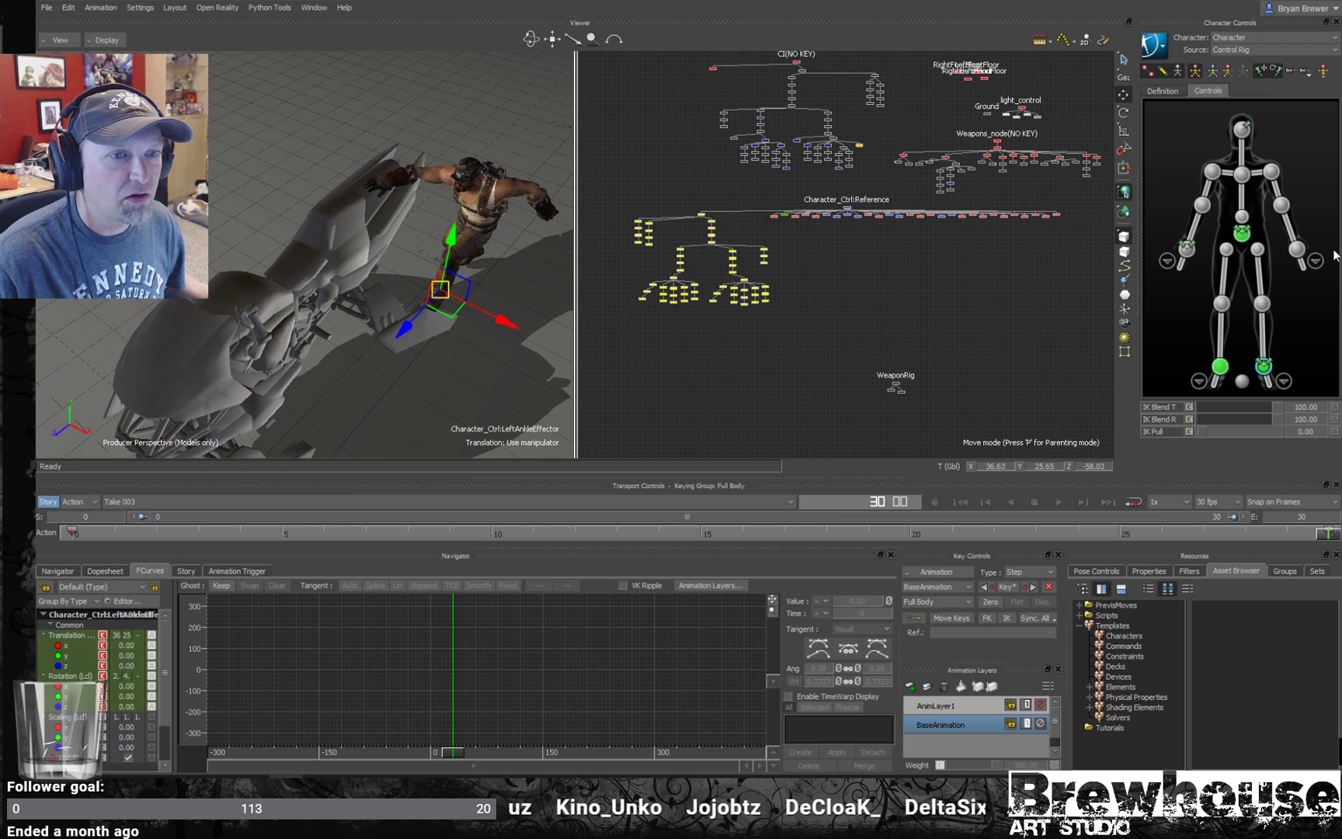
left_click(1188, 247)
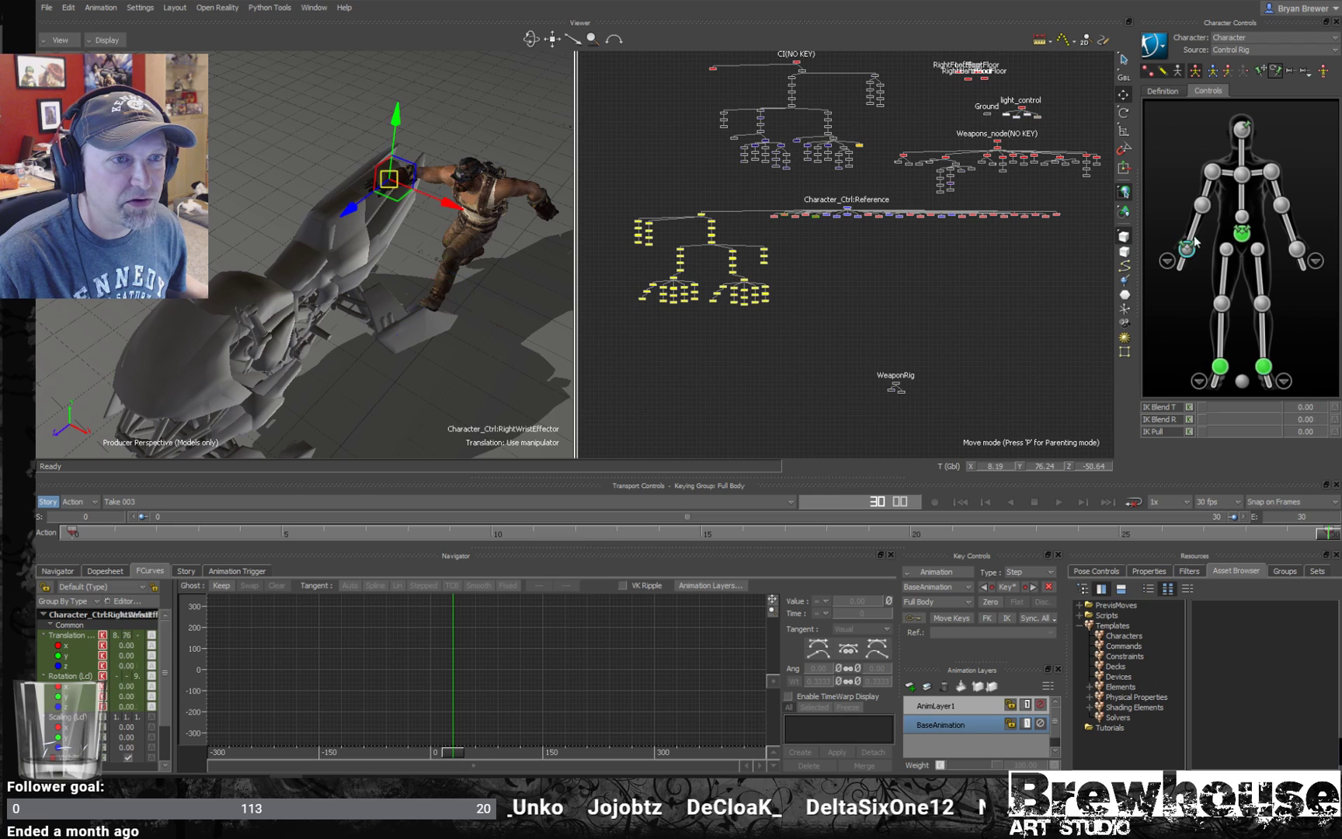
- Set the hips effector's X and Z translation to 0 and raise it to about Y 66
left_click(1240, 236)
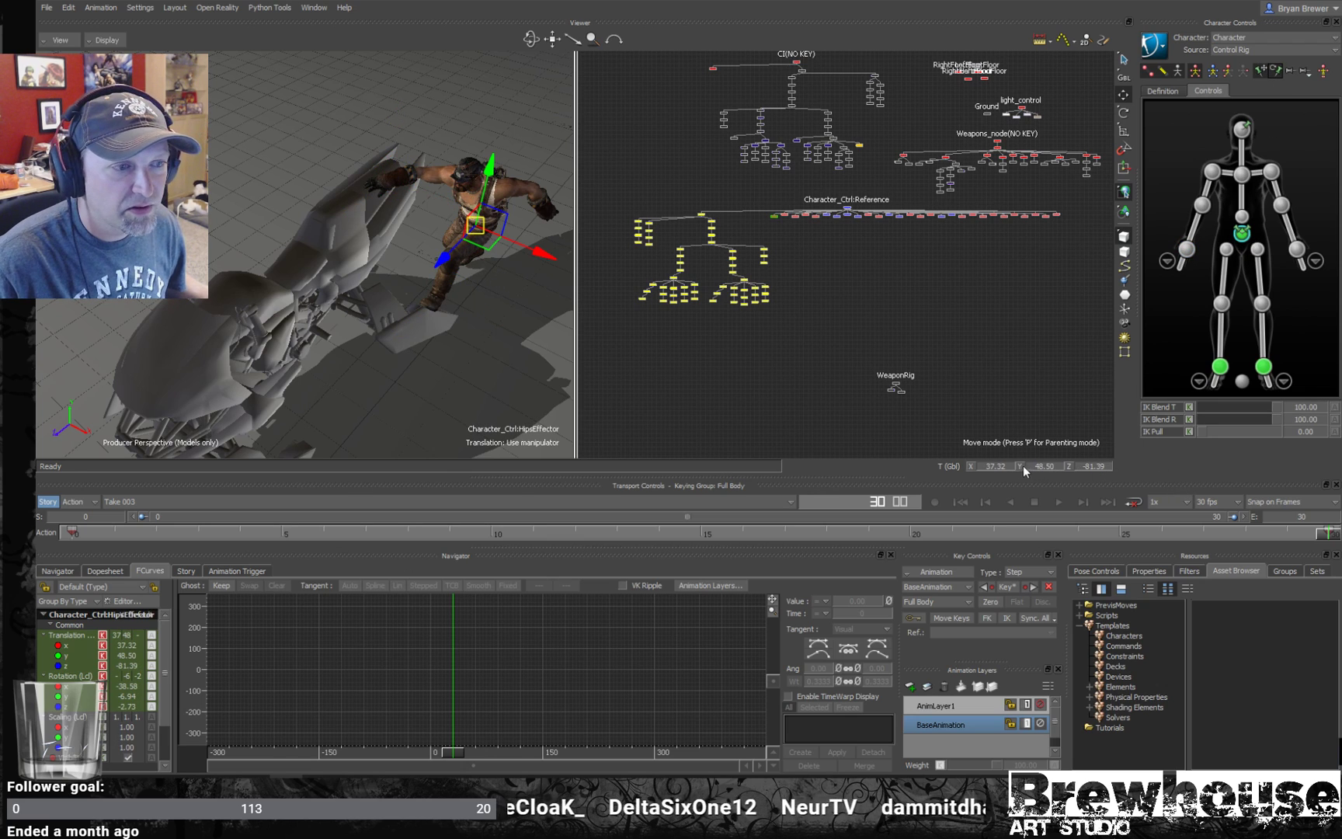
double_click(994, 466)
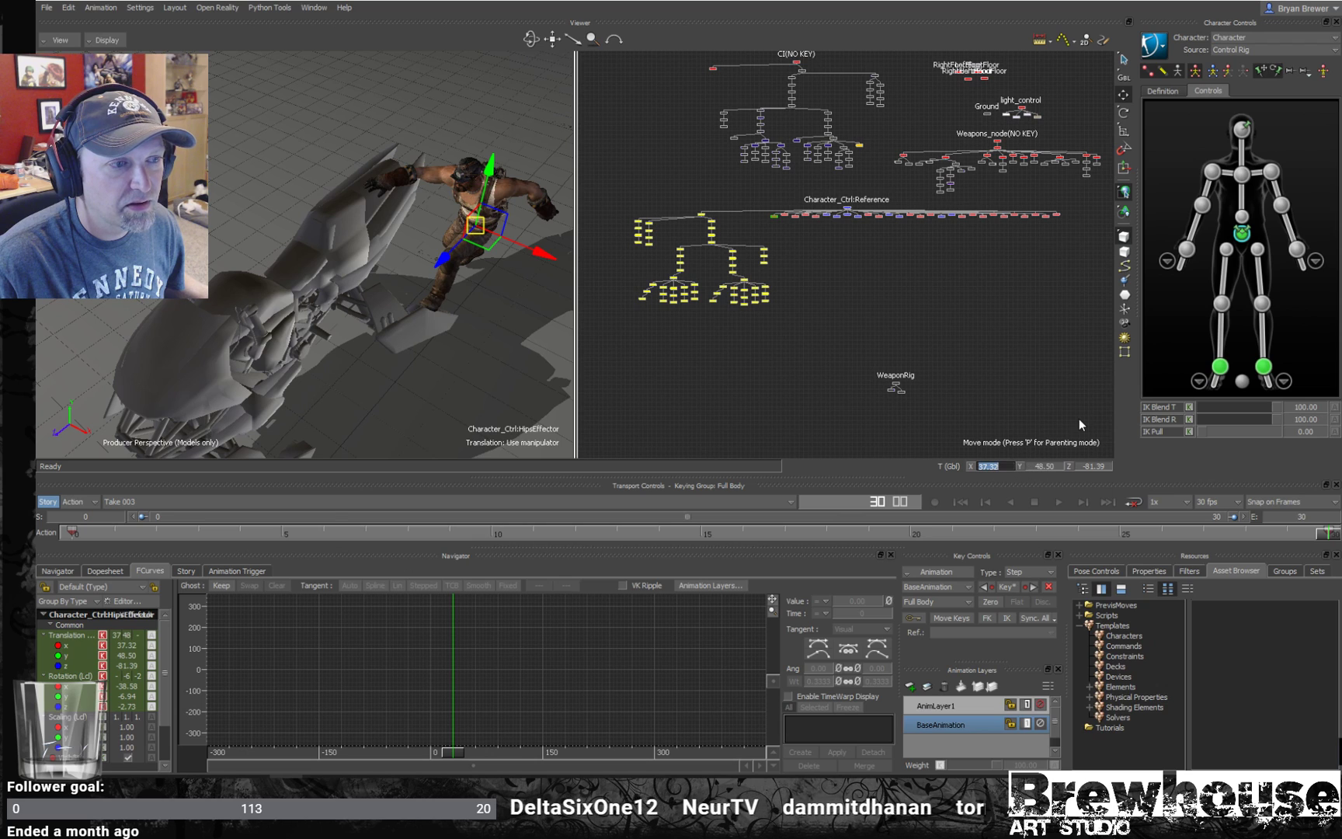
type("0")
key("Return")
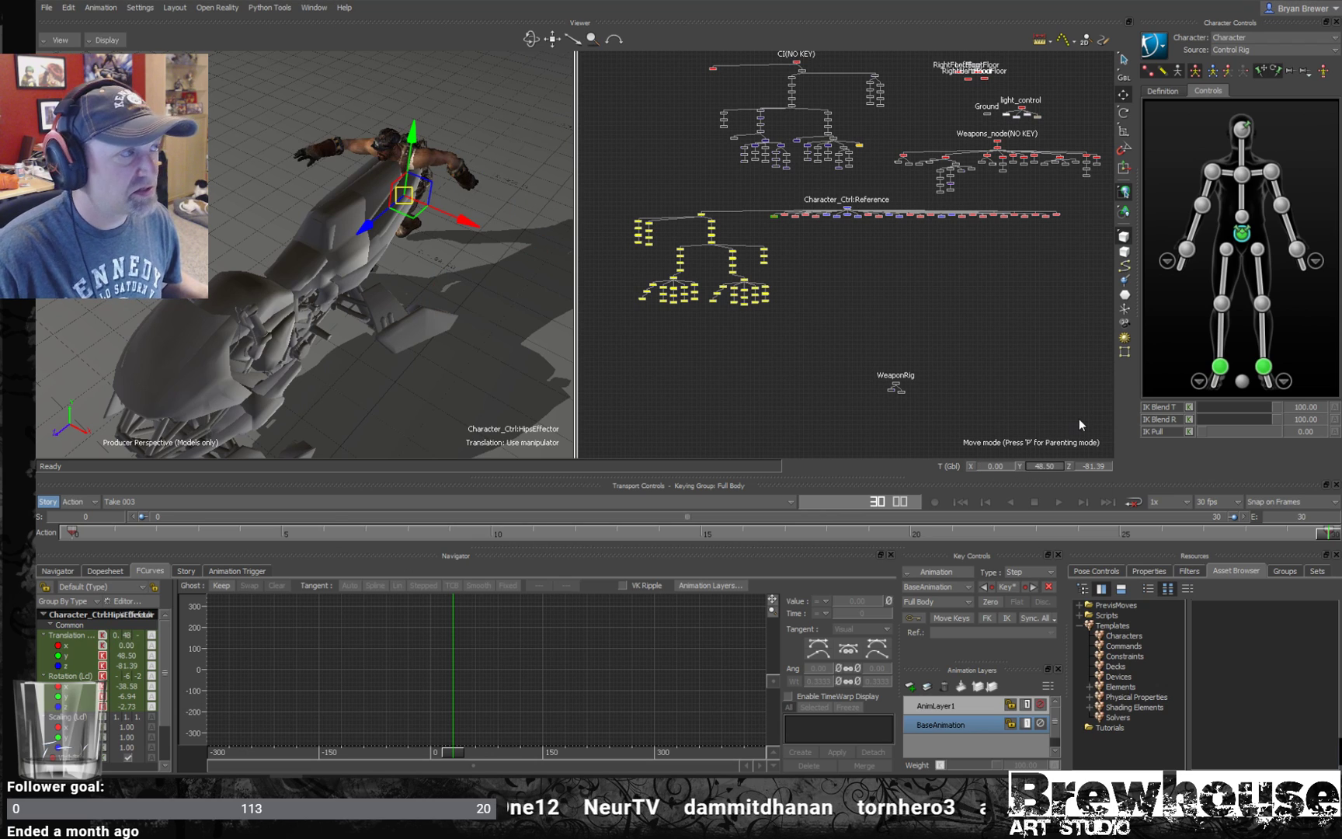
double_click(1090, 467)
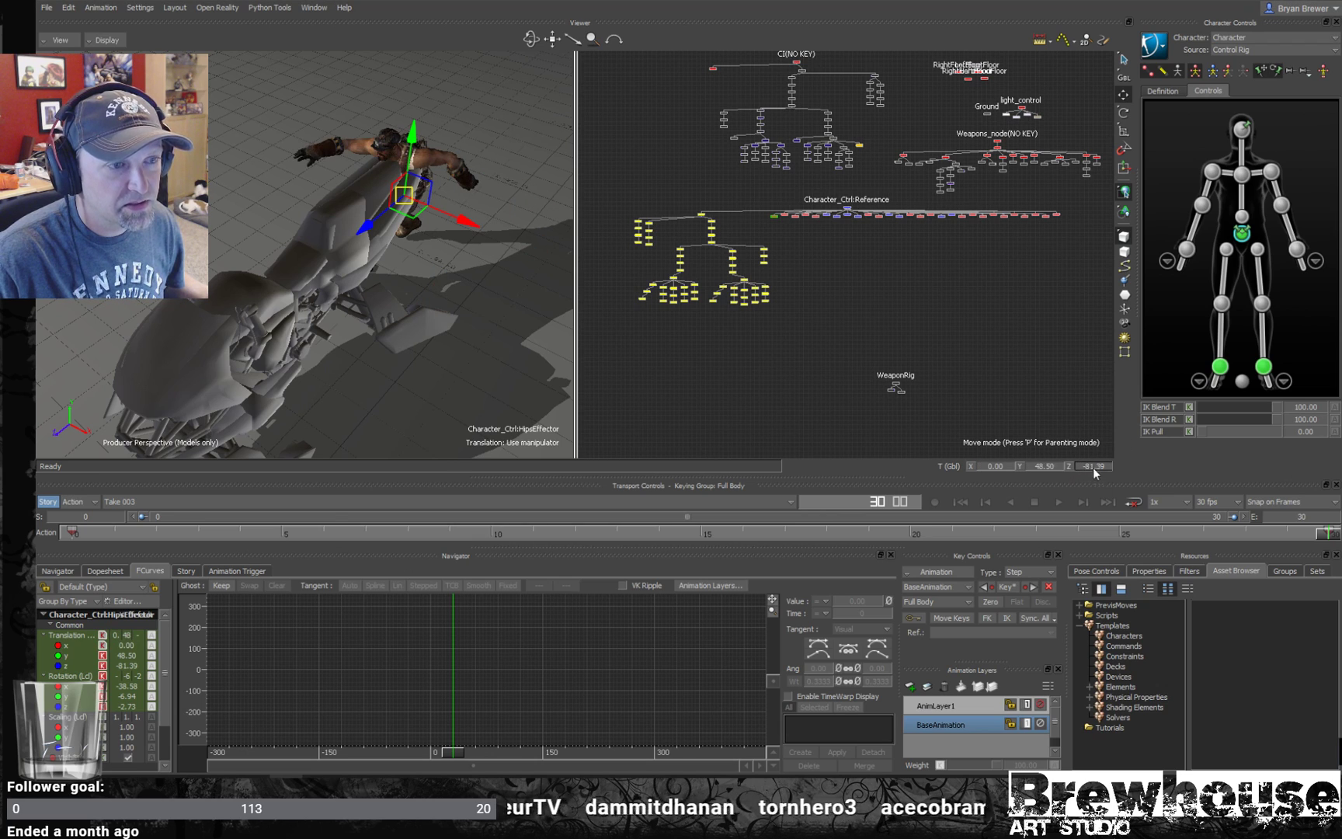
key("Return")
left_click_drag(335, 288, 496, 273, "ctrl+shift")
- Reset the character to its stance pose at frame 30
key("e")
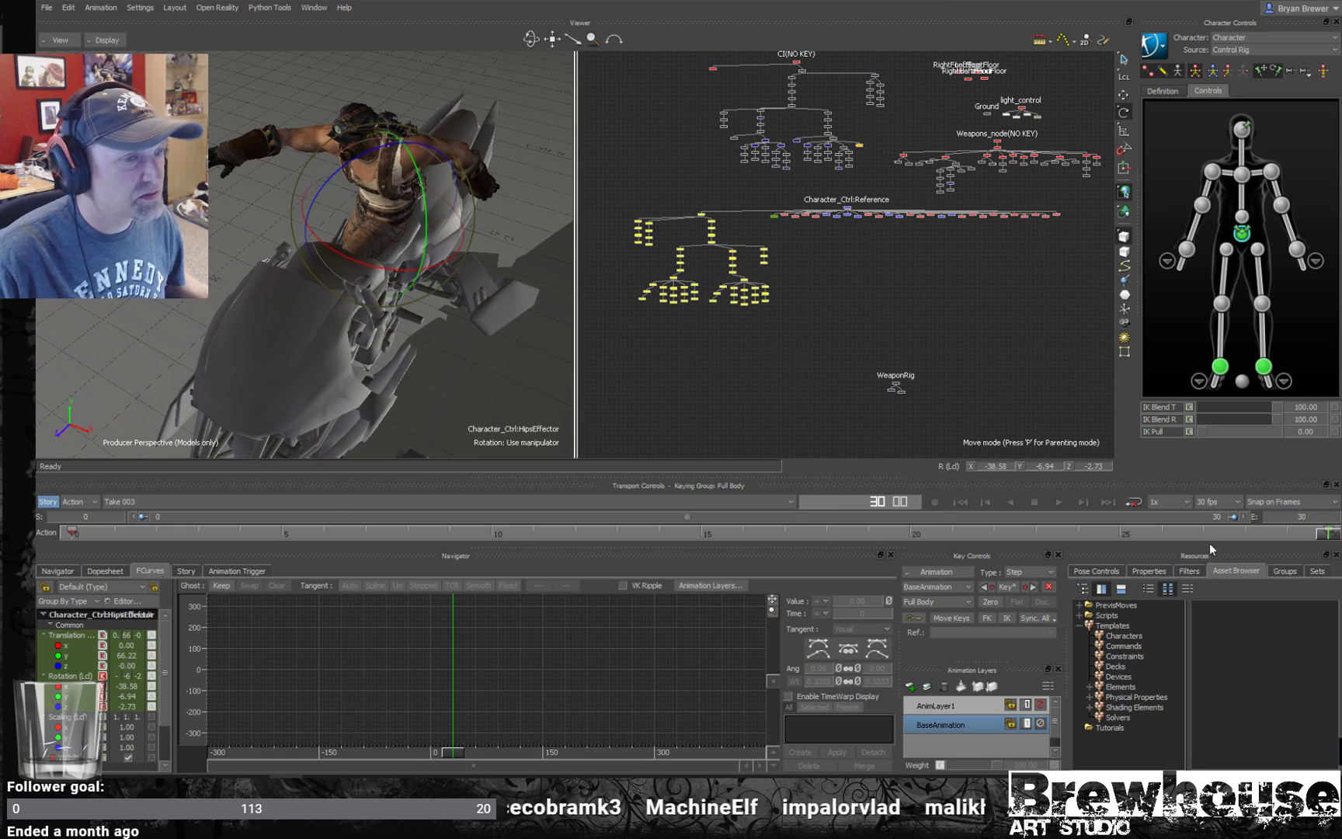
left_click(1318, 72)
left_click_drag(396, 234, 541, 181, "ctrl+shift")
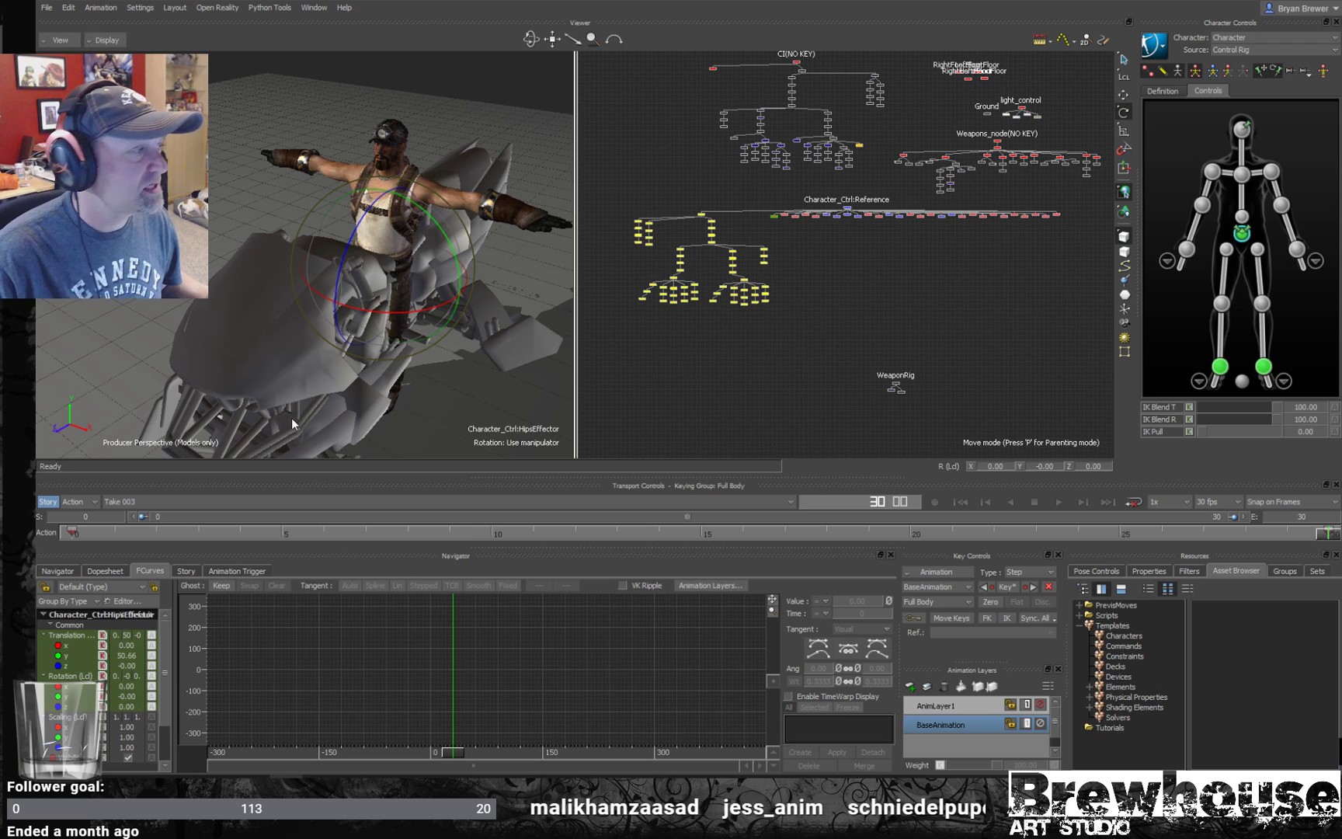
- Raise the hips effector to about Y 69 and tilt it to about Z 13 degrees
left_click(1273, 243)
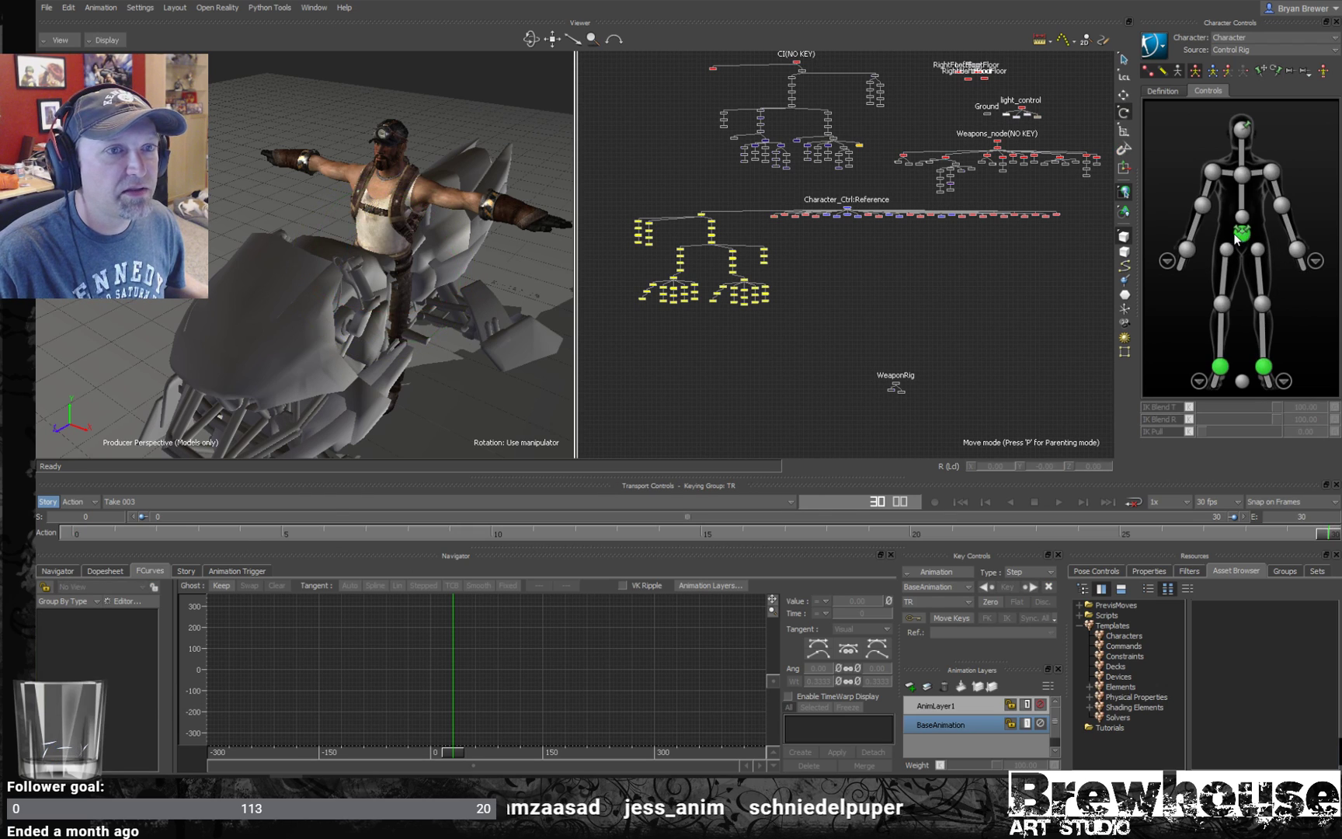
left_click(1240, 237)
key("t")
left_click_drag(391, 209, 393, 159)
left_click_drag(397, 262, 363, 170, "alt")
key("r")
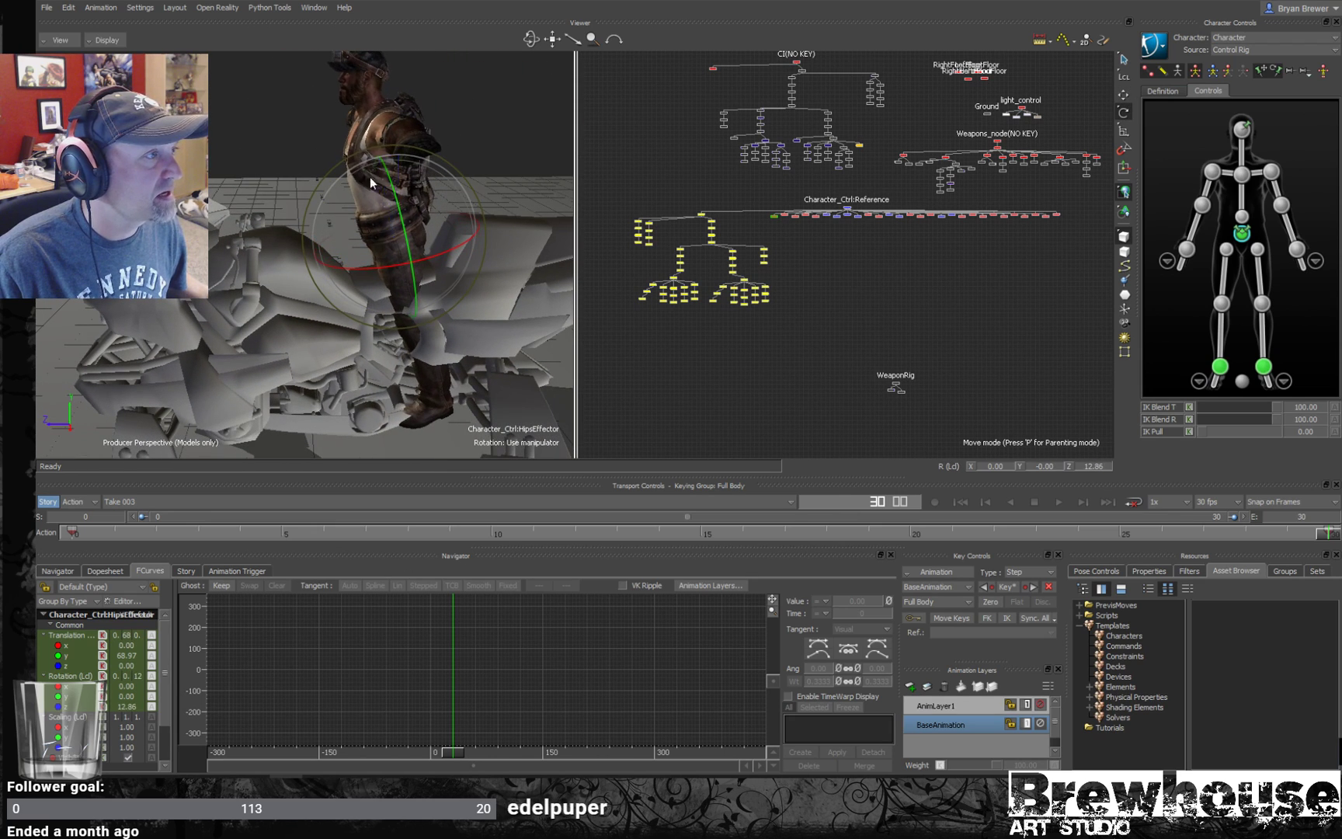
- Move the left ankle effector to the jetbike's side at about X 13, Y 38, Z 2
left_click(1263, 366)
key("t")
left_click_drag(536, 388, 466, 432, "alt")
left_click_drag(421, 387, 379, 310)
right_click_drag(381, 311, 512, 344, "alt")
left_click_drag(512, 344, 507, 310, "alt")
left_click_drag(456, 266, 425, 231, "alt")
right_click_drag(425, 231, 380, 276, "alt")
left_click_drag(380, 276, 492, 310, "alt")
- Rotate the left ankle effector to about X 0, Y -19, Z 27 and key the pose
key("r")
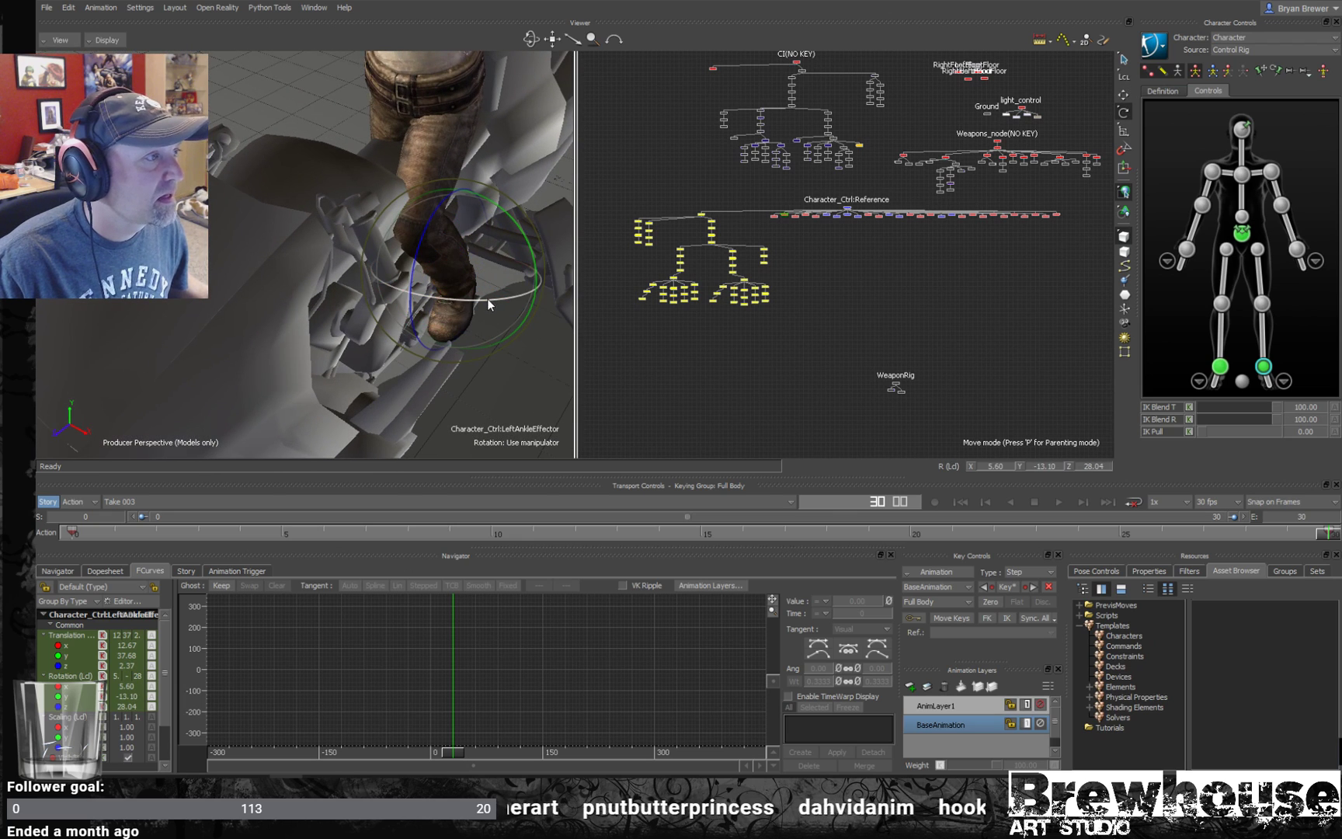
left_click_drag(523, 315, 935, 224)
key("k")
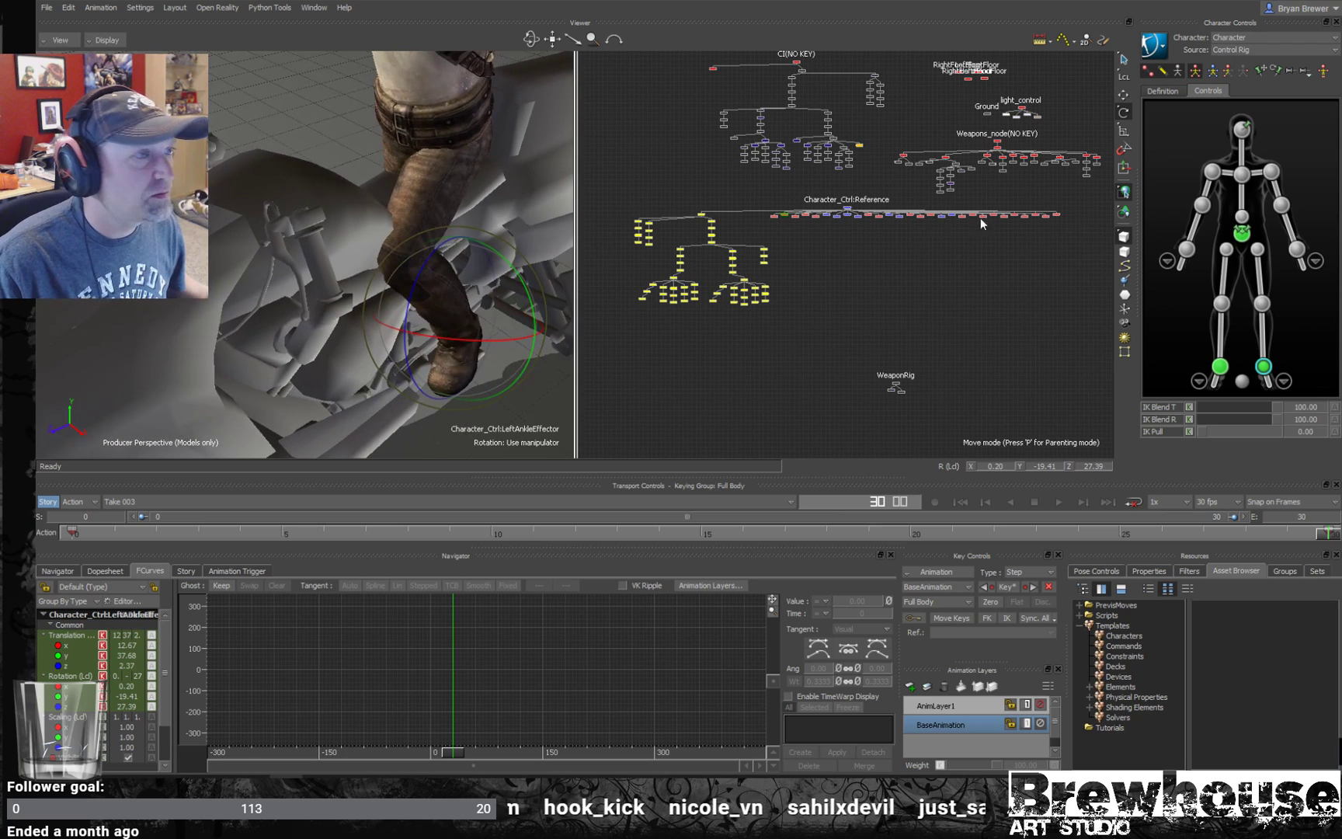
- Pin the left ankle effector and rotate the left hip effector to about X -2, Y -23, Z -48
left_click(1257, 250)
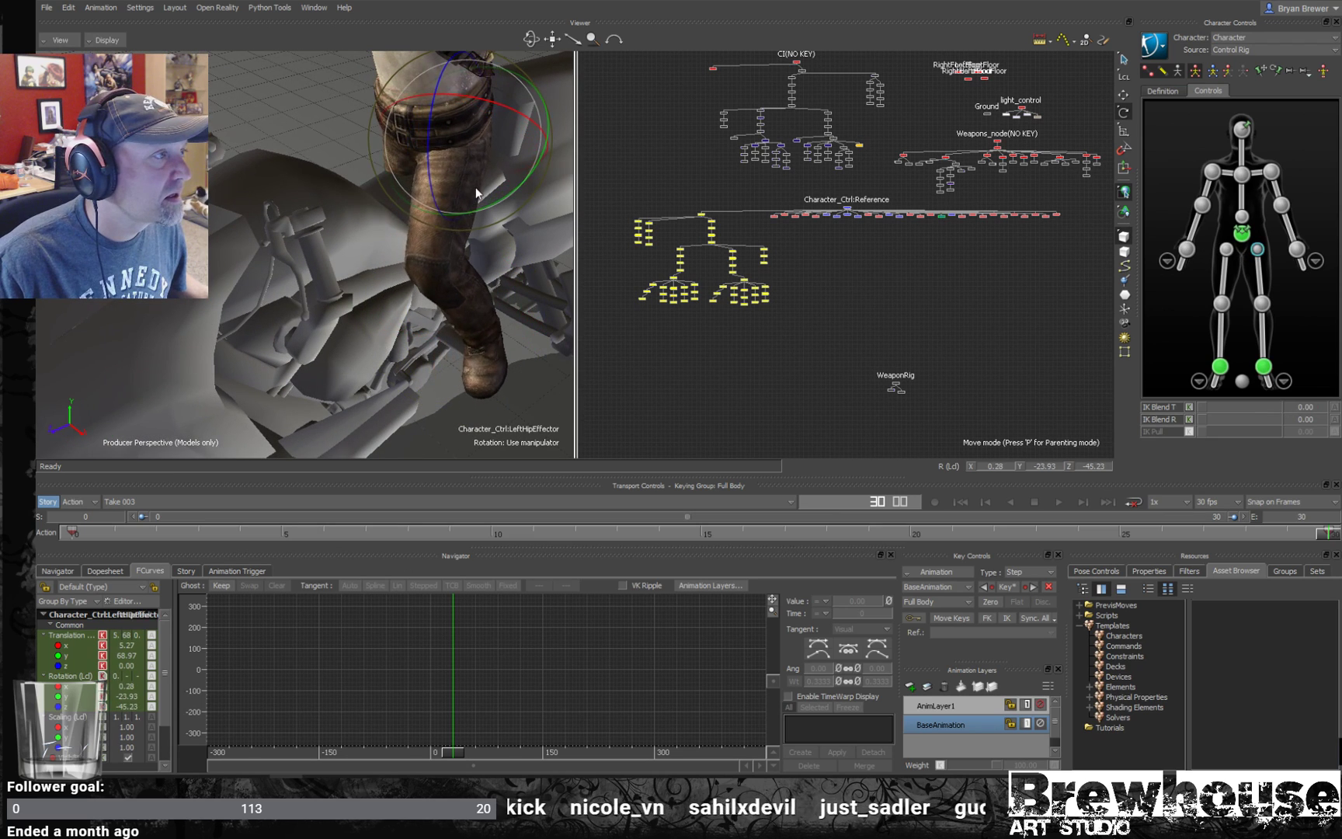
left_click(1263, 367)
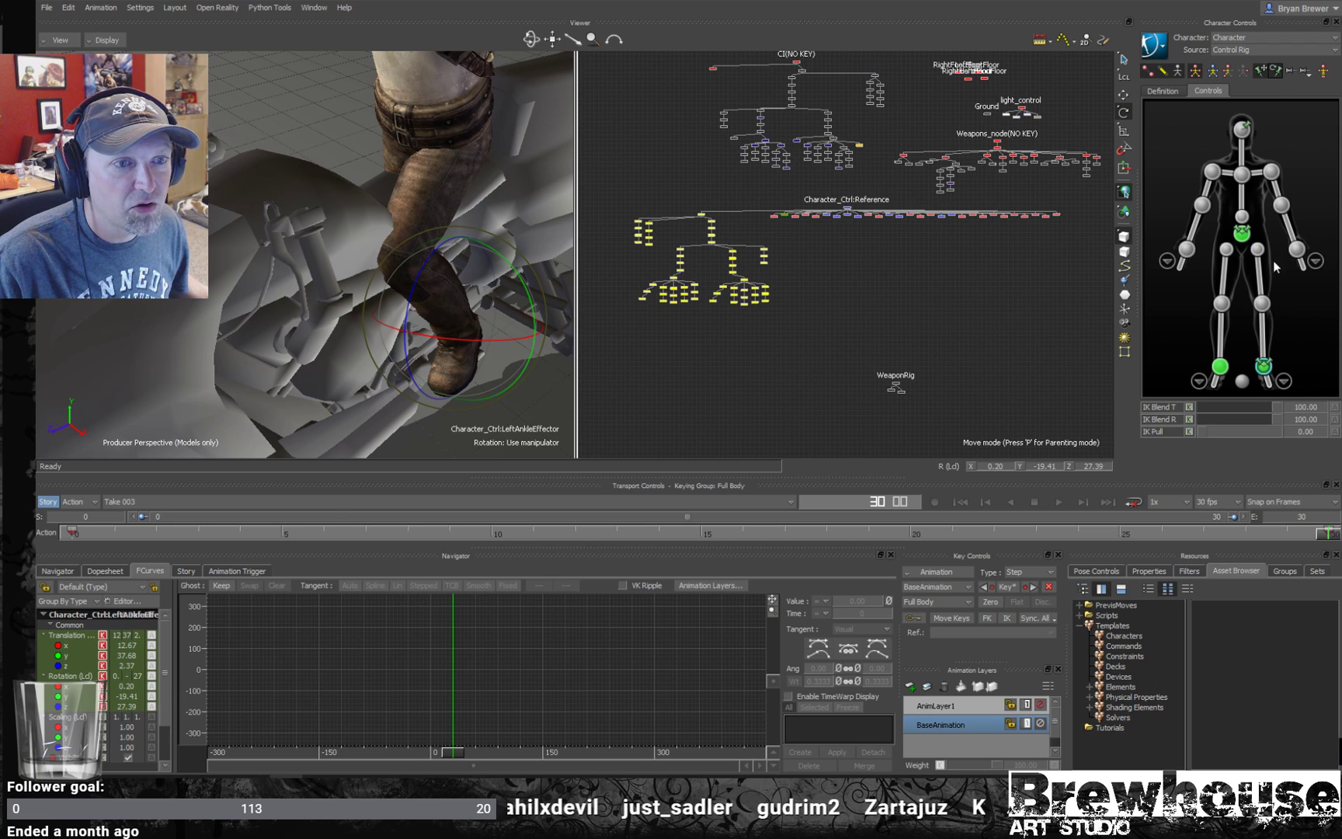
left_click(1255, 247)
left_click_drag(475, 169, 566, 208, "alt")
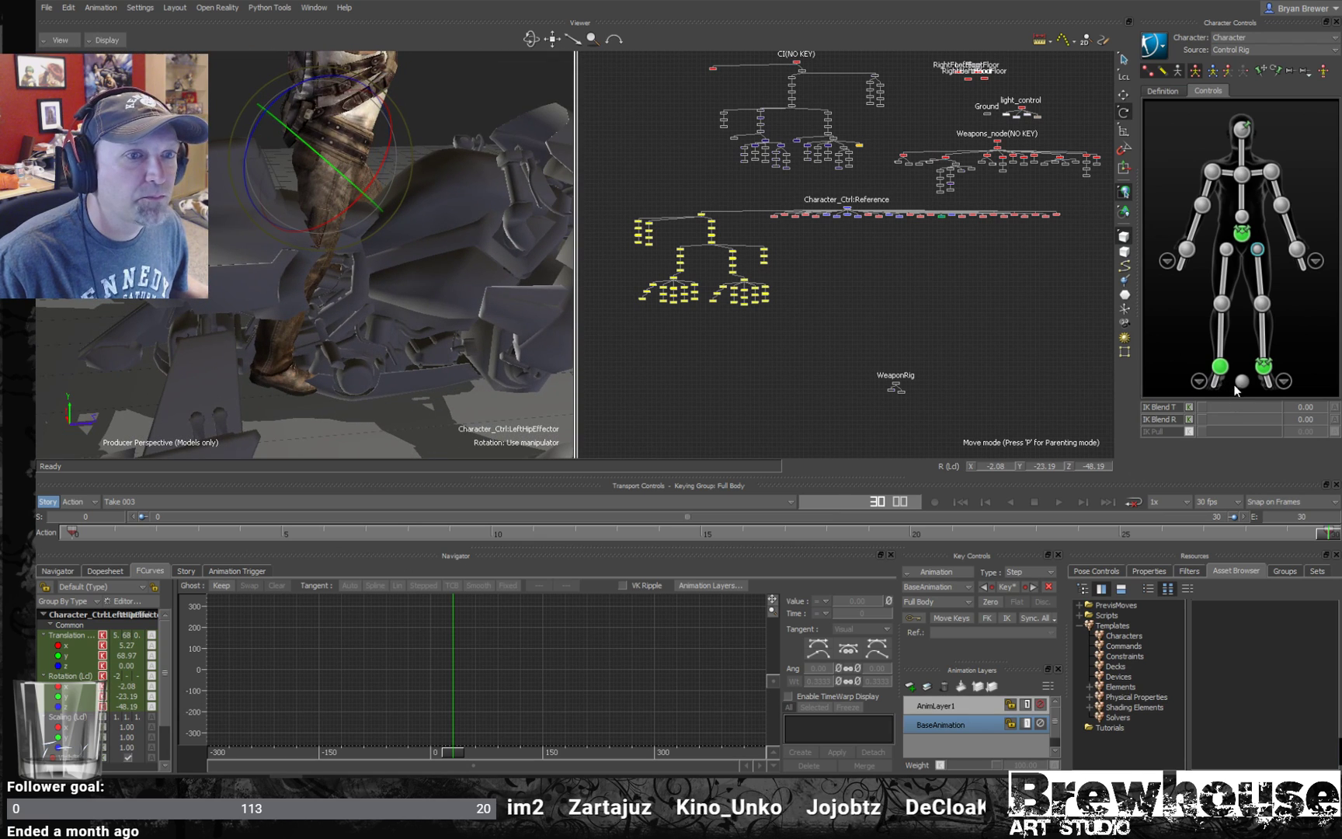
- Pin the right ankle effector, move it to about X -16, Y 38, Z 3.5 and rotate it to about Z 45
left_click(1220, 366)
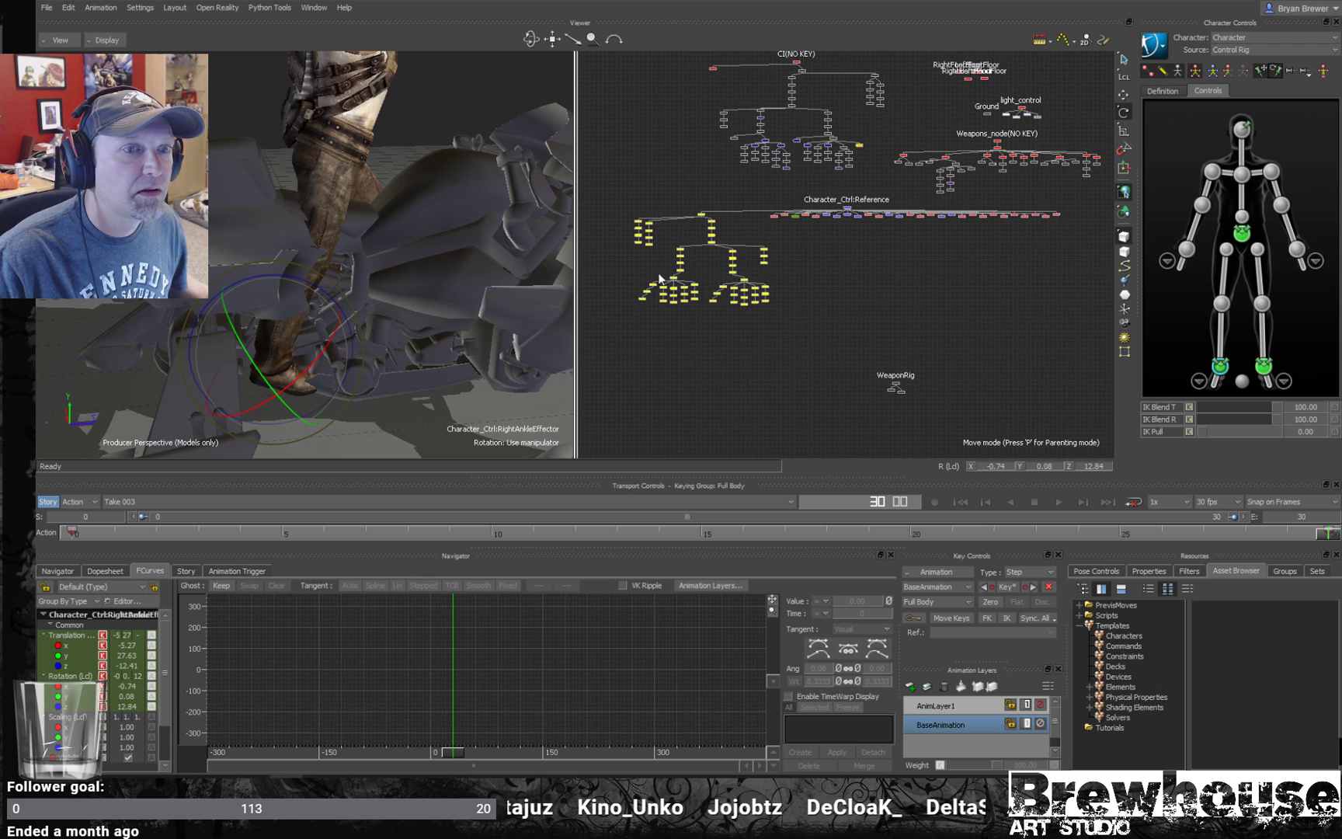
key("w")
left_click_drag(288, 327, 460, 236, "alt")
key("e")
key("w")
scroll(406, 277, "up", 3)
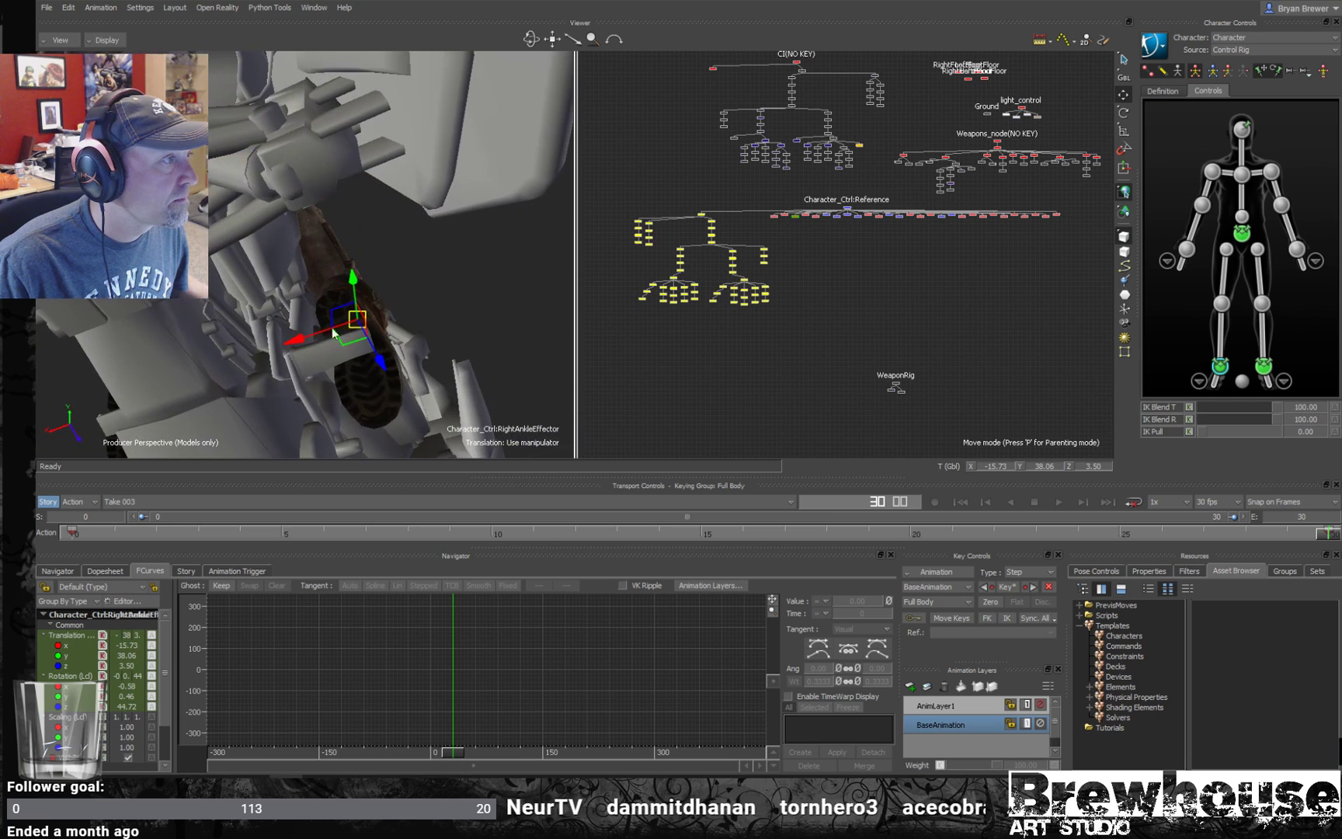
- Shift the right ankle effector to about X -15, rotate it to about X 6, Y 4, Z 42 and key it
left_click_drag(301, 336, 293, 339)
key("e")
left_click_drag(414, 301, 392, 330, "ctrl+shift")
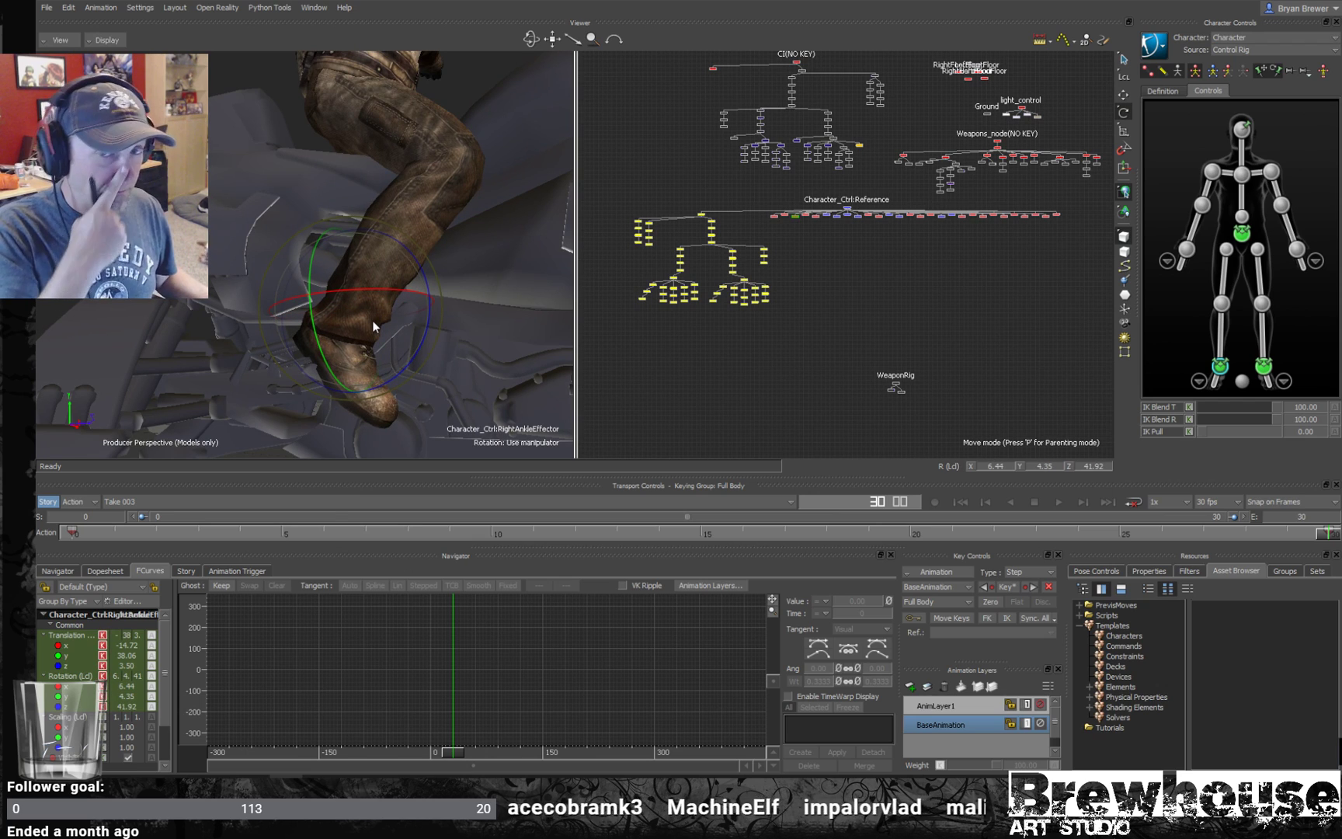
left_click_drag(390, 379, 427, 346, "ctrl+shift")
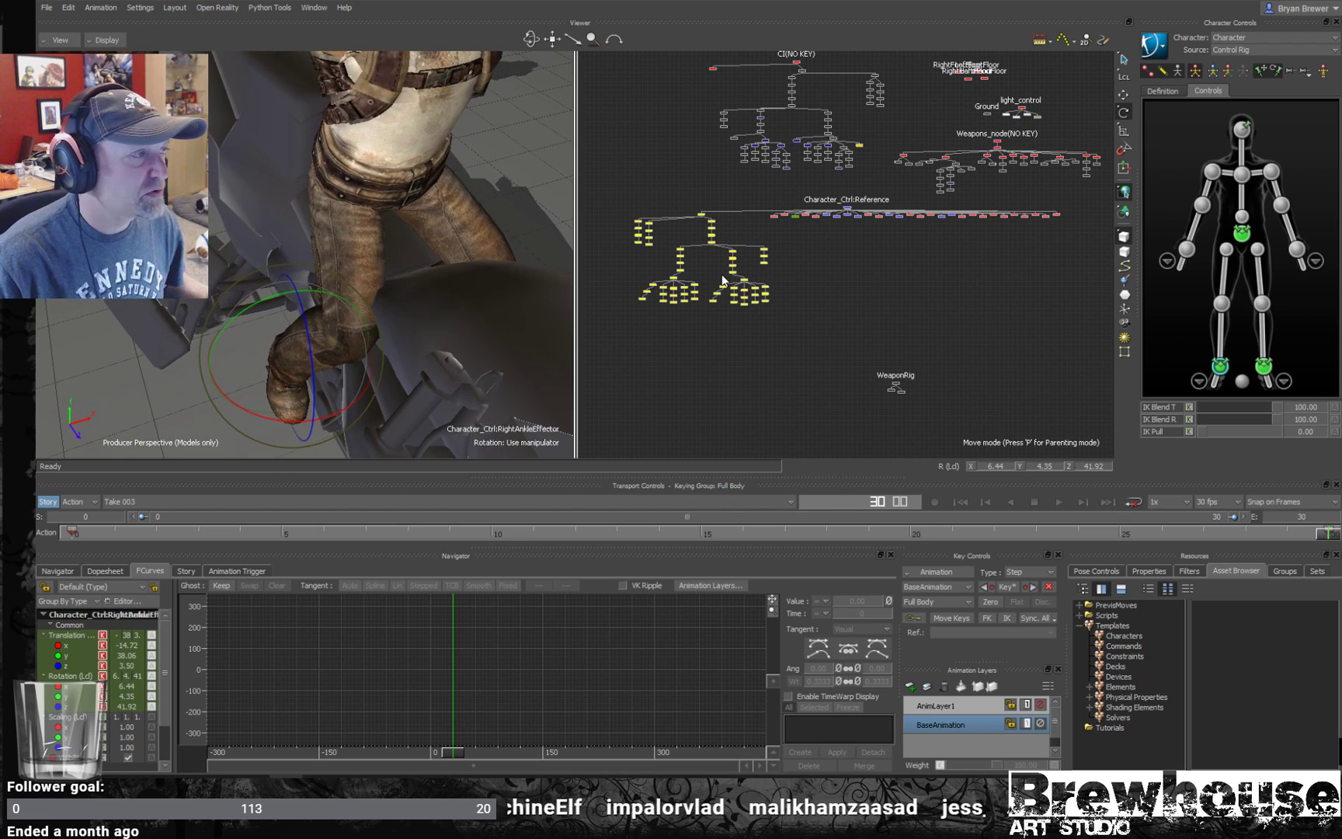
- Rotate the right hip effector to about X -1, Y 21, Z -51
left_click(1225, 249)
left_click_drag(390, 225, 422, 185, "ctrl+shift")
left_click_drag(329, 195, 543, 202)
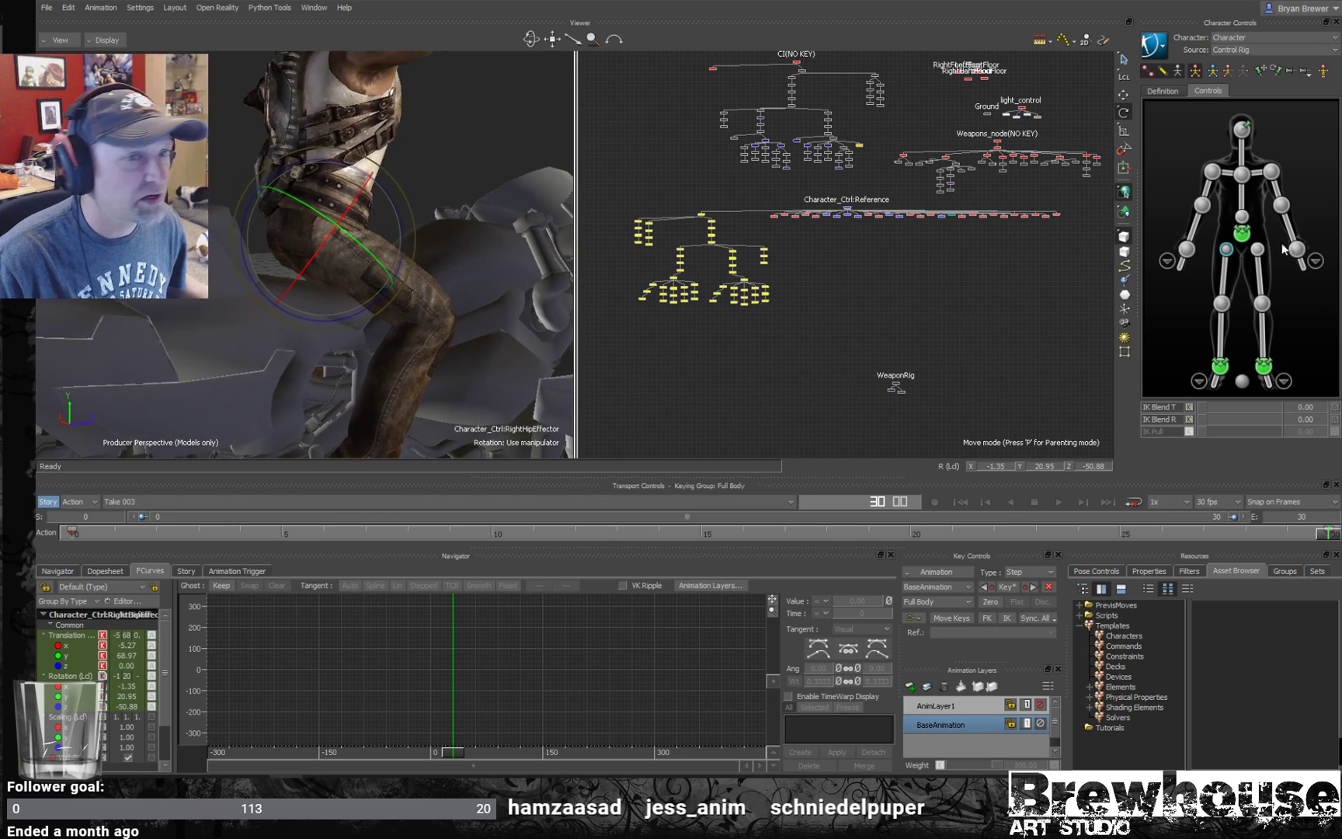
- Move the hips effector to about Y 67, Z -4 and rotate it to about Z 7.5
left_click(1241, 234)
key("t")
left_click_drag(410, 141, 410, 175, "ctrl+shift")
left_click_drag(334, 212, 306, 225)
key("r")
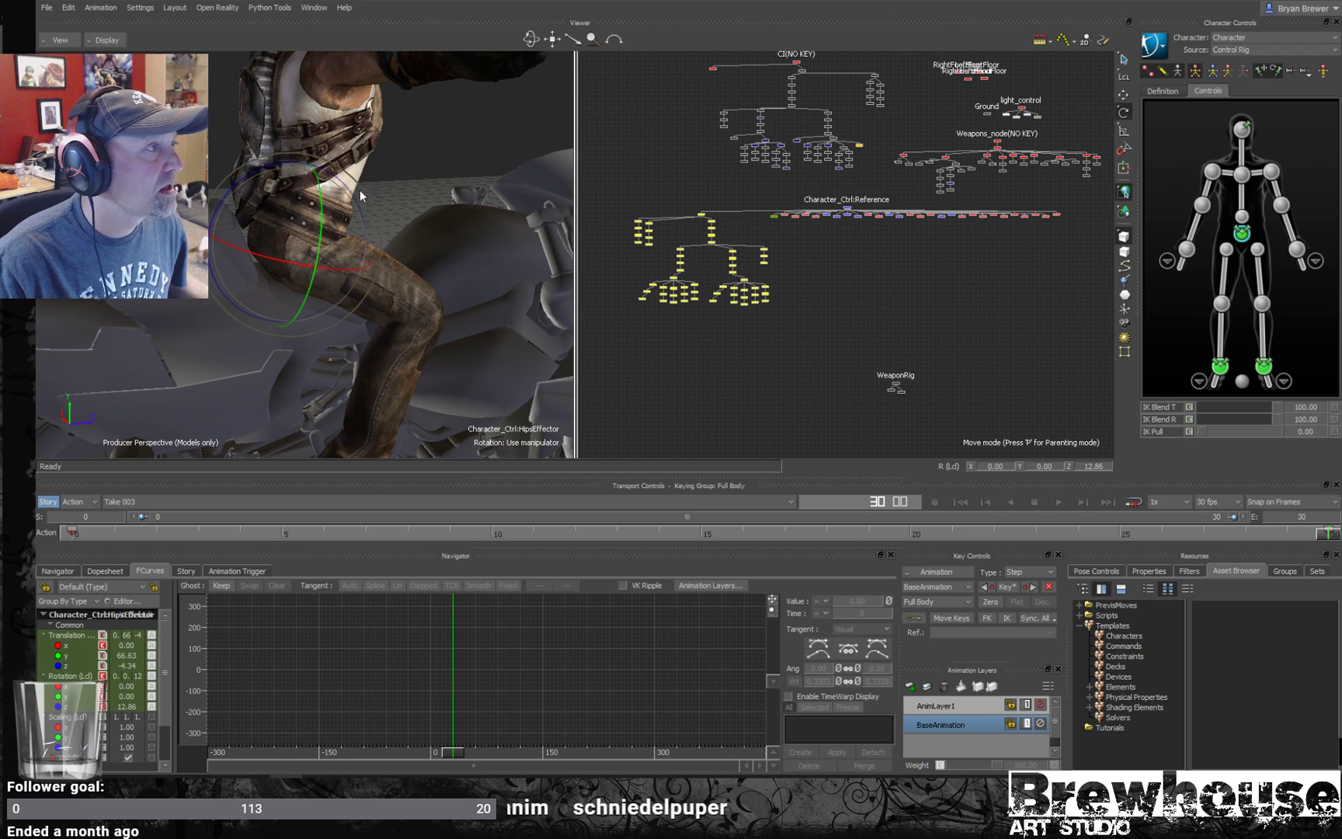
left_click_drag(312, 166, 299, 174)
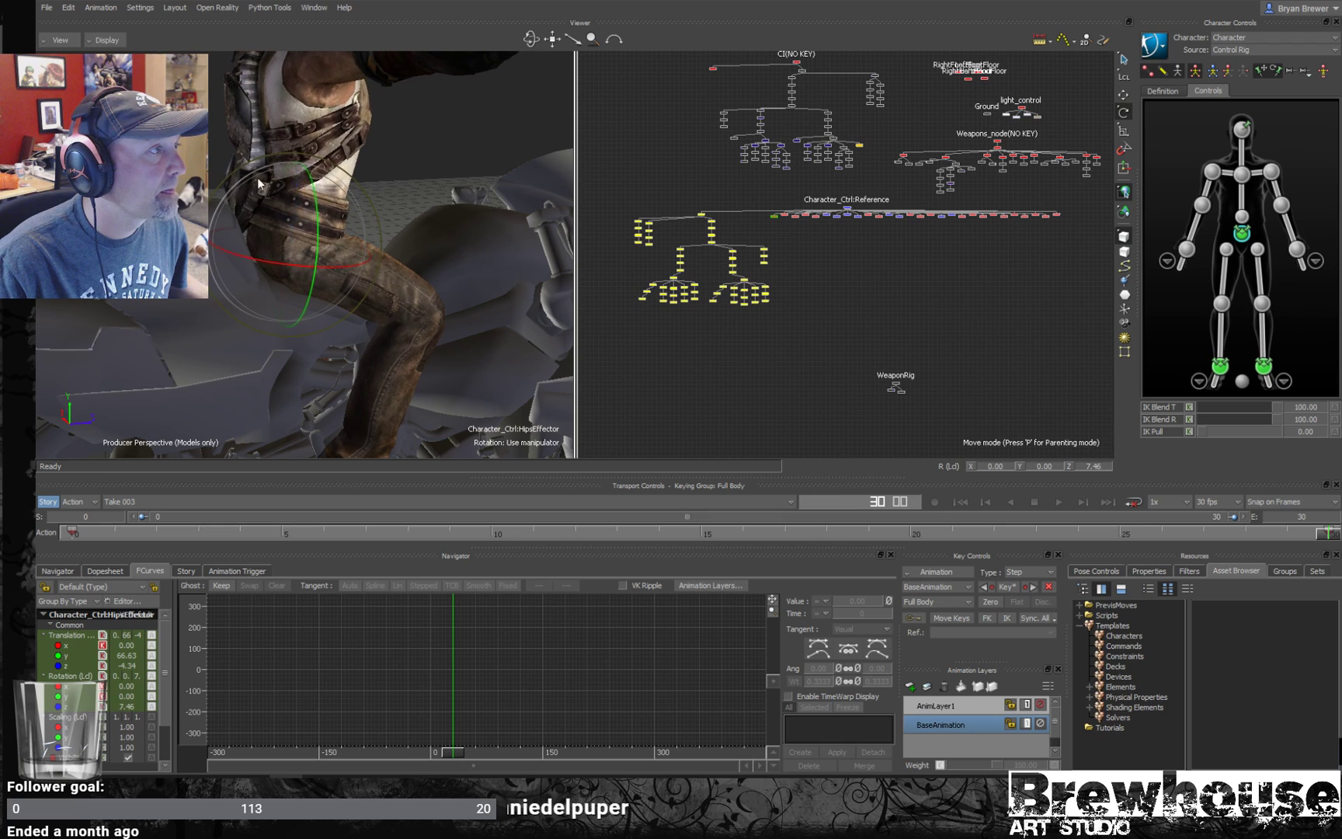
- Bend the chest effector forward over the jetbike and pose the head effector at about Z 20
left_click(1241, 175)
left_click_drag(476, 159, 477, 199, "shift")
left_click_drag(477, 199, 466, 182, "ctrl+shift")
left_click_drag(268, 229, 256, 155)
left_click_drag(547, 167, 489, 180, "ctrl+shift")
left_click(1241, 130)
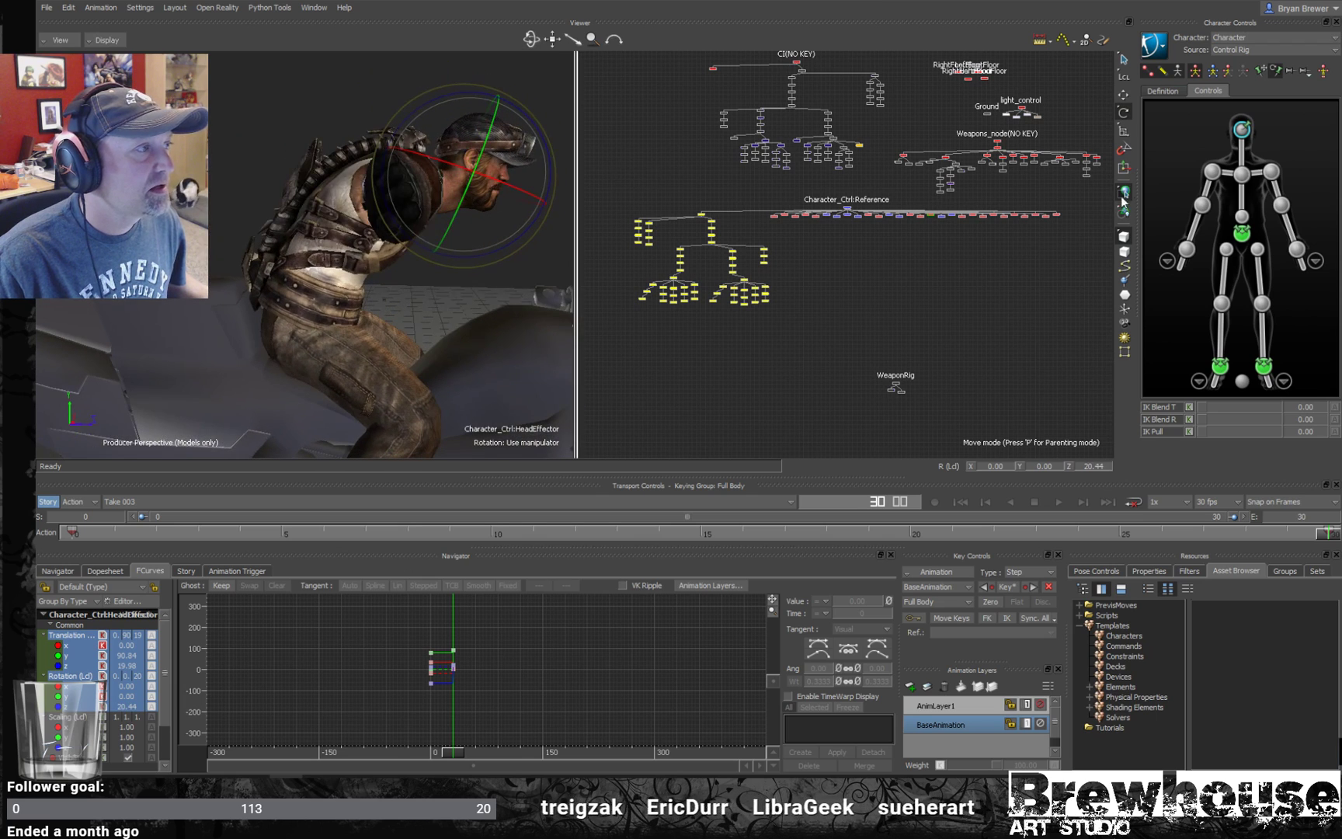
- Refine the hips effector's tilt and position so the character sits on the jetbike
left_click(1240, 235)
left_click_drag(371, 278, 376, 285)
left_click_drag(447, 226, 377, 240, "ctrl+shift")
key("t")
key("r")
- Straighten the chest effector slightly and shift both shoulder effectors forward
left_click(1210, 172)
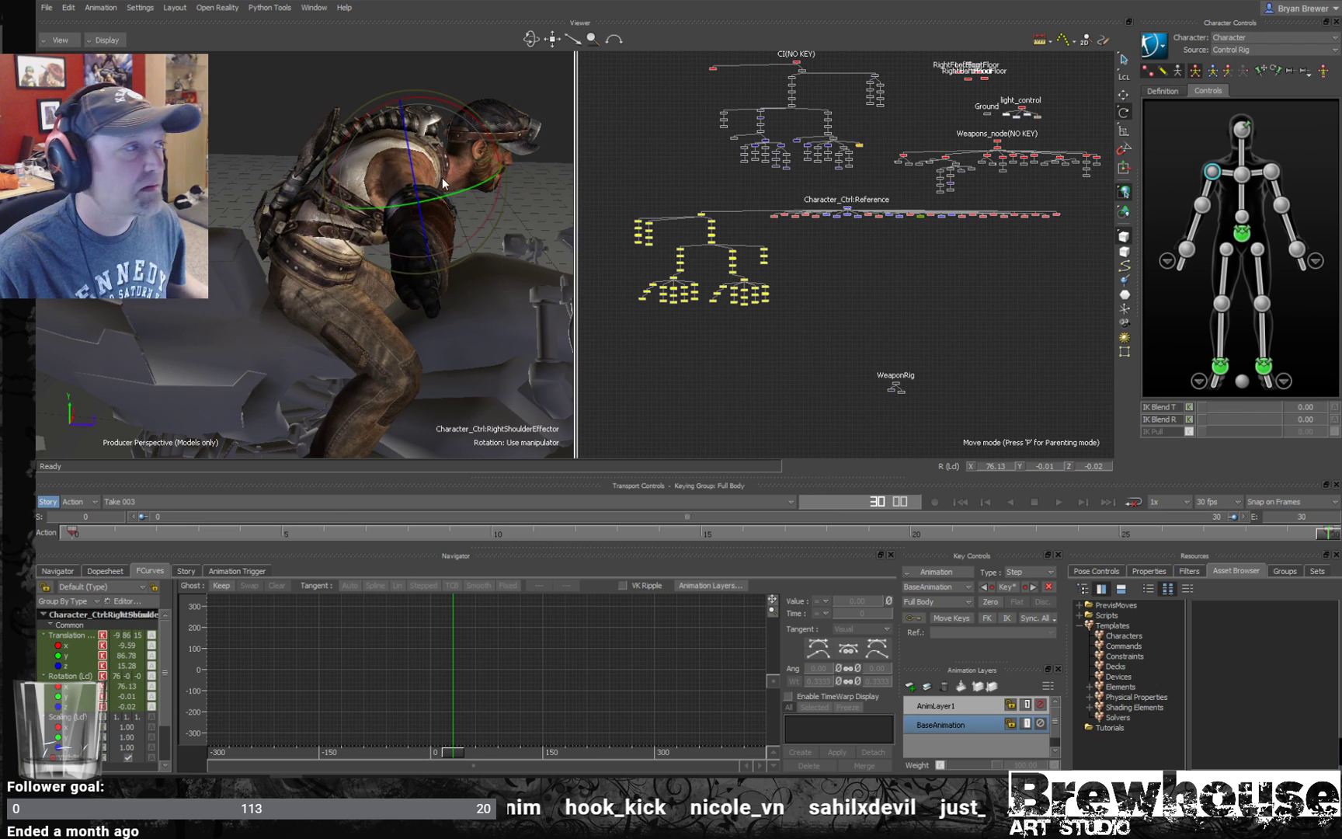
left_click(1242, 174)
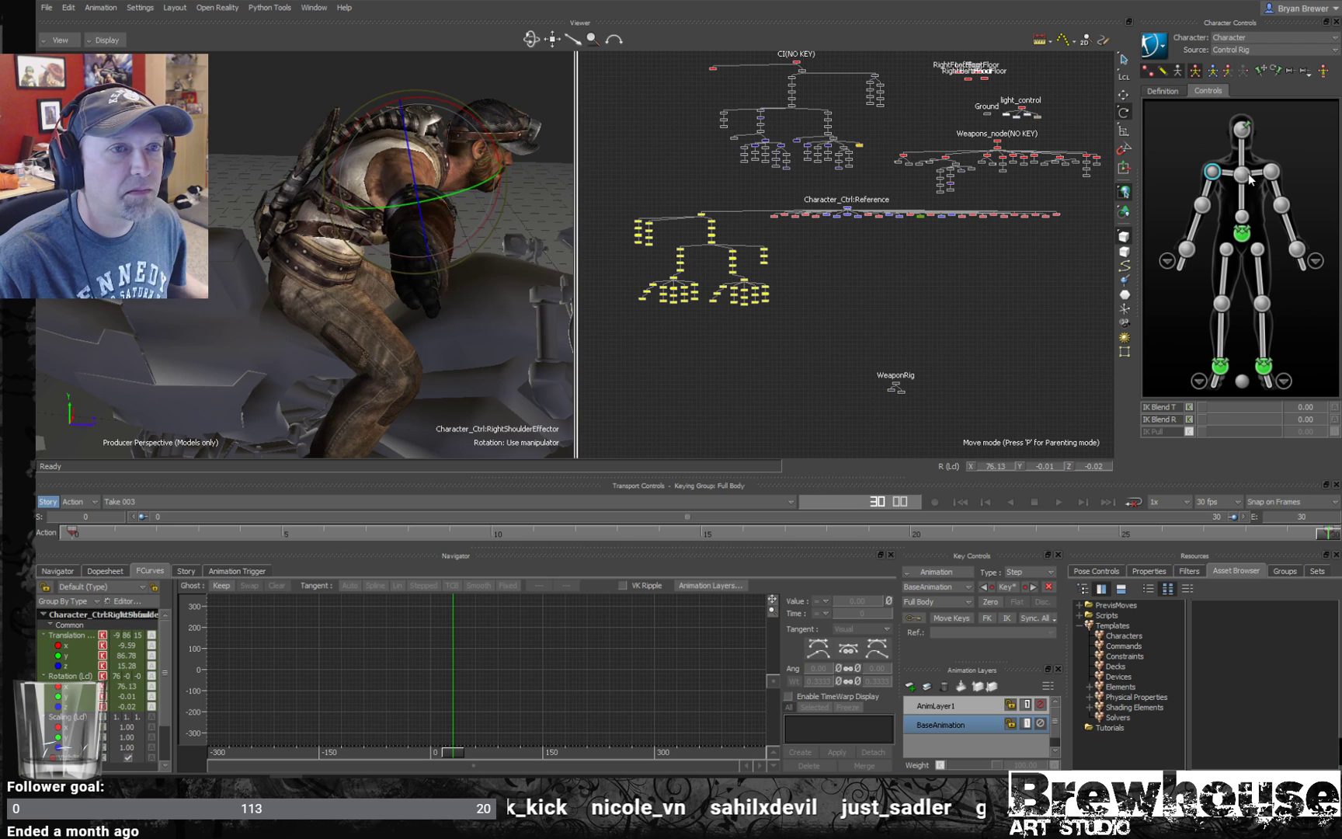
left_click_drag(481, 133, 718, 115)
left_click(1233, 171)
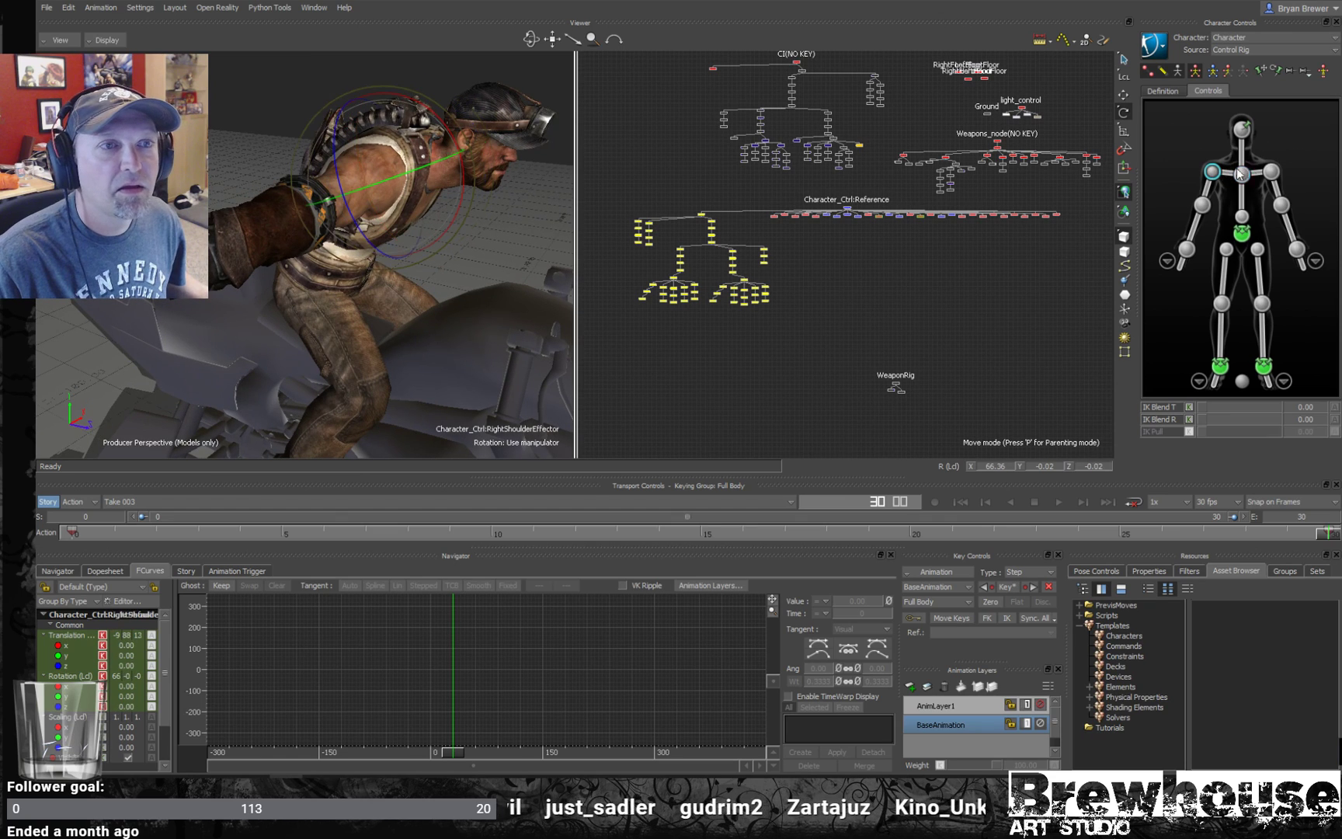
left_click(1270, 172, "shift")
key("t")
left_click_drag(440, 97, 562, 157)
- Pose the left wrist and left shoulder effectors so the left arm reaches down to the handlebar
left_click(1297, 250)
left_click_drag(544, 233, 370, 220, "ctrl+shift")
left_click(1270, 171)
left_click(1123, 111)
left_click_drag(404, 140, 446, 110, "ctrl+shift")
left_click_drag(365, 75, 849, 293)
- Curl the left ring and pinky fingers to about Z 22, Y -9, and the left index and middle fingers to about Z 10
left_click(712, 300)
left_click(643, 297)
left_click_drag(536, 303, 467, 231, "ctrl+shift")
key("t")
left_click_drag(440, 96, 543, 214)
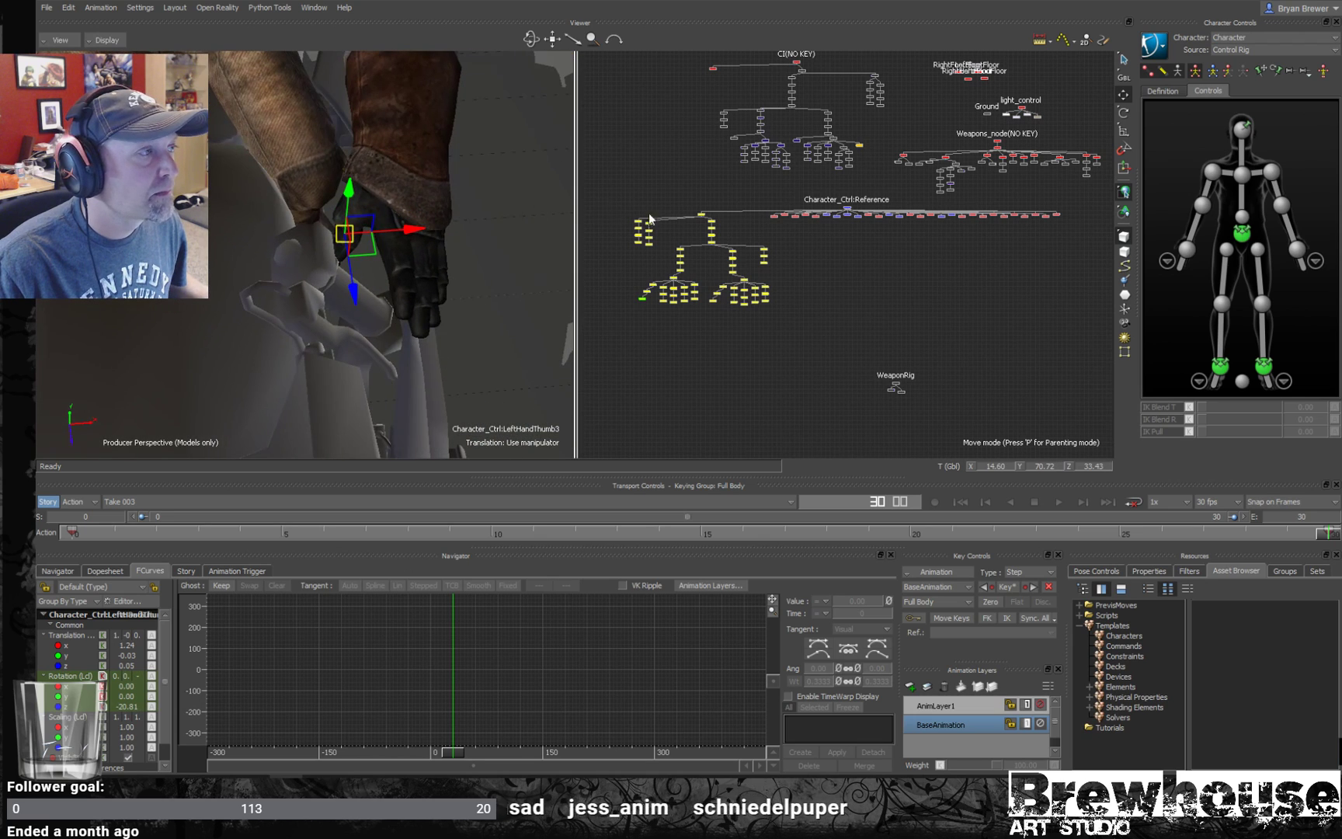
left_click(664, 291)
key("e")
left_click_drag(442, 302, 441, 252, "ctrl+shift")
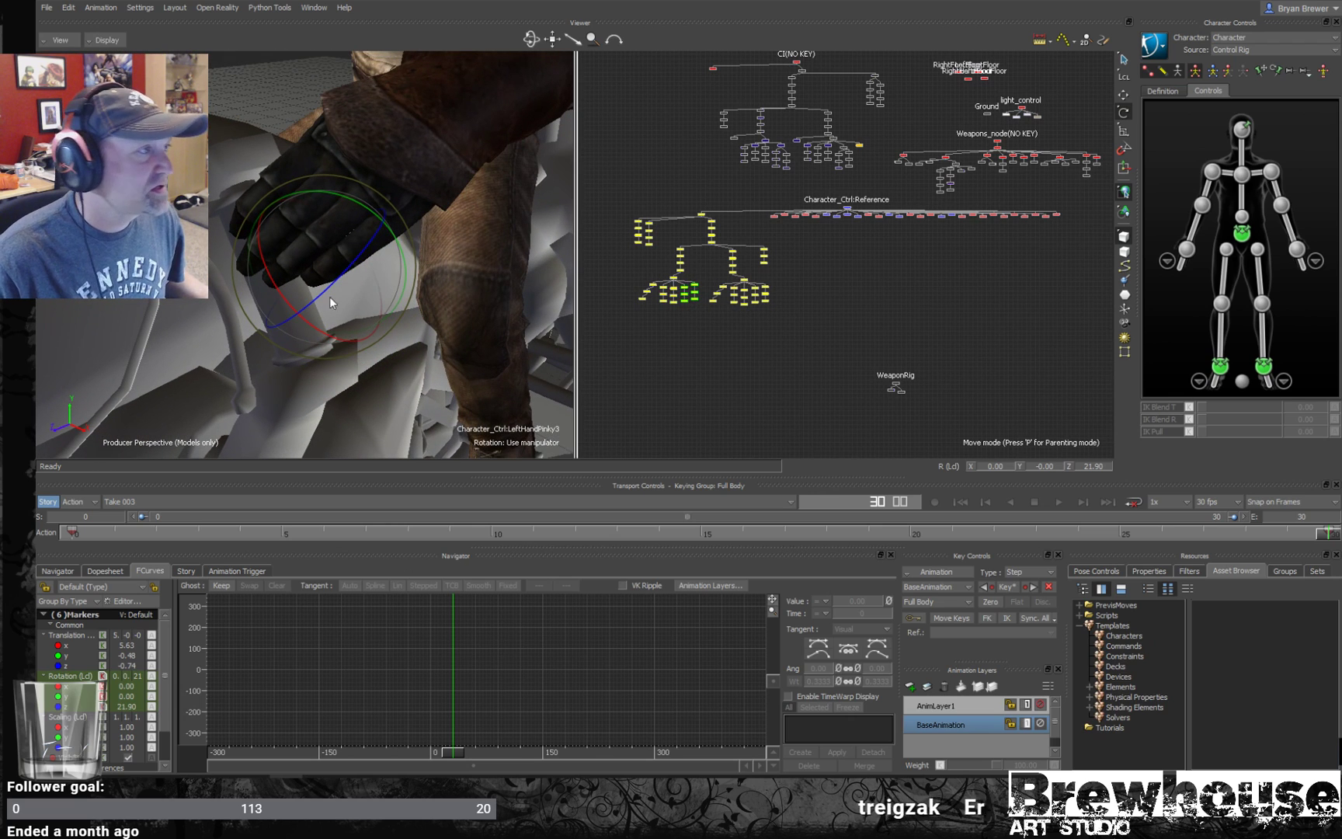
left_click_drag(309, 321, 353, 311)
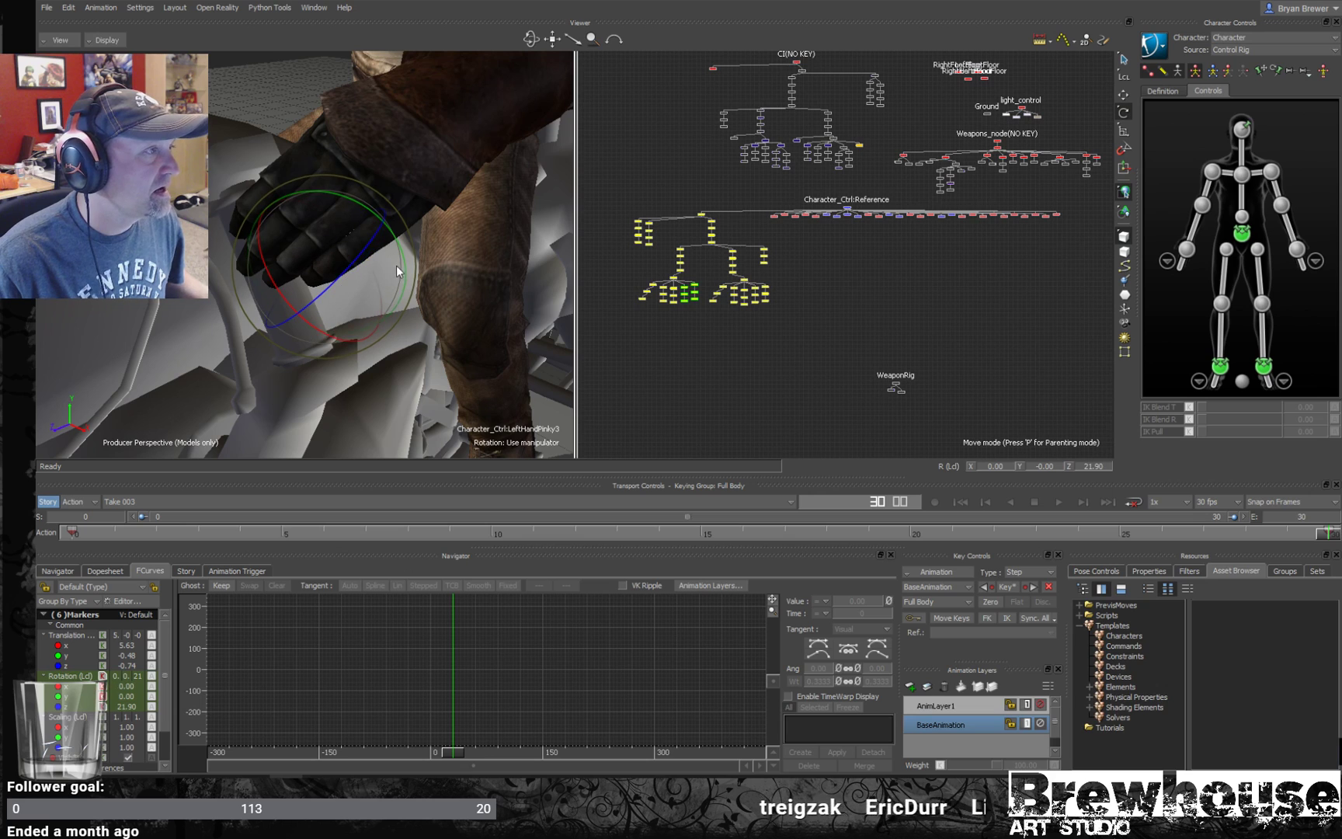
left_click_drag(404, 258, 411, 247)
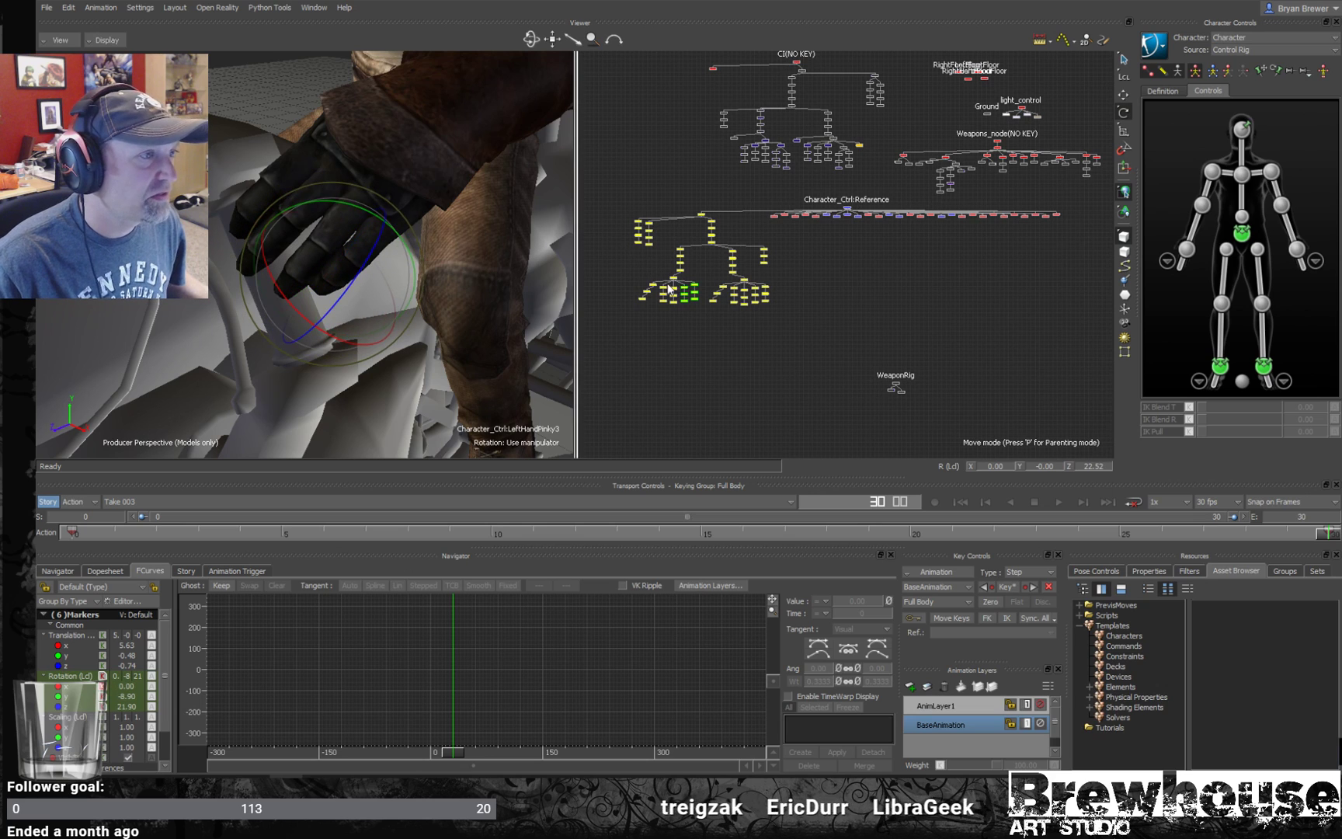
left_click(671, 294)
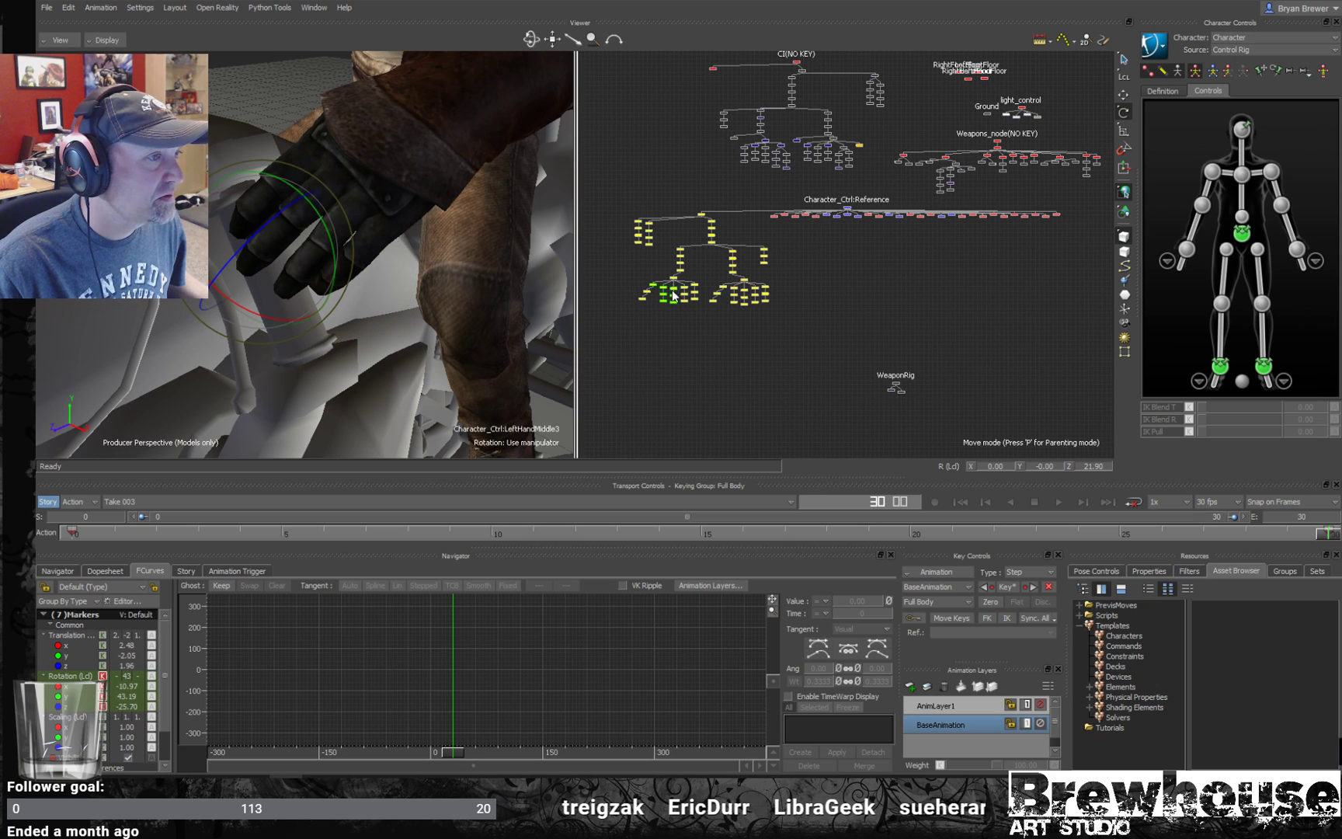
left_click_drag(269, 231, 384, 278)
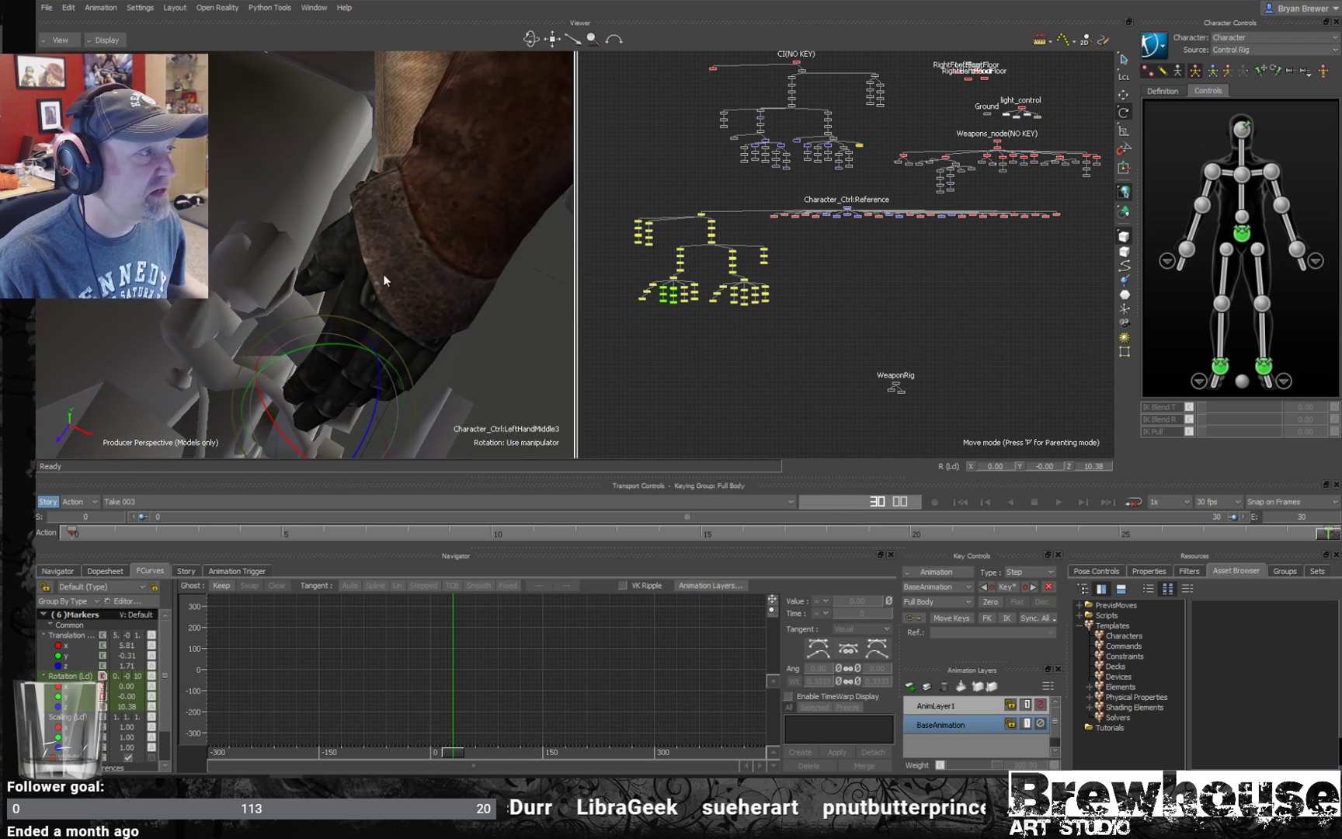
- Move the left wrist effector to about X 17.7, Y 69.7, Z 31.3 and rotate it to about X 56, Y 69, Z 116
left_click(1298, 250)
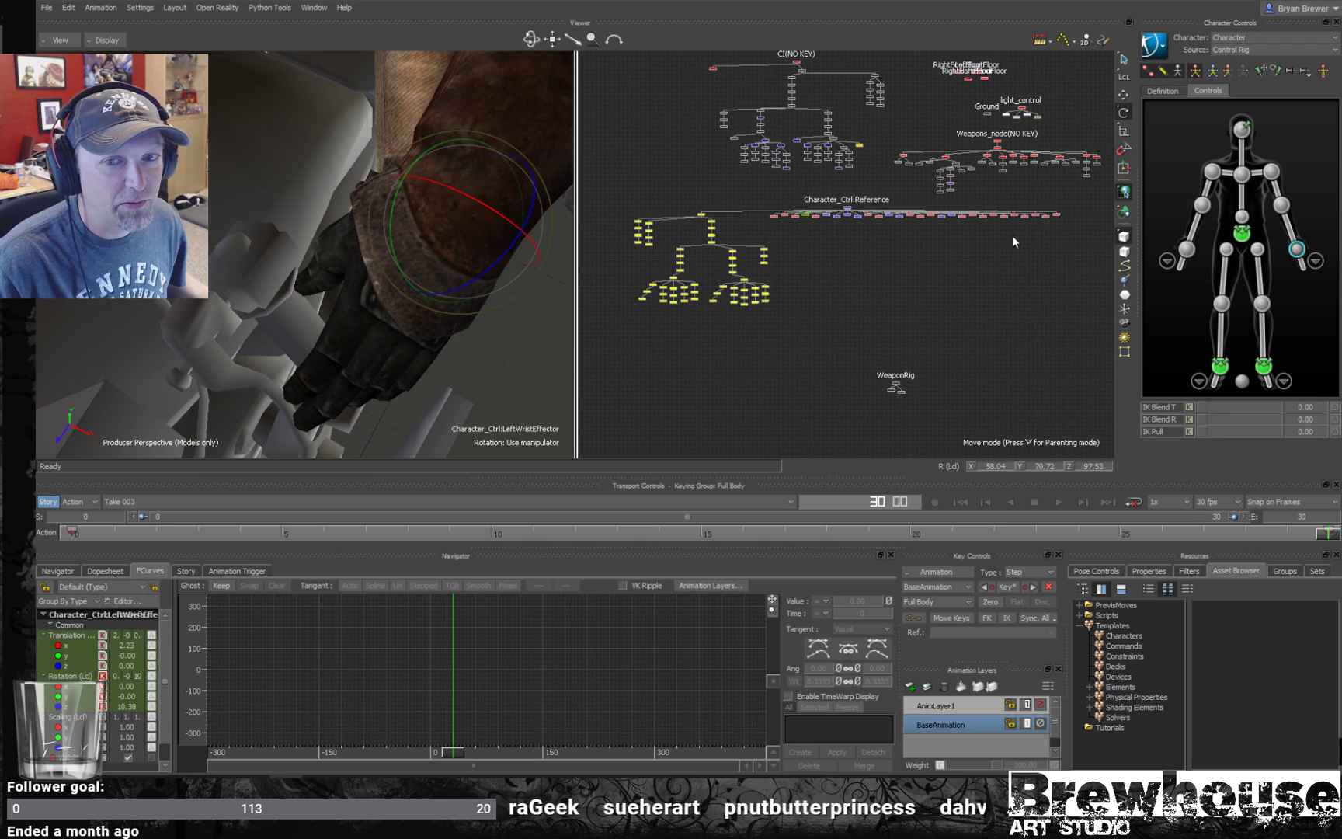
left_click_drag(512, 305, 488, 240, "alt")
key("e")
key("w")
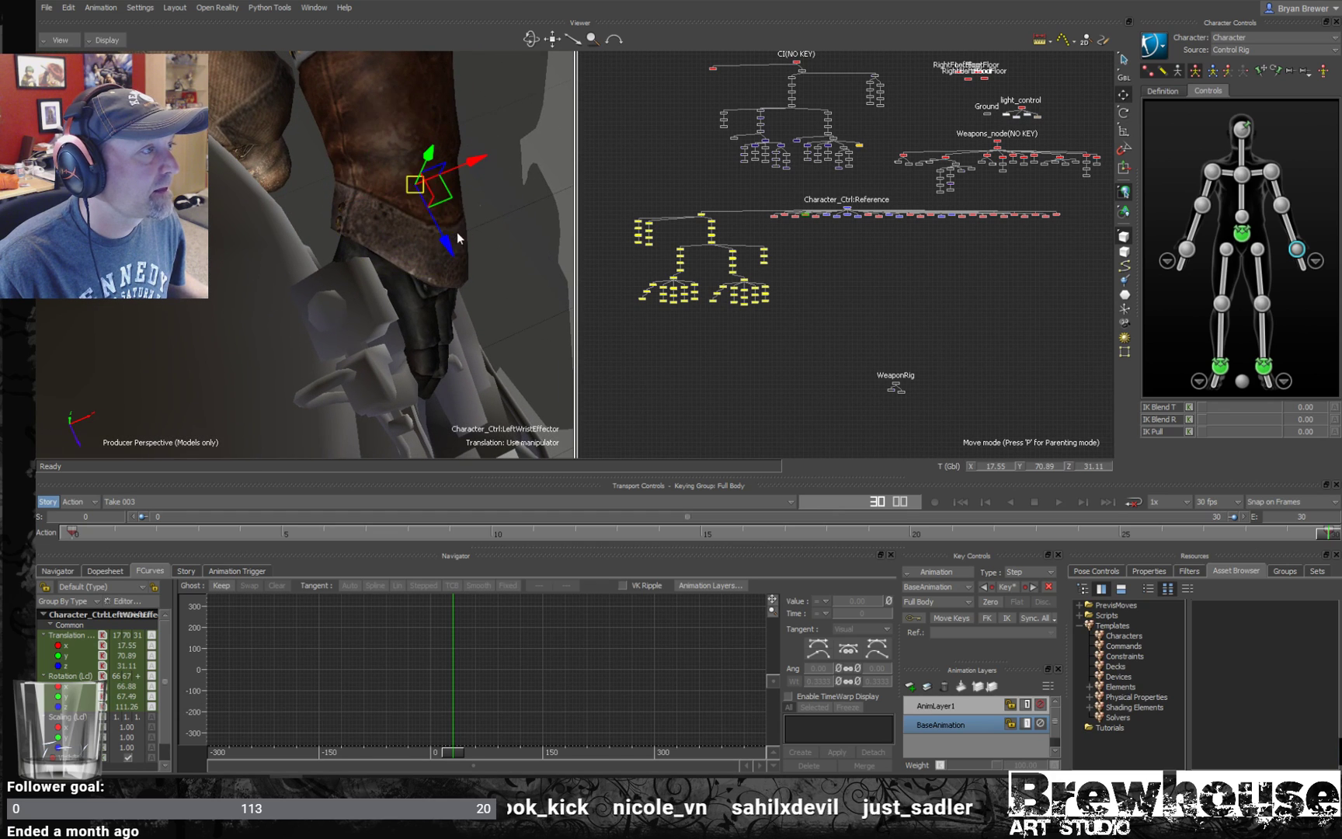
left_click_drag(434, 159, 486, 201)
key("e")
key("w")
scroll(706, 303, "up", 2)
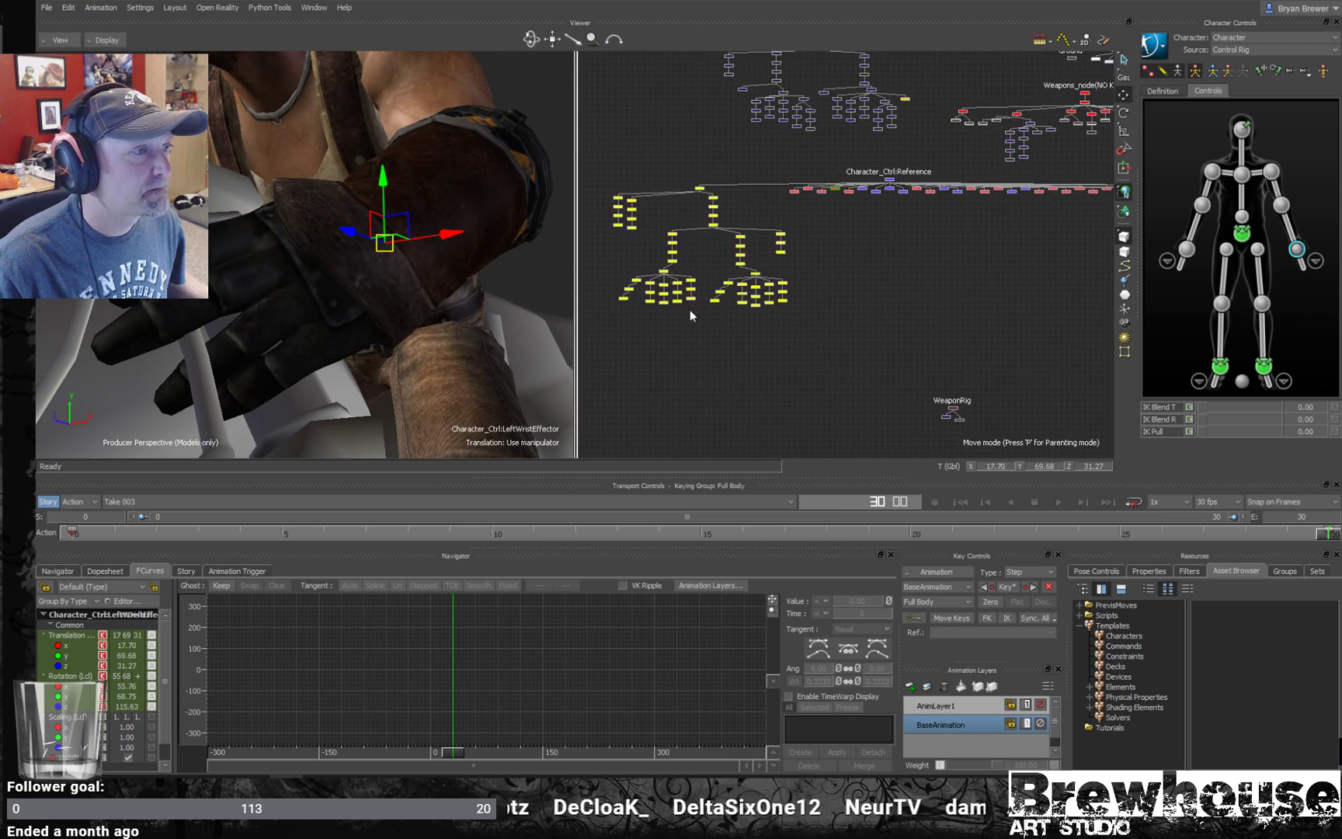
- Curl the outer joints of the left pinky, ring and middle fingers around the handlebar
left_click(684, 289)
left_click_drag(381, 277, 167, 317, "alt")
left_click(678, 289)
left_click_drag(273, 294, 585, 287, "ctrl+shift")
left_click(664, 291)
left_click_drag(326, 295, 472, 286, "ctrl+shift")
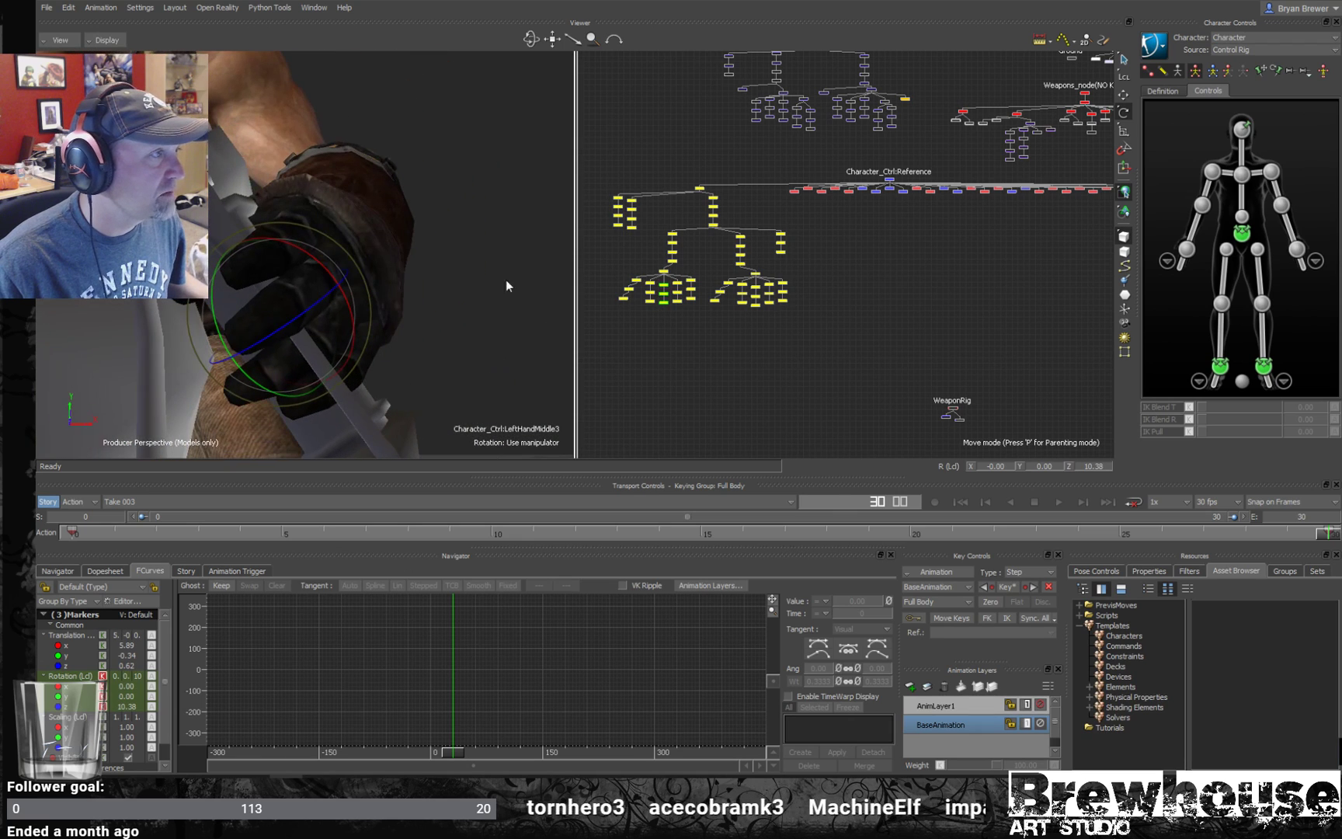
- Bend the left middle finger further and curl the left index finger's outer joints to about Z 25
left_click(663, 285, "ctrl")
left_click_drag(307, 317, 299, 315)
left_click(299, 266)
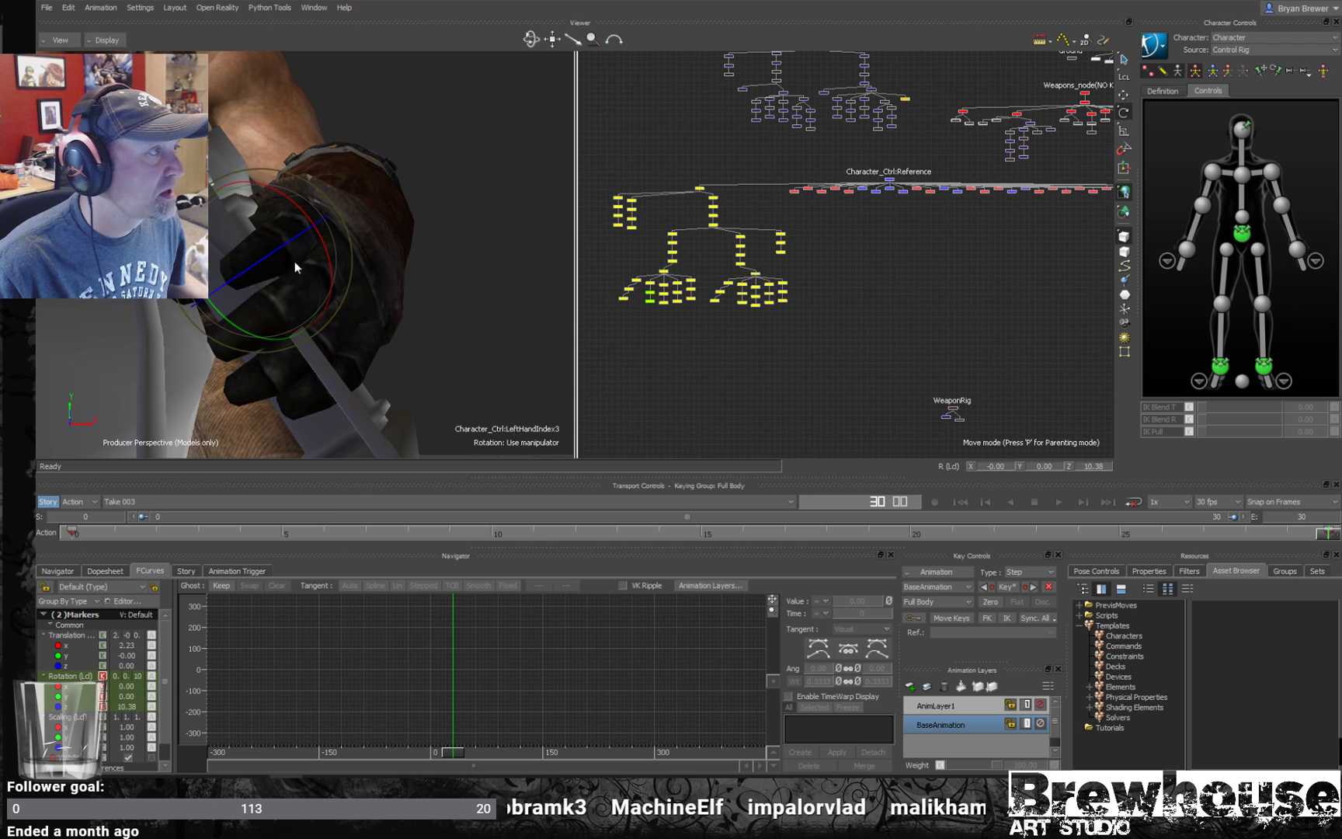
left_click_drag(272, 253, 264, 258)
left_click_drag(266, 258, 714, 275, "ctrl+shift")
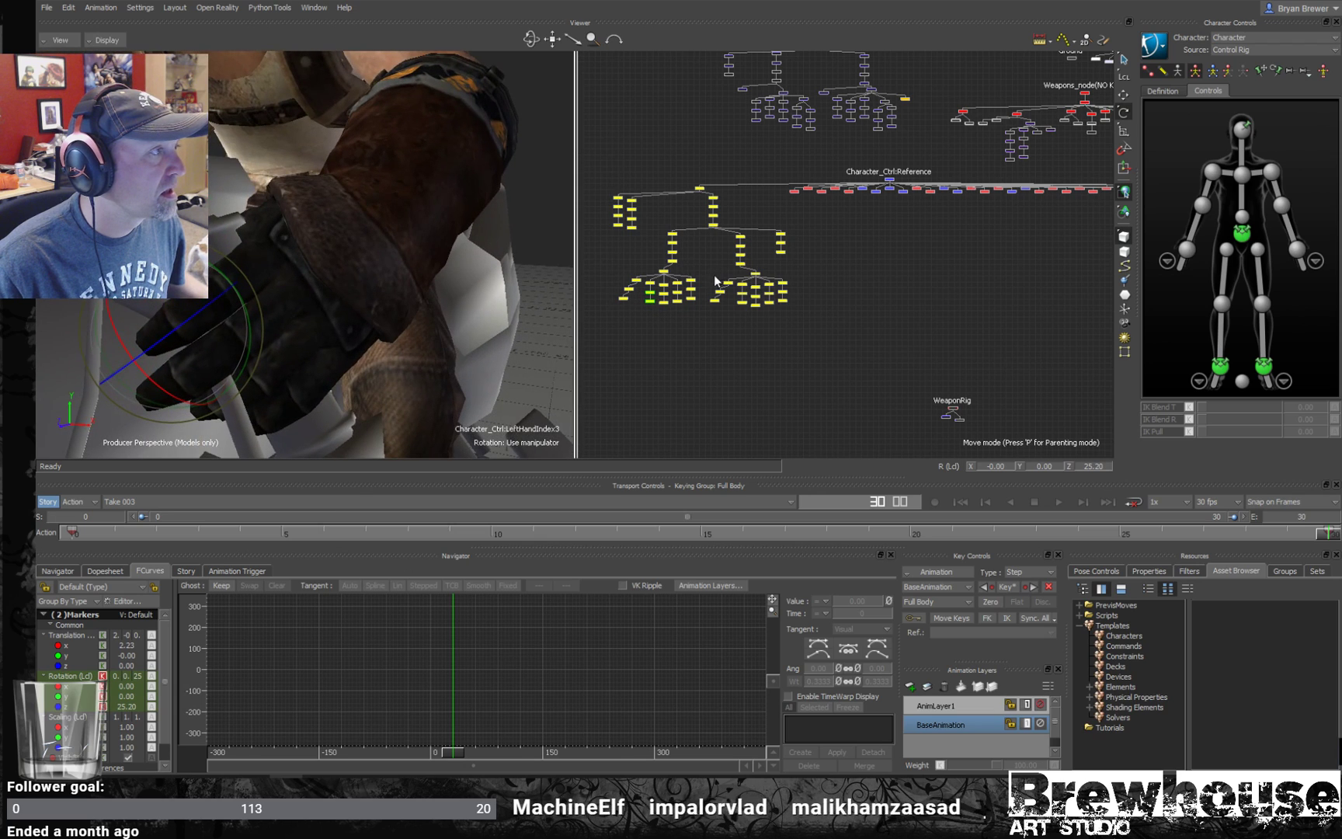
- Rotate the left index base joint to about X 15, Y 3.5, Z 12 and the pinky base to about X -6, Y -13, Z 23
left_click(339, 294)
left_click_drag(340, 294, 272, 327, "ctrl+shift")
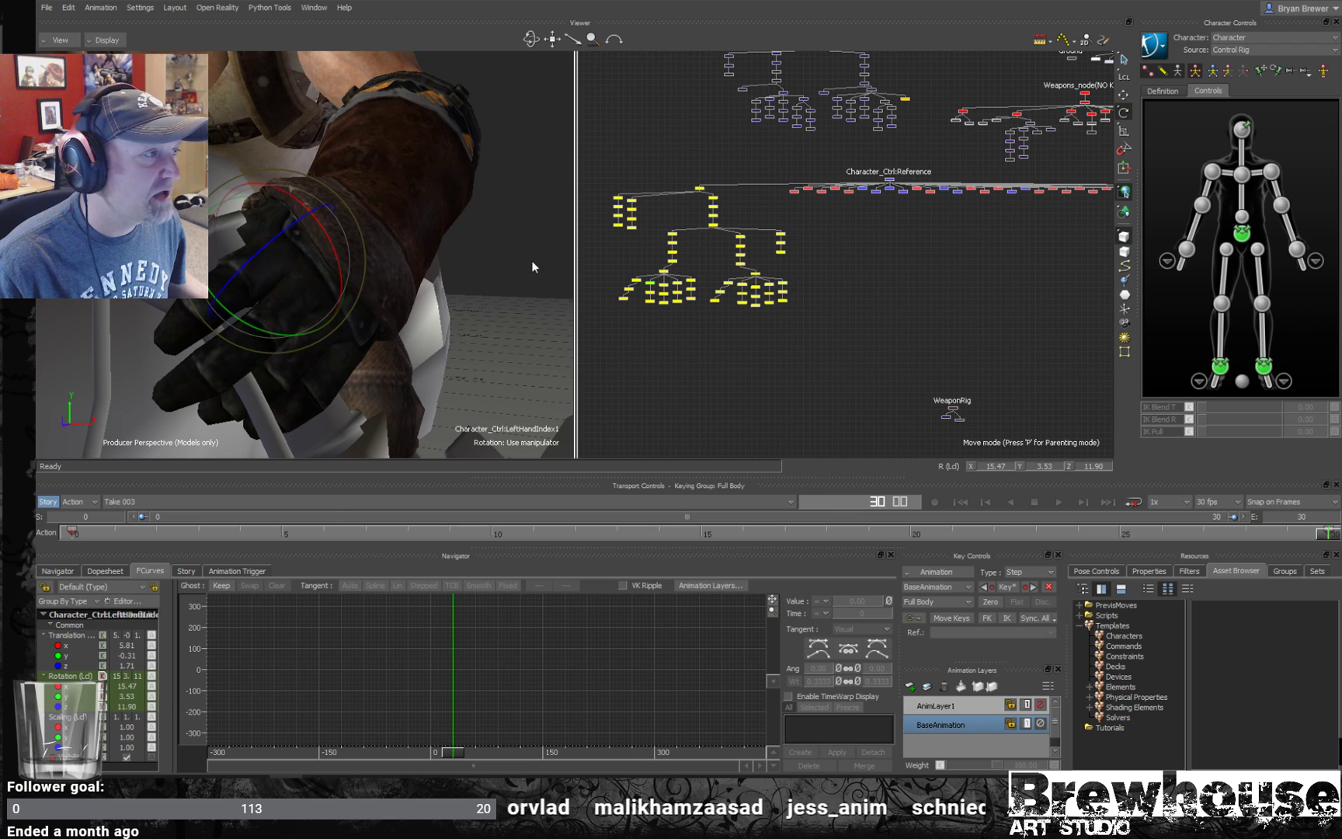
left_click_drag(695, 285, 672, 276)
mouse_move(341, 335)
left_mouse_down("ctrl+shift")
mouse_move(278, 312)
mouse_move(255, 413)
mouse_move(332, 376)
mouse_move(304, 371)
mouse_move(320, 346)
mouse_move(338, 351)
left_mouse_up("ctrl+shift")
left_click(688, 281)
left_click_drag(711, 274, 675, 292)
left_click_drag(291, 329, 265, 378, "ctrl+shift")
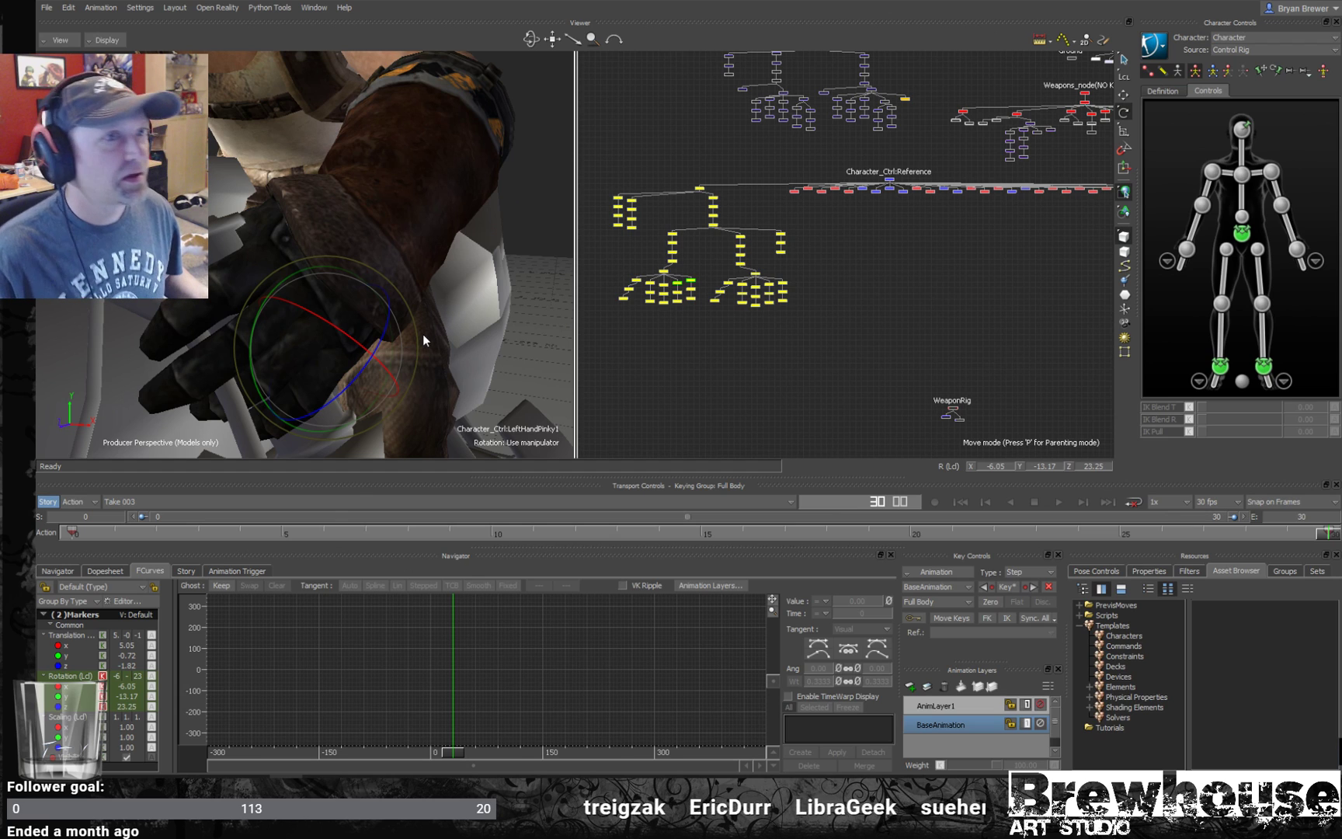
- Adjust the left wrist effector to about X 17.4, Y 69.1, Z 31.3, key it and rotate it to about X 42, Y 72, Z 101
left_click_drag(425, 219, 699, 258, "alt")
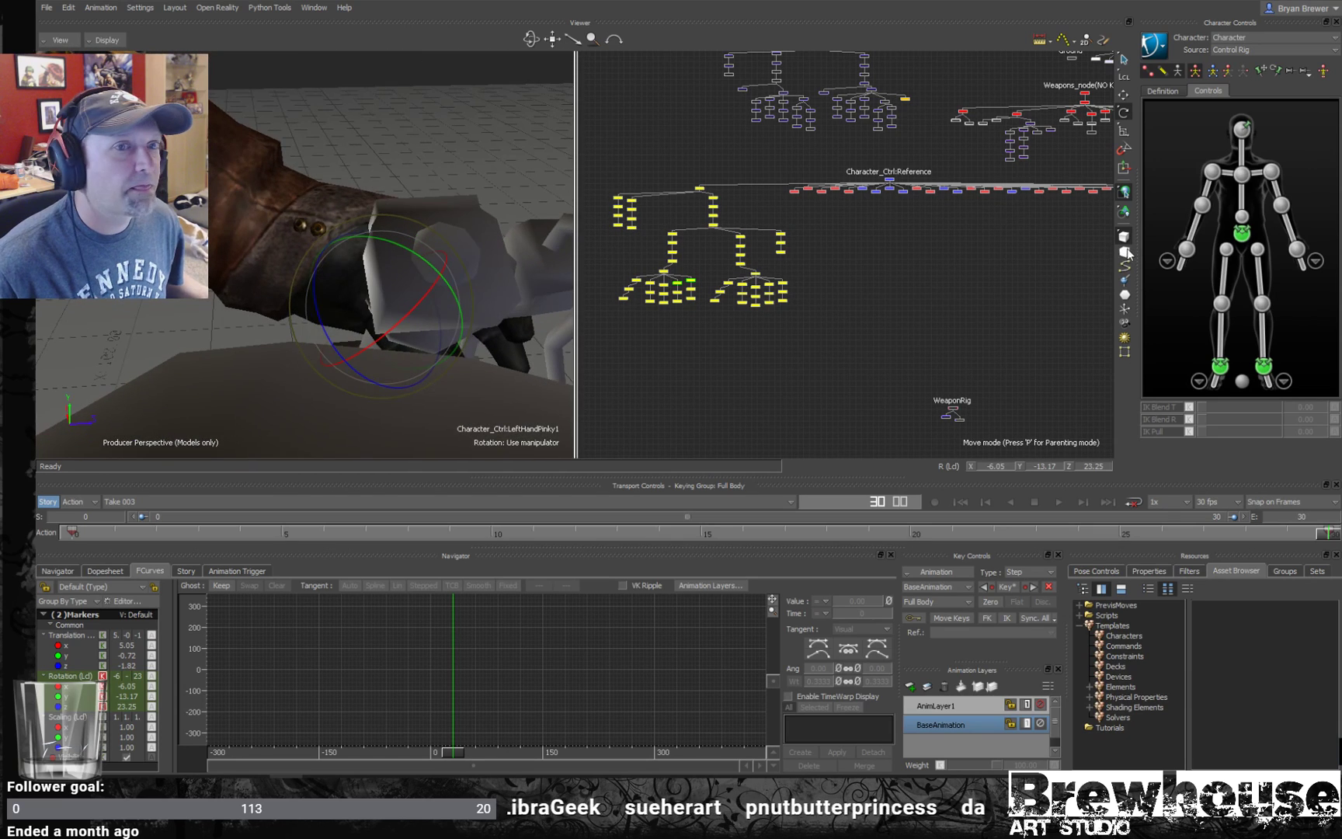
left_click(1296, 252)
left_click_drag(426, 287, 429, 272, "alt")
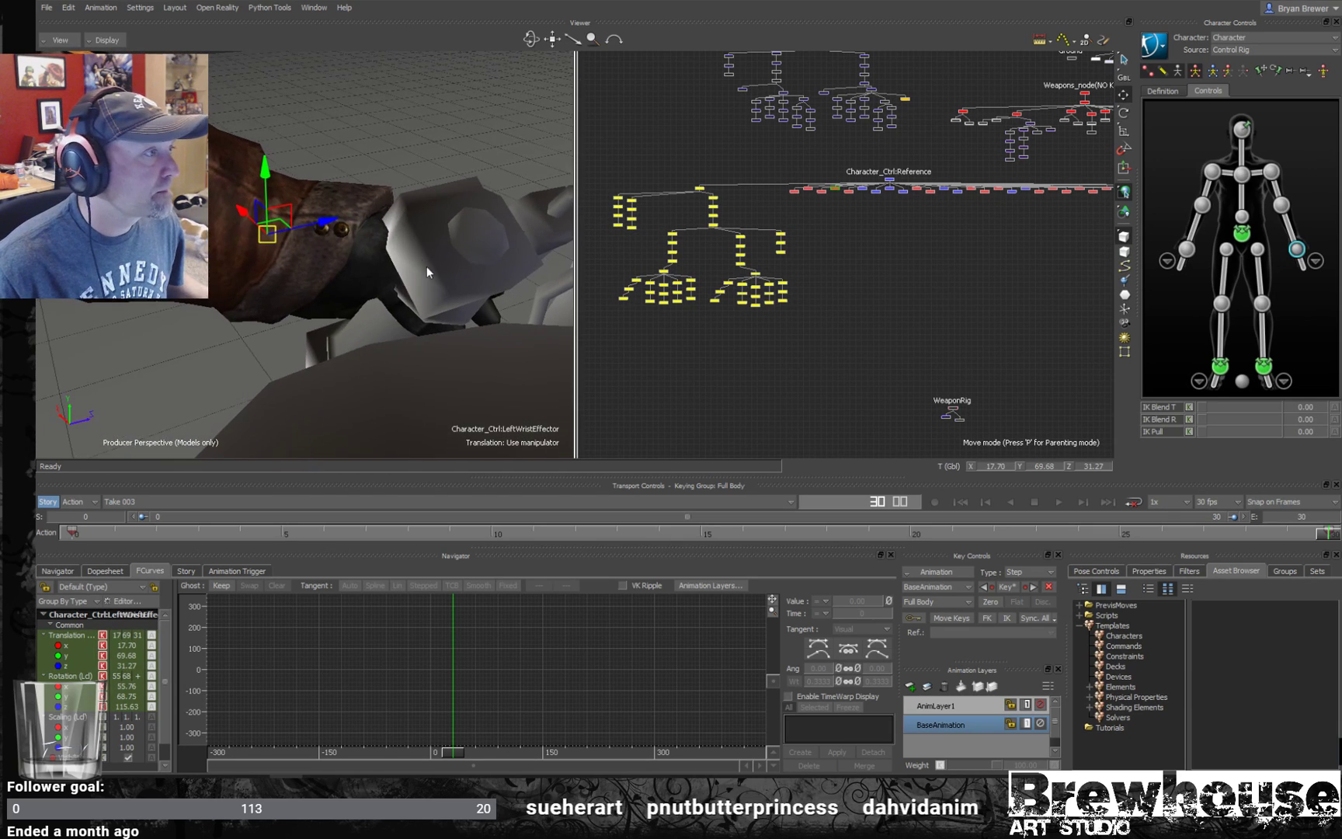
left_click_drag(328, 226, 303, 228)
left_click_drag(390, 230, 441, 232, "alt")
left_click(289, 178)
key("ctrl+z")
key("ctrl+z")
key("k")
left_click_drag(441, 231, 441, 155, "alt")
key("e")
left_click_drag(415, 204, 286, 221)
- Rotate the left middle finger's end joint to about Z 31
left_click(755, 305)
key("w")
left_click(660, 306)
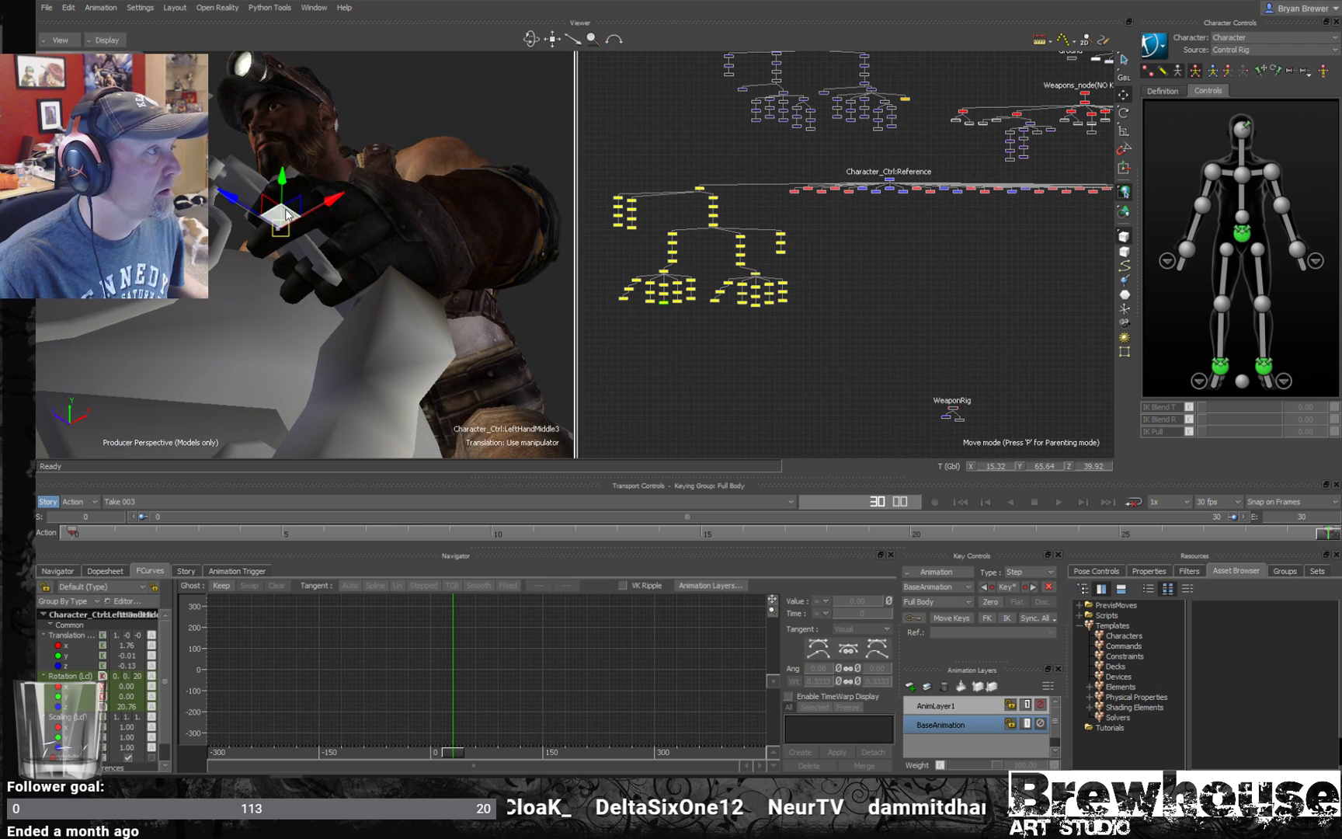
key("e")
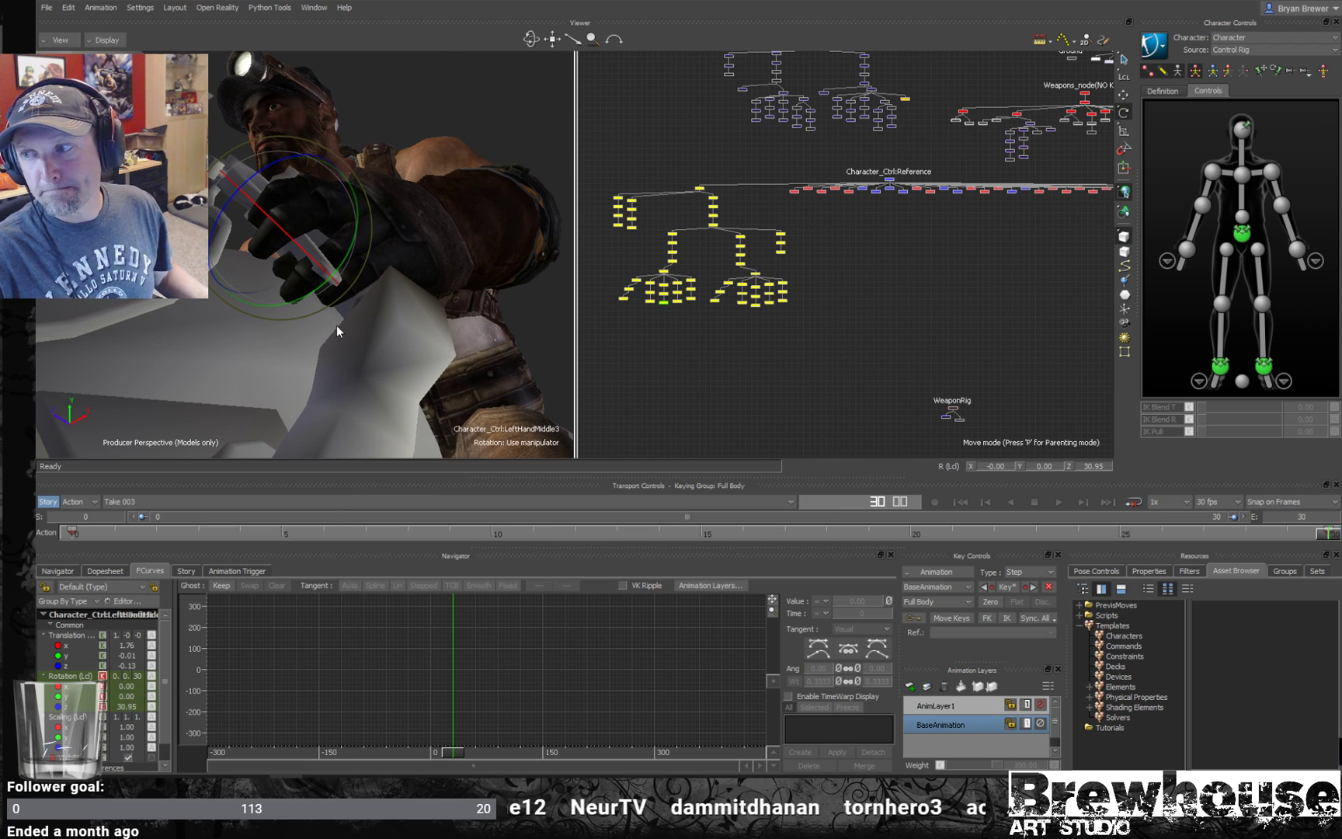
- Pin the left wrist effector to hold the hand on the handlebar
left_click_drag(344, 288, 269, 278, "alt")
left_click_drag(248, 233, 266, 301, "alt")
middle_click_drag(267, 301, 317, 228, "alt")
left_click_drag(317, 229, 290, 293, "alt")
left_click(1295, 248)
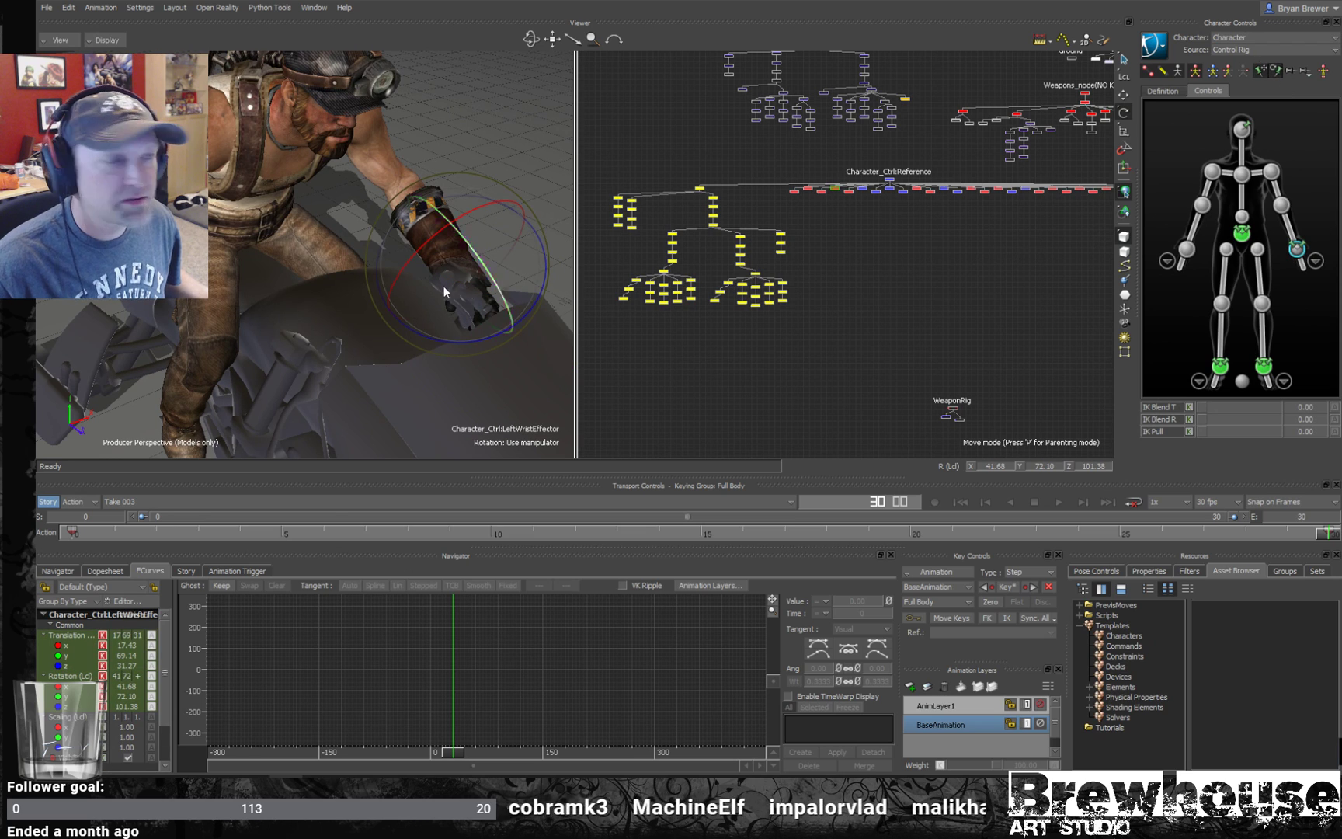
left_click_drag(354, 299, 410, 279, "alt")
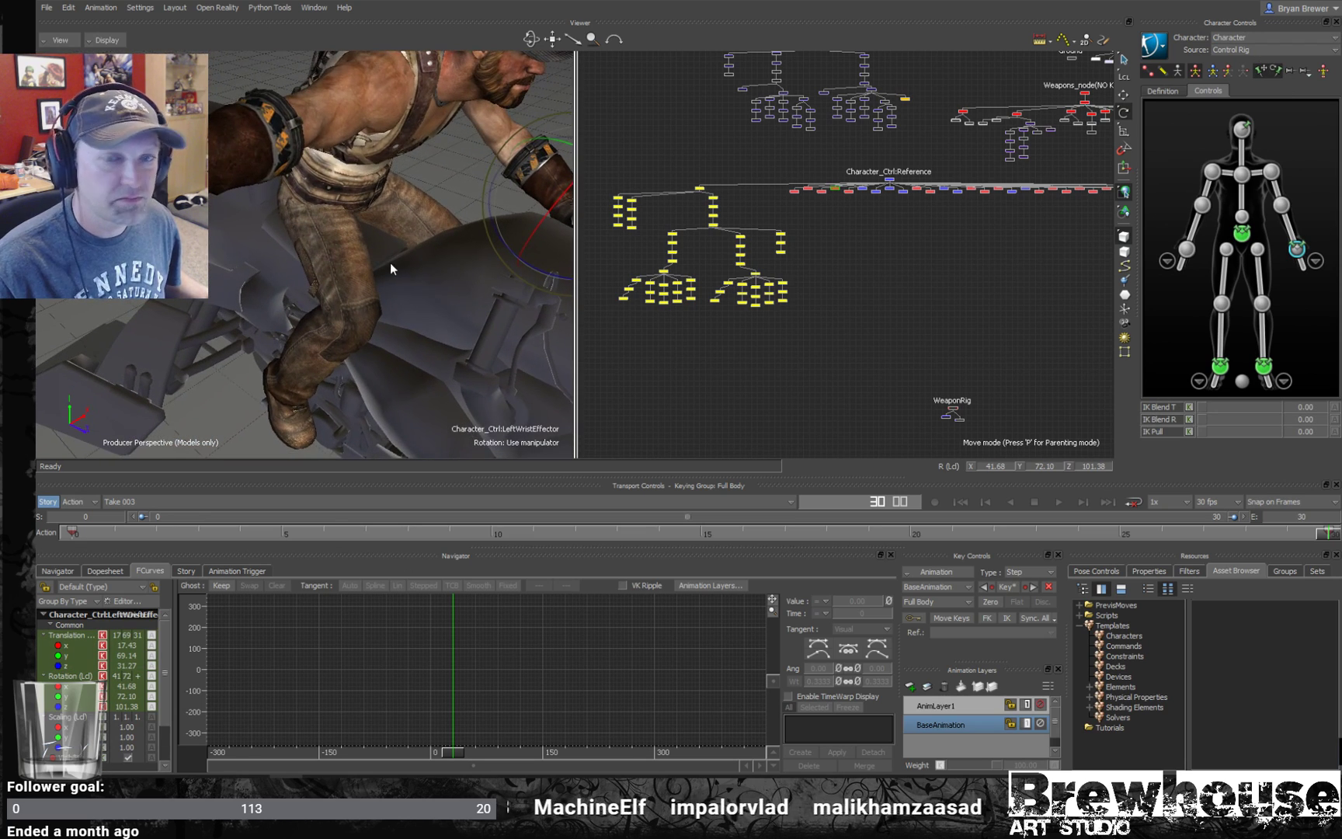
right_click_drag(392, 263, 632, 225, "alt")
- Move the right wrist effector to about X -13, Y 67, Z 27 and rotate it to about X -25, Y -67, Z 92
left_click(1186, 250)
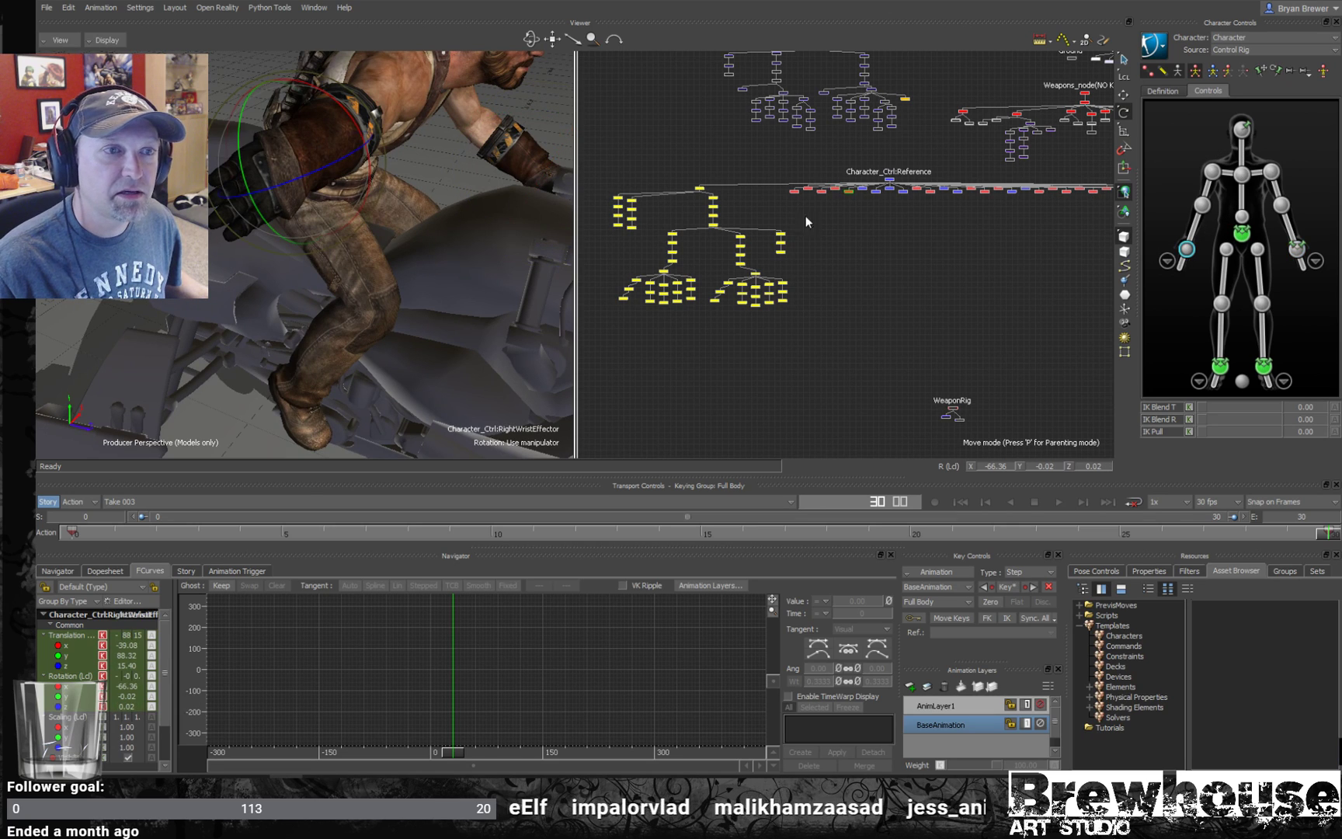
left_click_drag(438, 230, 495, 197, "alt")
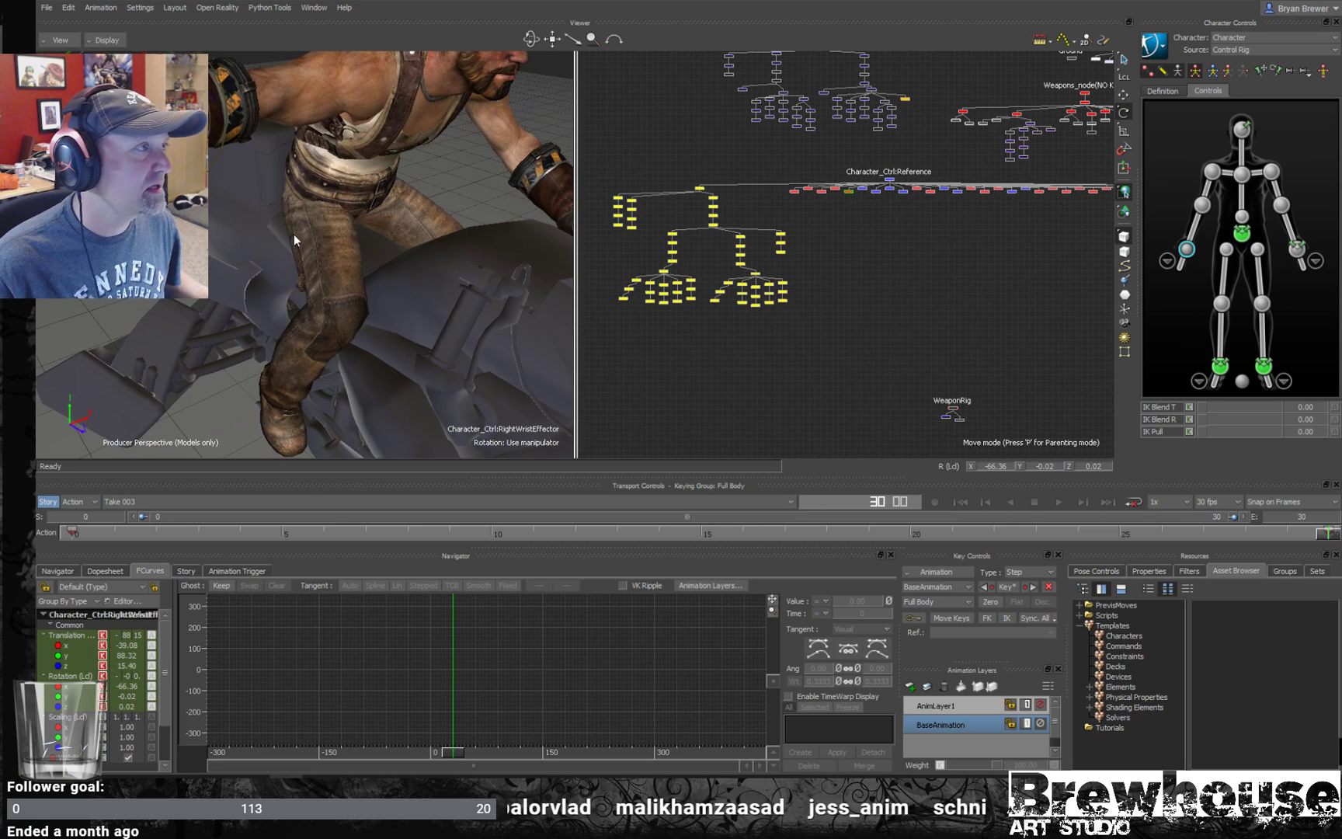
left_click_drag(279, 272, 365, 303, "alt")
key("t")
key("ctrl+z")
key("e")
key("w")
right_click_drag(394, 298, 547, 345, "alt")
middle_click_drag(547, 346, 513, 309, "alt")
left_click_drag(468, 286, 518, 292)
- Rotate the right shoulder effector to about X 39, Y 44, Z -28
left_click_drag(533, 225, 656, 220, "alt")
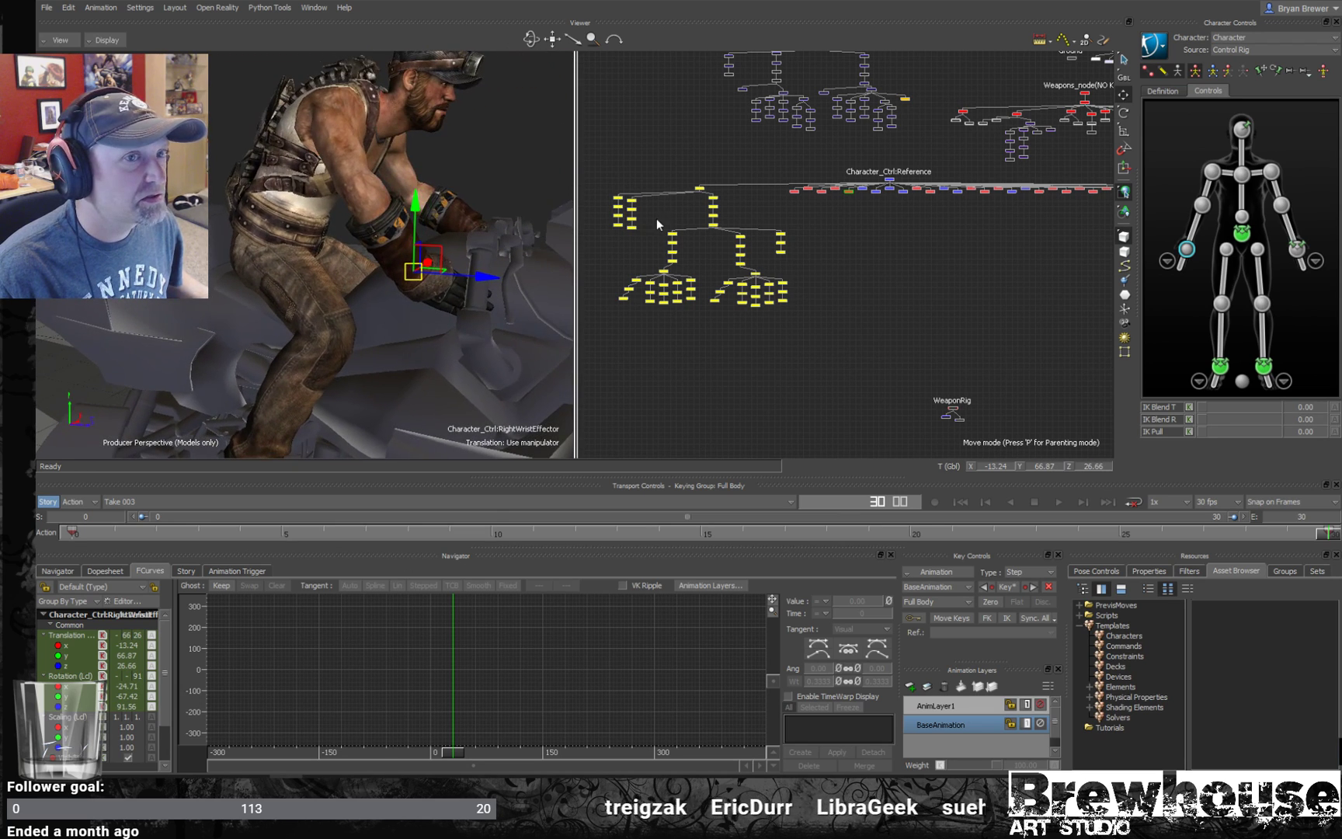
left_click_drag(458, 262, 587, 192, "alt")
left_click_drag(510, 236, 420, 241, "alt")
left_click(1210, 171)
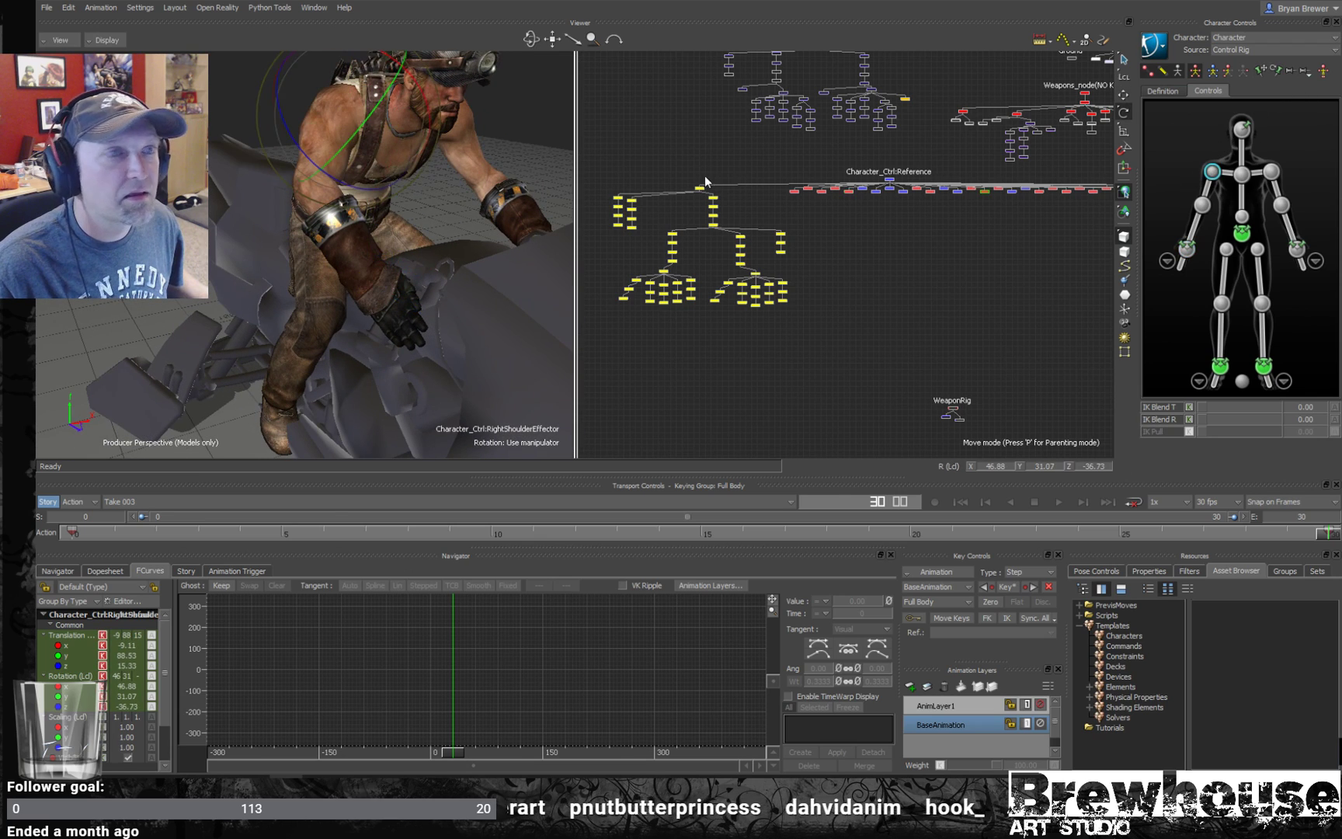
left_click_drag(338, 101, 505, 257)
- Curl all joints of the right ring and pinky fingers to about Z 31
left_click(776, 293)
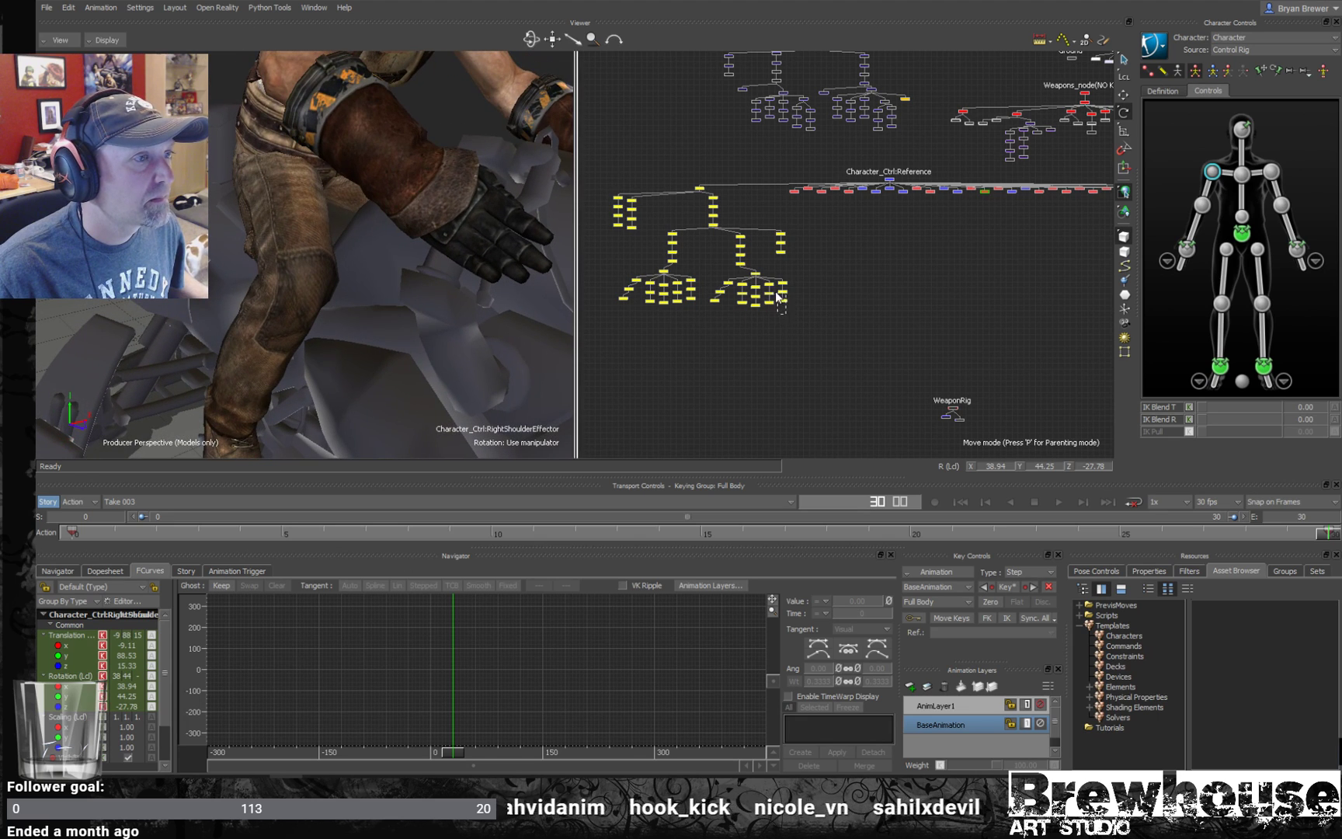
left_click_drag(769, 286, 768, 284)
left_click_drag(472, 299, 499, 313)
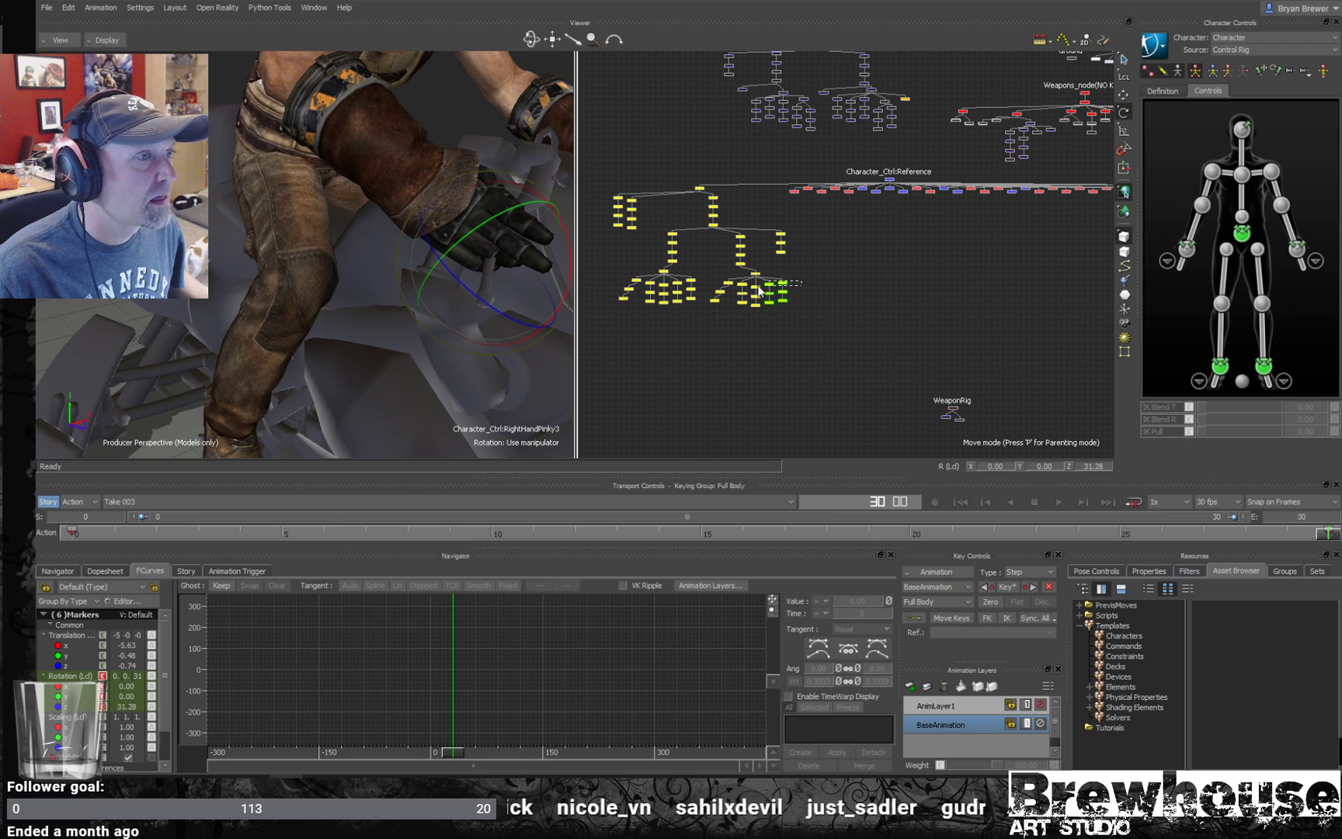
- Spread the right ring and pinky base joints to about Y 12 and twist the pinky base to about X 5
left_click_drag(761, 286, 760, 286)
left_click_drag(519, 292, 522, 292)
left_click_drag(467, 380, 480, 352)
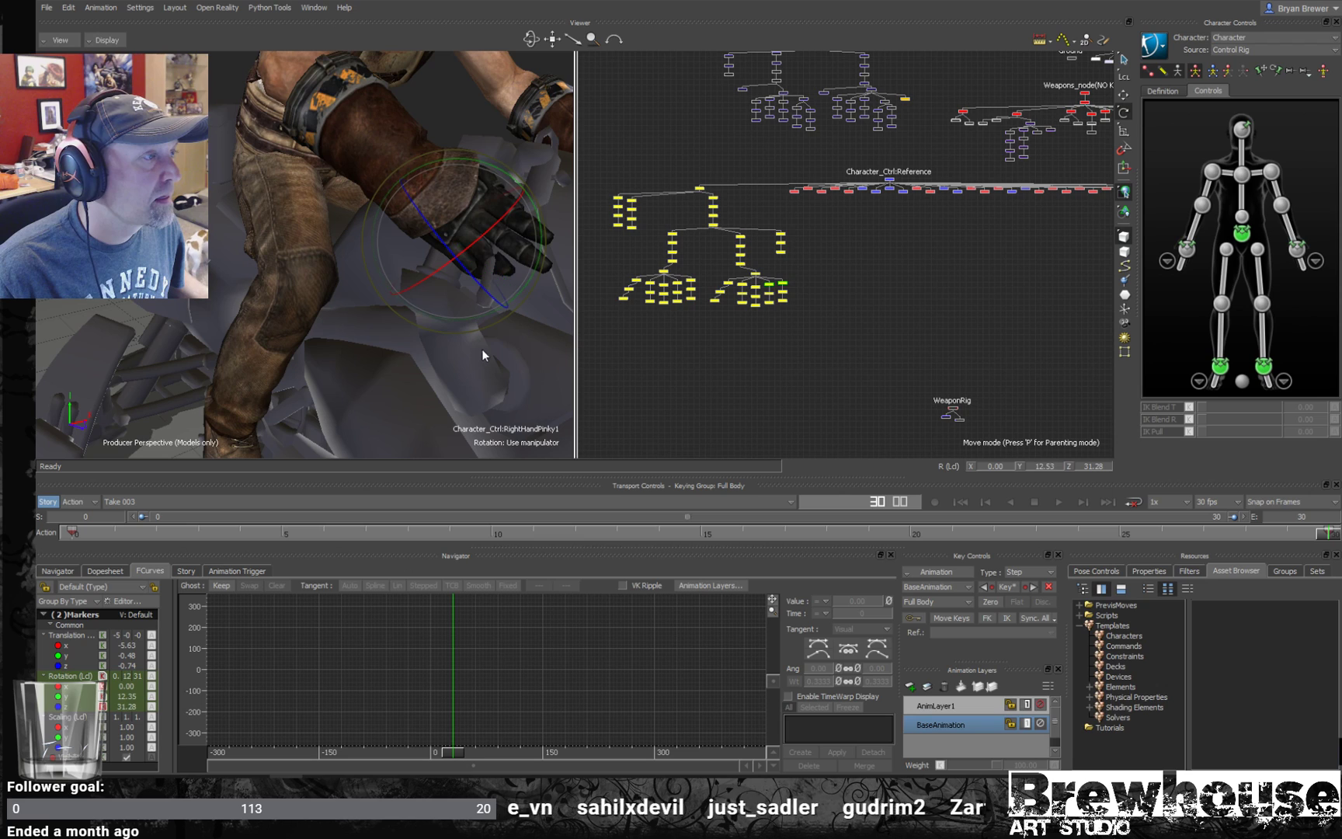
left_click_drag(460, 265, 454, 268)
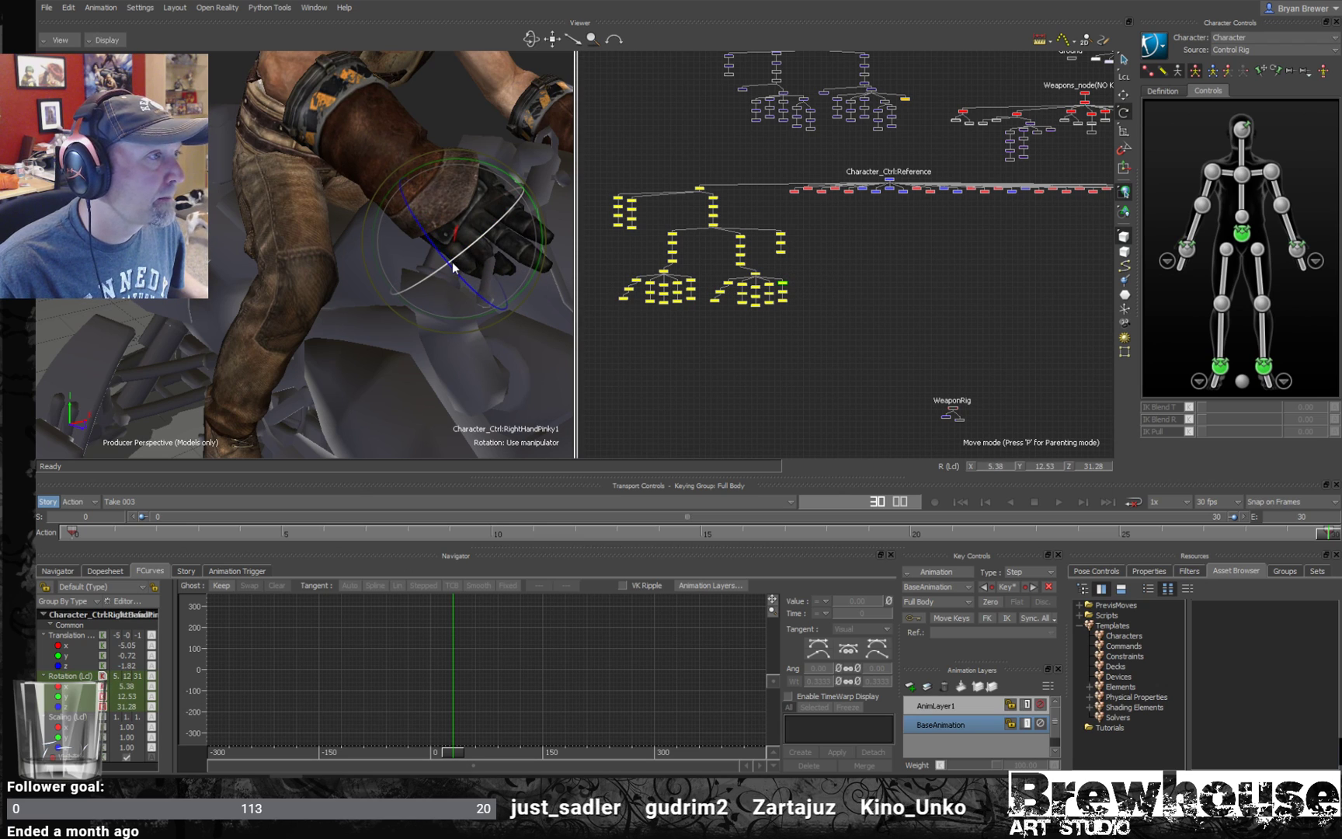
- Curl the two outer joints of the right index and middle fingers to about Z 10
left_click_drag(762, 312, 738, 290)
left_click_drag(518, 265, 551, 290)
left_click(525, 204)
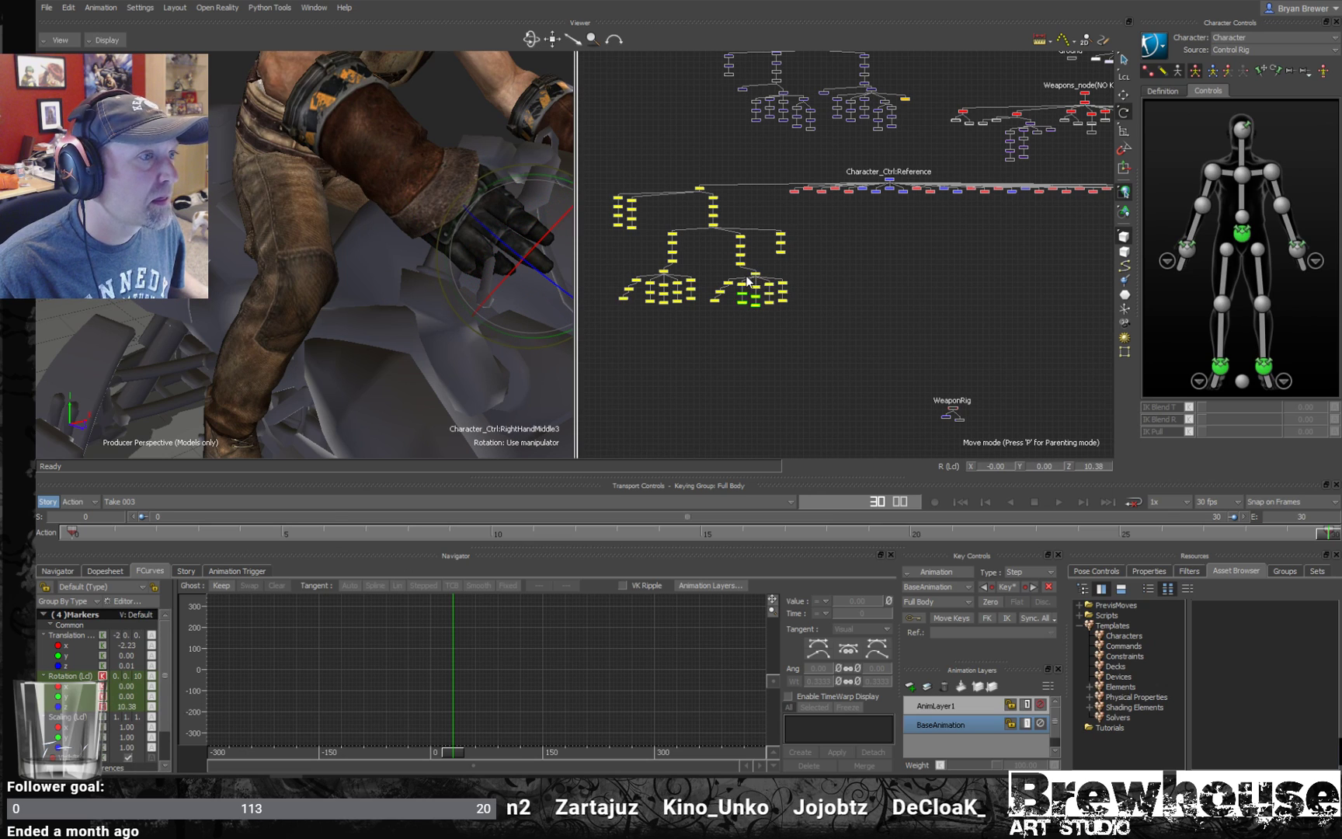
- Twist the right index base joint to about X -5 and spread the middle base joint to about Y 5
left_click_drag(480, 171, 505, 152)
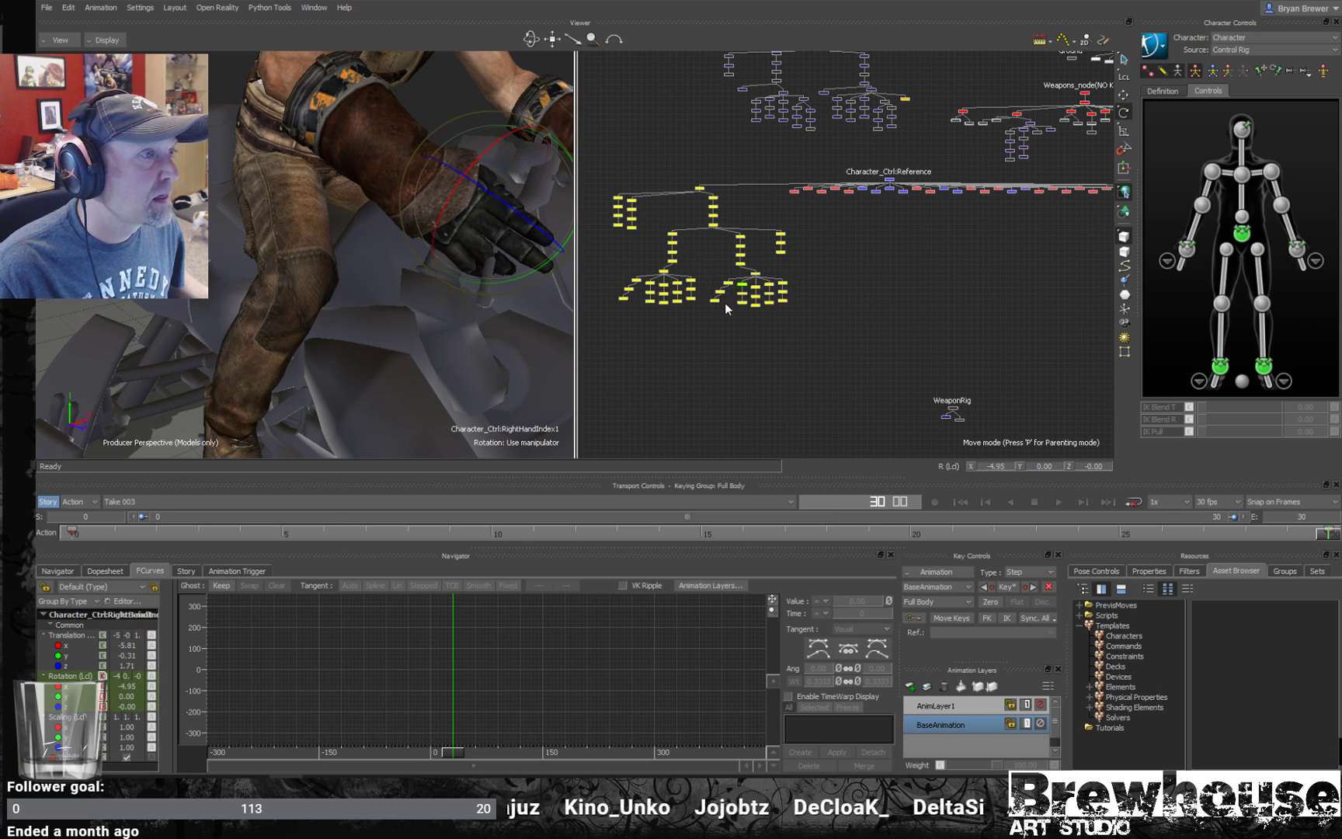
left_click(757, 285)
left_click_drag(518, 294, 544, 277)
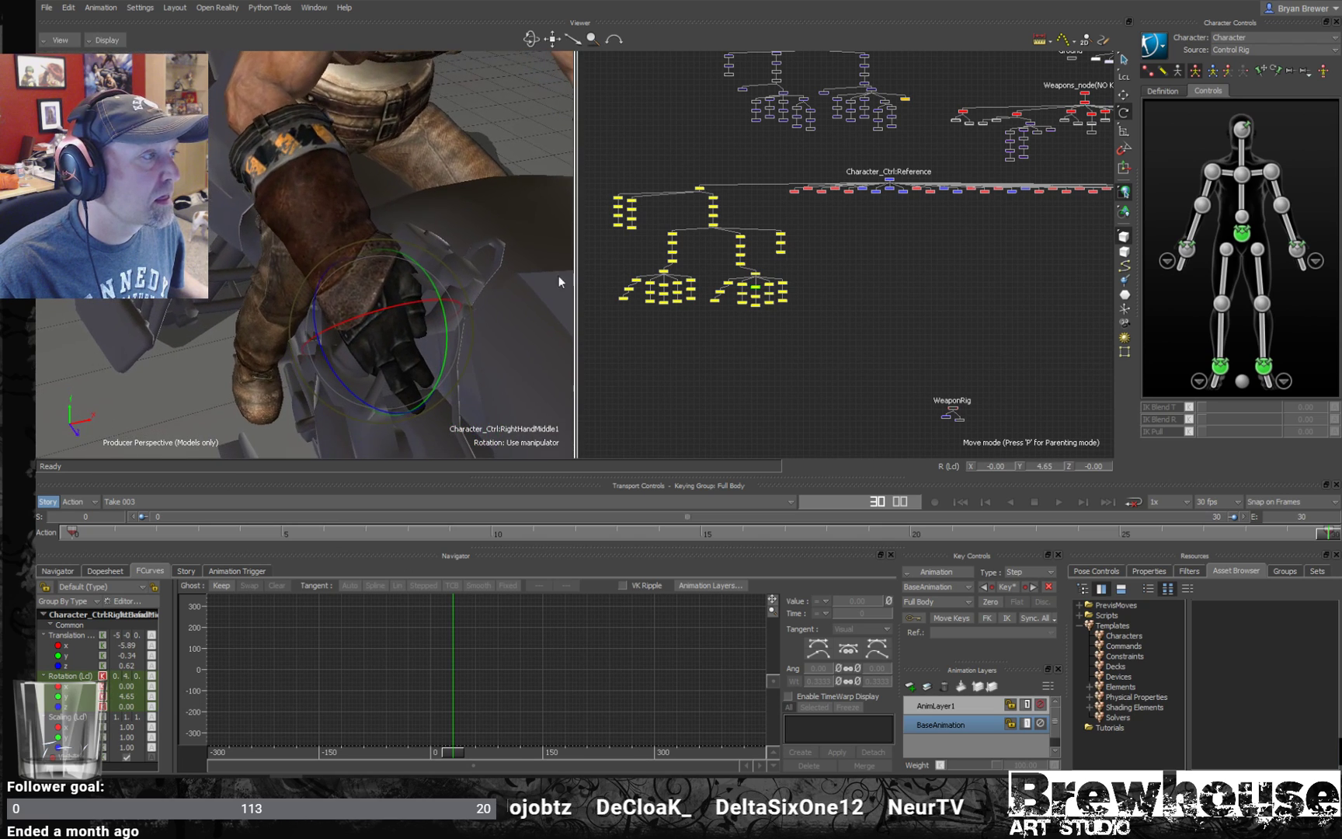
- Rotate the right thumb joints around the grip, with the base joint at about X 9, Y -36, Z -12
left_click(716, 298)
left_click_drag(438, 282, 462, 364, "ctrl+shift")
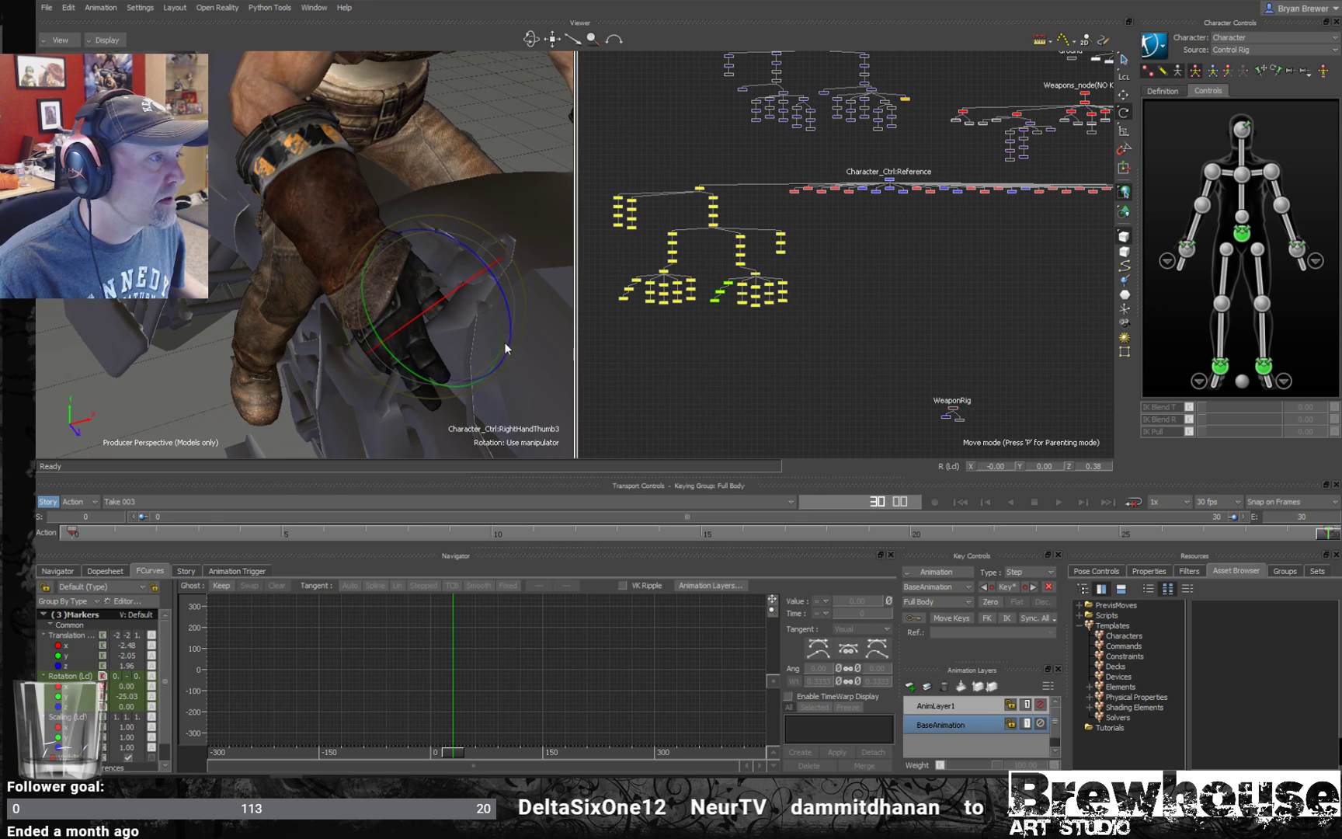
key("t")
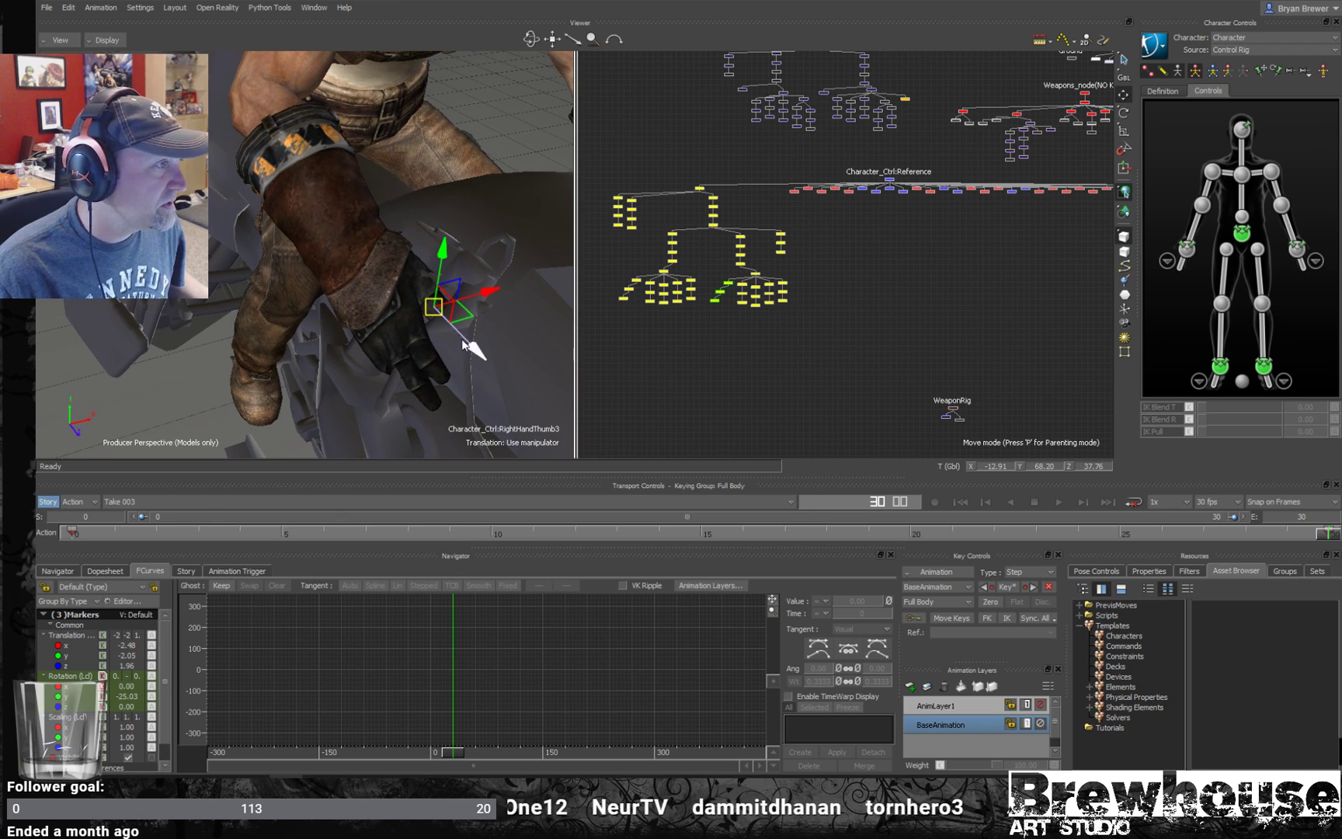
left_click_drag(474, 353, 476, 362)
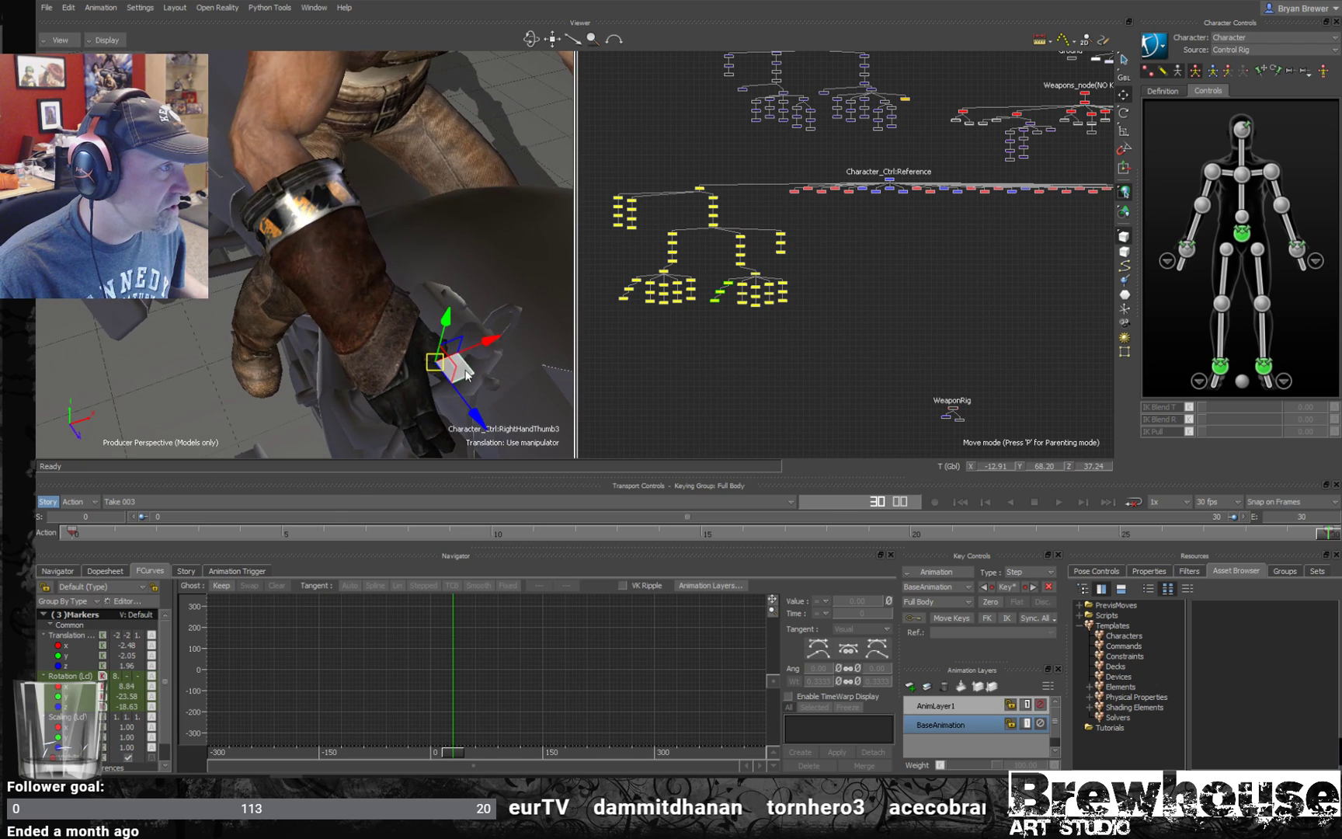
key("r")
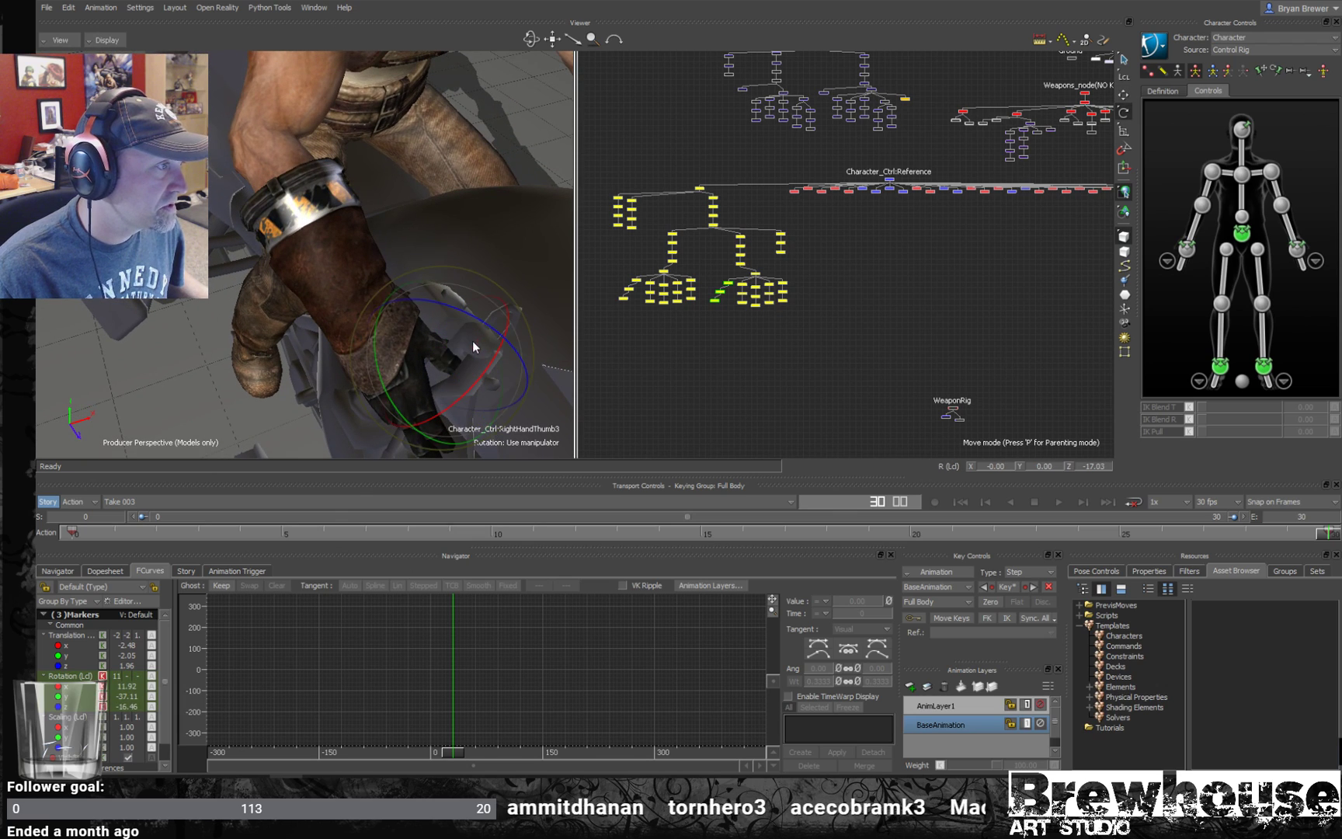
left_click_drag(488, 327, 436, 297)
key("t")
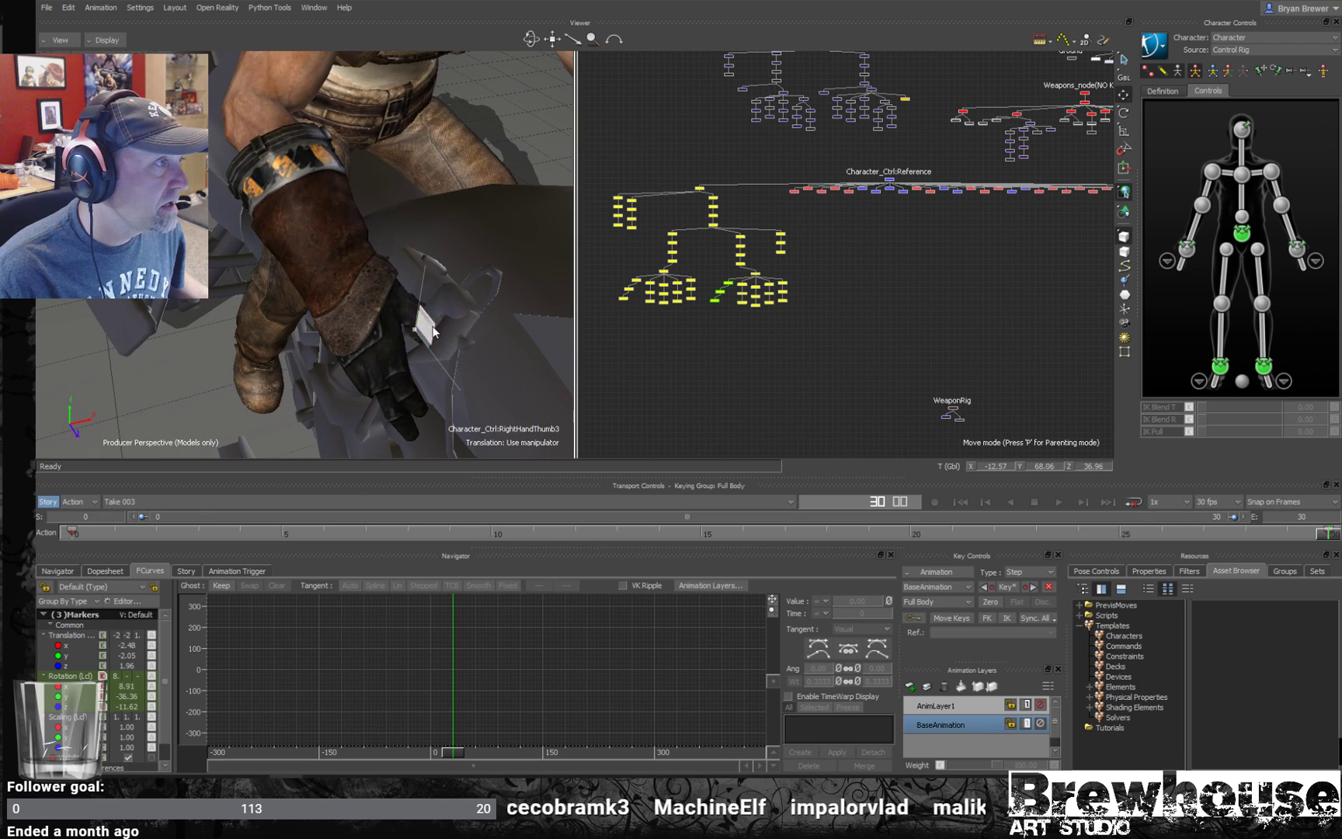
- Reposition and rotate the right wrist effector to seat the hand on the handlebar
left_click(1185, 249)
left_click_drag(444, 339, 364, 308, "ctrl+shift")
key("r")
key("t")
left_click_drag(344, 226, 488, 300)
- Rotate both shoulder effectors, bringing the left one to about X 34, Y 57, Z -18
left_click(1212, 173)
key("r")
left_click_drag(500, 188, 361, 161, "ctrl+shift")
left_click_drag(457, 154, 654, 174, "ctrl+shift")
left_click(1270, 172)
left_click_drag(497, 167, 524, 199, "ctrl+shift")
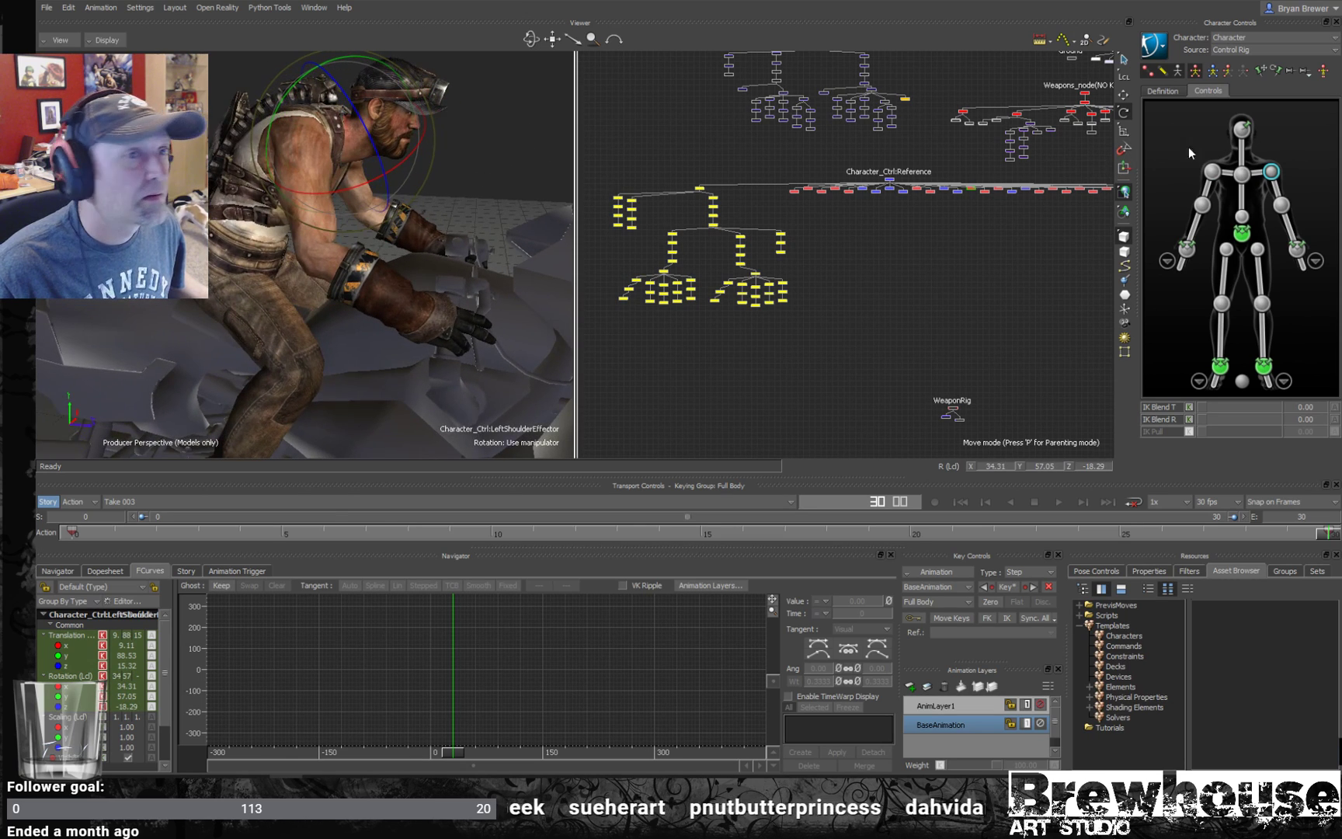
- Move the hips effector to about Y 67, Z -2 and adjust its forward pitch
left_click(1241, 174)
key("t")
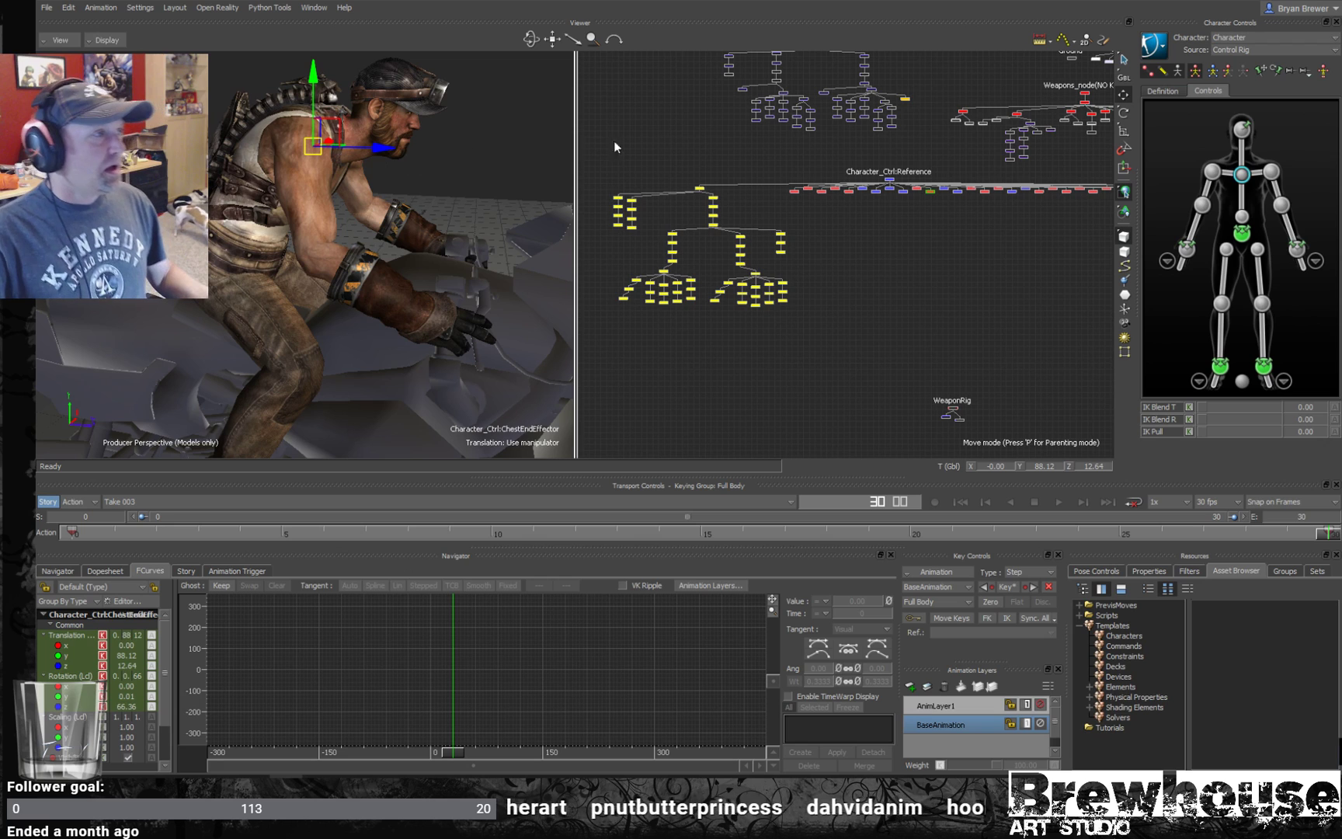
left_click(1241, 237)
left_click_drag(428, 246, 451, 244, "shift")
key("r")
mouse_move(322, 269)
left_mouse_down("ctrl")
mouse_move(373, 252)
mouse_move(301, 253)
left_mouse_up("ctrl")
left_click_drag(431, 245, 420, 330, "ctrl")
- Rotate the chest end effector to about Z 71 and the hips effector to about Z 30
left_click(1241, 175)
left_click_drag(435, 233, 622, 176, "ctrl+shift")
key("k")
left_click_drag(489, 237, 591, 236, "ctrl")
left_click_drag(482, 230, 513, 237, "ctrl+shift")
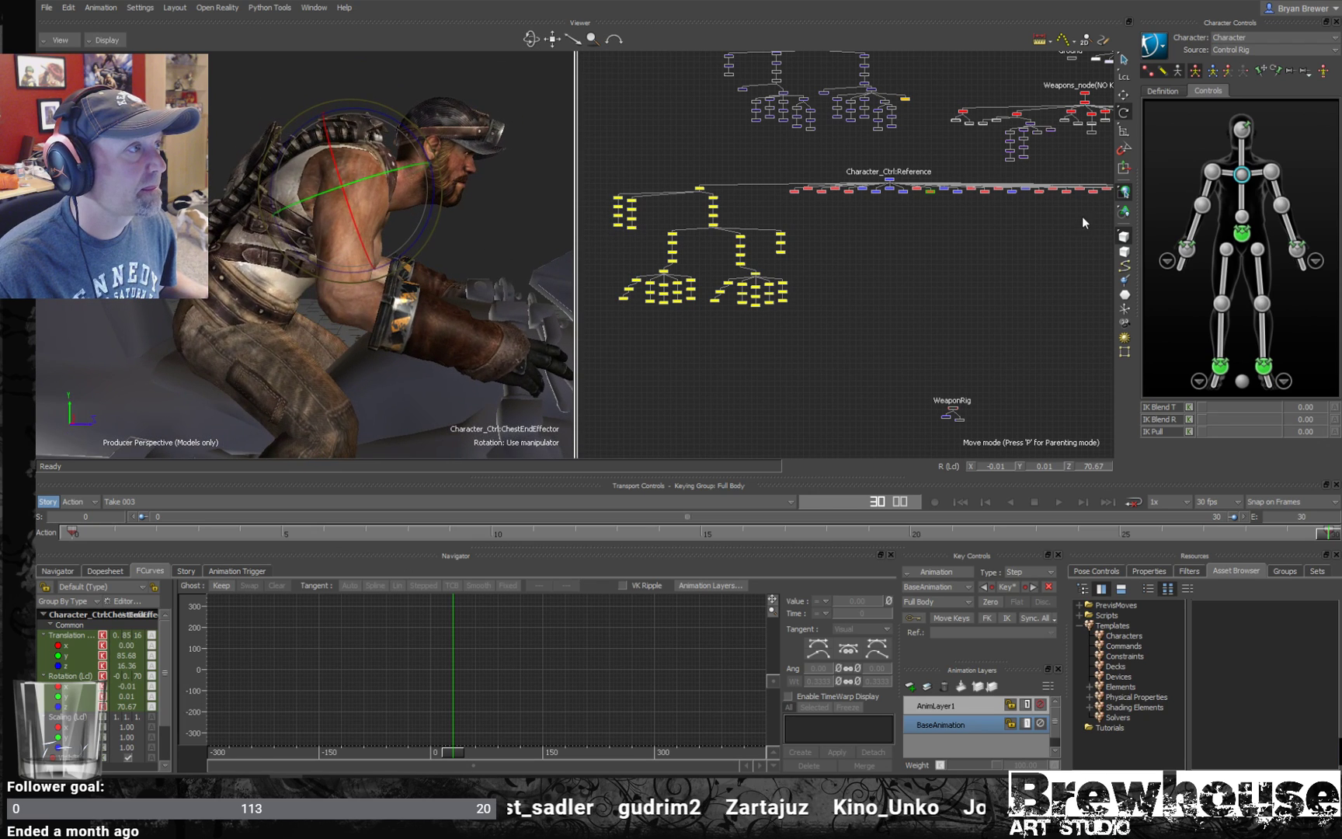
left_click(1241, 218)
left_click_drag(303, 321, 355, 323)
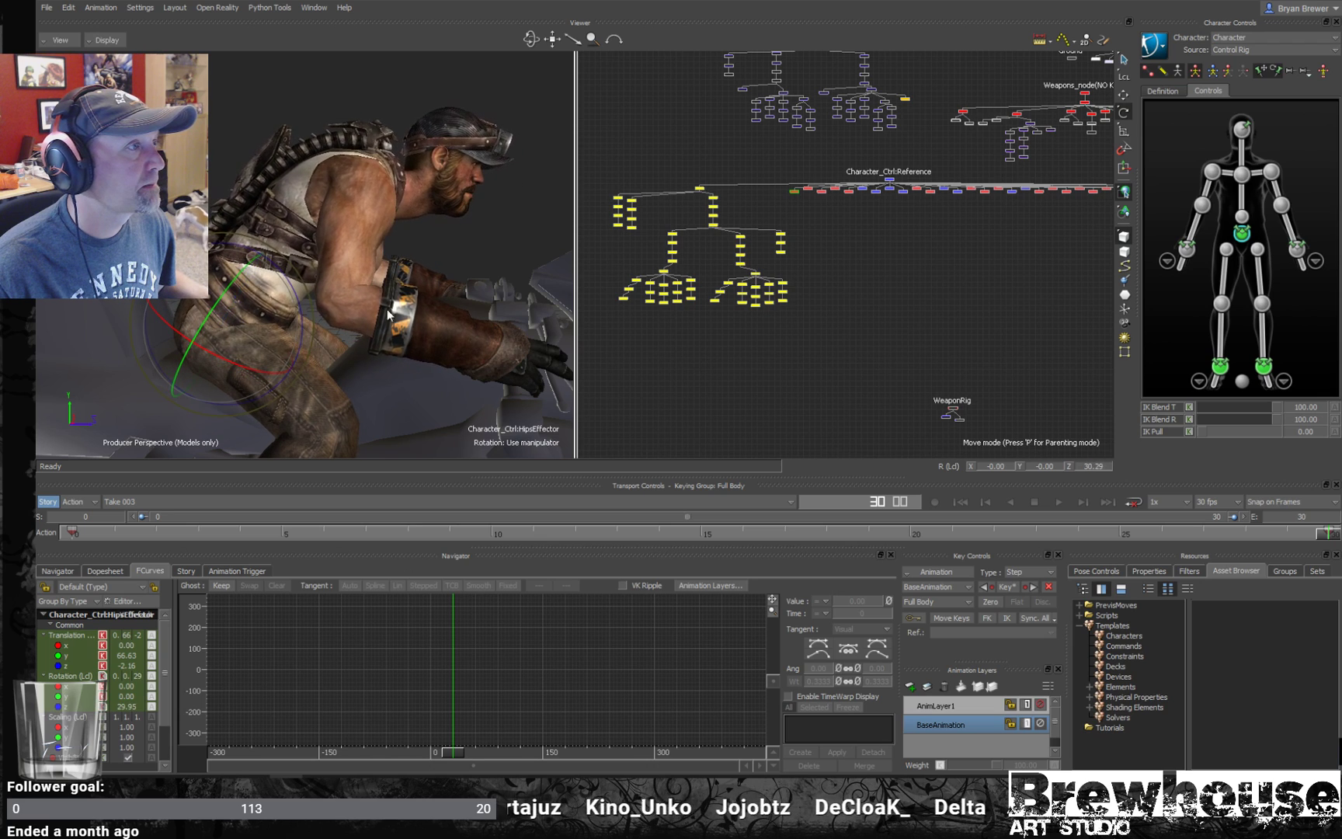
- Rotate the head effector to adjust the rider's gaze along the jetbike
left_click(1244, 129)
left_click_drag(512, 187, 384, 189, "ctrl+shift")
left_click_drag(302, 203, 361, 212)
key("t")
key("F5")
- Curl the right middle finger's tip joint around the handlebar to about Z 35
left_click_drag(377, 266, 683, 195, "ctrl+shift")
left_click(499, 203)
left_click(705, 232)
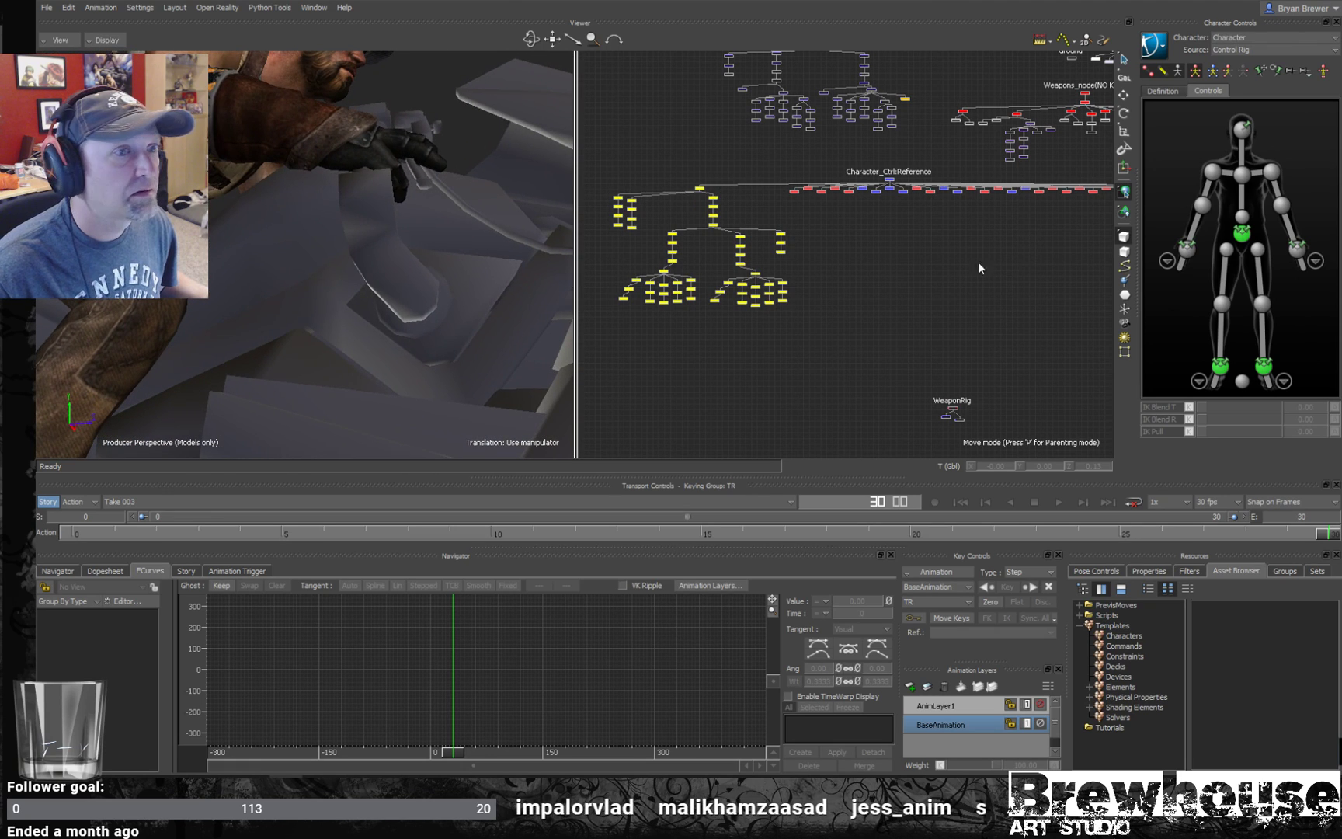
left_click(753, 305)
left_click_drag(472, 206, 444, 217, "ctrl+shift")
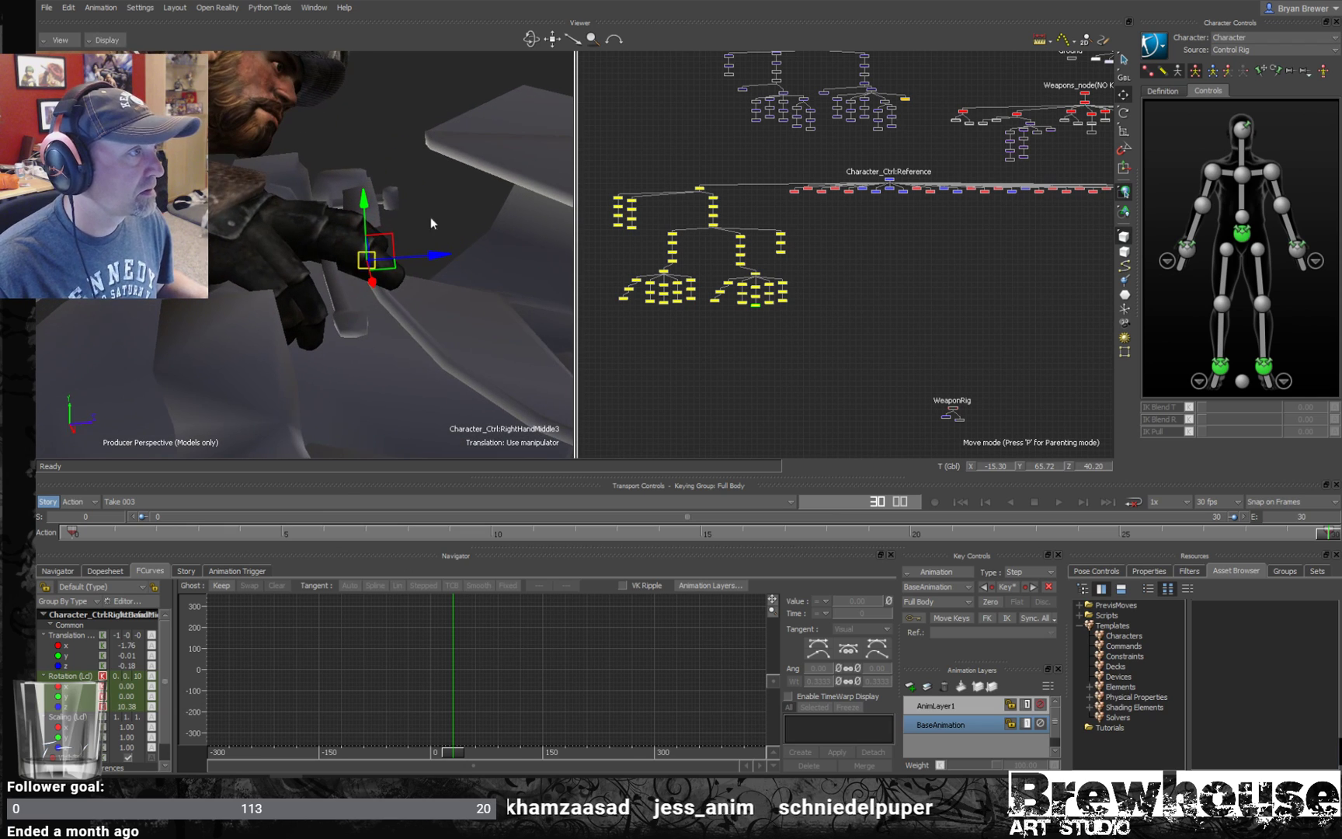
left_click_drag(367, 259, 262, 277)
key("r")
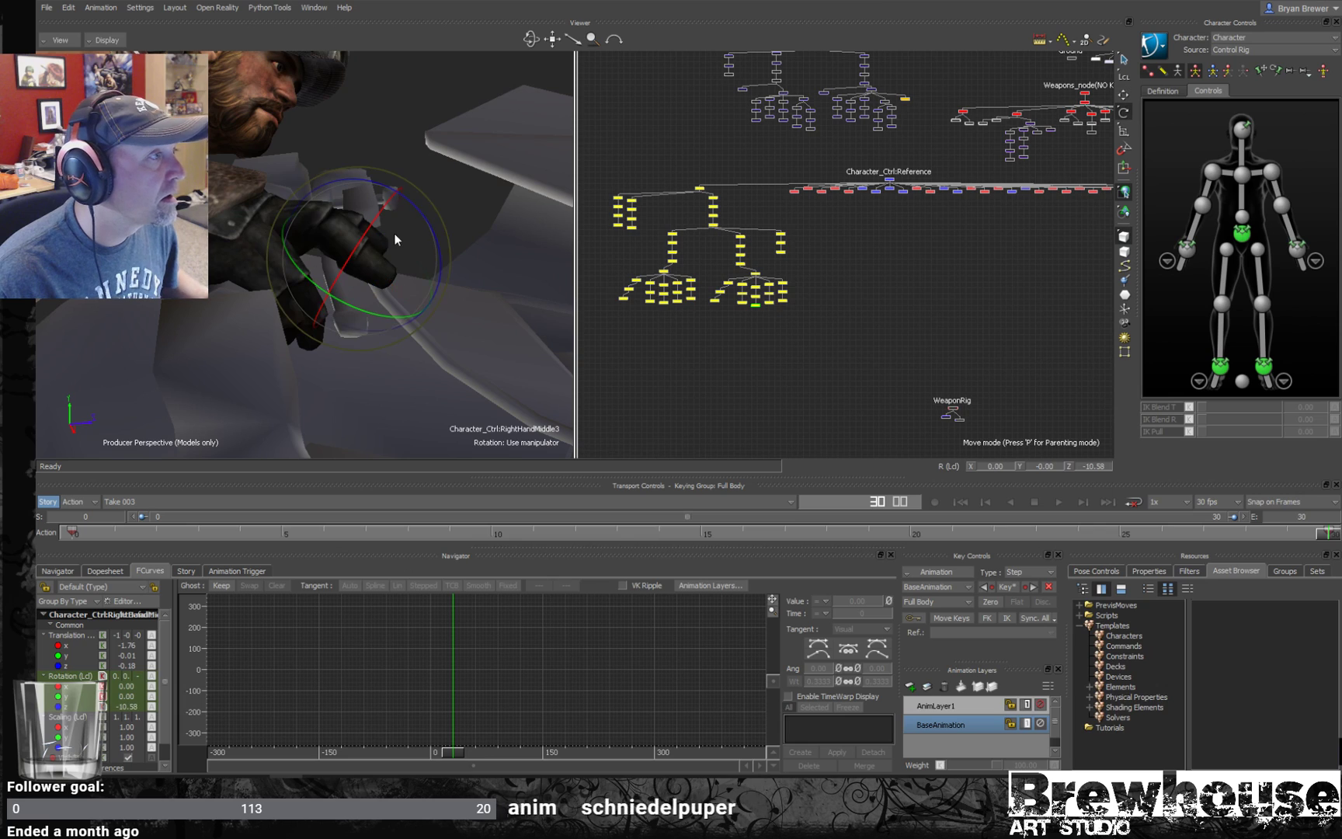
left_click_drag(424, 224, 388, 284)
key("t")
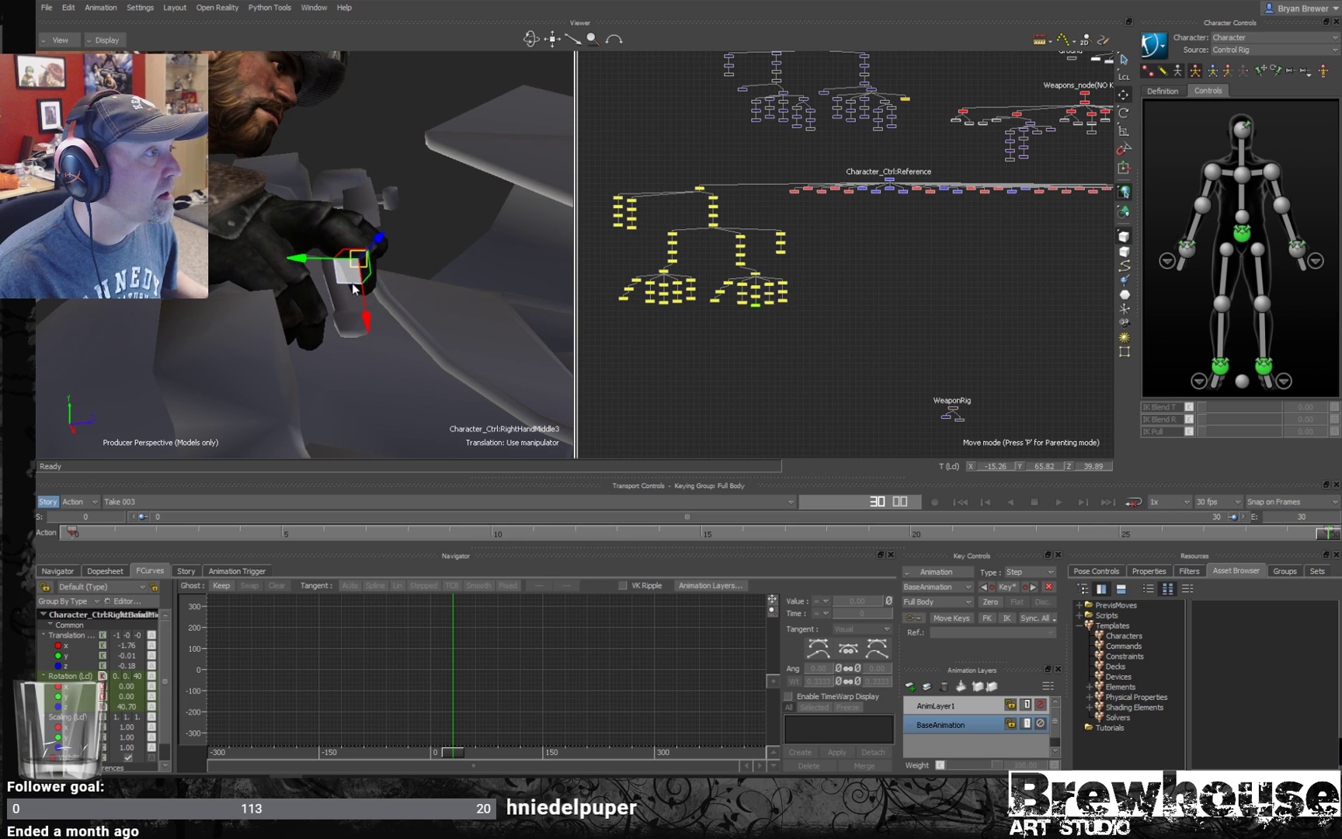
left_click_drag(301, 307, 294, 313)
right_click(294, 312)
left_click(407, 285)
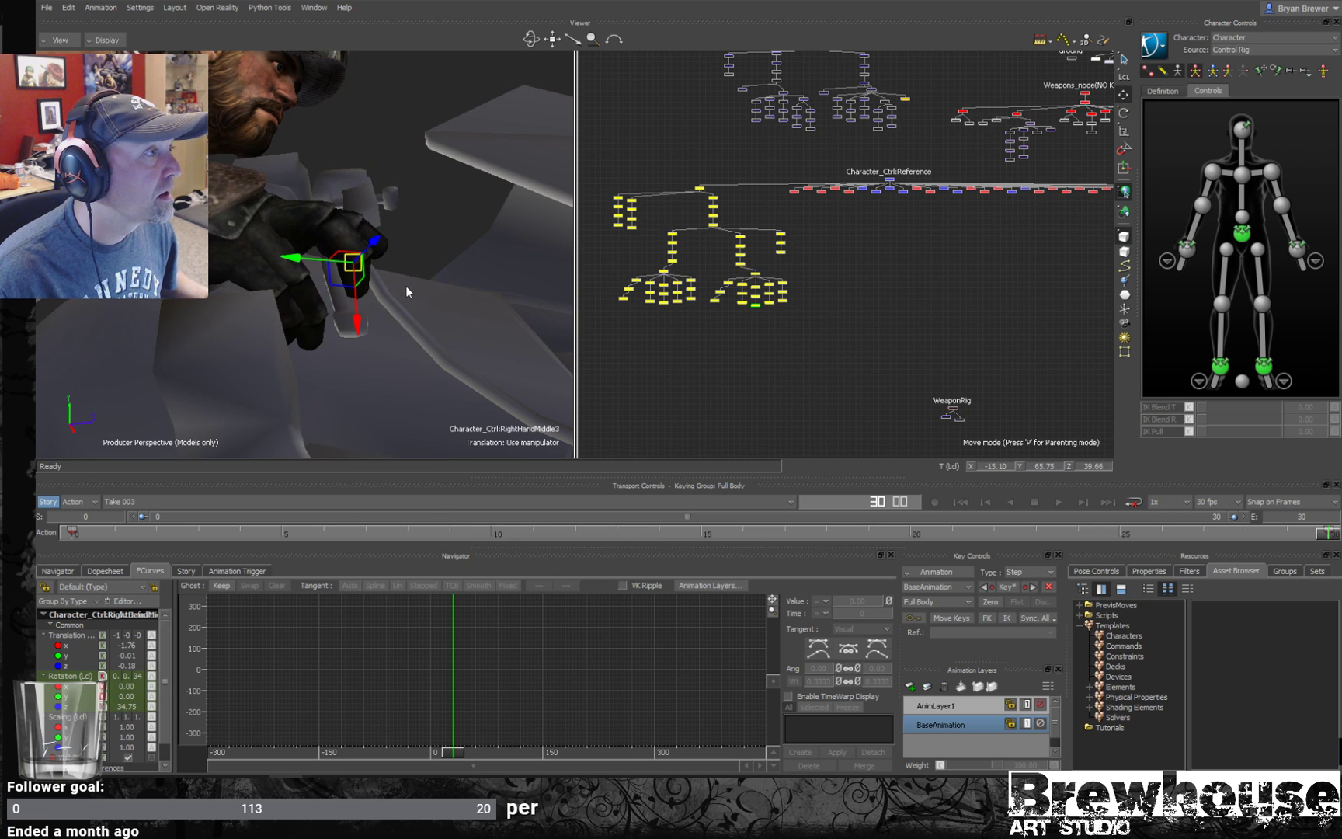
- Curl the right index finger's tip joint around the handlebar to about Z 20
left_click_drag(403, 252, 515, 221, "ctrl+shift")
left_click(741, 303)
left_click_drag(419, 303, 380, 307, "ctrl+shift")
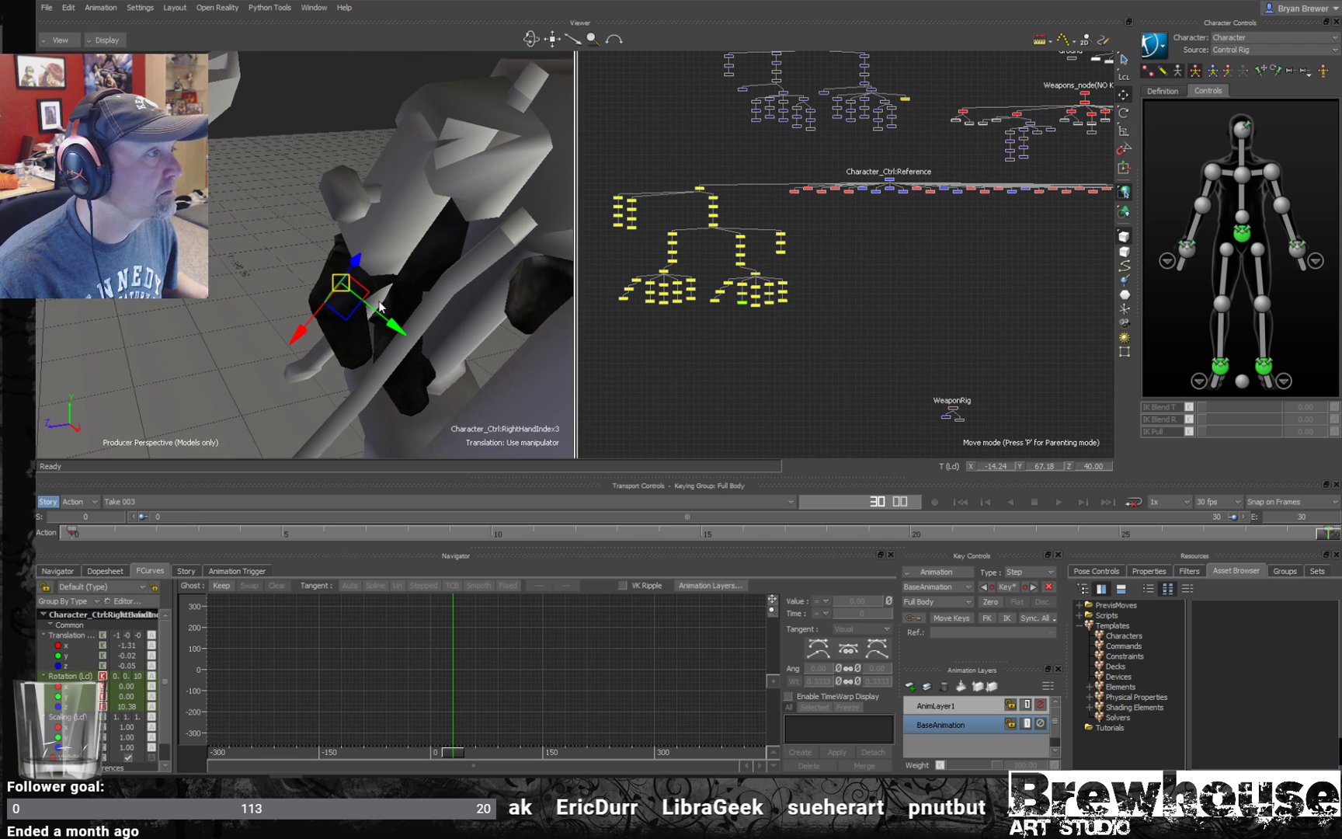
left_click(359, 310)
left_click(743, 303)
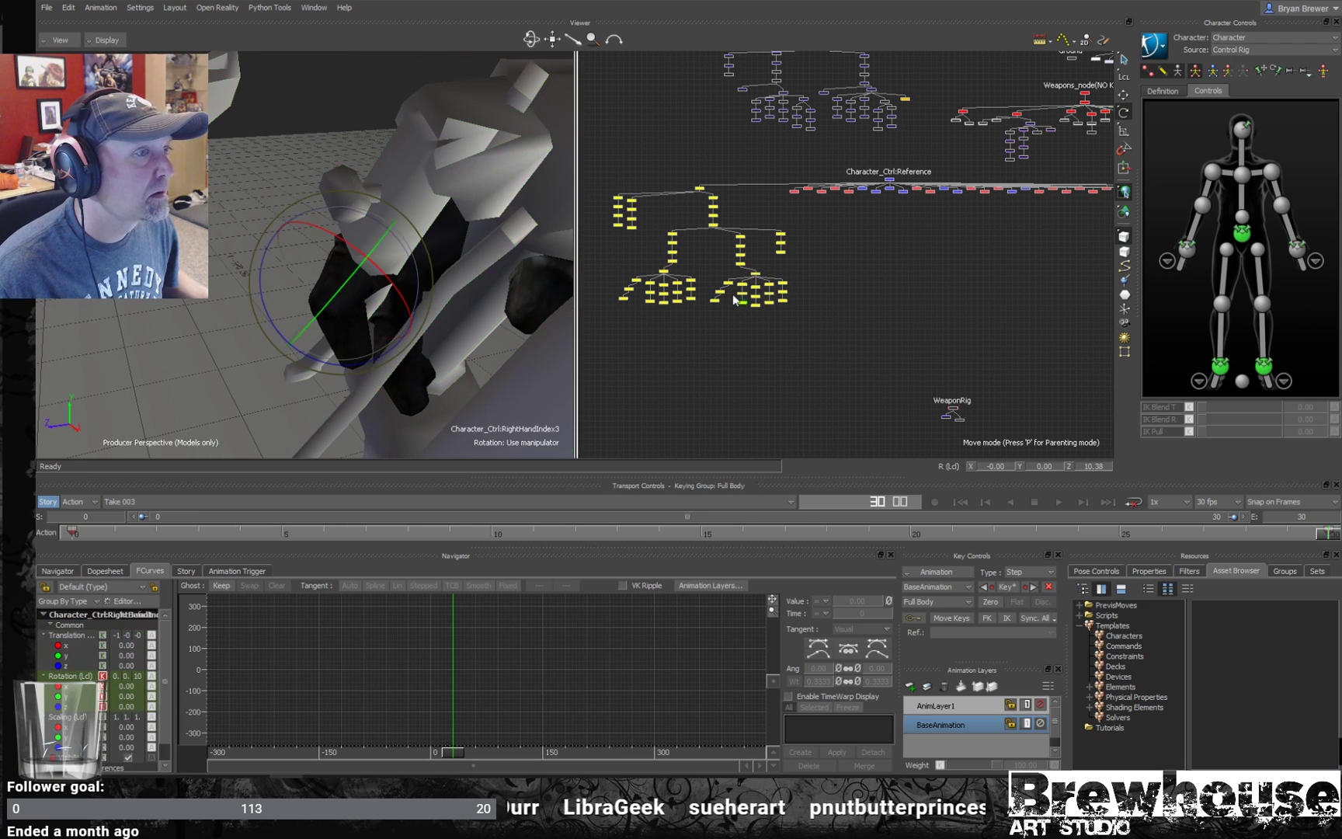
left_click_drag(354, 361, 377, 388, "ctrl+shift")
key("t")
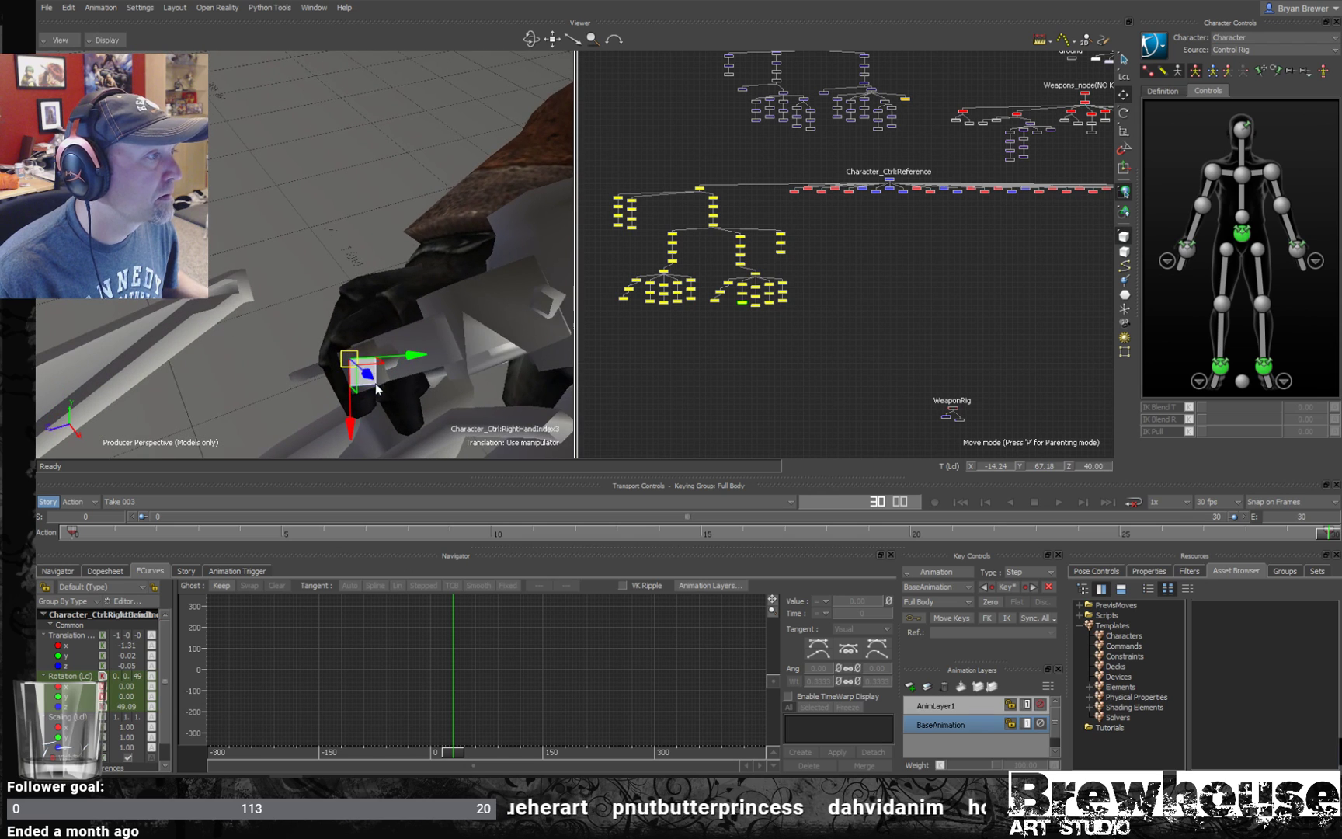
mouse_move(389, 337)
left_mouse_down("alt")
mouse_move(405, 320)
mouse_move(364, 338)
left_mouse_up("alt")
left_click_drag(494, 283, 475, 80, "alt")
- Examine the legs and feet on the jetbike, checking both hip effectors and the right ankle effector
left_click_drag(418, 264, 379, 200, "alt")
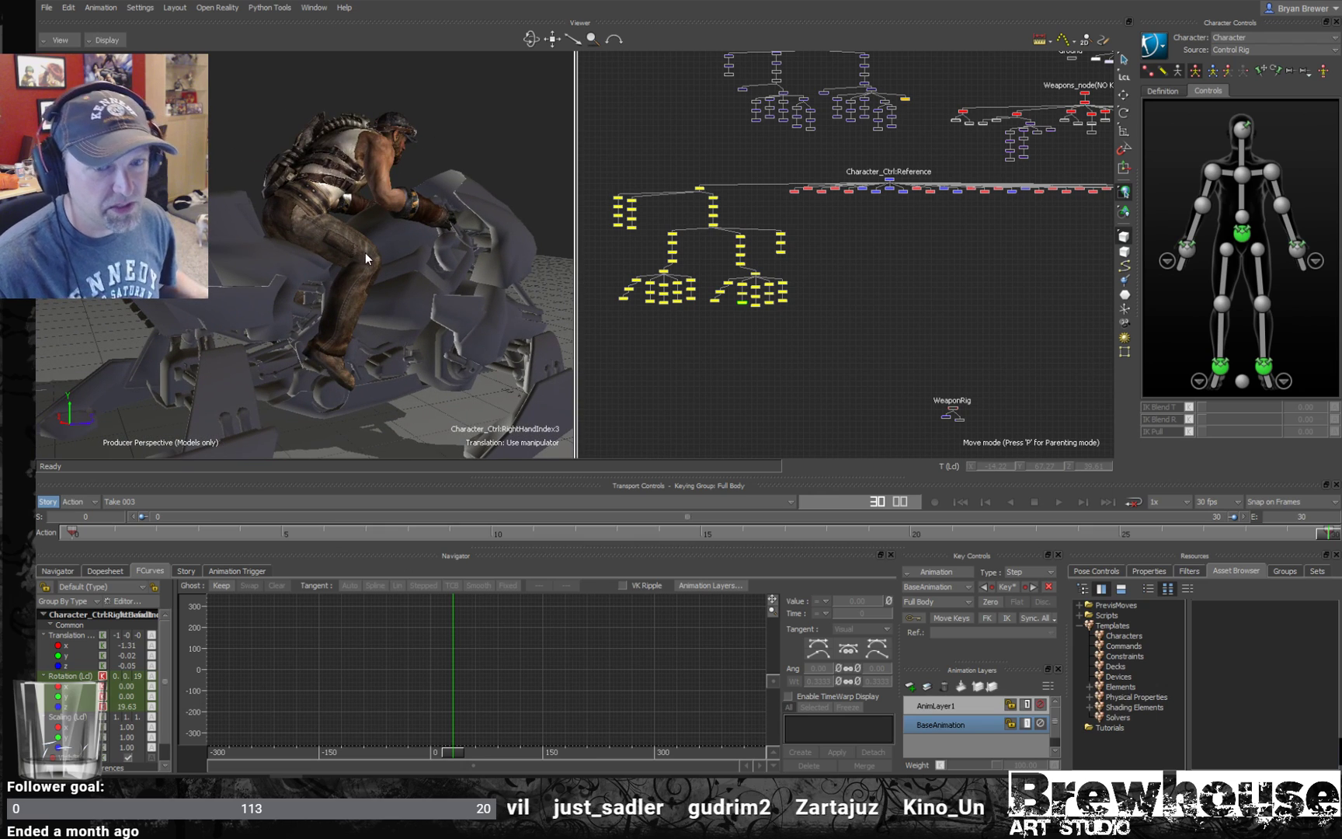
mouse_move(365, 250)
left_mouse_down("alt")
mouse_move(415, 232)
mouse_move(447, 170)
mouse_move(581, 189)
mouse_move(472, 294)
mouse_move(324, 271)
mouse_move(323, 201)
mouse_move(372, 225)
left_mouse_up("alt")
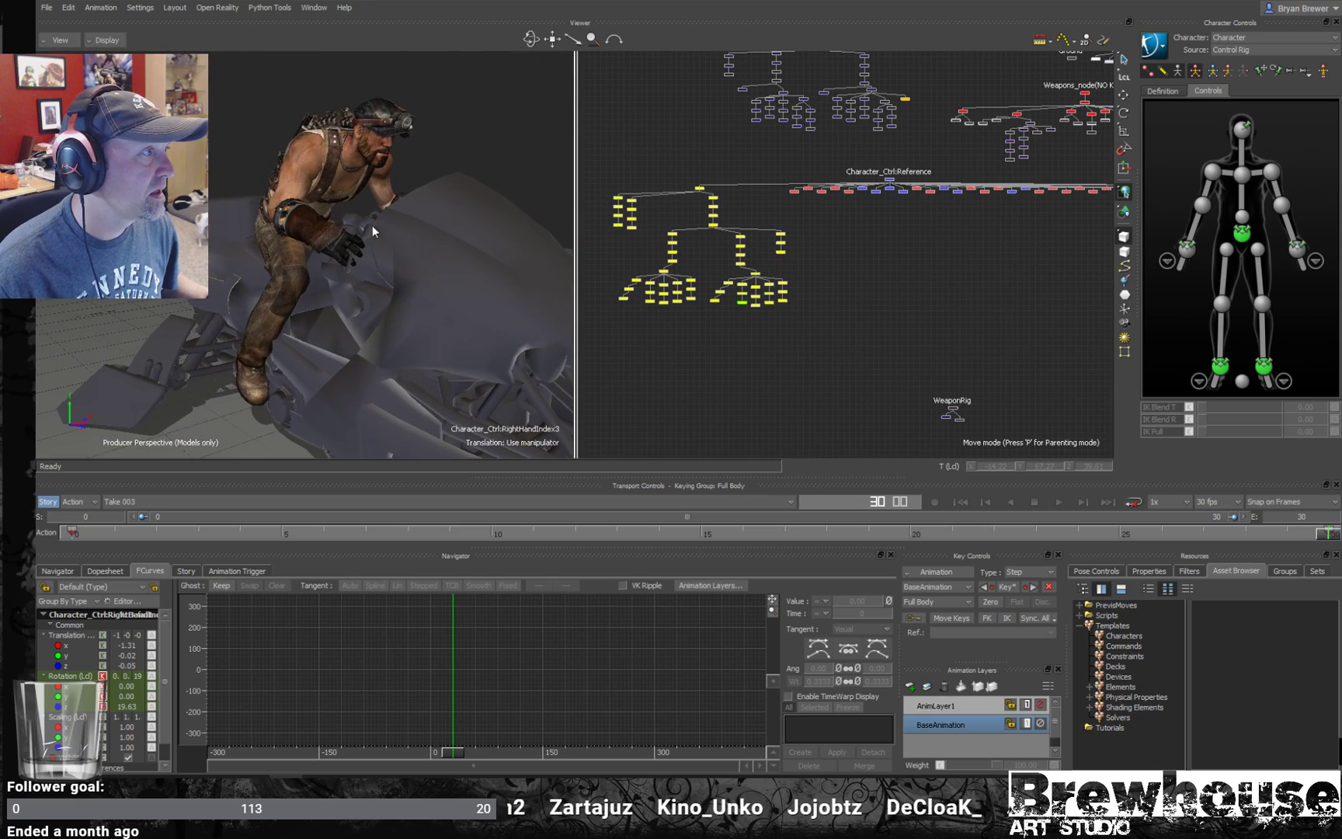
left_click(1227, 250)
key("e")
right_click_drag(380, 271, 510, 291, "alt")
left_click_drag(510, 291, 584, 203, "alt")
left_click(1256, 249)
left_click_drag(388, 203, 512, 225)
left_click(1220, 365)
left_click_drag(435, 326, 375, 342, "alt")
key("t")
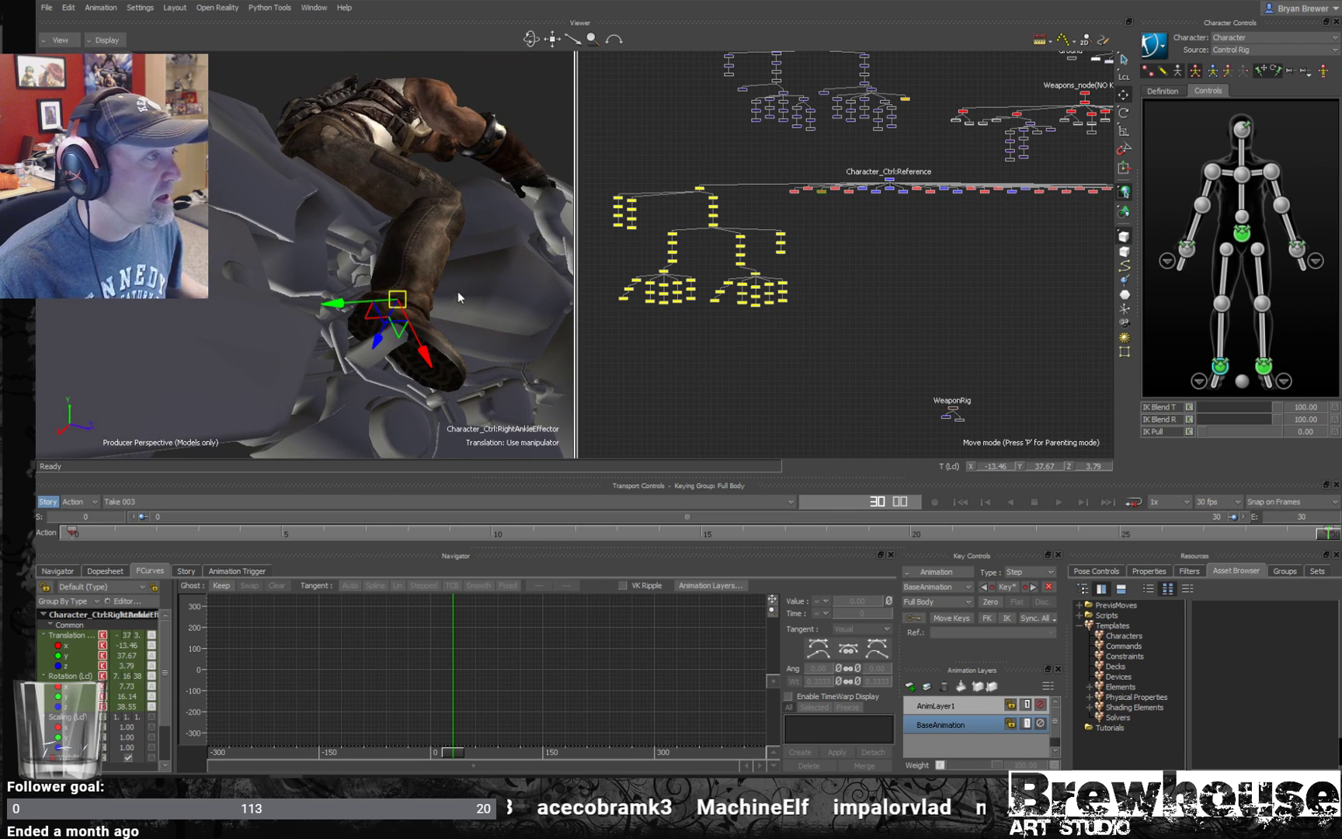
mouse_move(474, 248)
left_mouse_down("alt")
mouse_move(409, 285)
mouse_move(491, 232)
left_mouse_up("alt")
left_click_drag(399, 286, 590, 280, "alt")
left_click(456, 289)
left_click(728, 318)
- Lower the hips effector at frame 30 to about Y 66, Z -3
left_click(1242, 233)
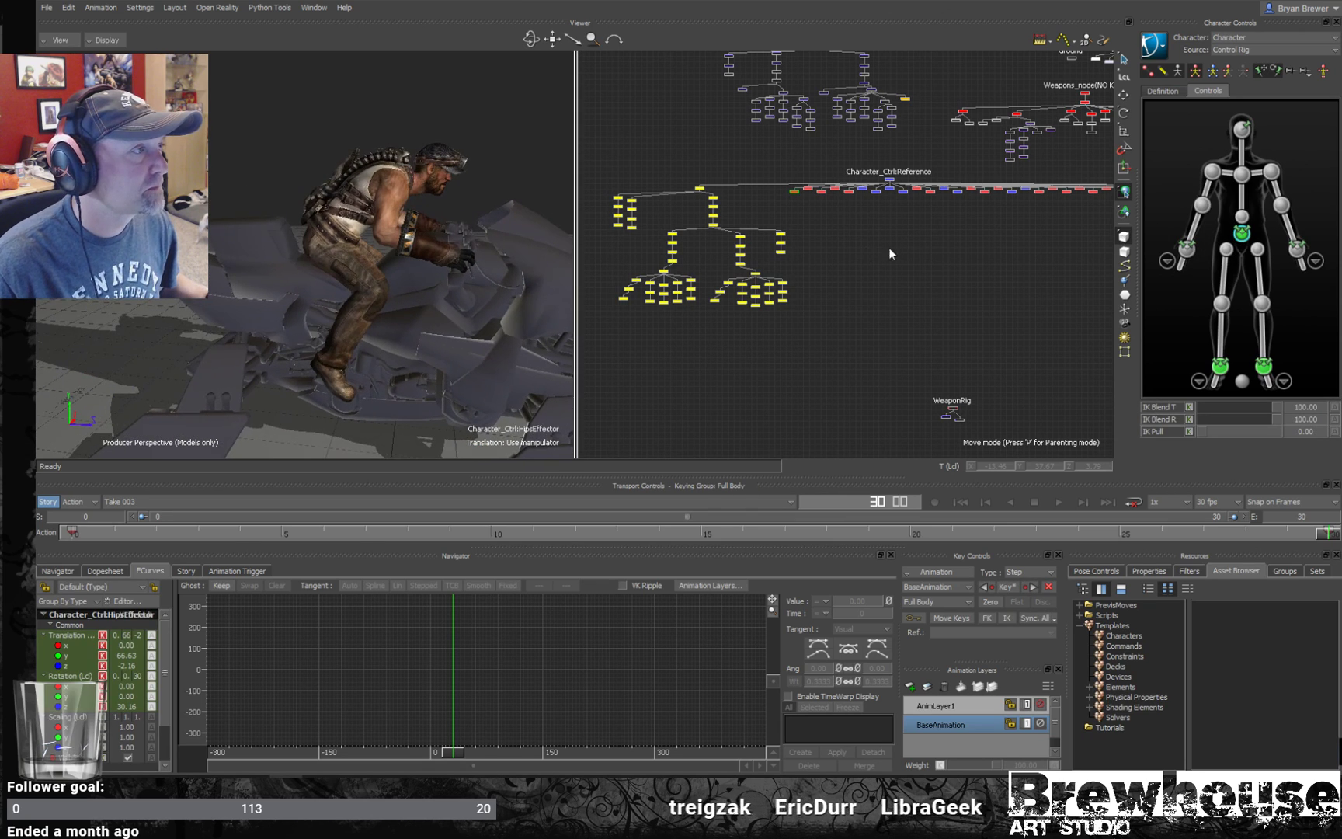
left_click_drag(458, 233, 406, 230, "alt")
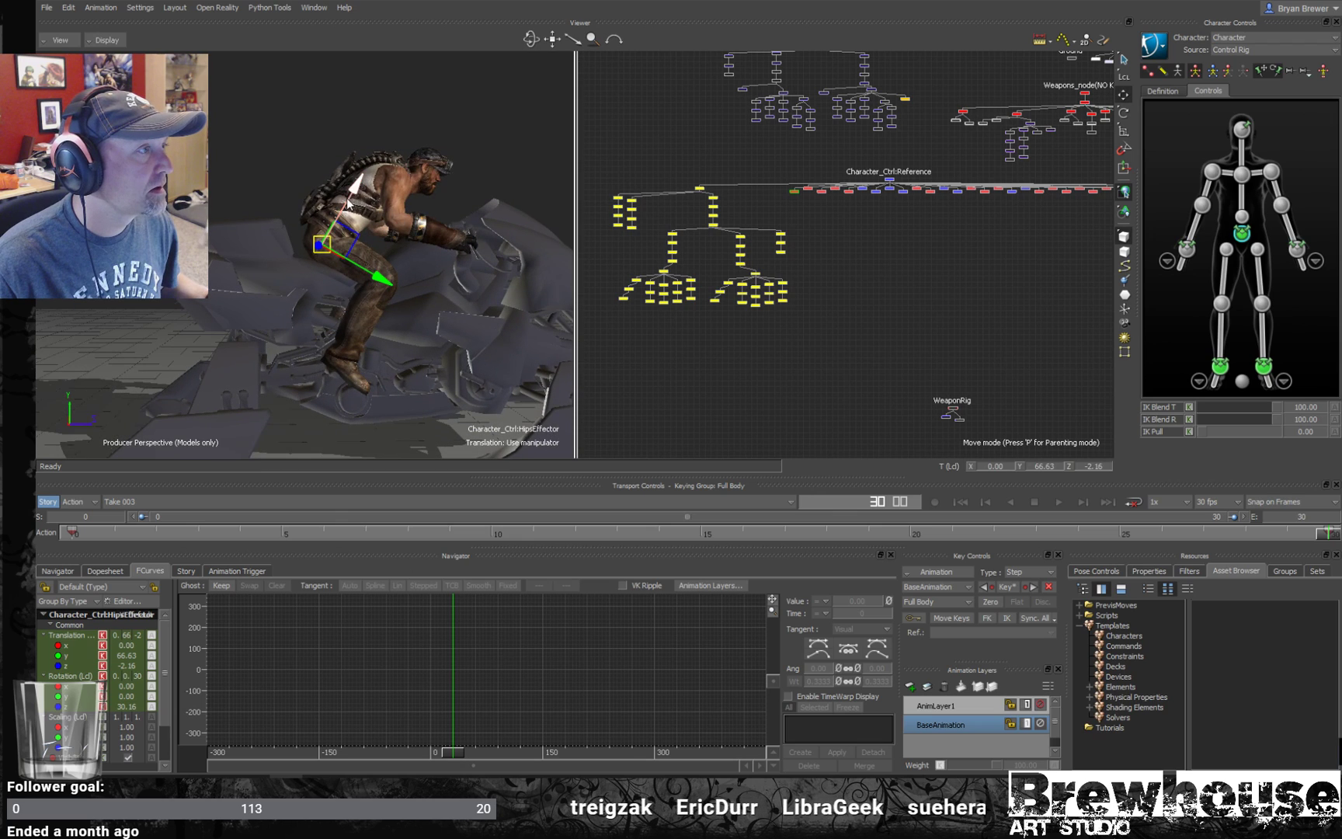
left_click_drag(355, 190, 413, 248)
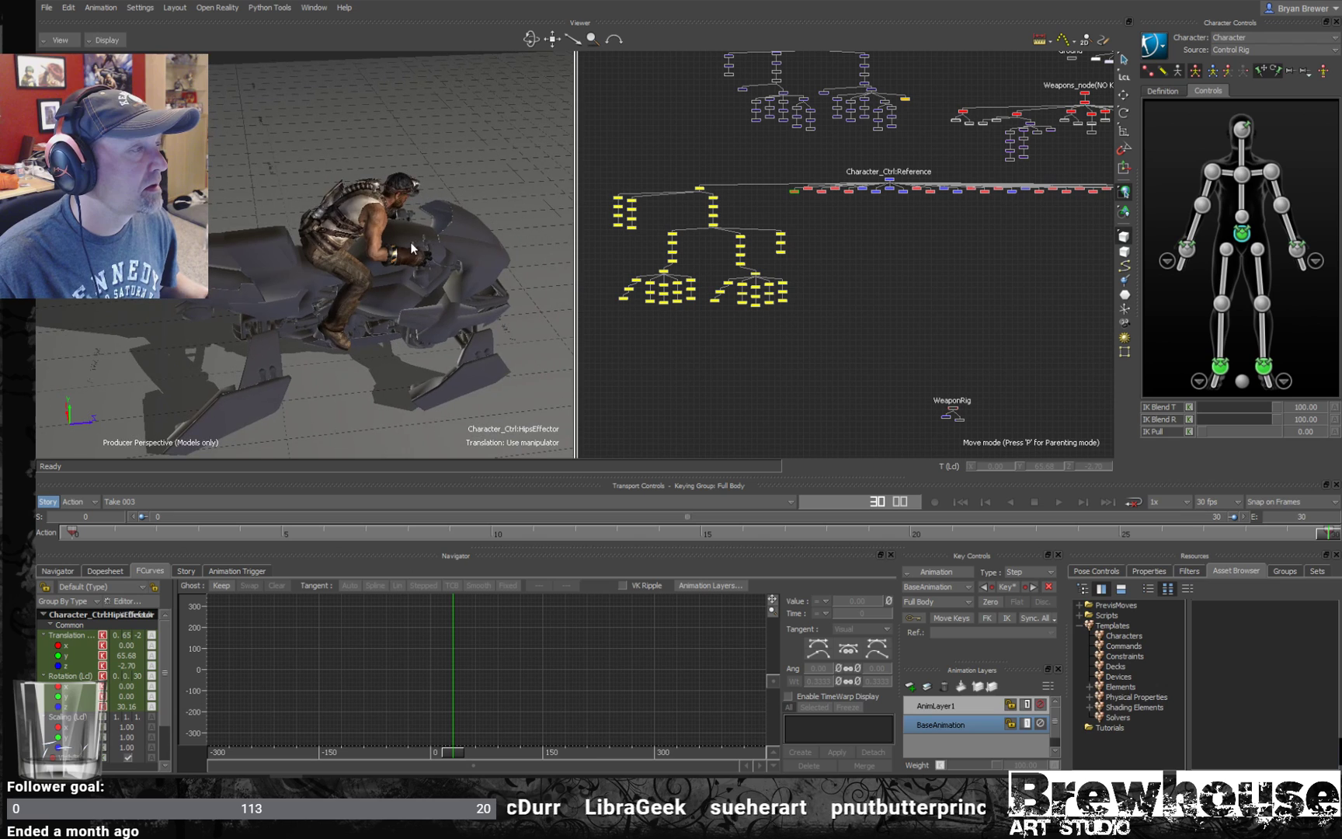
mouse_move(1320, 535)
left_mouse_down()
mouse_move(481, 516)
mouse_move(1328, 535)
left_mouse_up()
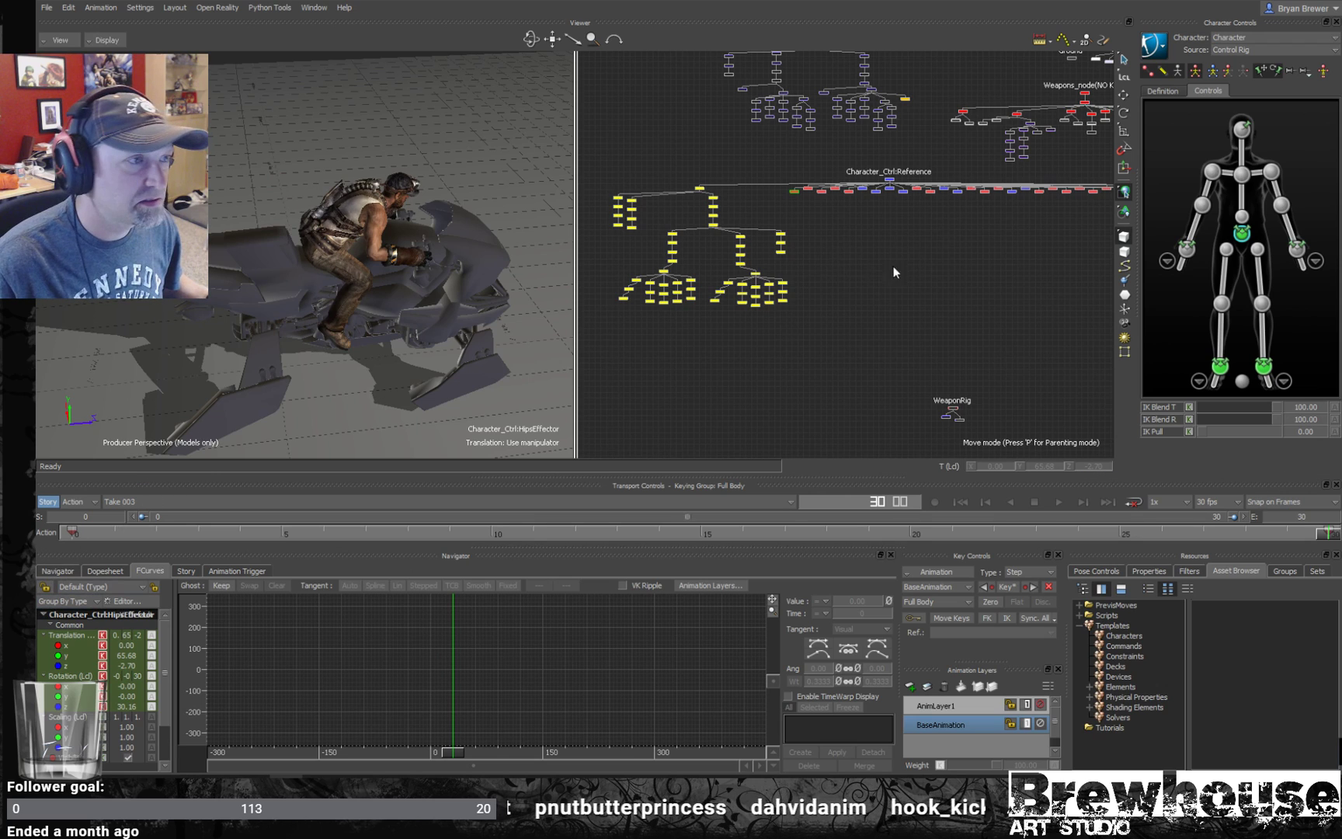
- Select all nodes of the character's control rig and frame their translation and rotation curves
scroll(878, 266, "down", 5)
middle_click_drag(862, 274, 780, 296, "alt")
left_click_drag(630, 337, 997, 243)
left_click(65, 636)
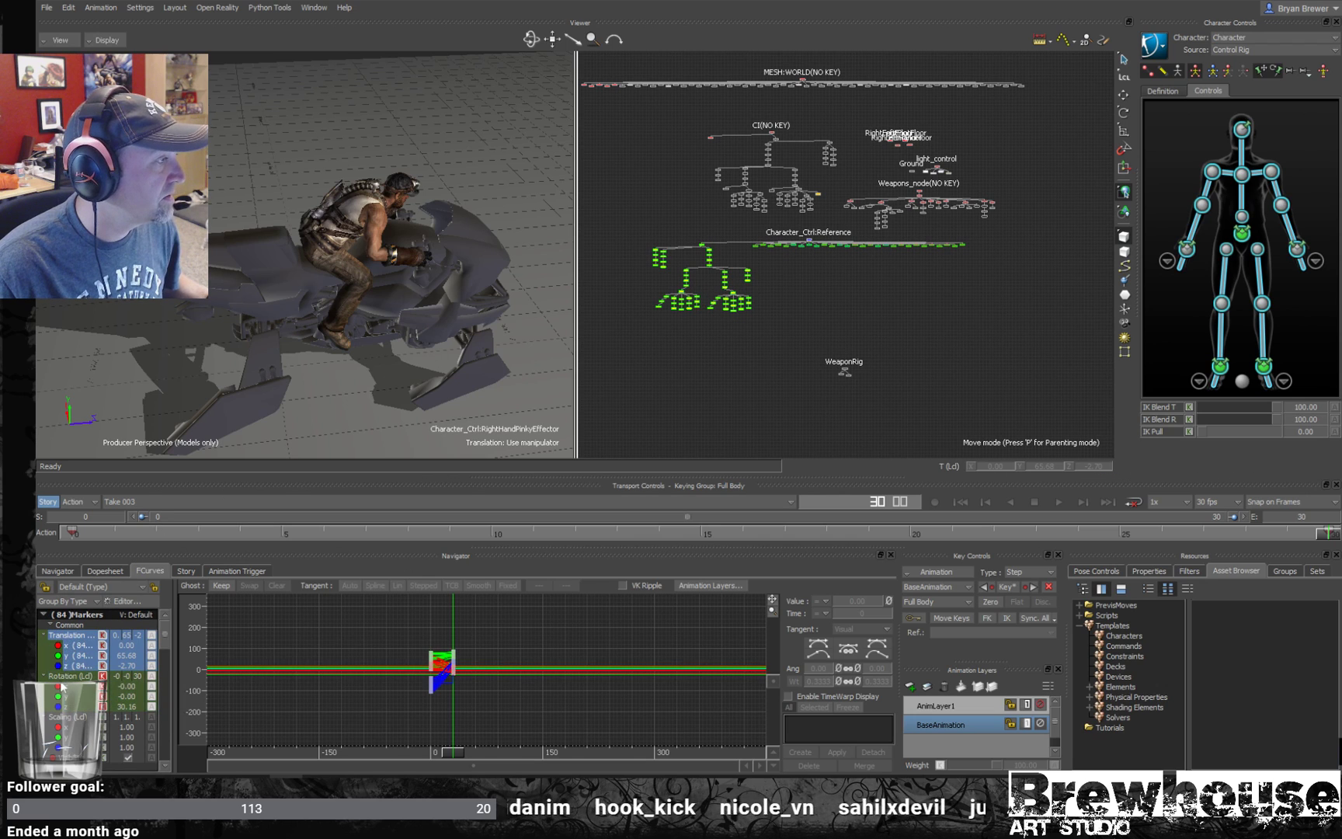
key("a")
- Set the tangents of all the rig's keys from frame 0 to frame 30 to Stepped
left_click_drag(595, 654, 478, 600, "ctrl")
left_click_drag(539, 689, 497, 606, "ctrl")
left_click_drag(674, 624, 439, 738)
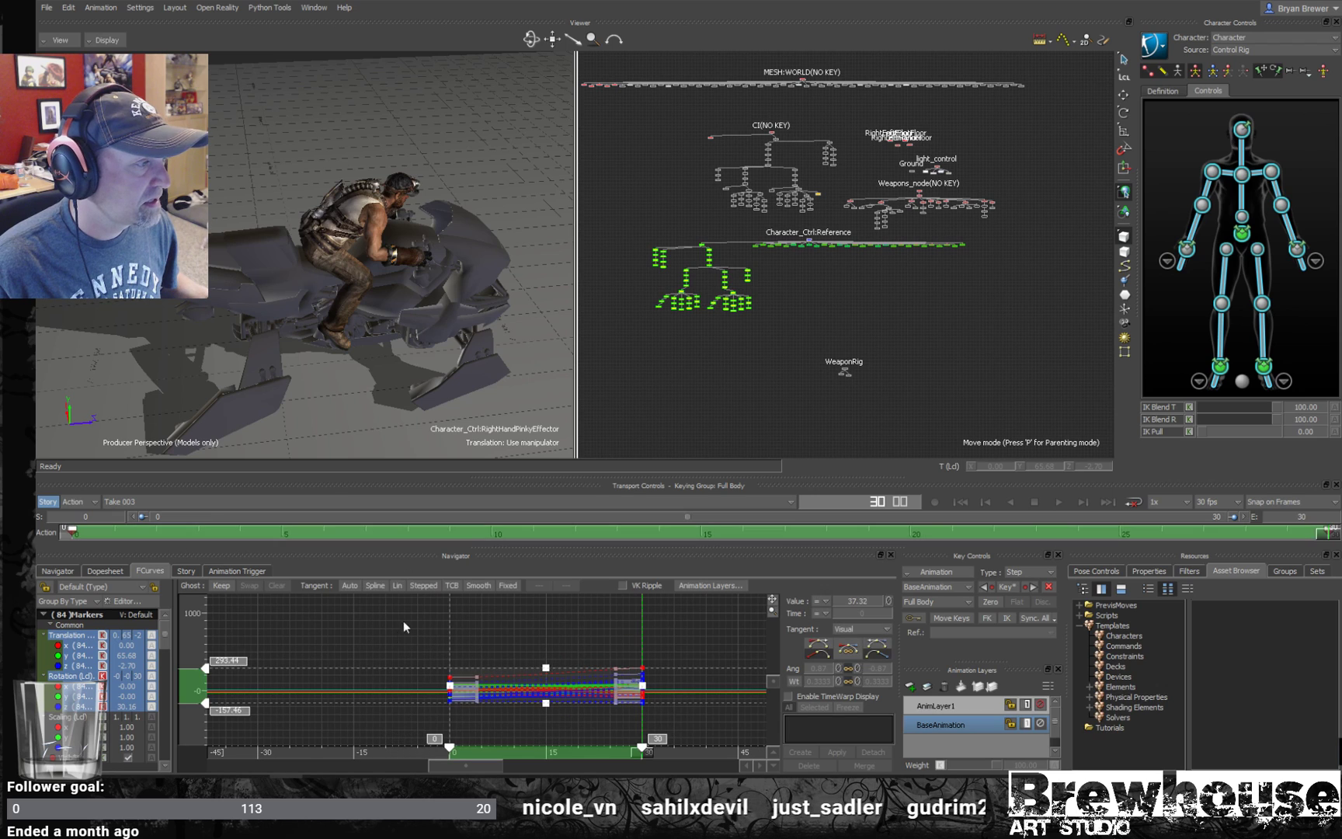
left_click(538, 585)
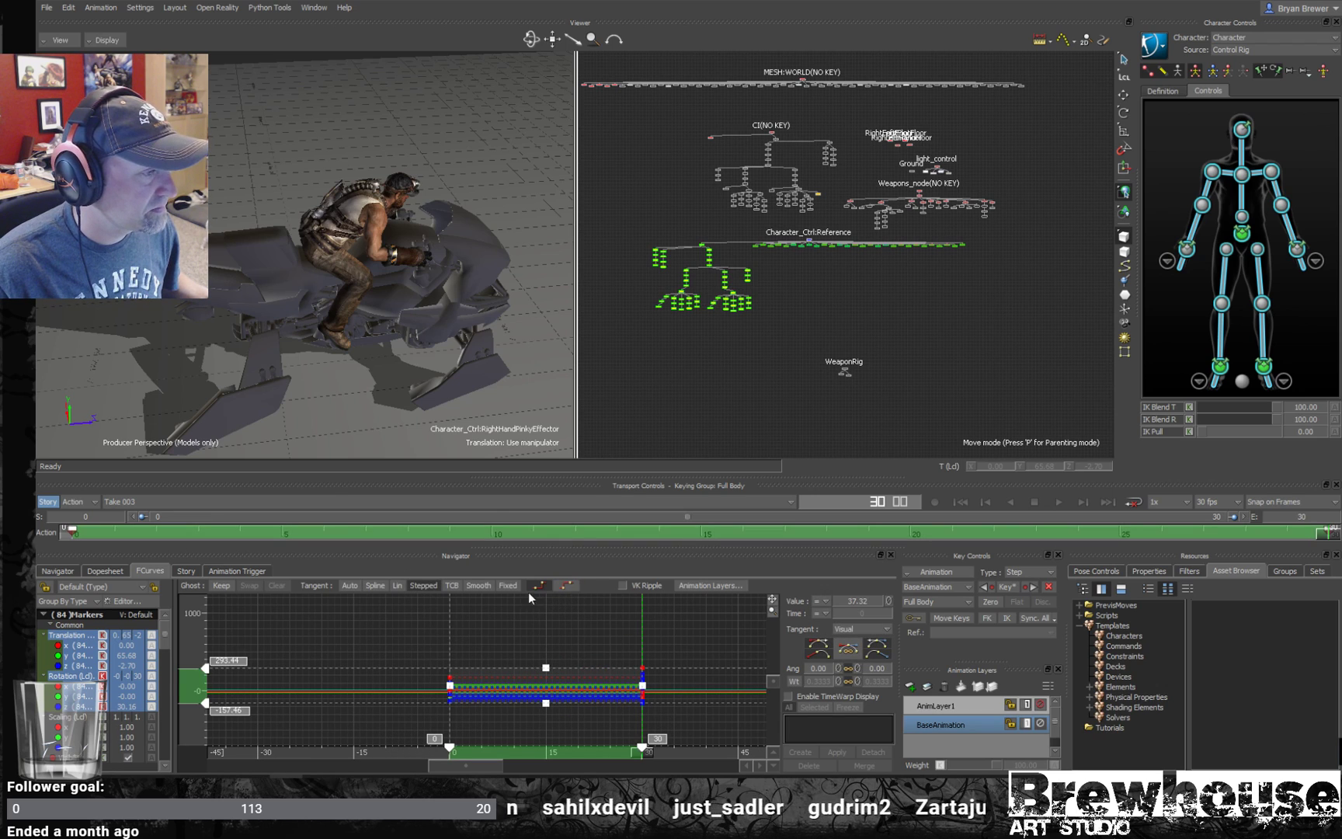
left_click(652, 640)
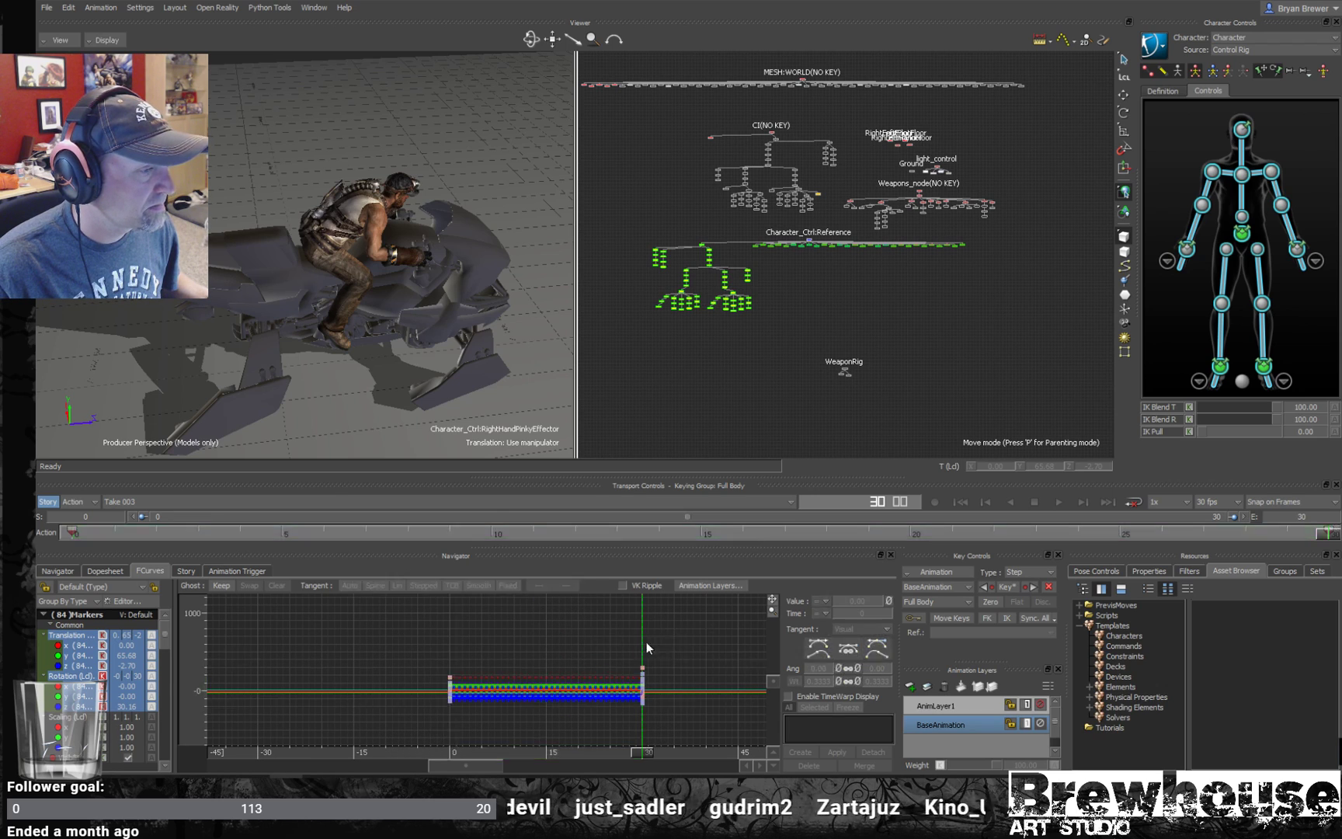
- Go to frame 15, view the character beside the jetbike, and deselect the control rig
left_click_drag(646, 751, 546, 754)
left_click_drag(375, 413, 479, 361, "alt")
left_click_drag(439, 315, 375, 318, "alt")
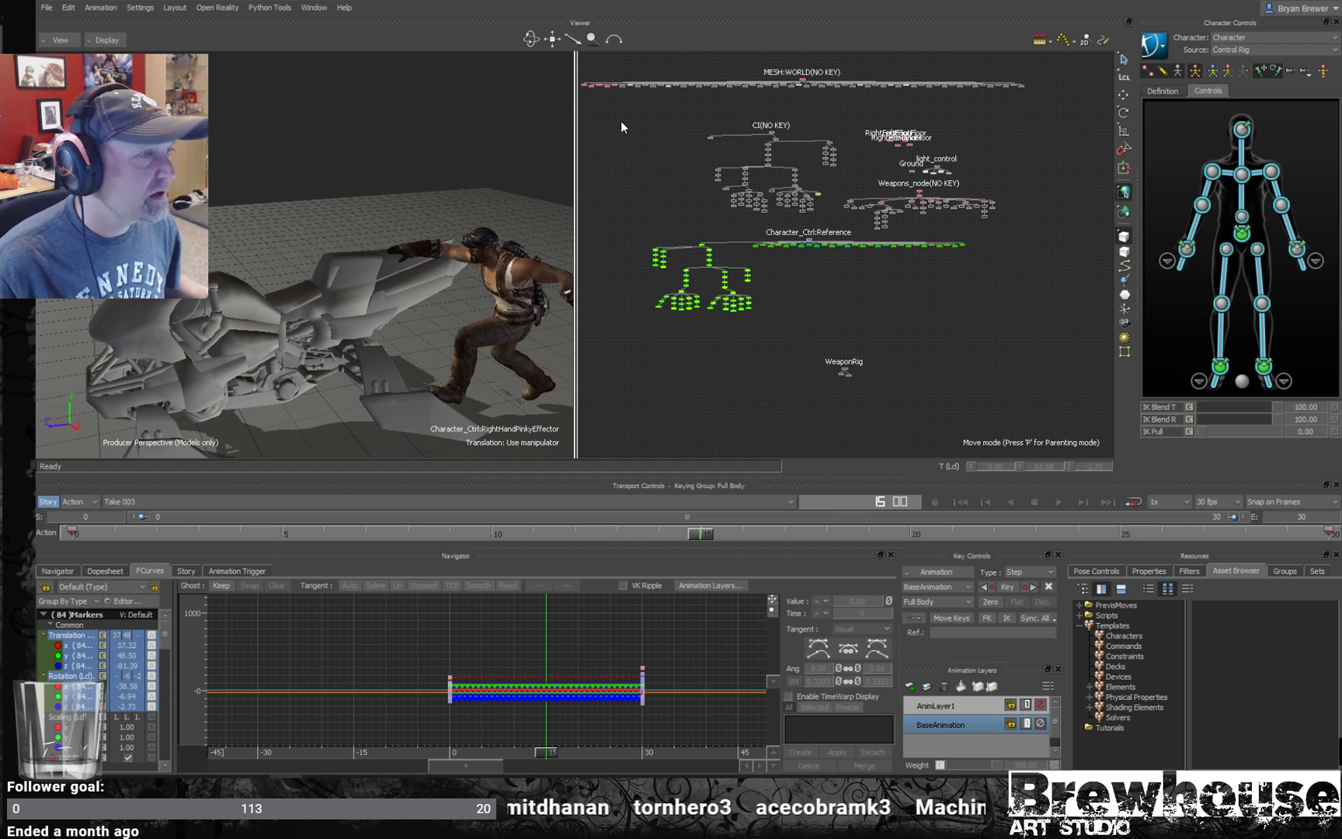
left_click_drag(426, 320, 404, 275, "ctrl")
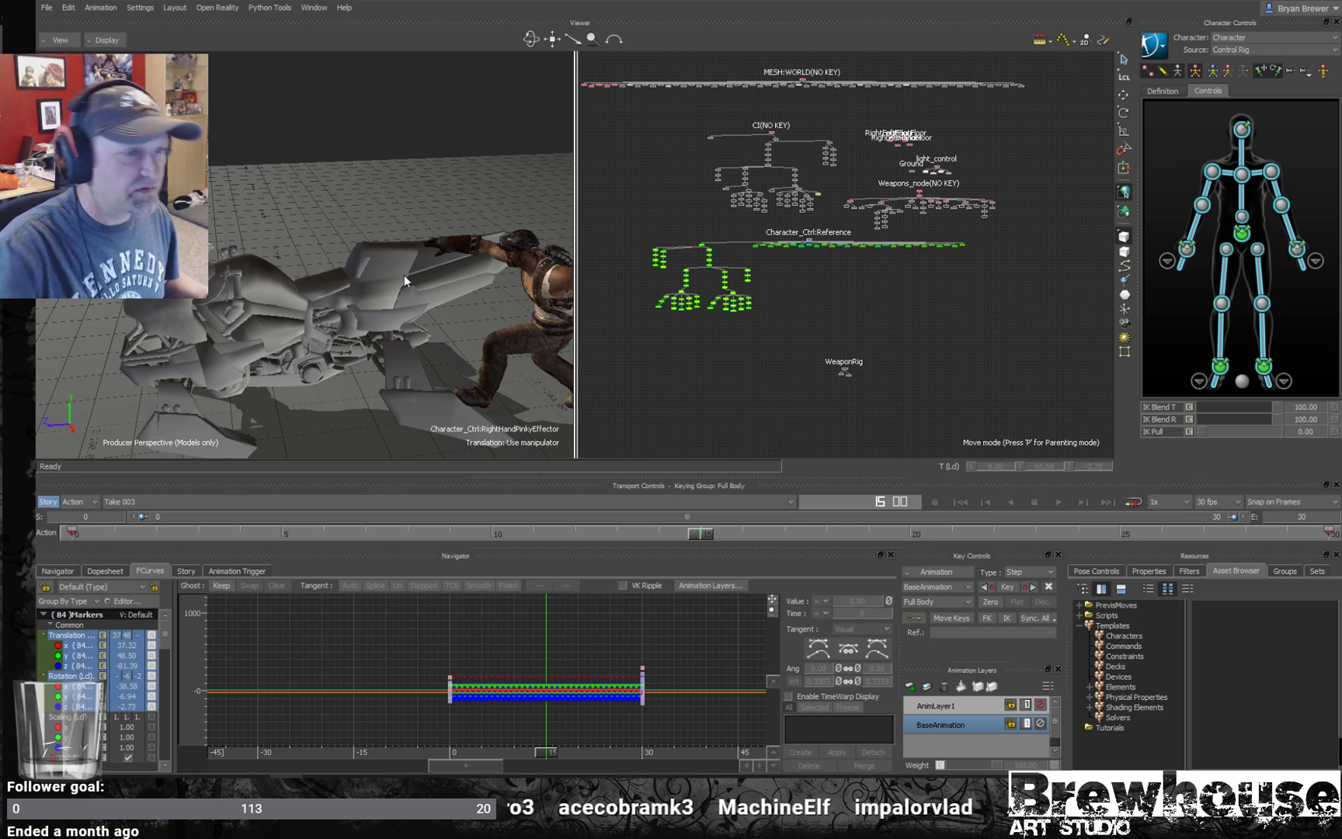
left_click_drag(321, 347, 439, 292, "ctrl")
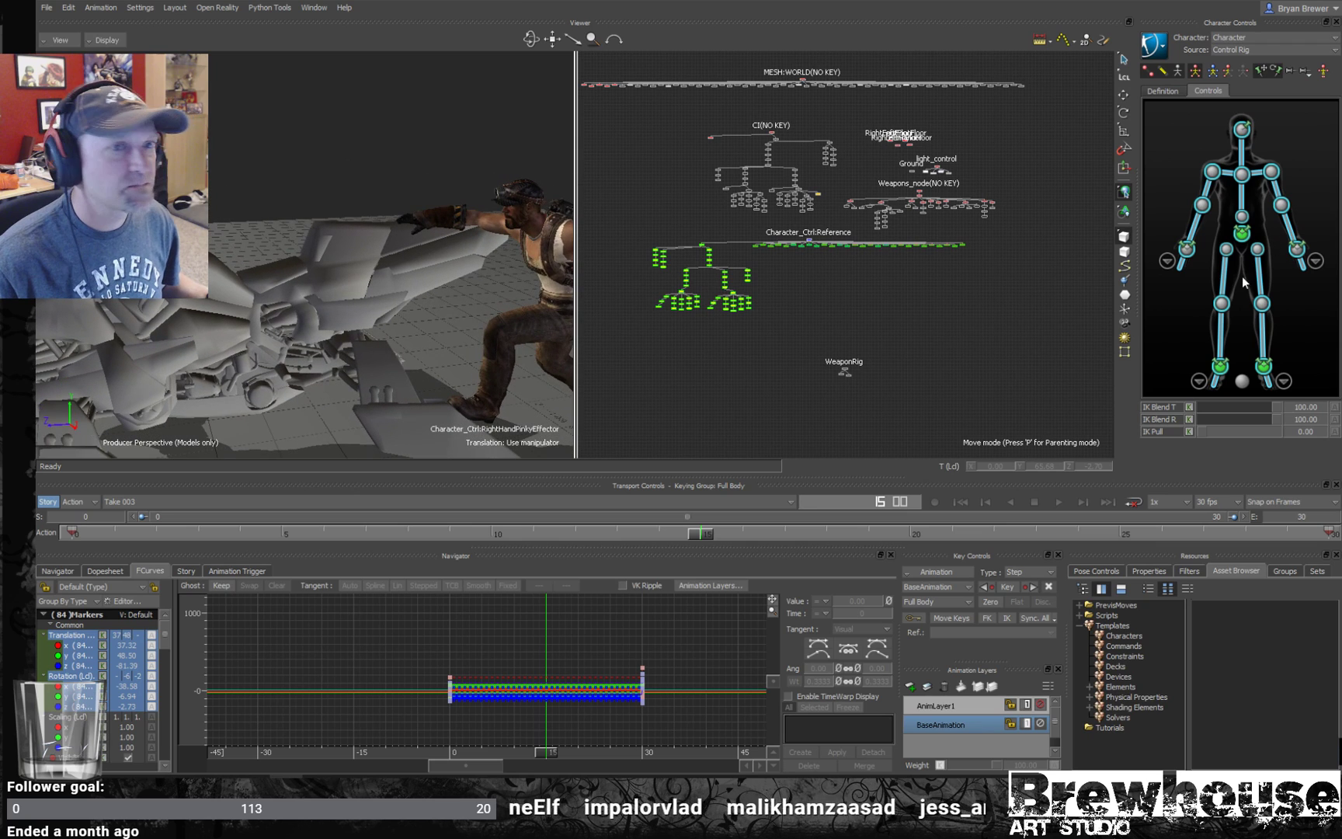
left_click(812, 354)
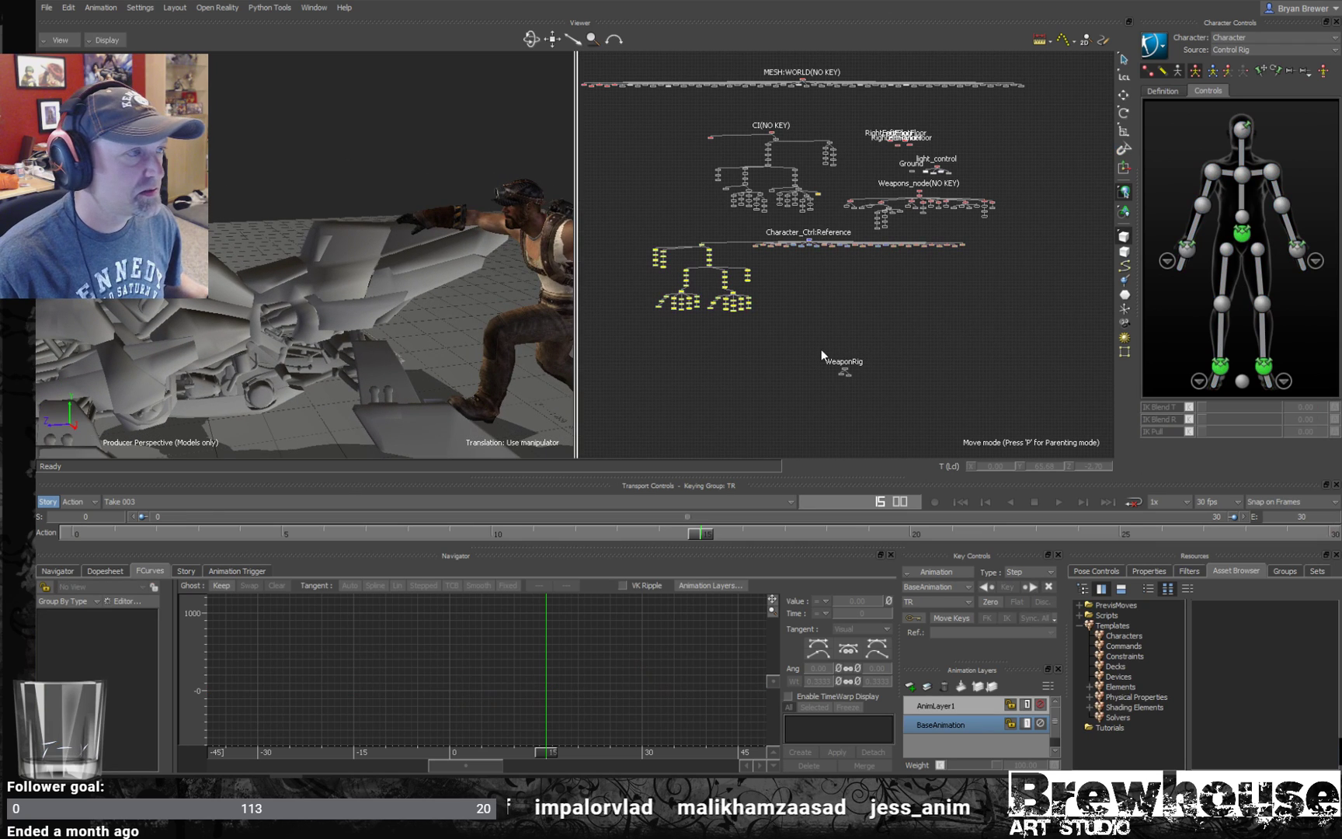
- Try the stance pose on the character's full body at frame 15
left_click(1242, 235)
mouse_move(369, 371)
left_mouse_down("ctrl+shift")
mouse_move(379, 384)
mouse_move(393, 365)
left_mouse_up("ctrl+shift")
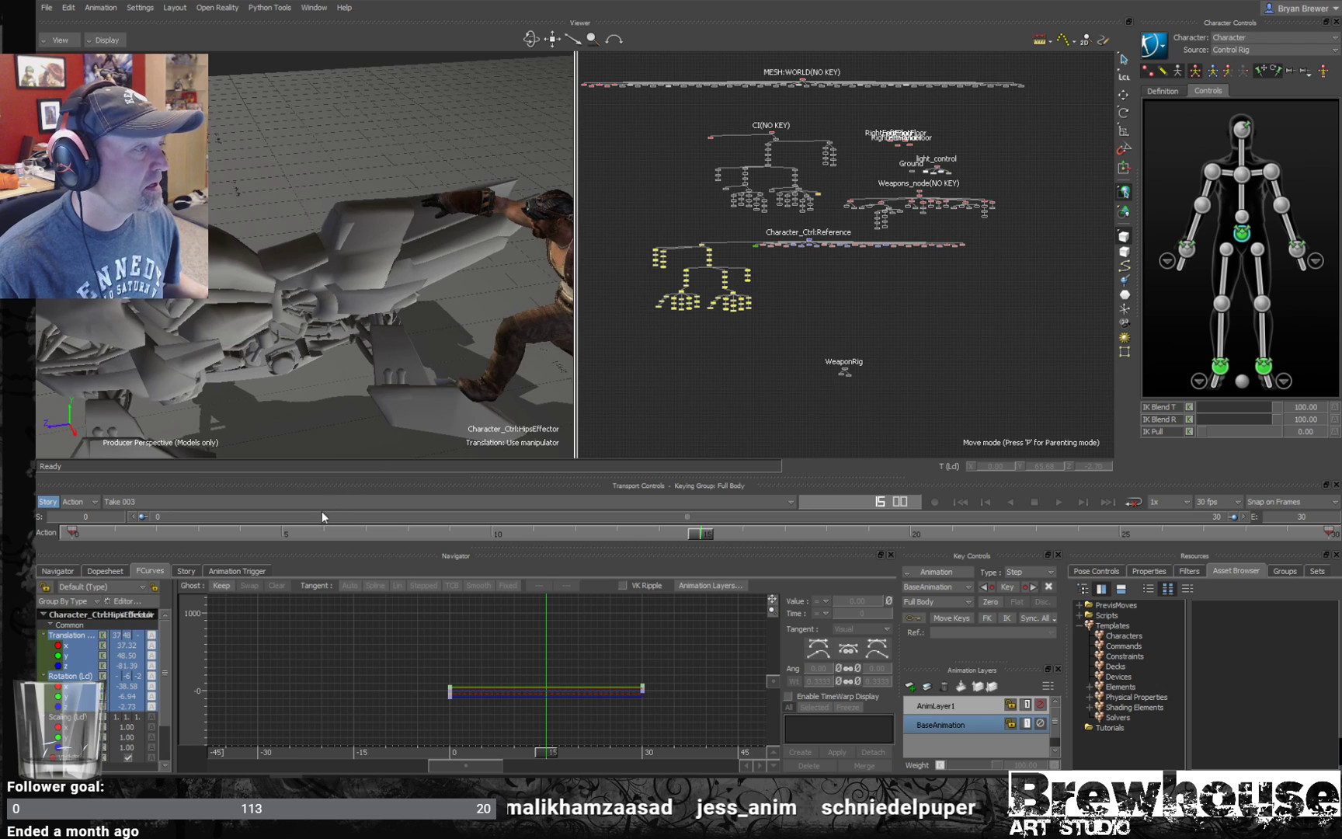
left_click(1324, 71)
left_click_drag(381, 271, 413, 266, "ctrl+shift")
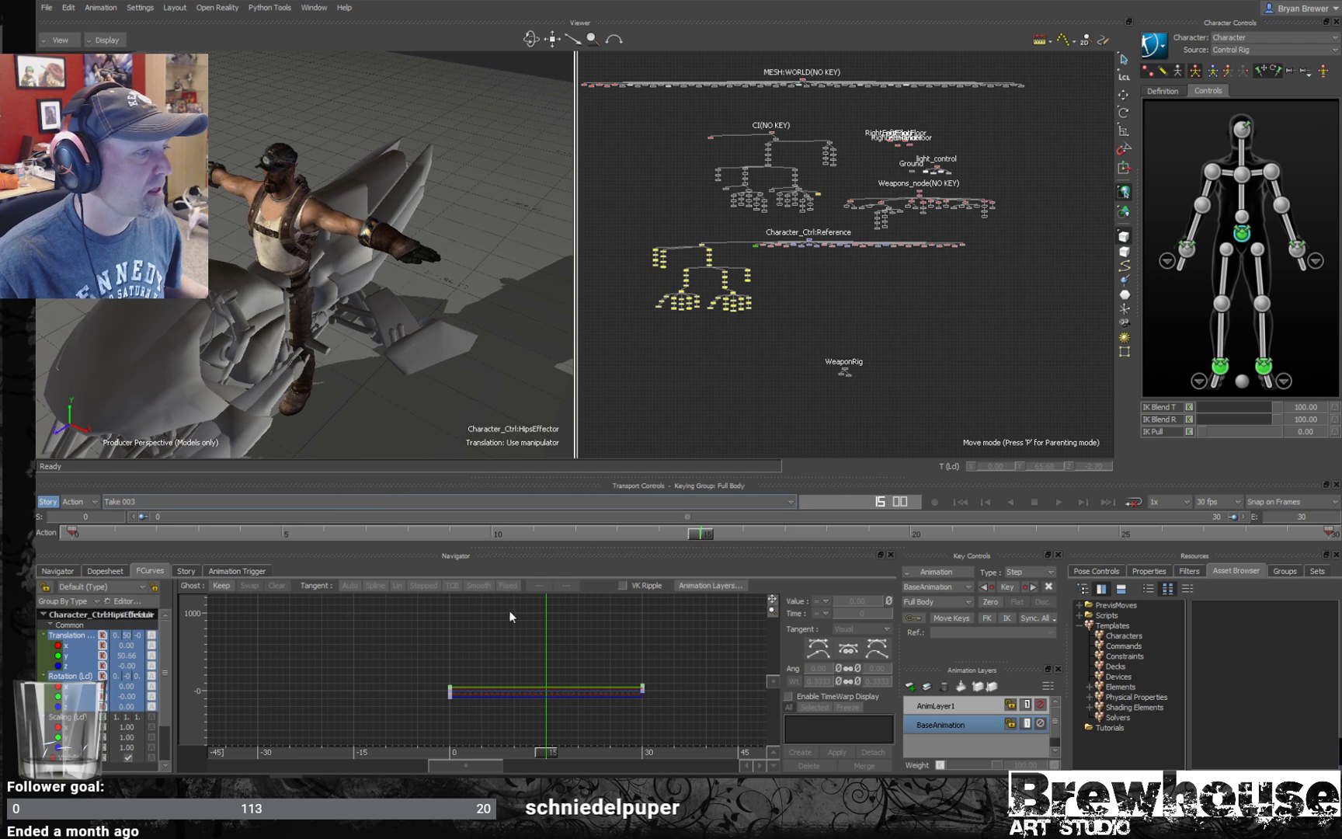
- Save the character's frame 0 and frame 30 poses as new character poses and check both in the pose list
left_click_drag(540, 749, 447, 739)
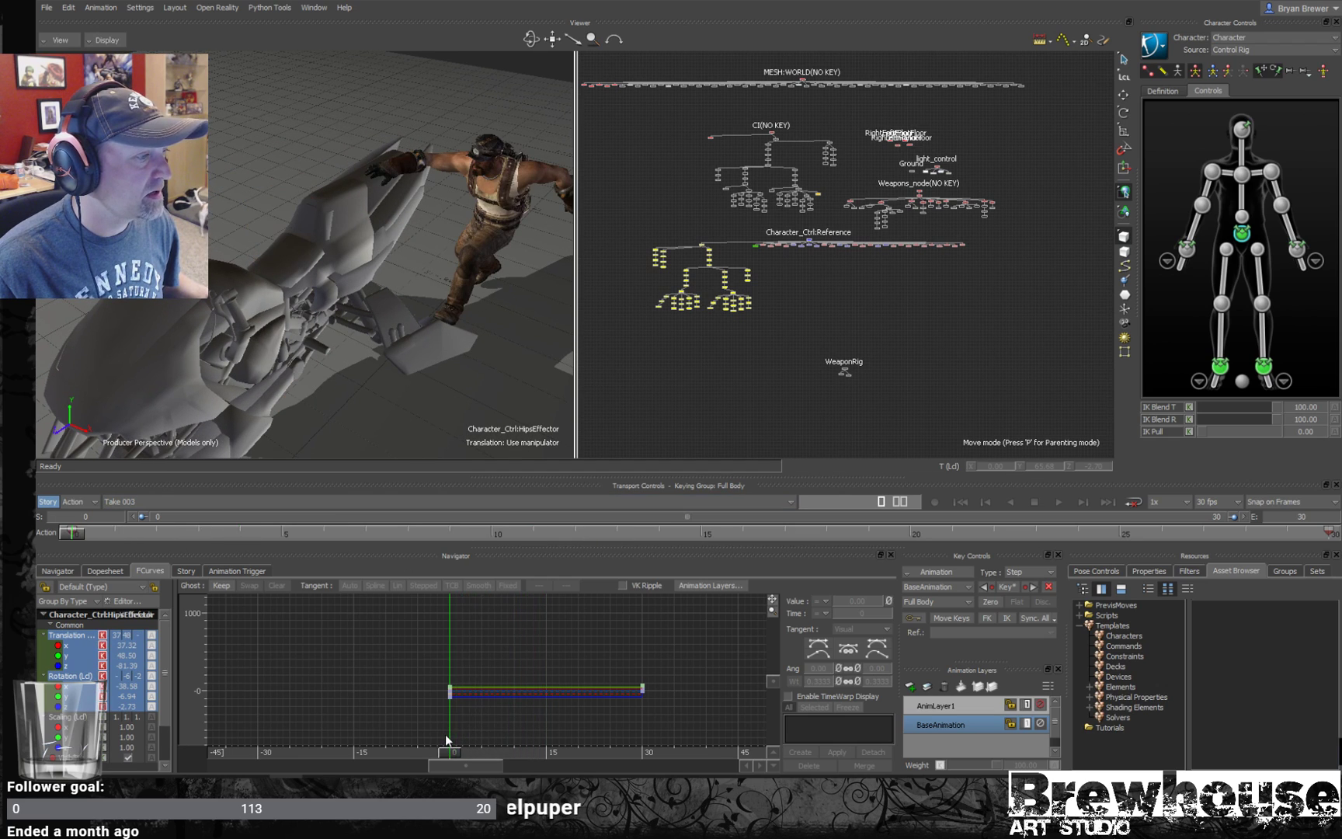
left_click(1097, 571)
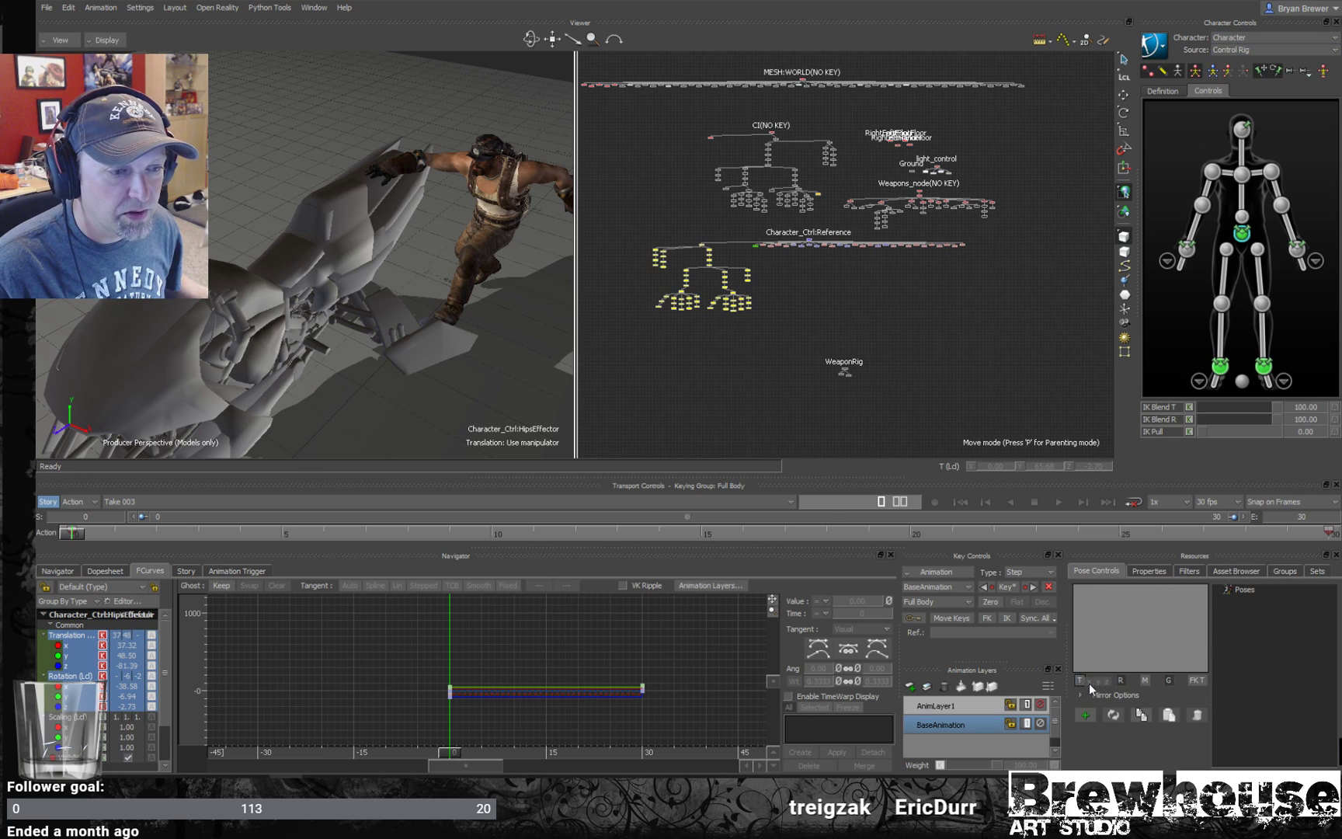
left_click(1085, 715)
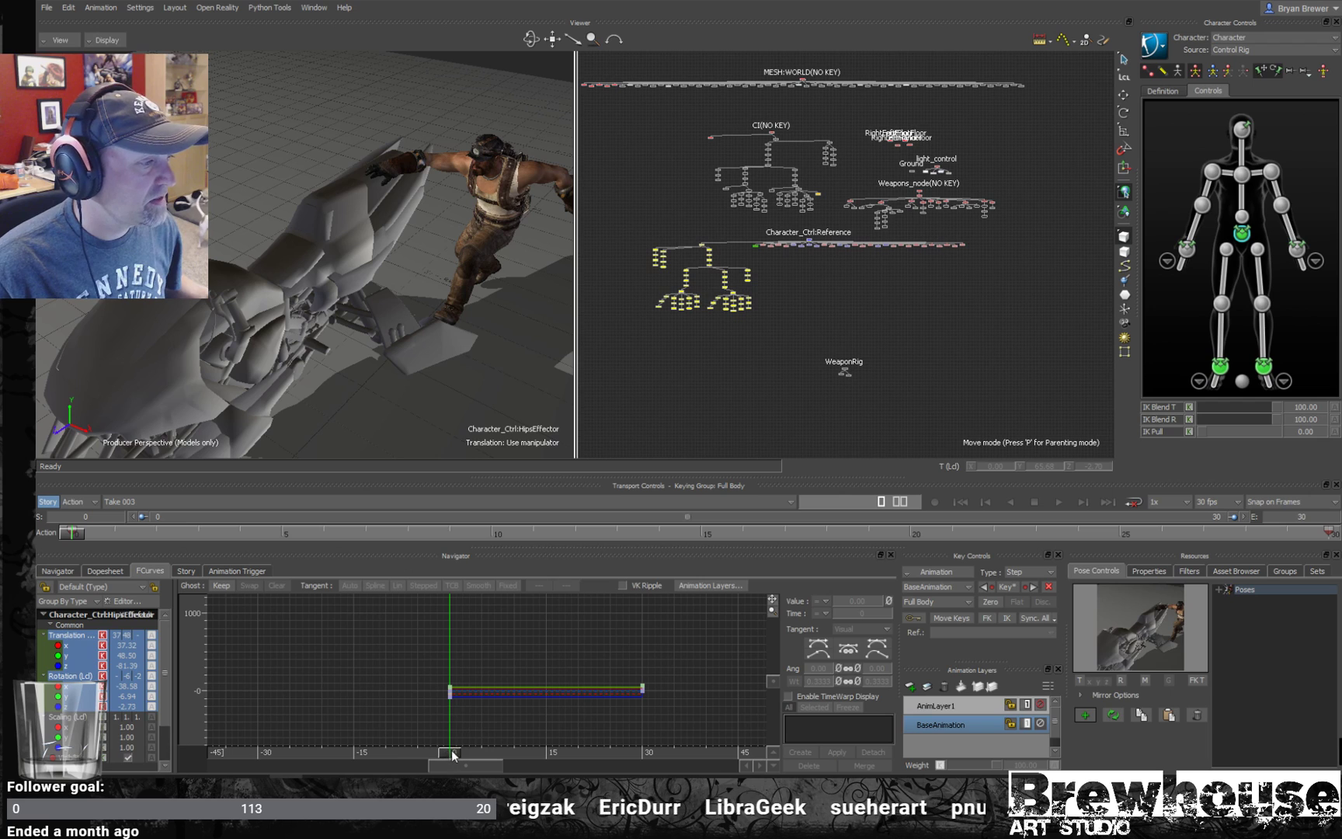
left_click(641, 752)
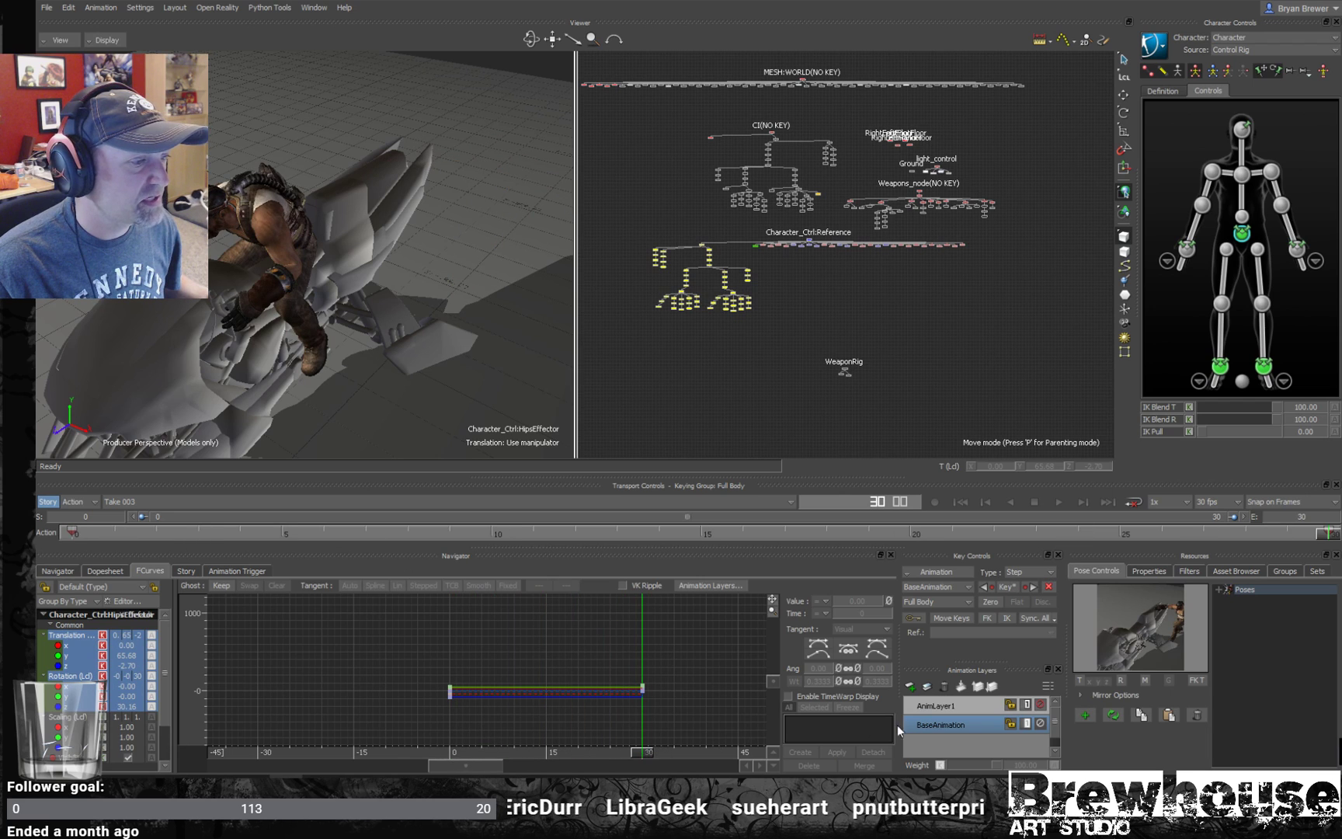
left_click(1091, 714)
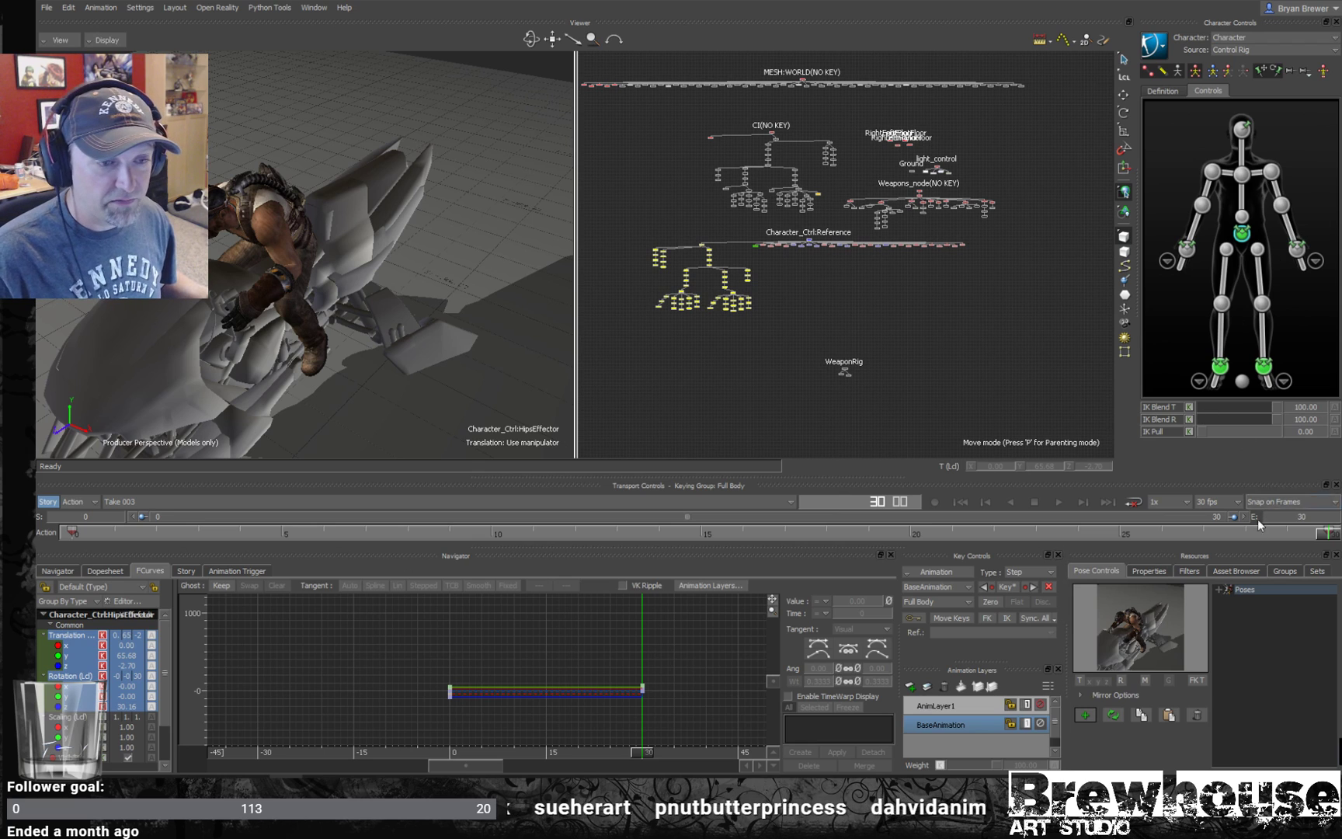
left_click(1221, 590)
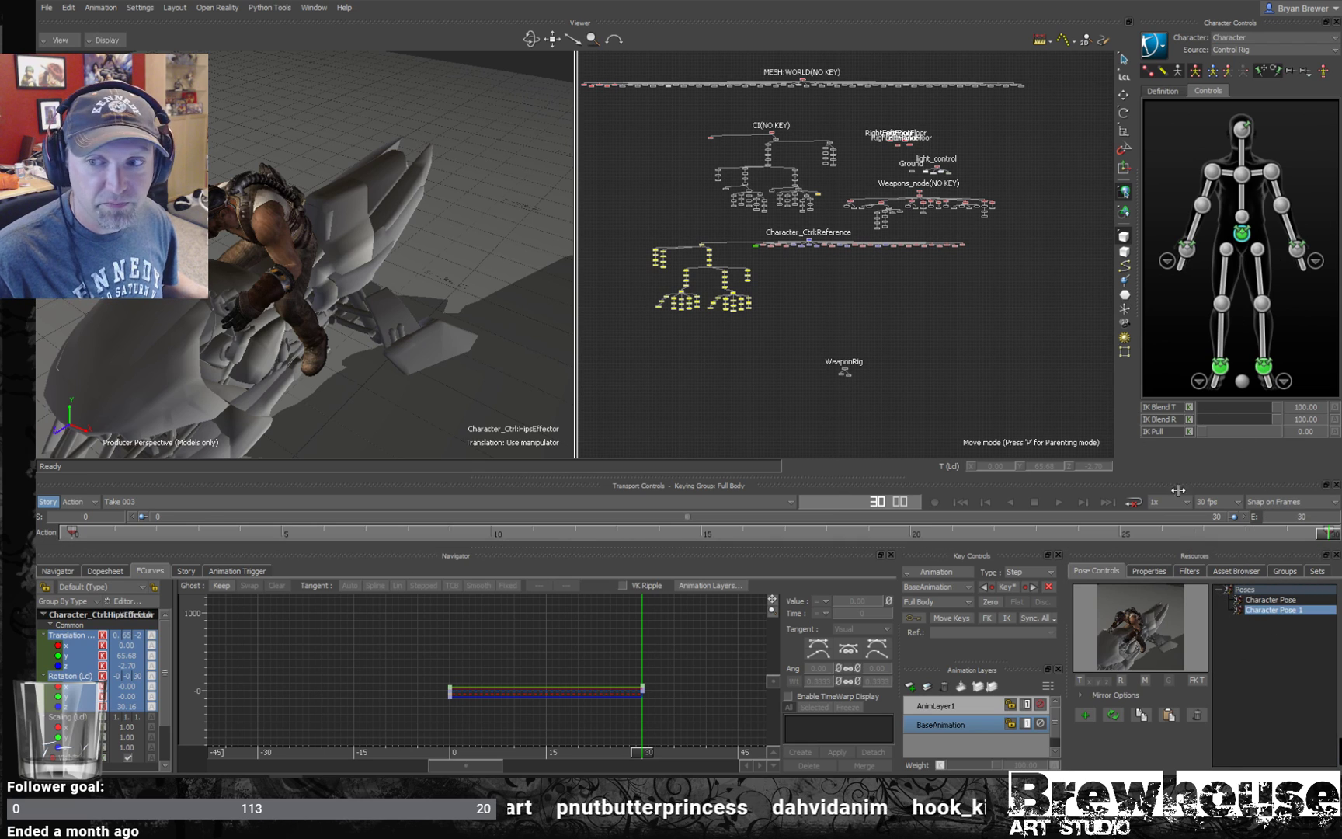
left_click(1266, 601)
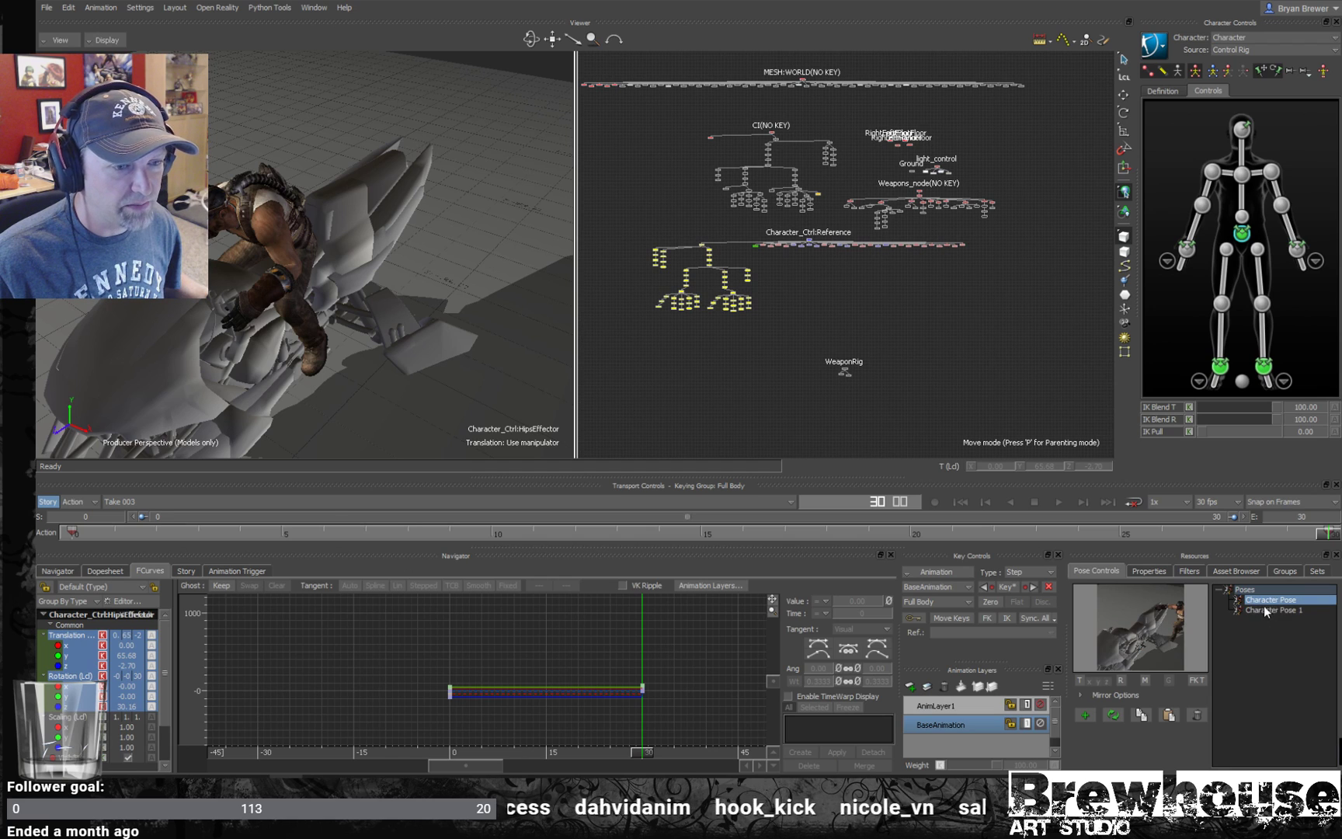
left_click(1264, 611)
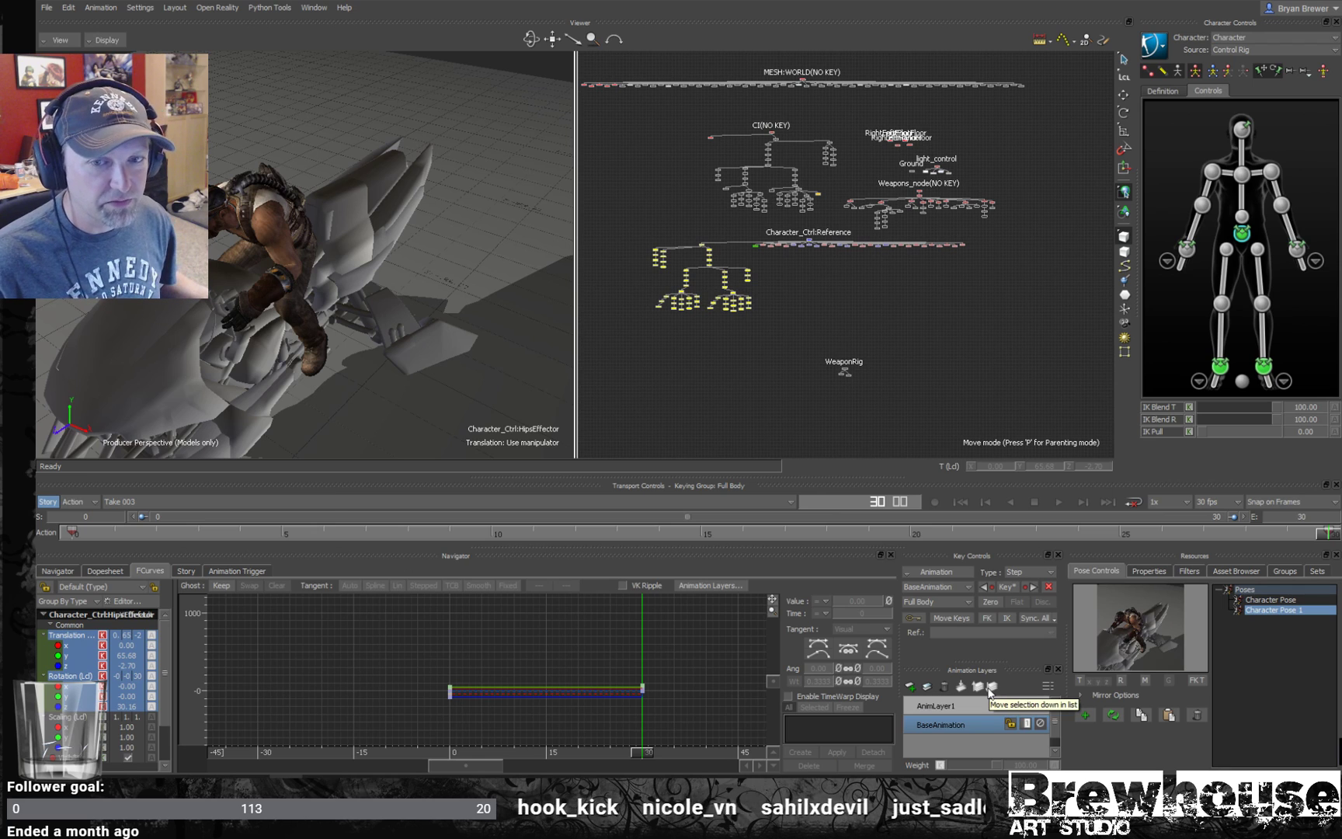
- Put the character into the stance pose at frame 15 with the BaseAnimation layer active
left_click_drag(642, 761, 546, 759)
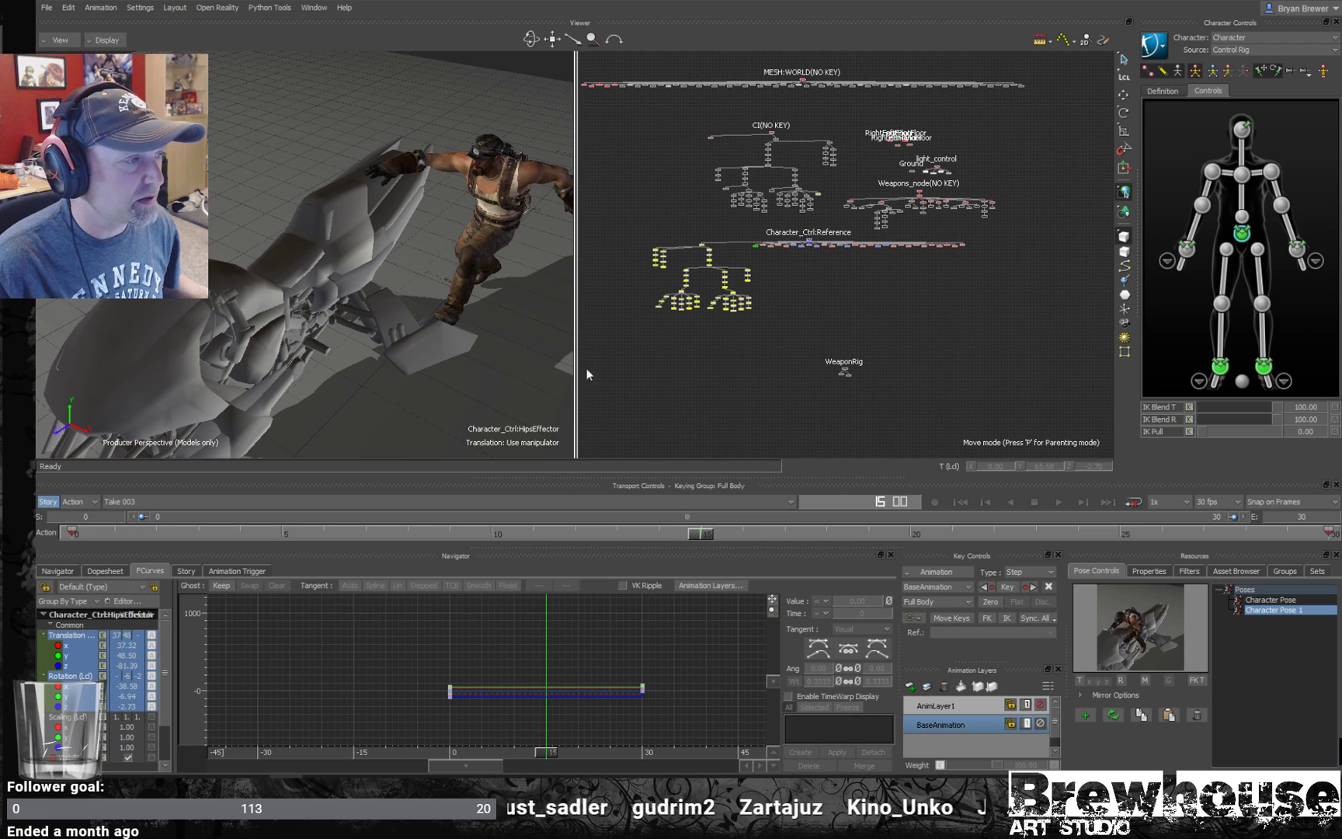
left_click_drag(484, 357, 489, 330, "alt")
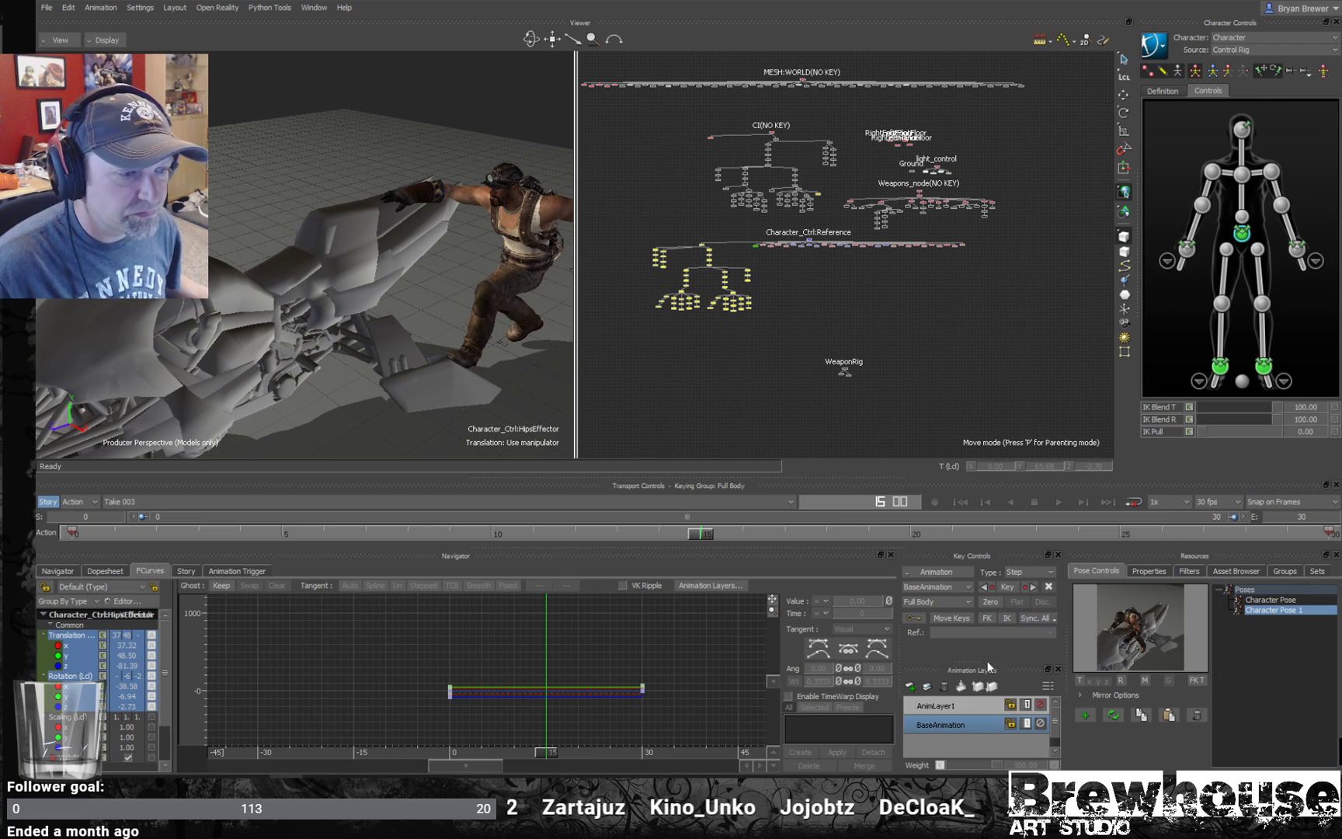
left_click(966, 708)
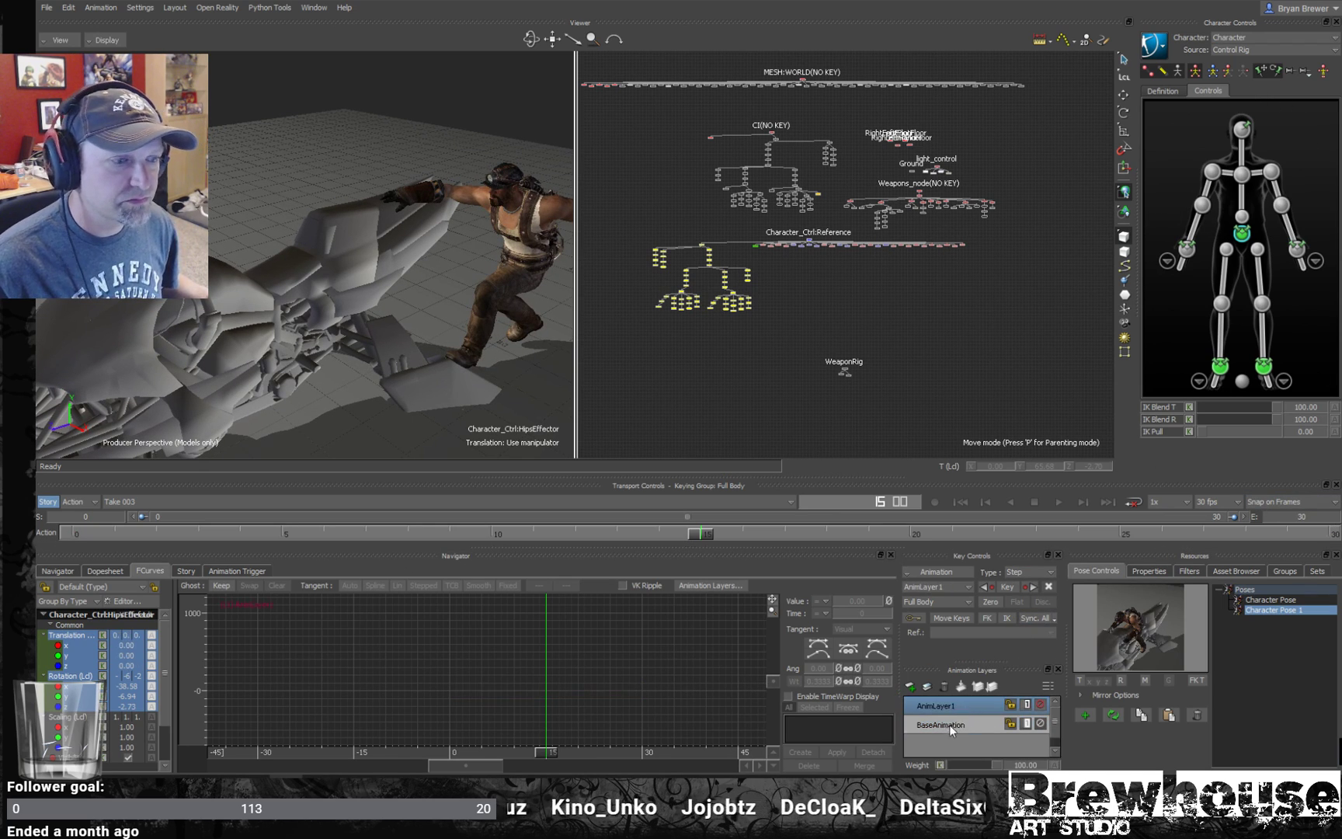
left_click(968, 726)
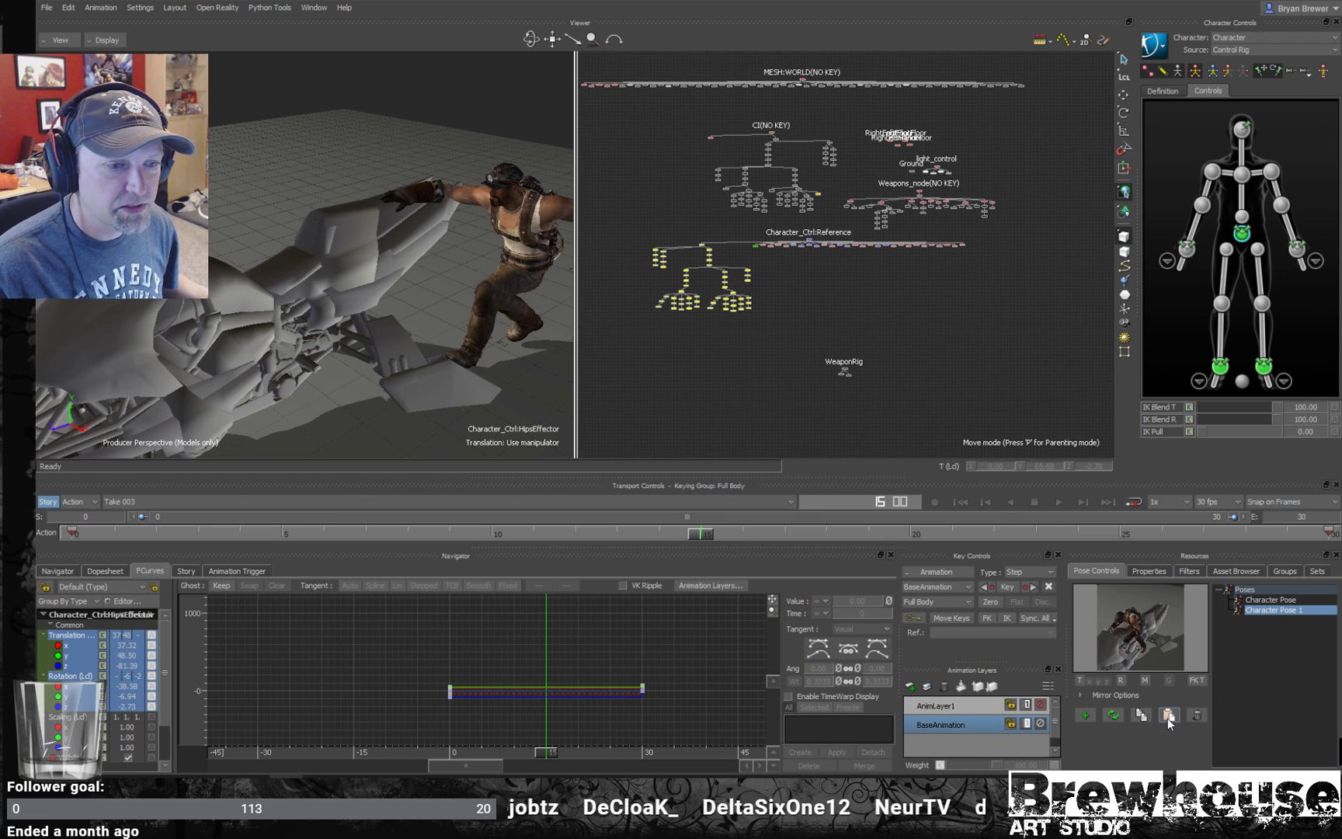
left_click(1325, 72)
mouse_move(356, 315)
left_mouse_down("alt")
mouse_move(339, 333)
mouse_move(315, 294)
mouse_move(242, 297)
mouse_move(246, 332)
mouse_move(334, 332)
left_mouse_up("alt")
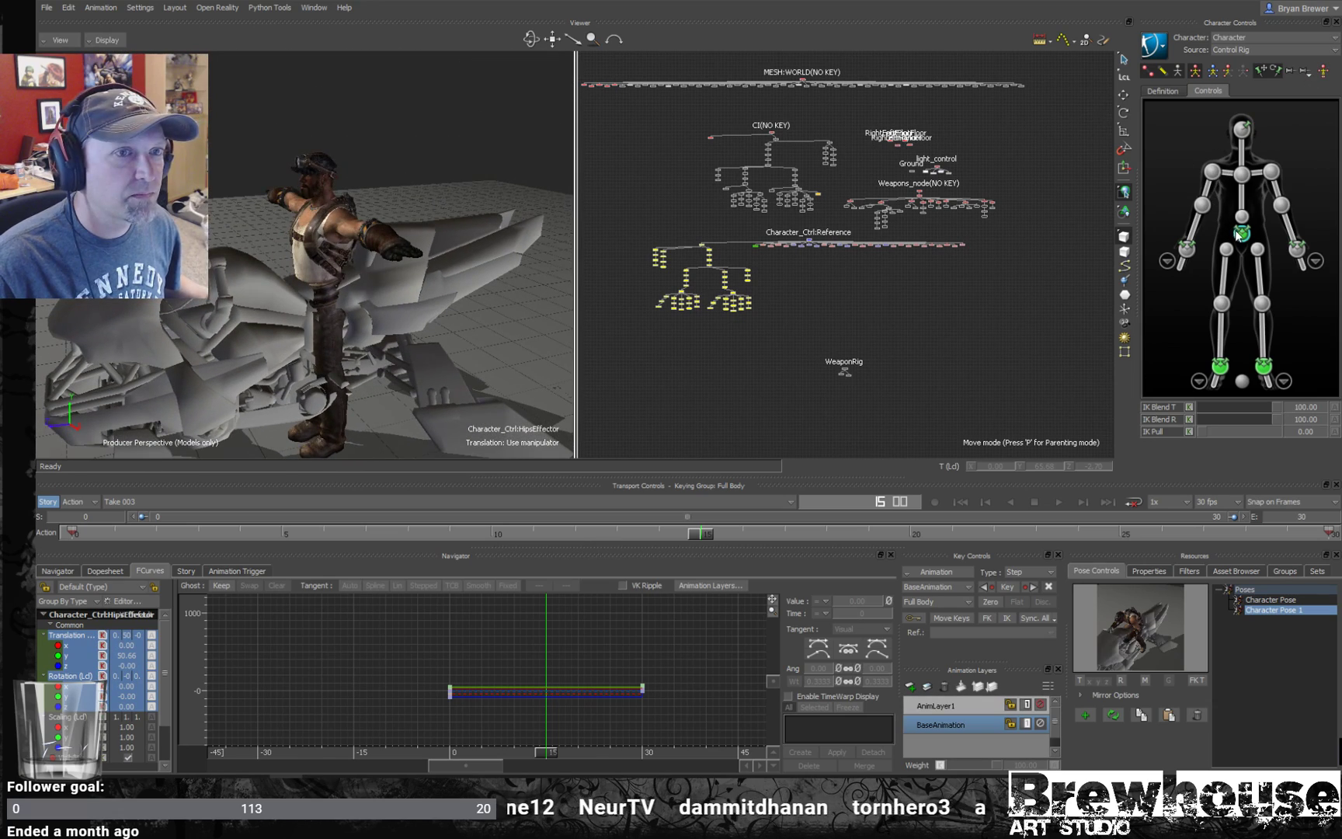
- Release the pins on both wrist and both ankle effectors, then select the hips effector for full-body moves
key("w")
left_click_drag(281, 268, 334, 305, "alt")
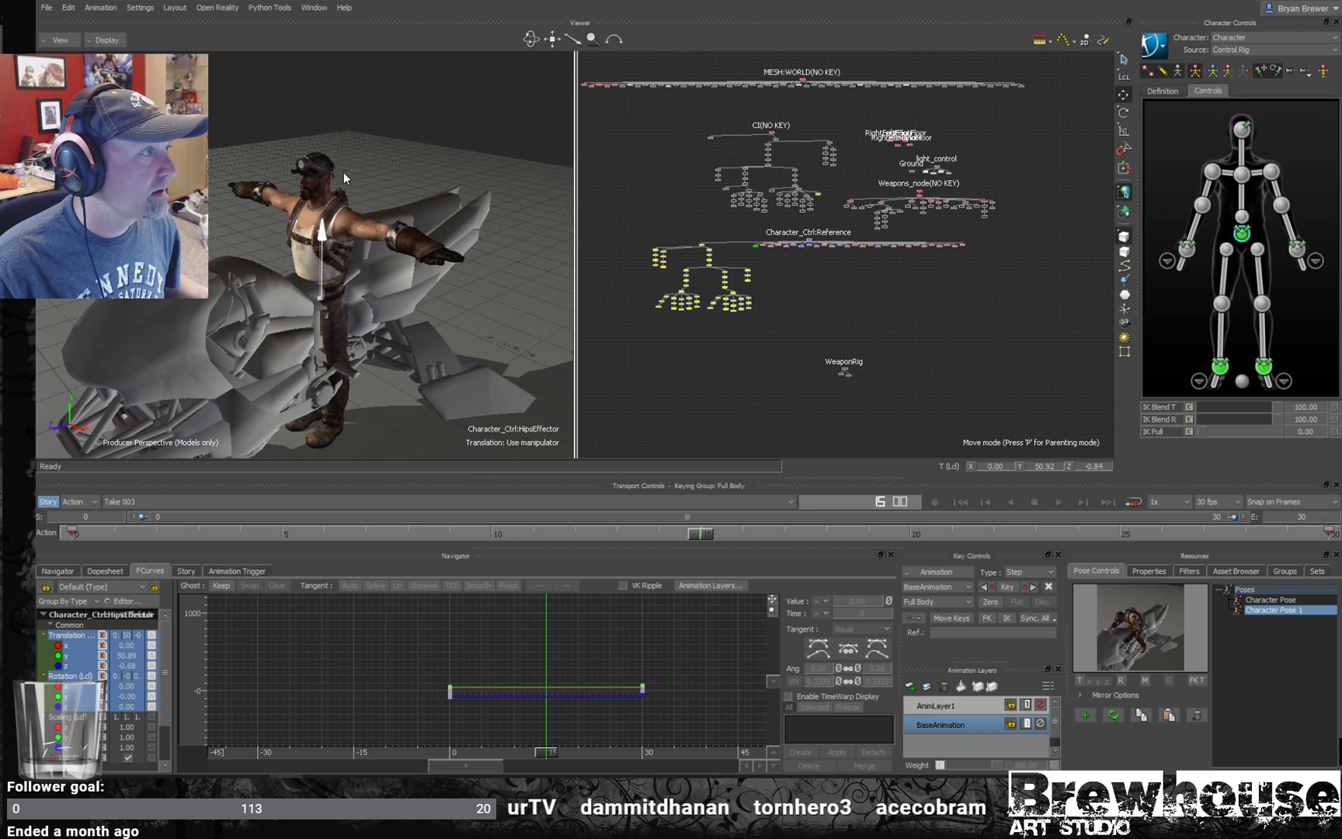
left_click(1223, 369)
left_click(1265, 367, "shift")
left_click(1297, 250, "shift")
left_click(1187, 249, "shift")
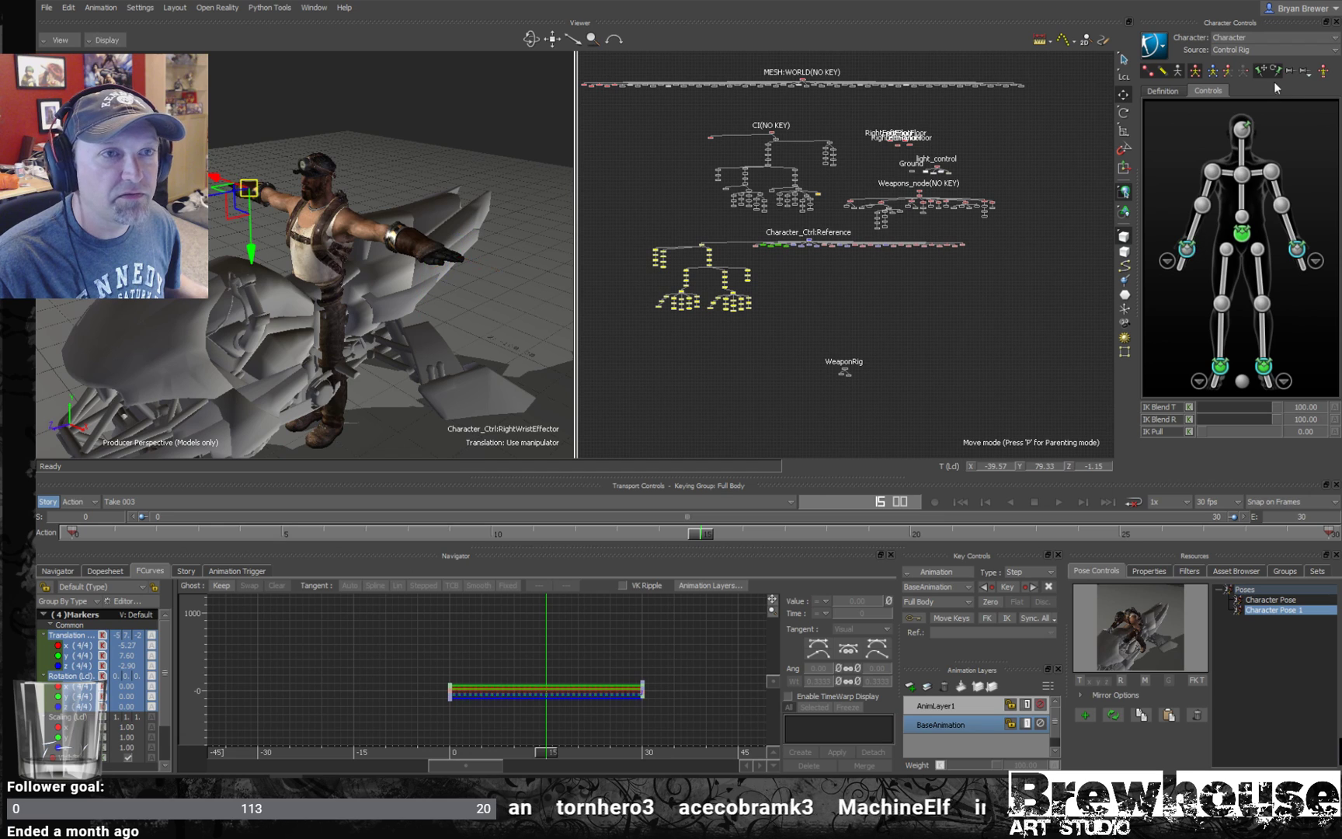
left_click(1241, 235)
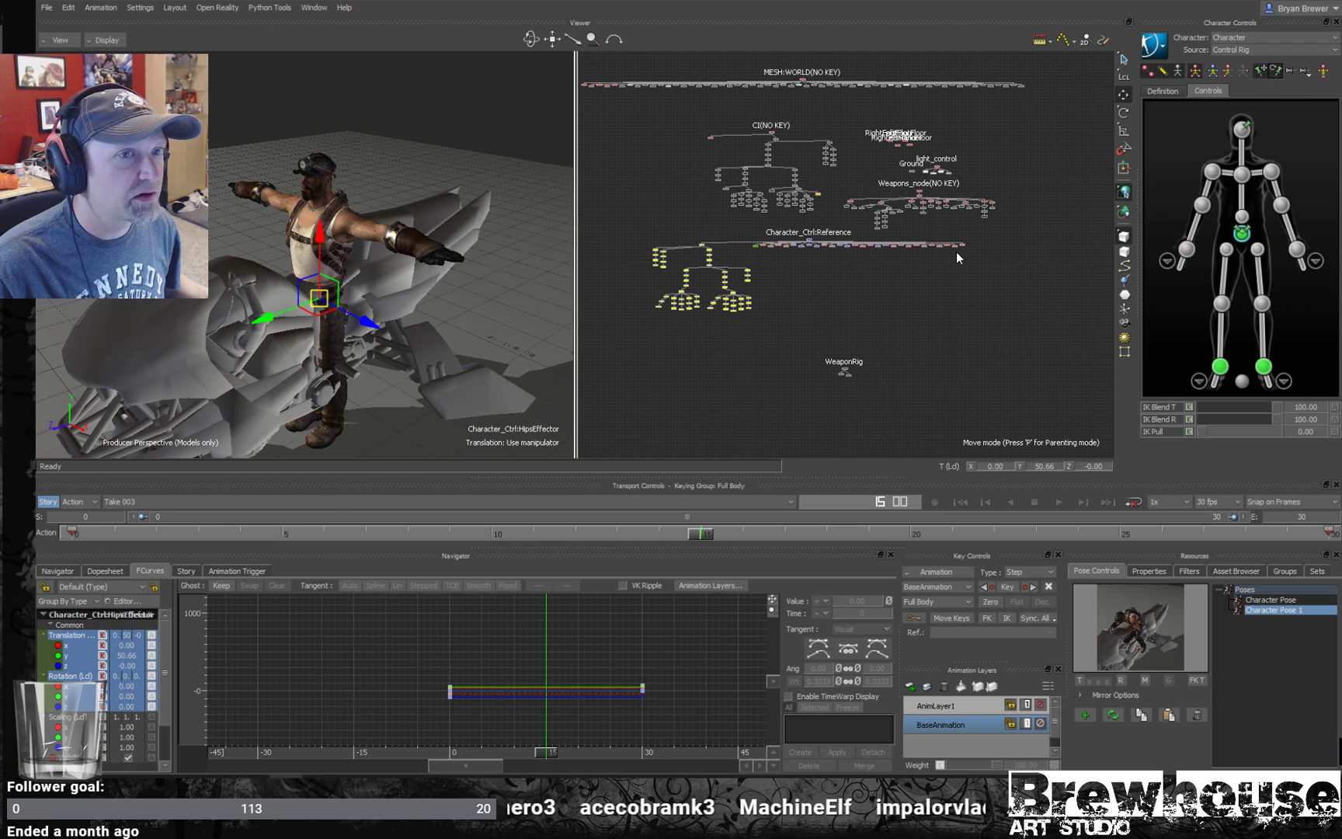
- Raise the hips effector so the character is above the jetbike, tilt the body, and key the full-body pose at frame 15
left_click_drag(415, 231, 421, 246, "alt")
left_click_drag(317, 245, 318, 187)
left_click_drag(374, 249, 418, 261)
left_click_drag(393, 239, 430, 243, "alt")
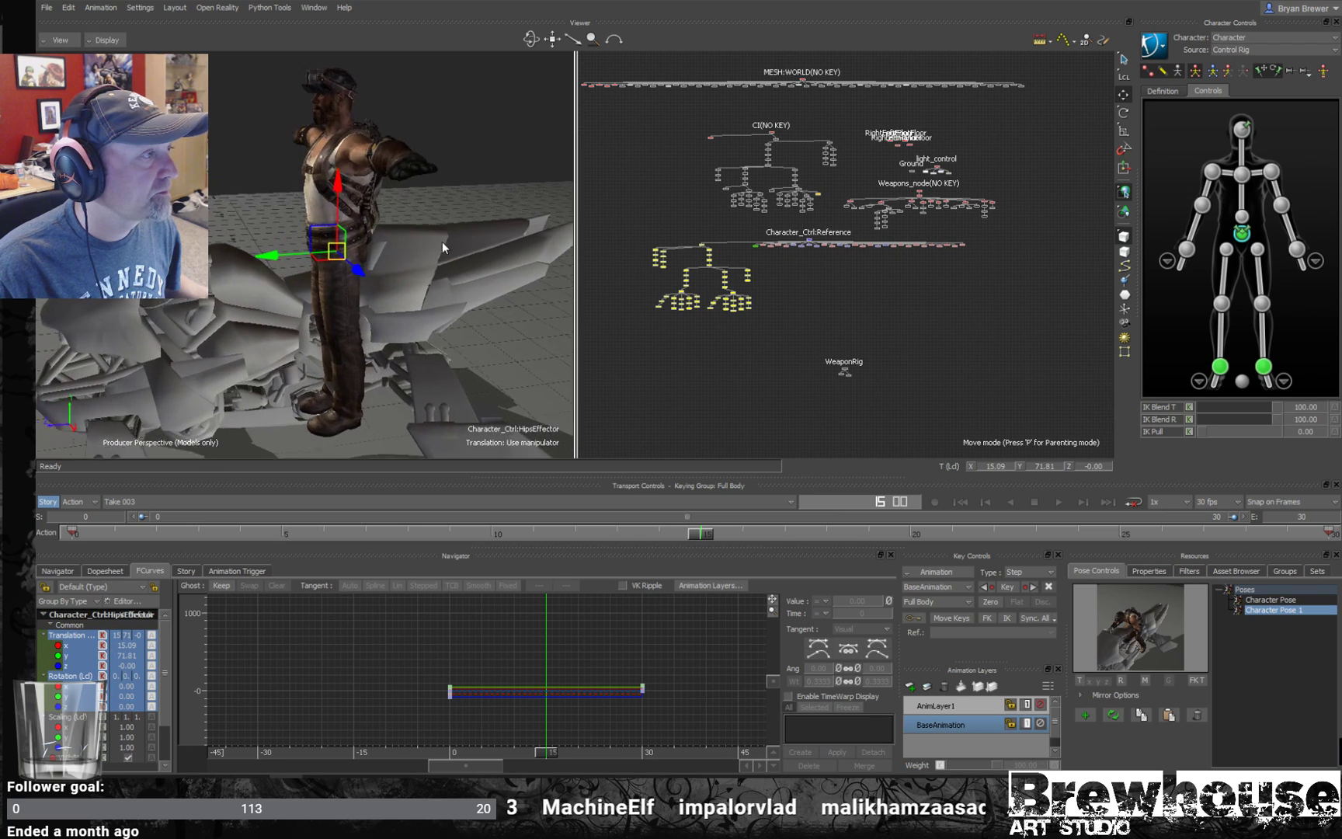
scroll(430, 243, "up", 1)
left_click_drag(325, 234, 392, 158)
key("r")
left_click_drag(445, 198, 357, 326, "alt")
key("k")
- Lift the right ankle effector to about X 5, Y 73, Z -3 and adjust the right hip's rotation to bend the leg
left_click(1264, 369)
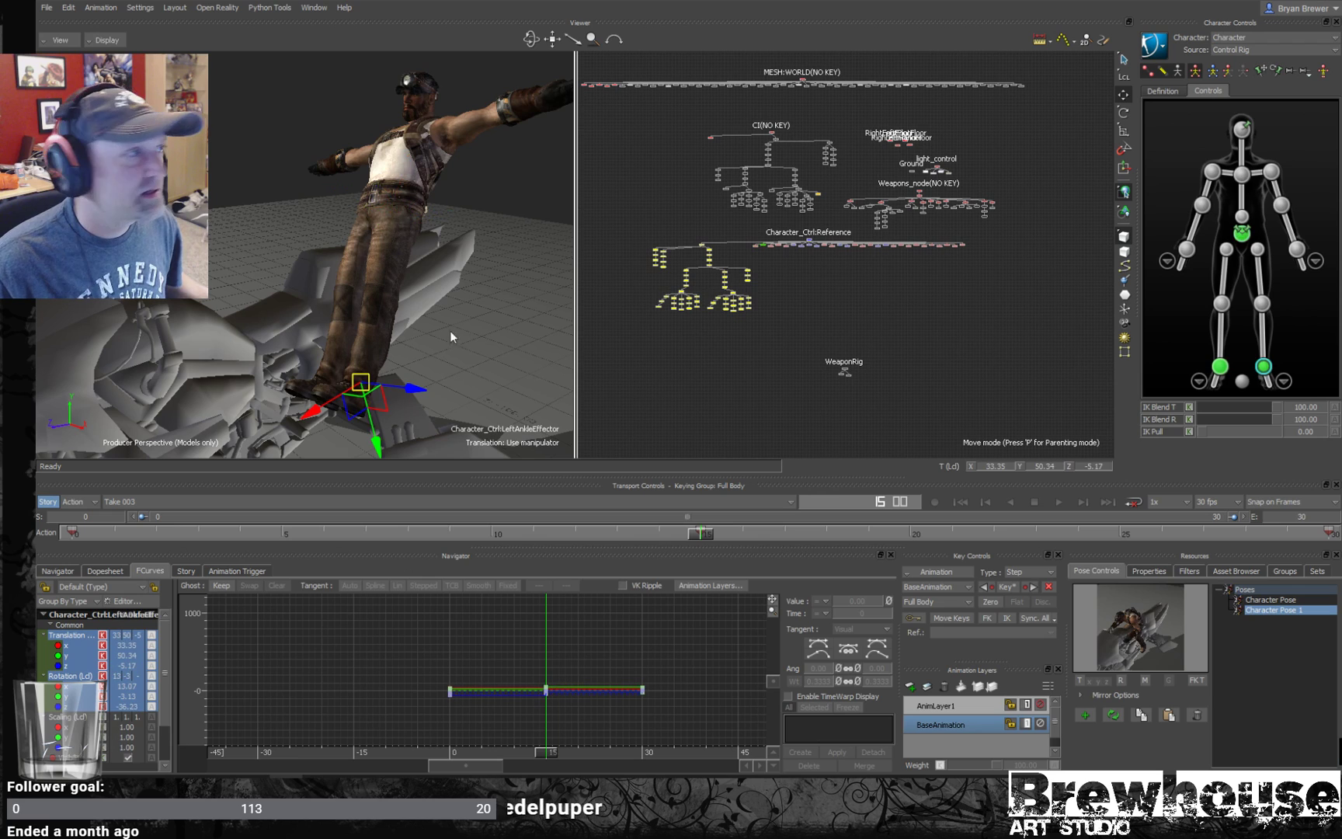
left_click(1220, 365)
left_click_drag(365, 295, 403, 287, "alt")
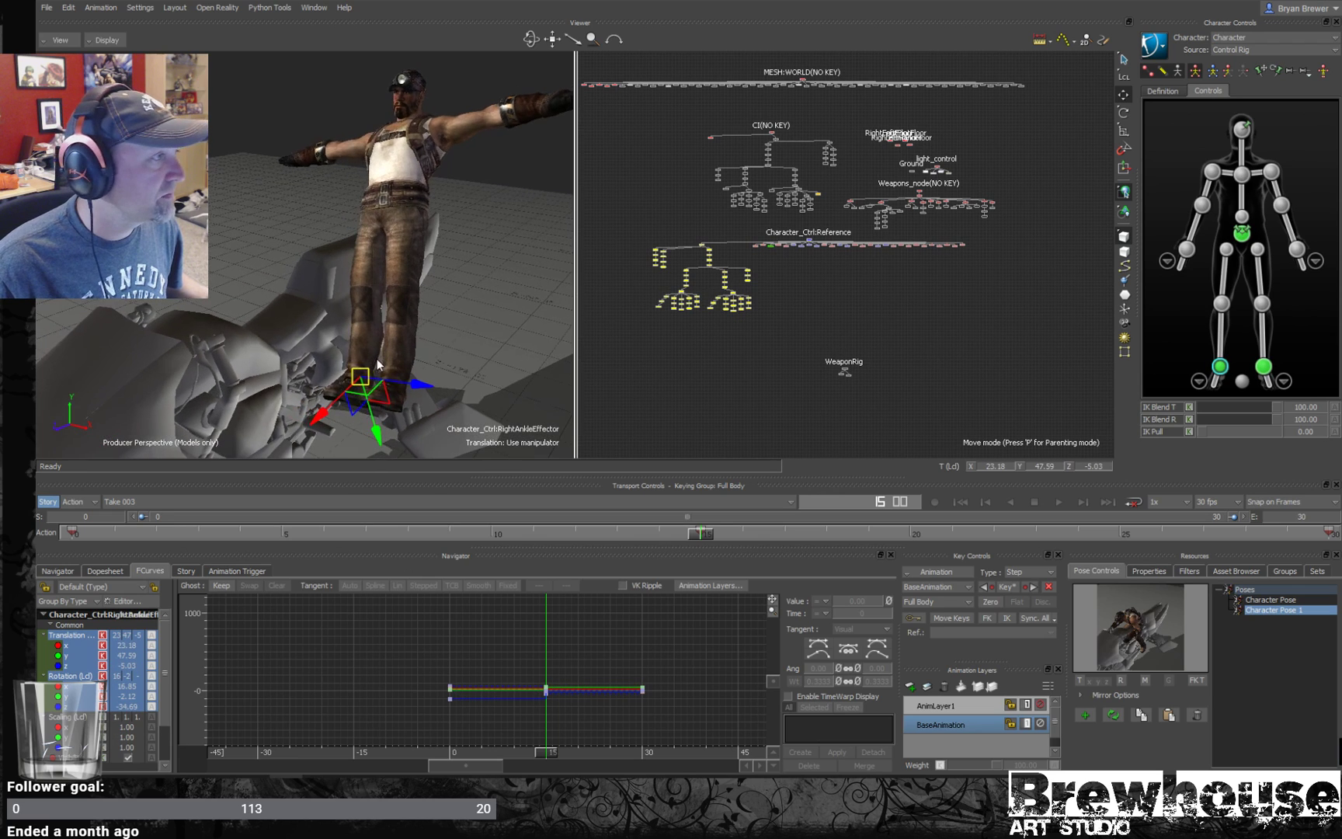
left_click_drag(351, 382, 406, 268)
key("e")
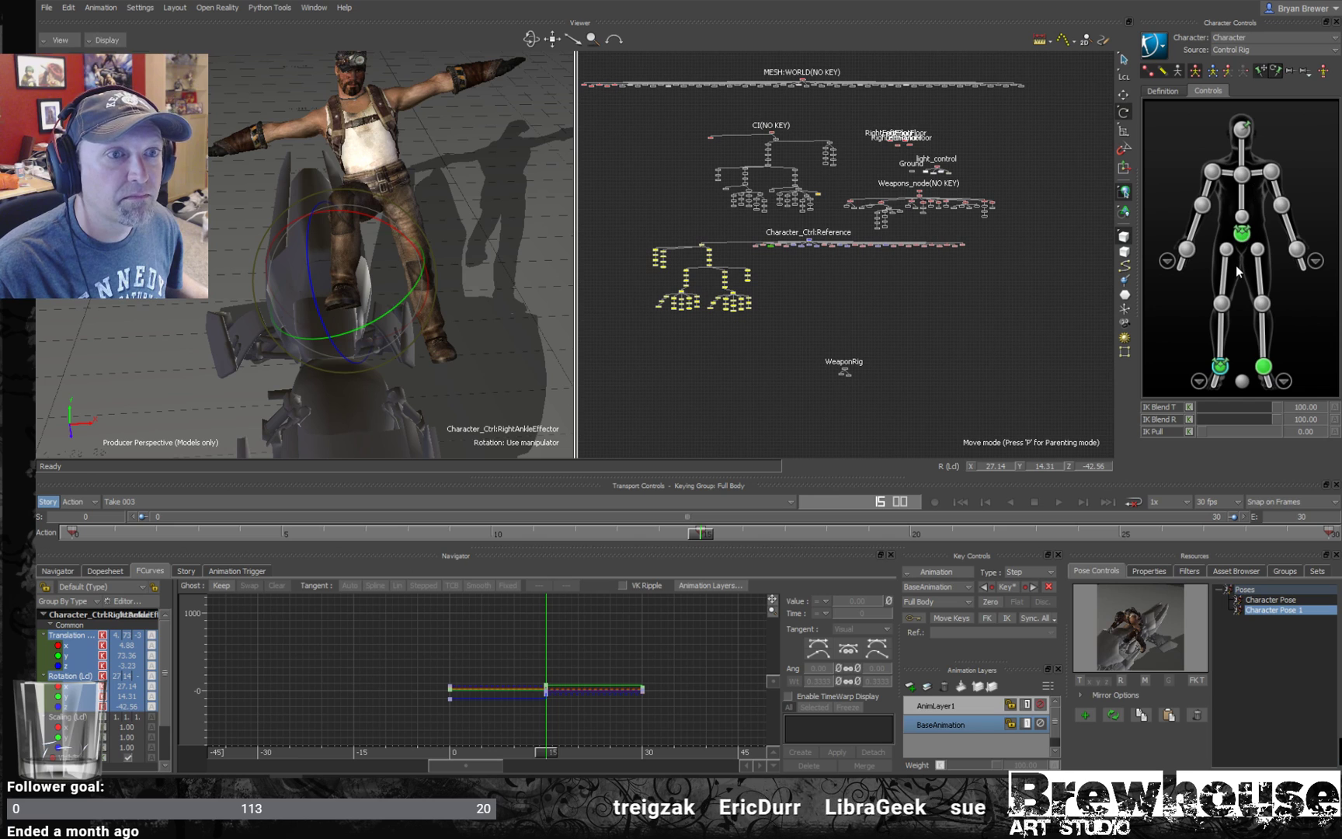
left_click(1225, 250)
left_click_drag(386, 161, 395, 153)
- Reposition the left ankle effector to shape the left leg of the frame 15 jump pose
left_click(1265, 368)
left_click_drag(459, 226, 336, 245)
key("t")
left_click_drag(239, 392, 491, 344)
key("r")
- Rotate the hips effector at frame 15 to about X -7, Y 13, Z -32
left_click(1241, 233)
left_click_drag(374, 290, 376, 292)
left_click(1264, 365)
left_click(1242, 234)
left_click_drag(445, 282, 341, 269, "ctrl+shift")
left_click_drag(406, 227, 483, 239, "ctrl+shift")
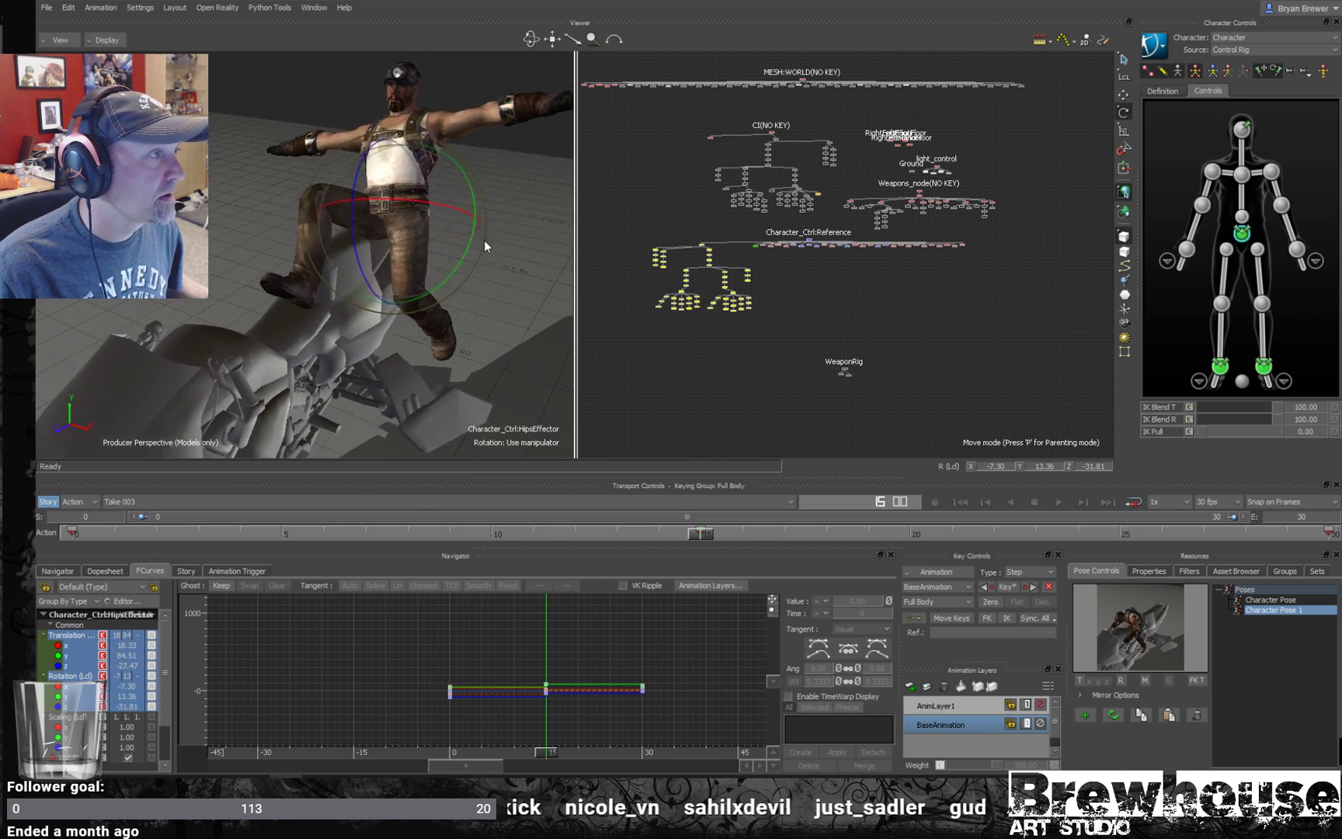
- Rotate the chest effector to about X -8, Y 32, Z -34 so the torso leans toward the jetbike
left_click(1242, 174)
left_click_drag(544, 167, 380, 128, "ctrl+shift")
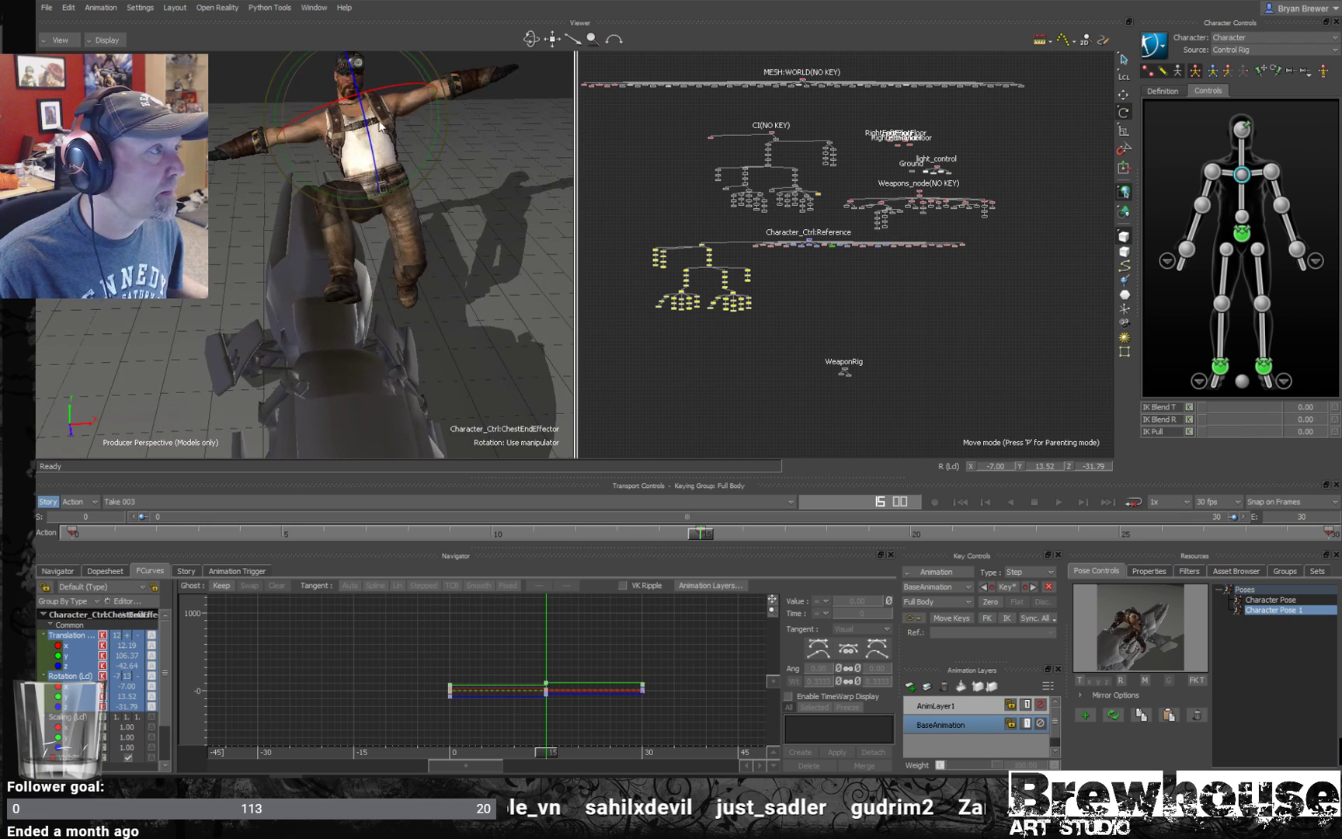
left_click_drag(446, 189, 469, 208, "ctrl+shift")
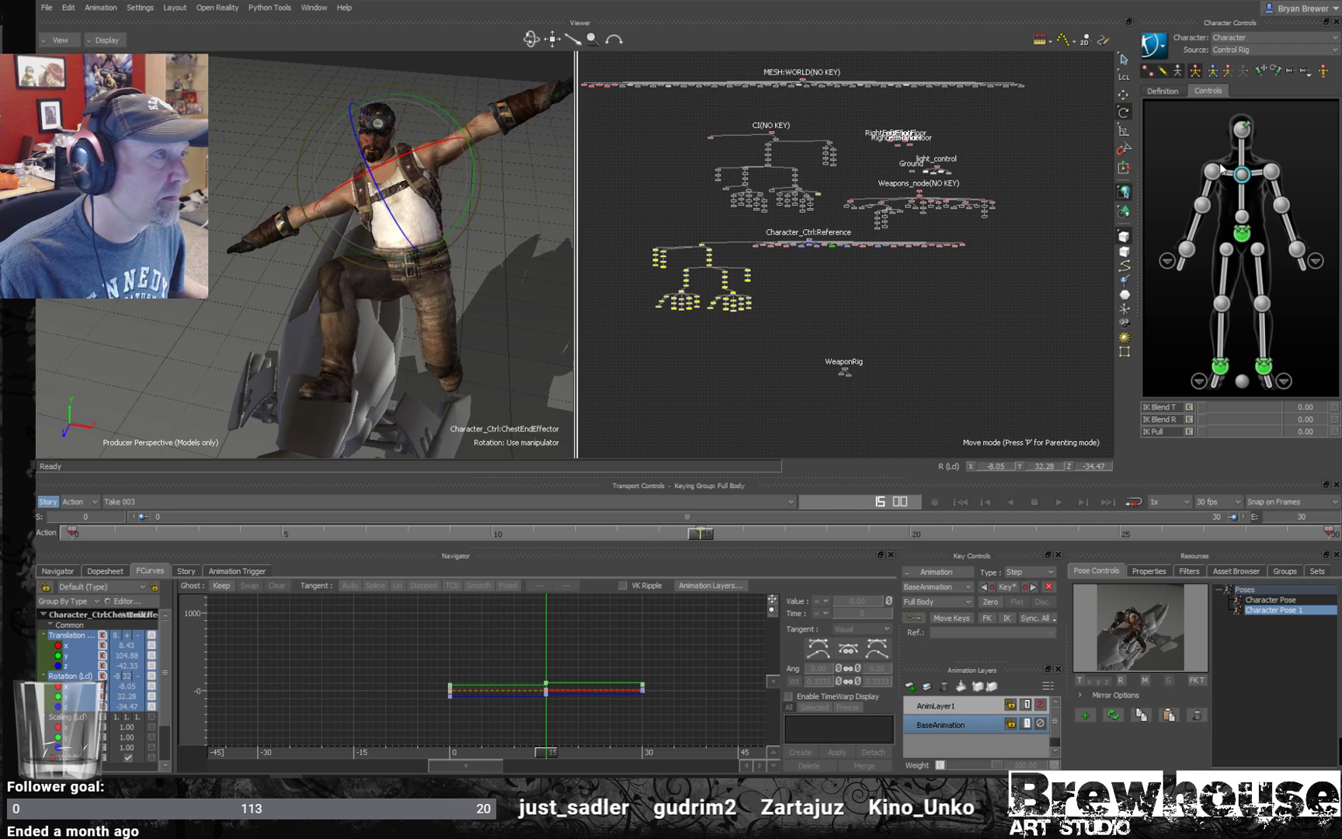
- Rotate the head effector at frame 15 to about X -13, Y 31, Z -5
left_click(1241, 129)
left_click_drag(372, 156, 329, 78, "ctrl+shift")
left_click_drag(258, 130, 251, 143)
left_click_drag(415, 283, 408, 249, "ctrl+shift")
left_click_drag(408, 249, 636, 167, "ctrl")
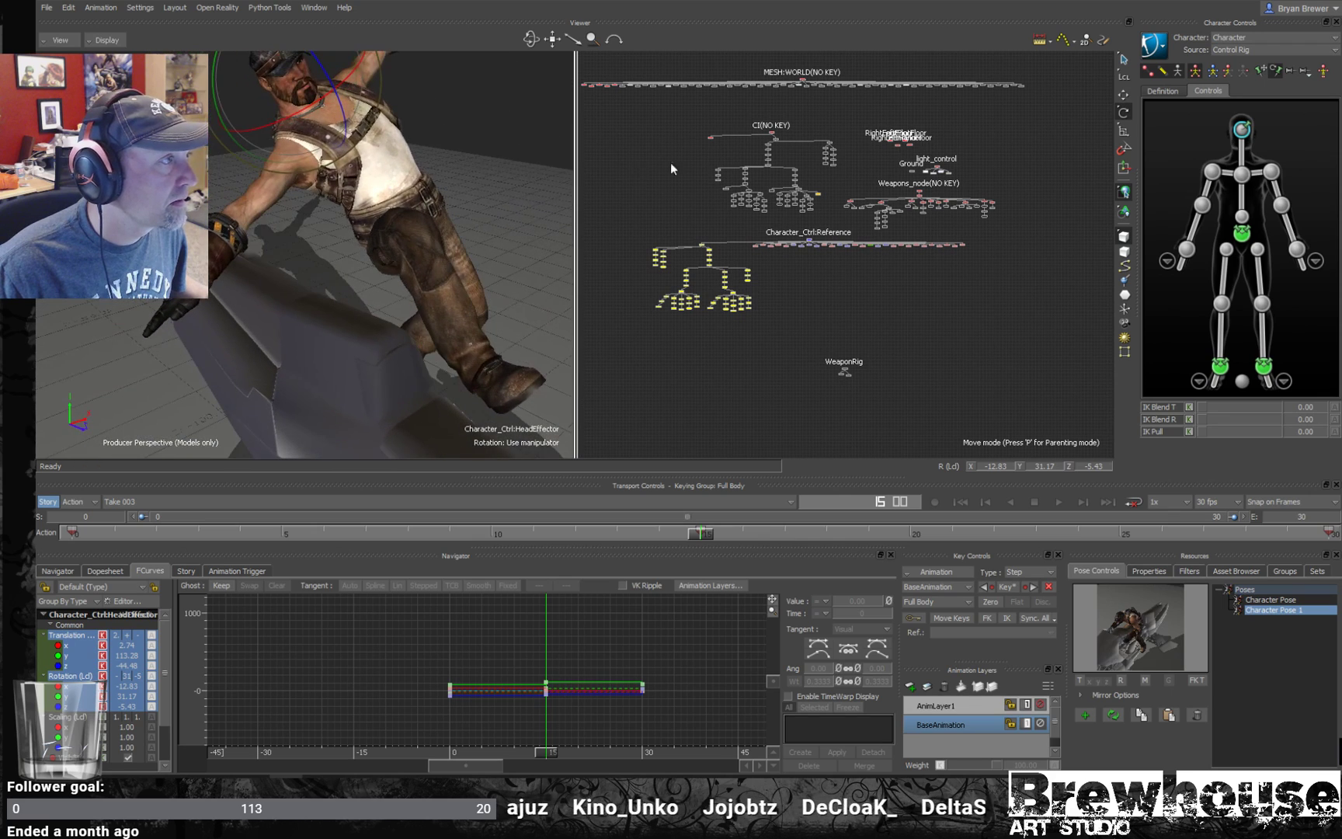
- Check the torso from the side and rotate the hips effector to about X -10, Y 11, Z -46
left_click(1242, 174)
left_click_drag(365, 202, 880, 205, "ctrl+shift")
left_click(1242, 233)
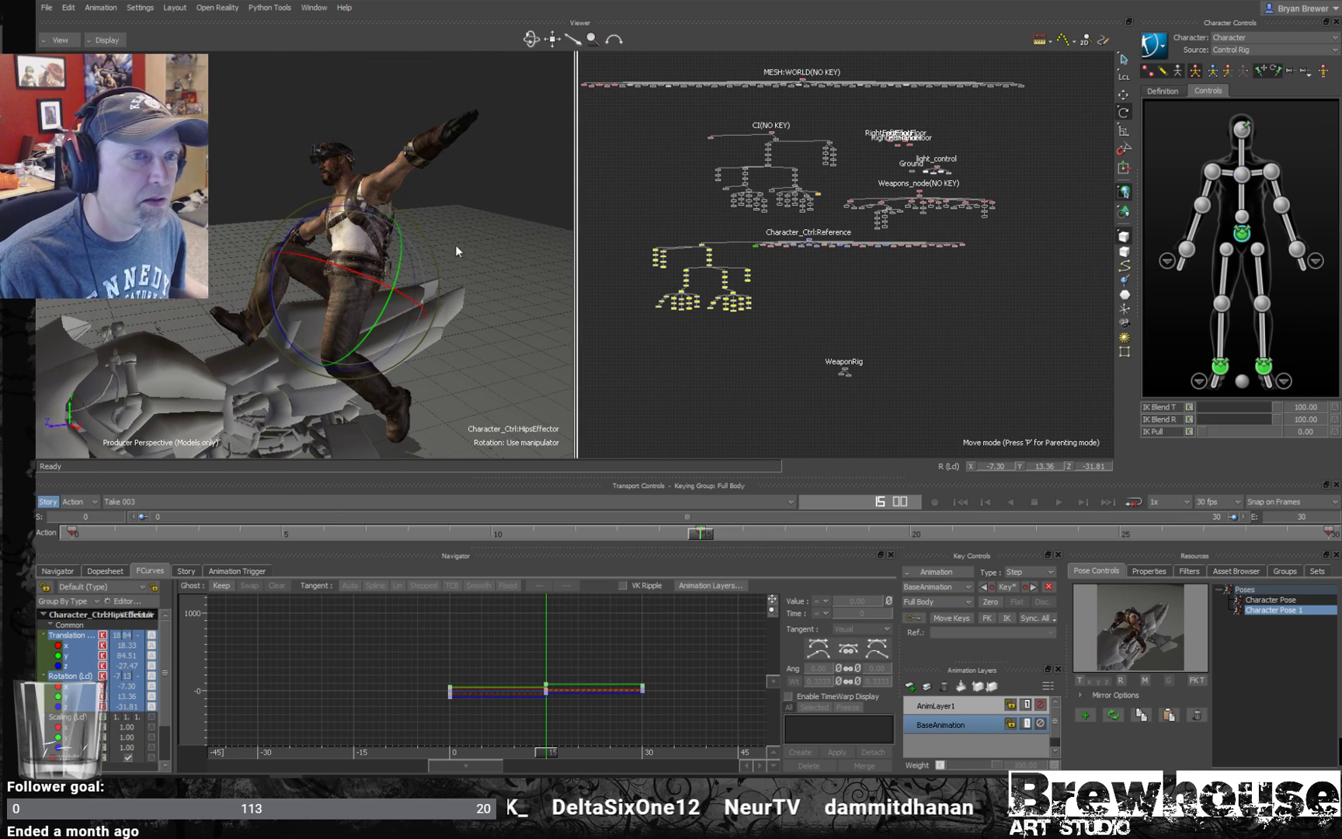
left_click(296, 221)
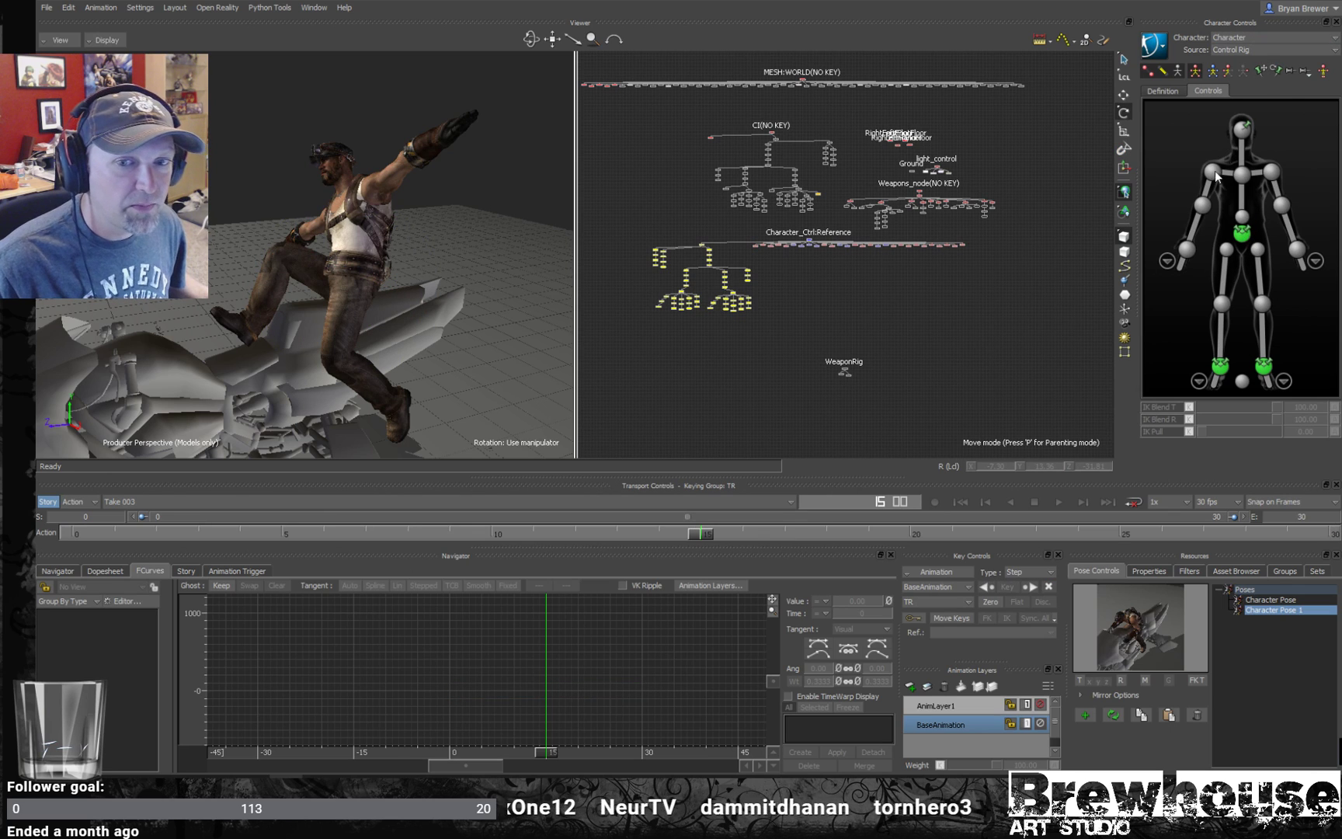
left_click(1245, 233)
left_click_drag(559, 192, 541, 263, "ctrl+shift")
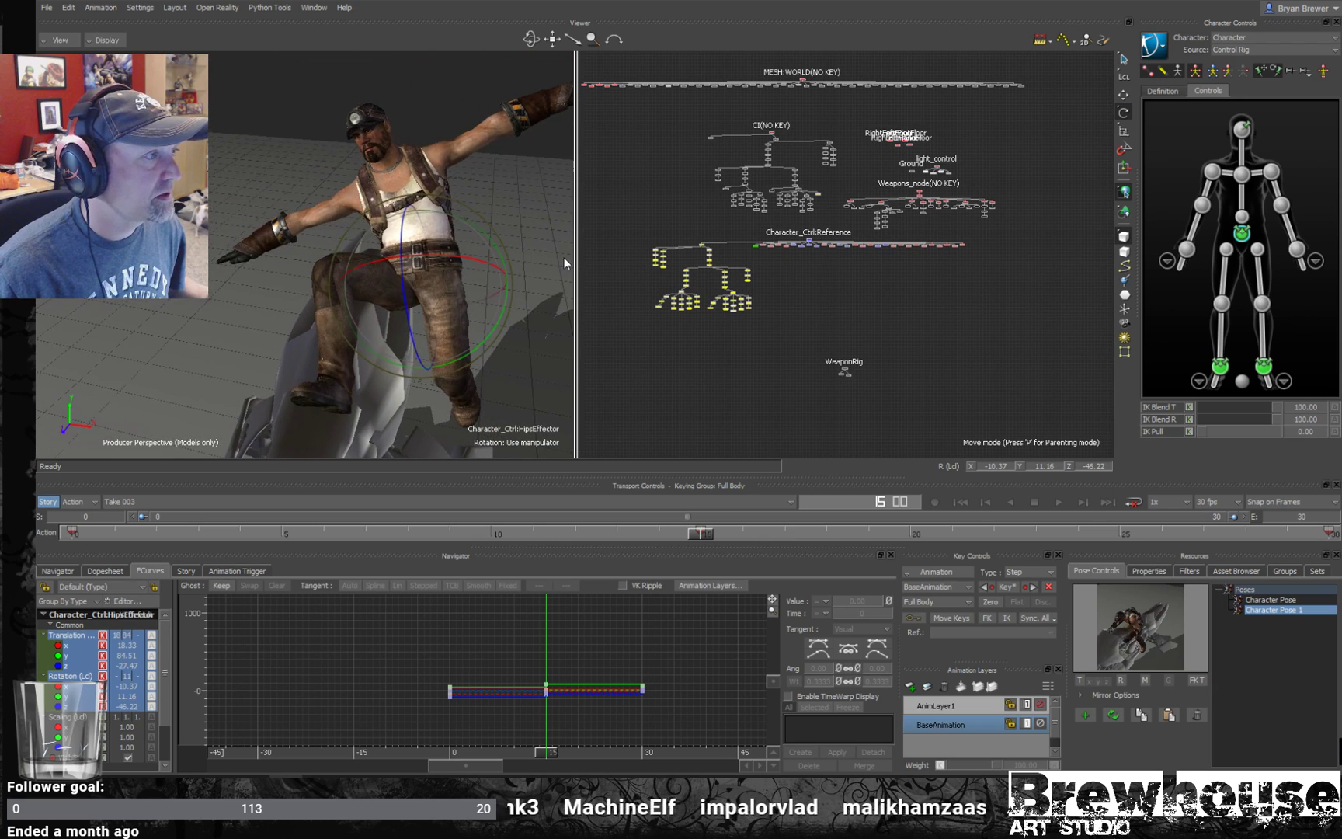
- Rotate the left hip effector to about X 0, Y -18, Z -27 and check the right ankle
left_click(1261, 250)
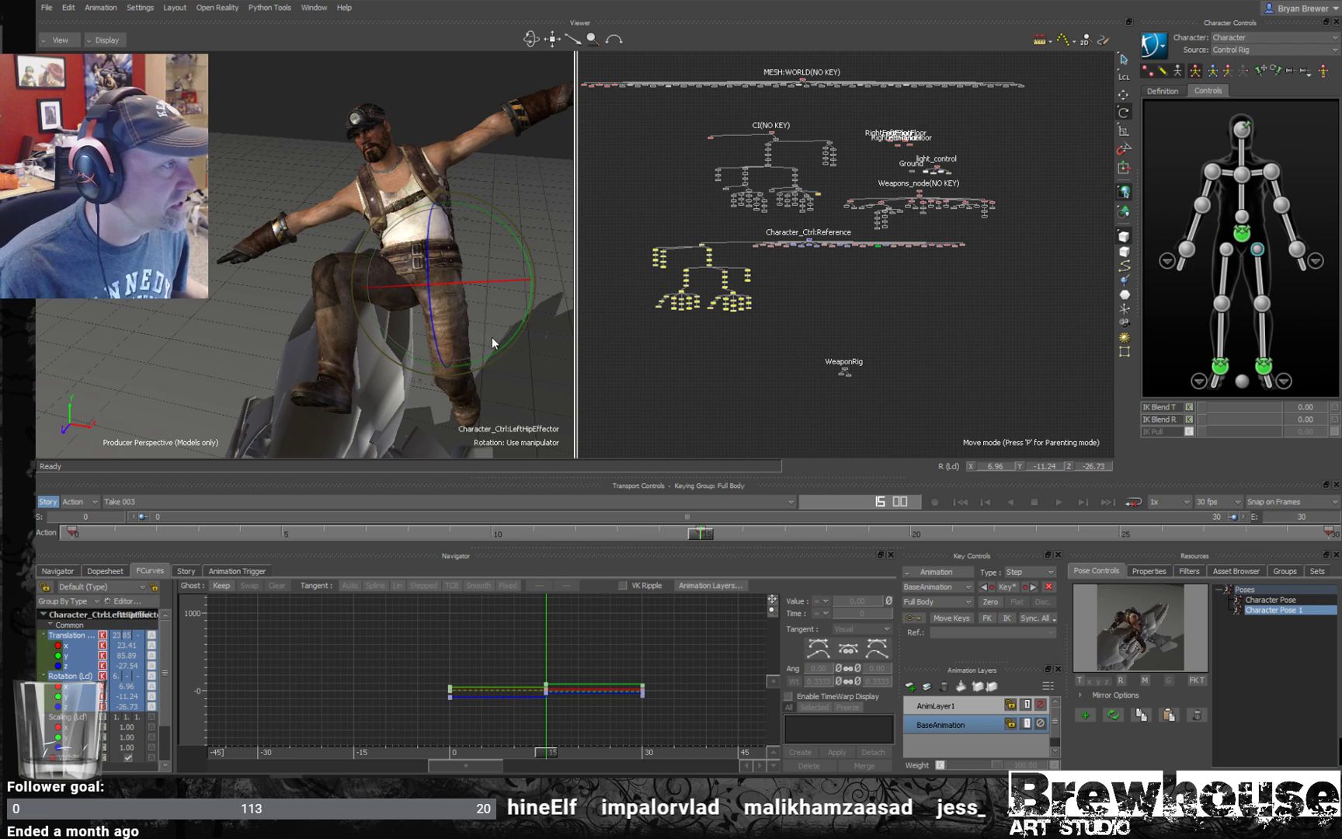
left_click_drag(489, 303, 450, 343)
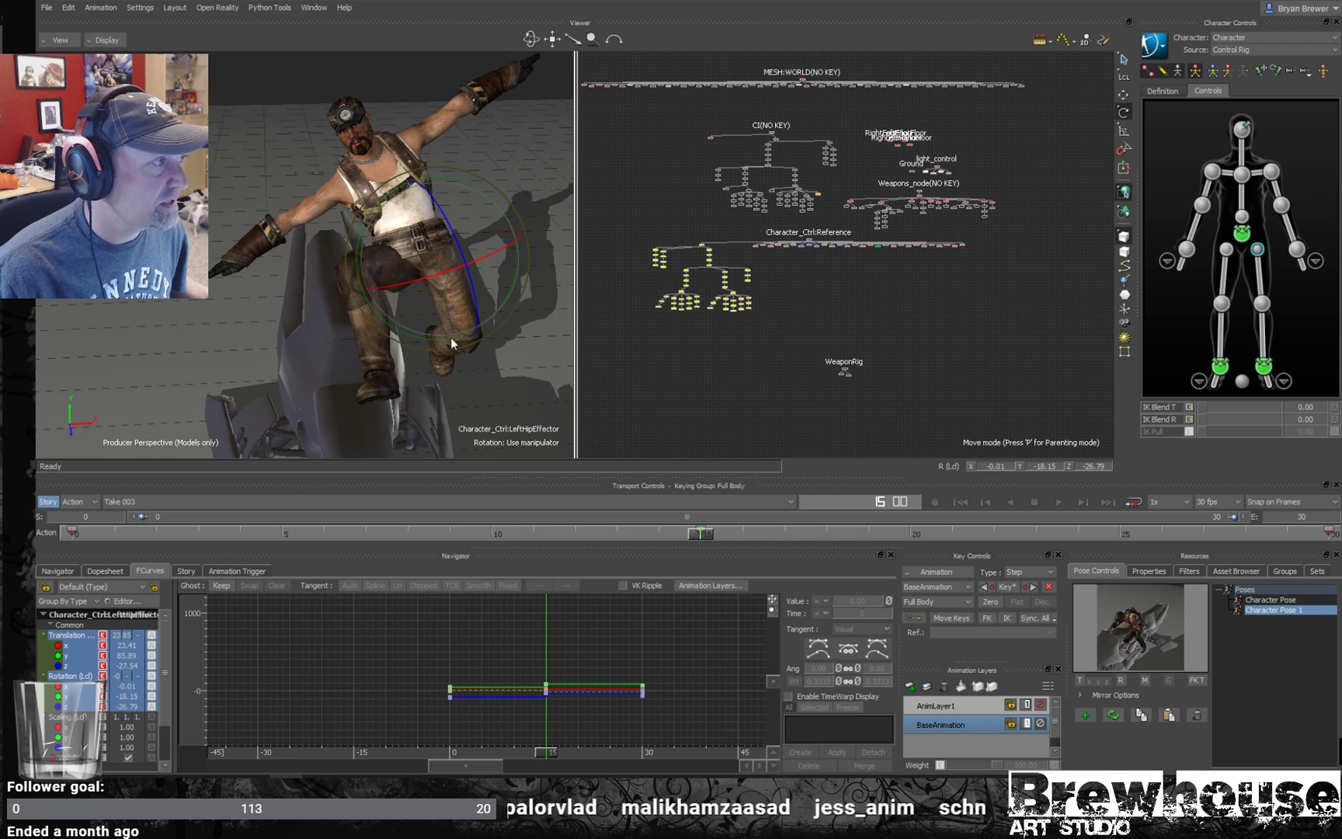
left_click(1225, 367)
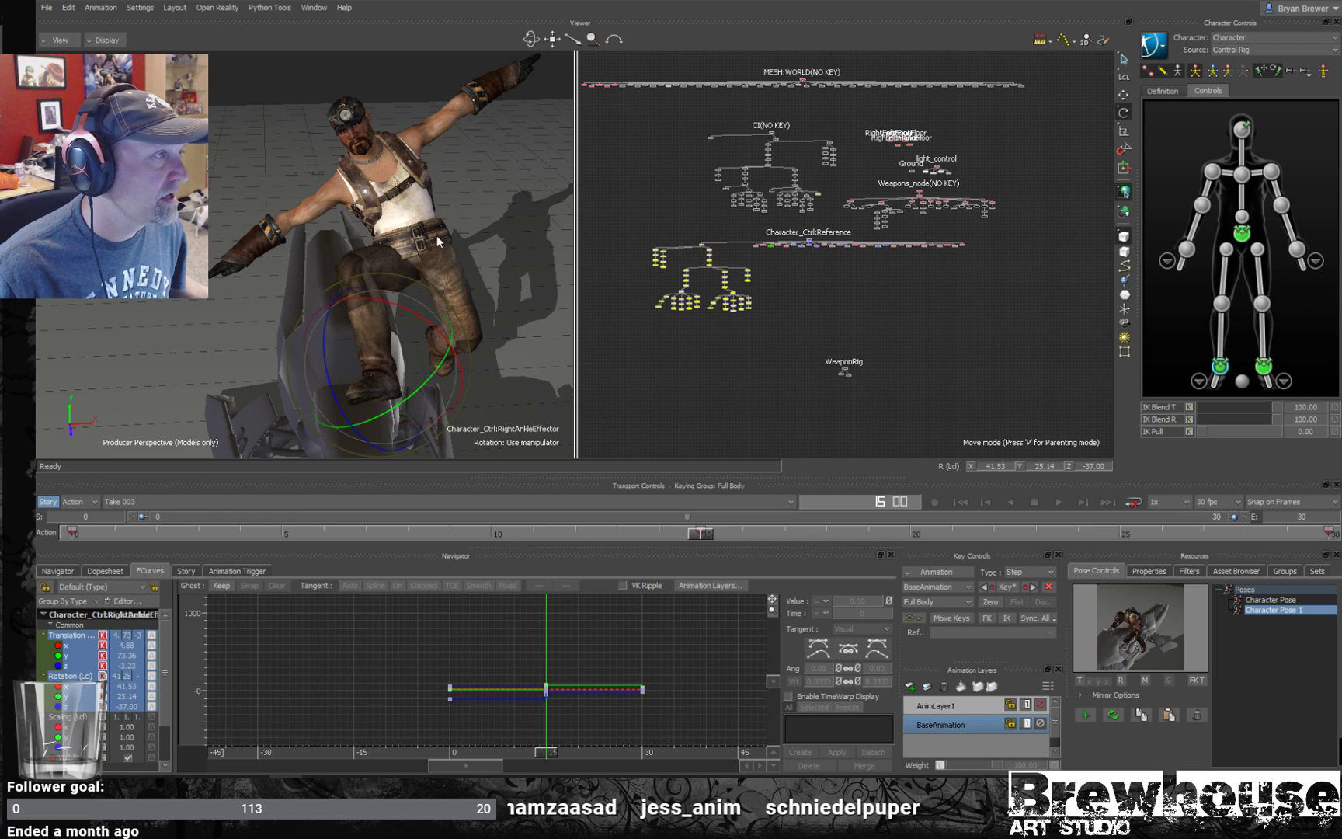
mouse_move(435, 245)
left_mouse_down("ctrl+shift")
mouse_move(521, 253)
mouse_move(435, 247)
left_mouse_up("ctrl+shift")
- Rotate the chest effector to about X -21, Y 36, Z -6
left_click(1242, 174)
left_click_drag(341, 220, 294, 238)
left_click_drag(442, 252, 408, 227, "ctrl+shift")
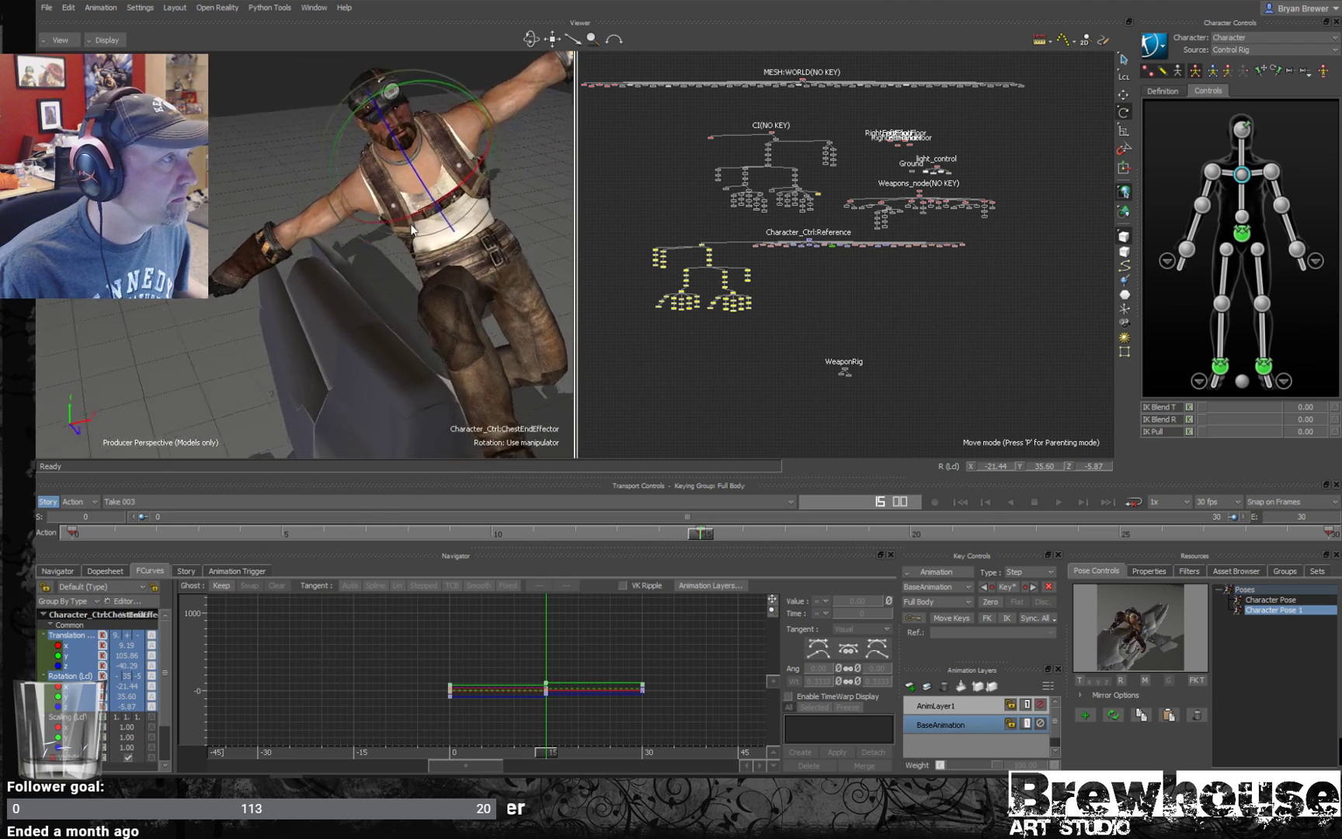
- Move the right wrist effector down toward the jetbike, to about X -4, Y 77, Z -48
left_click(1188, 248)
key("t")
left_click_drag(391, 285, 539, 258, "ctrl+shift")
left_click_drag(418, 303, 515, 198)
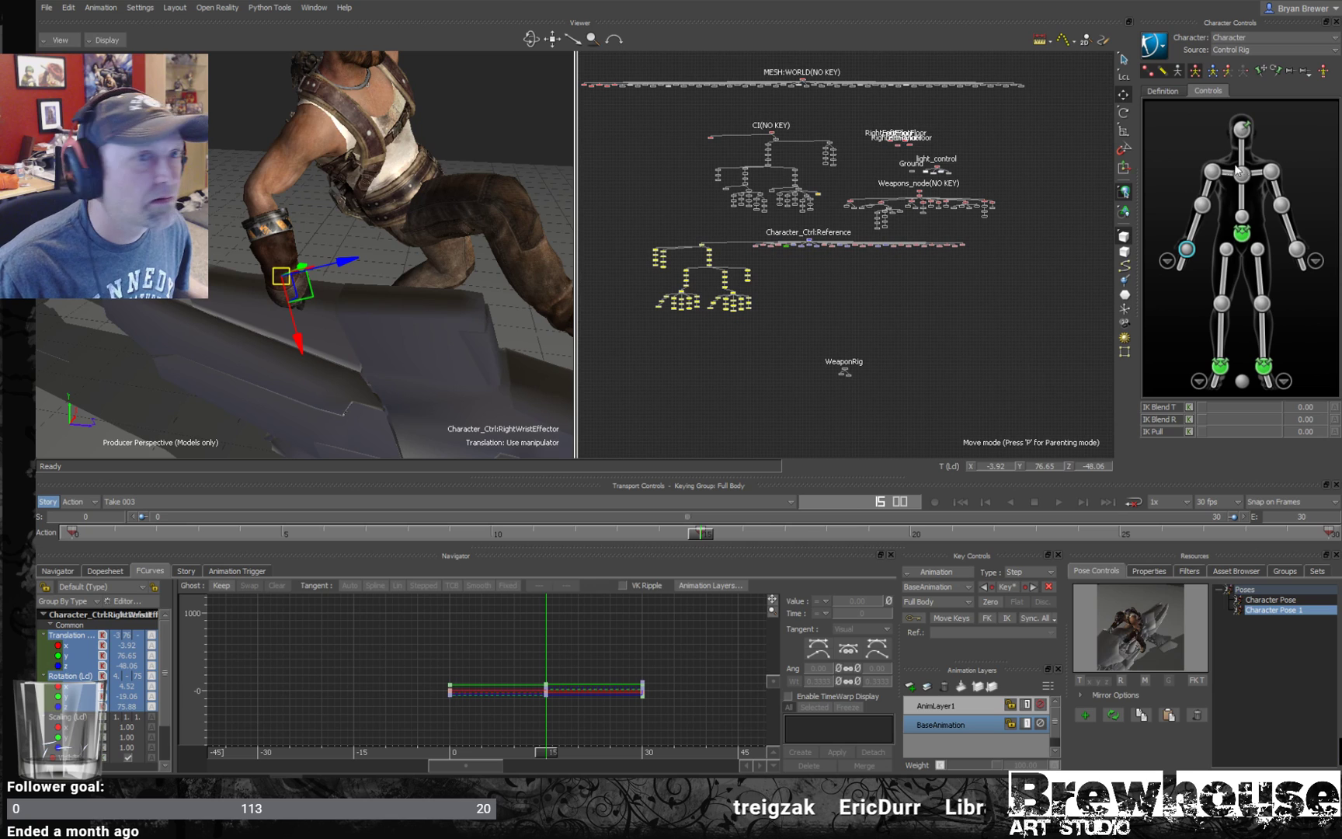
- Rotate the right shoulder, then use body-part keying to move the right wrist effector to about X -7, Y 80, Z -48
left_click(1212, 171)
key("r")
left_click_drag(319, 145, 407, 264)
key("t")
left_click_drag(357, 315, 322, 278, "ctrl+shift")
left_click(335, 290)
left_click_drag(330, 278, 389, 290, "ctrl+shift")
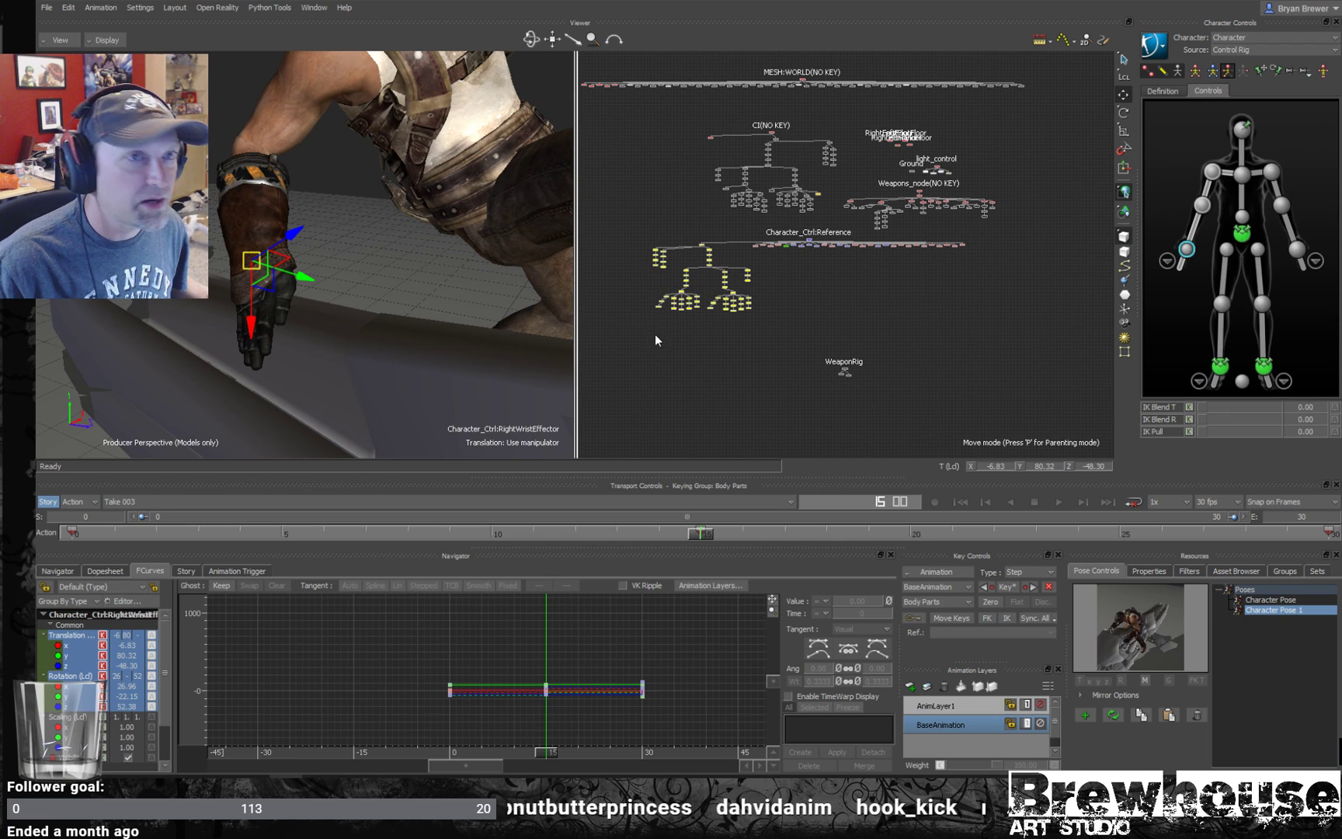
- Apply the saved Character Pose to the right hand's finger controls only, excluding the thumb, at frame 15
left_click_drag(674, 336, 797, 316, "ctrl")
left_click_drag(862, 285, 787, 243)
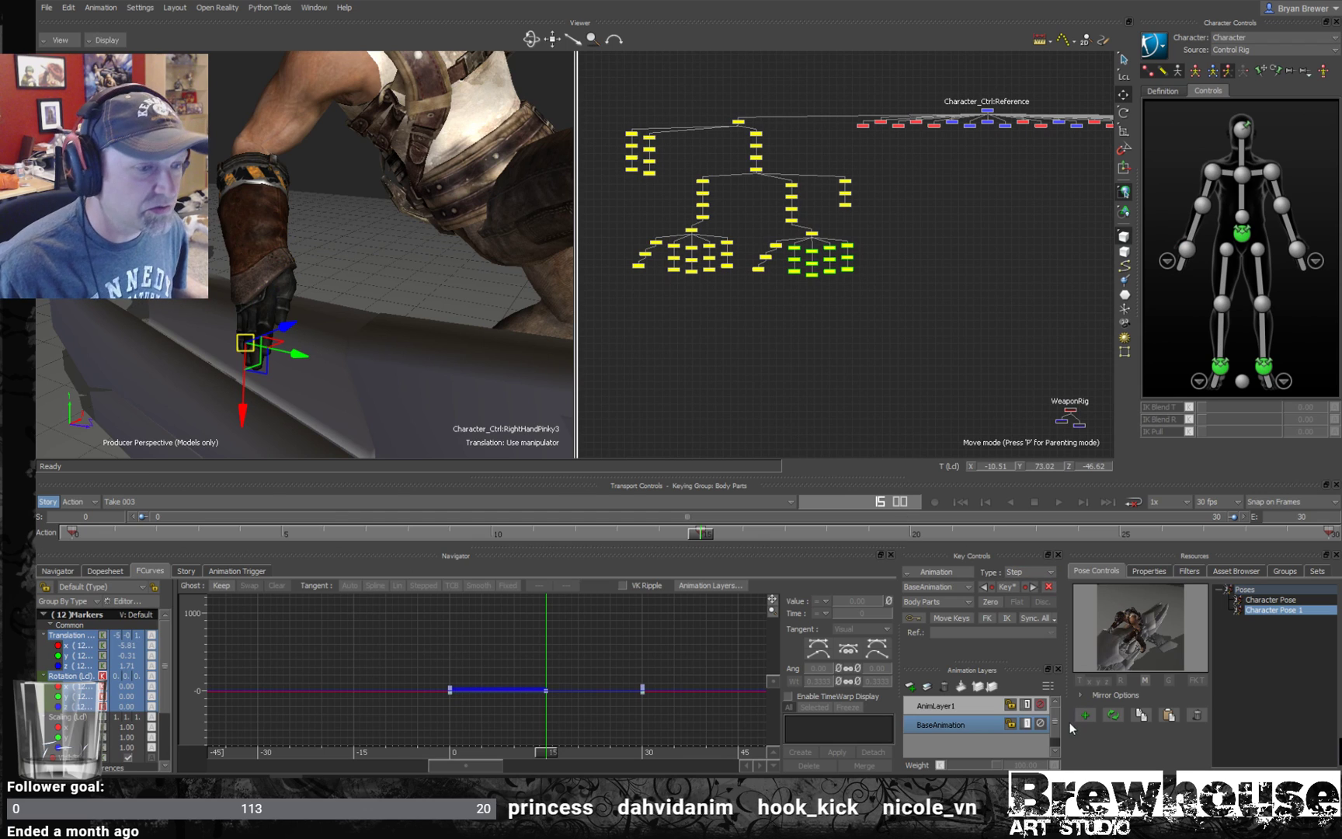
left_click(1270, 599)
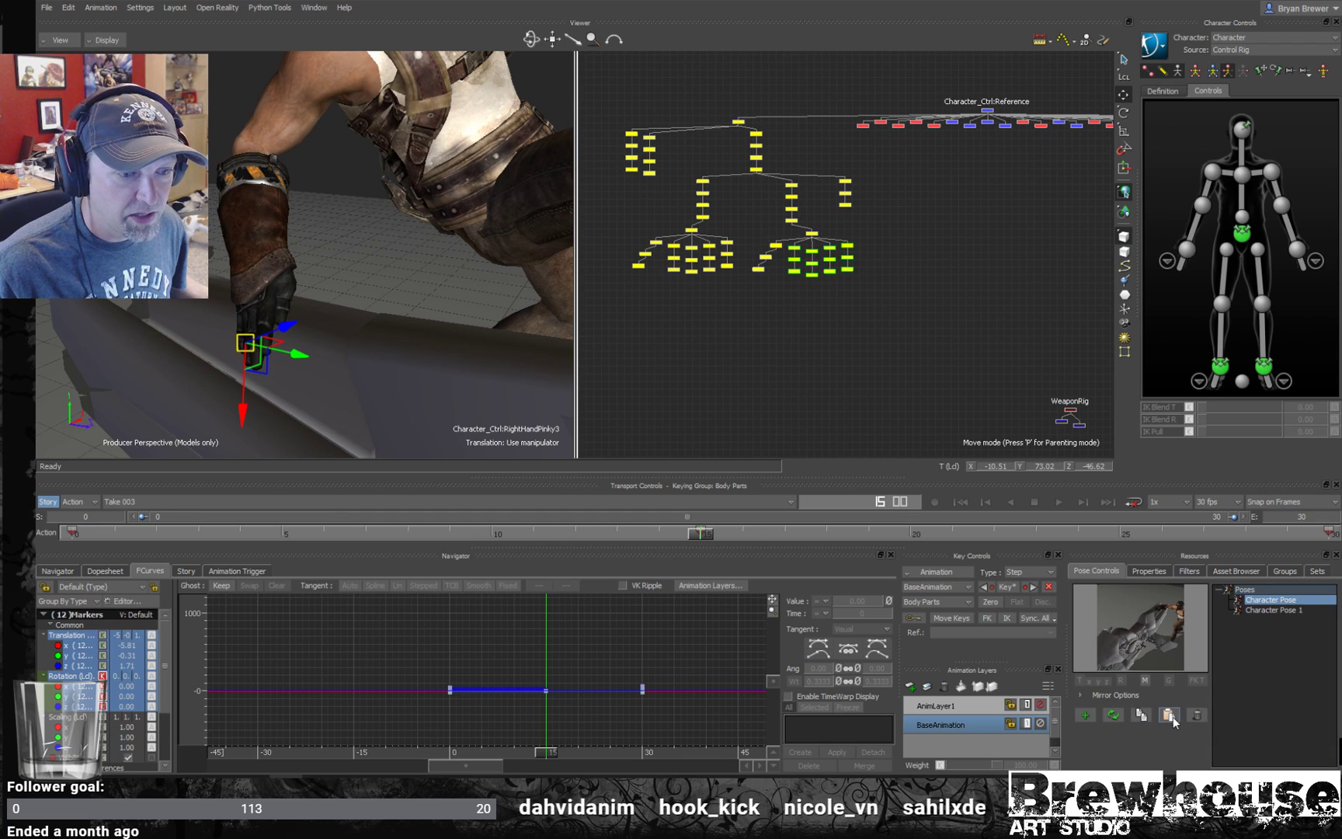
left_click(1170, 715)
left_click_drag(326, 416, 434, 287, "ctrl+shift")
key("Escape")
left_click_drag(346, 333, 406, 321, "ctrl+shift")
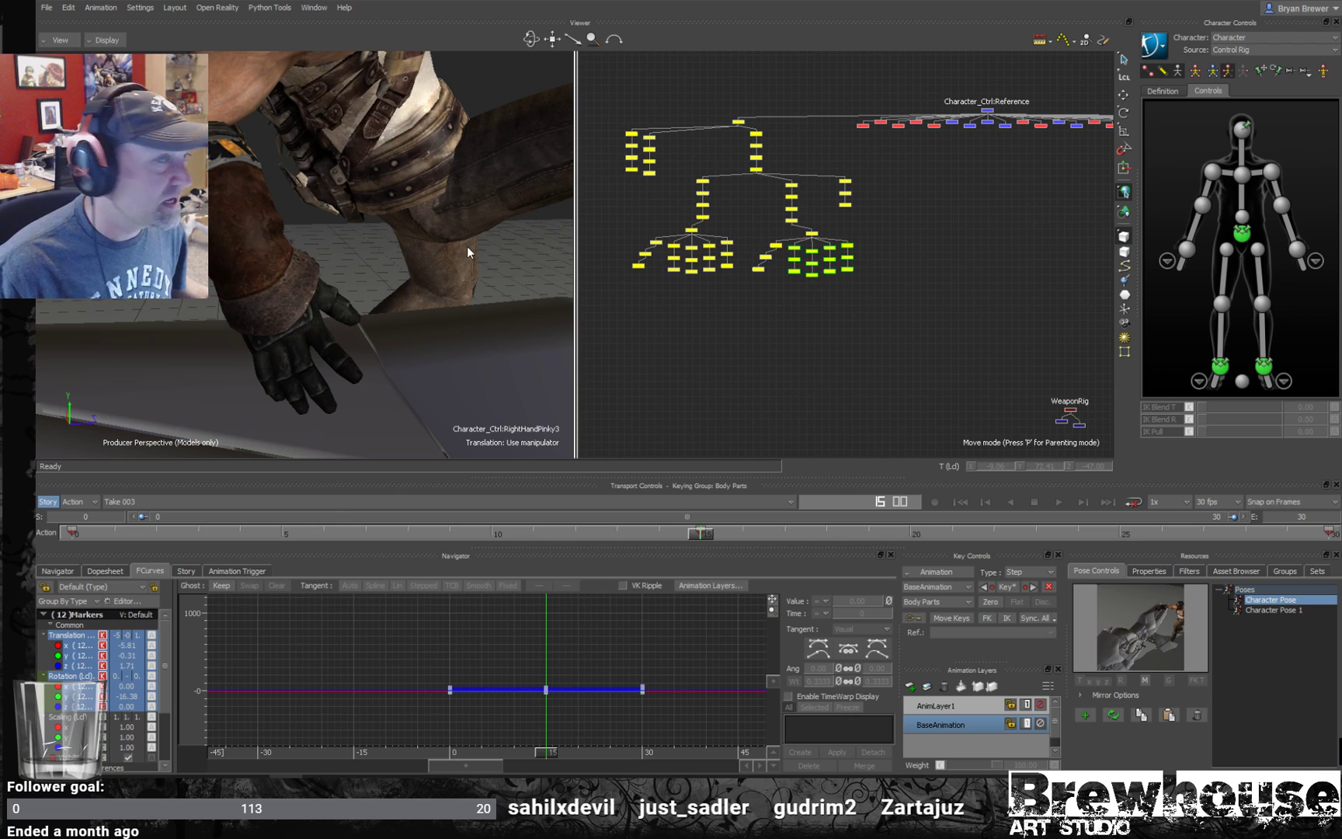
- Rotate and move the right wrist effector to about rotation X -2, Y -6, Z 36 and position X 3, Y 79, Z -48
left_click_drag(300, 300, 383, 279, "alt")
left_click(1188, 250)
key("e")
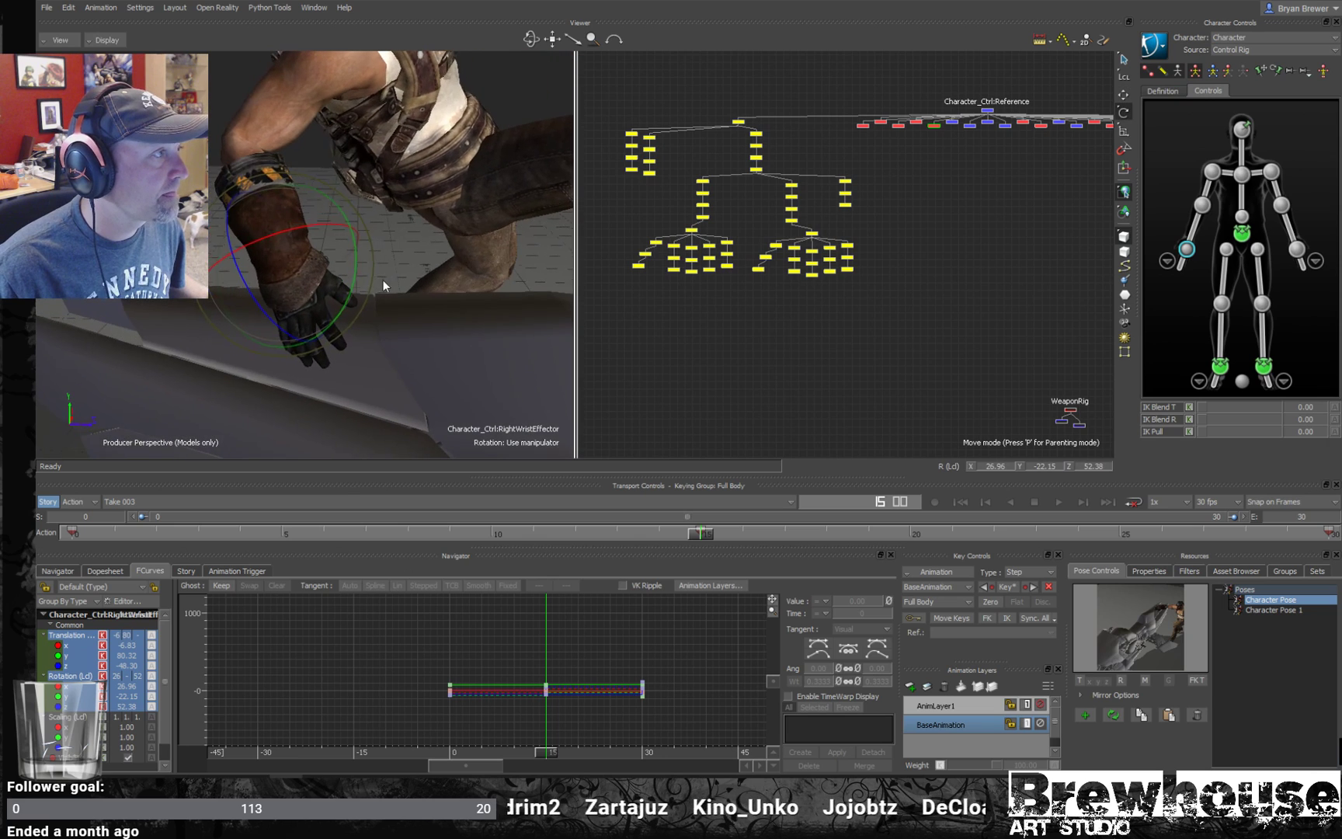
left_click_drag(269, 316, 301, 251)
key("w")
key("e")
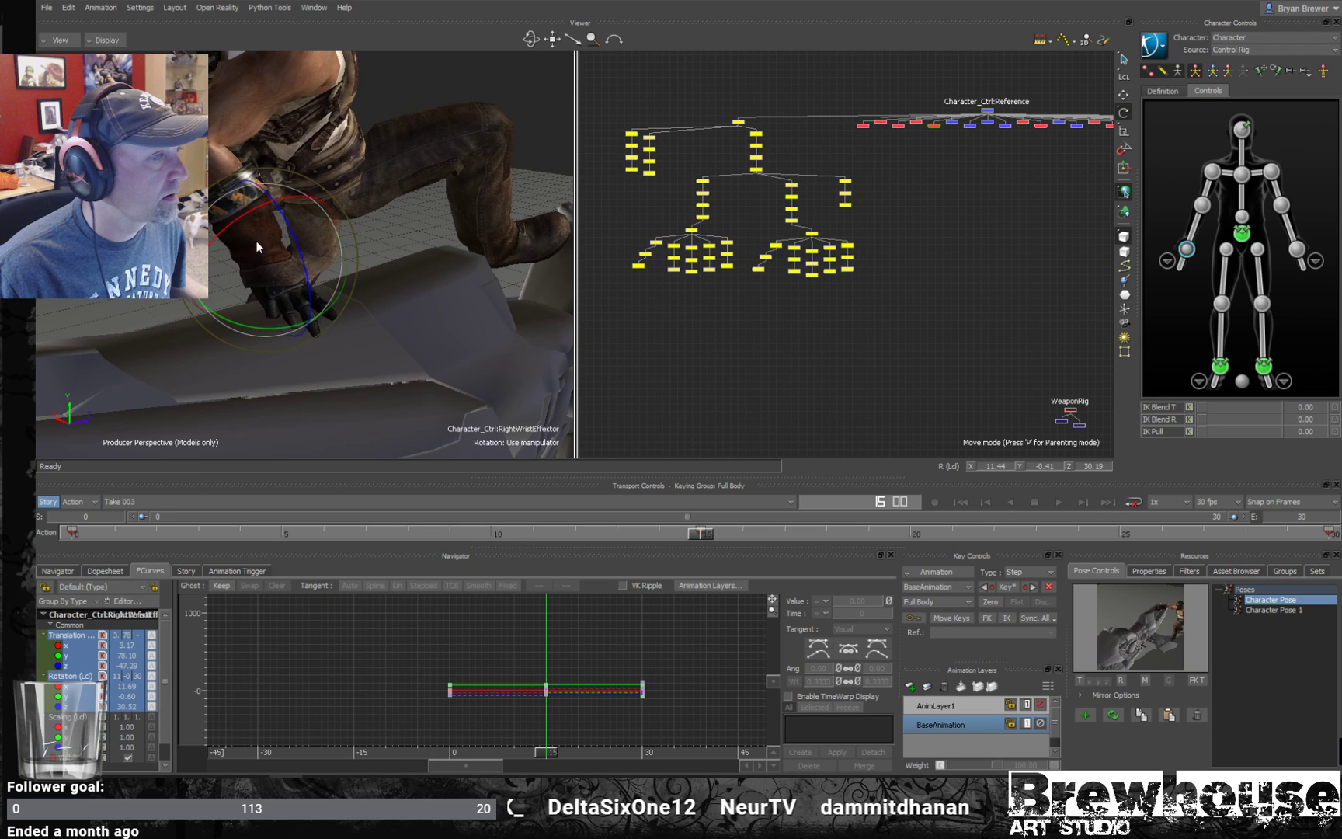
mouse_move(394, 209)
left_mouse_down("alt")
mouse_move(343, 213)
mouse_move(271, 161)
mouse_move(386, 198)
mouse_move(359, 240)
mouse_move(268, 296)
mouse_move(282, 207)
mouse_move(204, 196)
mouse_move(335, 289)
mouse_move(346, 231)
mouse_move(288, 247)
mouse_move(323, 248)
mouse_move(397, 213)
left_mouse_up("alt")
key("w")
key("e")
key("w")
key("e")
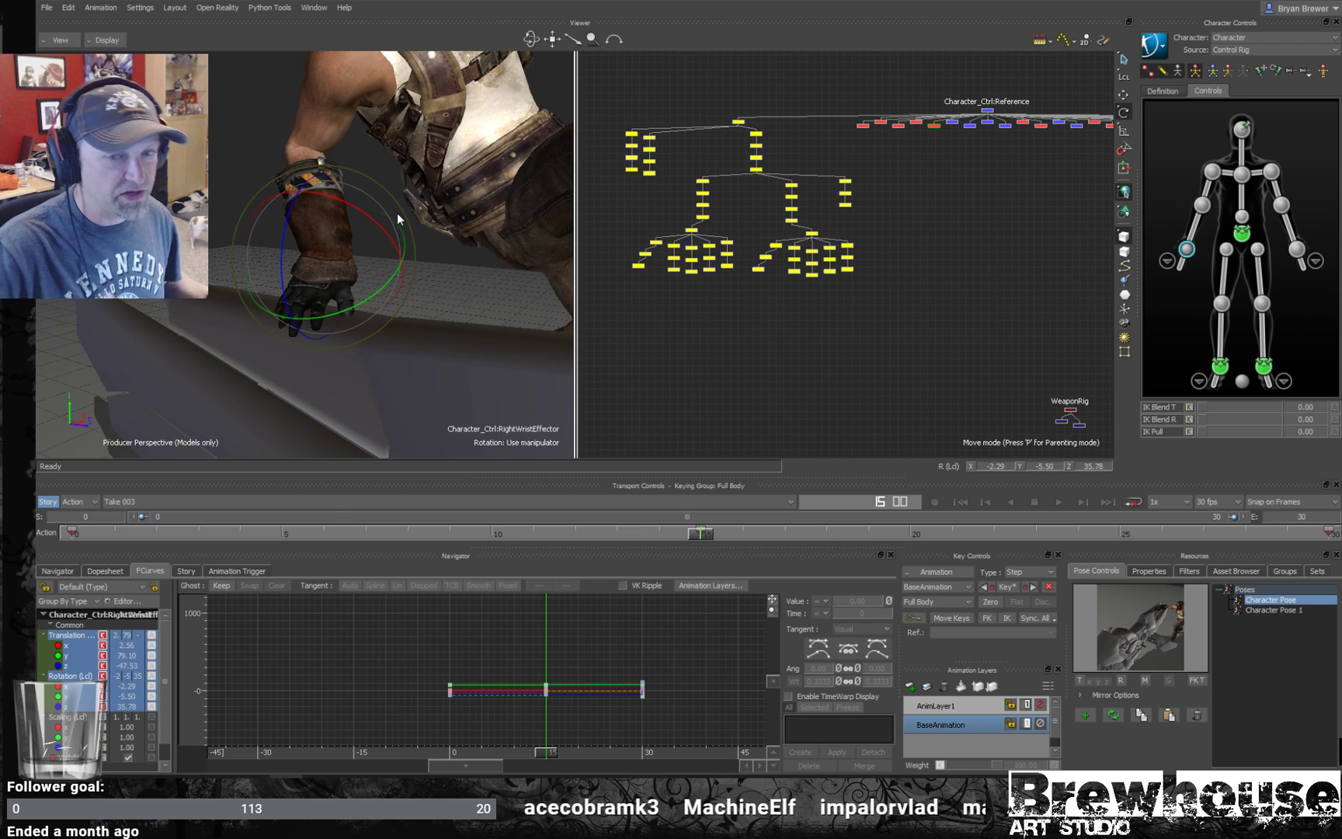
mouse_move(542, 251)
left_mouse_down("alt")
mouse_move(266, 309)
mouse_move(378, 309)
mouse_move(436, 262)
mouse_move(335, 261)
mouse_move(525, 241)
left_mouse_up("alt")
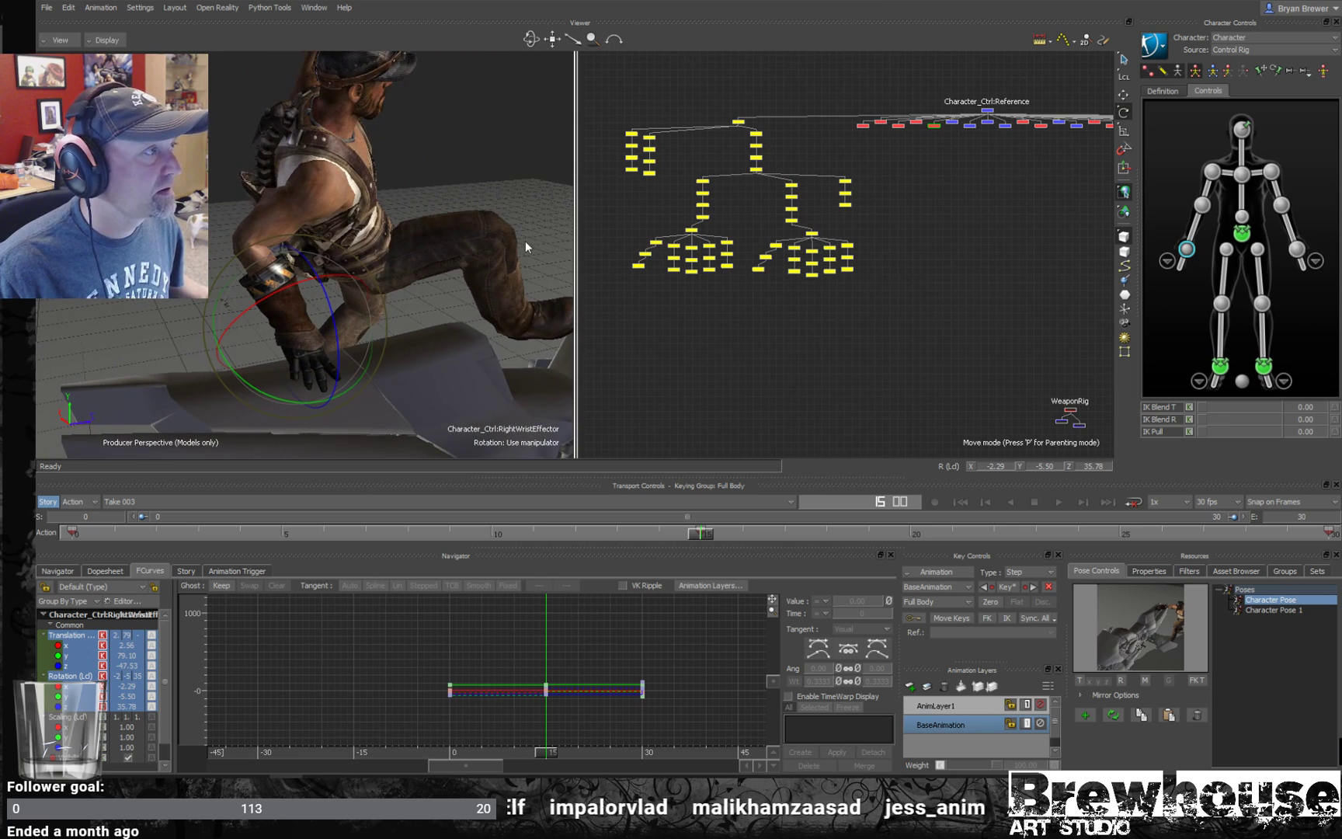
- Pin the right wrist's translation and rotate the right shoulder effector to about X 76, Y 46, Z 102
left_click(1212, 171)
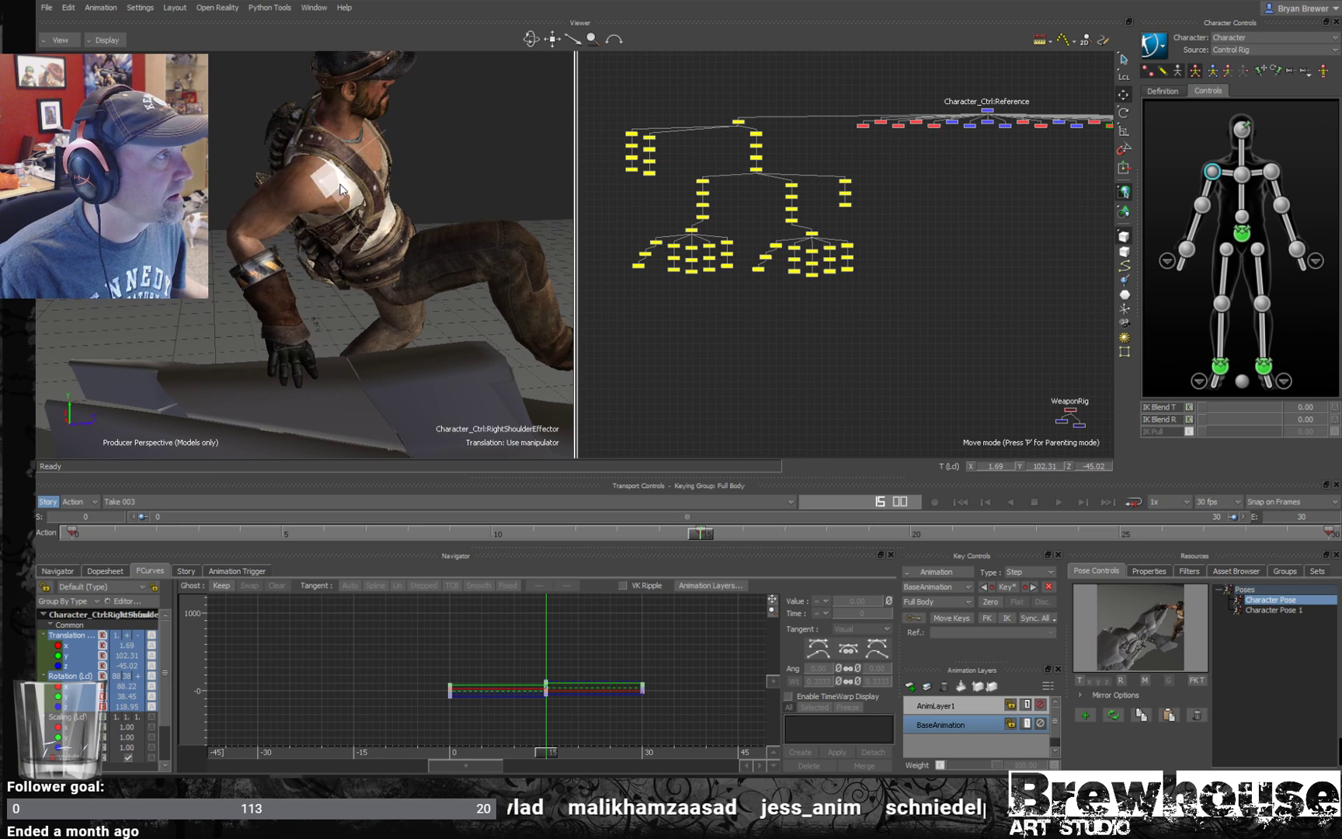
left_click(1186, 248)
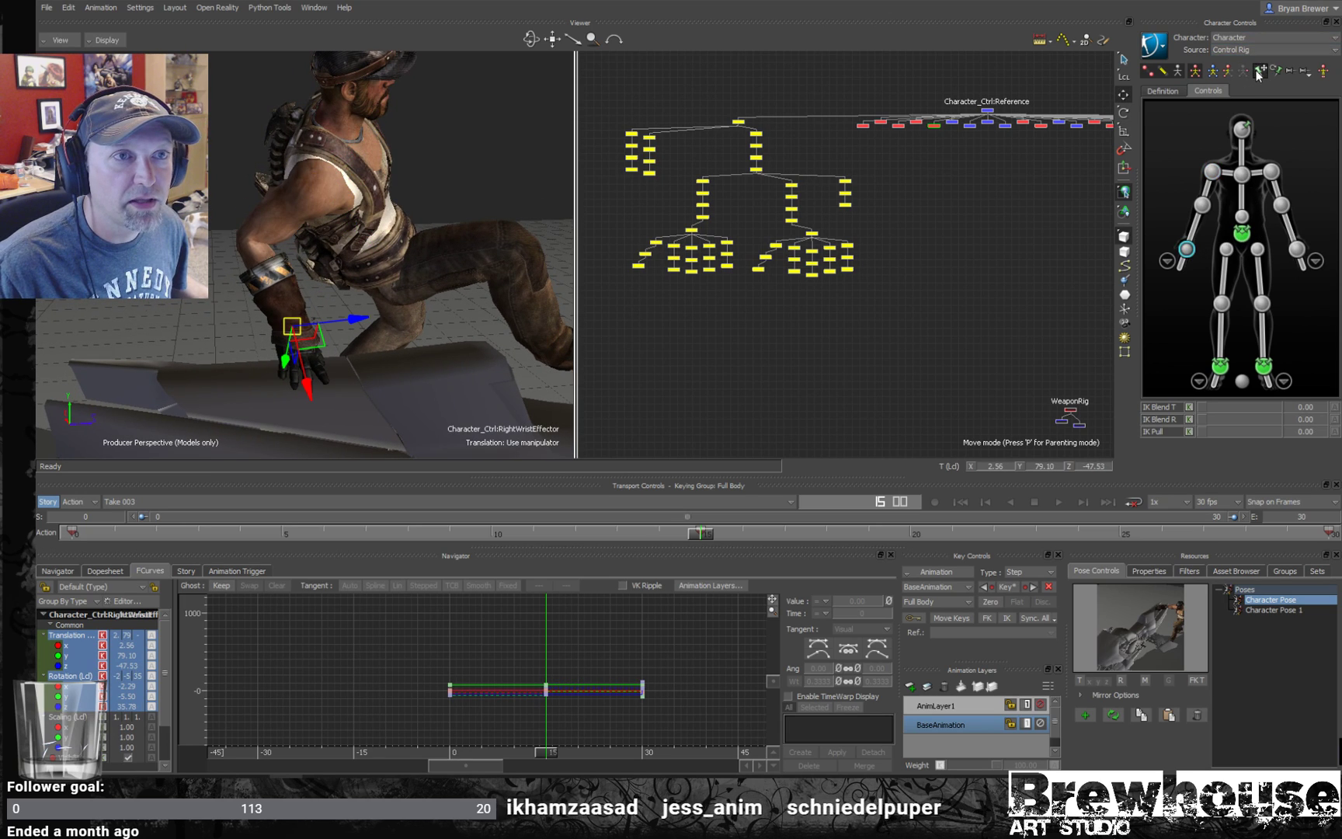
left_click(1212, 175)
left_click_drag(408, 197, 271, 219, "alt")
key("e")
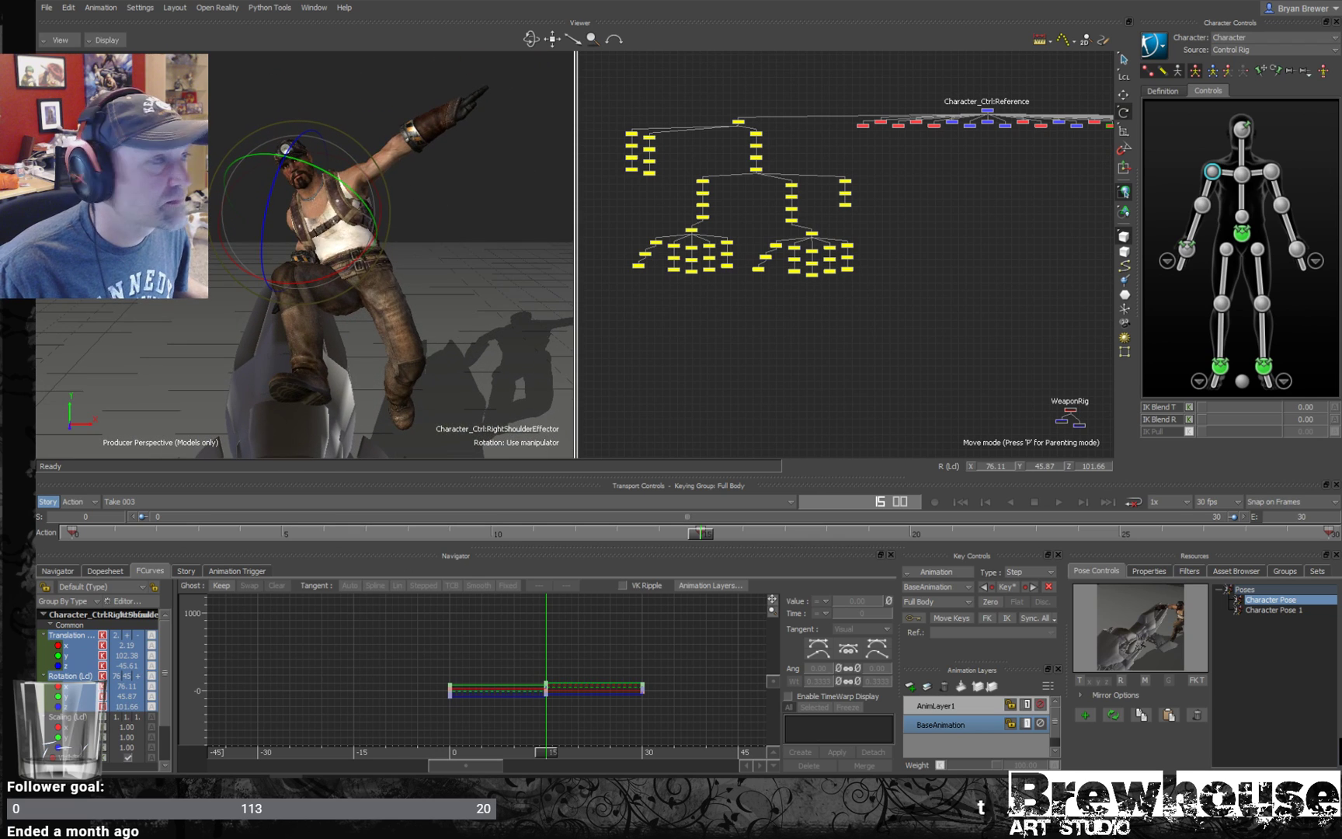
- Adjust the position of the hips effector above the jetbike
left_click(1242, 233)
key("w")
left_click_drag(419, 214, 393, 264, "alt")
- Rotate the left shoulder and bring the left elbow effector to about X 10, Y 1, Z 57, then key the full body
left_click(1270, 172)
key("e")
left_click(1281, 205)
left_click_drag(398, 210, 450, 223, "alt")
key("k")
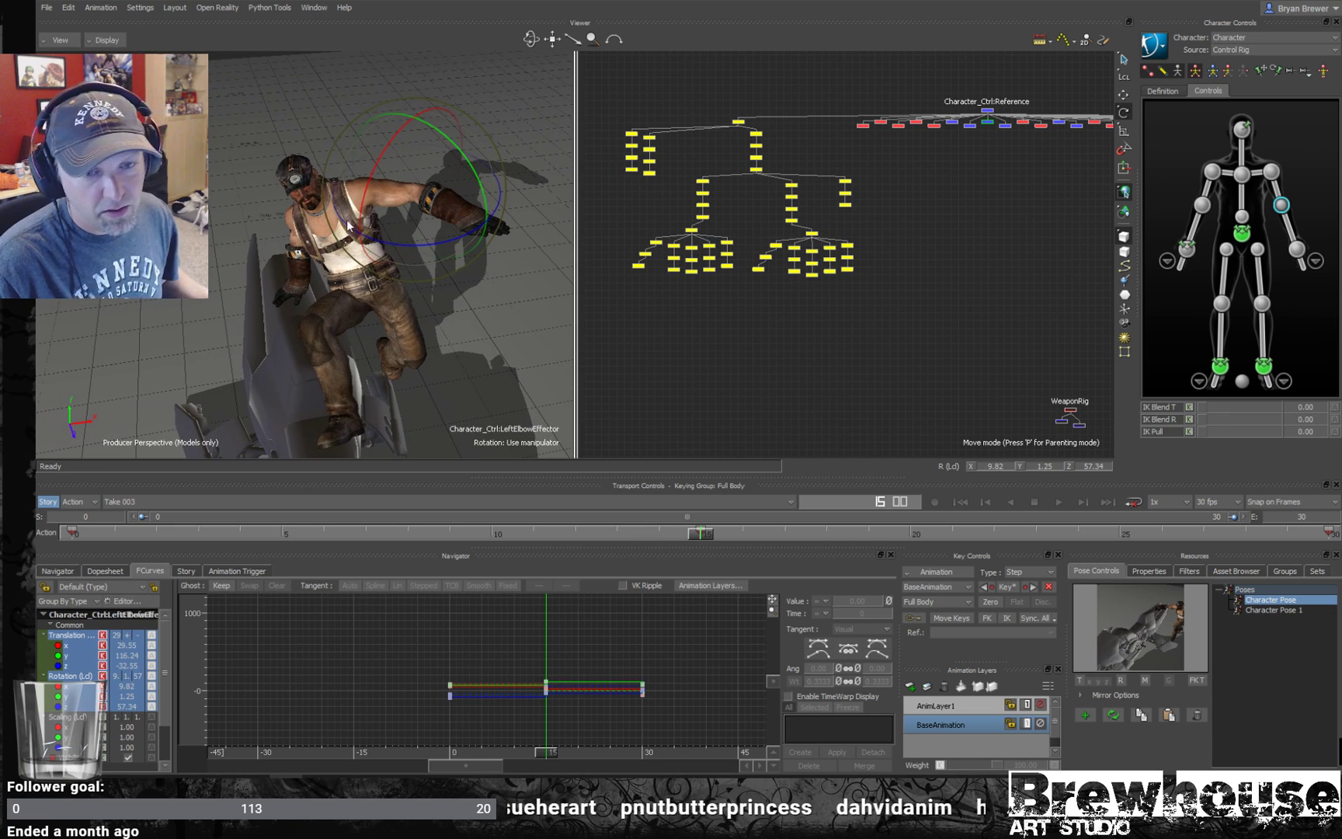
- Move the left shoulder effector in global space to about X 15, Y 115, Z -38
left_click_drag(349, 220, 373, 215, "alt")
right_click_drag(373, 218, 470, 247, "alt")
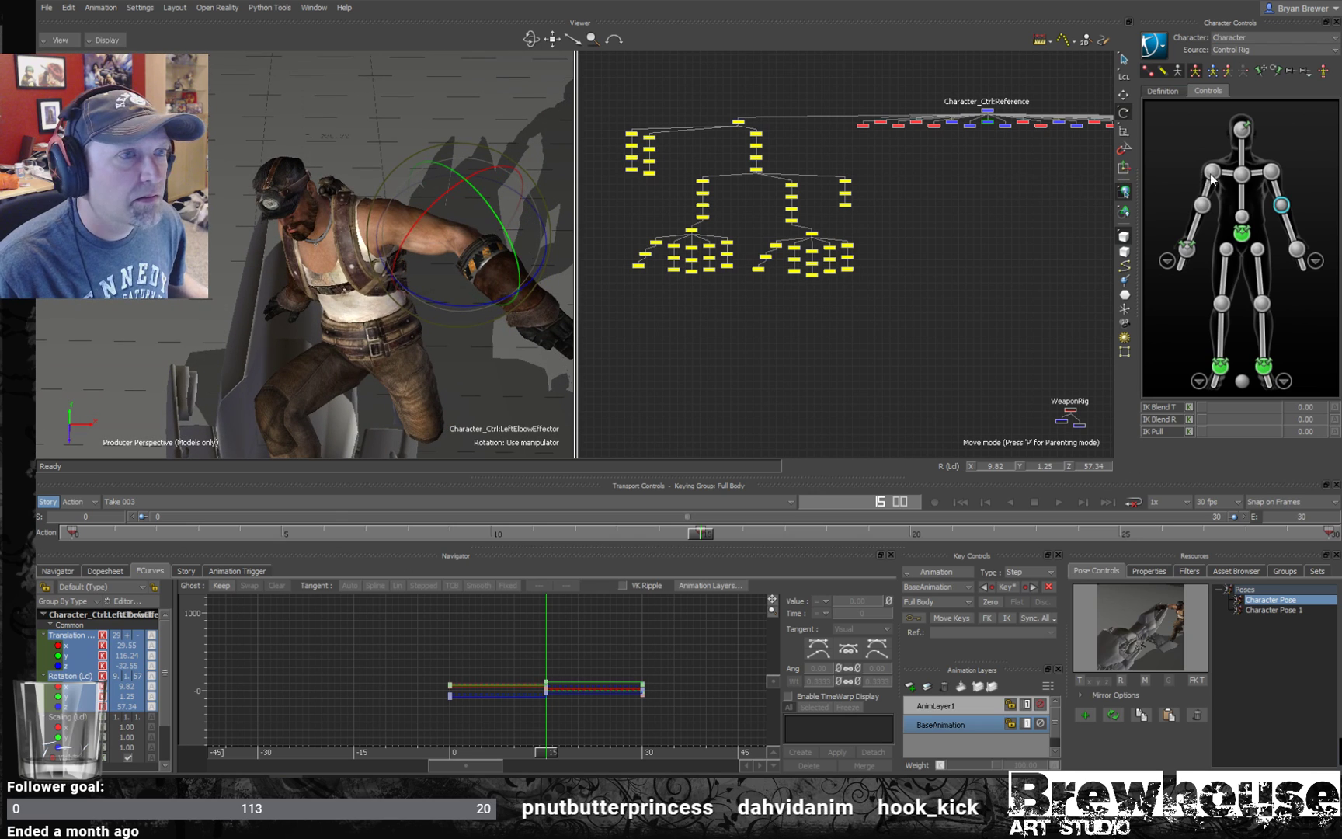
left_click(1268, 173)
left_click_drag(292, 244, 488, 198, "alt")
key("t")
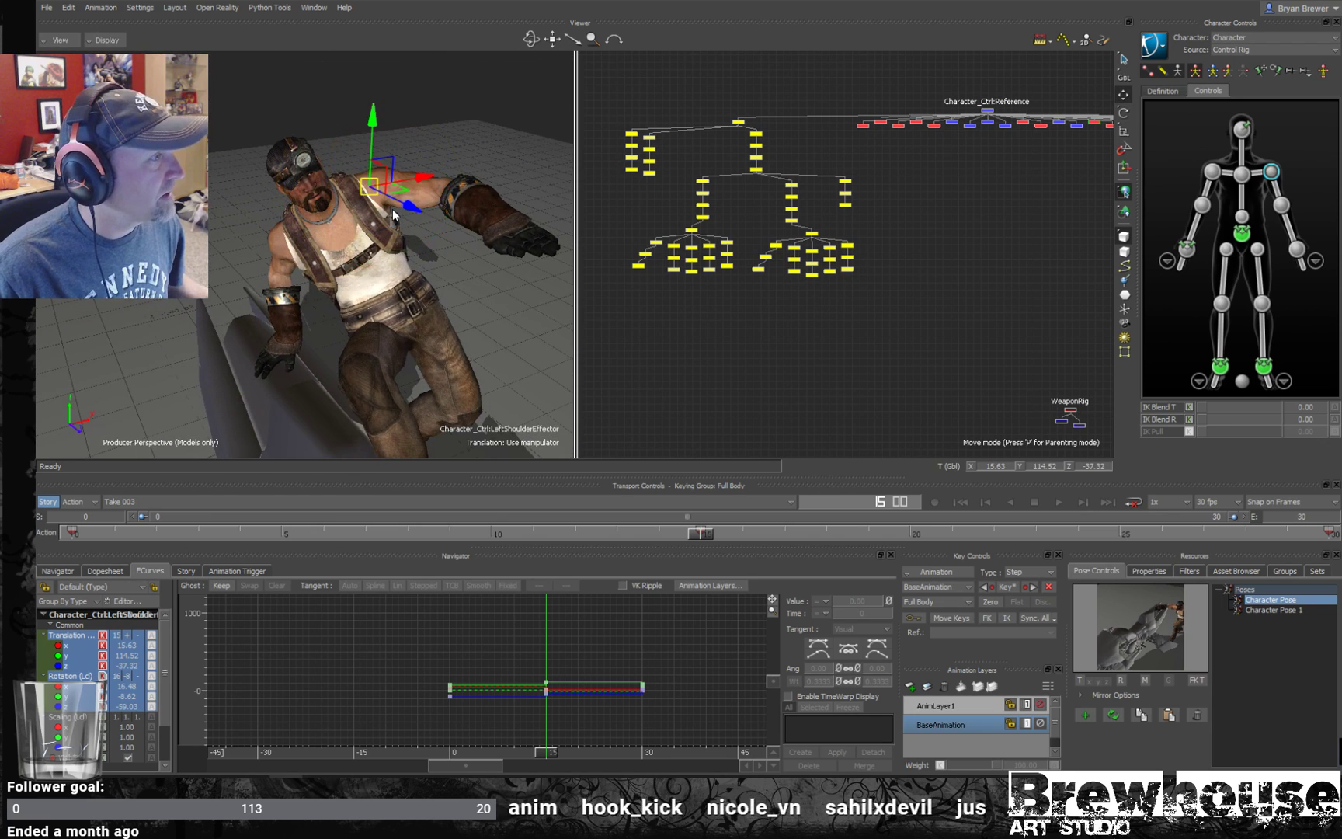
left_click_drag(453, 215, 425, 200, "ctrl+shift")
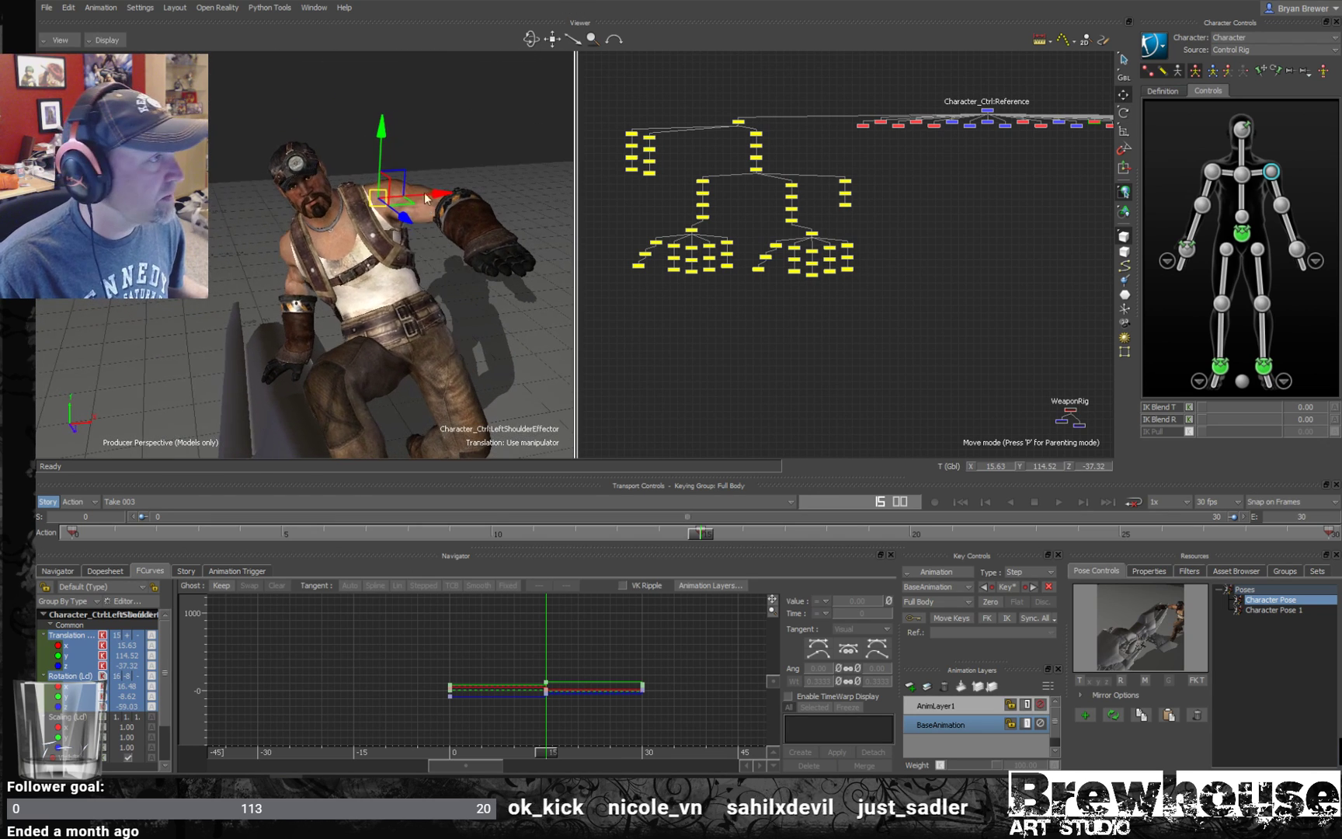
left_click_drag(381, 129, 379, 122)
left_click_drag(411, 171, 504, 171, "ctrl+shift")
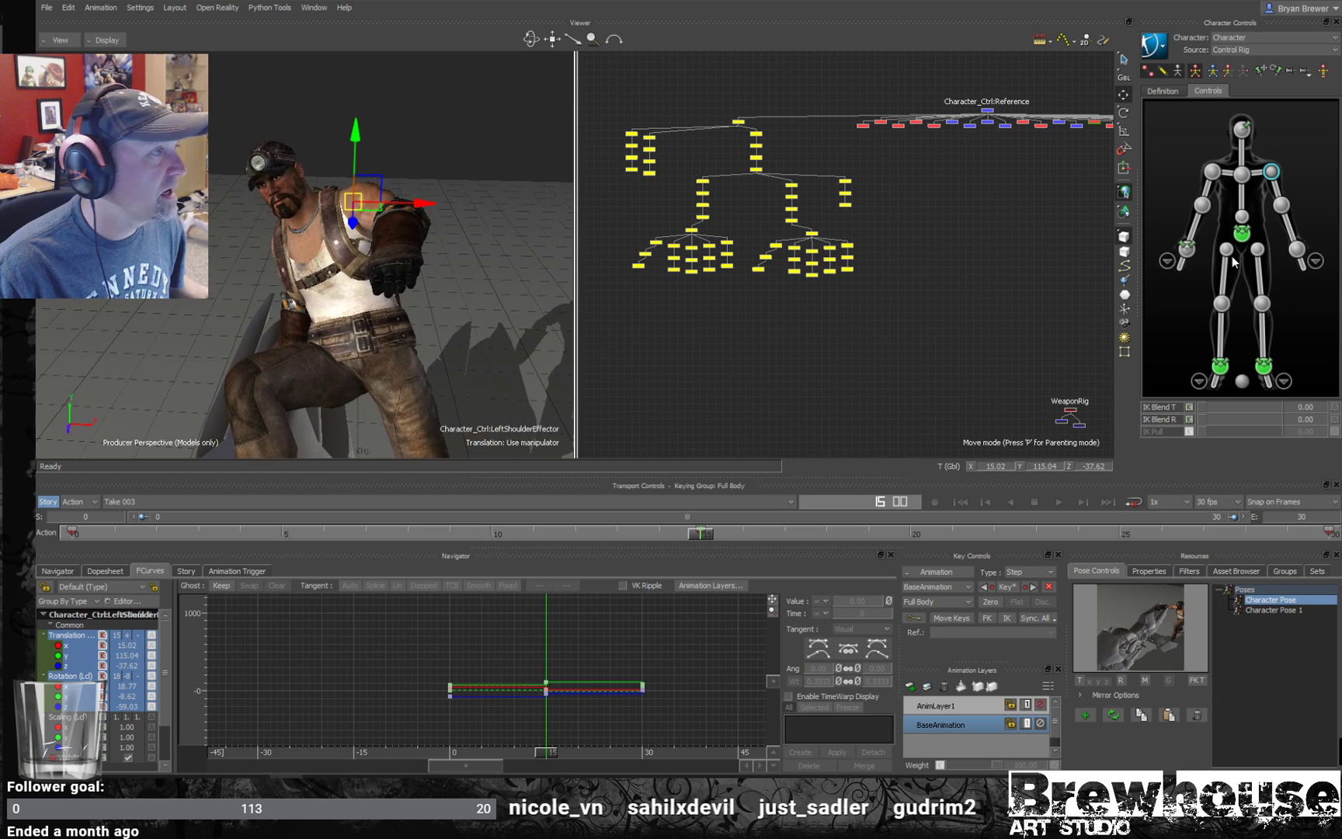
- Rotate the left wrist effector to about X 0, Y 105, Z -15
left_click(1296, 249)
key("e")
left_click_drag(383, 281, 457, 238, "ctrl+shift")
key("w")
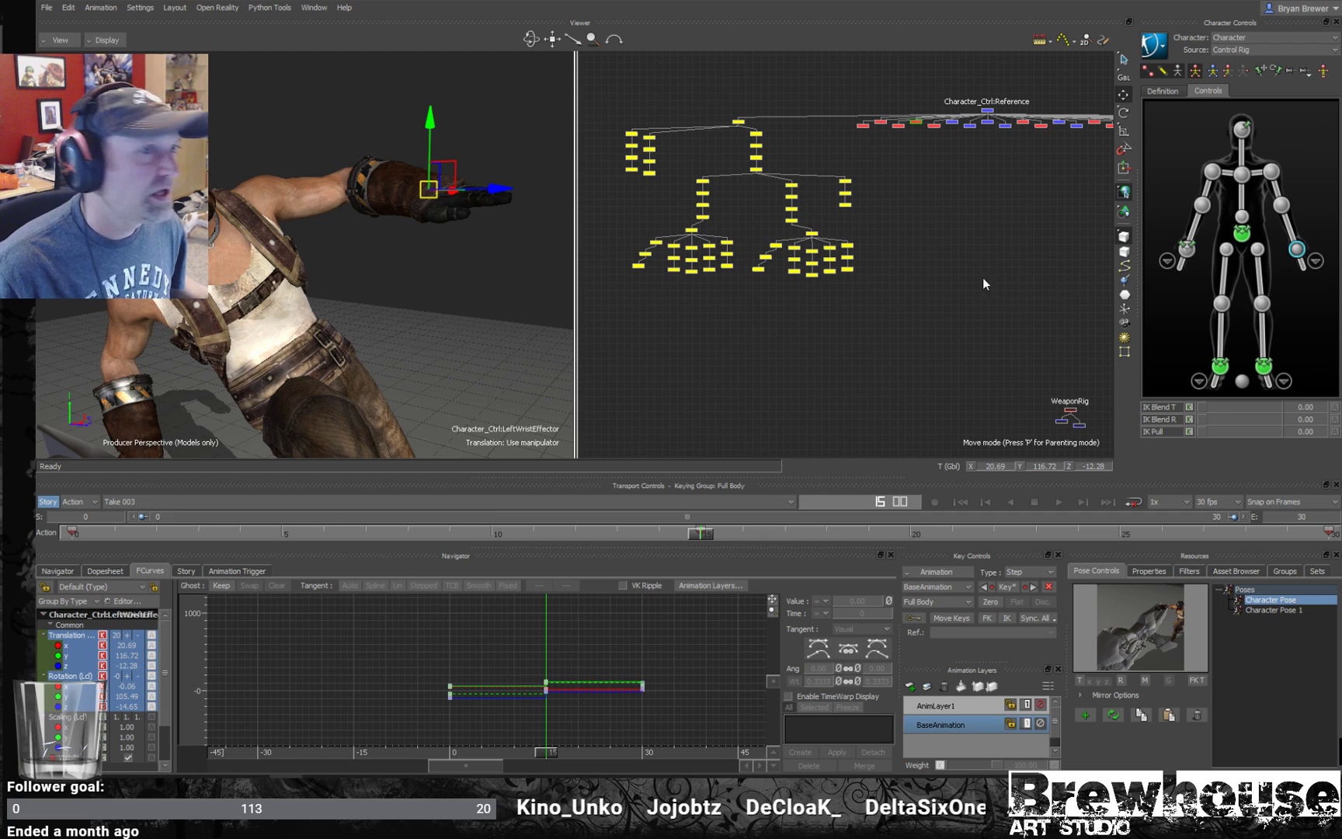
- Apply the saved Character Pose to the left hand's finger controls in Body Part keying mode, then return to Full Body mode
left_click_drag(869, 293, 788, 237)
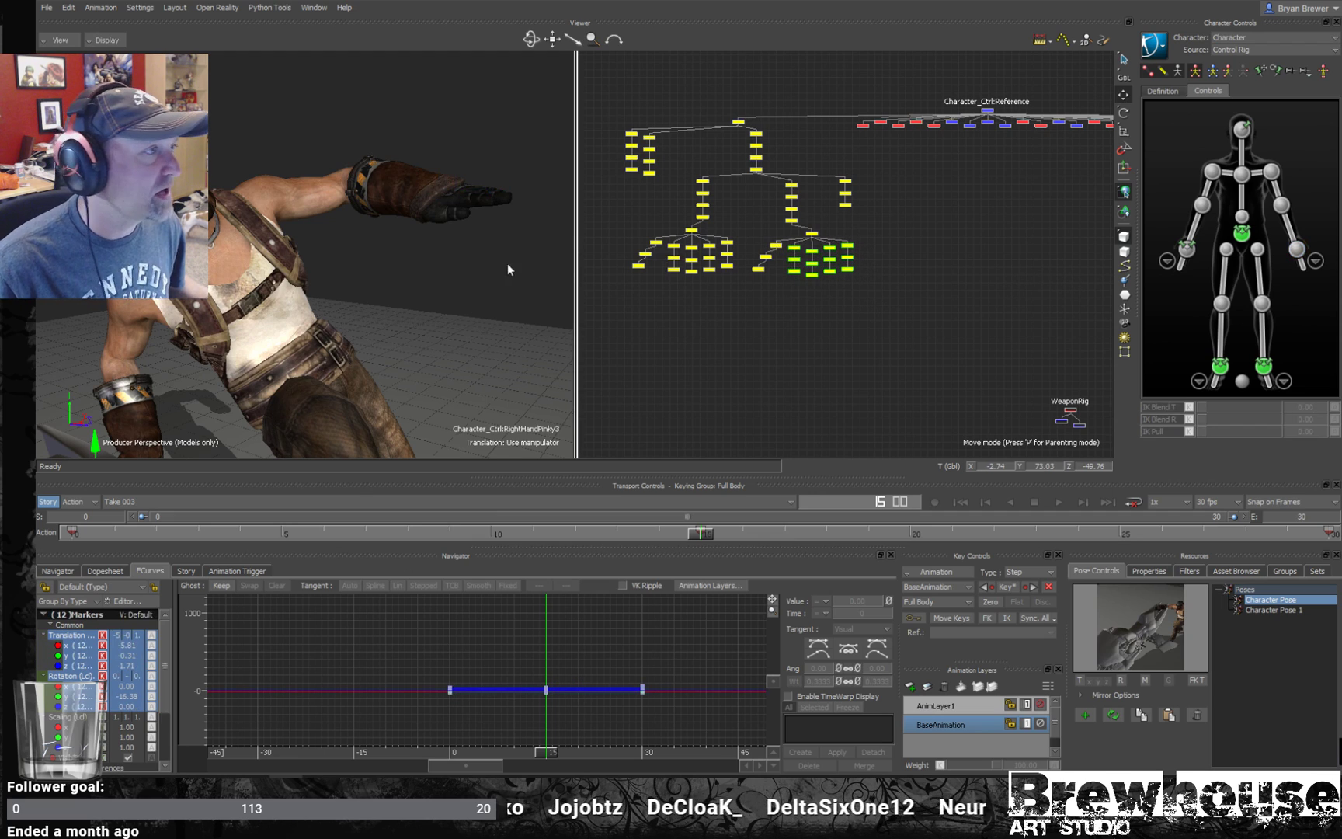
left_click_drag(758, 292, 626, 227)
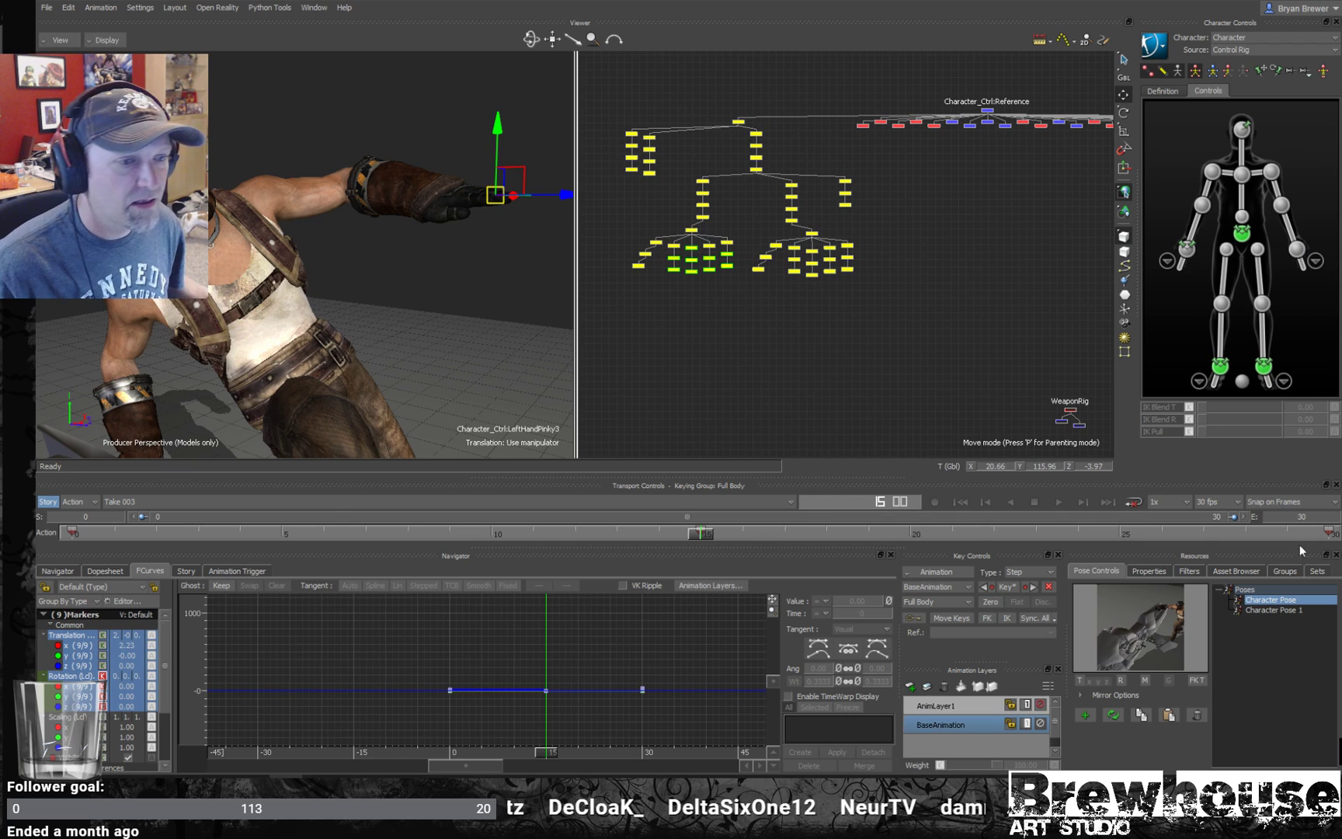
left_click(1168, 714)
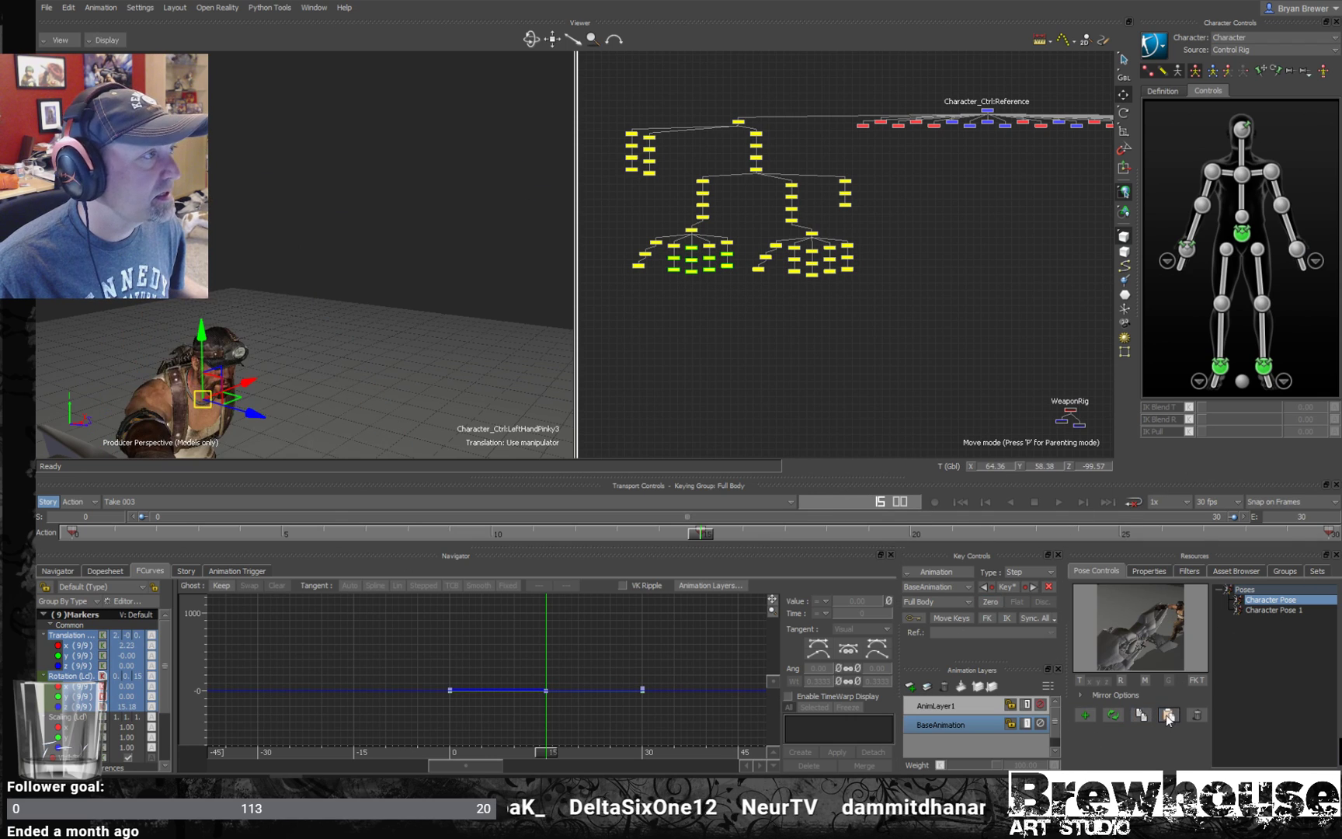
left_click(1227, 71)
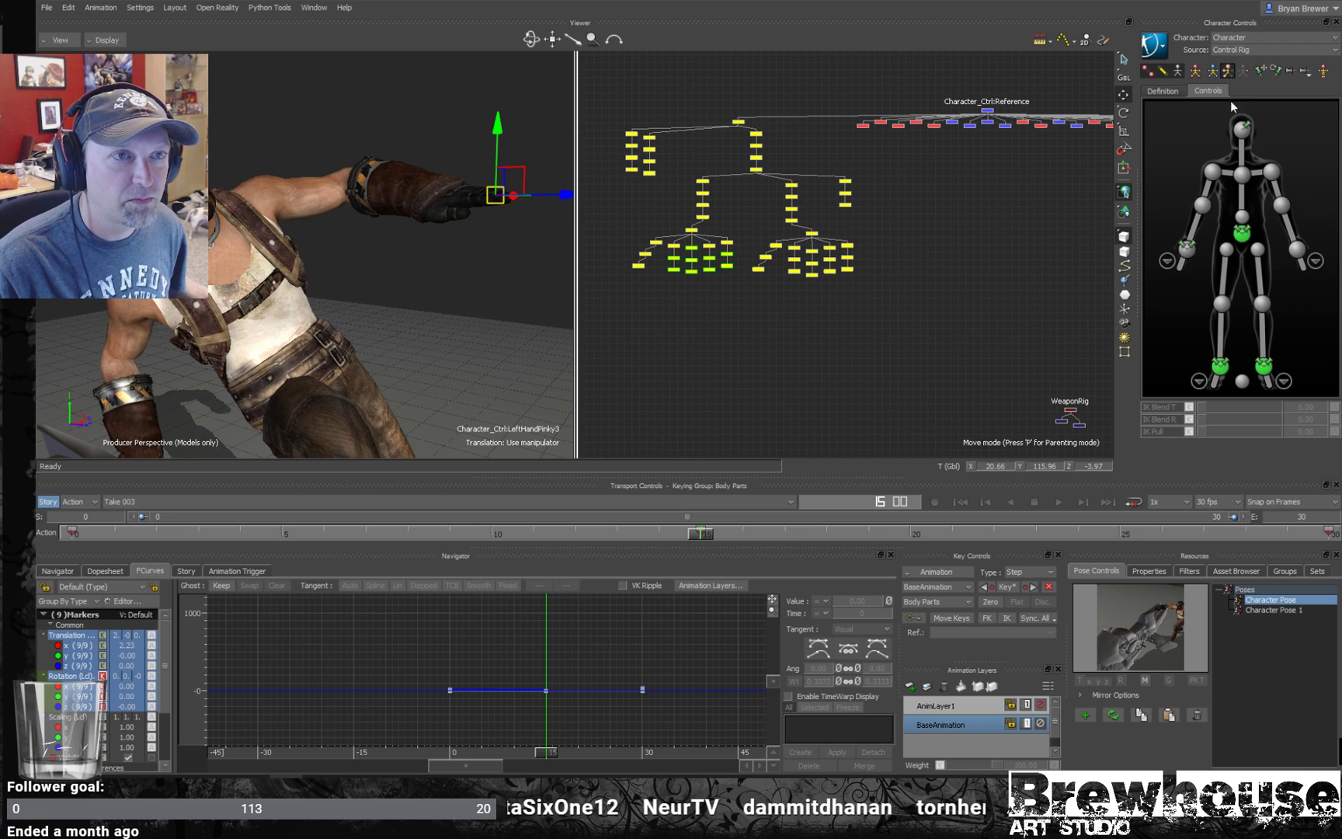
left_click(1168, 714)
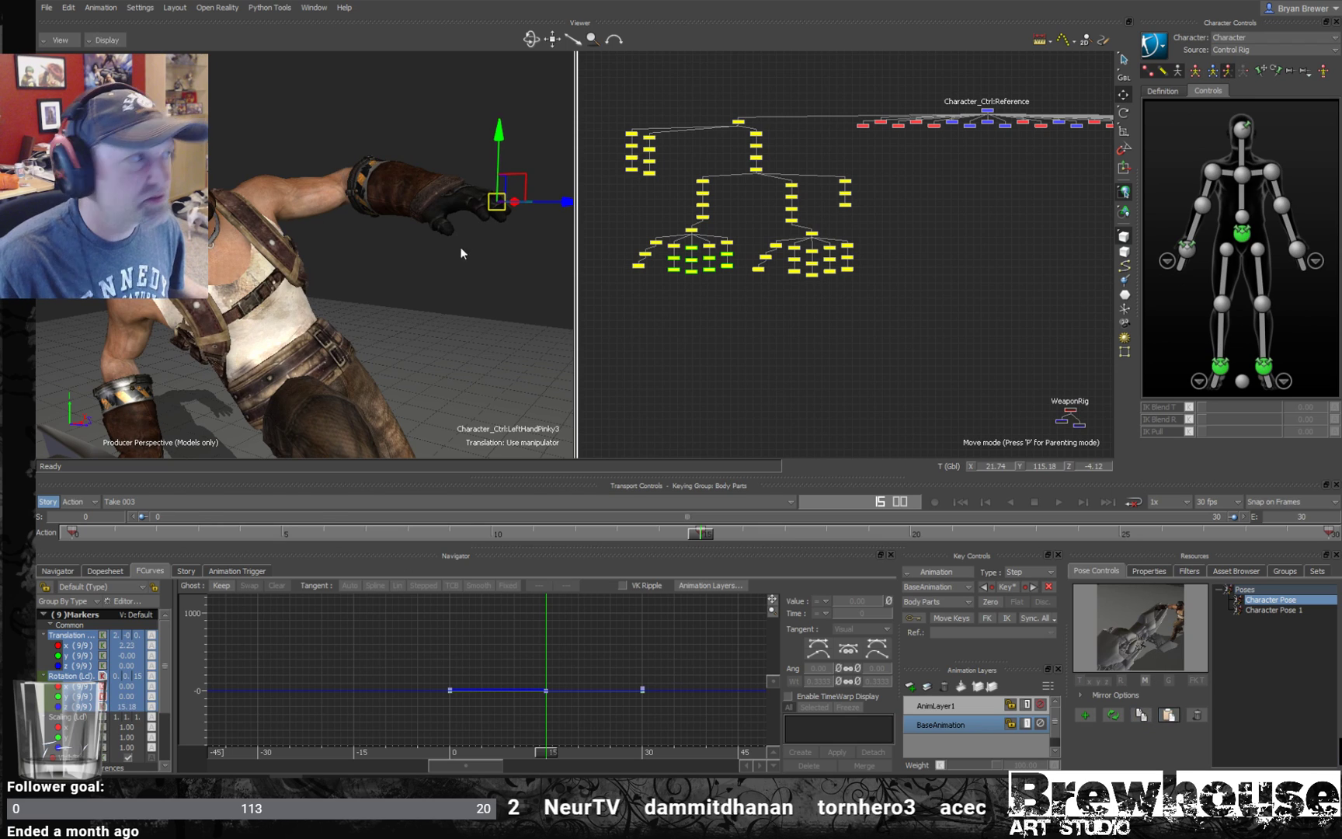
left_click(1193, 72)
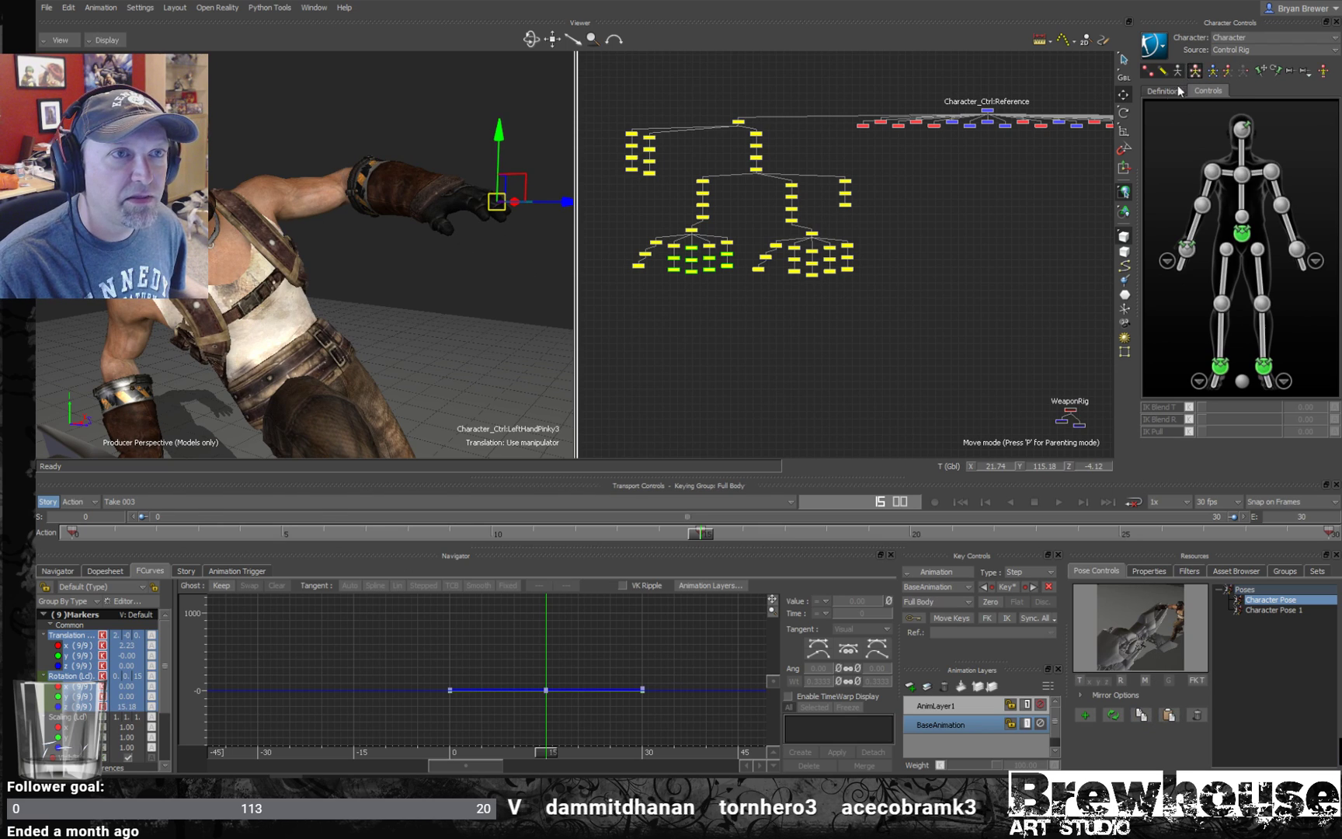
left_click_drag(408, 272, 390, 208, "ctrl+shift")
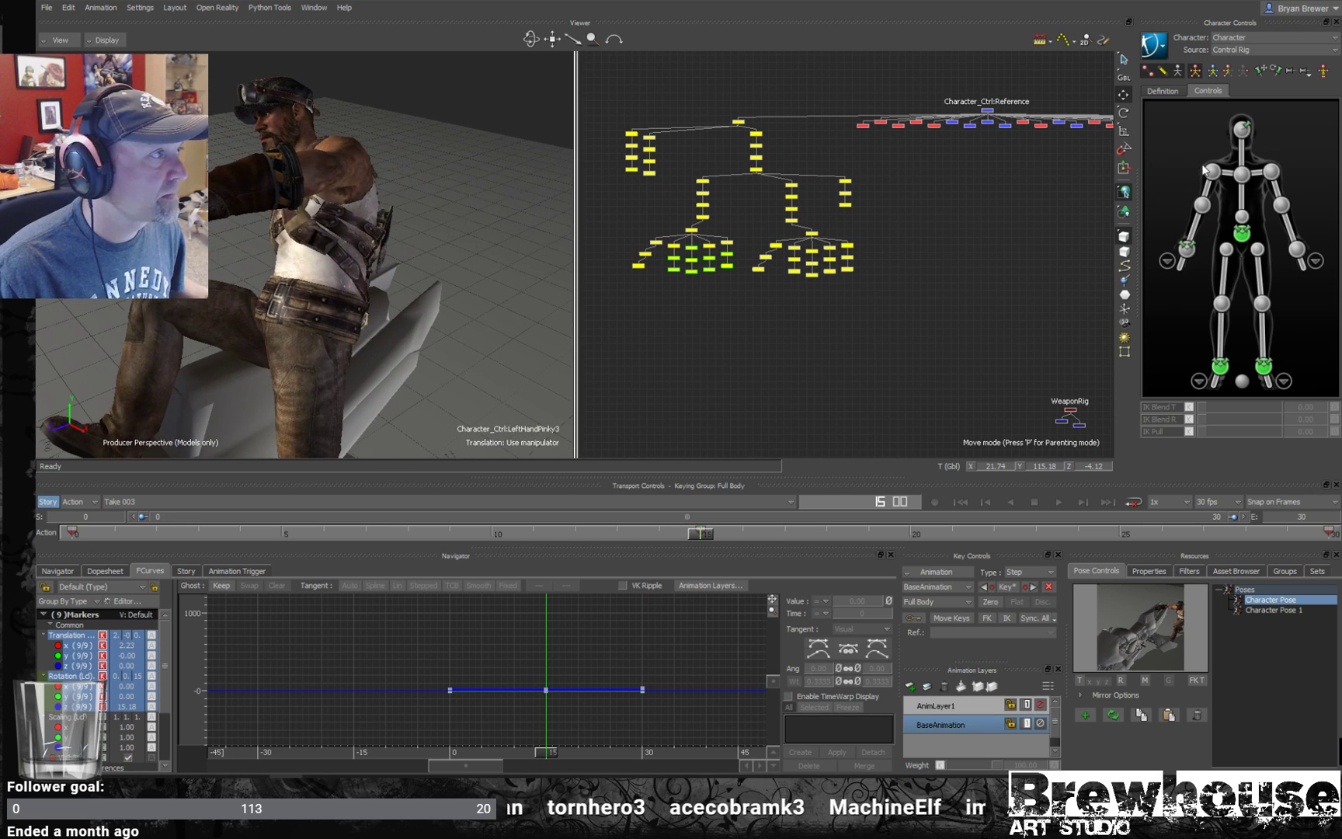
- Rotate the left shoulder effector to adjust the outstretched left arm
left_click(1270, 172)
key("r")
left_click_drag(492, 140, 372, 170, "ctrl+shift")
left_click_drag(378, 95, 322, 87)
left_click_drag(322, 87, 565, 193, "ctrl+shift")
key("t")
- Rotate and move the left wrist effector to raise the hand, and rotate the left shoulder to about X 3, Y -2, Z -46
left_click(1297, 250)
key("r")
left_click_drag(559, 248, 497, 268, "ctrl+shift")
key("t")
mouse_move(426, 218)
left_mouse_down()
mouse_move(419, 260)
mouse_move(385, 255)
mouse_move(420, 239)
mouse_move(351, 214)
mouse_move(451, 249)
mouse_move(425, 237)
left_mouse_up()
key("e")
left_click(1270, 171)
left_click_drag(315, 262, 250, 238)
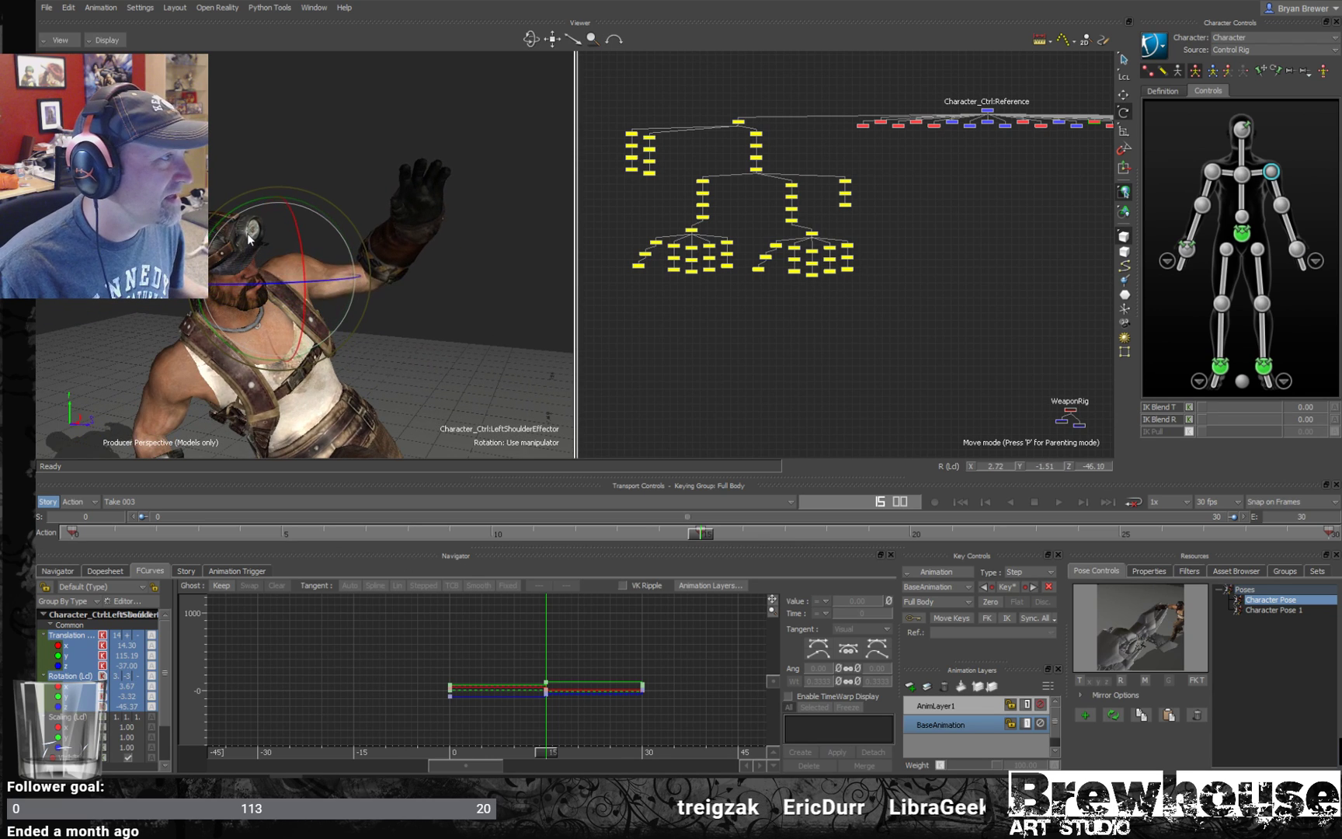
- Refine the rotation and position of the left wrist effector on the raised arm
left_click(417, 211)
left_click_drag(478, 233, 342, 245)
key("t")
key("r")
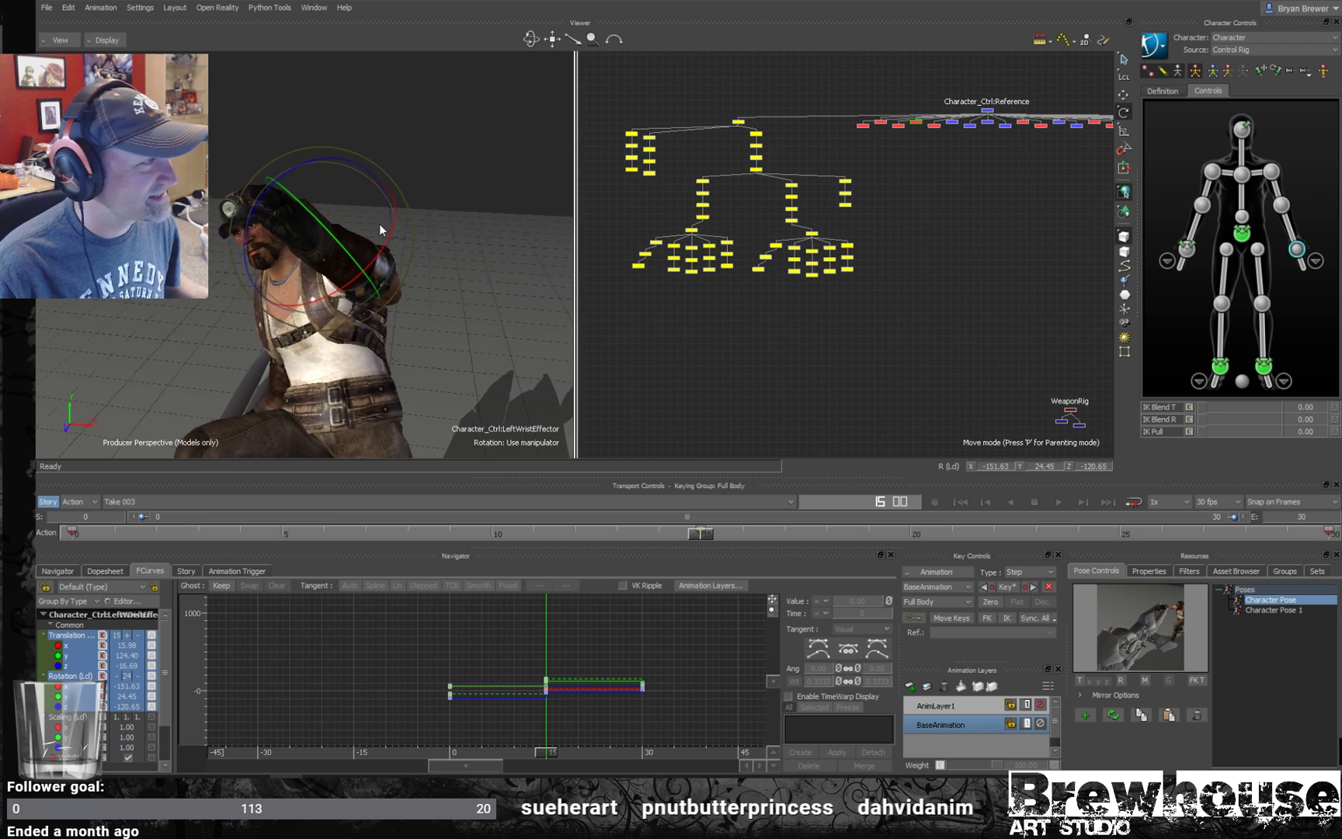
left_click_drag(383, 240, 500, 219)
key("t")
left_click_drag(434, 181, 323, 223)
- Rotate the left shoulder effector, then rotate the left wrist effector to about X -168, Y 37, Z -144
left_click(1269, 171)
key("r")
left_click_drag(445, 218, 559, 171, "ctrl+shift")
left_click(1296, 249)
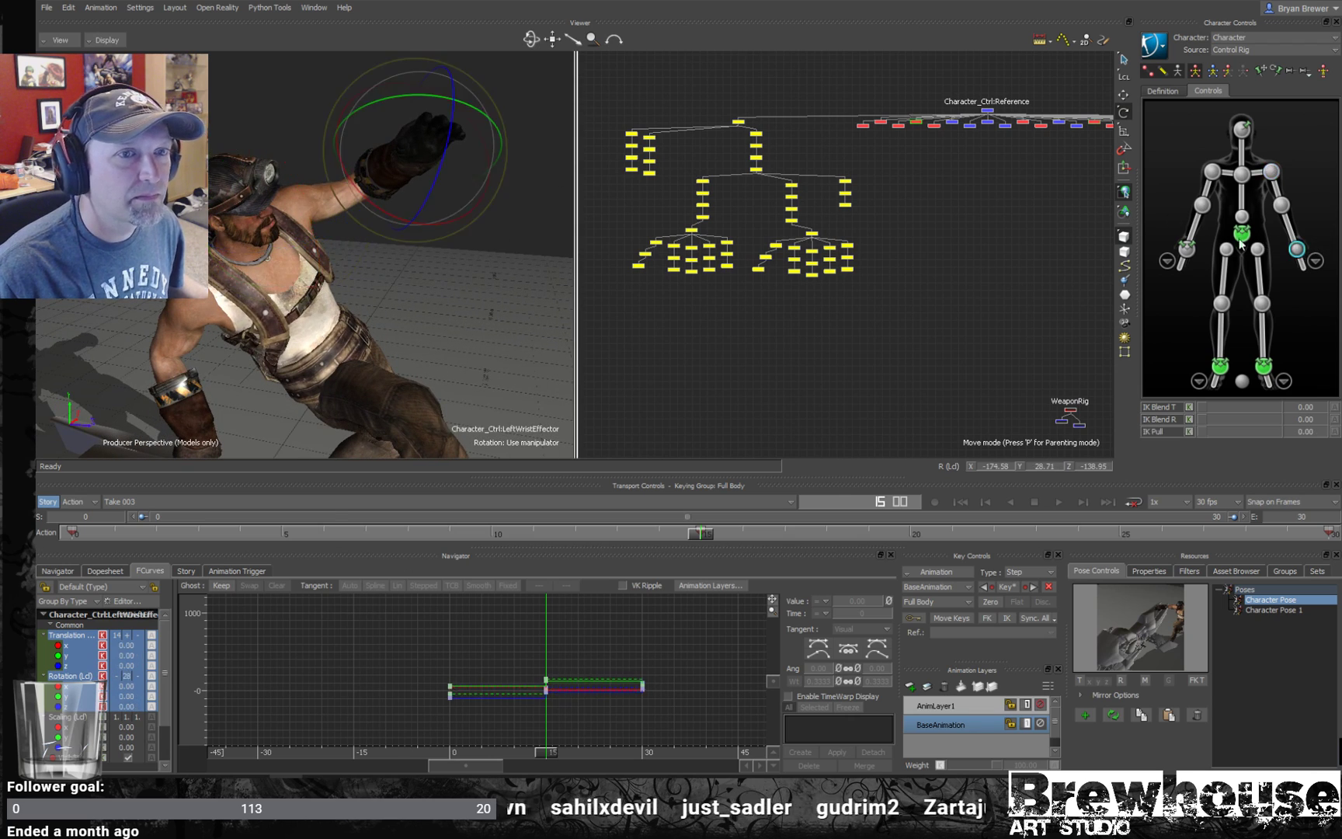
left_click_drag(404, 150, 426, 250)
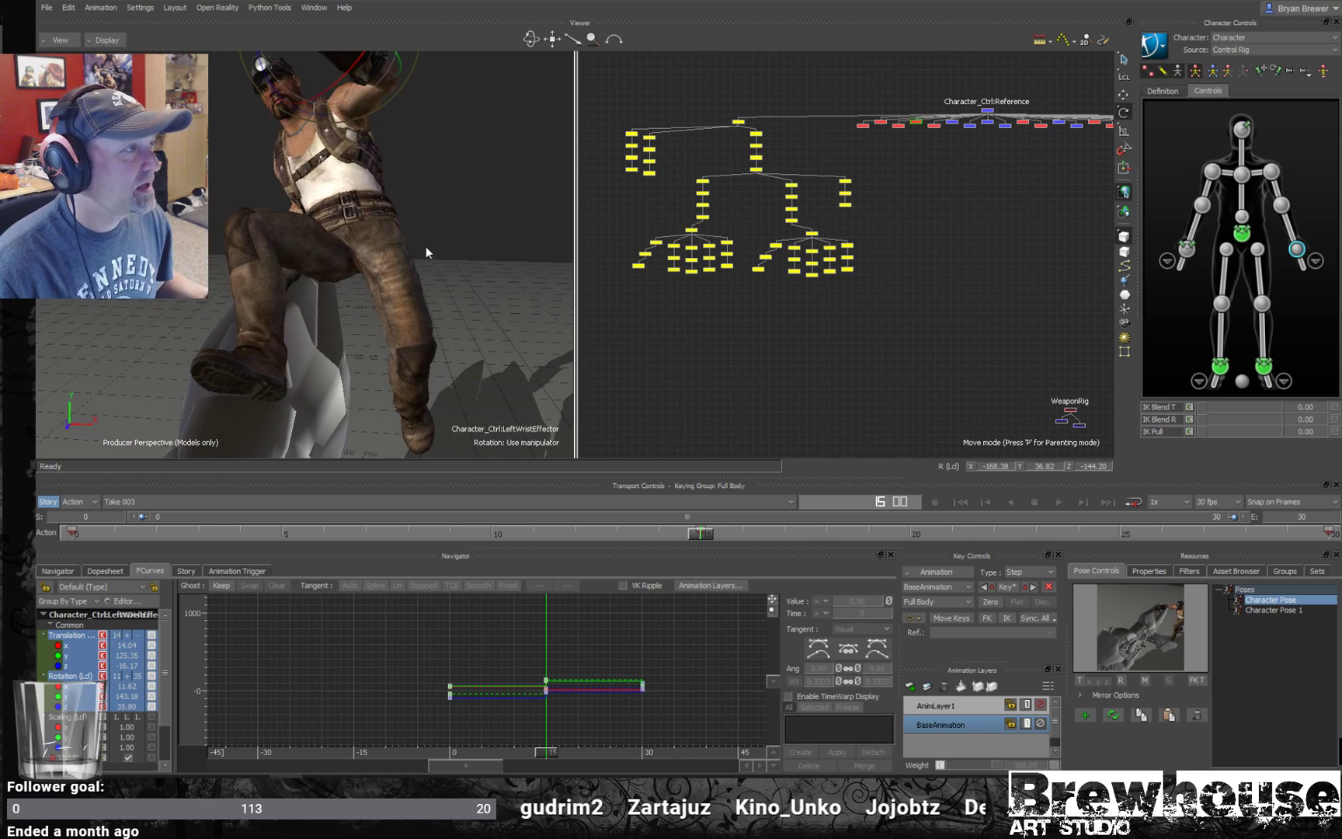
- Select the chest effector on the control rig
left_click(1242, 174)
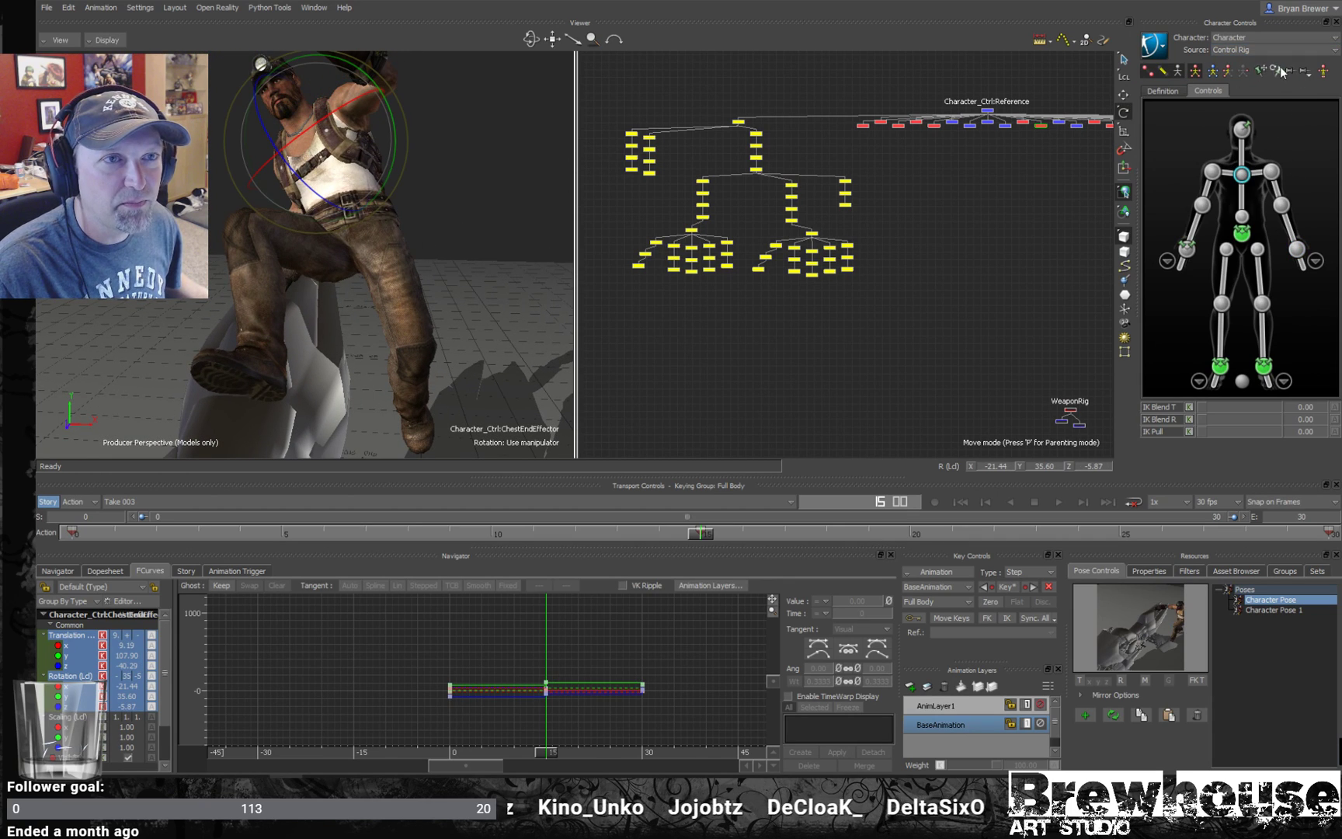
- Try to rotate the hips effector at frame 15 and undo the rotation
left_click_drag(454, 211, 663, 149, "alt")
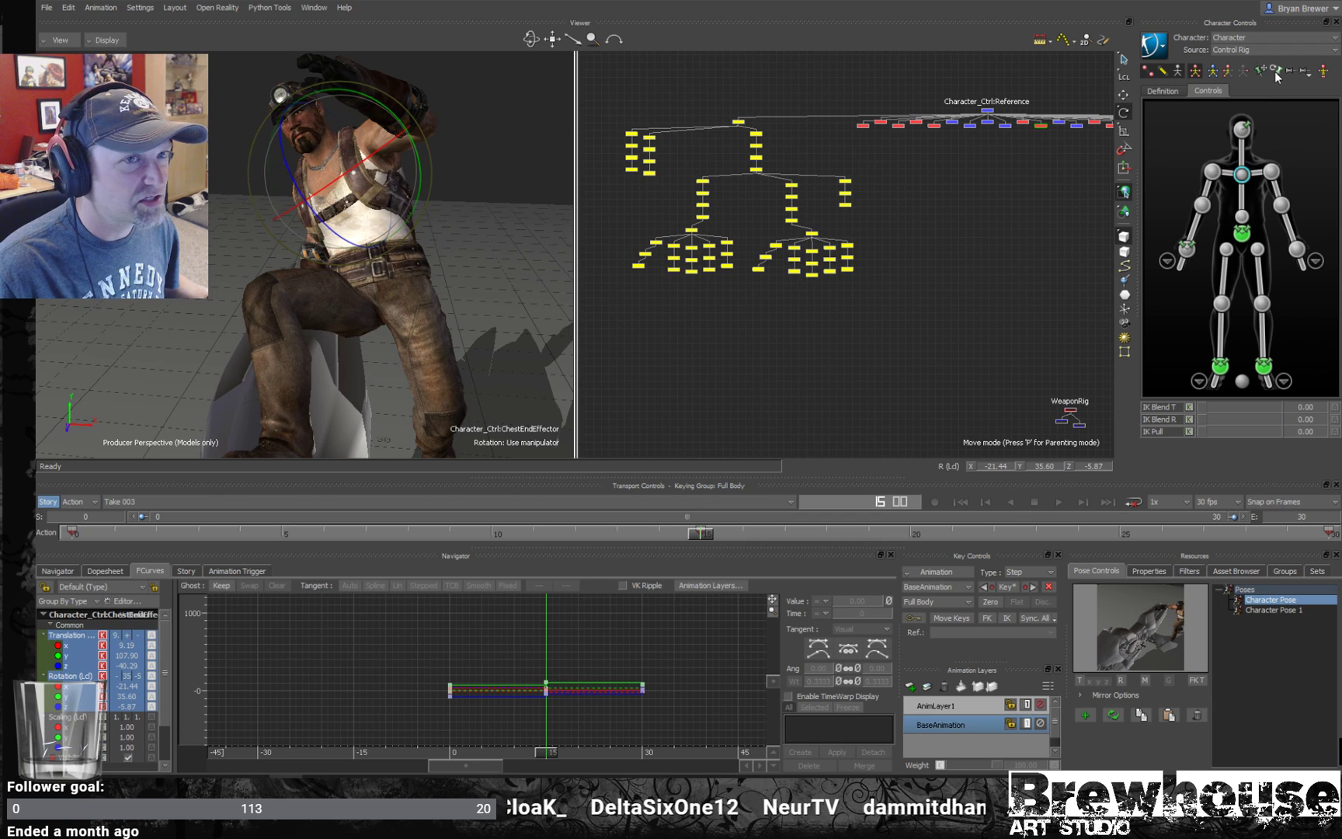
left_click(1241, 234)
mouse_move(433, 266)
left_mouse_down()
mouse_move(392, 268)
mouse_move(426, 268)
left_mouse_up()
key("ctrl+z")
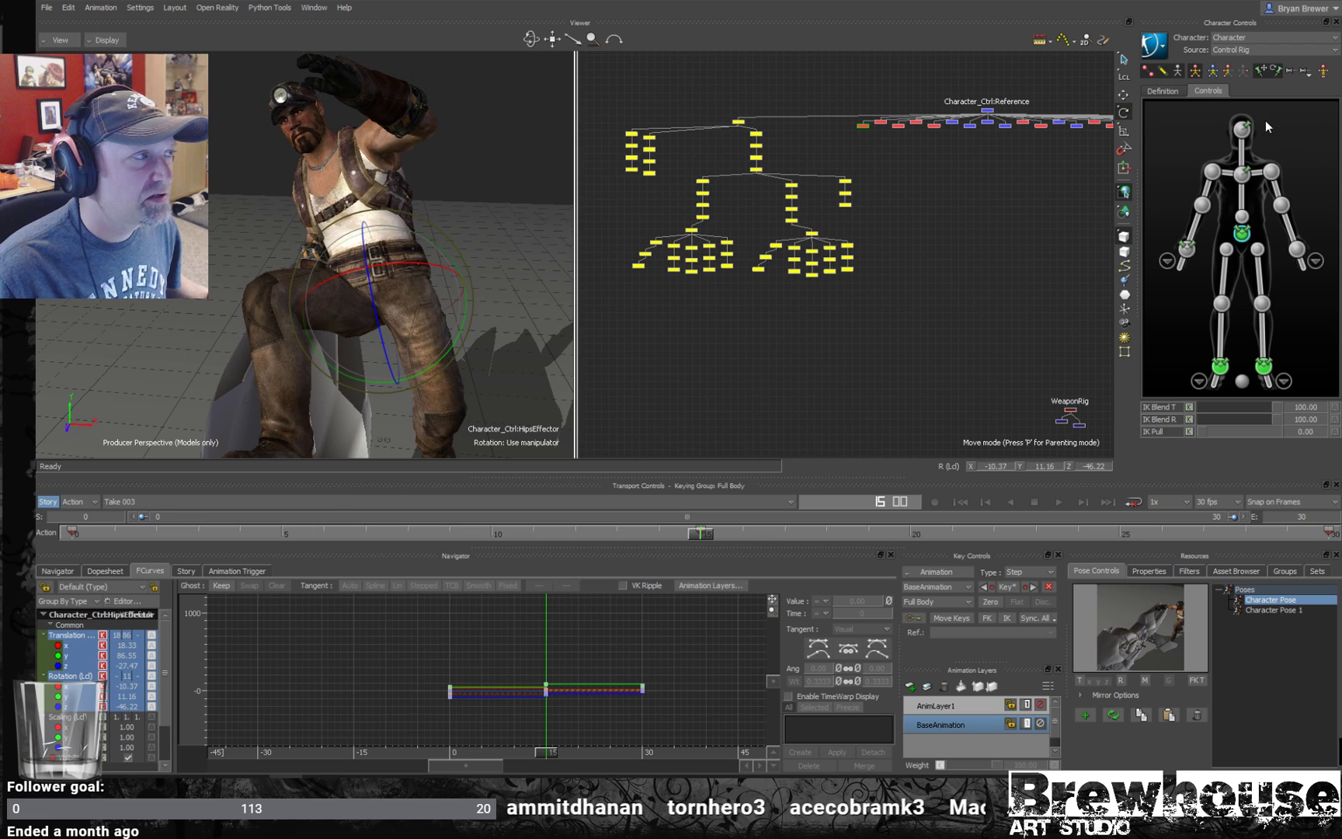
left_click(1240, 174)
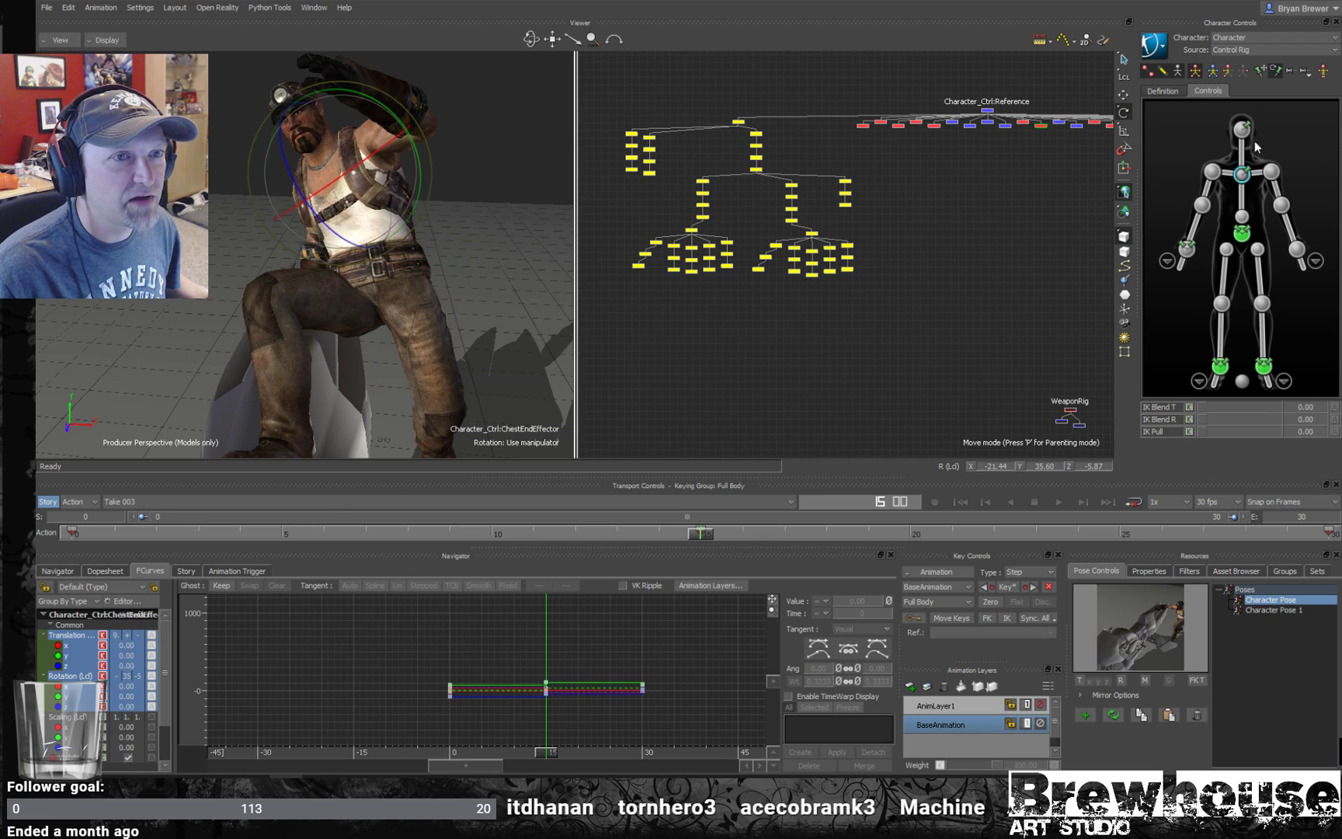
left_click(1241, 233)
left_click_drag(441, 265, 423, 272)
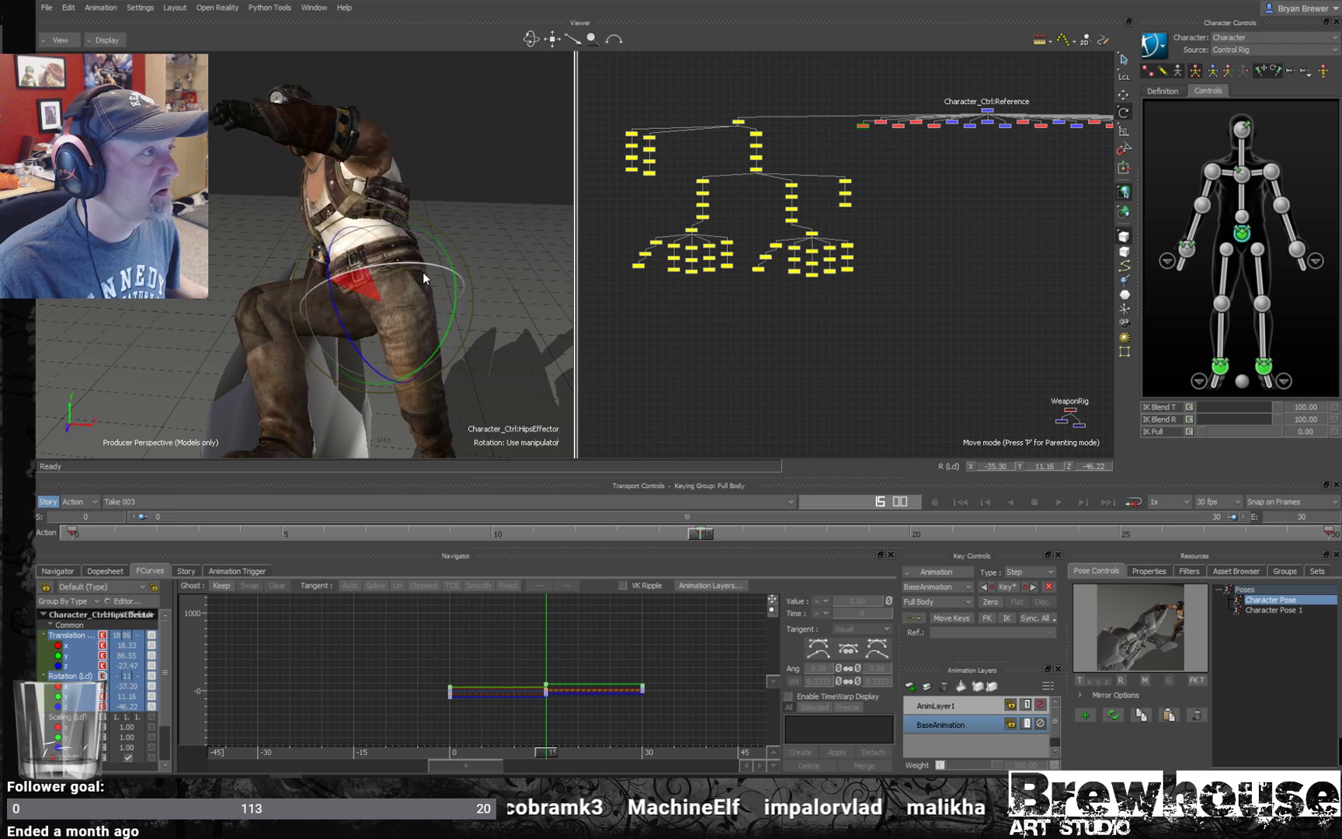
key("ctrl+z")
left_click(1243, 177)
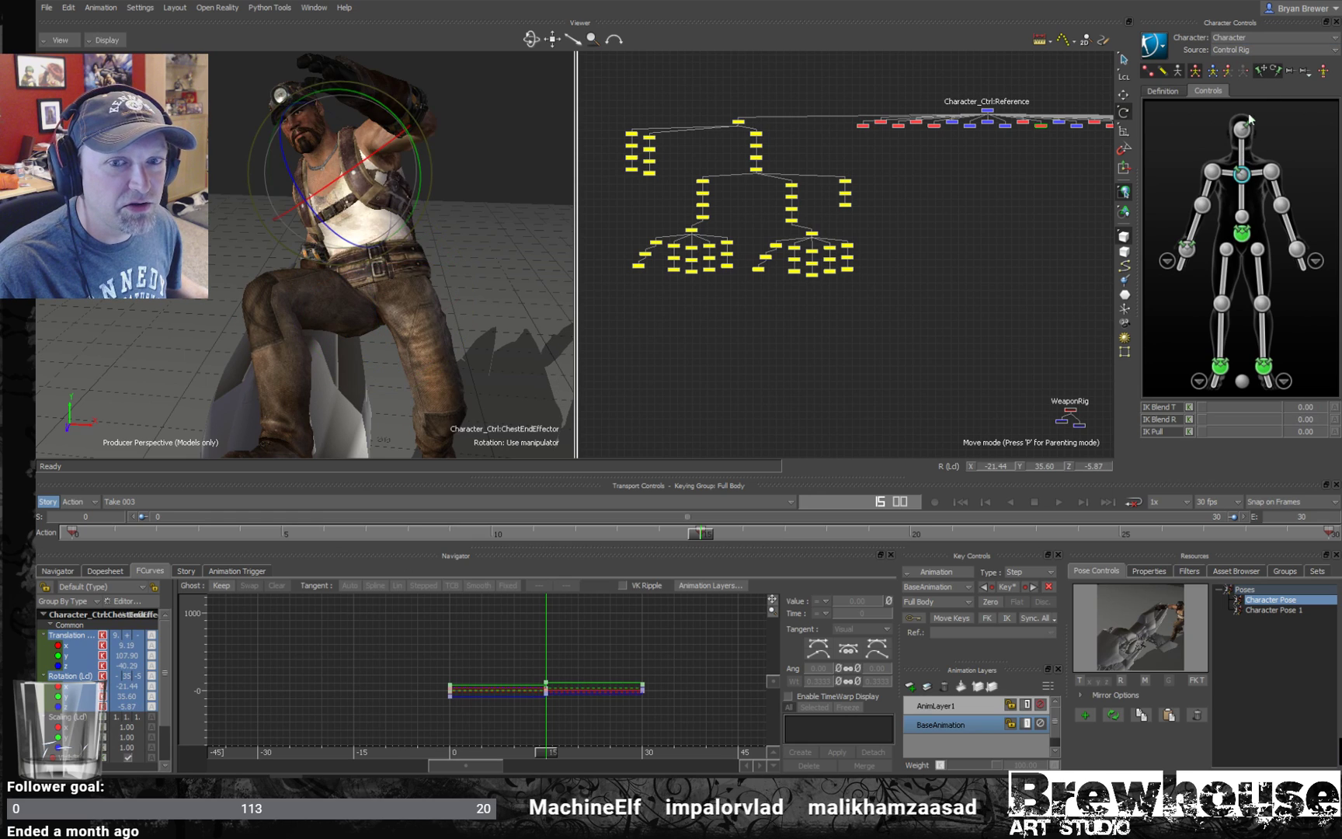
- Rotate the hips effector at frame 15 to about -23.09, 11.82, -47.78 and inspect the chest effector
left_click(1259, 71)
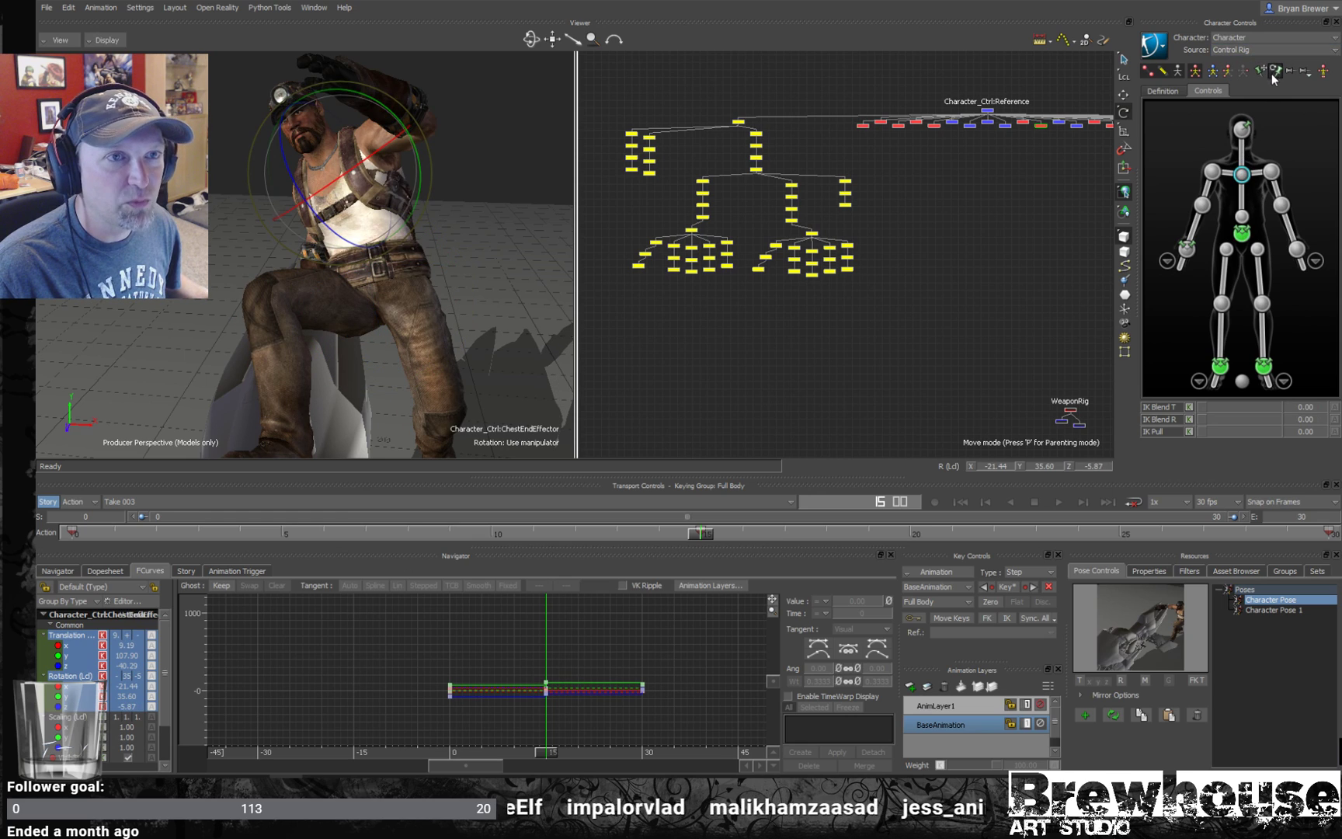
left_click(1242, 233)
mouse_move(432, 266)
left_mouse_down()
mouse_move(303, 320)
mouse_move(404, 292)
mouse_move(398, 255)
mouse_move(393, 274)
mouse_move(416, 284)
left_mouse_up()
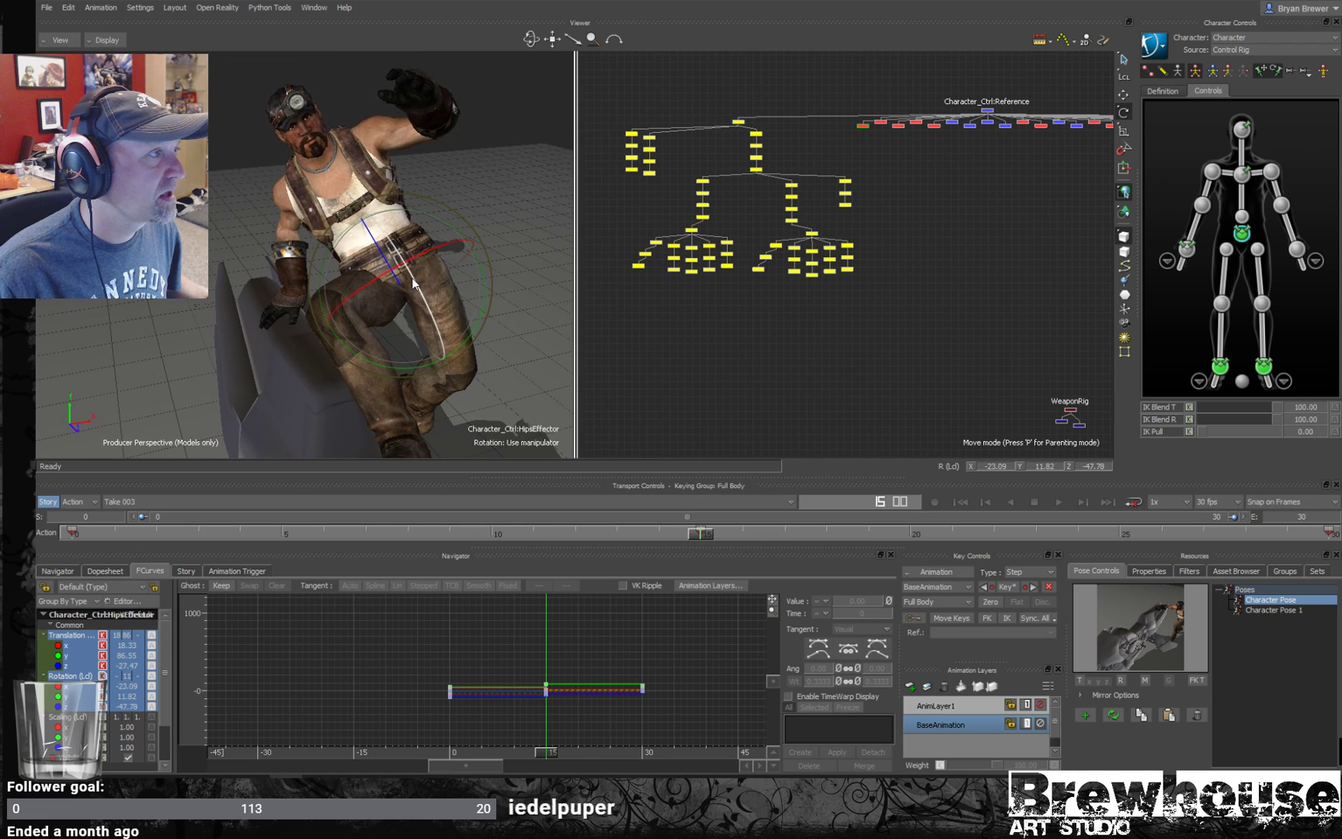
left_click(1241, 173)
left_click_drag(369, 188, 556, 153)
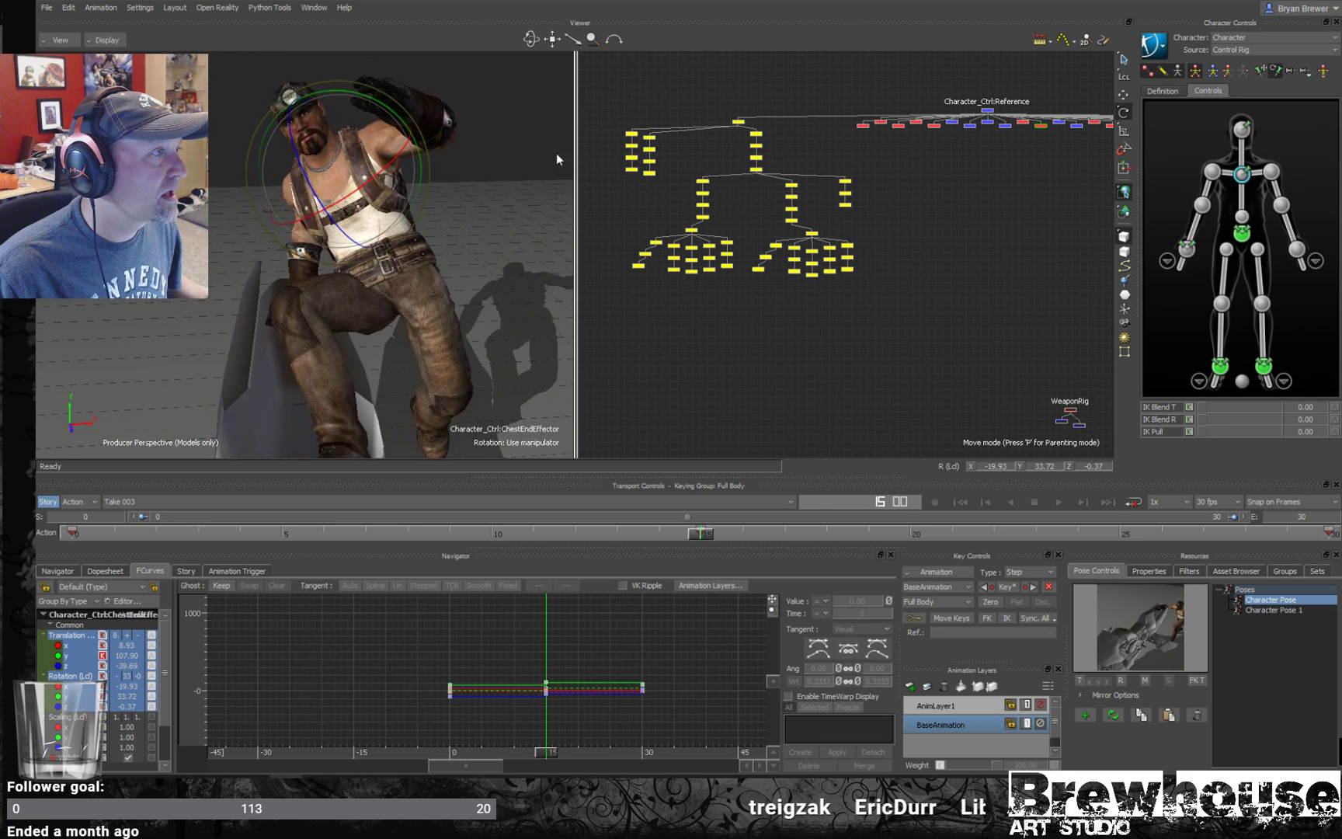
- Refine the hips rotation at frame 15 to about -24.13, 1.01, -43.20
left_click(1260, 70)
left_click(1240, 236)
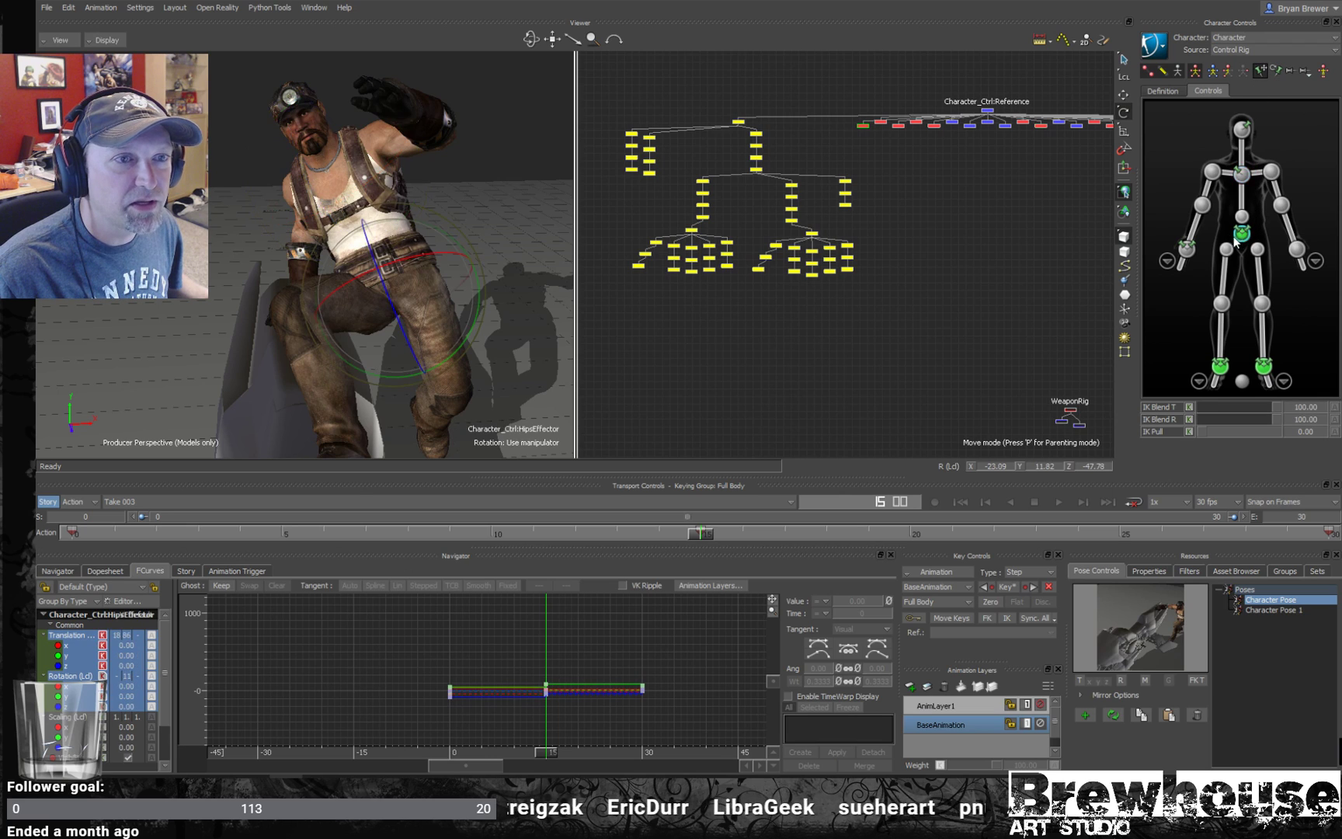
left_click_drag(492, 248, 476, 304)
left_click_drag(480, 299, 452, 273, "alt")
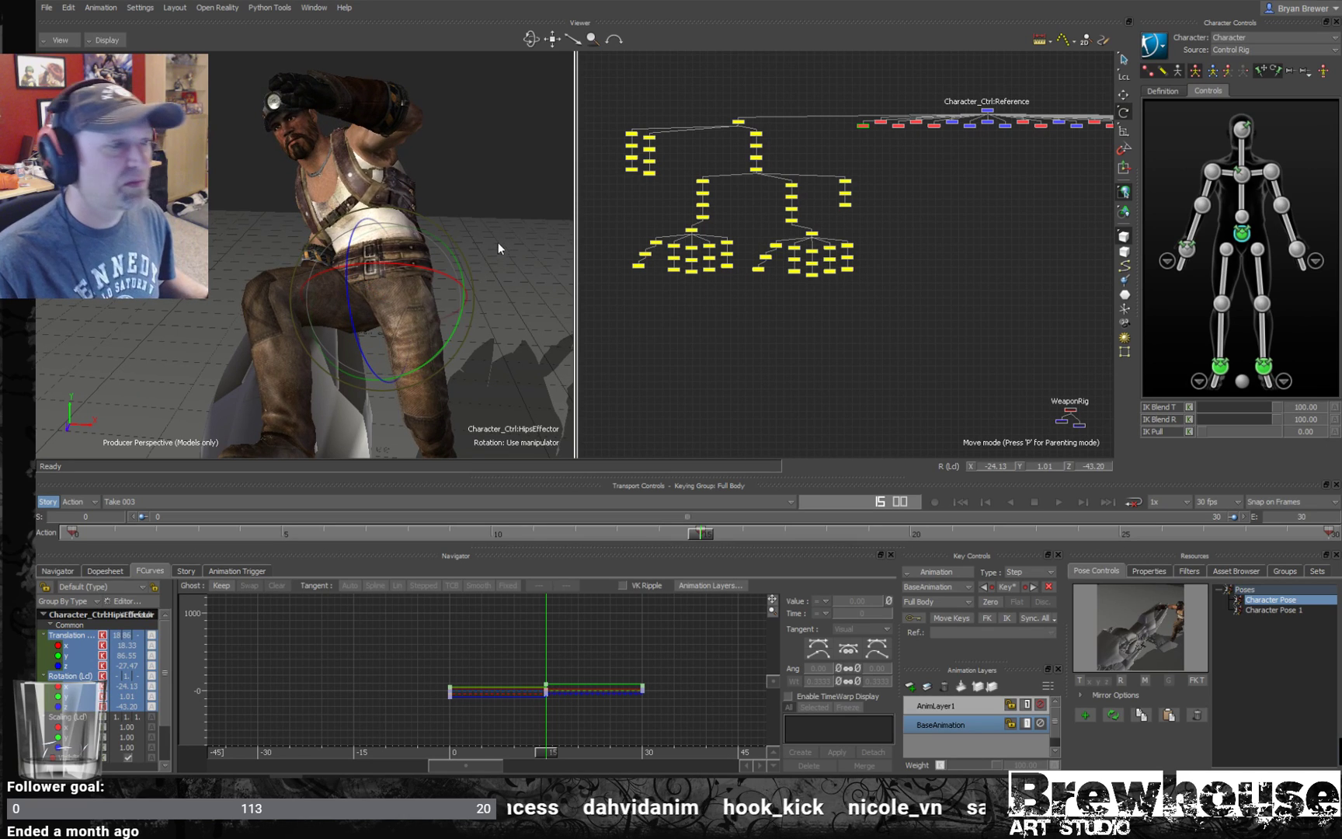
- Scrub and play the take from a side view to review the leap onto the vehicle
left_click_drag(416, 222, 544, 224, "alt")
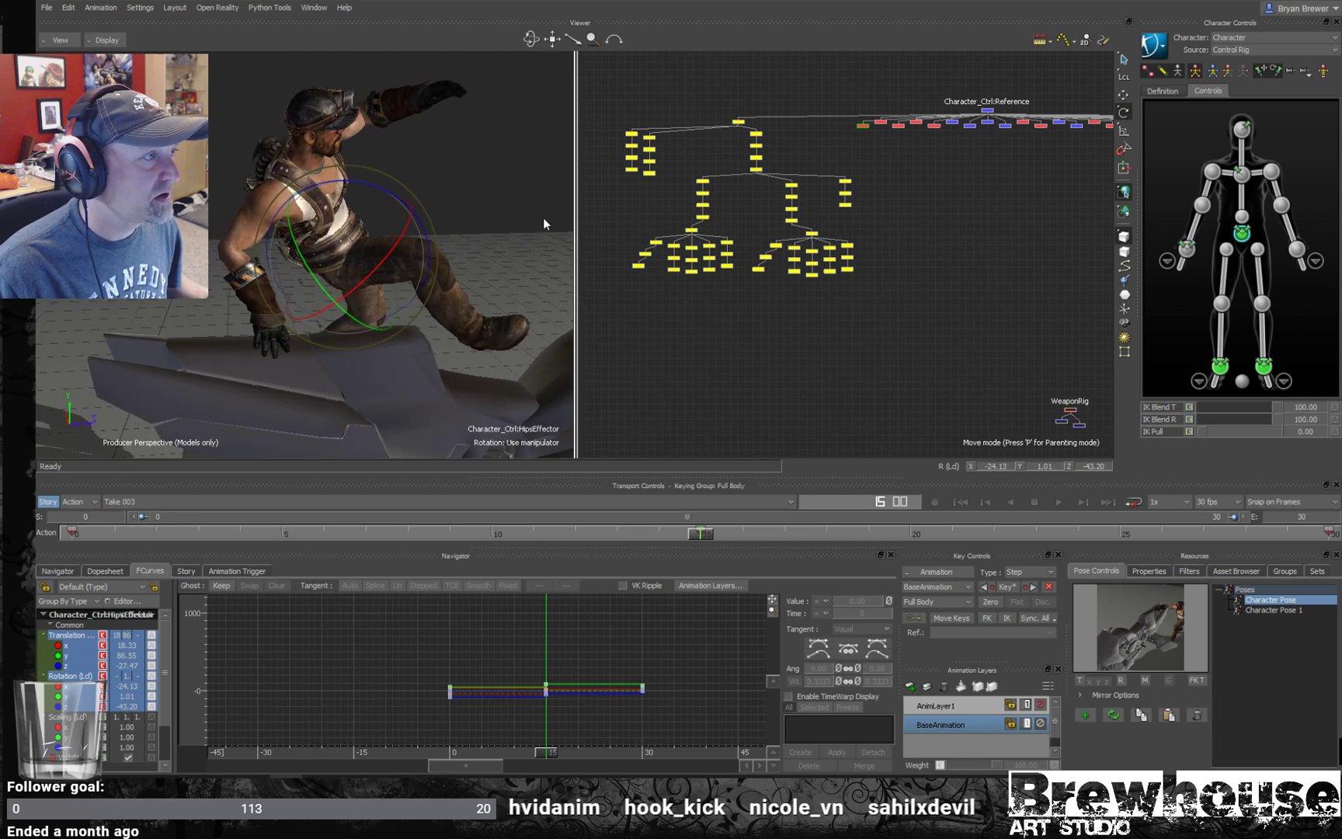
left_click_drag(412, 293, 548, 444, "alt")
left_click_drag(681, 534, 197, 533)
left_click_drag(391, 362, 342, 292, "alt")
middle_click_drag(342, 291, 304, 249, "alt")
left_click_drag(203, 531, 91, 472)
key("space")
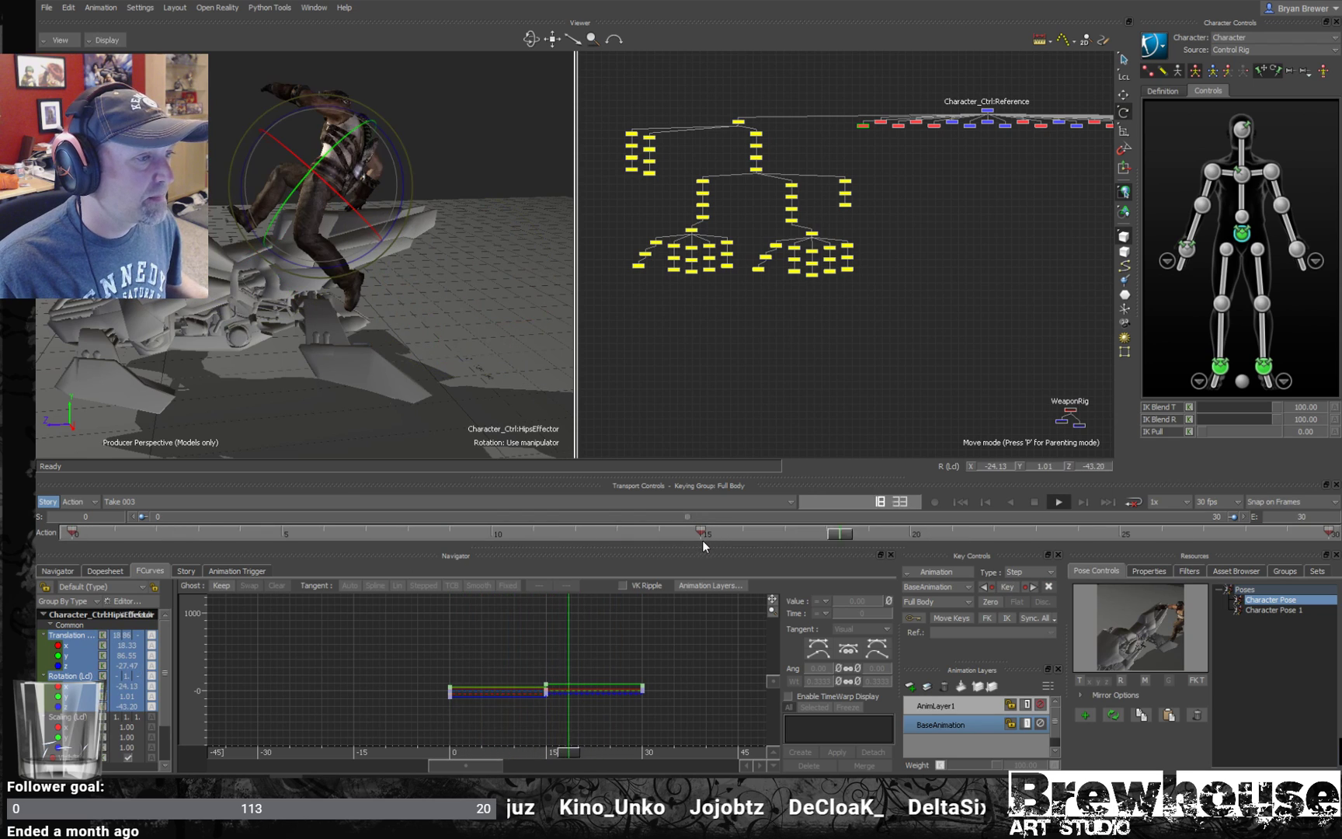
- Move the leap pose key from frame 15 to frame 10 and play the take from the start
left_click_drag(703, 531, 428, 526)
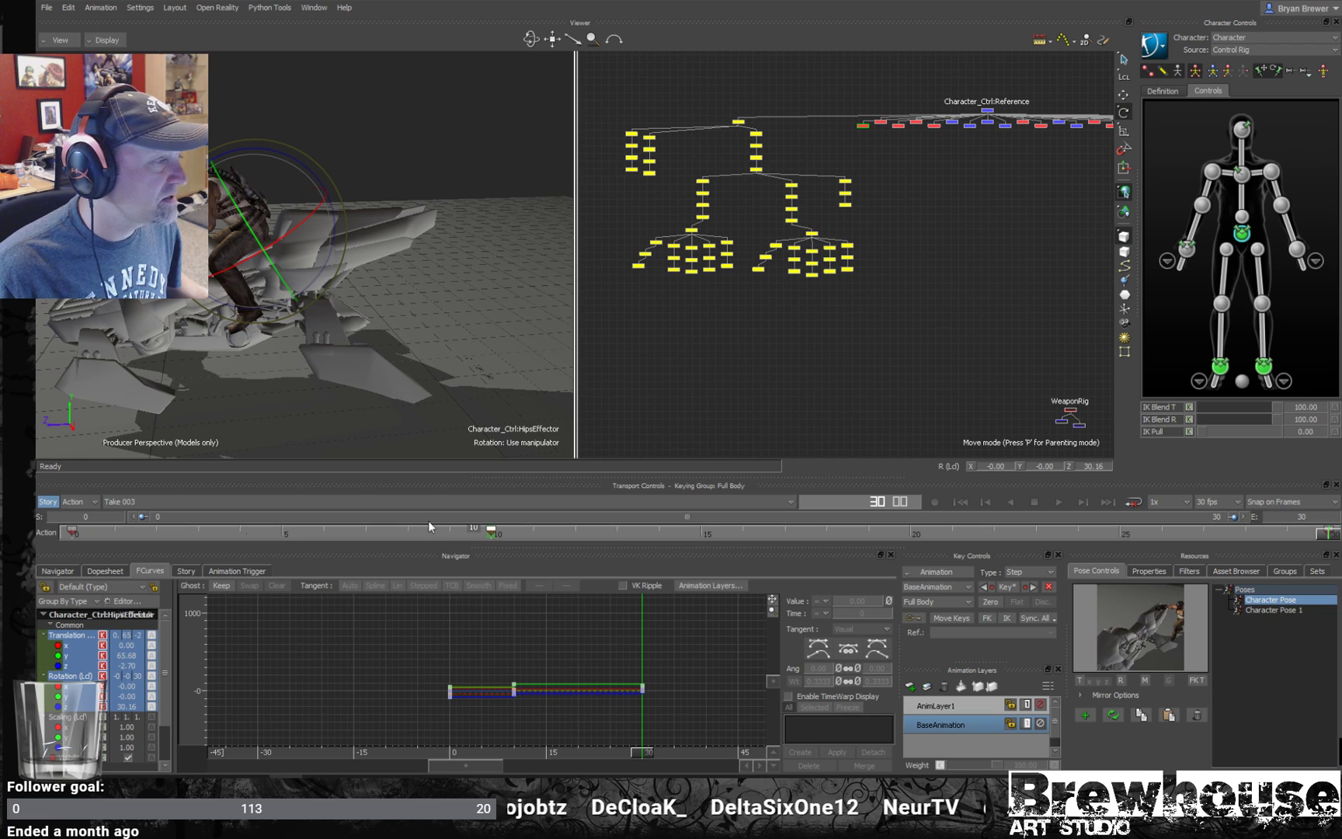
left_click(80, 533)
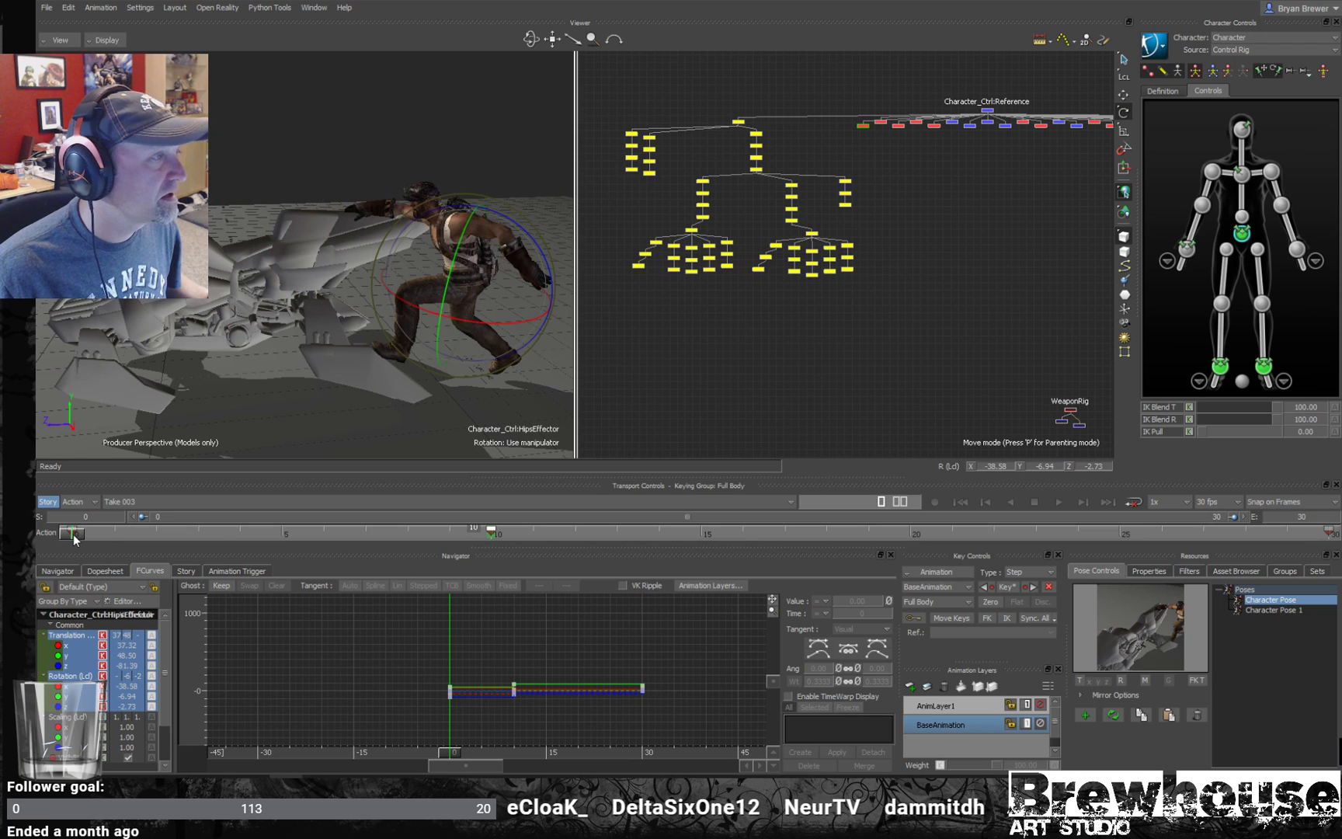
key("ctrl+space")
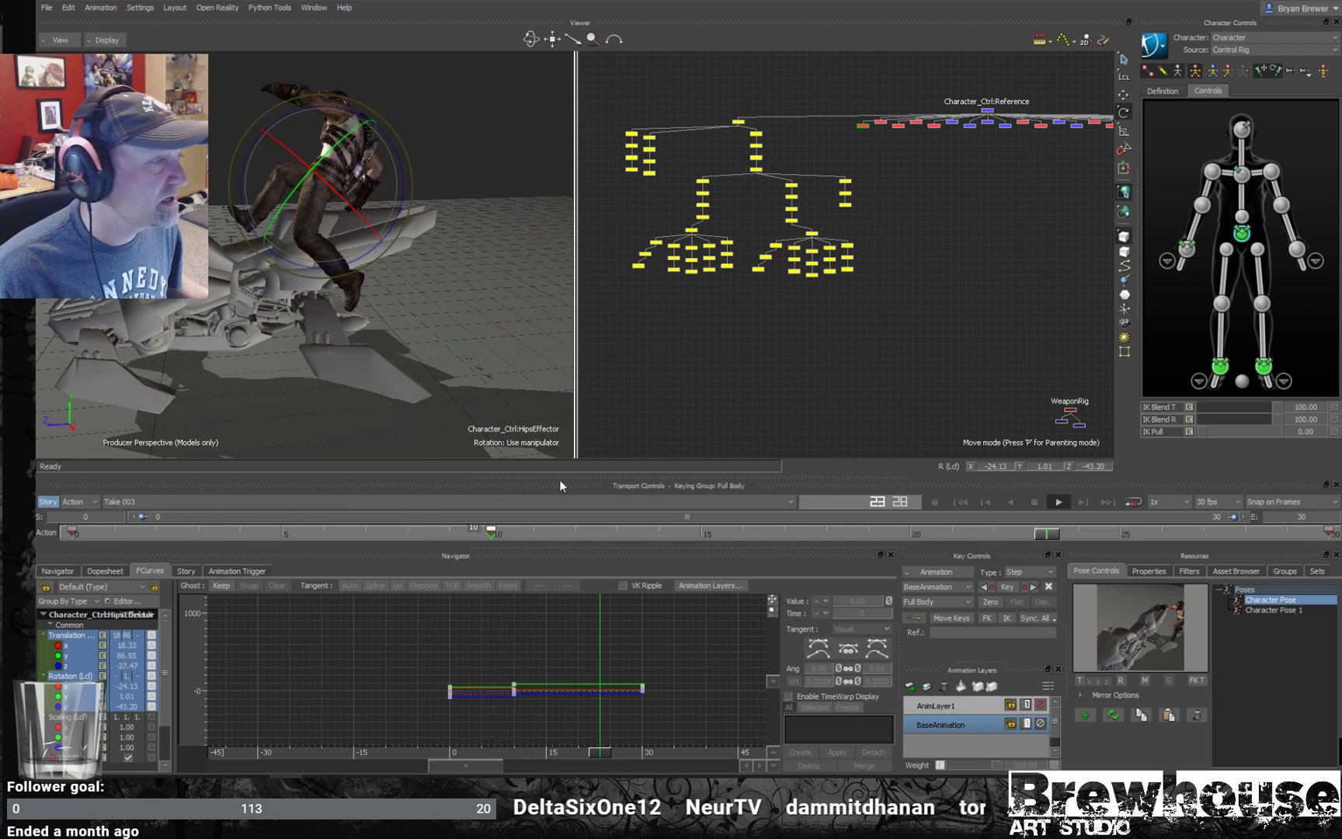
- Paste the stored pose Character Pose 1 onto the character at frame 20
left_click(910, 533)
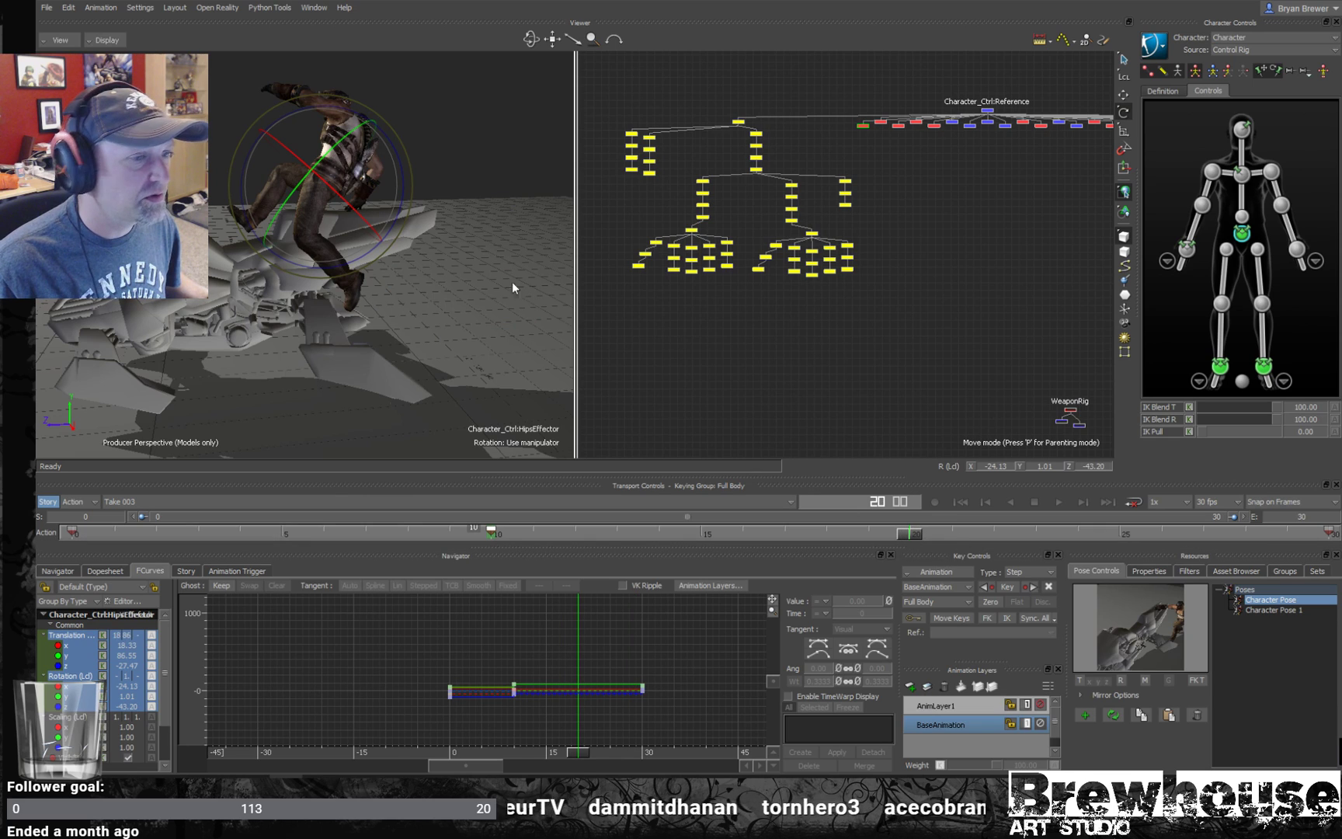
left_click_drag(915, 533, 1334, 536)
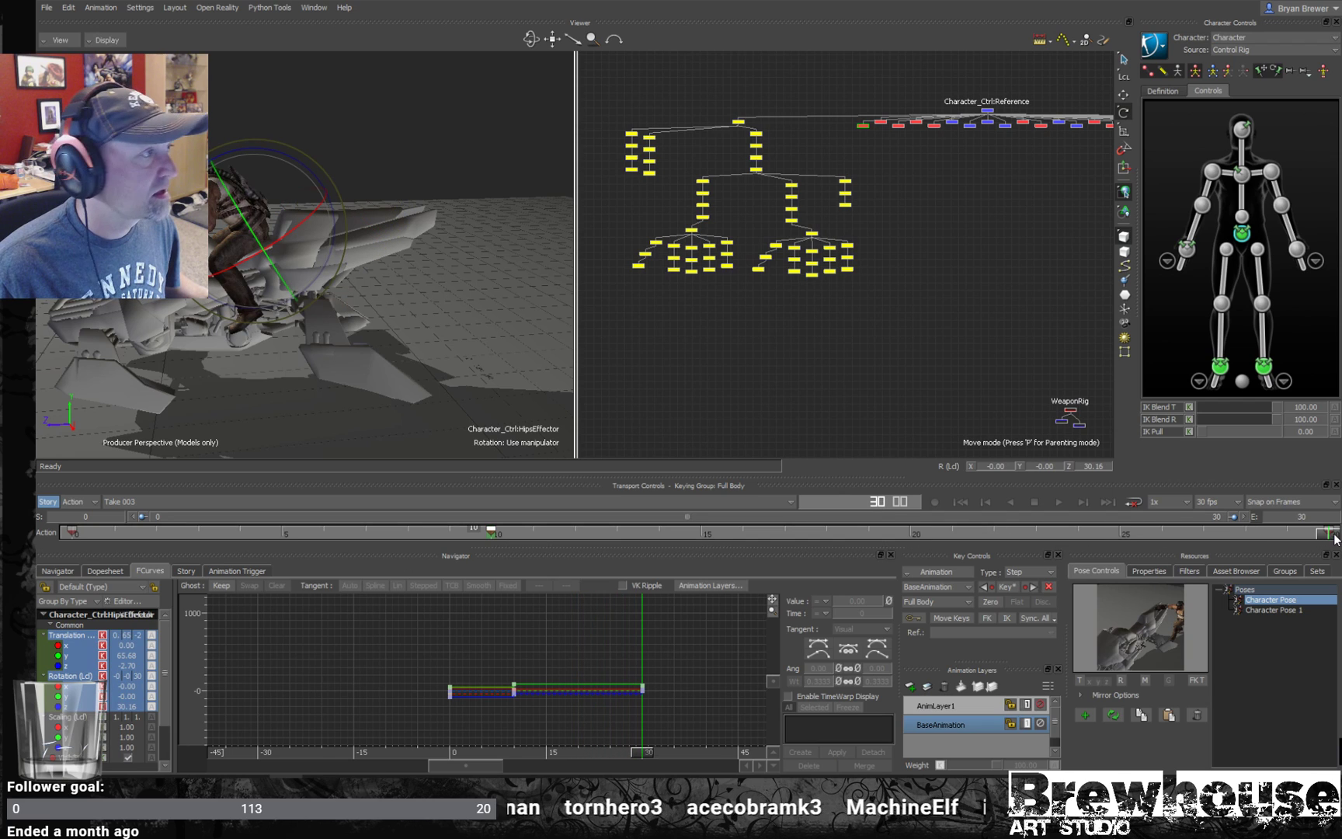
left_click(910, 532)
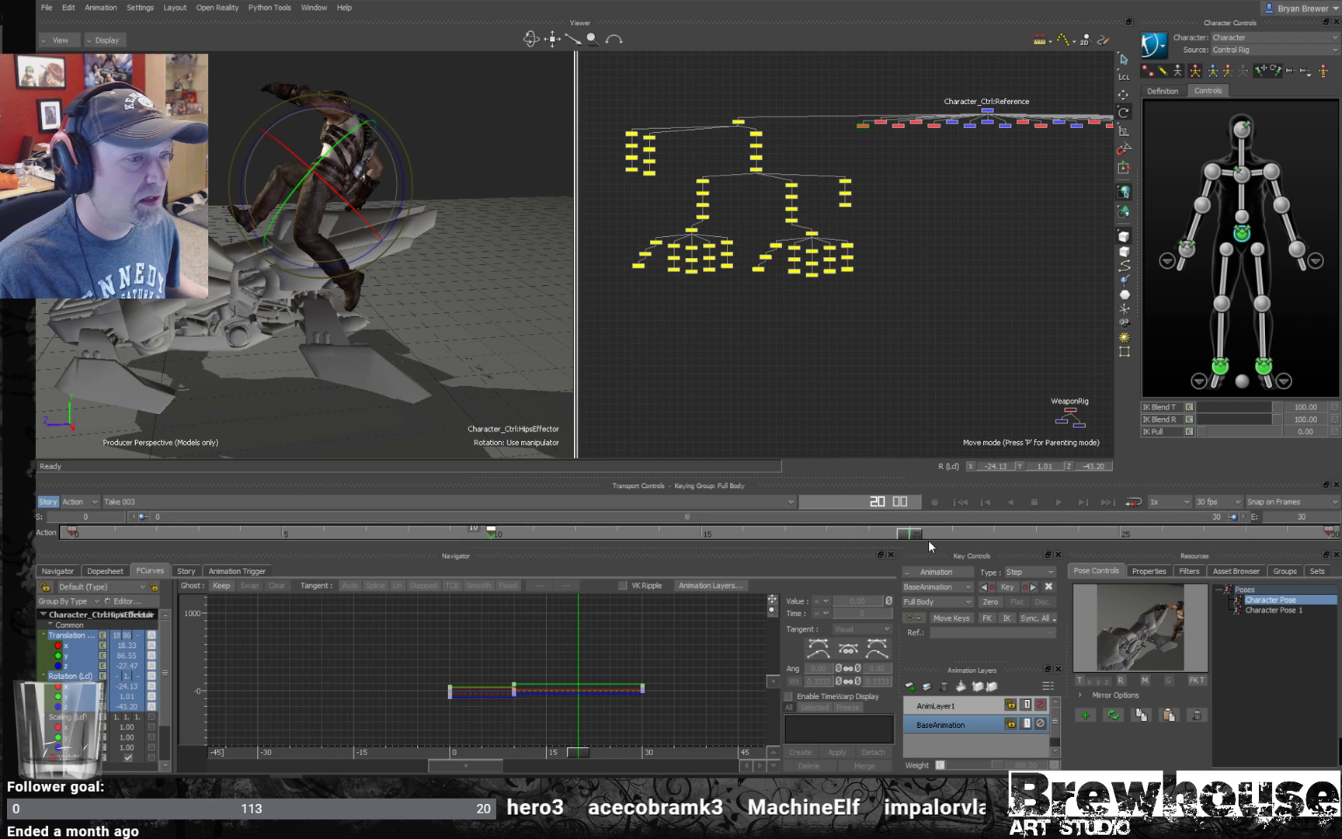
left_click(1283, 610)
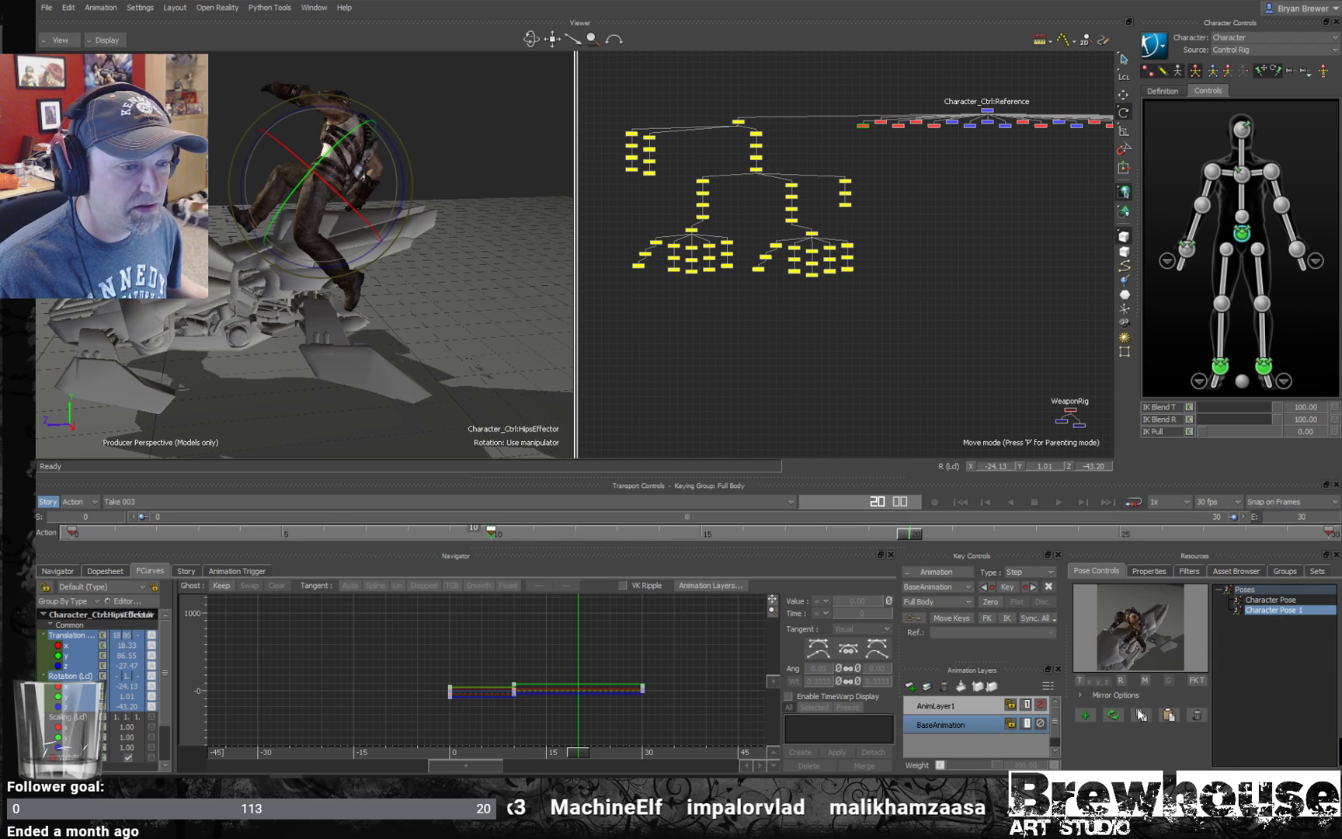
left_click(1169, 715)
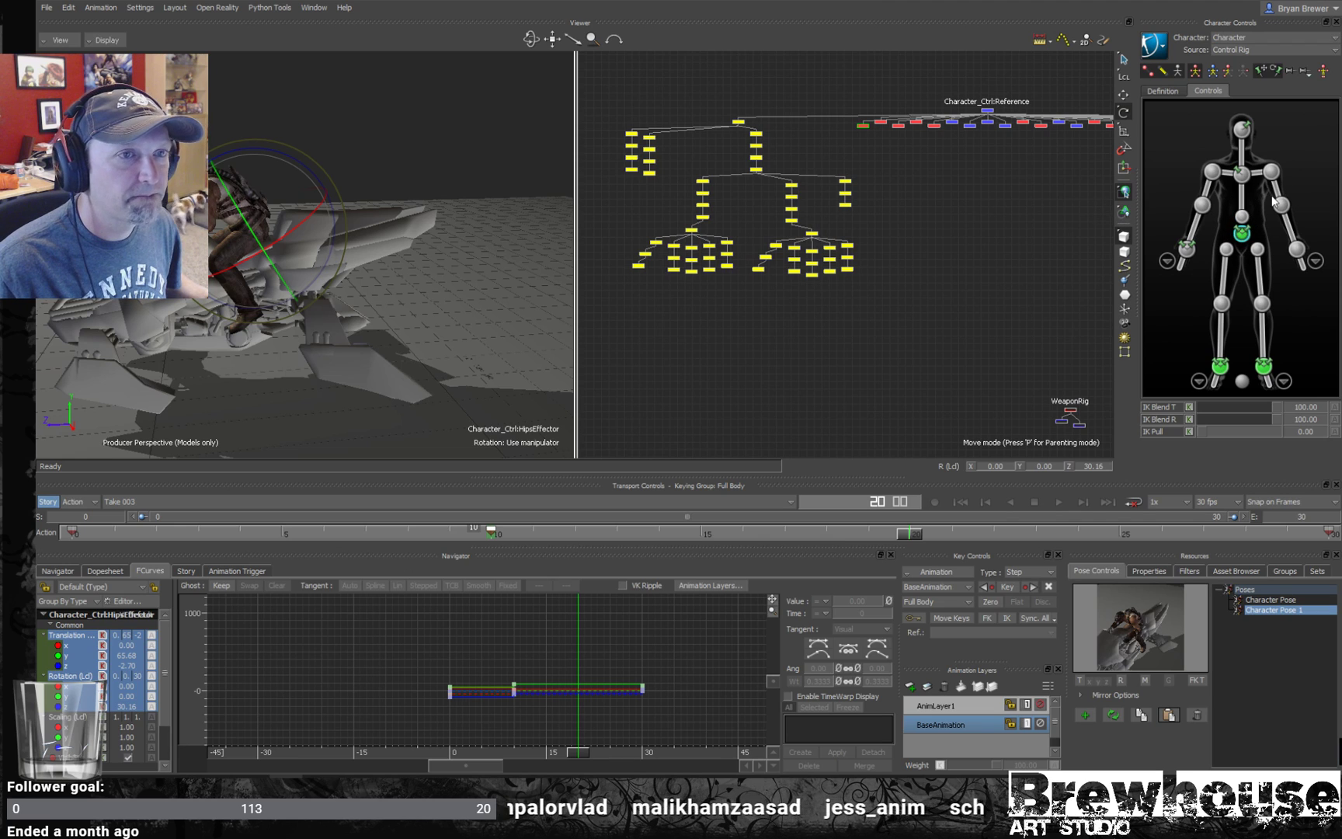
- Unpin the character's right wrist effector at frame 20 and clear the selection
mouse_move(357, 259)
left_mouse_down("alt")
mouse_move(401, 261)
mouse_move(356, 244)
left_mouse_up("alt")
middle_click_drag(356, 245, 421, 285, "alt")
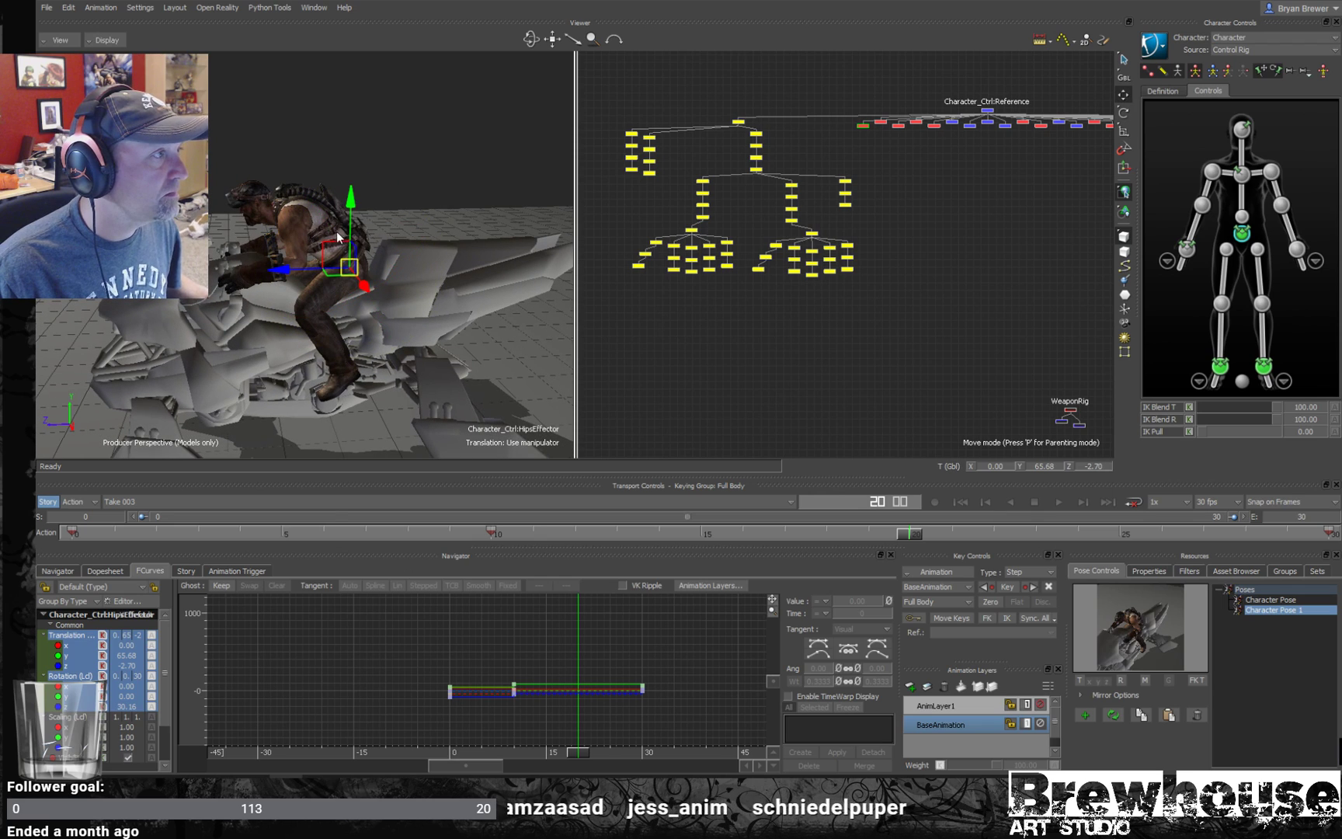
key("e")
left_click_drag(392, 193, 542, 176)
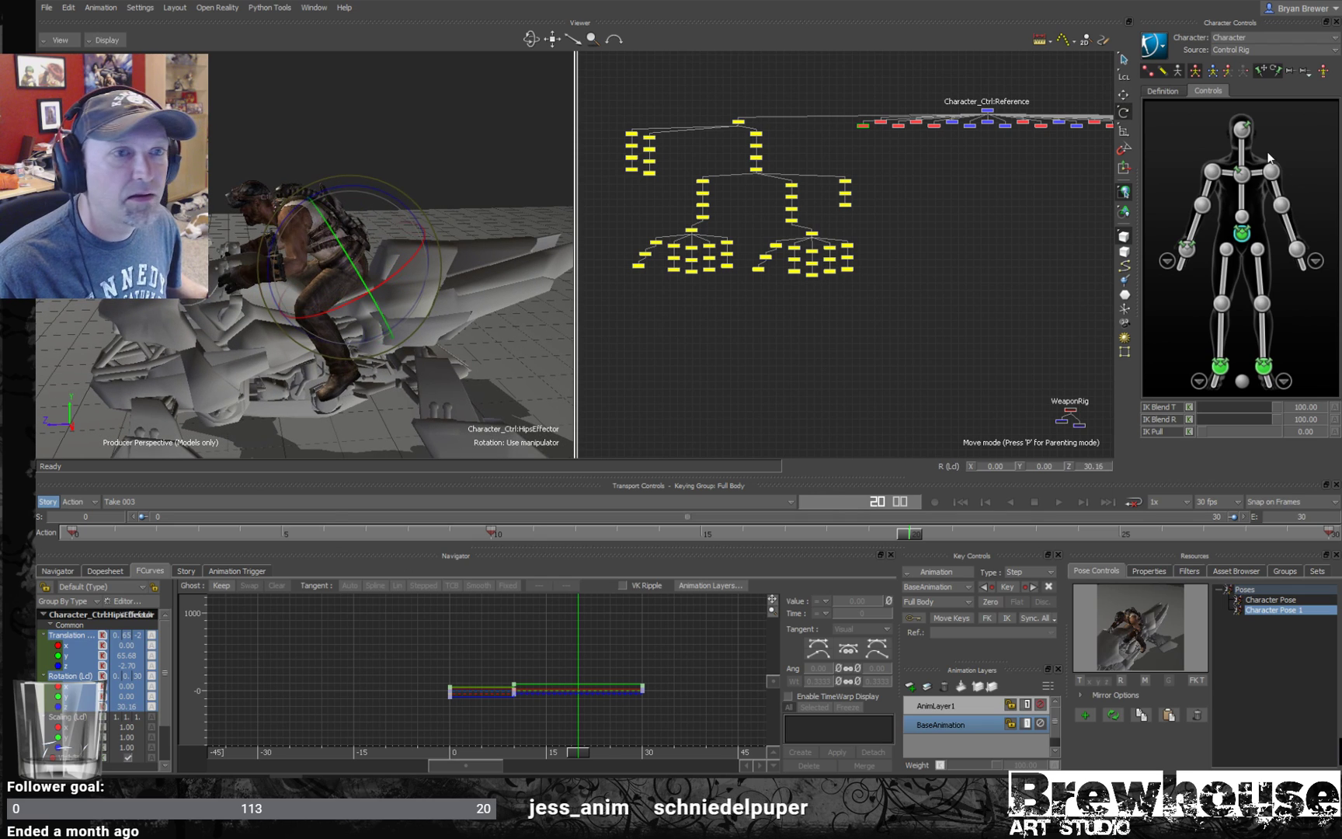
left_click(1242, 174)
left_click(1186, 249)
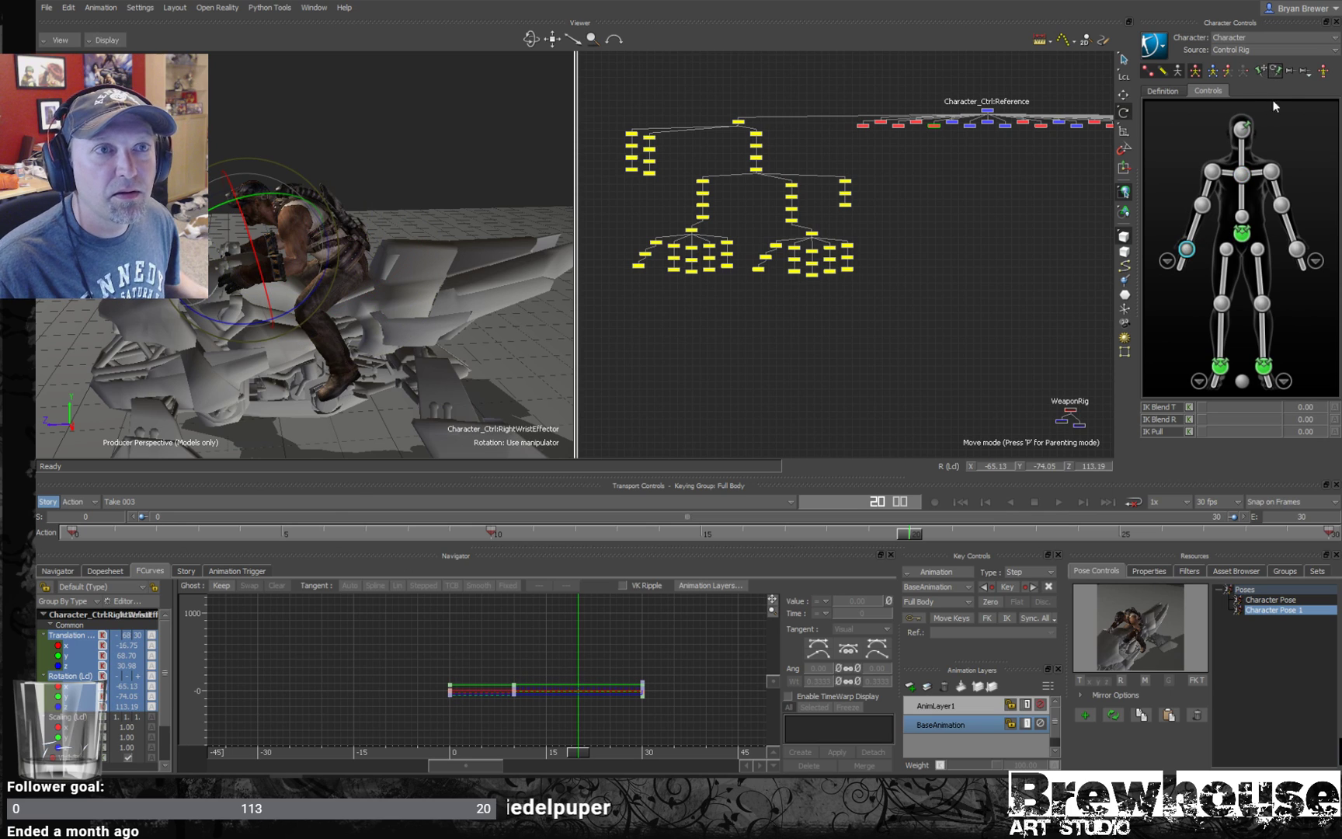
left_click(388, 202)
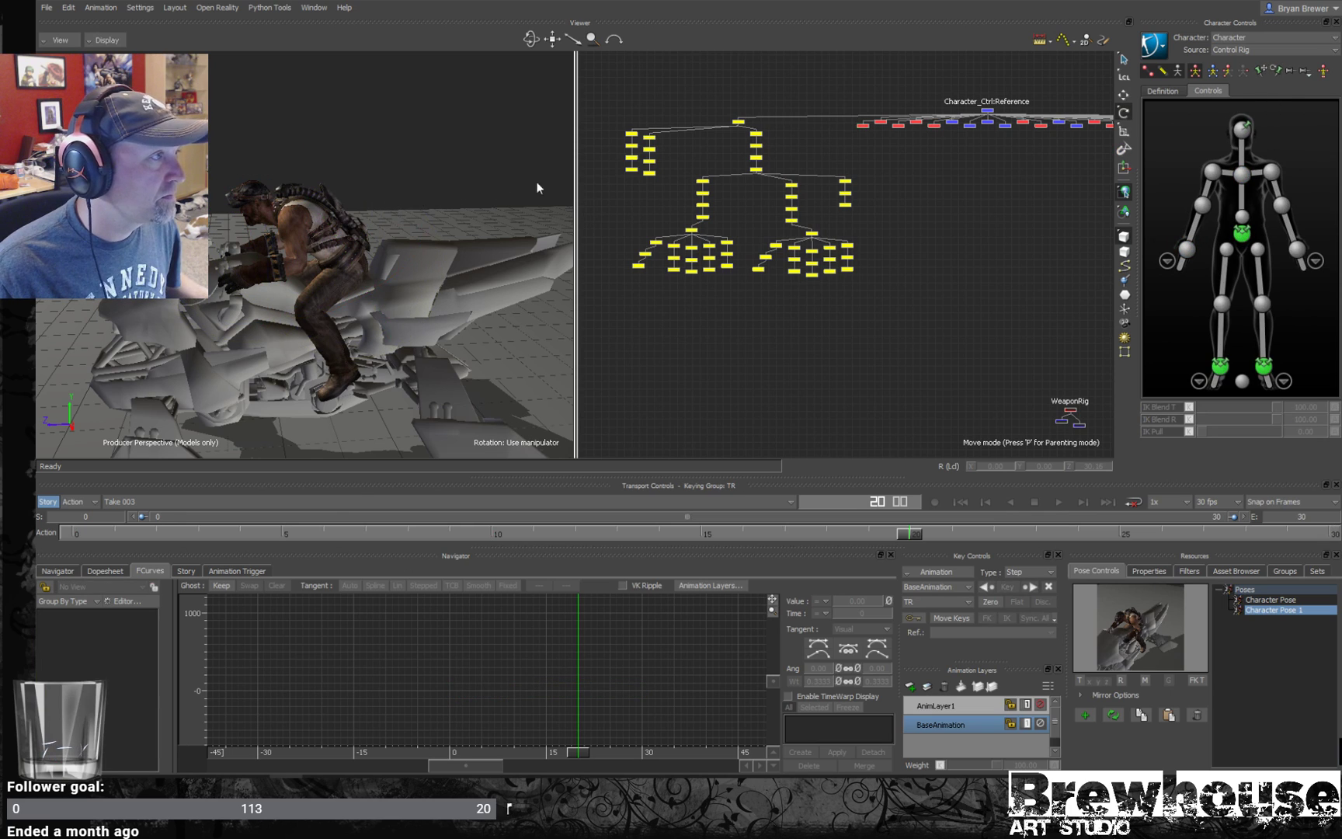
- Rotate the hips effector at frame 20 to about -22.07 in Z and raise it to about 75.01 in Y
left_click(1242, 233)
left_click_drag(394, 203, 371, 176)
key("t")
left_click_drag(371, 176, 286, 217, "ctrl+shift")
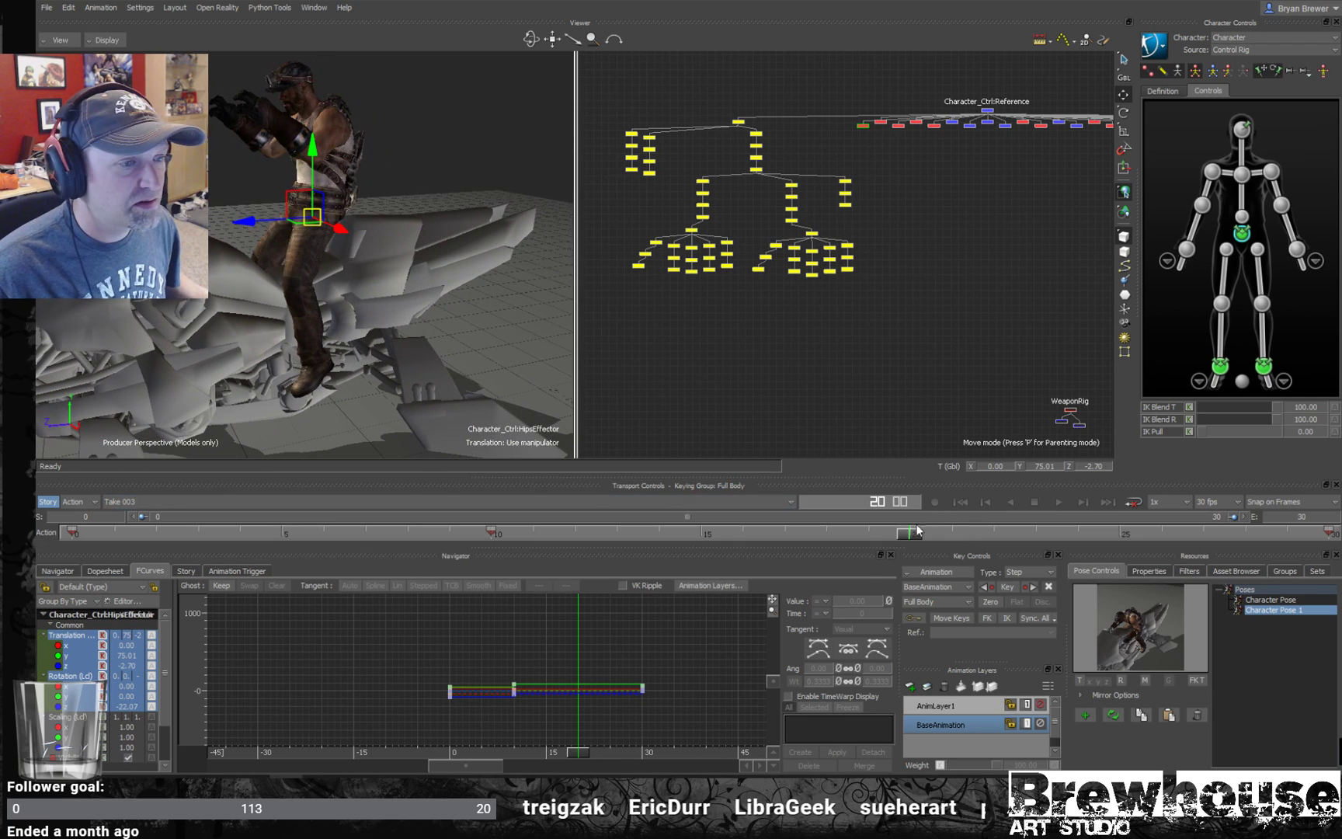
- Scrub back and forth through the take to review the new frame 20 pose against the earlier poses
left_click_drag(910, 536, 143, 497)
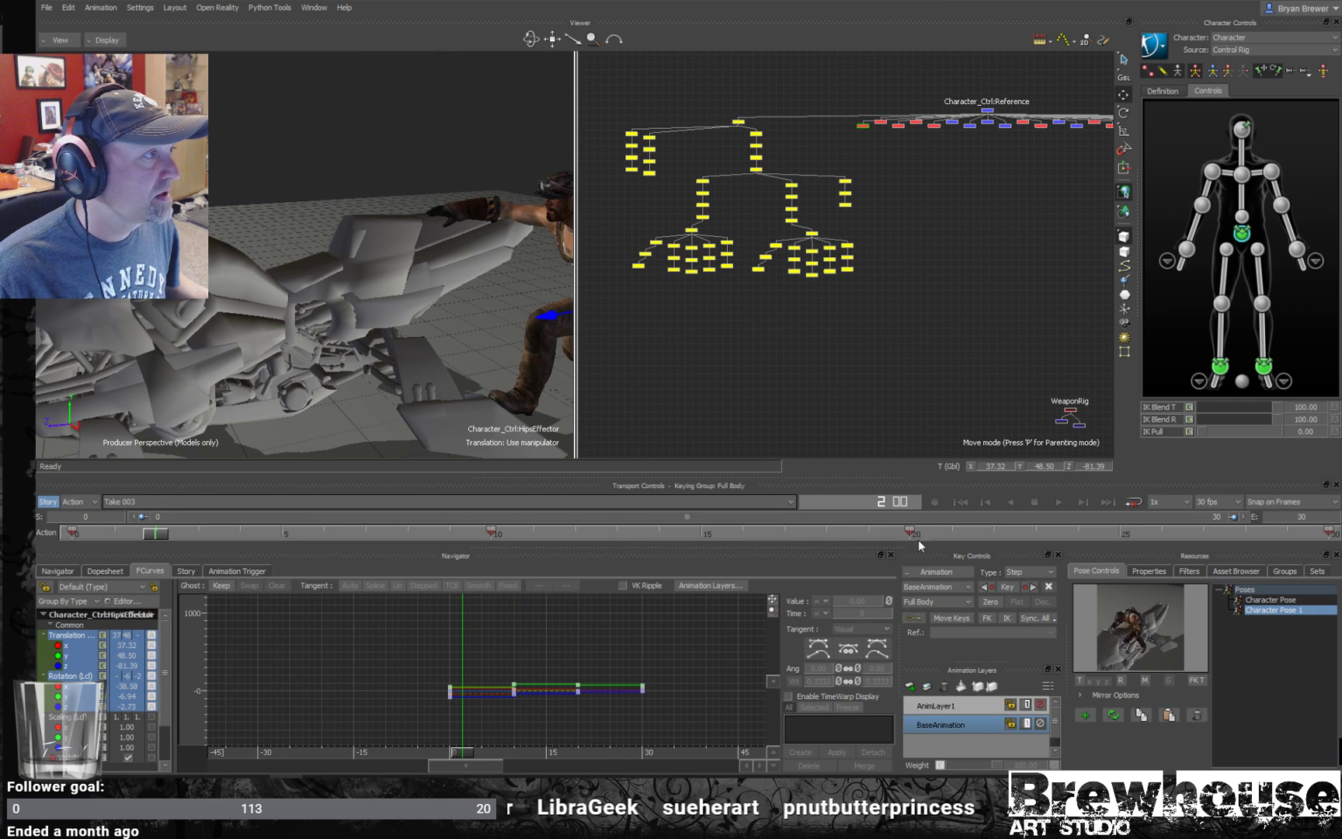
left_click_drag(158, 536, 1035, 534)
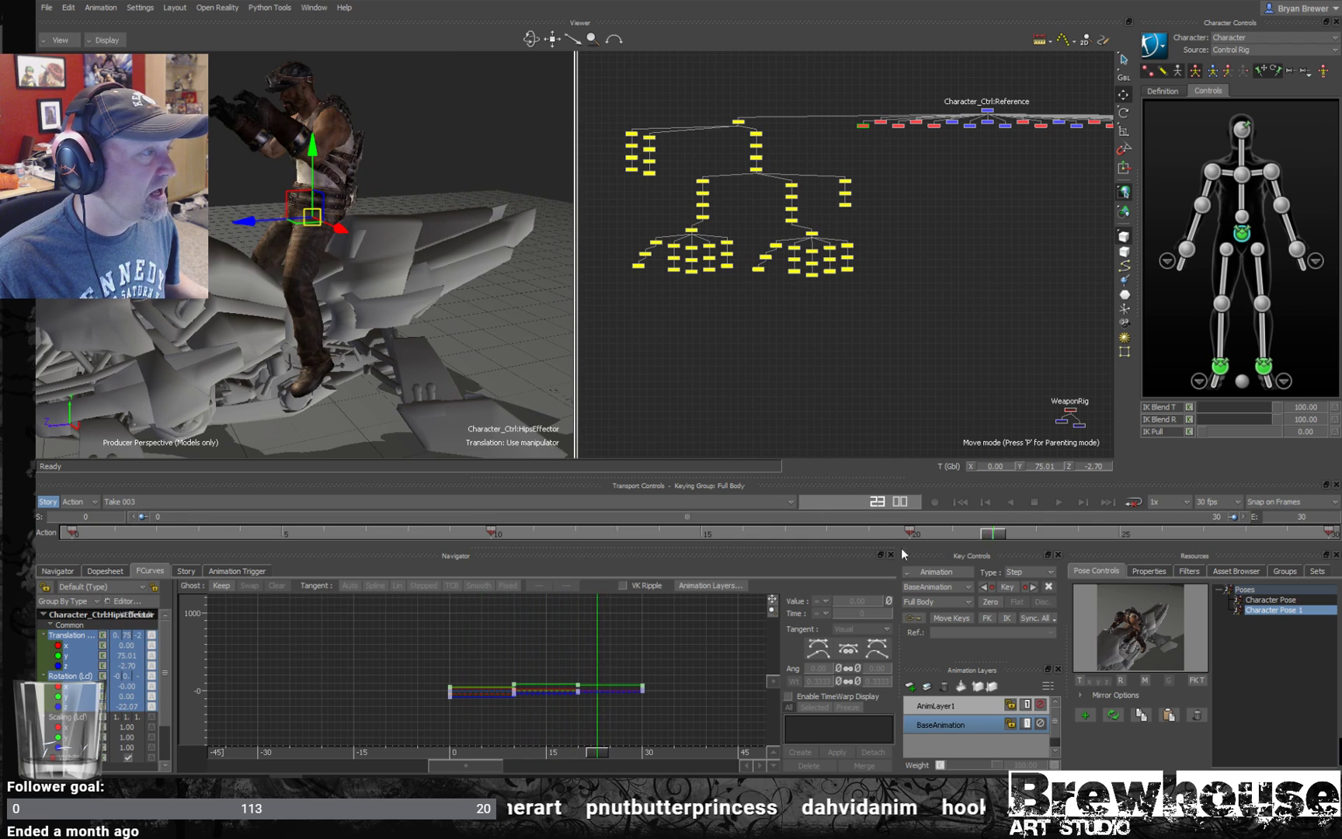
left_click_drag(941, 556, 465, 516)
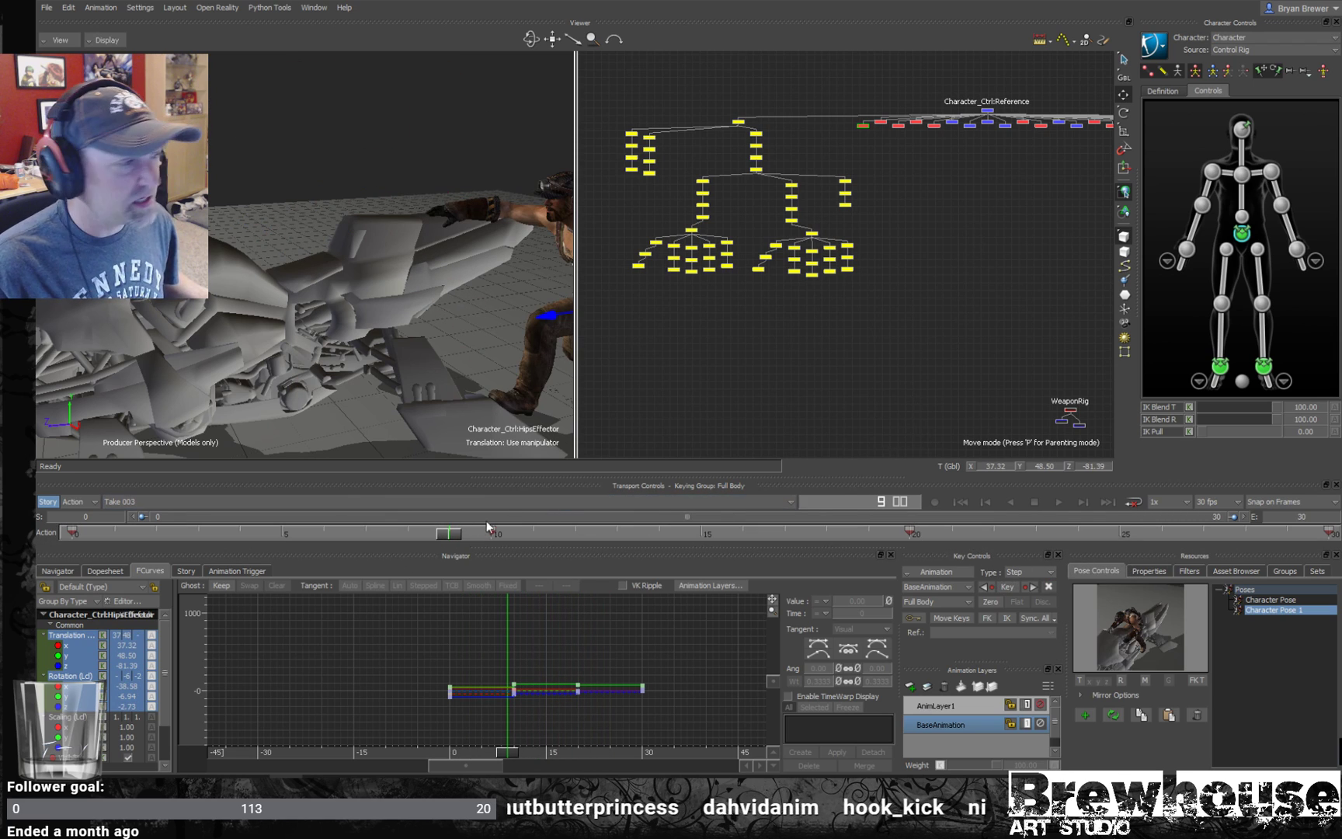
left_click(1170, 536)
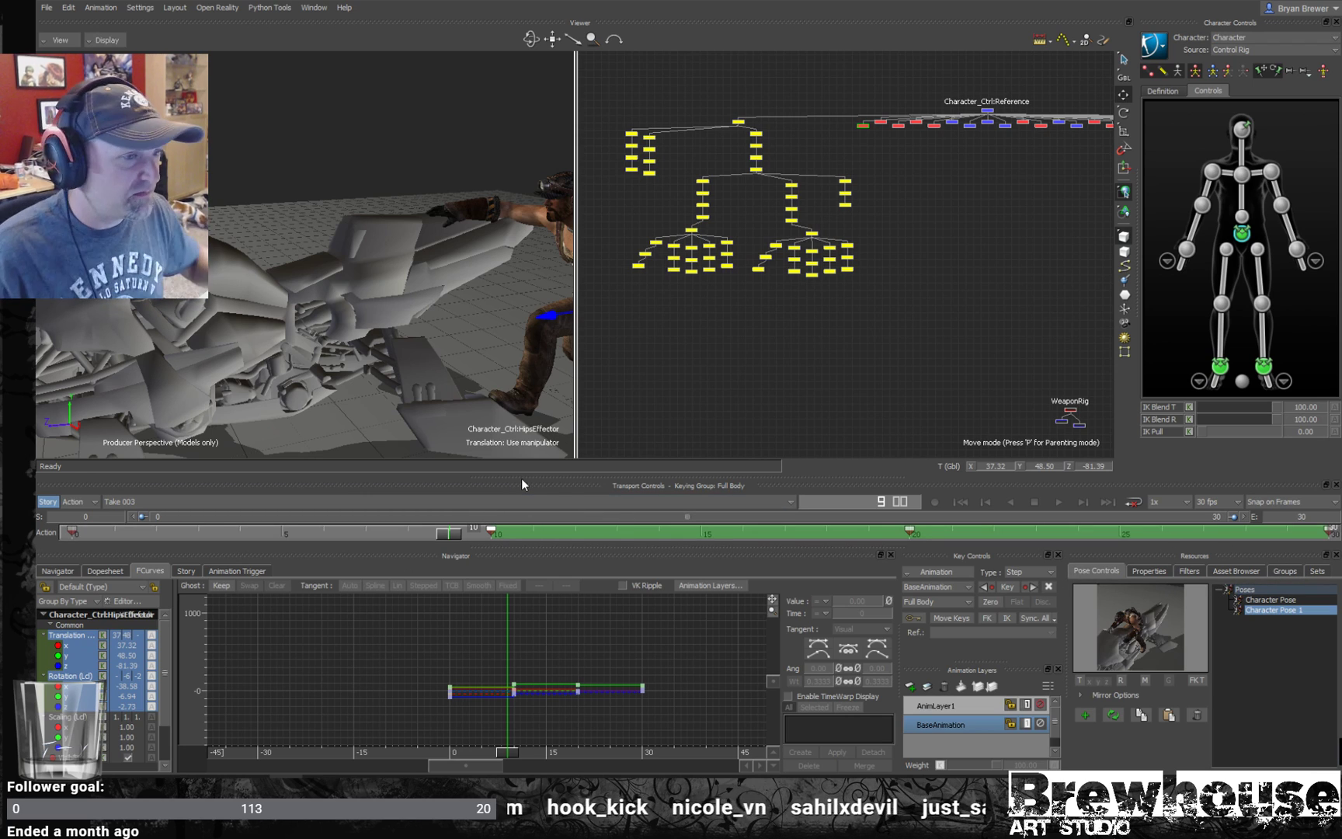
left_click(784, 447)
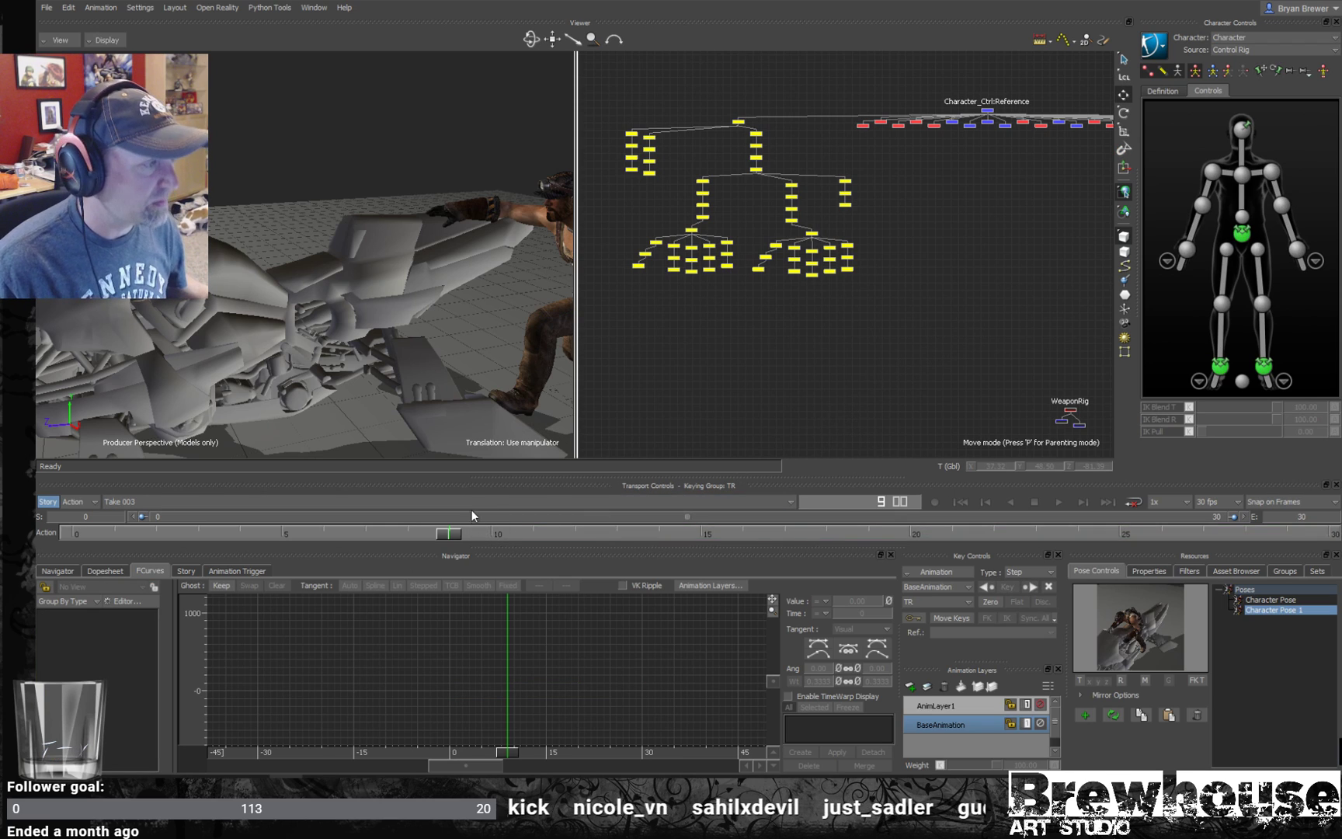
left_click(1243, 236)
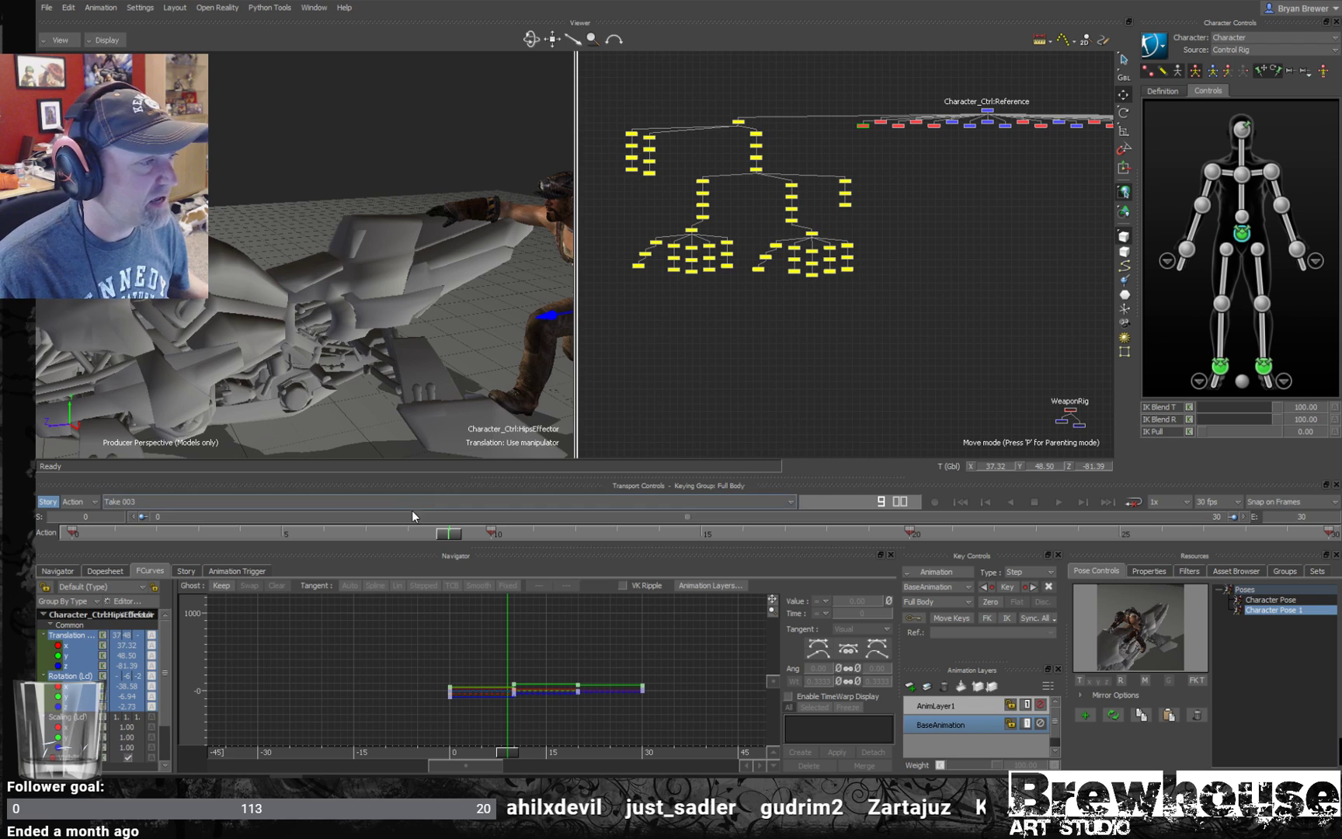
- Check the leap poses along the timeline and enlarge the perspective view to a single viewer pane
left_click_drag(448, 532, 598, 544)
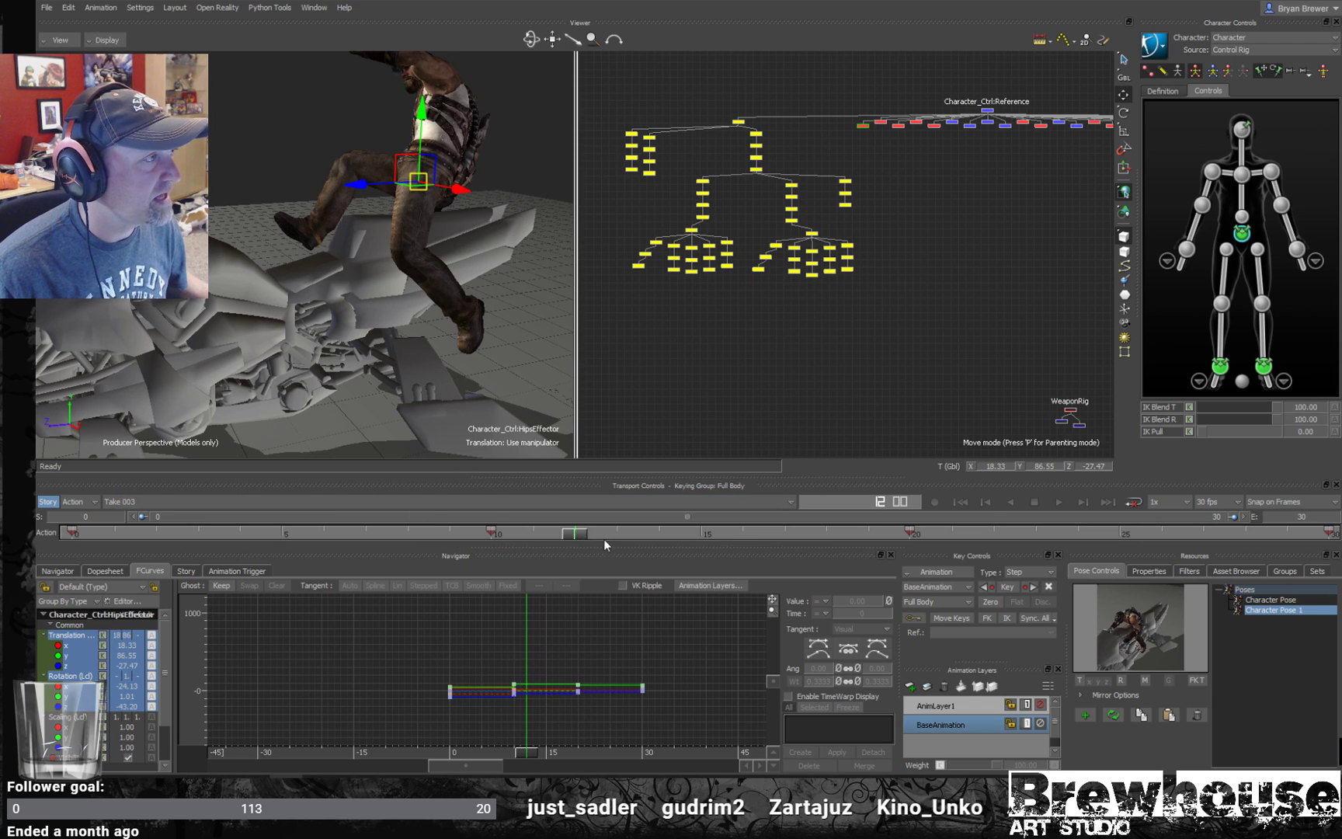
left_click_drag(767, 538, 214, 486)
mouse_move(420, 355)
left_mouse_down("ctrl+shift")
mouse_move(429, 364)
mouse_move(399, 356)
left_mouse_up("ctrl+shift")
key("ctrl+1")
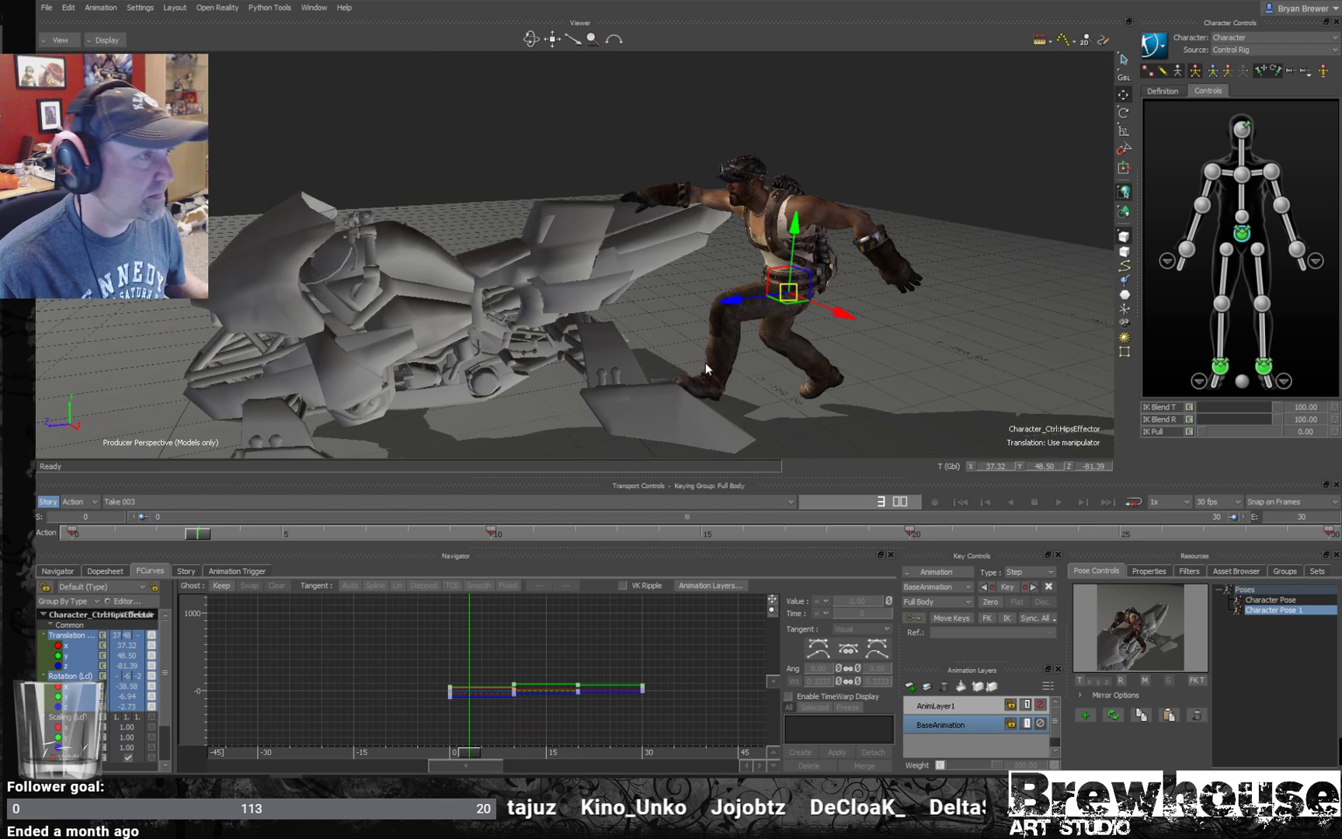
- Frame the whole vehicle and scrub through the poses, finishing on frame 20
left_click_drag(703, 360, 720, 417, "shift")
left_click_drag(496, 533, 932, 552)
left_click_drag(651, 304, 813, 523, "ctrl+shift")
left_click_drag(952, 543, 596, 536)
left_click_drag(818, 535, 909, 520)
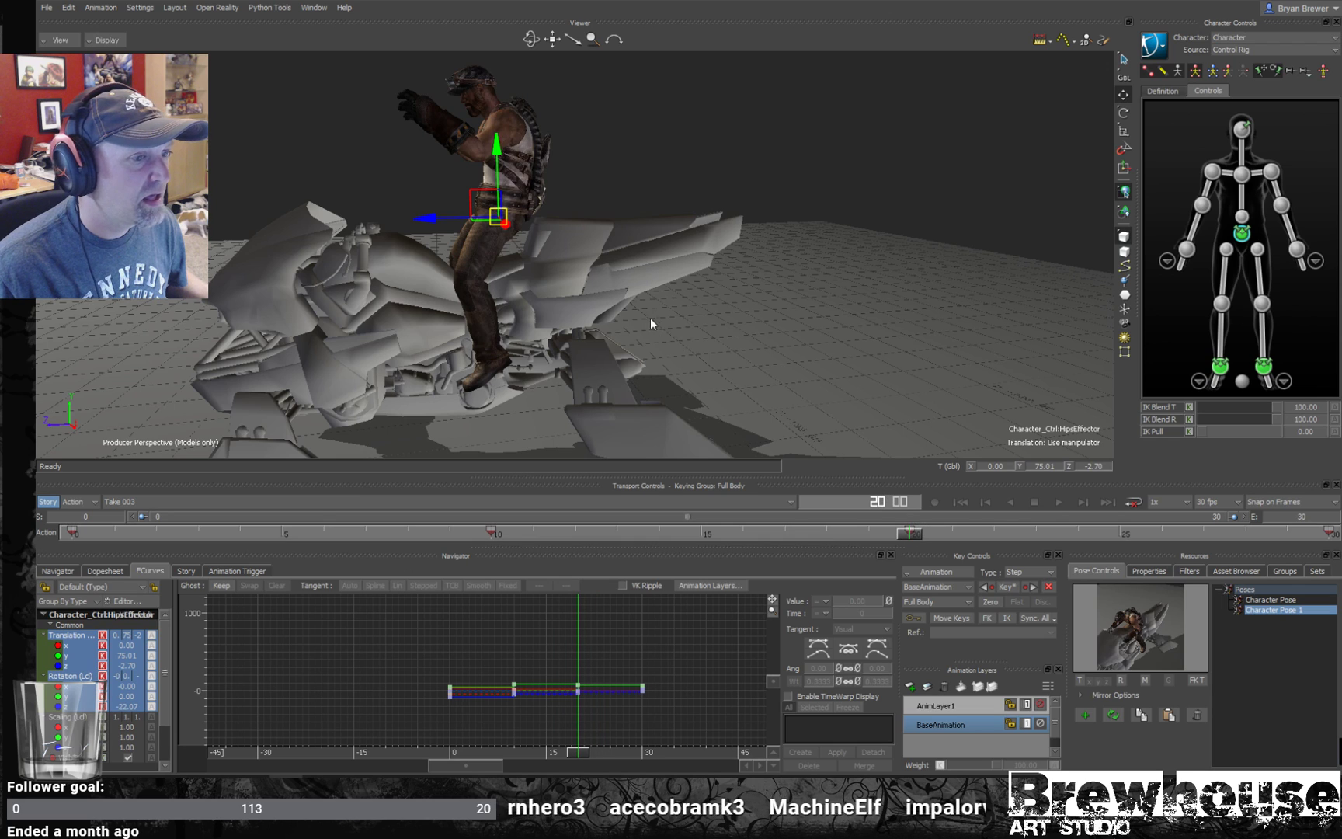
- Rotate the left ankle effector at frame 20 to about -20.79, -1.45, 32.82
left_click(1255, 369)
left_click_drag(478, 327, 592, 301, "alt")
key("e")
left_click_drag(591, 311, 602, 345)
left_click_drag(621, 293, 636, 310)
left_click_drag(636, 311, 675, 330, "alt")
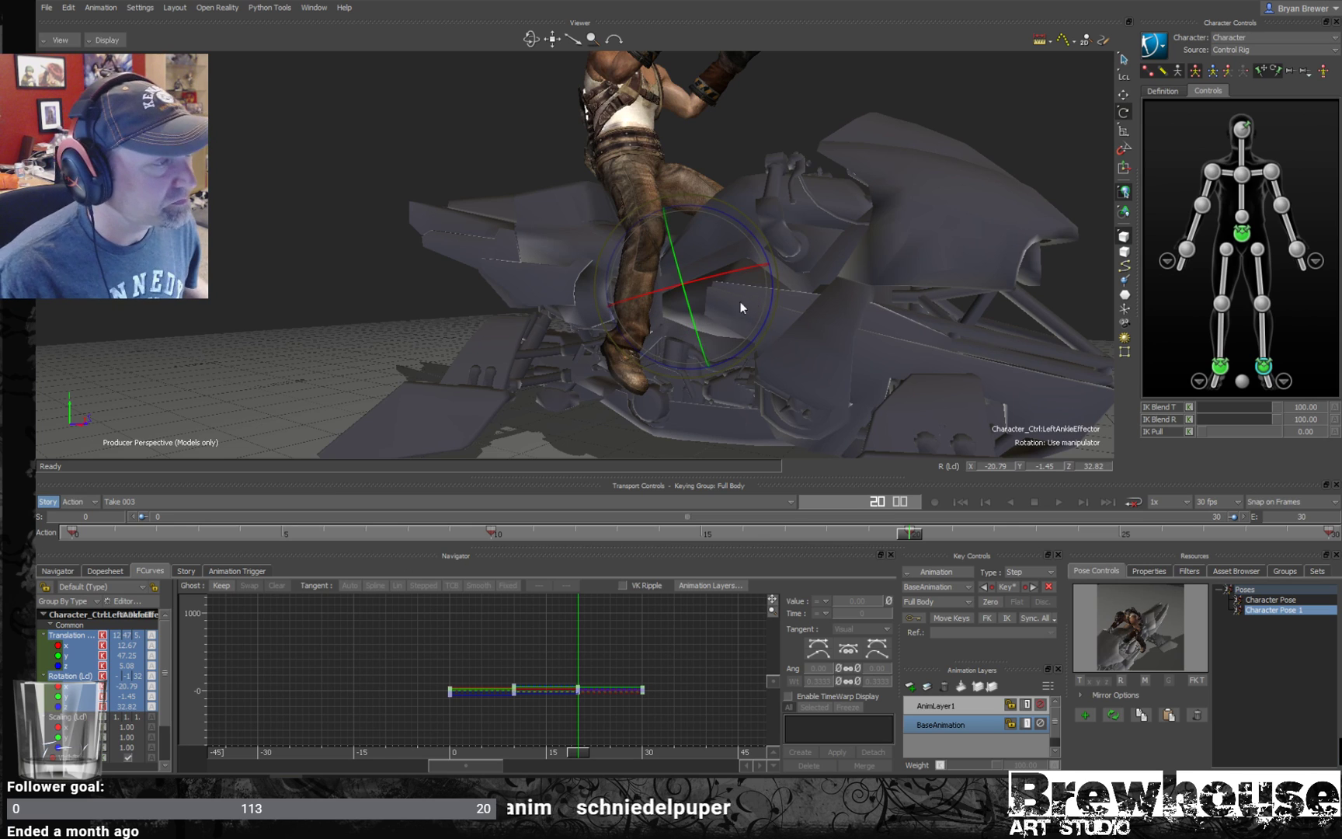
- Rotate the right ankle effector at frame 20 and move it to about -13.46, 38.15, 1.59
left_click_drag(817, 297, 1022, 285, "alt")
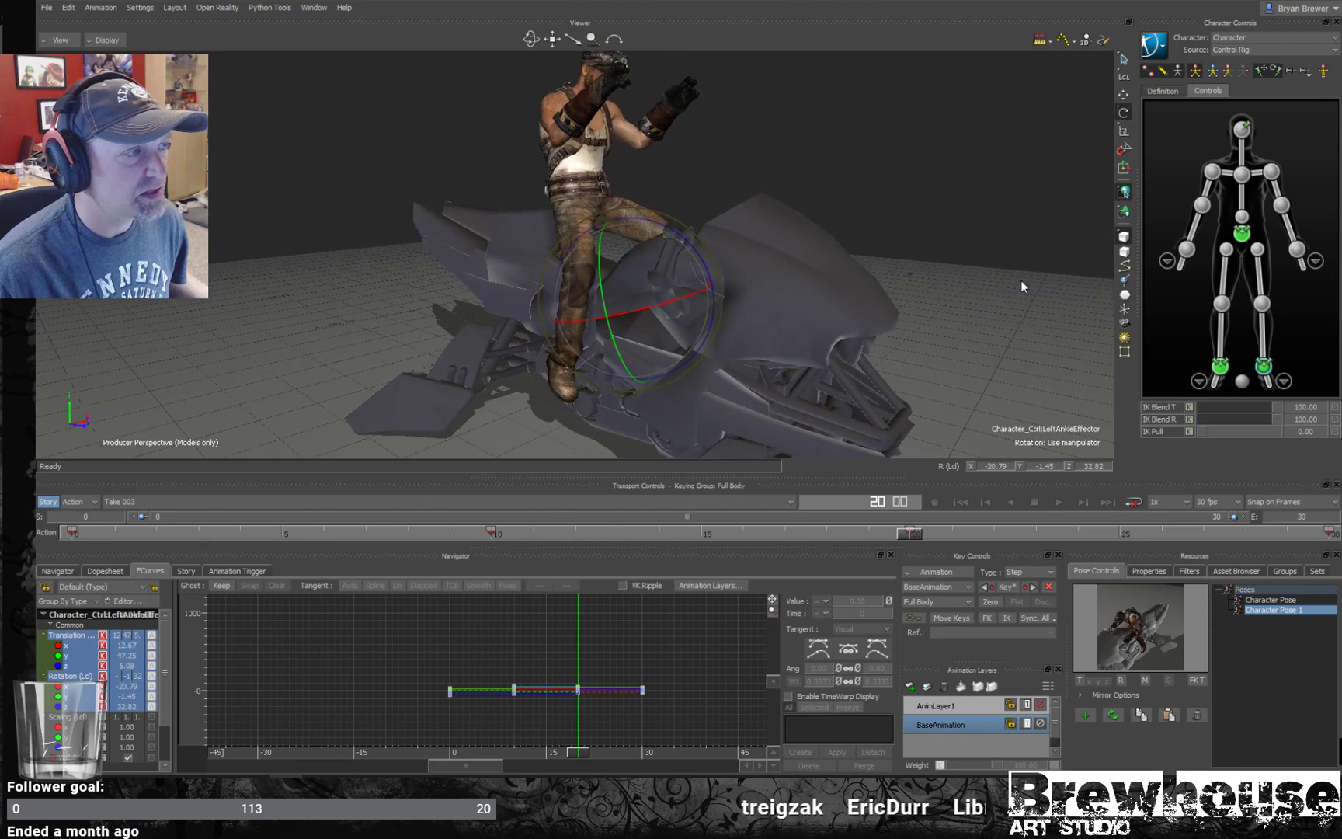
left_click(1222, 367)
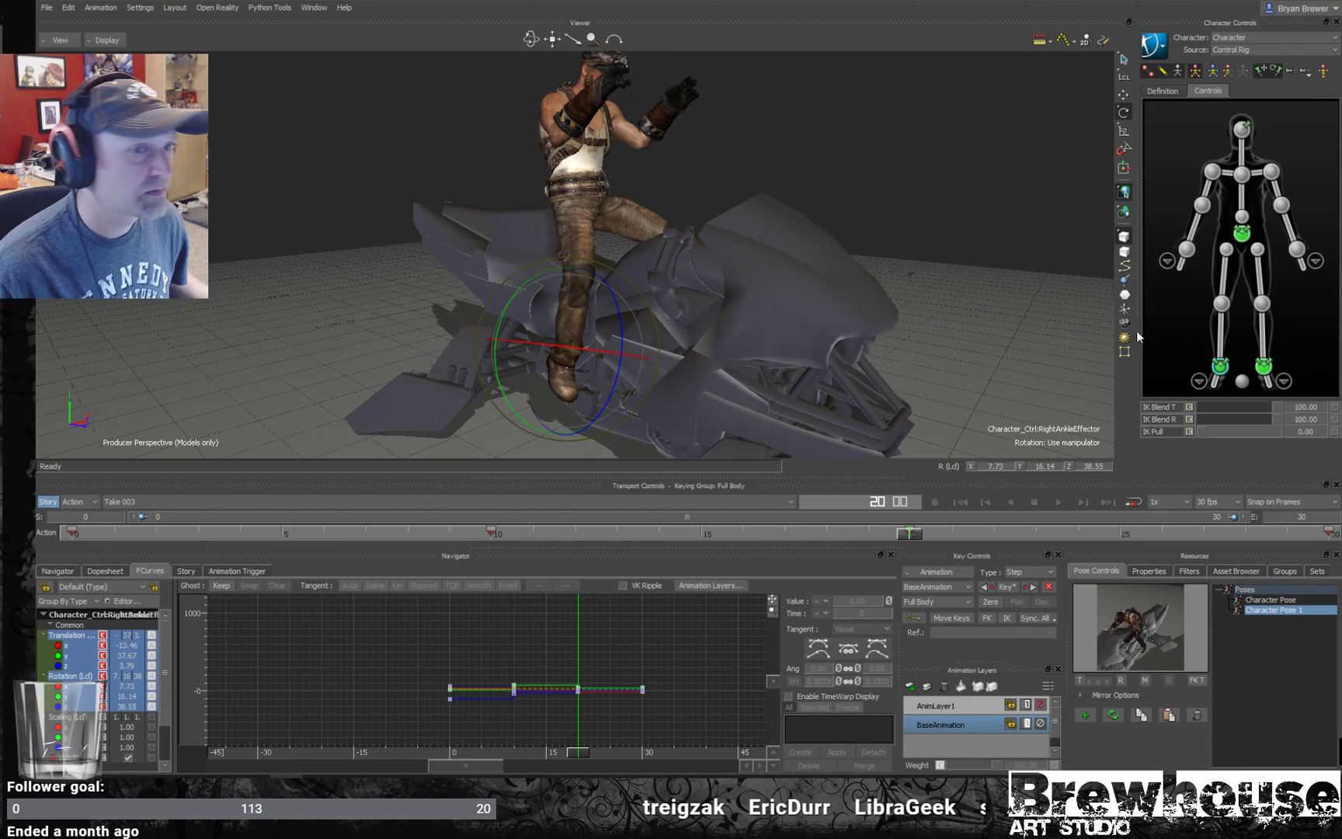
left_click_drag(515, 281, 579, 341)
key("t")
left_click_drag(703, 235, 754, 227, "ctrl+shift")
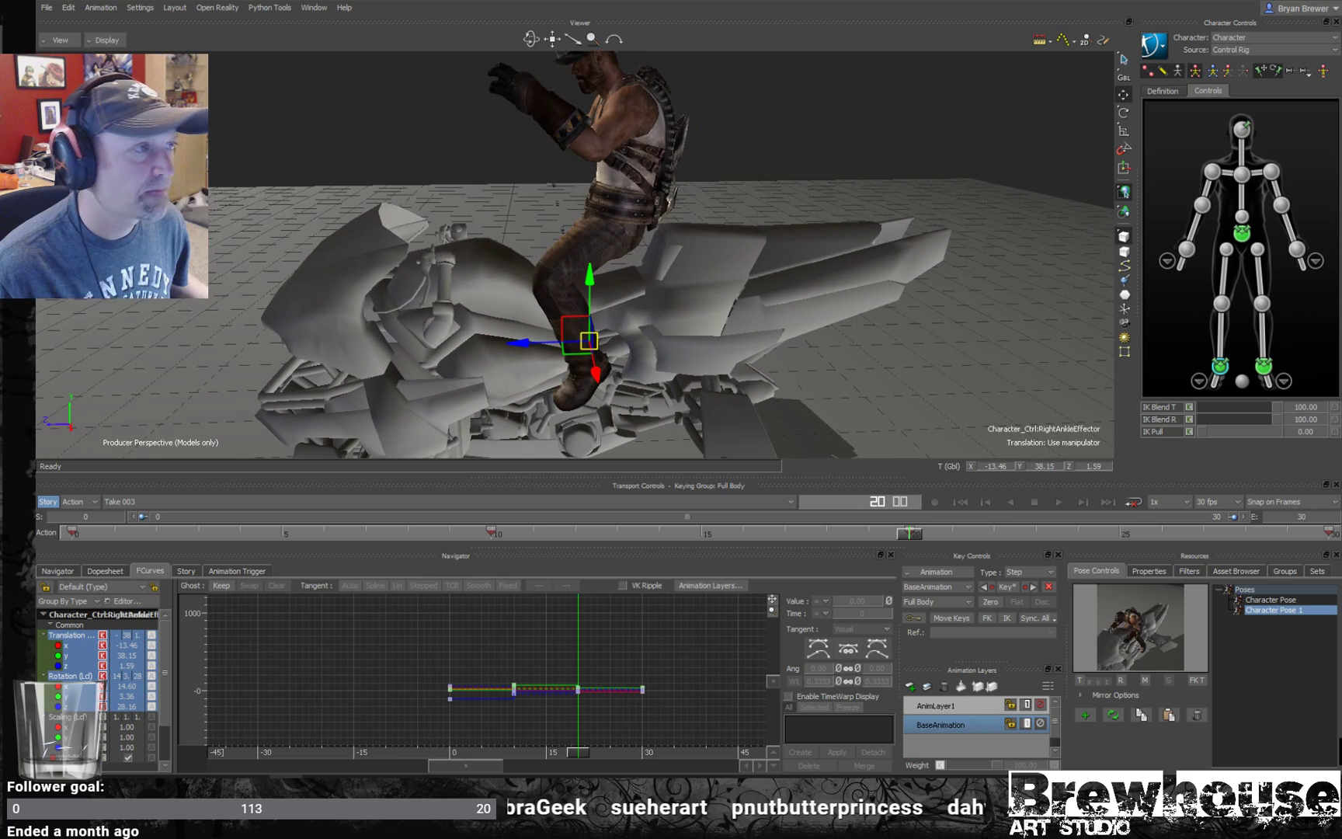
- Rotate the chest end effector at frame 20 to adjust the lean of the upper body over the bike
left_click(1242, 175)
key("r")
left_click_drag(691, 162, 671, 210, "ctrl+shift")
left_click_drag(675, 154, 852, 191)
- Rotate the hips effector at frame 20 and move it to about 0.00, 77.28, -1.40
left_click(1242, 232)
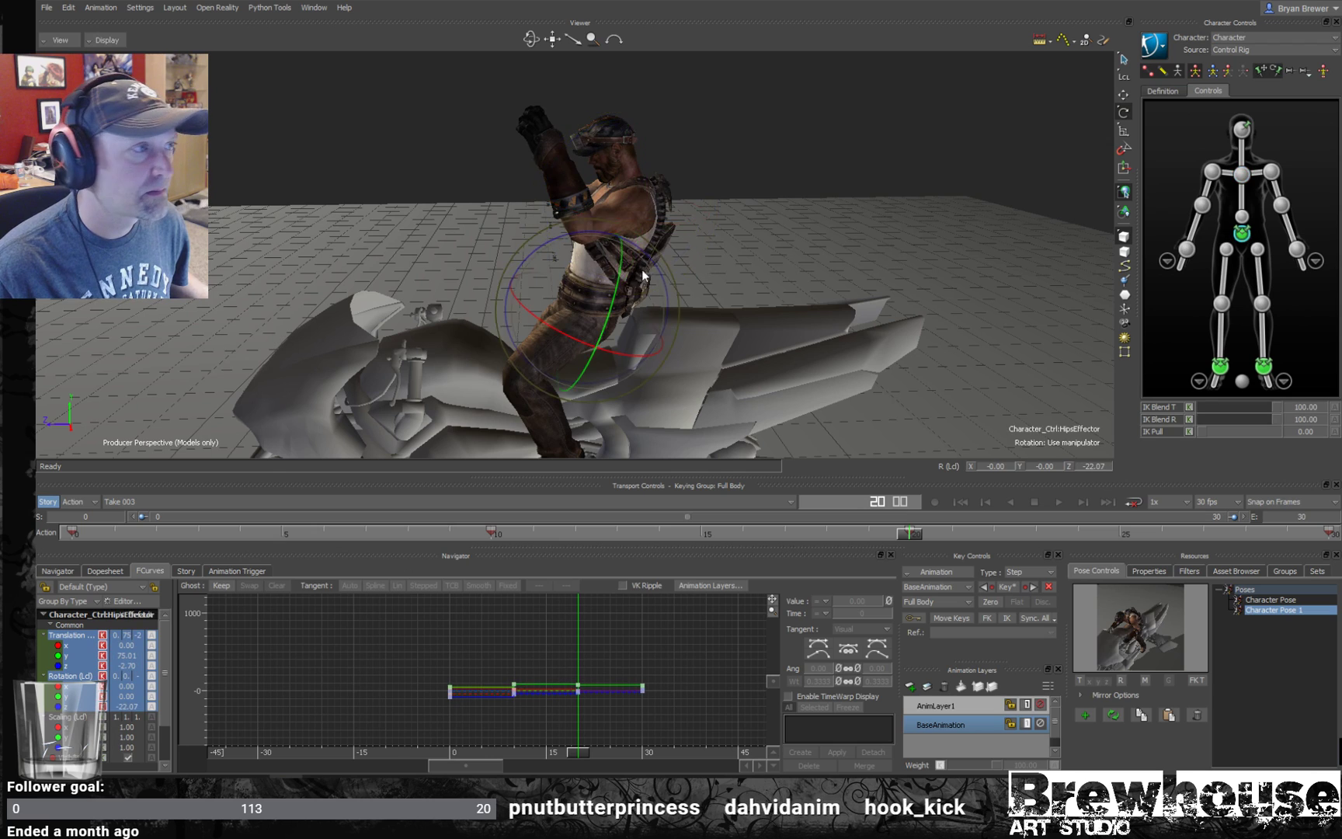
left_click_drag(777, 264, 664, 270, "ctrl+shift")
mouse_move(583, 272)
left_mouse_down()
mouse_move(614, 258)
mouse_move(608, 278)
mouse_move(580, 272)
left_mouse_up()
key("t")
left_click_drag(692, 247, 870, 246, "ctrl+shift")
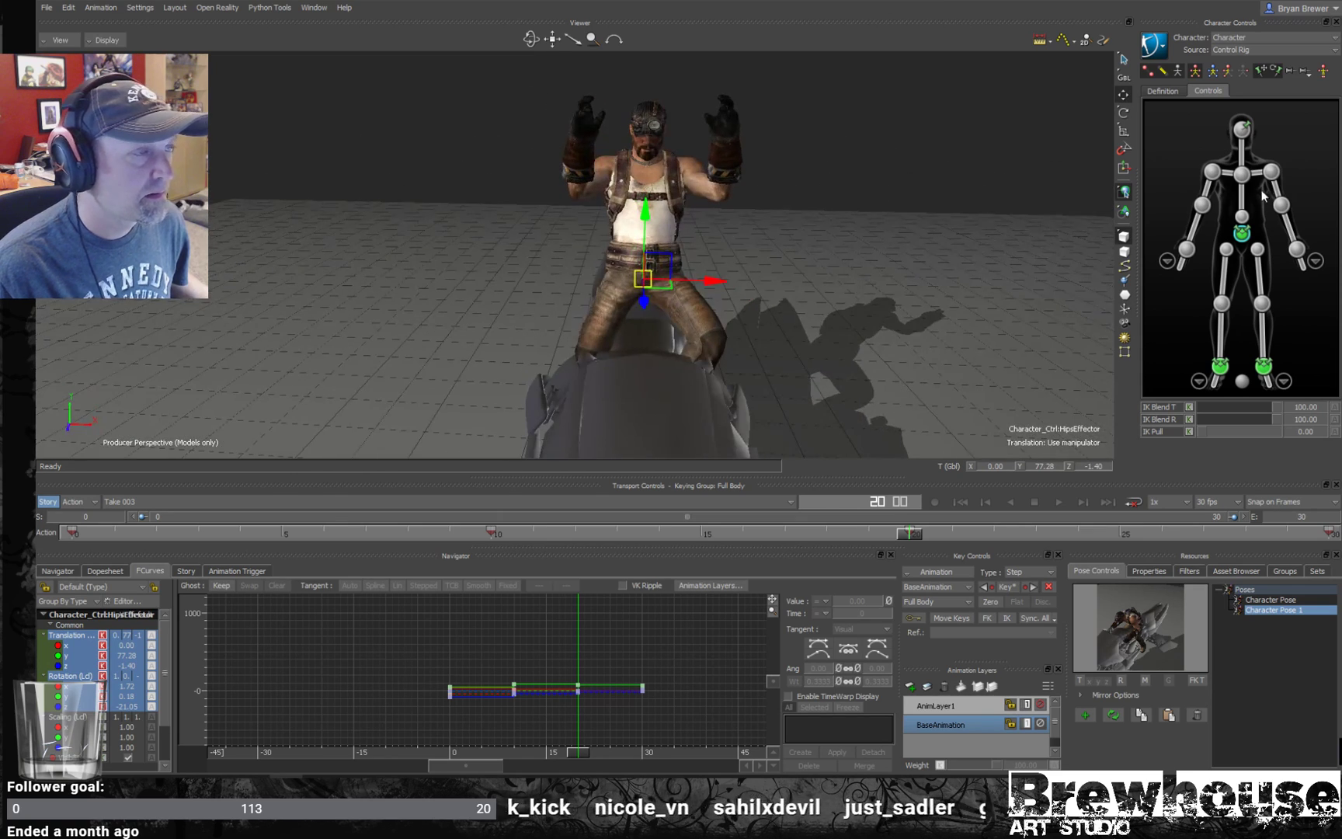
- Rotate the left and right shoulder effectors at frame 20, setting the right one to about -13.62, 19.36, 7.36
left_click(1270, 172)
key("r")
left_click_drag(740, 209, 674, 157, "ctrl+shift")
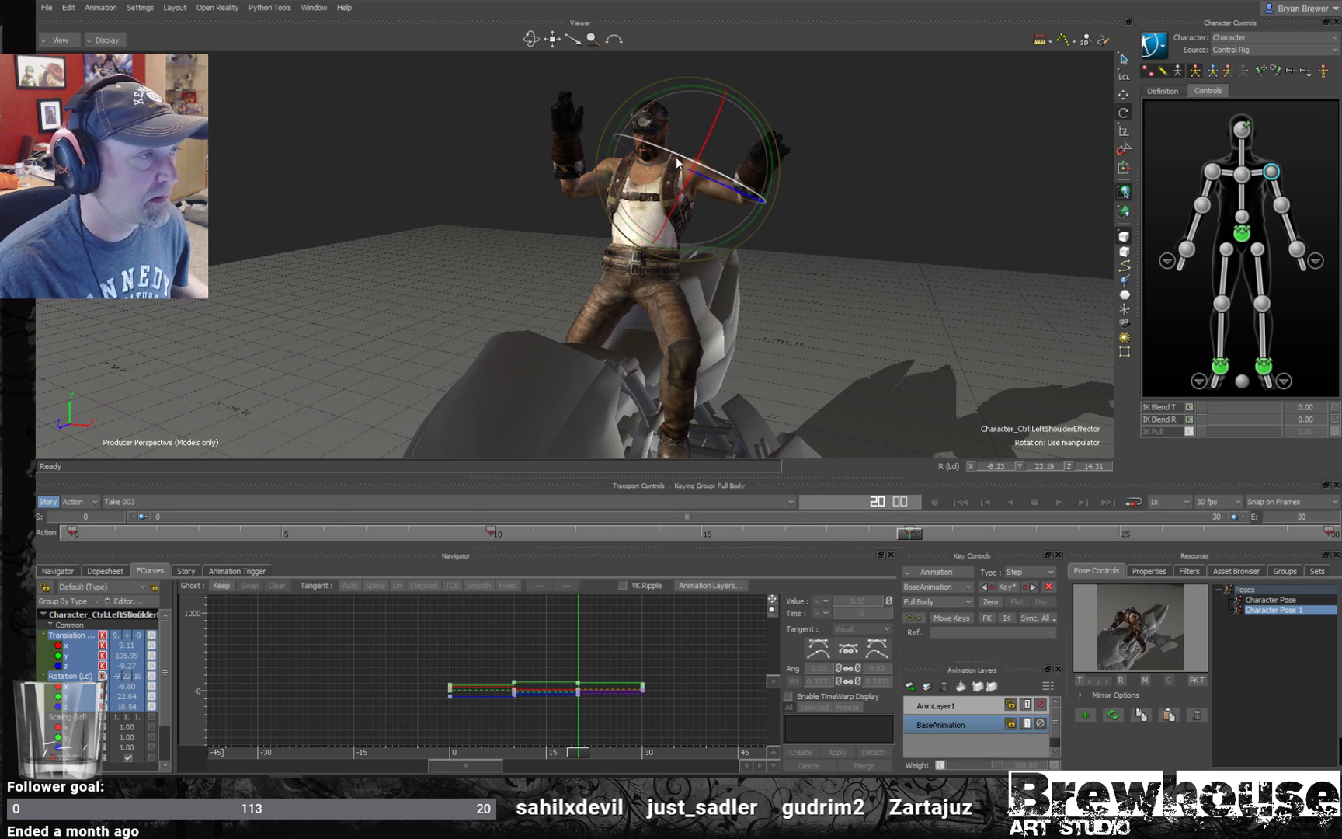
left_click(1213, 173)
left_click_drag(512, 199, 750, 233, "ctrl+shift")
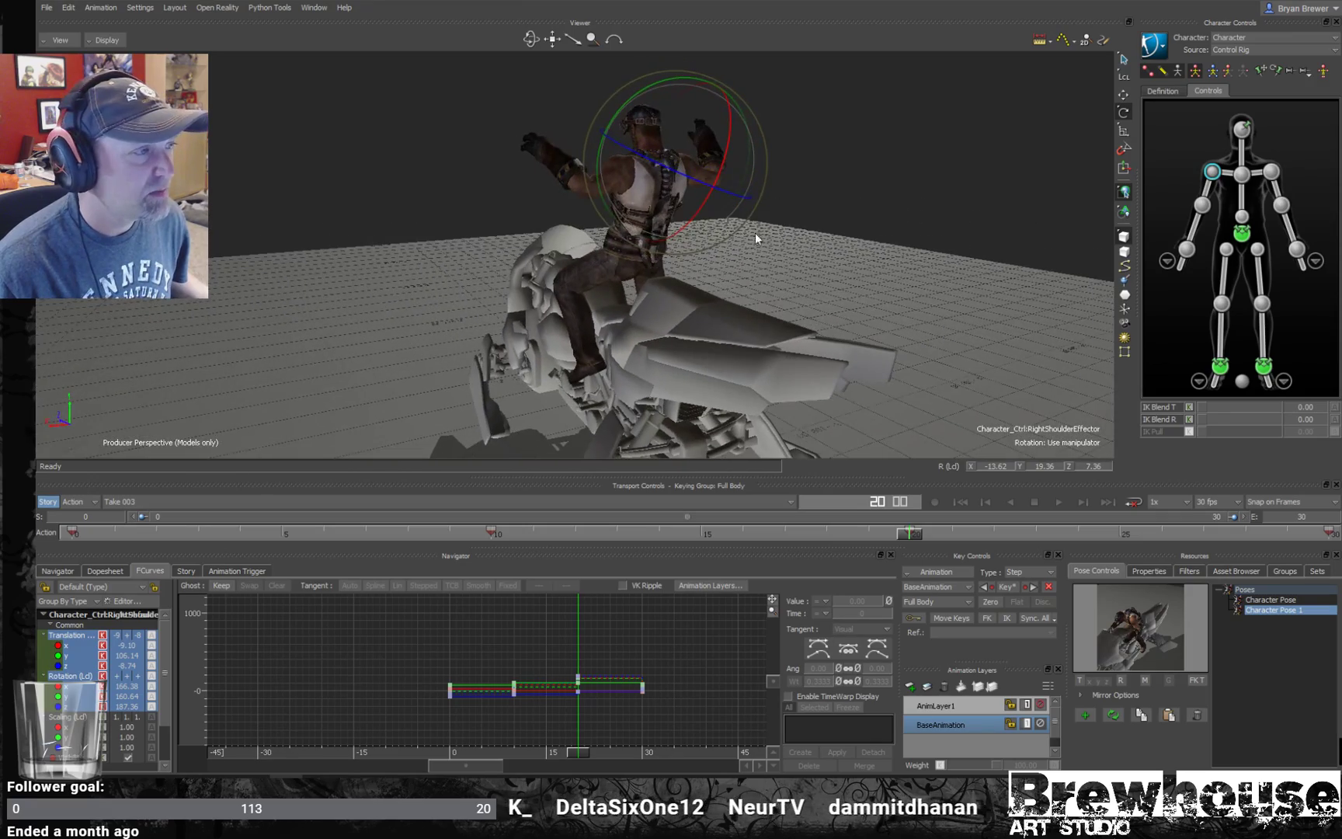
- Scrub the take from frame 0 to frame 20 to review the adjusted pose against the earlier leap poses
left_click_drag(654, 360, 737, 351, "ctrl+shift")
left_click_drag(899, 534, 72, 474)
left_click_drag(631, 306, 575, 302, "ctrl+shift")
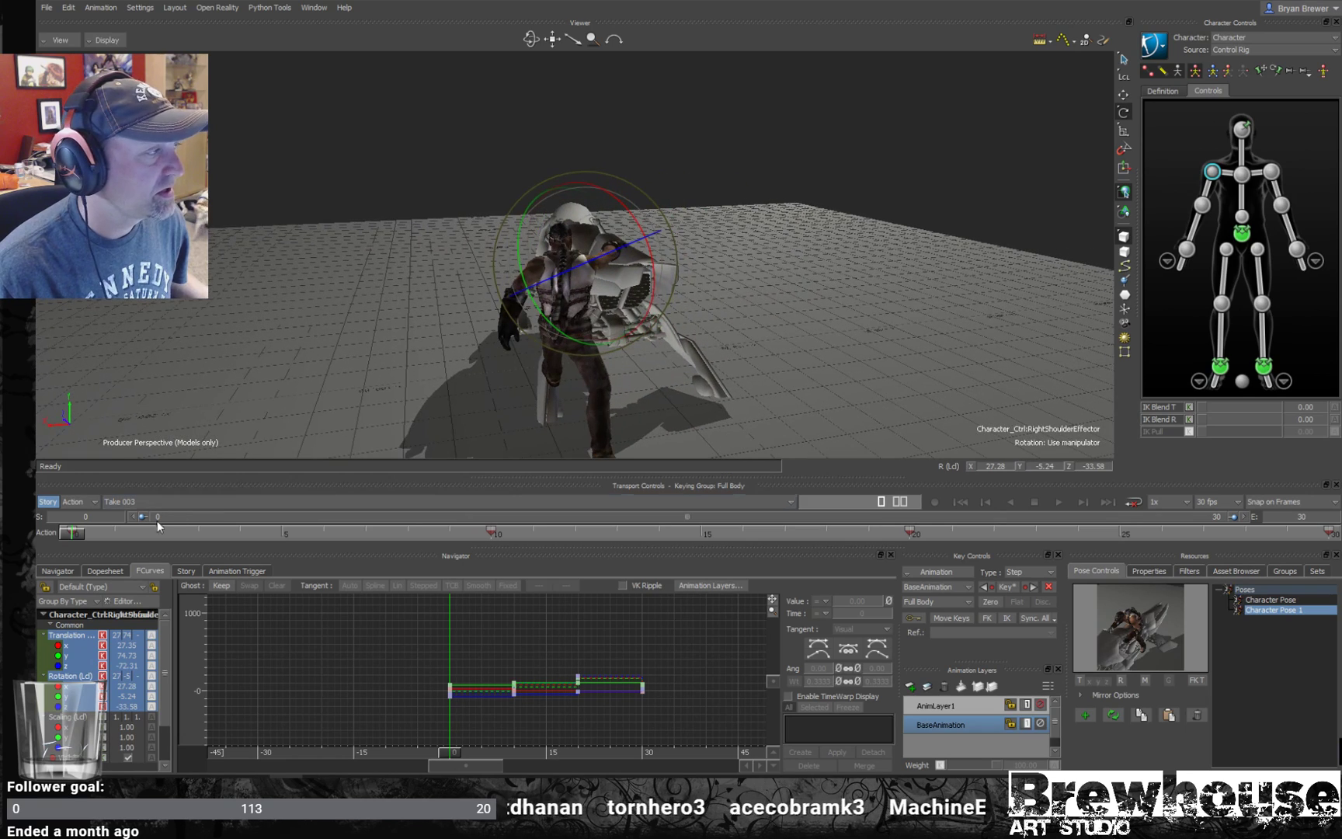
left_click_drag(71, 532, 214, 535)
left_click_drag(330, 532, 533, 533)
mouse_move(721, 319)
left_mouse_down("ctrl+shift")
mouse_move(734, 296)
mouse_move(714, 292)
mouse_move(709, 325)
mouse_move(710, 305)
mouse_move(712, 316)
mouse_move(764, 320)
mouse_move(719, 320)
left_mouse_up("ctrl+shift")
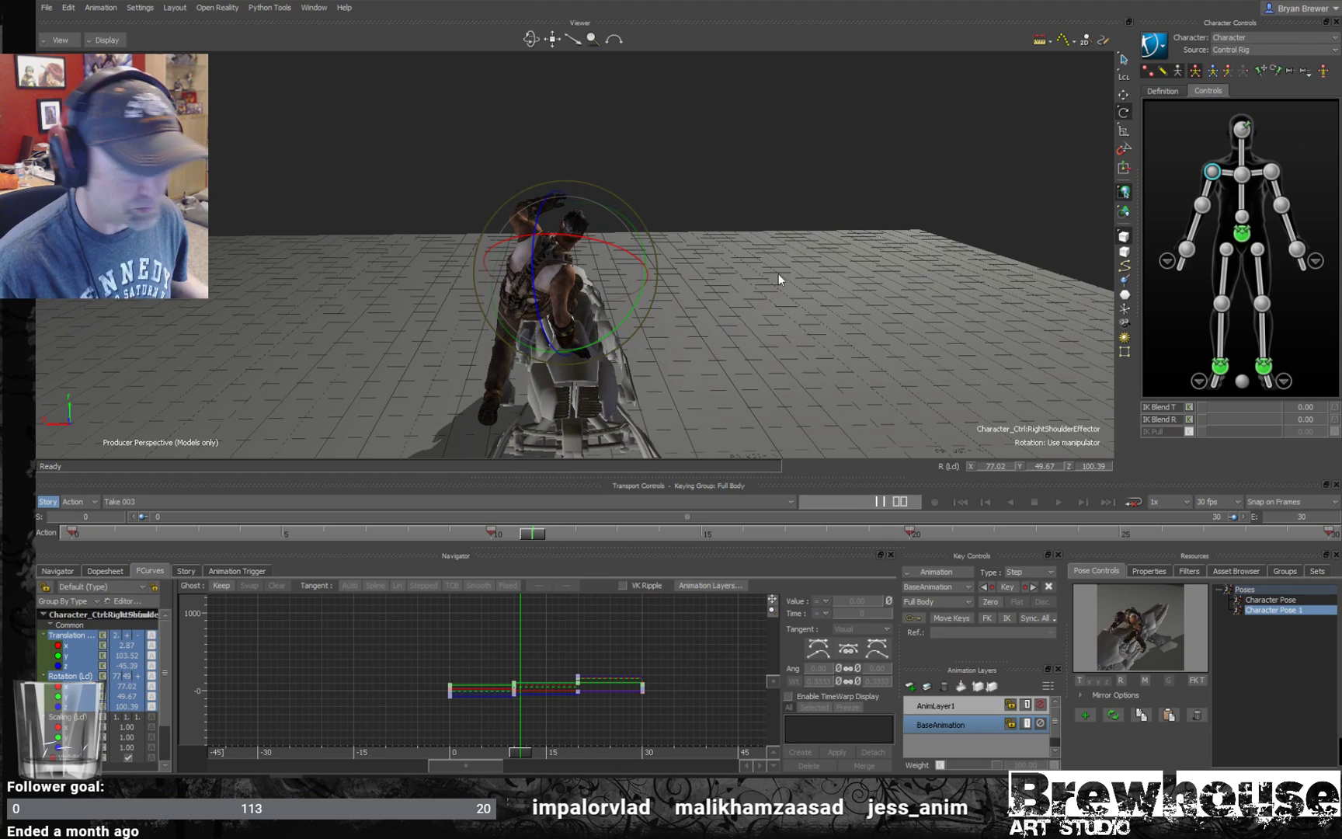
left_click_drag(563, 525, 910, 531)
left_click_drag(695, 281, 761, 286, "ctrl+shift")
mouse_move(596, 295)
left_mouse_down("ctrl+shift")
mouse_move(700, 297)
mouse_move(632, 290)
mouse_move(502, 330)
mouse_move(418, 309)
mouse_move(609, 298)
mouse_move(597, 303)
mouse_move(609, 270)
left_mouse_up("ctrl+shift")
left_click(609, 270)
left_click(704, 282)
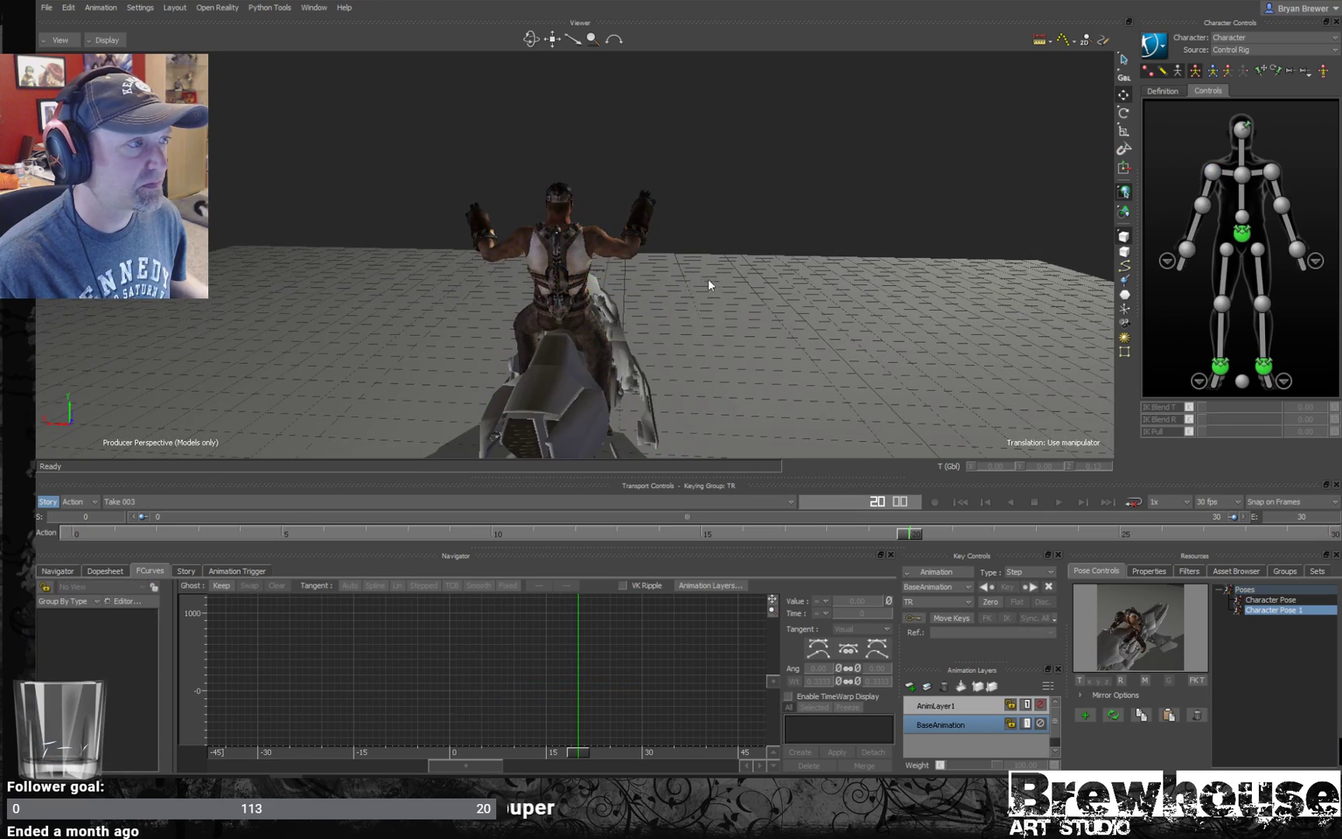
- Raise the hips effector and shift it slightly sideways at frame 20, to about -0.48, 80.20, -1.40
left_click_drag(704, 282, 1095, 258, "ctrl+shift")
left_click(1244, 237)
left_click_drag(654, 264, 609, 258, "ctrl+shift")
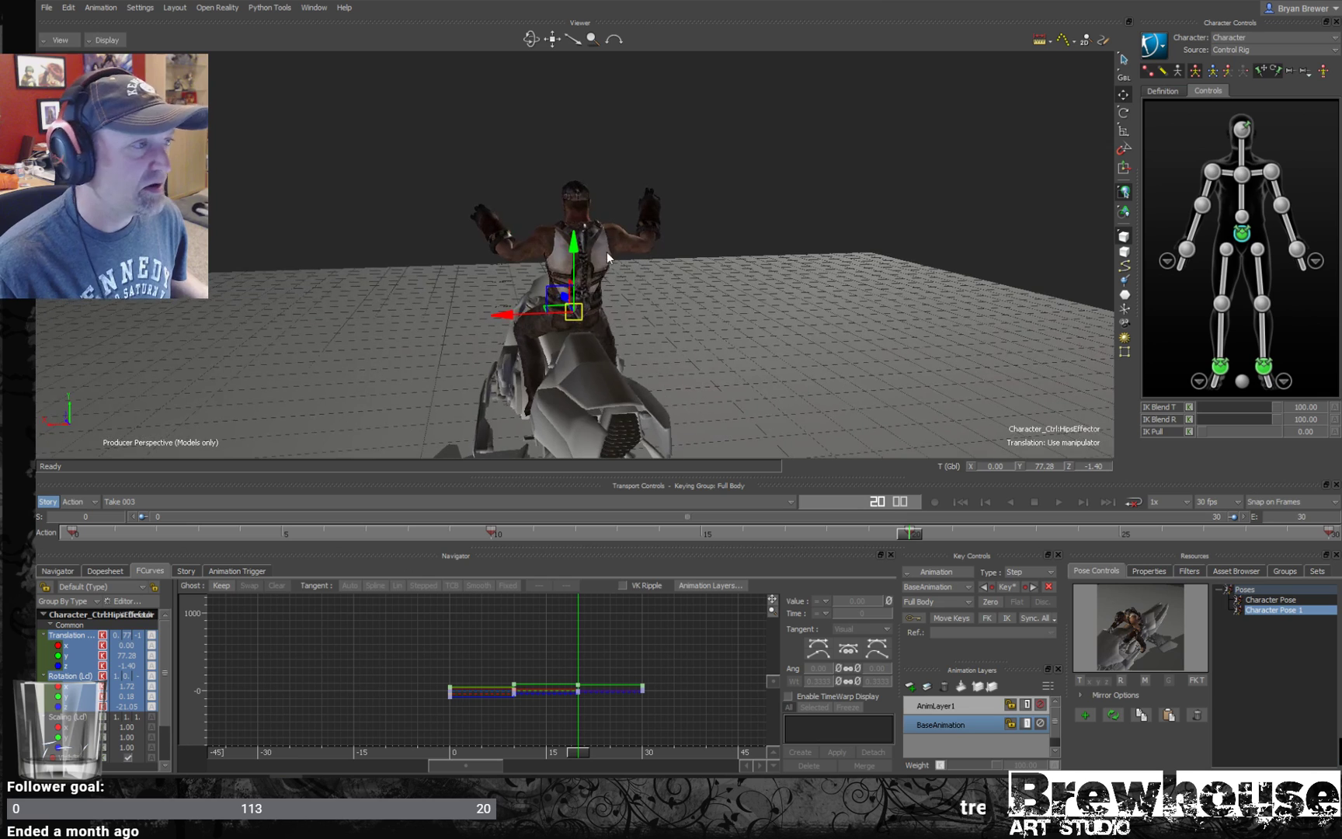
left_click_drag(609, 315, 586, 325, "ctrl+shift")
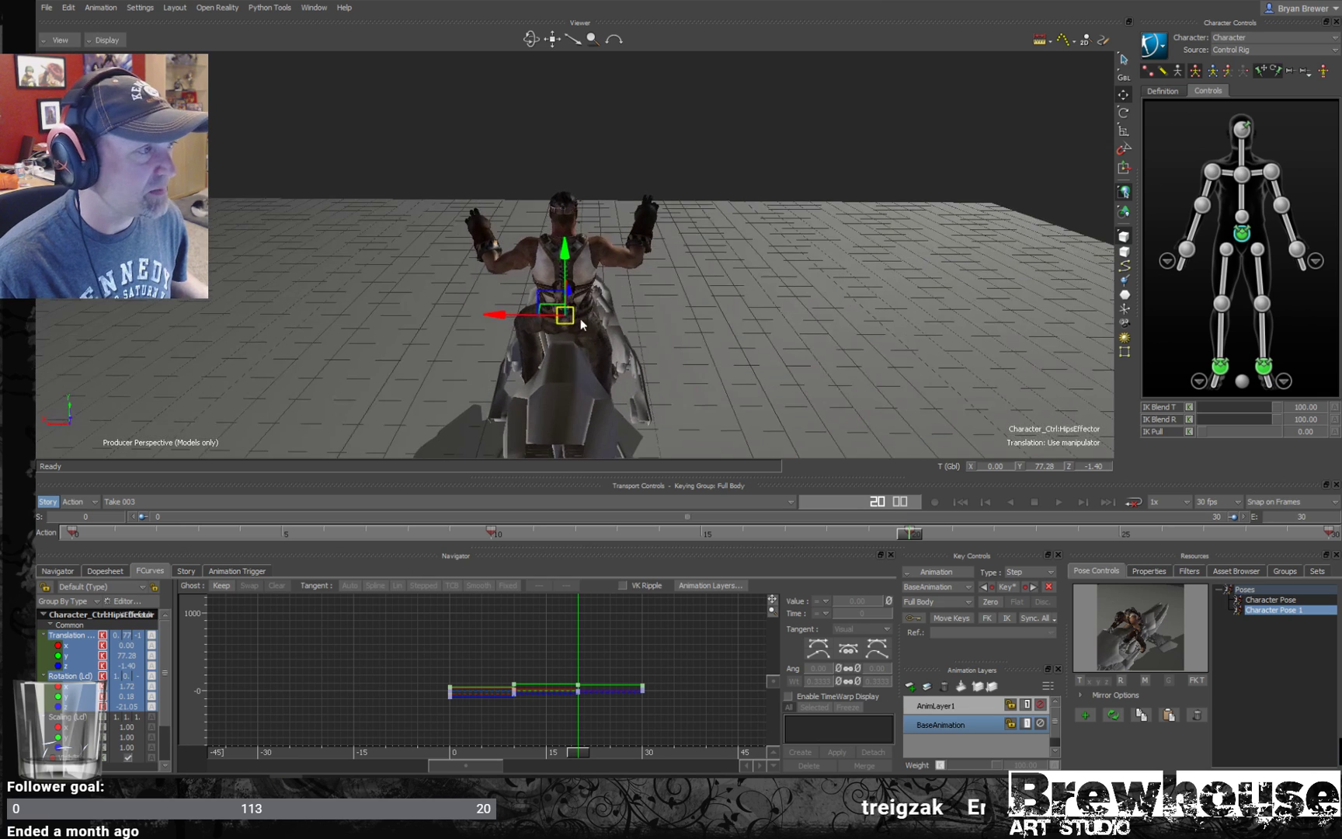
left_click_drag(486, 321, 587, 220)
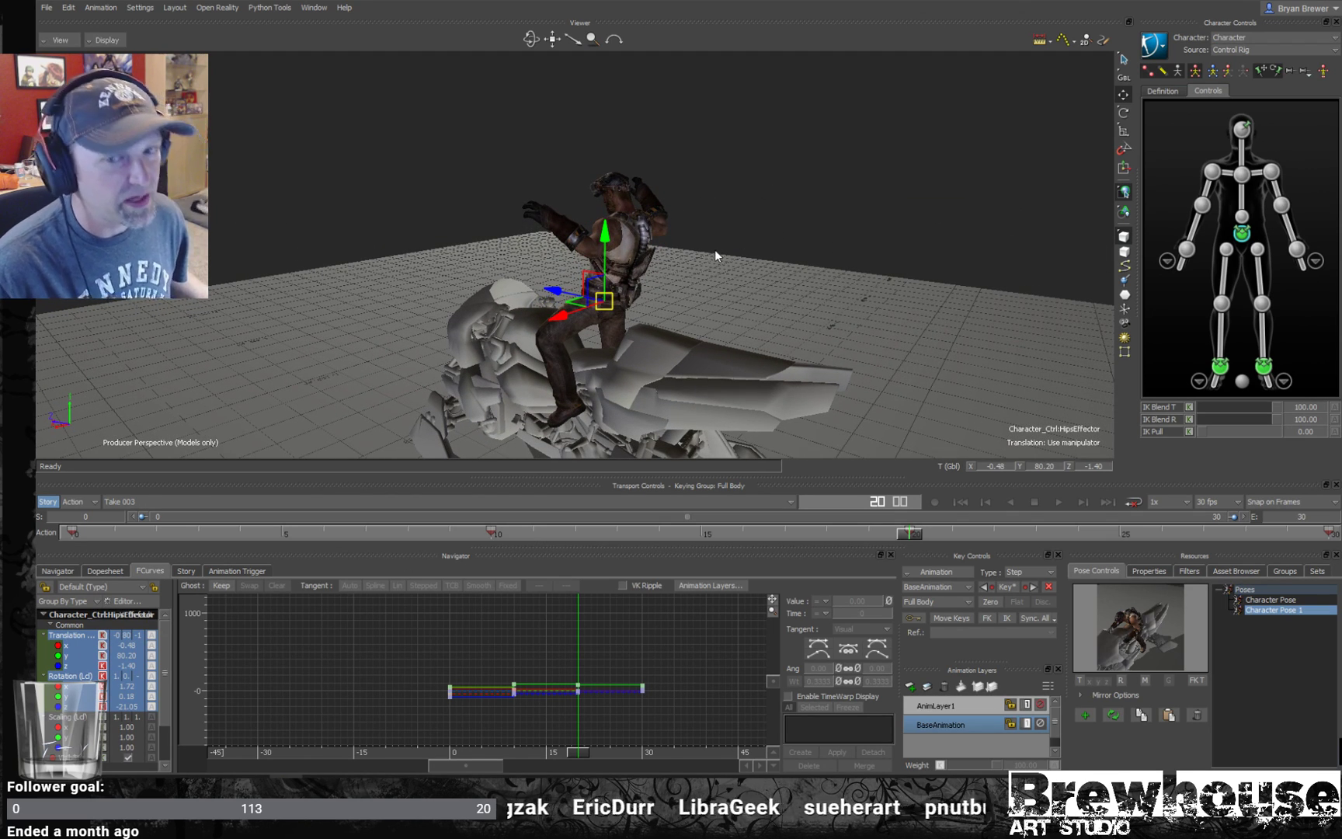
left_click_drag(793, 216, 610, 272, "ctrl+shift")
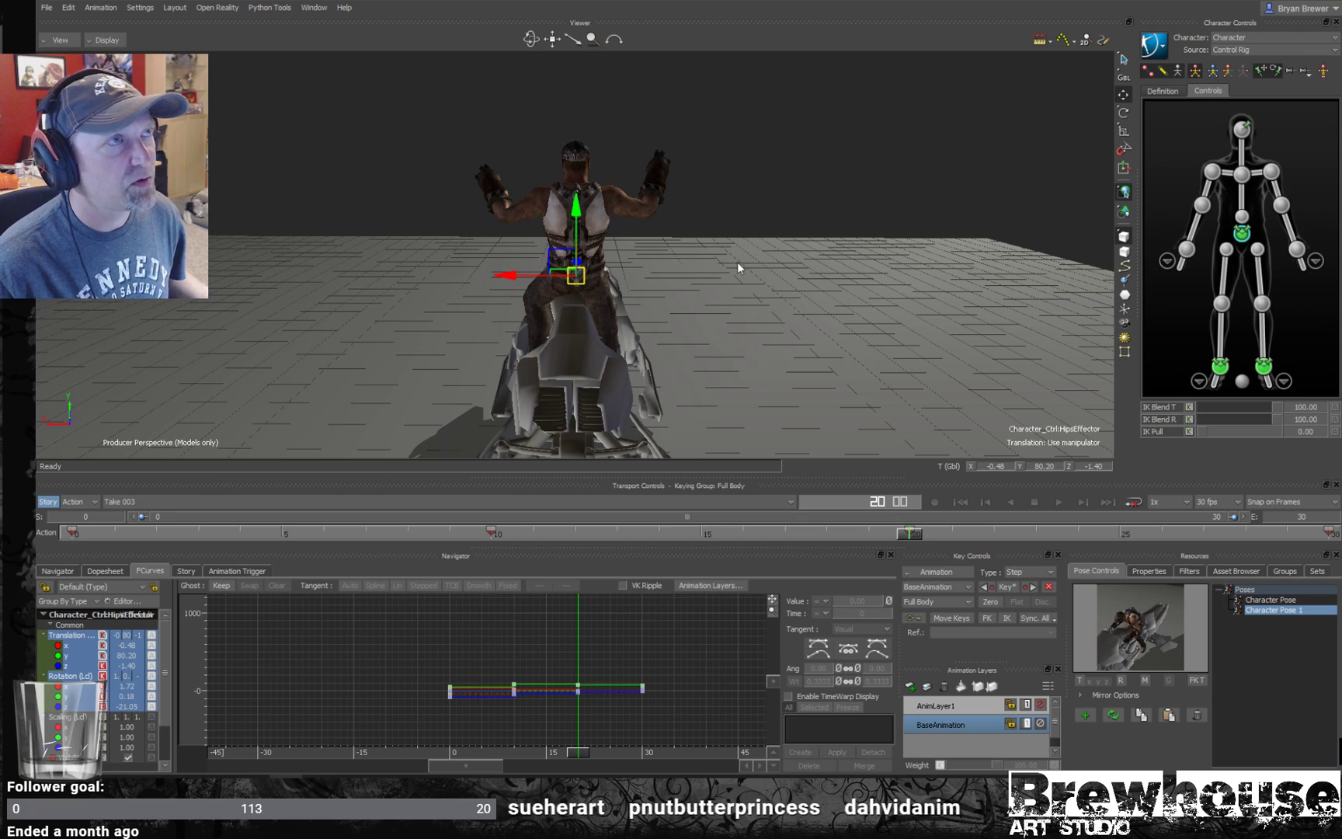
left_click_drag(682, 288, 635, 280, "ctrl+shift")
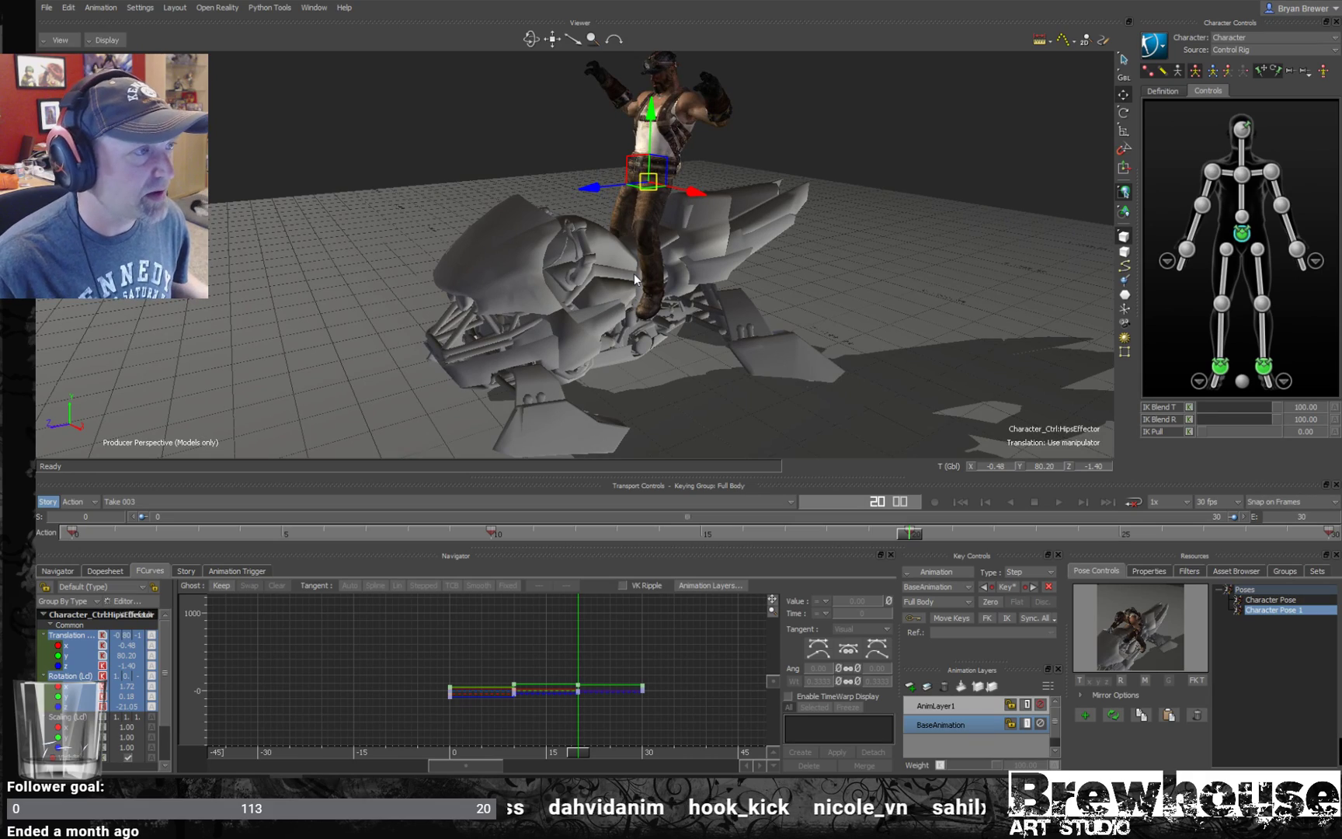
left_click_drag(795, 235, 749, 255, "ctrl+shift")
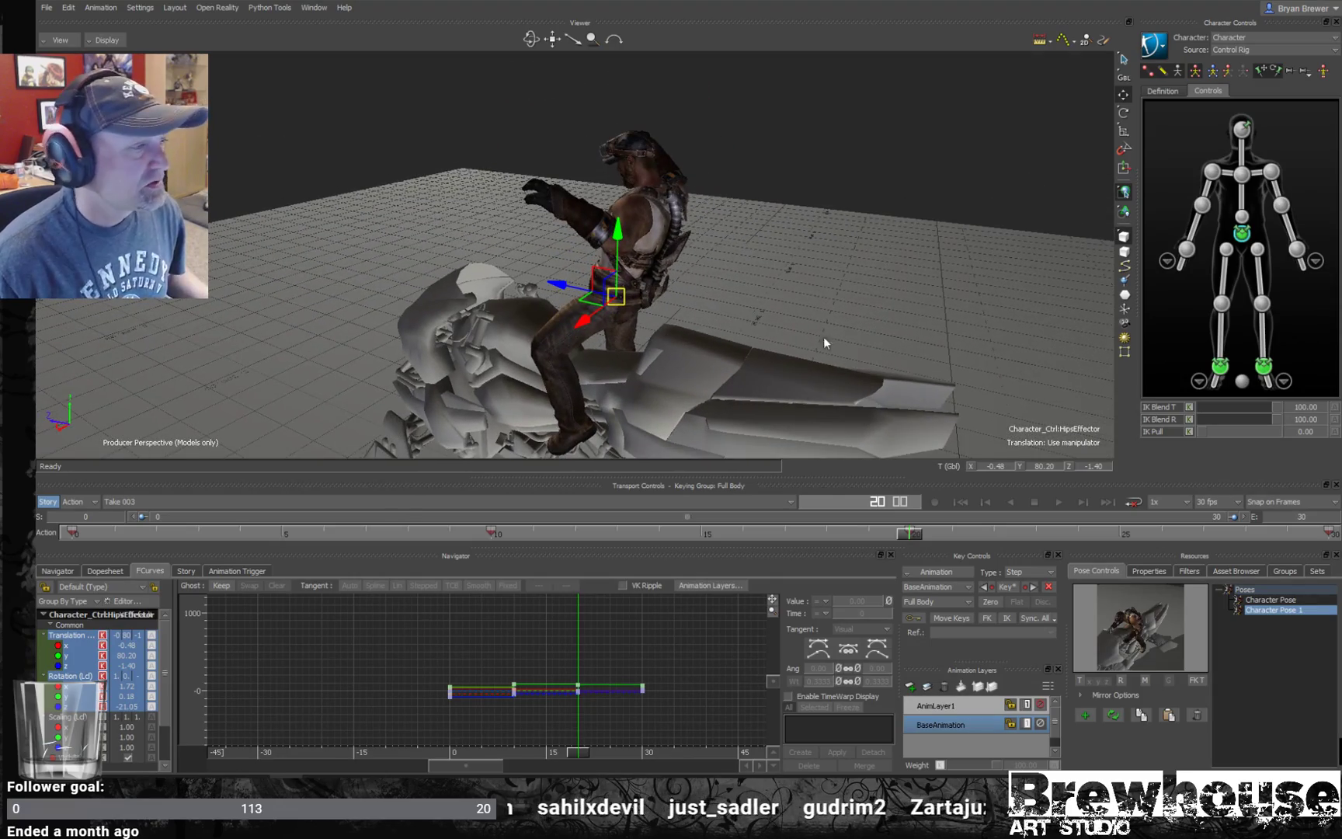
- Paste the saved Character Pose onto the selected finger controls at frame 20 with Body Parts keying, and return keying to Full Body
key("ctrl+w")
left_click_drag(290, 278, 434, 285, "shift")
left_click_drag(515, 312, 210, 256)
key("ctrl+w")
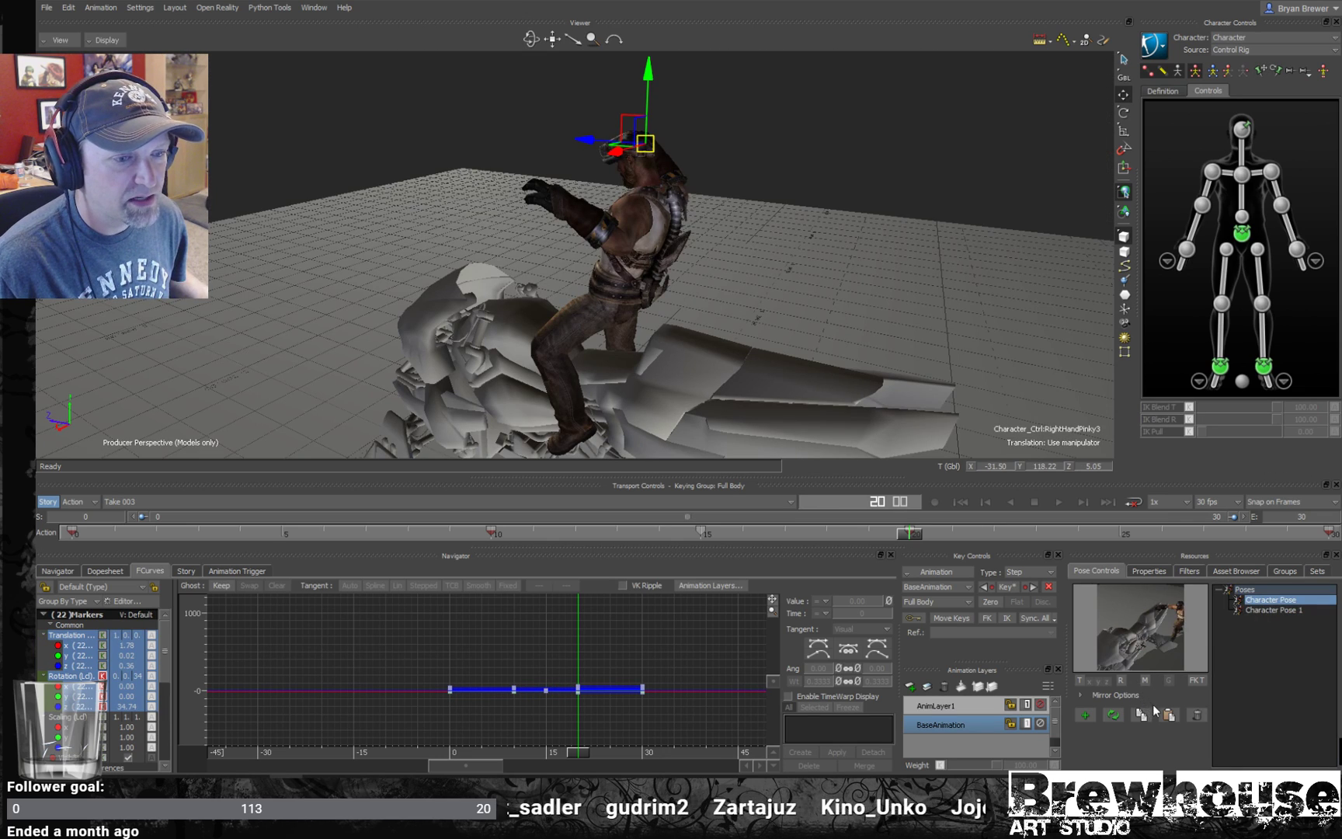
left_click(1225, 68)
left_click(1169, 714)
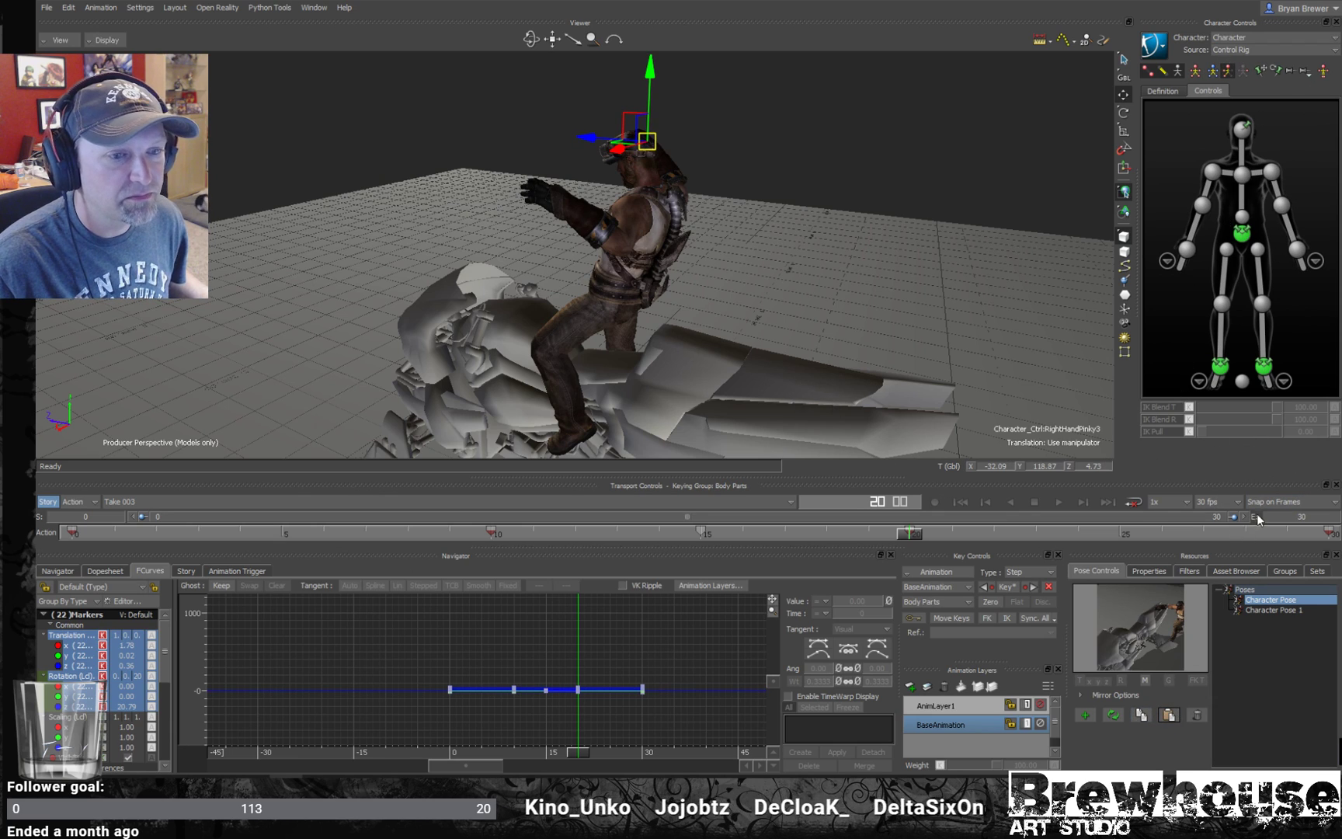
left_click(1241, 230)
left_click(1194, 71)
- Play the take from the start to review the leap onto the bike
middle_click_drag(673, 398, 819, 341)
left_click_drag(914, 542, 88, 444)
key("space")
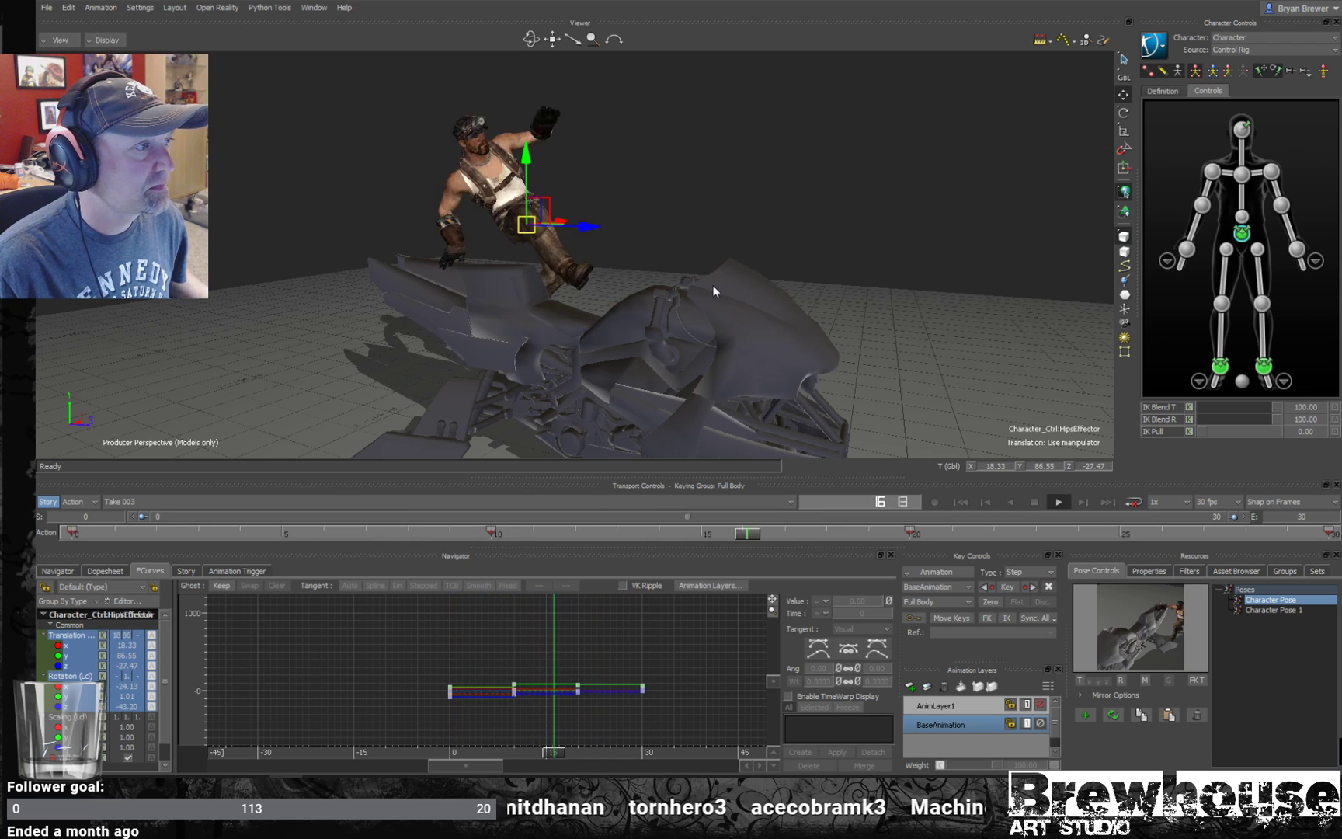
left_click_drag(707, 290, 420, 433, "ctrl+shift")
key("space")
key("space")
- At frame 5, move the hips and right ankle effectors together toward the bike, placing the hips at about 37.32, 46.60, -65.99
left_click_drag(87, 533, 273, 534)
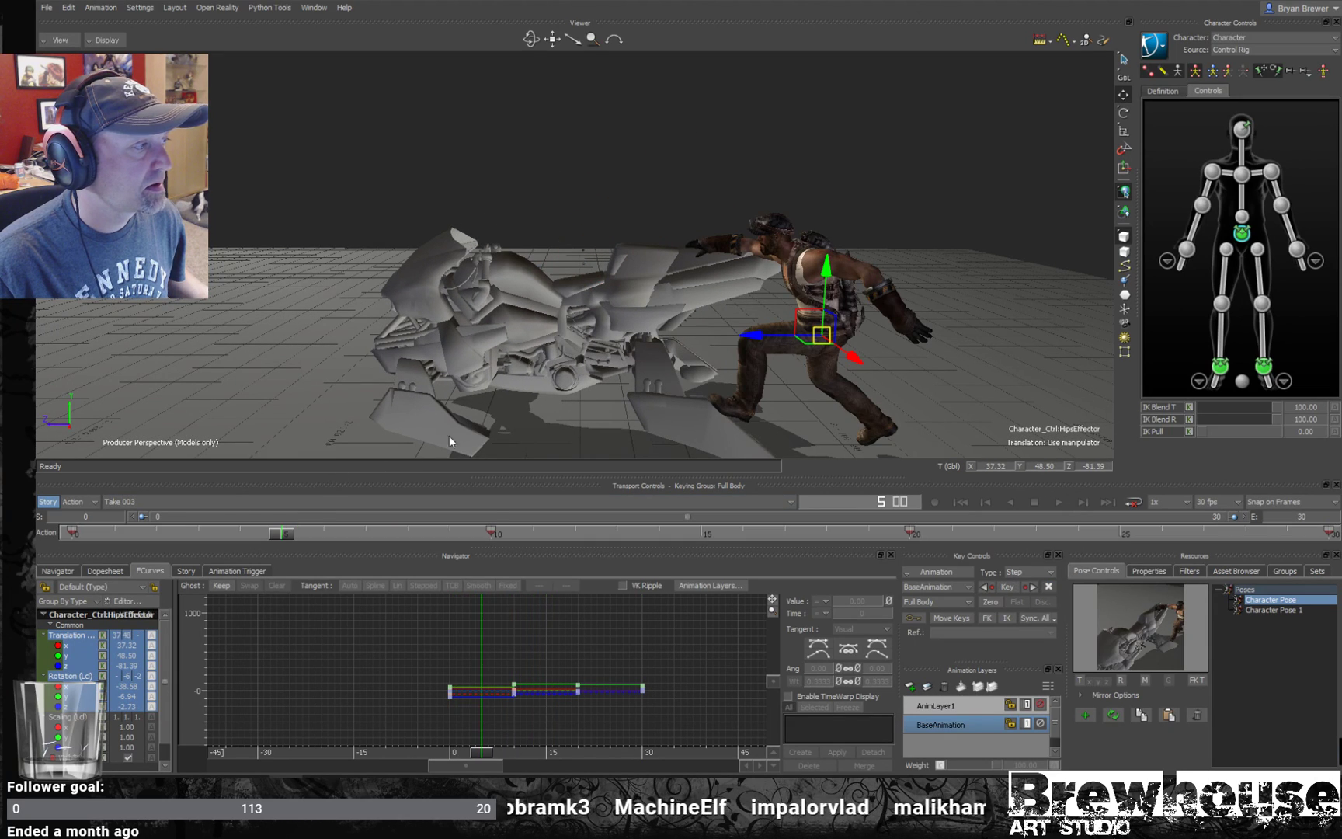
left_click_drag(506, 426, 1245, 223, "ctrl+shift")
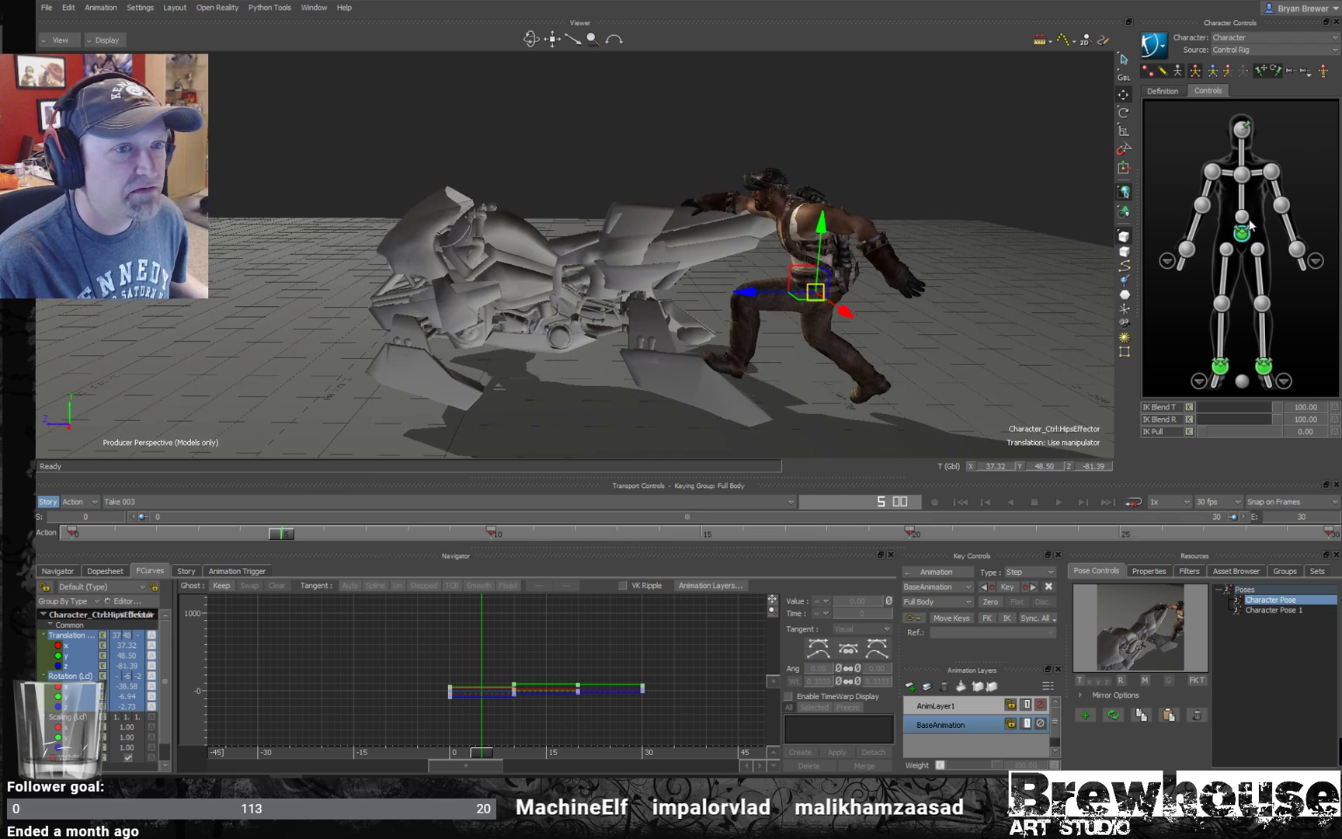
left_click(1264, 366)
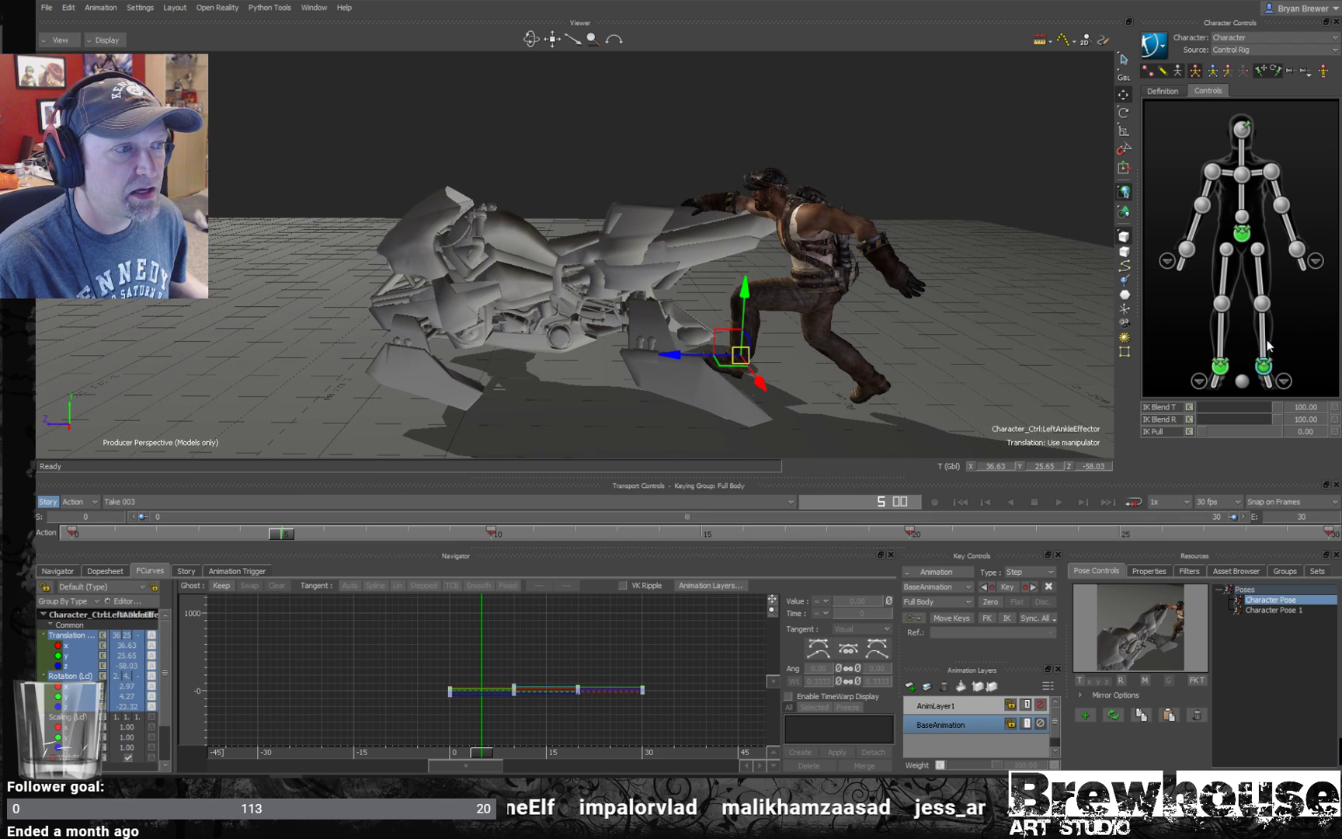
left_click(1220, 364)
left_click(1242, 234)
left_click(1186, 249)
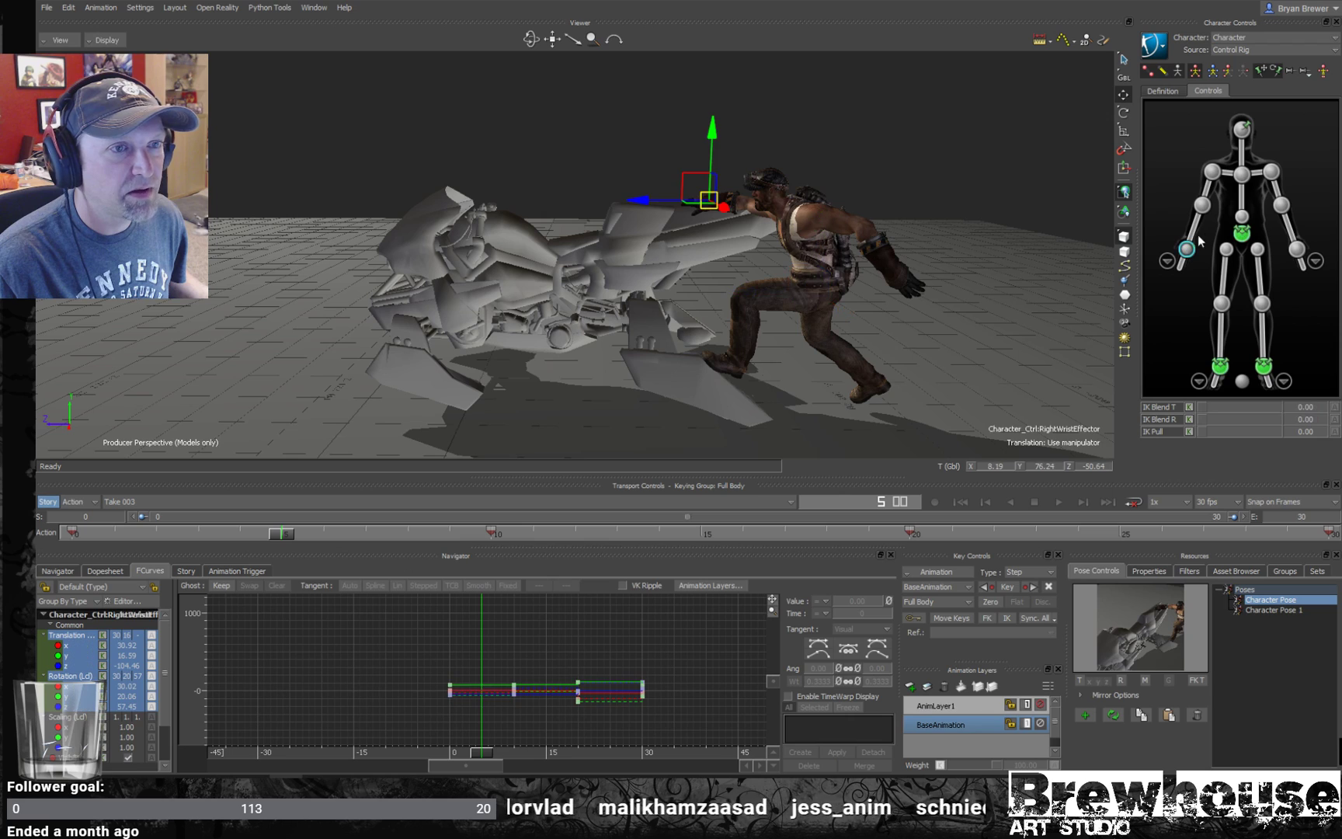
left_click(1222, 365)
left_click(1242, 233, "shift")
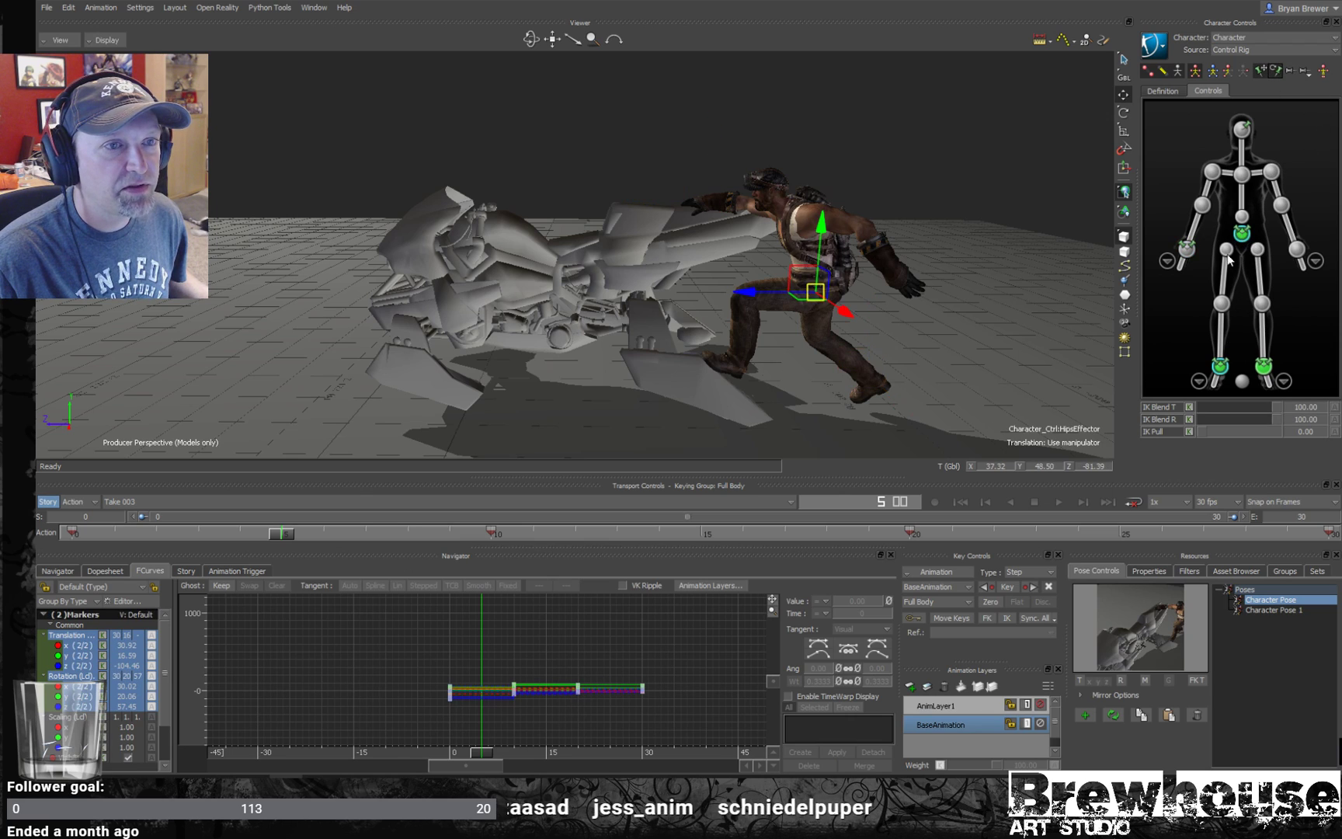
mouse_move(747, 308)
left_mouse_down()
mouse_move(781, 281)
mouse_move(747, 285)
left_mouse_up()
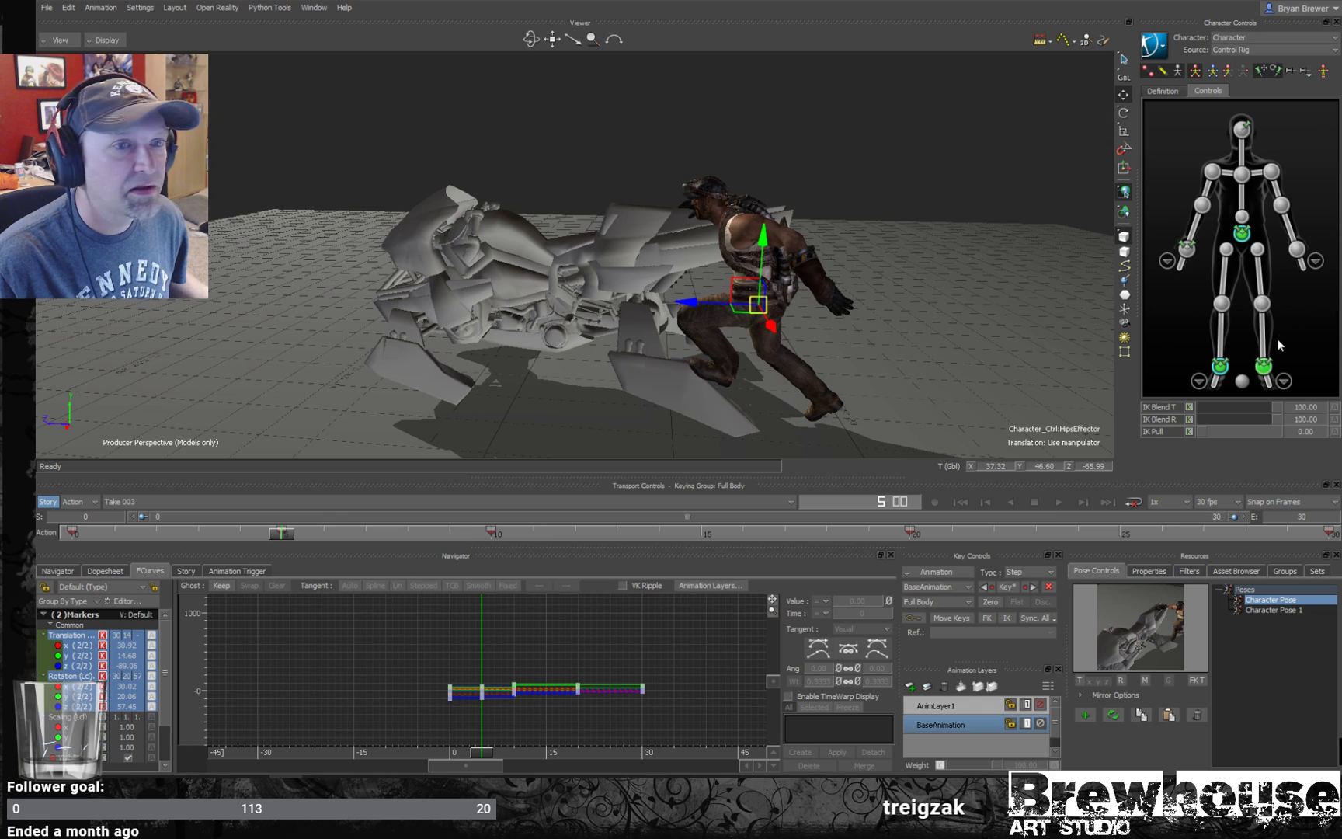
- Move the right ankle effector at frame 5 to about 30.92, 23.13, -91.02 and rotate it to about 35.30, -4.79, 94.87
left_click(1264, 366)
left_click(1220, 366)
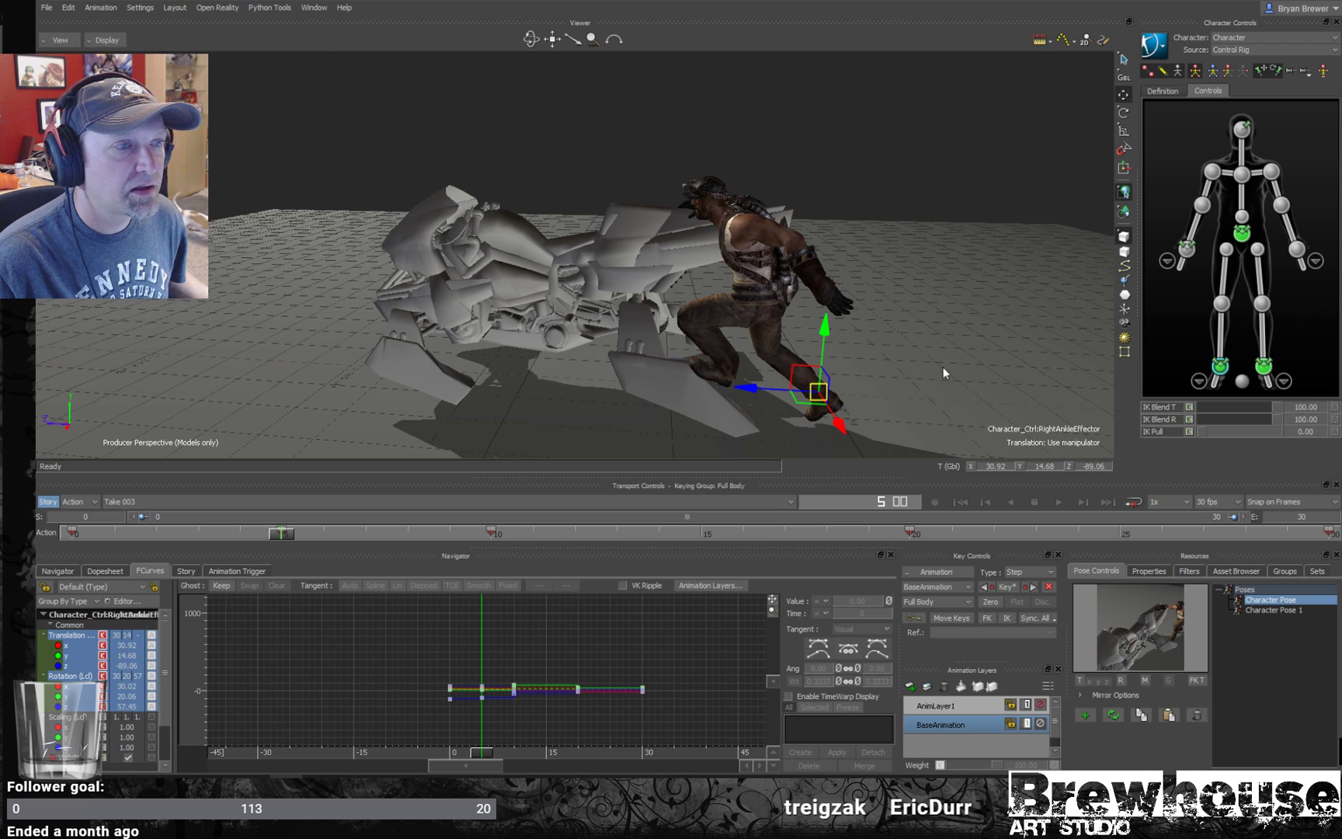
left_click_drag(790, 379, 855, 356)
key("r")
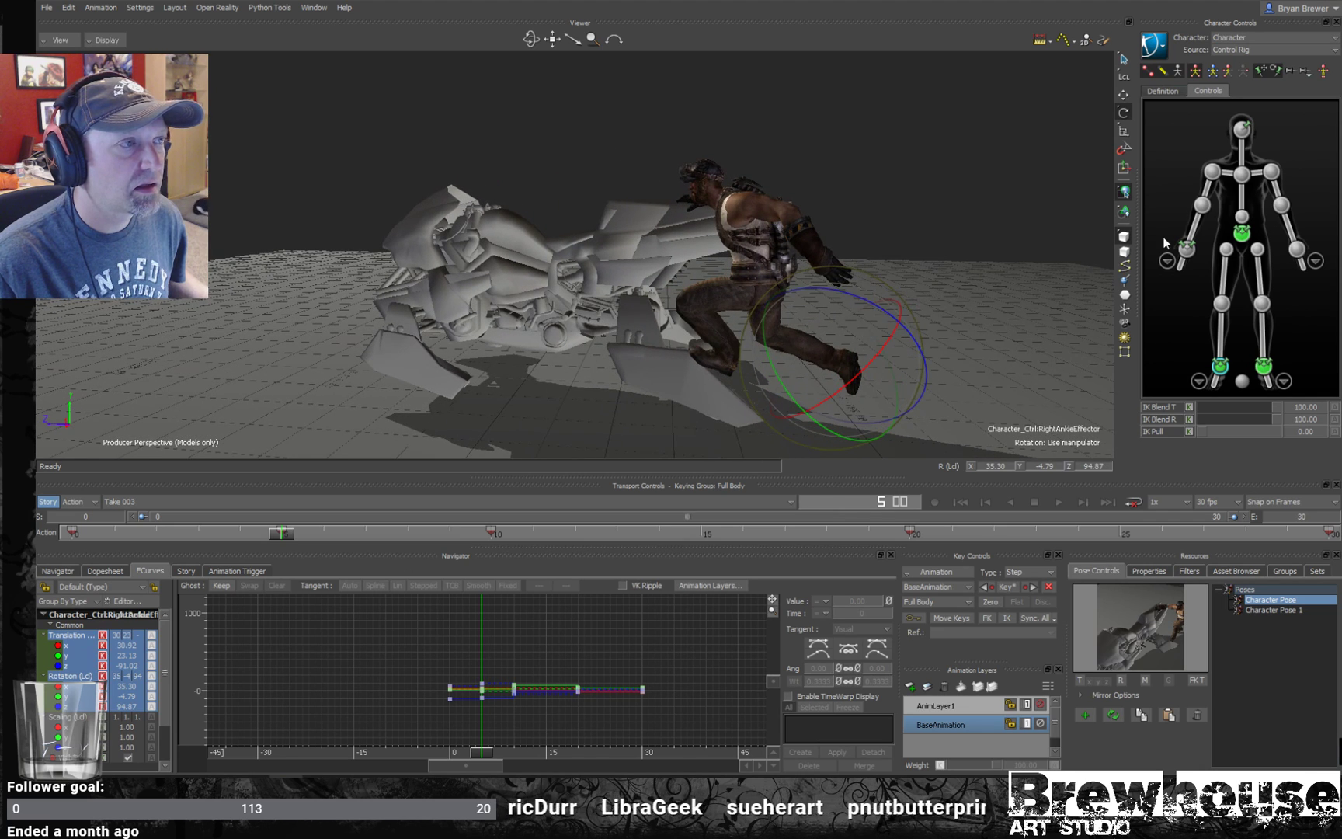
- Rotate the chest end effector at frame 5 to about -9.16, -6.17, 55.58 and check the pose against frame 6
left_click(1241, 175)
left_click_drag(854, 233, 726, 241, "ctrl+shift")
mouse_move(865, 237)
left_mouse_down("ctrl+shift")
mouse_move(899, 293)
mouse_move(839, 266)
mouse_move(852, 235)
left_mouse_up("ctrl+shift")
left_click_drag(288, 531, 321, 533)
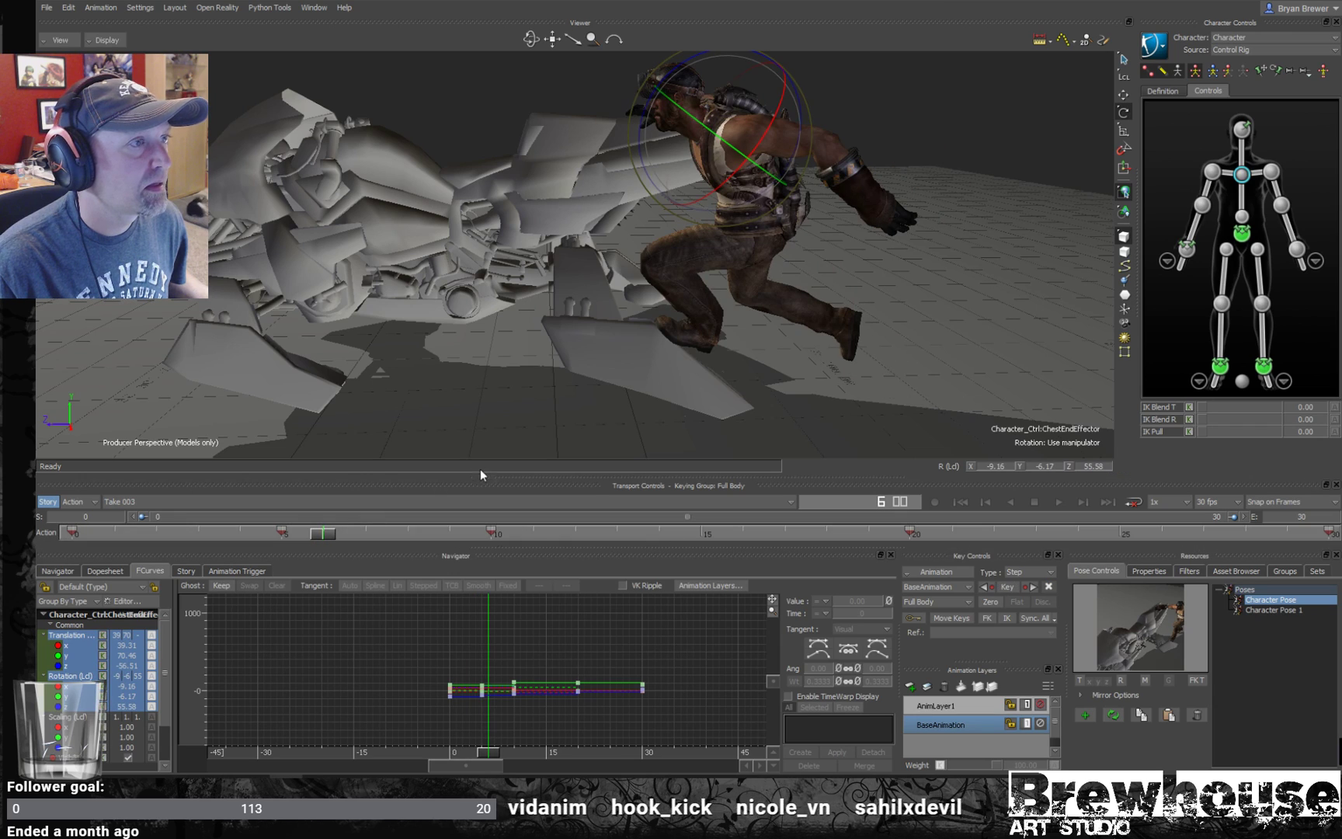
left_click(289, 534)
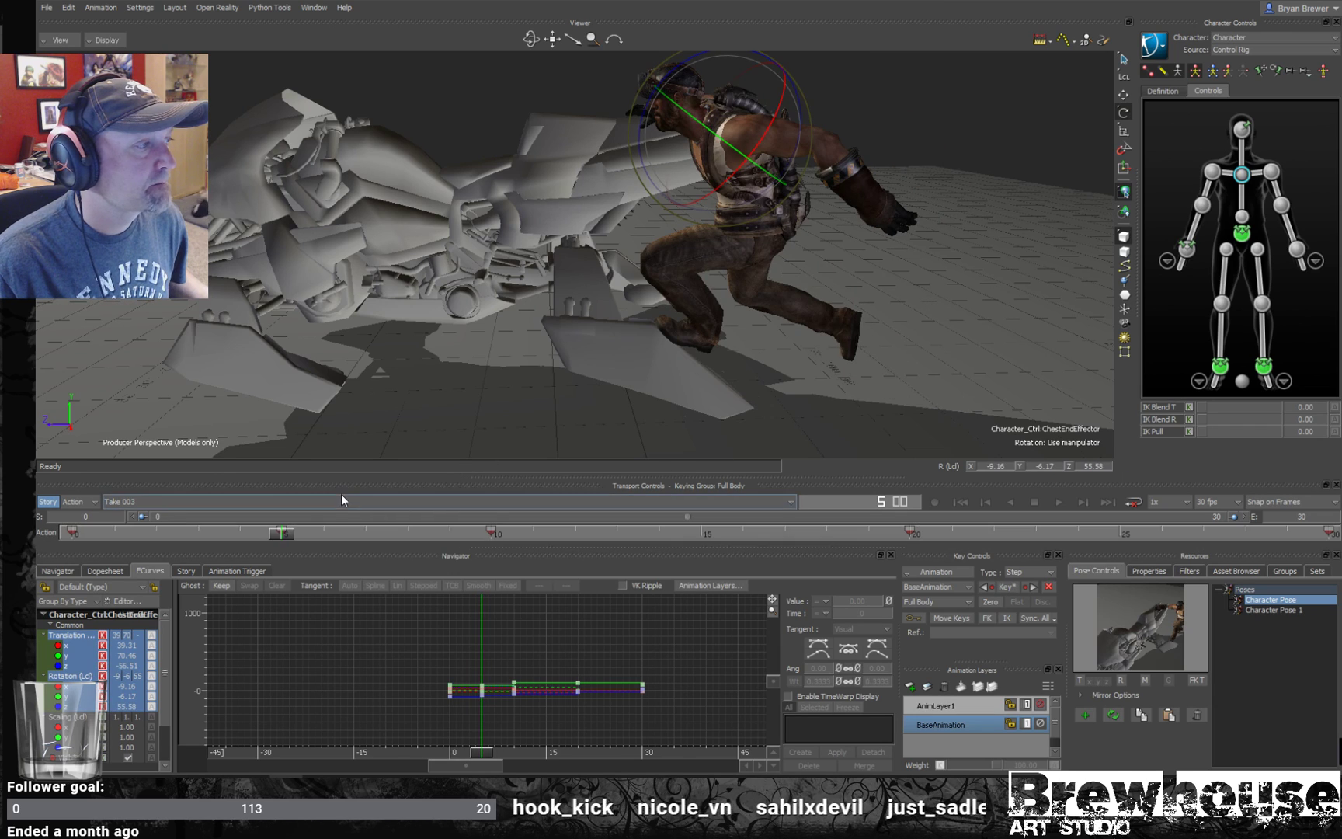
- Lower the left wrist effector at frame 5 beside the trailing leg, to about 59.43, 46.04, -57.03
left_click(1296, 250)
key("t")
left_click_drag(852, 264, 785, 240, "ctrl+shift")
left_click_drag(805, 187, 783, 265)
key("r")
key("t")
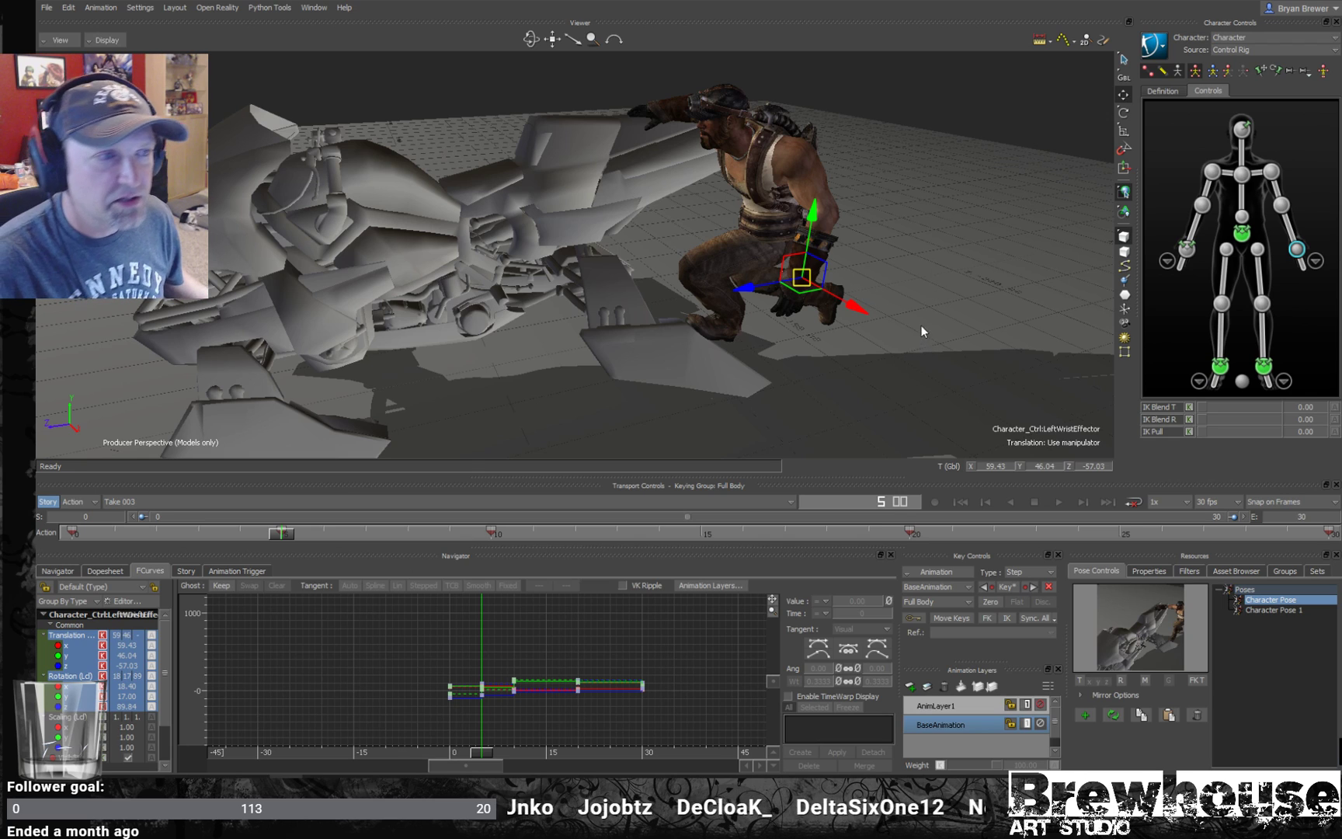
left_click_drag(794, 309, 1093, 201, "ctrl+shift")
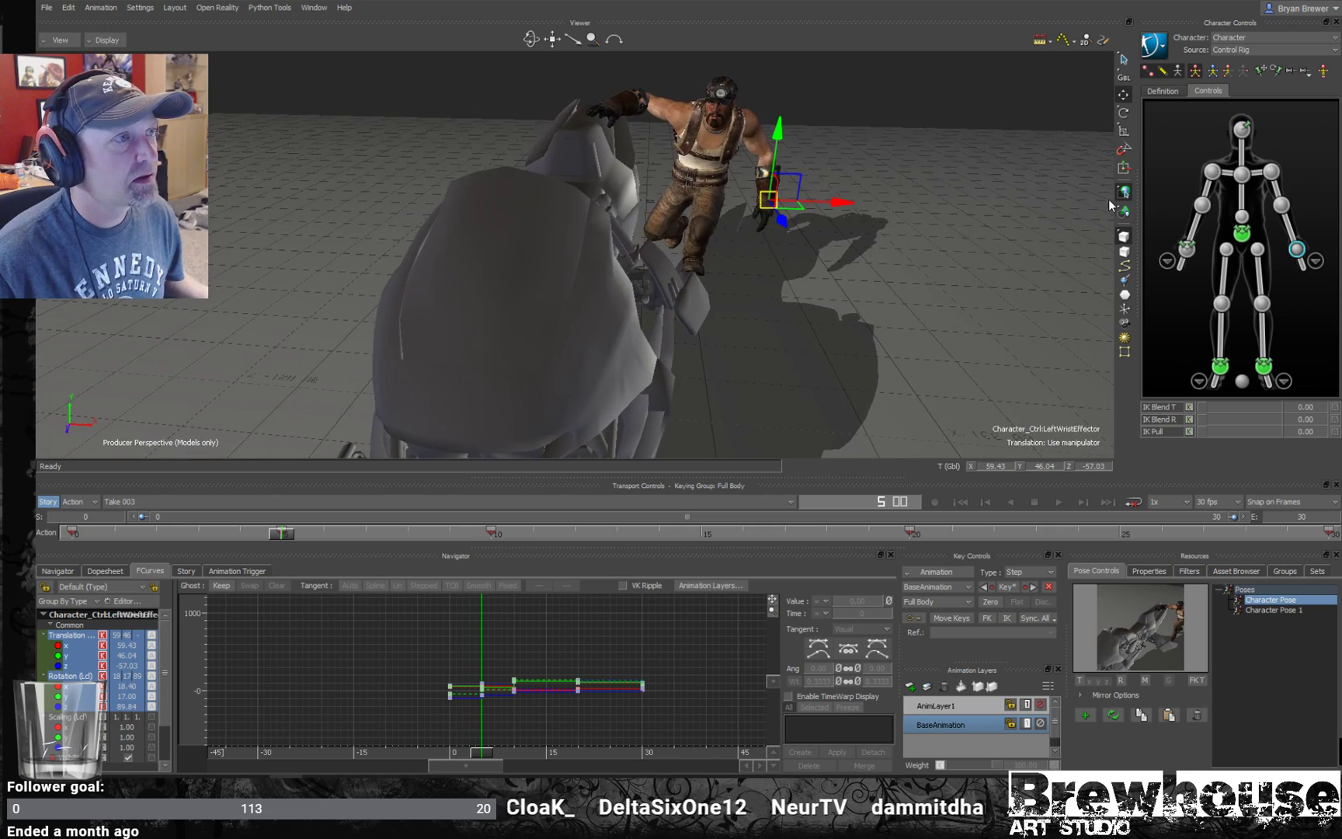
left_click_drag(773, 279, 748, 388, "ctrl+shift")
- Scrub and play the whole take from the start to review the timing with the new frame 5 pose
left_click_drag(272, 536, 325, 535)
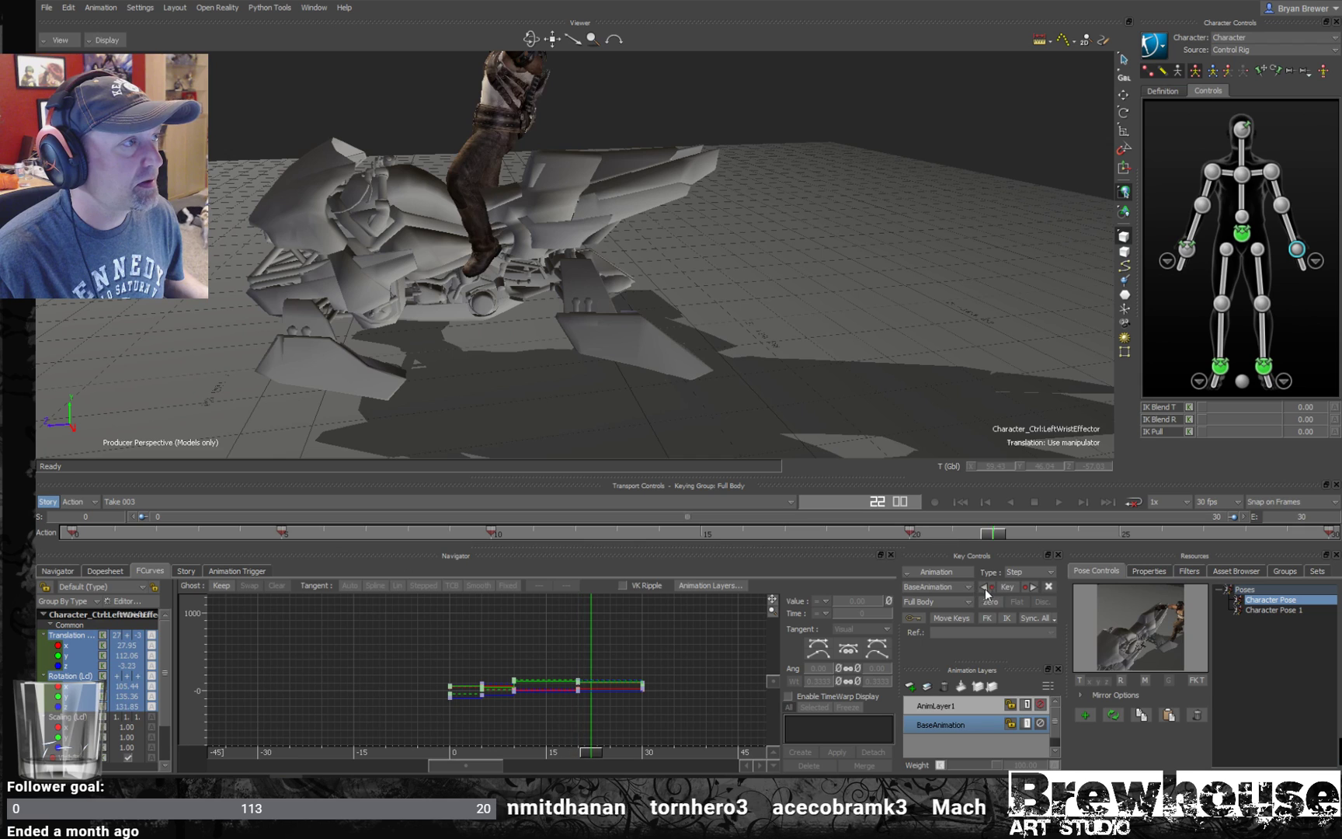
left_click_drag(564, 570, 71, 531)
scroll(709, 346, "down", 3)
middle_click_drag(709, 346, 697, 359, "alt")
key("space")
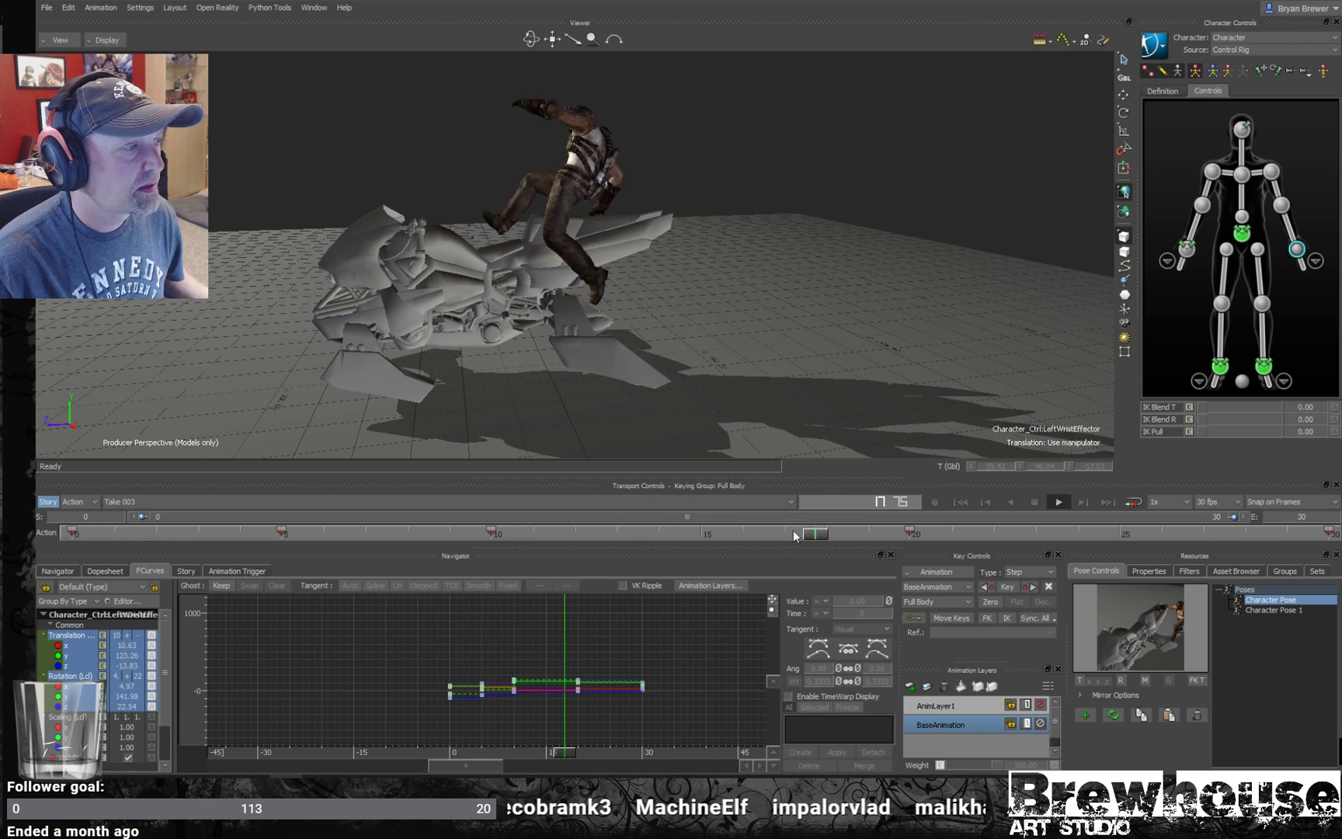
key("space")
- Retime the frame 20 pose key to frame 17, play the take, and scrub to frame 23
left_click_drag(910, 531, 780, 533)
key("space")
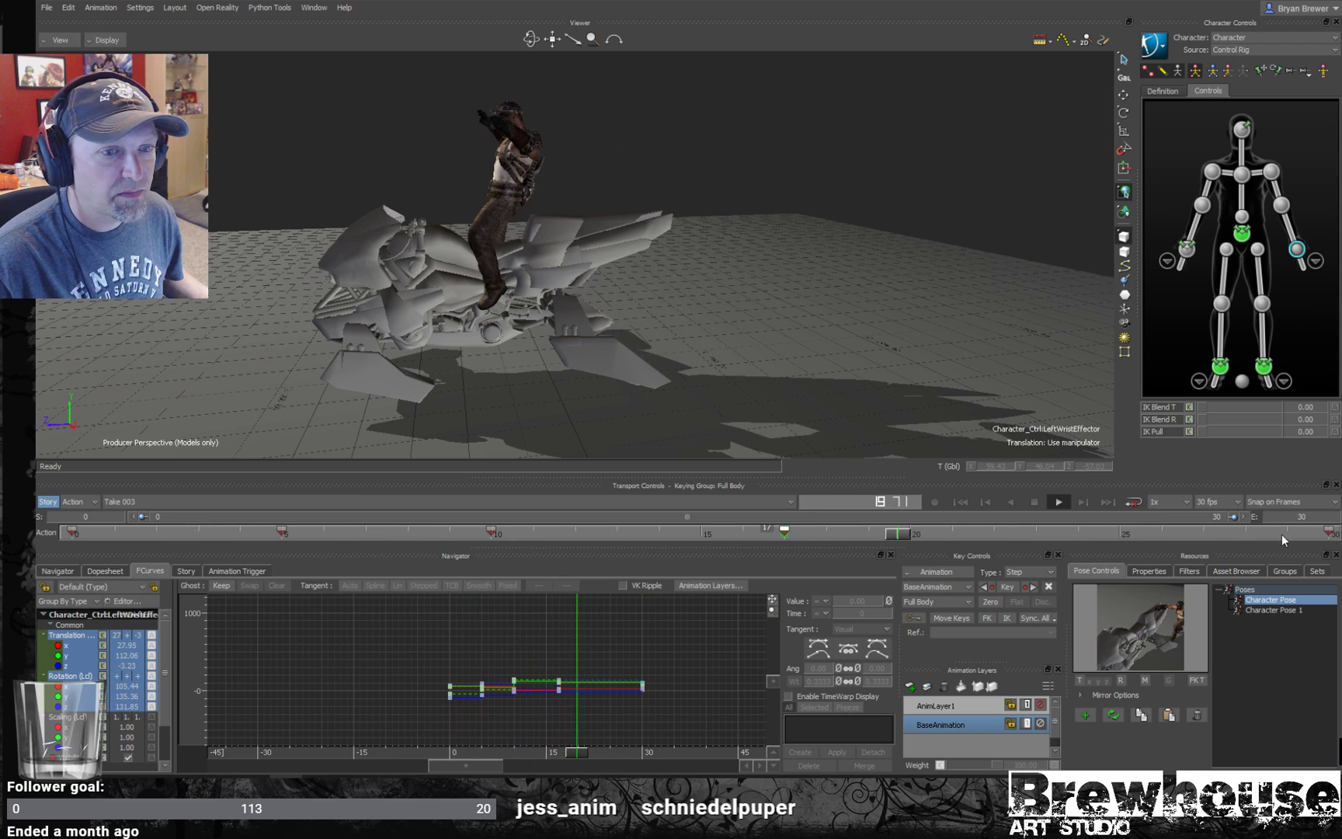
left_click(1077, 534)
mouse_move(1072, 533)
left_mouse_down()
mouse_move(858, 534)
mouse_move(1080, 542)
mouse_move(1031, 542)
left_mouse_up()
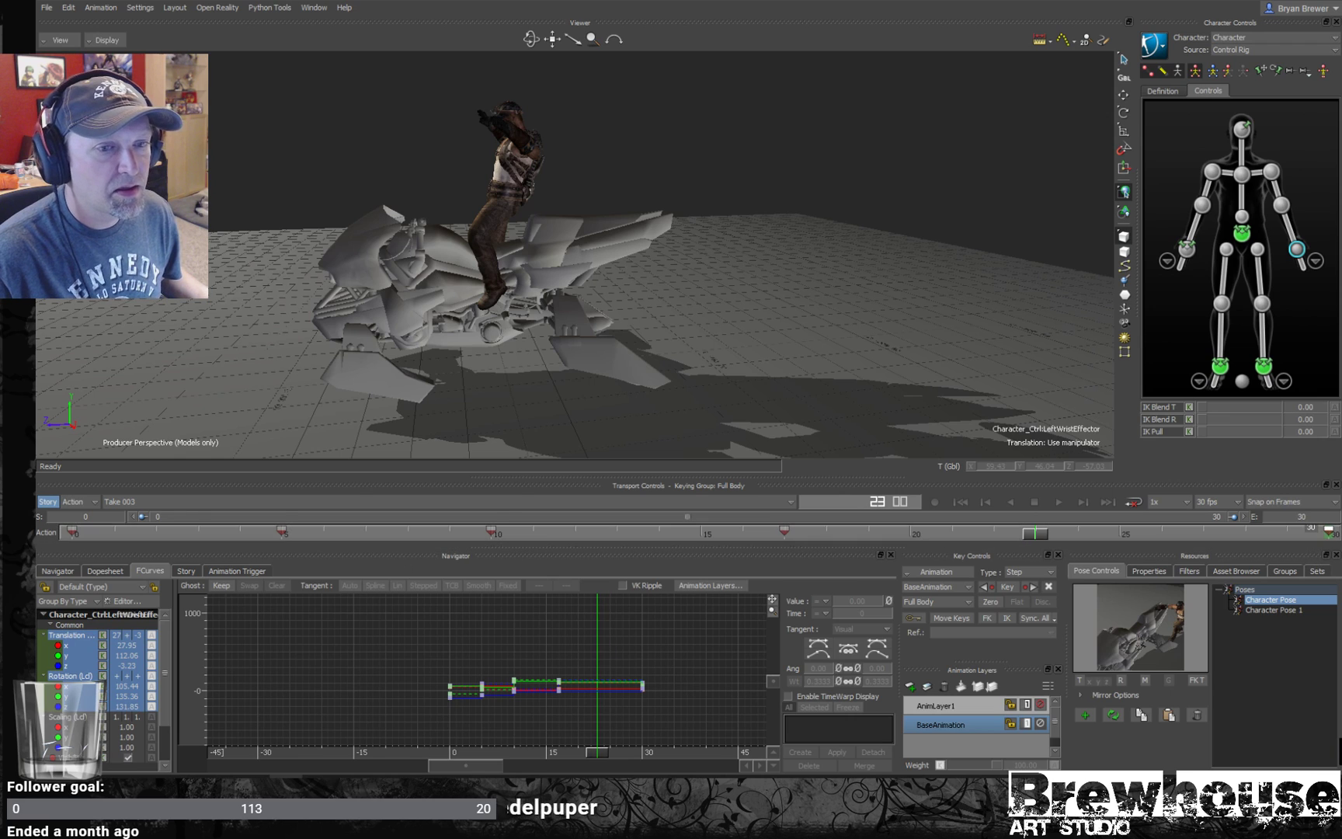
- Key the seated riding pose for the full body at frame 23
key("k")
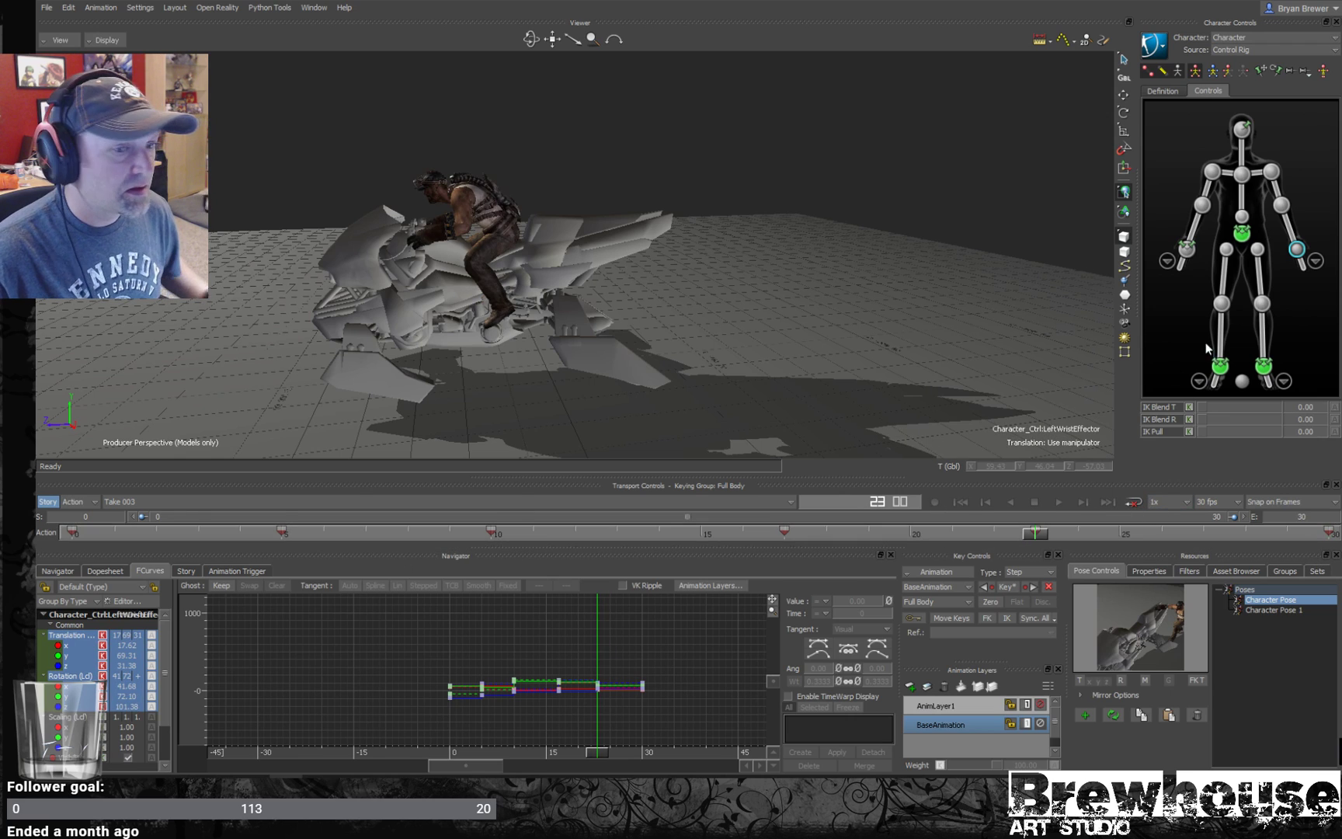
right_click_drag(542, 184, 663, 204, "alt")
middle_click_drag(662, 203, 936, 191, "alt")
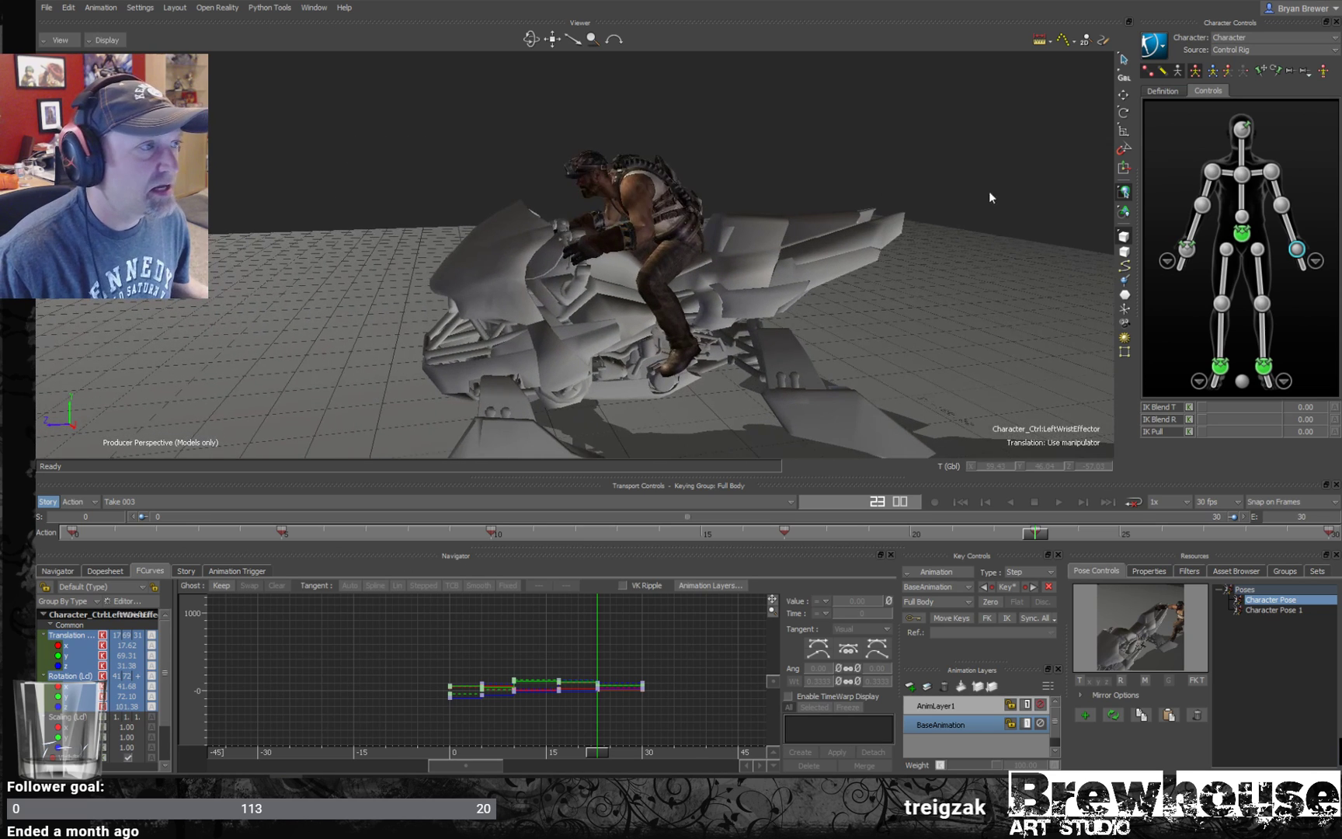
left_click(1243, 176)
left_click_drag(915, 203, 1019, 185, "alt")
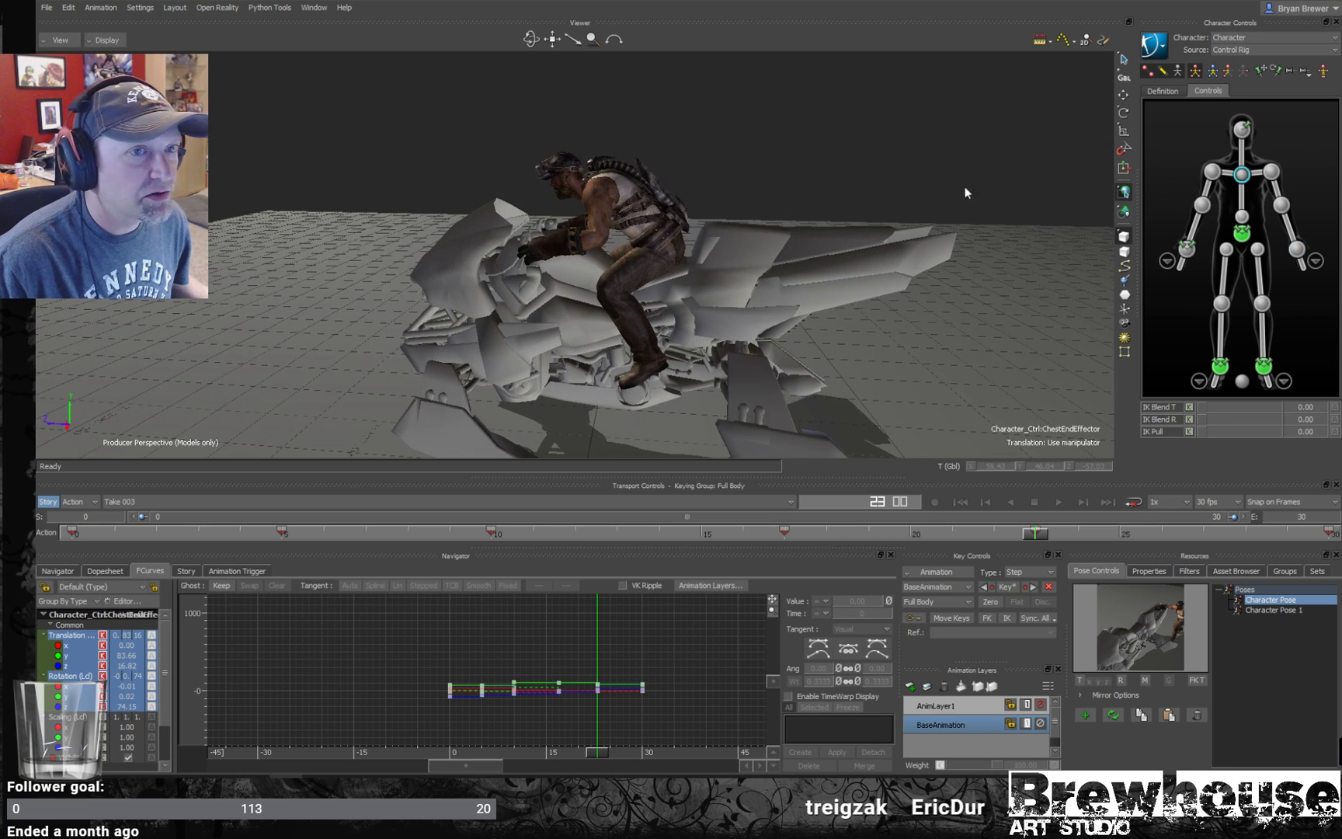
key("t")
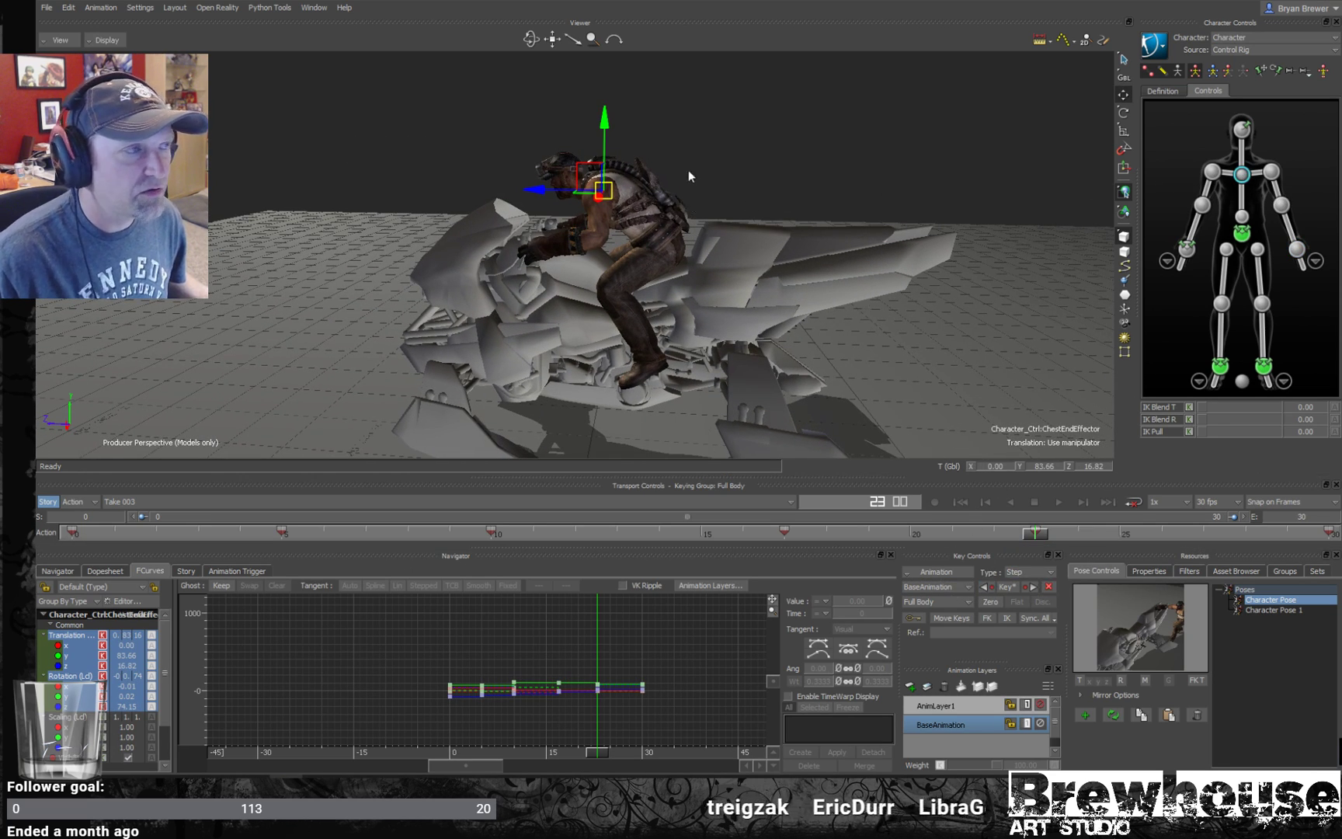
right_click_drag(717, 259, 742, 225, "alt")
middle_click_drag(742, 226, 794, 280, "alt")
left_click_drag(648, 220, 644, 229)
key("ctrl+z")
left_click(1296, 250)
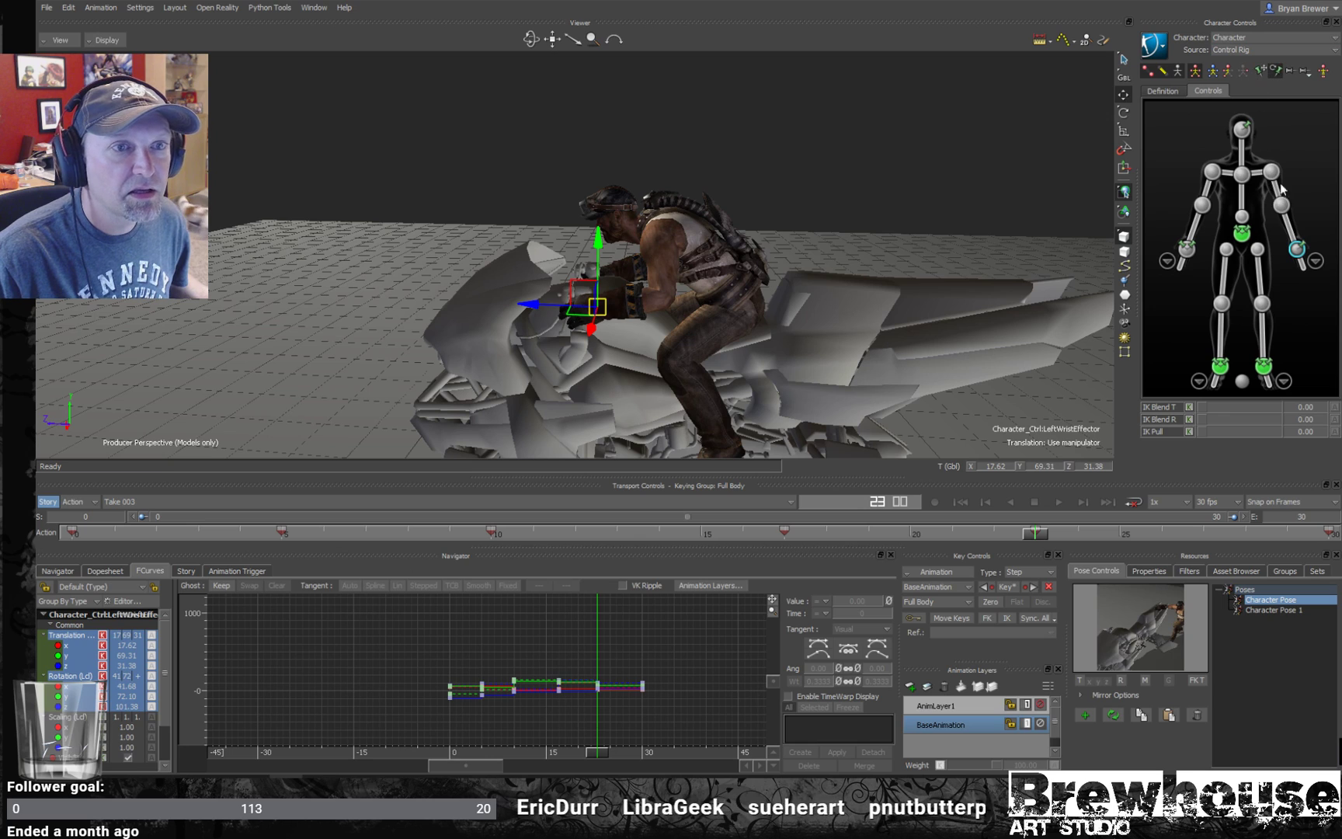
- Tilt the hips effector at frame 23 to about 36.95 on Z and move it forward to about 1.54 on Z
left_click(1240, 235)
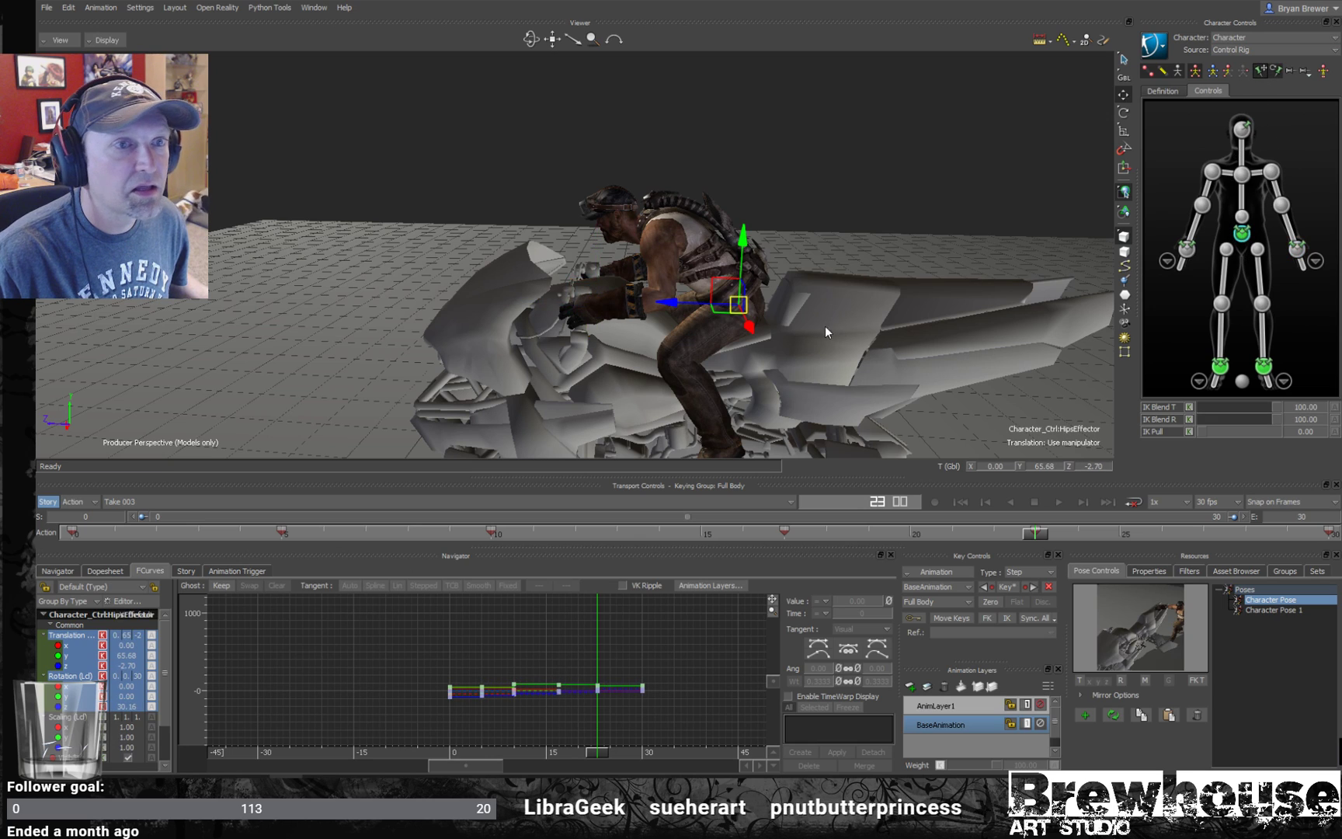
left_click_drag(1037, 534, 1244, 533)
left_click(1037, 533)
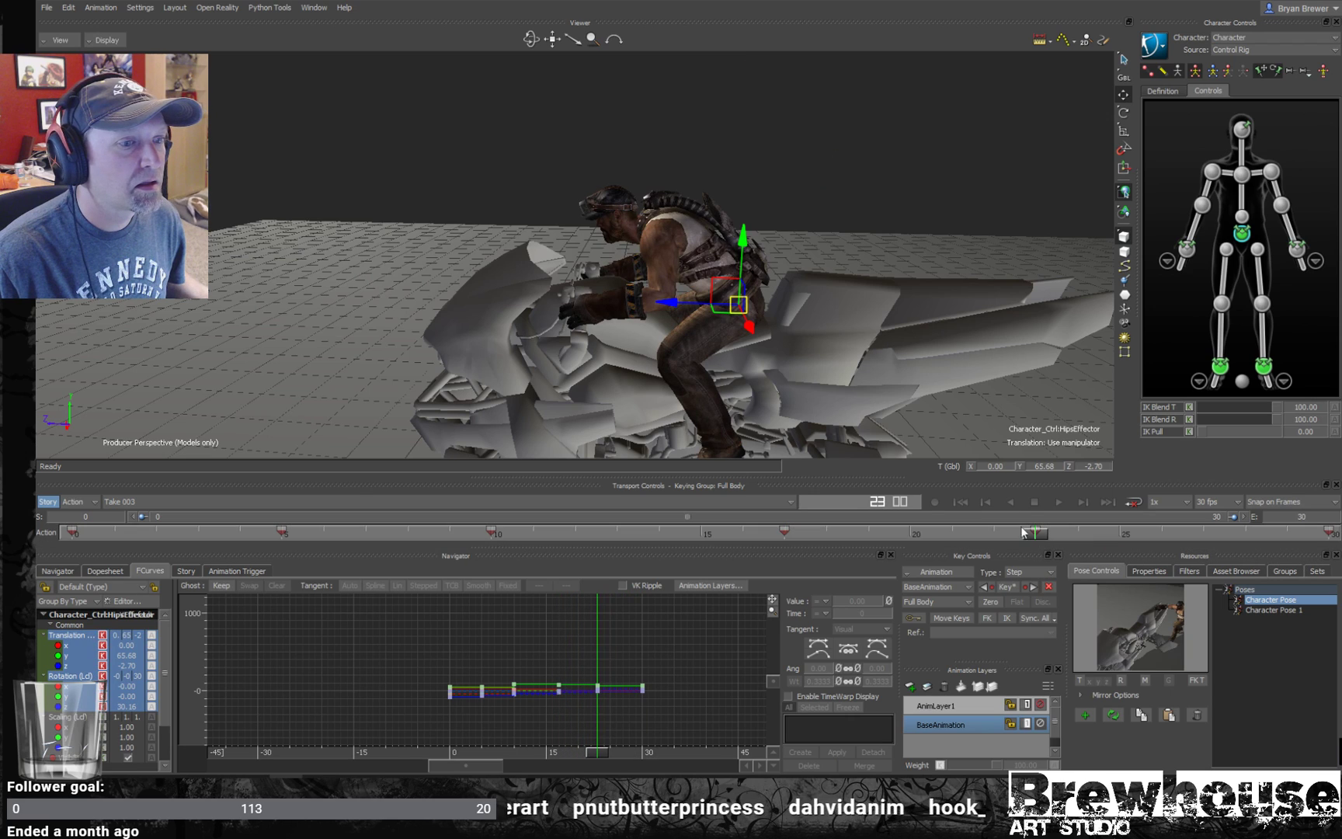
key("e")
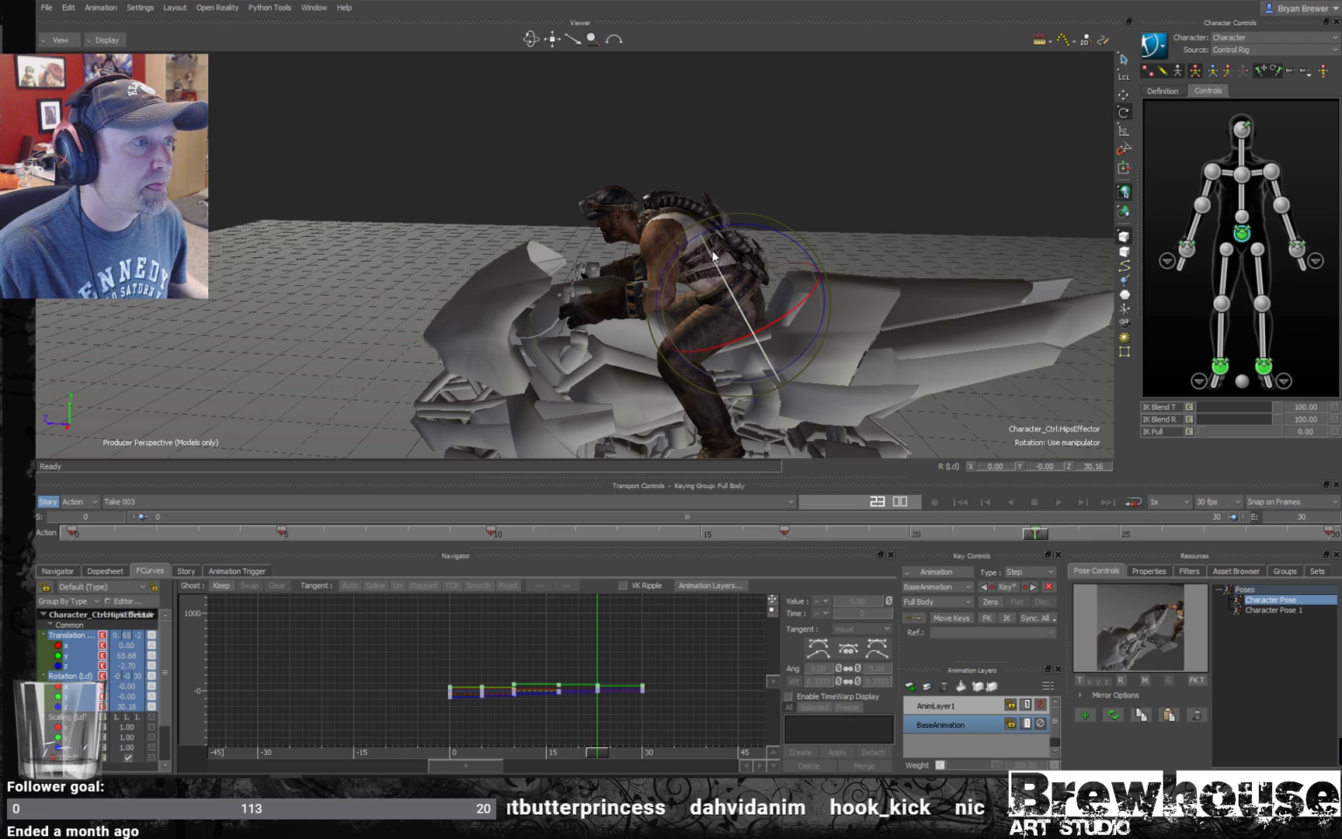
left_click_drag(751, 226, 746, 227)
key("w")
left_click_drag(738, 304, 657, 291)
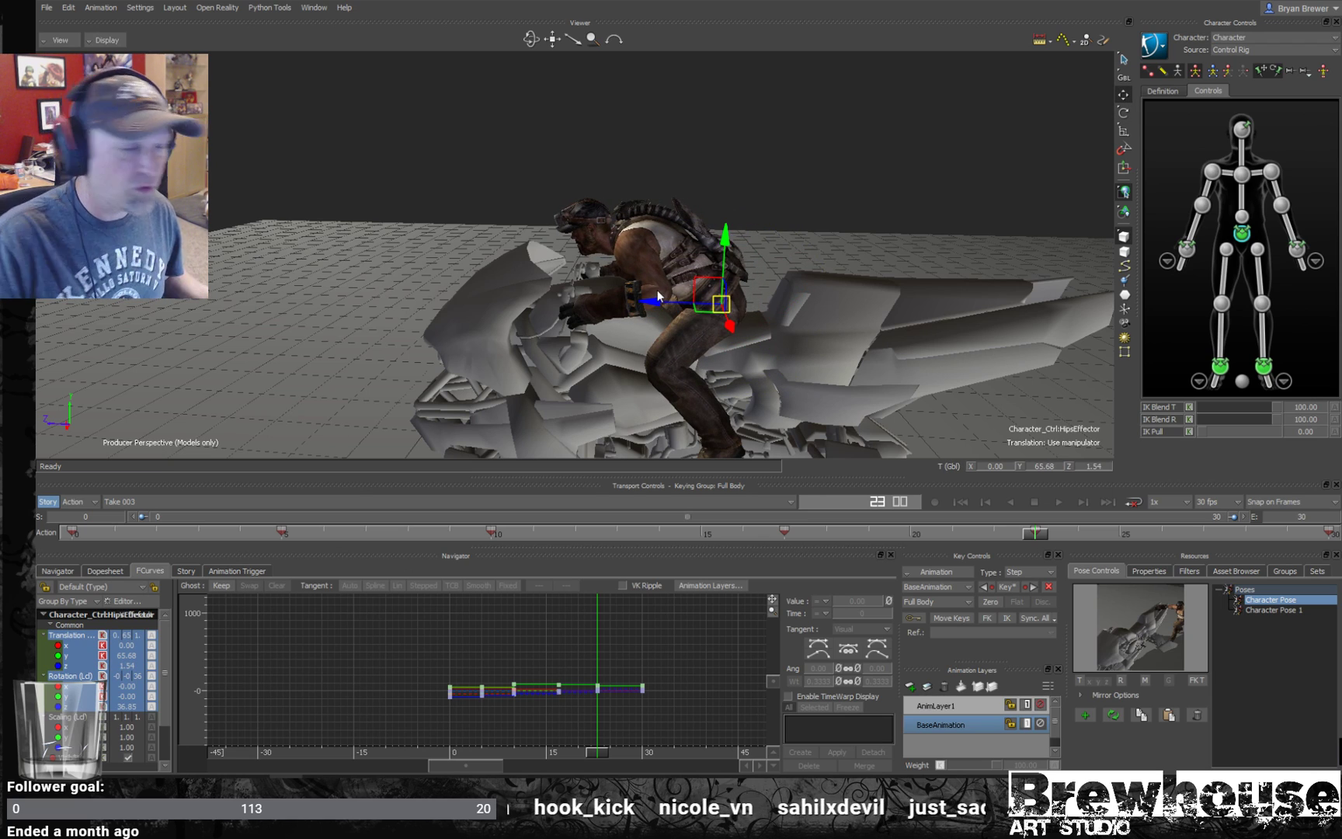
- Rotate the head effector at frame 23 to about 41.04 on Z
left_click_drag(722, 249, 841, 252, "alt")
left_click(1242, 129)
key("e")
left_click_drag(564, 188, 618, 214)
left_click_drag(763, 252, 847, 260, "alt")
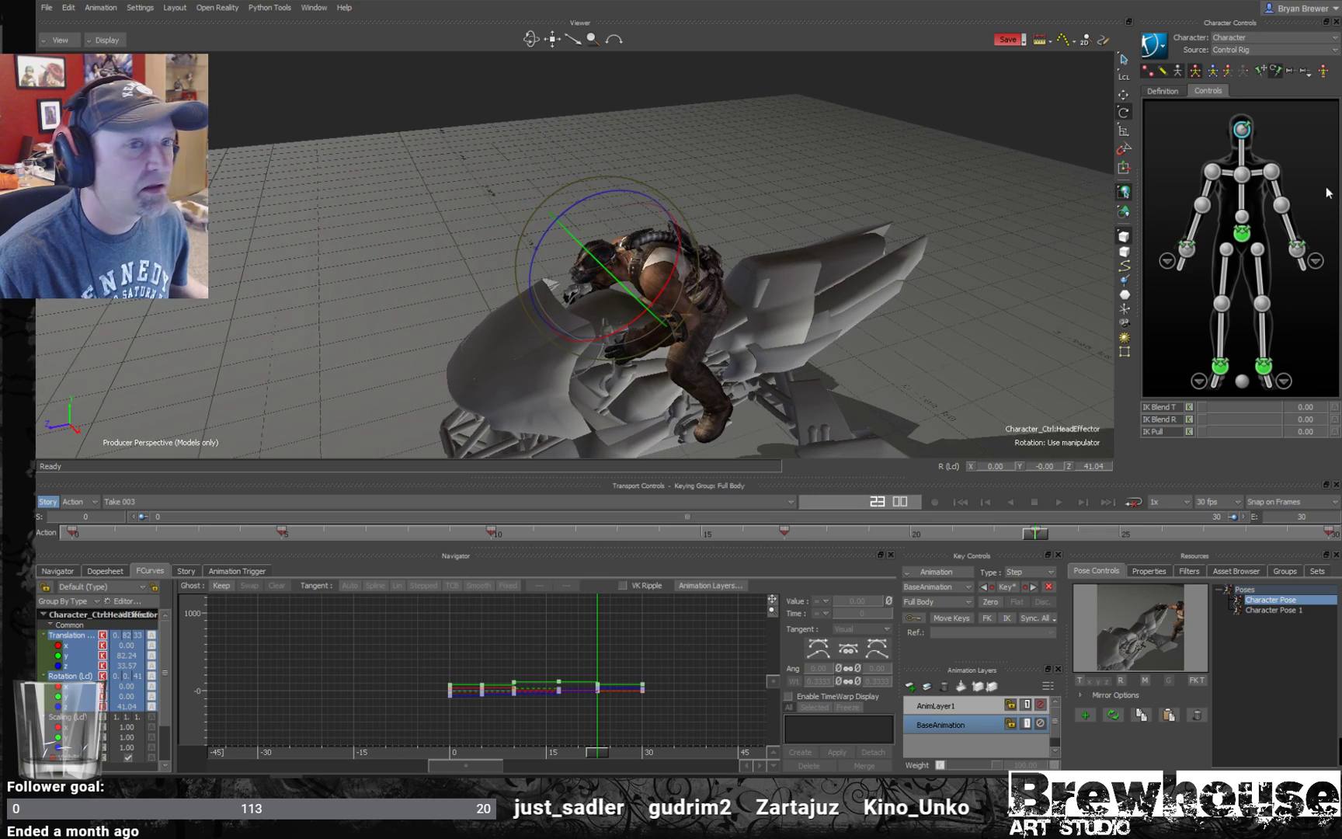
- Check the left and right shoulder effectors of the frame 23 pose from several angles
left_click(1270, 172)
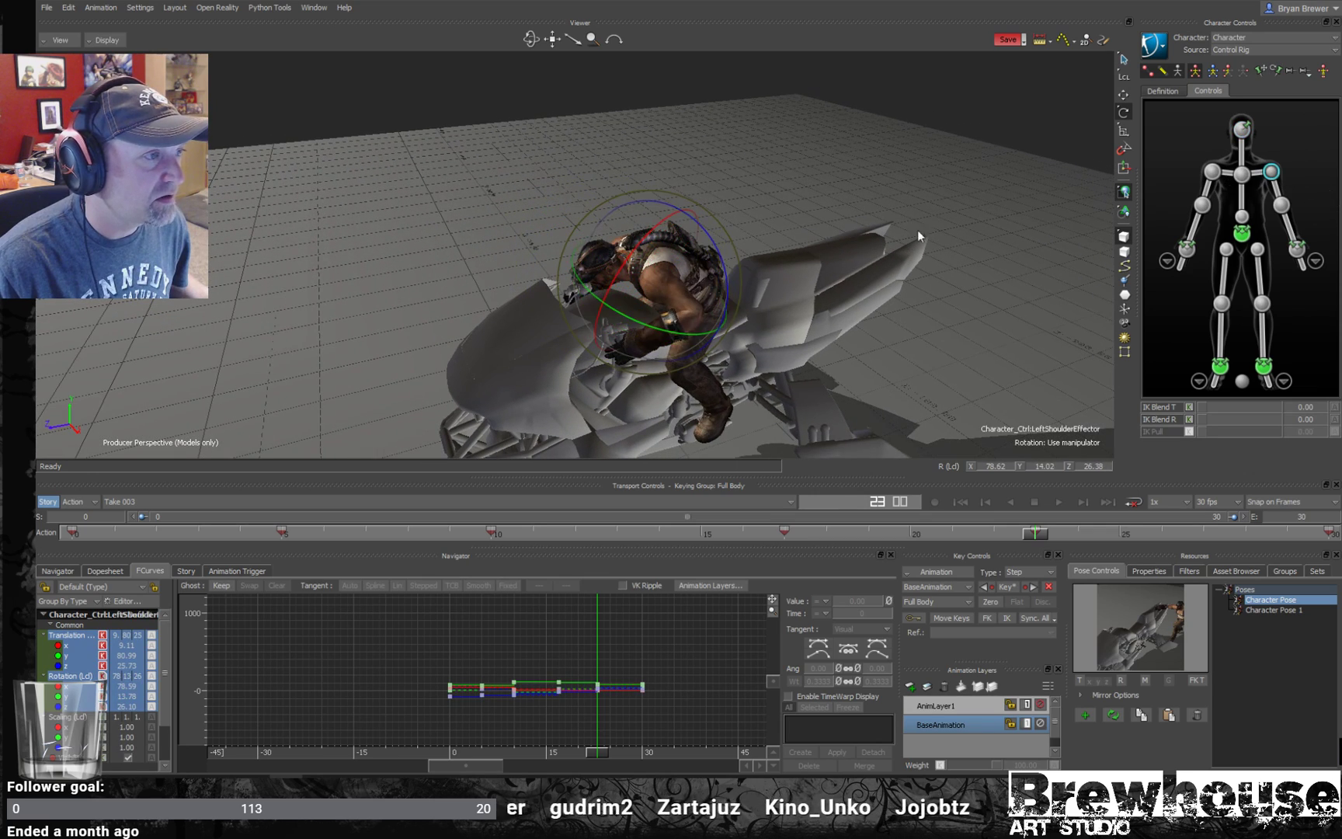
left_click(1215, 173)
left_click_drag(645, 311, 647, 223, "alt")
left_click_drag(831, 198, 712, 222, "alt")
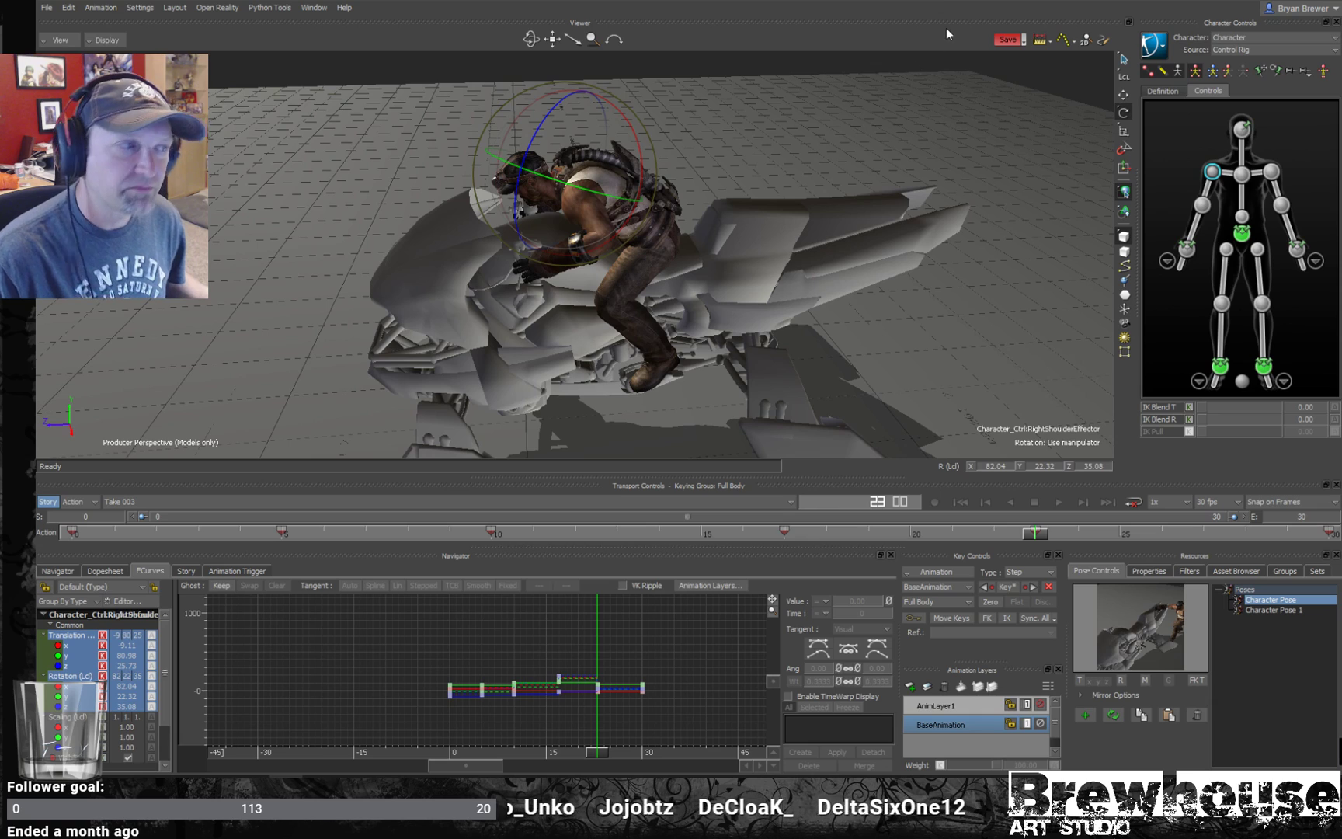
mouse_move(811, 334)
left_mouse_down("alt")
mouse_move(781, 304)
mouse_move(805, 324)
mouse_move(818, 316)
left_mouse_up("alt")
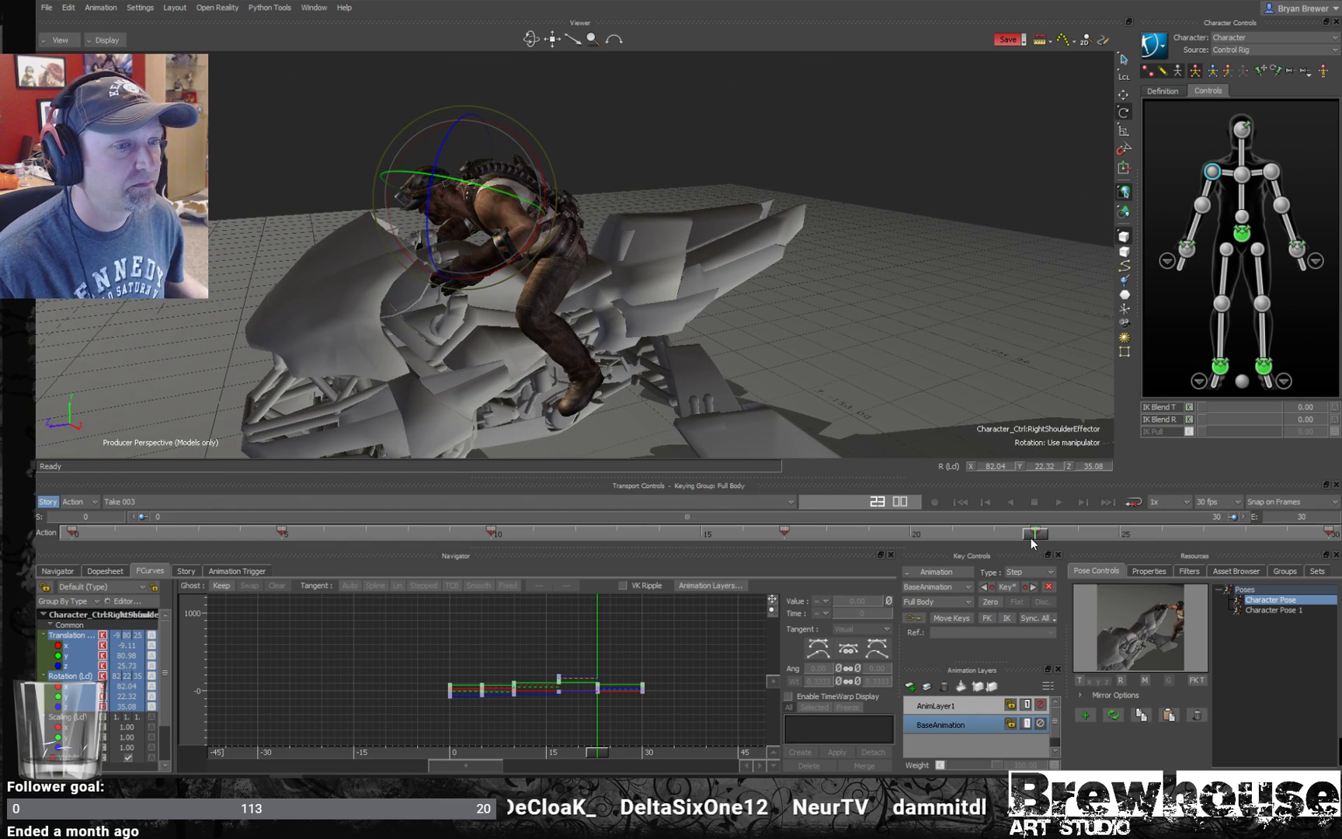
- Scrub back and play the take repeatedly from both sides of the bike to review the settle into the riding position
mouse_move(1025, 533)
left_mouse_down()
mouse_move(333, 465)
mouse_move(767, 500)
mouse_move(1243, 512)
mouse_move(728, 516)
mouse_move(474, 502)
left_mouse_up()
key("ctrl+space")
key("ctrl+space")
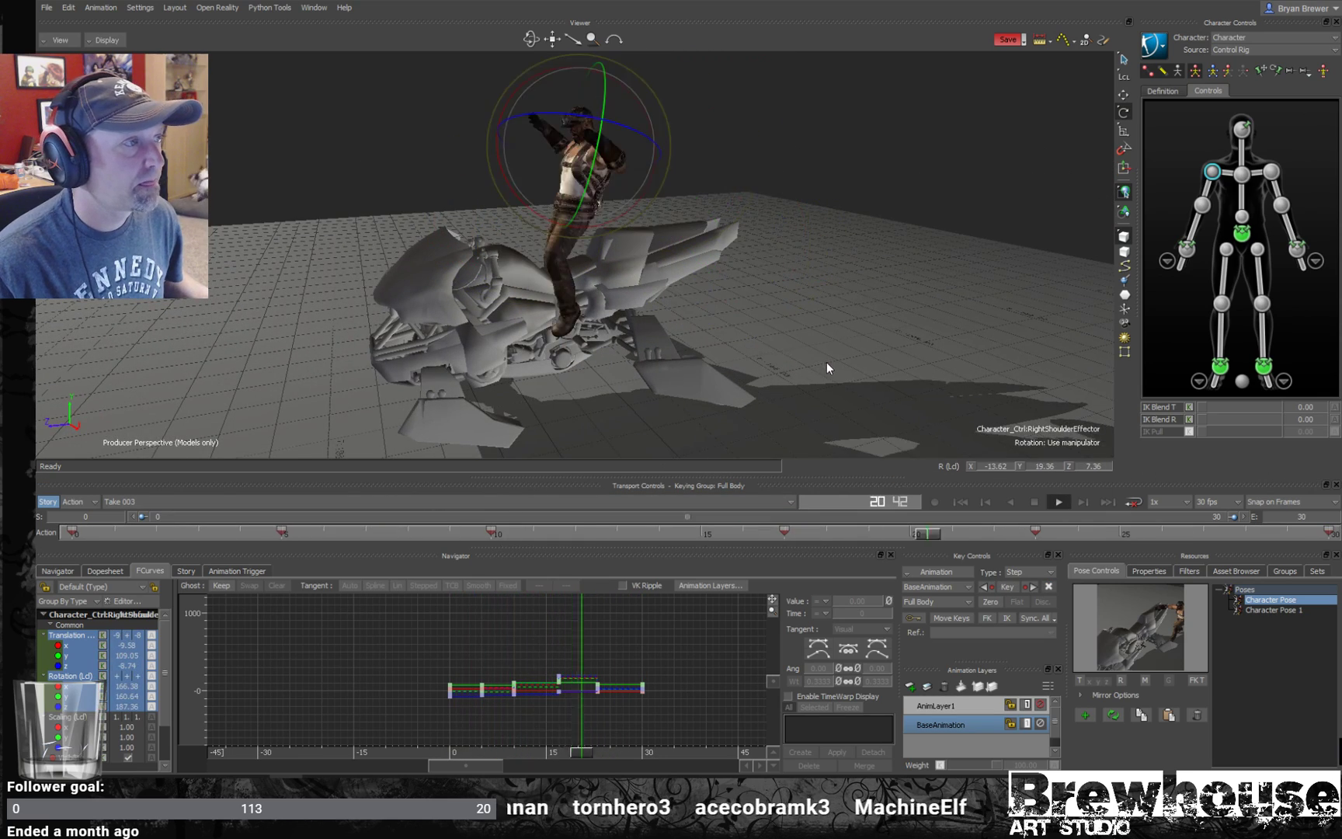
left_click_drag(791, 359, 767, 368, "ctrl+shift")
key("ctrl+space")
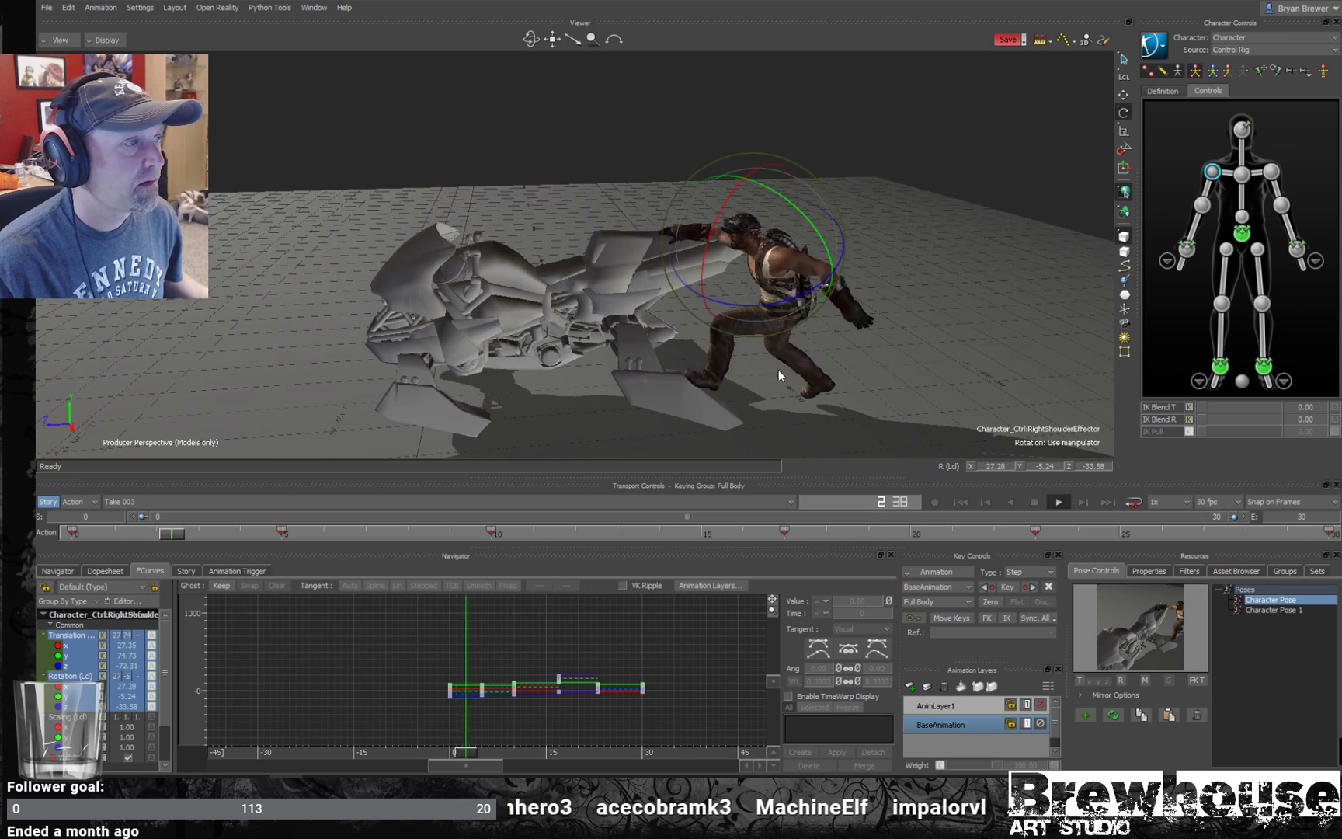
key("ctrl+space")
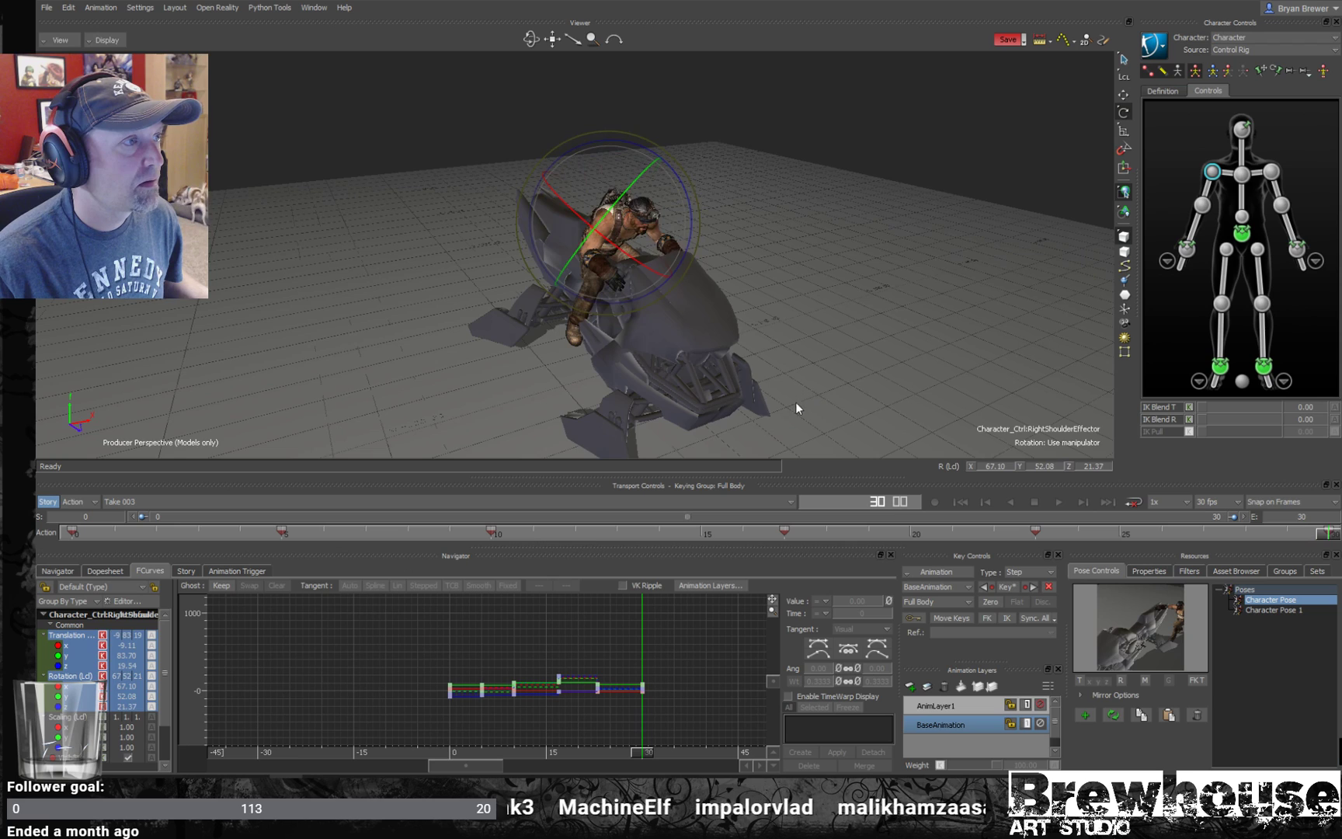
left_click_drag(793, 402, 829, 393, "ctrl+shift")
key("ctrl+space")
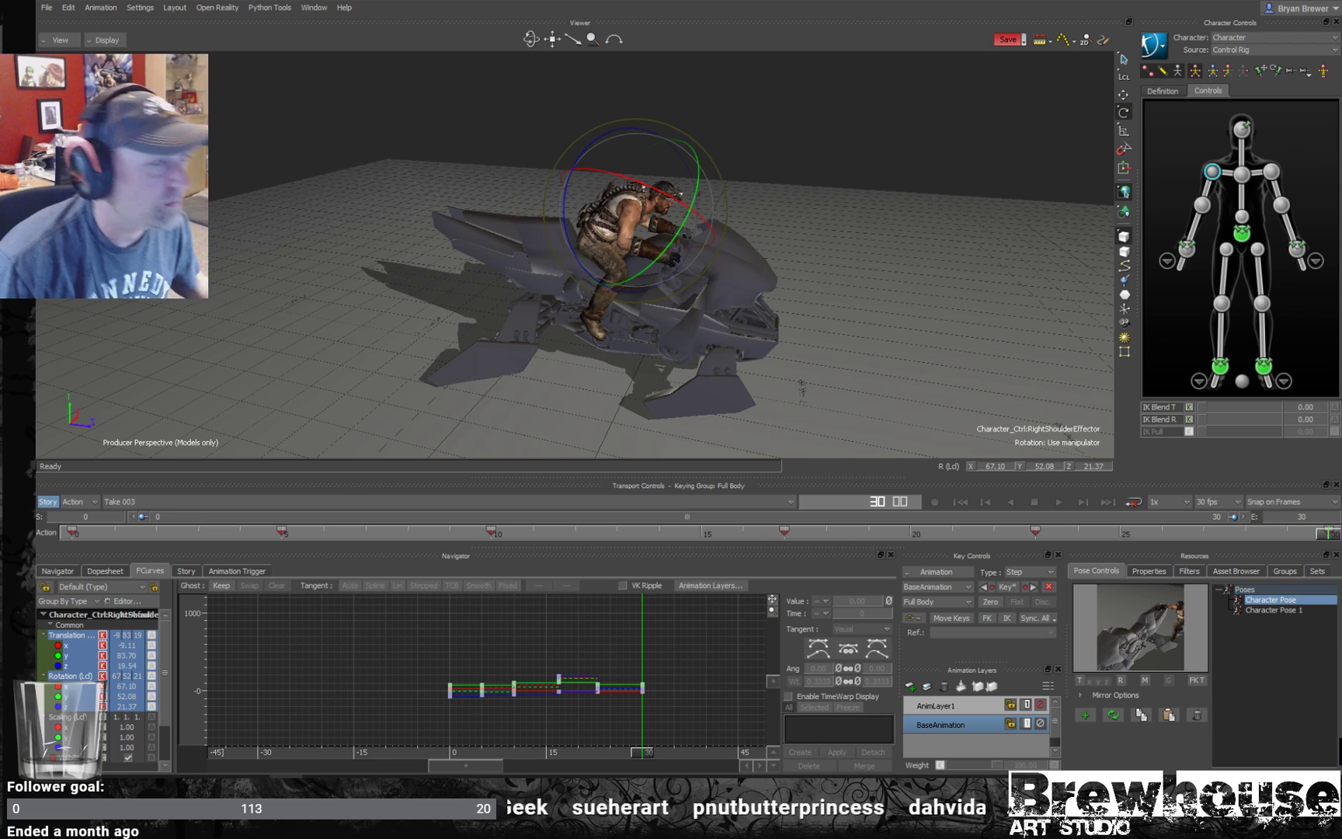
- Go to frame 17 and swing the left wrist effector away from the chest so the hand reaches forward
left_click(1271, 171)
left_click_drag(764, 322, 612, 451, "alt")
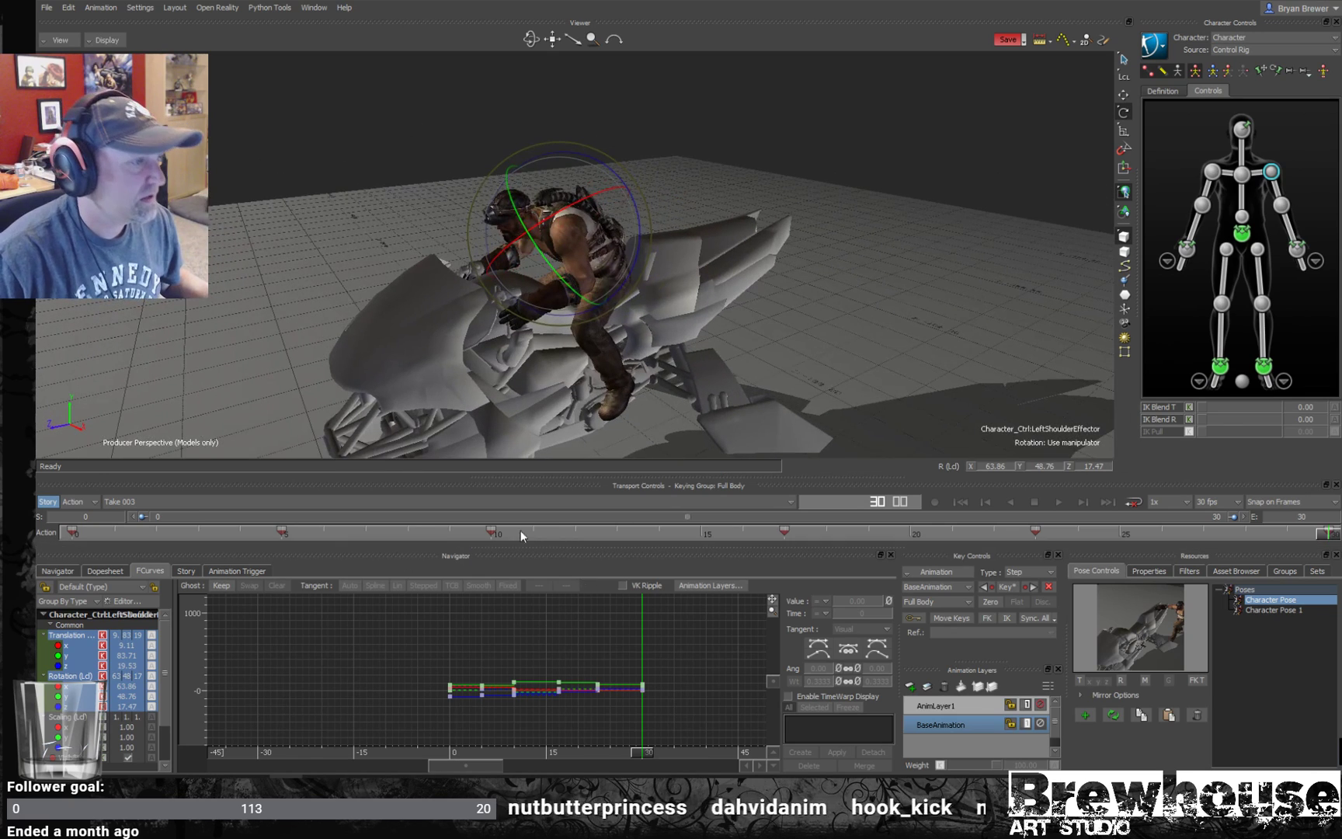
mouse_move(449, 533)
left_mouse_down()
mouse_move(657, 559)
mouse_move(785, 551)
left_mouse_up()
left_click_drag(808, 206, 590, 131, "alt")
left_click(1296, 248)
key("t")
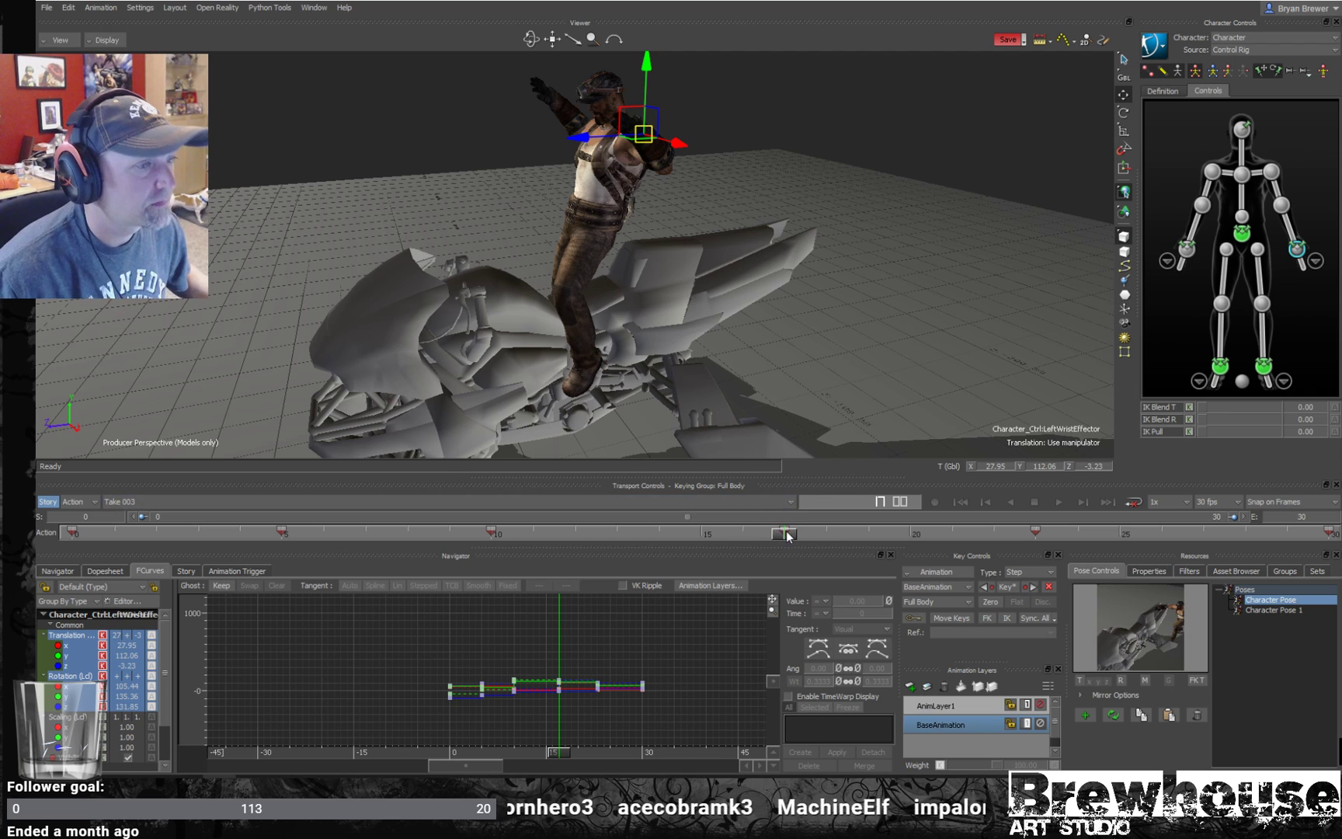
left_click_drag(748, 531, 786, 534)
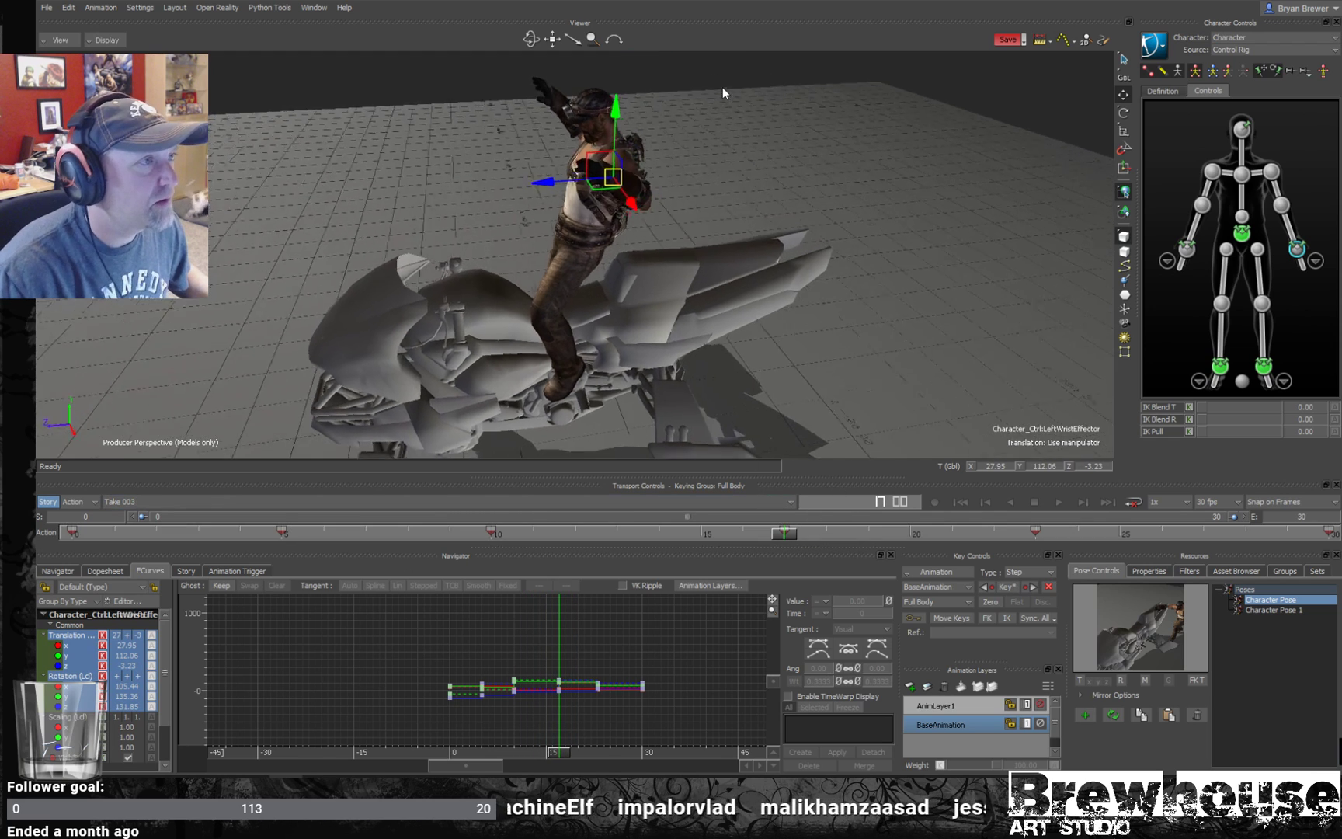
key("r")
left_click_drag(641, 174, 1027, 96)
key("t")
- Shift the left shoulder effector at frame 17 to about 8.72, 107.16, -7.22
left_click(1271, 172)
left_click(1272, 174)
left_click_drag(709, 110, 619, 118, "ctrl+shift")
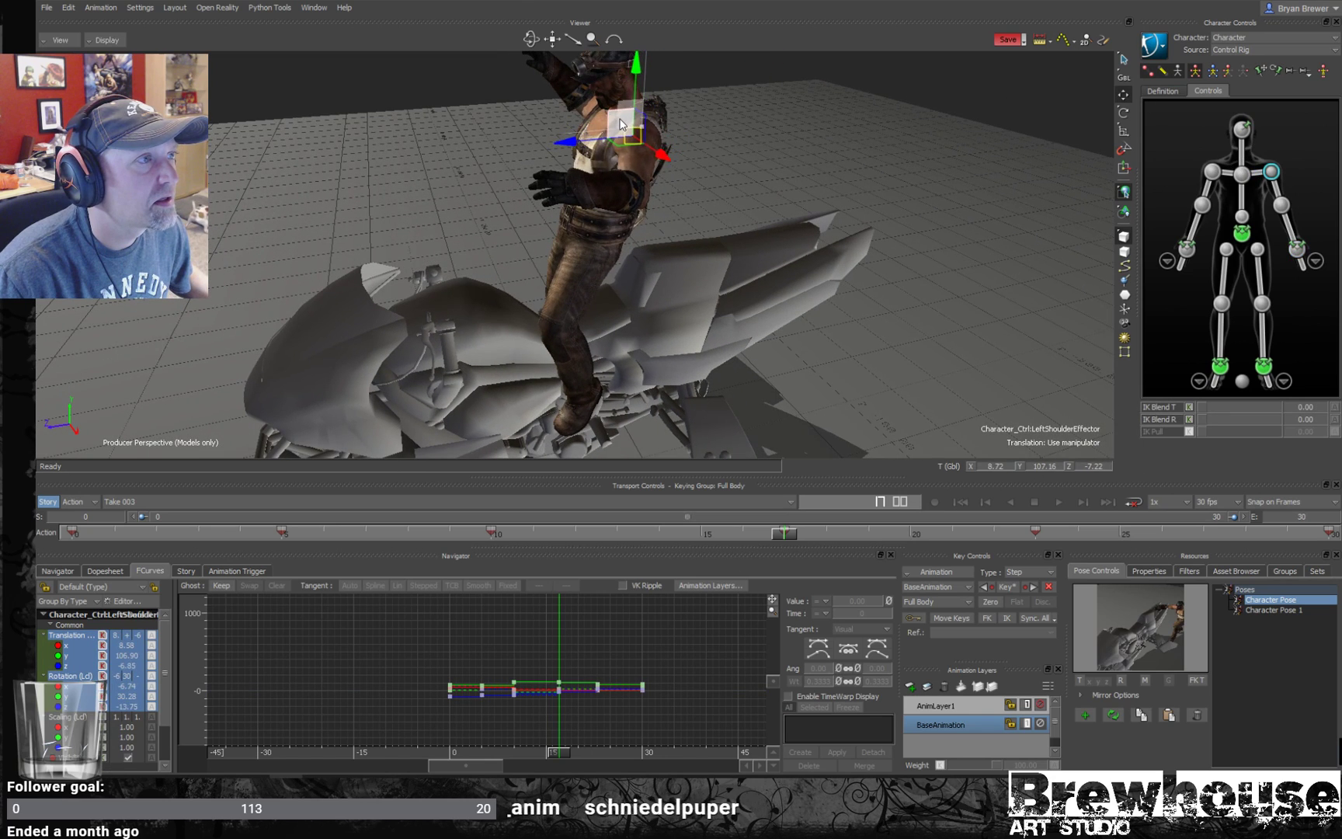
- Lower the left wrist effector at frame 17 to about 18.51, 92.87, 12.22 and rotate it to about 31.19, 80.31, 58.00
left_click(1297, 248)
left_click_drag(646, 190, 697, 237, "ctrl+shift")
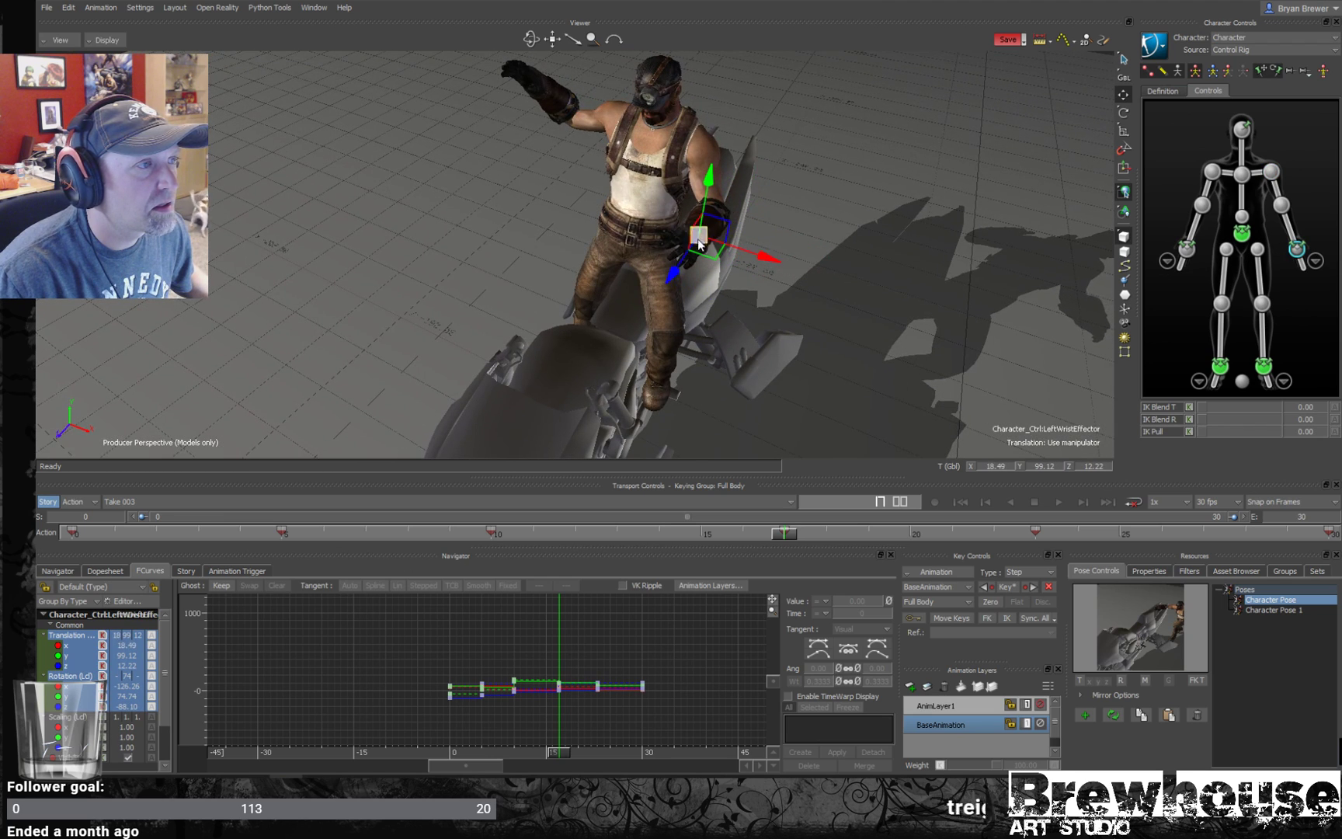
left_click_drag(707, 183, 703, 209)
key("r")
left_click_drag(669, 264, 768, 209)
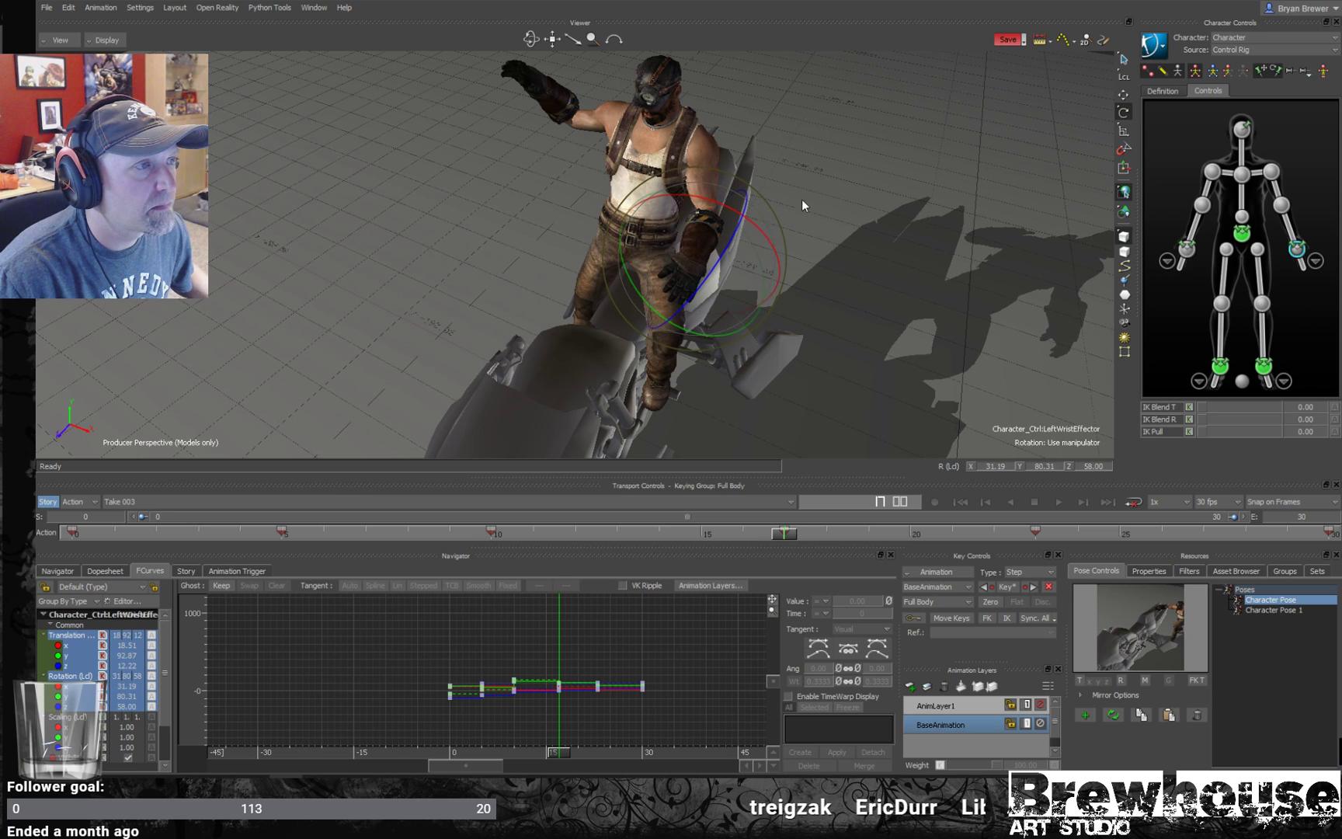
- Rotate the left shoulder effector at frame 17 to about -5.19, 39.51, -32.71, and check the right shoulder and wrist from behind
left_click(1271, 171)
left_click_drag(688, 95, 685, 96)
left_click_drag(769, 122, 986, 104, "ctrl+shift")
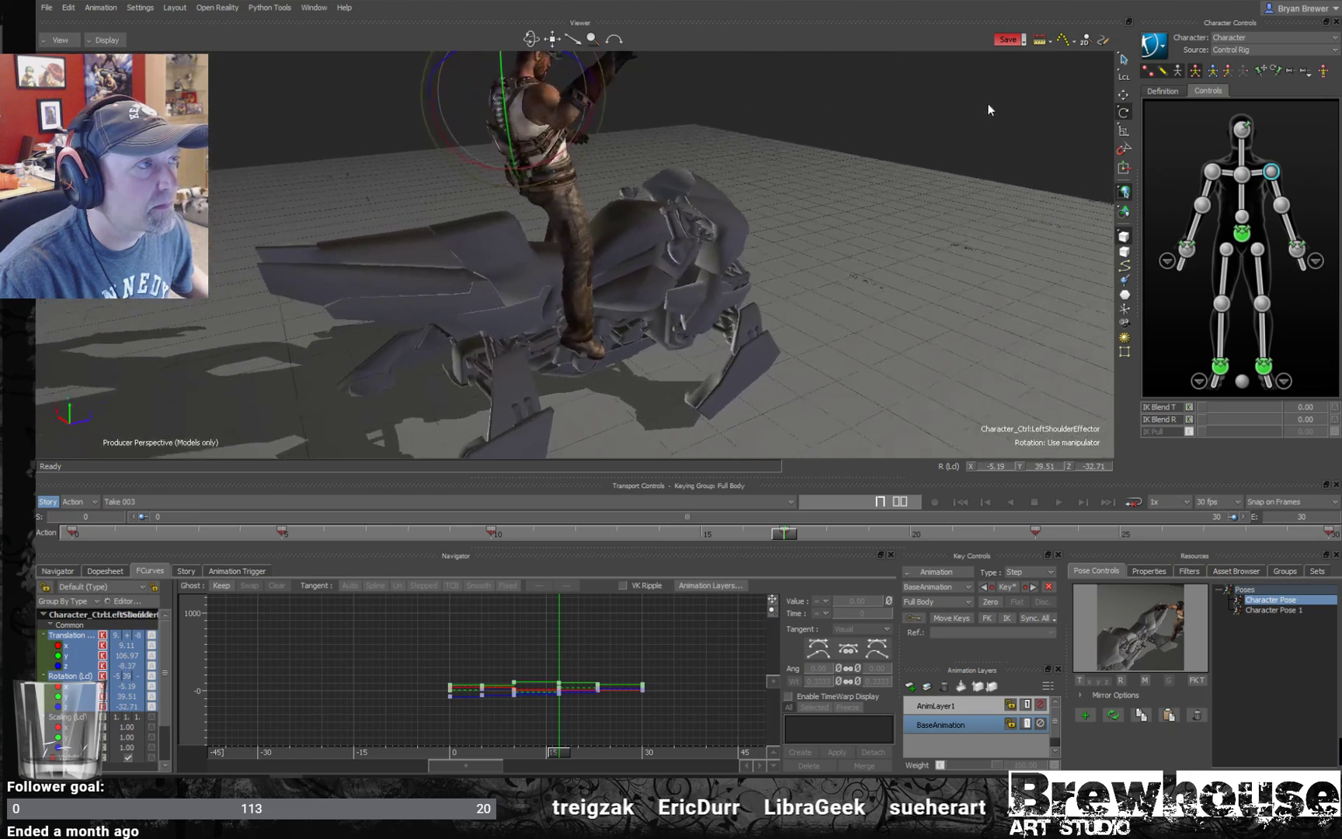
left_click(1212, 172)
left_click_drag(691, 132, 828, 117, "ctrl+shift")
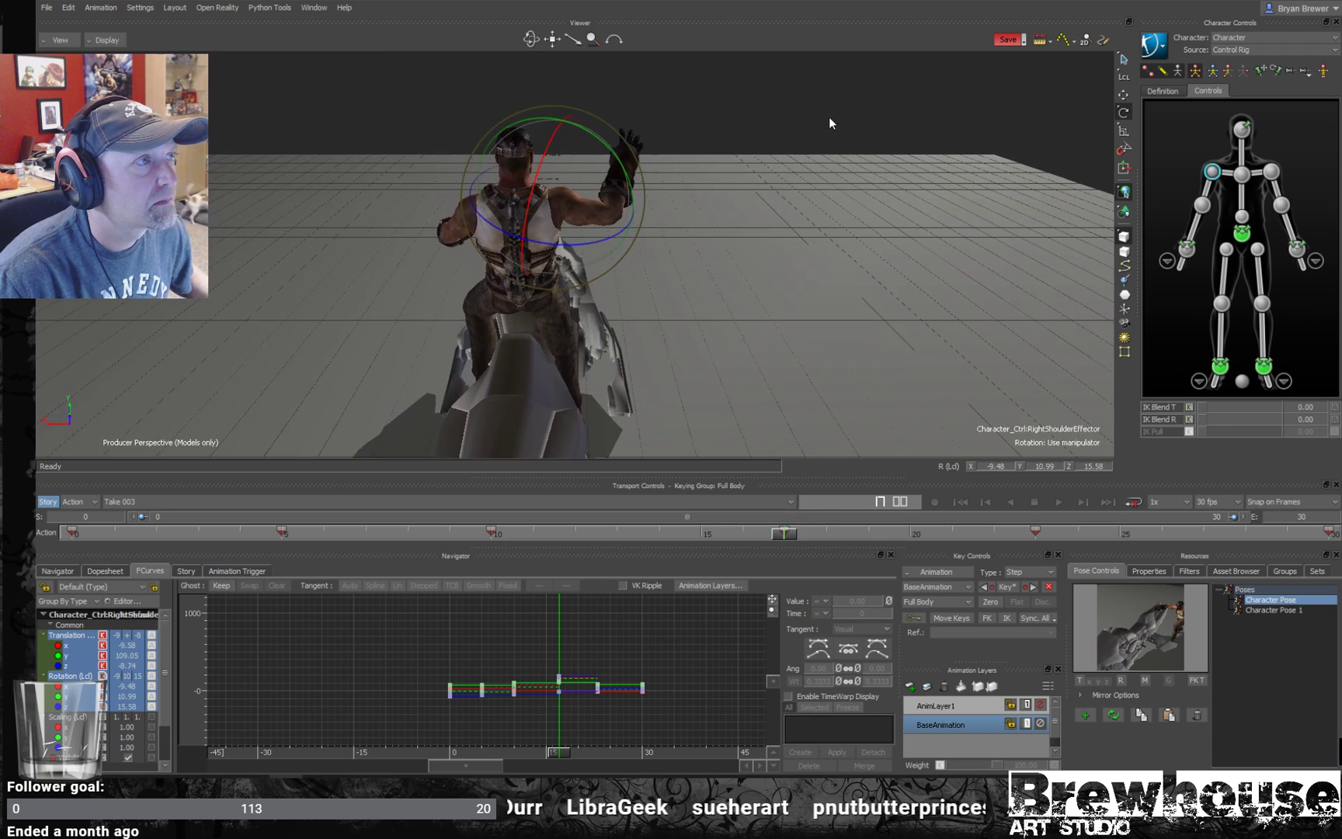
left_click(1186, 248)
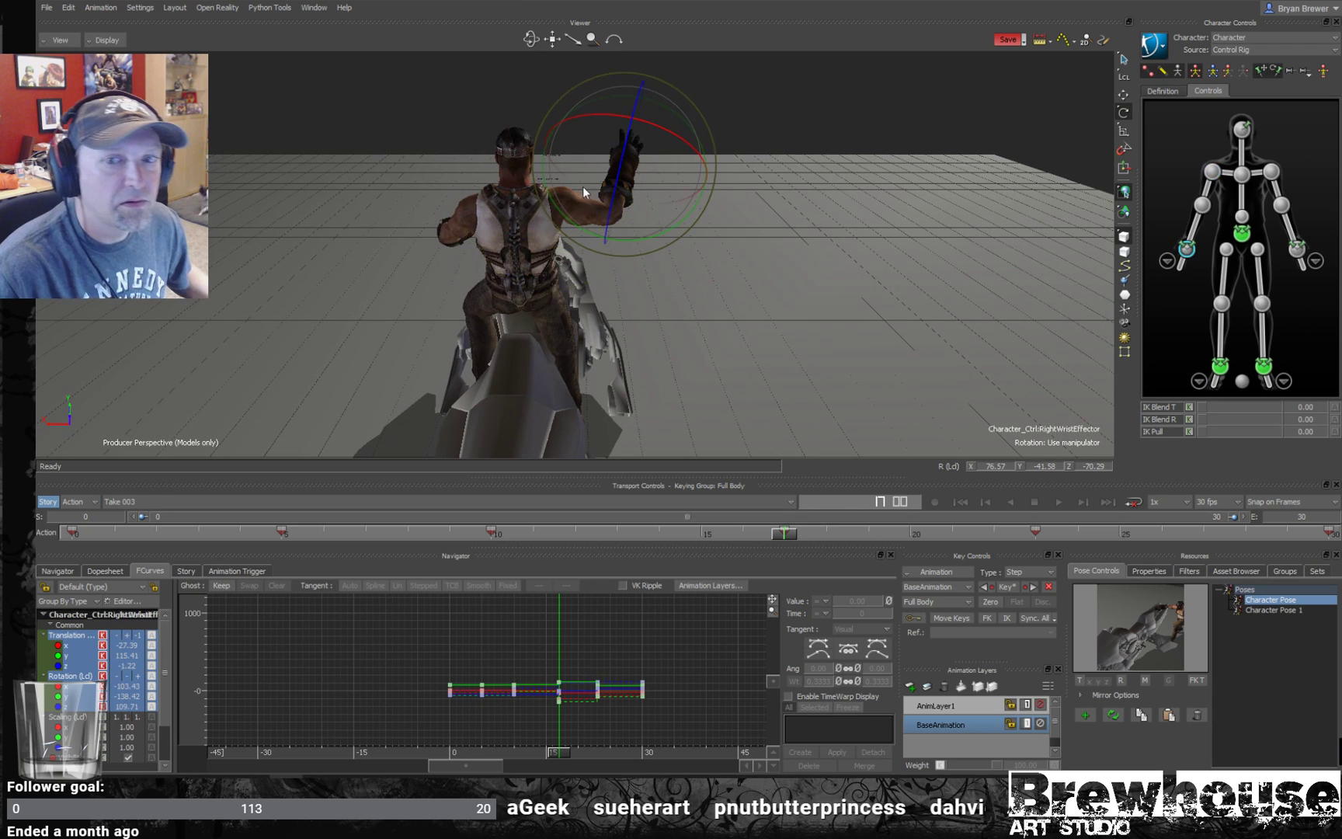
left_click_drag(525, 188, 857, 191, "ctrl+shift")
- At frame 17, rotate the hips effector to about 1.72, 5.40, -20.90 and the chest end effector to about -19.46, -3.34, 1.60
left_click(1242, 176)
left_click_drag(591, 183, 729, 194, "ctrl+shift")
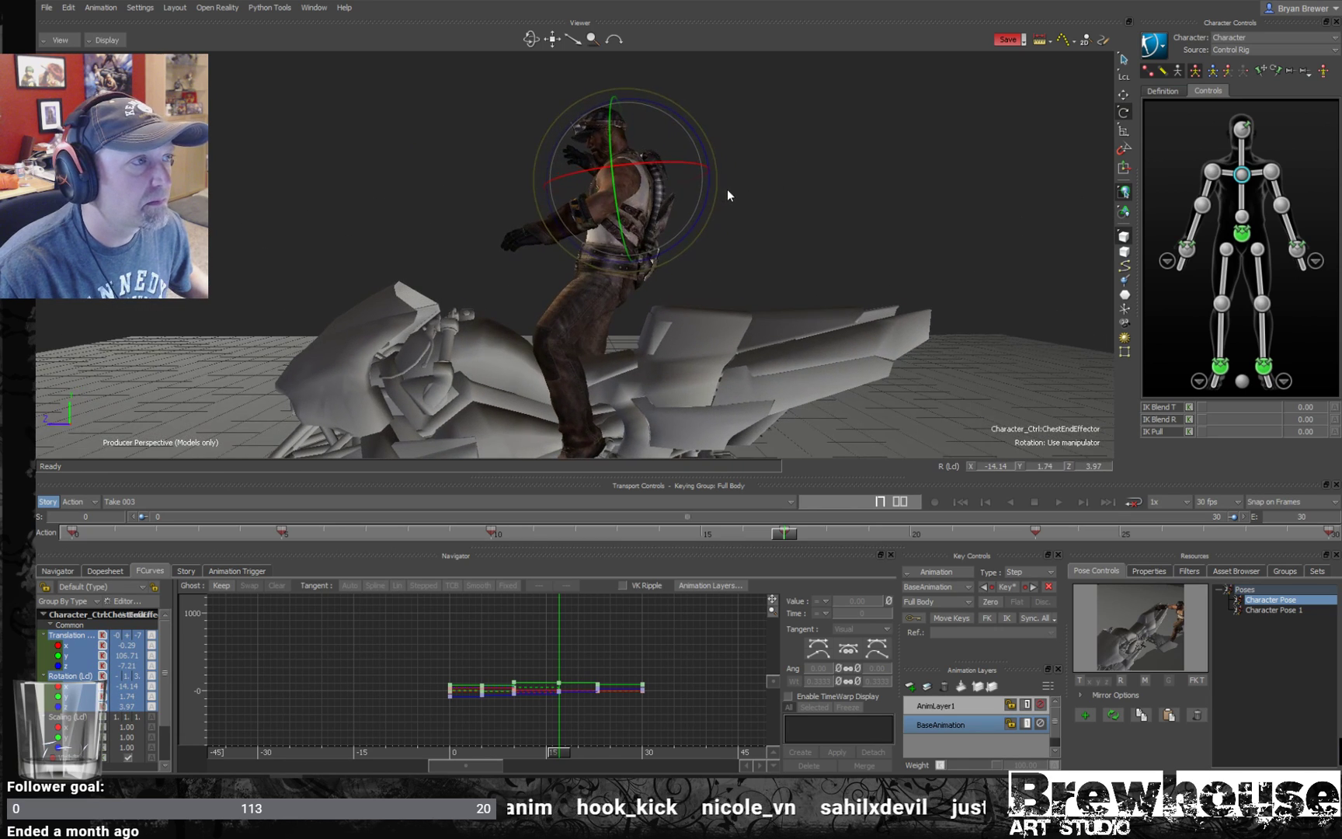
left_click_drag(687, 143, 809, 231)
left_click(1242, 232)
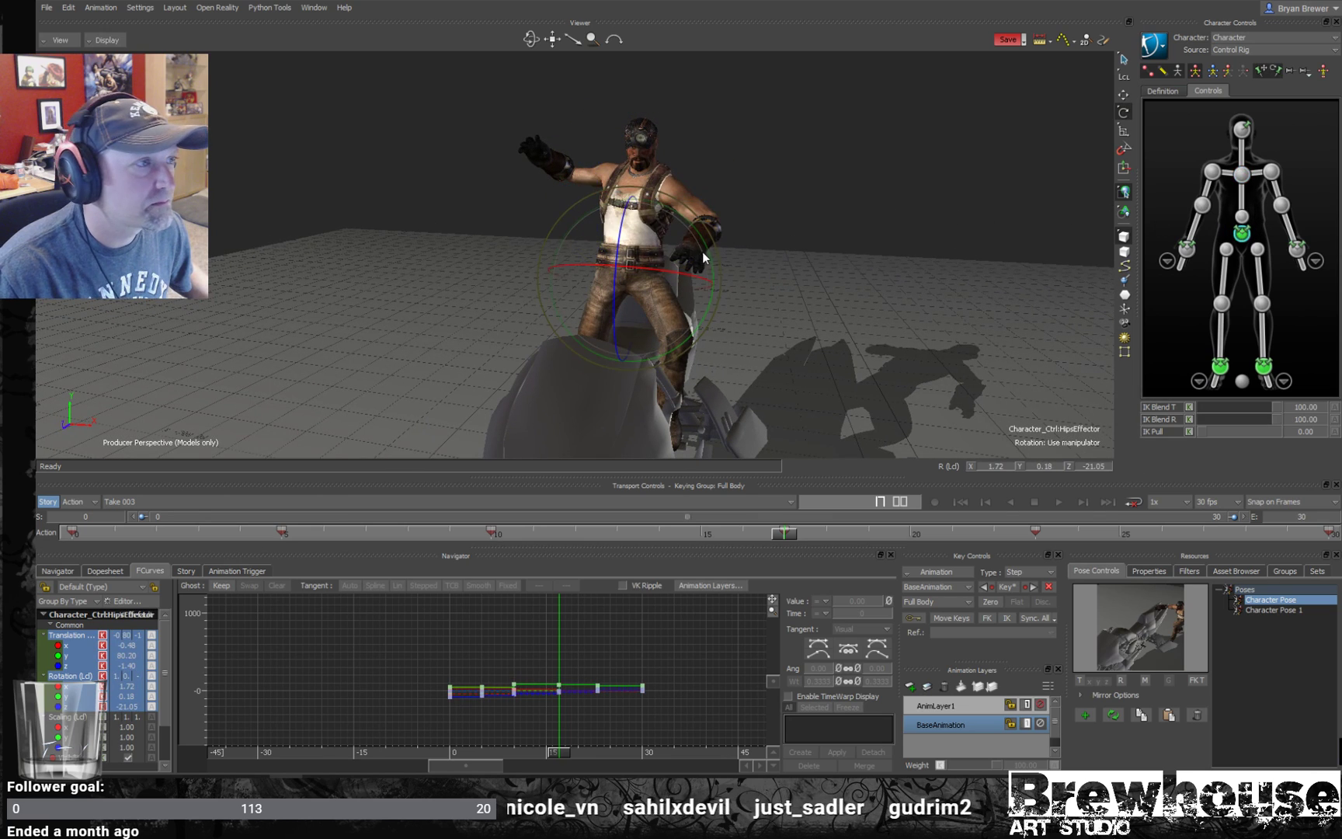
left_click_drag(708, 249, 706, 247)
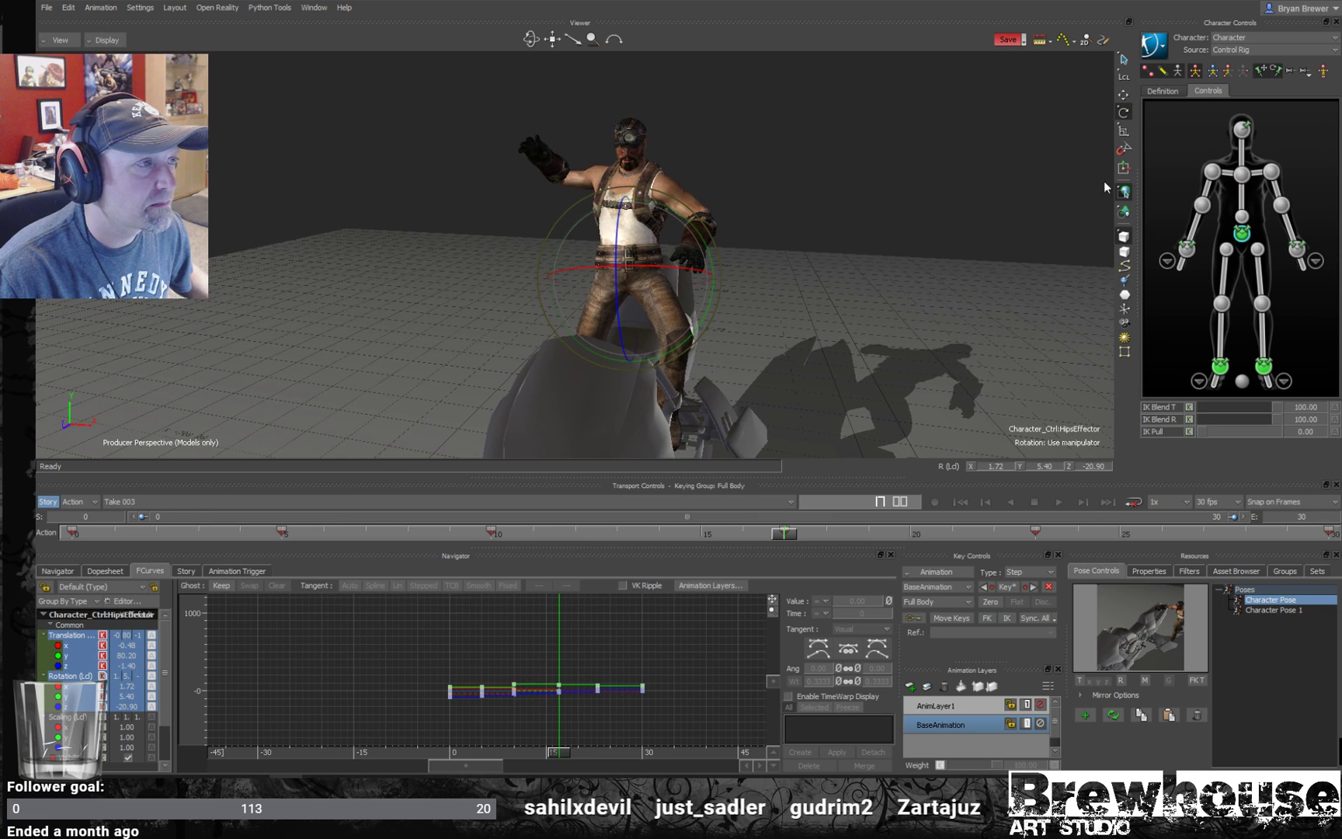
left_click(1242, 174)
left_click_drag(709, 173, 688, 175)
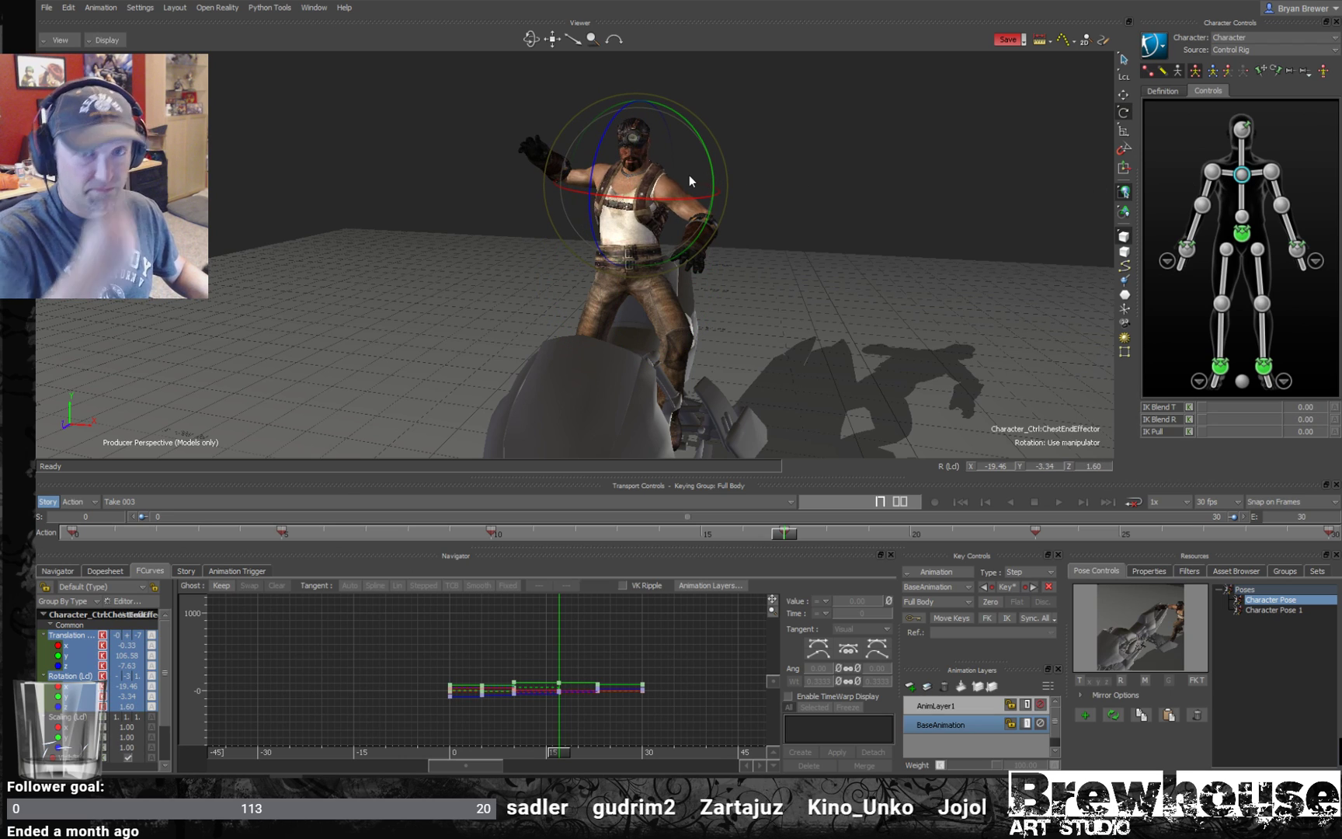
- Scrub through the take from the front and side, and play it from the start to review the revised frame 17 pose
left_click_drag(794, 278, 696, 299, "ctrl+shift")
left_click_drag(782, 534, 113, 532)
left_click_drag(721, 370, 737, 320, "ctrl+shift")
left_click_drag(113, 532, 848, 575)
left_click_drag(830, 446, 836, 387, "ctrl+shift")
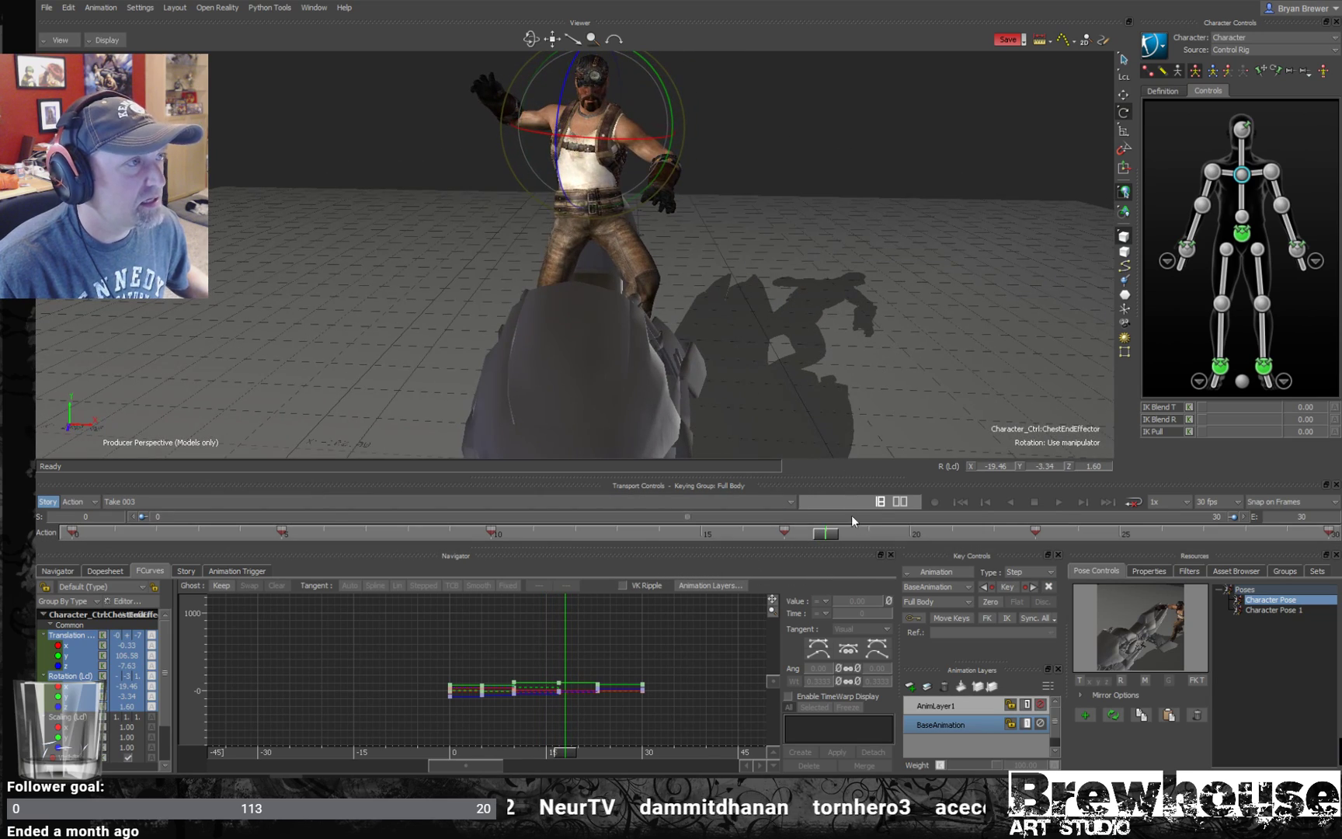
left_click_drag(828, 534, 1072, 563)
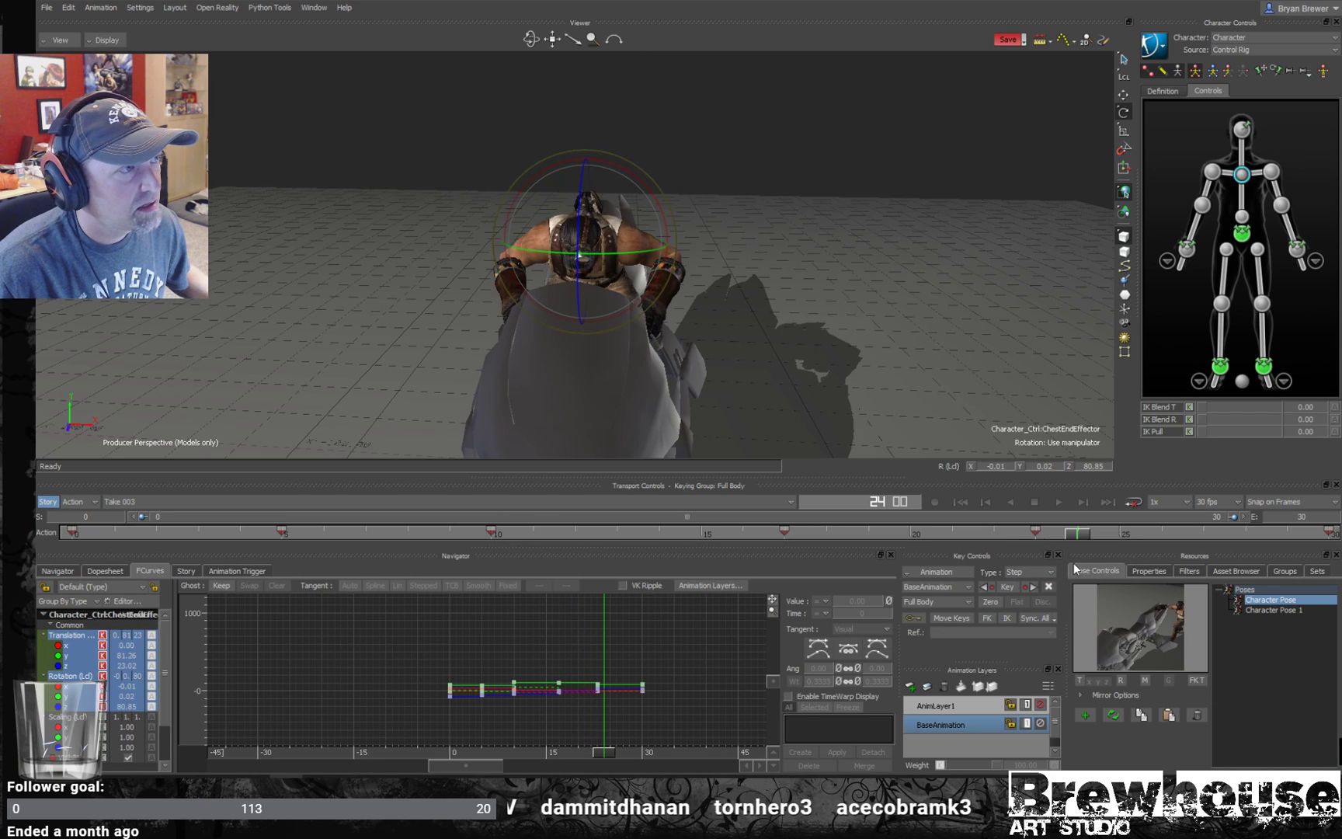
left_click_drag(874, 399, 823, 442, "ctrl+shift")
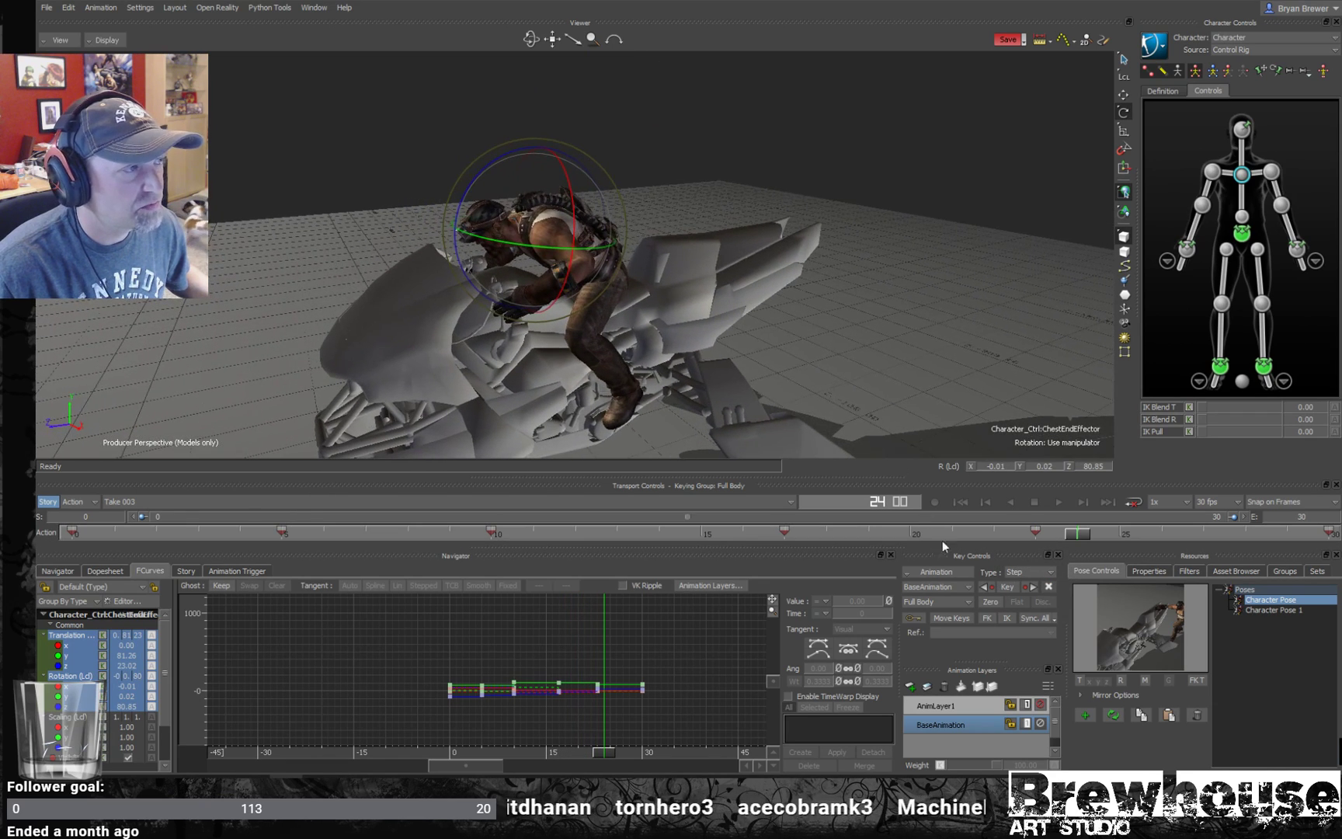
left_click_drag(1034, 526, 45, 472)
left_click_drag(878, 311, 876, 342, "ctrl+shift")
key("ctrl+space")
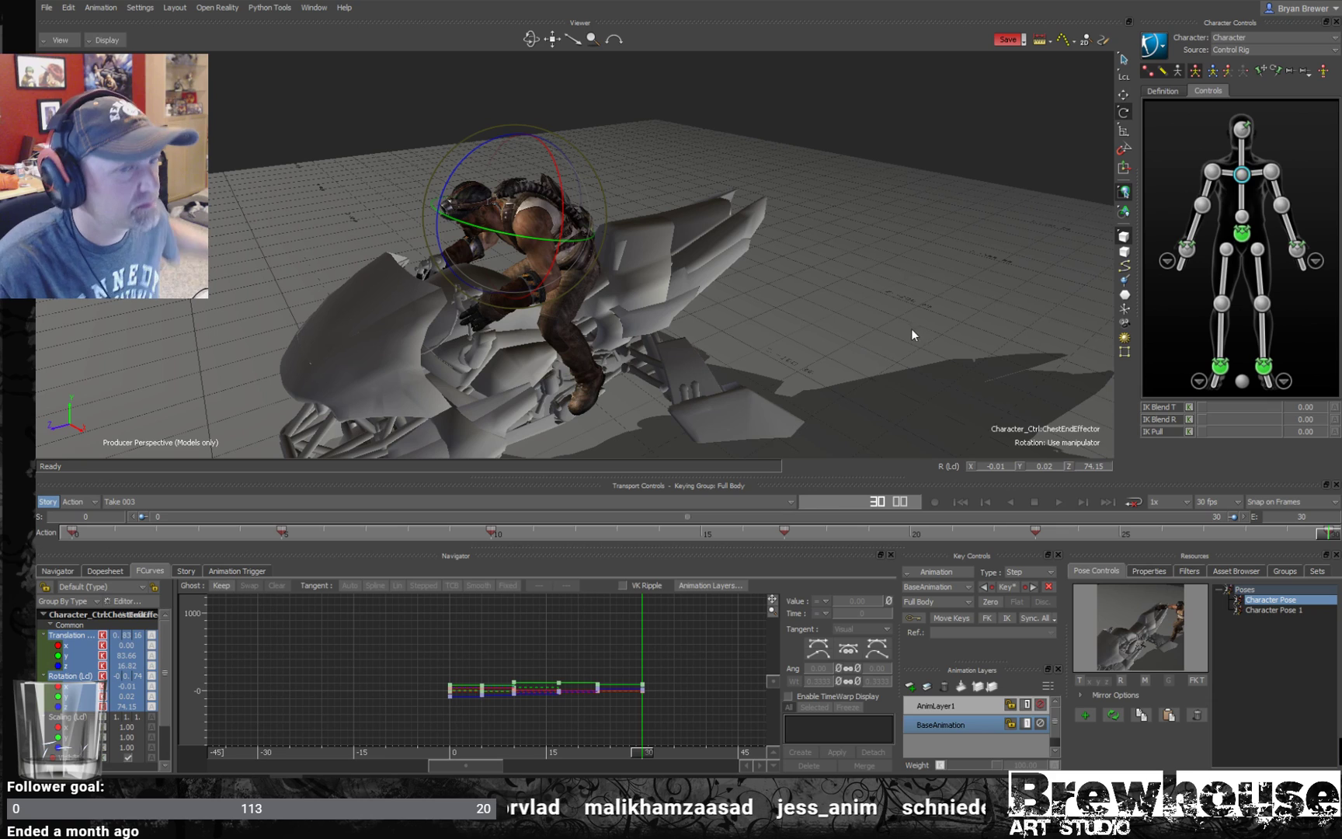
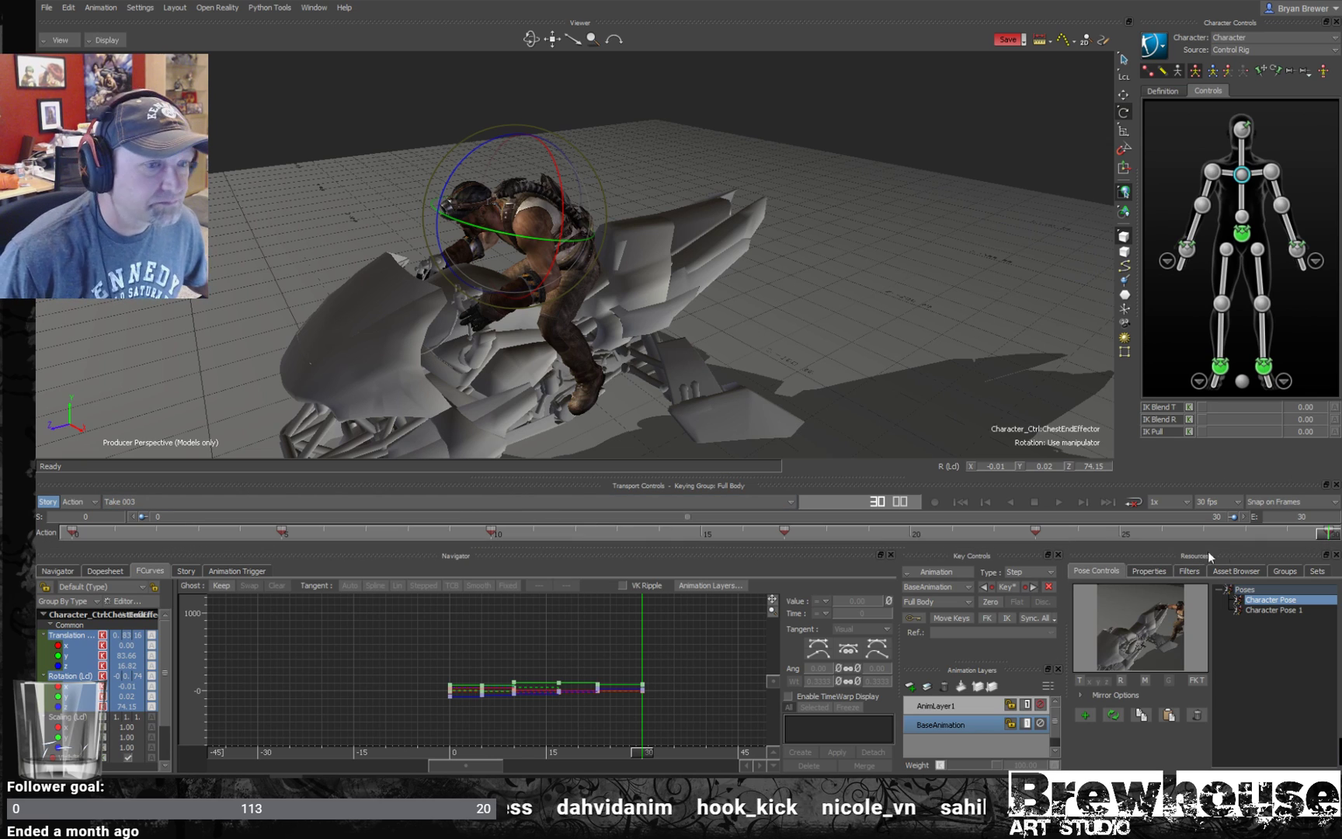
- At frame 17, move the left wrist effector to about 18.55, 91.20, 17.91 and check the arm from the front
left_click_drag(1323, 536, 786, 535)
left_click_drag(855, 233, 813, 157, "alt")
left_click(1297, 249)
key("t")
left_click_drag(731, 209, 511, 228, "alt")
left_click_drag(654, 209, 874, 367, "alt")
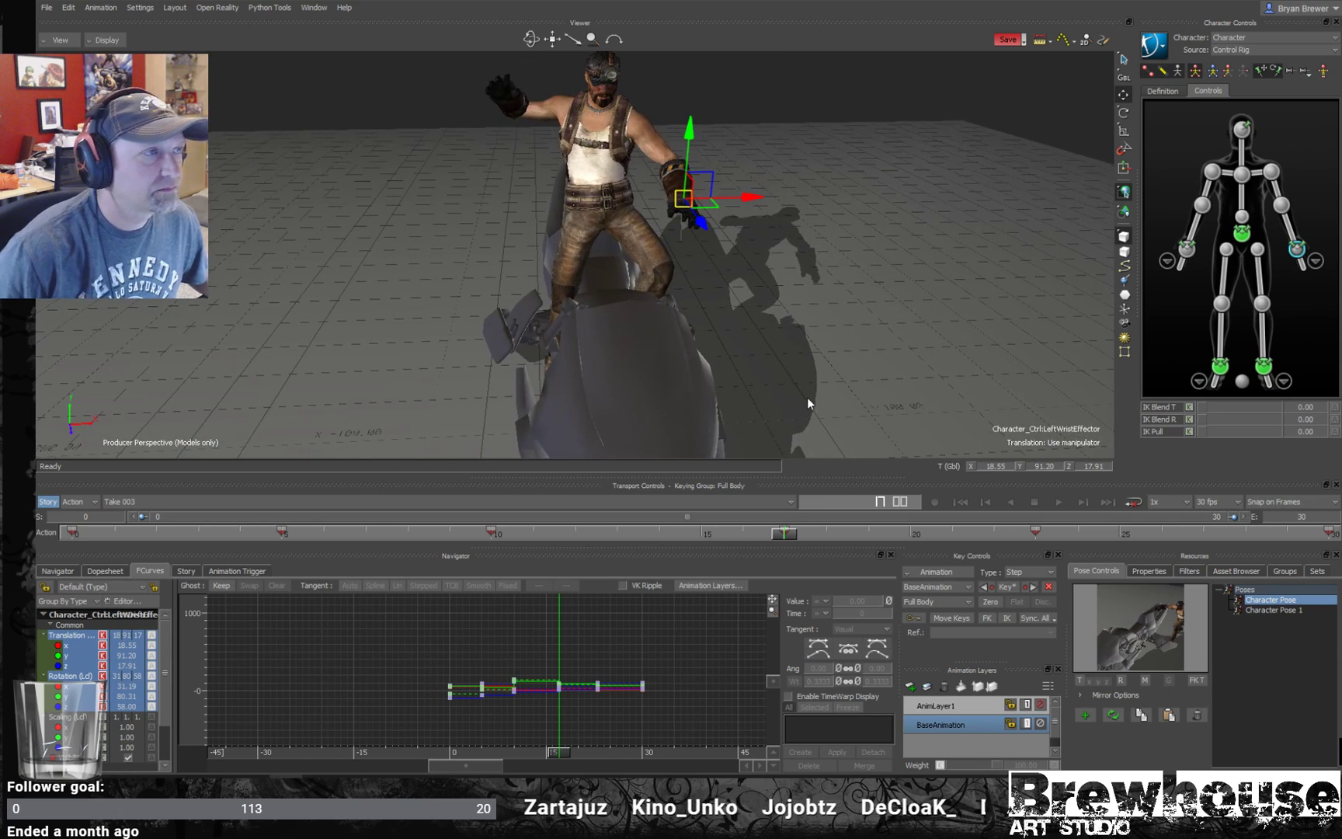
left_click_drag(753, 312, 814, 288, "alt")
scroll(814, 288, "up", 3)
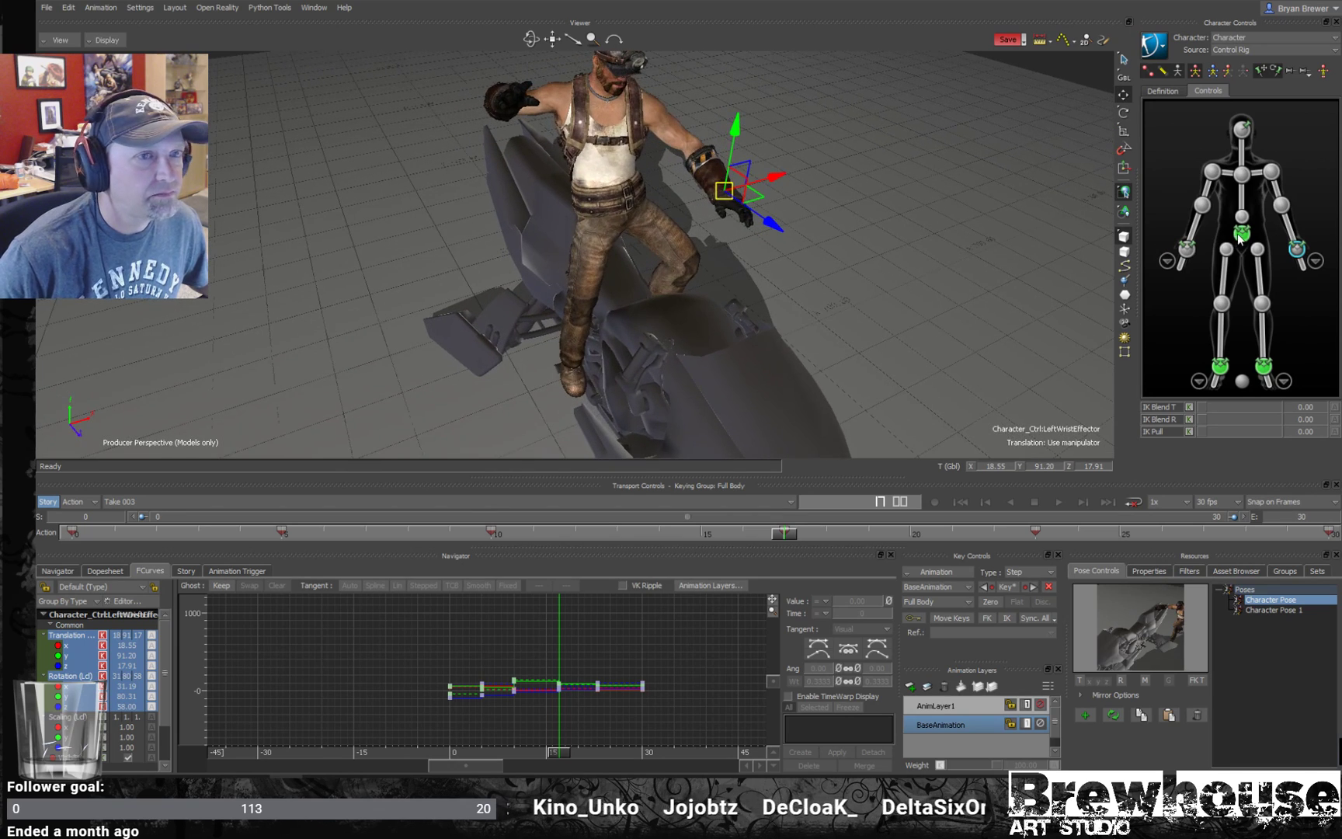
- Rotate the hips effector at frame 17 to about -17.23, 5.40, -20.90, checking the pose from the front and side
left_click(1240, 233)
key("e")
left_click_drag(630, 235, 879, 169)
left_click(1249, 179)
left_click(1242, 233)
left_click_drag(751, 199, 909, 108, "alt")
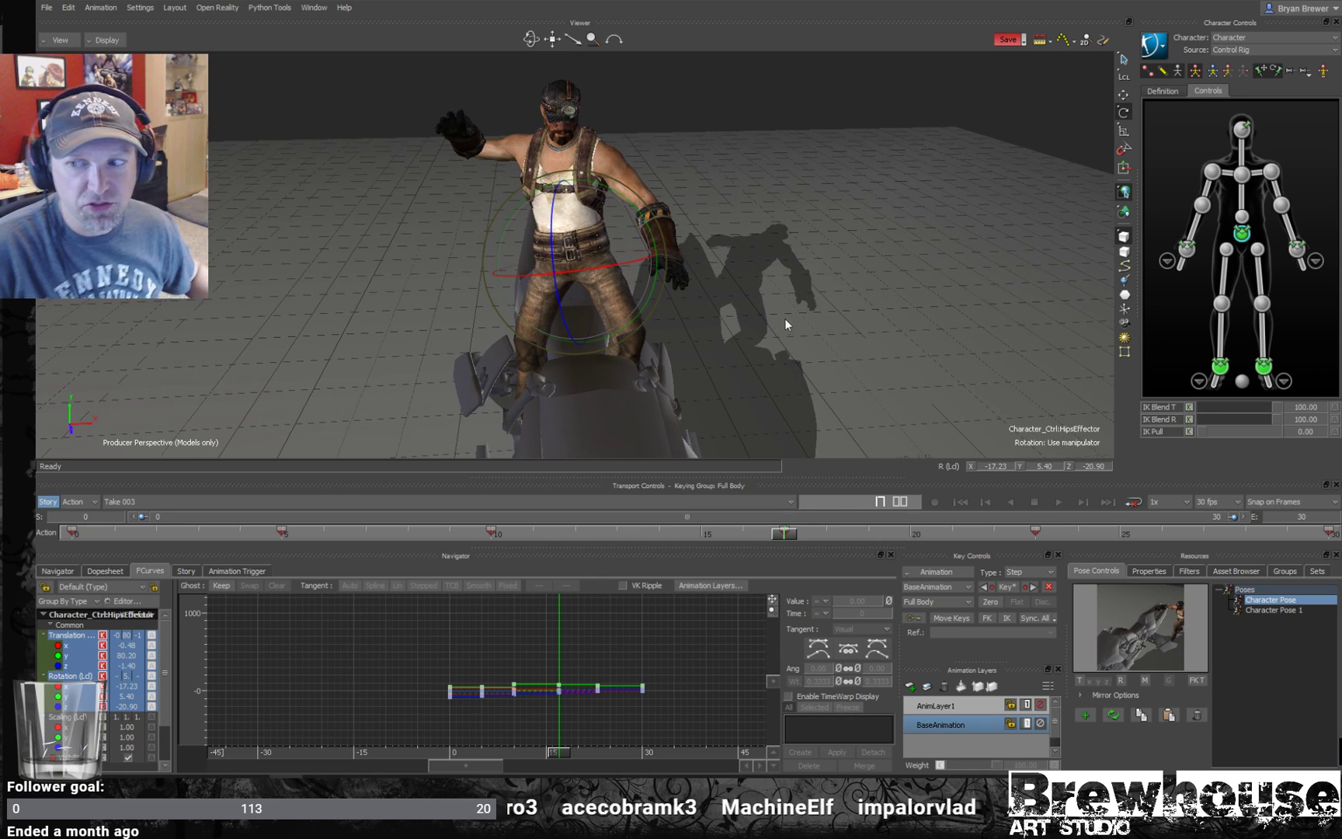
left_click_drag(691, 323, 749, 335, "alt")
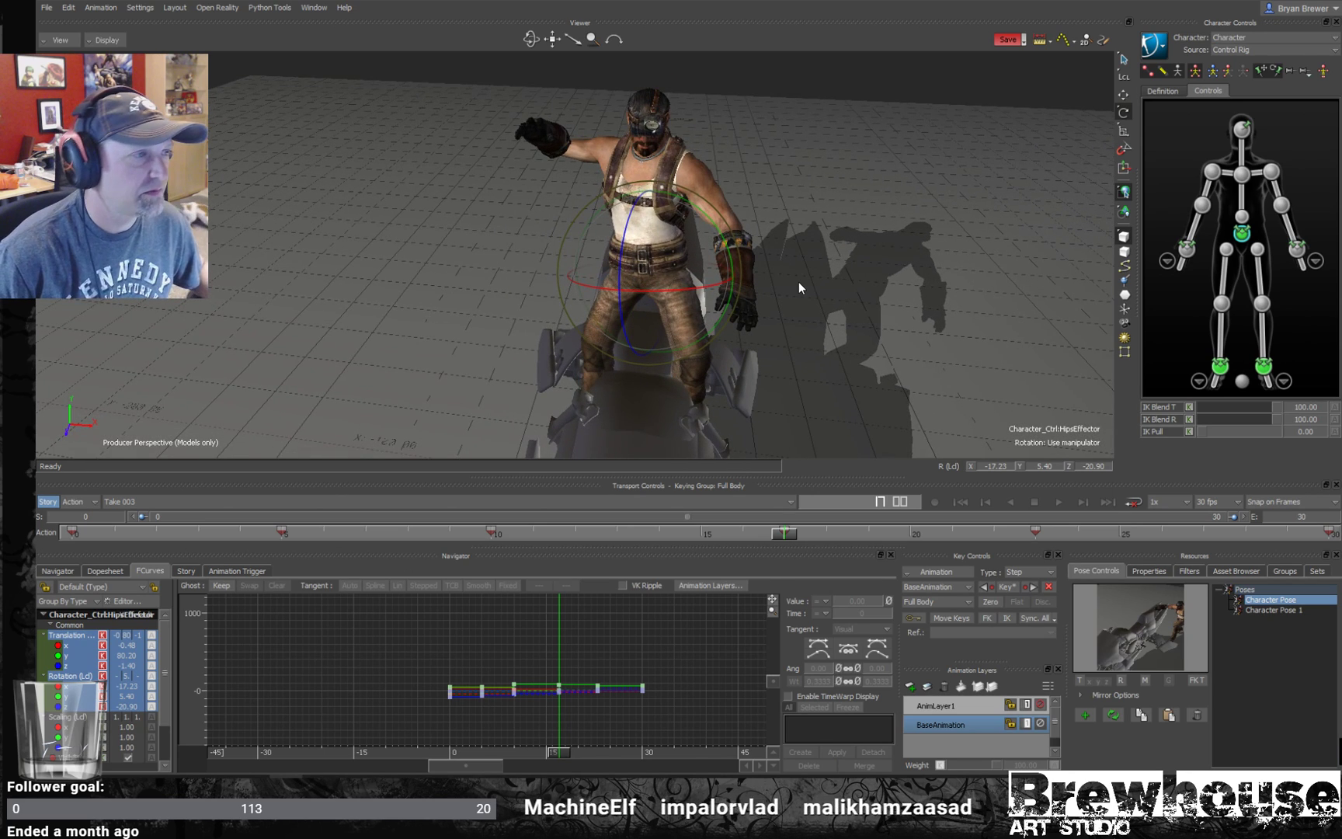
left_click_drag(888, 291, 943, 246, "alt")
left_click_drag(857, 454, 735, 467, "alt")
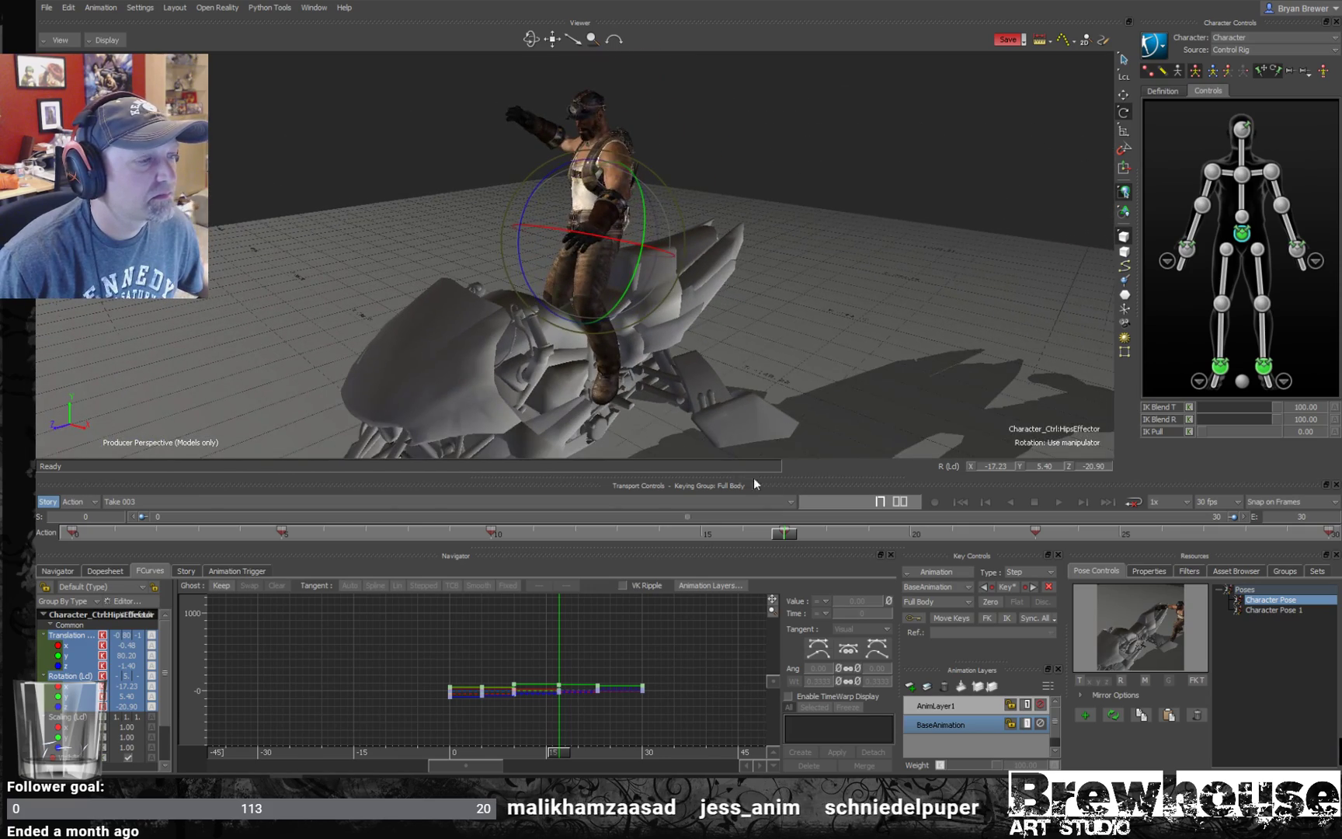
- Retime the key poses by moving the frame 23 key to frame 21 and the frame 17 key to frame 16
mouse_move(789, 534)
left_mouse_down()
mouse_move(1279, 572)
mouse_move(868, 544)
mouse_move(1002, 552)
mouse_move(1037, 531)
mouse_move(1102, 535)
left_mouse_up()
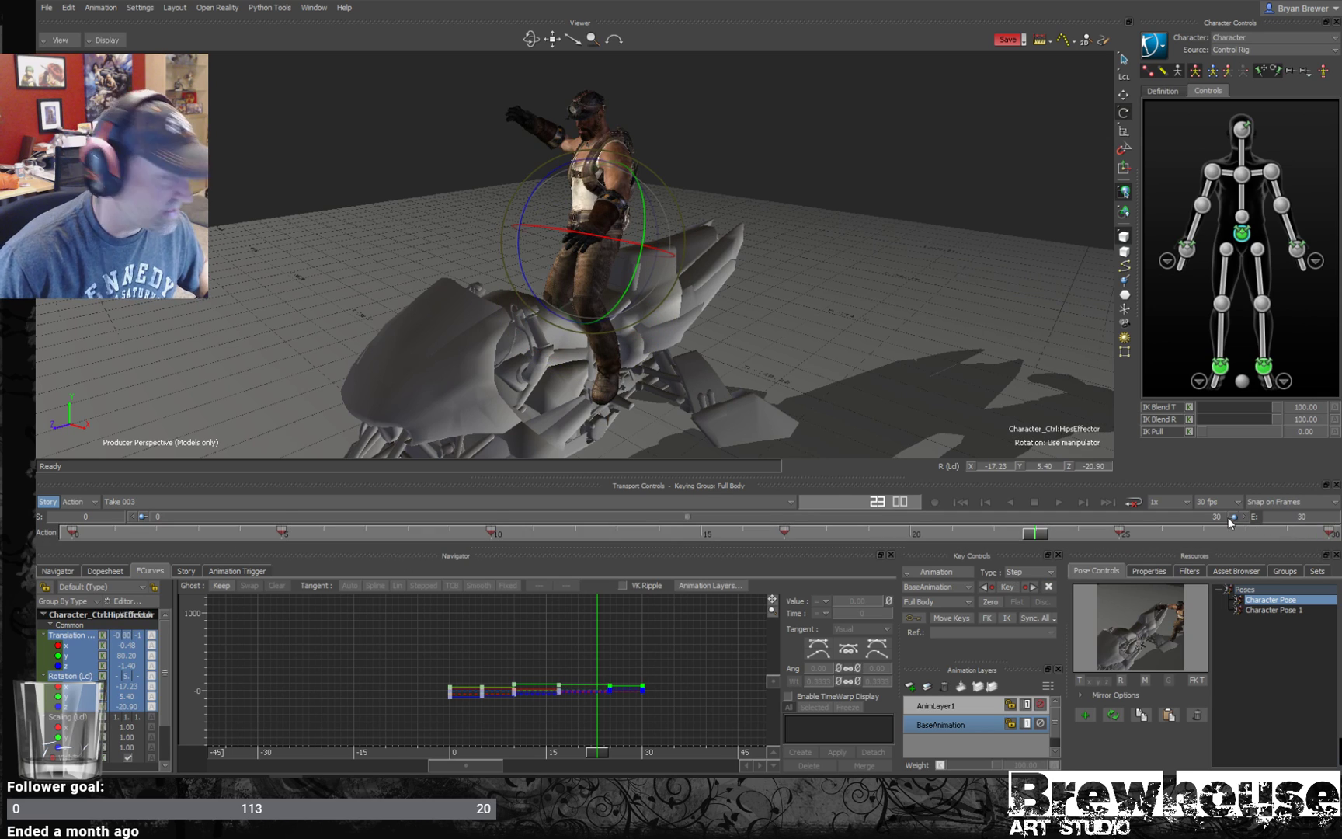
left_click_drag(1053, 530, 949, 535)
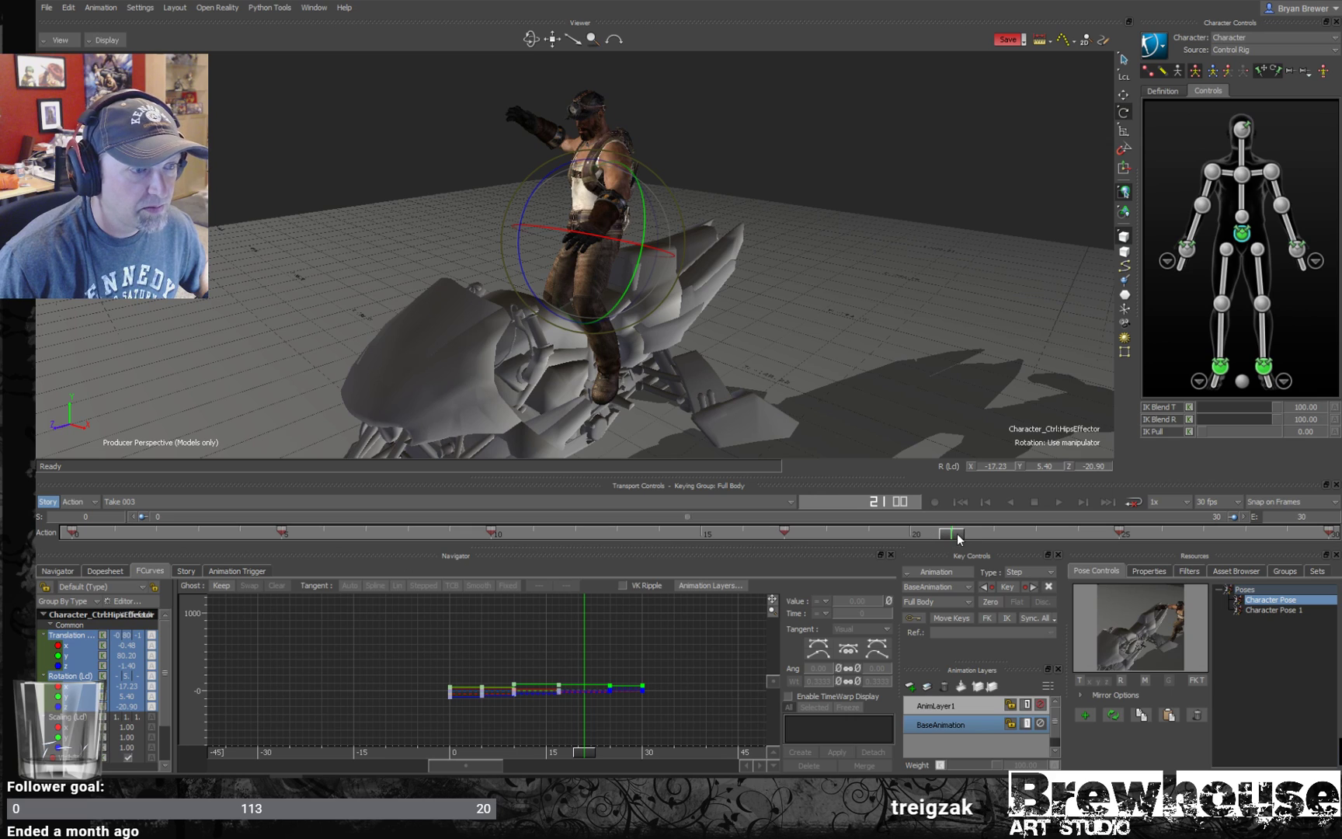
key("ctrl+v")
mouse_move(945, 538)
left_mouse_down()
mouse_move(836, 535)
mouse_move(1202, 538)
mouse_move(1328, 558)
left_mouse_up()
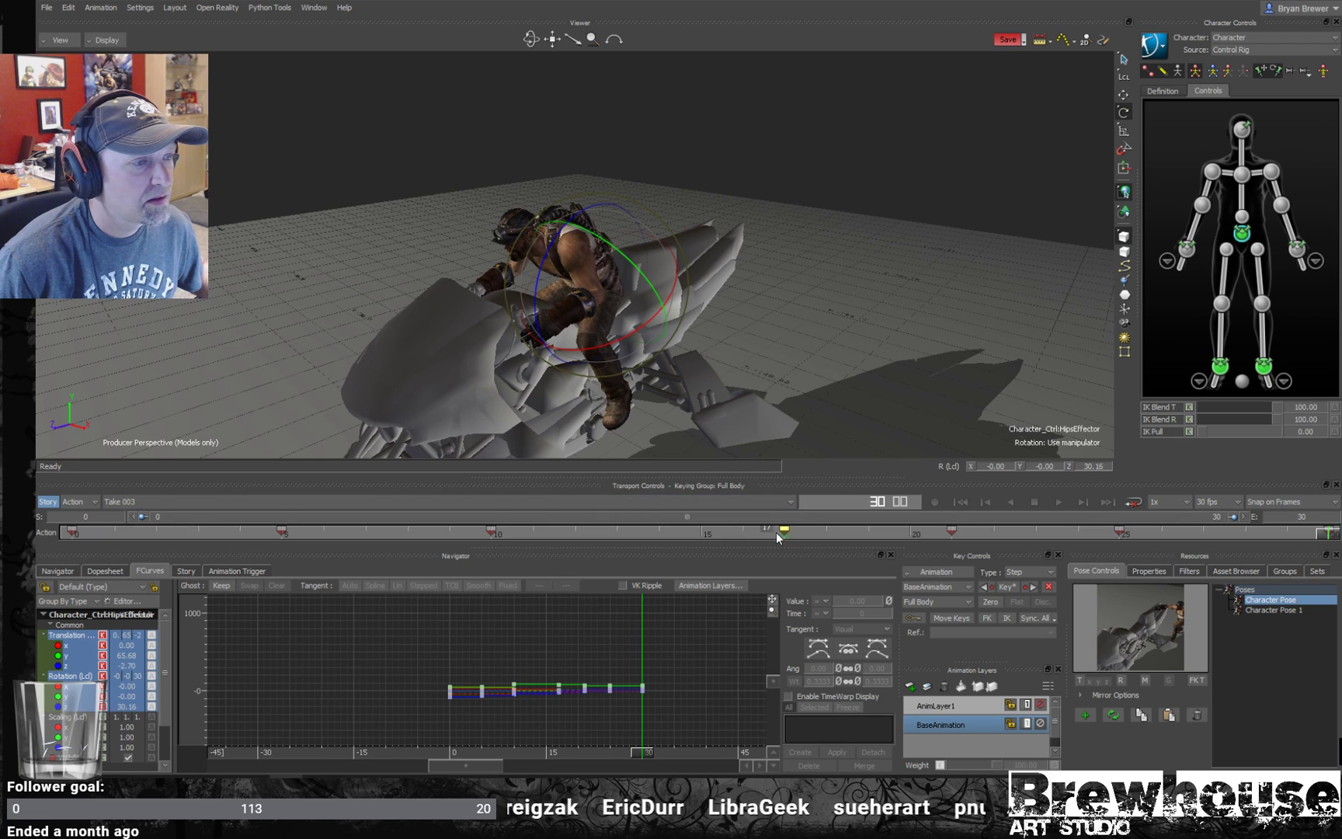
left_click(629, 532)
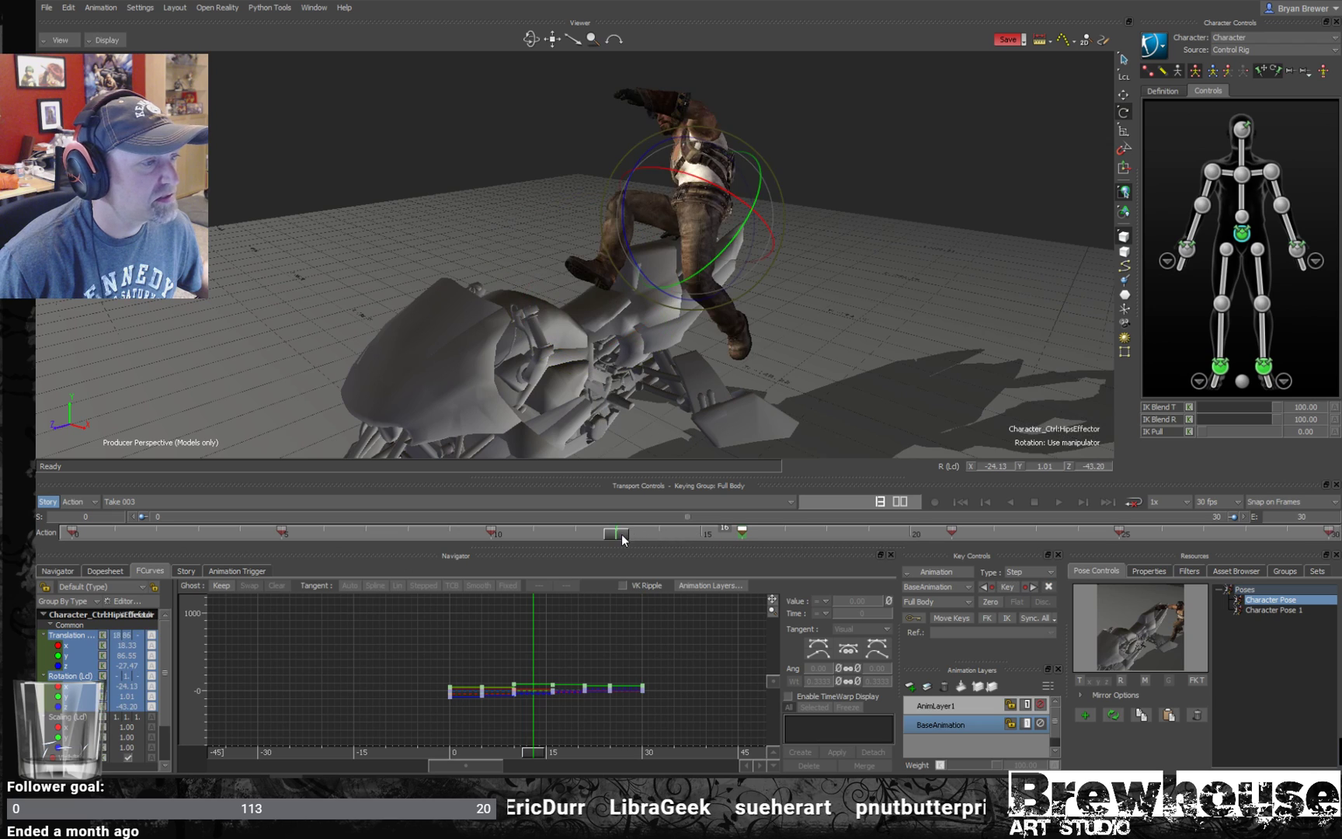
- Play the take while orbiting closer to the bike to review the retimed leap and landing
key("space")
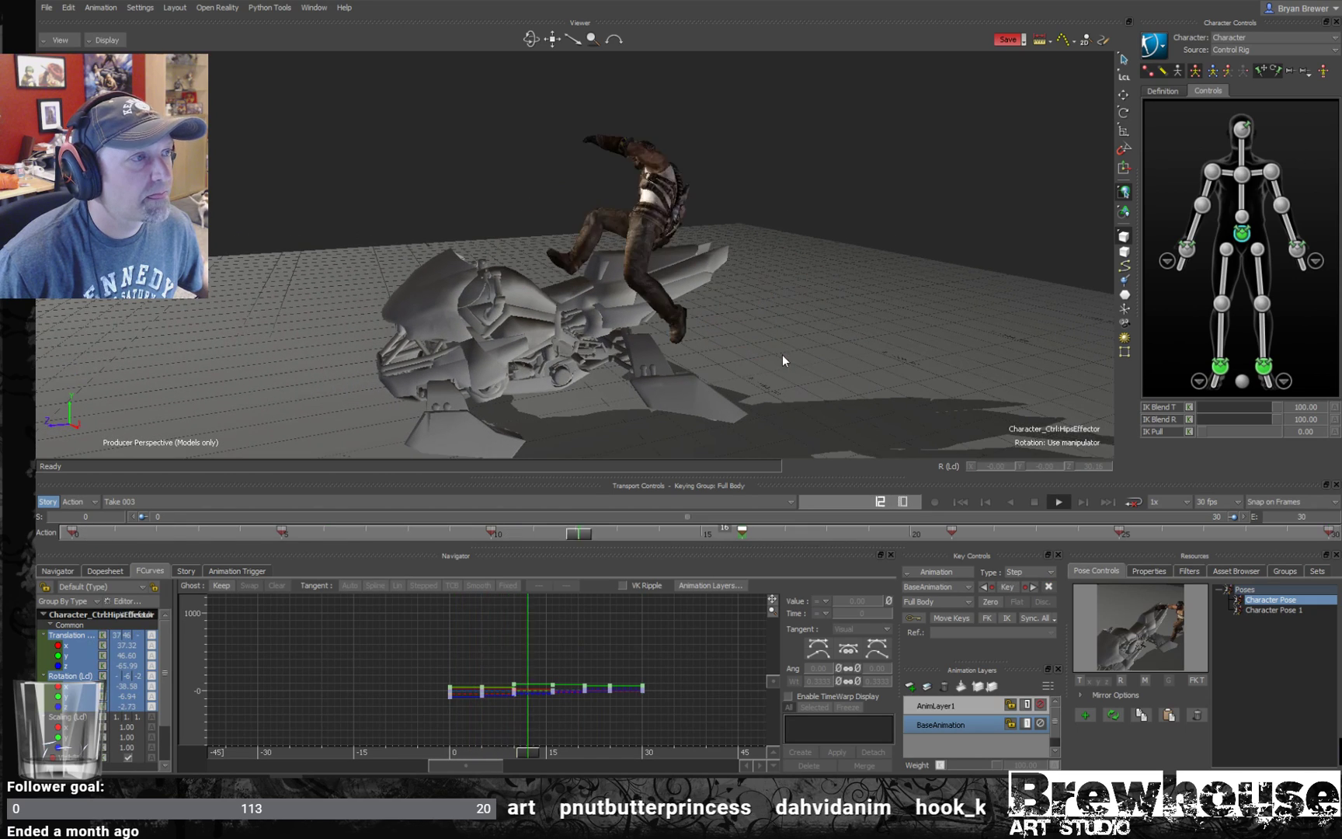
mouse_move(802, 364)
left_mouse_down()
mouse_move(790, 375)
mouse_move(939, 375)
left_mouse_up()
key("ctrl+space")
key("ctrl+space")
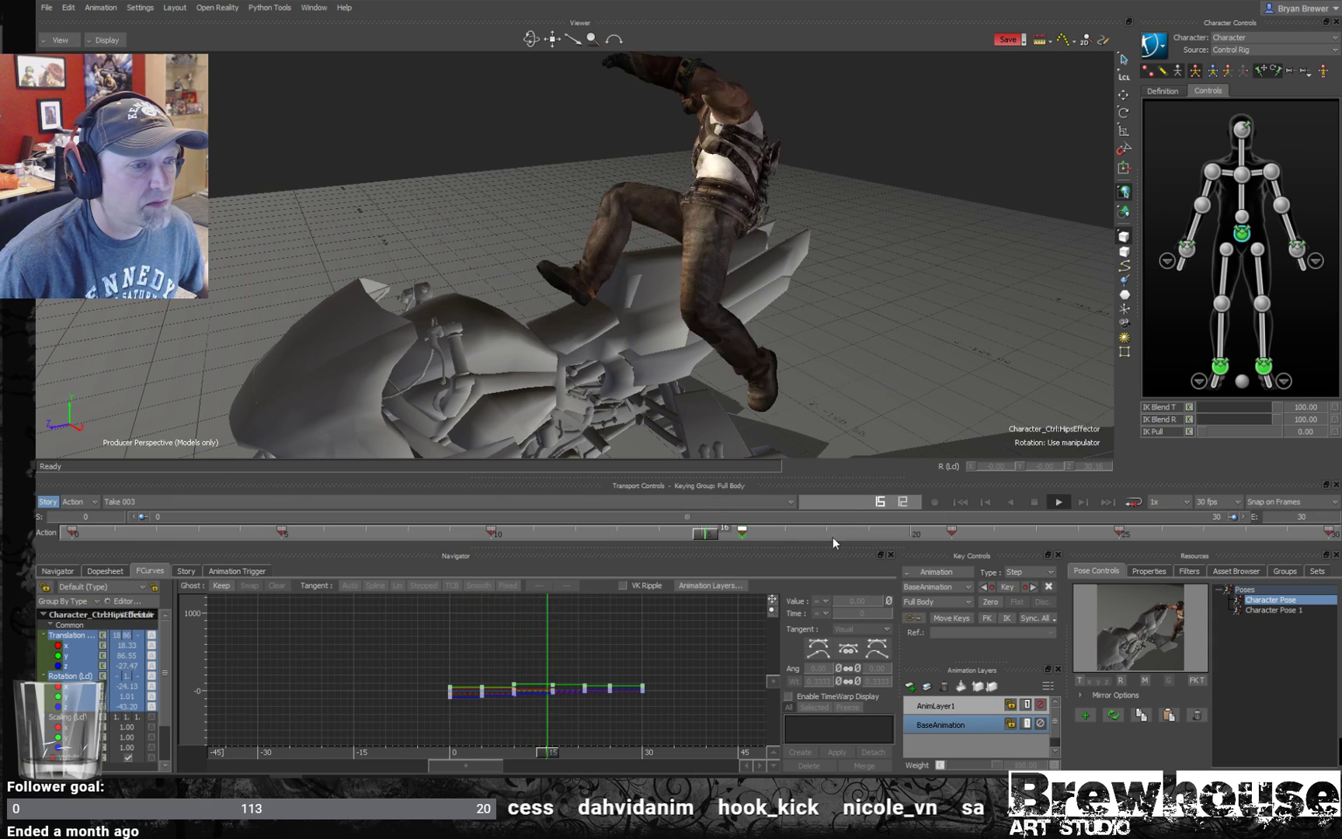
- At frame 21, rotate the chest end effector to about -15.54, 0.02, 74.15 to tilt the upper body sideways
left_click(949, 534)
mouse_move(949, 536)
left_mouse_down()
mouse_move(895, 531)
mouse_move(951, 534)
left_mouse_up()
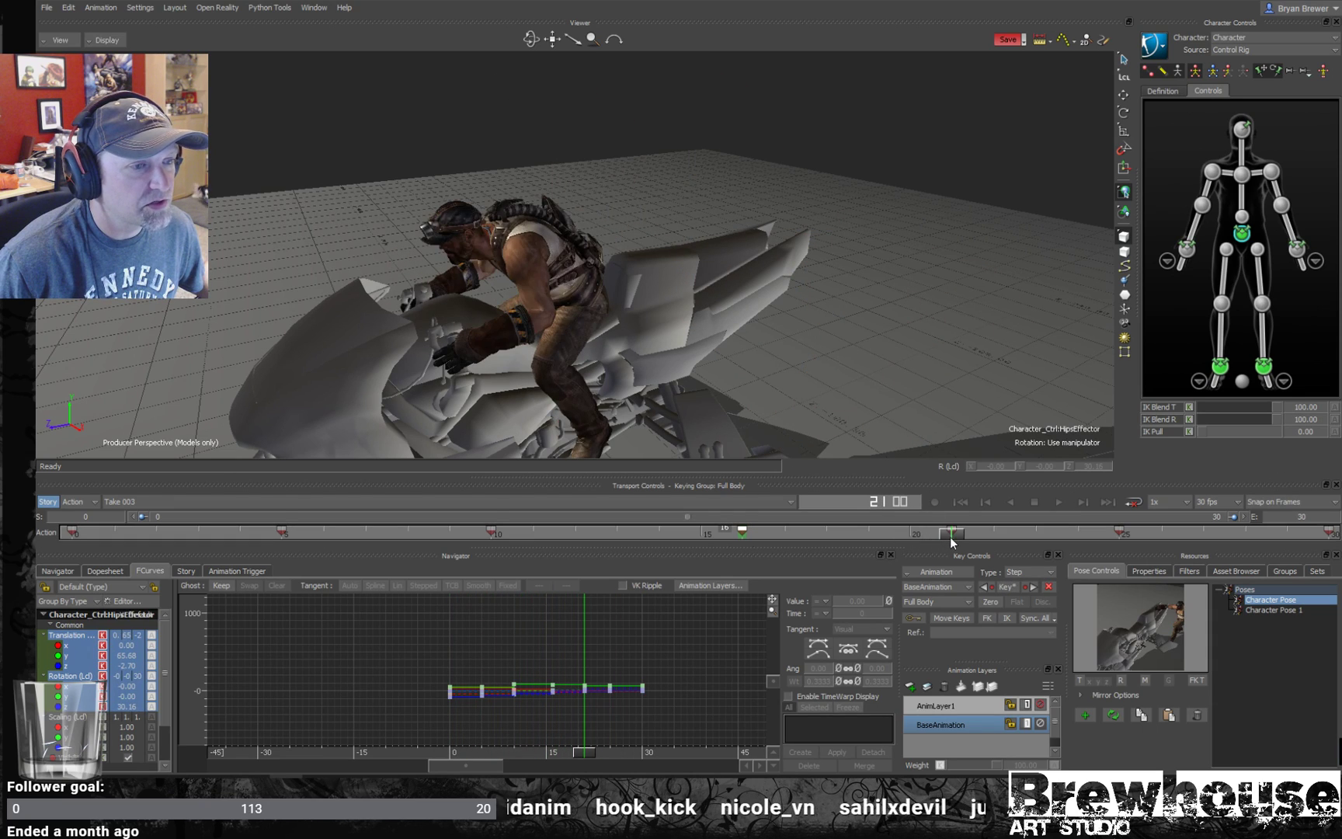
left_click(1297, 249)
key("t")
left_click(1186, 249)
left_click_drag(838, 280, 734, 250, "alt")
left_click(1242, 175)
key("e")
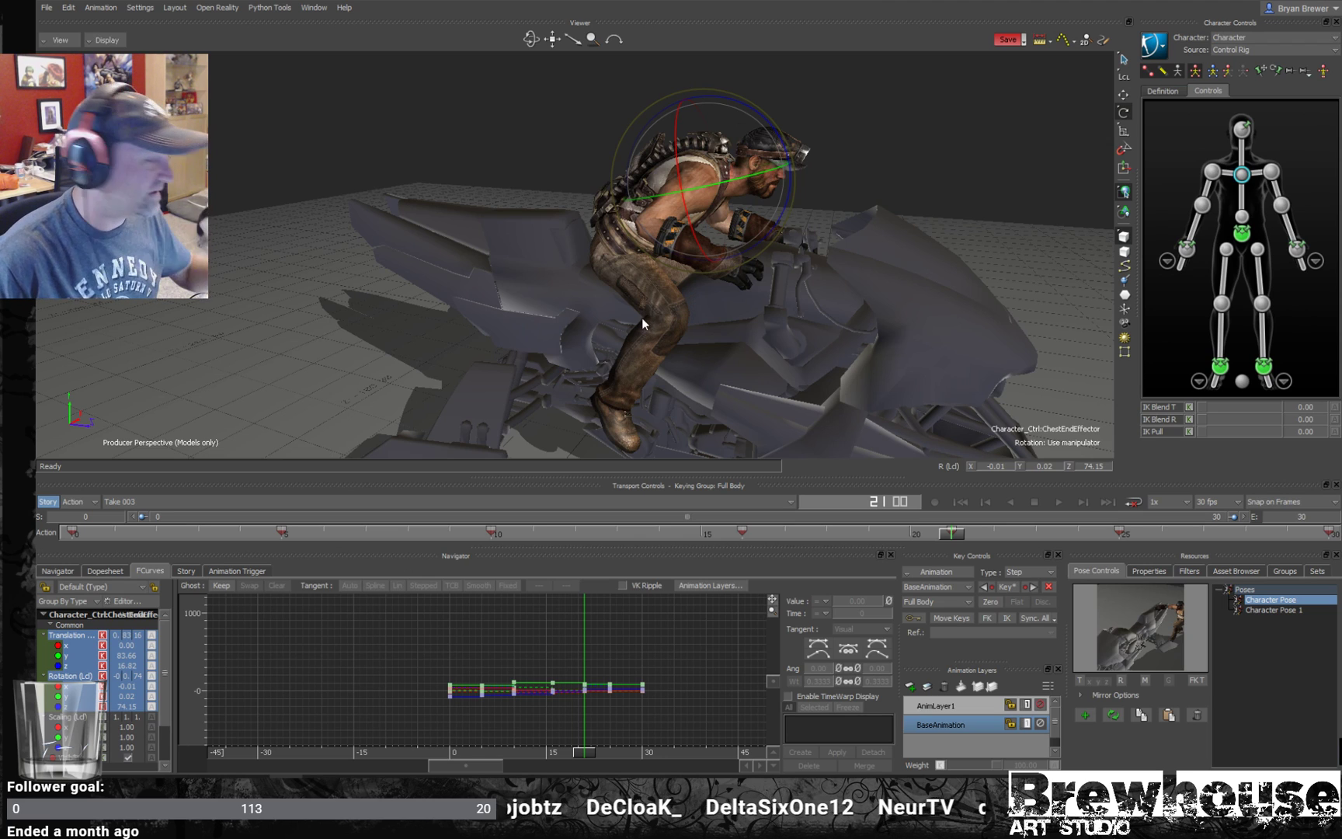
mouse_move(746, 240)
left_mouse_down("ctrl+shift")
mouse_move(679, 248)
mouse_move(678, 232)
mouse_move(764, 241)
left_mouse_up("ctrl+shift")
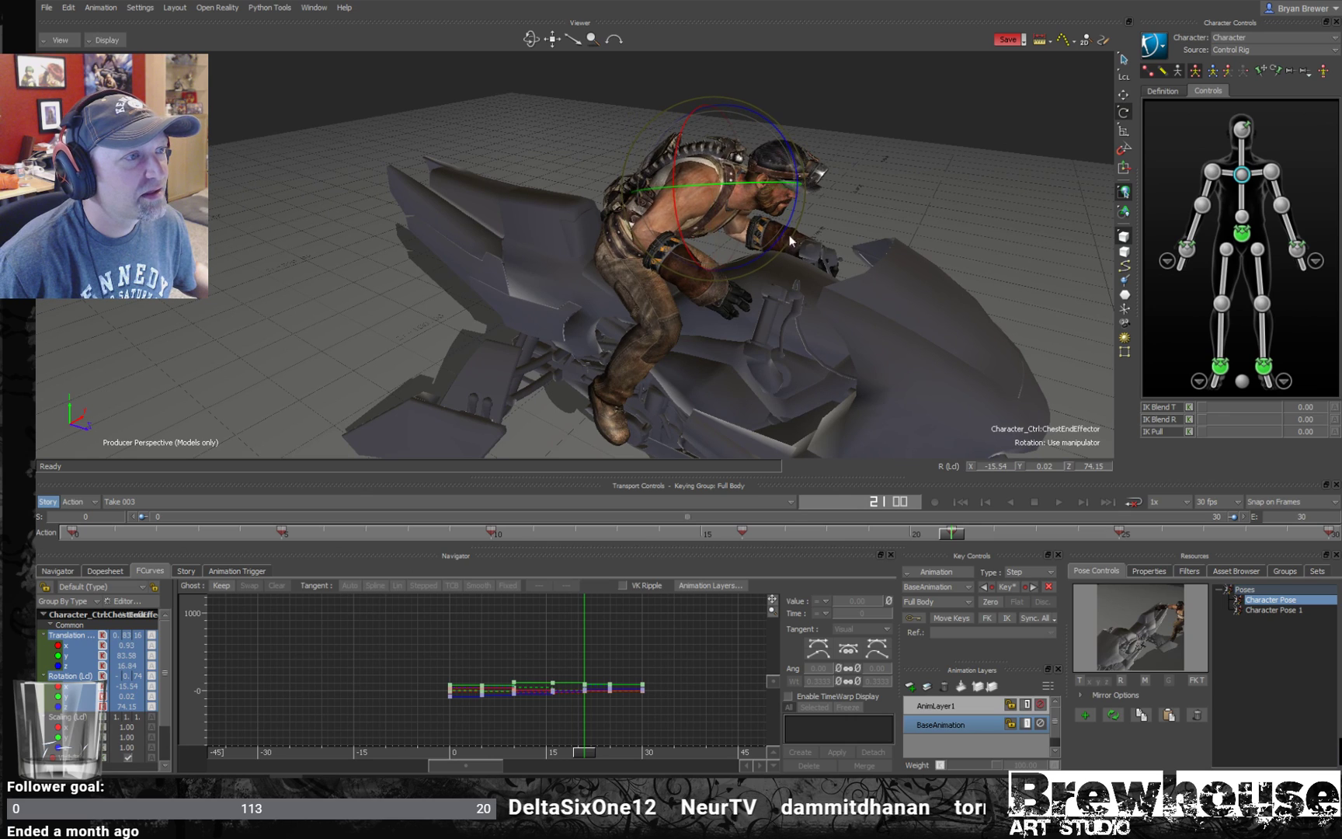
- Check the right wrist from behind and rotate the hips effector at frame 21 to about 0.00, 3.75, 30.16
left_click(1185, 248)
key("t")
left_click_drag(743, 292, 1019, 284, "ctrl+shift")
key("r")
left_click(1246, 234)
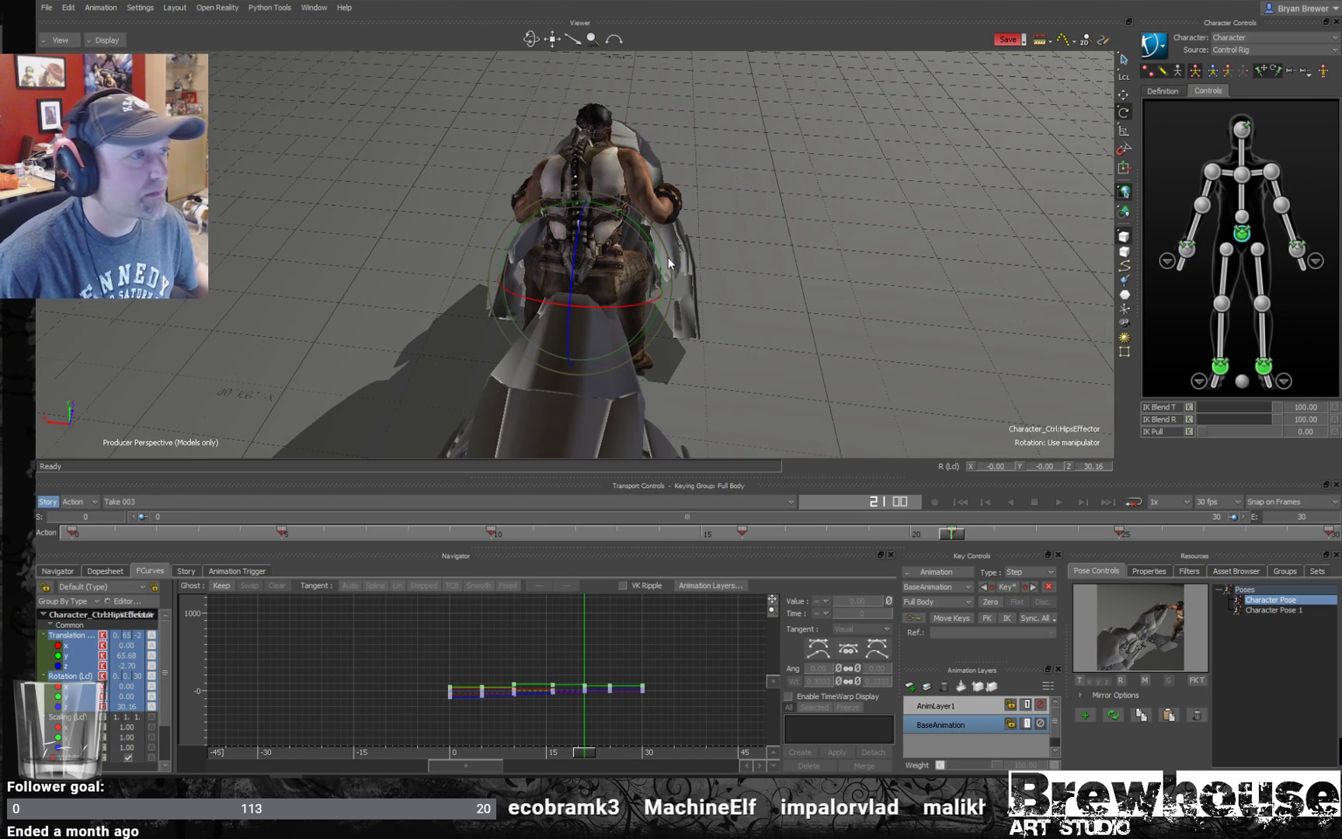
left_click_drag(689, 255, 771, 318)
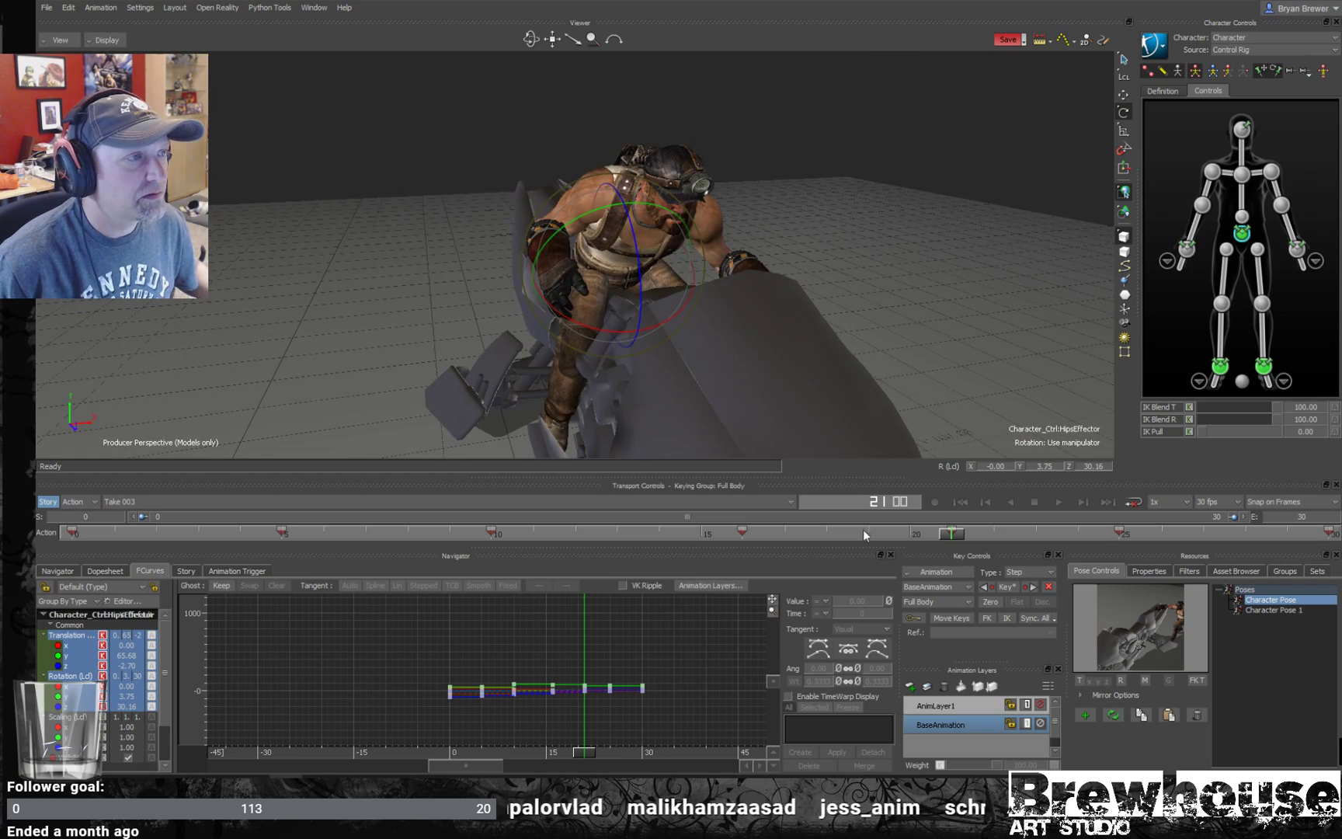
- Scrub and play the take from the front and side to review the revised frame 21 pose and the settle
left_click_drag(942, 536, 1209, 557)
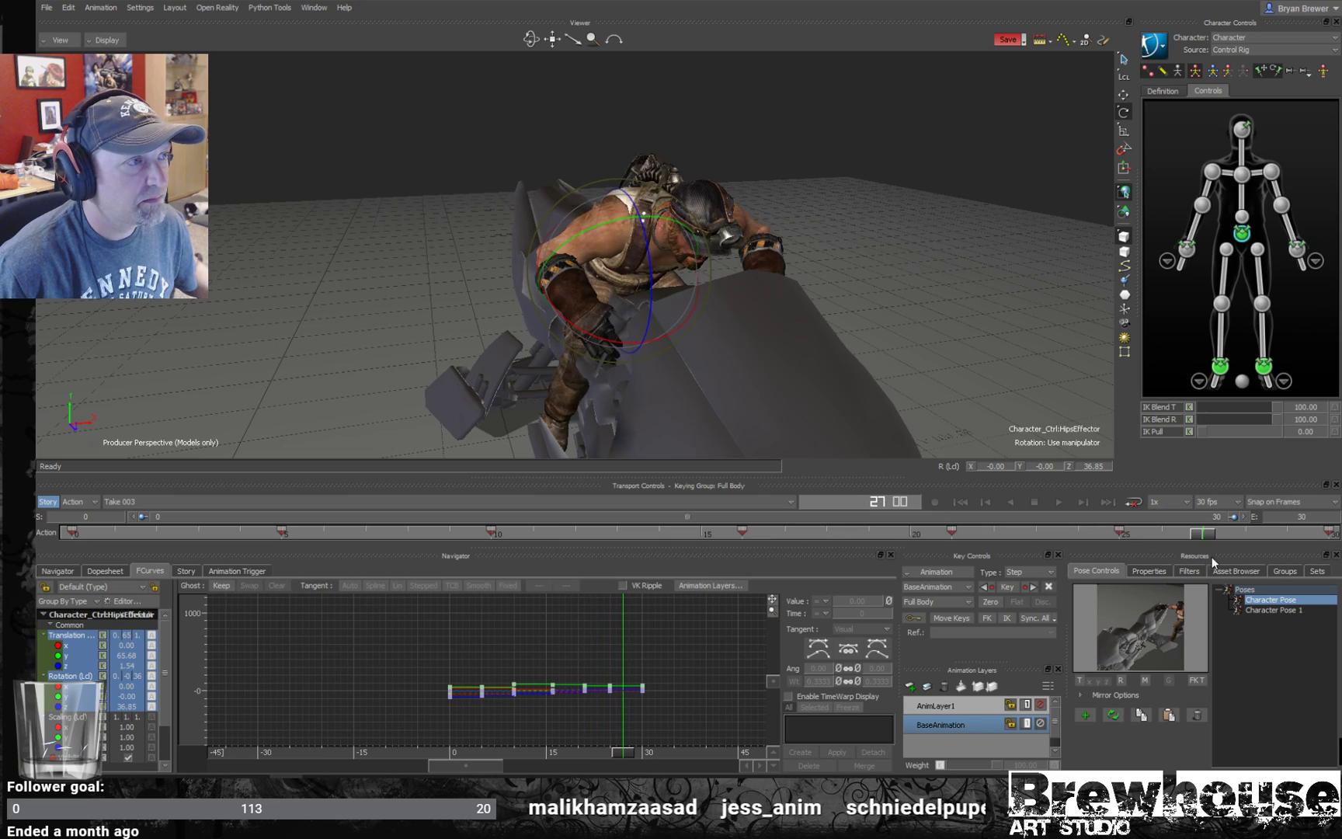
key("space")
left_click_drag(996, 311, 814, 338, "ctrl+shift")
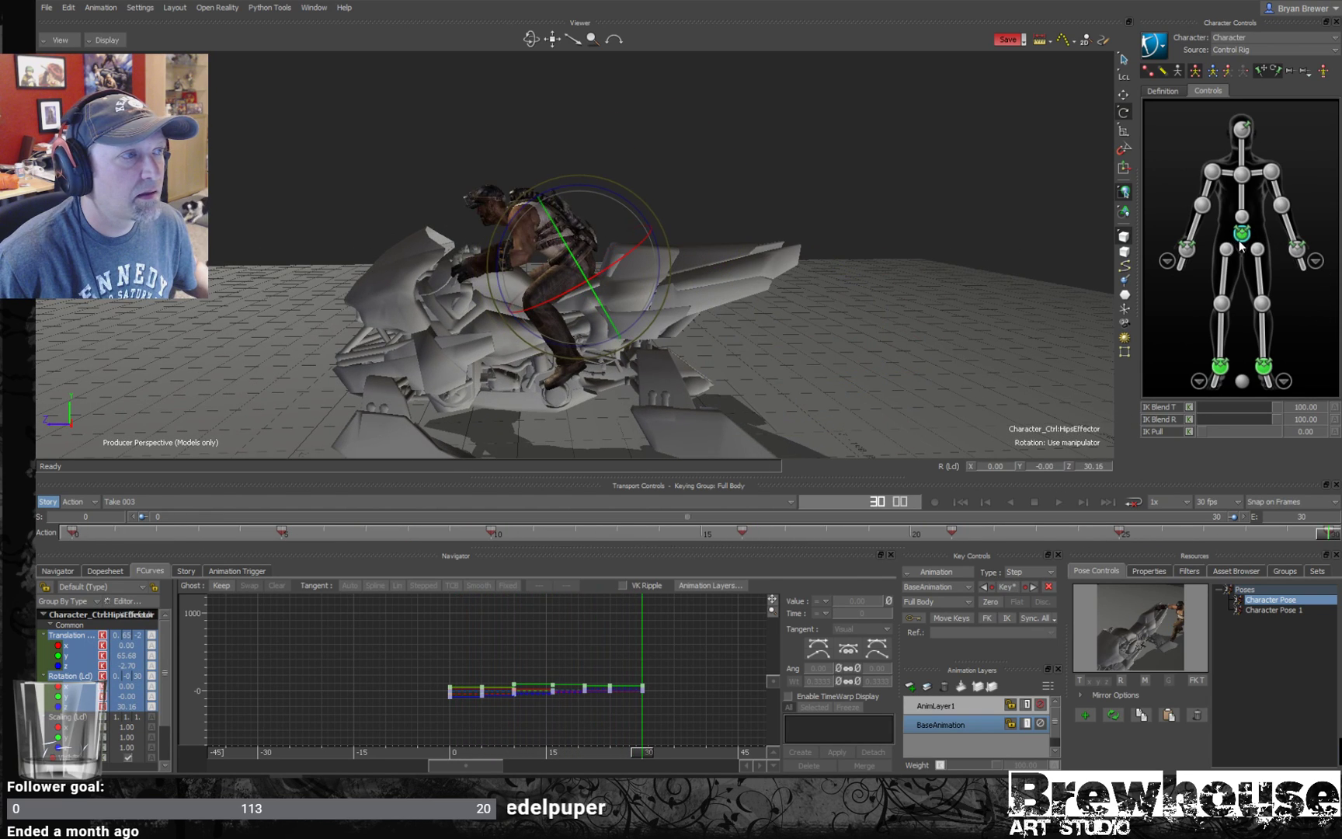
key("t")
left_click(703, 535)
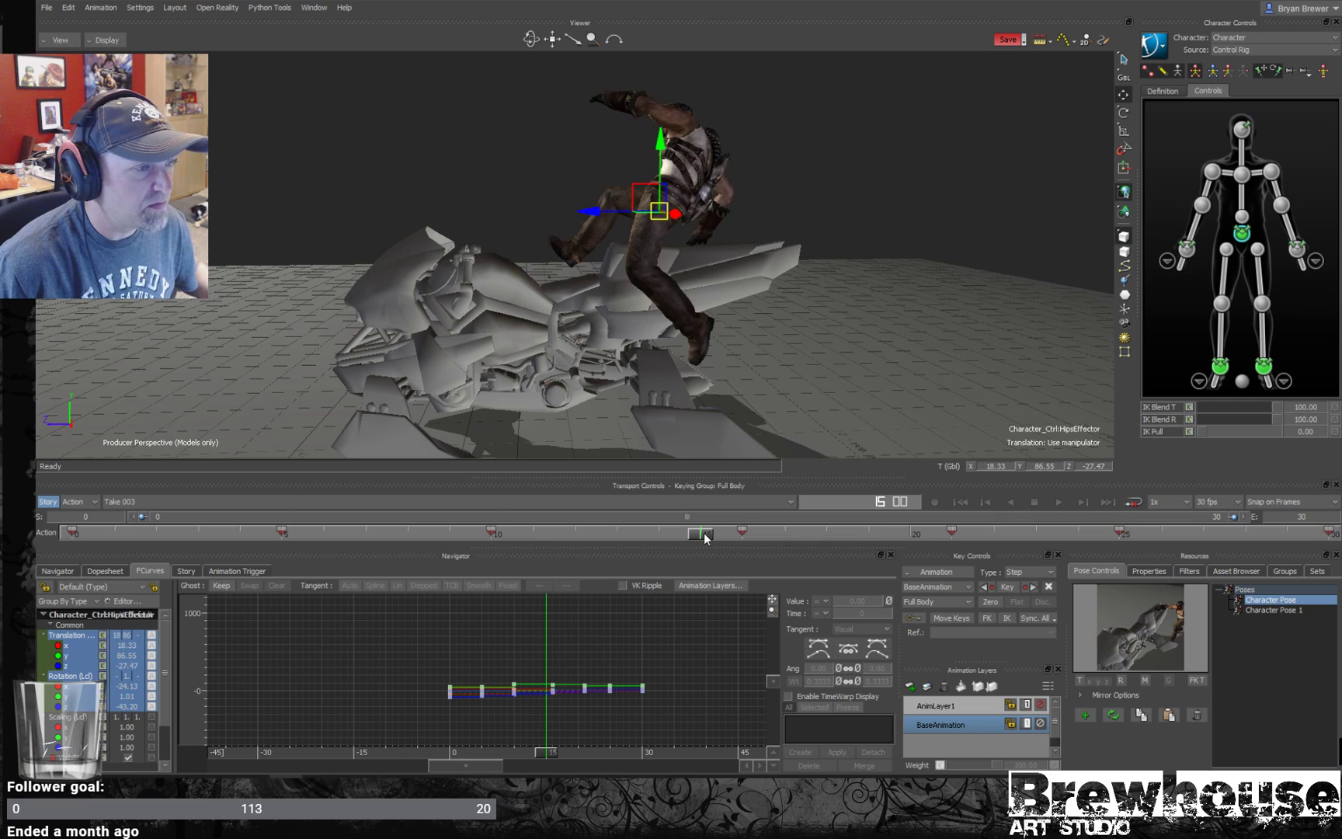
left_click_drag(728, 536, 812, 543)
left_click_drag(929, 541, 1161, 543)
- Slide the hips effector backward at frame 25 to about 0.00, 65.68, 0.28, comparing it with frame 21
left_click_drag(506, 274, 549, 272)
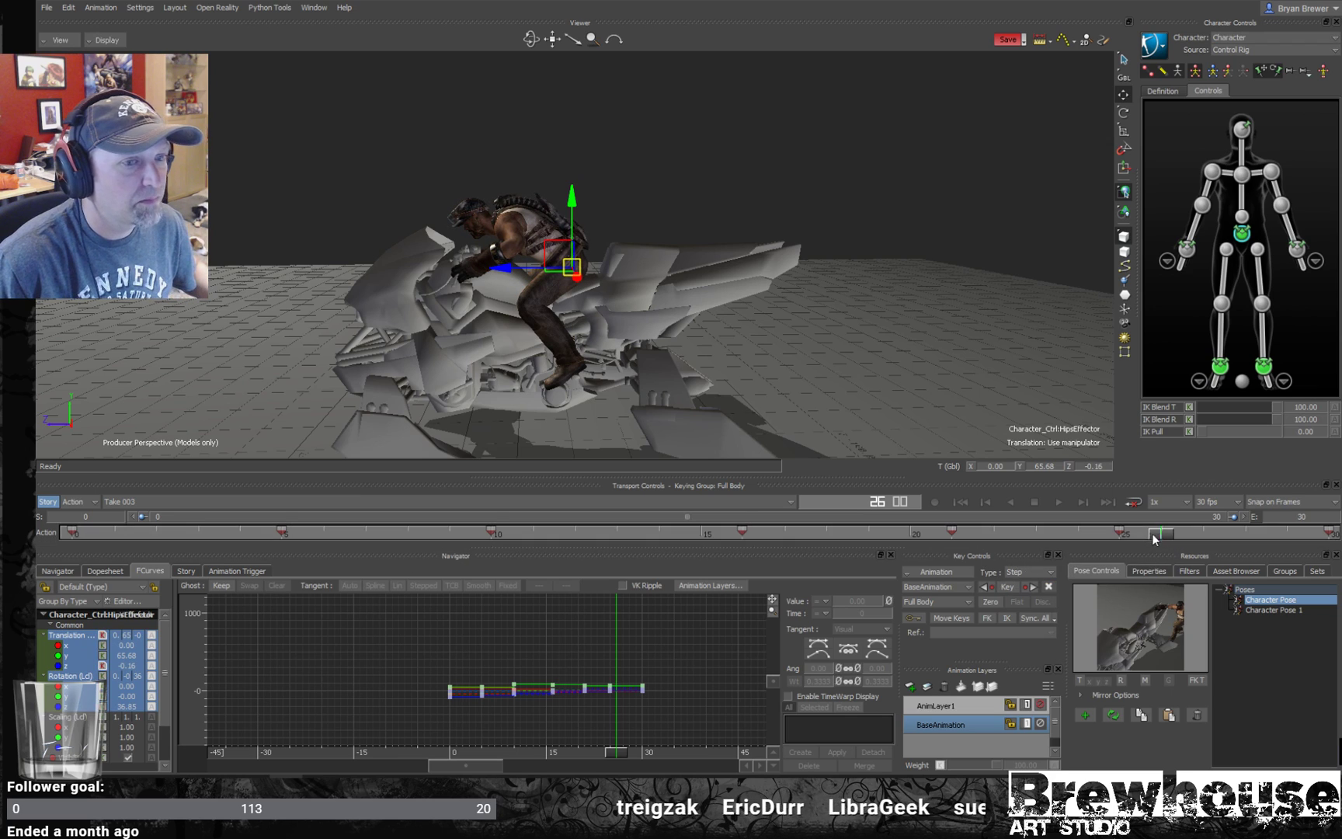
left_click_drag(1154, 534, 1114, 533)
left_click_drag(500, 266, 508, 269)
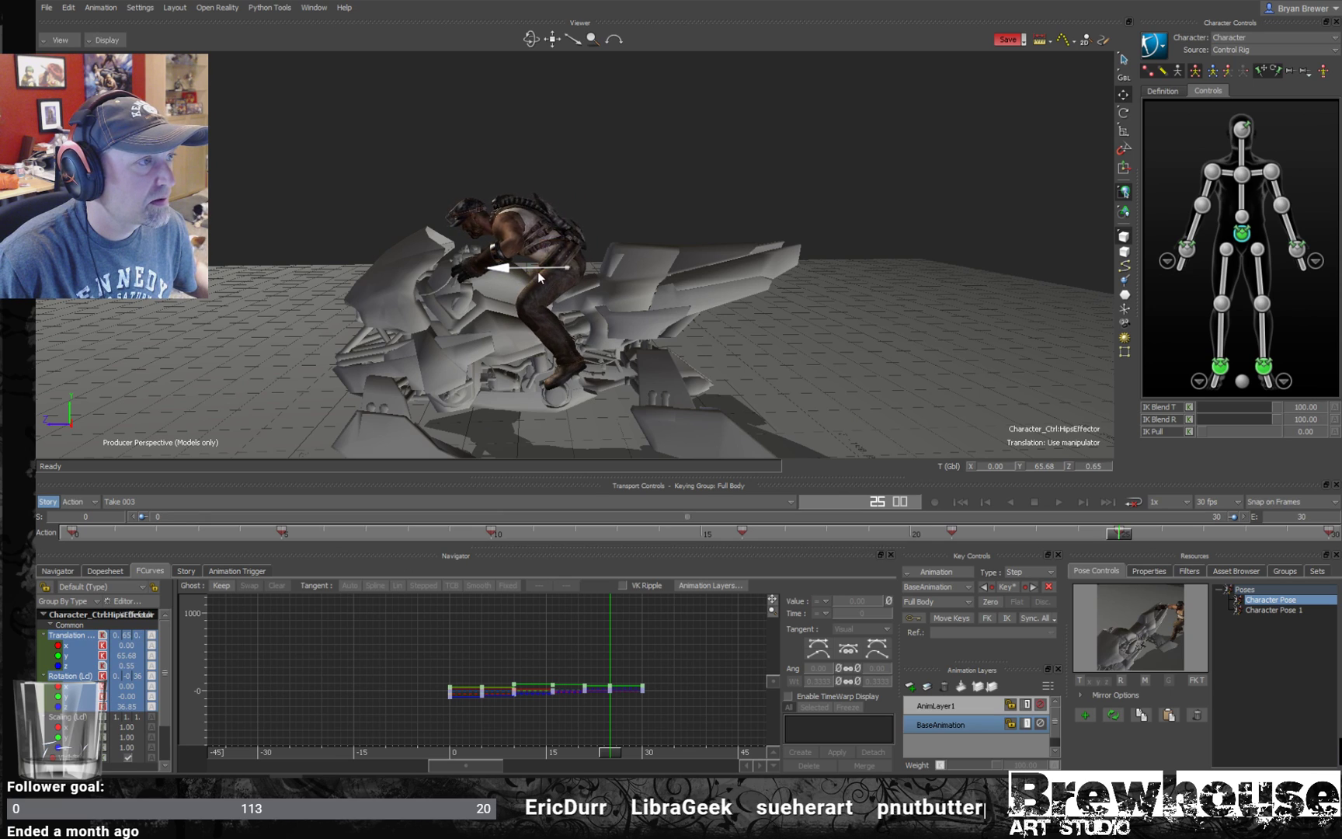
left_click(1081, 533)
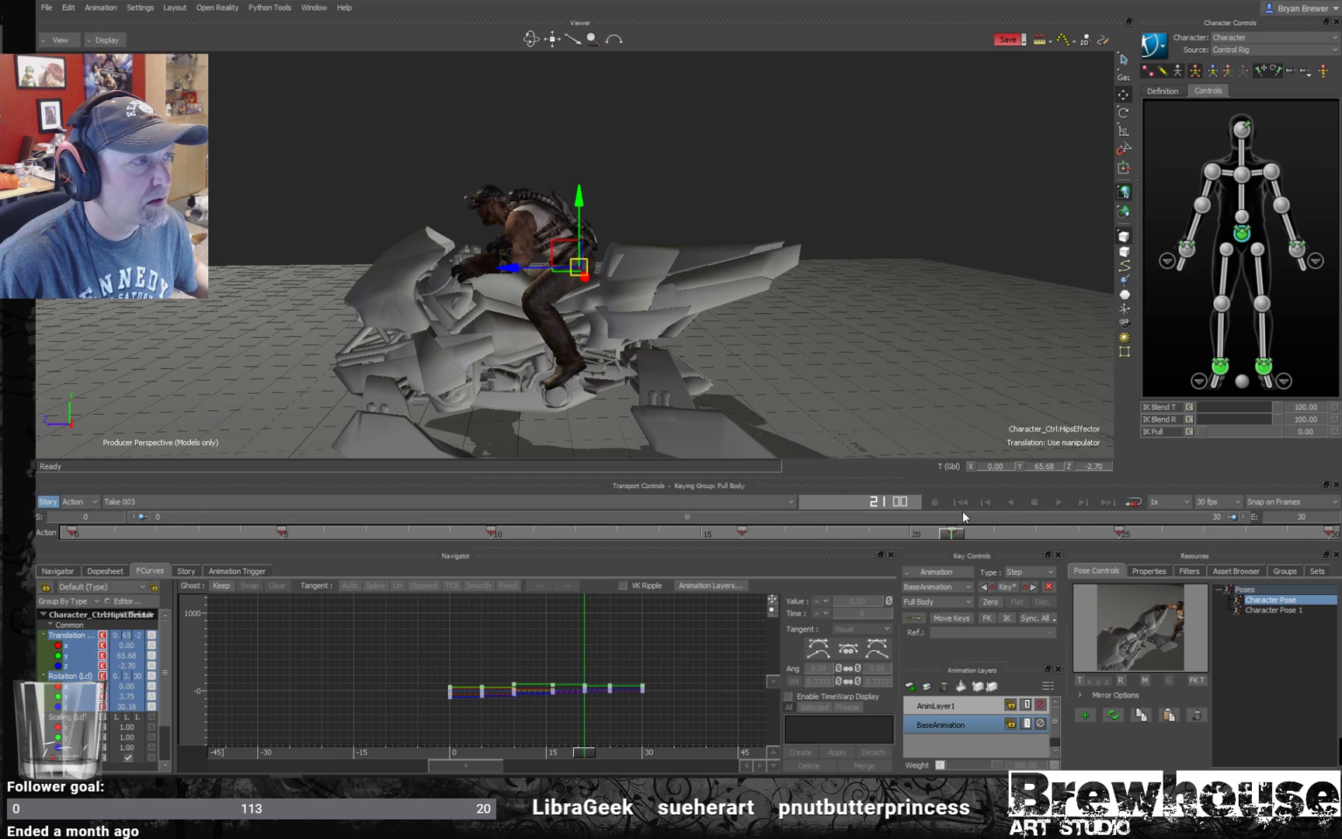
left_click_drag(1079, 533, 1118, 518)
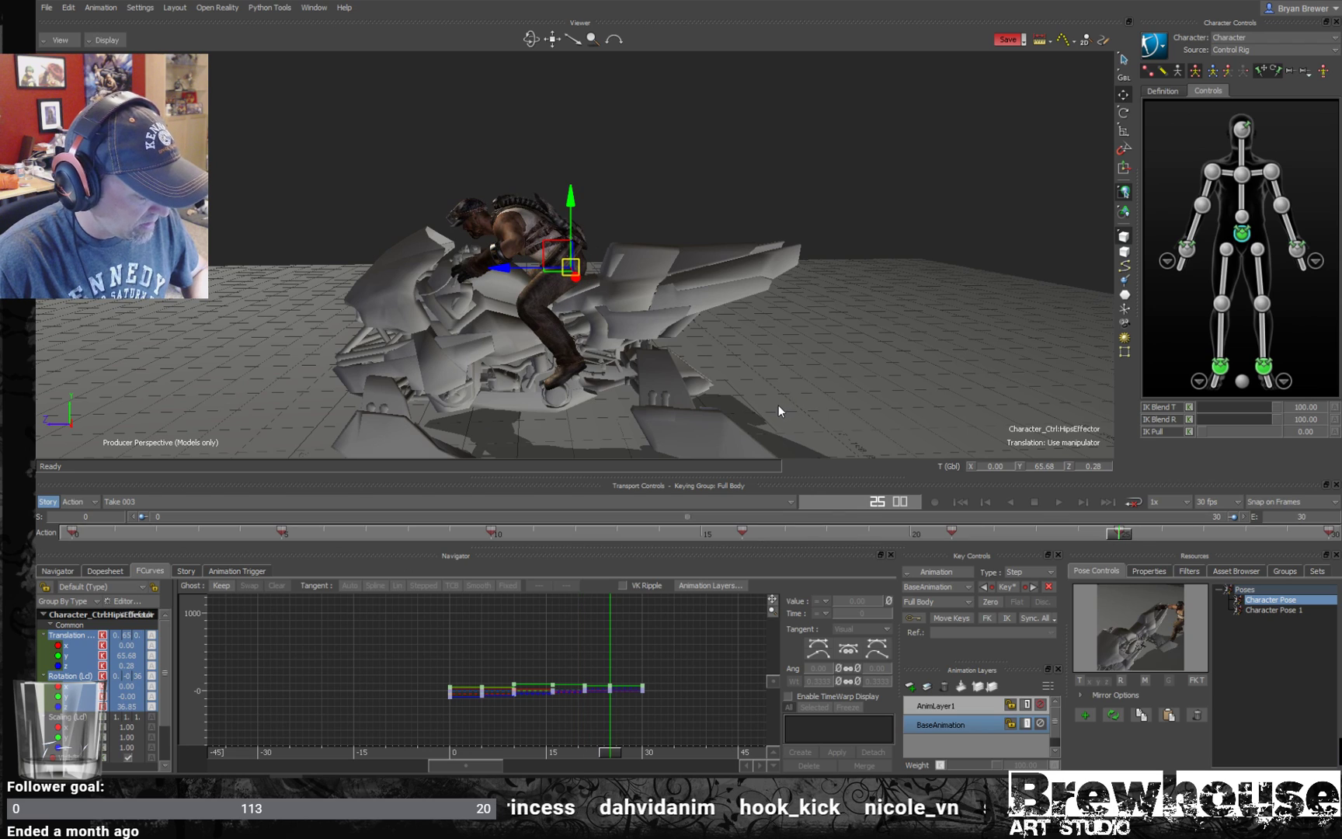
- Step back and forth between frames 21 and 25 to compare the hips and upper body in the two poses
key("Left")
key("Left")
key("Left")
key("Left")
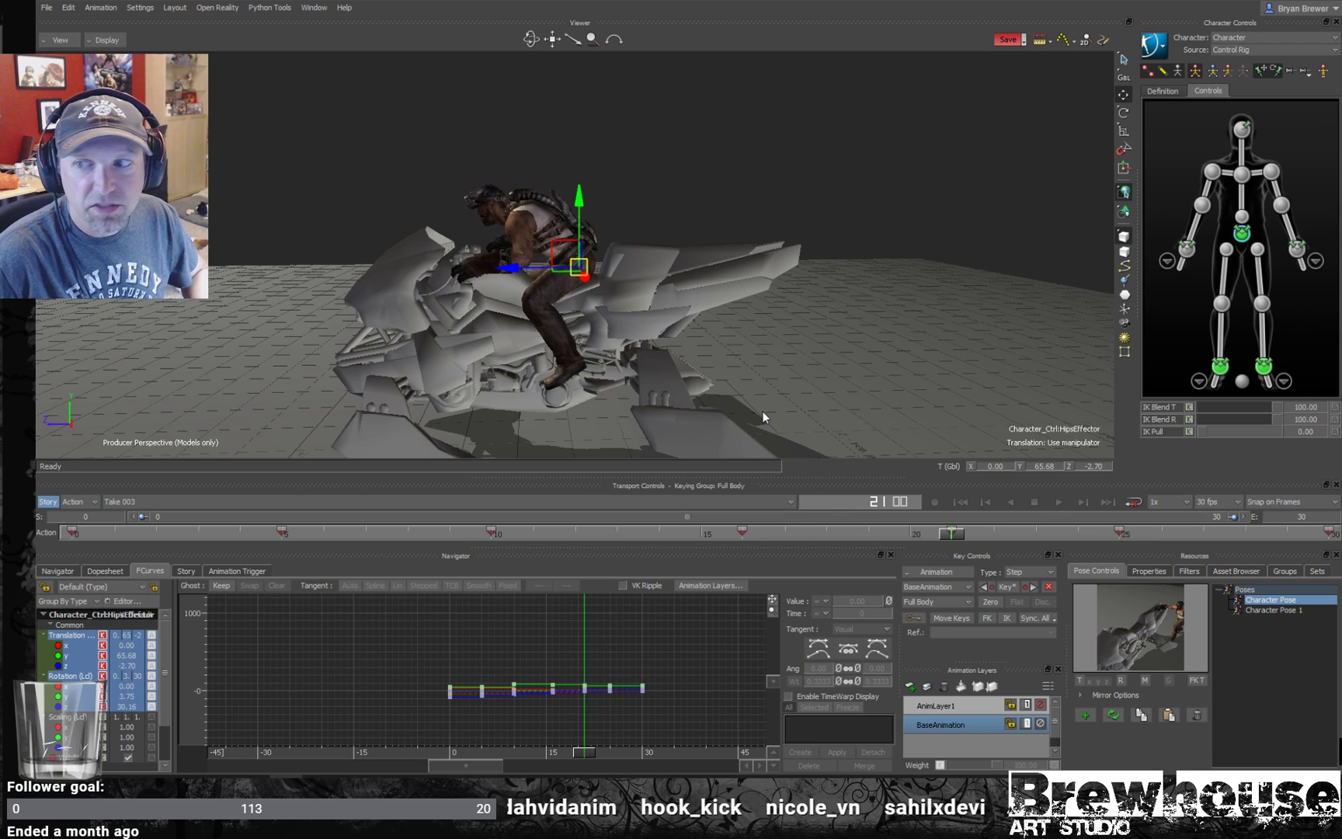
key("Right")
key("Right")
key("Right")
key("Right")
key("Left")
key("Left")
key("Left")
key("Left")
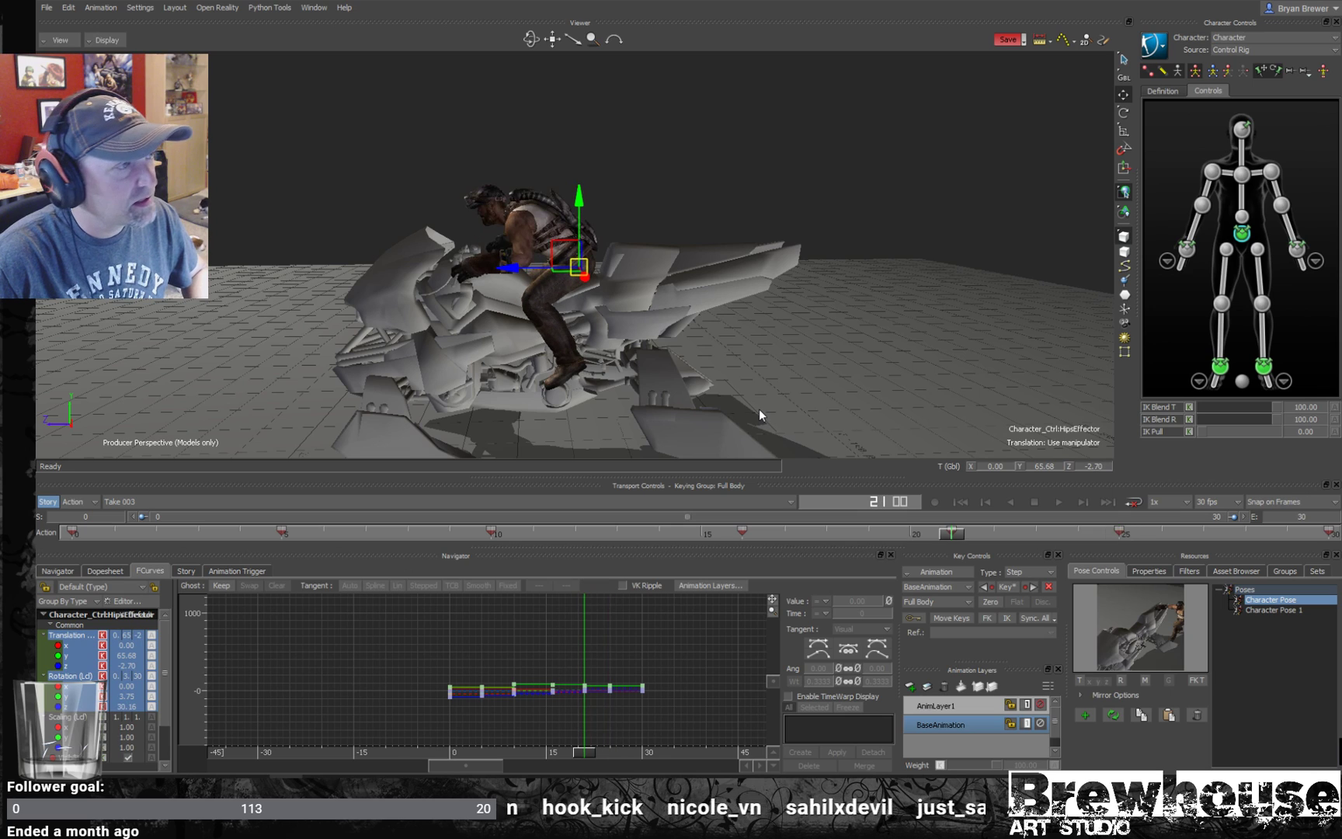
key("Right")
key("Right")
key("Right")
key("Right")
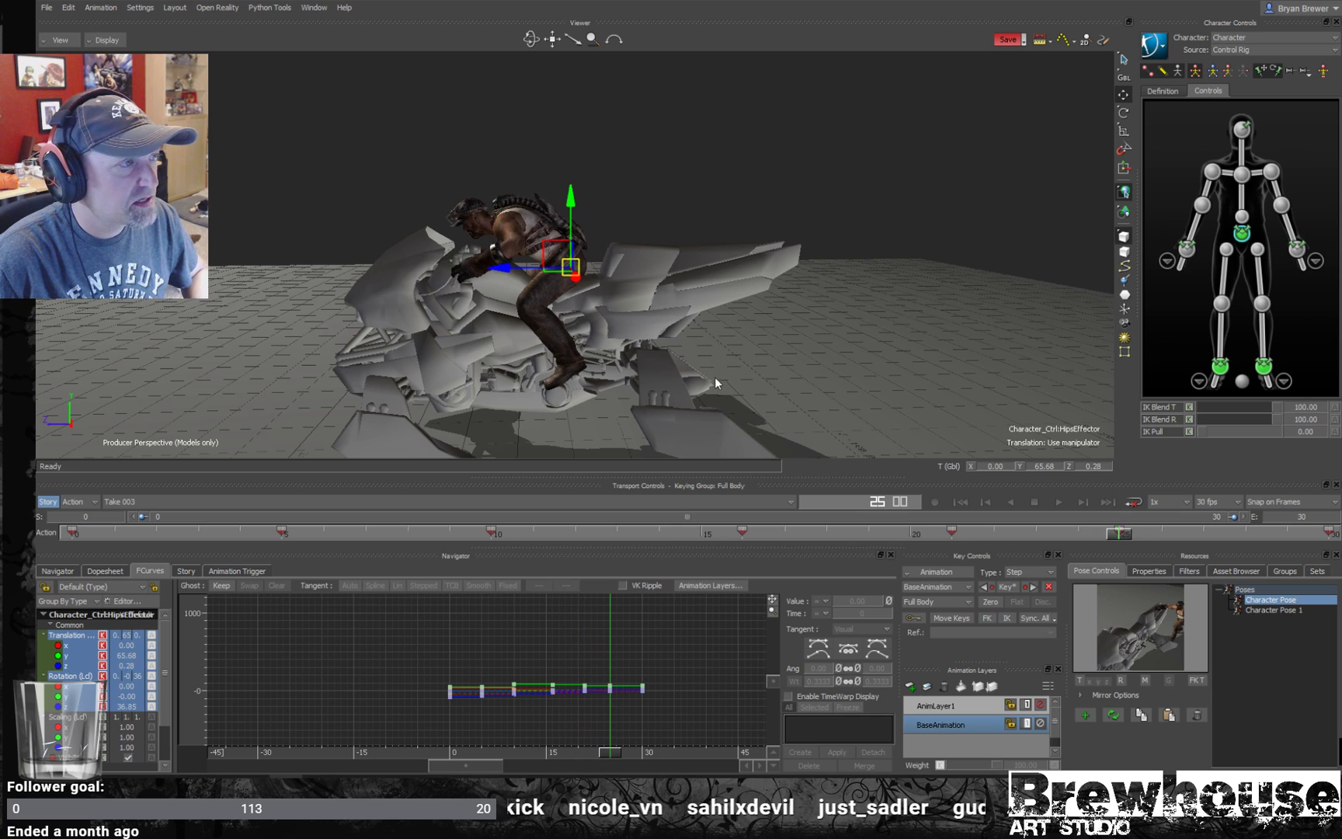
- Slide the hips effector at frame 25 farther back to about 0.00, 65.68, -1.81, comparing it with frame 30
key("period")
key("comma")
left_click_drag(511, 272, 546, 272)
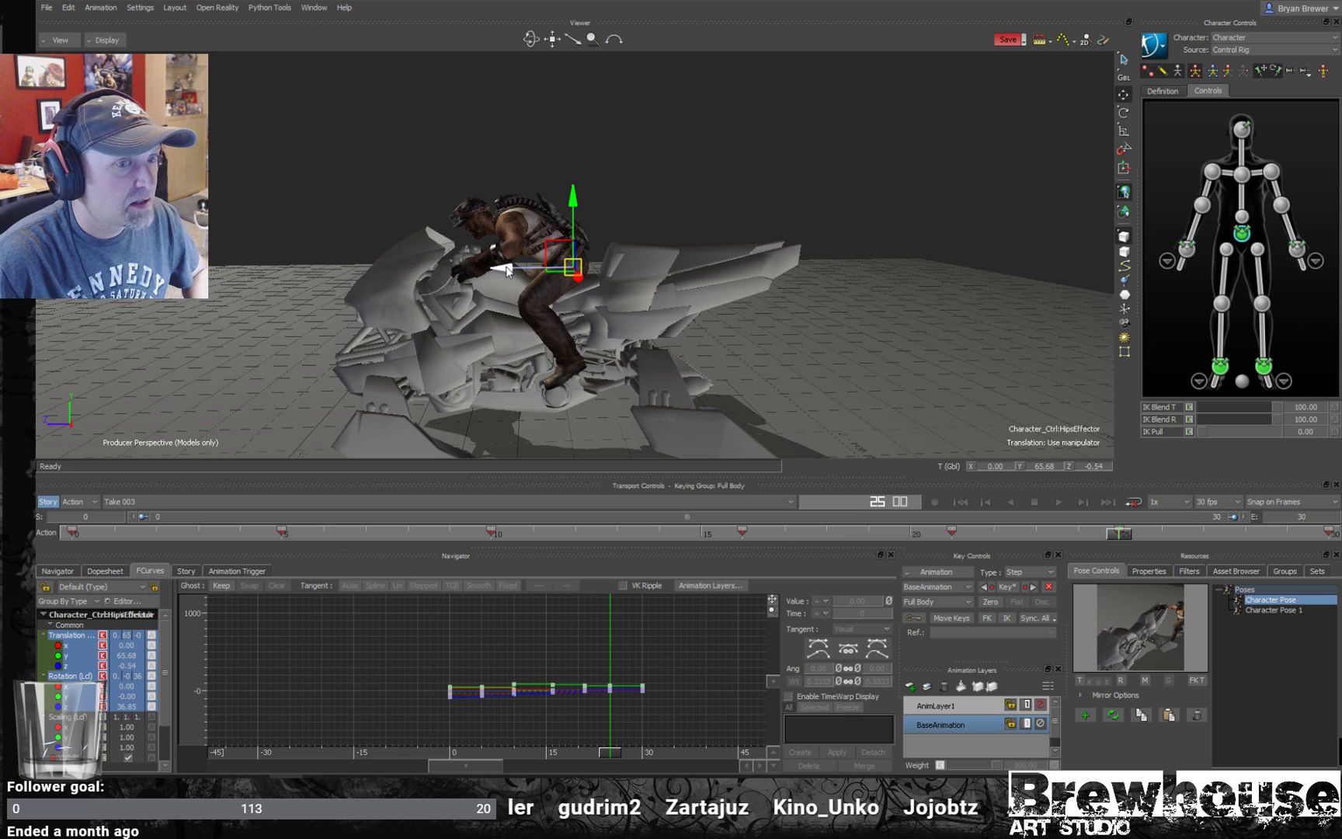
left_click_drag(509, 270, 542, 274)
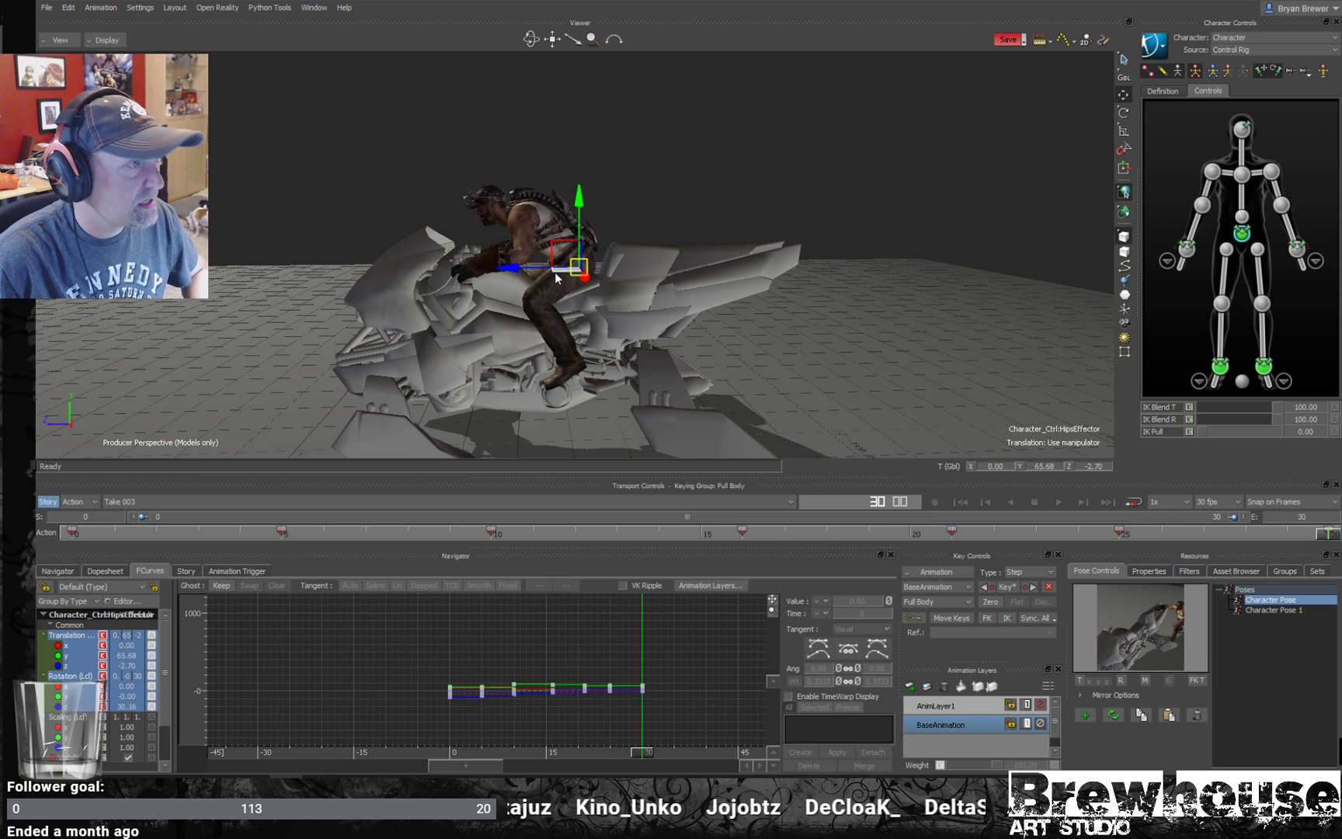
key("period")
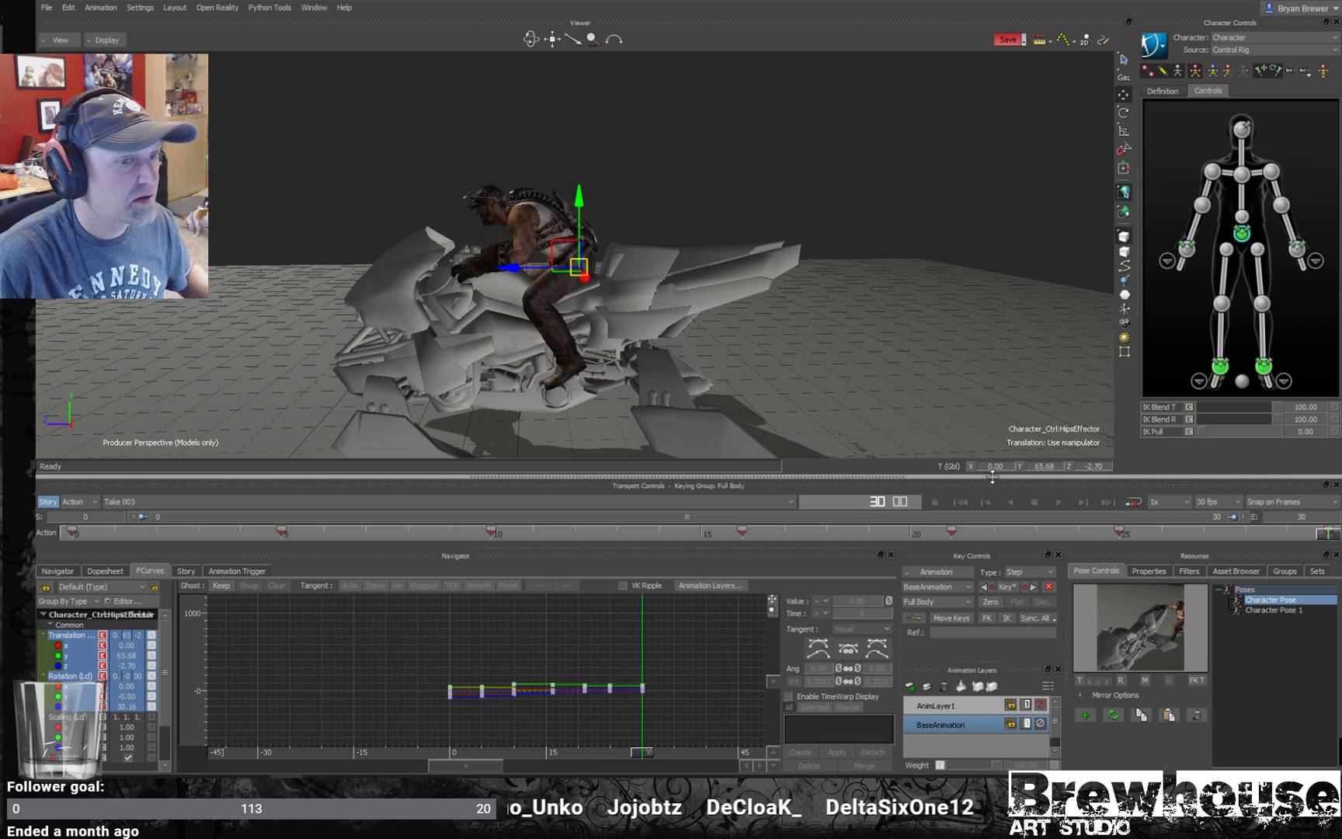
- Scrub past frame 25 and play the take to review how the rider settles onto the seat
left_click_drag(958, 531, 1035, 533)
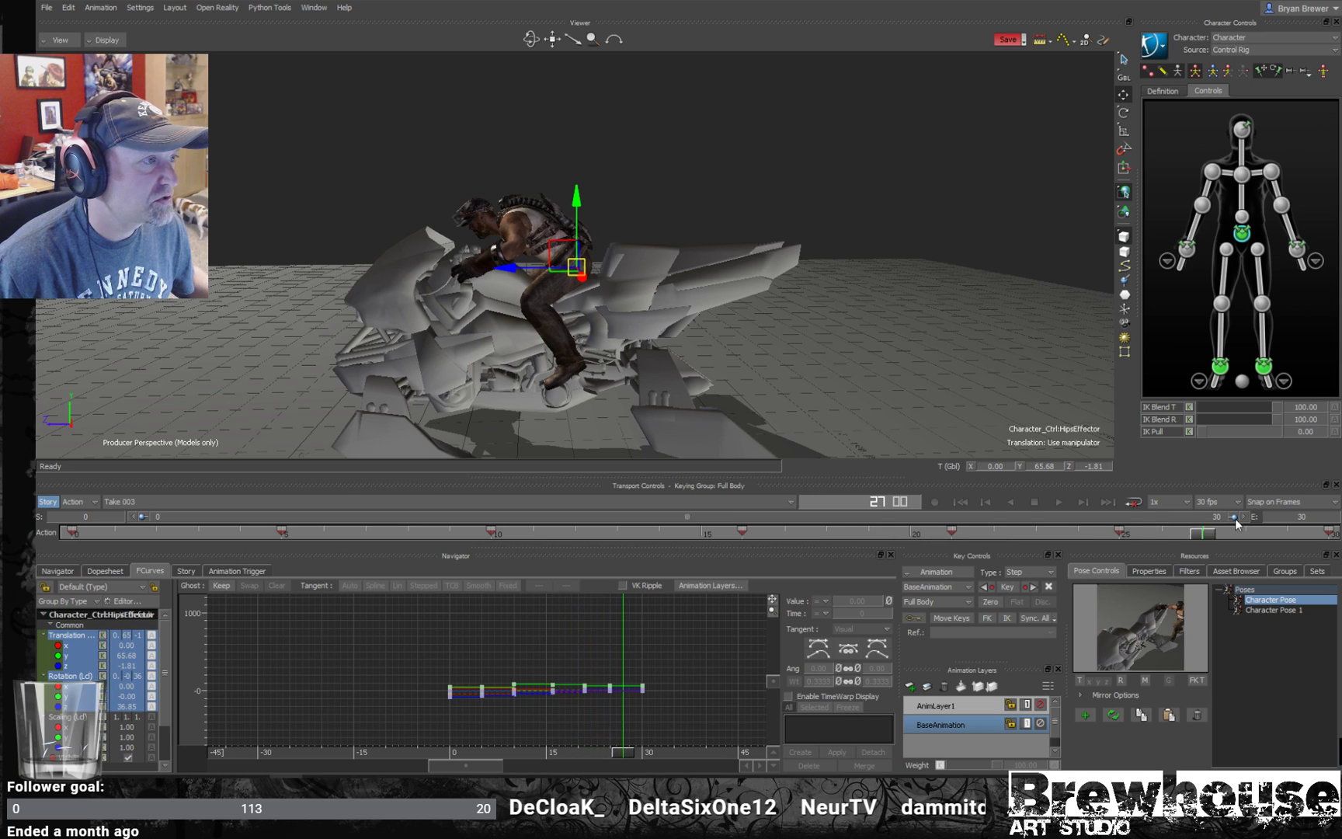
key("space")
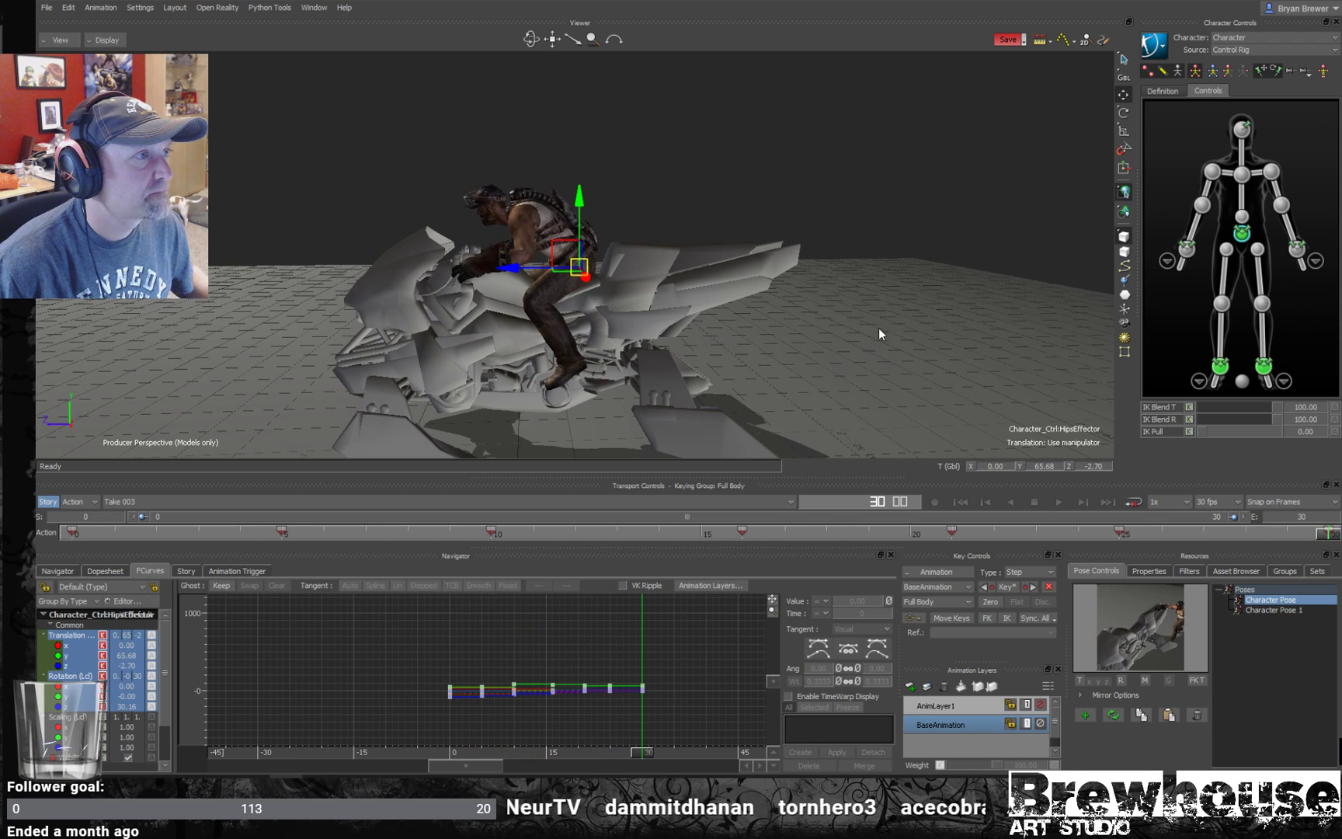
key("space")
- At frame 21, raise the chest end effector and pull it back to about -0.73, 86.15, 14.87
left_click(945, 534)
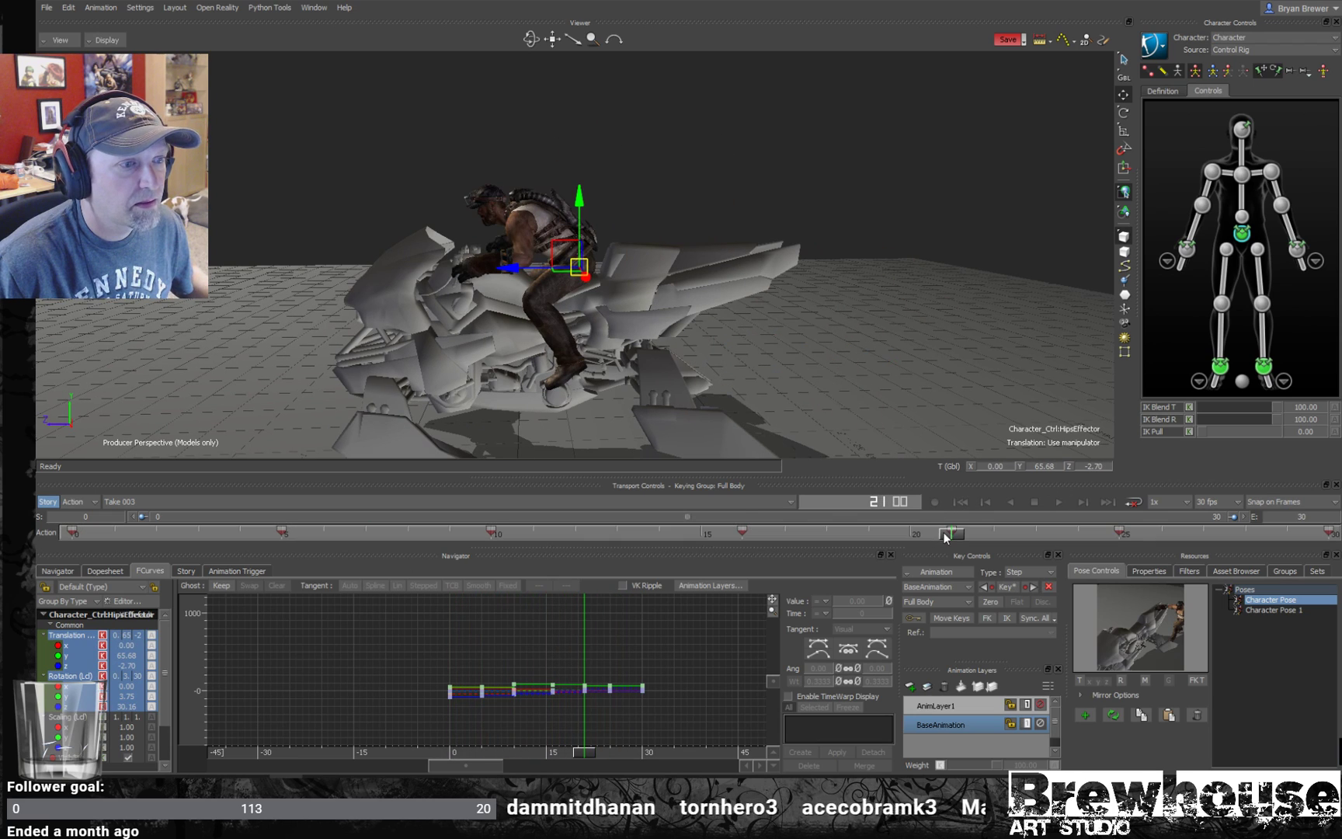
mouse_move(952, 538)
left_mouse_down()
mouse_move(787, 538)
mouse_move(950, 542)
left_mouse_up()
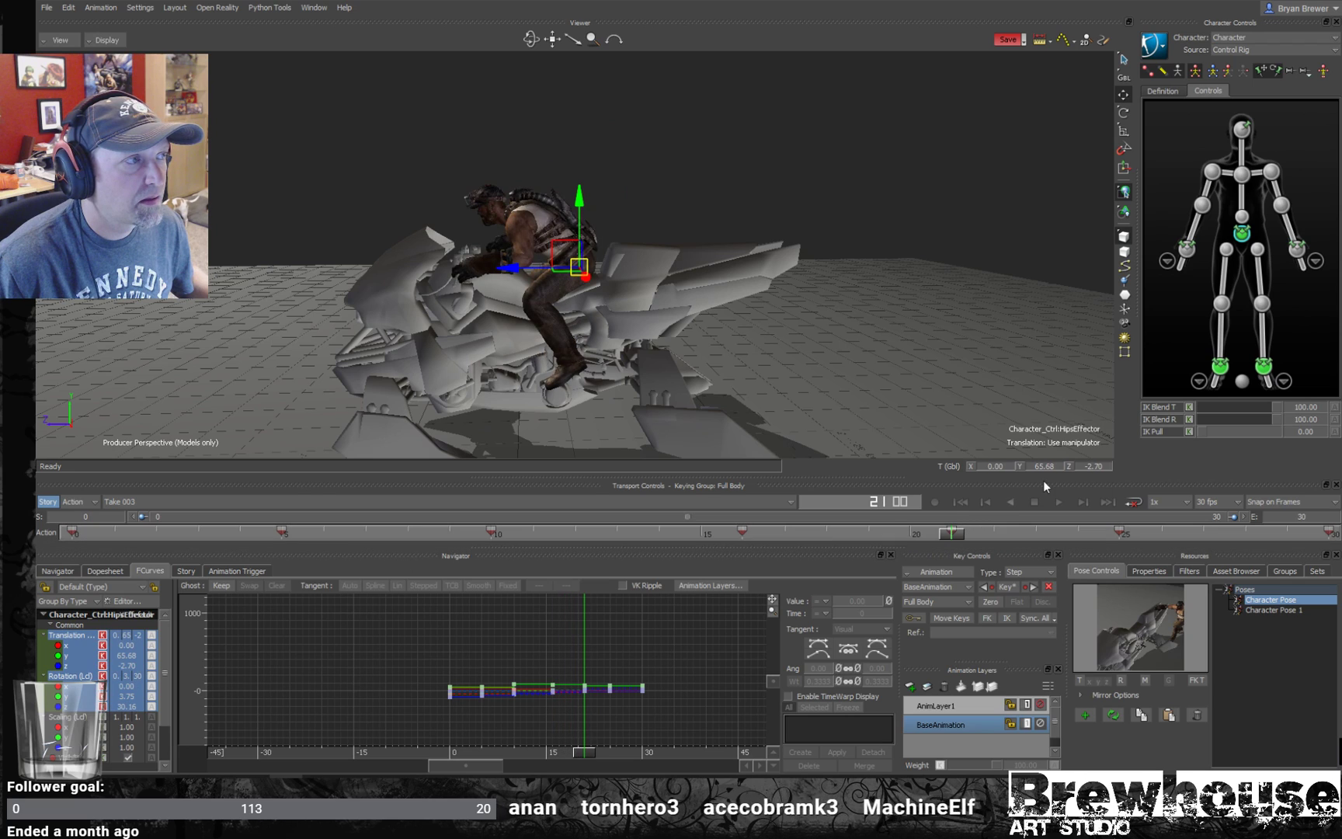
left_click(1242, 175)
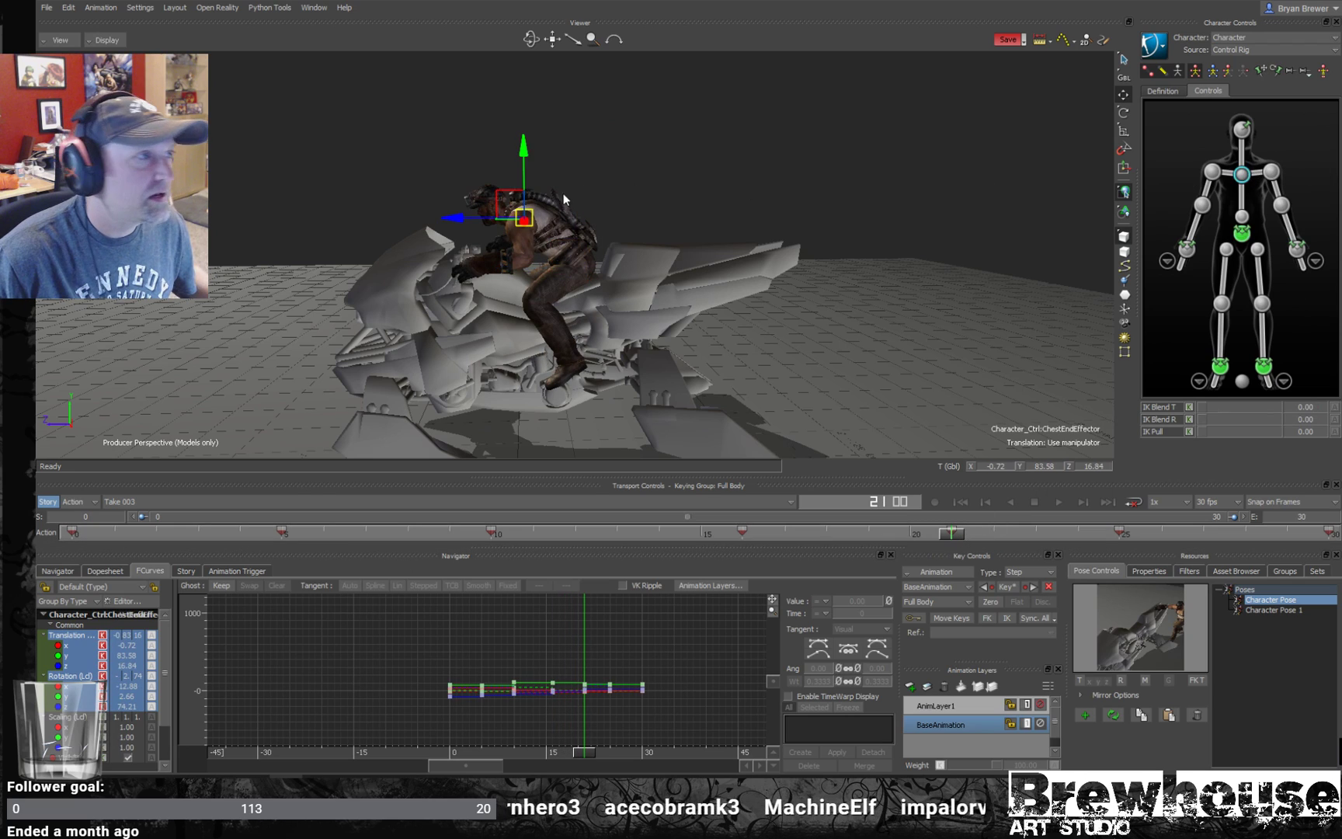
left_click_drag(489, 206, 514, 198)
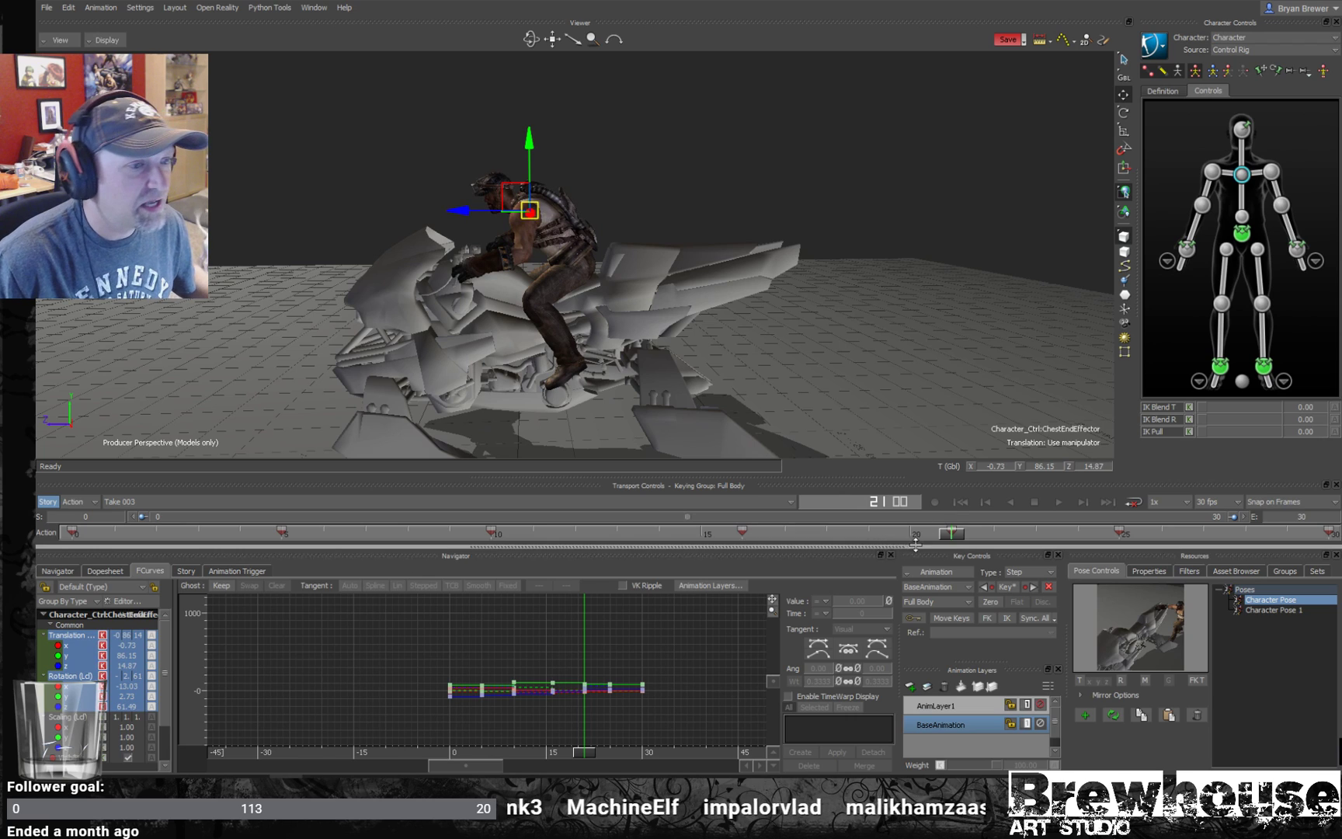
- Play the take through to frame 30 twice to review how the upper body settles into the riding pose
key("space")
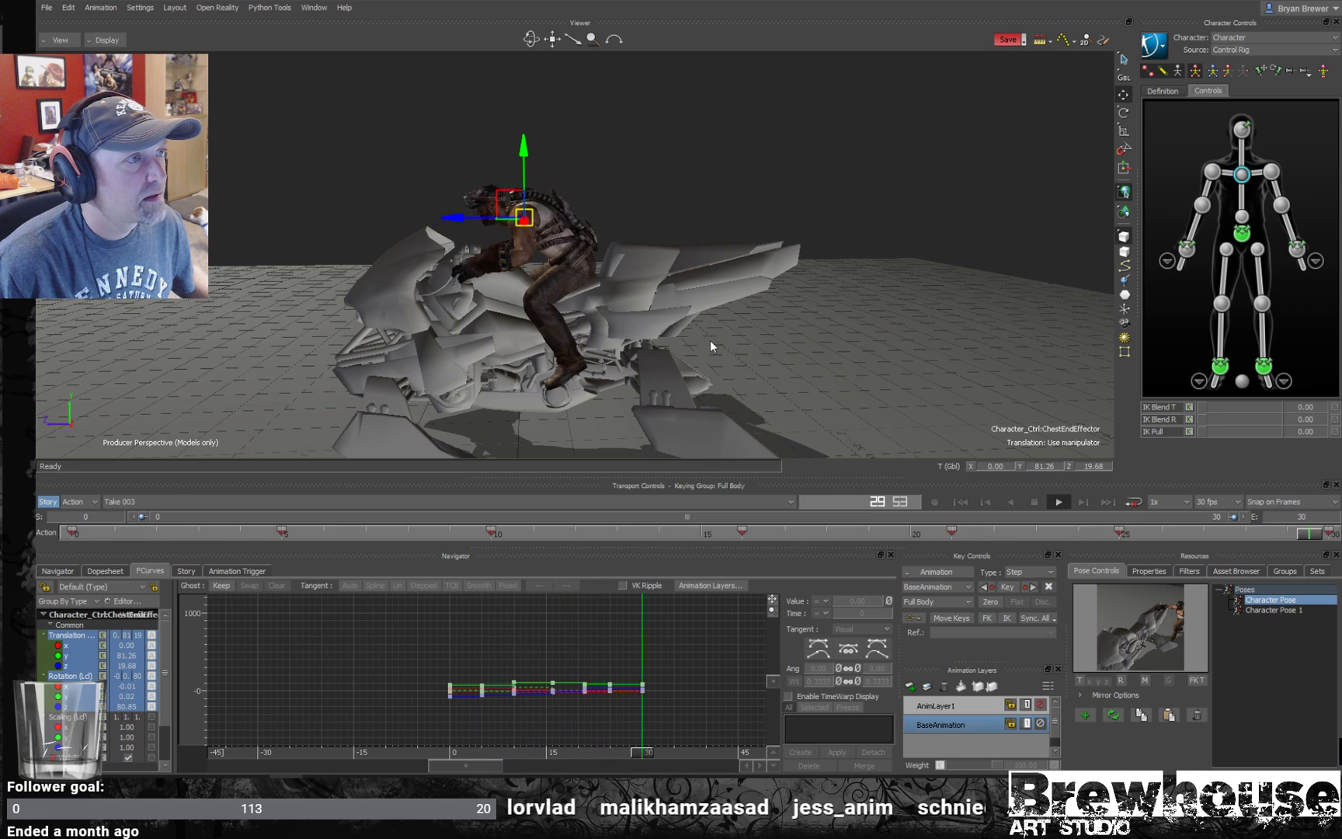
key("Escape")
key("Home")
key("space")
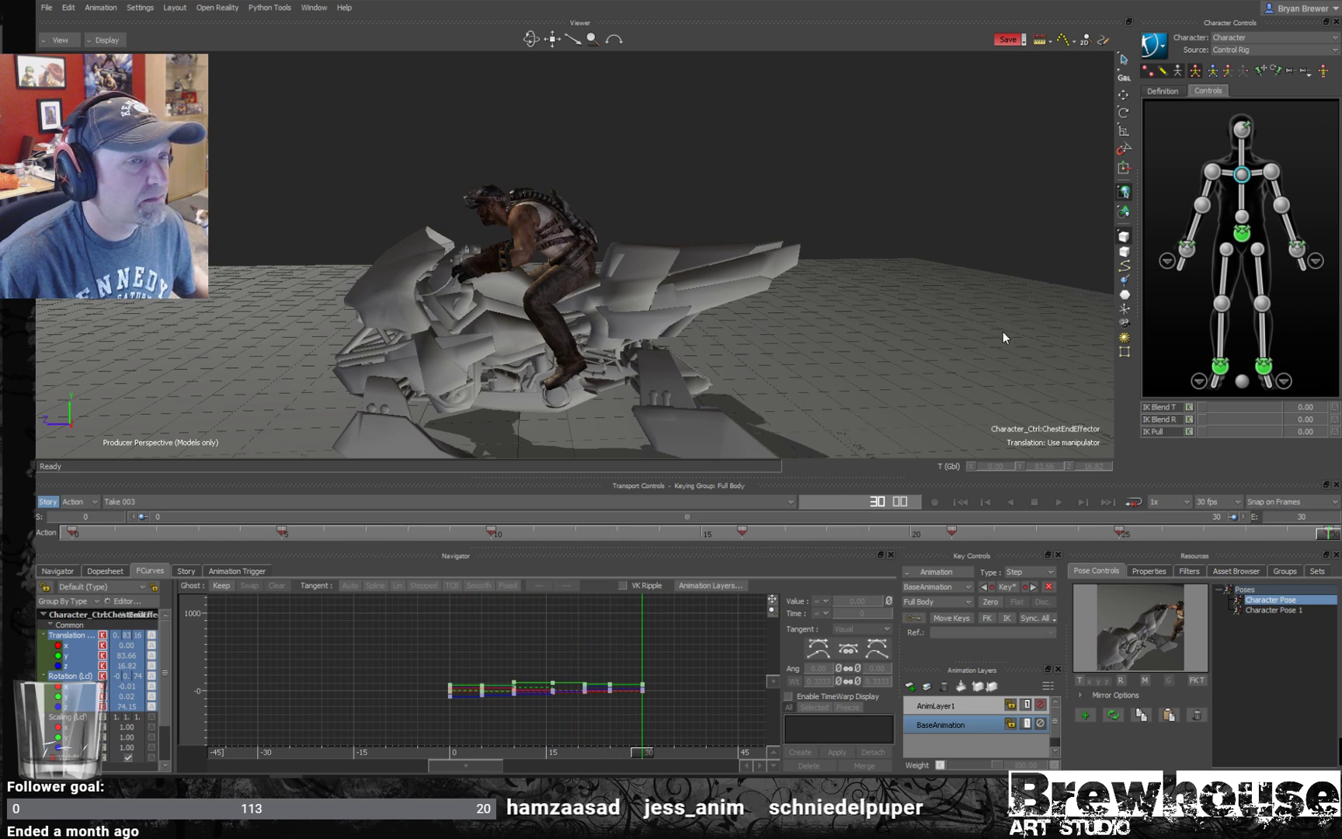
key("space")
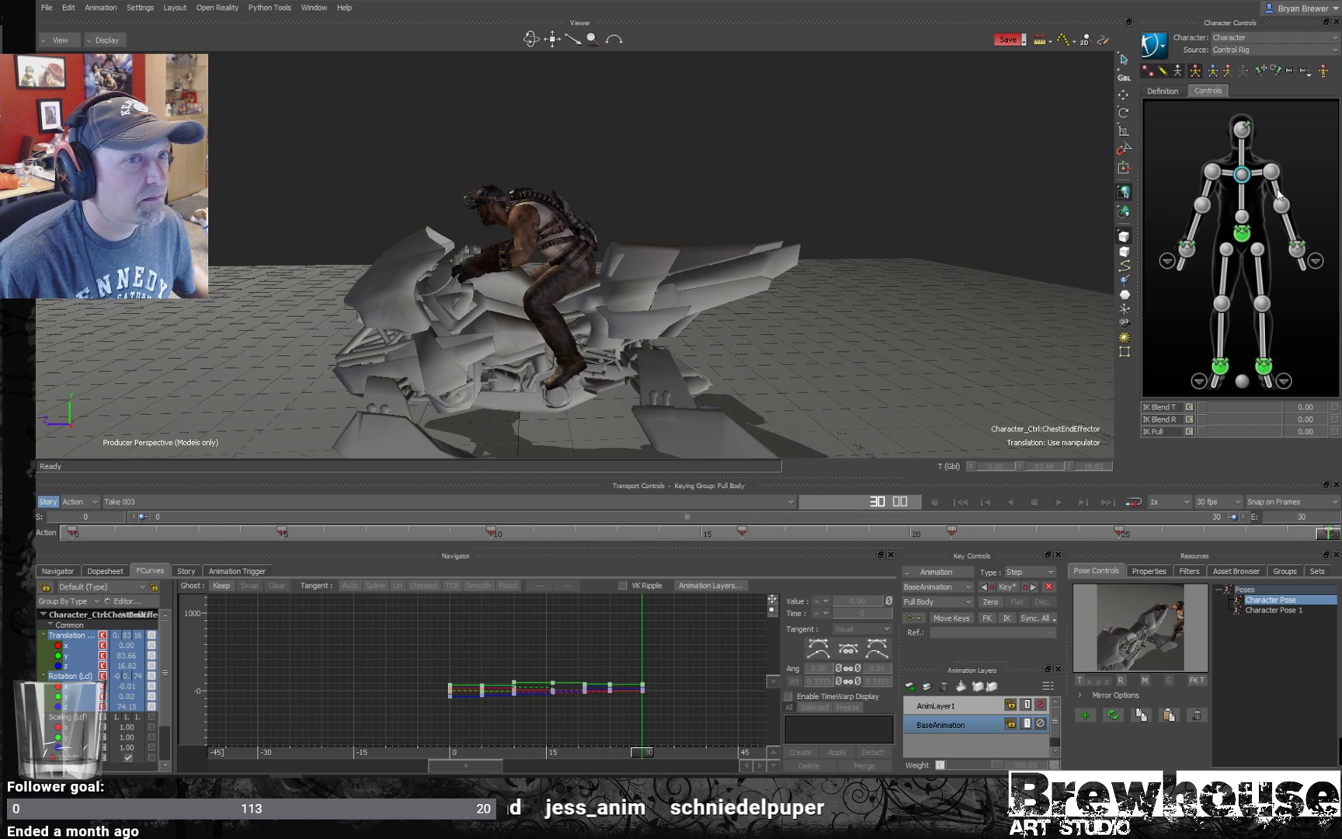
- At frame 25, rotate the head effector around its local Z axis to about 57 degrees
left_click(1242, 129)
key("r")
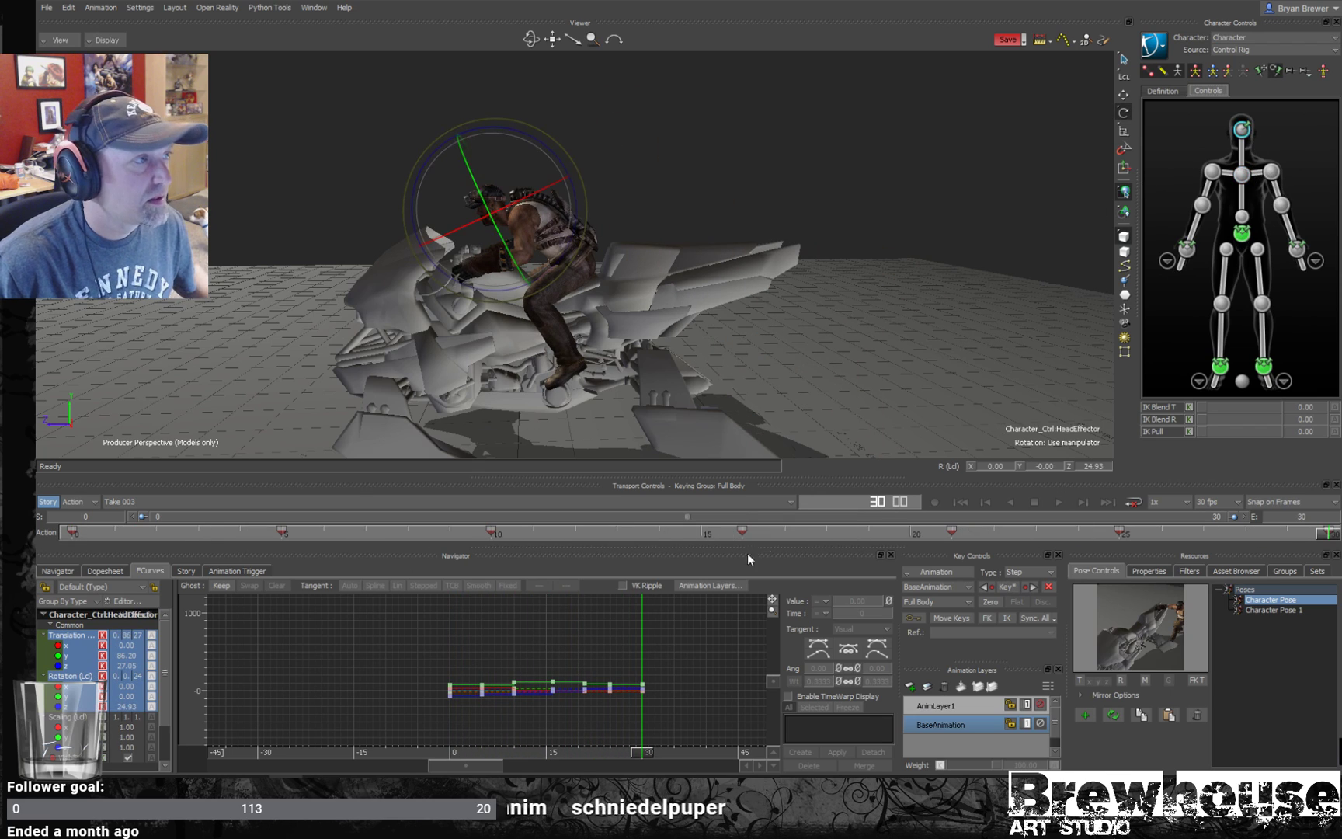
left_click_drag(721, 533, 1126, 546)
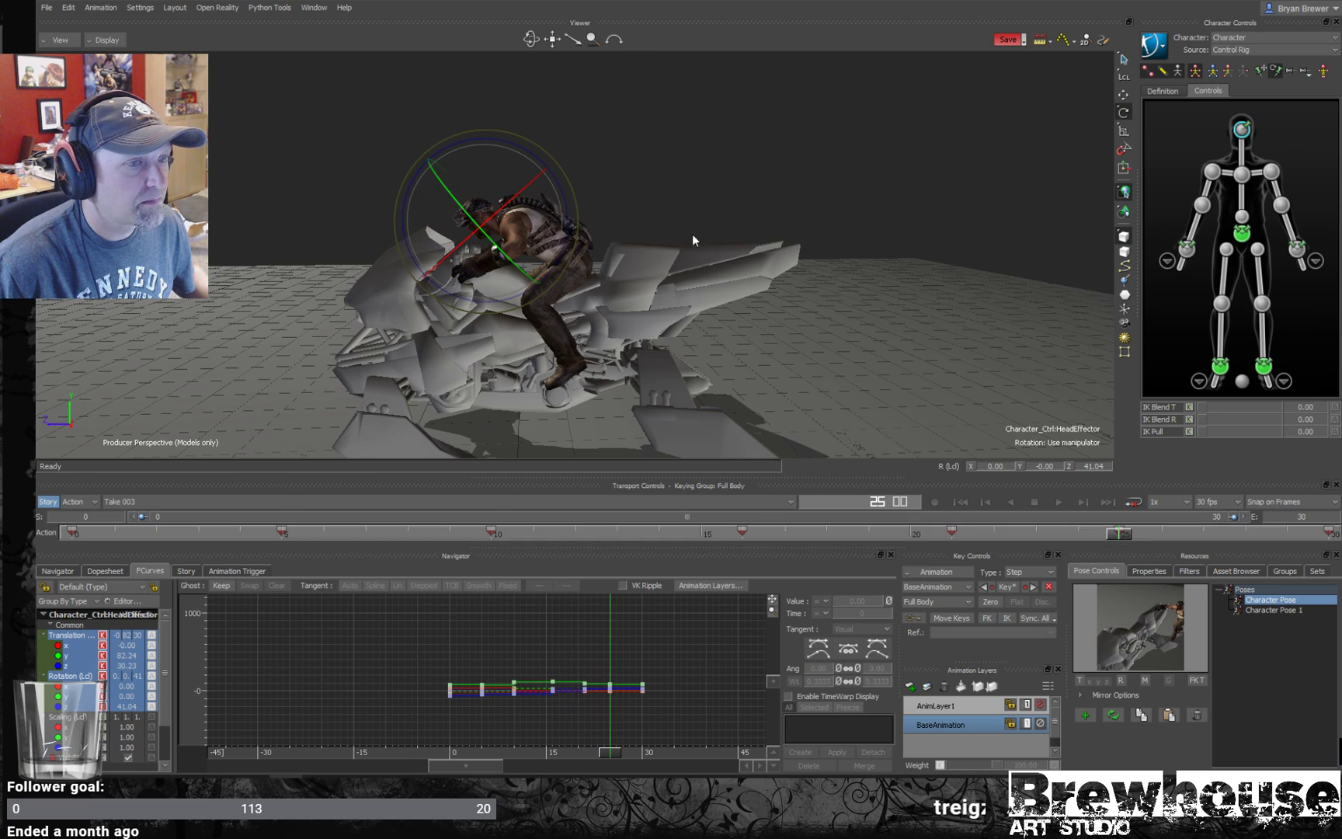
left_click(633, 226)
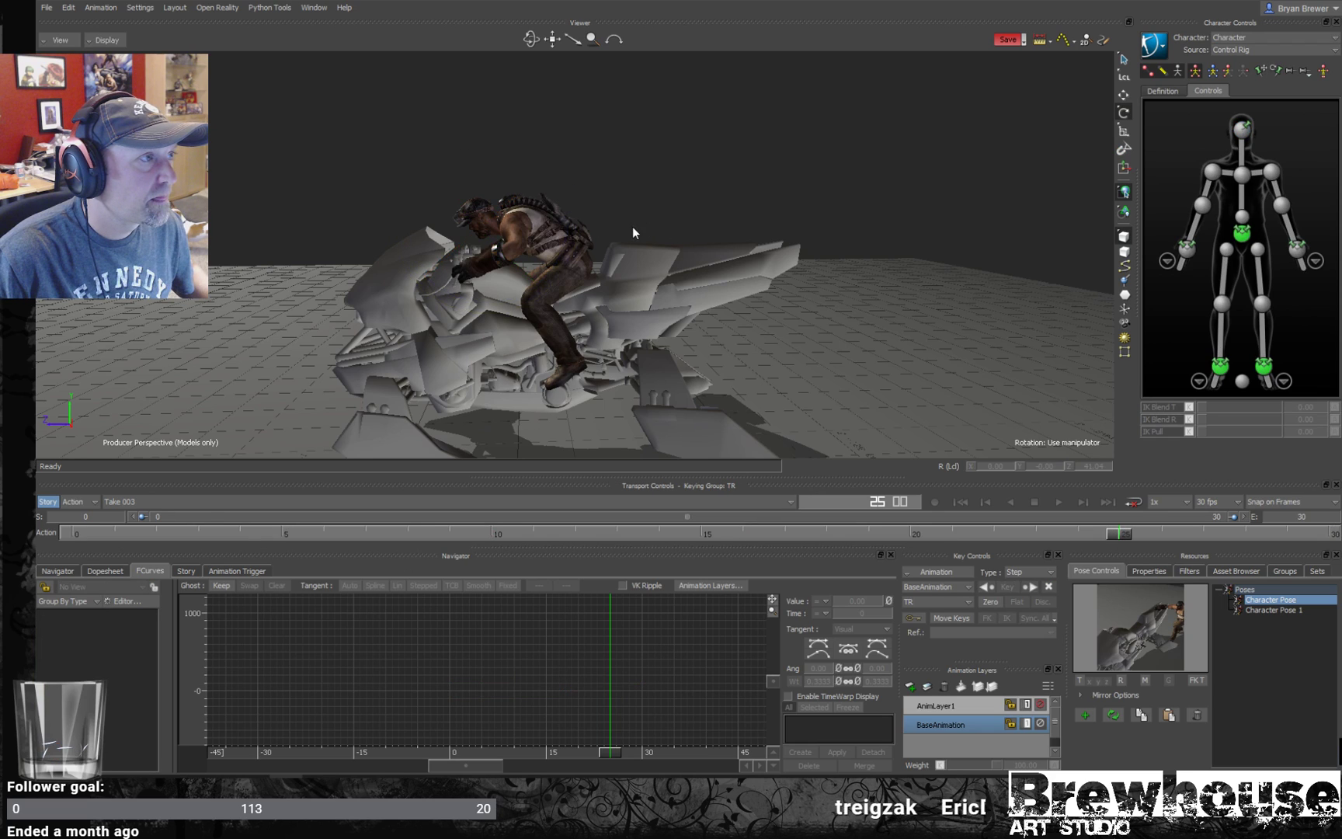
left_click(1242, 130)
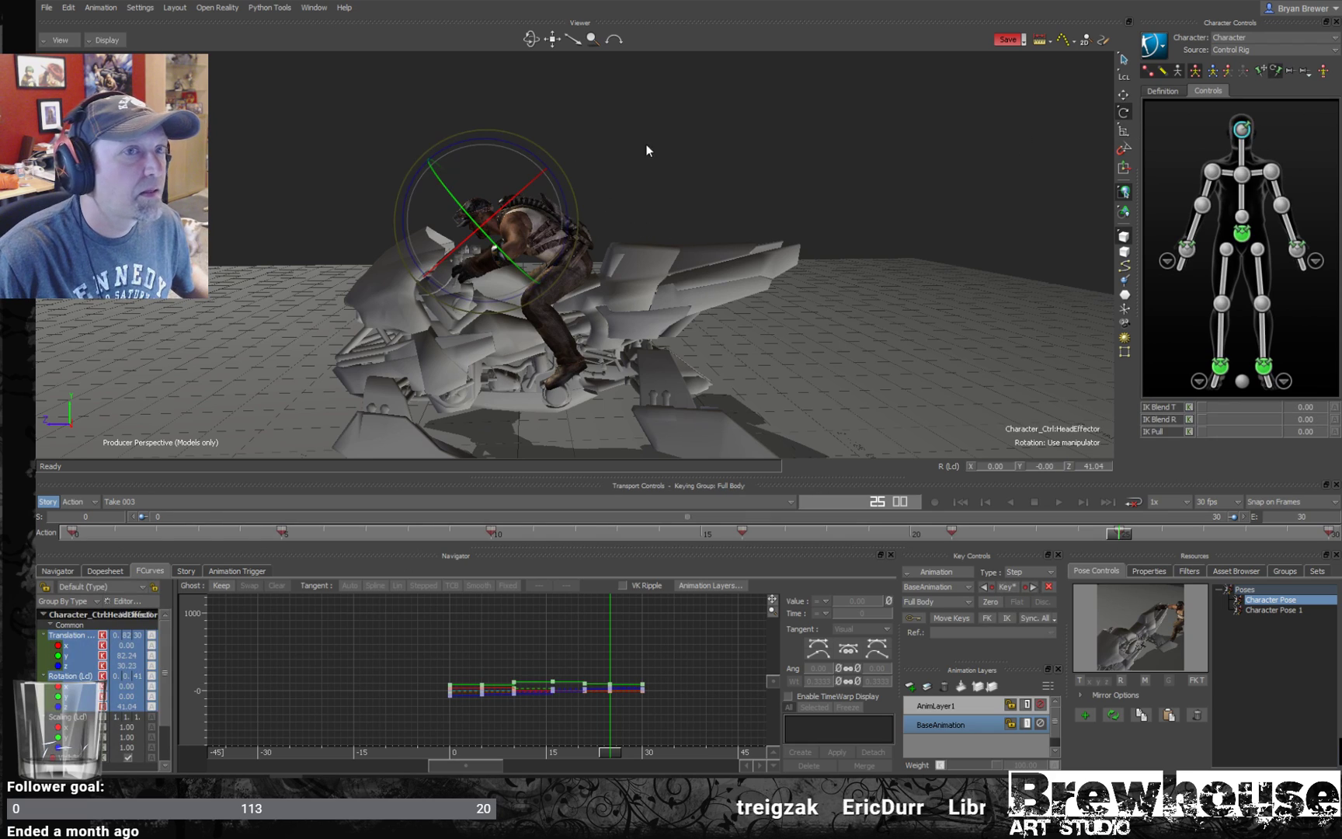
left_click_drag(532, 157, 520, 140)
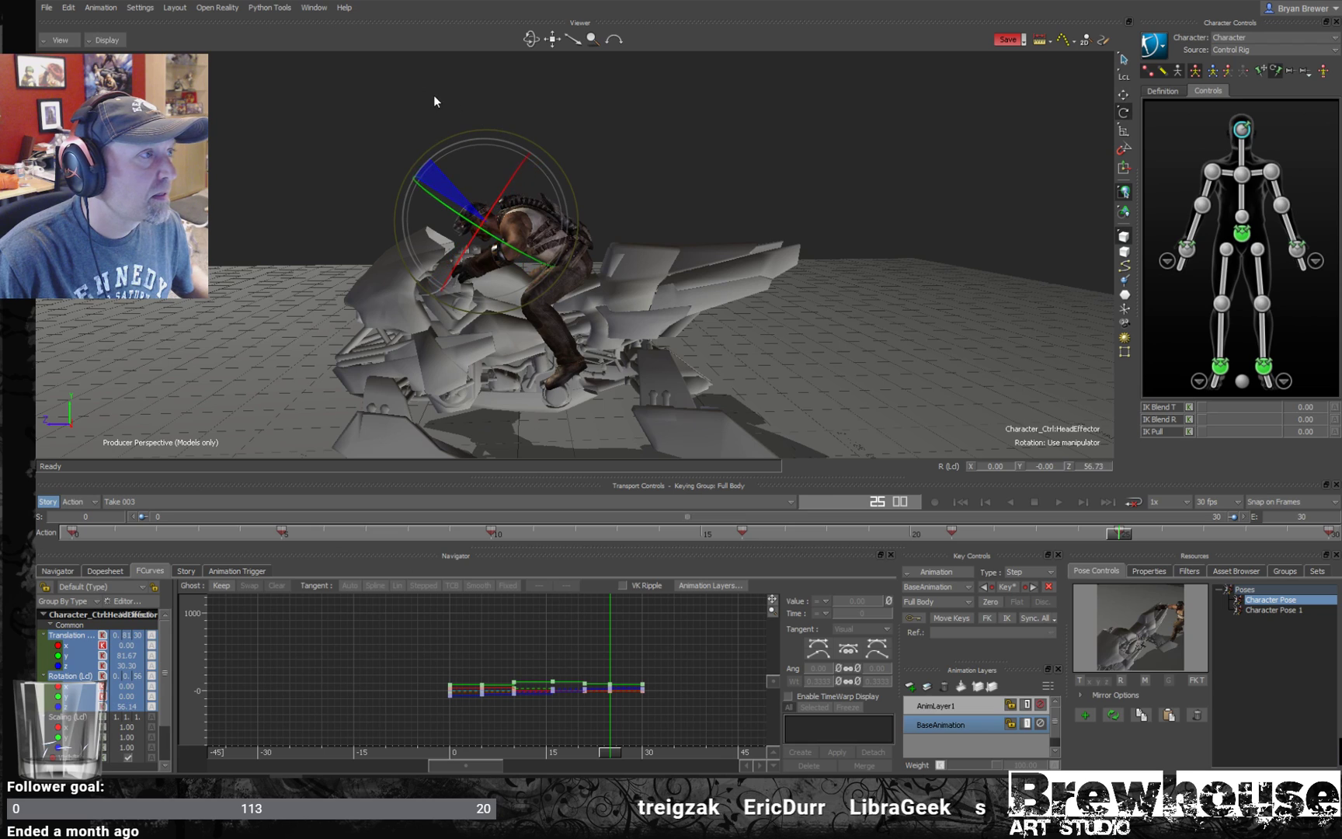
key("t")
left_click(777, 437)
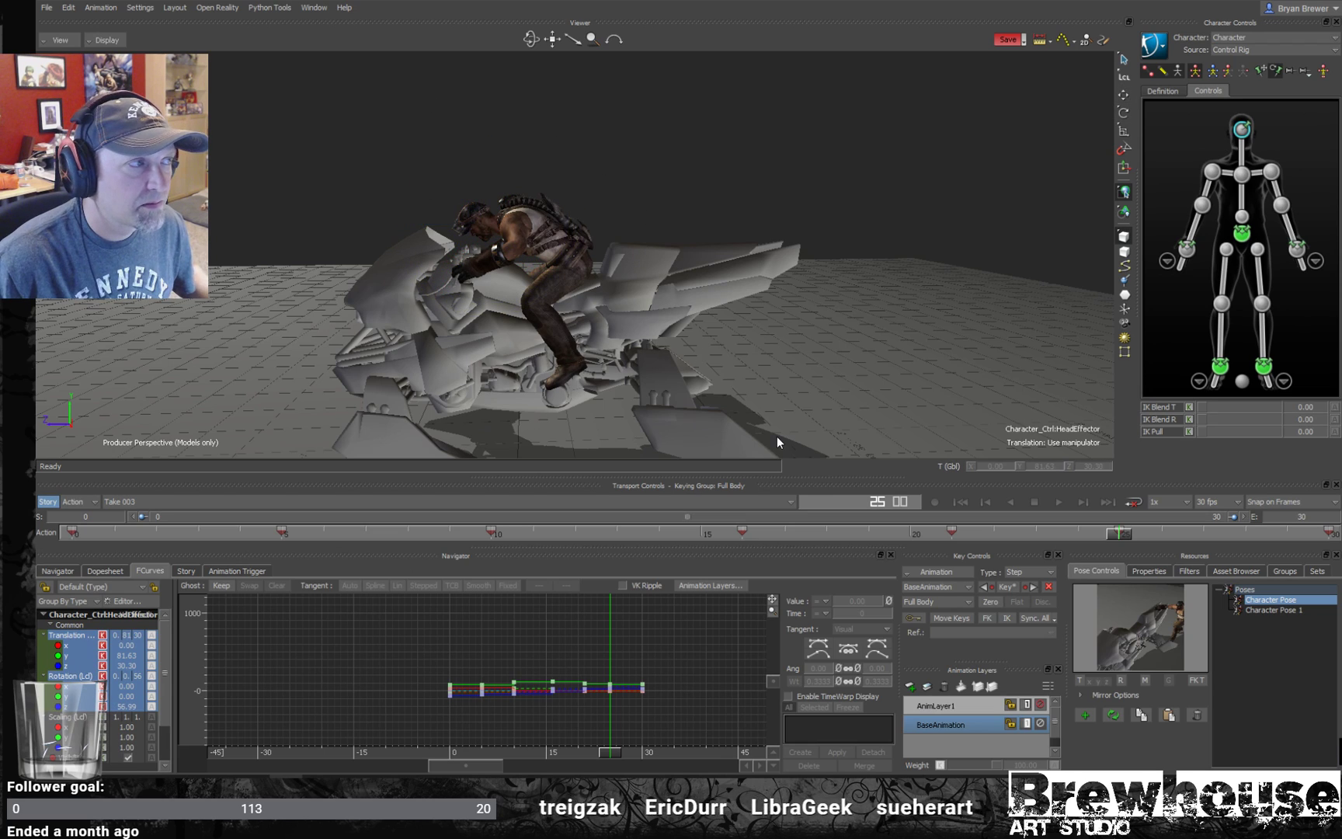
- At frame 21, turn the head effector to a local rotation of about -25.21, 10.67, 52.24
left_click_drag(1112, 533, 954, 533)
key("e")
left_click_drag(559, 143, 674, 220)
left_click_drag(630, 295, 643, 191)
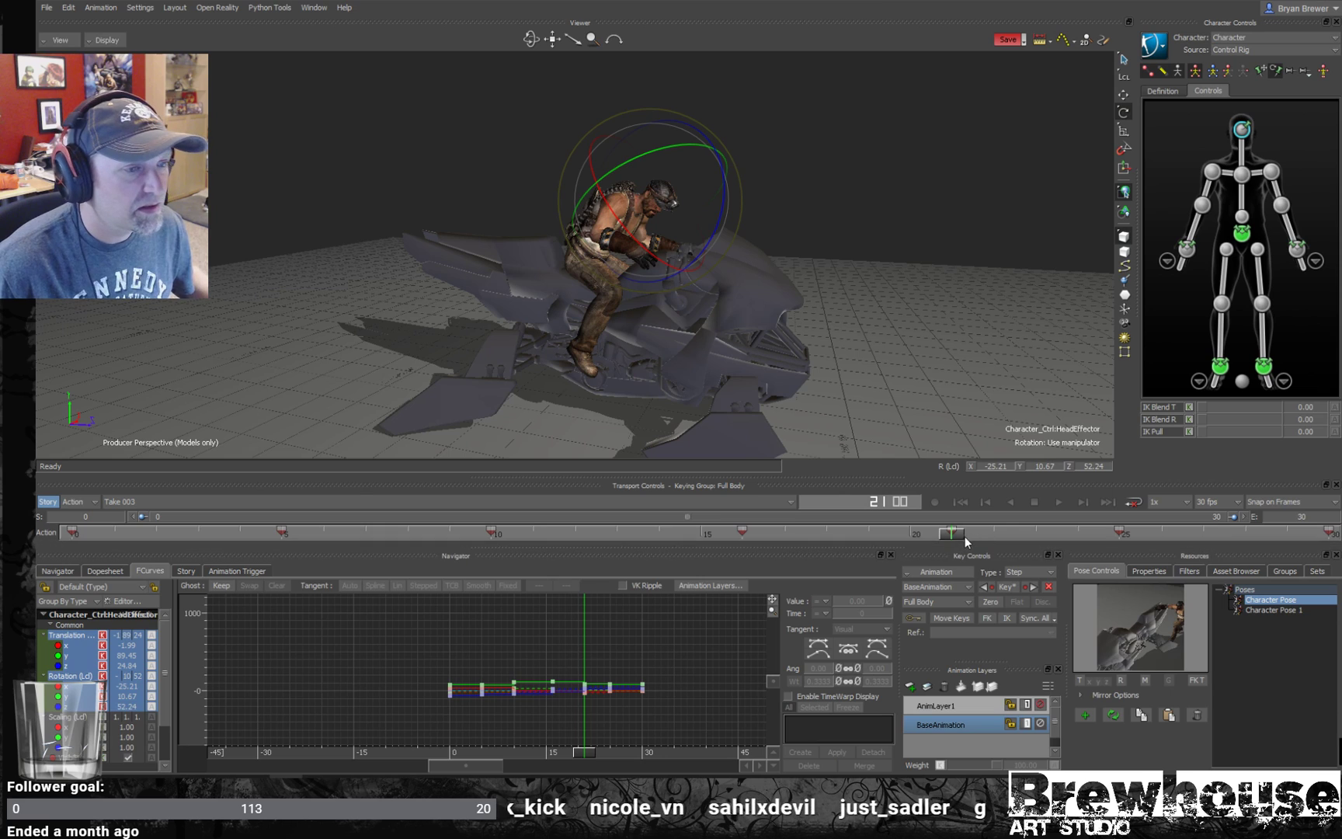
- At frame 16, rotate the head effector to about 14.12, -4.98, 27.16 and key the pose
left_click_drag(949, 533, 1327, 534)
left_click_drag(746, 534, 737, 486)
left_click_drag(742, 311, 617, 177)
left_click_drag(565, 122, 666, 247)
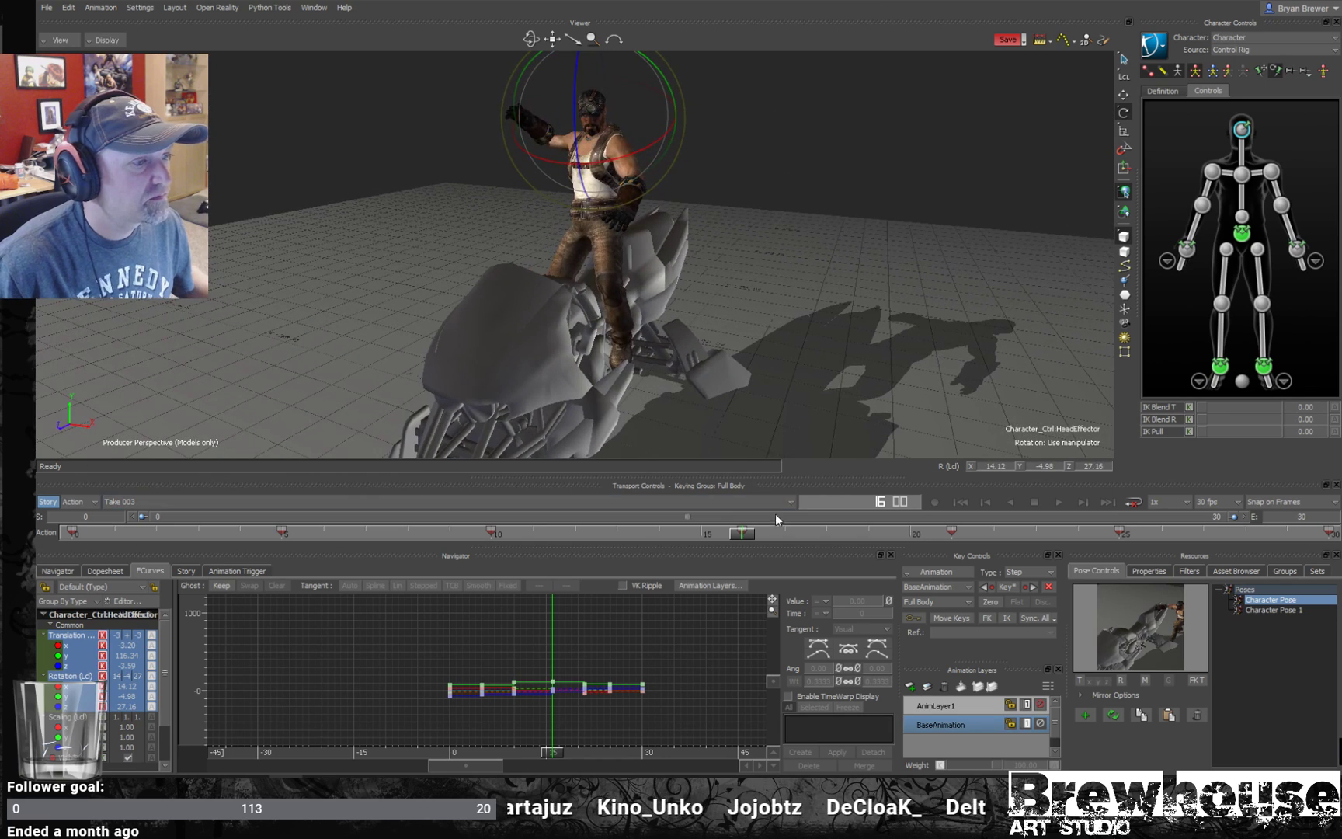
key("k")
- Play the take from a wider view and scrub back and forth through the leap around frames 9 to 12
left_click(889, 535)
left_click_drag(893, 541, 113, 550)
key("space")
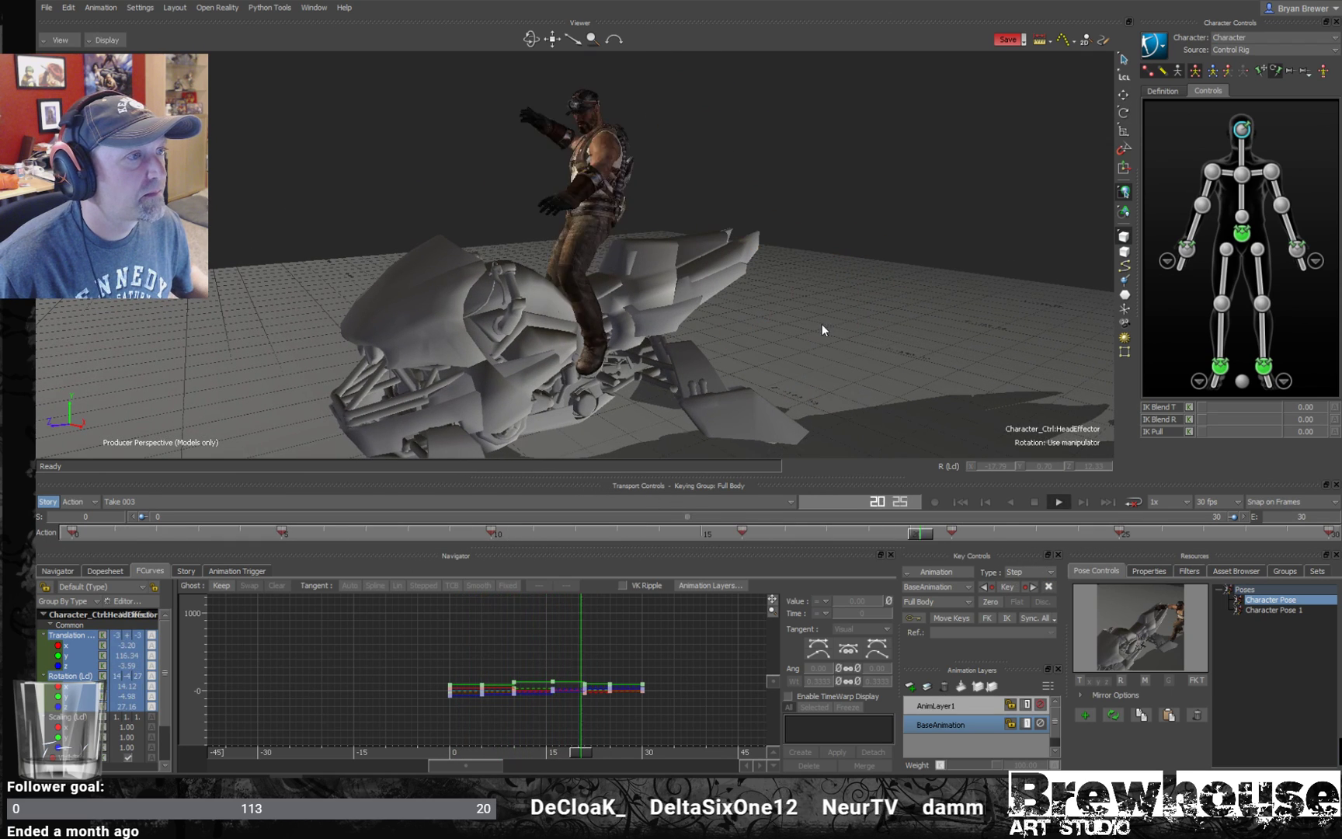
left_click_drag(823, 347, 706, 347, "ctrl")
key("ctrl+space")
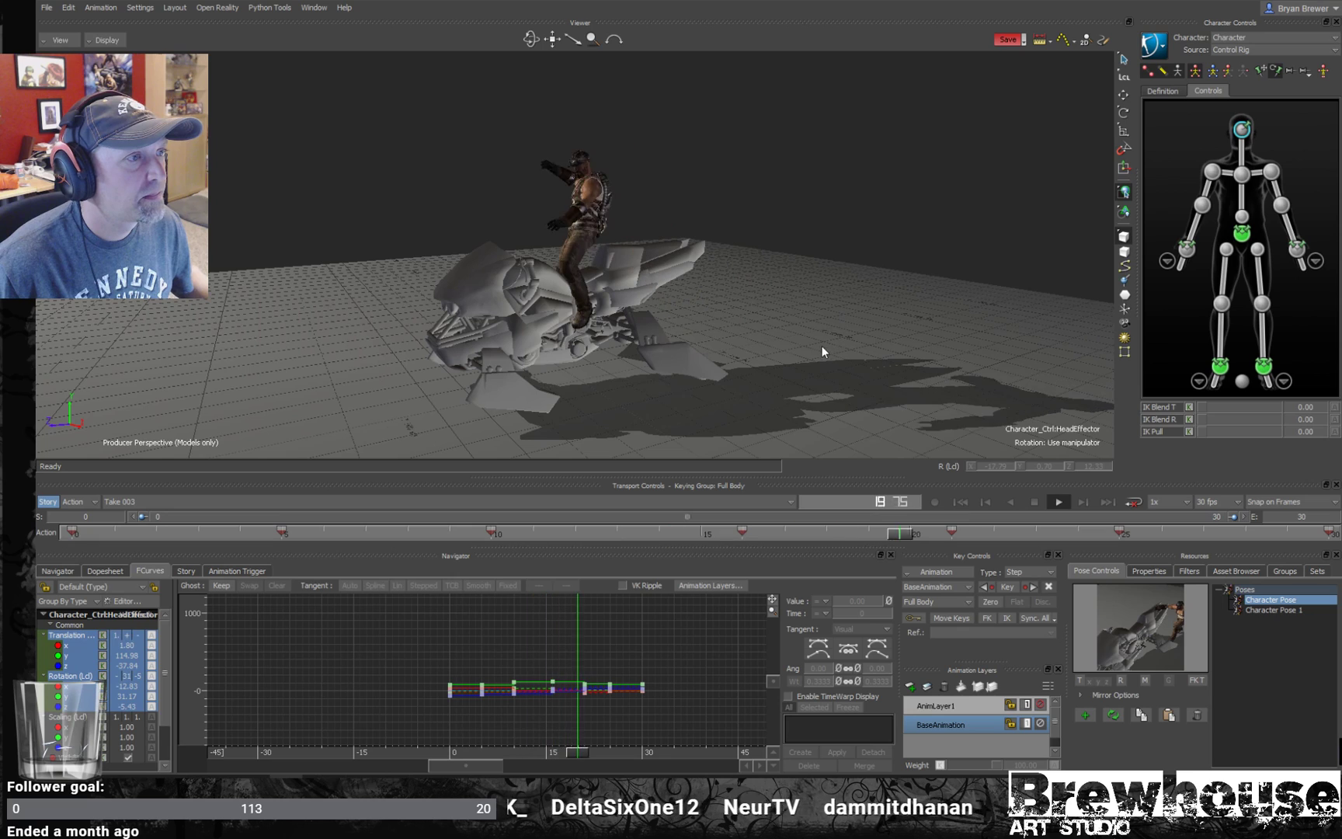
left_click_drag(806, 359, 794, 387, "ctrl")
key("space")
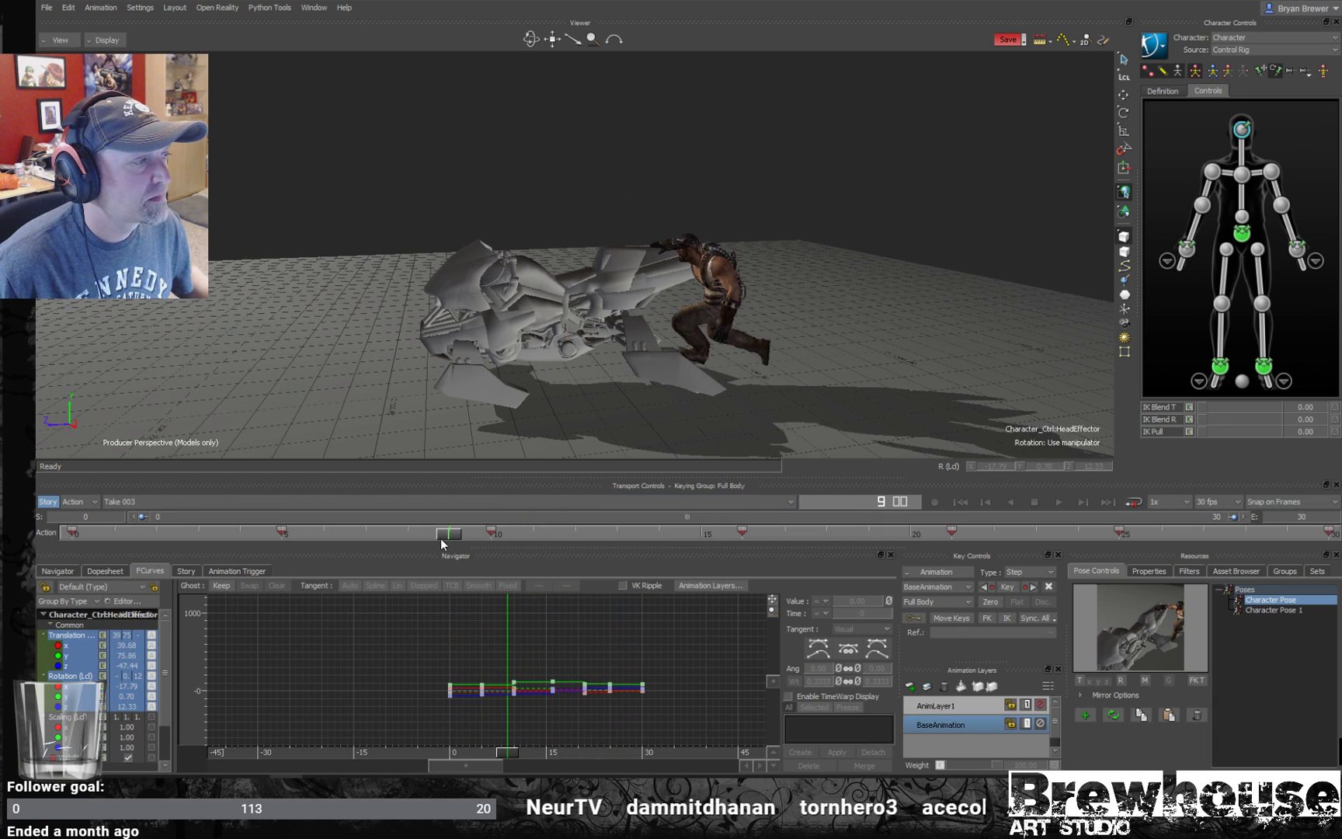
left_click_drag(446, 537, 636, 538)
left_click_drag(413, 515, 504, 549)
mouse_move(686, 544)
left_mouse_down()
mouse_move(805, 538)
mouse_move(619, 542)
mouse_move(670, 541)
left_mouse_up()
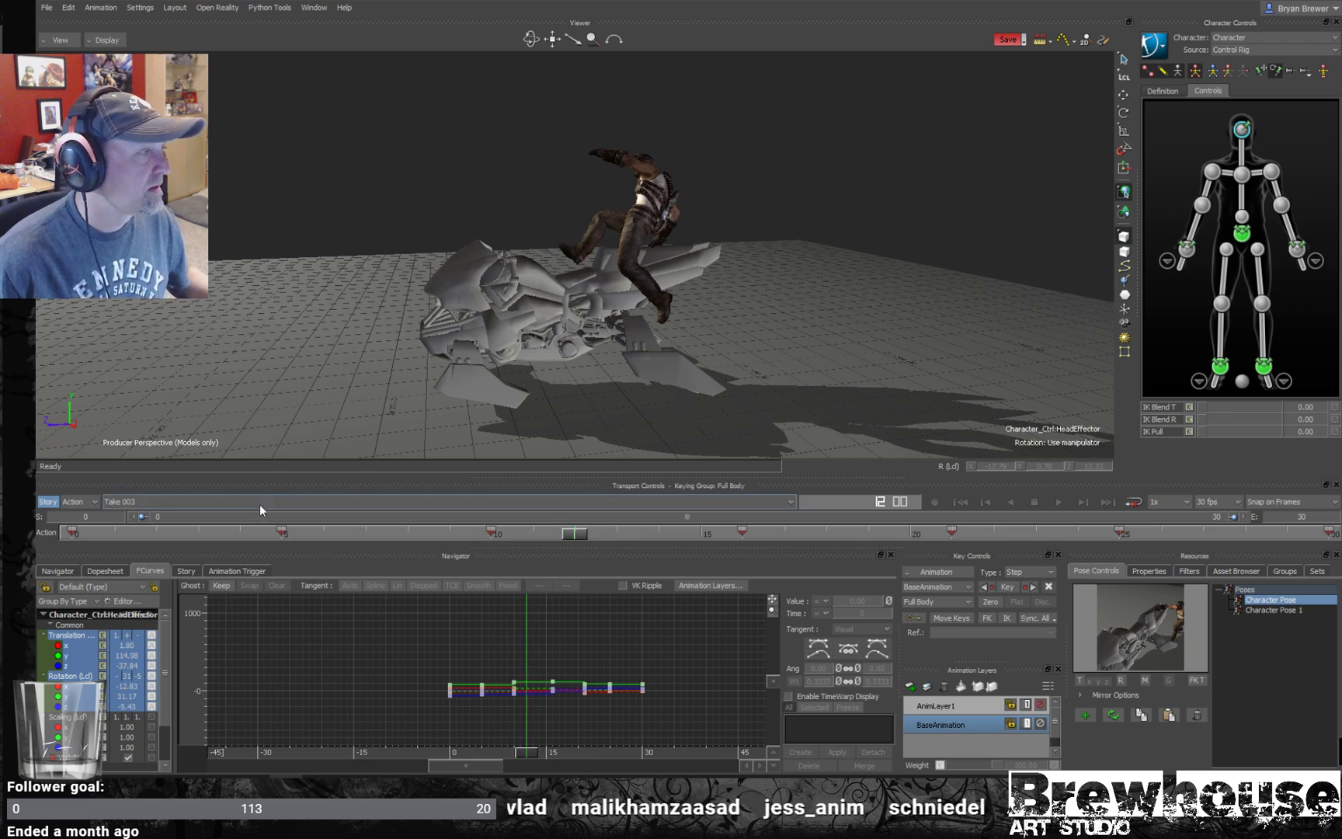
- Deselect the head effector and replay the take to judge the timing of the leap and landing
left_click(75, 532)
key("space")
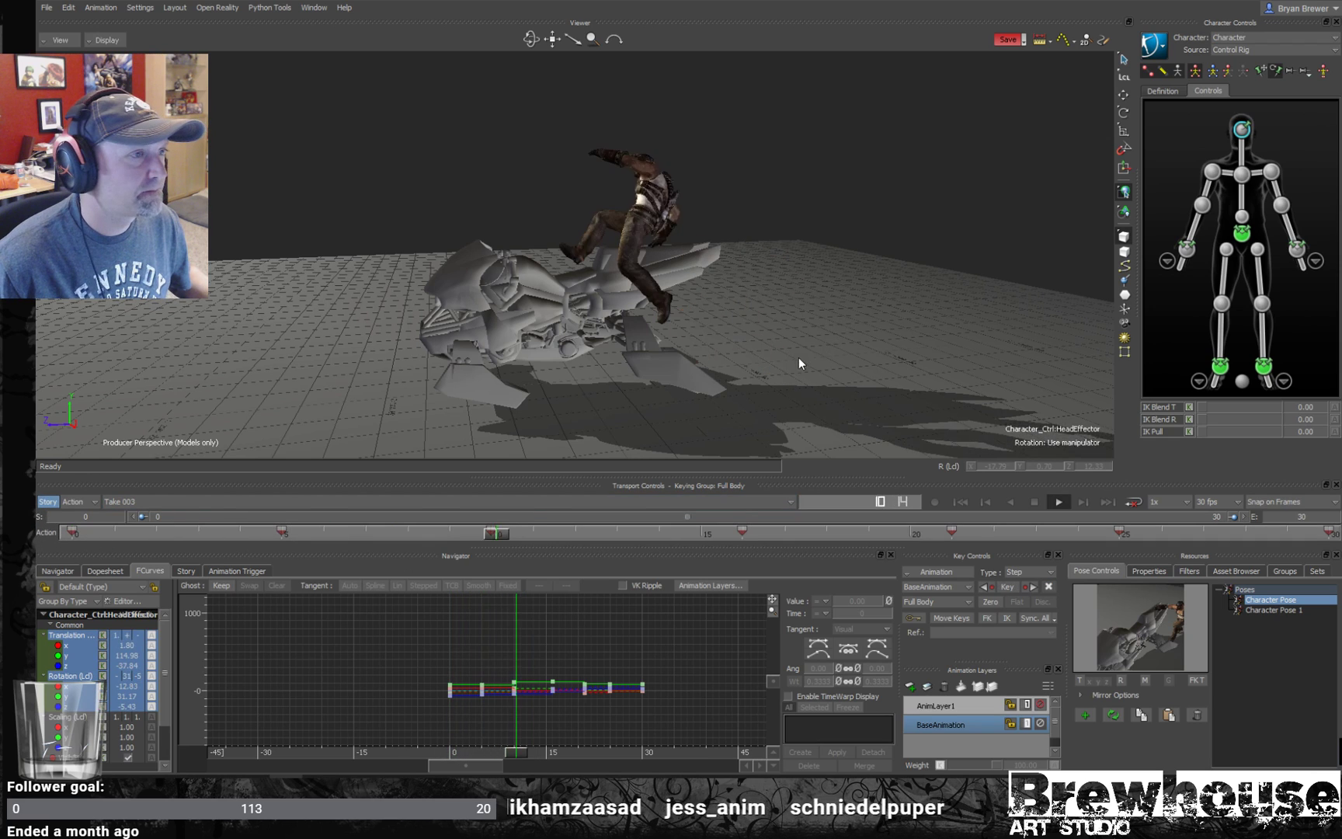
left_click(993, 216)
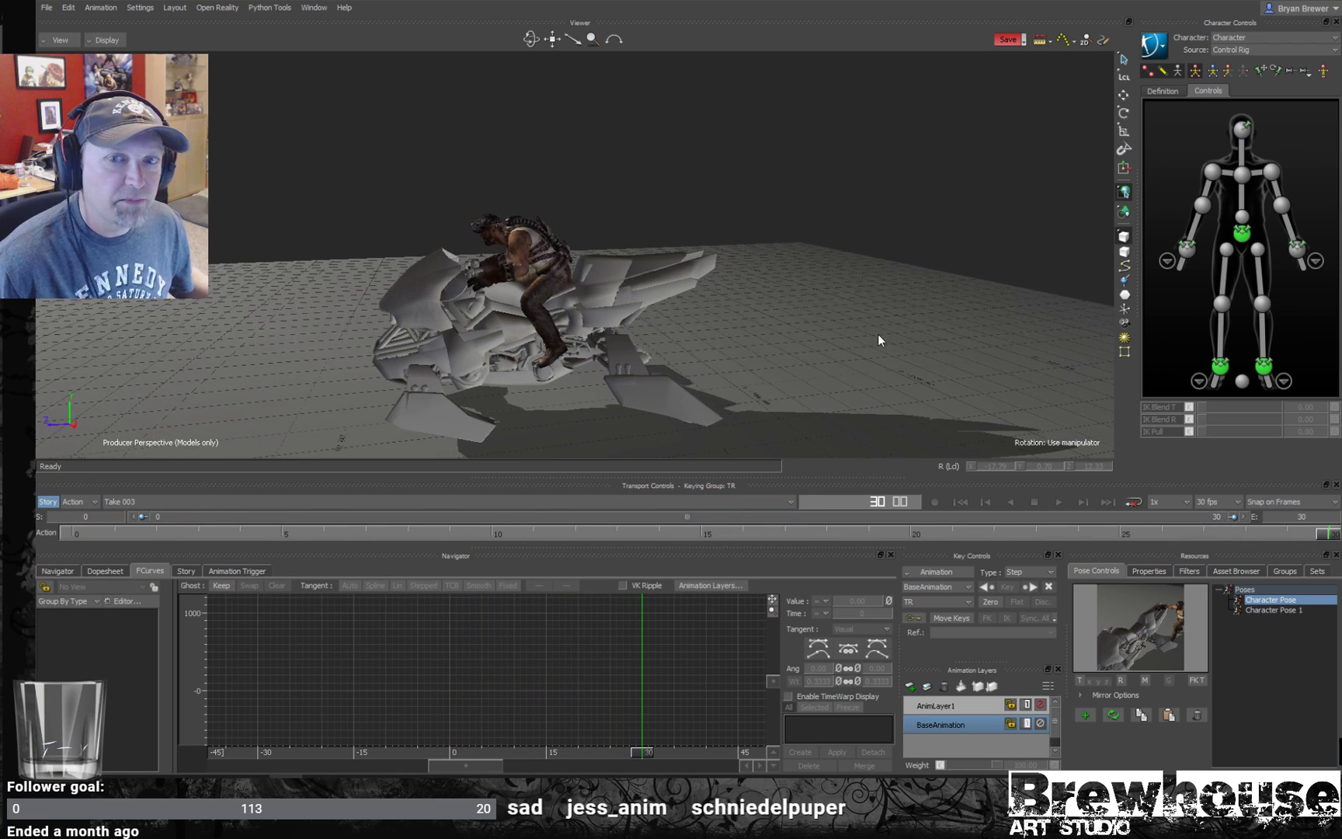
key("space")
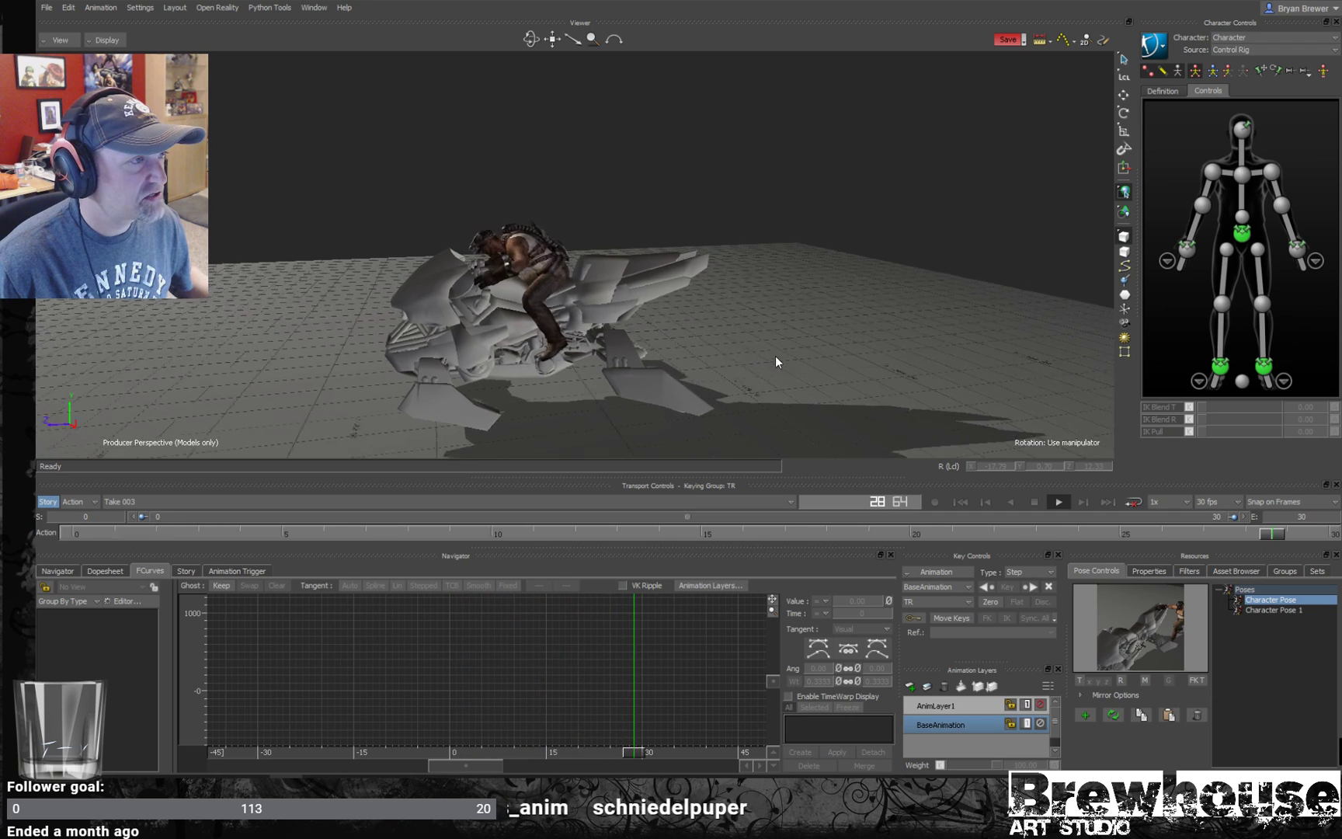
key("space")
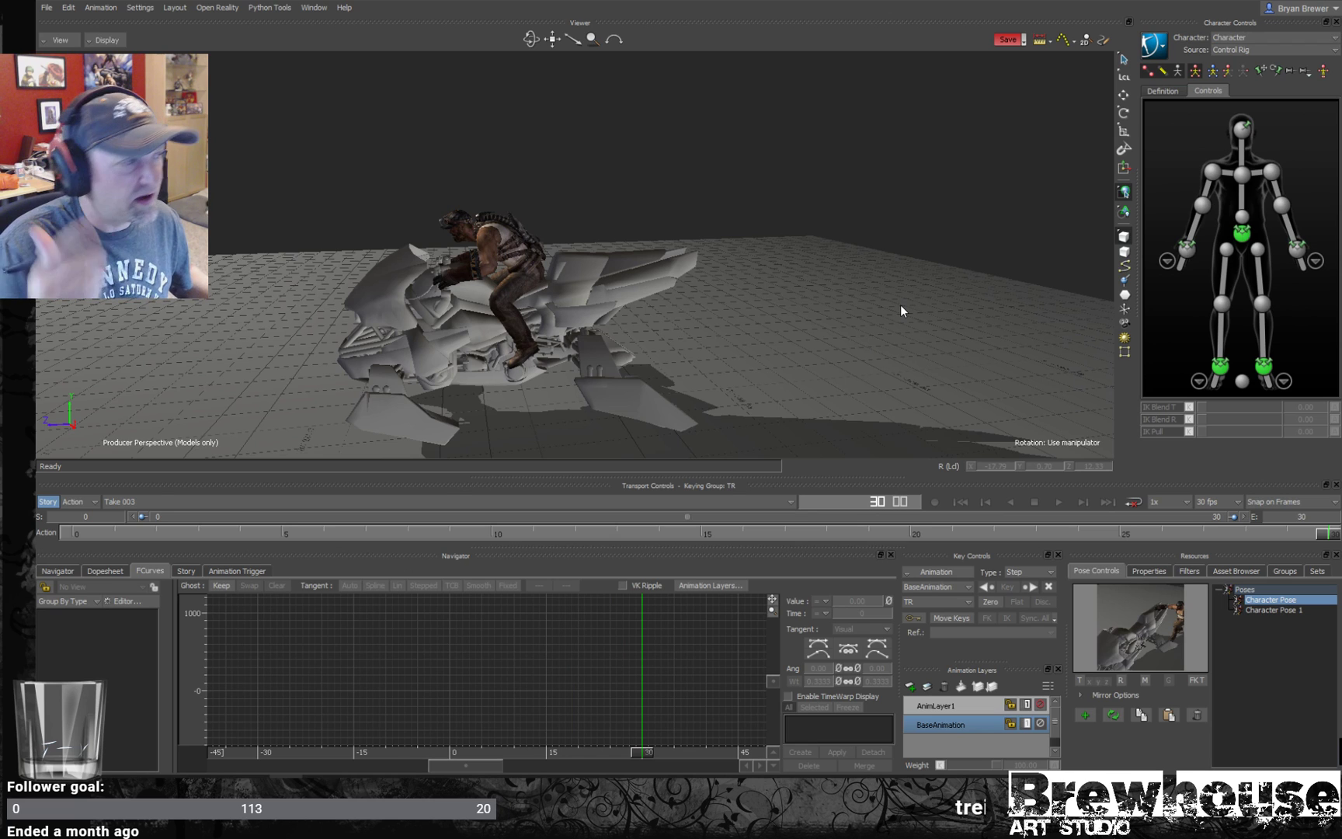
key("space")
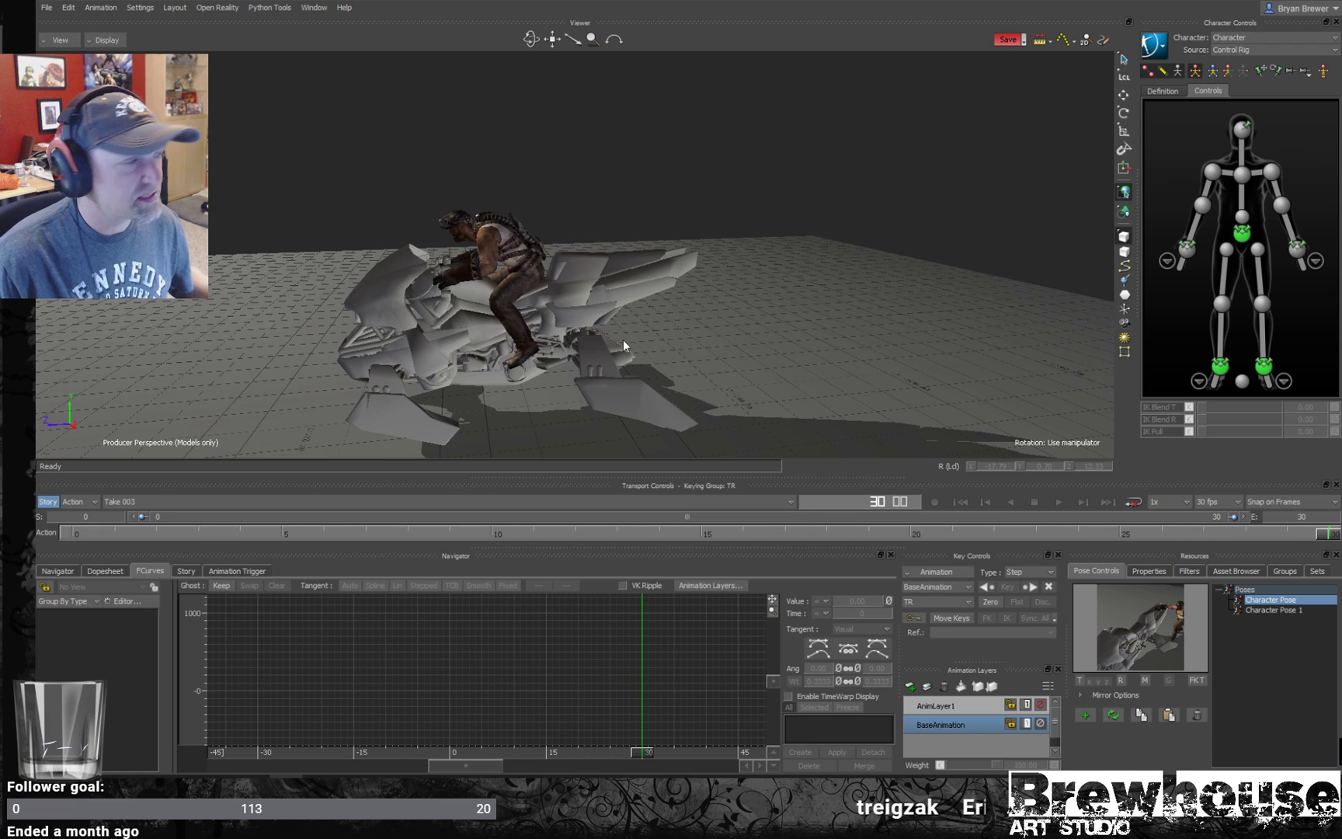
middle_click_drag(688, 351, 704, 344)
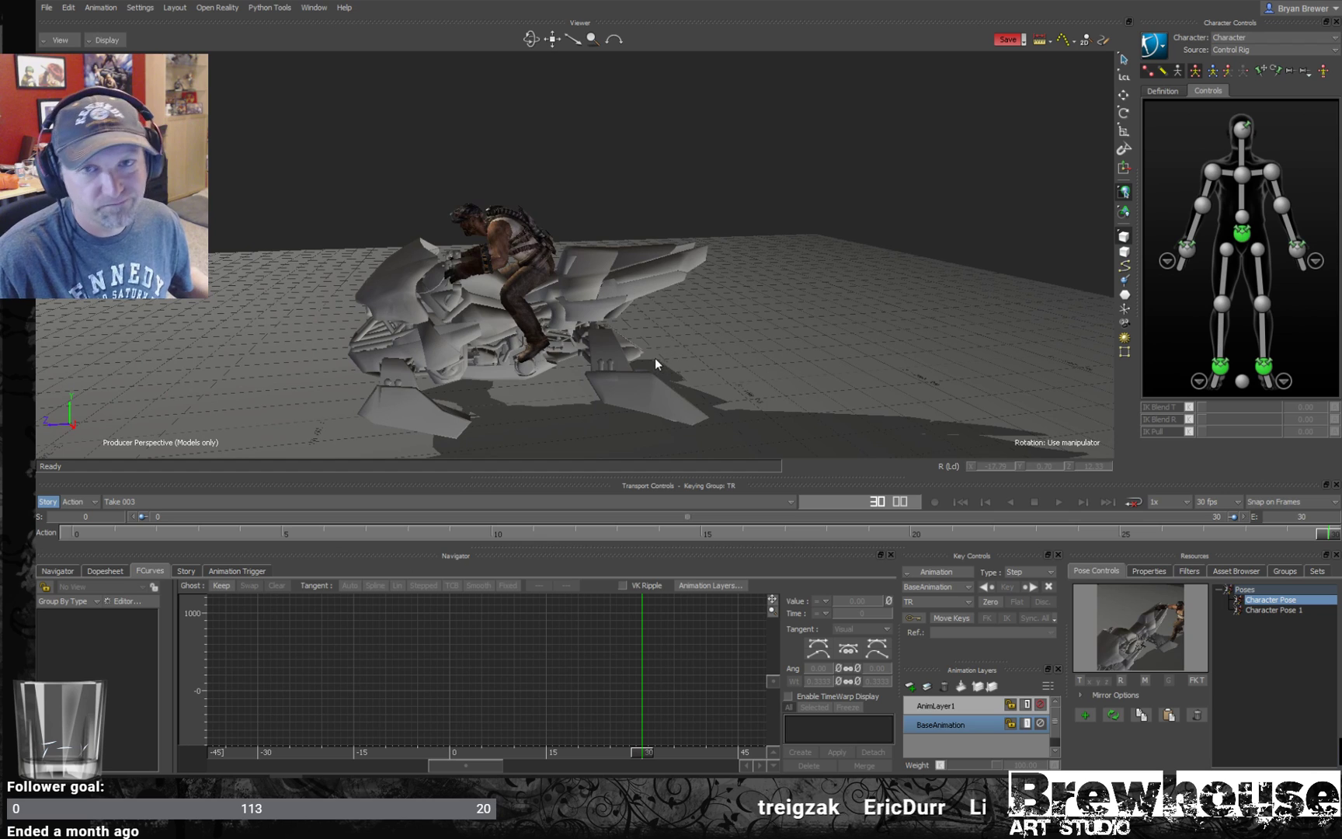
key("space")
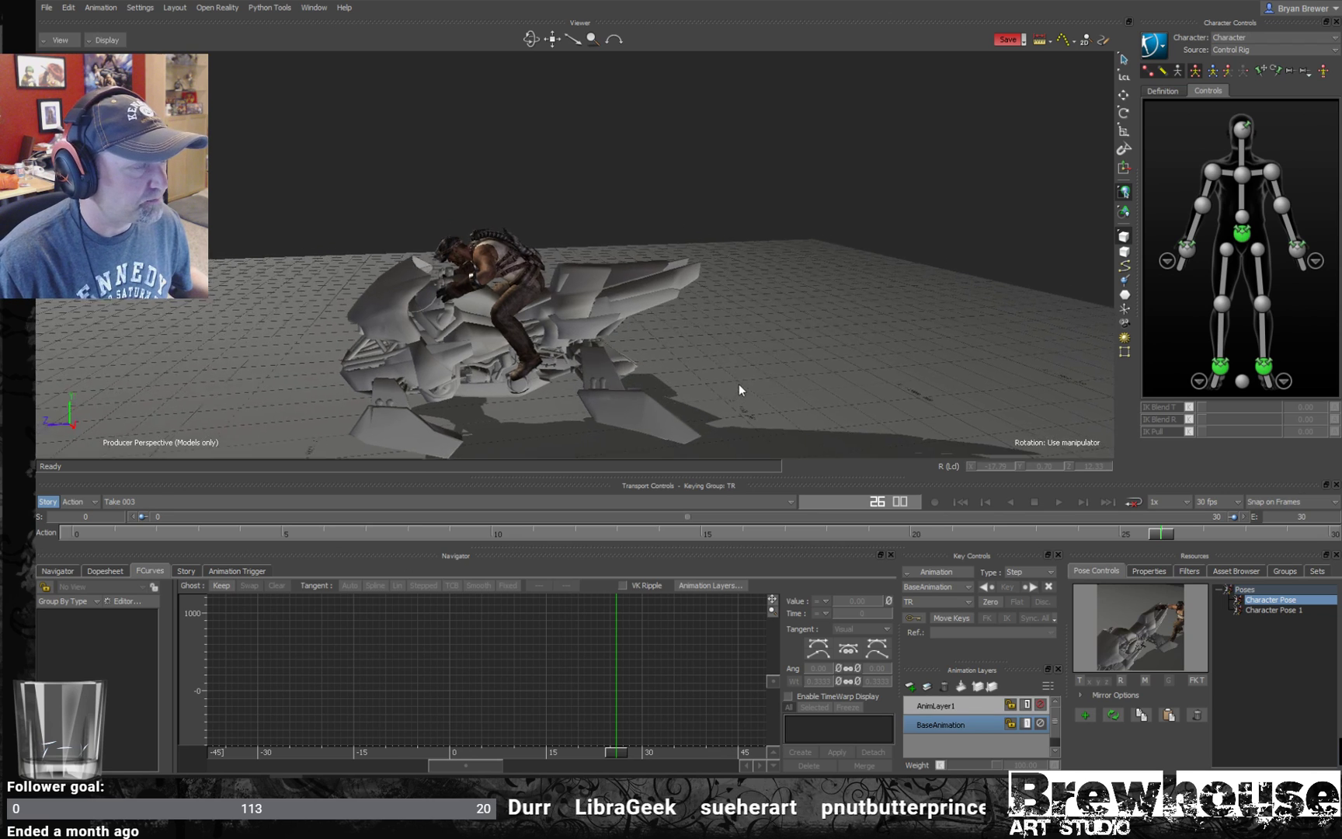
- Scrub from frame 2 to frame 23 to examine the poses from a higher angle
left_click(157, 533)
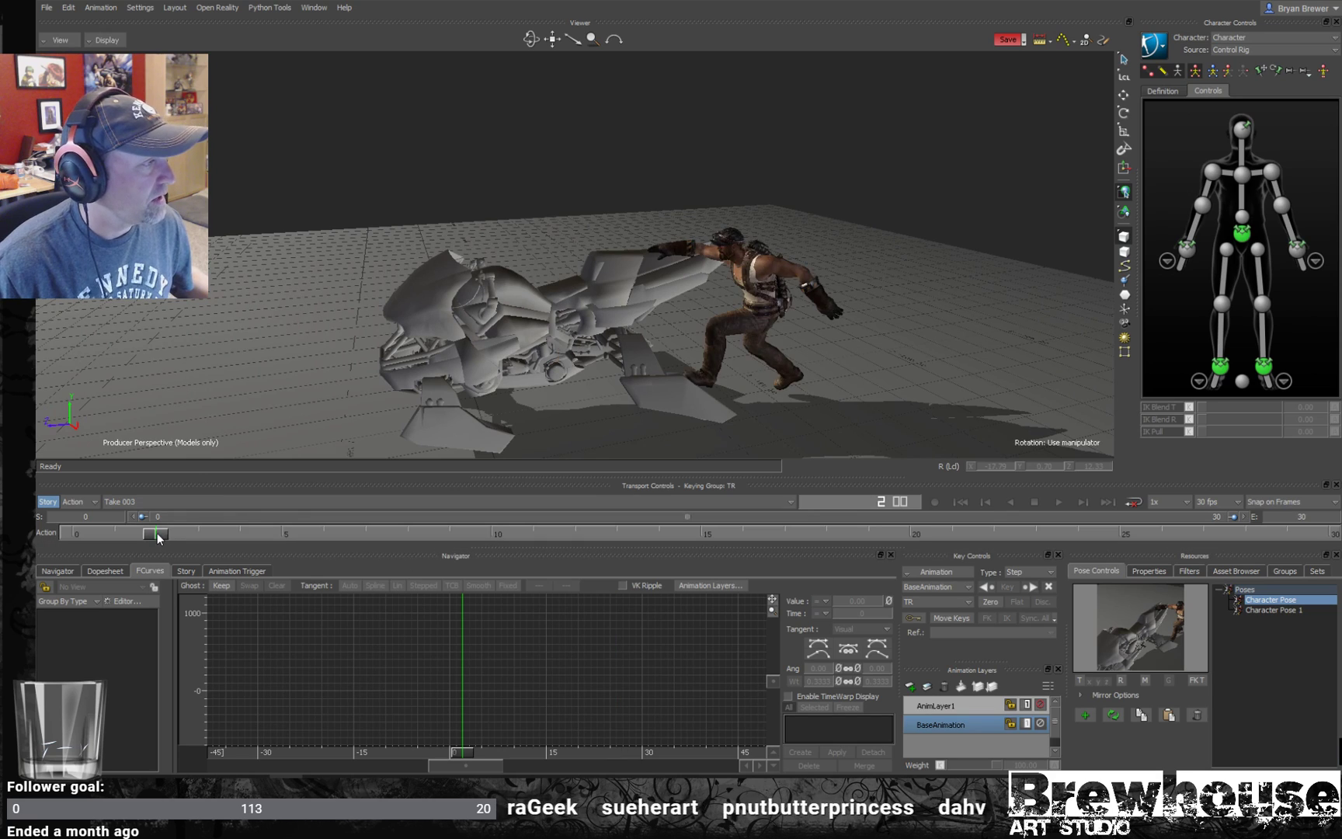
left_click_drag(156, 535, 300, 546)
left_click_drag(463, 560, 997, 622)
middle_click_drag(707, 450, 858, 418)
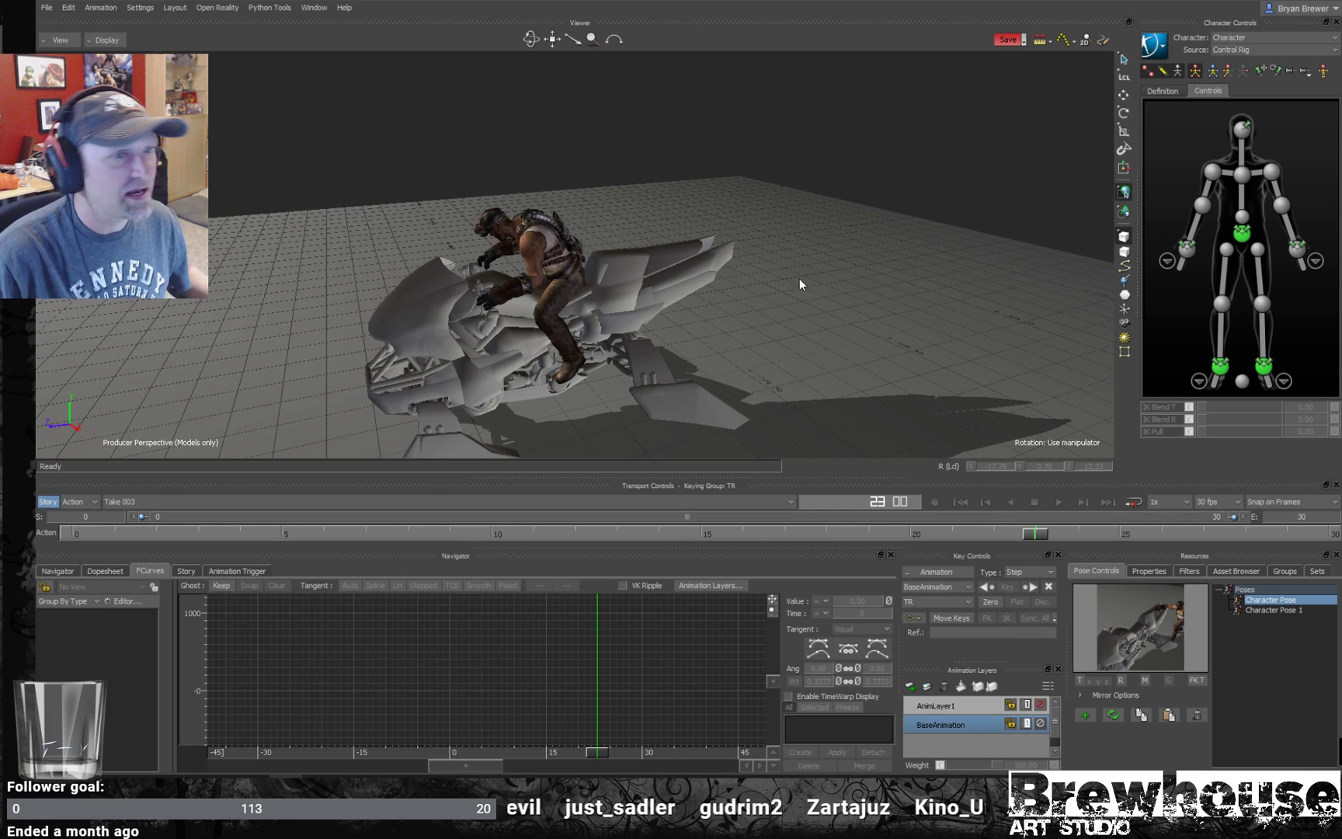
- Select all of the character's control rig nodes in the schematic view, and return to the 3D view
key("ctrl+w")
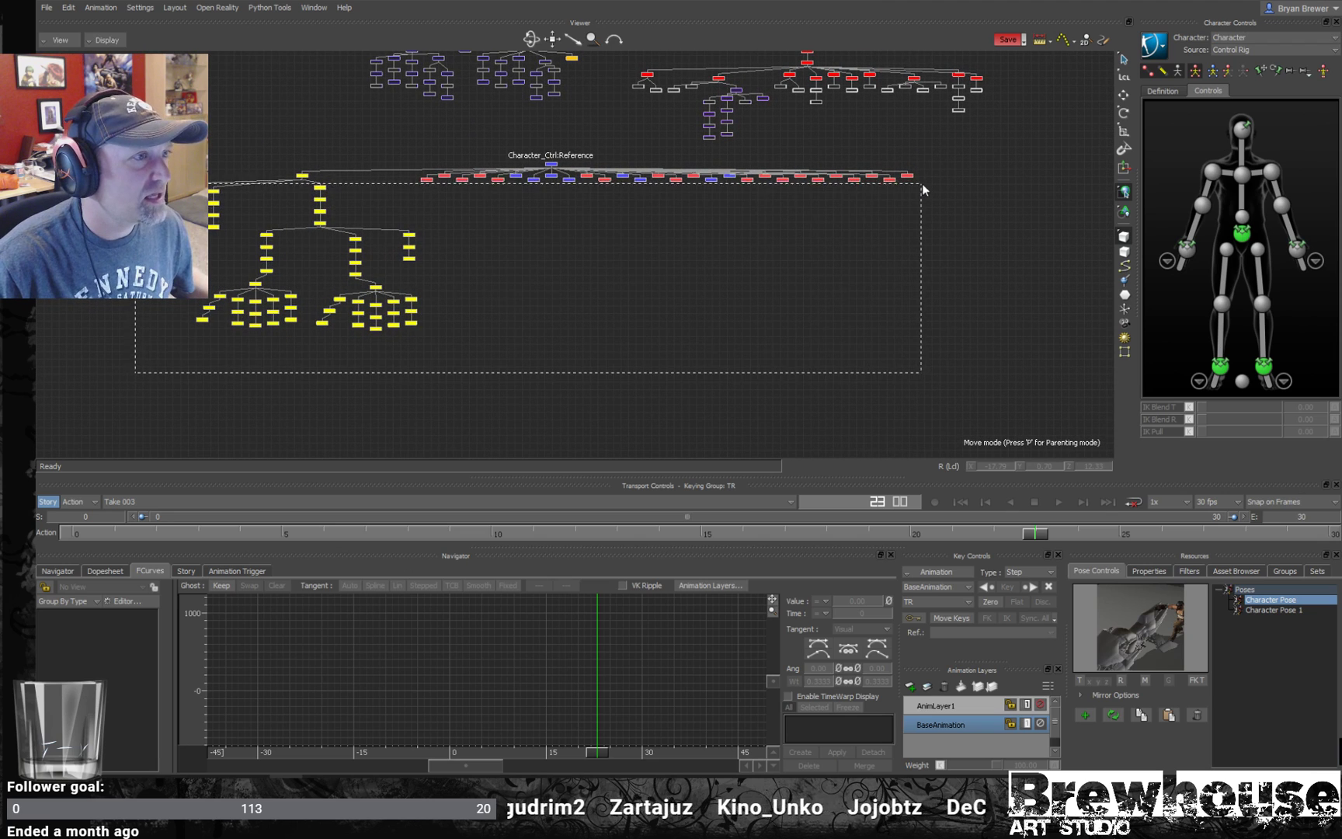
left_click_drag(945, 177, 943, 180)
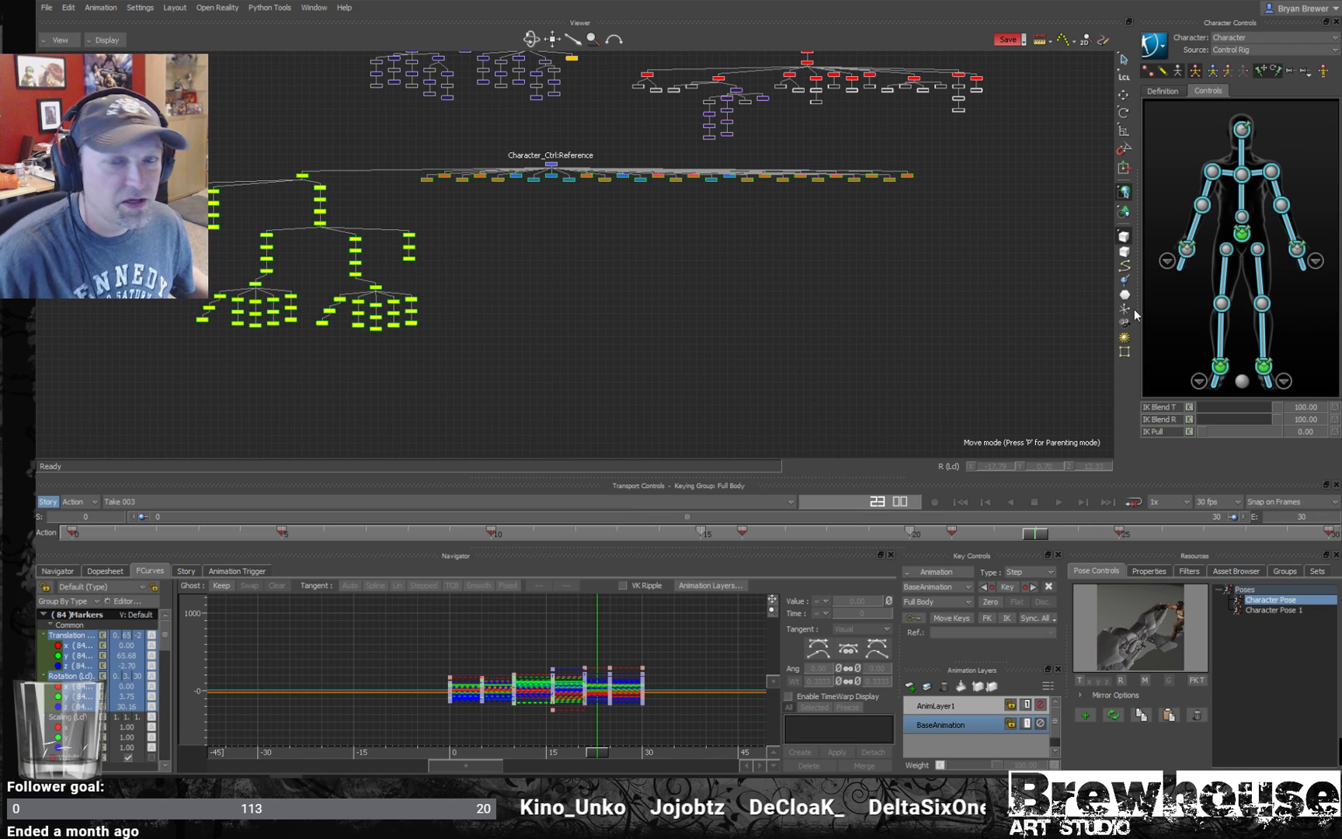
left_click_drag(139, 386, 1003, 172)
key("ctrl+e")
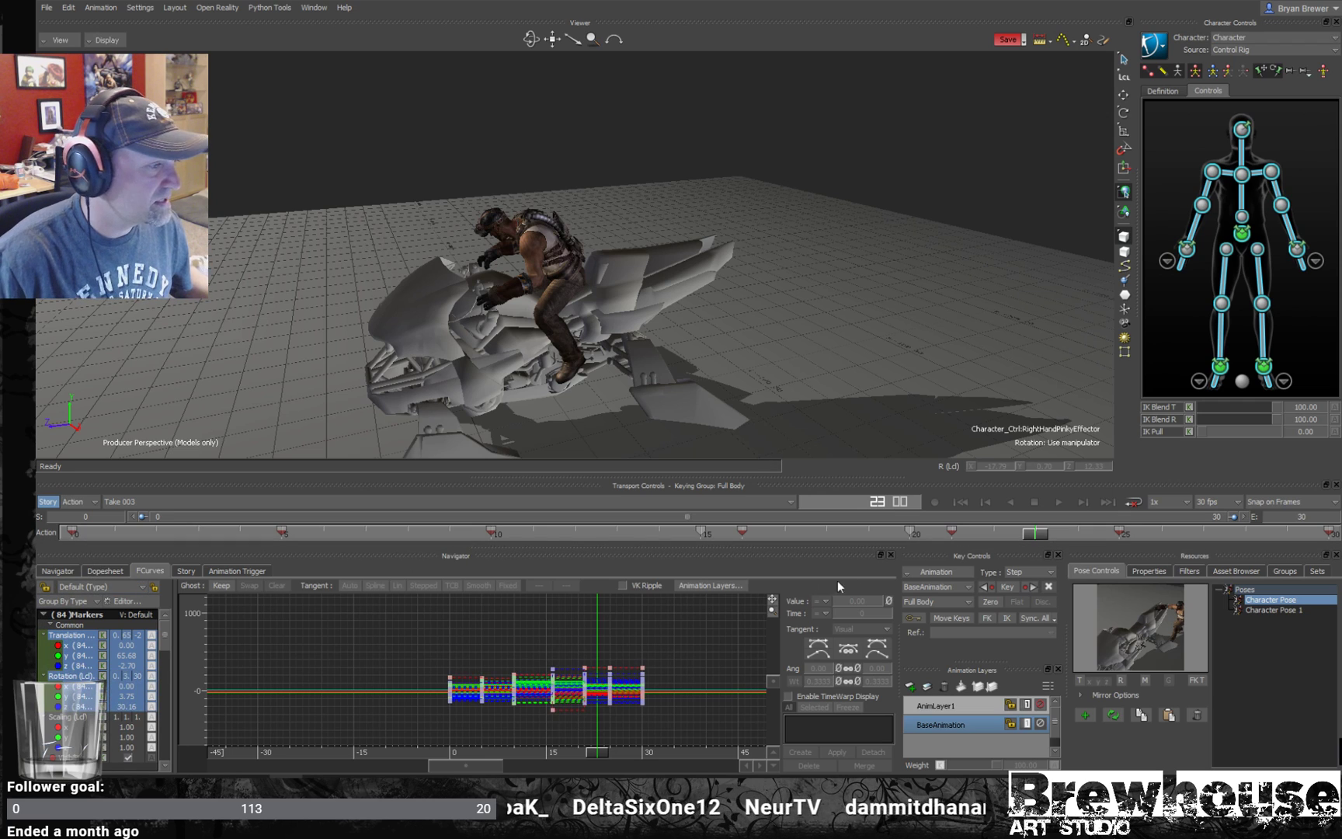
- Set the key type to Auto and change the tangents of all rig keys from frame 0 to 30 to Auto
left_click(1037, 572)
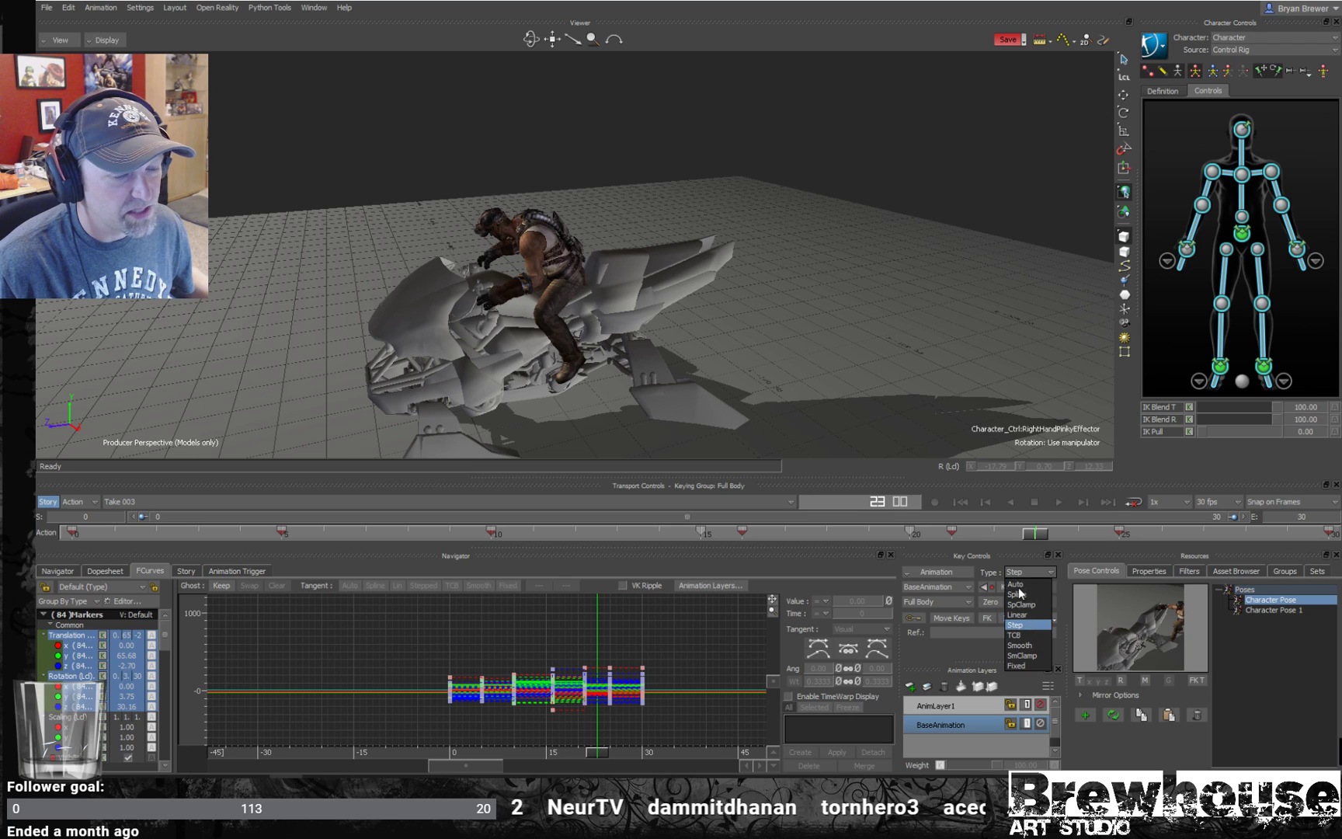
left_click(1017, 584)
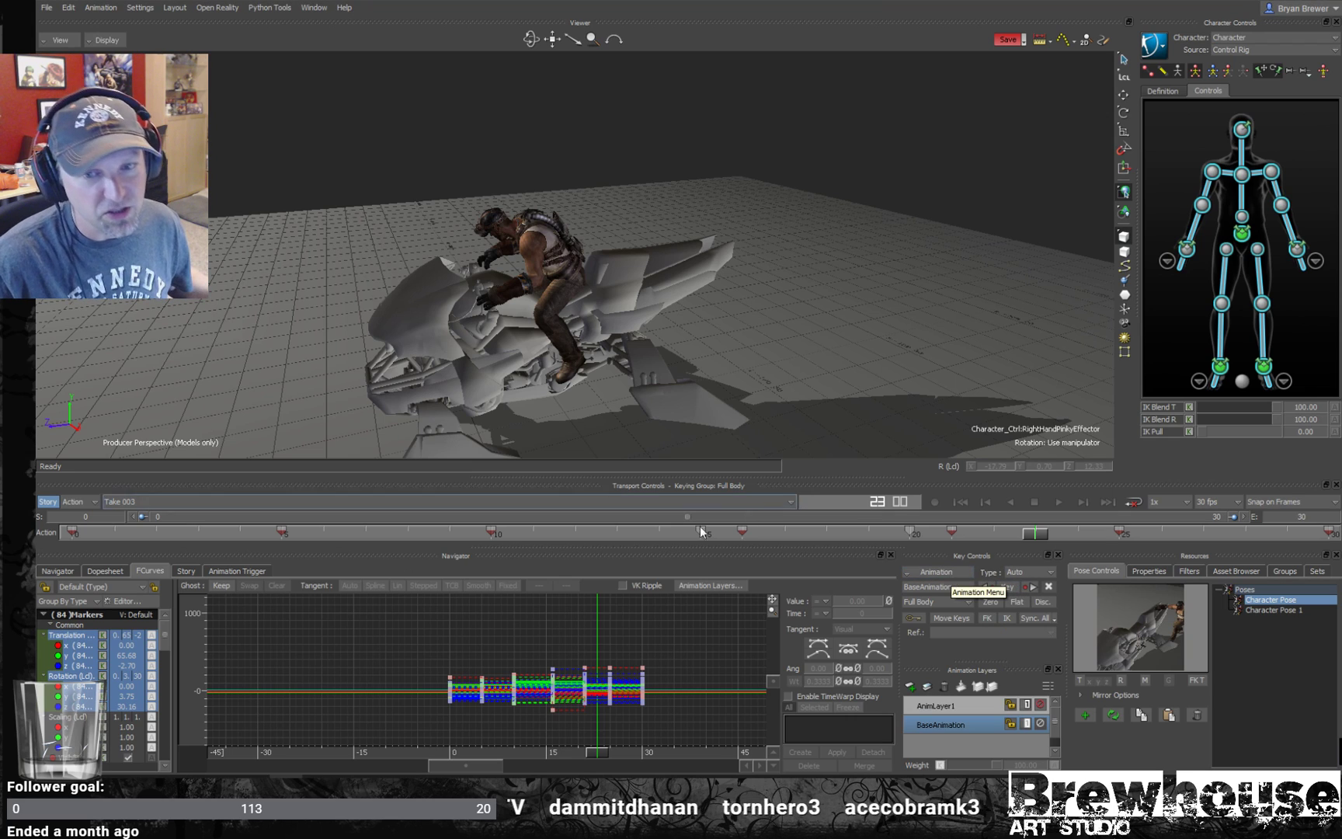
left_click_drag(399, 633, 734, 744)
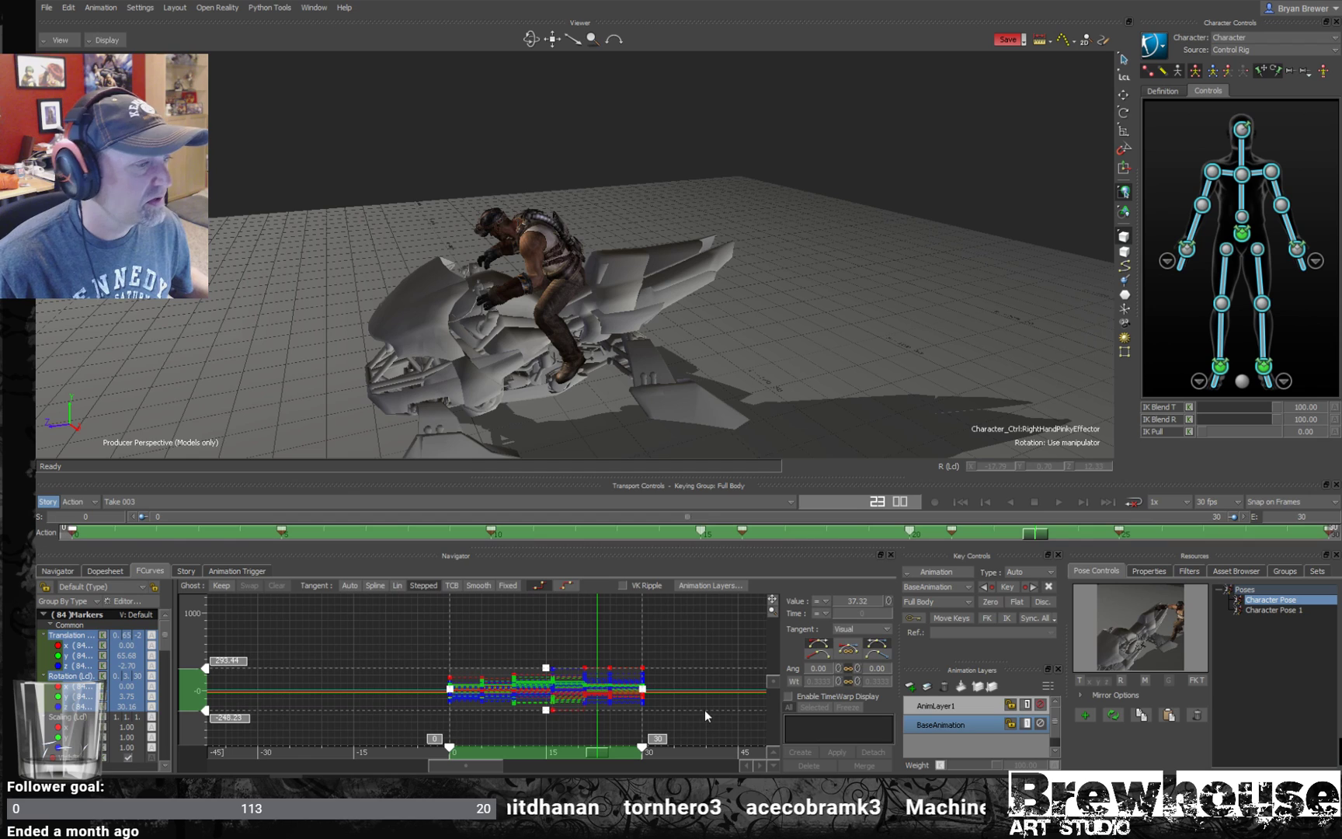
left_click(350, 587)
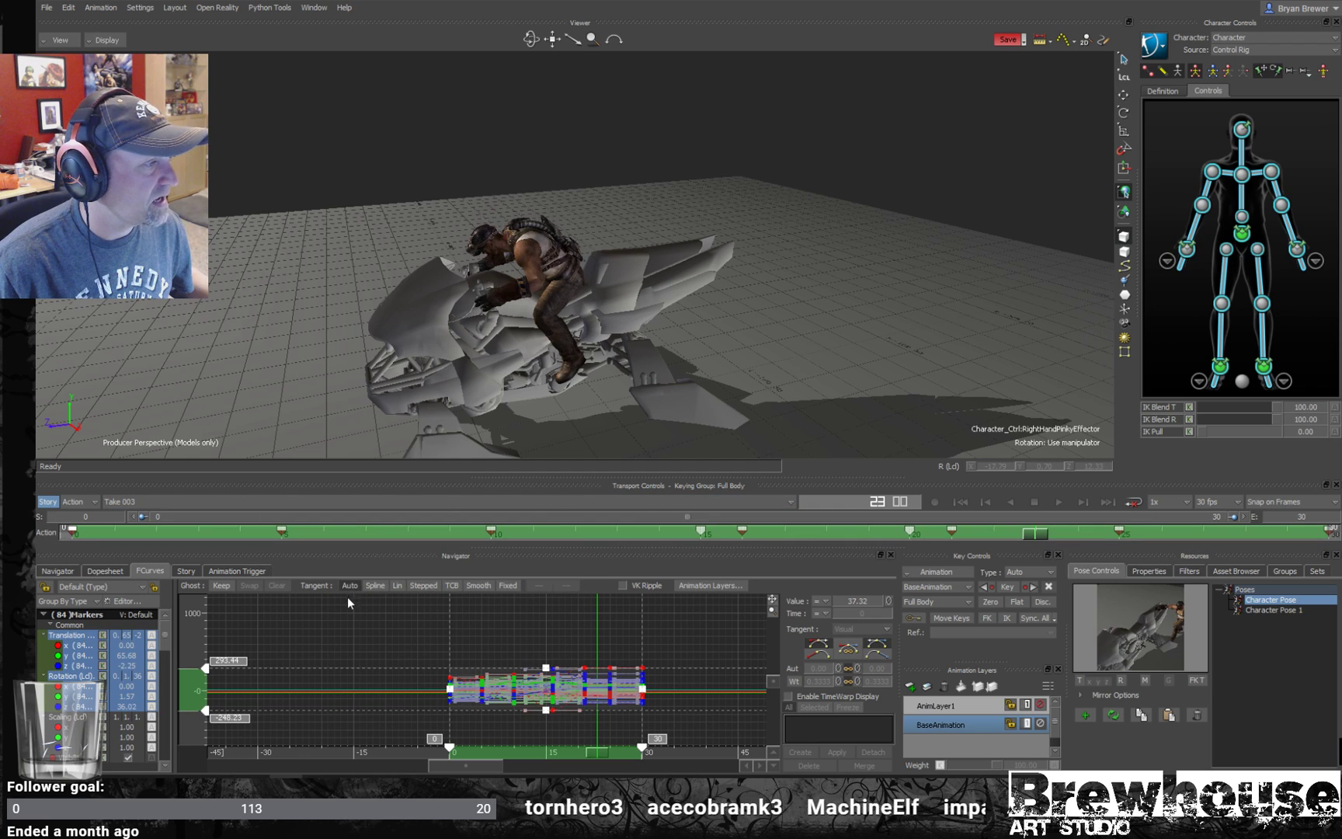
left_click(317, 631)
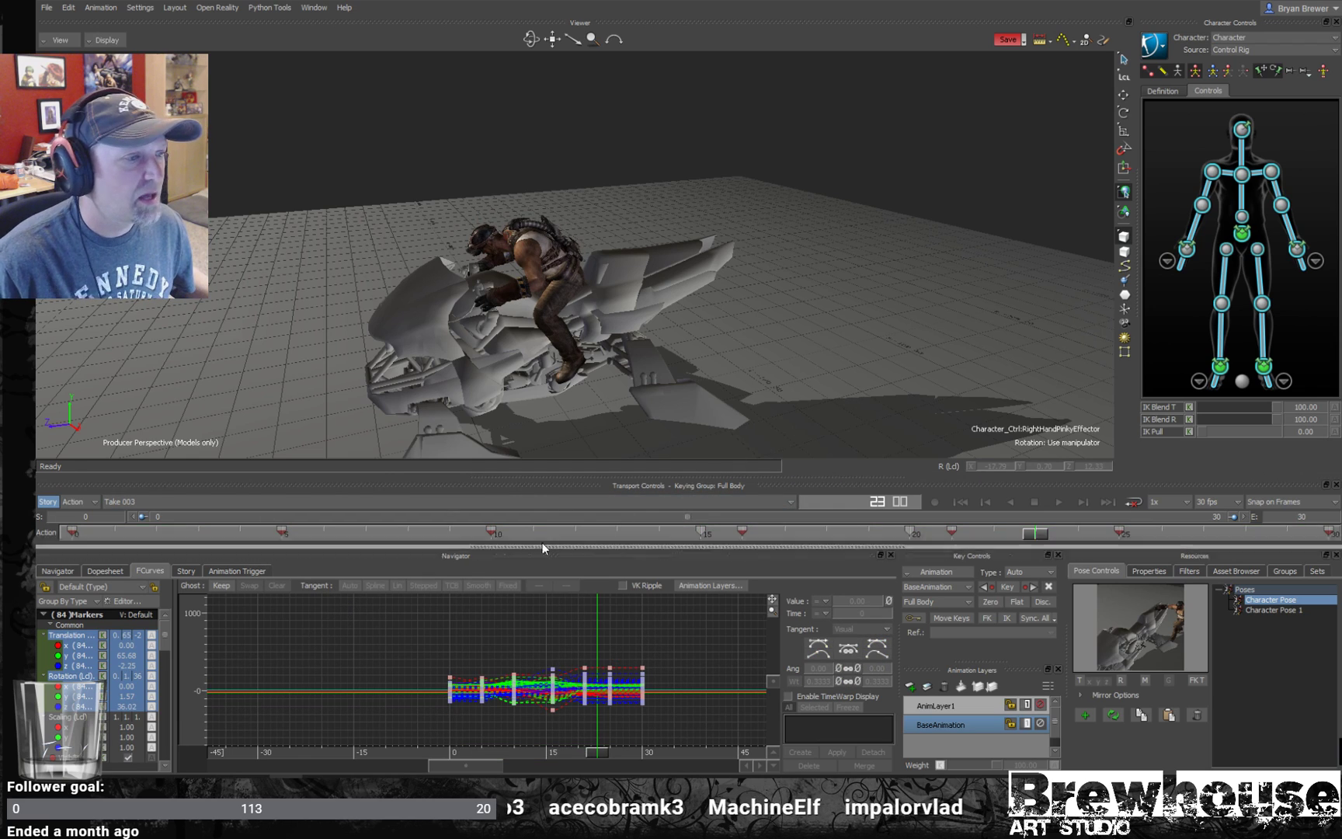
- Scrub the interpolated motion back from frame 23 to frame 0 and select the right wrist effector
left_click_drag(1022, 536, 496, 526)
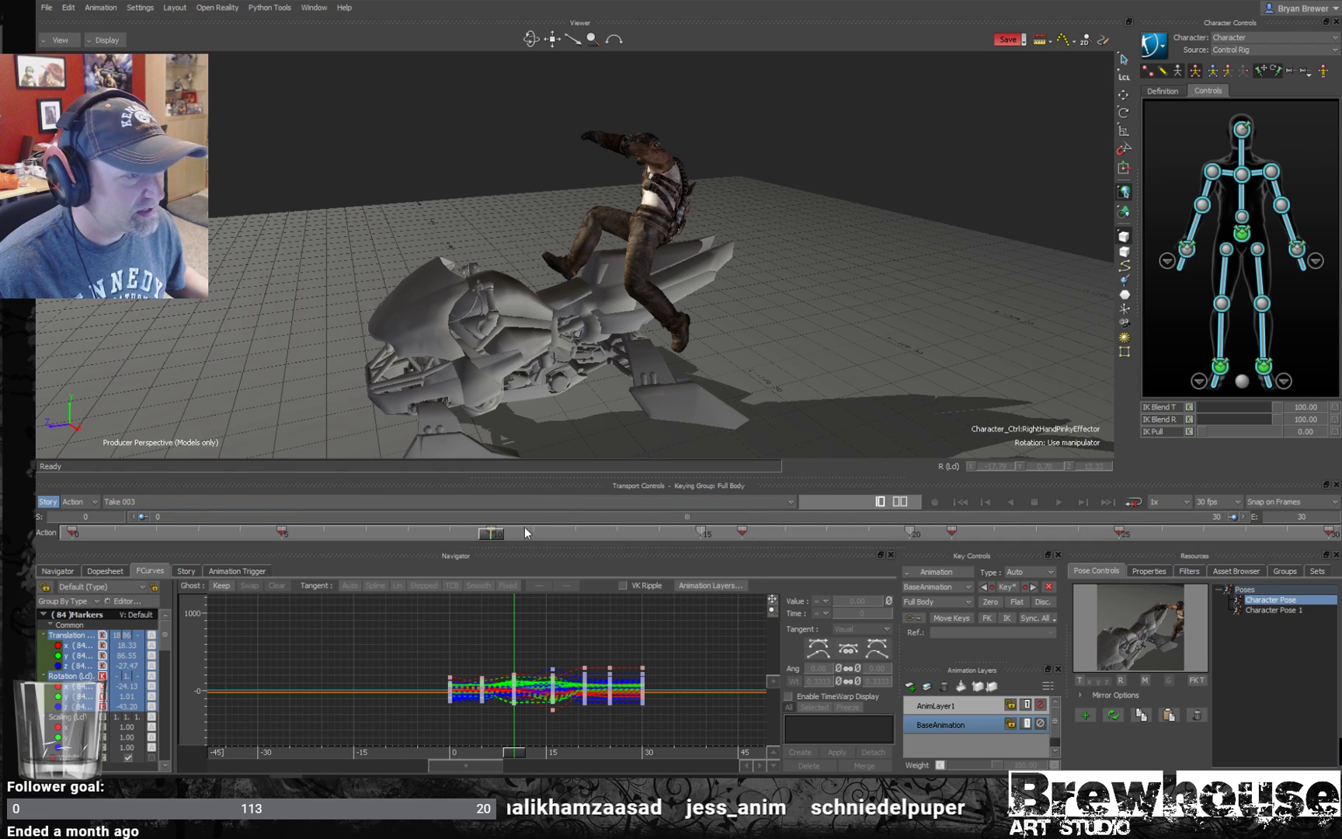
left_click_drag(466, 532, 463, 610)
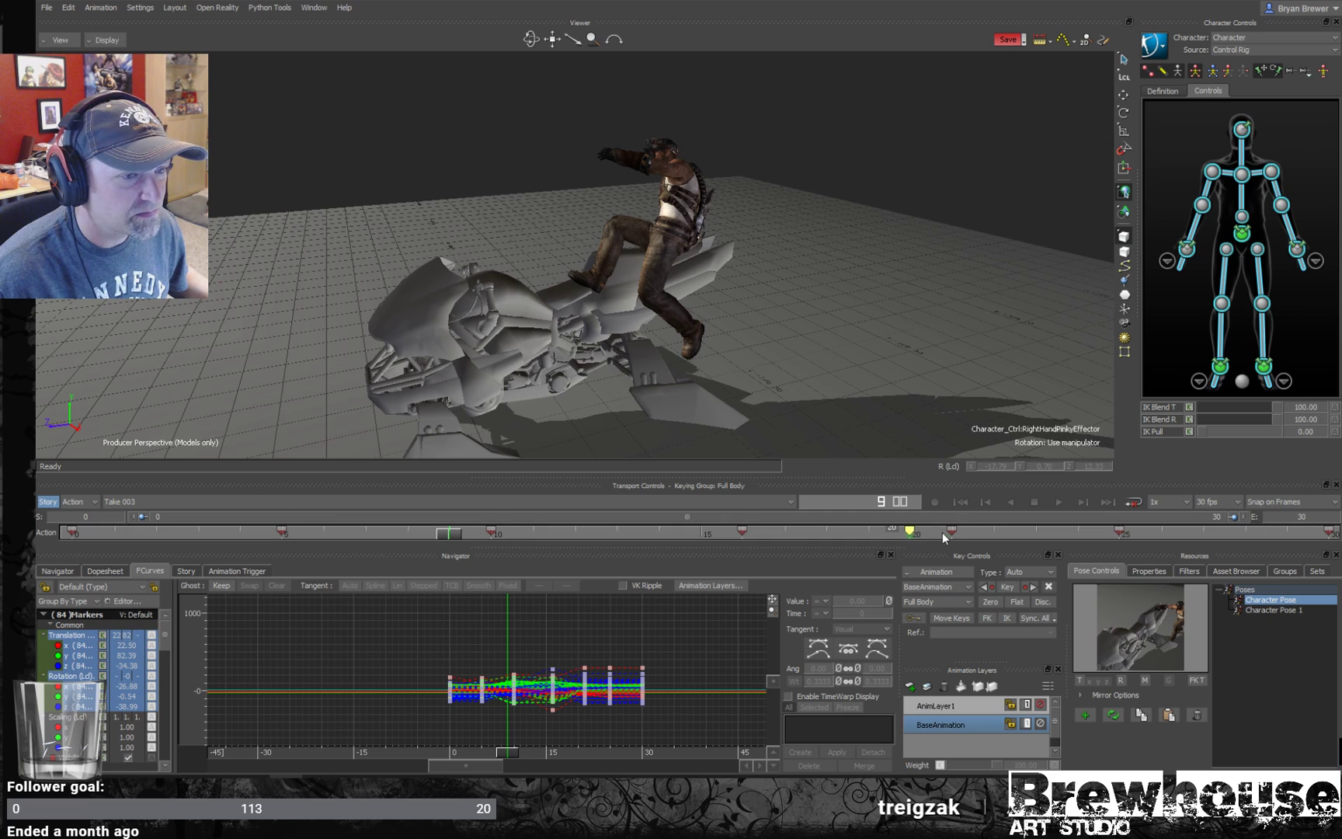
left_click_drag(439, 542, 75, 450)
left_click(1186, 249)
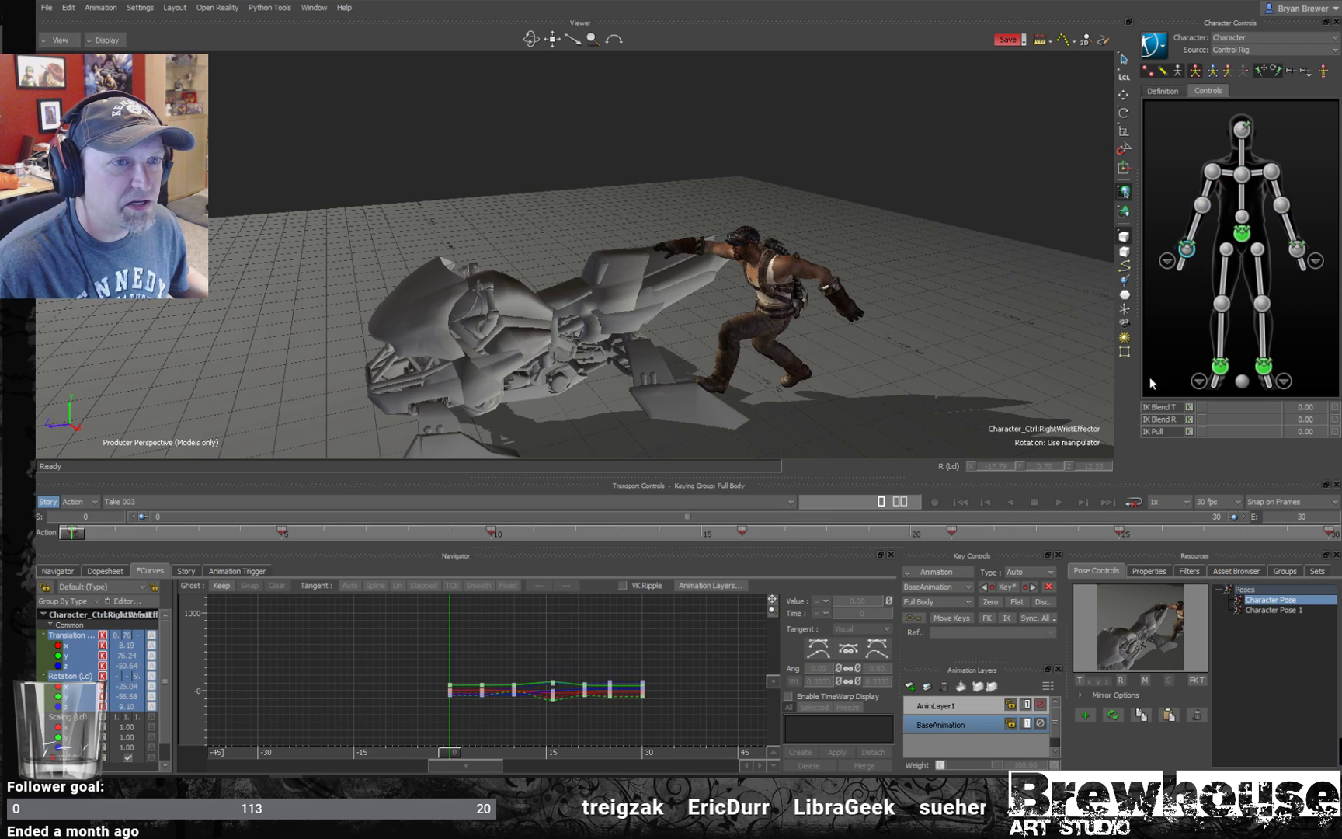
- Set the right wrist effector's IK Blend T and IK Blend R to 100 at frame 0, and check the hand contact through frame 10
left_click_drag(1203, 404, 1230, 413)
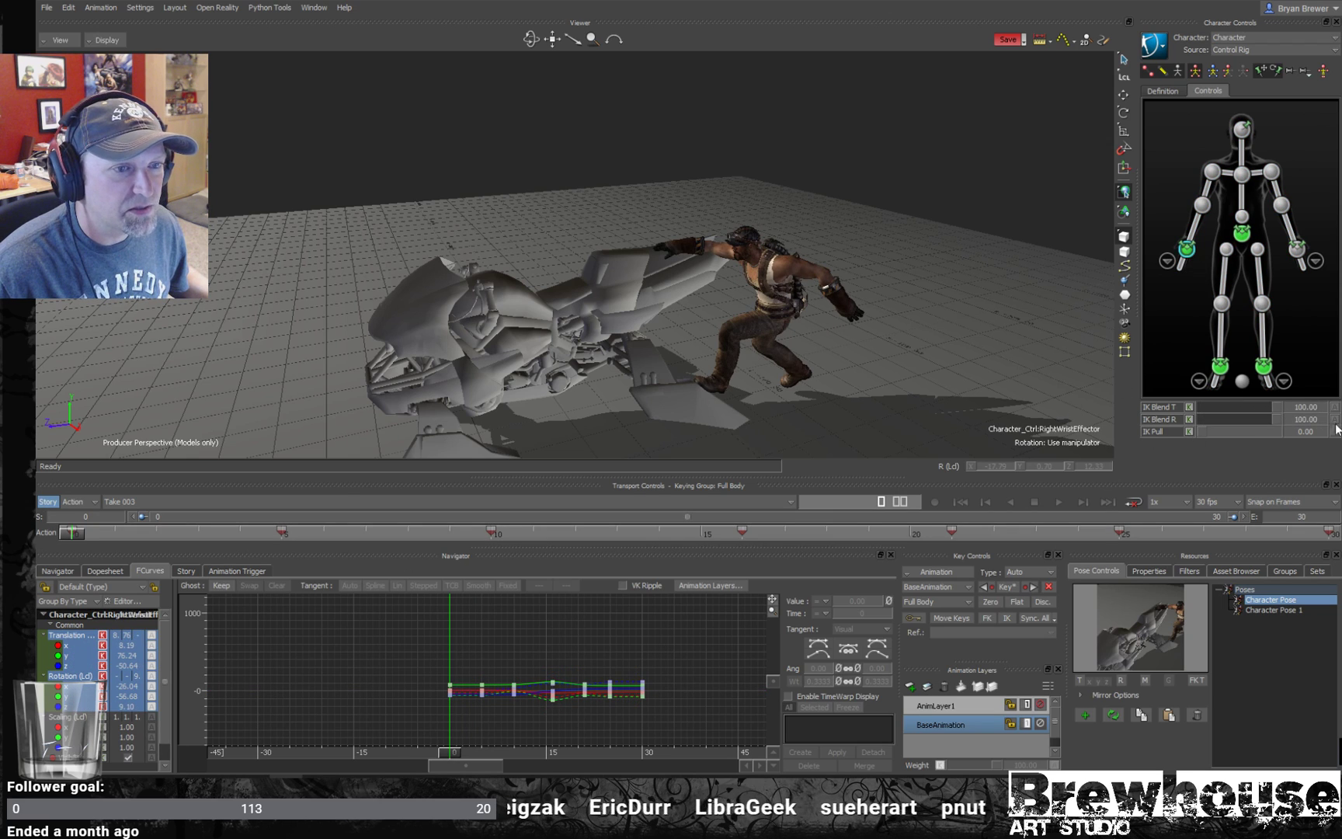
left_click_drag(753, 262, 726, 381, "ctrl+shift")
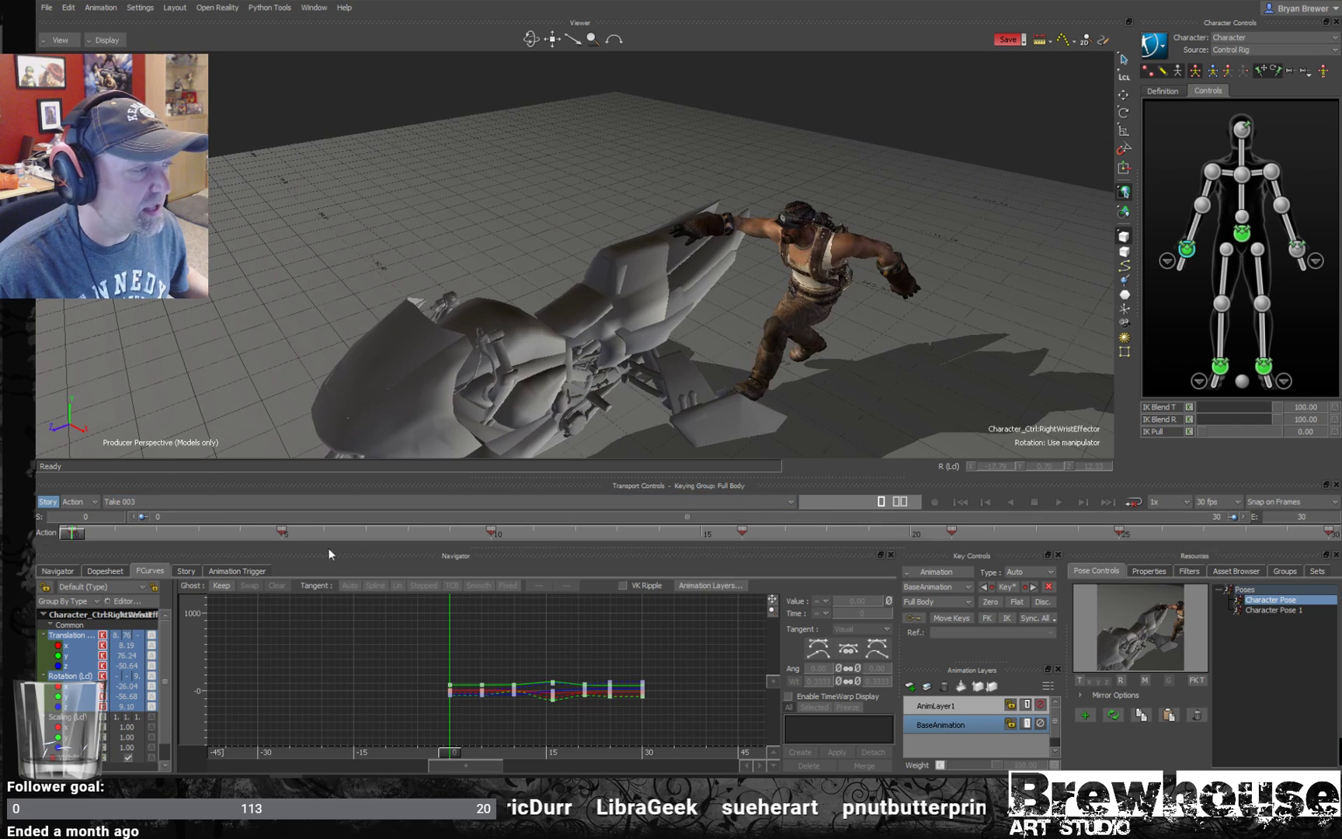
left_click_drag(83, 534, 473, 528)
mouse_move(688, 376)
left_mouse_down("ctrl+shift")
mouse_move(765, 374)
mouse_move(742, 422)
mouse_move(608, 465)
left_mouse_up("ctrl+shift")
mouse_move(490, 536)
left_mouse_down()
mouse_move(643, 545)
mouse_move(504, 552)
left_mouse_up()
left_click_drag(736, 340, 1041, 352, "ctrl+shift")
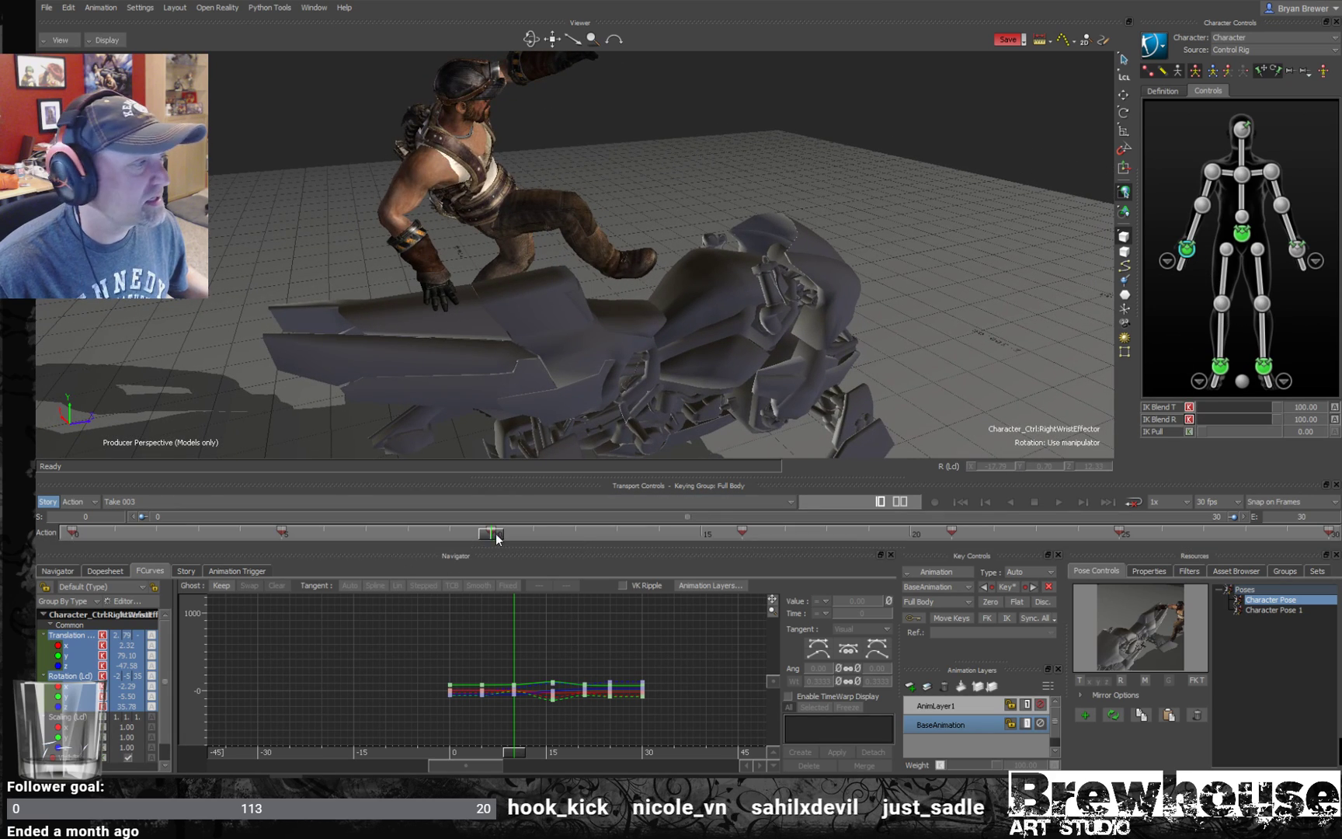
- Set and key the right wrist effector's IK Blend T and IK Blend R at 0 on frame 11
left_click_drag(506, 534, 521, 534)
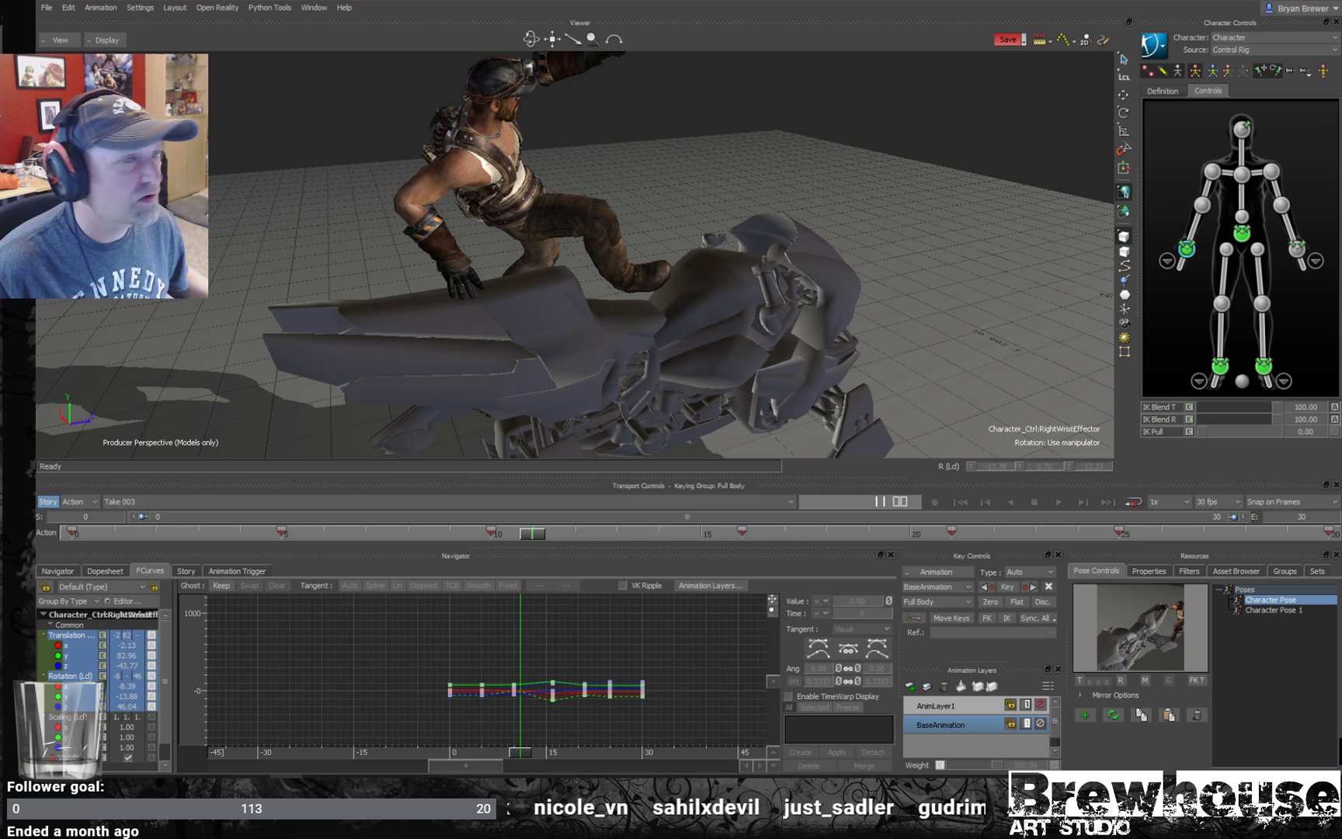
left_click_drag(1275, 408, 1175, 404)
left_click_drag(1274, 419, 1193, 415)
left_click(1191, 408)
left_click(1191, 421)
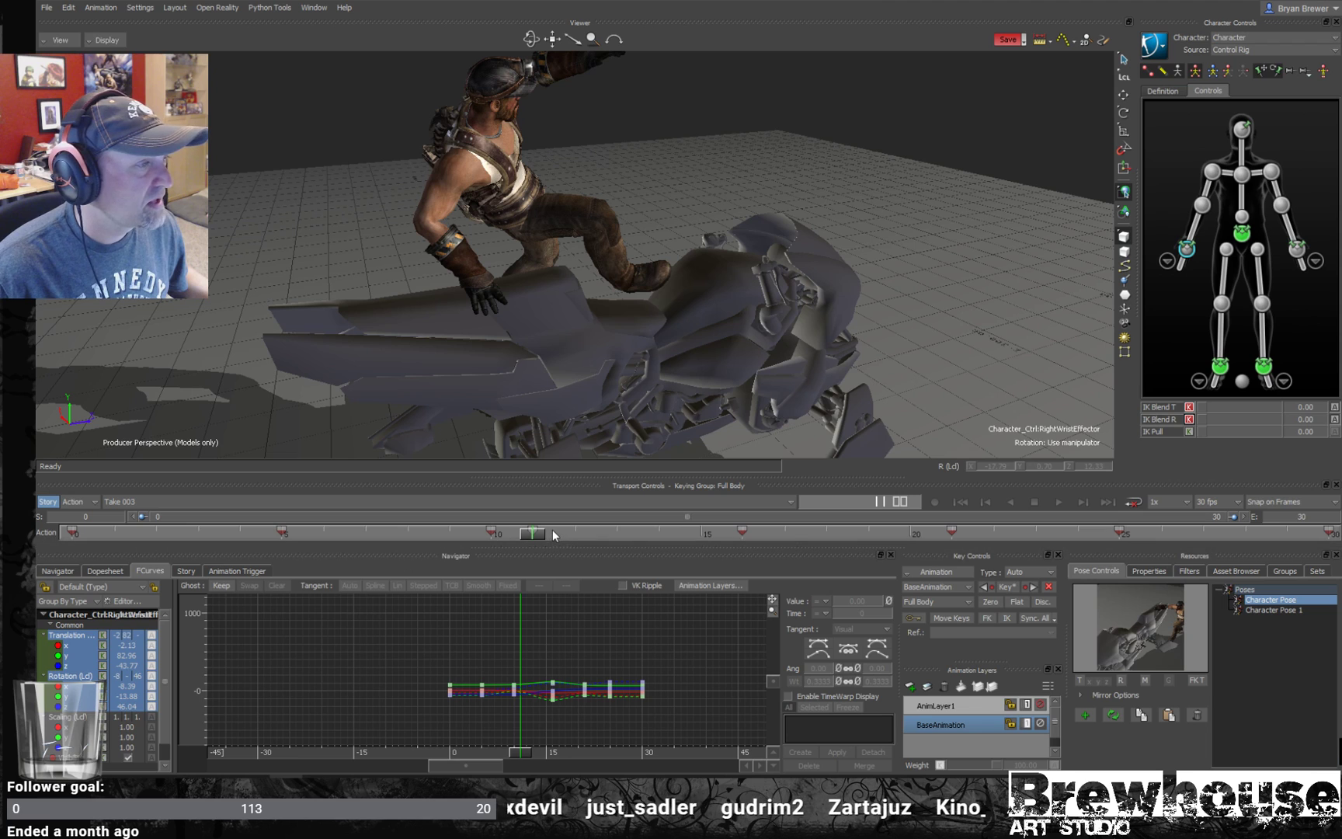
- Select the left ankle effector for translation at frame 5 and switch the keying group to Body Parts
mouse_move(557, 531)
left_mouse_down()
mouse_move(253, 516)
mouse_move(281, 533)
left_mouse_up()
left_click(1264, 367)
left_click_drag(578, 295, 691, 269)
key("t")
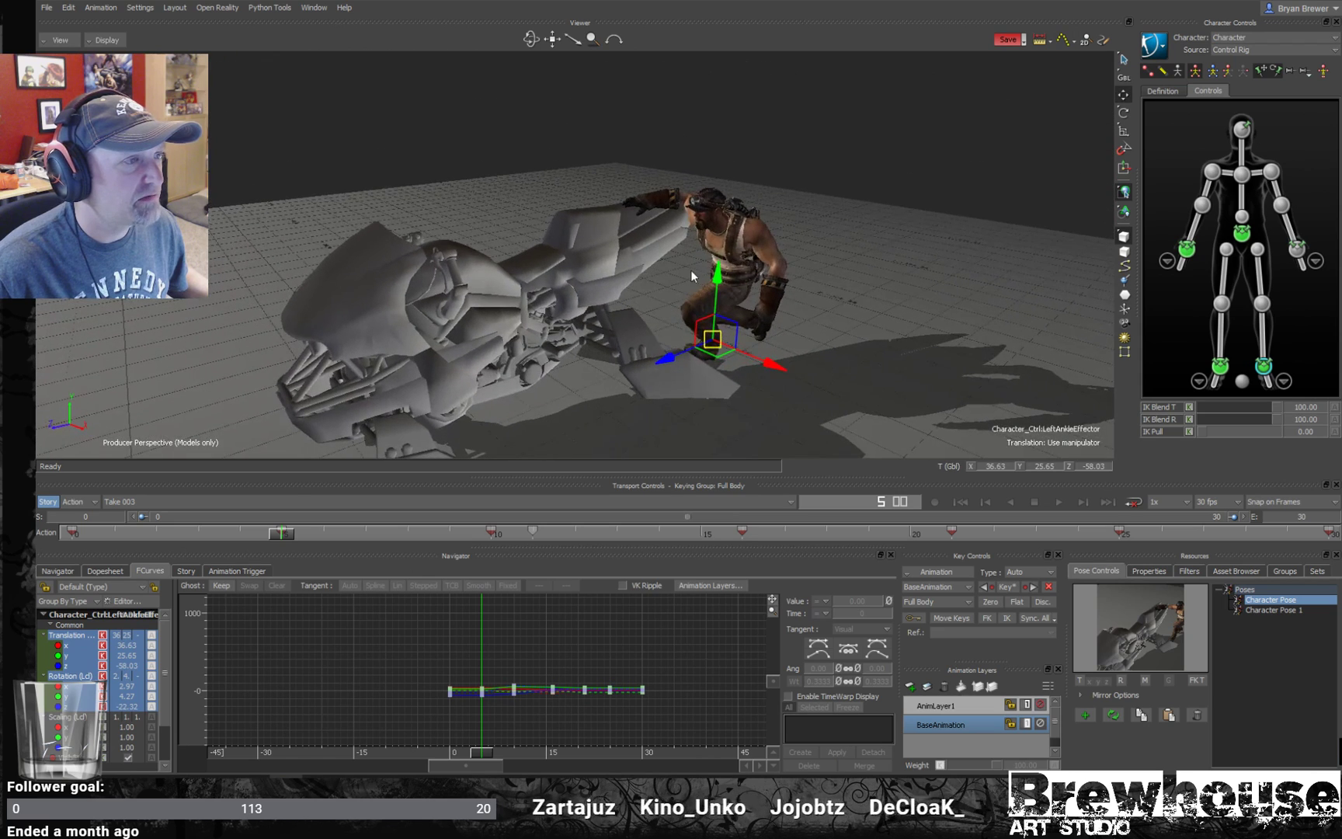
mouse_move(287, 544)
left_mouse_down()
mouse_move(418, 543)
mouse_move(282, 544)
left_mouse_up()
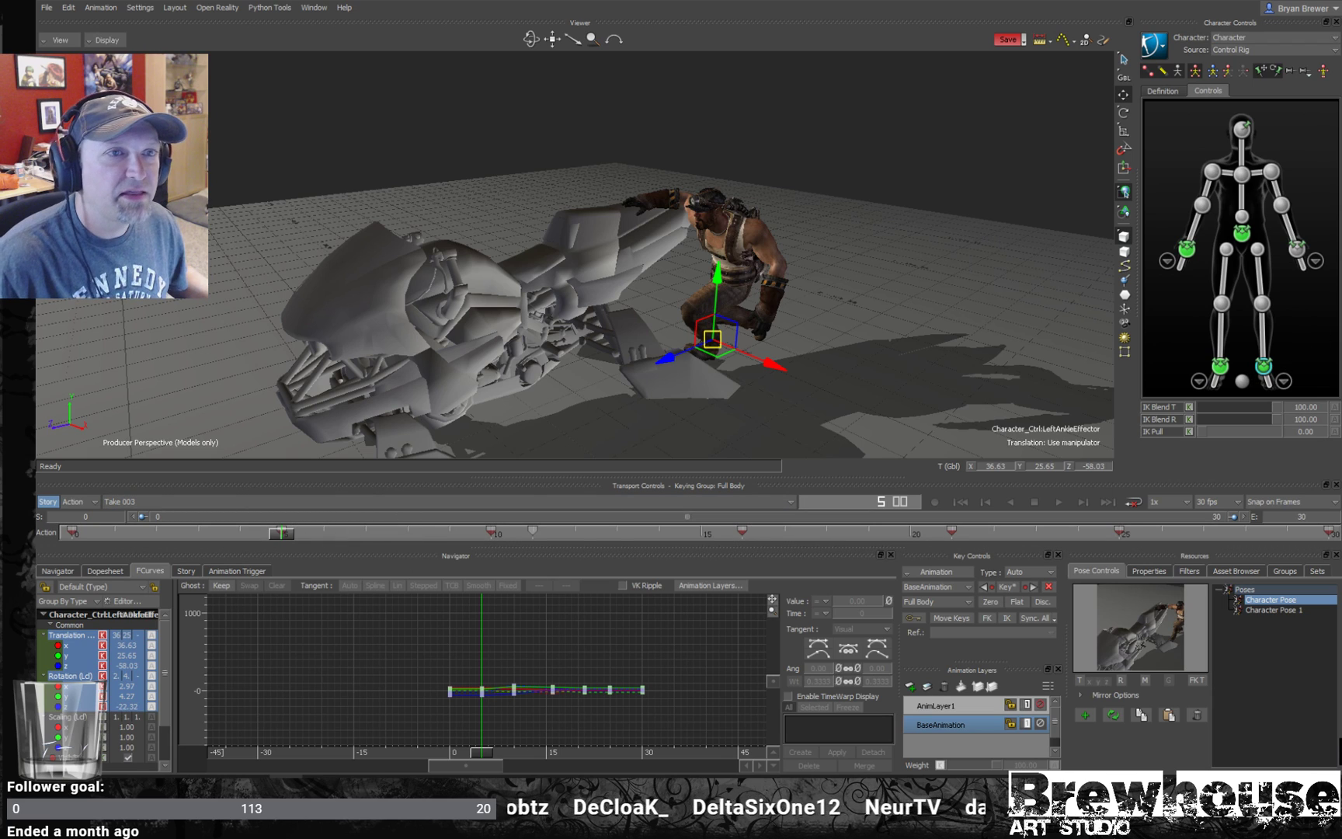
left_click(1229, 72)
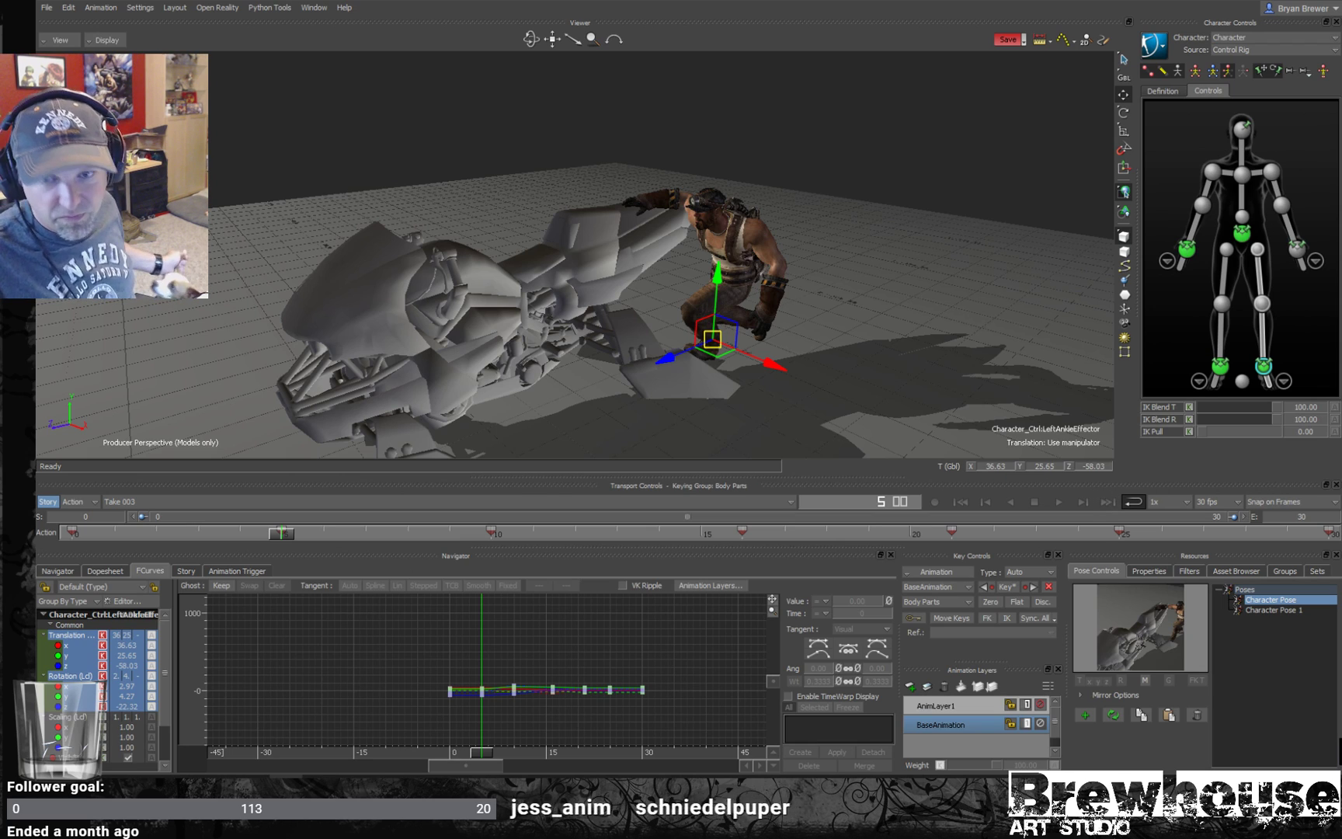
- Play the animation through, and move the left leg's key from frame 5 to frame 7
left_click(1058, 502)
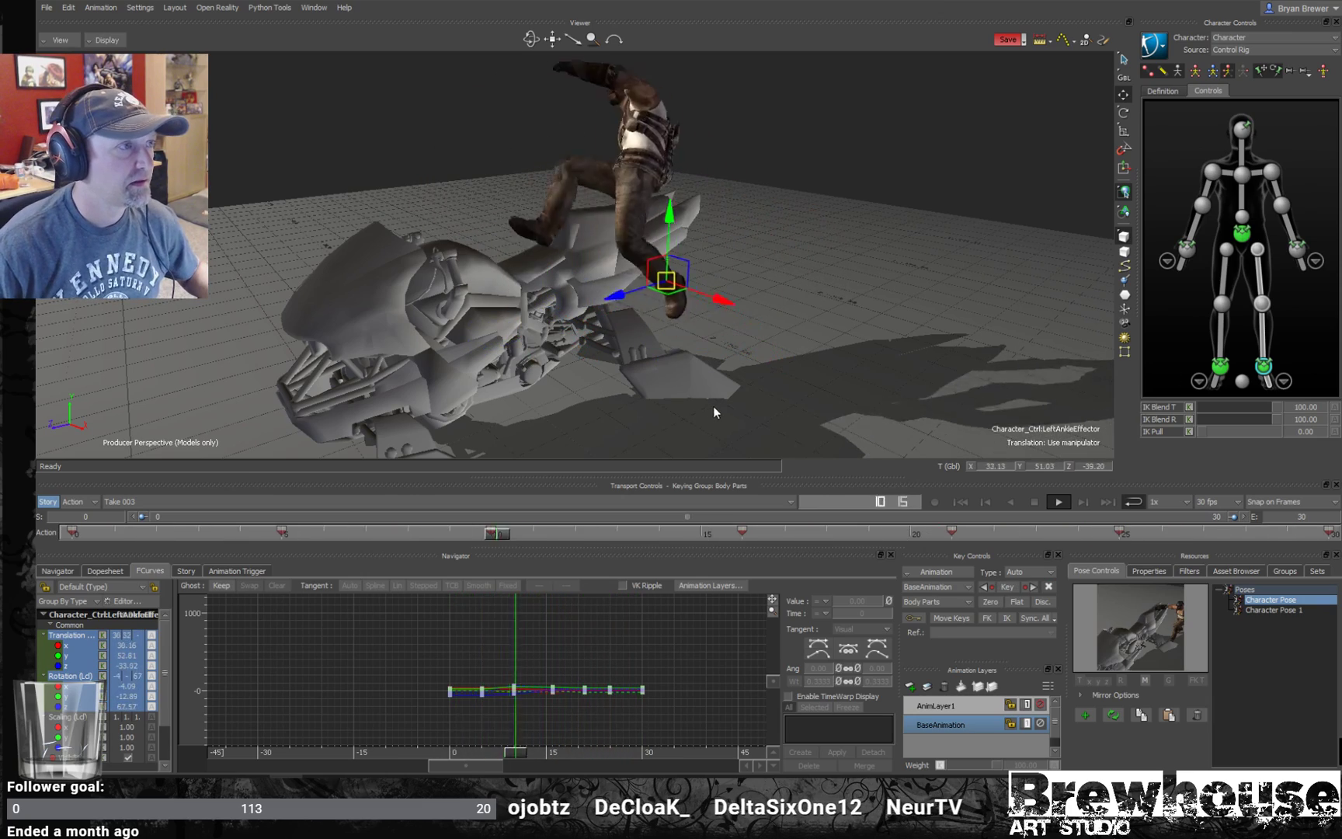
mouse_move(174, 534)
left_mouse_down()
mouse_move(96, 530)
mouse_move(385, 566)
mouse_move(290, 567)
left_mouse_up()
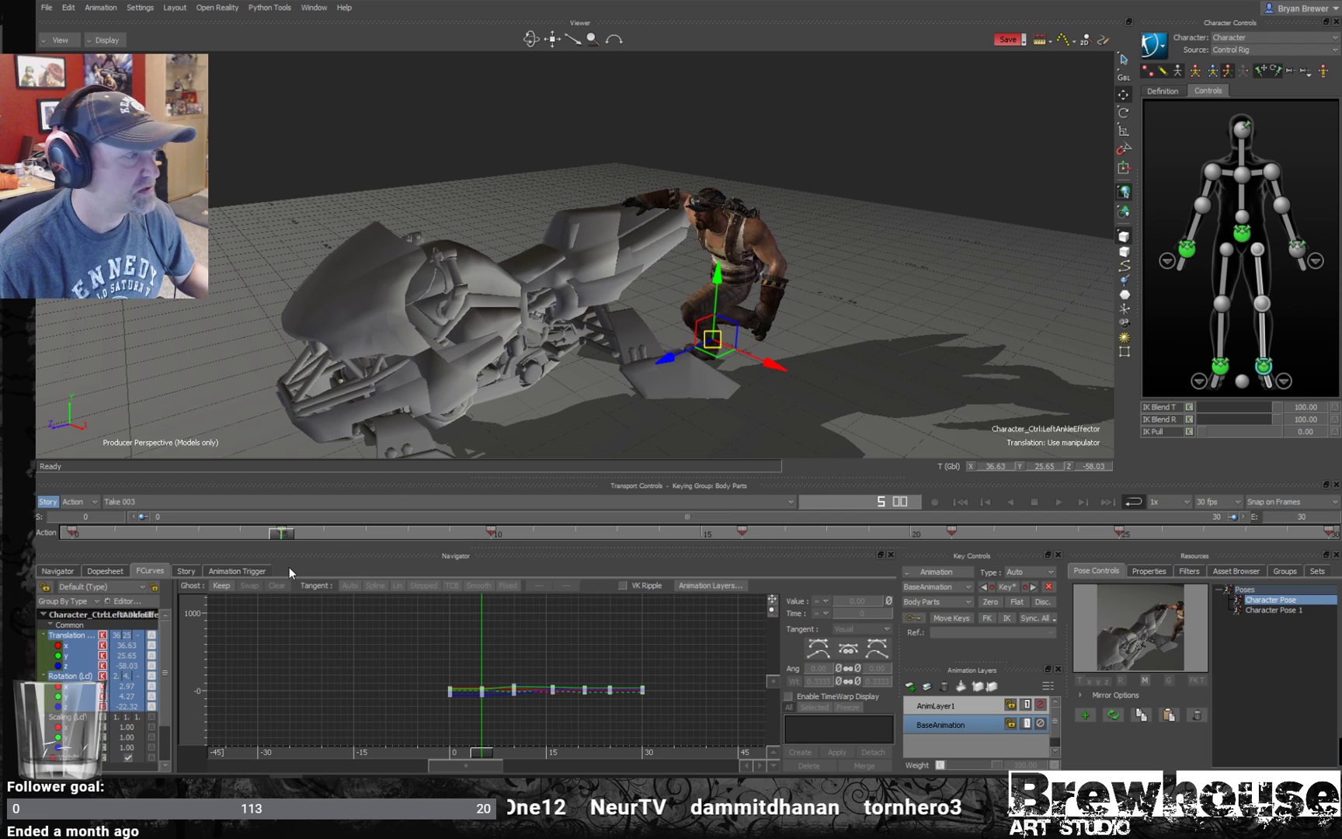
left_click_drag(650, 348, 537, 383)
left_click_drag(288, 543, 369, 539)
key("space")
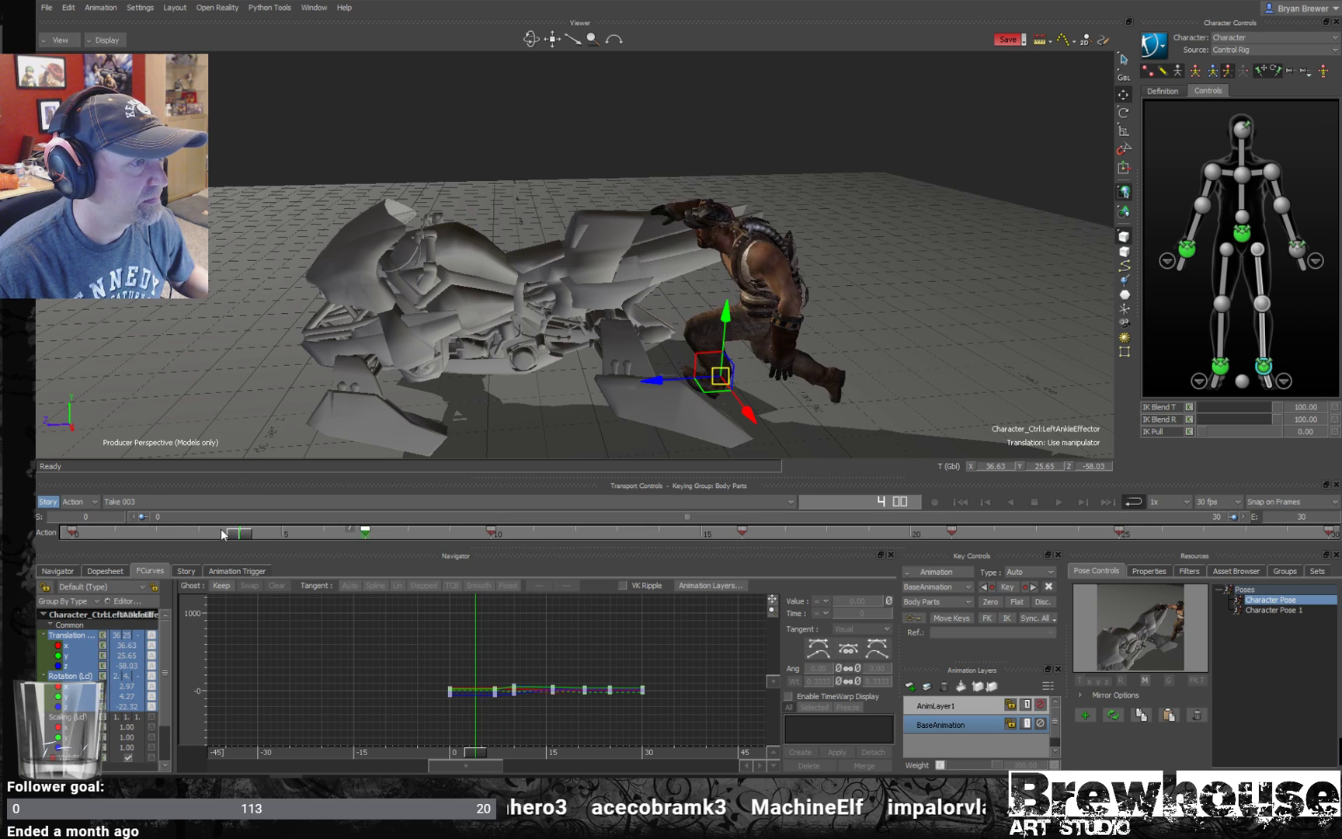
- Flatten the tangents of the left ankle's keys from frame 0 to frame 7
left_click_drag(417, 664, 520, 722)
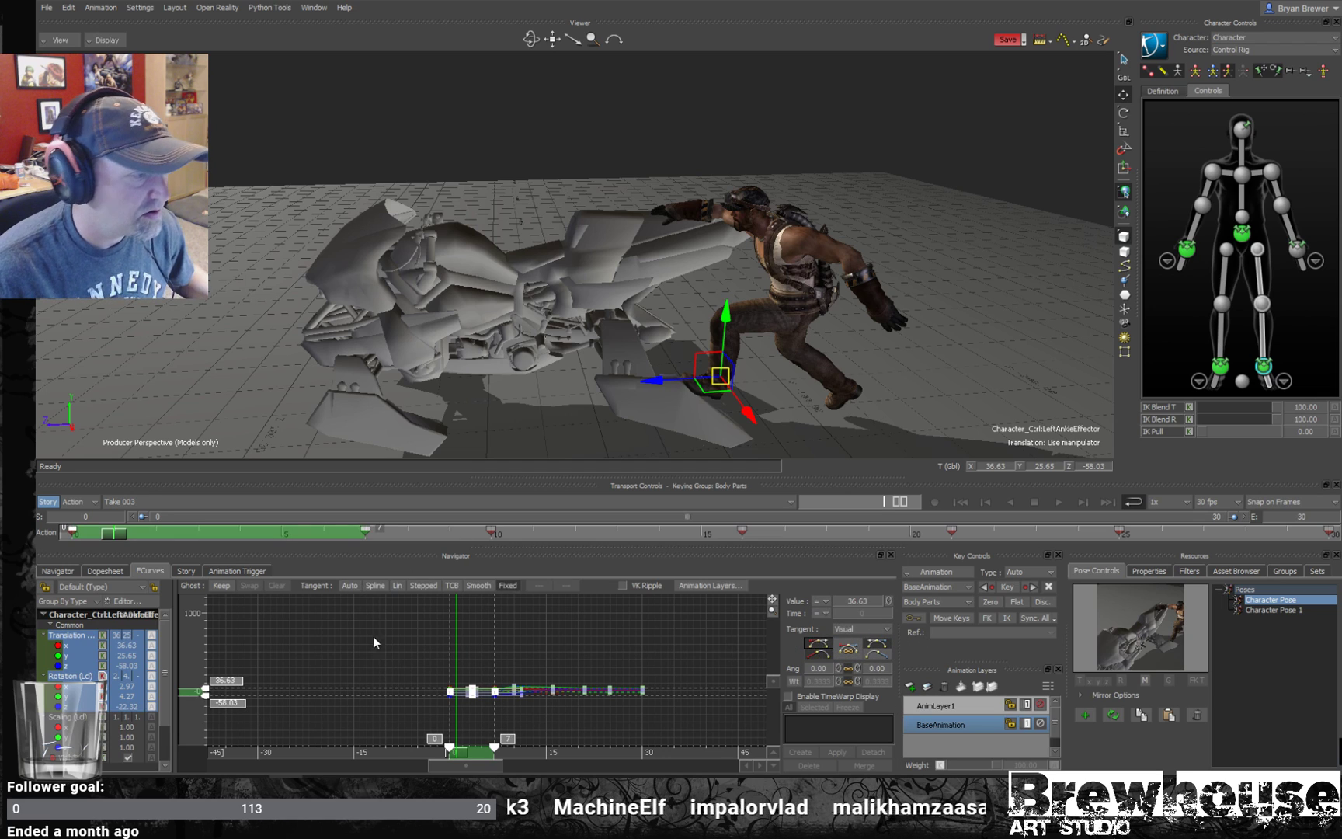
left_click(451, 726)
mouse_move(453, 758)
left_mouse_down()
mouse_move(503, 758)
mouse_move(418, 763)
mouse_move(432, 763)
left_mouse_up()
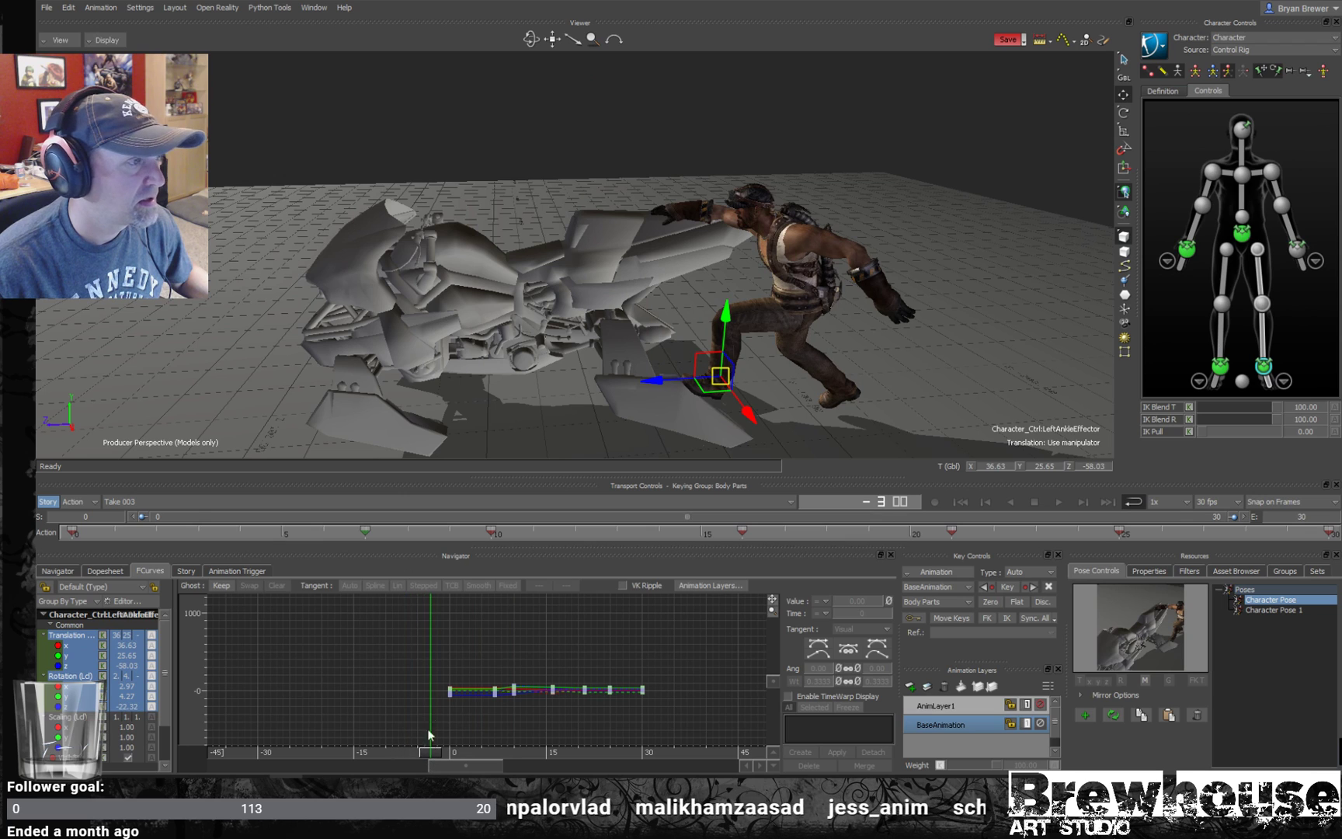
- At frame 5, lower the left ankle with the left foot effector pinned, key the pose, and unpin the foot
left_click(90, 536)
key("Escape")
left_click_drag(679, 413, 707, 368, "ctrl+shift")
left_click_drag(111, 541, 155, 534)
left_click(244, 533)
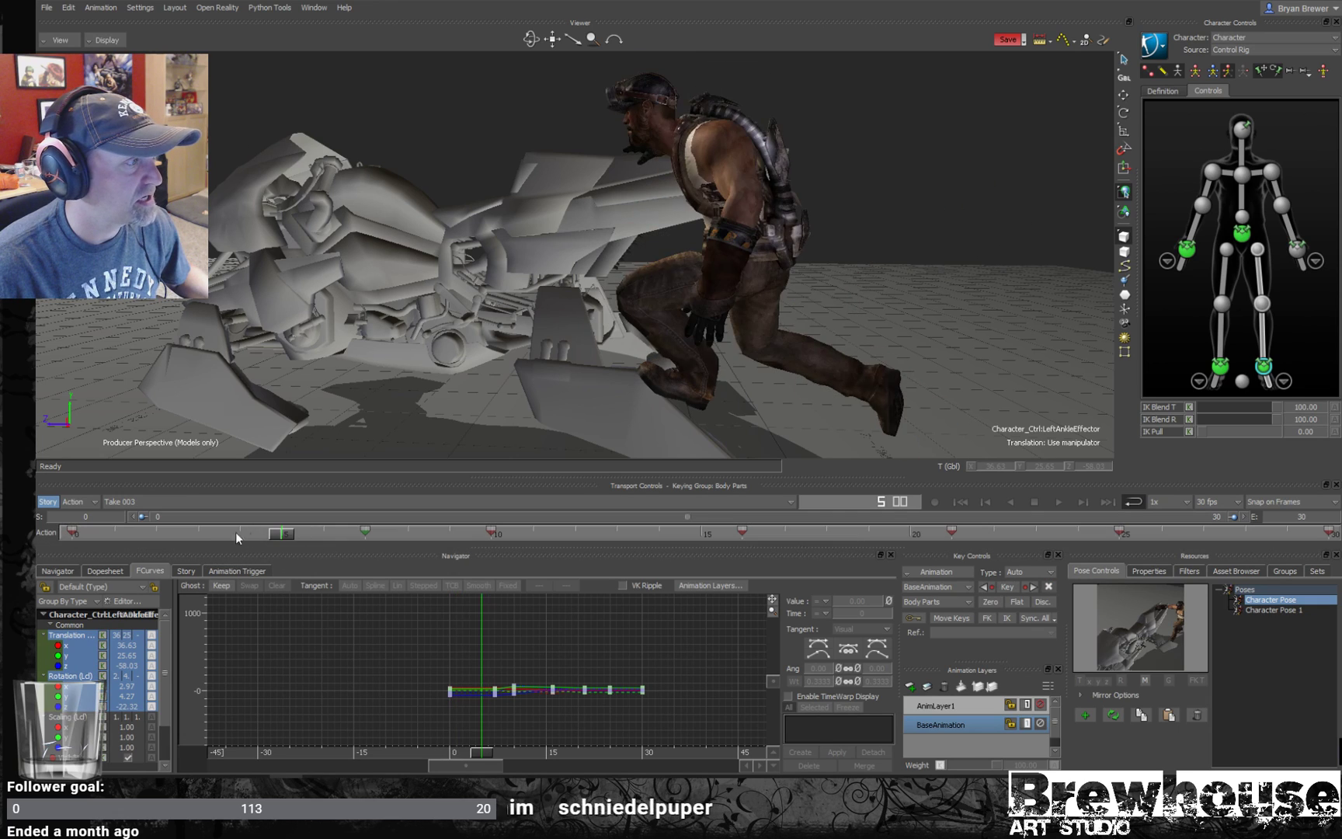
left_click_drag(245, 533, 294, 542)
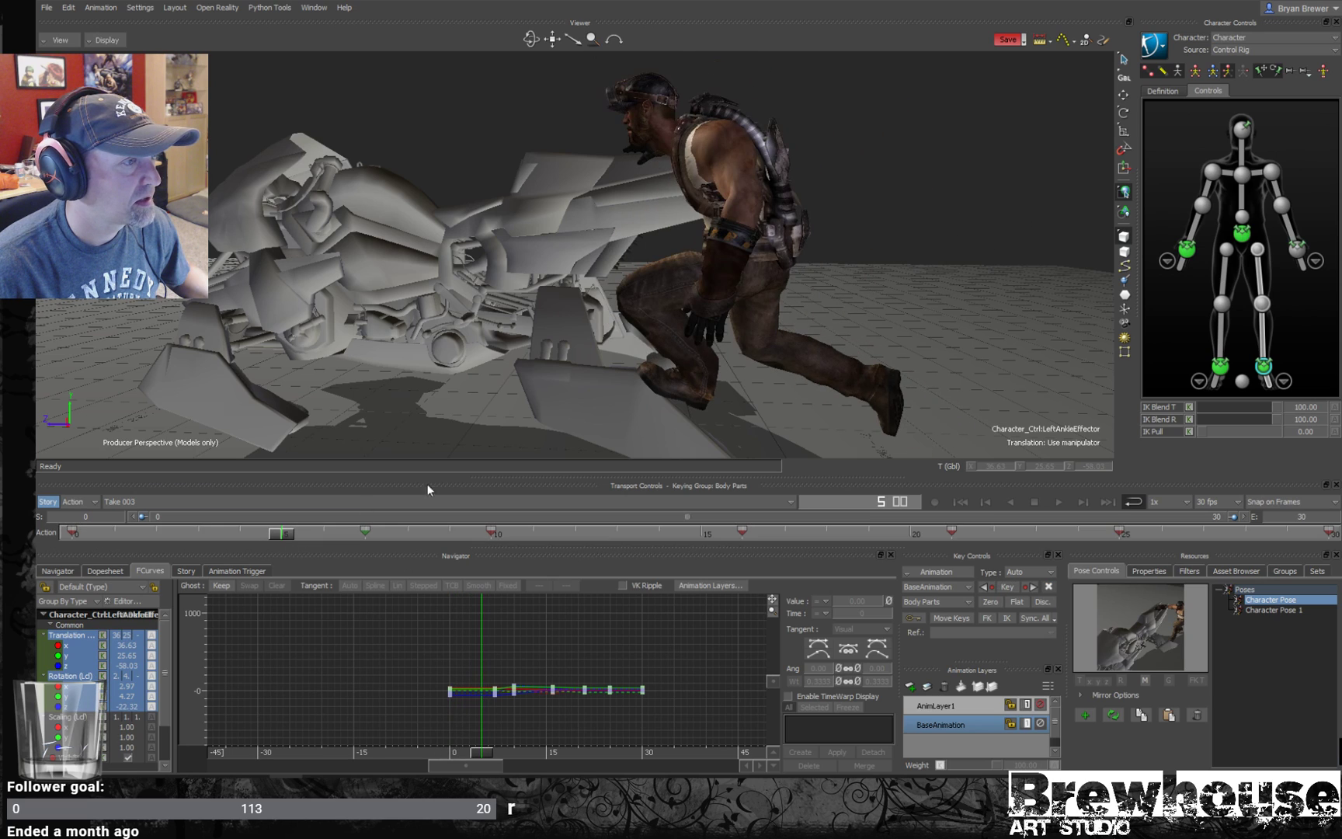
left_click(1283, 381)
left_click(1238, 253)
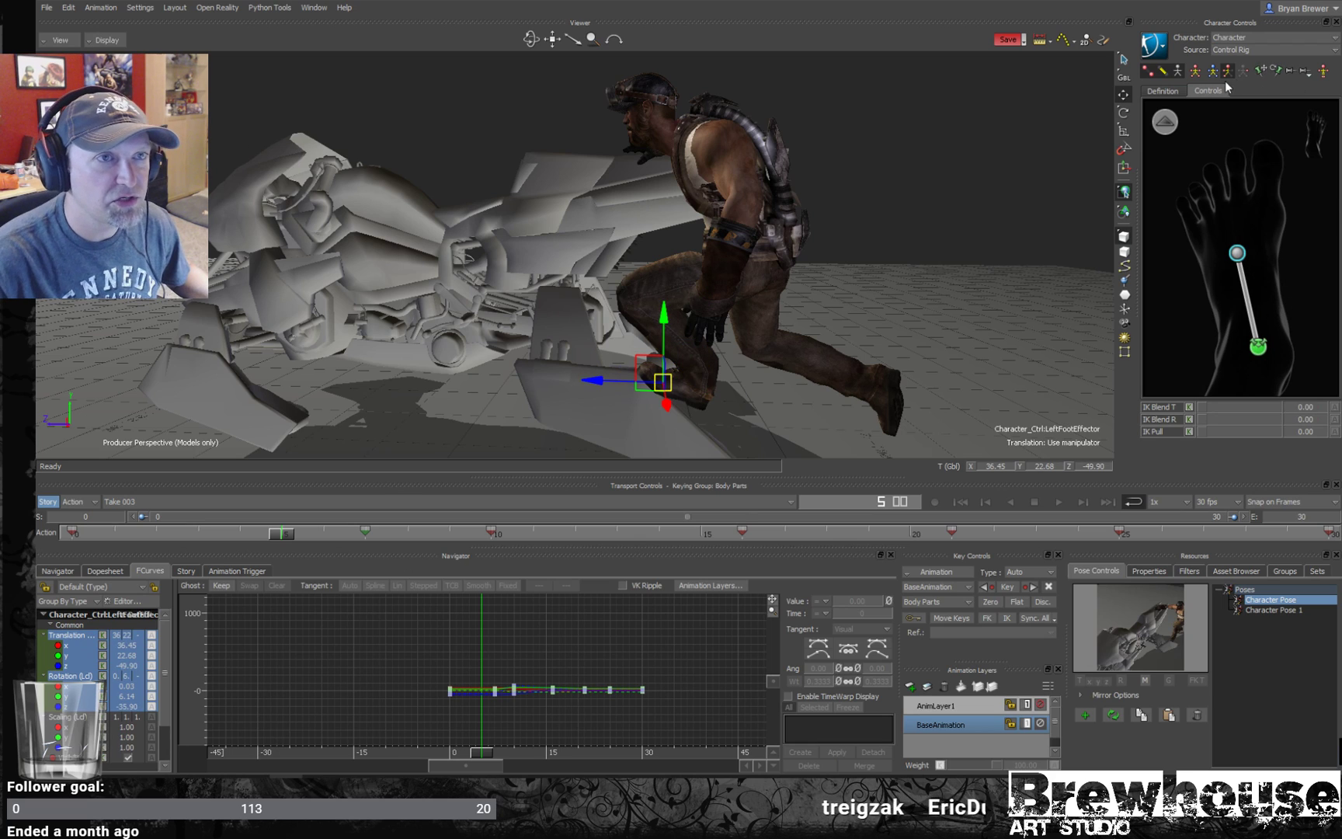
left_click(1258, 347)
left_click_drag(703, 301, 706, 315)
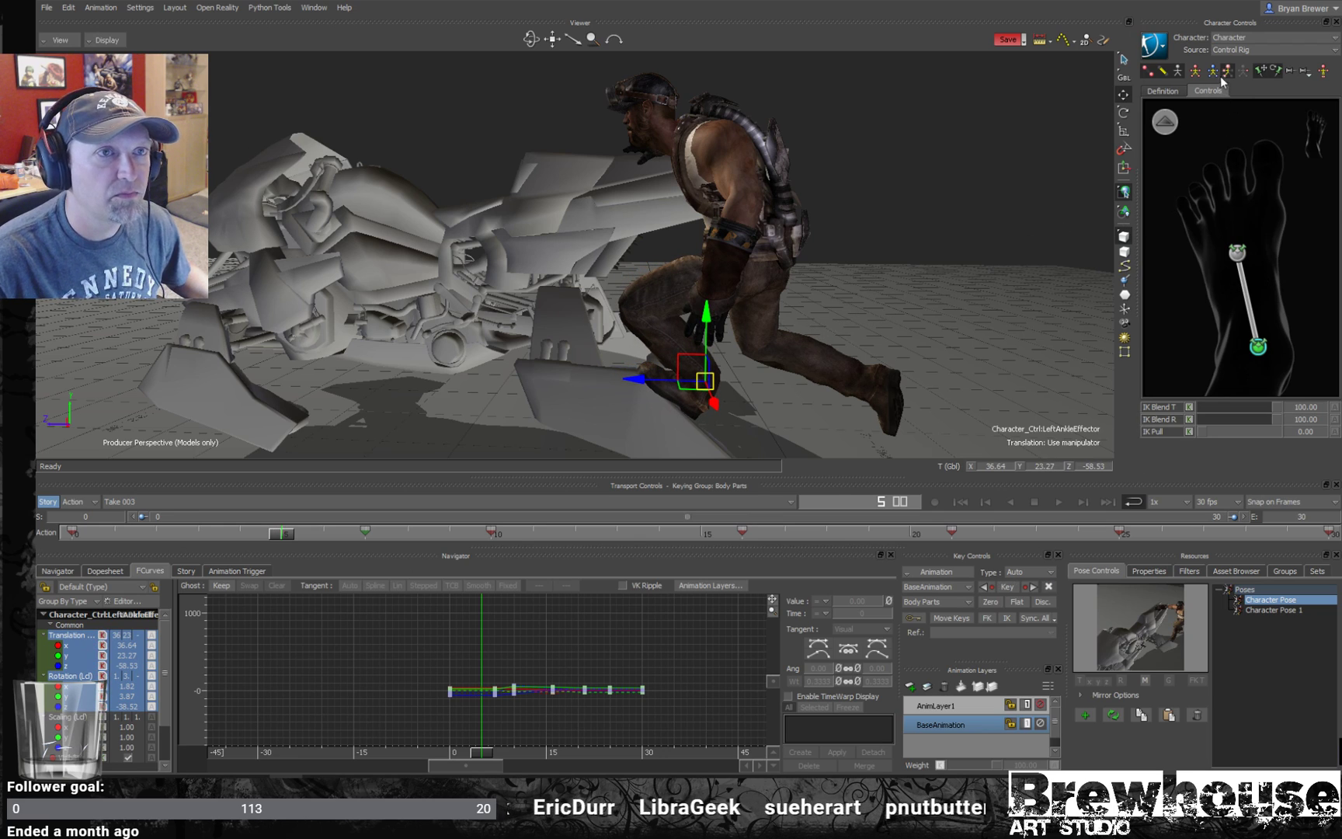
left_click(1238, 253)
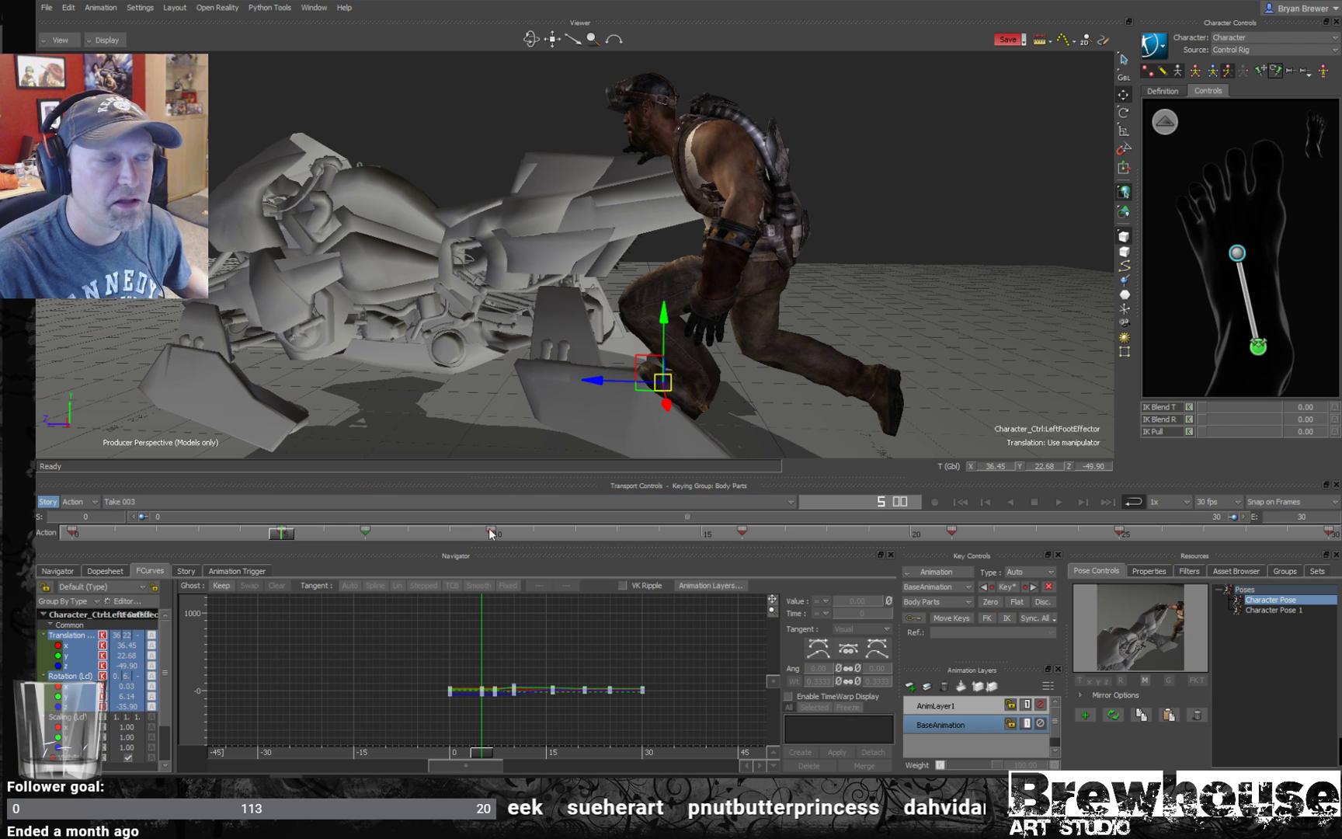
- At frame 7, raise the left ankle with the left foot effector pinned, and remove the pin from the foot
left_click_drag(282, 534, 379, 526)
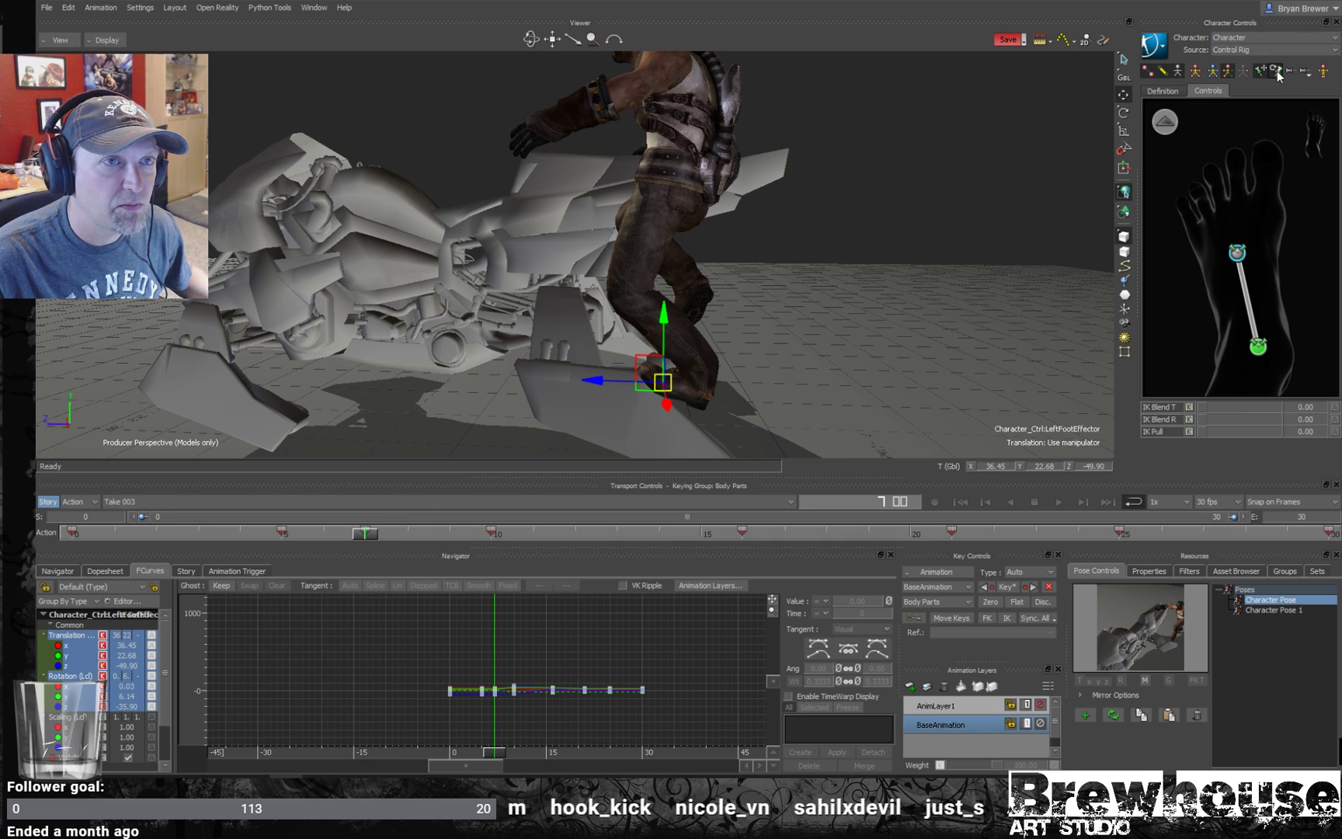
left_click(1258, 348)
left_click_drag(697, 318, 701, 289)
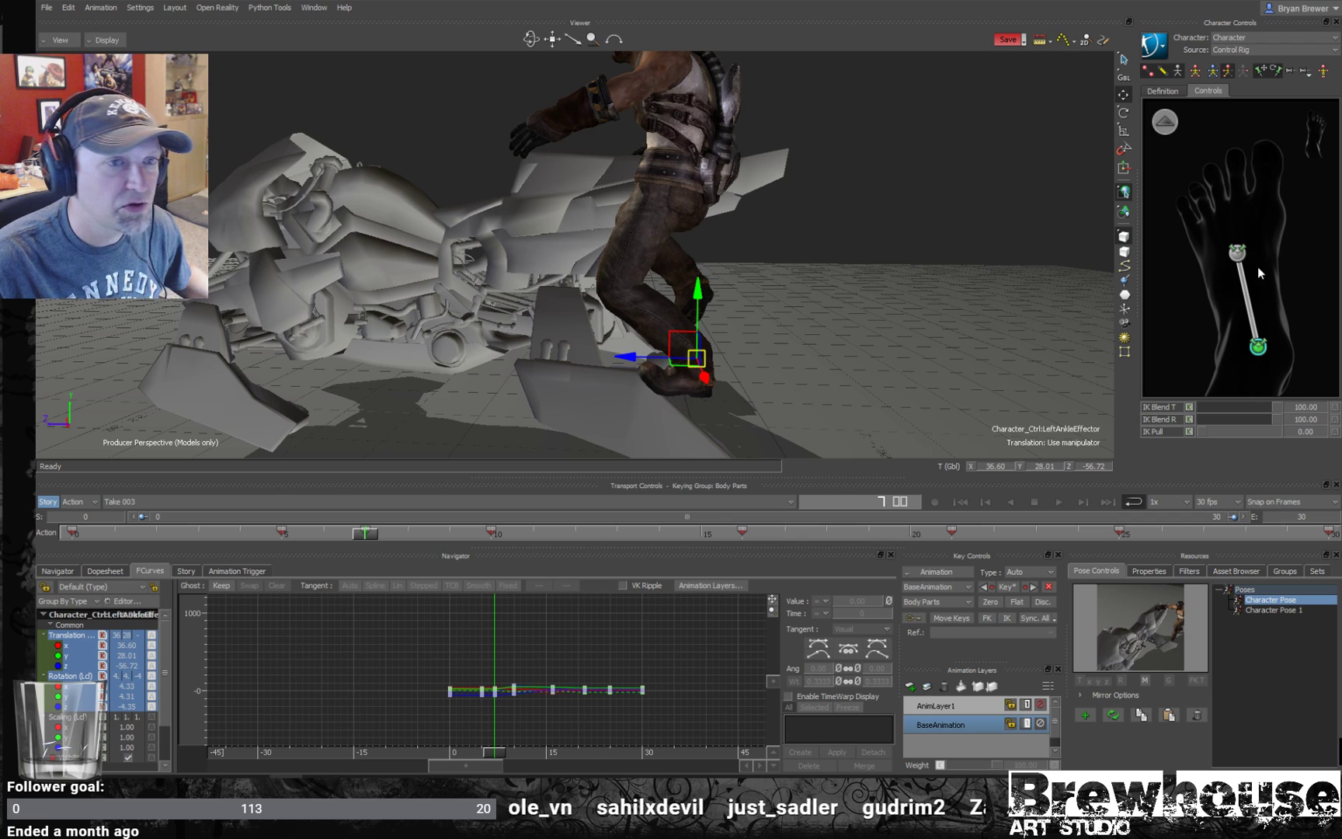
left_click(1237, 253)
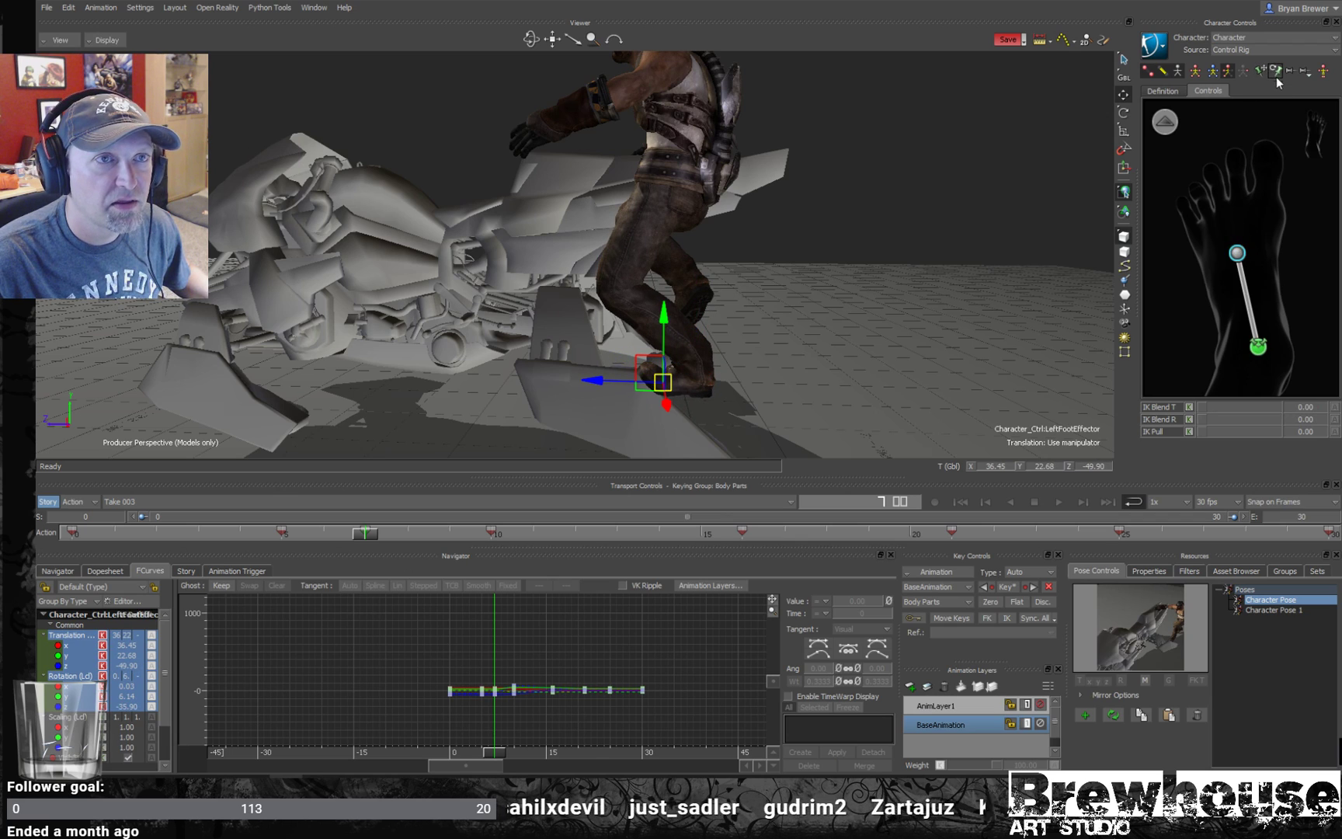
left_click(1259, 348)
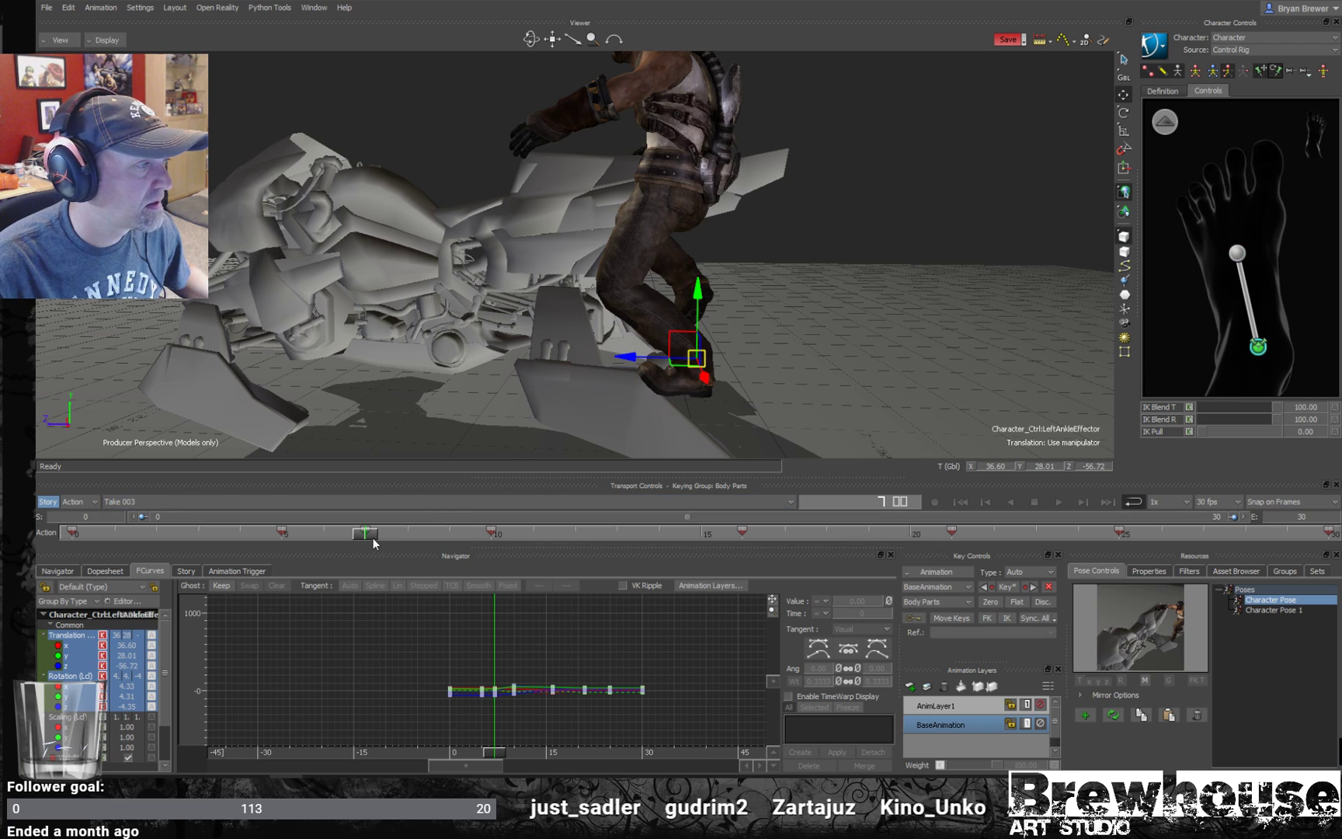
- Select the left ankle's keys up to frame 7, and set the left foot effector's IK Blend T and IK Blend R to 100 at frame 5
left_click_drag(353, 533, 323, 482)
left_click_drag(713, 359, 750, 283, "ctrl")
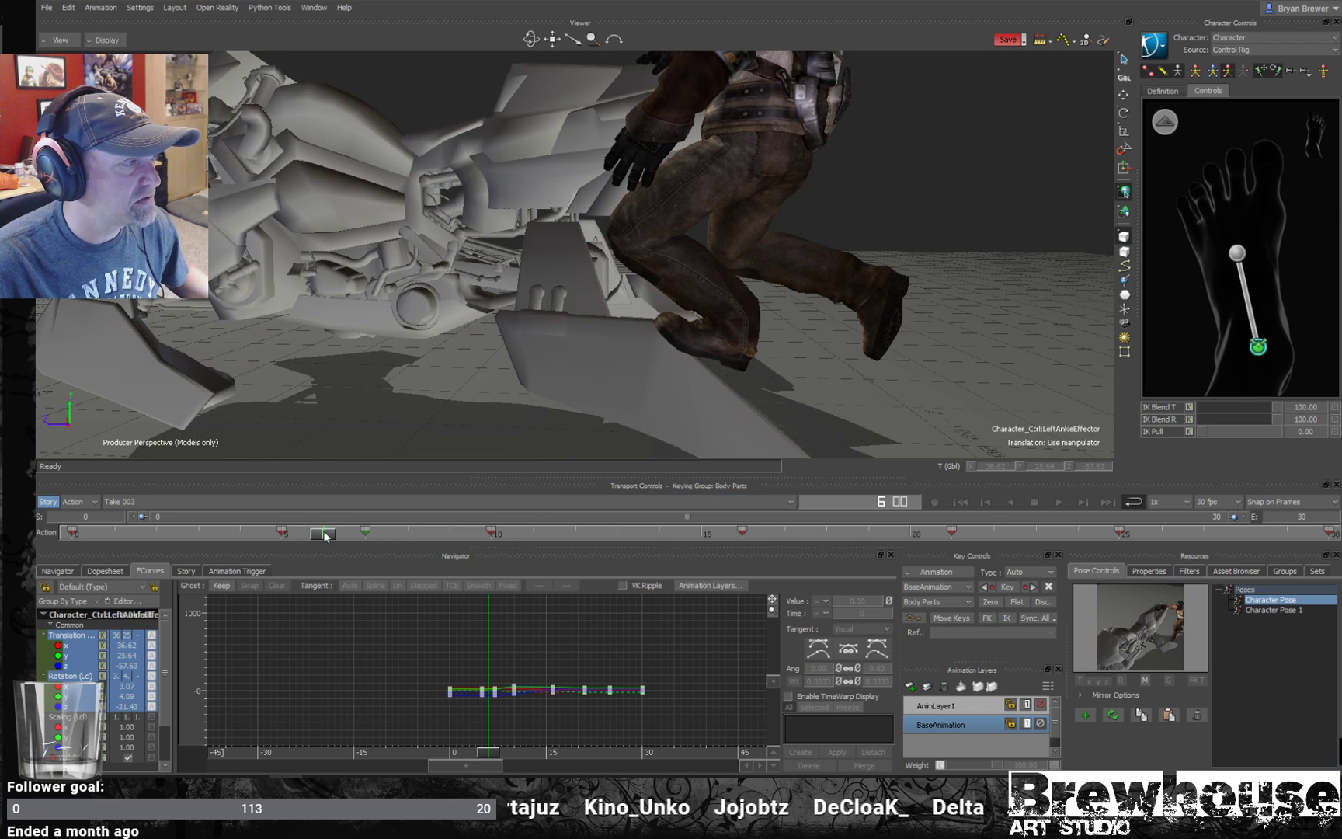
left_click_drag(323, 534, 281, 533)
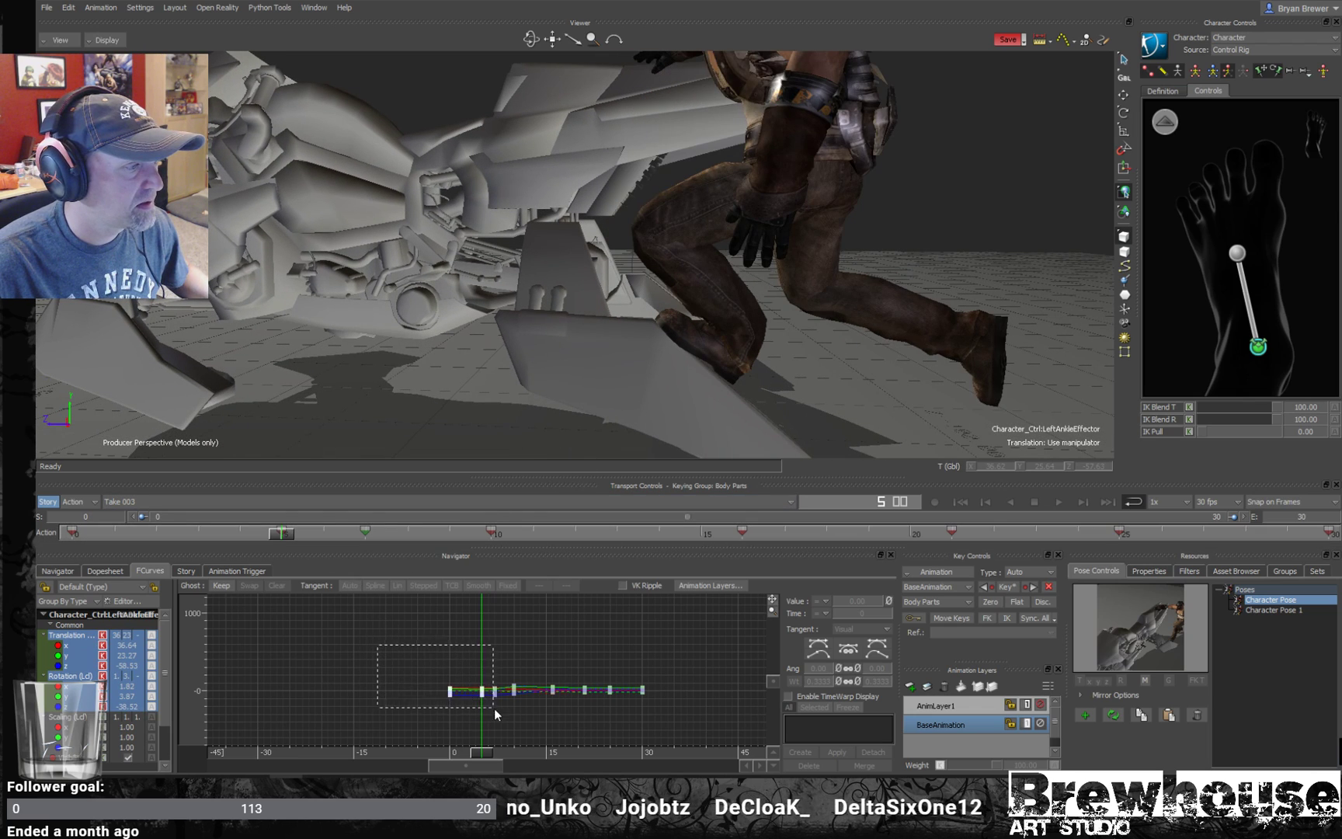
left_click_drag(494, 709, 495, 708)
left_click(580, 622)
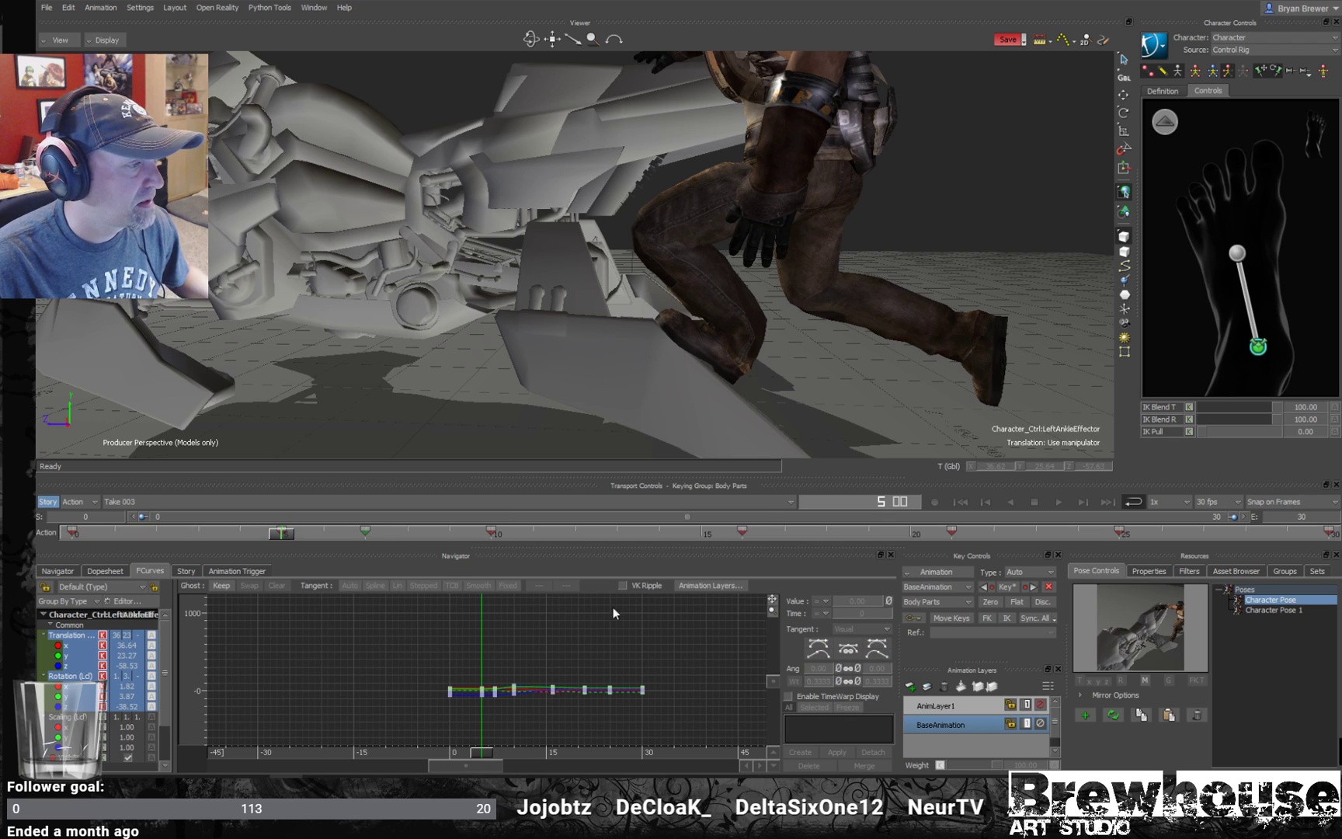
left_click(1237, 253)
left_click_drag(1201, 407, 1230, 419)
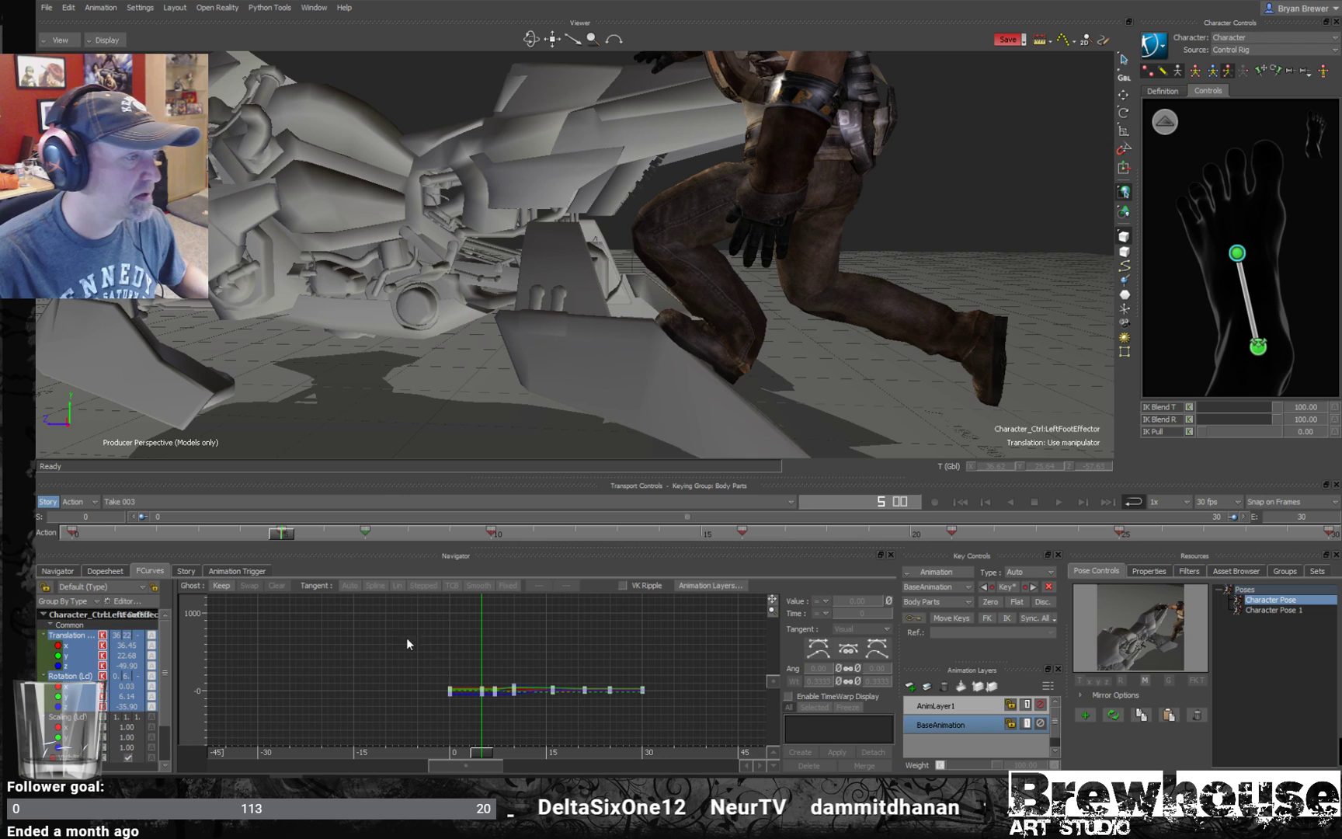
- At frame 8, rotate the left foot to a toe-down angle, nudge the left ankle slightly, and key the pose
left_click_drag(287, 537, 418, 581)
key("t")
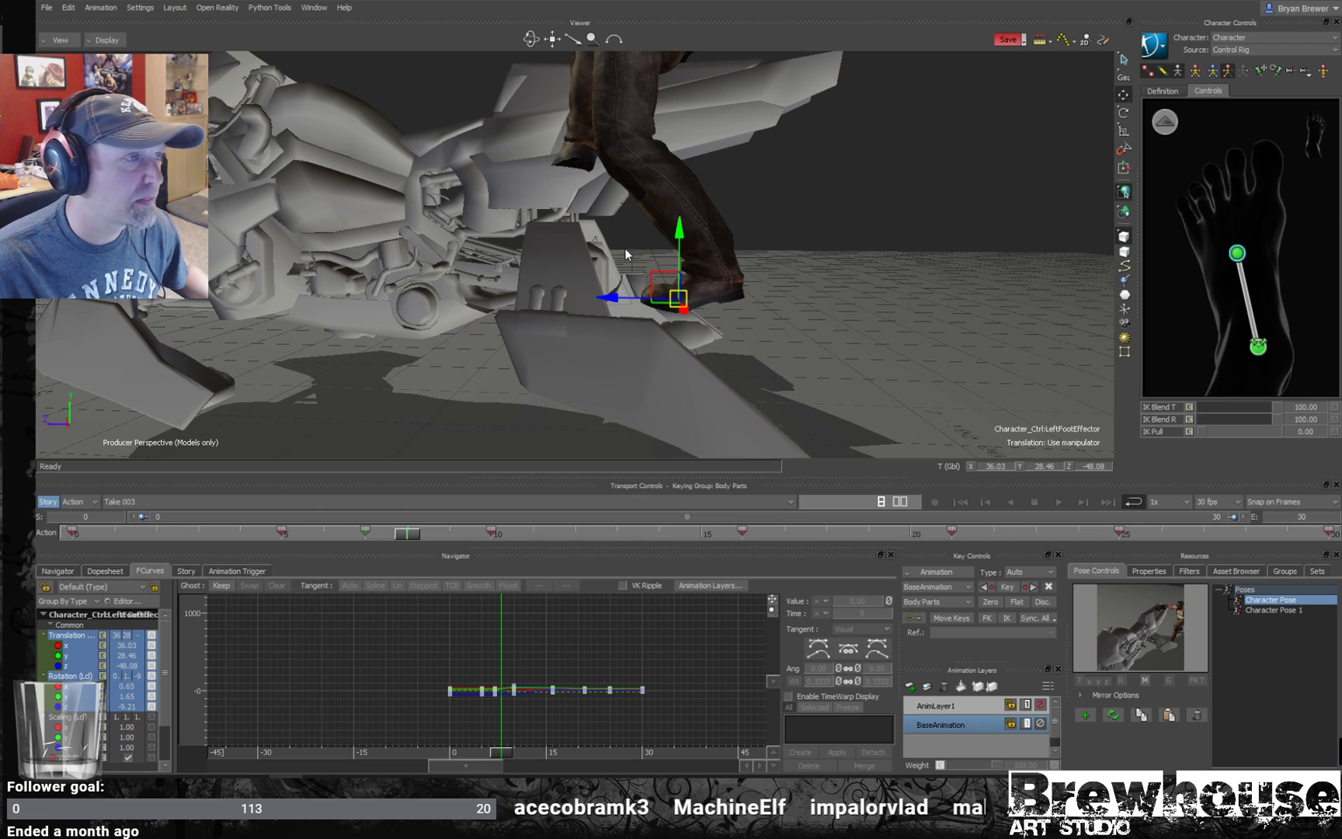
mouse_move(658, 295)
left_mouse_down()
mouse_move(668, 305)
mouse_move(615, 305)
mouse_move(677, 300)
left_mouse_up()
key("r")
key("t")
left_click(1257, 347)
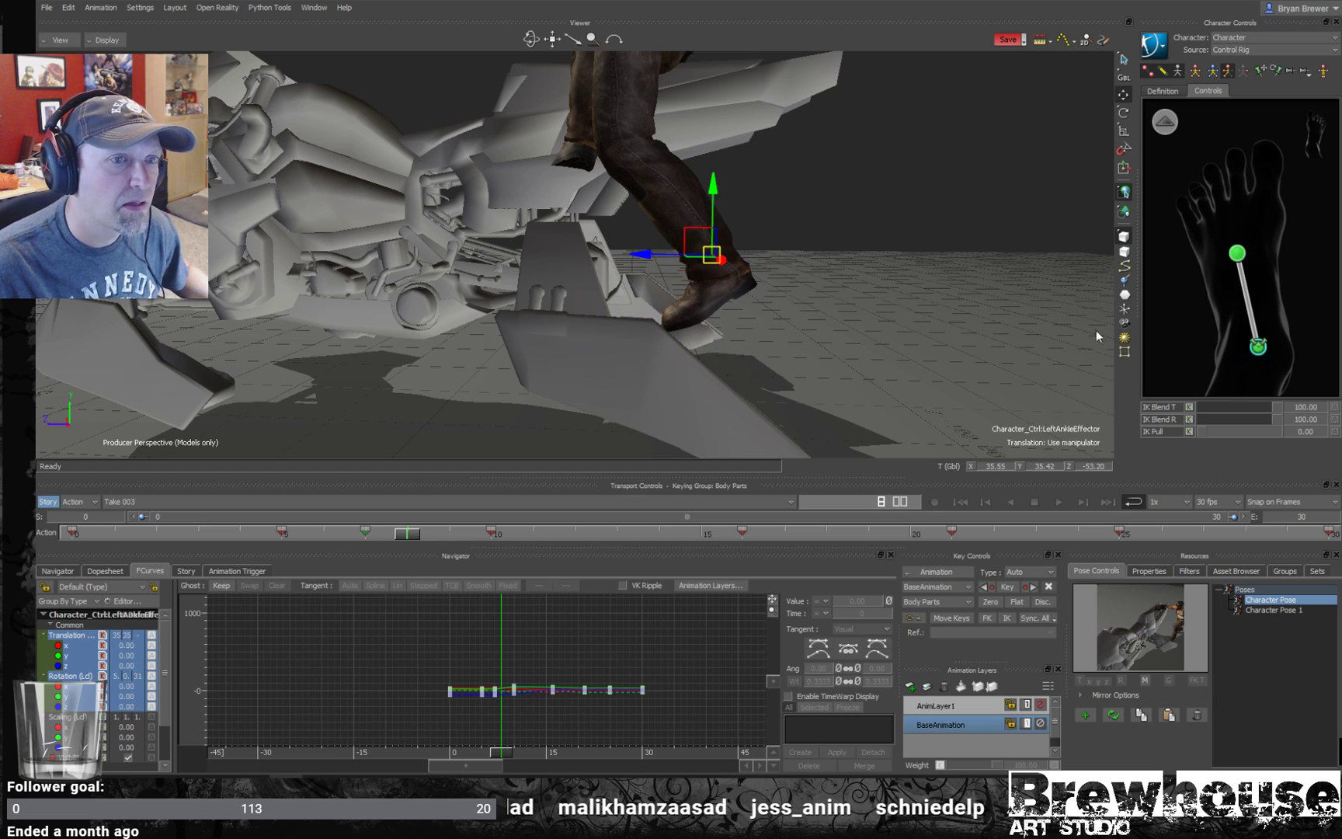
left_click_drag(711, 254, 696, 244)
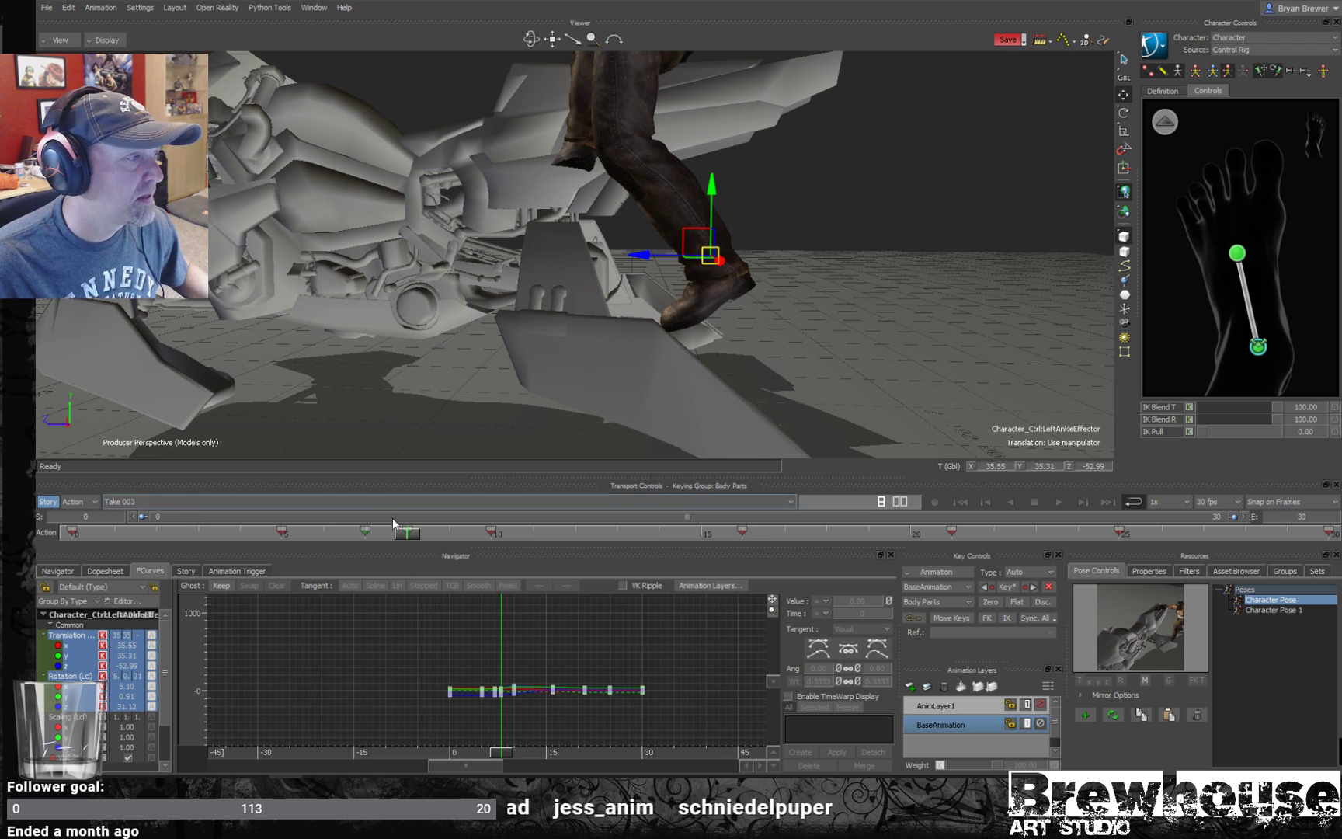
- Flatten the tangents of the left foot effector's keys from frame 0 to frame 8
left_click_drag(410, 541, 339, 530)
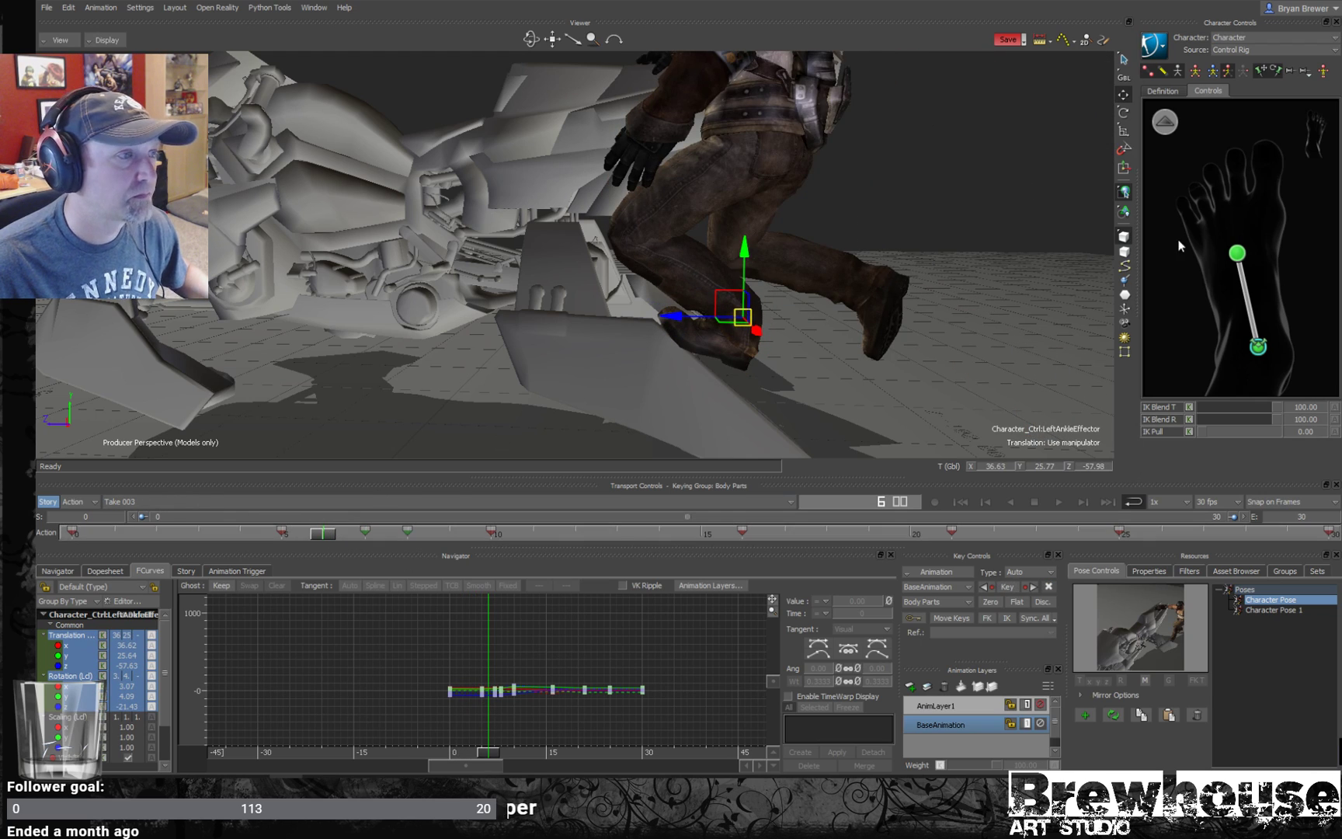
left_click(1236, 254)
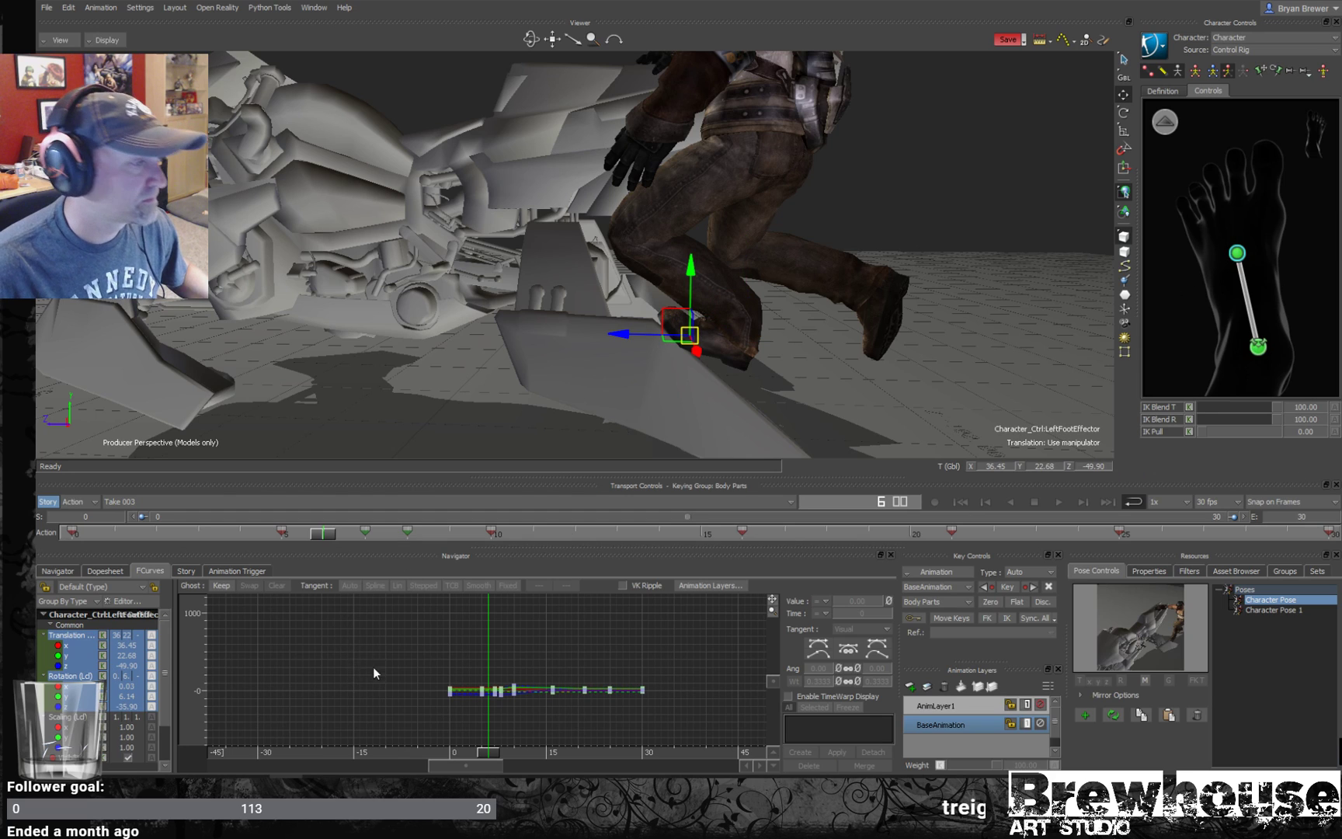
left_click_drag(504, 710, 504, 709)
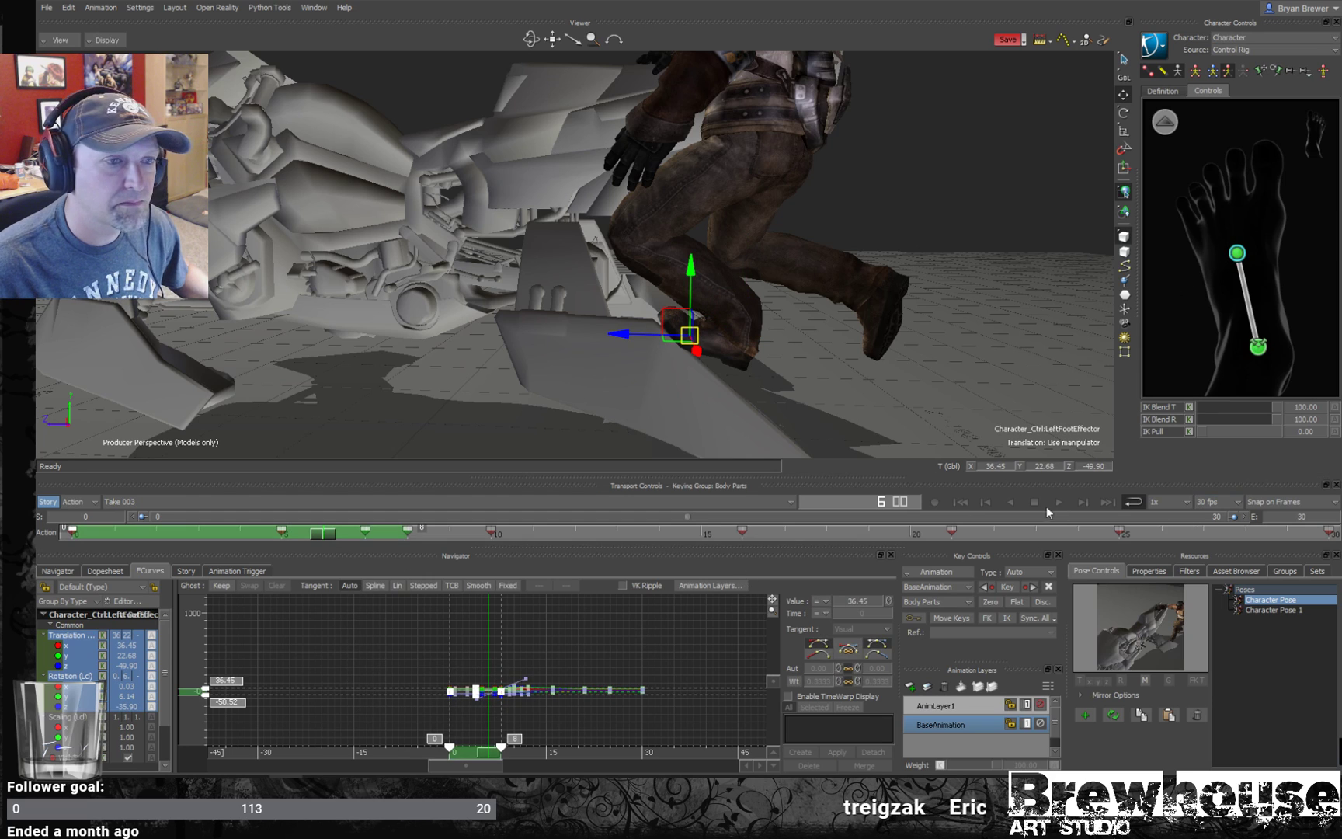
left_click(812, 647)
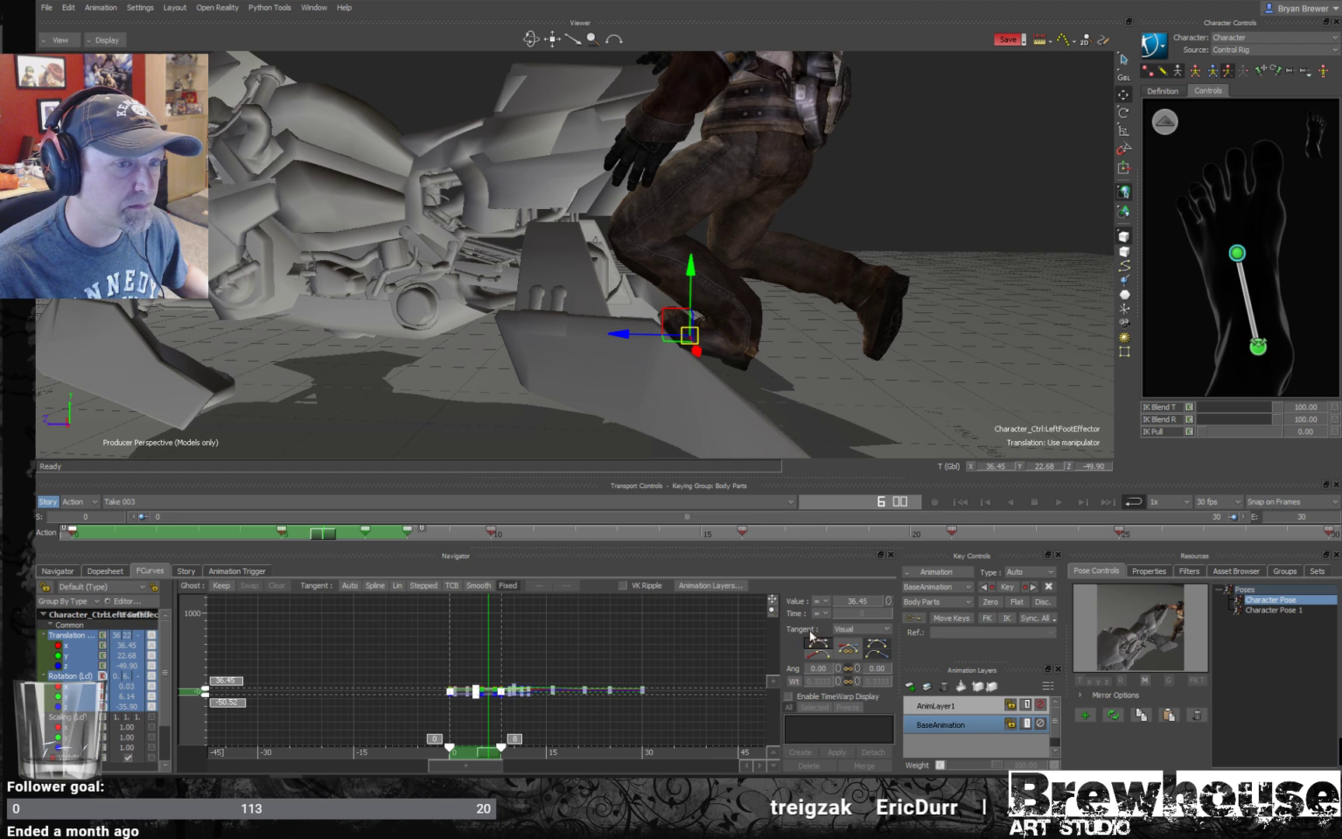
left_click(548, 644)
- Play back the leap from a wider view and scrub between frames 5 and 8 to examine the left foot's push-off
left_click_drag(483, 757, 435, 753)
key("q")
right_click_drag(814, 422, 698, 387, "alt")
key("alt+v")
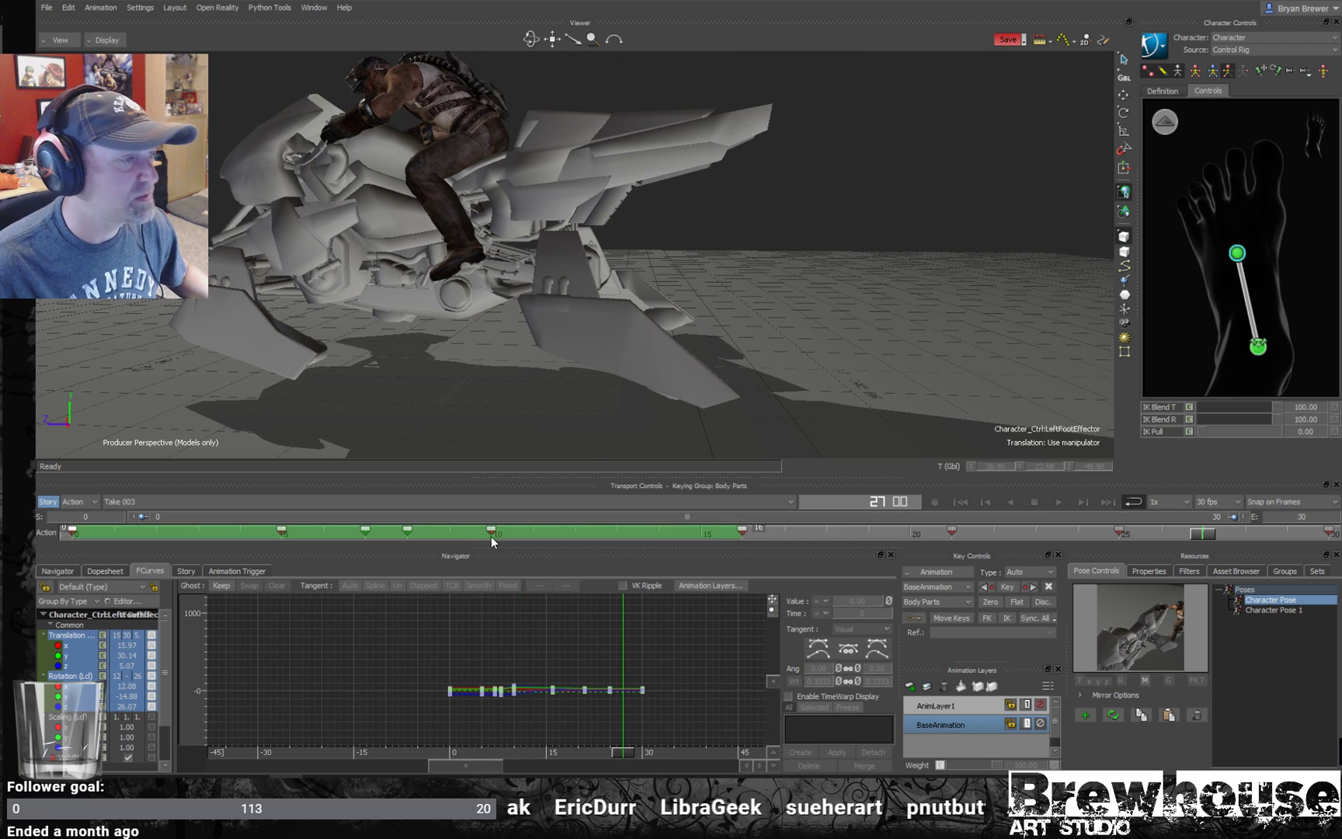
left_click(423, 532)
left_click_drag(423, 534, 306, 533)
left_click_drag(382, 544, 426, 550)
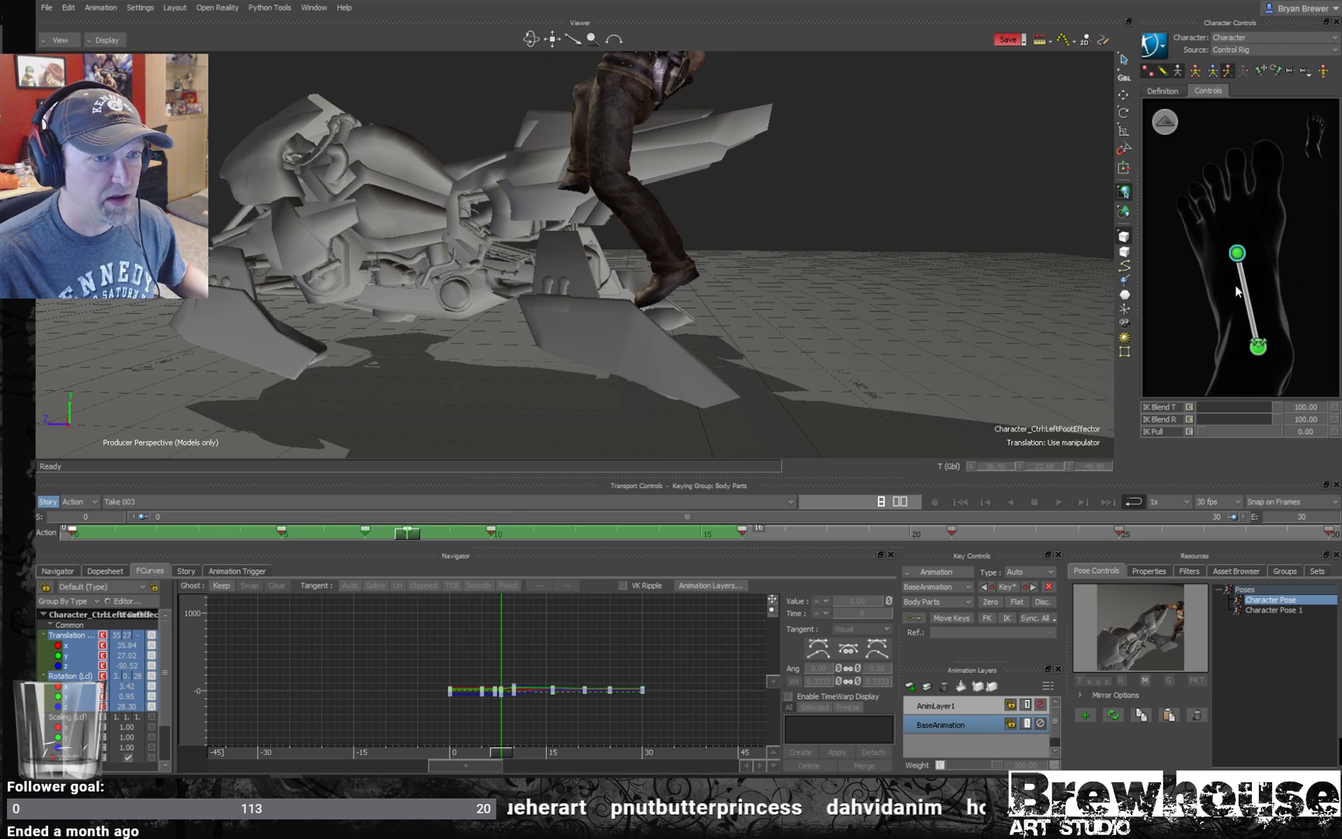
- Key IK Blend T and IK Blend R for the left ankle and foot effectors at 100 on frame 8 and 0 on frame 9
left_click(1258, 348)
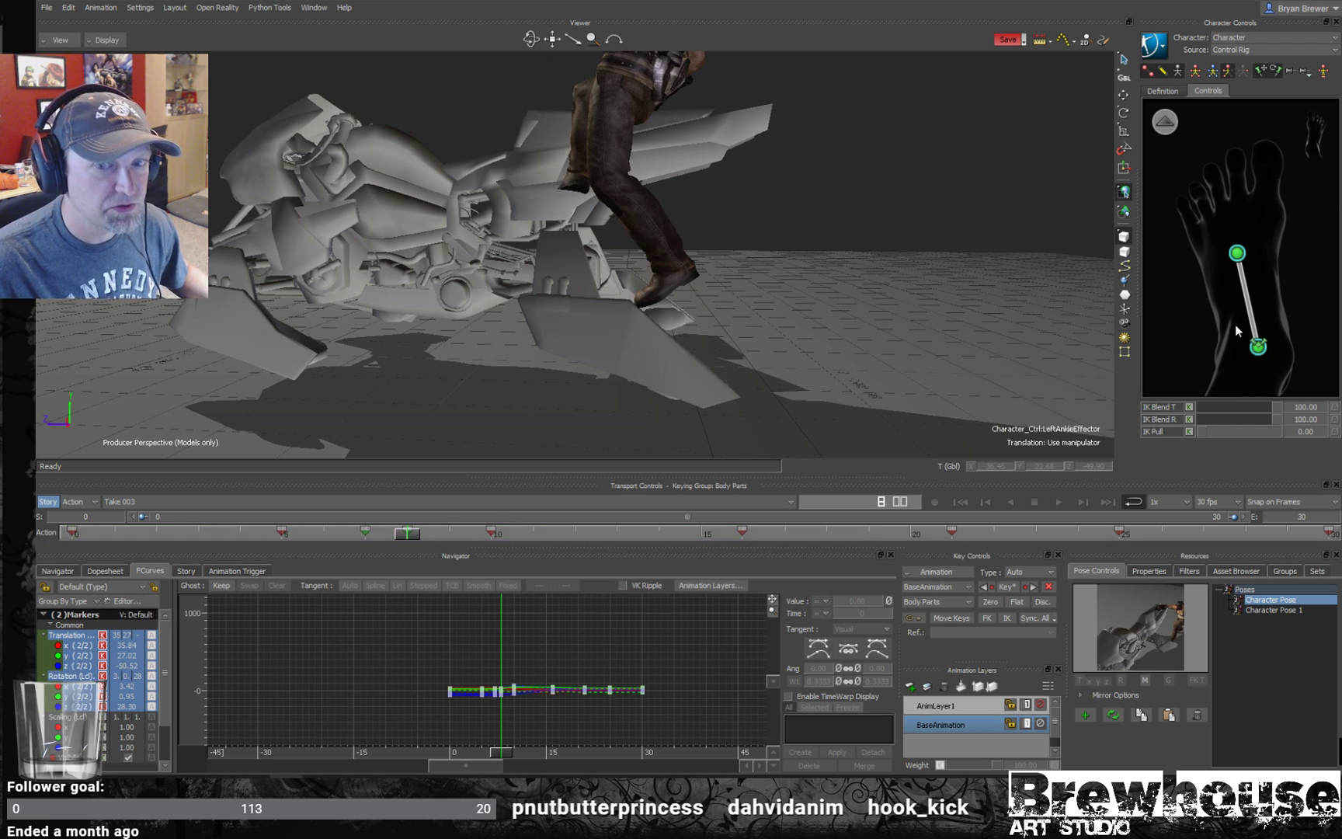
left_click(1190, 407)
left_click(1189, 420)
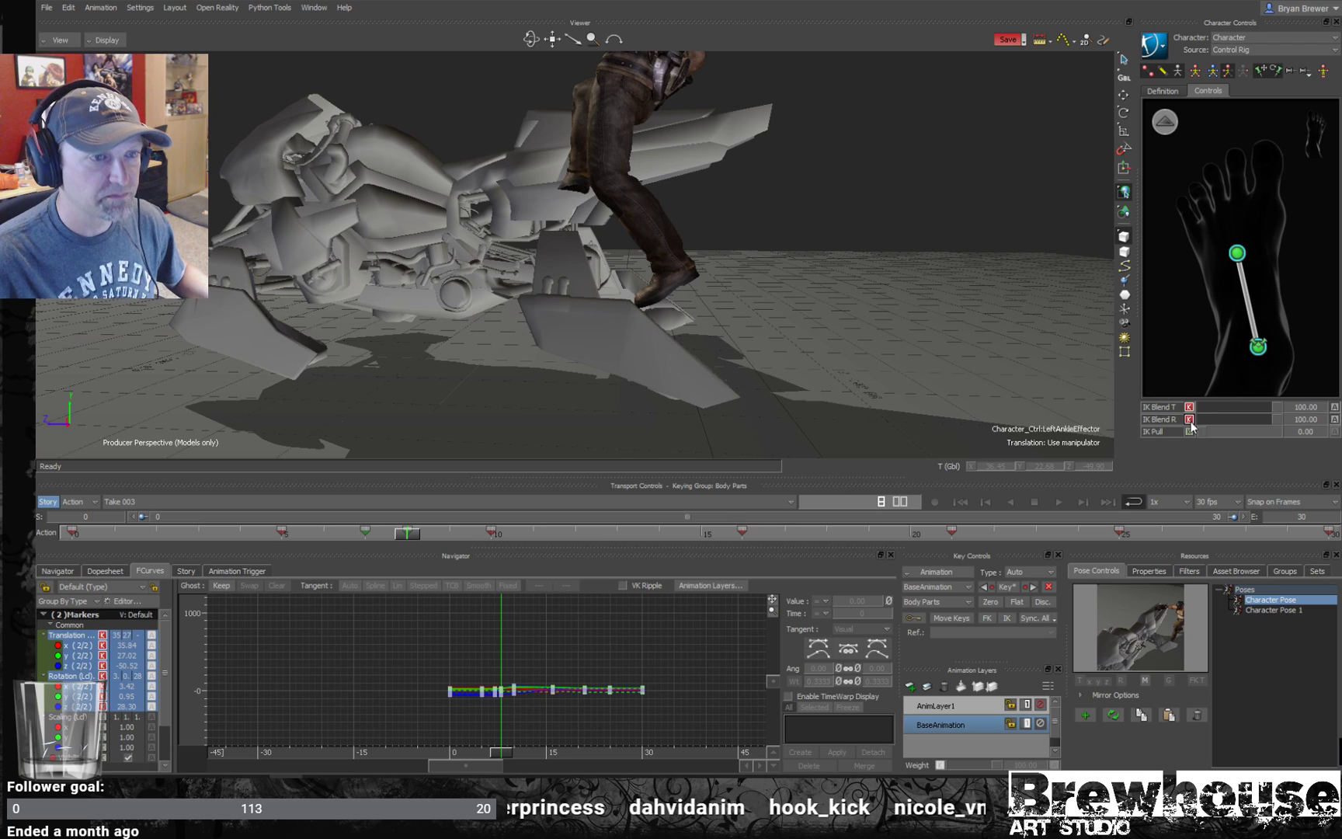
left_click_drag(408, 533, 449, 534)
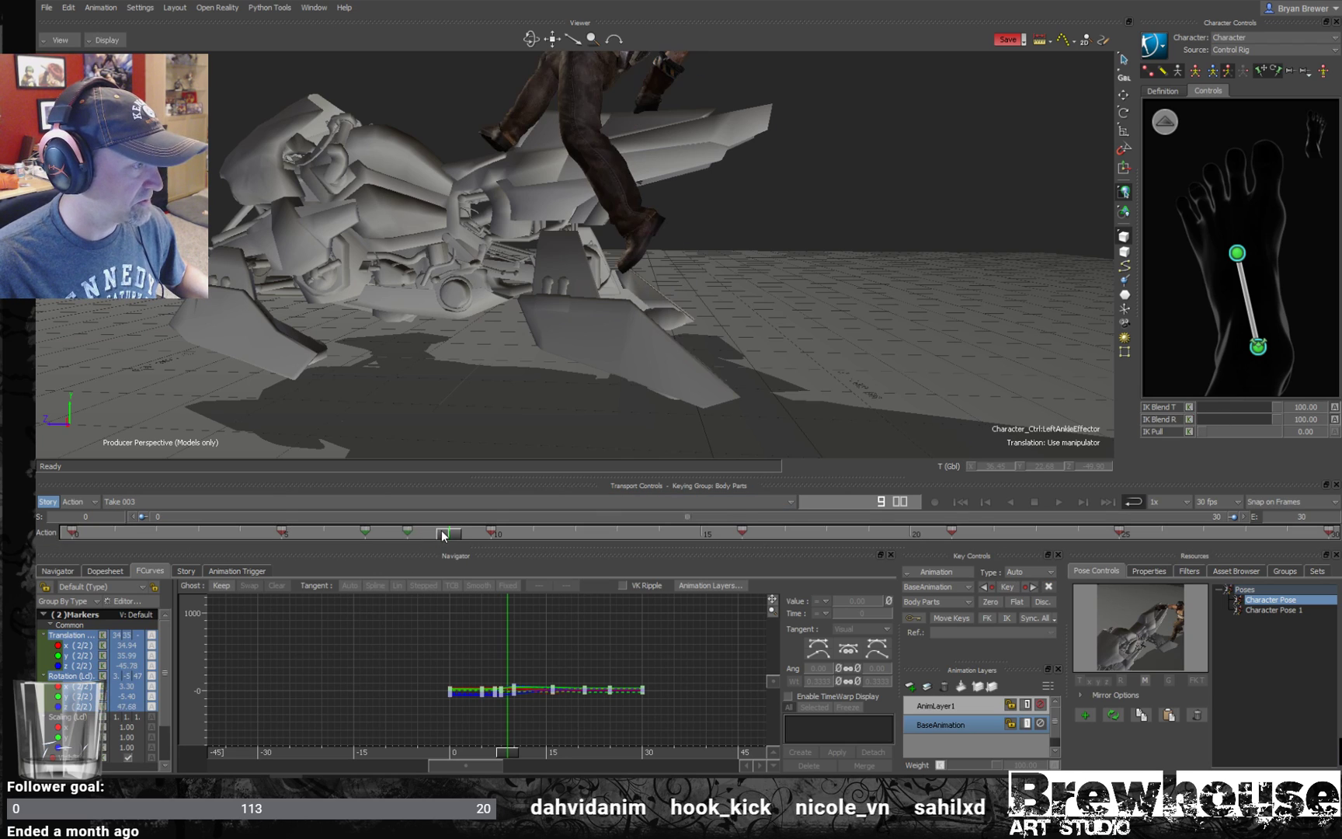
left_click_drag(1282, 408, 1255, 418)
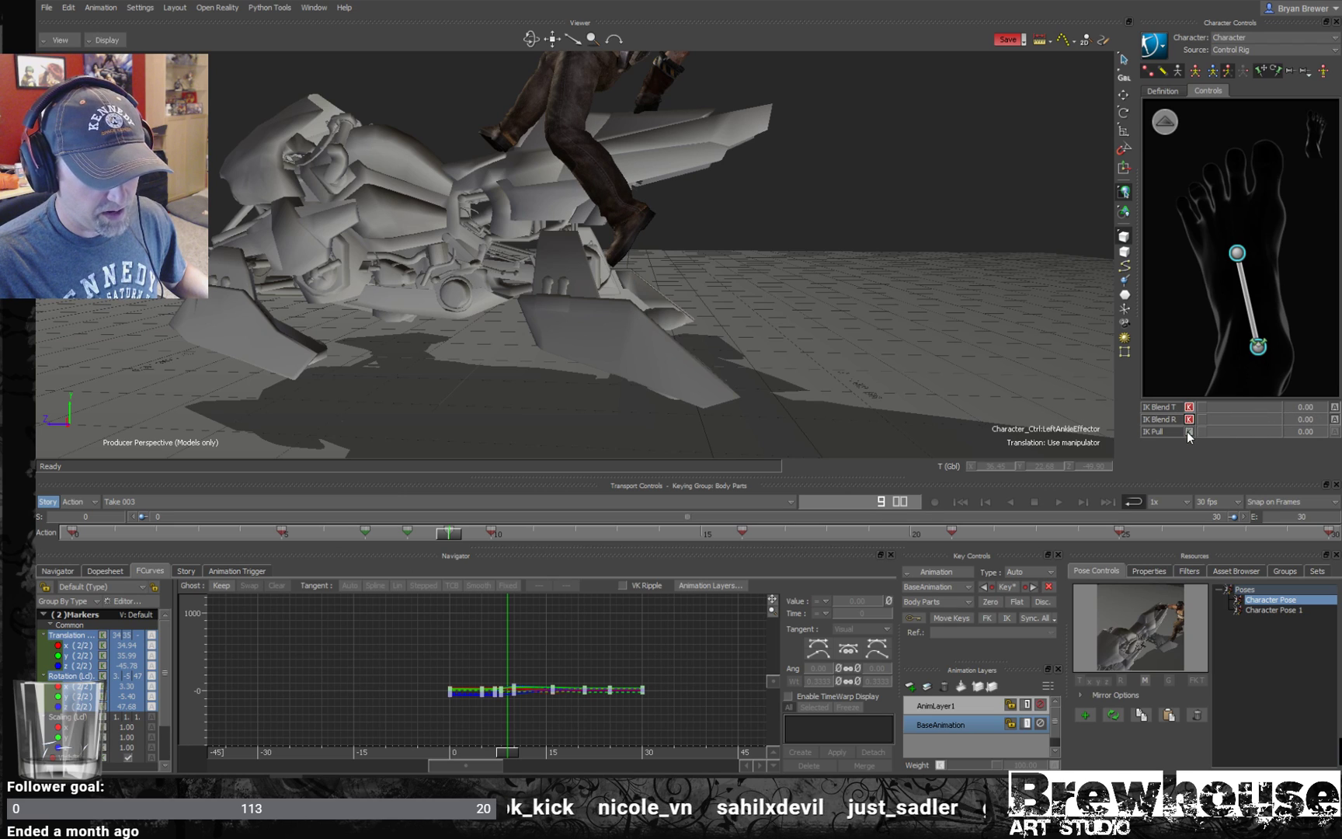
- At frame 13, raise the left ankle effector to about Y 72, adjust its rotation, and key the pose
left_click_drag(439, 532, 495, 527)
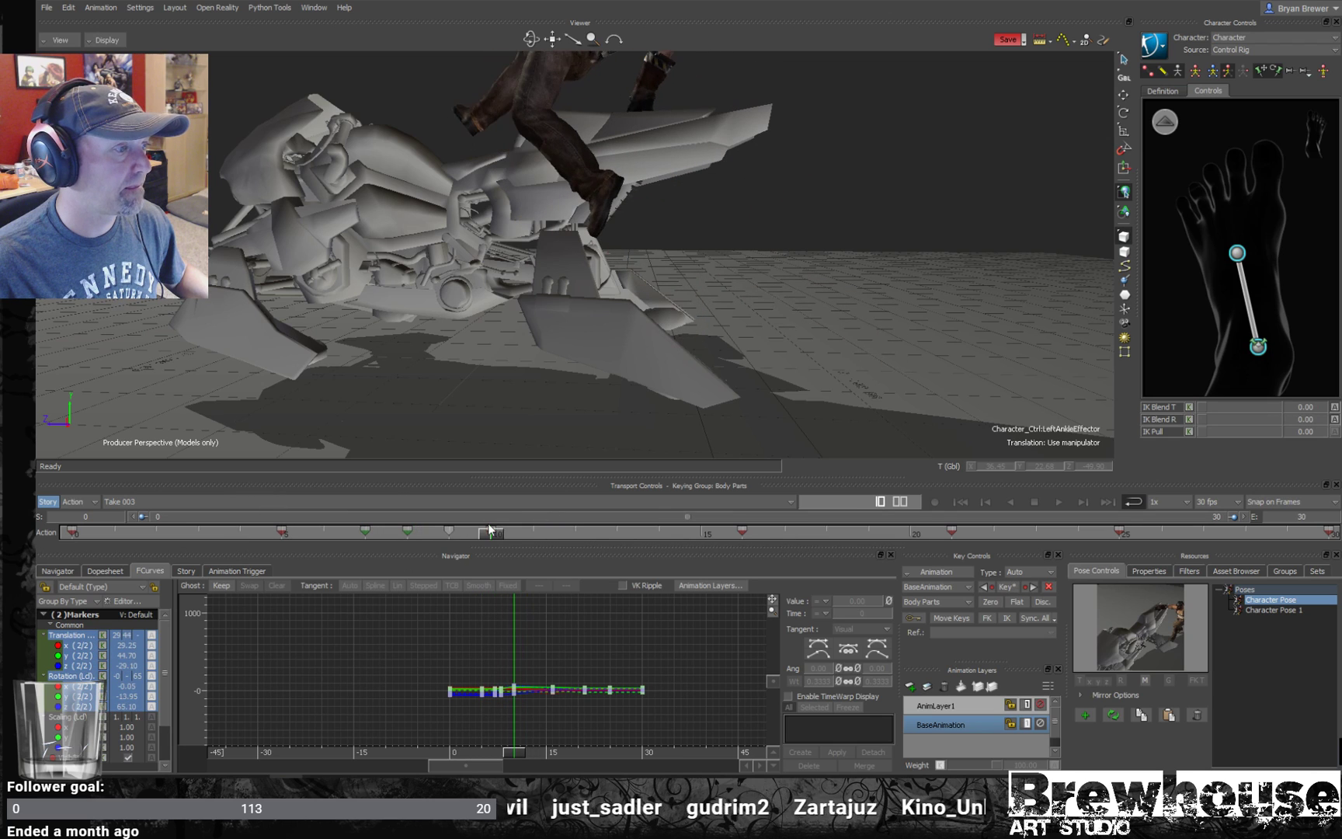
left_click_drag(618, 356, 679, 510, "ctrl+shift")
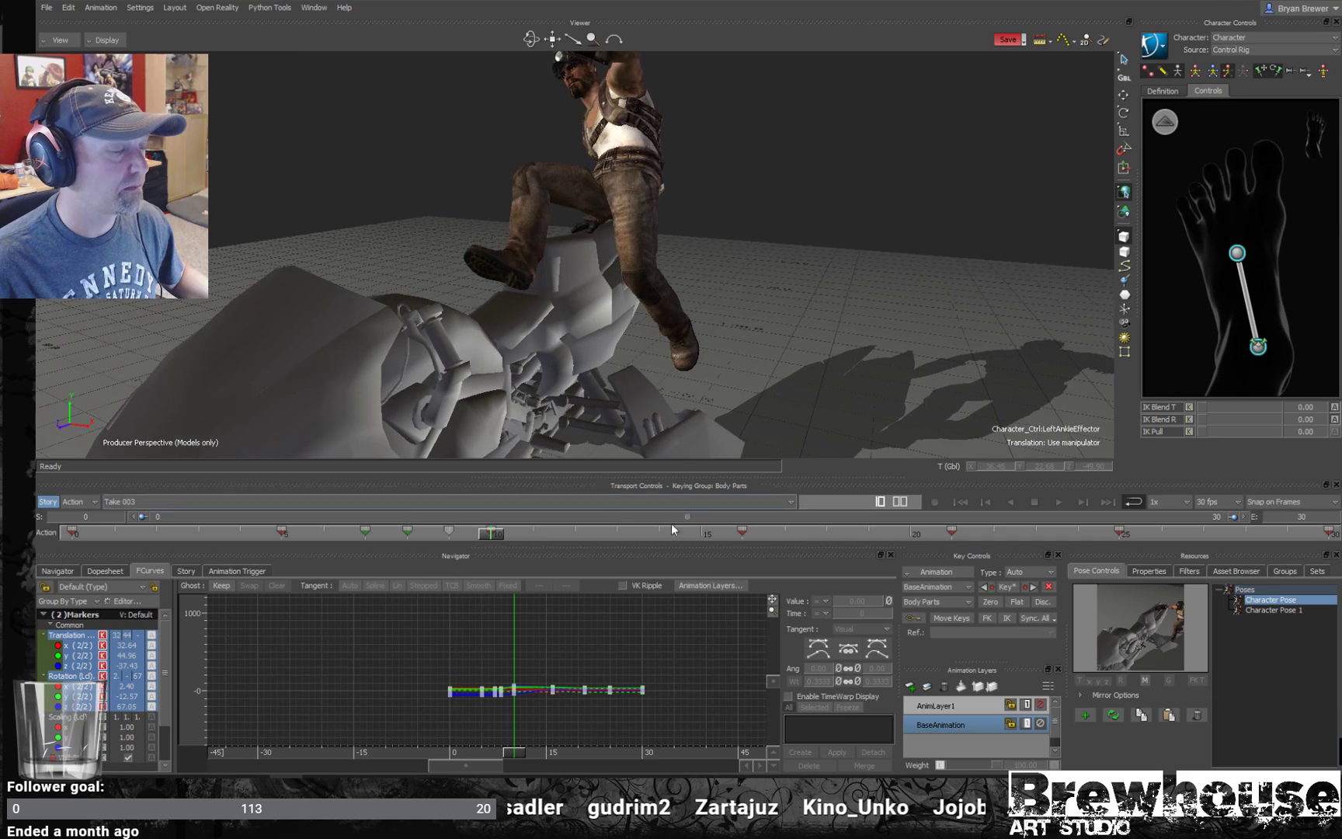
left_click_drag(504, 534, 612, 521)
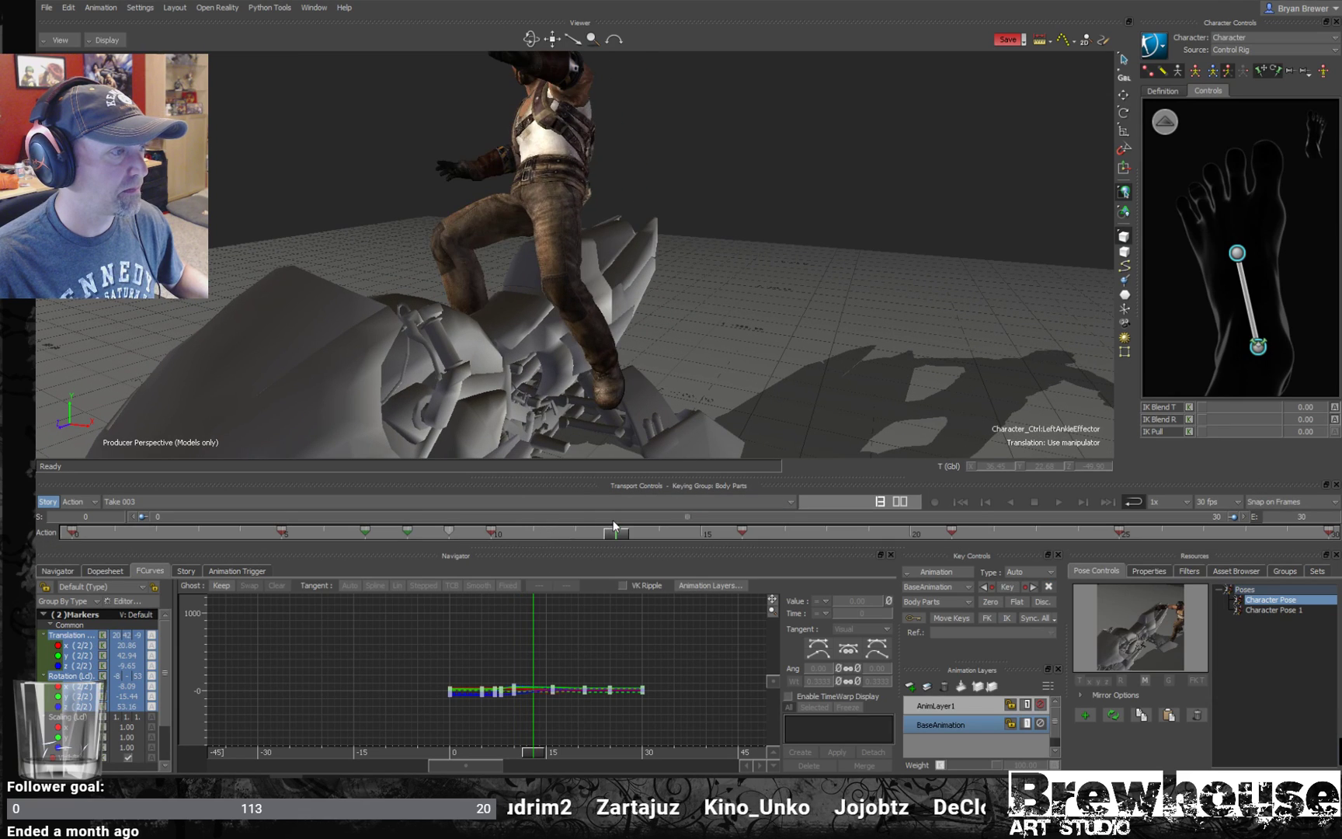
left_click(1257, 346)
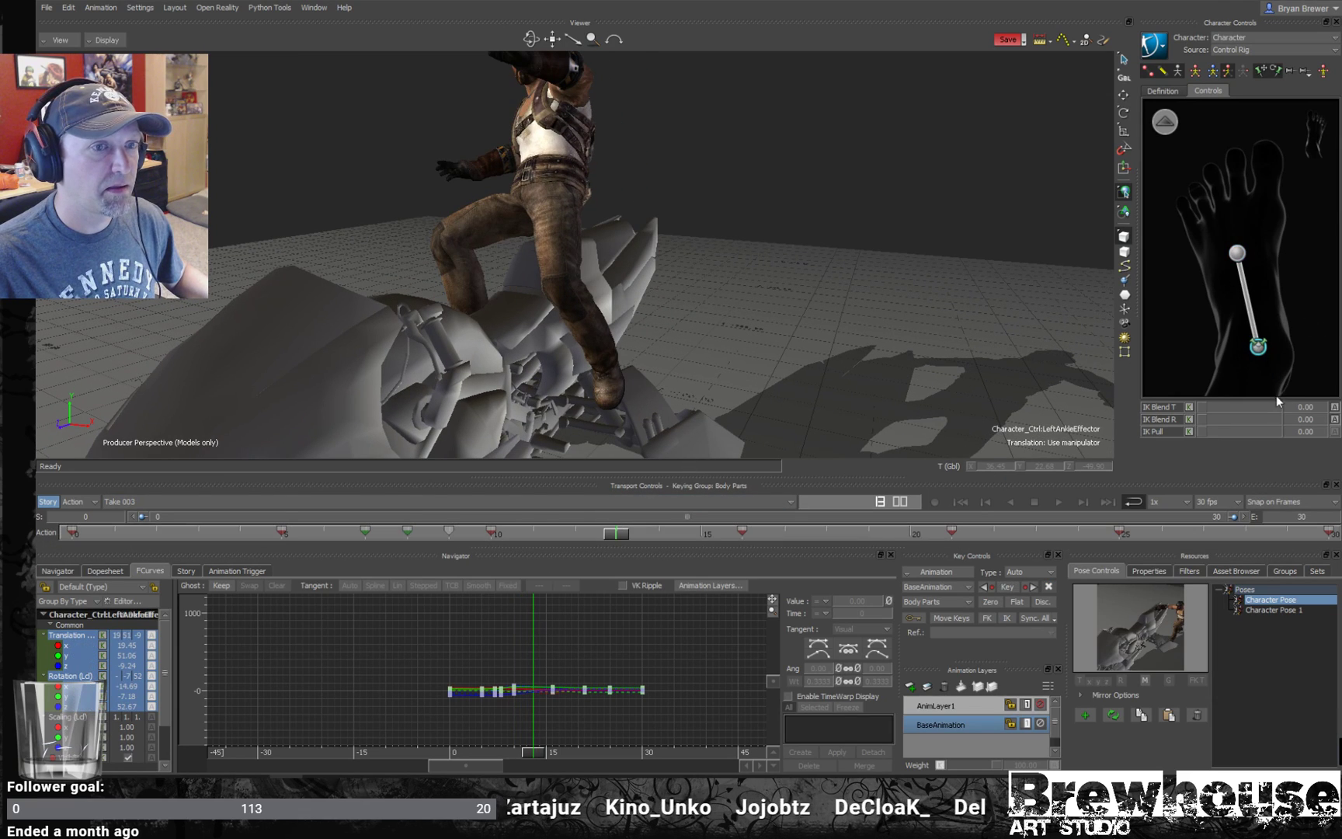
left_click_drag(543, 334, 615, 271, "ctrl+shift")
key("e")
left_click(615, 272)
key("ctrl+z")
left_click_drag(743, 216, 428, 249, "ctrl+shift")
left_click_drag(657, 245, 845, 238, "ctrl+shift")
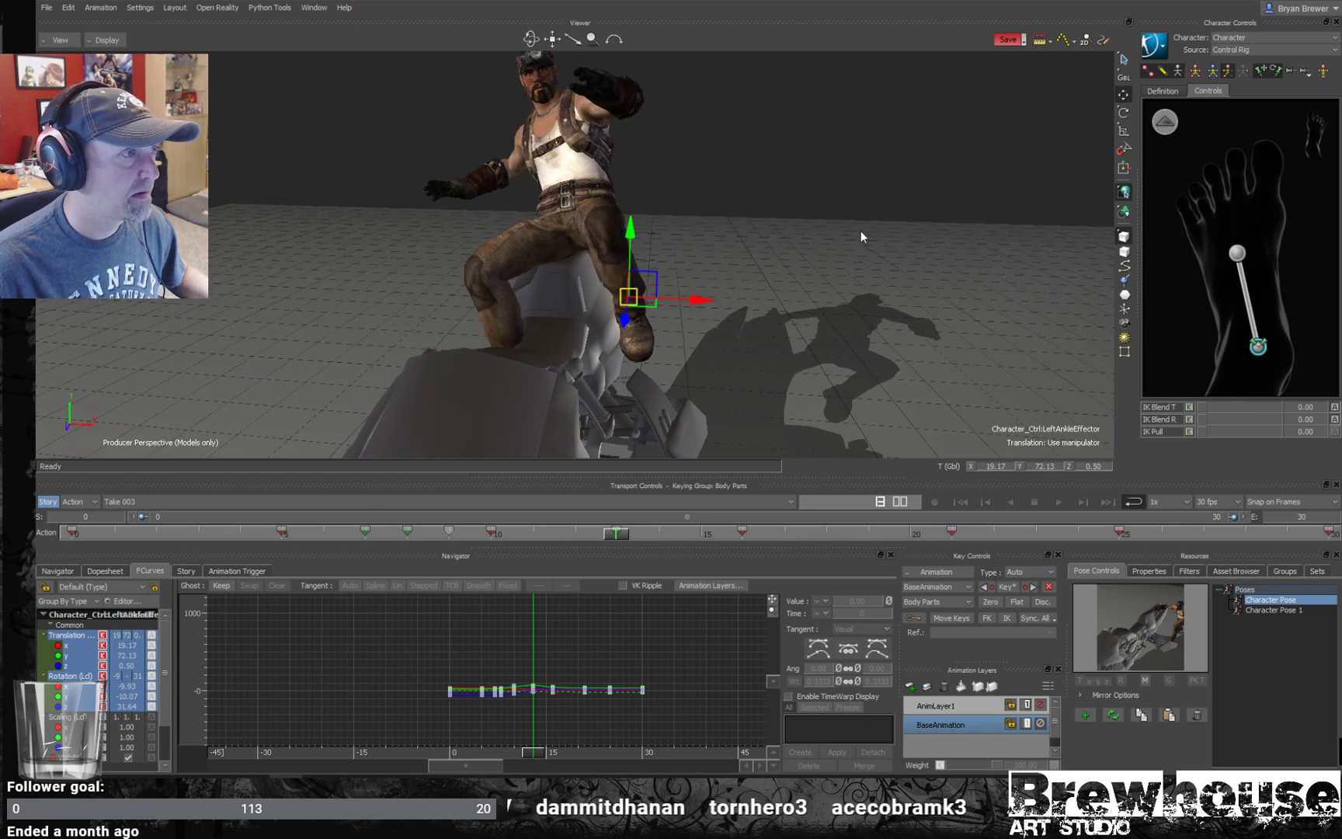
- Pull the left knee effector outward at frame 13 and key the leg pose
left_click(1163, 123)
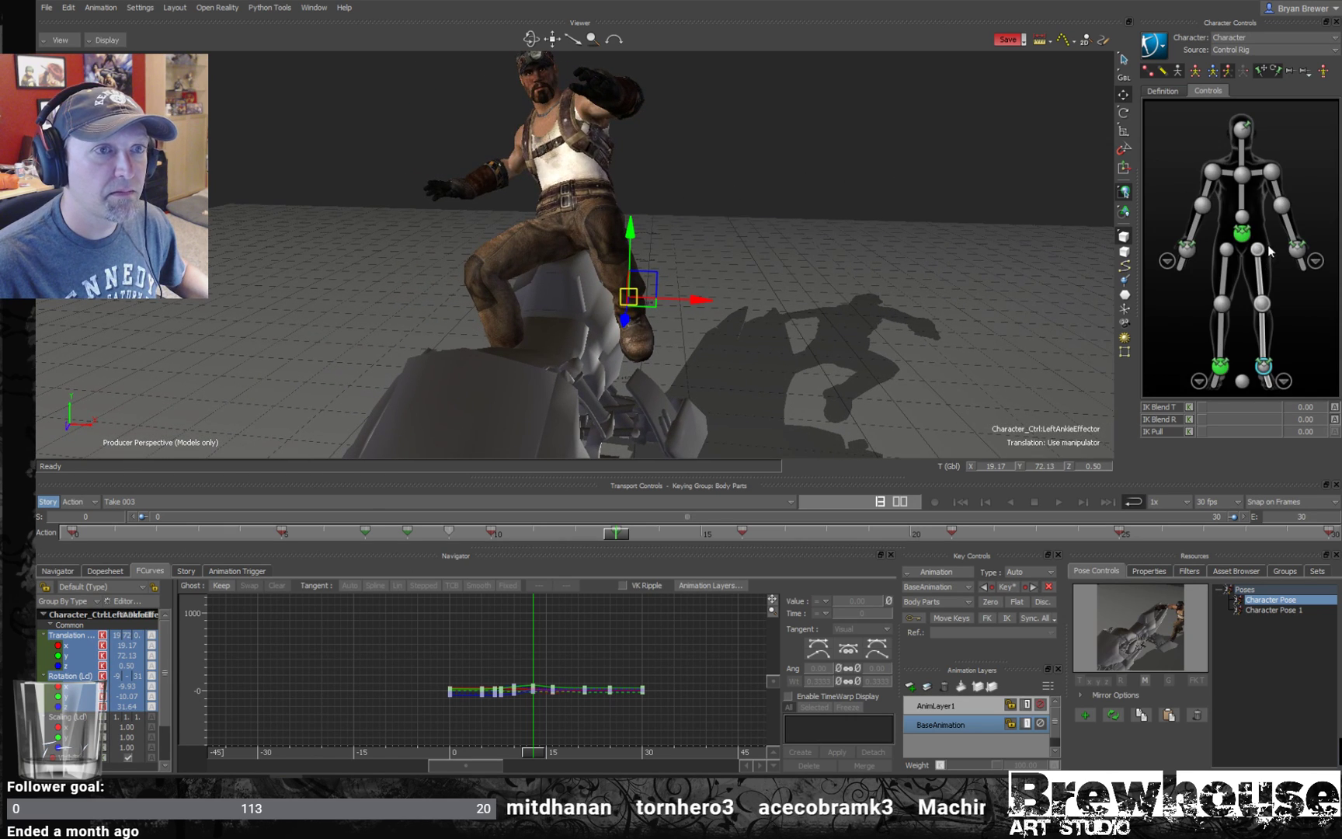
left_click(1262, 303)
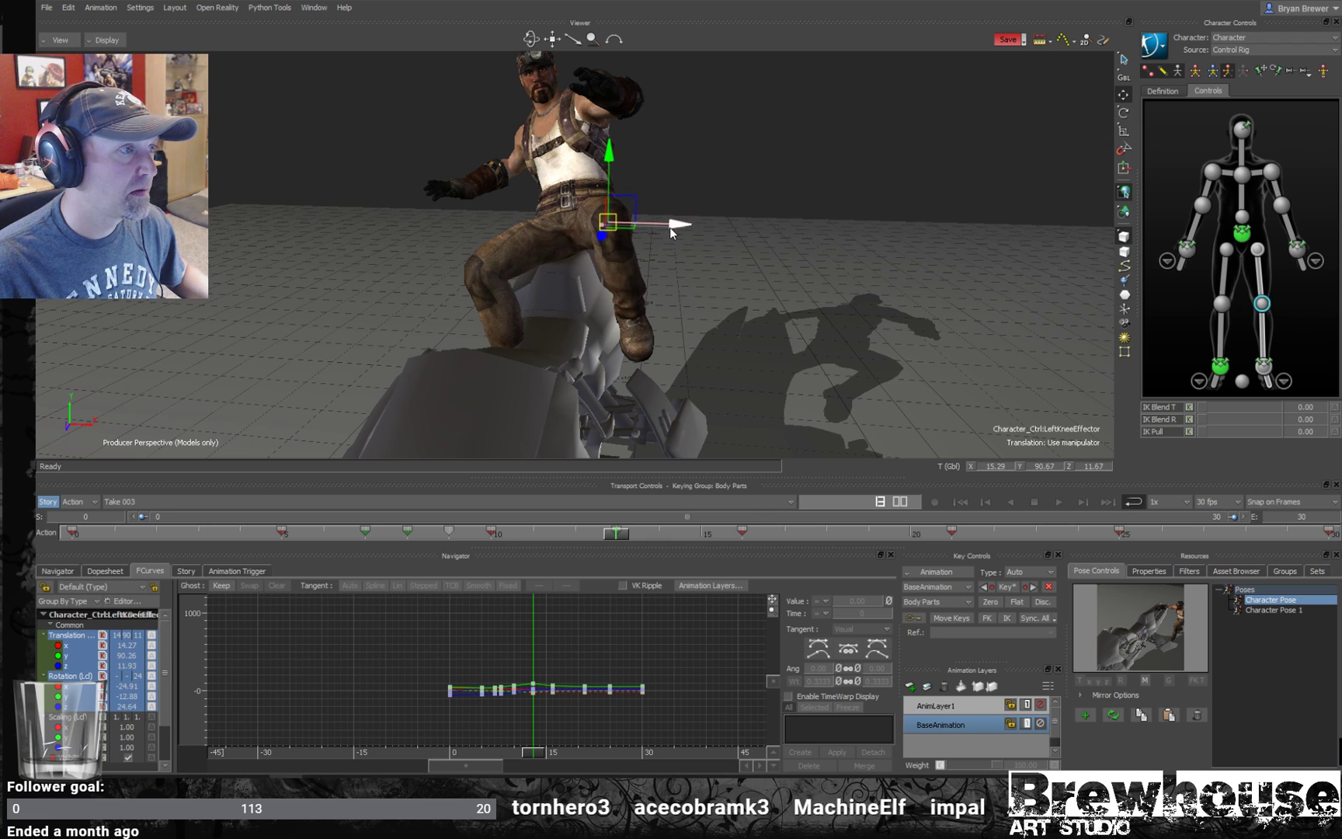
left_click_drag(671, 226, 772, 241)
- Scrub through the leap from several angles to examine how the left leg swings over to the bike
left_click_drag(715, 355, 625, 460, "ctrl+shift")
left_click_drag(622, 543, 238, 534)
left_click_drag(218, 480, 160, 476)
key("Escape")
left_click_drag(861, 417, 710, 423, "shift")
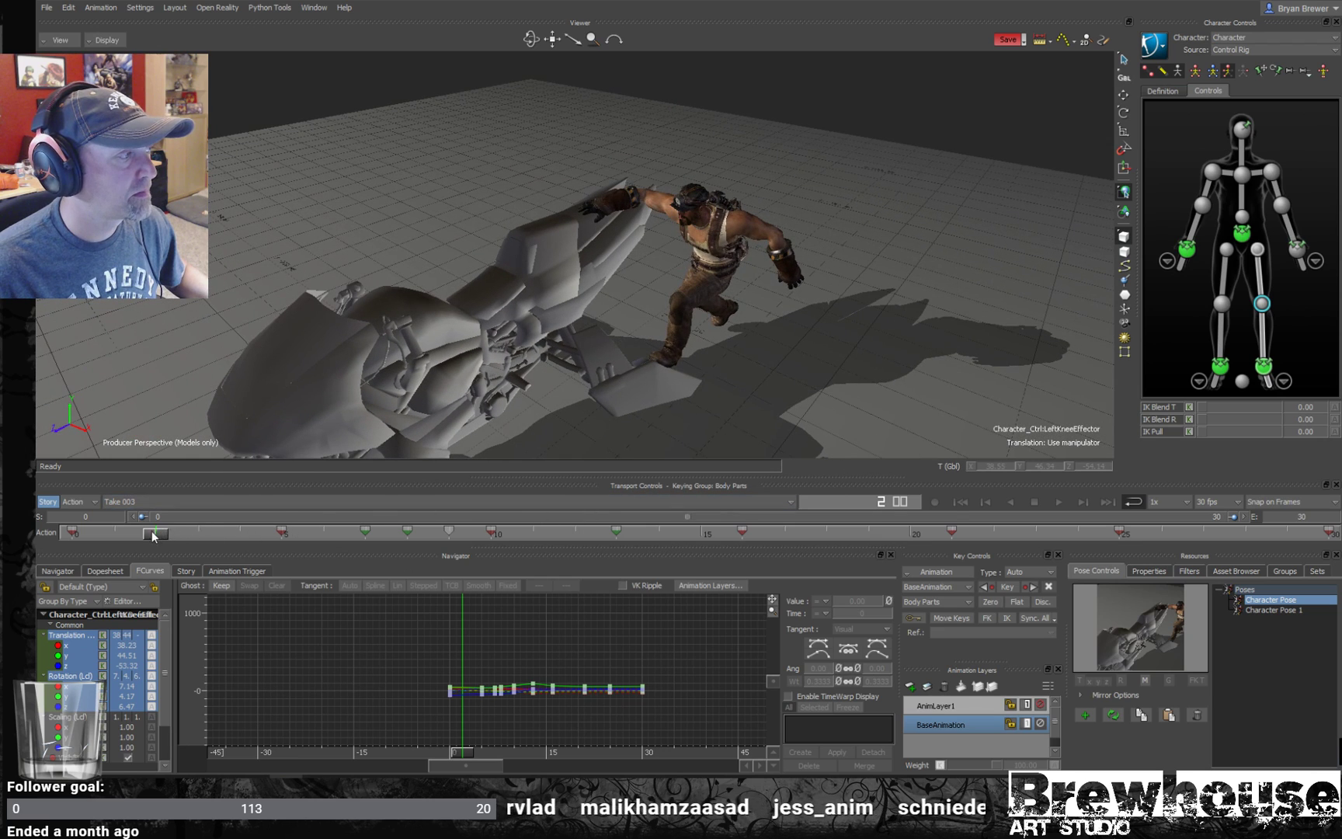
left_click_drag(153, 535, 841, 501)
left_click_drag(704, 377, 721, 403)
- Try moving the left leg's frame 16 key to frame 18 and scrub through the landing
left_click_drag(708, 531, 846, 533)
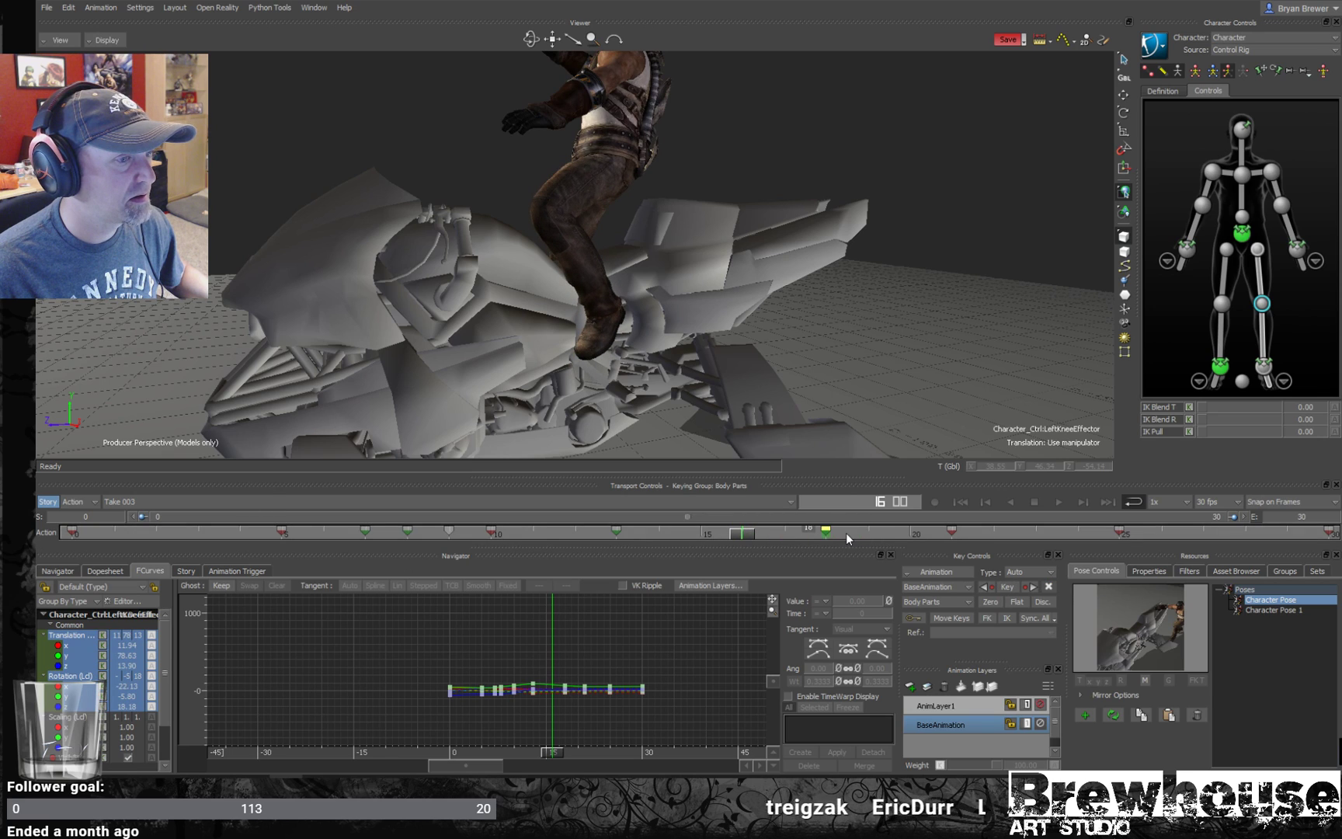
left_click_drag(653, 533, 934, 531)
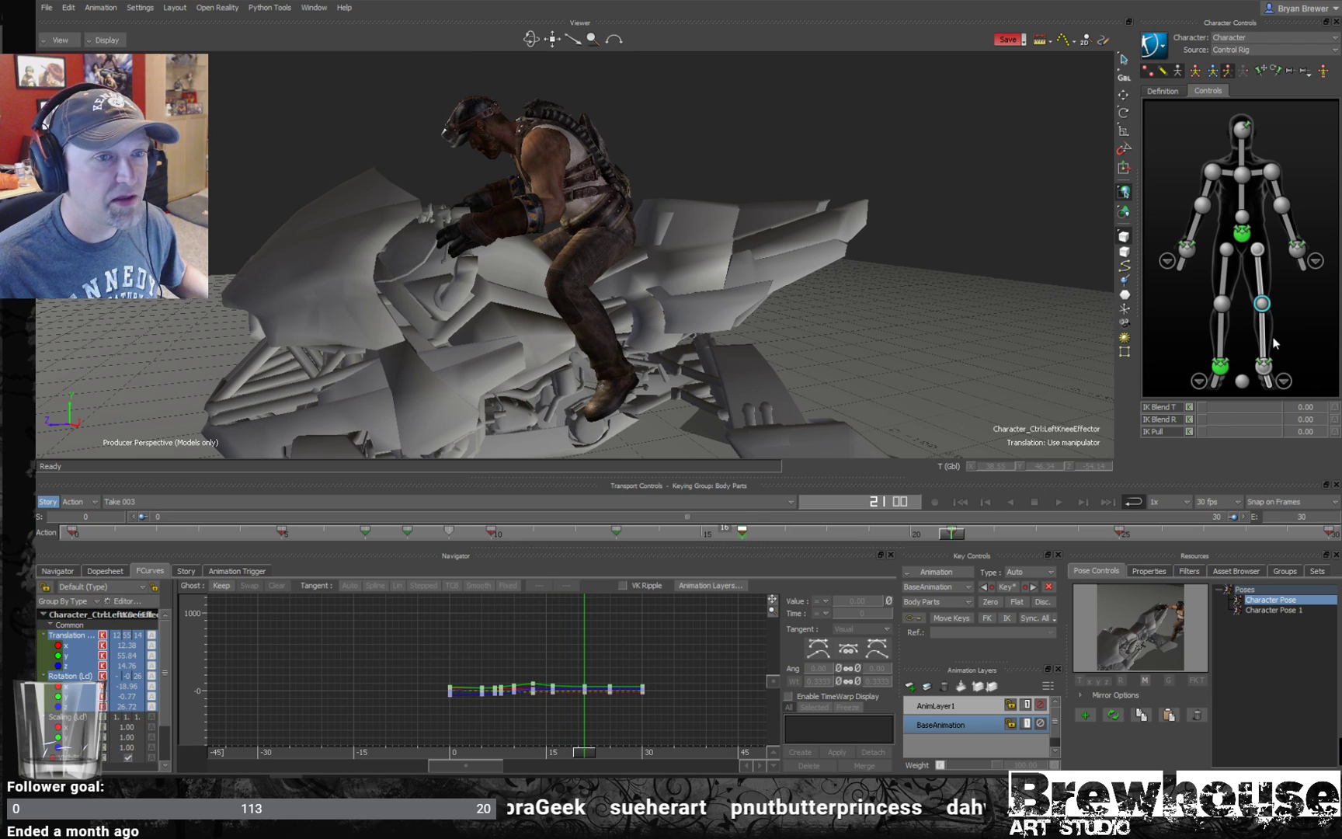
- Key the left ankle's IK Blend T and IK Blend R at 100 on frame 21 and at 0 on frame 20
left_click(1264, 365)
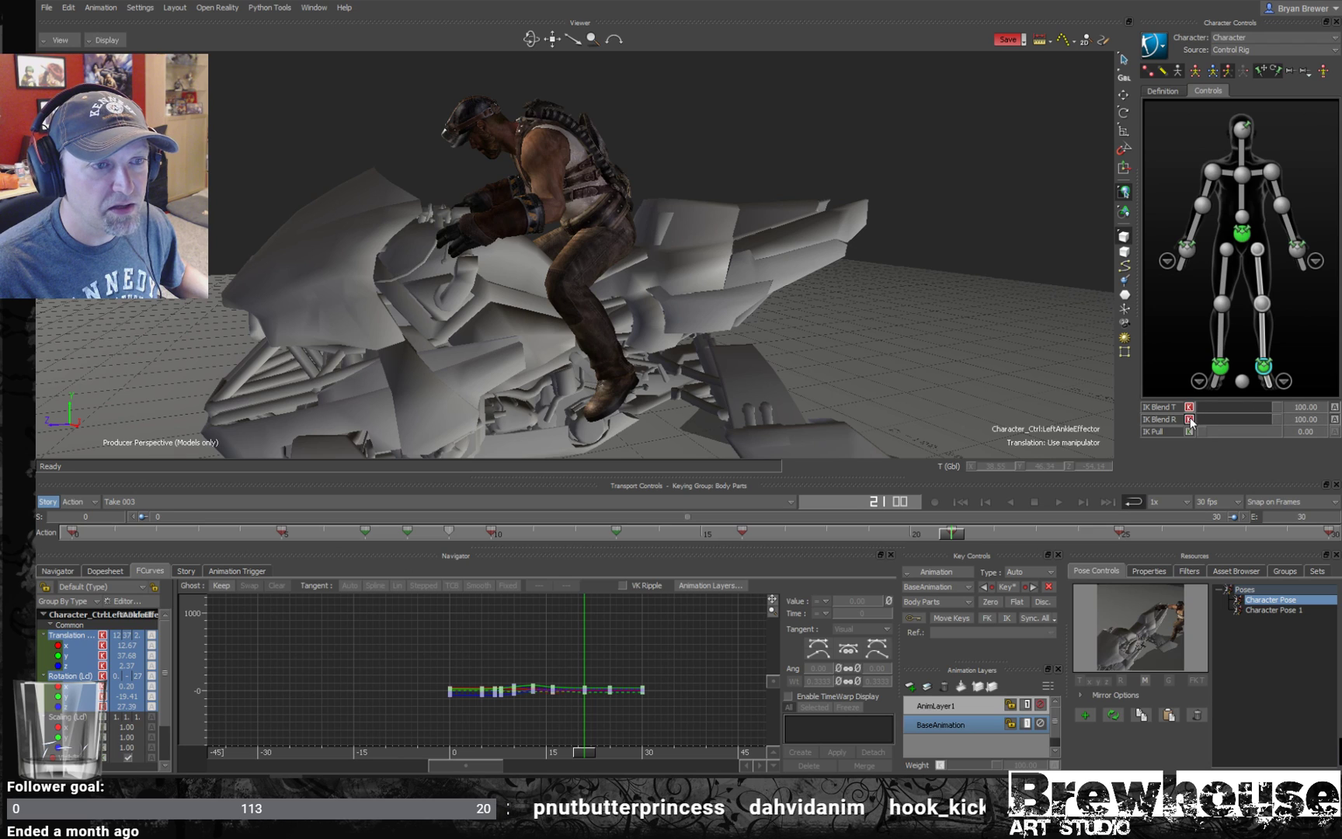
left_click_drag(953, 532, 938, 528)
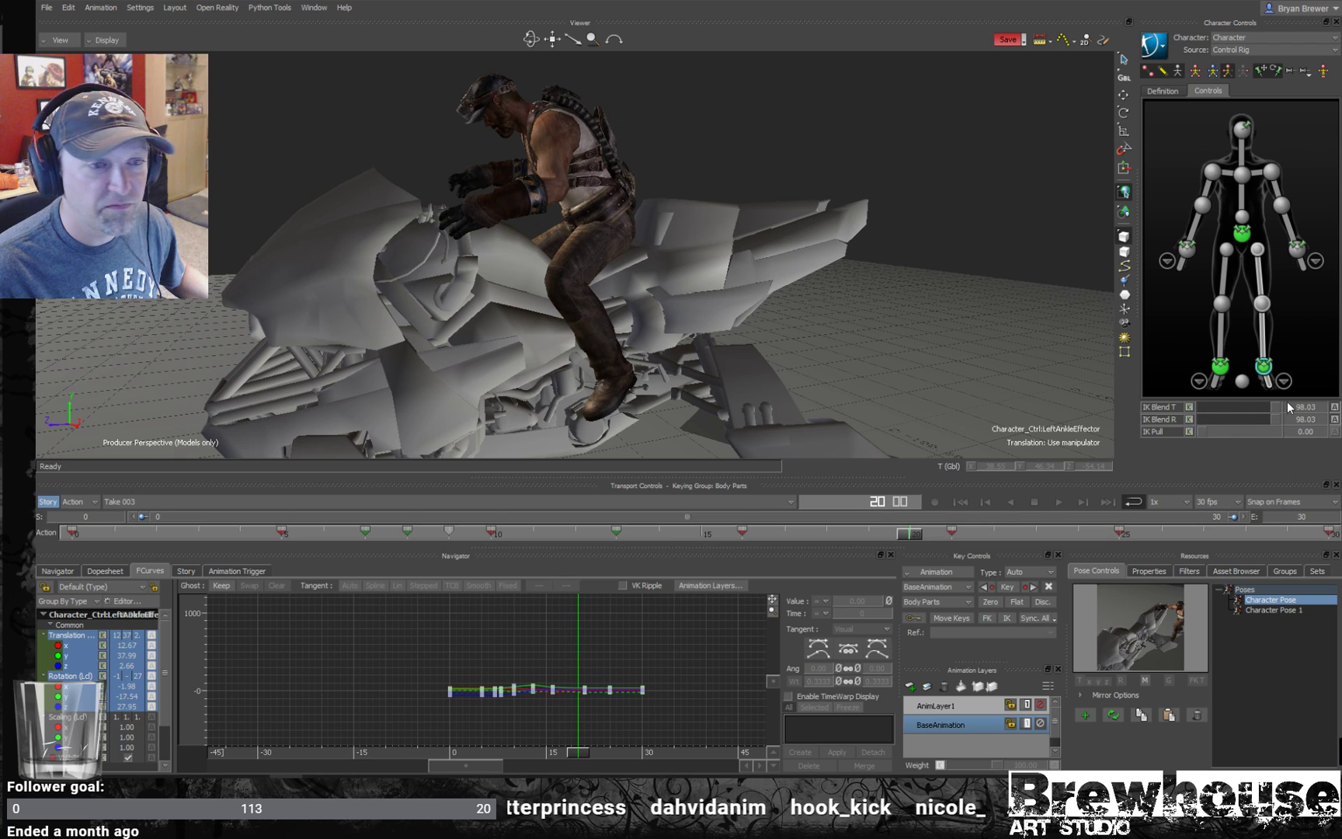
left_click_drag(1275, 406, 1180, 410)
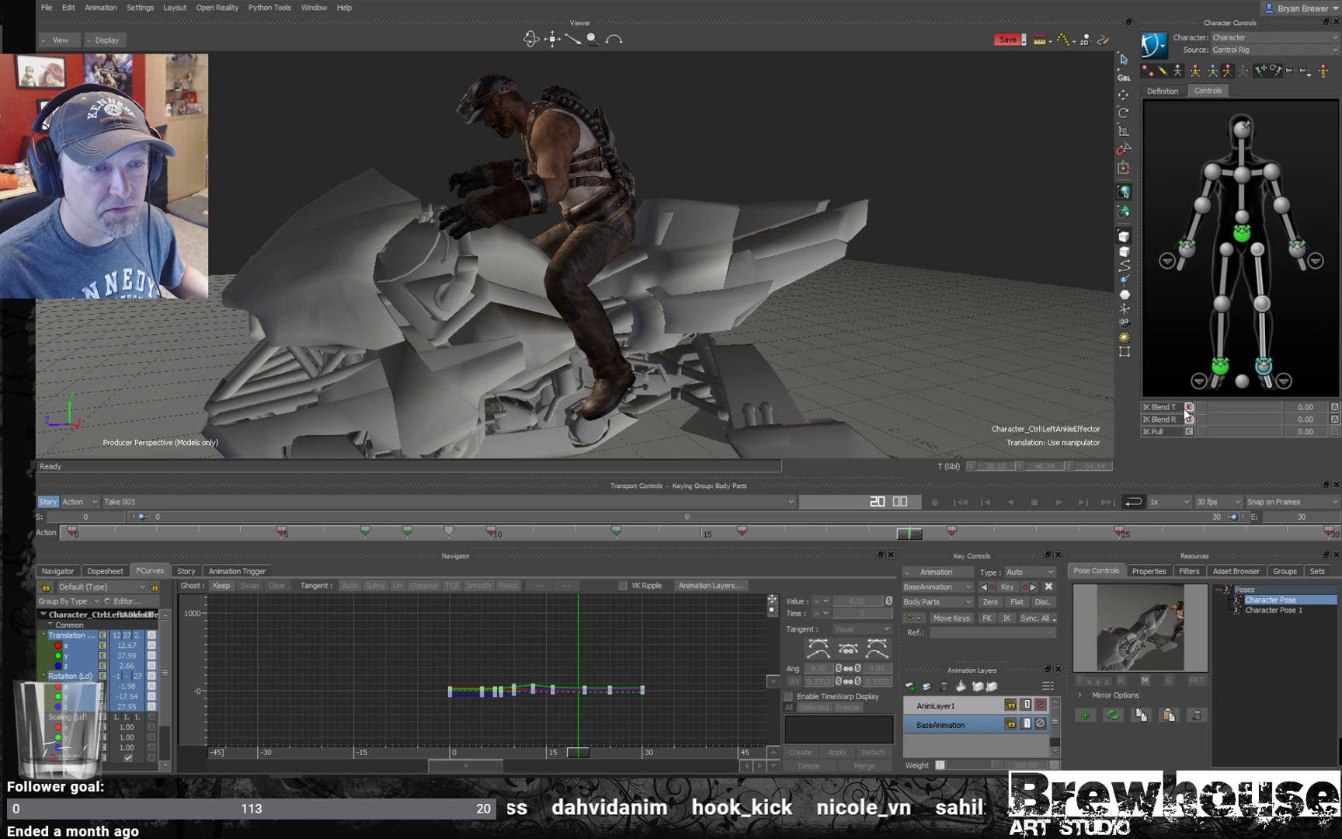
- Try the left leg's frame 16 key at frame 18, then delete it and scrub through the landing
left_click_drag(935, 534, 822, 537)
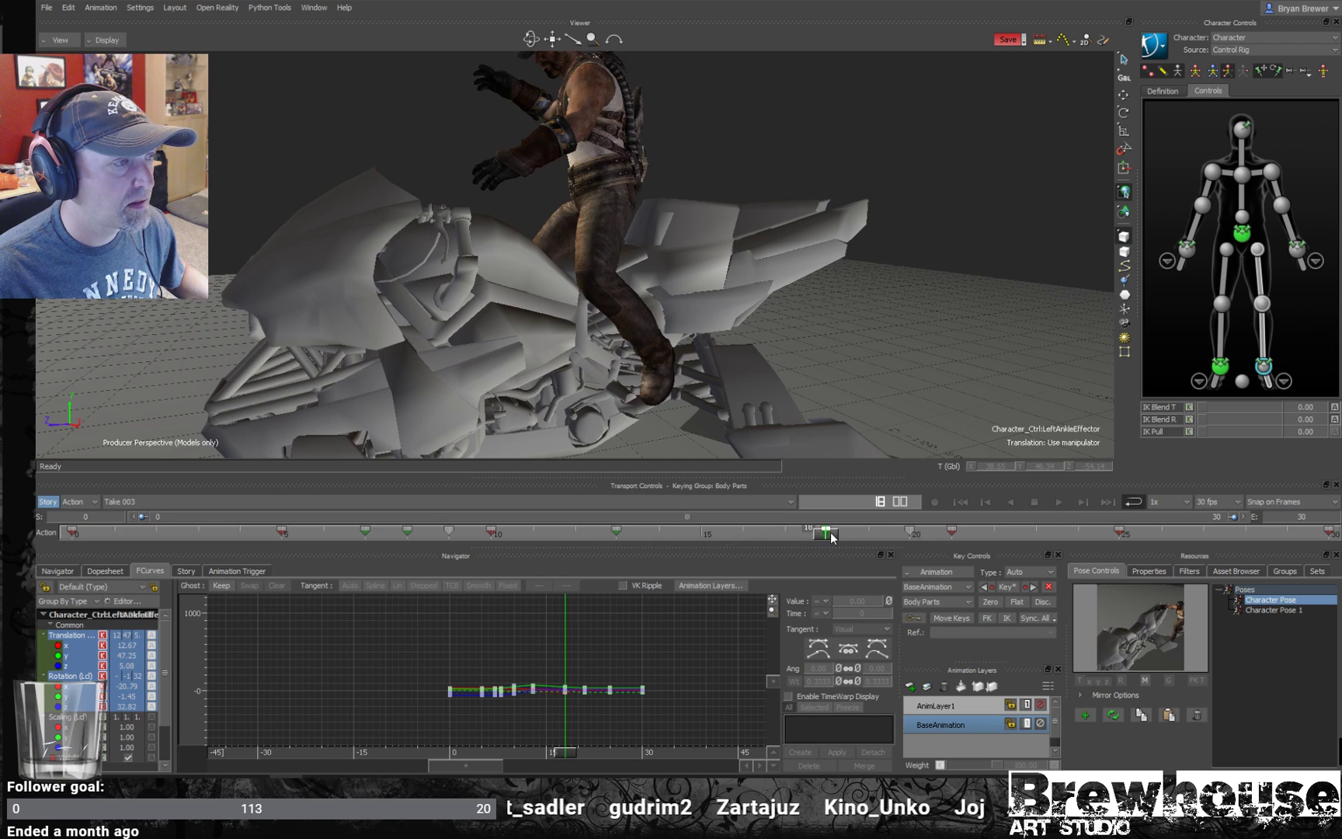
left_click_drag(826, 534, 322, 505)
left_click_drag(312, 423, 535, 450)
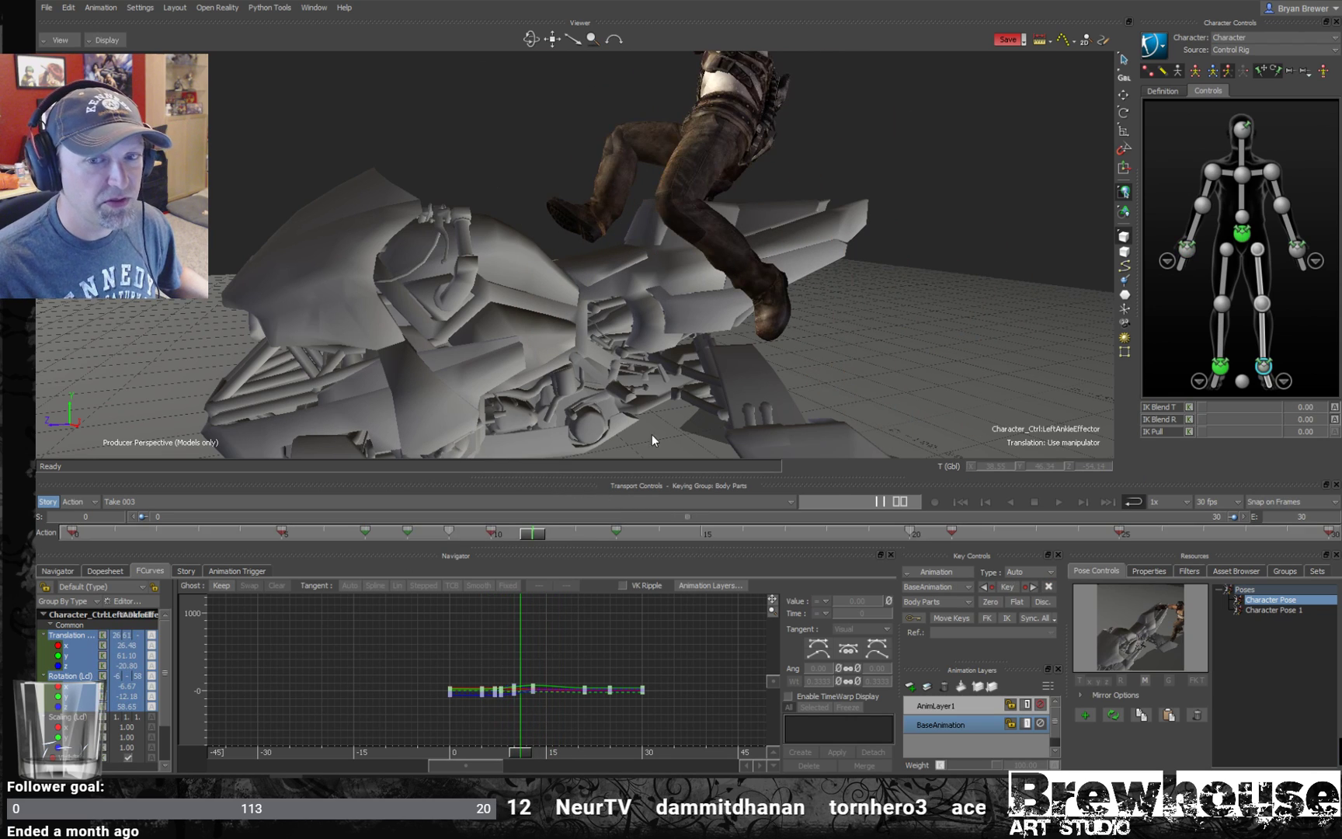
left_click_drag(526, 538, 938, 533)
- Key the left ankle at frame 20, then shift its keys at frames 20 and 21 one frame earlier
left_click(910, 535)
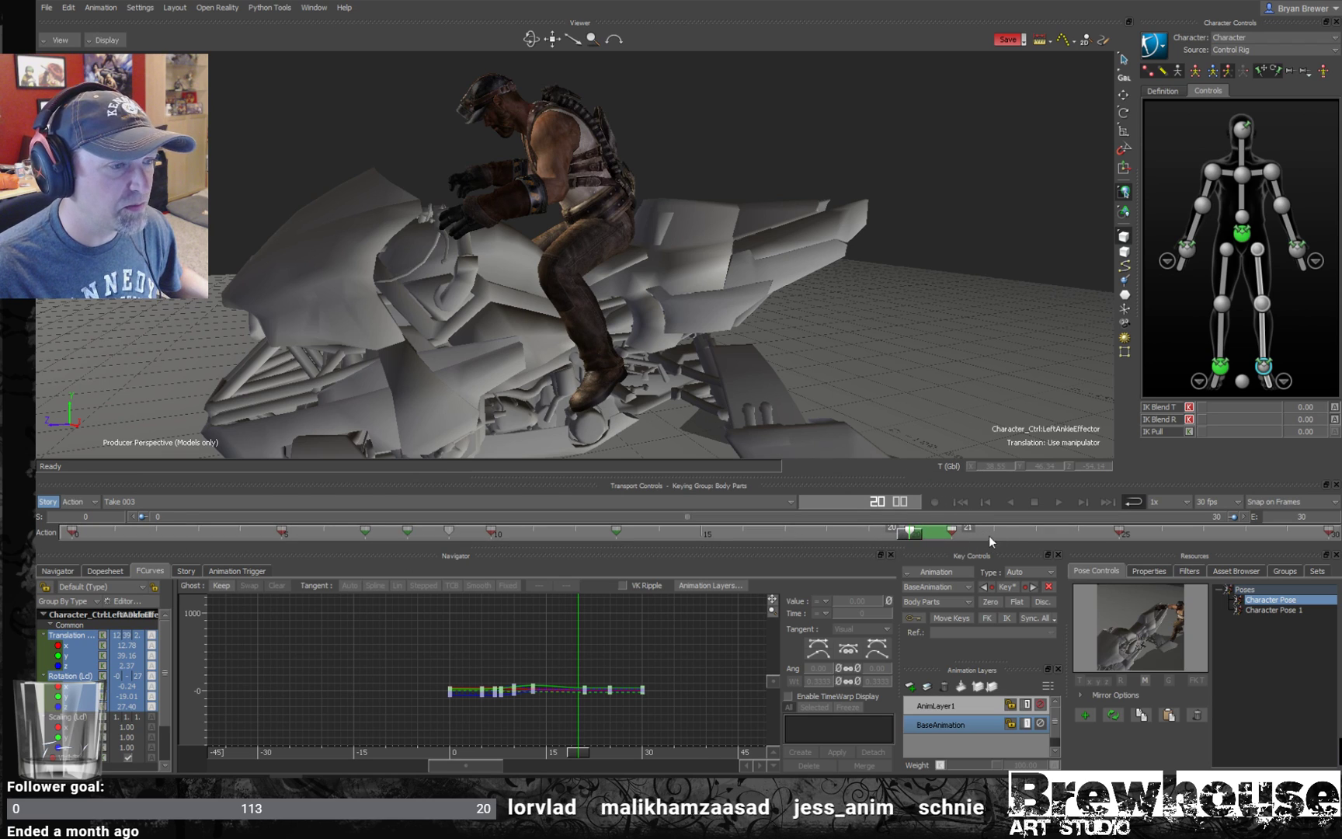
left_click(891, 536)
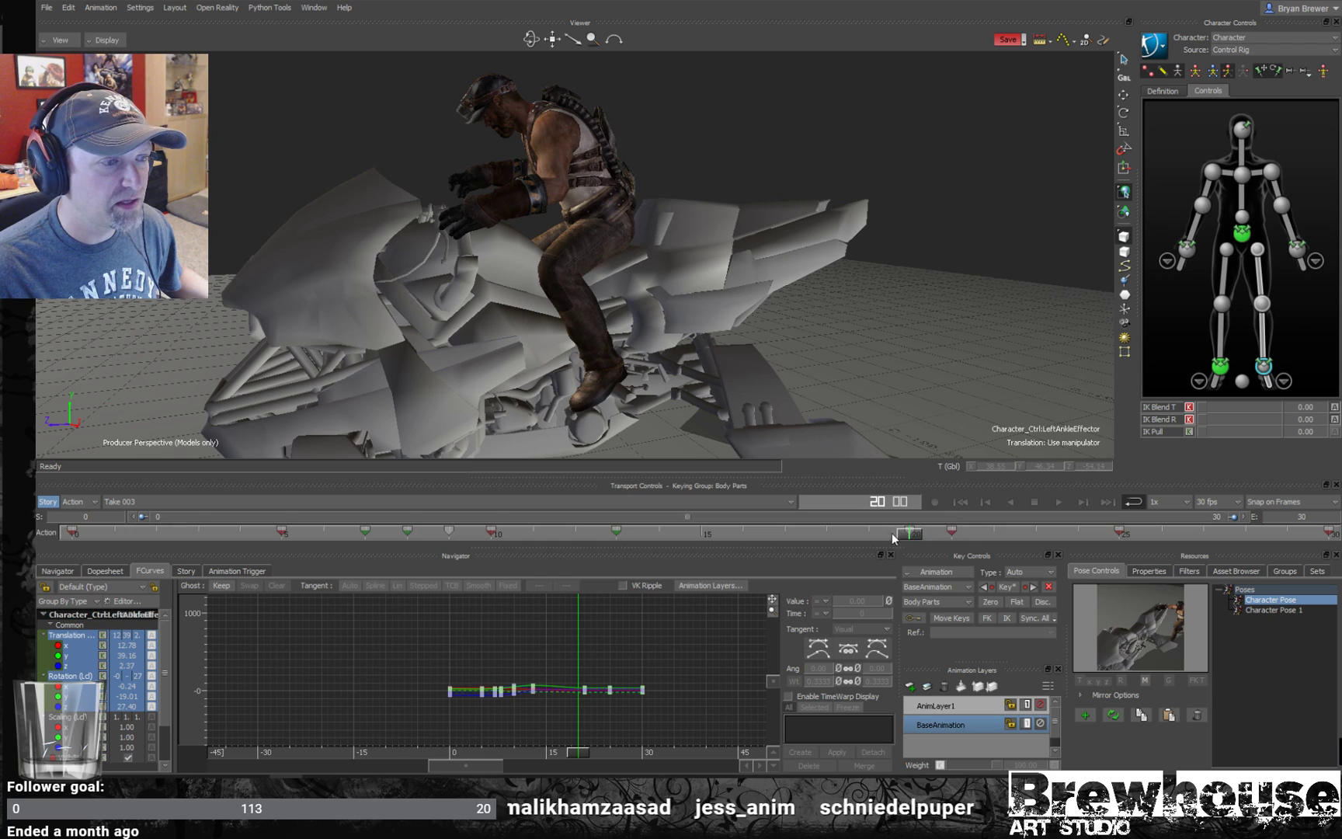
mouse_move(904, 538)
left_mouse_down("shift")
mouse_move(769, 527)
mouse_move(1007, 534)
mouse_move(839, 532)
mouse_move(1018, 548)
mouse_move(1118, 540)
left_mouse_up("shift")
left_click(937, 538)
- Examine the seated pose and the left foot's placement on the bike at frame 25 from several angles
key("e")
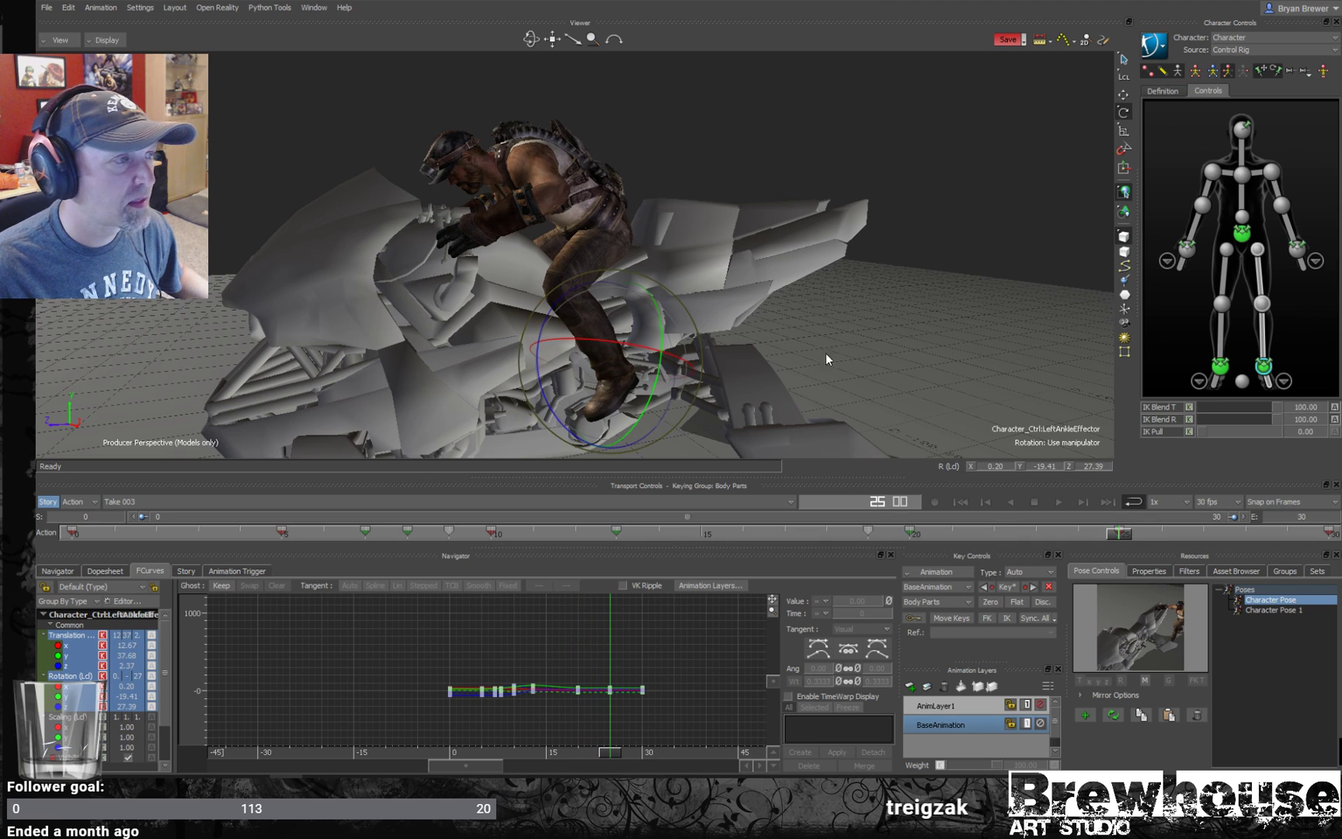
left_click_drag(660, 311, 586, 377, "alt")
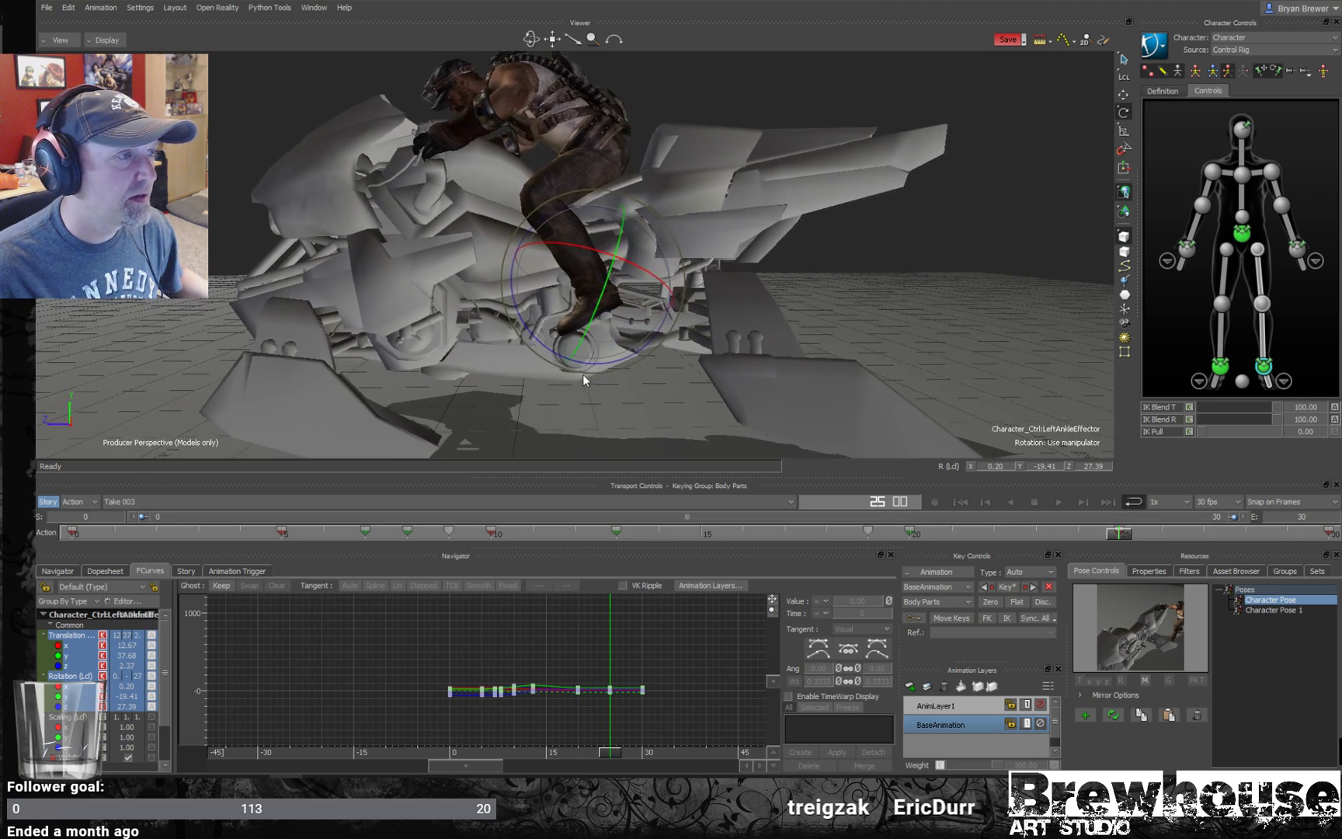
right_click_drag(586, 377, 731, 373, "alt")
middle_click_drag(731, 373, 723, 370, "alt")
right_click_drag(640, 369, 702, 364, "alt")
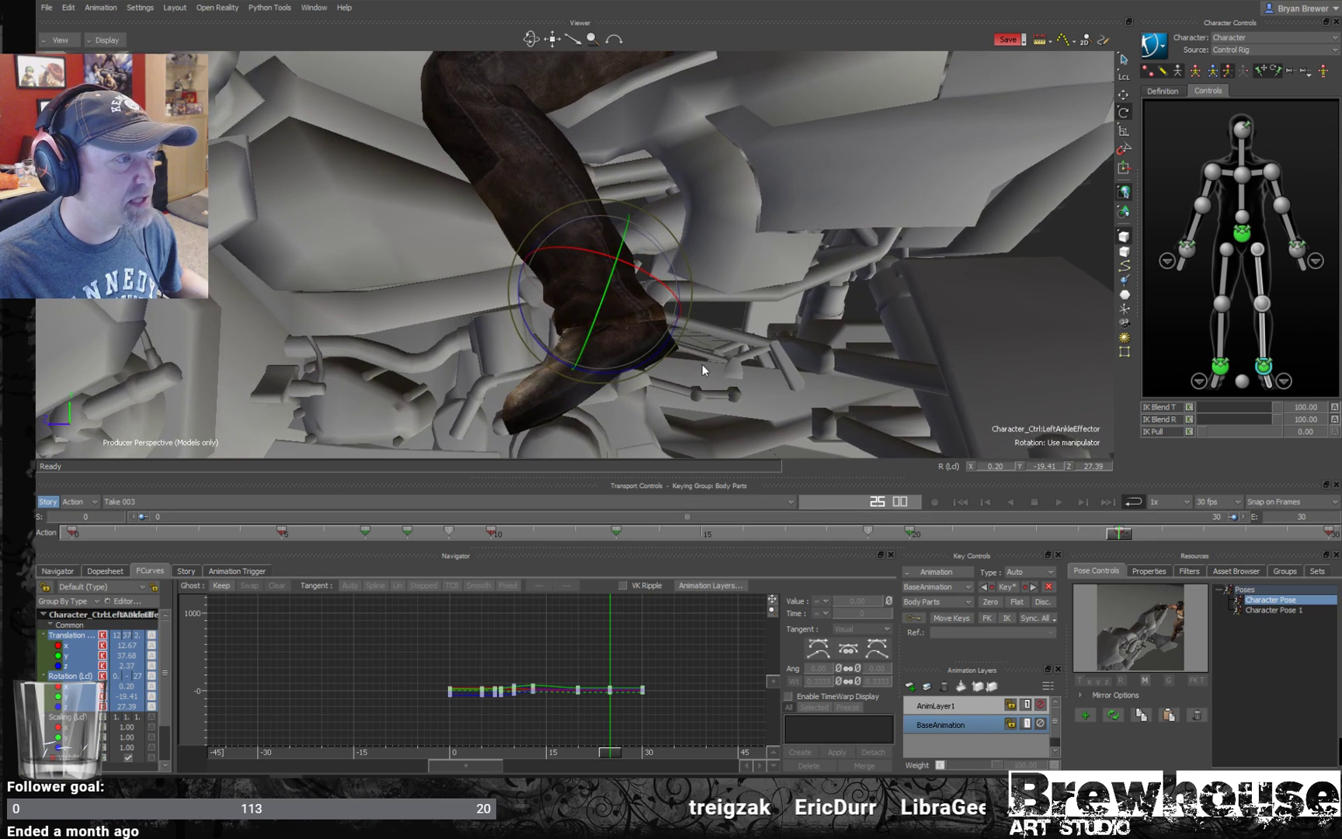
left_click_drag(647, 372, 690, 391, "alt")
right_click_drag(738, 382, 704, 390, "alt")
left_click_drag(702, 390, 778, 351, "alt")
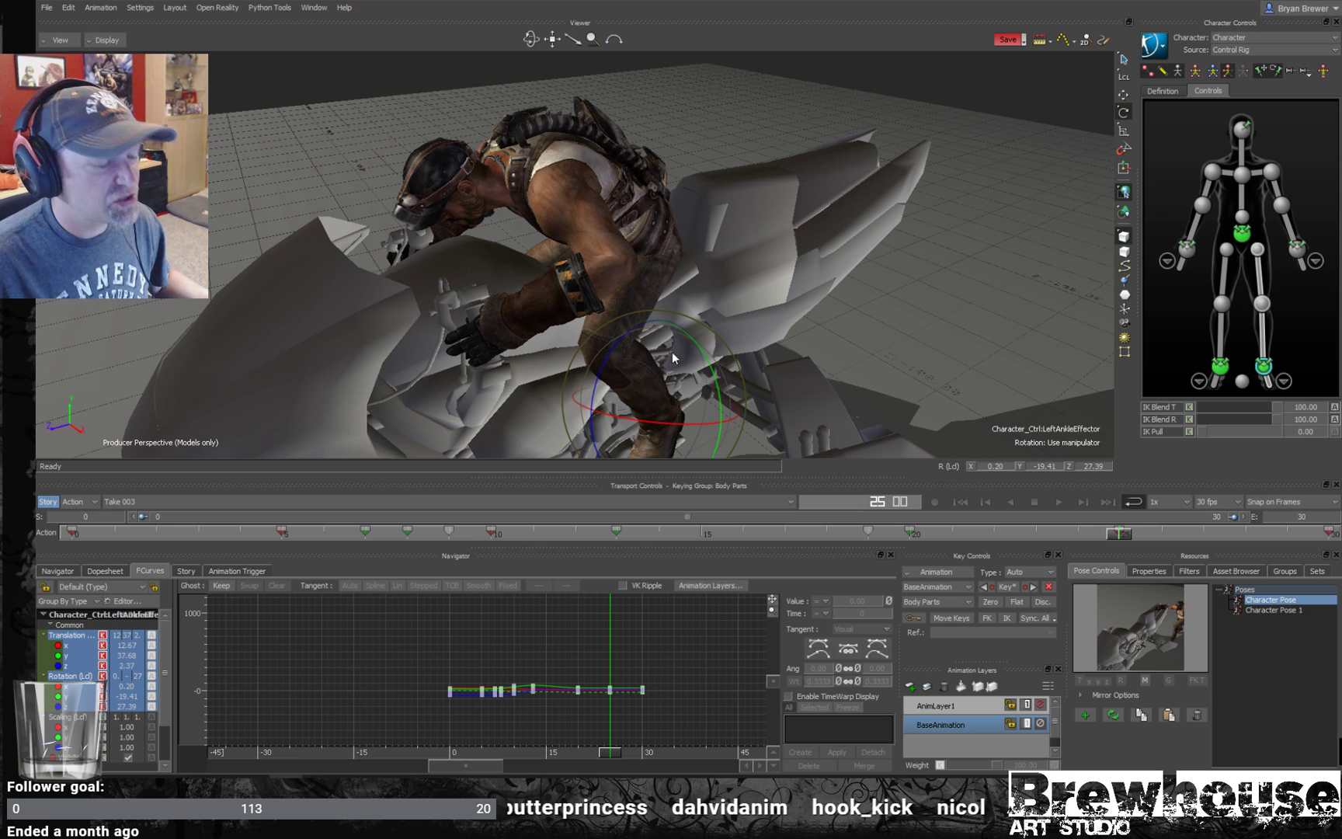
left_click_drag(704, 367, 739, 344, "alt")
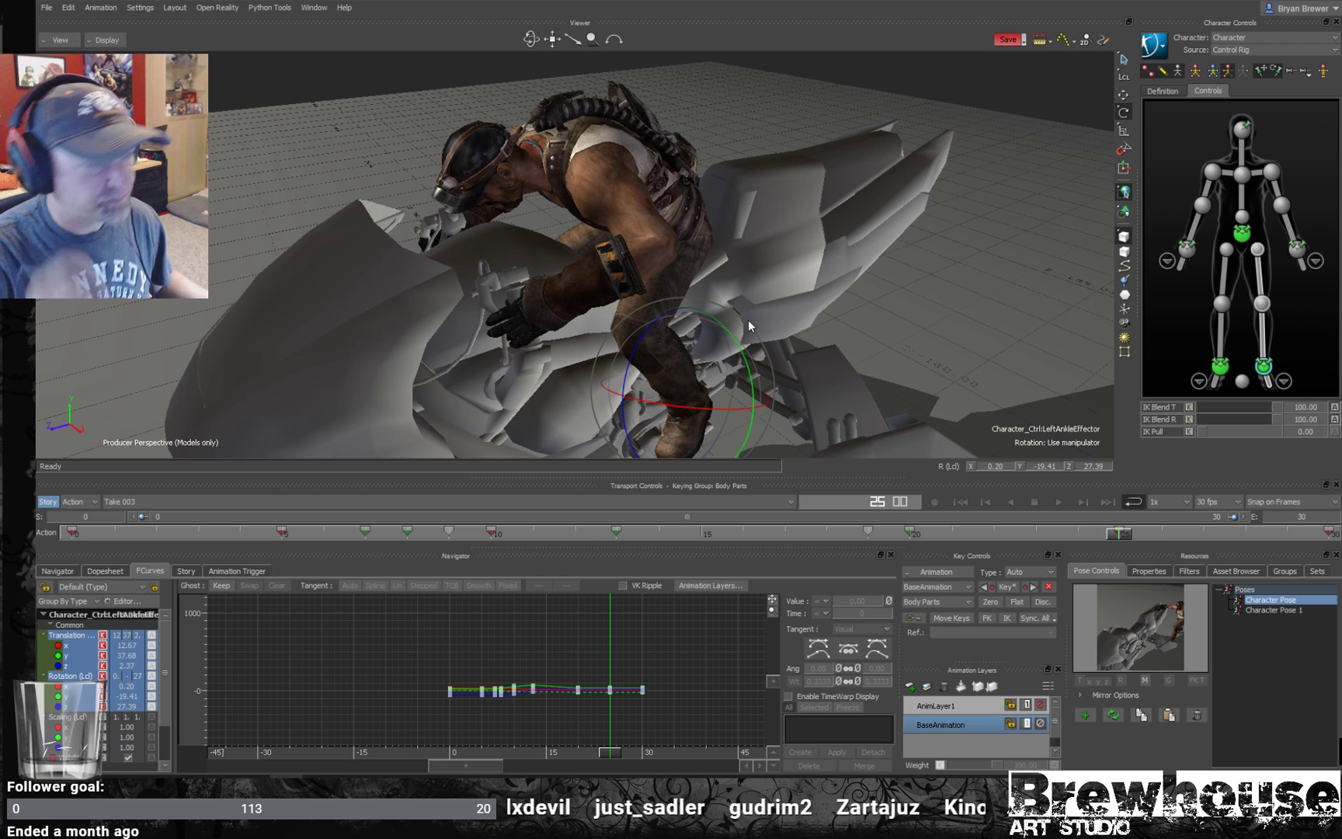
left_click_drag(851, 359, 843, 357, "alt")
- Try rotating the left ankle and shifting it slightly back at frame 25, compare with frame 30, and undo the adjustment
left_click(904, 534)
left_click_drag(904, 534, 1110, 542)
left_click_drag(617, 342, 609, 367)
key("t")
left_click_drag(1118, 535, 1328, 533)
left_click_drag(804, 301, 877, 312, "alt")
left_click_drag(1330, 535, 1104, 530)
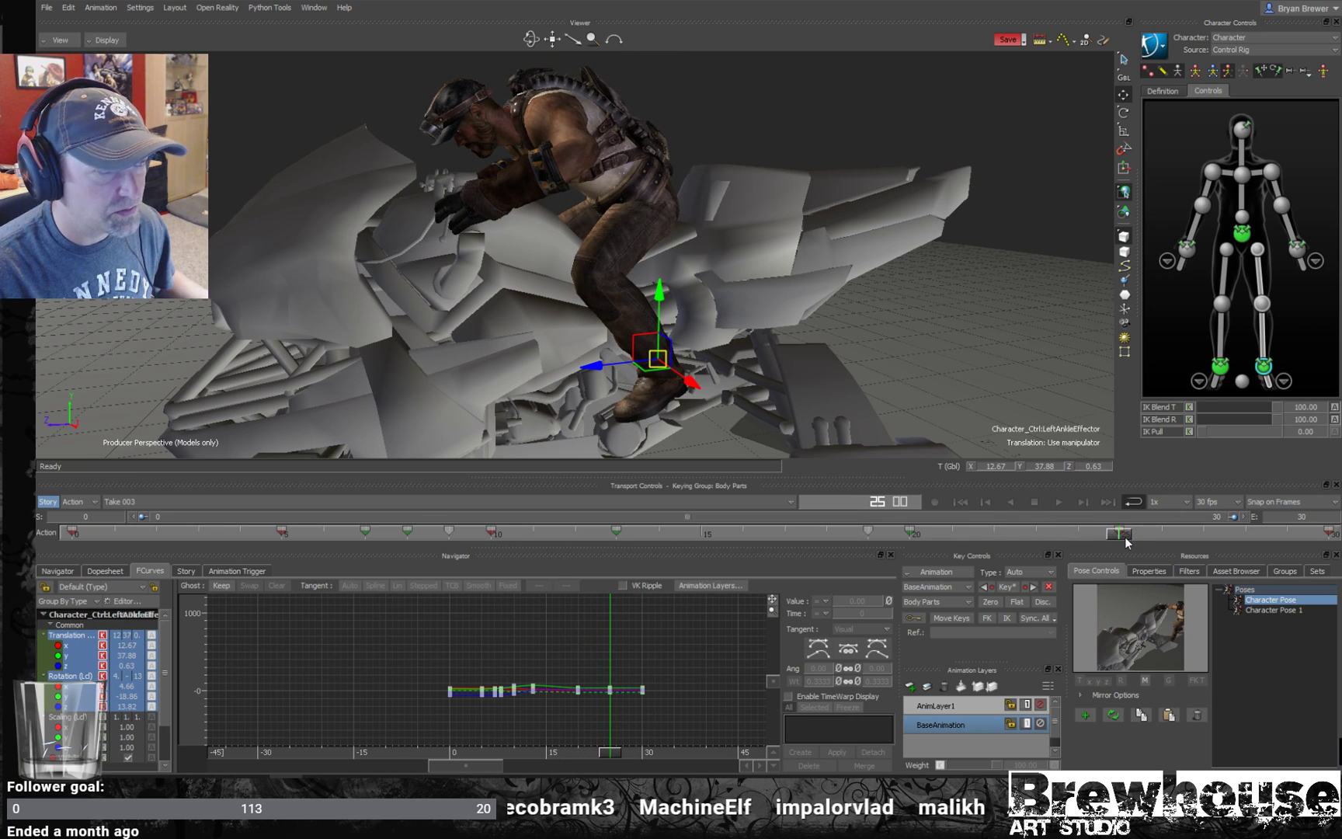
key("ctrl+z")
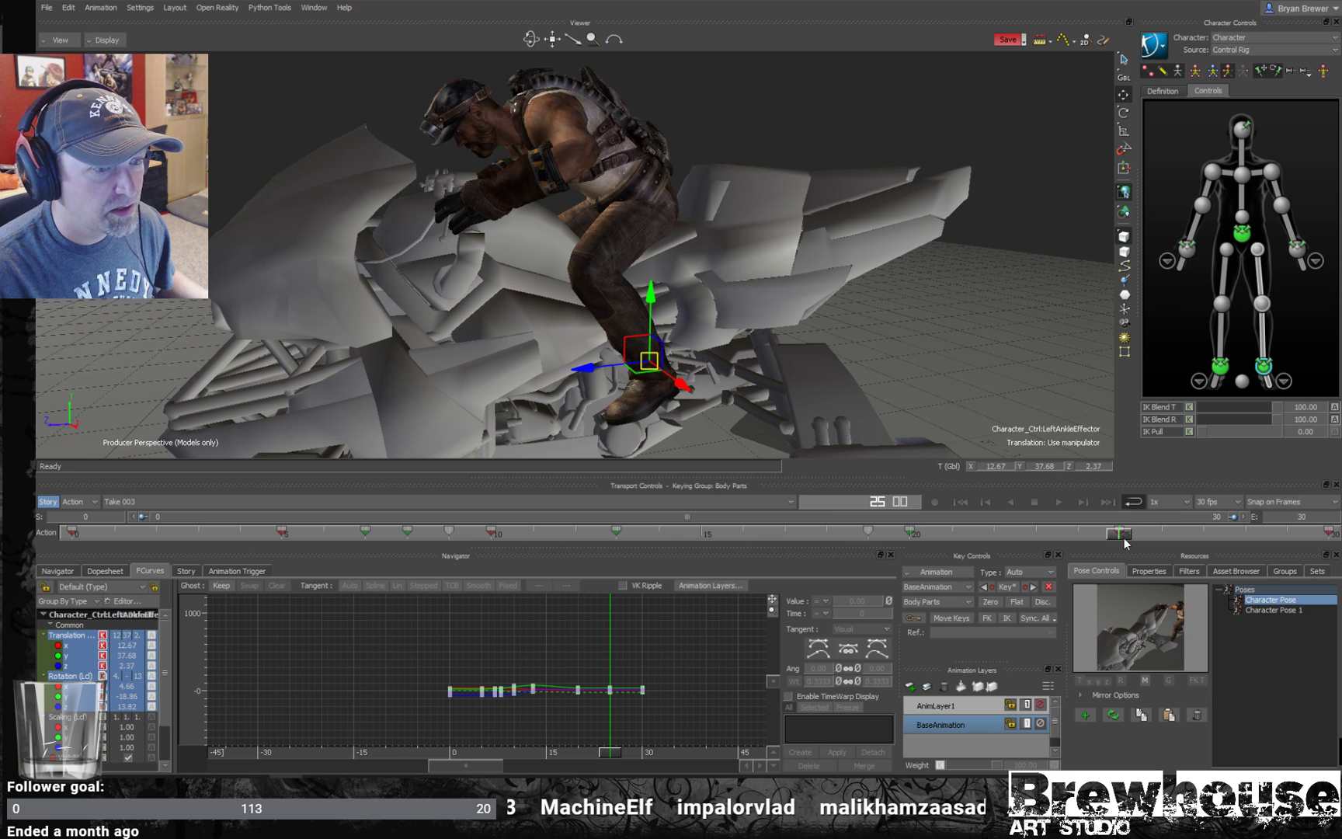
- Play back the whole leap from a wider view to review the landing
left_click_drag(1124, 536, 103, 462)
scroll(624, 294, "down", 6)
key("ctrl+space")
scroll(769, 269, "up", 5)
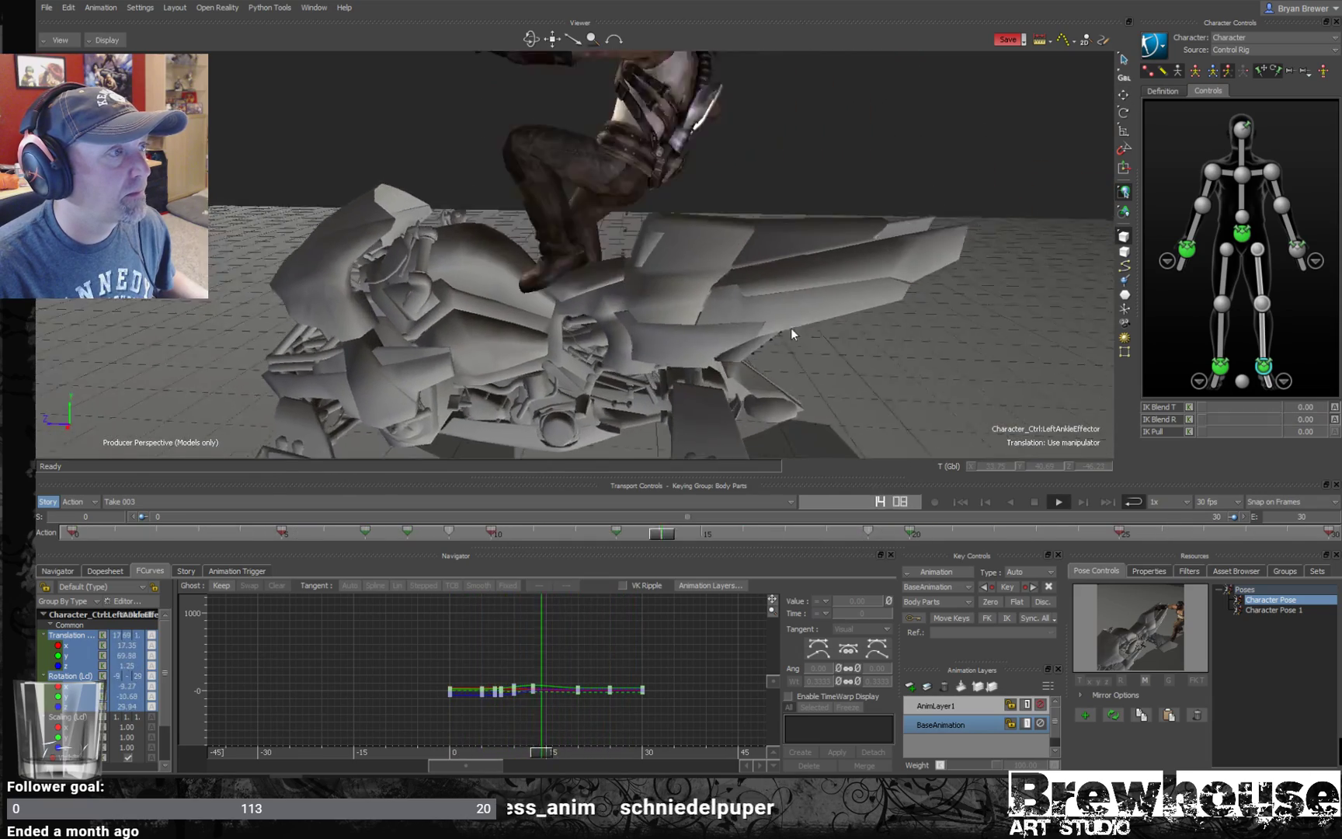
scroll(796, 322, "down", 3)
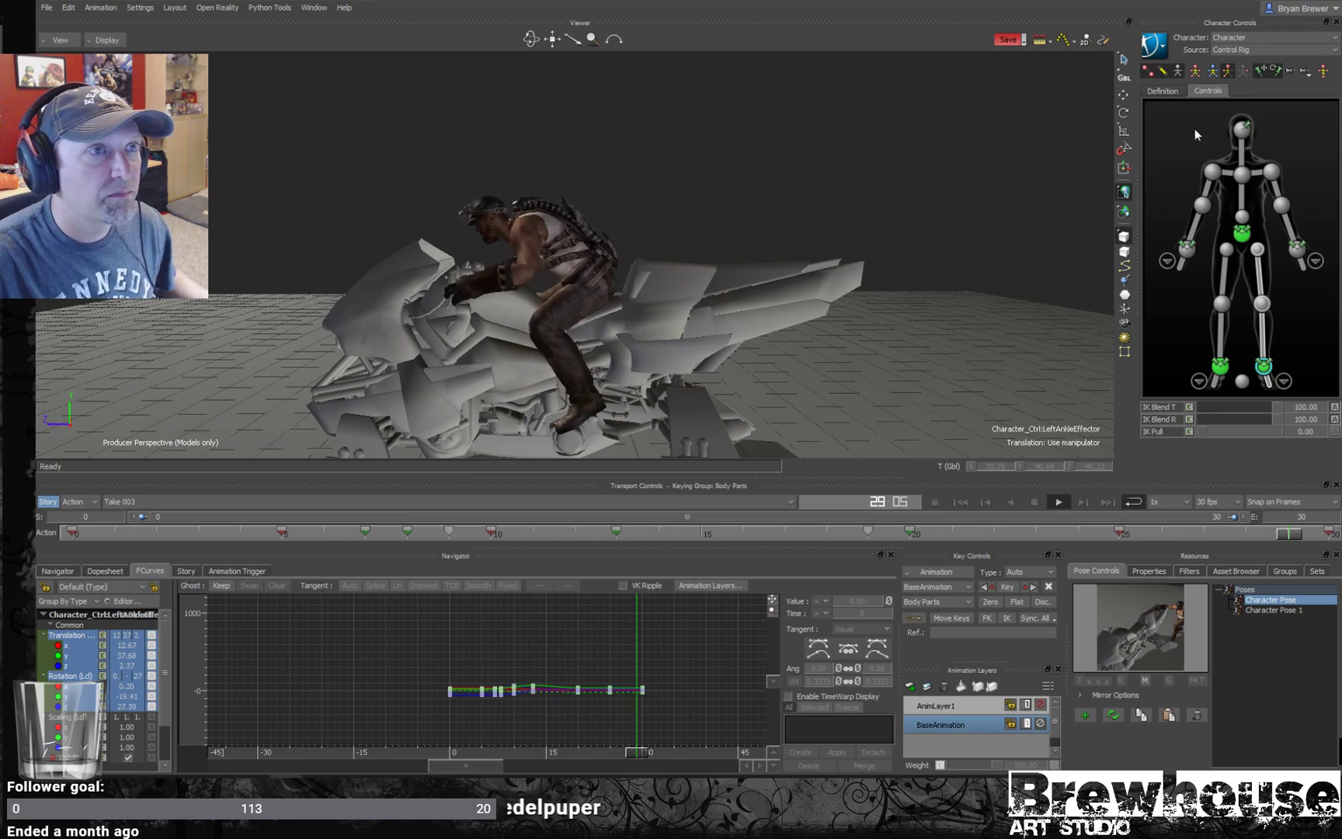
- Select the hips effector and display its motion trail over the leap
left_click(1244, 231)
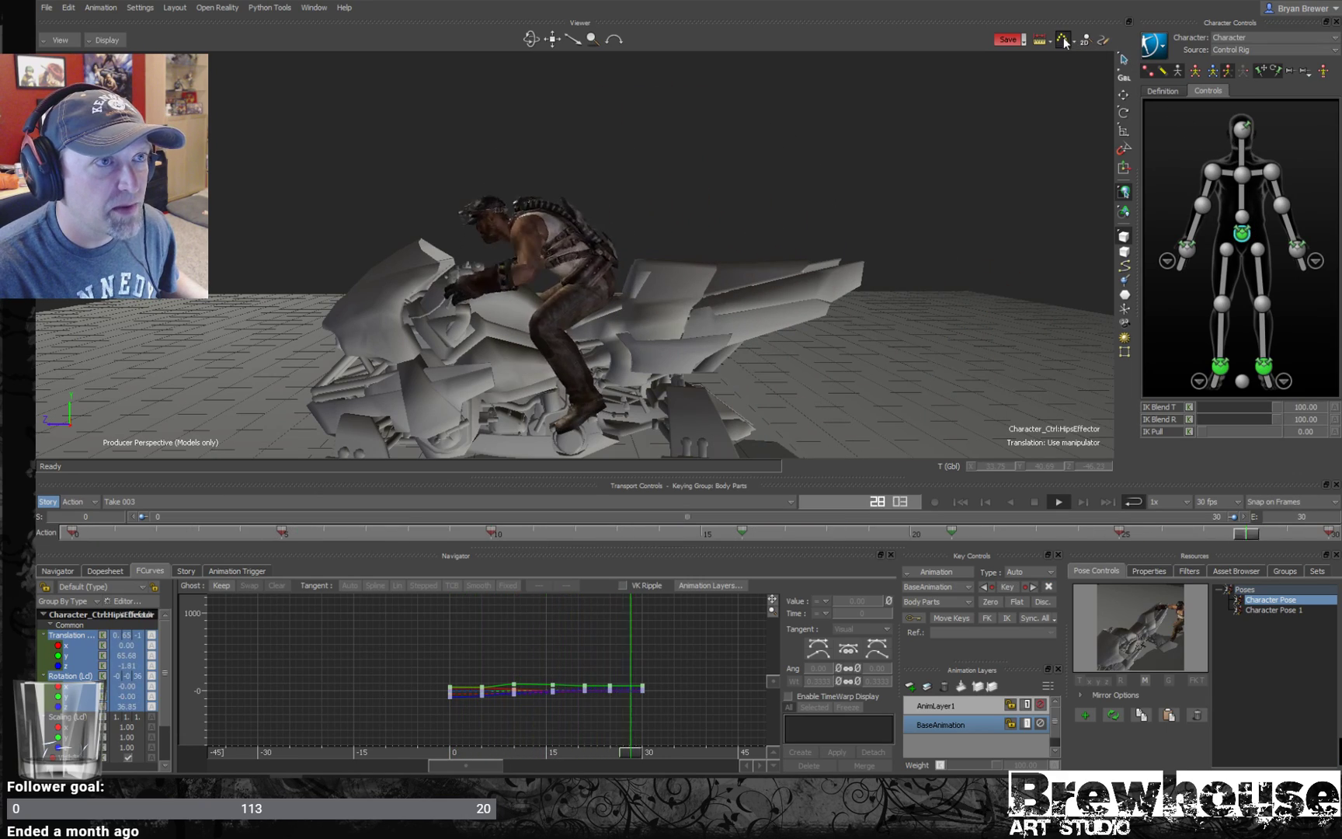
middle_click_drag(974, 224, 685, 254)
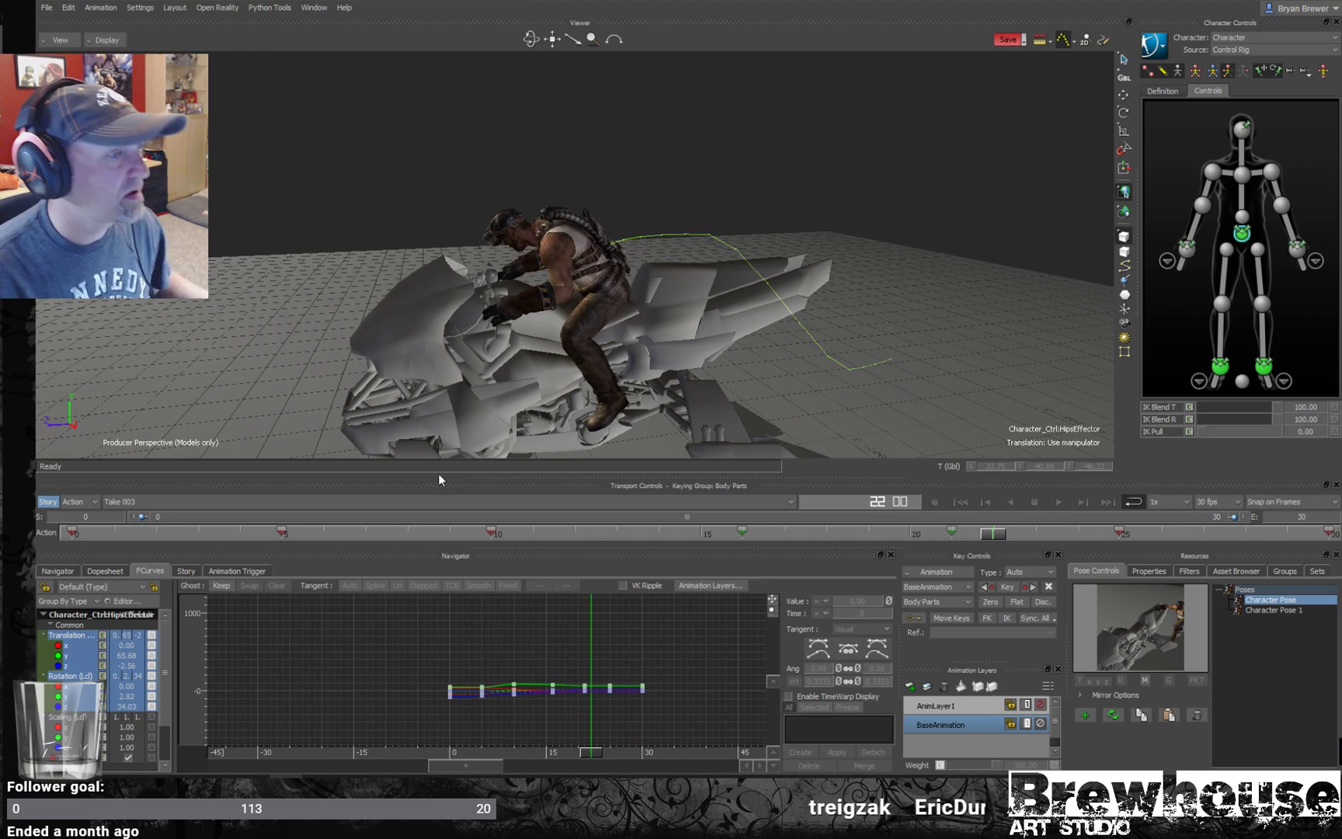
- Try moving the hips' frame 10 key to frame 9, restore it, and play back the leap
left_click(156, 534)
mouse_move(140, 528)
left_mouse_down()
mouse_move(105, 530)
mouse_move(597, 483)
mouse_move(505, 502)
mouse_move(468, 533)
mouse_move(490, 531)
mouse_move(468, 532)
left_mouse_up()
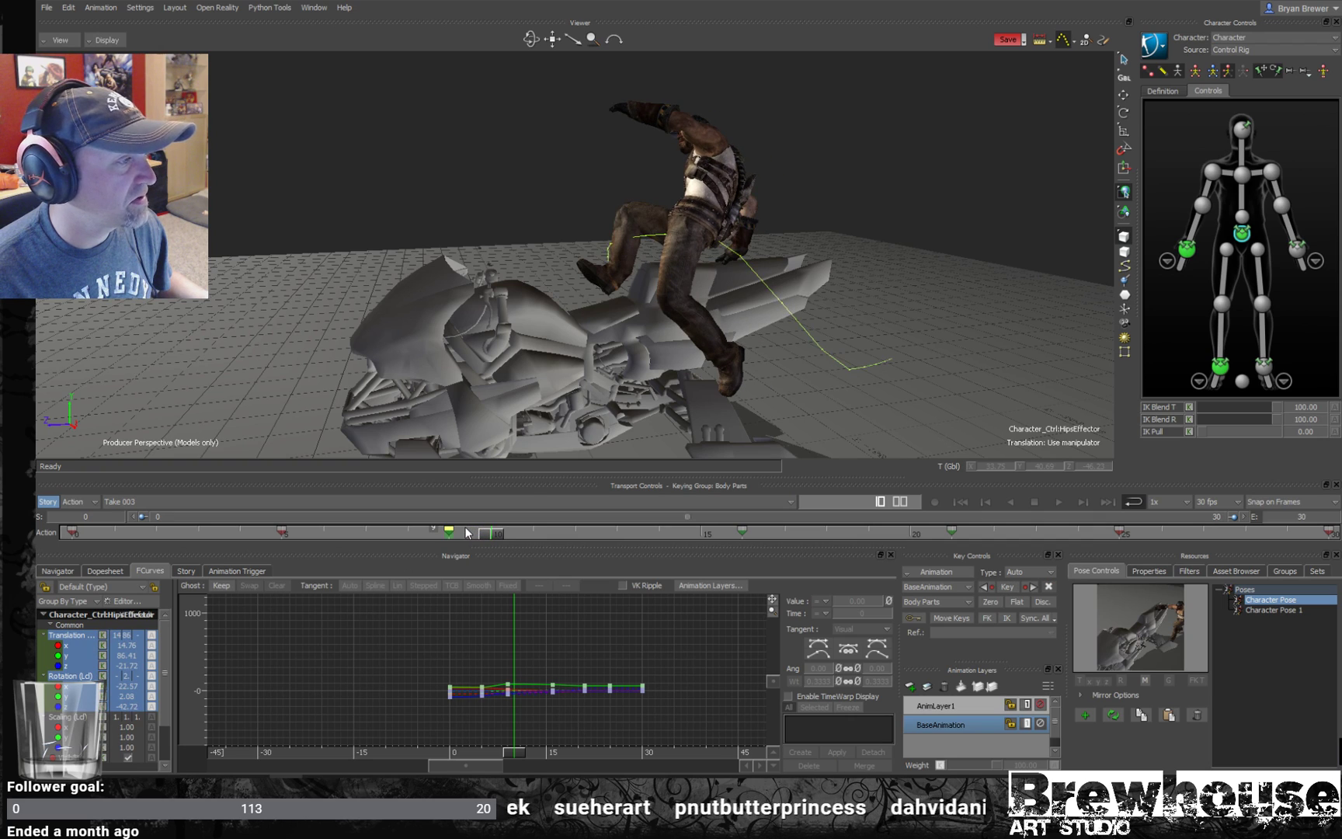
key("space")
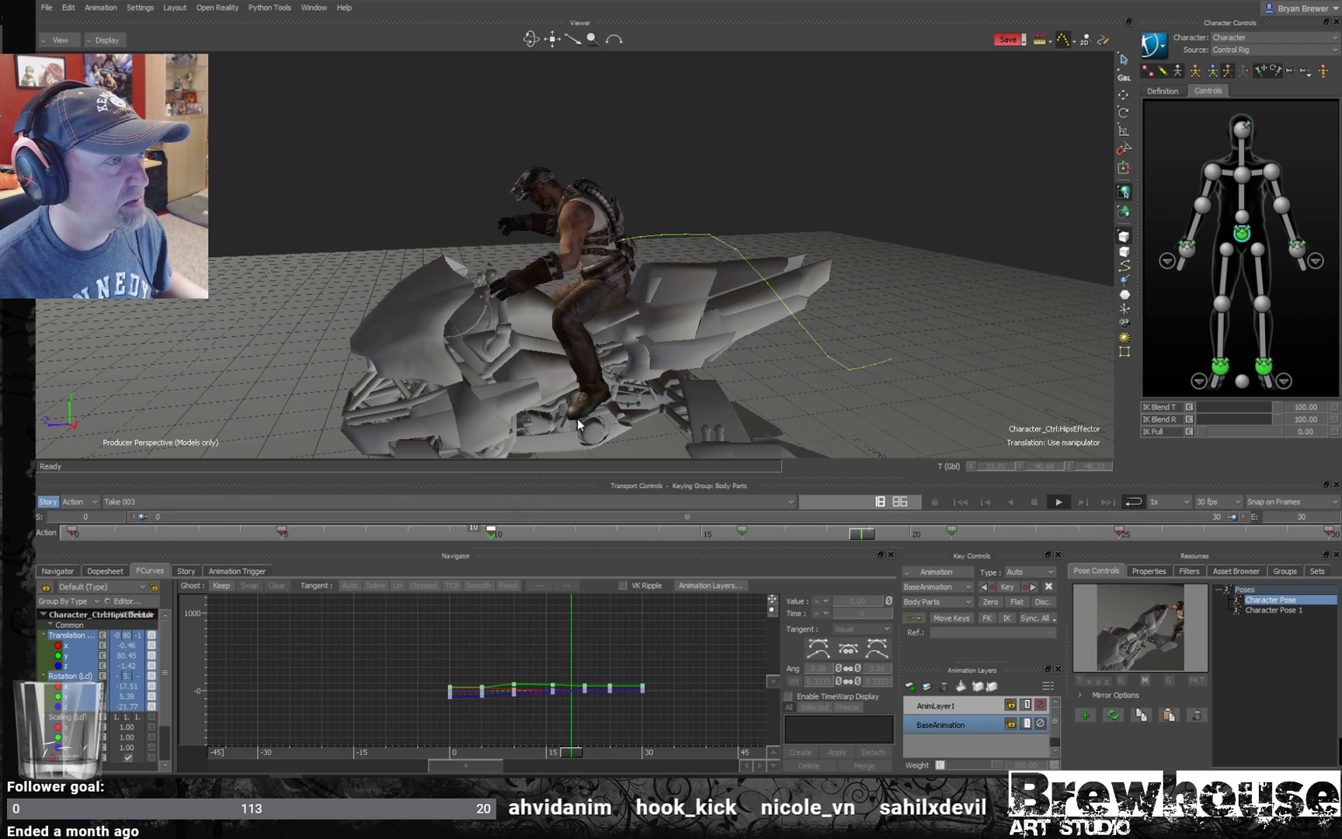
key("space")
- Add the chest effector to the hips selection, check frames 8 to 10 against both motion trails, and frame their curves
left_click(1246, 176, "shift")
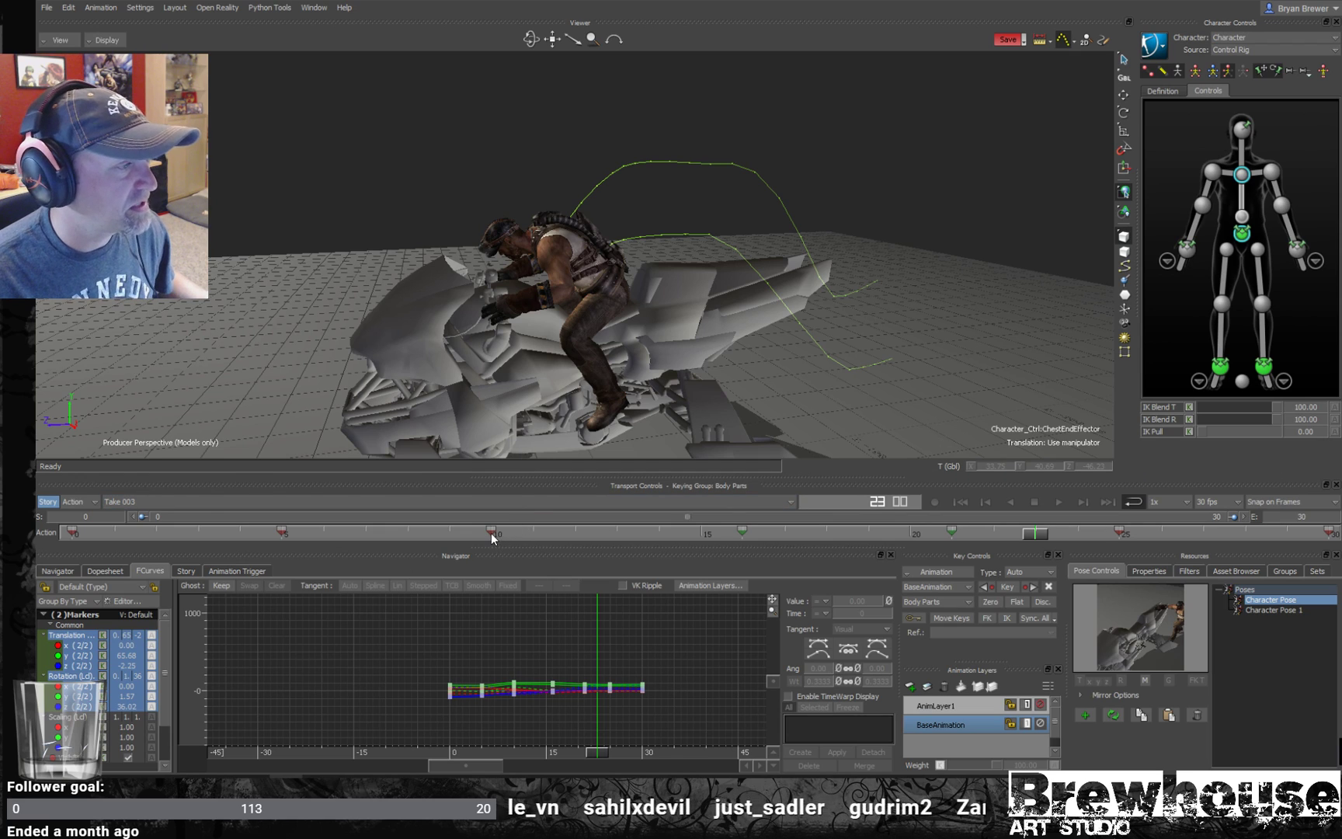
left_click(465, 533)
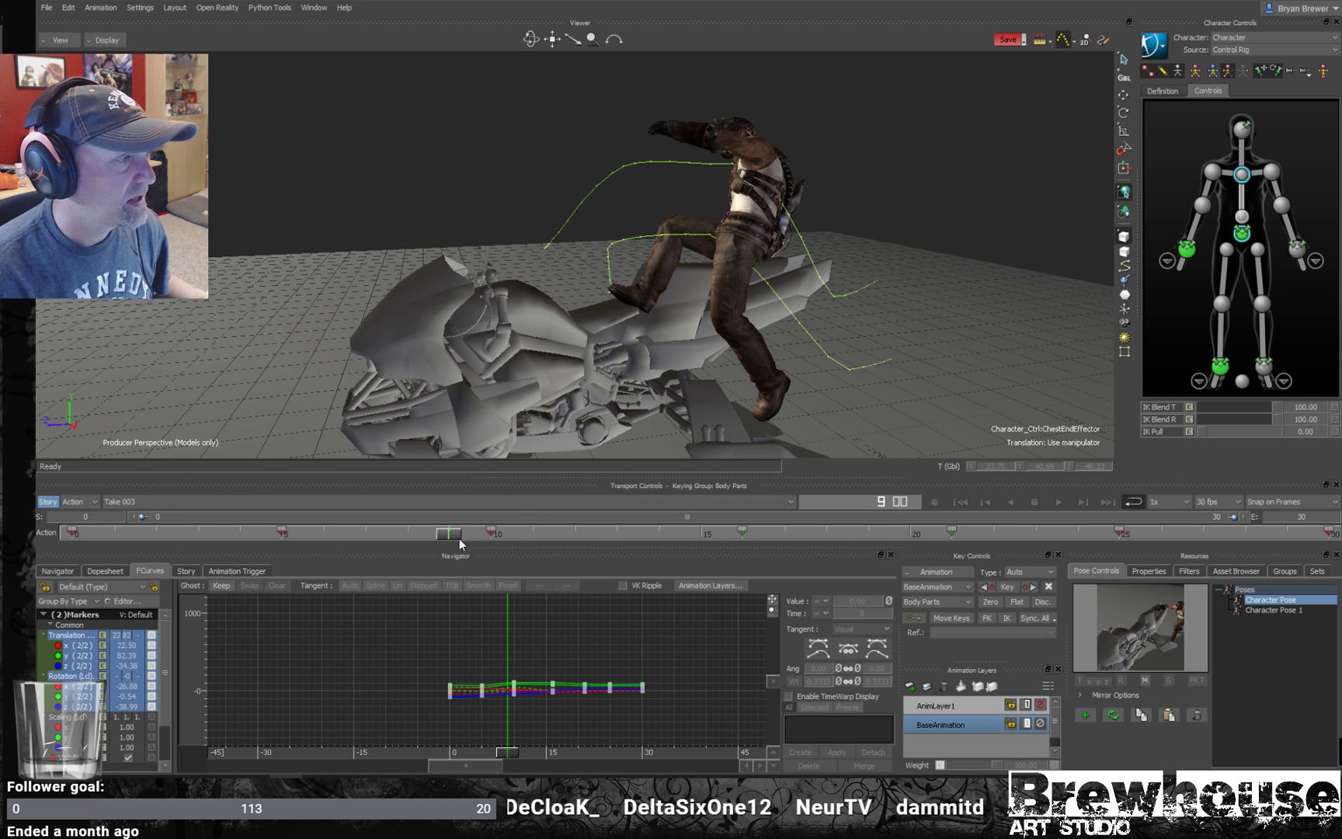
left_click_drag(456, 540, 485, 532)
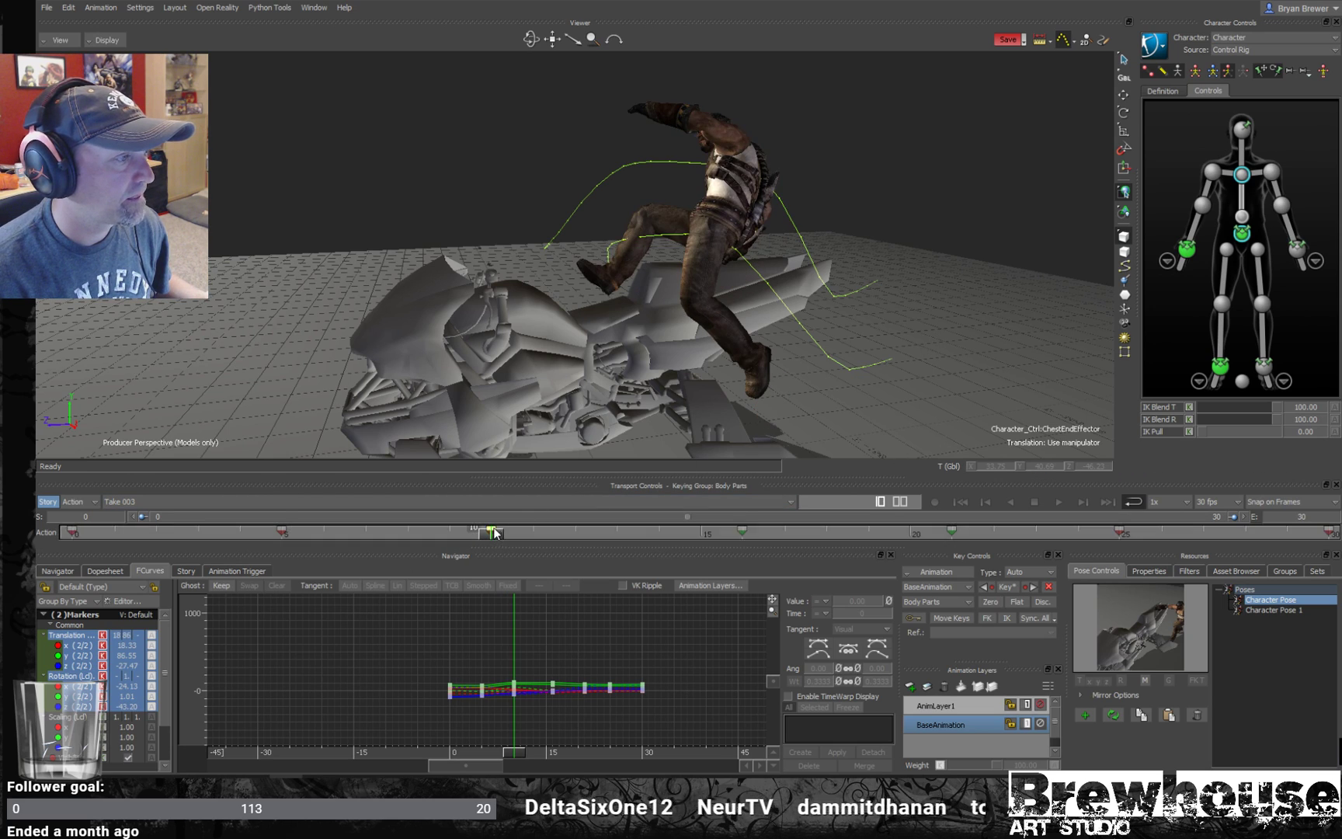
left_click_drag(493, 536, 407, 534)
left_click(539, 534)
key("a")
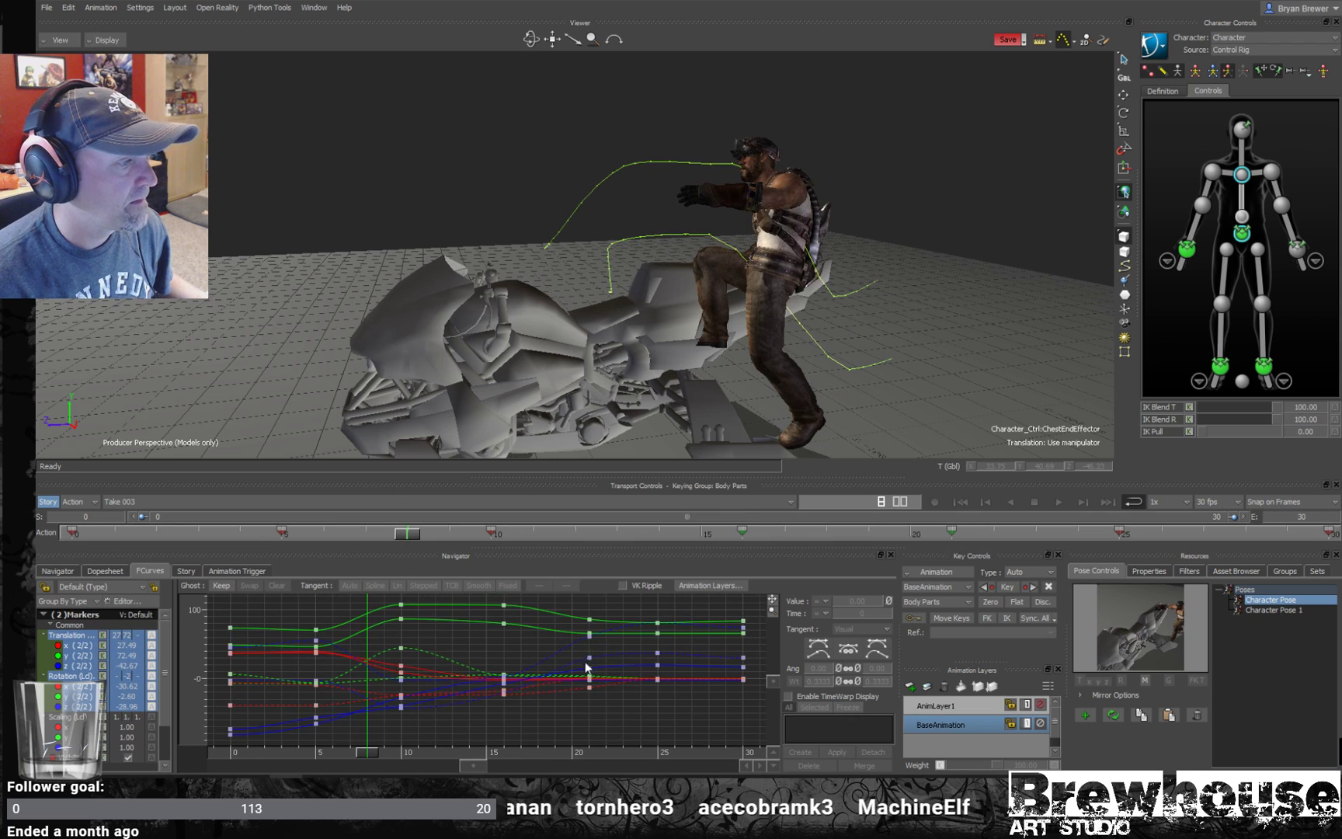
scroll(497, 632, "down", 4)
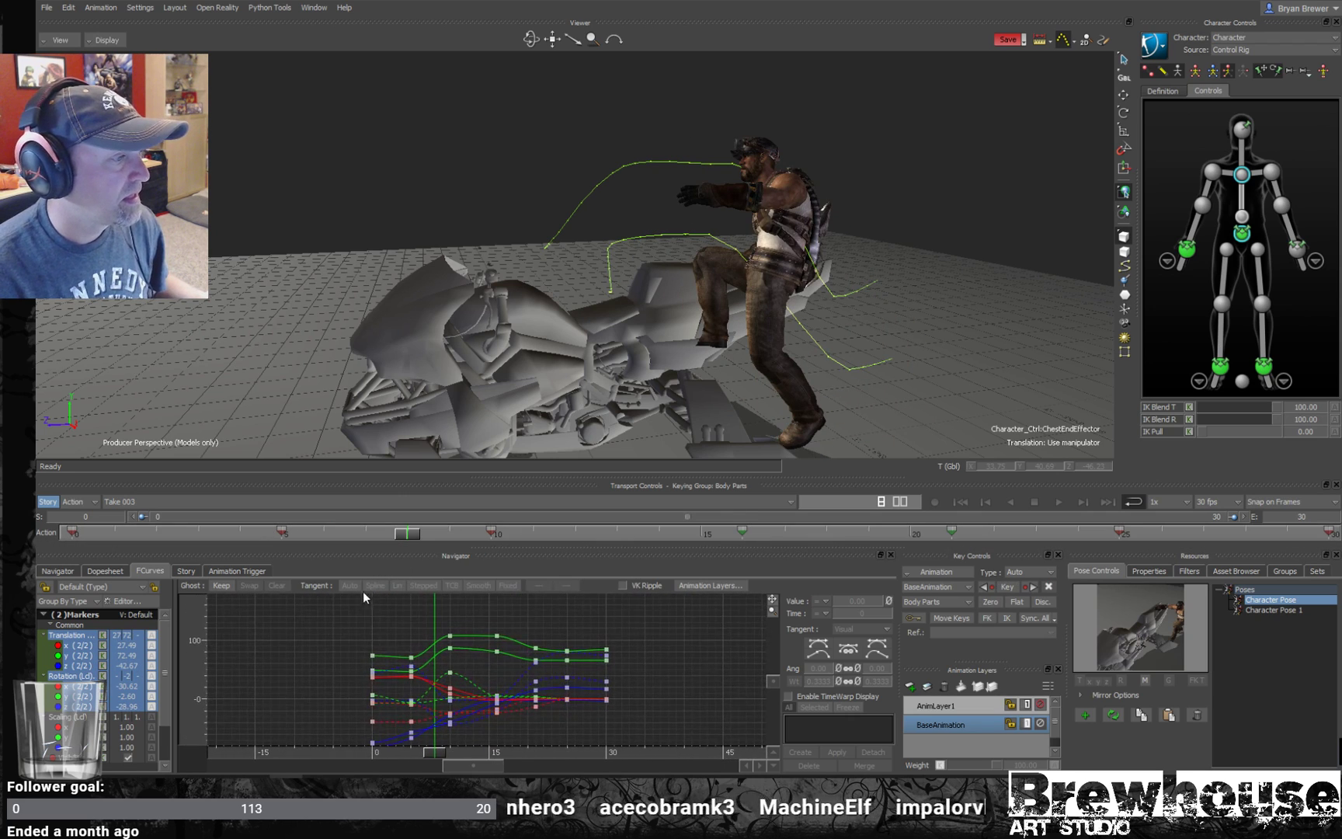
- Isolate the hips effector's vertical curve and compare it with the motion trail back to the takeoff at frame 4
left_click(1239, 230)
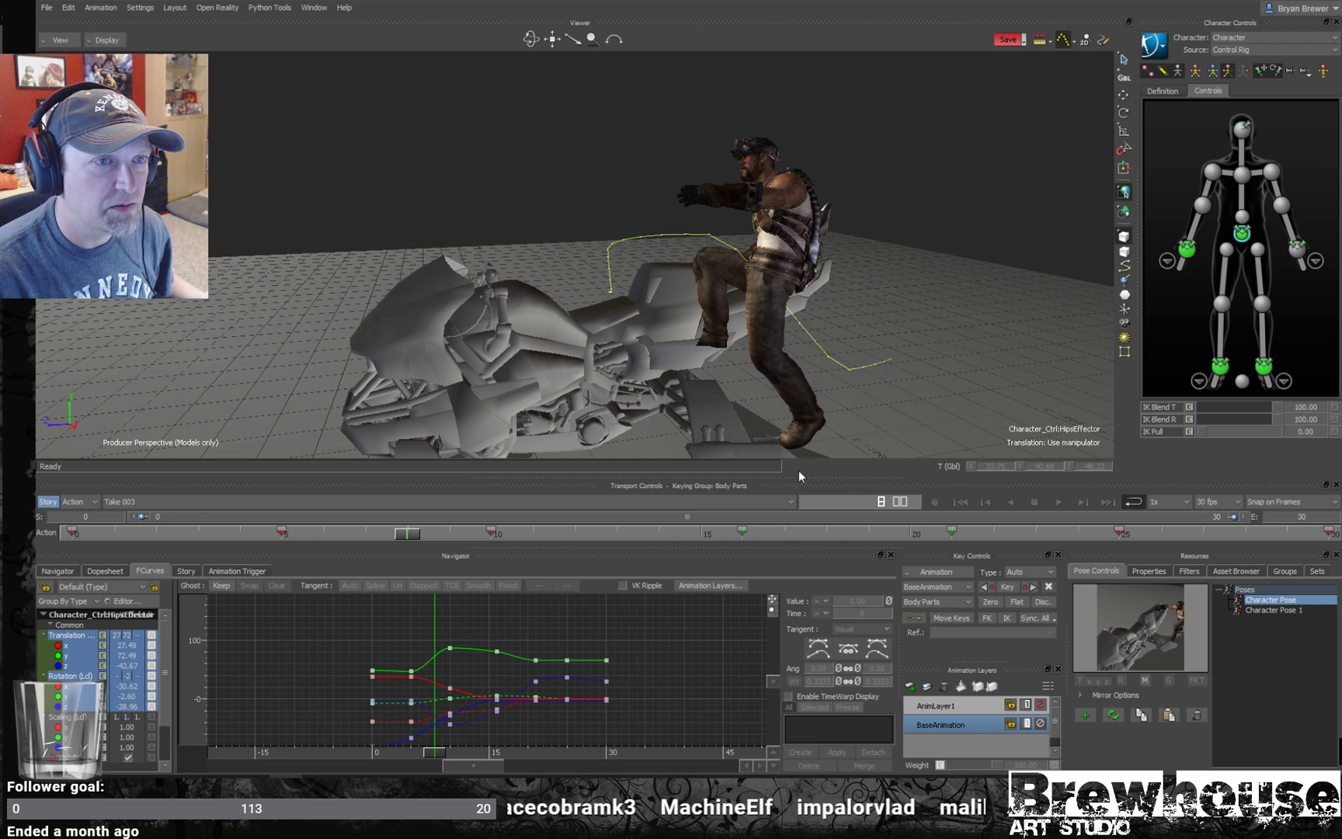
left_click_drag(438, 654, 469, 677, "ctrl")
left_click_drag(443, 626, 534, 604, "shift")
left_click_drag(715, 346, 781, 253, "ctrl+shift")
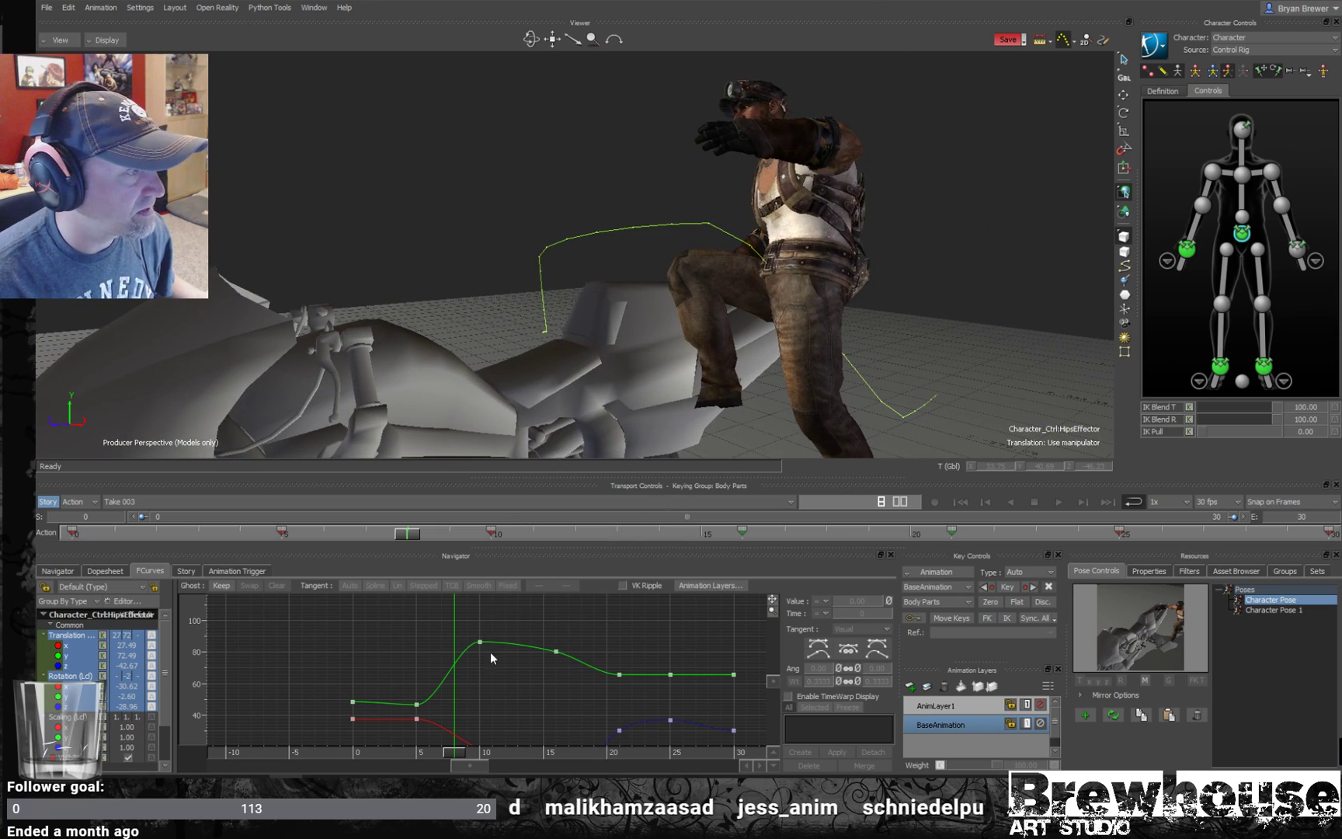
left_click_drag(407, 533, 231, 530)
left_click_drag(846, 374, 843, 346, "ctrl+shift")
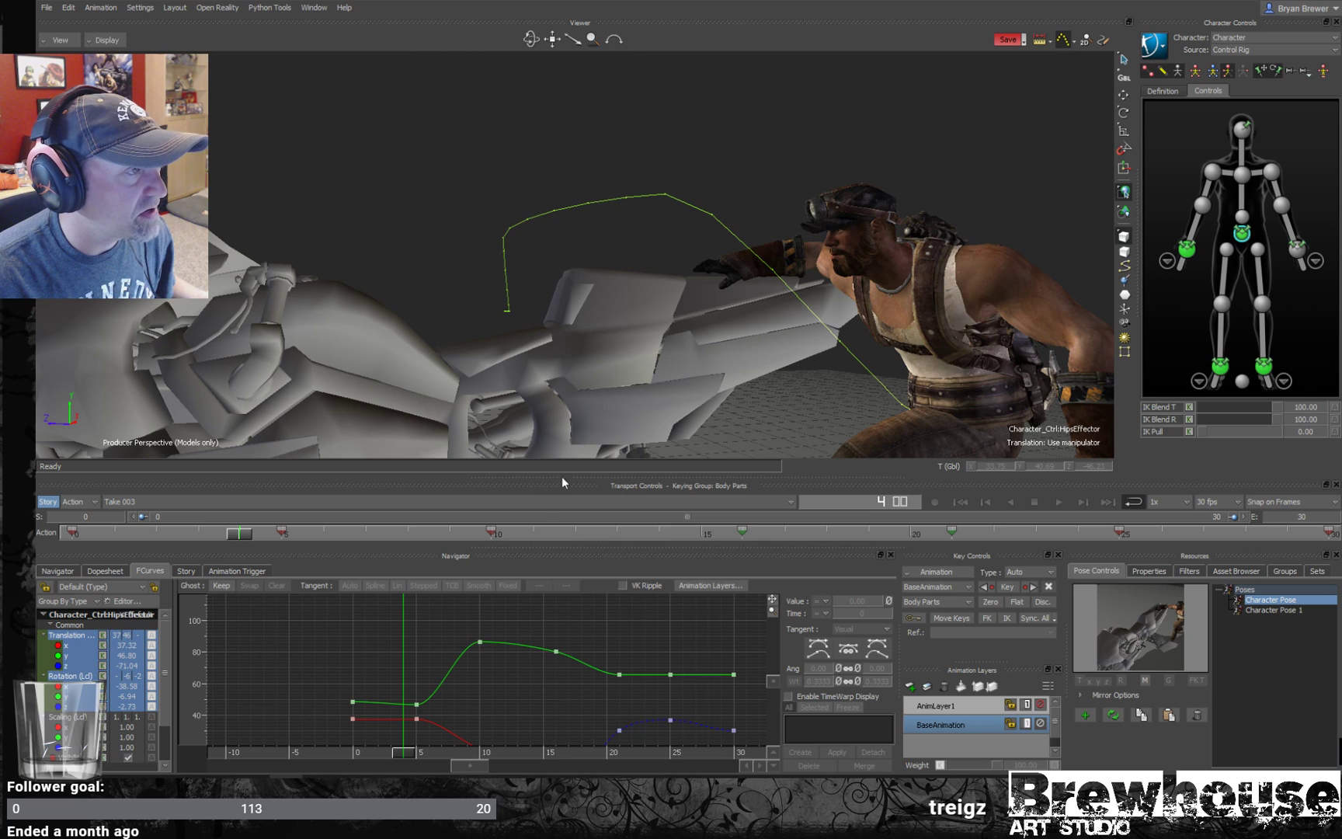
- Shift the hips' and chest's frame 5 and frame 10 keys to frames 6 and 11, and play back the leap
left_click(282, 531)
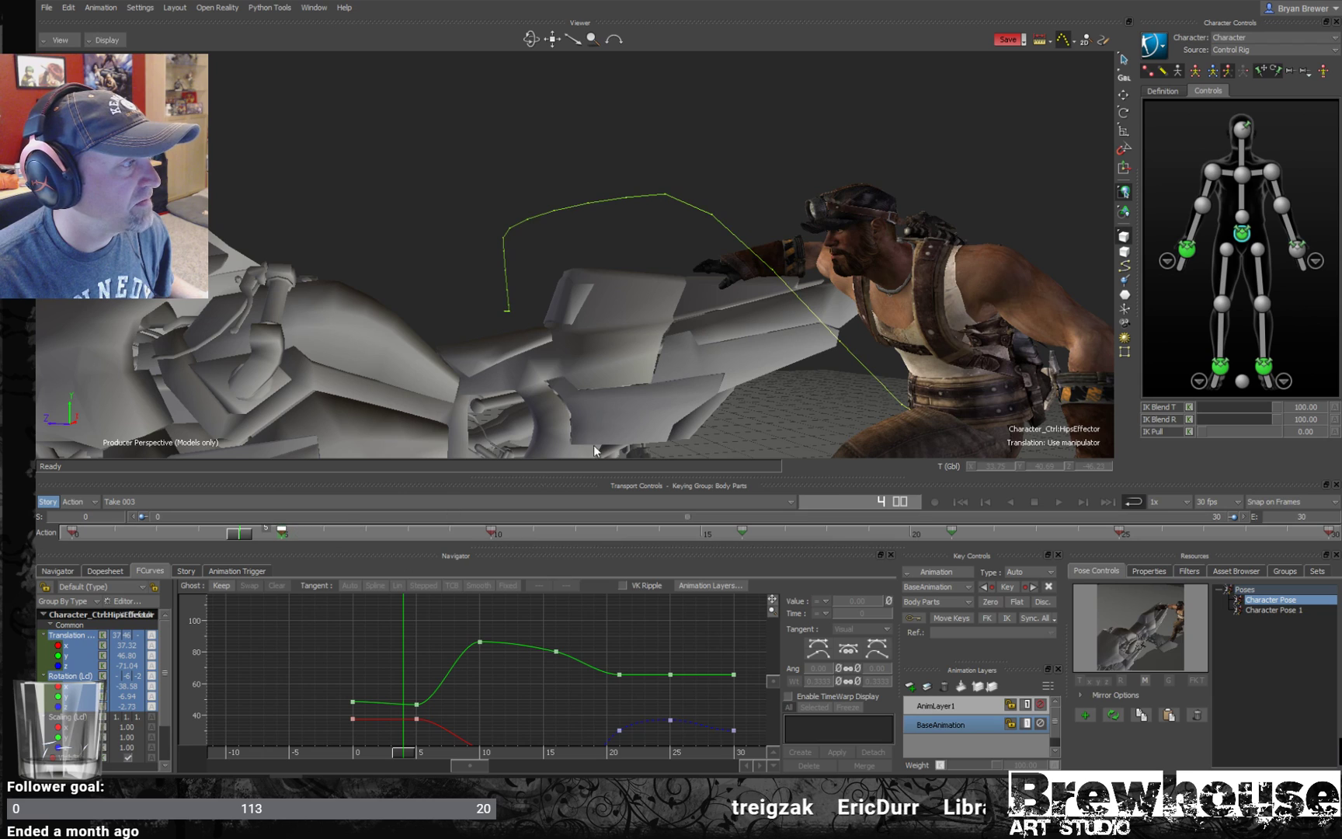
left_click(1241, 176, "shift")
left_click(282, 531)
left_click_drag(283, 531, 525, 531)
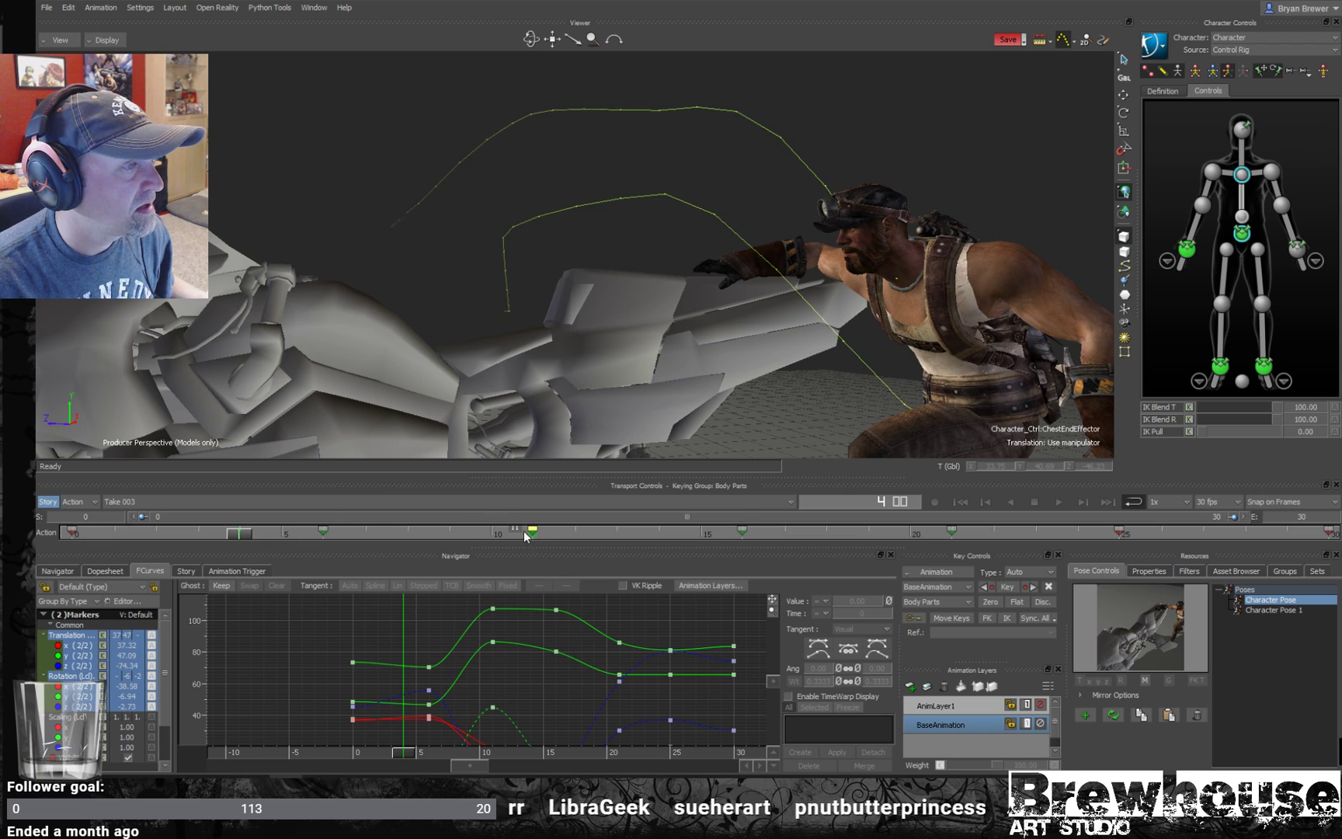
left_click_drag(819, 394, 716, 430, "ctrl")
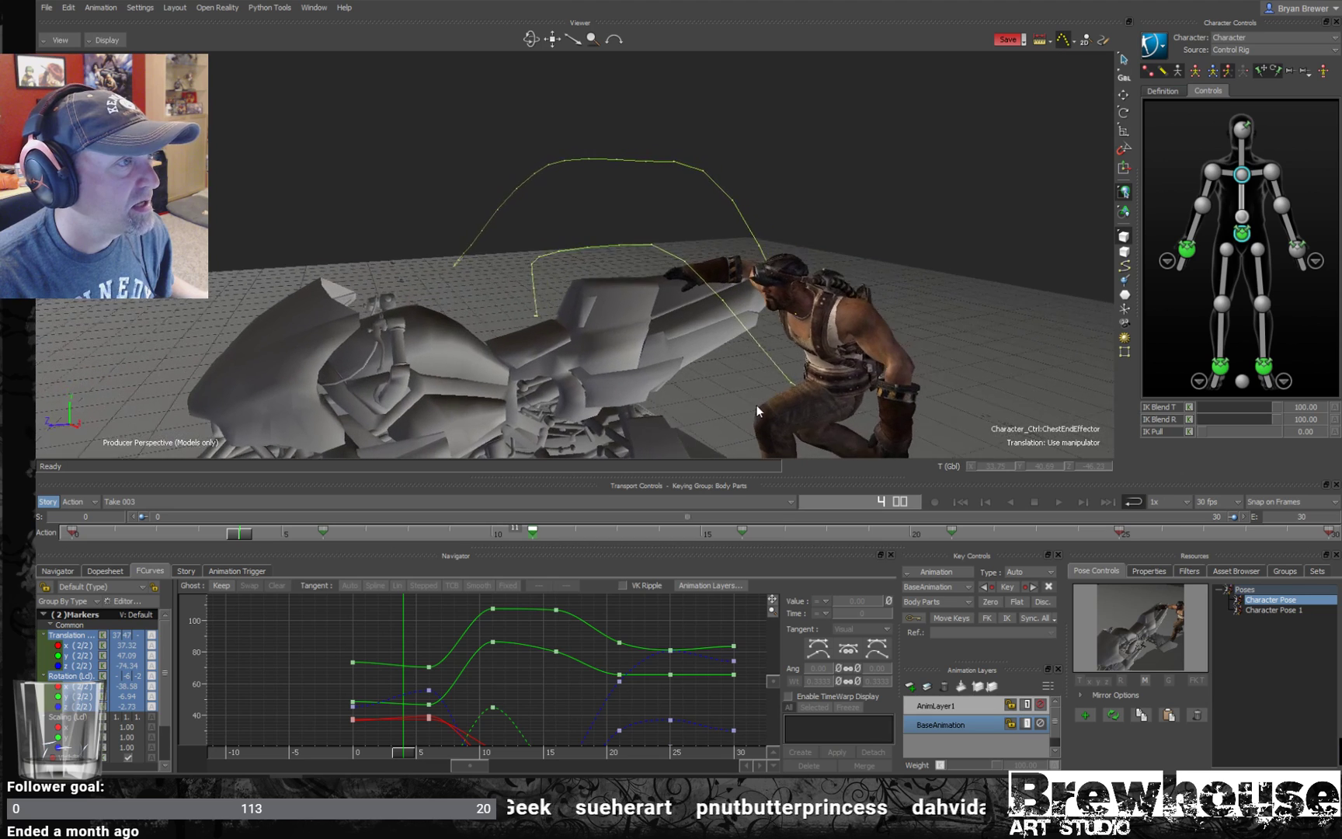
left_click(419, 534, "shift")
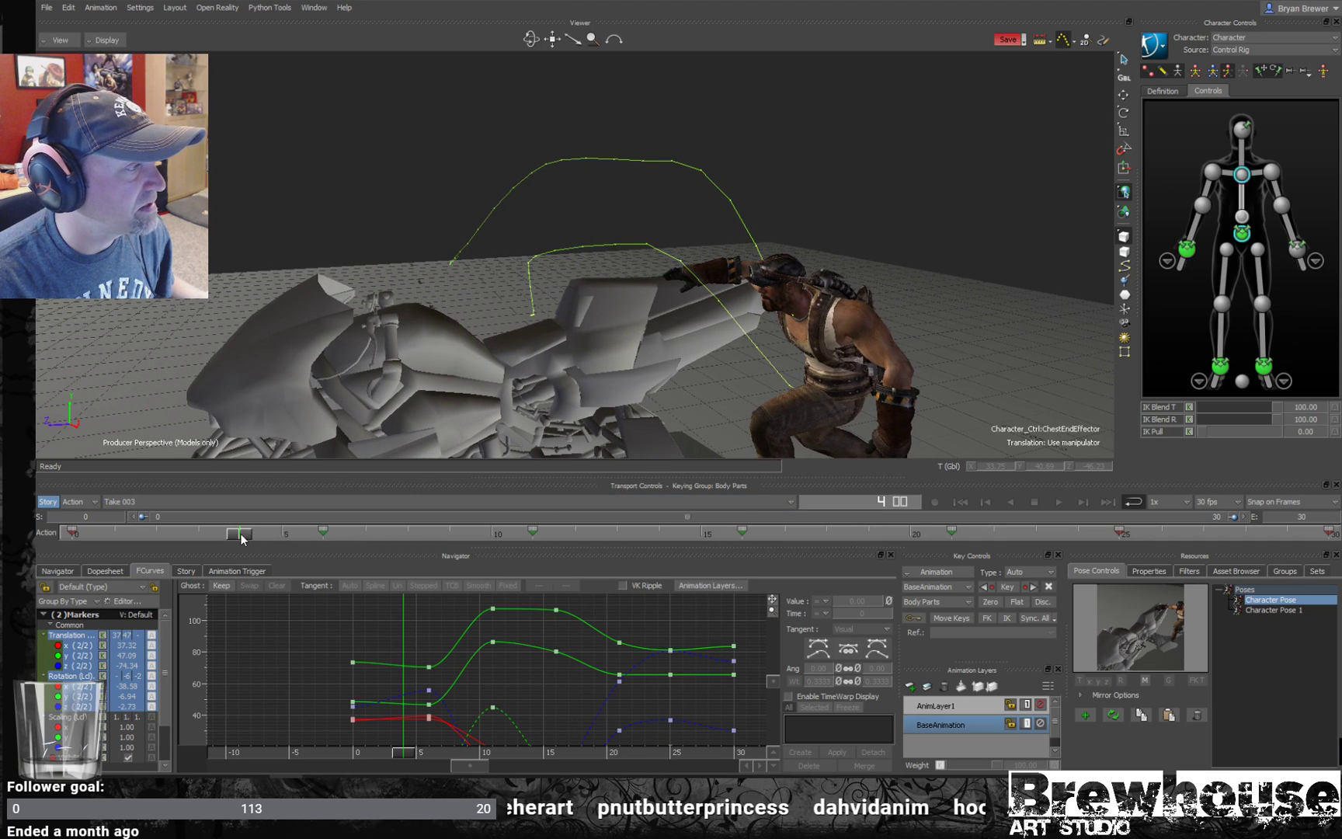
key("space")
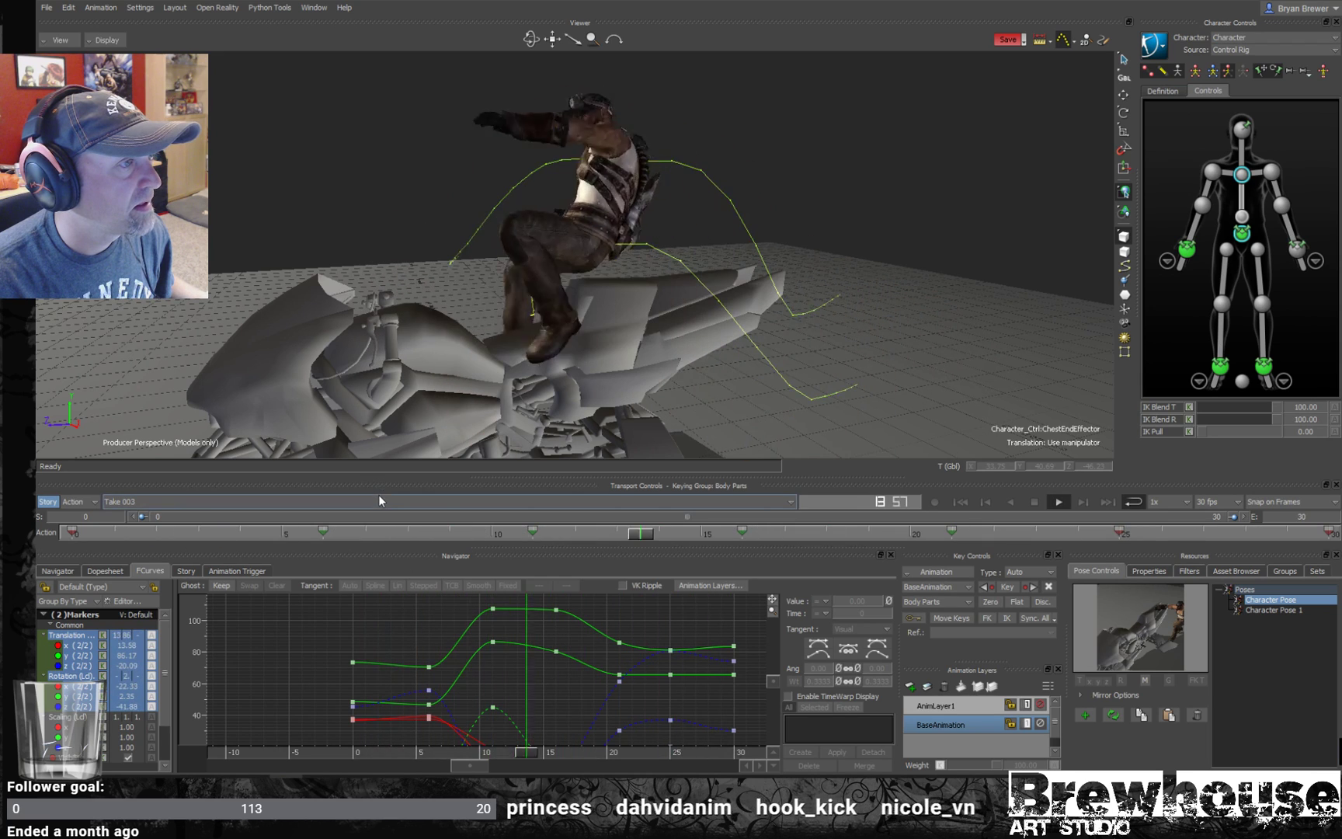
key("space")
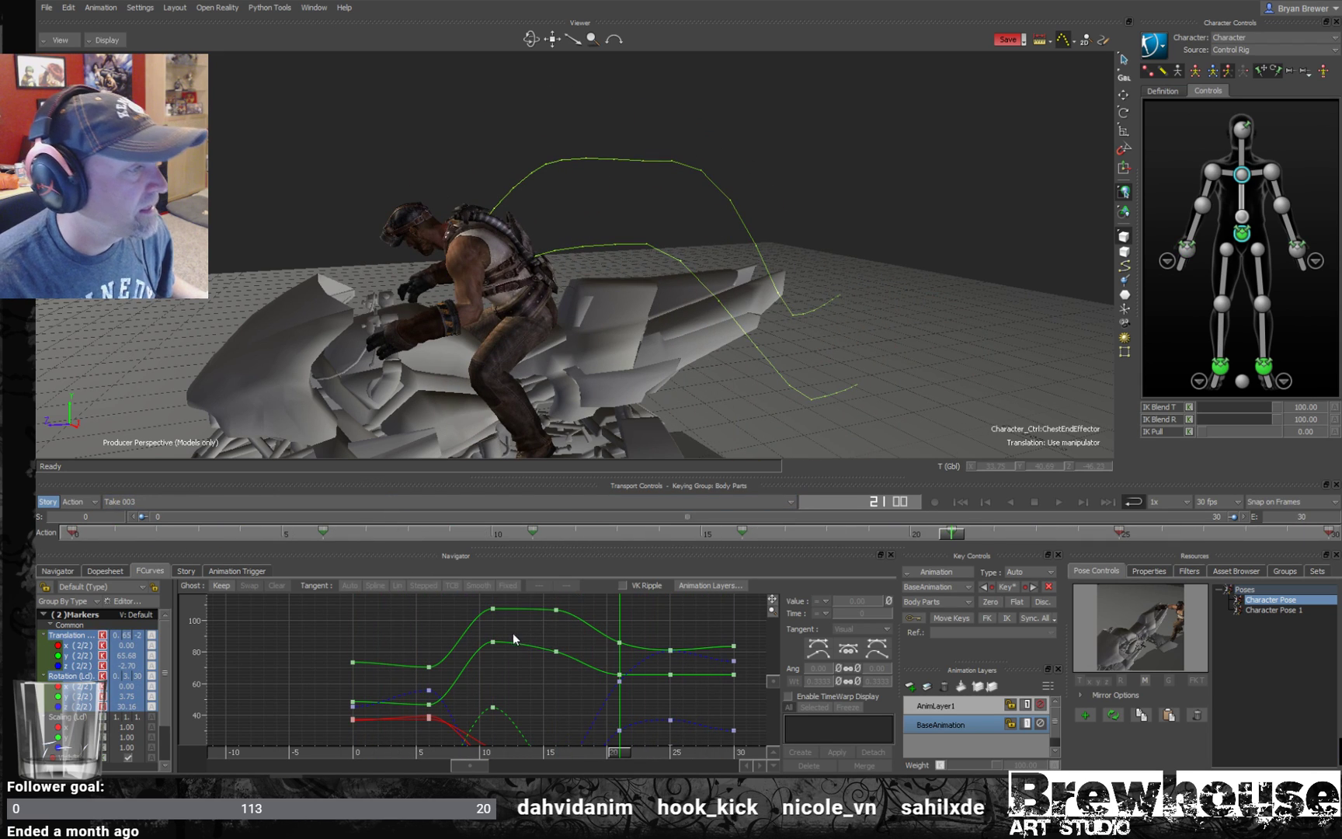
- Round the chest's and hips' vertical arcs by angling the curve tangents around their frame 11 and frame 16 keys
left_click(493, 608)
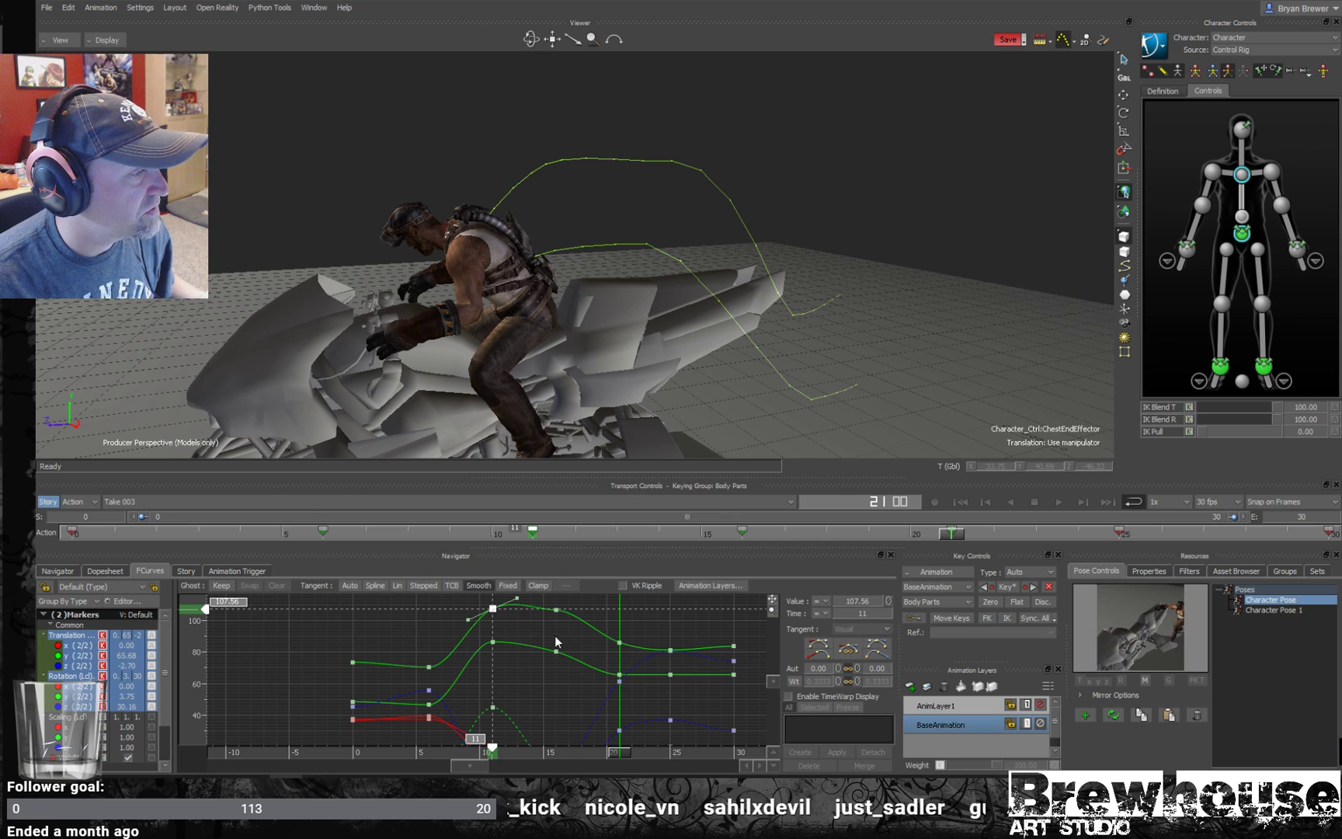
left_click_drag(493, 608, 582, 617)
left_click(493, 641)
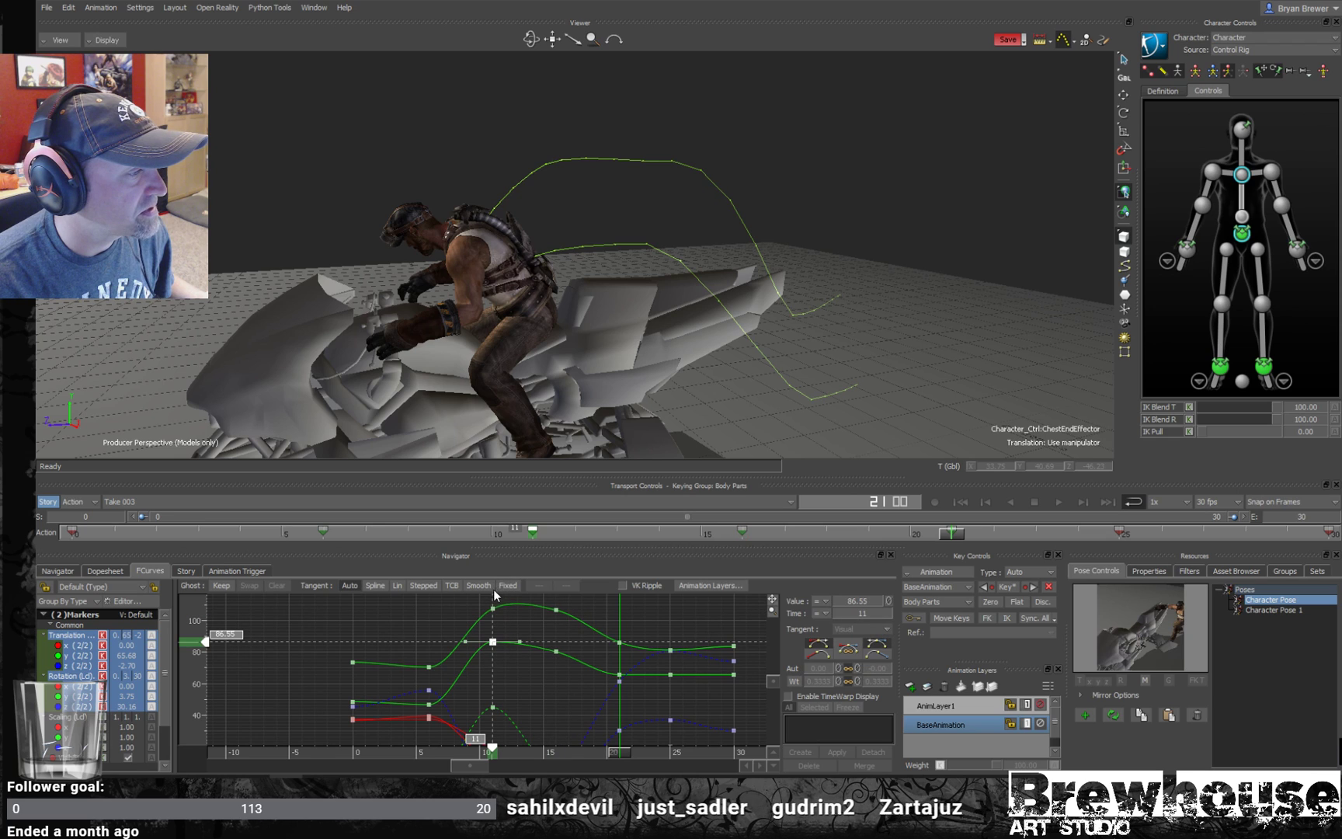
left_click(478, 585)
left_click(517, 634)
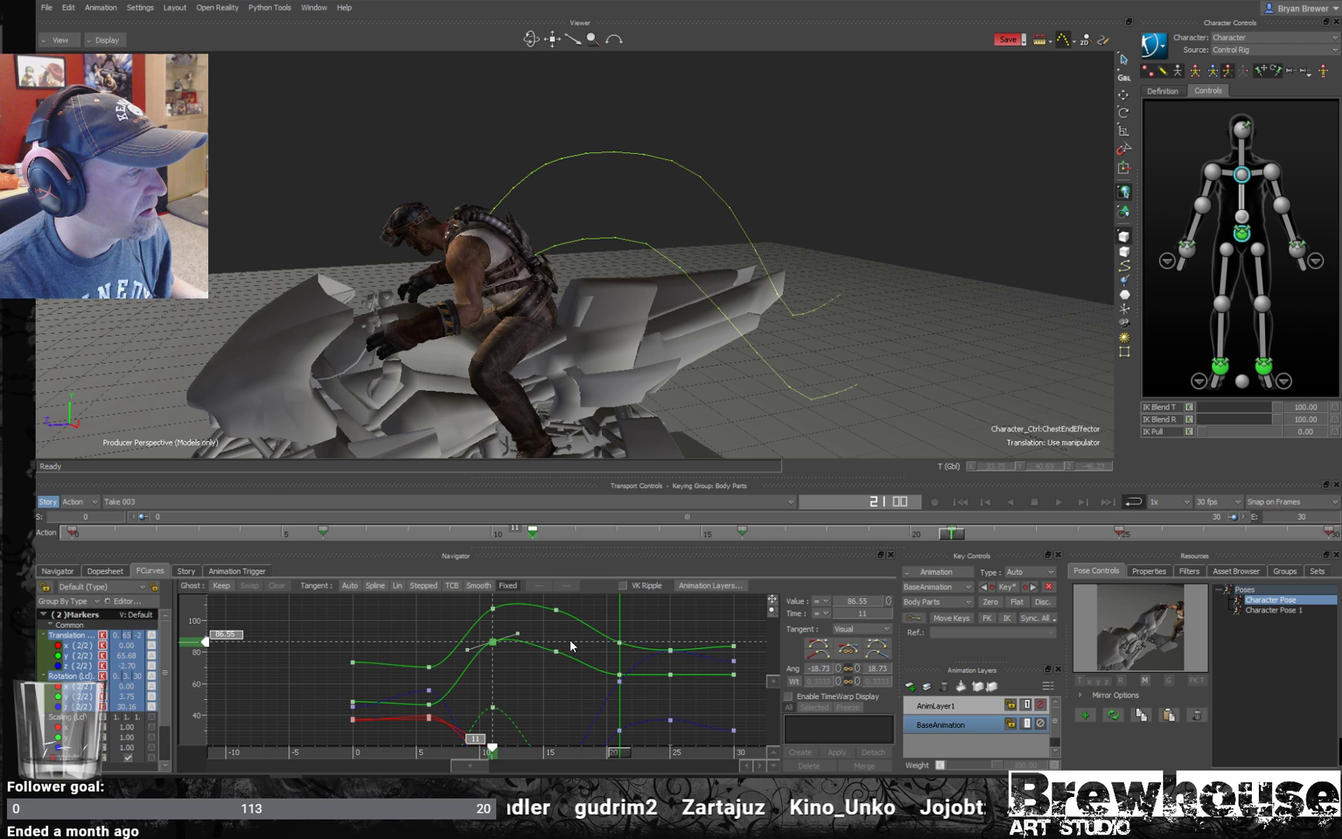
left_click(556, 652)
left_click(581, 658)
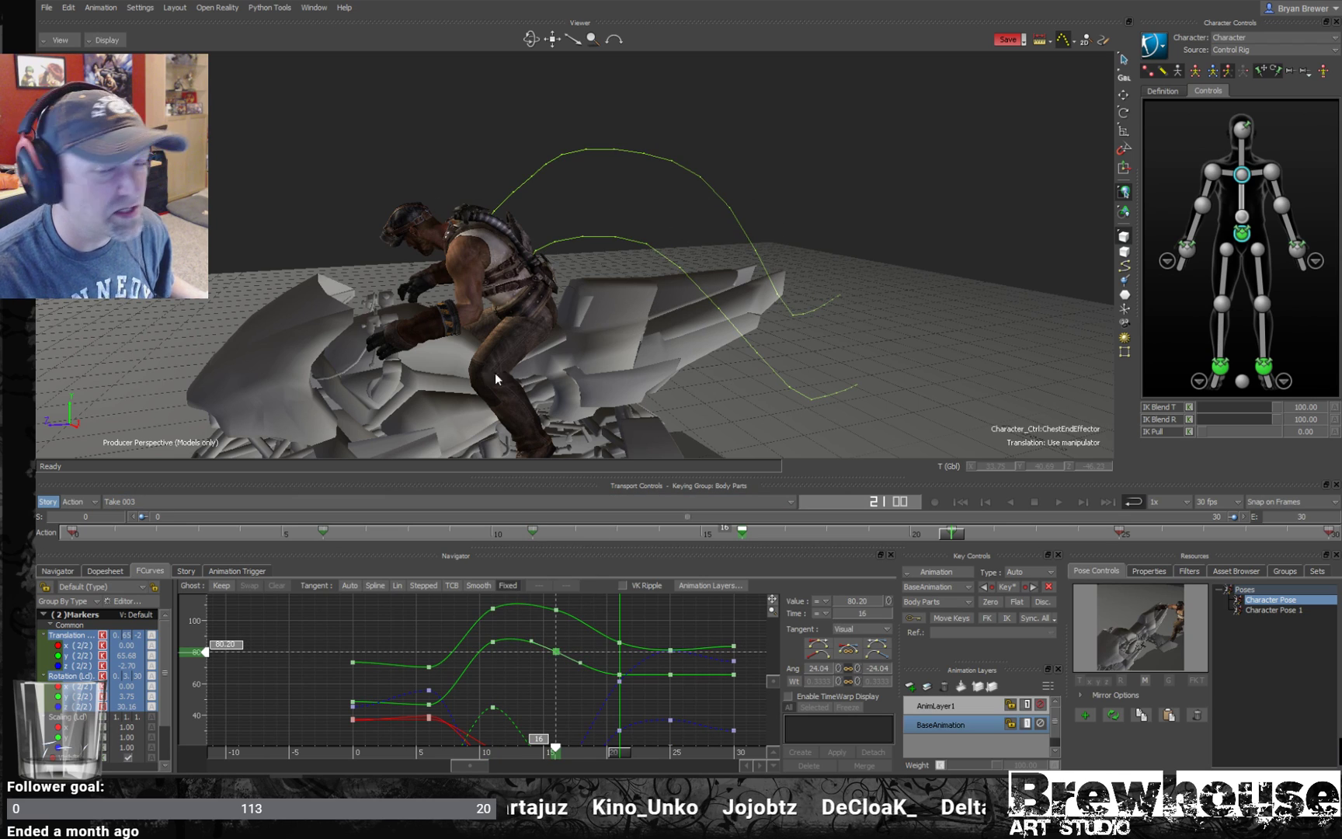
- Play back the leap from several angles to review the smoothed hips and chest arcs
left_click(625, 609)
left_click_drag(523, 703, 538, 550, "shift")
left_click_drag(758, 343, 568, 515, "ctrl+shift")
left_click(709, 531)
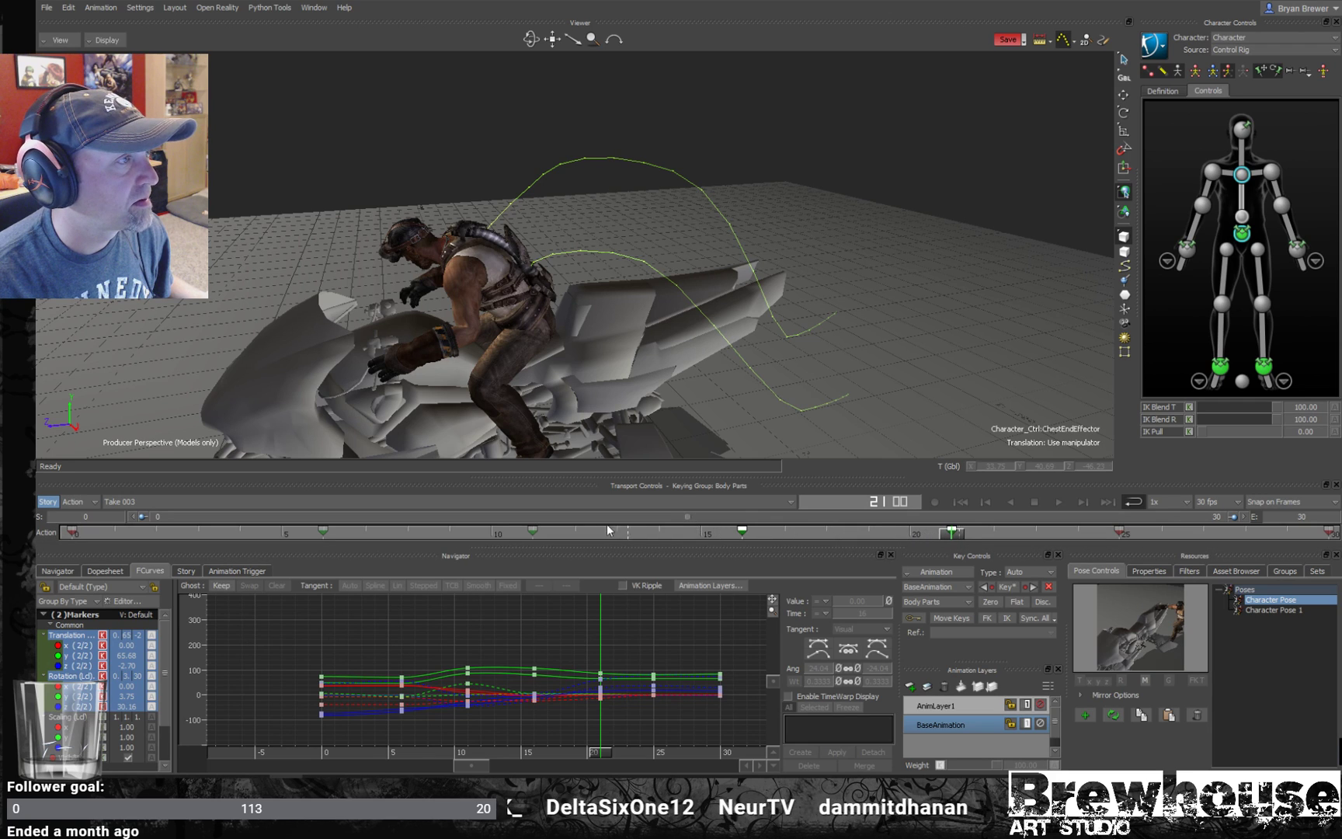
left_click(532, 530, "shift")
left_click_drag(425, 530, 82, 513)
key("space")
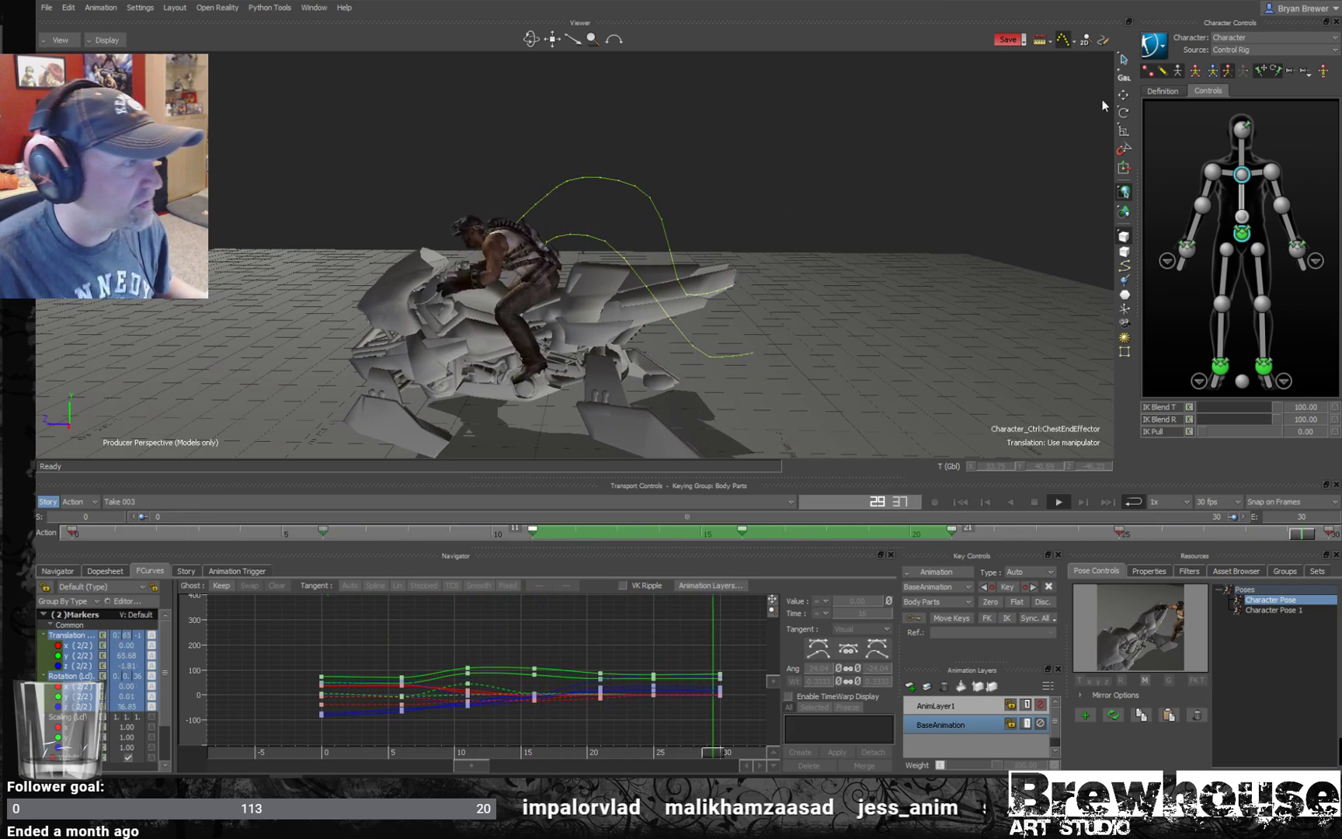
left_click_drag(955, 291, 779, 278, "ctrl+shift")
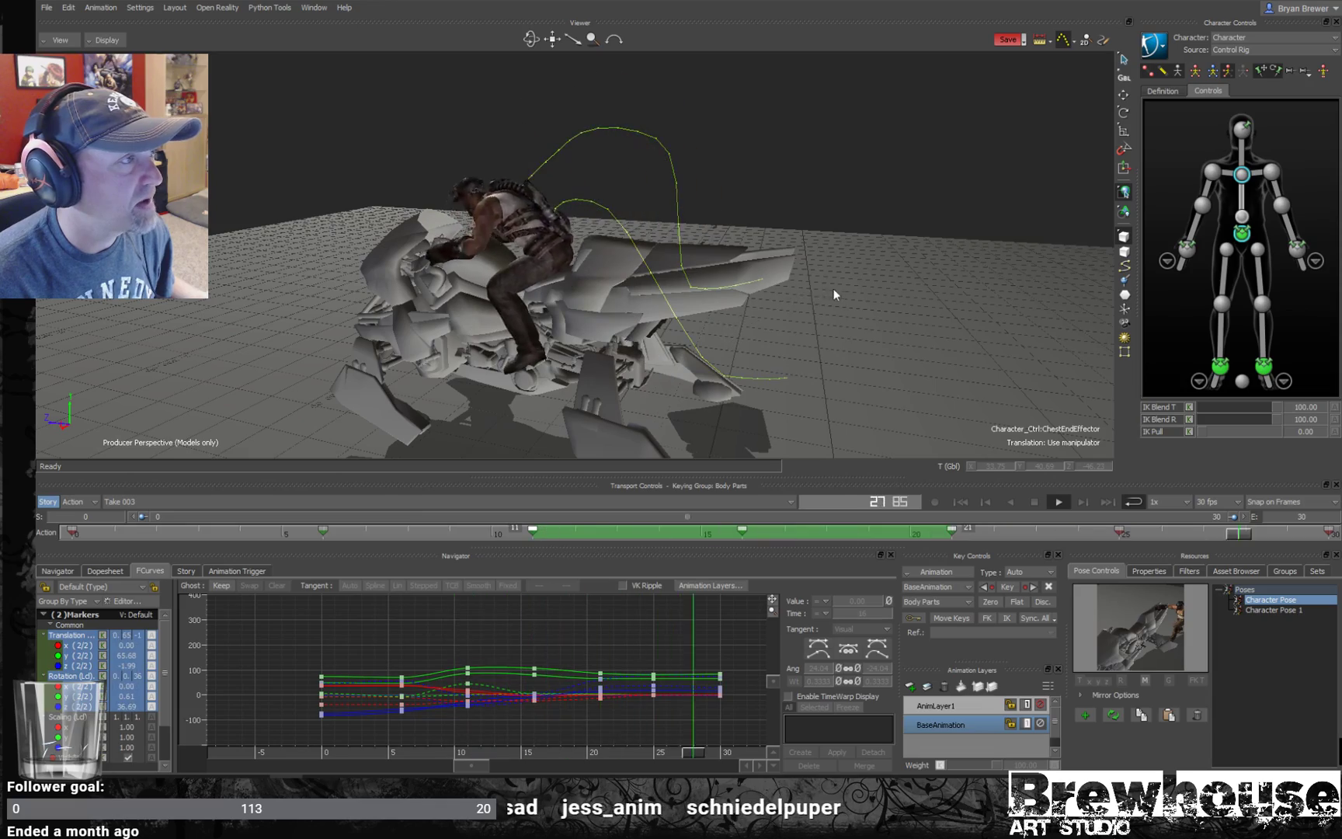
left_click_drag(868, 296, 911, 373, "ctrl+shift")
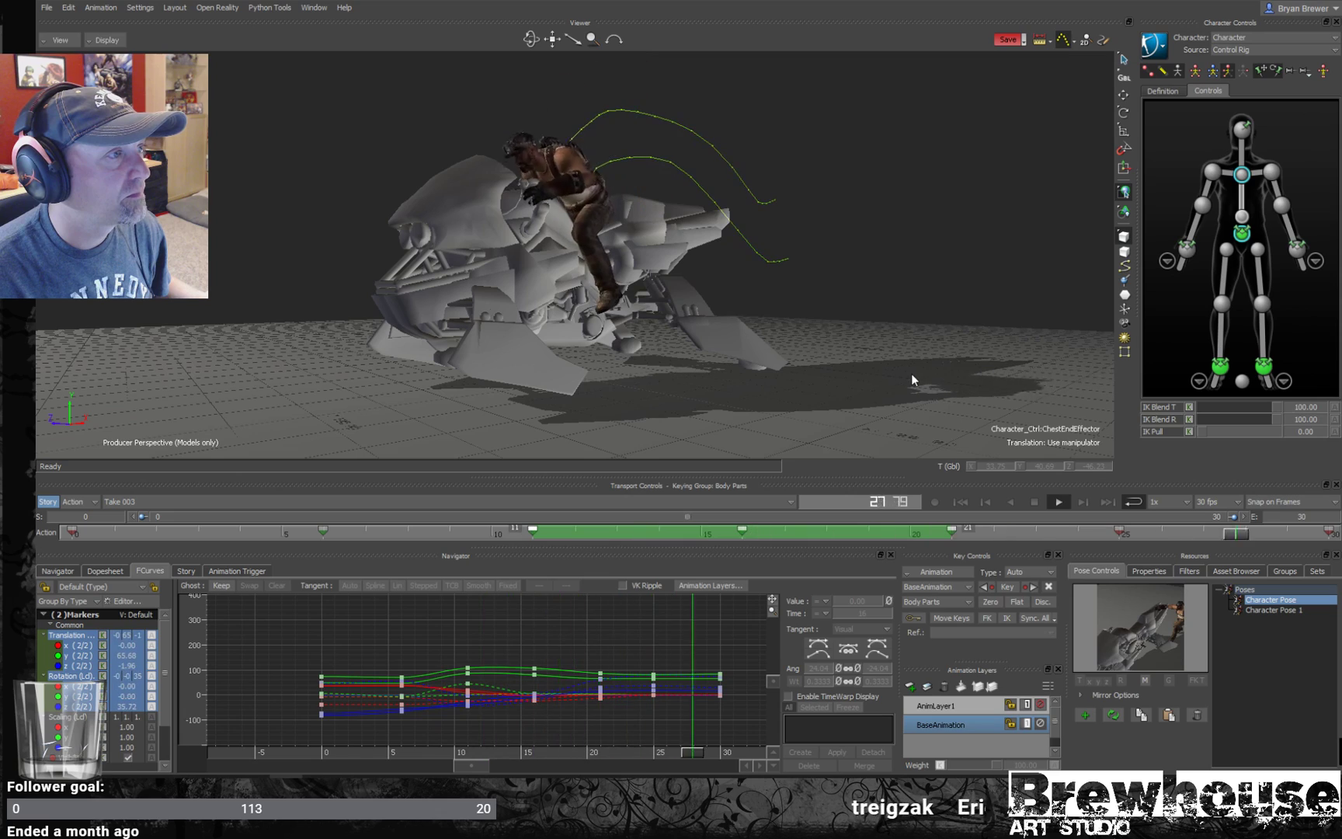
left_click_drag(911, 373, 808, 381, "ctrl+shift")
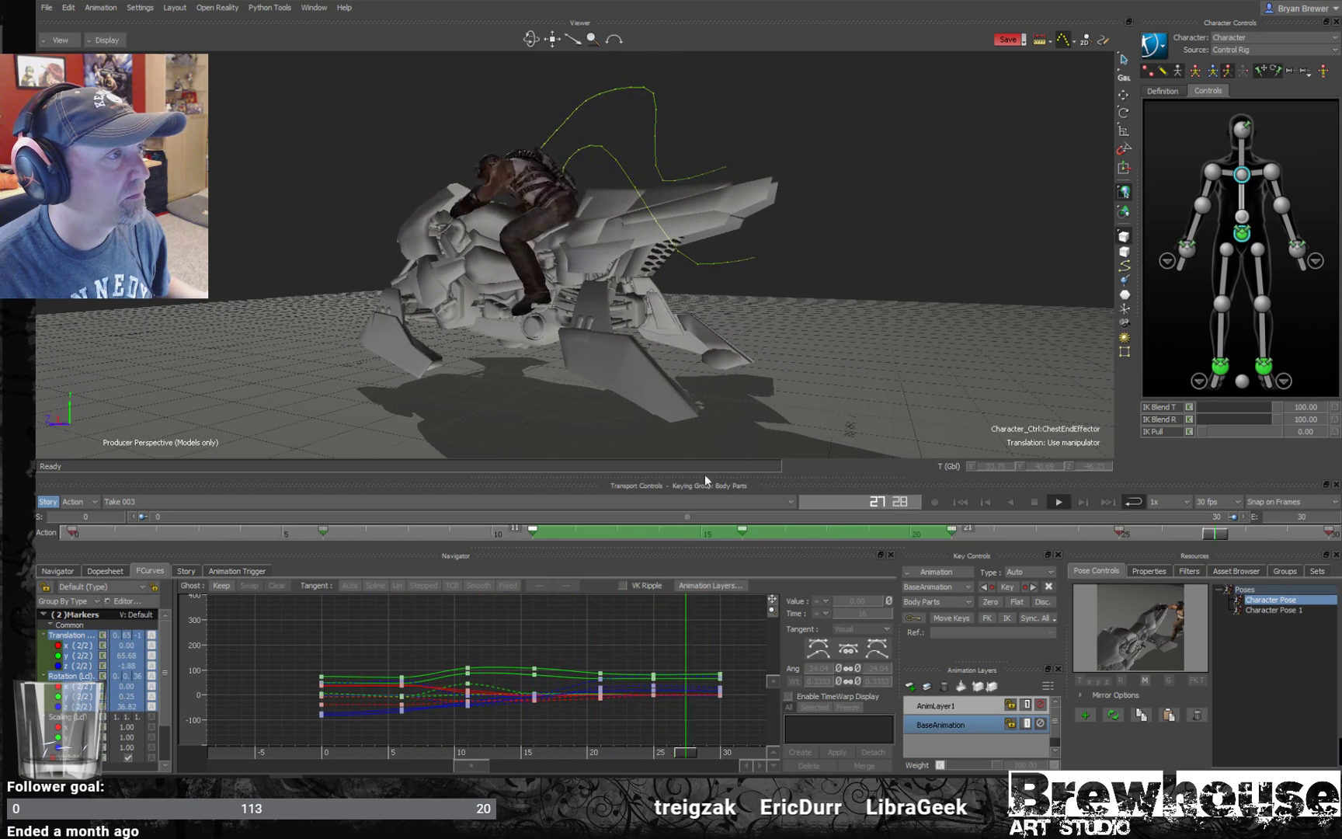
- Move the left ankle's frame 19 and frame 20 keys one frame earlier to frames 18 and 19, and replay the leap
left_click_drag(466, 534, 916, 535)
left_click_drag(1021, 538, 867, 536)
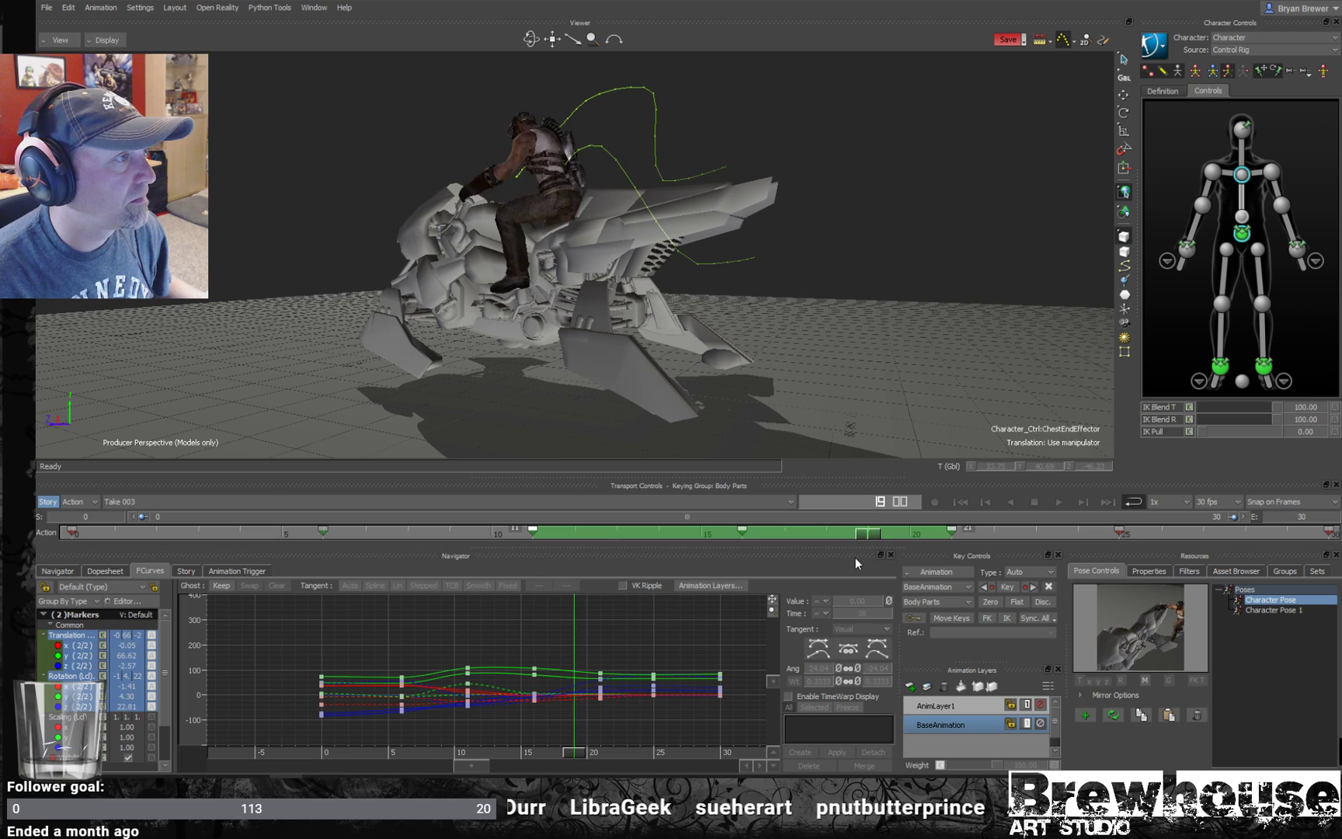
left_click(1263, 365)
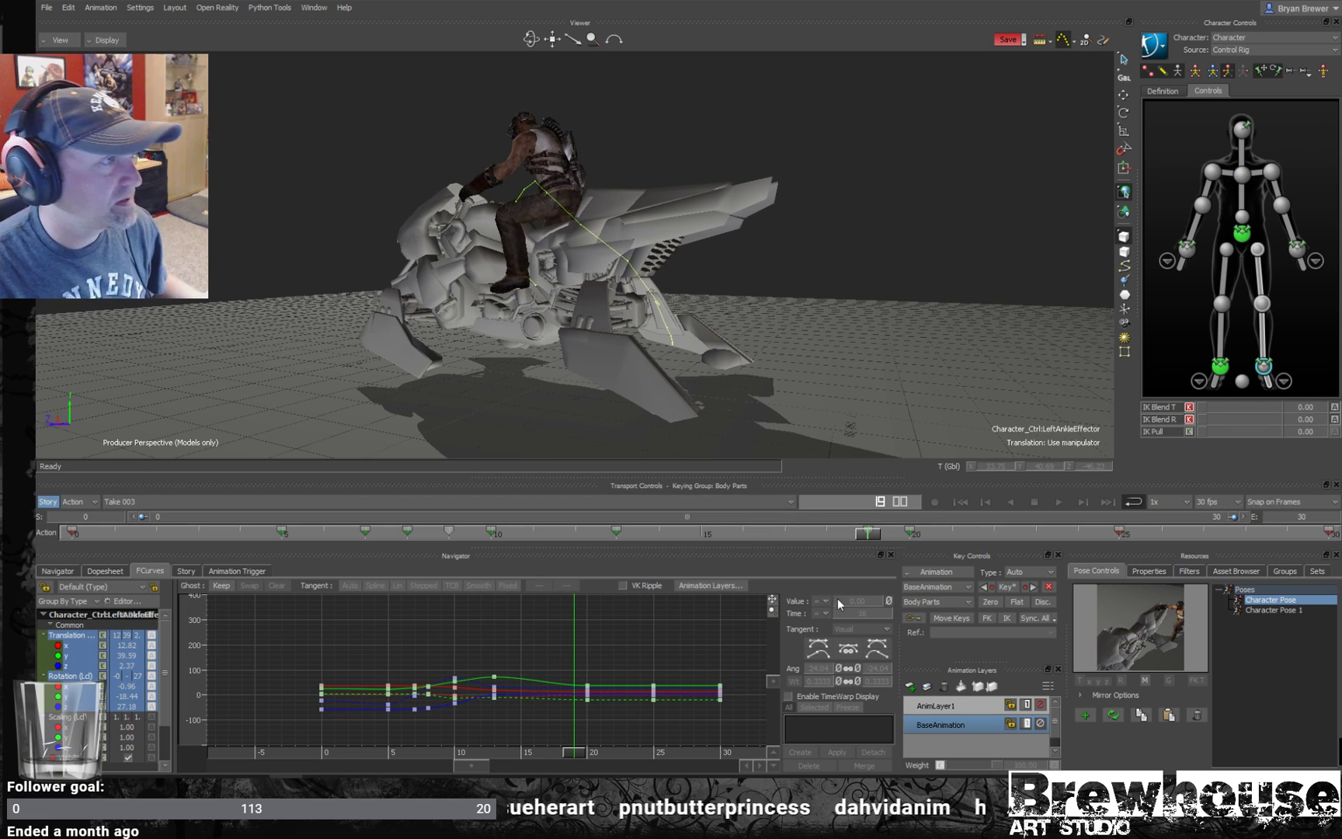
mouse_move(866, 534)
left_mouse_down("shift")
mouse_move(897, 533)
mouse_move(866, 534)
left_mouse_up("shift")
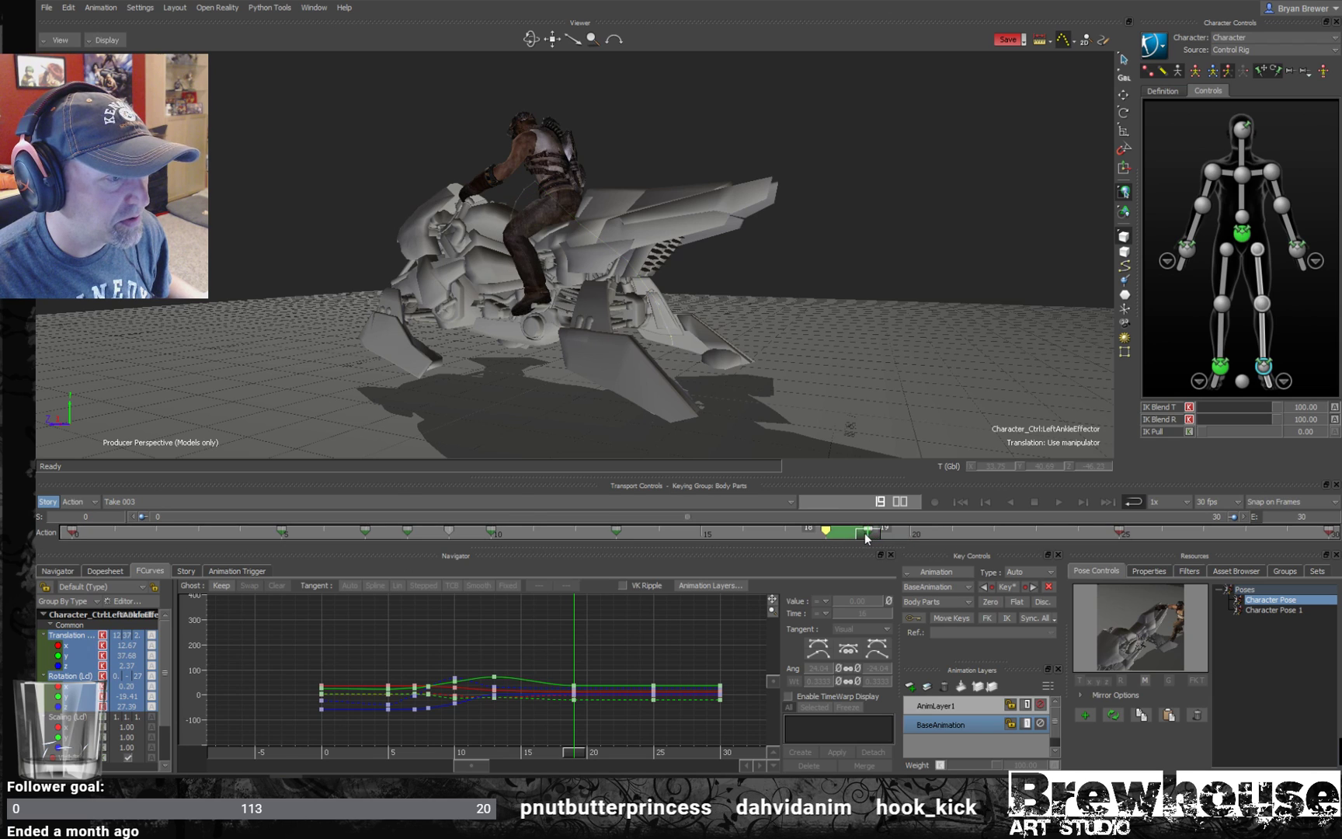
key("space")
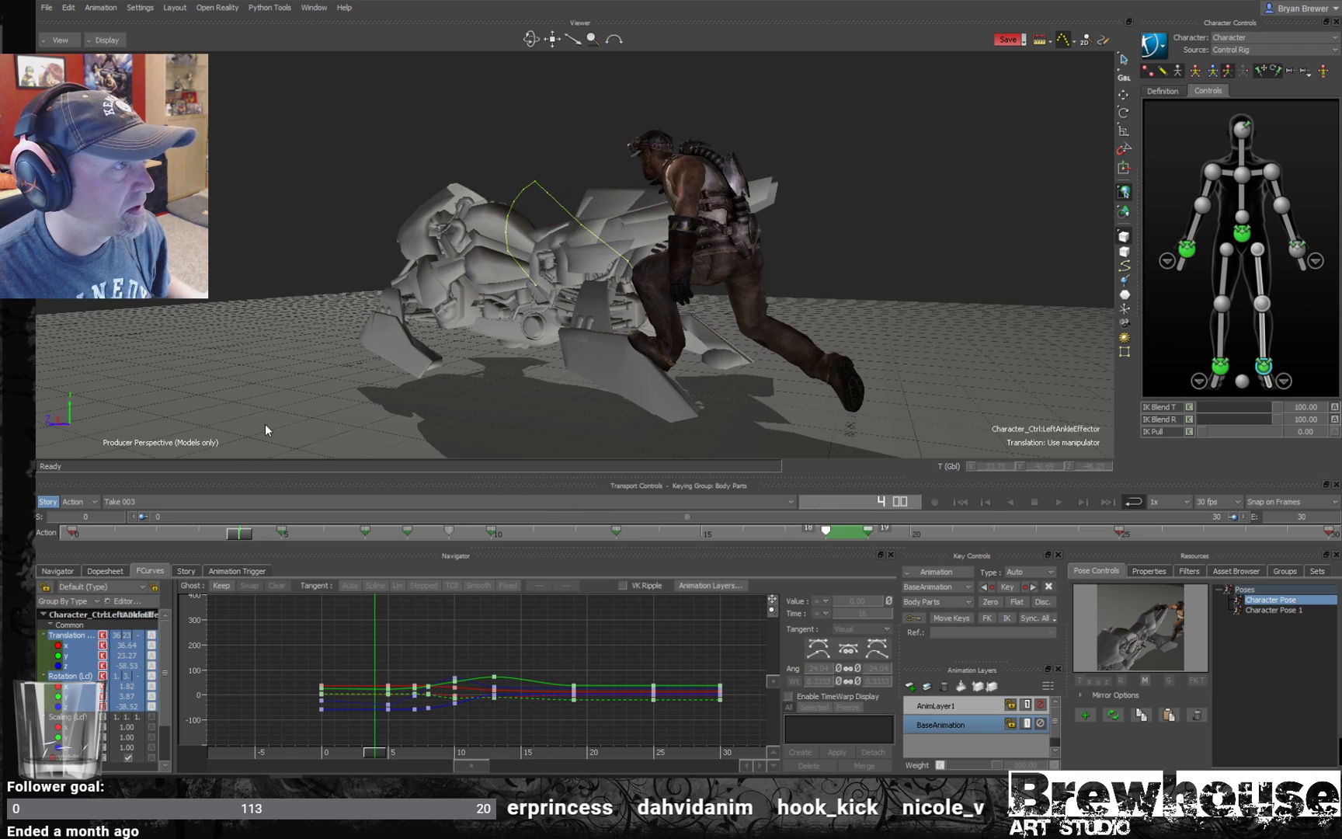
- Move the left ankle's frame 13 key to frame 14, testing frame 15 as well, and play back the leap
left_click_drag(1001, 386, 960, 415, "ctrl+shift")
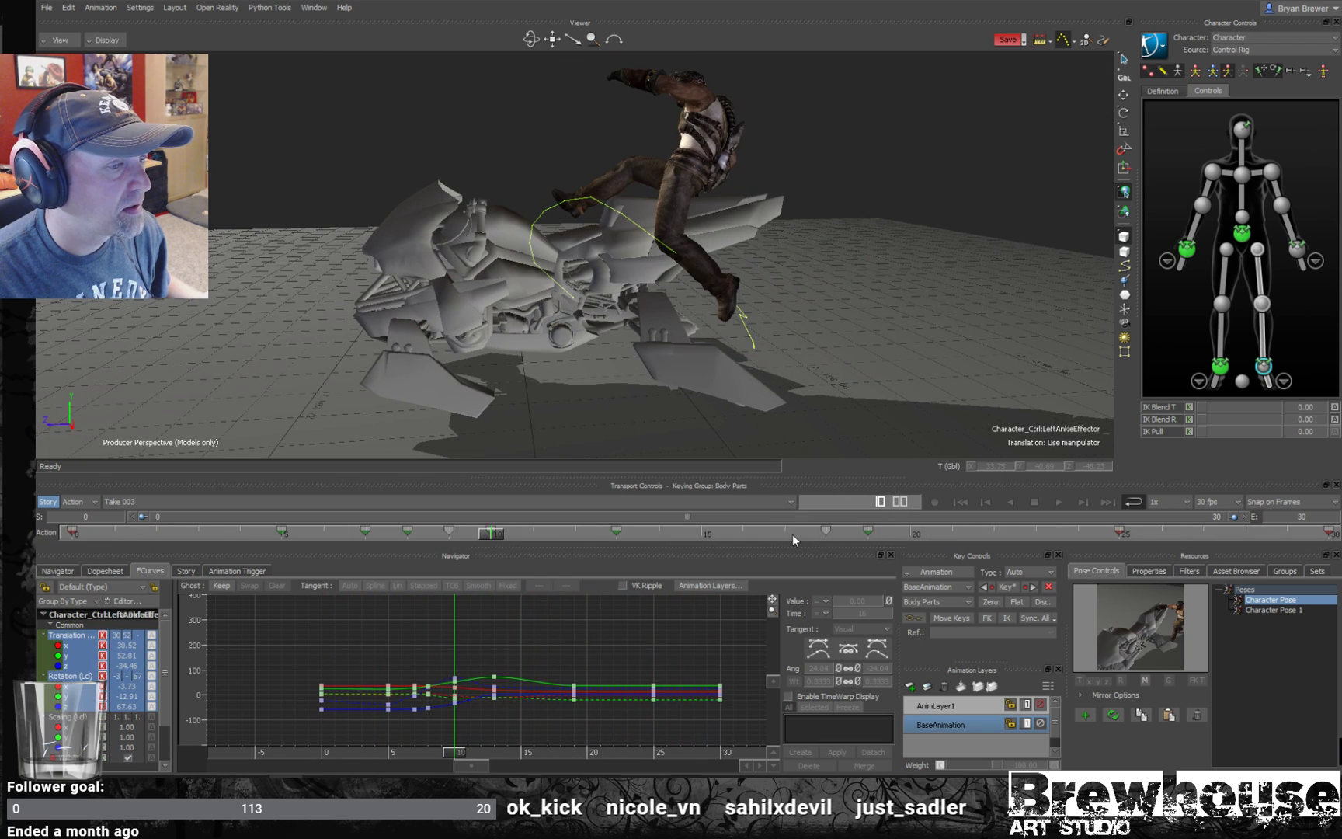
left_click(825, 534)
mouse_move(828, 535)
left_mouse_down()
mouse_move(598, 528)
mouse_move(673, 531)
left_mouse_up()
key("space")
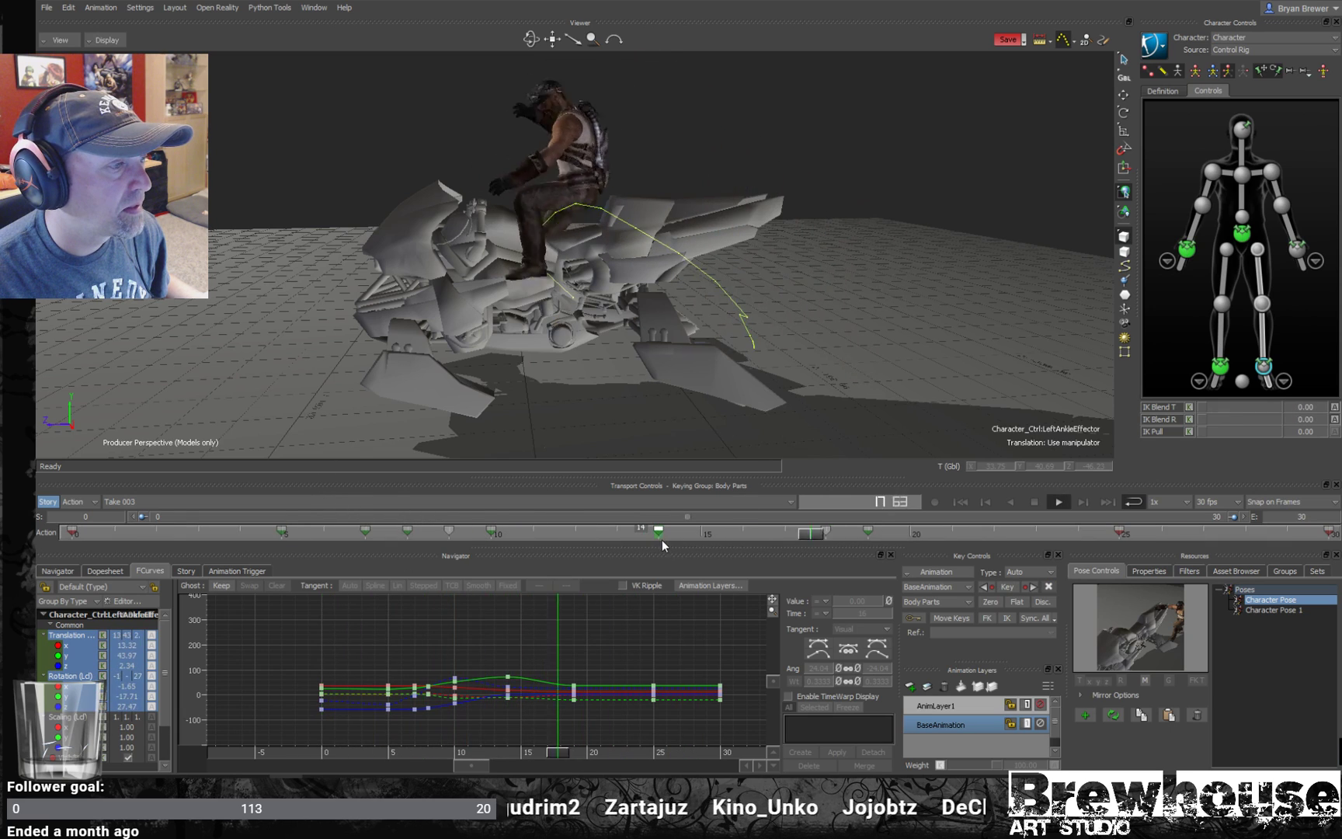
left_click_drag(660, 531, 703, 532)
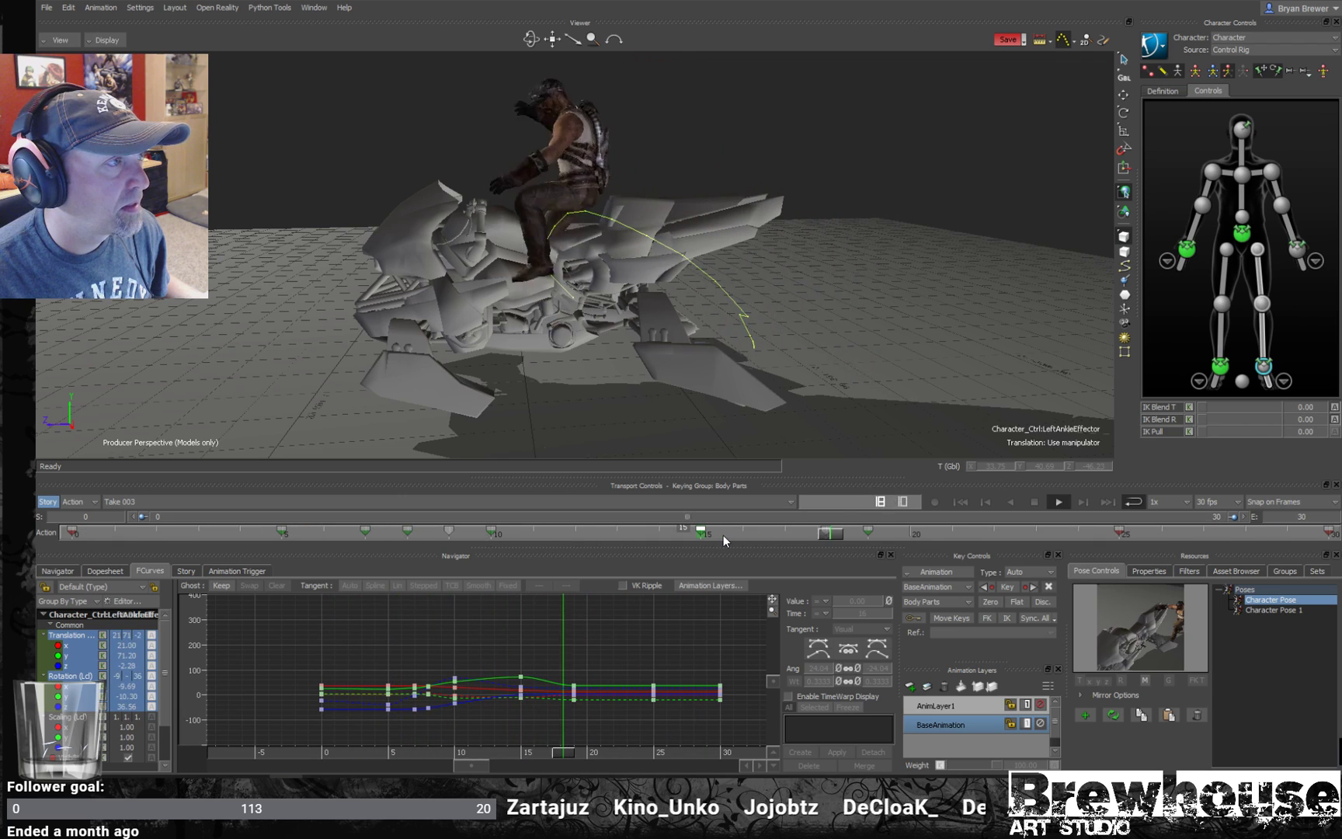
left_click_drag(691, 529, 666, 531)
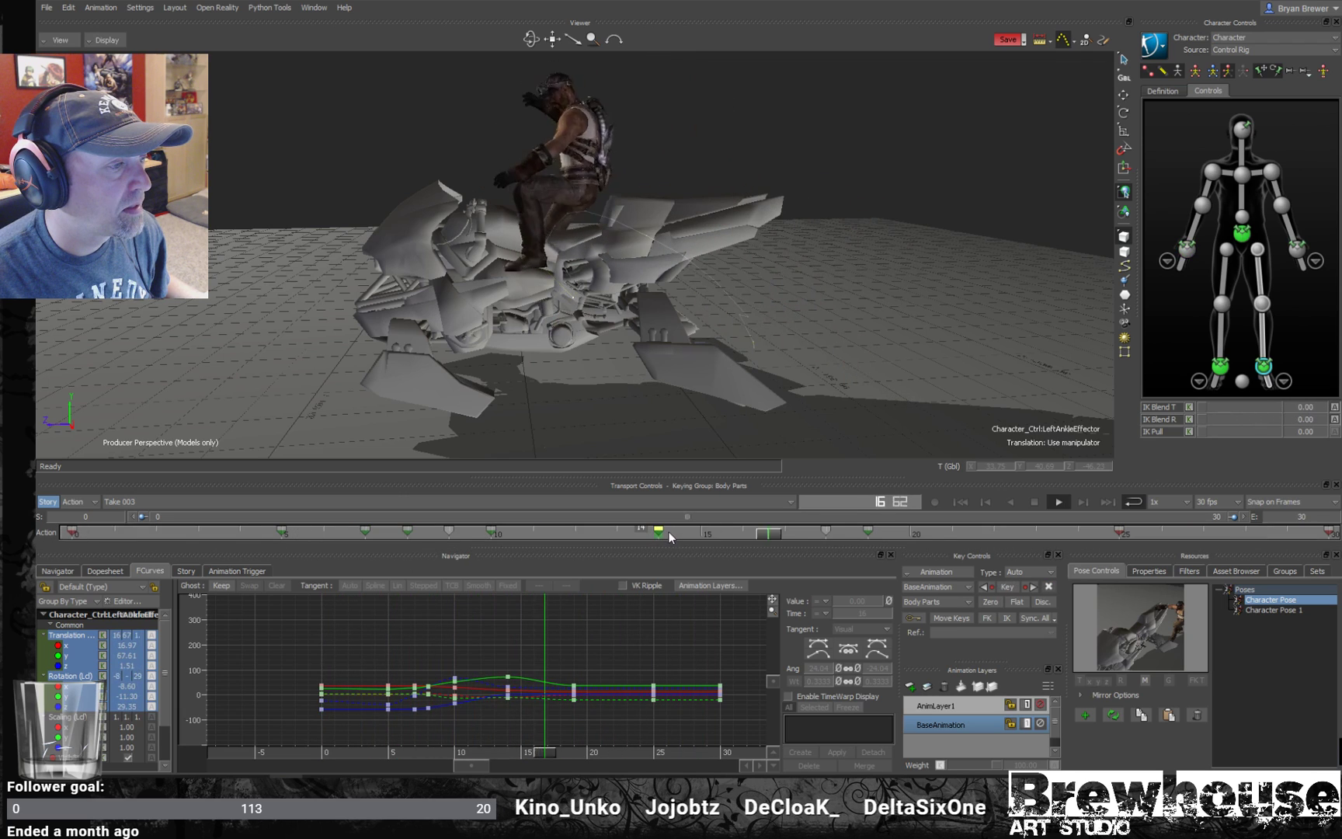
left_click_drag(830, 532, 341, 519)
key("space")
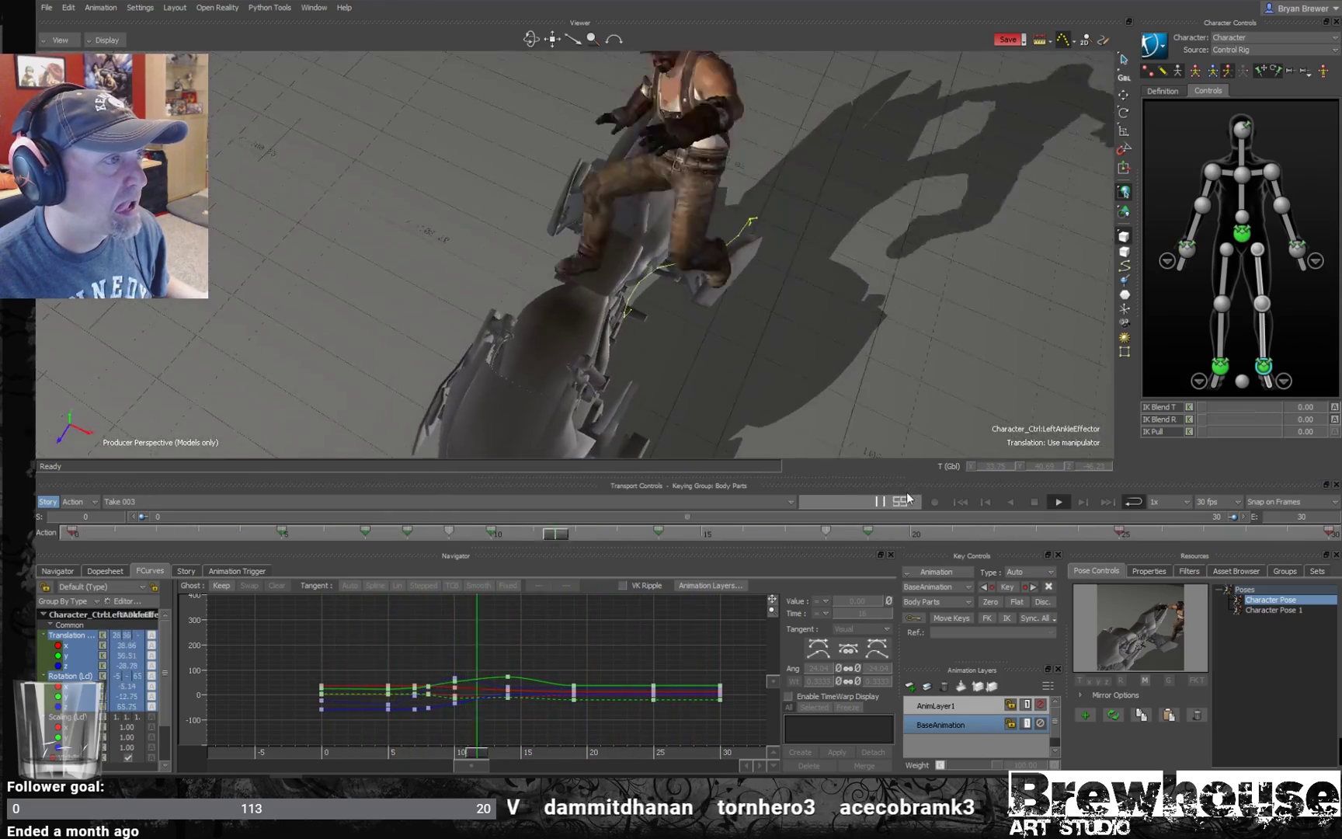
key("space")
- Scrub the leap around frames 12 to 14 from several angles to examine the left foot's path
left_click(661, 533)
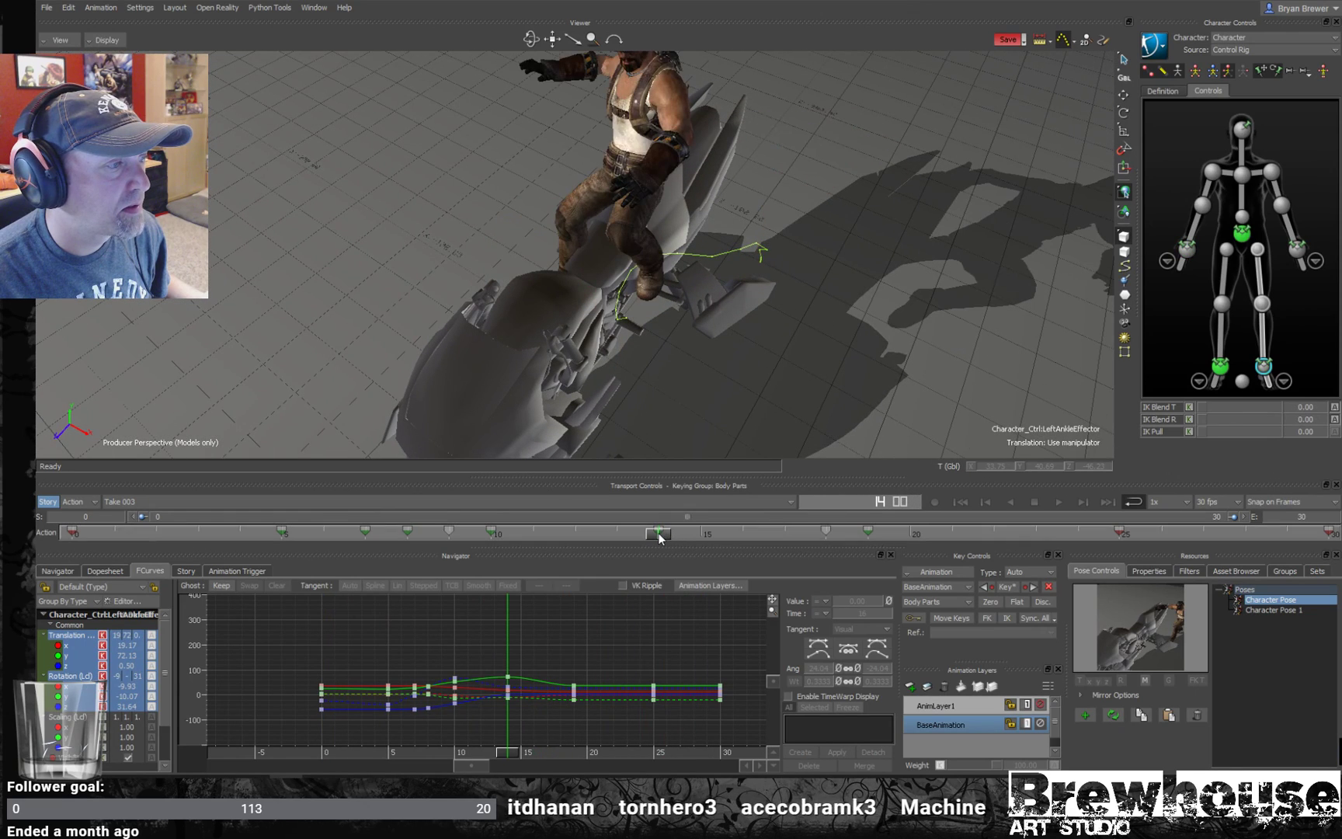
left_click_drag(660, 538, 582, 548)
left_click_drag(672, 376, 869, 413, "alt")
left_click_drag(574, 533, 654, 535)
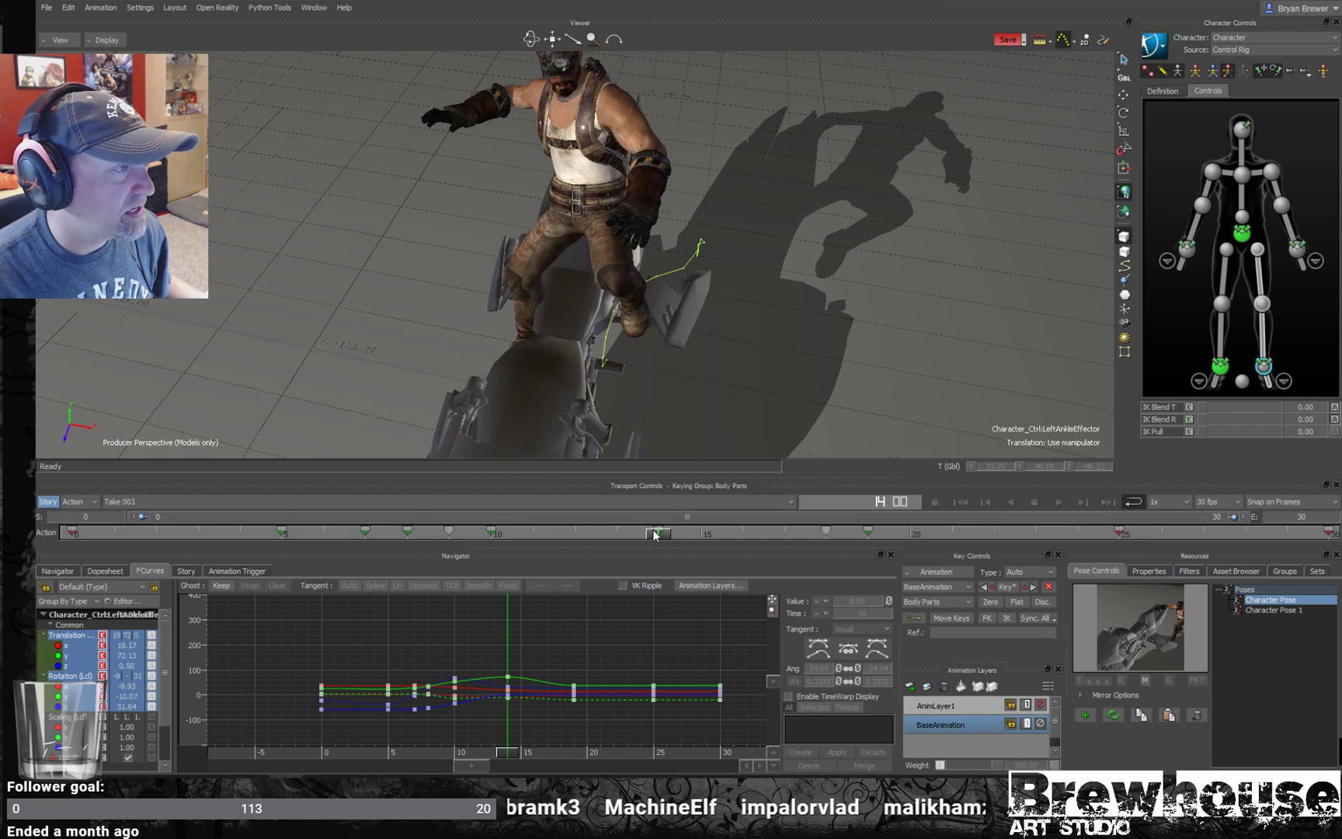
left_click_drag(722, 365, 776, 352, "alt")
key("t")
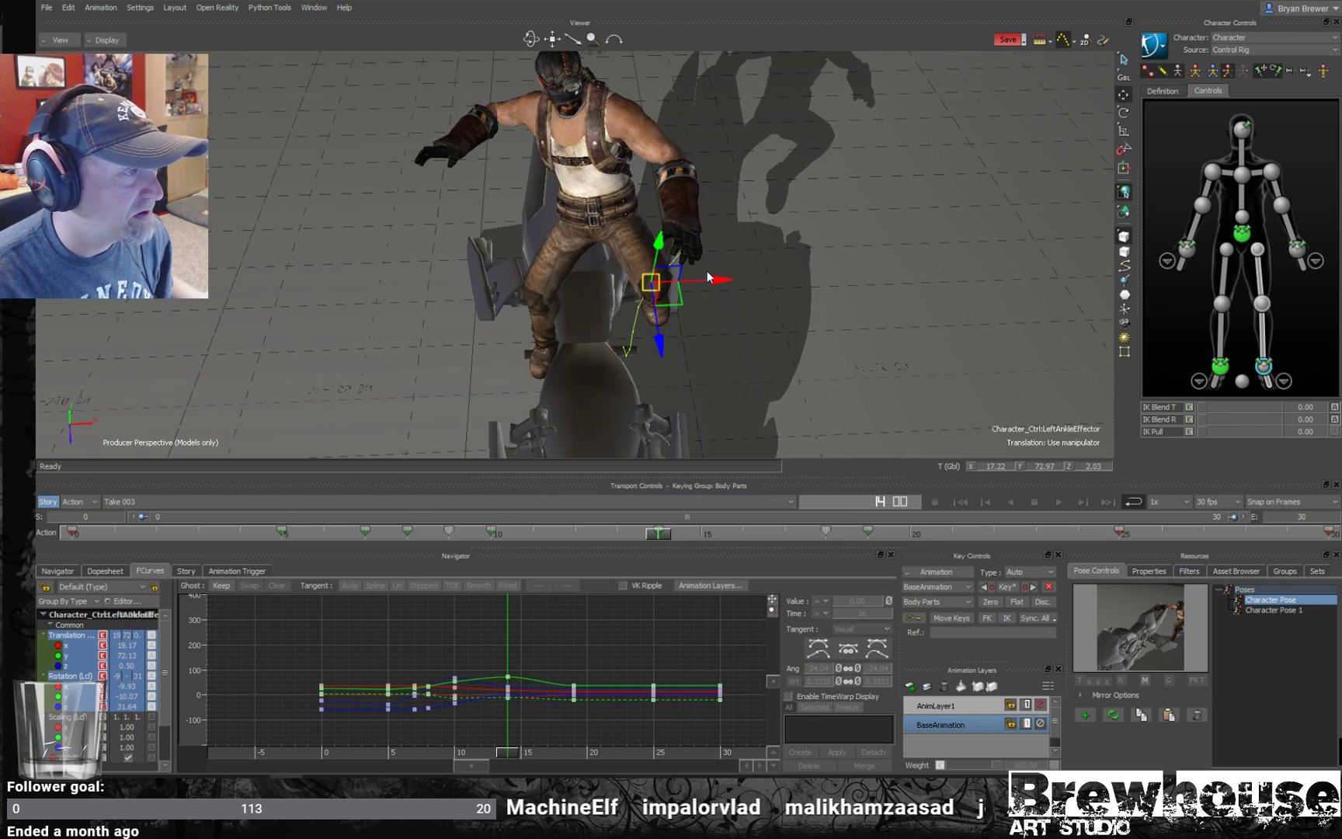
left_click_drag(717, 279, 713, 369, "alt")
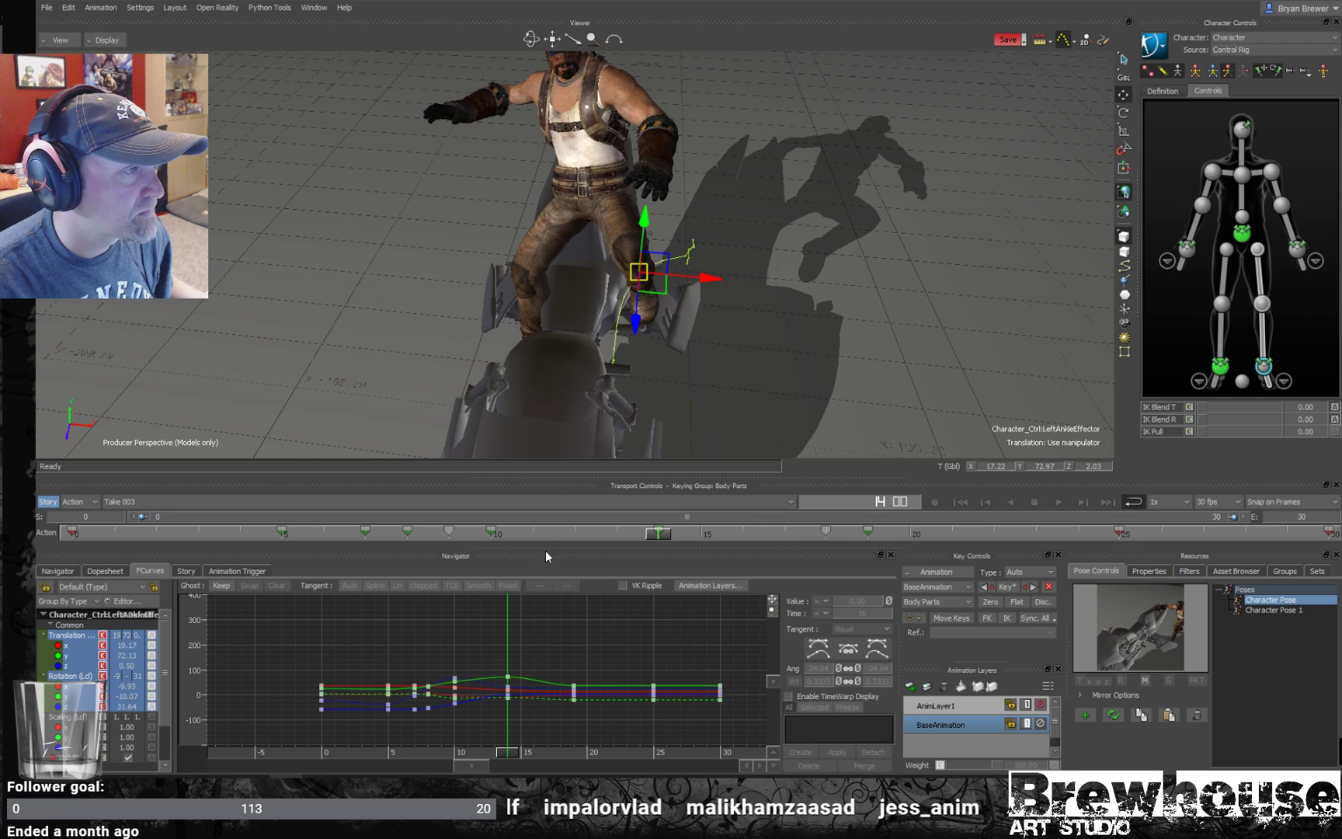
- Shift the left ankle outward along X to 19.86 at frame 14, checking its X translation curve
left_click(65, 646)
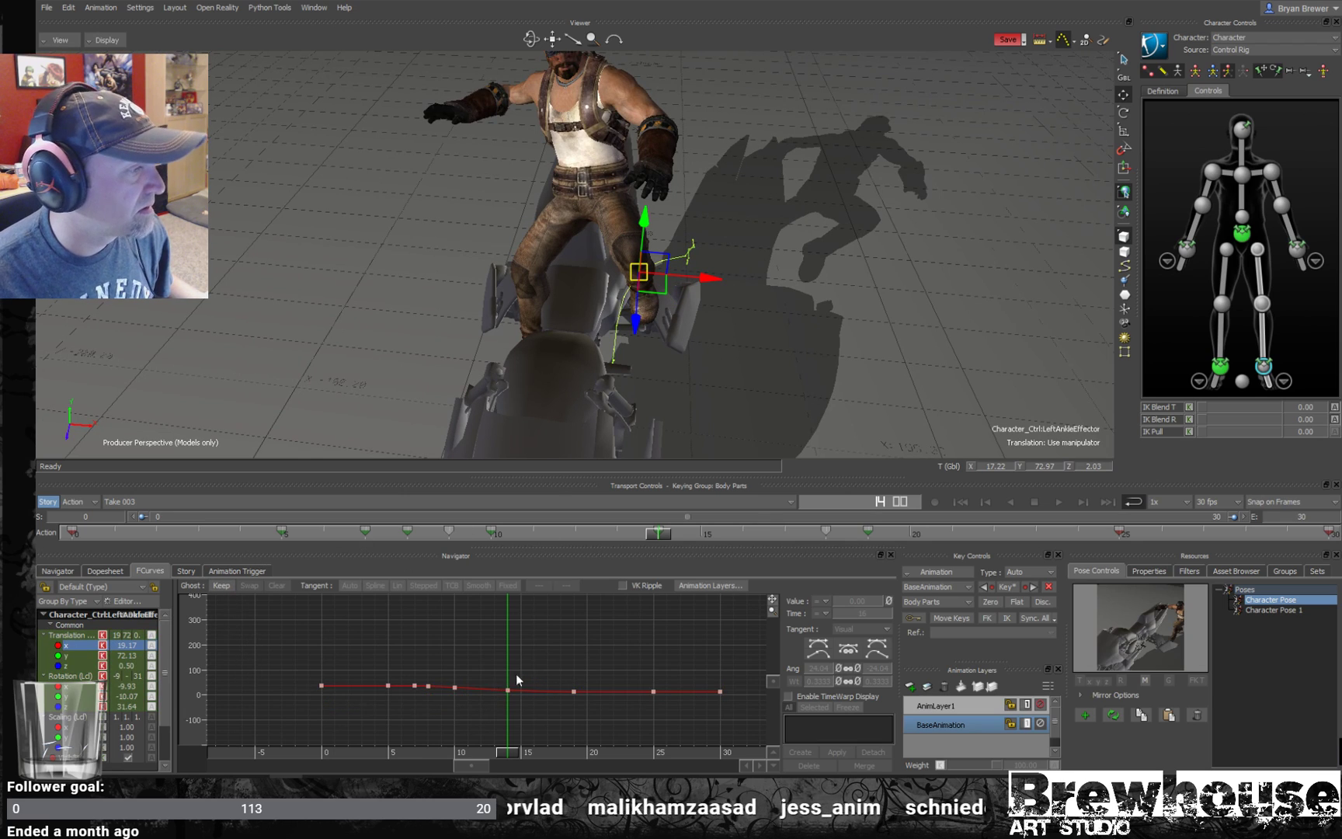
key("a")
left_click(475, 685)
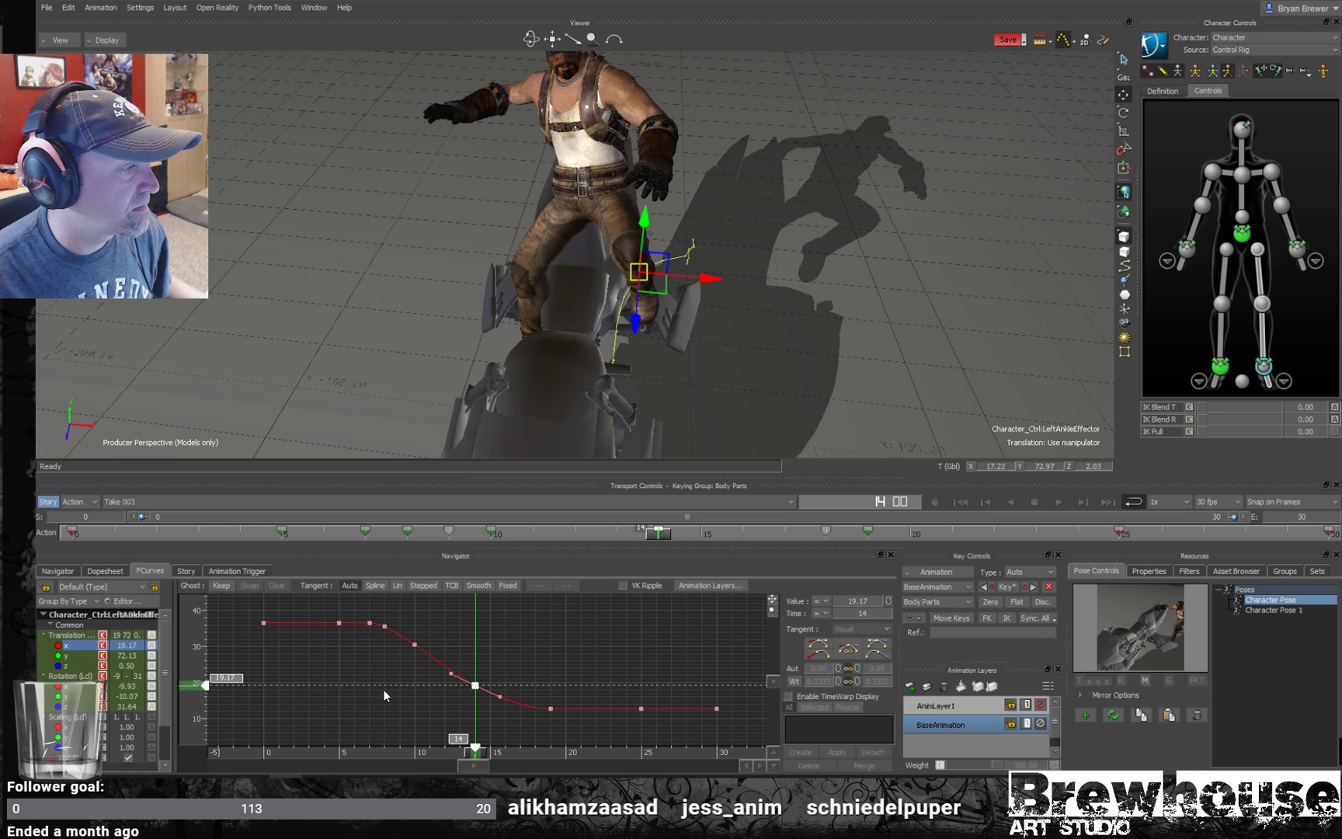
left_click_drag(200, 687, 200, 699)
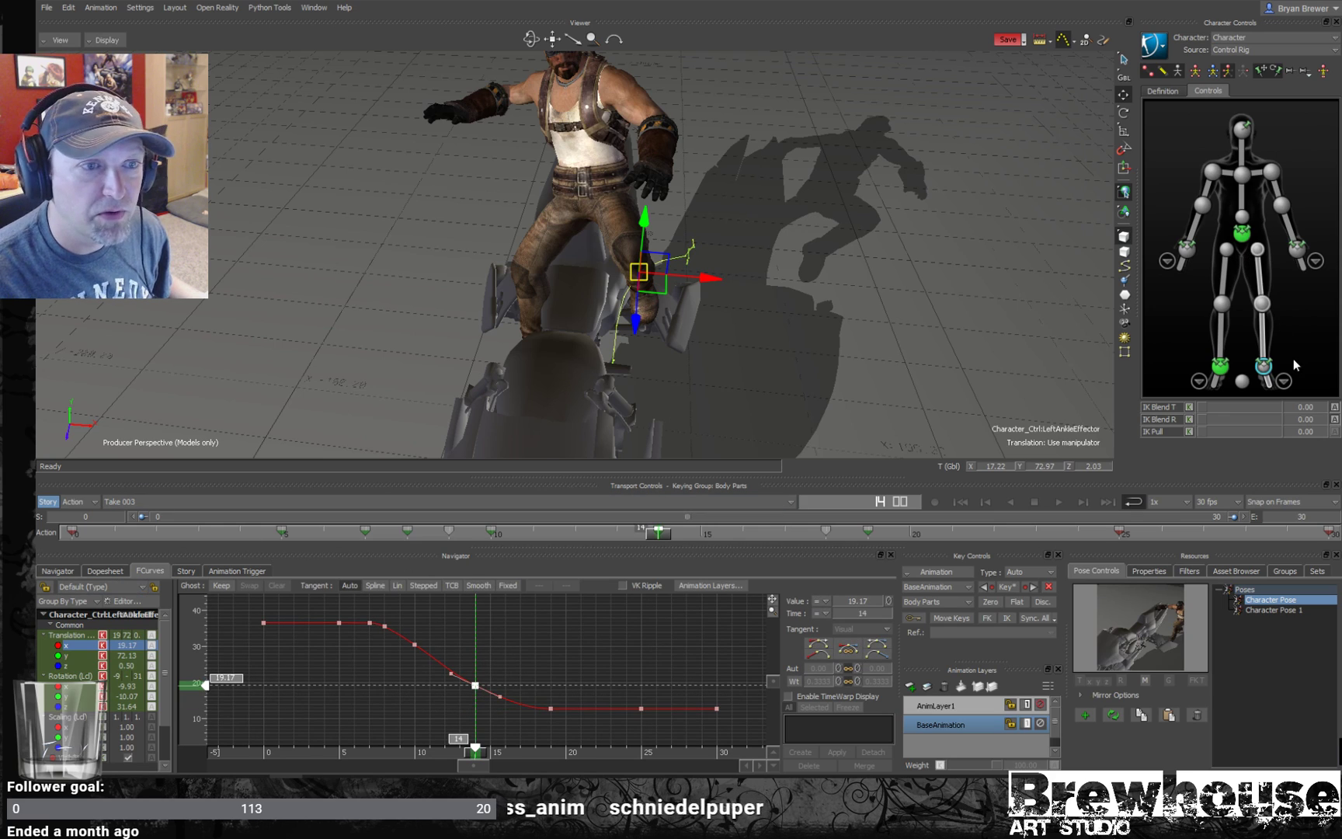
left_click(1272, 273)
left_click(1259, 268)
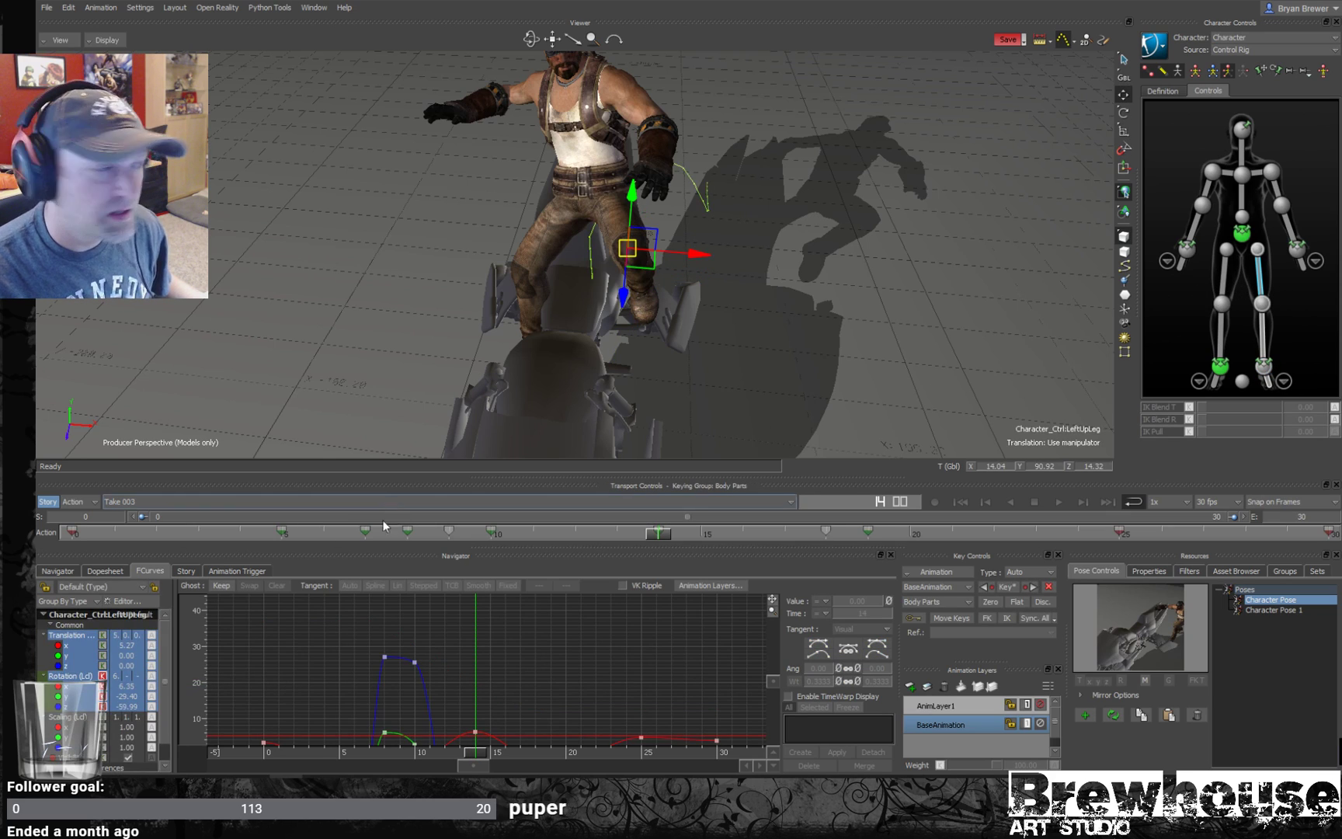
key("e")
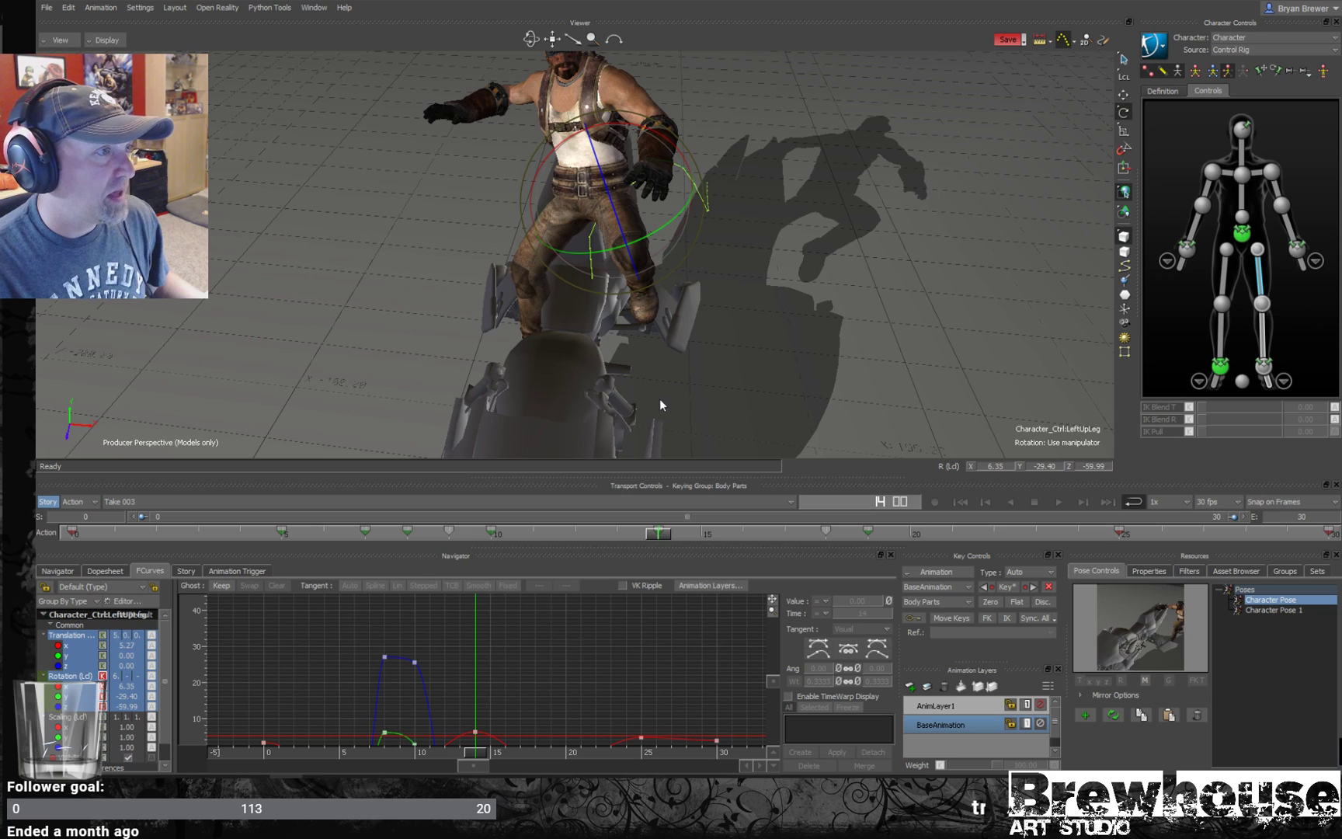
left_click(1263, 365)
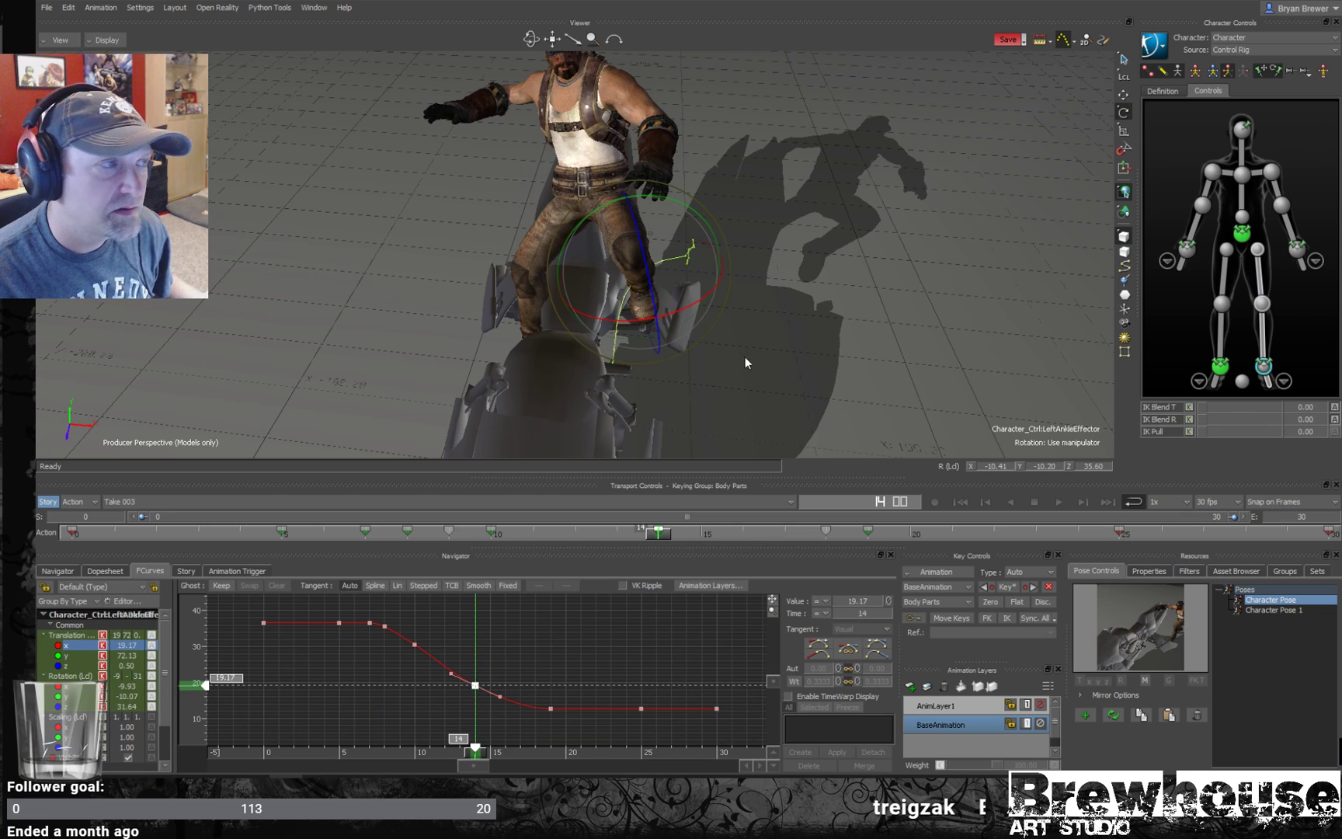
key("t")
left_click_drag(714, 280, 743, 280)
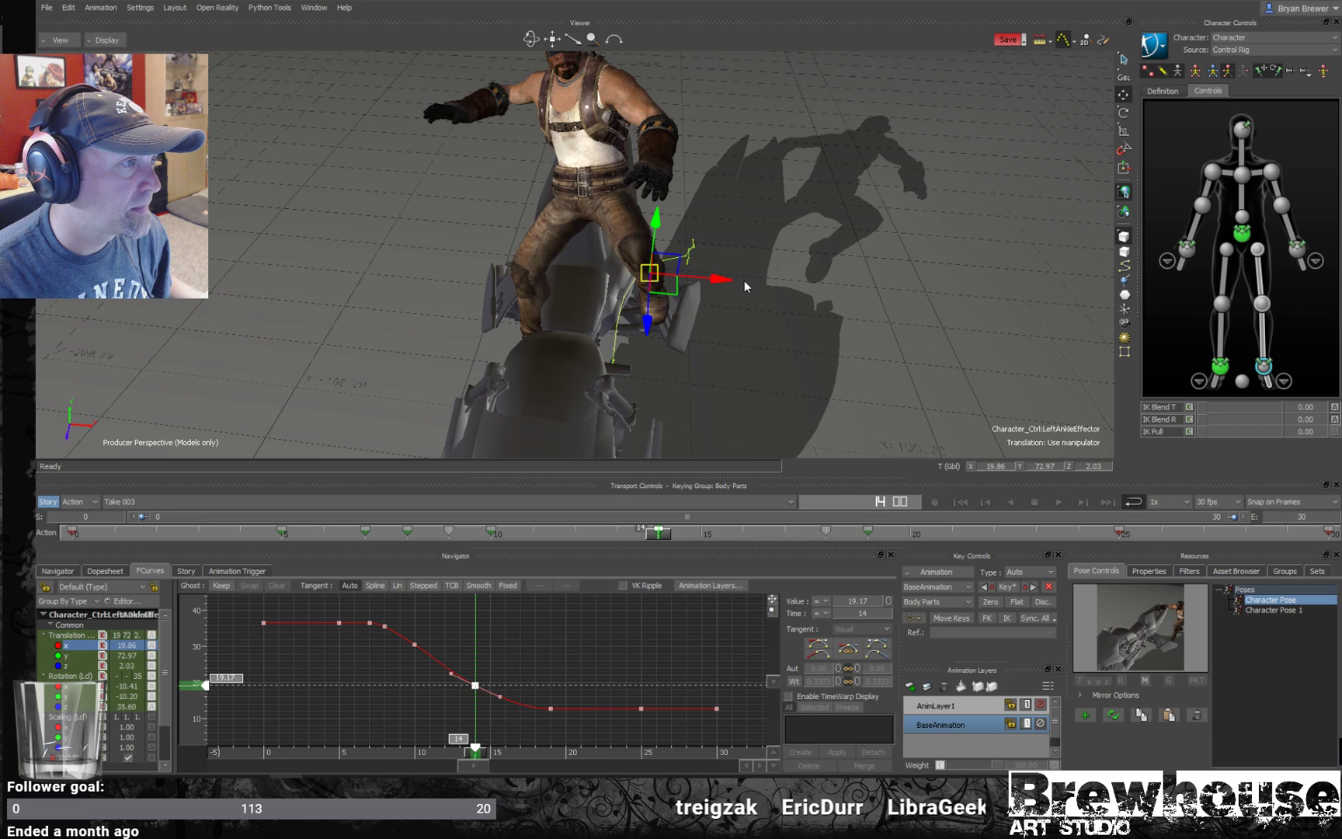
- Rotate the left hip slightly at frame 14 and turn the left ankle to about 2.34, -14.35, -19.80
middle_click_drag(754, 316, 633, 420)
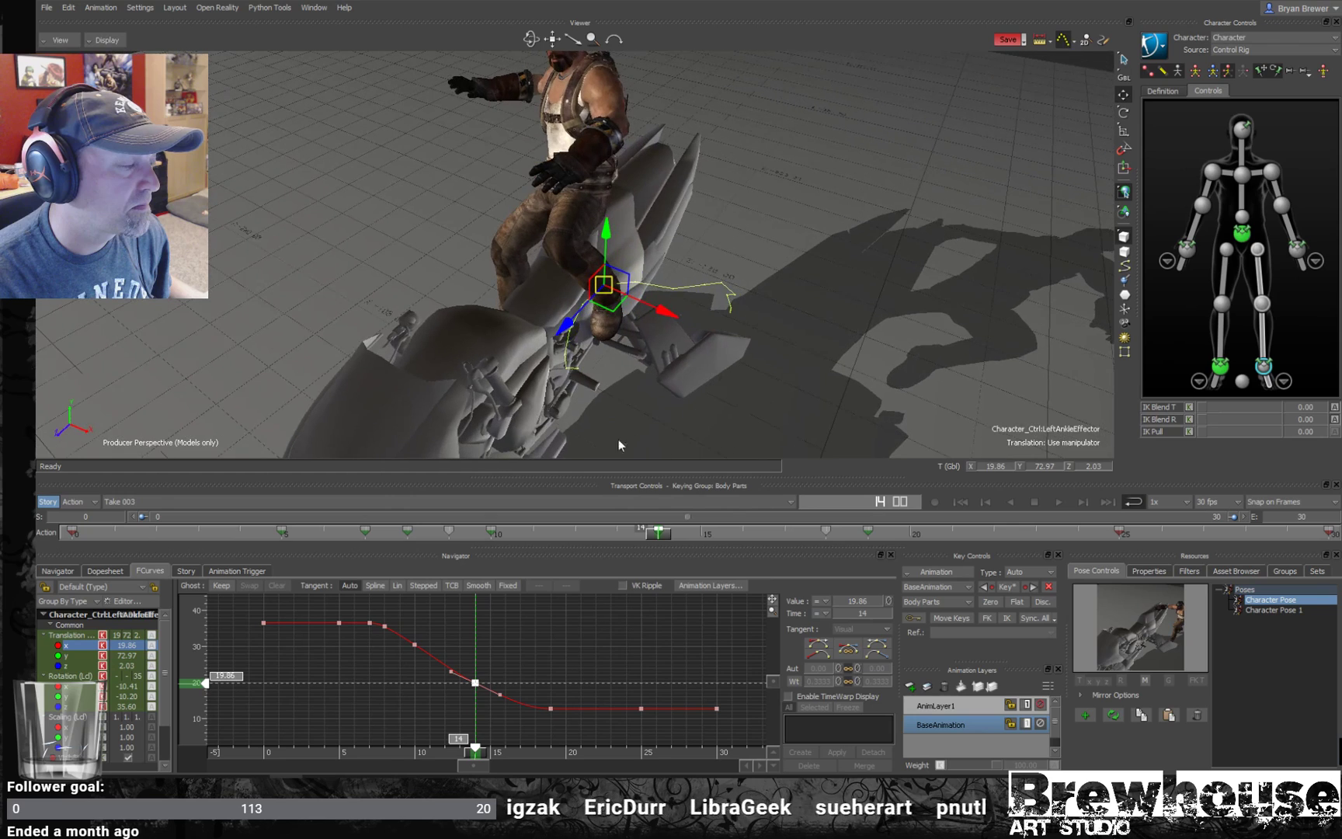
left_click_drag(476, 753, 442, 753)
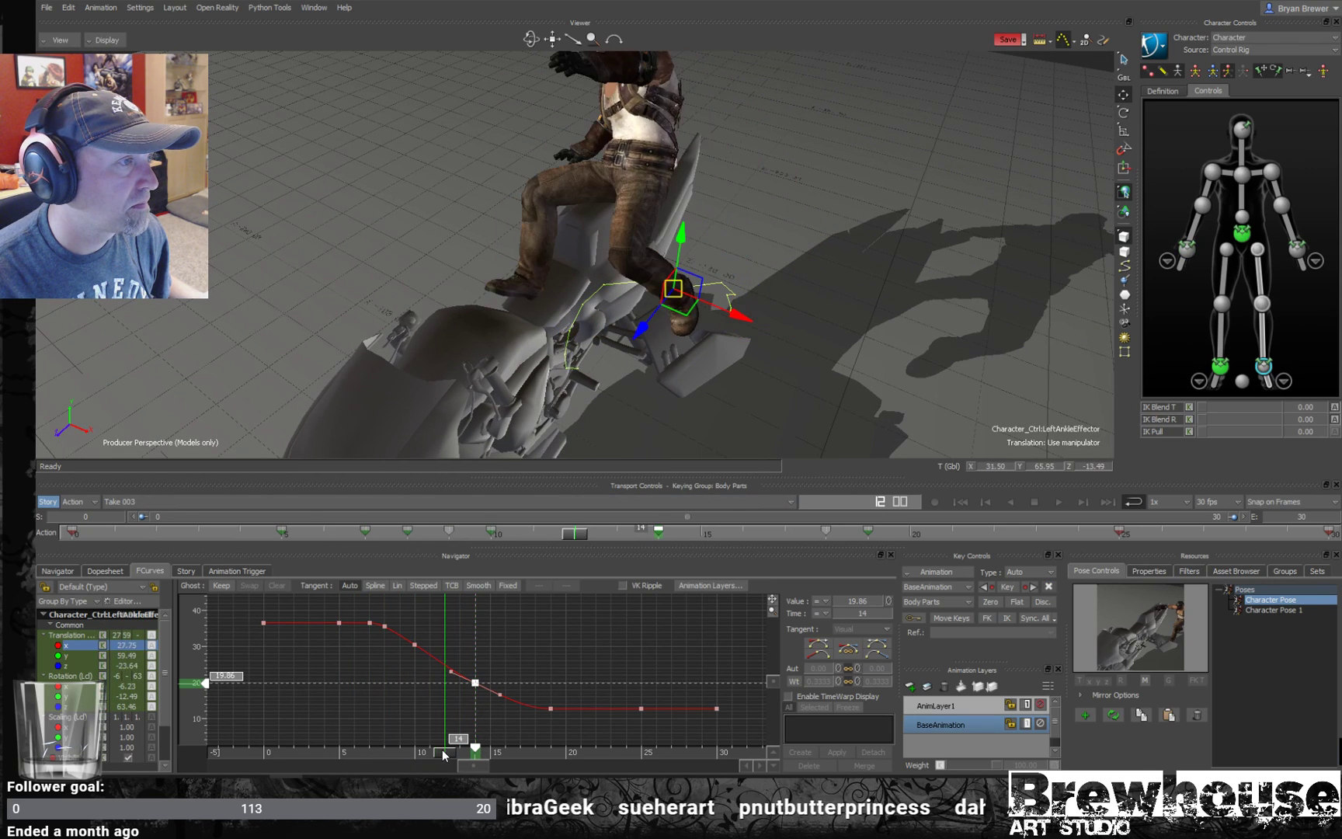
middle_click_drag(695, 370, 784, 502)
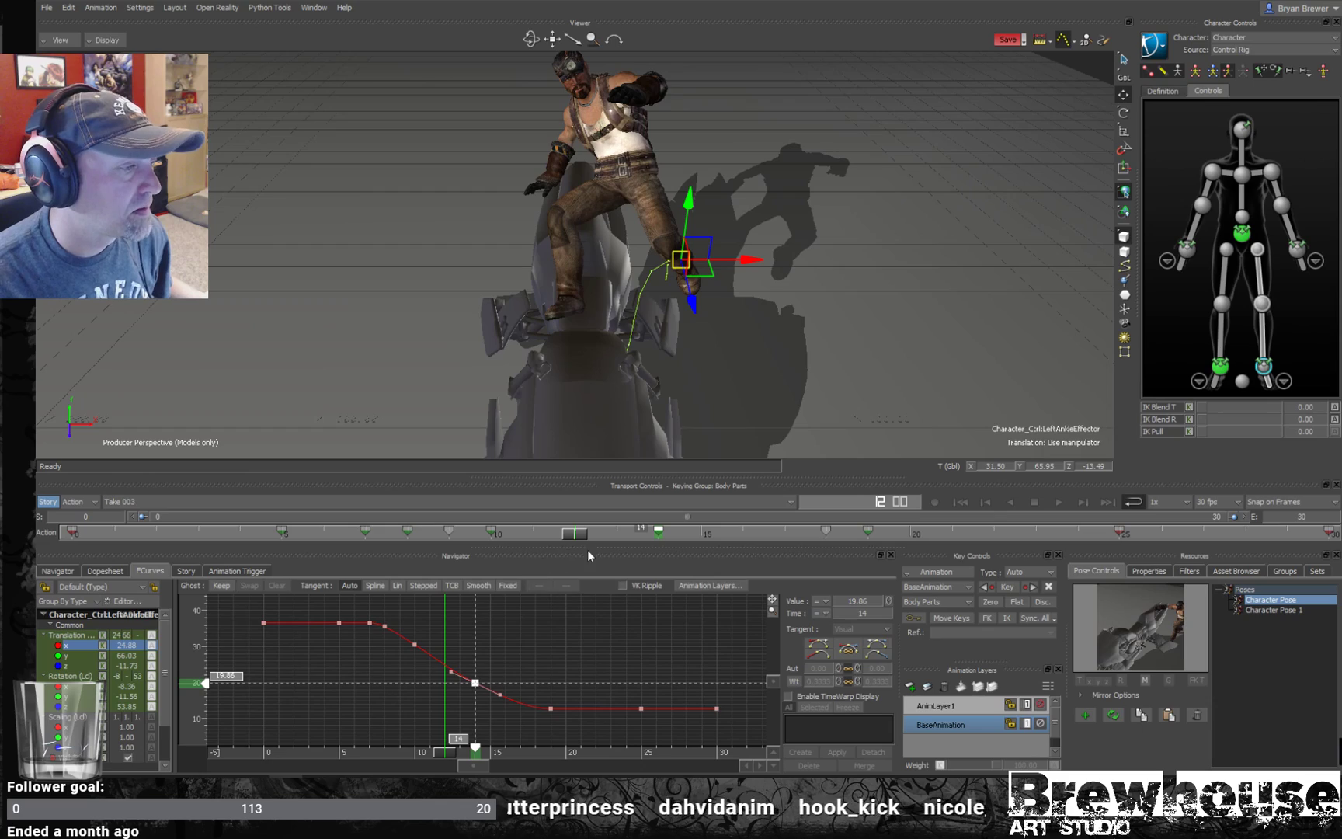
left_click_drag(575, 534, 652, 541)
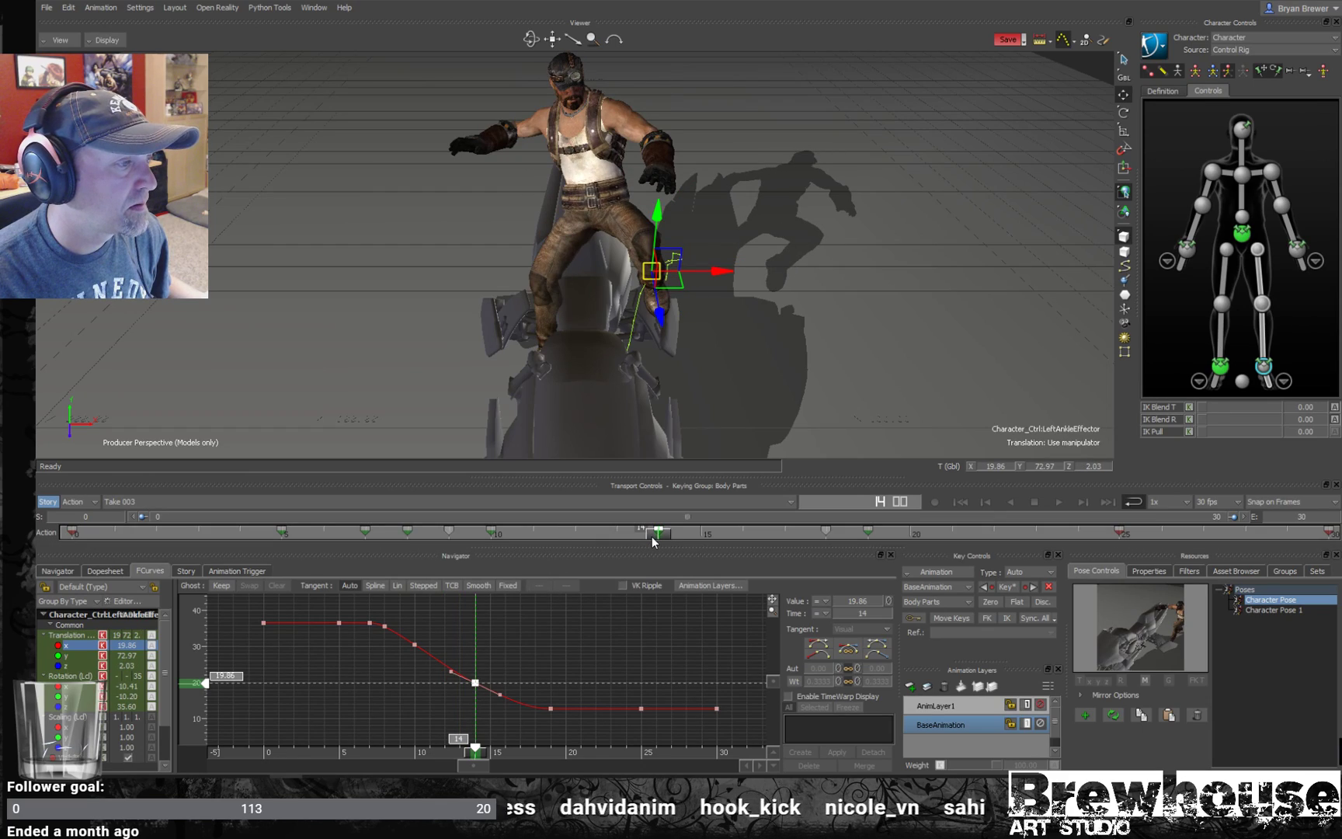
middle_click_drag(738, 306, 657, 296)
left_click(1258, 250)
key("r")
left_click_drag(669, 200, 660, 186)
middle_click_drag(732, 306, 671, 269)
left_click(1263, 367)
mouse_move(612, 289)
left_mouse_down()
mouse_move(612, 300)
mouse_move(621, 286)
left_mouse_up()
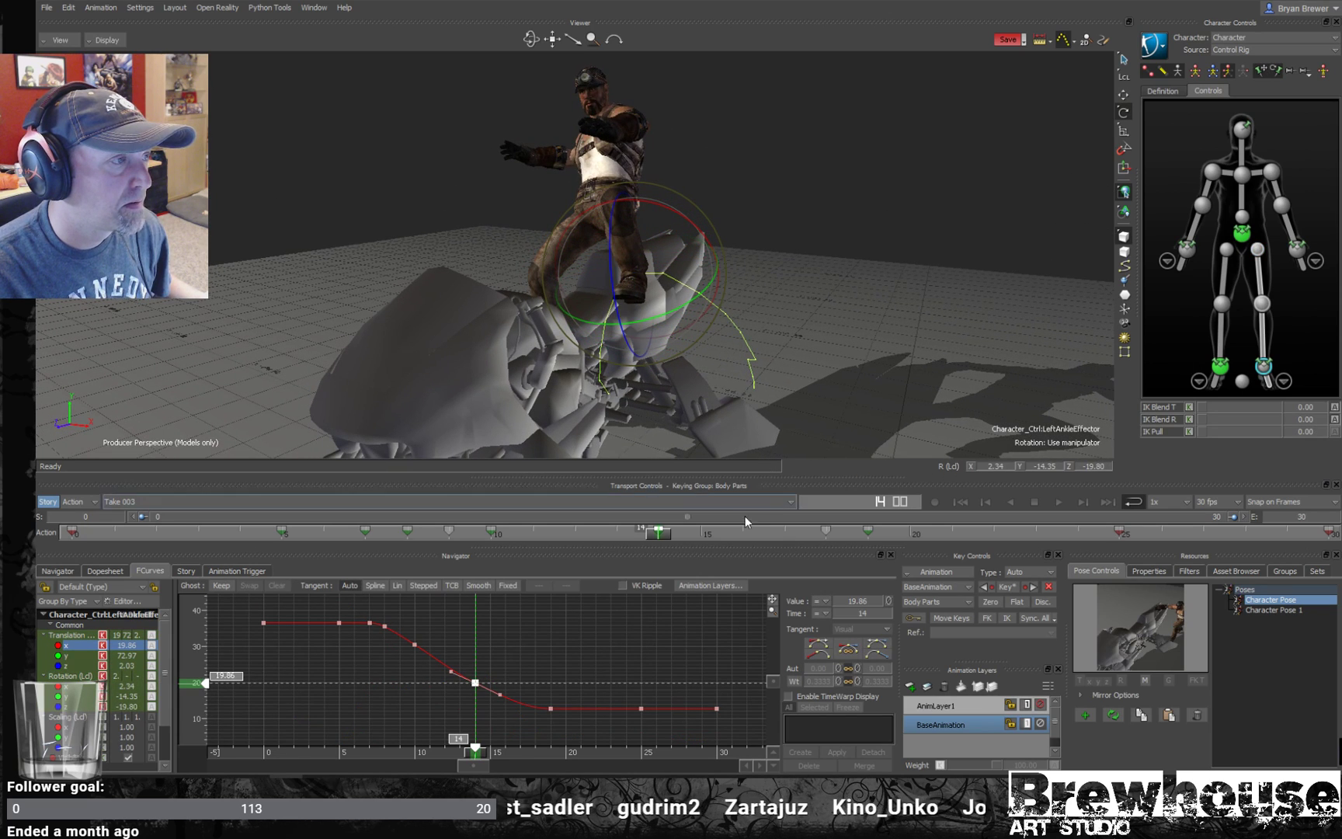
- Deselect the rig and play back the leap from several angles to review the adjusted left leg
left_click_drag(660, 533, 1077, 497)
left_click_drag(835, 347, 809, 371, "alt")
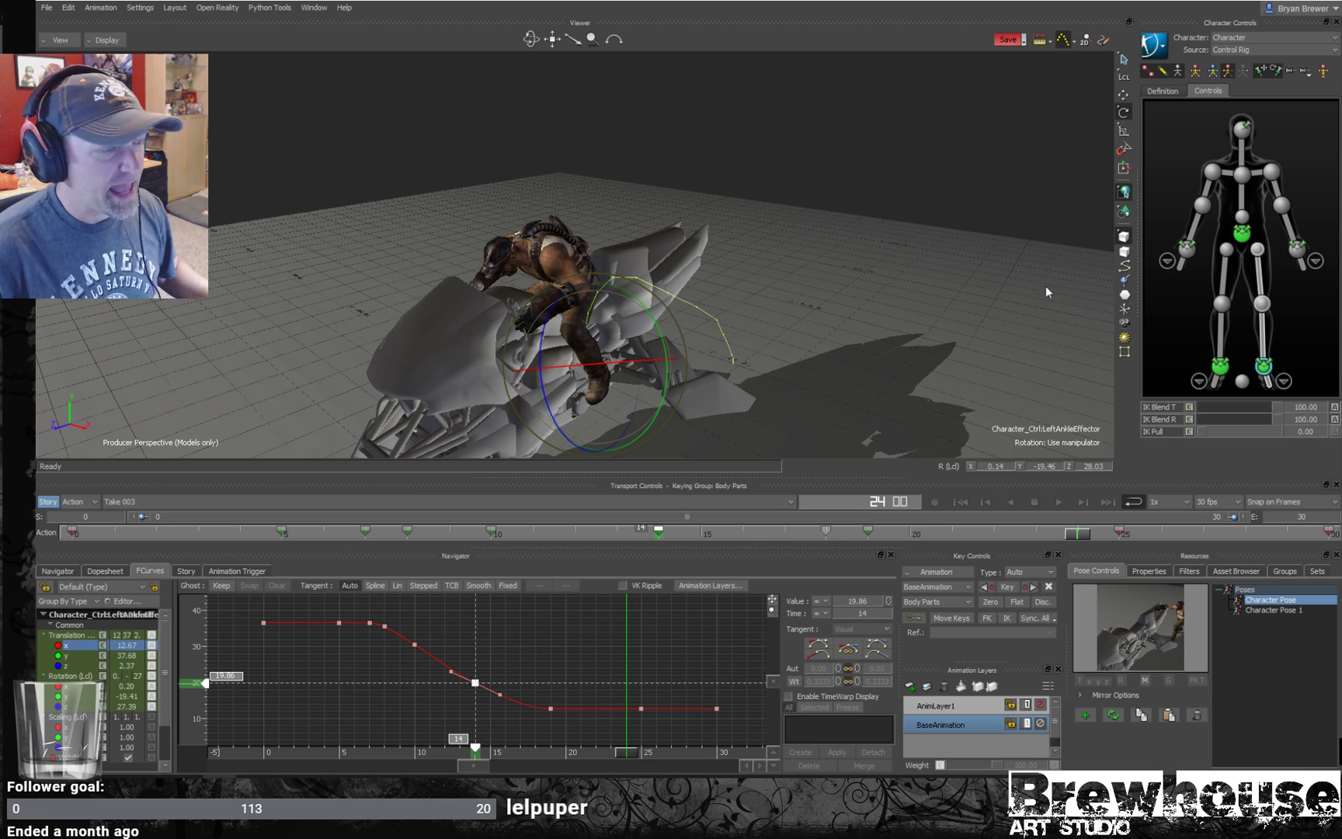
left_click(860, 262)
left_click_drag(828, 315, 820, 254)
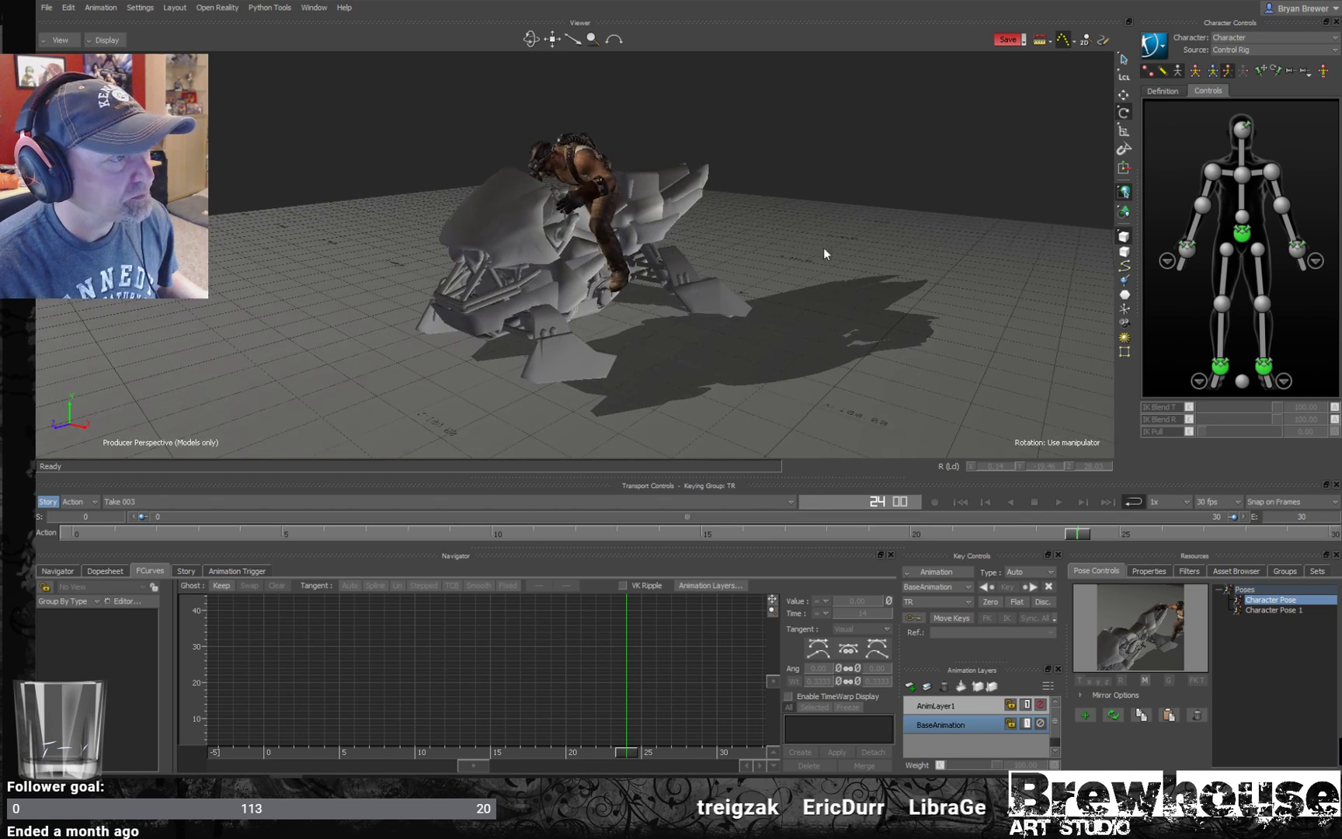
key("space")
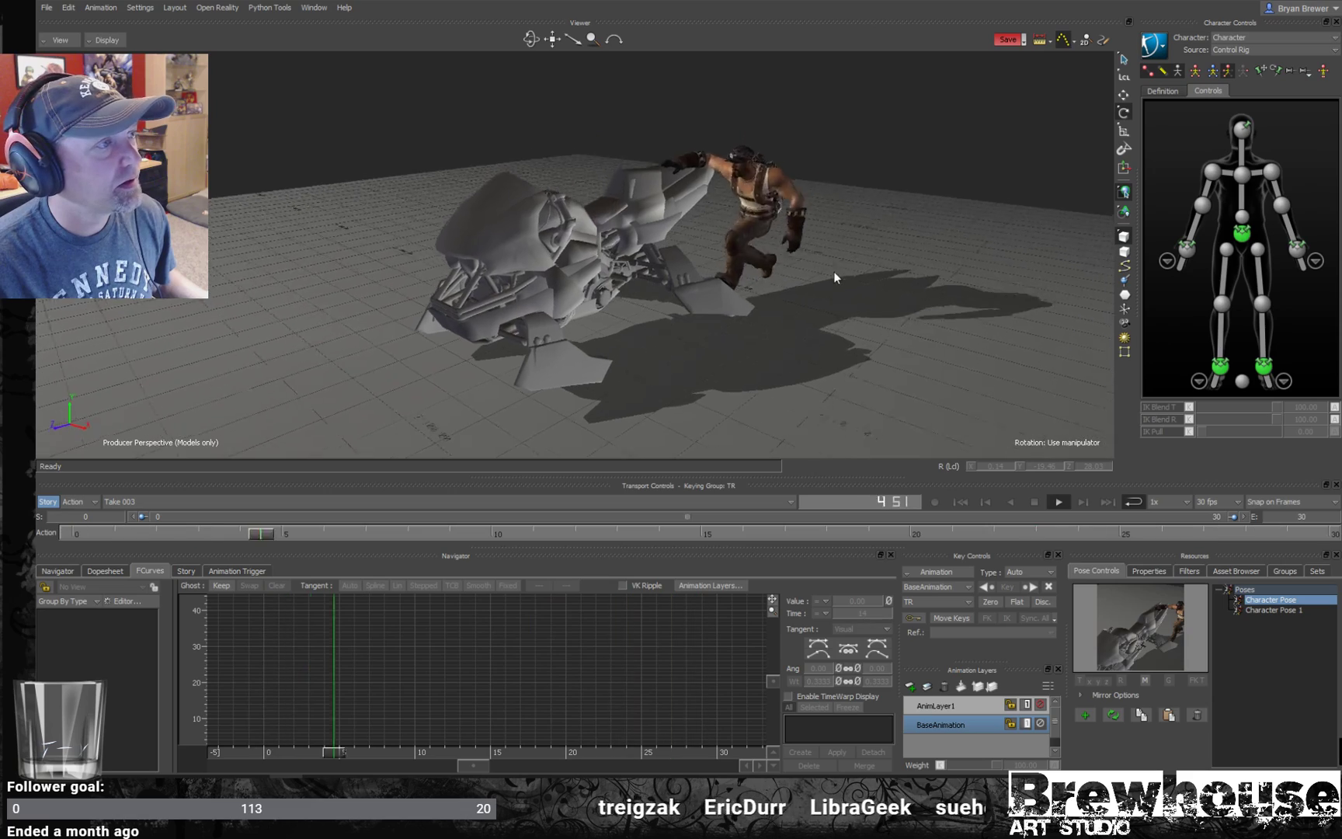
left_click_drag(838, 272, 800, 278)
key("space")
left_click_drag(327, 533, 583, 539)
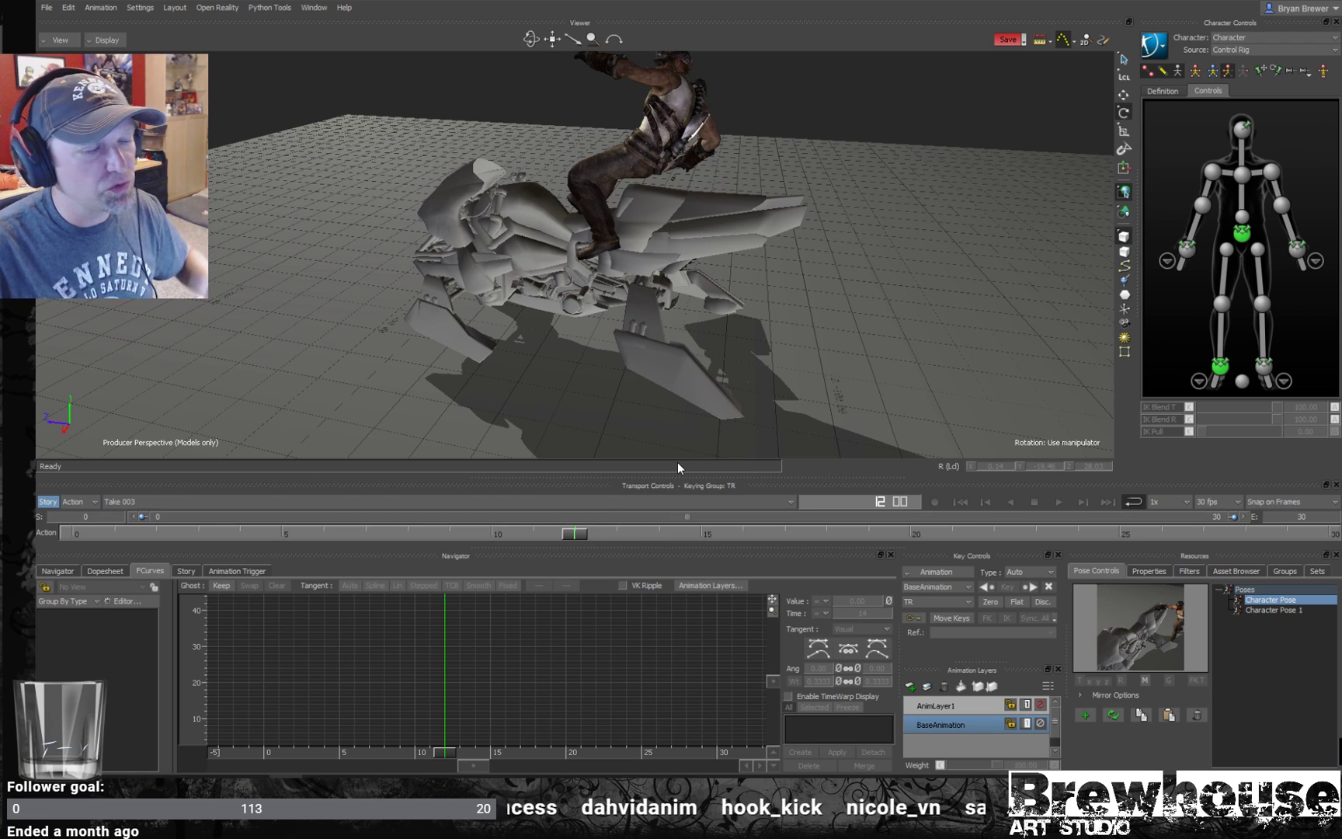
middle_click_drag(835, 310, 892, 380)
key("space")
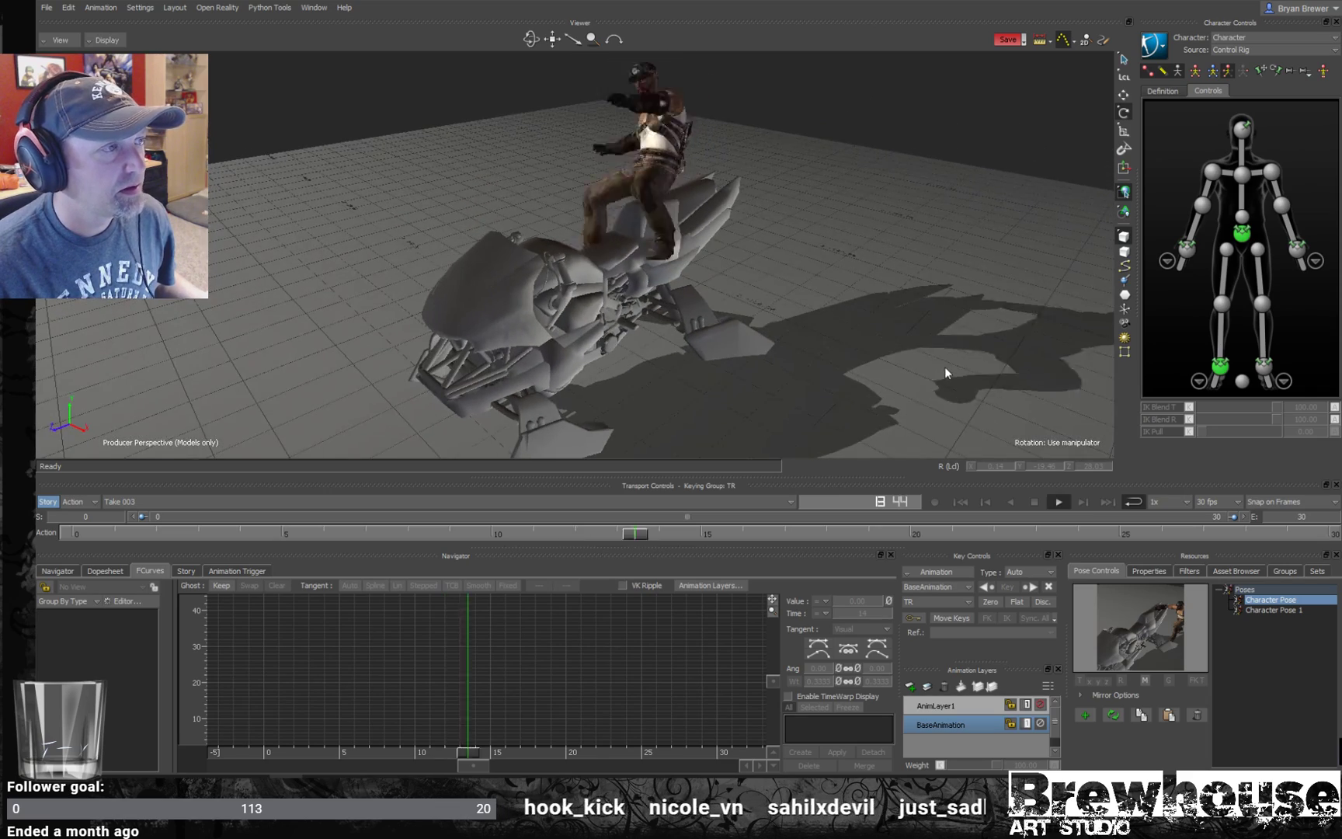
middle_click_drag(970, 356, 879, 287)
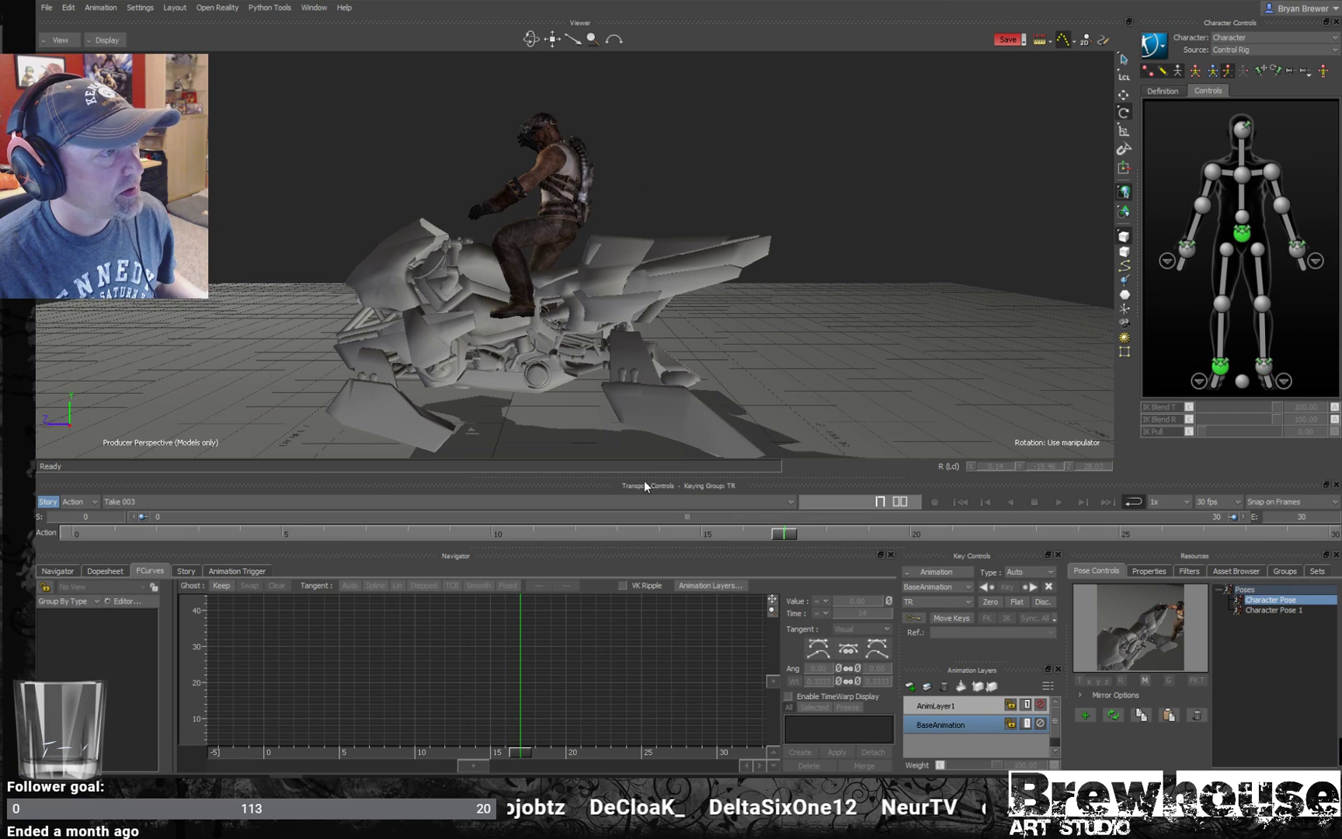
left_click_drag(782, 535, 408, 527)
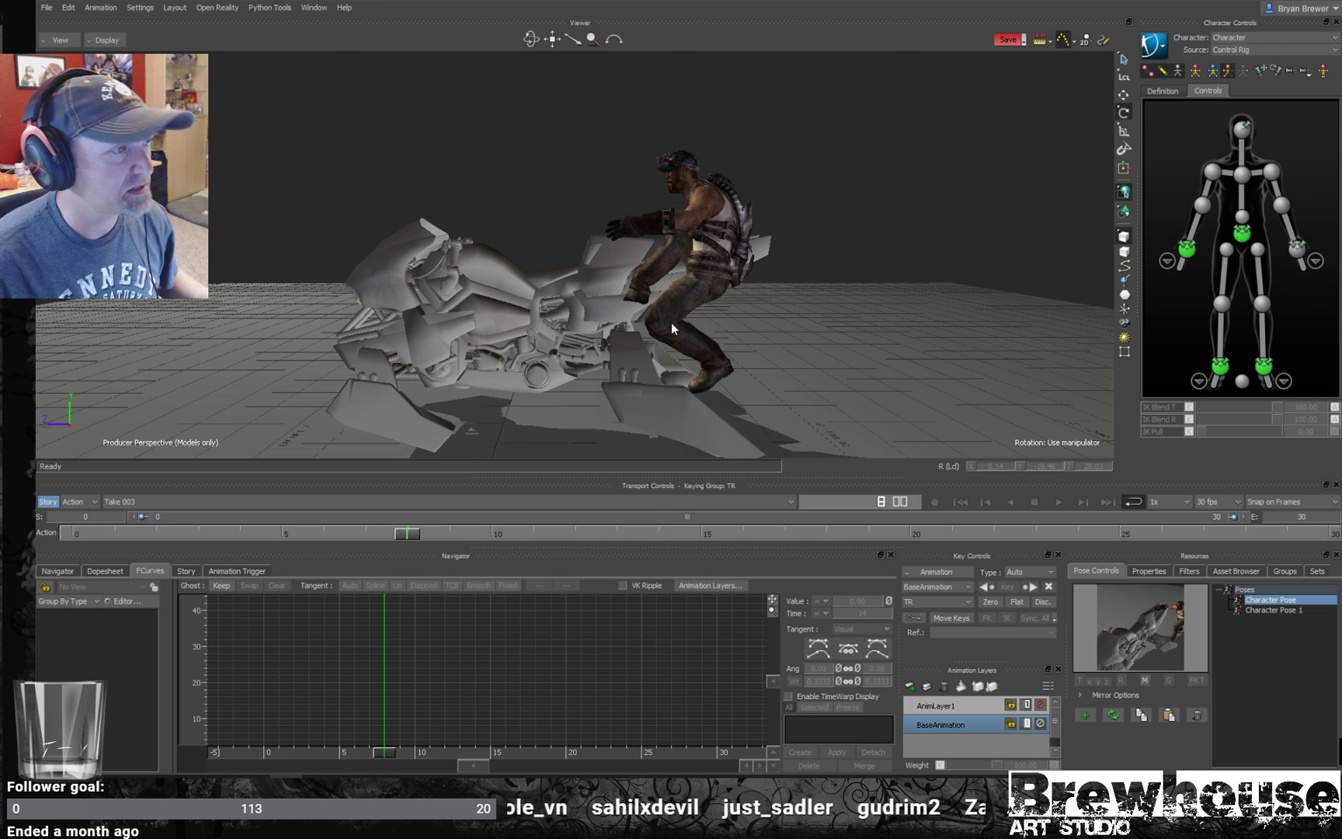
- Set the right ankle's IK Blend T and IK Blend R to 0, and scrub the early frames to check the leg
left_click_drag(411, 535, 281, 533)
left_click(1220, 365)
left_click_drag(691, 363, 652, 404, "ctrl+shift")
left_click_drag(310, 538, 405, 541)
left_click_drag(621, 413, 888, 363, "ctrl+shift")
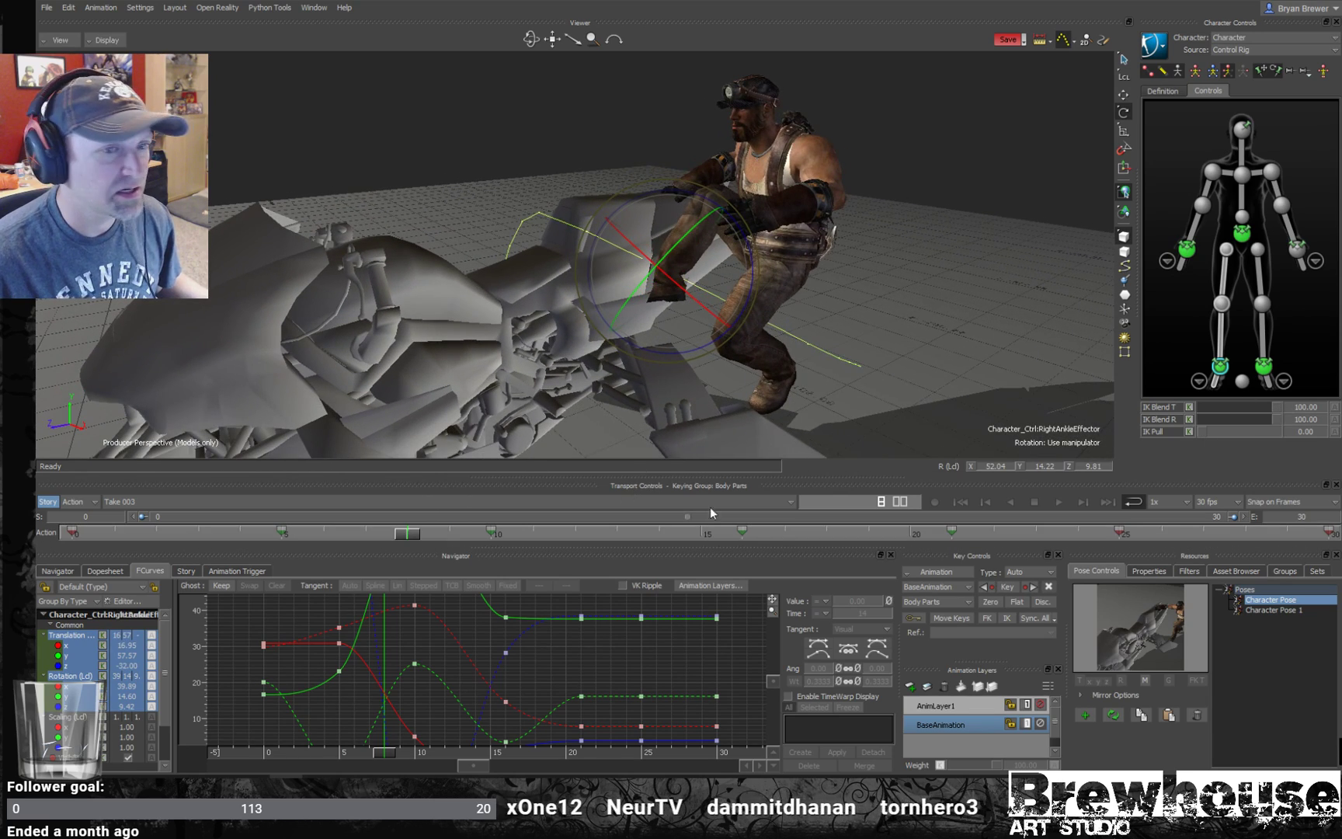
left_click(287, 534)
left_click_drag(287, 536, 155, 534)
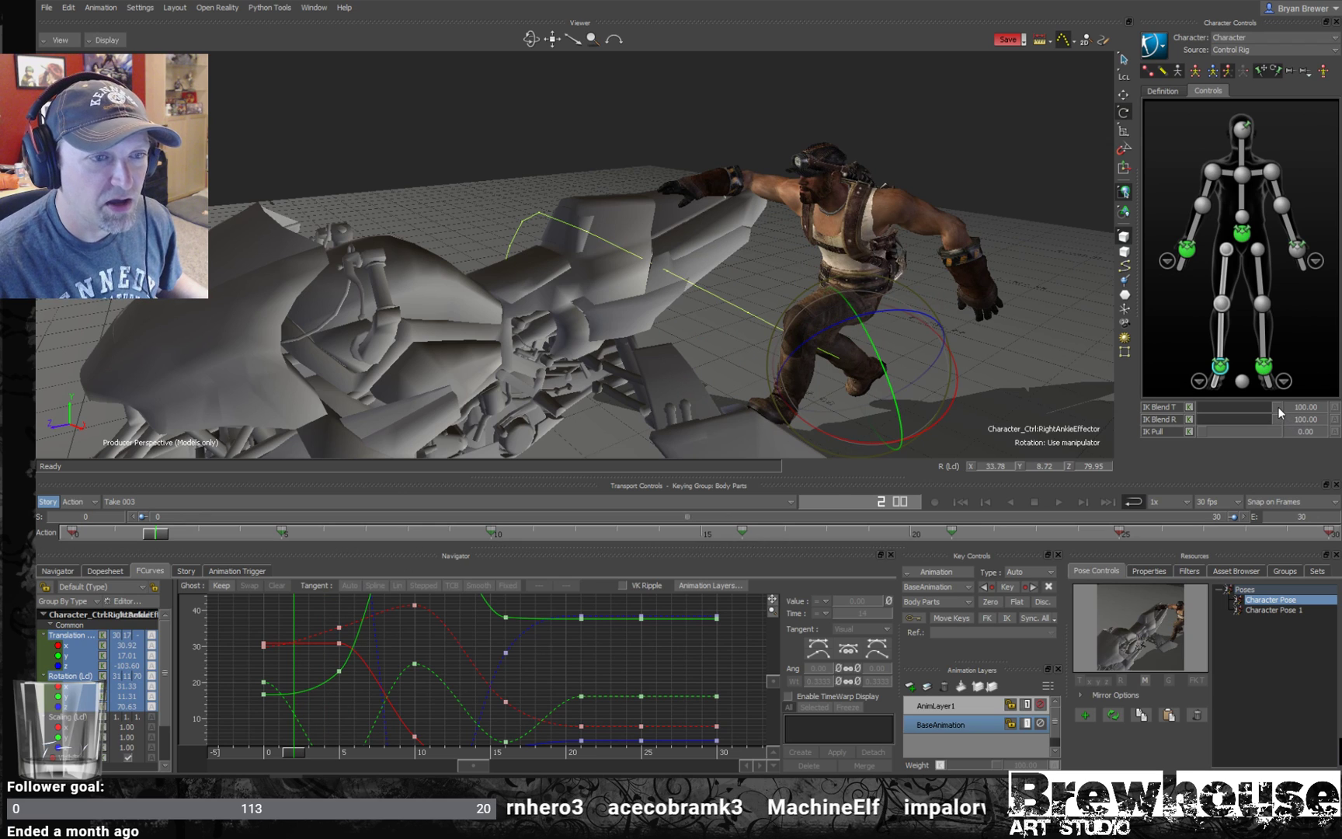
left_click_drag(1278, 407, 1121, 401)
left_click_drag(1277, 423, 918, 420)
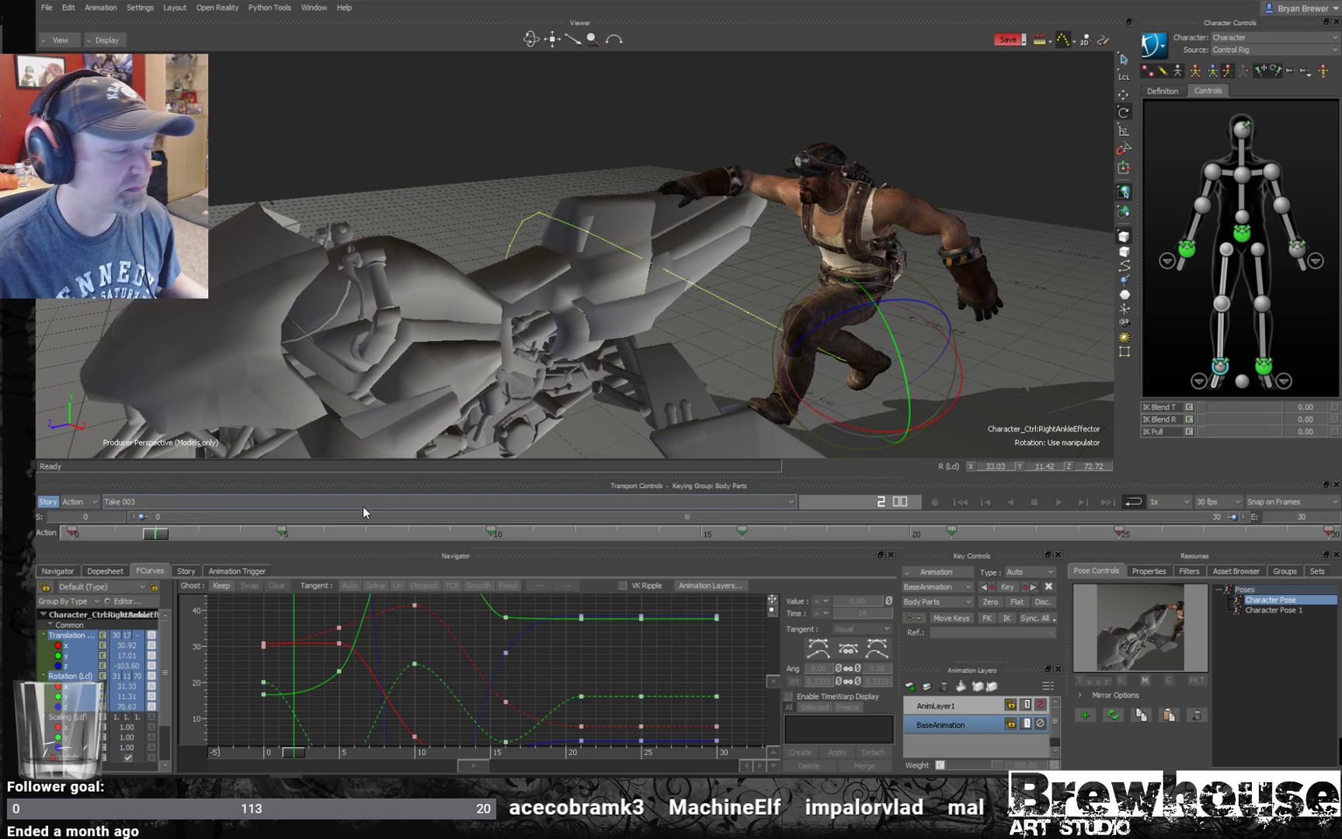
left_click_drag(156, 533, 445, 555)
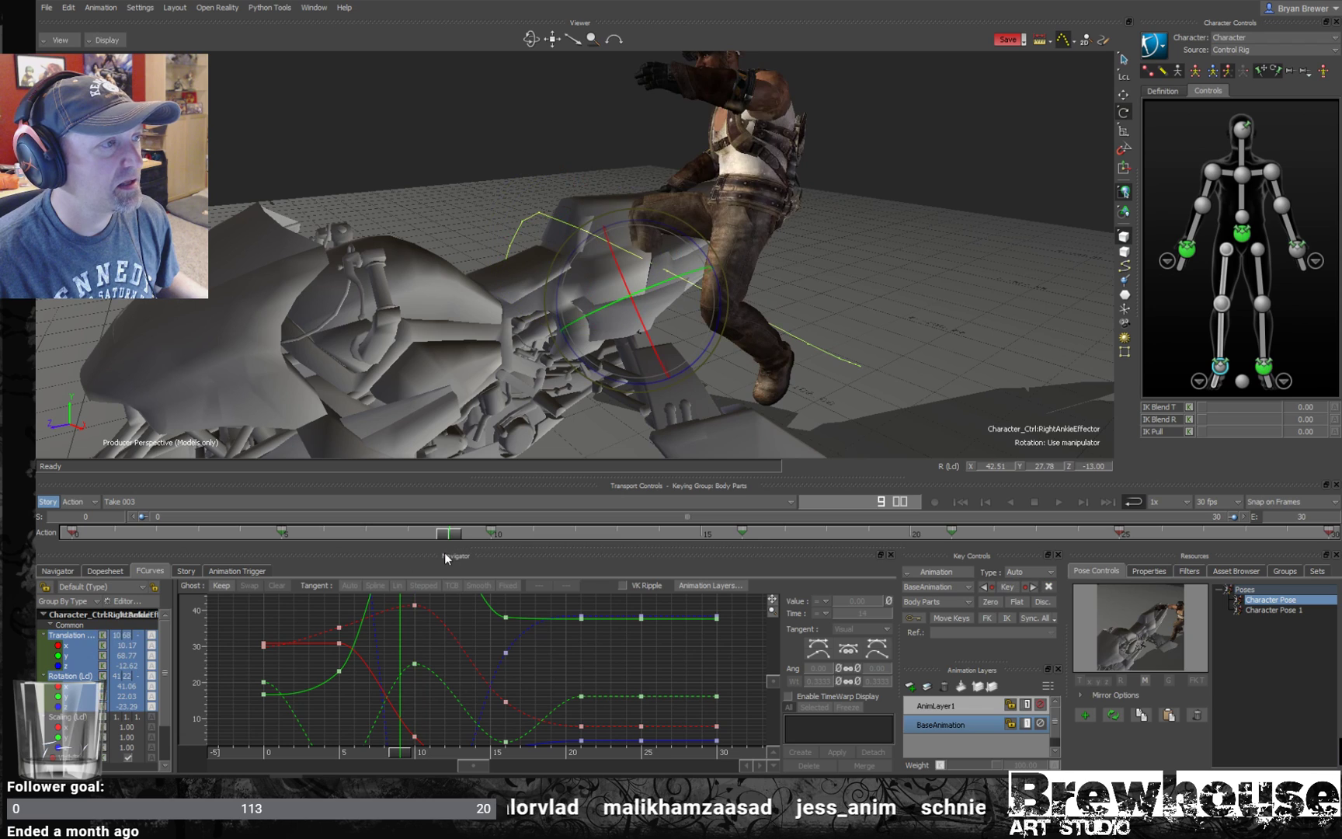
- Examine the right ankle's trajectory and the right foot's pose between frames 9 and 5 from the front and behind
left_click(1216, 386)
left_click(963, 310)
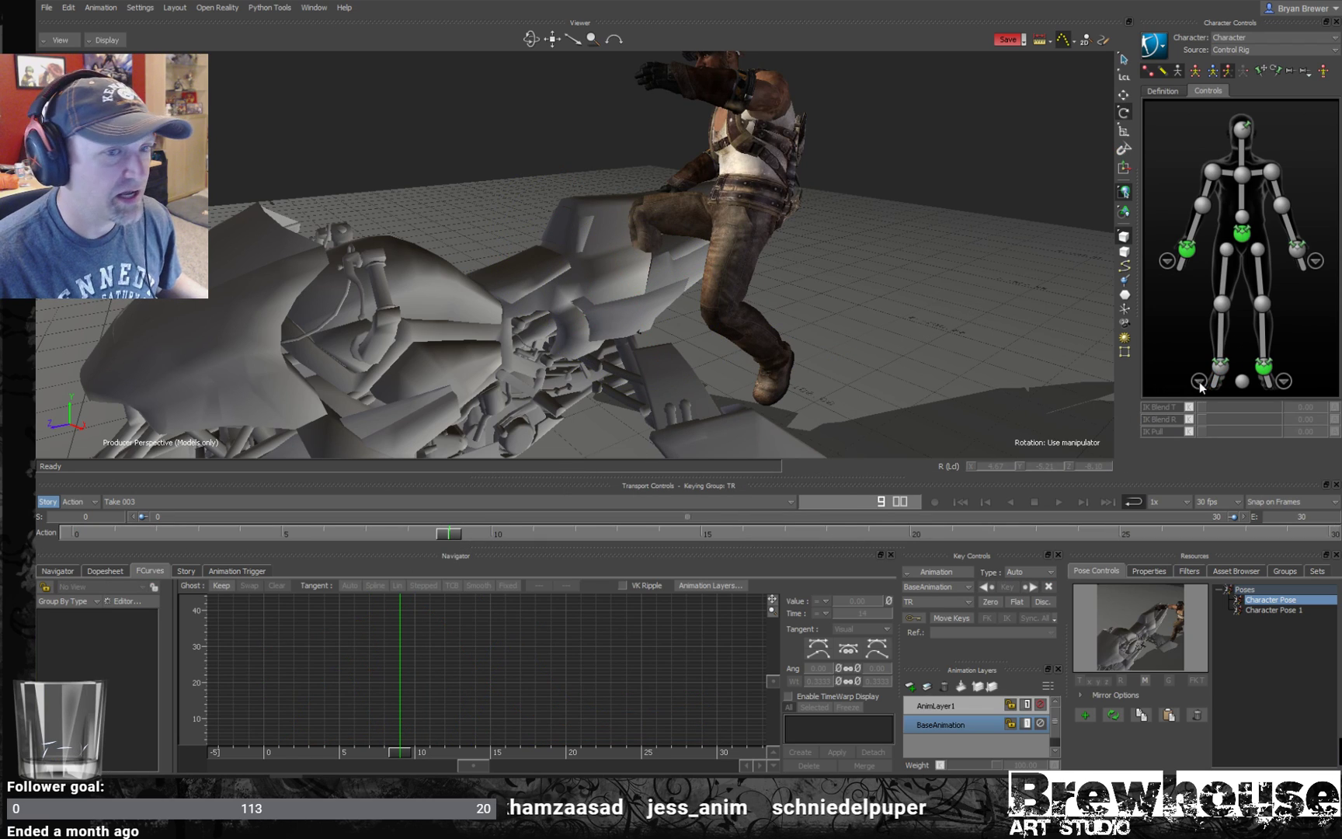
left_click(1219, 366)
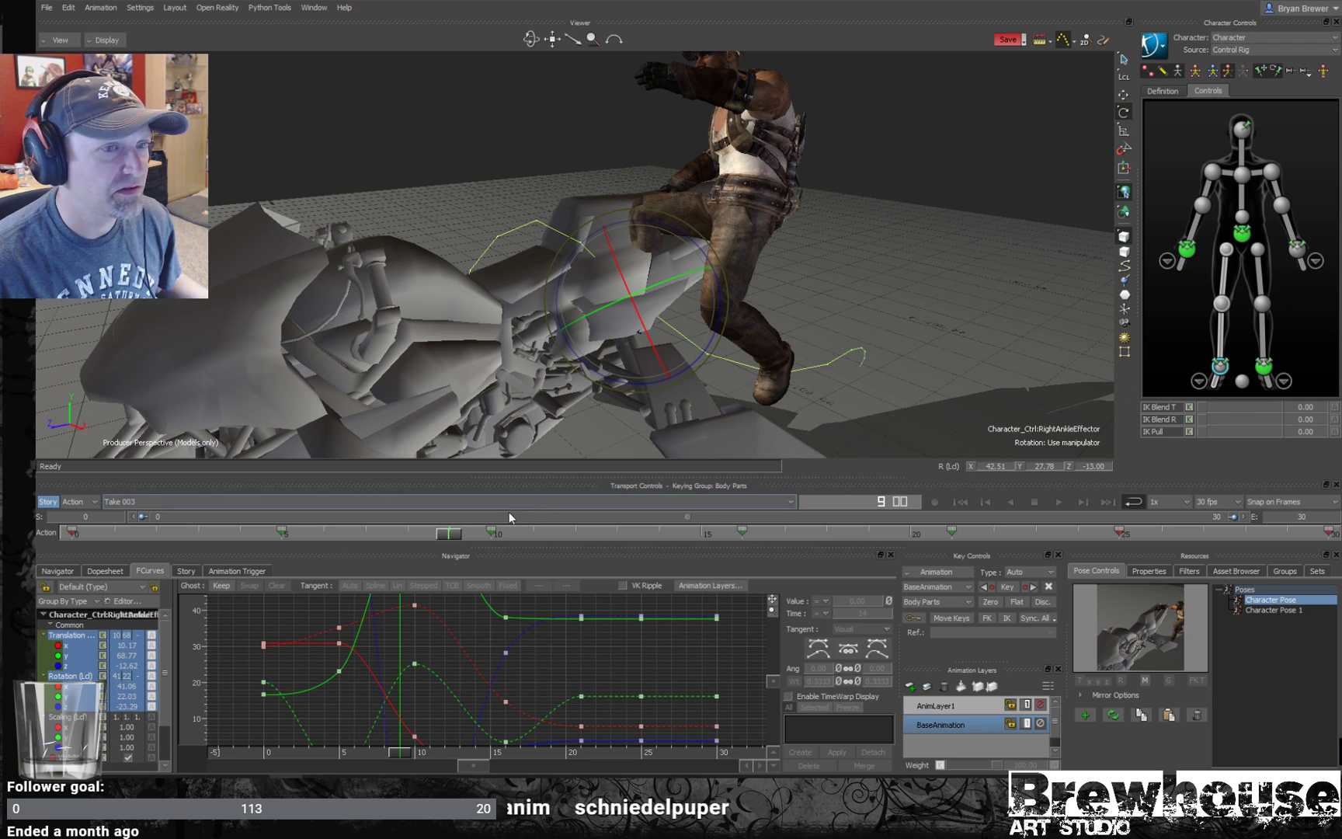
left_click(433, 537)
left_click(435, 536)
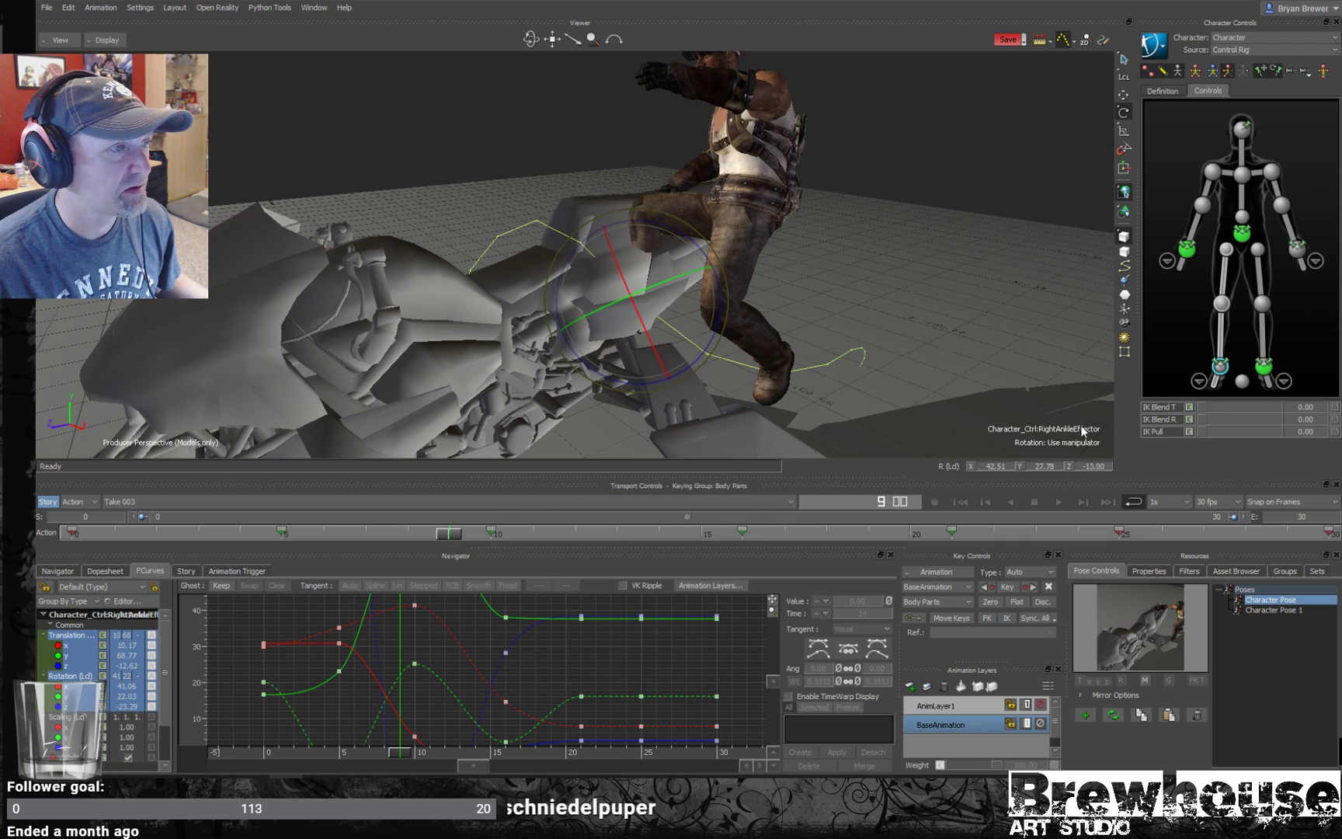
left_click(1216, 379)
left_click_drag(450, 536, 281, 536)
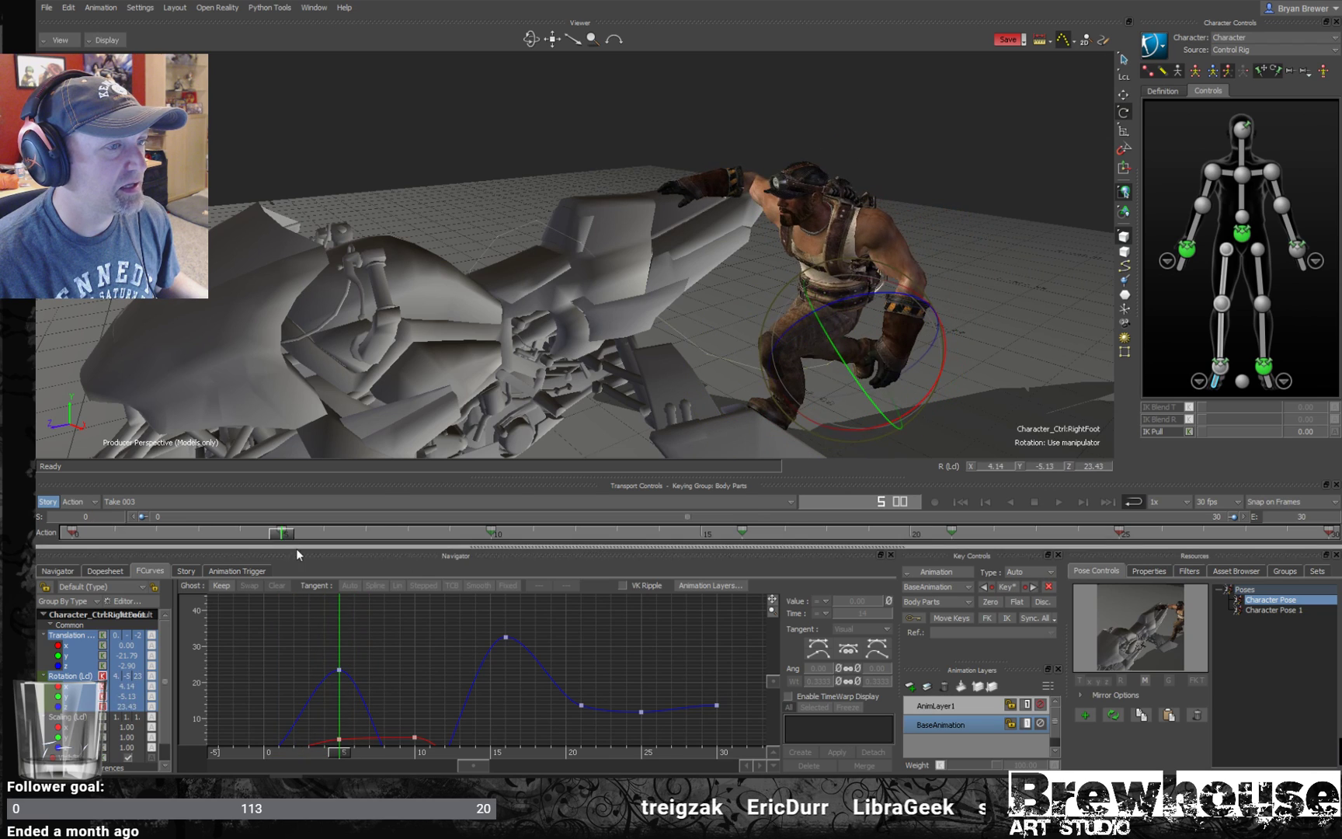
middle_click_drag(675, 390, 562, 490)
mouse_move(289, 540)
left_mouse_down()
mouse_move(117, 532)
mouse_move(281, 534)
left_mouse_up()
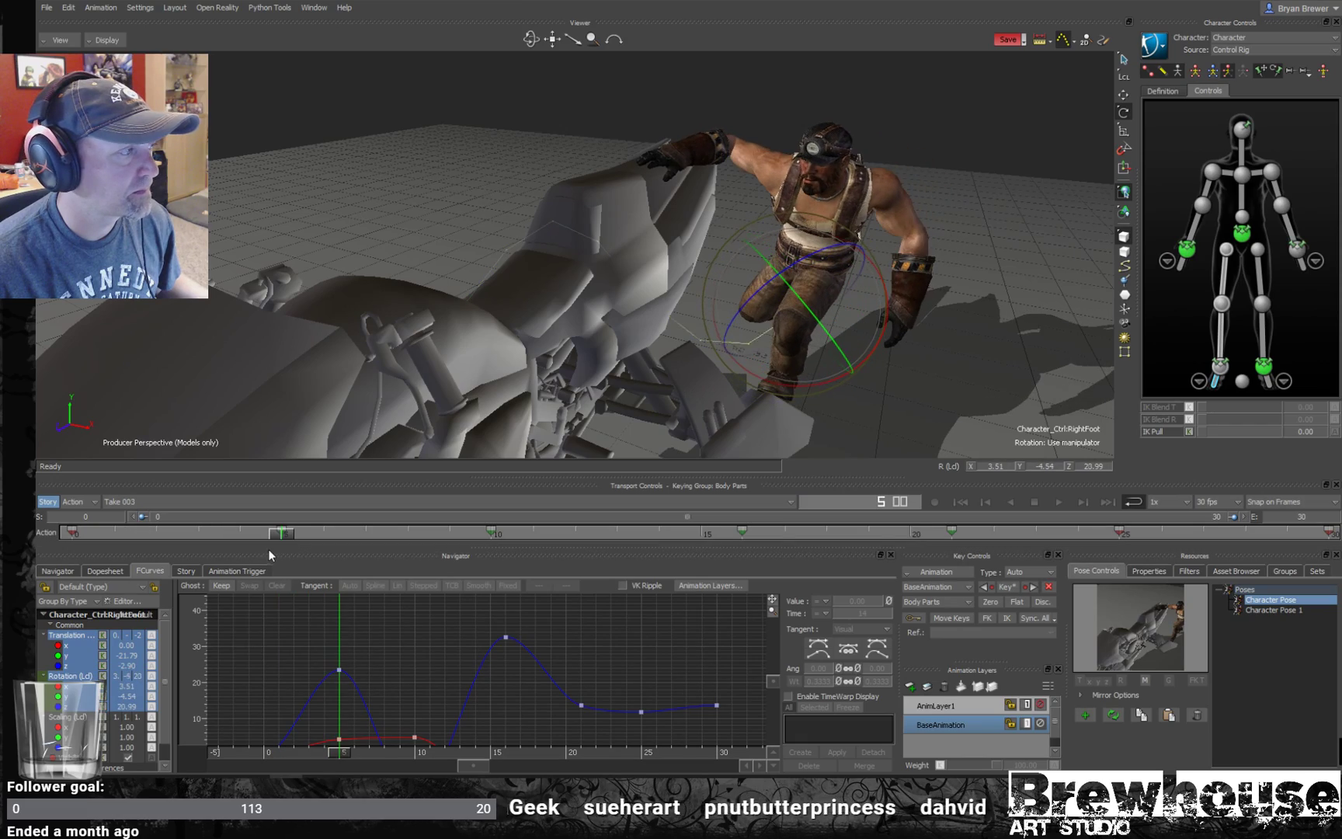
middle_click_drag(435, 435, 594, 345)
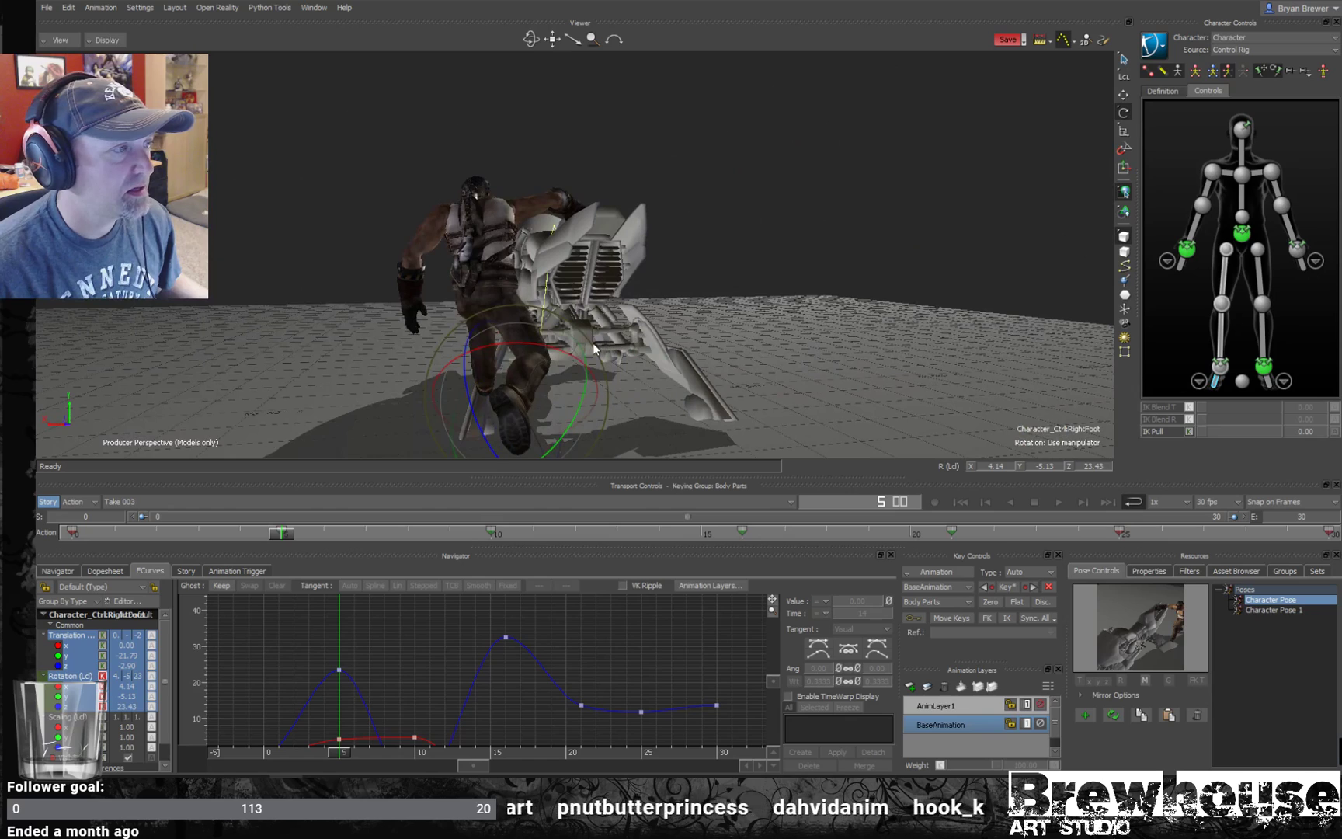
- Rotate the right hip at frame 5 to extend the trailing leg, and turn the right ankle to about 13.20, -0.94, 94.53
left_click(1223, 251)
middle_click_drag(671, 227, 586, 244)
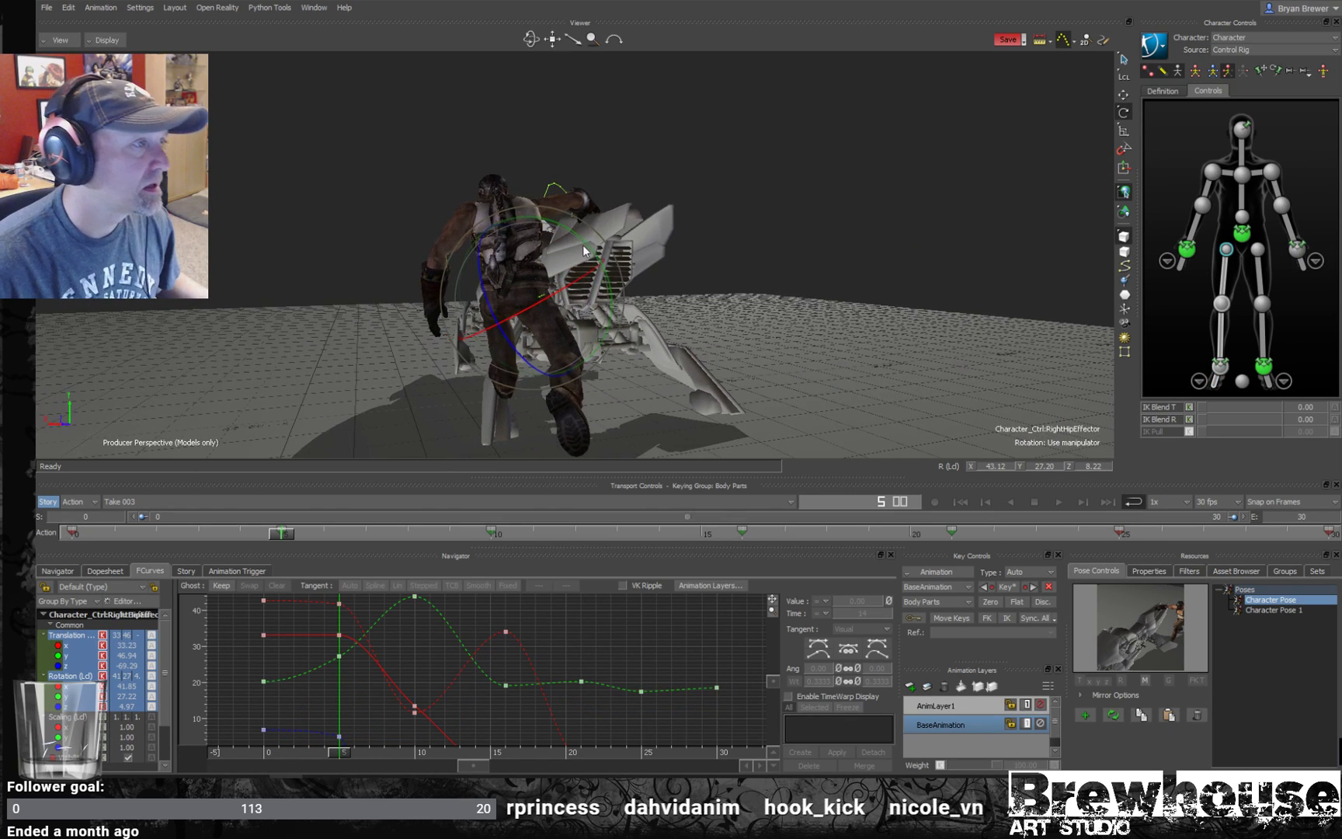
left_click_drag(587, 238, 636, 295)
middle_click_drag(638, 301, 685, 278)
left_click(1221, 366)
middle_click_drag(696, 416, 697, 328)
left_click_drag(631, 293, 650, 292)
left_click_drag(641, 346, 653, 344)
middle_click_drag(764, 327, 824, 287)
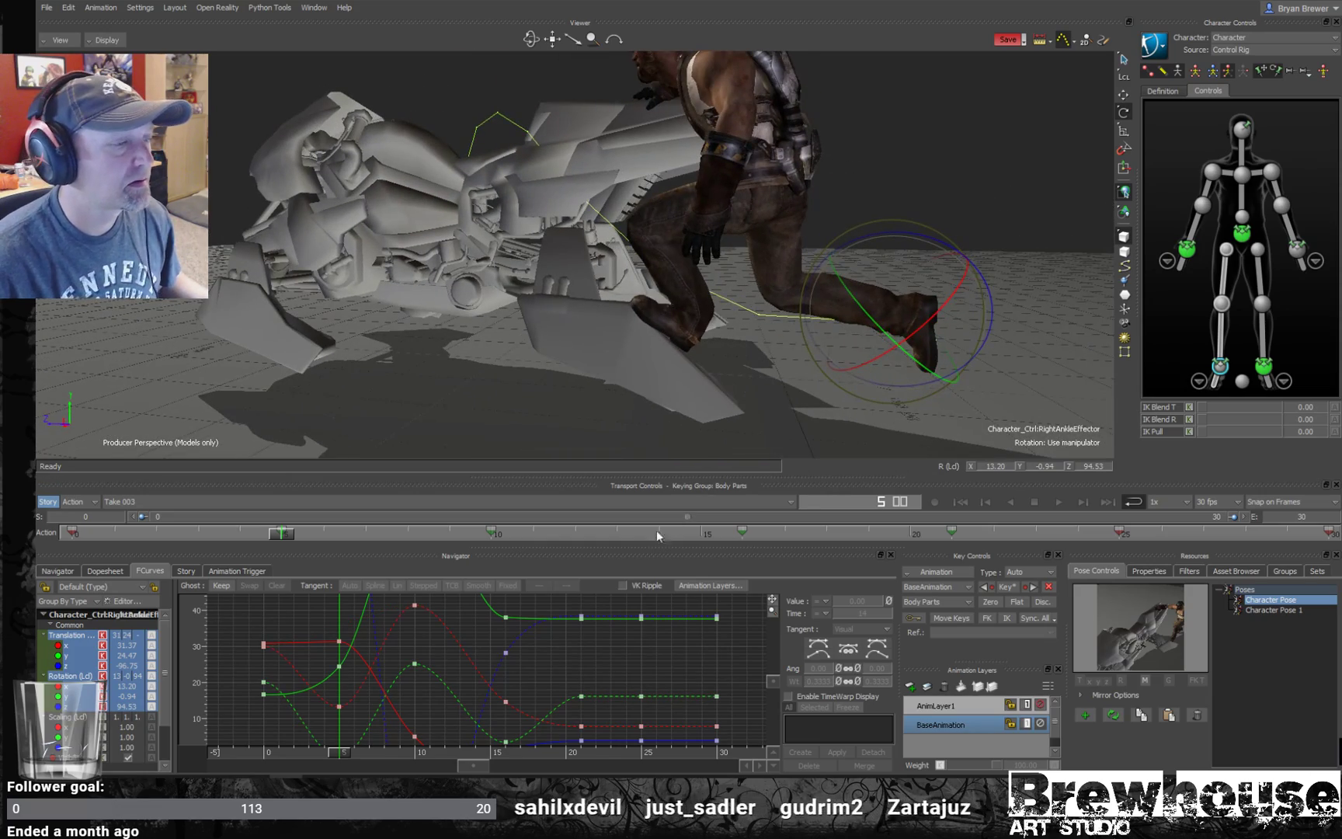
- Move the right ankle at frame 10 to about 7.98, 74.00, -7.66 to adjust its path over the bike
middle_click_drag(479, 444, 751, 390)
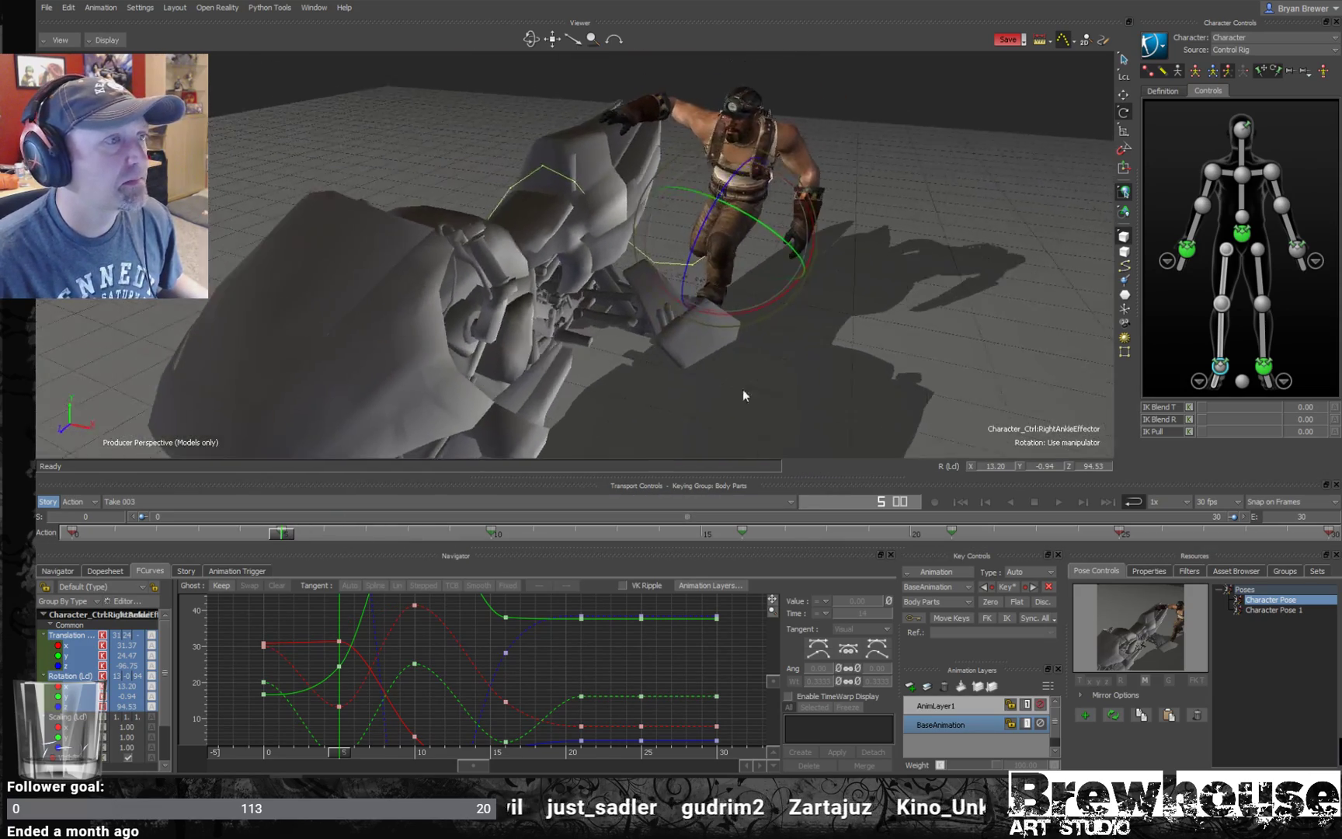
left_click_drag(305, 532, 481, 538)
middle_click_drag(559, 365, 828, 299)
key("t")
left_click_drag(708, 239, 725, 213)
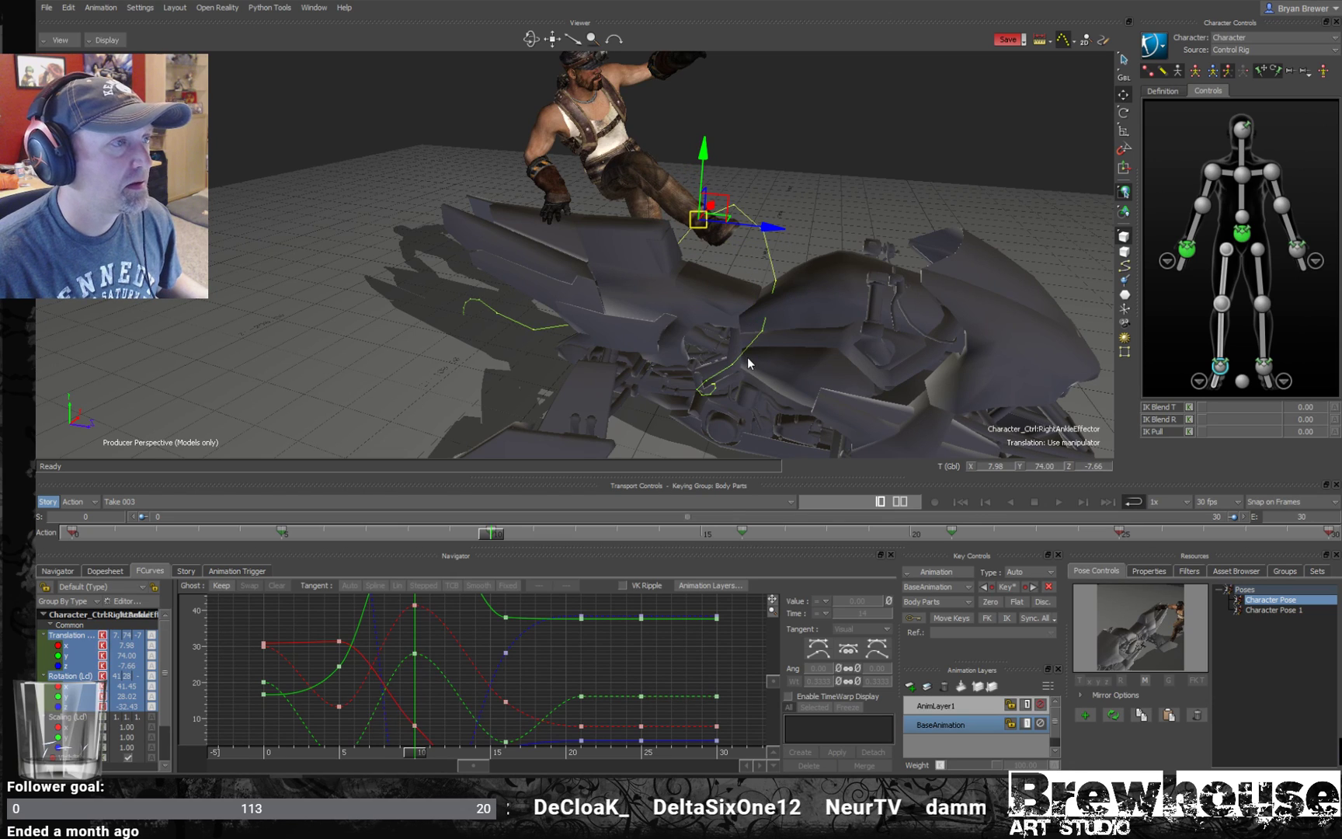
- Examine the right foot's trajectory and leg poses between frames 5 and 10 from the front and the side
left_click_drag(476, 536, 298, 532)
left_click_drag(587, 344, 476, 343, "ctrl+shift")
left_click_drag(301, 533, 445, 504)
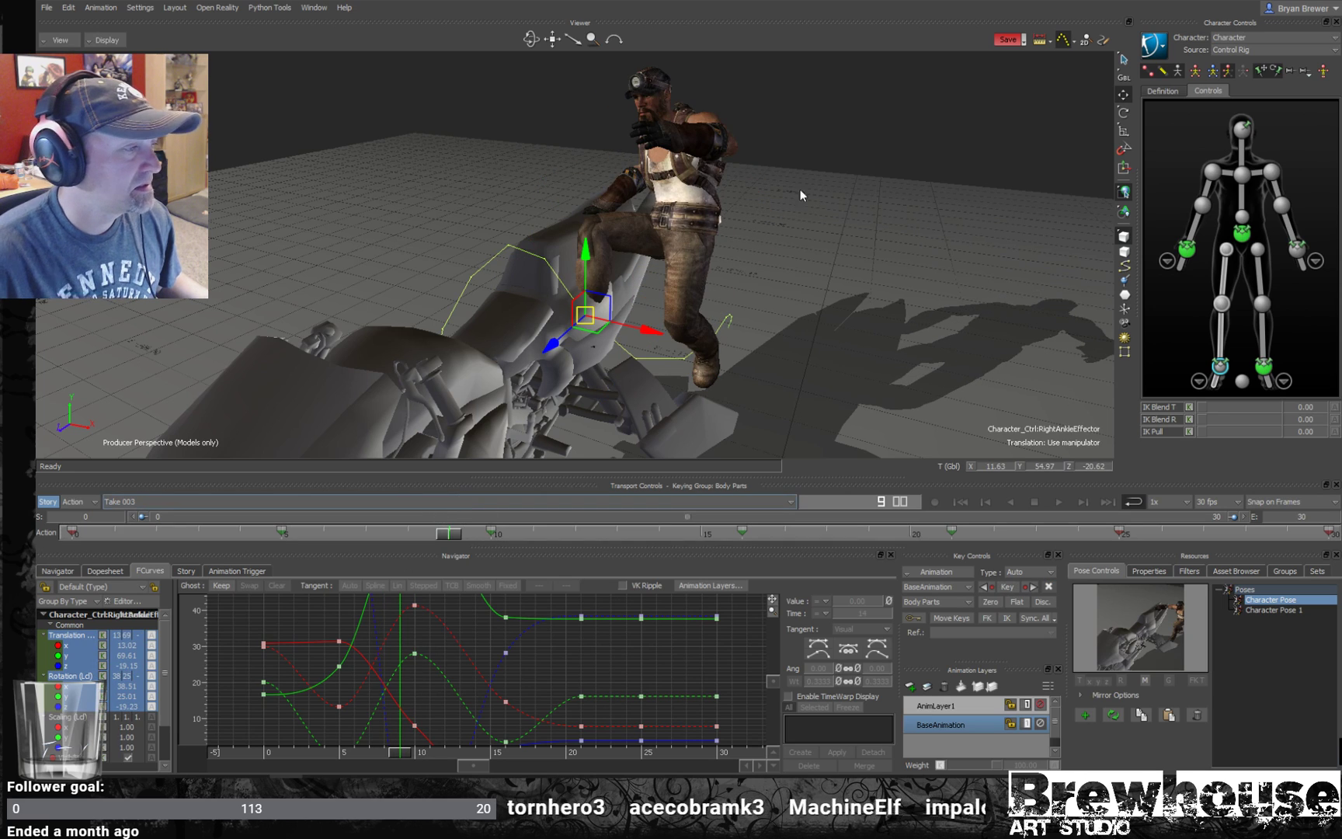
left_click_drag(741, 175, 811, 168, "alt")
left_click_drag(452, 538, 487, 543)
left_click_drag(674, 306, 518, 459, "alt")
left_click_drag(491, 537, 418, 534)
left_click_drag(559, 279, 859, 242, "alt")
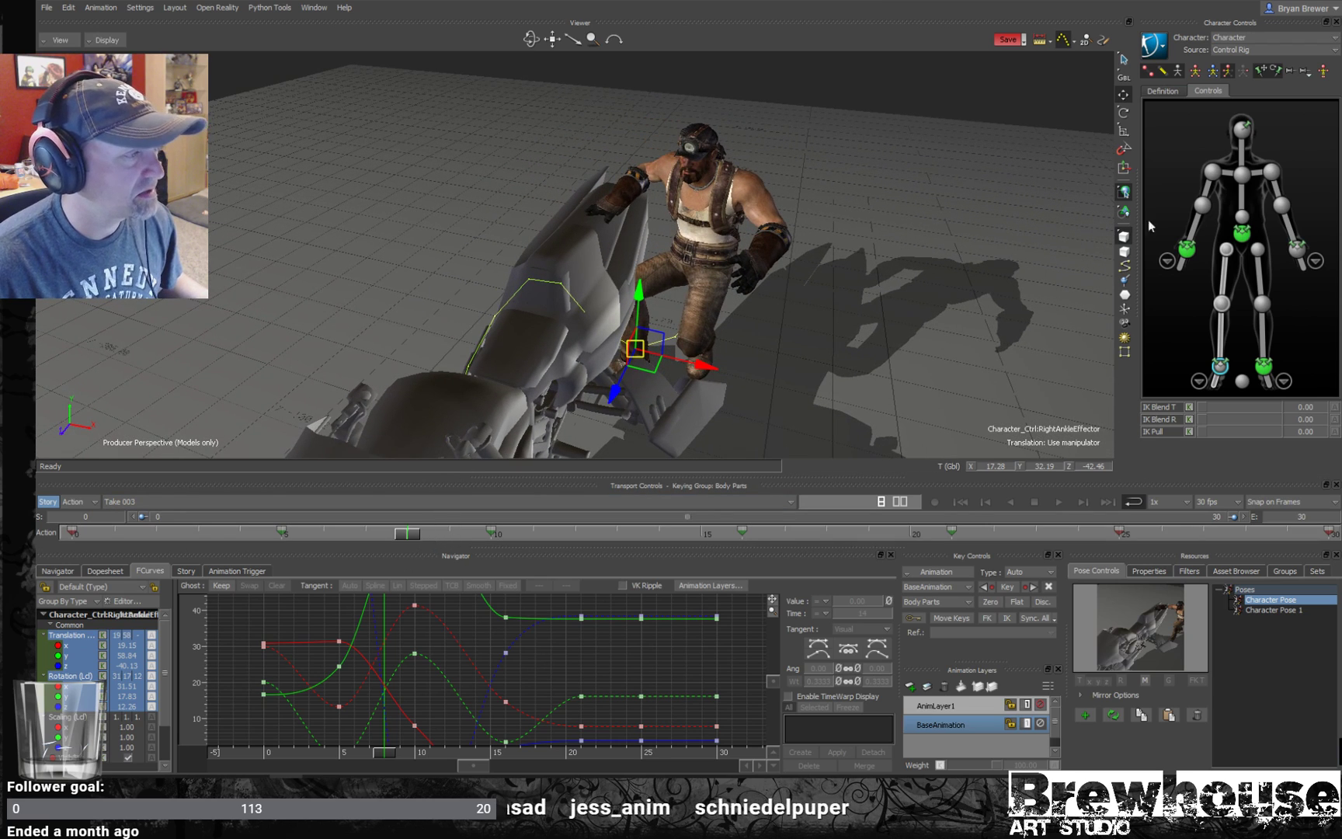
- Unpin the right ankle's translation and rotation, and rotate the right hip and lower leg at frame 8 to repose the leg
left_click(1226, 249)
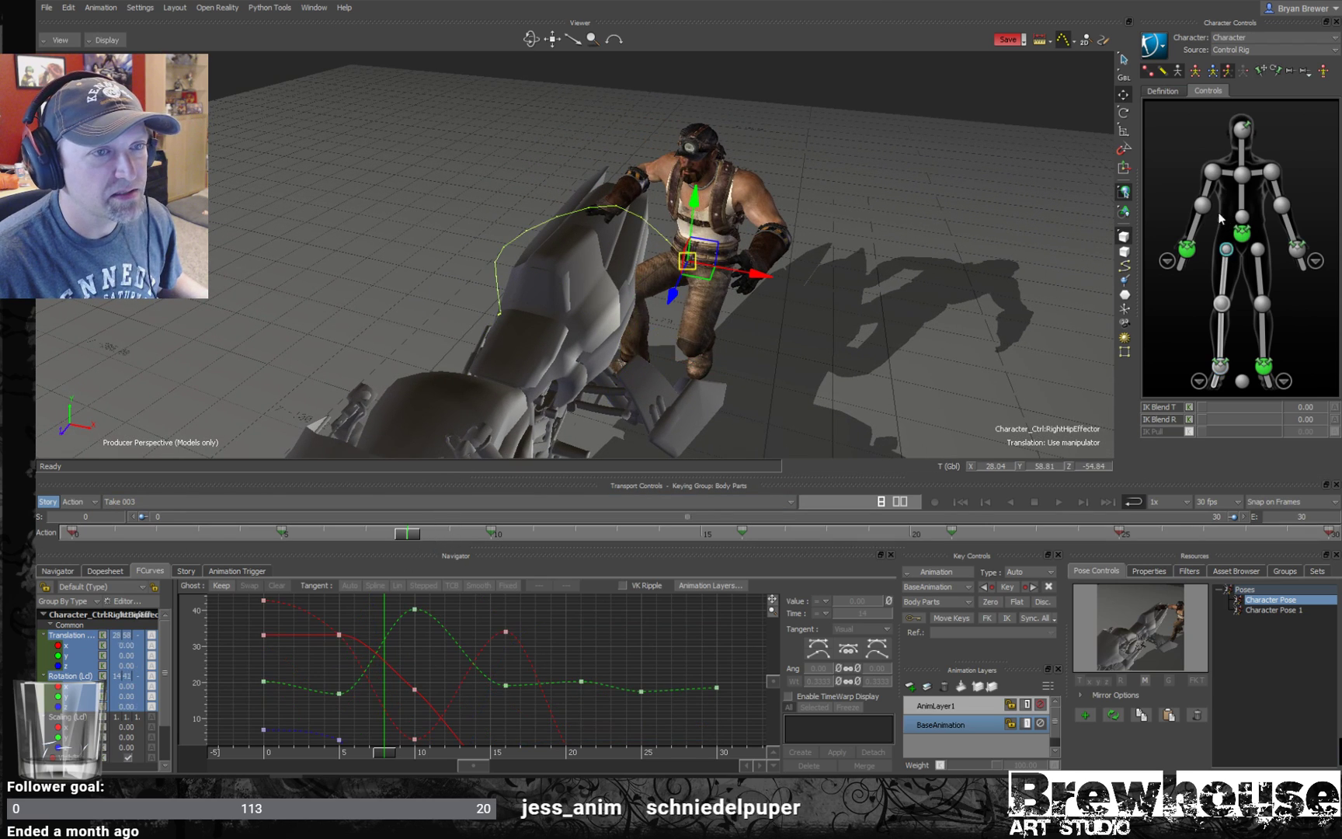
left_click(1220, 366)
left_click(1261, 70)
left_click(1275, 71)
key("r")
left_click(1225, 251)
left_click_drag(910, 295, 893, 261, "alt")
left_click_drag(728, 301, 722, 302)
left_click_drag(643, 258, 639, 249)
left_click(1224, 322)
left_click_drag(592, 305, 657, 328)
left_click(1220, 366)
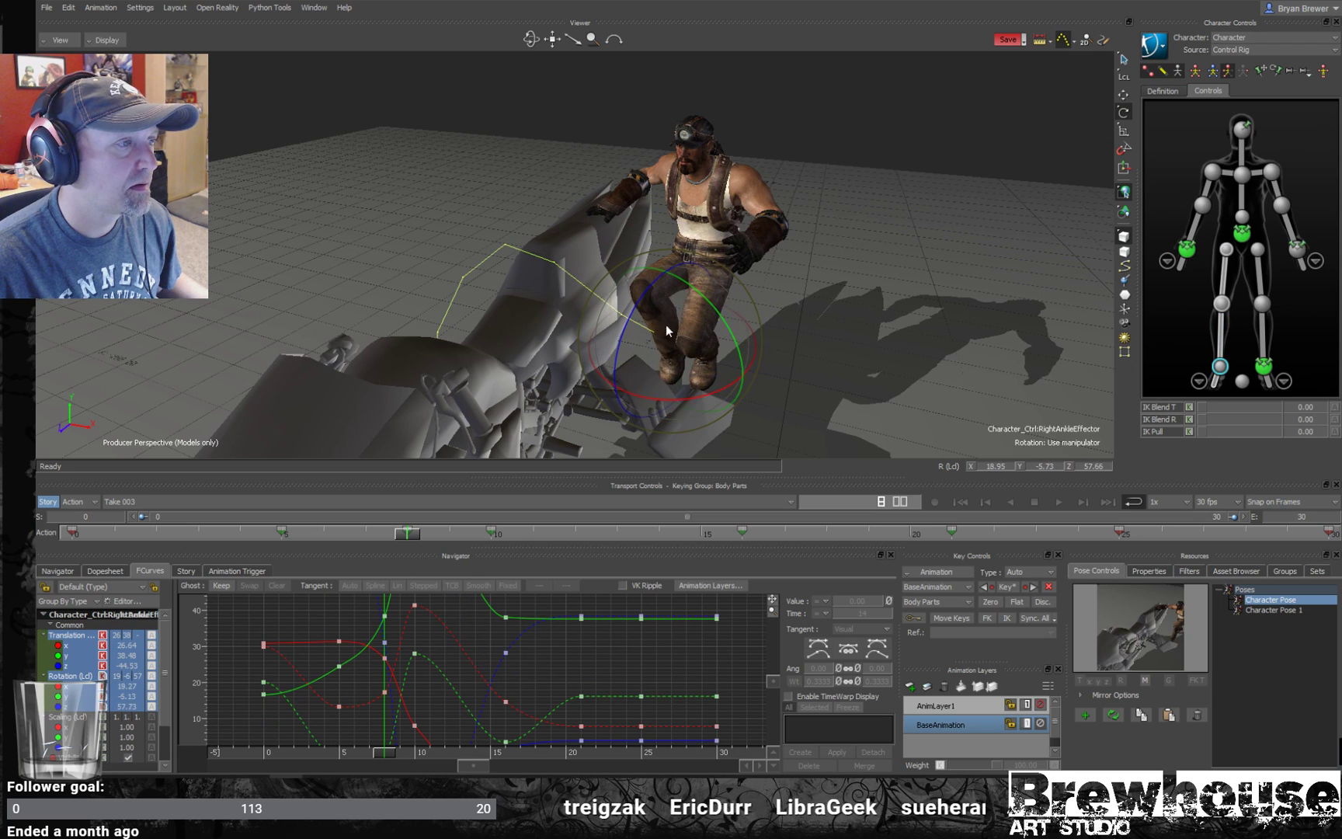
- Refine frame 8 by rotating the right hip a little more and shifting the right ankle's position
left_click_drag(770, 309, 799, 327, "ctrl+shift")
left_click(1225, 249)
mouse_move(741, 215)
left_mouse_down()
mouse_move(710, 233)
mouse_move(725, 234)
left_mouse_up()
left_click(1220, 366)
key("t")
key("t")
left_click_drag(868, 360, 800, 359, "ctrl+shift")
left_click_drag(673, 331, 688, 337)
- Play back the leap, and move the right ankle at frame 9 to about 20.10, 54.83, -24.79
left_click_drag(407, 539, 449, 534)
left_click_drag(636, 365, 660, 345, "ctrl+shift")
left_click_drag(448, 534, 156, 536)
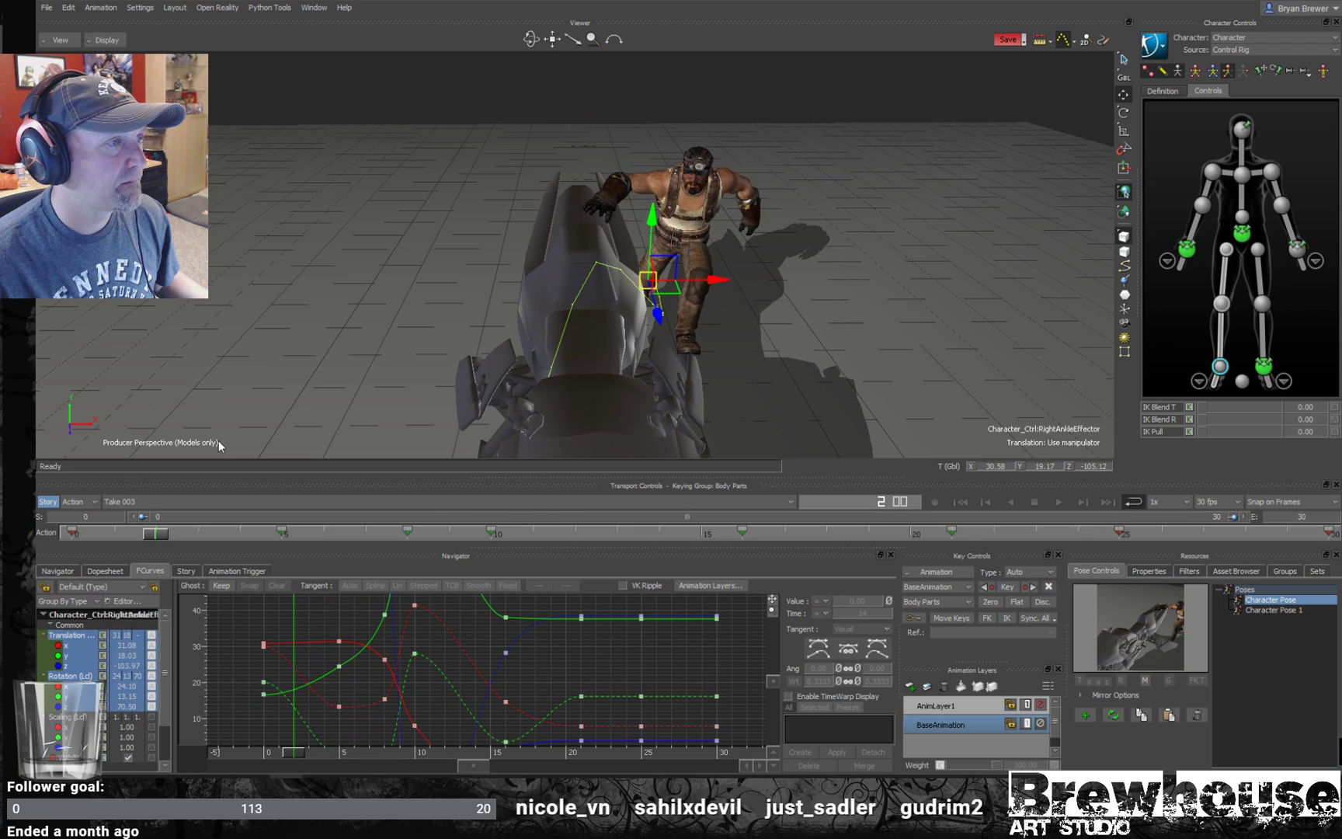
key("space")
middle_click_drag(512, 448, 821, 331)
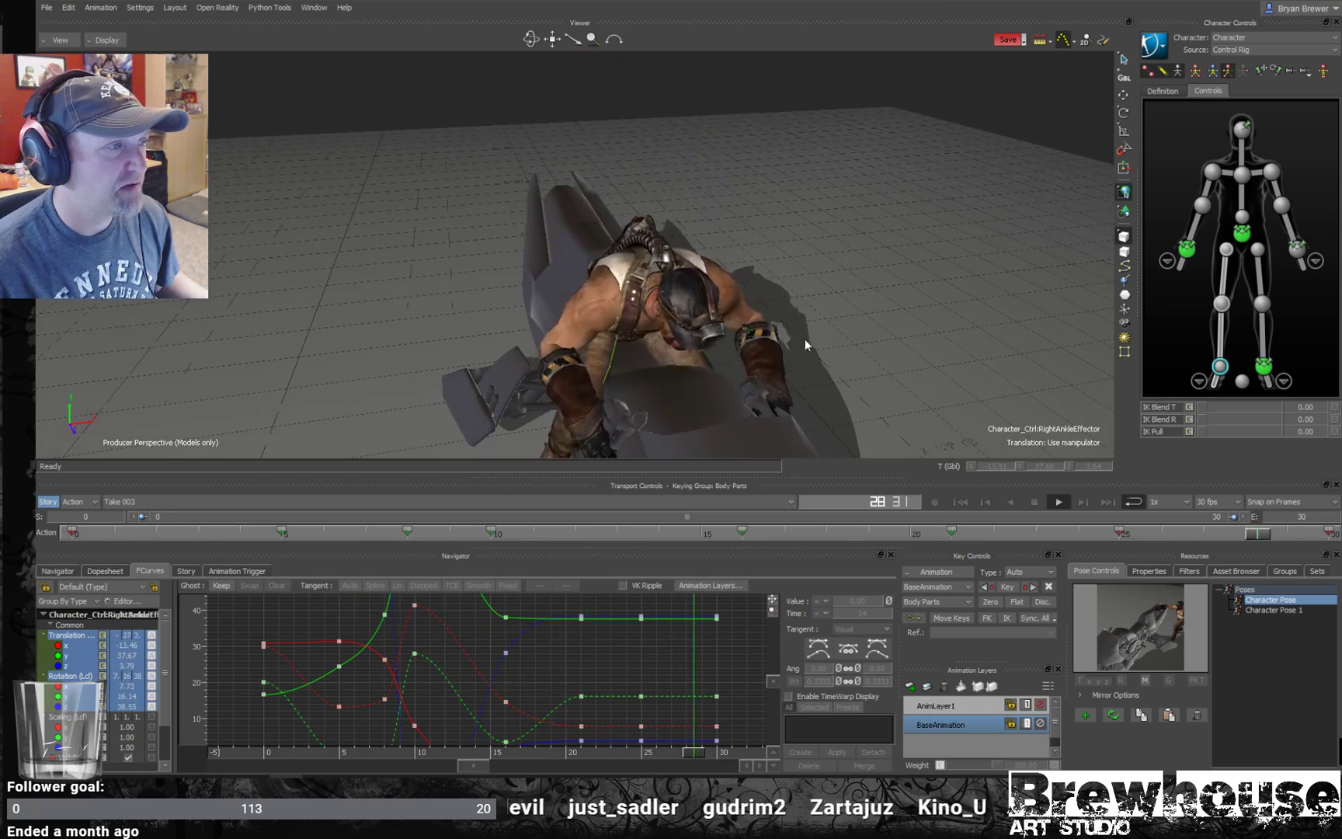
key("space")
mouse_move(408, 531)
left_mouse_down()
mouse_move(480, 542)
mouse_move(461, 544)
left_mouse_up()
middle_click_drag(656, 370, 706, 297)
key("r")
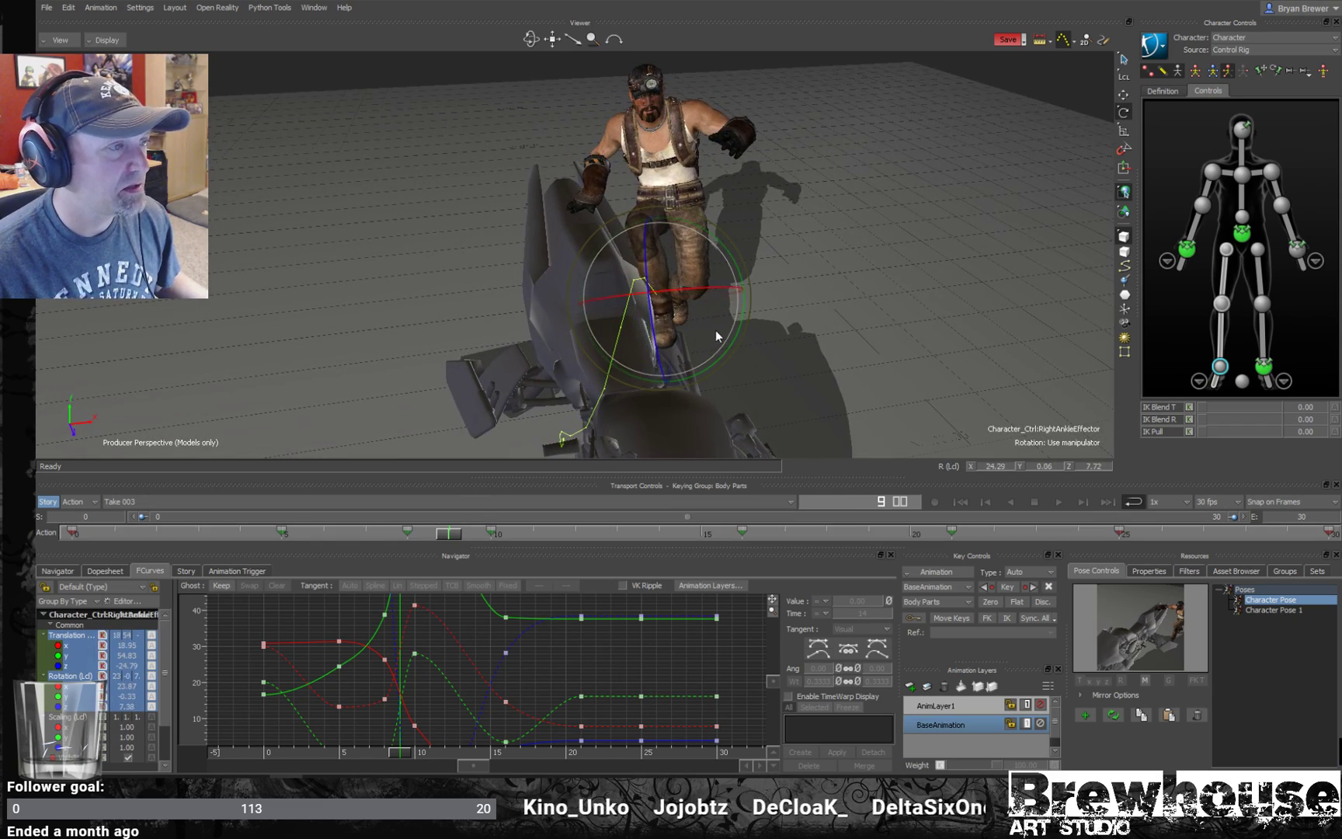
key("t")
left_click_drag(714, 328, 721, 298)
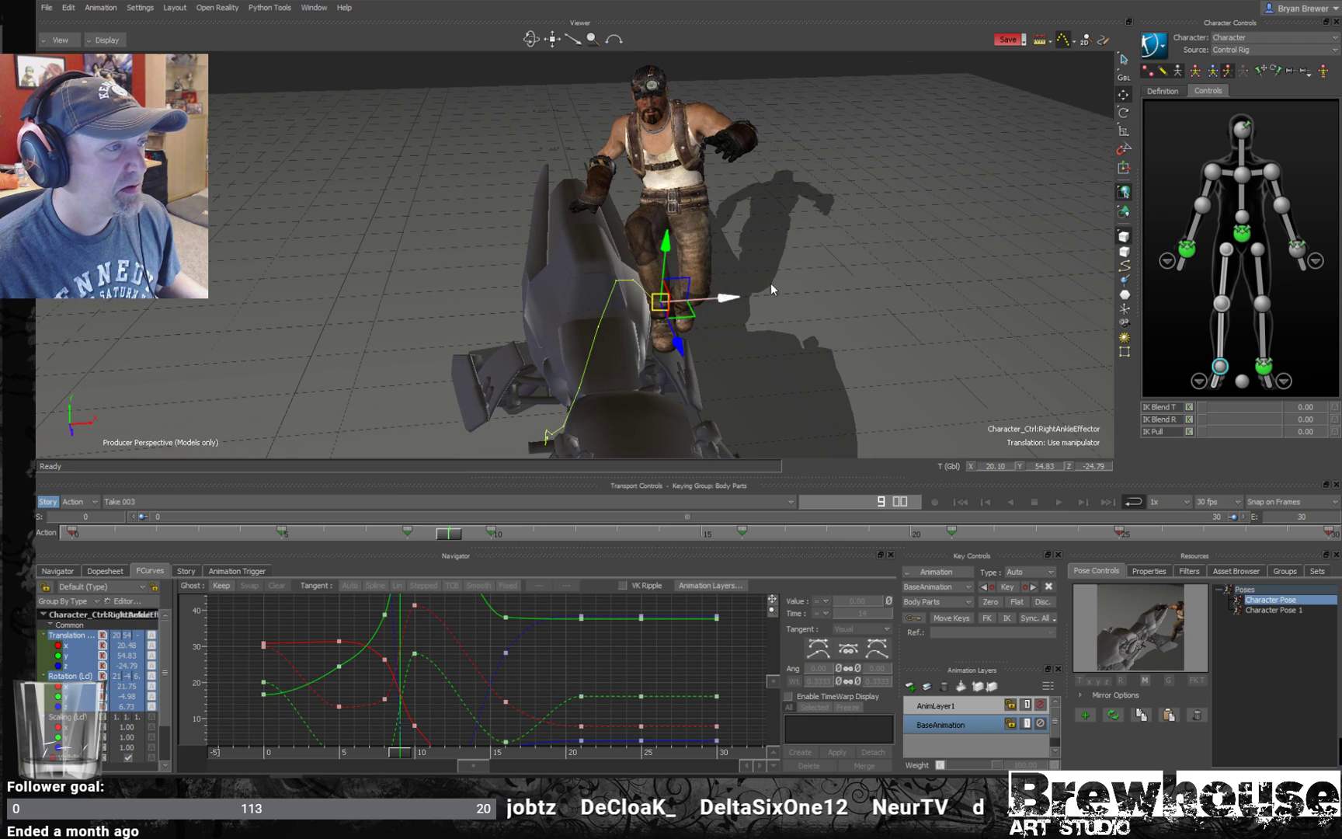
- Rotate the right hip at frame 9 to about 3.30, 25.72, -109.04 and the right ankle to about 28.93, -7.00, 7.46
left_click(1227, 249)
left_click_drag(735, 189, 696, 207)
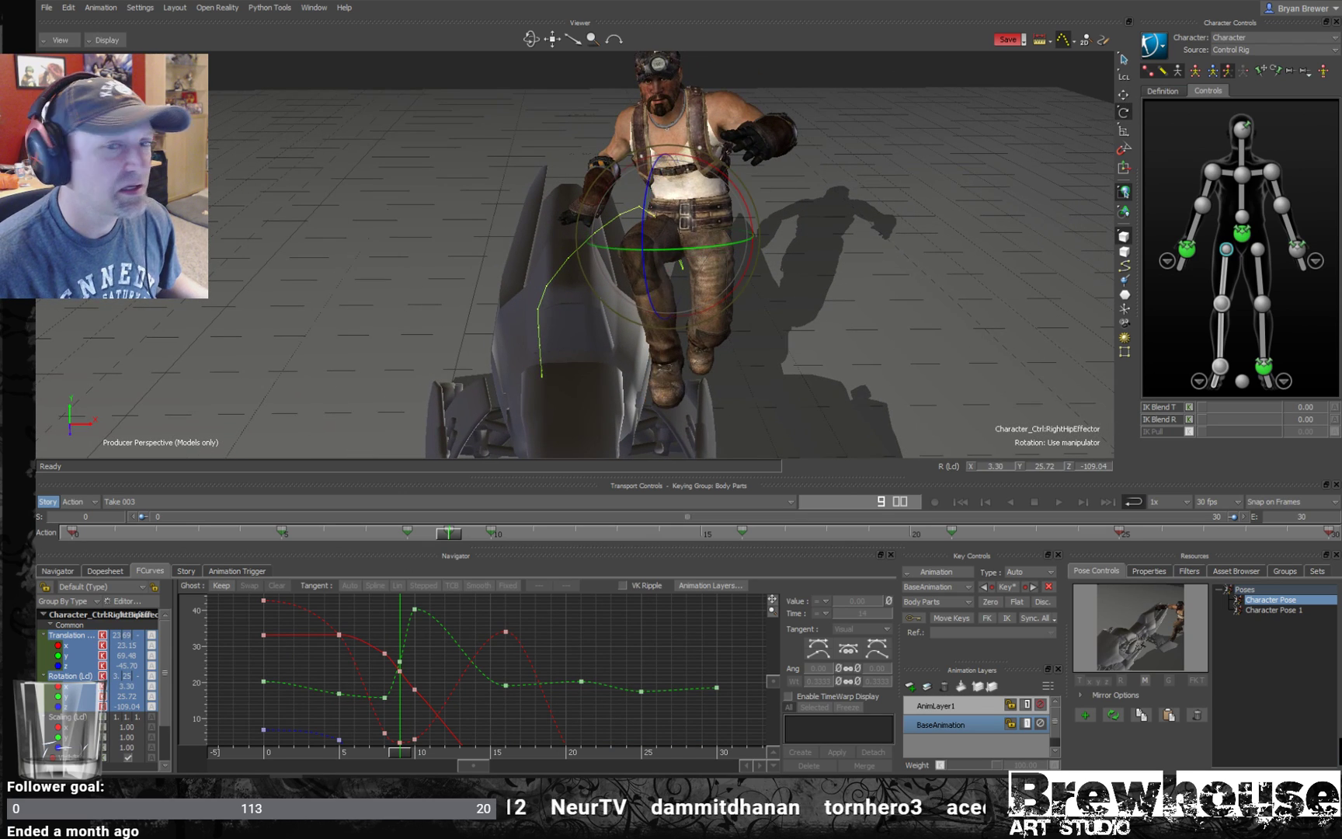
left_click(1220, 367)
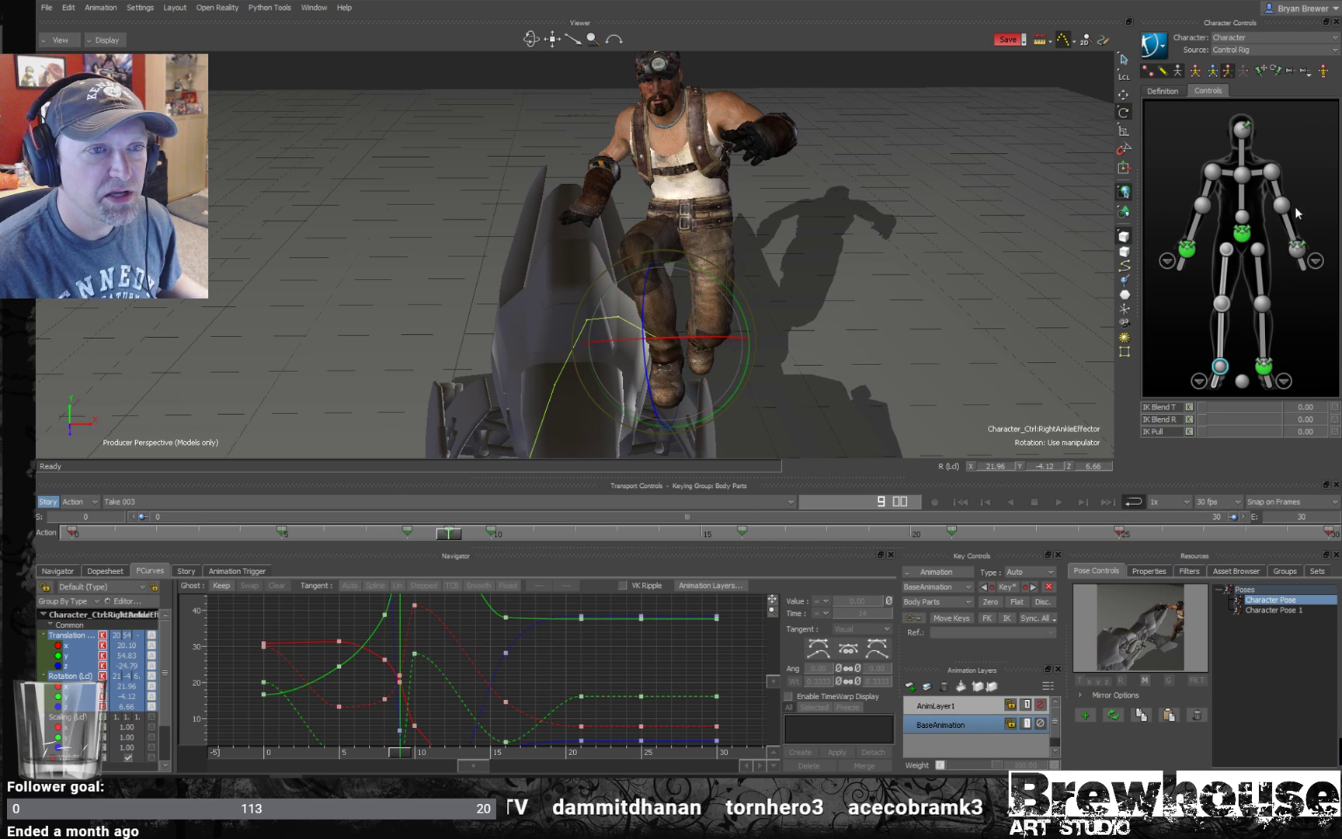
left_click(1225, 248)
left_click_drag(766, 208, 723, 214)
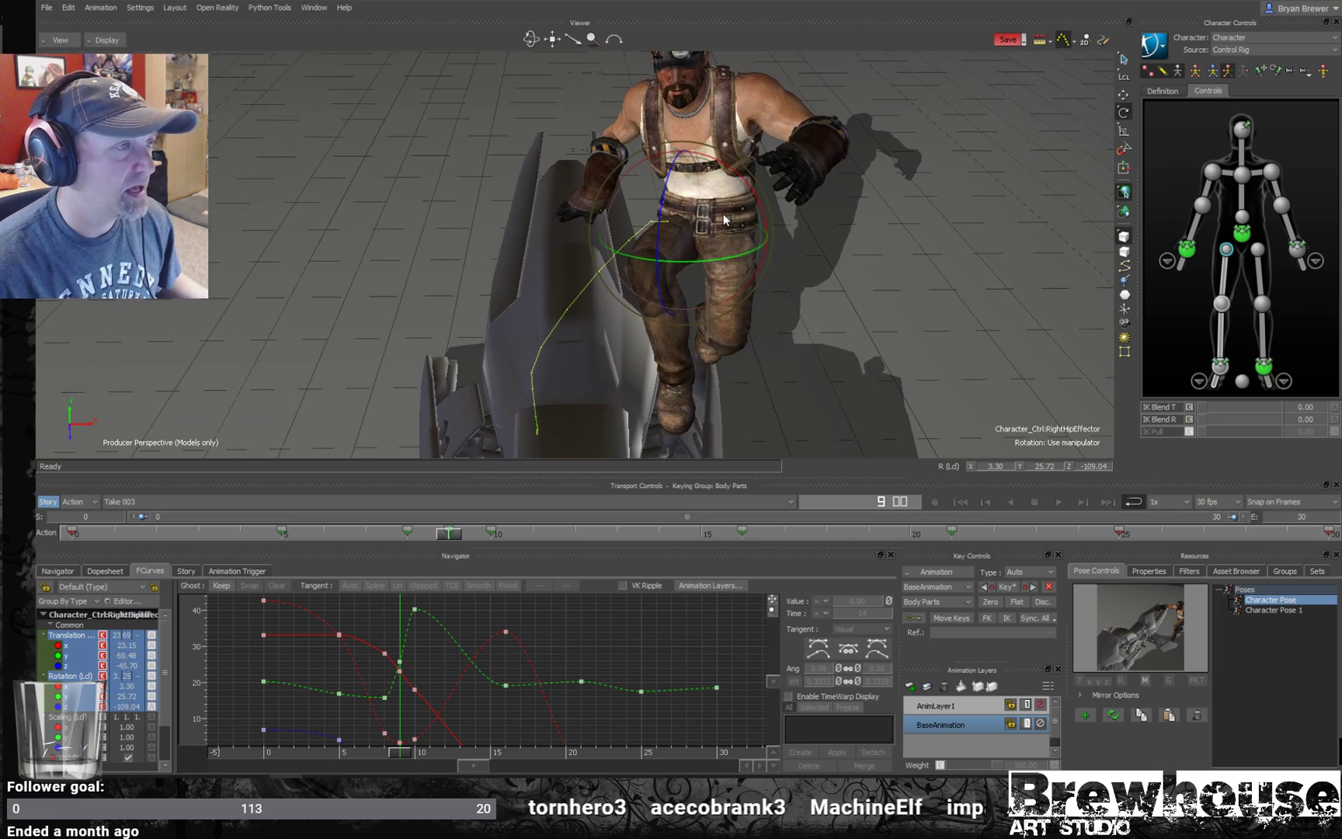
left_click(1221, 366)
left_click_drag(685, 345, 746, 352)
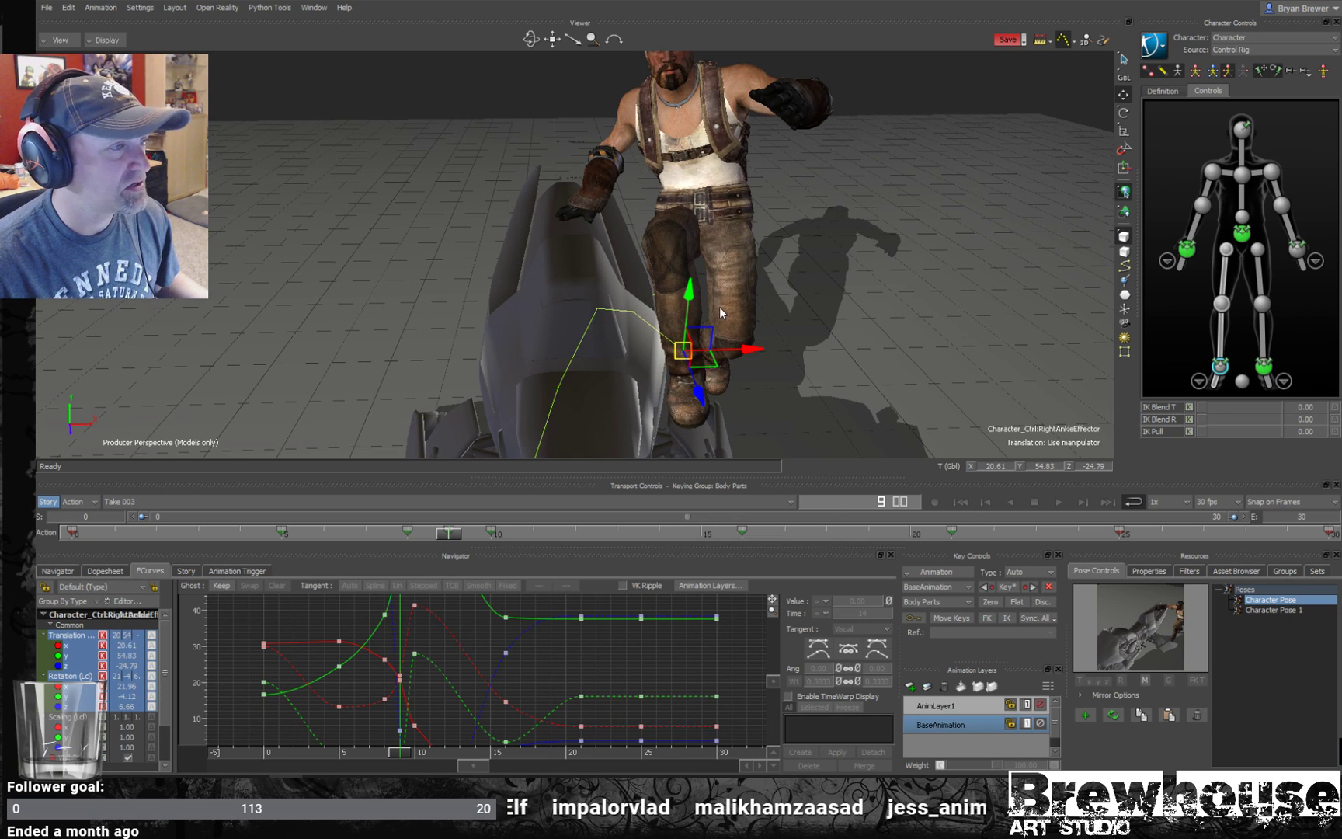
key("e")
left_click_drag(733, 299, 706, 288)
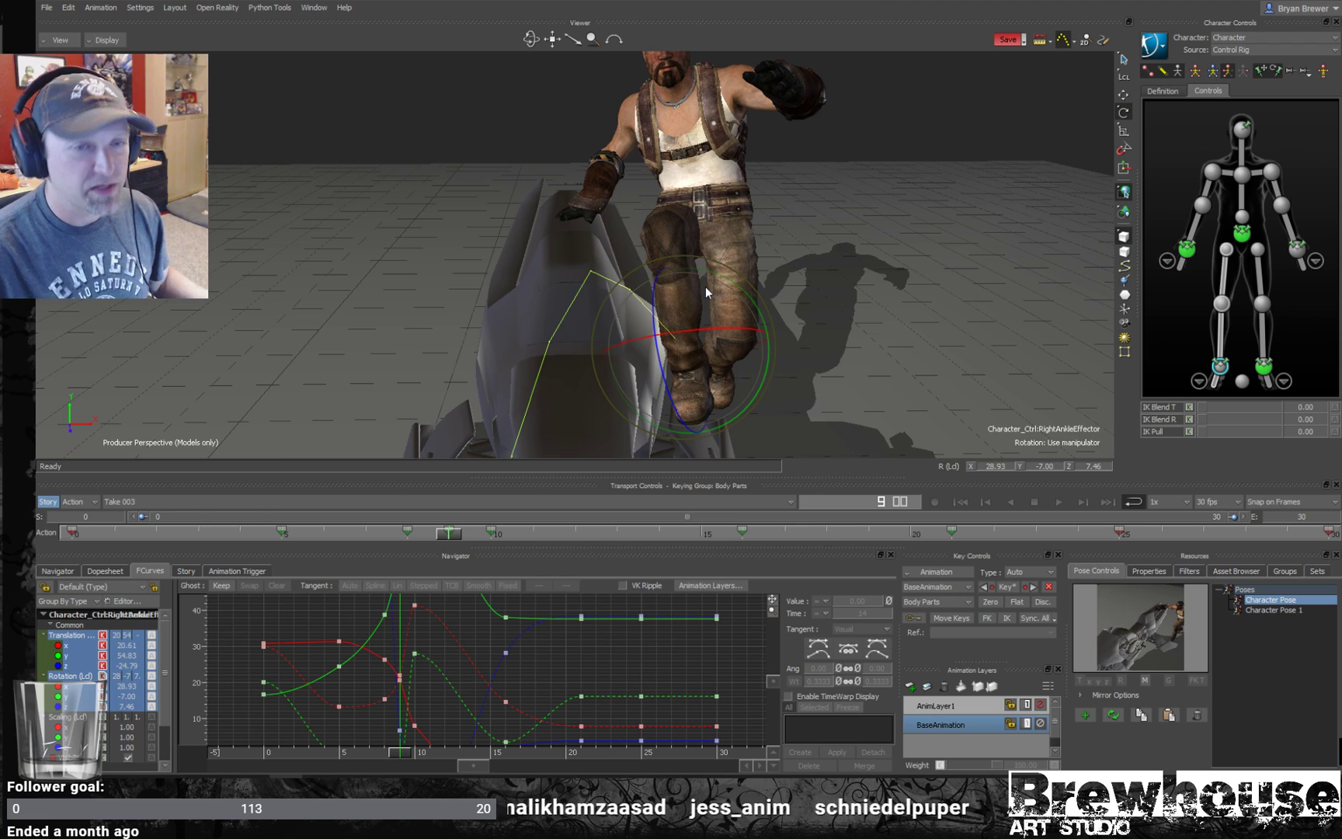
- Key the right ankle's IK Blend T and IK Blend R at 100 on frame 16, and set IK Blend T to 0 on frame 15
left_click_drag(866, 268, 646, 446)
key("space")
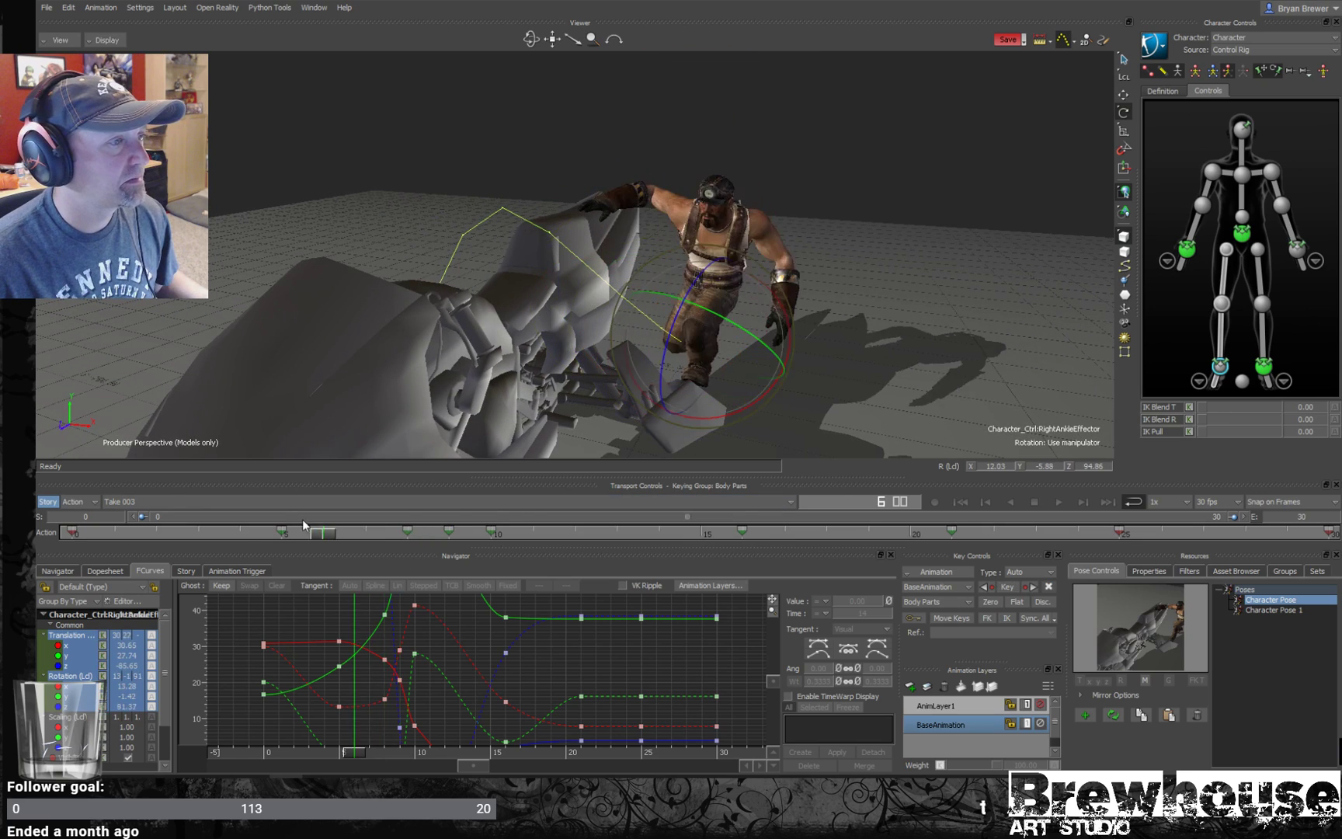
left_click_drag(575, 380, 714, 383)
key("space")
left_click_drag(470, 534, 744, 520)
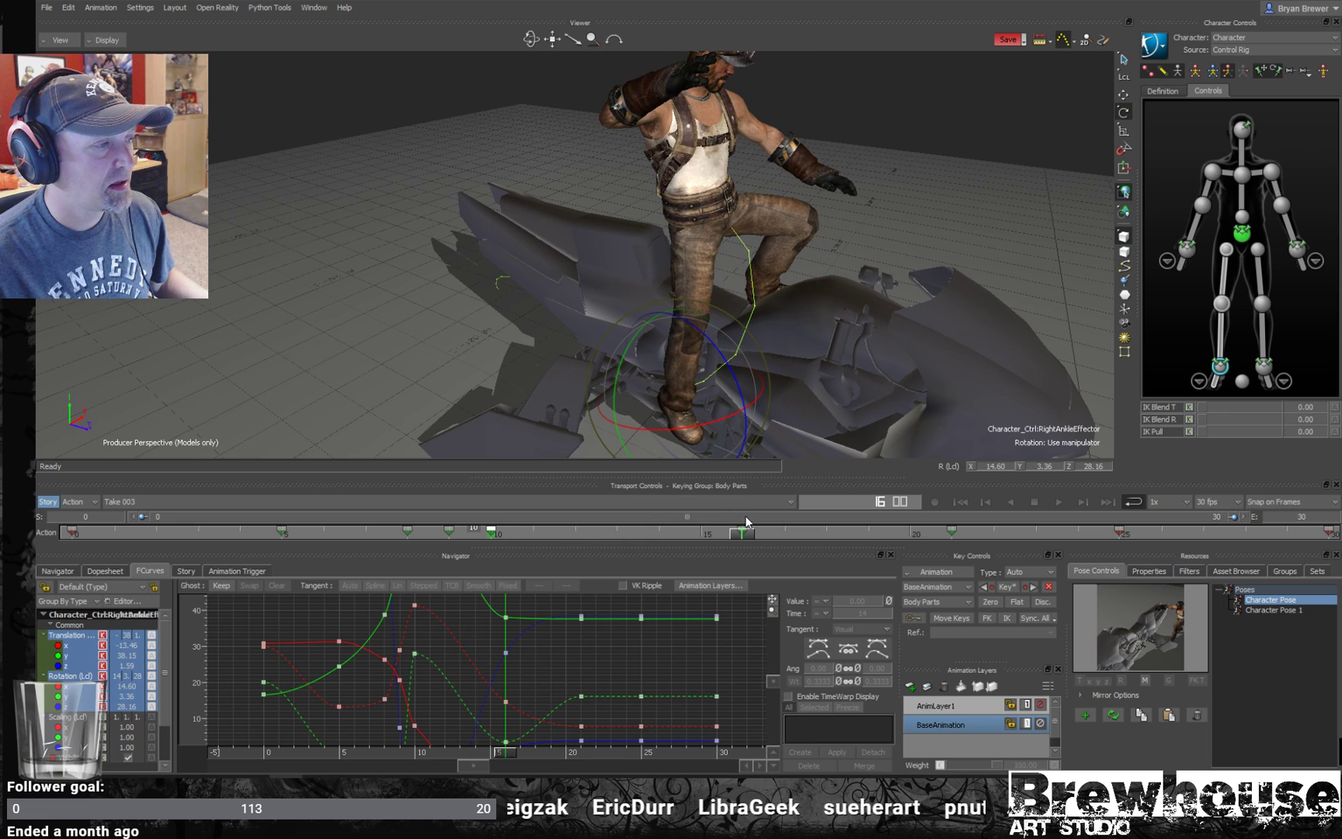
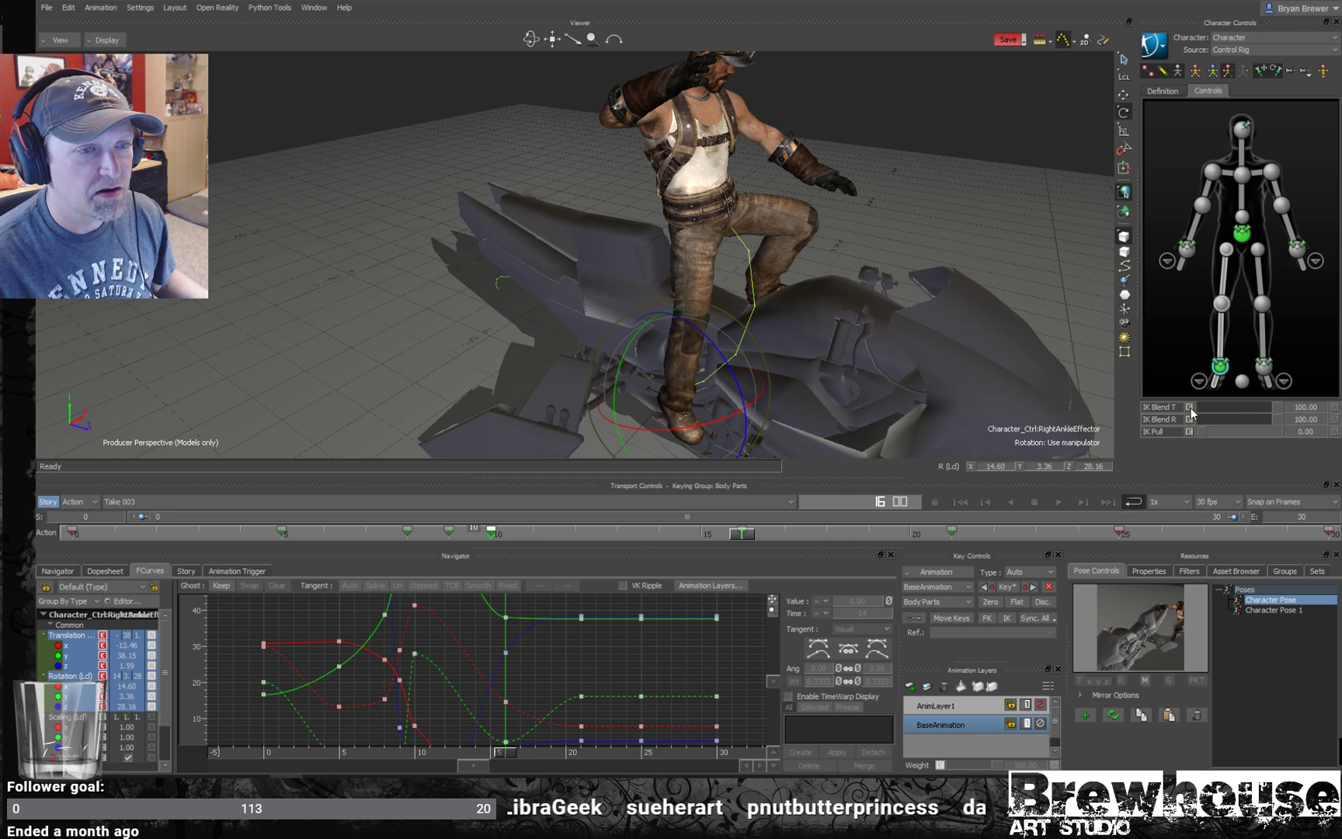
left_click_drag(740, 531, 700, 533)
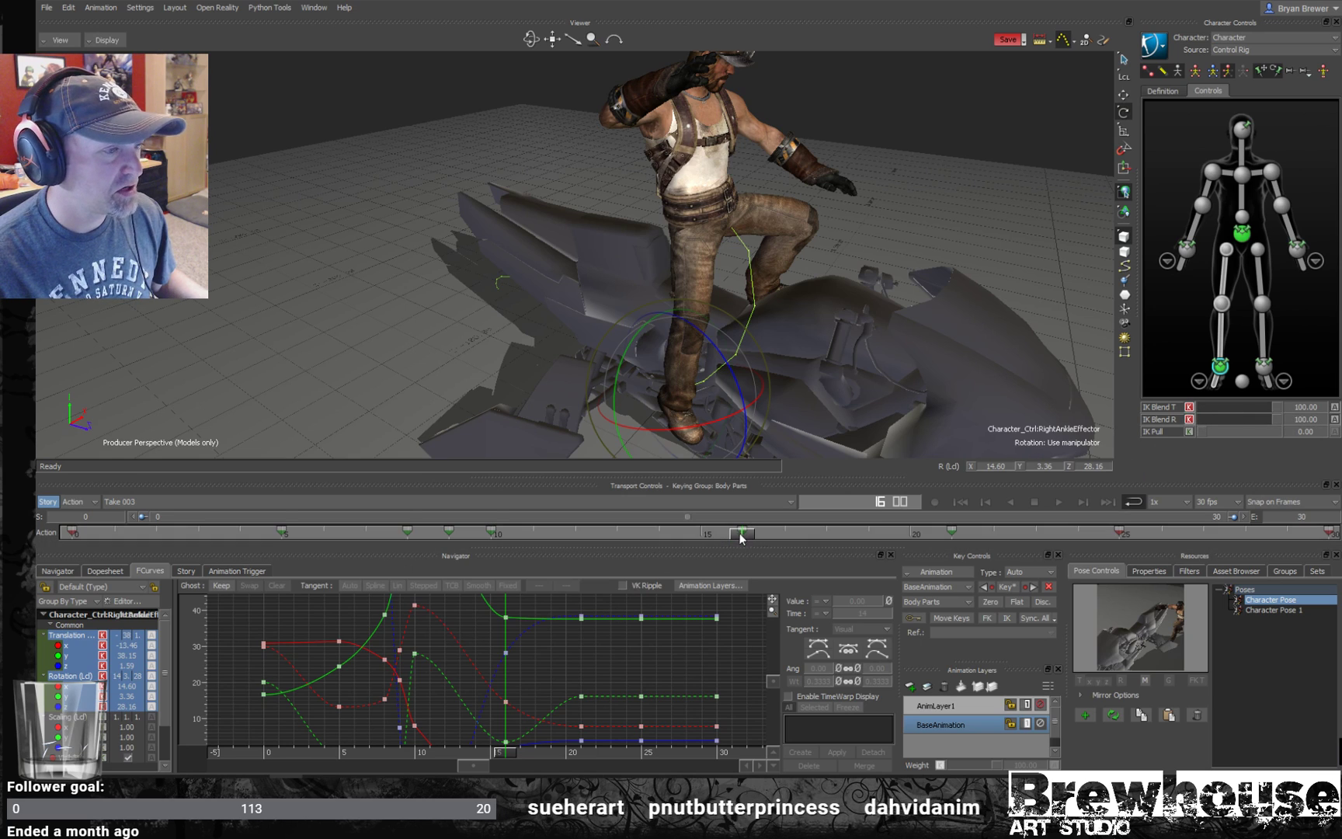
left_click_drag(1265, 407, 1198, 408)
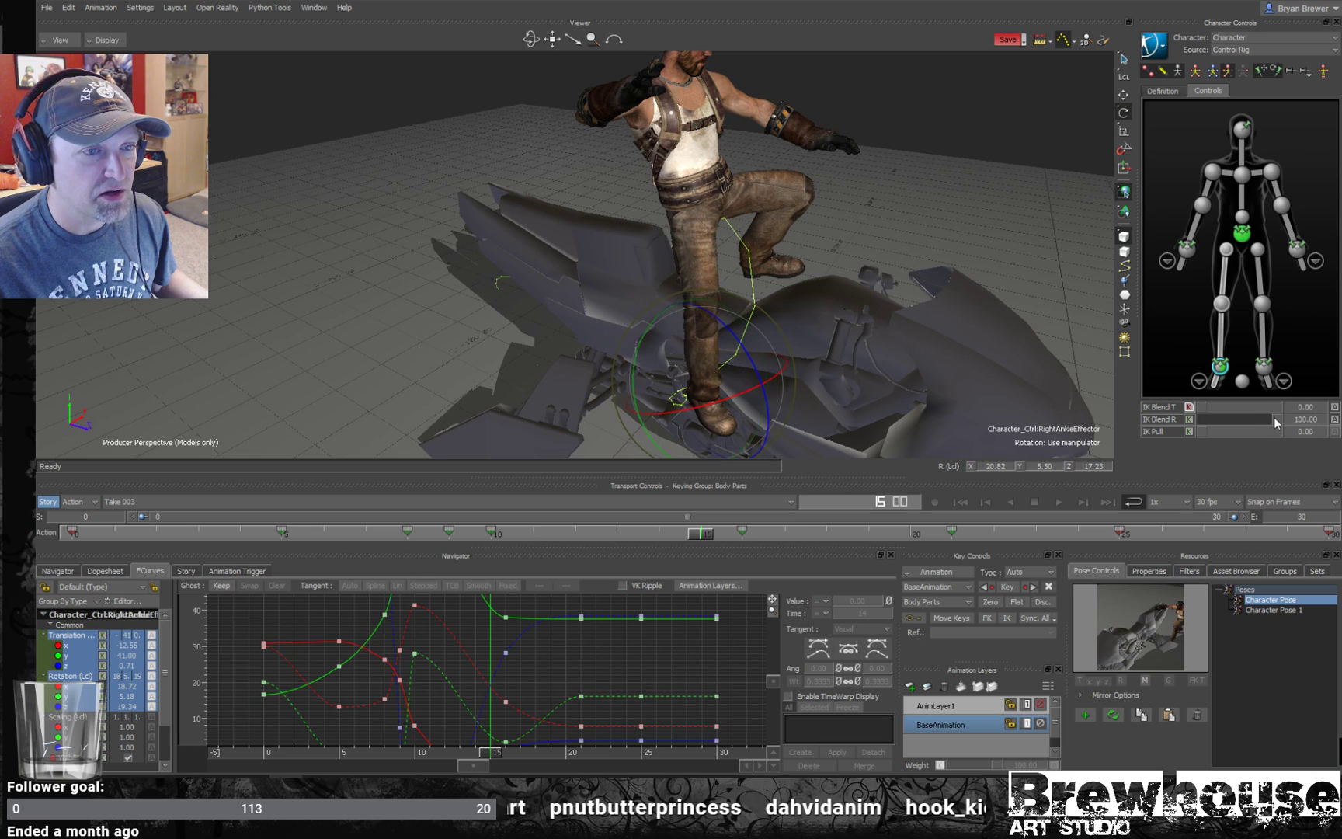
left_click_drag(710, 535, 688, 595)
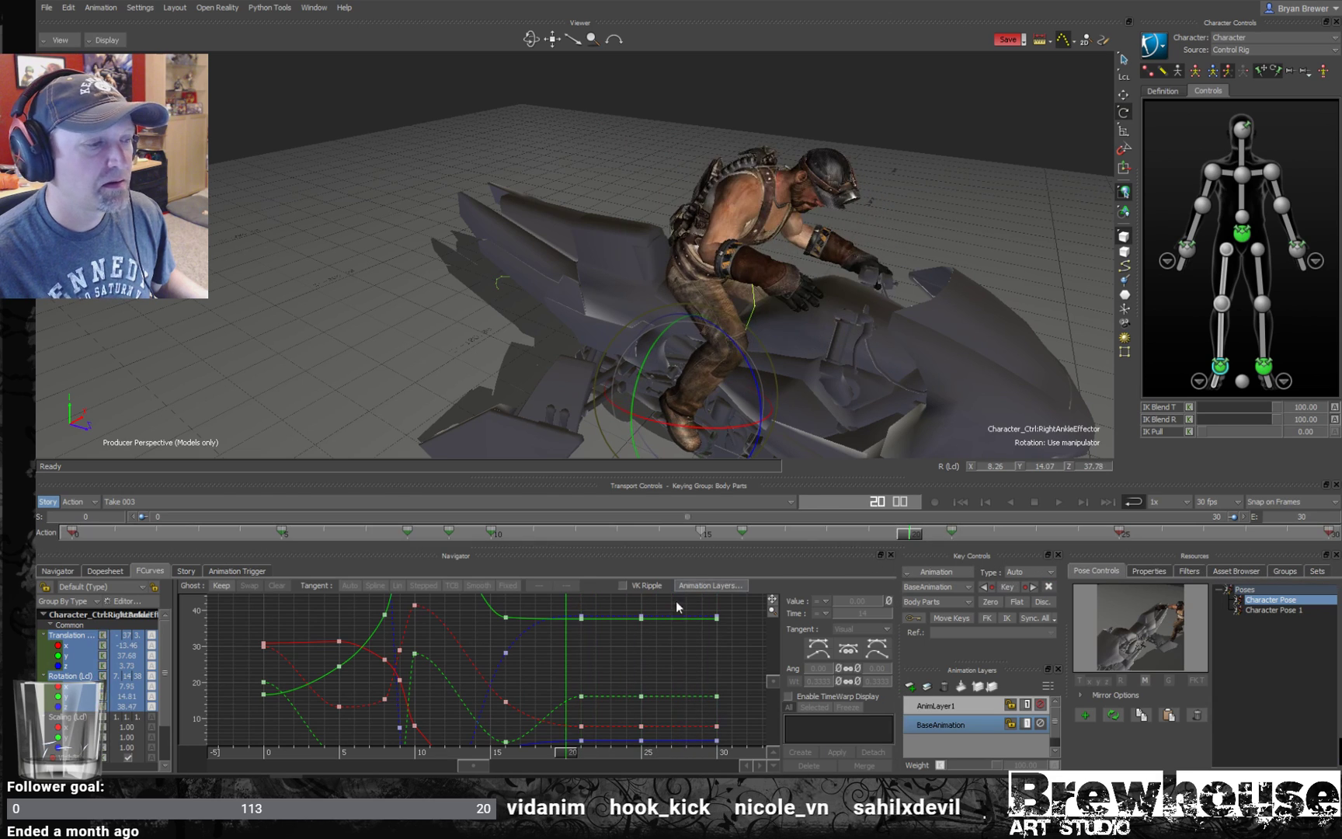
- Flatten the tangents of the right ankle's curve keys from frame 21 to frame 30
key("a")
left_click_drag(583, 715, 585, 715)
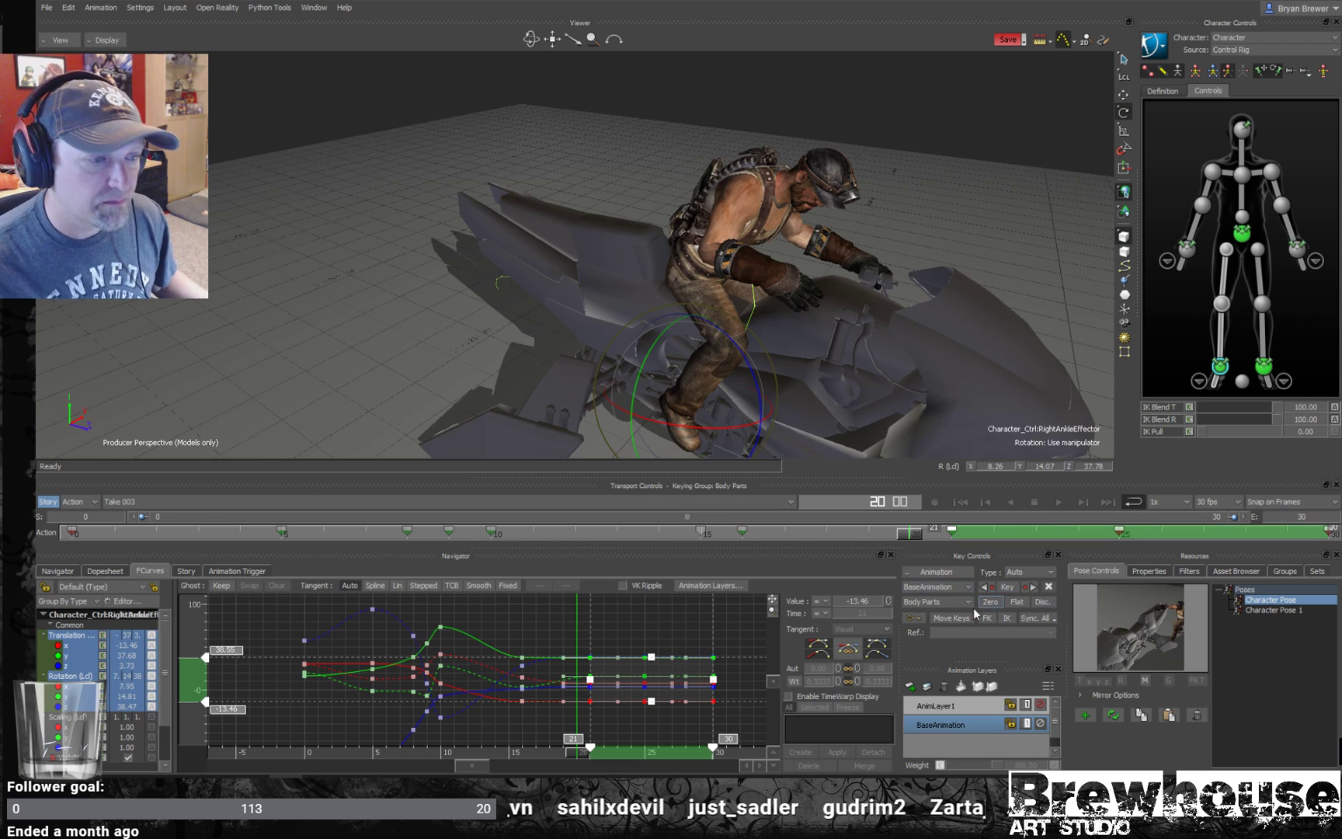
left_click(819, 644)
left_click(636, 689)
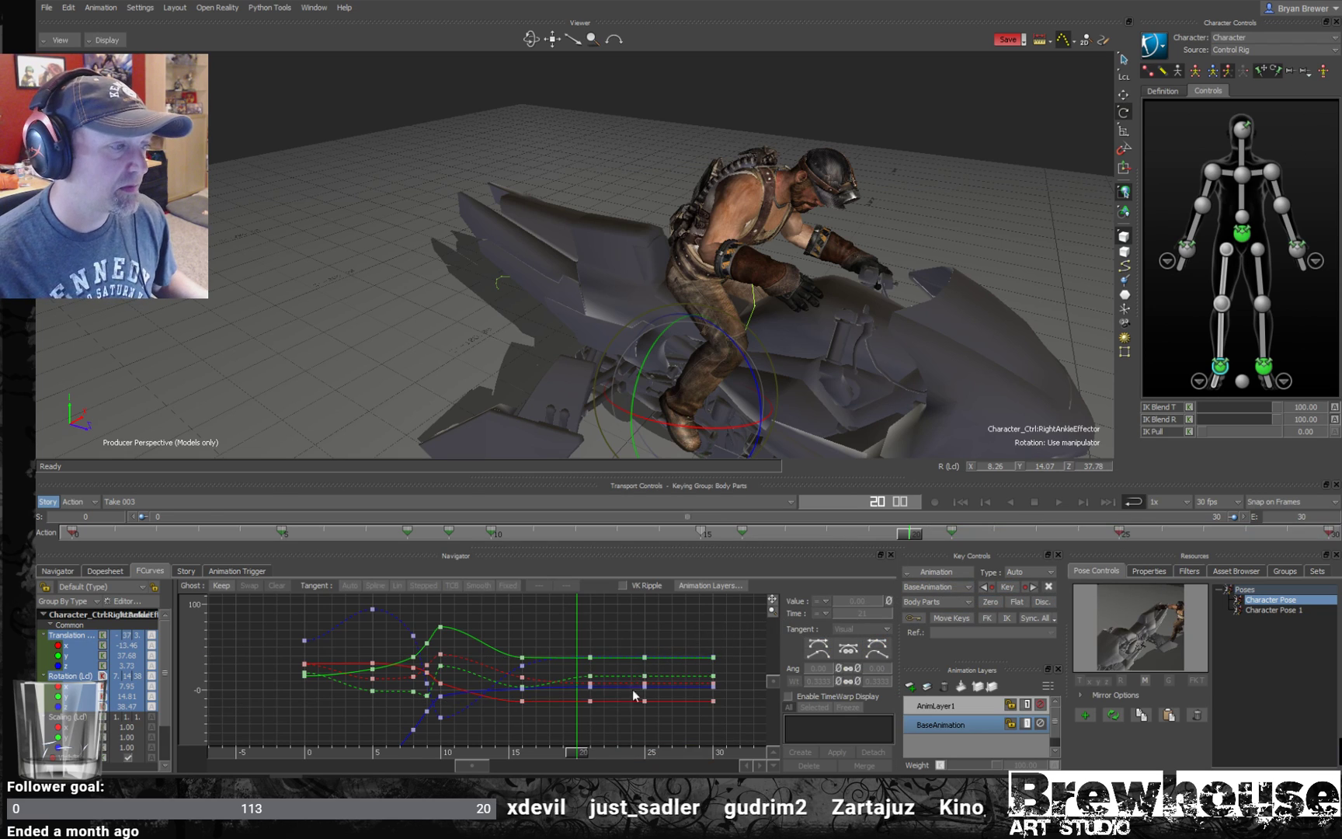
- Play back the leap with nothing selected and review the right leg's motion from several angles
left_click_drag(582, 753, 222, 670)
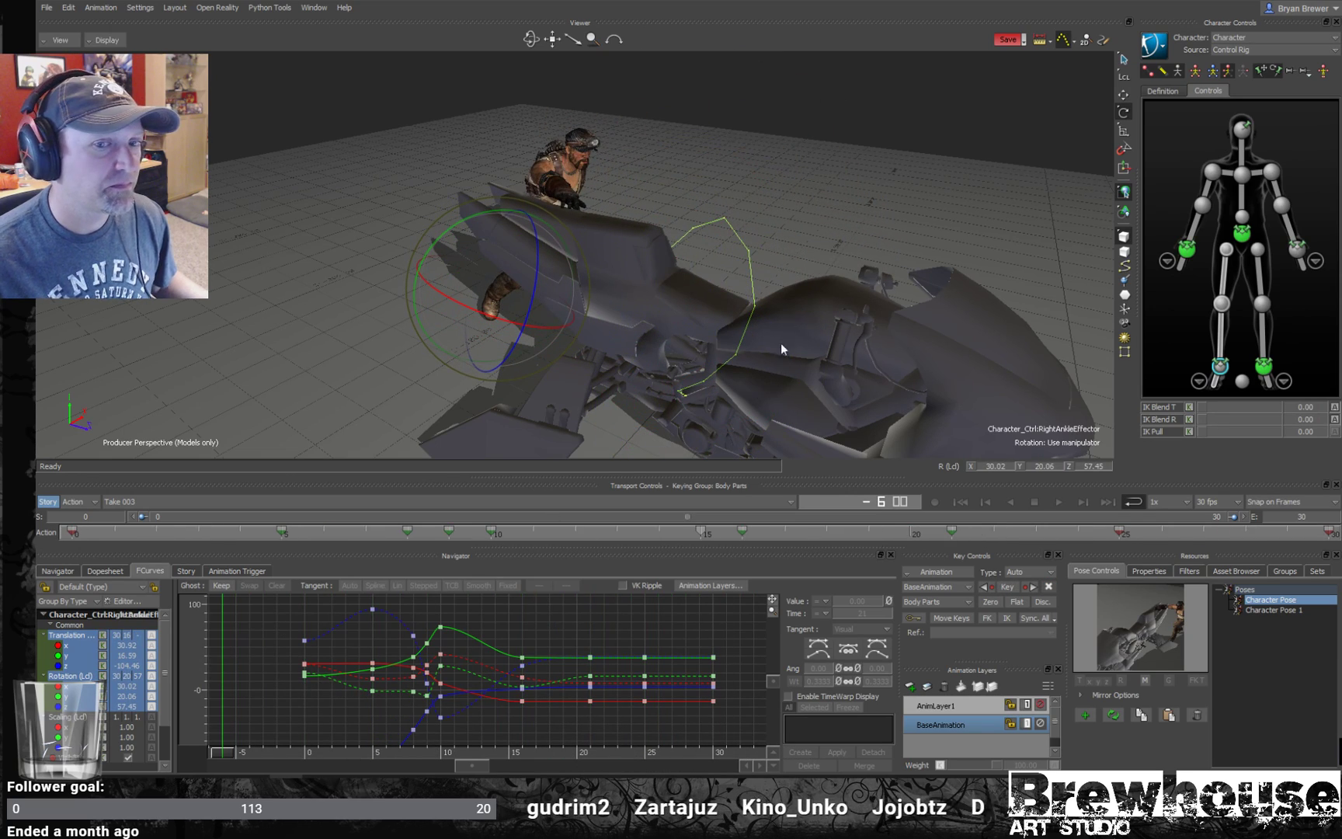
key("space")
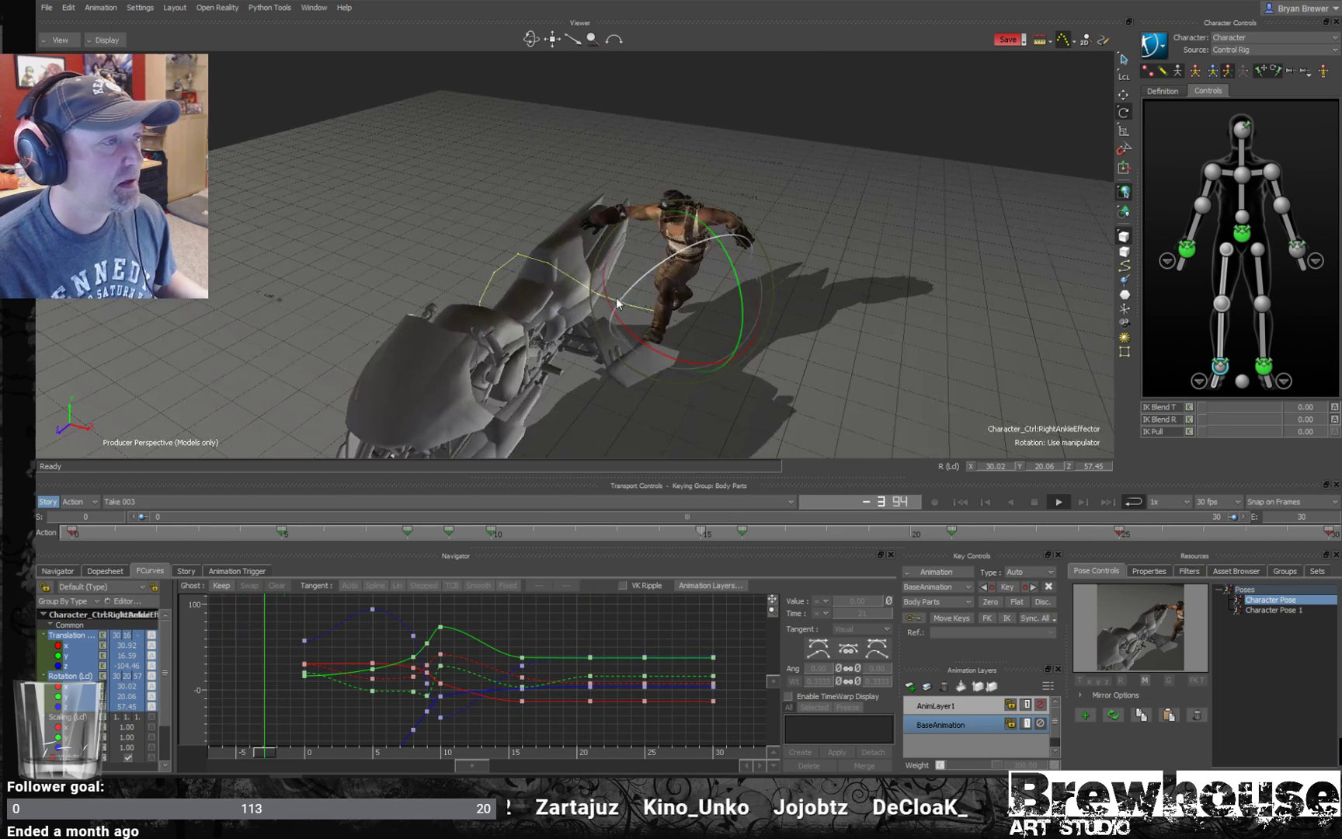
left_click_drag(667, 314, 865, 332, "alt")
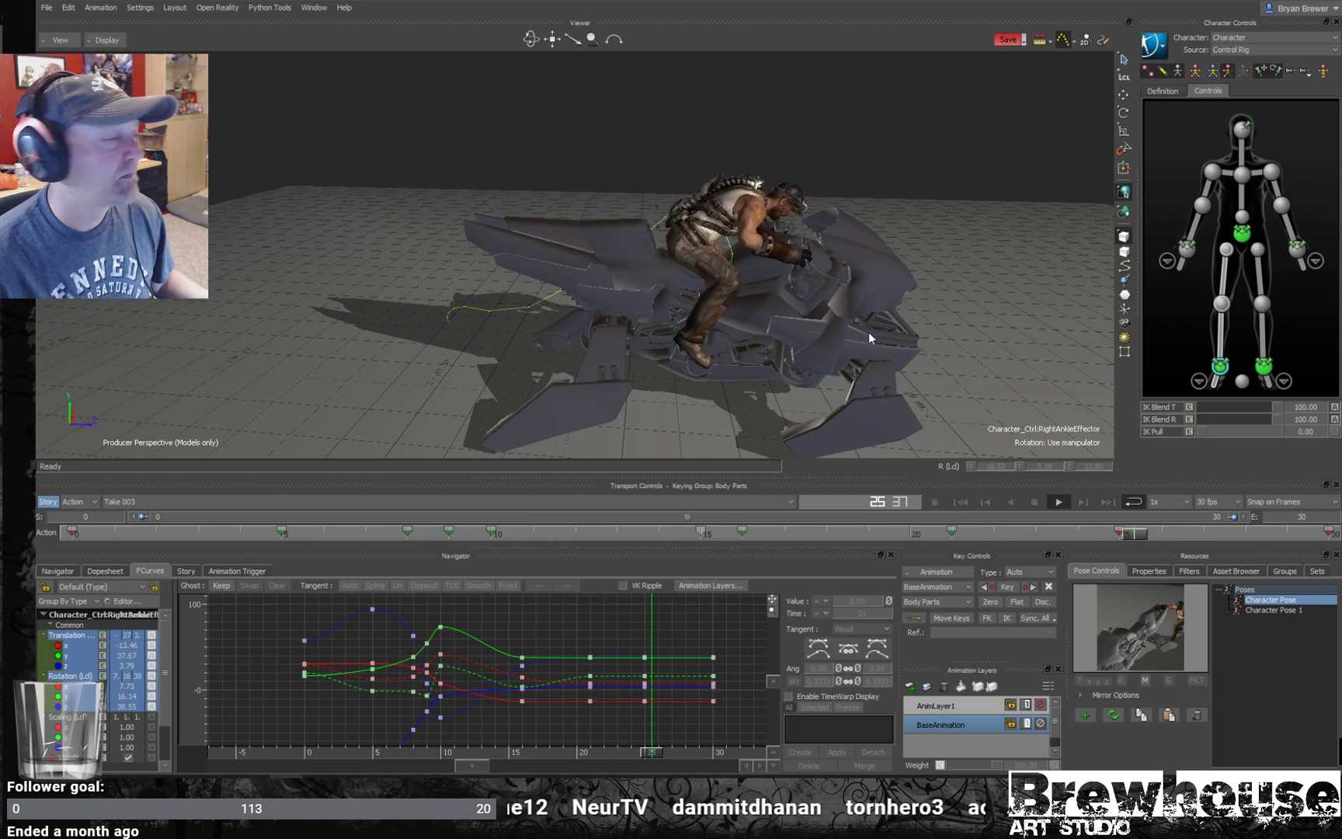
left_click(844, 341)
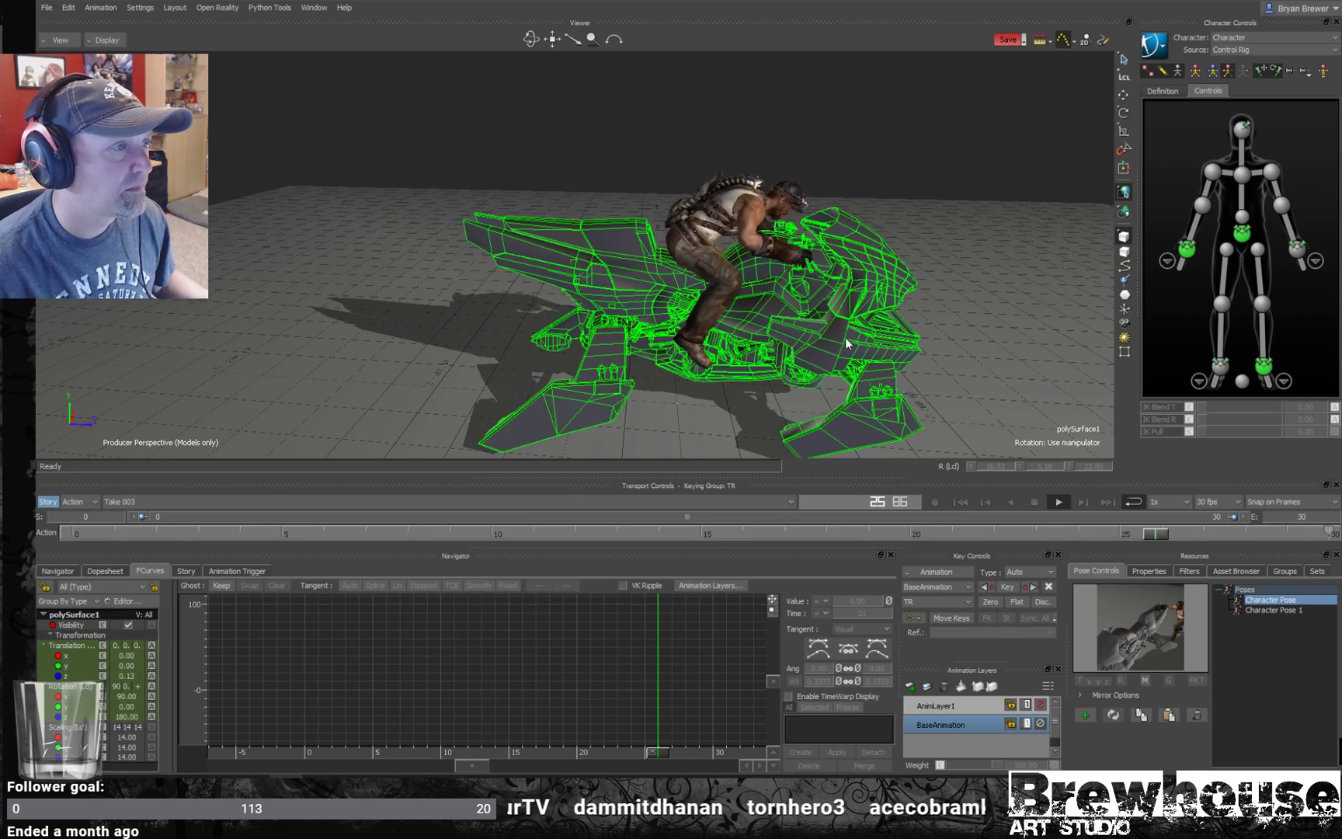
left_click(1007, 168)
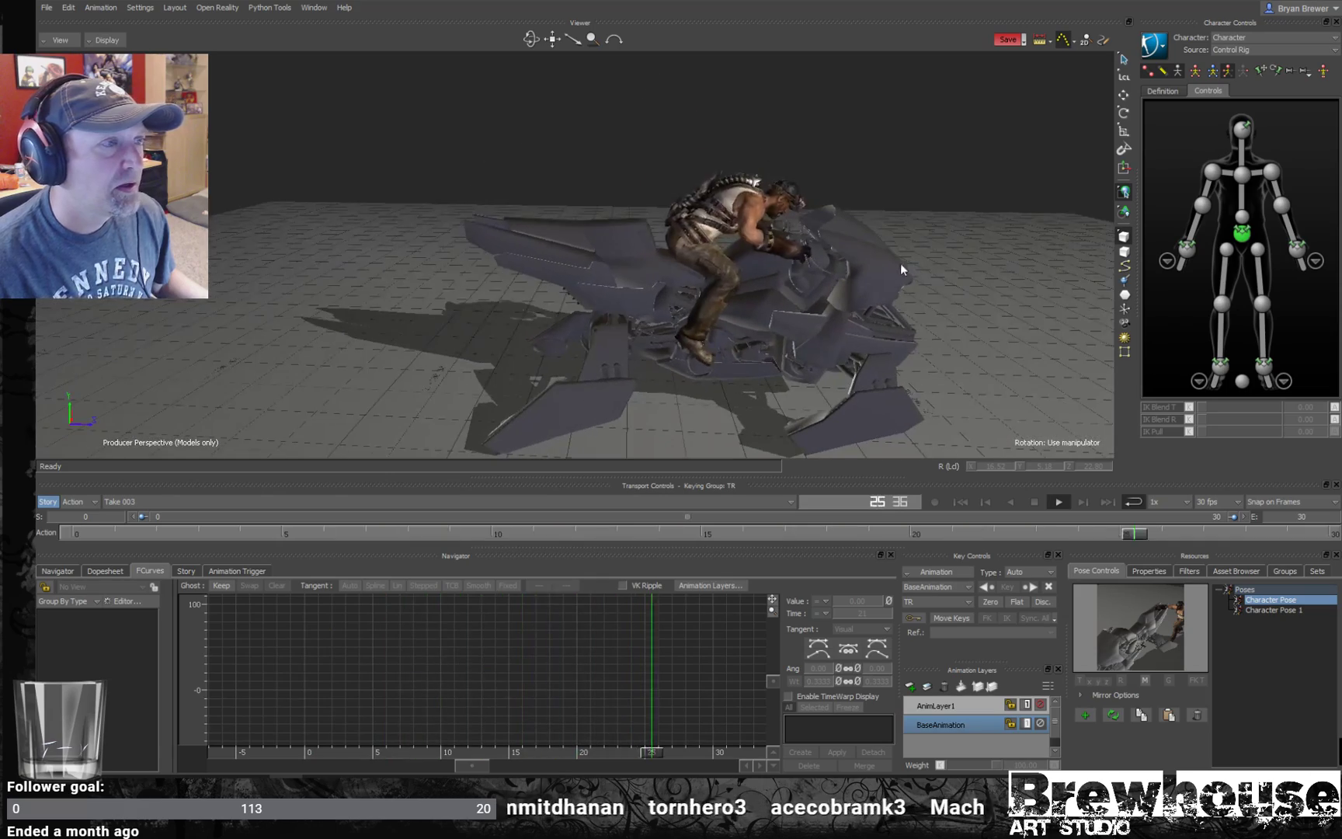
left_click_drag(796, 342, 853, 273, "alt")
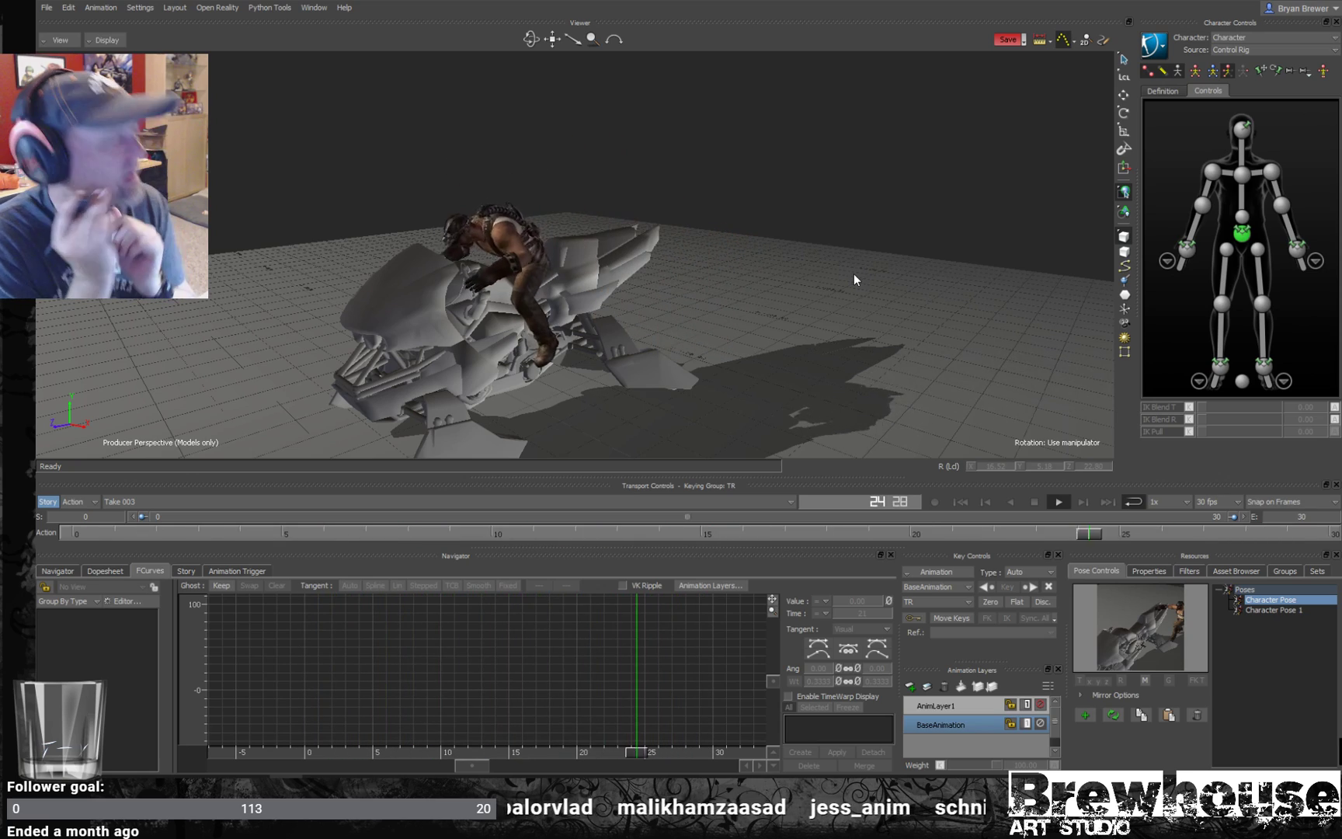
left_click_drag(789, 293, 754, 302, "alt")
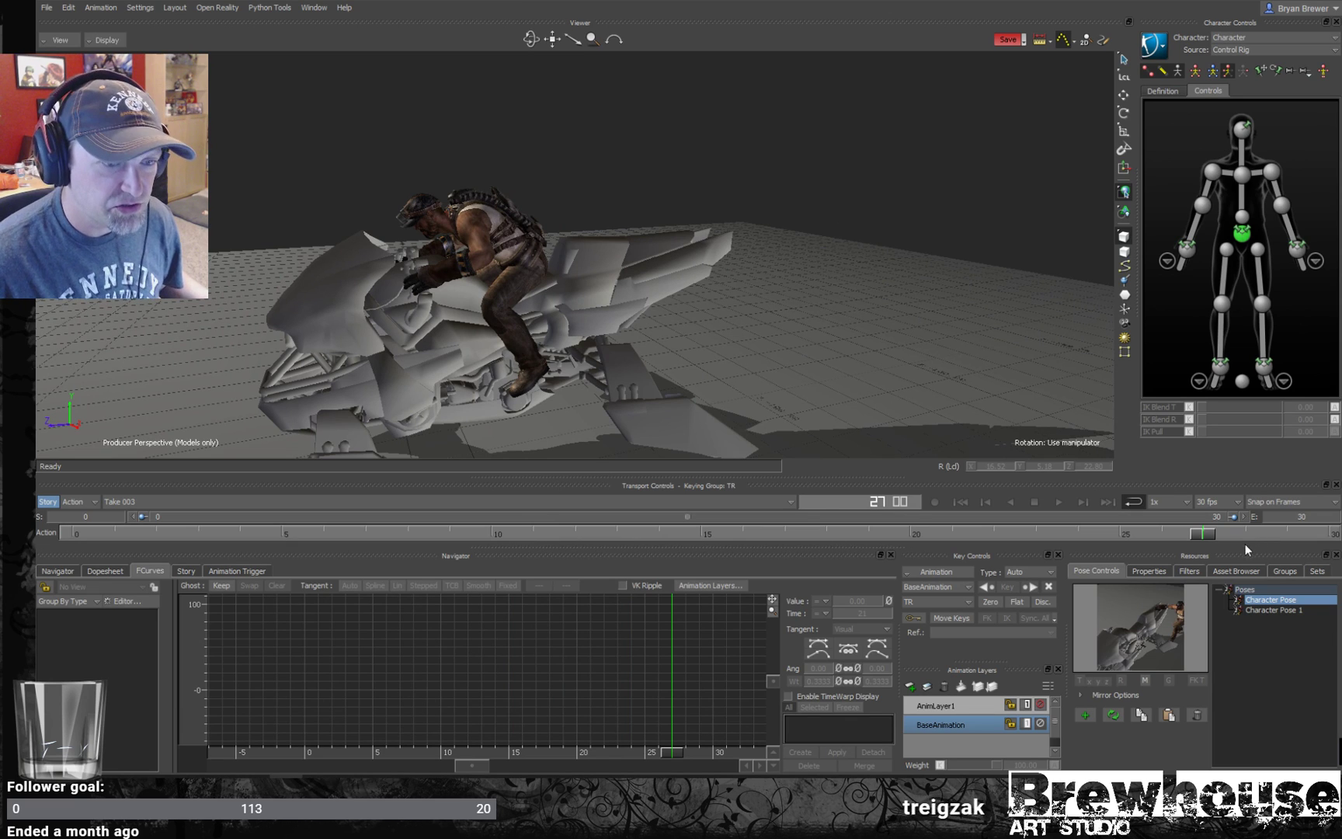
left_click_drag(737, 289, 1036, 473, "alt")
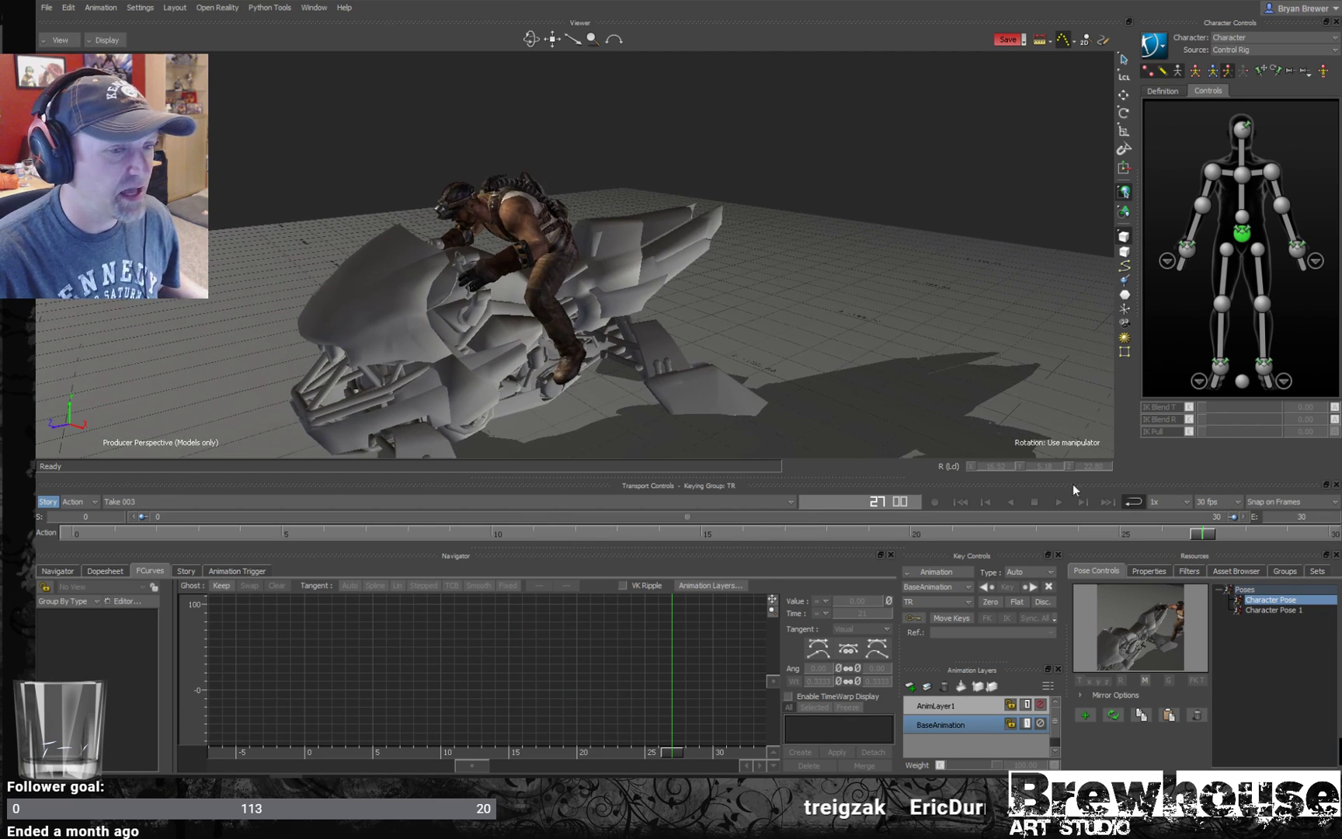
- Hide the character's head_4, torso_1 and arms_1 meshes, leaving only the legs and feet shown with the bike
left_click(1249, 571)
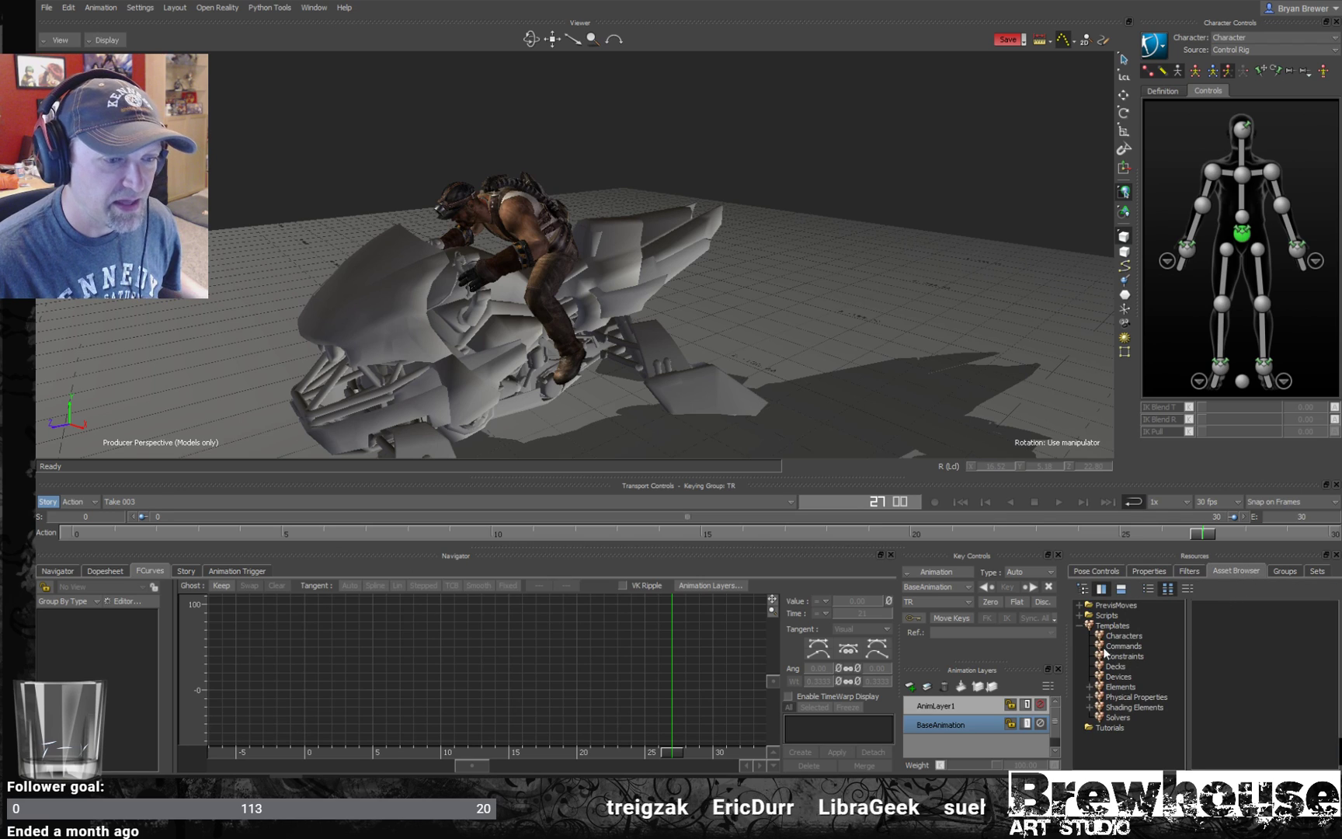
left_click(1283, 572)
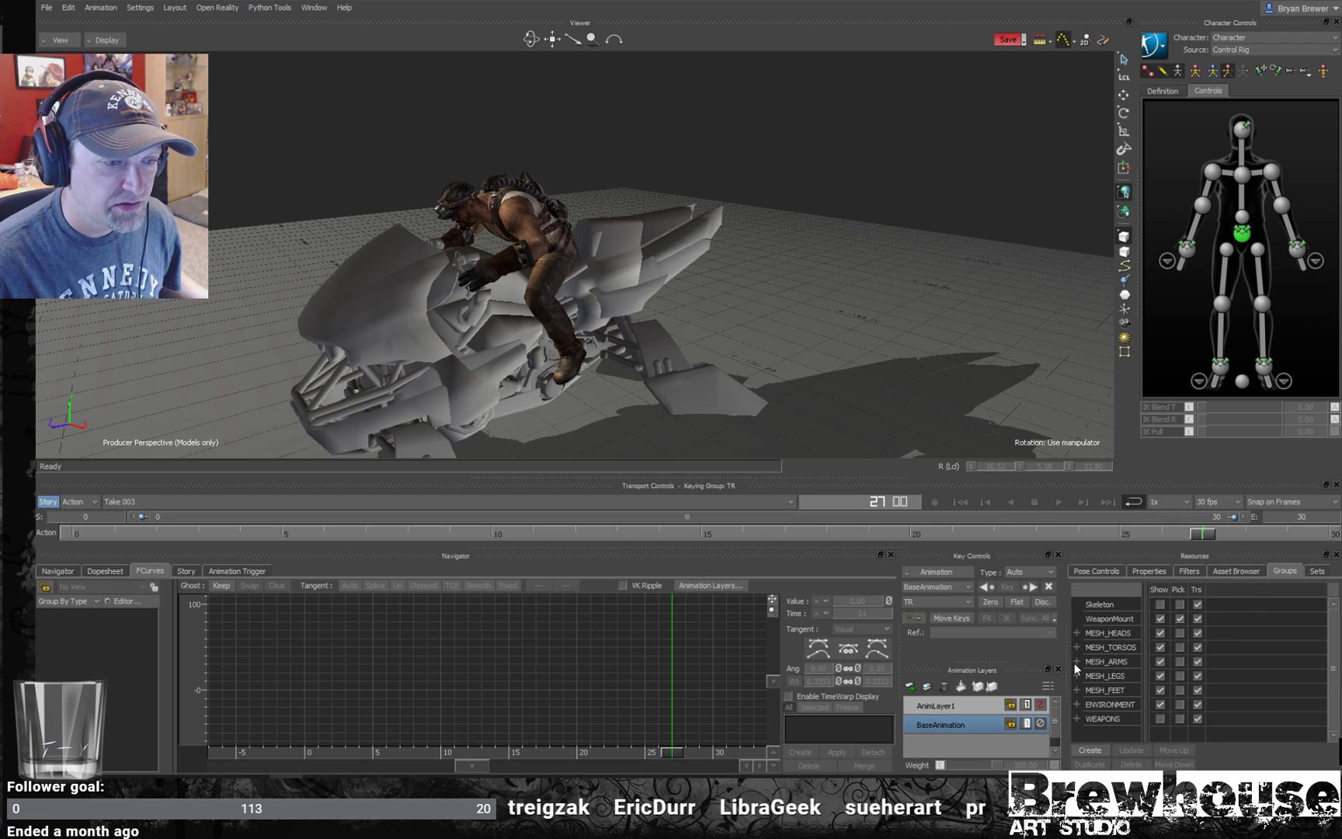
left_click(1078, 633)
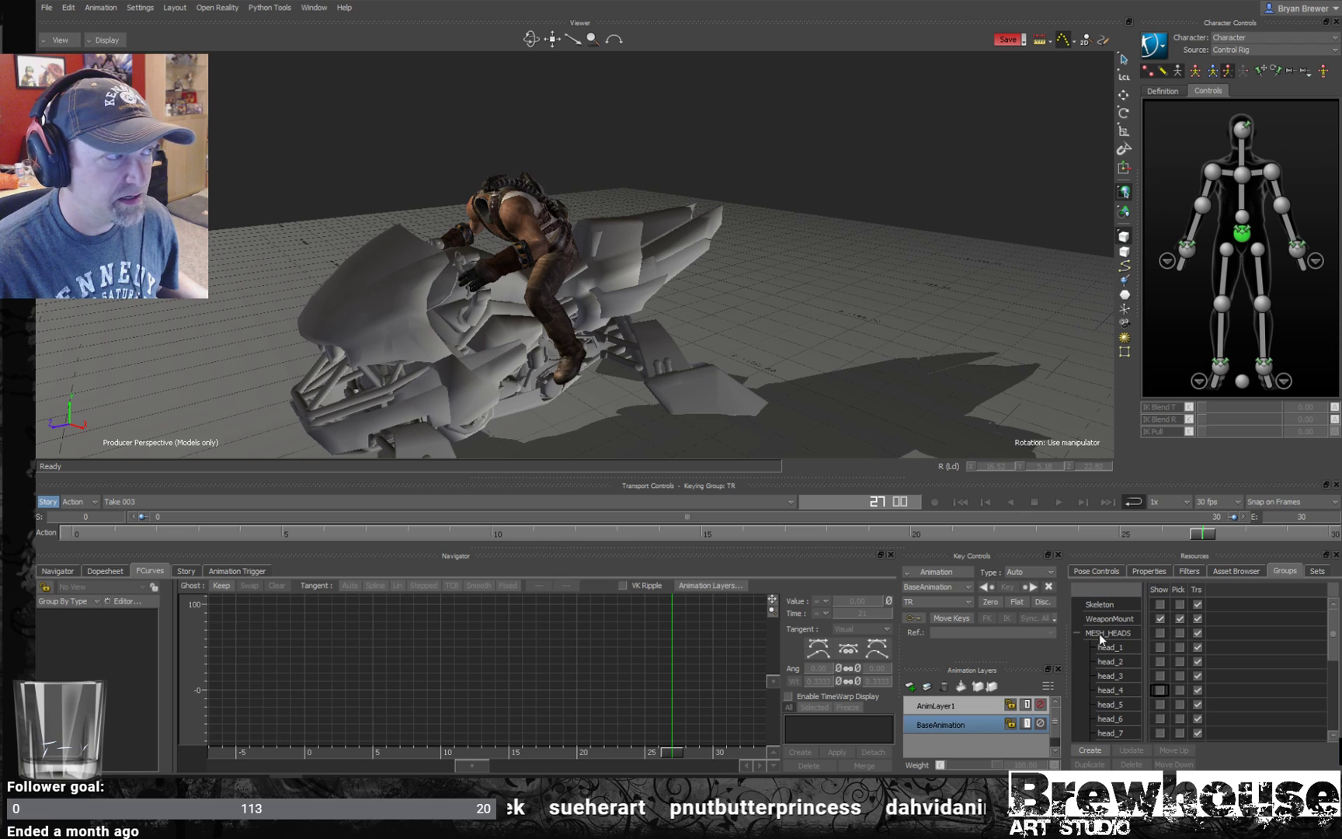
left_click(1078, 633)
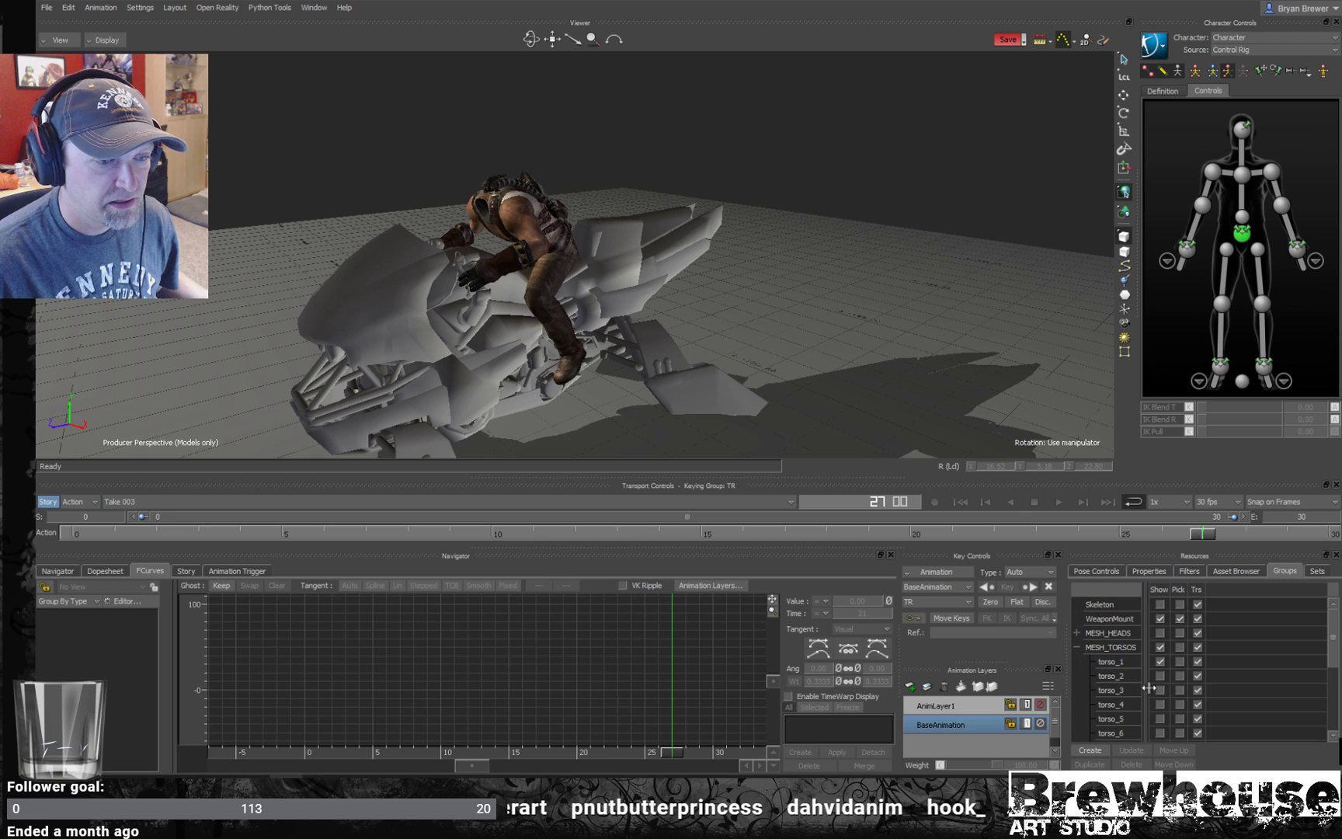
left_click(1160, 662)
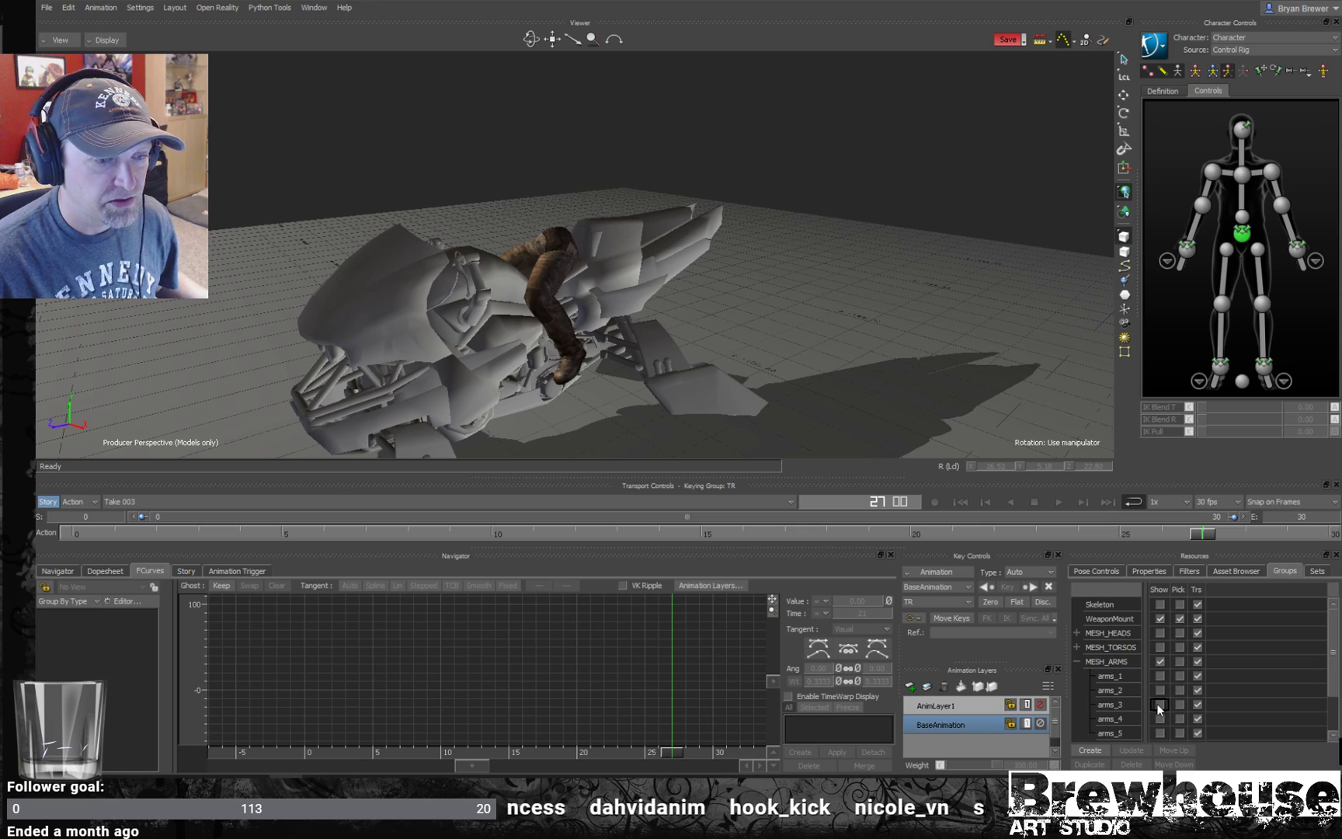
- Play back the legs alone from several angles and examine the right ankle's trajectory around frame 10
key("space")
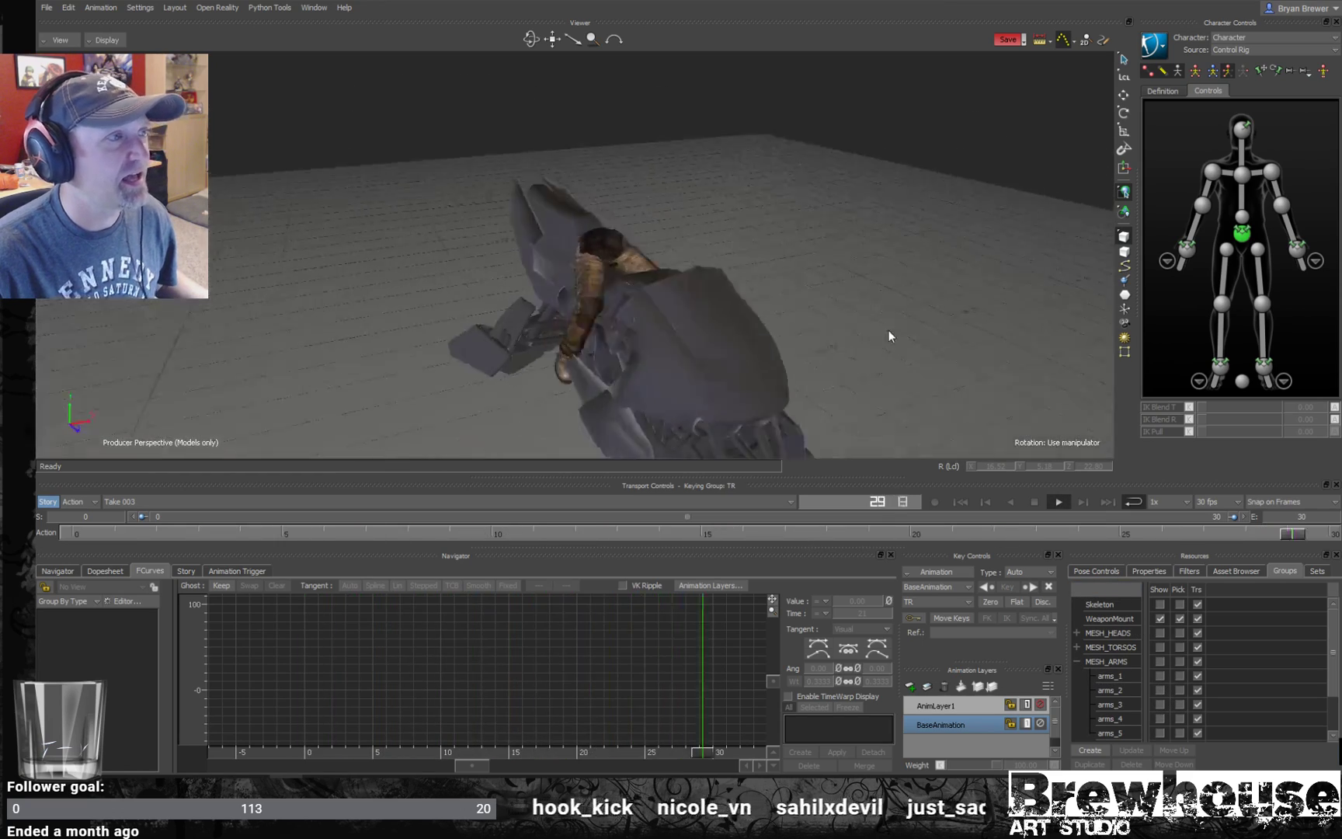
left_click_drag(963, 323, 761, 305, "alt")
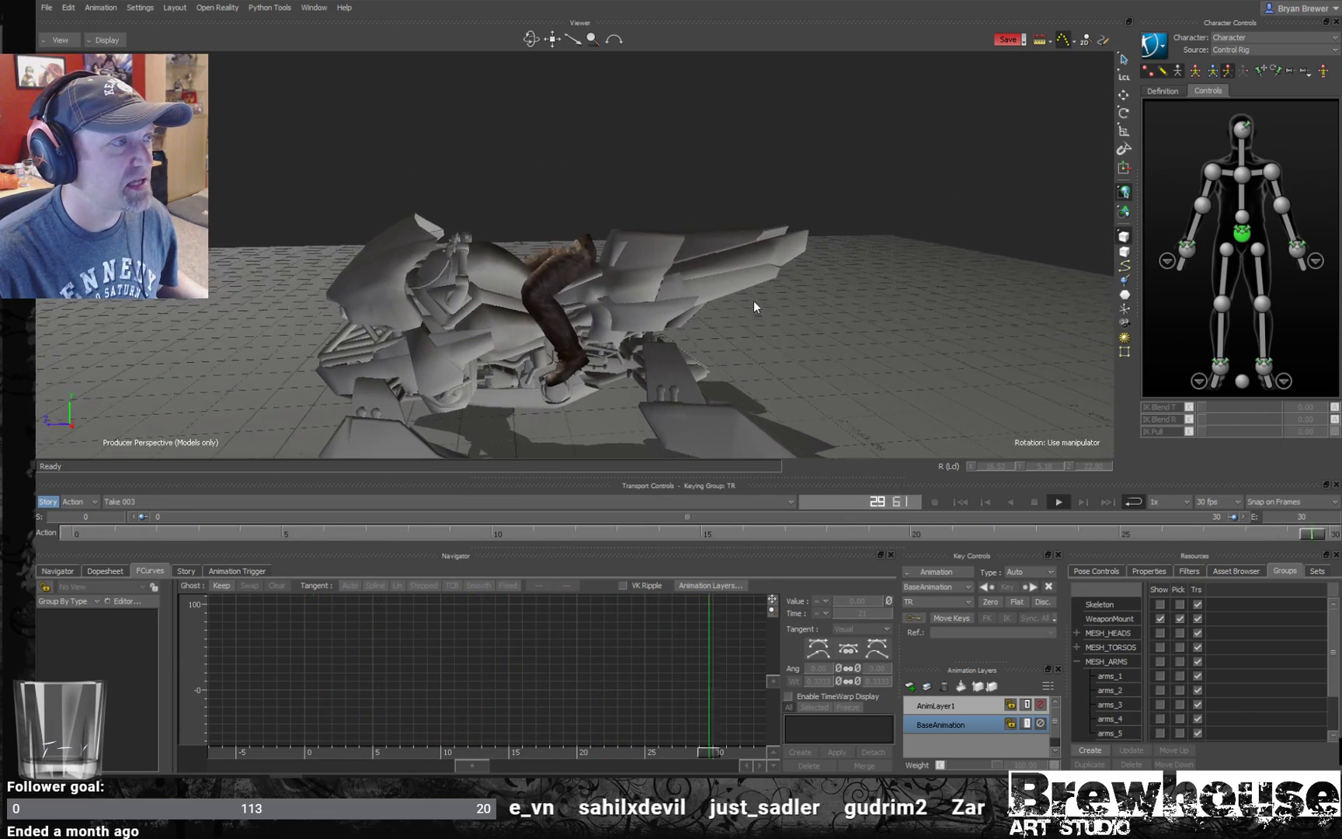
left_click_drag(745, 299, 984, 340, "alt")
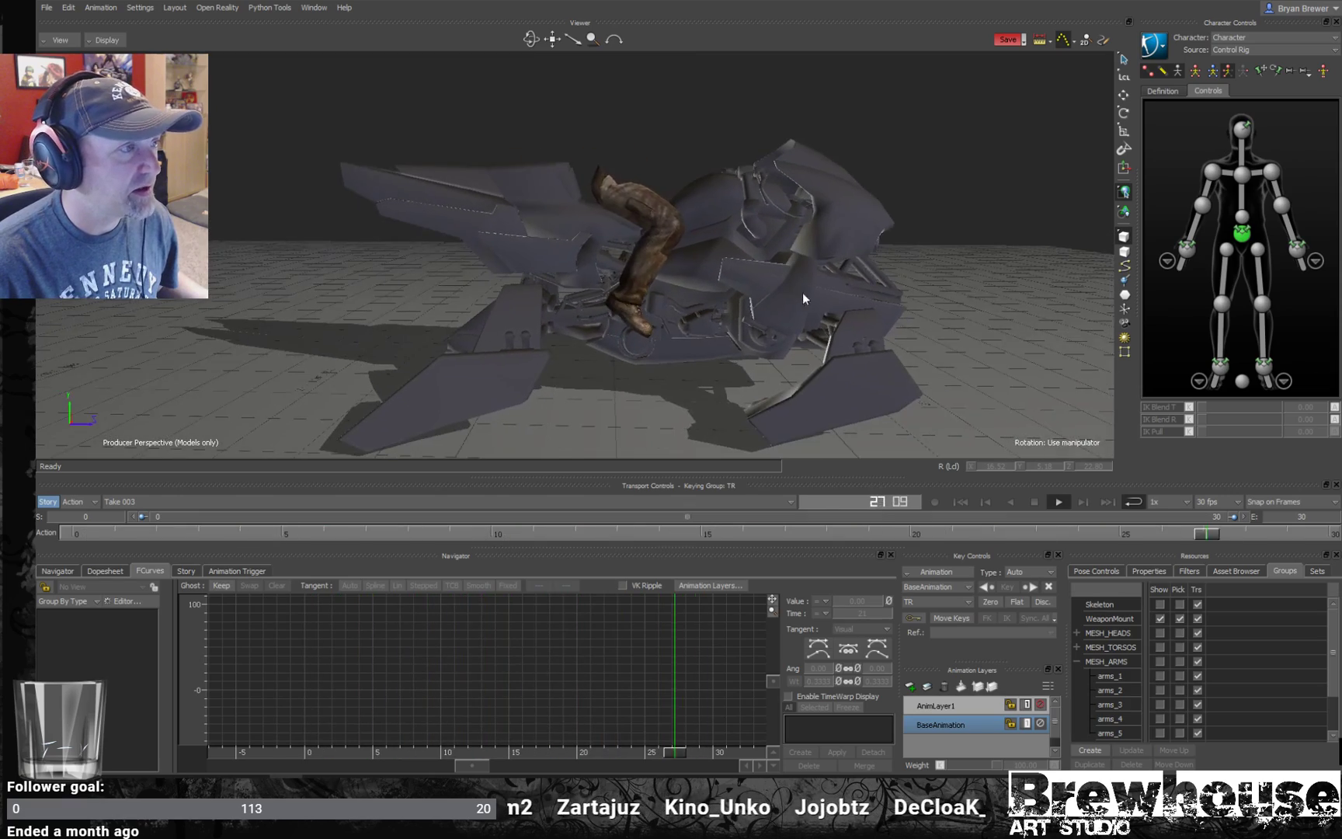
left_click_drag(832, 290, 767, 328, "alt")
left_click(769, 327)
left_click(926, 302)
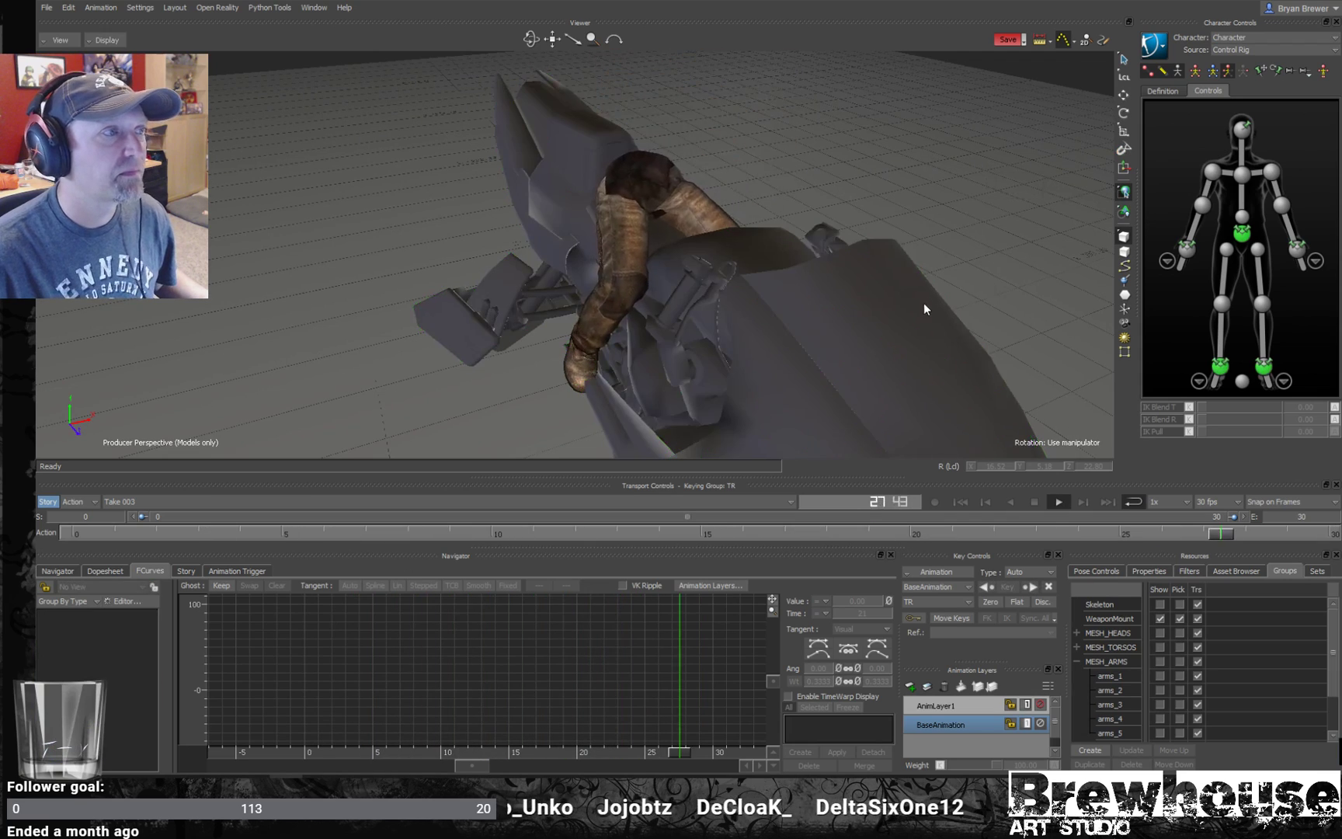
left_click(1223, 367)
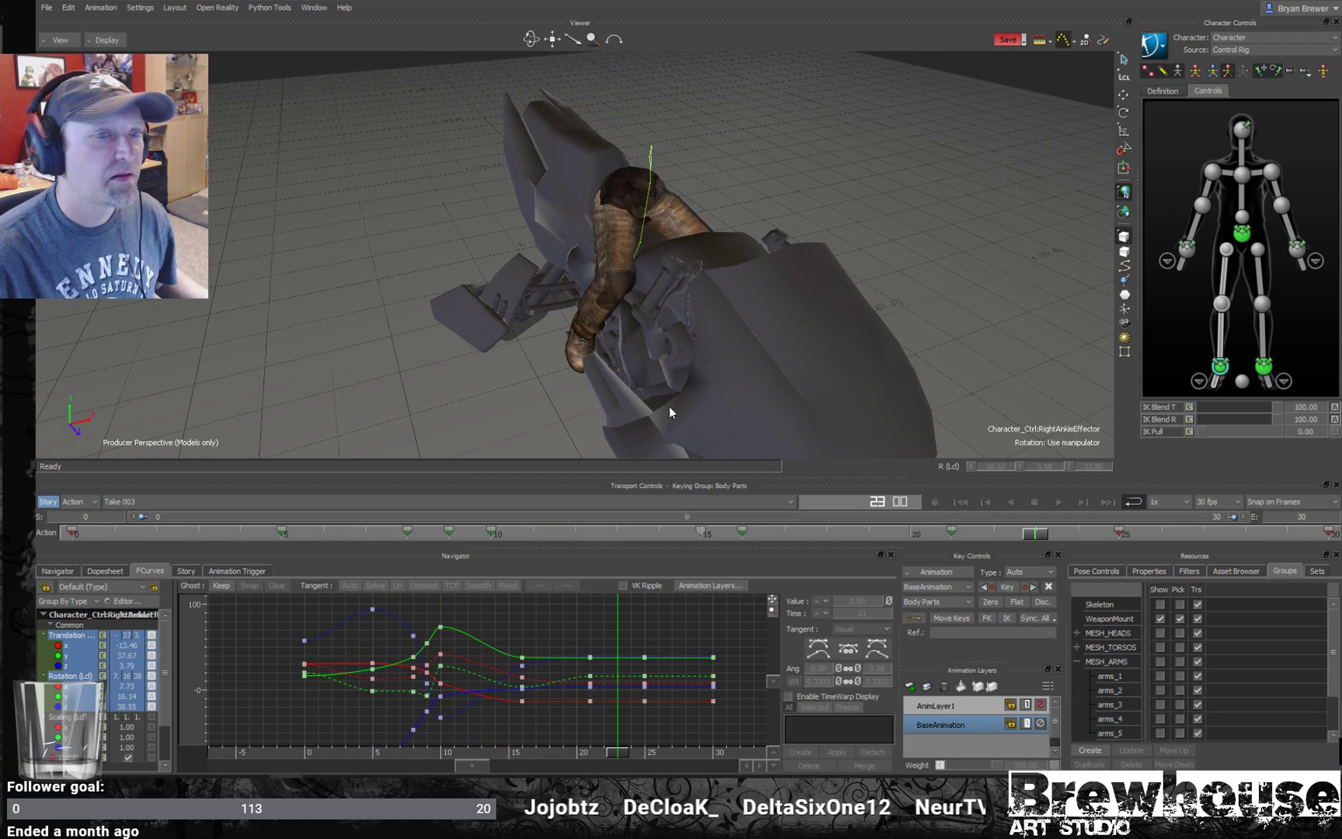
left_click(490, 531)
mouse_move(483, 537)
left_mouse_down()
mouse_move(444, 534)
mouse_move(586, 541)
mouse_move(497, 541)
left_mouse_up()
left_click_drag(622, 454, 647, 474, "alt")
mouse_move(497, 538)
left_mouse_down()
mouse_move(446, 536)
mouse_move(699, 532)
mouse_move(481, 539)
left_mouse_up()
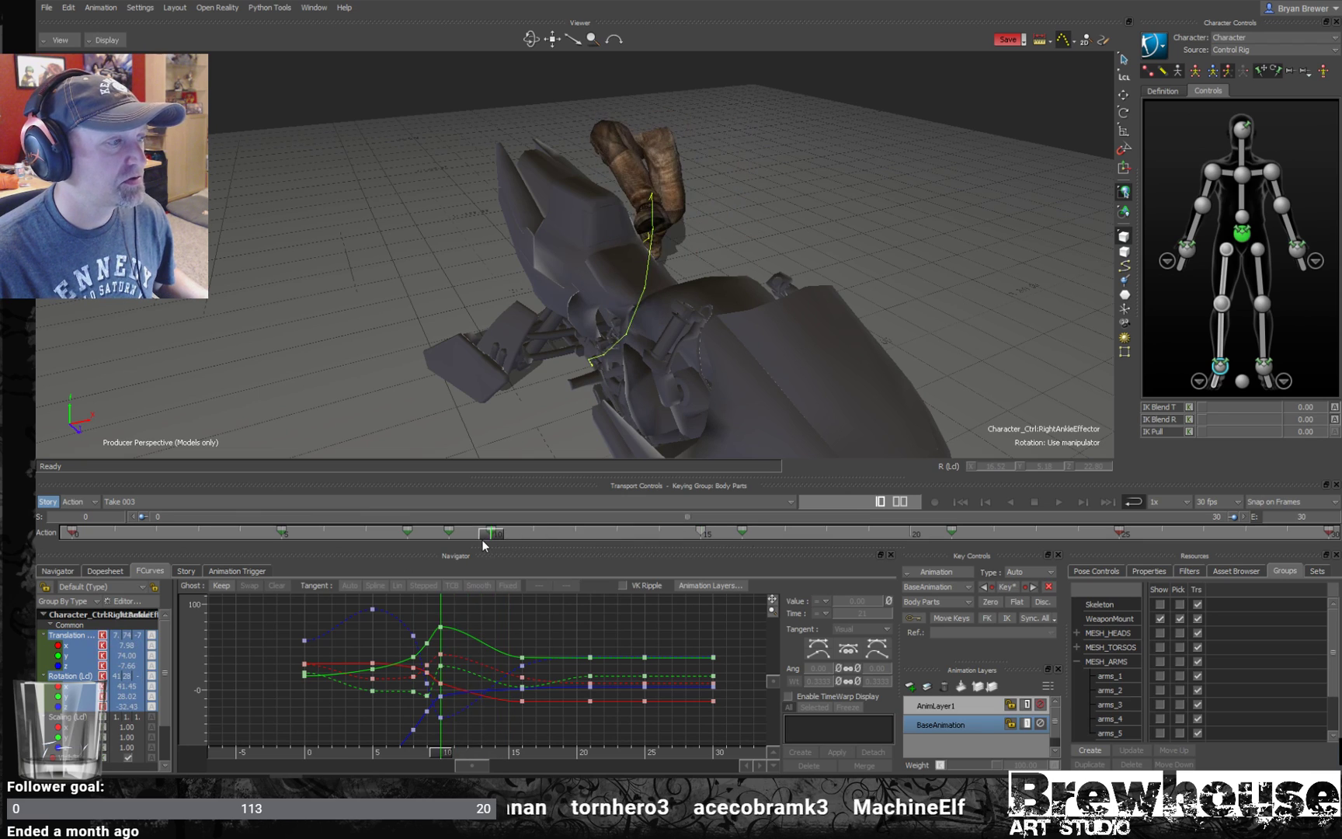
- Rotate and key the right hip at frame 13 to about 18.95, 34.62, -74.38 and the right ankle to about 28.25, 33.38, 1.84
left_click(1241, 233)
left_click(1220, 365)
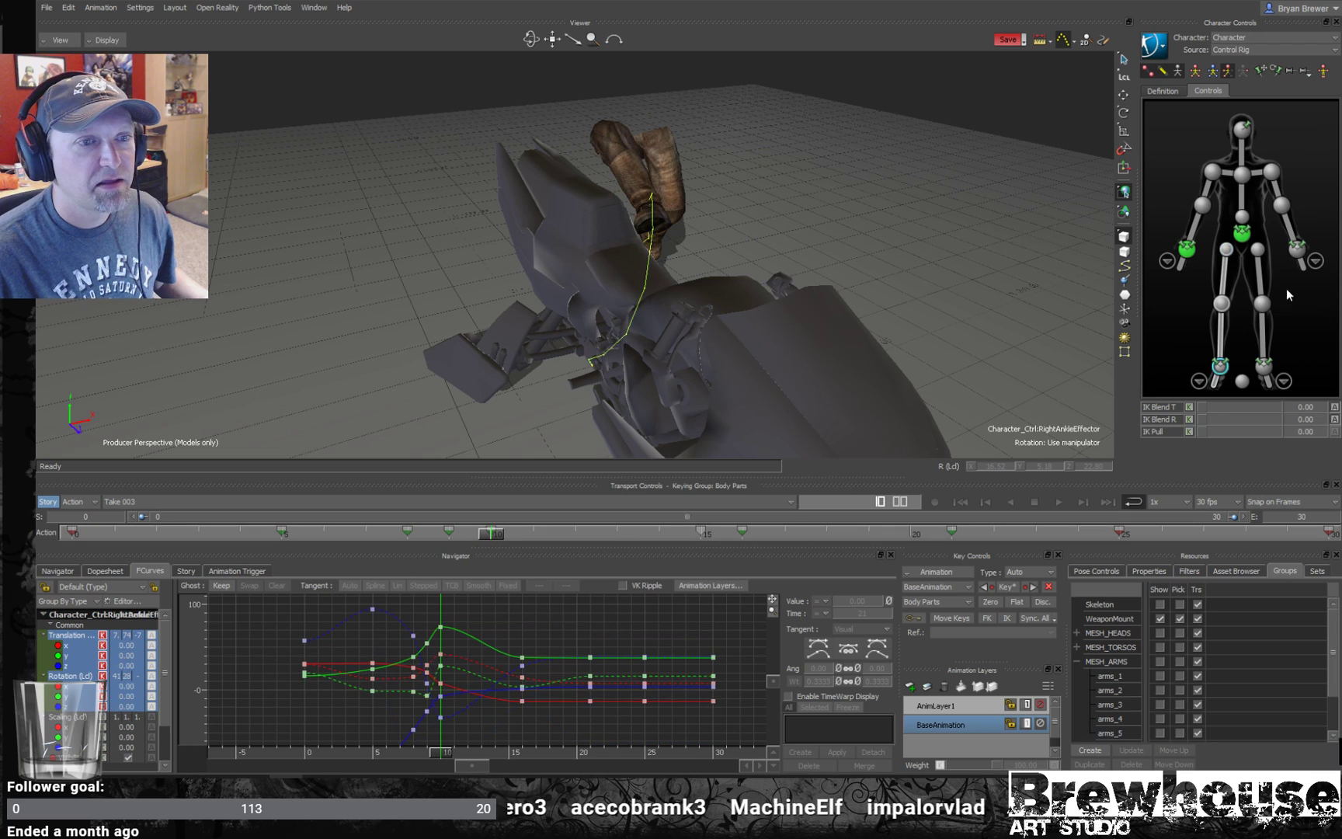
left_click(1226, 249)
left_click_drag(500, 536, 603, 546)
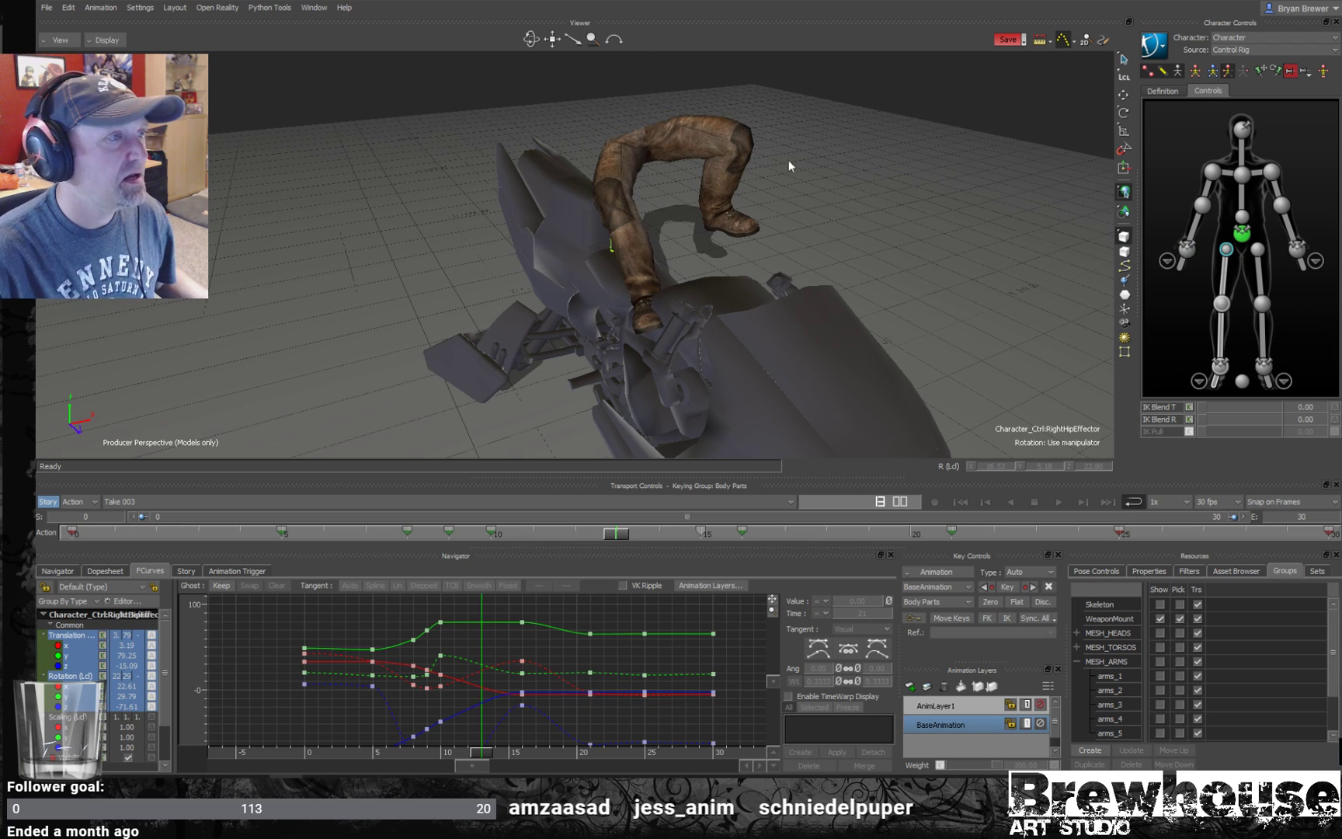
left_click_drag(671, 84, 692, 98)
left_click_drag(820, 146, 743, 157, "ctrl+shift")
key("k")
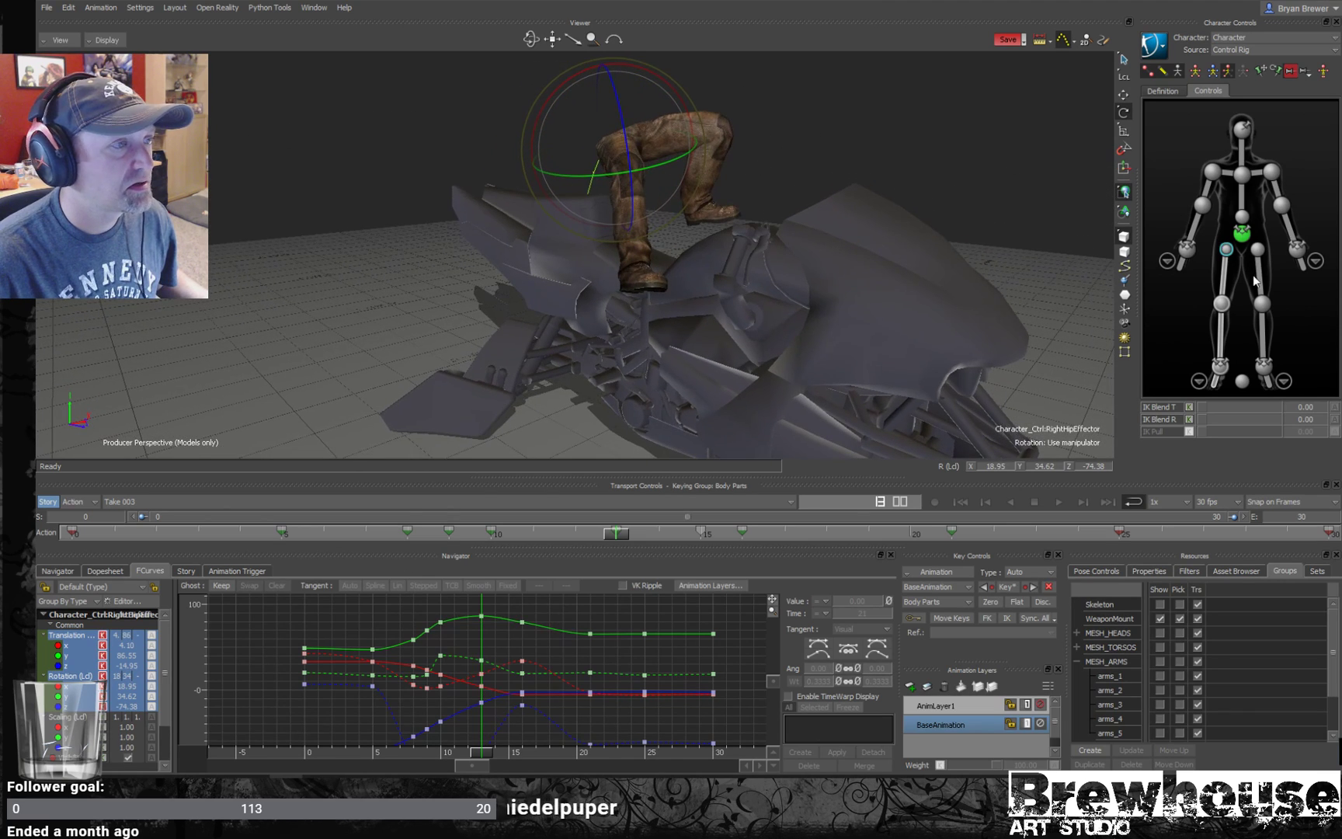
left_click(641, 247)
left_click_drag(643, 230, 734, 260)
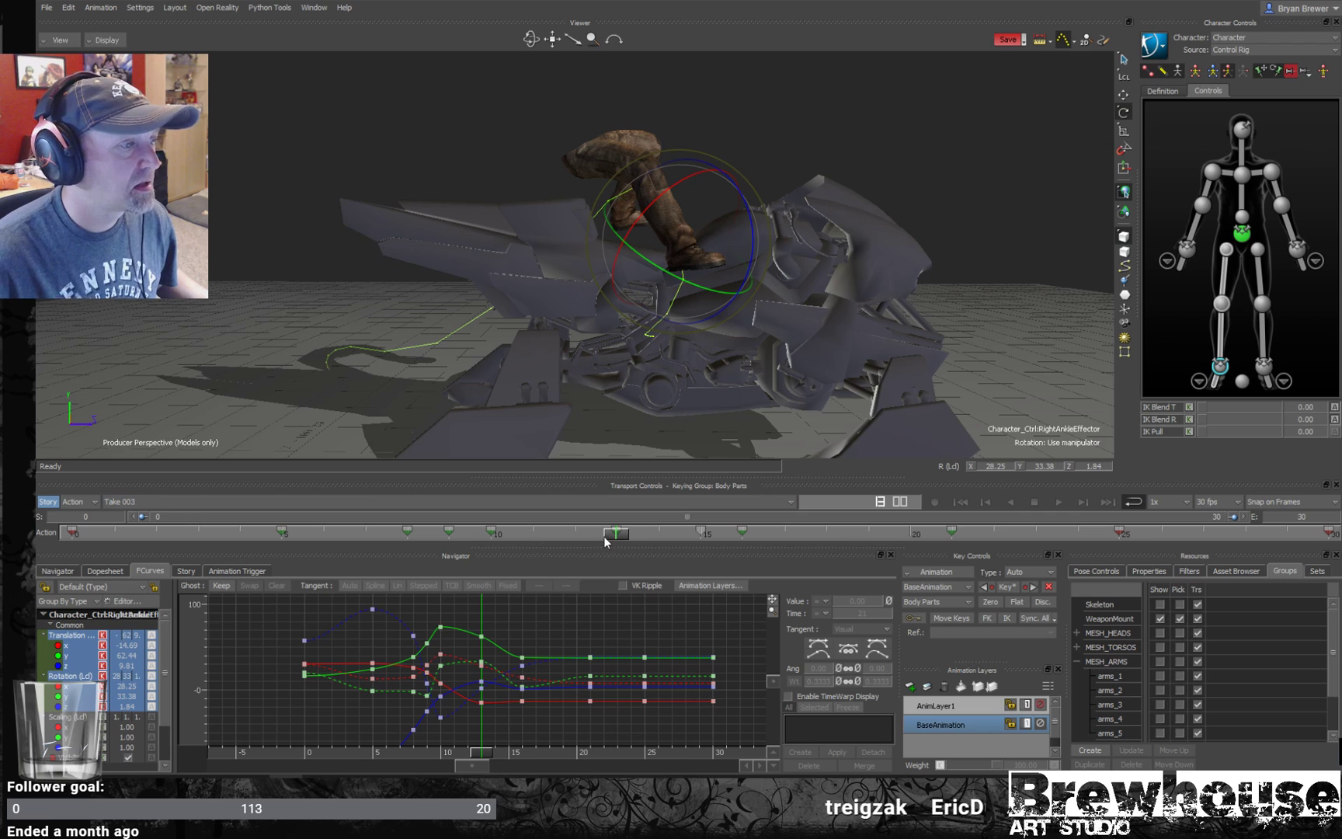
- Scrub and play back the leap to review the right leg's swing over the bike from several angles
left_click_drag(612, 536, 281, 533)
key("Escape")
left_click_drag(753, 306, 854, 443, "ctrl+shift")
left_click(555, 322)
key("ctrl+space")
left_click(958, 280)
key("space")
left_click(1222, 365)
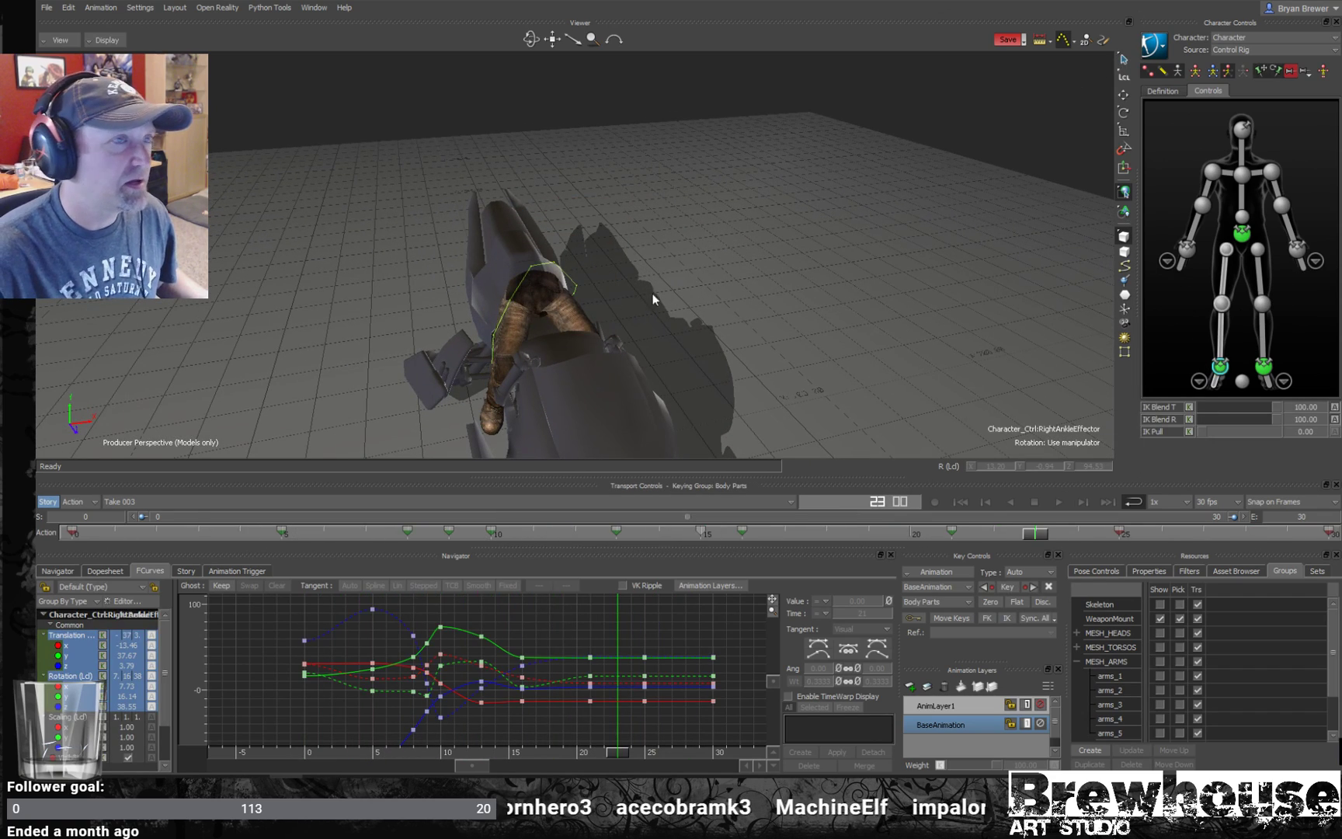
key("space")
left_click_drag(746, 317, 609, 230, "ctrl+shift")
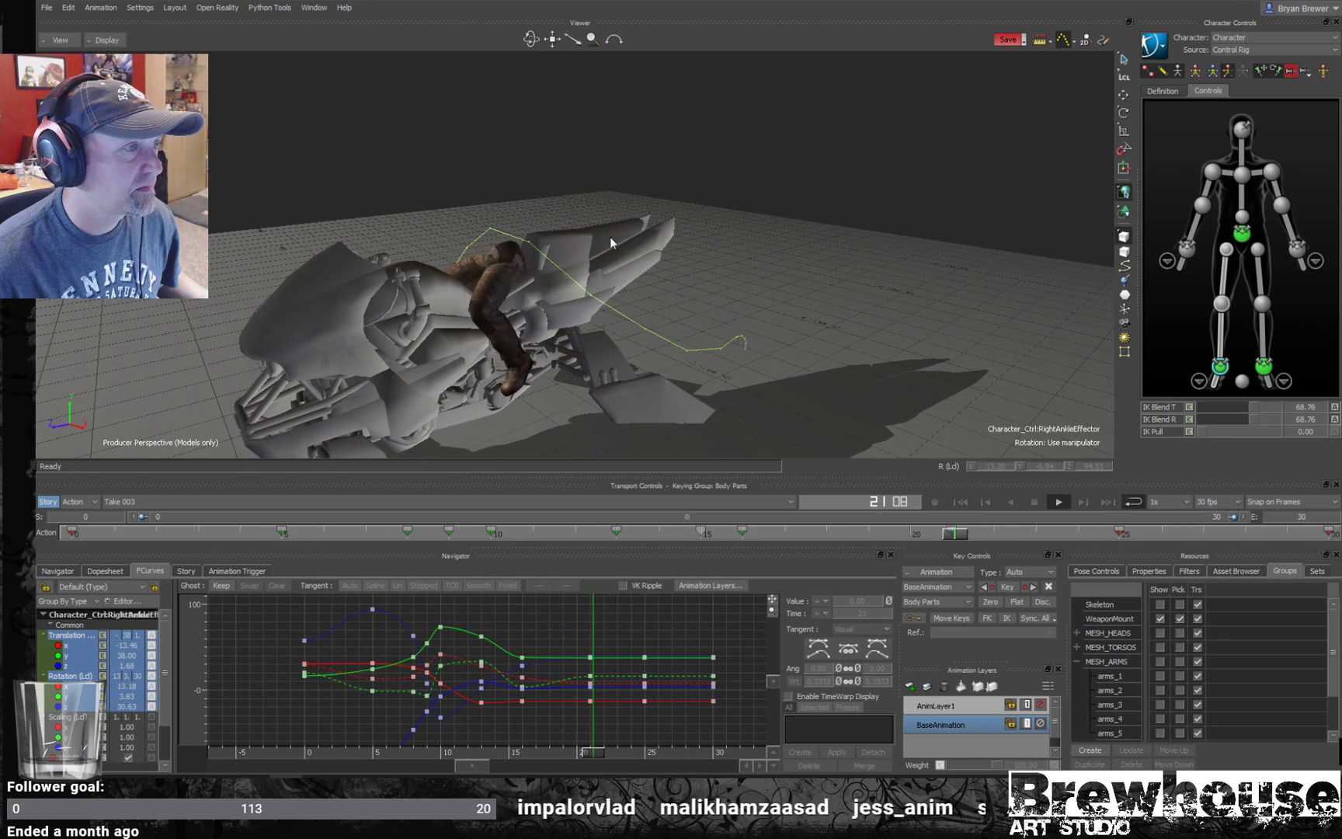
key("space")
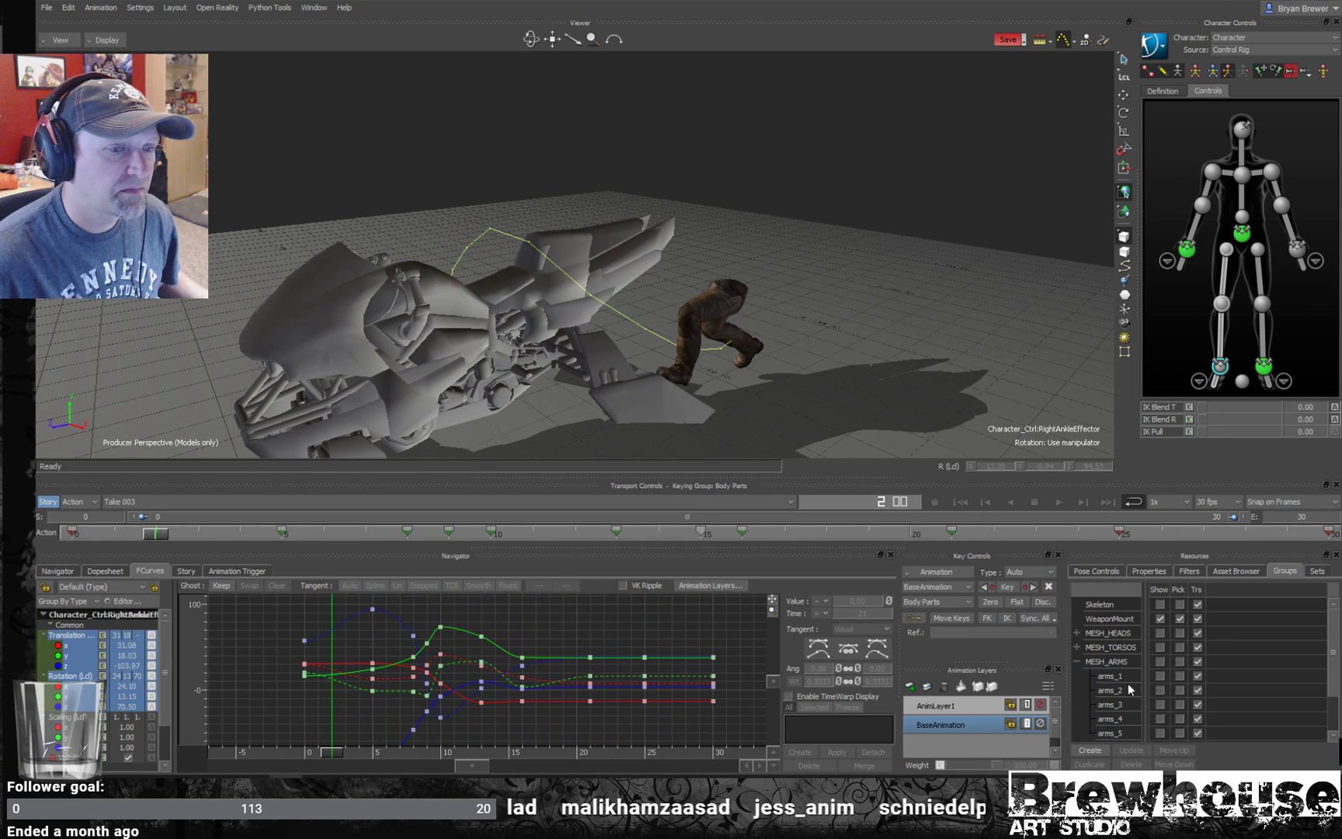
- Show the arms_1 mesh in the MESH_ARMS group, leaving arms_2 hidden
left_click(1159, 675)
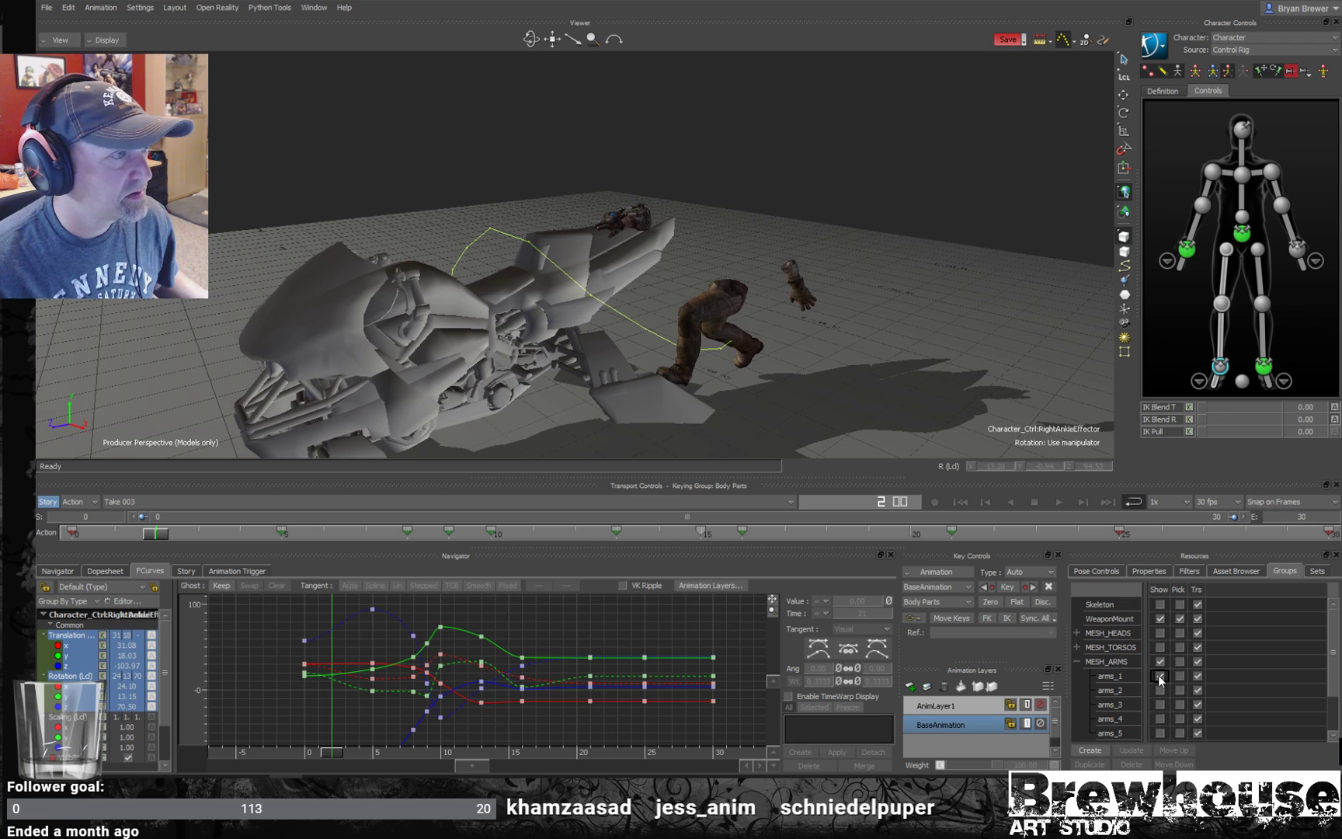
left_click(1158, 677)
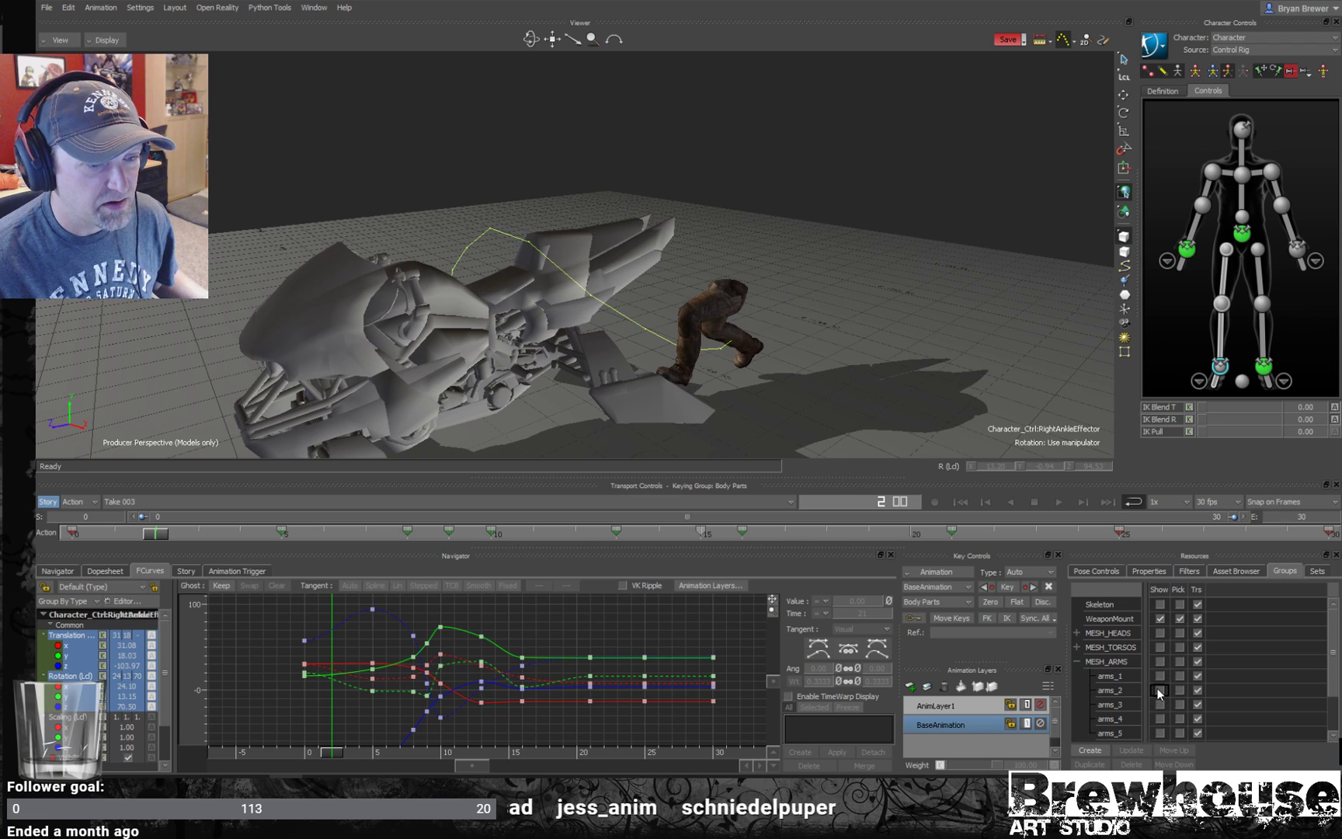
left_click(1157, 689)
left_click(1157, 688)
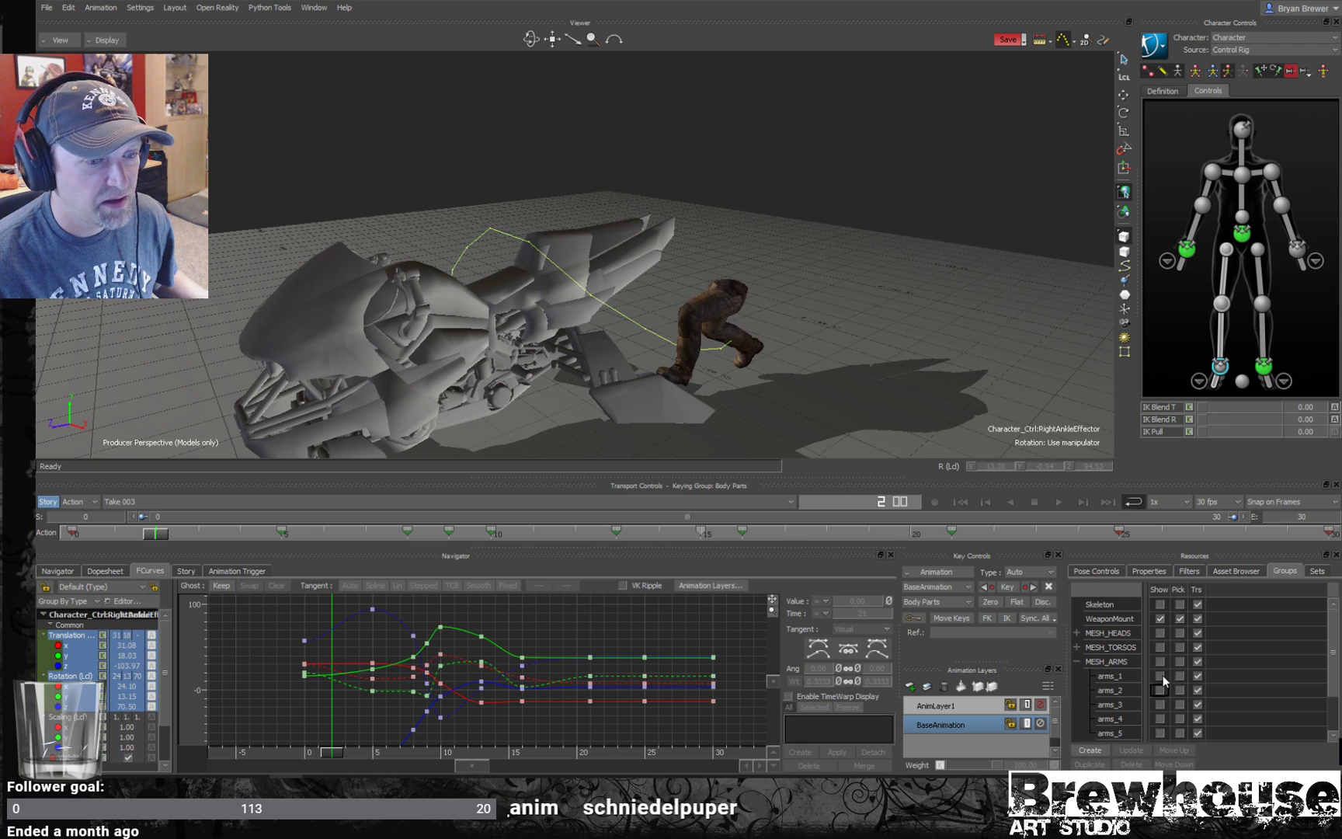
left_click(1160, 676)
left_click(1077, 661)
- Show the torso_1 mesh in the MESH_TORSOS group, leaving torso_2 hidden
left_click(1077, 646)
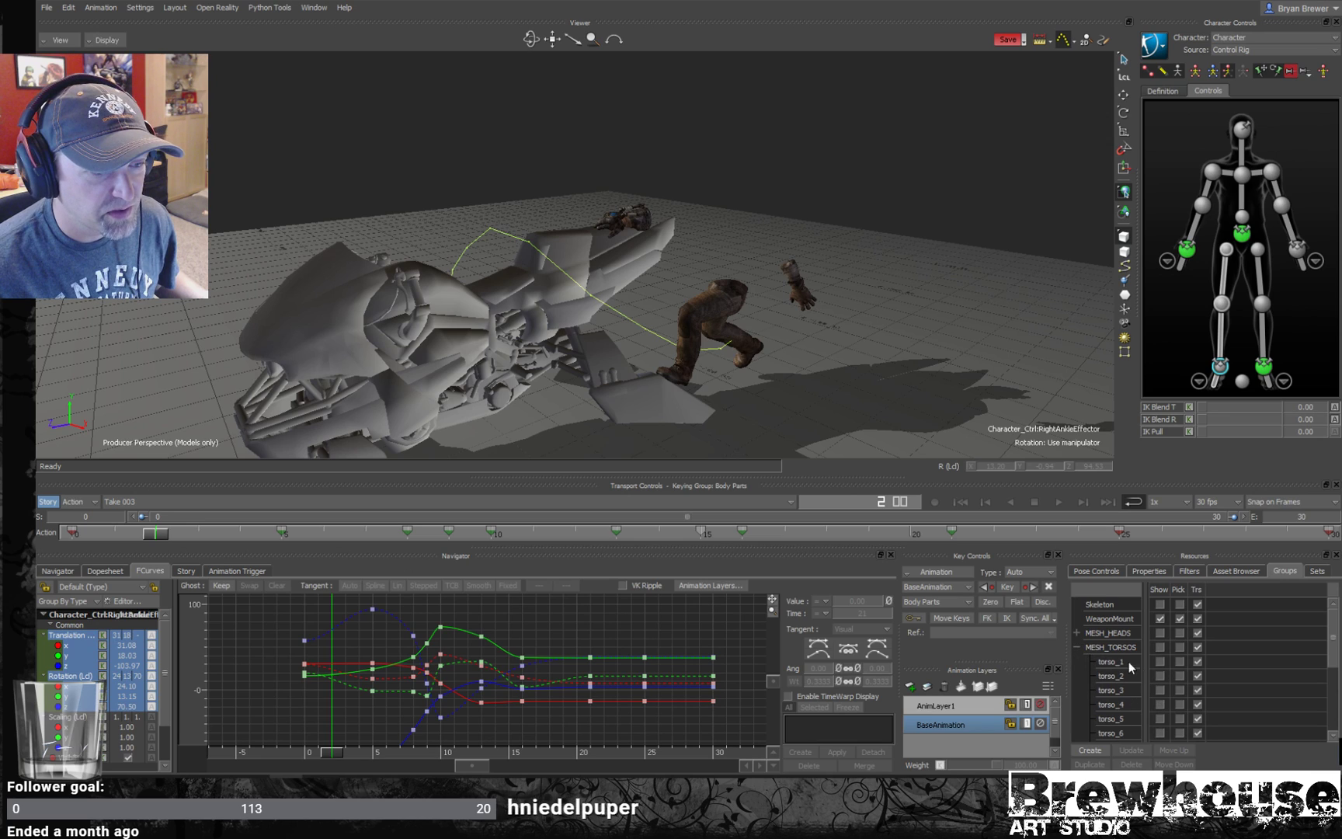
left_click(1160, 675)
left_click(1161, 675)
left_click(1161, 662)
left_click(1077, 647)
- Show the head_4 mesh in the MESH_HEADS group and play back the leap with the complete character
left_click(1077, 633)
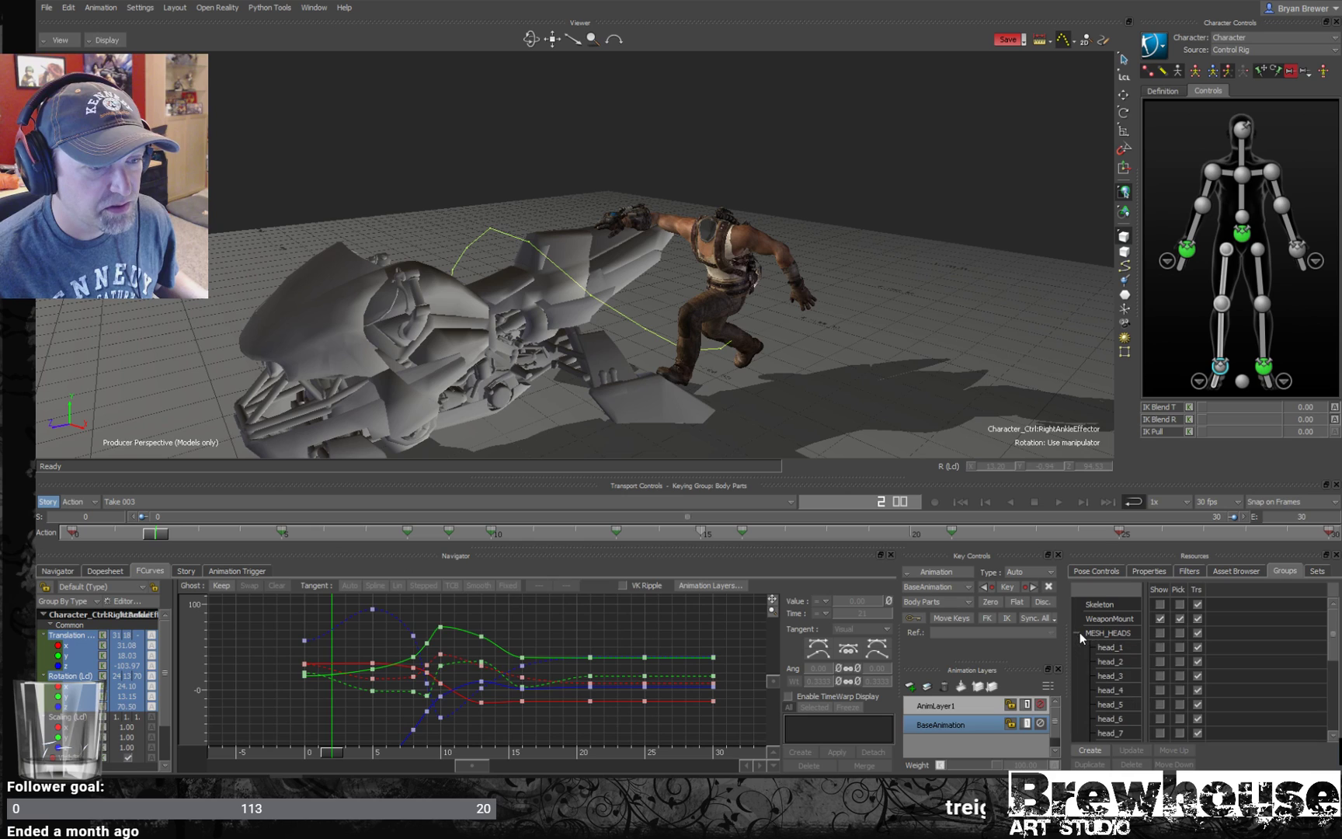
left_click(1158, 675)
left_click(1159, 649)
left_click(1159, 648)
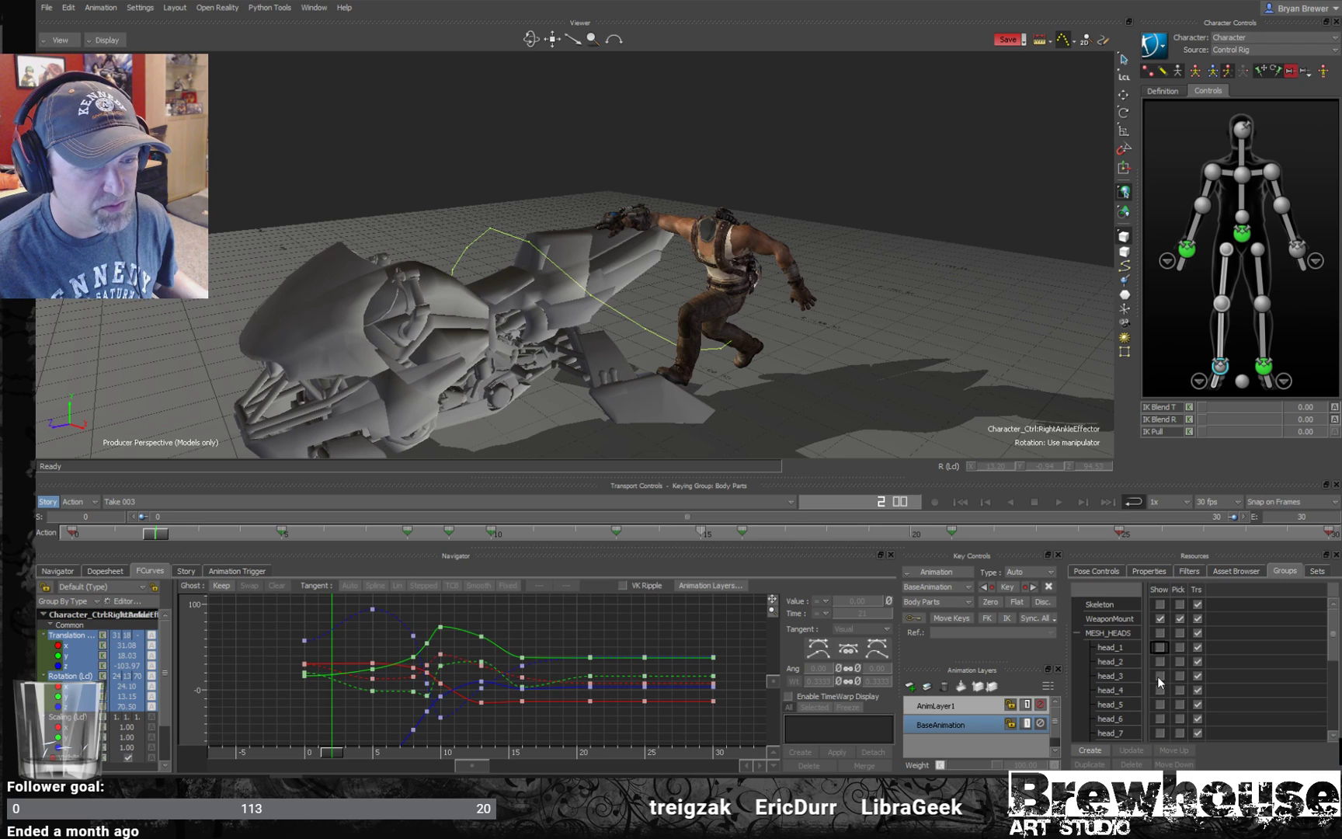
left_click(1159, 676)
left_click(1160, 677)
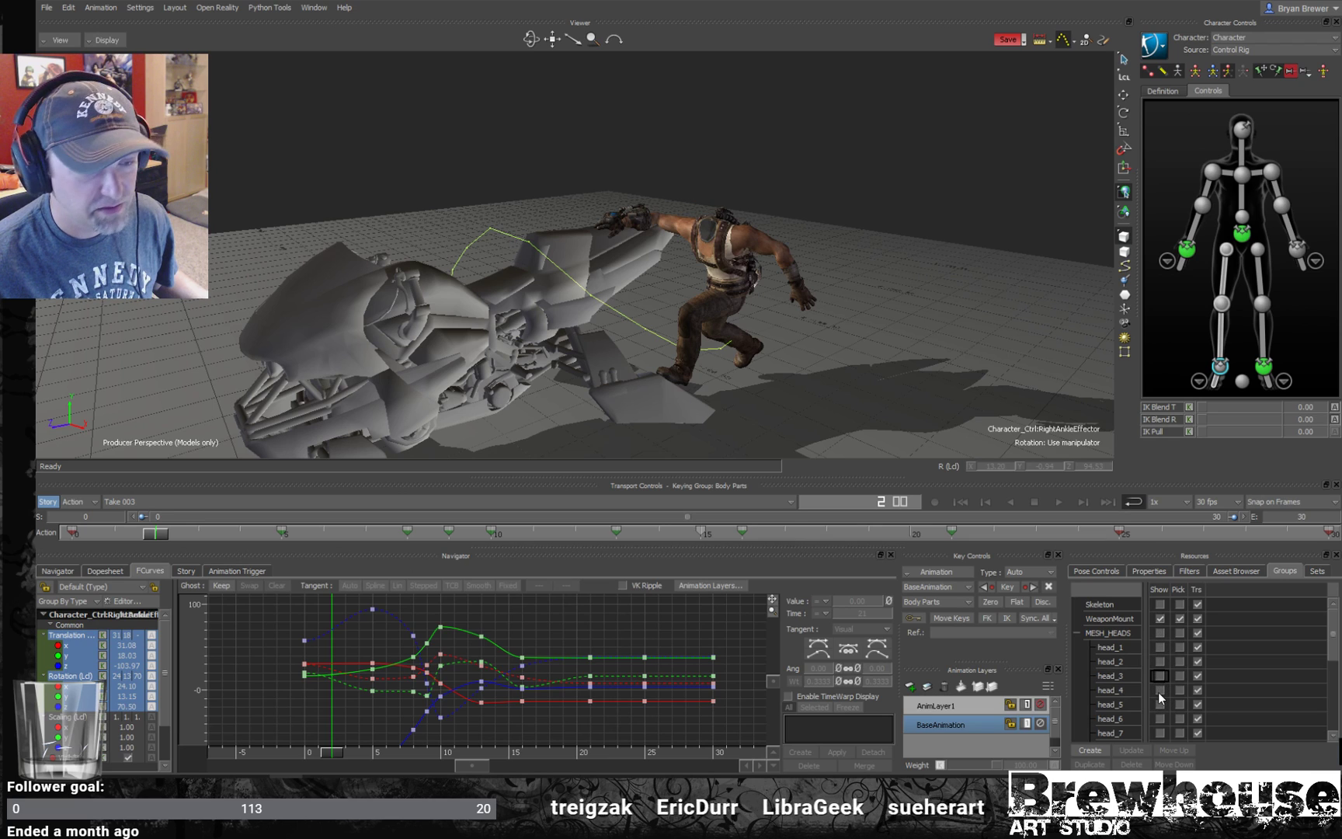
left_click(1160, 690)
left_click_drag(773, 274, 769, 308, "ctrl+shift")
key("ctrl+space")
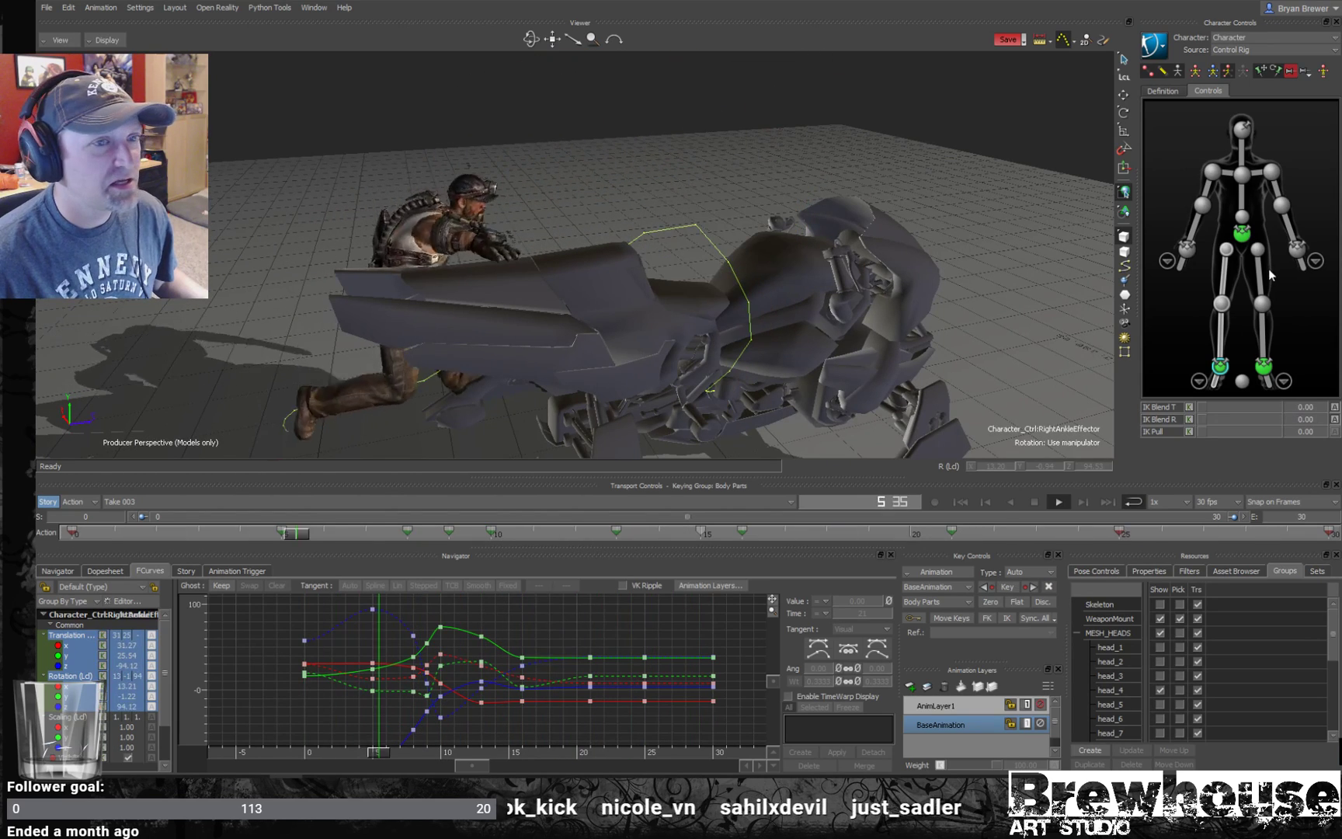
- Select the right wrist effector for translation and go to frame 0
left_click(1187, 249)
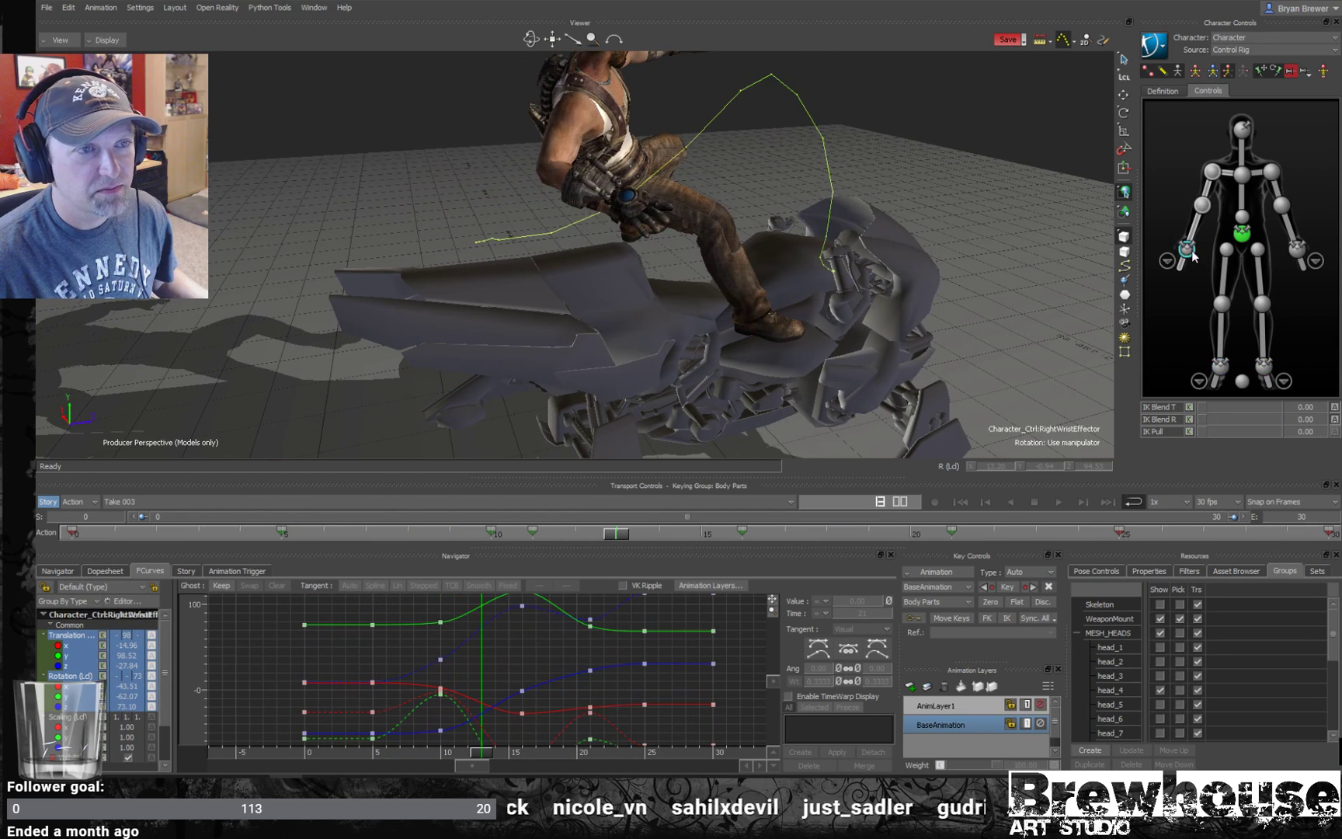
left_click(353, 525)
key("t")
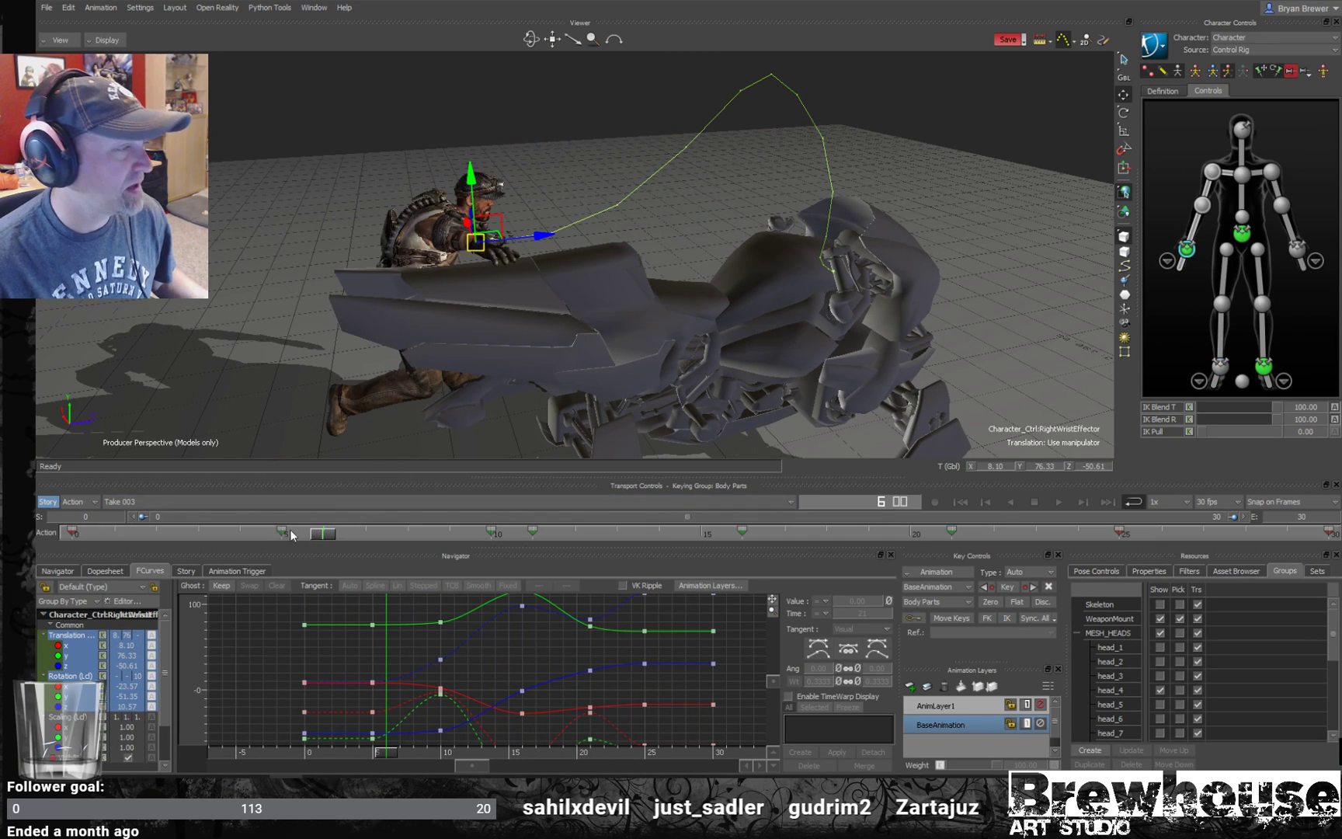
left_click_drag(297, 535, 38, 502)
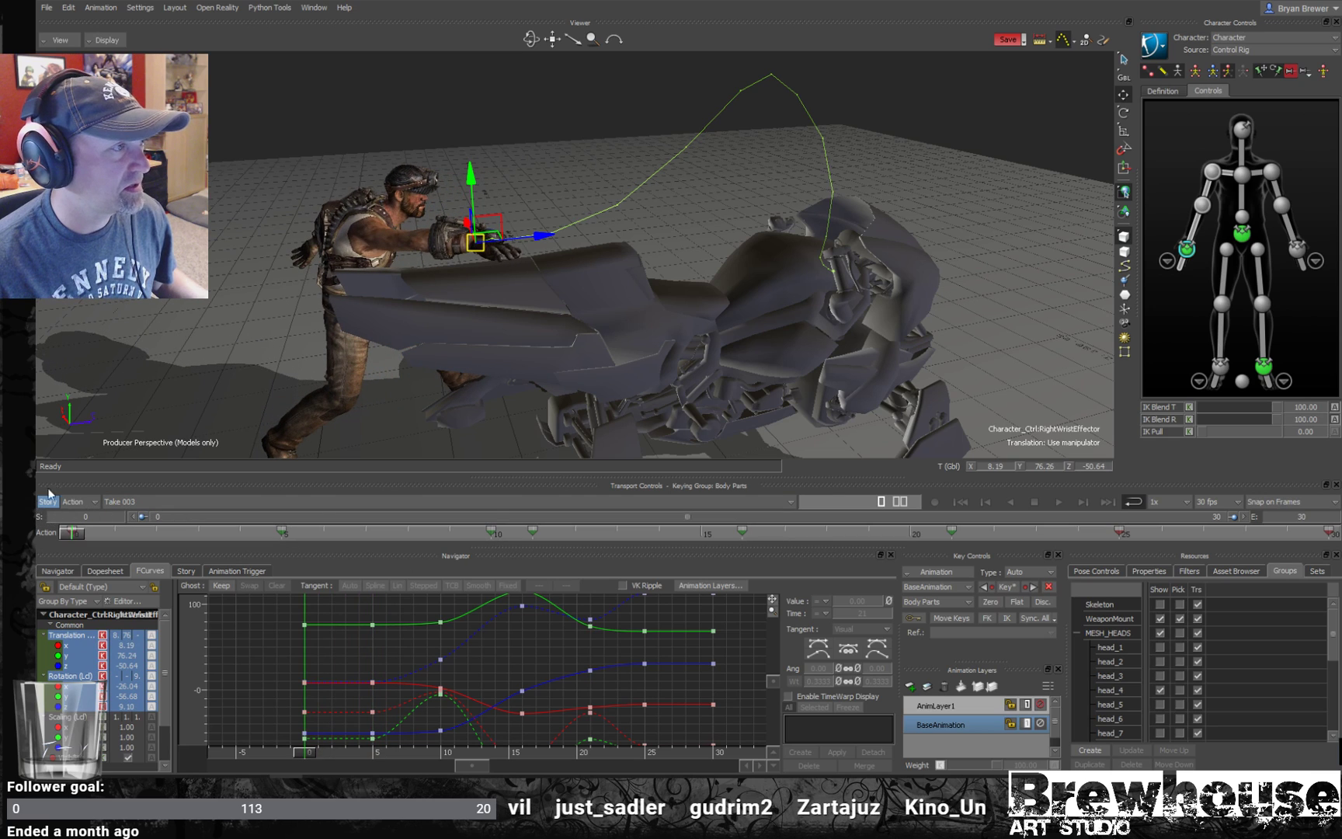
- At frame 5, lower the right wrist effector to about Y 75.4 and rotate it to about -28.7, -51.8, 19.4
left_click_drag(570, 227, 614, 167, "ctrl")
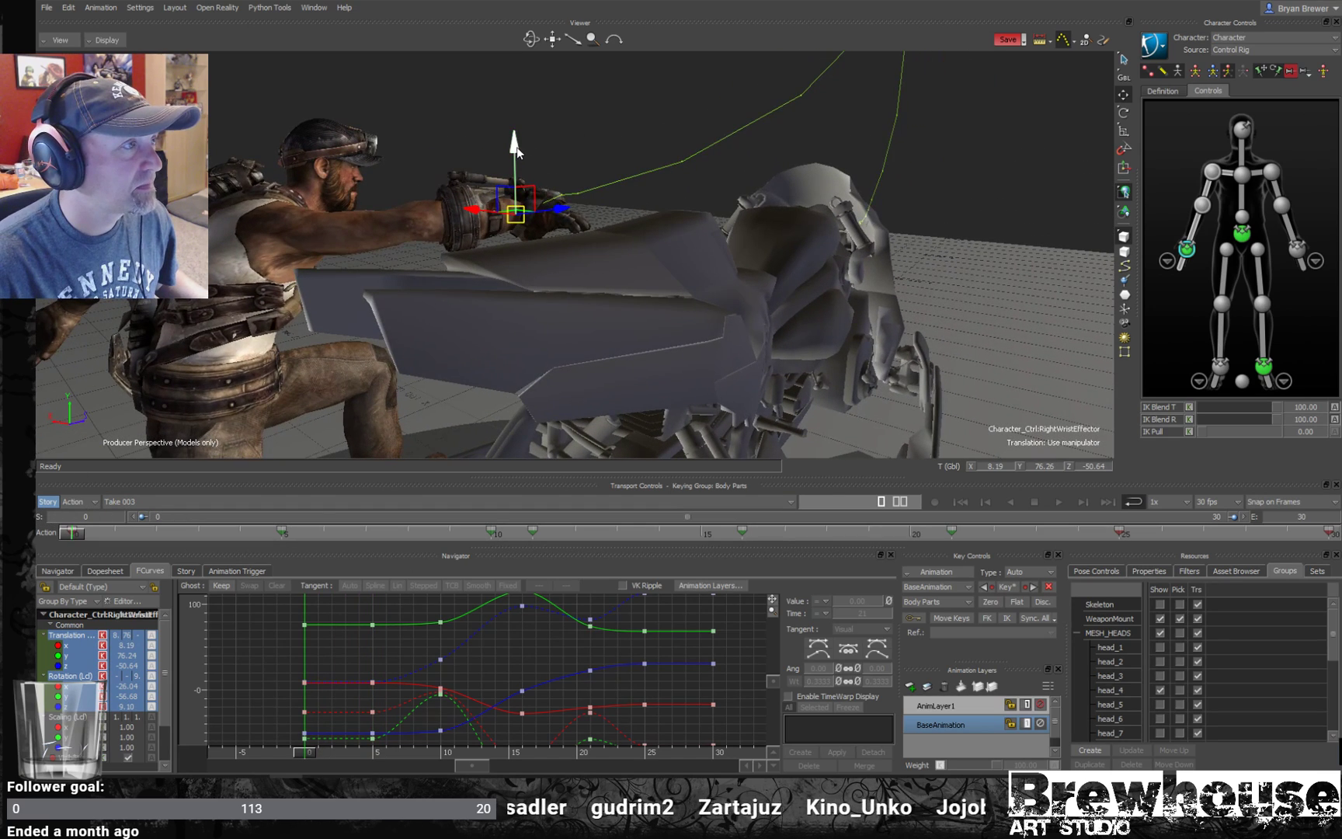
left_click_drag(517, 147, 517, 154)
left_click_drag(85, 531, 265, 535)
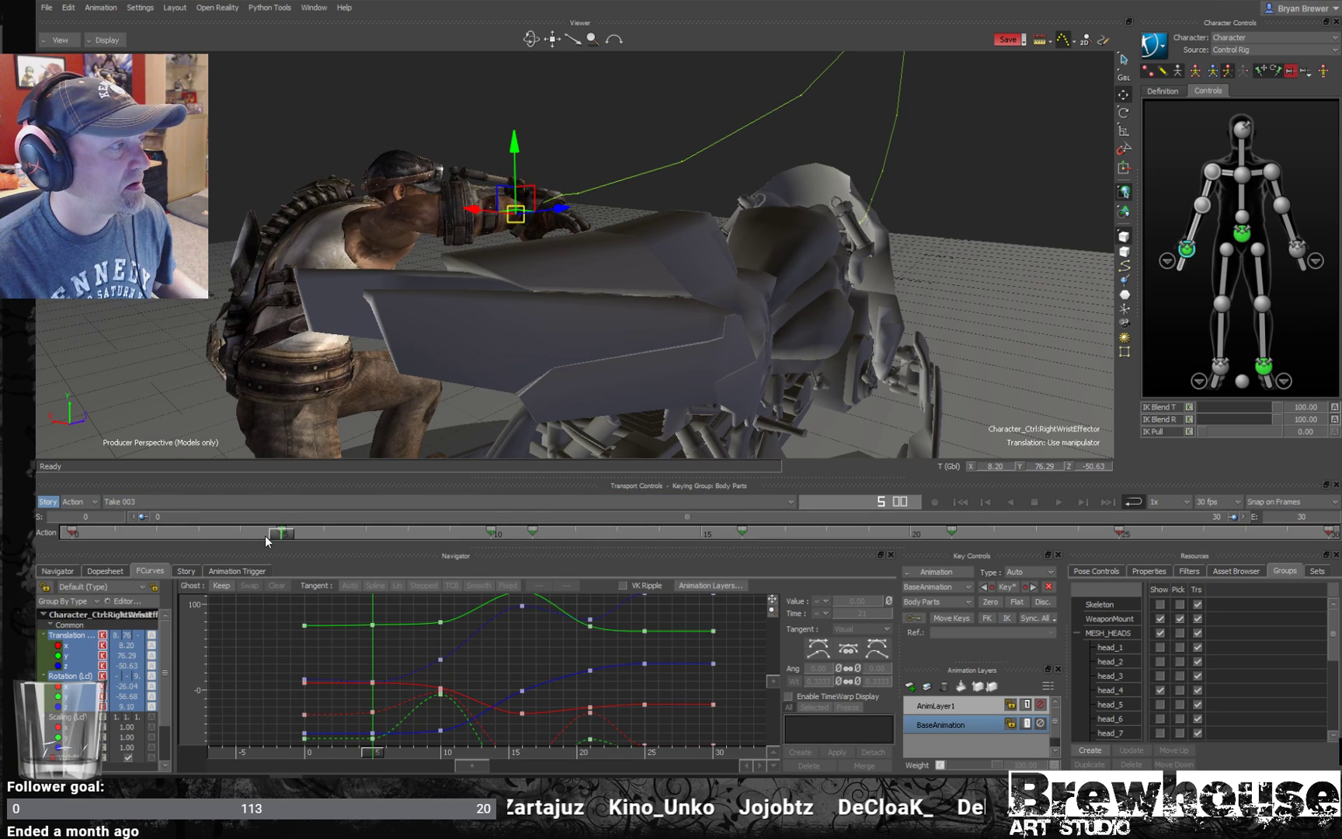
left_click_drag(519, 144, 505, 155)
key("e")
left_click_drag(569, 225, 618, 235)
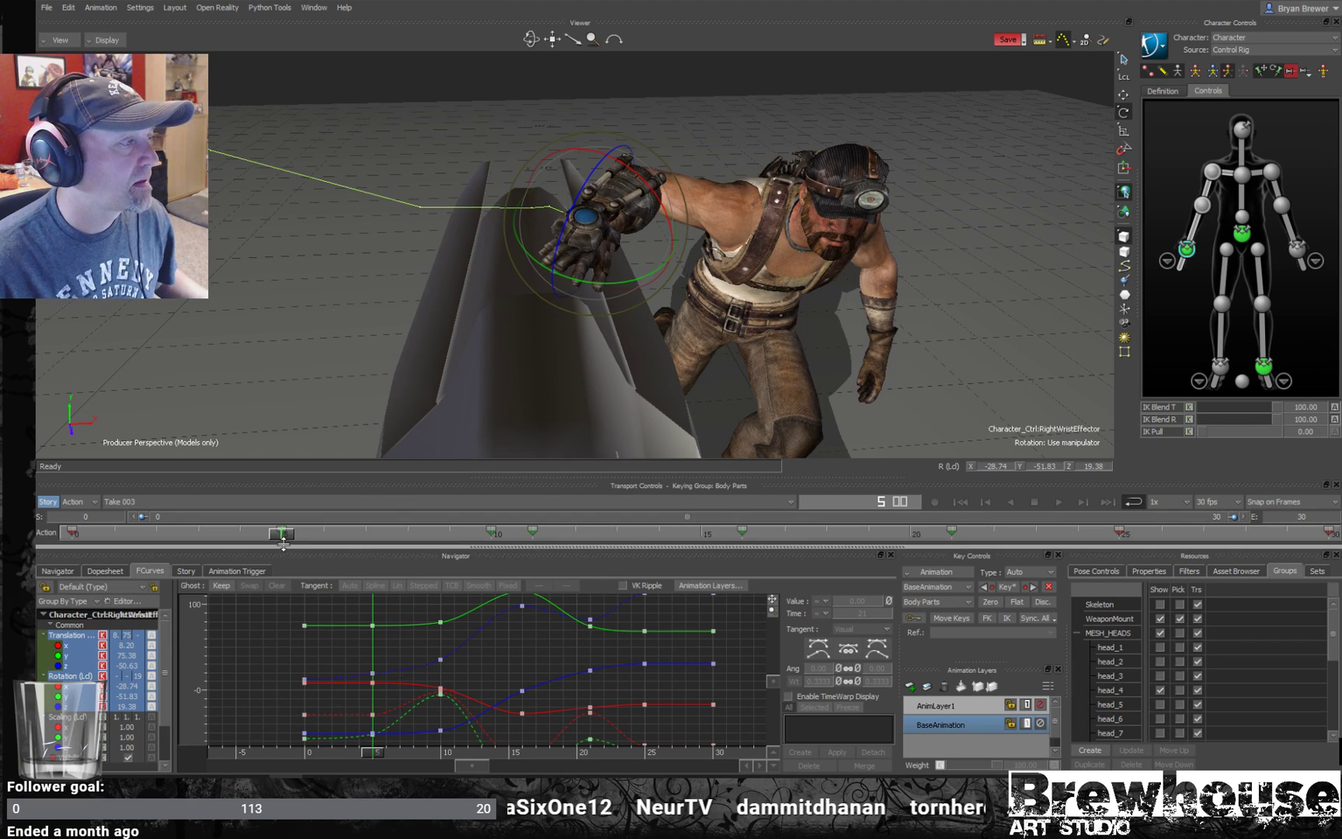
- Retime the right wrist keys by moving those at frames 10 and 11 to frames 12 and 13
left_click_drag(258, 534, 482, 539)
left_click_drag(674, 312, 784, 305, "ctrl+shift")
left_click_drag(674, 311, 773, 309, "ctrl+shift")
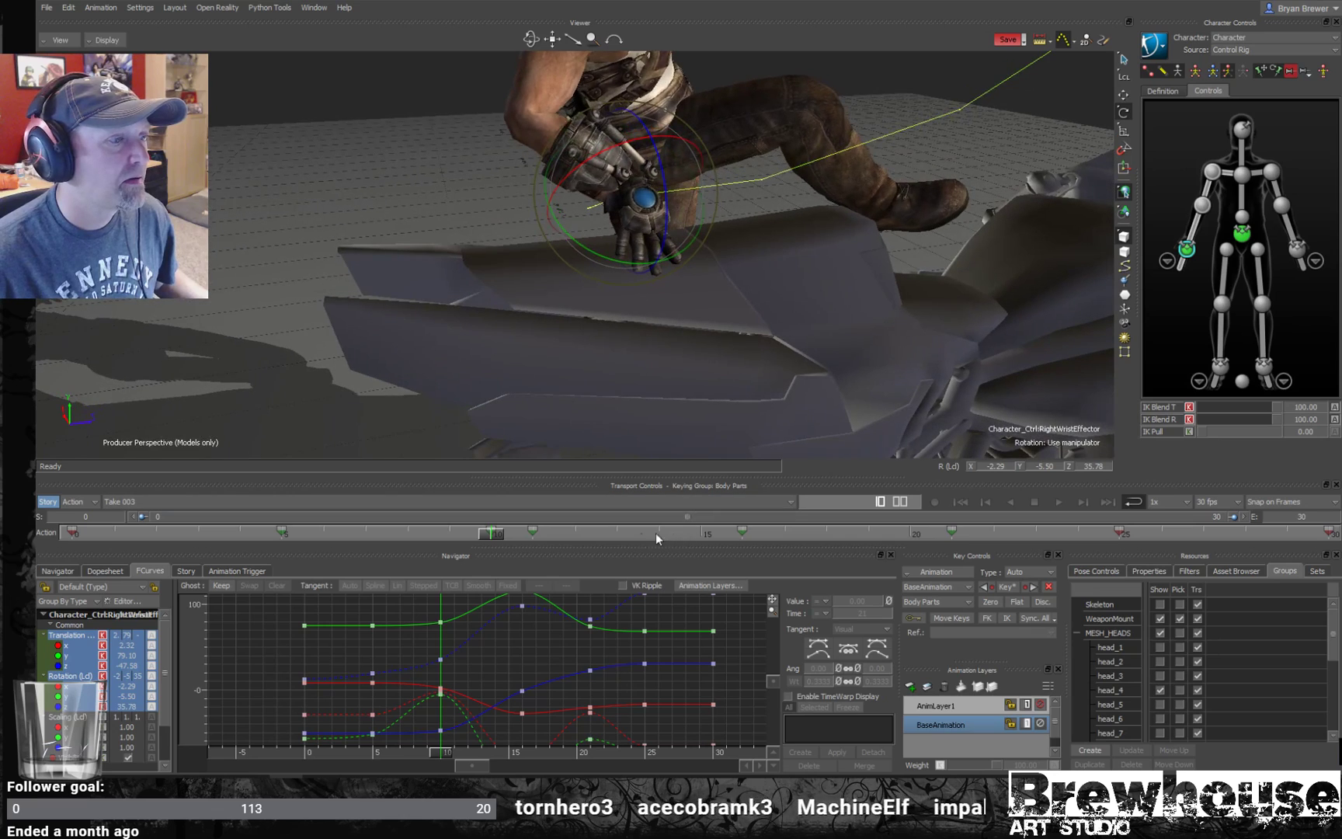
left_click_drag(496, 536, 588, 549)
left_click(521, 537)
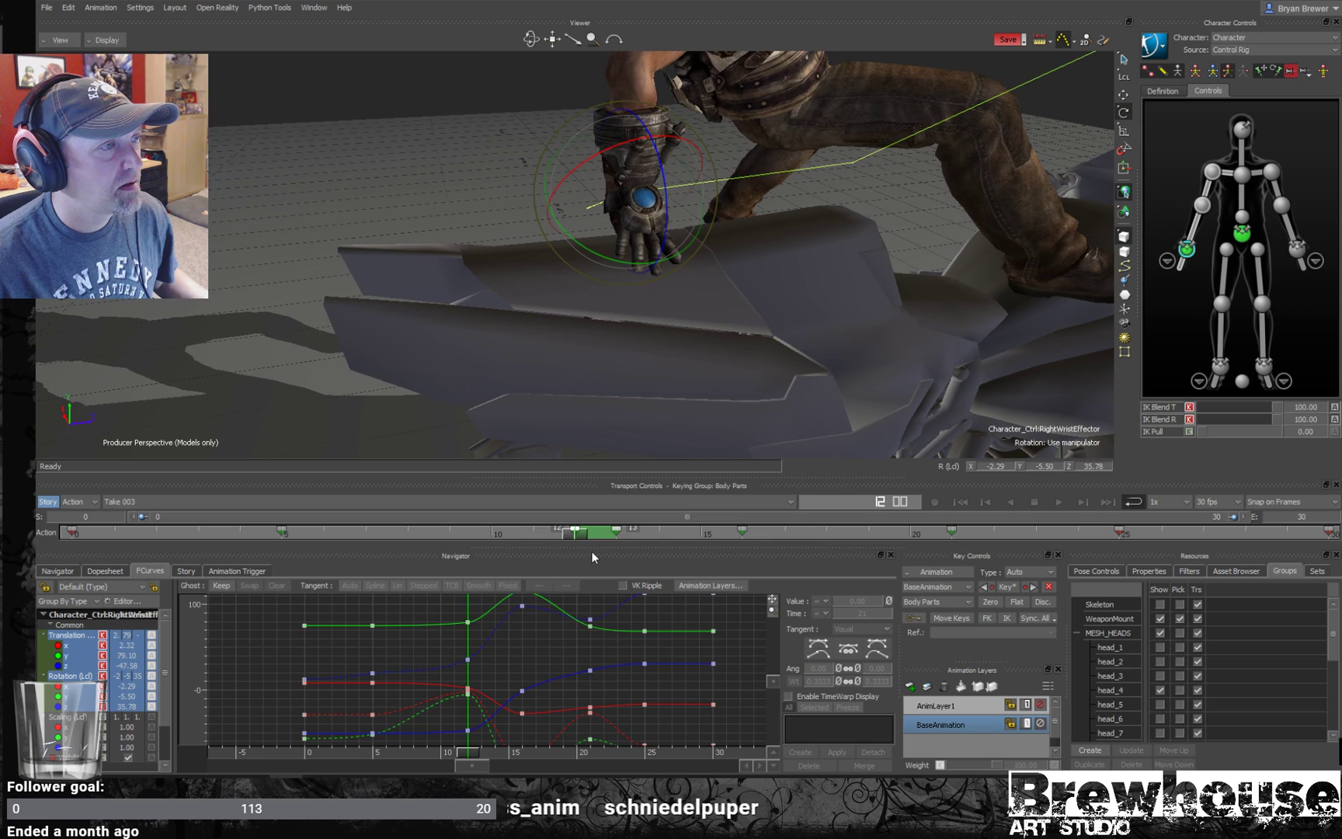
left_click(682, 529)
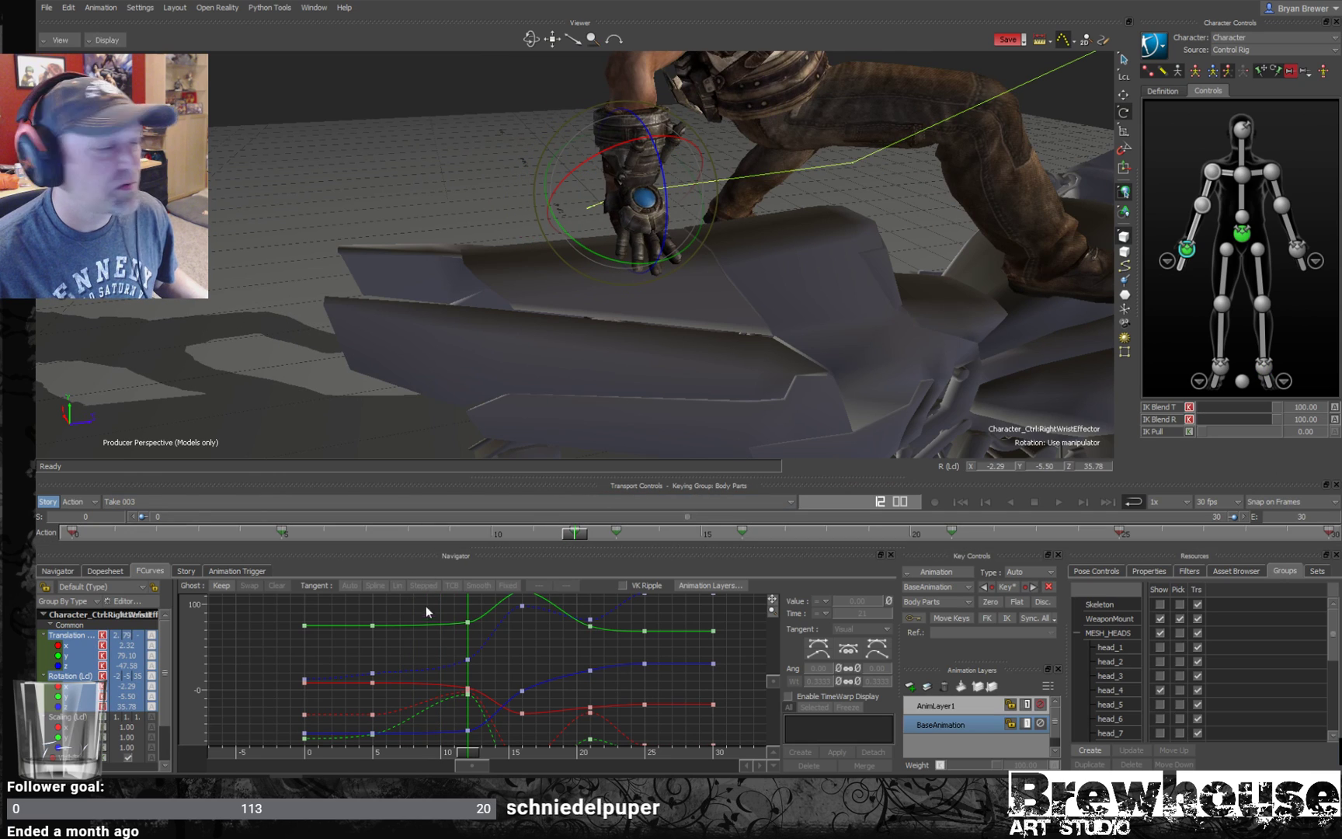
- Check the right wrist's motion curves up to frame 12 and move the frame 5 key to frame 7
key("a")
left_click_drag(273, 612, 450, 694)
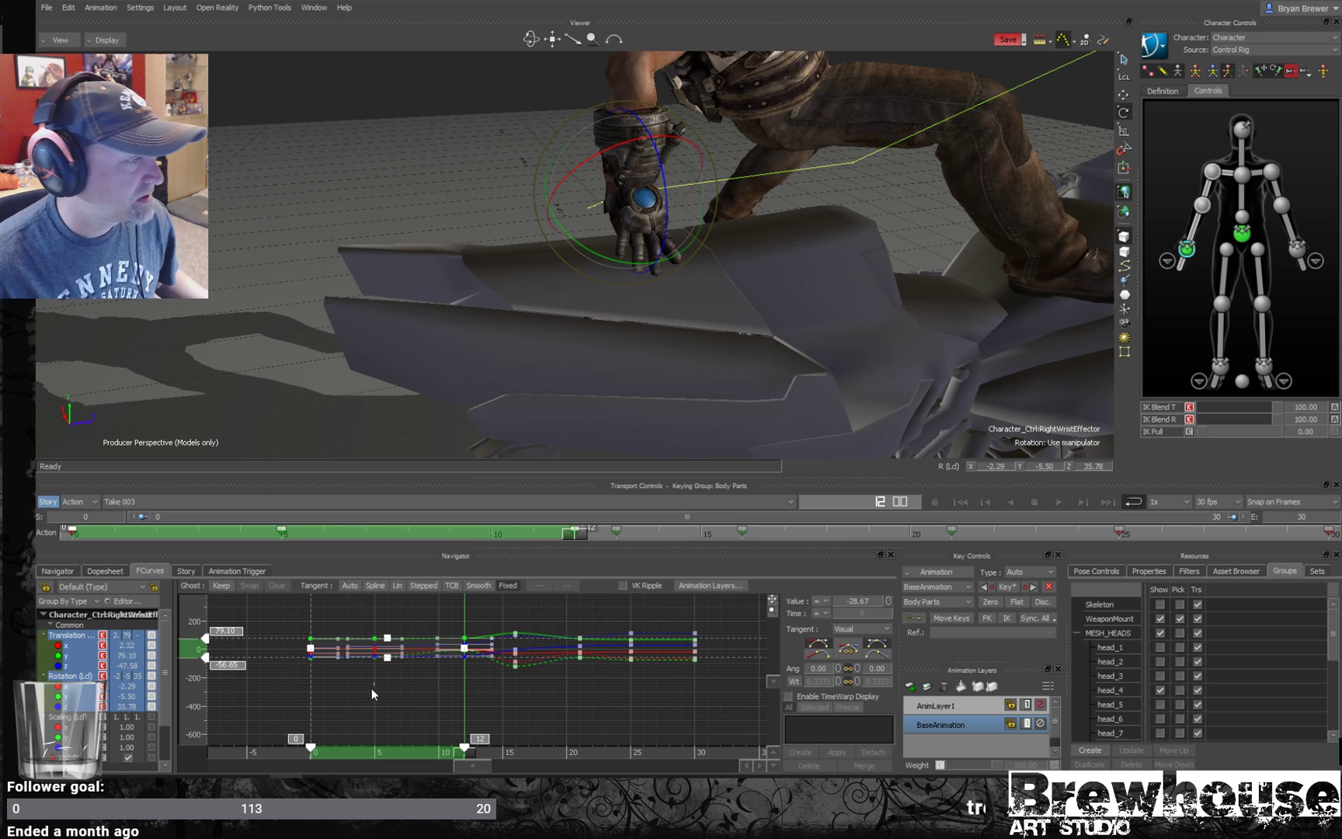
left_click(459, 690)
mouse_move(468, 751)
left_mouse_down()
mouse_move(324, 747)
mouse_move(483, 749)
mouse_move(454, 752)
left_mouse_up()
mouse_move(697, 397)
left_mouse_down("ctrl+shift")
mouse_move(723, 432)
mouse_move(698, 403)
left_mouse_up("ctrl+shift")
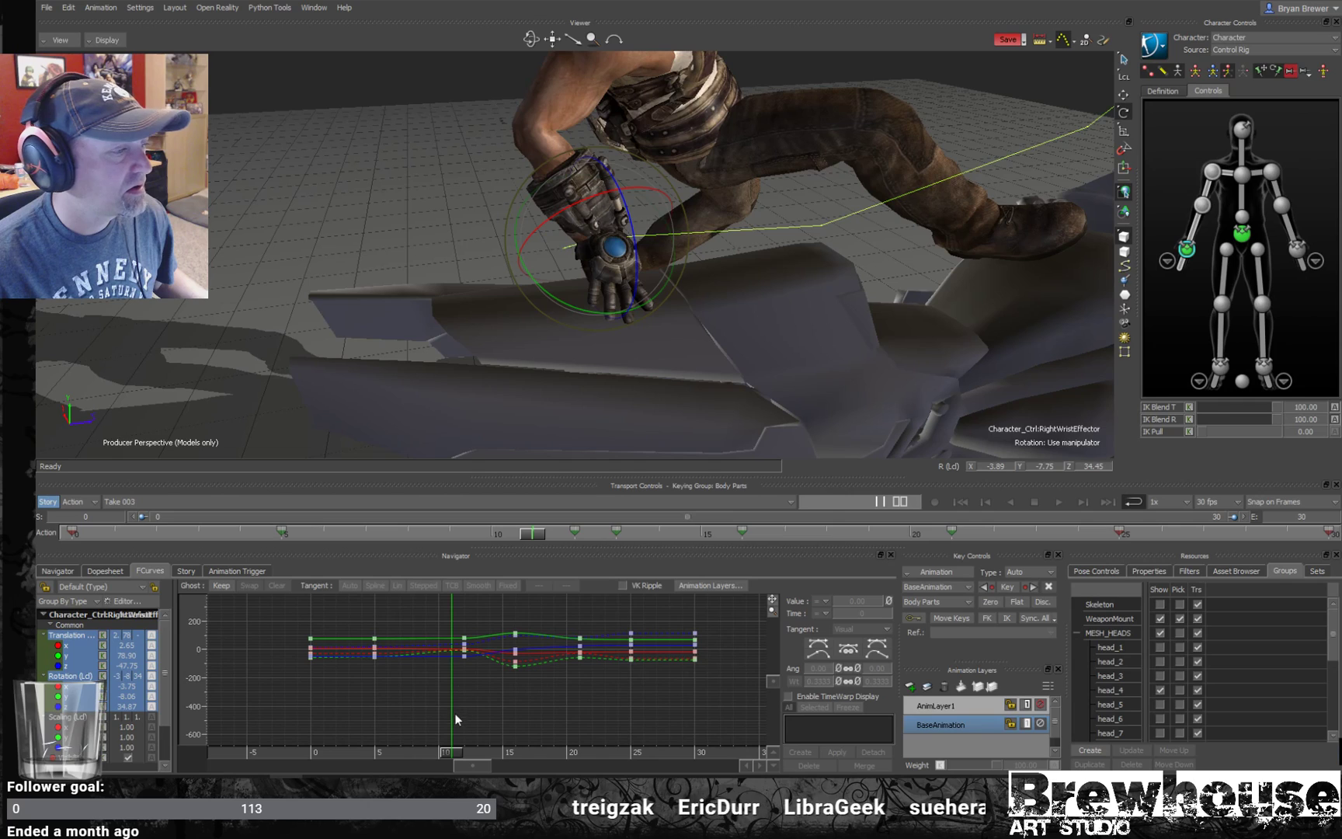
left_click_drag(450, 751, 417, 754)
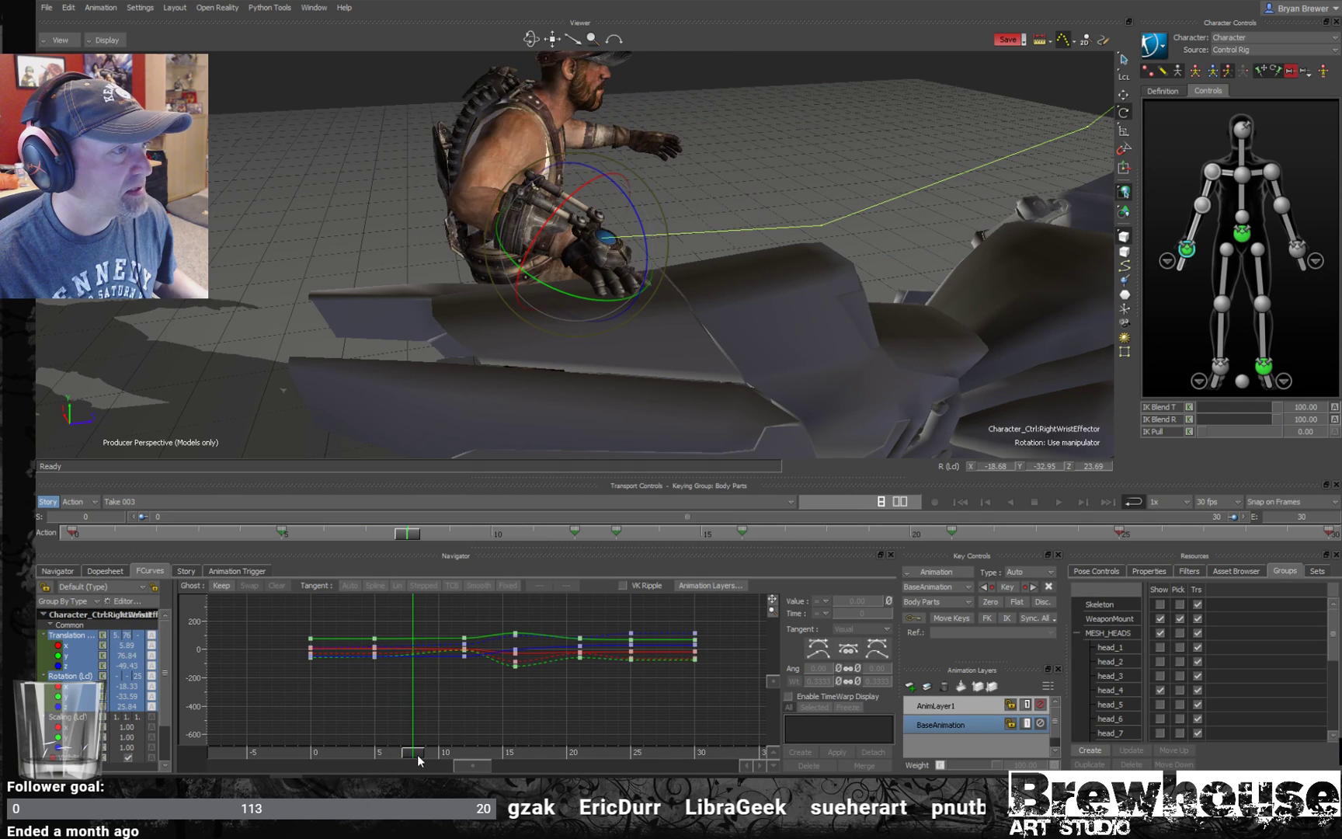
left_click_drag(283, 531, 370, 576)
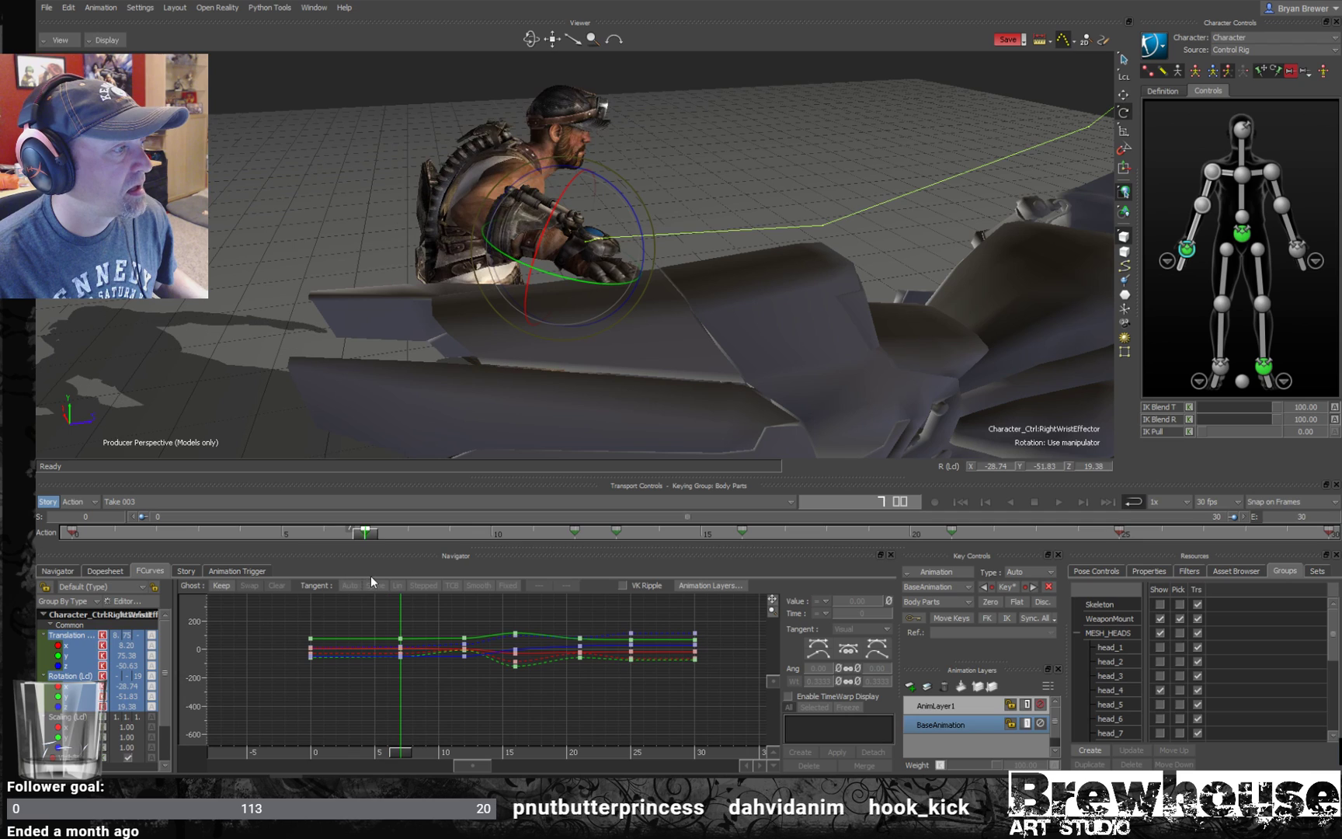
- Raise the right shoulder effector slightly at frame 7 and key it
left_click(1210, 172)
key("t")
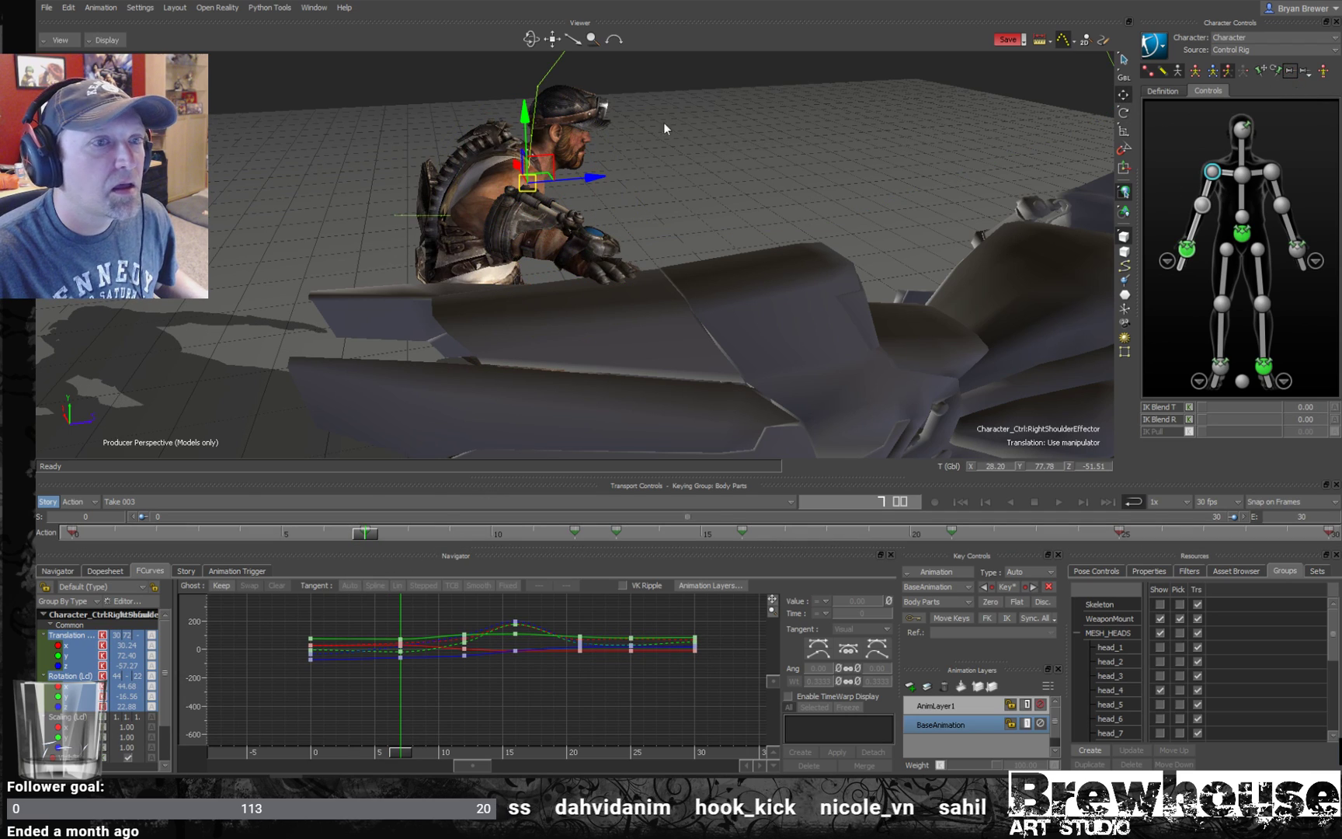
left_click_drag(535, 181, 545, 147)
key("k")
left_click_drag(696, 208, 520, 295, "ctrl+shift")
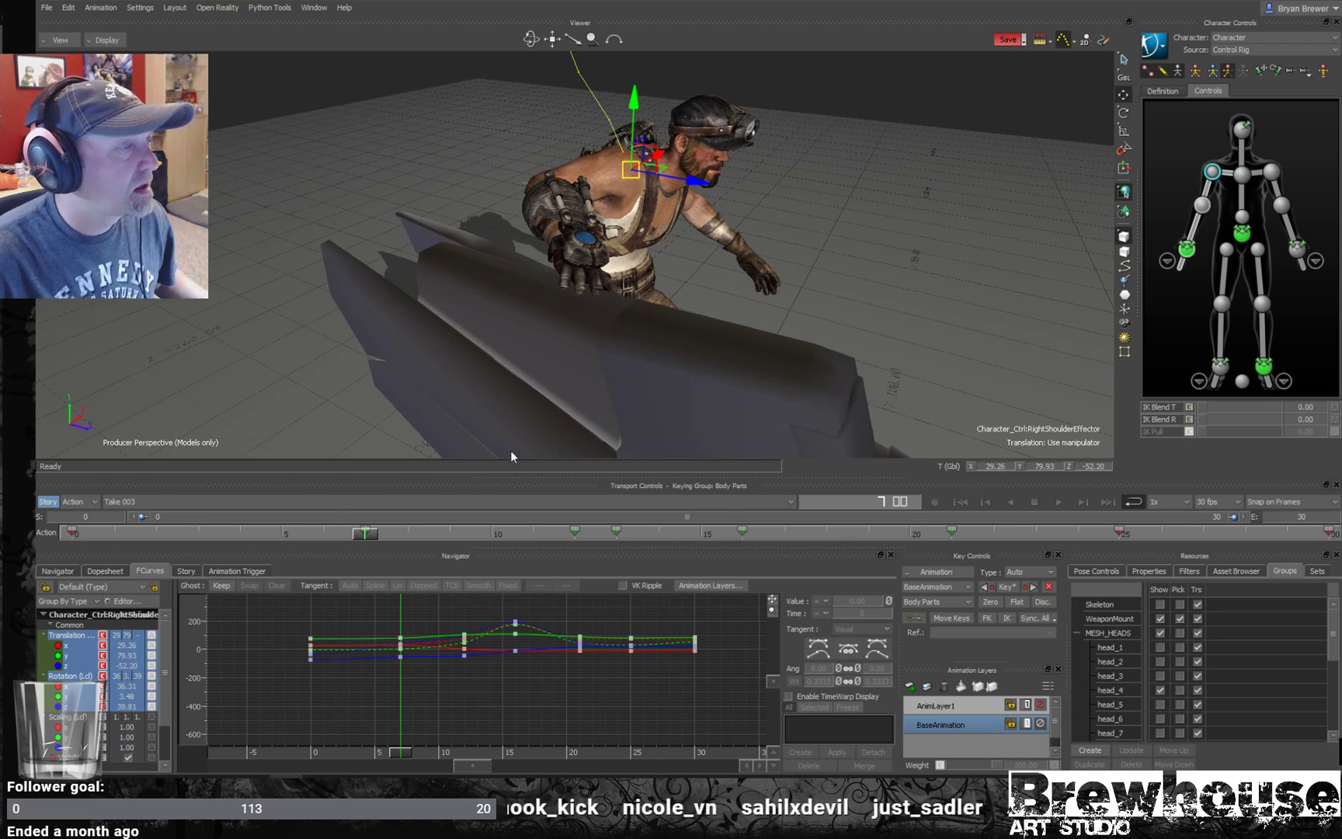
- At frame 12, rotate the right wrist effector to about 18.4, 30.1, 25.1 and lower it towards the bike's tail
left_click_drag(370, 535, 575, 637)
key("r")
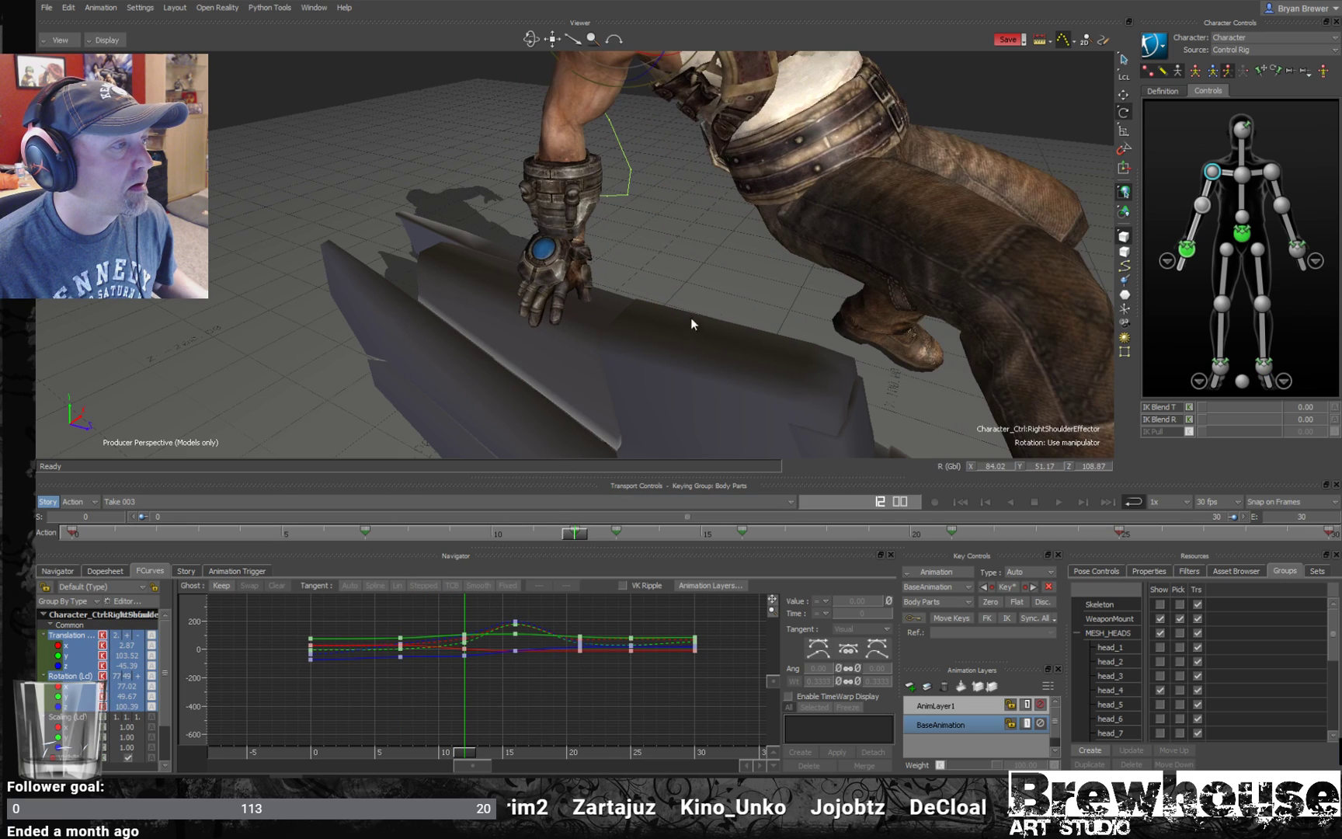
left_click(1186, 250)
left_click_drag(649, 304, 577, 169)
key("w")
left_click_drag(636, 234, 646, 237)
left_click_drag(694, 292, 684, 335)
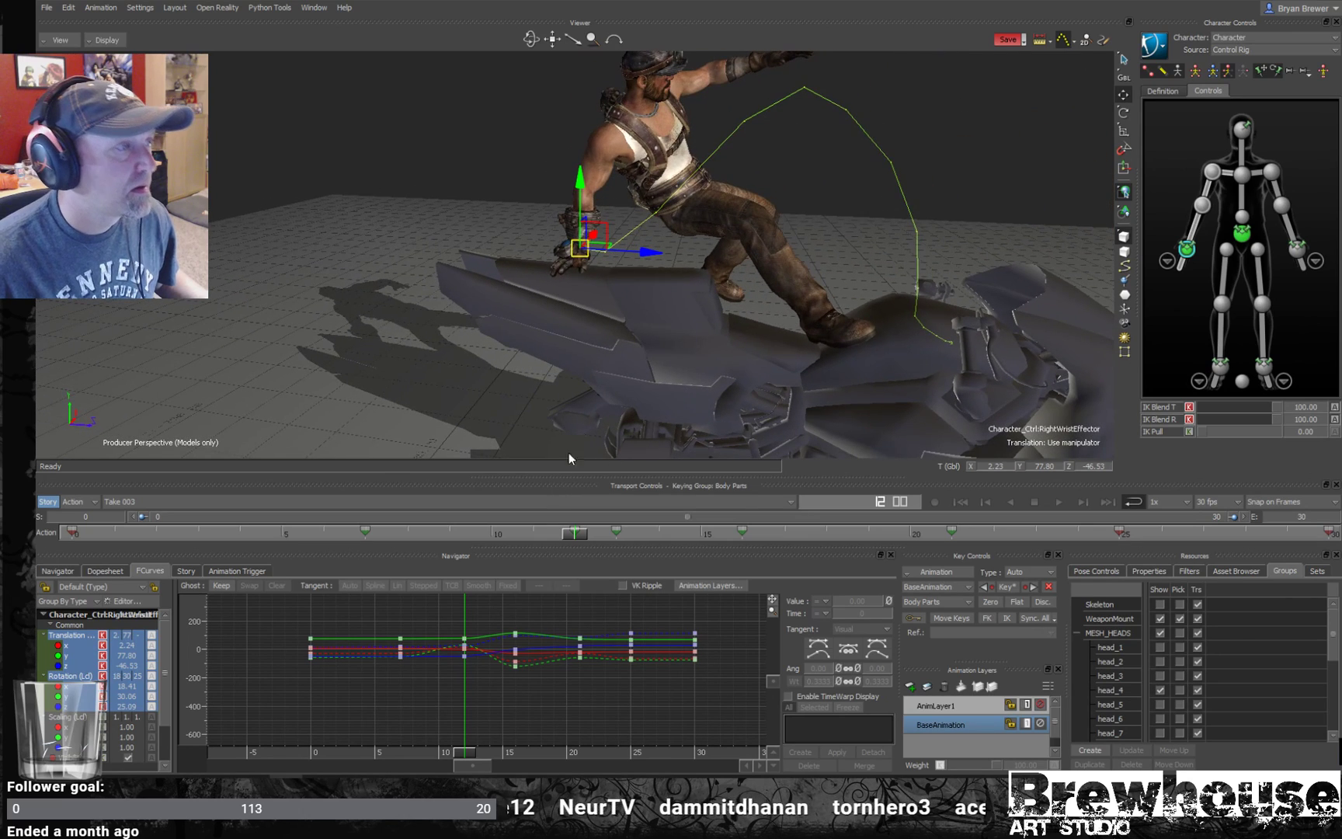
- Lower the right shoulder effector at frame 12 to about Y 104.7
left_click(1211, 172)
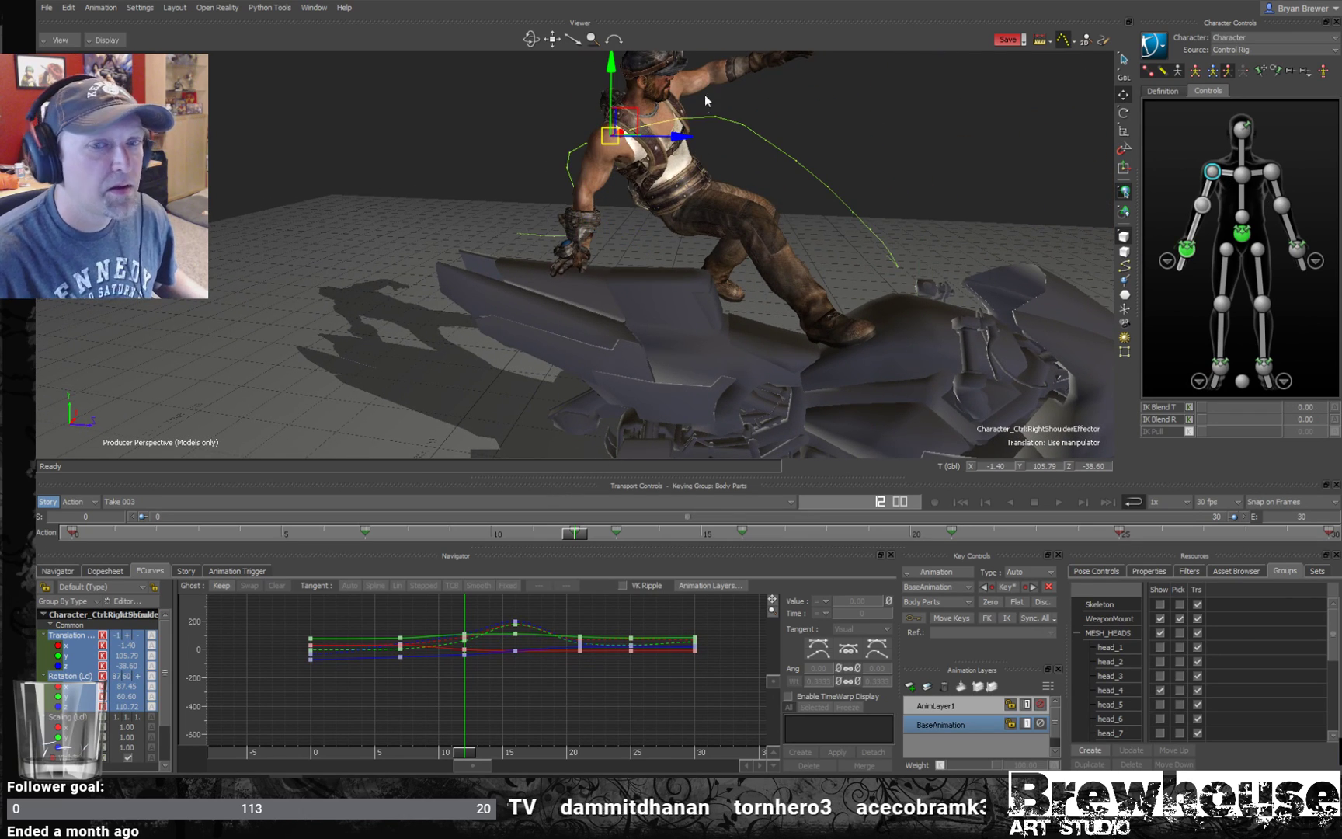
left_click_drag(613, 71, 613, 73)
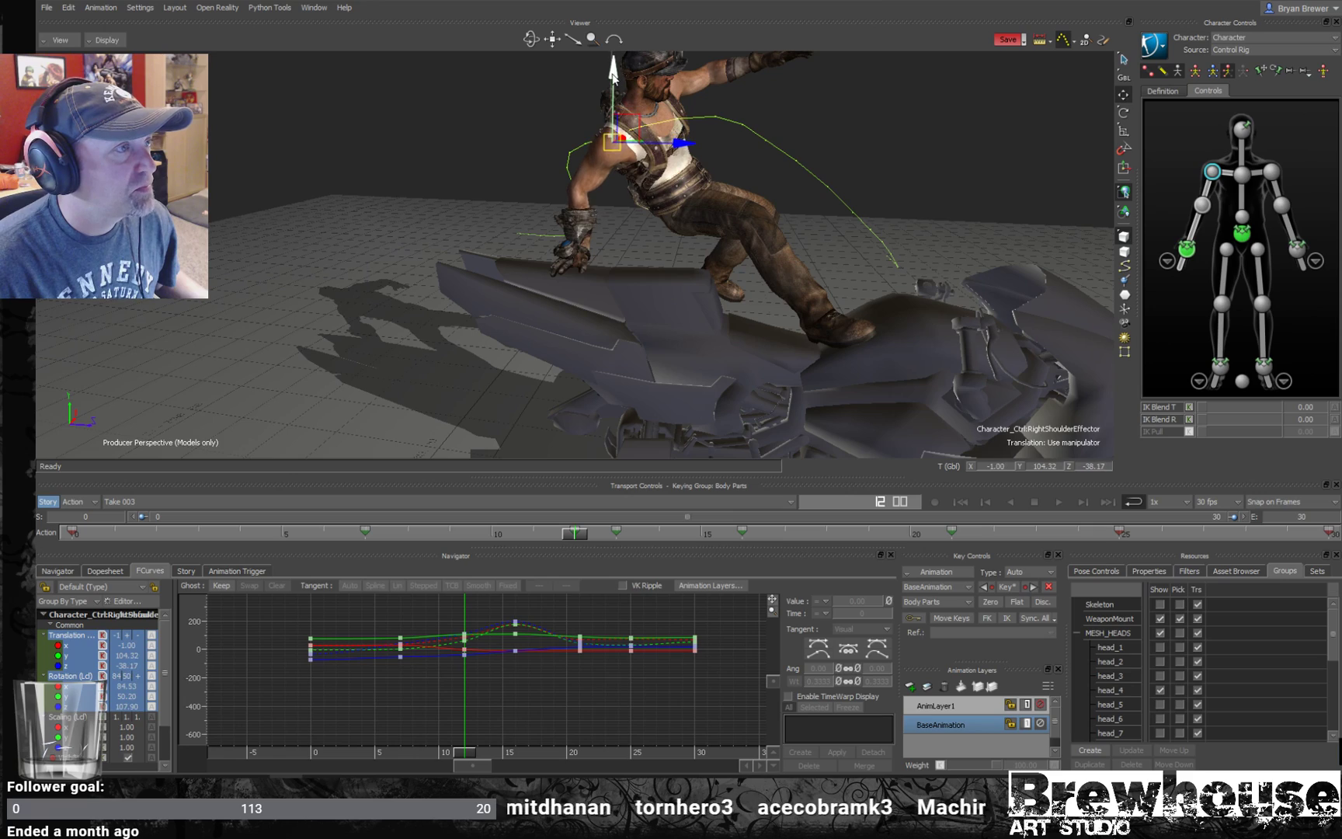
left_click_drag(776, 203, 737, 211, "alt")
right_click_drag(738, 212, 767, 189, "alt")
left_click_drag(766, 189, 657, 169, "alt")
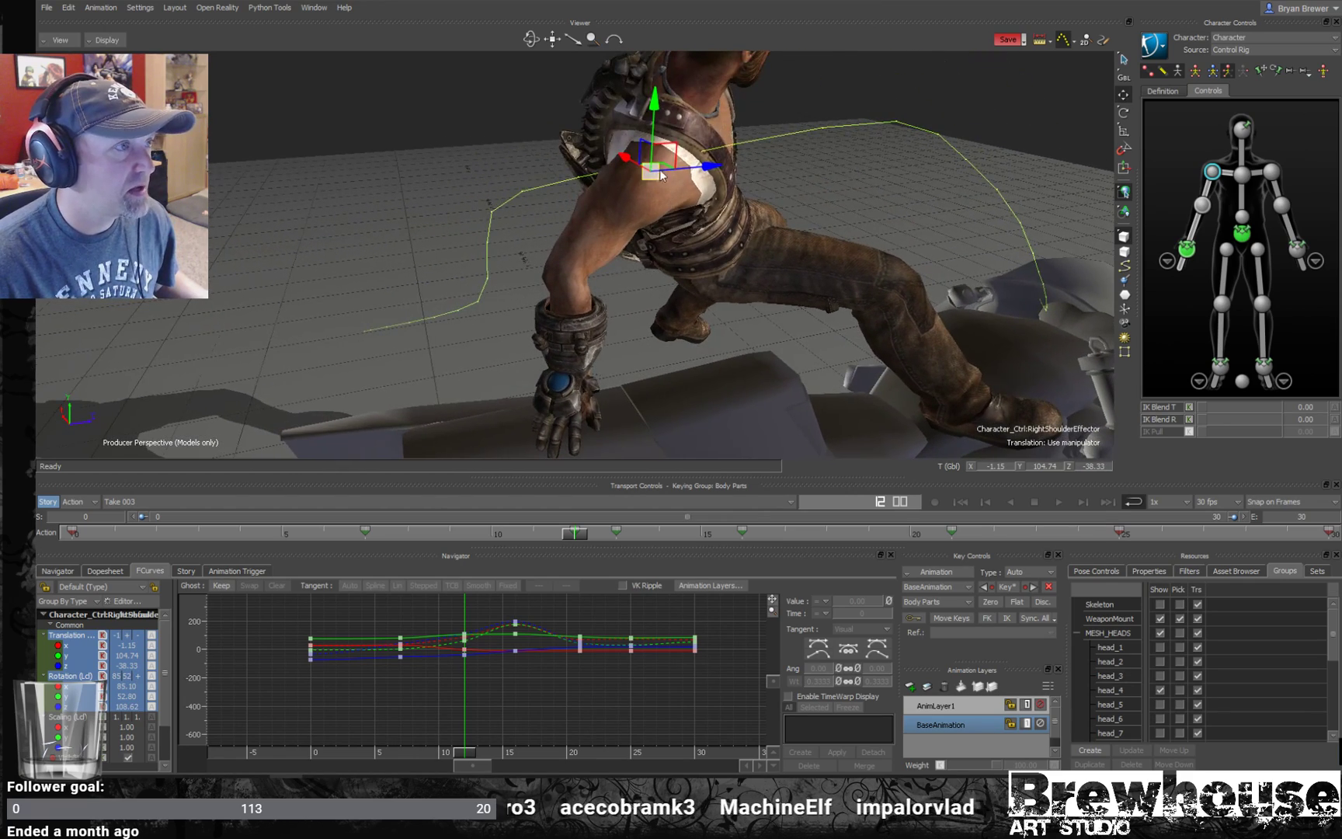
- Refine the right wrist effector's rotation at frame 12 to about 13.2, 29.3, 29.1
left_click(1186, 248)
left_click_drag(865, 297, 614, 315, "alt")
key("e")
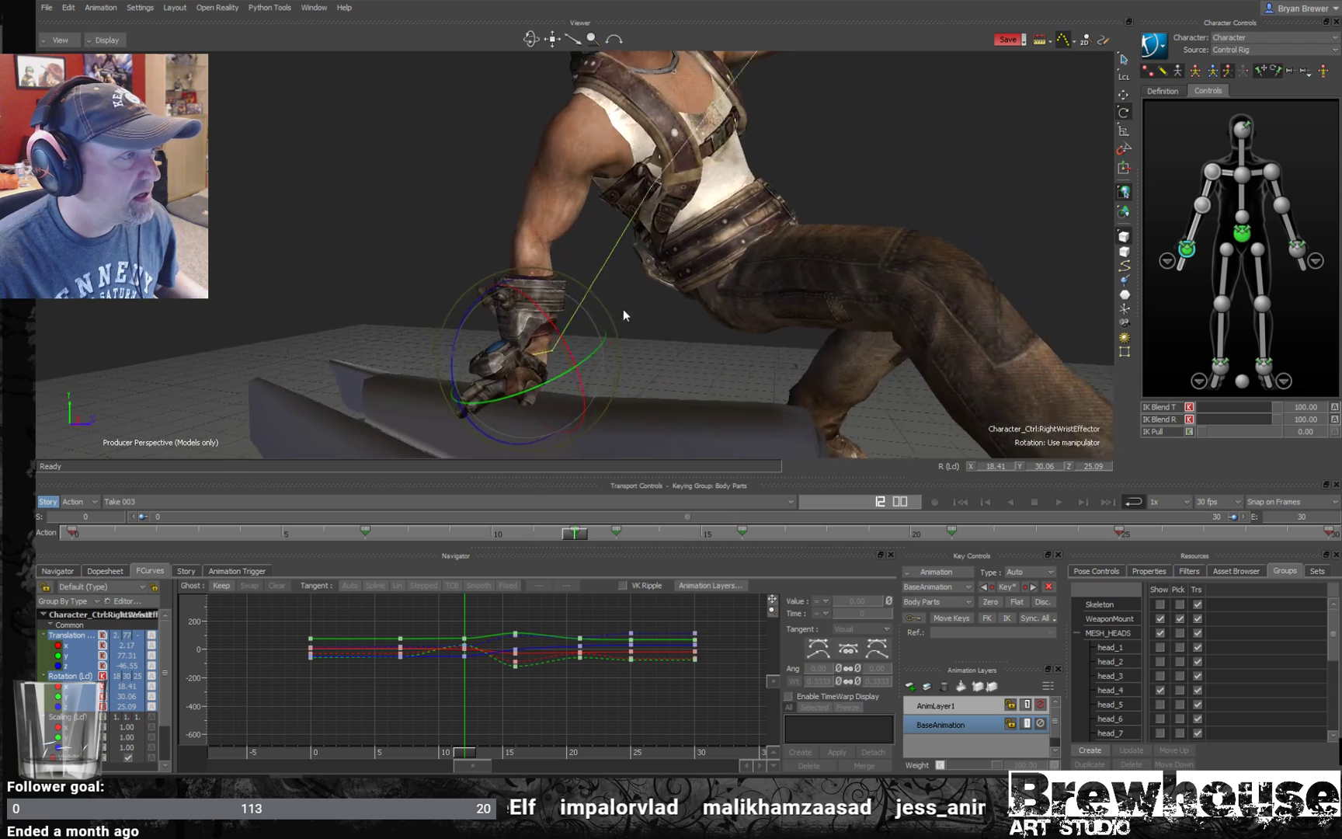
middle_click_drag(614, 315, 706, 296, "alt")
left_click_drag(706, 299, 590, 324)
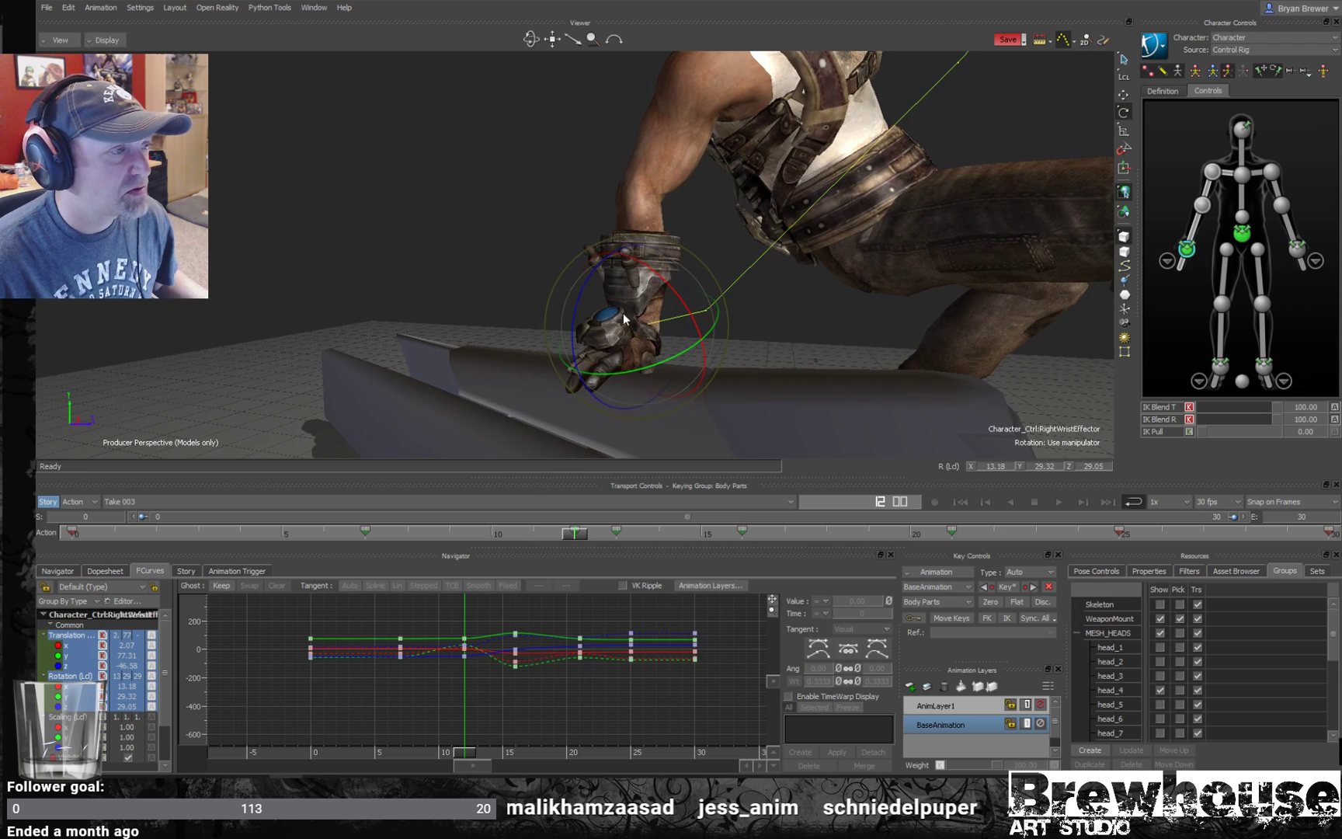
left_click_drag(671, 313, 751, 282, "alt")
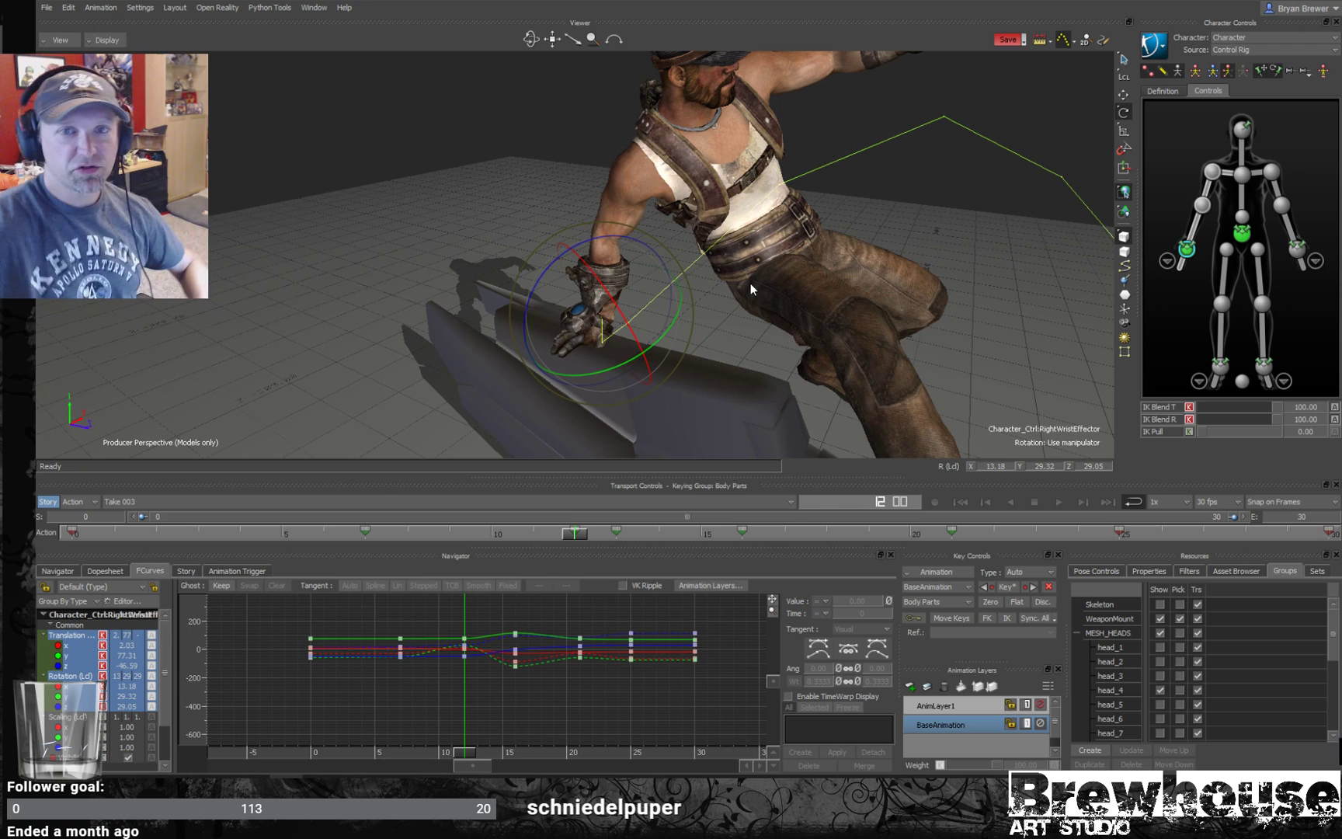
left_click_drag(726, 446, 757, 367, "alt")
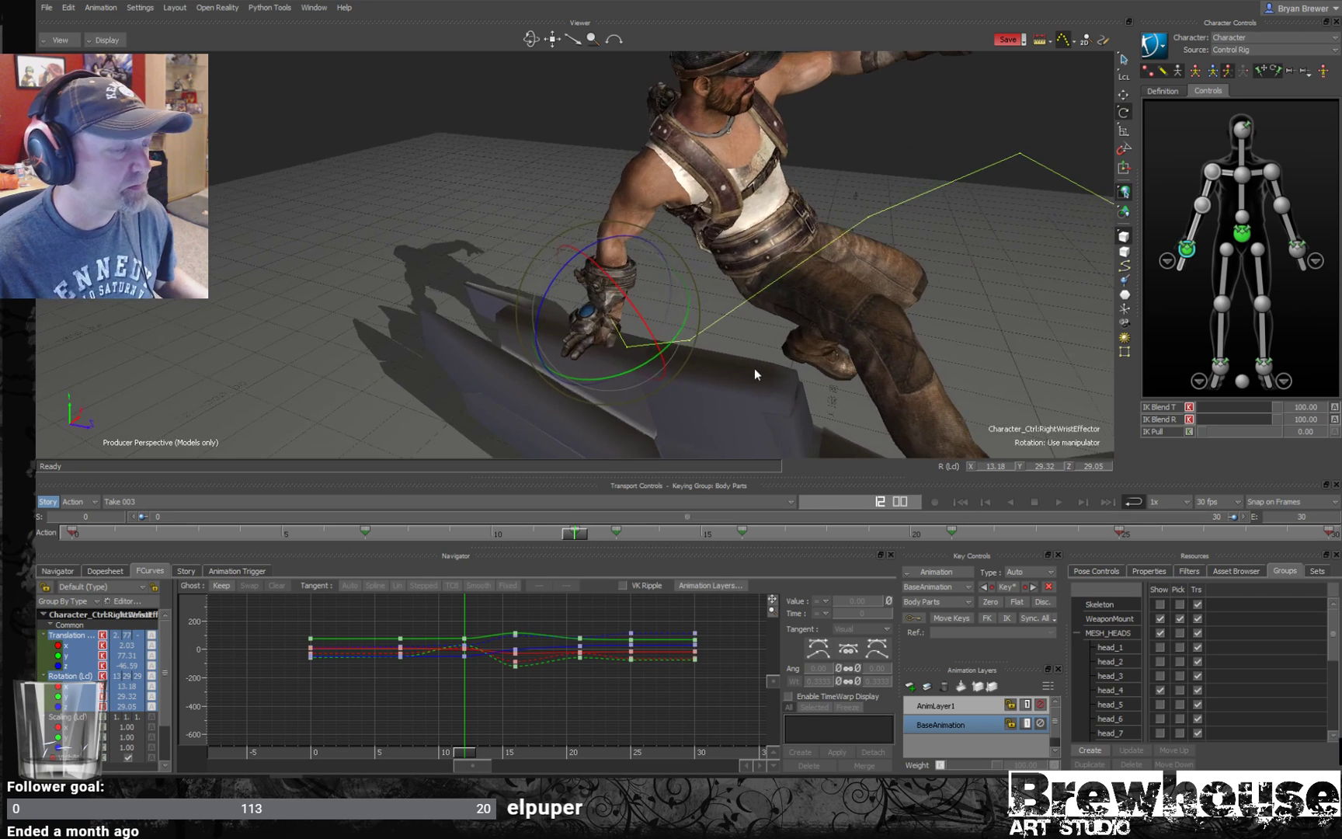
- At frame 21, rotate and reposition the right wrist effector as the hand approaches the bike's handlebar
left_click_drag(574, 538, 754, 541)
left_click_drag(935, 341, 753, 403)
left_click_drag(741, 538, 868, 542)
left_click_drag(976, 381, 955, 419, "ctrl+shift")
left_click_drag(860, 536, 949, 556)
left_click_drag(870, 412, 808, 374, "ctrl+shift")
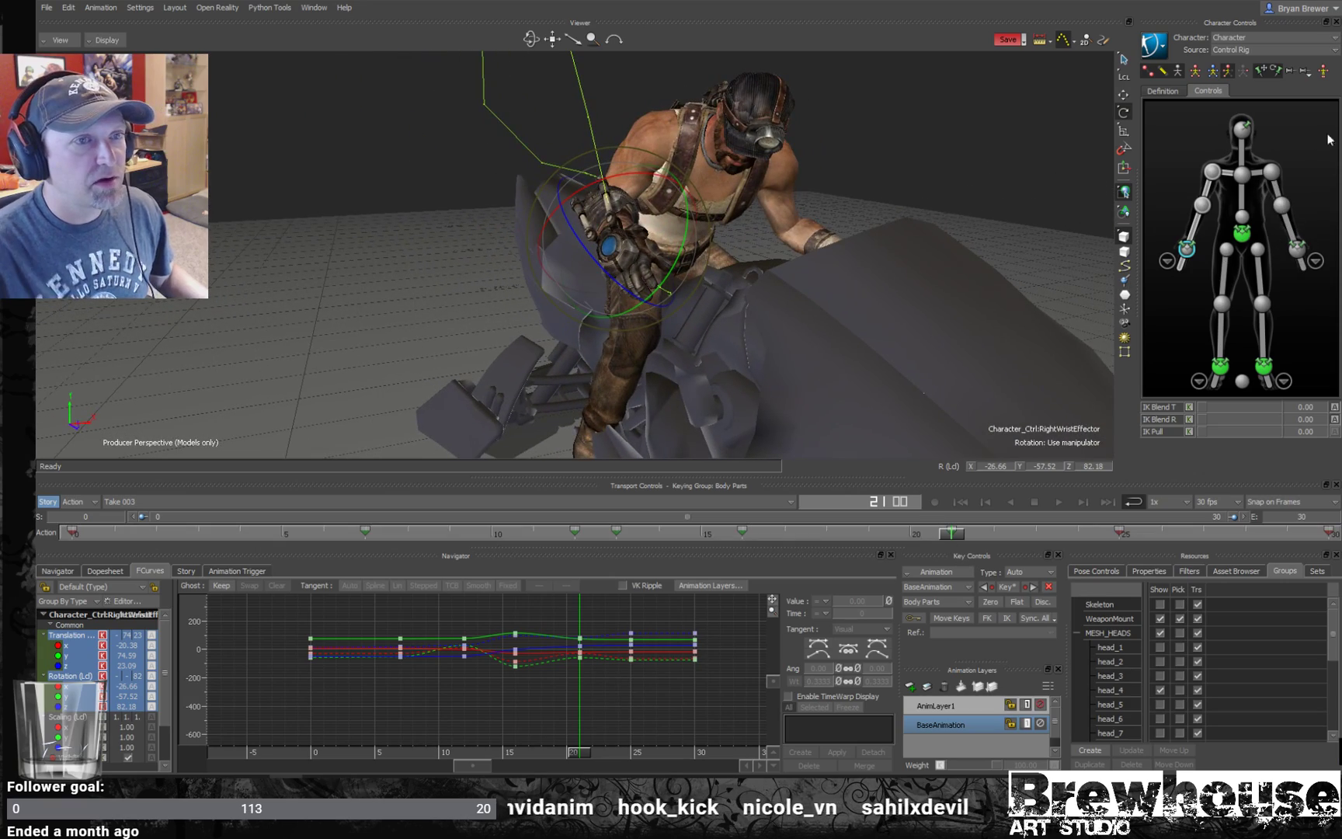
left_click(1213, 172)
left_click_drag(1072, 125, 802, 294, "ctrl+shift")
left_click(1187, 249)
left_click_drag(954, 255, 604, 241, "ctrl+shift")
left_click_drag(696, 253, 766, 201, "ctrl+shift")
key("t")
left_click_drag(517, 267, 621, 168)
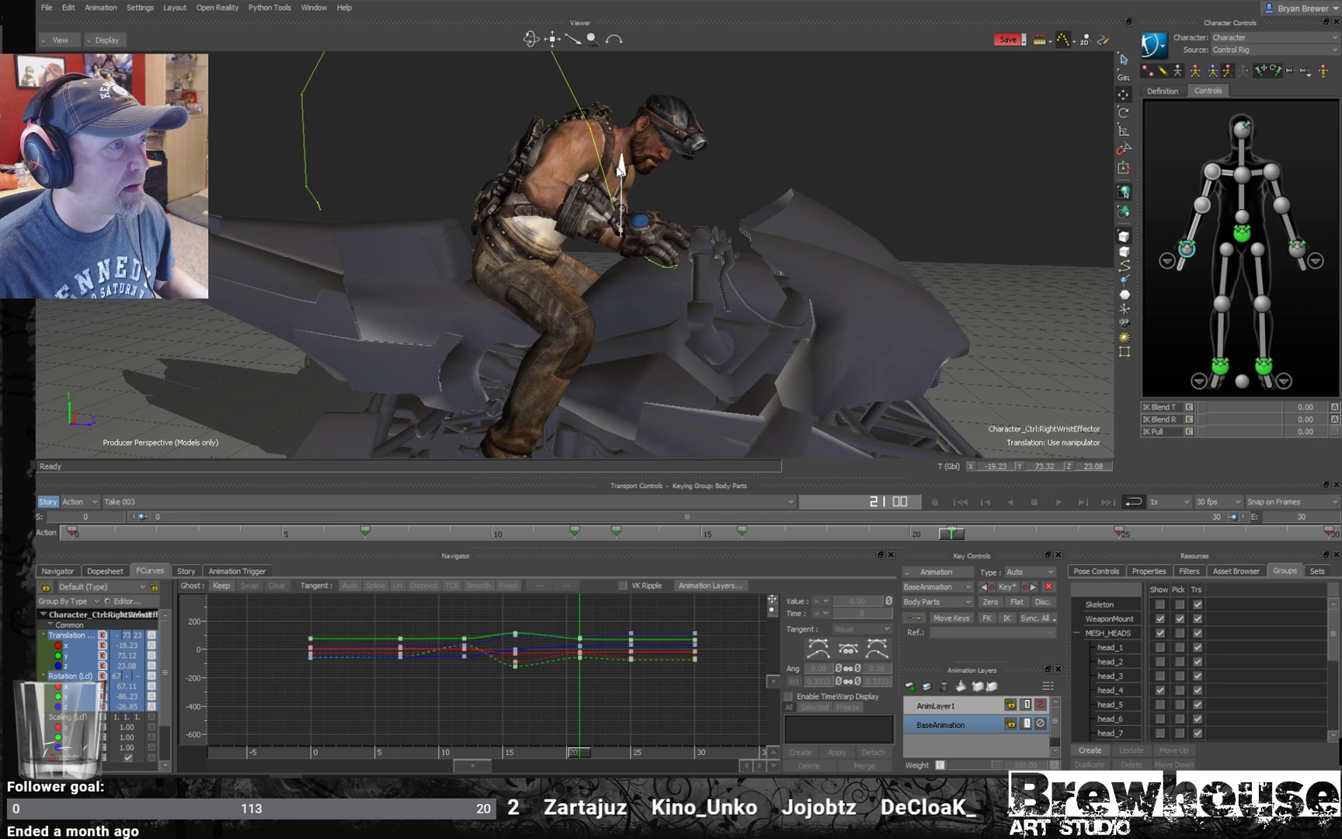
- Key the right wrist's IK Blend T and R at 100 on frame 25, and lower both on frame 24, with T at 0
left_click_drag(955, 543, 1127, 535)
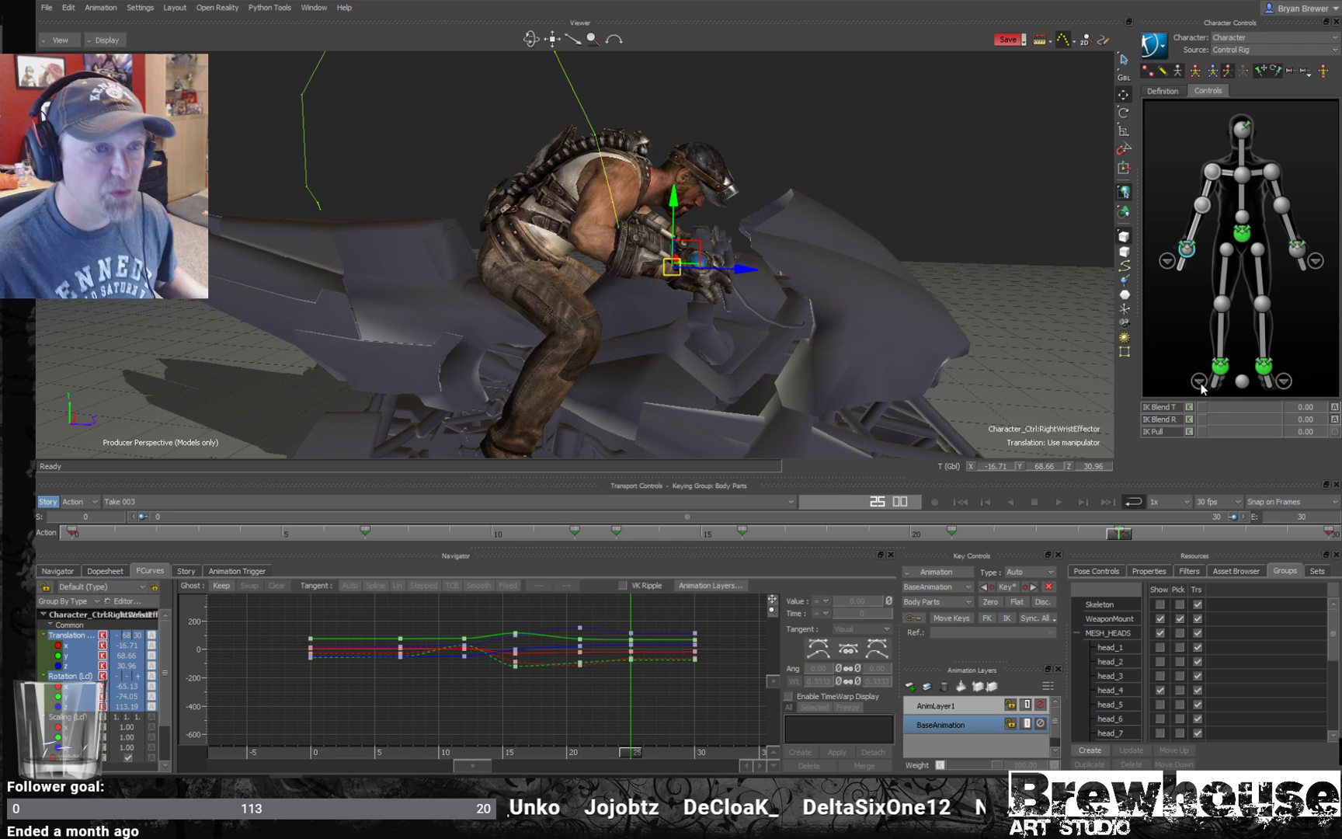
left_click_drag(1205, 405, 1340, 403)
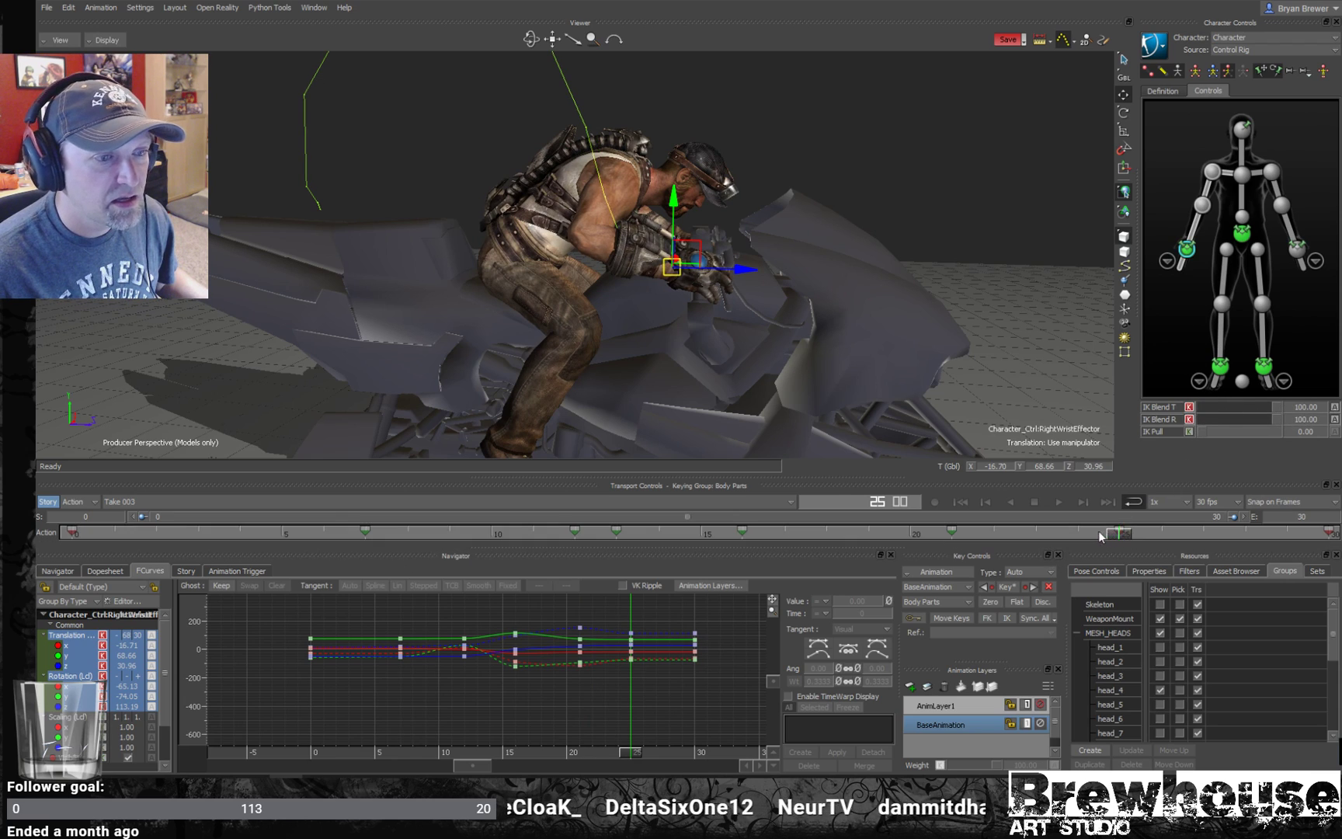
key("Left")
left_click_drag(1278, 405, 1244, 421)
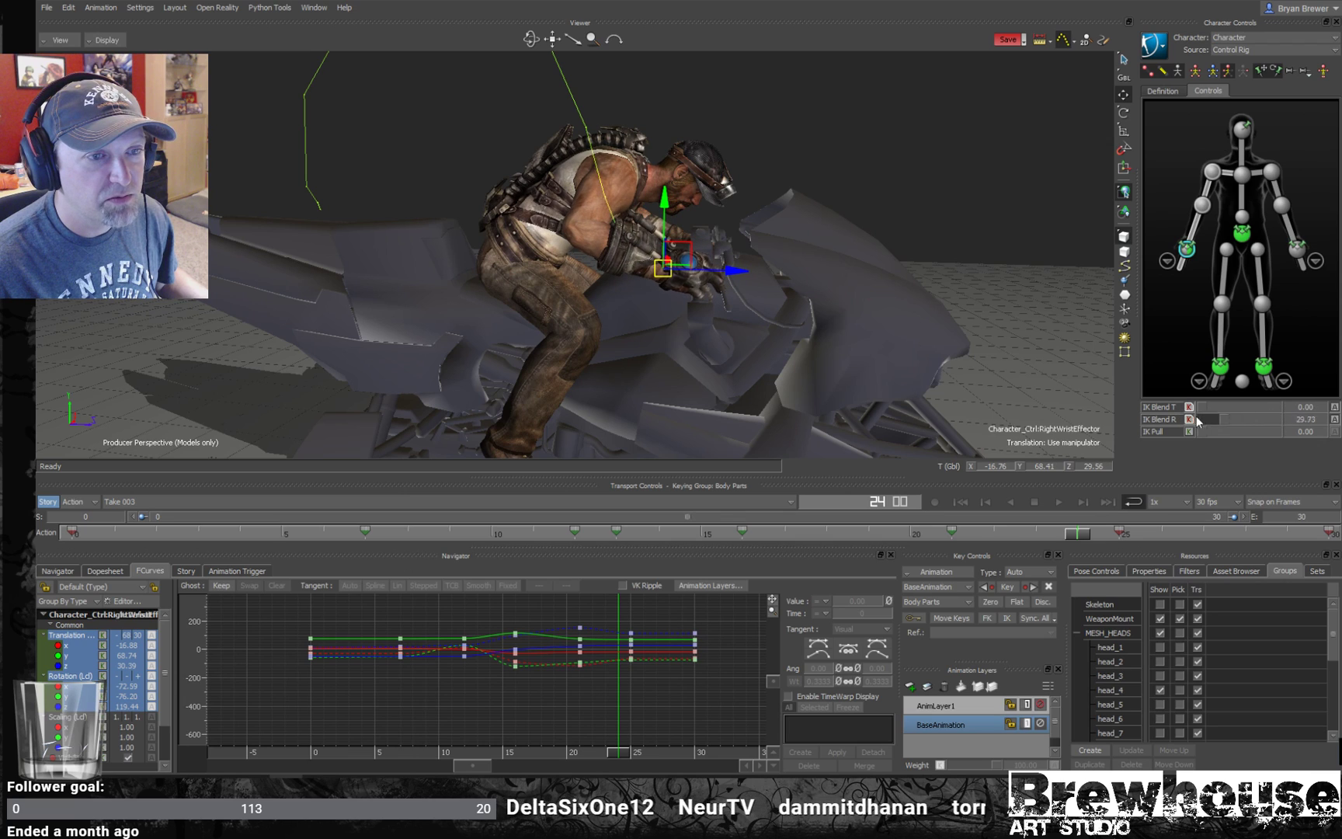
left_click_drag(1089, 546, 1128, 534)
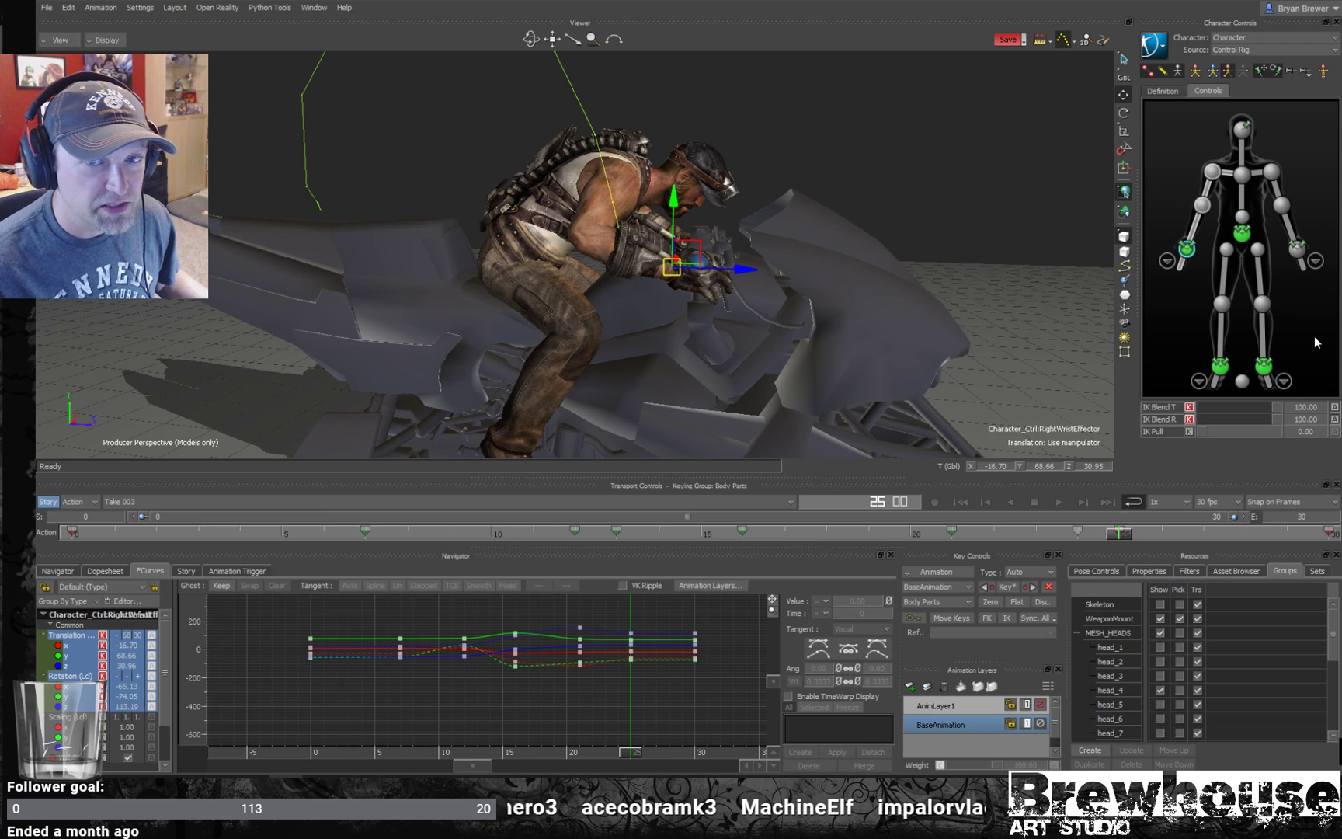
- Flatten the tangents of the right wrist keys from frame 25 to 30 and check the motion between them
left_click_drag(671, 651, 623, 692)
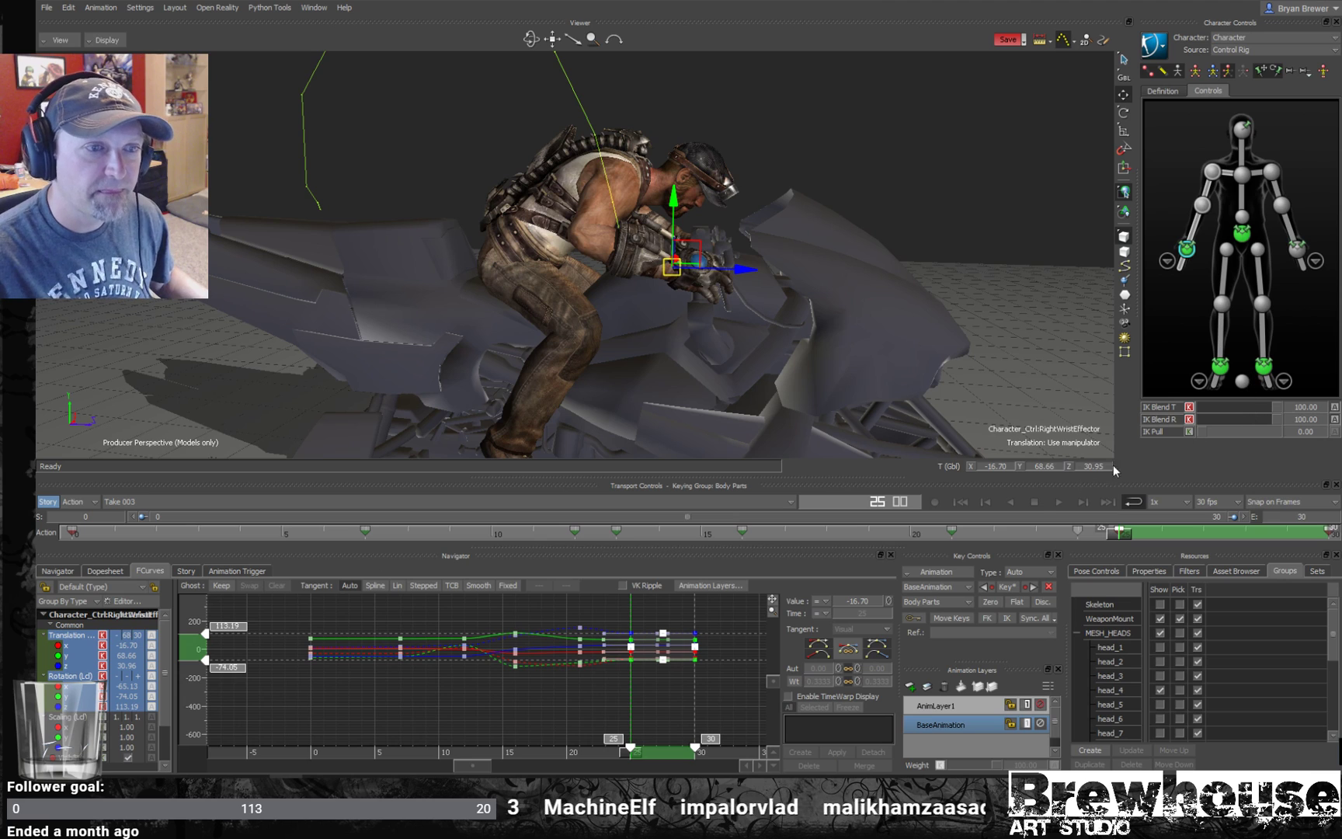
left_click(818, 646)
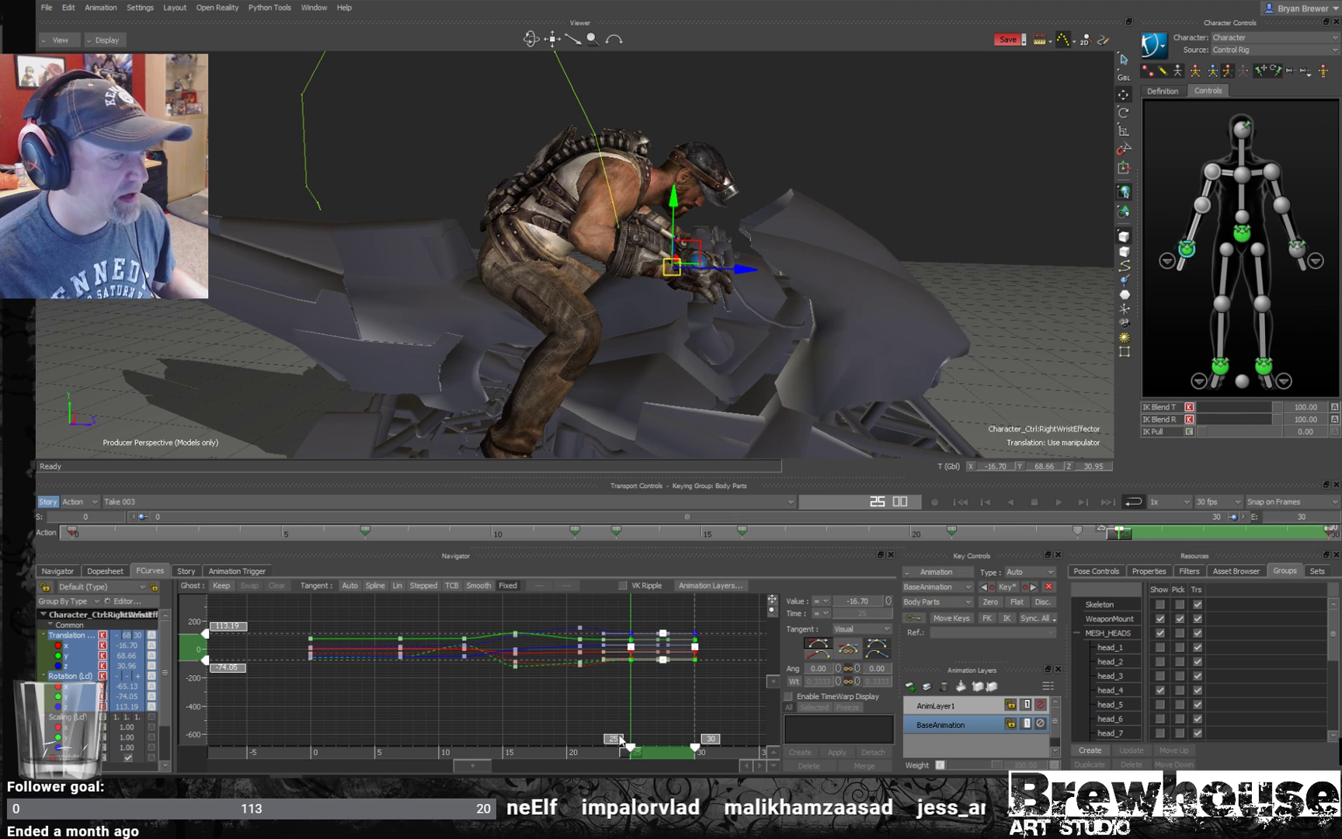
left_click_drag(630, 760, 683, 696)
left_click_drag(1291, 536, 1113, 548)
middle_click_drag(875, 305, 846, 361)
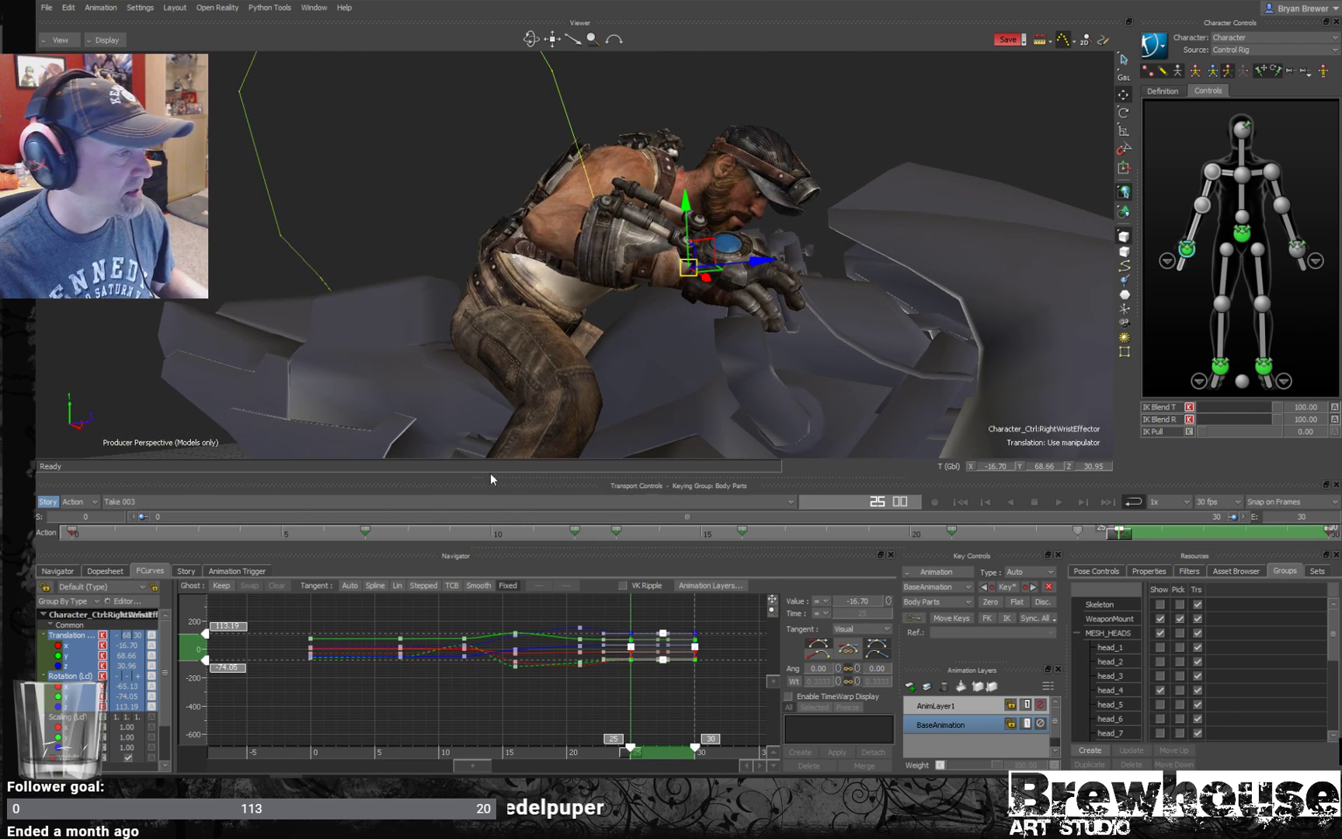
- Select three right-hand finger nodes in the schematic view and paste the stored character pose onto them at frame 25
key("ctrl+w")
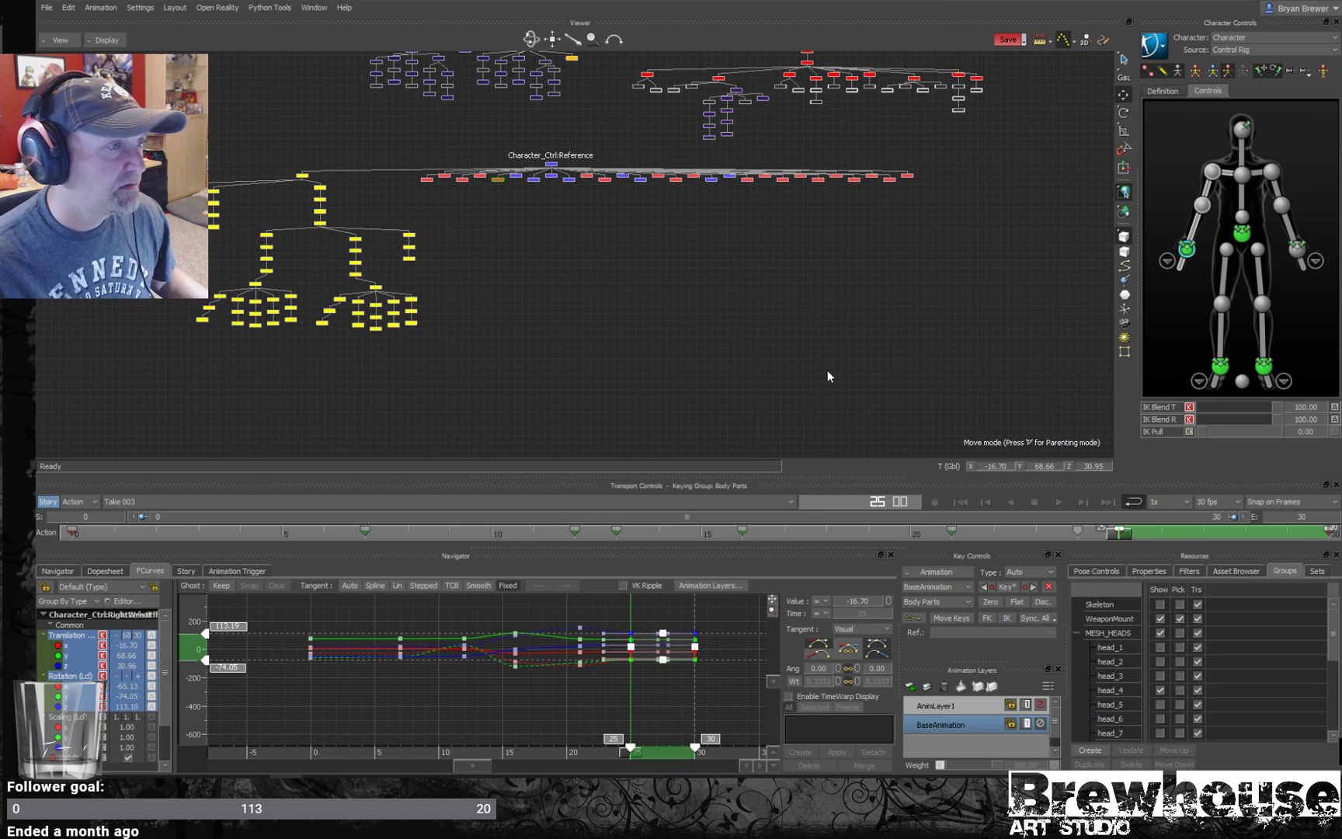
left_click_drag(374, 333, 431, 319)
key("ctrl+w")
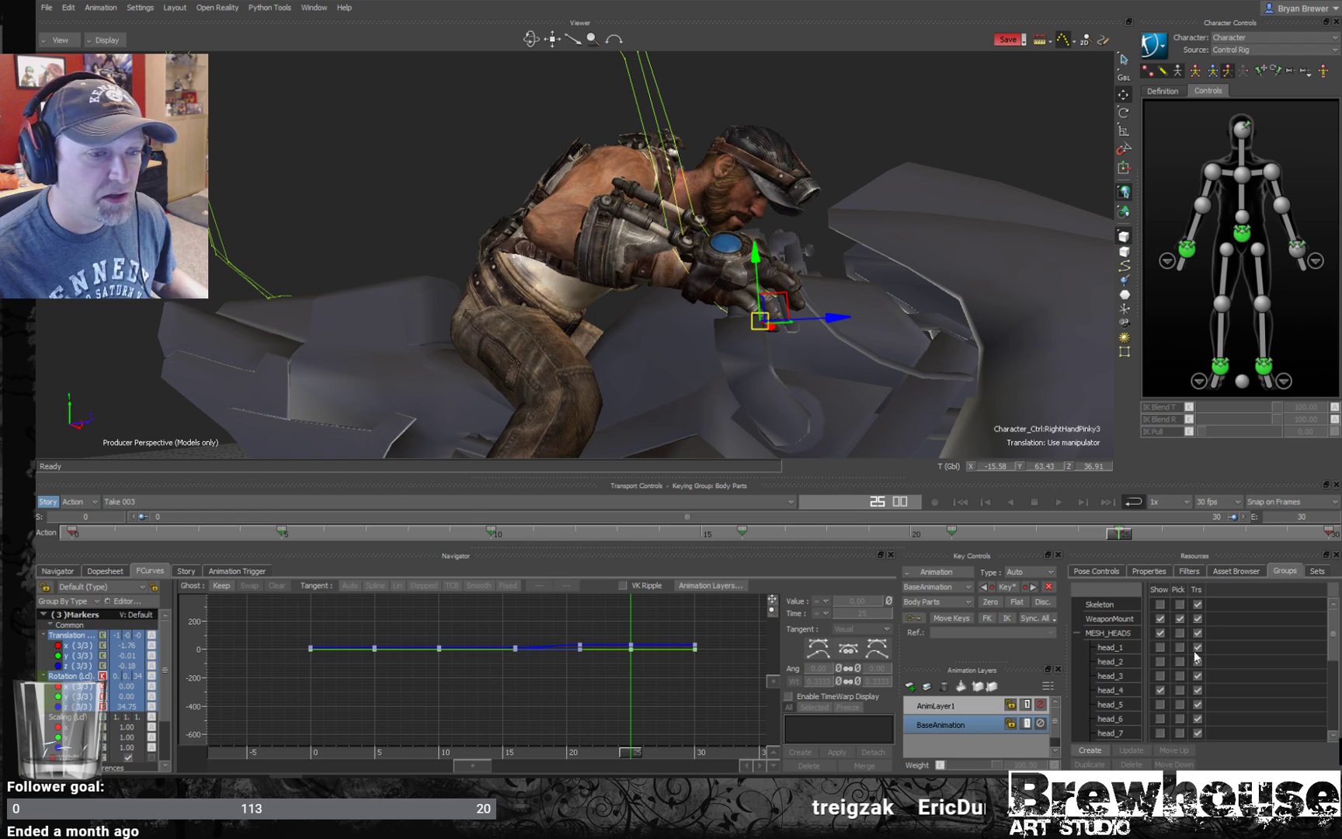
left_click(1094, 570)
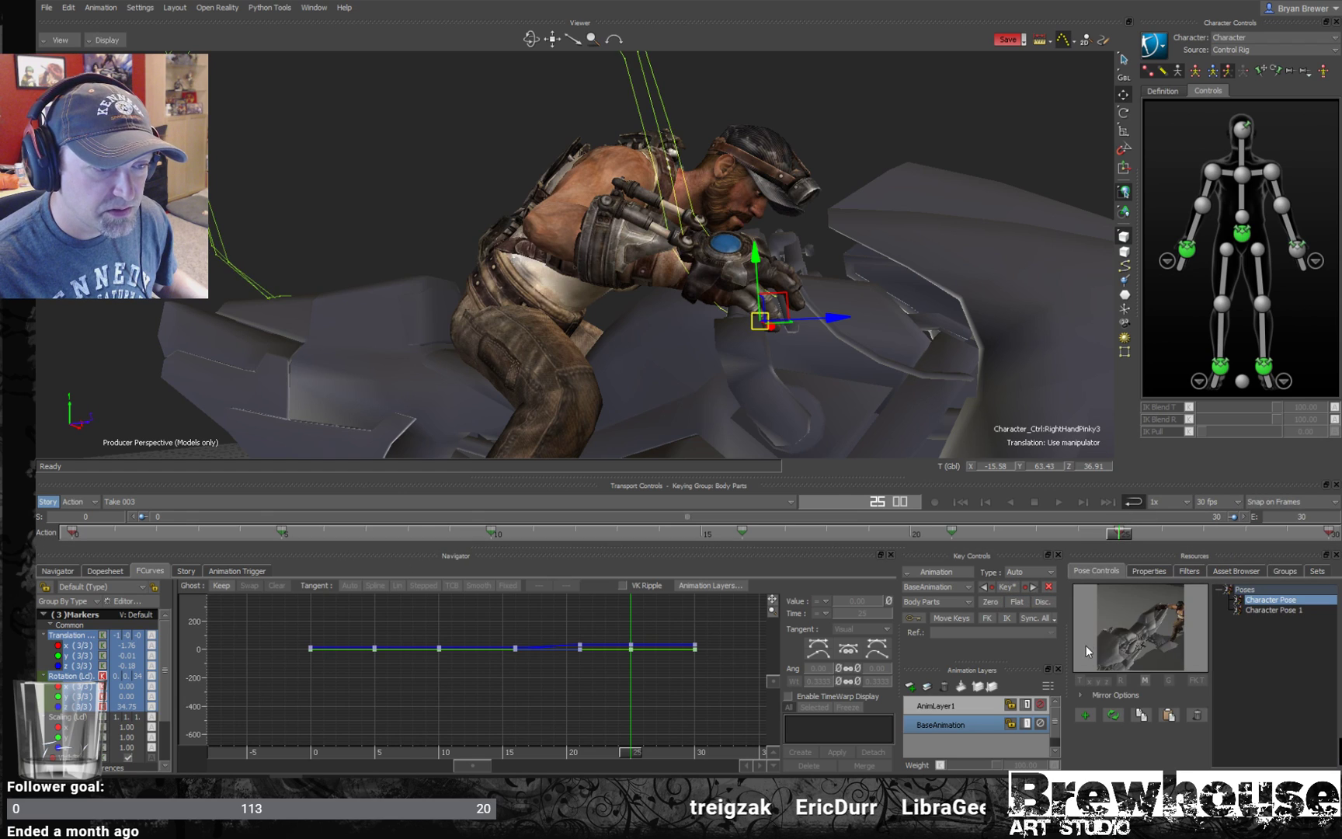
left_click(1265, 610)
left_click(1169, 714)
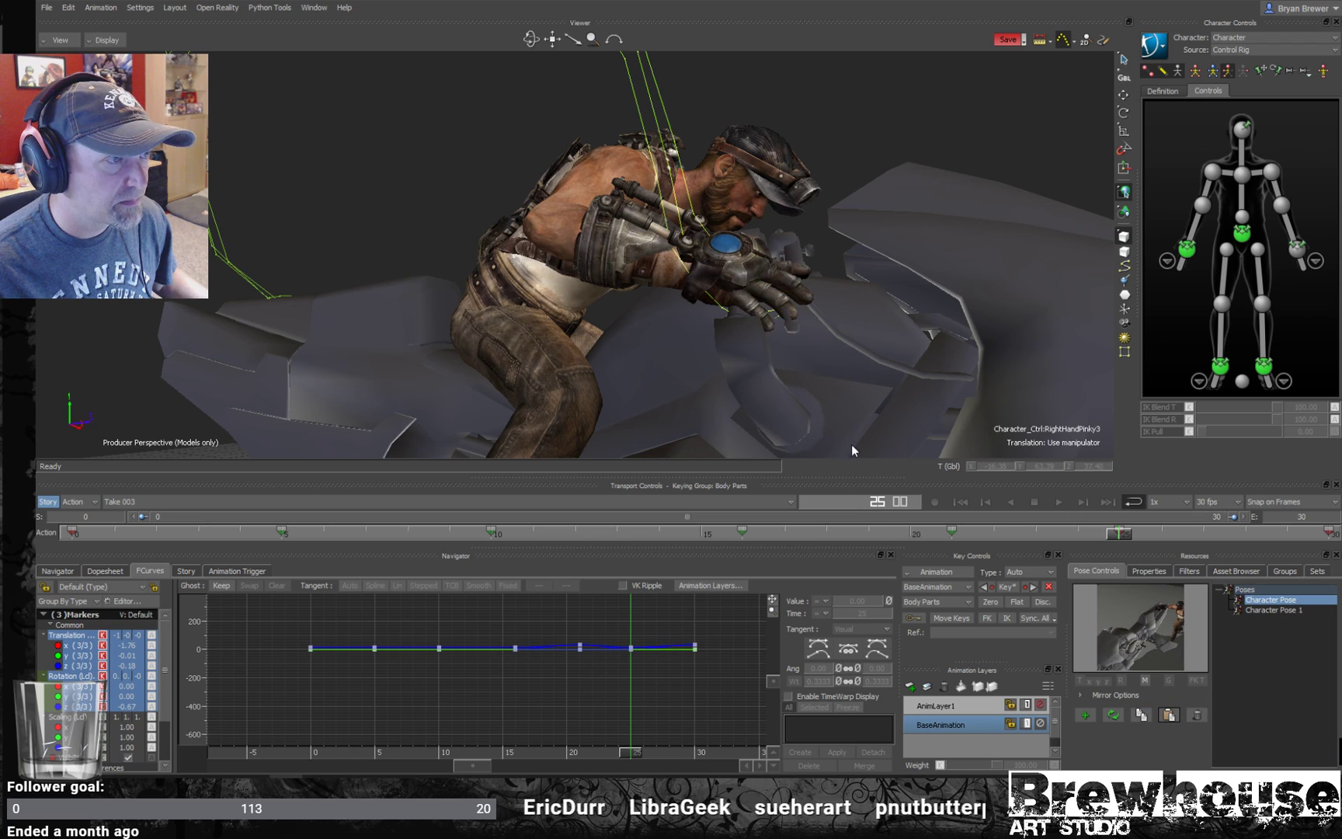
- Move the finger key from frame 30 to frame 27
left_click_drag(1125, 538, 1246, 555)
left_click_drag(1325, 530, 1204, 544)
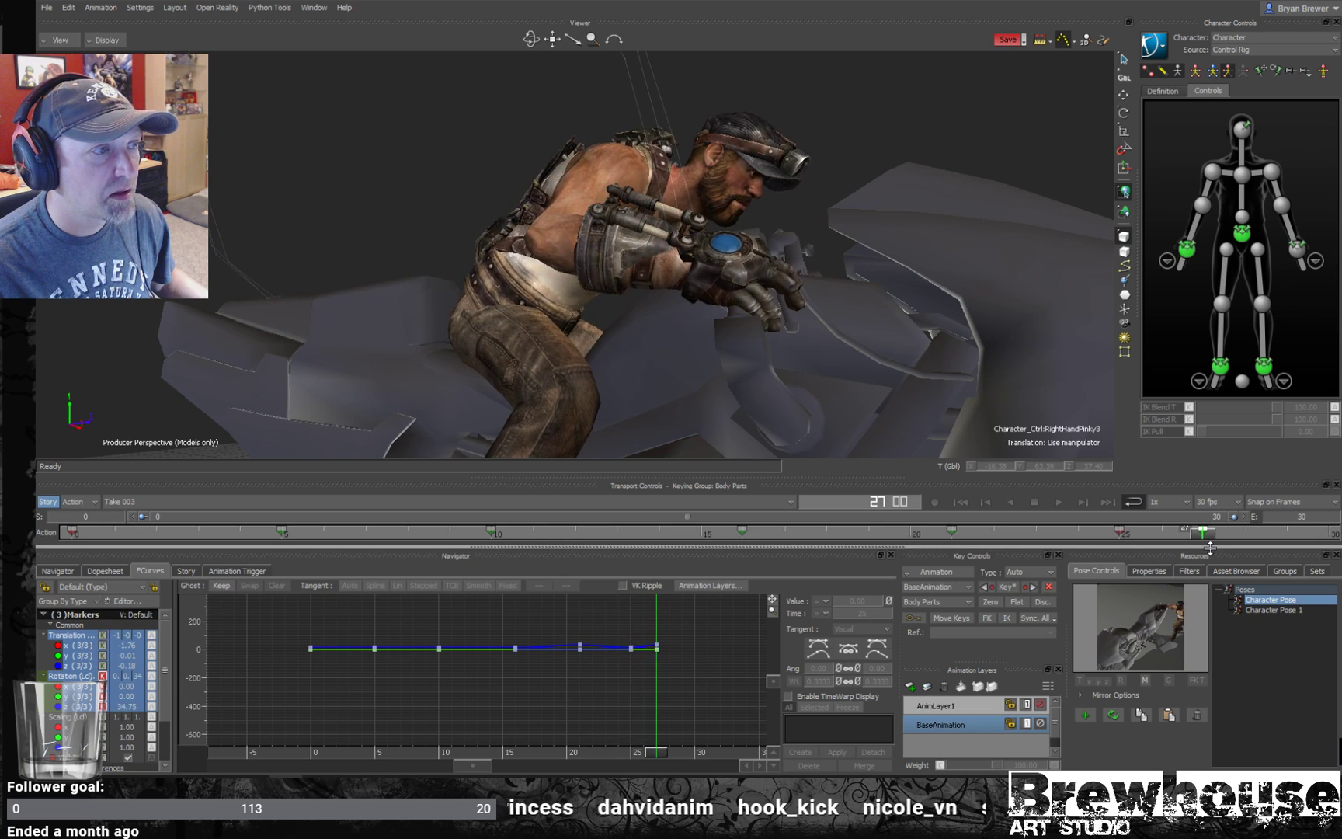
- Move the right-hand finger key from frame 25 to frame 24 and play back the motion from another angle
left_click_drag(1117, 535, 1090, 529)
left_click_drag(1192, 534, 1335, 536)
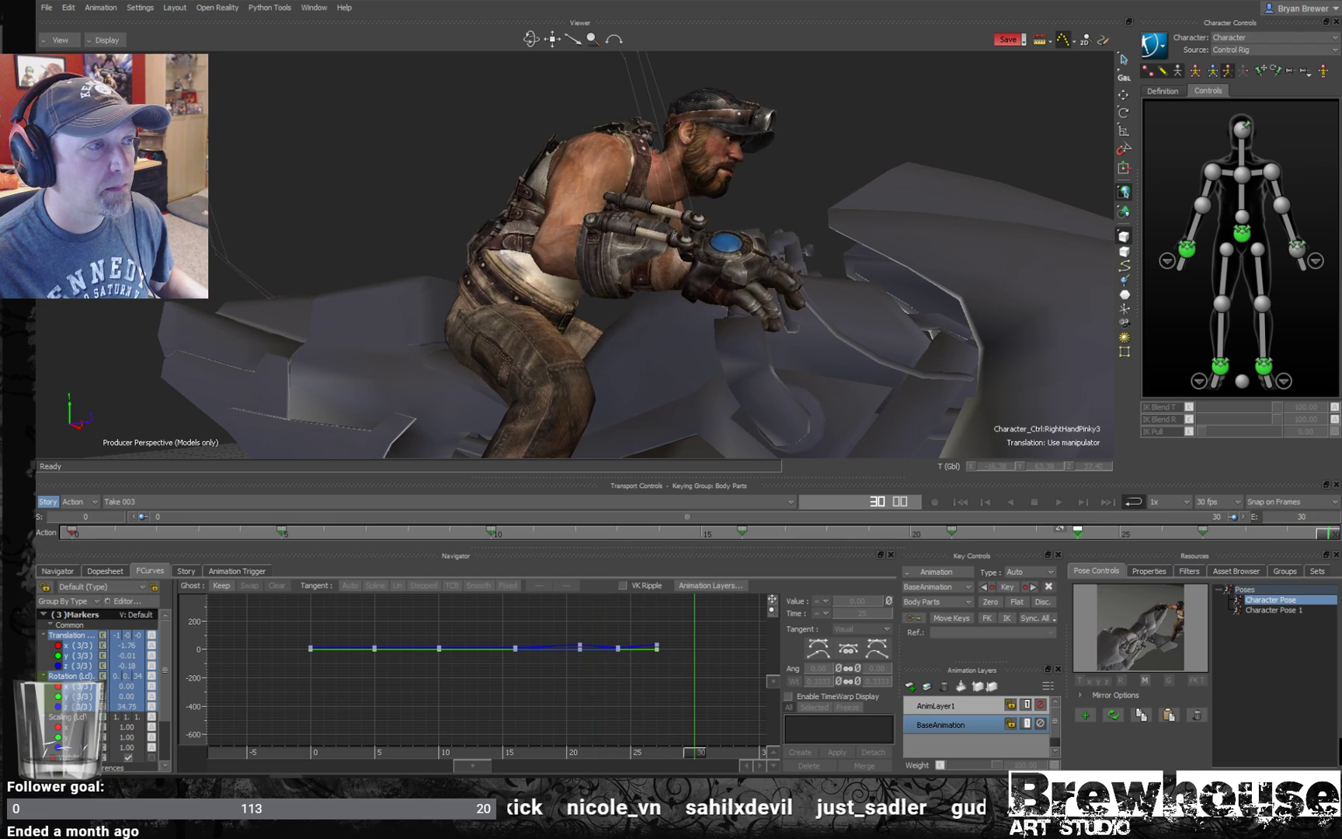
left_click_drag(808, 267, 987, 223, "alt")
right_click_drag(987, 223, 896, 267, "alt")
left_click_drag(896, 267, 941, 258, "alt")
key("alt+v")
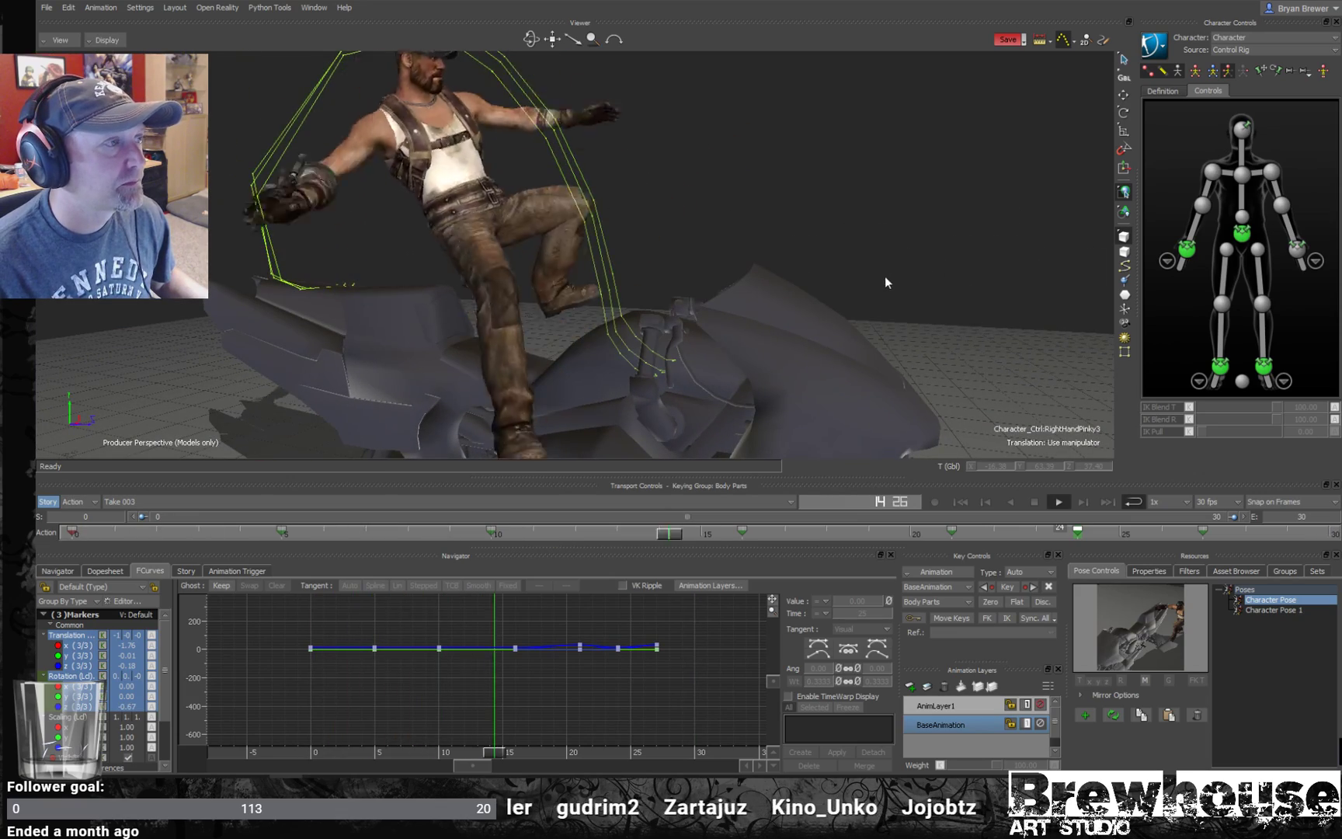
- Cycle the viewer's display modes during playback and examine the vault from the other side of the bike
key("ctrl+a")
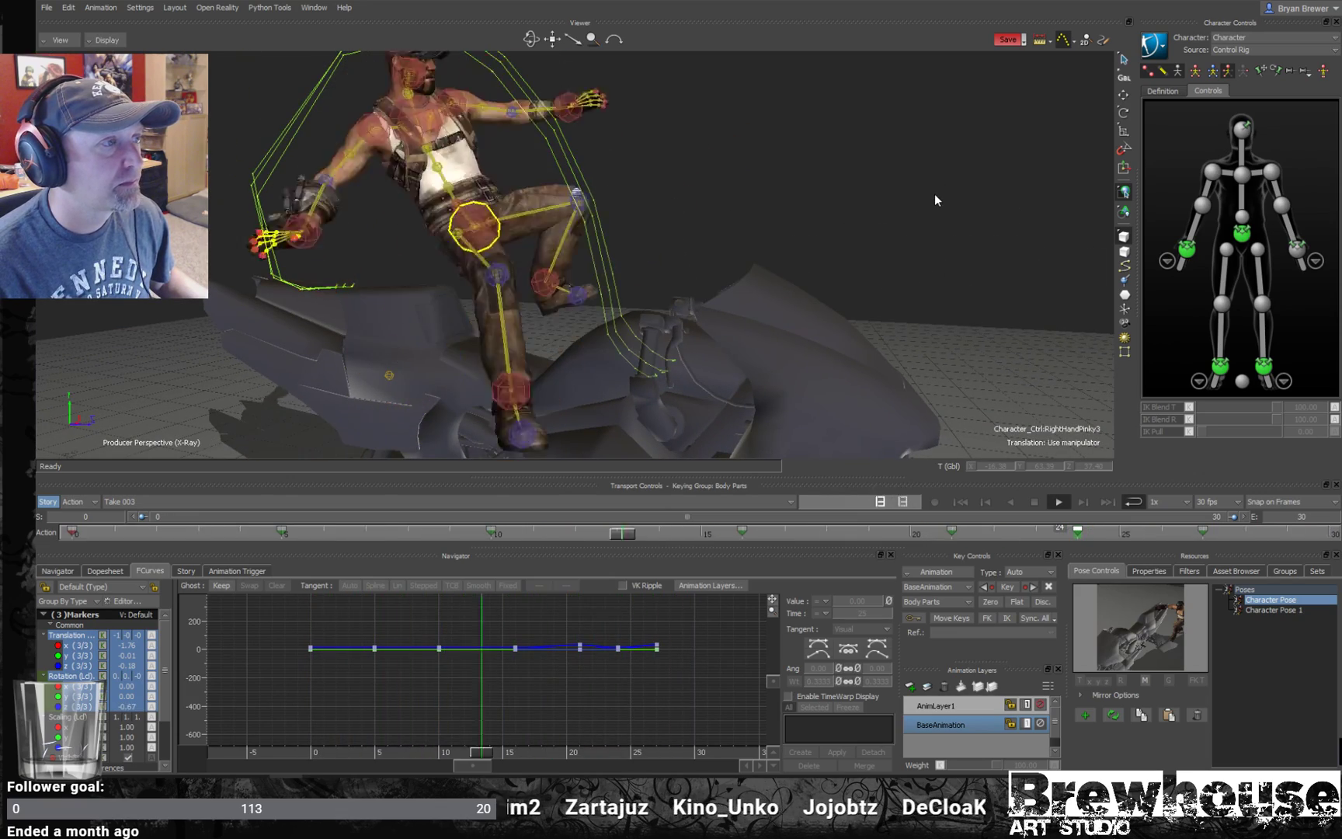
left_click(976, 200)
left_click_drag(921, 316, 972, 317, "alt")
key("ctrl+a")
left_click_drag(810, 336, 840, 307, "alt")
key("ctrl+space")
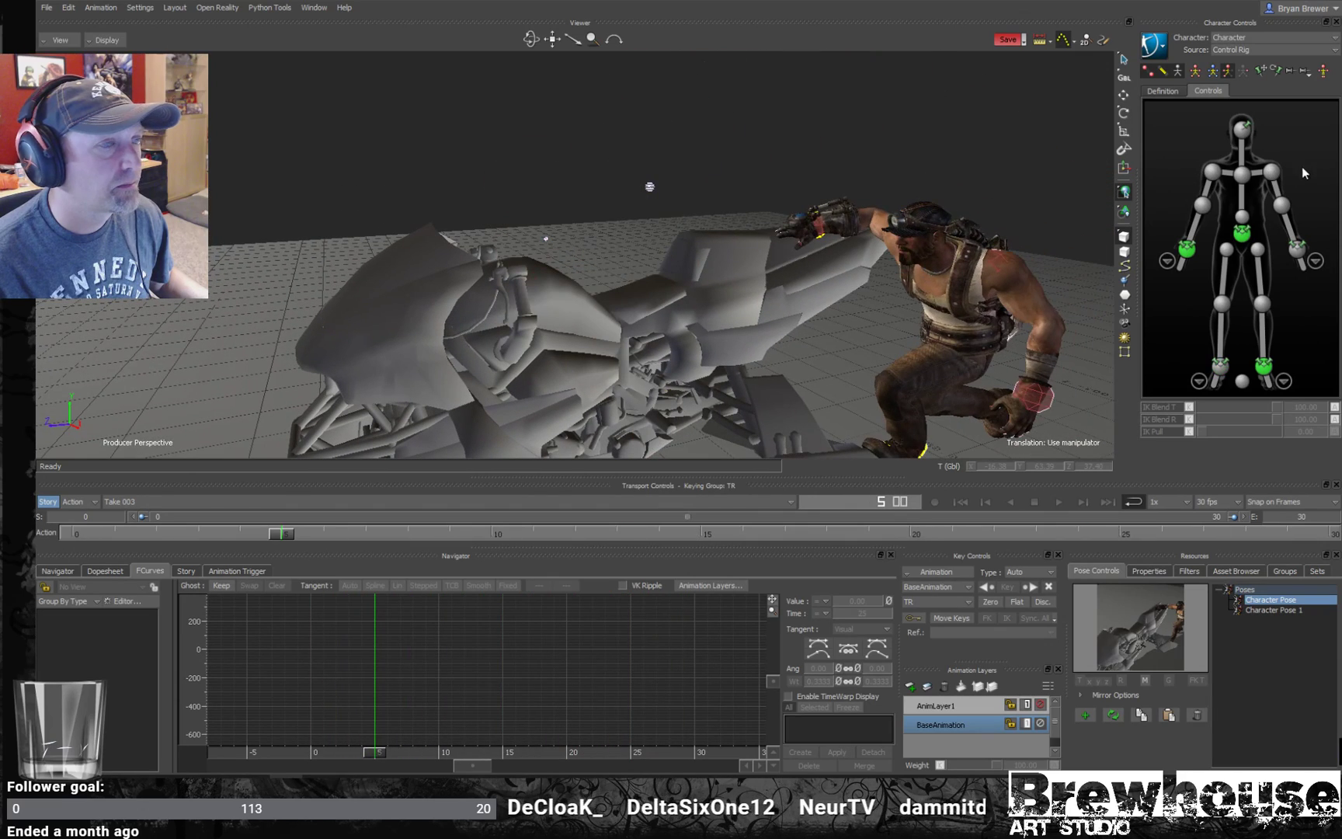
- Review the left wrist's path between frames 5 and 12, and lower the left shoulder slightly at frame 5
left_click(1297, 250)
left_click_drag(281, 536, 574, 534)
left_click_drag(723, 400, 697, 371, "alt")
left_click_drag(575, 539, 278, 556)
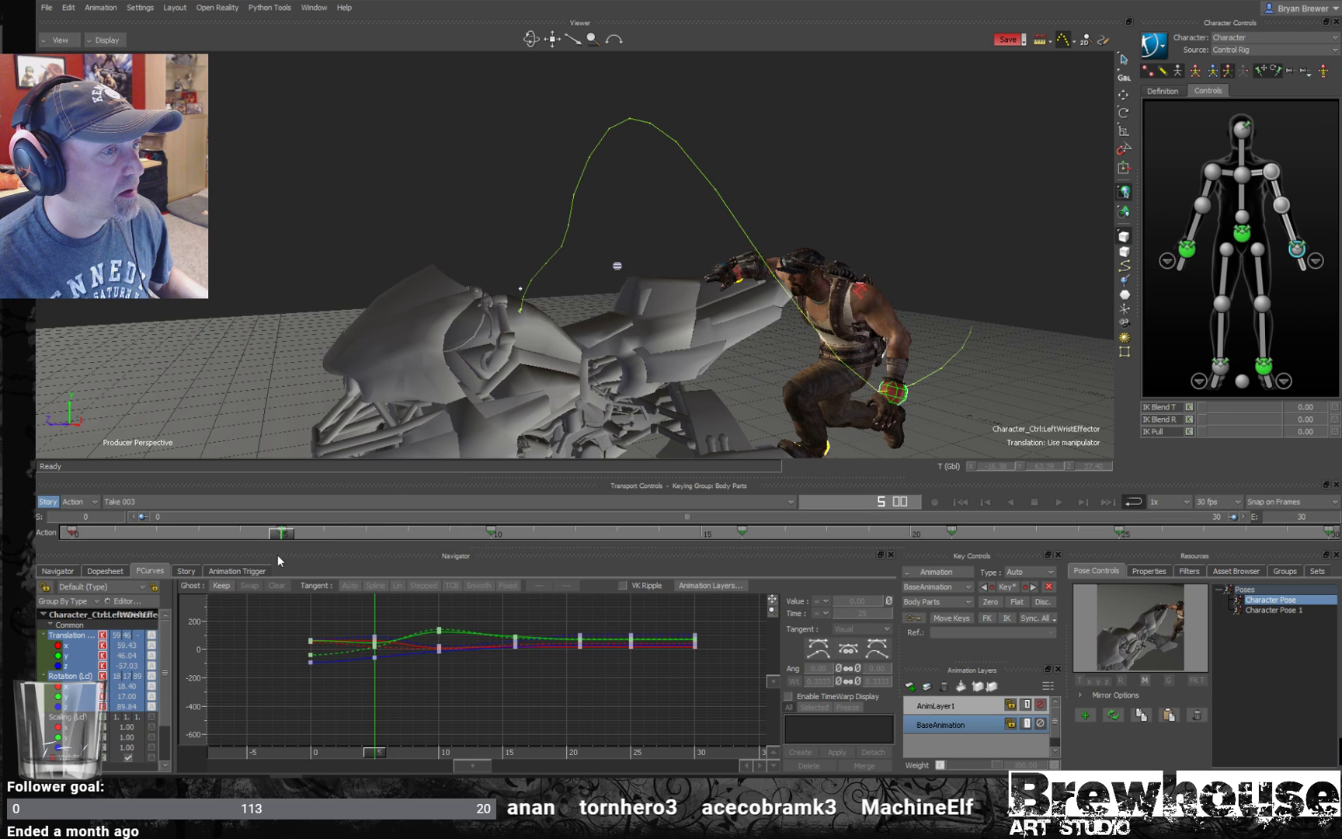
left_click(1270, 171)
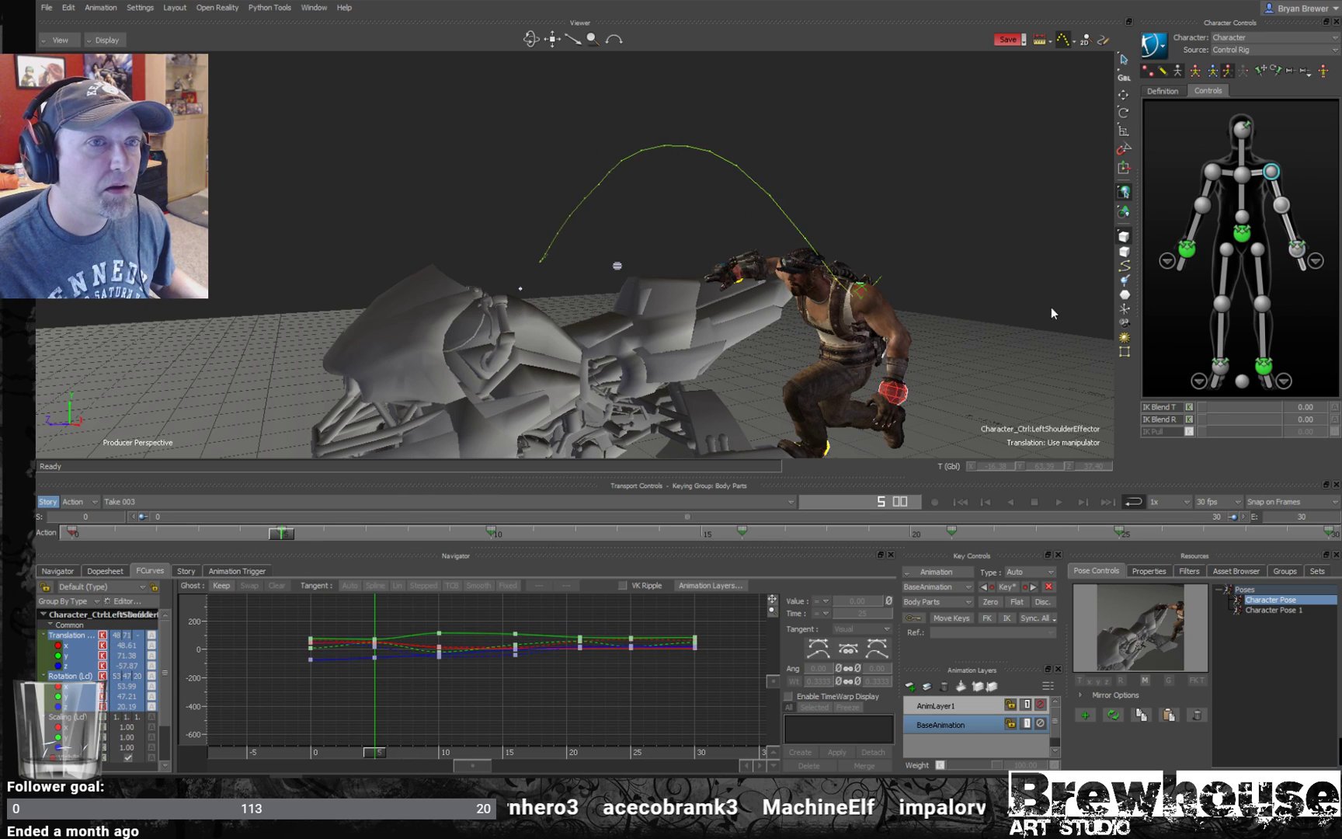
left_click_drag(906, 248, 868, 297, "alt")
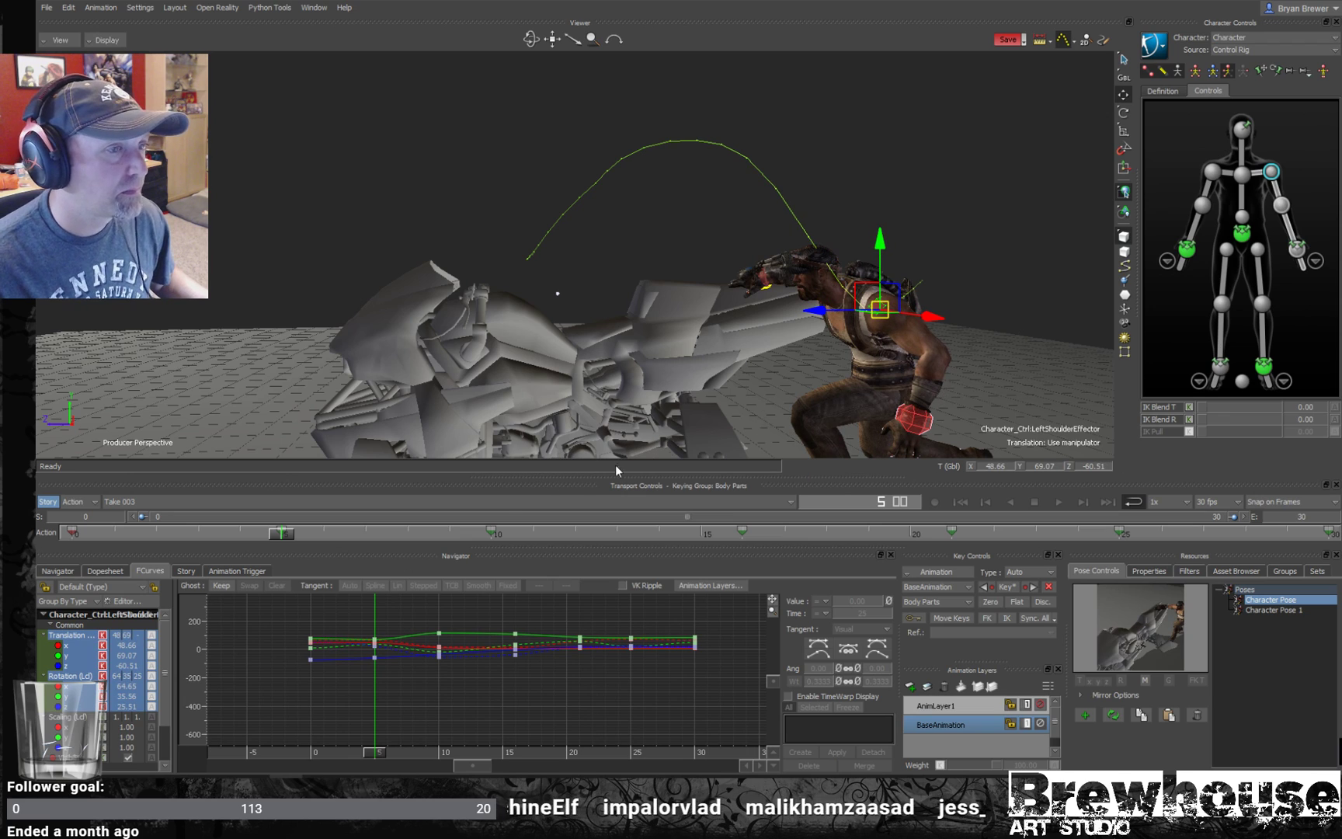
- Key the left wrist's IK Blend T and R at 100 on frame 21 and at 0 on frame 20
left_click_drag(295, 541, 734, 554)
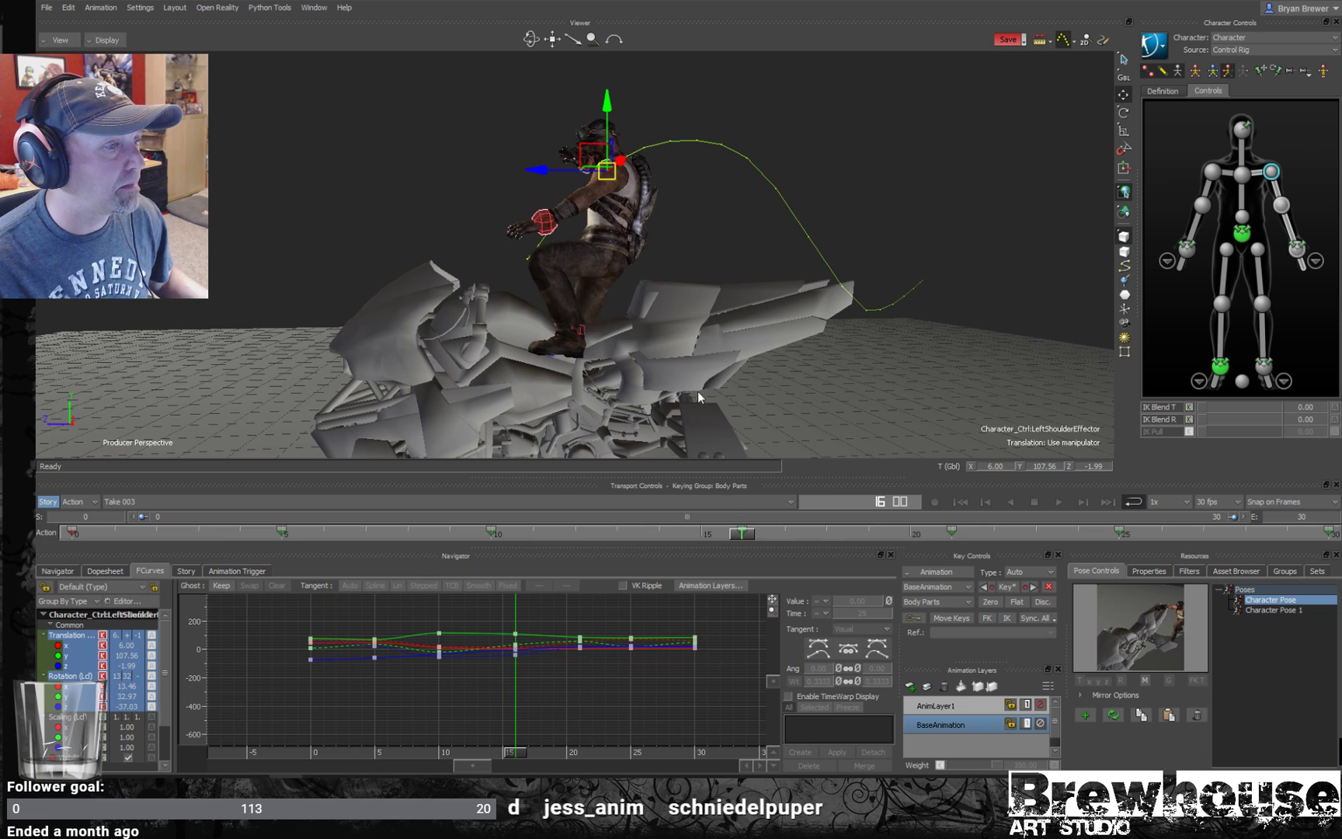
left_click_drag(698, 392, 781, 430, "alt")
left_click_drag(767, 539, 953, 582)
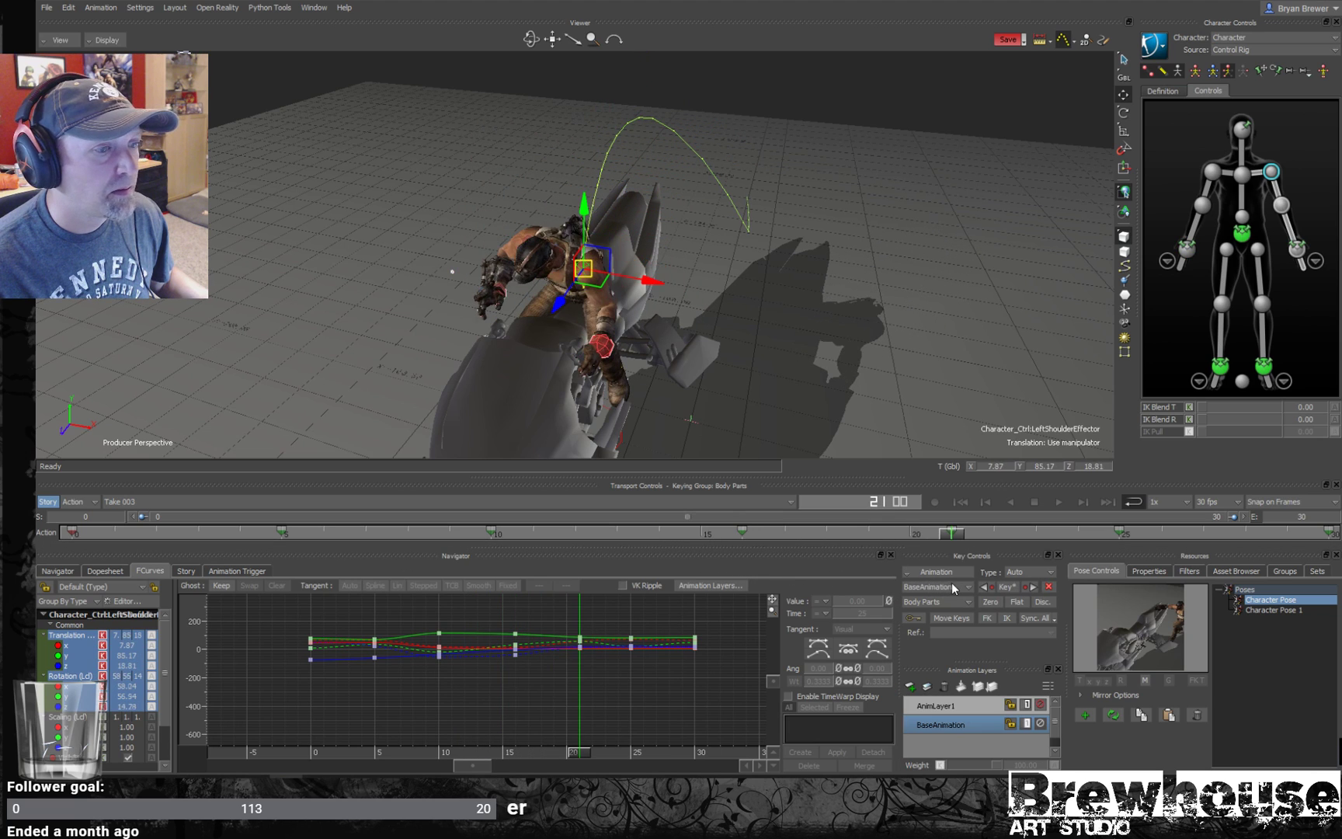
left_click_drag(747, 387, 888, 335, "ctrl+shift")
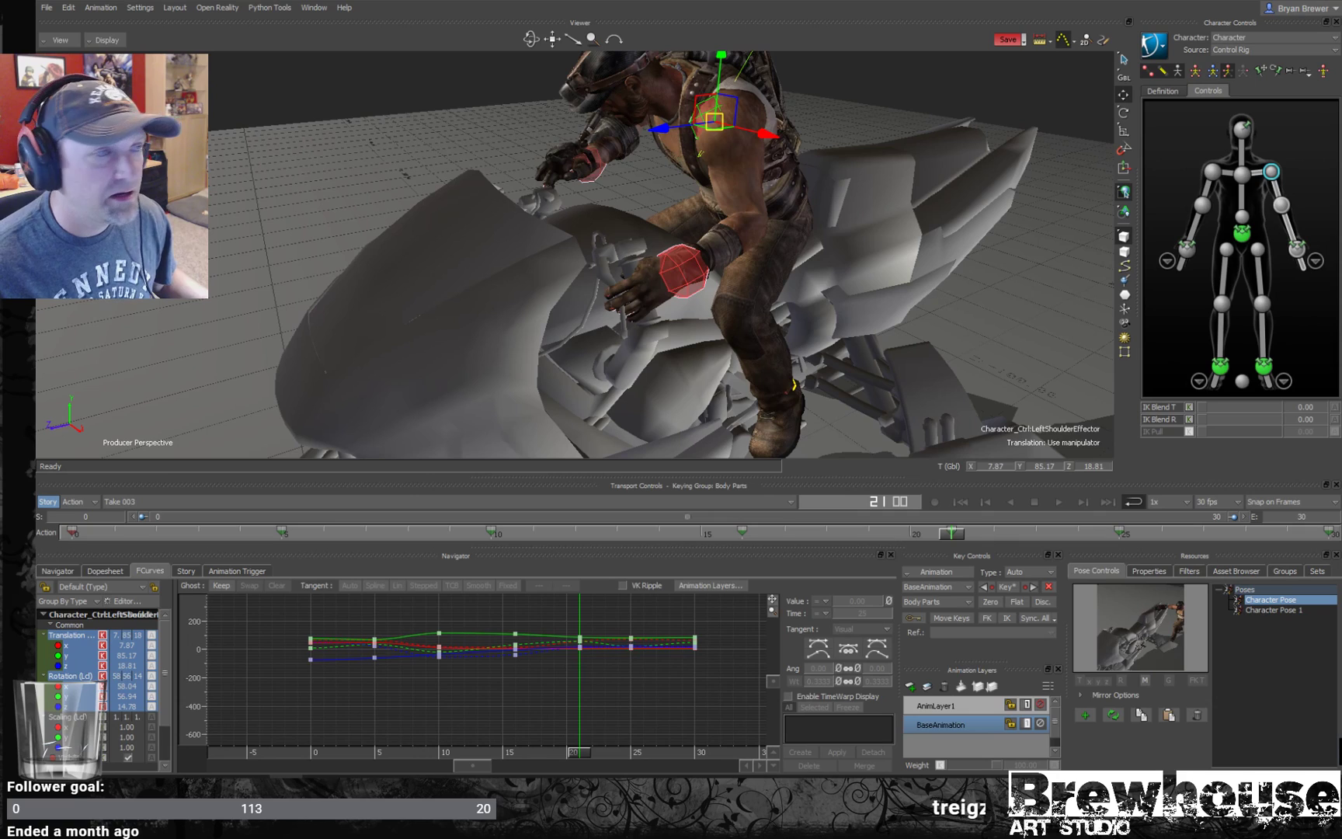
left_click(1216, 405)
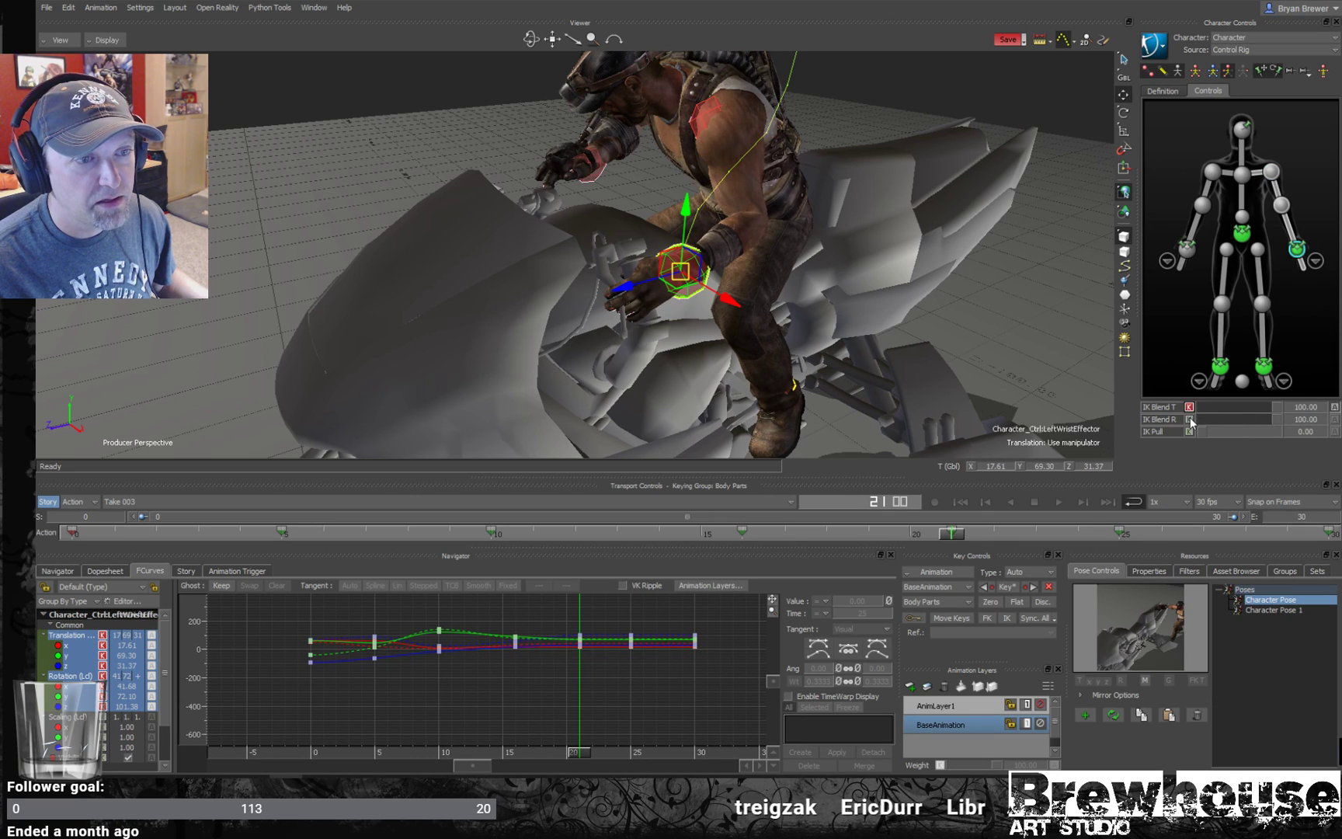
left_click_drag(944, 539, 910, 534)
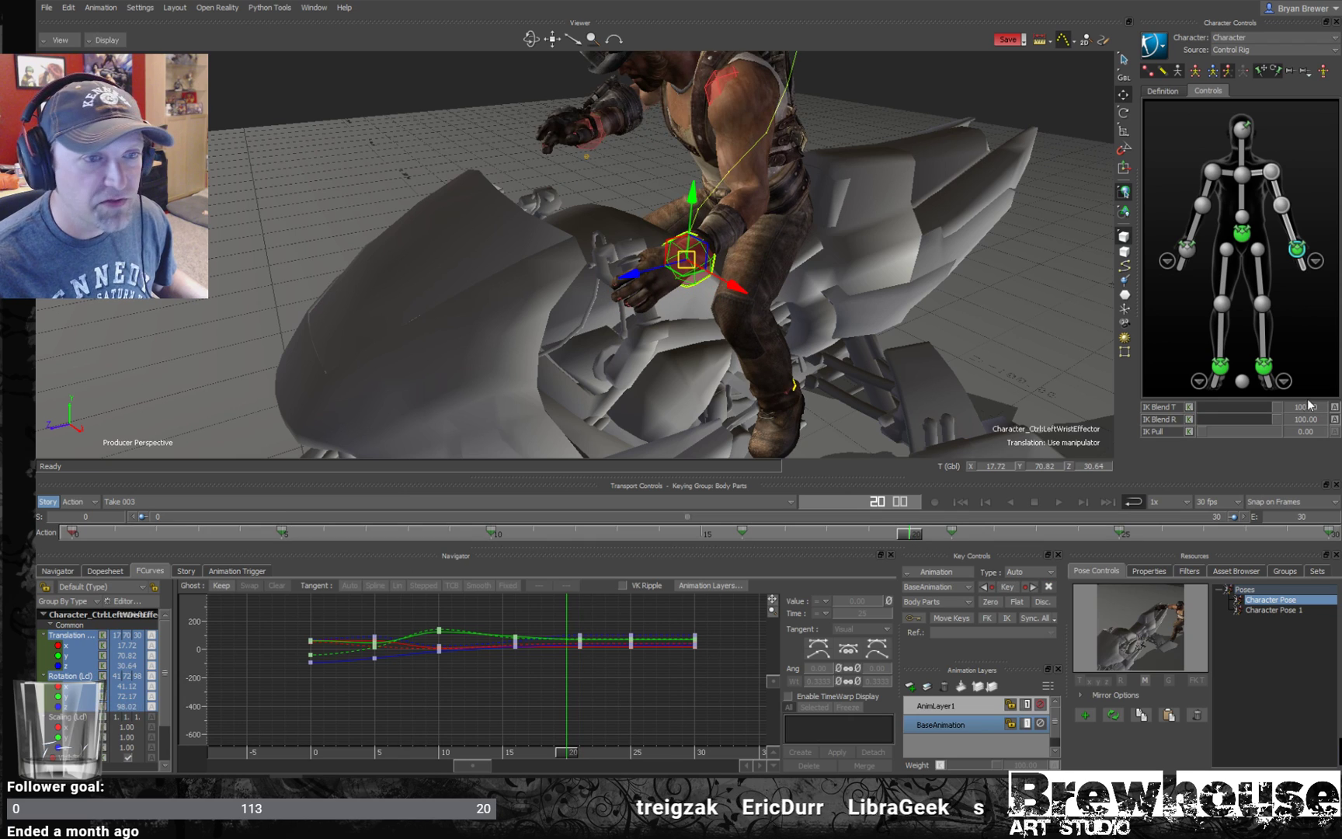
left_click_drag(1274, 407, 1261, 420)
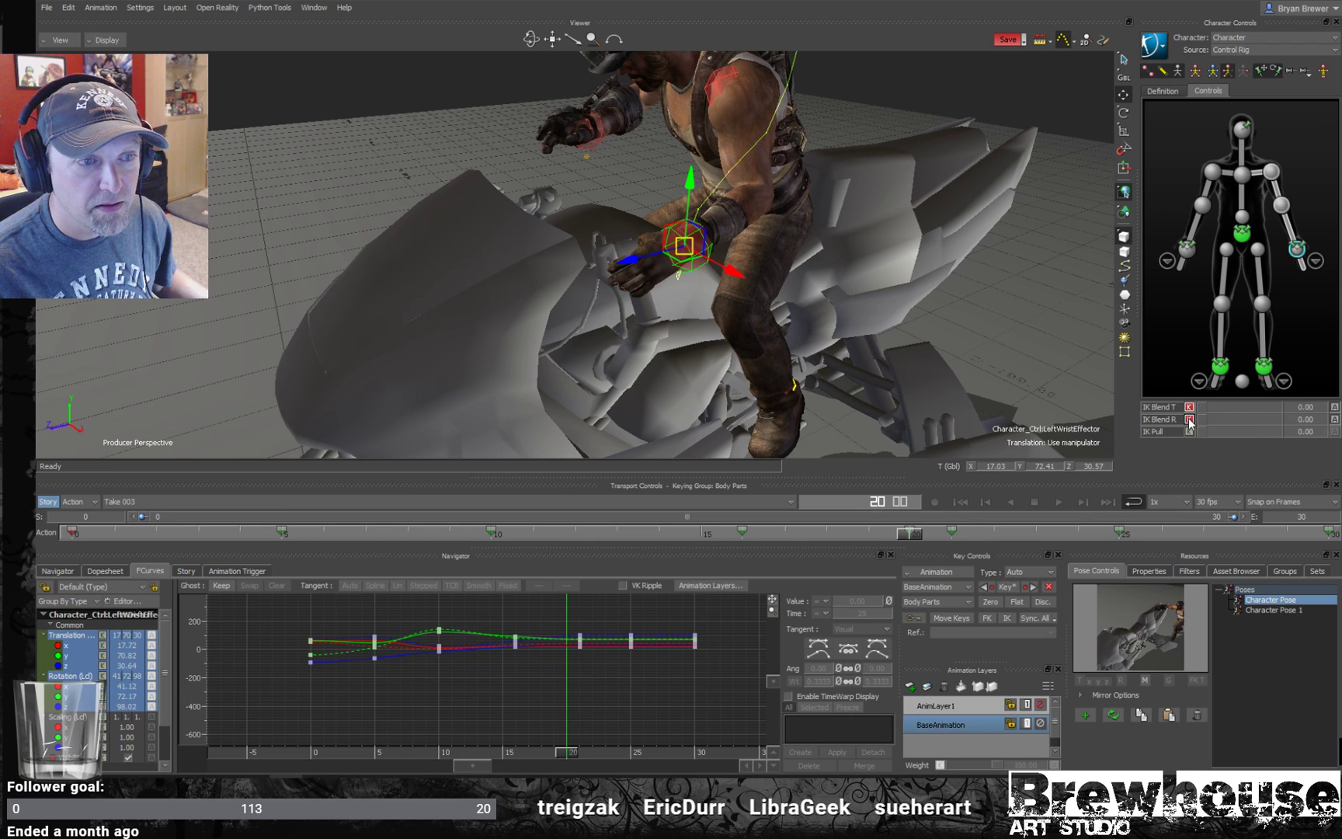
- Rotate and reposition the left wrist at frame 20 so the hand approaches the handlebar naturally
mouse_move(910, 536)
left_mouse_down()
mouse_move(882, 530)
mouse_move(957, 541)
mouse_move(897, 540)
left_mouse_up()
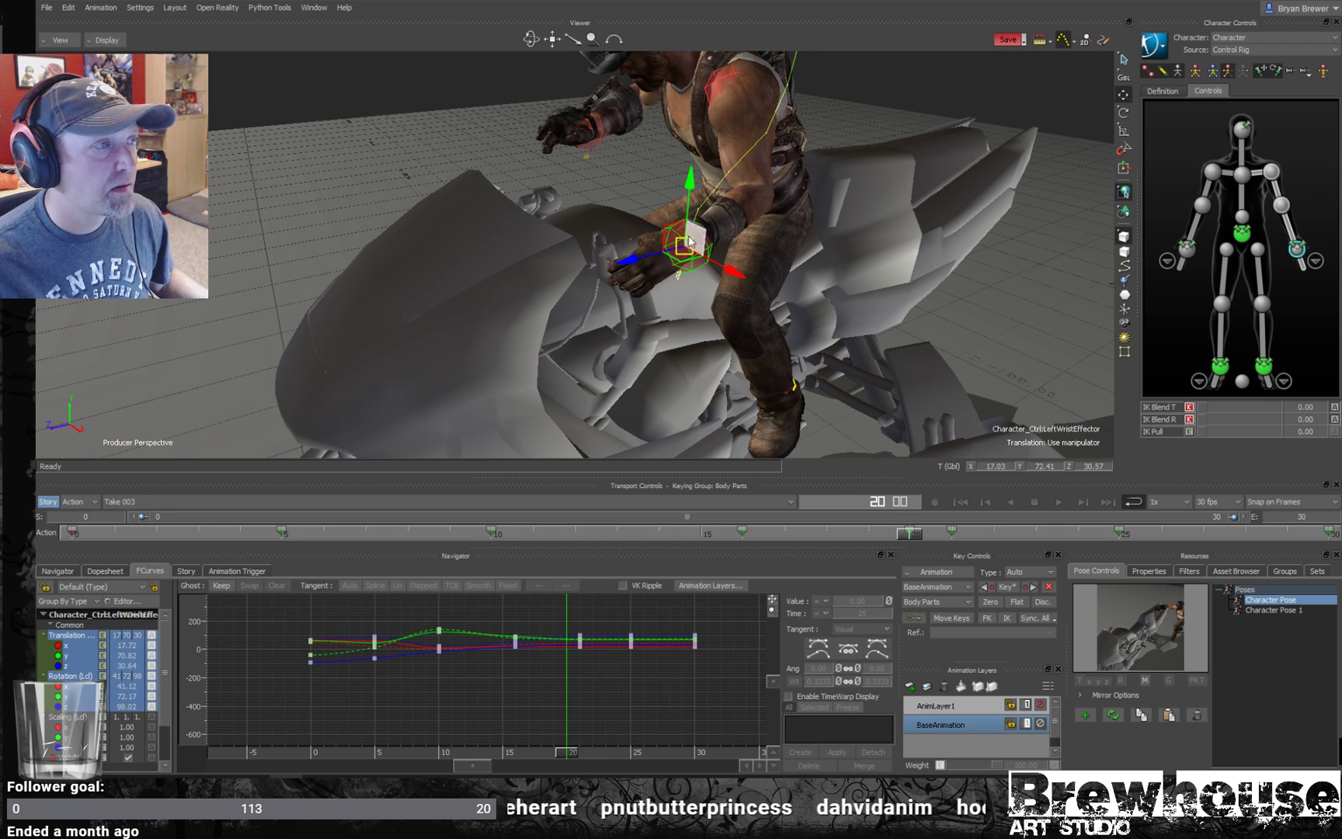
left_click_drag(669, 244, 682, 252)
key("e")
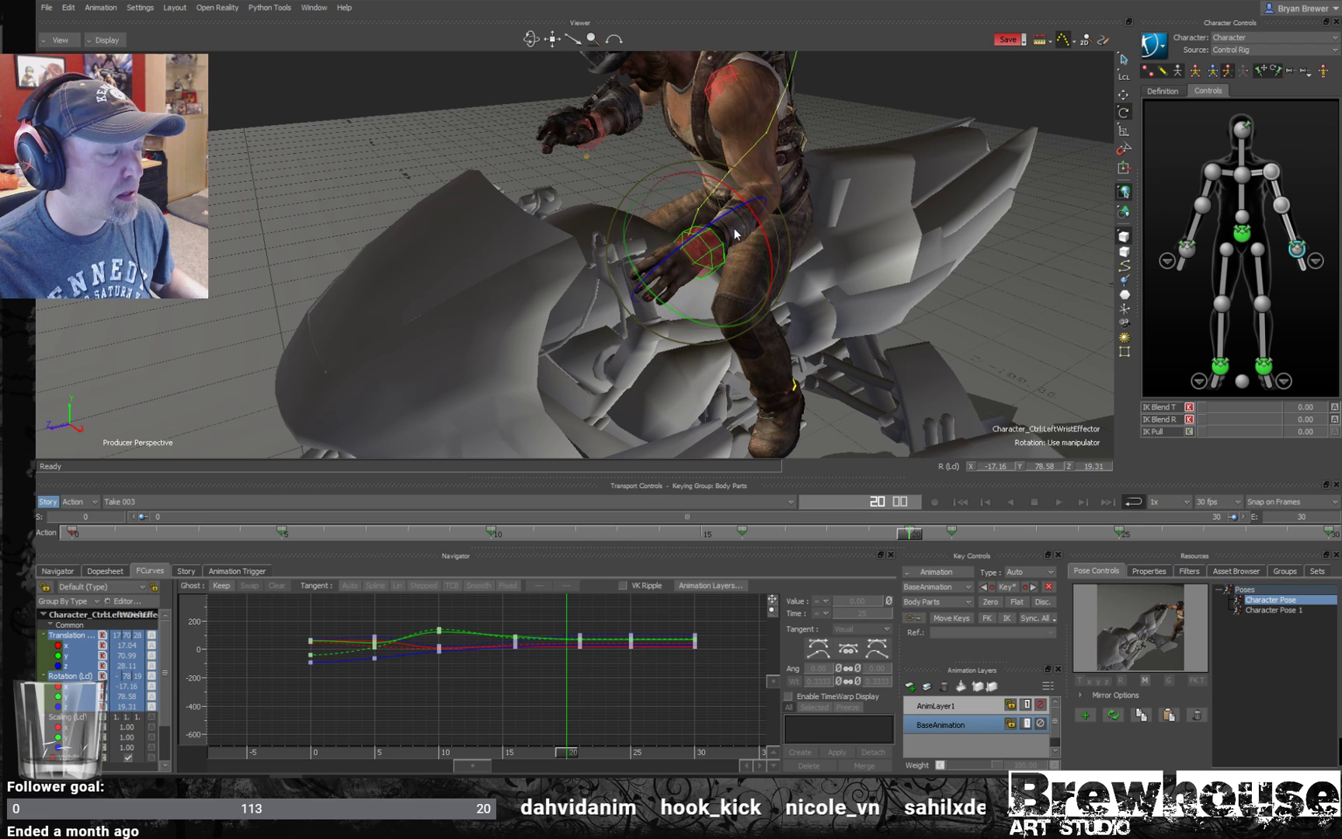
key("t")
left_click_drag(682, 249, 674, 261)
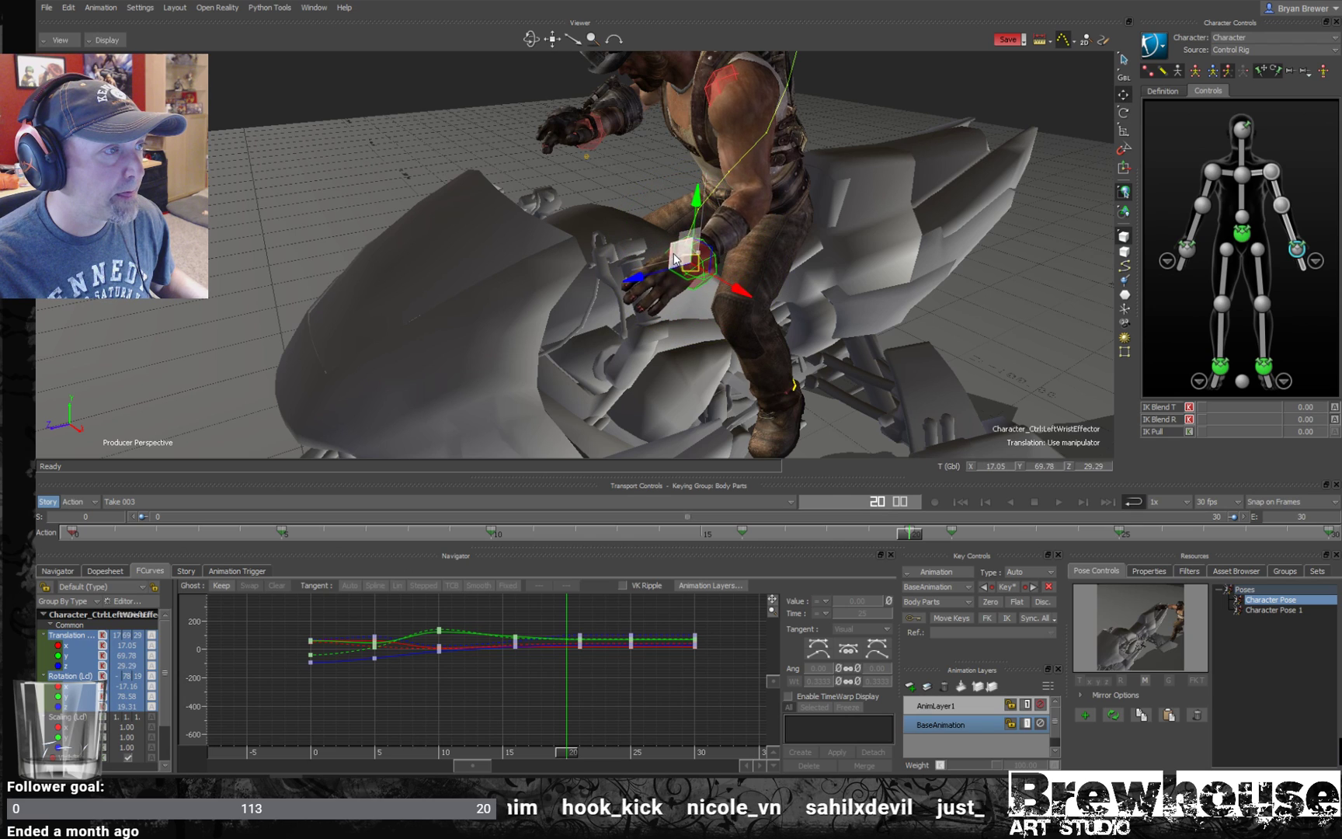
- Flatten the tangents of the left wrist keys from frame 21 to 30 and go back to frame 20
left_click_drag(914, 541, 1031, 547)
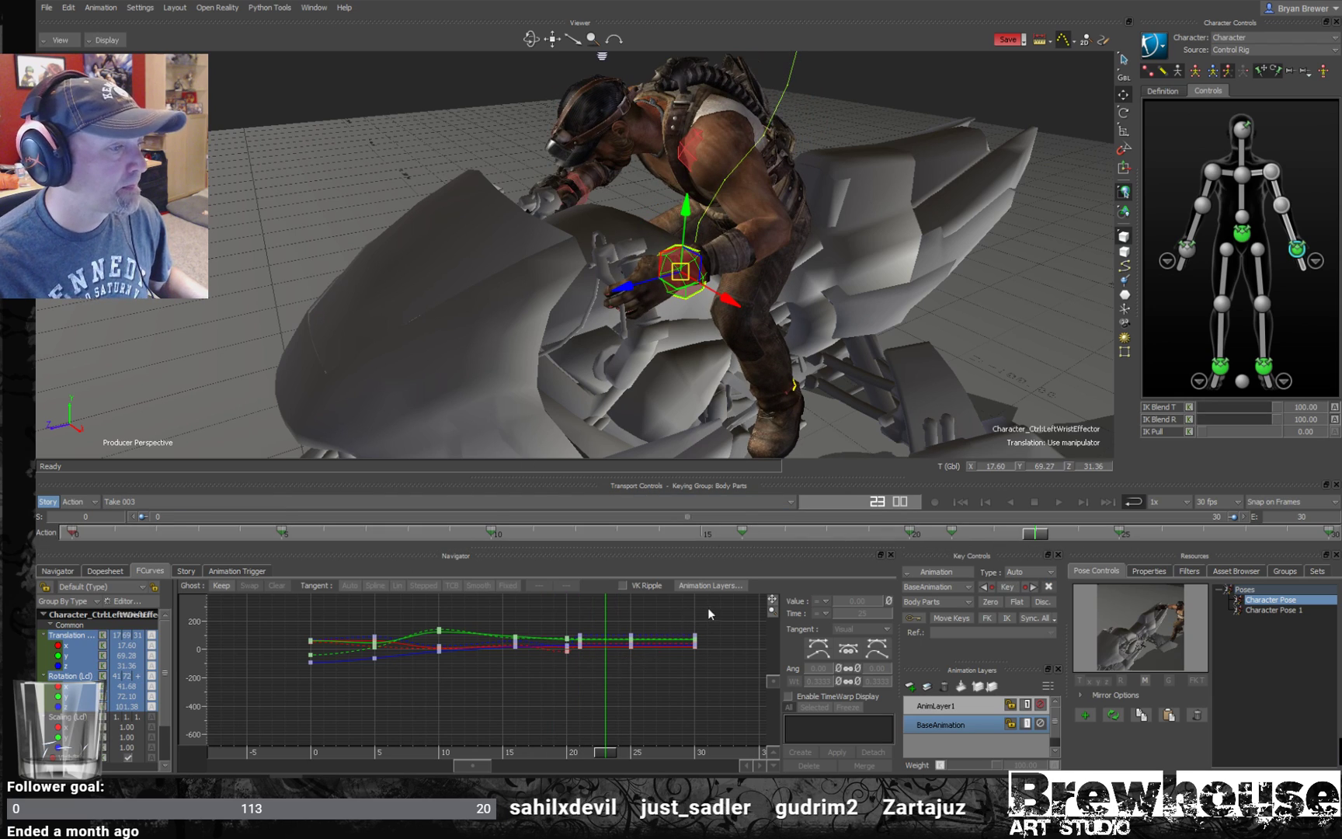
left_click_drag(587, 673, 578, 671)
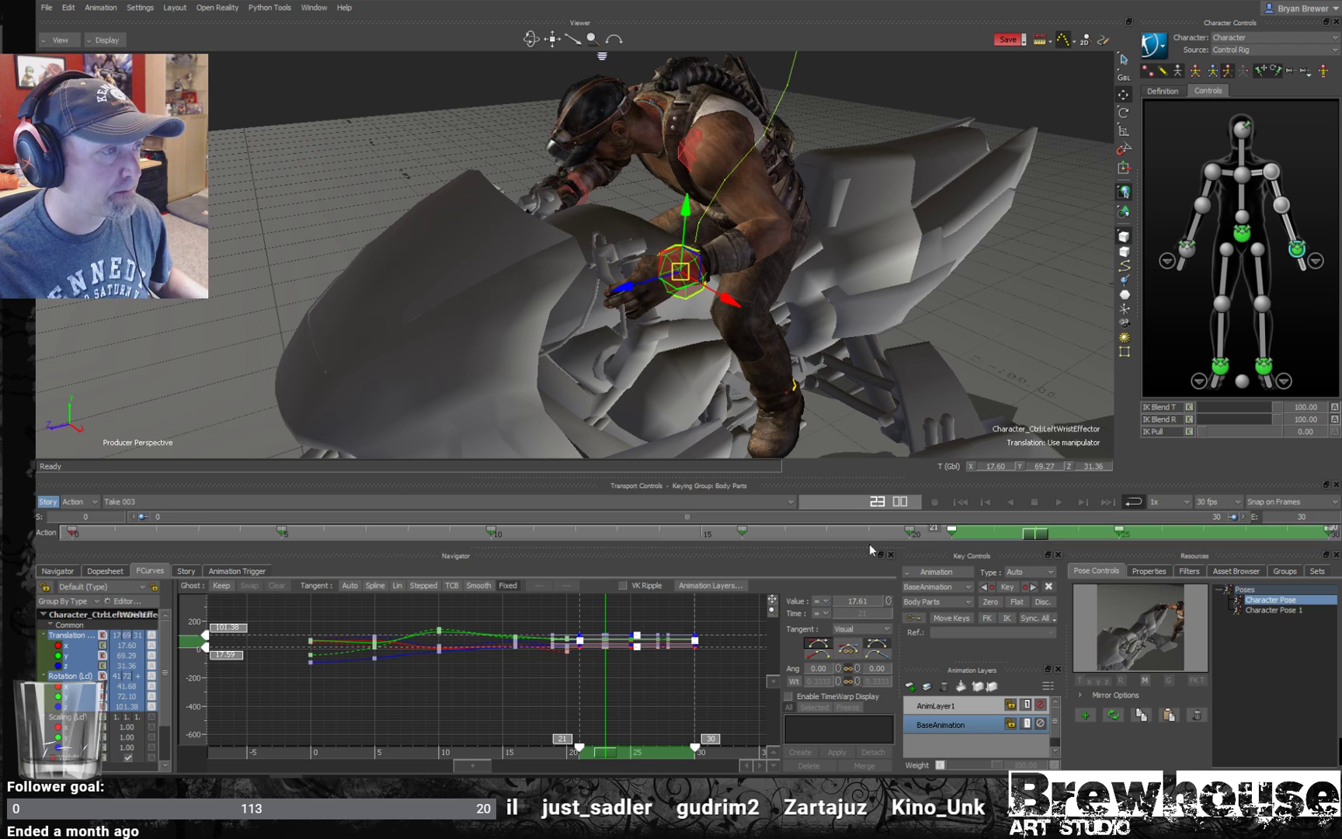
left_click_drag(1038, 532, 909, 533)
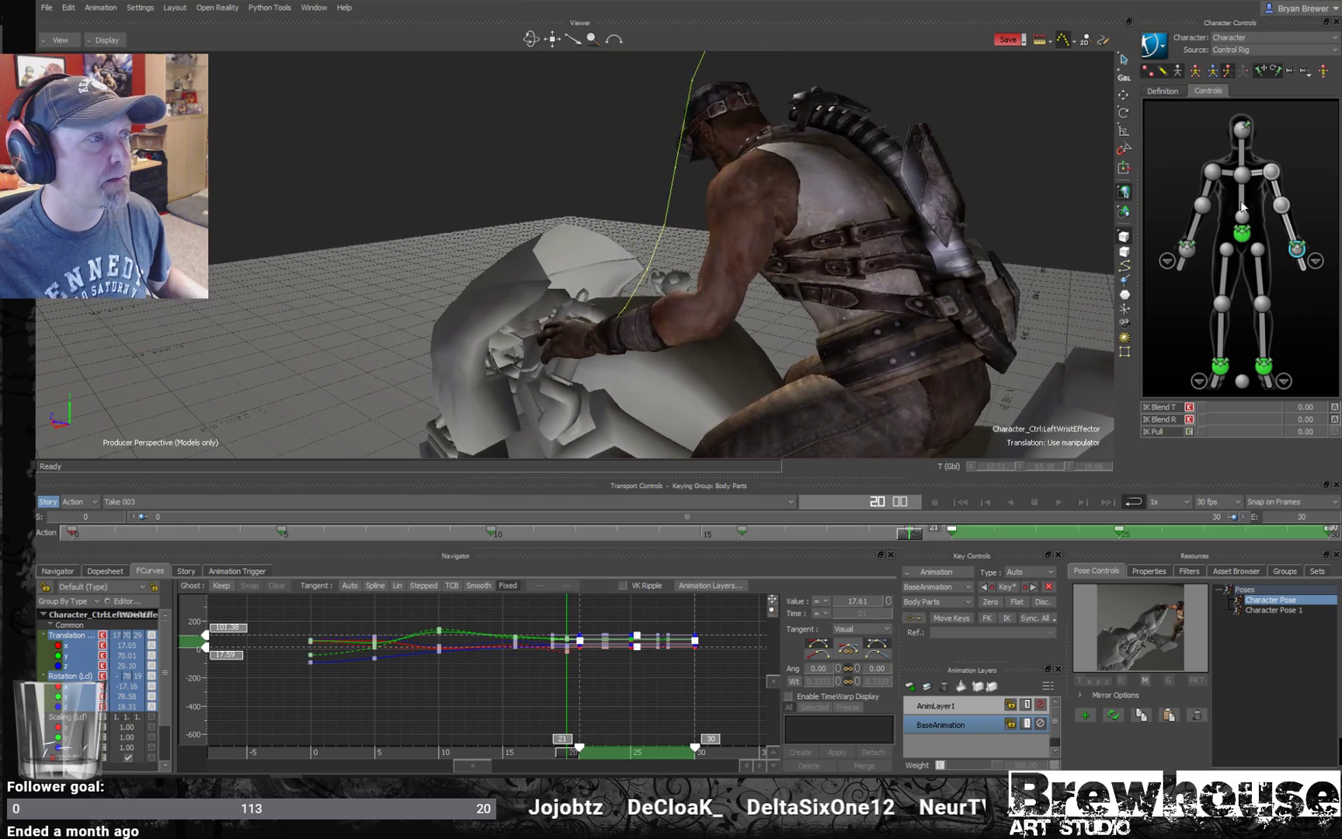
- Rotate the left shoulder at frame 20 and check the arm through to frame 30
left_click(1269, 171)
left_click_drag(838, 234, 618, 274, "alt")
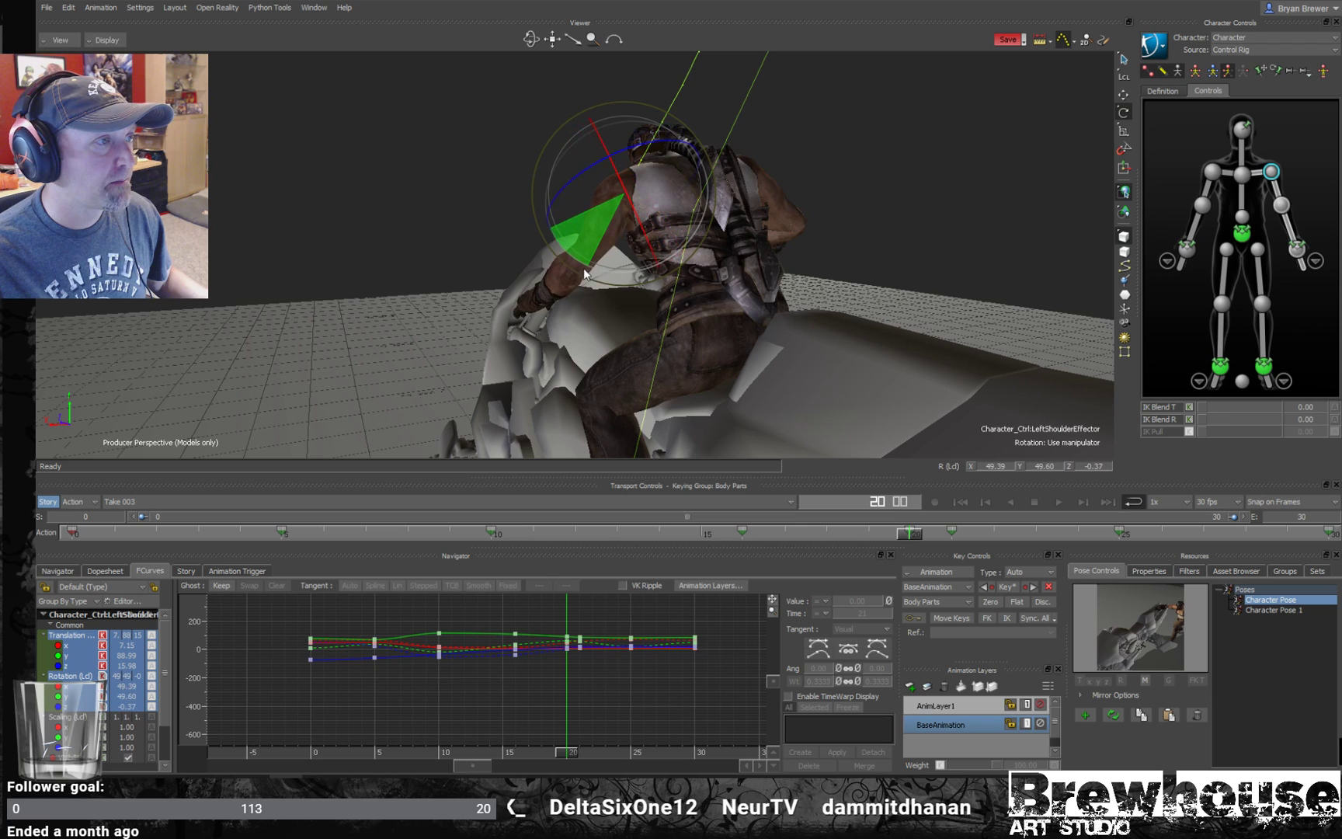
left_click(934, 520)
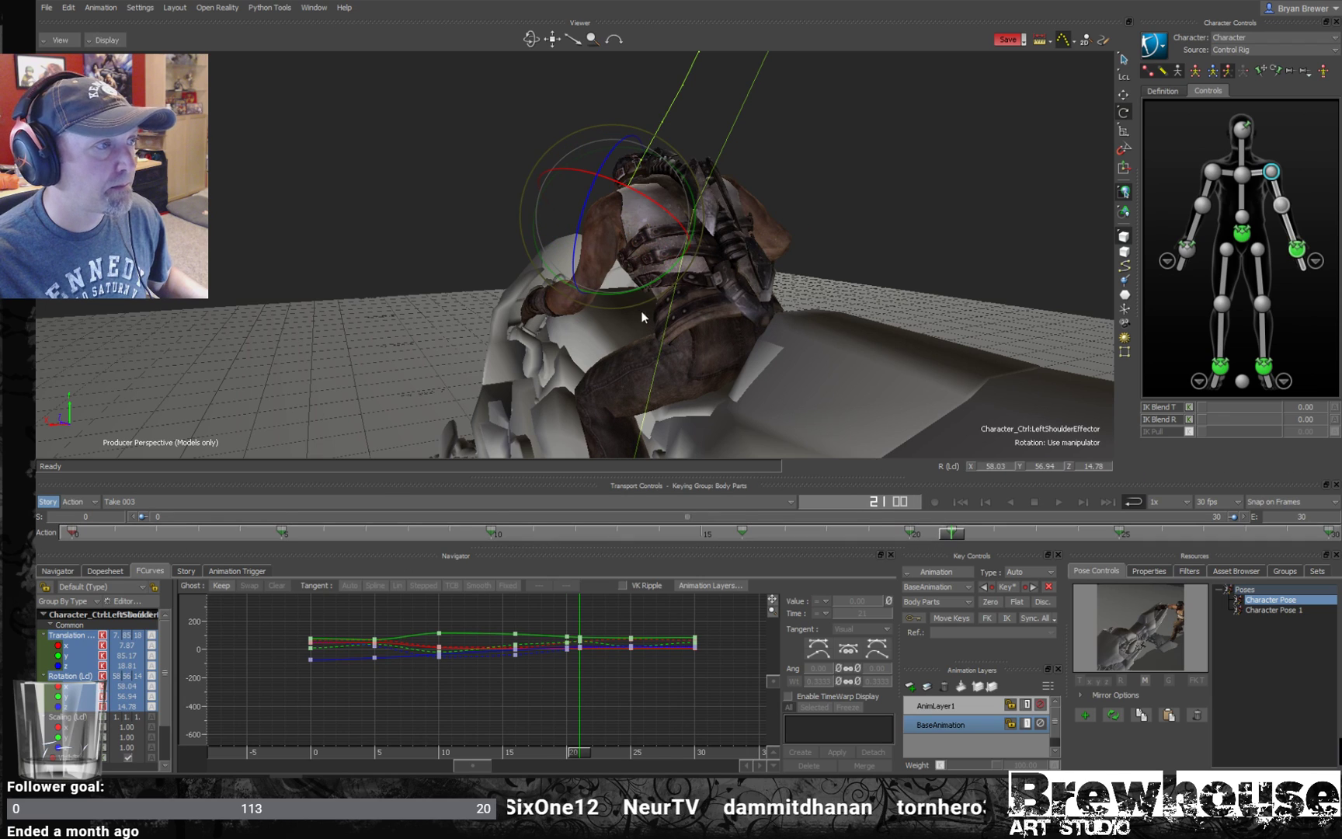
left_click_drag(962, 530, 1330, 535)
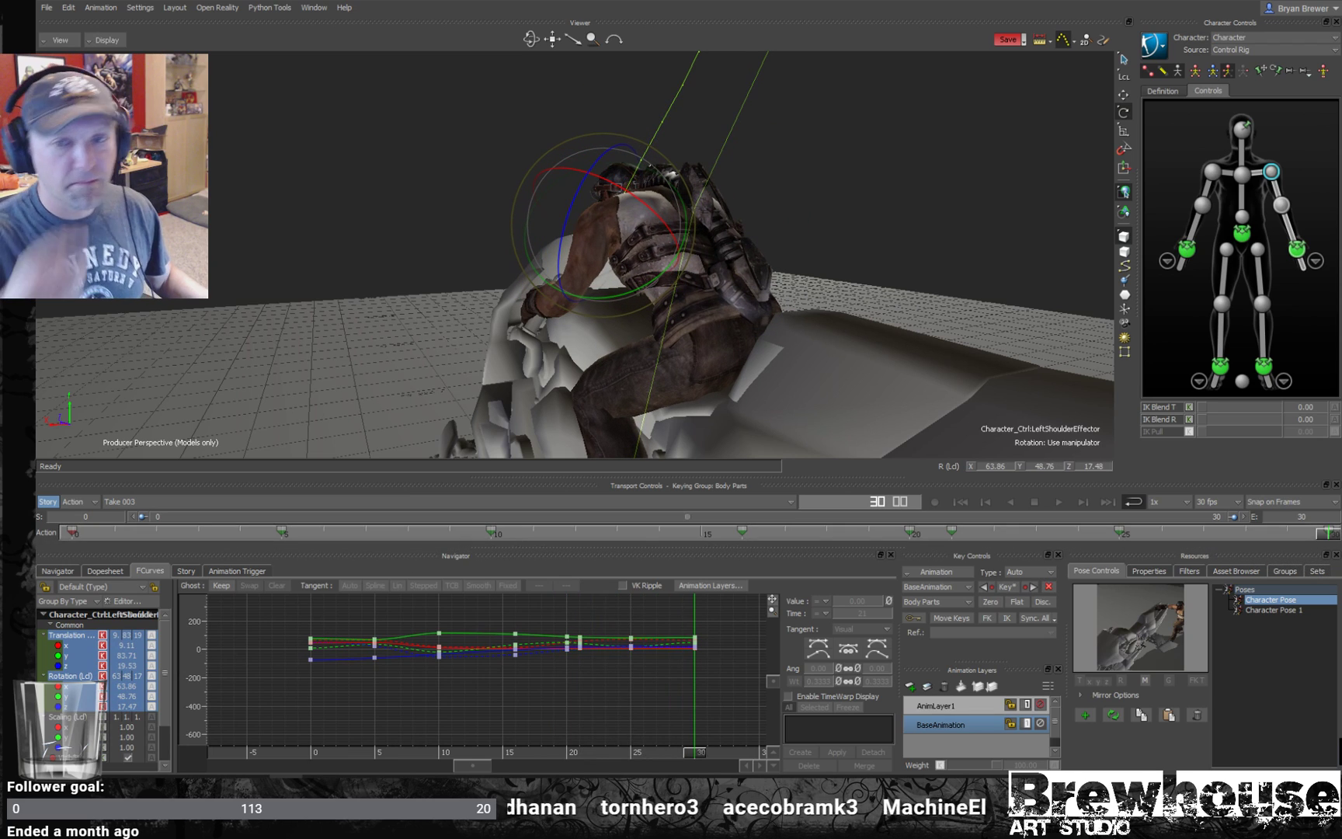
- Play back the vault with the hips selected and examine their motion from the side of the bike
left_click_drag(716, 335, 1079, 219)
key("space")
left_click(1231, 229)
left_click_drag(823, 373, 773, 358)
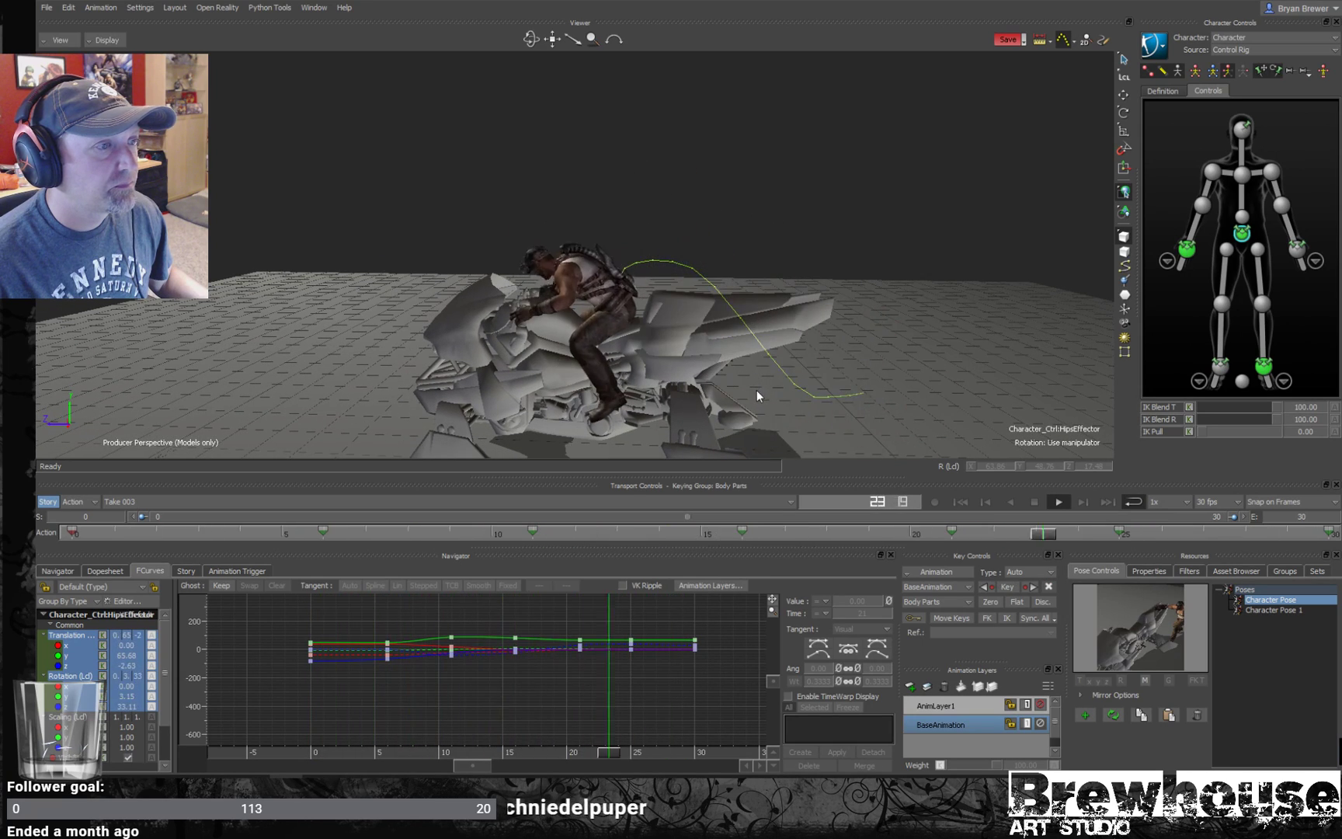
left_click_drag(749, 395, 781, 381)
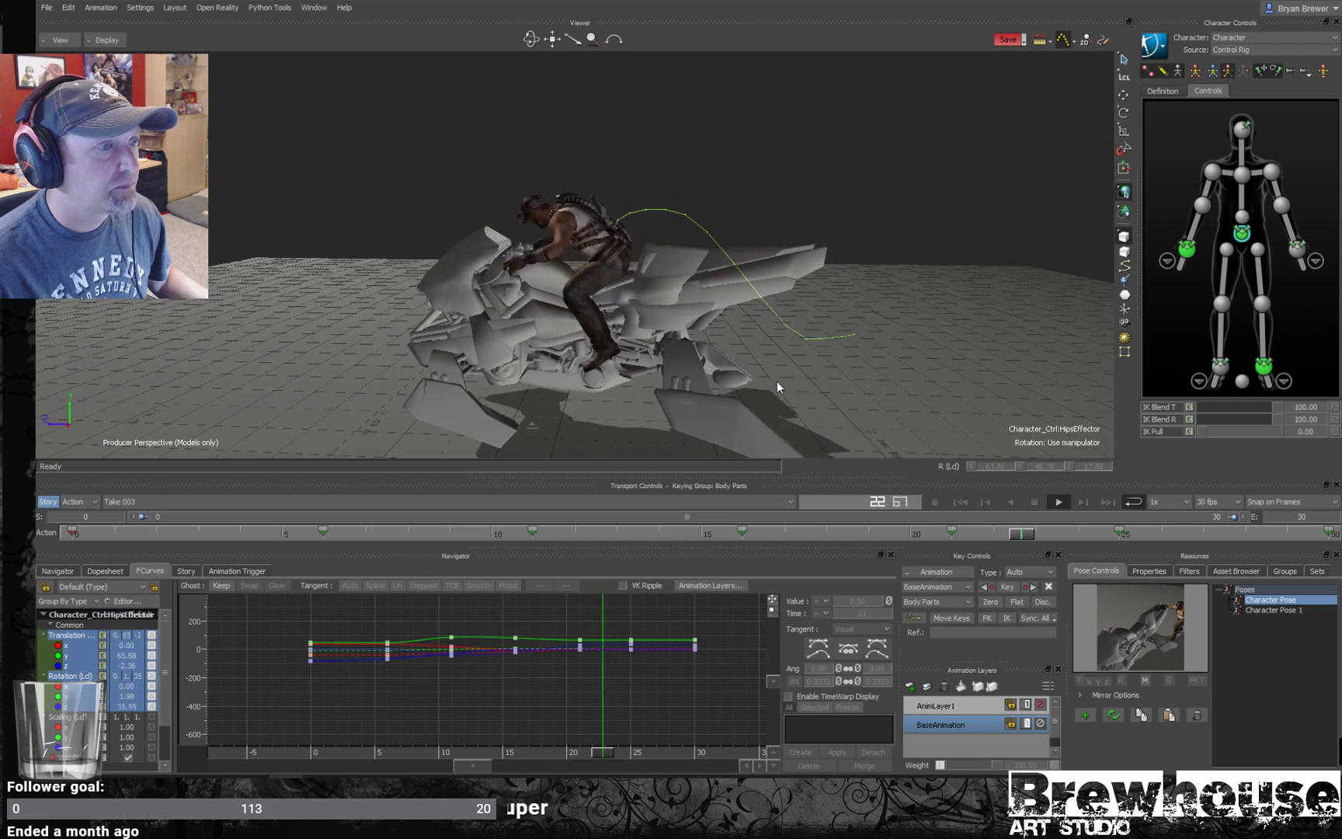
key("space")
- Switch keying to Full Body, move the opening key from frame 0 to frame 2 and play back the timing
left_click_drag(194, 537, 87, 546)
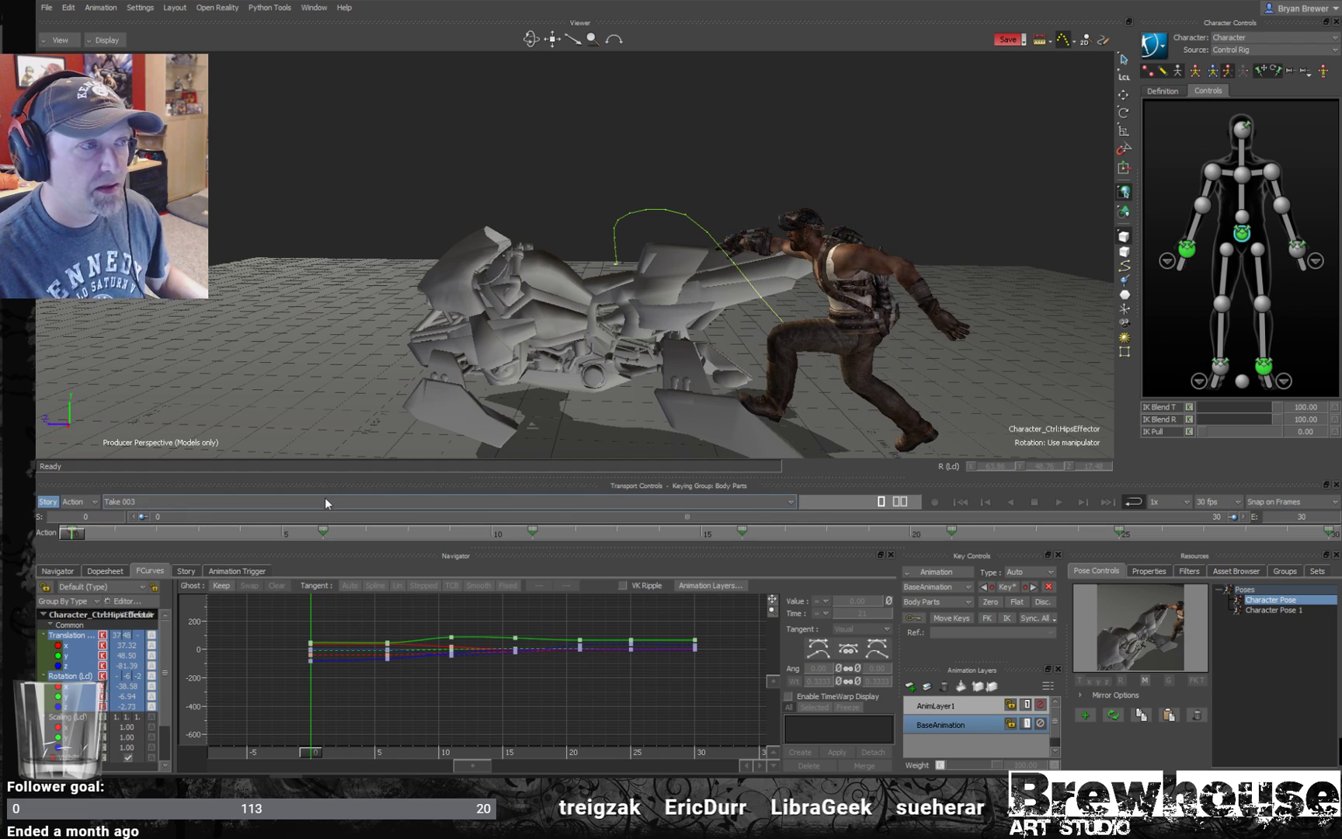
left_click(1192, 72)
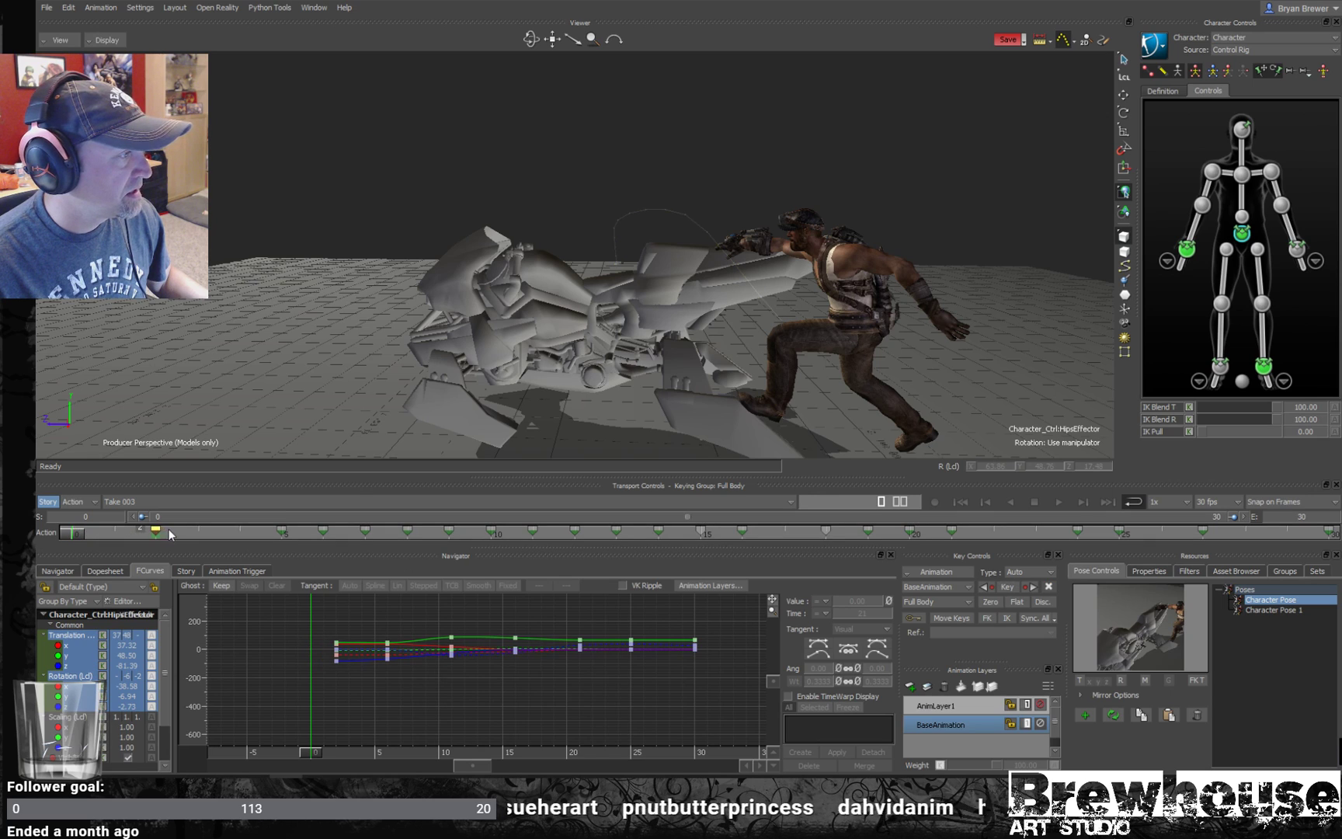
left_click_drag(177, 534, 174, 534)
left_click_drag(77, 534, 177, 529)
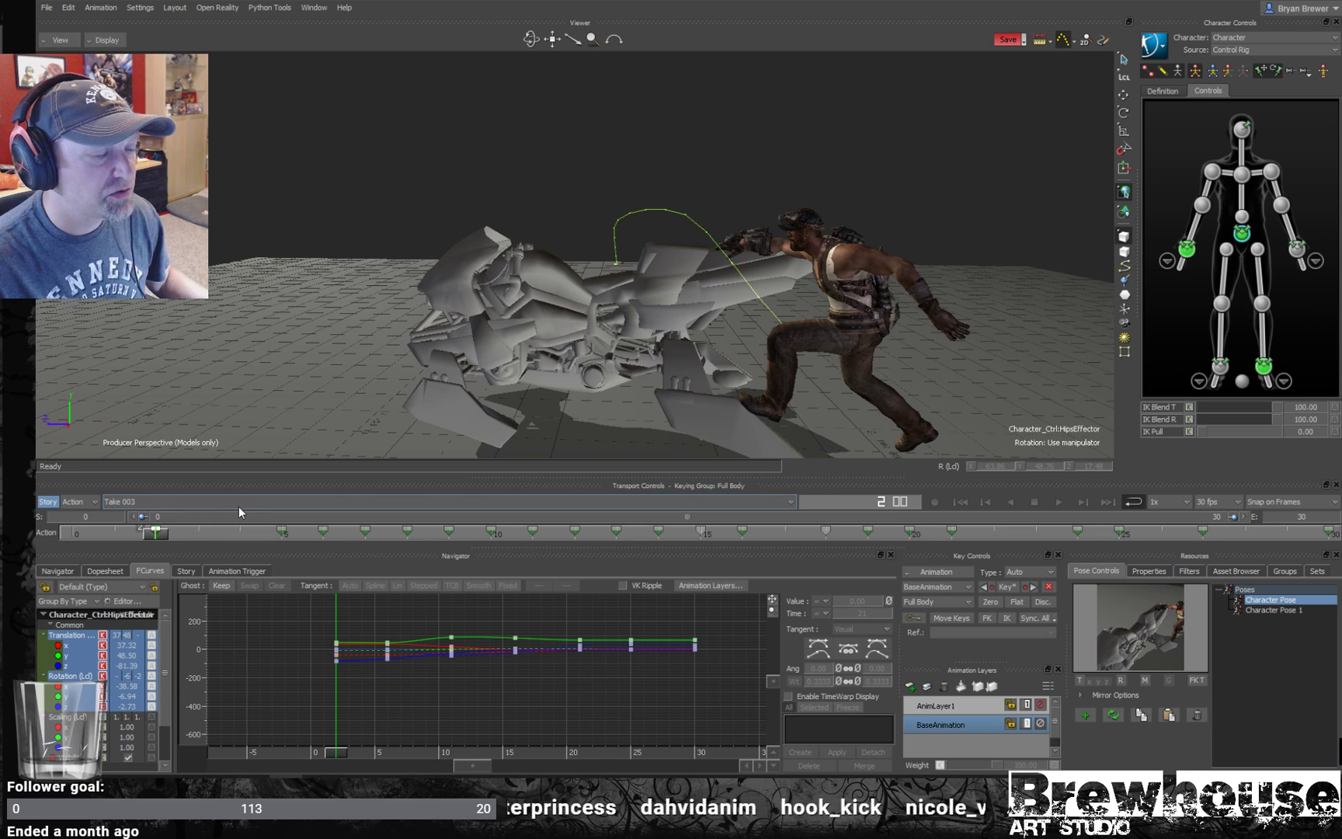
key("space")
- Move the opening full-body key to frame 3 and play back the vault from there
left_click_drag(154, 531, 189, 529)
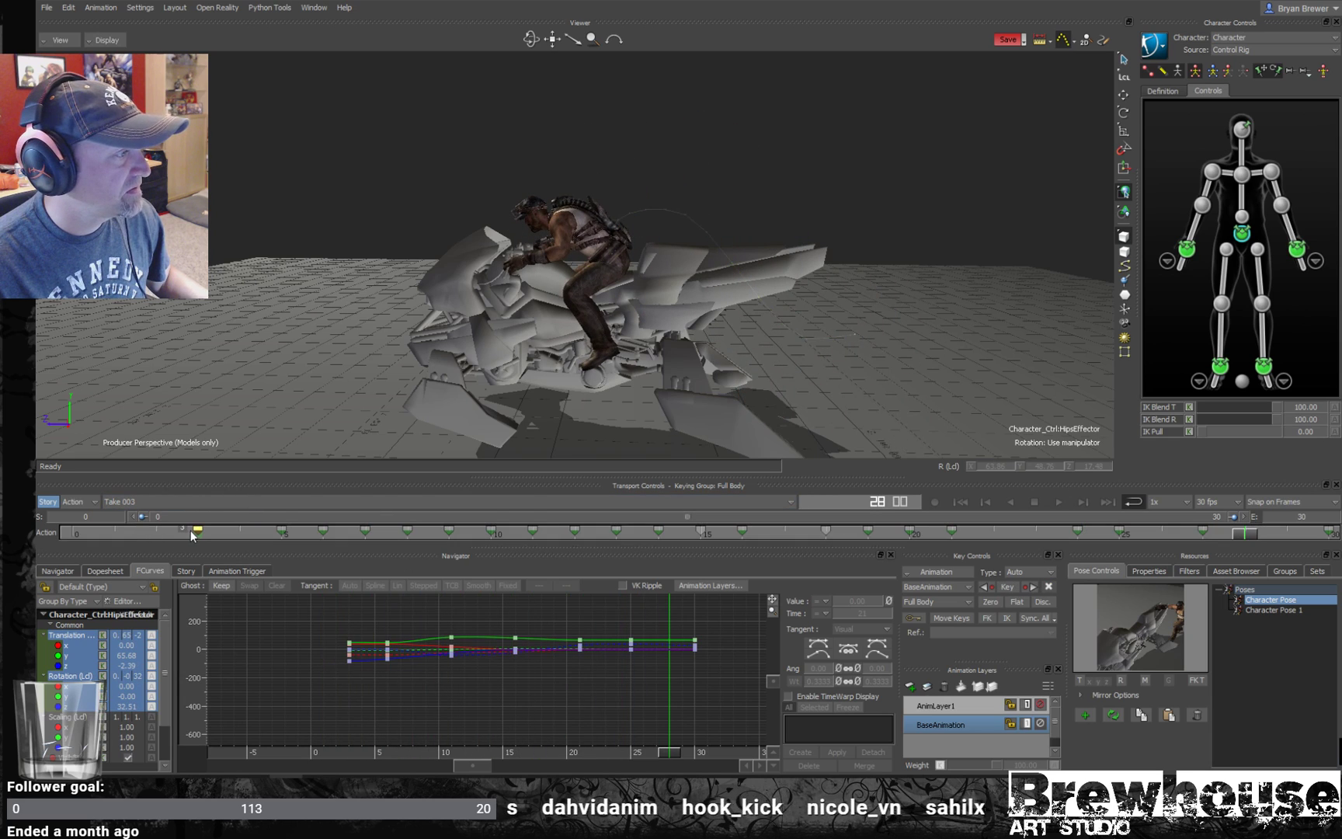
left_click(73, 531)
key("space")
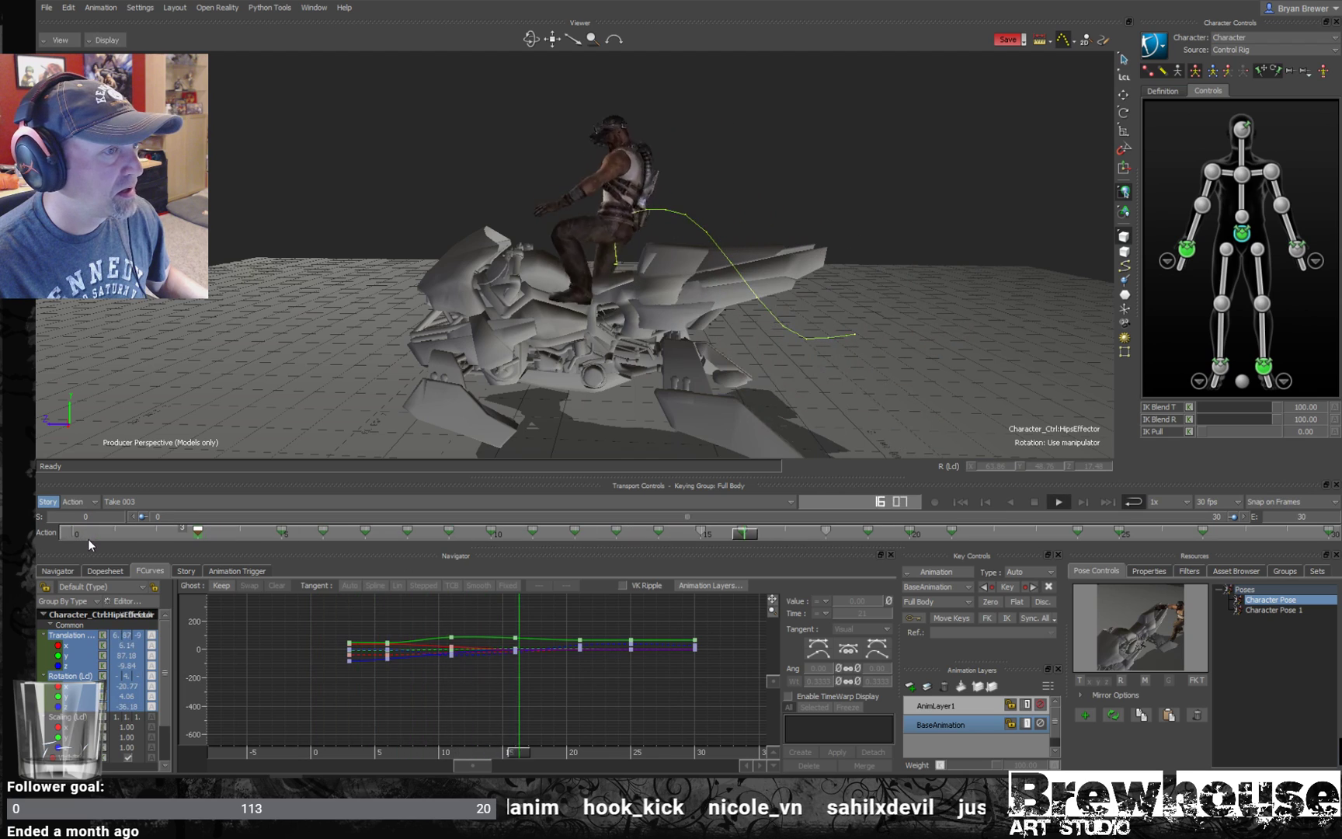
left_click(197, 532)
key("space")
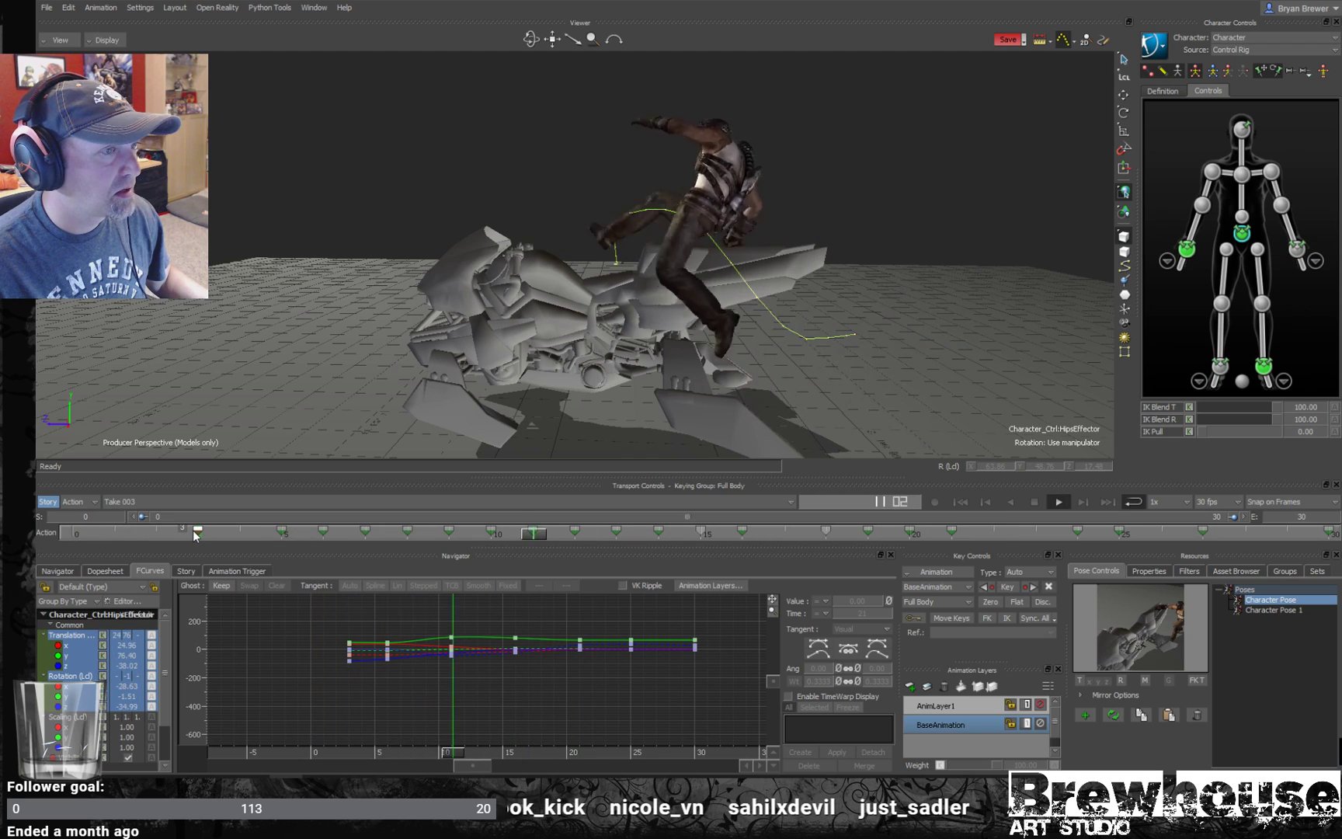
- Set the take's start frame to 3 and play back the shortened range
left_click(98, 517)
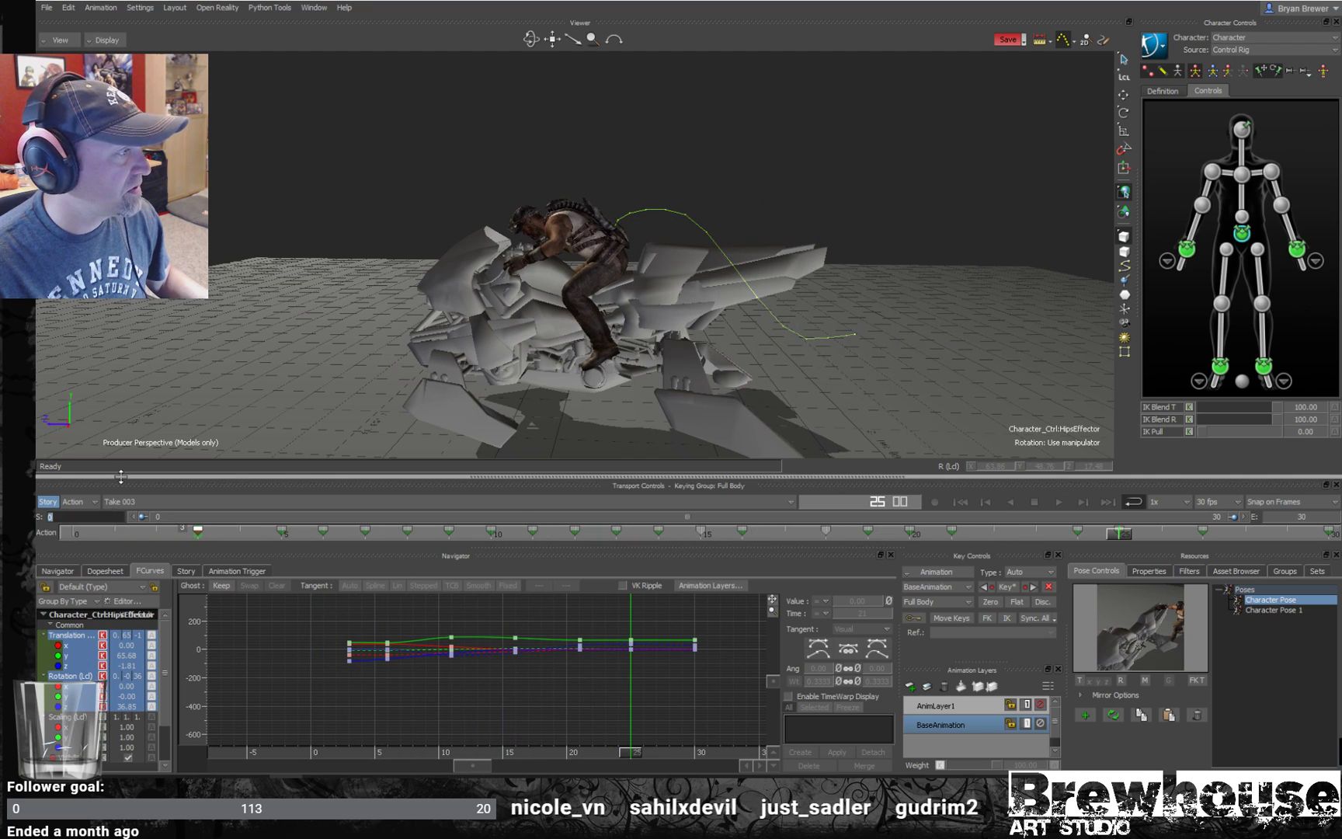
type("3")
key("Return")
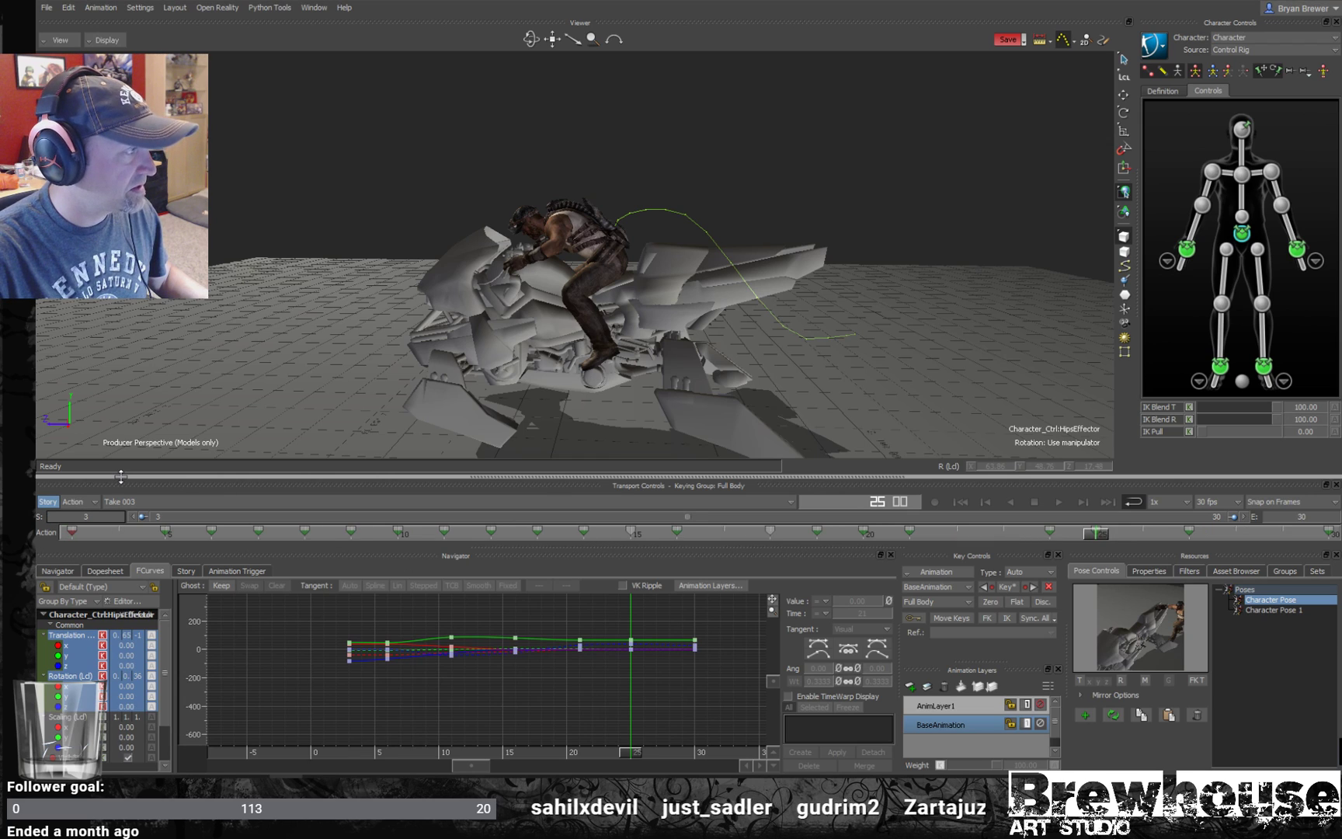
key("space")
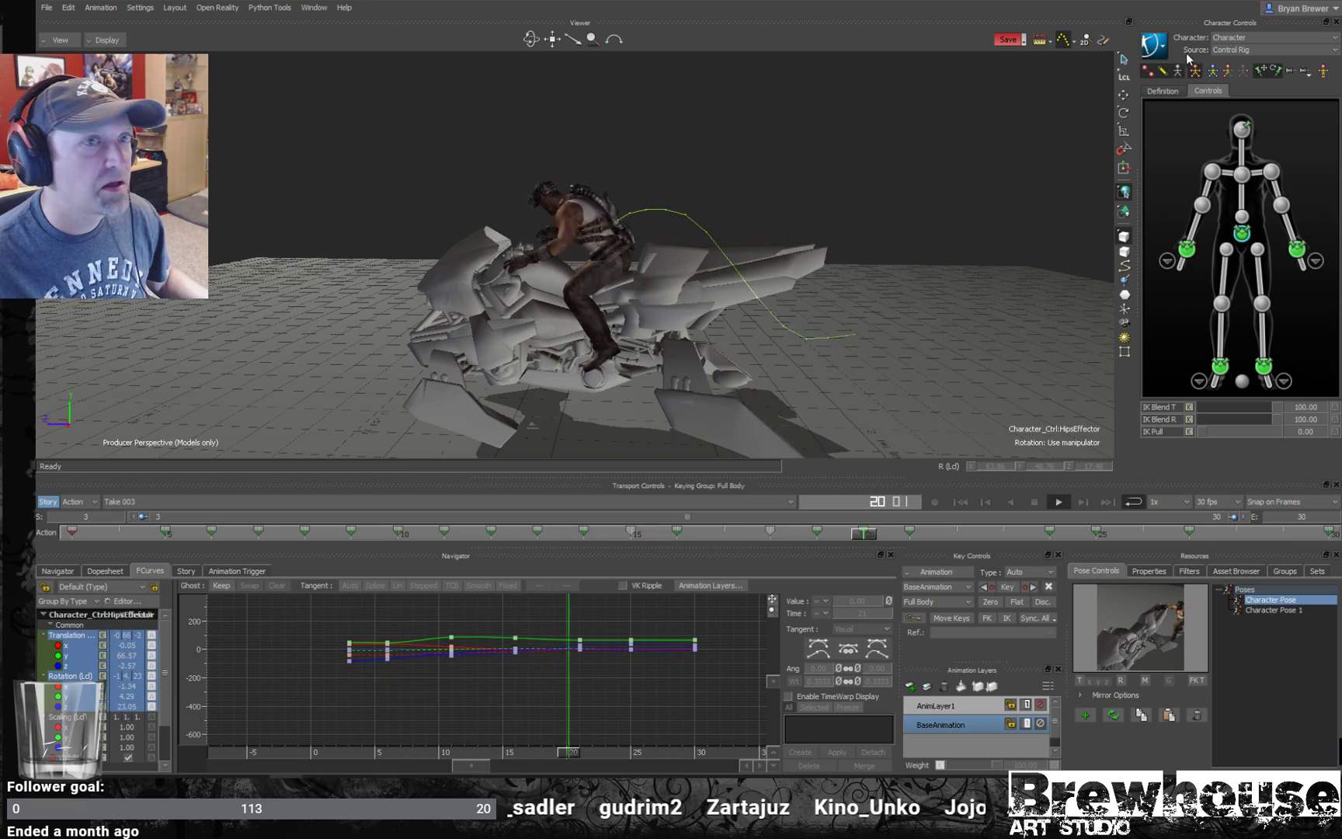
- Switch keying back to Body Parts and examine the looping vault from both sides of the bike
left_click(1228, 70)
left_click_drag(699, 345, 758, 353, "ctrl+shift")
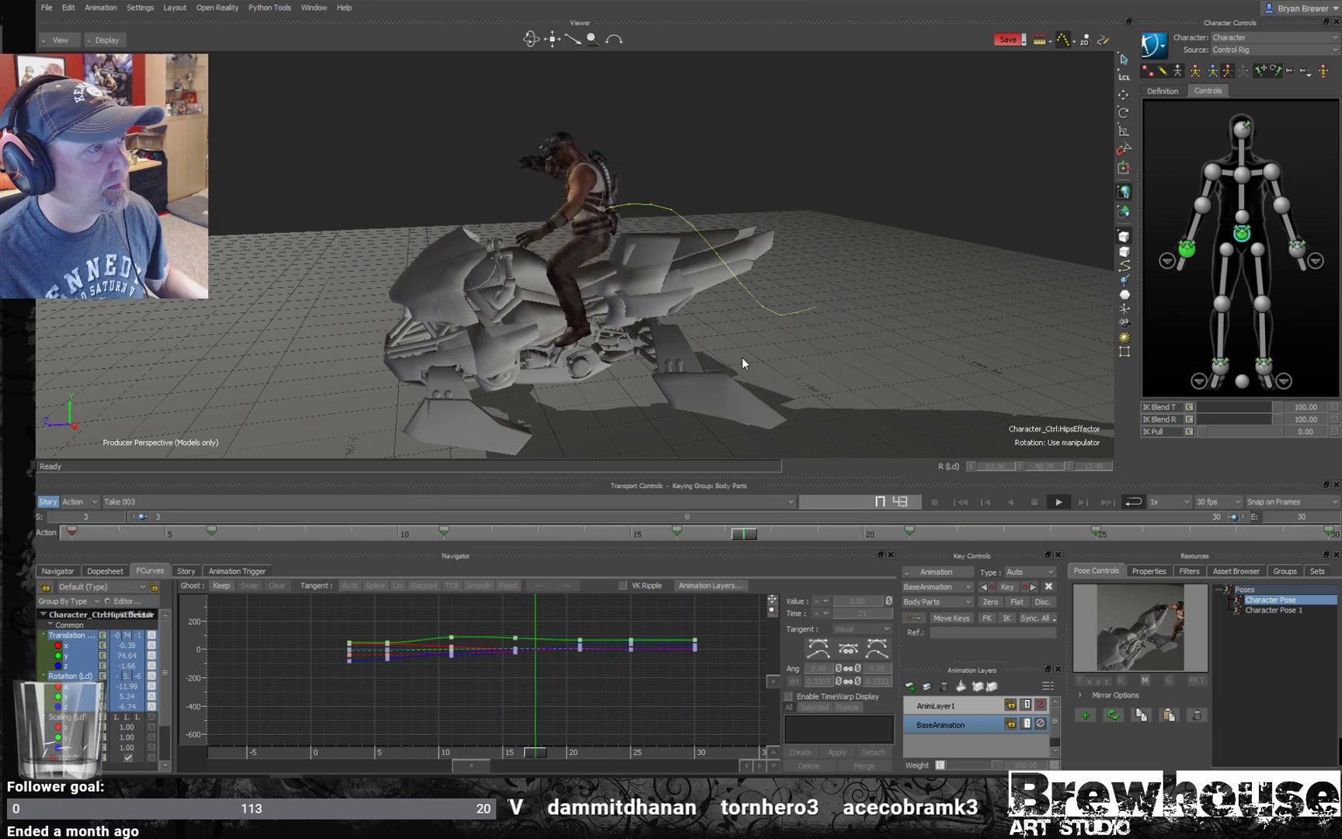
left_click(673, 360)
left_click_drag(731, 357, 547, 354, "ctrl+shift")
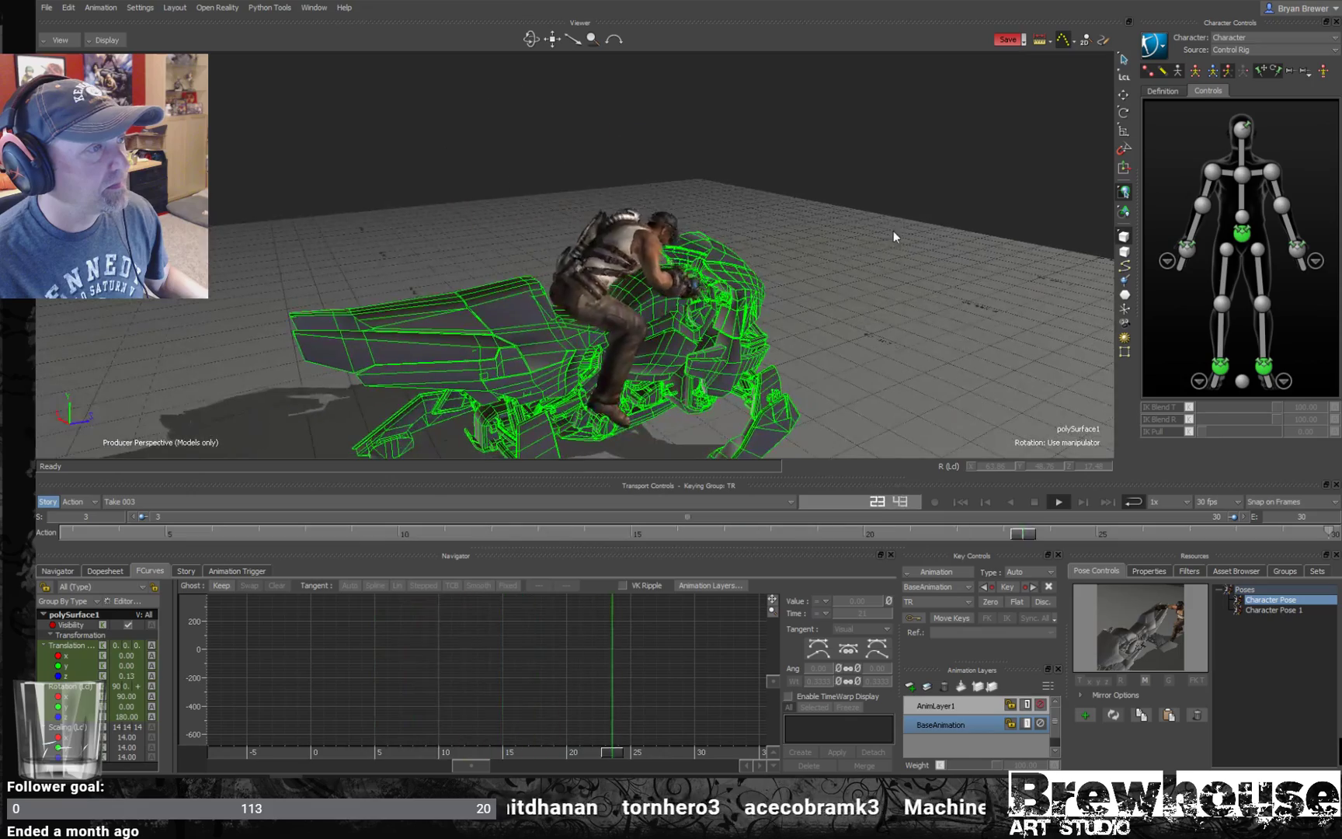
- Deselect the bike and examine the looping vault from the front side of the bike, near and far
left_click(893, 230)
left_click_drag(821, 309, 747, 294, "ctrl+shift")
key("ctrl+space")
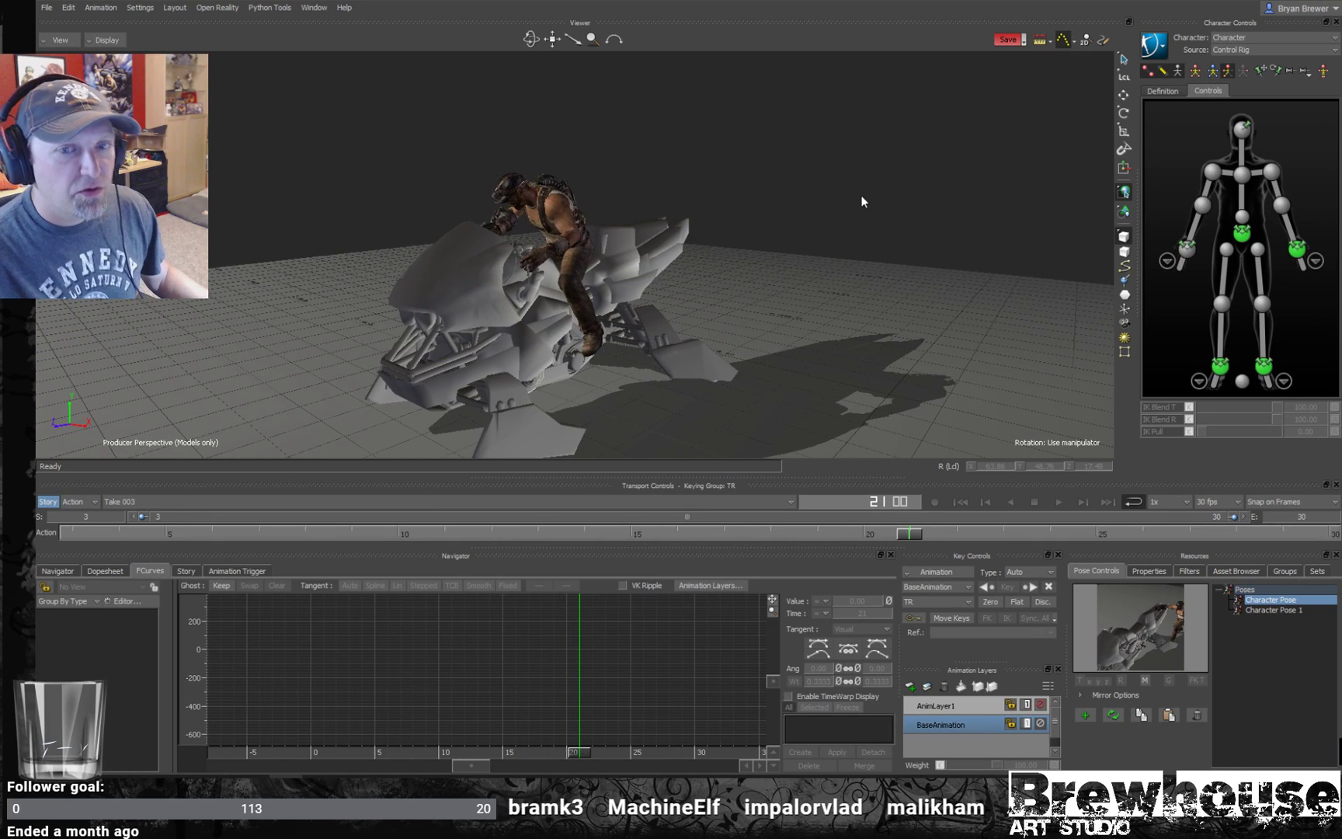
mouse_move(751, 307)
left_mouse_down("ctrl+shift")
mouse_move(776, 308)
mouse_move(765, 287)
left_mouse_up("ctrl+shift")
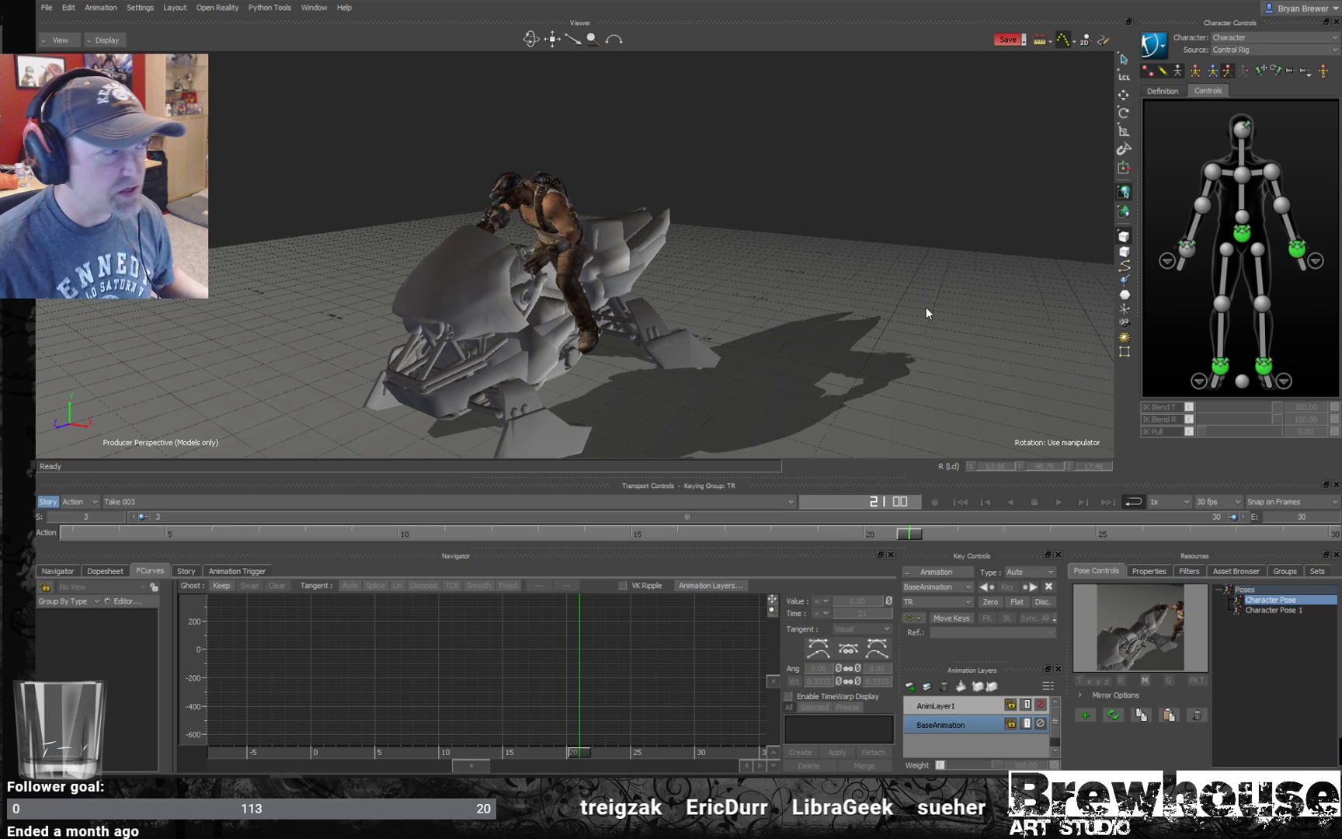
mouse_move(818, 267)
left_mouse_down("alt")
mouse_move(839, 282)
mouse_move(900, 241)
mouse_move(804, 241)
mouse_move(856, 189)
mouse_move(834, 251)
mouse_move(858, 266)
mouse_move(821, 242)
left_mouse_up("alt")
scroll(817, 237, "up", 3)
key("ctrl+space")
key("ctrl+space")
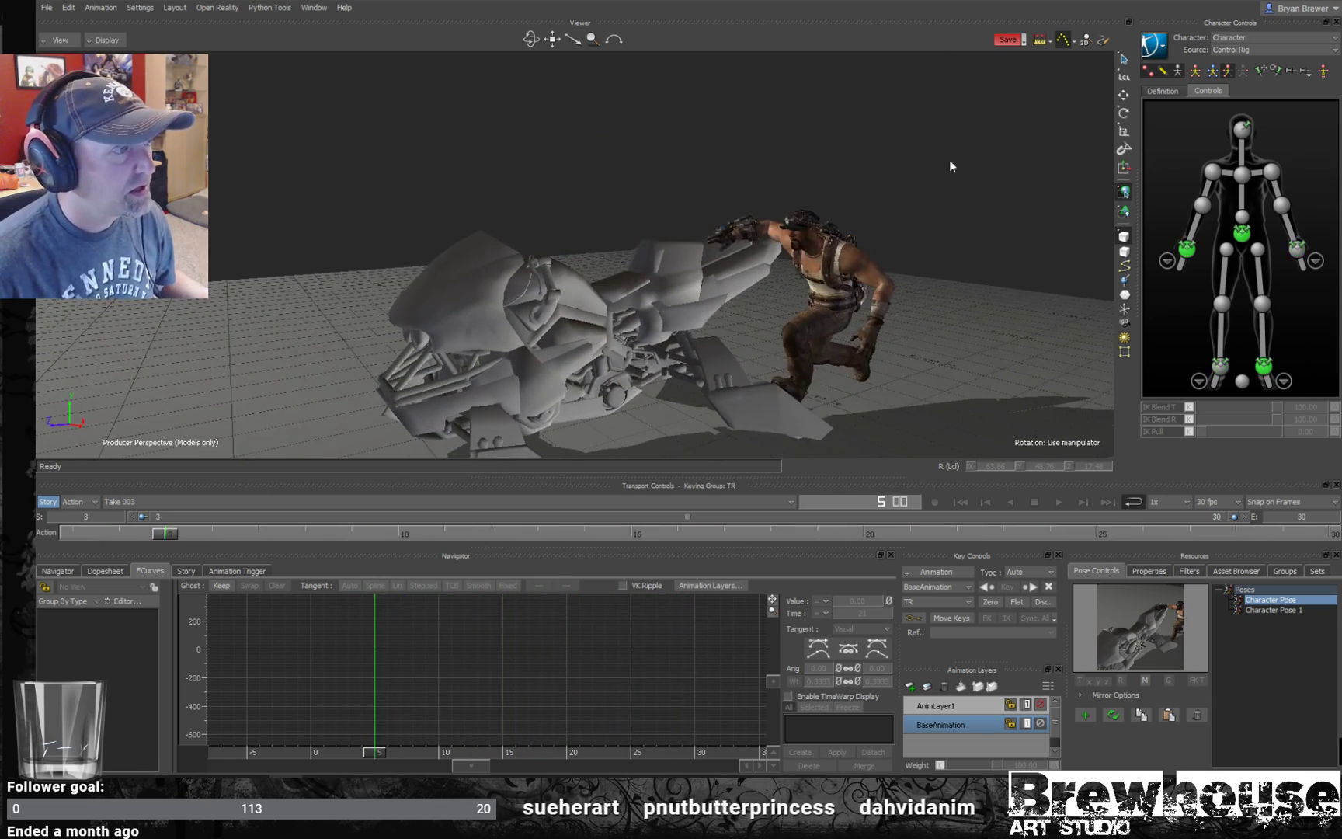
key("ctrl+space")
left_click_drag(934, 181, 1003, 186, "alt")
scroll(843, 203, "down", 3)
key("ctrl+space")
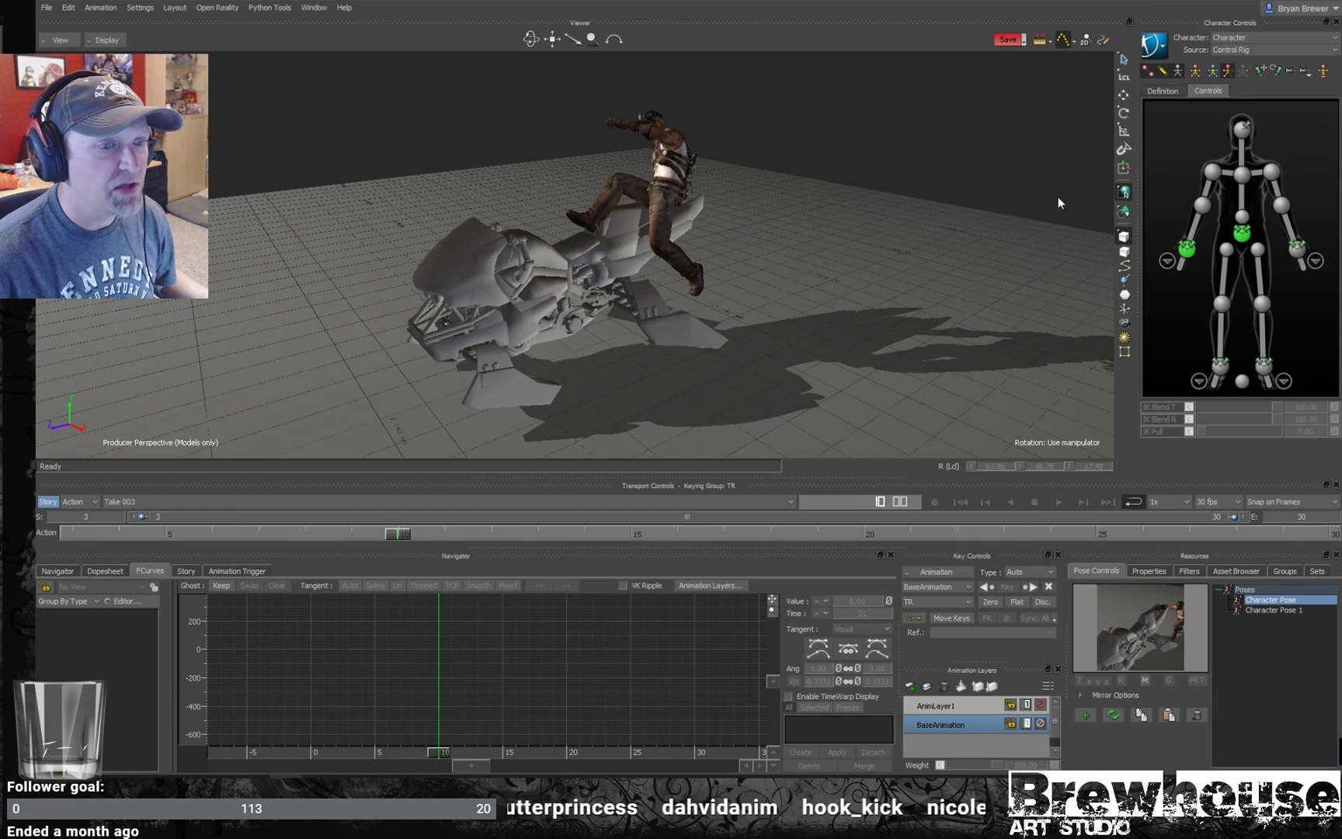
- Bake the character's animation to the skeleton and back onto the control rig
left_click(1156, 53)
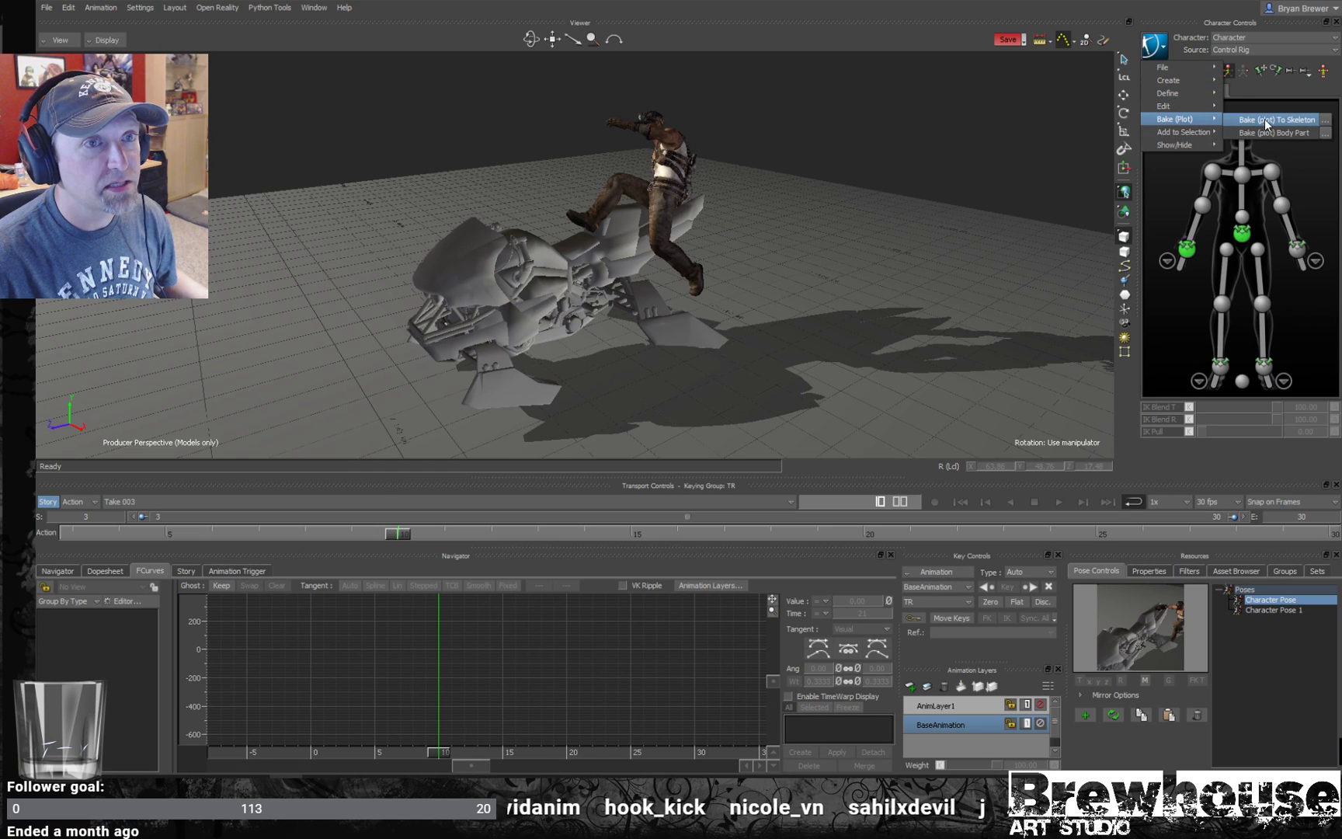
left_click(1266, 121)
left_click(1155, 48)
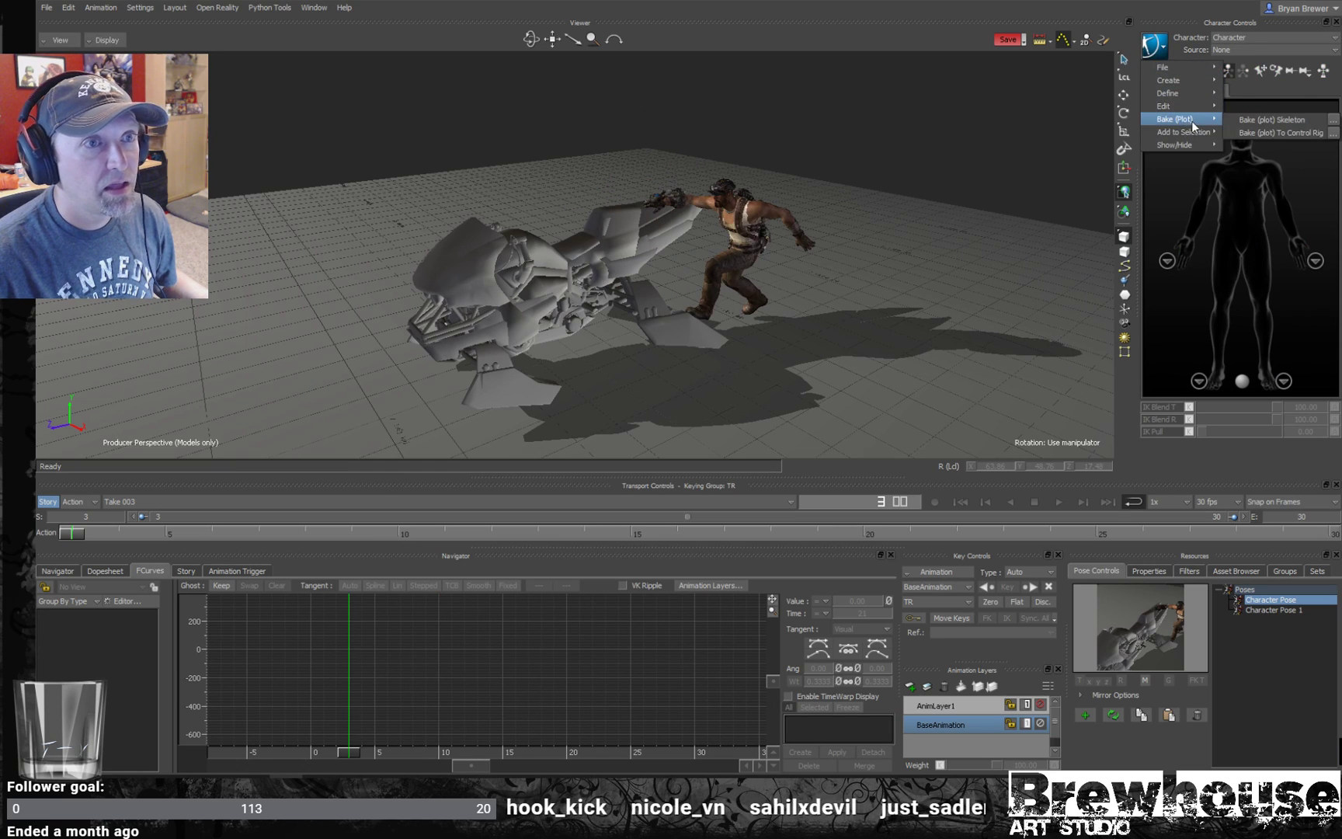
left_click(1264, 133)
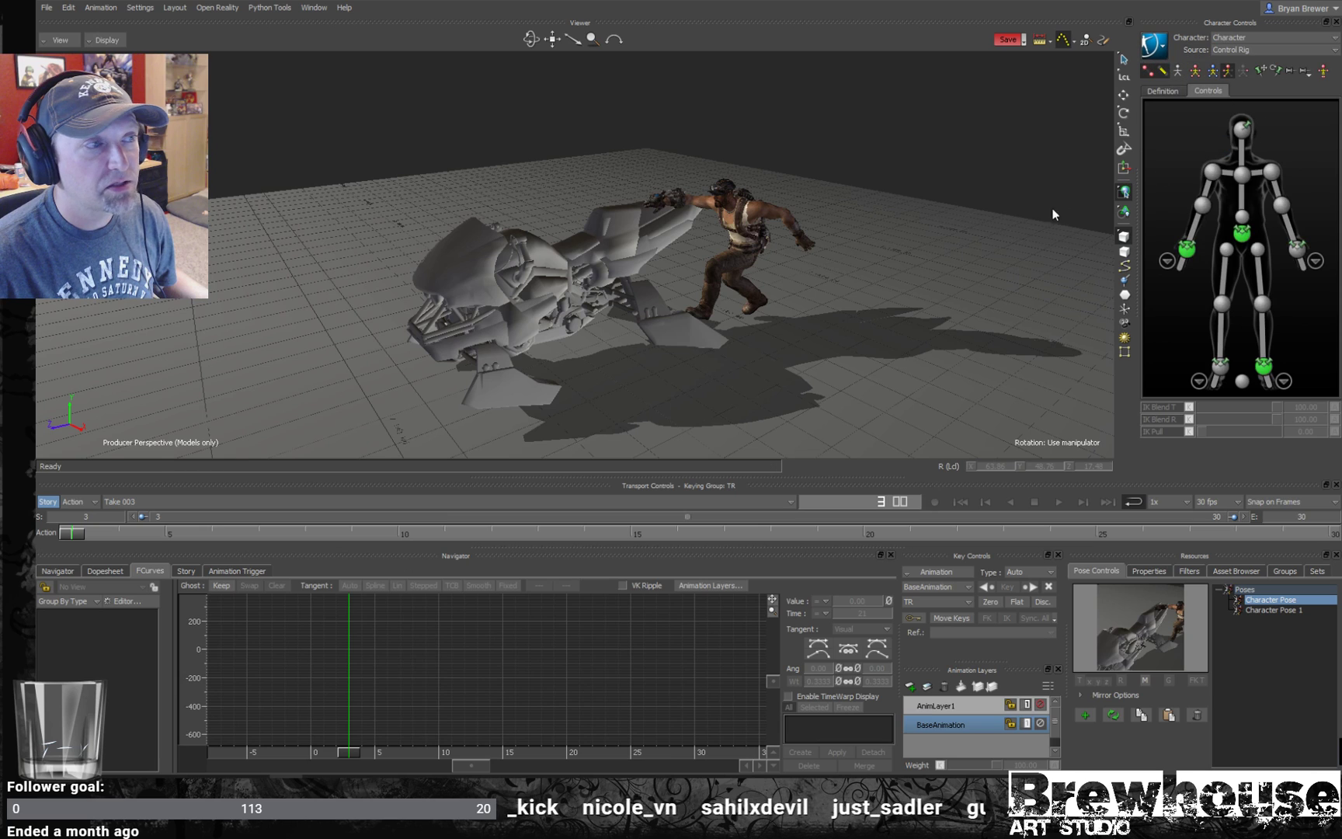
- Select the right ankle effector and play back the baked vault, examining the near leg and foot up close
left_click(1242, 232)
left_click(1223, 368)
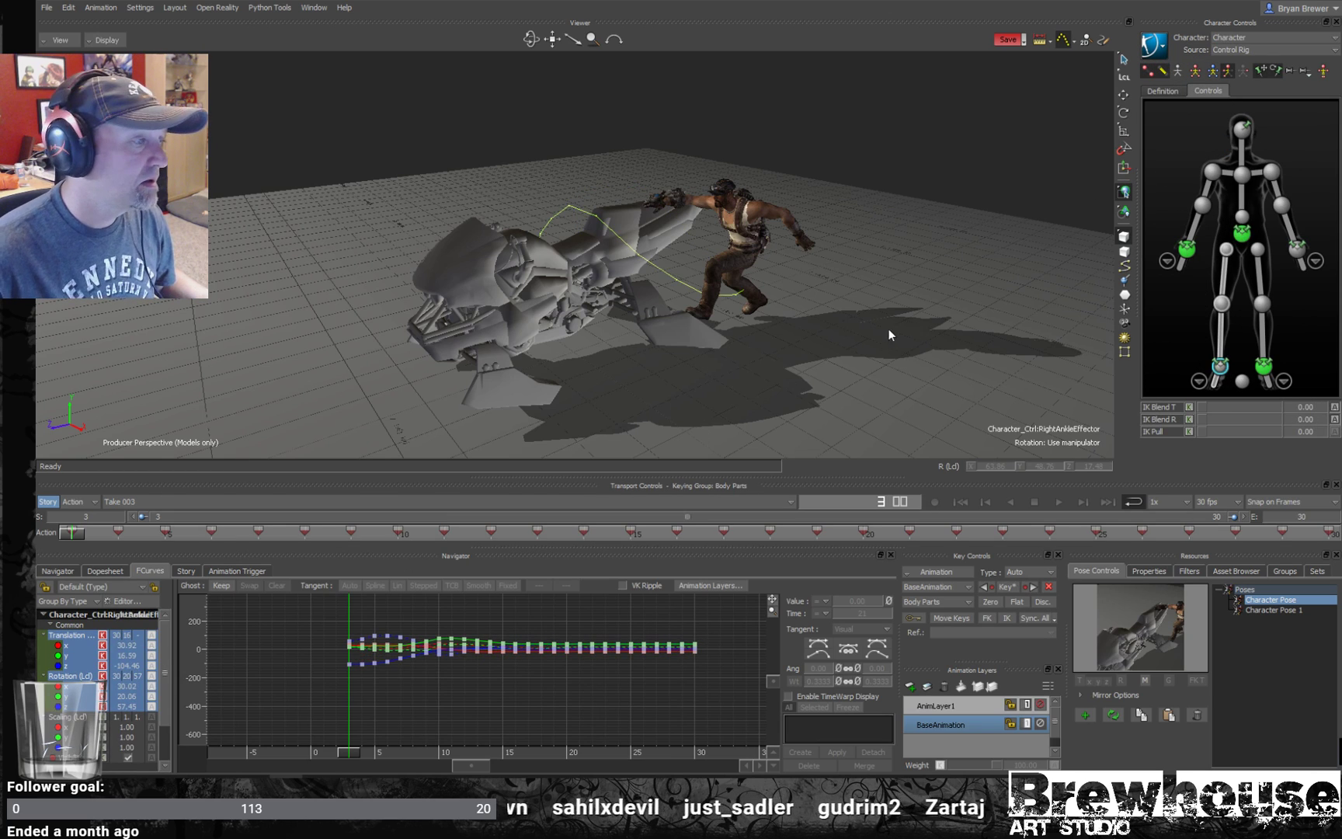
key("space")
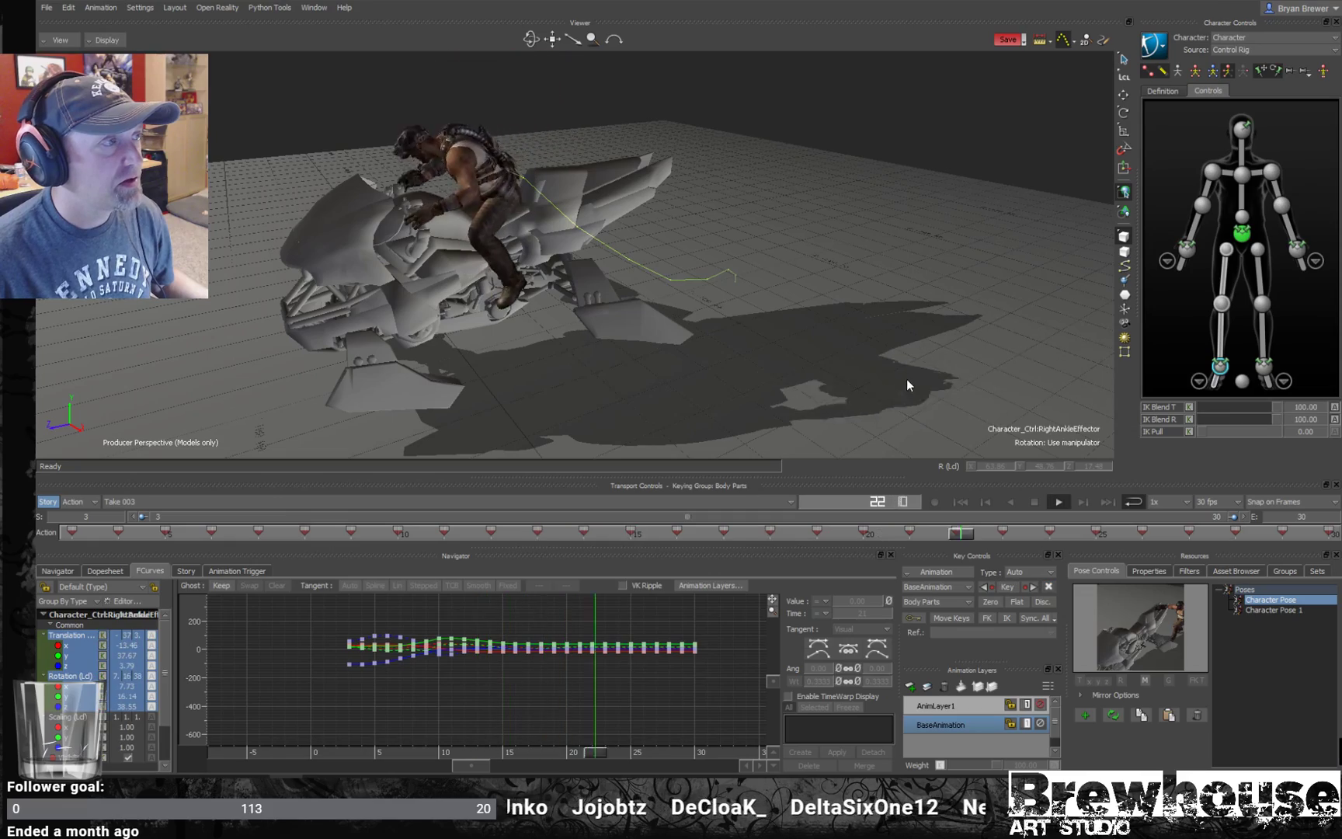
right_click_drag(899, 379, 957, 380, "alt")
left_click_drag(957, 380, 893, 347, "alt")
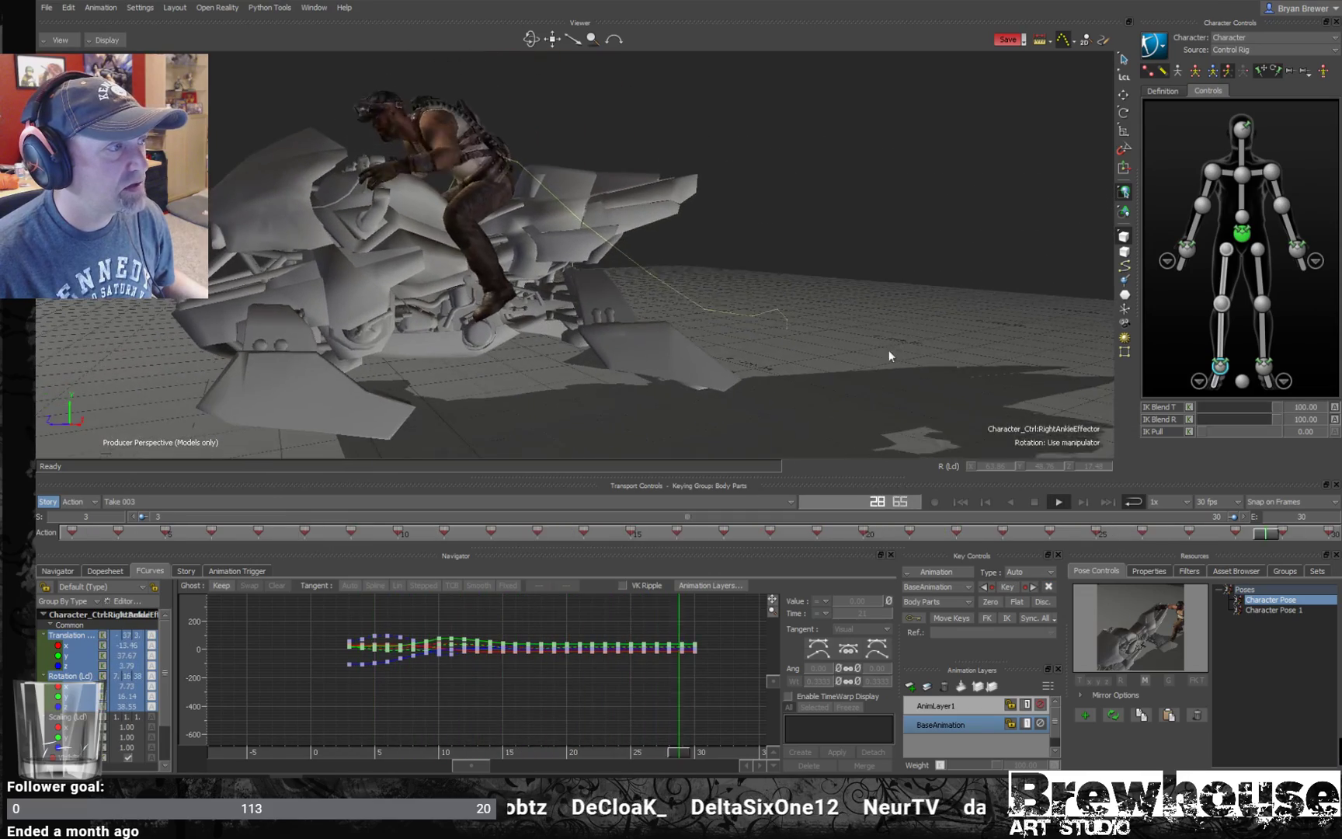
middle_click_drag(864, 375, 868, 349, "alt")
right_click_drag(869, 350, 1006, 359, "alt")
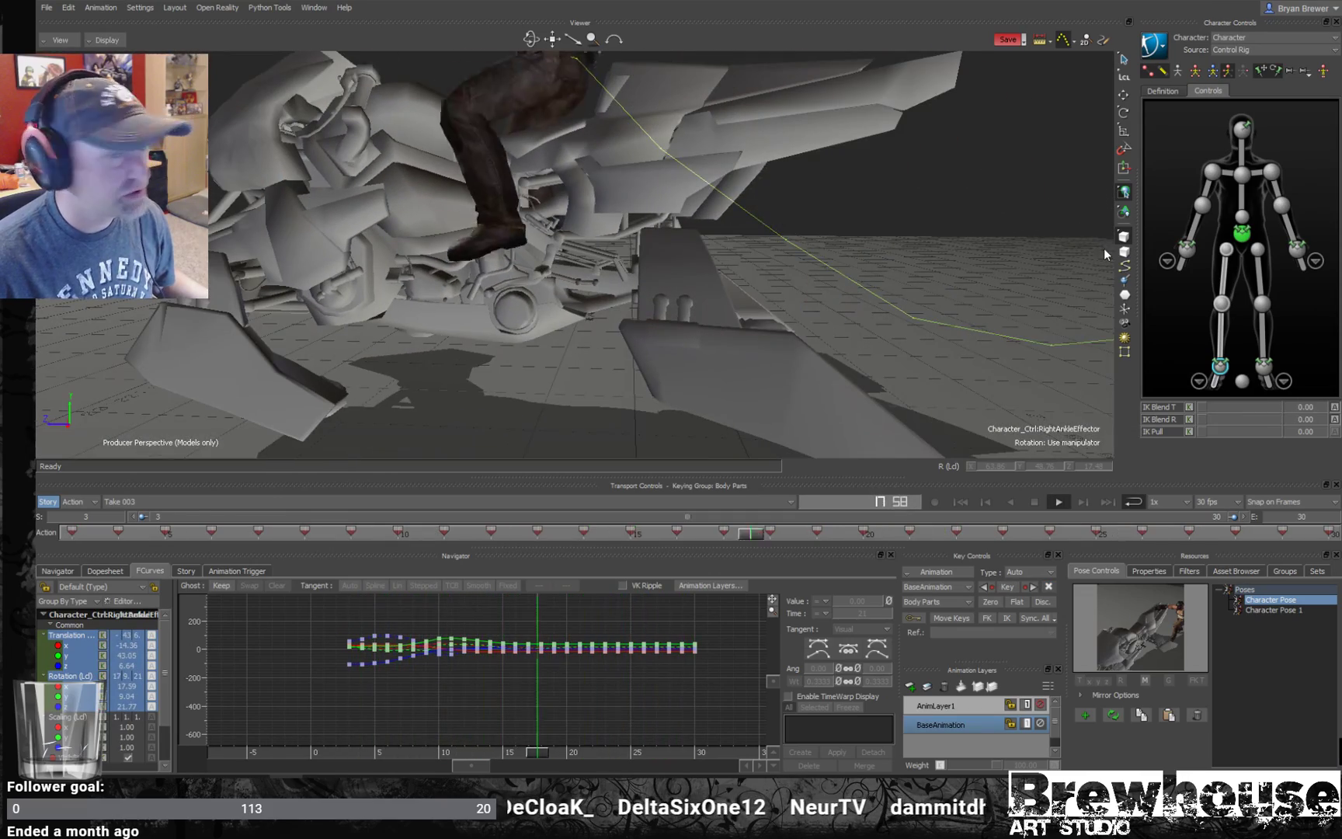
- Select the left ankle effector and inspect the foot's contact with the bike between frames 20 and 24
left_click(1263, 365)
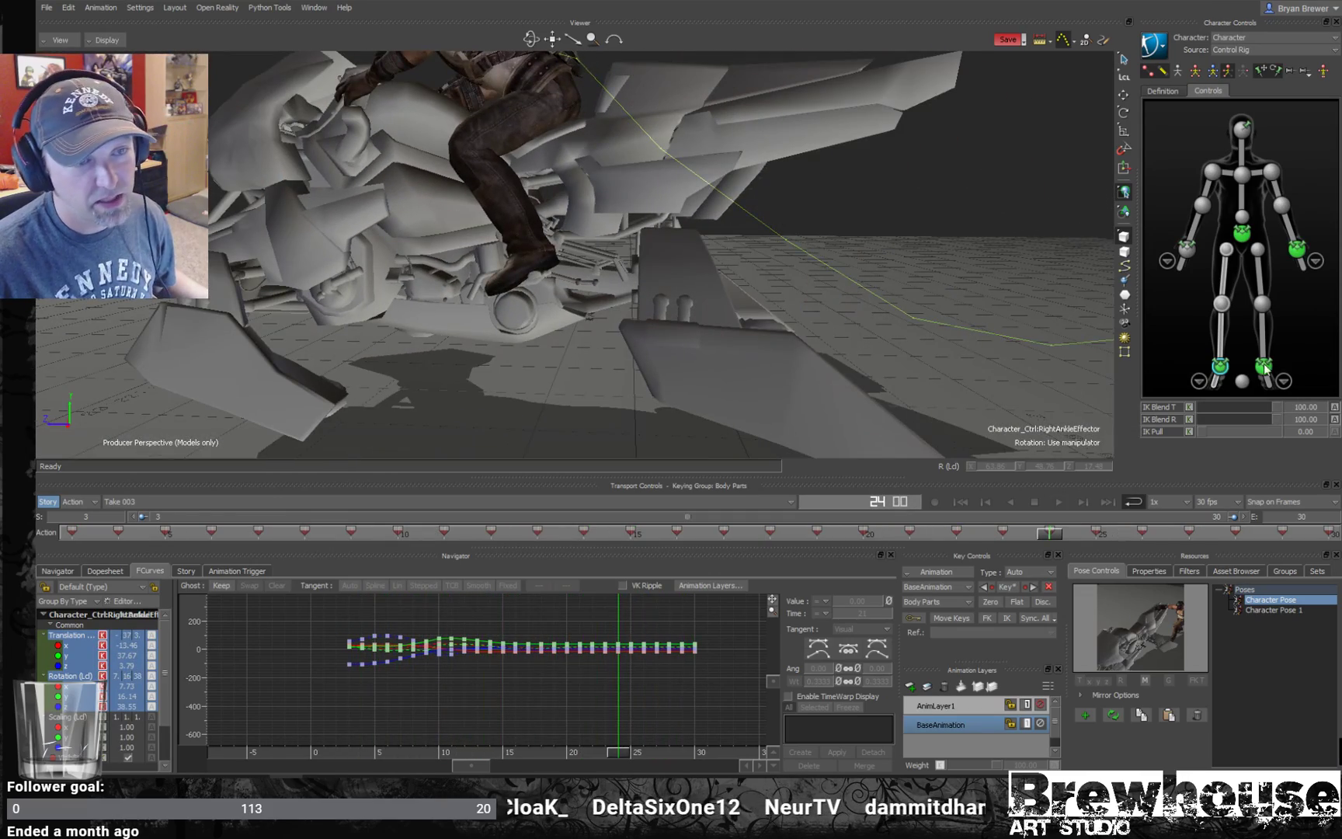
left_click(1259, 370)
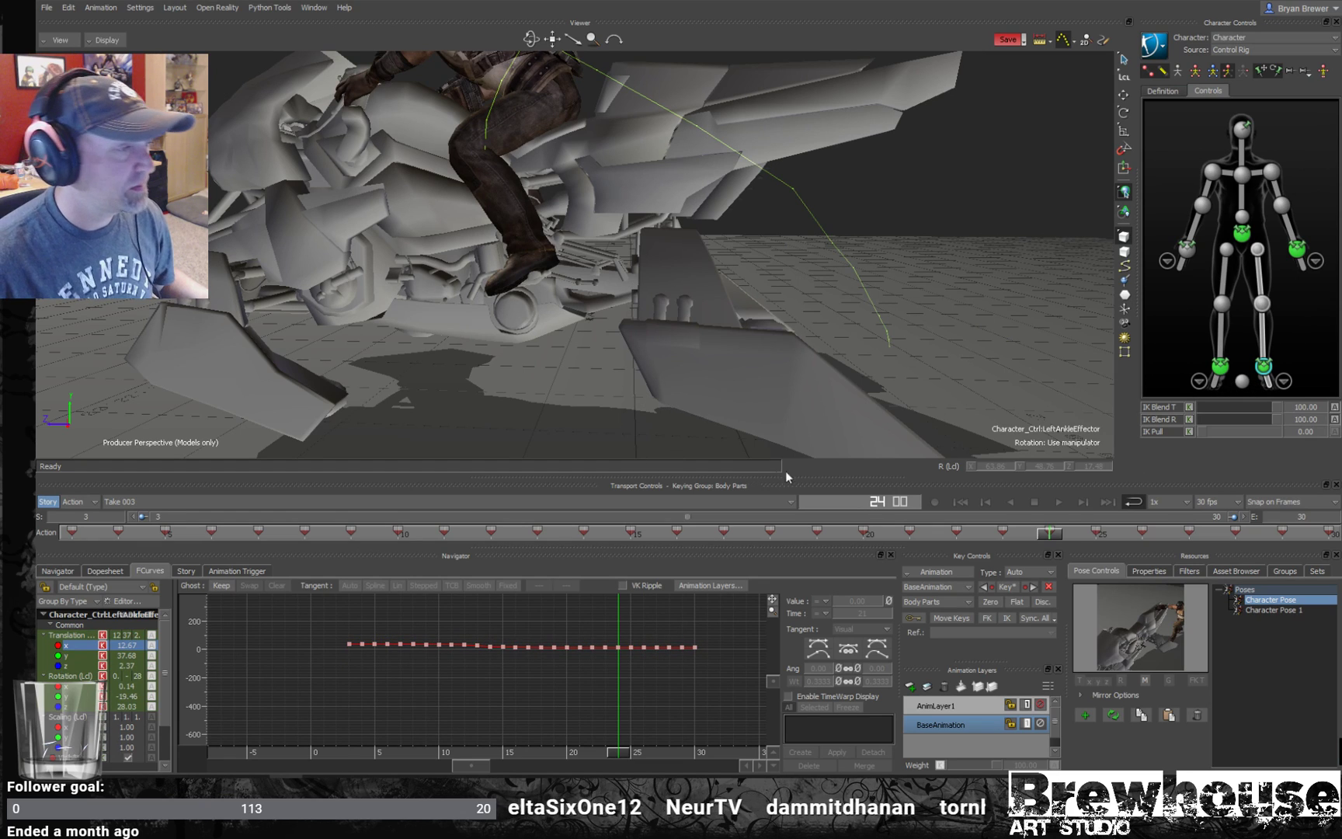
left_click(920, 535)
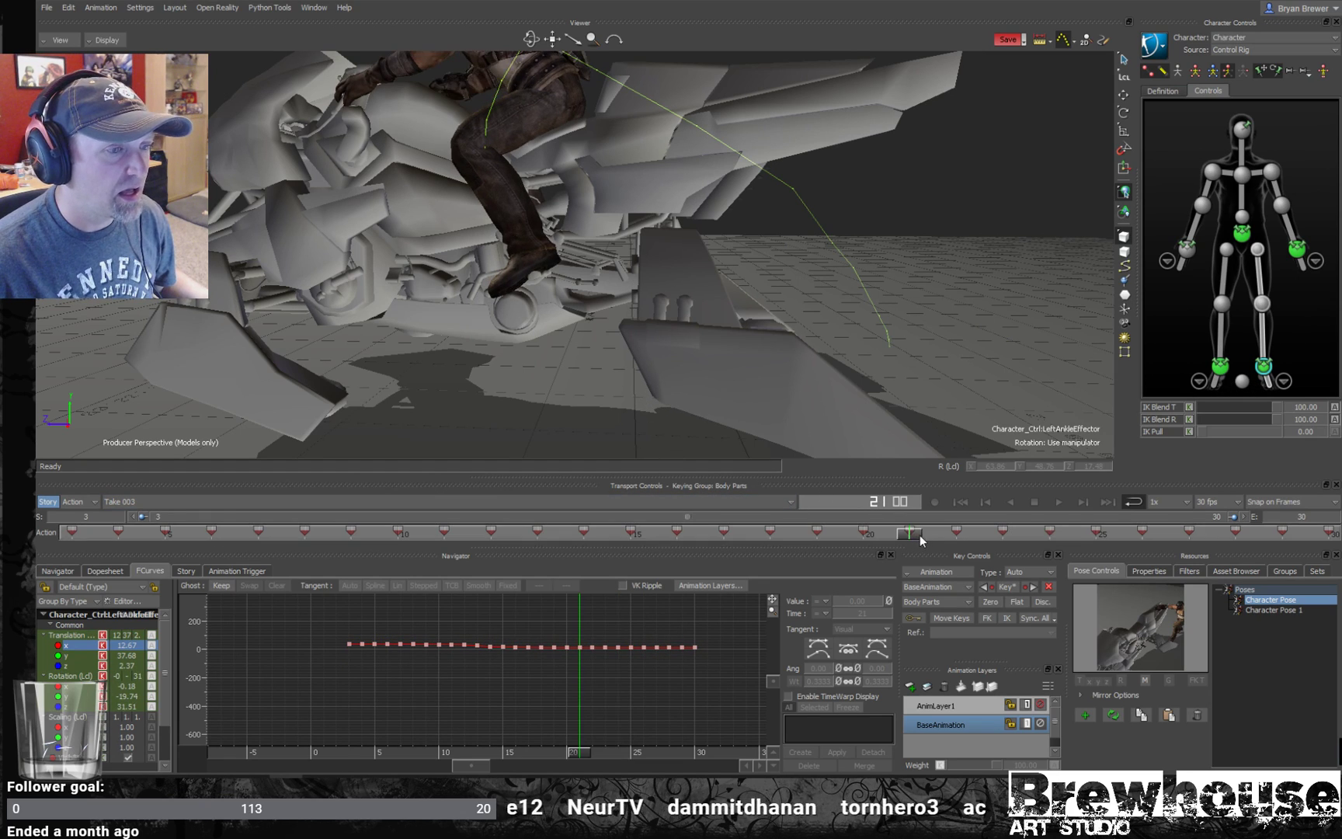
left_click(1049, 532)
left_click_drag(1075, 555, 863, 544)
left_click_drag(676, 314, 729, 366, "alt")
right_click_drag(728, 367, 824, 394, "alt")
left_click_drag(824, 395, 608, 386, "alt")
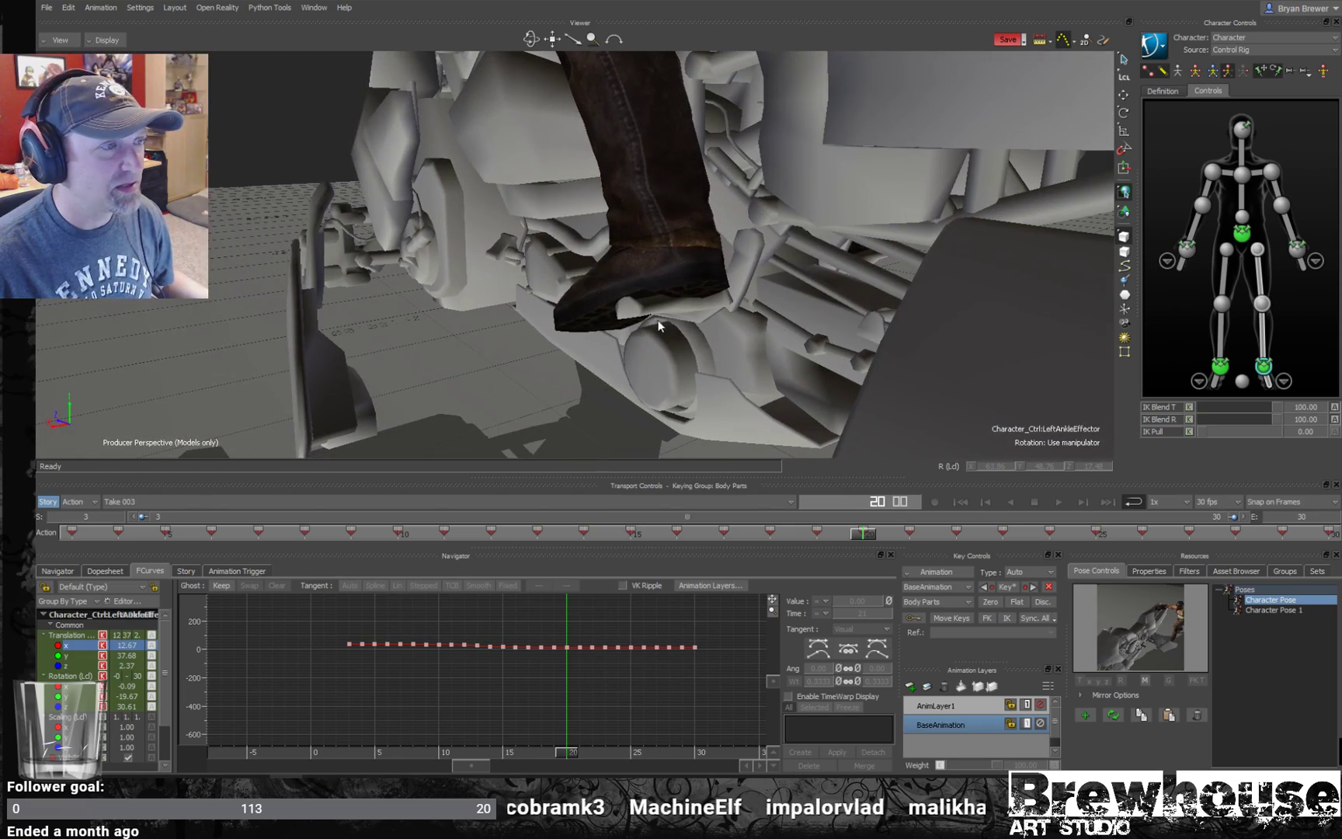
left_click_drag(689, 267, 720, 414, "alt")
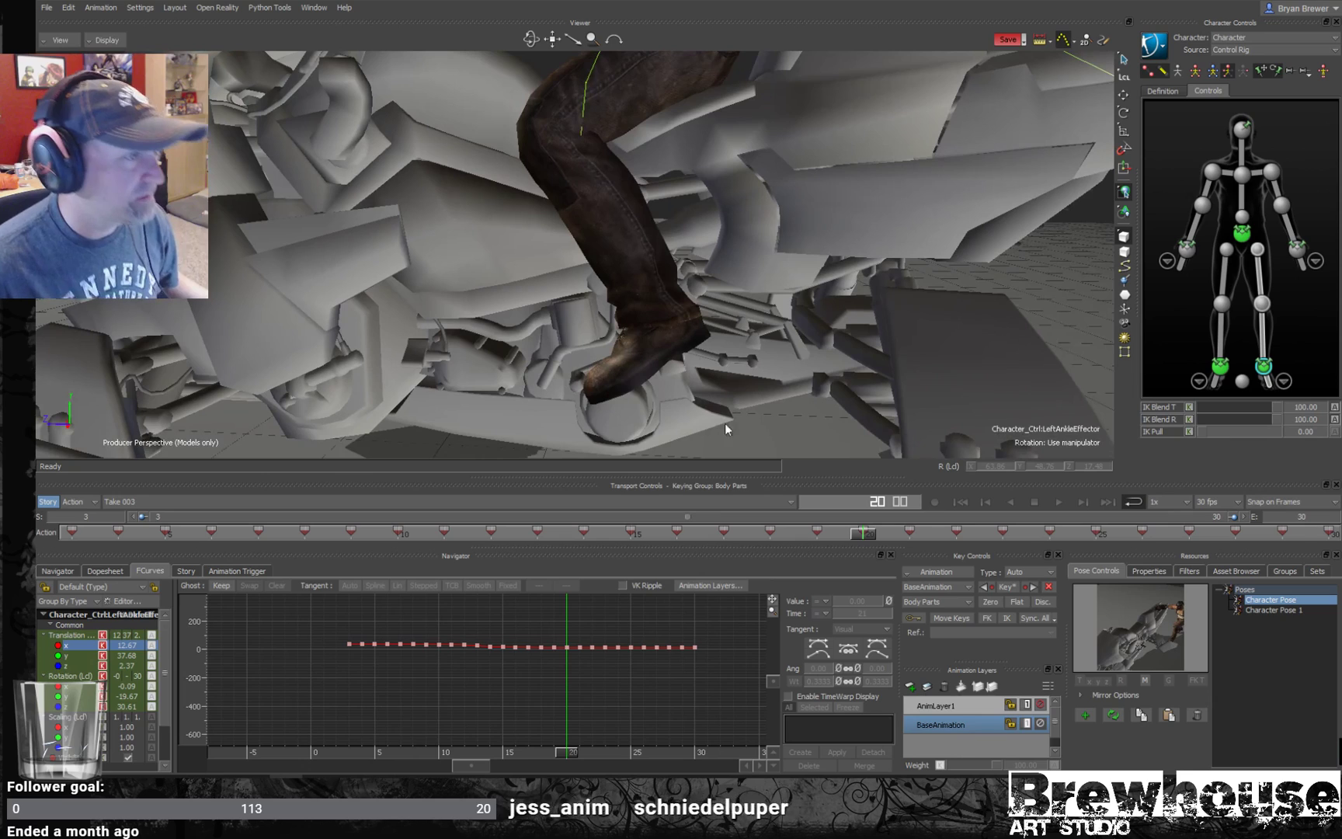
left_click_drag(867, 537, 1004, 563)
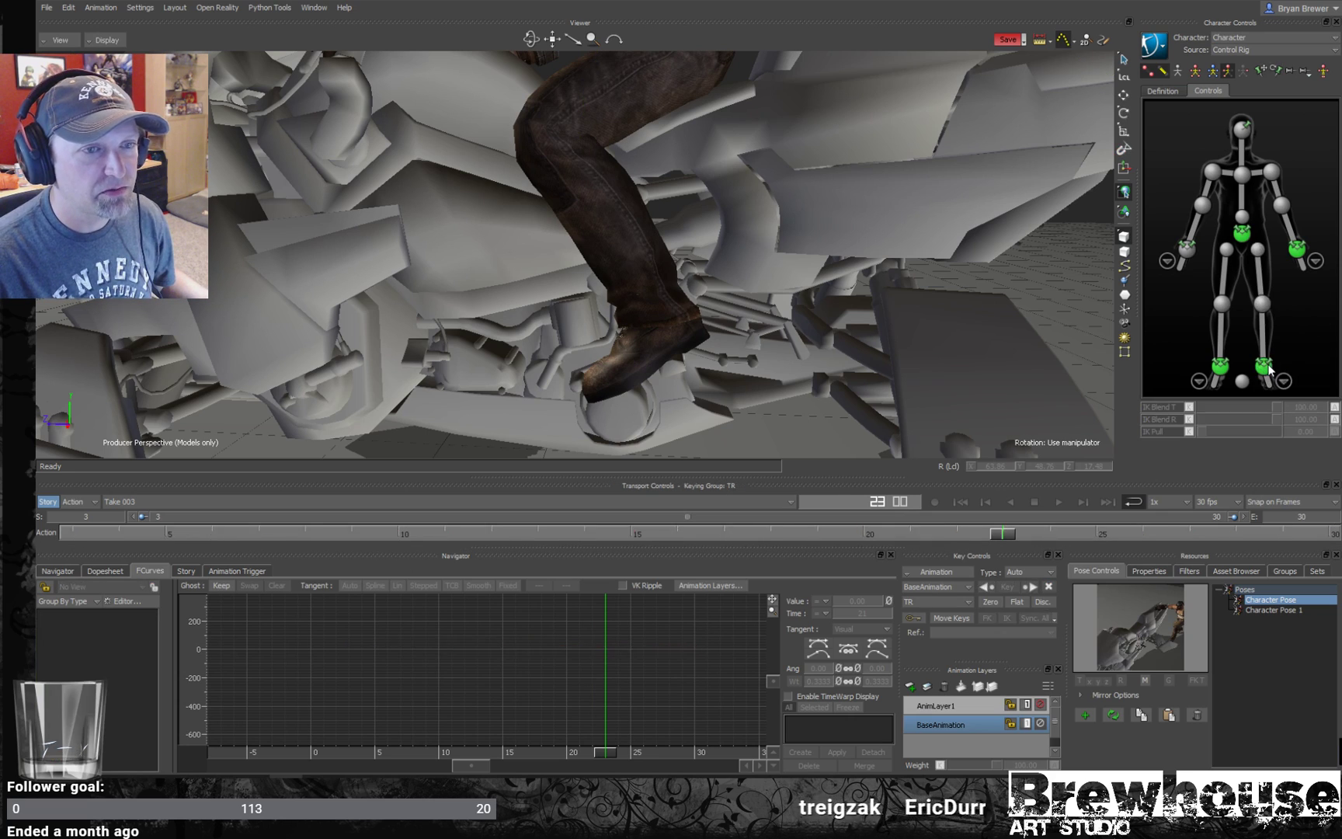
- Clear the left ankle effector's IK blend animation, set IK Blend T and R to 0 and create an auxiliary pivot
left_click(1335, 410)
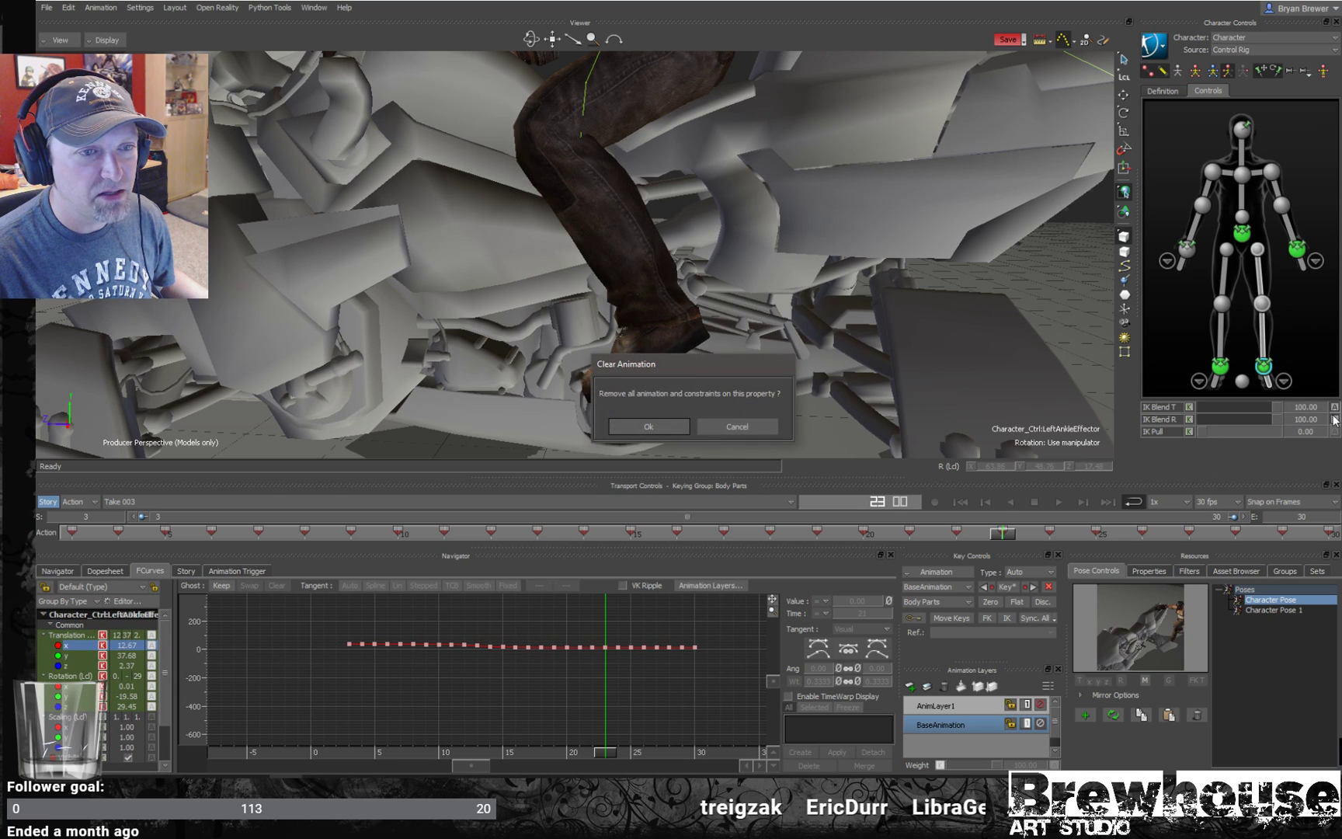
key("Return")
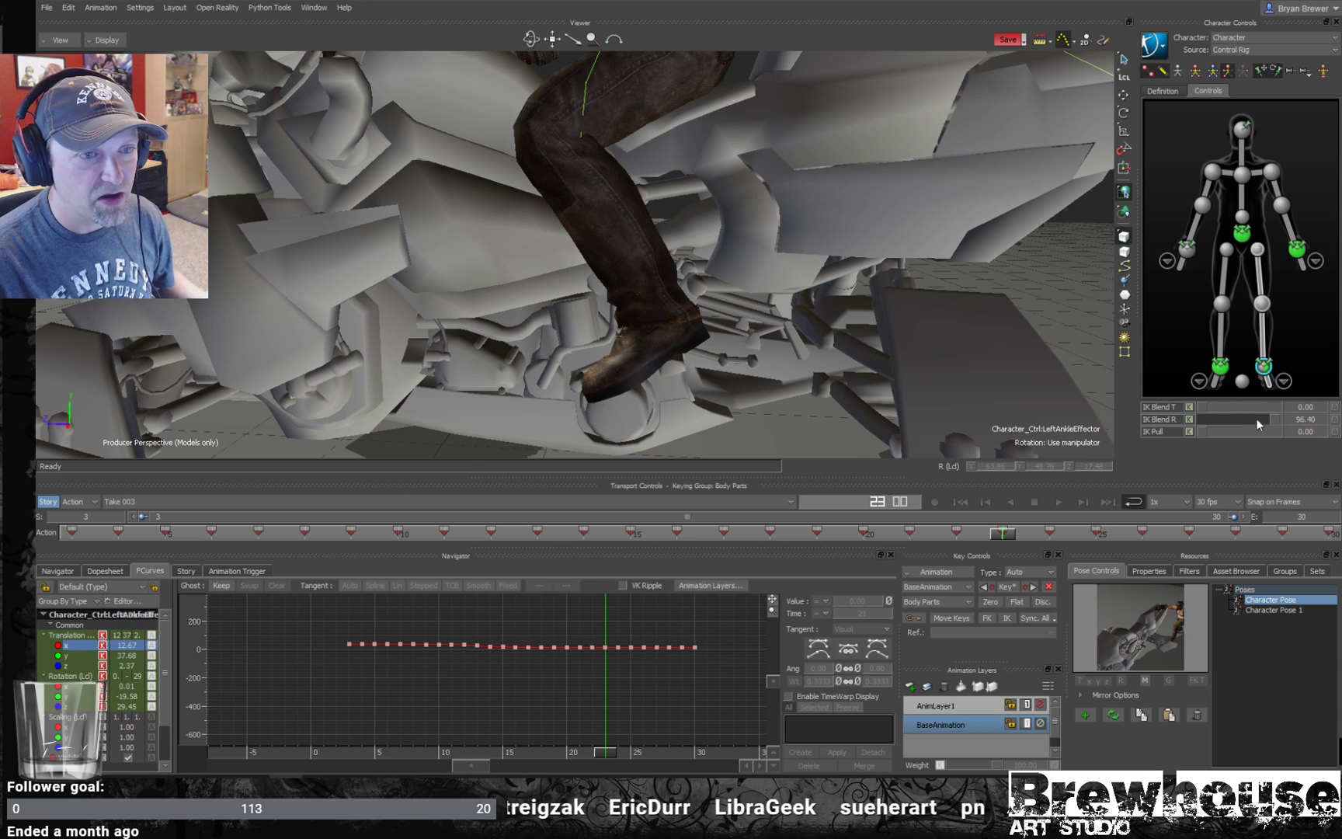
right_click(1258, 369)
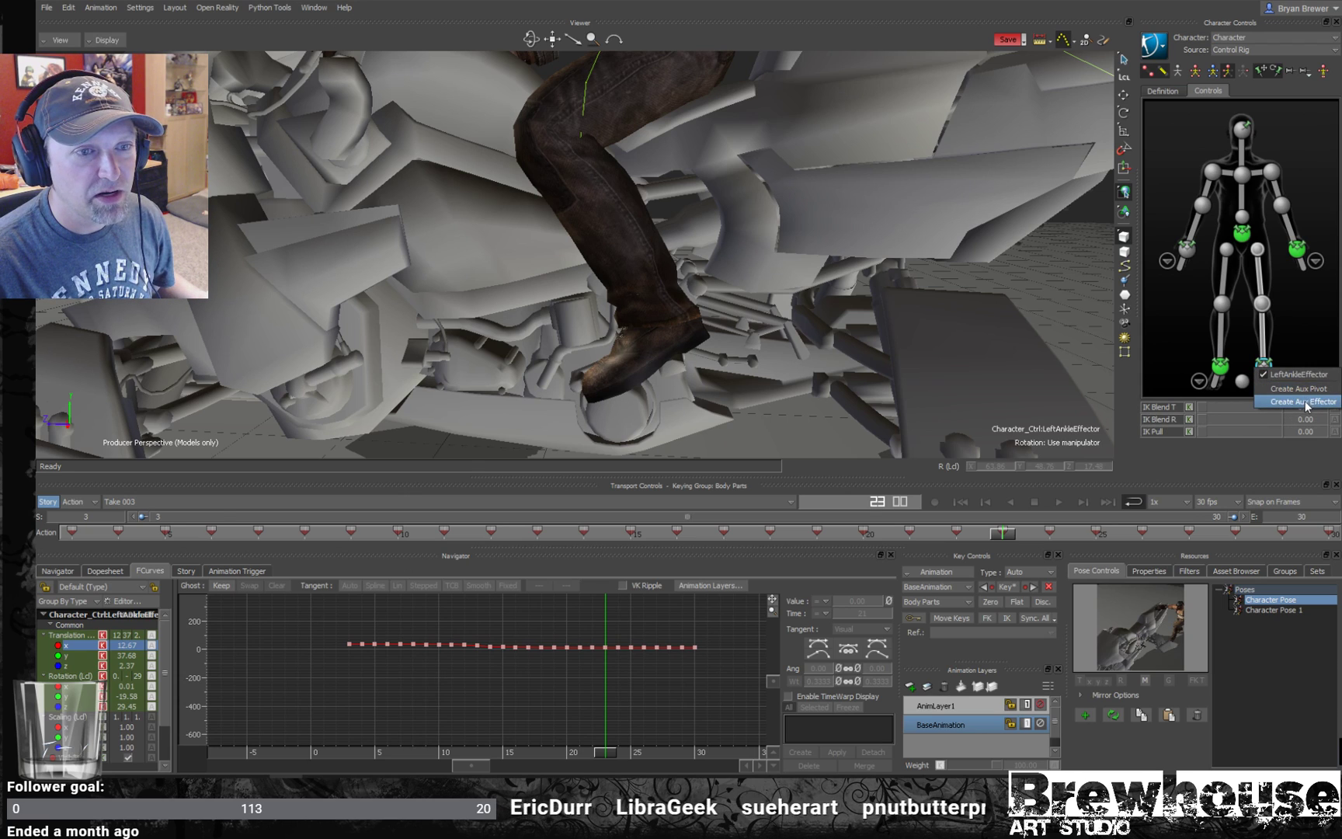
left_click(1302, 389)
- In the right side view, move the left ankle's auxiliary pivot to the boot sole at Y 30.06 and Z -0.30
left_click_drag(708, 367, 682, 314, "ctrl+shift")
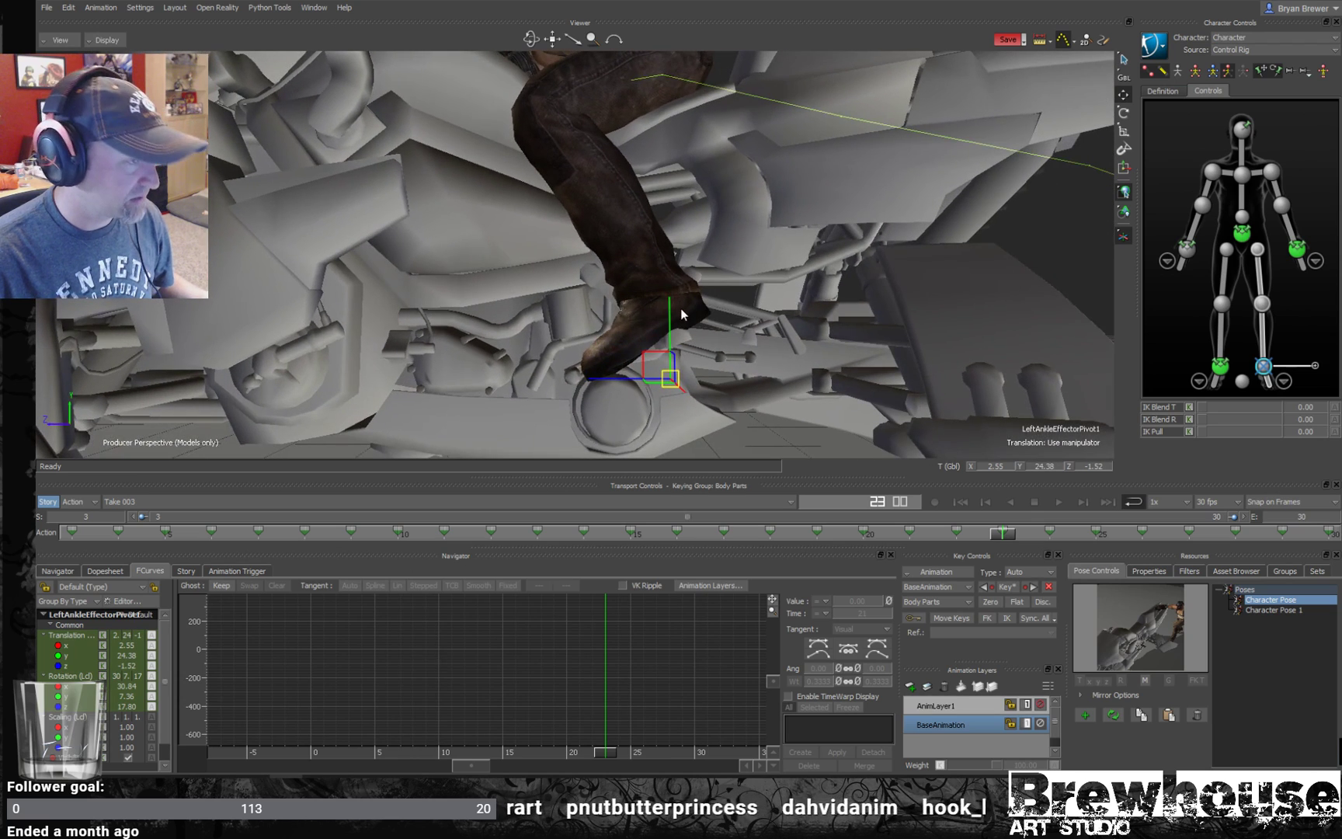
key("ctrl+r")
key("f")
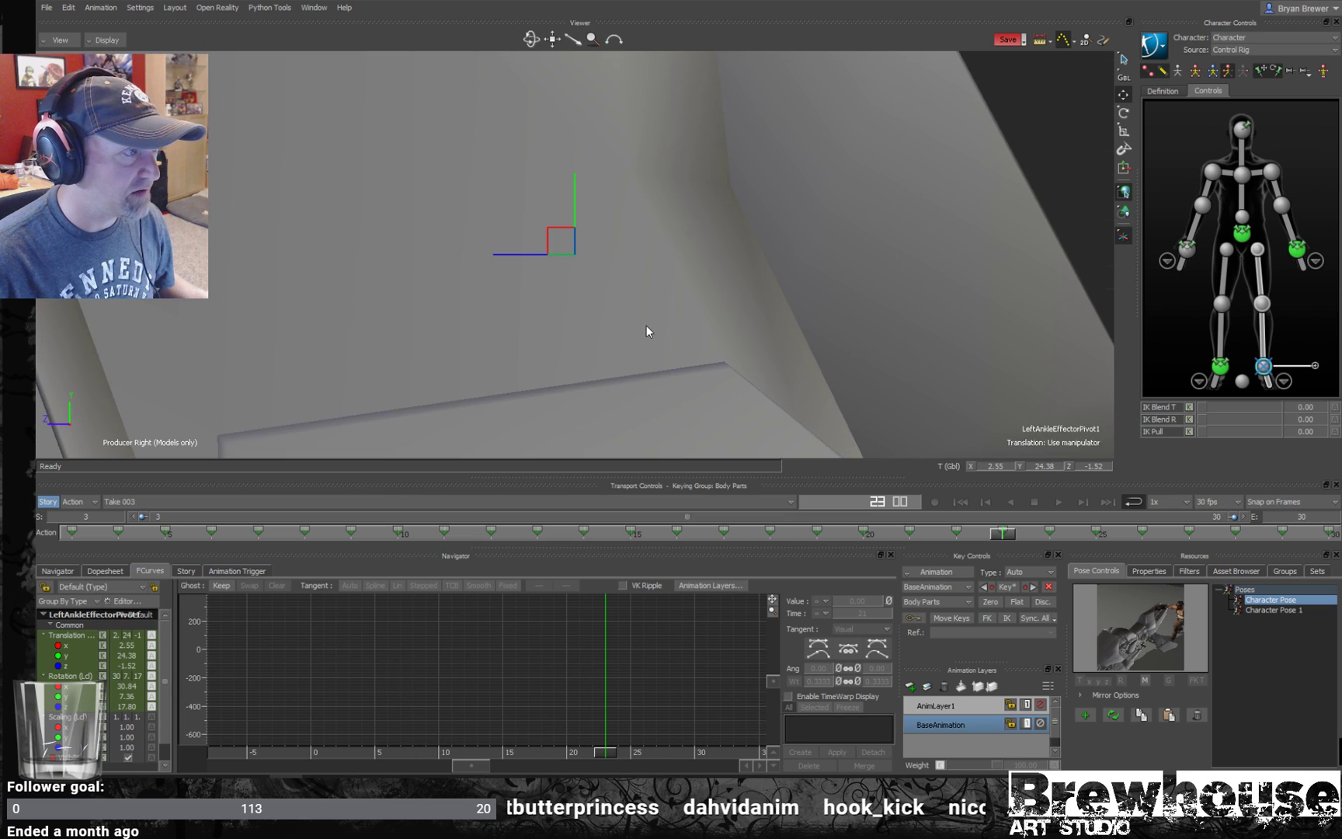
left_click_drag(783, 302, 681, 326, "ctrl")
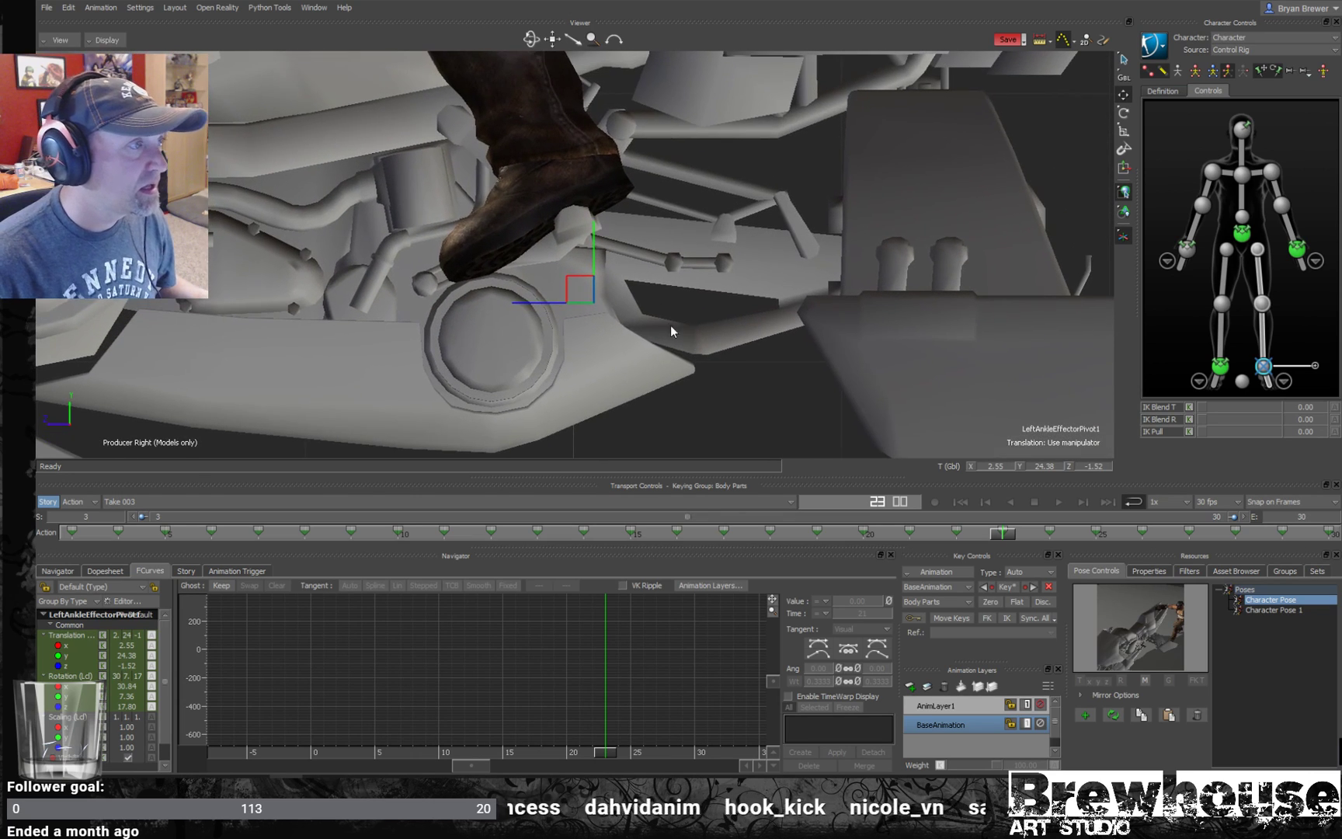
left_click_drag(574, 289, 706, 244)
left_click_drag(629, 229, 632, 232)
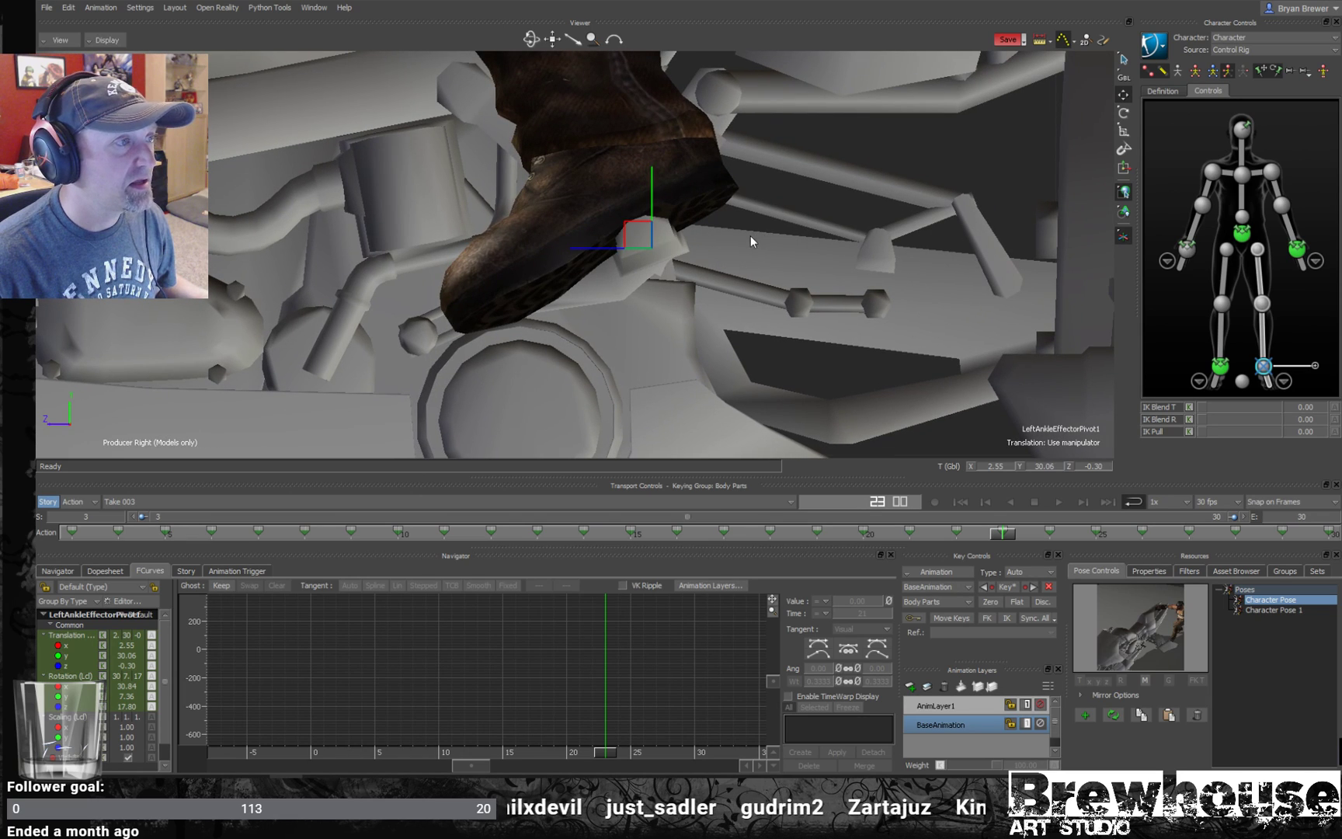
- Align the pivot with the left foot in the front view at X 15.12 and check it in X-Ray perspective
key("ctrl+f")
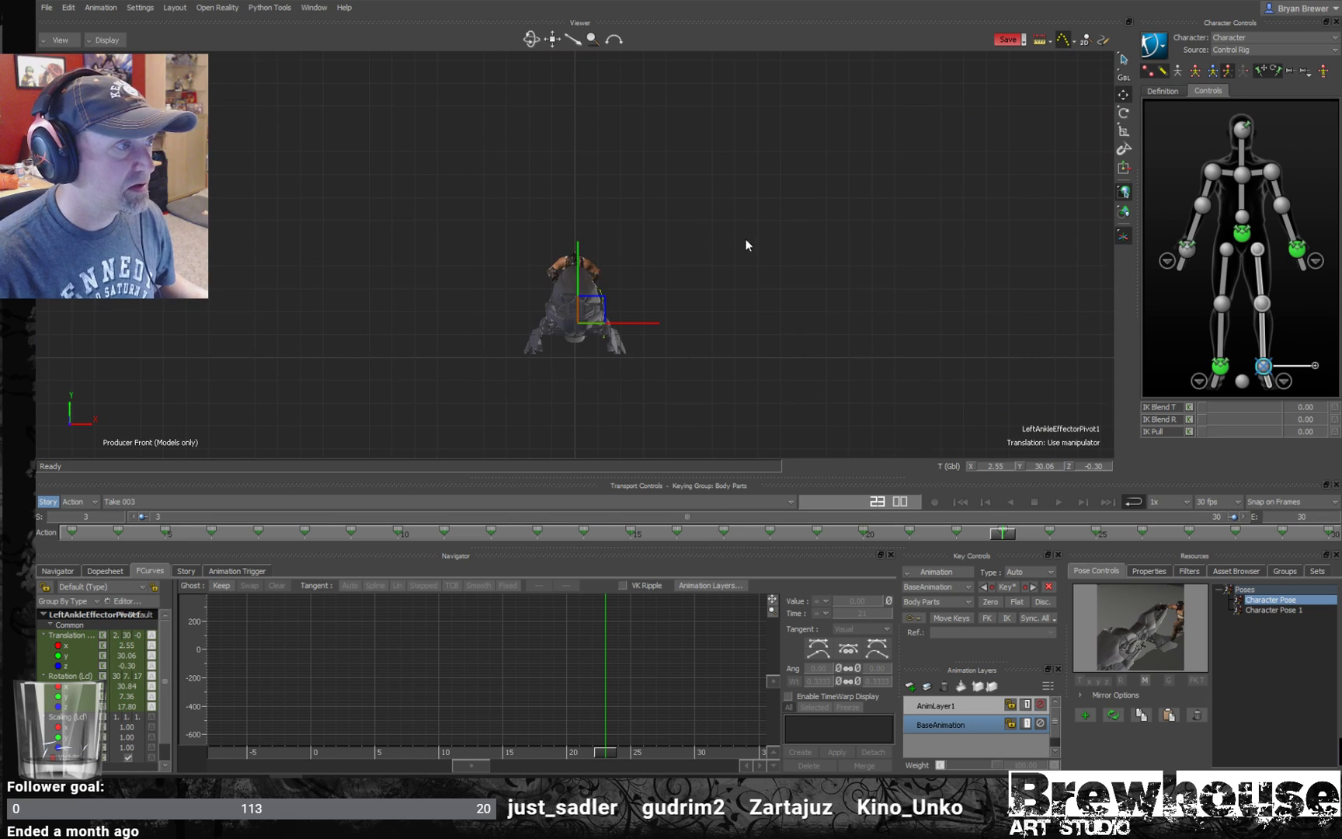
key("f")
left_click_drag(741, 263, 667, 293, "ctrl")
key("ctrl+e")
key("ctrl+a")
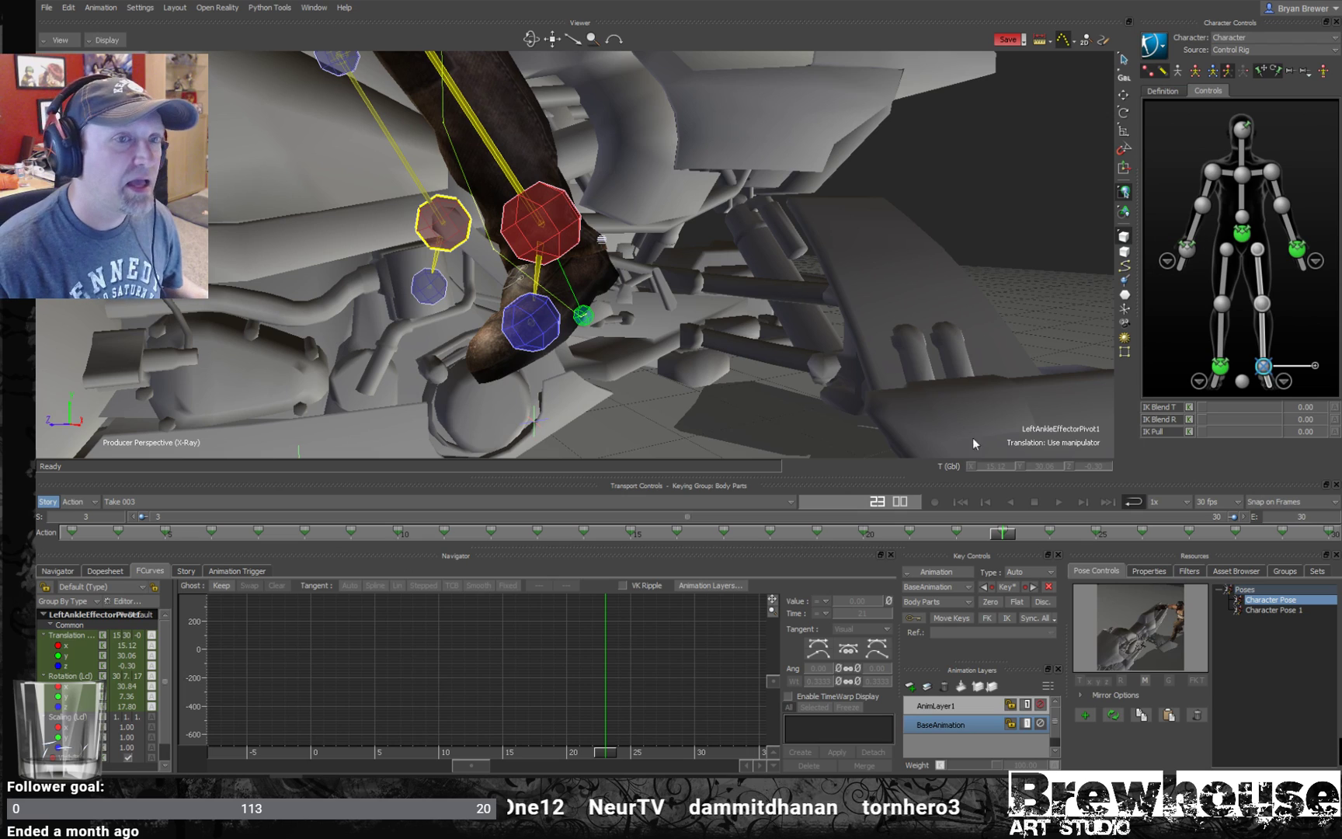
left_click_drag(629, 346, 720, 424, "ctrl+shift")
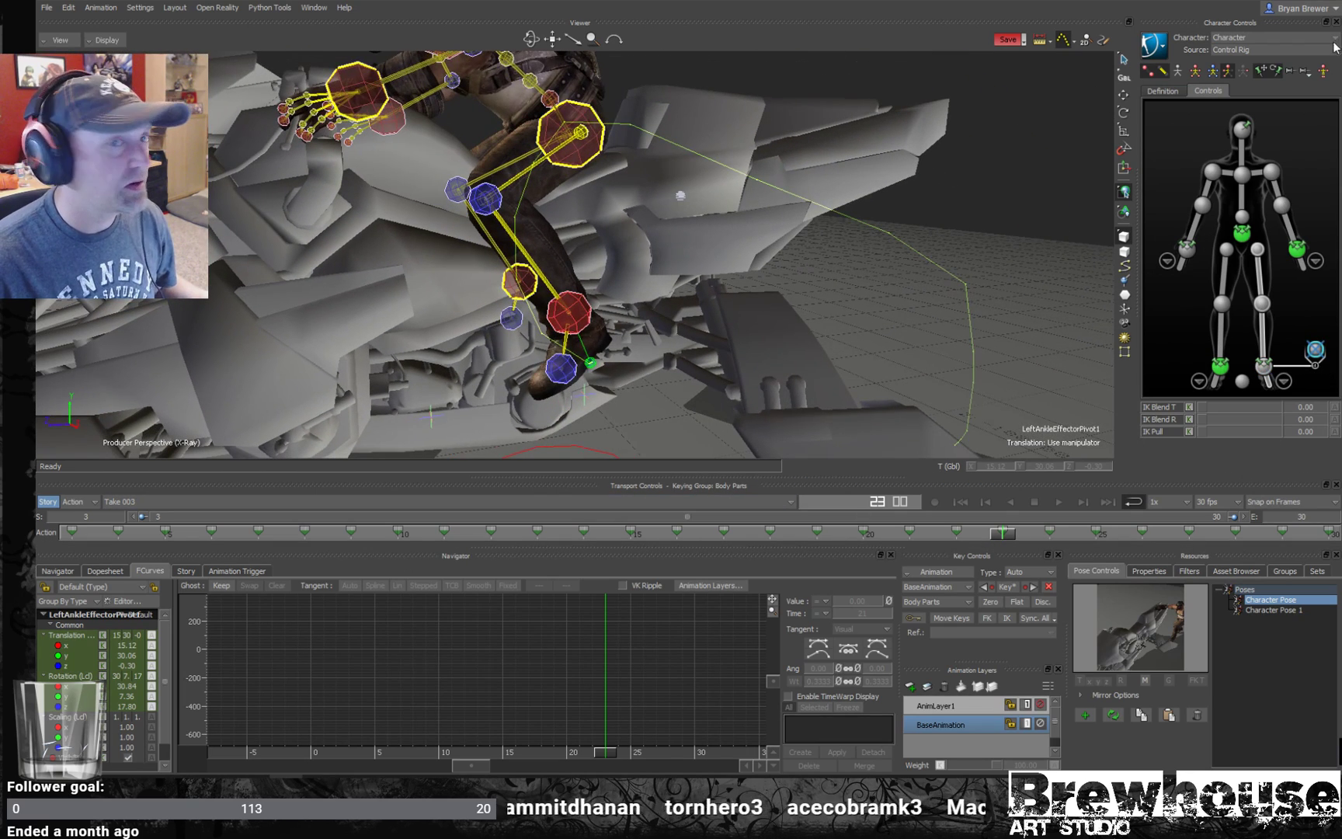
- Bake the take to the skeleton and back to the control rig with the new left ankle pivot
left_click(1158, 43)
left_click(1235, 120)
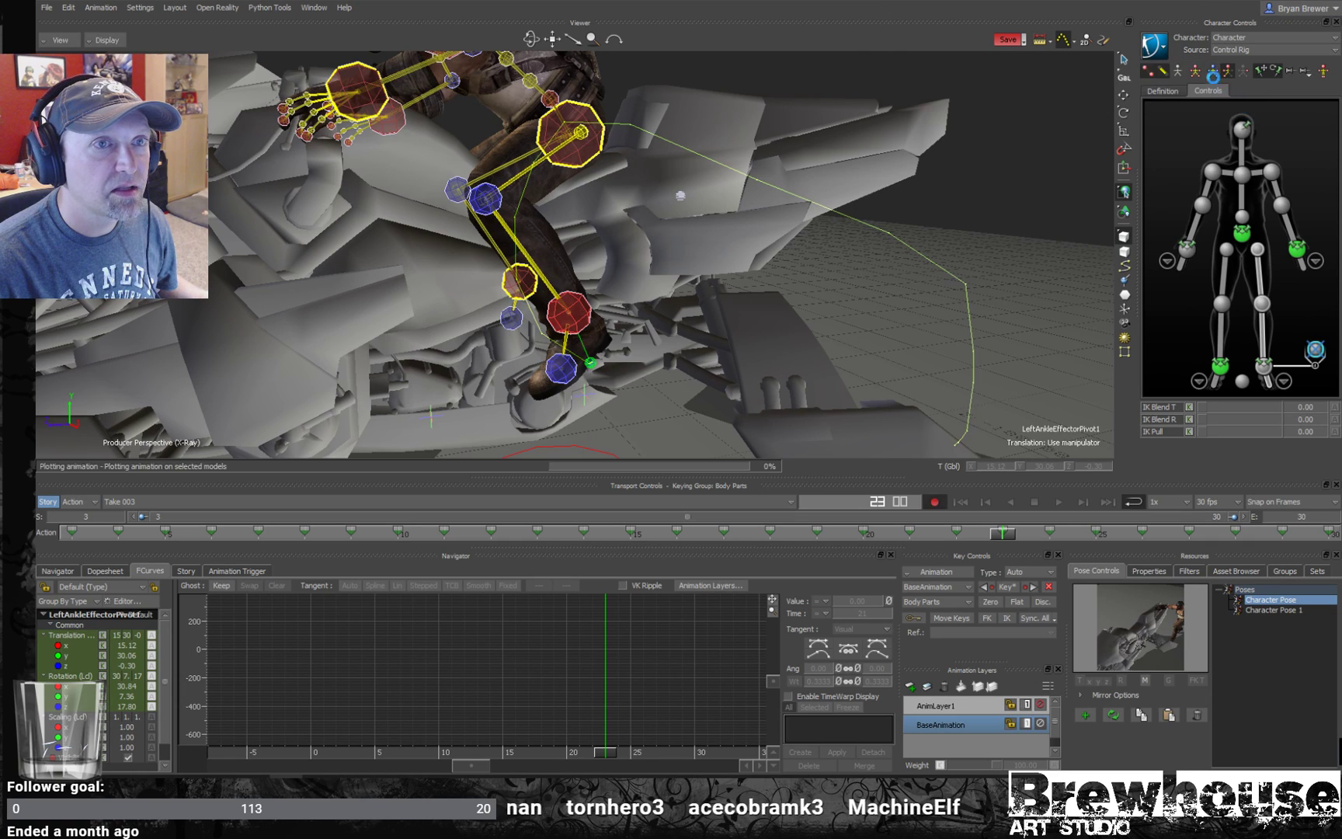
left_click(1158, 43)
left_click(1262, 127)
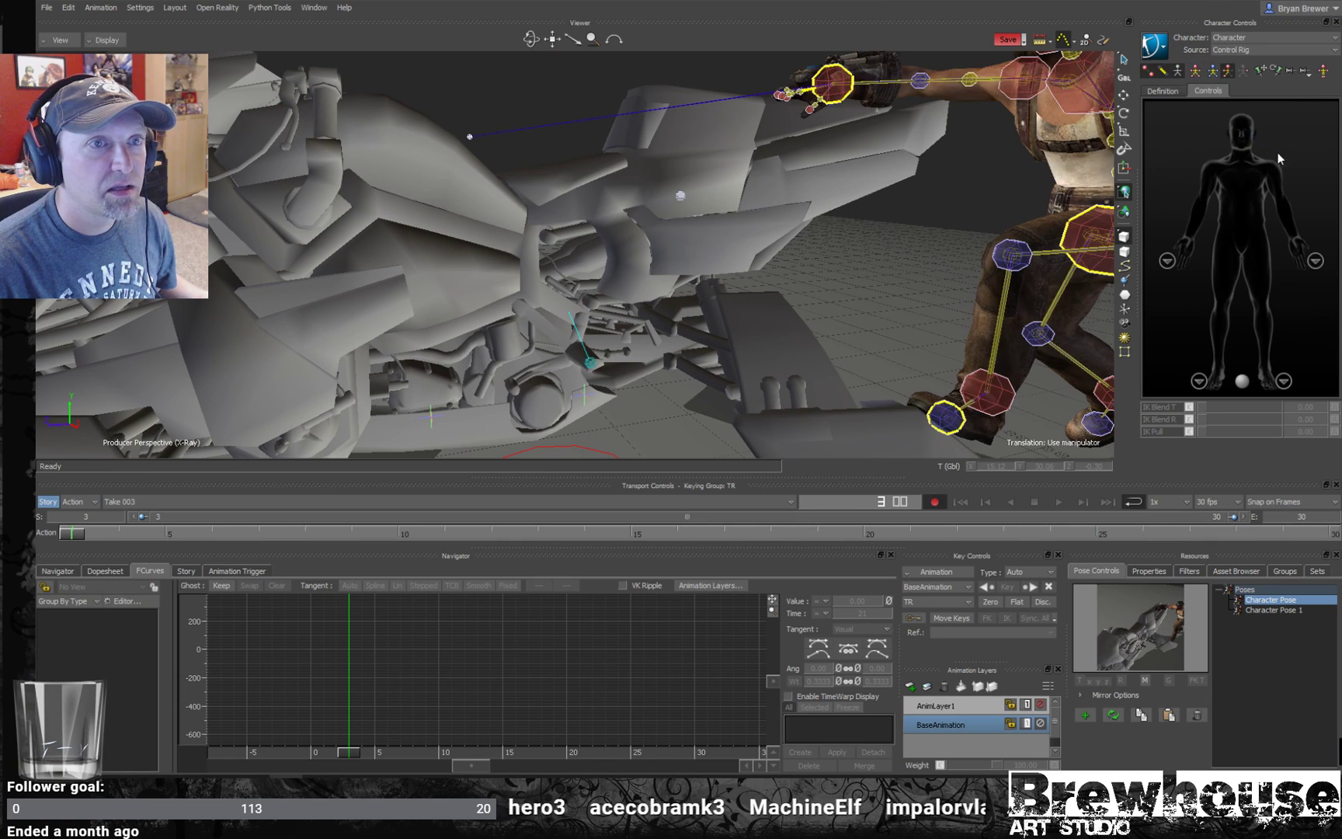
- Set the left ankle pivot's IK Blend T and R to 100 and key it at frame 19 on AnimLayer1
left_click(1312, 353)
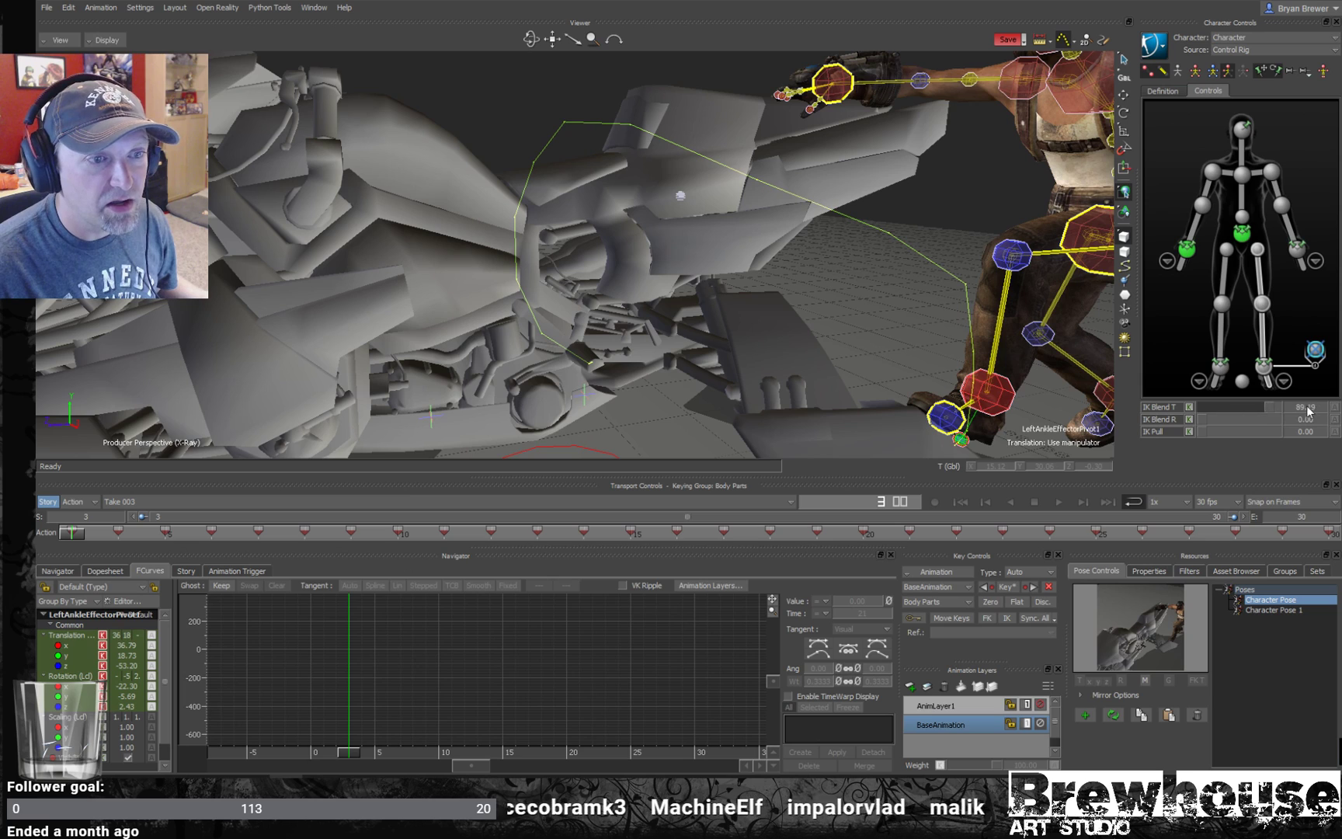
left_click(942, 707)
key("space")
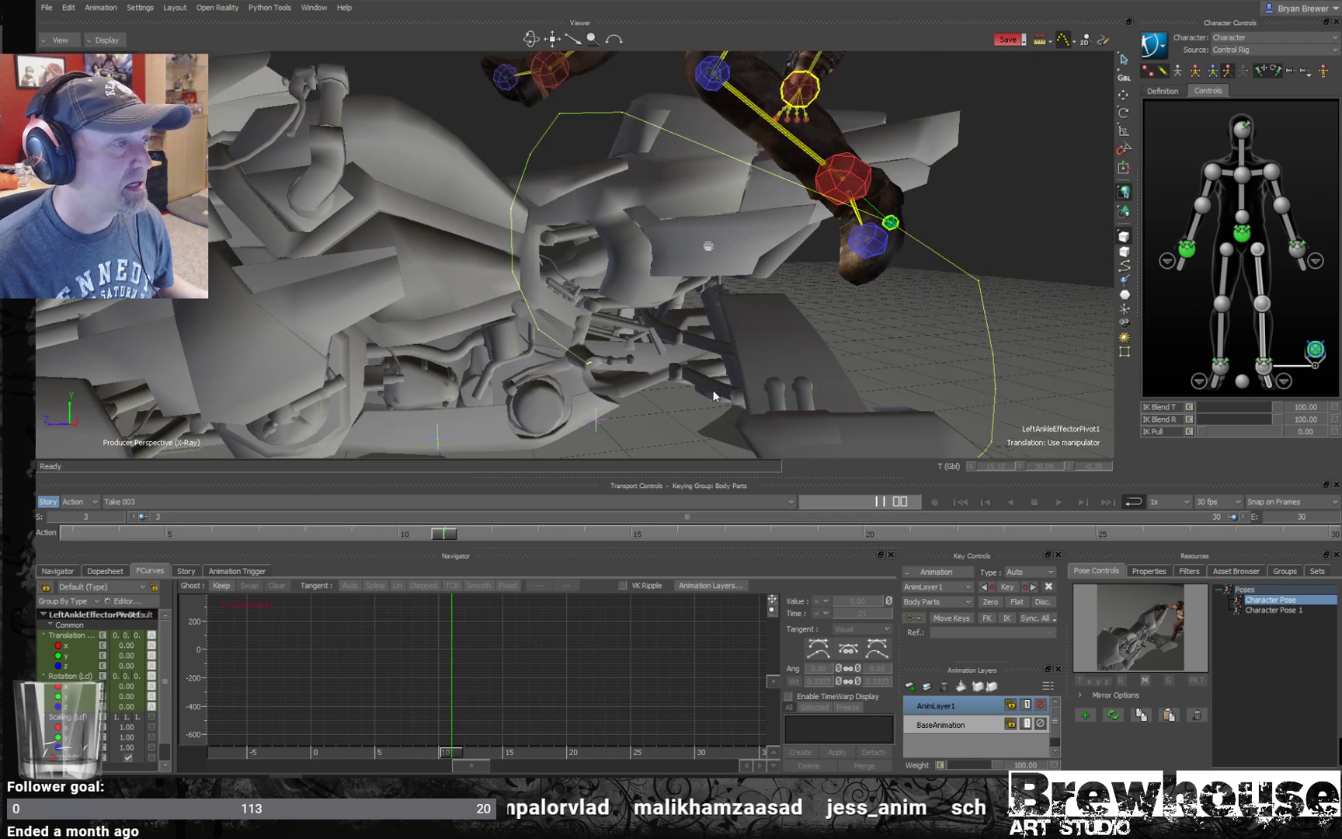
left_click_drag(504, 538, 834, 539)
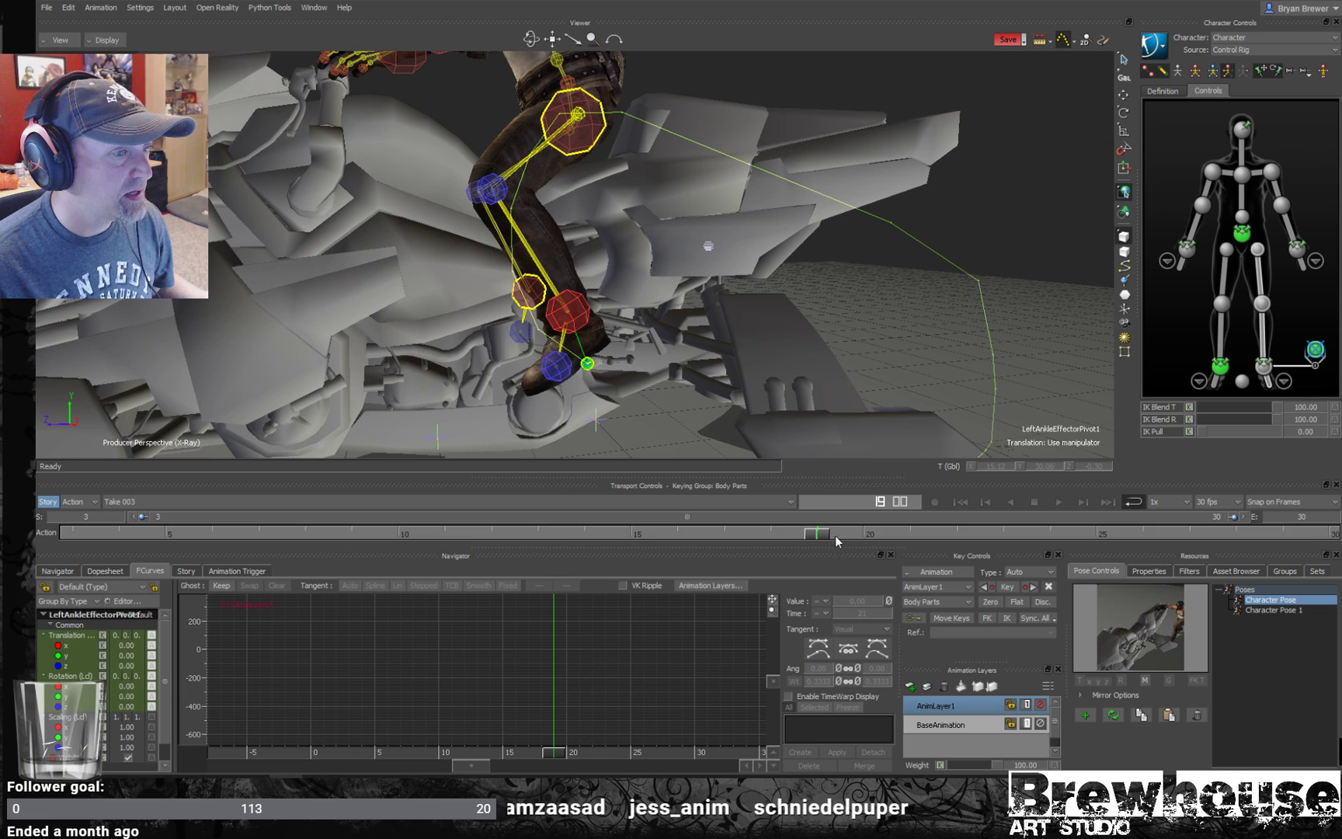
key("k")
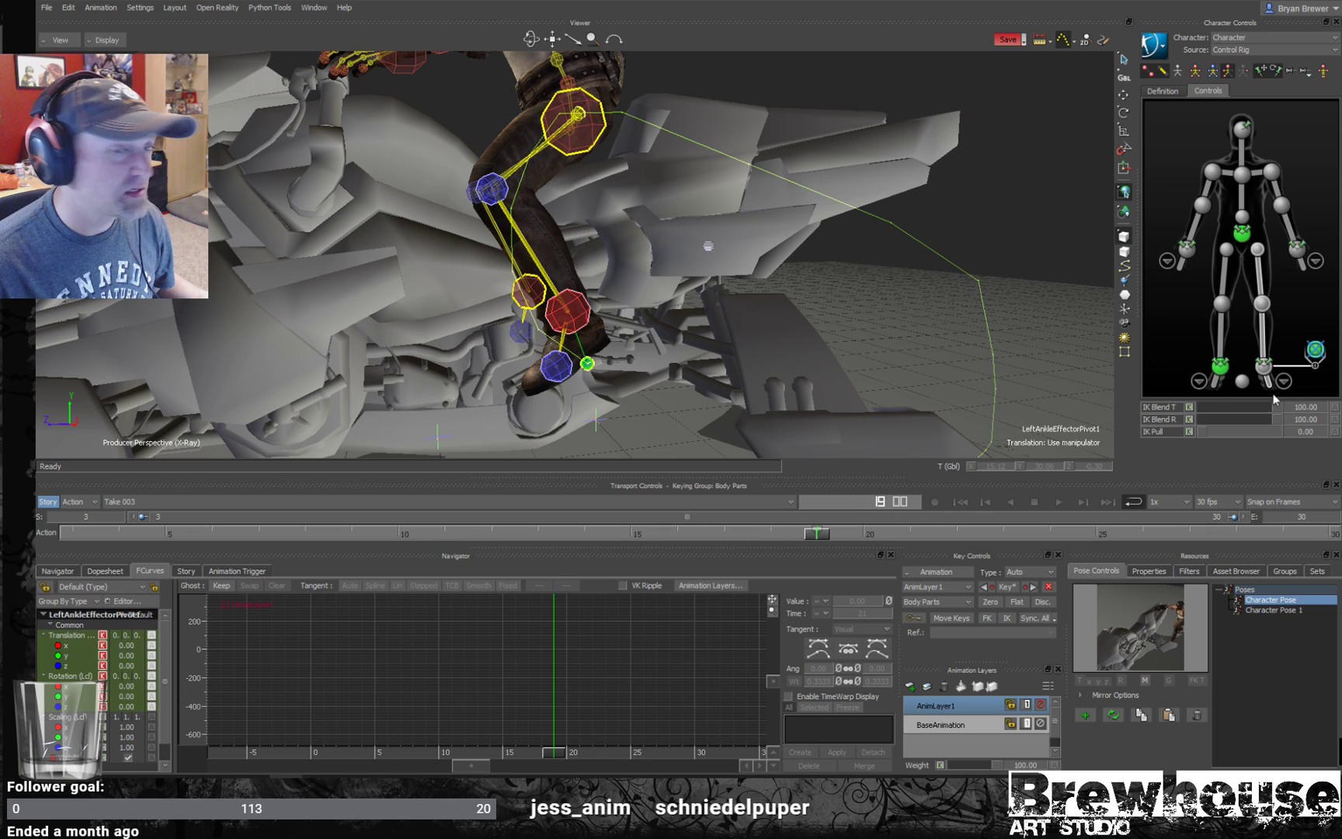
- Enable rotation with the rig display hidden and key the left ankle pivot at frame 29 on AnimLayer1
key("r")
key("ctrl+a")
left_click_drag(630, 378, 694, 352, "shift")
scroll(688, 341, "up", 3)
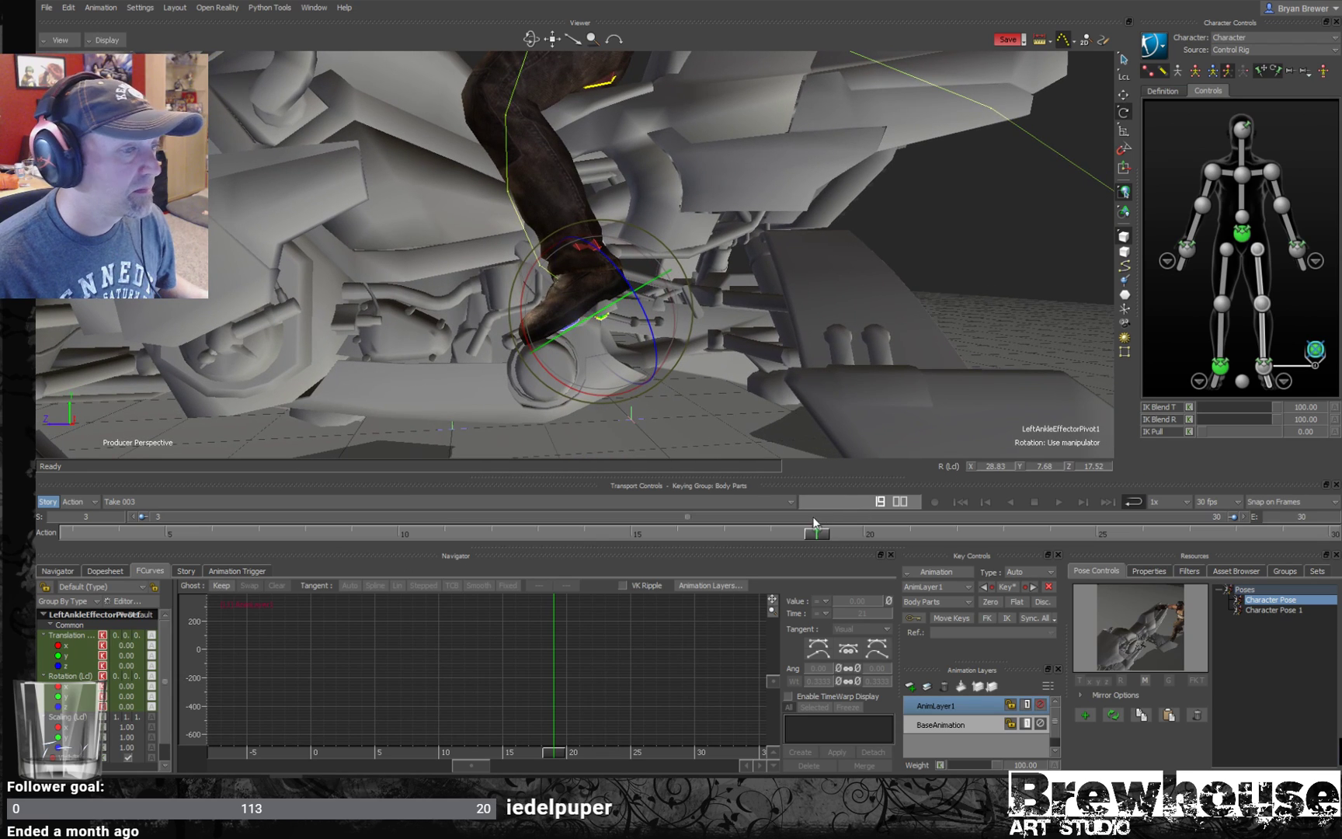
mouse_move(842, 534)
left_mouse_down()
mouse_move(1295, 522)
mouse_move(1301, 534)
mouse_move(843, 522)
mouse_move(995, 530)
mouse_move(726, 470)
mouse_move(883, 515)
mouse_move(963, 520)
left_mouse_up()
key("k")
- Try rotating the left ankle pivot at frames 19 and 22
left_click_drag(570, 383, 576, 379)
key("ctrl+z")
left_click(1318, 310)
double_click(1298, 352)
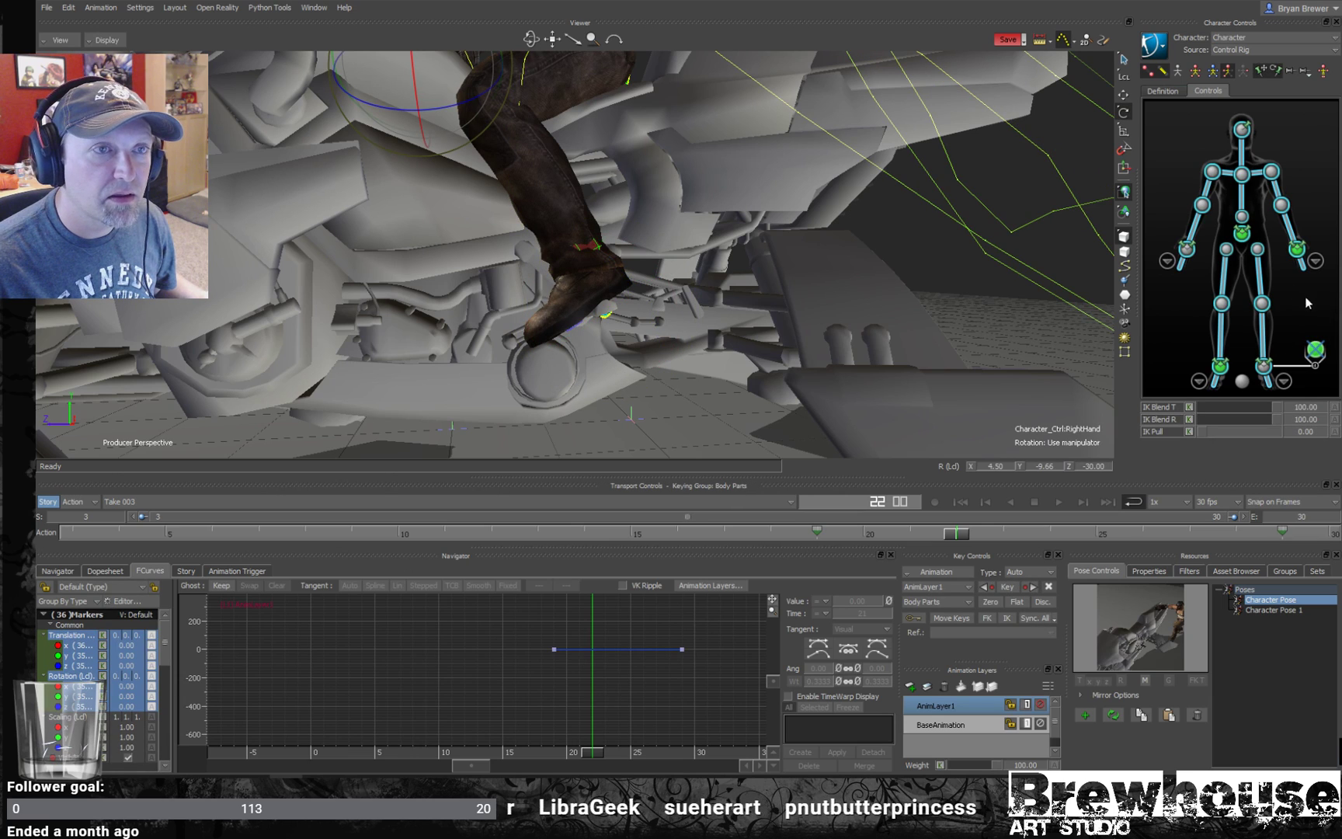
left_click(1310, 340)
left_click(1312, 352)
left_click_drag(598, 395, 637, 376)
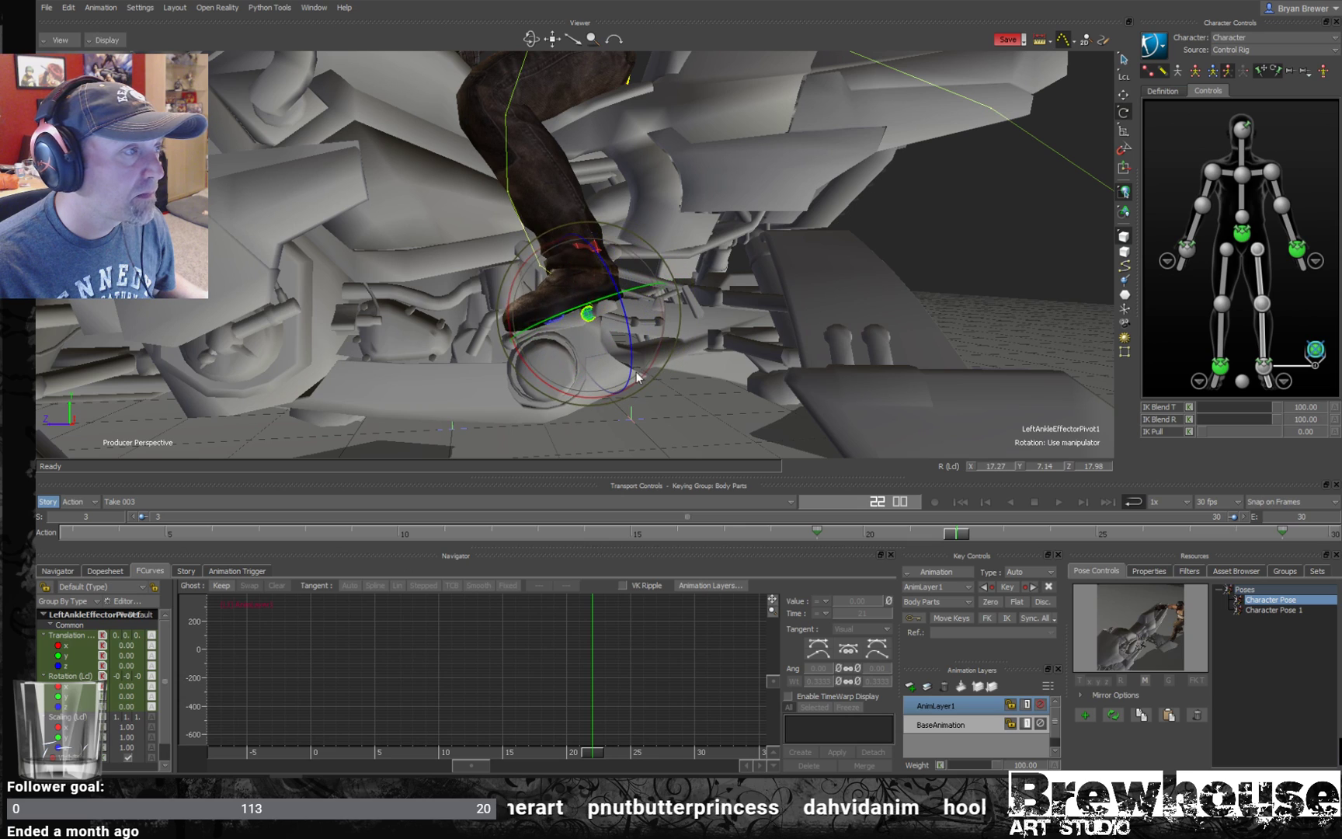
key("ctrl+z")
- Examine the left foot's controls, its ankle effector and pivot, and the character's pose on the bike at frame 22
left_click(1283, 380)
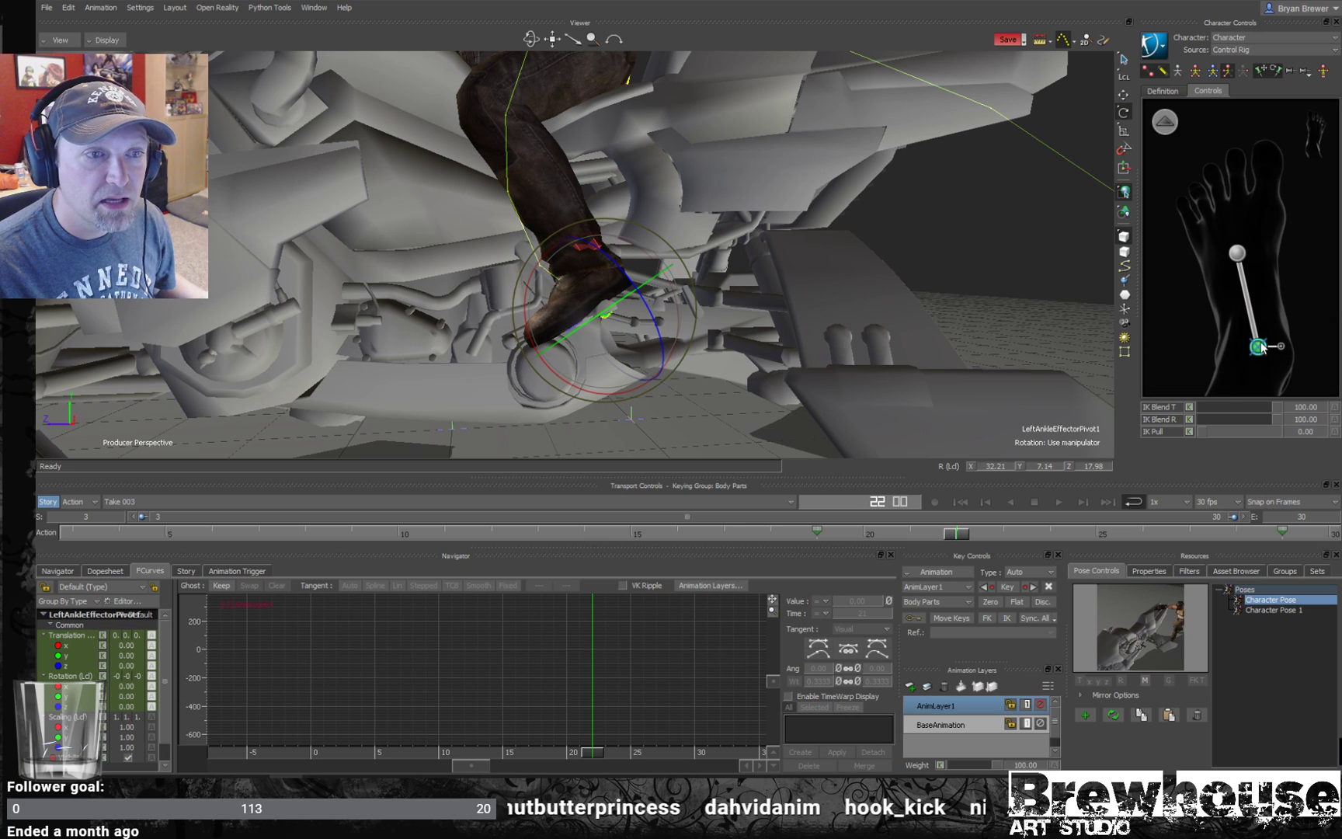
left_click(1157, 125)
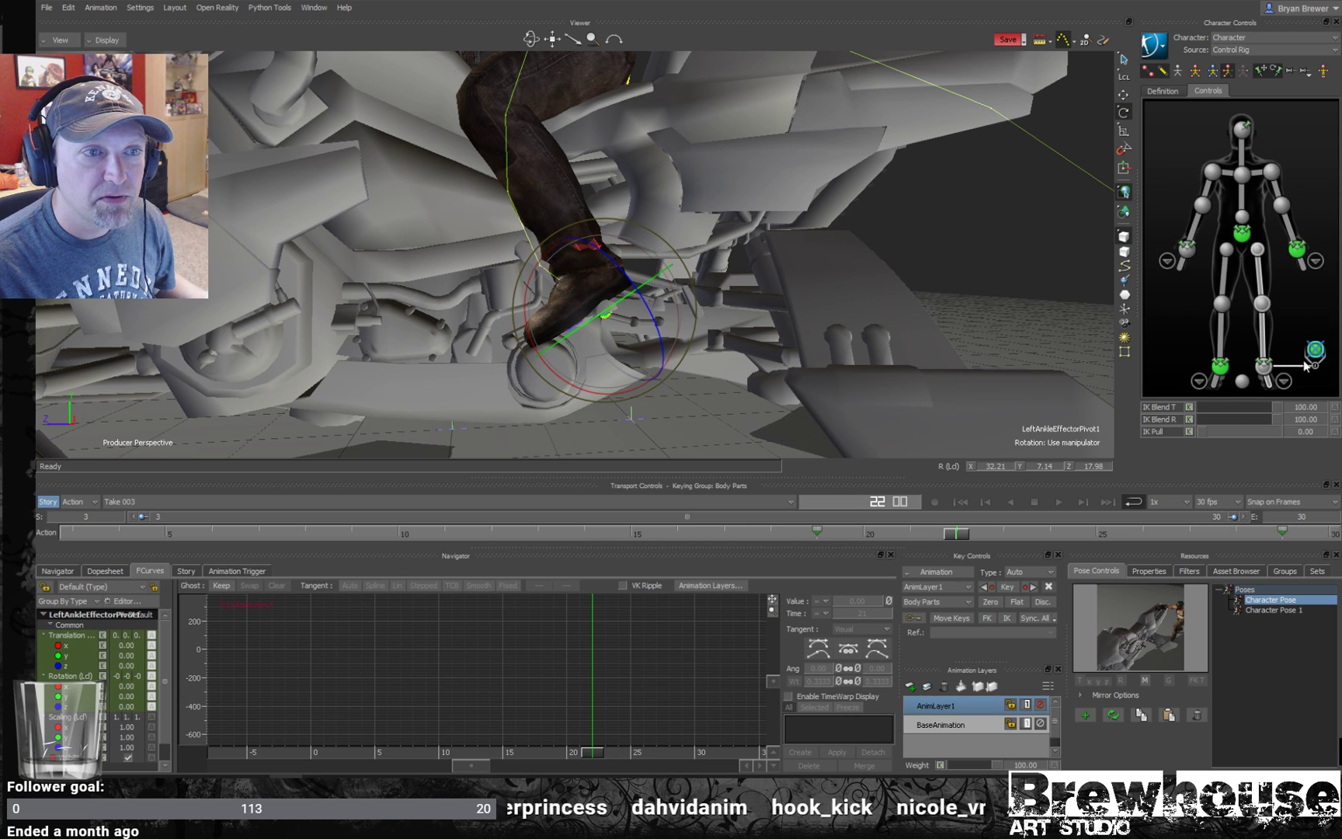
left_click(1261, 366)
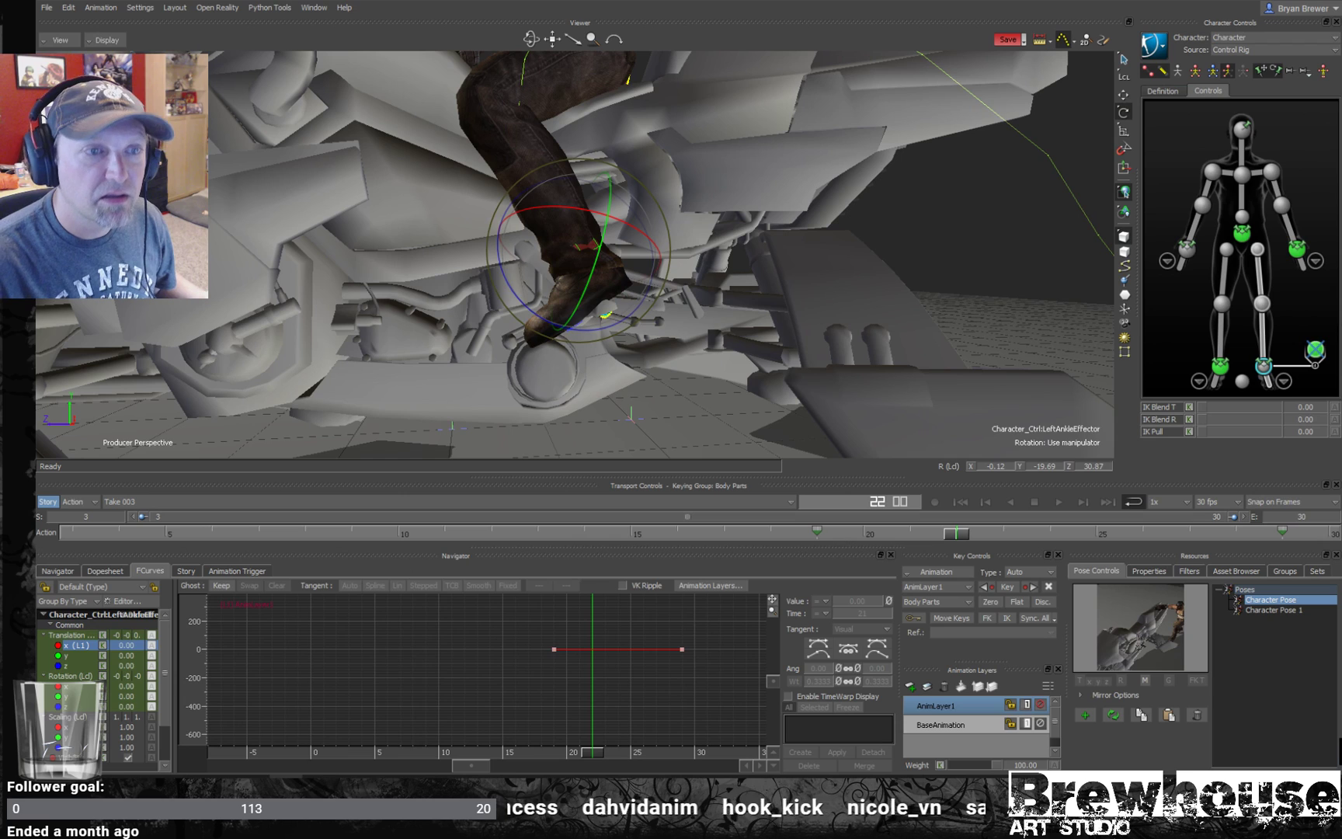
left_click(1316, 350)
left_click_drag(565, 381, 672, 294)
left_click(929, 241)
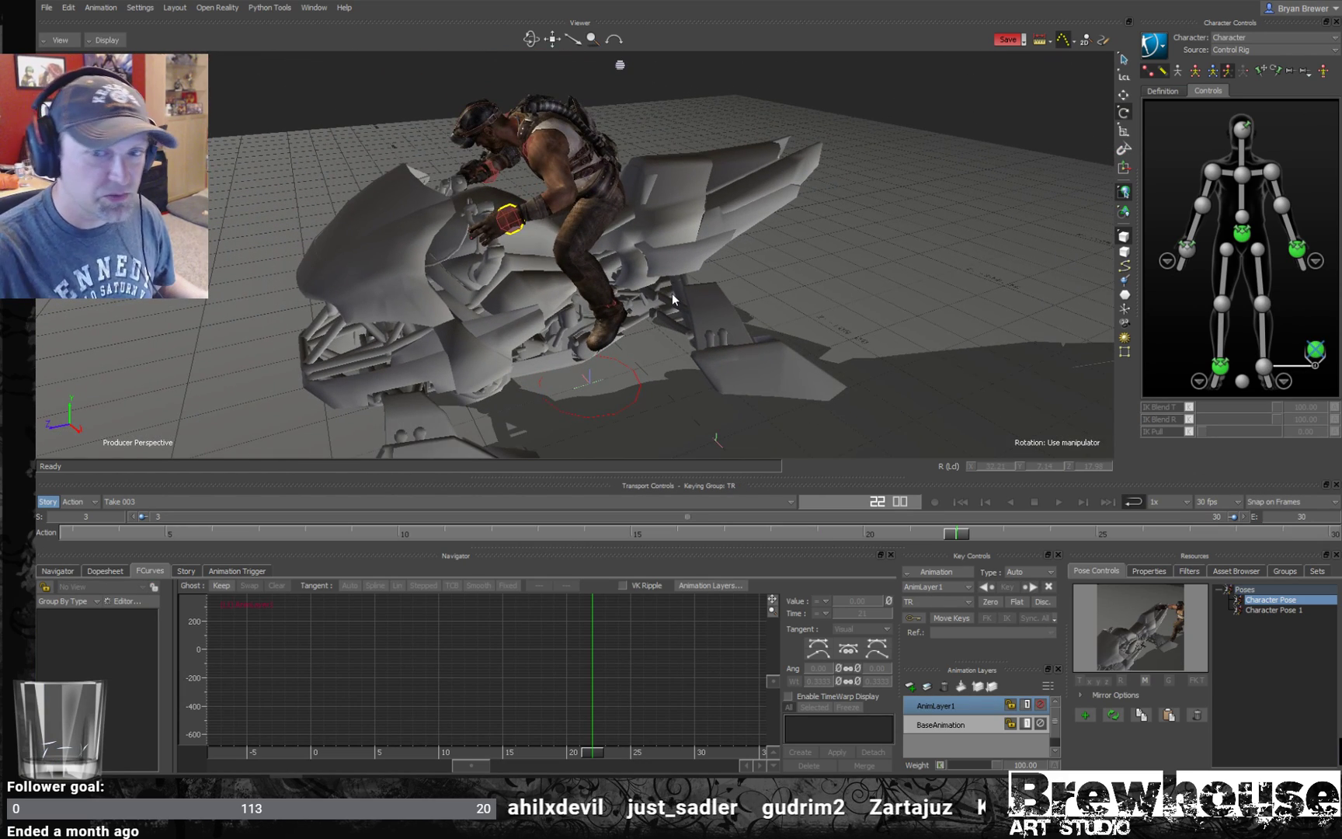
left_click_drag(912, 146, 822, 182, "ctrl+shift")
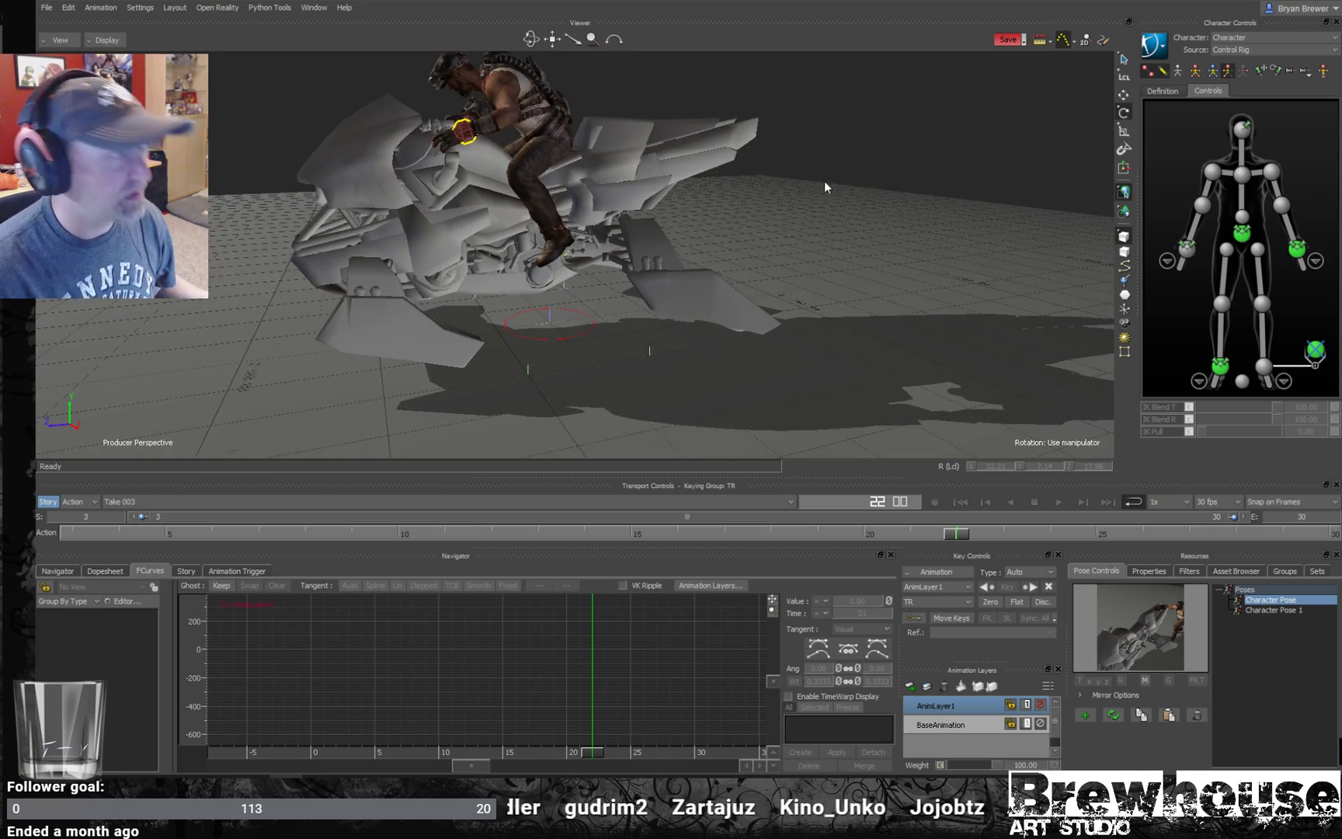
left_click_drag(787, 254, 811, 299, "ctrl+shift")
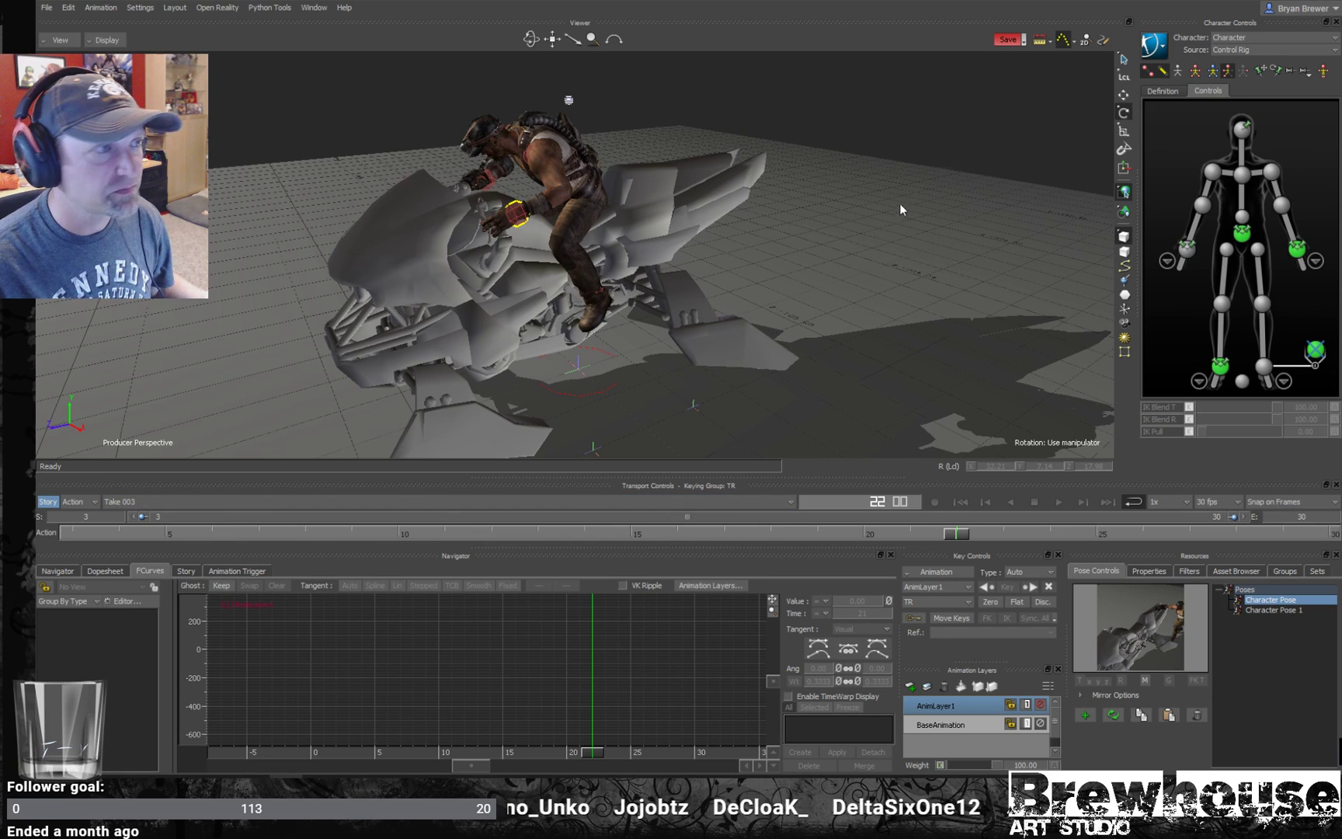
- Remove the character's characterization and characterize it again as a biped
left_click(1316, 353)
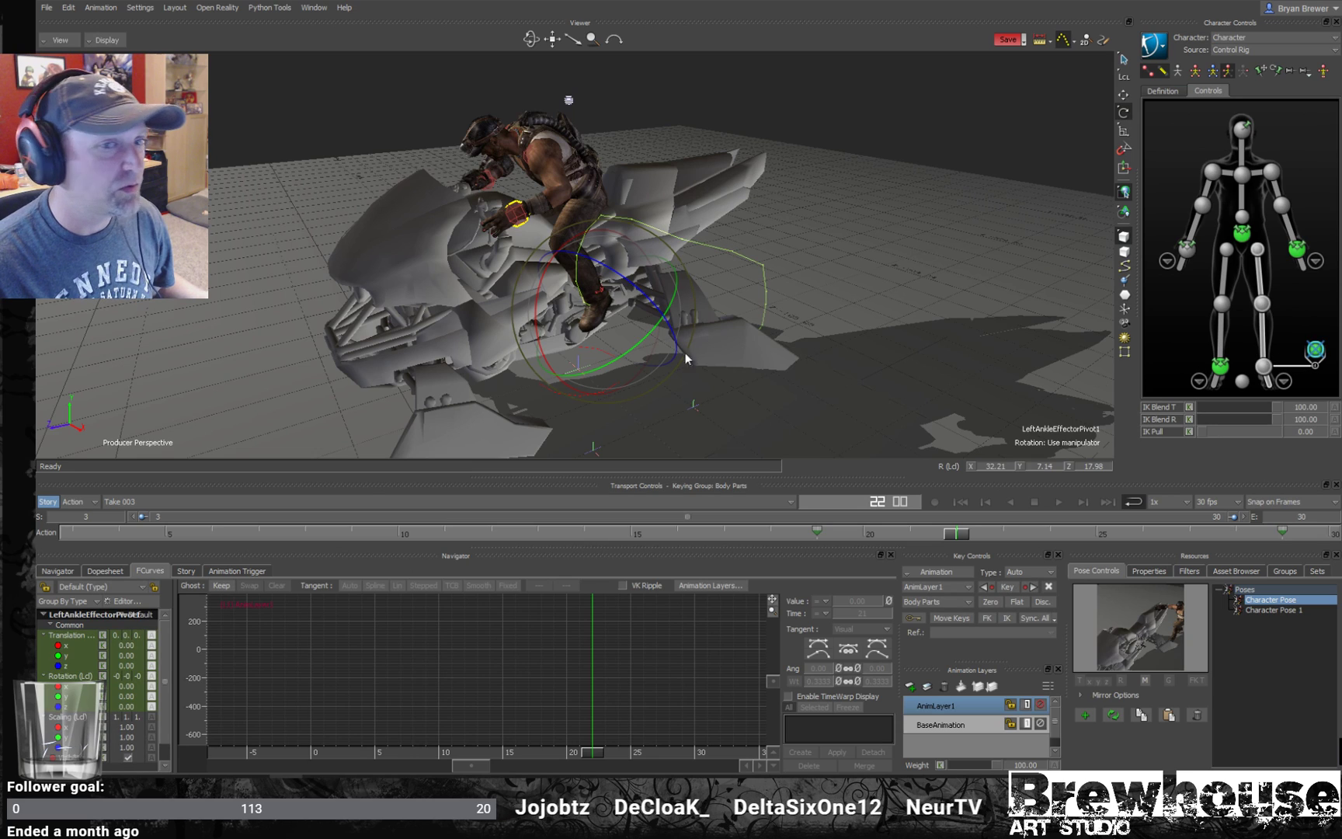
left_click(58, 571)
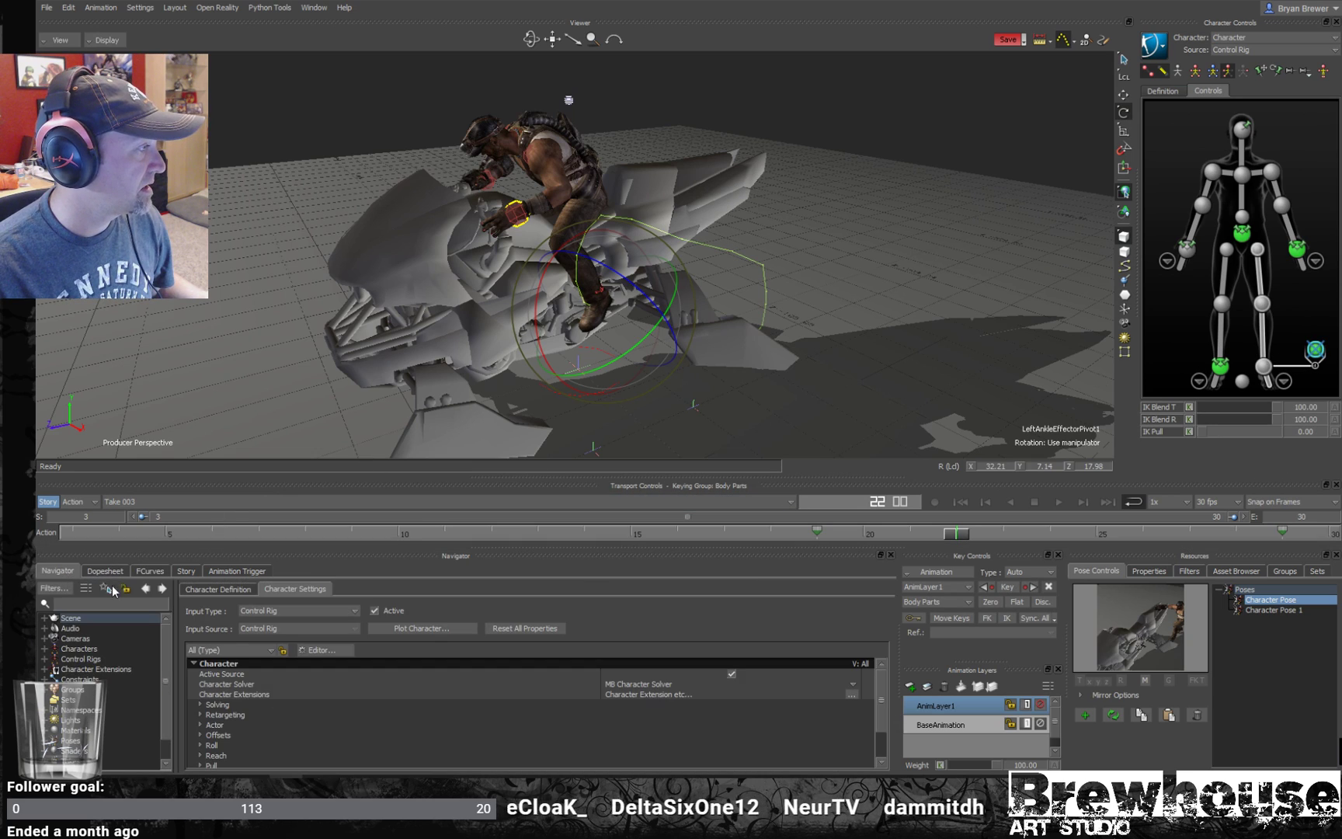
left_click(44, 648)
left_click(85, 659)
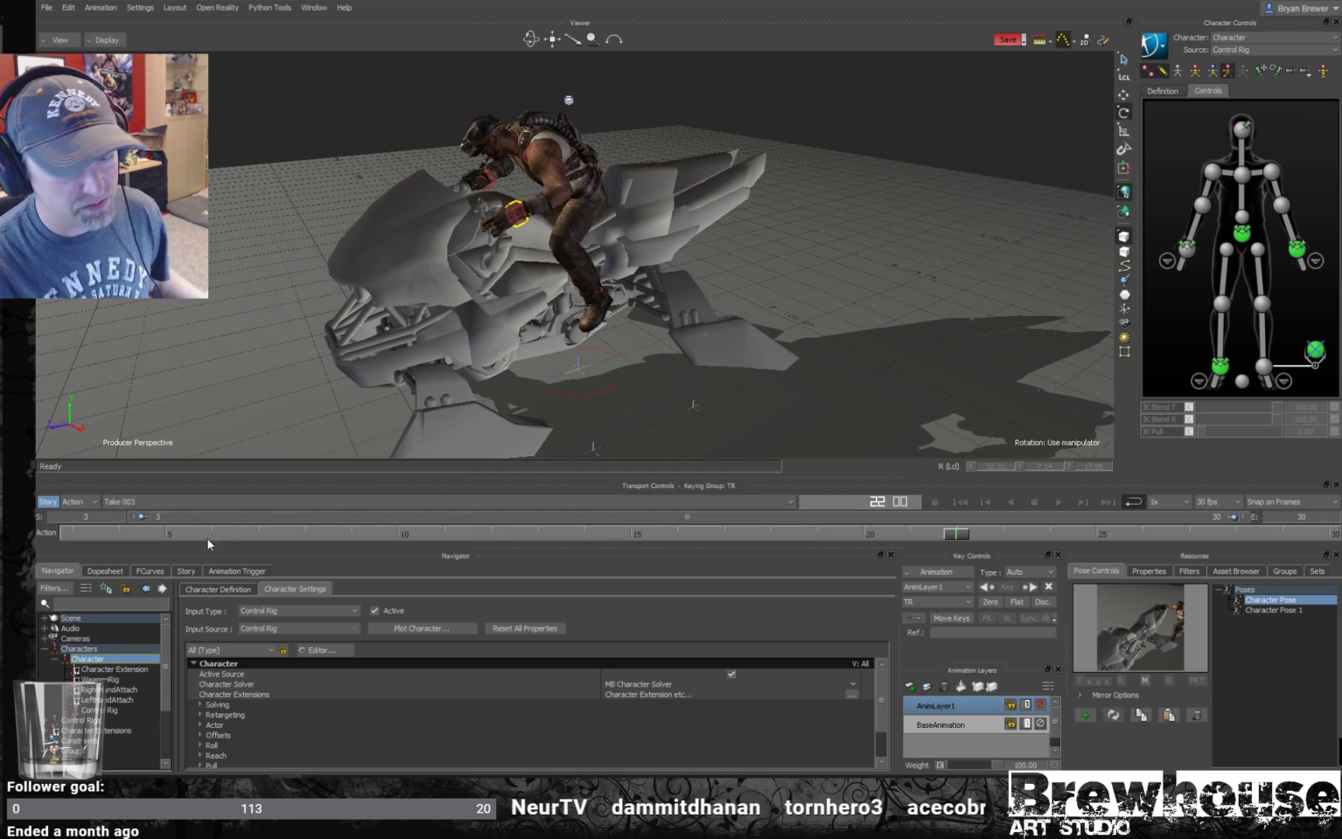
left_click(222, 590)
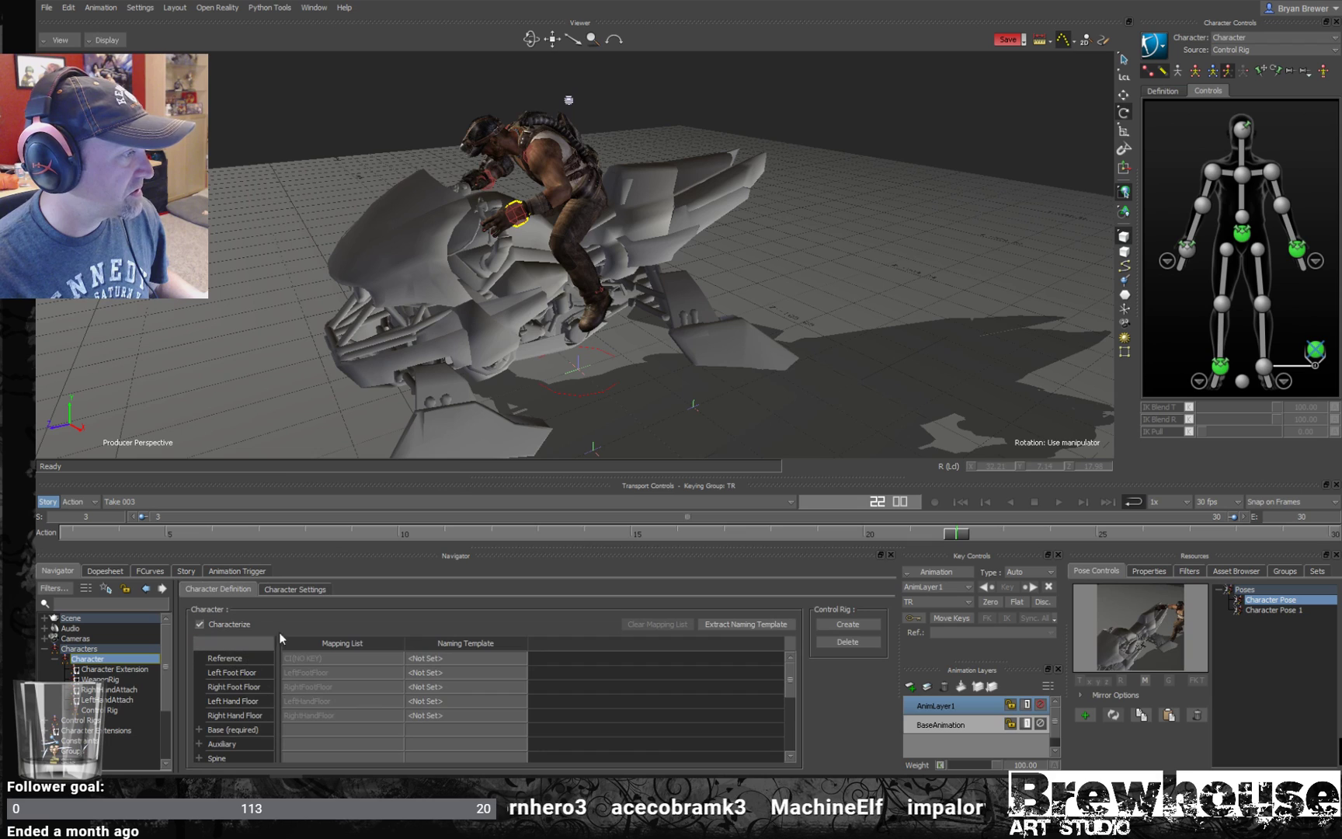
left_click(199, 623)
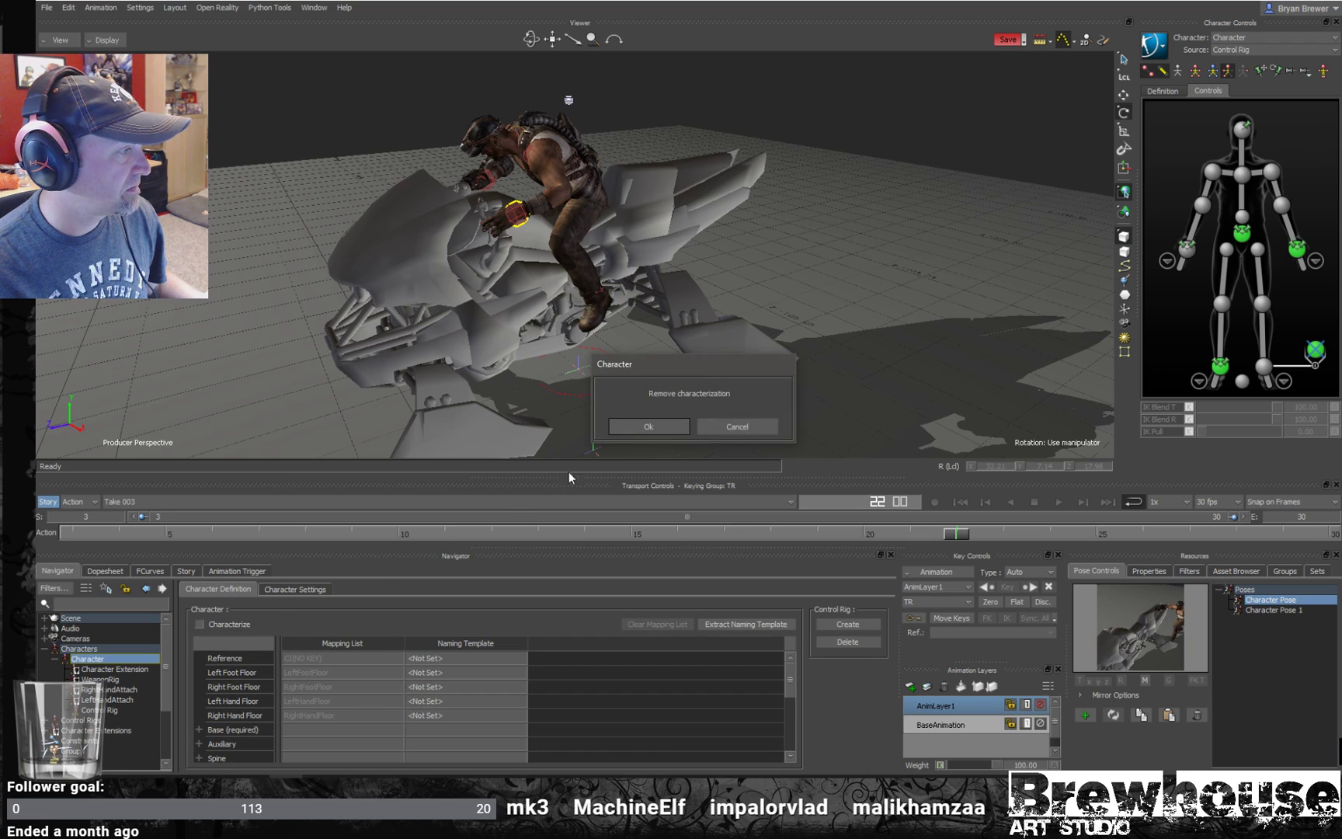
left_click(657, 425)
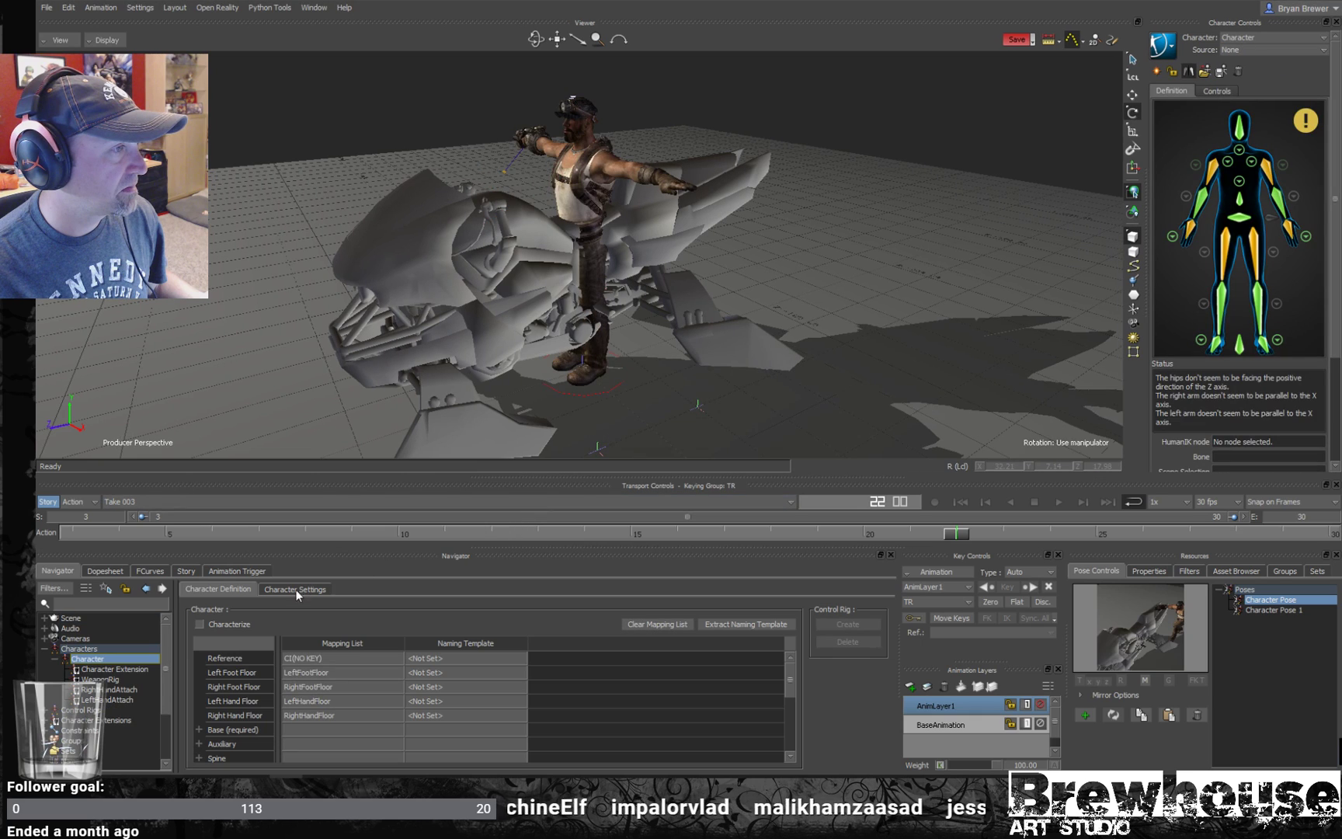
left_click(199, 624)
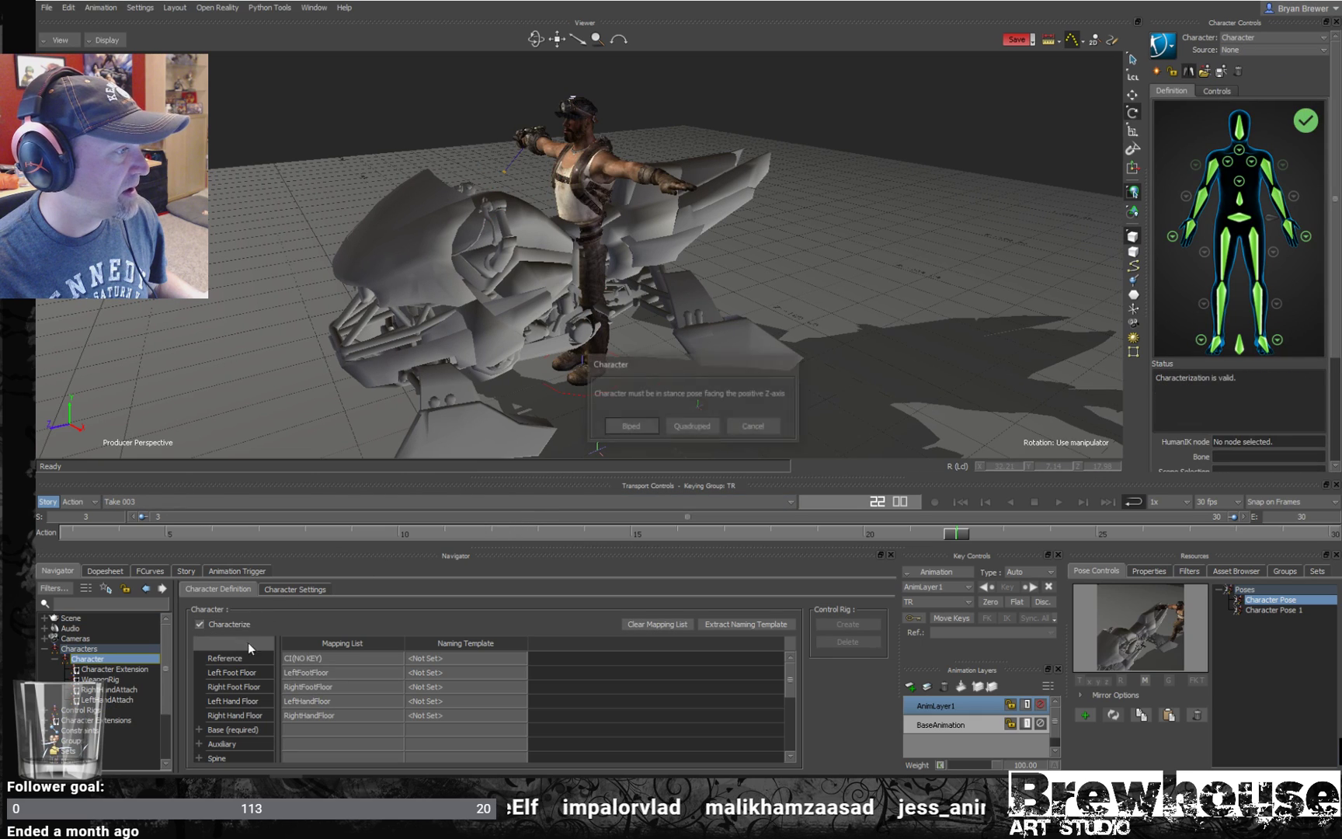
left_click(630, 426)
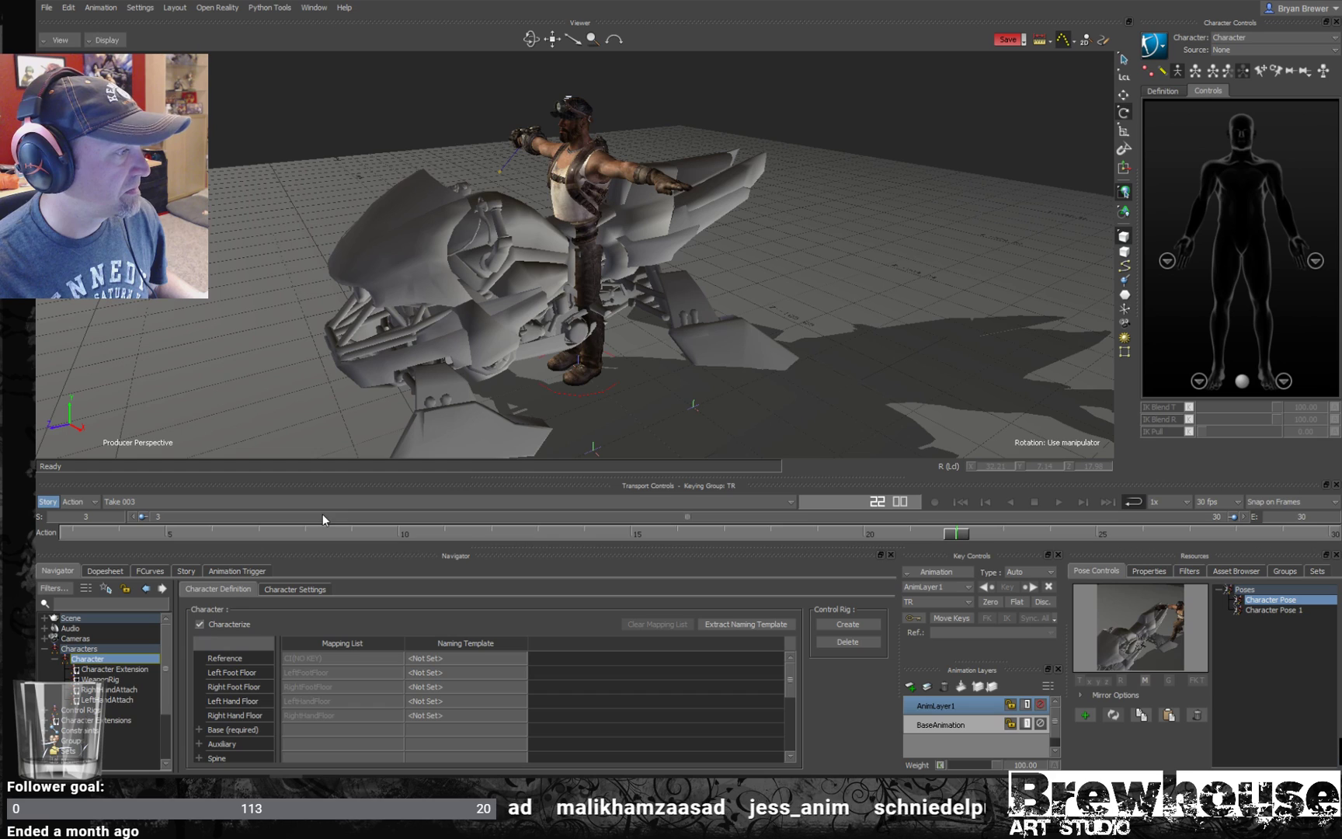
- Set the character's source back to Control Rig and select the left ankle pivot with Body Part keying
left_click_drag(976, 536, 1049, 536)
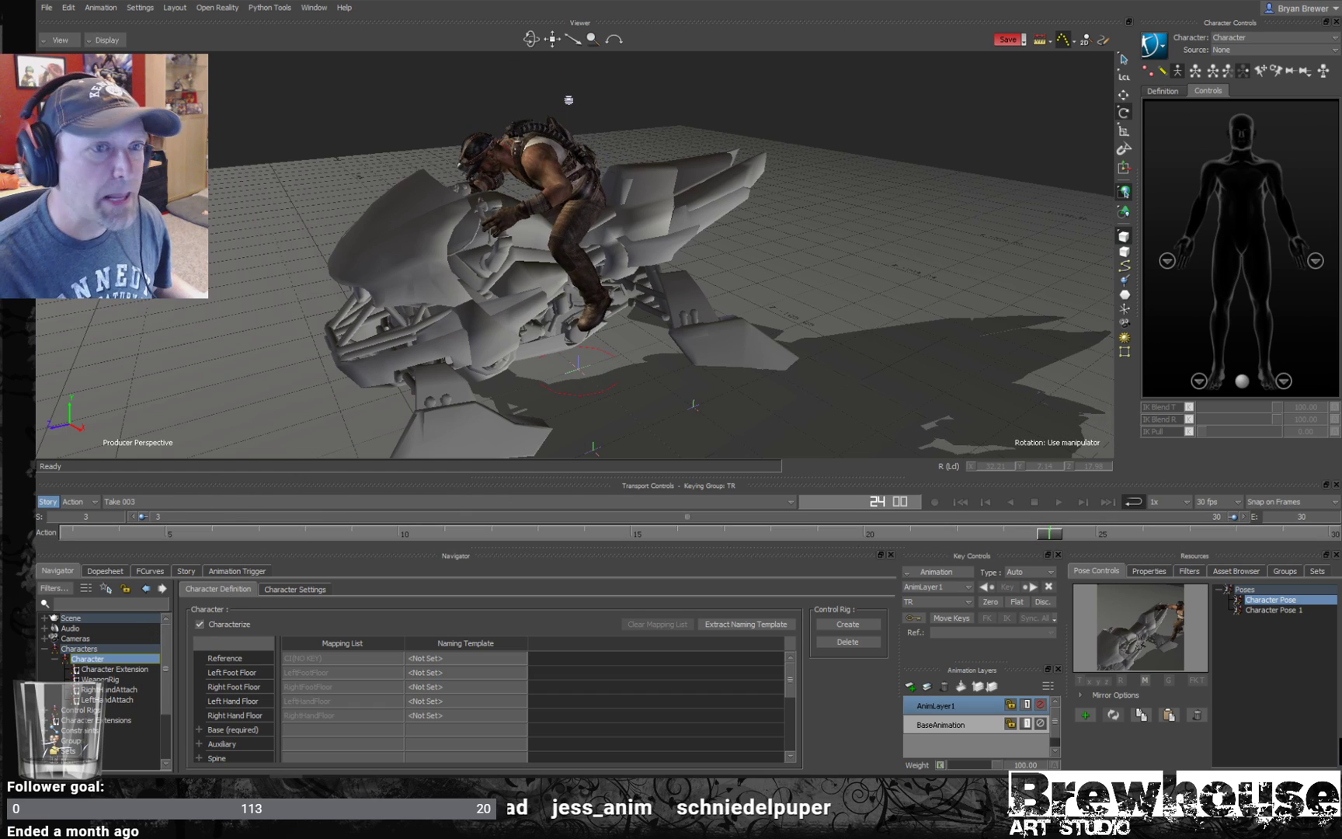
left_click(1274, 49)
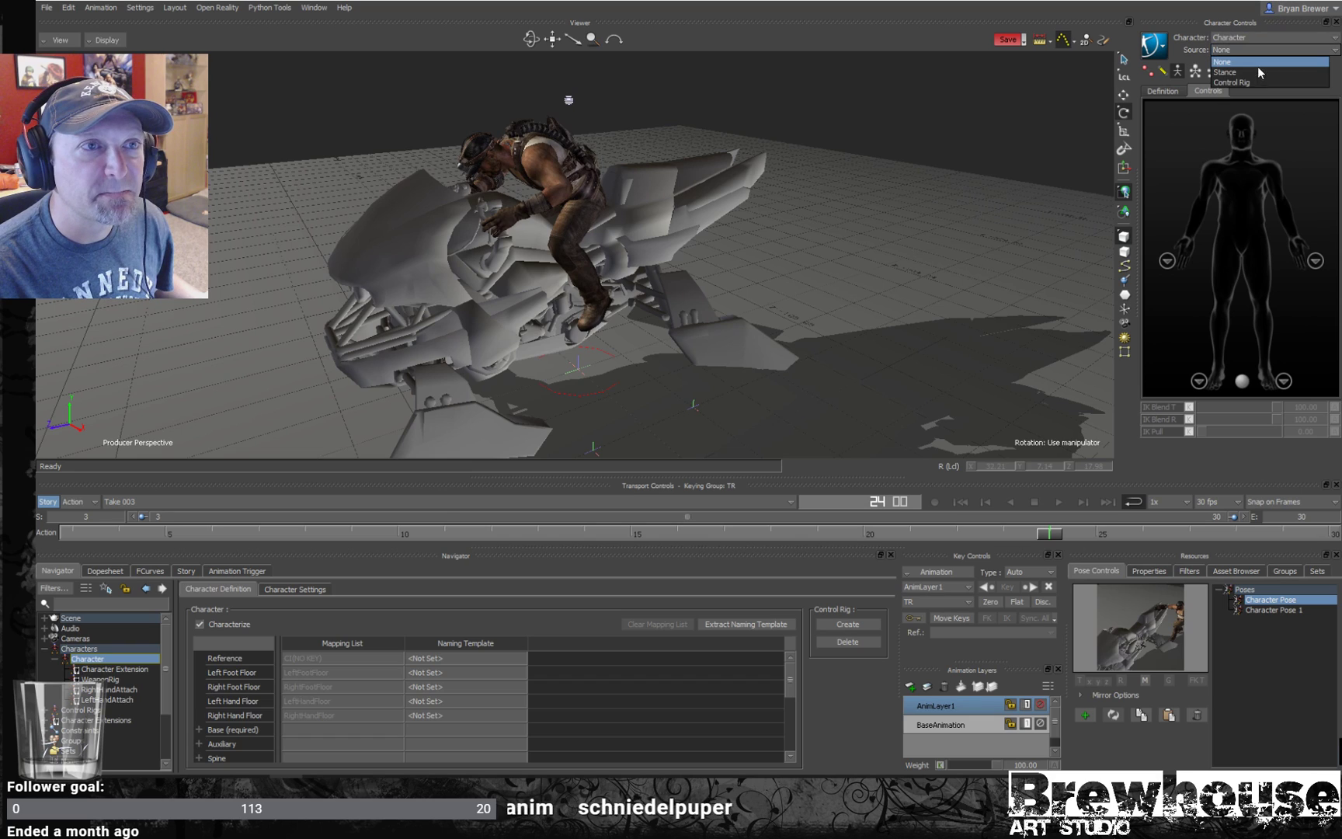
left_click(1235, 84)
left_click(1317, 365)
left_click(1313, 353)
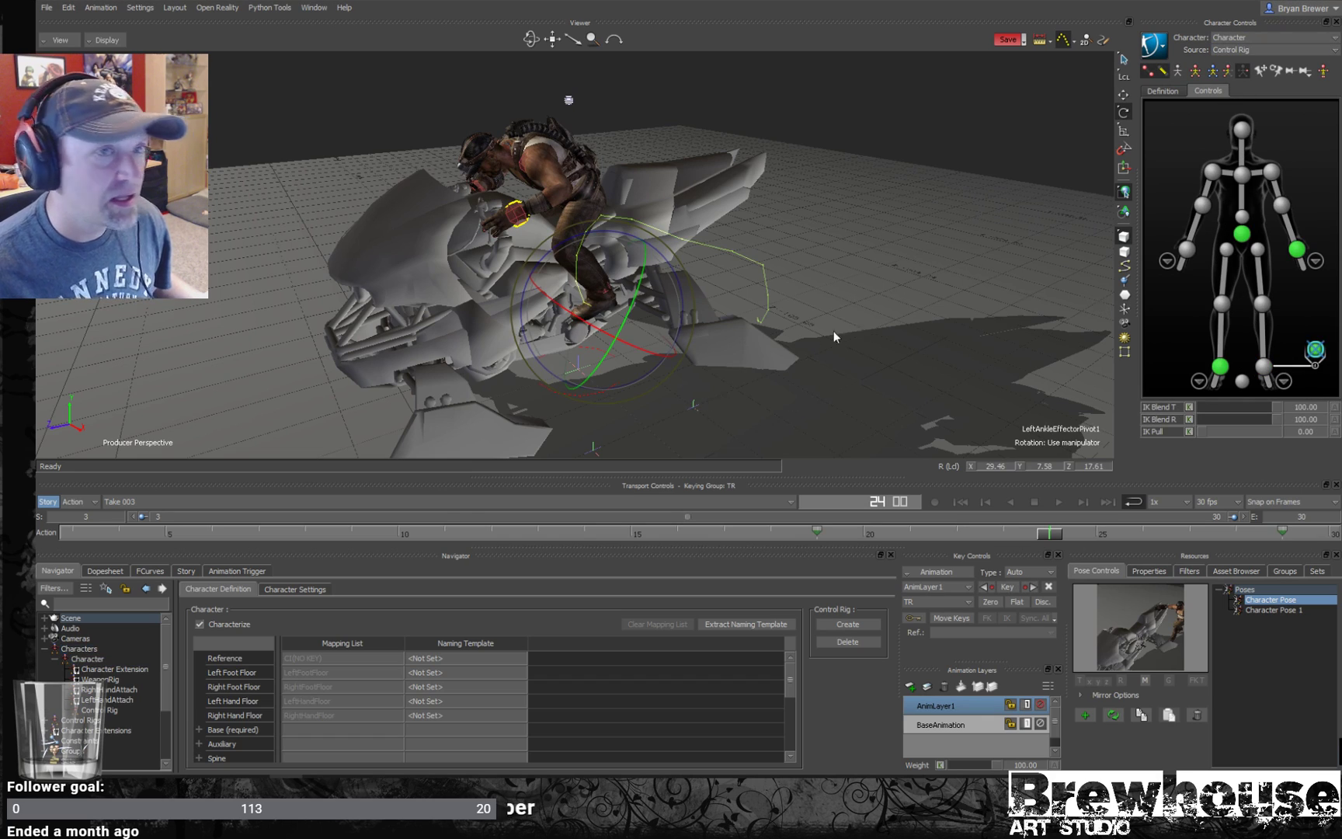
left_click(1230, 73)
- Try rotating the left ankle pivot at frame 22 with the Control Rig source restored
right_click_drag(777, 311, 756, 392, "alt")
left_click_drag(756, 392, 737, 420, "alt")
left_click_drag(1046, 541, 963, 532)
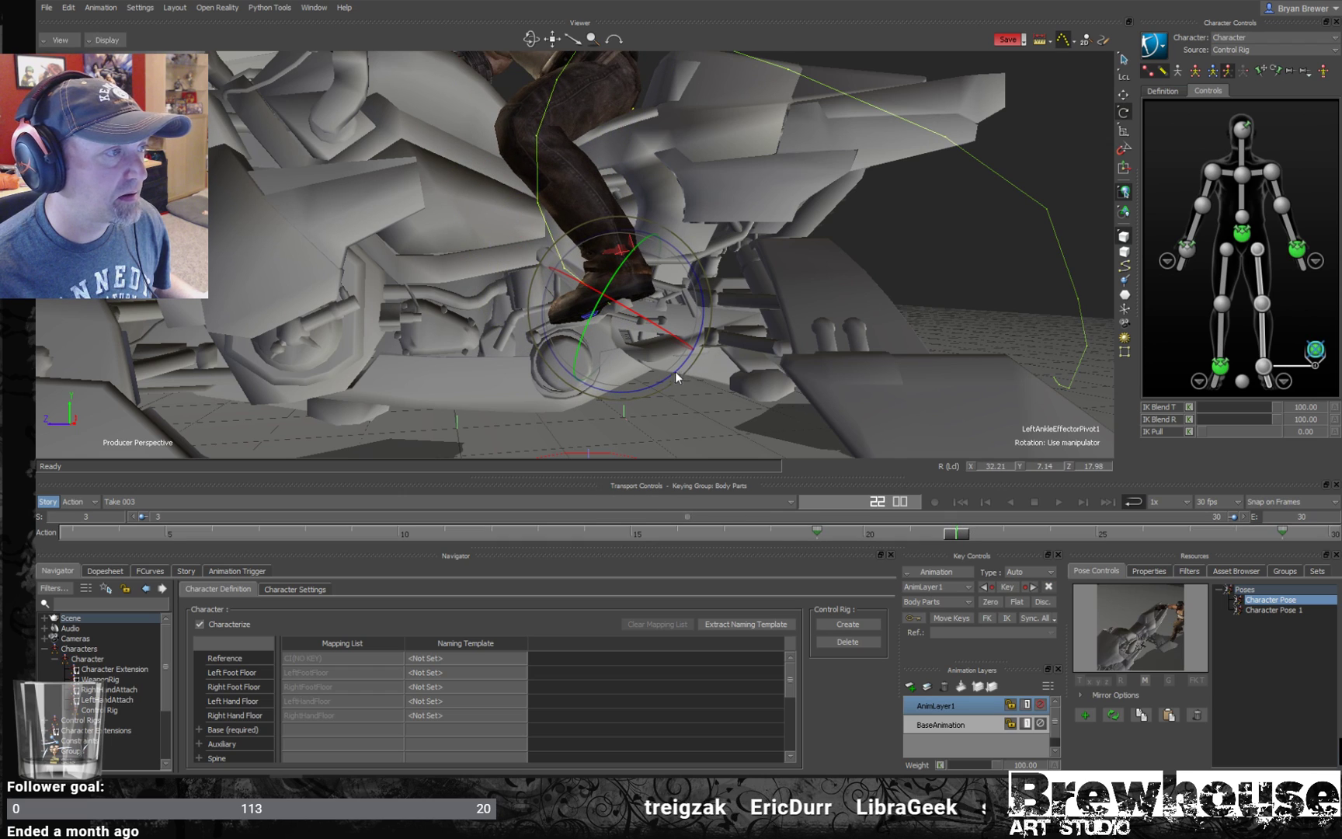
left_click_drag(657, 387, 675, 384)
key("ctrl+z")
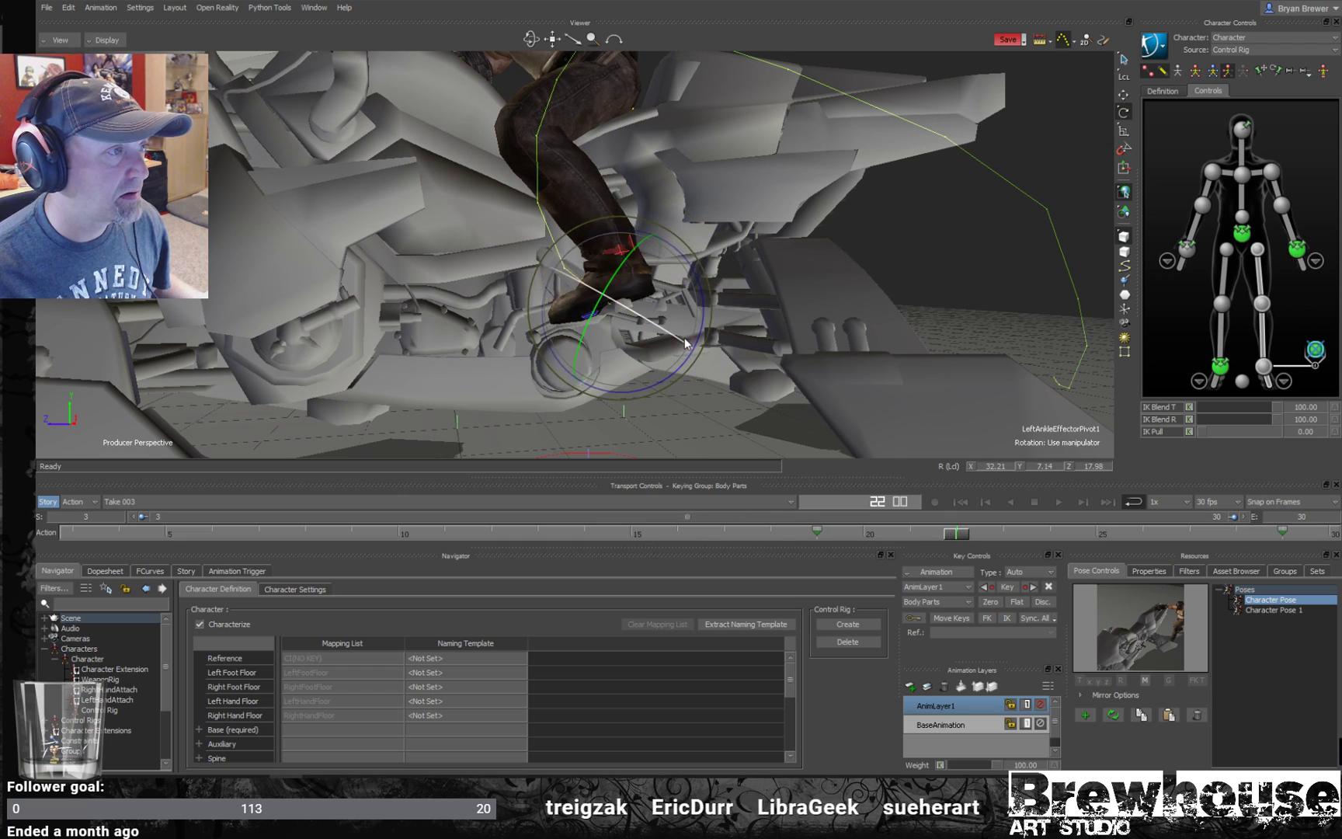
- Compare the left foot and its pivot placement in X-Ray and Models only display
key("ctrl+a")
left_click_drag(679, 330, 779, 324)
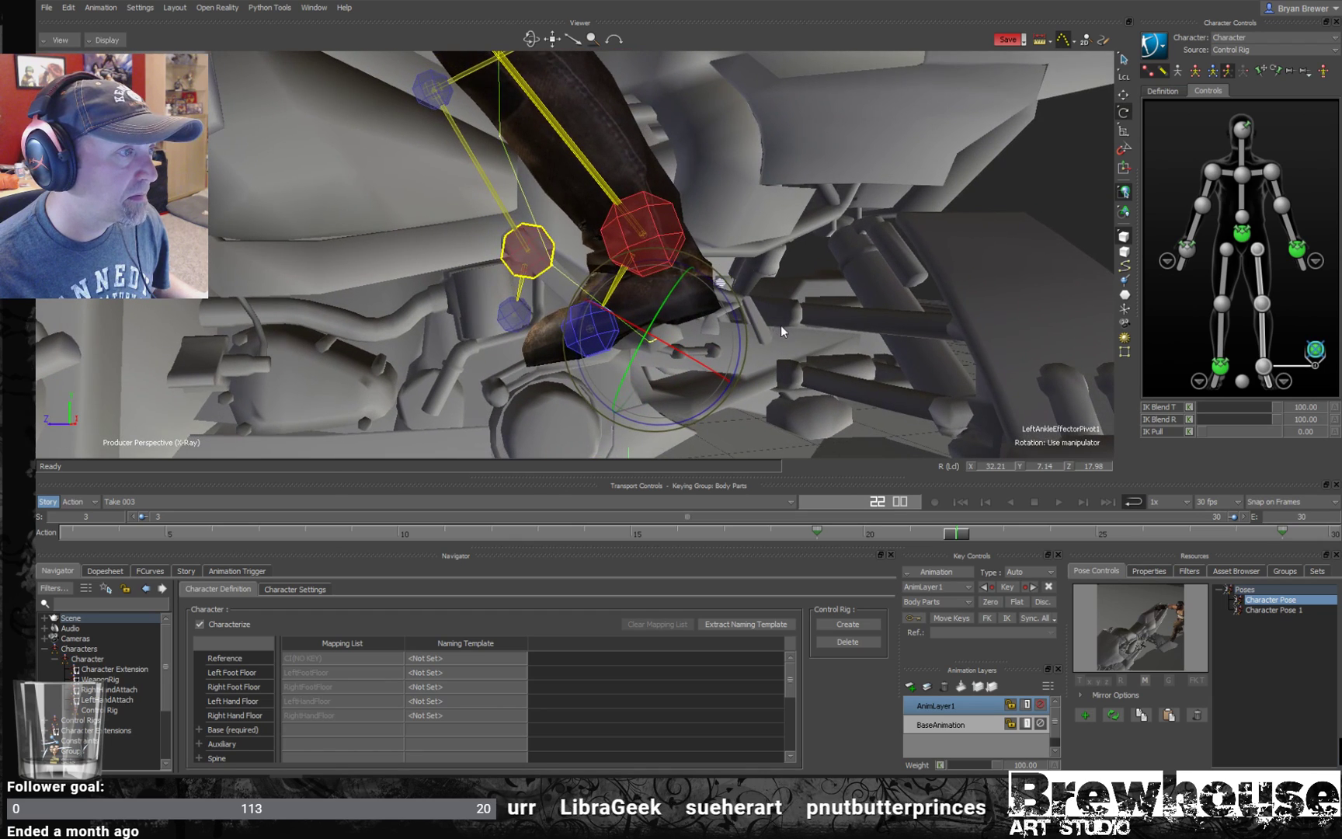
key("ctrl+a")
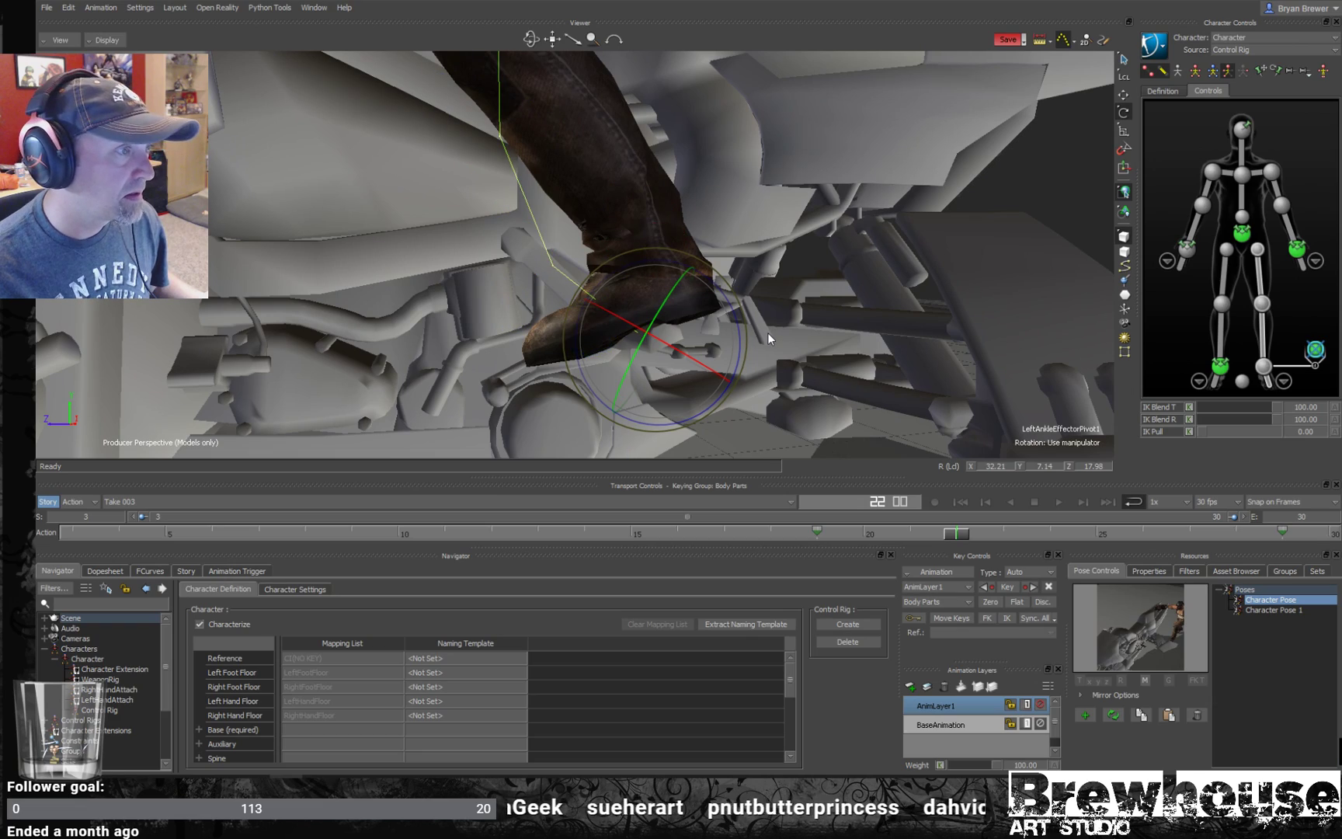
key("ctrl+a")
left_click_drag(768, 330, 1032, 316)
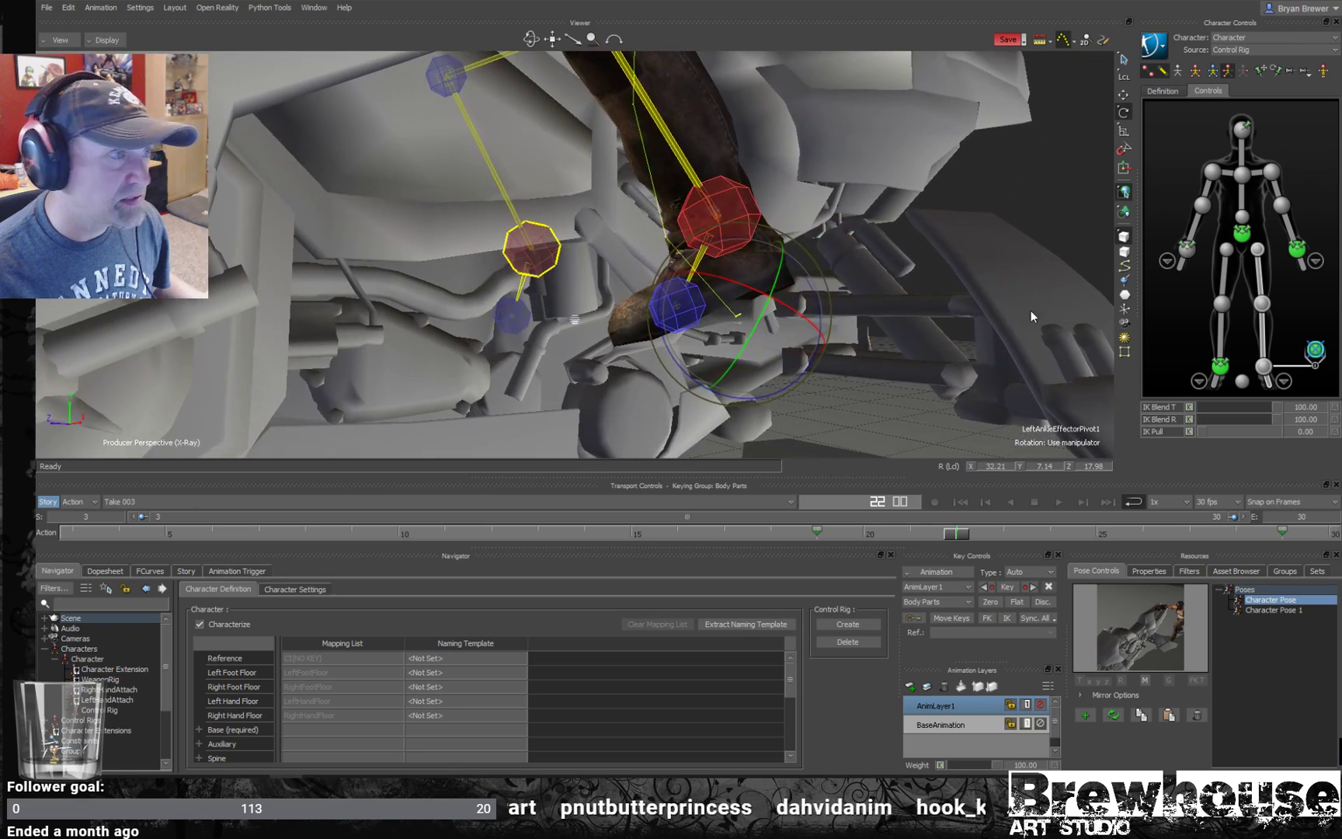
- Delete the auxiliary pivot of the left ankle
right_click(1315, 350)
left_click(1283, 356)
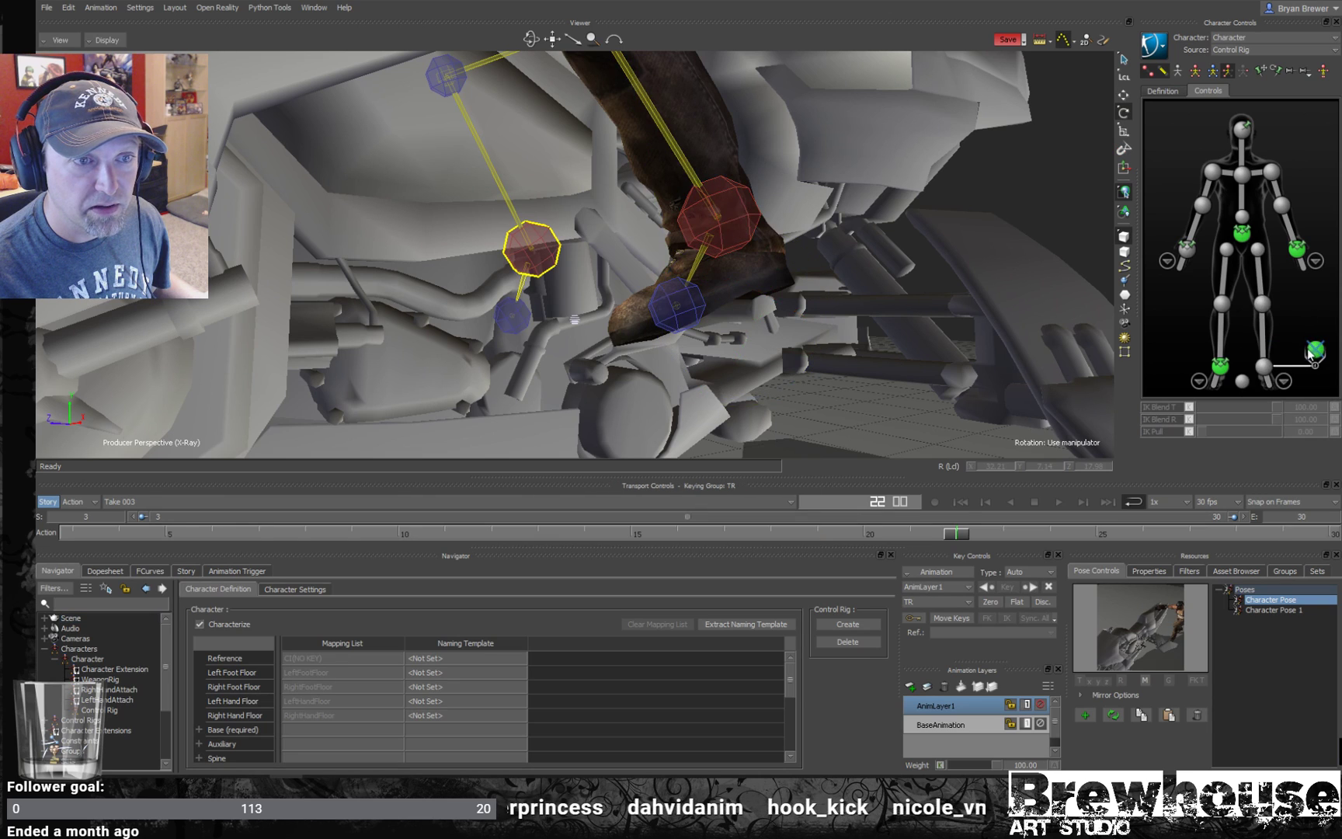
left_click(735, 336)
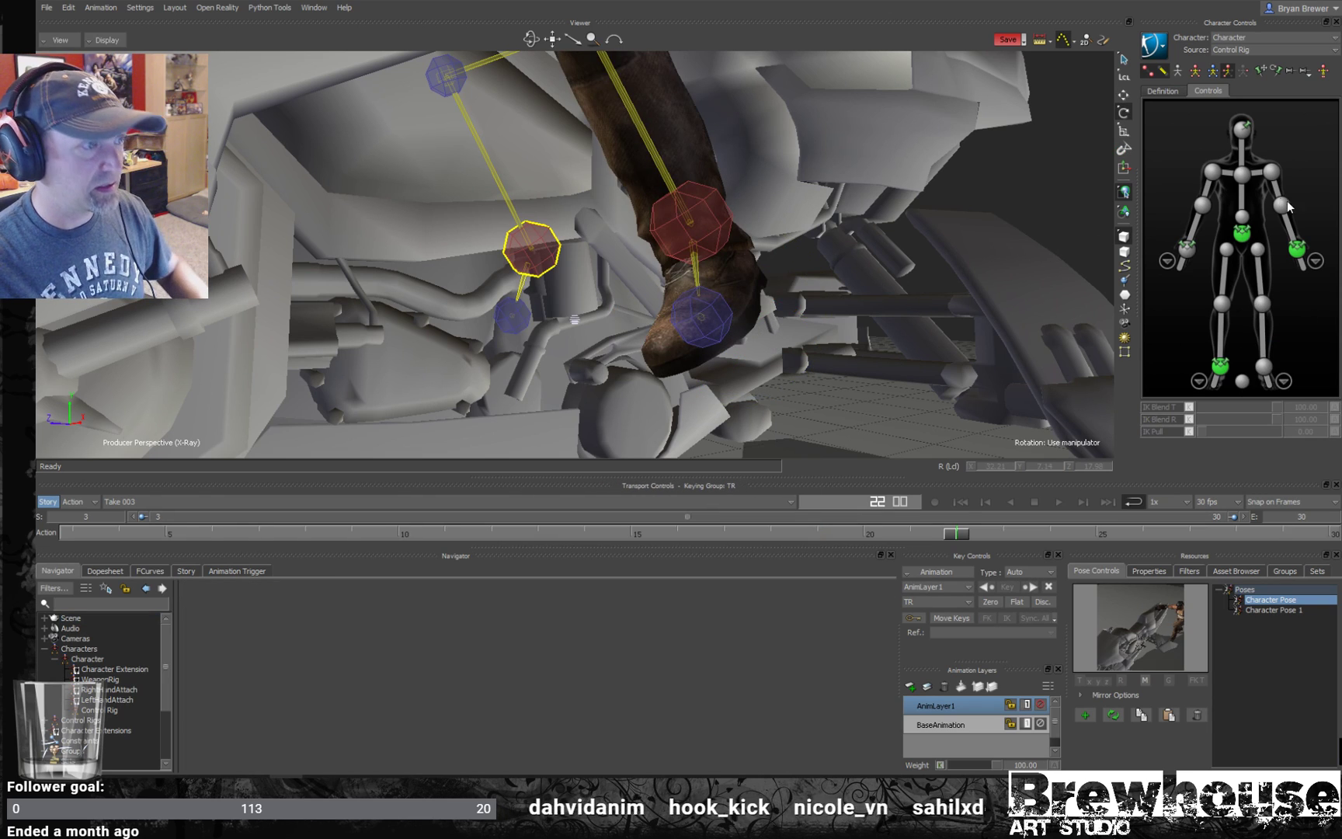
- Create a new auxiliary pivot on the left ankle effector at frame 19
left_click(1263, 371)
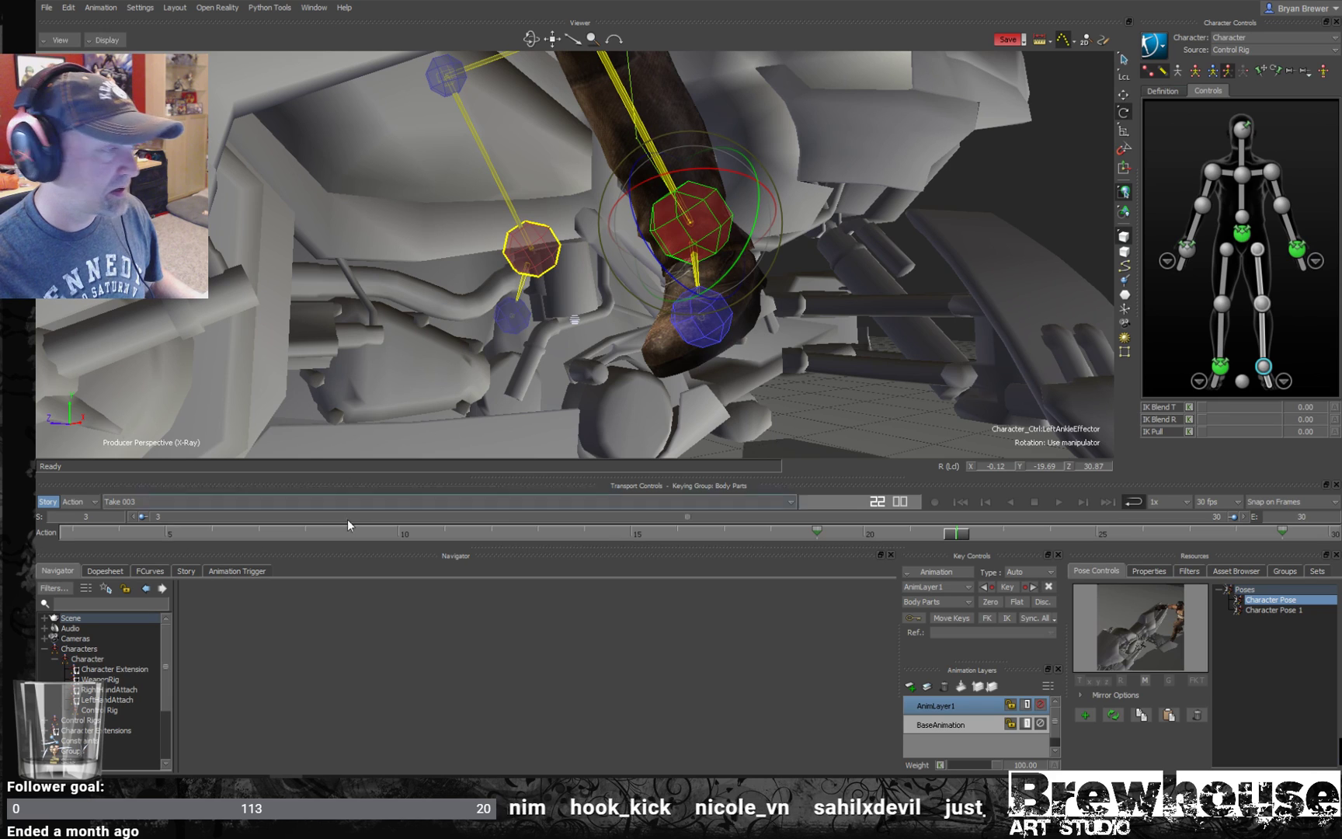
left_click_drag(936, 527, 808, 538)
left_click_drag(932, 367, 1091, 310, "ctrl+shift")
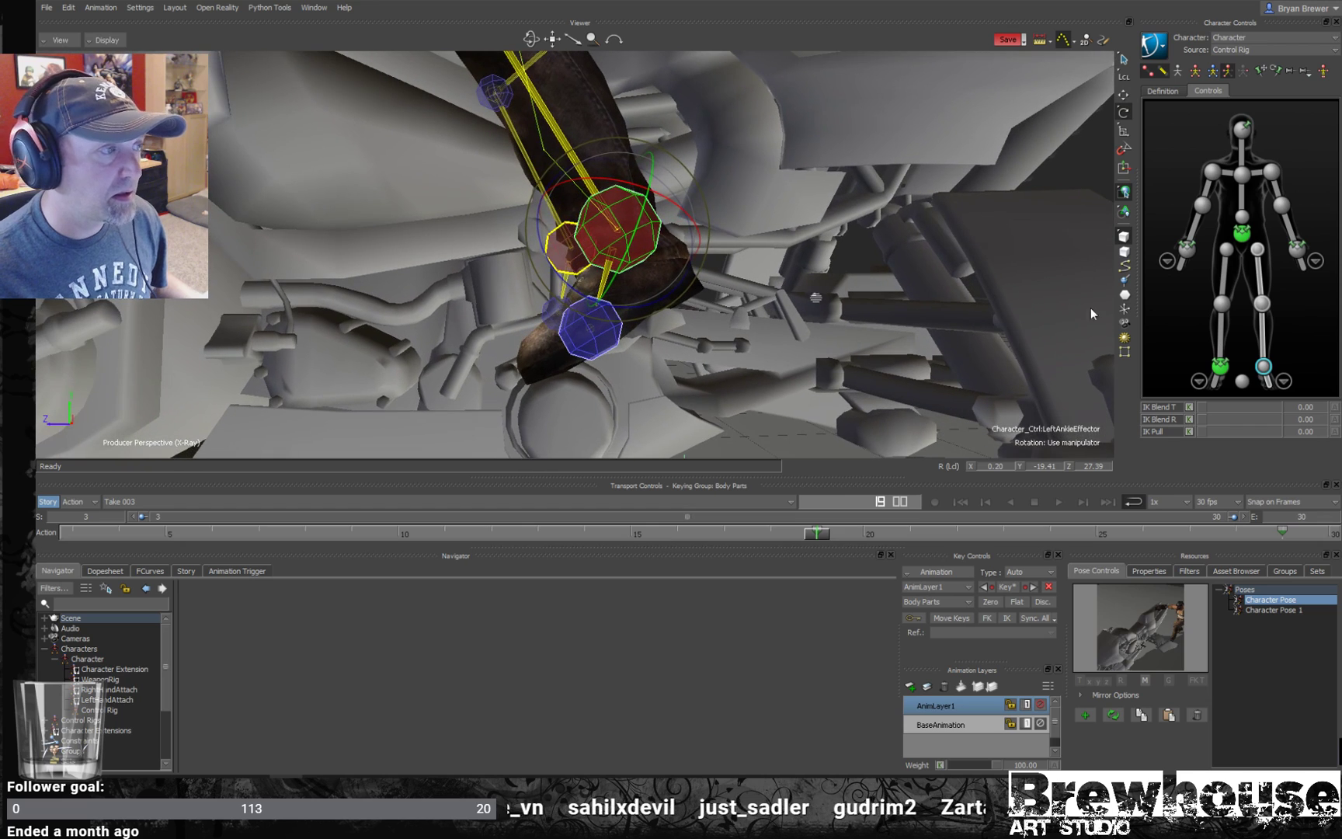
right_click(1262, 372)
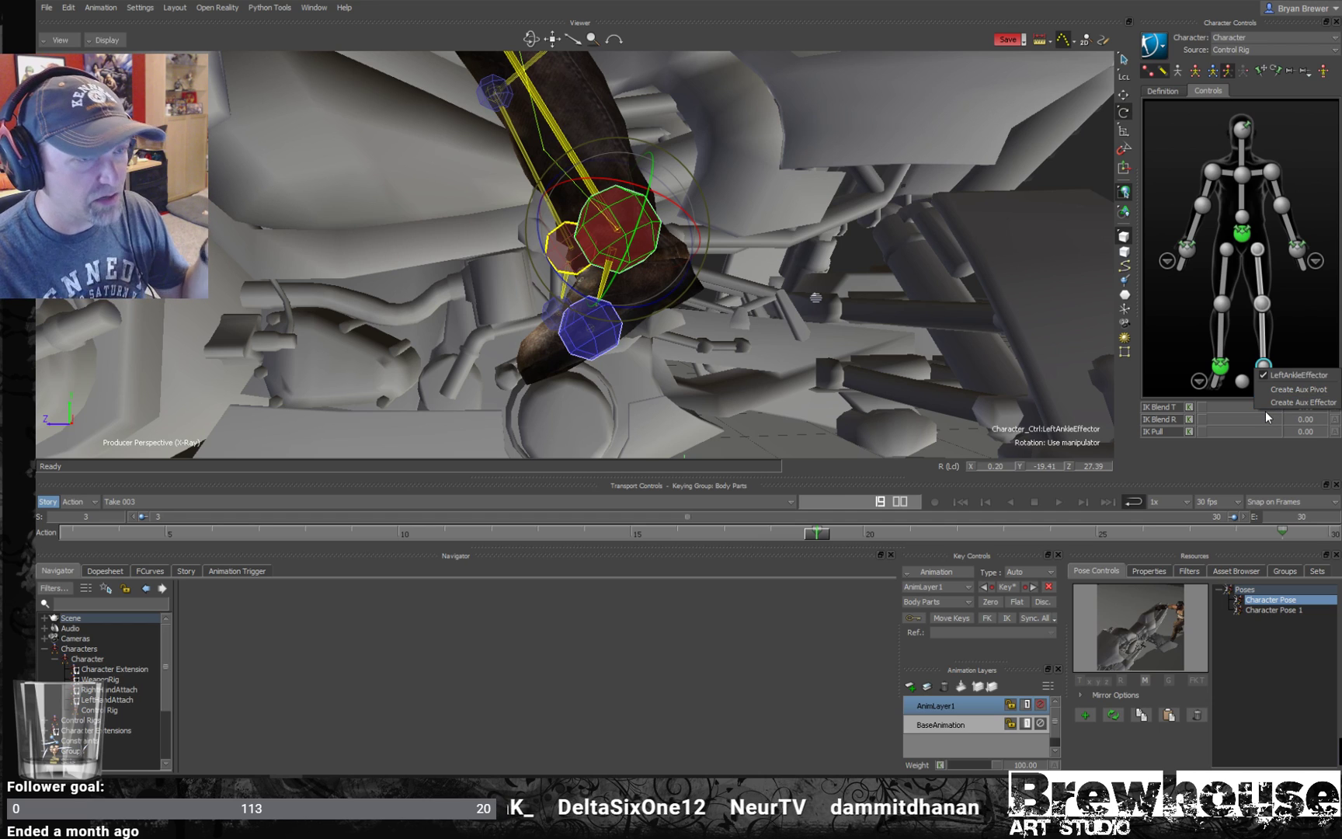
left_click(1305, 396)
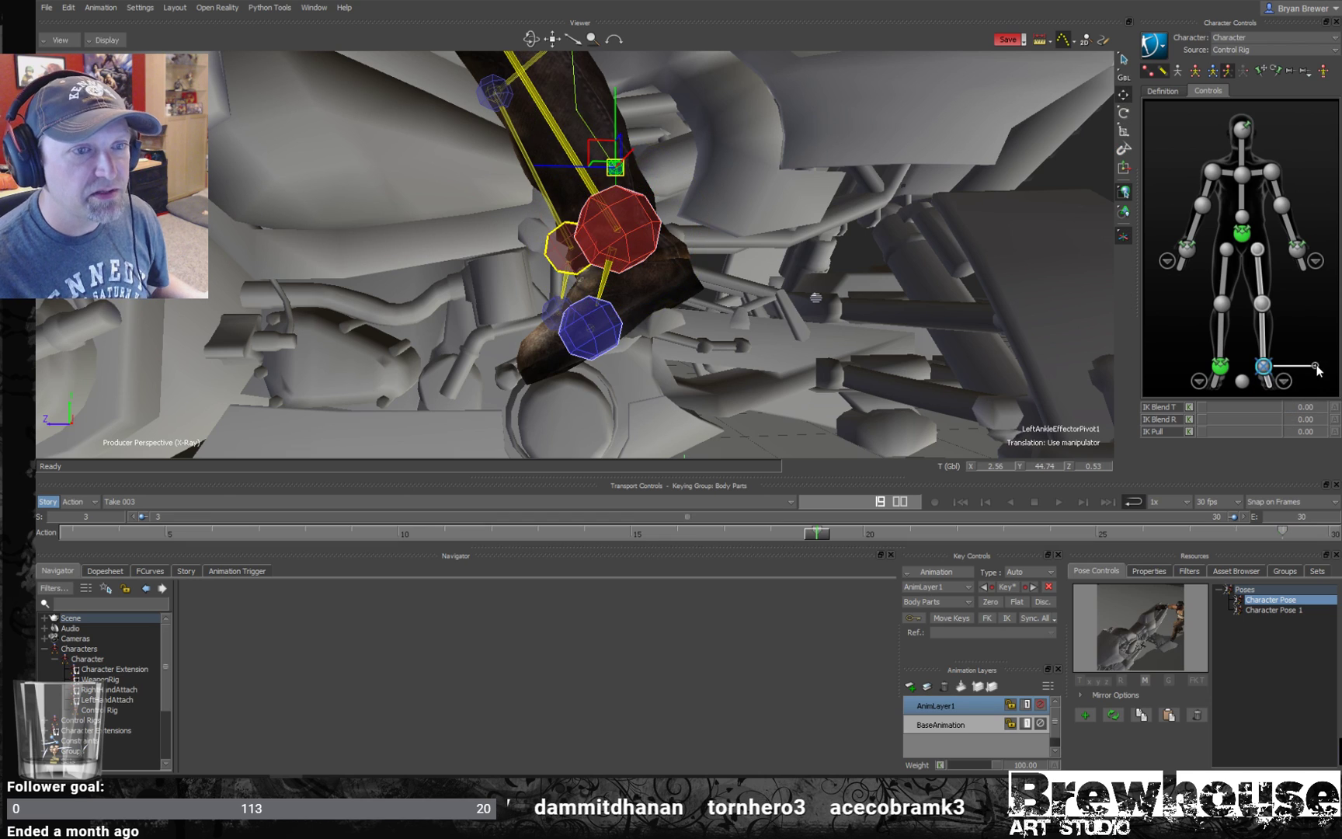
- Move the new pivot down beneath the left foot's heel, to about X 14.7, Y 30.3, Z 0.1
left_click_drag(595, 146, 559, 333)
left_click_drag(494, 373, 683, 306)
left_click_drag(553, 335, 552, 328)
left_click_drag(613, 307, 686, 297, "ctrl+shift")
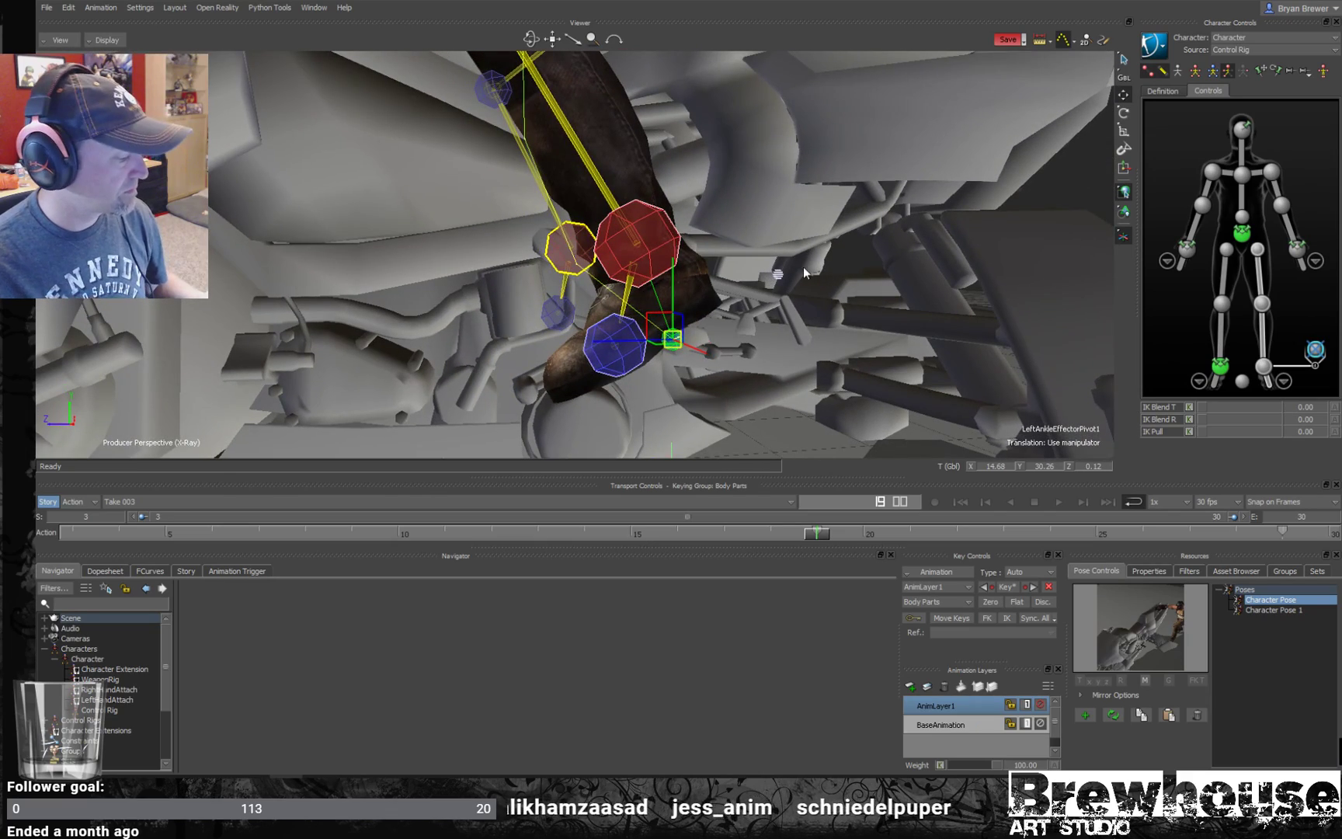
- Try rotating the new left ankle pivot at frame 19 with Body Part keying
key("r")
left_click_drag(636, 347, 584, 351)
key("ctrl+z")
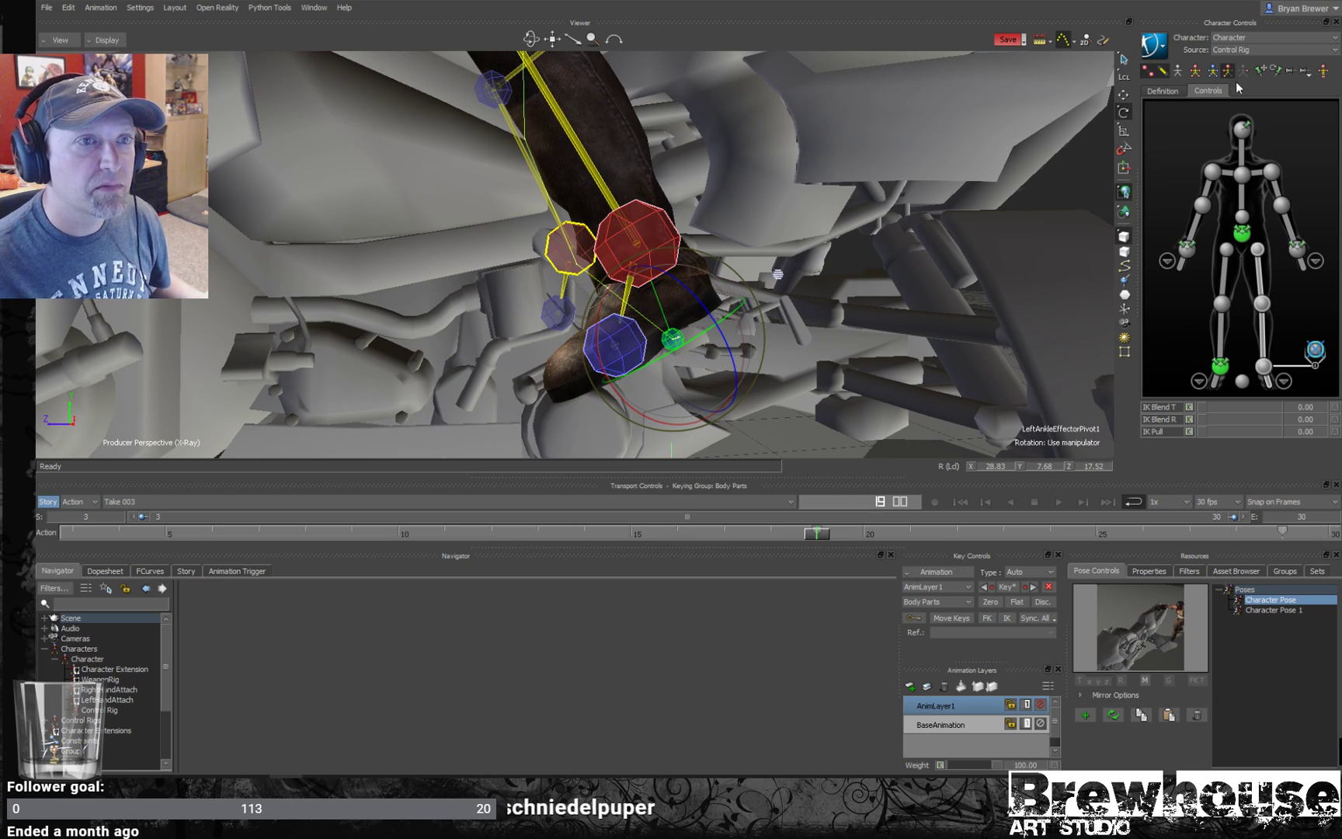
- Switch to Full Body keying, try rotating the left ankle pivot again, and deselect it
left_click(1196, 70)
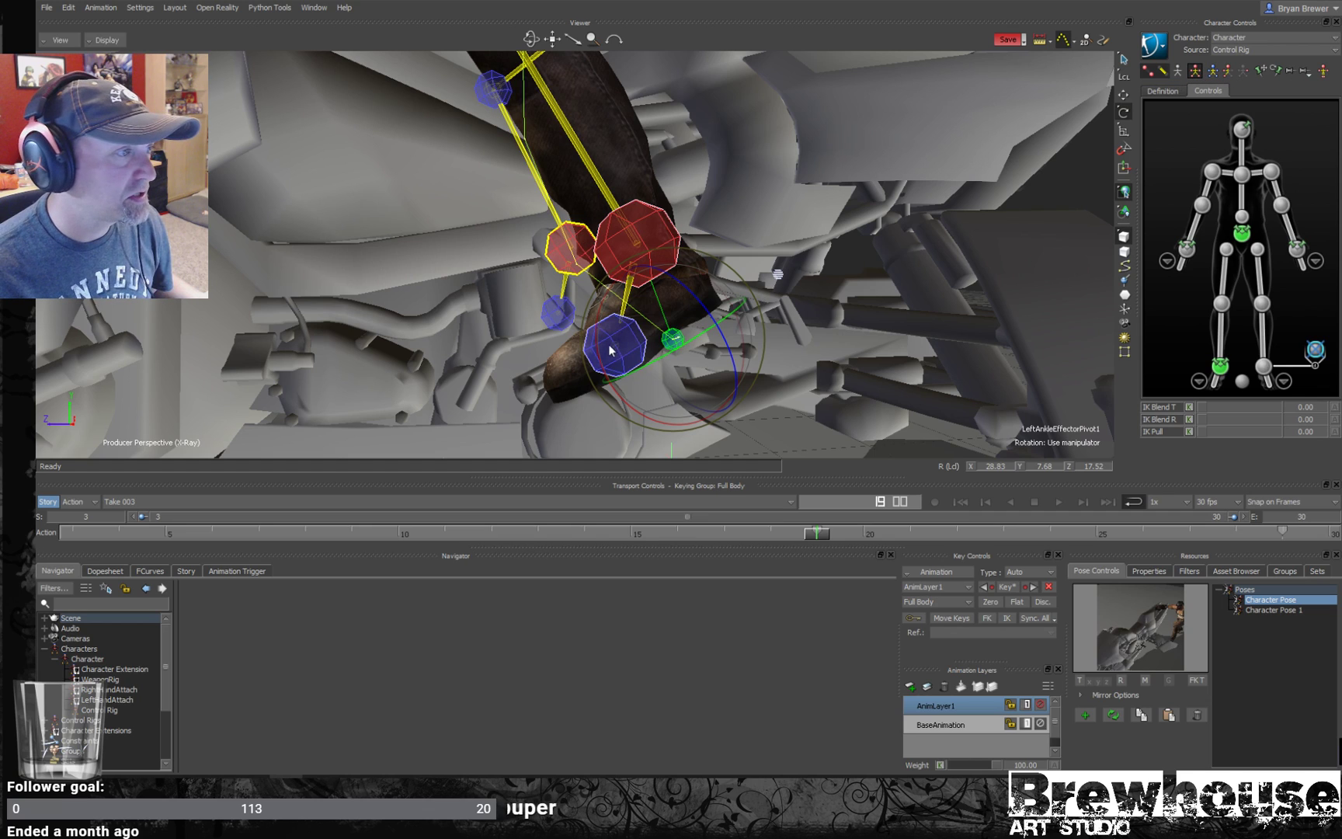
left_click_drag(598, 350, 605, 357)
key("ctrl+z")
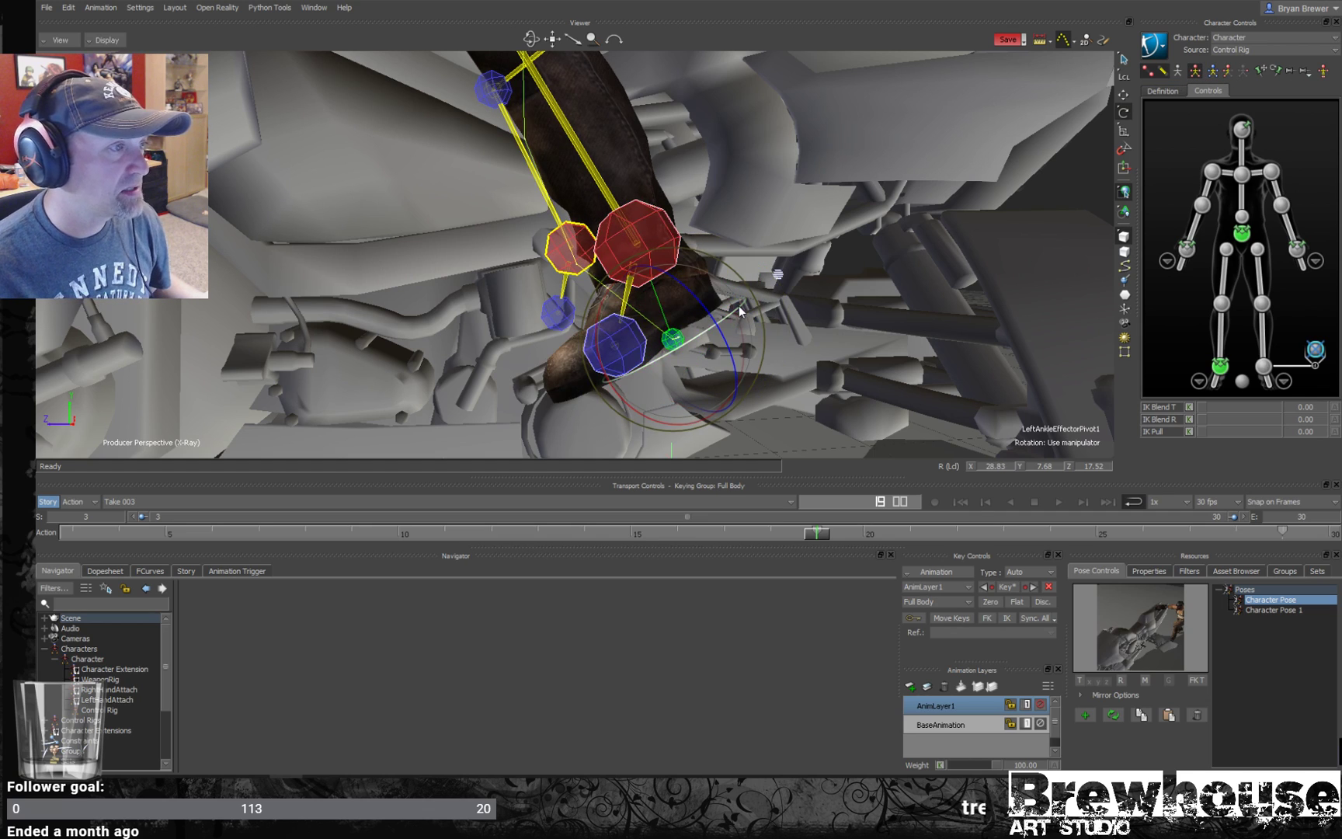
left_click(1312, 369)
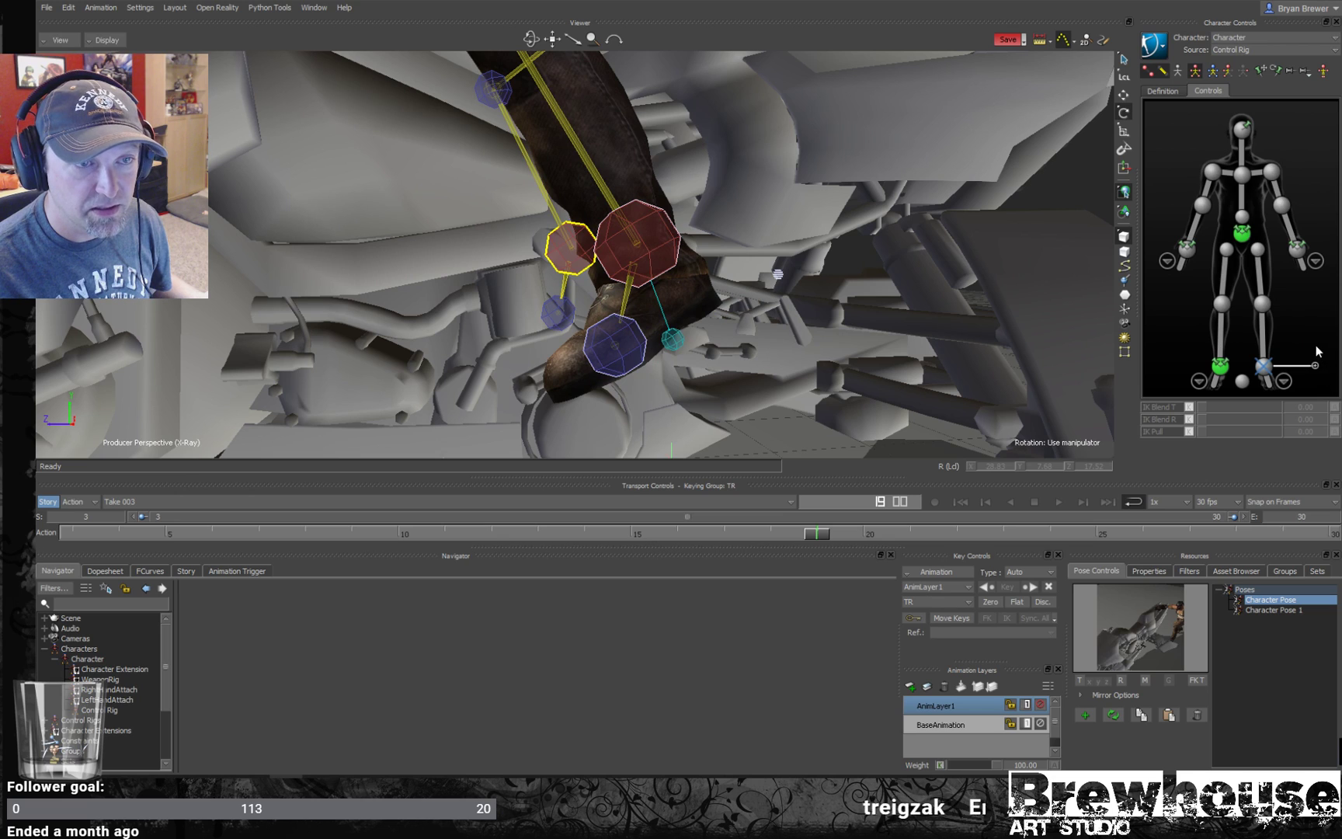
- Reselect the left ankle pivot, switch to Body Part keying, try rotating it at frame 19, and undo the rotation
left_click(1318, 351)
left_click(1300, 321)
left_click(1314, 351)
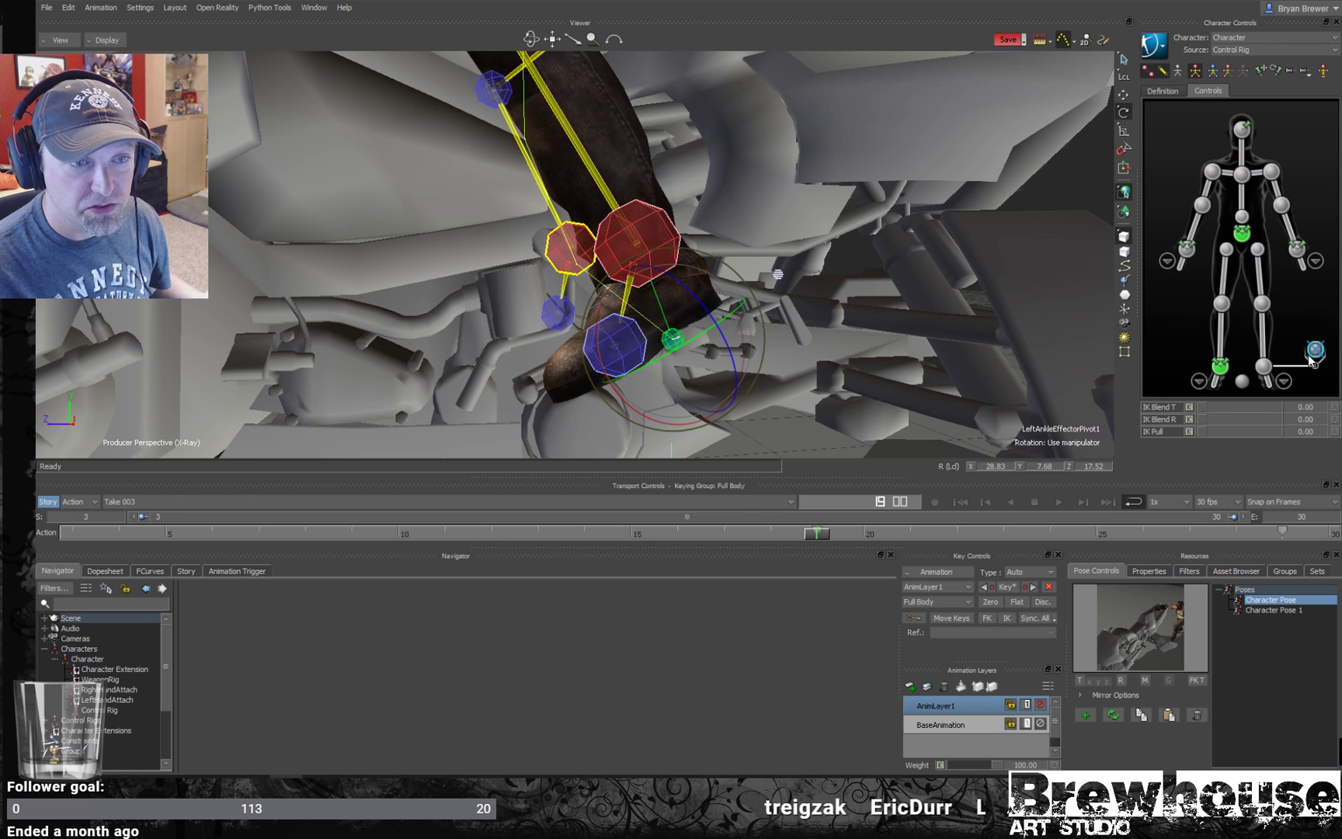
middle_click_drag(781, 284, 1066, 142)
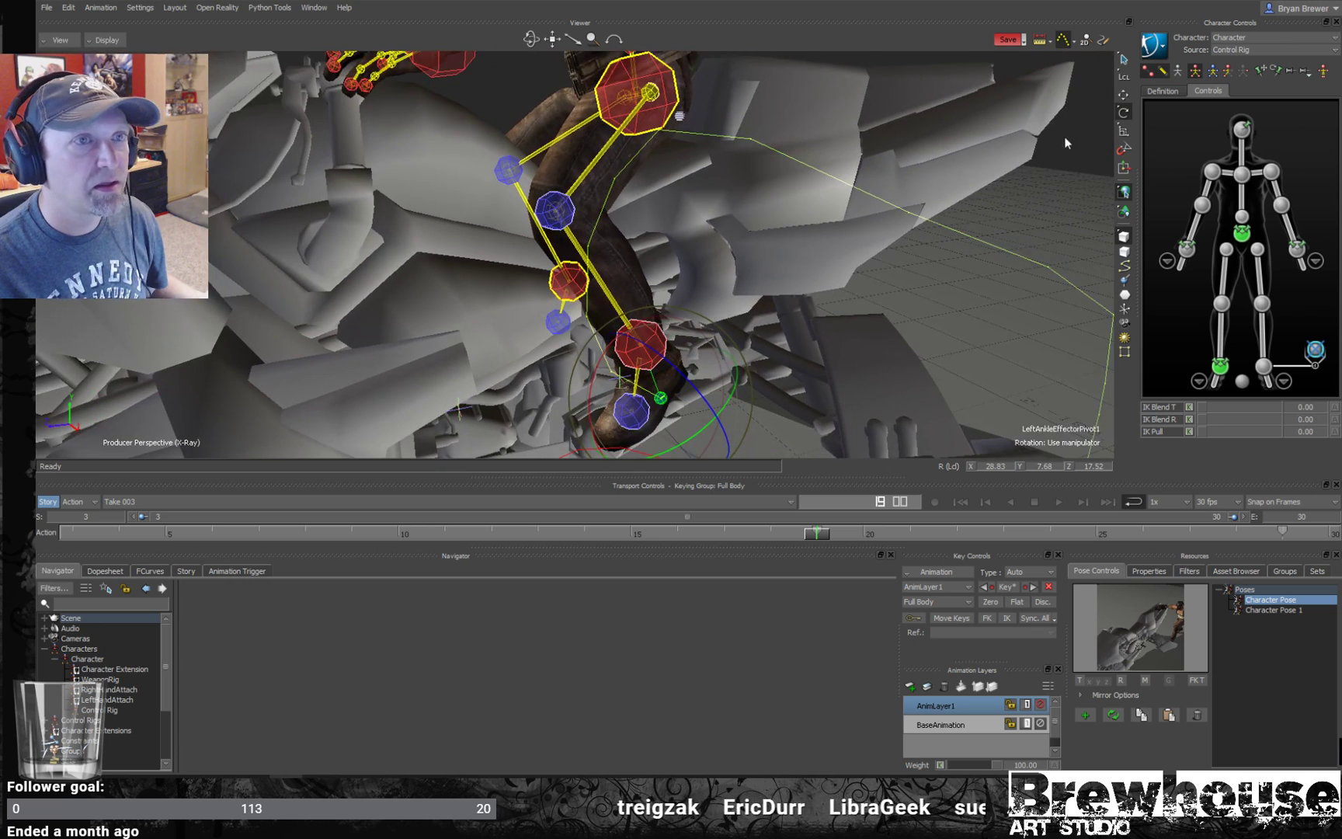
left_click(1224, 73)
mouse_move(593, 384)
left_mouse_down()
mouse_move(587, 399)
mouse_move(585, 377)
mouse_move(584, 393)
left_mouse_up()
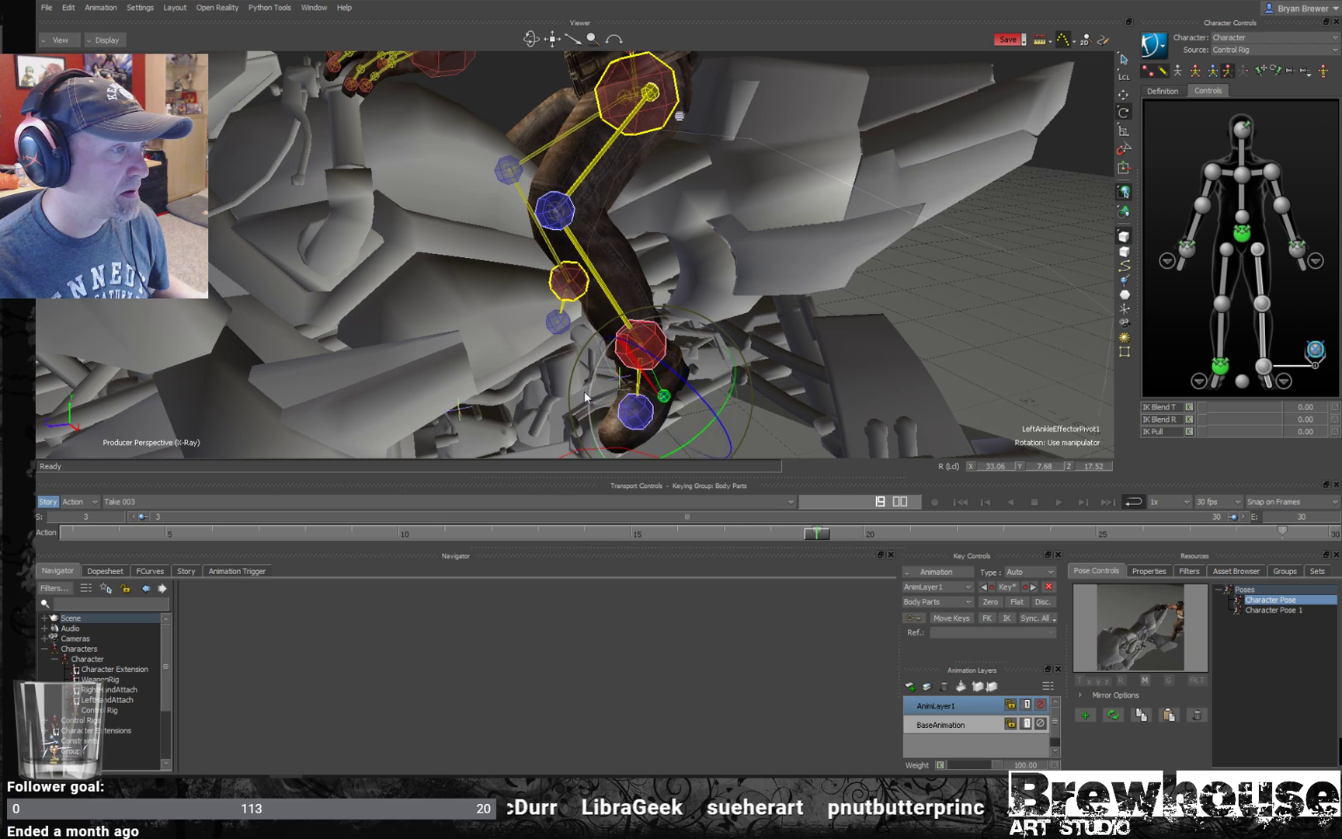
key("ctrl+z")
- Set the left ankle pivot's IK Blend T and IK Blend R to 100, try rotating it, and undo the rotation
left_click(1262, 382)
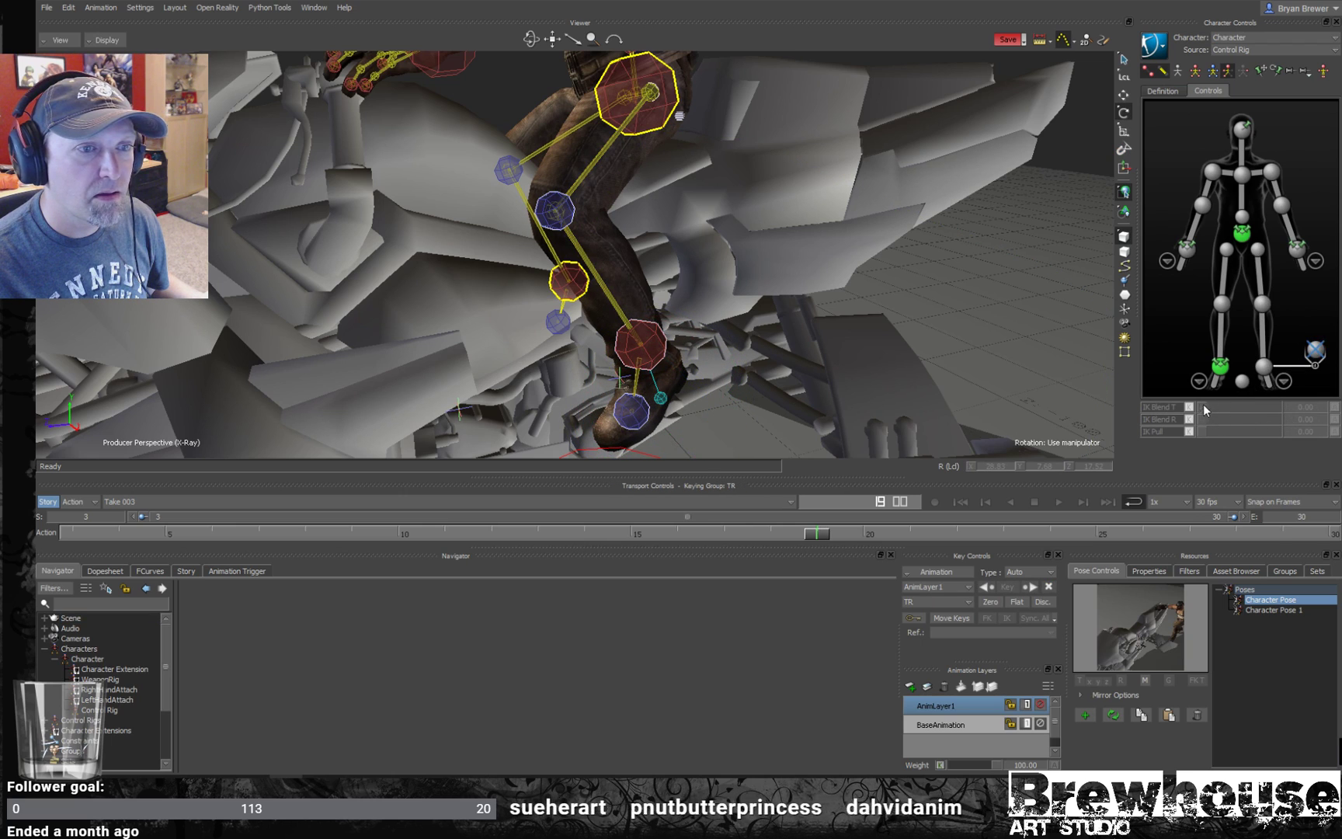
left_click(1316, 352)
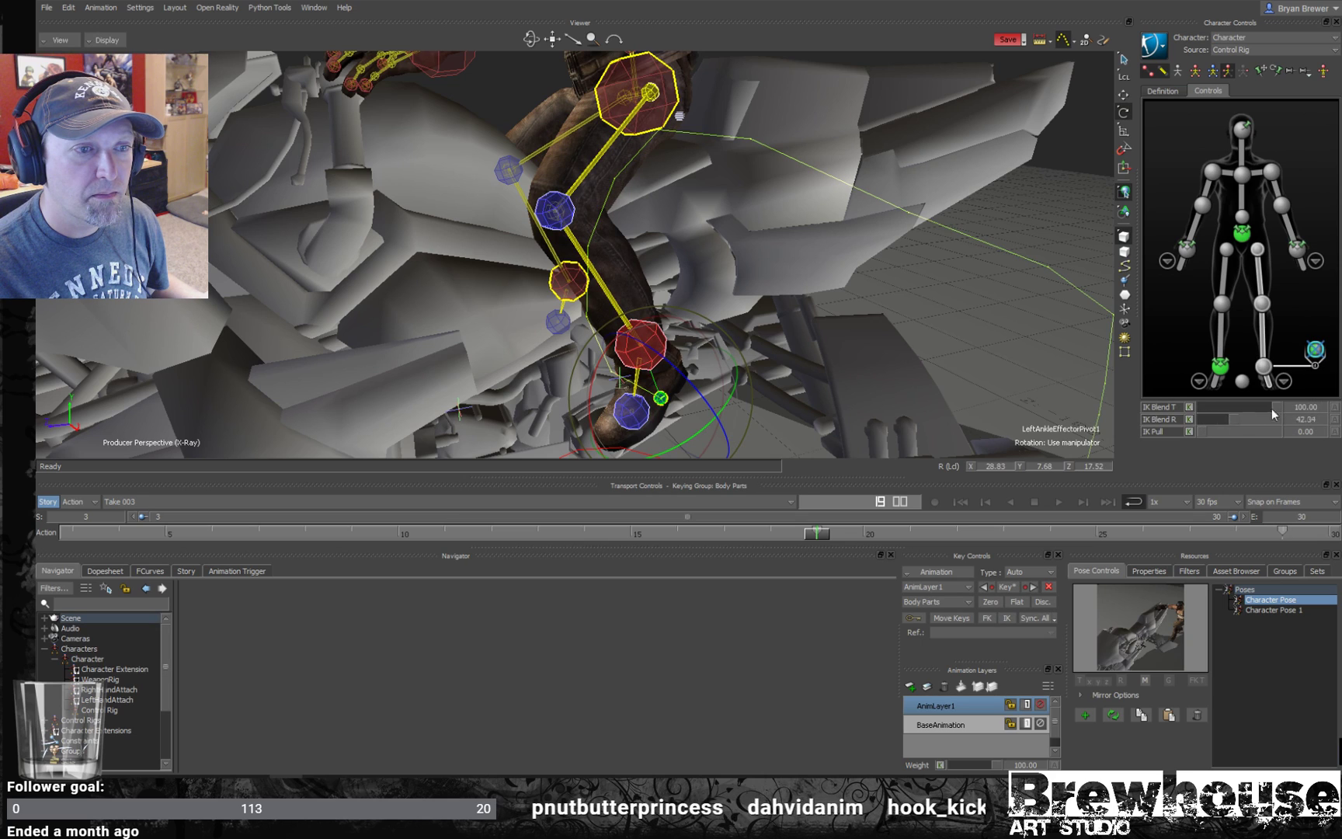
left_click_drag(591, 392, 608, 386)
key("ctrl+z")
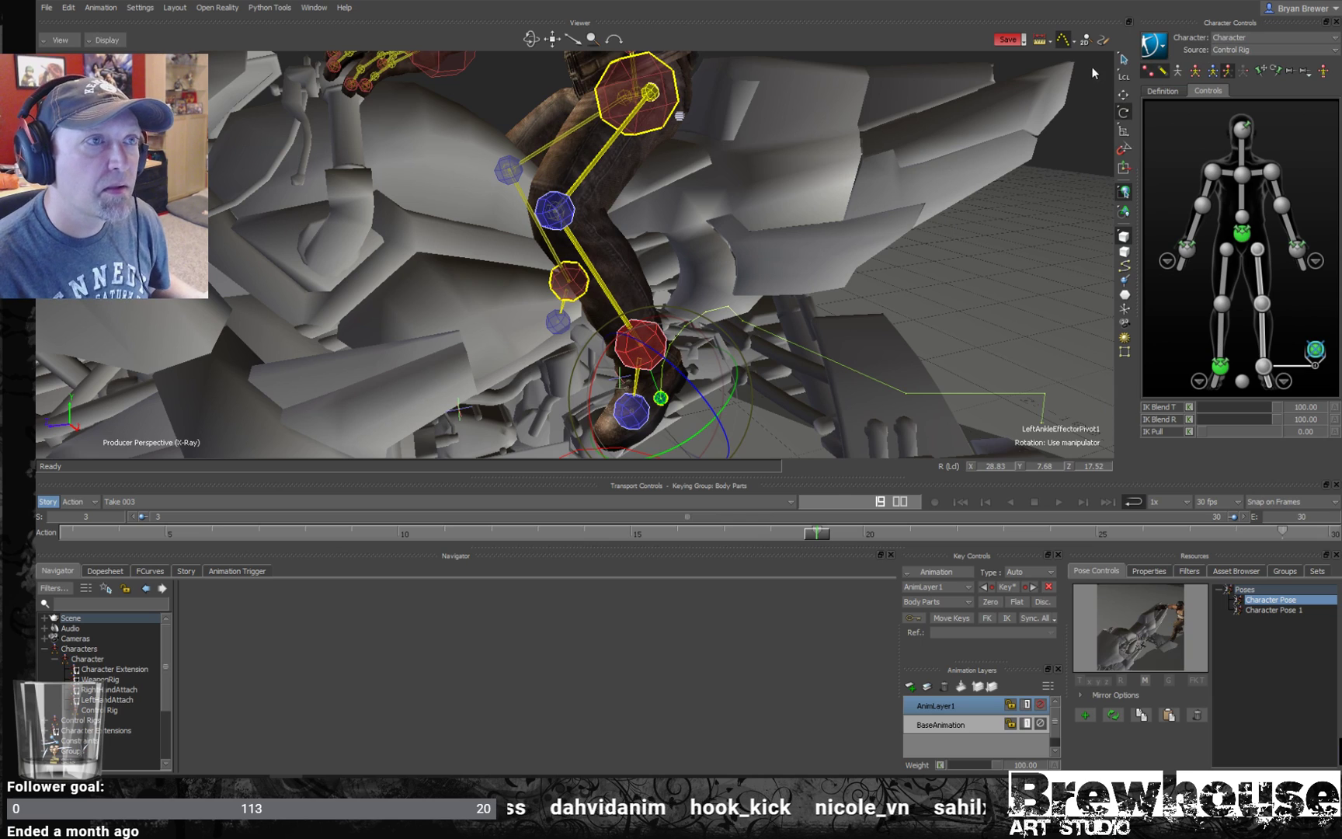
- Switch the rotation reference to global, try rotating the left ankle pivot at frame 19, and undo the rotation
left_click(1123, 79)
left_click(1124, 78)
left_click(1066, 119)
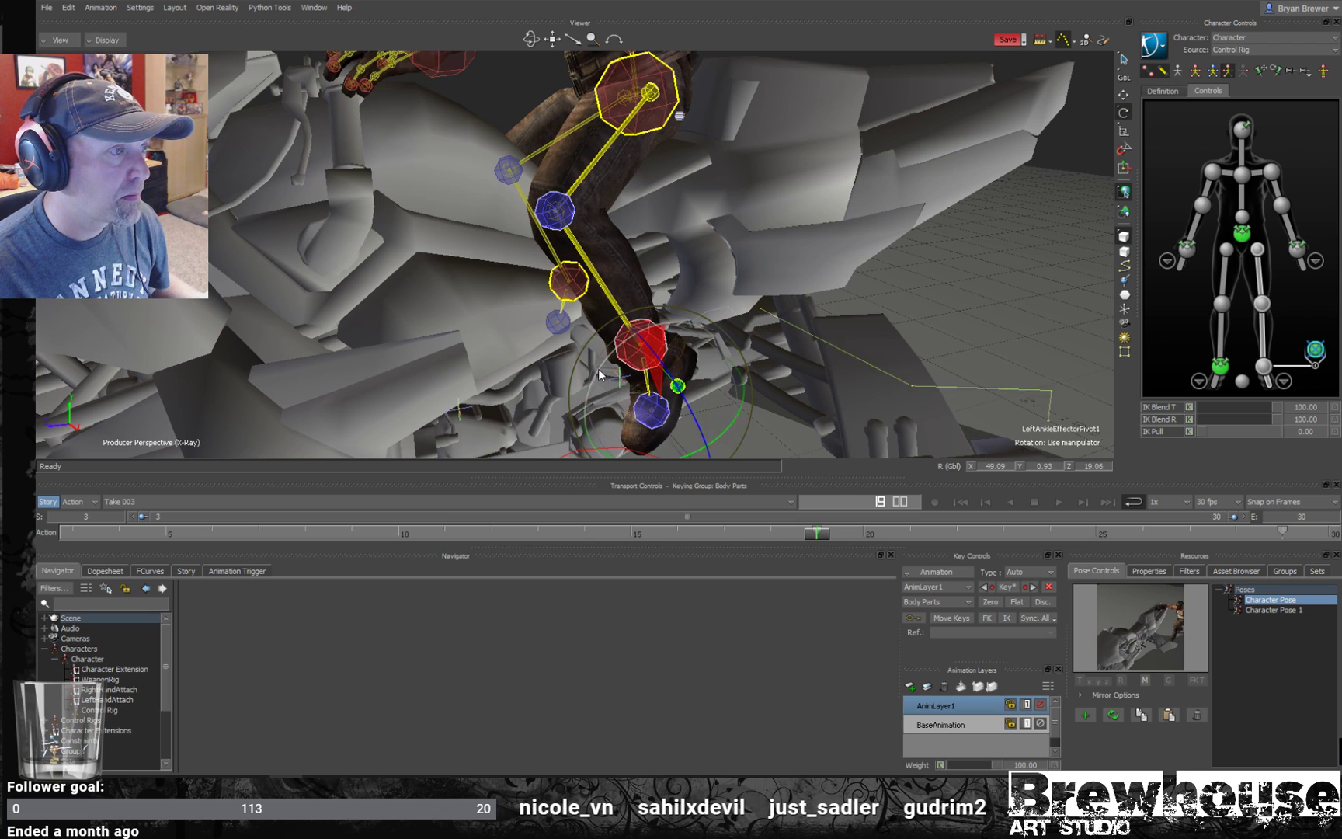
left_click(1263, 368)
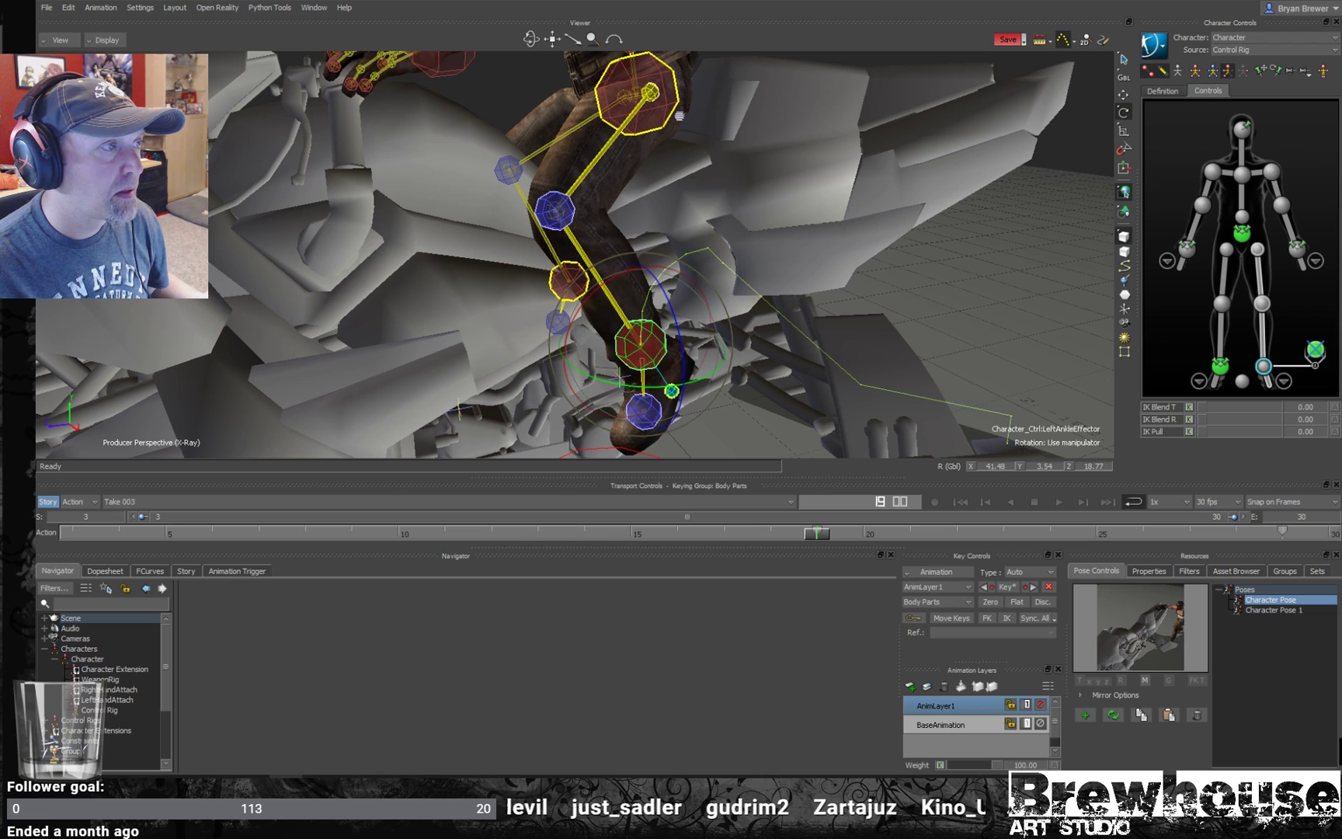
left_click(1312, 354)
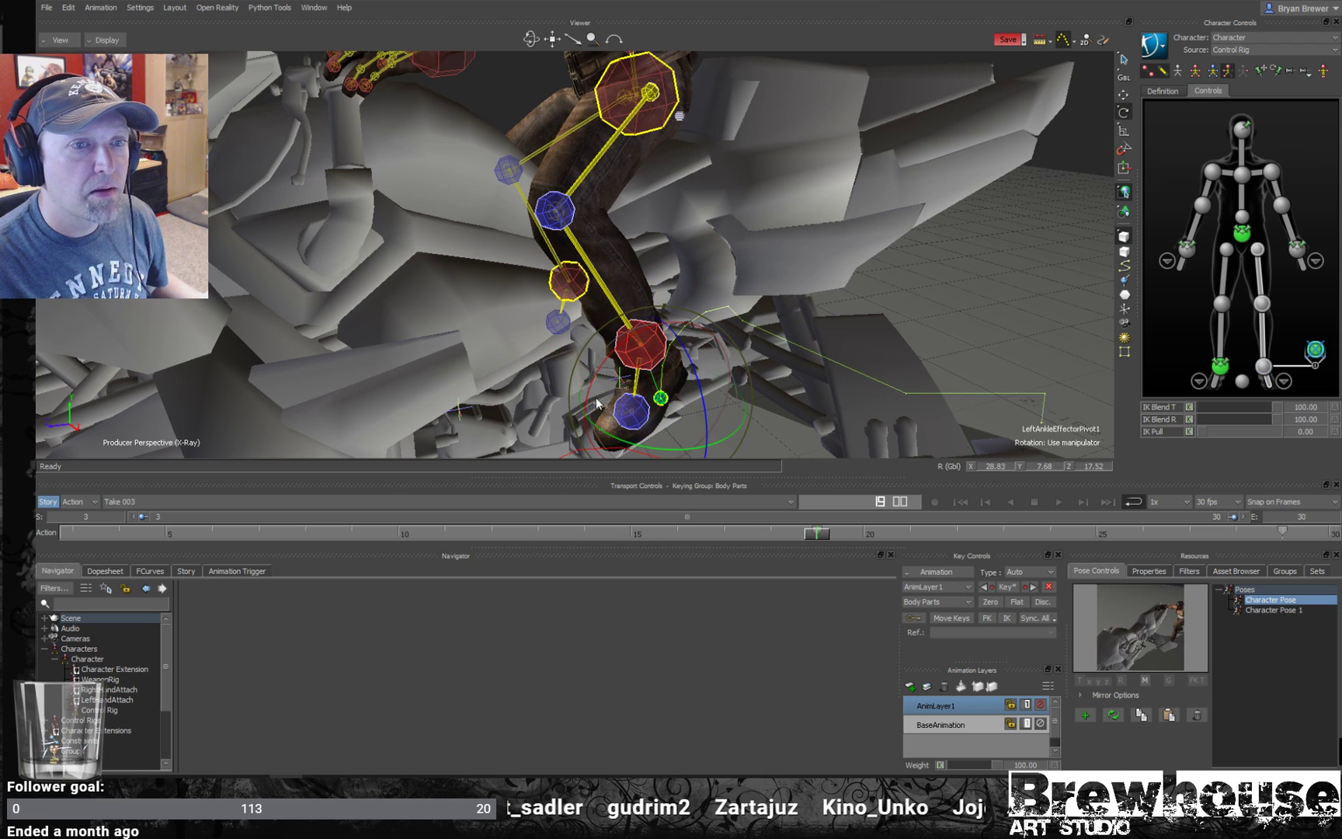
left_click_drag(602, 378, 640, 321)
key("ctrl+z")
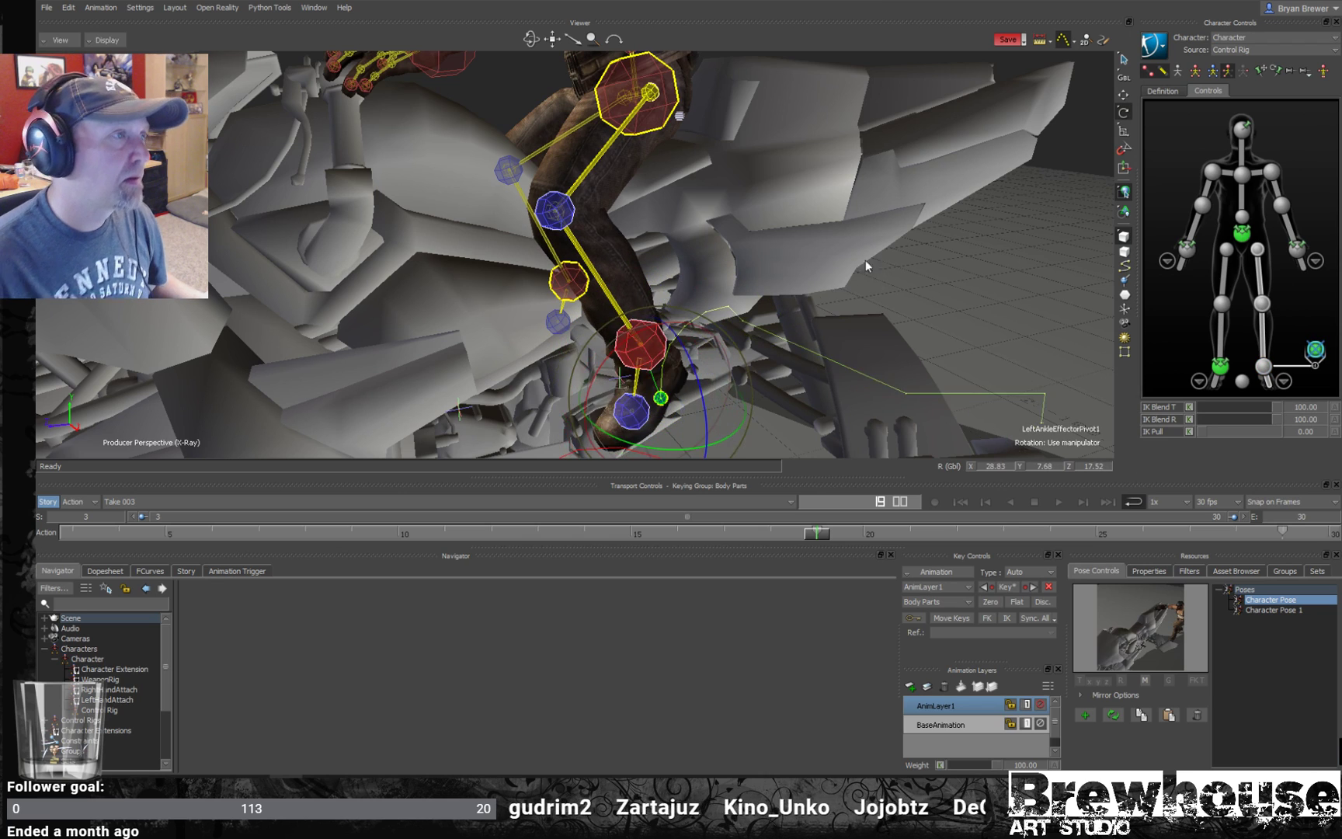
right_click_drag(872, 257, 755, 286, "alt")
middle_click_drag(754, 286, 753, 341, "alt")
left_click_drag(747, 264, 907, 213, "alt")
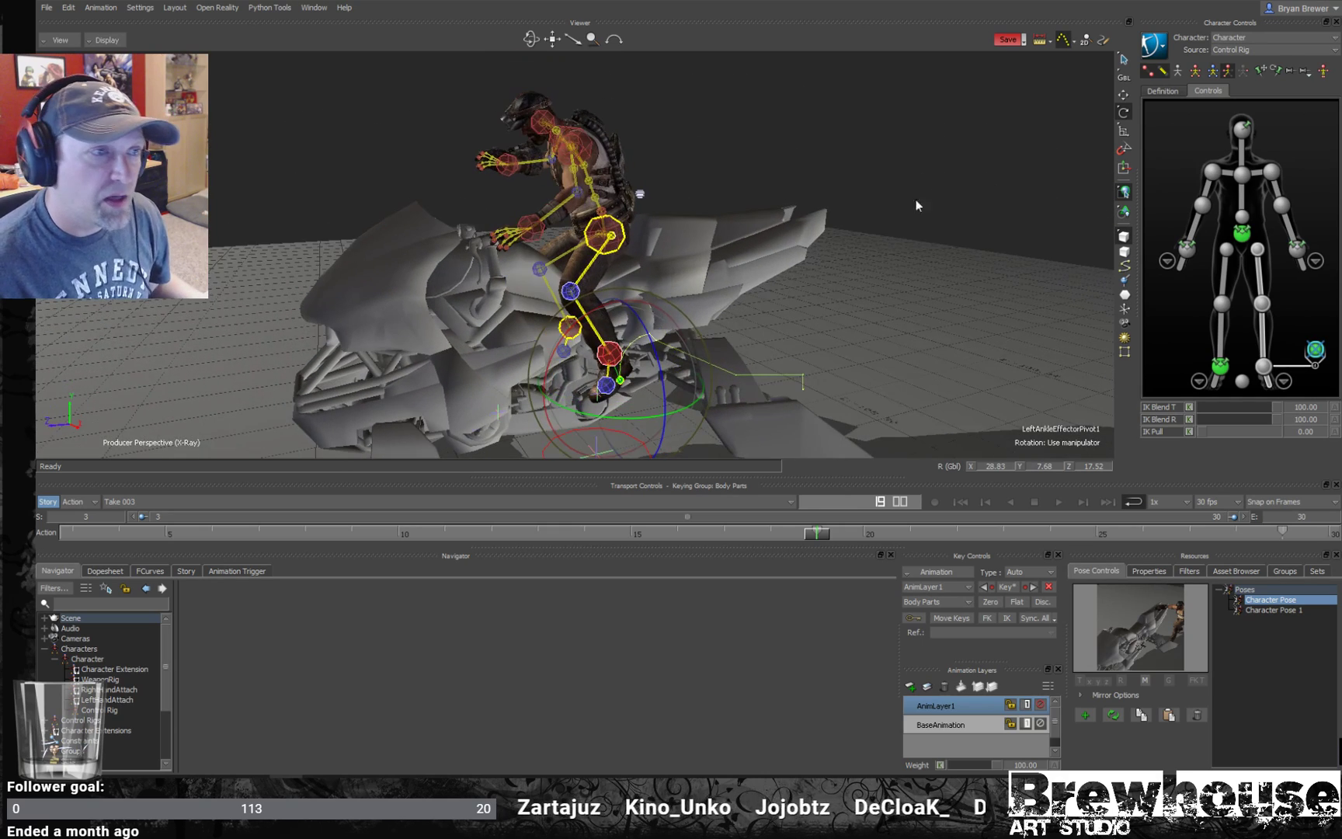
left_click(838, 284)
mouse_move(838, 277)
left_mouse_down("alt")
mouse_move(741, 269)
mouse_move(859, 264)
left_mouse_up("alt")
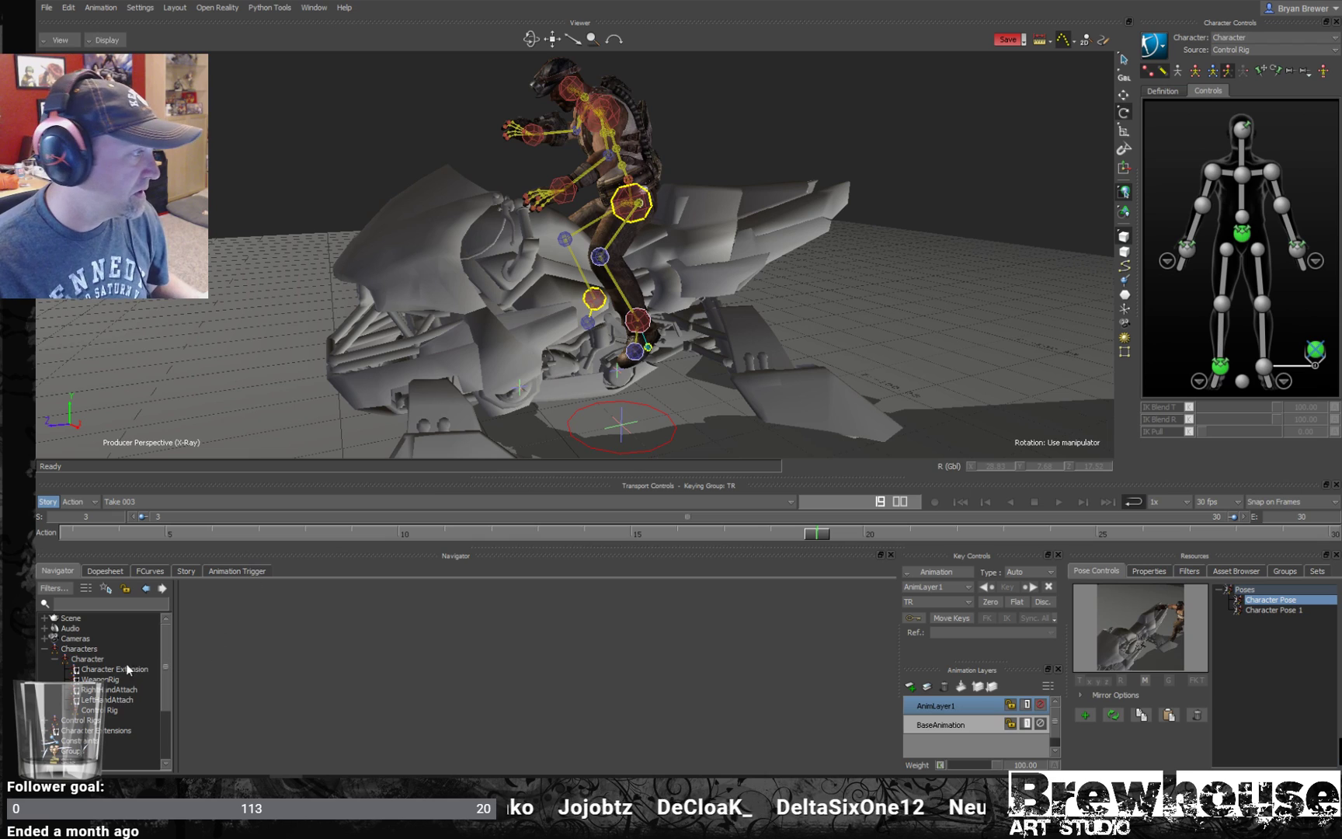
left_click(84, 660)
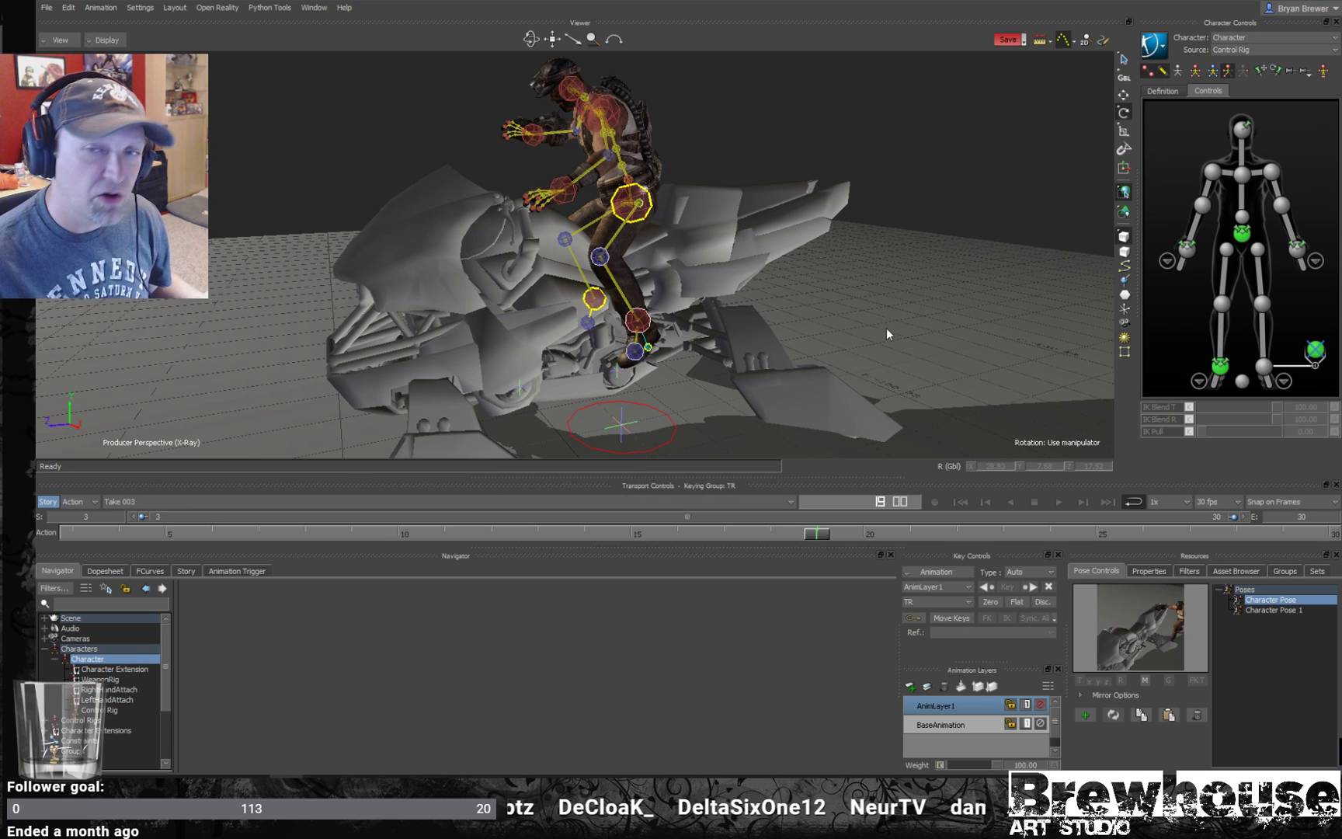
left_click(911, 176)
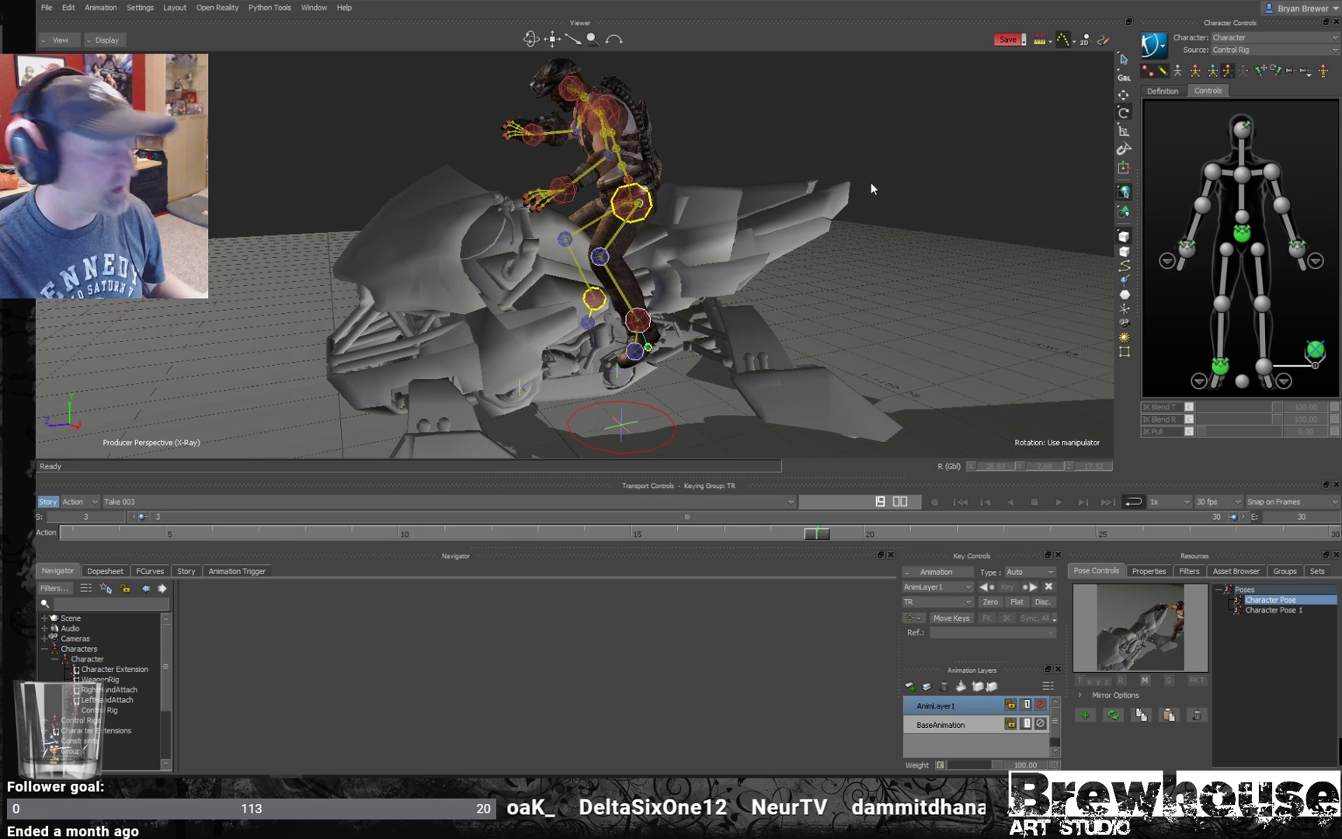
- Save the scene and close the program, saving the remaining changes
key("ctrl+s")
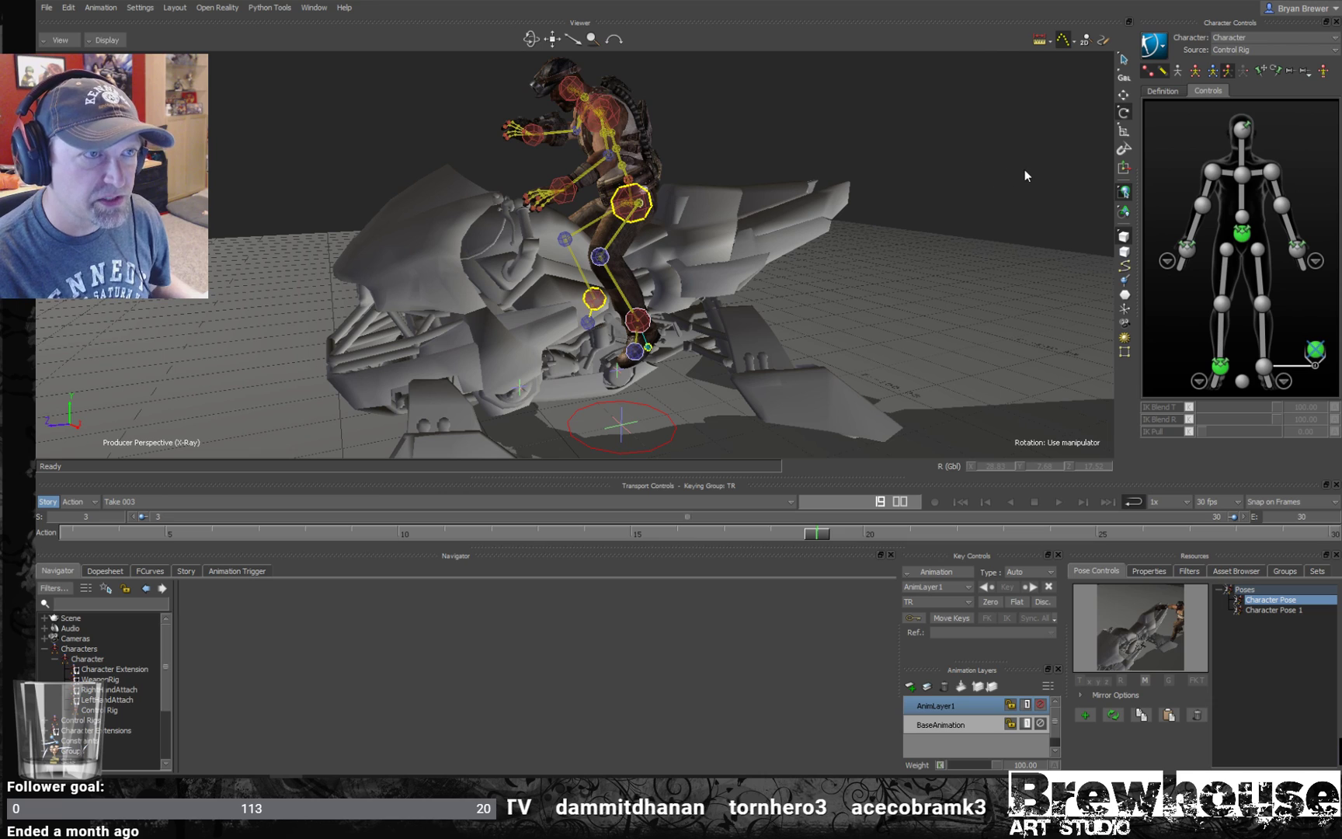
left_click(1329, 2)
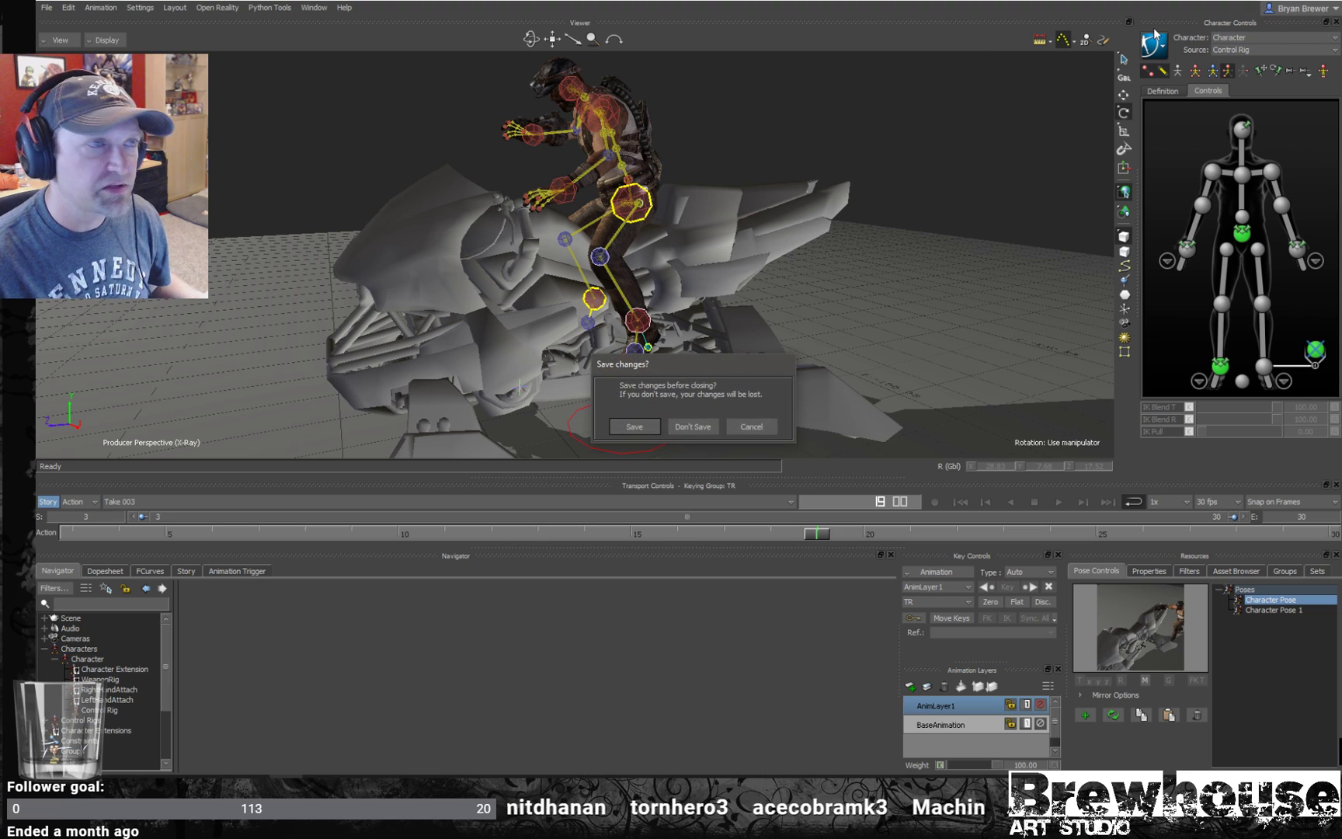
left_click(634, 430)
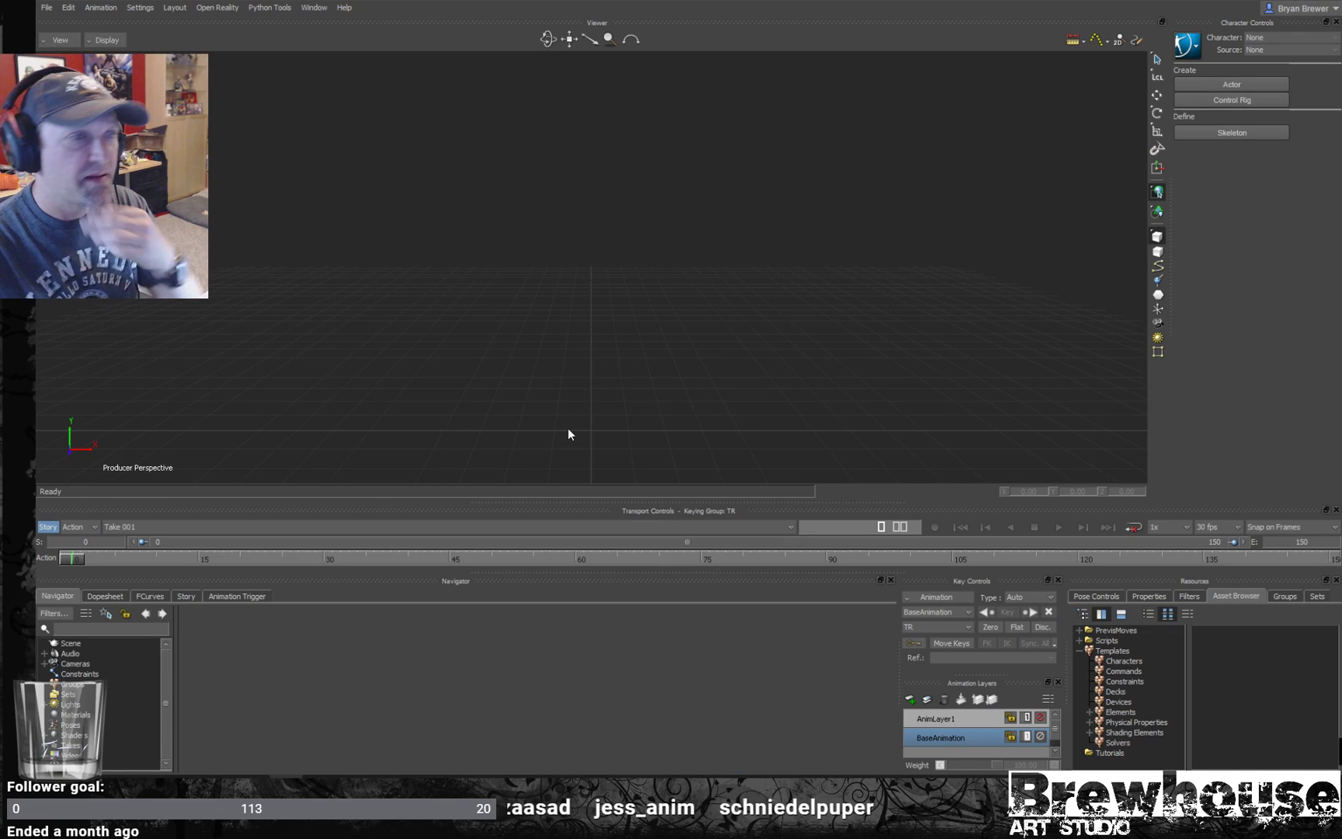
- Reopen the saved scene from the recent files in the restarted program, importing Take 002 and Take 003
left_click(47, 7)
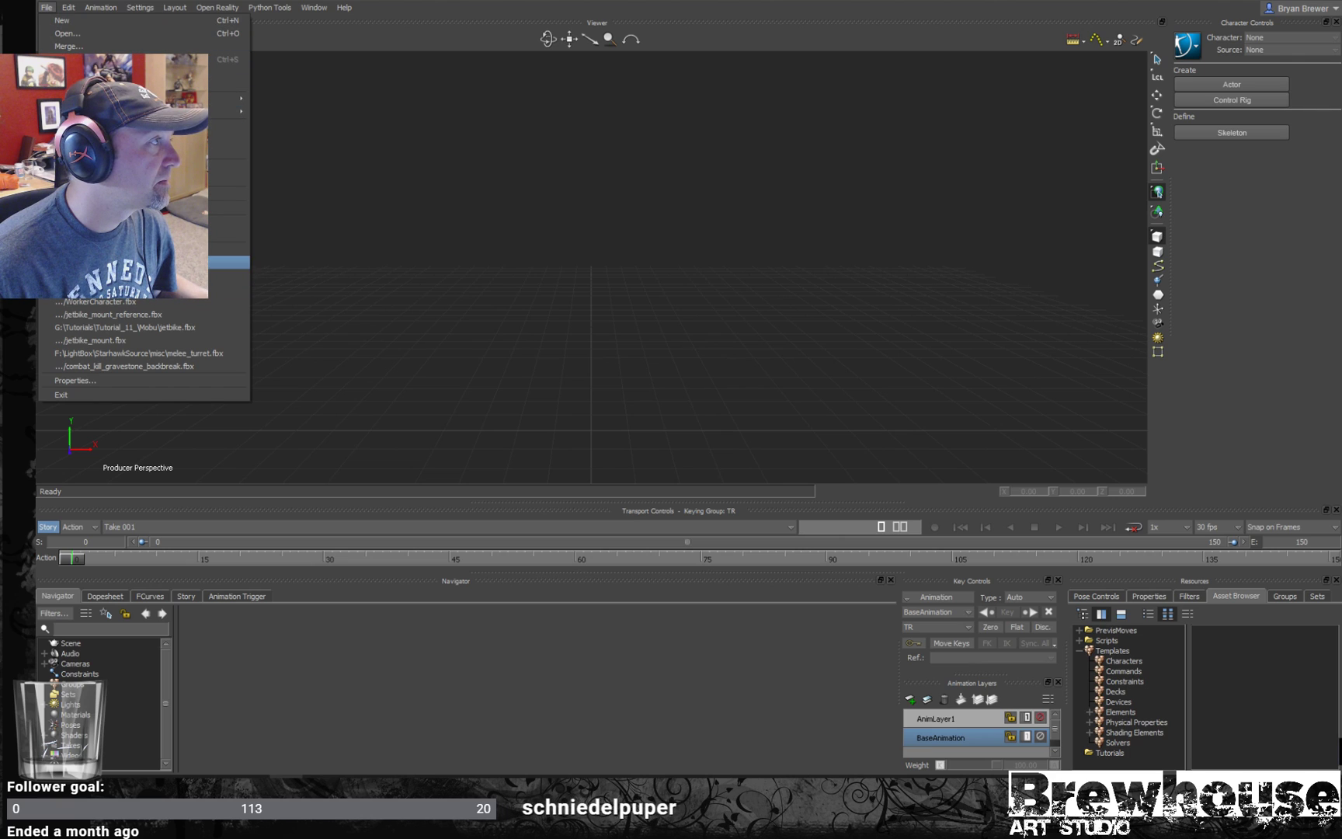
left_click(124, 248)
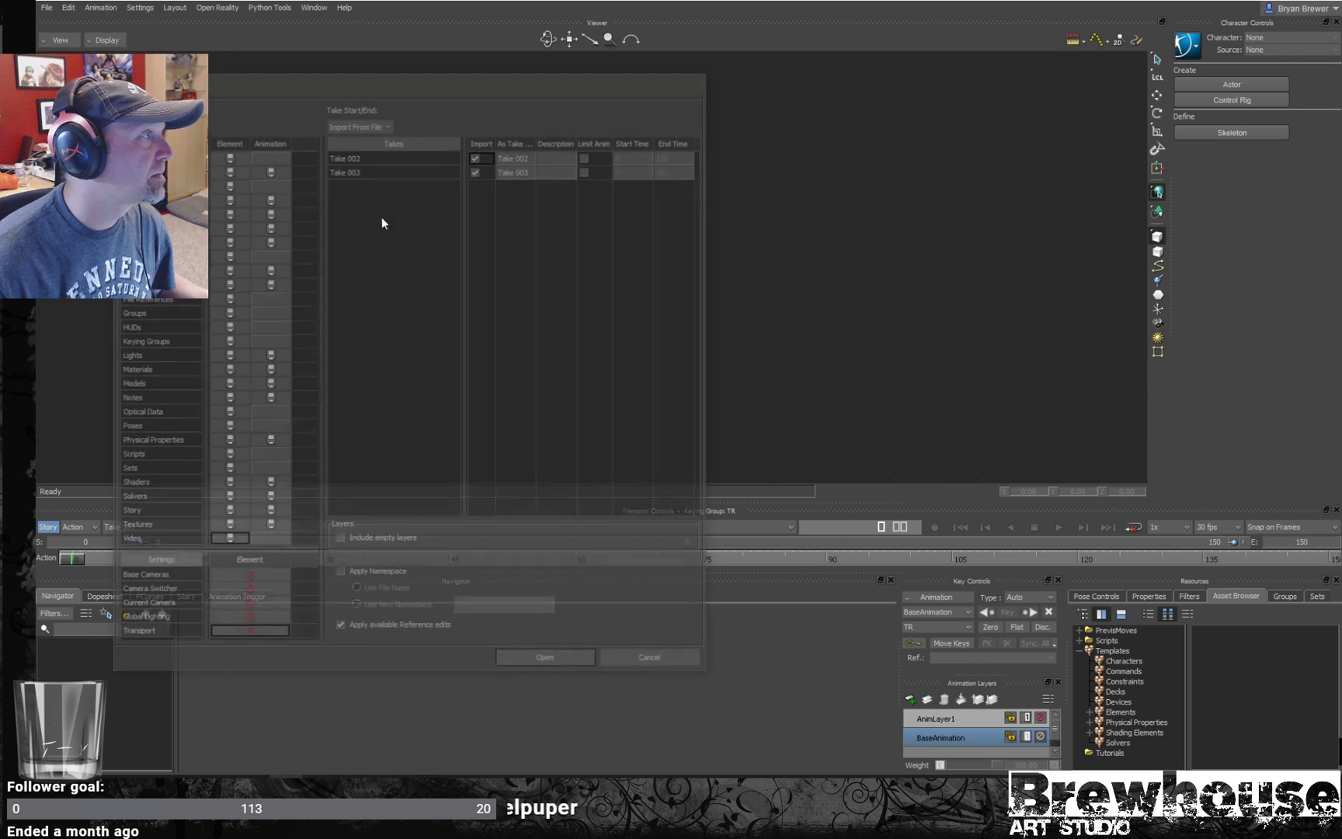
left_click(531, 661)
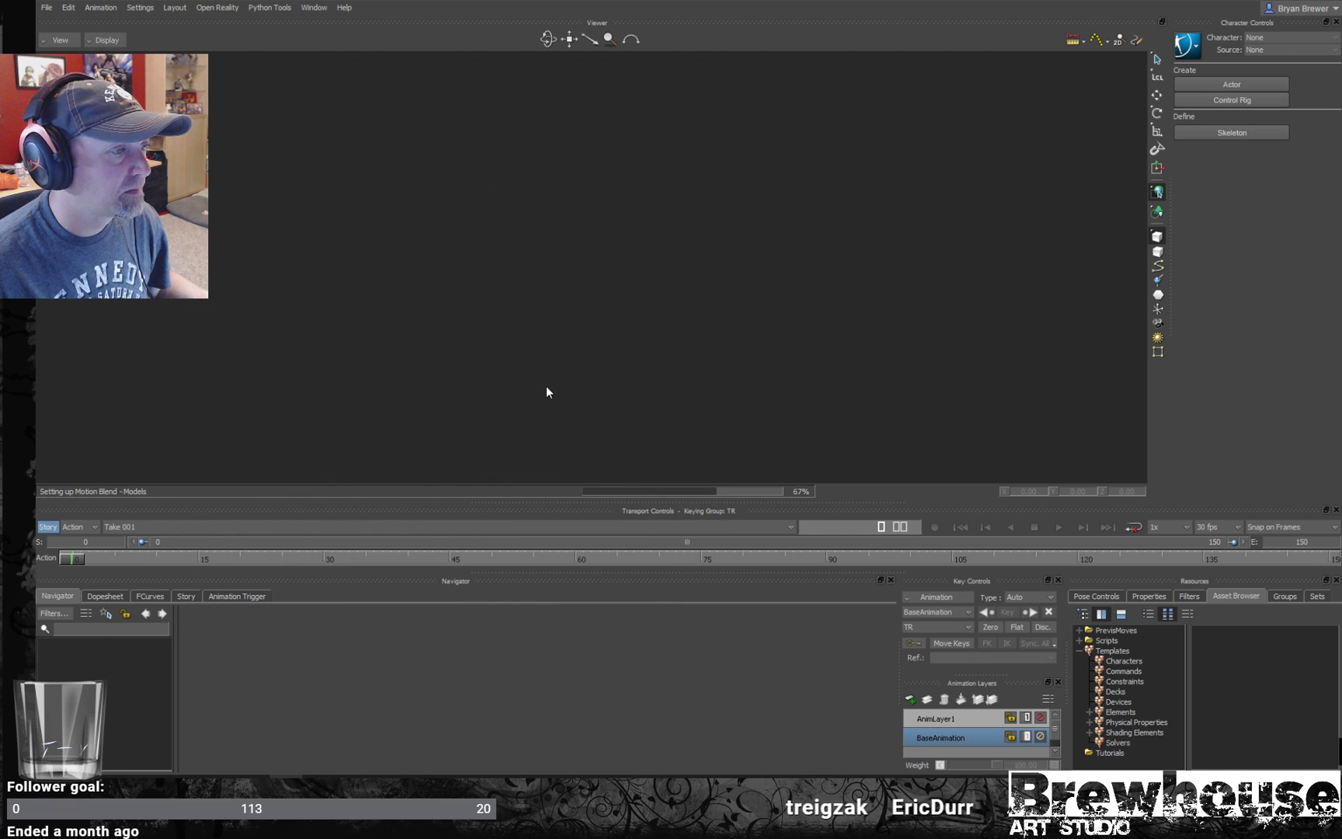
- Set the left ankle pivot's IK Blend T and IK Blend R to 0, then test rotating it globally at frame 3
left_click_drag(688, 344, 591, 250, "ctrl+shift")
left_click_drag(1304, 365, 1315, 351)
left_click(1317, 355)
left_click_drag(1278, 408, 1168, 416)
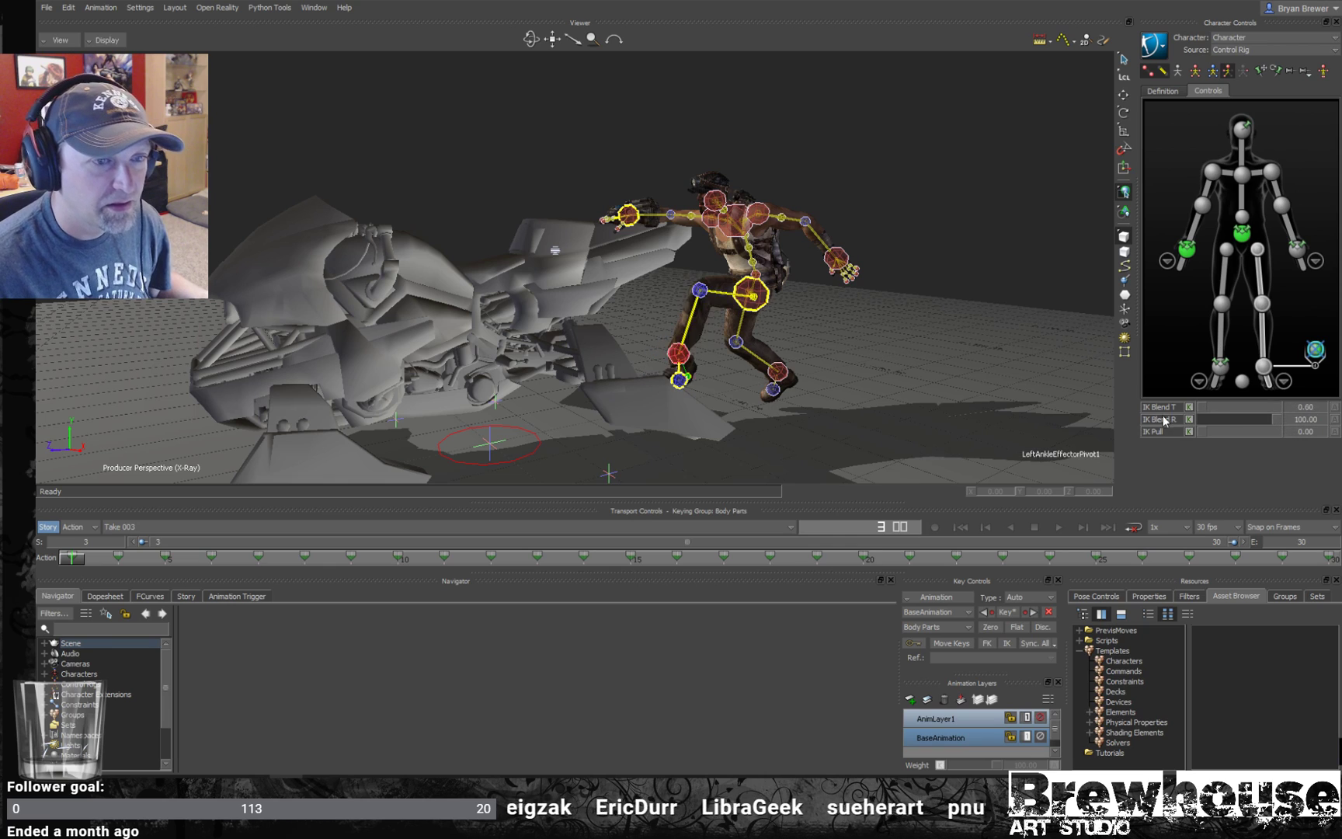
left_click_drag(1278, 420, 1171, 422)
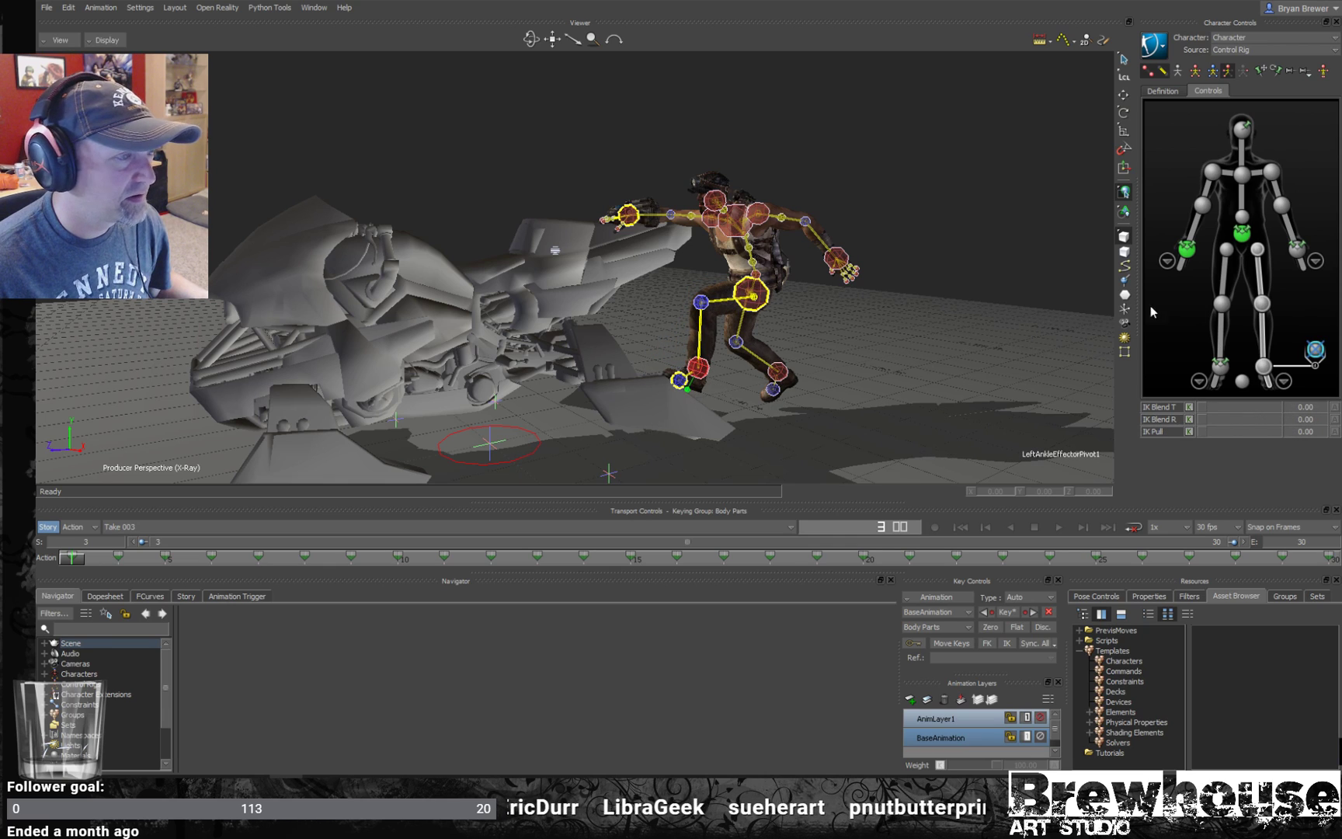
key("e")
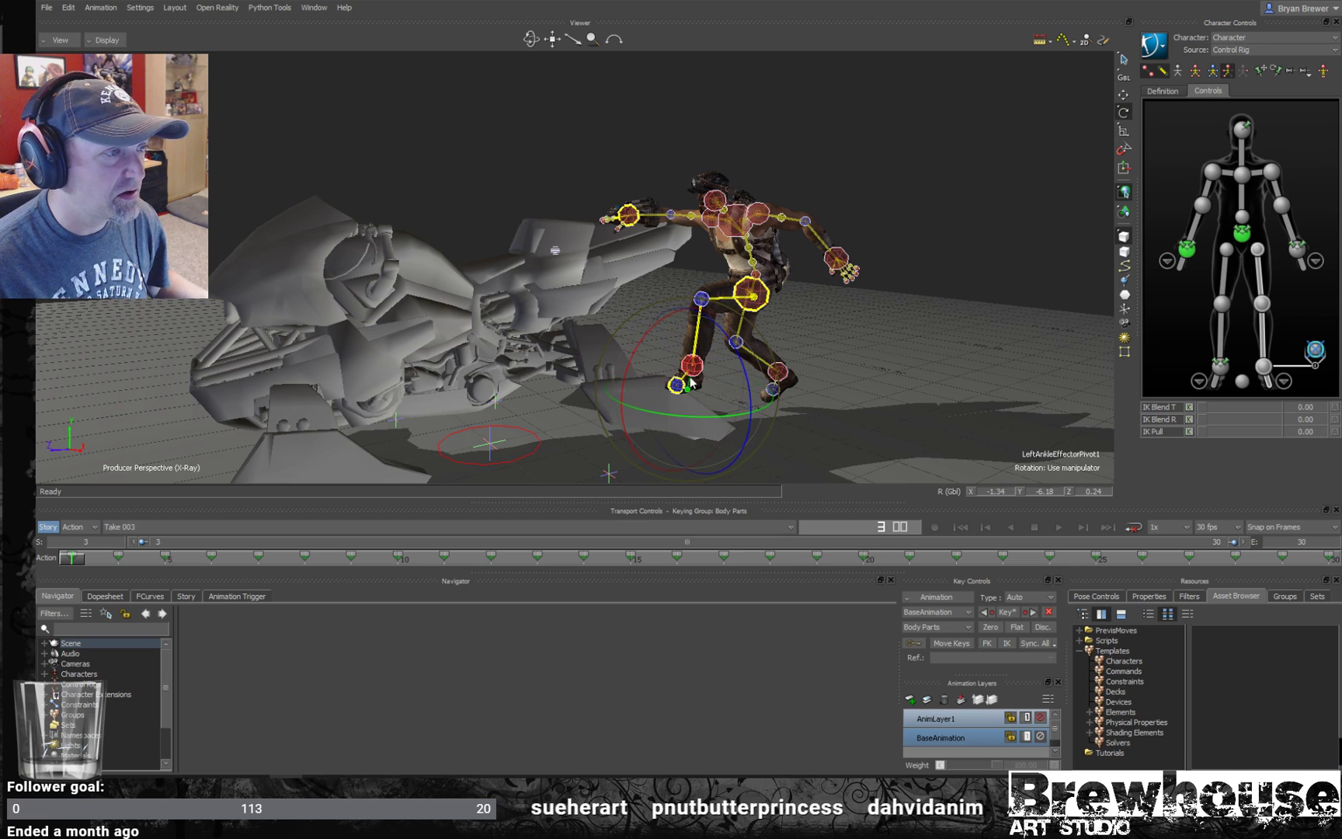
left_click_drag(791, 323, 771, 324, "alt")
left_click(921, 293)
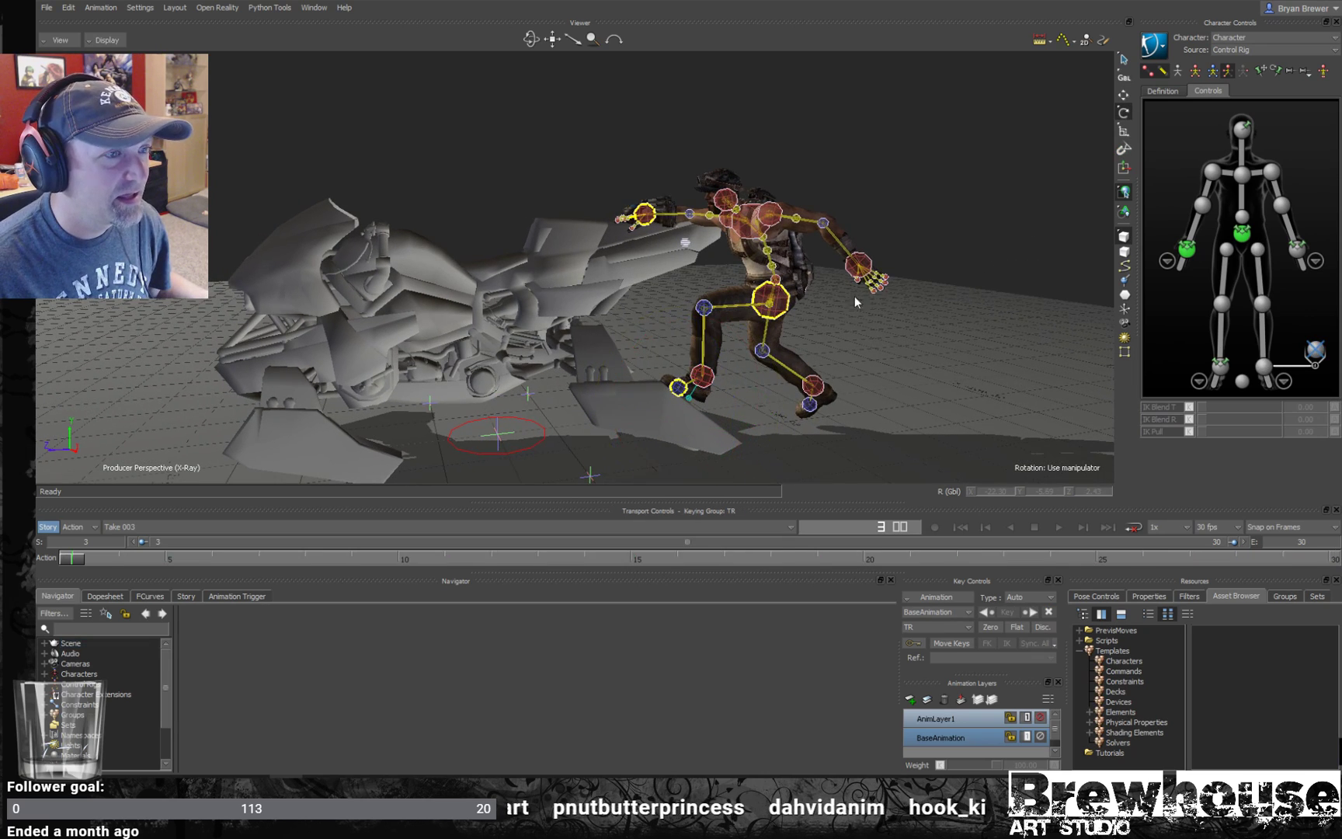
- Bake the character's animation to the skeleton and then back onto the control rig
right_click_drag(871, 292, 890, 307, "alt")
middle_click_drag(890, 308, 922, 231, "alt")
left_click_drag(78, 563, 1096, 466)
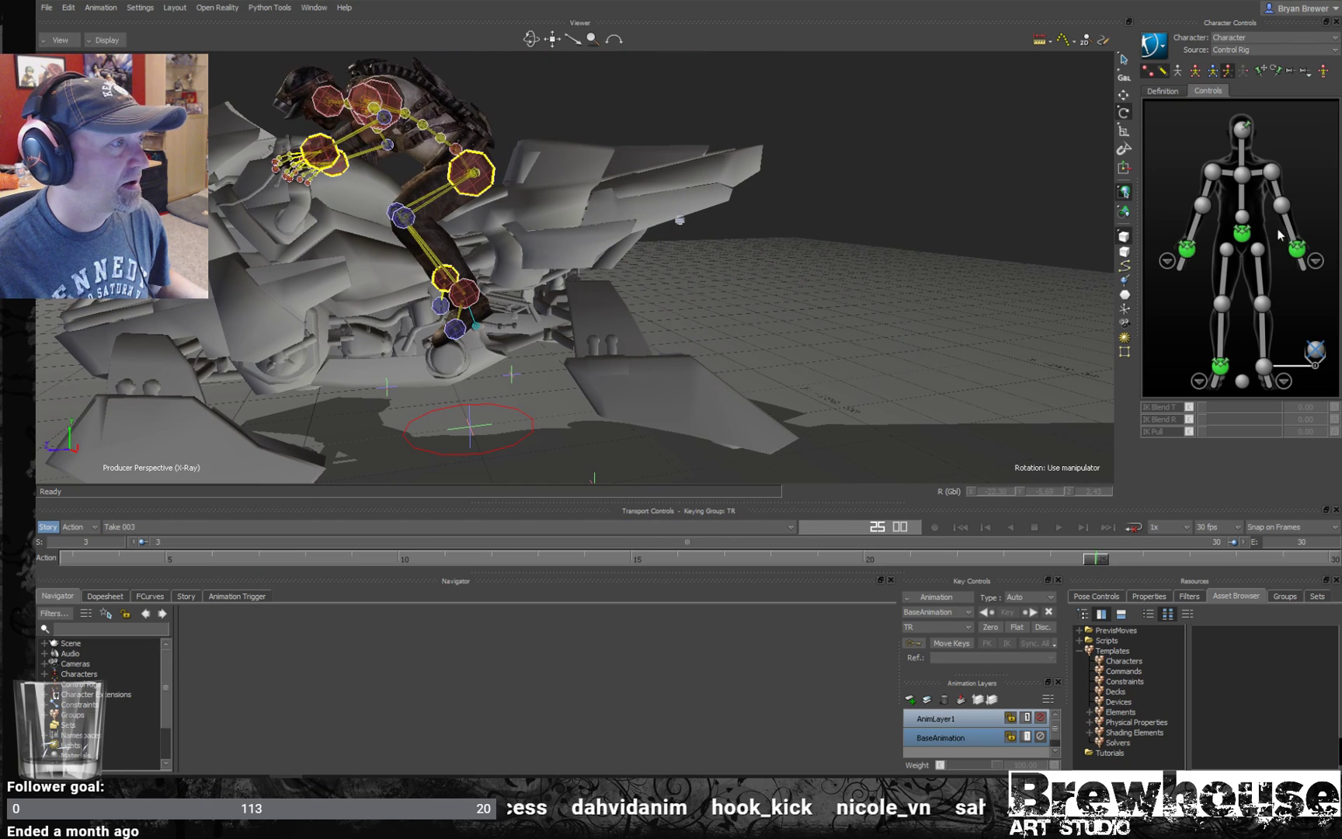
left_click(1155, 47)
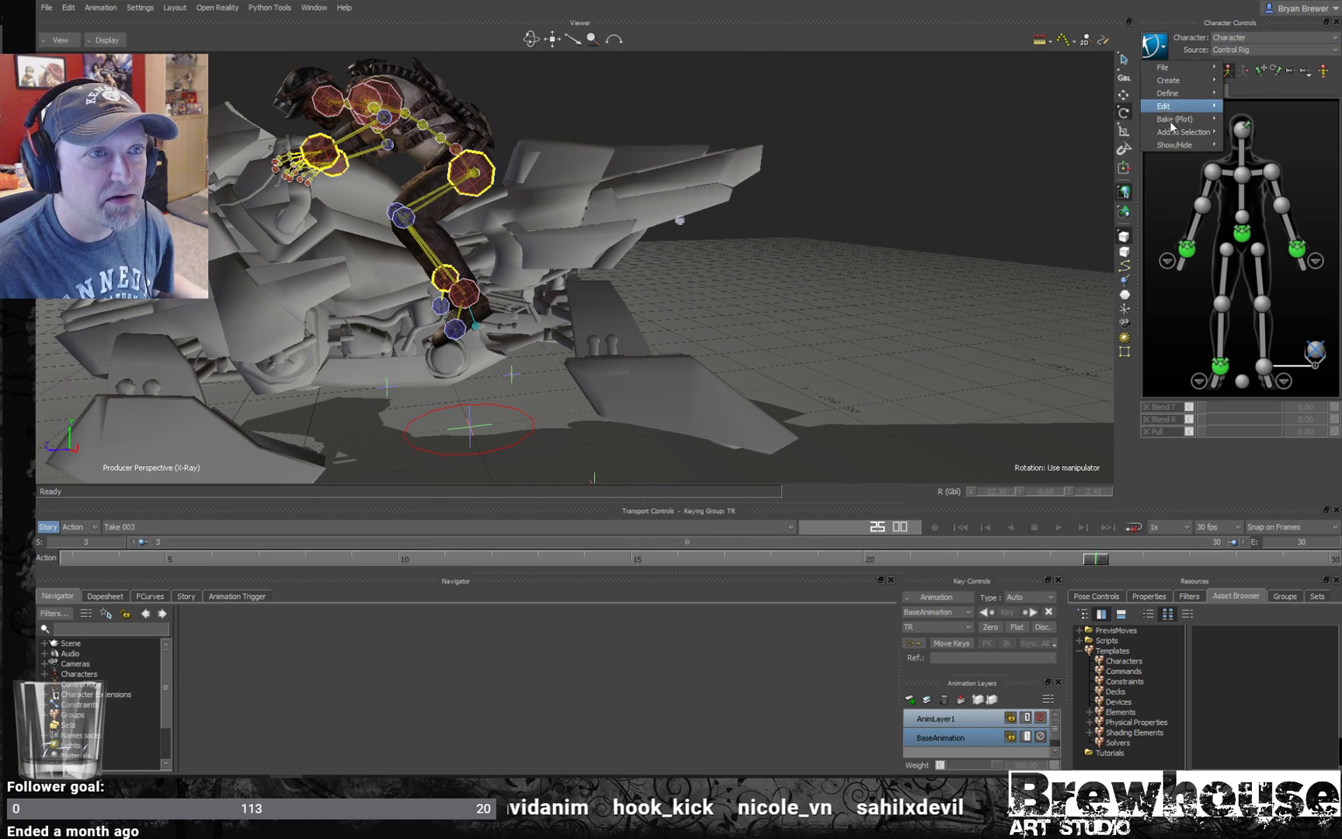
left_click(1273, 120)
left_click(1155, 47)
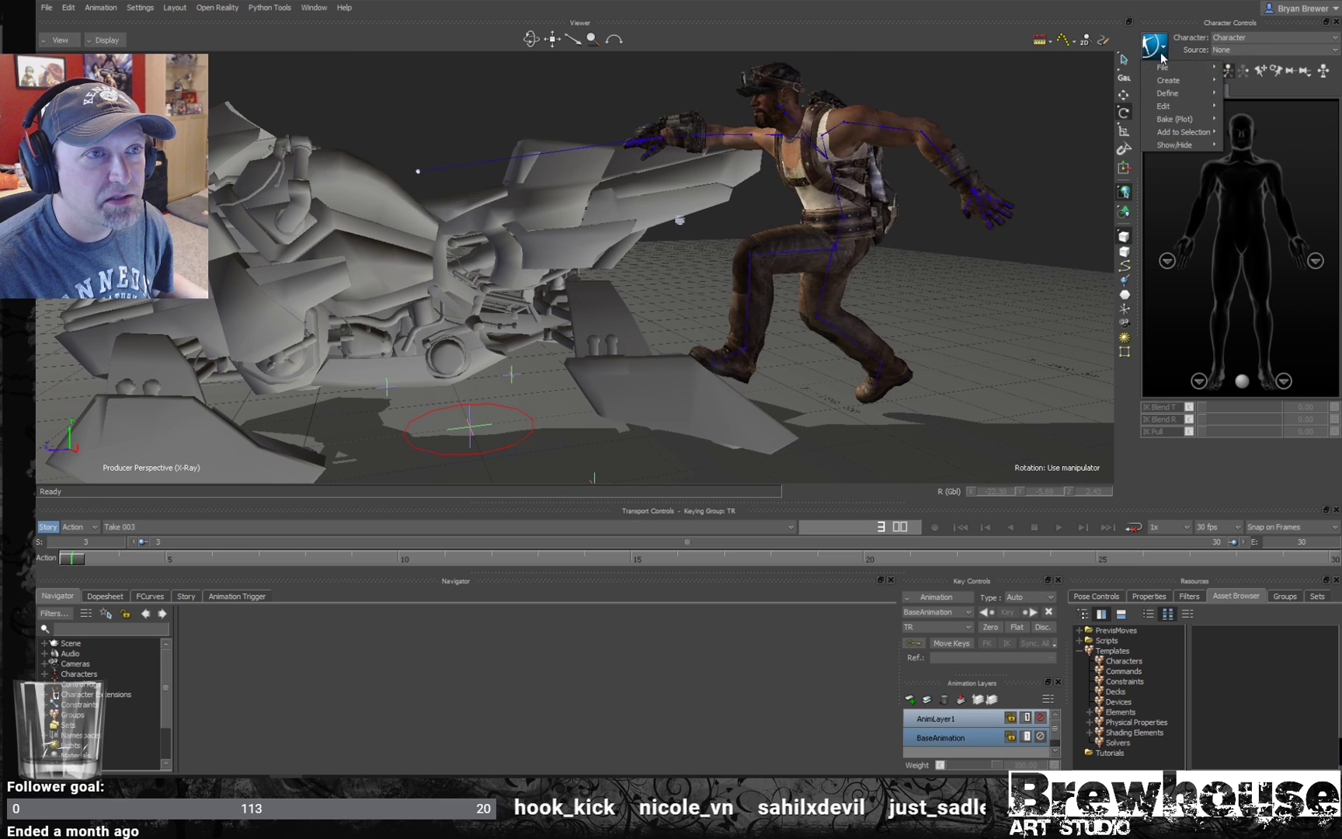
left_click(1264, 143)
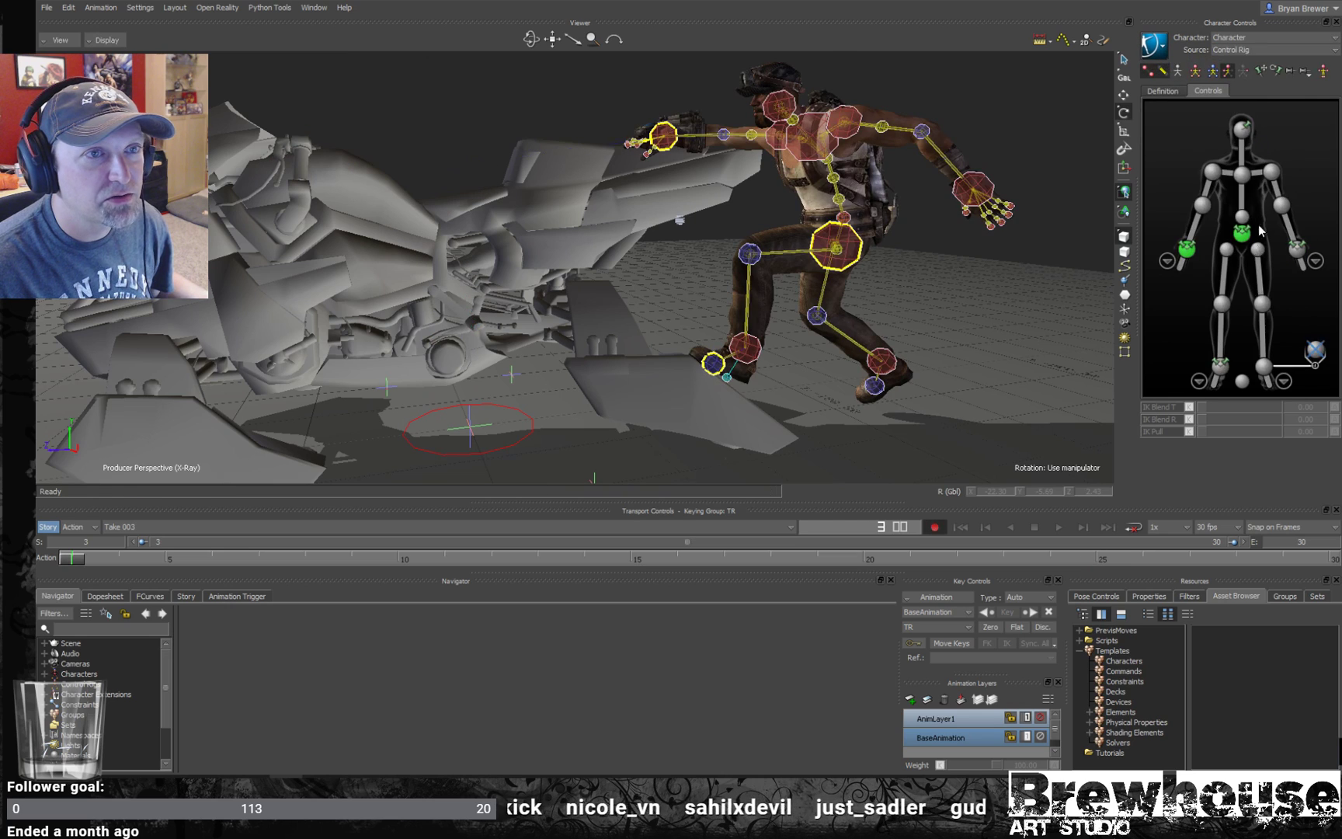
- Select the left ankle pivot, make AnimLayer1 the active layer, and go to frame 20
left_click(1314, 358)
left_click_drag(497, 458, 641, 365, "ctrl+shift")
left_click(958, 717)
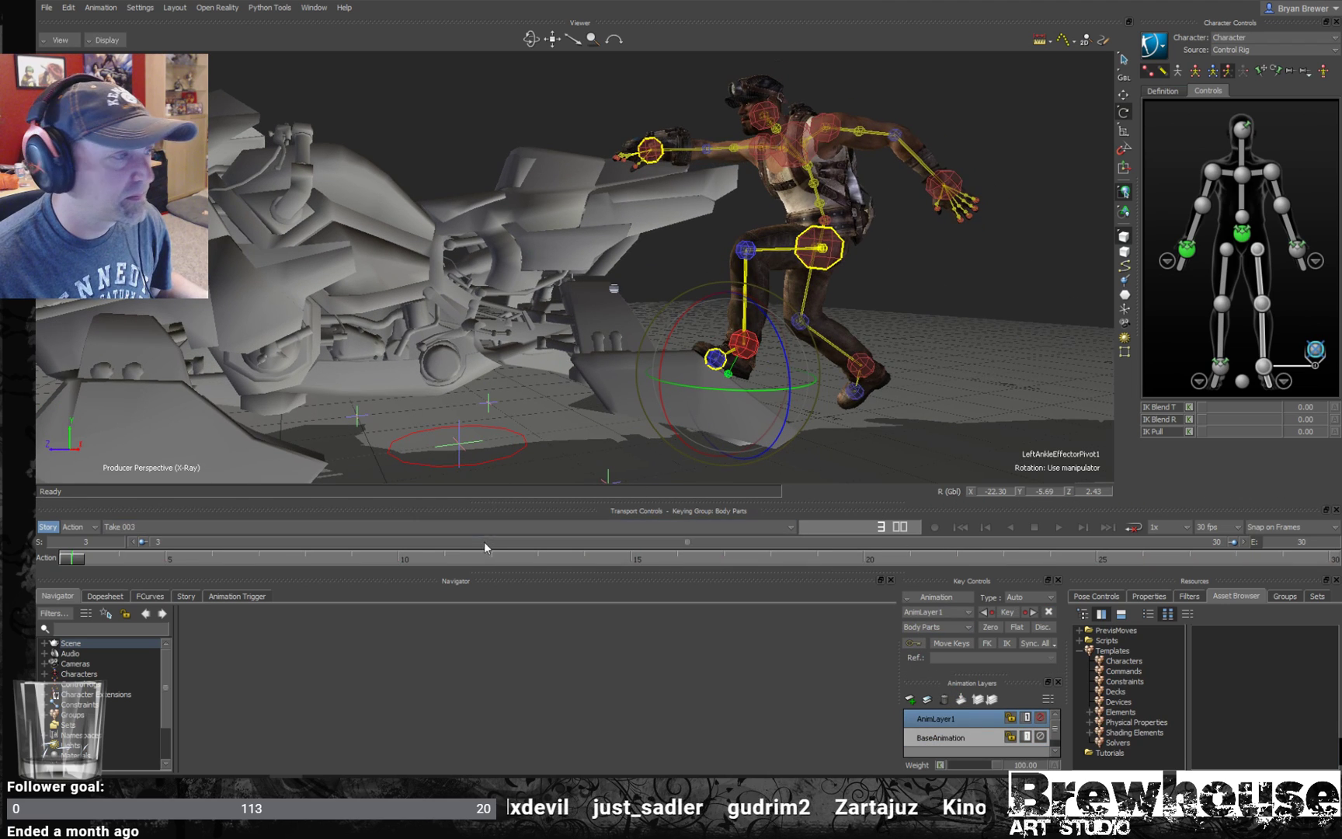
left_click_drag(751, 549, 864, 558)
left_click_drag(639, 383, 842, 386, "shift")
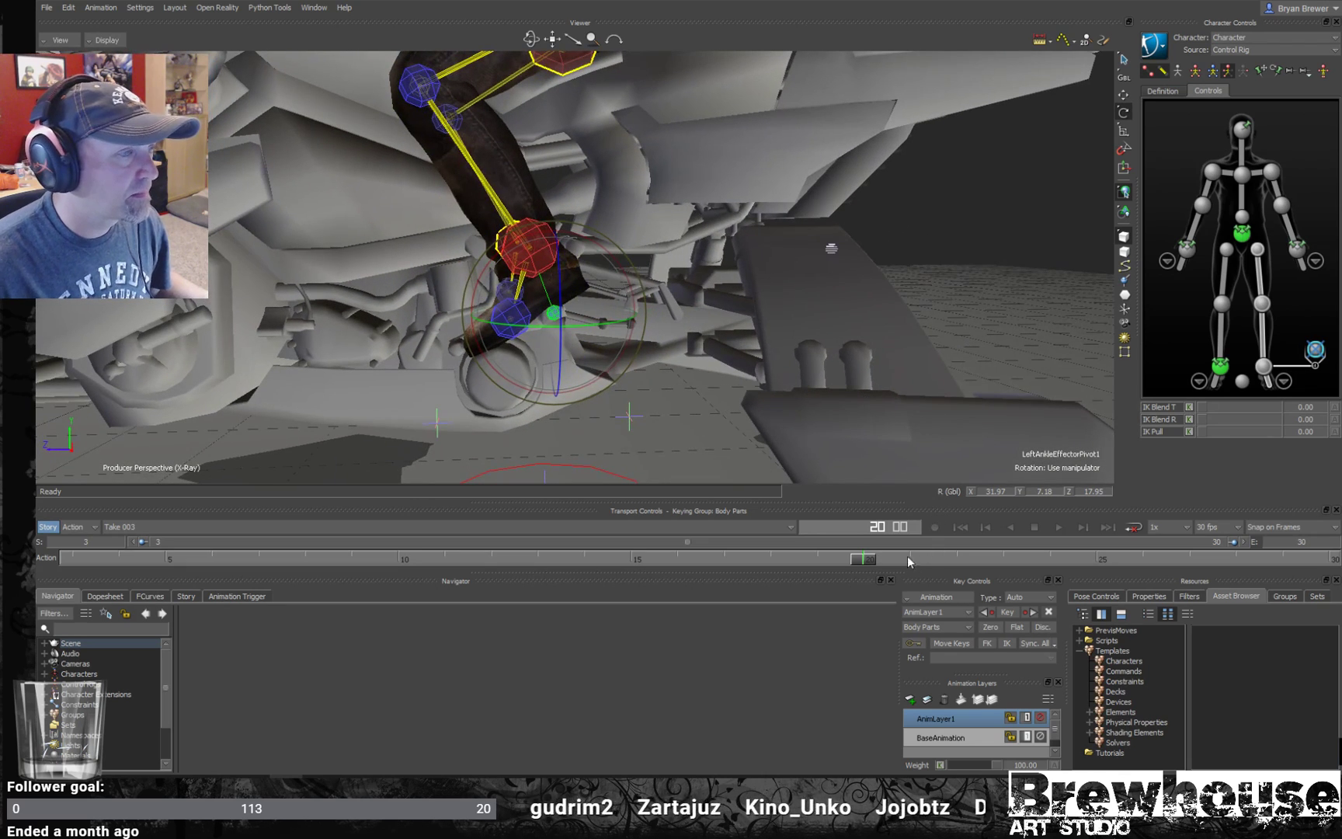
- Rotate the left ankle pivot on AnimLayer1 at frame 22 to adjust the foot, and turn off the X-Ray display
mouse_move(864, 559)
left_mouse_down()
mouse_move(787, 559)
mouse_move(1283, 567)
mouse_move(831, 557)
mouse_move(967, 568)
left_mouse_up()
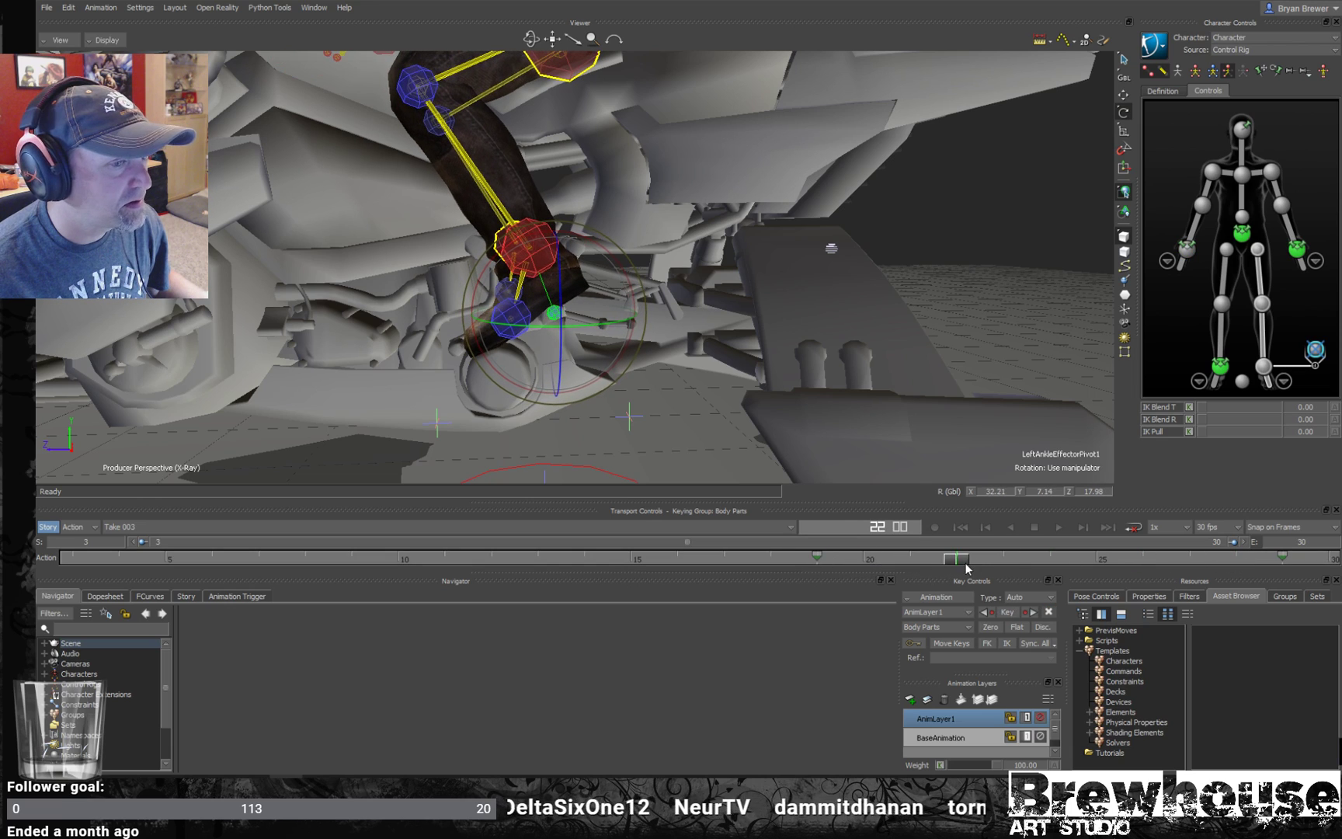
mouse_move(483, 278)
left_mouse_down()
mouse_move(472, 284)
mouse_move(505, 277)
left_mouse_up()
key("ctrl+a")
left_click_drag(559, 282, 696, 222)
- Rotate the left ankle pivot at frame 29 to about X 25.43, Y 8.73, Z 17.04, and shift that key to frame 28
left_click_drag(972, 563, 1325, 543)
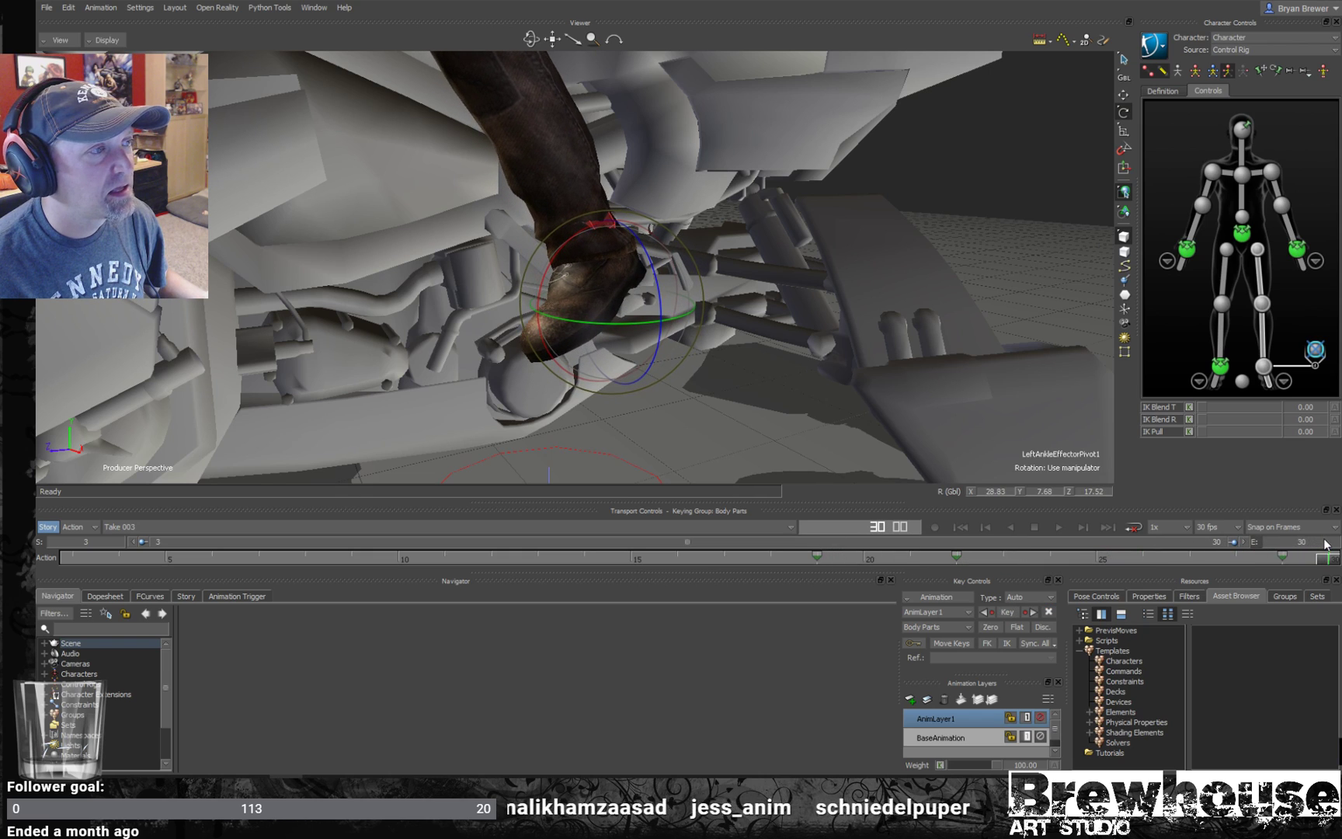
left_click(1283, 556)
mouse_move(553, 347)
left_mouse_down()
mouse_move(540, 334)
mouse_move(548, 345)
left_mouse_up()
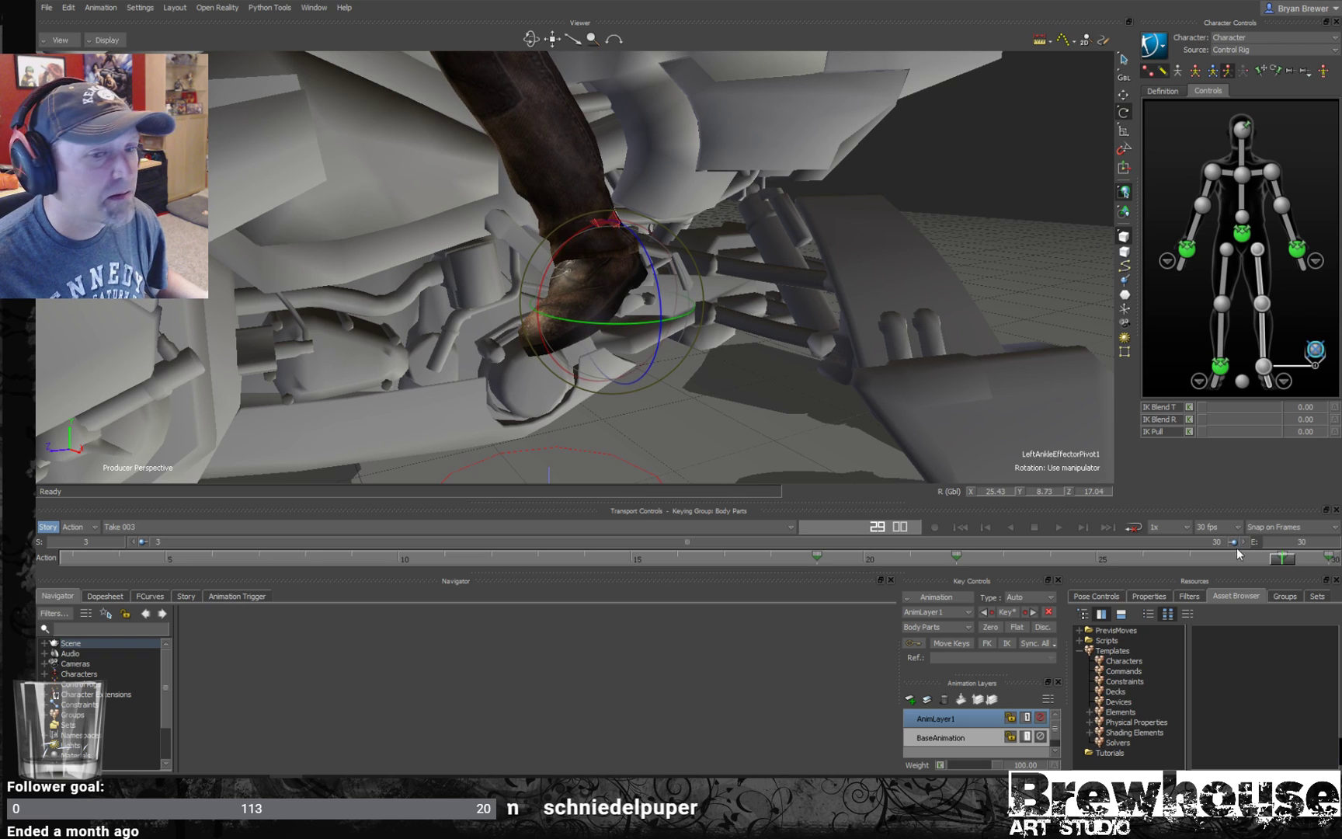
left_click_drag(1279, 556, 1233, 559)
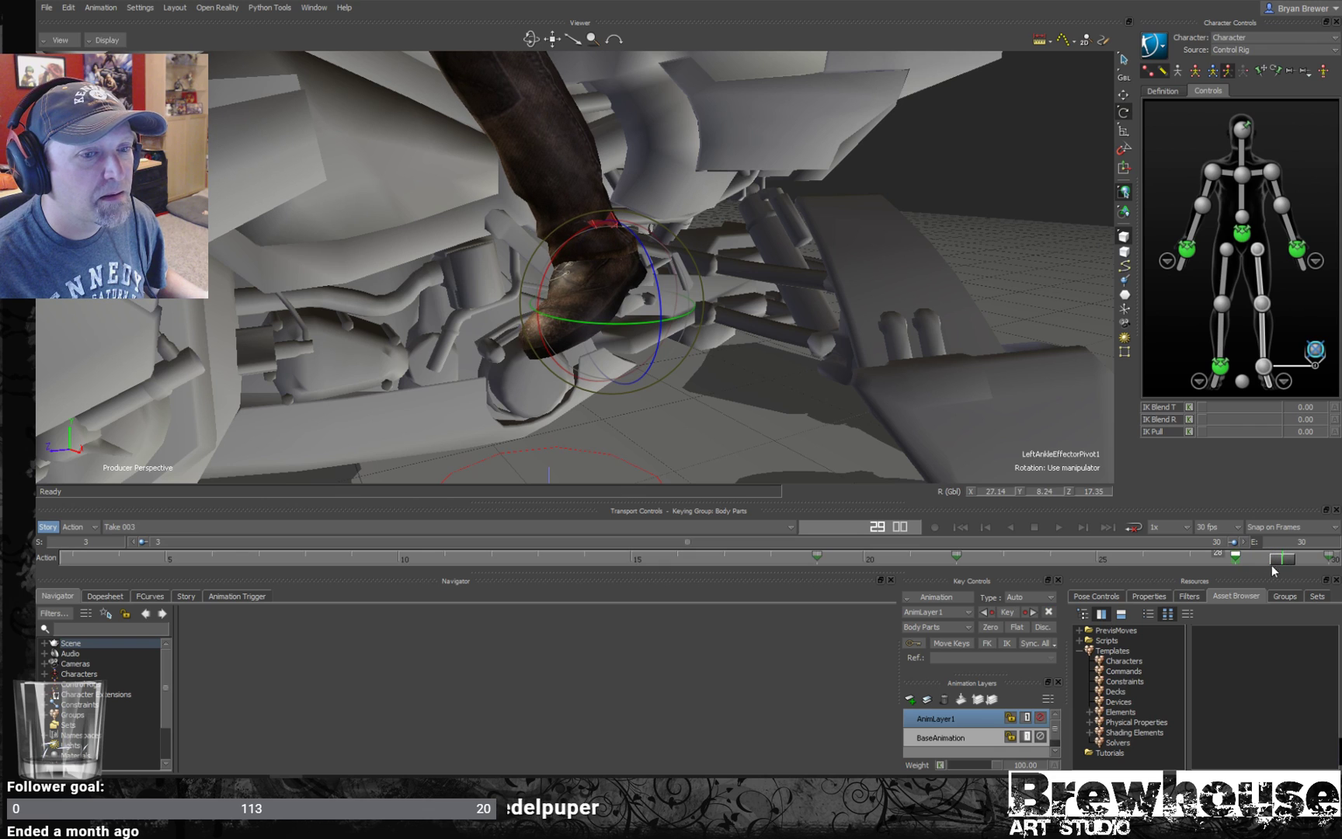
key("ctrl+space")
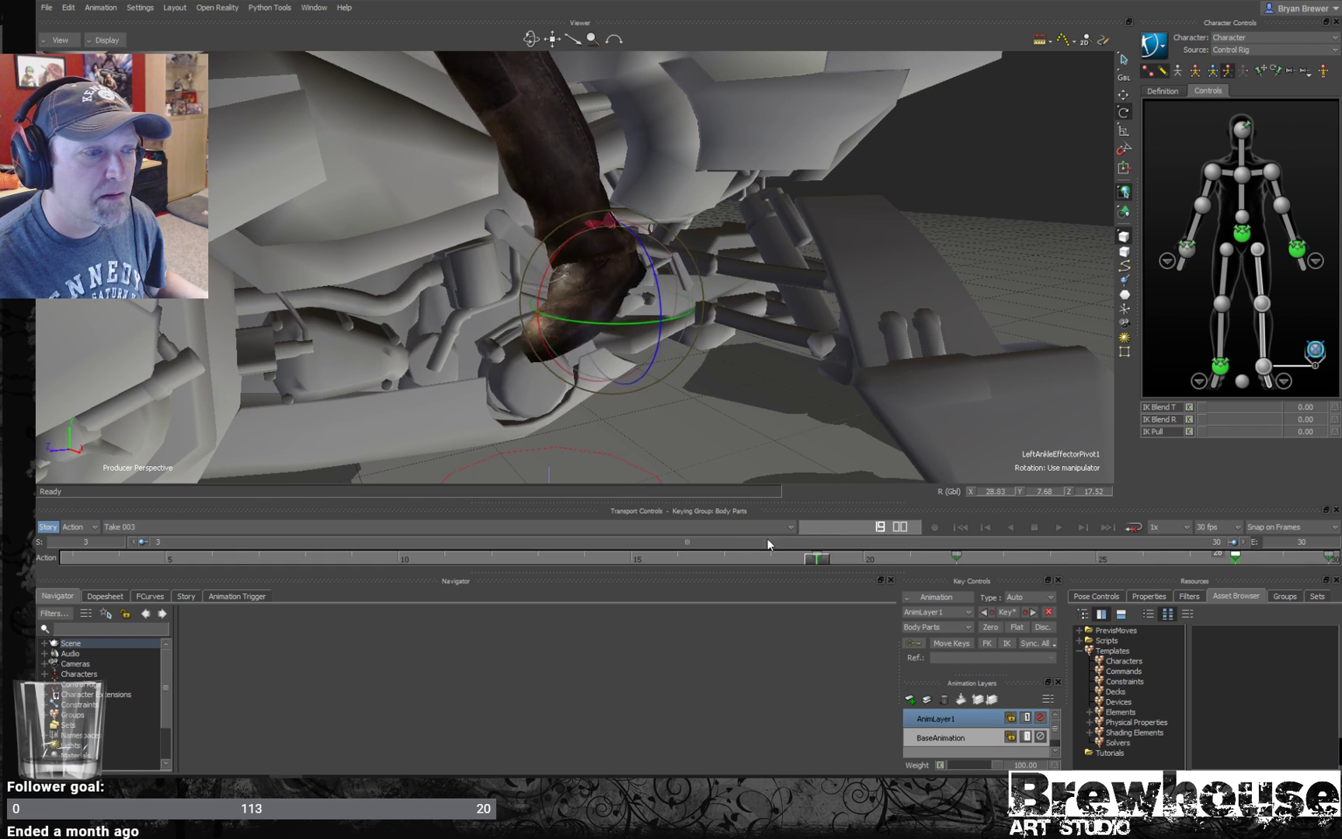
- Try retiming the foot's settling by sliding the left ankle pivot's AnimLayer1 keys from frame 22 to 27 and from frame 28 to 26
mouse_move(717, 379)
left_mouse_down("ctrl")
mouse_move(572, 350)
mouse_move(654, 374)
mouse_move(797, 227)
mouse_move(731, 355)
left_mouse_up("ctrl")
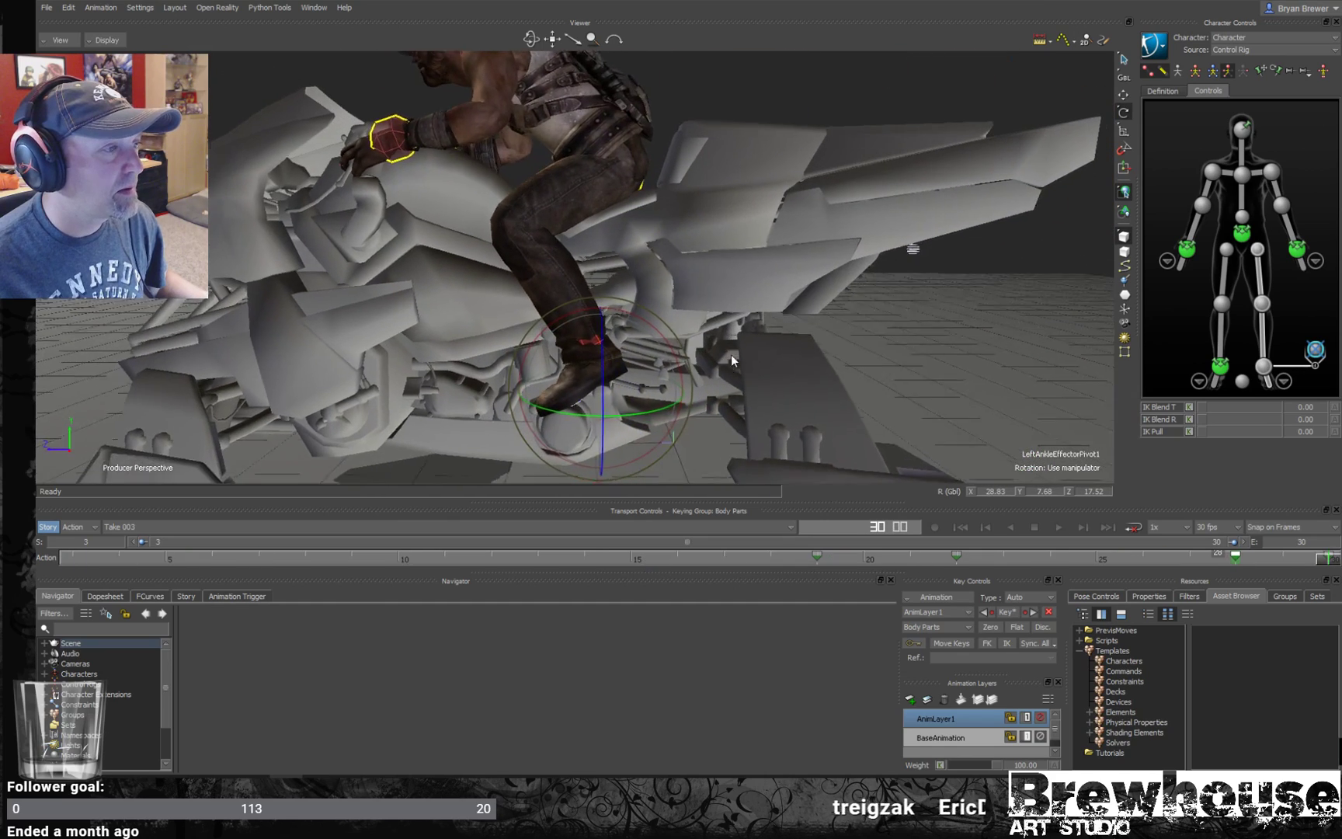
left_click_drag(825, 557, 945, 569)
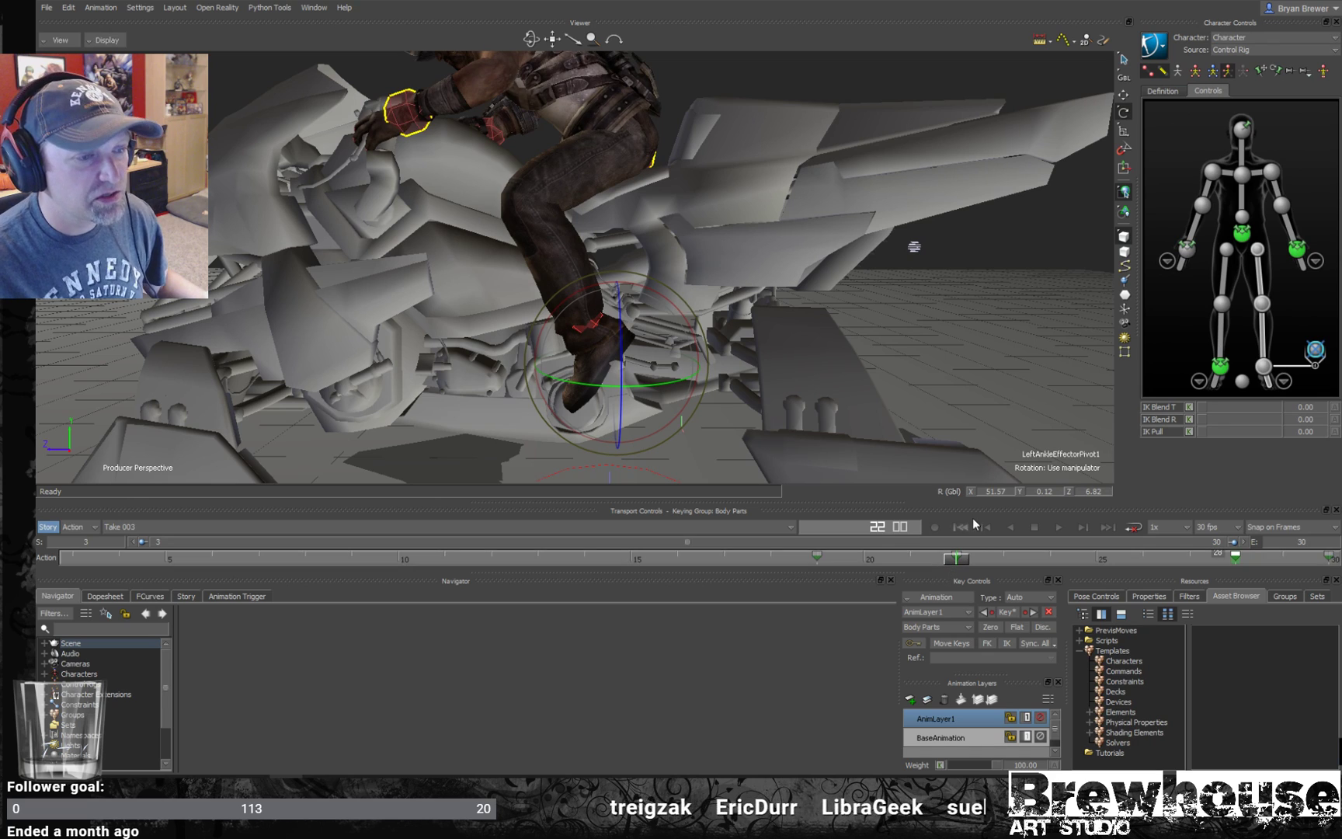
mouse_move(958, 563)
left_mouse_down()
mouse_move(858, 564)
mouse_move(1212, 564)
mouse_move(945, 564)
left_mouse_up()
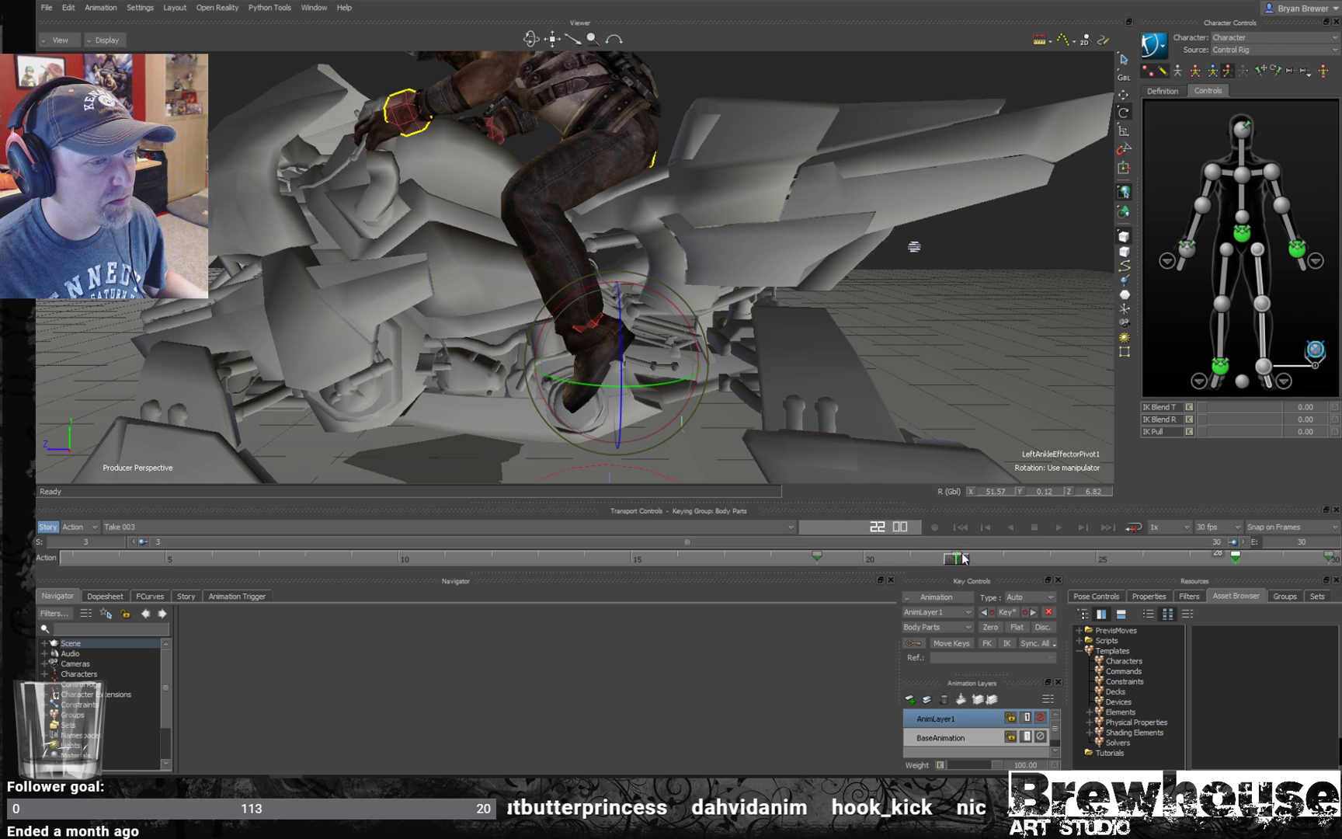
left_click_drag(968, 560, 1182, 555)
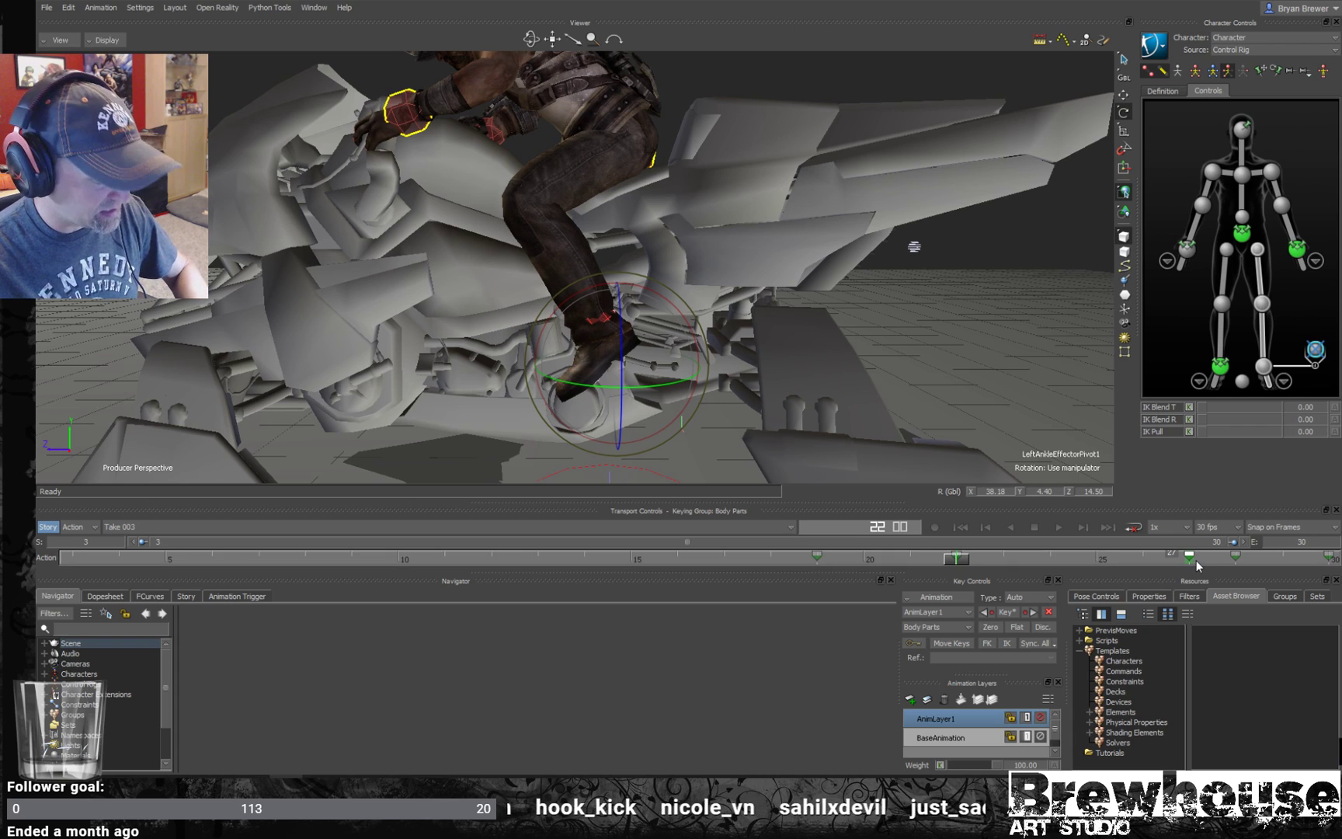
mouse_move(962, 565)
left_mouse_down()
mouse_move(746, 560)
mouse_move(1326, 559)
mouse_move(1142, 560)
left_mouse_up()
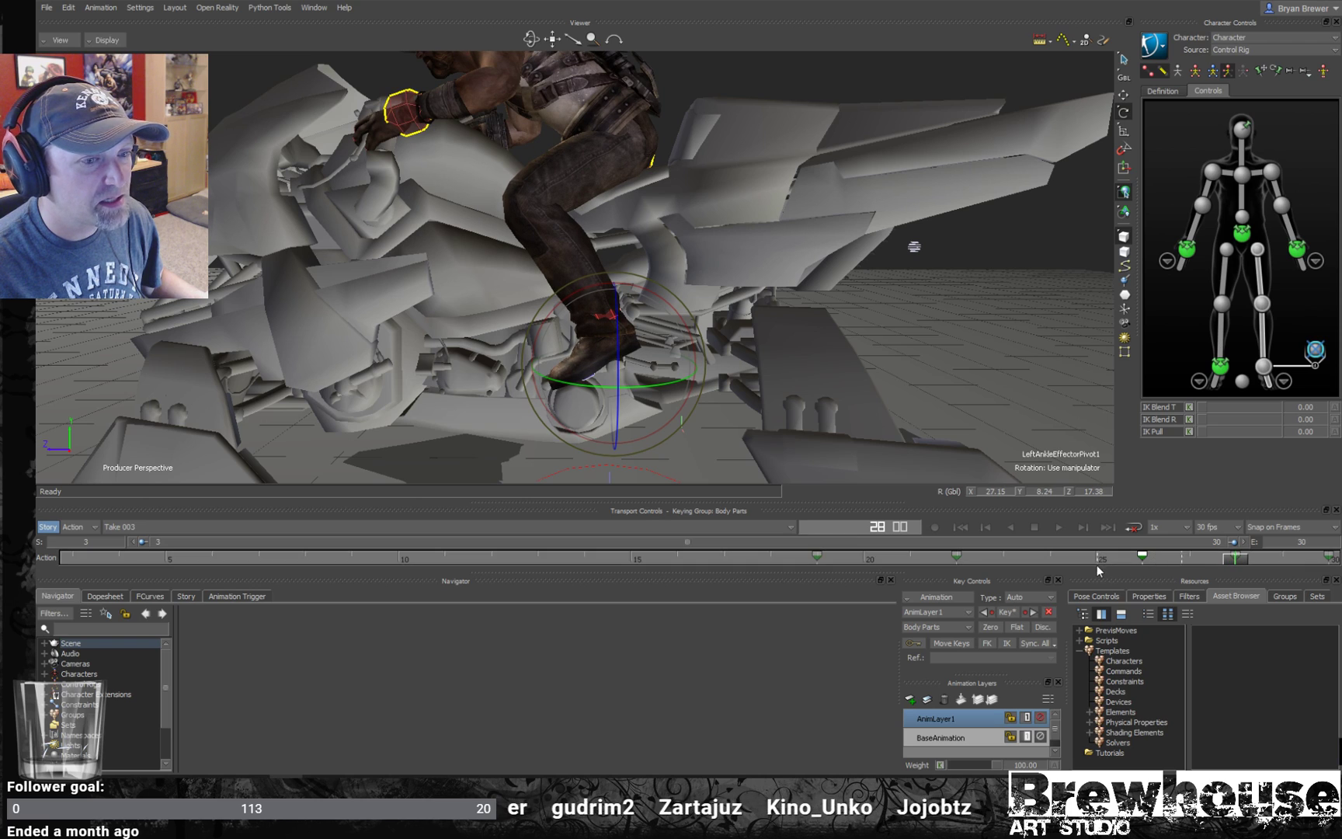
key("space")
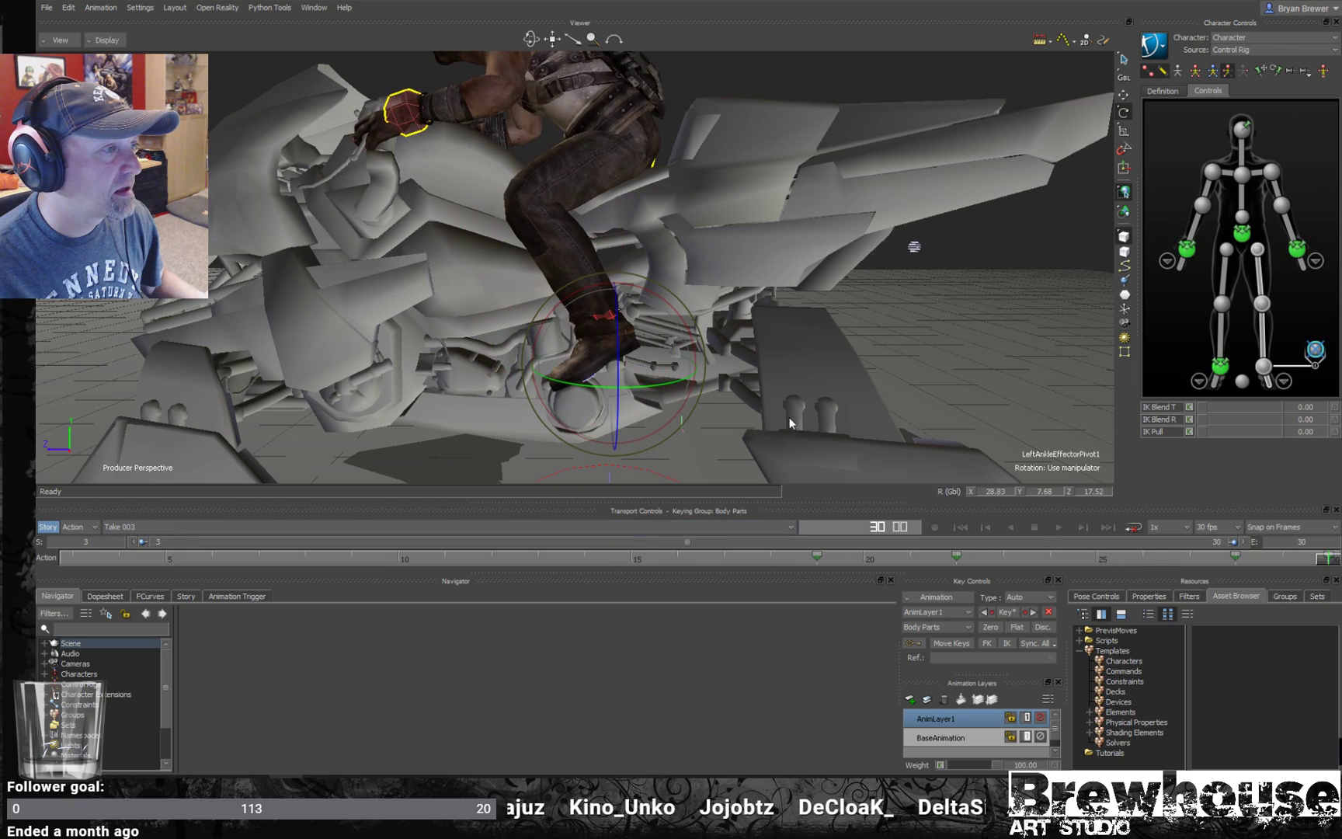
- Remove the animation from the right ankle effector's IK Blend T and IK Blend R properties, and set both to 0
left_click_drag(862, 450, 710, 481, "ctrl+shift")
key("space")
left_click(857, 412)
left_click(911, 276)
left_click(1220, 365)
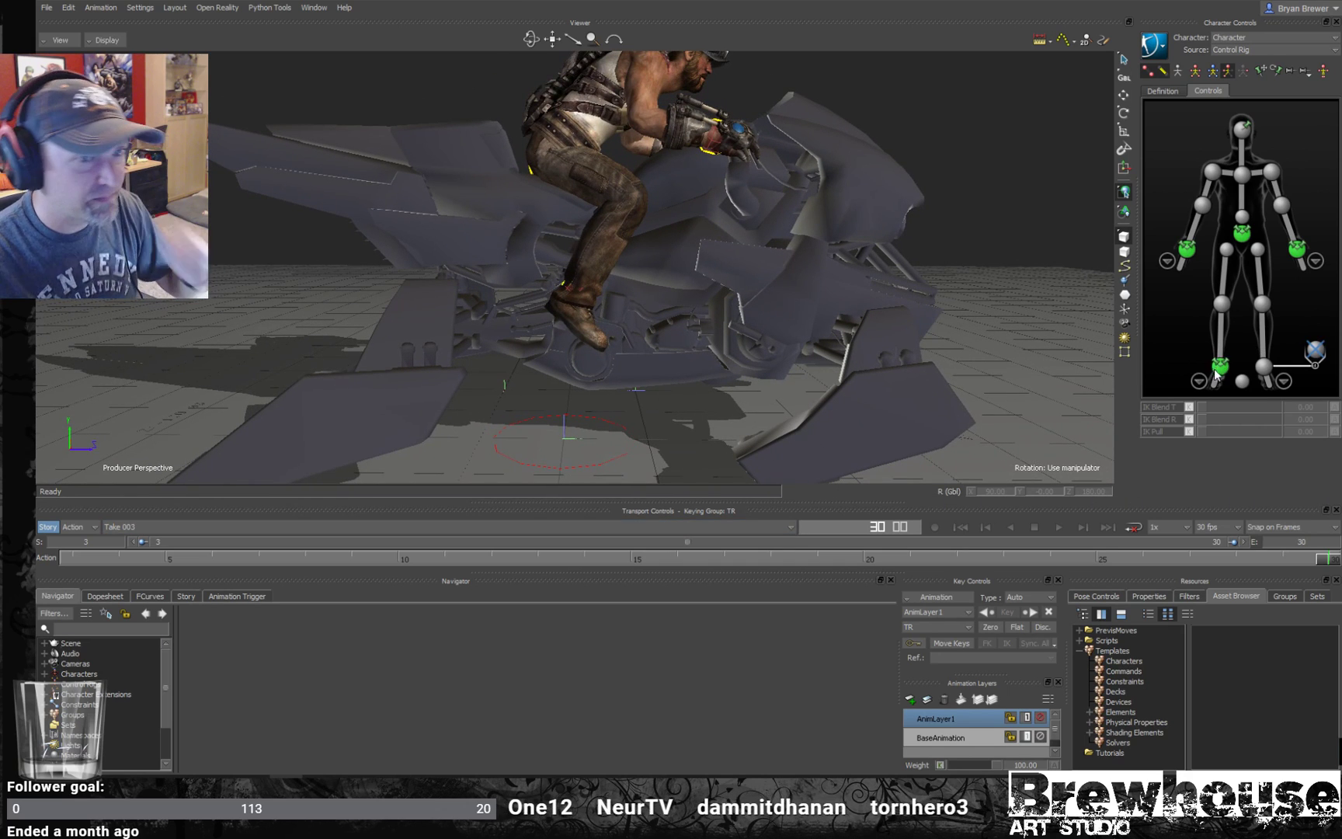
left_click(1333, 416)
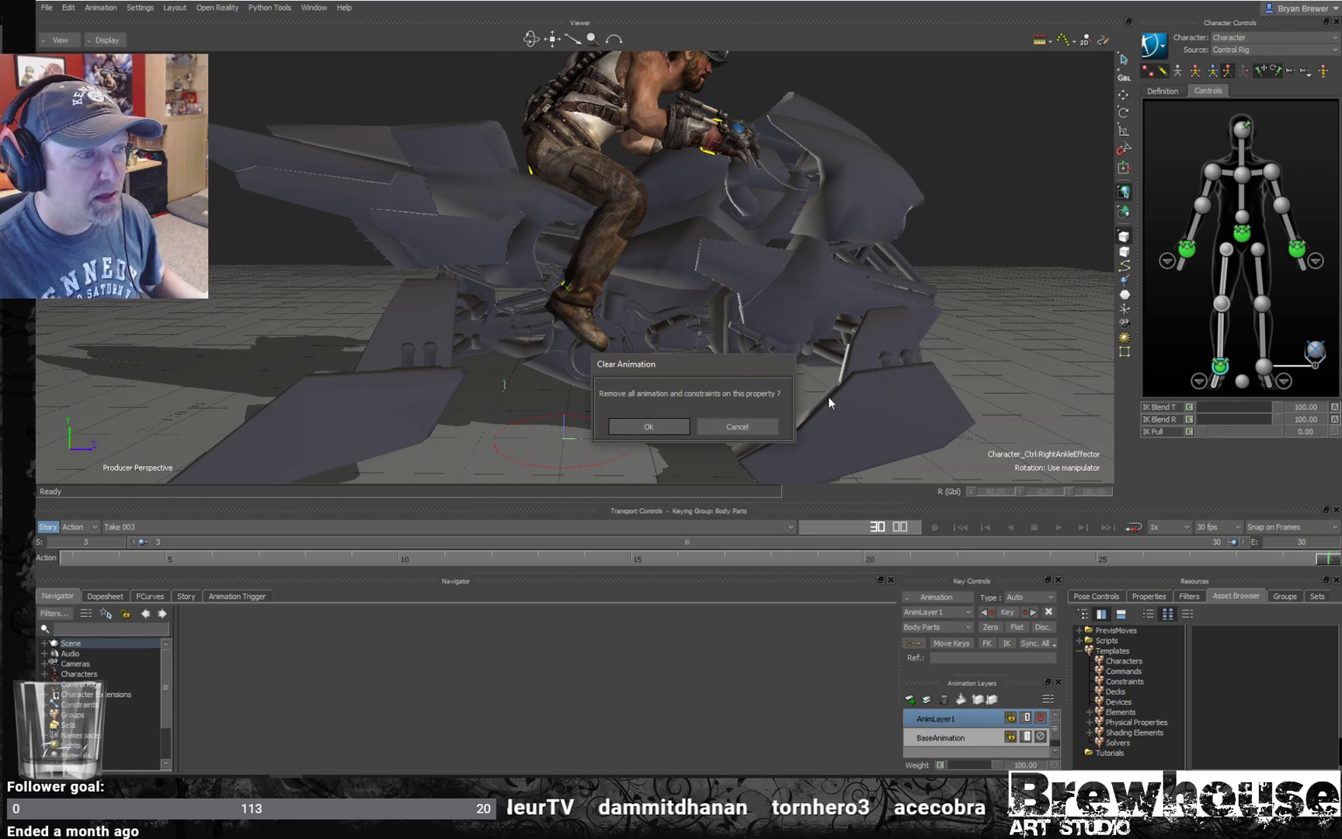
key("Return")
left_click(1328, 420)
key("Return")
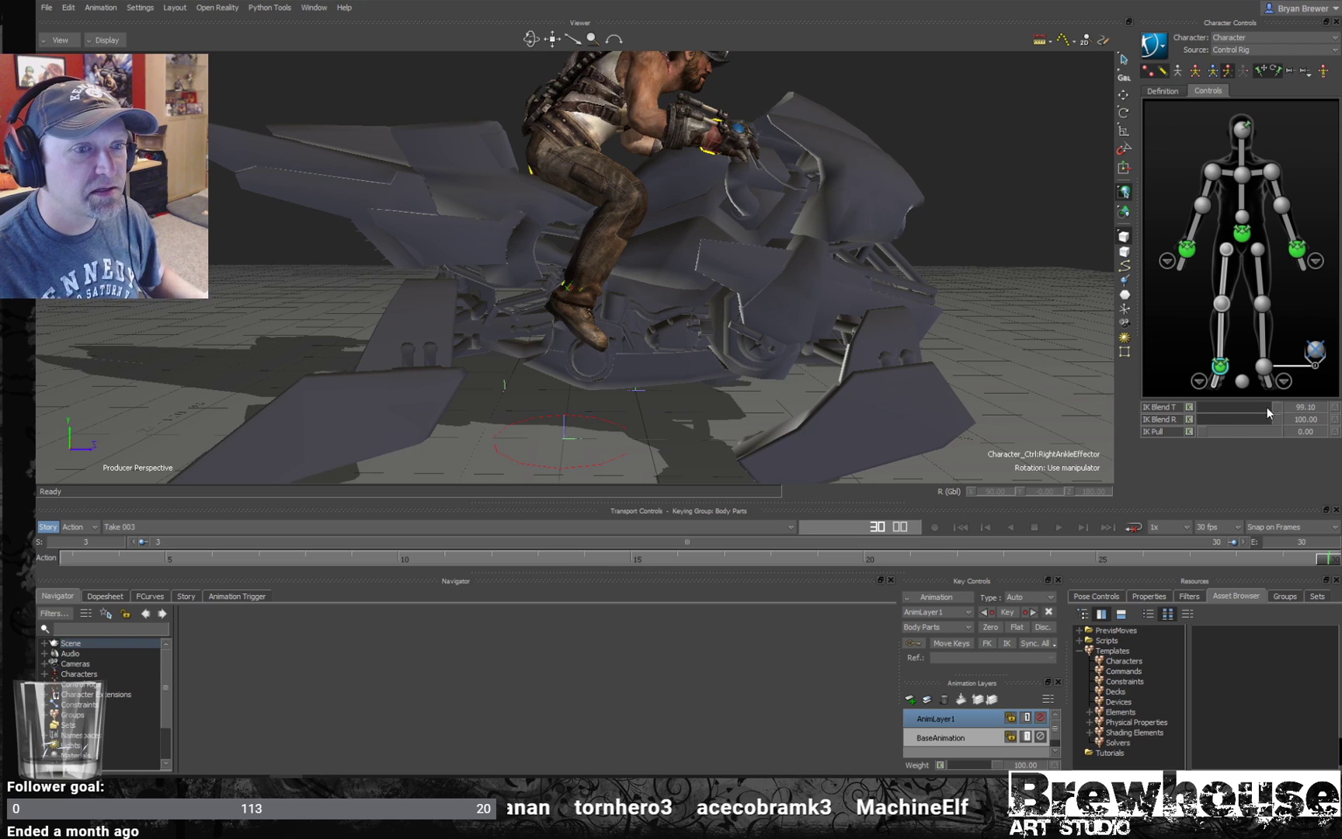
left_click(1222, 371)
left_click(1221, 371)
left_click(1272, 72)
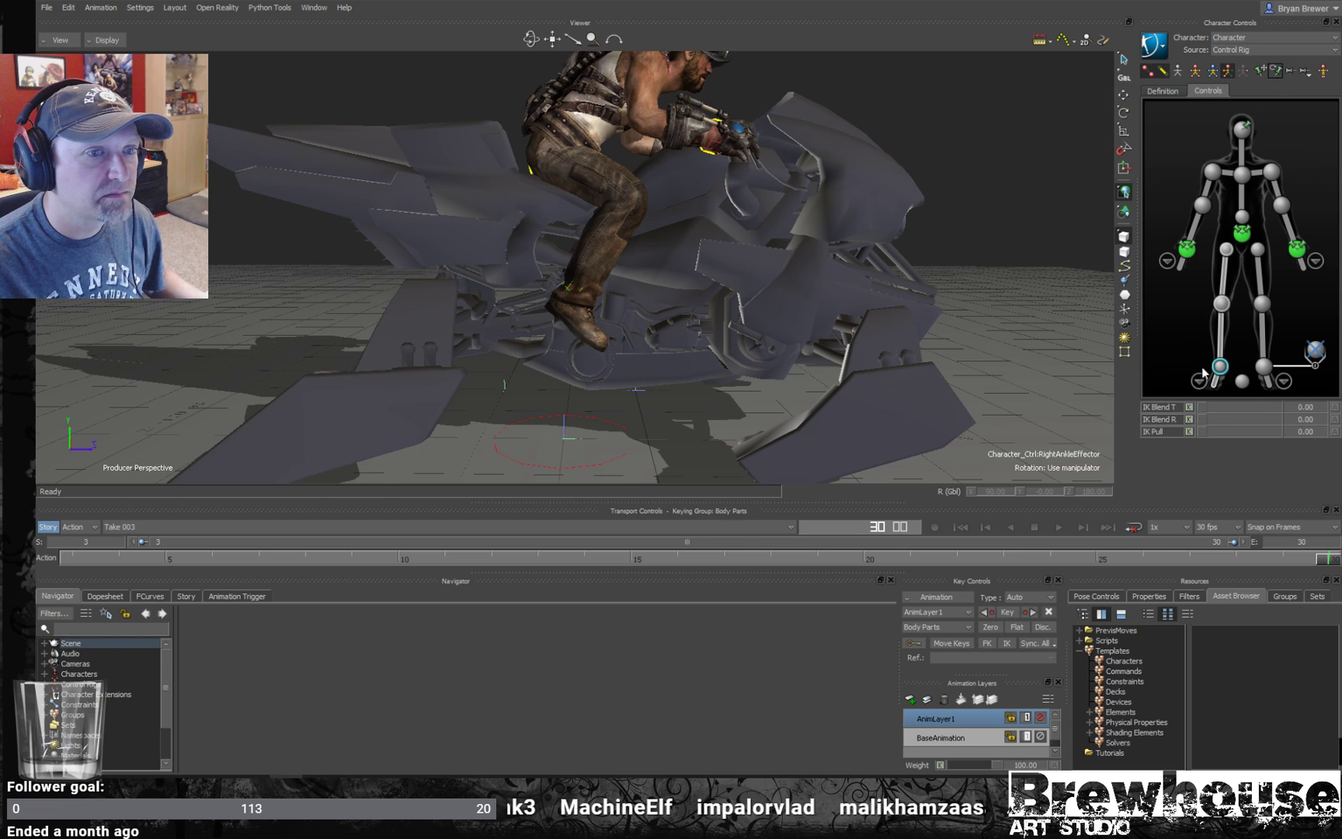
- Create an auxiliary effector on the right ankle and add an auxiliary pivot to it
right_click(1223, 372)
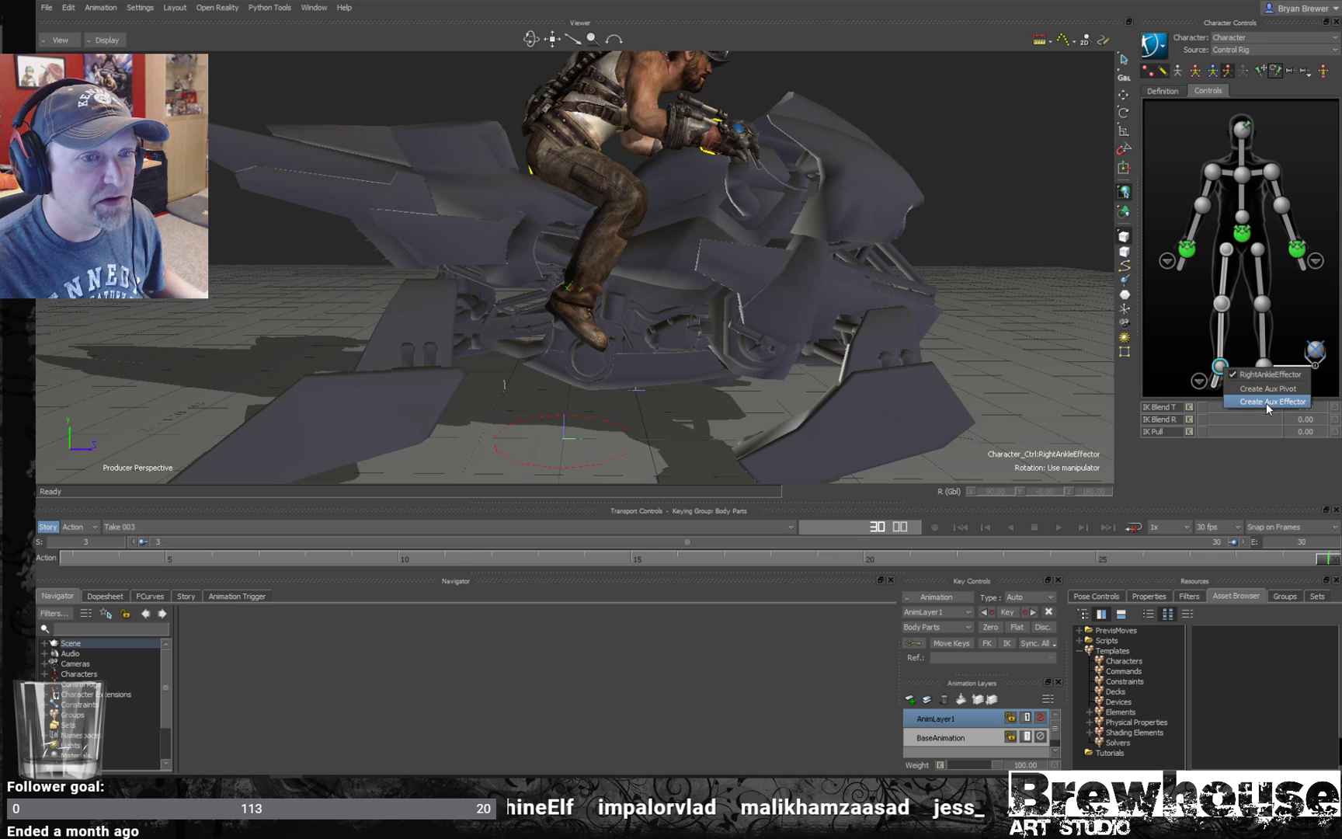
left_click(1265, 403)
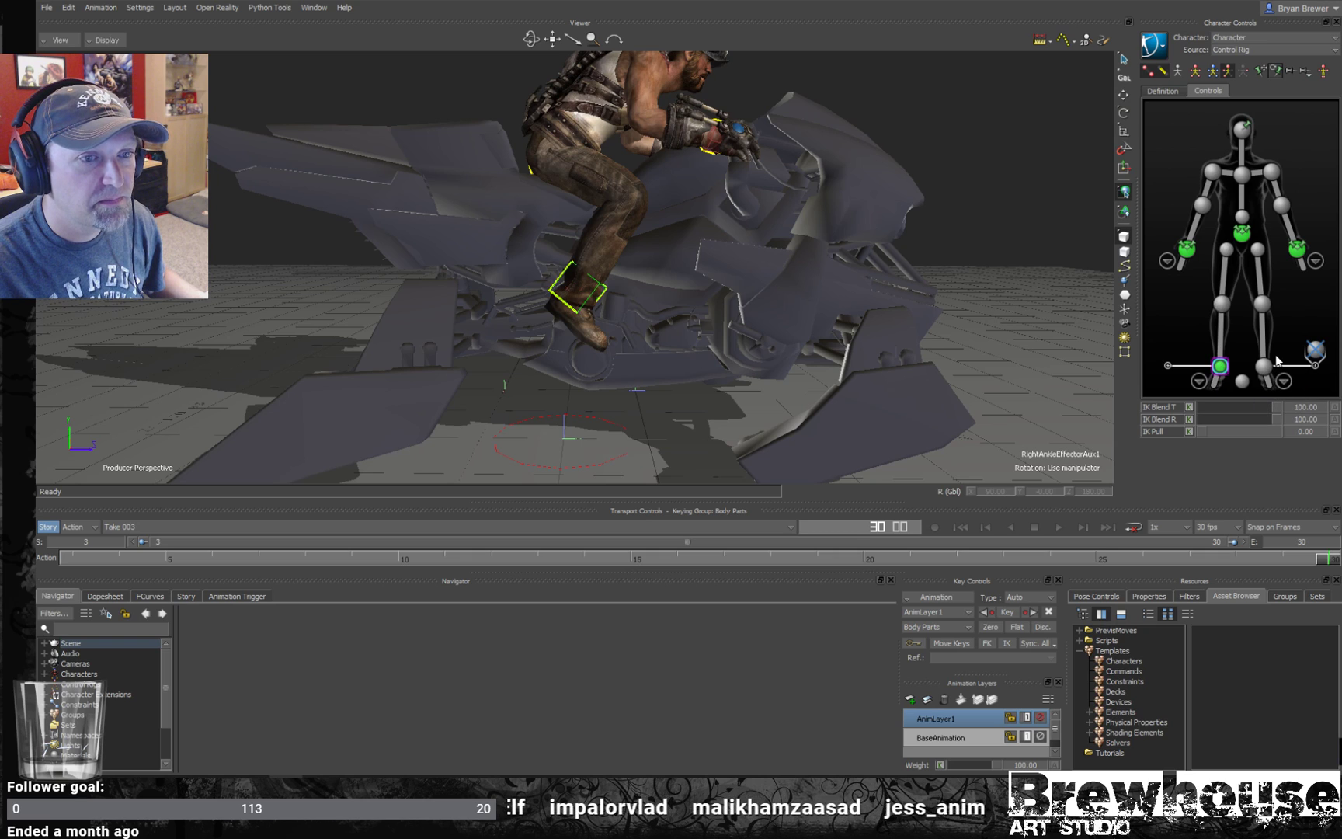
left_click(1170, 365)
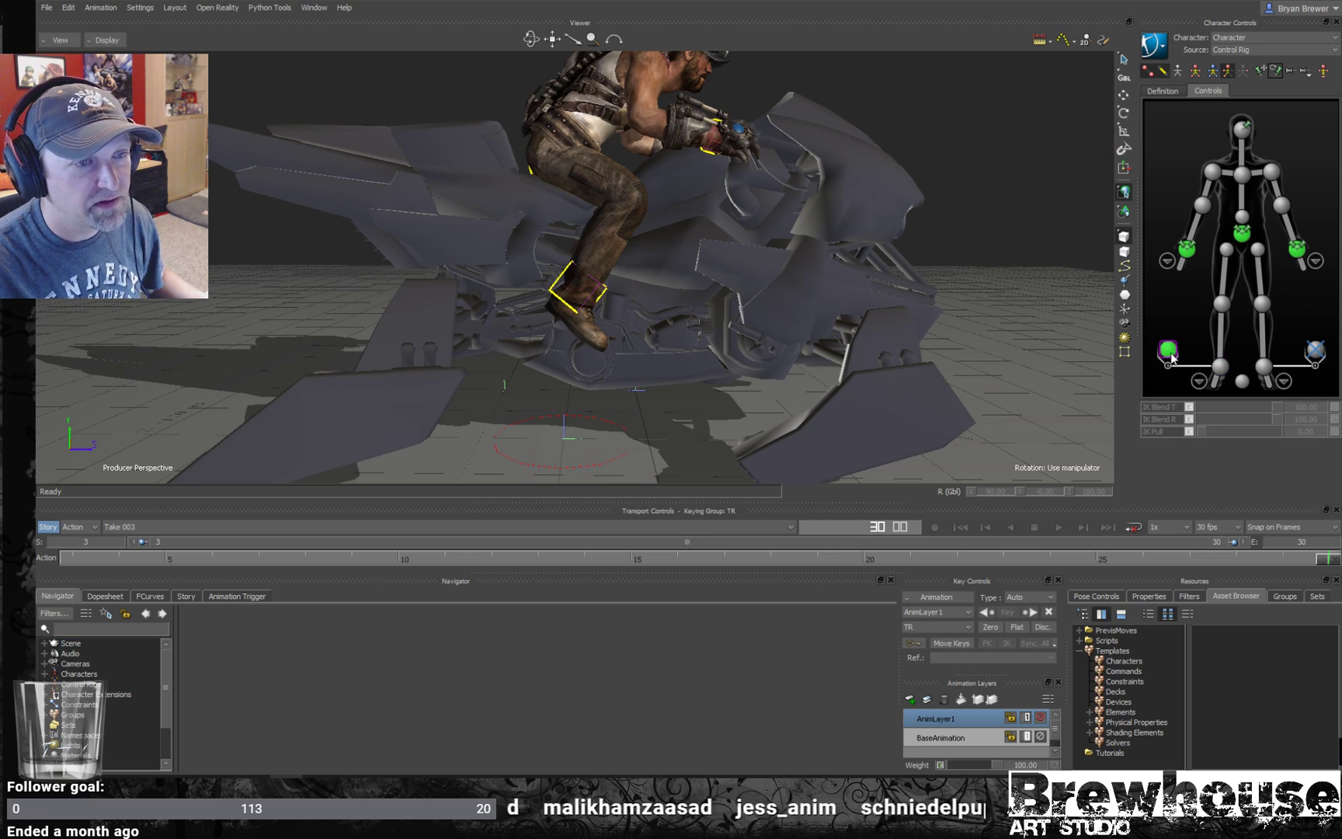
left_click(1220, 366)
right_click(1220, 368)
left_click(1242, 394)
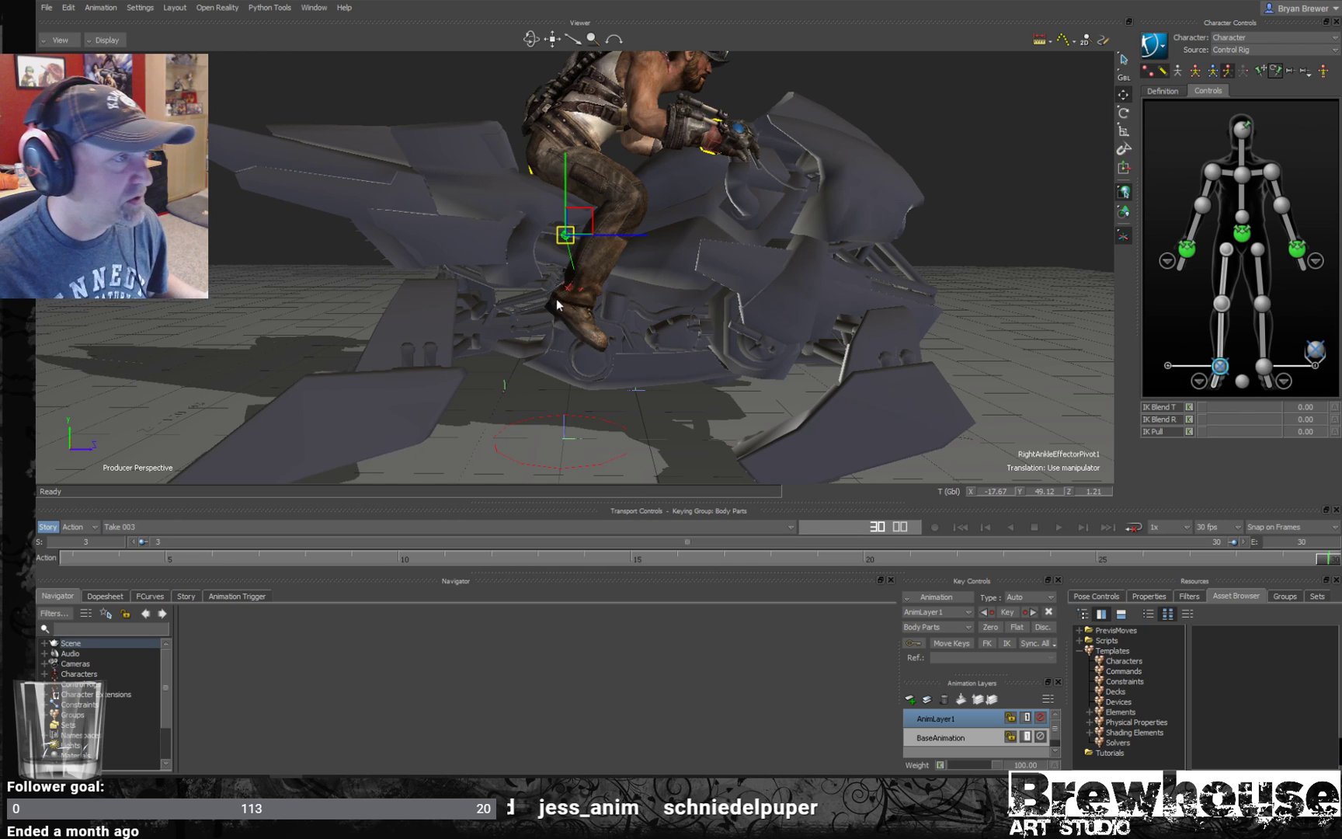
- Move the right ankle pivot down to the sole of the right foot and keep it selected for rotation
left_click_drag(580, 220, 578, 294)
right_click_drag(579, 294, 685, 362, "alt")
left_click_drag(686, 362, 641, 317, "alt")
key("e")
left_click(638, 315)
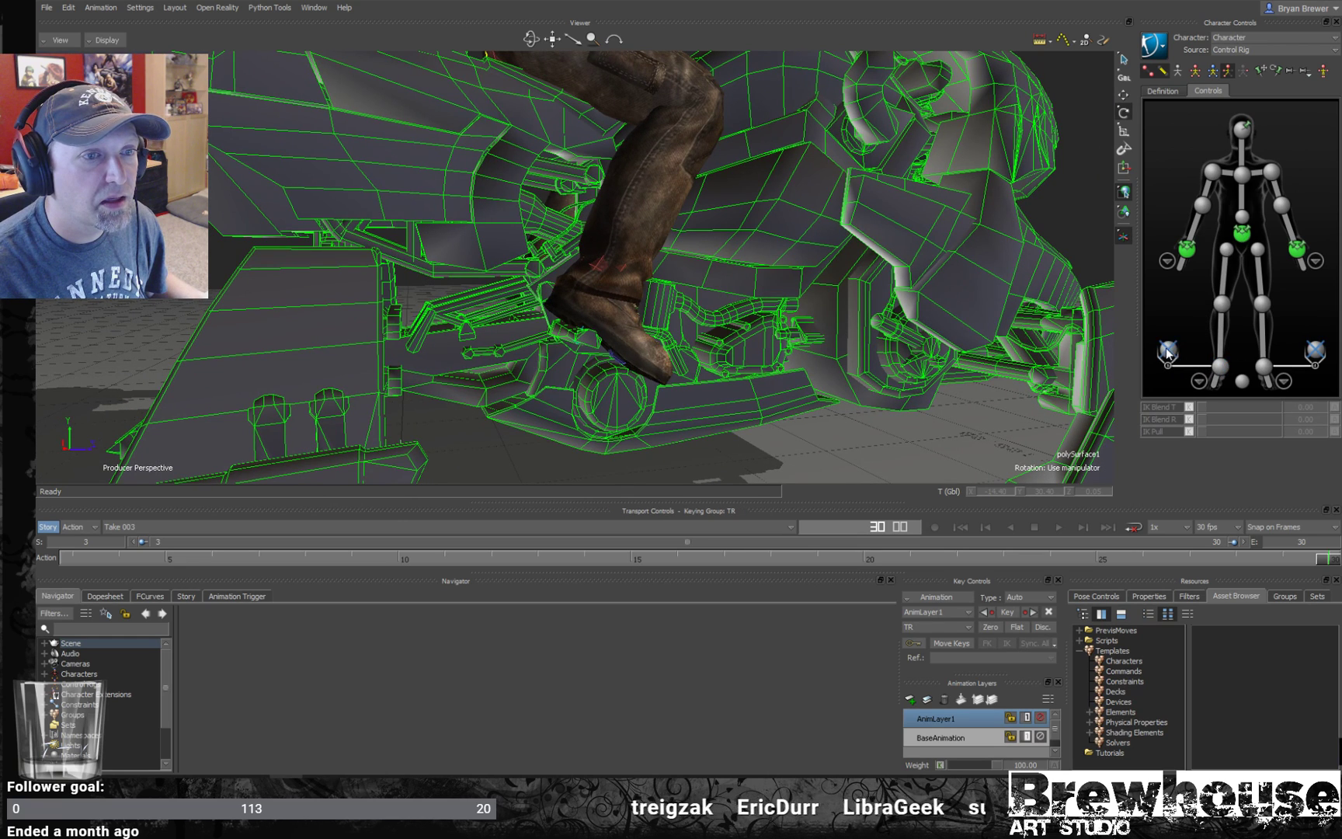
left_click(1168, 349)
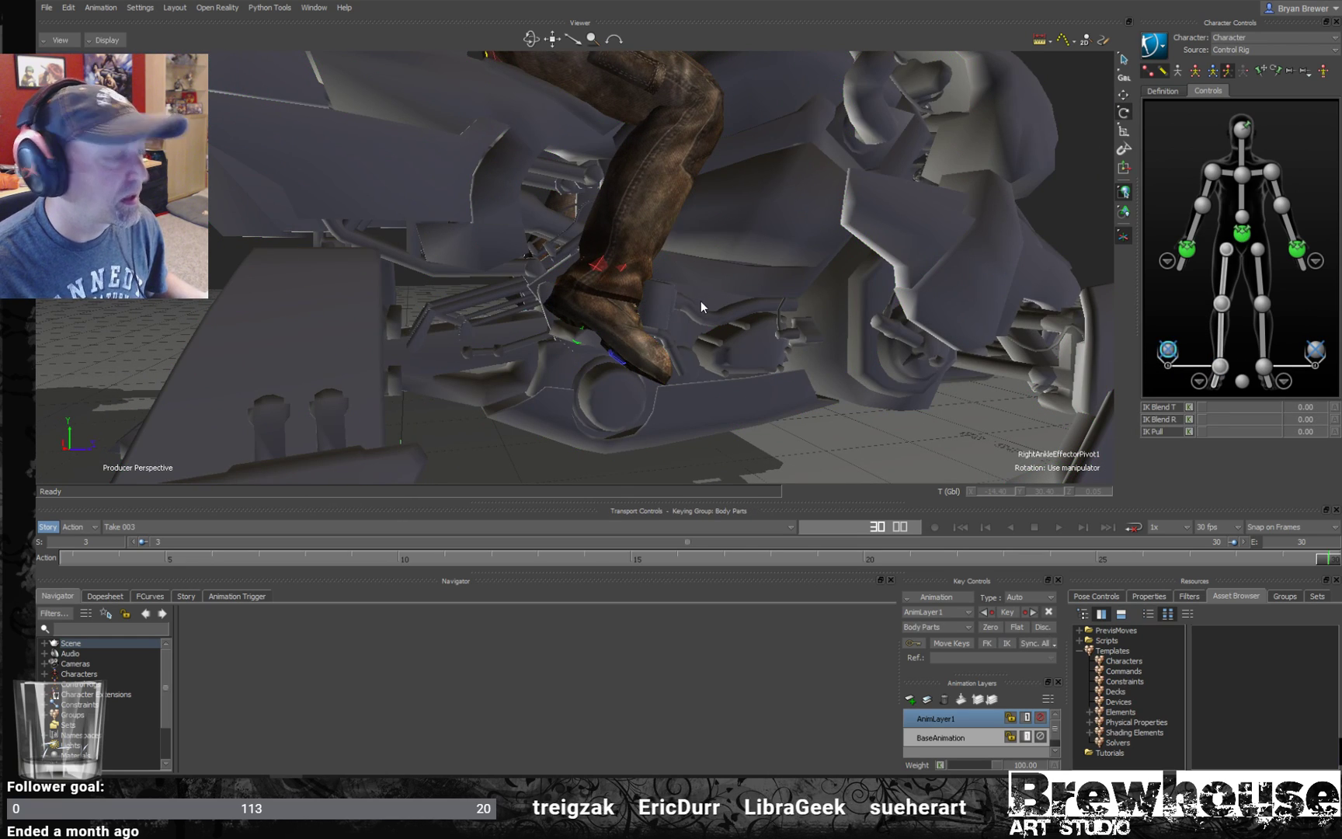
- Test-rotate the right foot around its ankle pivot and undo the rotation
key("v")
key("e")
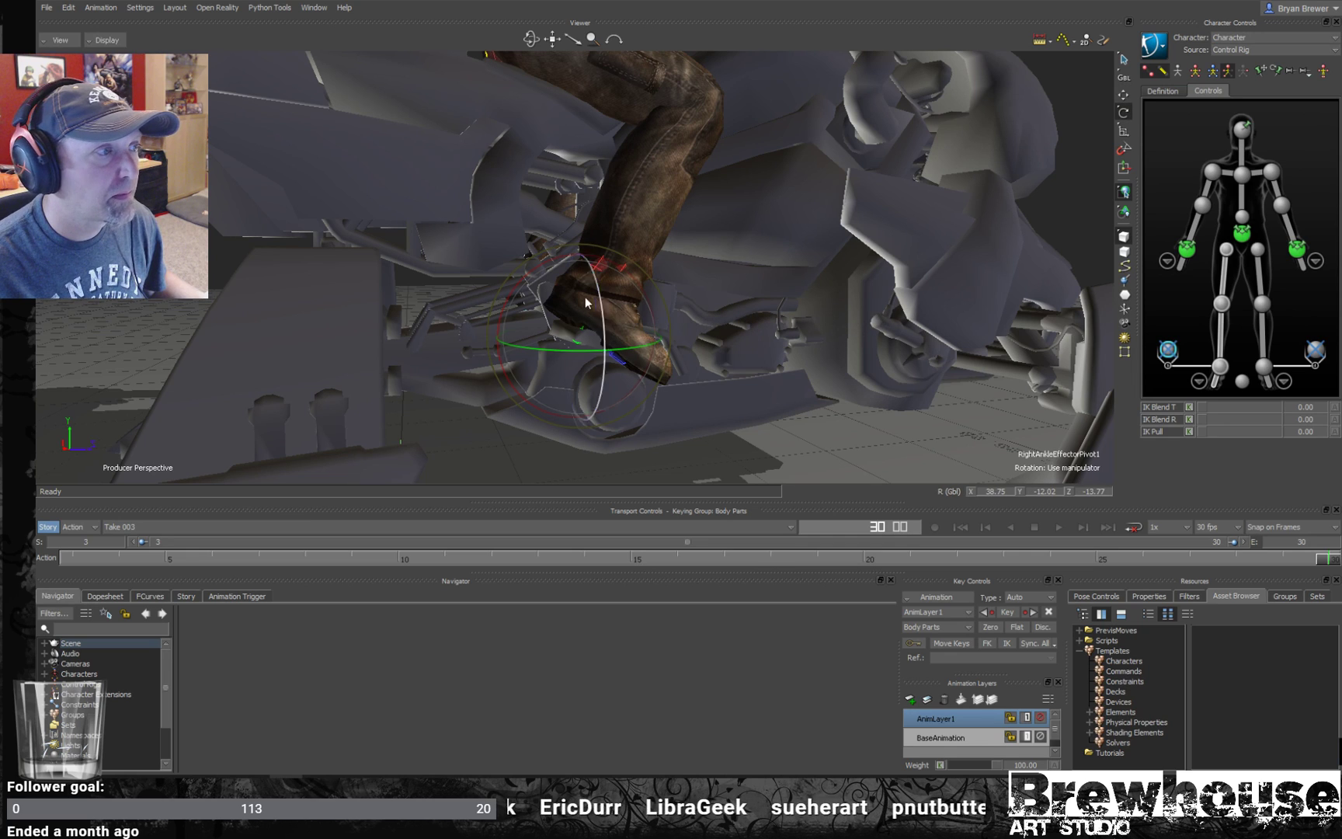
left_click_drag(515, 290, 511, 293)
key("ctrl+z")
- Key the right ankle pivot at frame 16 with IK Blend T and R at 100, and set both blends to 0 at frame 15
middle_click_drag(753, 365, 808, 427, "alt")
mouse_move(807, 426)
right_mouse_down("alt")
mouse_move(736, 413)
mouse_move(750, 415)
right_mouse_up("alt")
left_click(416, 558)
mouse_move(406, 561)
left_mouse_down()
mouse_move(476, 566)
mouse_move(664, 526)
mouse_move(721, 562)
mouse_move(820, 583)
mouse_move(1281, 574)
mouse_move(667, 510)
mouse_move(625, 518)
mouse_move(658, 521)
left_mouse_up()
key("k")
key("k")
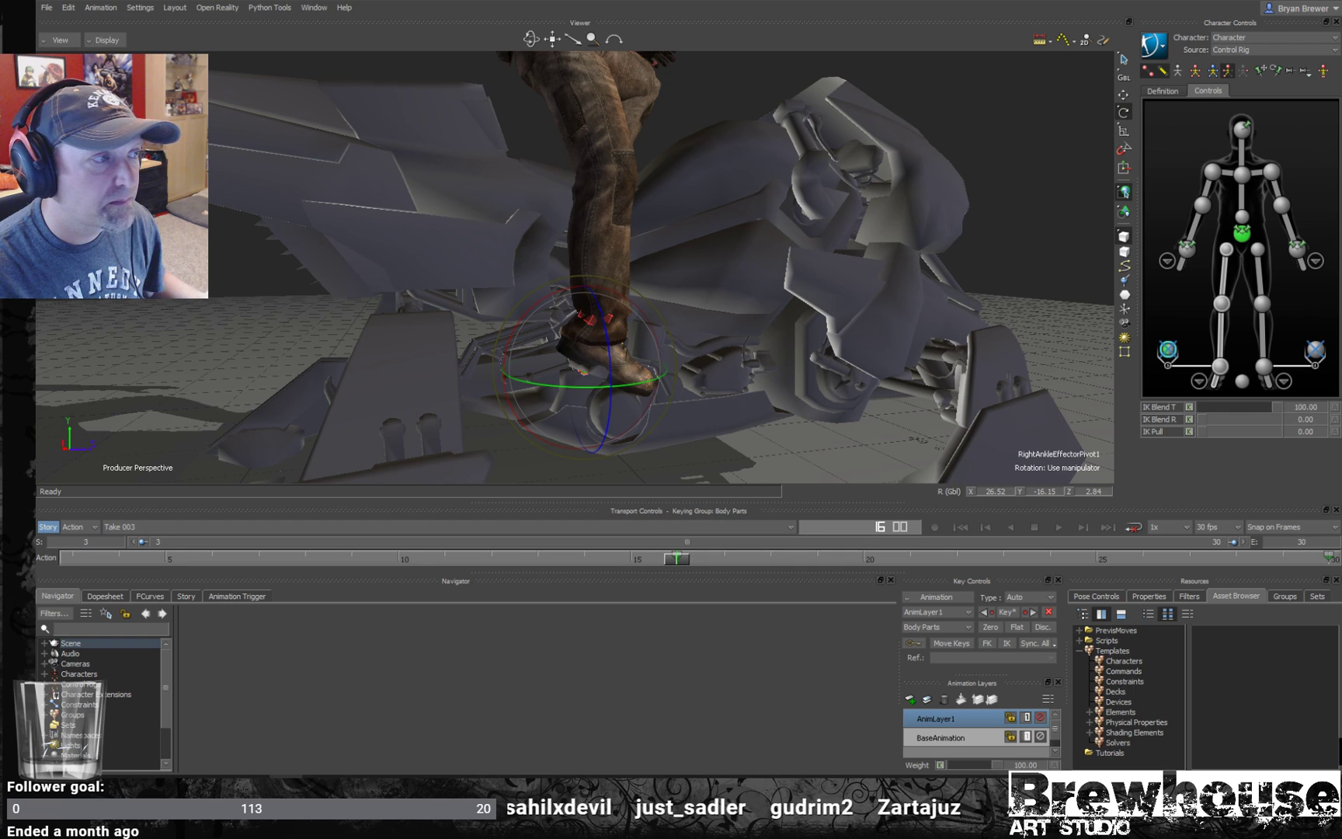
left_click_drag(1208, 419, 1273, 419)
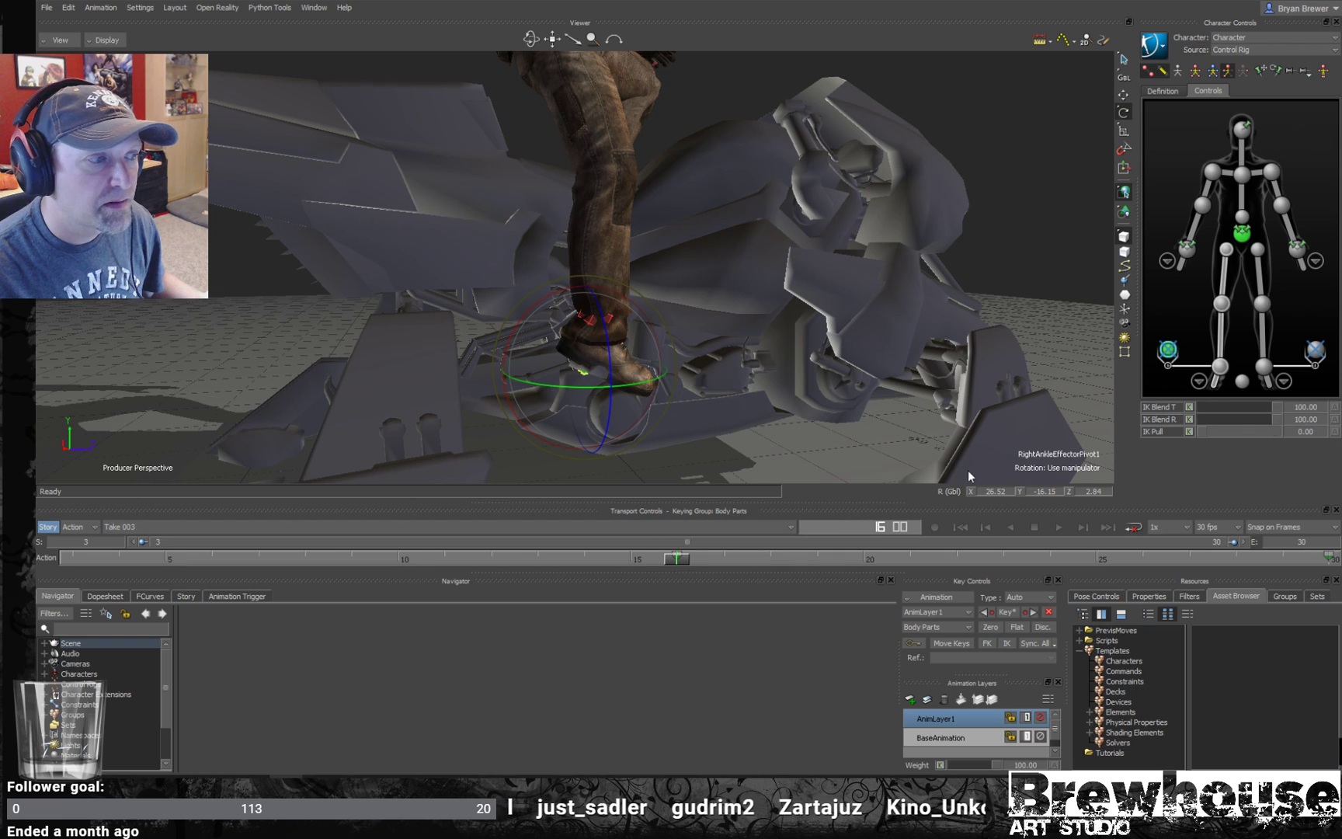
left_click_drag(692, 559, 630, 559)
left_click_drag(1273, 407, 1200, 420)
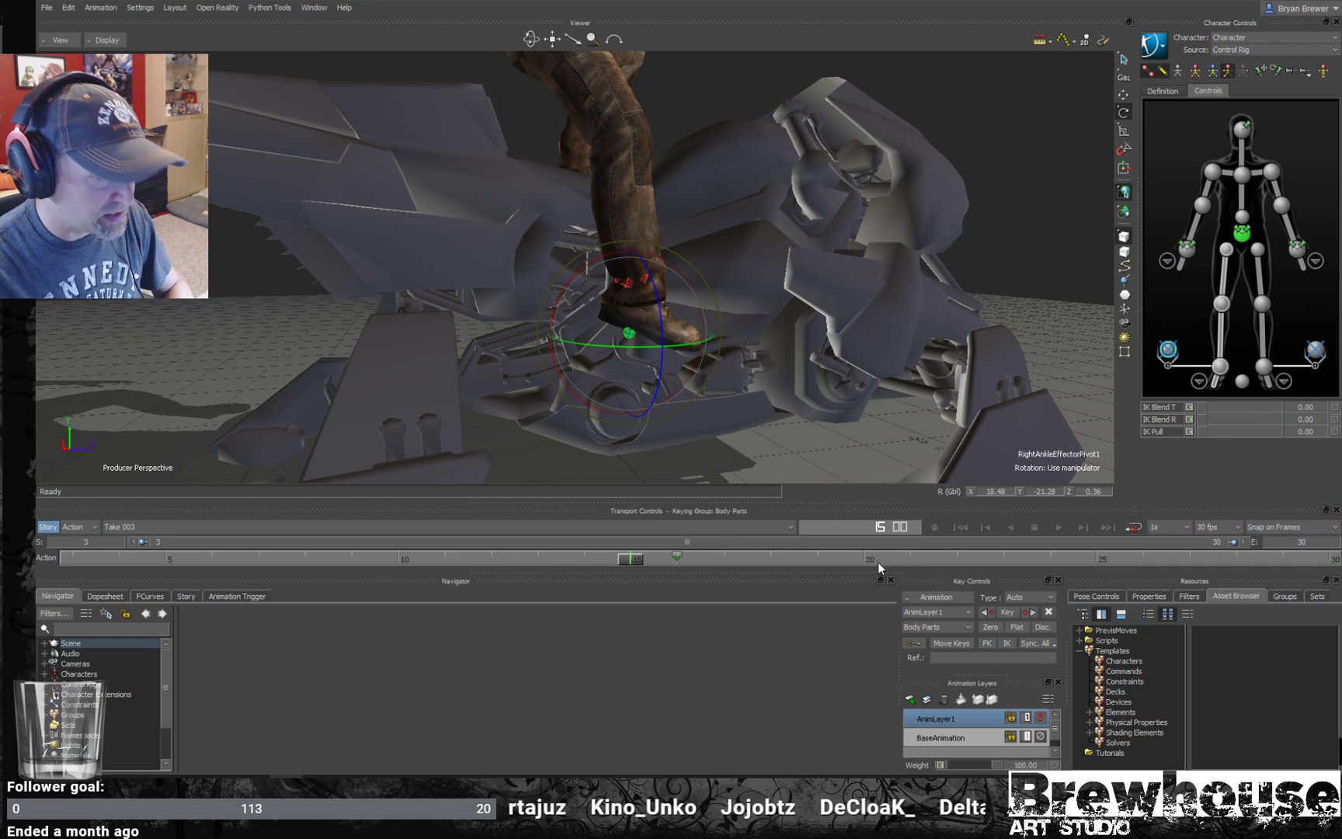
- Bake the character with the right ankle's IK blending onto the skeleton and back to the control rig
left_click(1154, 45)
mouse_move(1174, 119)
left_click(1272, 122)
left_click(1154, 46)
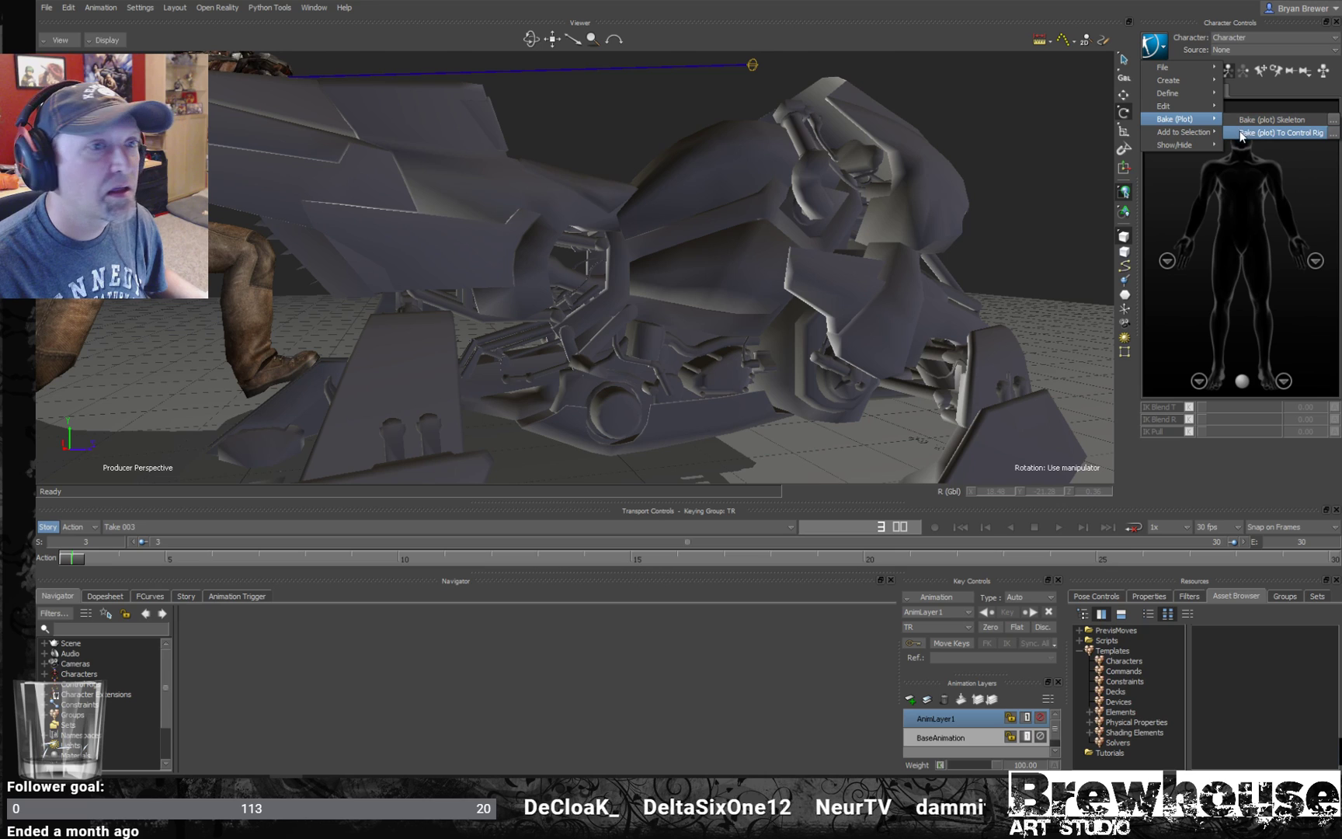
left_click(1270, 132)
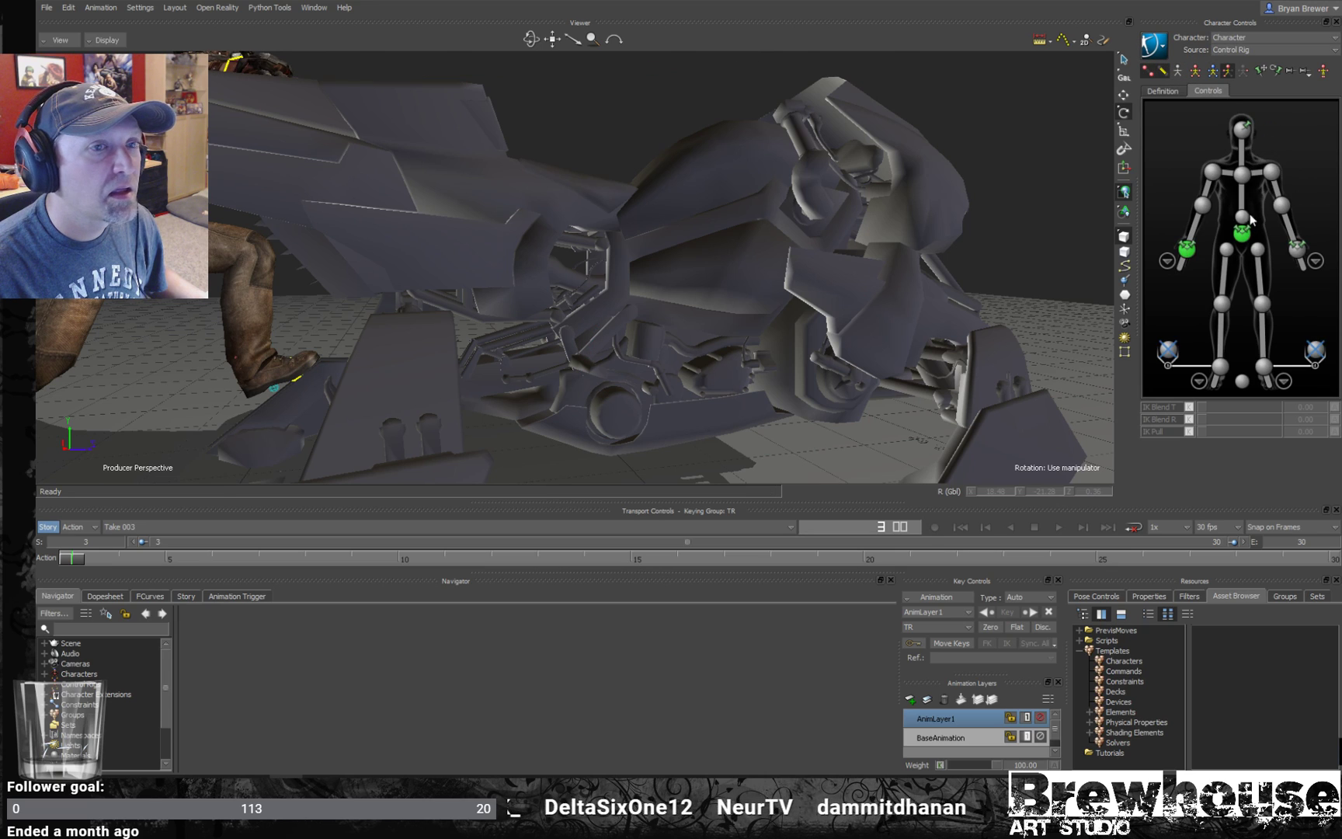
- Select the right ankle pivot, key it at frame 30, and raise its IK Blend T and IK Blend R to 100
left_click(1169, 351)
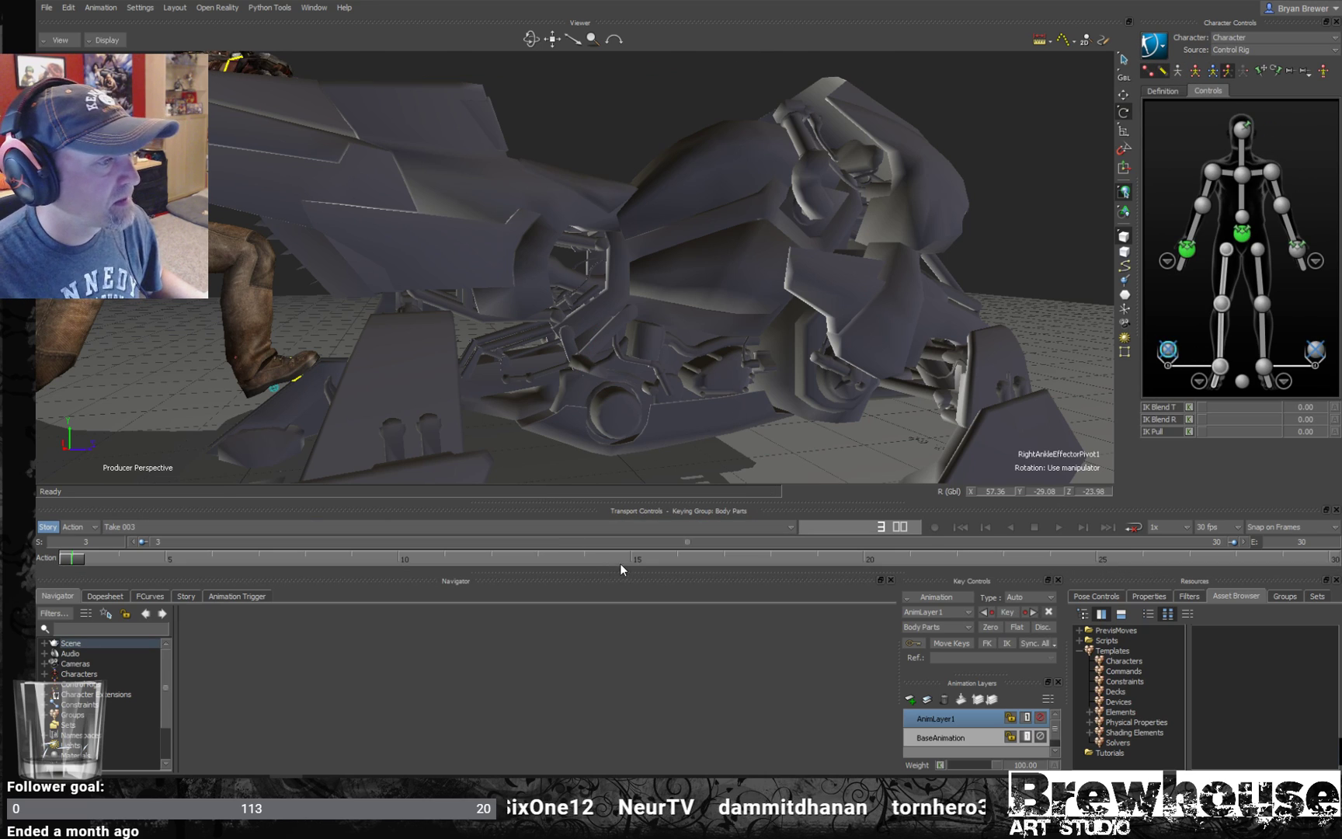
mouse_move(628, 557)
left_mouse_down()
mouse_move(1192, 582)
mouse_move(1328, 560)
left_mouse_up()
key("k")
left_click_drag(1207, 406, 1320, 421)
- Rotate the right ankle pivot at frame 16 on AnimLayer1 and set a zero key at frame 13
left_click_drag(1326, 558, 663, 537)
left_click_drag(550, 307, 531, 311)
left_click_drag(668, 561, 538, 557)
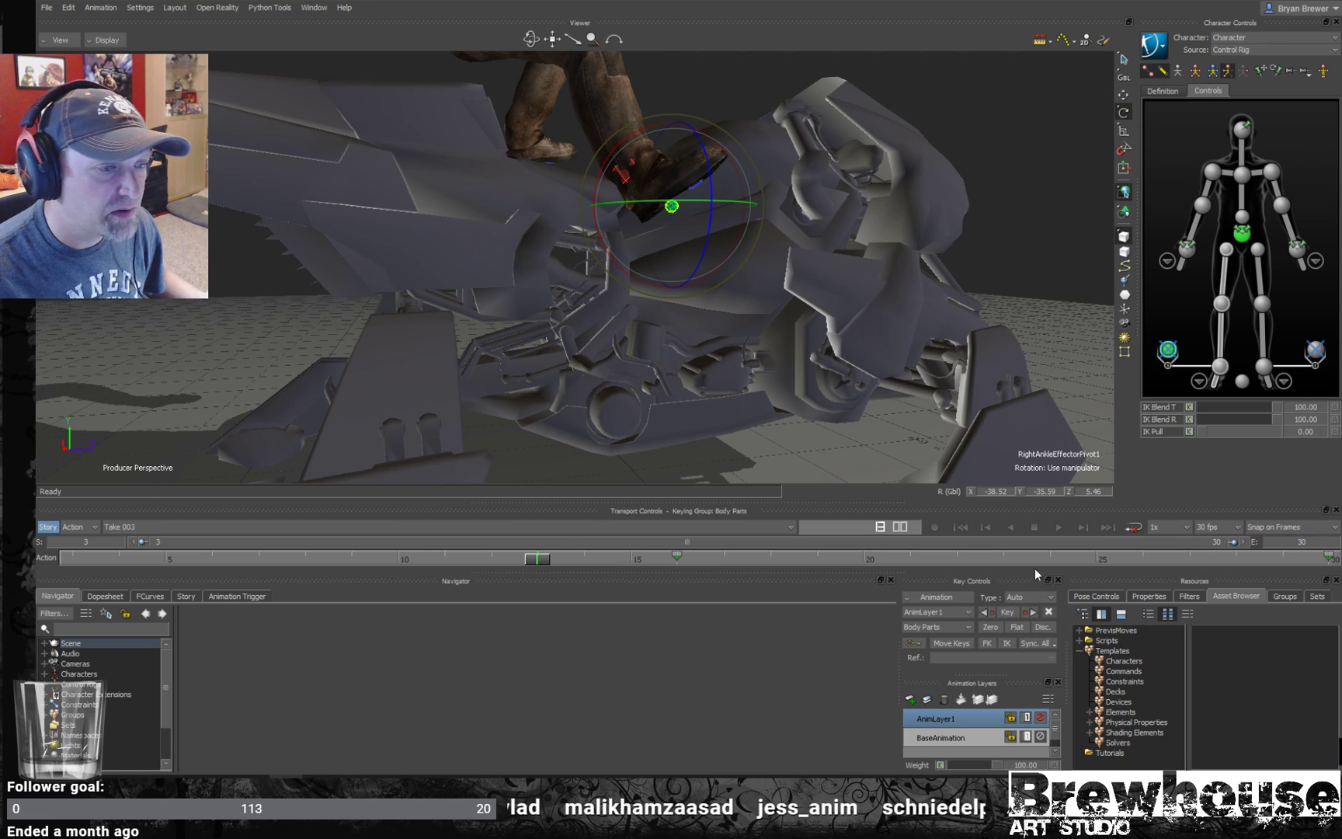
left_click(991, 626)
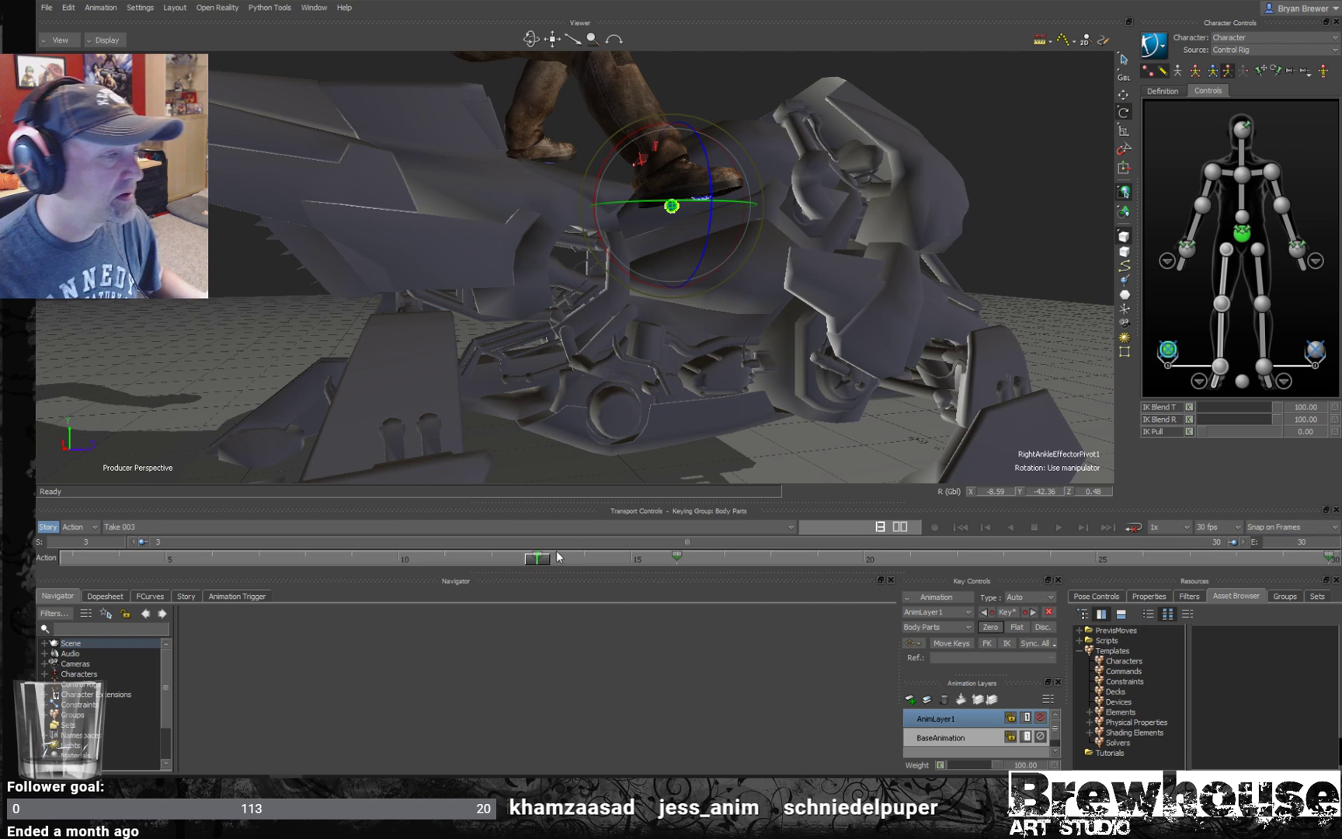
- Restore the previous window layout, and rotate the right ankle pivot at frame 19 to tip the toes down toward the bike
left_click_drag(530, 560, 826, 556)
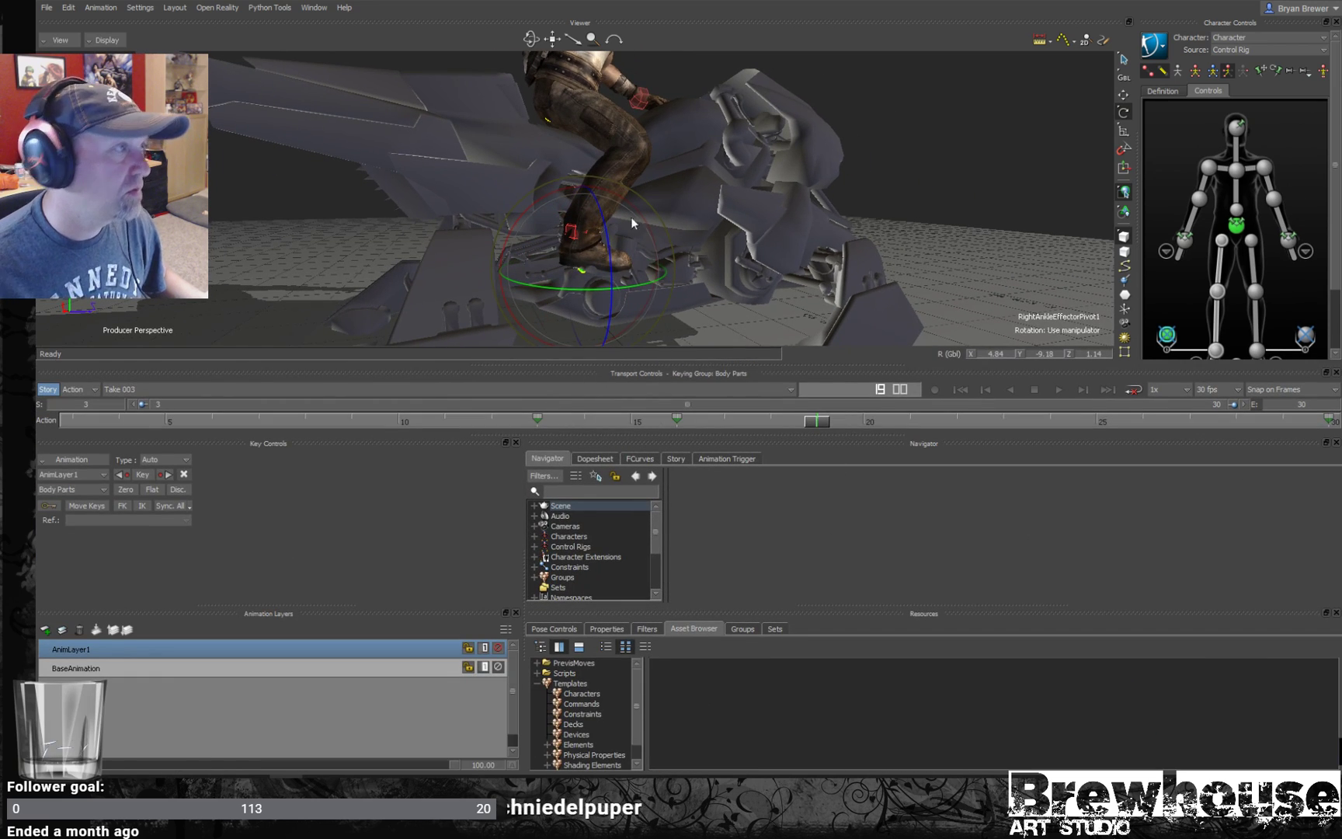
left_click(182, 9)
left_click(190, 24)
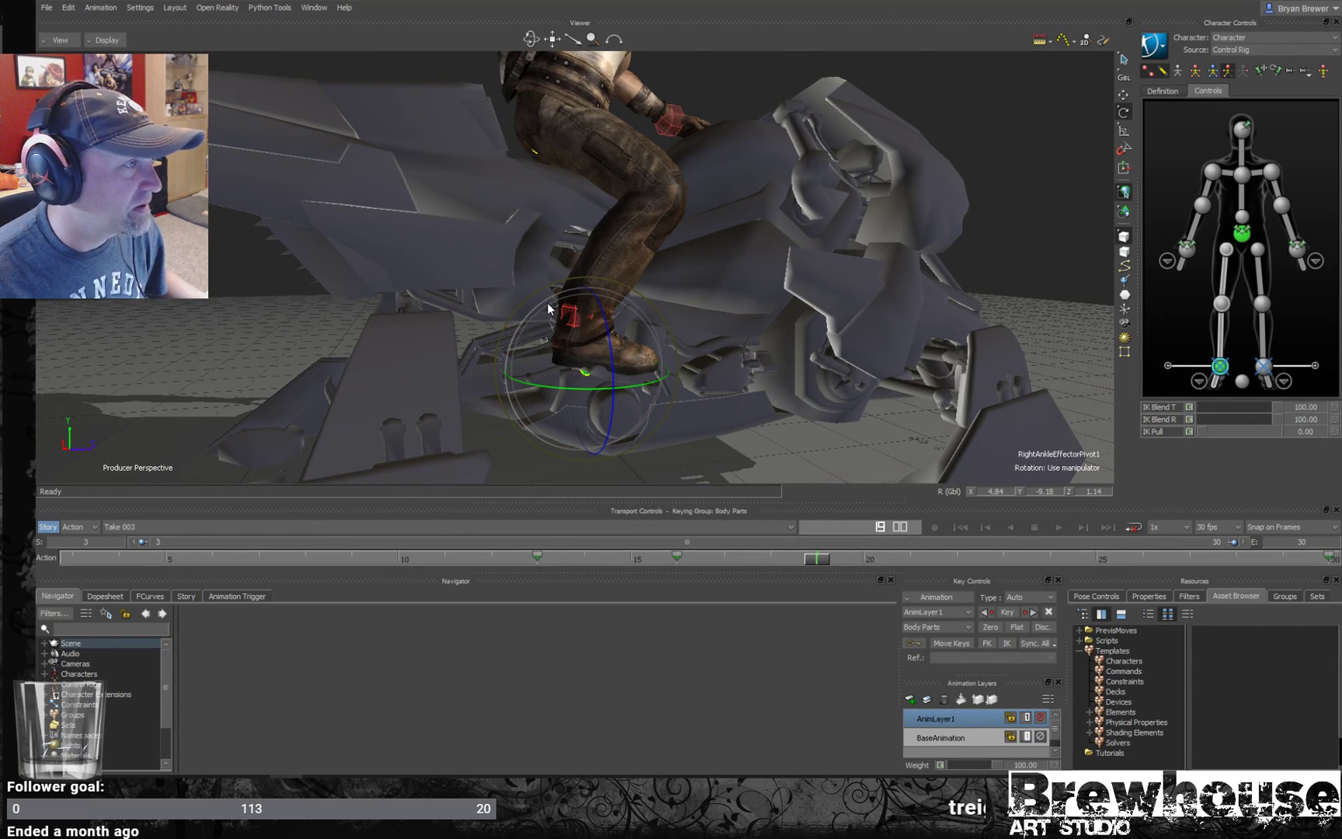
left_click_drag(580, 299, 581, 307)
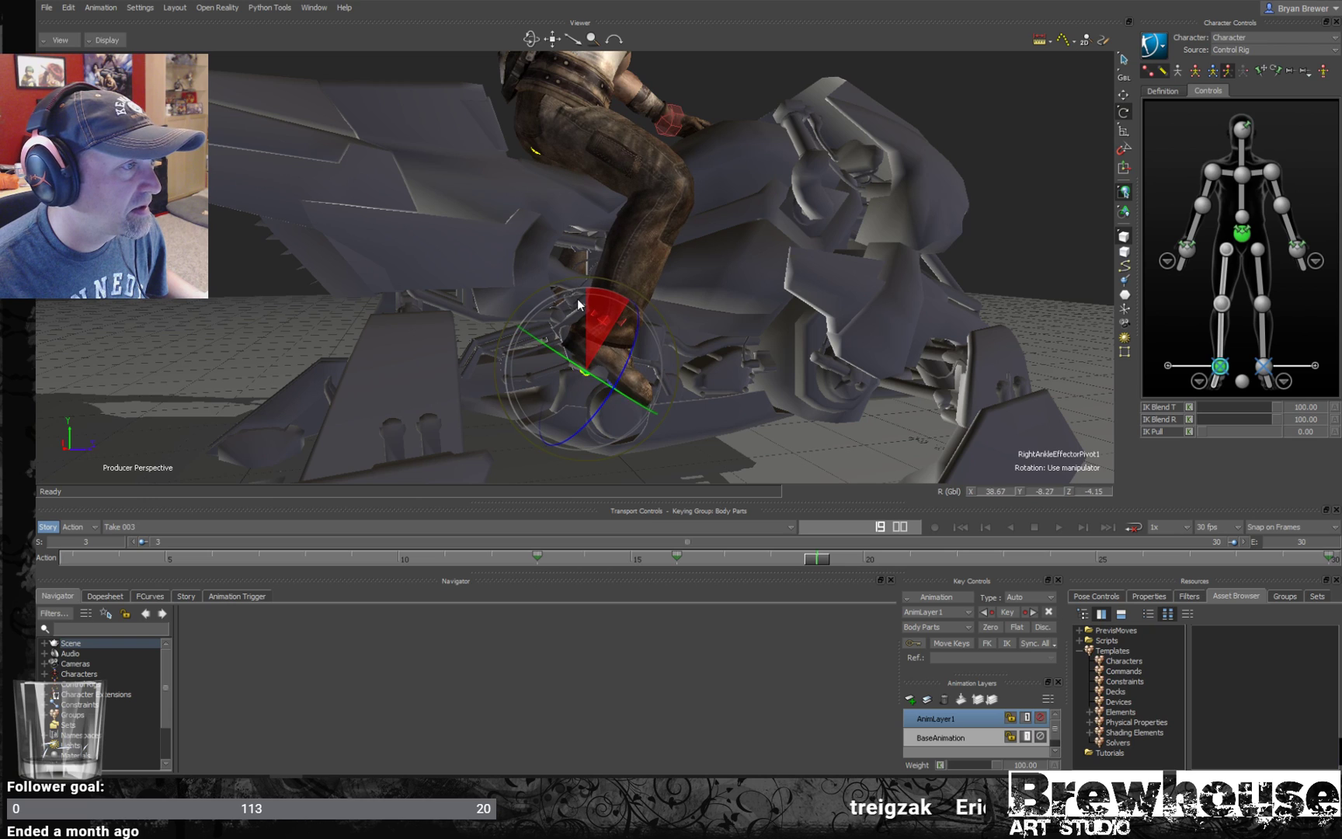
- Copy the right ankle pivot's frame 30 key to frame 26 on AnimLayer1
mouse_move(813, 562)
left_mouse_down()
mouse_move(681, 558)
mouse_move(969, 583)
mouse_move(1157, 572)
left_mouse_up()
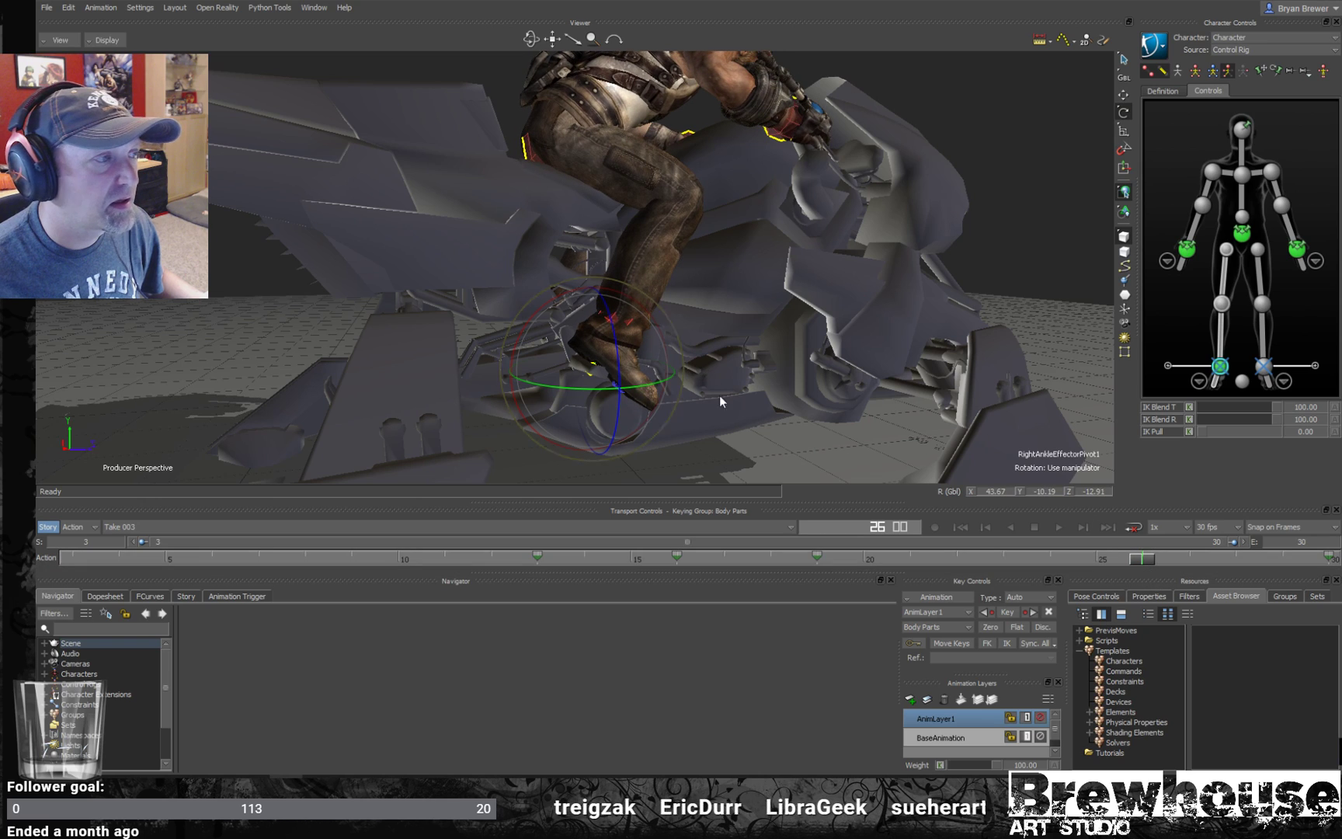
left_click_drag(1260, 558, 1329, 560, "shift")
key("ctrl+c")
key("ctrl+v")
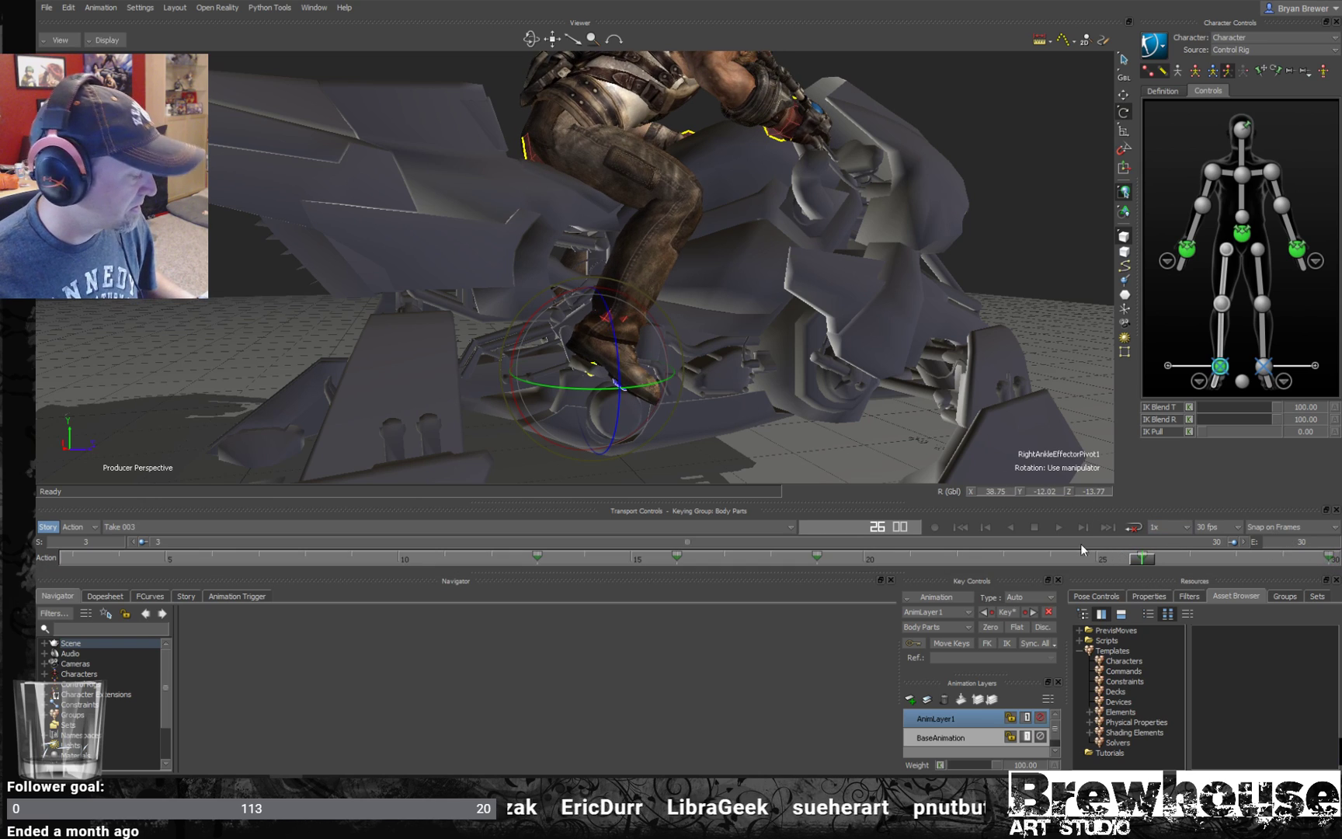
- Slide the right ankle pivot's frame 26 key to frame 22 to test an earlier settling of the foot
left_click_drag(609, 336, 526, 318)
left_click_drag(1143, 561, 493, 526)
key("ctrl+space")
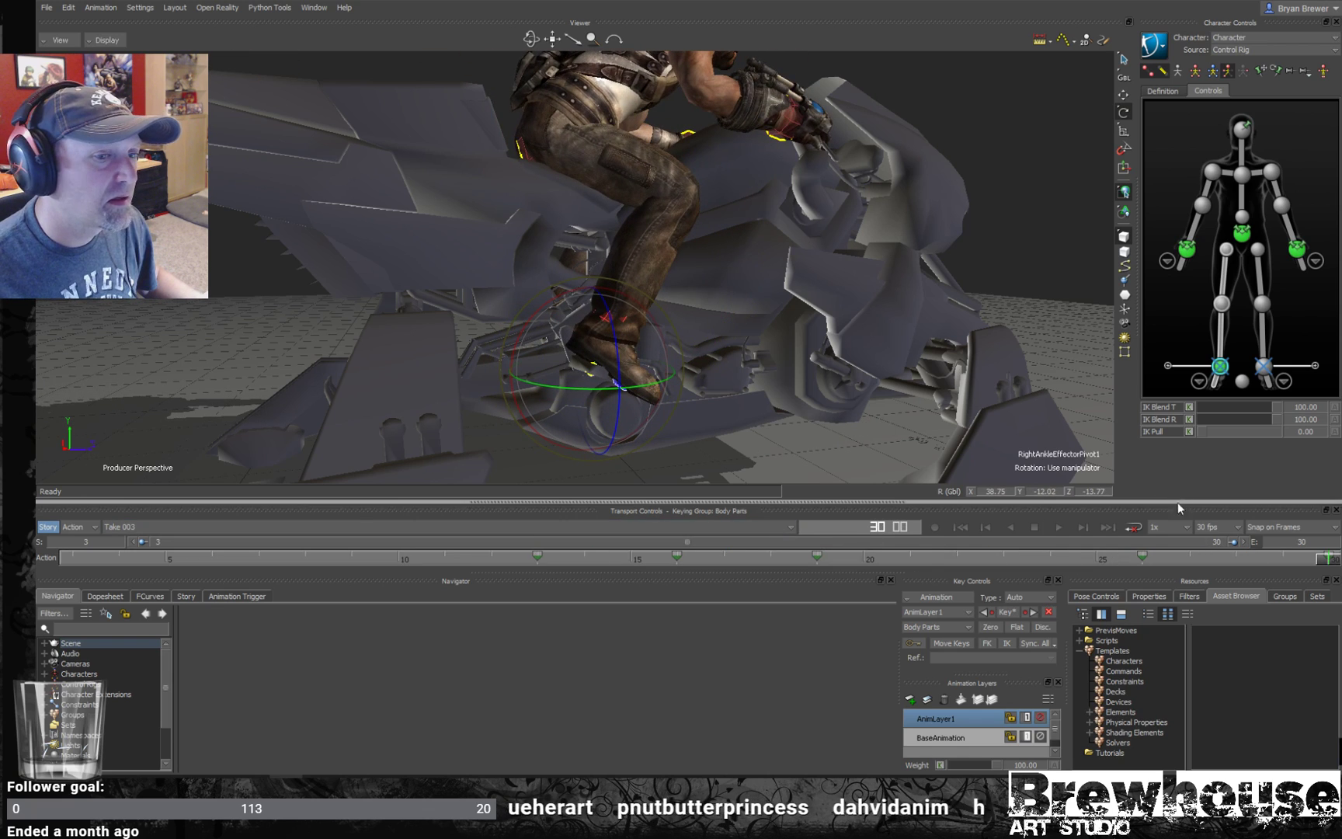
mouse_move(1142, 561)
left_mouse_down()
mouse_move(921, 563)
mouse_move(1315, 570)
mouse_move(1151, 555)
left_mouse_up()
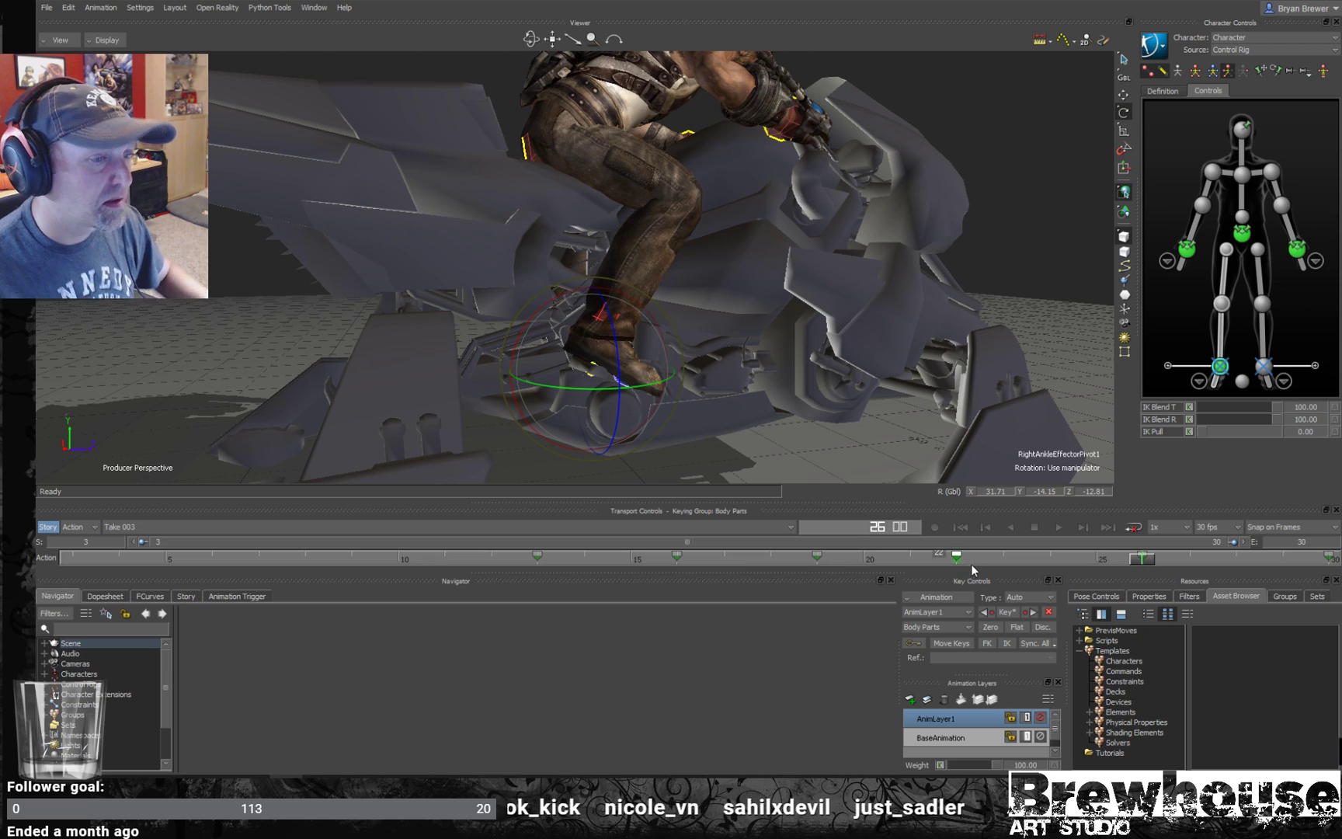
- Play back the vault and examine the character's landing and foot contacts from several angles around the motorbike
mouse_move(1152, 560)
left_mouse_down()
mouse_move(735, 552)
mouse_move(510, 565)
left_mouse_up()
key("space")
left_click_drag(921, 378, 930, 303)
key("space")
left_click(842, 405)
key("space")
left_click_drag(949, 361, 868, 410)
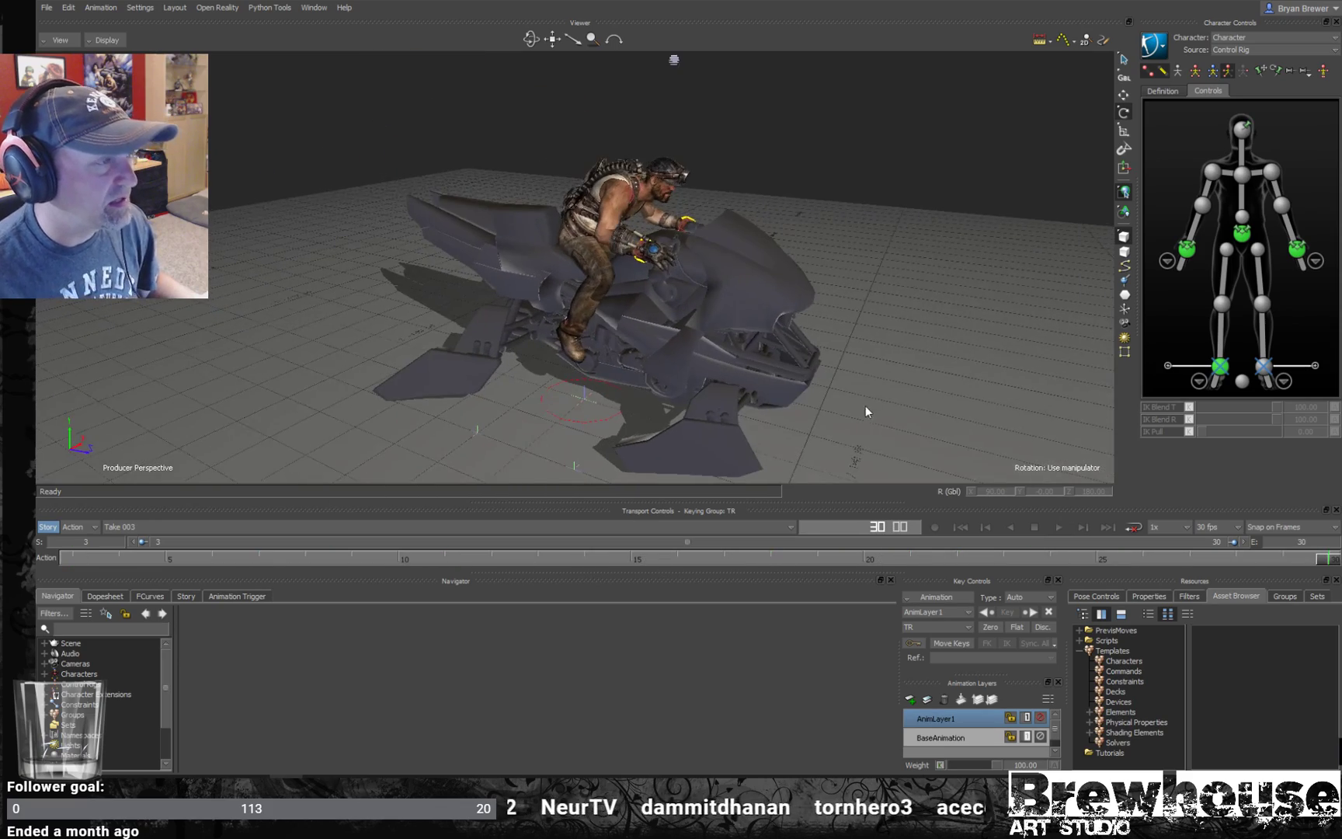
mouse_move(940, 368)
left_mouse_down()
mouse_move(783, 365)
mouse_move(767, 394)
mouse_move(862, 402)
mouse_move(917, 381)
left_mouse_up()
- Go to frame 19 and remove the IK Blend animation from the left and right wrist effectors
left_click(817, 559)
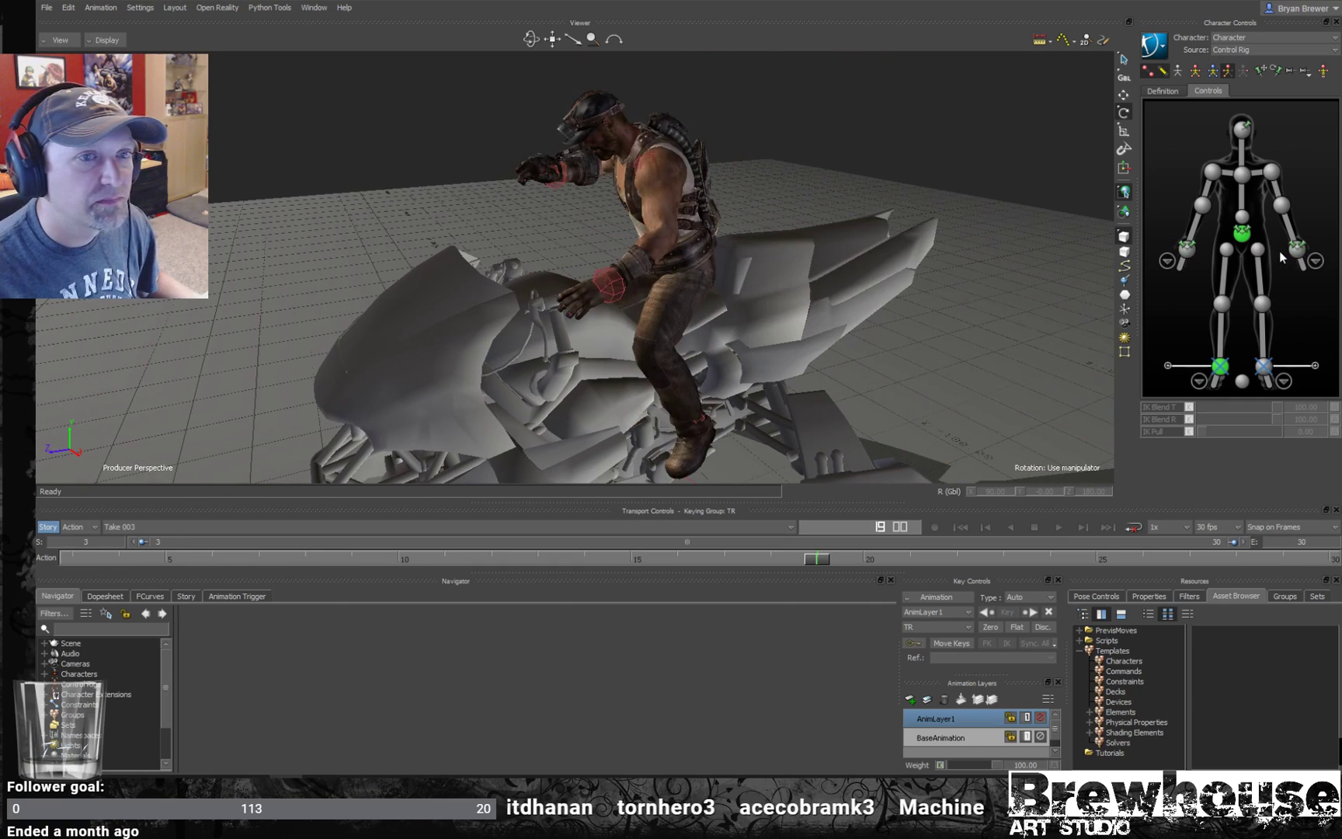
left_click(1296, 250)
left_click(1336, 409)
key("Return")
left_click(1185, 249)
left_click(1334, 419)
key("Return")
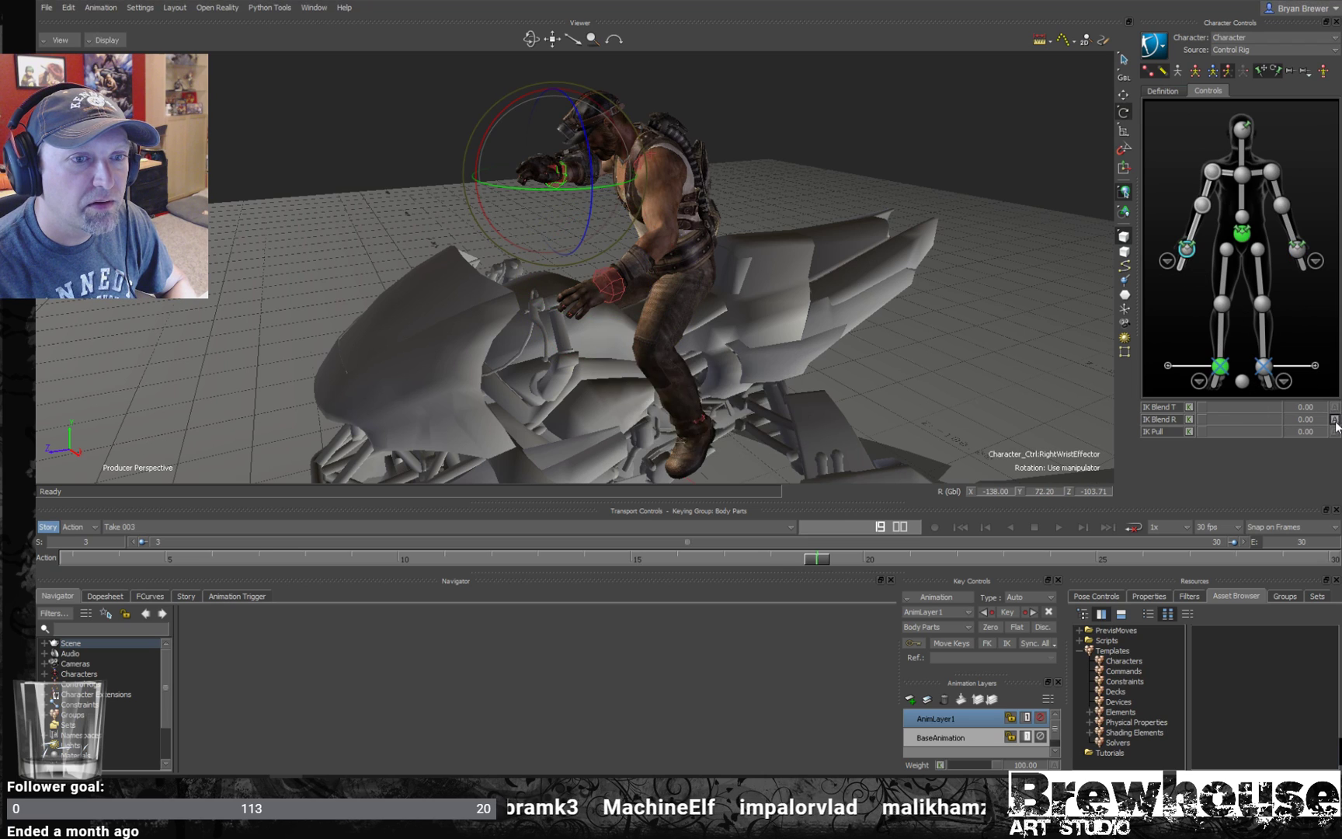
- Create an auxiliary pivot for the left wrist effector at frame 21 and position it at the hand's grip on the handlebar
left_click(1296, 251)
left_click_drag(640, 374, 571, 532, "ctrl")
left_click(425, 561)
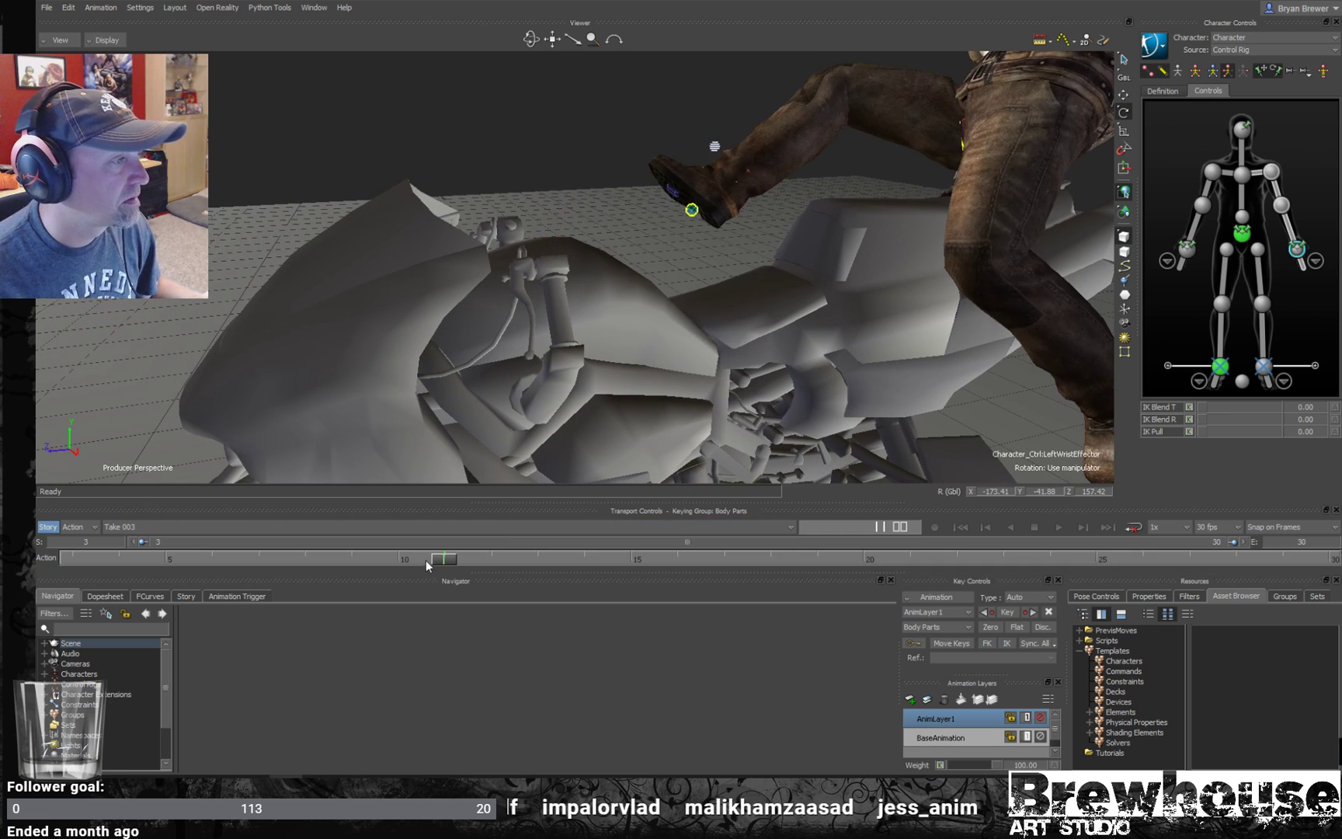
left_click_drag(455, 563, 910, 548)
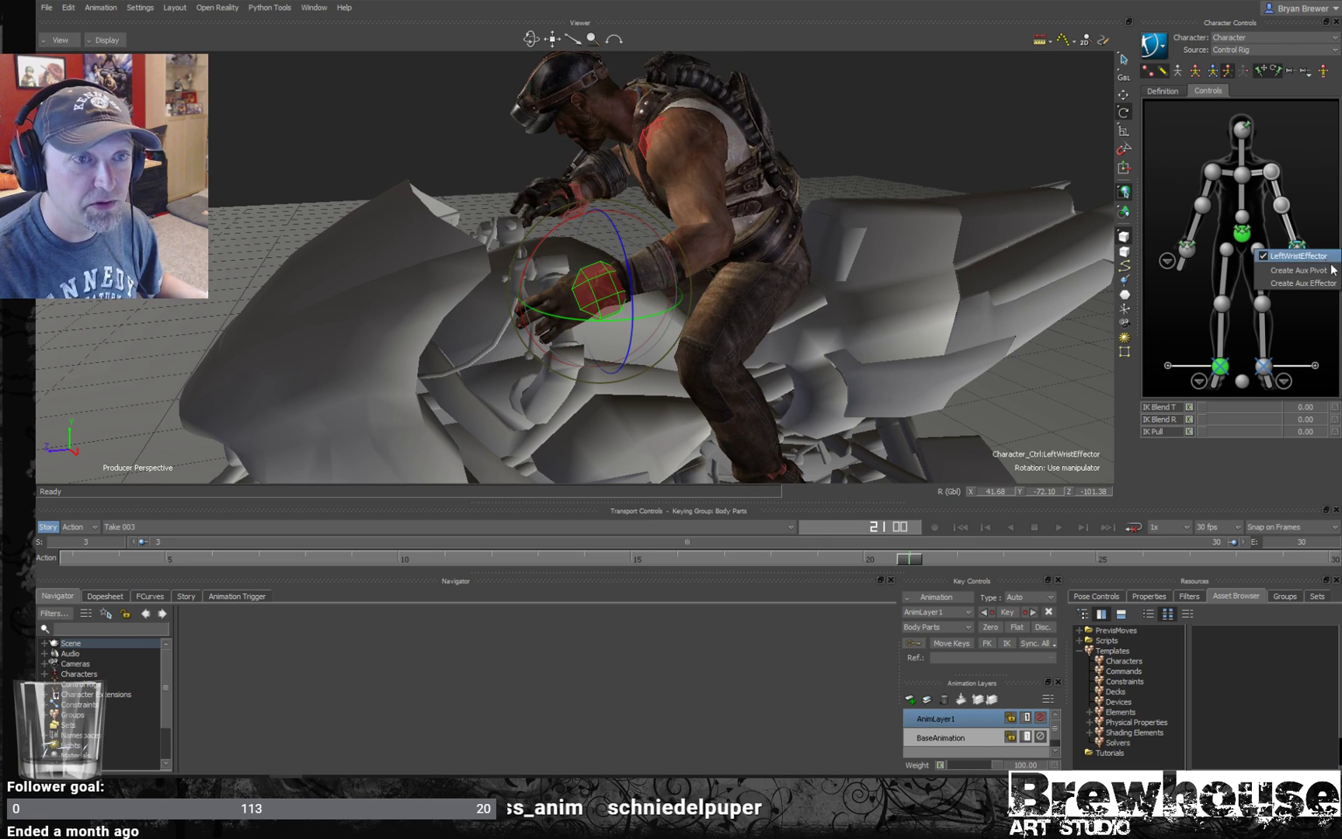
left_click(1330, 274)
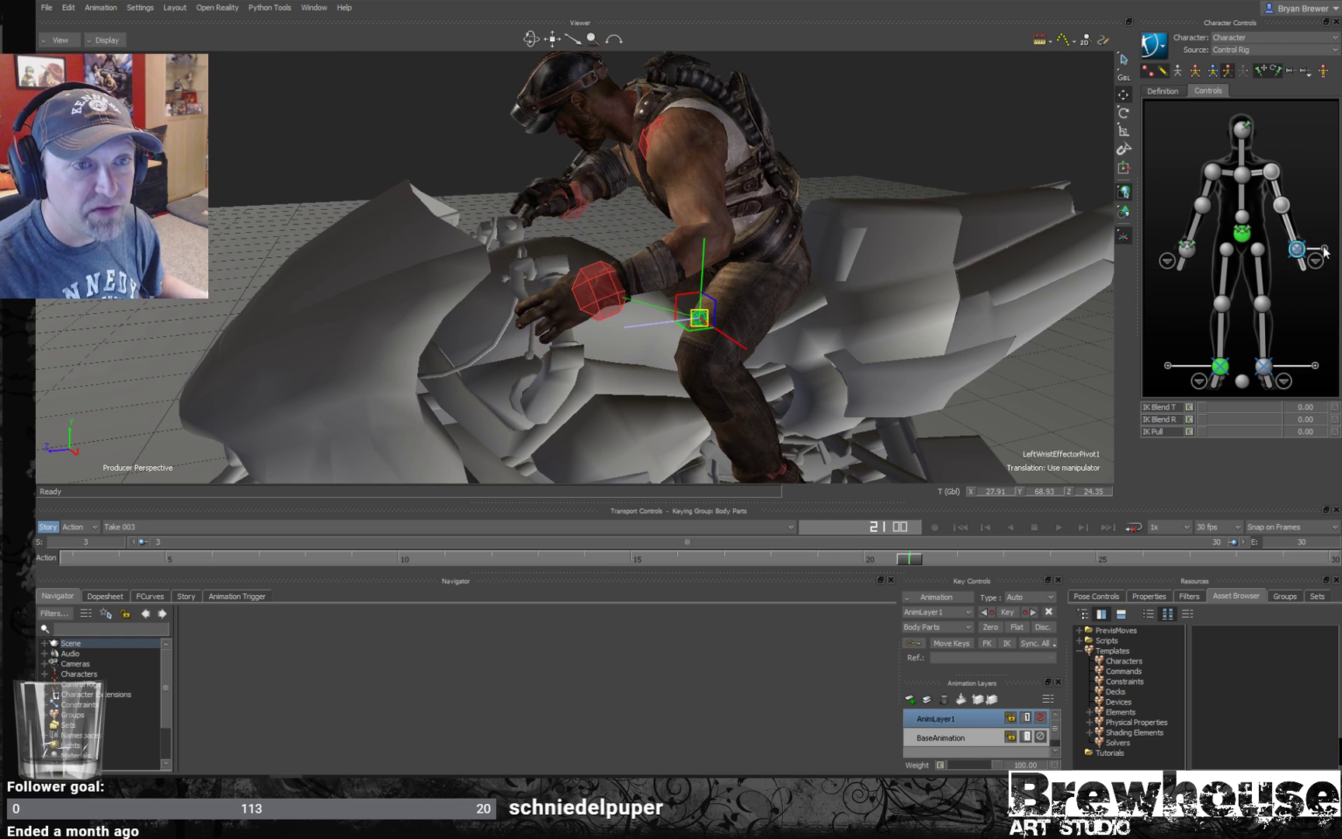
left_click_drag(713, 302, 956, 361)
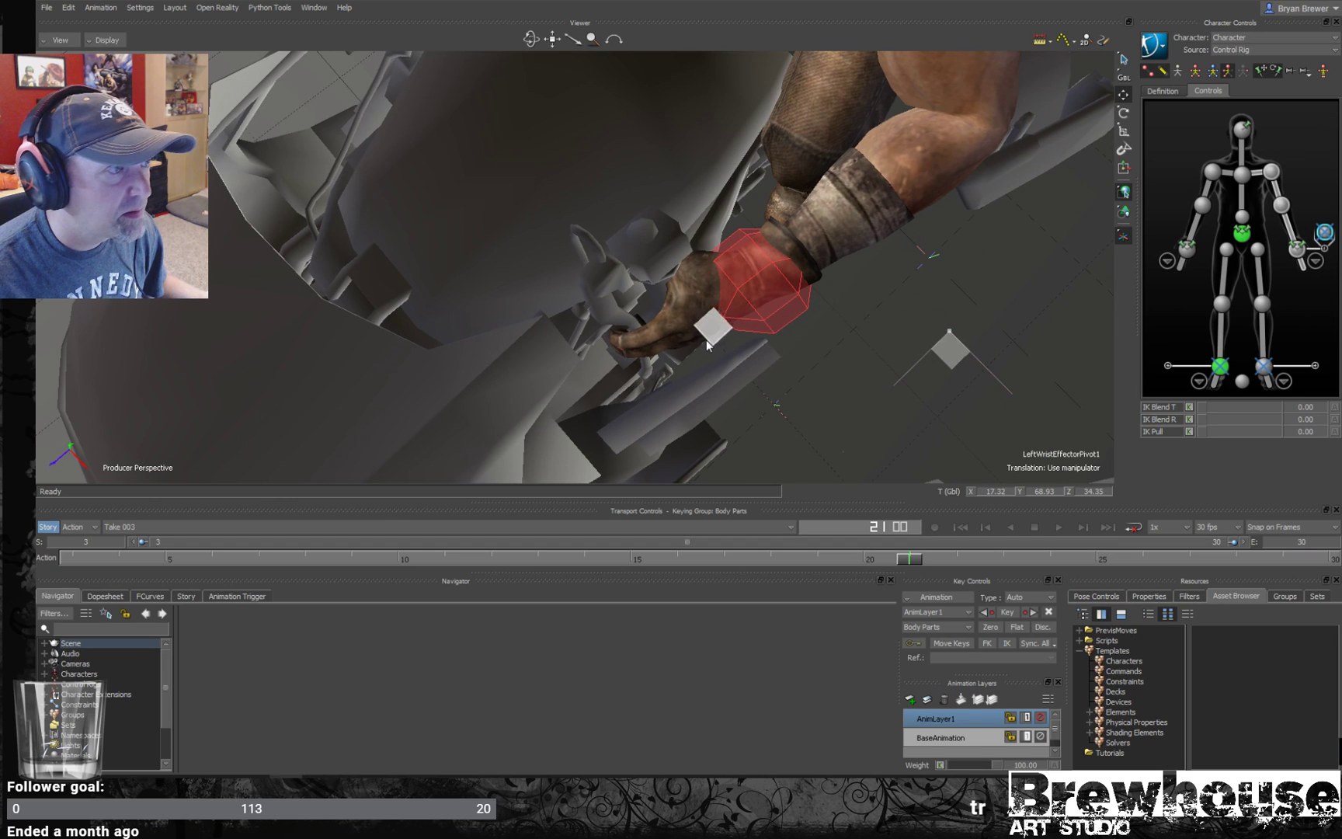
left_click_drag(707, 336, 860, 261)
key("ctrl+a")
key("ctrl+a")
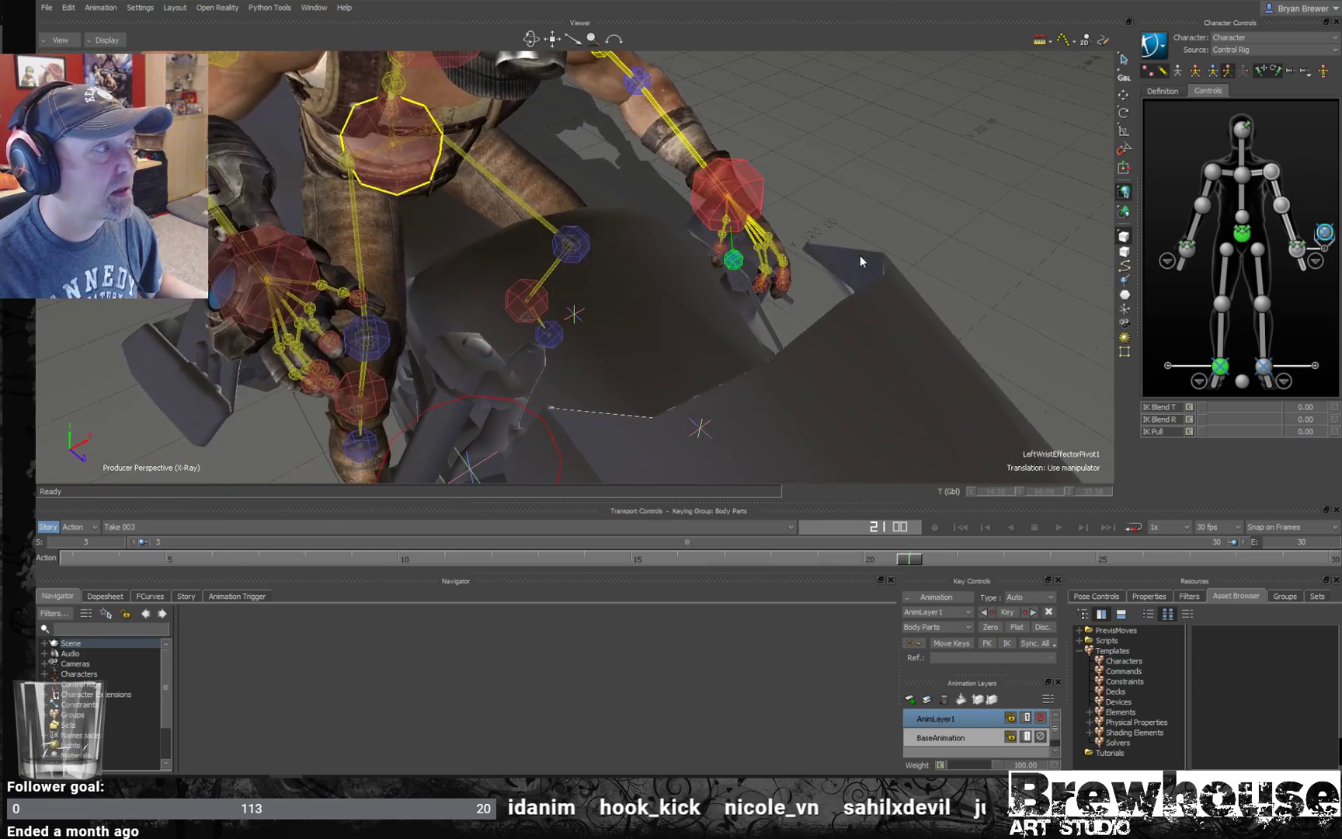
- Create an auxiliary pivot for the right wrist effector at frame 30 and move it to the palm at about X -14.42, Z 35.17
left_click(1187, 250)
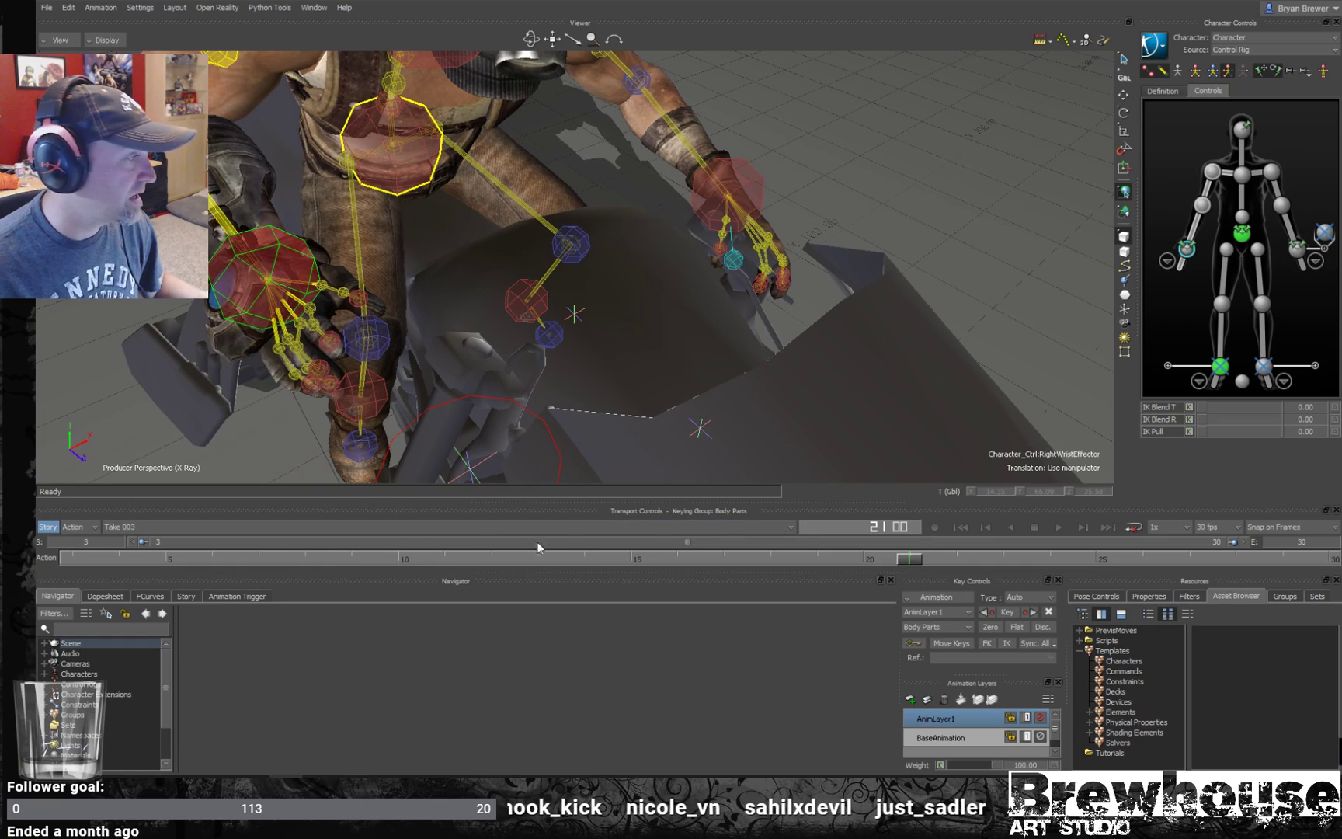
left_click_drag(916, 563, 1339, 573)
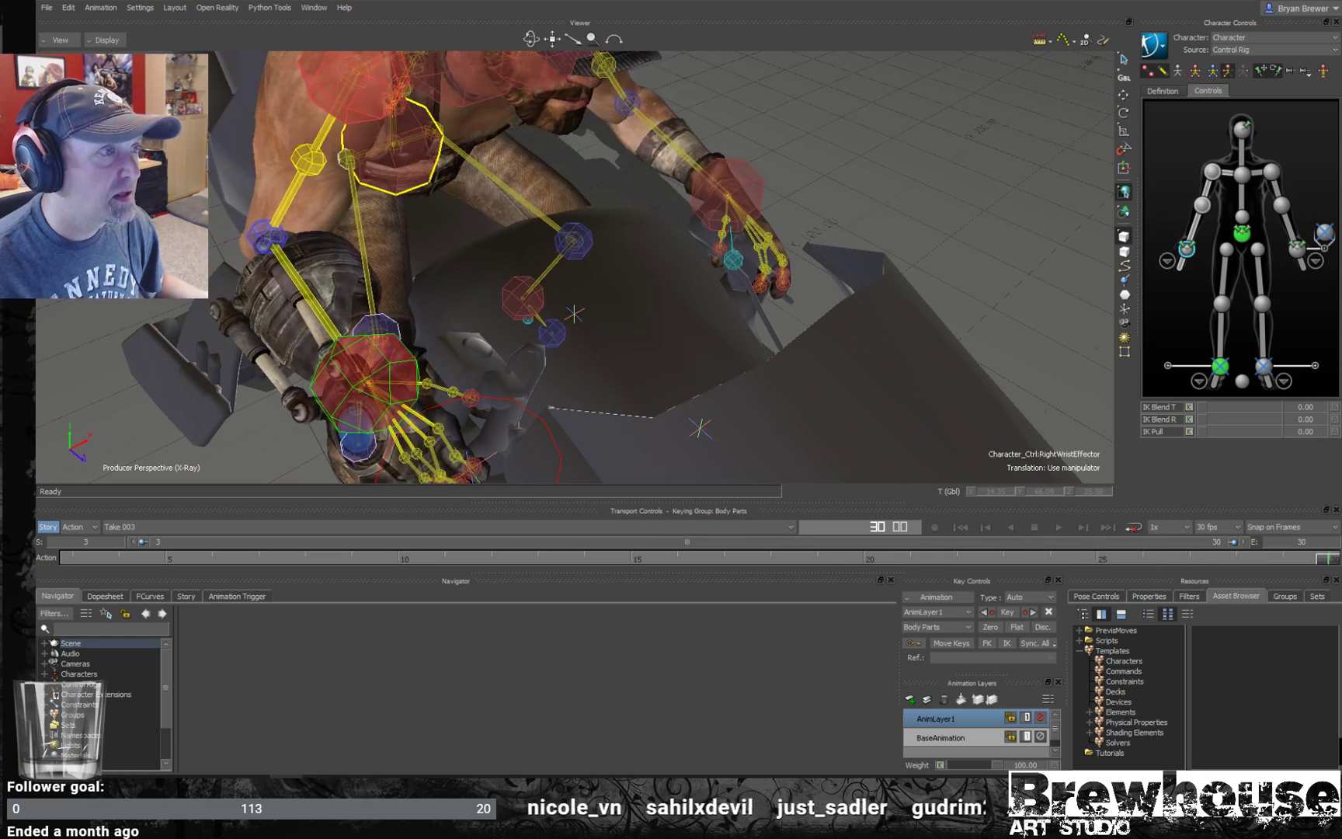
left_click_drag(622, 419, 784, 295)
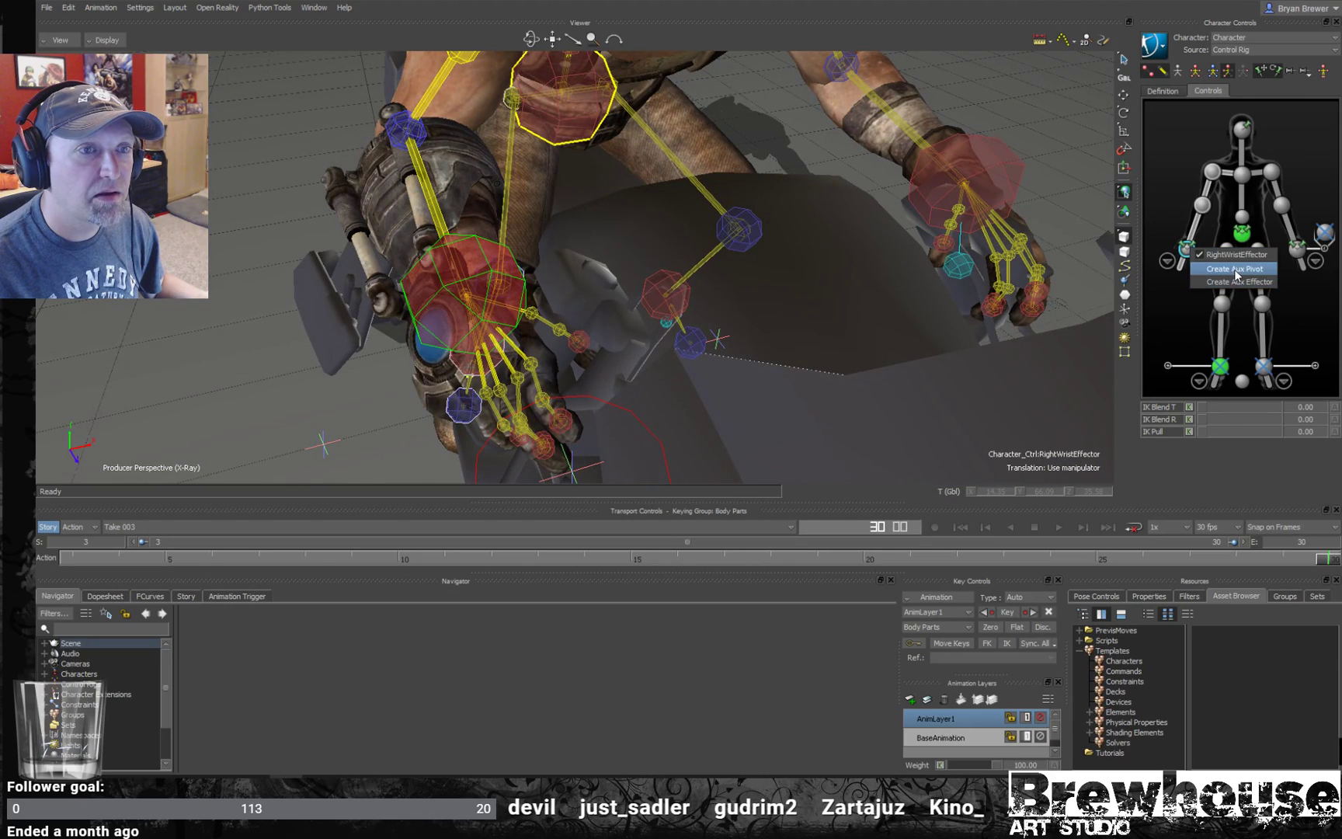
left_click(1235, 269)
left_click_drag(638, 293, 514, 326)
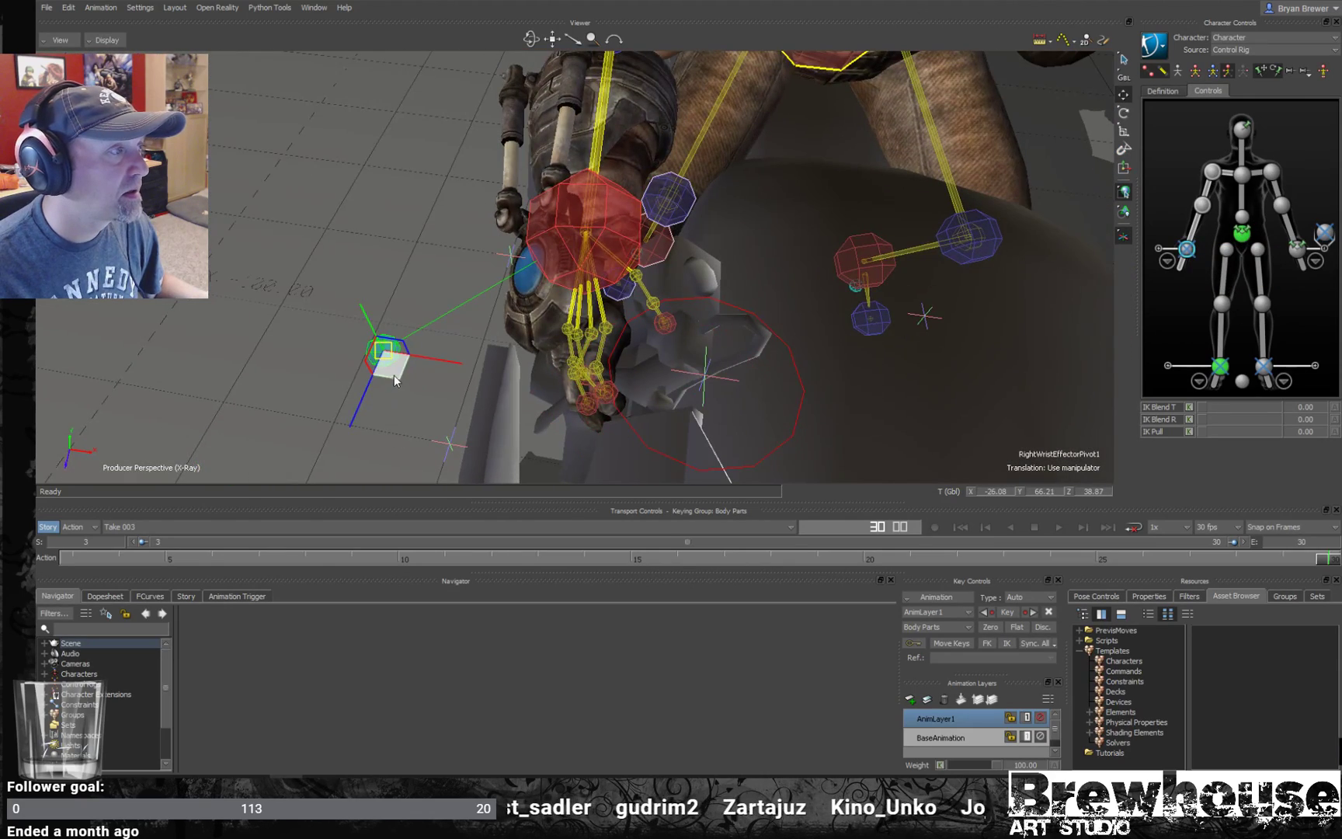
left_click_drag(630, 309, 632, 307)
left_click_drag(691, 304, 576, 242)
key("ctrl+a")
left_click_drag(580, 317, 707, 284)
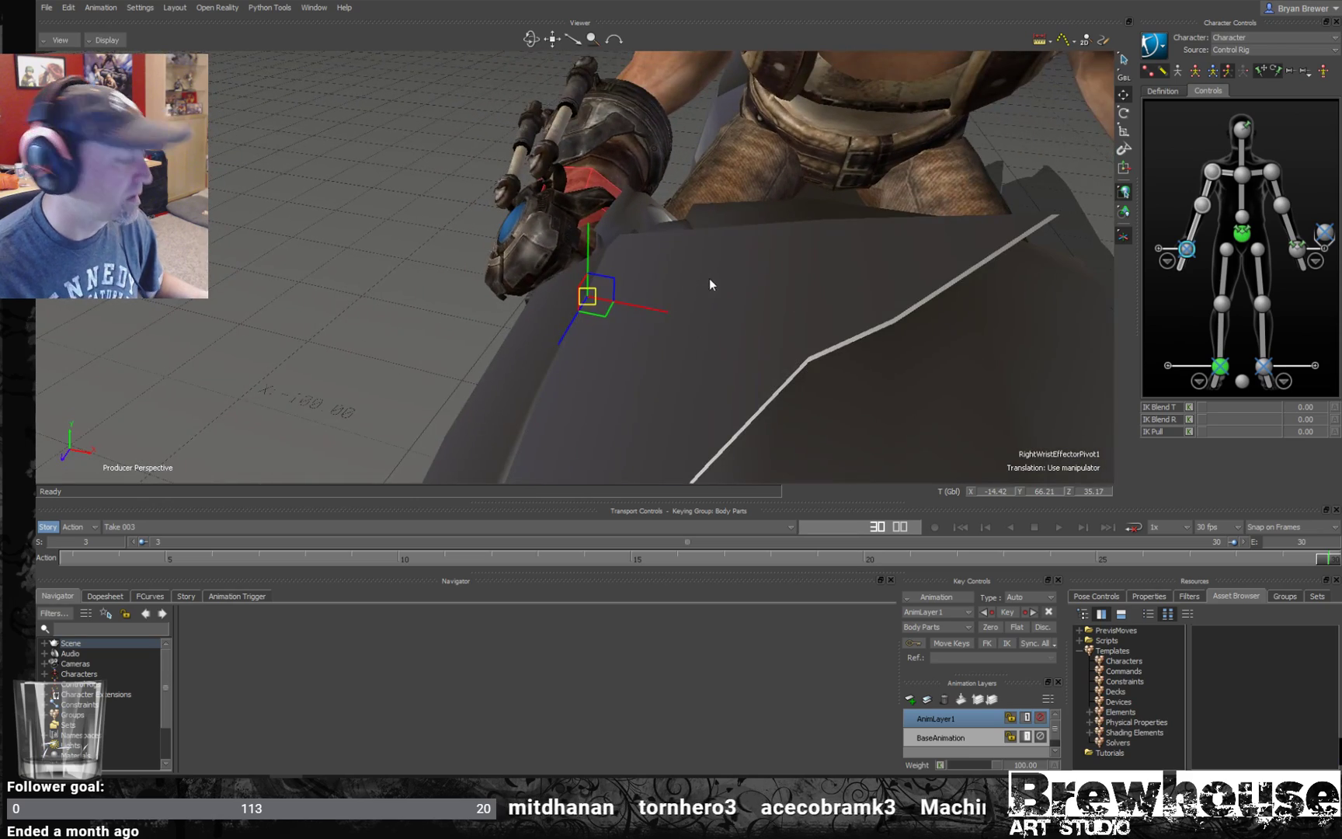
left_click_drag(795, 258, 675, 288)
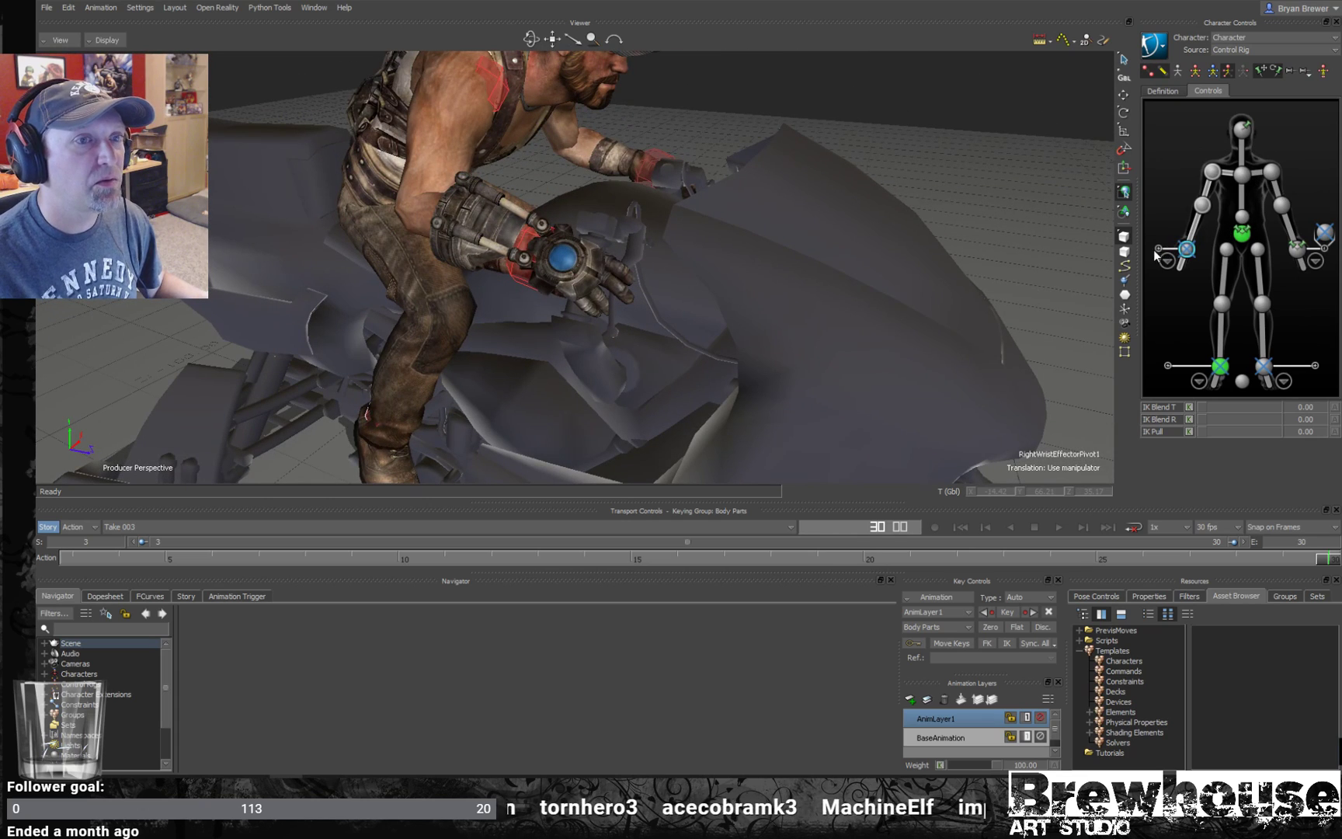
- Bake the character's animation to the skeleton and back onto the control rig with the new wrist pivots
left_click(1154, 46)
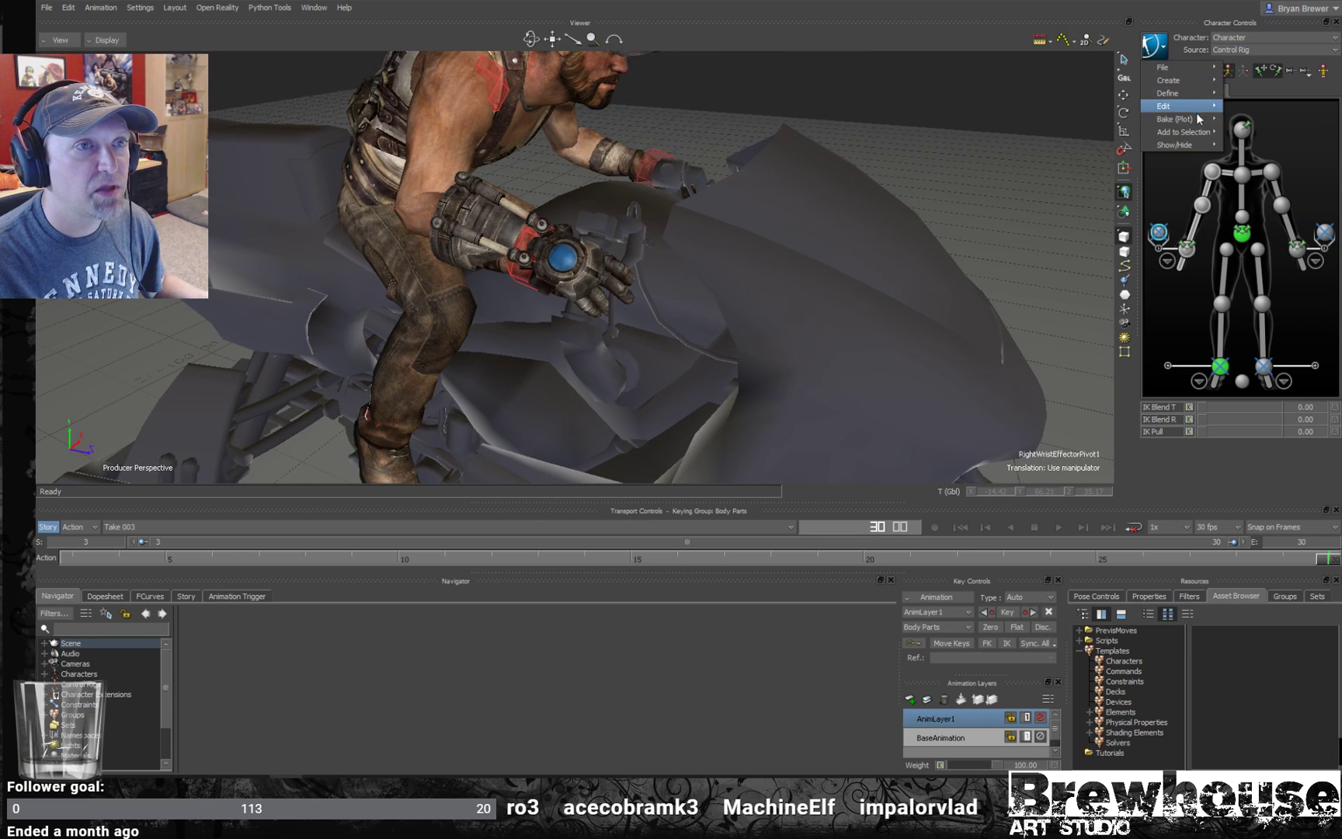
left_click(1255, 120)
left_click(1154, 46)
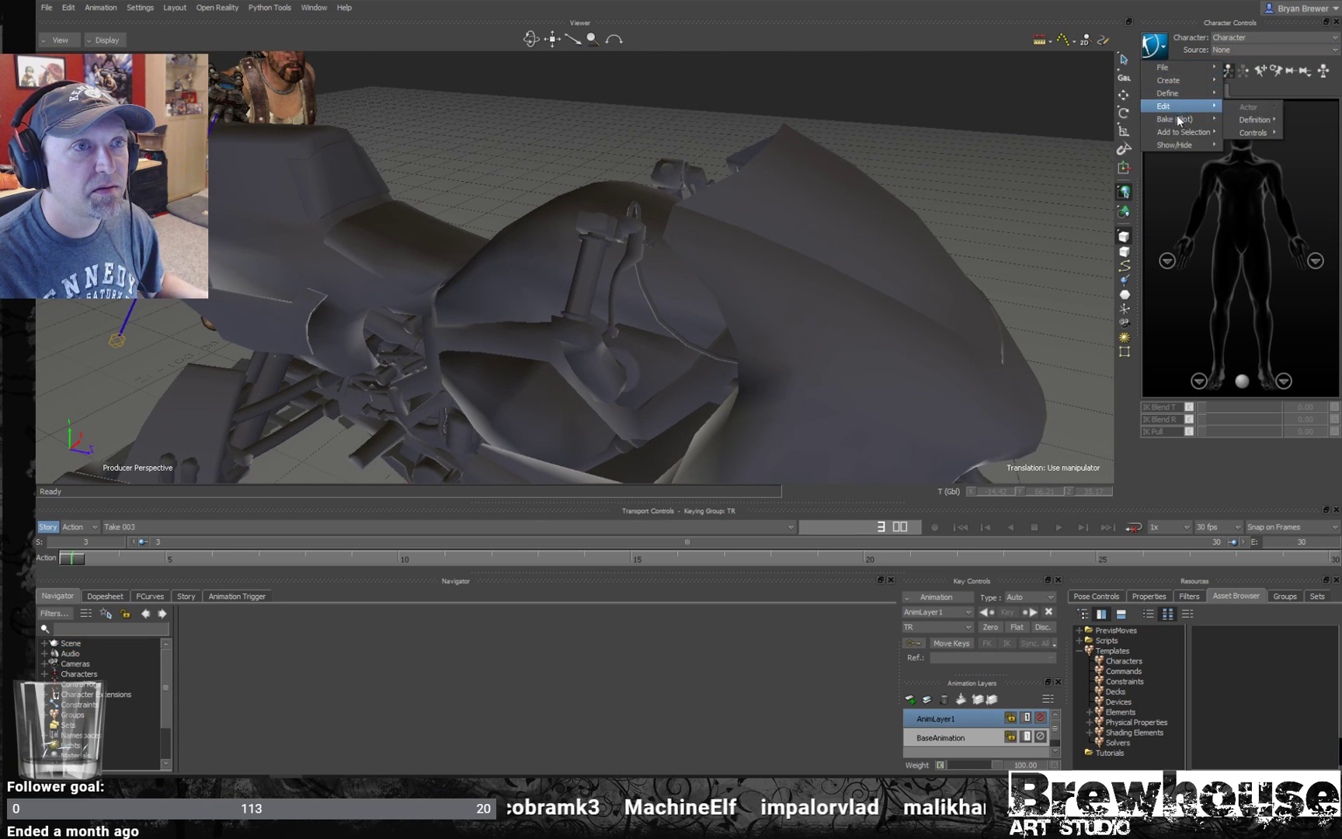
left_click(1252, 131)
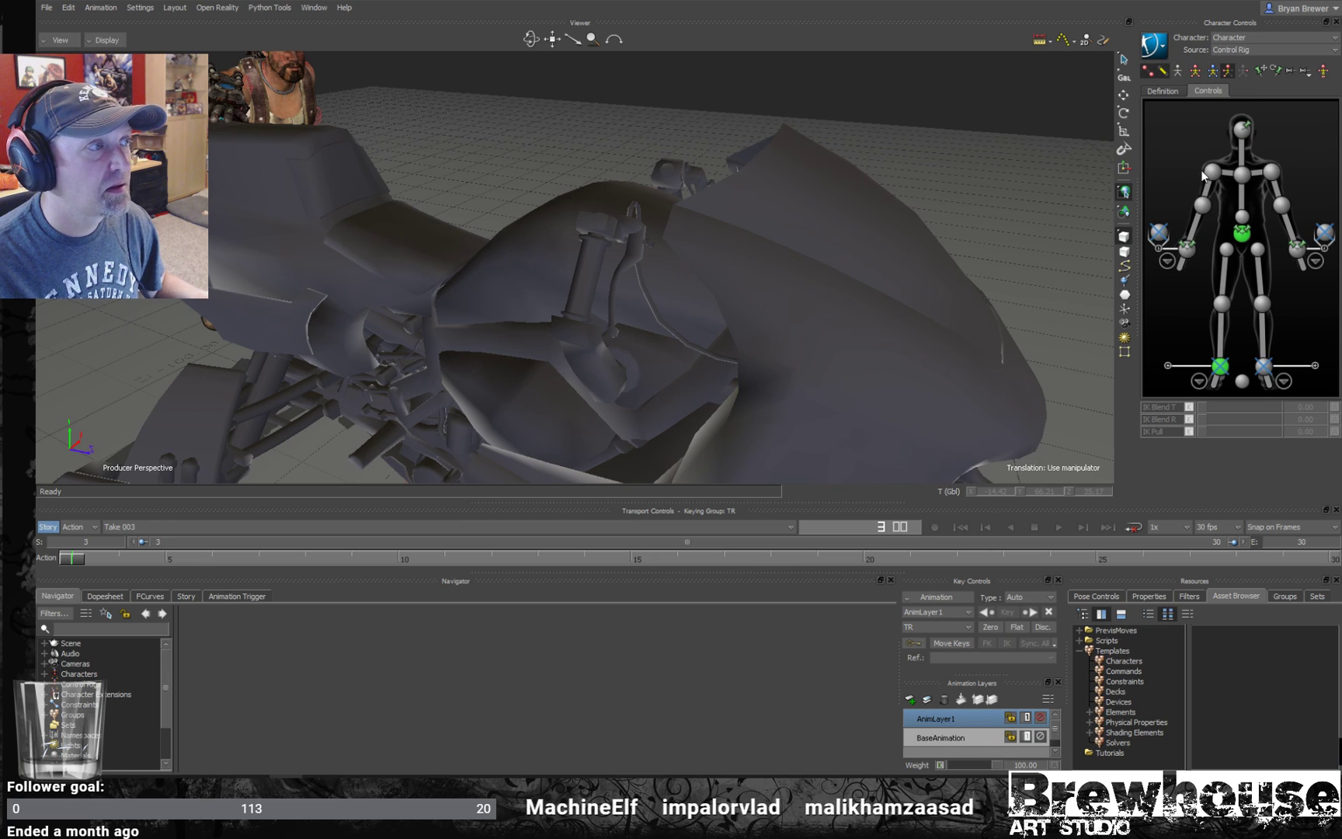
- Set IK Blend T and IK Blend R to 100 on both wrist pivots and play back the landing
left_click_drag(106, 555, 769, 558)
left_click(1158, 232)
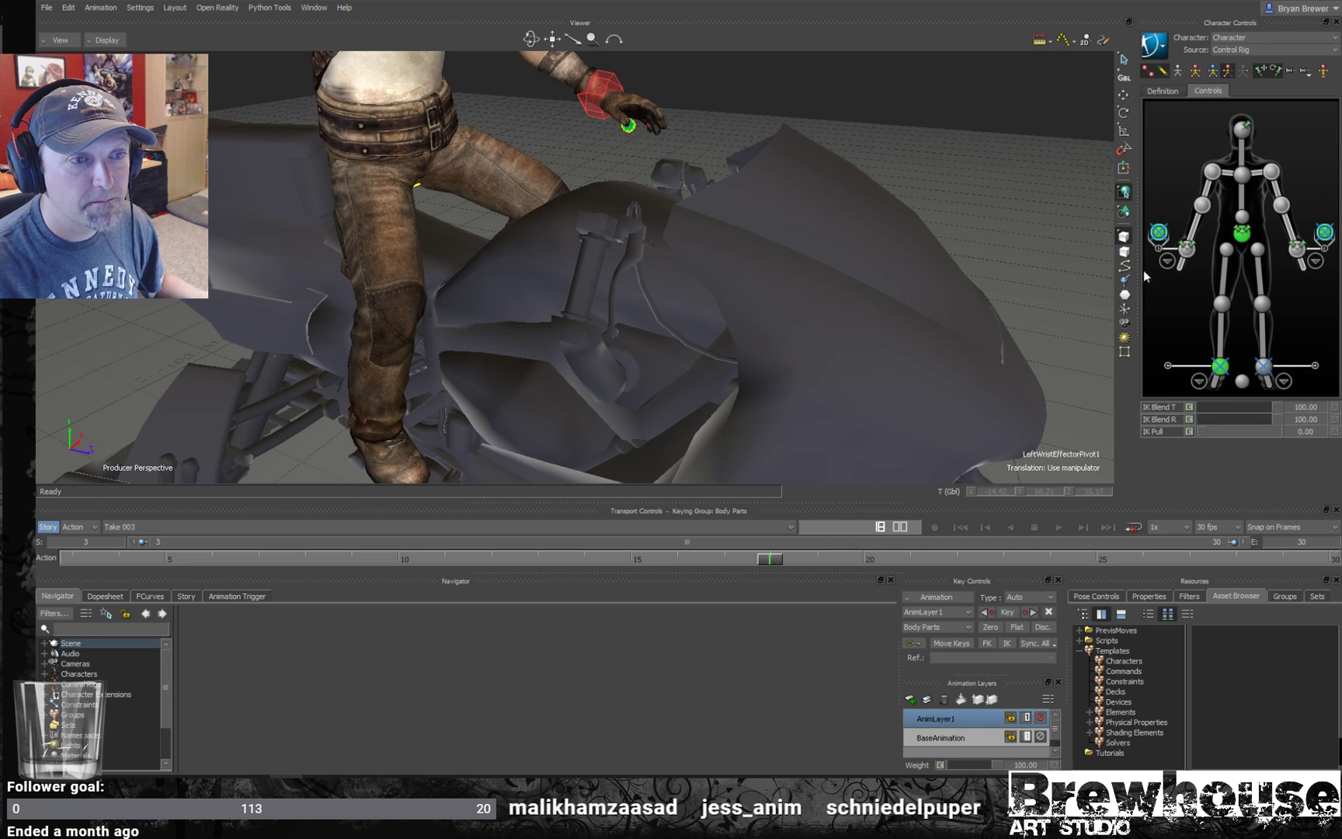
key("space")
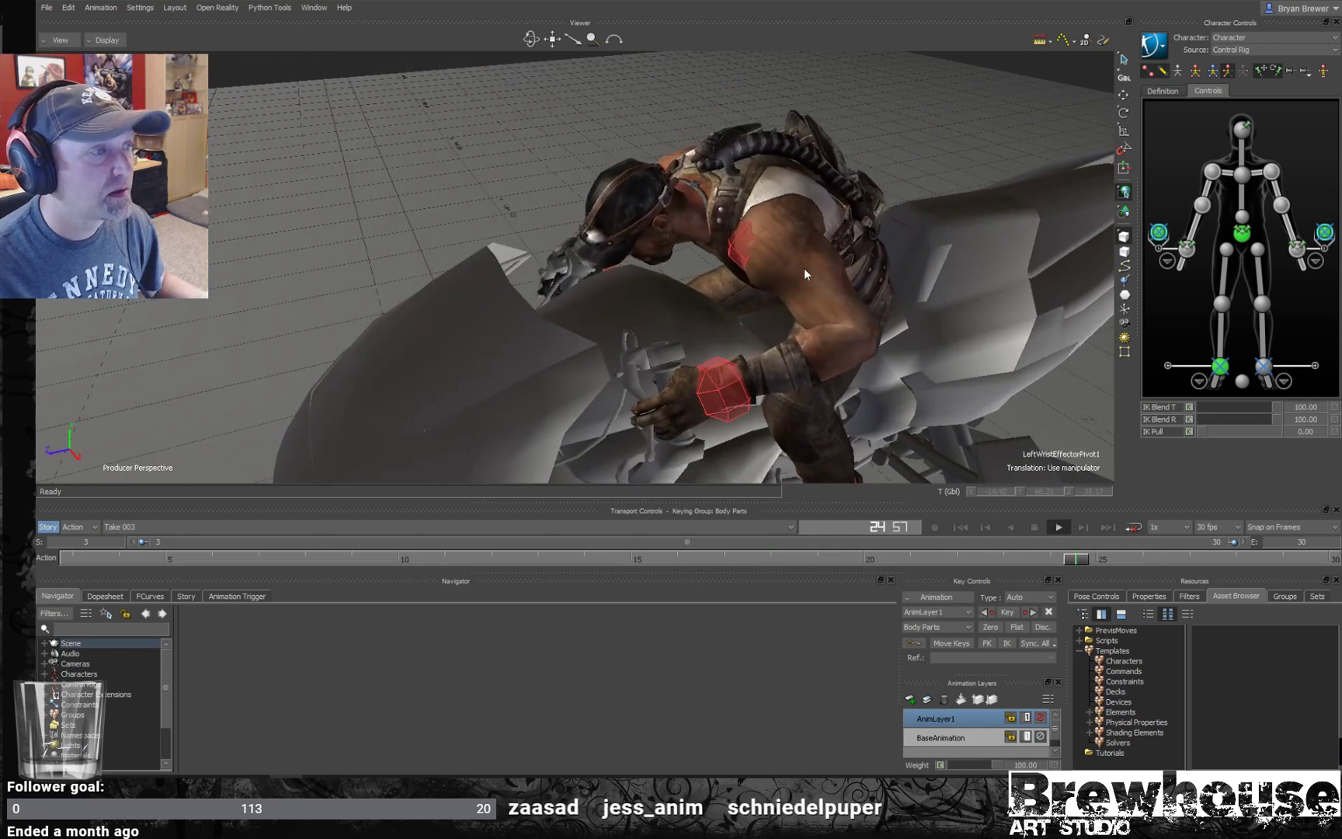
key("space")
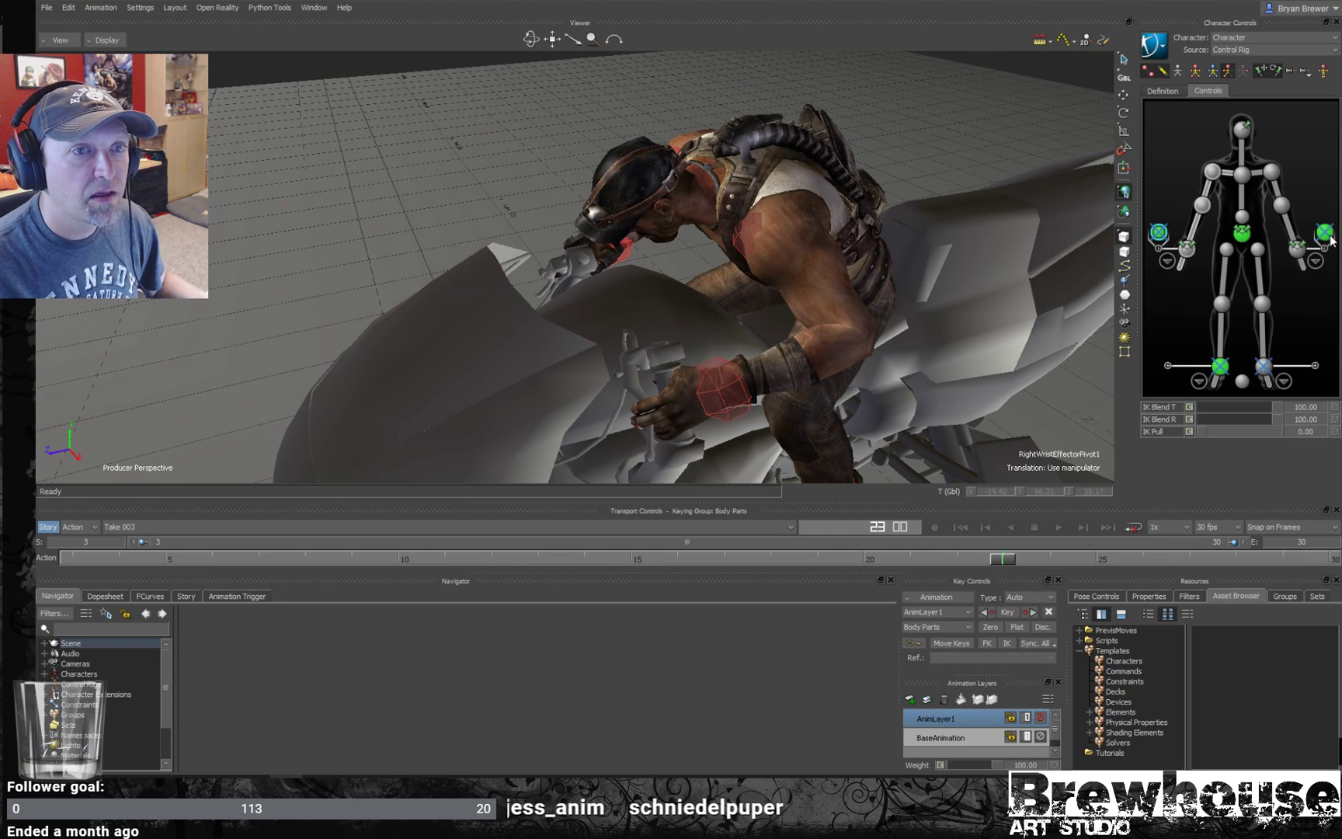
- Key the left wrist pivot on AnimLayer1 at frames 21 and 30, and rotate the hand around its grip at frame 24
key("r")
left_click_drag(720, 401, 789, 300, "ctrl")
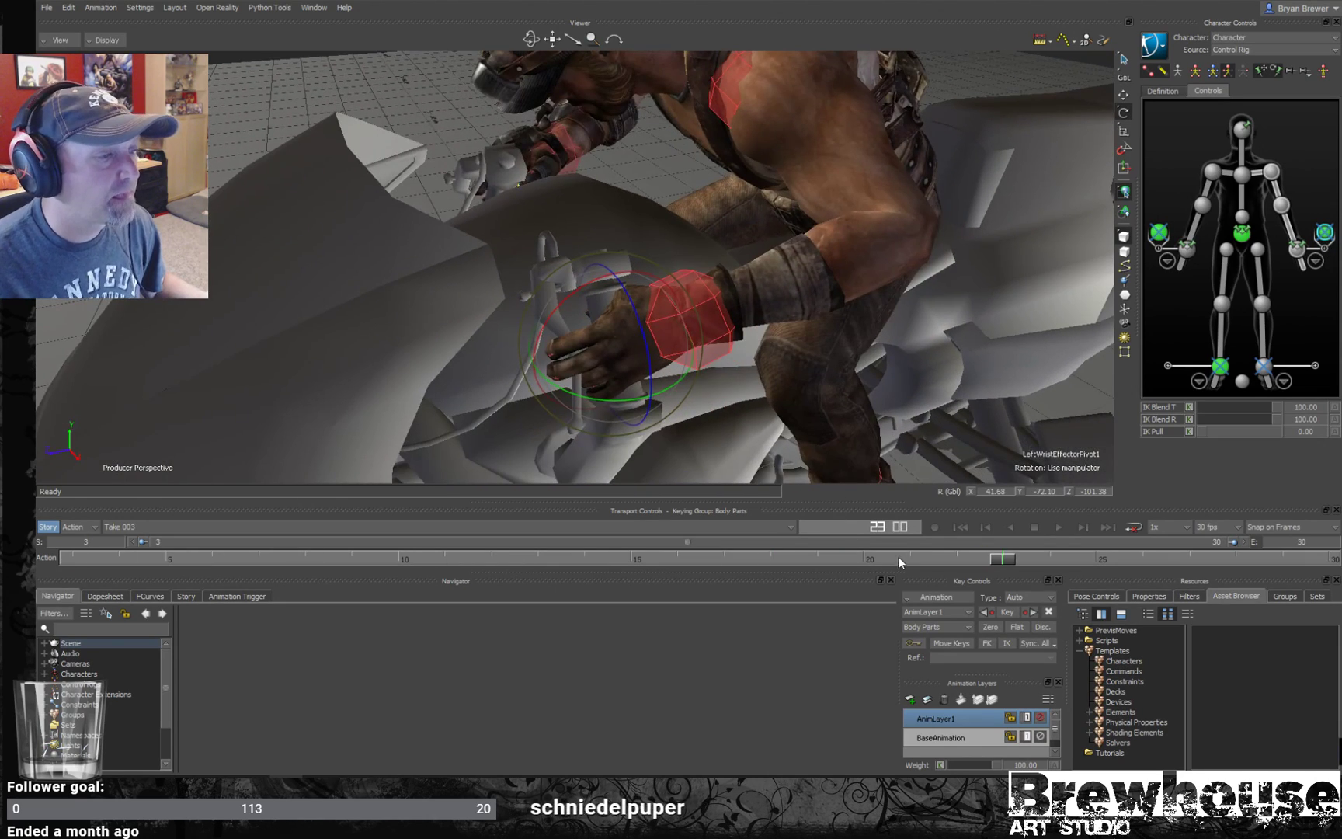
mouse_move(1005, 569)
left_mouse_down()
mouse_move(768, 569)
mouse_move(1333, 559)
mouse_move(922, 541)
mouse_move(1048, 547)
left_mouse_up()
key("k")
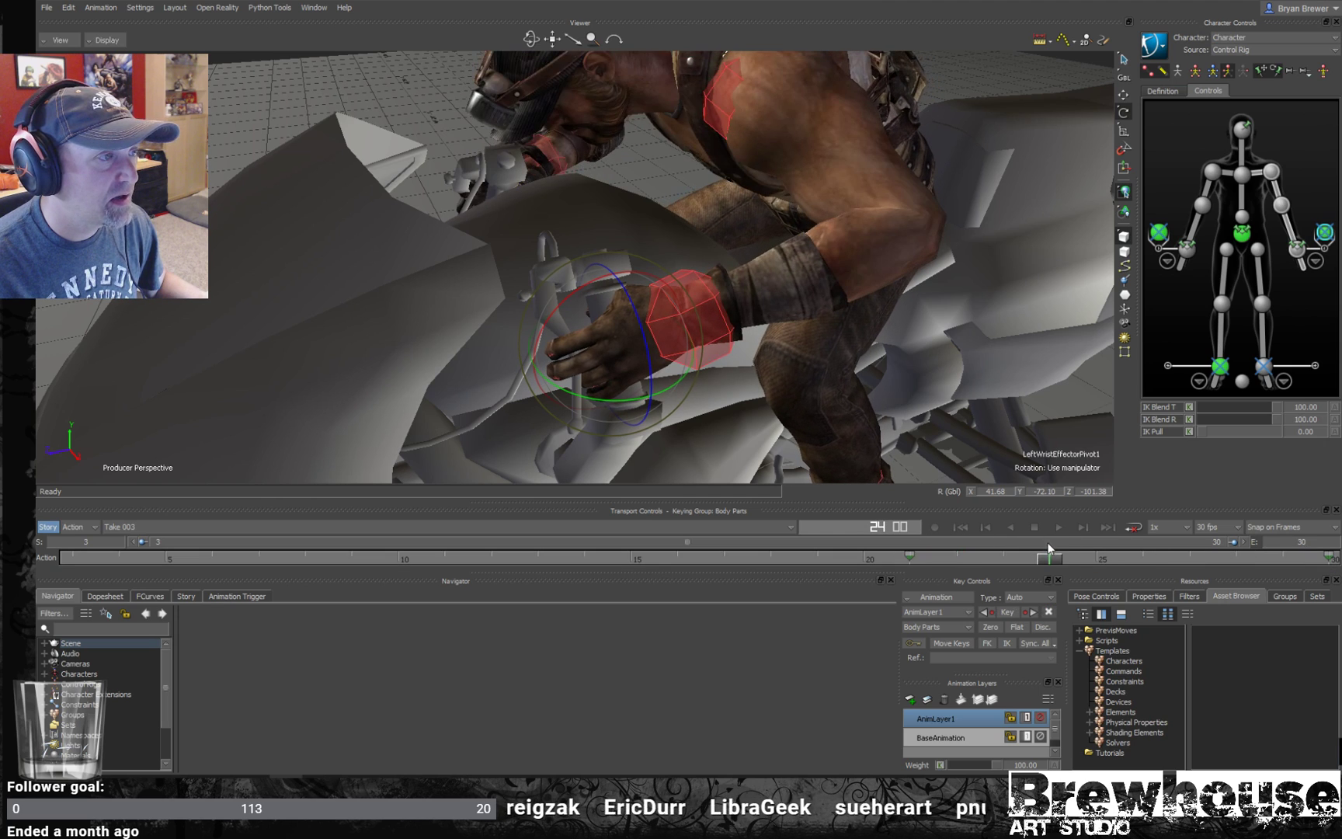
mouse_move(625, 397)
left_mouse_down()
mouse_move(547, 319)
mouse_move(613, 356)
left_mouse_up()
- Play back and scrub the landing to examine the left hand's motion on the handlebar from several angles
left_click_drag(1047, 569, 1329, 560)
key("ctrl+space")
left_click_drag(862, 404, 1045, 515, "ctrl")
key("ctrl+space")
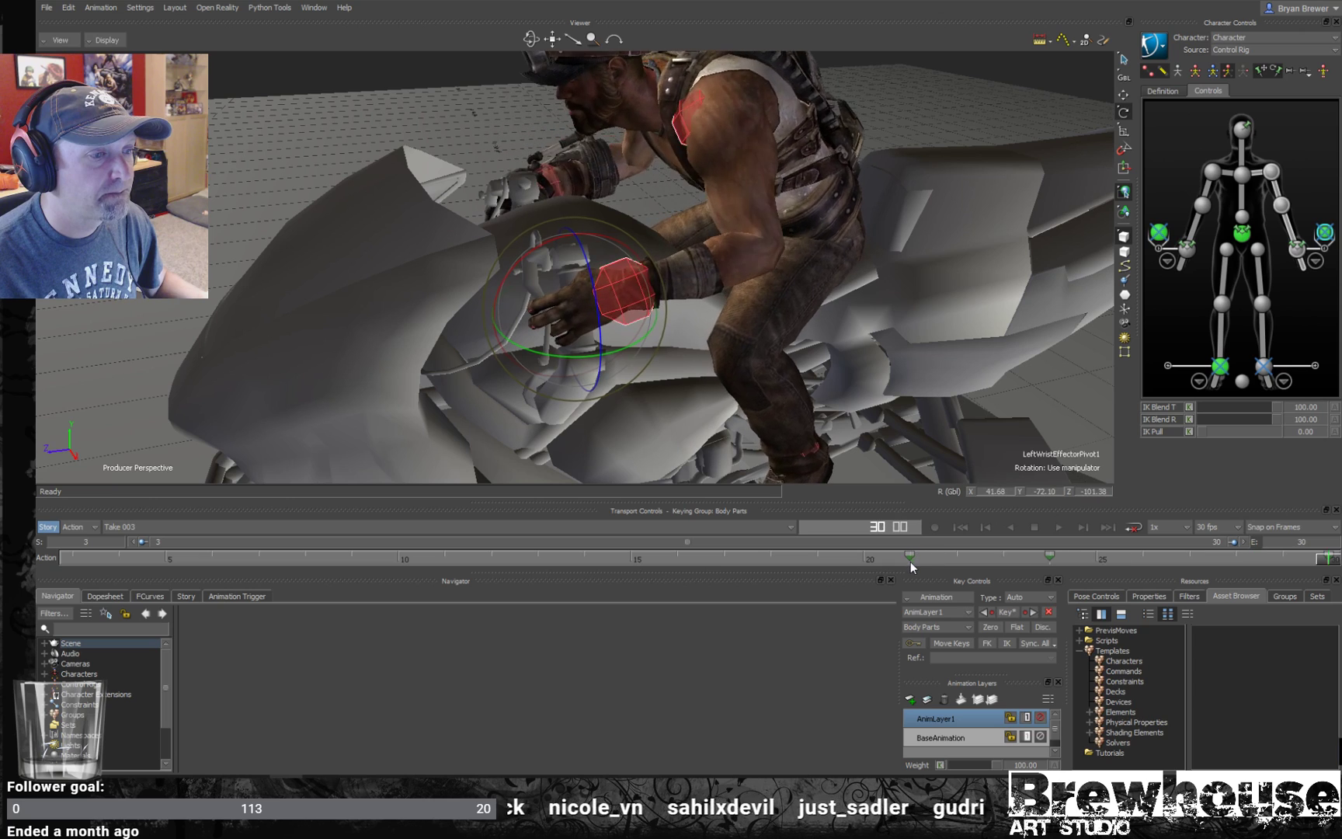
key("ctrl+space")
left_click(908, 560)
left_click_drag(905, 563, 1188, 559)
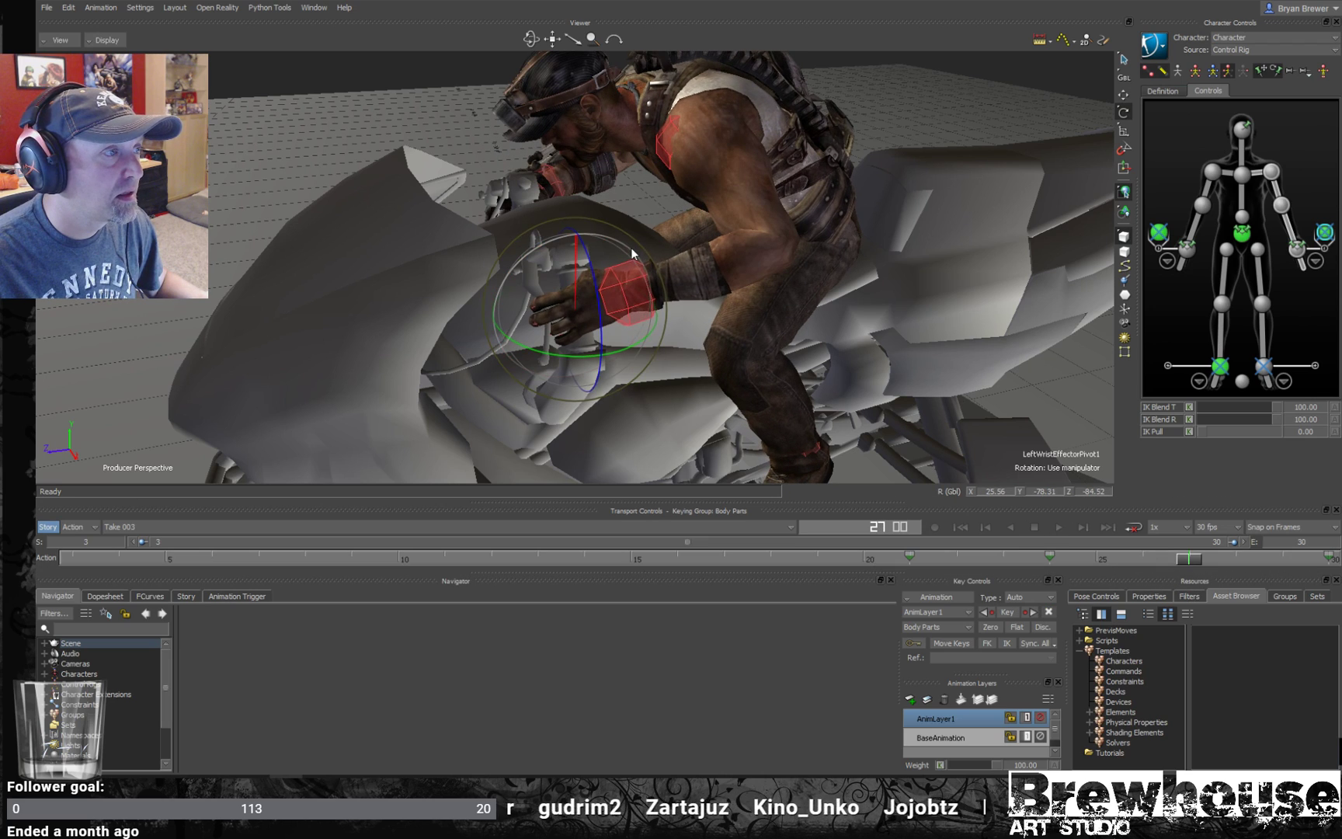
left_click_drag(1191, 559, 1318, 588)
left_click_drag(971, 326, 923, 384, "ctrl+shift")
left_click(921, 381)
key("ctrl+space")
left_click(1009, 236)
key("ctrl+space")
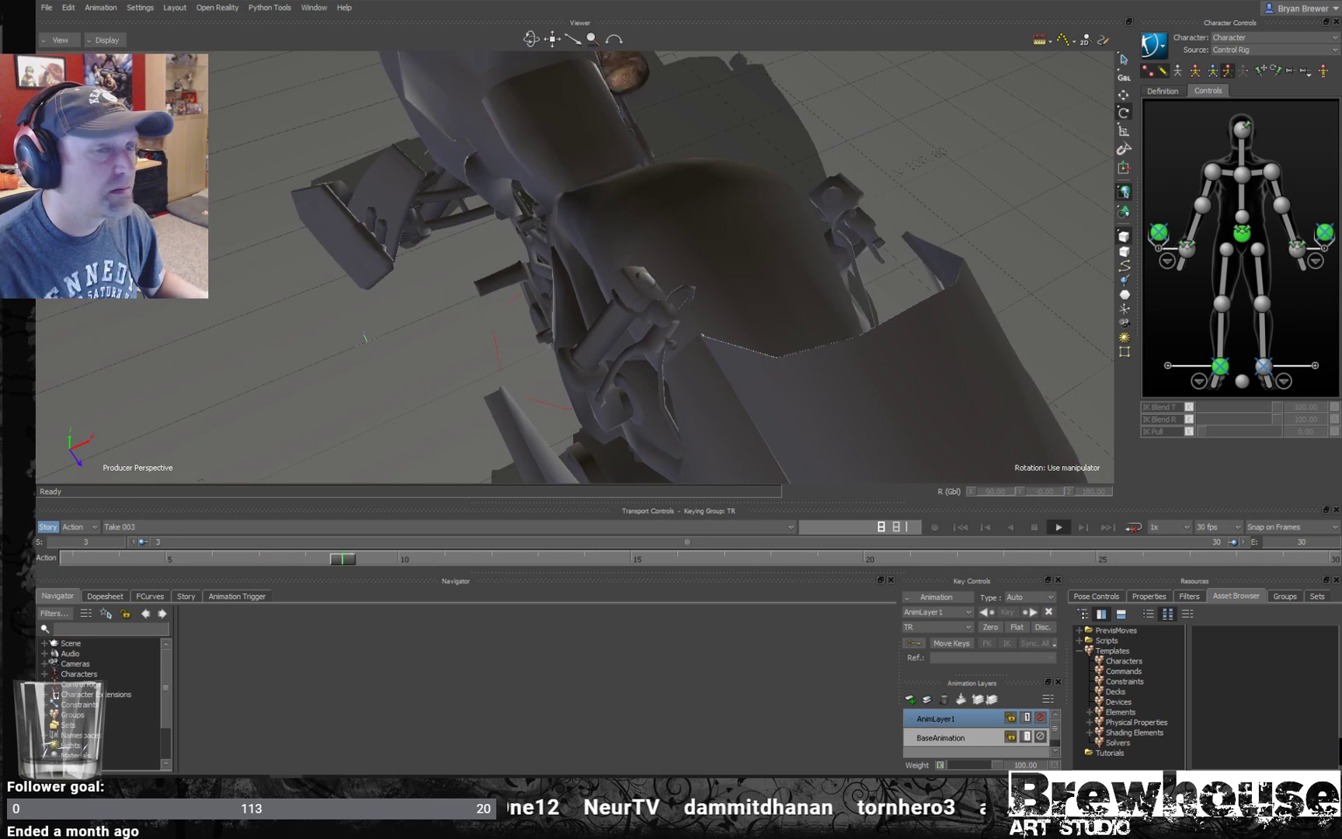
- Key the right wrist pivot at frames 20 and 30, and rotate it locally at frame 25 to about X -65.66, Y 73.72, Z -19.30
left_click(1159, 236)
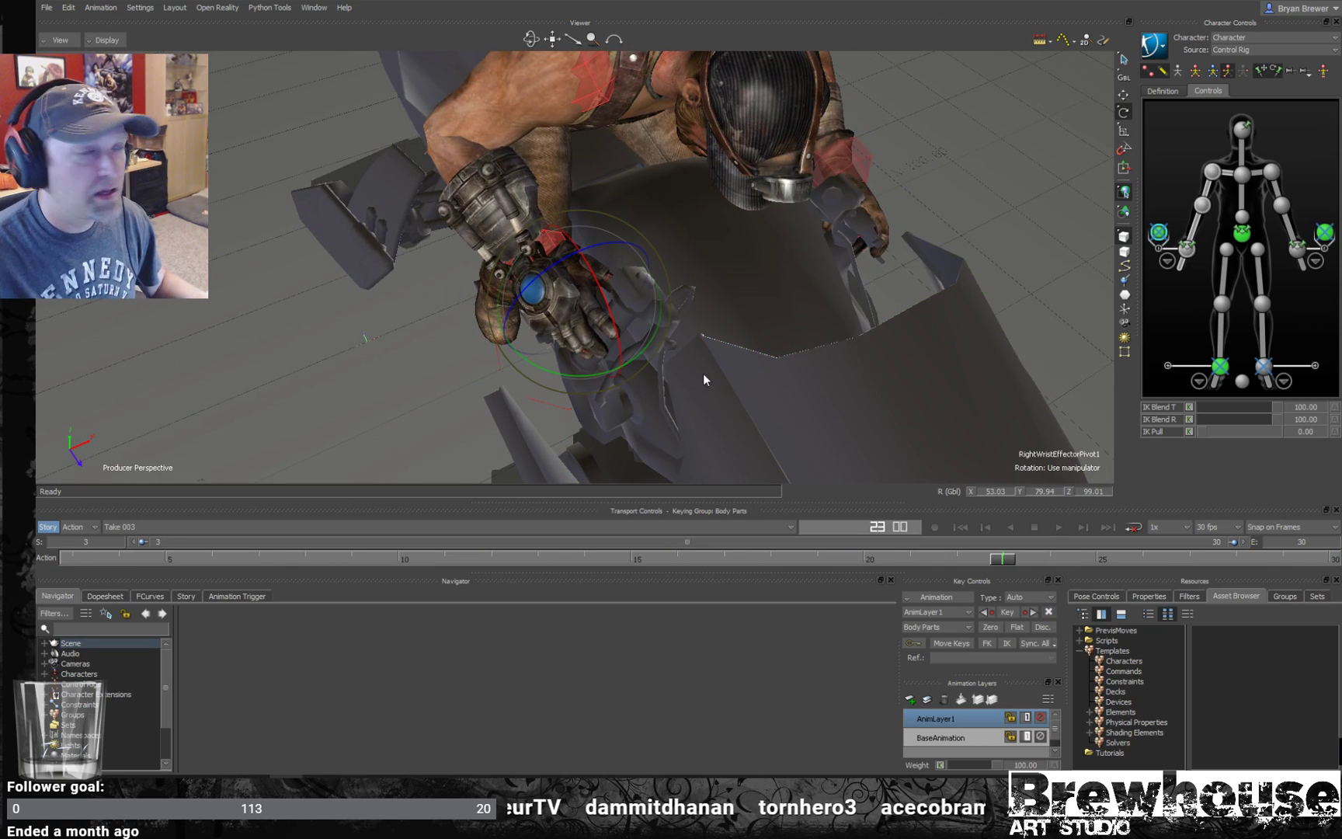
left_click(692, 560)
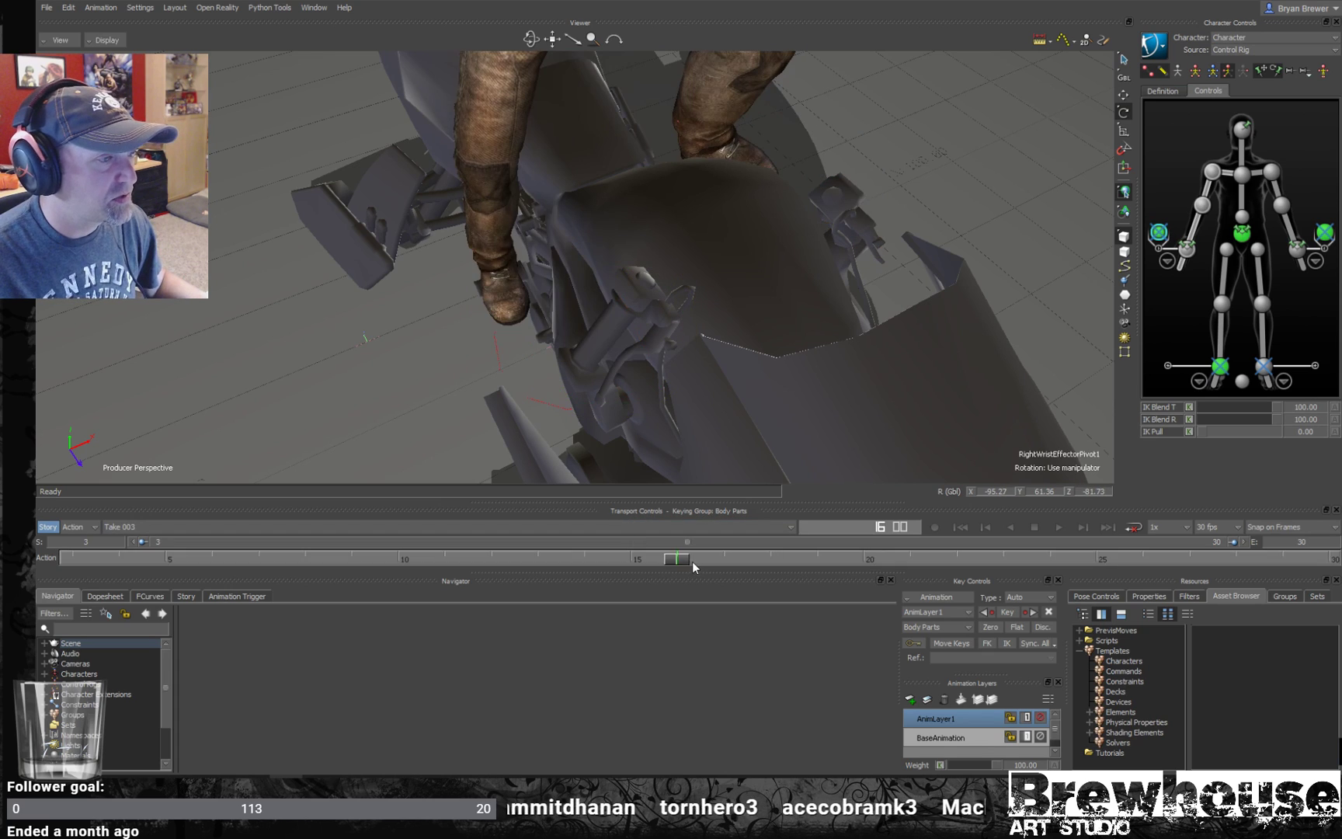
left_click_drag(702, 563, 1173, 569)
left_click_drag(1320, 558, 1098, 559)
mouse_move(672, 374)
middle_mouse_down()
mouse_move(650, 327)
mouse_move(646, 373)
middle_mouse_up()
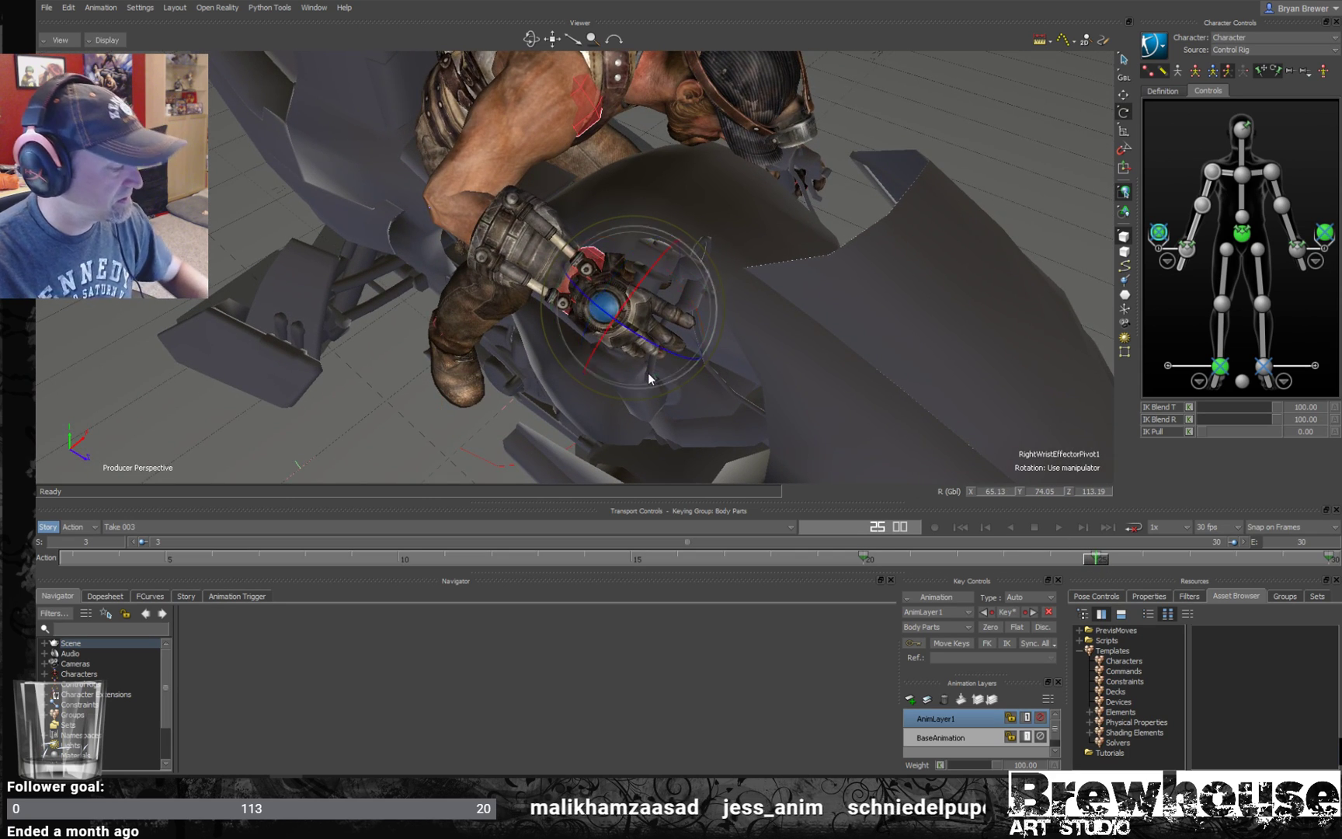
key("l")
left_click_drag(647, 345, 642, 350)
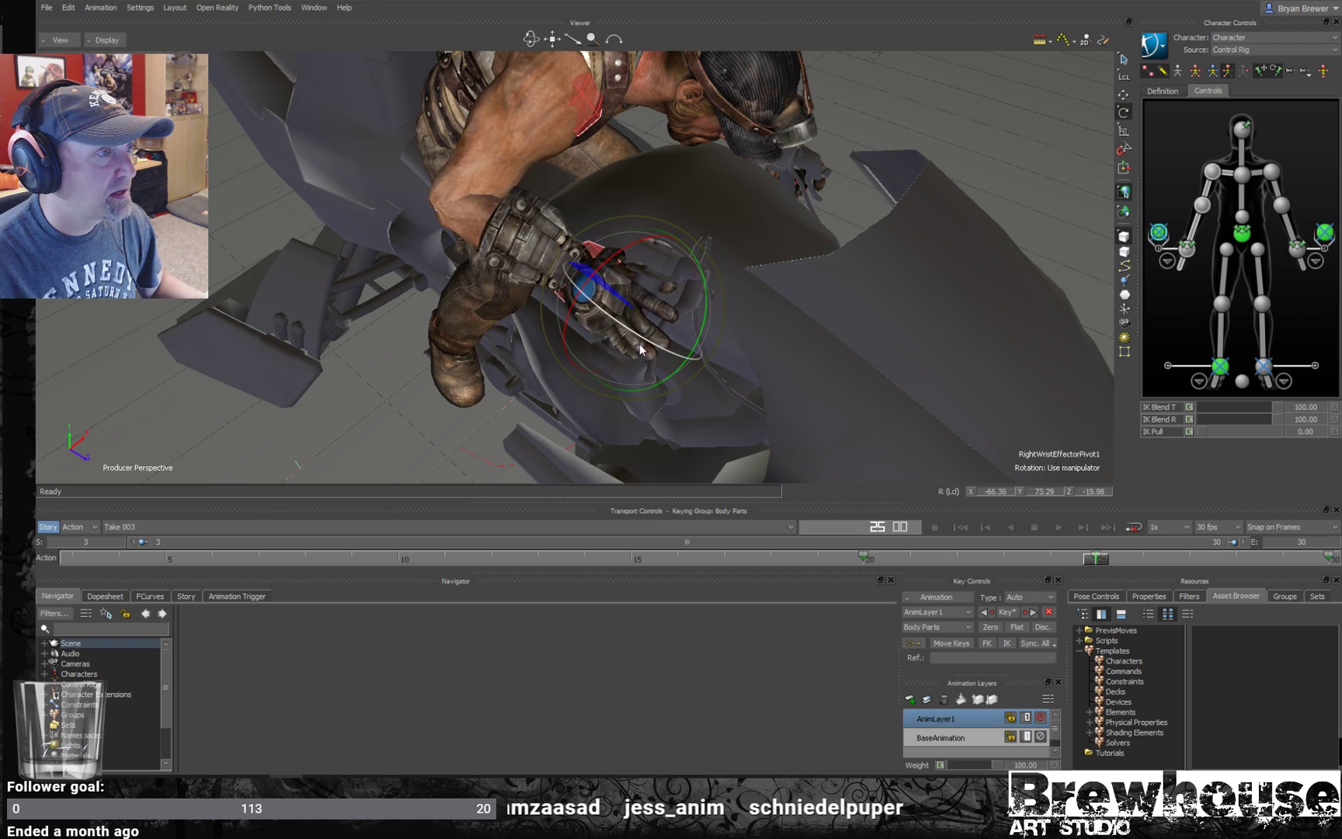
middle_click_drag(881, 405, 758, 381)
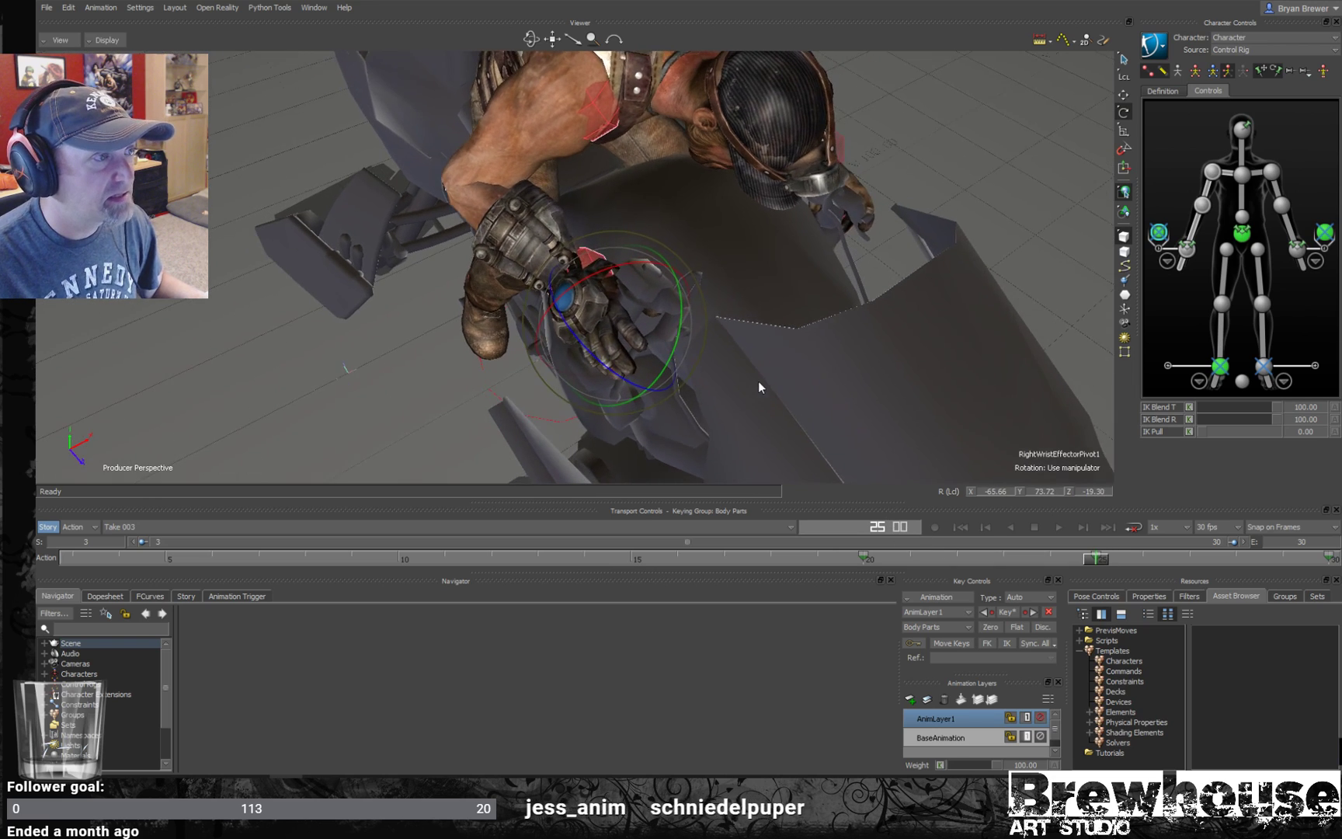
- Rotate and key the right wrist pivot at frame 28 to about X 74.42, Y 64.51, Z 123.10, and play back the motion
left_click_drag(1096, 560, 1235, 561)
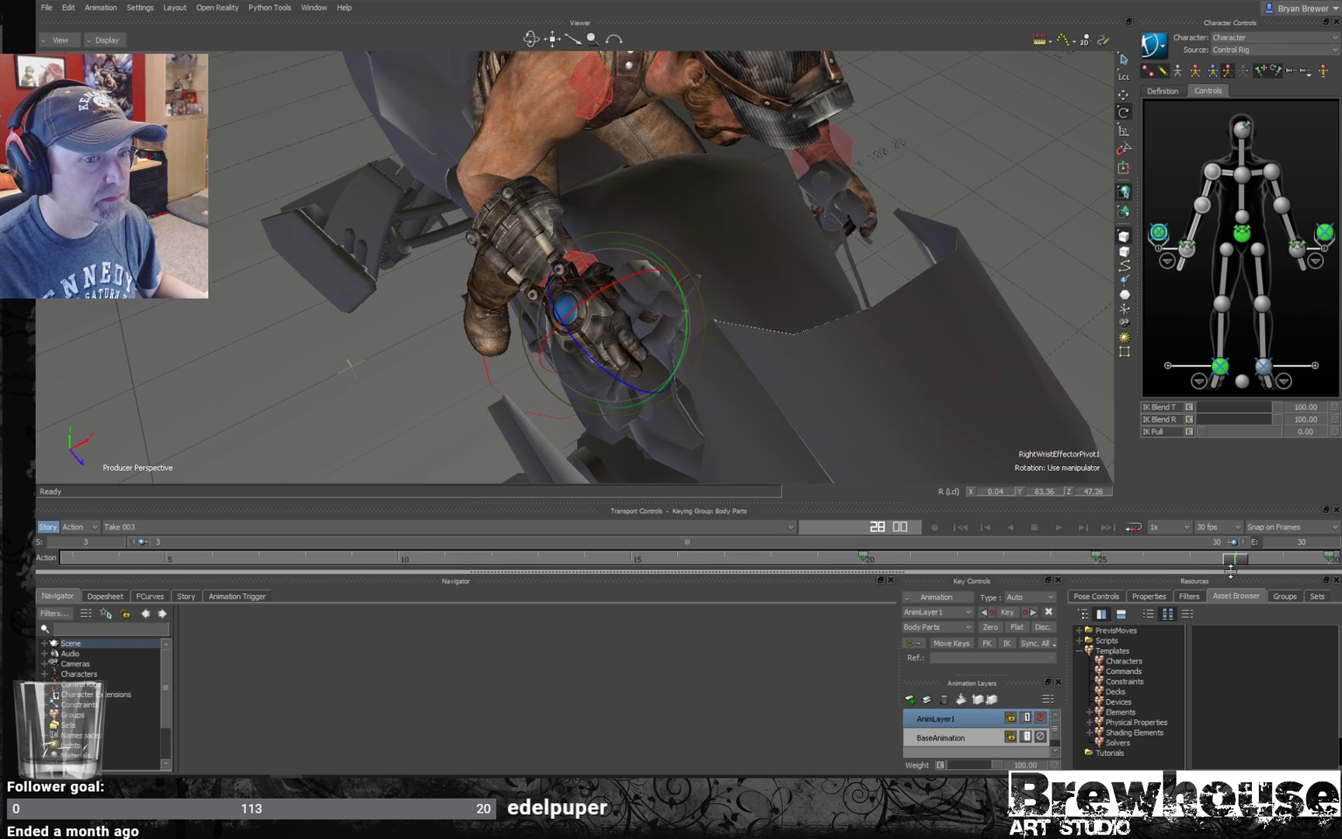
left_click_drag(629, 388, 650, 391)
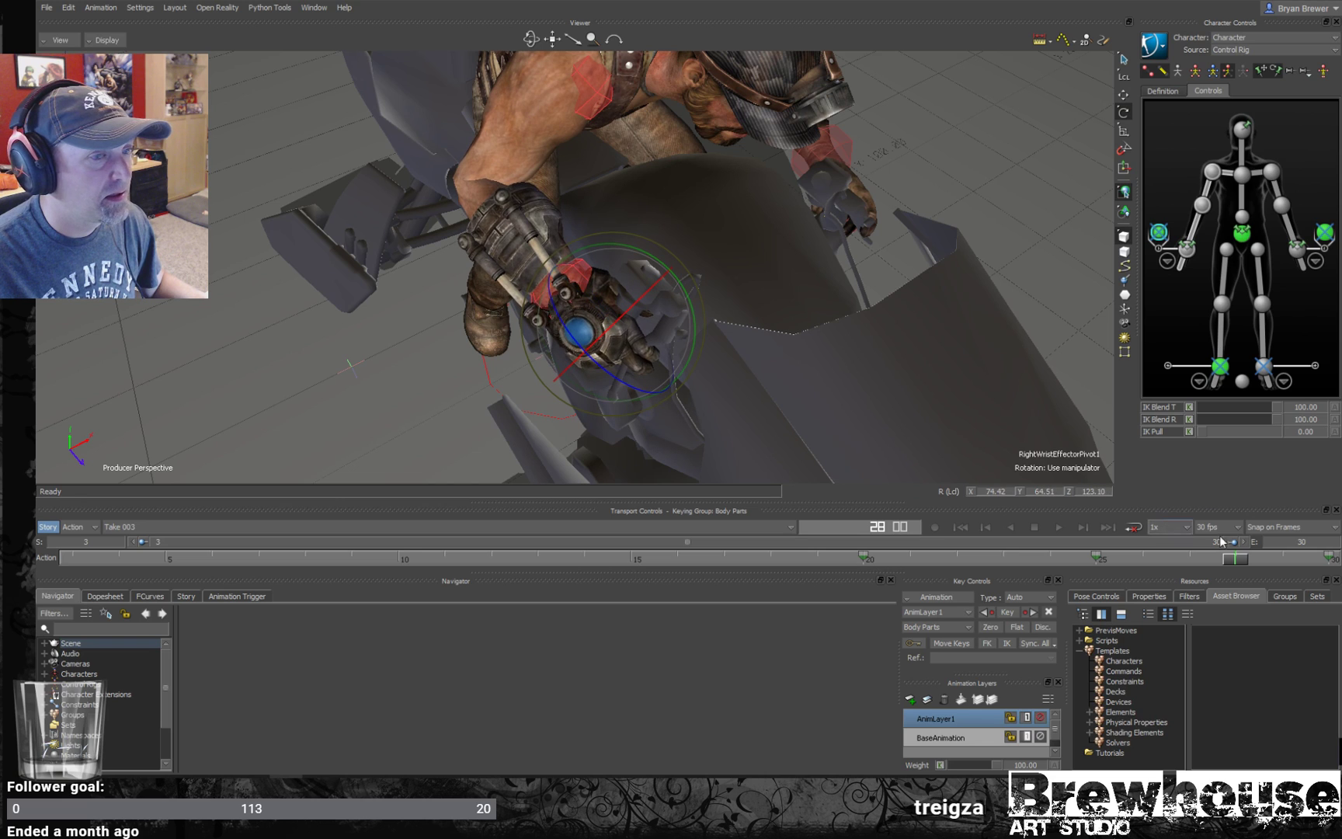
left_click_drag(1231, 559, 1330, 570)
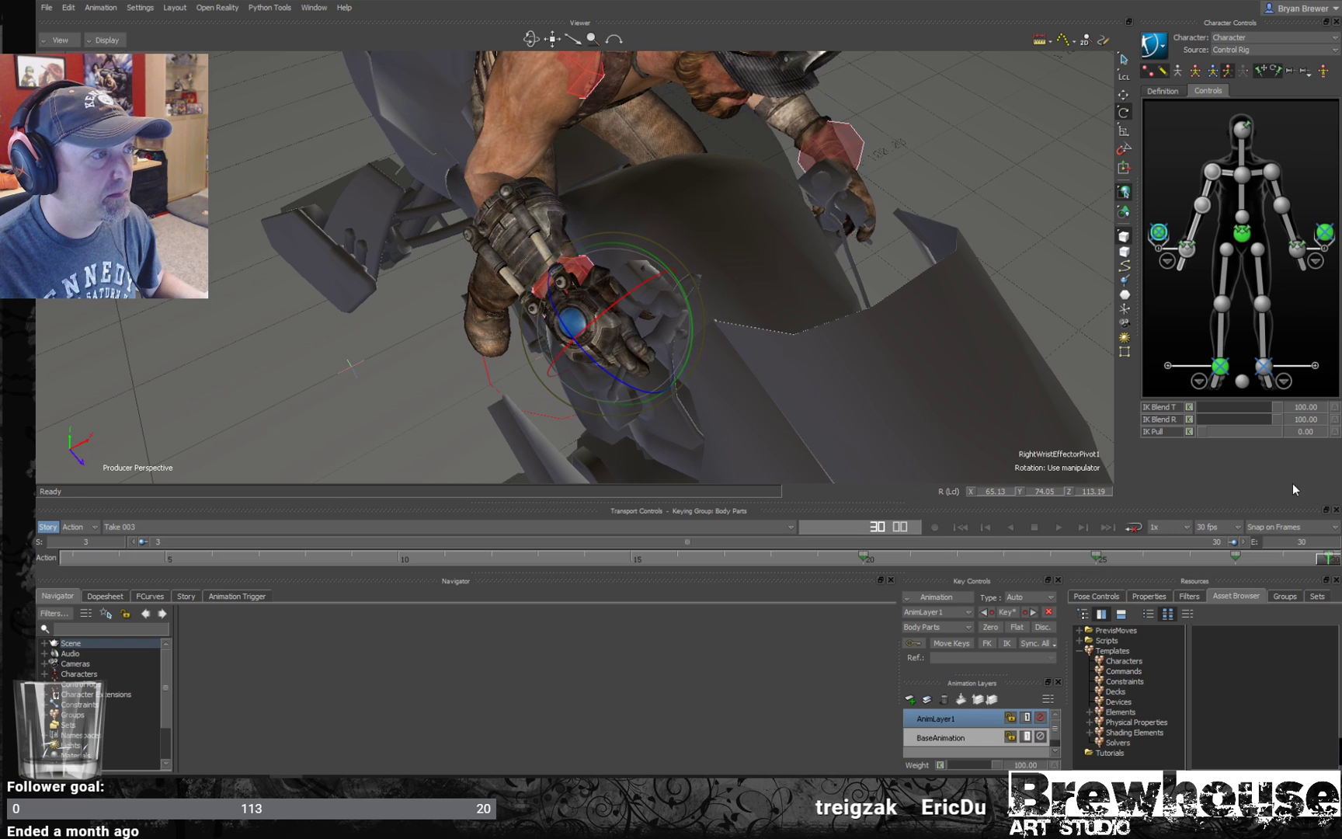
key("ctrl+space")
left_click_drag(934, 385, 794, 360, "ctrl+shift")
key("ctrl+space")
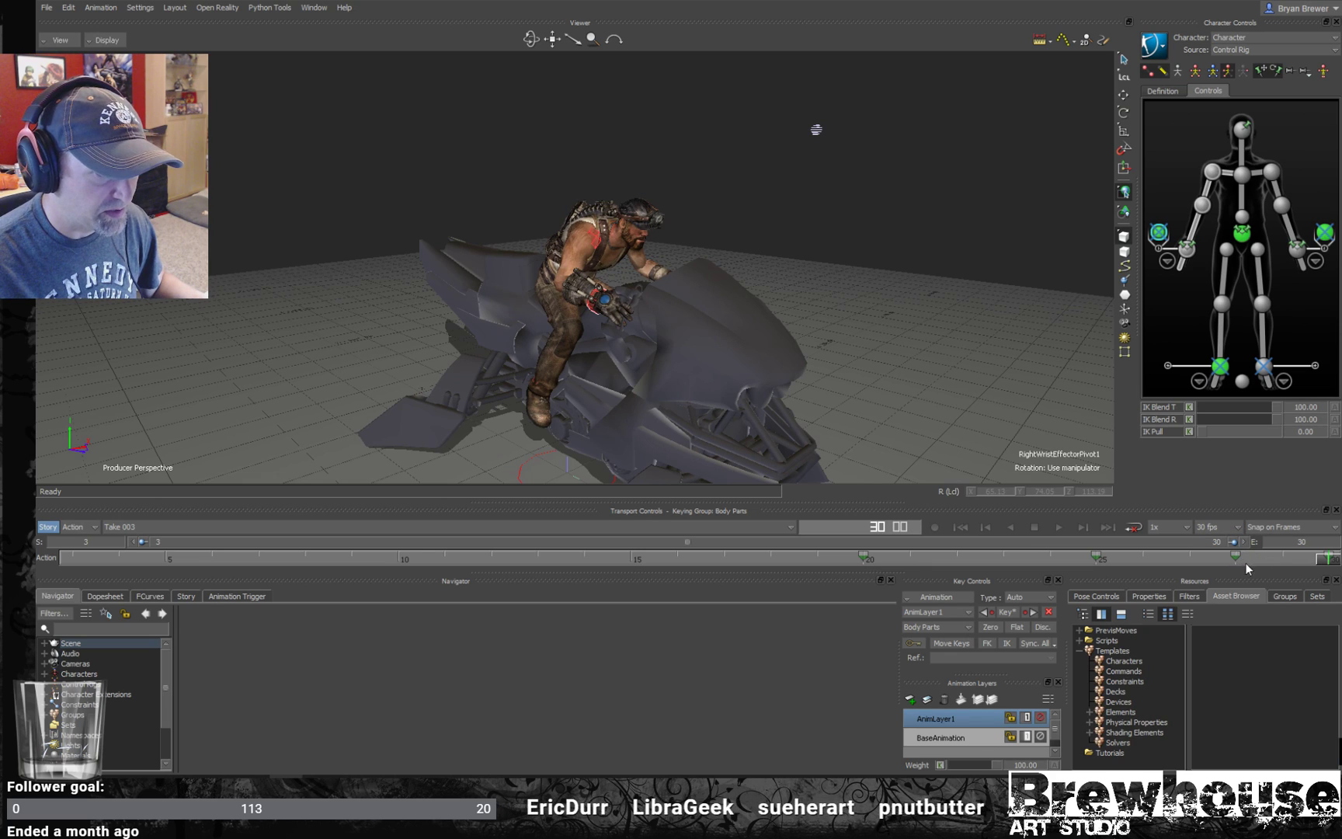
- Slide the right wrist pivot's frame 25 key to 24 and its frame 28 key to 27, and play back the vault
mouse_move(1244, 562)
left_mouse_down()
mouse_move(1160, 551)
mouse_move(945, 559)
mouse_move(1273, 566)
left_mouse_up()
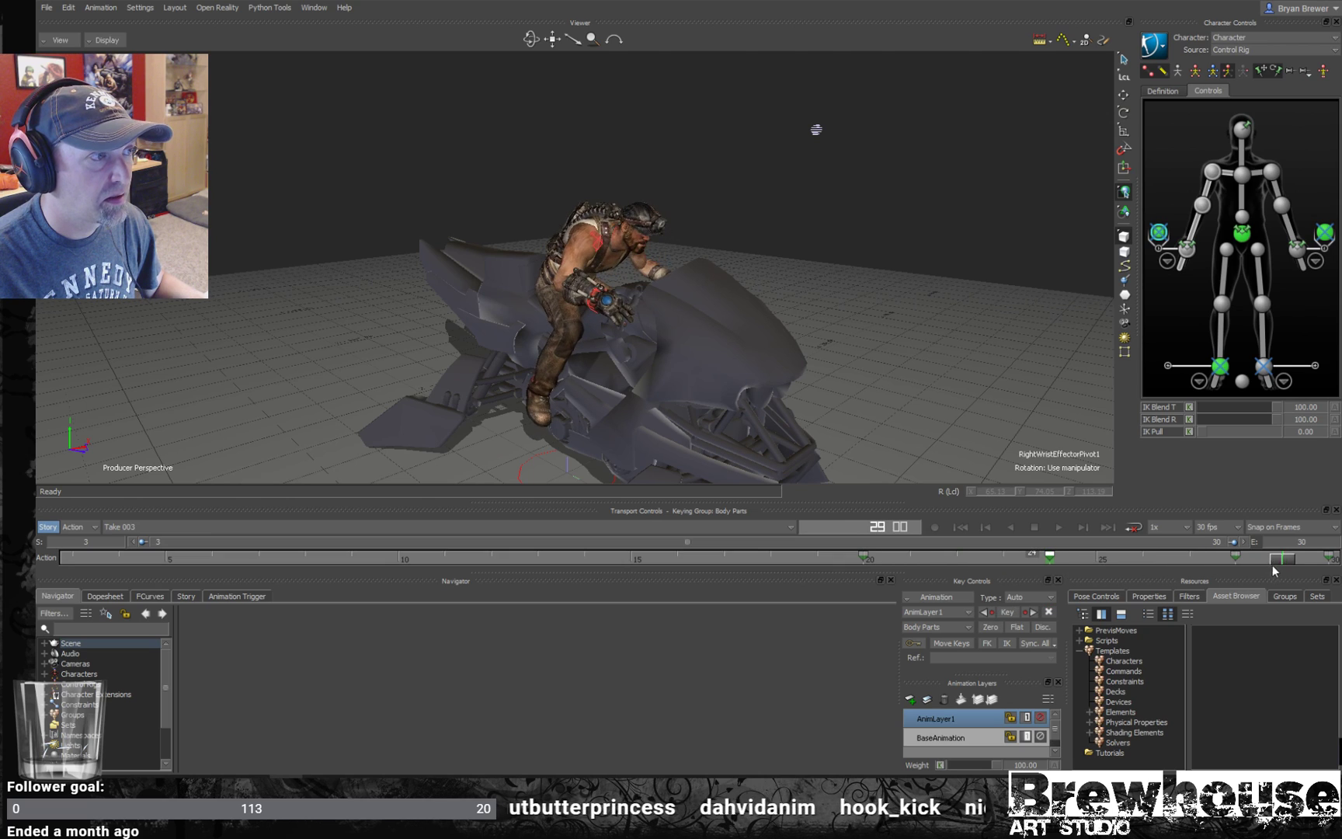
left_click(1233, 556)
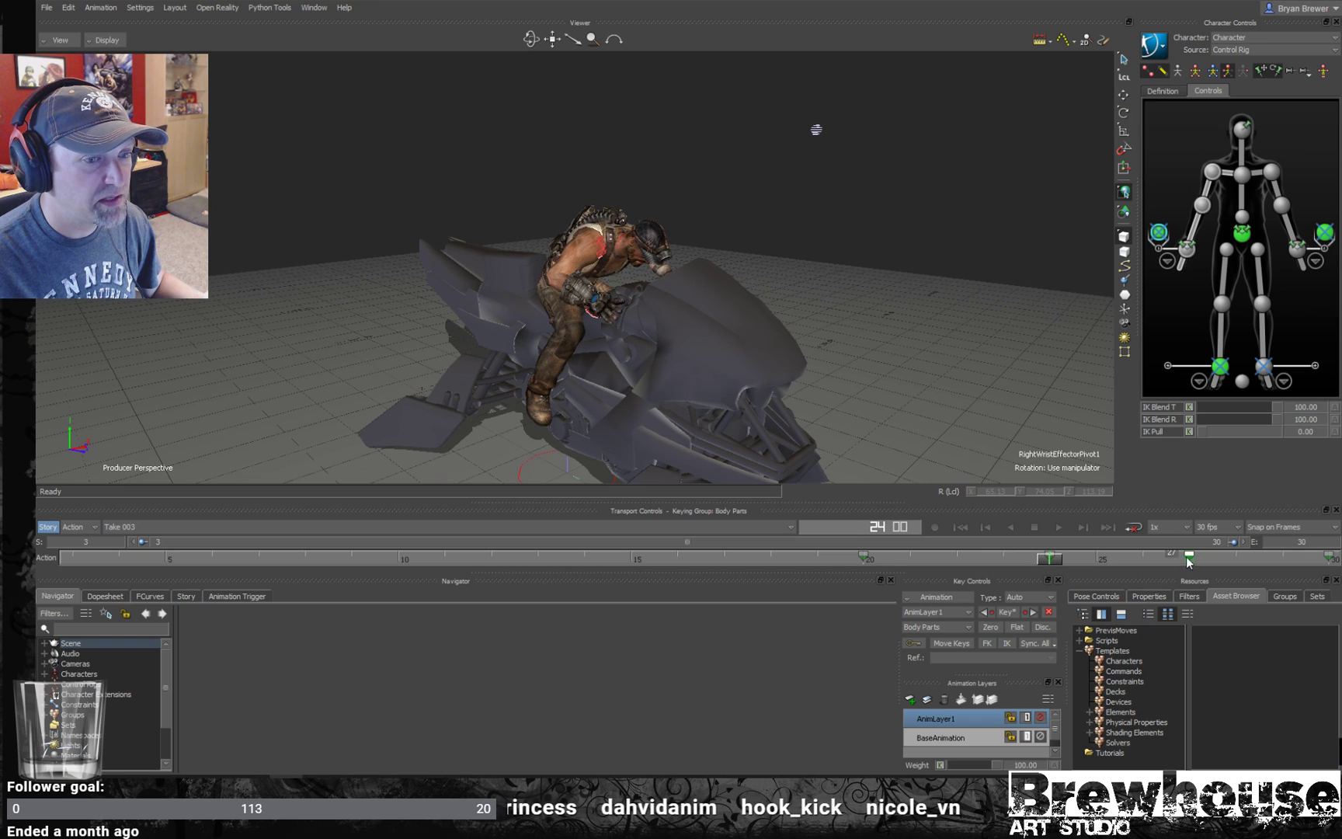
left_click_drag(1049, 560, 677, 559)
scroll(799, 409, "up", 3)
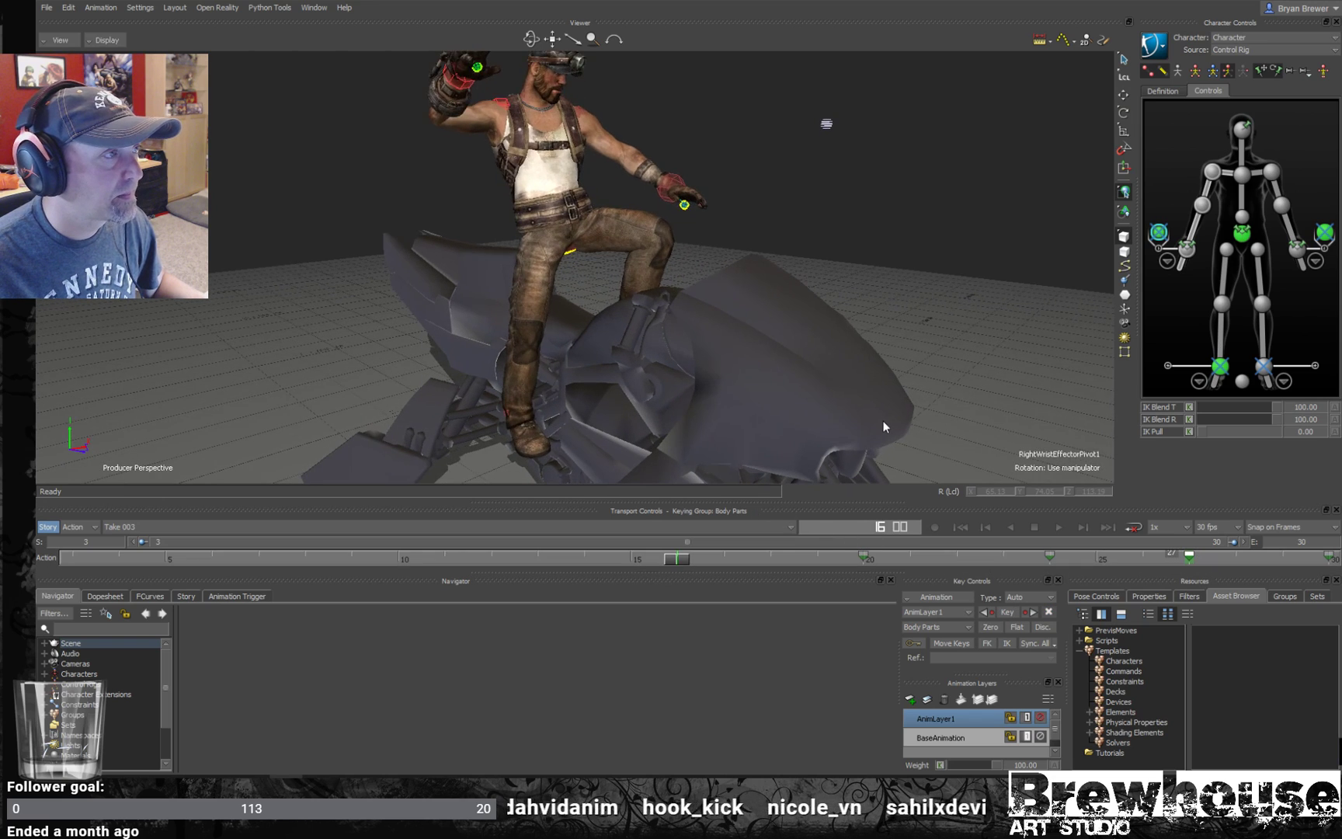
key("space")
scroll(852, 420, "down", 2)
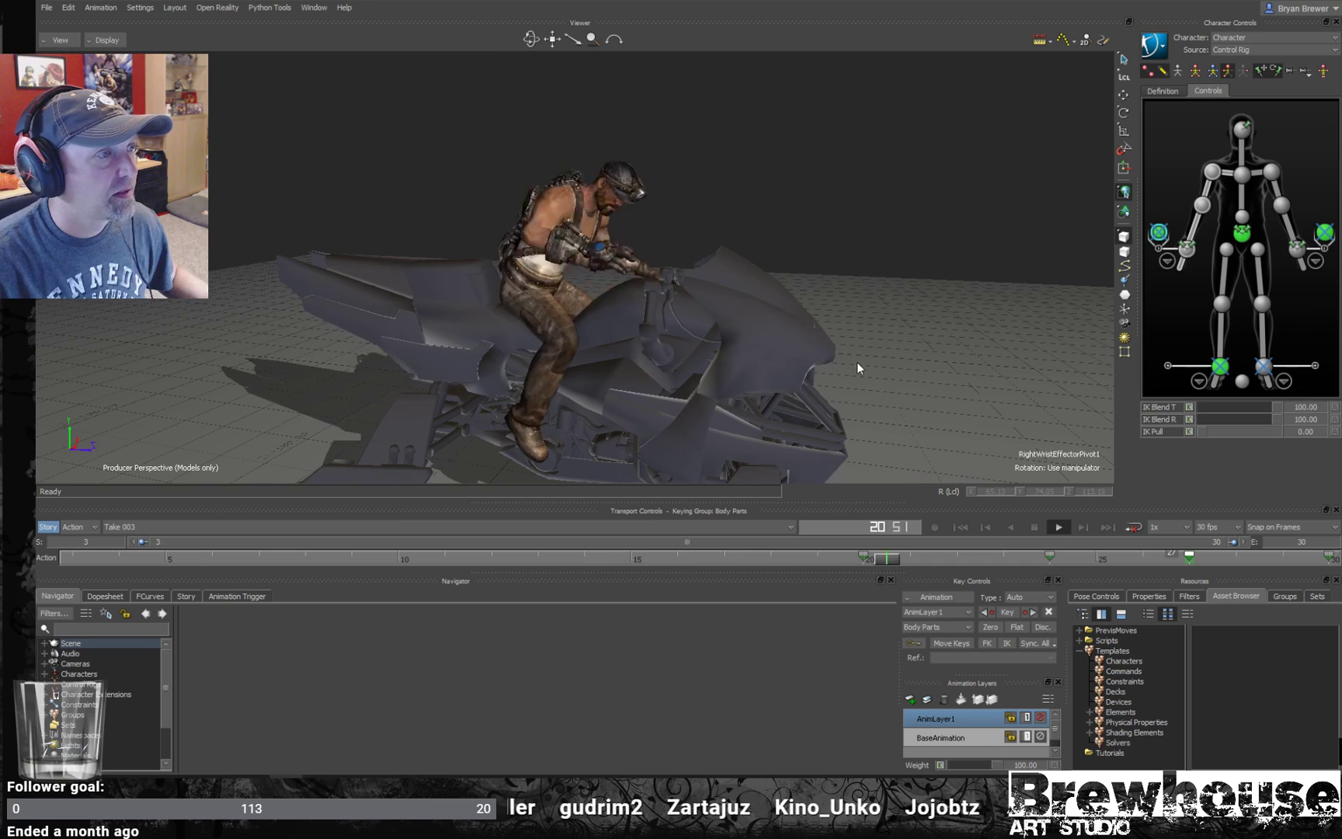
- Select the head effector and play back the vault from several angles to examine the head's motion
key("space")
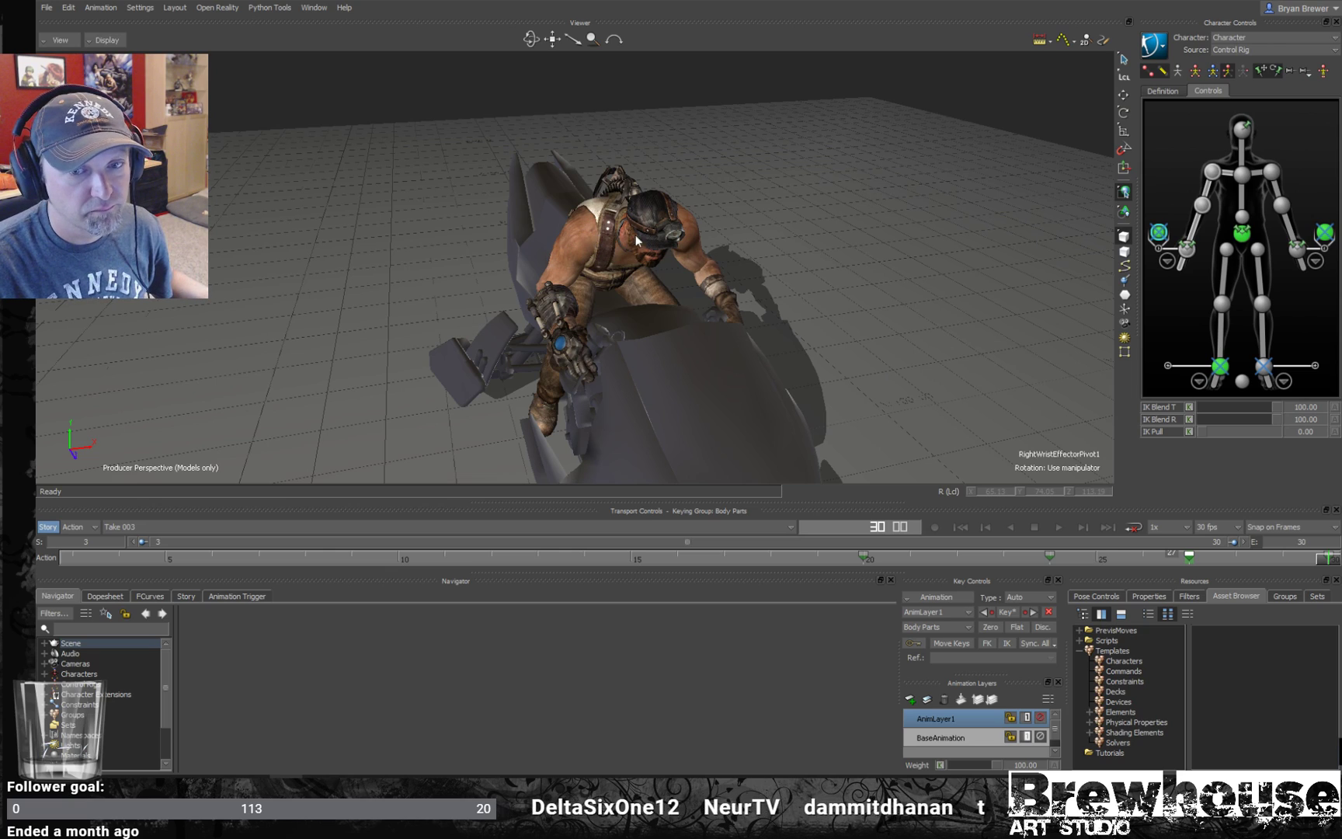
key("space")
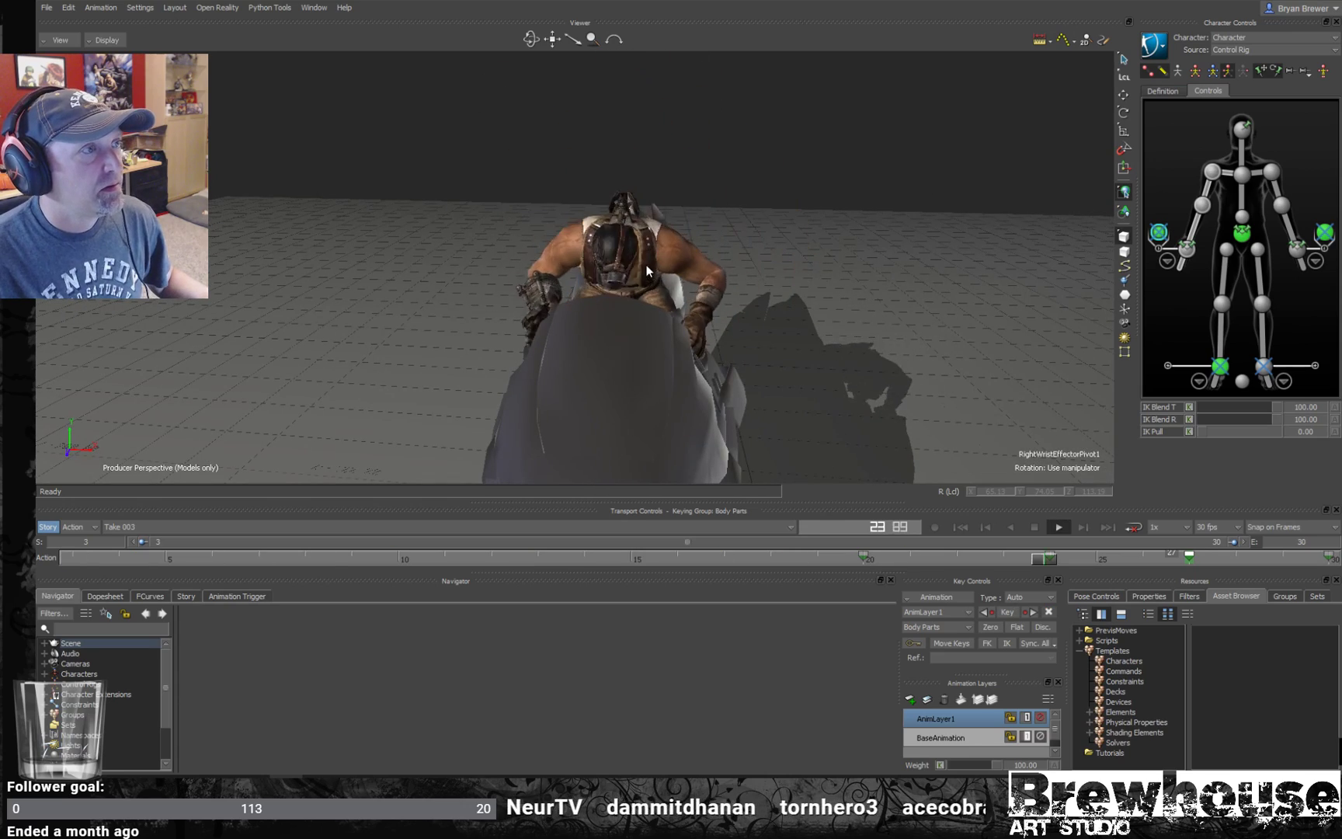
left_click(696, 234)
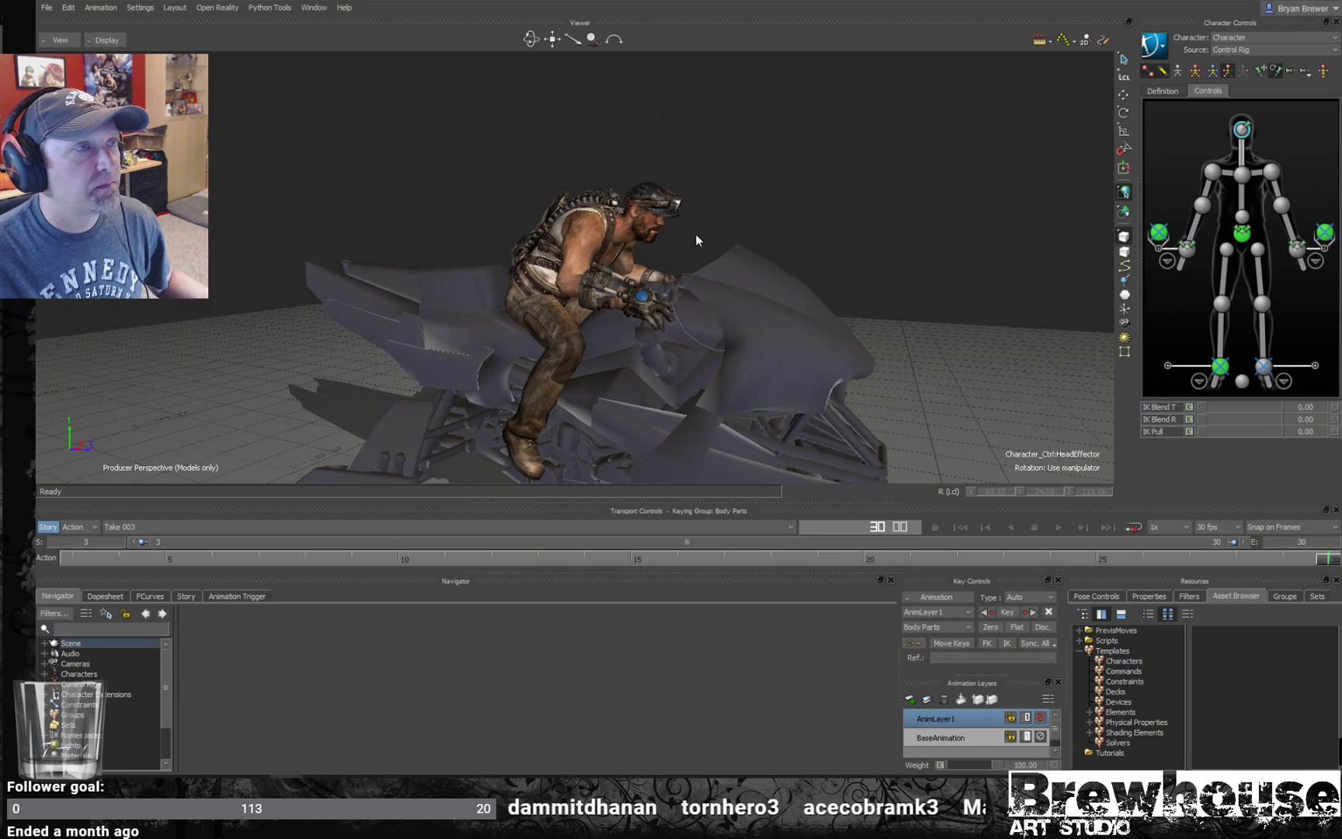
left_click_drag(698, 235, 614, 246, "ctrl+shift")
key("space")
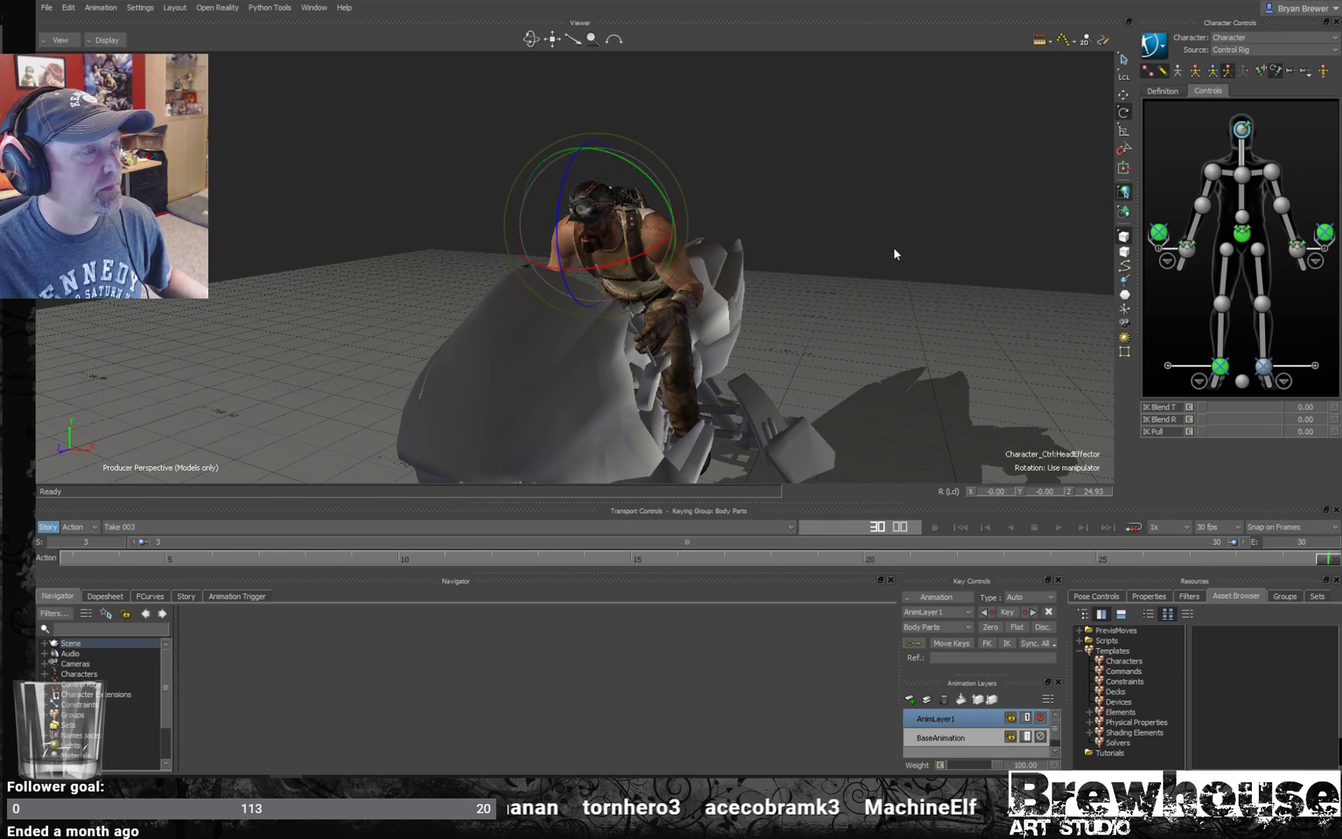
left_click_drag(890, 245, 715, 267, "ctrl+shift")
key("space")
left_click_drag(793, 286, 934, 282, "ctrl+shift")
key("space")
key("Escape")
key("space")
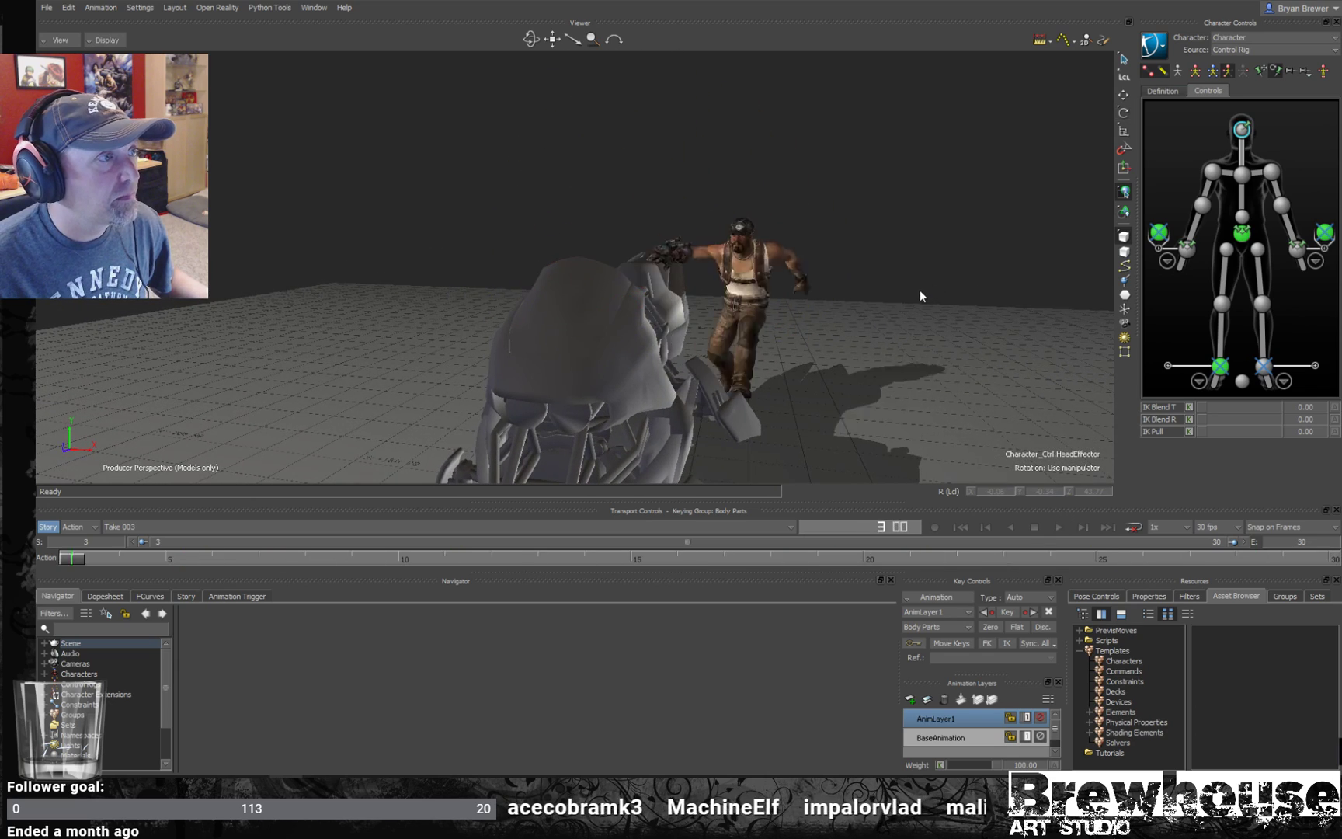
left_click_drag(922, 290, 982, 279, "ctrl+shift")
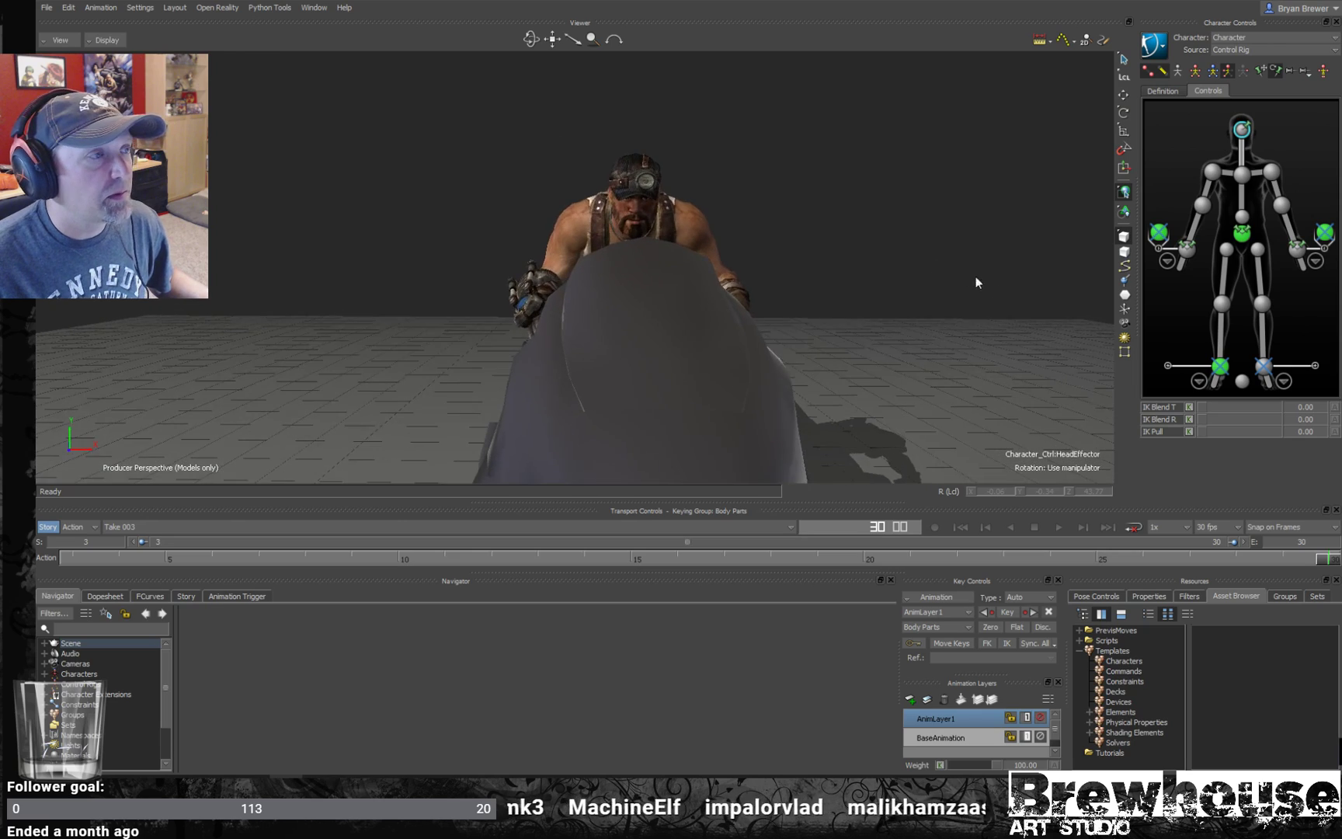
left_click_drag(856, 370, 807, 400, "ctrl+shift")
key("space")
- Key the head effector on AnimLayer1 at frame 3, and rotate and key it at frame 7
left_click_drag(436, 556, 38, 543)
left_click_drag(345, 427, 348, 461, "ctrl+shift")
left_click_drag(70, 560, 263, 575)
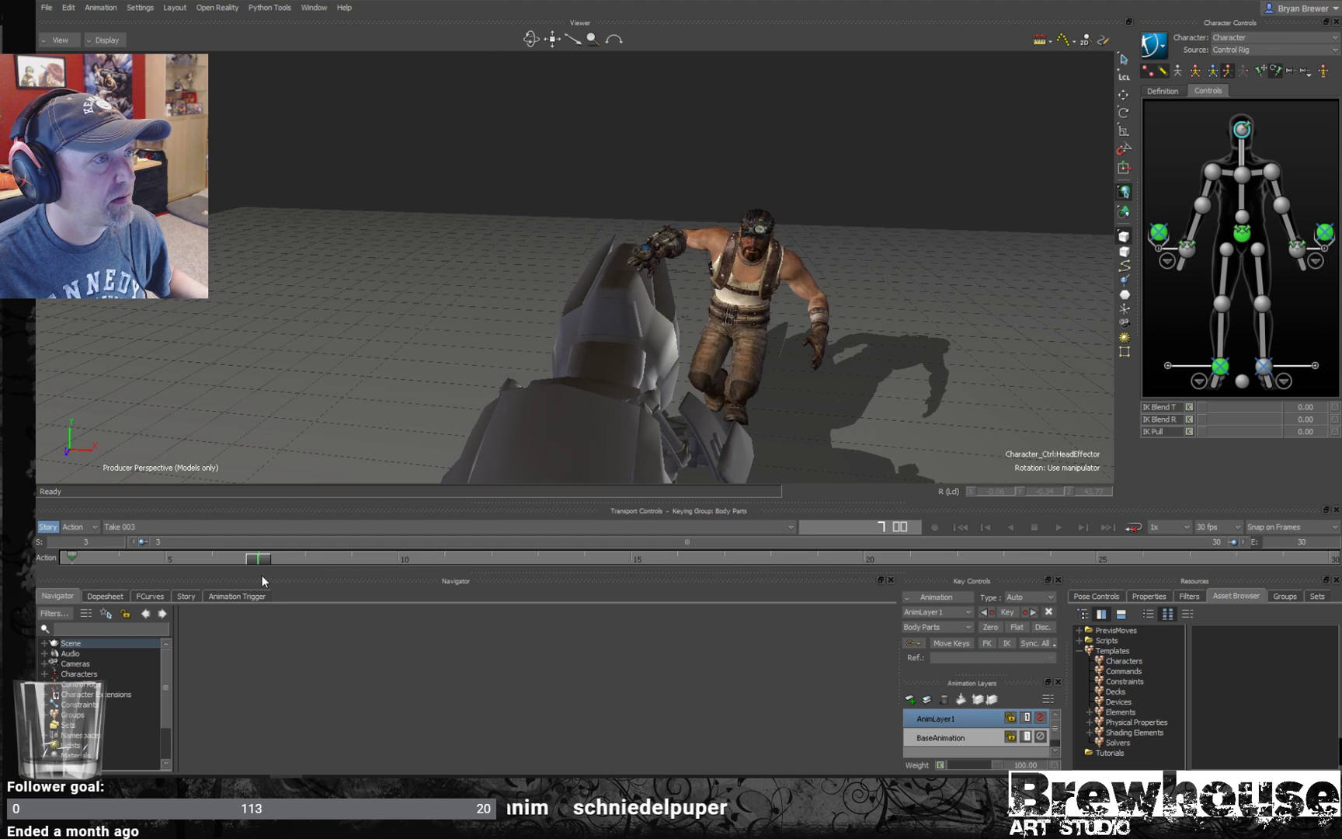
key("r")
left_click_drag(792, 273, 740, 315)
- Rotate and key the head at frame 10 to about X -1.77, Y 14.02, Z 19.29, and at frame 14 to about X 3.98, Y 6.91, Z 23.37
left_click_drag(281, 568, 398, 562)
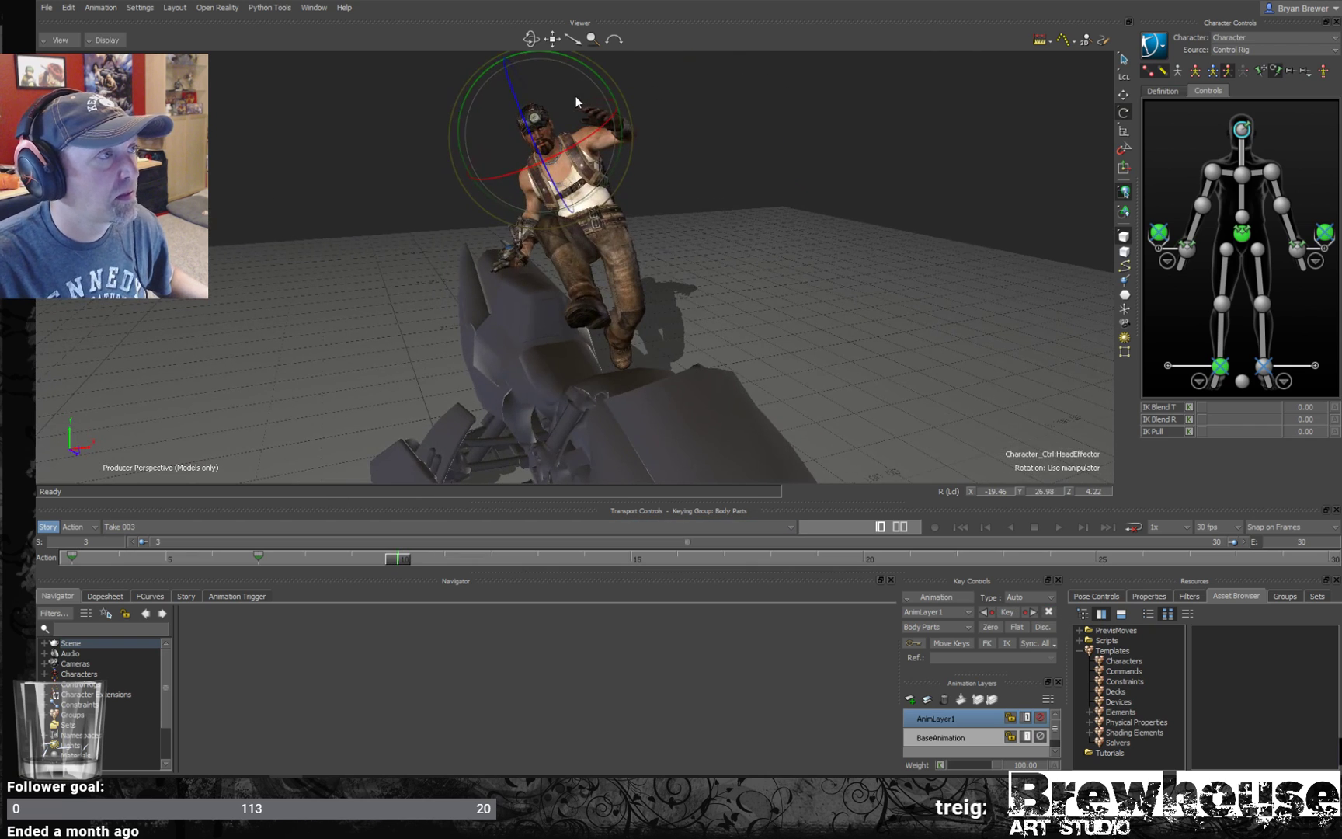
left_click_drag(592, 102, 552, 137)
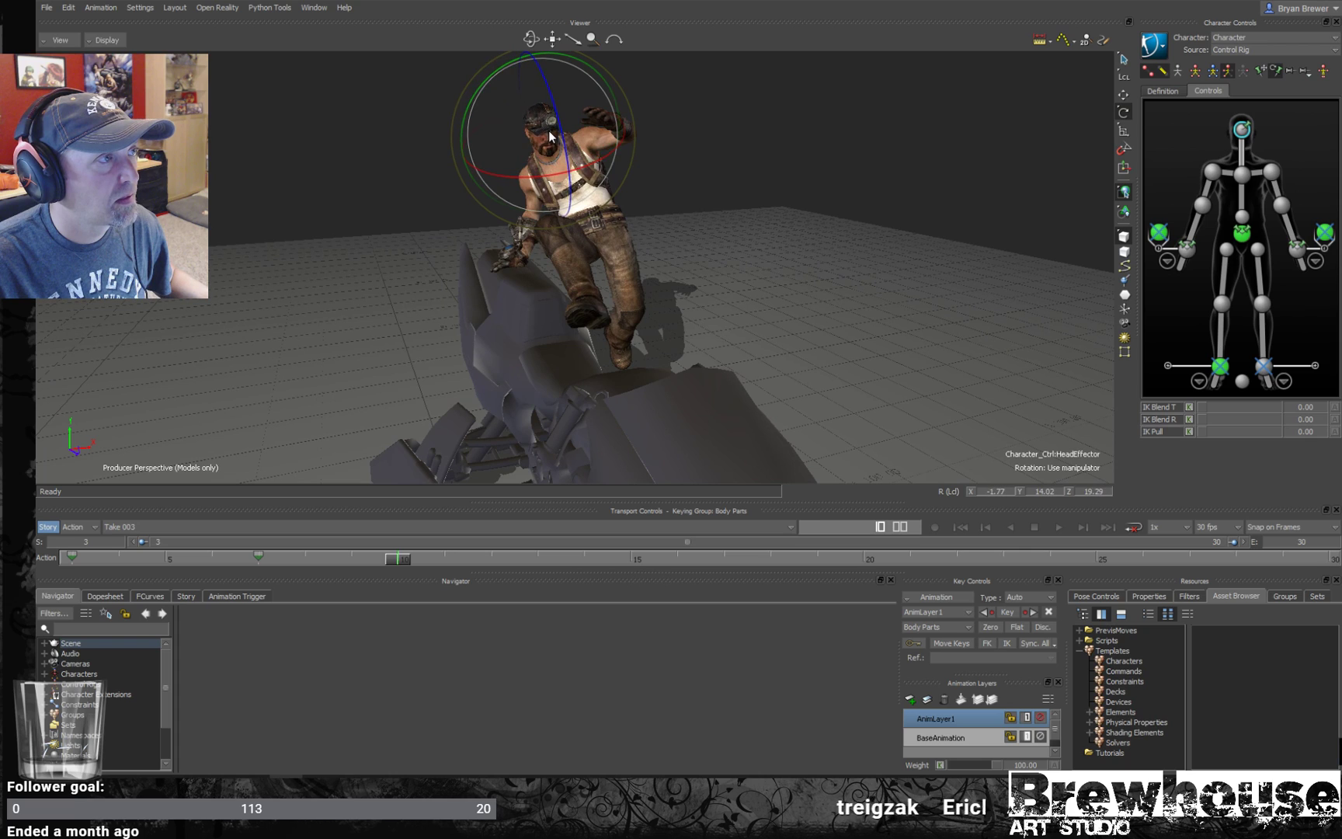
left_click_drag(400, 565, 586, 558)
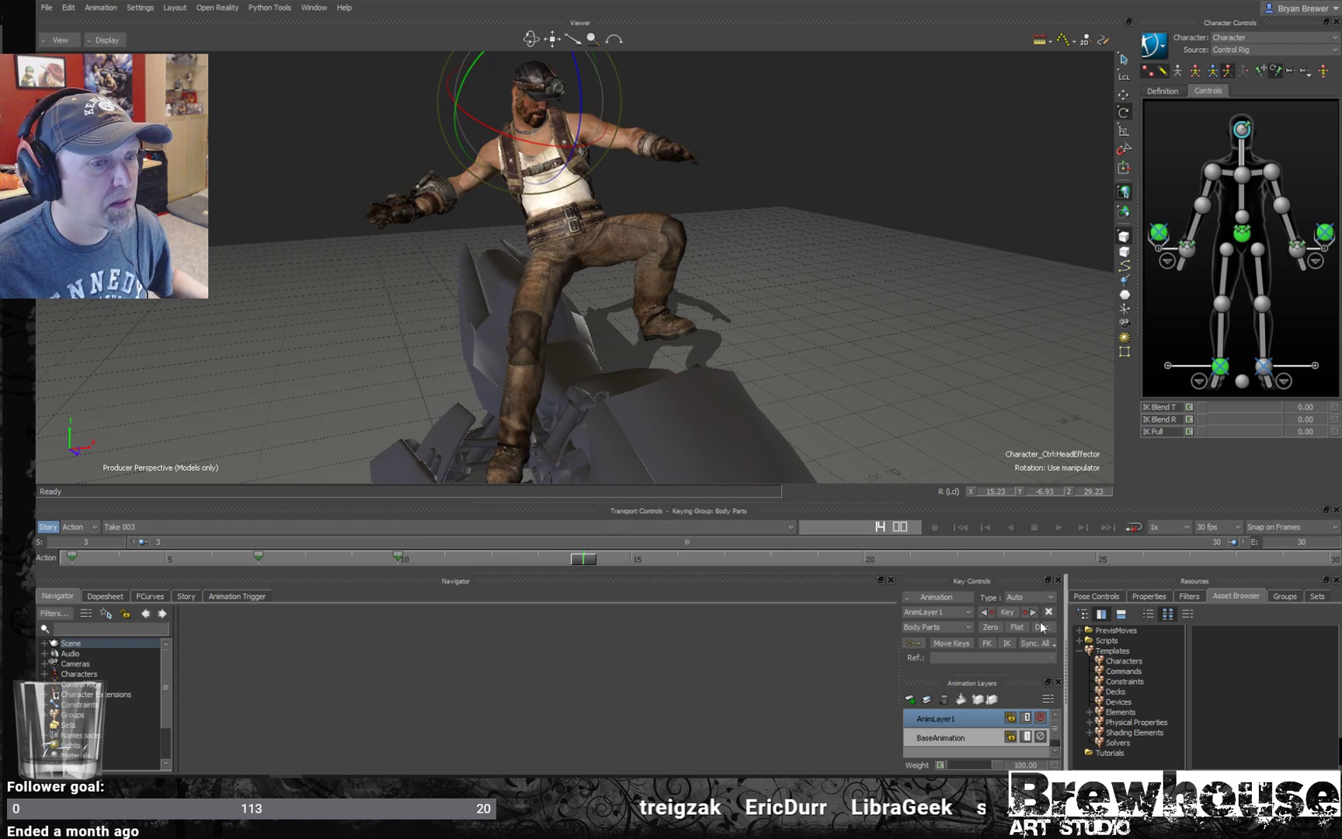
left_click(990, 628)
left_click_drag(657, 285, 631, 321, "alt")
left_click_drag(603, 80, 591, 96)
left_click_drag(654, 255, 686, 409, "alt")
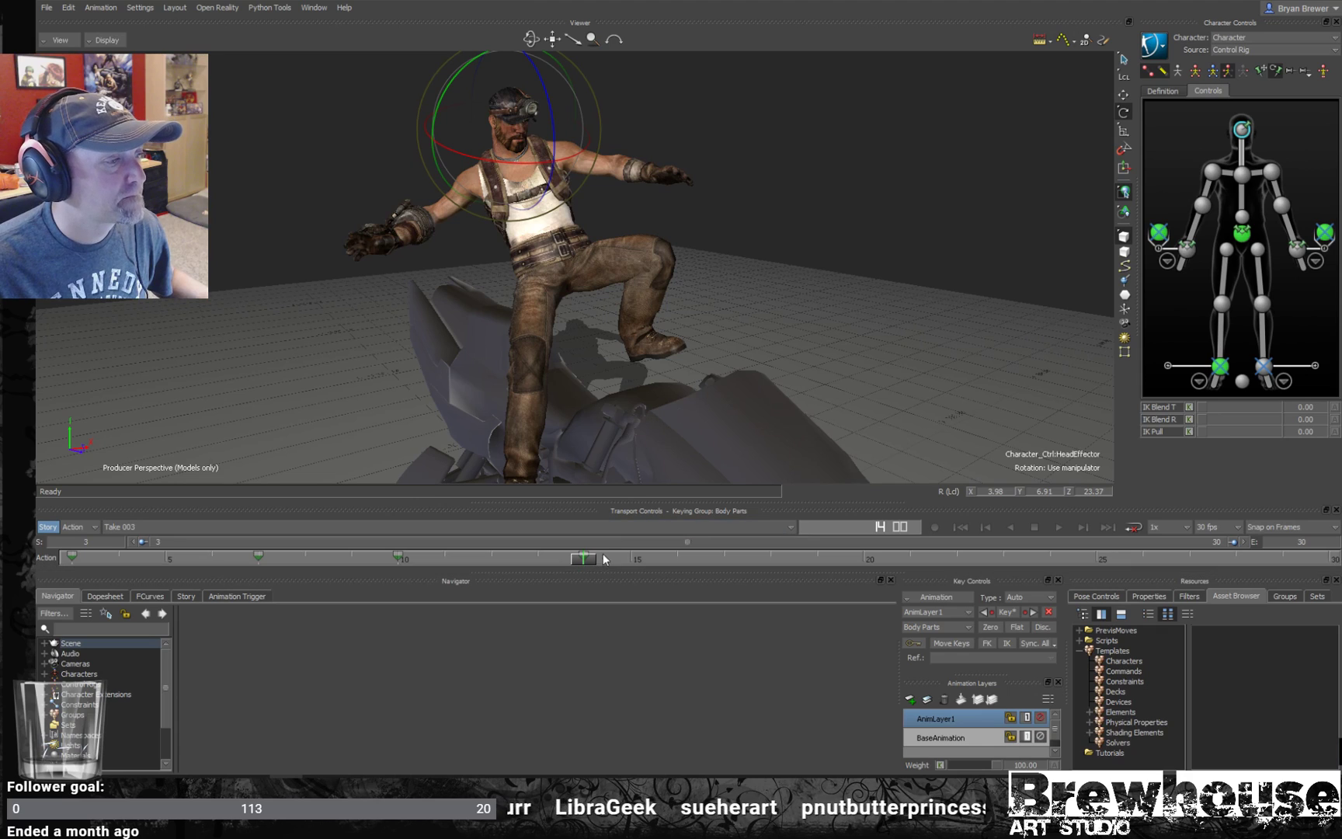
- Adjust and key the head's rotation at frame 18, and rotate it at frame 21 to about X 12.59, Y -1.77, Z 40.04
left_click_drag(587, 561, 762, 559)
left_click(986, 632)
left_click_drag(784, 410, 774, 591, "alt")
key("k")
left_click_drag(643, 217, 633, 215)
key("k")
left_click_drag(775, 558, 904, 576)
left_click_drag(641, 273, 600, 274)
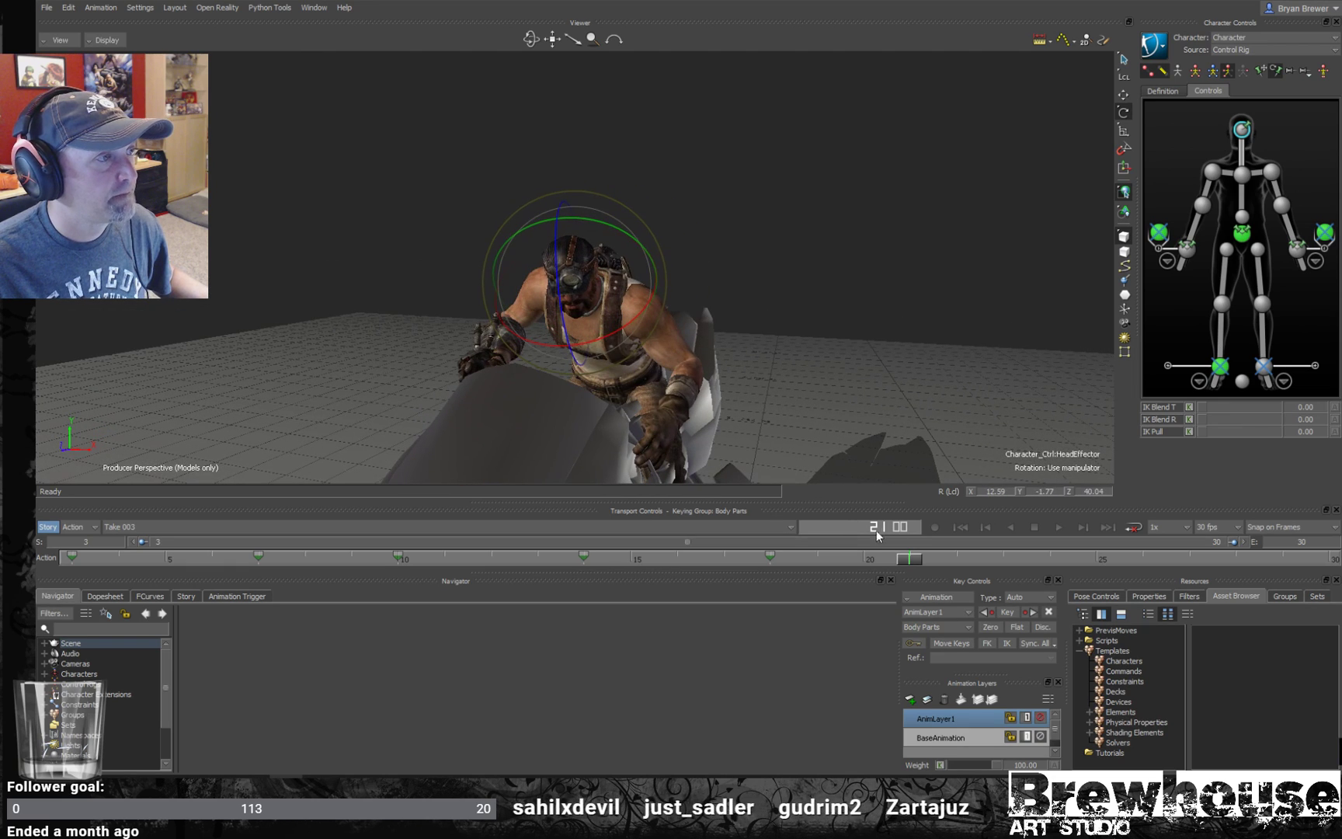
- Set a zero key on the head effector at frame 25 and play back the vault from several angles
left_click_drag(937, 562, 1096, 558)
left_click(990, 629)
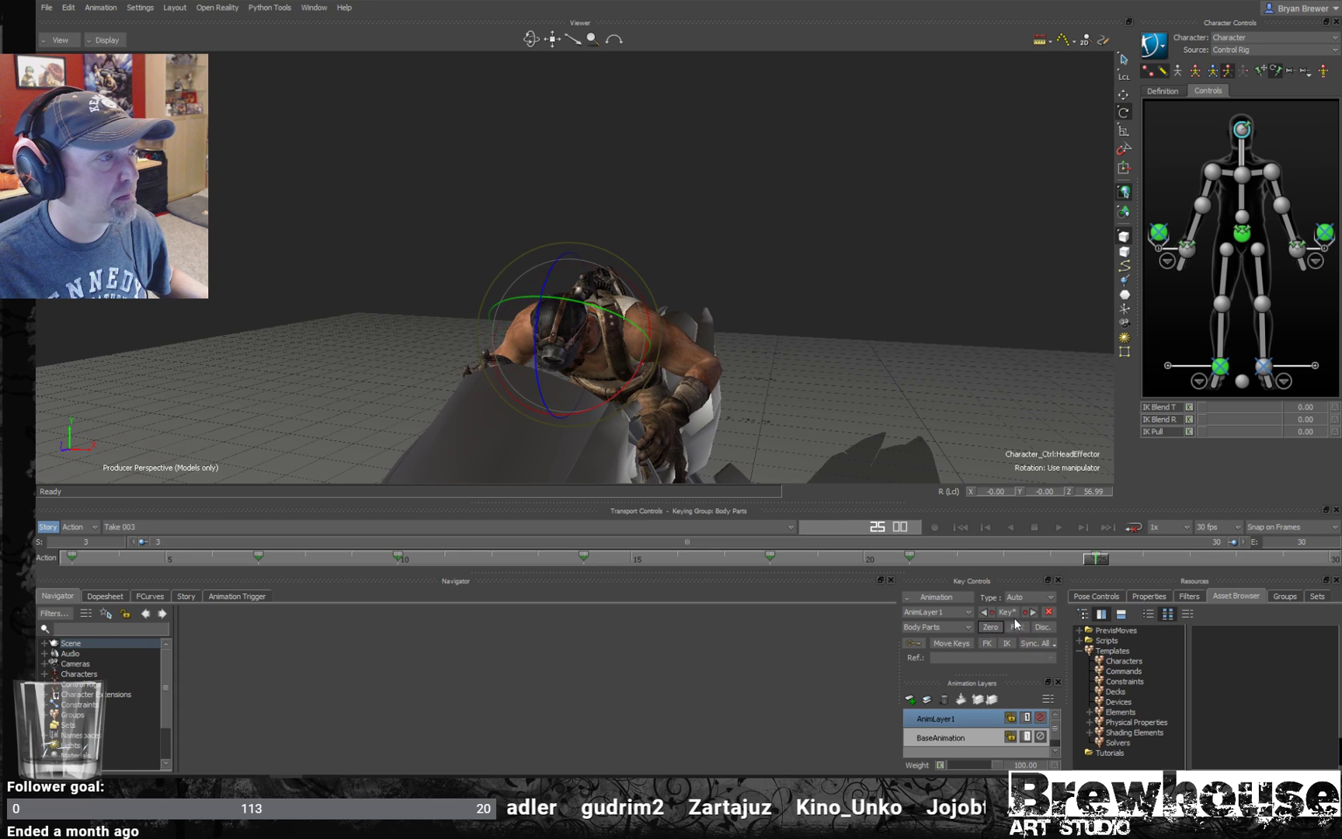
left_click_drag(1098, 561, 1255, 560)
key("space")
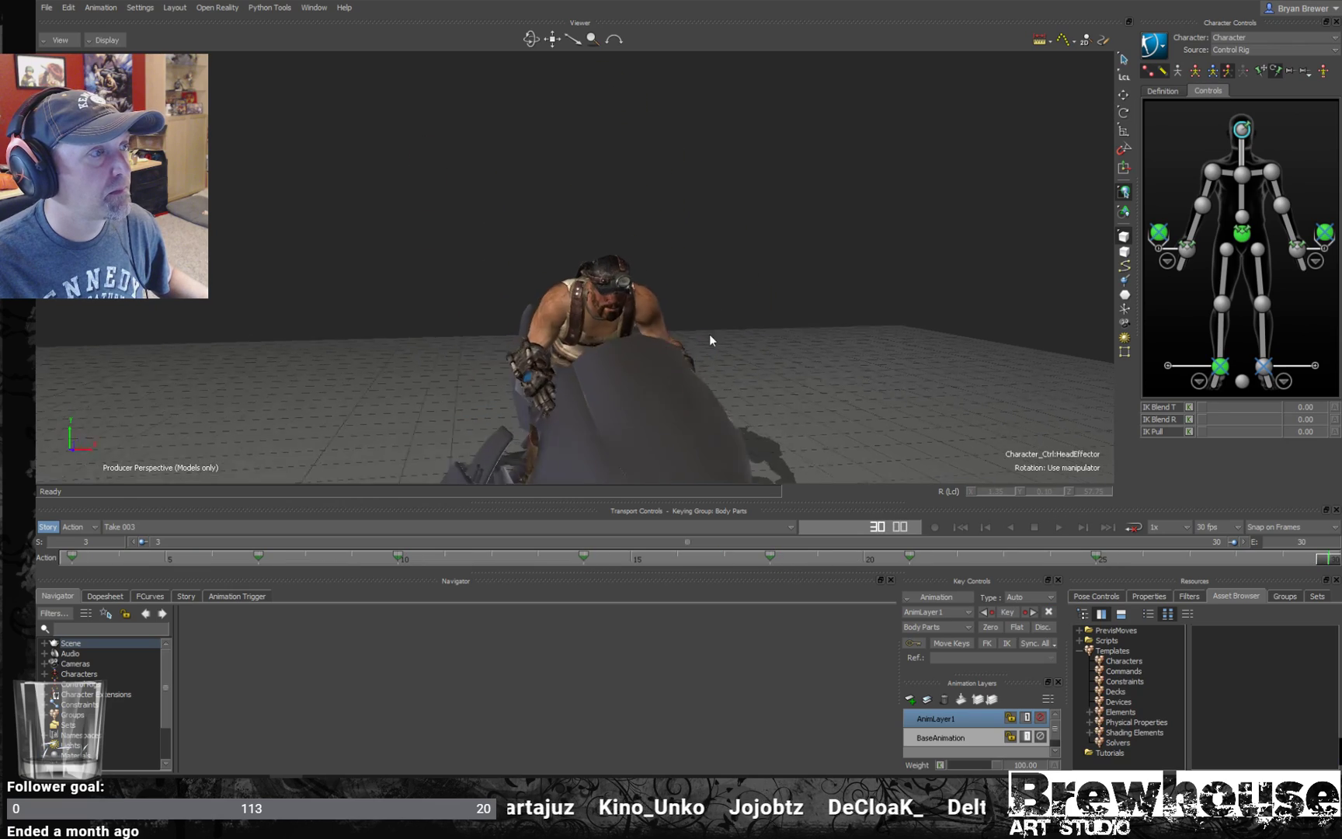
left_click_drag(781, 345, 830, 359, "ctrl+shift")
key("space")
key("space")
key("ctrl+space")
key("ctrl+space")
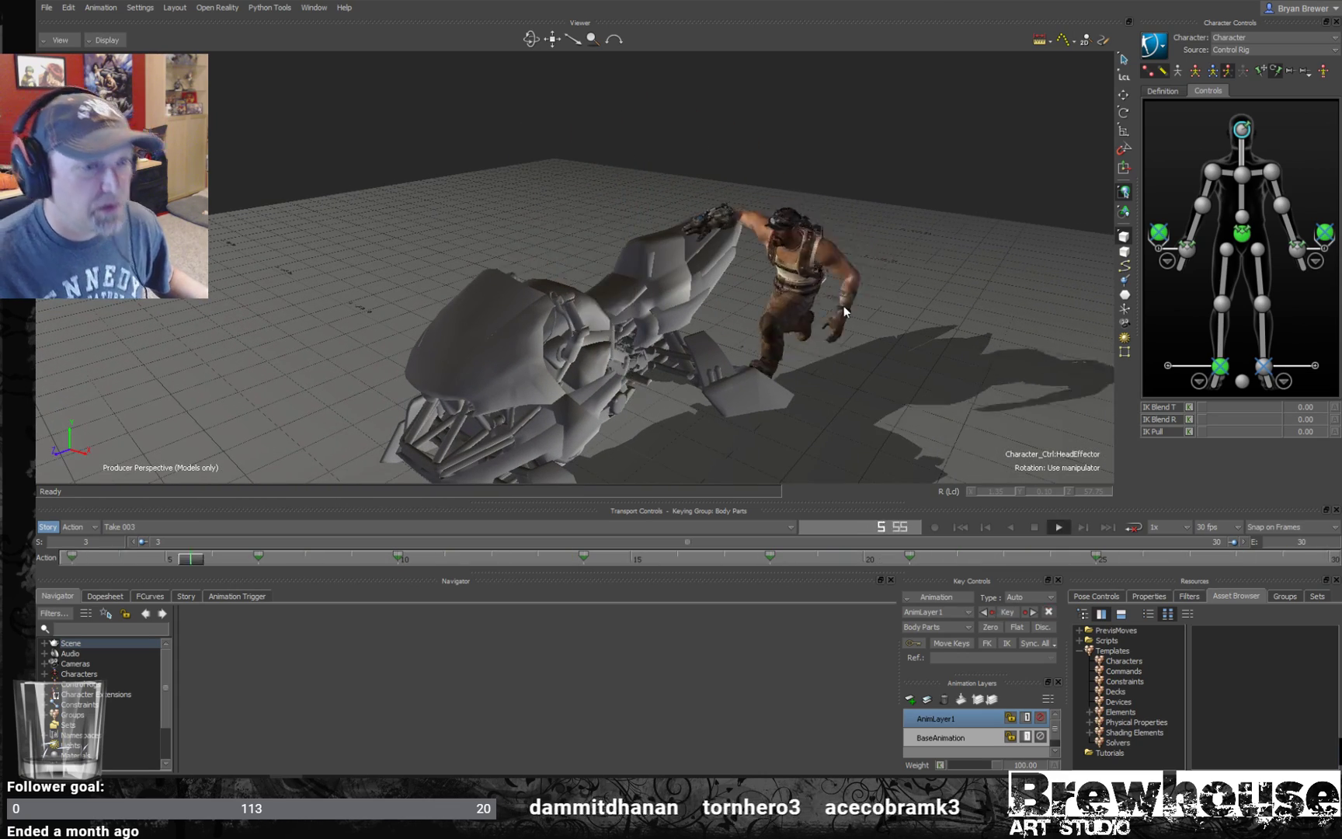
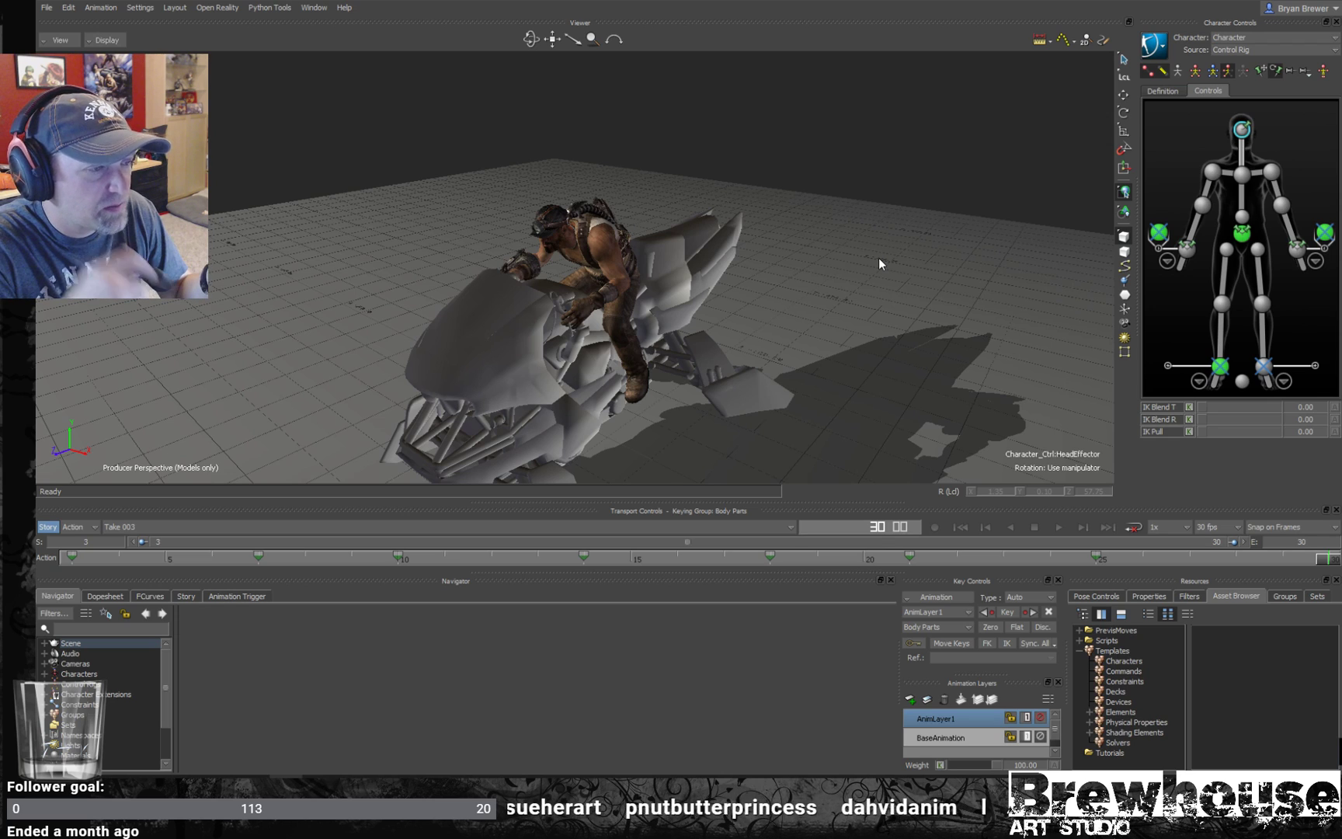
- Bake the character's animation to the skeleton and back to the control rig
left_click(1168, 48)
mouse_move(1168, 122)
left_click(1262, 125)
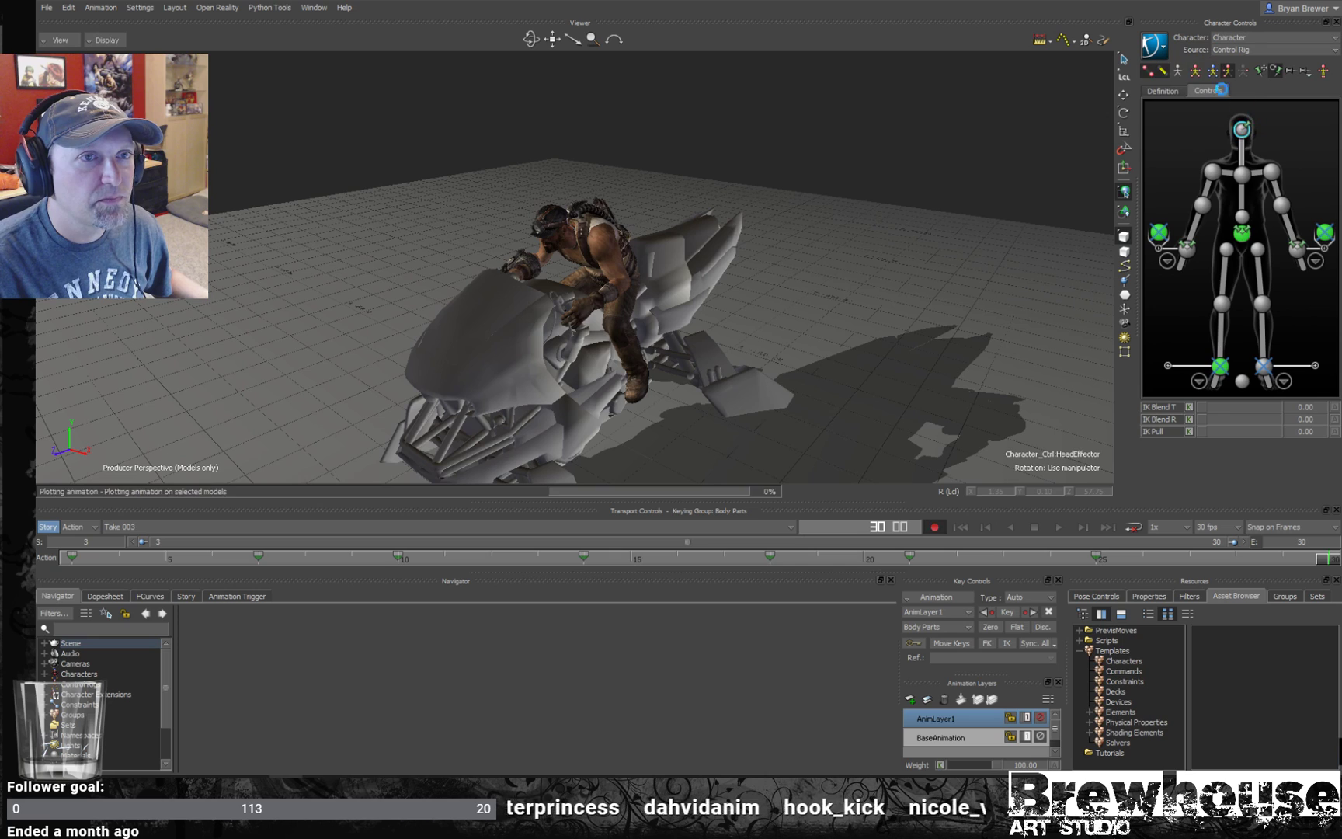
left_click(1151, 47)
mouse_move(1212, 120)
left_click(1266, 130)
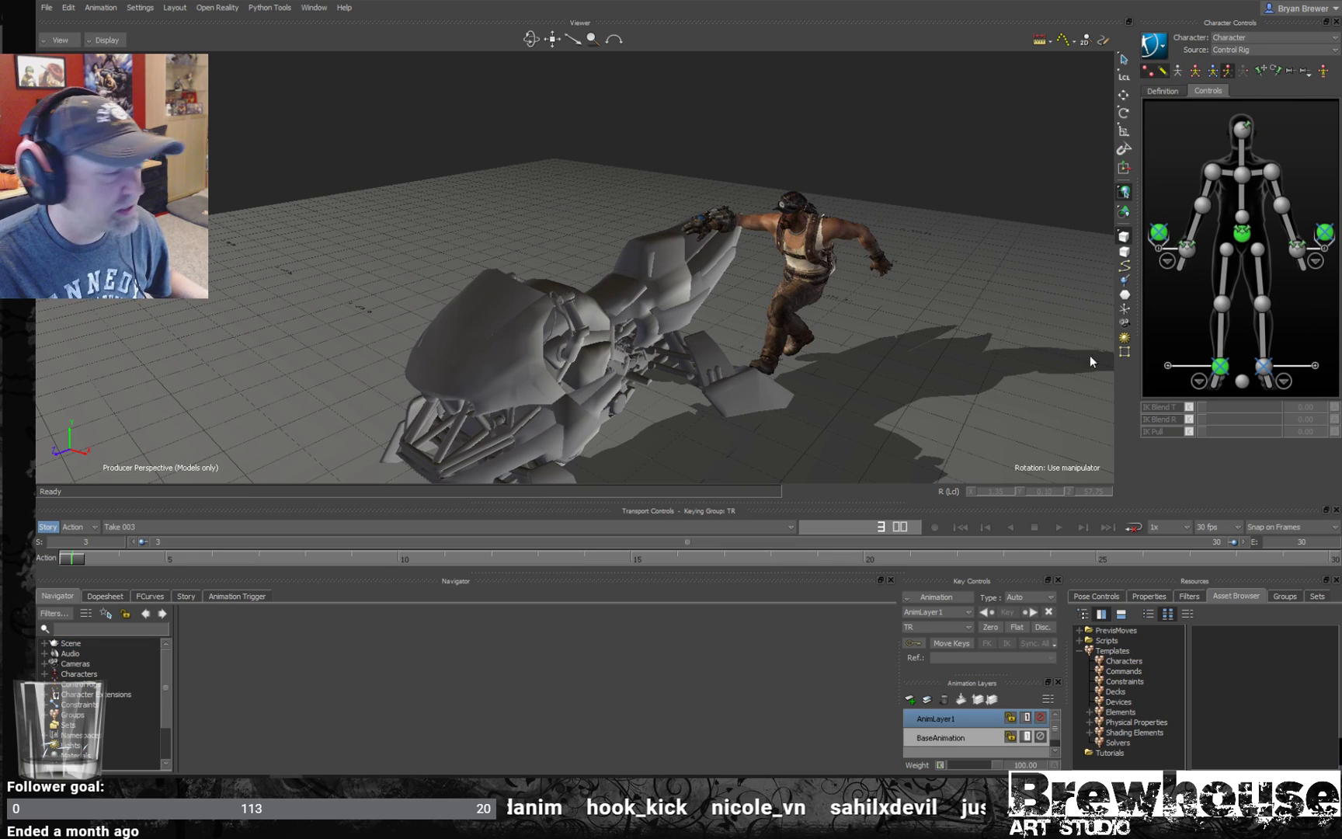
- Expose the ankle pivots in the character controls, and repeat the bake to the skeleton and back to the control rig
left_click(1168, 366)
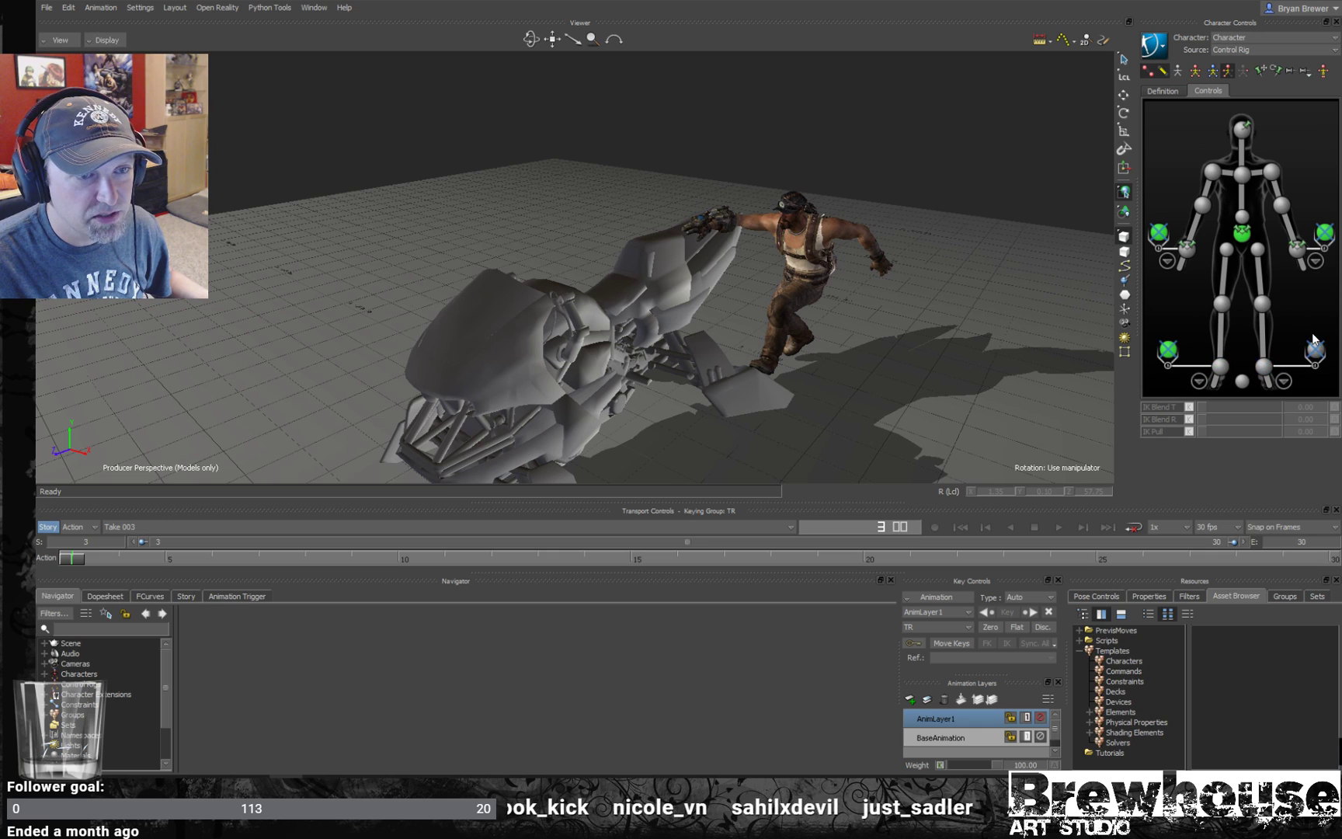
left_click(1159, 233)
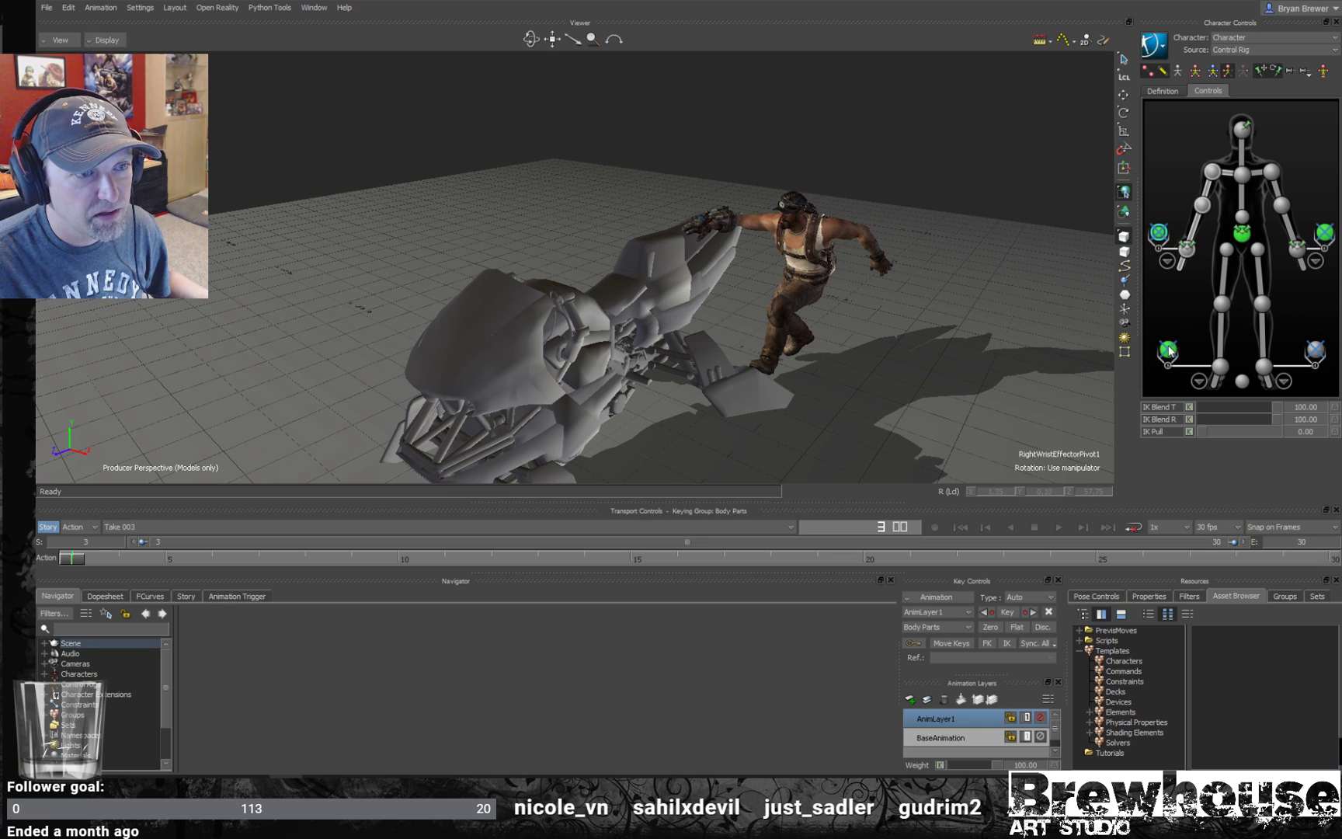
left_click(1155, 46)
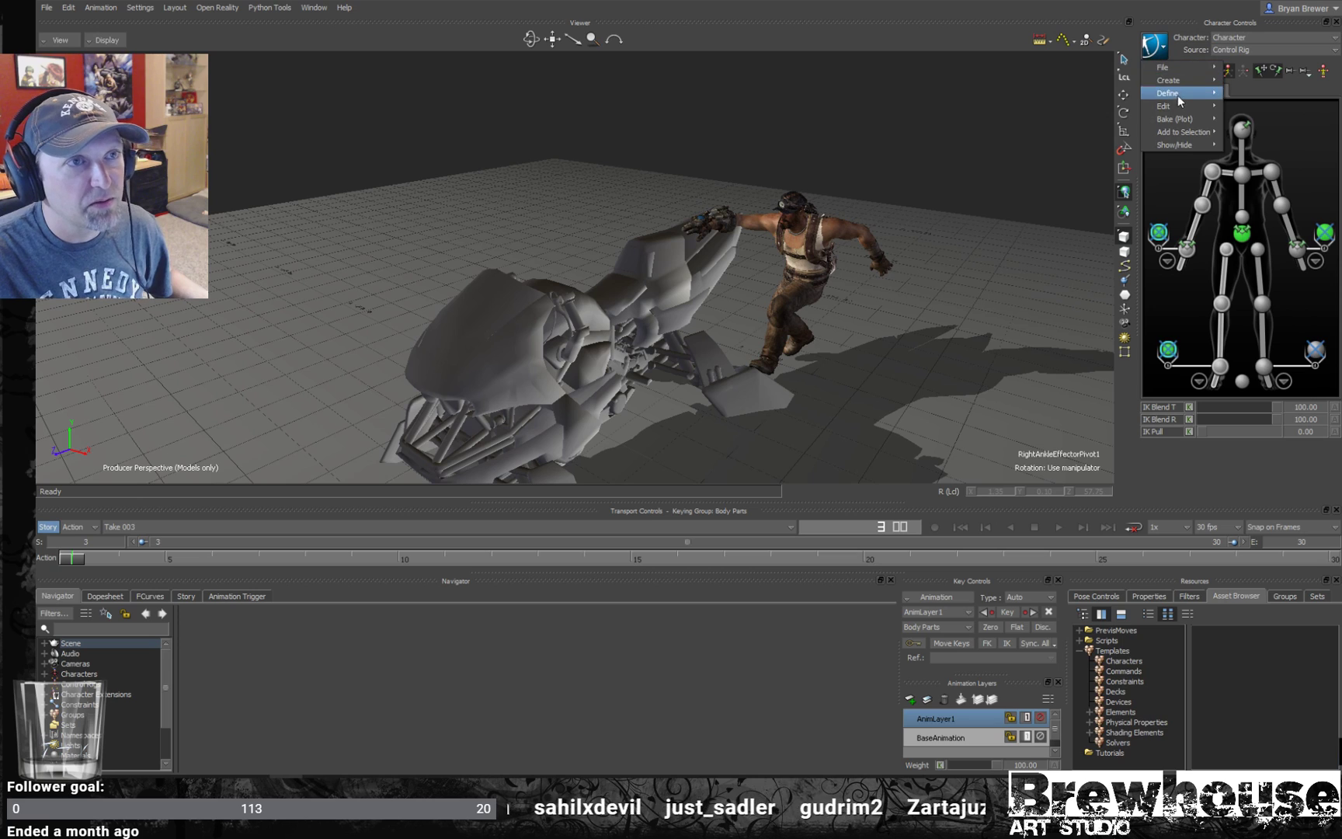
left_click(1258, 121)
left_click(1154, 47)
mouse_move(1196, 118)
left_click(1266, 132)
- Delete the four wrist and ankle auxiliary pivots, and set IK Blend T and IK Blend R to 100 on the wrist and ankle effectors
left_click(1165, 234)
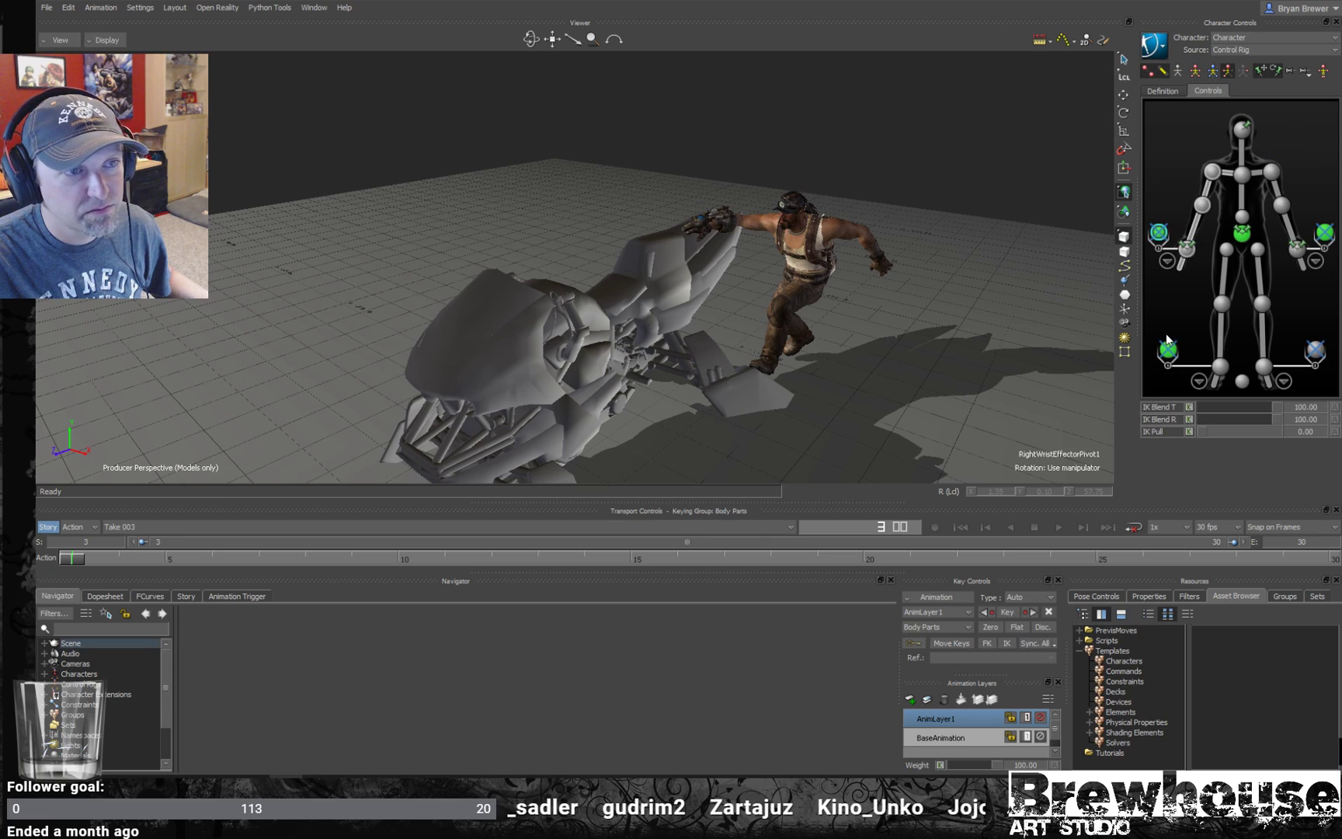
left_click(1169, 352)
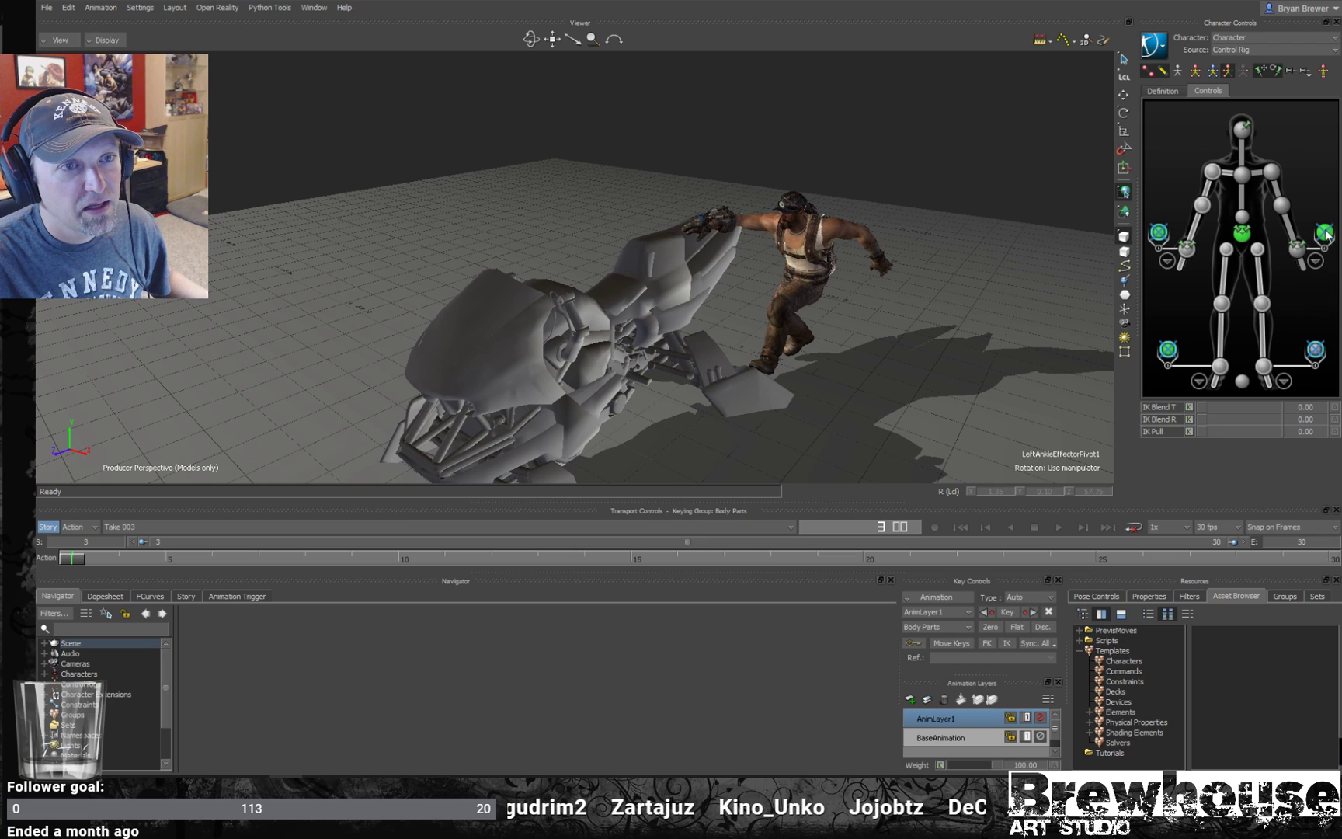
left_click(820, 267)
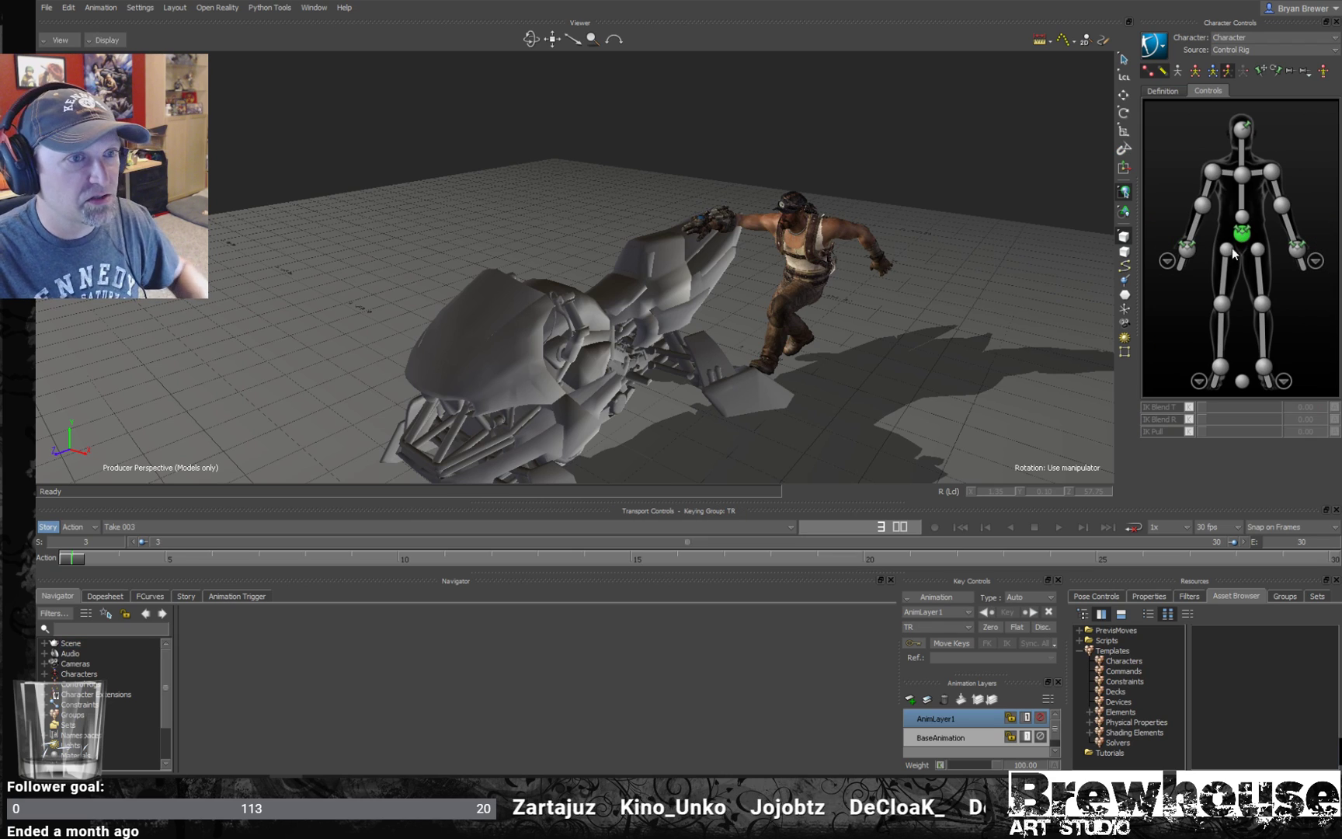
left_click(1220, 364)
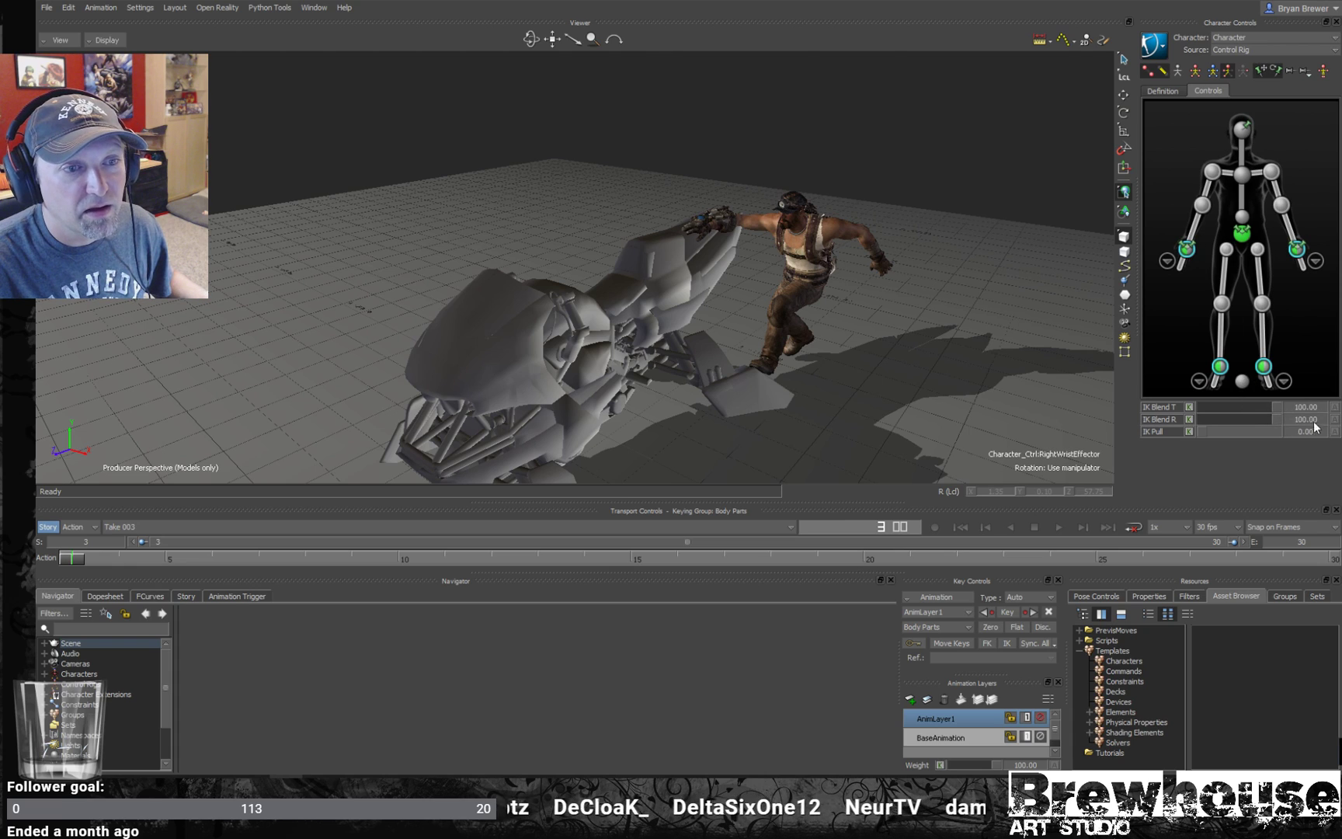
left_click(954, 330)
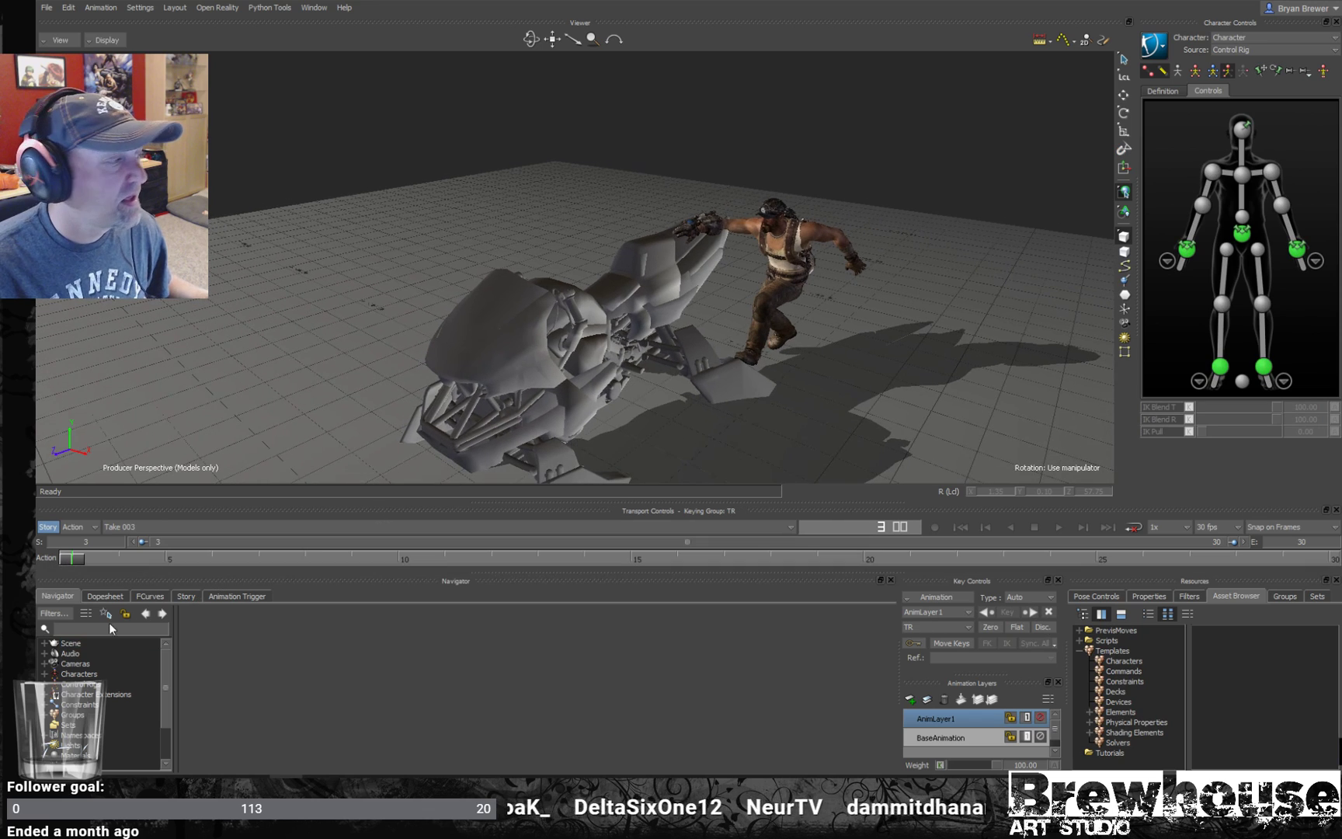
- Select all Character_Ctrl rig nodes in the schematic, and select their translation and rotation curves in the FCurves editor
left_click(150, 596)
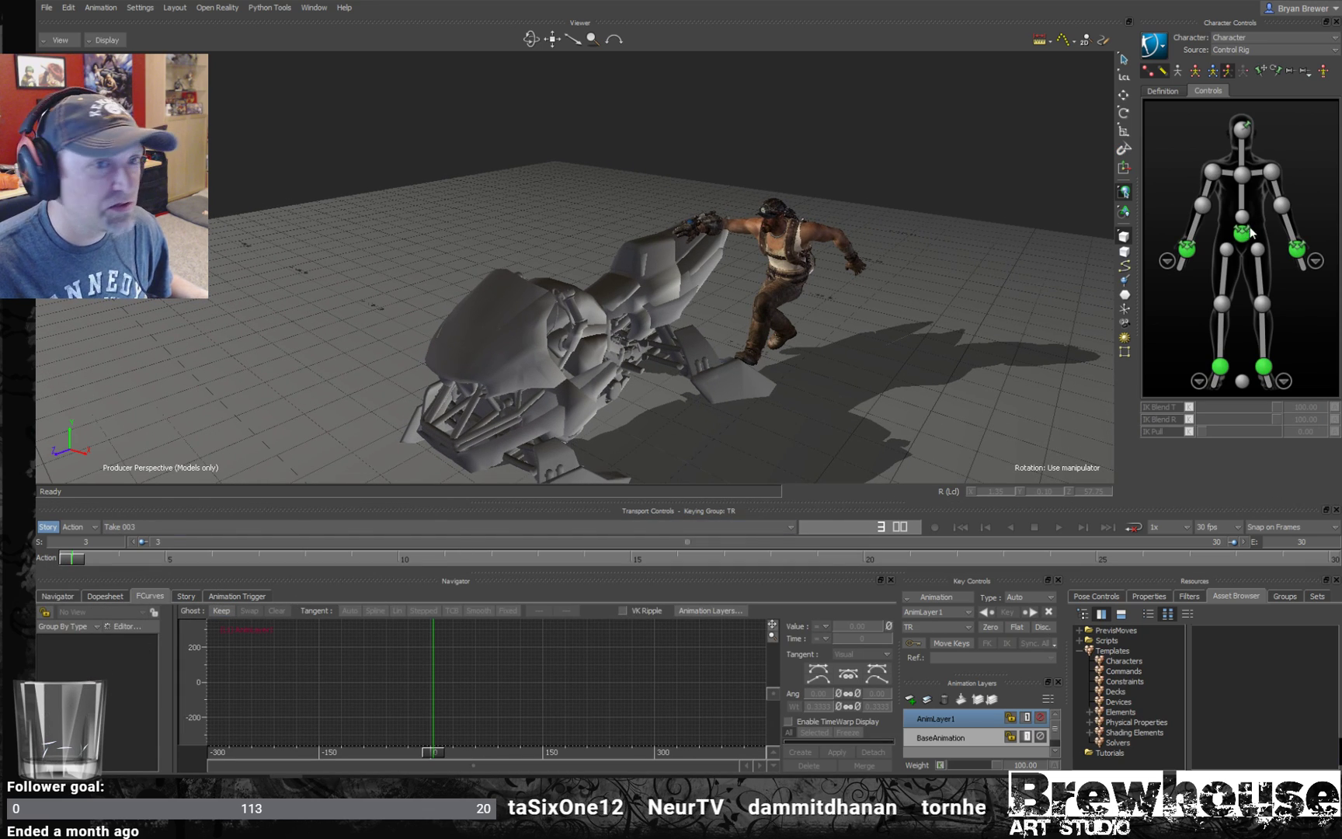
left_click(689, 290)
key("ctrl+w")
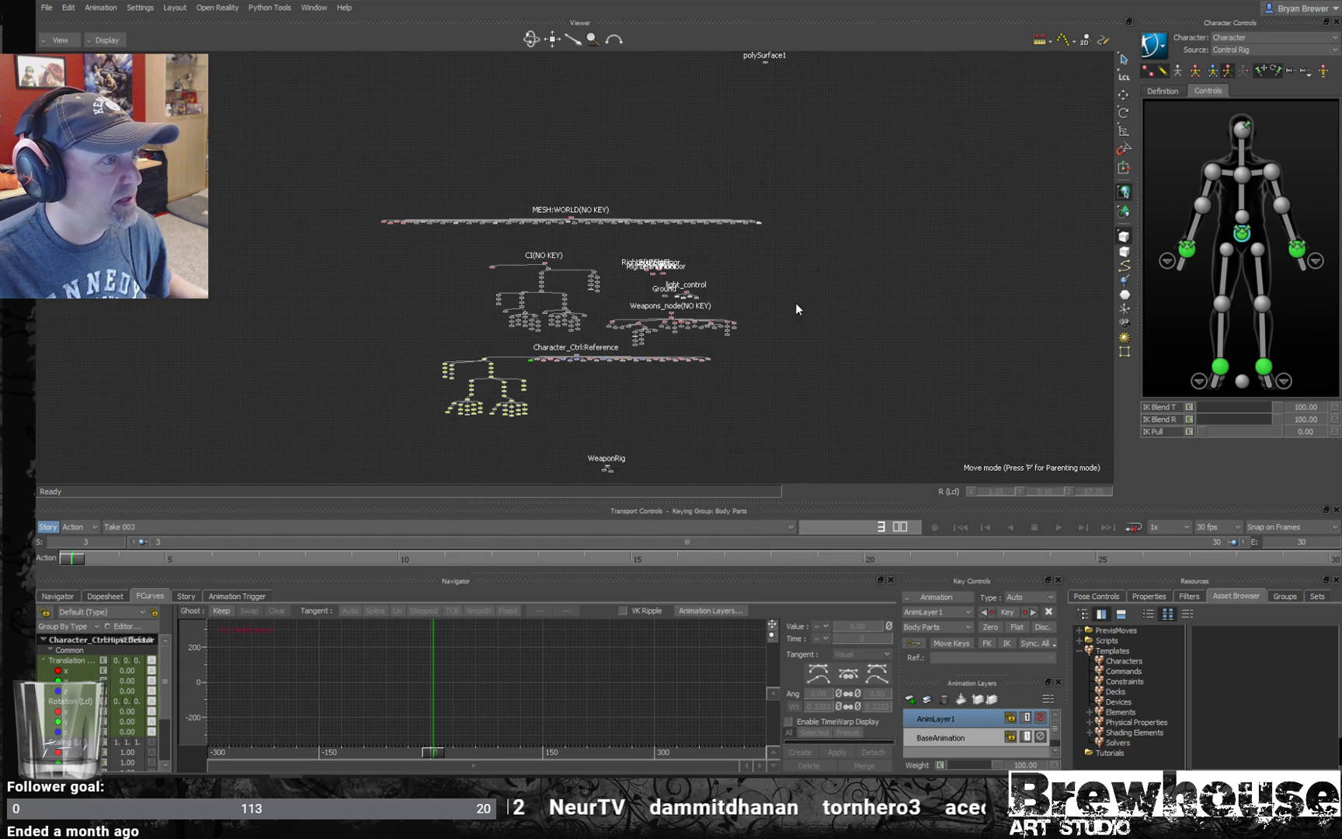
left_click_drag(373, 434, 880, 296)
key("ctrl+w")
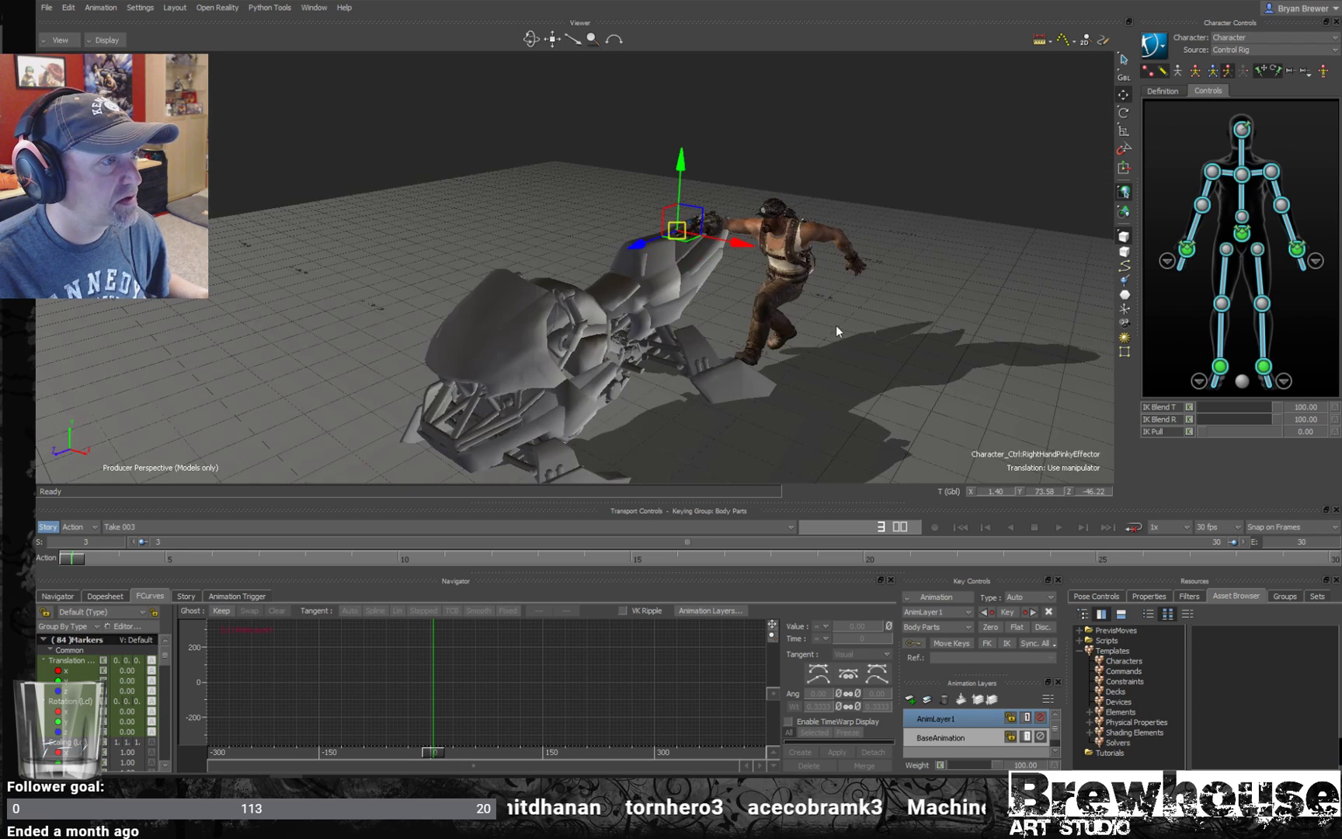
key("e")
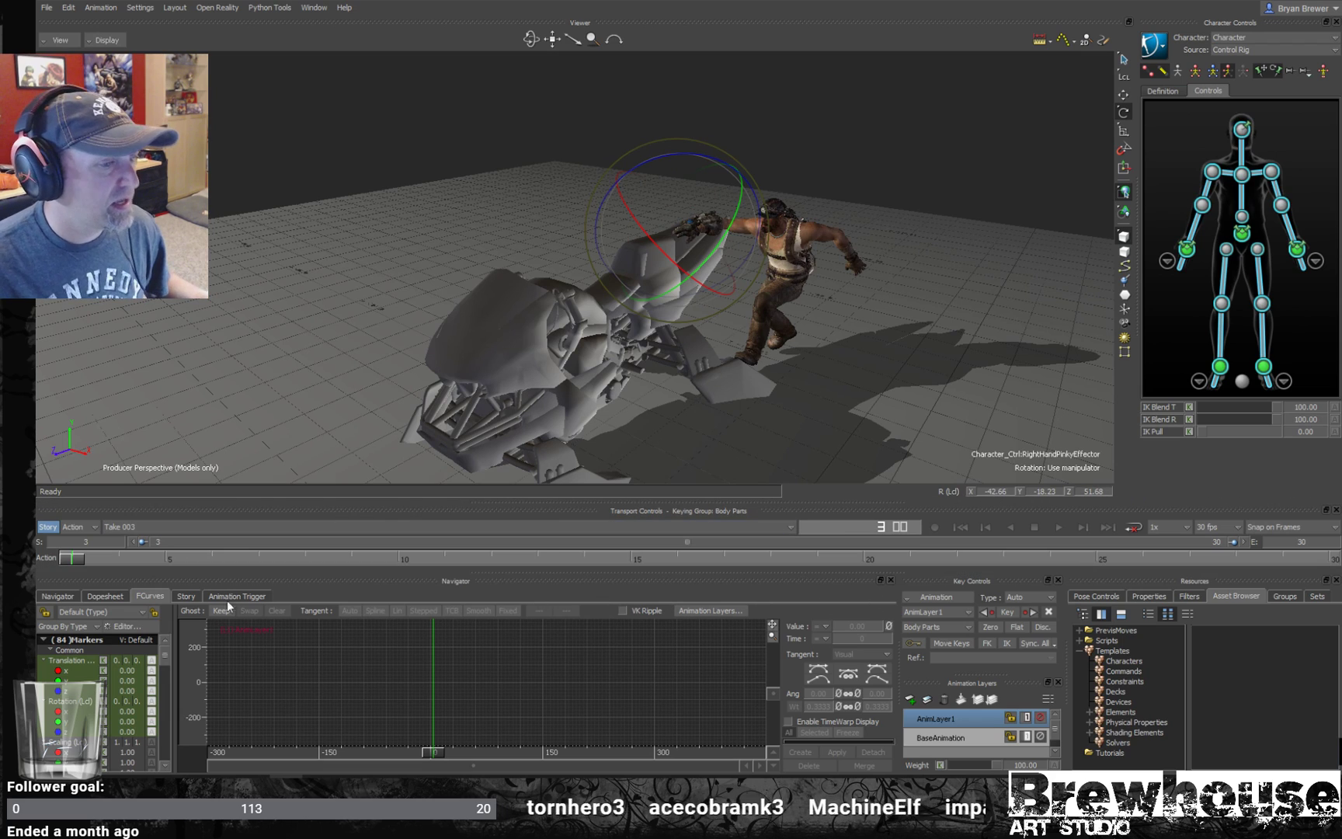
left_click_drag(54, 659, 167, 698)
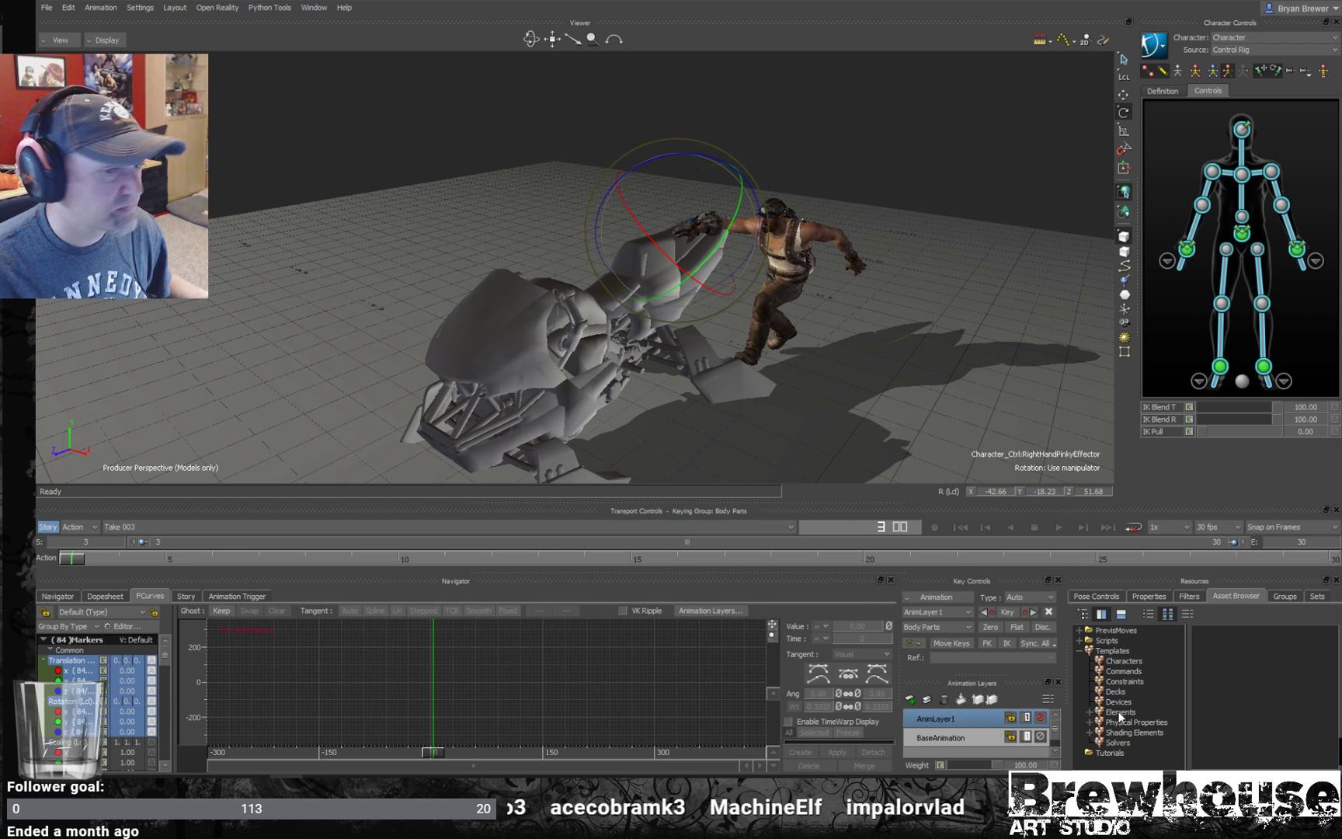
- Apply the Smooth filter to the selected BaseAnimation curves with a width of 2 and Use Quaternions disabled
left_click(1189, 596)
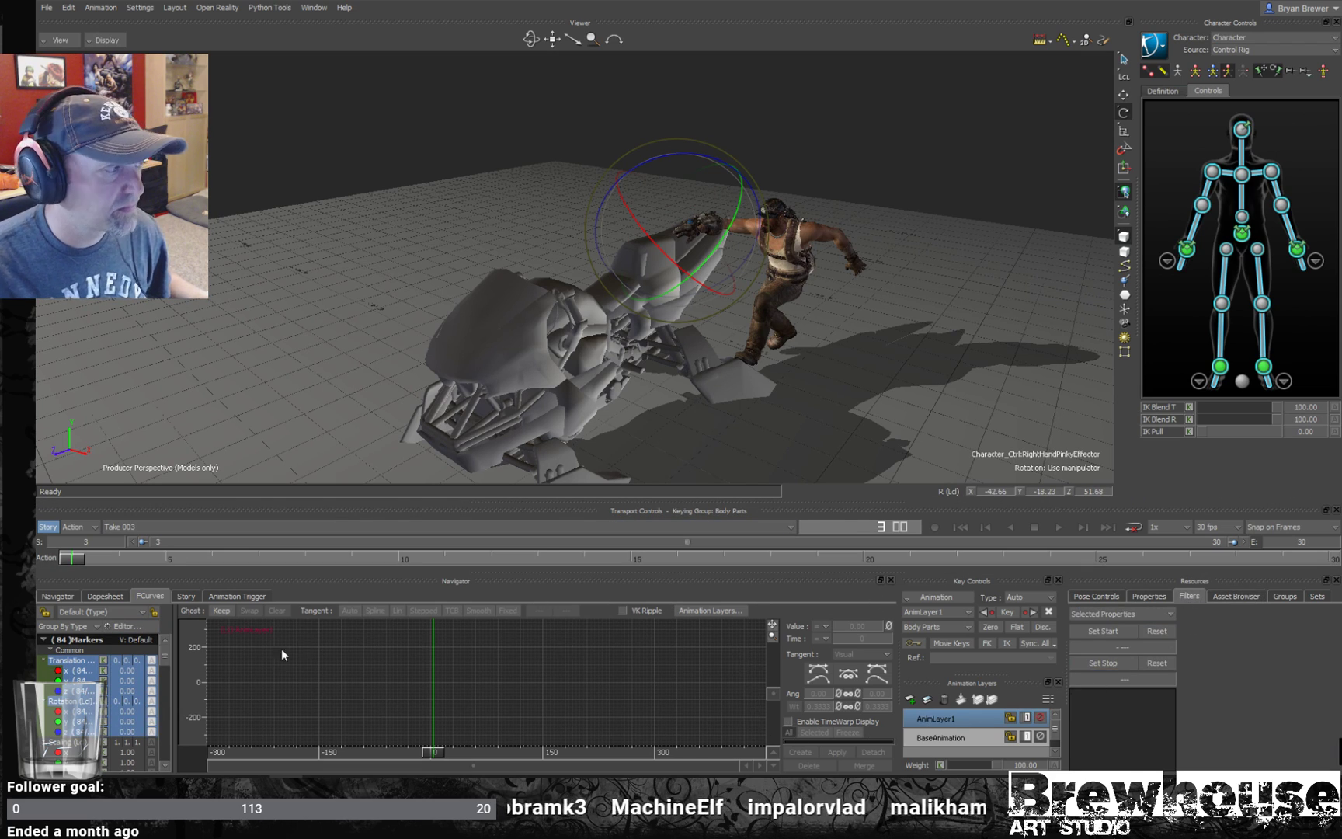
left_click(926, 738)
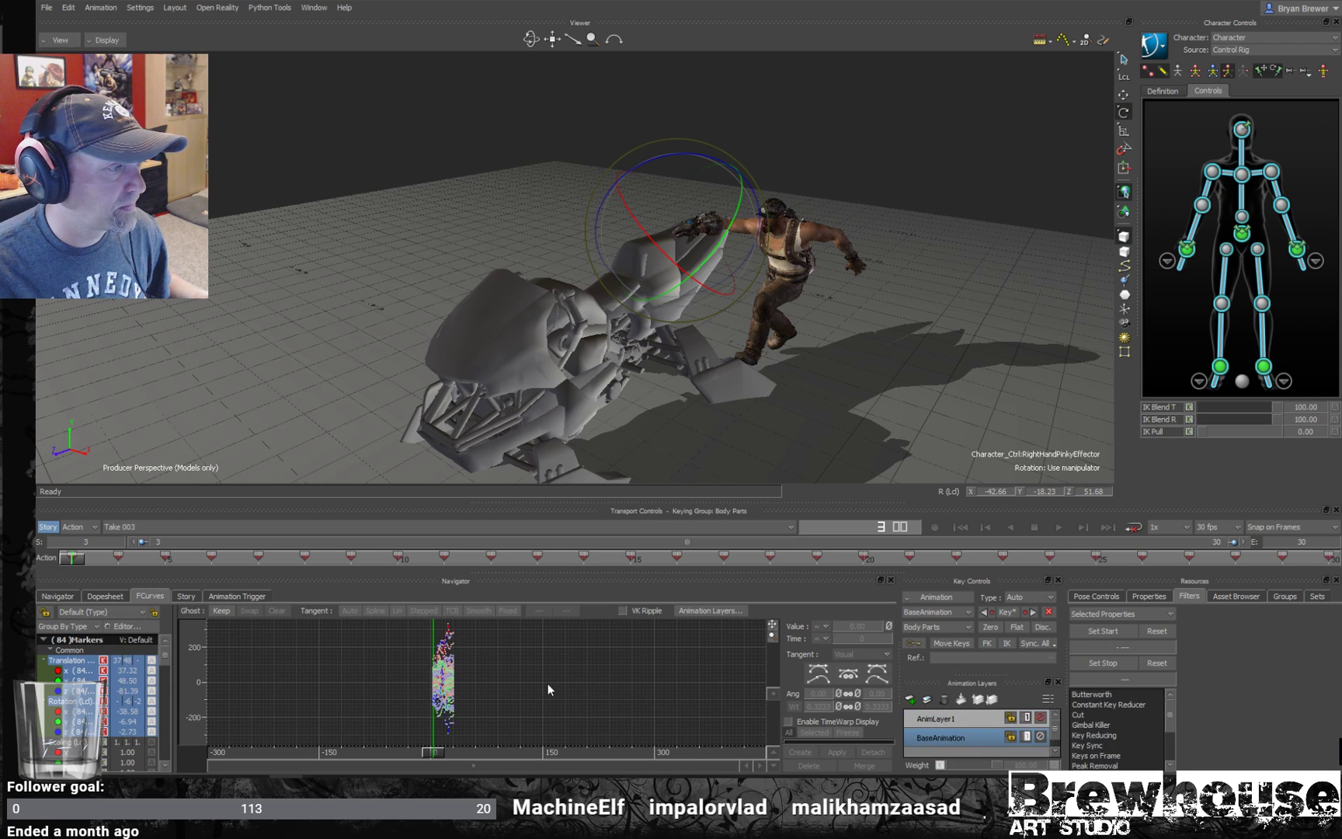
key("a")
scroll(610, 675, "down", 3)
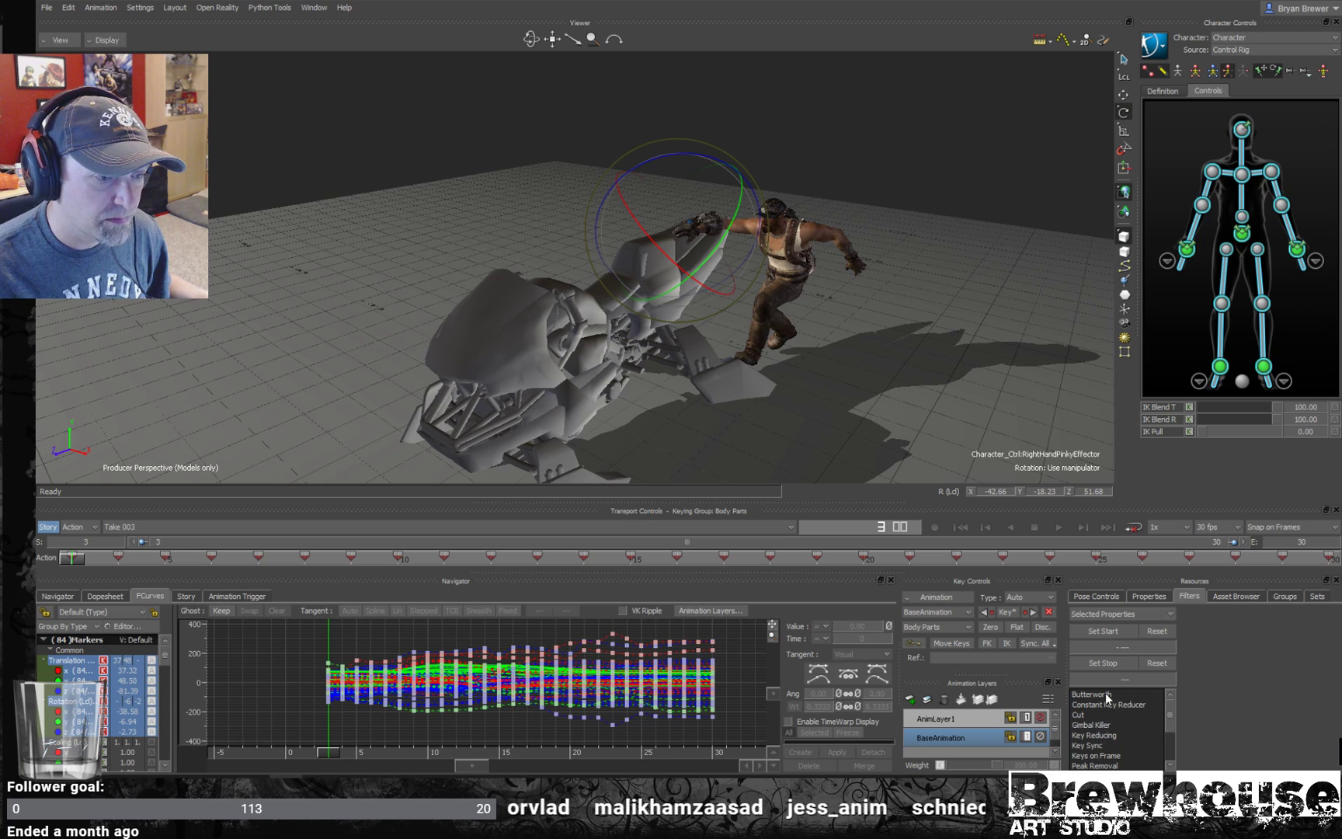
scroll(1171, 706, "down", 3)
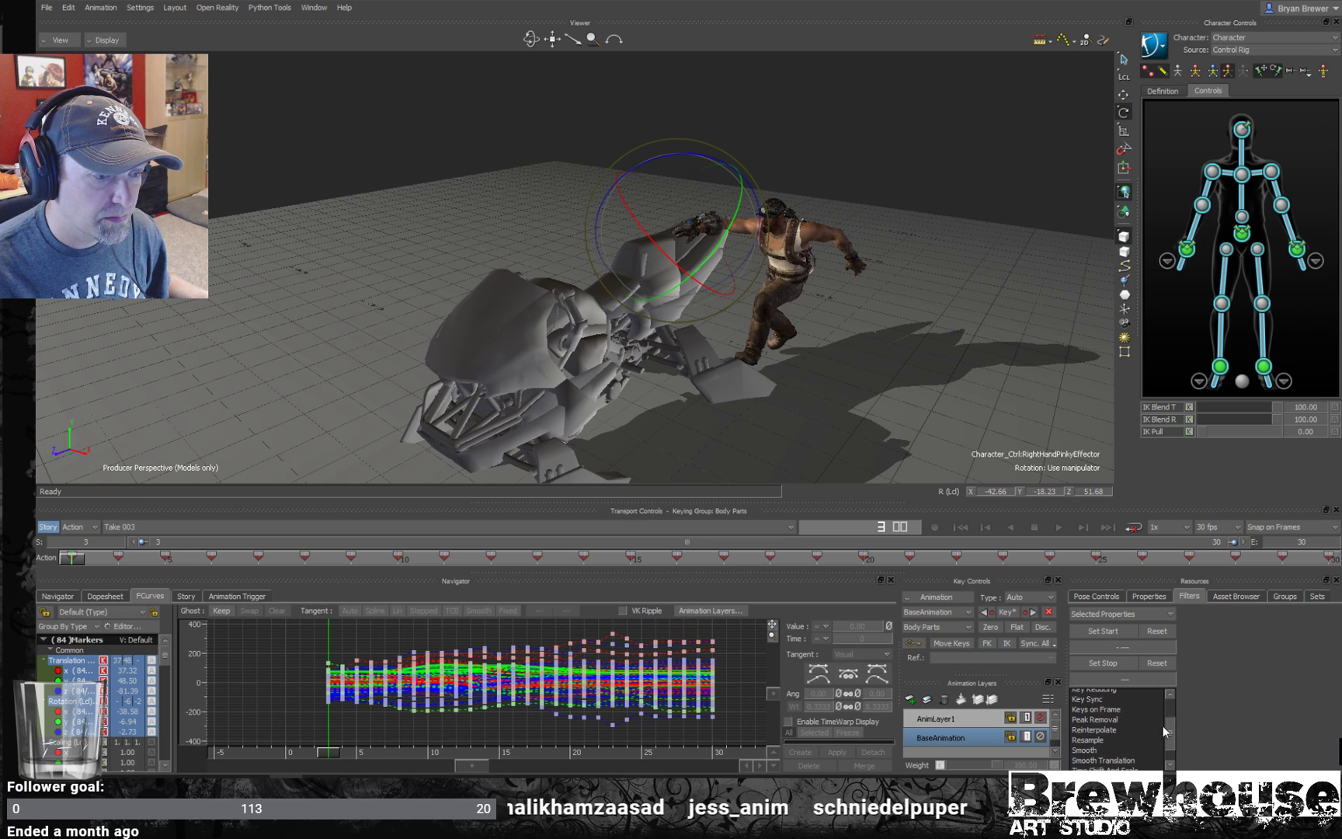
left_click(1087, 749)
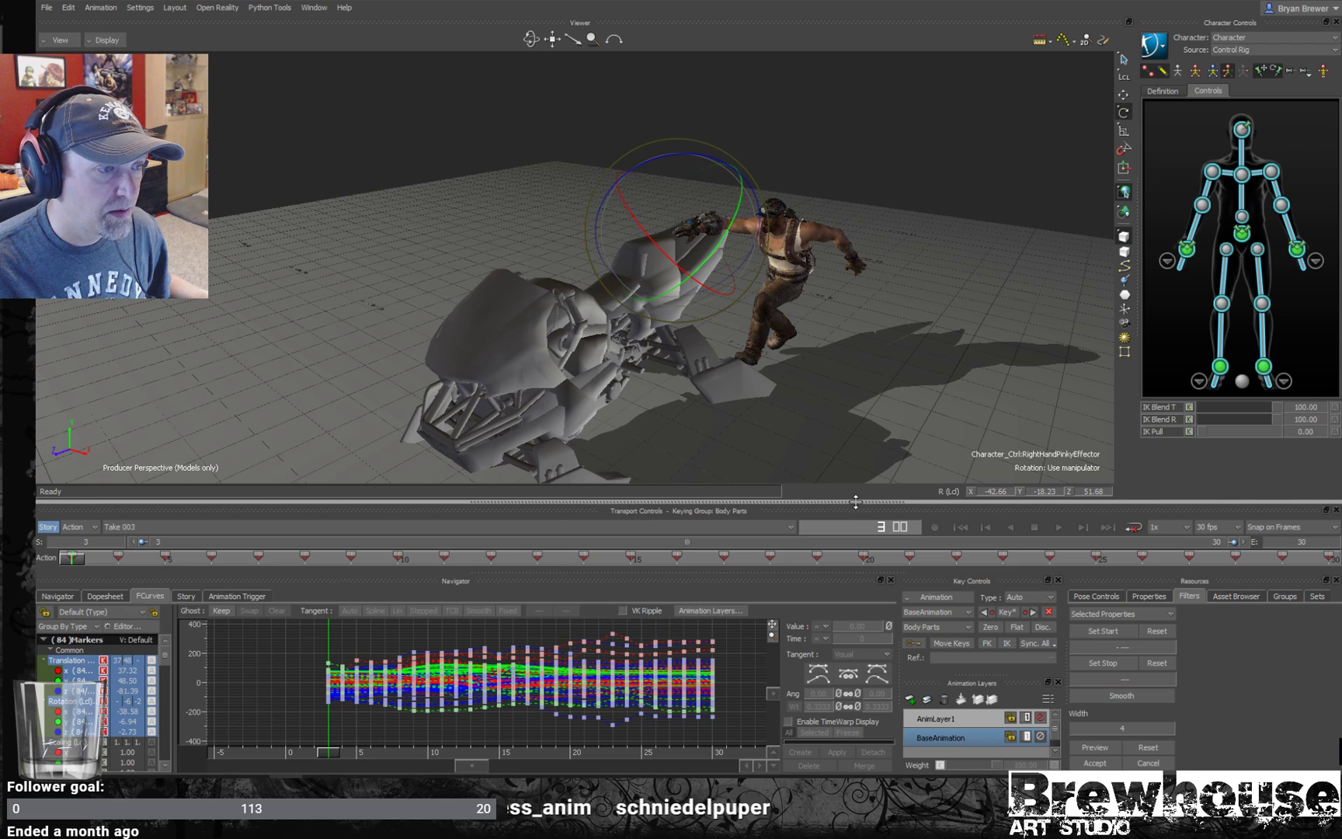
left_click_drag(857, 486, 859, 423)
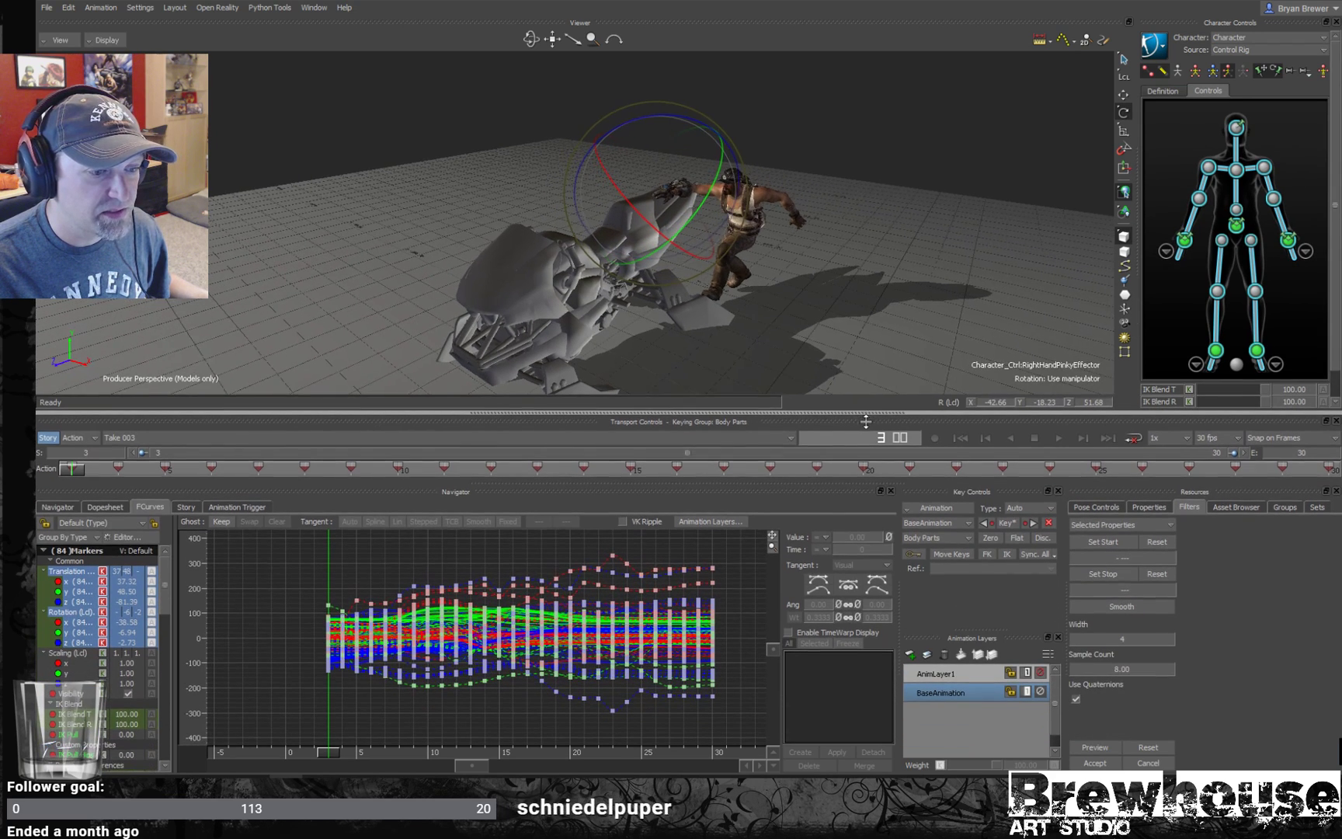
left_click(1075, 712)
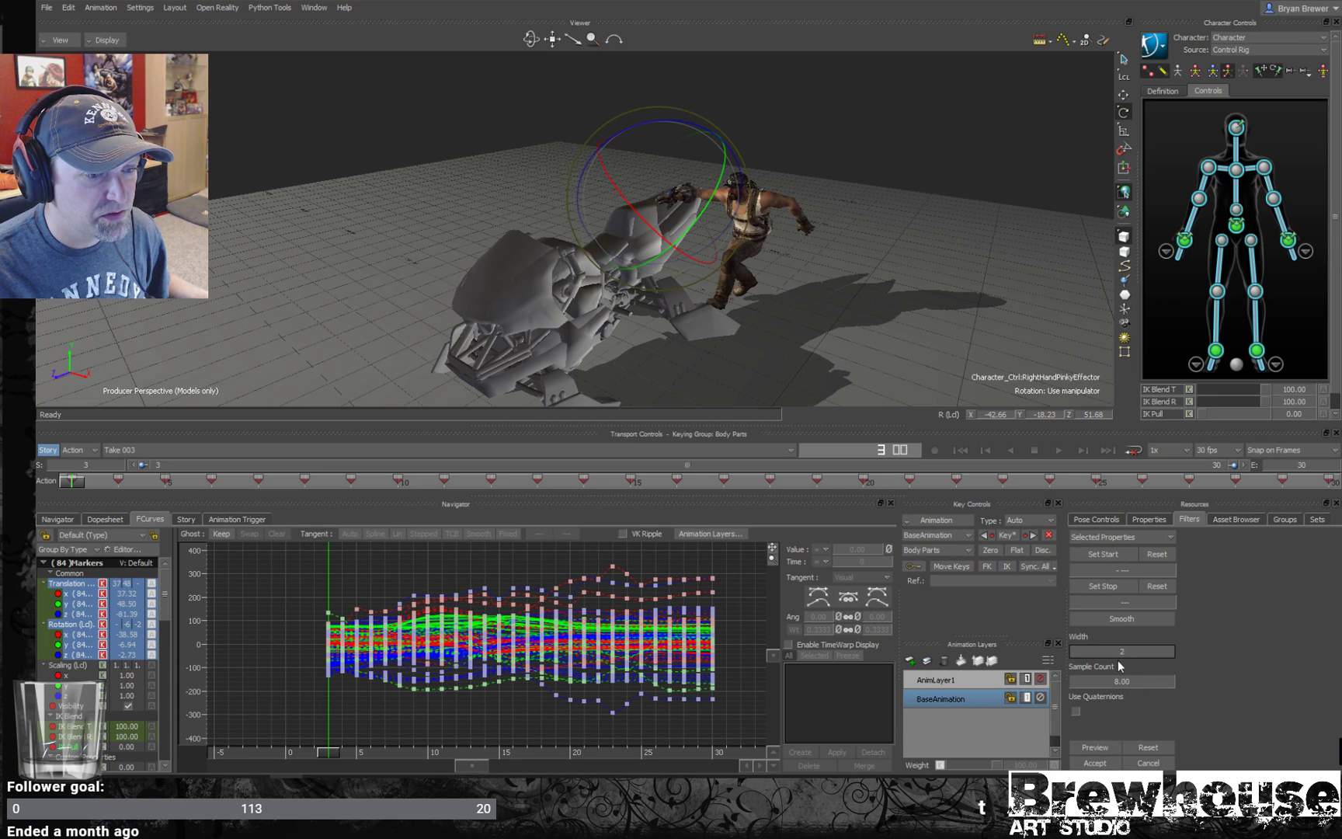
left_click(1093, 748)
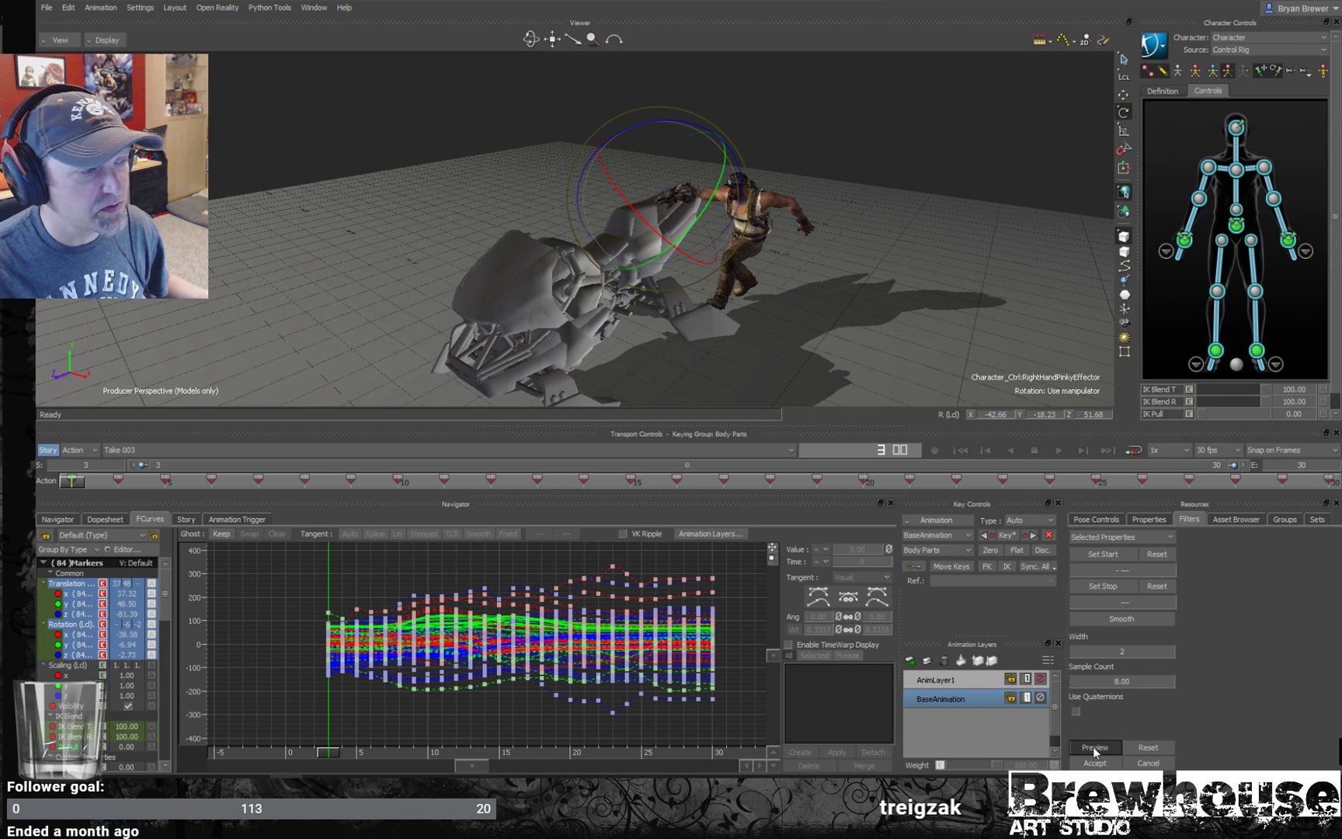
left_click(1121, 618)
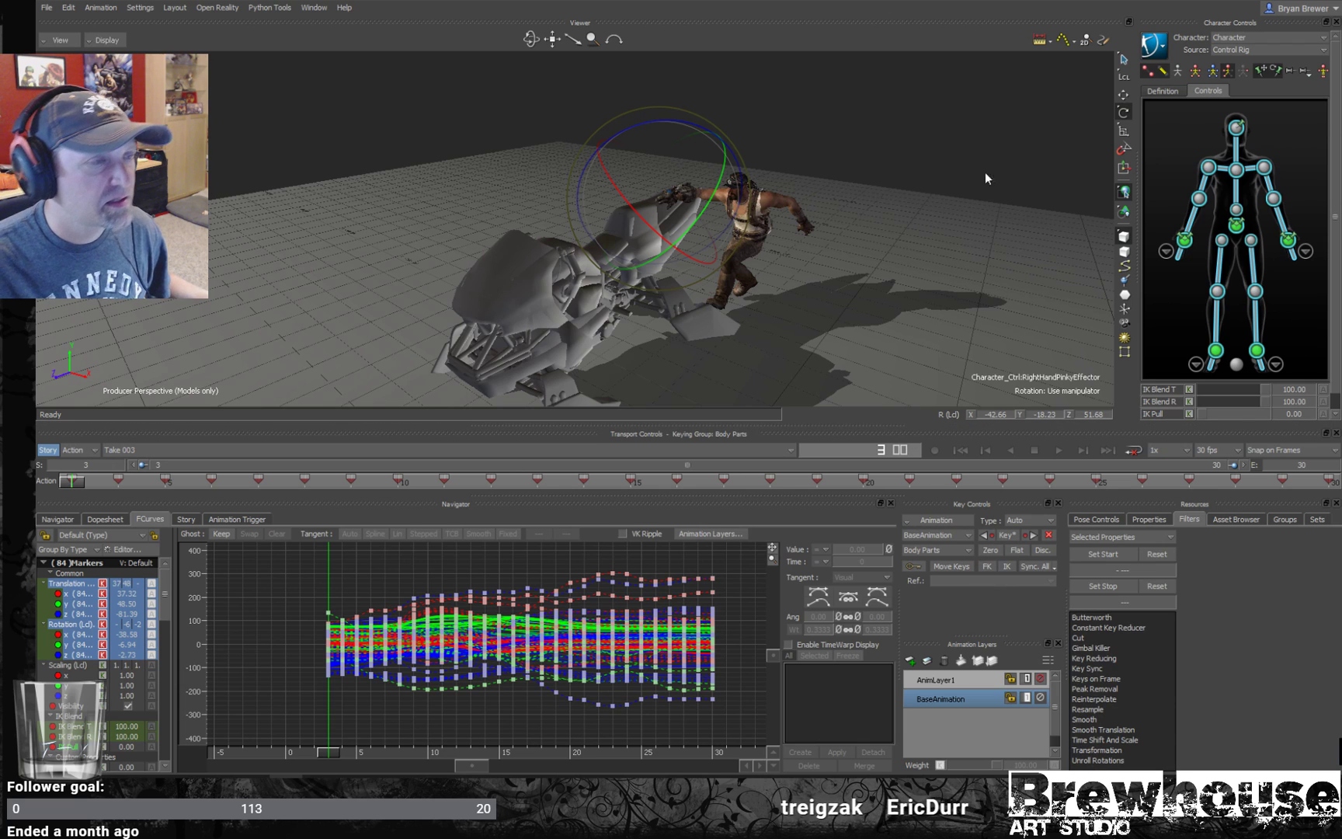
- Play back the smoothed vault and examine the character's motion onto the motorbike from several angles
left_click(863, 304)
left_click_drag(893, 350, 928, 286, "alt")
key("alt+v")
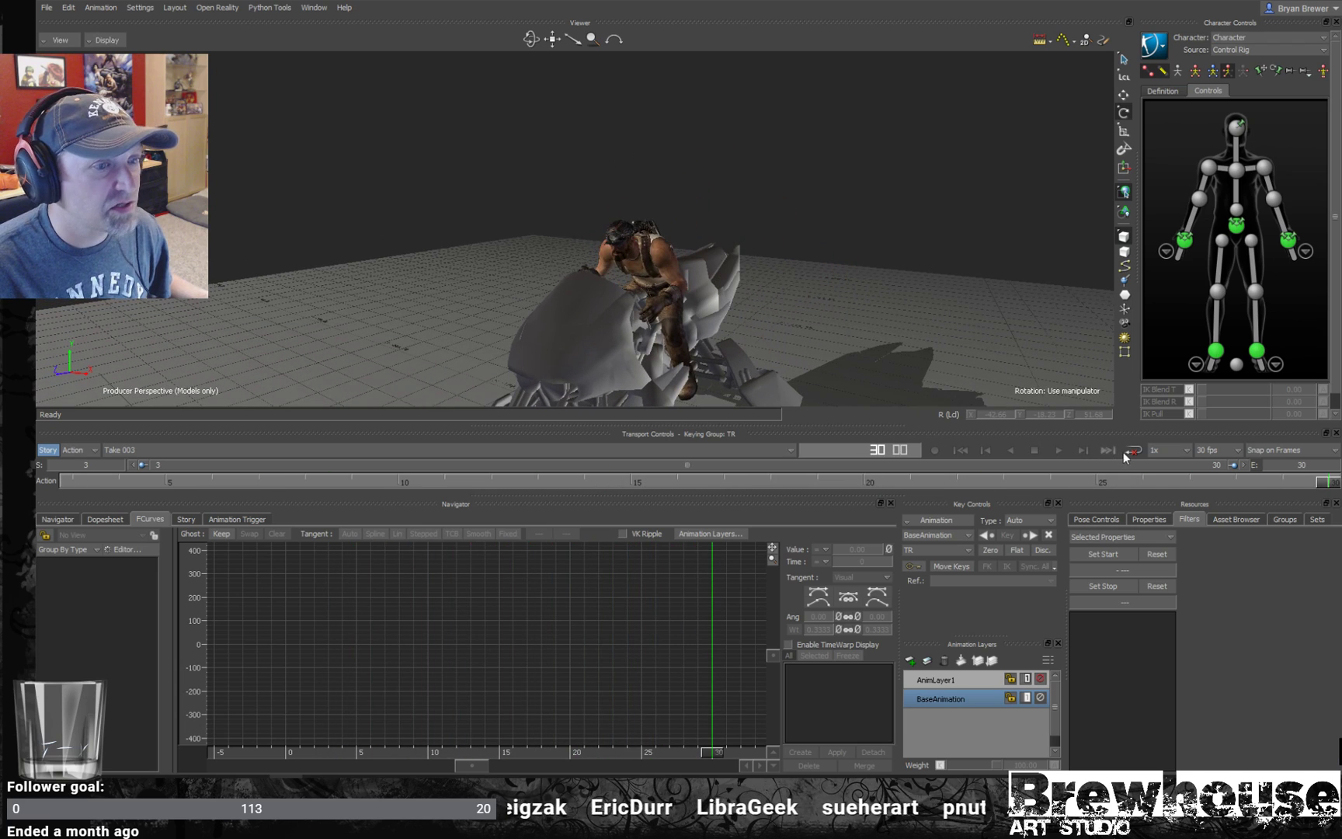
key("space")
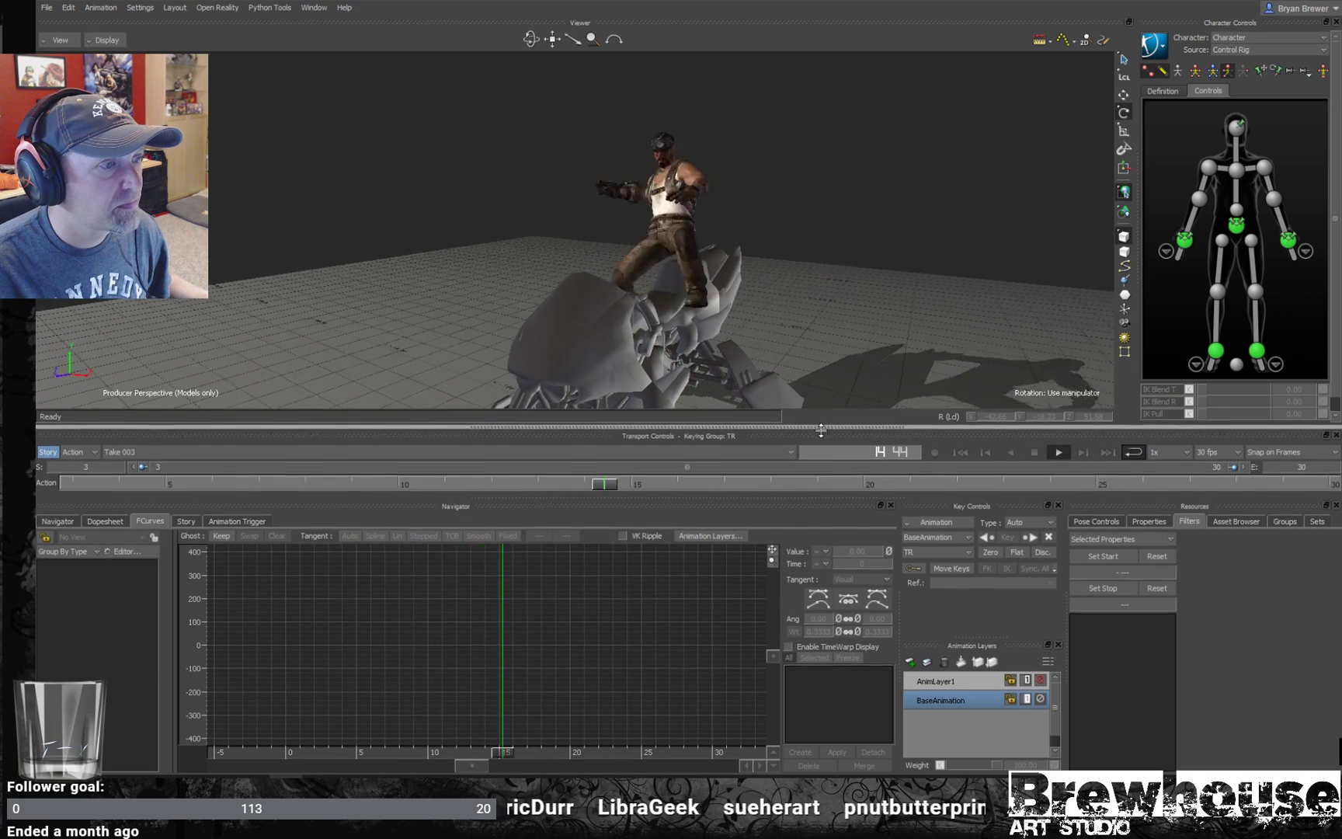
left_click_drag(815, 426, 813, 536)
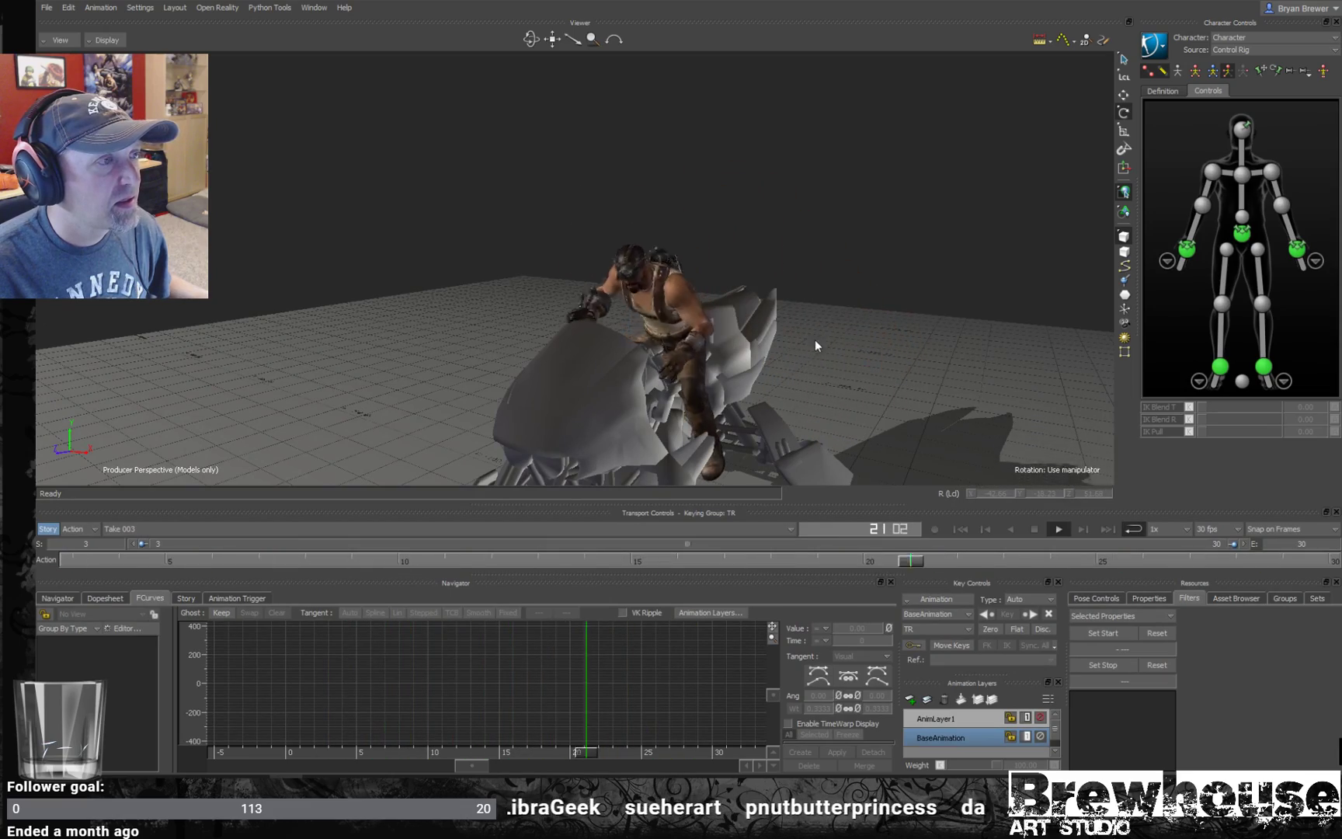
left_click(779, 277)
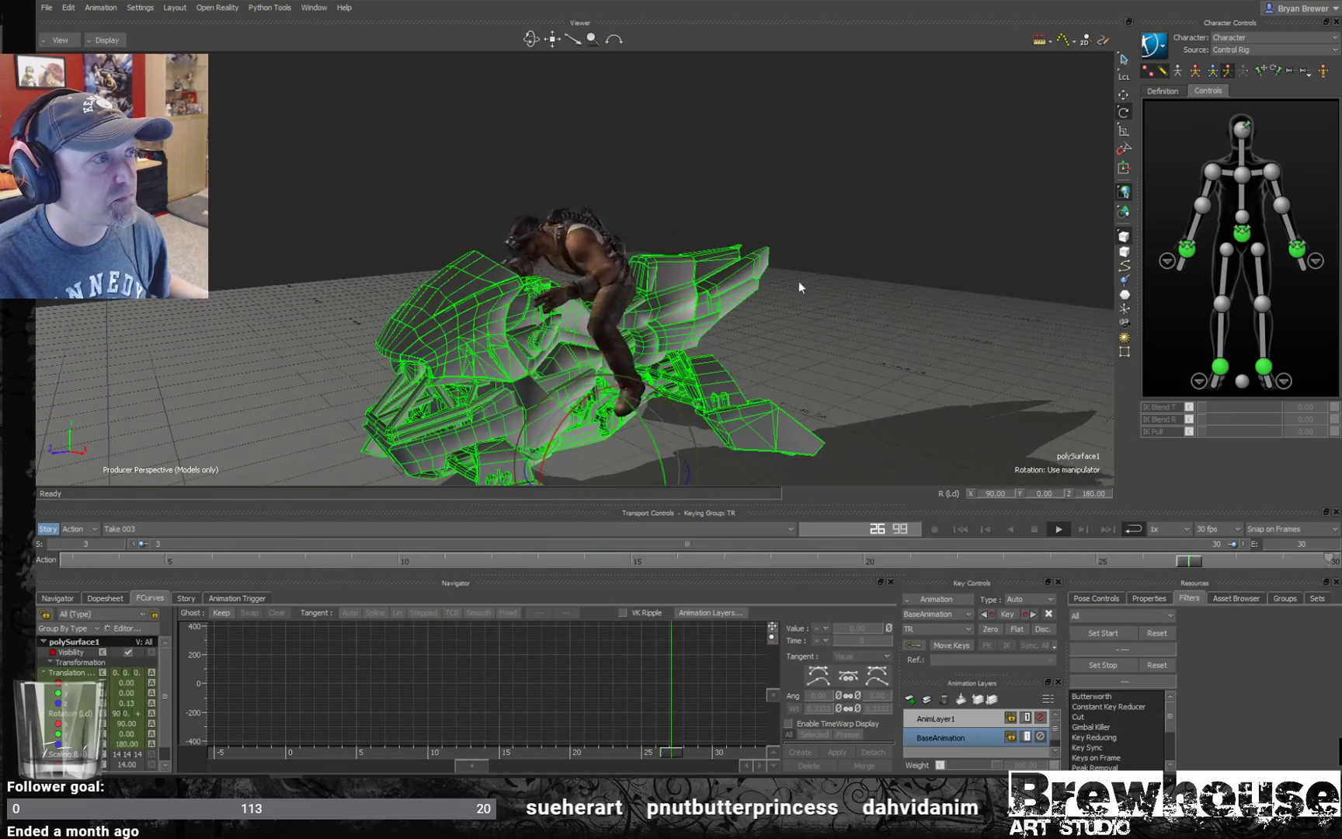
left_click(893, 310)
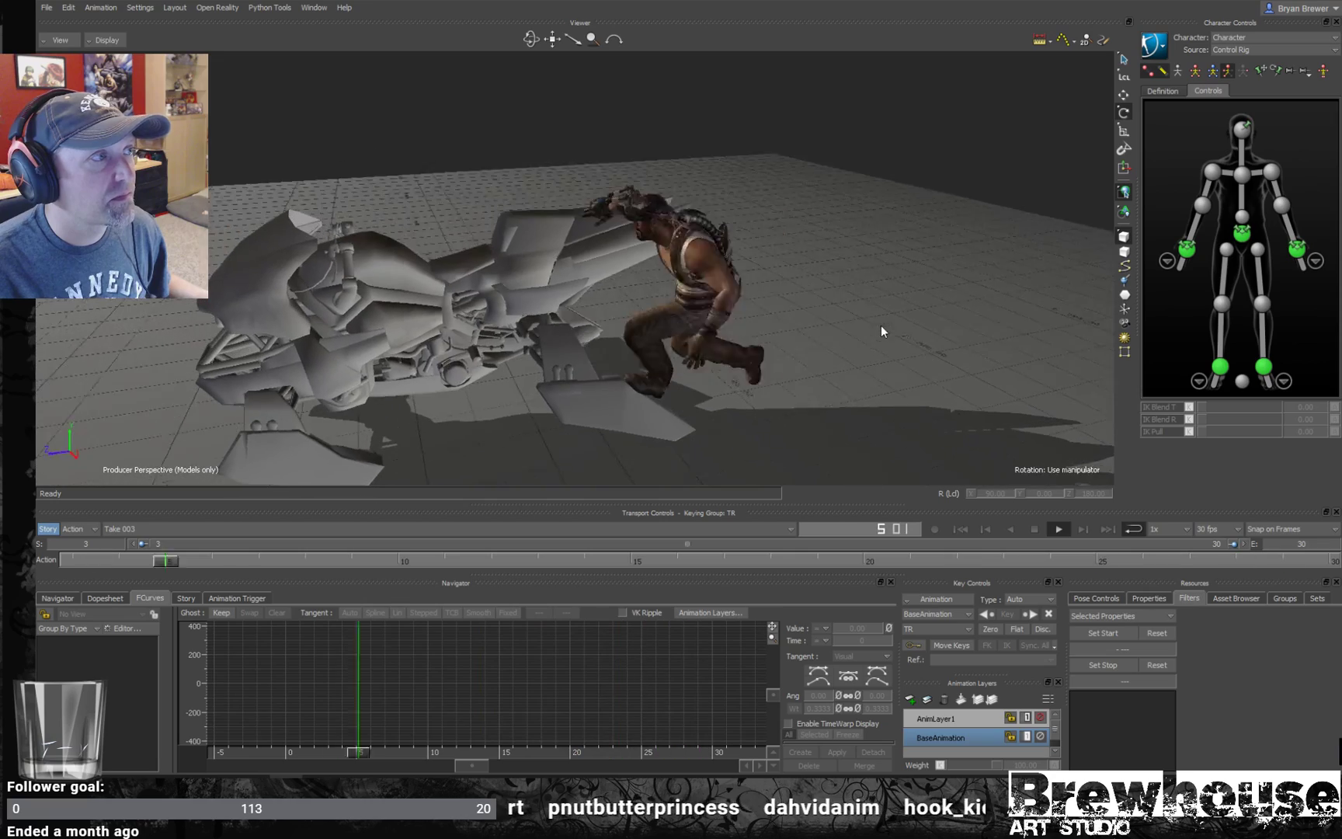
left_click_drag(899, 320, 923, 323, "alt")
left_click_drag(823, 325, 867, 336, "alt")
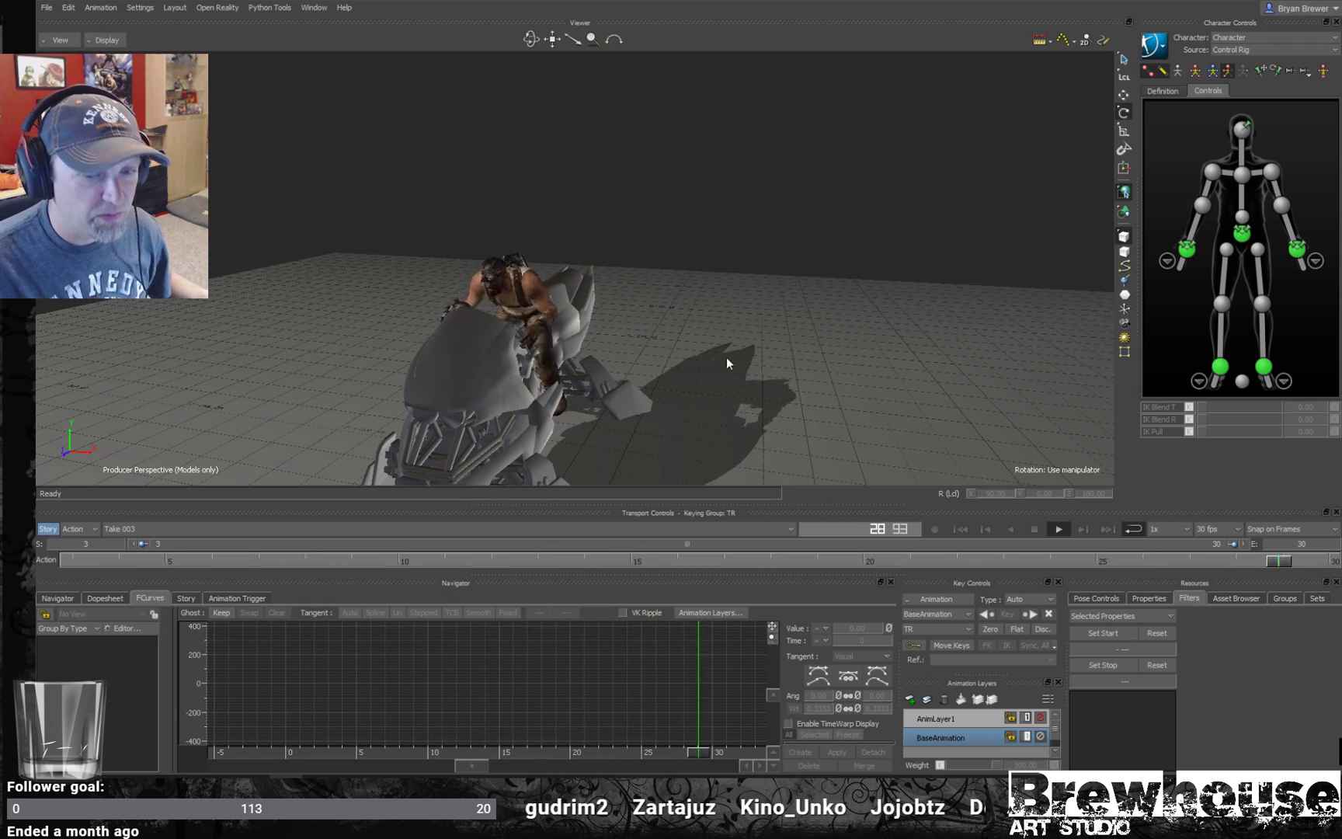
left_click_drag(810, 309, 912, 331, "ctrl+shift")
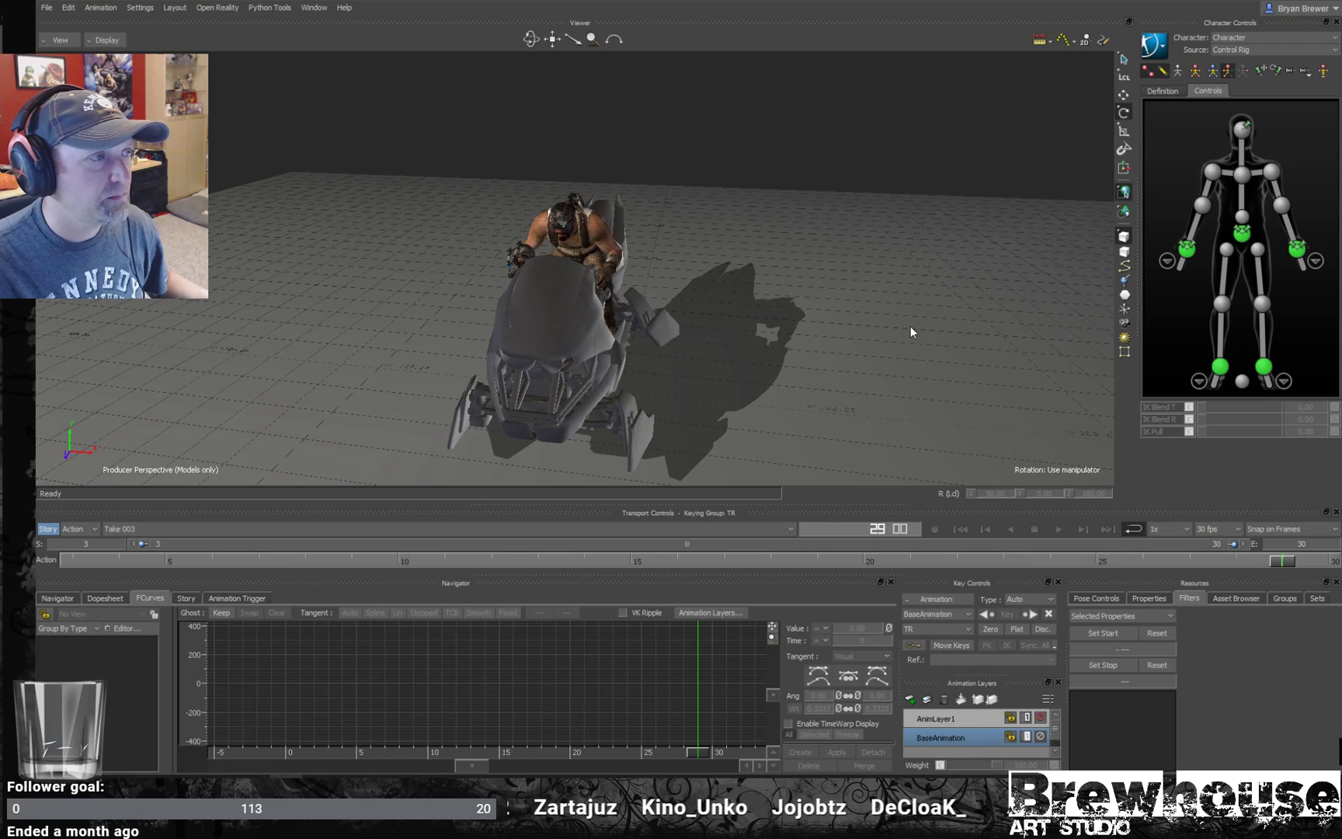
- Keep Take 003 as the current take and delete Take 002 from the scene
left_click(209, 531)
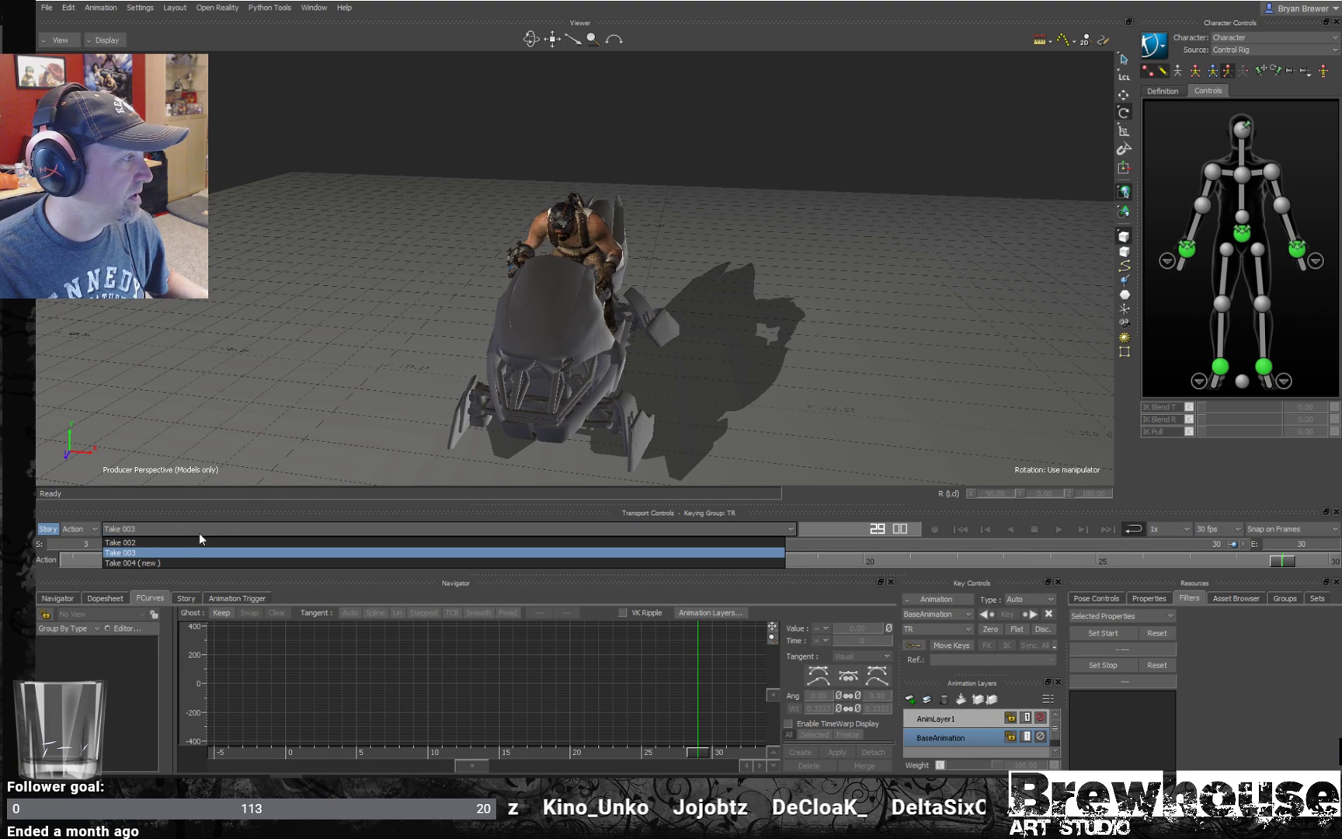
left_click(132, 552)
left_click(74, 604)
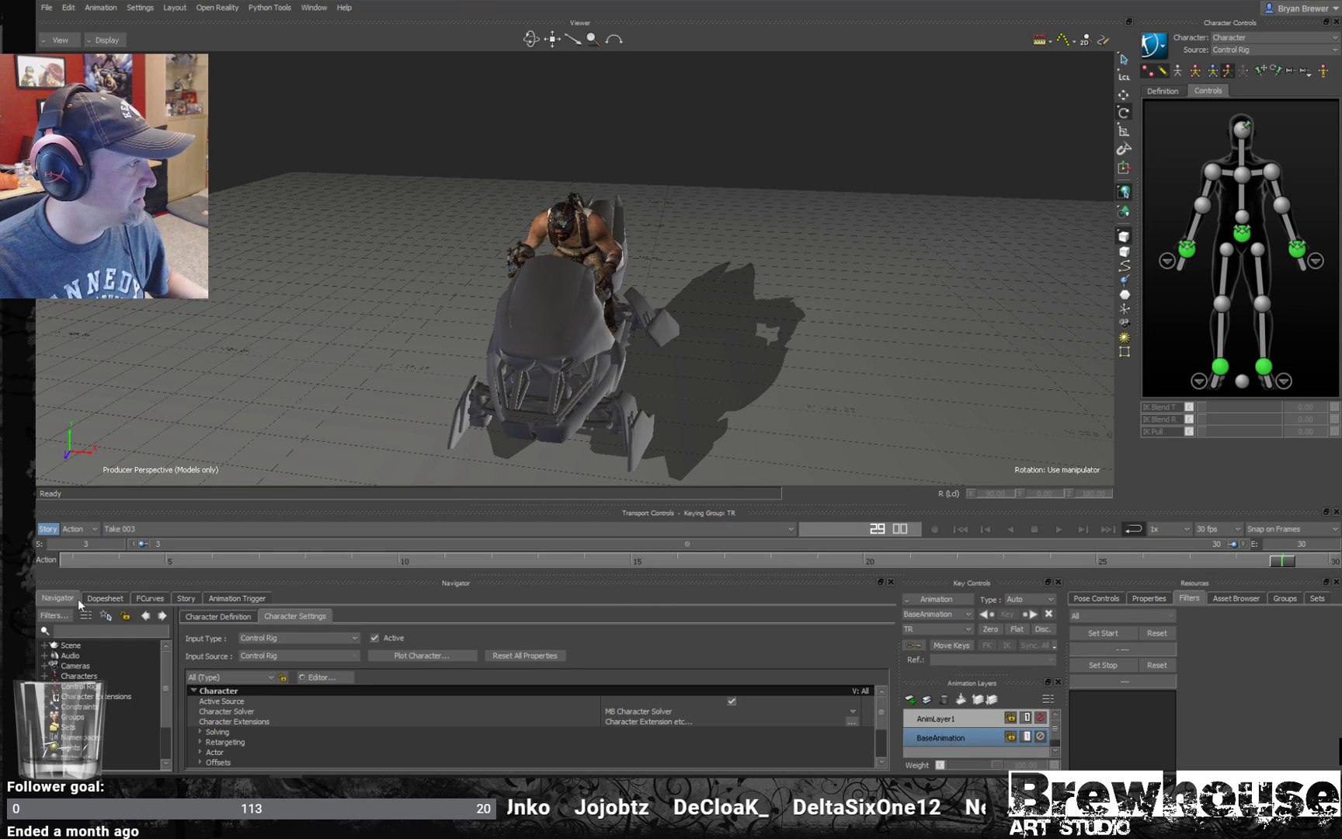
left_click_drag(163, 693, 164, 772)
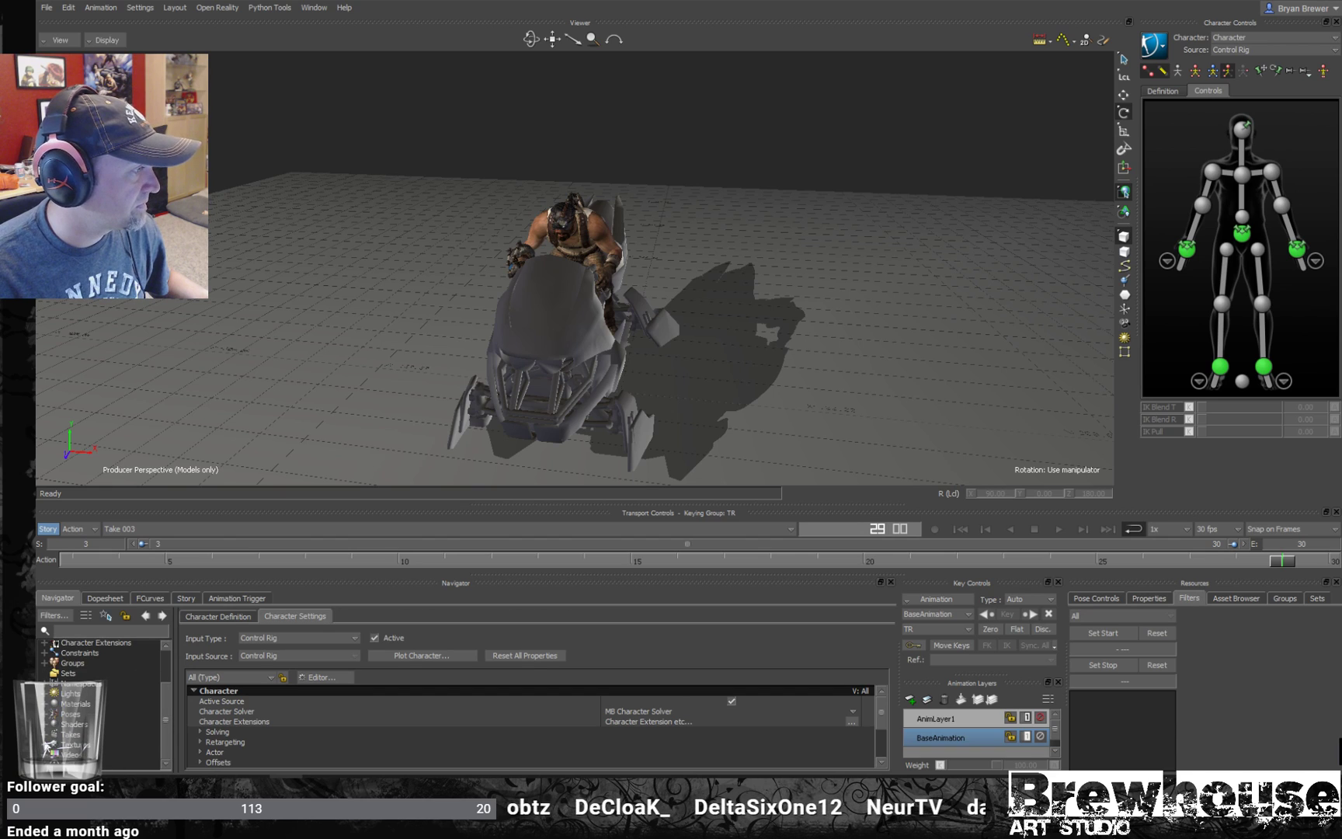
scroll(105, 750, "down", 1)
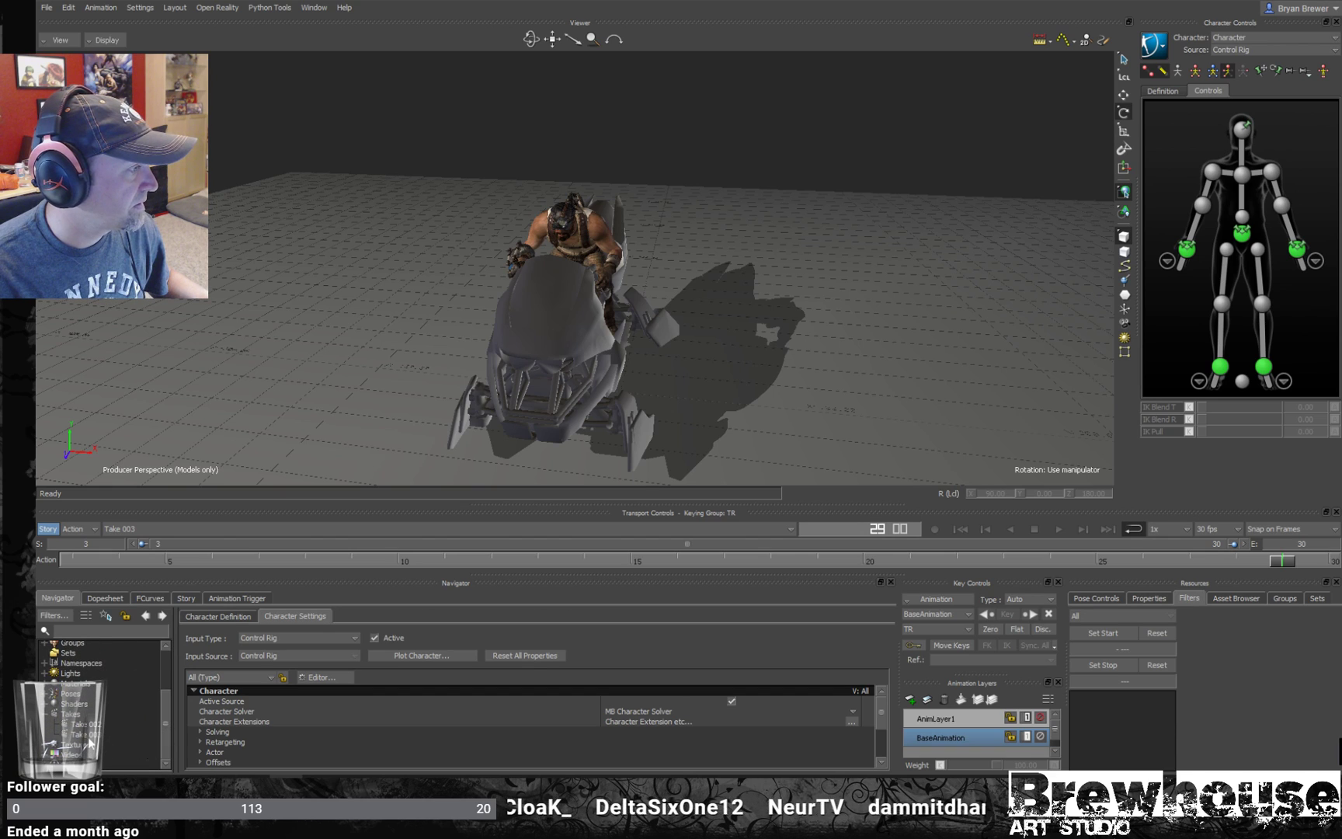
right_click(88, 726)
mouse_move(119, 655)
left_click(227, 654)
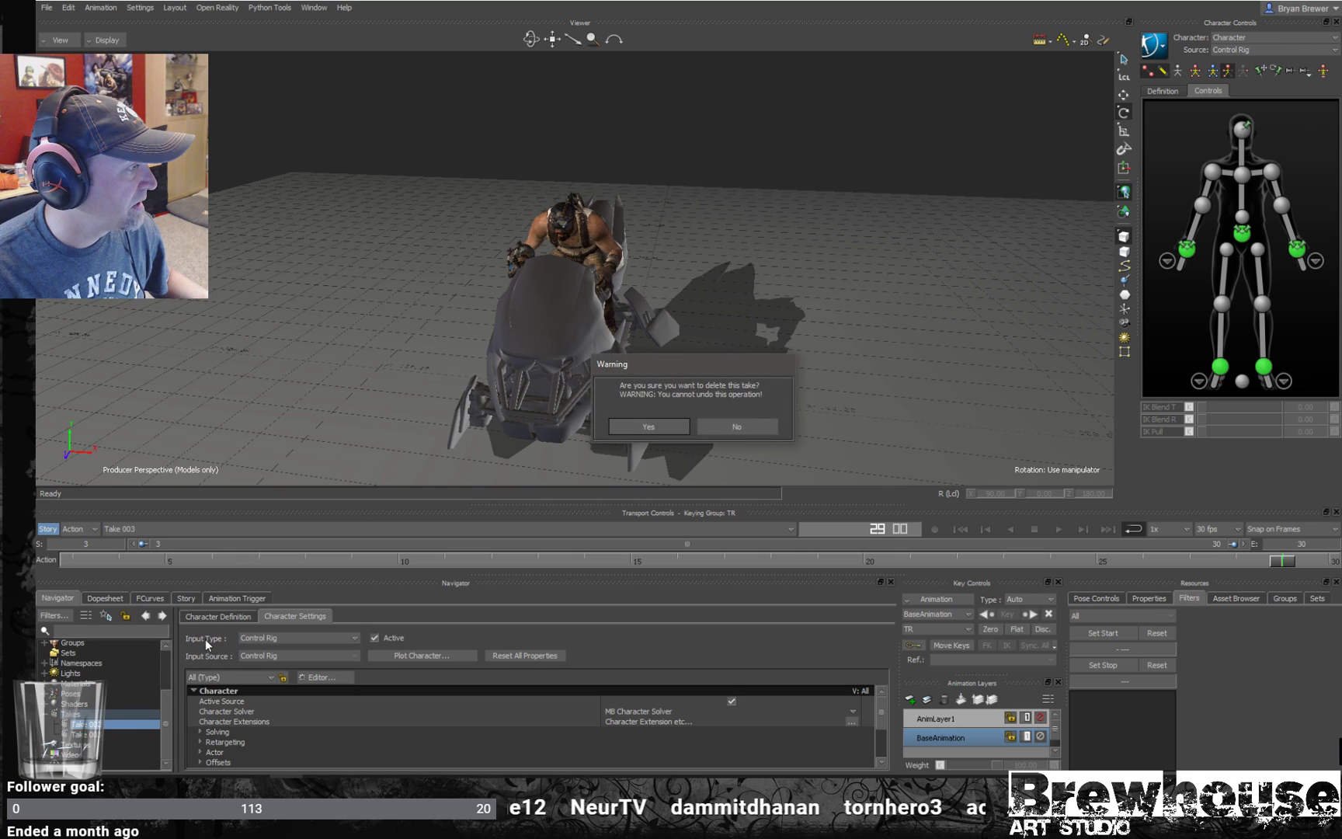
left_click(646, 431)
- Rename Take 003 as back_left
left_click(85, 735)
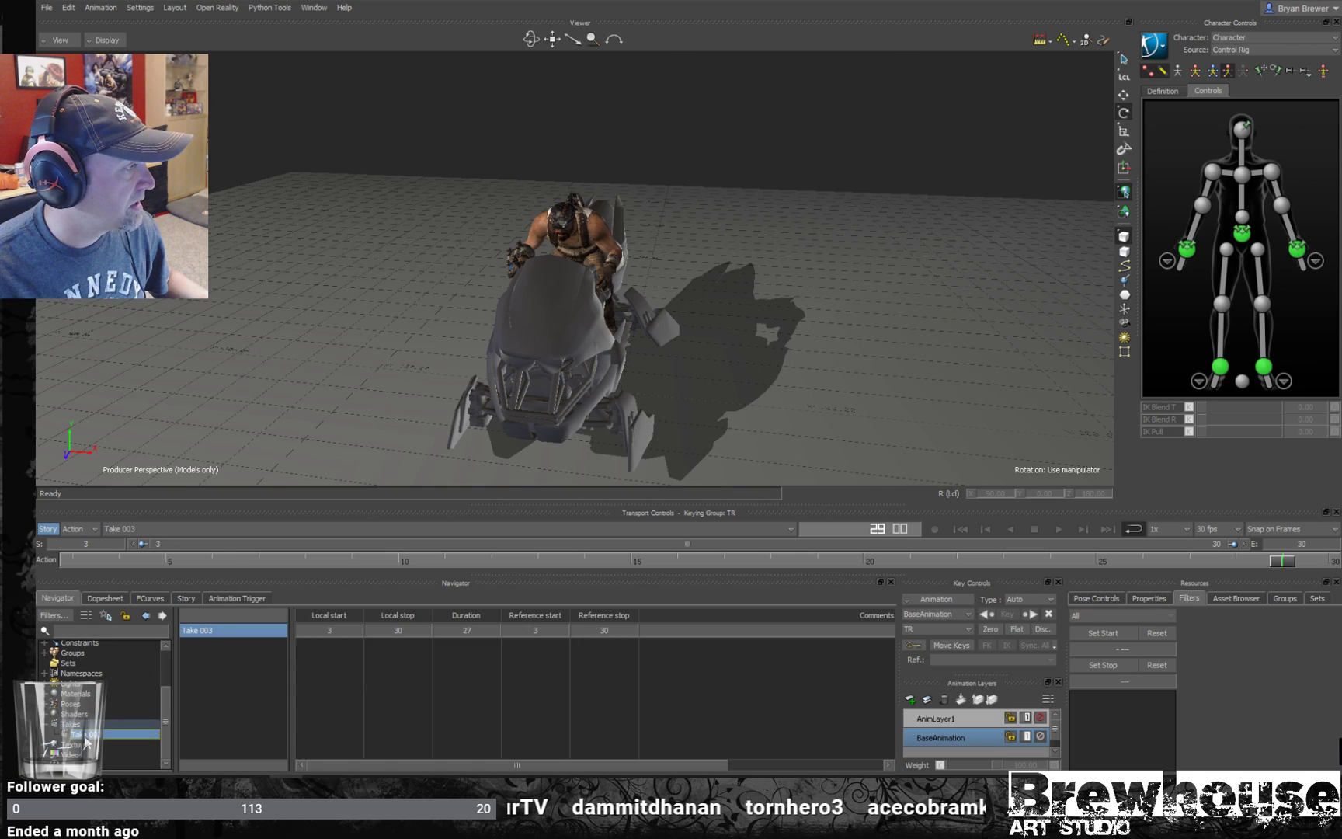
right_click(89, 741)
left_click(127, 682)
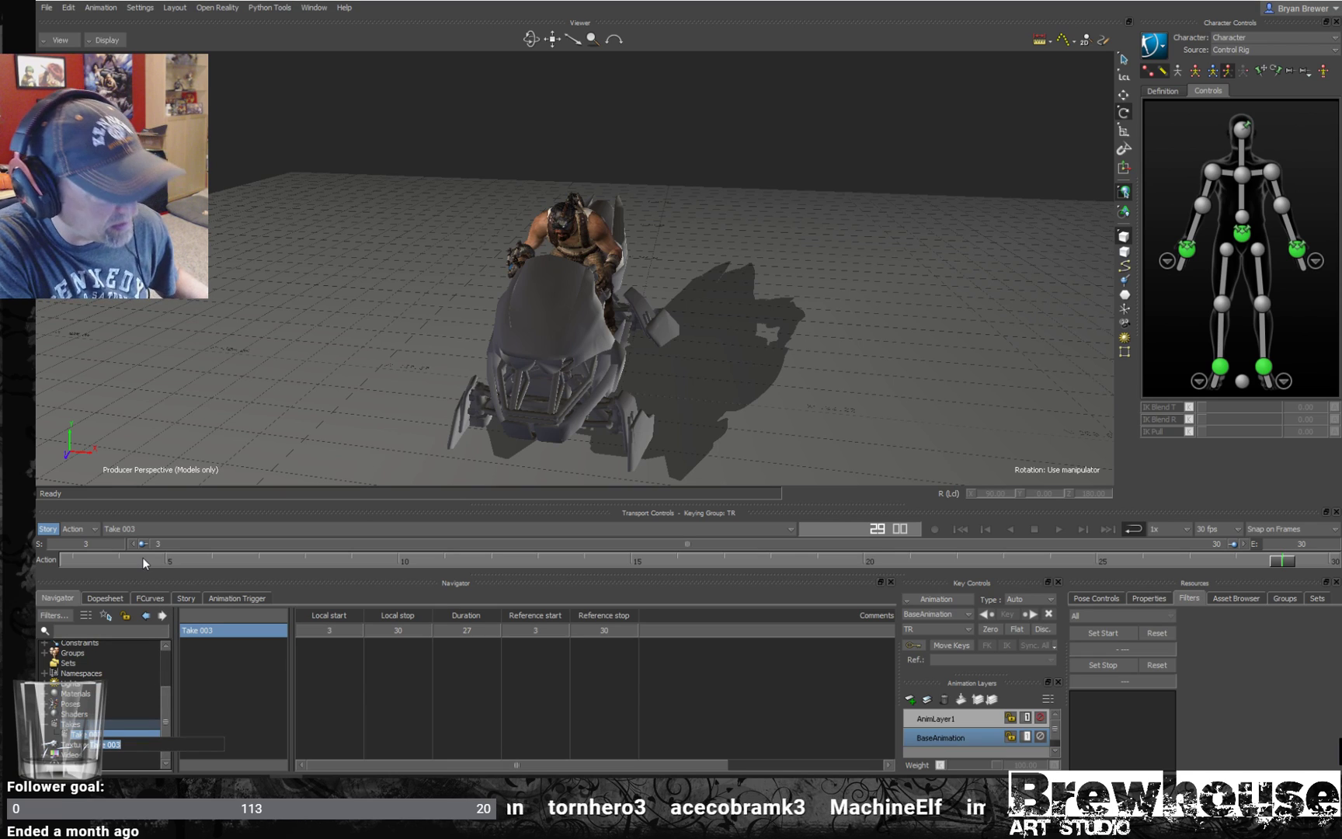
key("BackSpace")
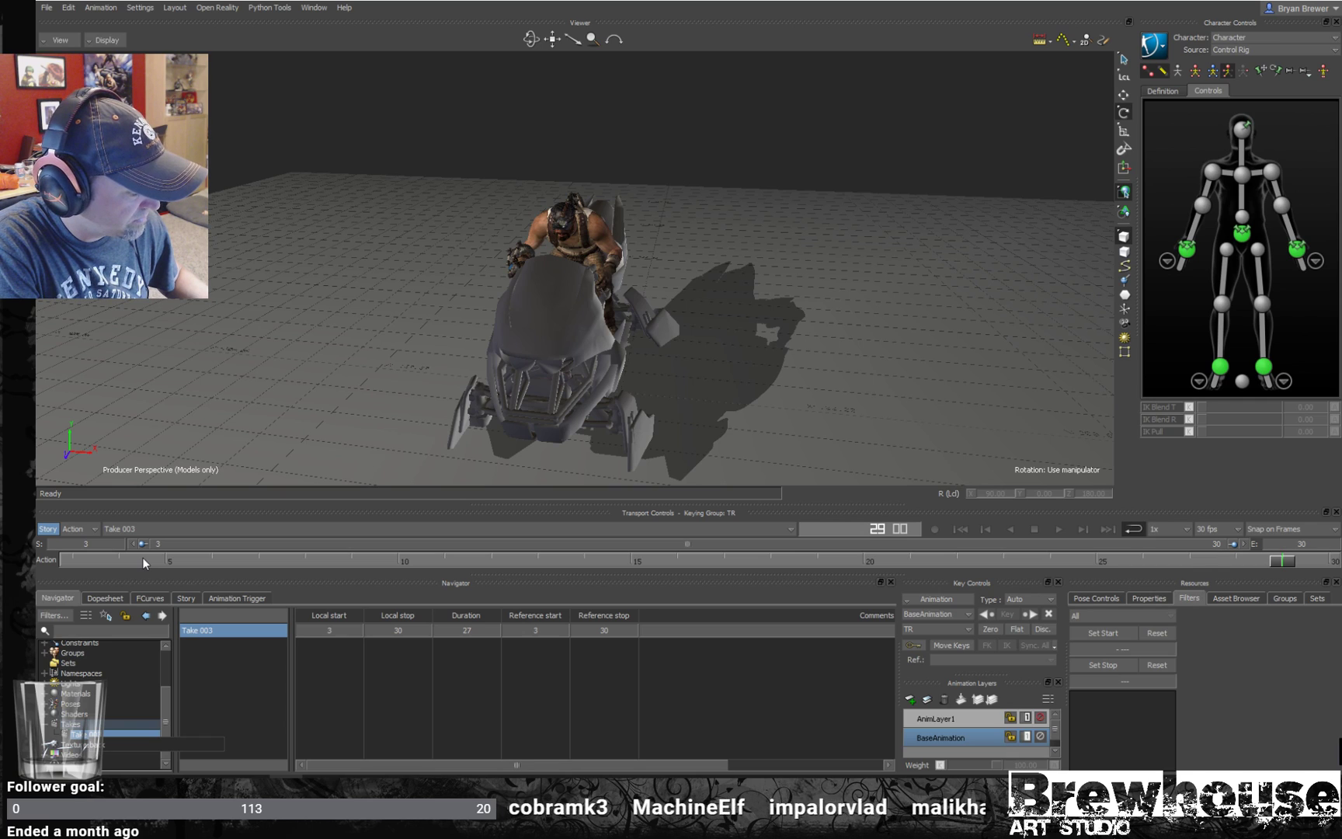
type("_t")
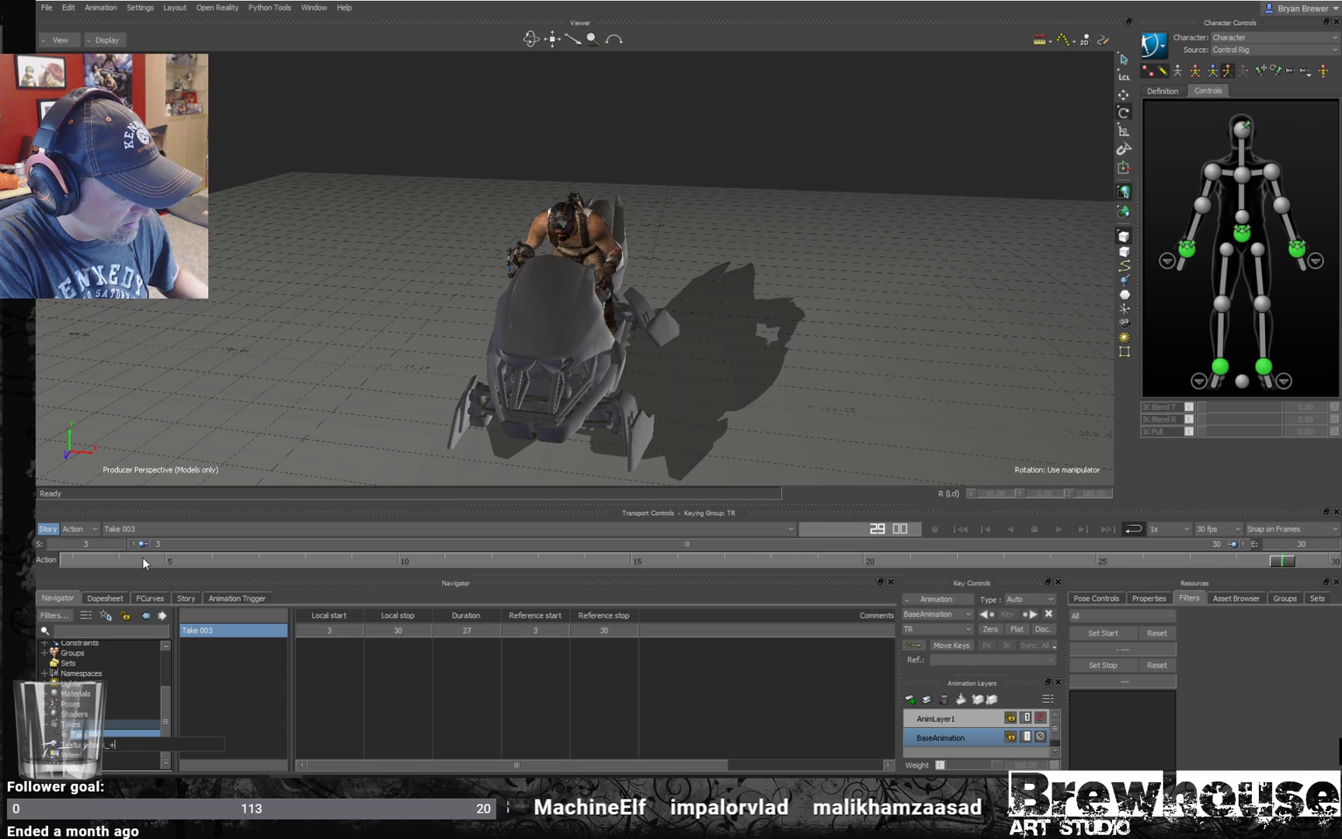
key("BackSpace")
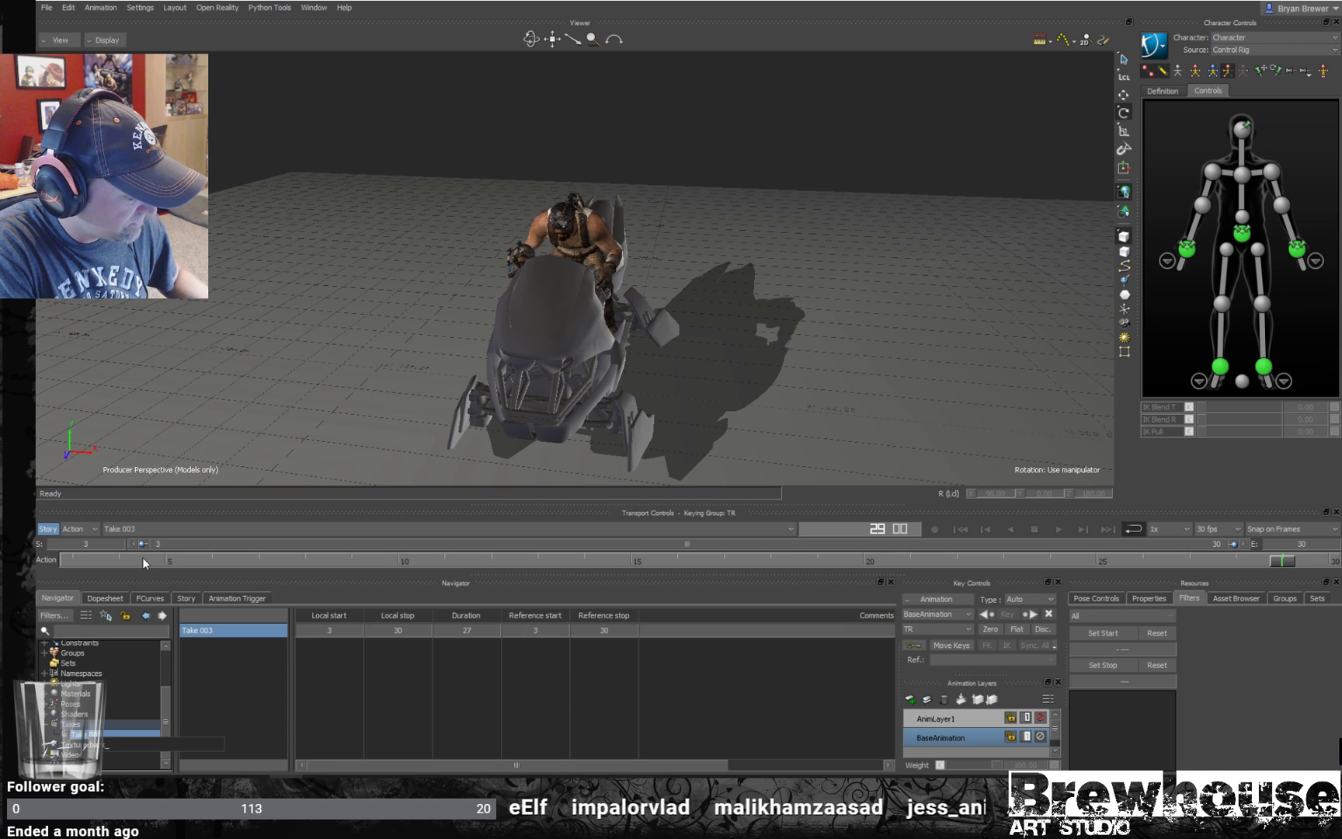
type("left")
key("Return")
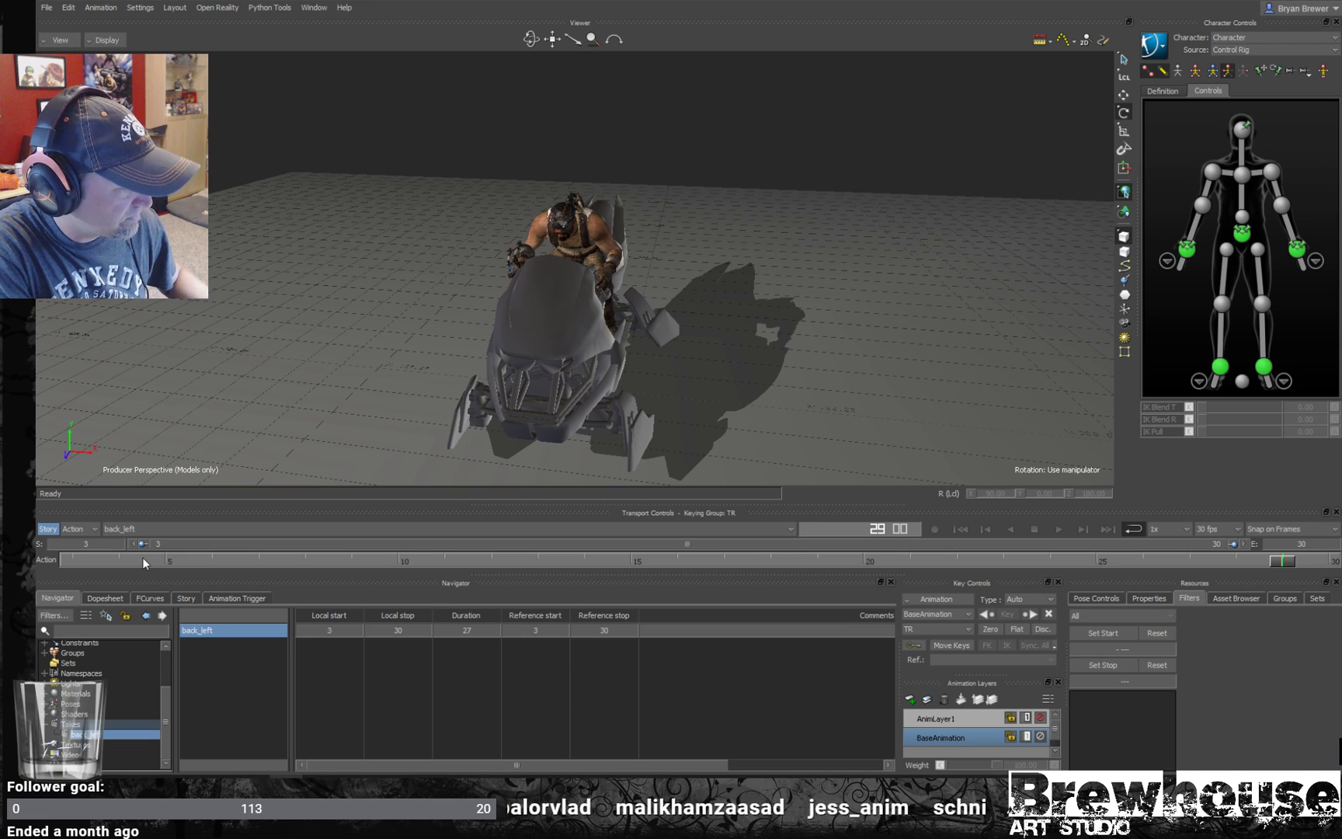
- Play back the back_left take, review the vault from different angles, and return to frame 3
key("space")
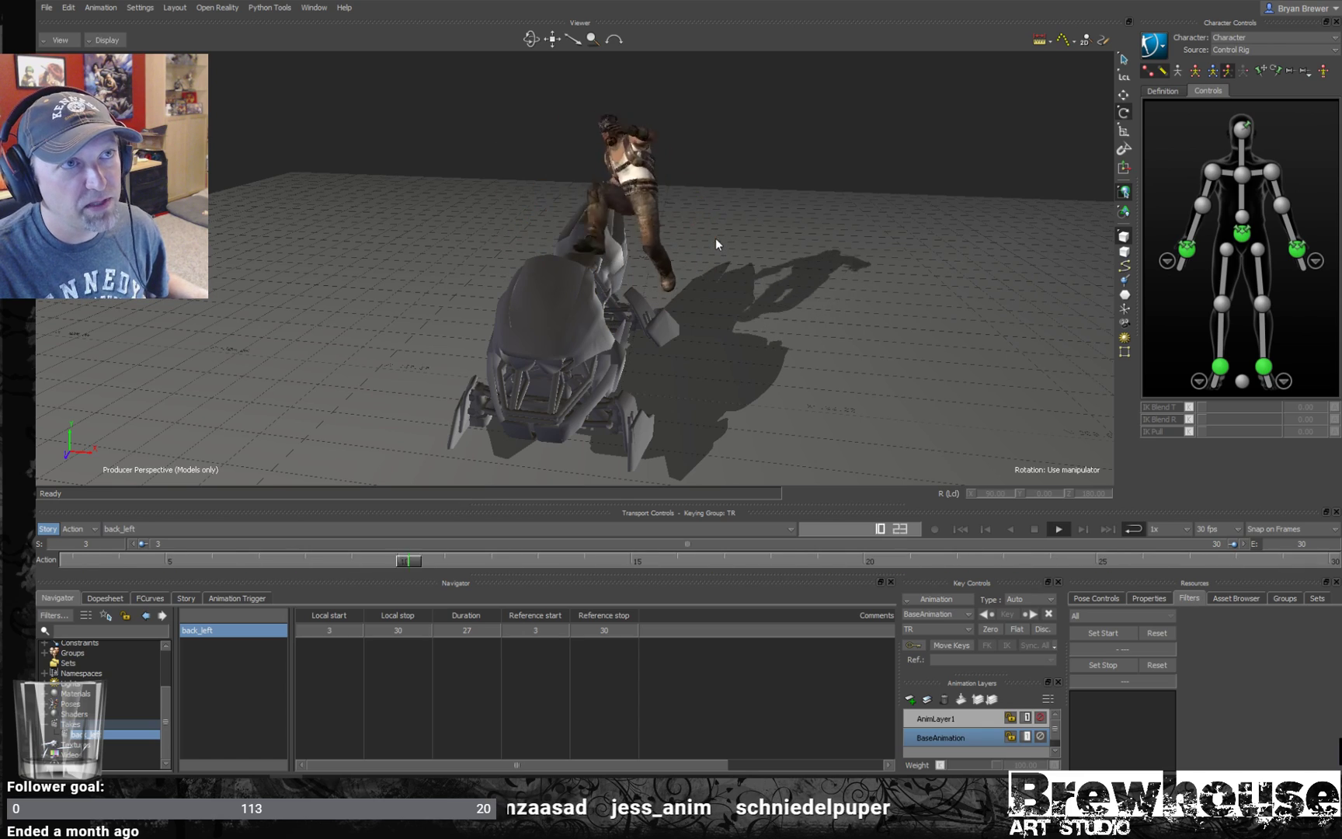
left_click_drag(827, 251, 806, 277)
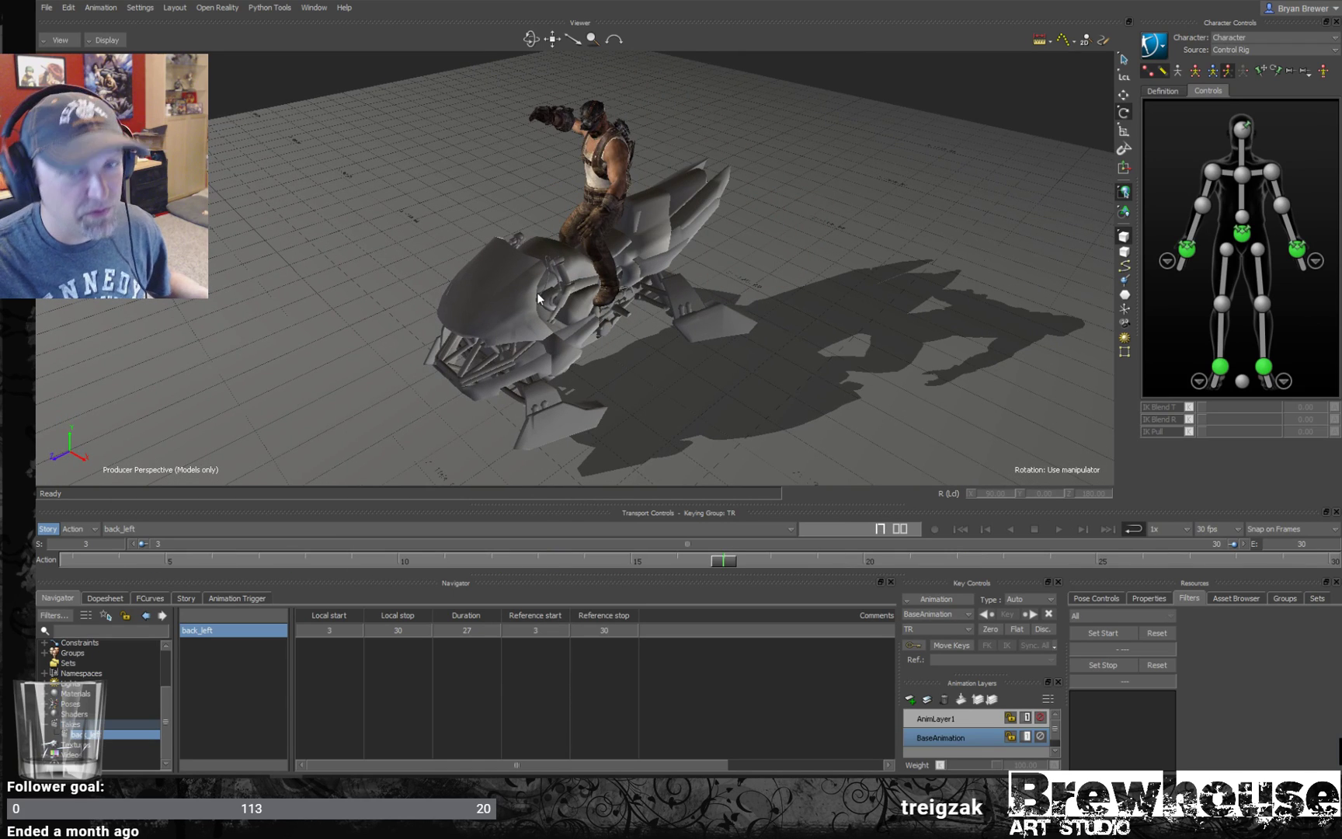
left_click_drag(866, 272, 846, 277, "alt")
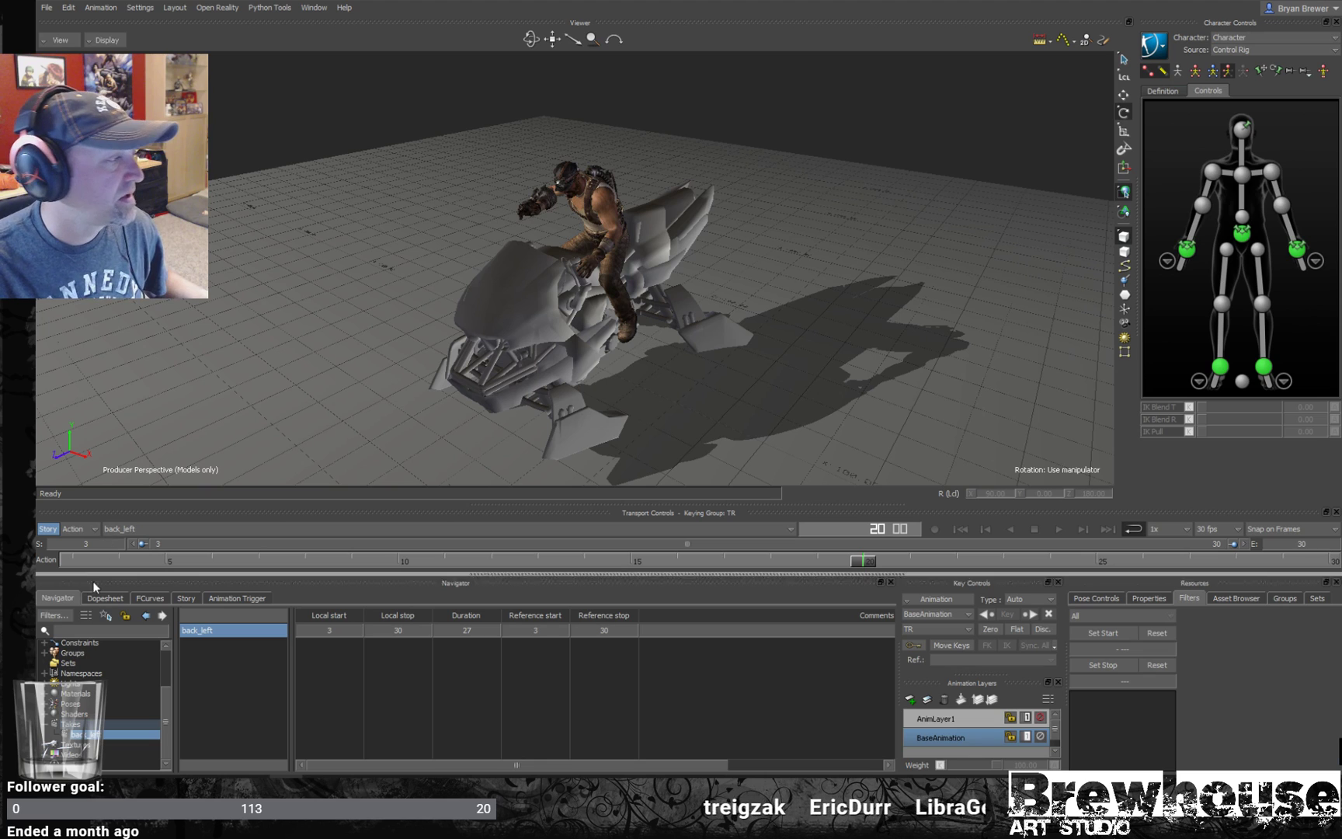
left_click_drag(117, 565, 43, 560)
mouse_move(640, 323)
left_mouse_down("alt")
mouse_move(751, 317)
mouse_move(655, 339)
left_mouse_up("alt")
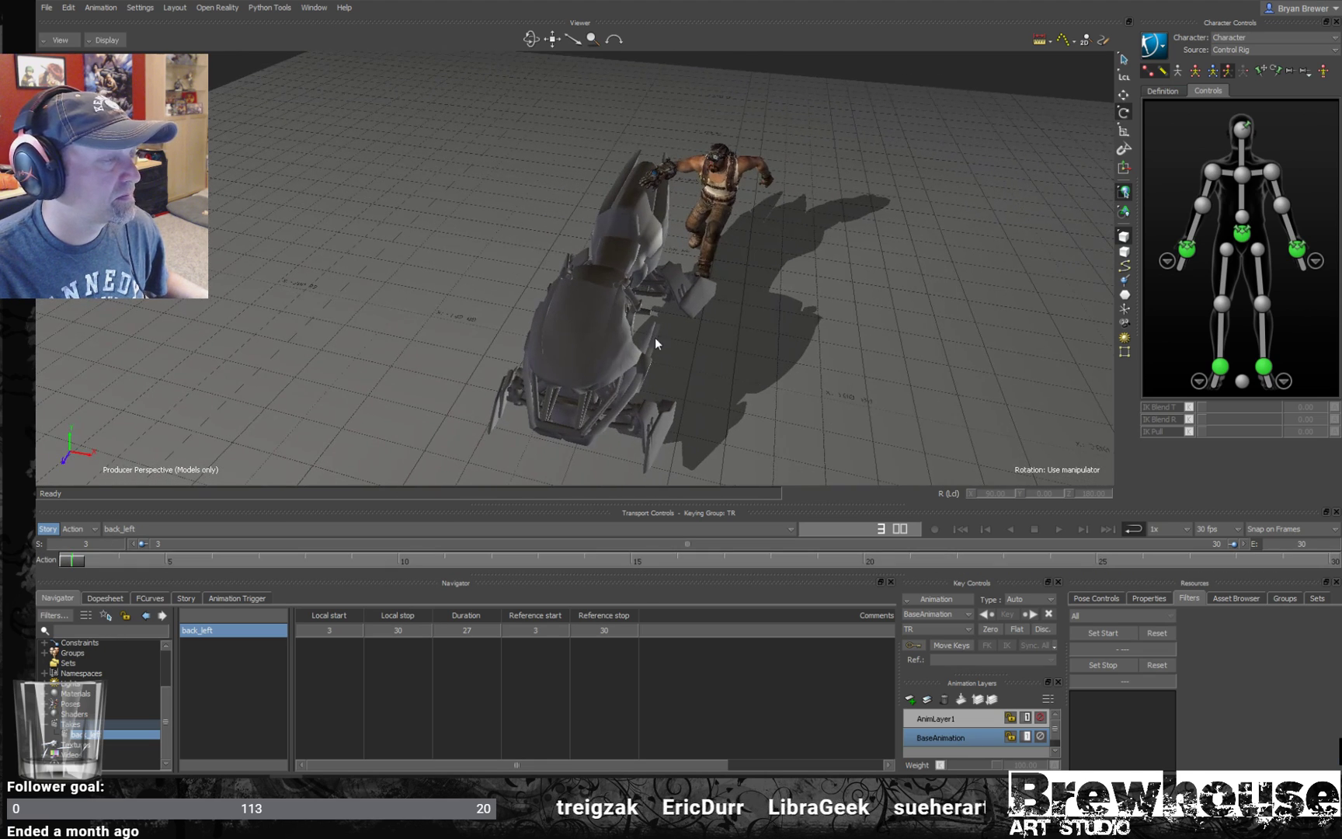
- Bake the back_left take's animation to the skeleton and back to the control rig
left_click(1167, 50)
mouse_move(1173, 120)
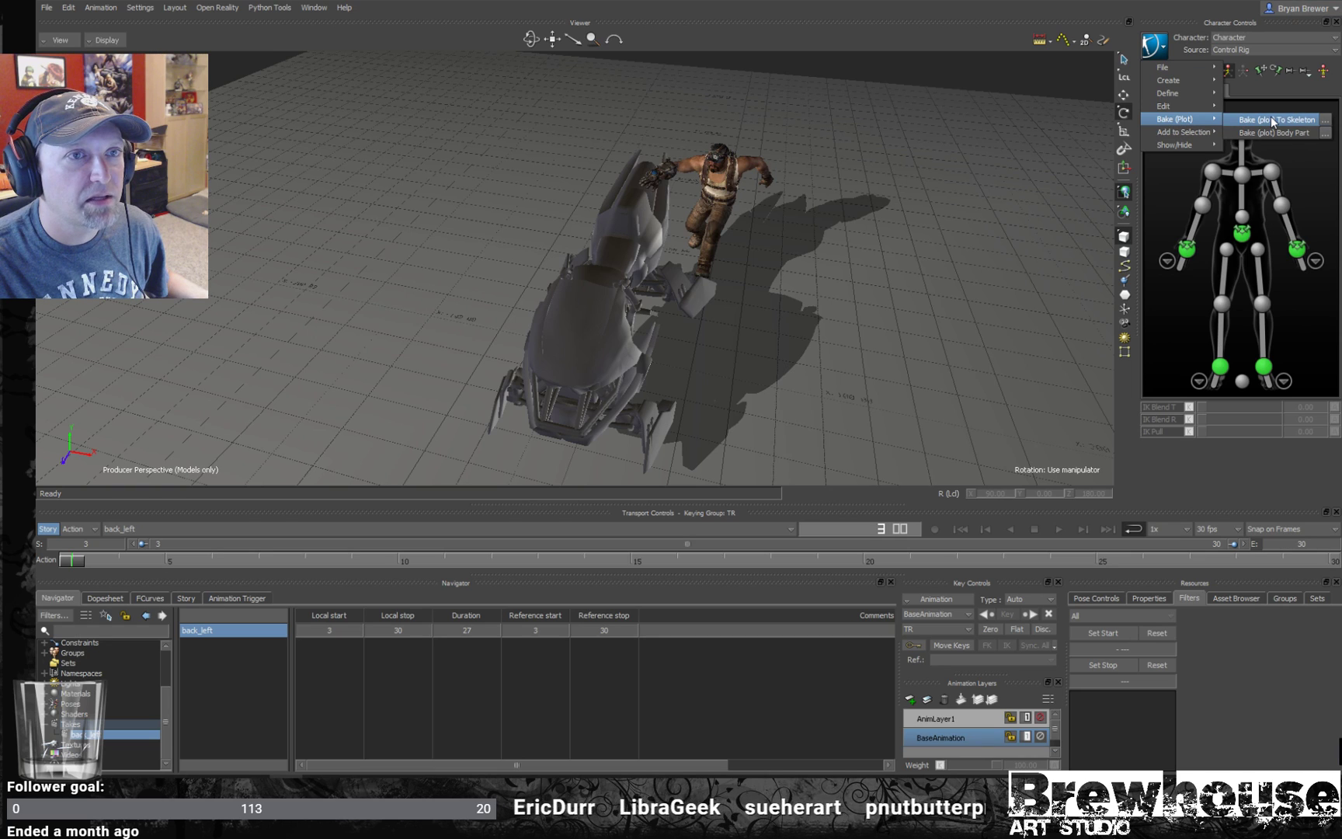
left_click(1272, 121)
left_click(1165, 47)
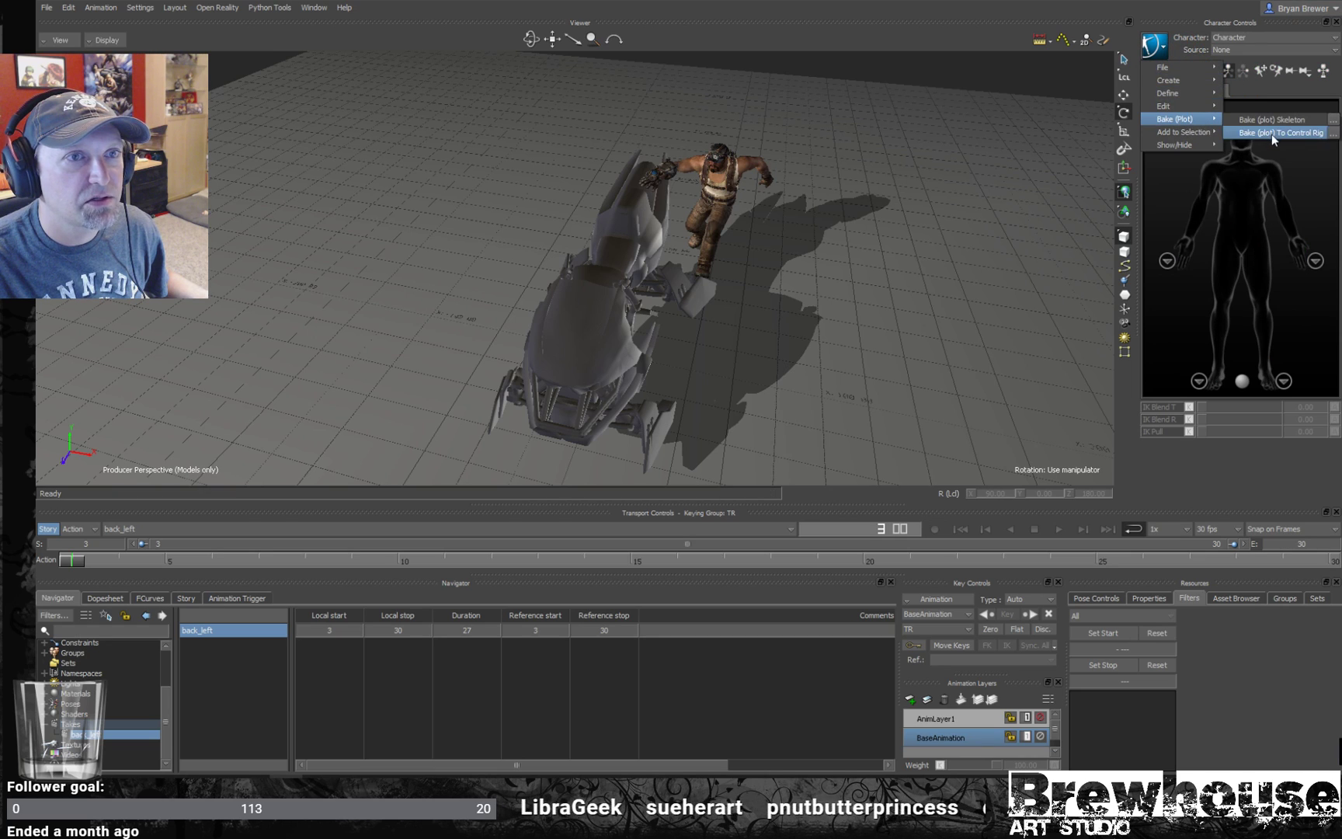
left_click(1271, 133)
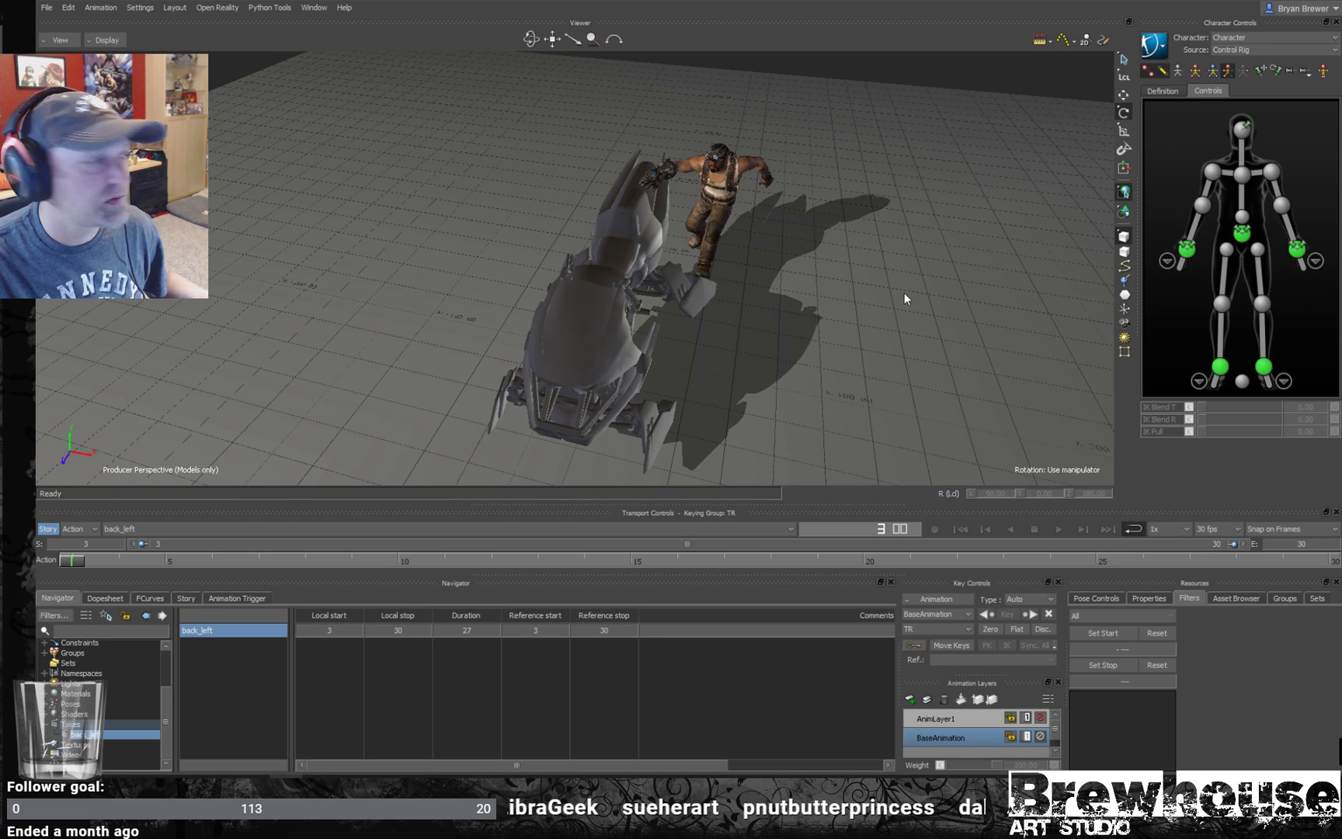
- Duplicate the back_left take
right_click(90, 741)
left_click(108, 641)
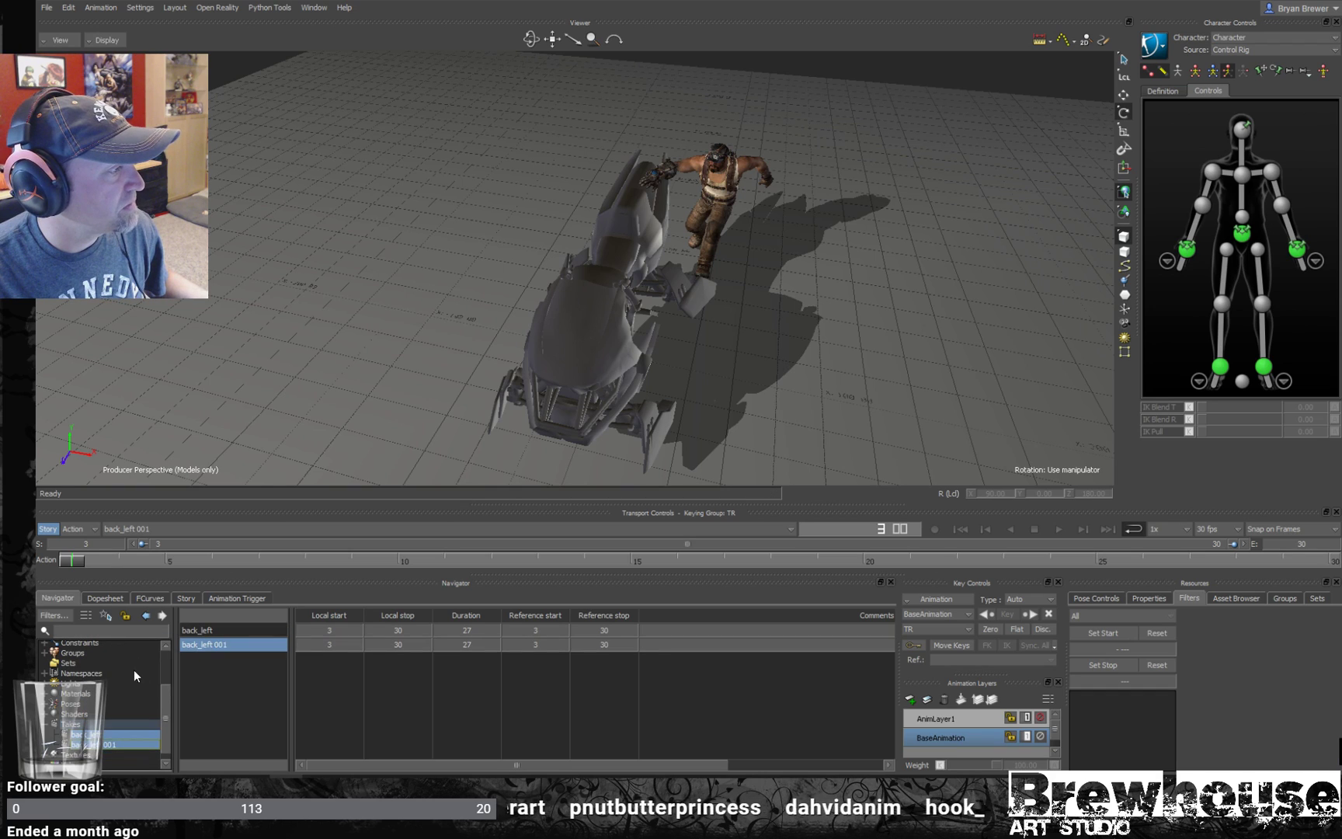
- Rename the duplicated take back_left 001 as back_right
left_click(91, 745)
right_click(94, 745)
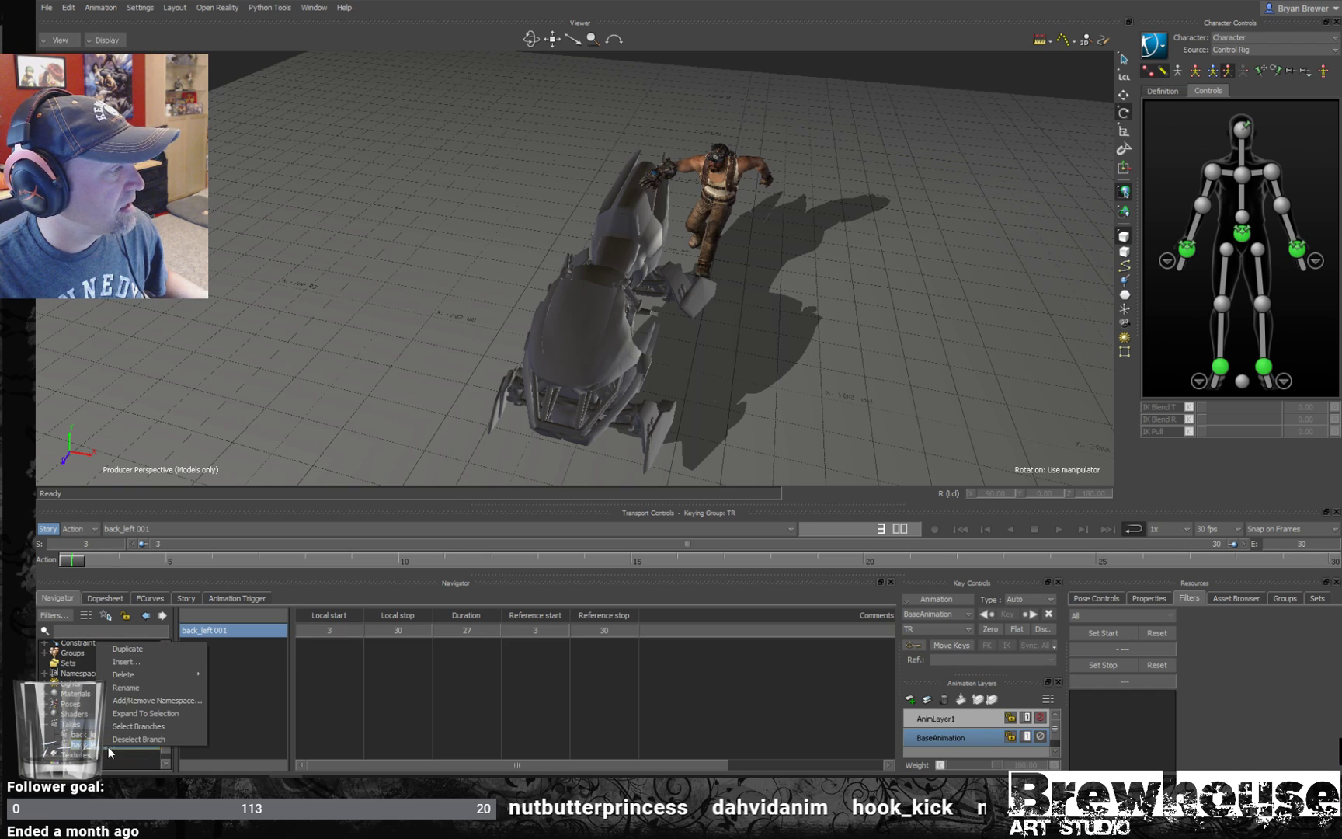
left_click(126, 687)
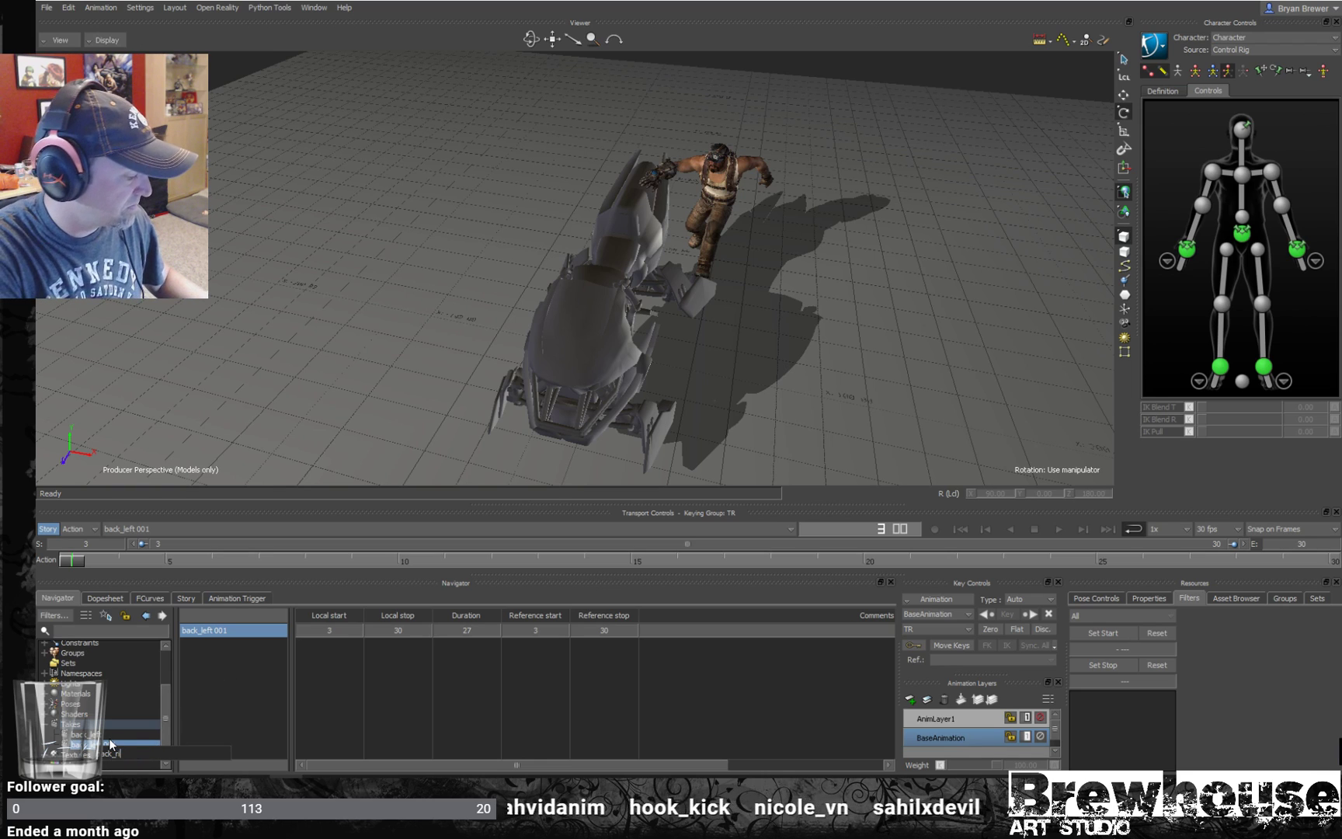
type("back_right")
key("Return")
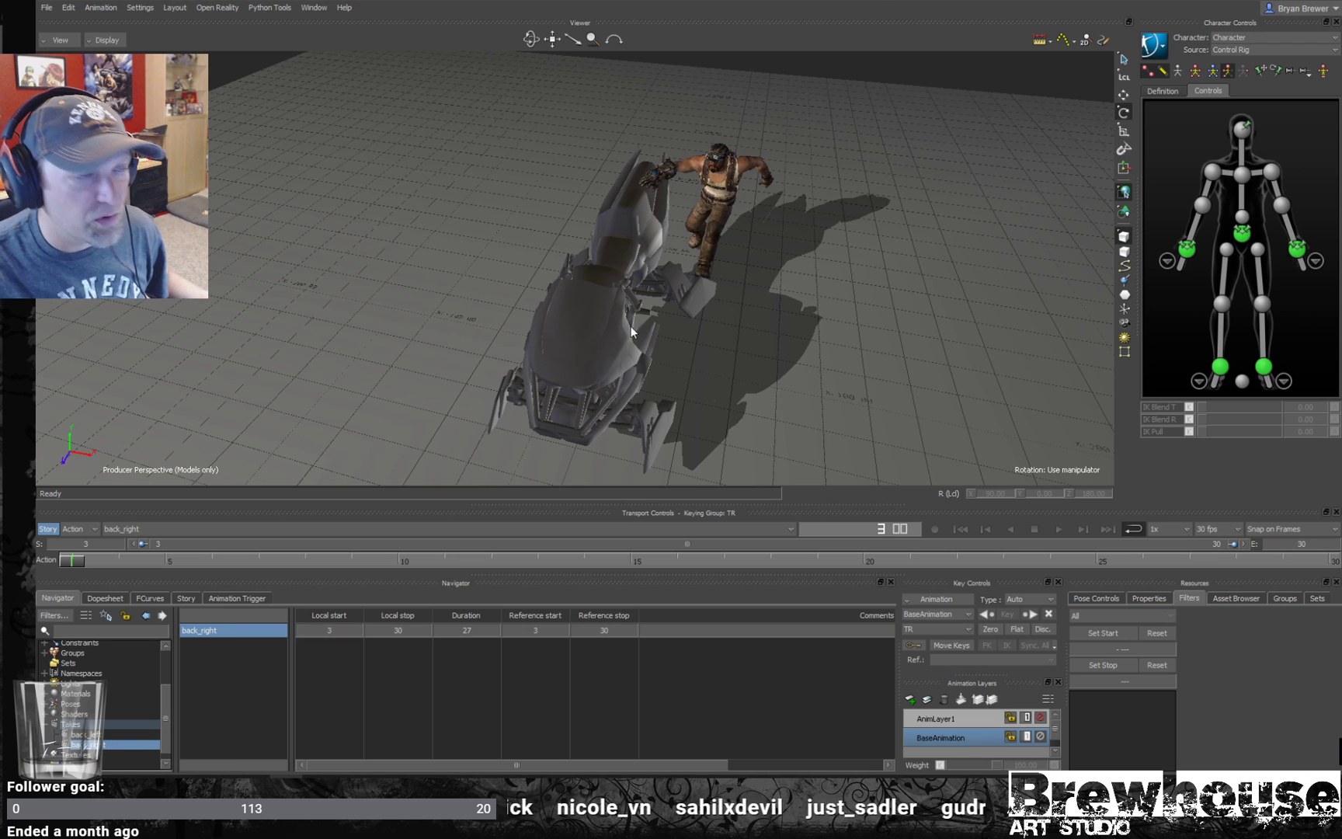
- Set the character's source to None and enable Mirror Animation in its modifier settings
left_click_drag(306, 505, 329, 407)
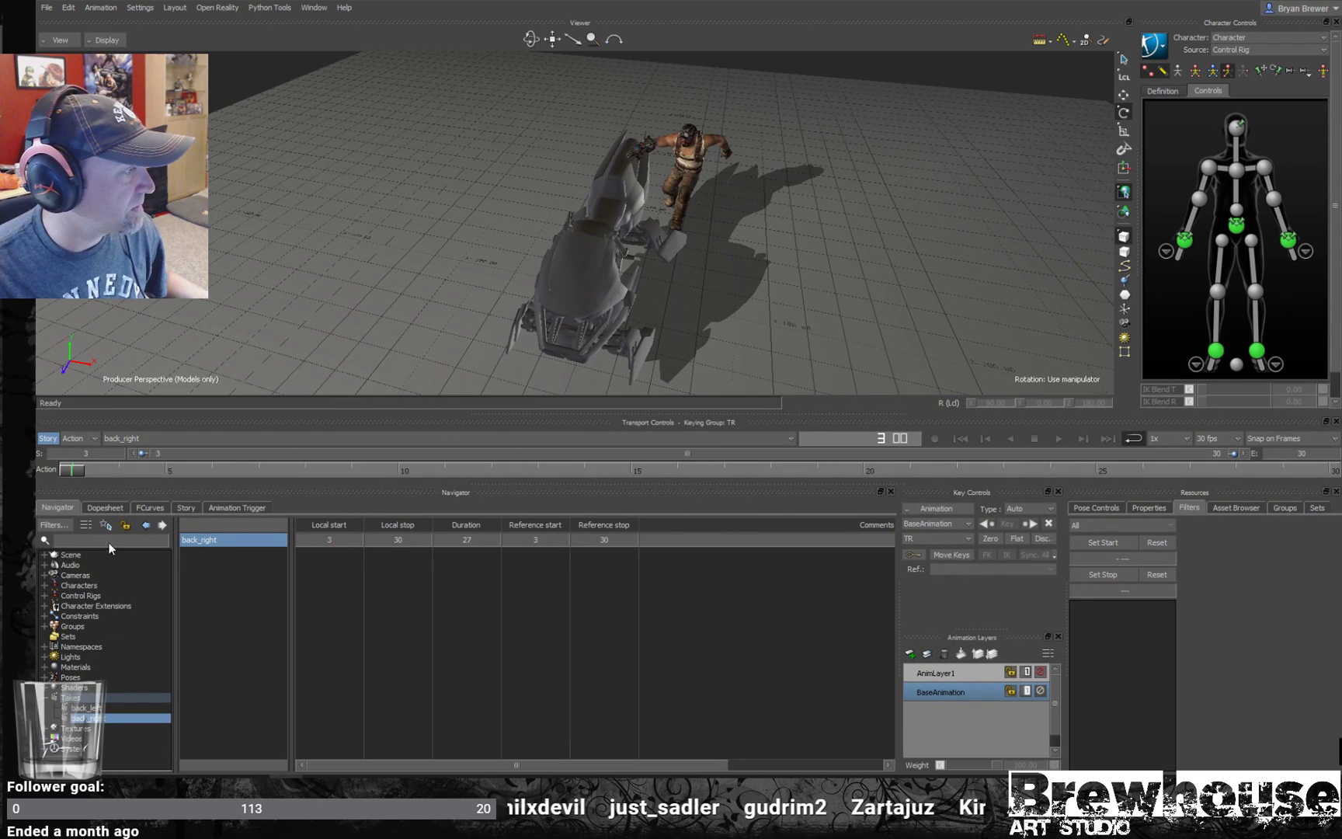
left_click(47, 586)
left_click(87, 596)
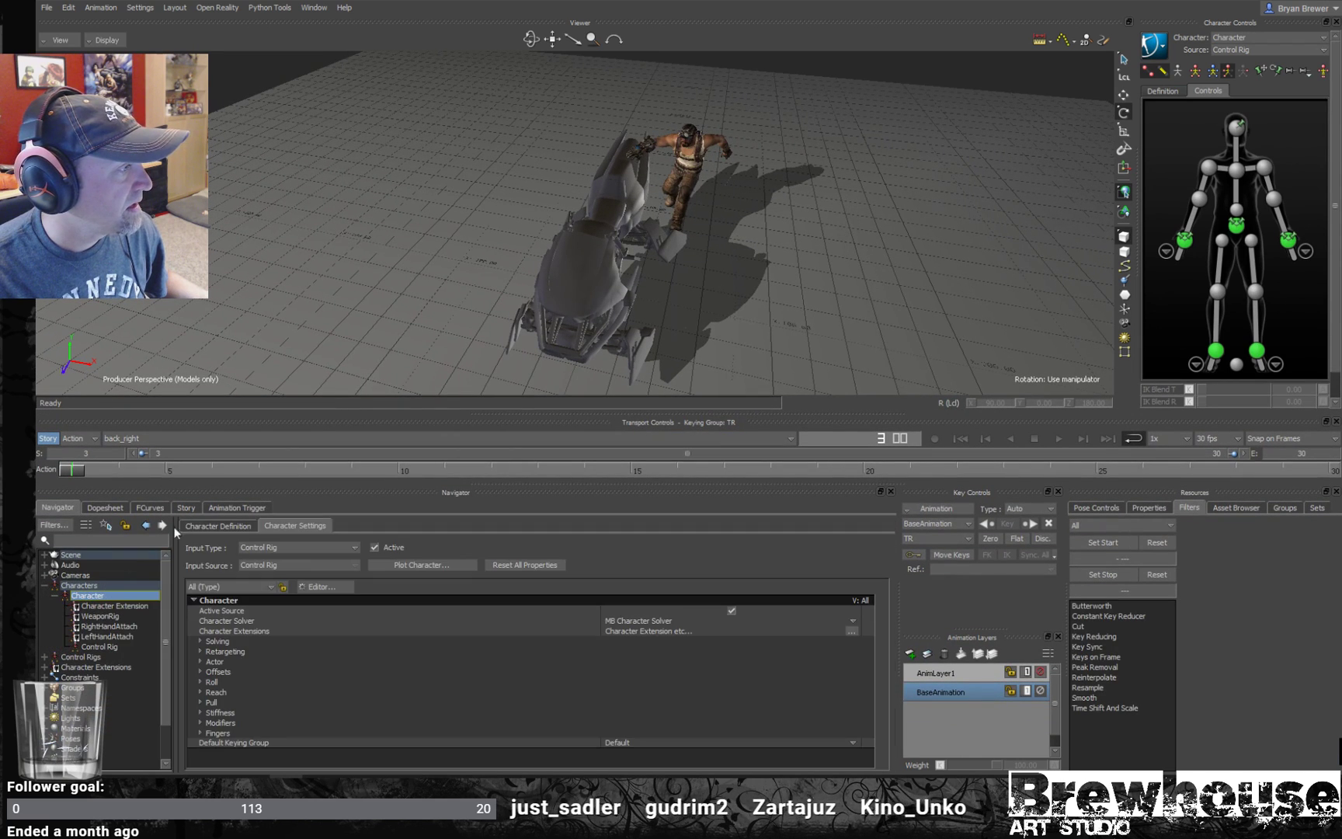
left_click_drag(572, 348, 600, 291, "ctrl+shift")
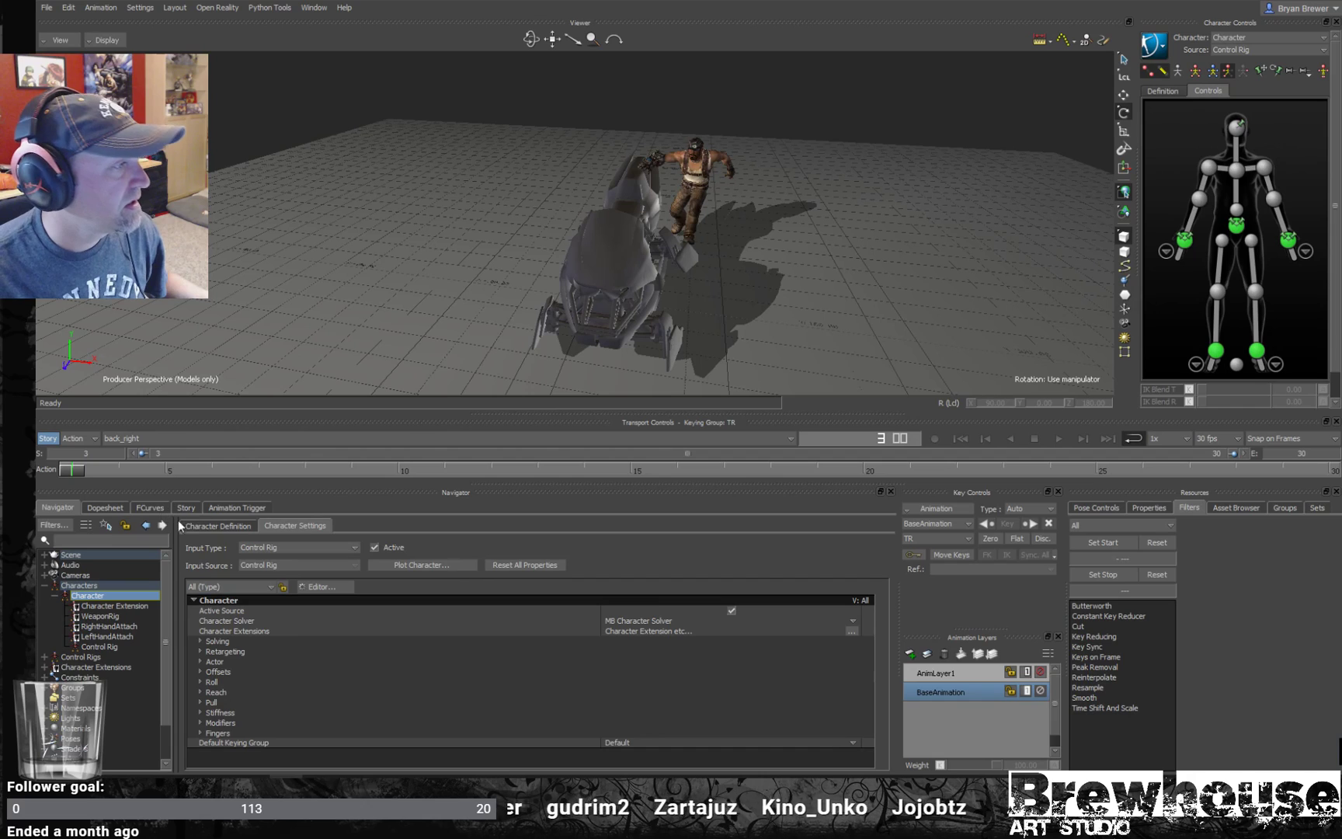
left_click(199, 723)
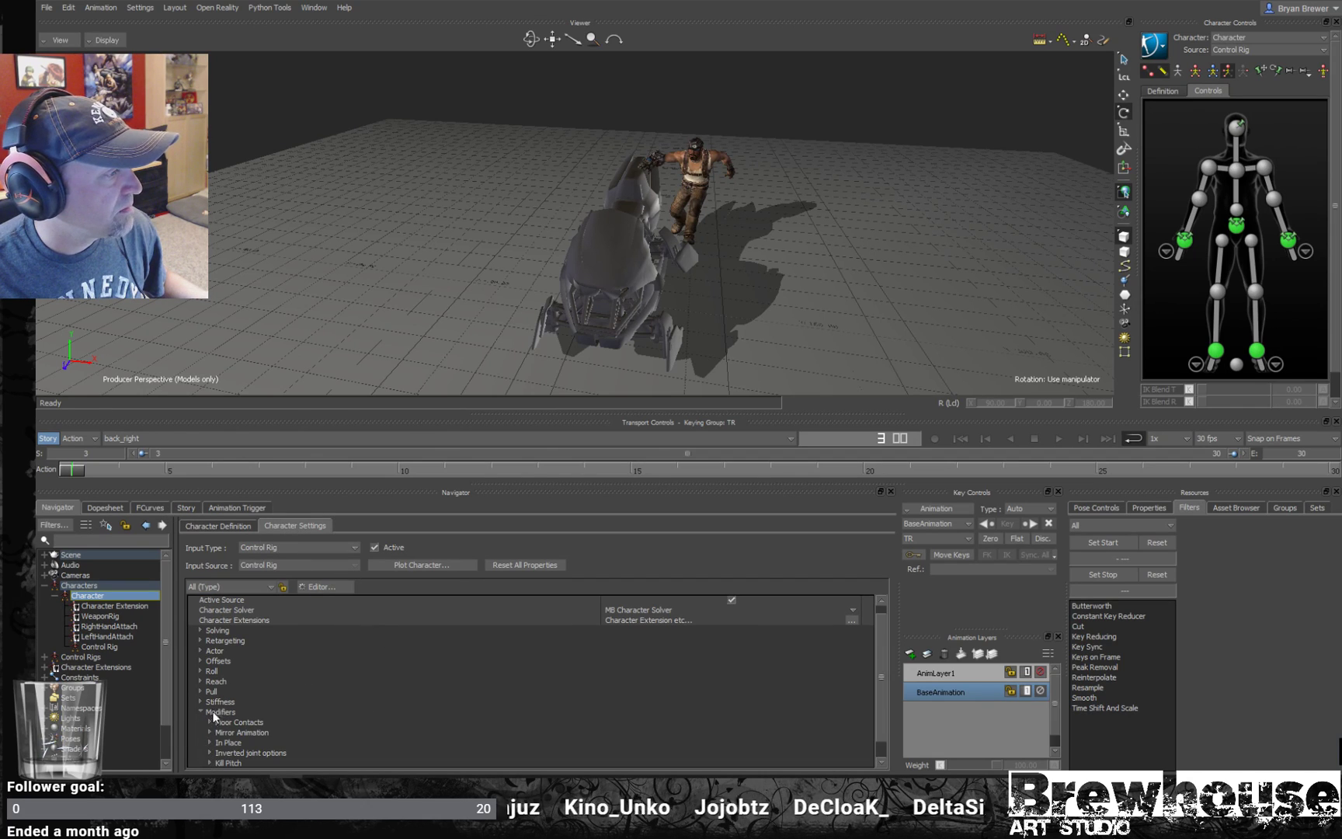
left_click(216, 733)
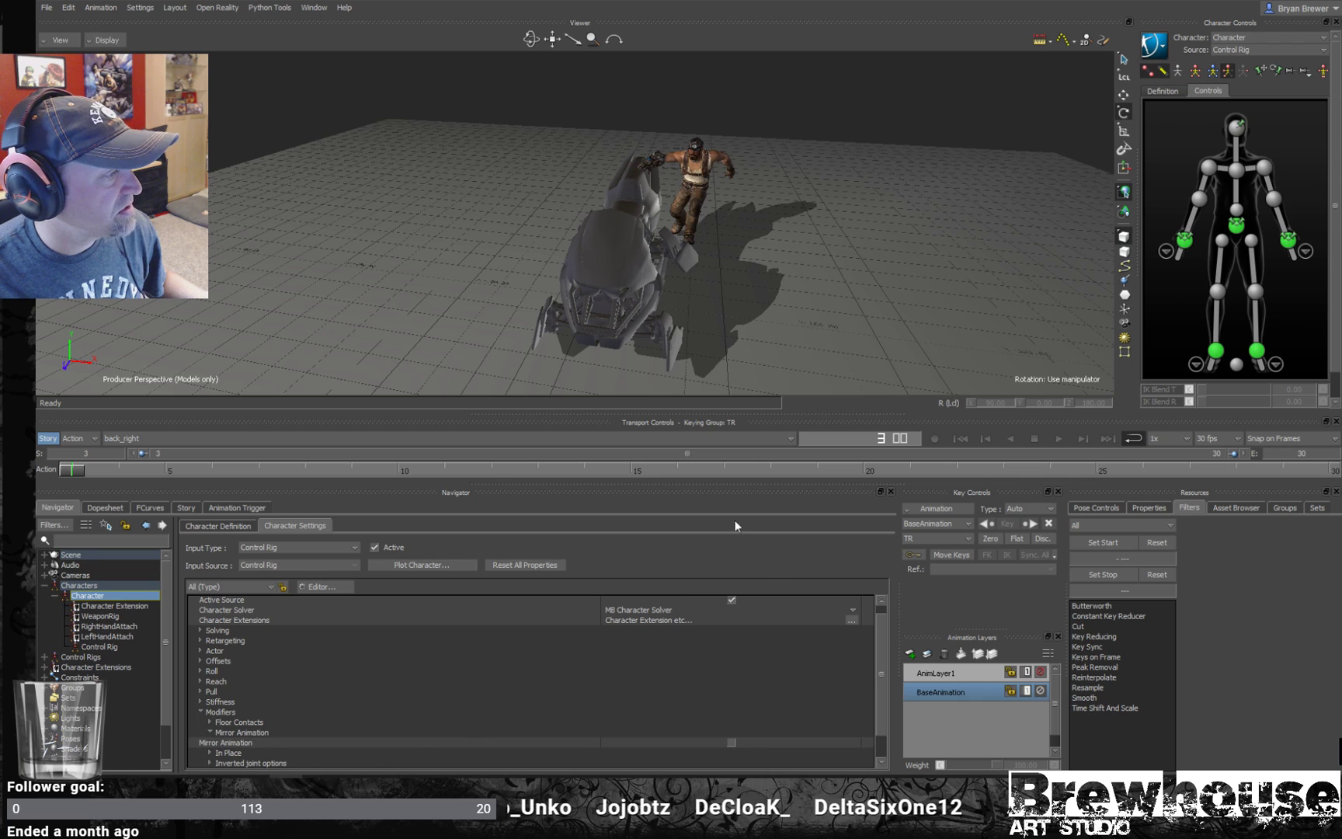
mouse_move(857, 318)
left_mouse_down("alt")
mouse_move(833, 307)
mouse_move(859, 316)
mouse_move(868, 298)
left_mouse_up("alt")
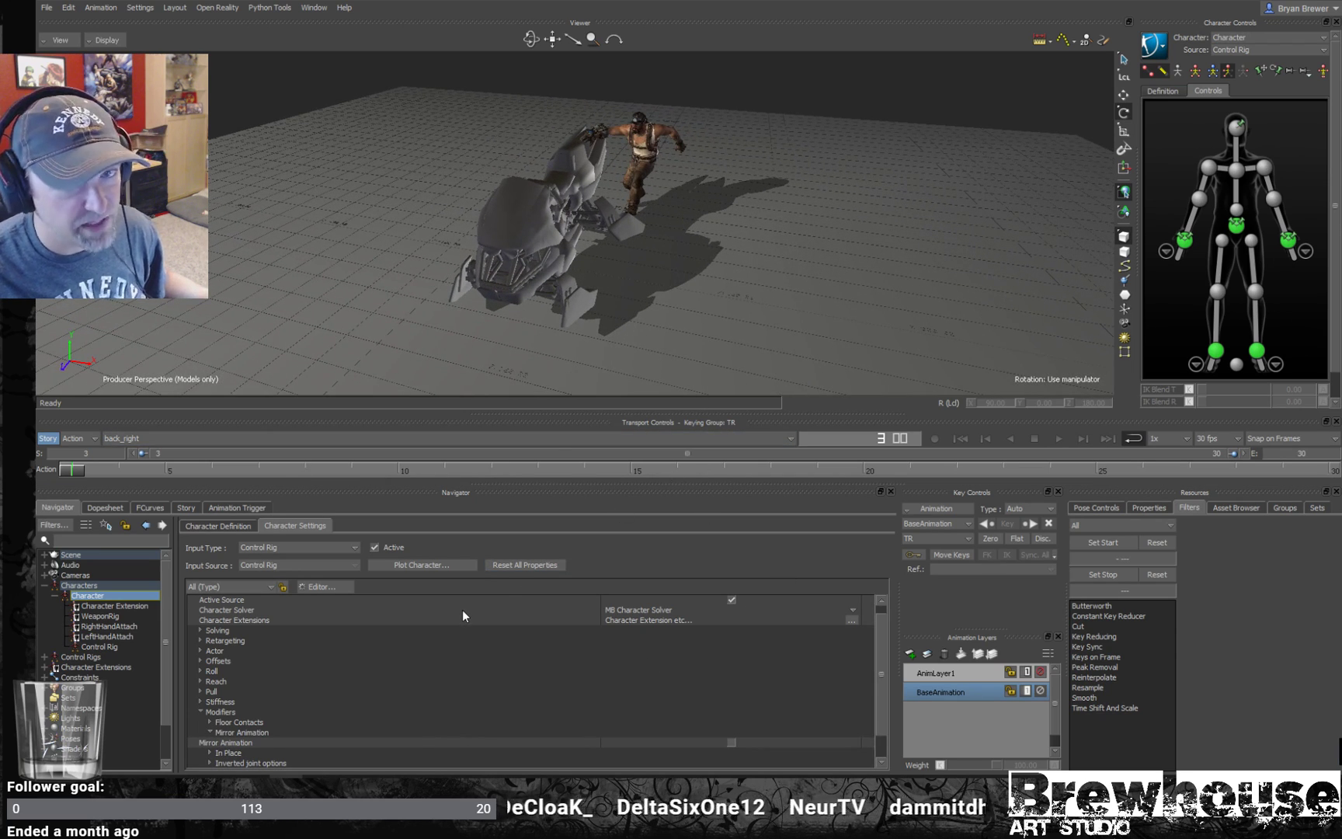
left_click(1235, 49)
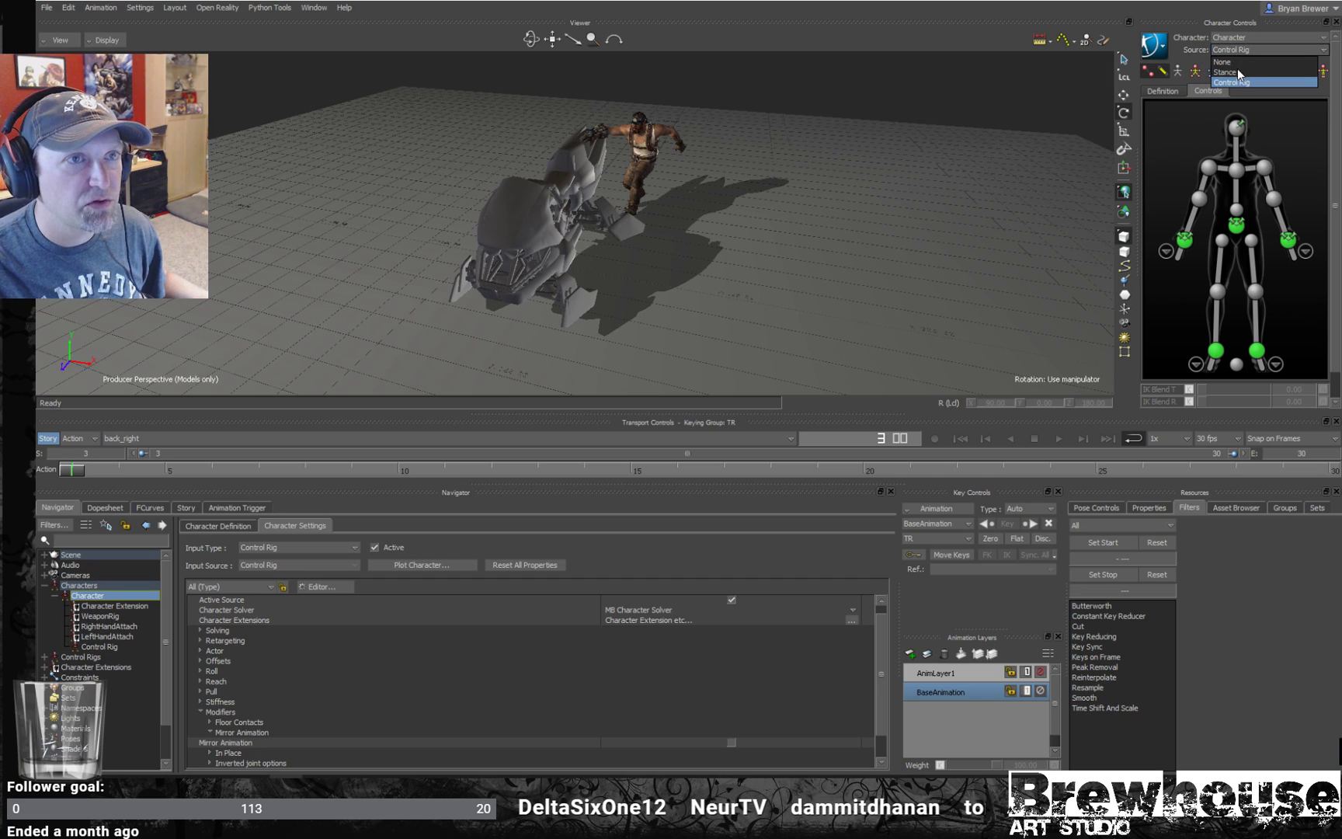
left_click(1226, 61)
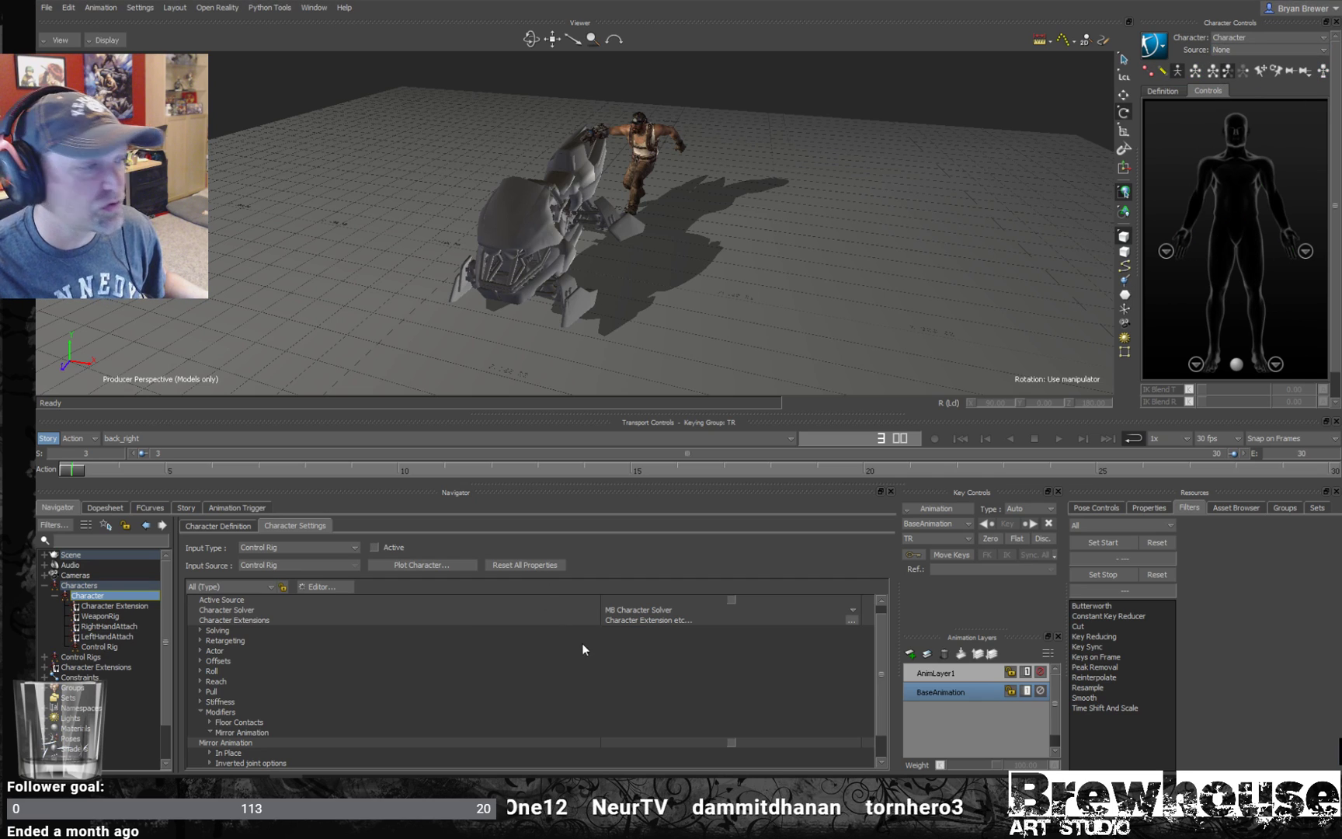
left_click(732, 742)
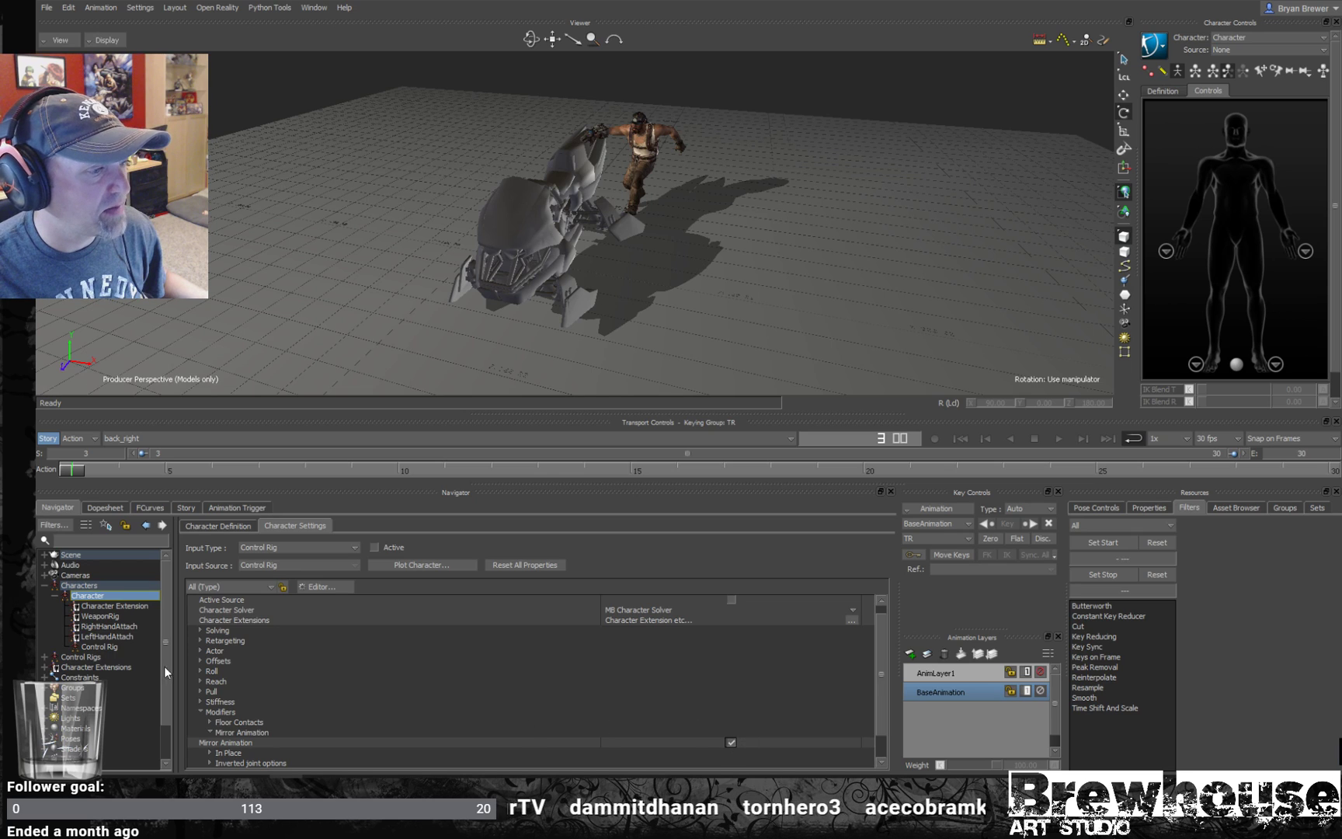
- Bake the mirrored back_right animation to the control rig
left_click(1154, 45)
mouse_move(1164, 97)
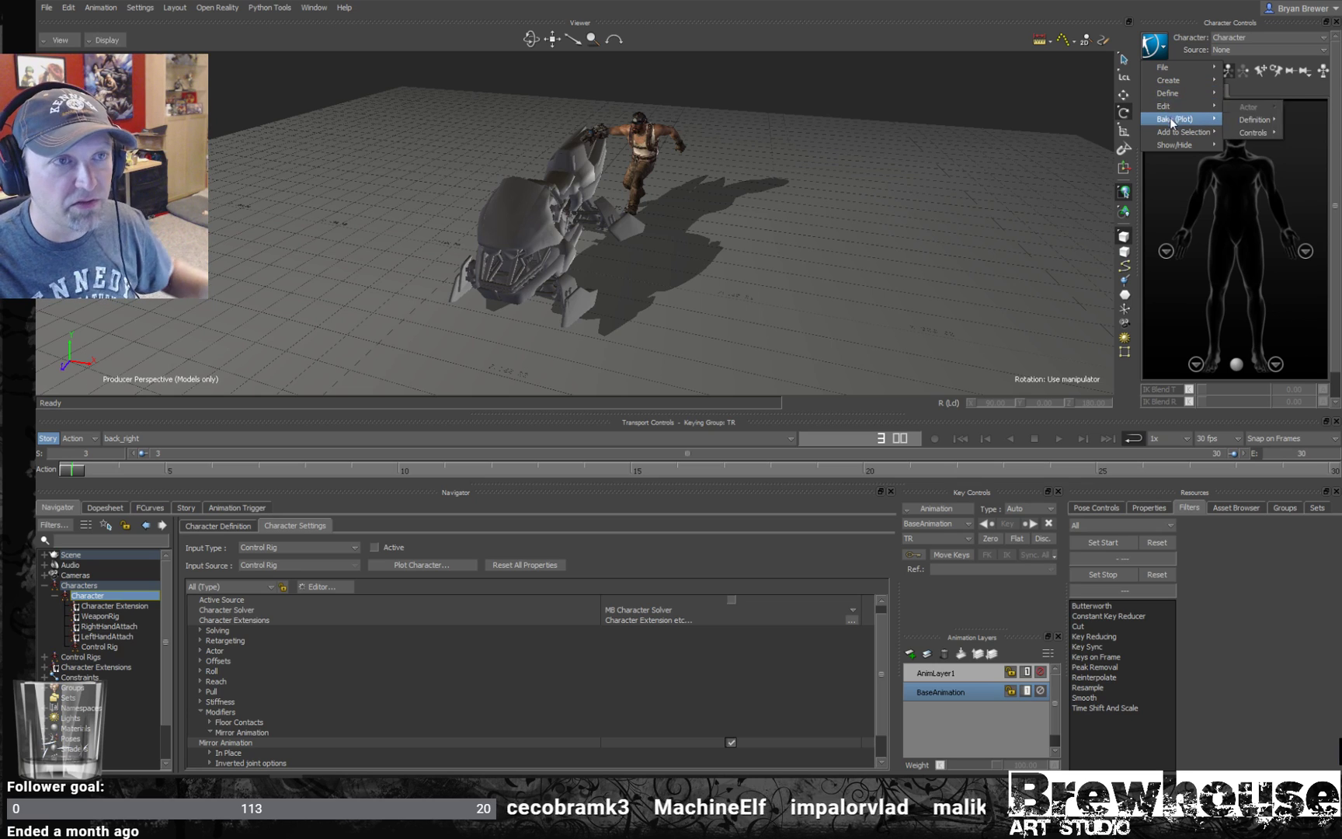
mouse_move(1180, 122)
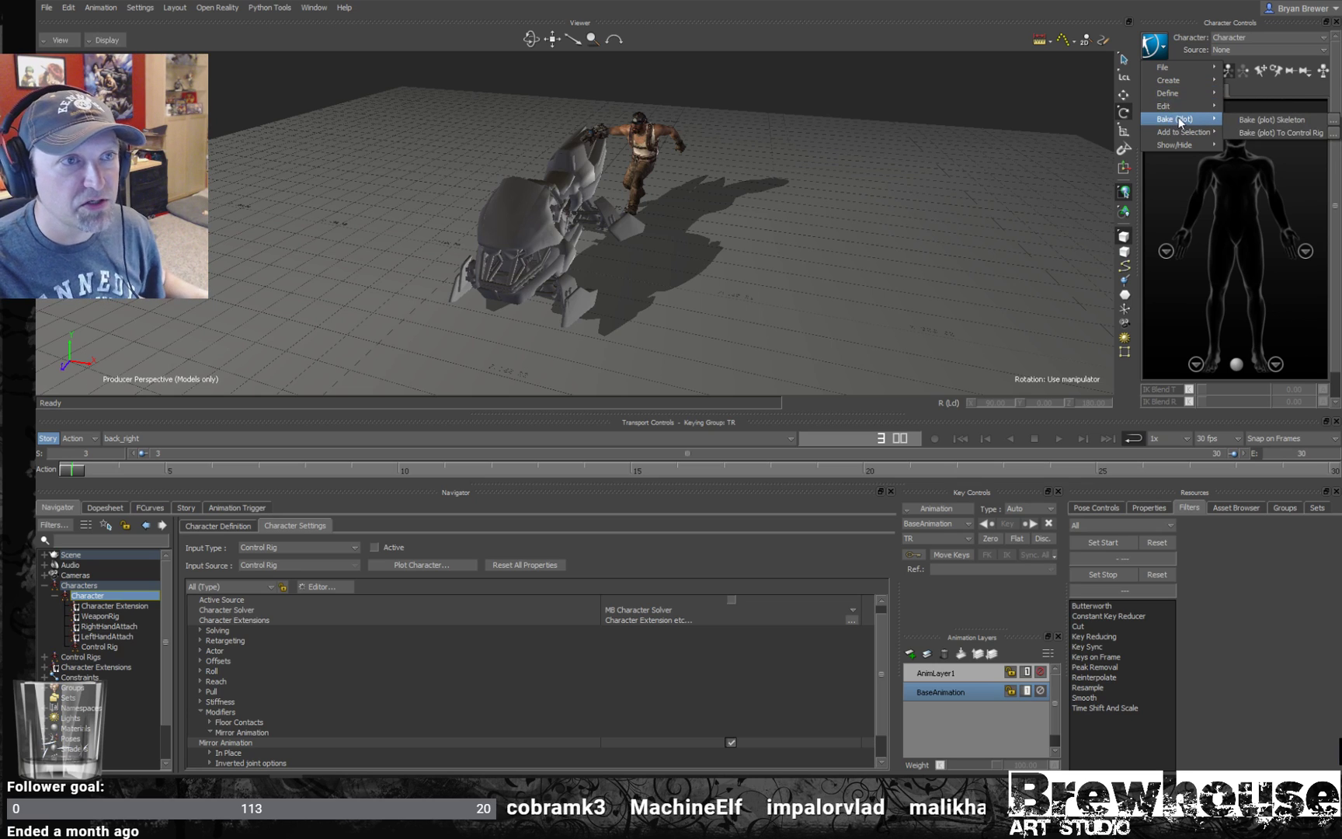
left_click(1278, 132)
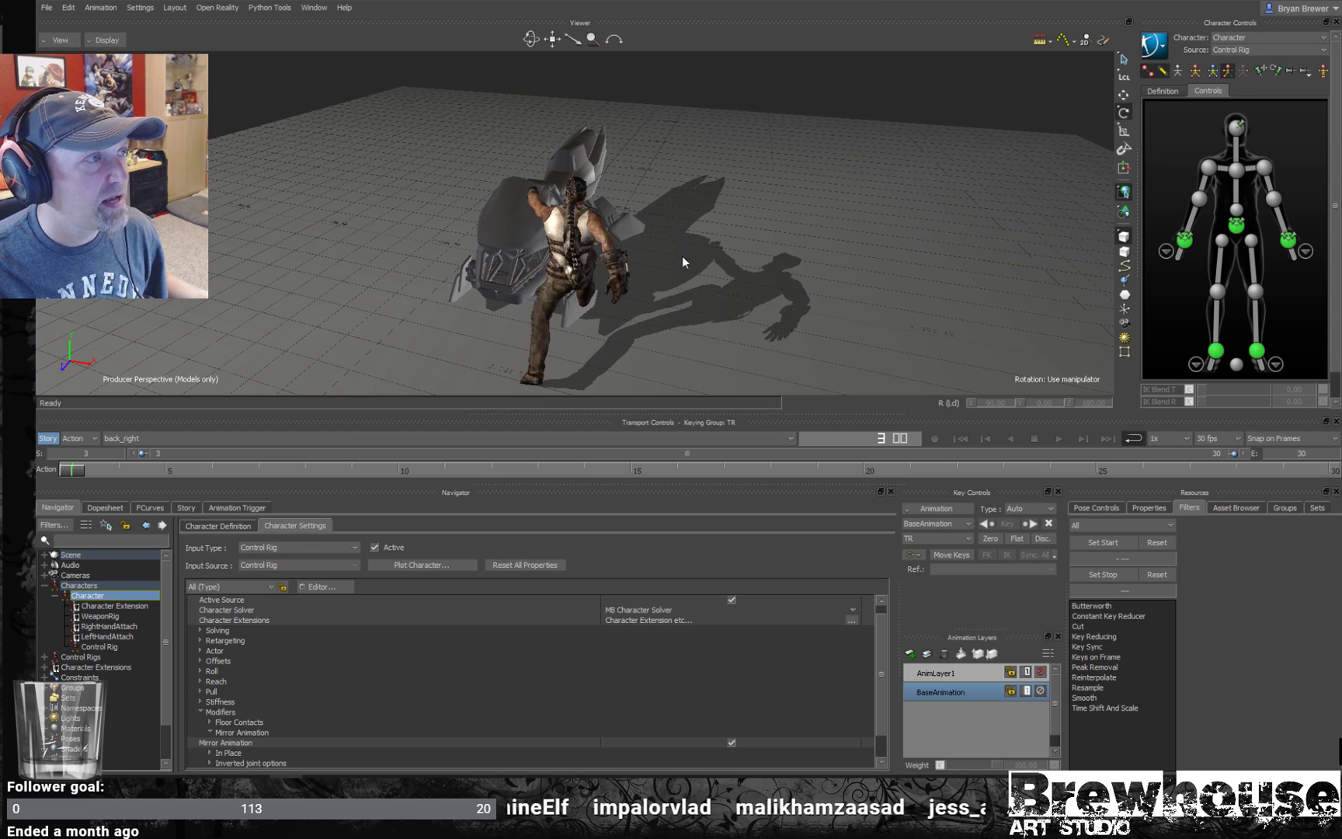
left_click_drag(738, 268, 713, 255, "ctrl+shift")
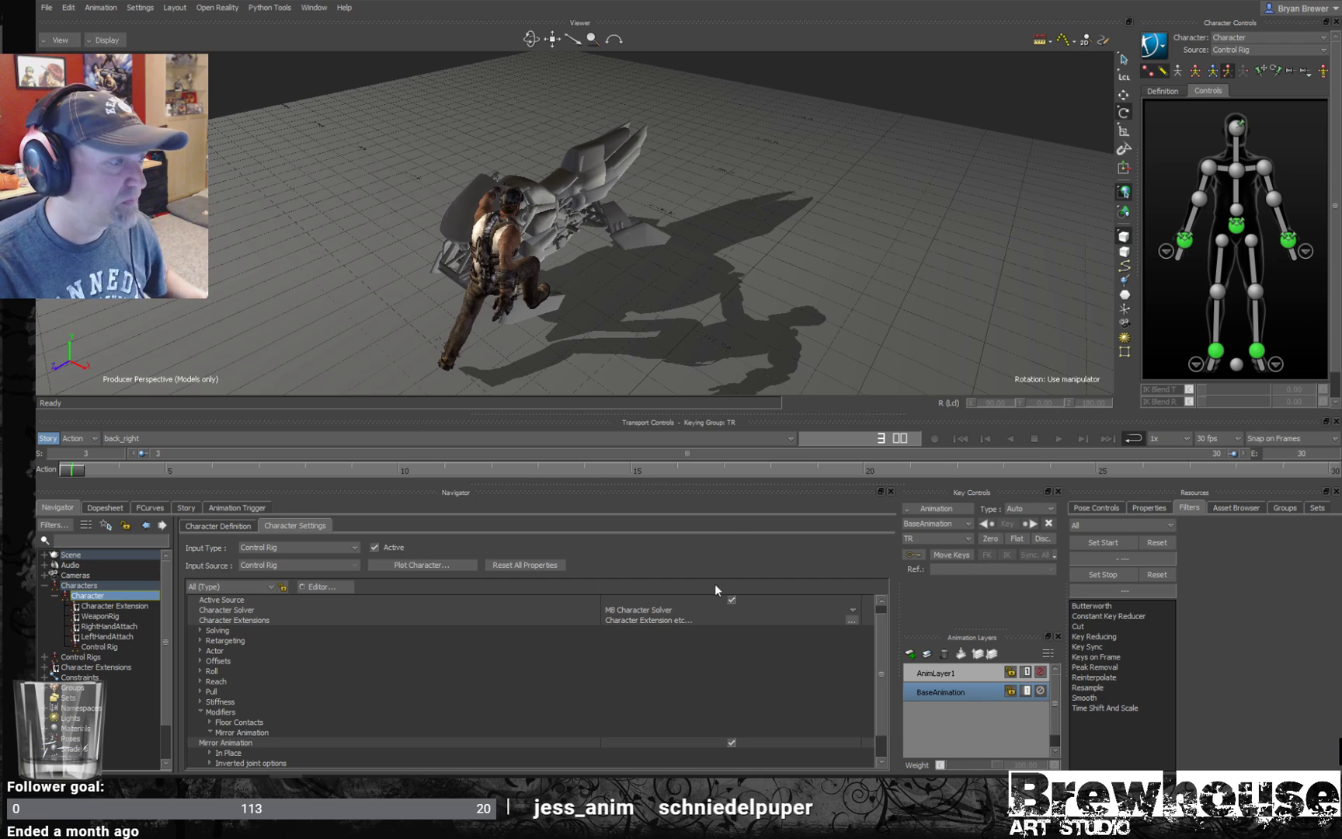
- Turn off Mirror Animation, then bake the back_right take to the skeleton and back to the control rig
left_click(730, 742)
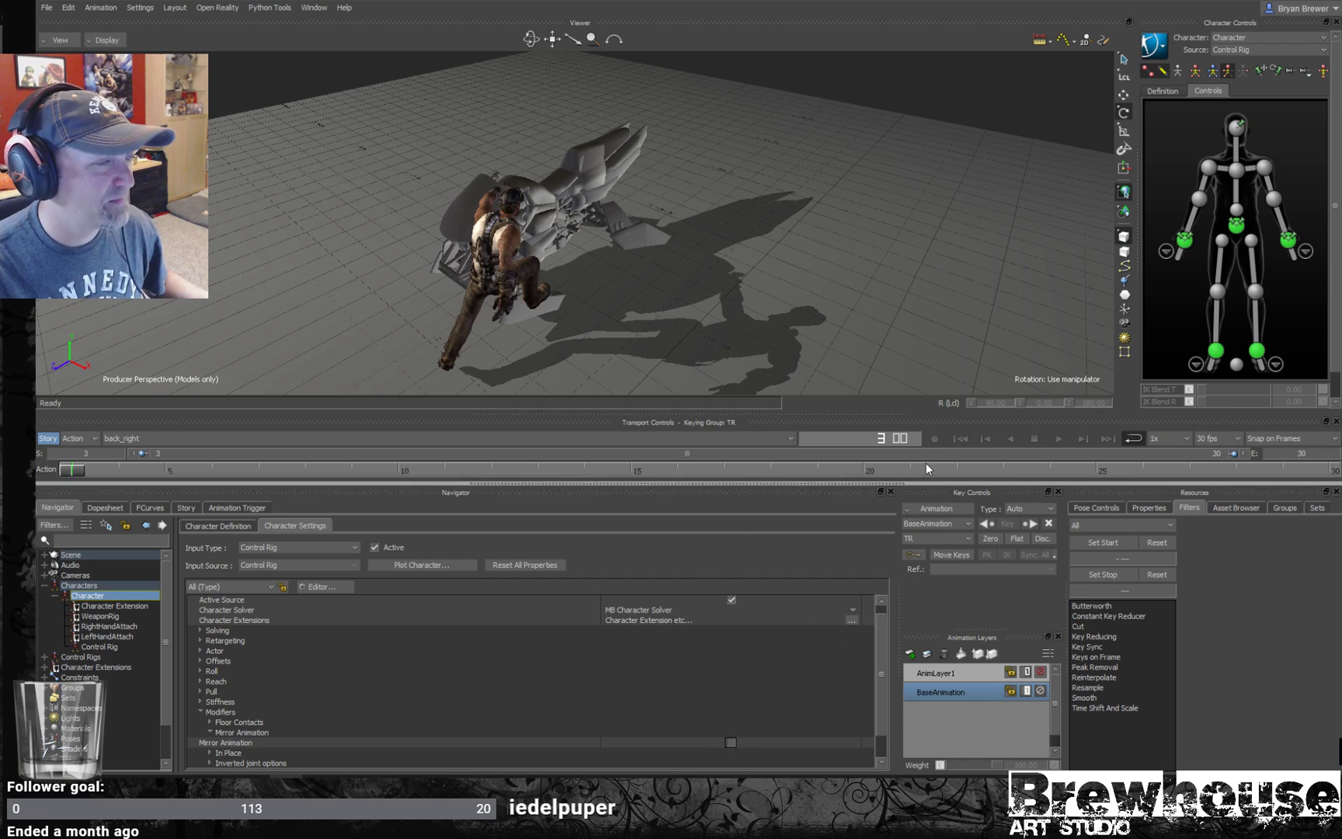
left_click(1158, 45)
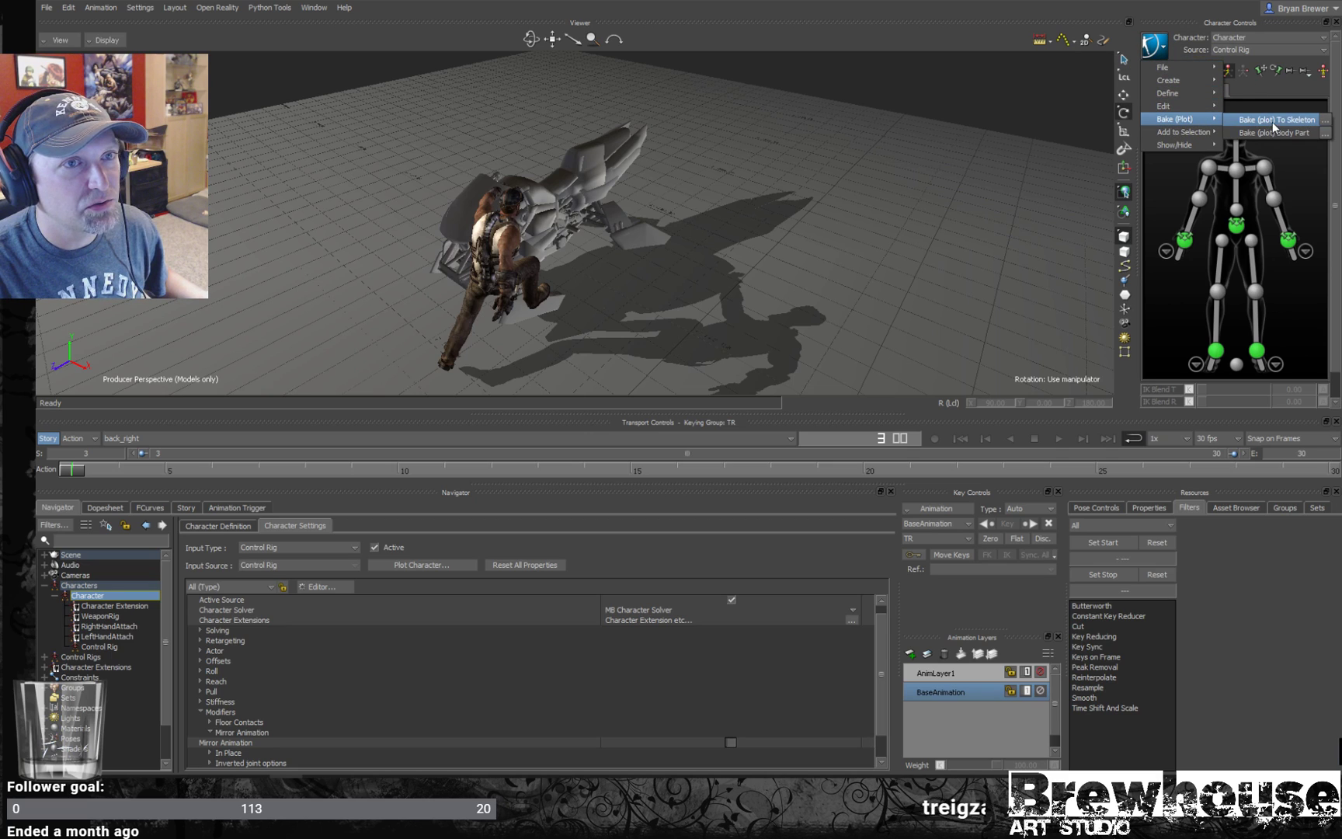
left_click(1274, 130)
left_click(1158, 45)
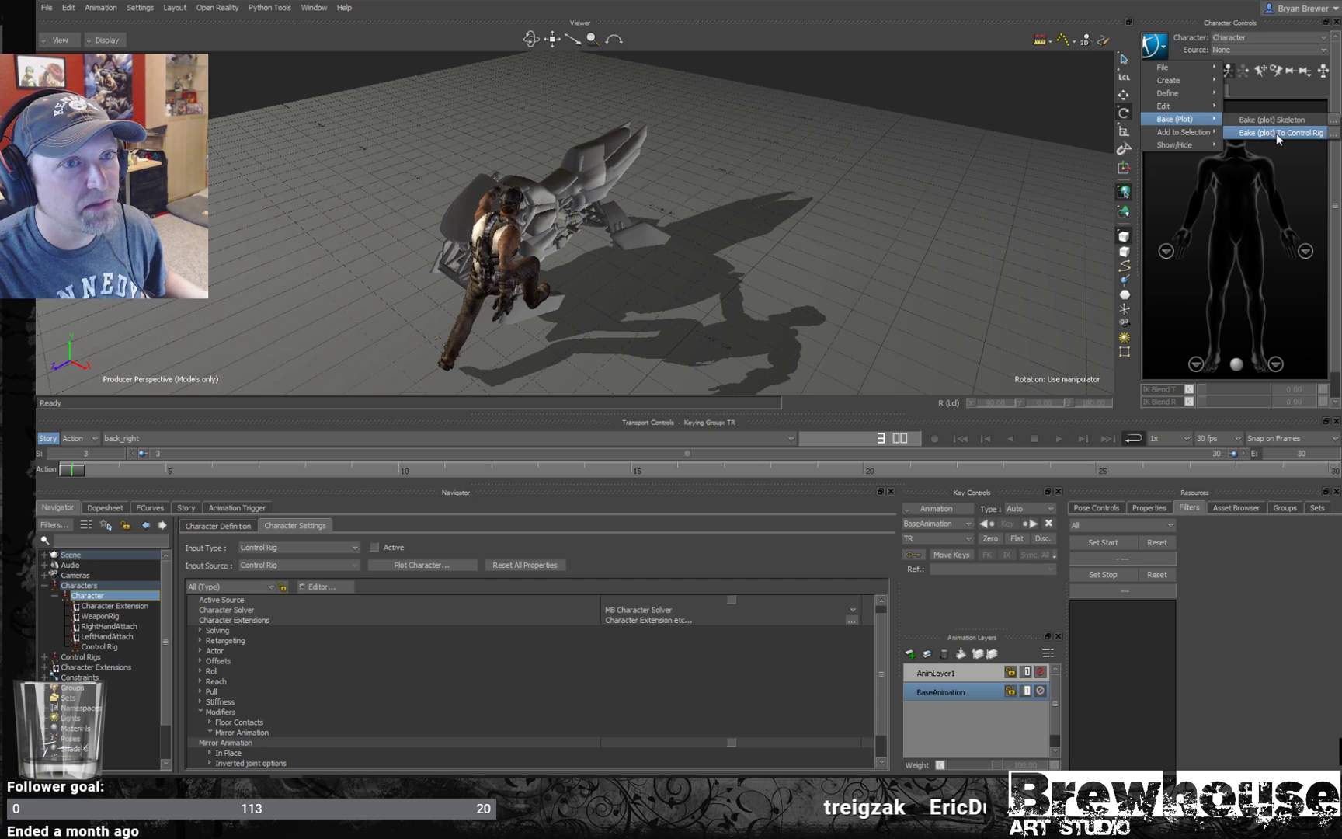
left_click(1275, 132)
left_click(1236, 225)
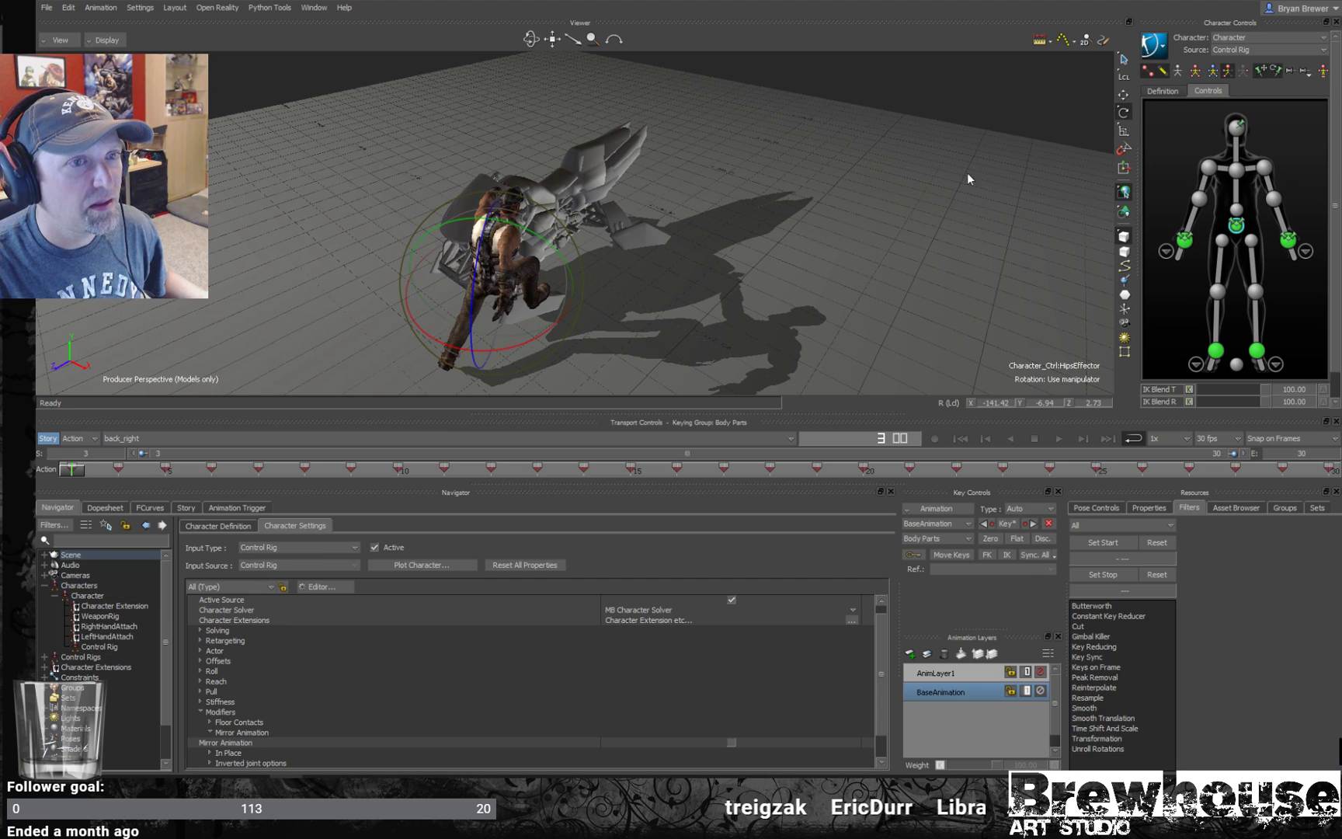
left_click_drag(863, 113, 800, 181)
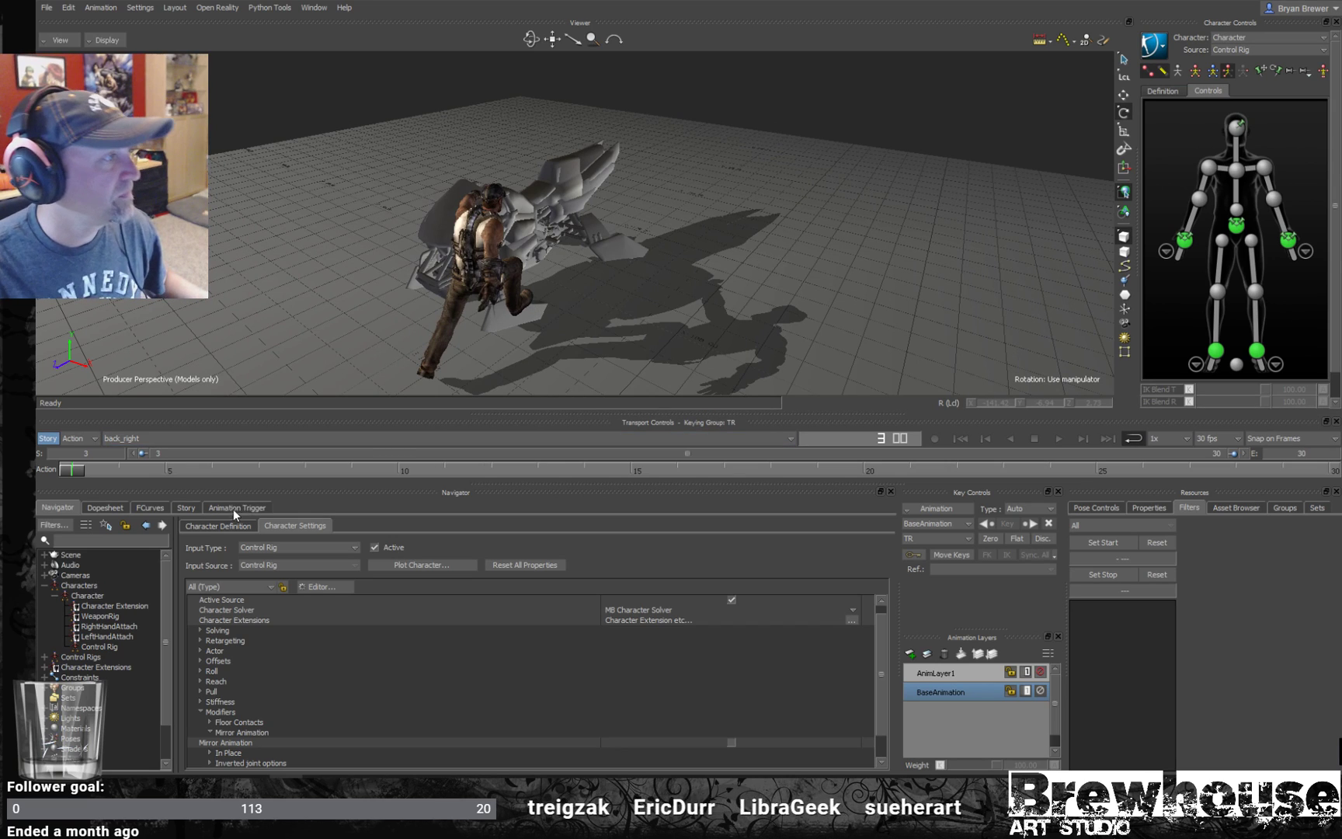
- Insert a character animation track in the Story timeline and assign Character to it
left_click(184, 510)
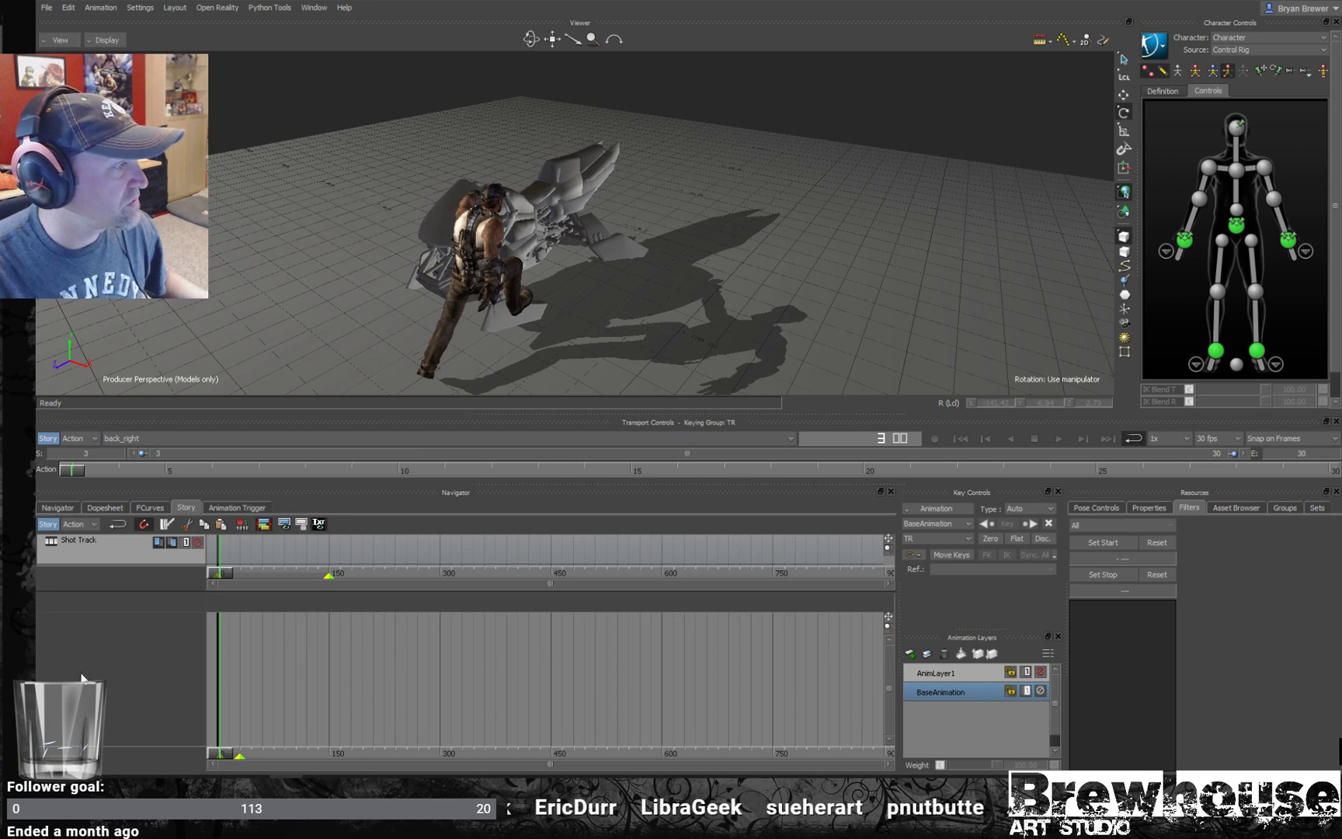
right_click(129, 643)
mouse_move(186, 369)
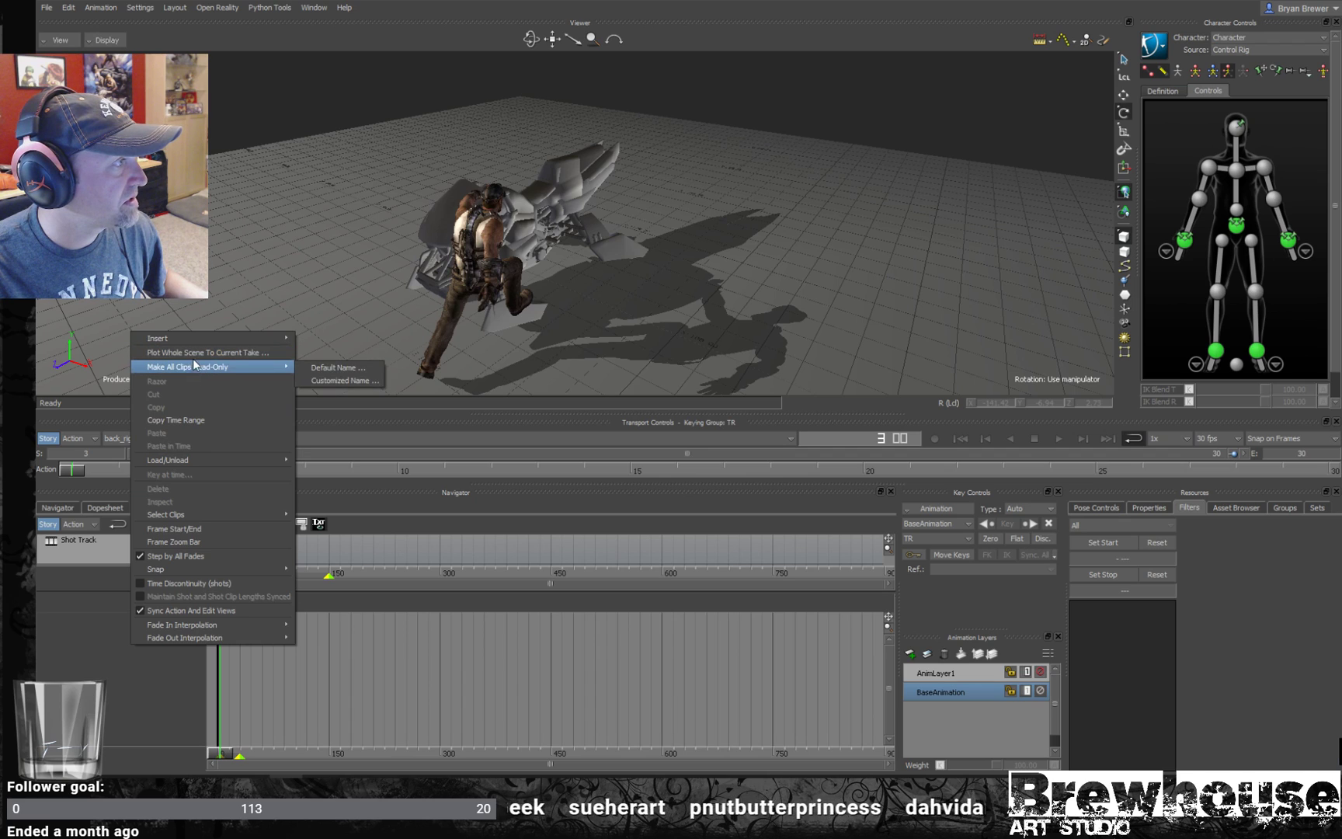
mouse_move(198, 338)
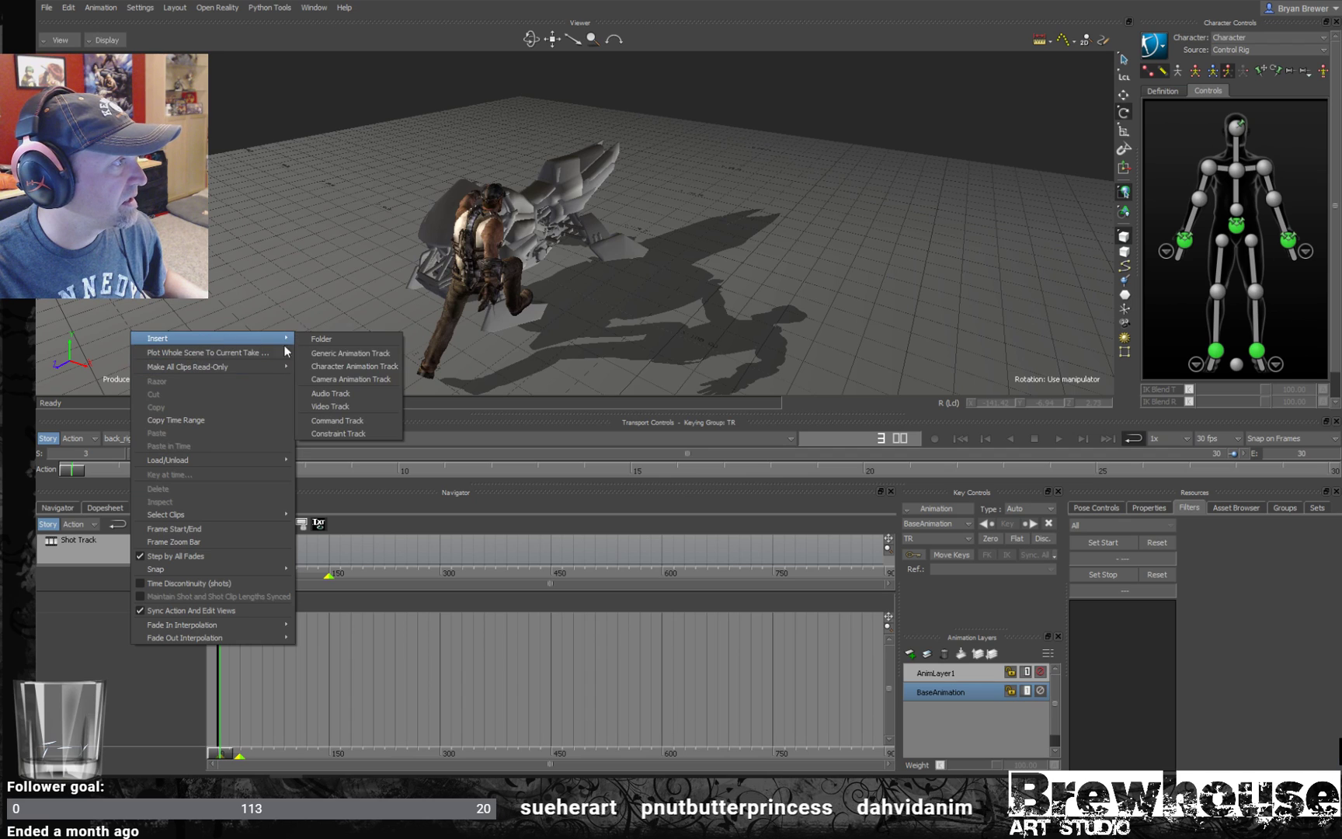
left_click(346, 367)
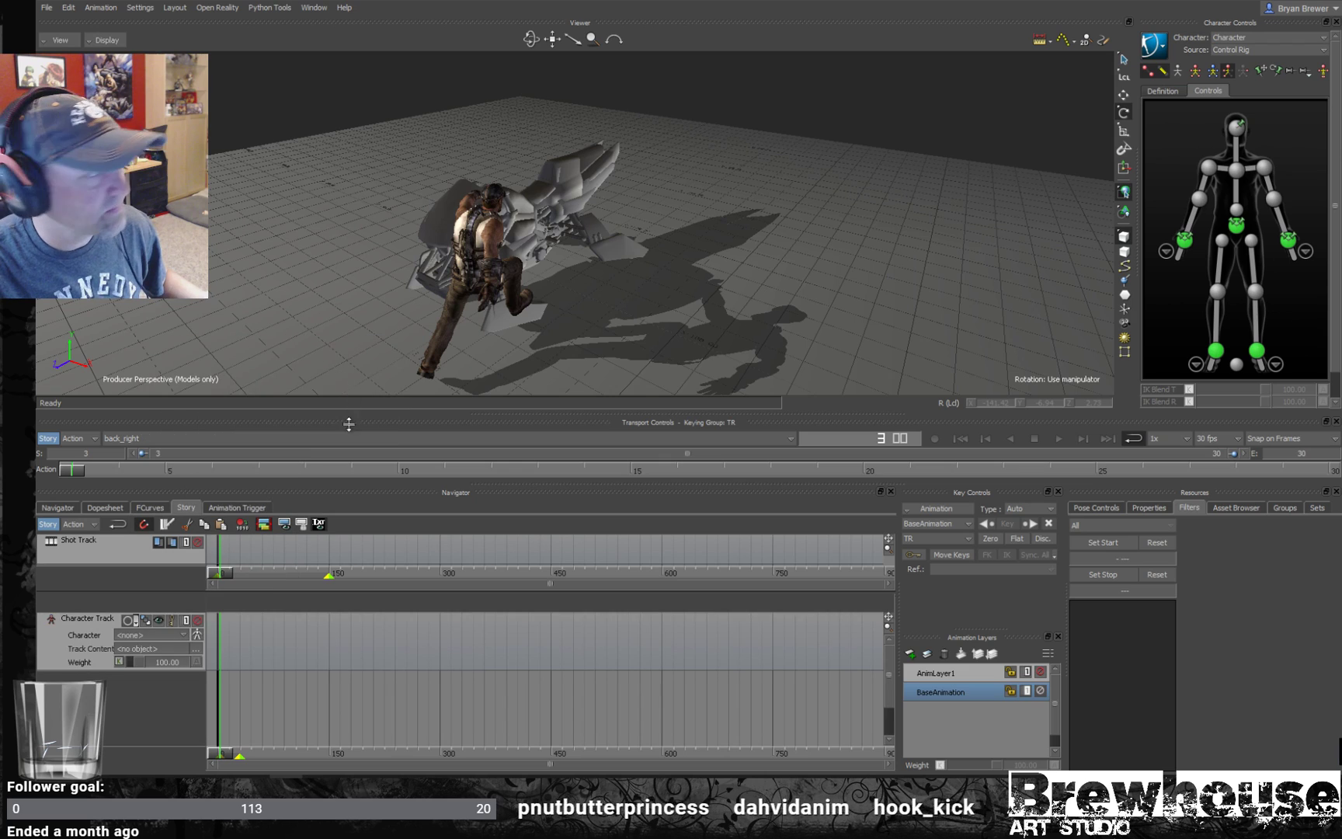
left_click(143, 635)
left_click(133, 657)
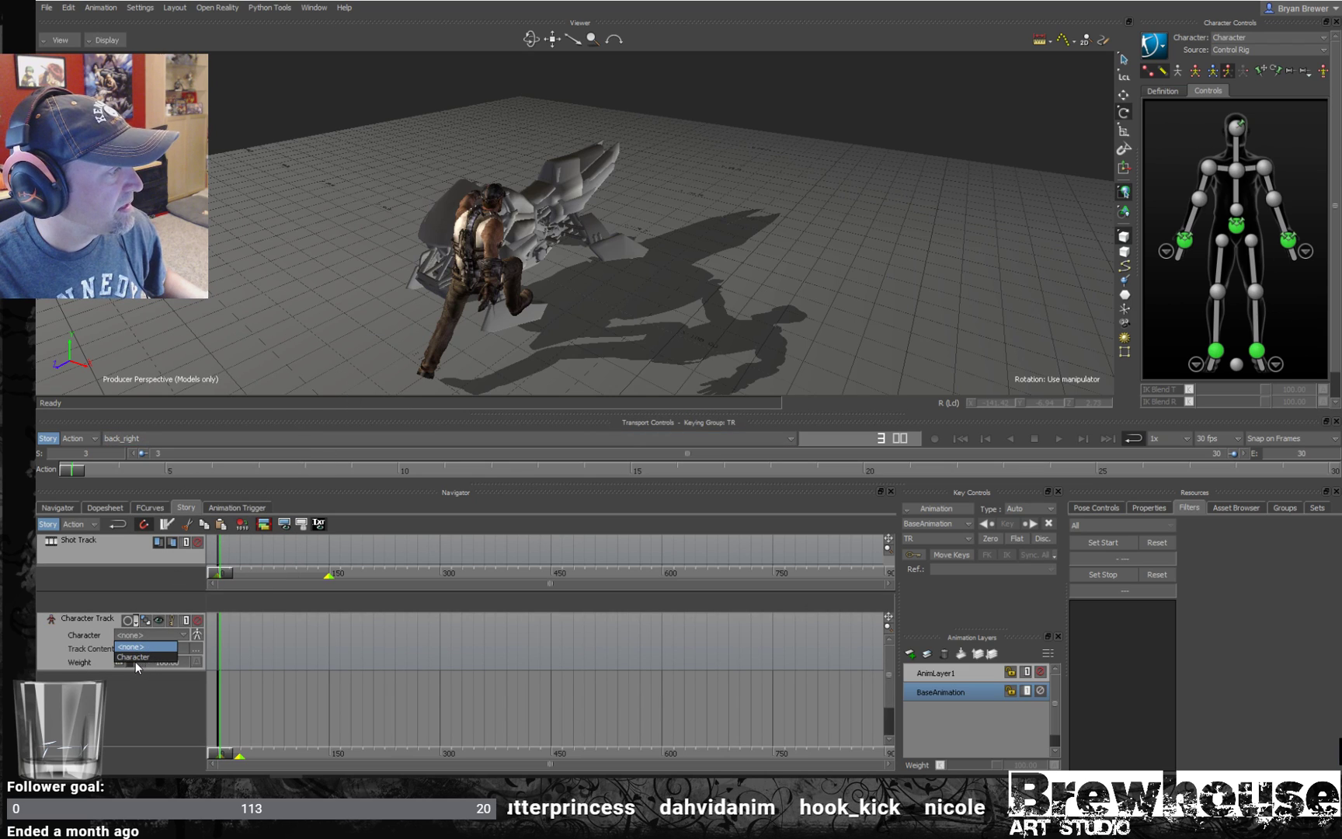
- Insert the current back_right take as a clip on the character track and frame it in the timeline
right_click(380, 660)
left_click(461, 307)
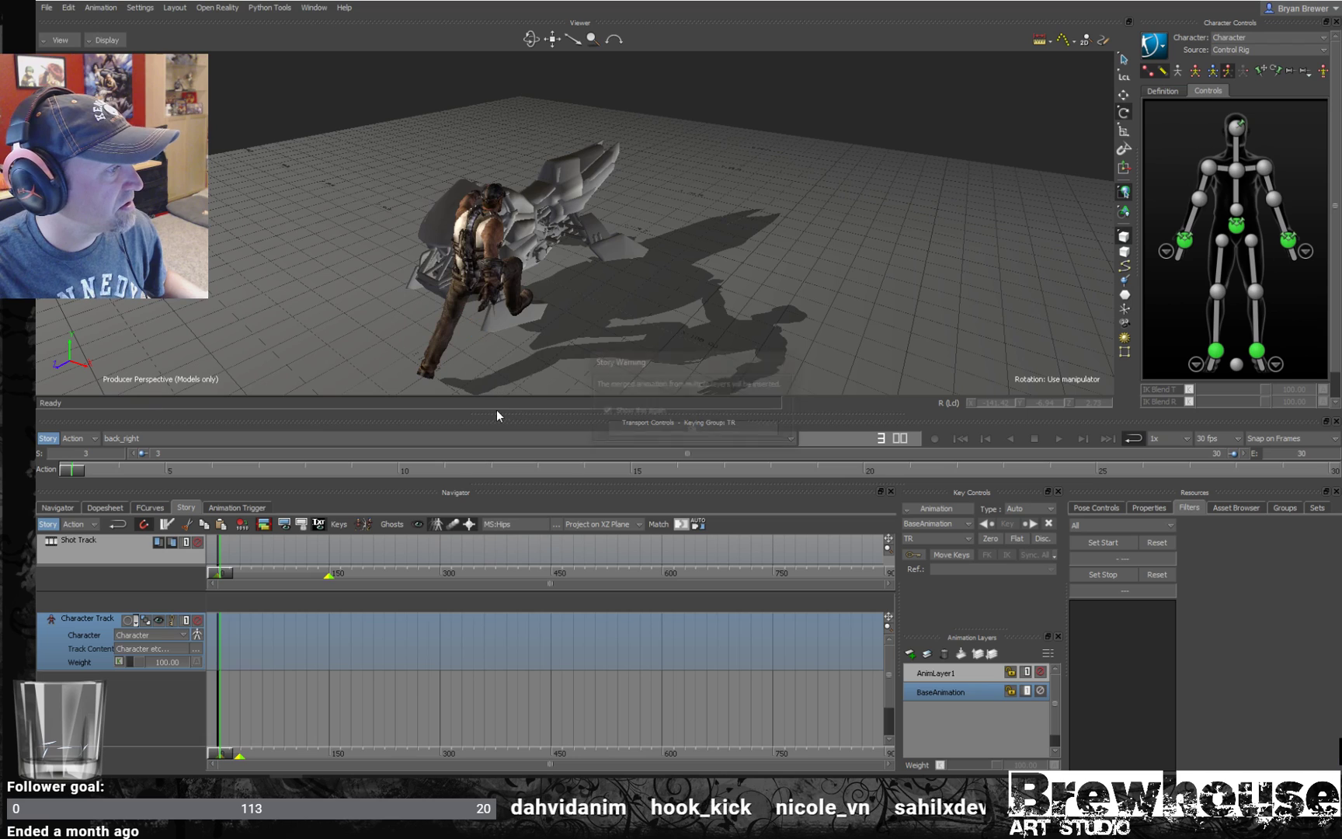
left_click(668, 430)
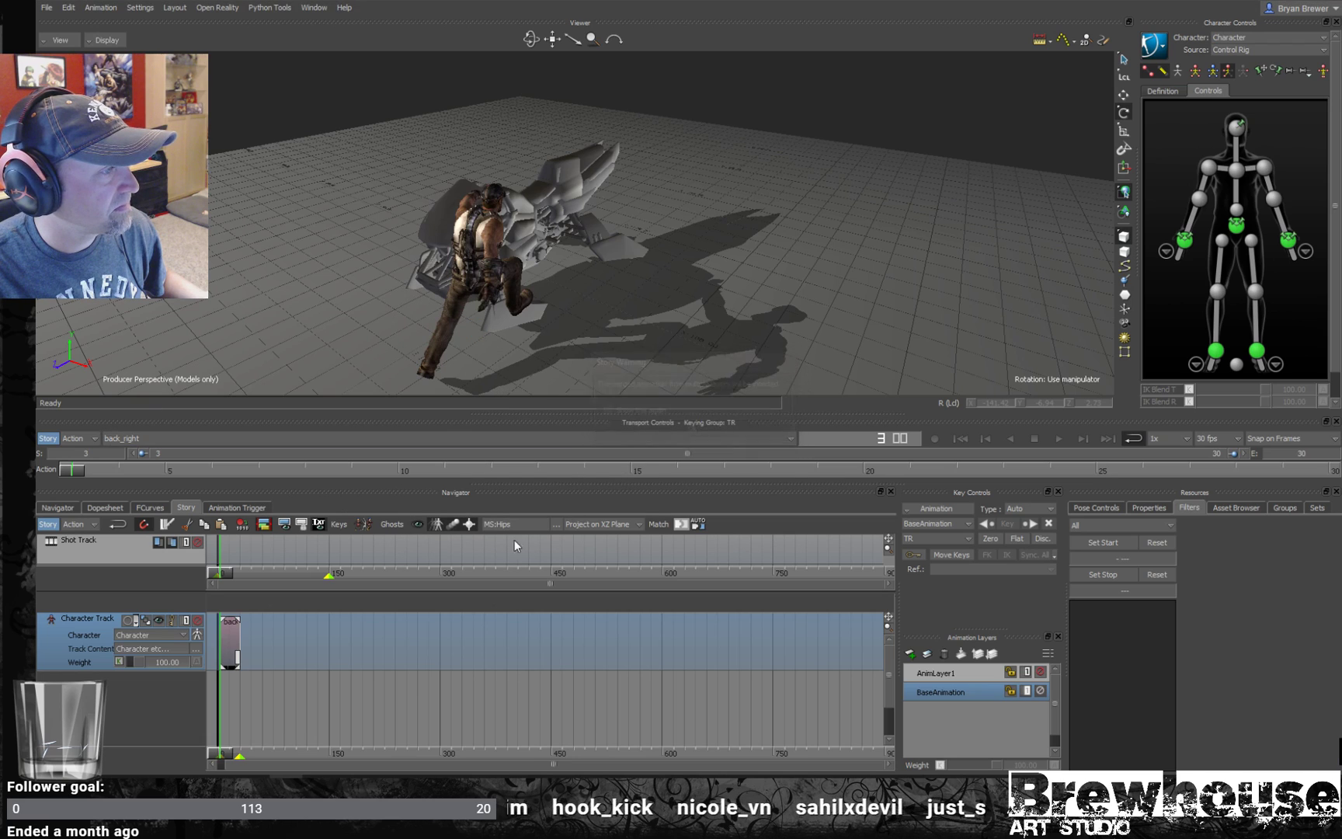
key("a")
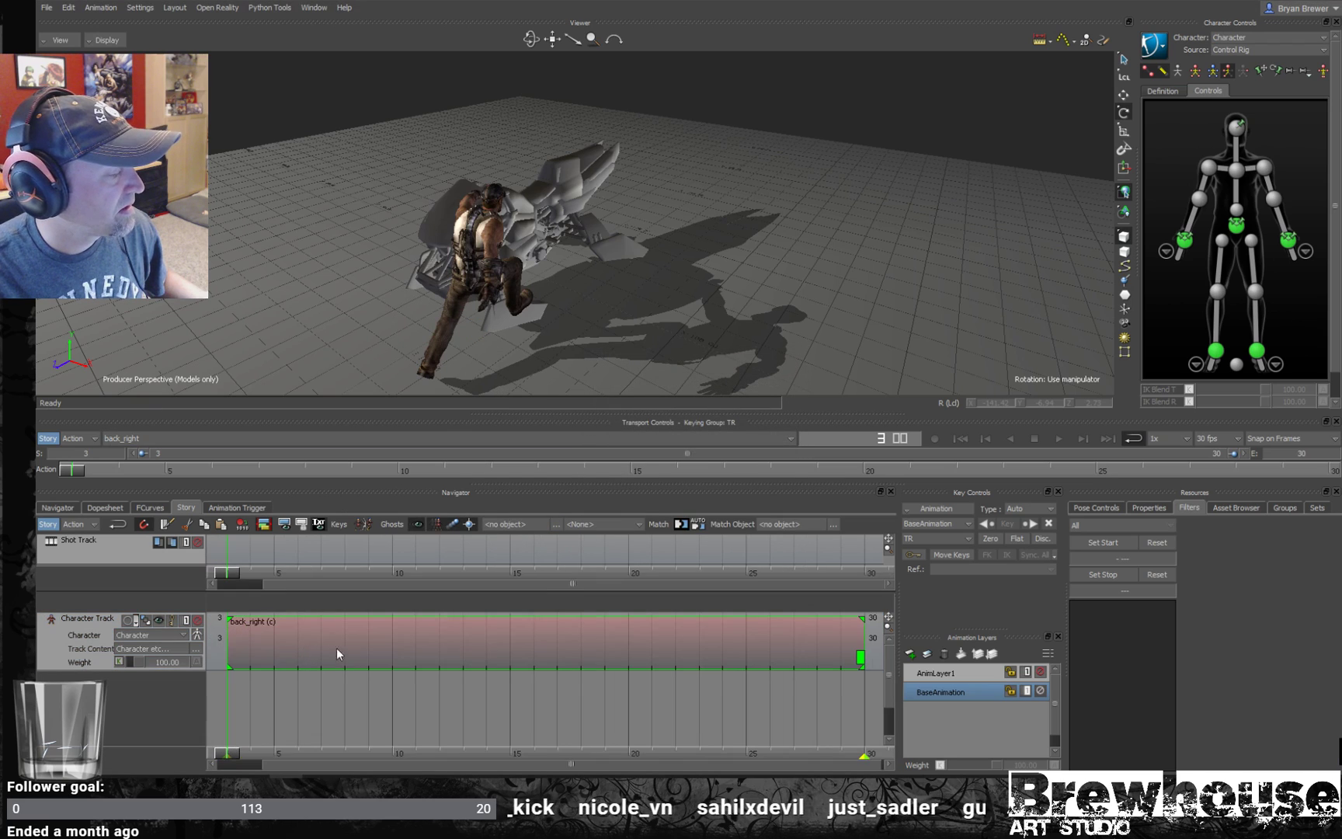
key("a")
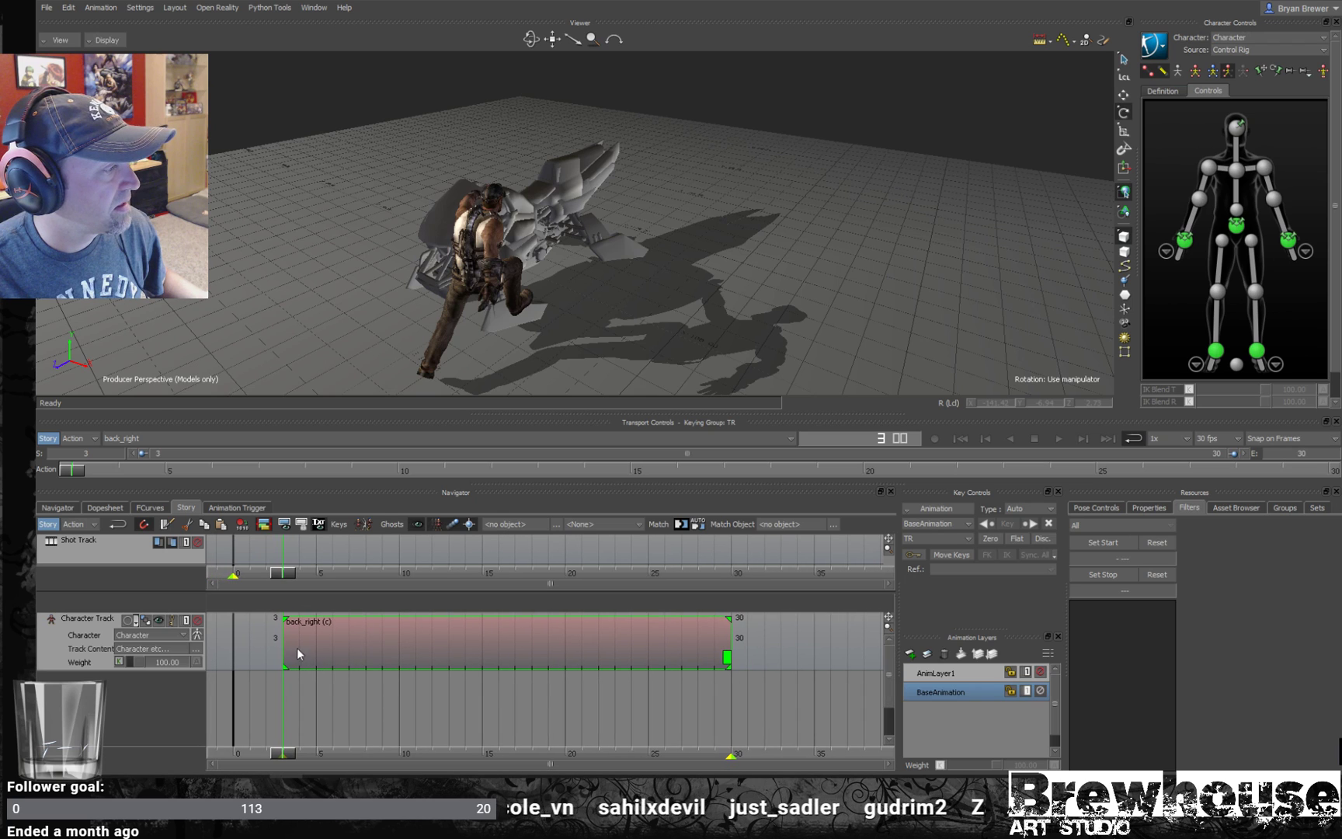
- Show the character track's ghosts in the viewer and open the back_right clip's 3D settings
left_click(158, 621)
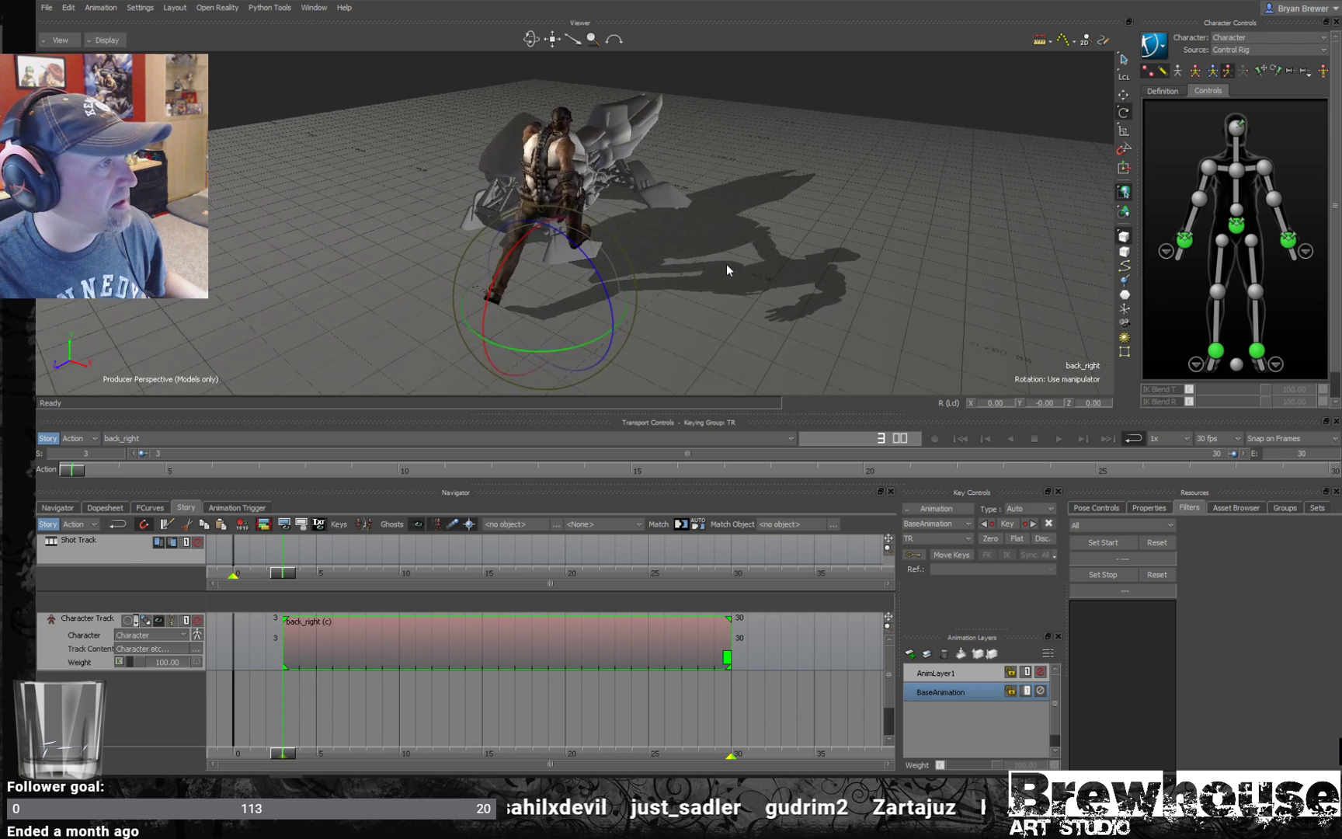
left_click_drag(772, 272, 672, 302, "ctrl+shift")
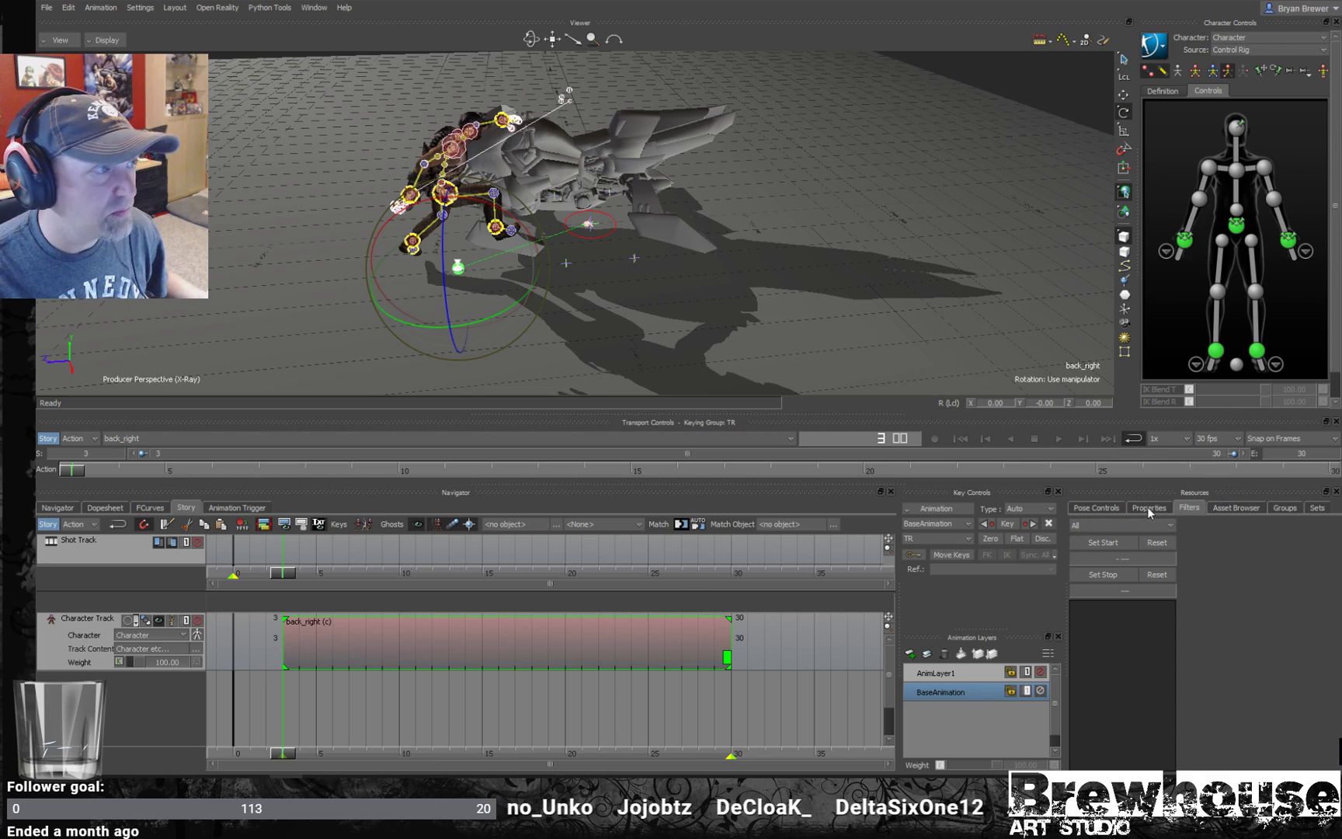
left_click_drag(751, 262, 827, 343)
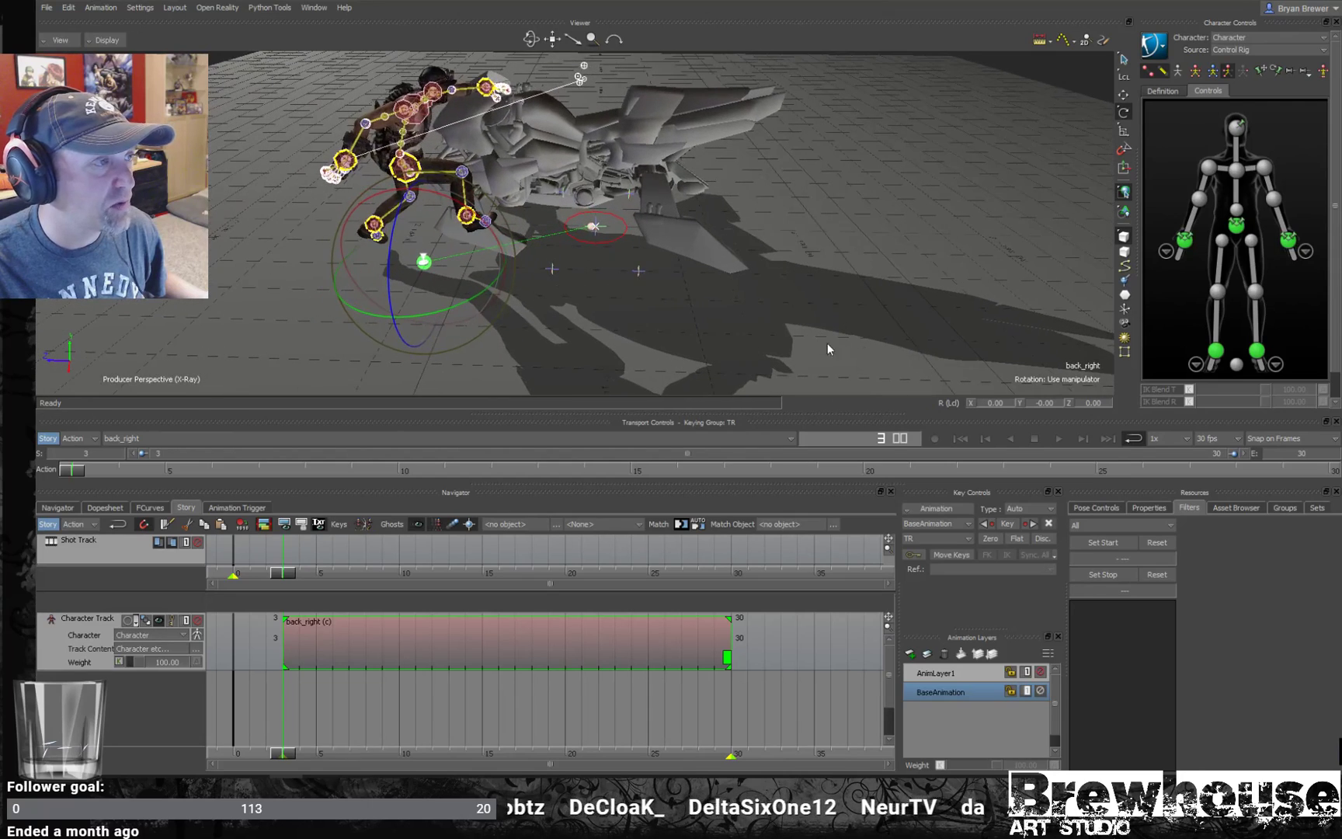
left_click(1149, 508)
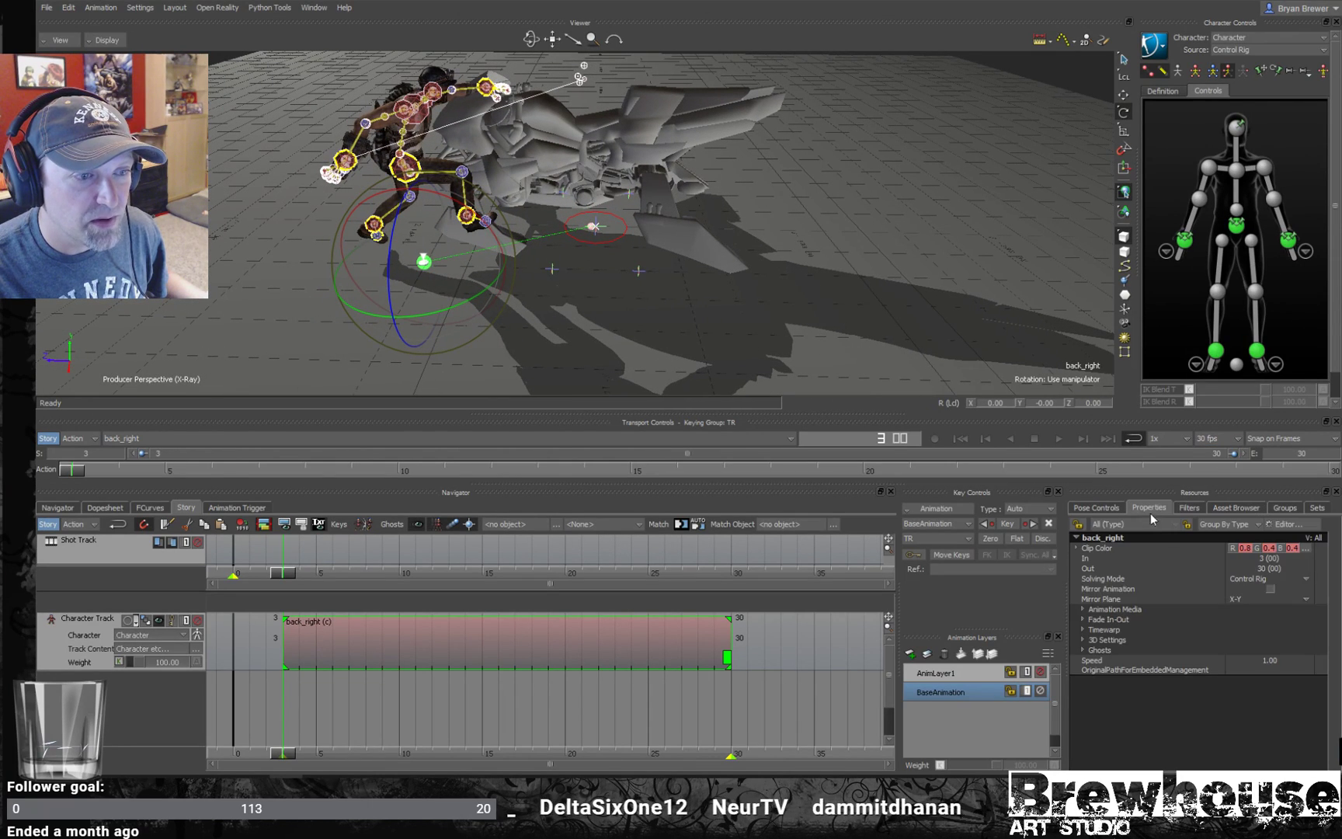
left_click(1082, 638)
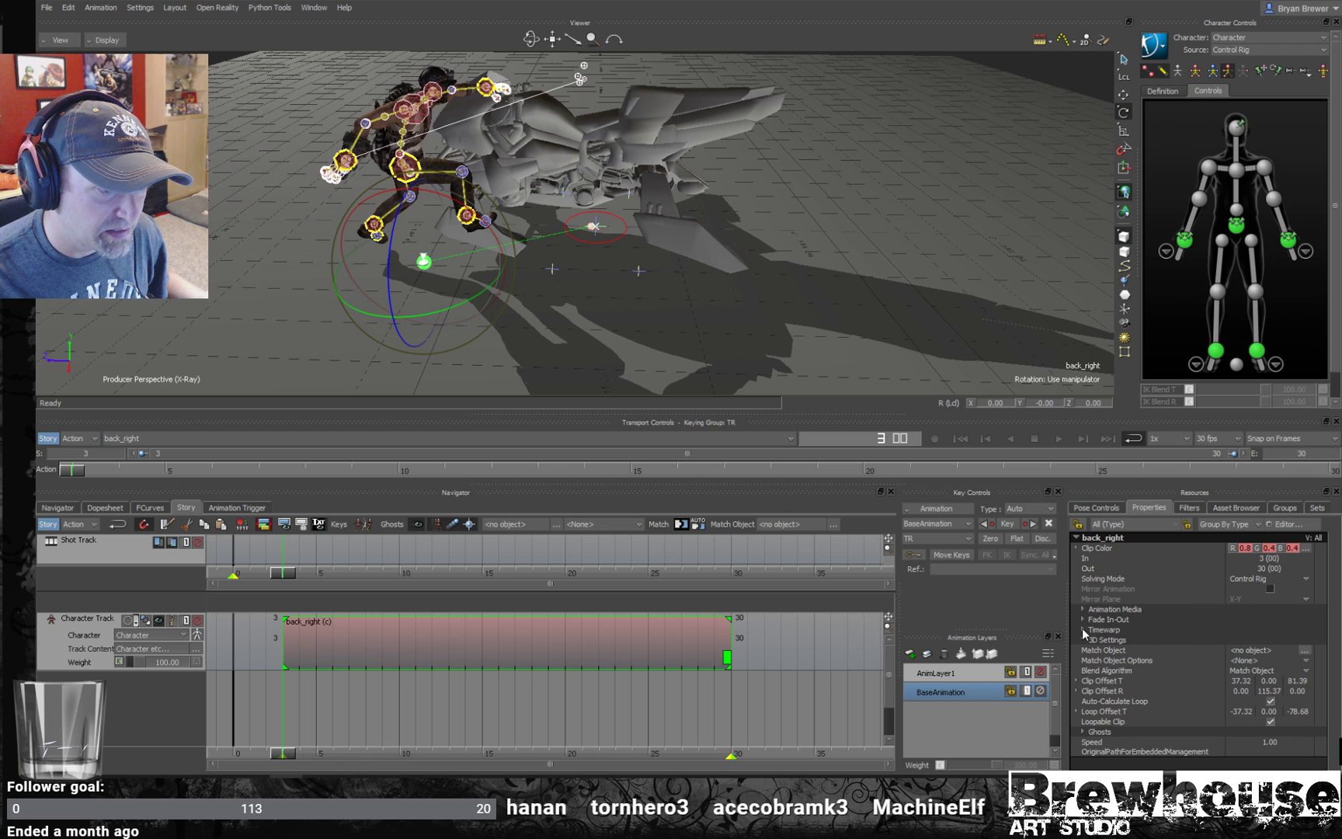
- Set the back_right clip's Ghost Manipulator Time Mode to Stop
left_click(1084, 731)
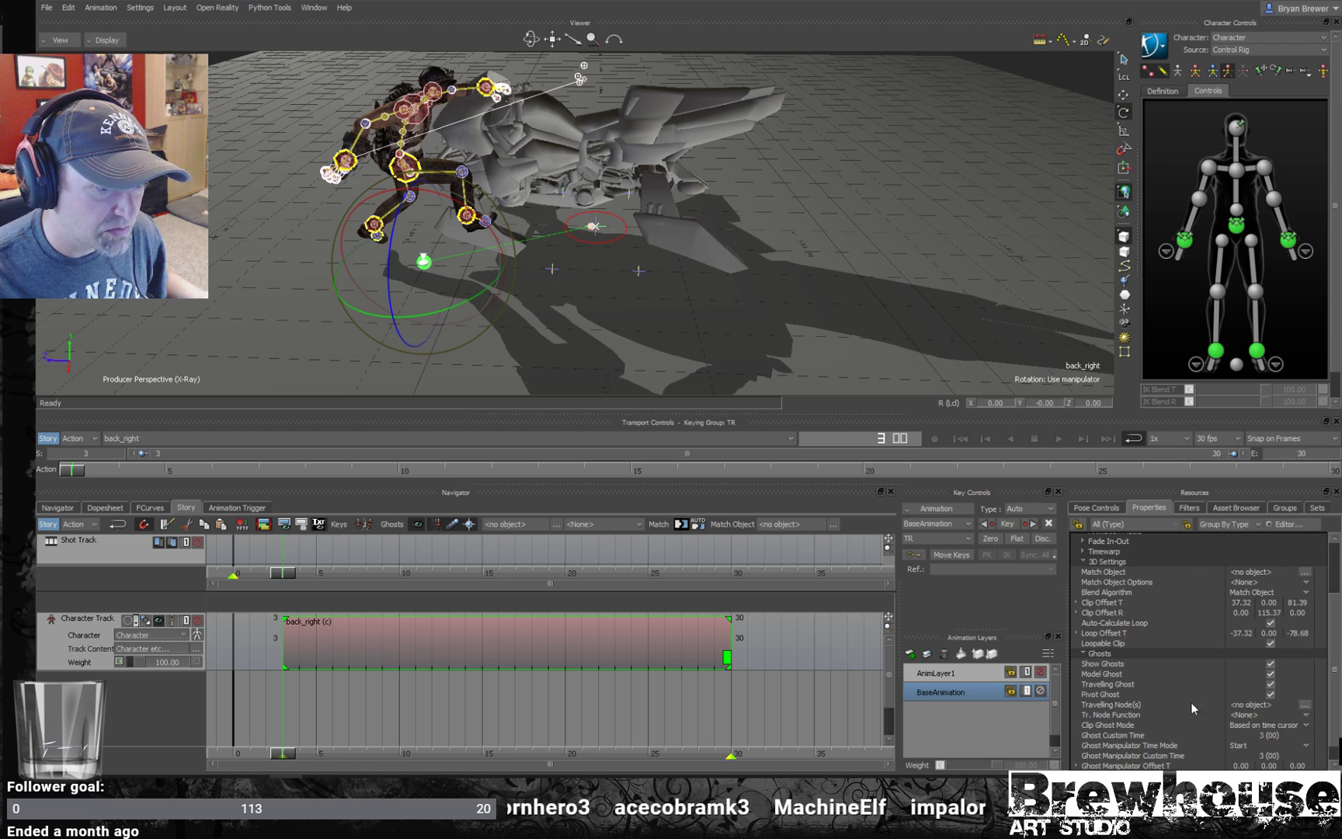
scroll(1312, 677, "down", 1)
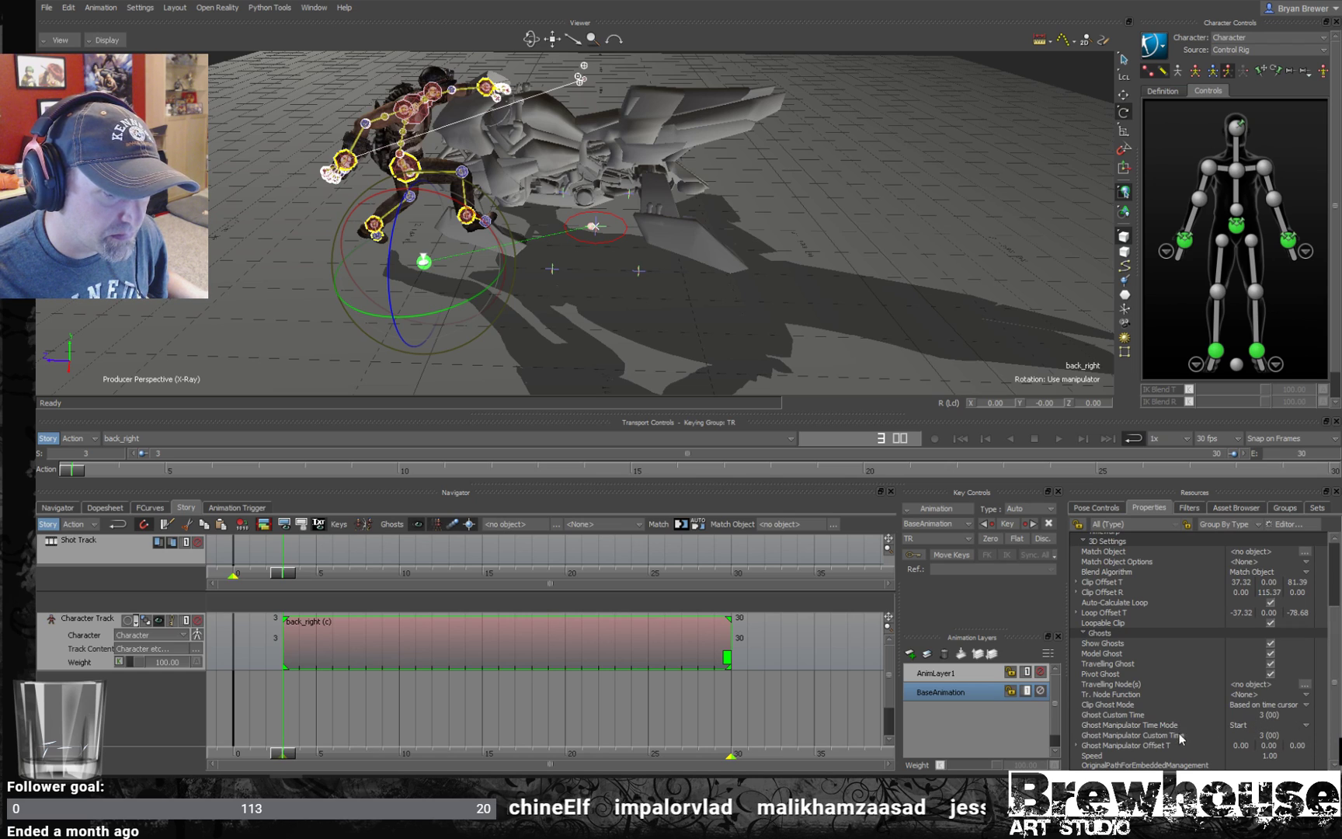
left_click(1125, 725)
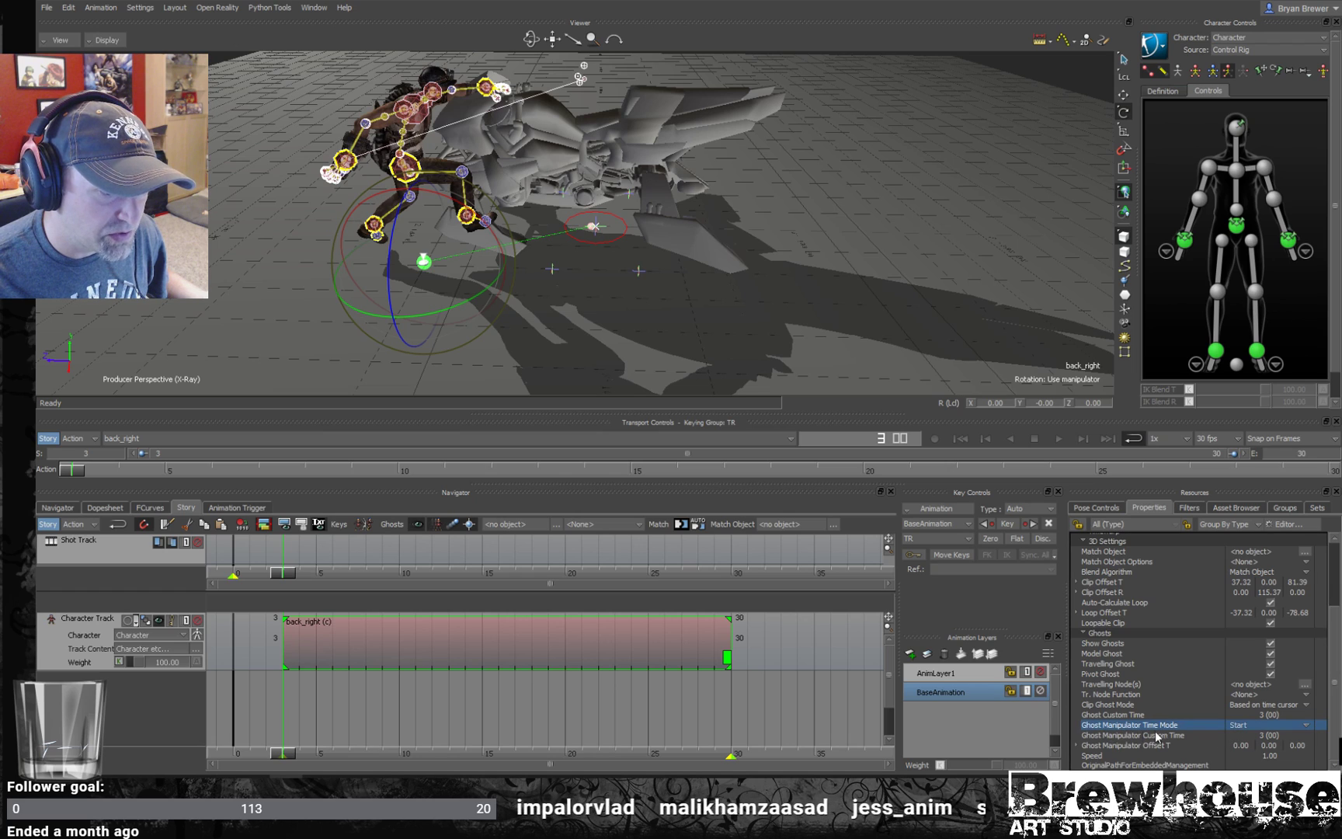
left_click(1238, 726)
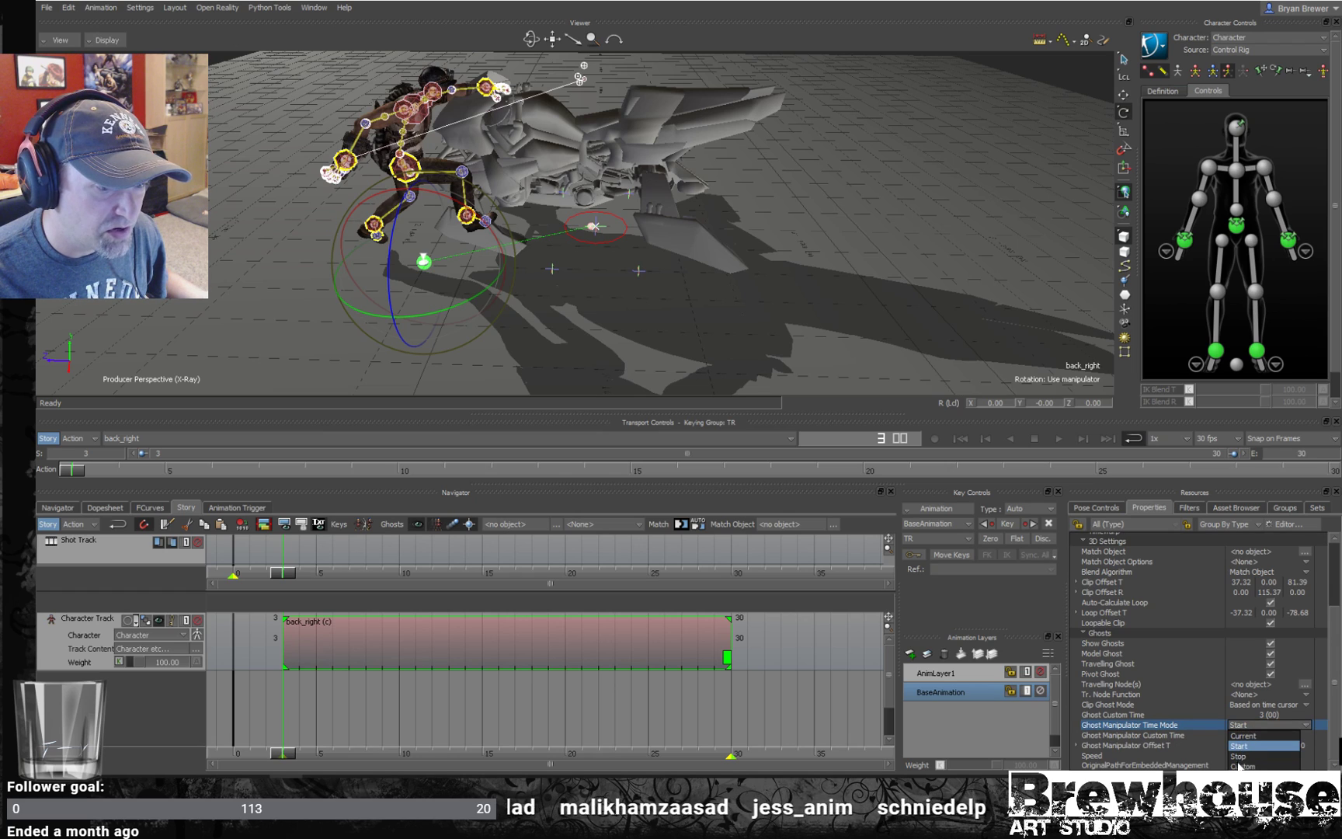
left_click(1240, 756)
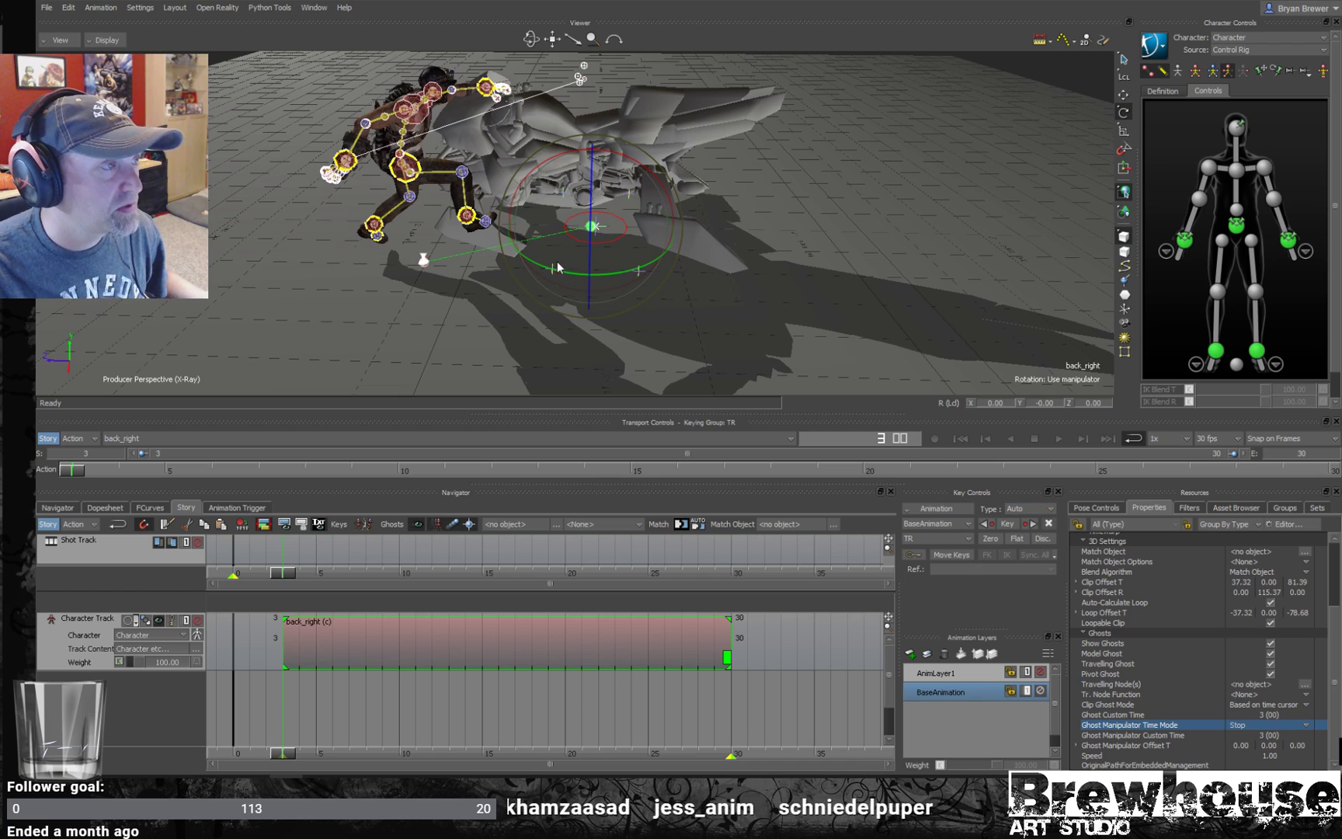
- Rotate the back_right clip half a turn about its end pivot, to a Y Clip Offset R of -64.63, and check the motion around the bike
left_click_drag(615, 271, 683, 273)
key("ctrl+z")
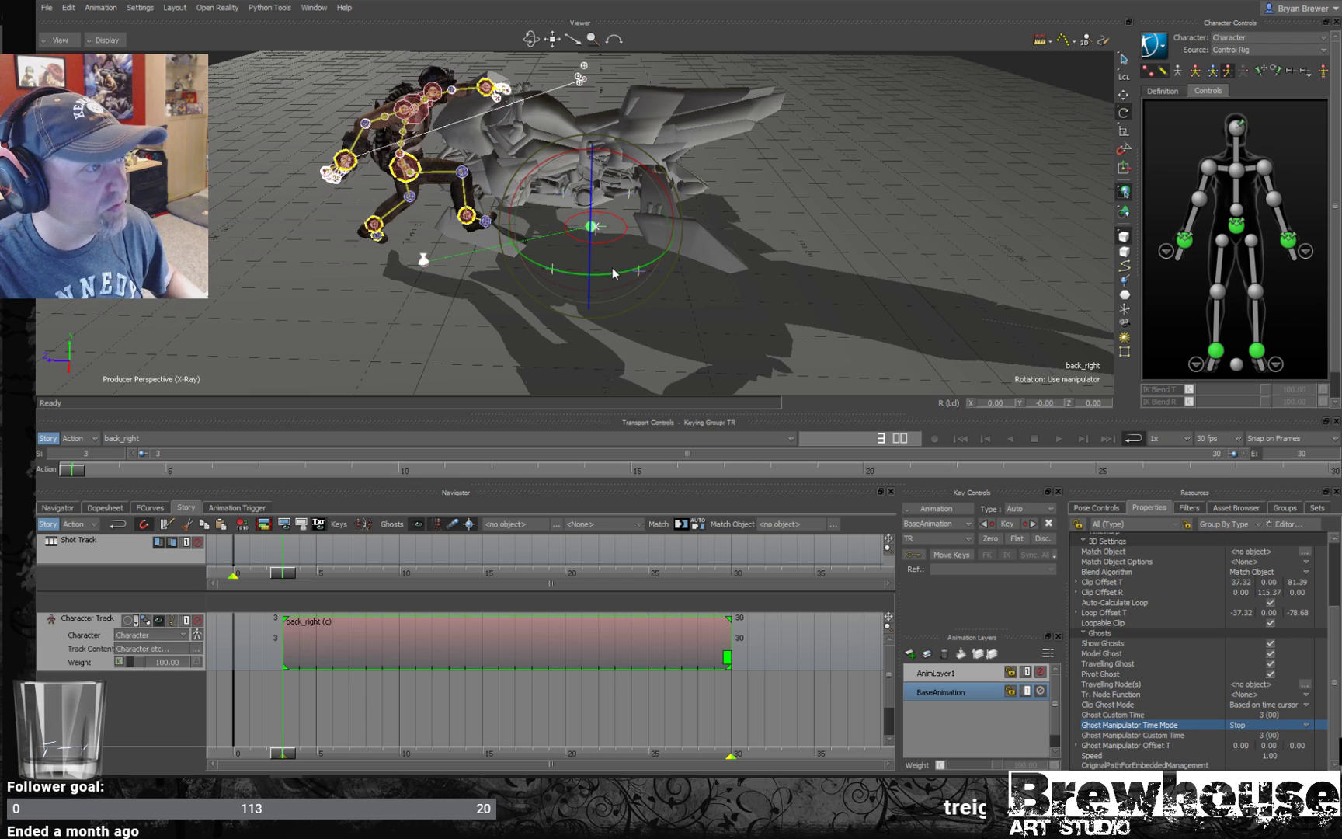
left_click_drag(615, 272, 748, 236)
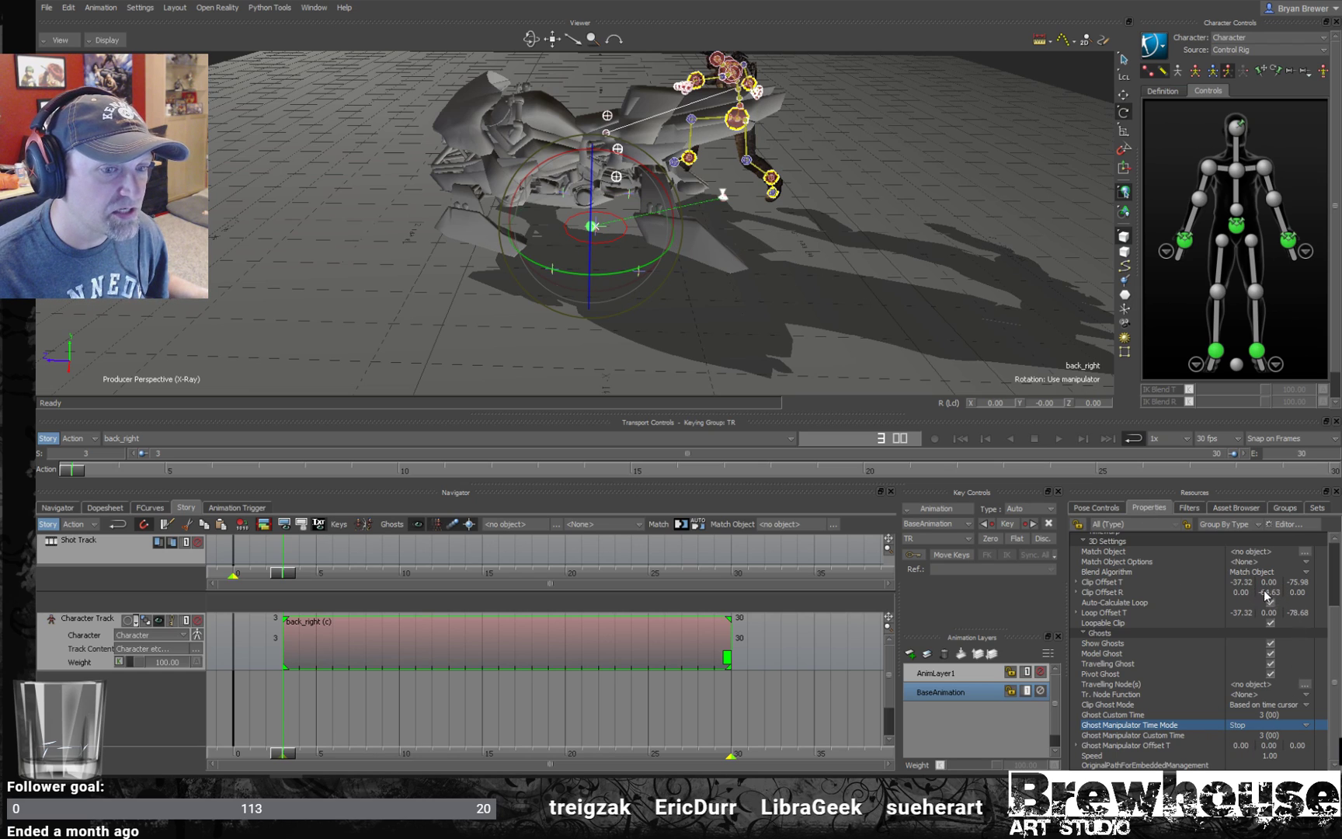
middle_click_drag(827, 315, 717, 222)
left_click_drag(743, 216, 778, 209, "ctrl+shift")
key("ctrl+a")
key("ctrl+space")
left_click_drag(862, 208, 744, 212, "ctrl+shift")
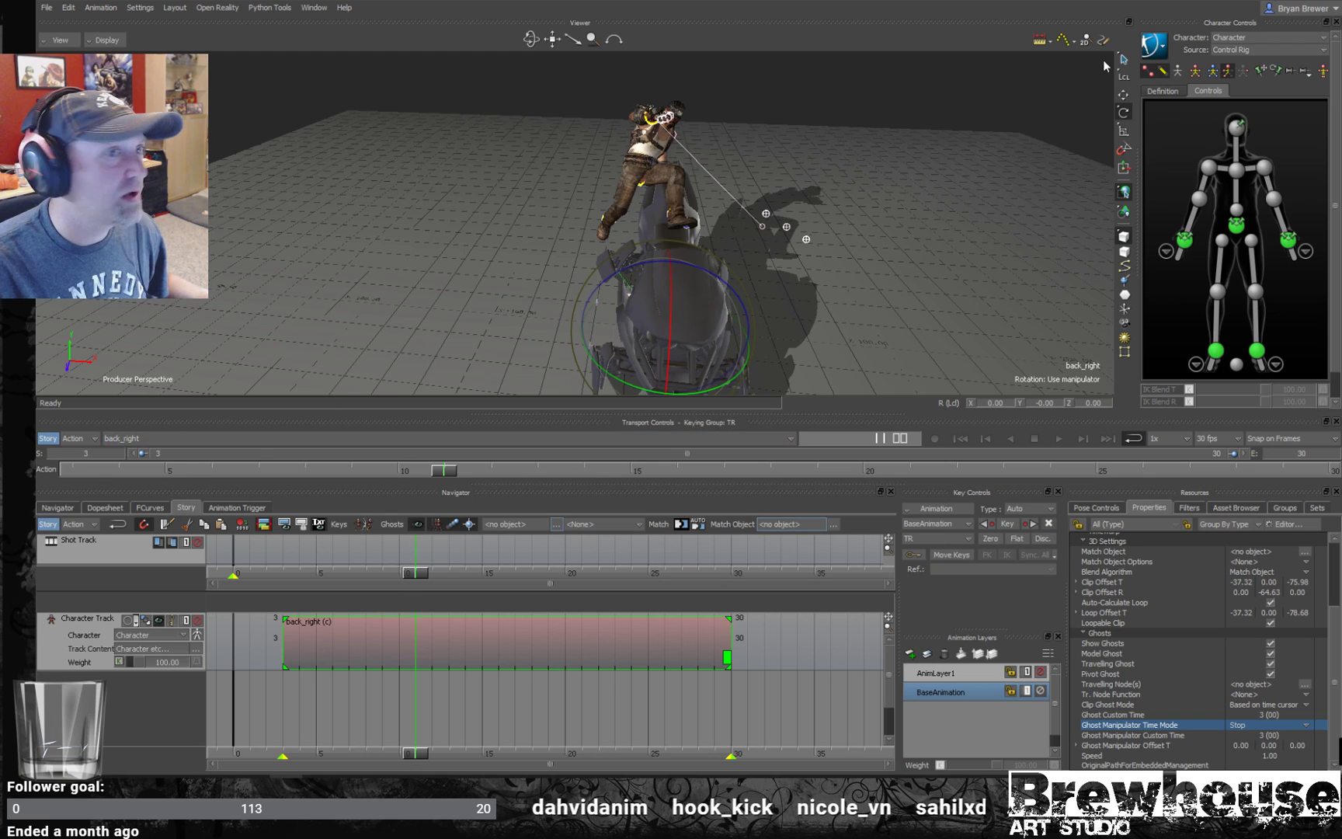
- Bake the repositioned back_right animation to the skeleton and back to the control rig
left_click(1153, 54)
left_click(1243, 119)
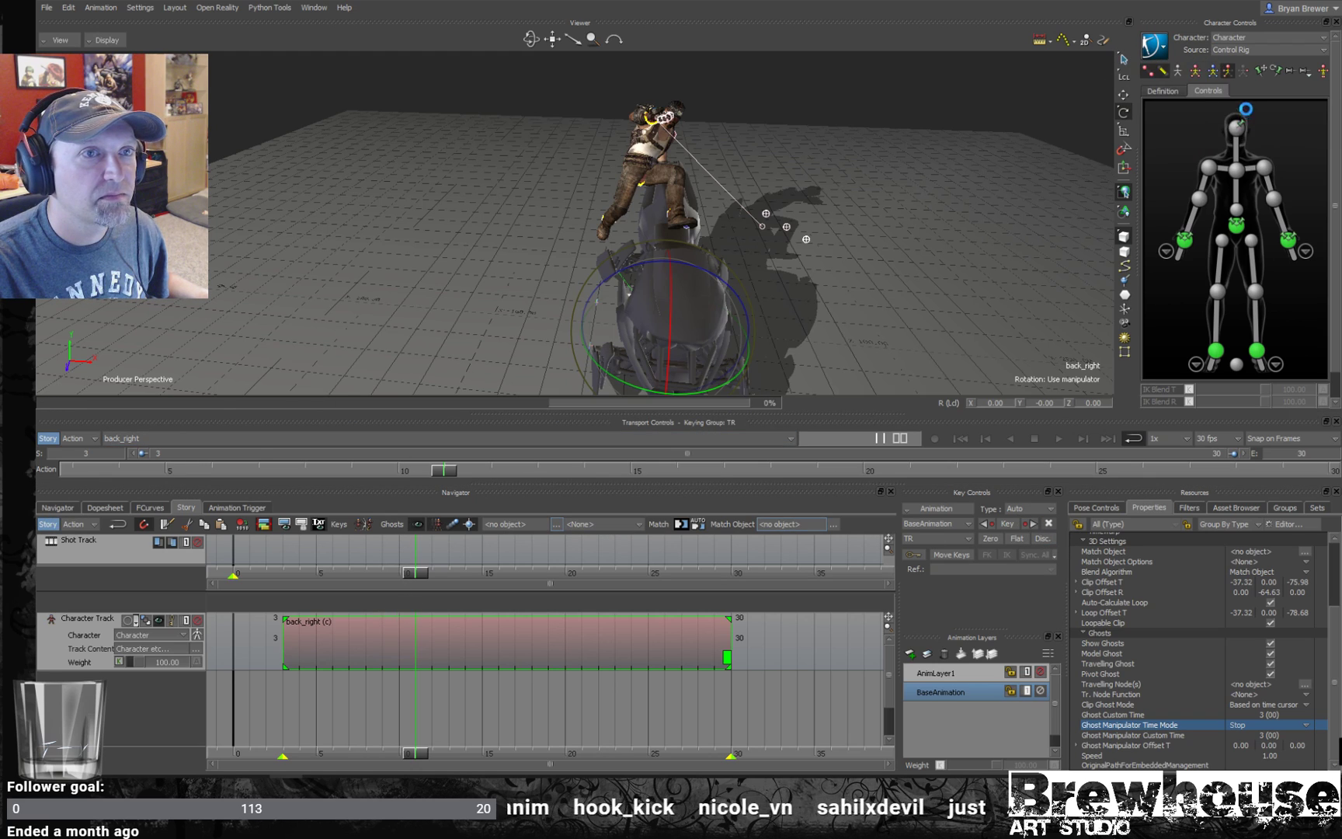
left_click(1165, 53)
mouse_move(1177, 119)
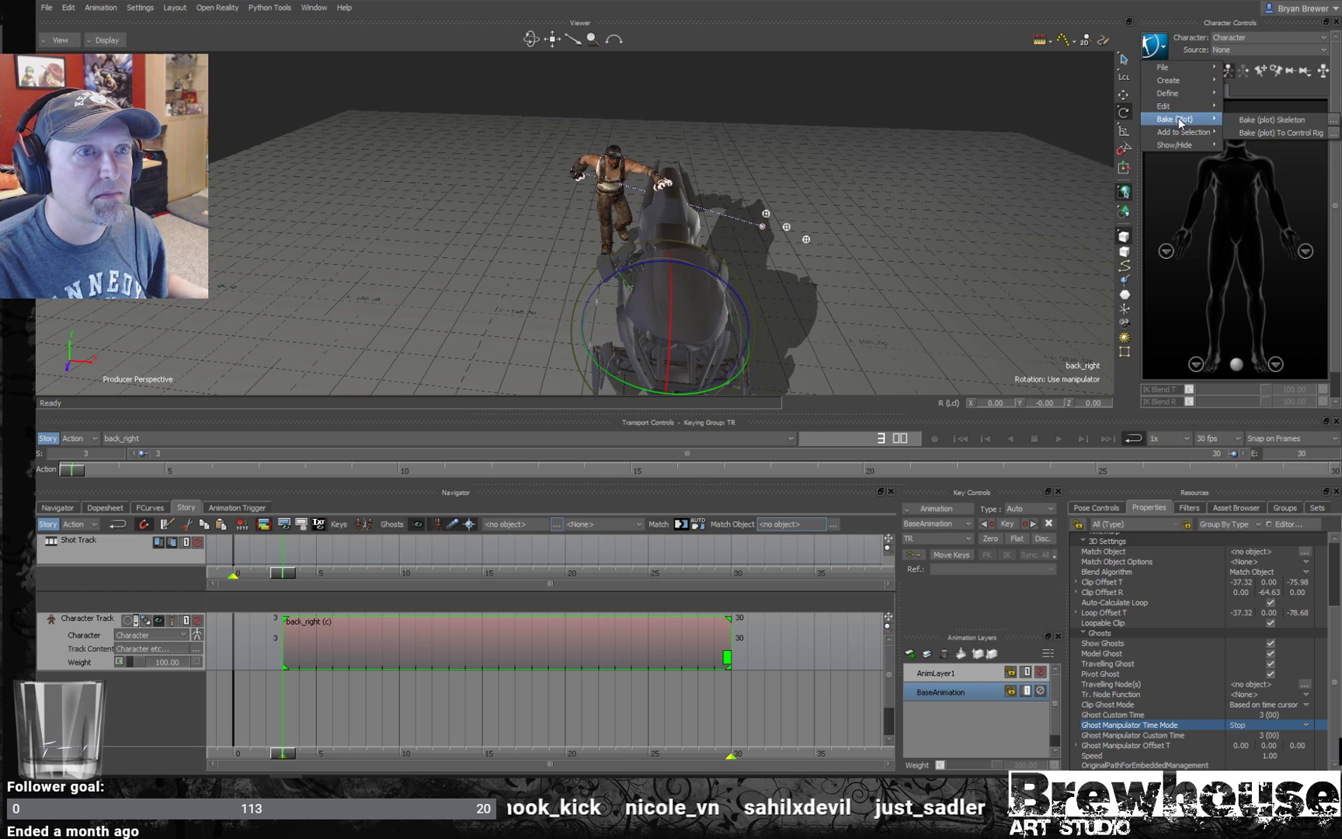
left_click(1258, 132)
left_click(828, 191)
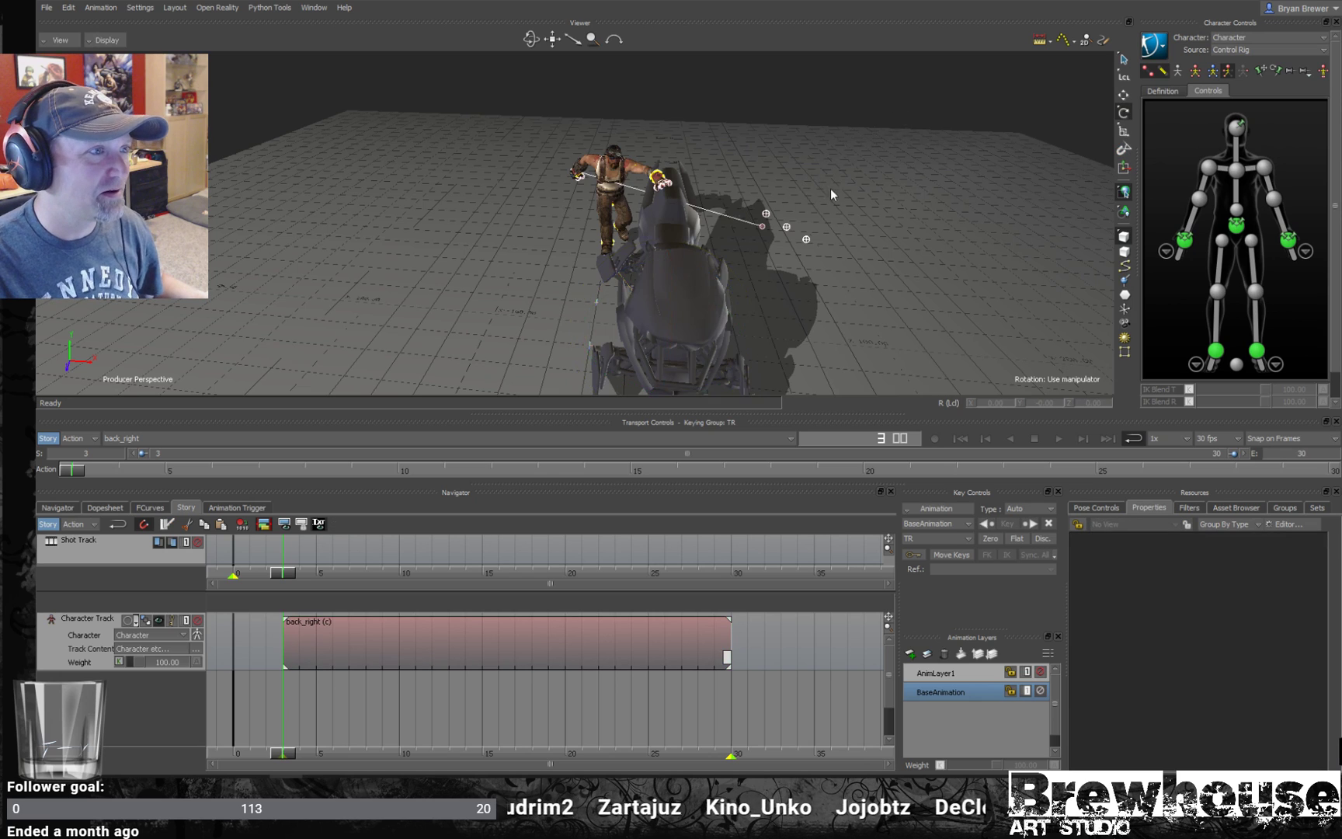
- Delete the character track from the Story timeline
left_click_drag(499, 337, 516, 321, "ctrl+shift")
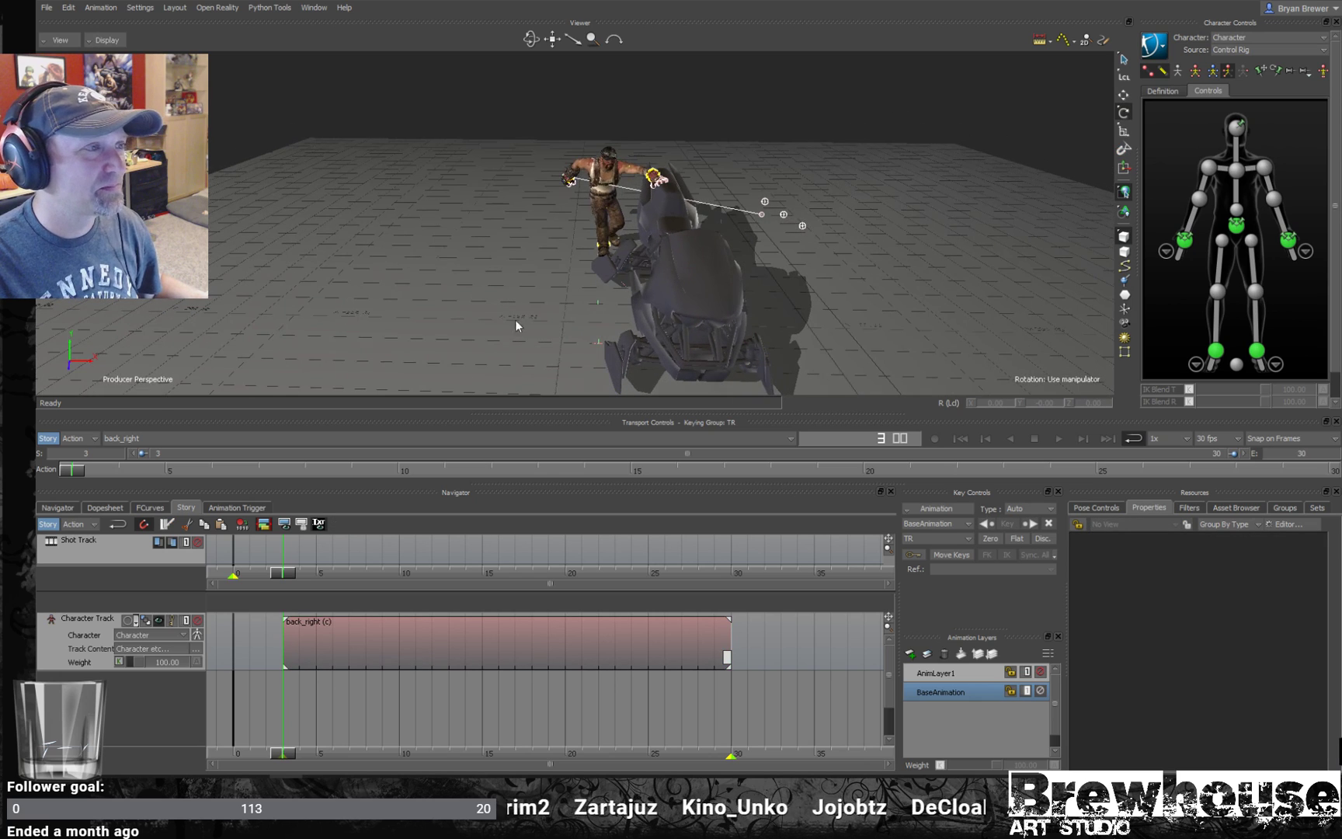
right_click(263, 642)
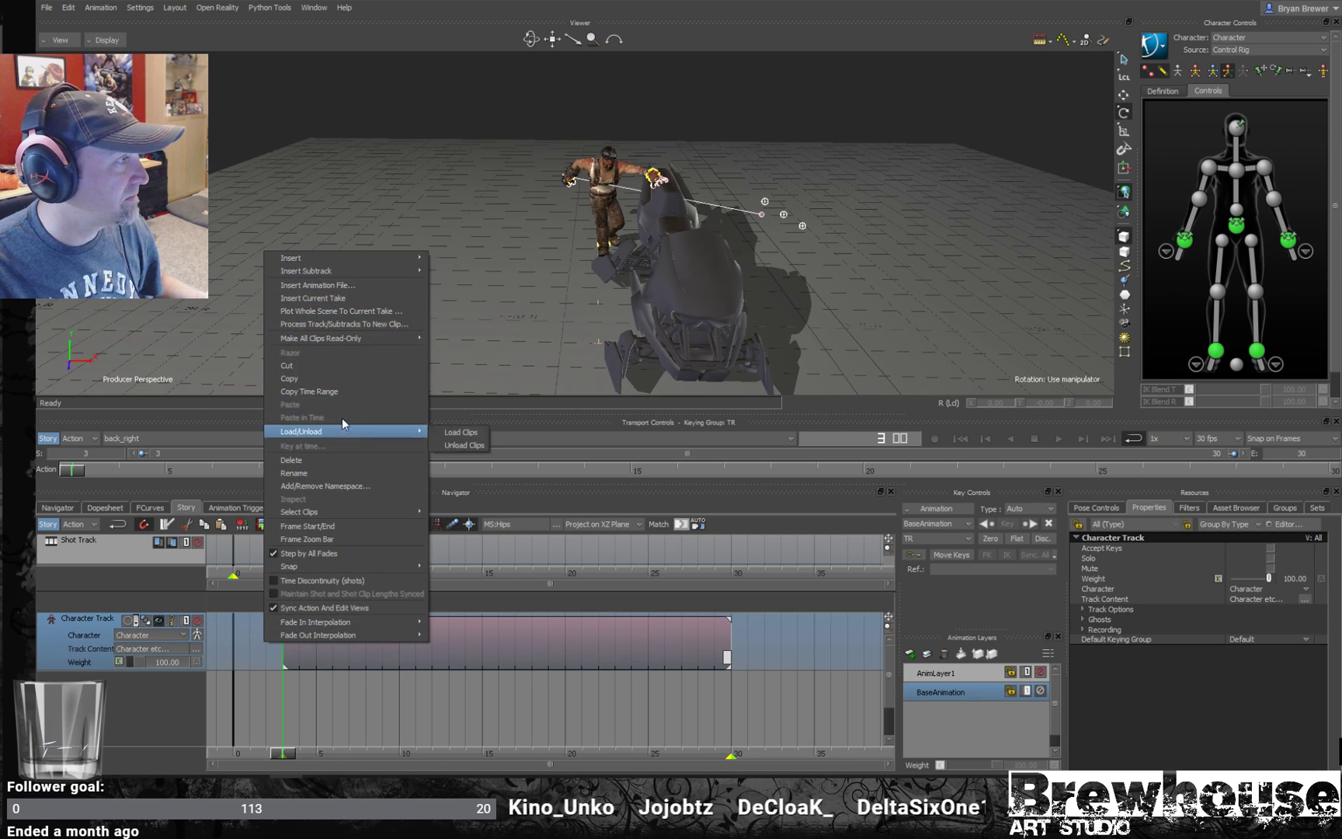
left_click(340, 460)
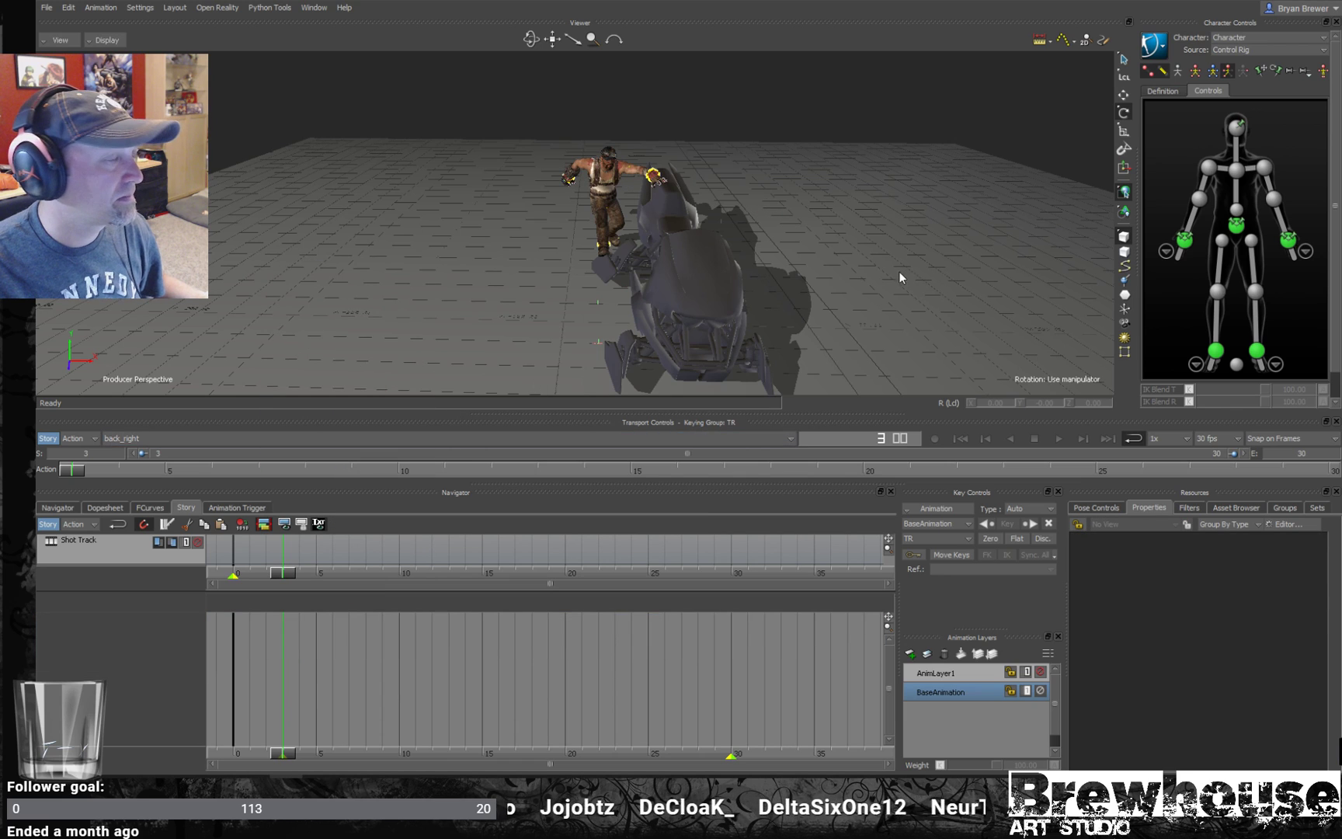
- Play the back_right take with only models displayed, and compare it with the back_left take from several angles
key("ctrl+a")
key("ctrl+space")
left_click_drag(917, 290, 848, 298, "ctrl+shift")
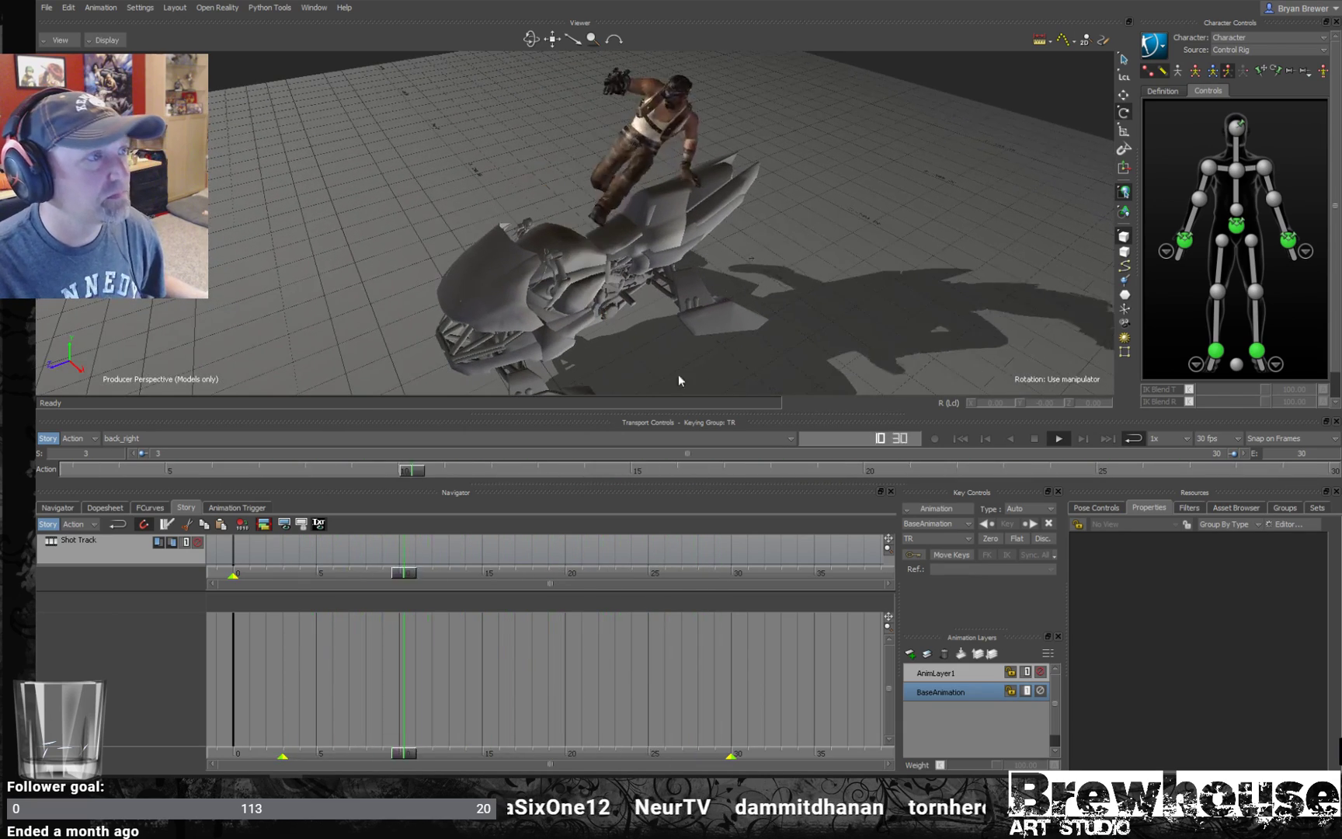
left_click(191, 440)
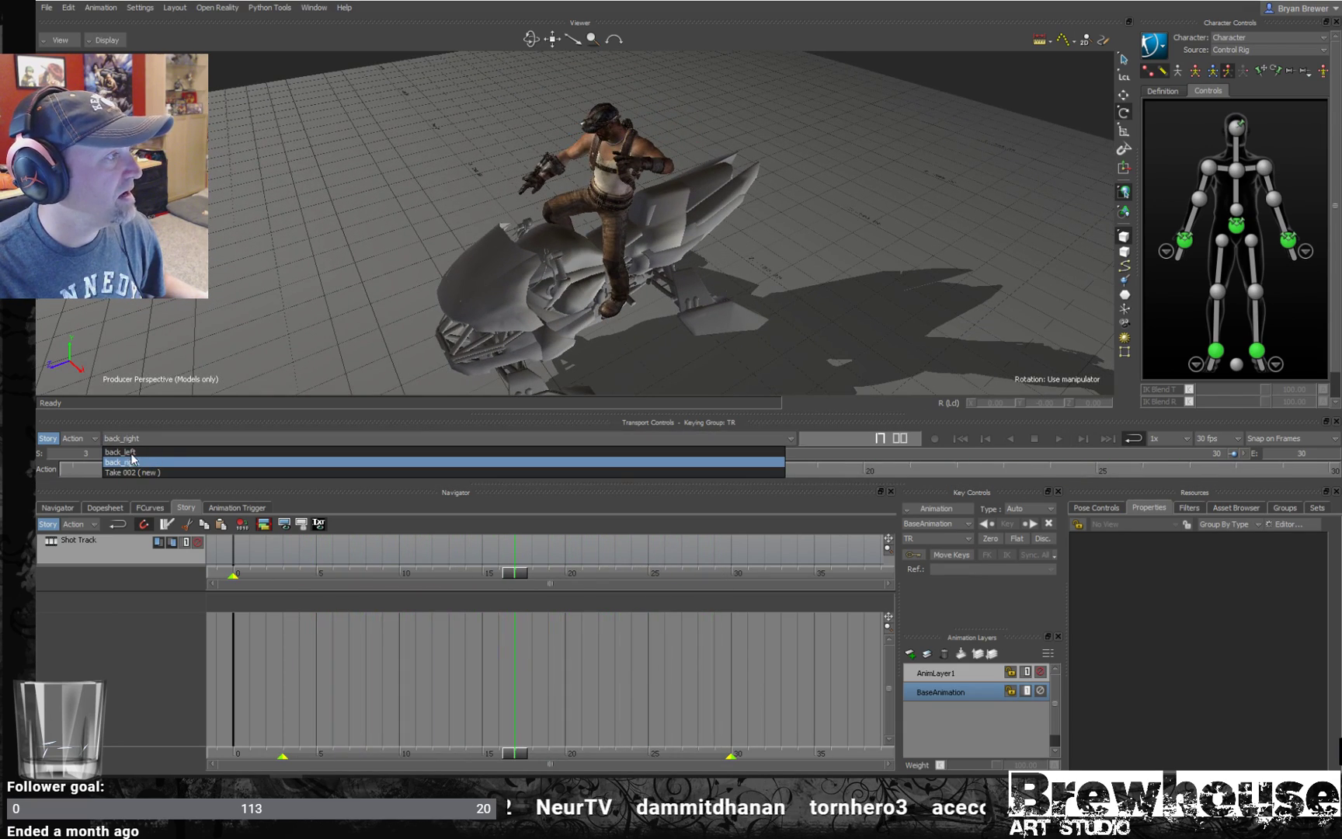
left_click(151, 464)
key("space")
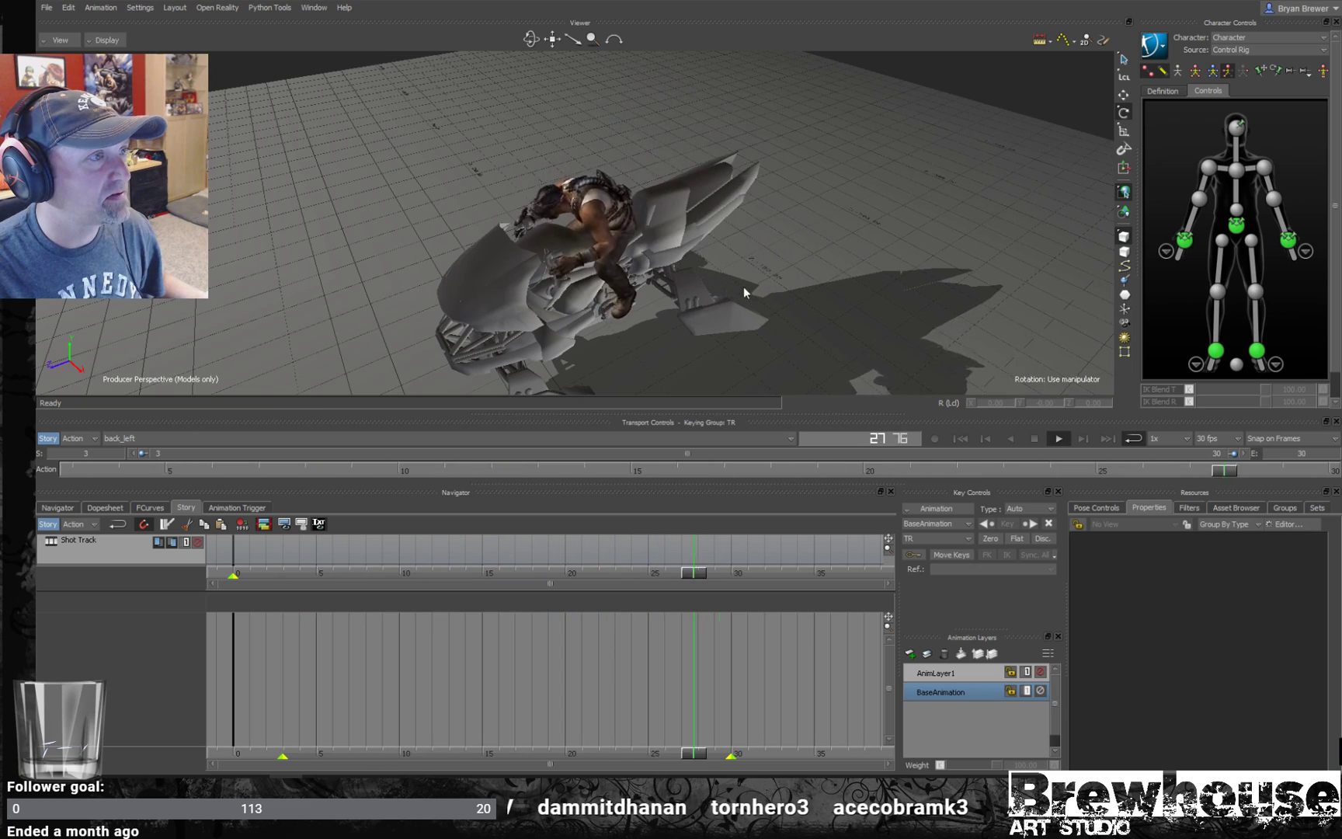
mouse_move(785, 287)
left_mouse_down("ctrl+shift")
mouse_move(826, 296)
mouse_move(793, 298)
mouse_move(793, 281)
left_mouse_up("ctrl+shift")
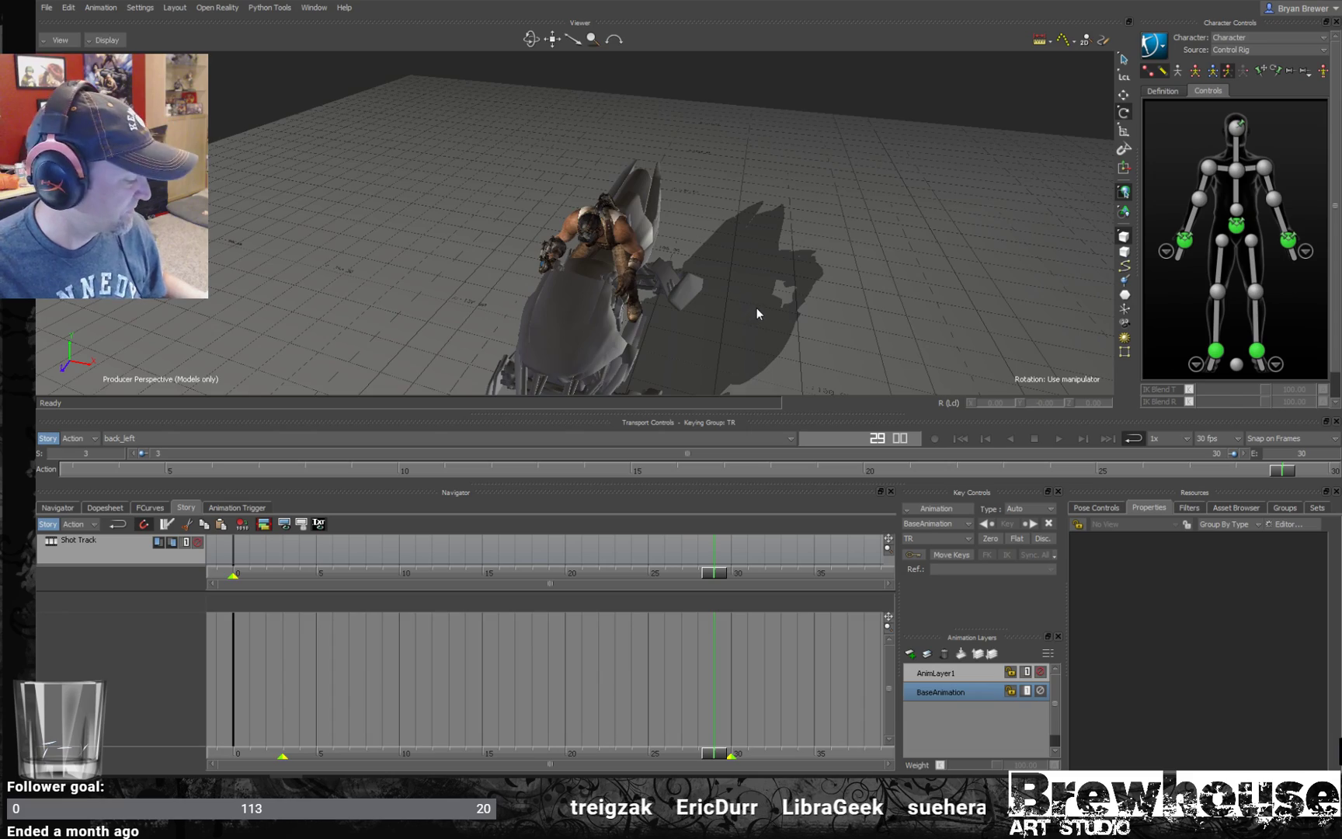
key("space")
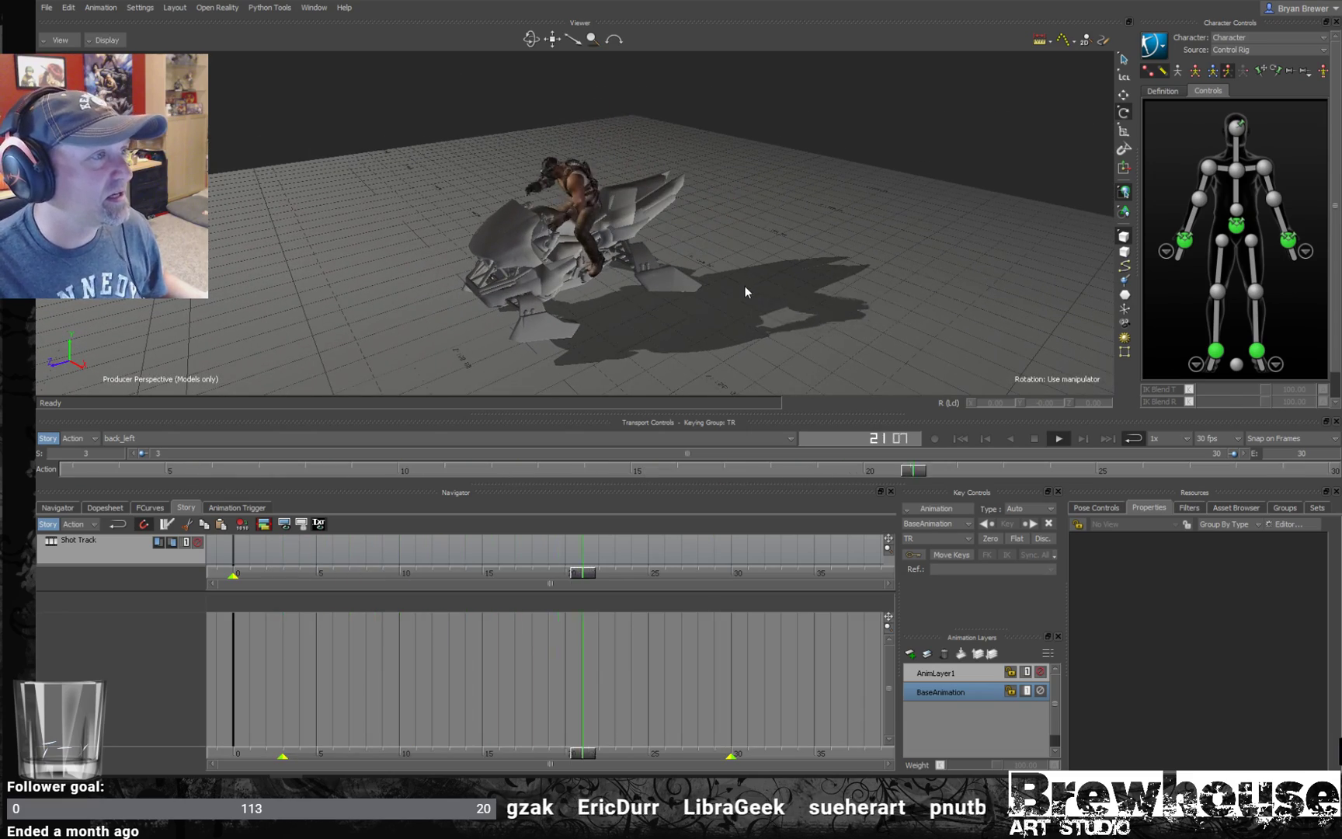
left_click_drag(556, 371, 730, 329, "ctrl+shift")
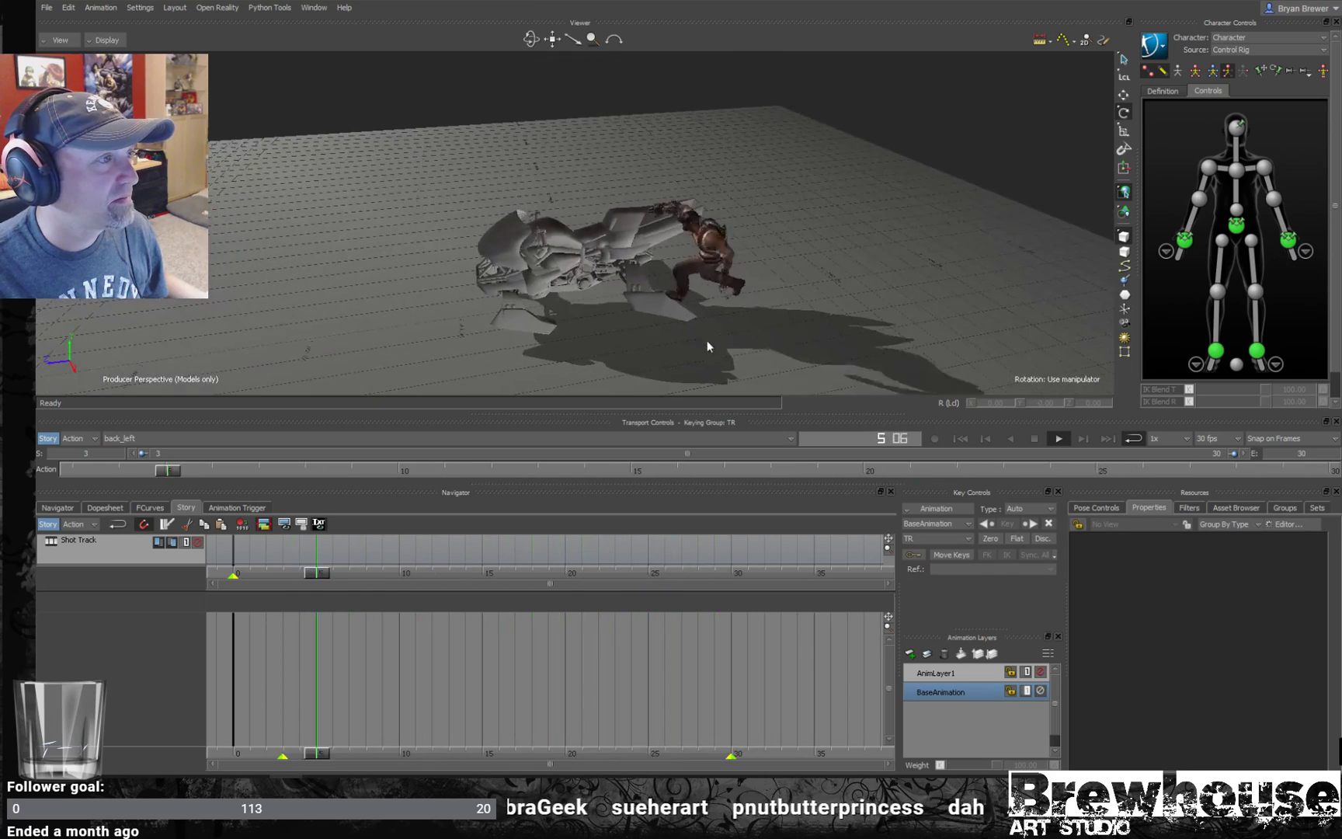
- Review the back_right vault again from both sides of the bike, and return to the back_left take
left_click(327, 439)
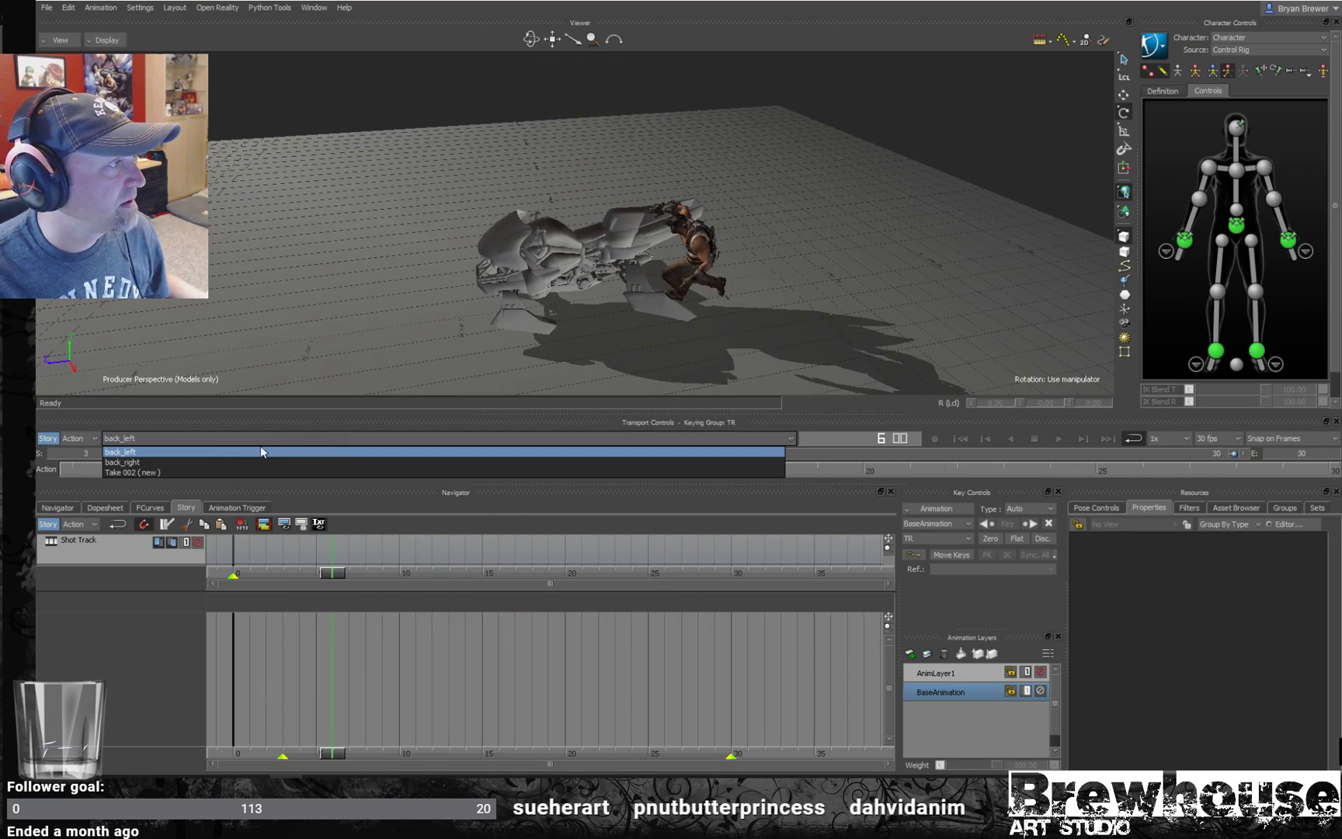
left_click(129, 462)
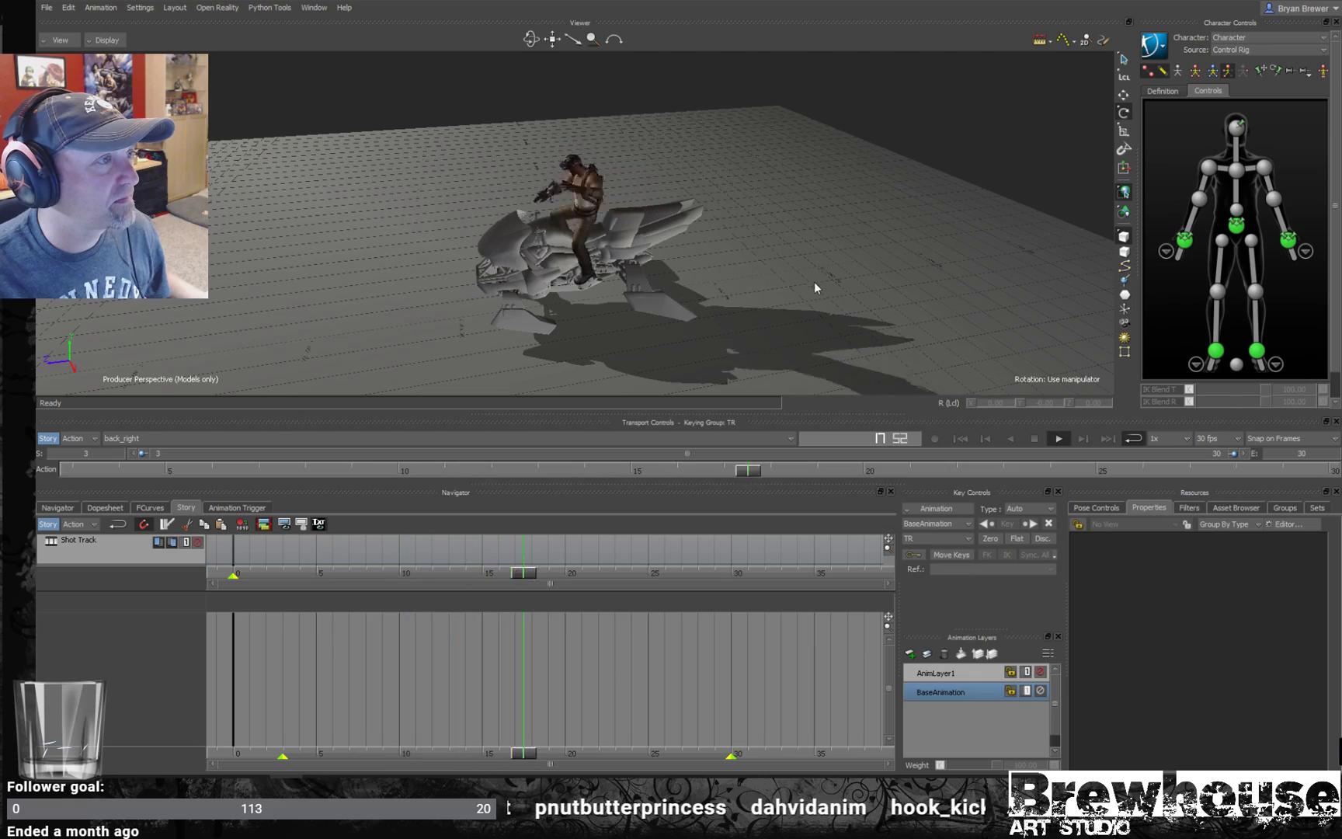
mouse_move(1002, 313)
left_mouse_down("ctrl+shift")
mouse_move(902, 319)
mouse_move(983, 301)
mouse_move(1034, 315)
mouse_move(995, 317)
mouse_move(1013, 293)
left_mouse_up("ctrl+shift")
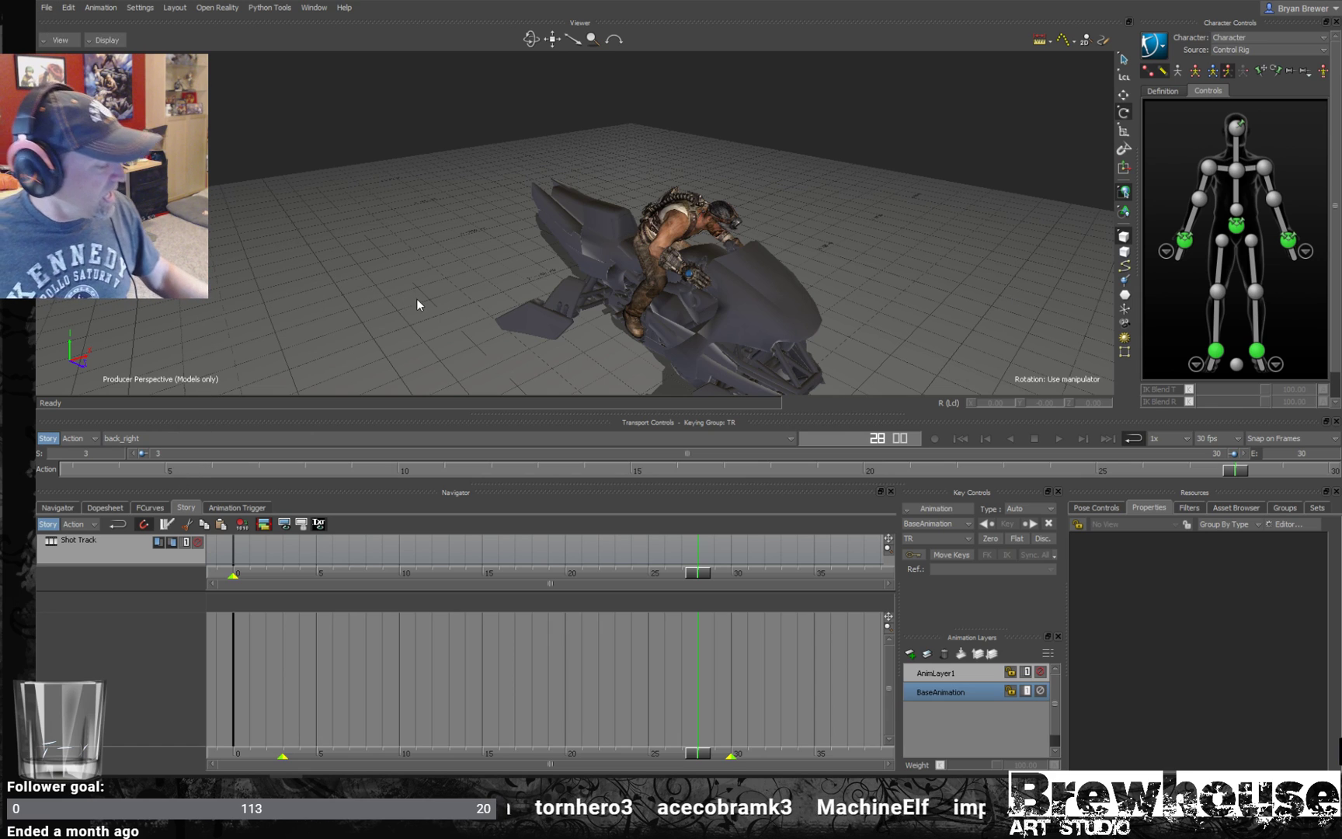
mouse_move(576, 187)
left_mouse_down("ctrl+shift")
mouse_move(525, 208)
mouse_move(570, 222)
mouse_move(693, 206)
mouse_move(906, 252)
mouse_move(790, 238)
left_mouse_up("ctrl+shift")
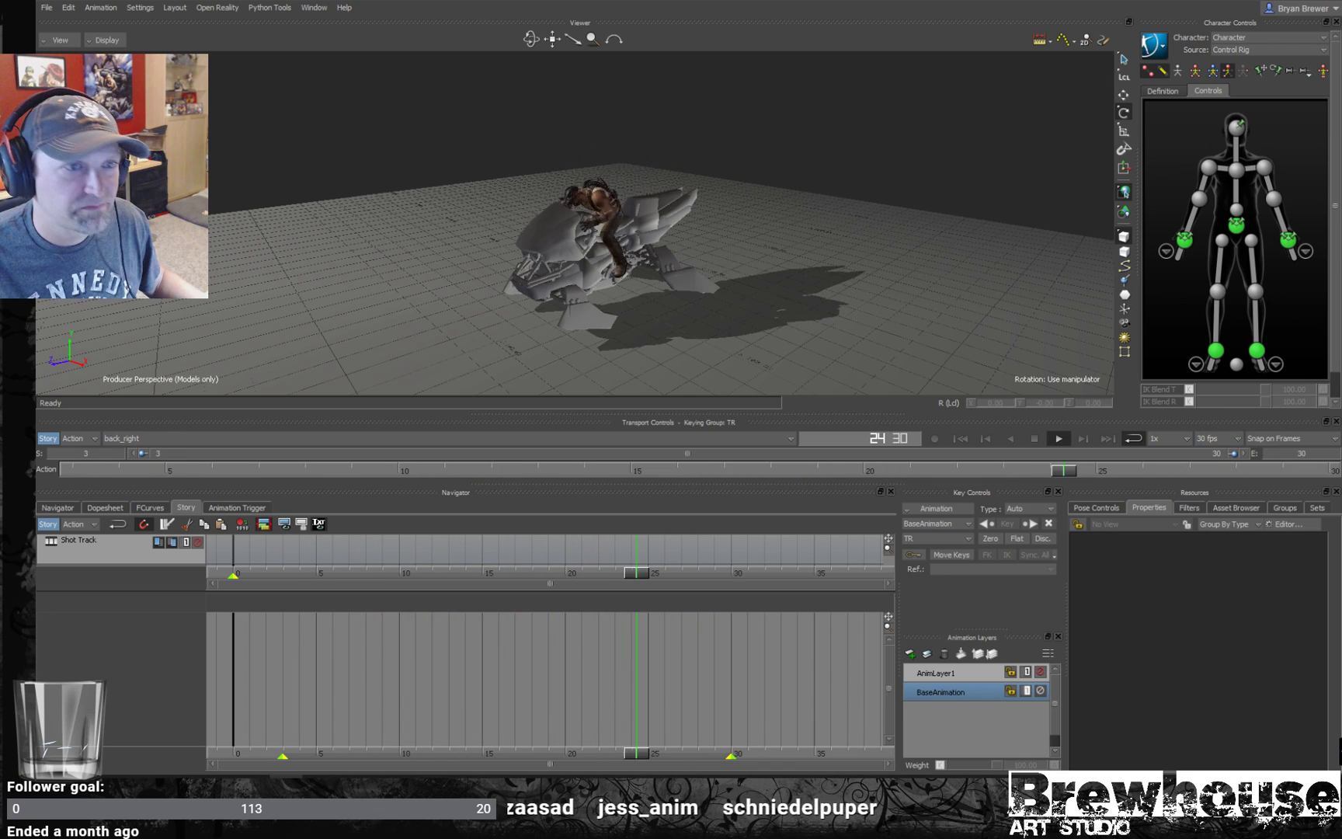
left_click_drag(566, 170, 724, 260)
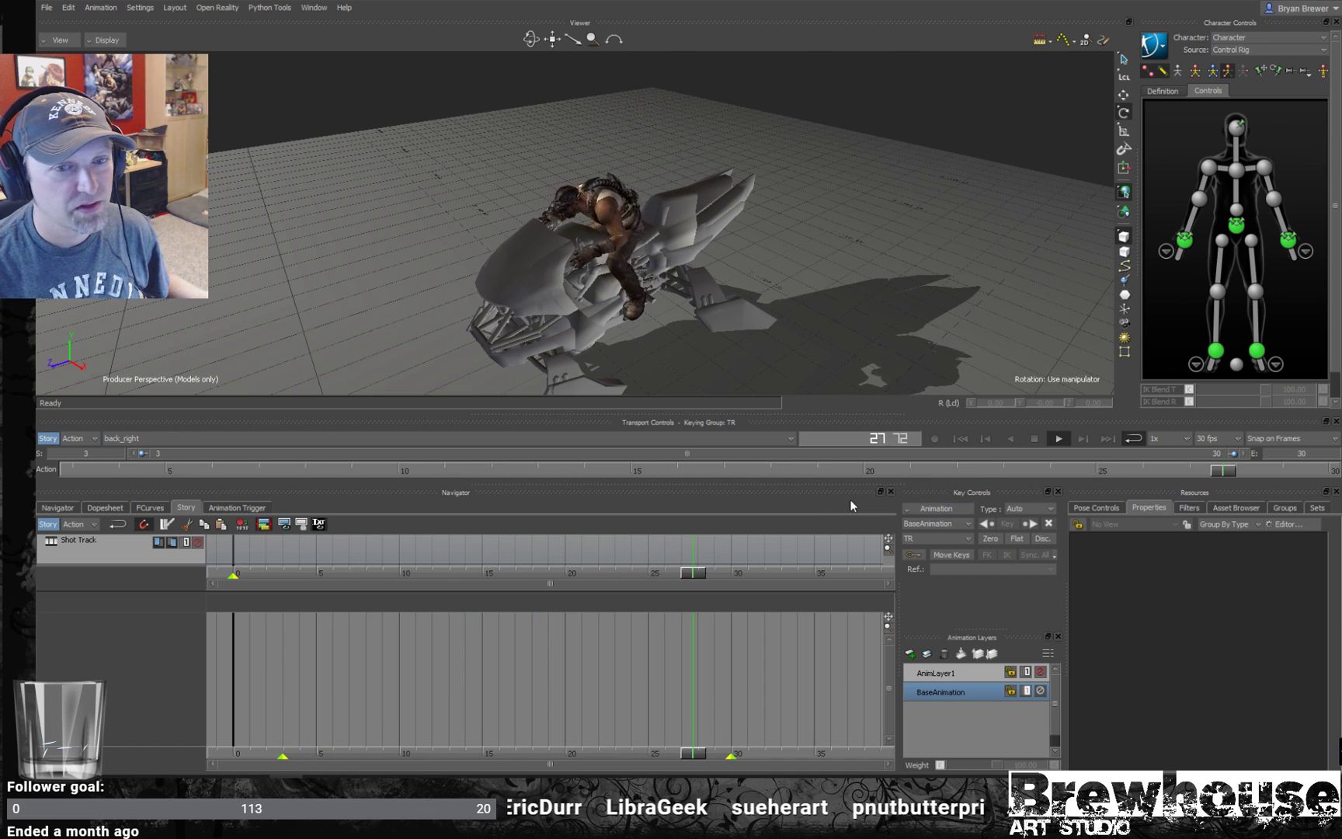
left_click(190, 440)
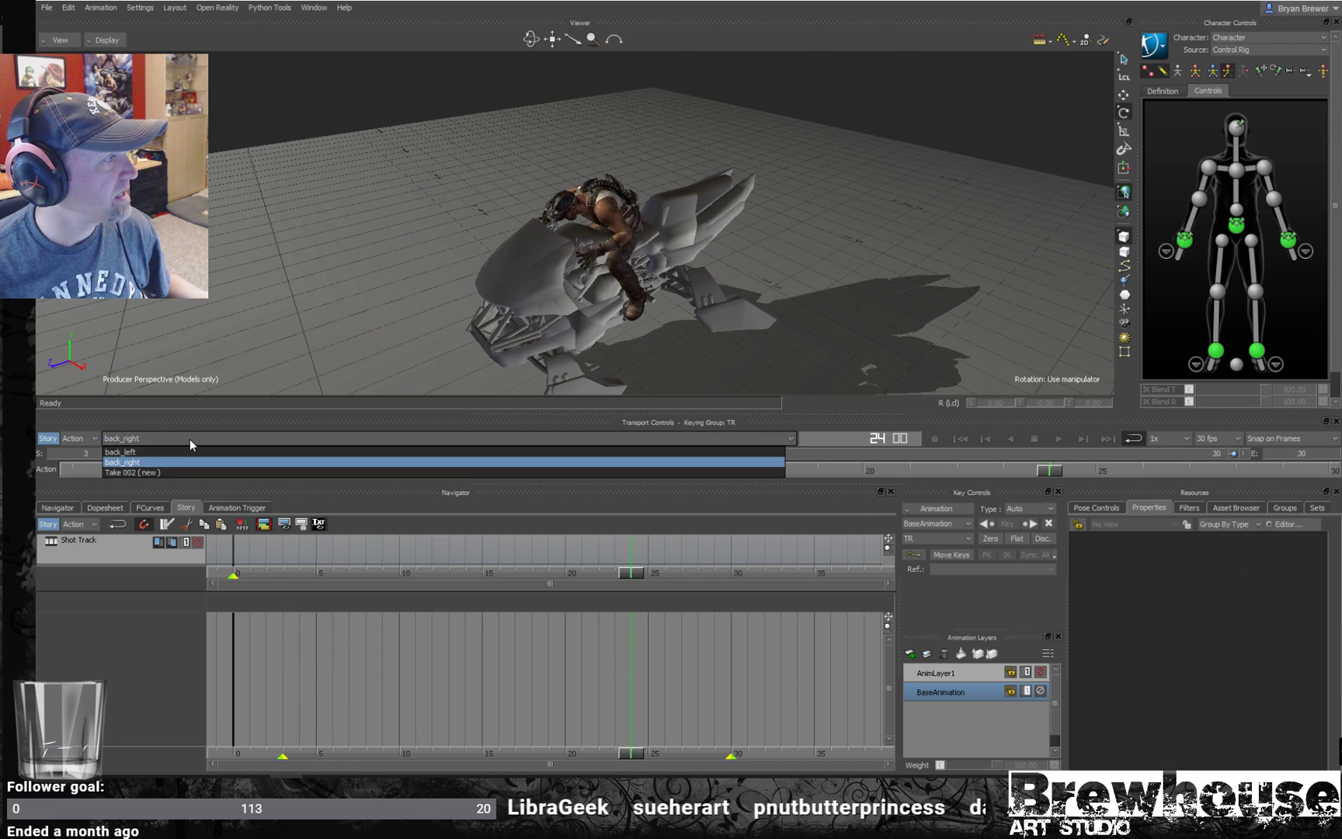
left_click(155, 452)
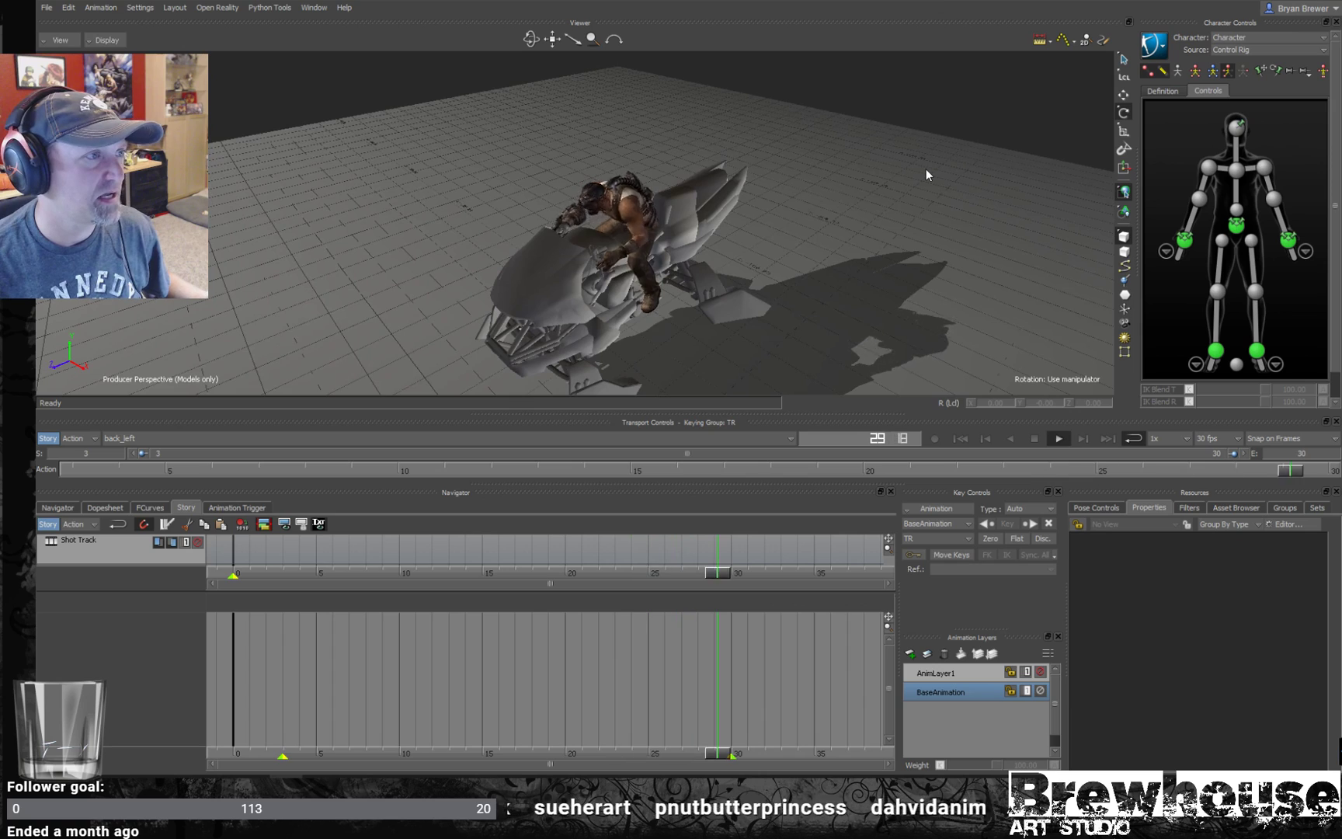